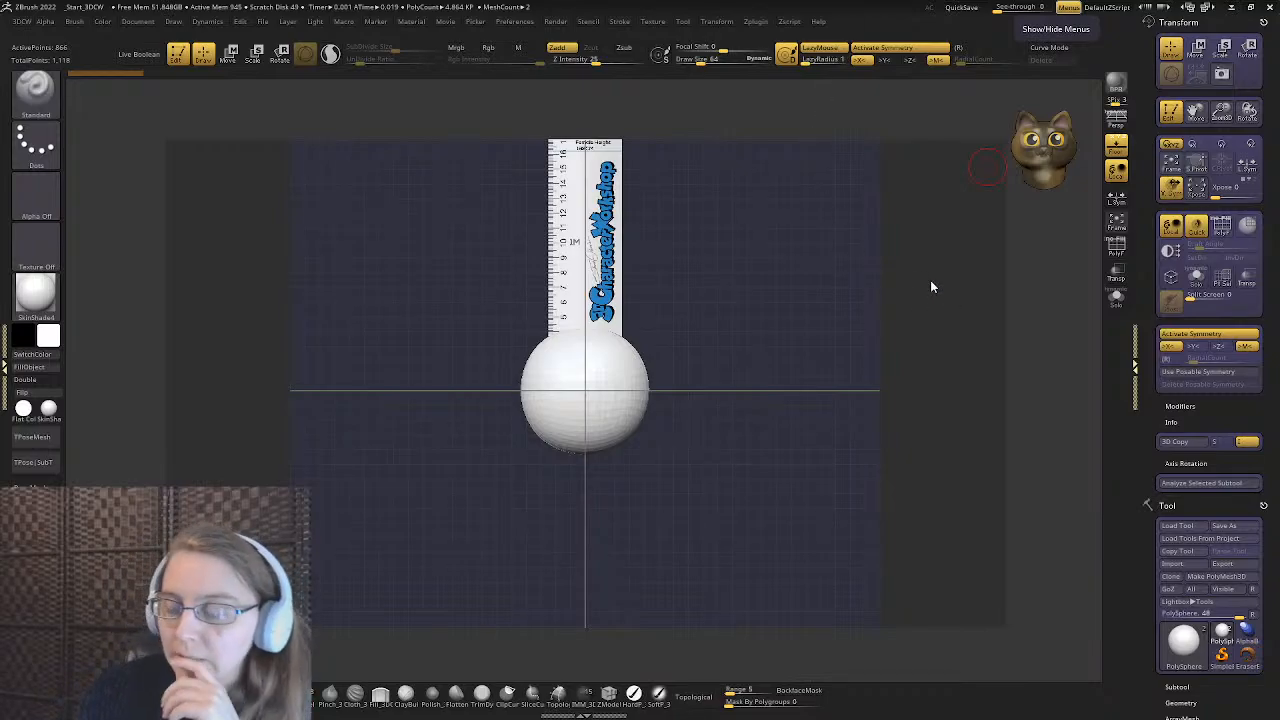
# - Load the Cat human base_02 figure and frame the whole body in view
pyautogui.scroll(-5, 1153, 215)
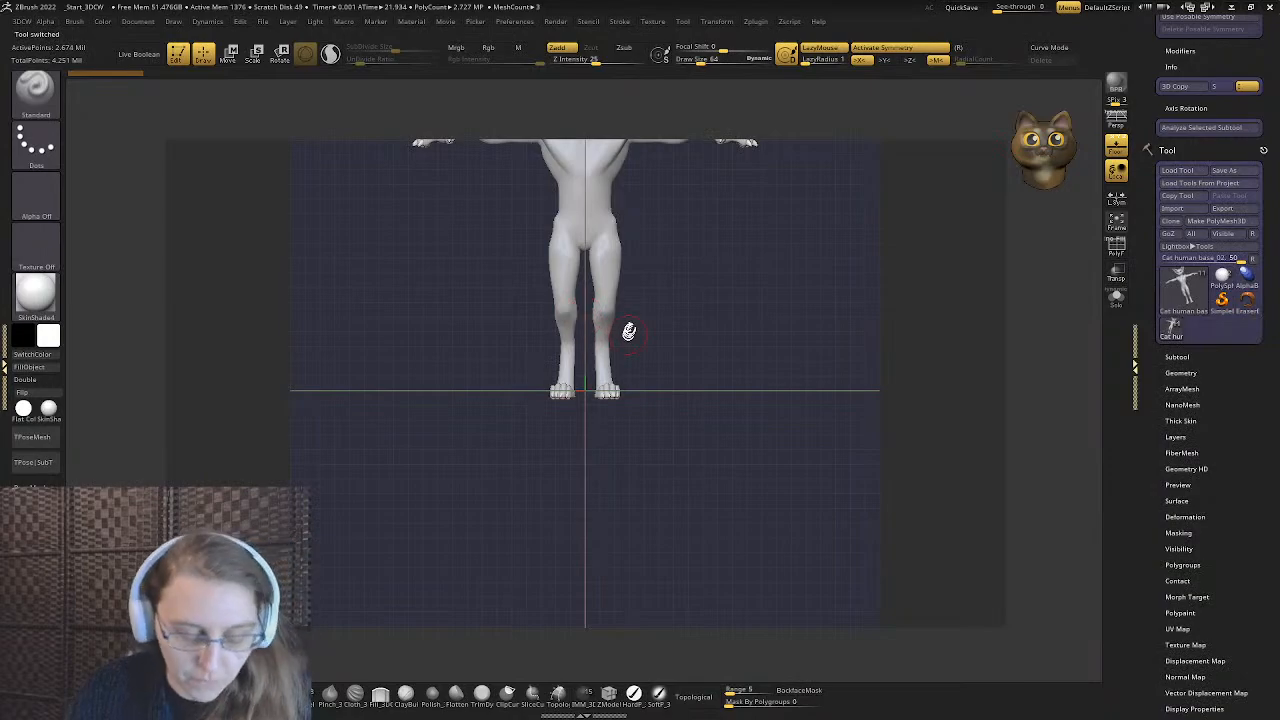
pyautogui.keyDown('alt'); pyautogui.moveTo(629, 332); pyautogui.dragTo(706, 500, button='right'); pyautogui.keyUp('alt')
pyautogui.keyDown('ctrl'); pyautogui.moveTo(611, 386); pyautogui.dragTo(719, 377, button='right'); pyautogui.keyUp('ctrl')
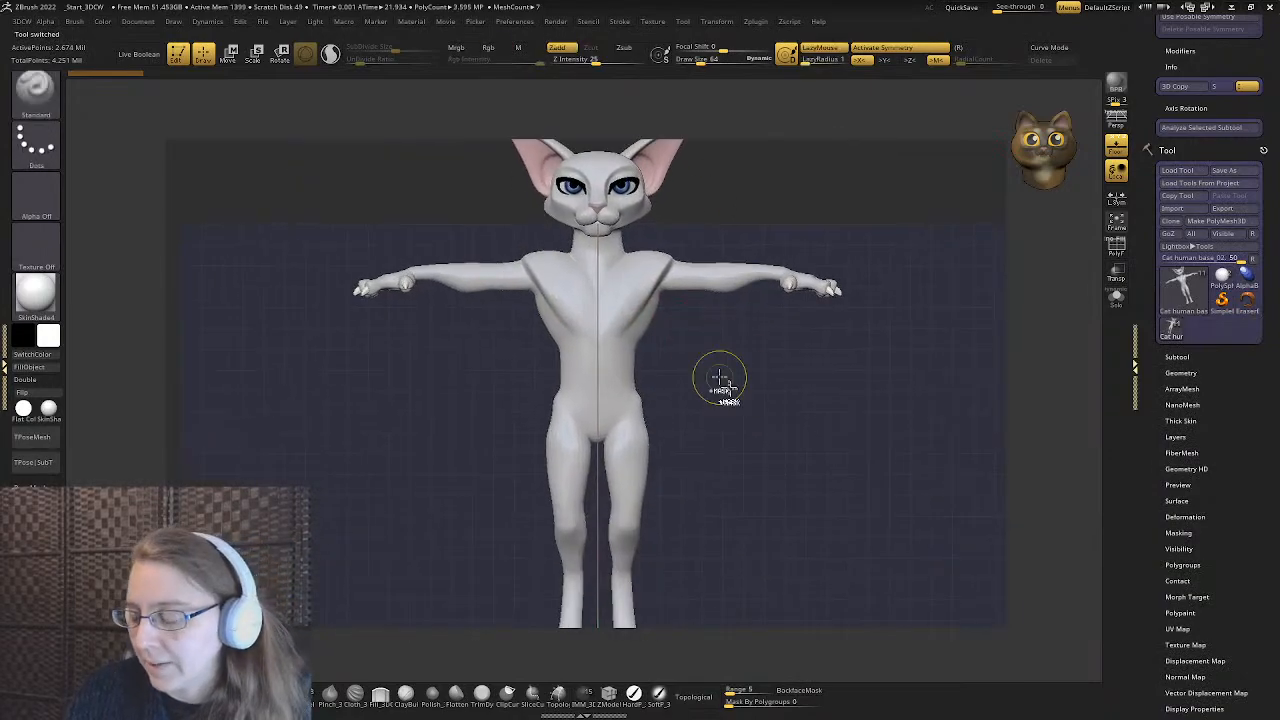
pyautogui.press('f')
# - Show the hidden Cat OSH base_M subtool of the cat figure
pyautogui.click(1177, 357)
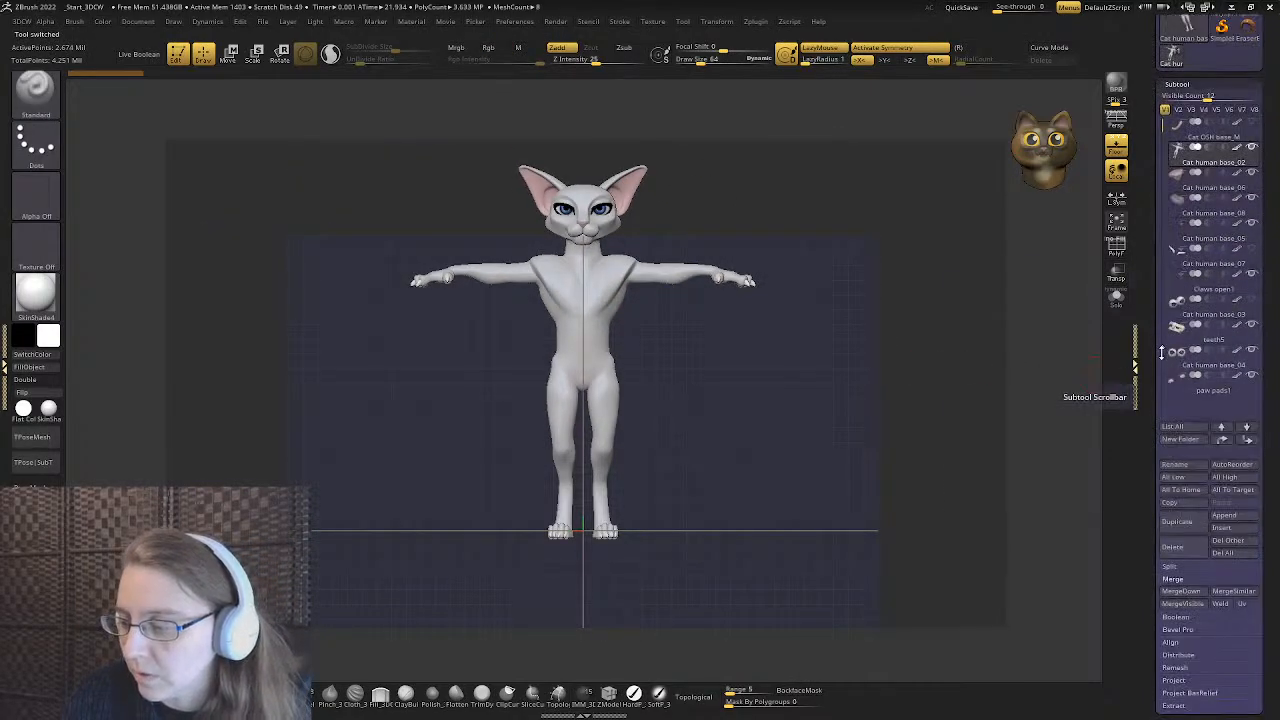
pyautogui.moveTo(1161, 352); pyautogui.dragTo(1156, 433)
pyautogui.click(1253, 301)
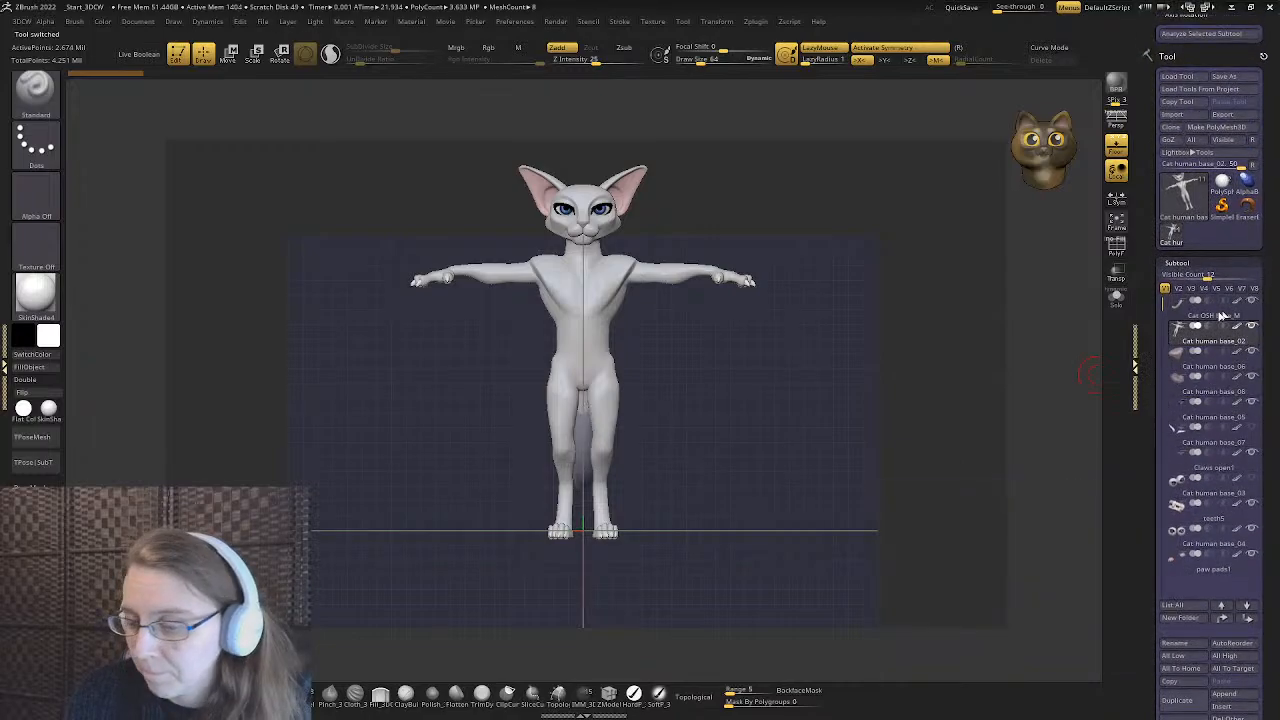
pyautogui.moveTo(686, 398)
pyautogui.mouseDown()
pyautogui.moveTo(903, 380)
pyautogui.moveTo(763, 457)
pyautogui.moveTo(703, 411)
pyautogui.mouseUp()
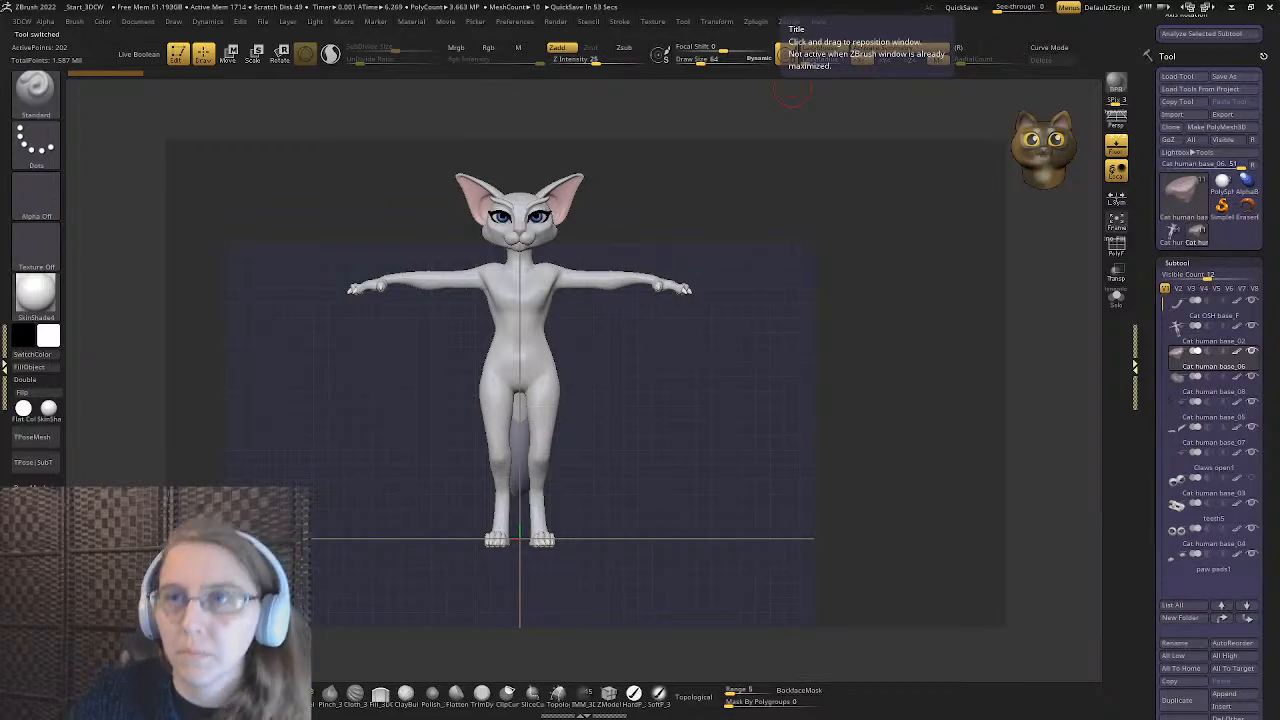
# - Hide the floor grid and switch from the posed bard back to the Cat human base_02 figure
pyautogui.keyDown('shift'); pyautogui.moveTo(600, 357); pyautogui.dragTo(701, 343); pyautogui.keyUp('shift')
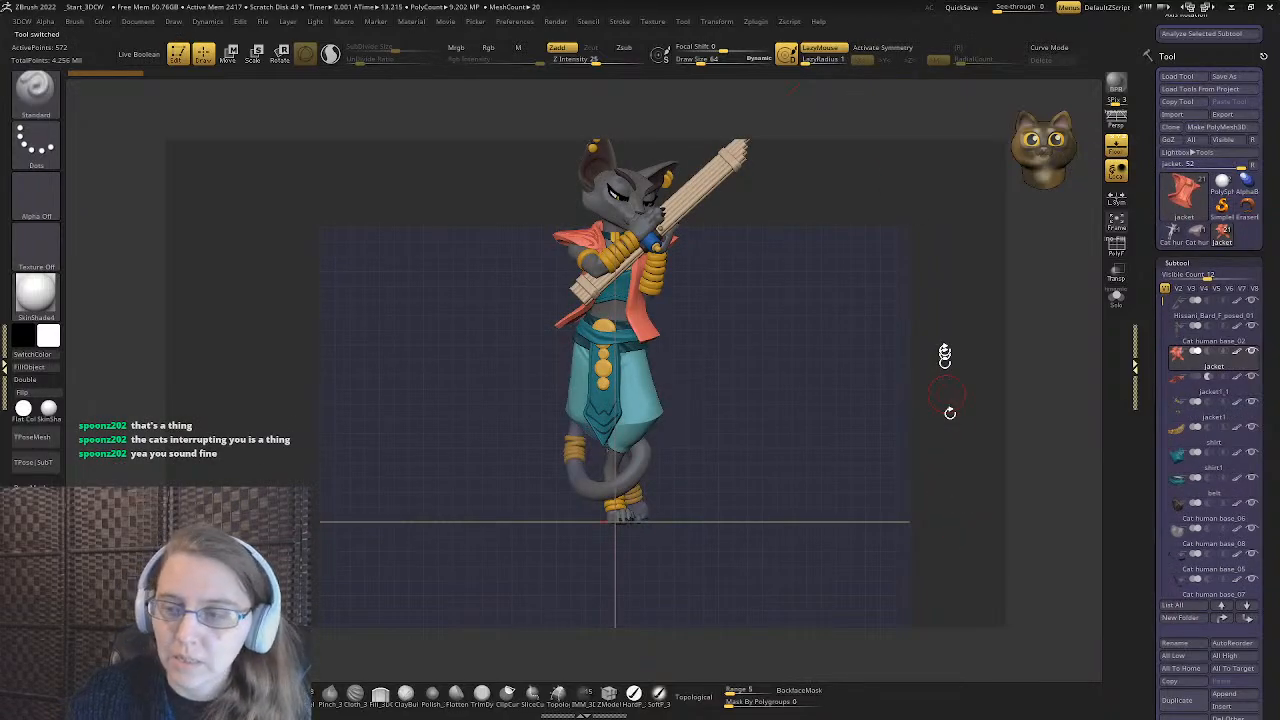
pyautogui.click(1116, 147)
pyautogui.keyDown('alt'); pyautogui.moveTo(719, 294); pyautogui.dragTo(834, 357); pyautogui.keyUp('alt')
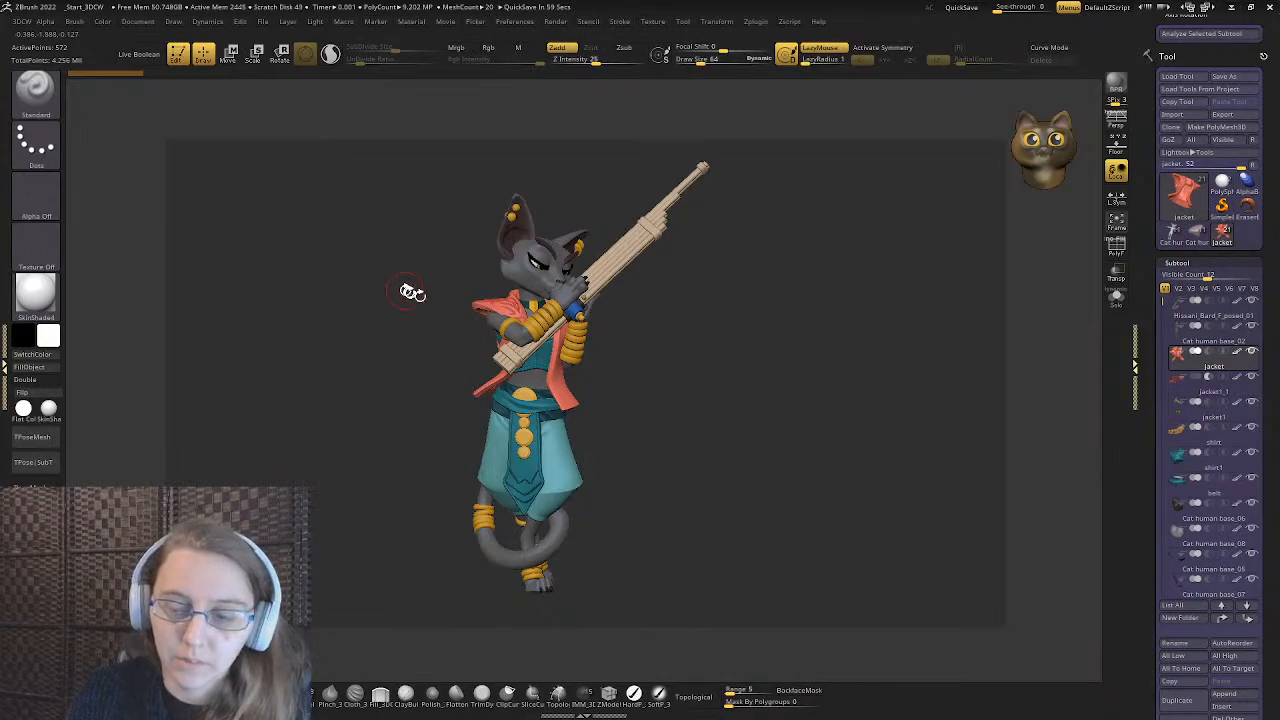
pyautogui.click(1175, 232)
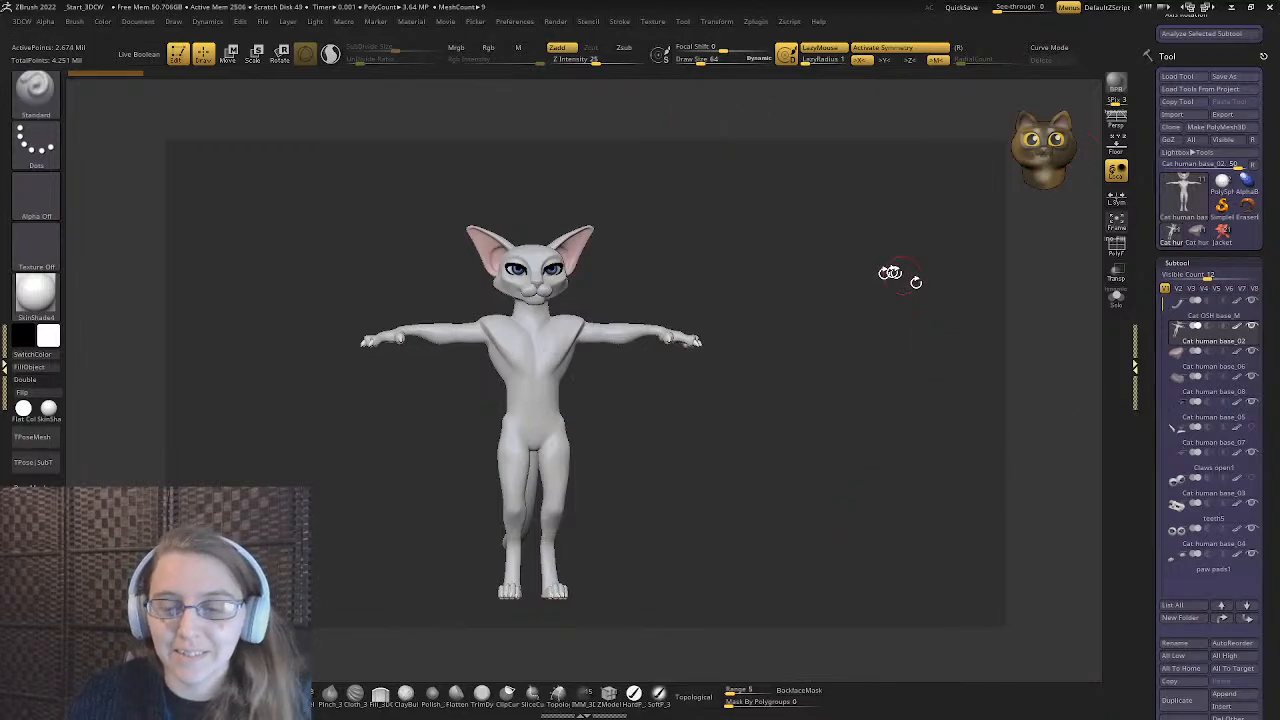
pyautogui.moveTo(891, 274); pyautogui.dragTo(783, 289)
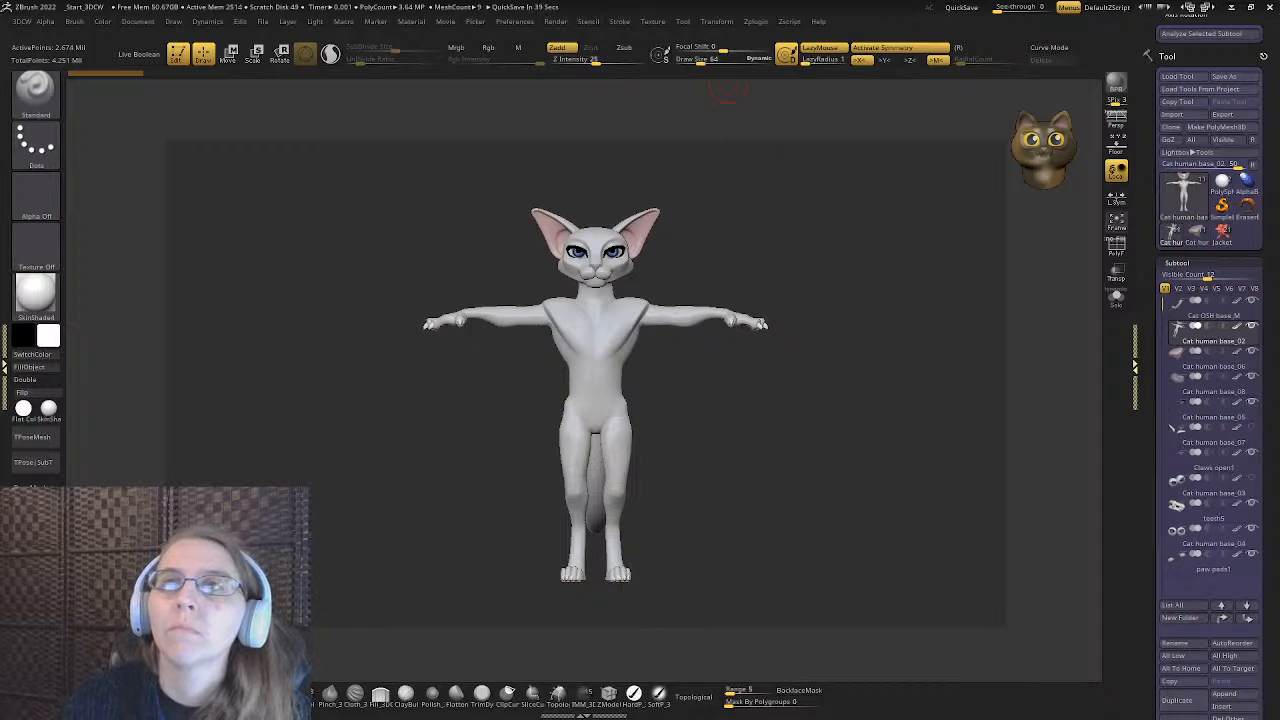
# - Open the Hissani_rogue_F, Hissani_rogue_M and Hissani_paladin_F concept images and enlarge the paladin image's window
pyautogui.click(539, 706)
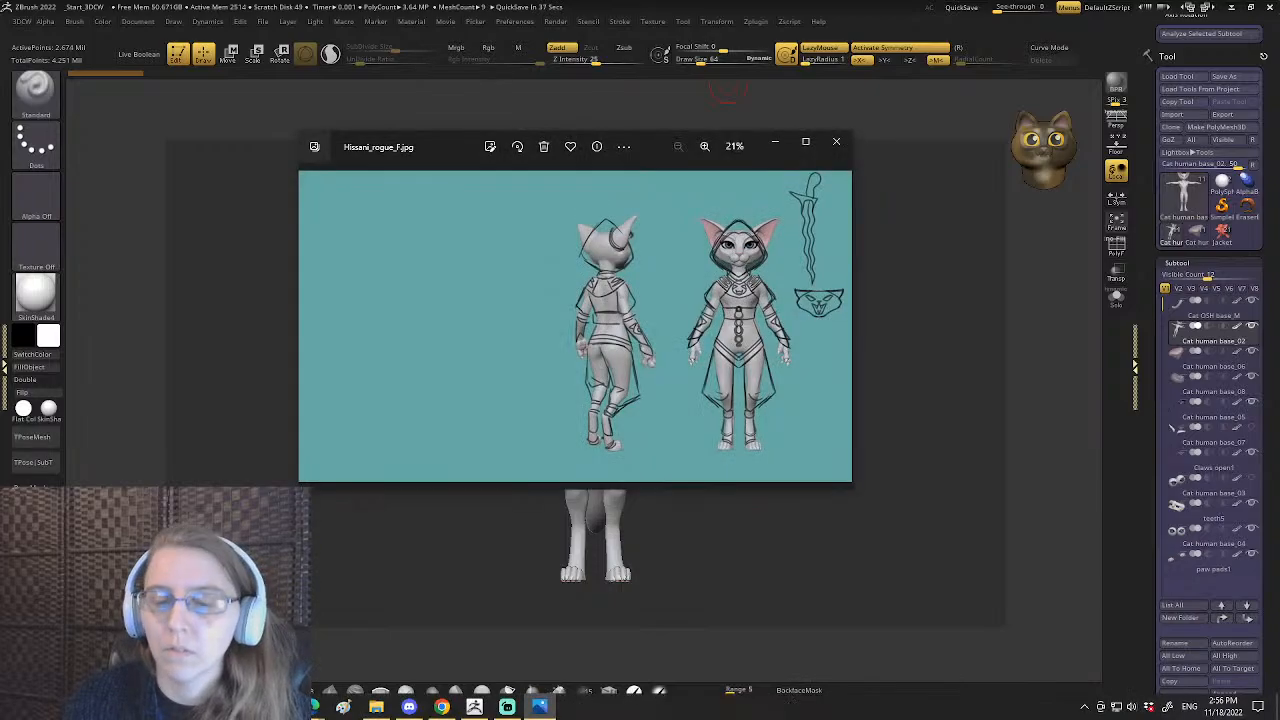
pyautogui.click(376, 706)
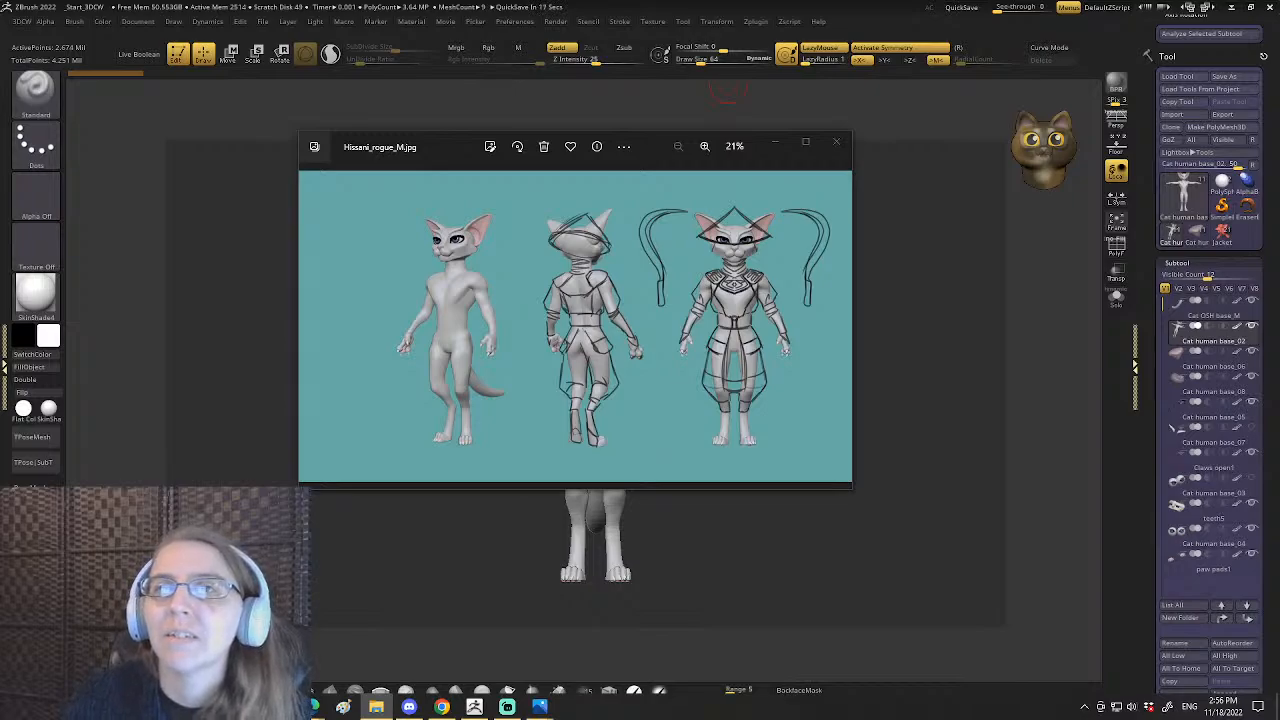
pyautogui.press('Right')
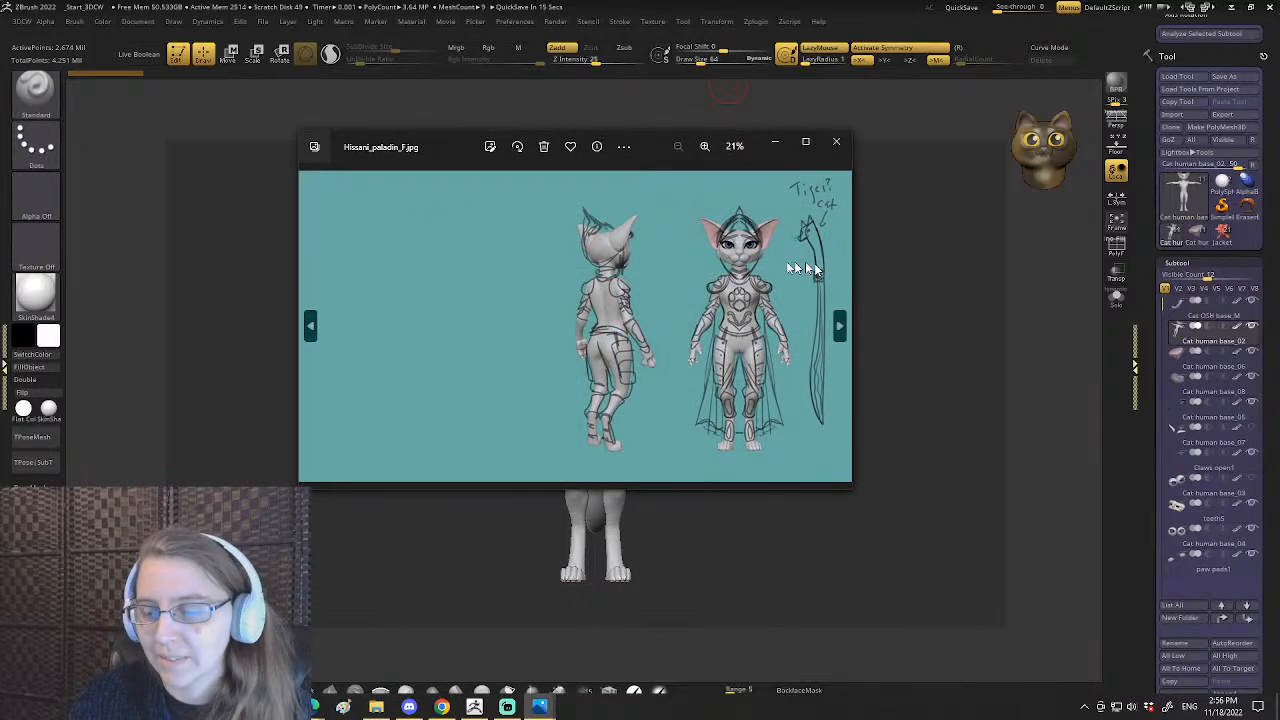
pyautogui.moveTo(448, 145); pyautogui.dragTo(408, 173)
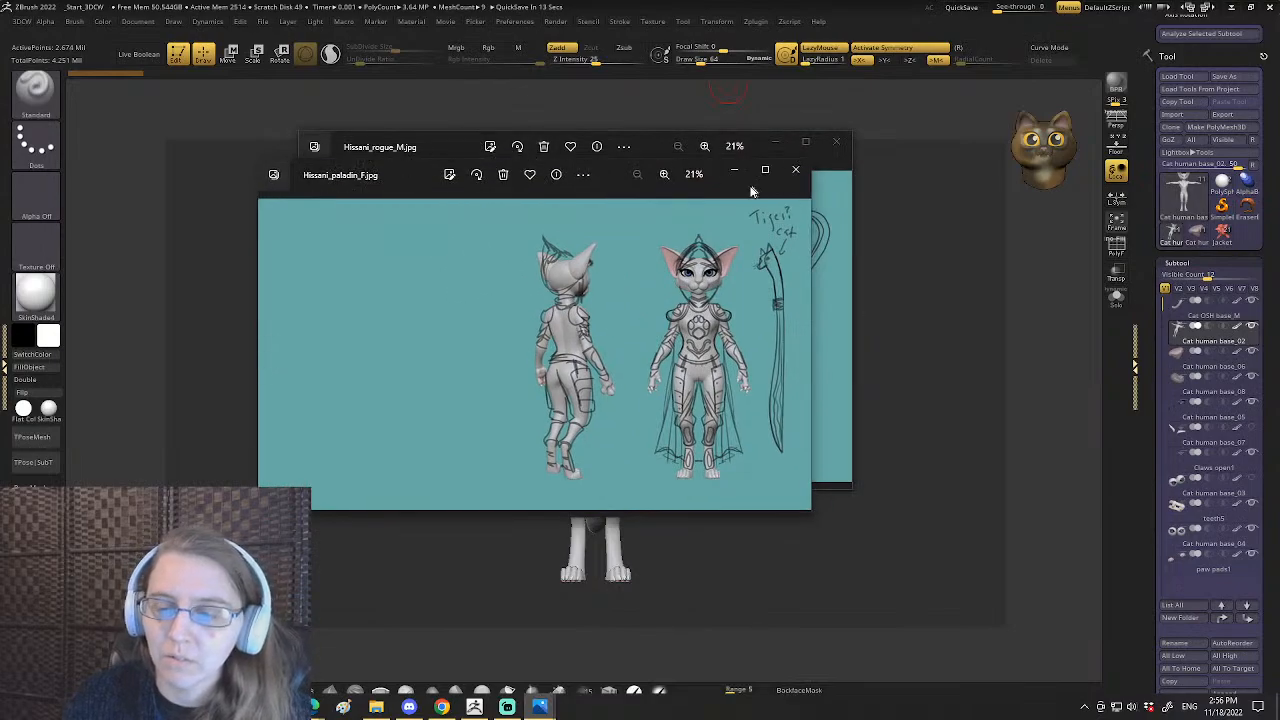
pyautogui.moveTo(811, 237); pyautogui.dragTo(890, 243)
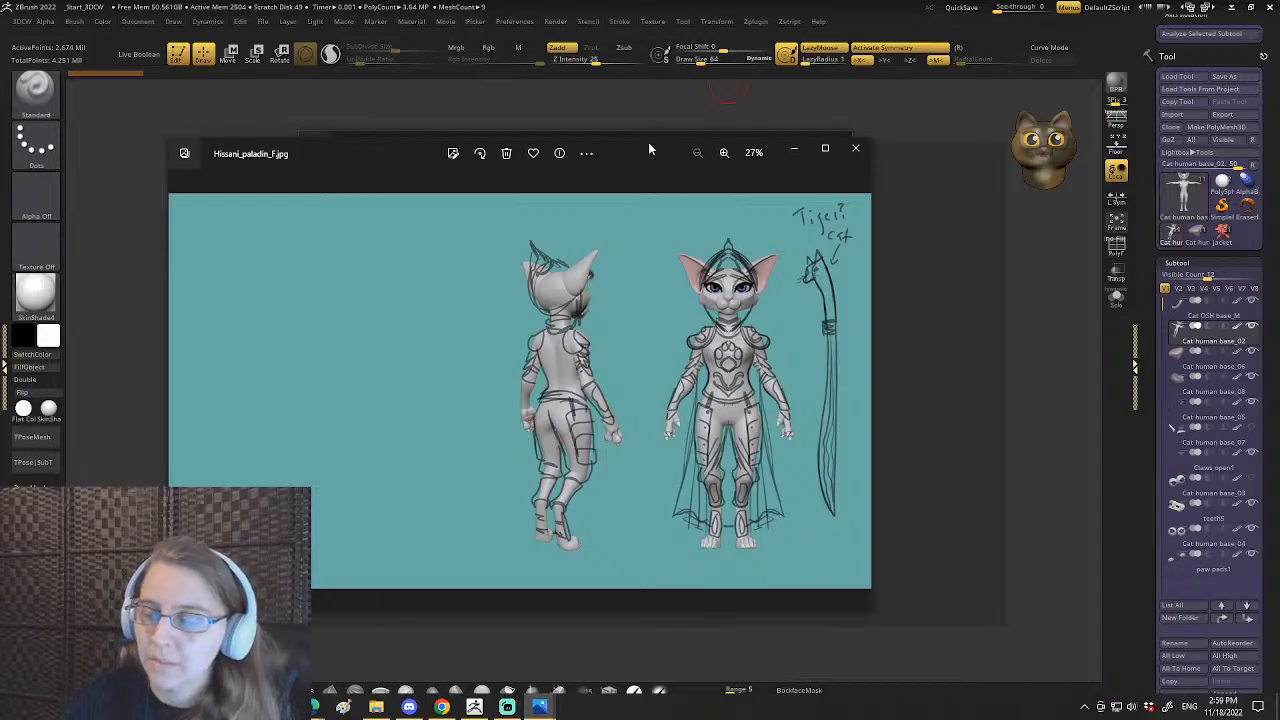
# - Arrange the paladin and two rogue concept images so the designs can be compared without covering each other
pyautogui.moveTo(612, 141); pyautogui.dragTo(292, 119)
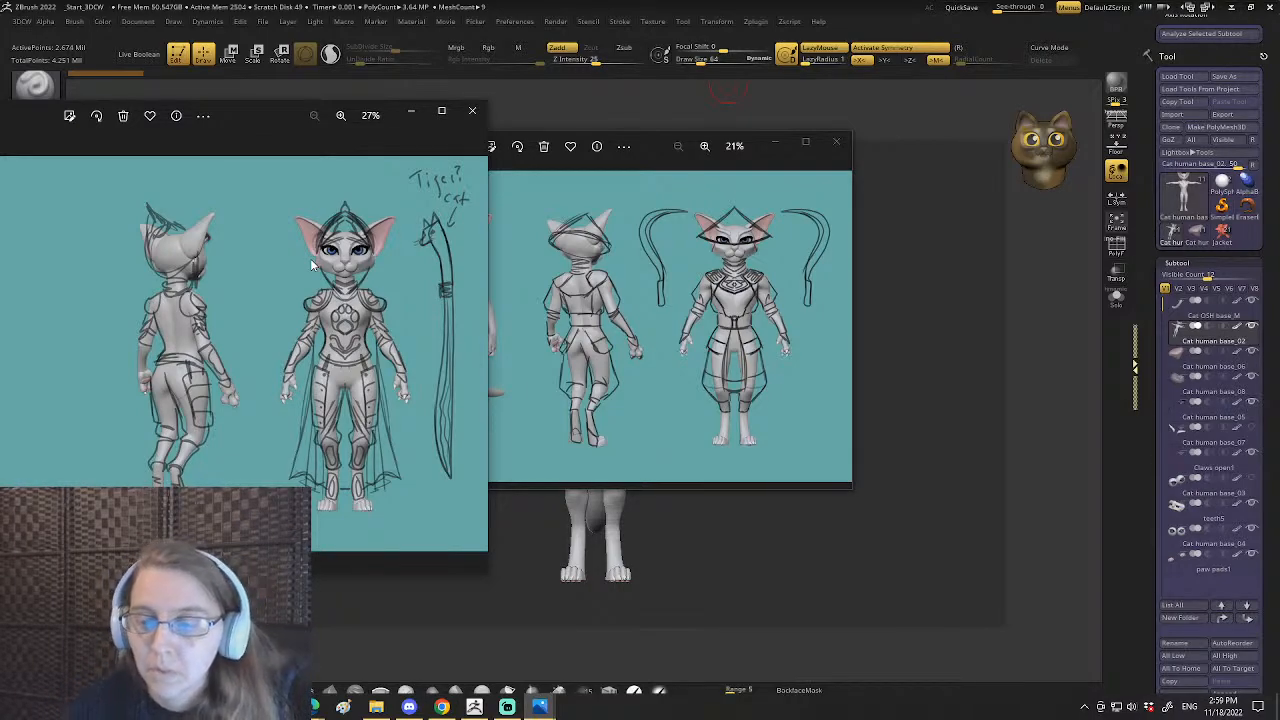
pyautogui.moveTo(652, 139); pyautogui.dragTo(808, 284)
pyautogui.click(652, 142)
pyautogui.moveTo(652, 157); pyautogui.dragTo(813, 57)
pyautogui.click(680, 505)
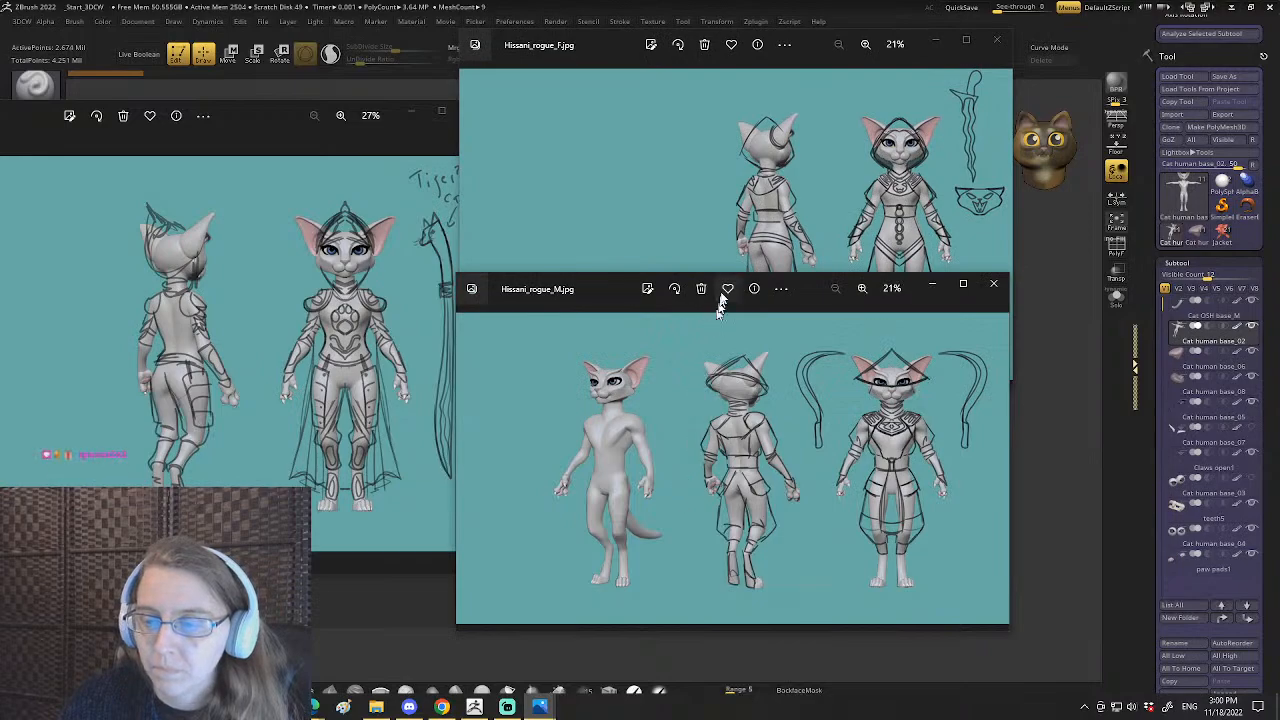
pyautogui.moveTo(611, 283); pyautogui.dragTo(618, 332)
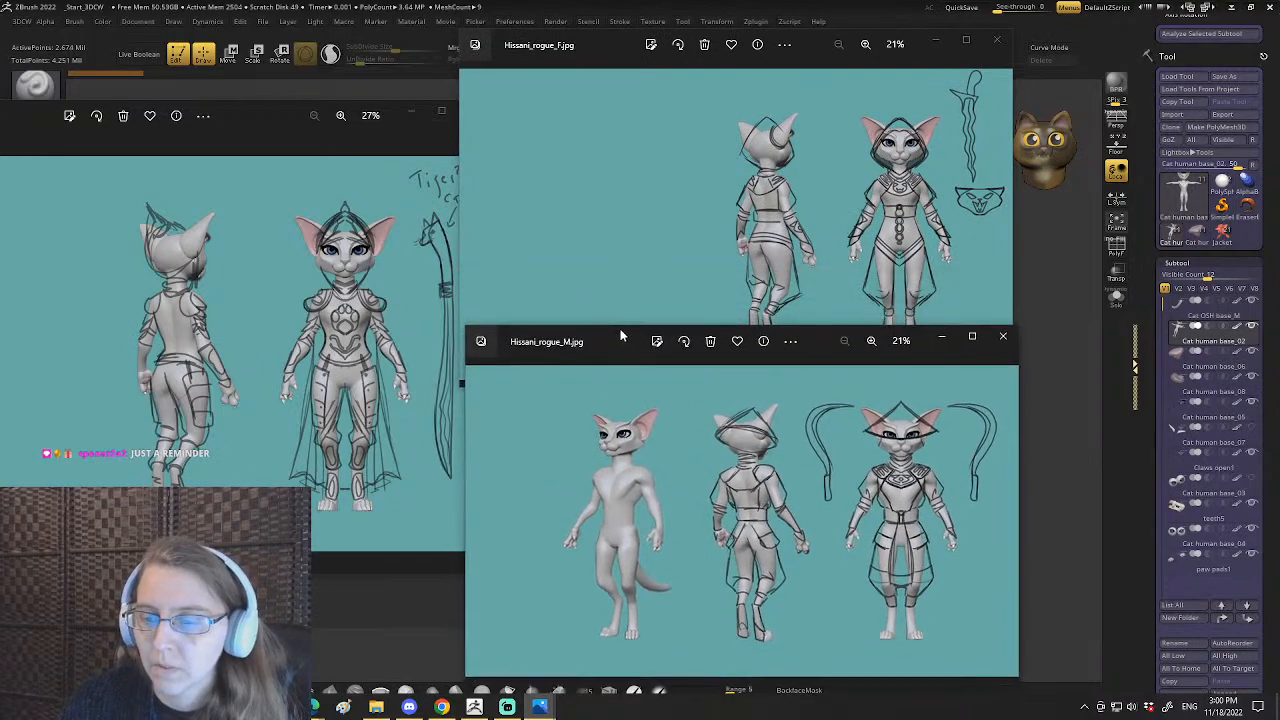
pyautogui.moveTo(277, 118); pyautogui.dragTo(224, 108)
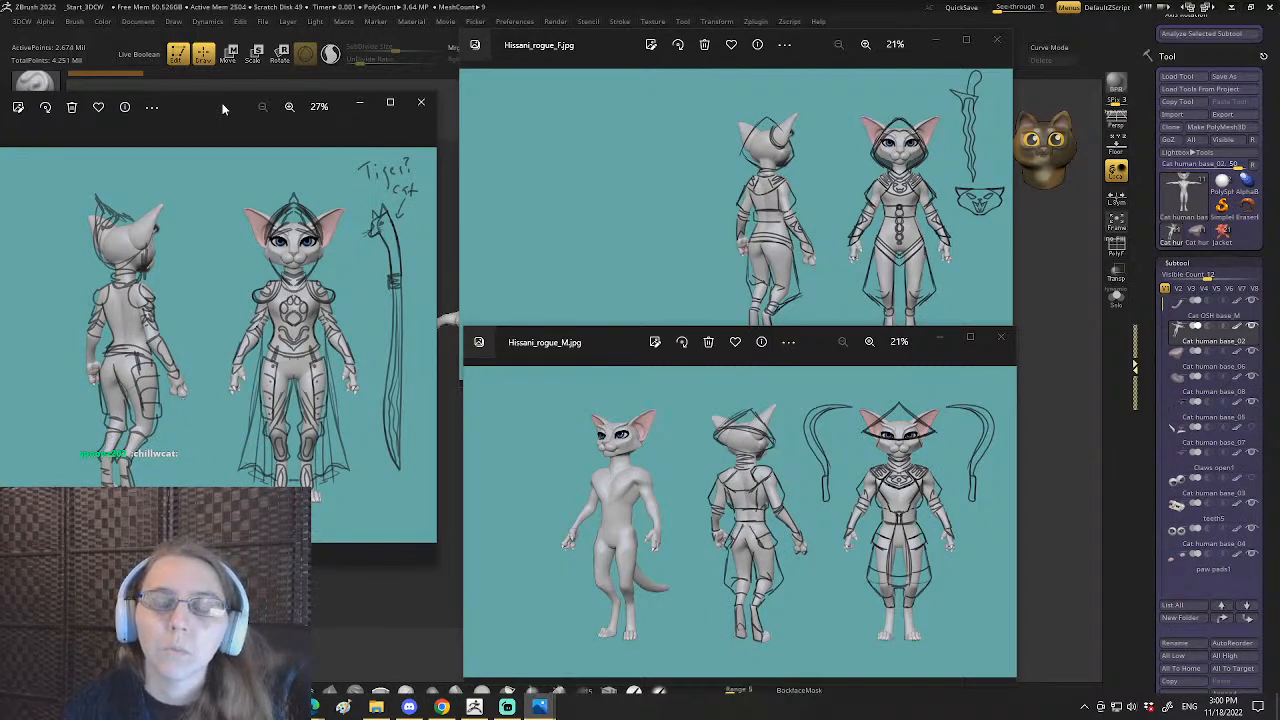
# - Close the Hissani_paladin_F, Hissani_rogue_M and Hissani_rogue_F concept images
pyautogui.click(421, 102)
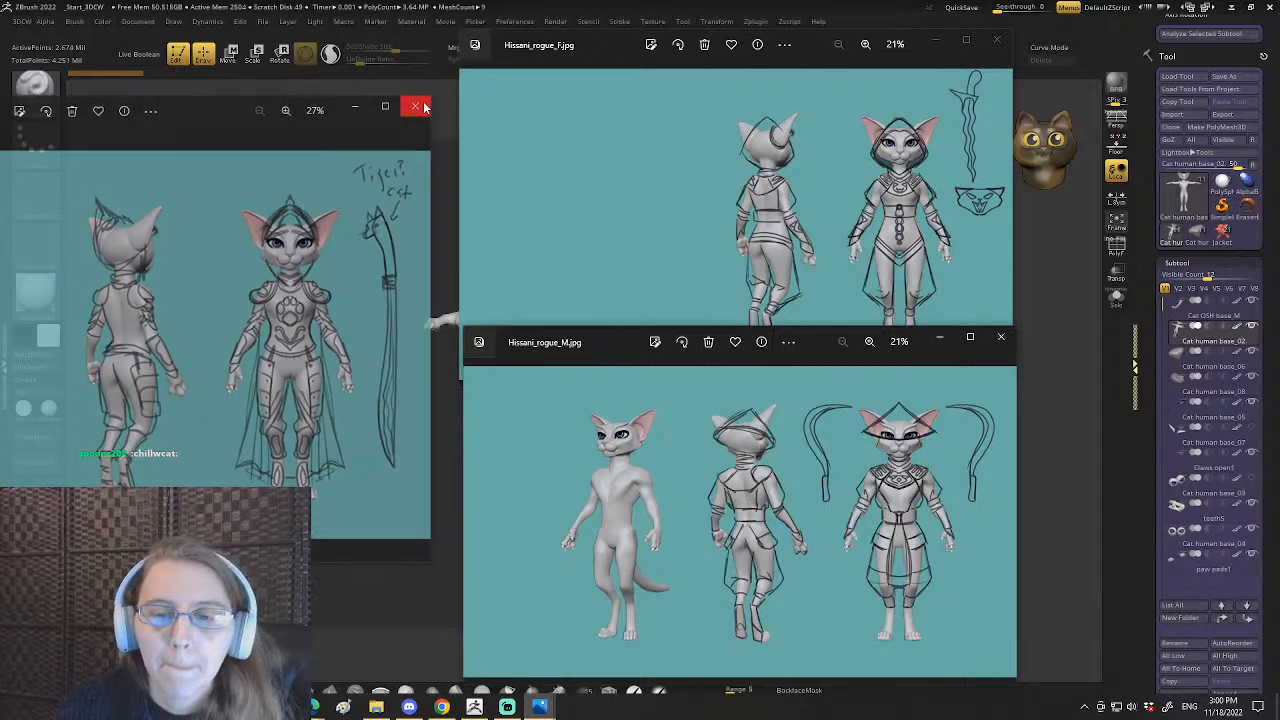
pyautogui.moveTo(590, 332); pyautogui.dragTo(246, 130)
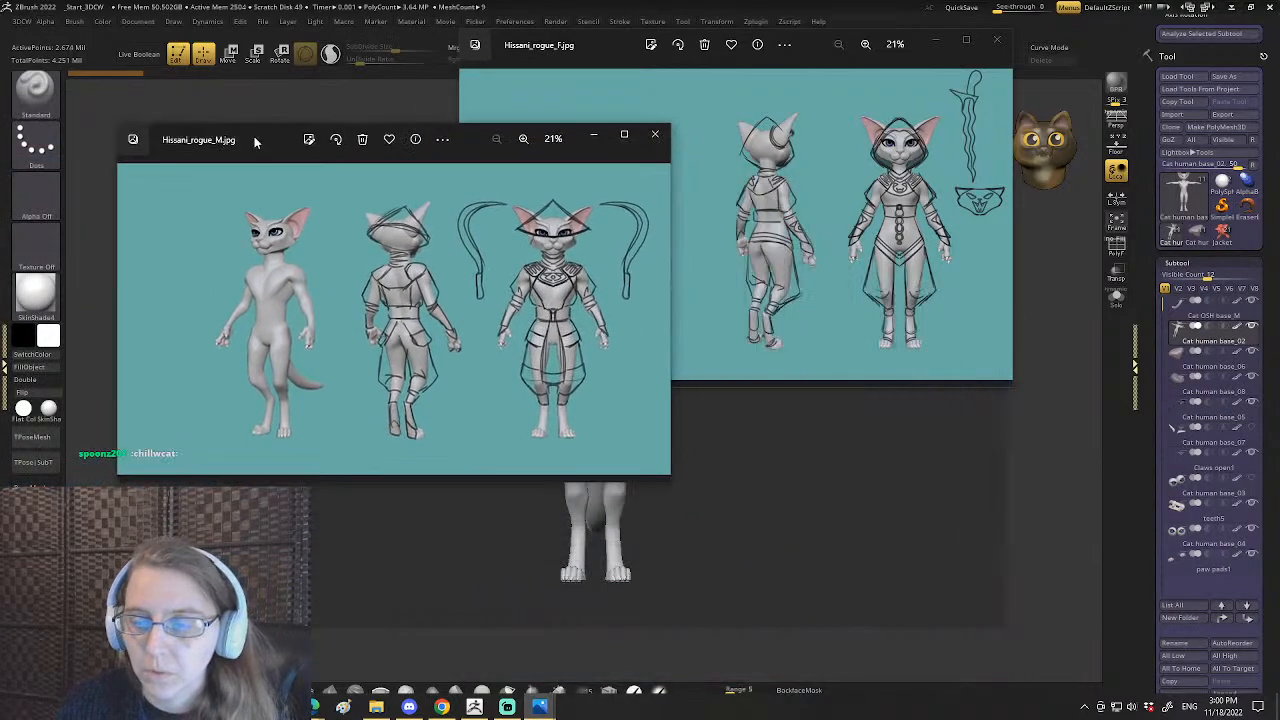
pyautogui.click(655, 134)
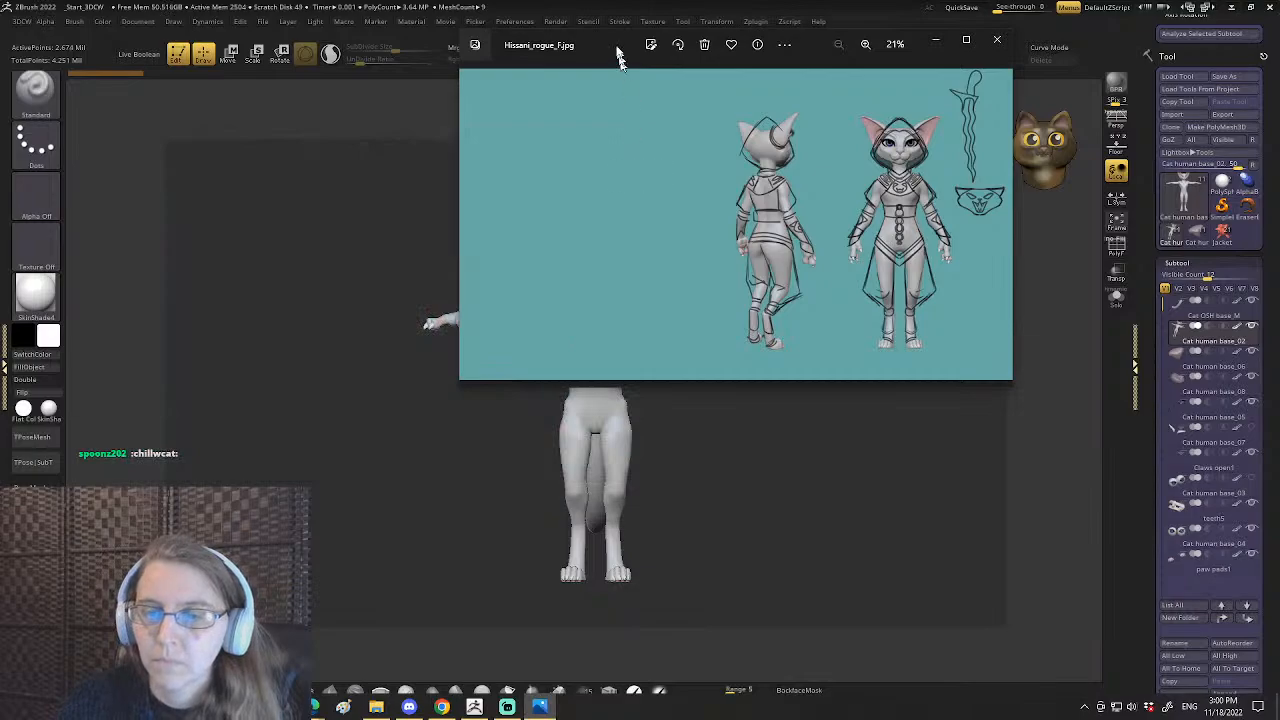
pyautogui.moveTo(619, 45); pyautogui.dragTo(338, 174)
pyautogui.click(715, 170)
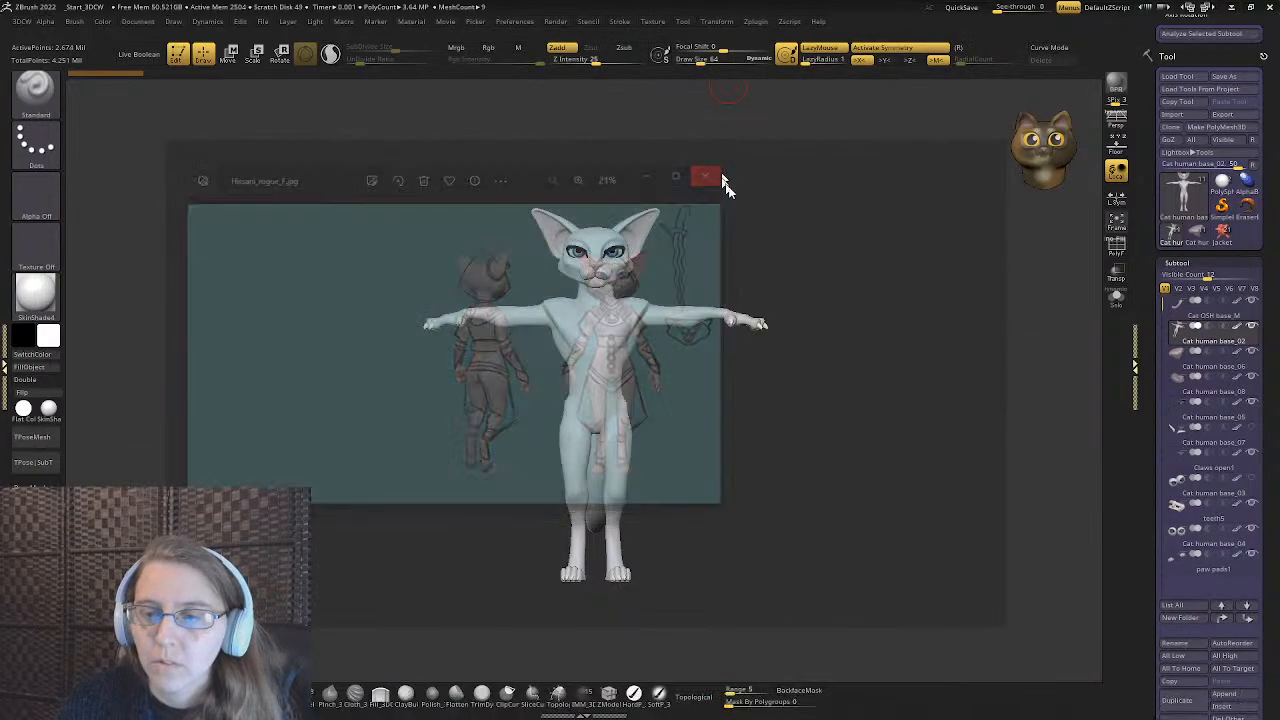
# - Select the Hissani_rogue_F texture and add it to Spotlight as a reference image
pyautogui.click(588, 22)
pyautogui.click(653, 22)
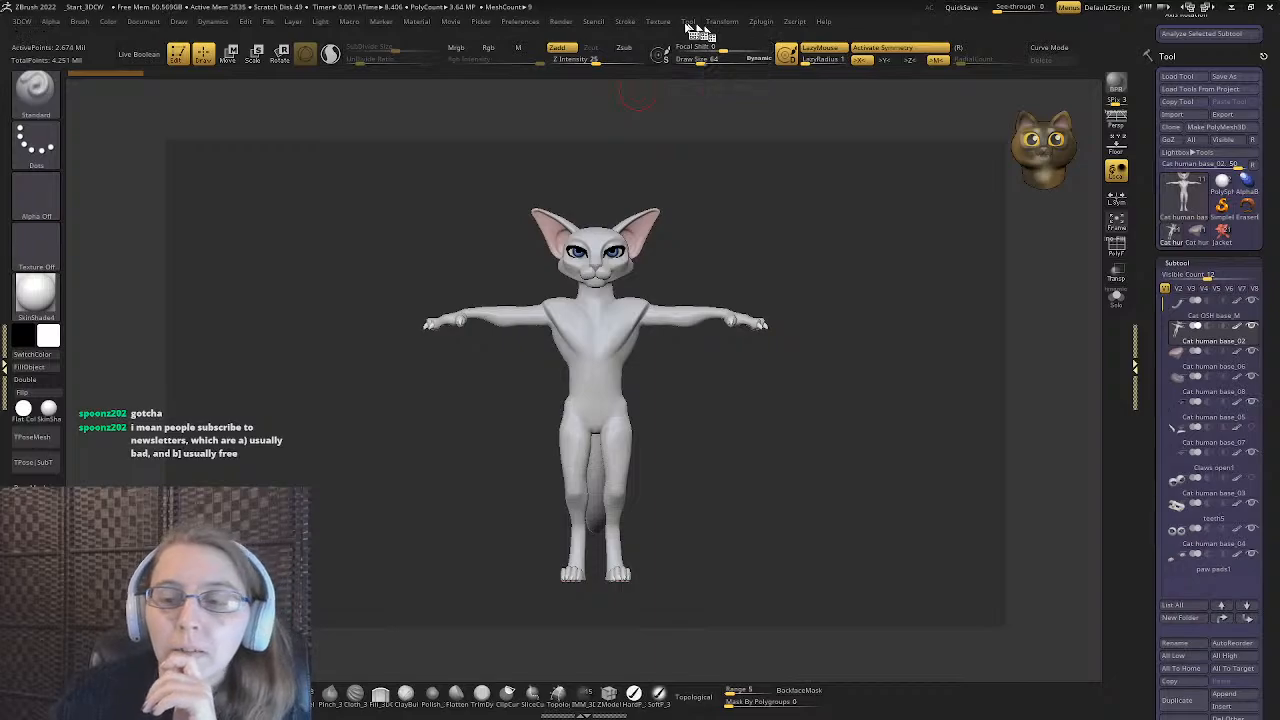
pyautogui.click(720, 22)
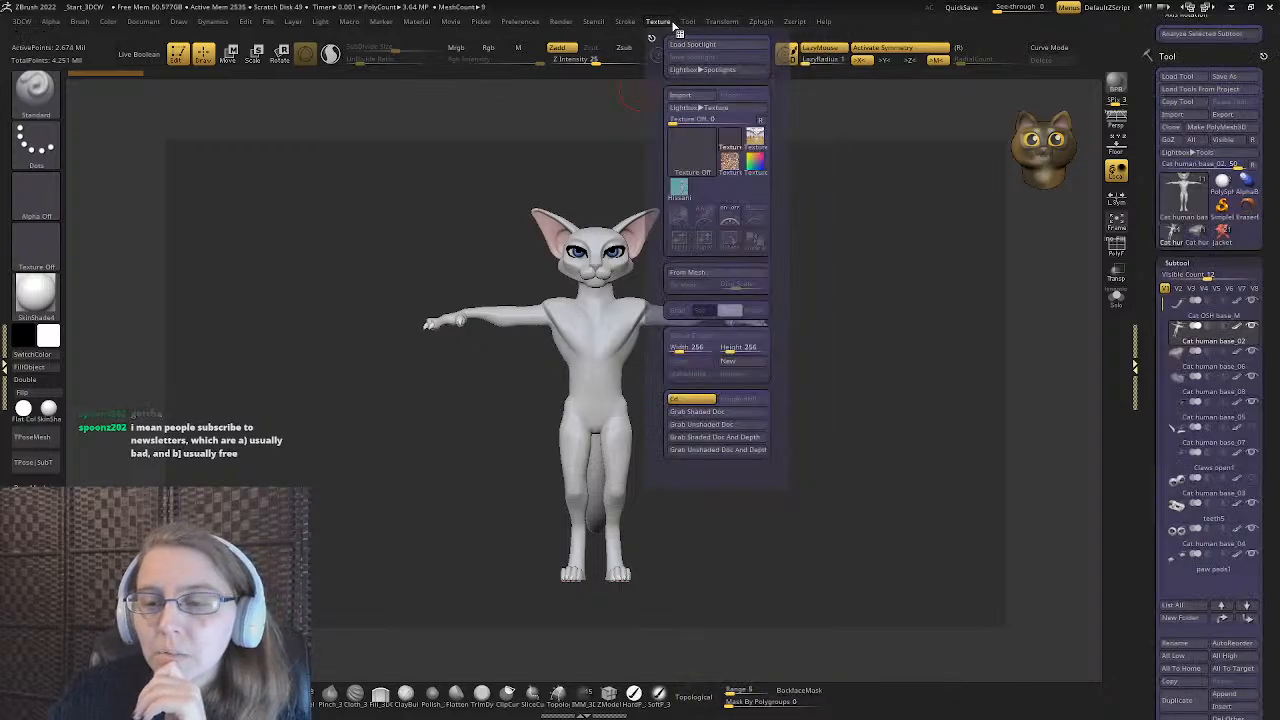
pyautogui.moveTo(676, 27)
pyautogui.moveTo(681, 188)
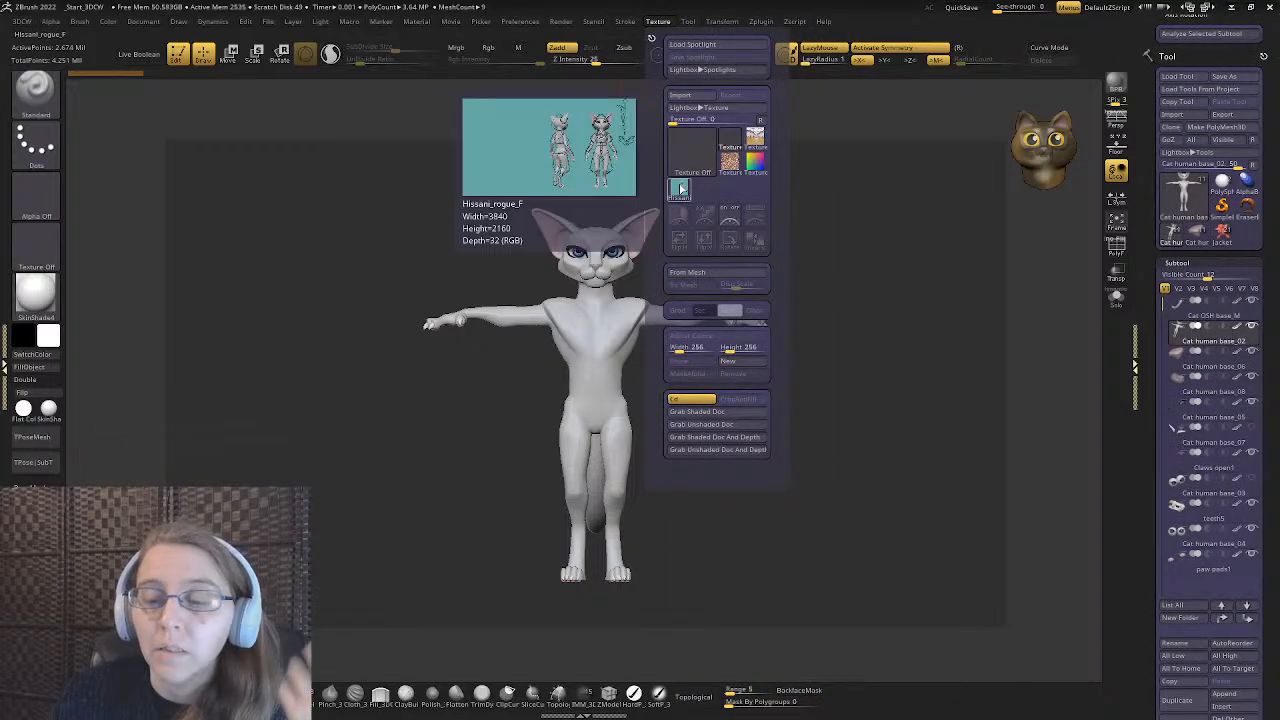
pyautogui.click(681, 188)
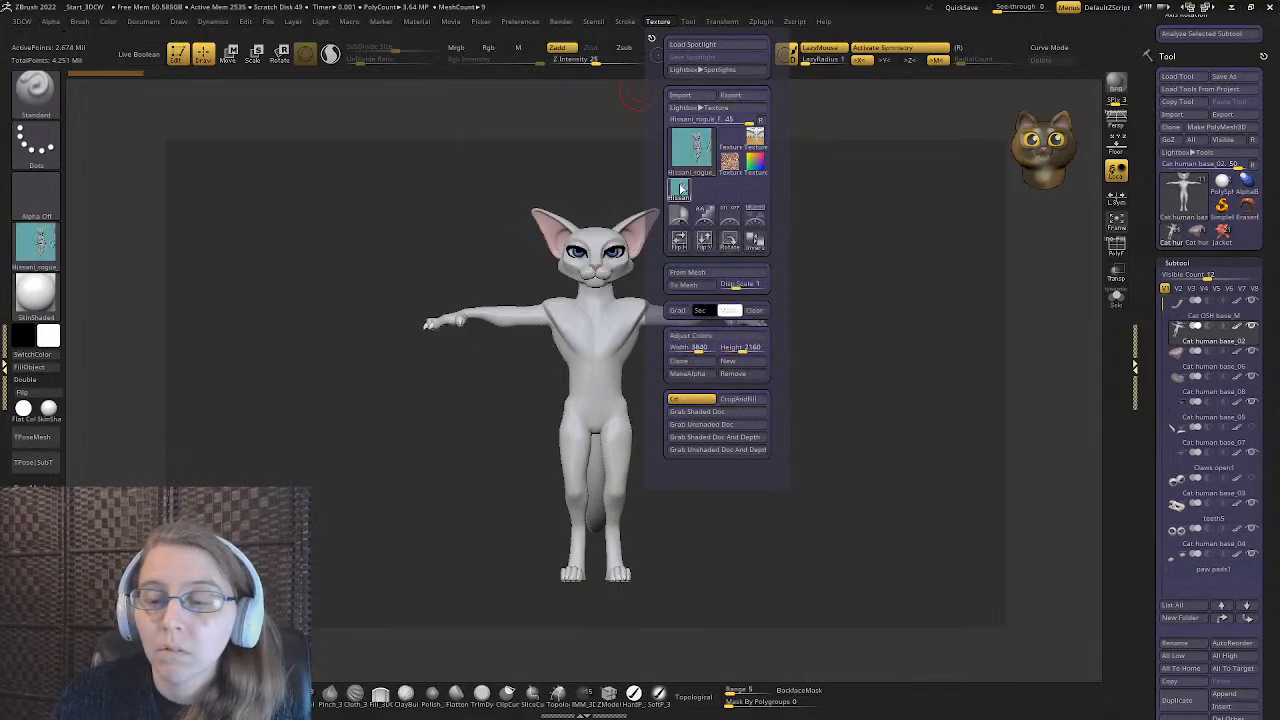
pyautogui.moveTo(697, 165)
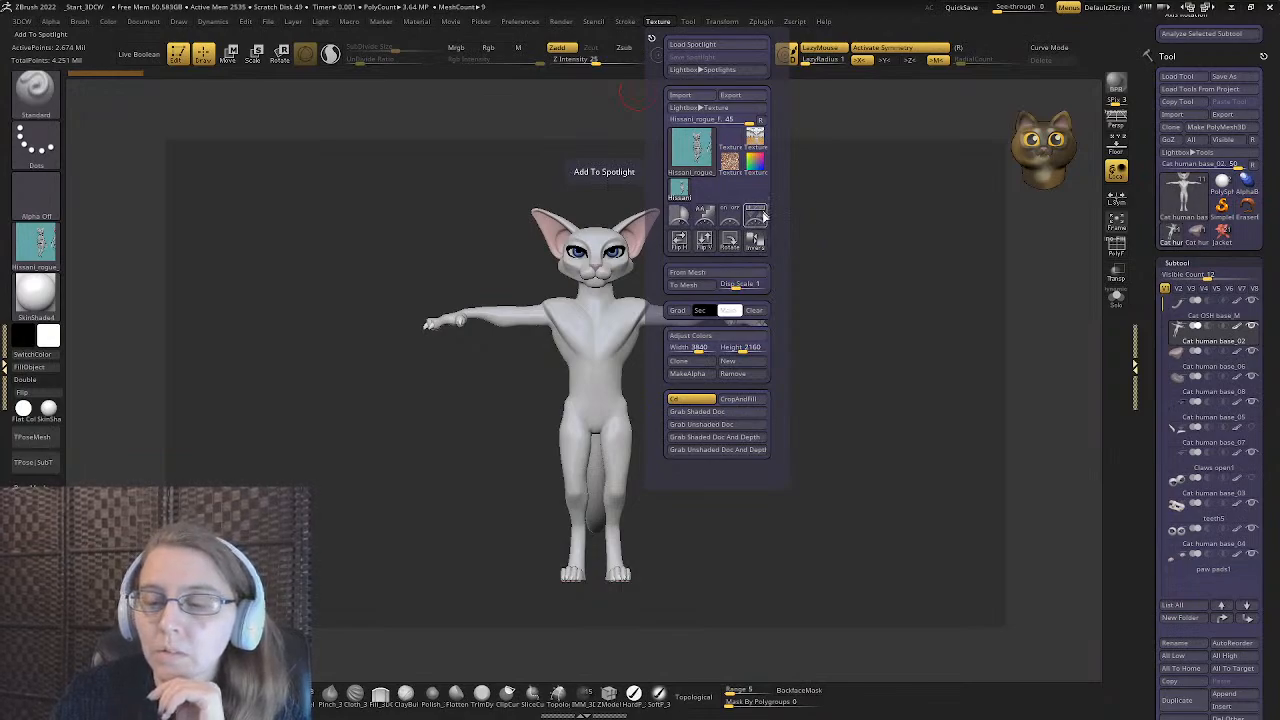
pyautogui.click(755, 216)
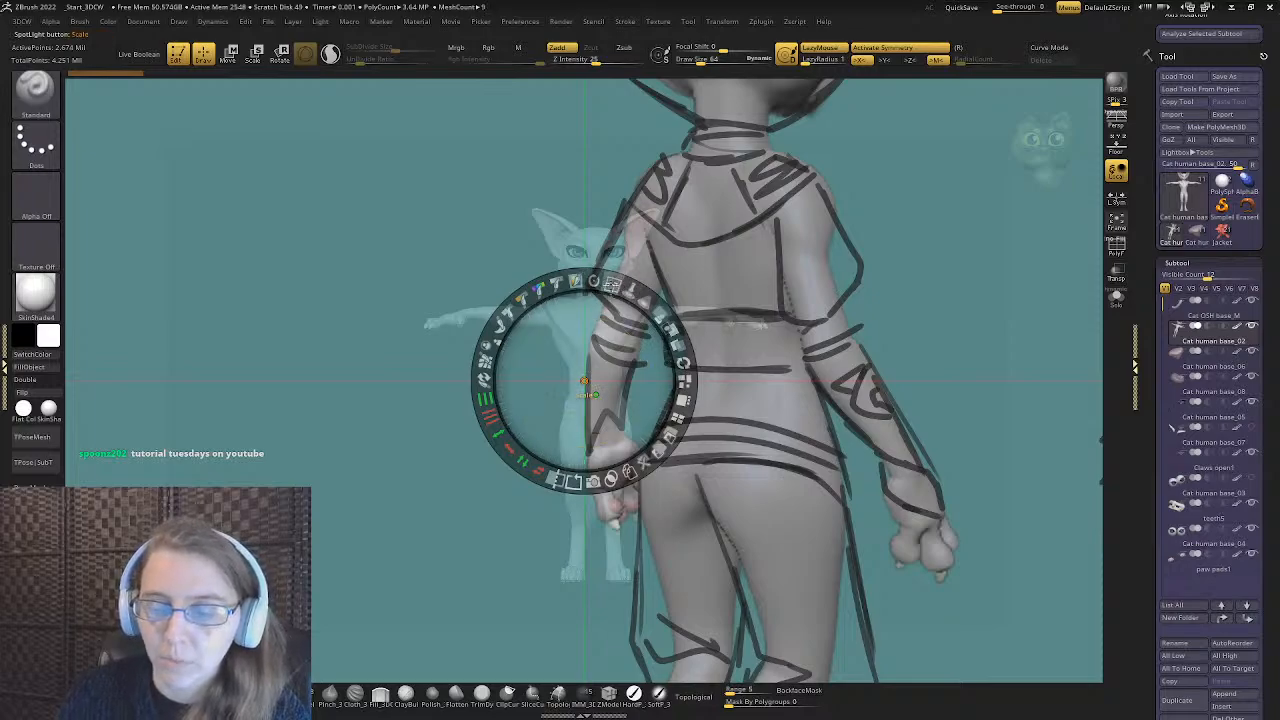
# - Scale down the Spotlight reference, place it in the canvas corner clear of the model, and leave Spotlight editing
pyautogui.moveTo(612, 283); pyautogui.dragTo(466, 298)
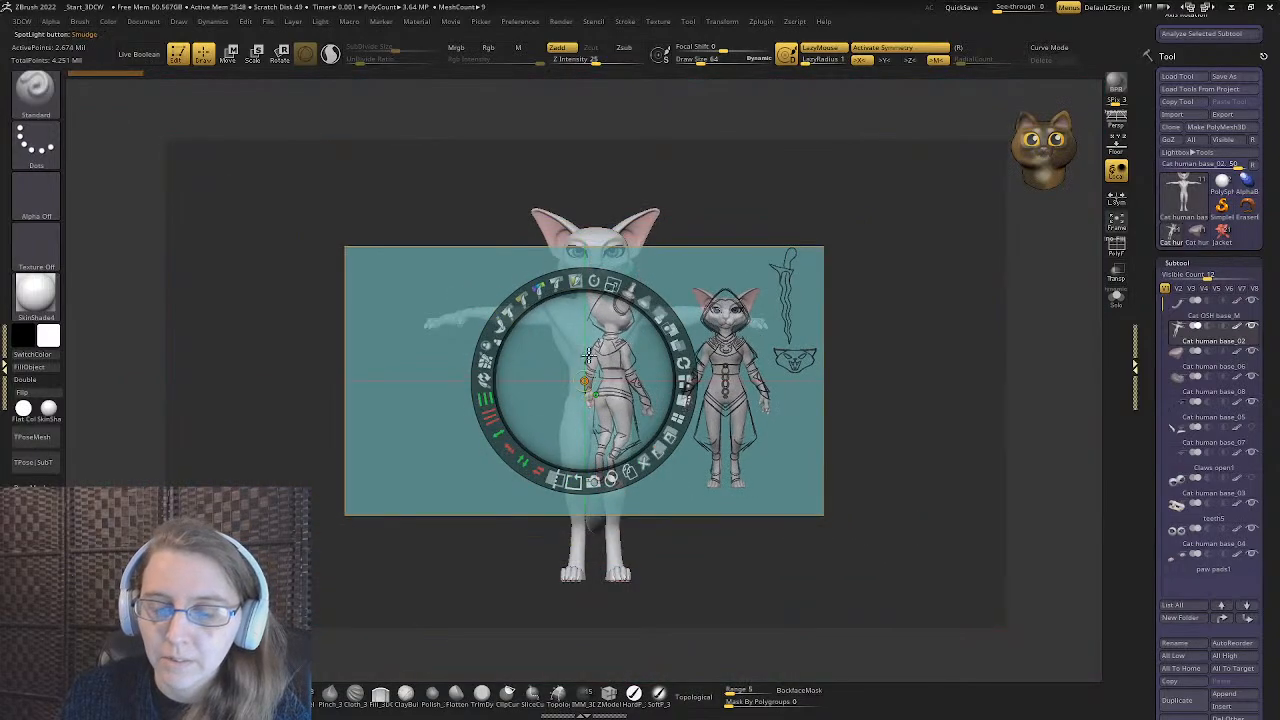
pyautogui.moveTo(613, 375); pyautogui.dragTo(228, 306)
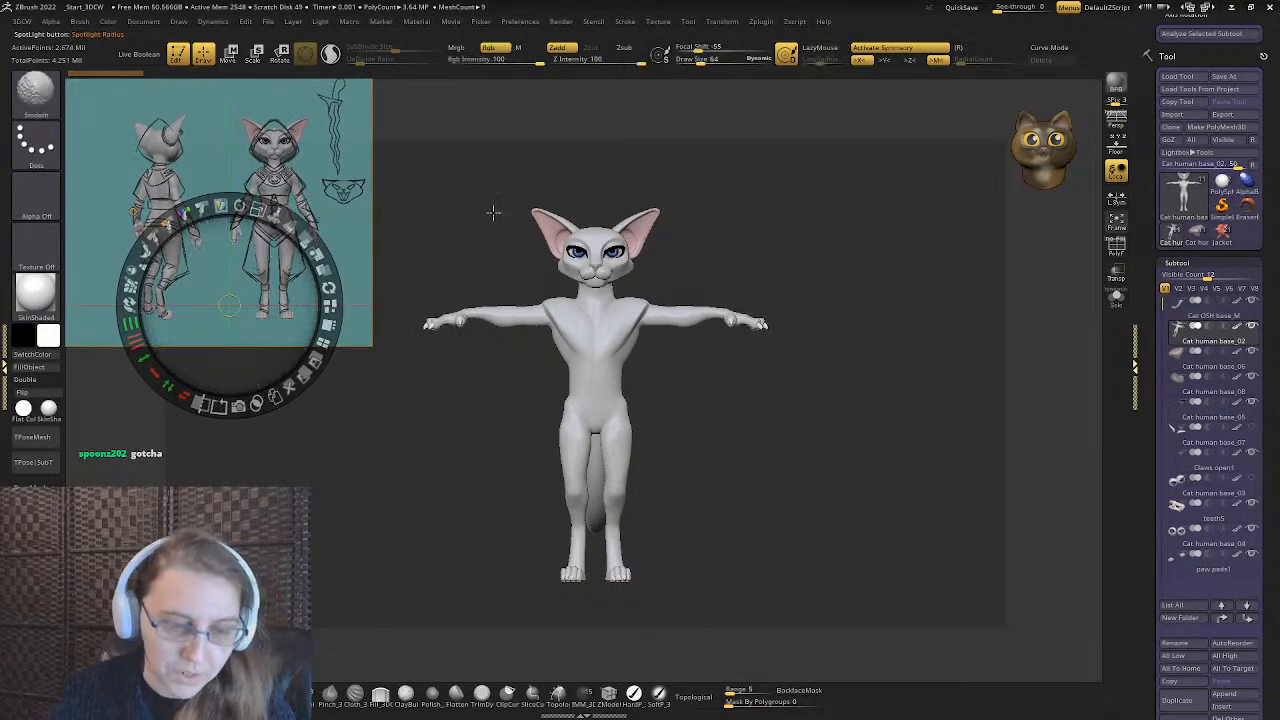
pyautogui.hotkey('shift', 'z')
pyautogui.hotkey('shift', 'z')
pyautogui.press('z')
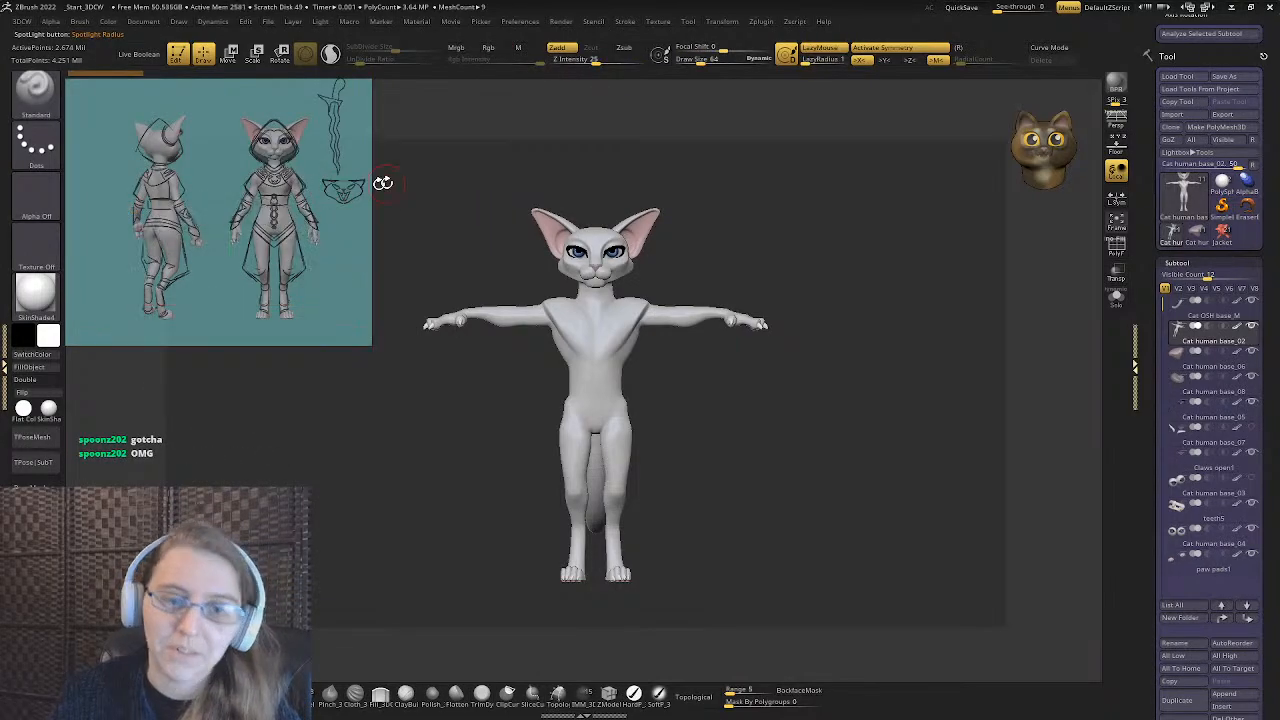
# - Toggle Spotlight's edit mode and the reference image's visibility, leaving the image shown with editing off
pyautogui.press('z')
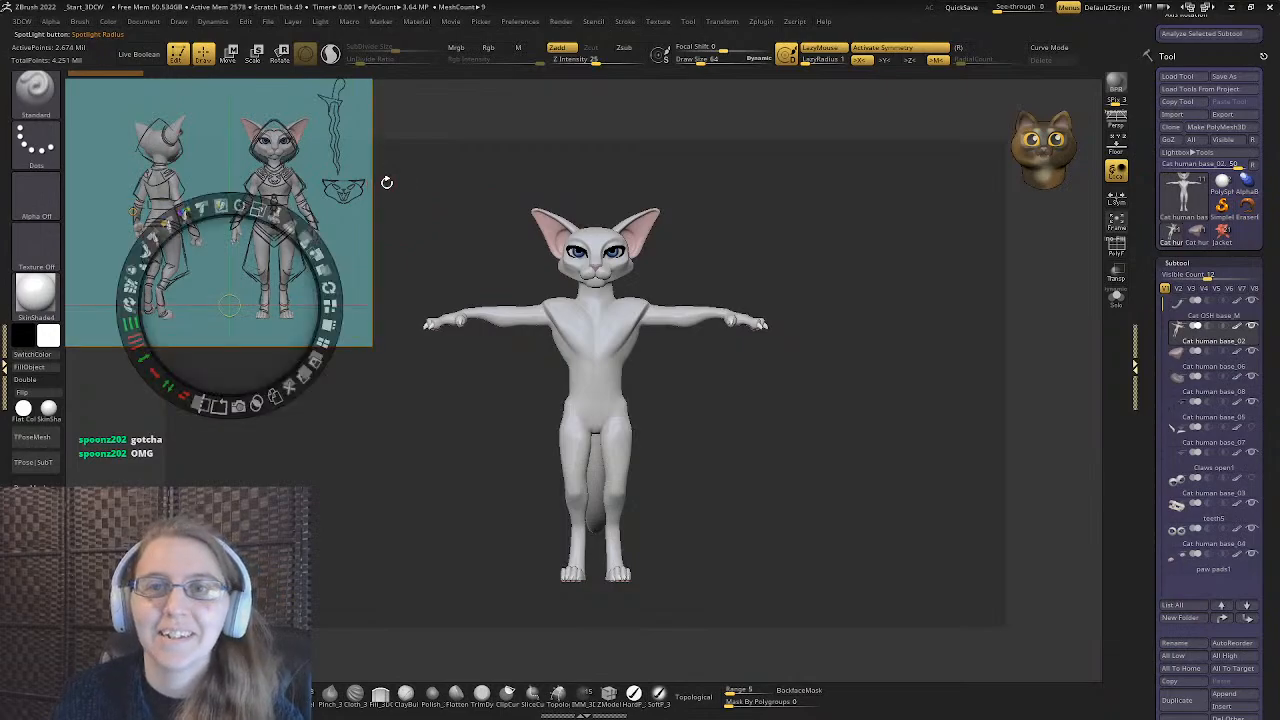
pyautogui.hotkey('shift', 'z')
pyautogui.hotkey('shift', 'z')
pyautogui.hotkey('shift', 'z')
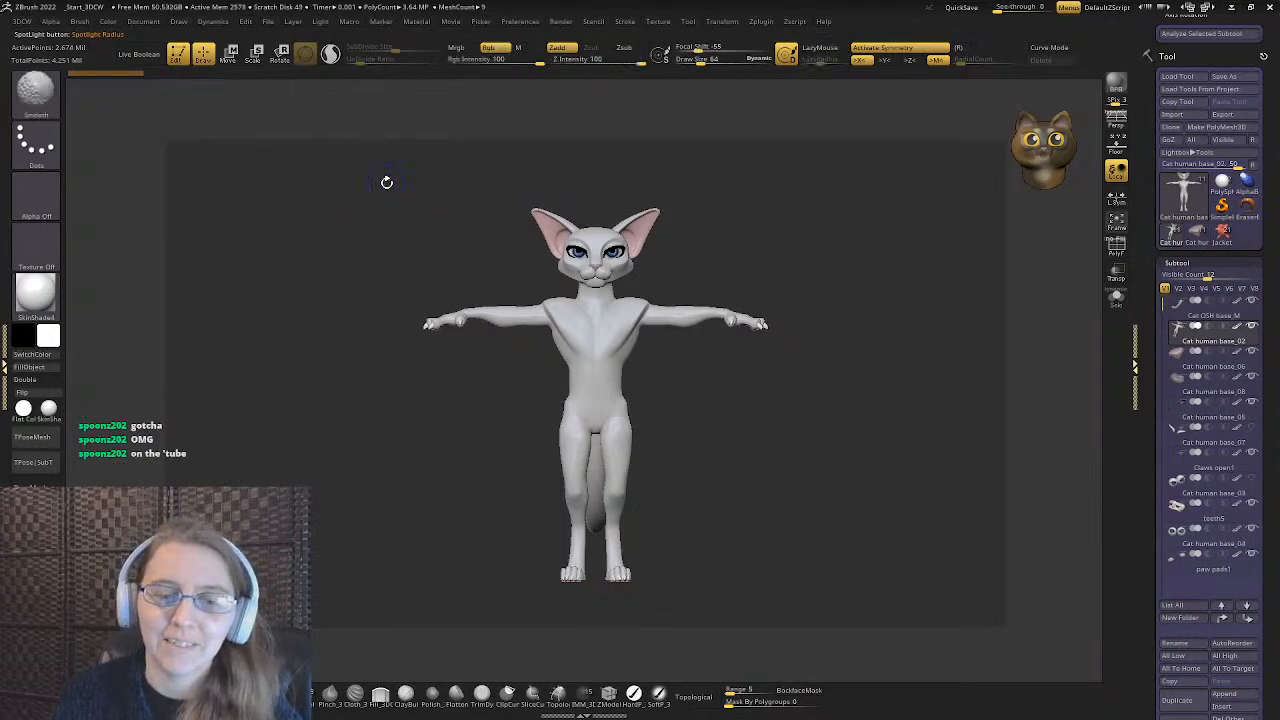
pyautogui.hotkey('shift', 'z')
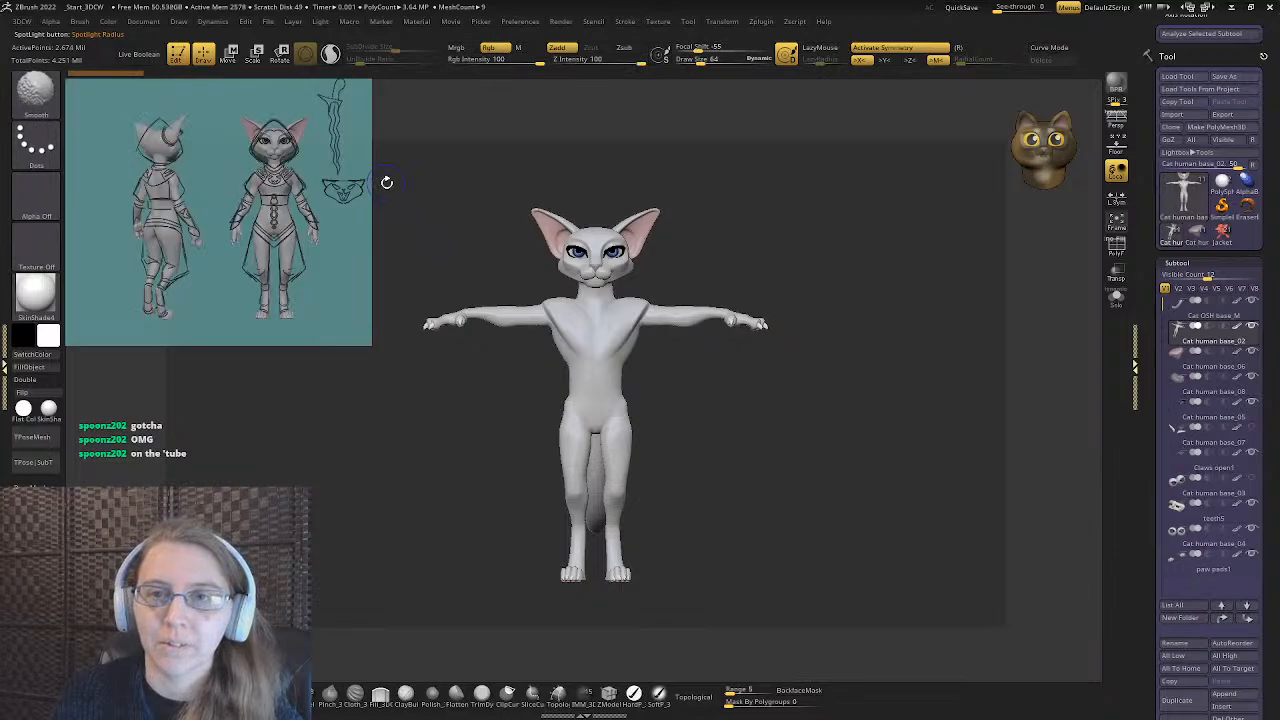
pyautogui.hotkey('shift', 'z')
pyautogui.hotkey('shift', 'z')
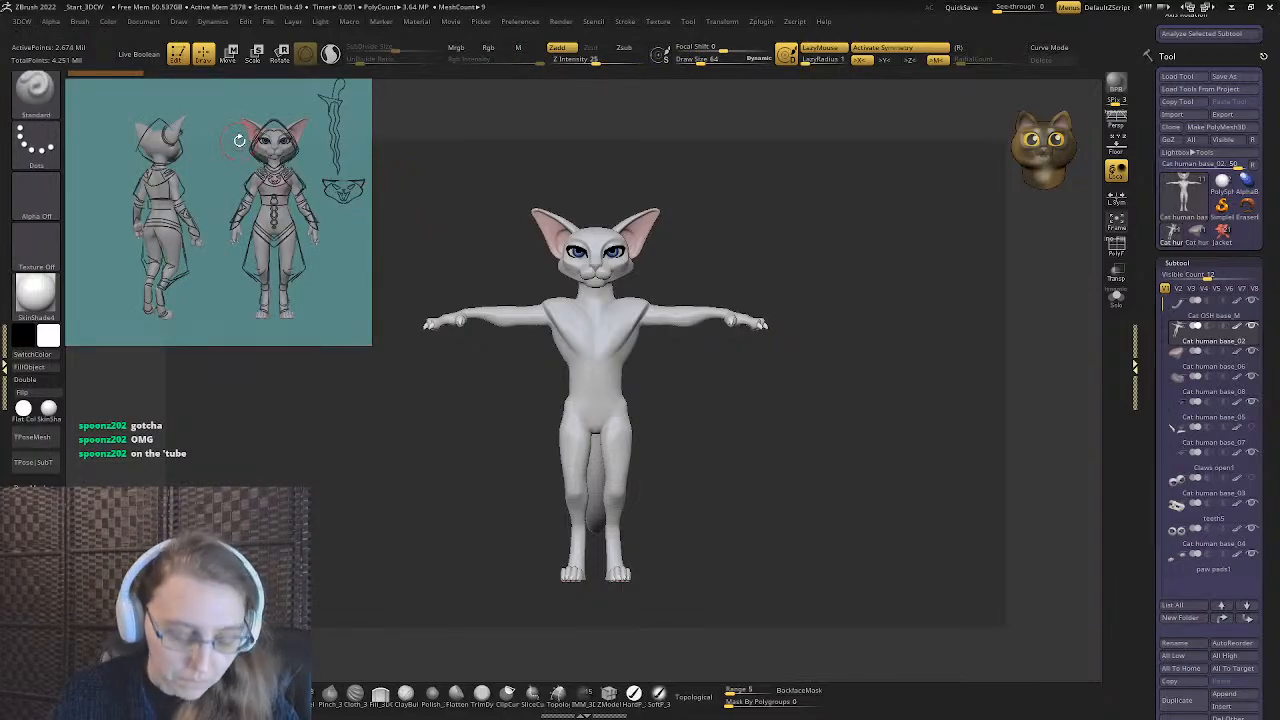
pyautogui.press('z')
pyautogui.press('z')
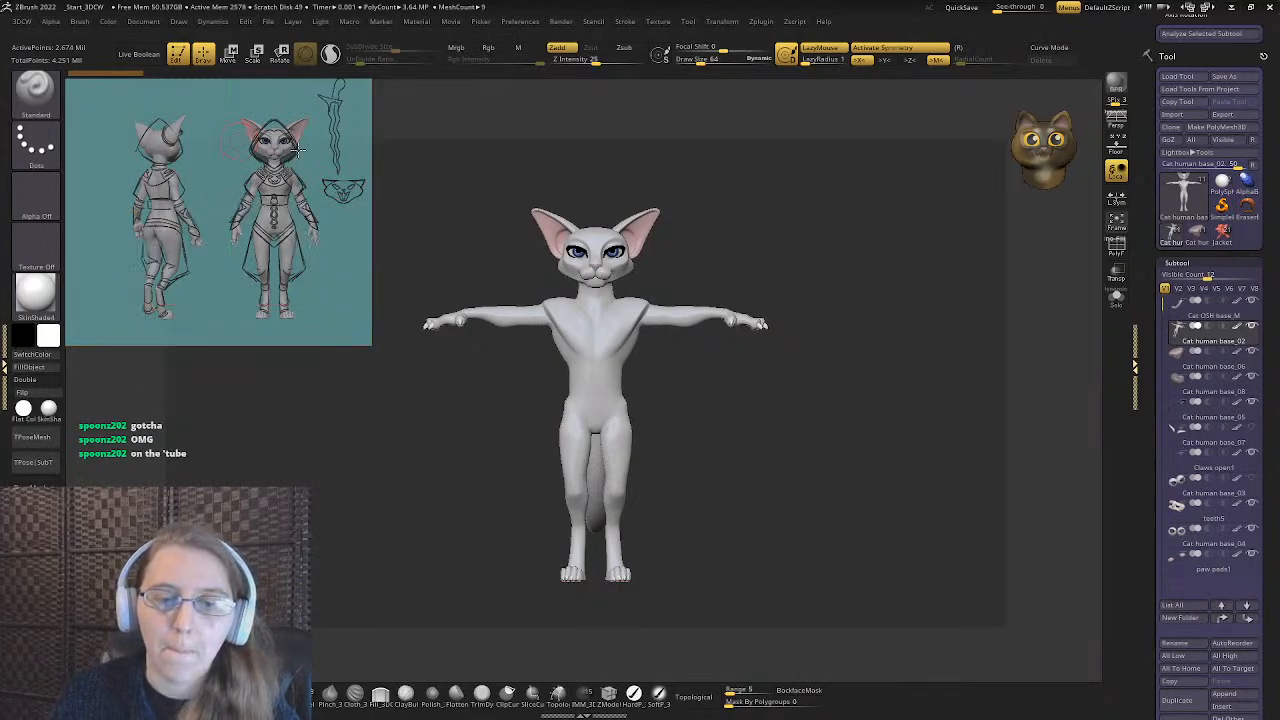
pyautogui.press('z')
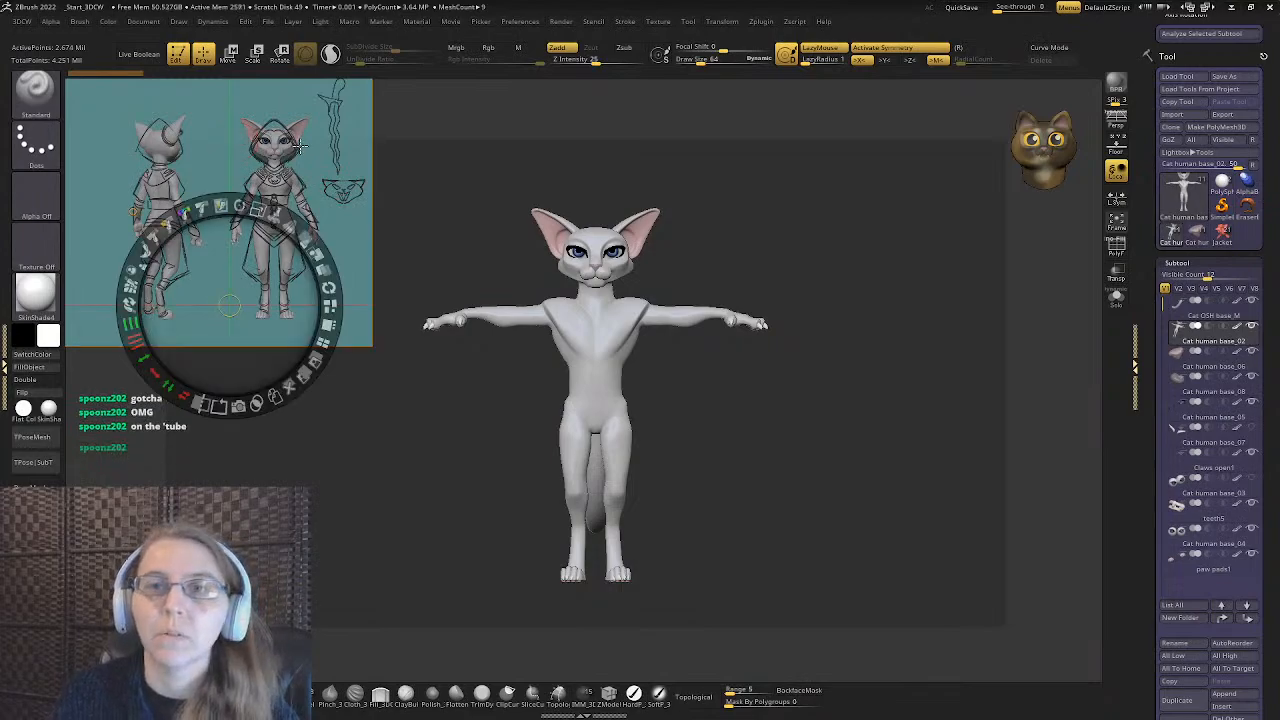
pyautogui.press('z')
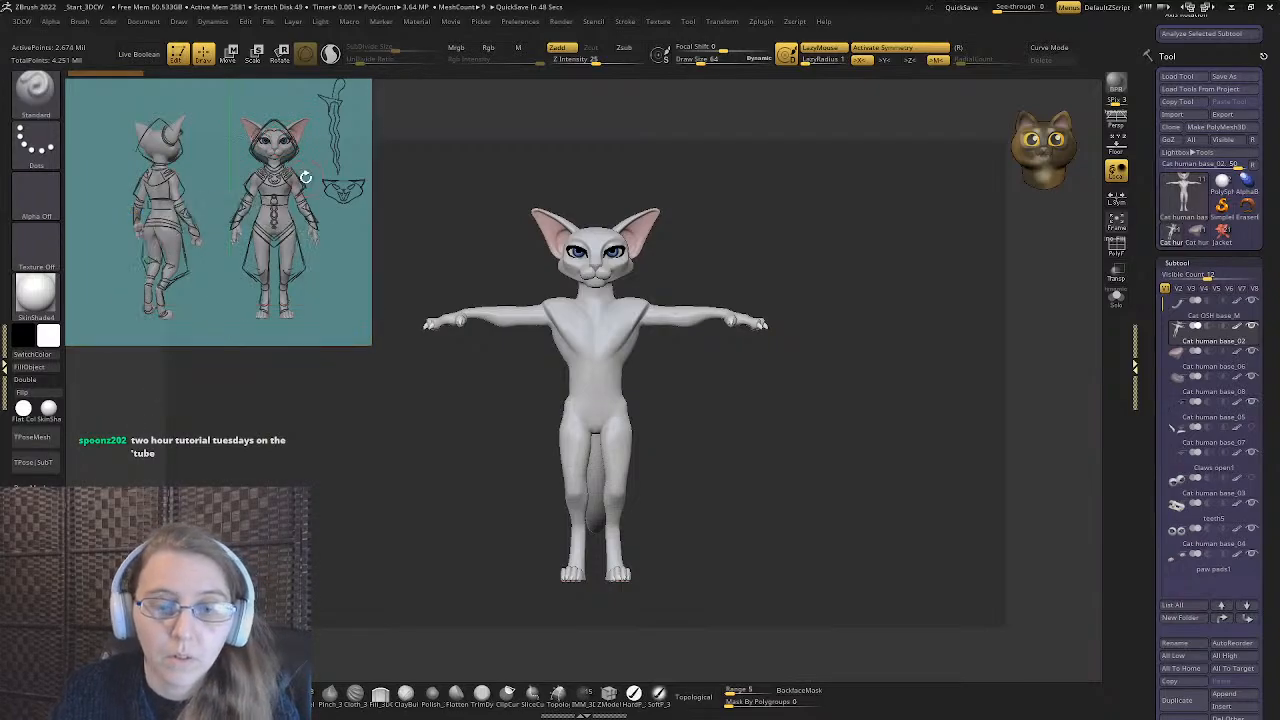
# - Move the Spotlight reference image out over the canvas and crop off its empty left part with Extend H
pyautogui.press('z')
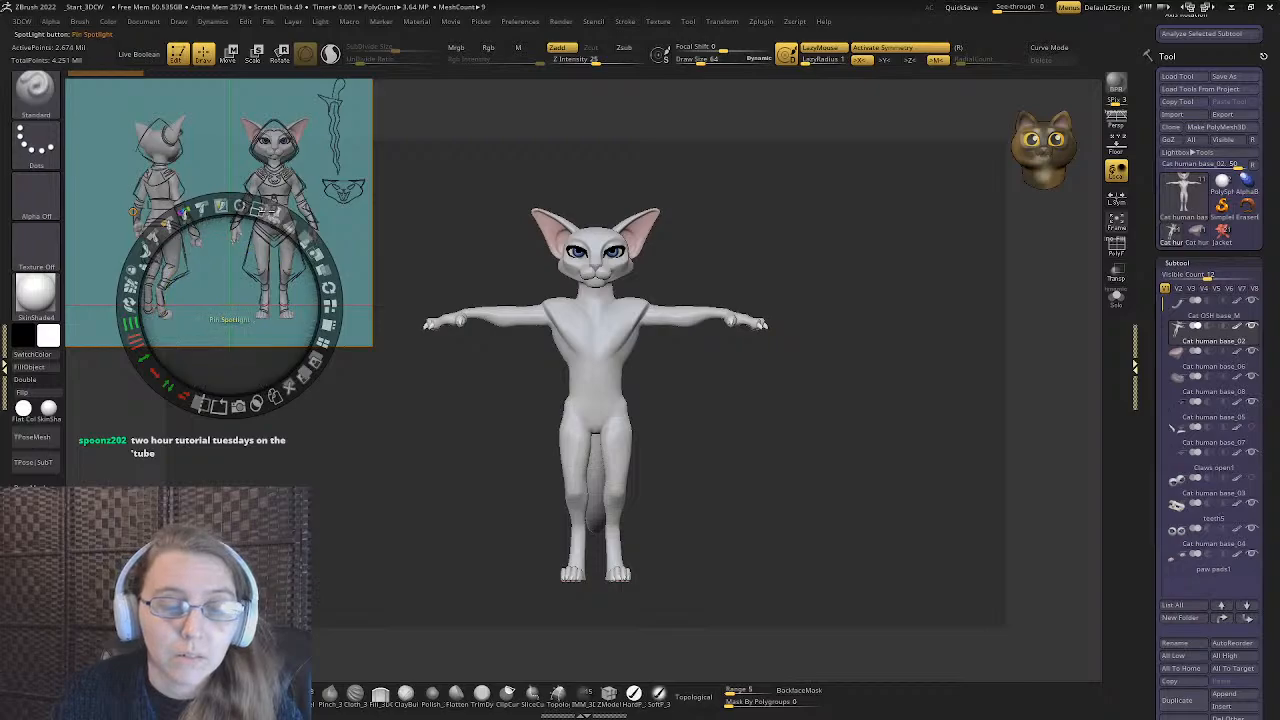
pyautogui.moveTo(258, 210); pyautogui.dragTo(200, 290)
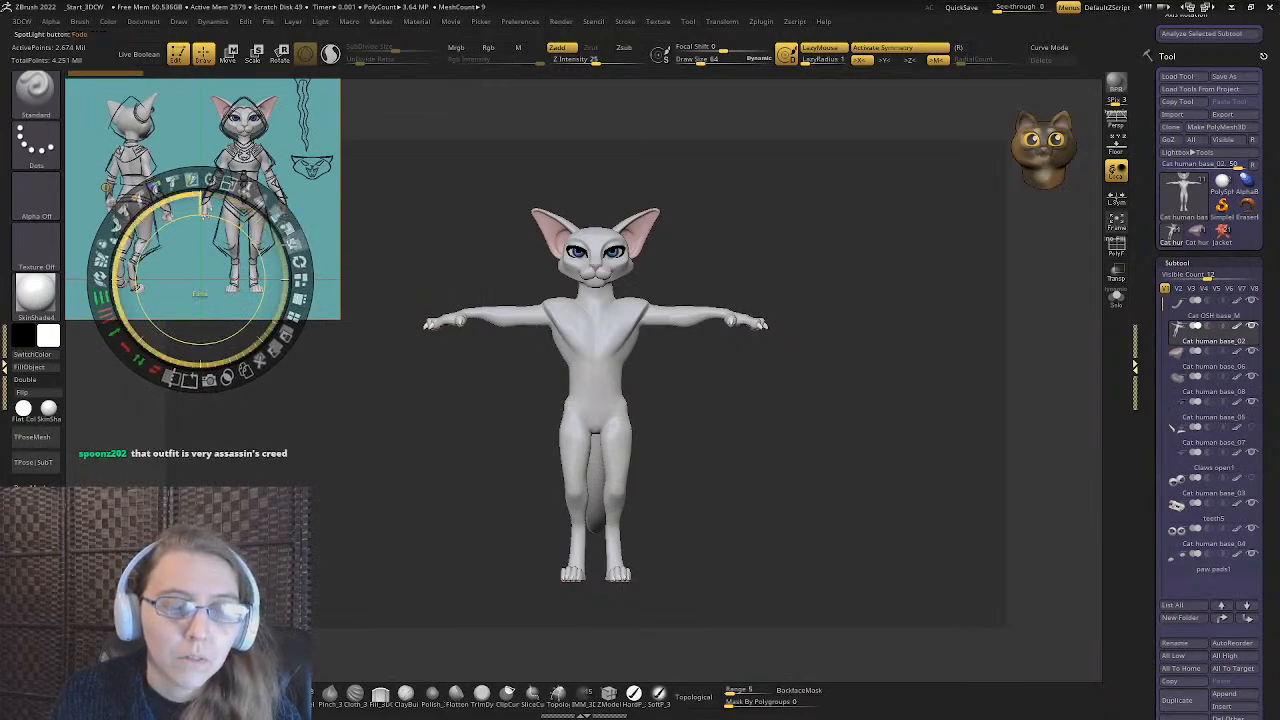
pyautogui.moveTo(226, 185); pyautogui.dragTo(231, 189)
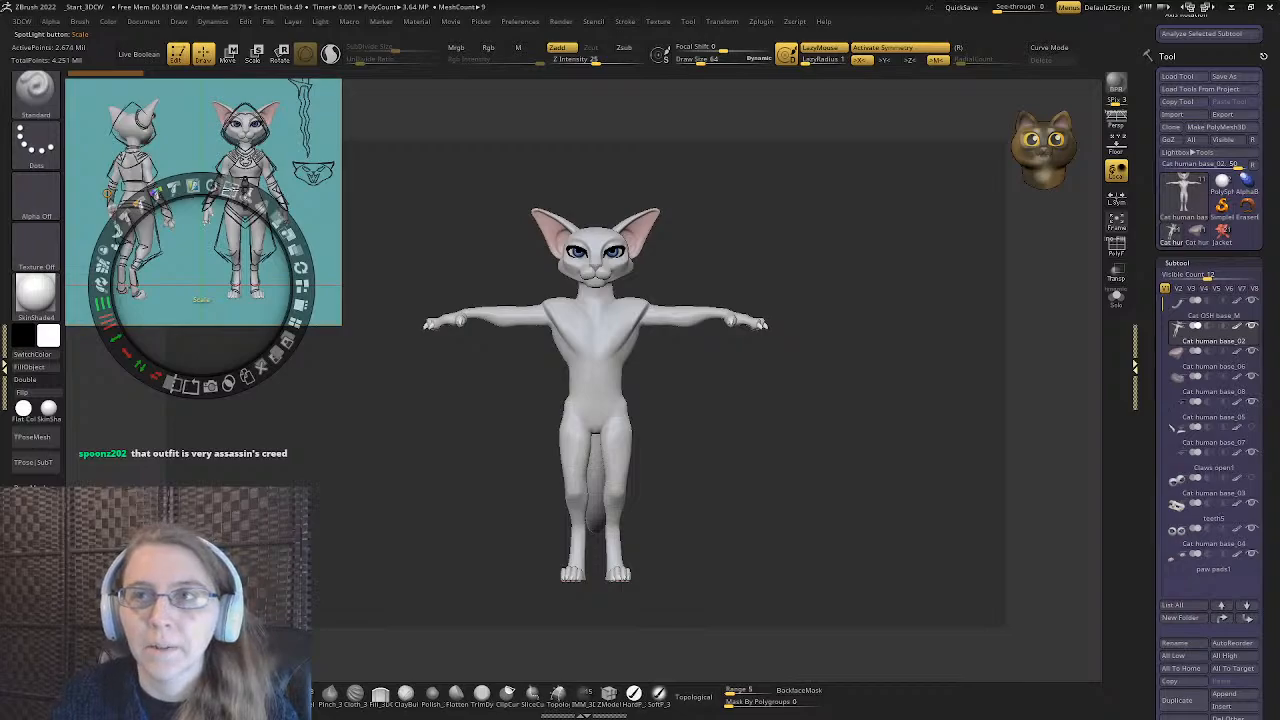
pyautogui.moveTo(201, 300); pyautogui.dragTo(426, 261)
pyautogui.moveTo(234, 237); pyautogui.dragTo(317, 337)
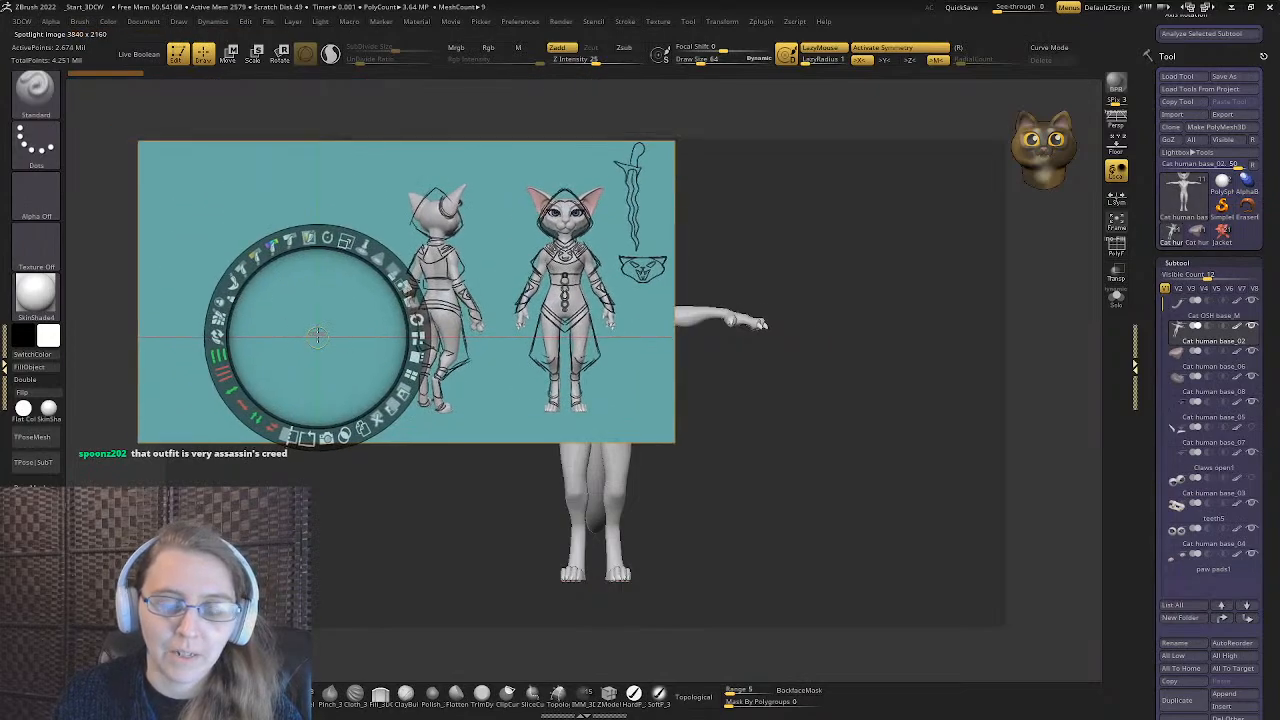
pyautogui.click(232, 188)
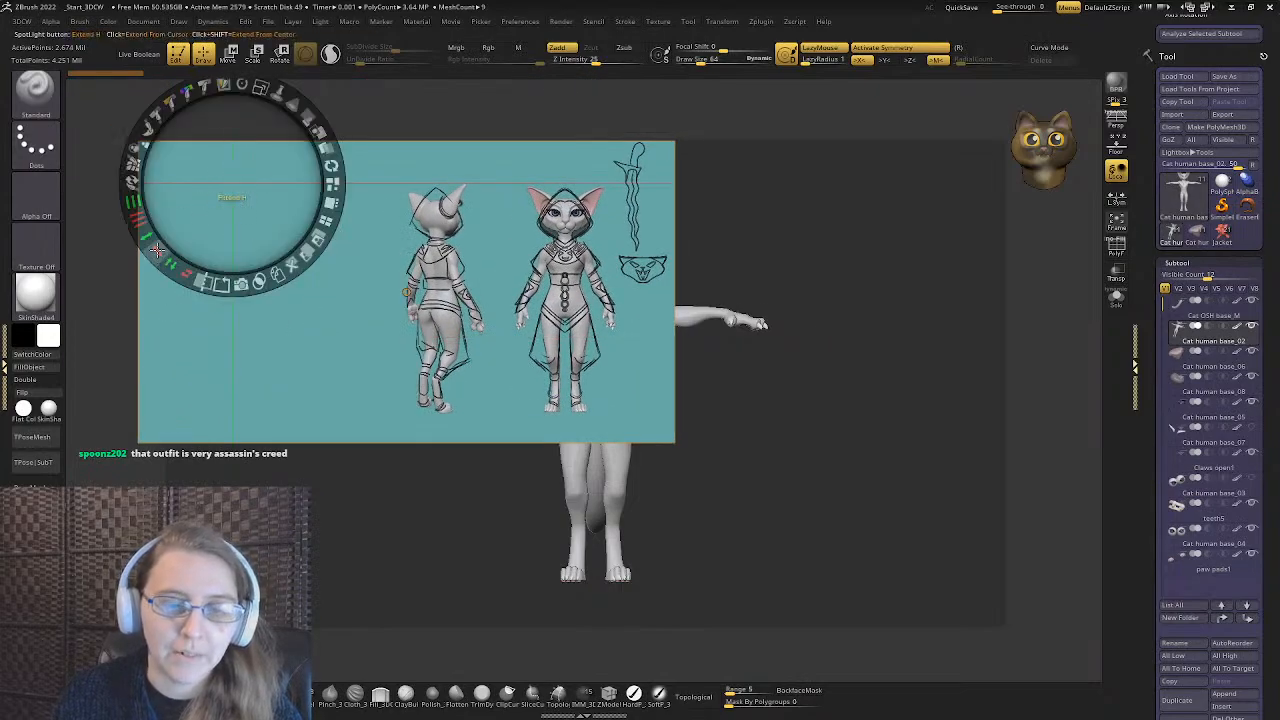
pyautogui.moveTo(157, 250); pyautogui.dragTo(182, 270)
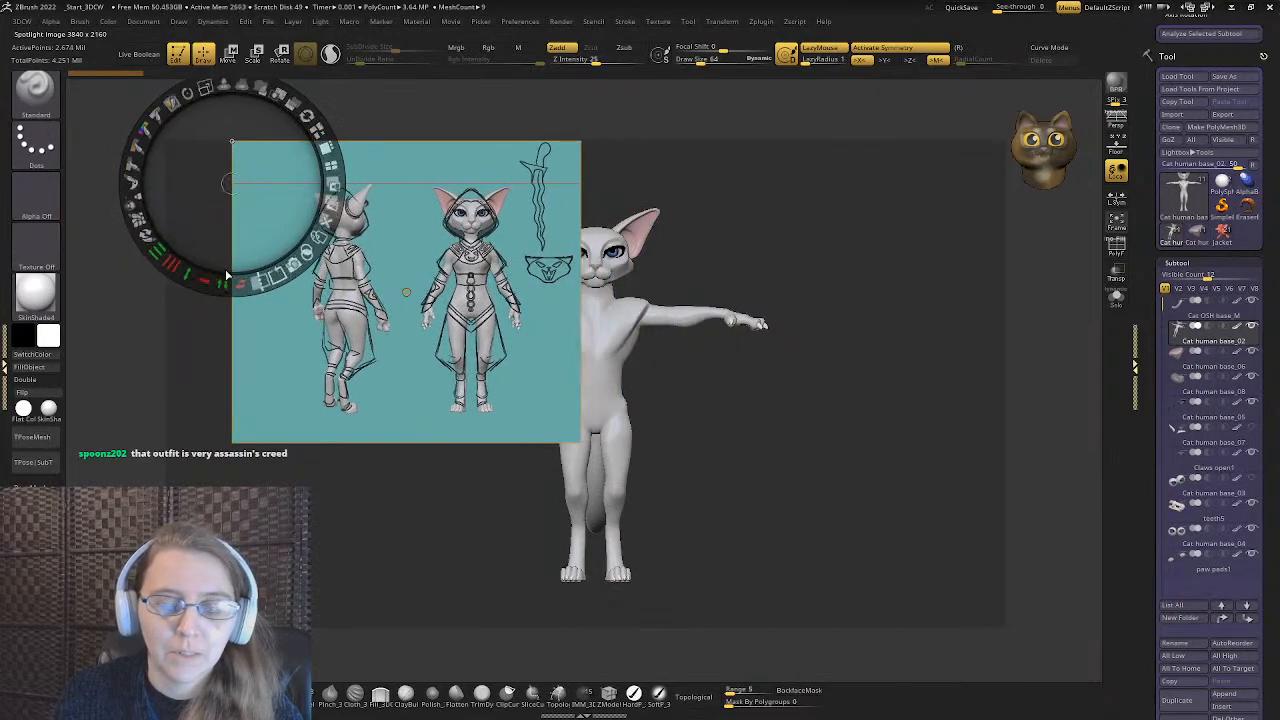
# - Try a tighter horizontal crop and another Spotlight adjustment on the reference image, undoing both
pyautogui.click(289, 354)
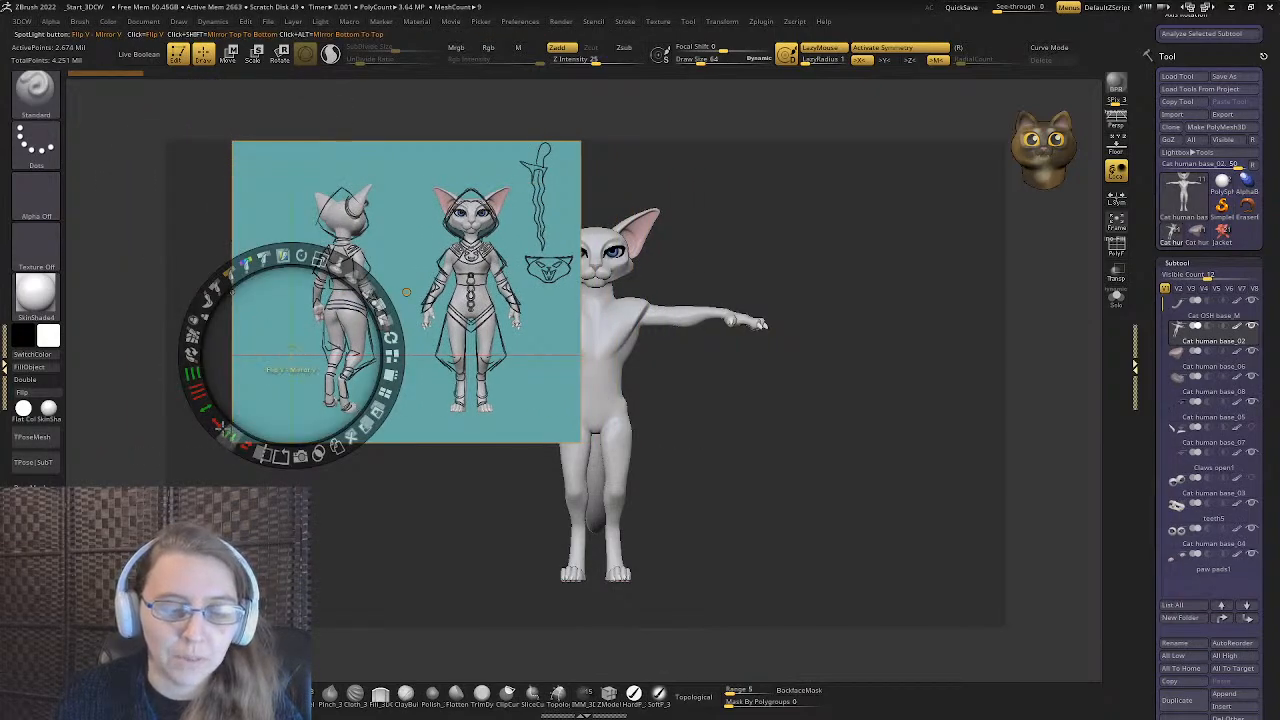
pyautogui.moveTo(215, 423); pyautogui.dragTo(287, 455)
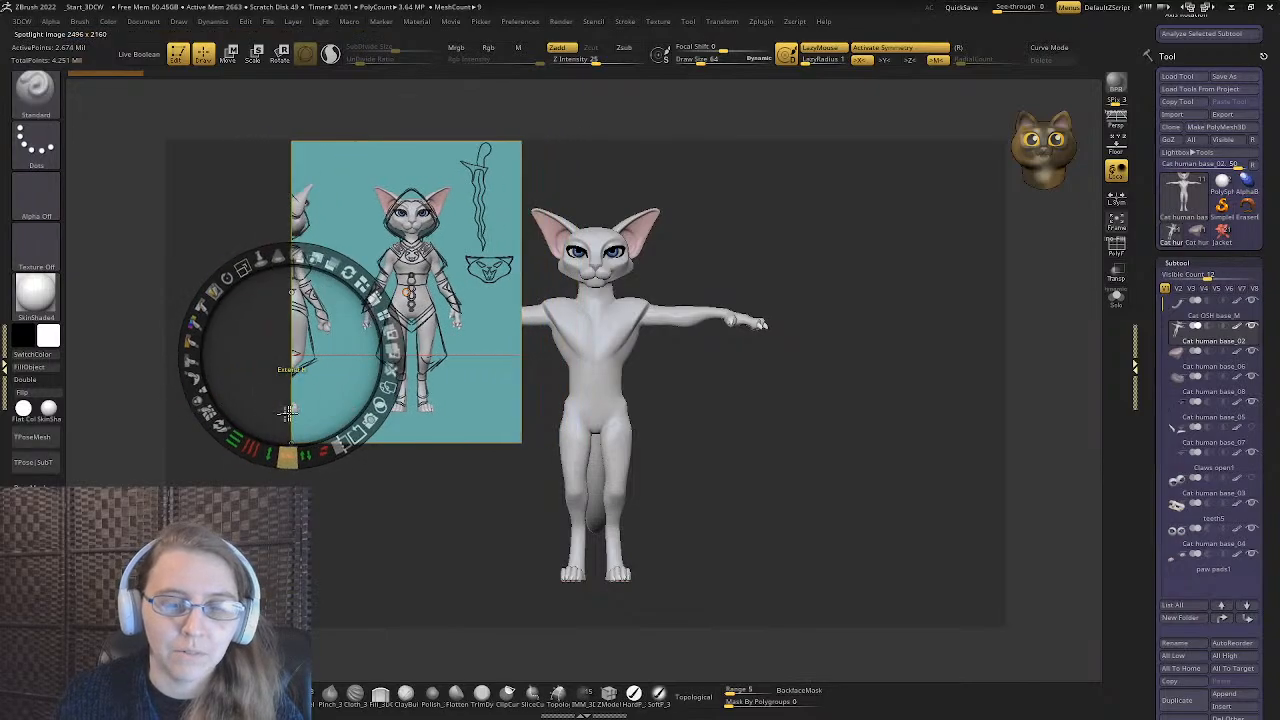
pyautogui.hotkey('ctrl', 'z')
pyautogui.click(411, 175)
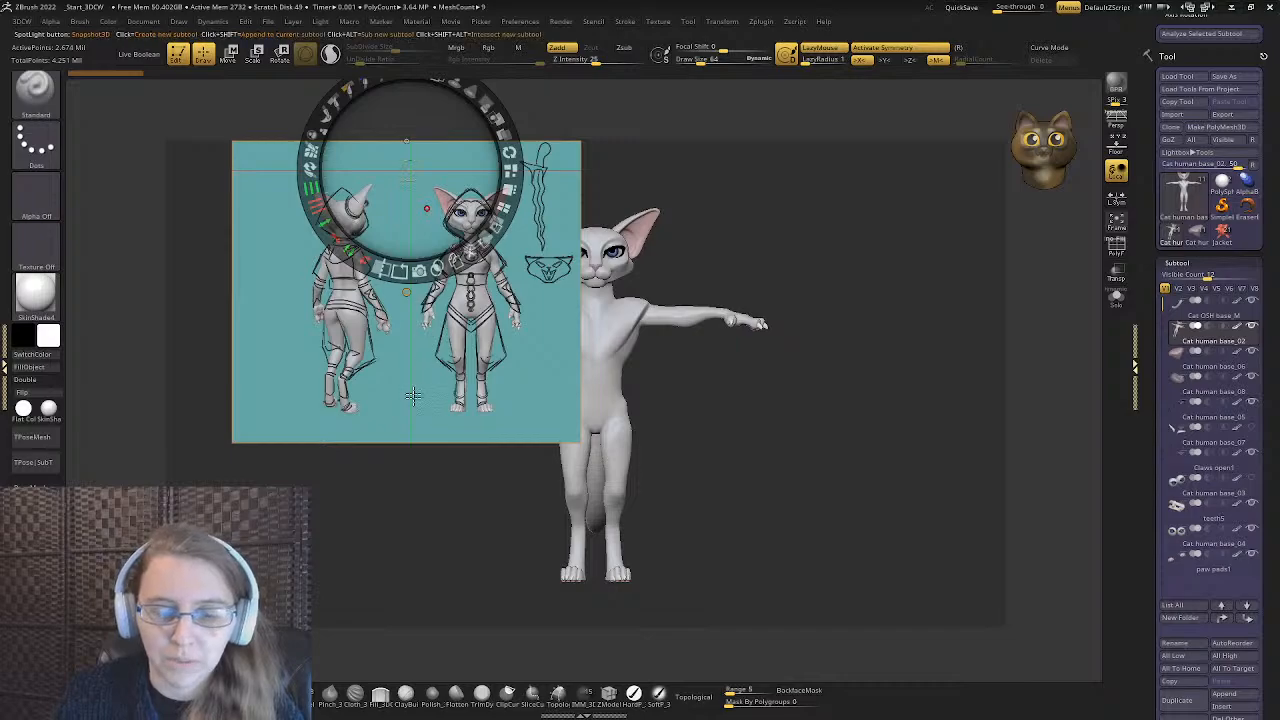
pyautogui.moveTo(336, 237)
pyautogui.mouseDown()
pyautogui.moveTo(421, 247)
pyautogui.moveTo(463, 229)
pyautogui.mouseUp()
pyautogui.hotkey('ctrl', 'z')
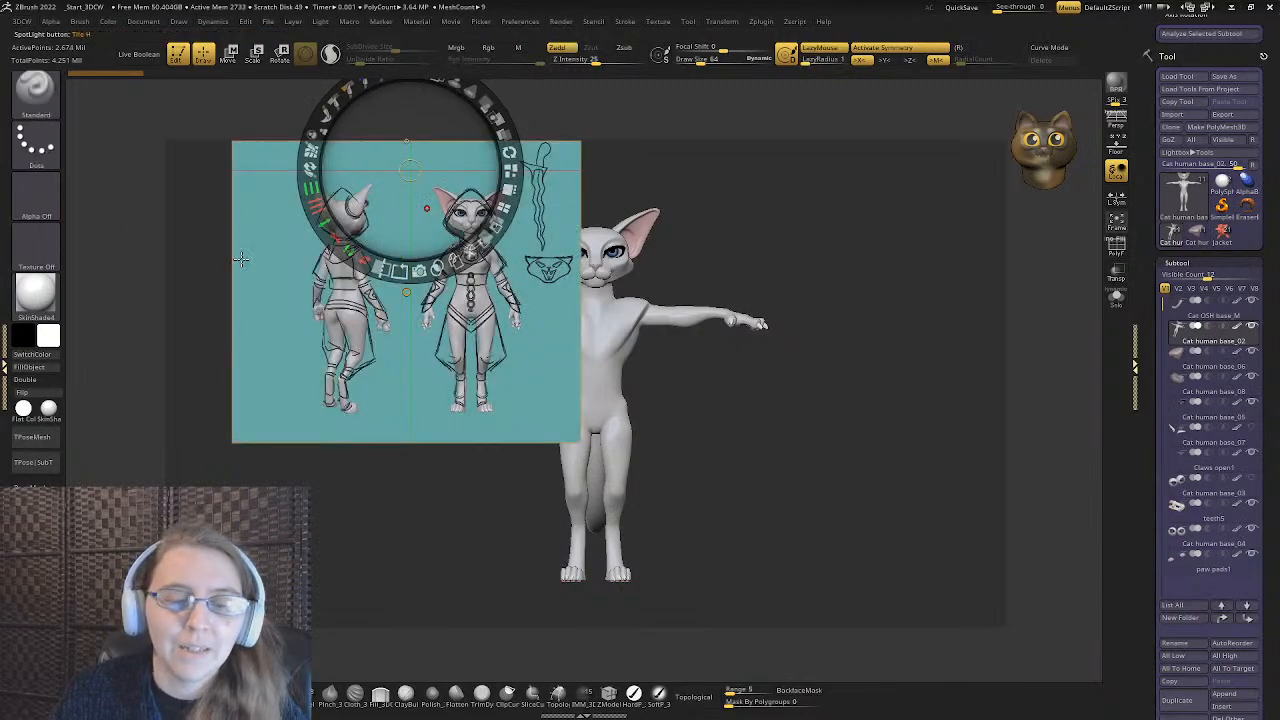
# - Resize the cropped reference image, place it back in the canvas corner clear of the model, and leave Spotlight editing
pyautogui.click(247, 258)
pyautogui.moveTo(174, 323); pyautogui.dragTo(226, 355)
pyautogui.moveTo(413, 222); pyautogui.dragTo(220, 156)
pyautogui.press('z')
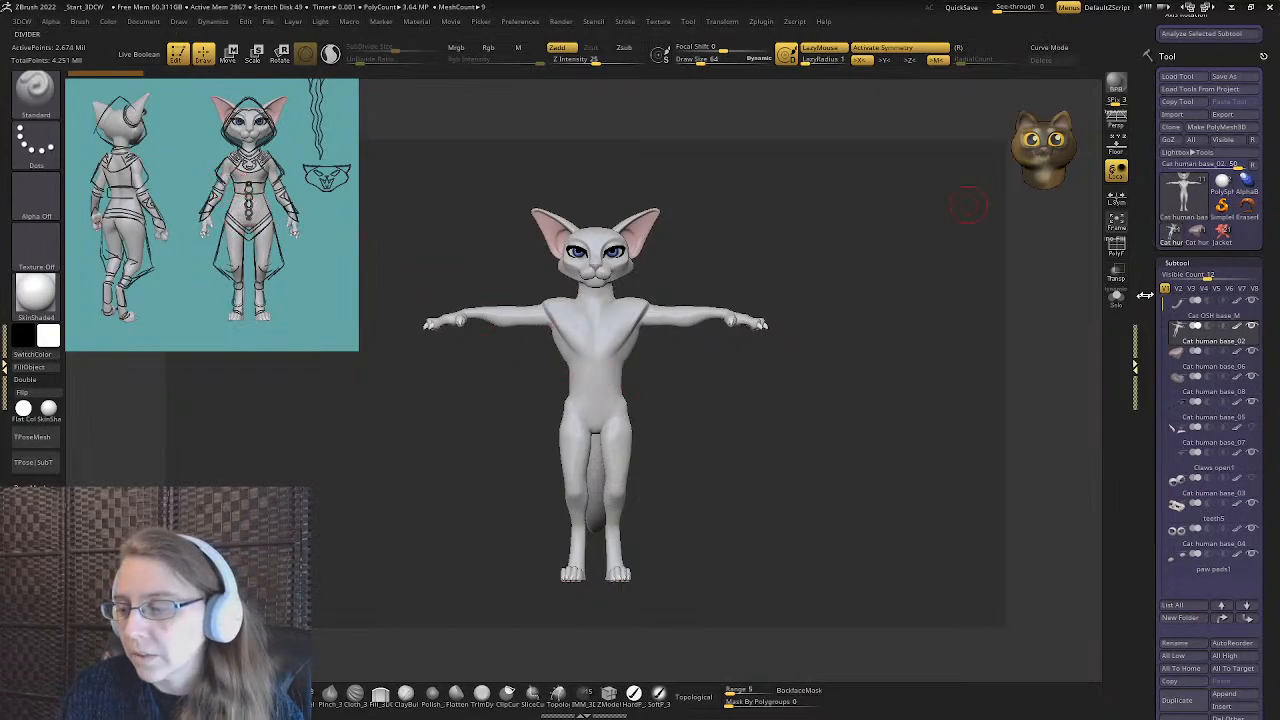
# - Delete all subtools of the male cat base tool and switch to the female cat base tool
pyautogui.scroll(-3, 1210, 500)
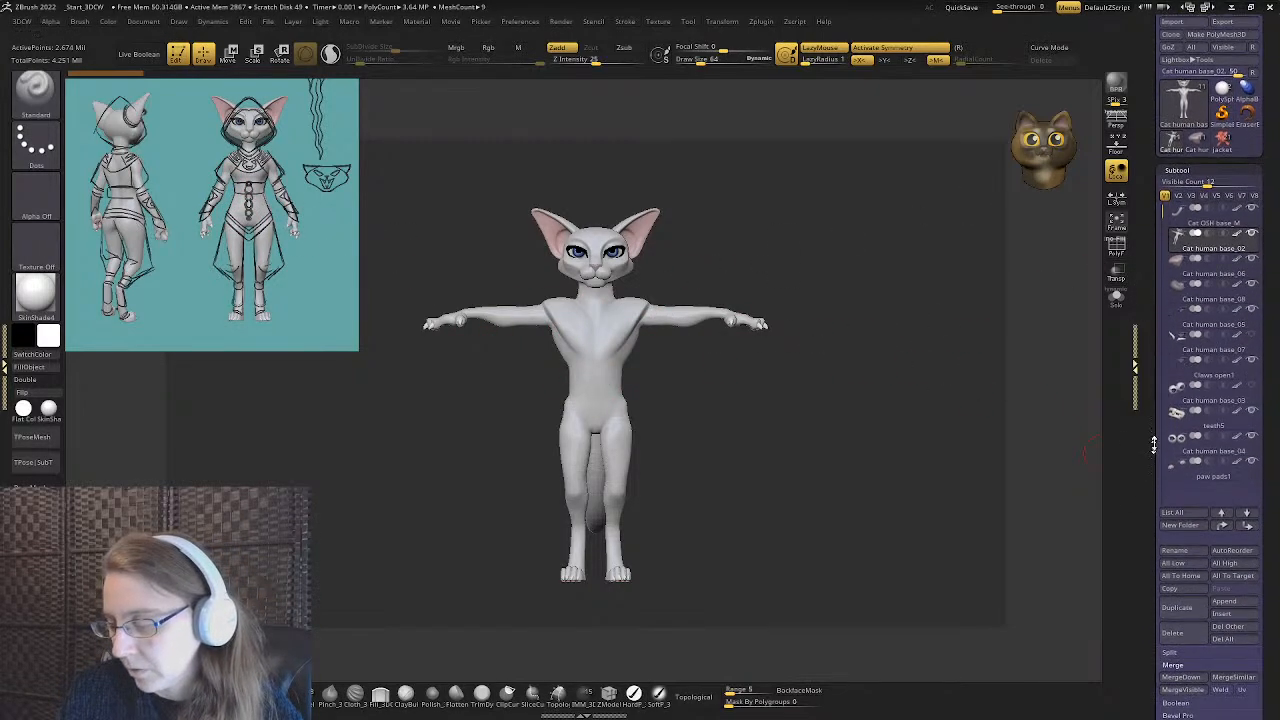
pyautogui.click(1246, 662)
pyautogui.click(1060, 665)
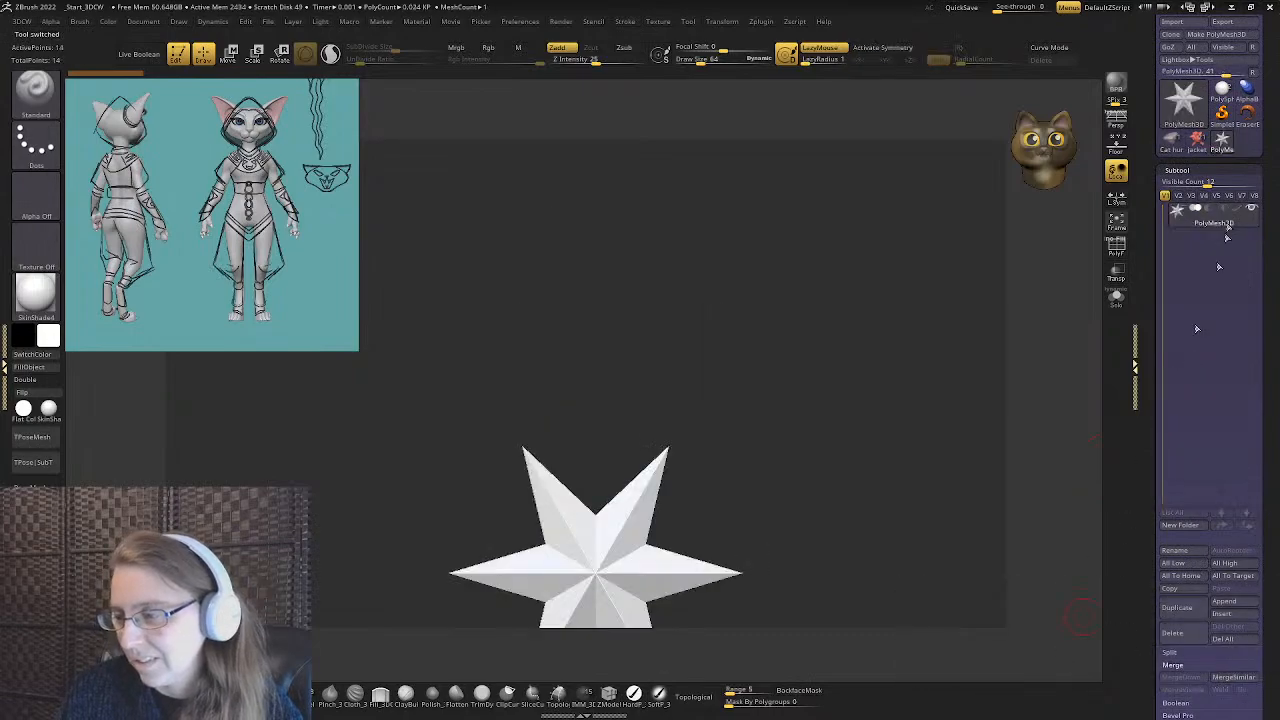
pyautogui.click(1174, 142)
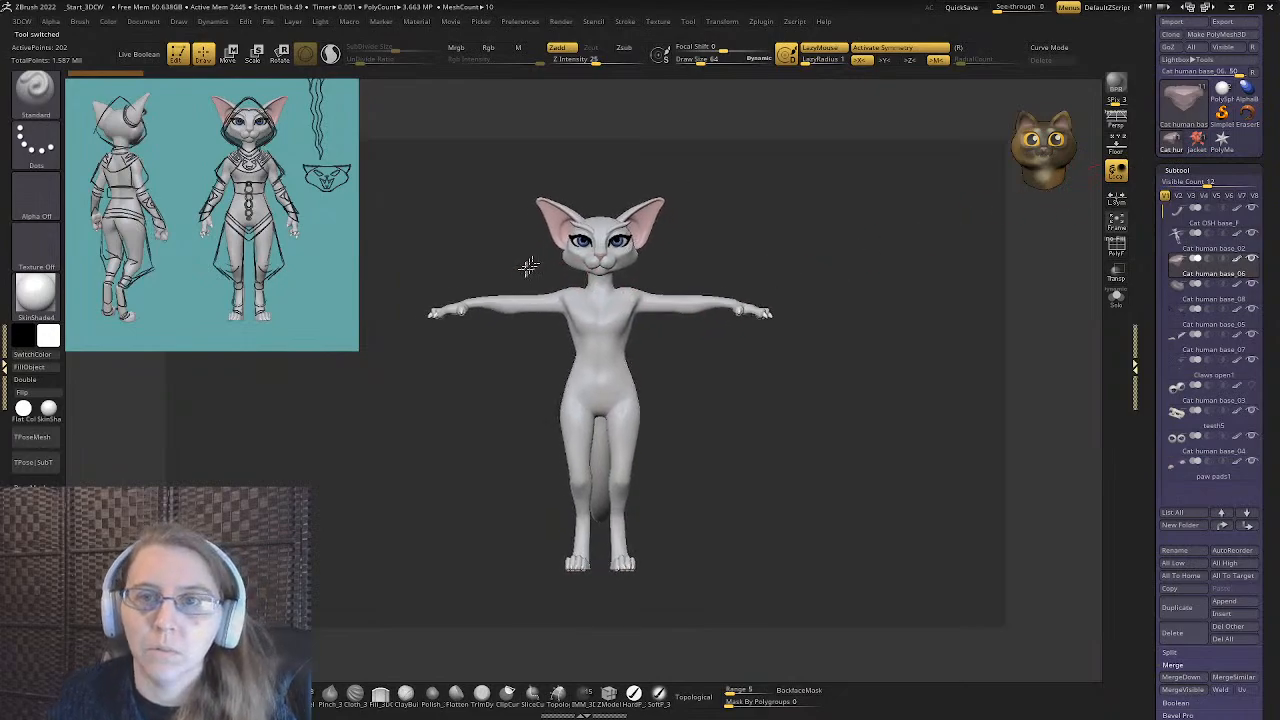
# - Load the saved clothed cat tool containing the existing outfit subtools
pyautogui.press('space')
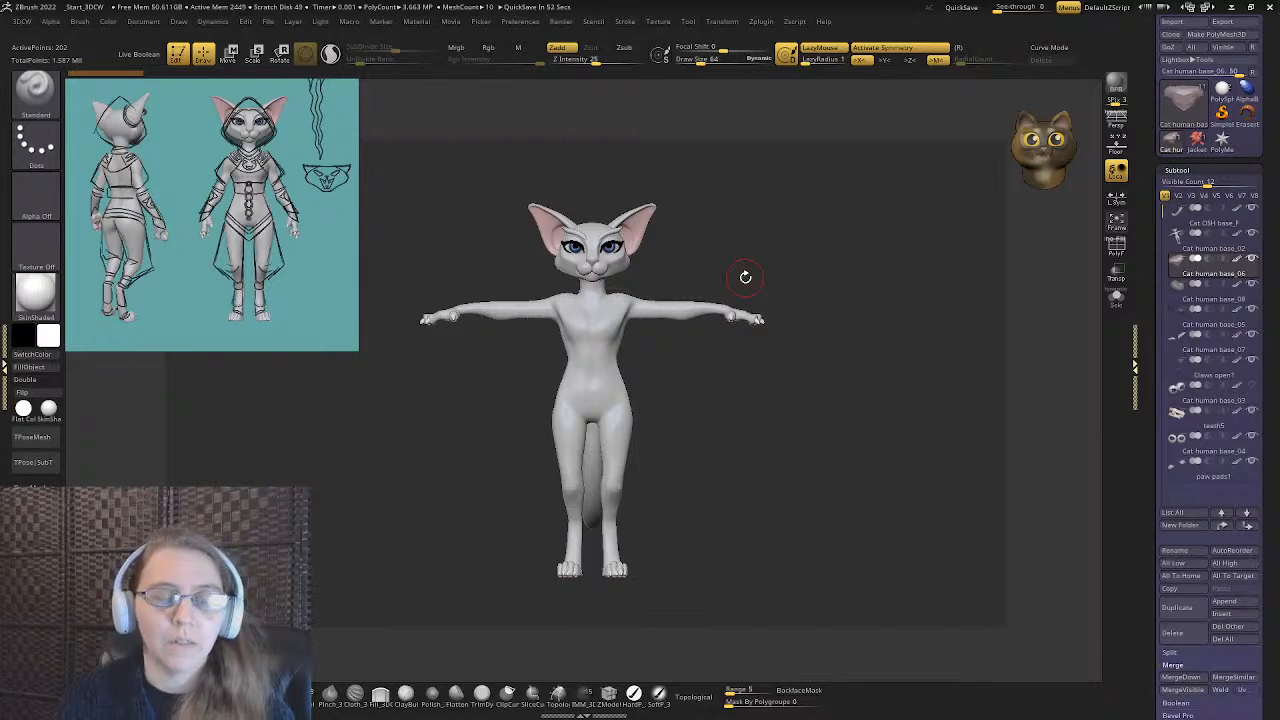
pyautogui.moveTo(454, 200)
pyautogui.keyDown('ctrl'); pyautogui.mouseDown()
pyautogui.moveTo(177, 229)
pyautogui.moveTo(174, 245)
pyautogui.mouseUp(); pyautogui.keyUp('ctrl')
pyautogui.moveTo(402, 132)
pyautogui.keyDown('ctrl'); pyautogui.mouseDown(button='right')
pyautogui.moveTo(94, 291)
pyautogui.moveTo(366, 217)
pyautogui.mouseUp(button='right'); pyautogui.keyUp('ctrl')
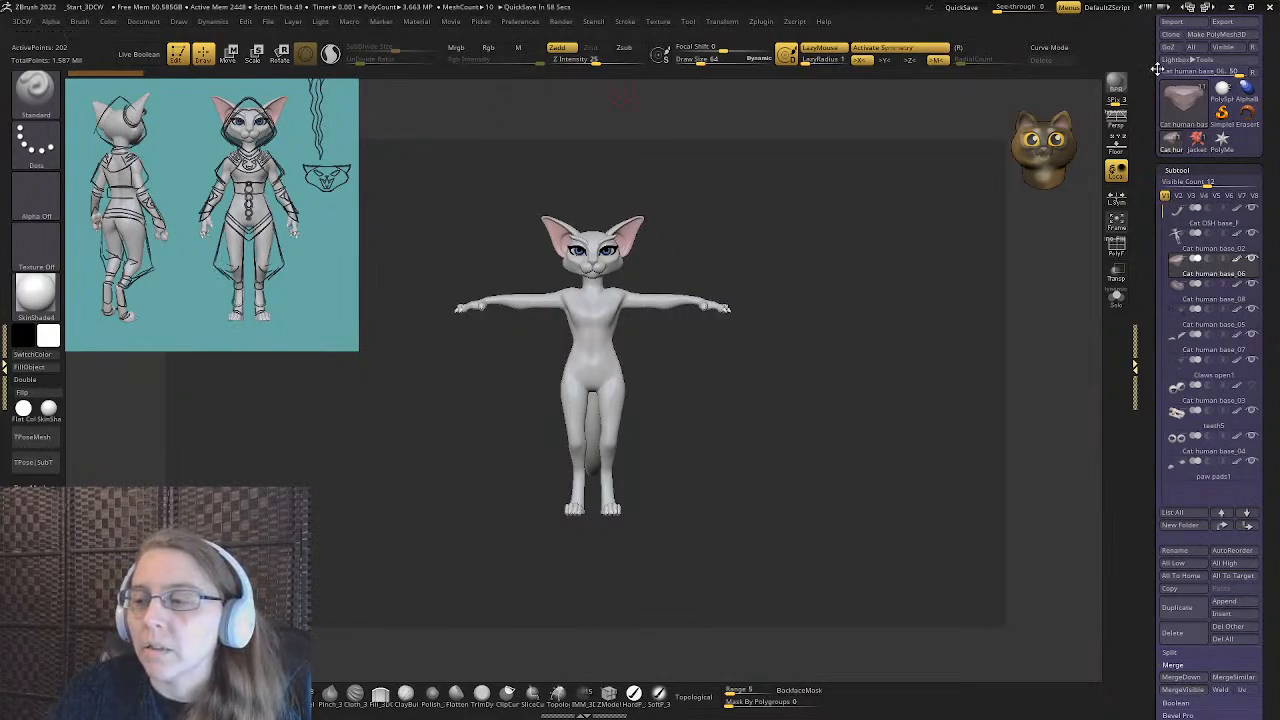
pyautogui.scroll(3, 1158, 68)
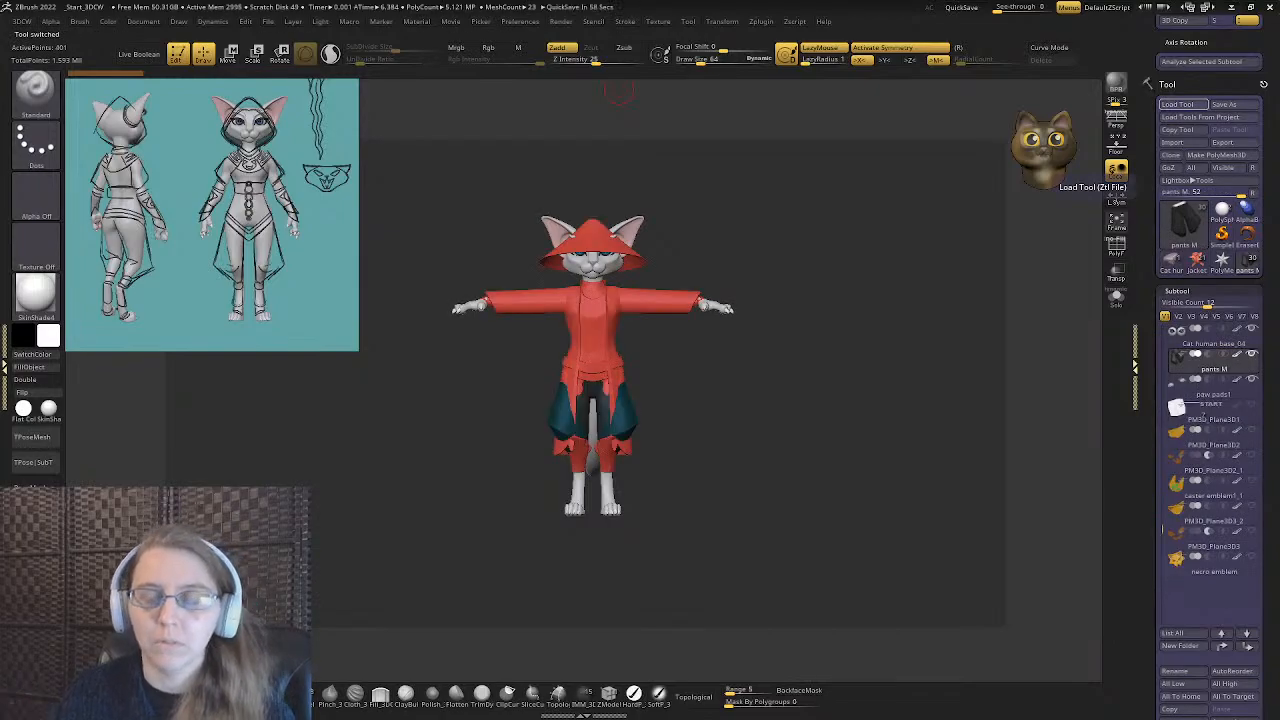
# - Turn on PolyFrame for the clothed cat, select the shirt subtool, and isolate it with Solo
pyautogui.keyDown('alt'); pyautogui.moveTo(806, 194); pyautogui.dragTo(743, 372); pyautogui.keyUp('alt')
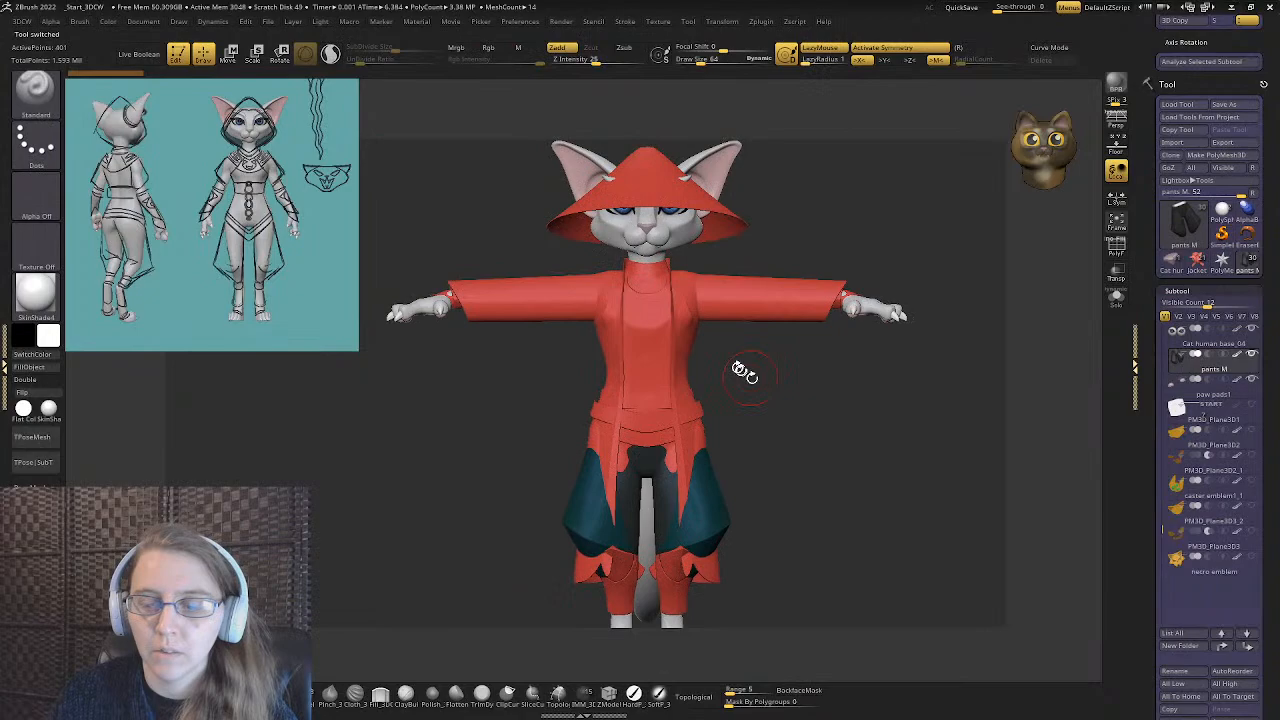
pyautogui.click(1117, 247)
pyautogui.keyDown('alt'); pyautogui.moveTo(820, 346); pyautogui.dragTo(818, 268); pyautogui.keyUp('alt')
pyautogui.keyDown('alt'); pyautogui.click(664, 294); pyautogui.keyUp('alt')
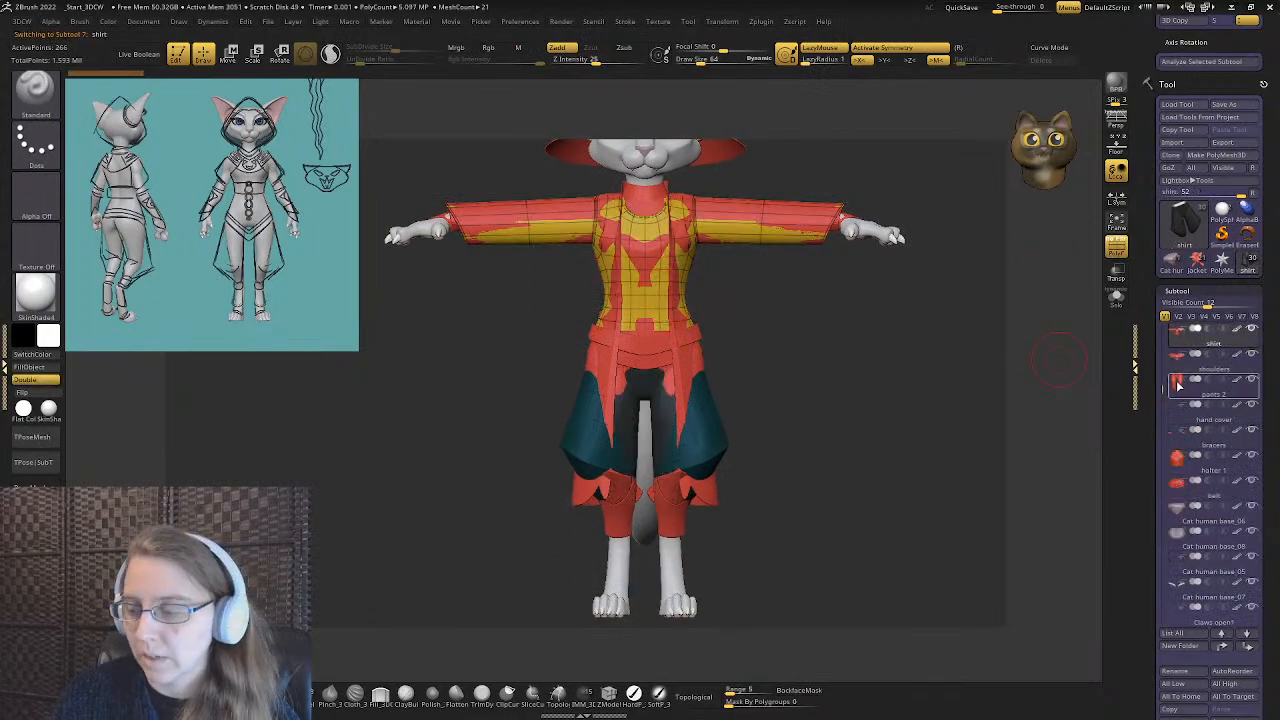
pyautogui.click(1117, 299)
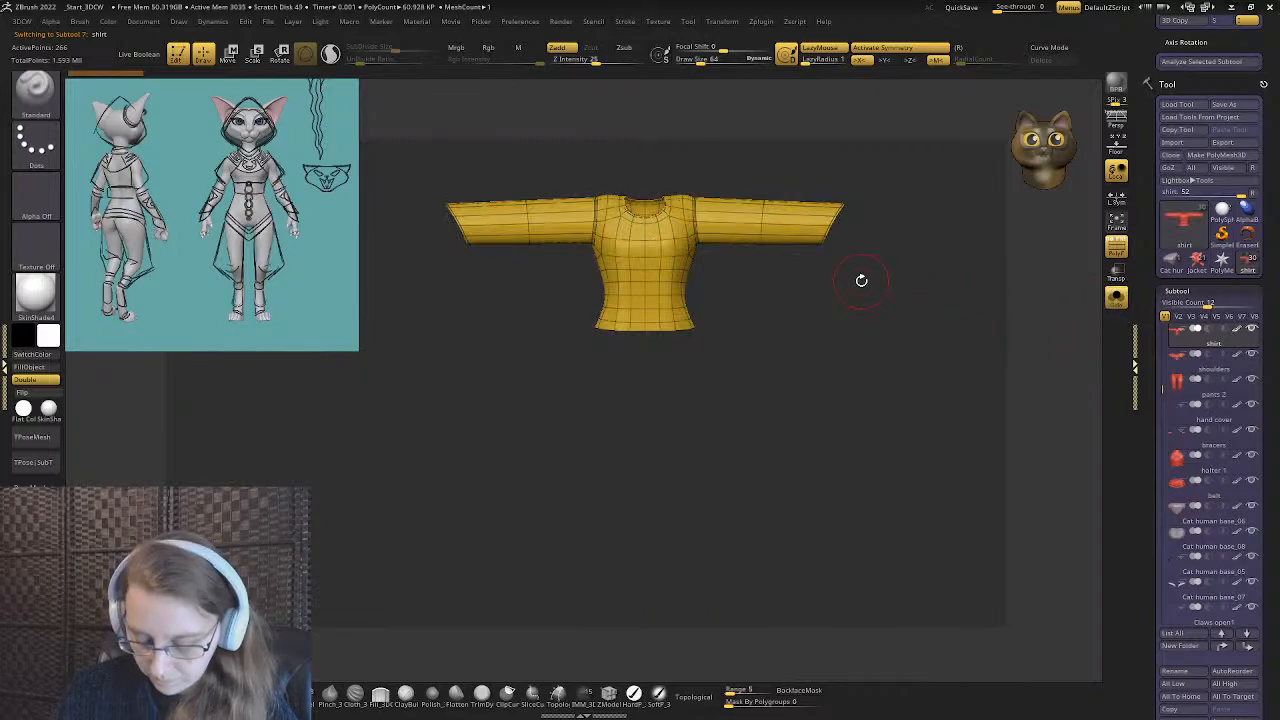
# - Cycle through the isolated outfit subtools from the shirt to Cat human base_06 and back up to the hat, examining each mesh
pyautogui.hotkey('alt', 'Down')
pyautogui.hotkey('alt', 'Down')
pyautogui.hotkey('alt', 'Down')
pyautogui.hotkey('alt', 'Down')
pyautogui.hotkey('alt', 'Down')
pyautogui.hotkey('alt', 'Down')
pyautogui.hotkey('alt', 'Down')
pyautogui.hotkey('alt', 'Down')
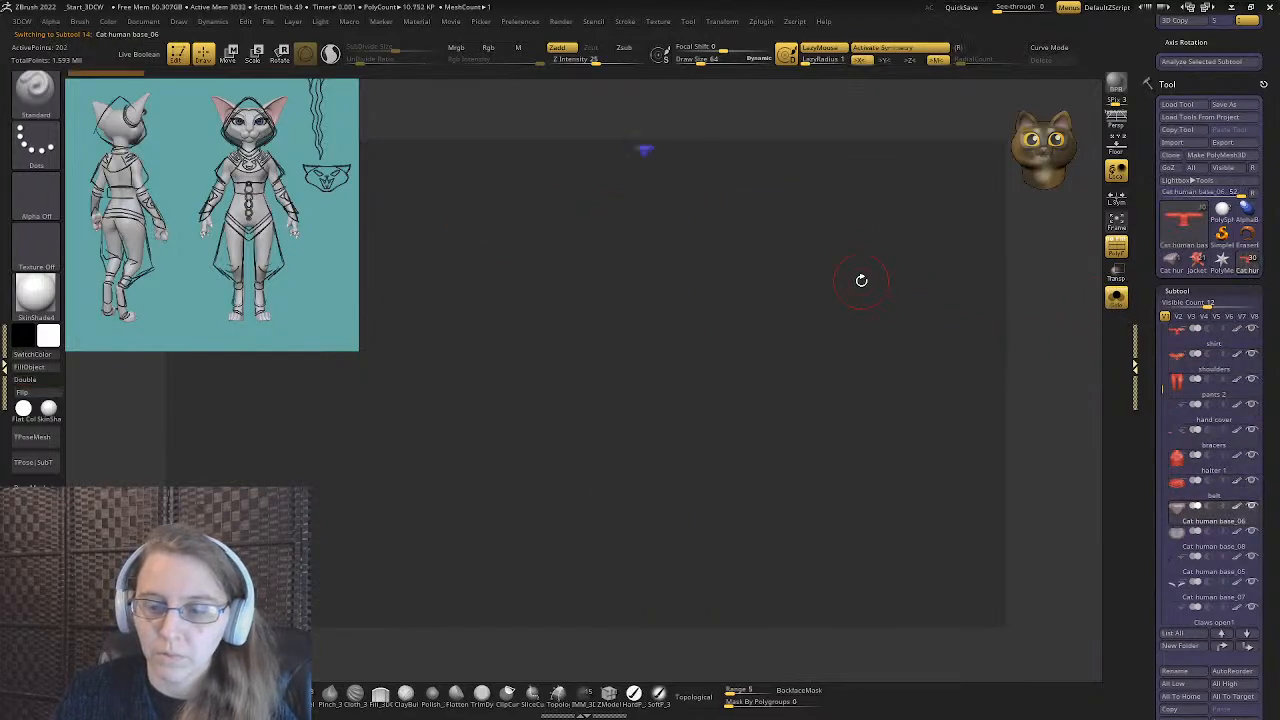
pyautogui.hotkey('alt', 'Up')
pyautogui.hotkey('alt', 'Up')
pyautogui.hotkey('alt', 'Up')
pyautogui.hotkey('alt', 'Up')
pyautogui.hotkey('alt', 'Up')
pyautogui.hotkey('alt', 'Up')
pyautogui.hotkey('alt', 'Up')
pyautogui.hotkey('alt', 'Up')
pyautogui.hotkey('alt', 'Up')
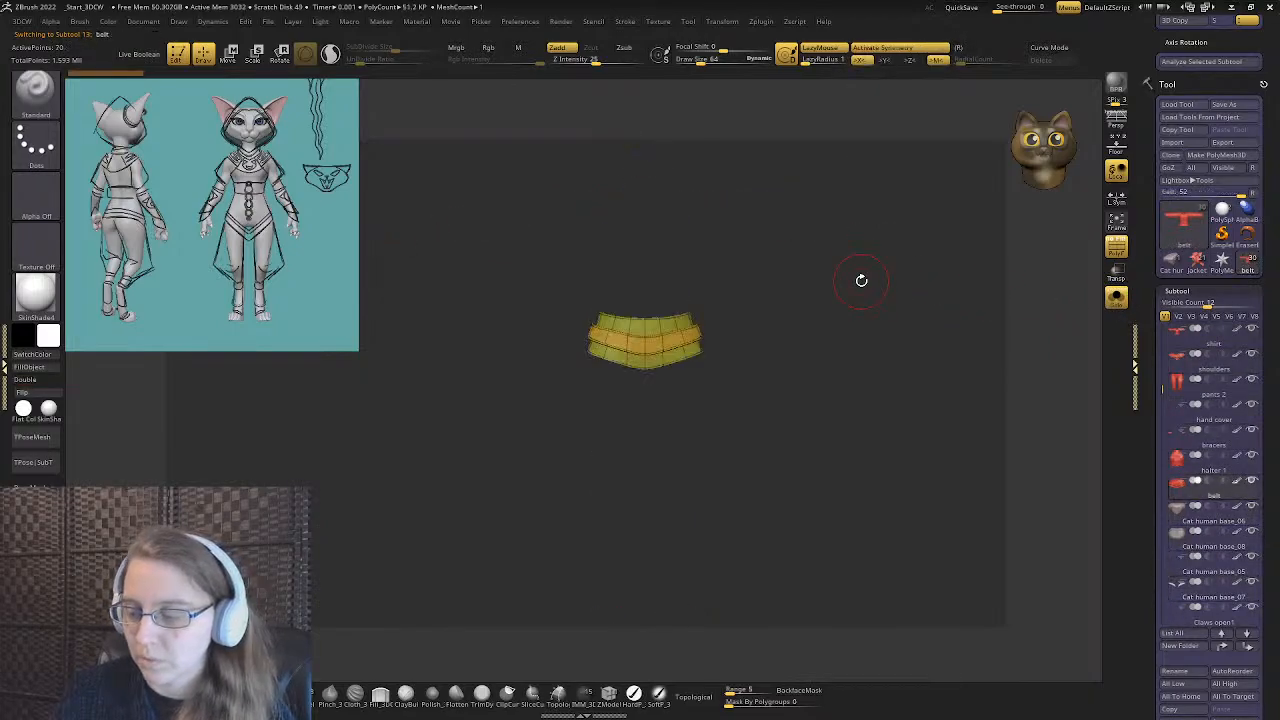
pyautogui.hotkey('alt', 'Up')
pyautogui.hotkey('alt', 'Up')
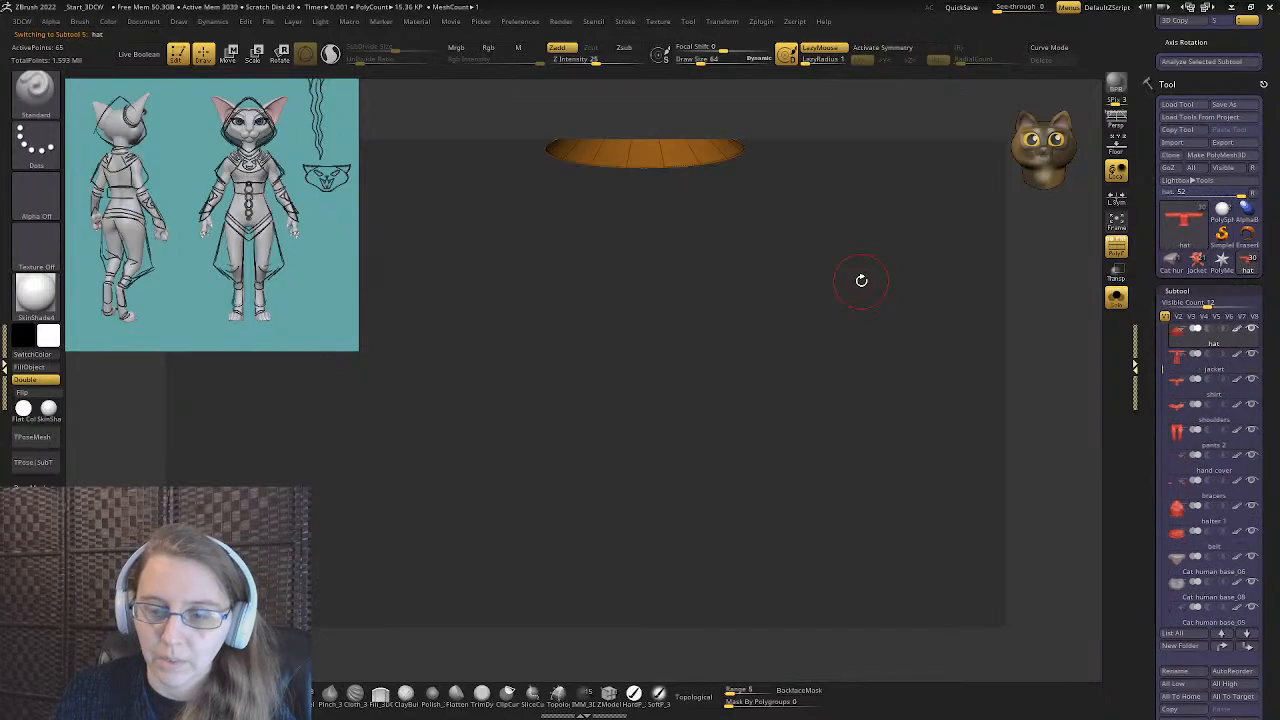
# - Examine the isolated hat and pants F meshes, finish on pants F, and turn off PolyFrame and Solo
pyautogui.moveTo(872, 261); pyautogui.dragTo(851, 429)
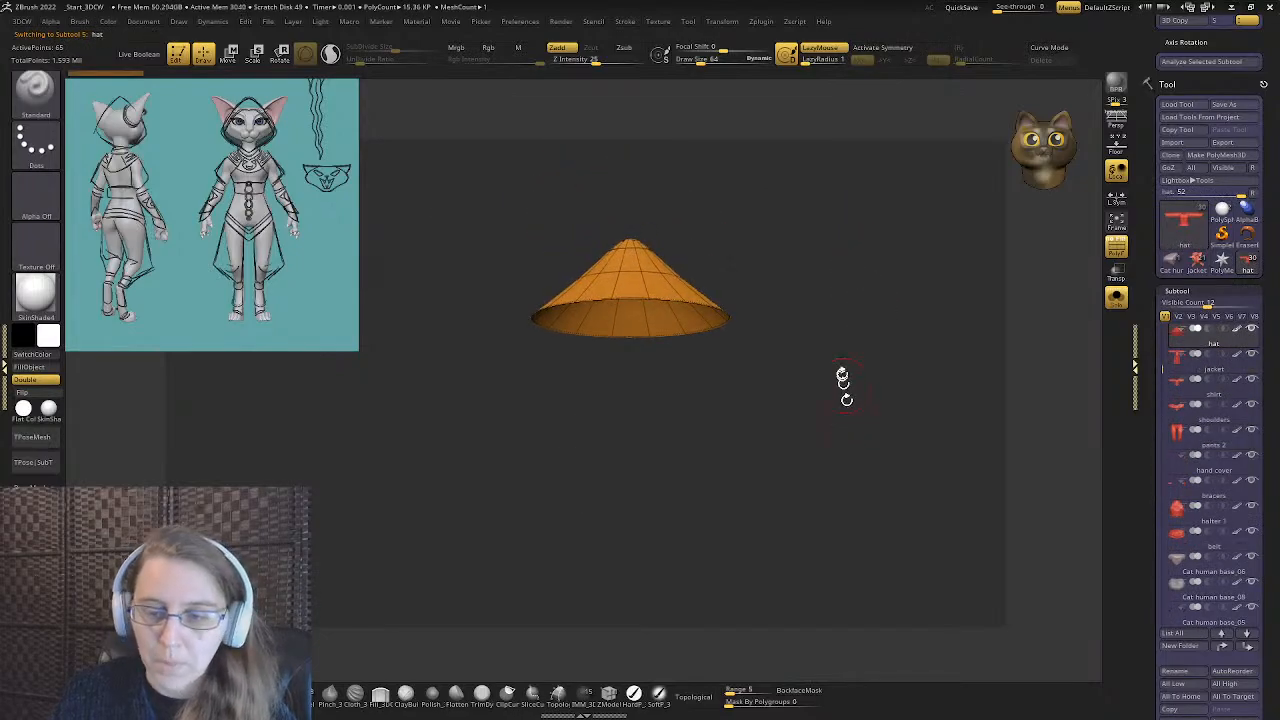
pyautogui.moveTo(843, 377); pyautogui.dragTo(812, 358)
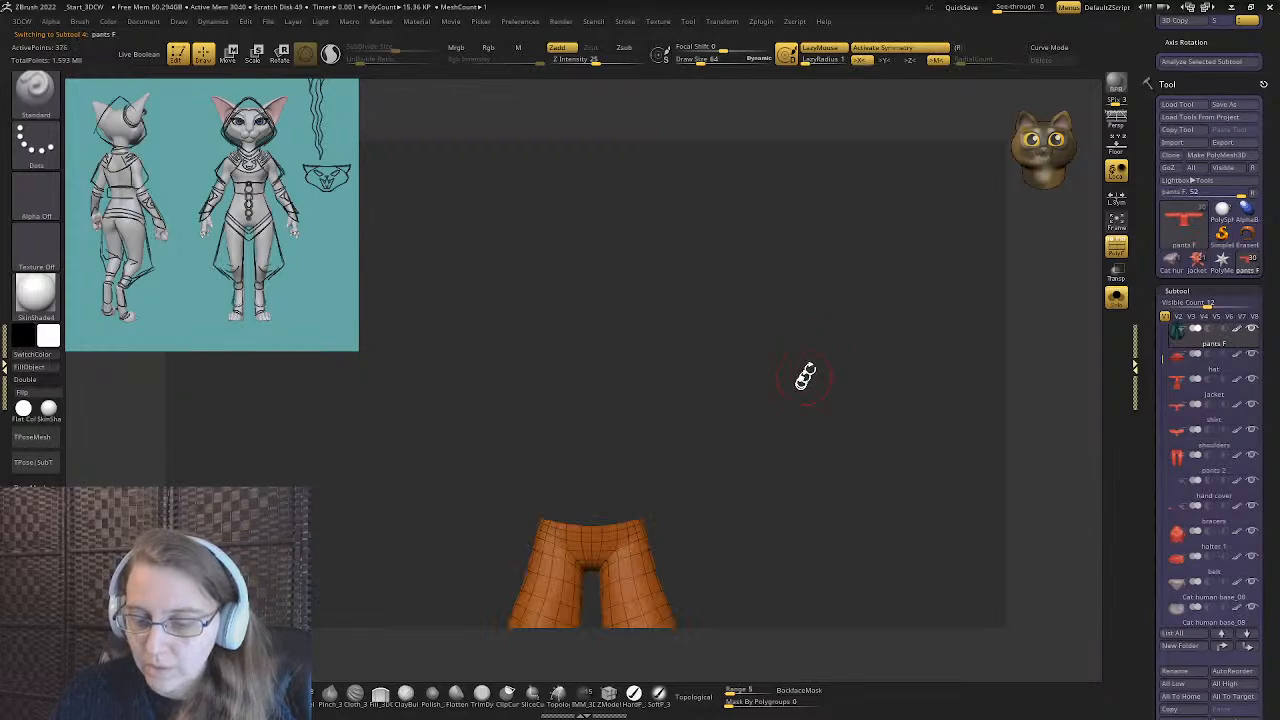
pyautogui.moveTo(806, 376); pyautogui.dragTo(797, 429)
pyautogui.hotkey('alt', 'Up')
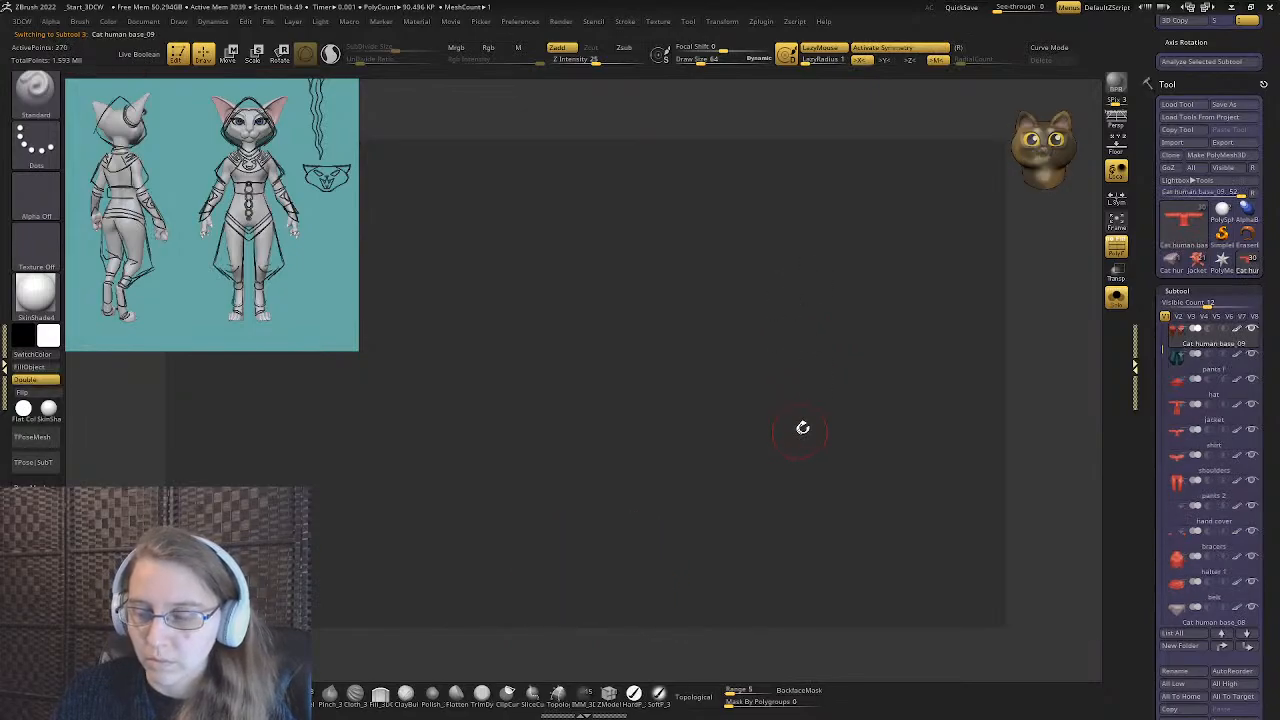
pyautogui.keyDown('shift'); pyautogui.moveTo(870, 358); pyautogui.dragTo(774, 308); pyautogui.keyUp('shift')
pyautogui.press('Down')
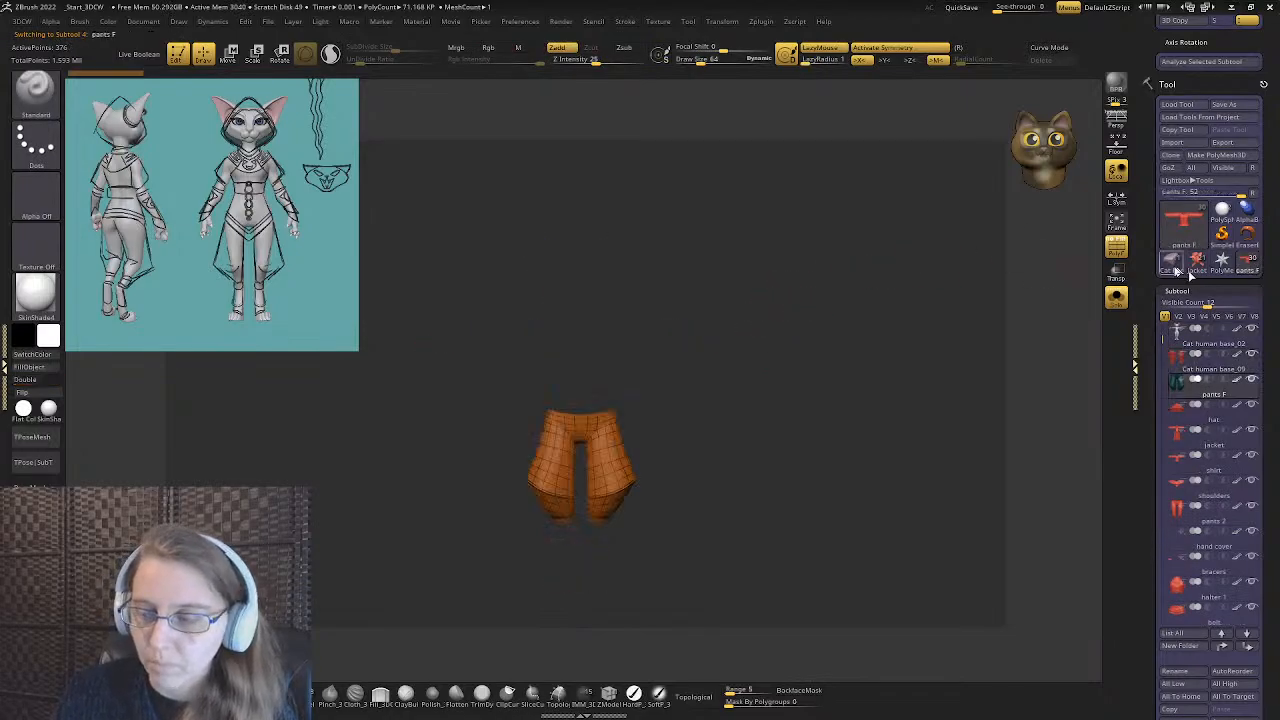
pyautogui.click(1114, 250)
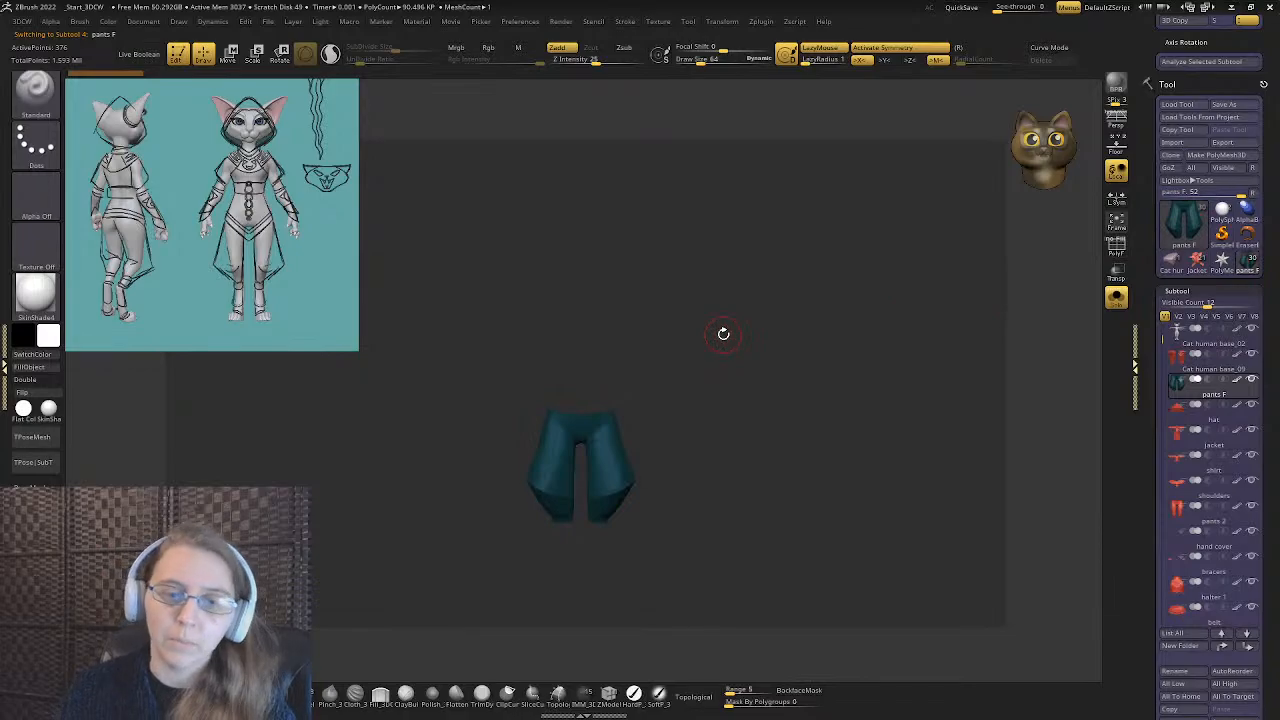
pyautogui.moveTo(721, 324); pyautogui.dragTo(799, 370)
# - Compare the bare female cat base with the clothed cat tool, finishing on the female base
pyautogui.click(1171, 261)
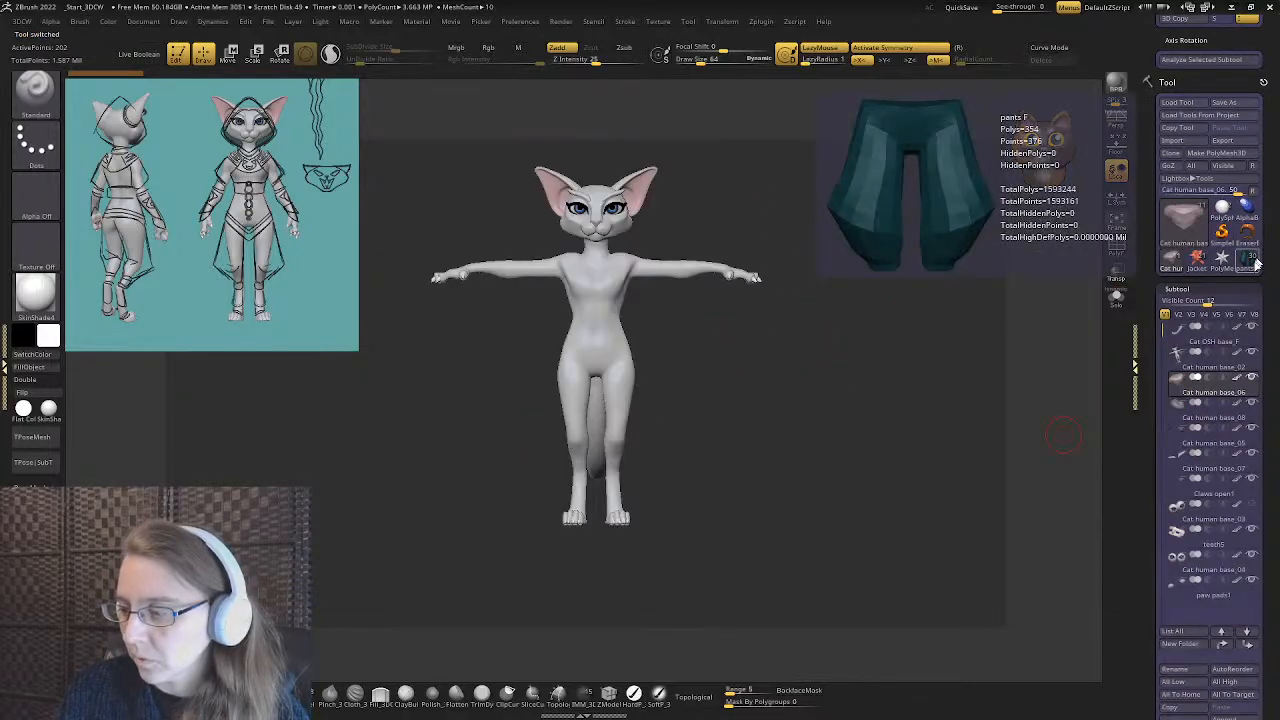
pyautogui.click(1250, 266)
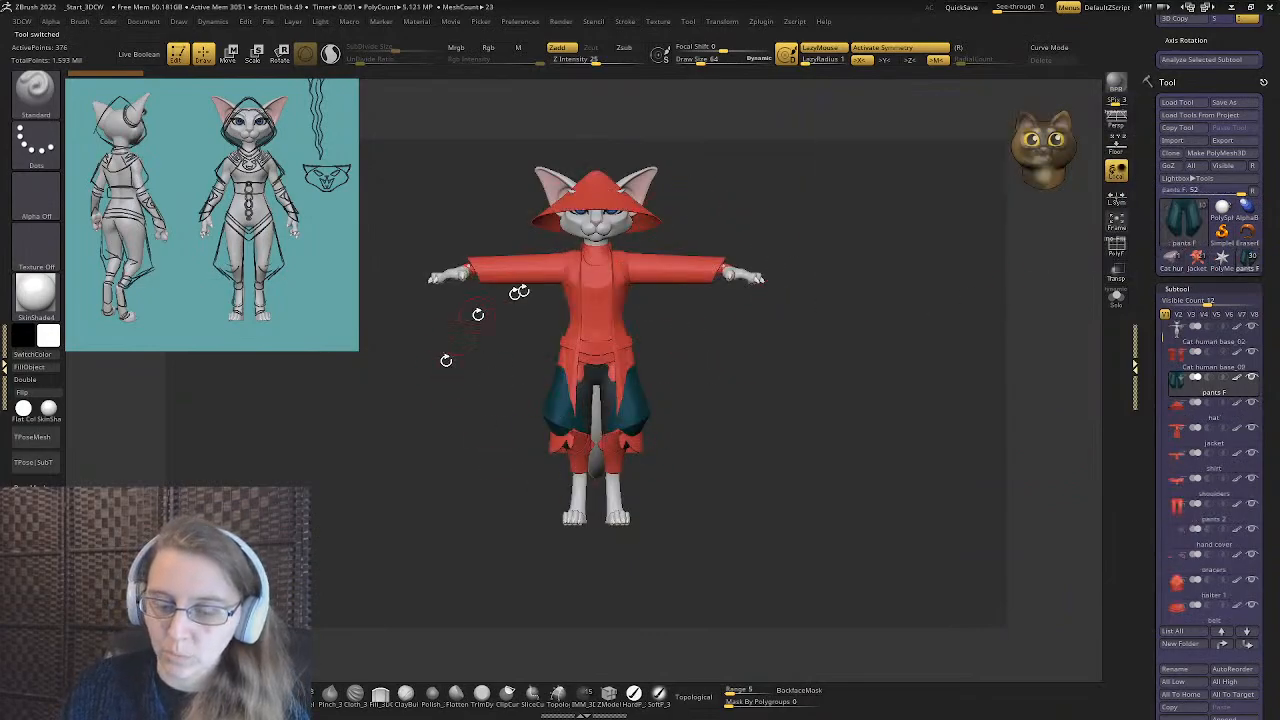
pyautogui.moveTo(1169, 264)
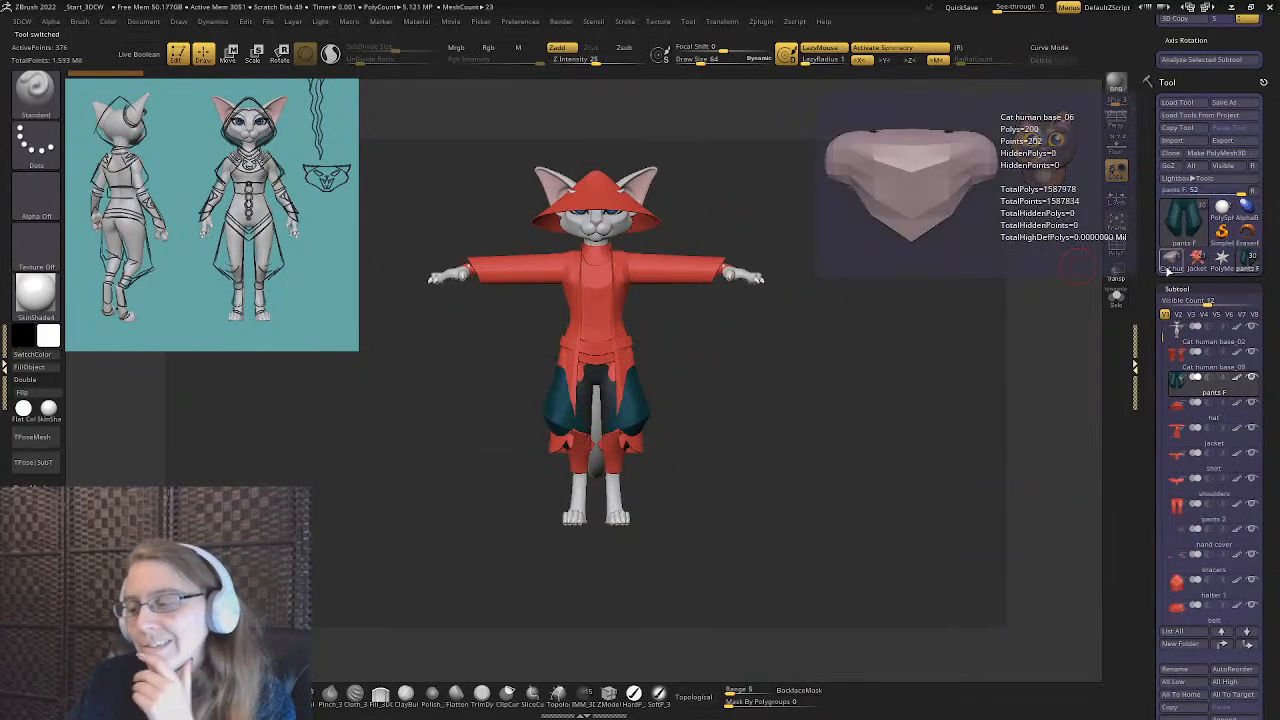
pyautogui.click(1173, 262)
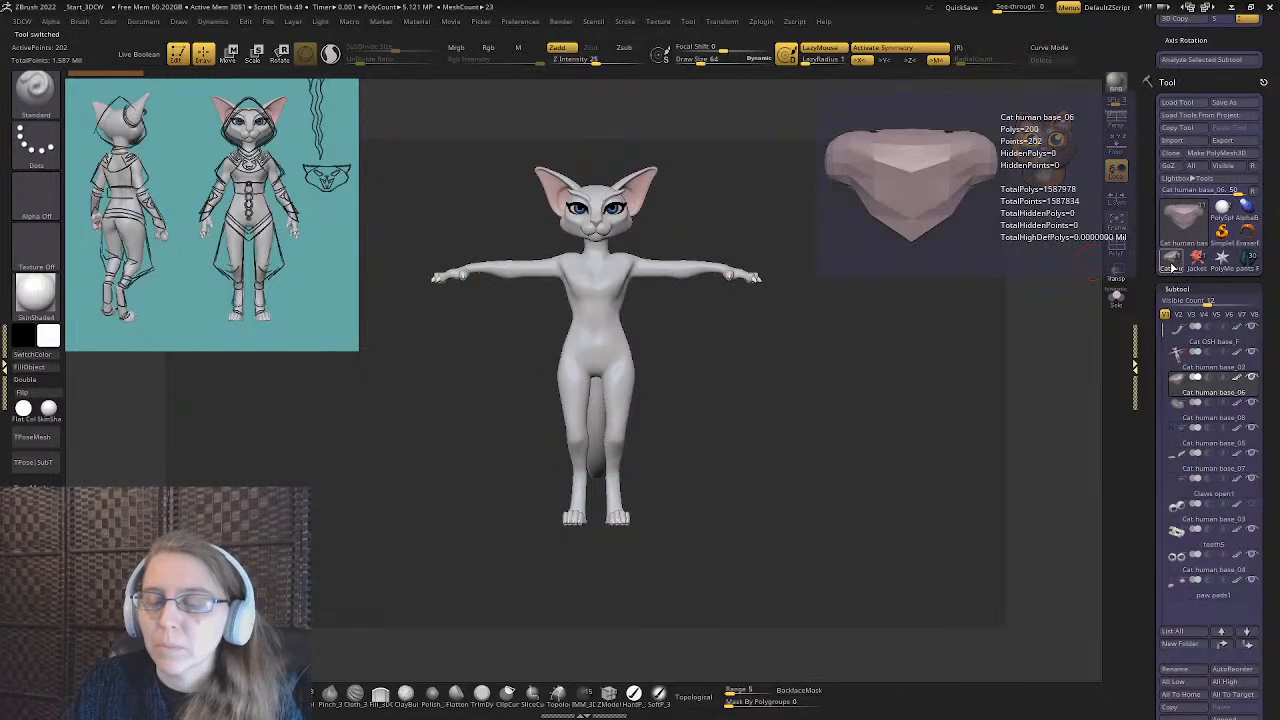
# - Append pants F from the clothed cat tool to the bare female cat base
pyautogui.click(1247, 259)
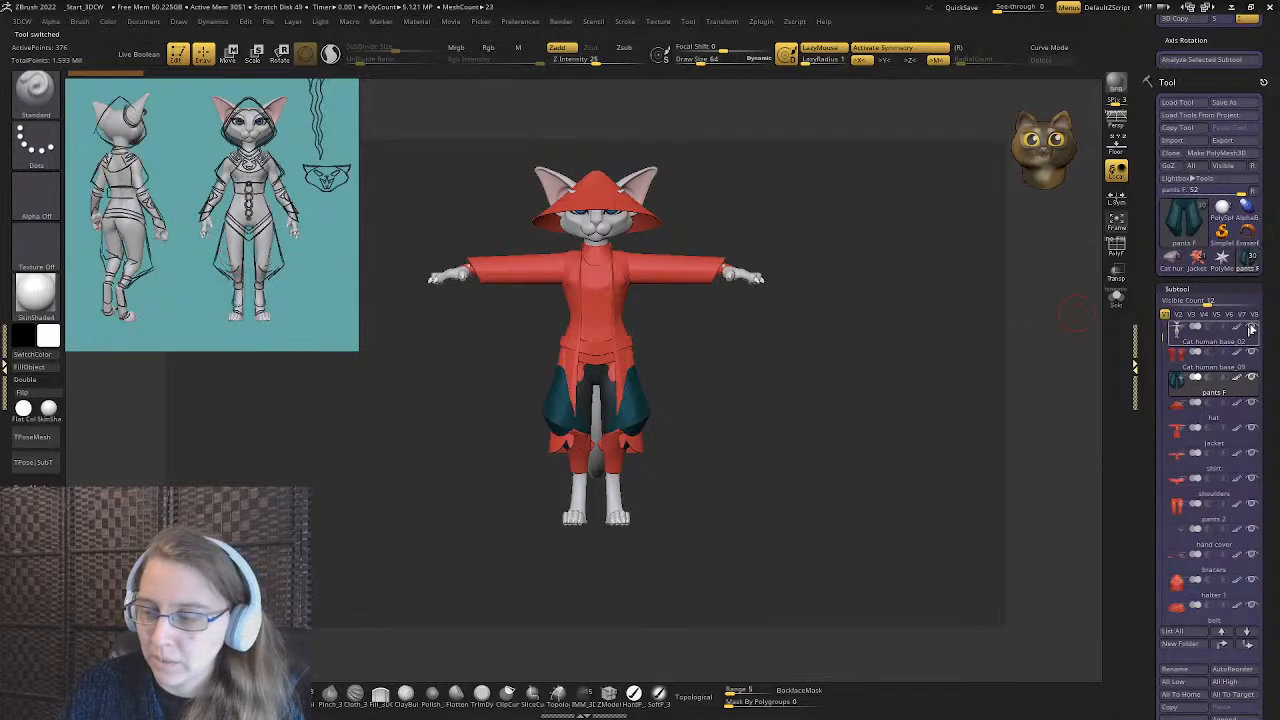
pyautogui.click(1173, 262)
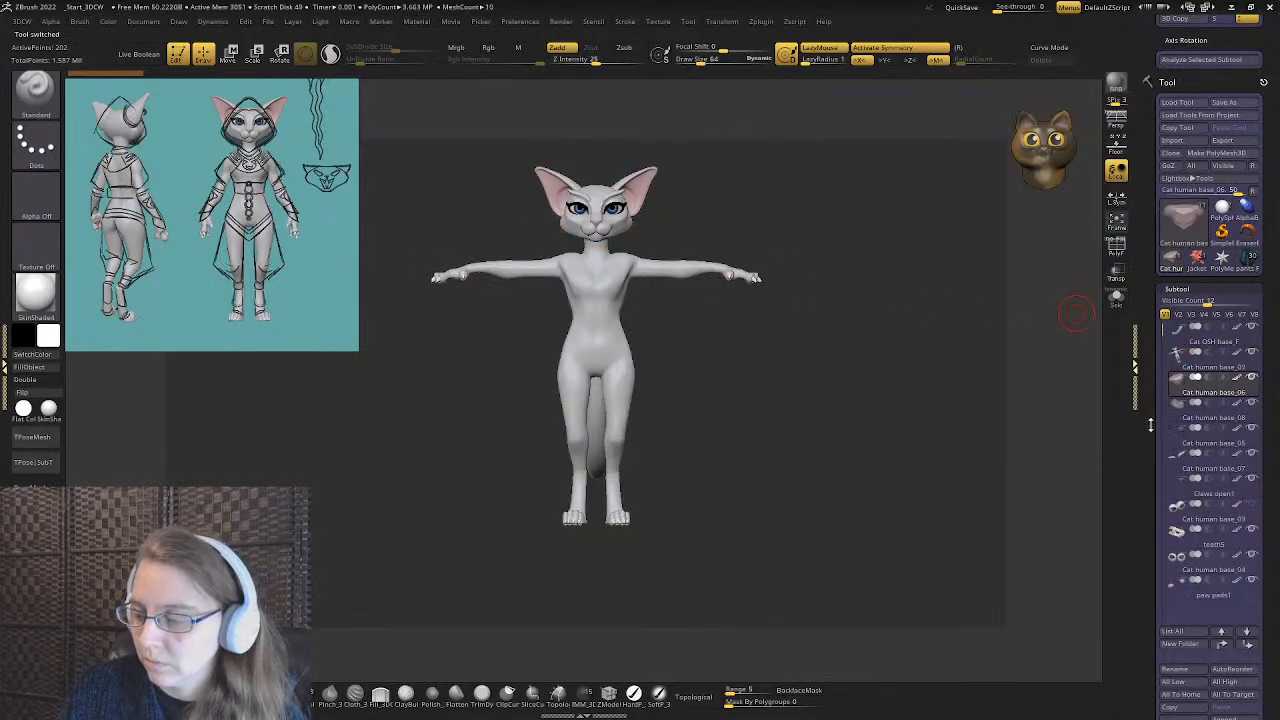
pyautogui.moveTo(1150, 425); pyautogui.dragTo(1154, 305)
pyautogui.click(1224, 376)
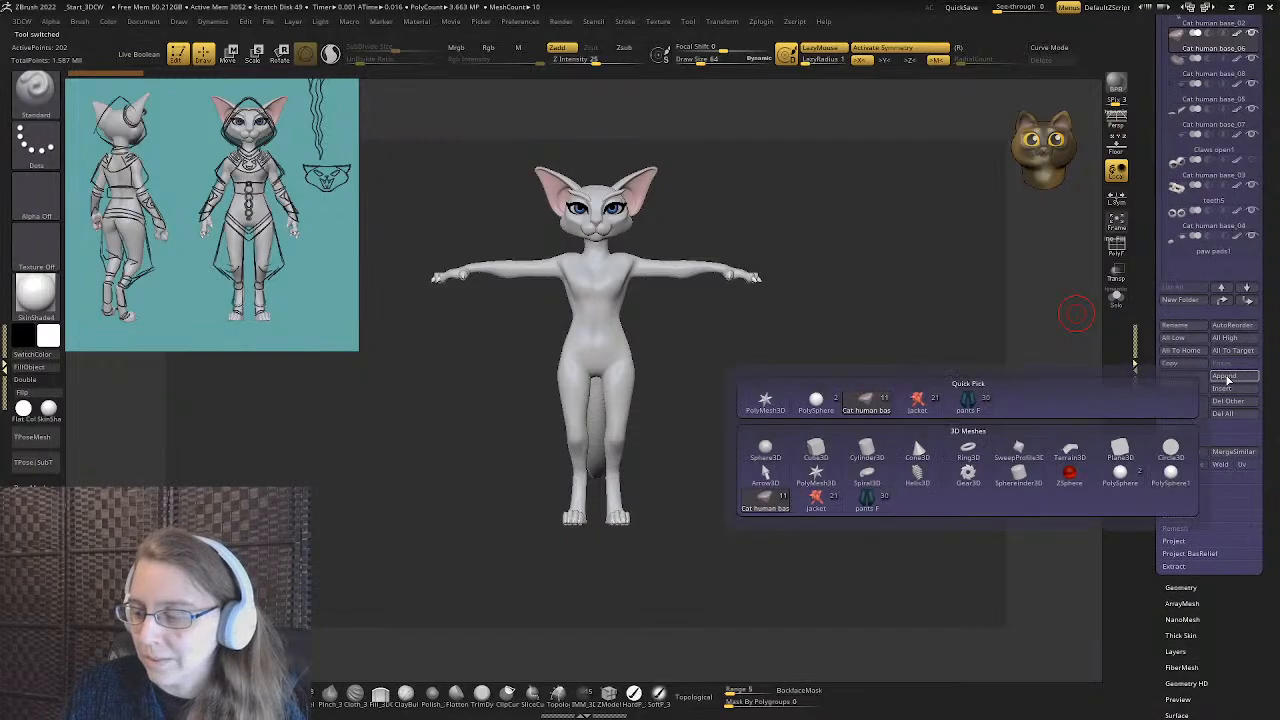
pyautogui.click(967, 405)
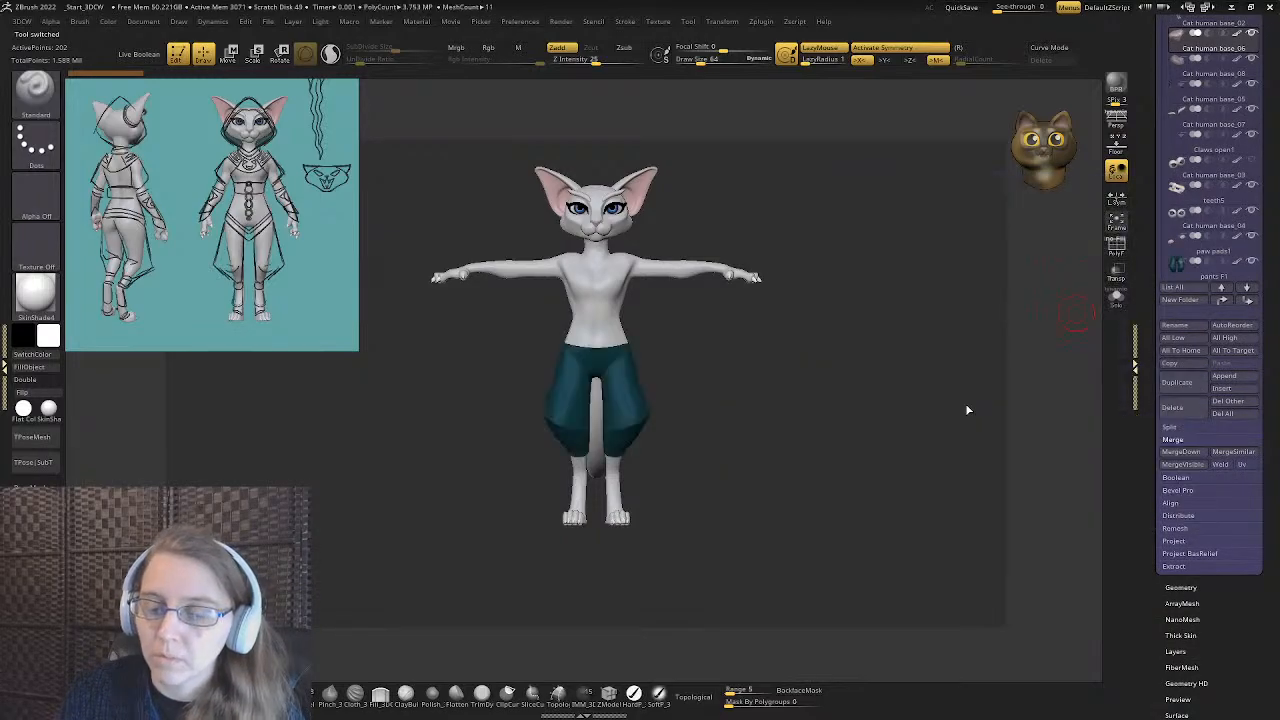
# - Select the belt subtool in the clothed cat tool and append it to the female cat base
pyautogui.moveTo(1139, 250); pyautogui.dragTo(1136, 319)
pyautogui.moveTo(1200, 255)
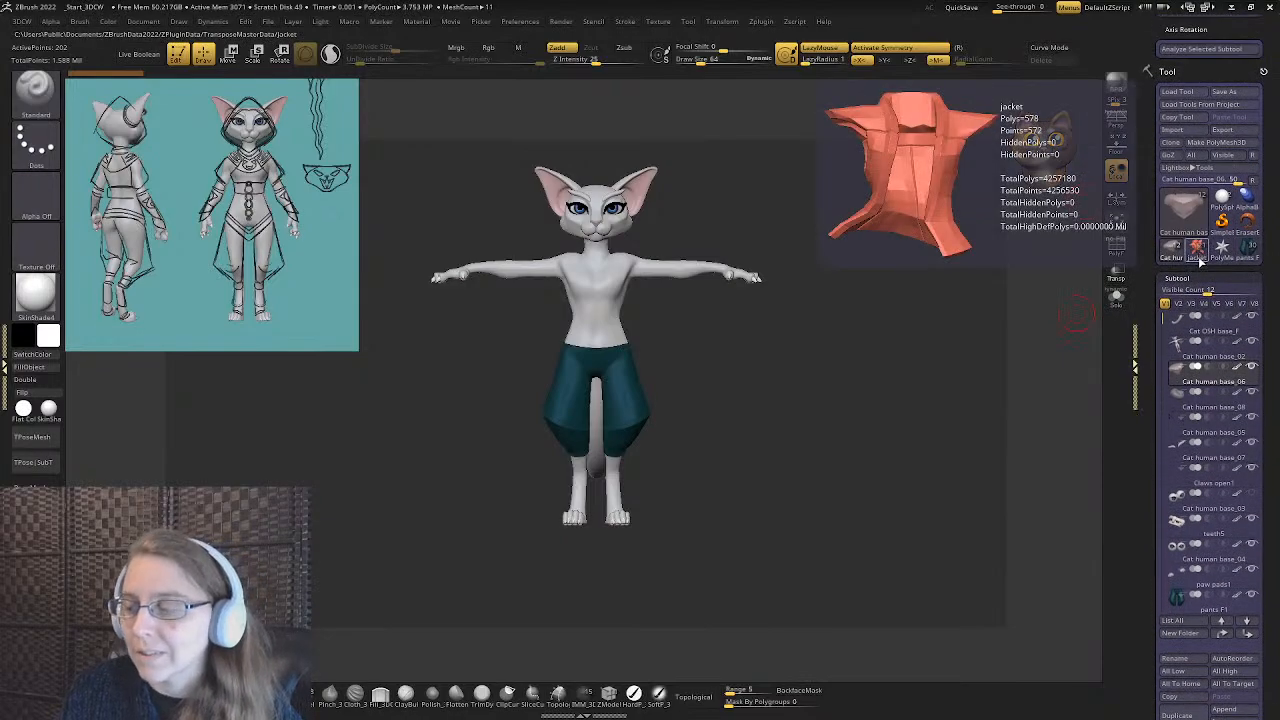
pyautogui.click(1249, 255)
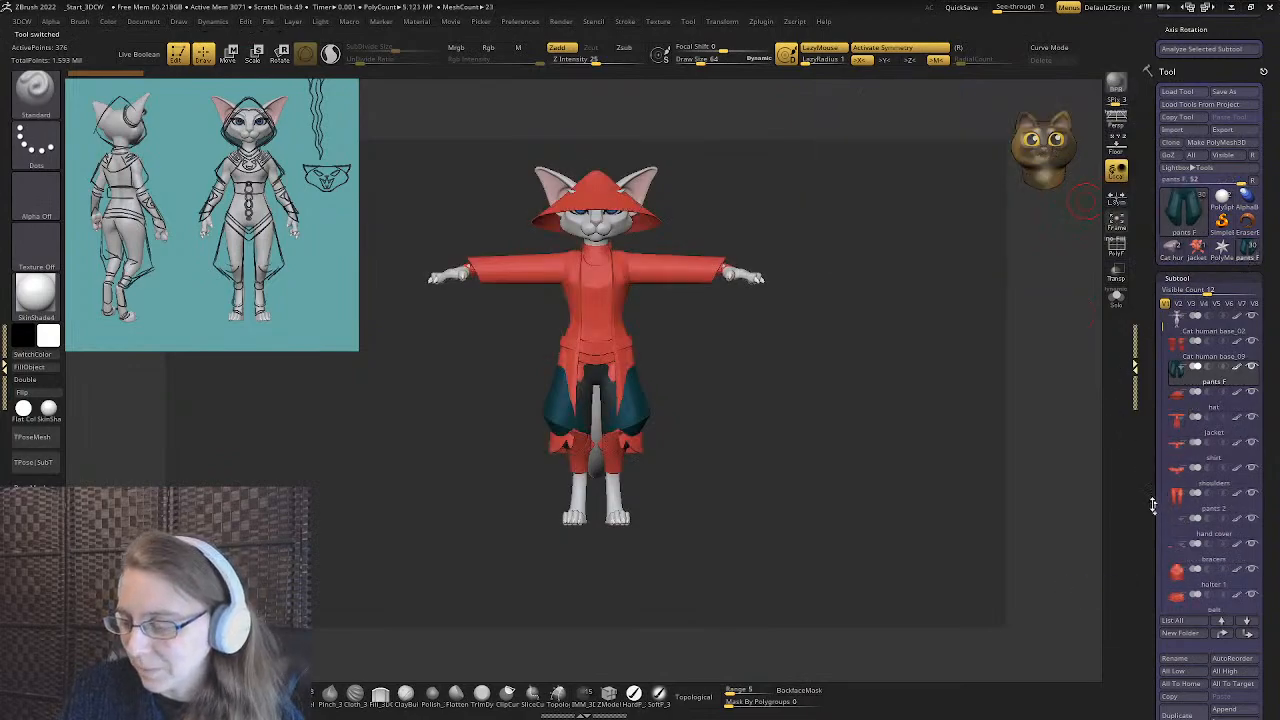
pyautogui.moveTo(1152, 505); pyautogui.dragTo(1149, 423)
pyautogui.click(1190, 478)
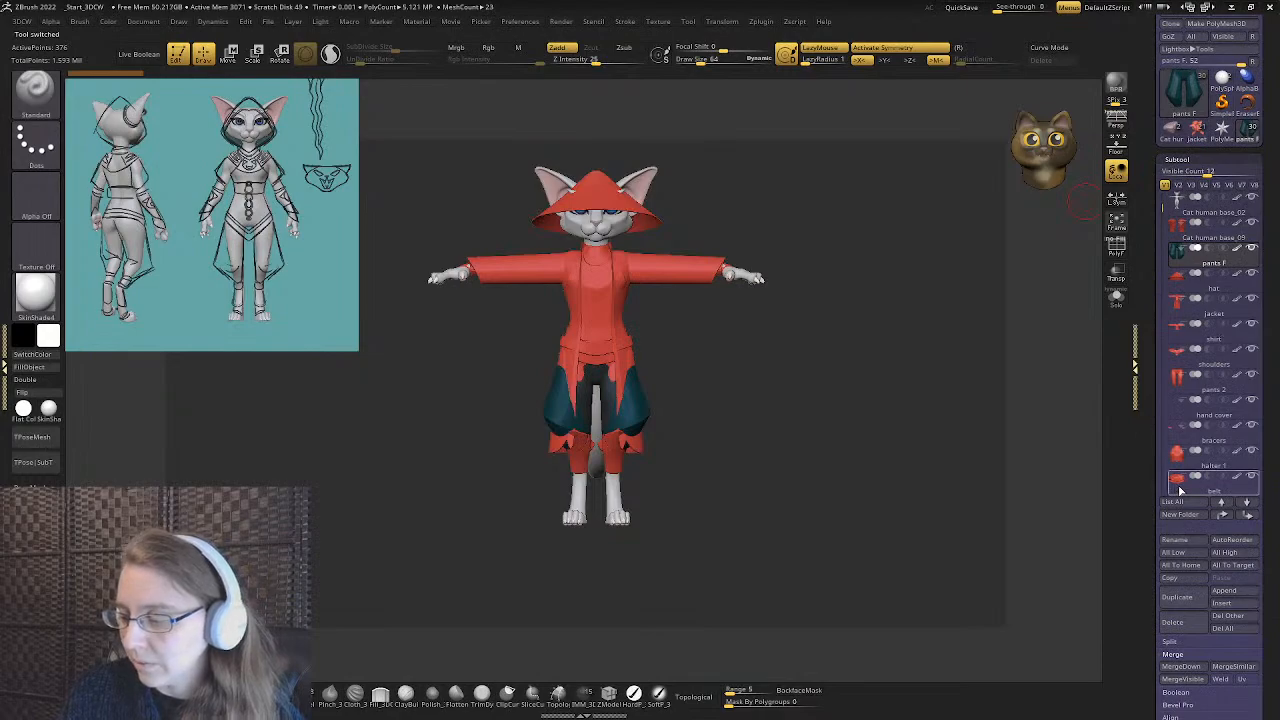
pyautogui.click(1172, 130)
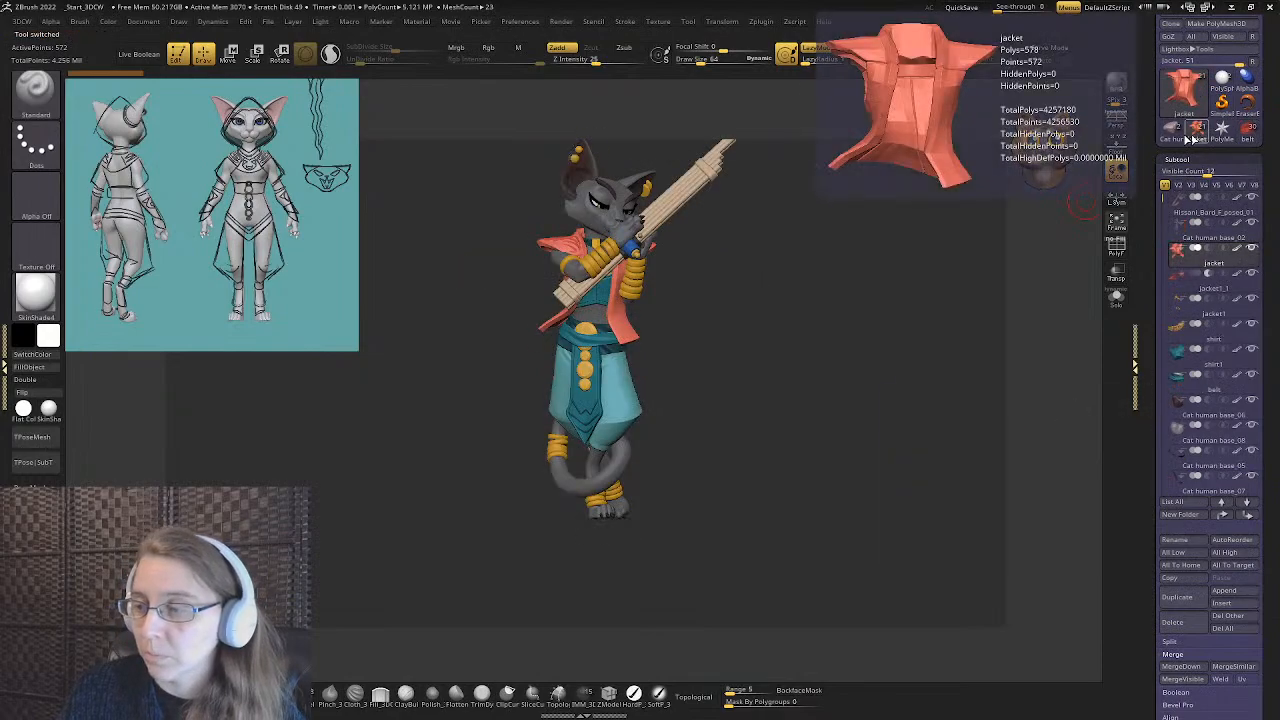
pyautogui.click(1250, 591)
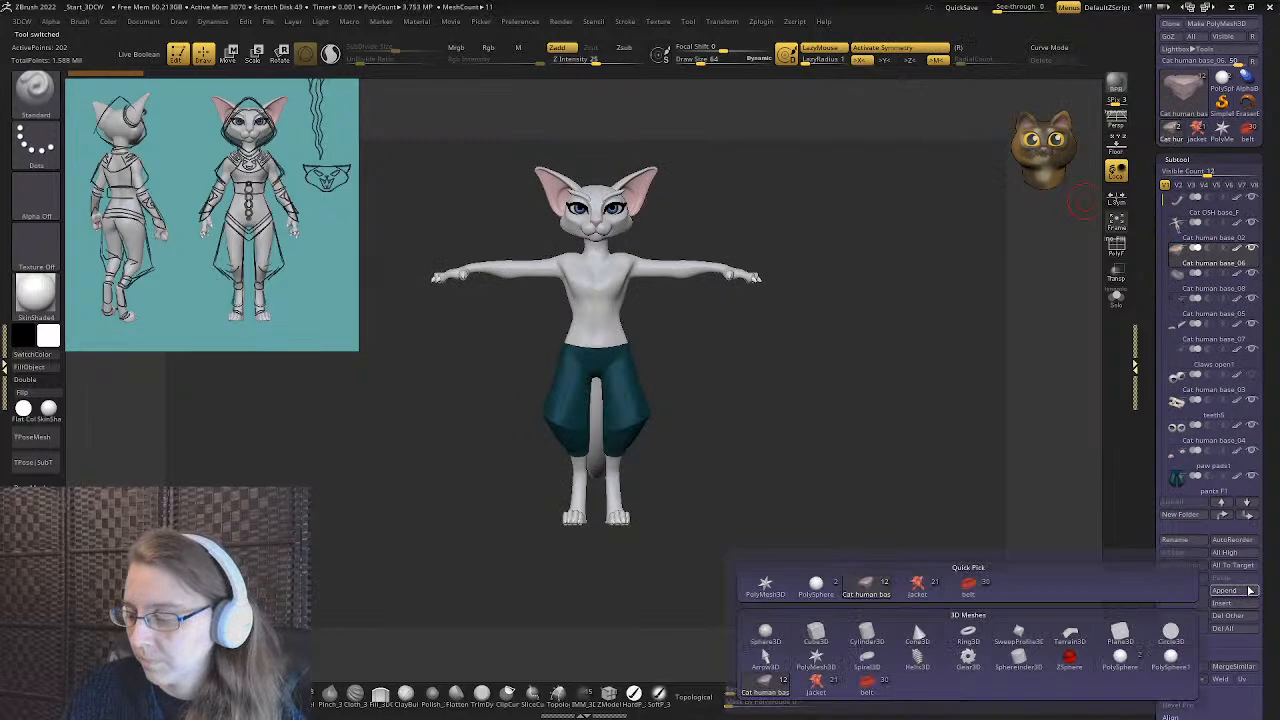
pyautogui.click(967, 583)
# - Select the bracers subtool in the clothed cat tool and append it to the female cat base
pyautogui.click(1248, 132)
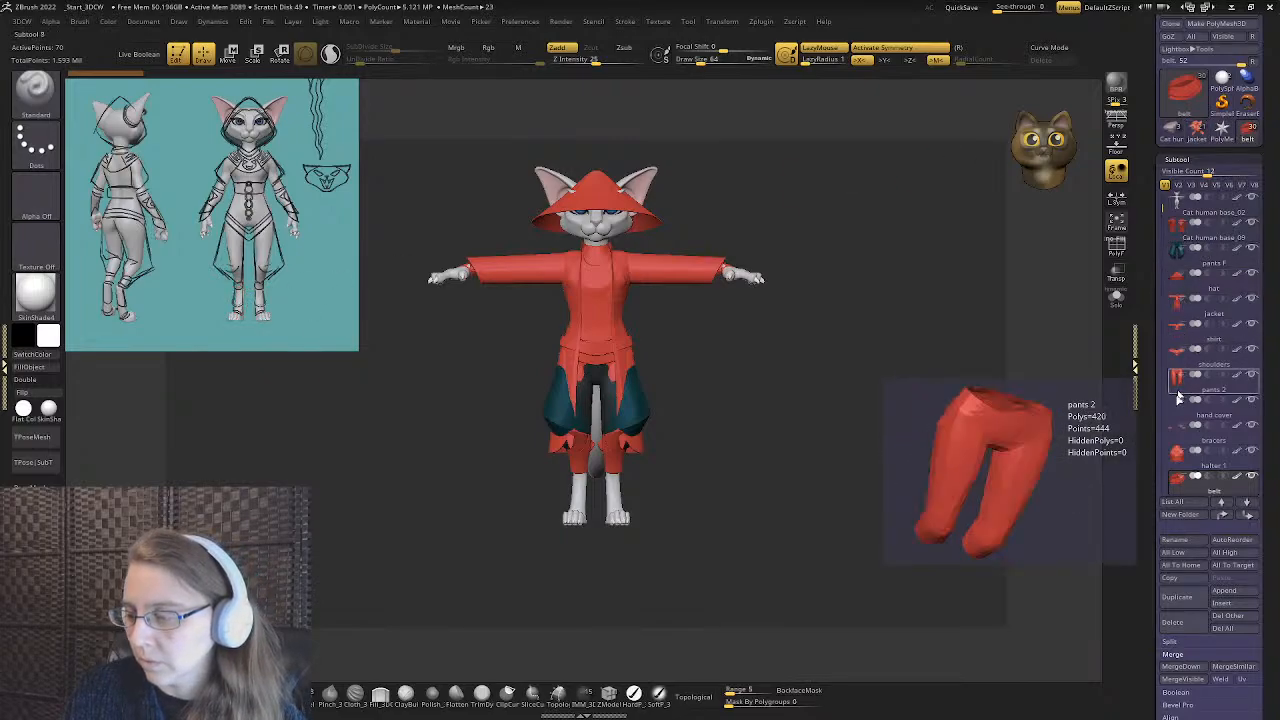
pyautogui.click(1175, 440)
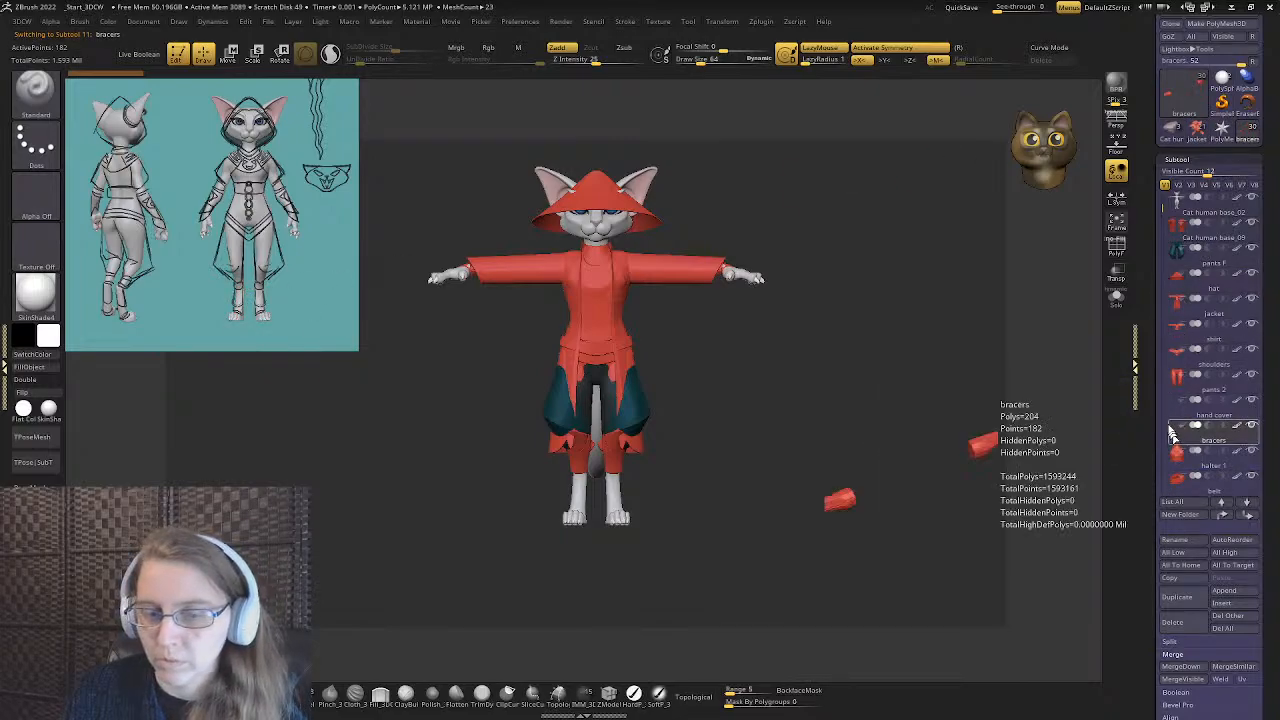
pyautogui.click(1171, 141)
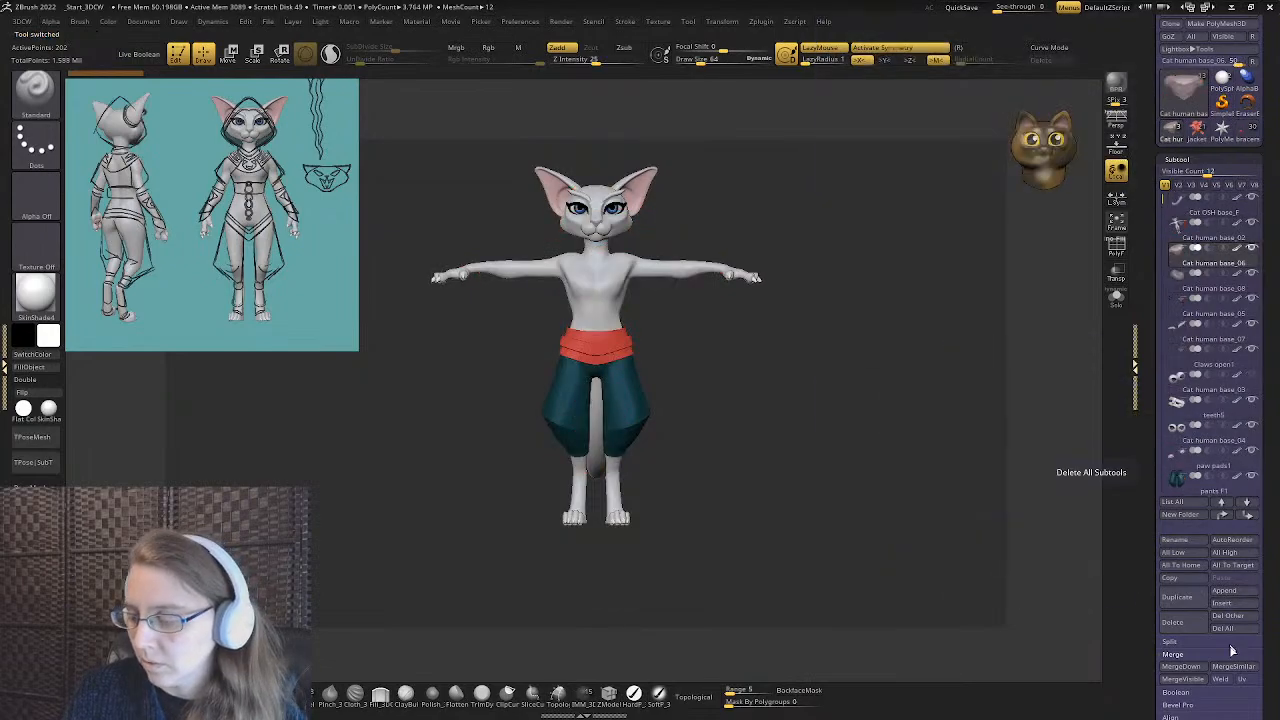
pyautogui.press('space')
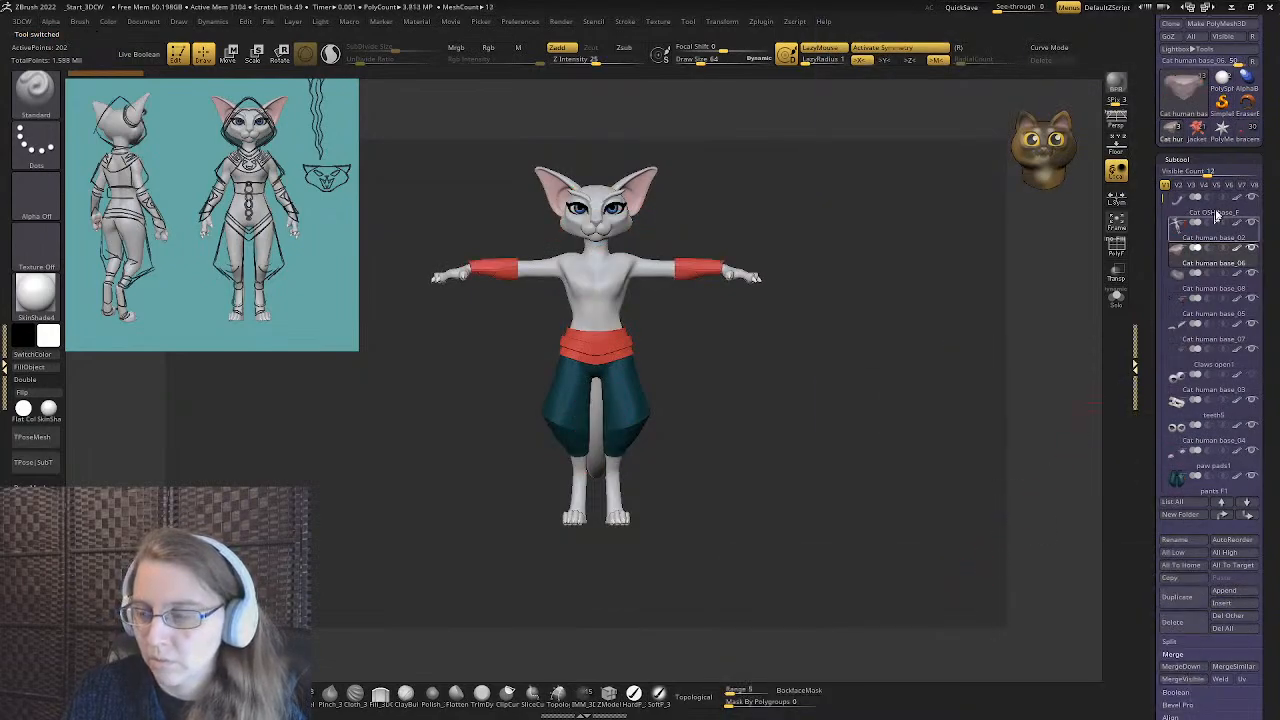
# - Return to the clothed cat, enlarge the Spotlight reference to examine the upper-body design, and shrink it back to show the whole sheet
pyautogui.click(1246, 130)
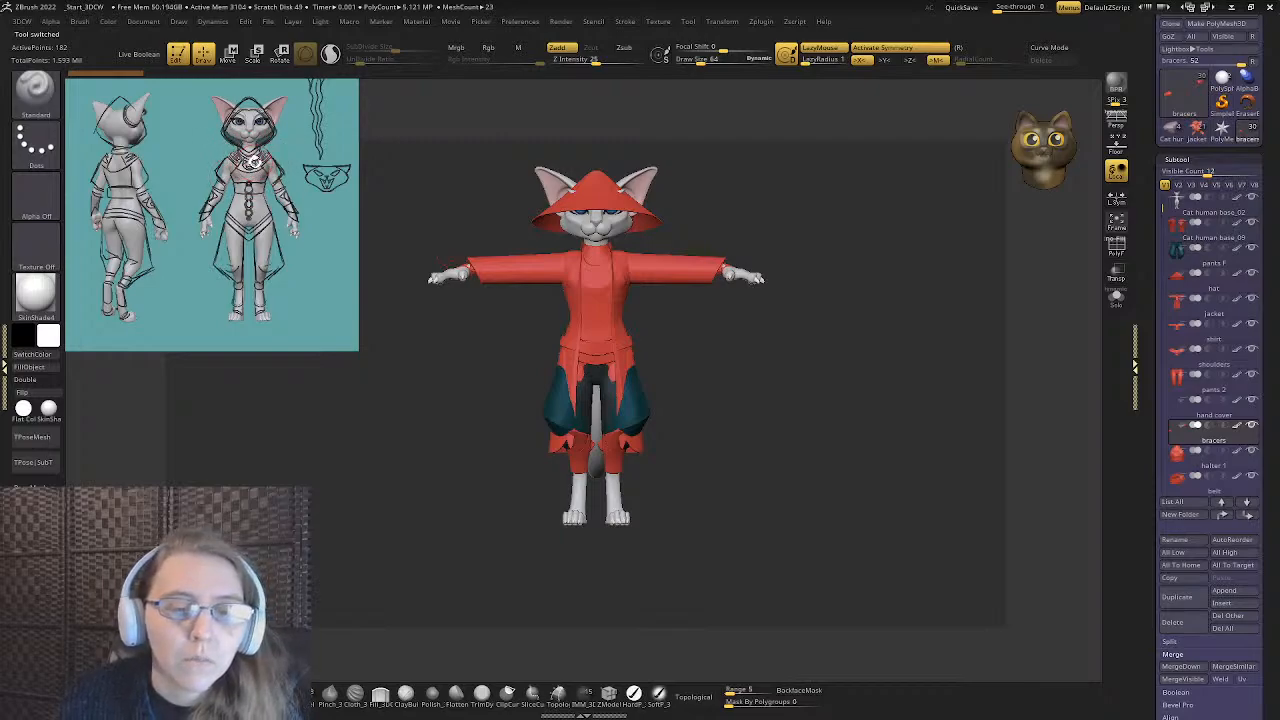
pyautogui.press('z')
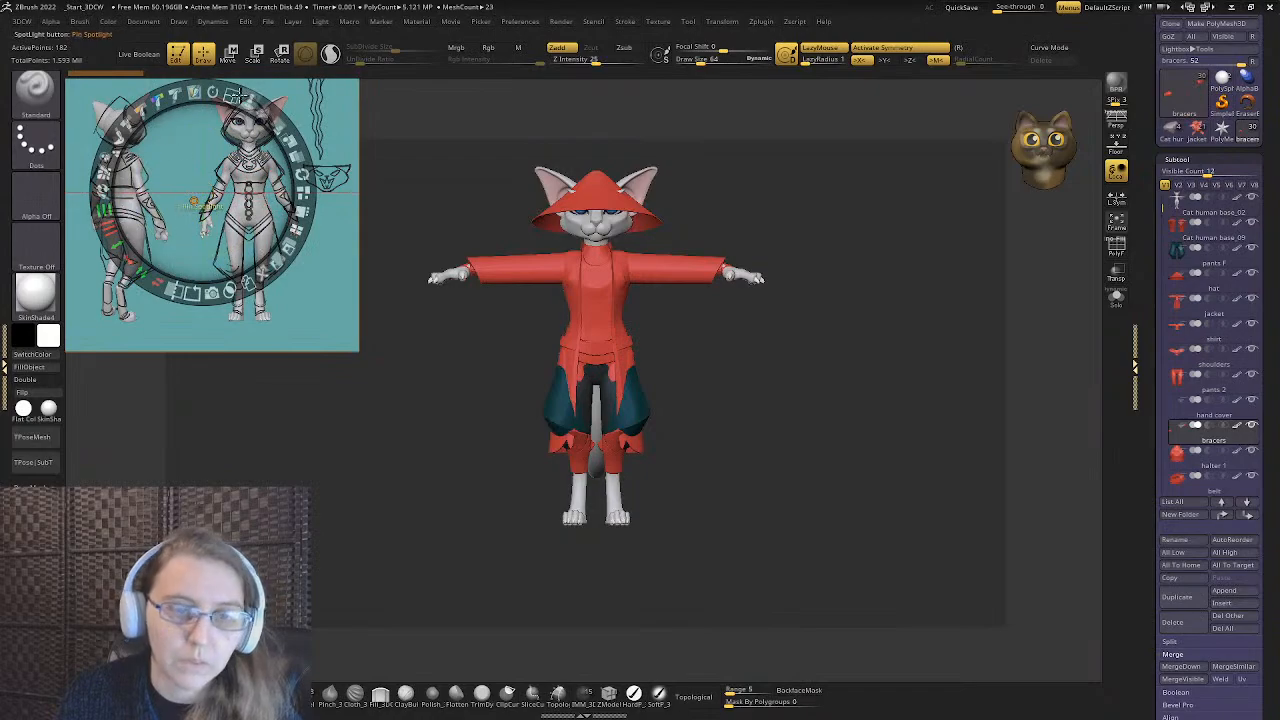
pyautogui.moveTo(247, 100); pyautogui.dragTo(270, 205)
pyautogui.moveTo(385, 145); pyautogui.dragTo(294, 283)
pyautogui.press('z')
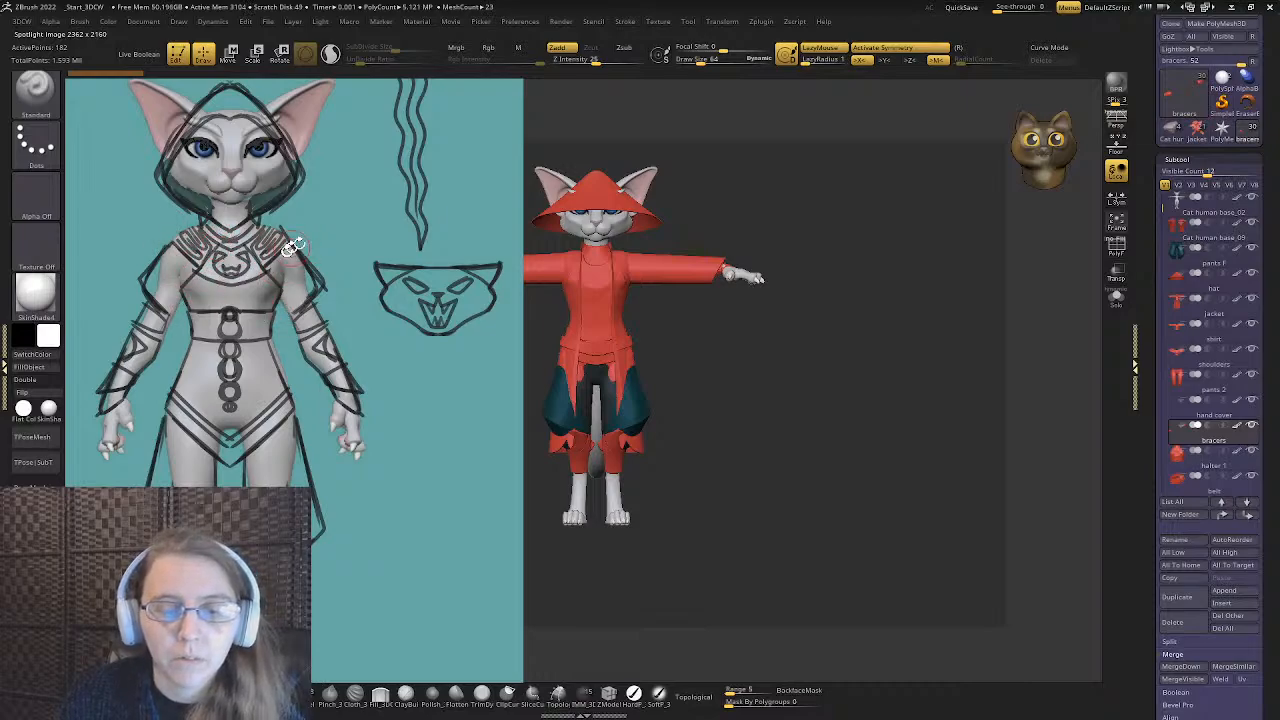
pyautogui.moveTo(226, 278)
pyautogui.keyDown('ctrl'); pyautogui.mouseDown()
pyautogui.moveTo(232, 424)
pyautogui.moveTo(262, 424)
pyautogui.mouseUp(); pyautogui.keyUp('ctrl')
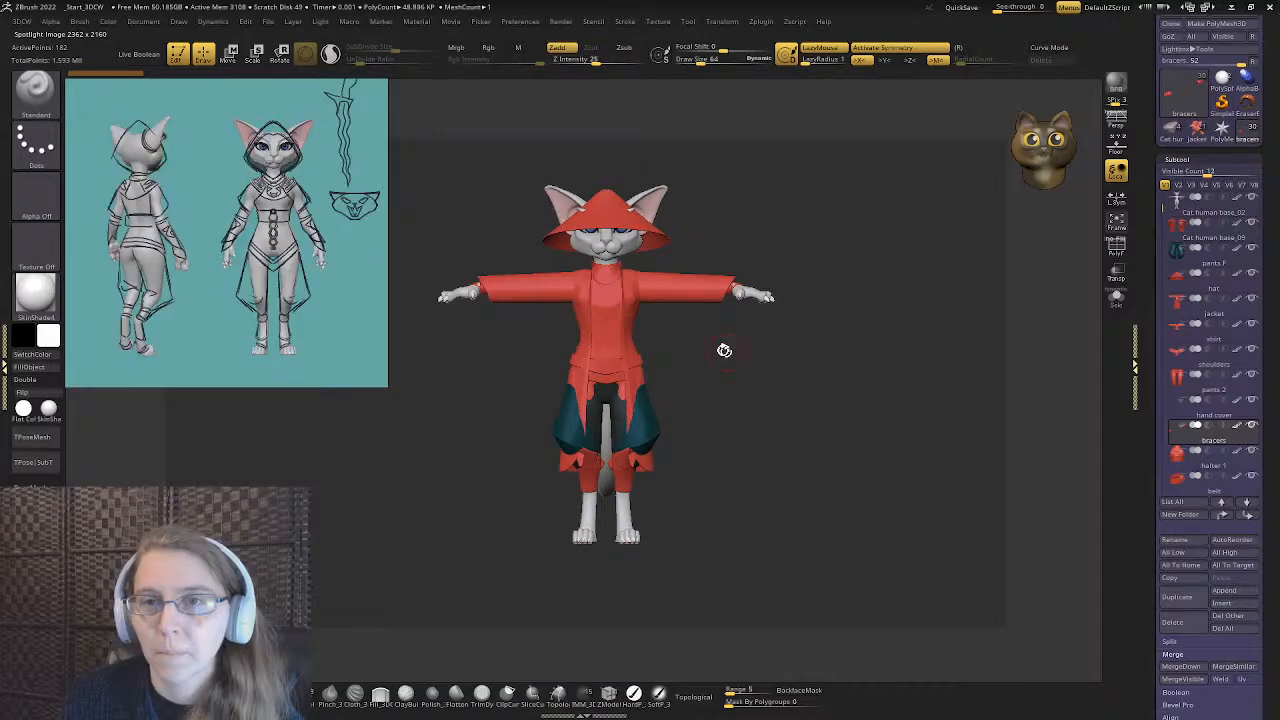
# - Check the clothed cat's halter 1 subtool in Solo, turn Solo off, and append the halter to the female cat base
pyautogui.moveTo(1150, 300); pyautogui.dragTo(1146, 257)
pyautogui.click(1185, 365)
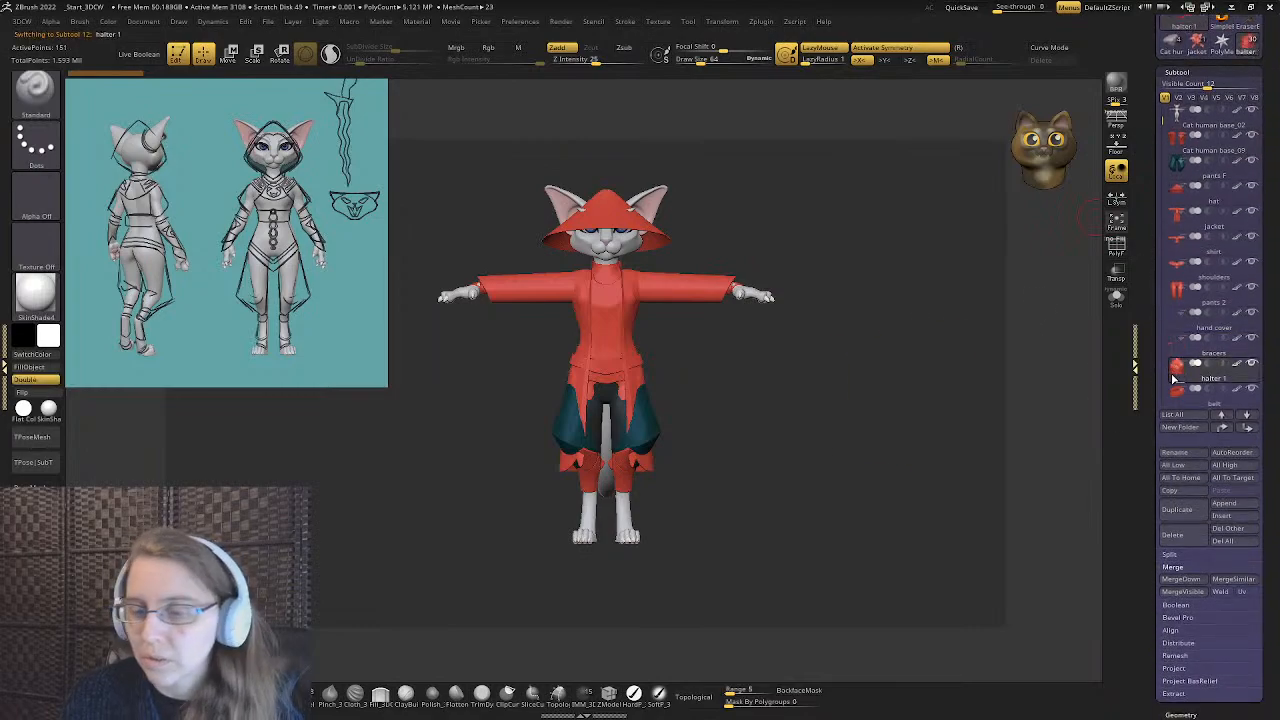
pyautogui.click(1116, 296)
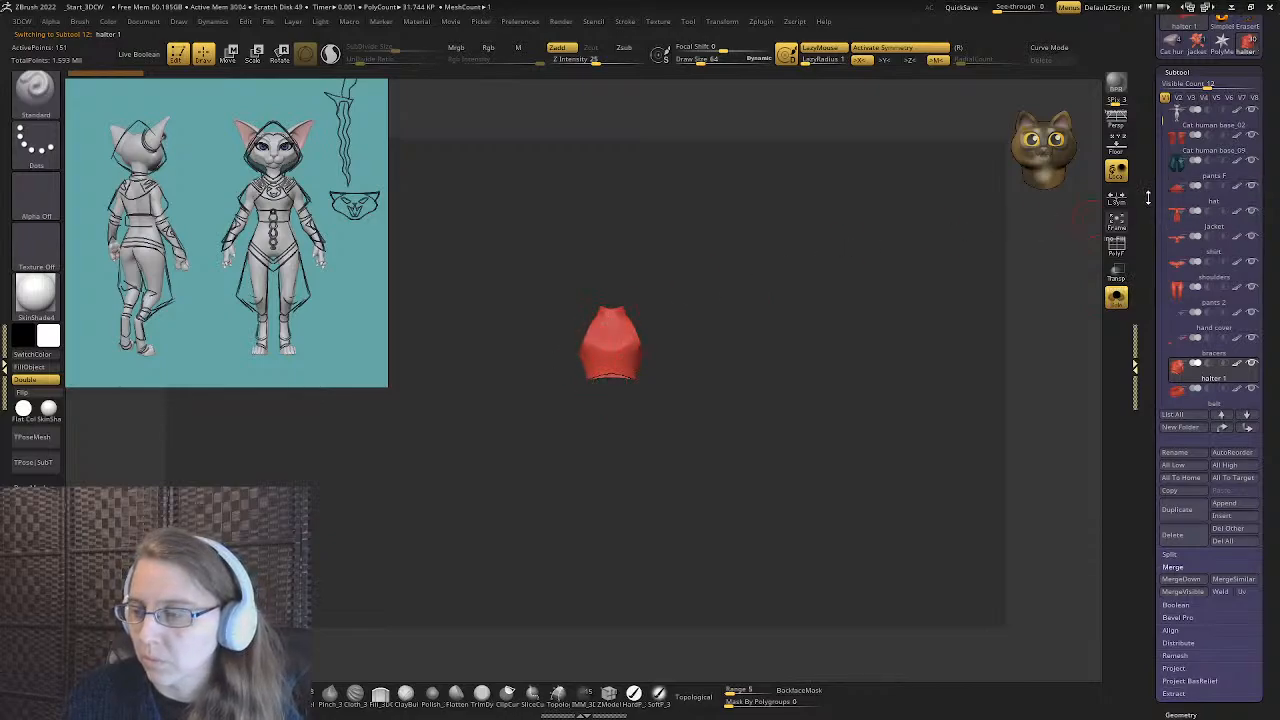
pyautogui.moveTo(1150, 198); pyautogui.dragTo(1148, 273)
pyautogui.click(1173, 190)
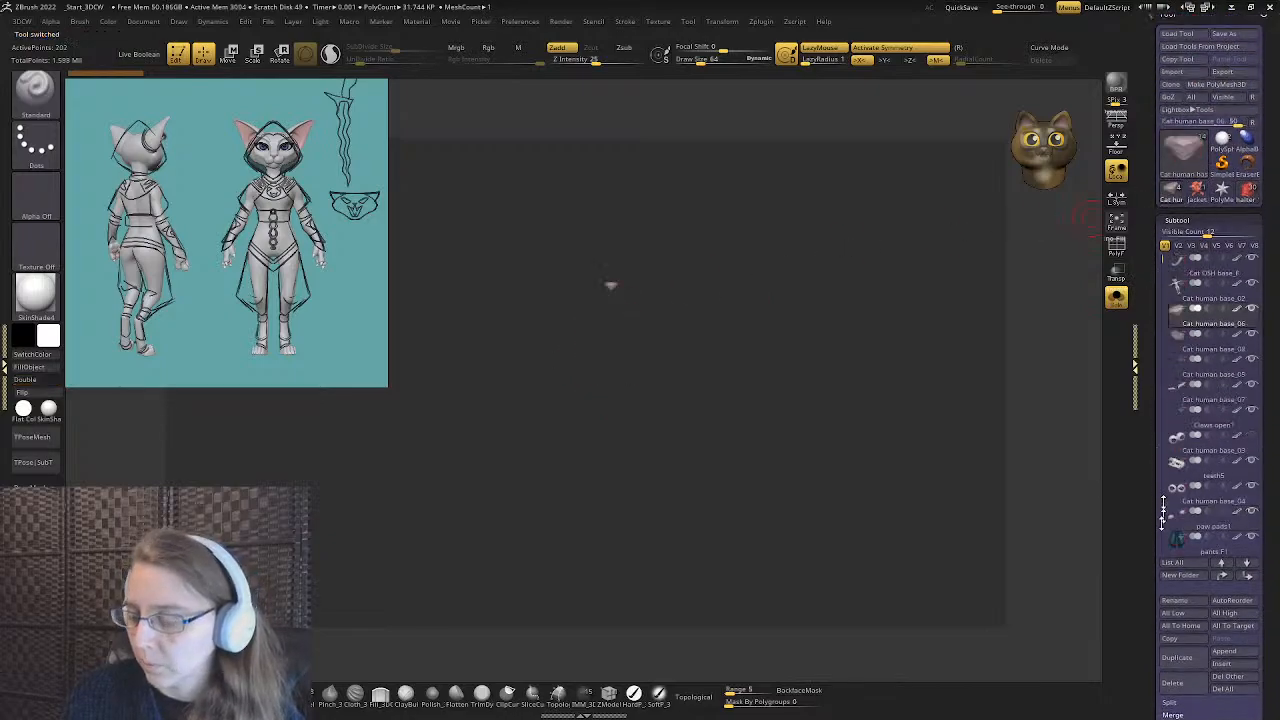
pyautogui.click(1118, 298)
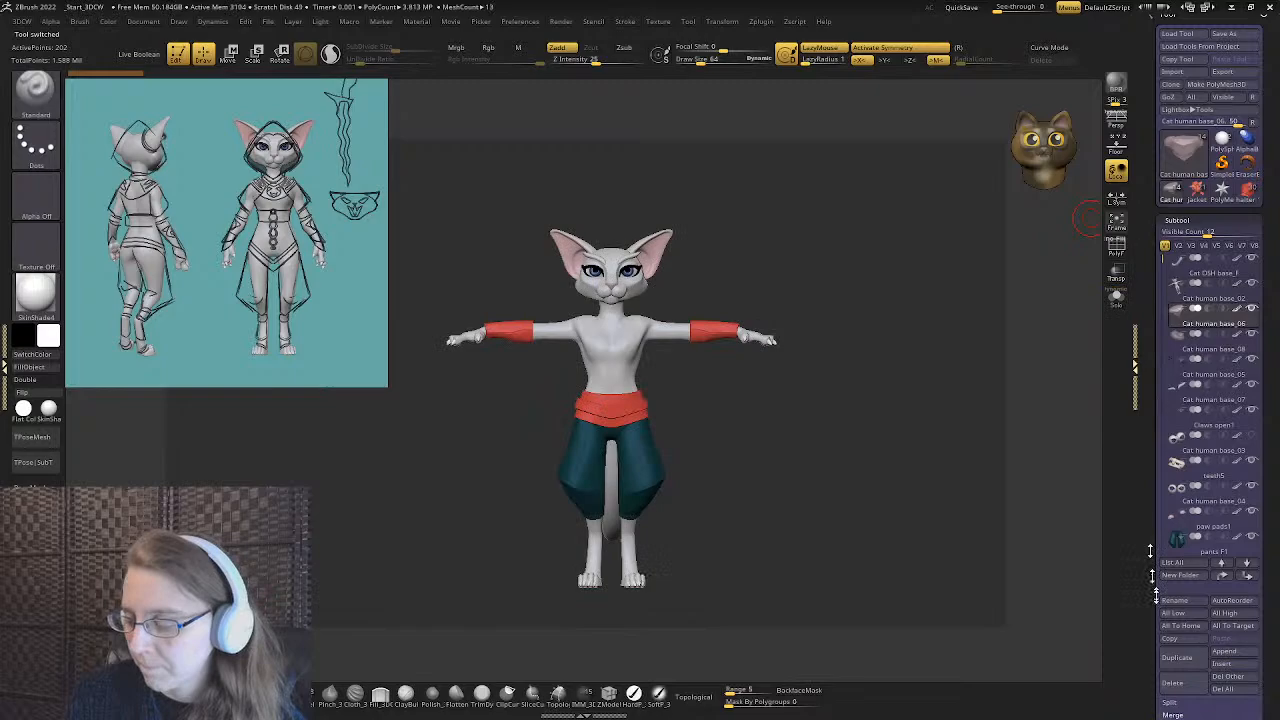
pyautogui.click(1253, 658)
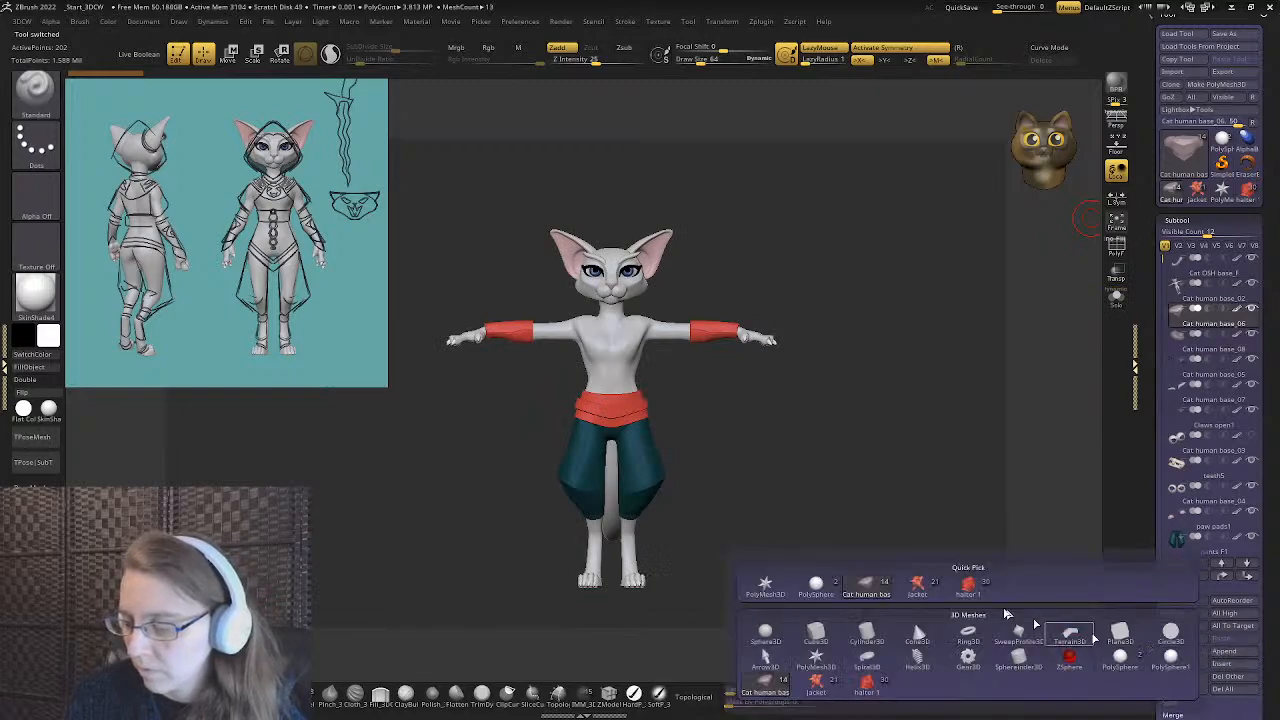
pyautogui.click(958, 590)
pyautogui.keyDown('alt'); pyautogui.moveTo(833, 386); pyautogui.dragTo(836, 375); pyautogui.keyUp('alt')
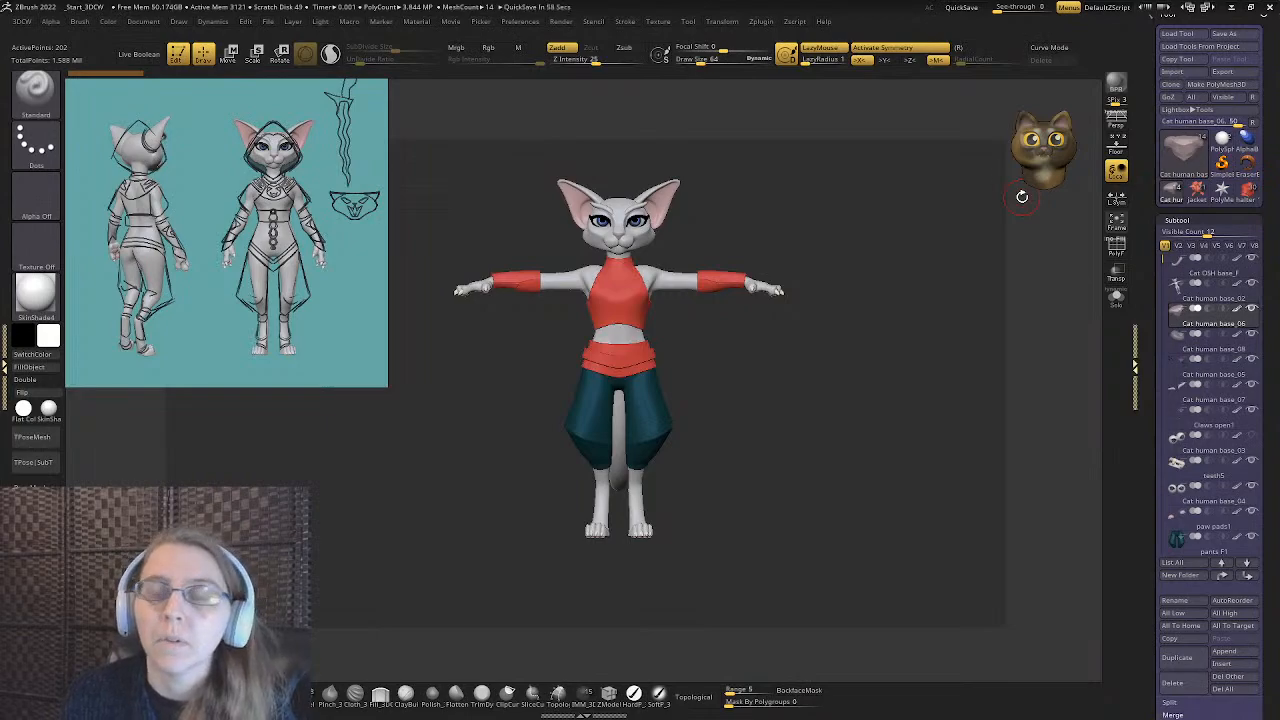
# - Switch to the clothed cat, hide its lower-leg piece Cat human base_09, and review the legs and subtools against the reference
pyautogui.click(1245, 188)
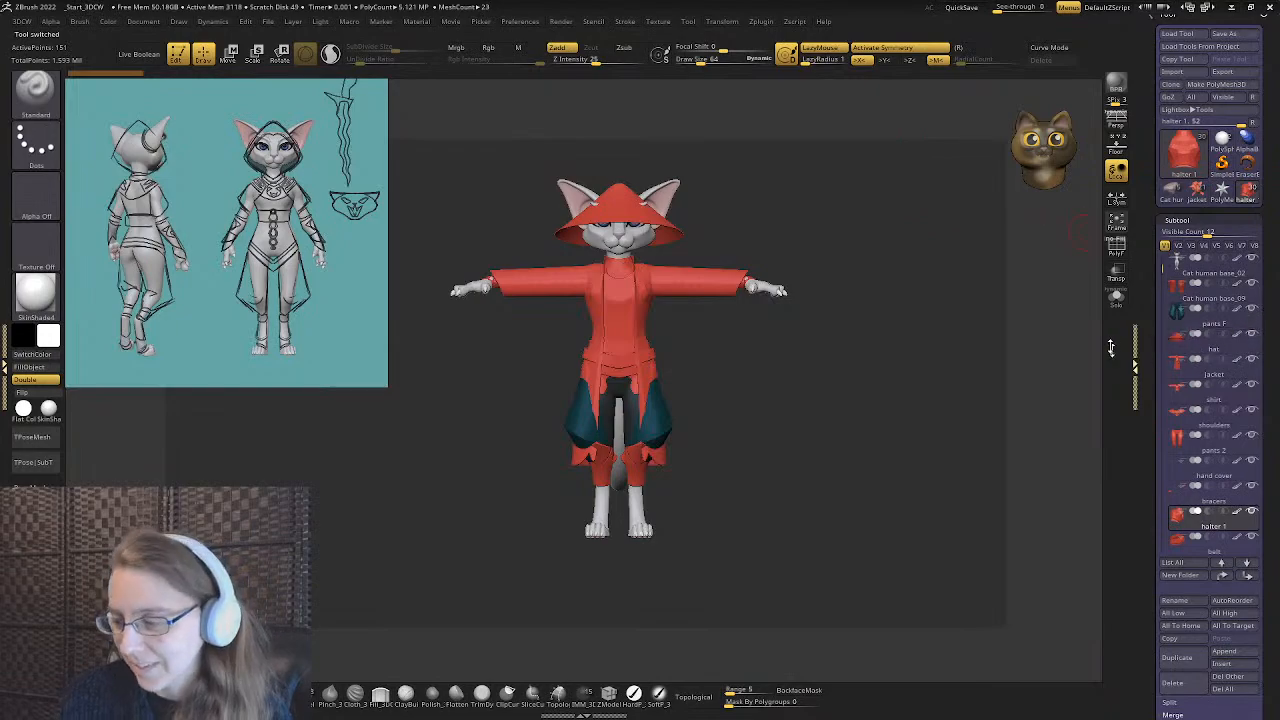
pyautogui.click(1187, 297)
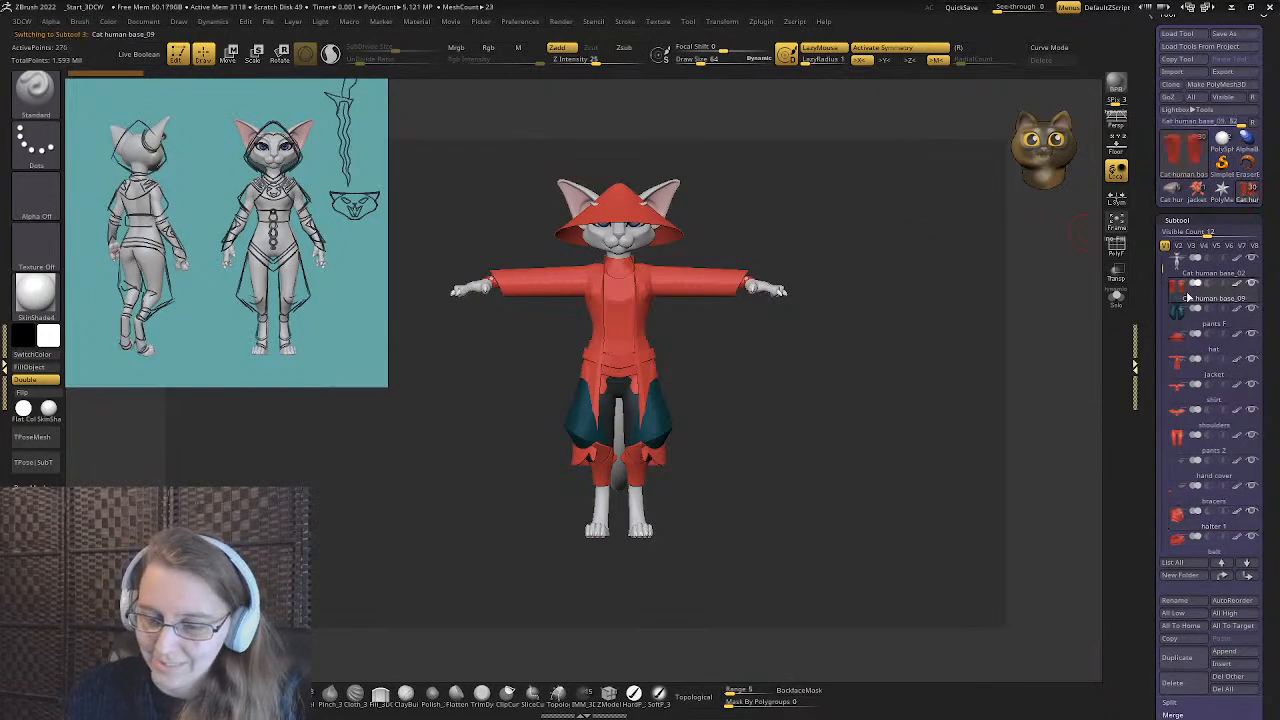
pyautogui.moveTo(837, 423)
pyautogui.mouseDown()
pyautogui.moveTo(766, 426)
pyautogui.moveTo(825, 430)
pyautogui.mouseUp()
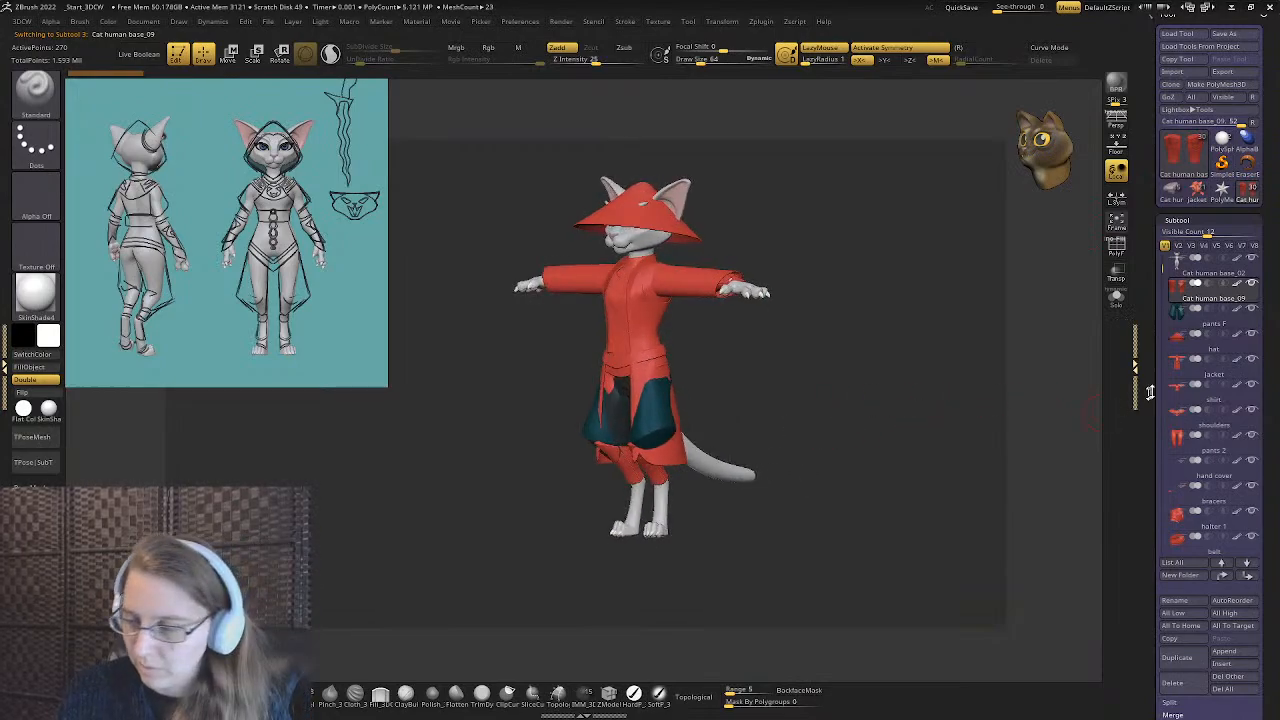
pyautogui.keyDown('alt'); pyautogui.click(660, 510); pyautogui.keyUp('alt')
pyautogui.moveTo(706, 491); pyautogui.dragTo(682, 514)
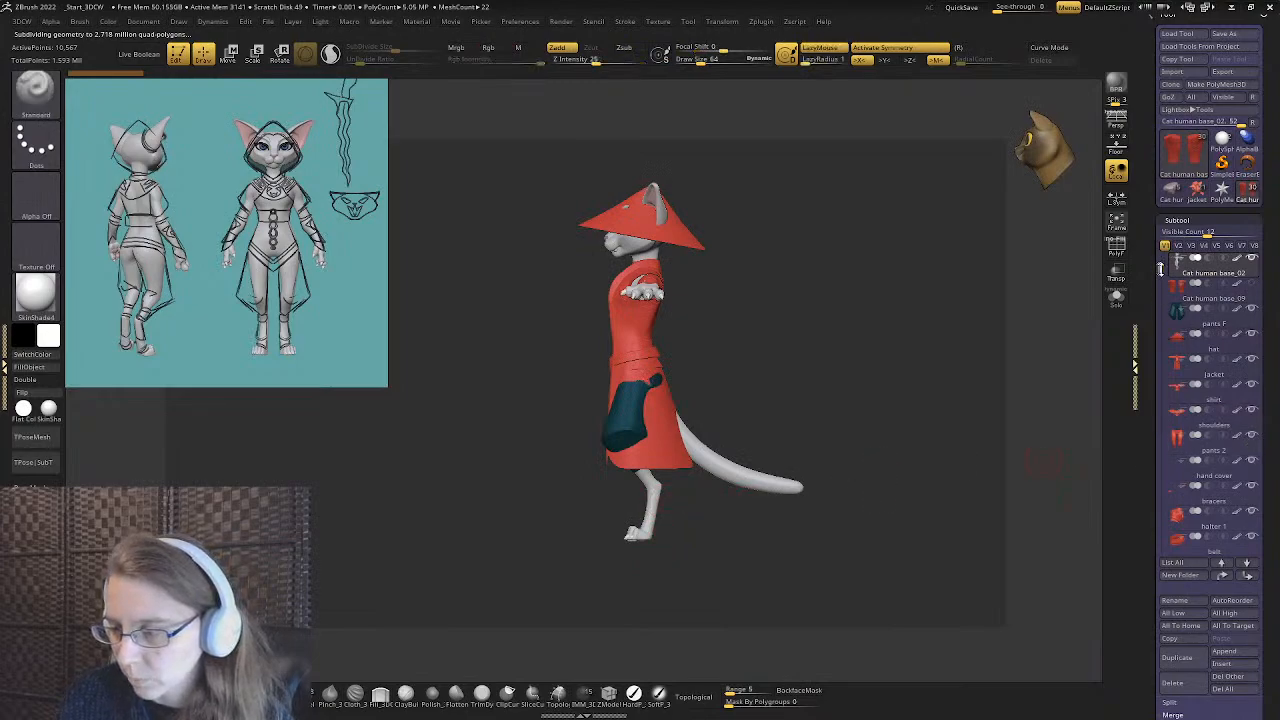
pyautogui.scroll(-2, 1162, 282)
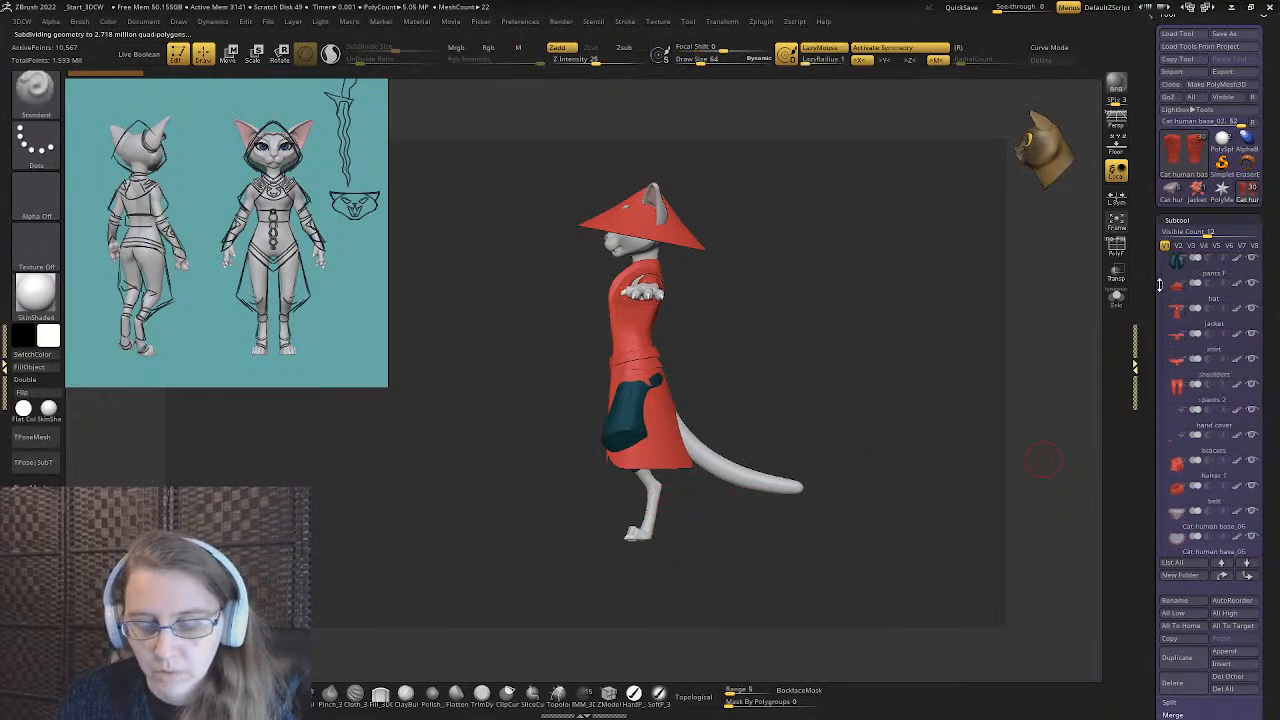
pyautogui.moveTo(1160, 285); pyautogui.dragTo(1158, 302)
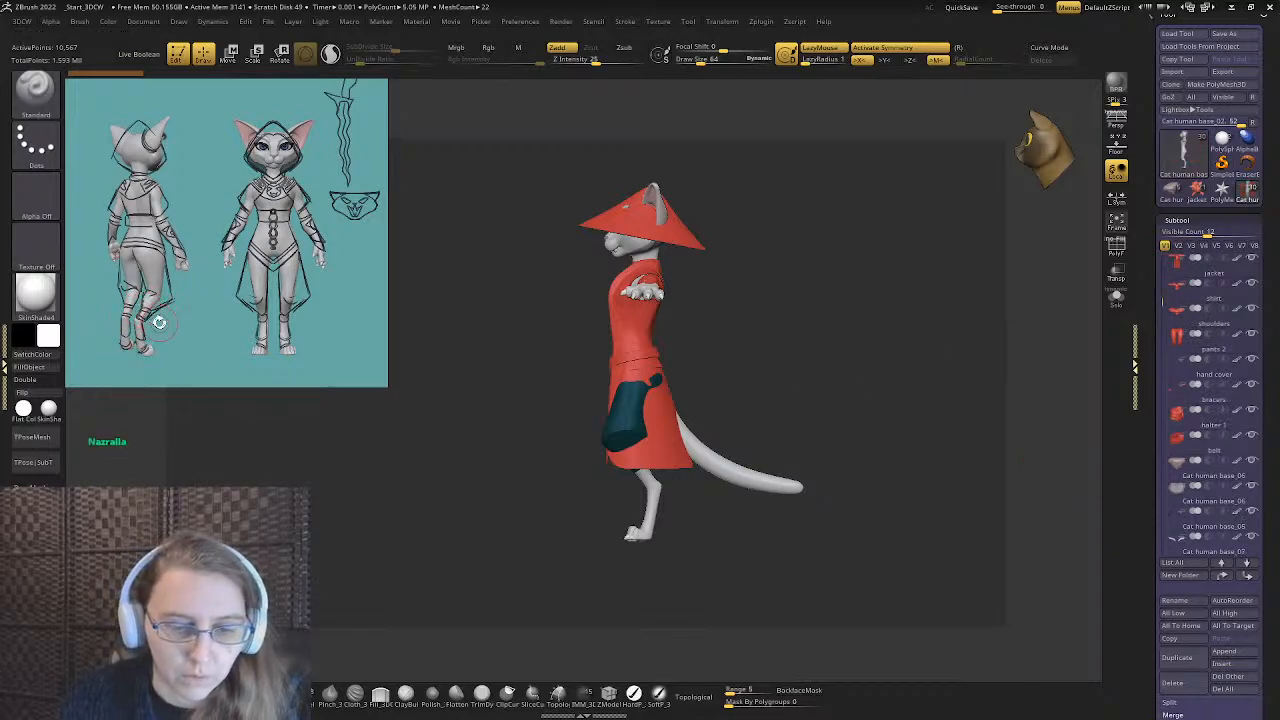
pyautogui.moveTo(354, 400); pyautogui.dragTo(505, 470)
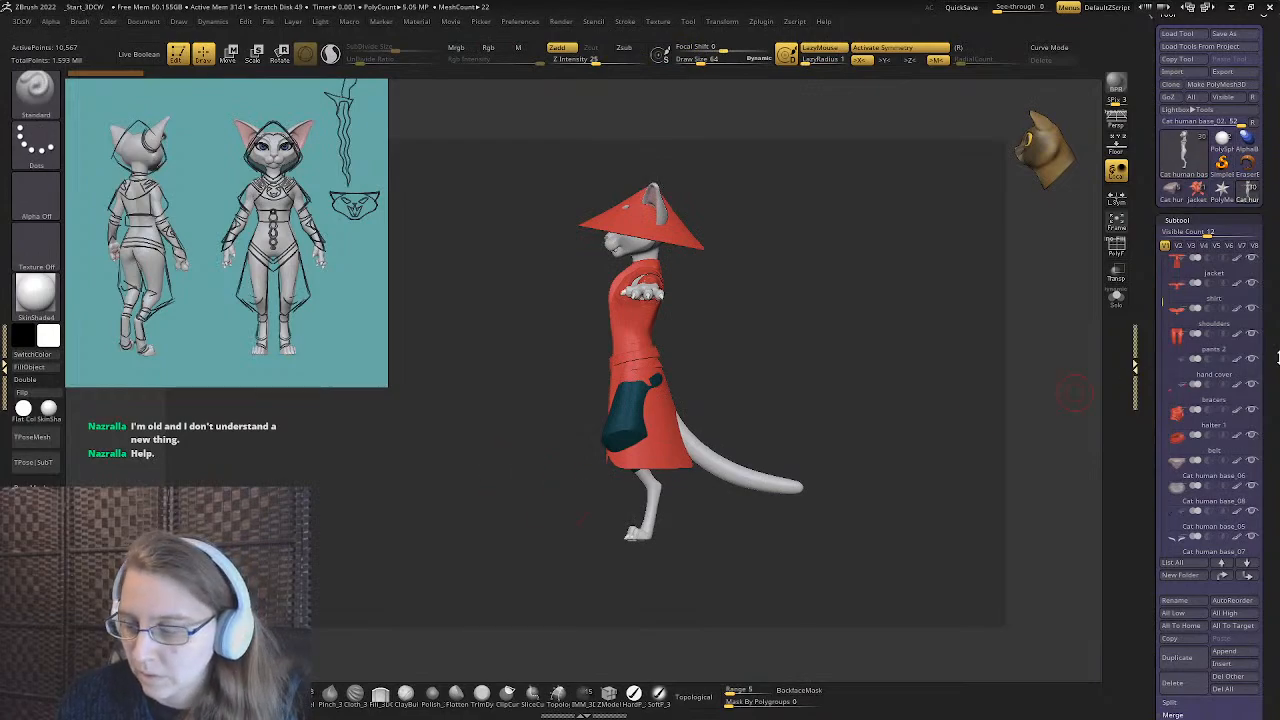
pyautogui.moveTo(1163, 302)
pyautogui.mouseDown()
pyautogui.moveTo(1158, 425)
pyautogui.moveTo(1161, 285)
pyautogui.mouseUp()
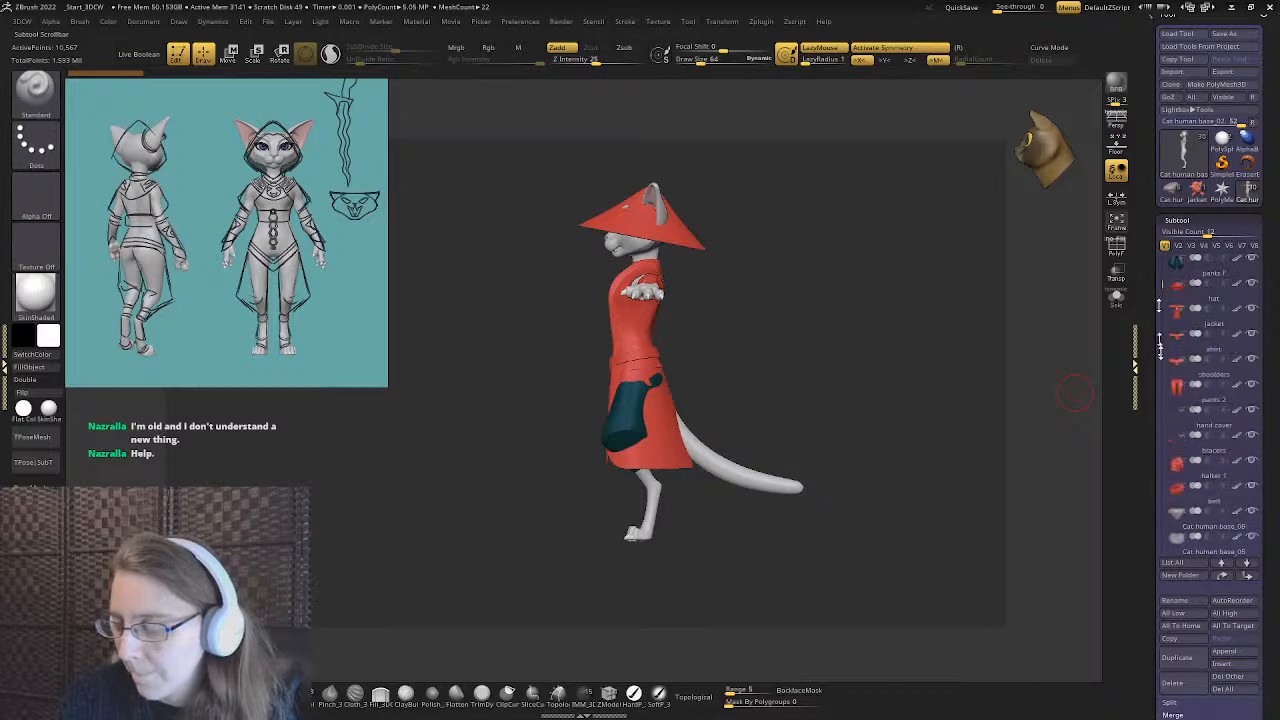
# - Load the Hissani_Artificer_M_01 tool and select its patterned leg wraps subtool, Cat human base_09
pyautogui.click(1237, 655)
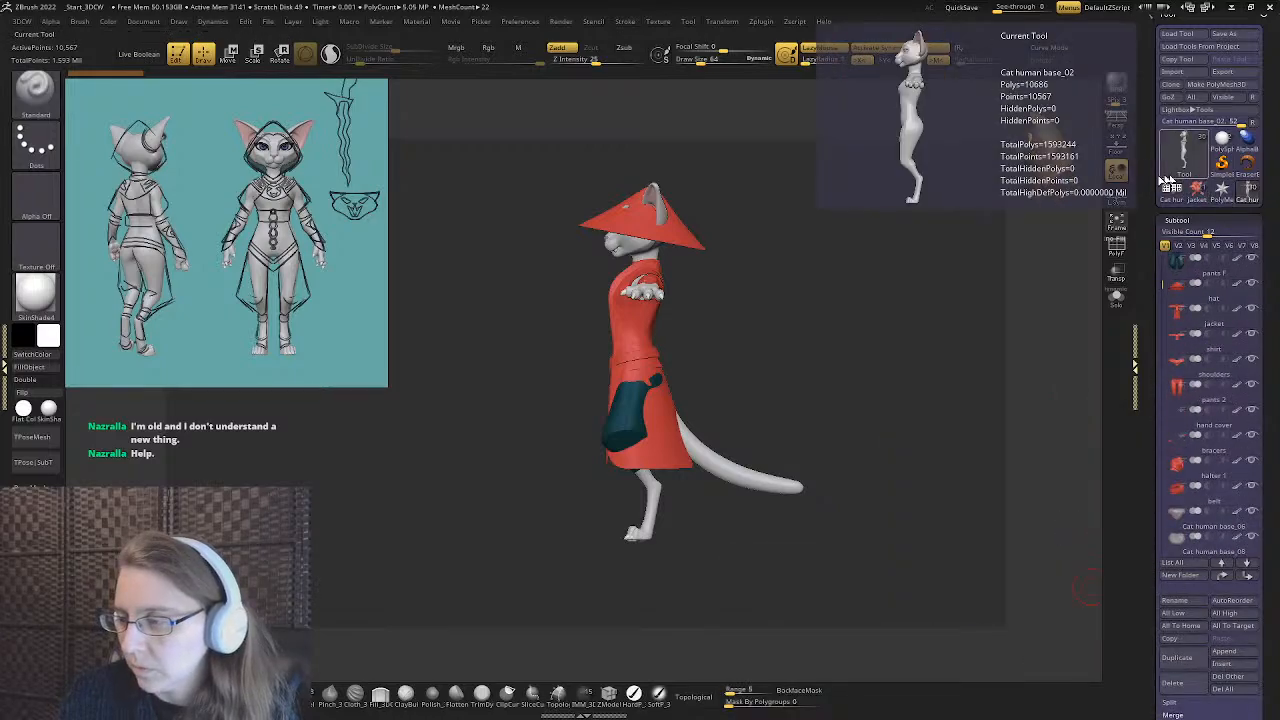
pyautogui.moveTo(1148, 154); pyautogui.dragTo(1148, 238)
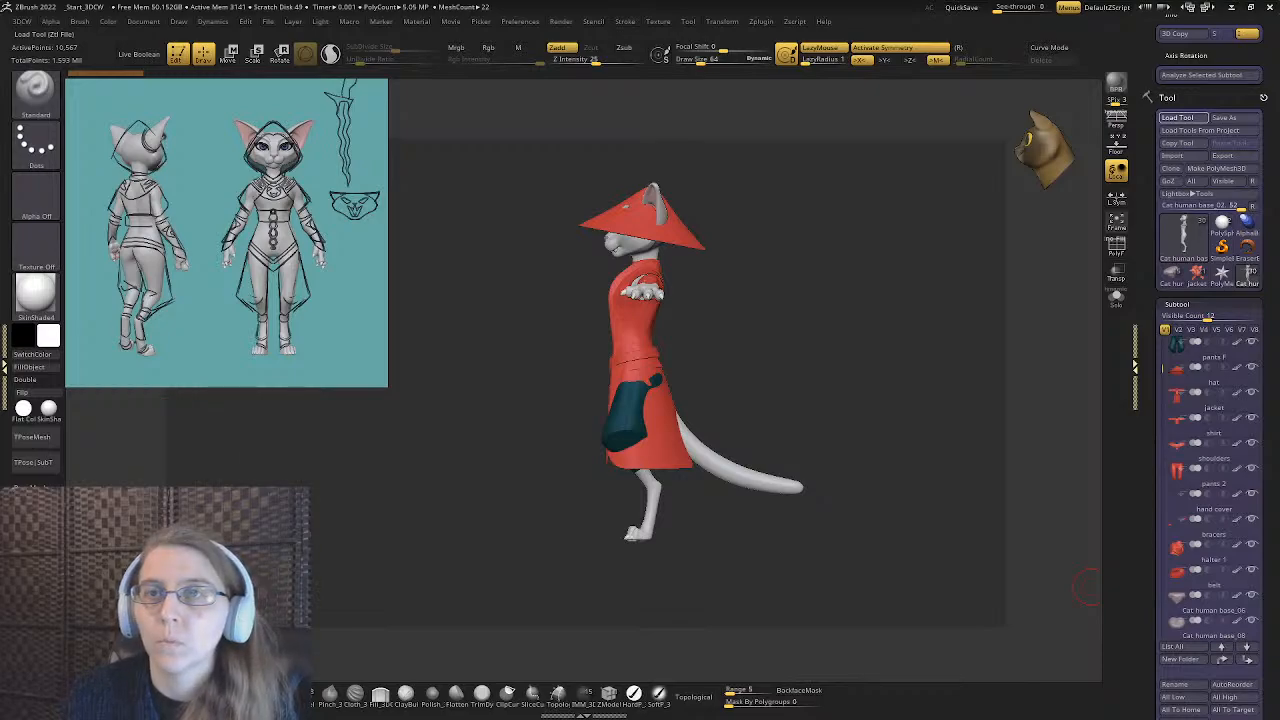
pyautogui.moveTo(704, 408); pyautogui.dragTo(698, 325)
pyautogui.keyDown('alt'); pyautogui.click(690, 398); pyautogui.keyUp('alt')
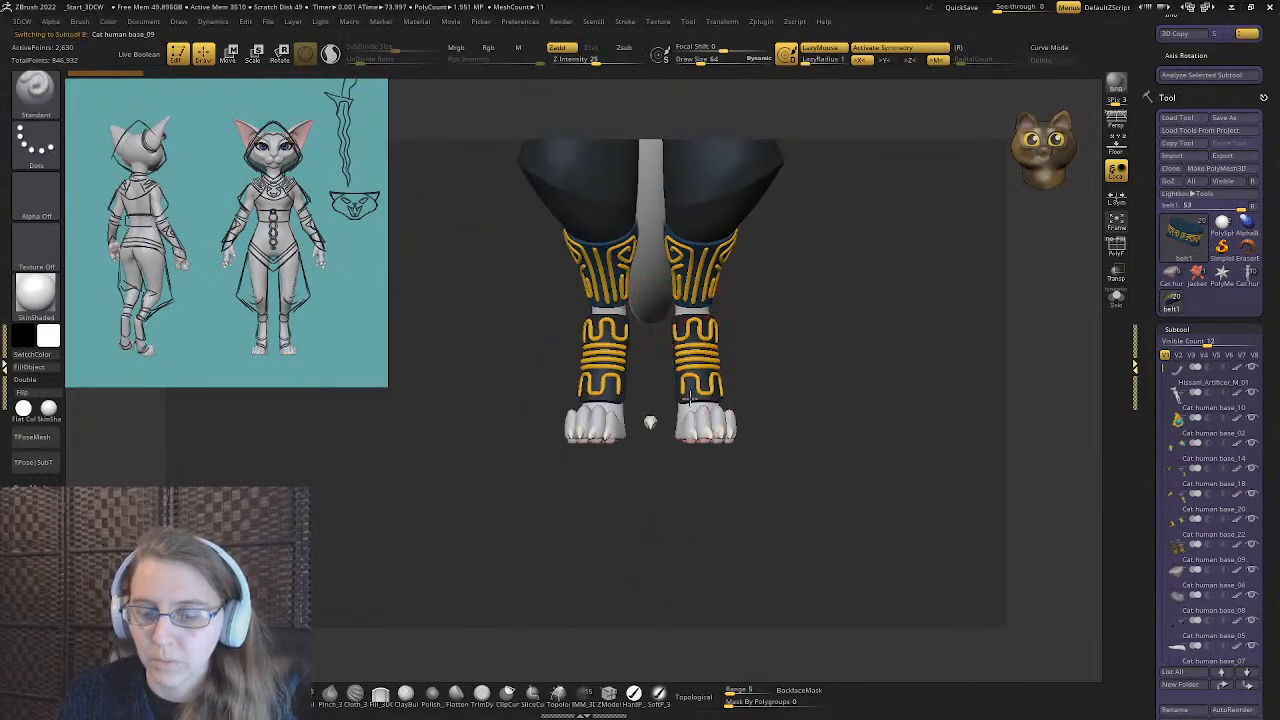
pyautogui.moveTo(1181, 553)
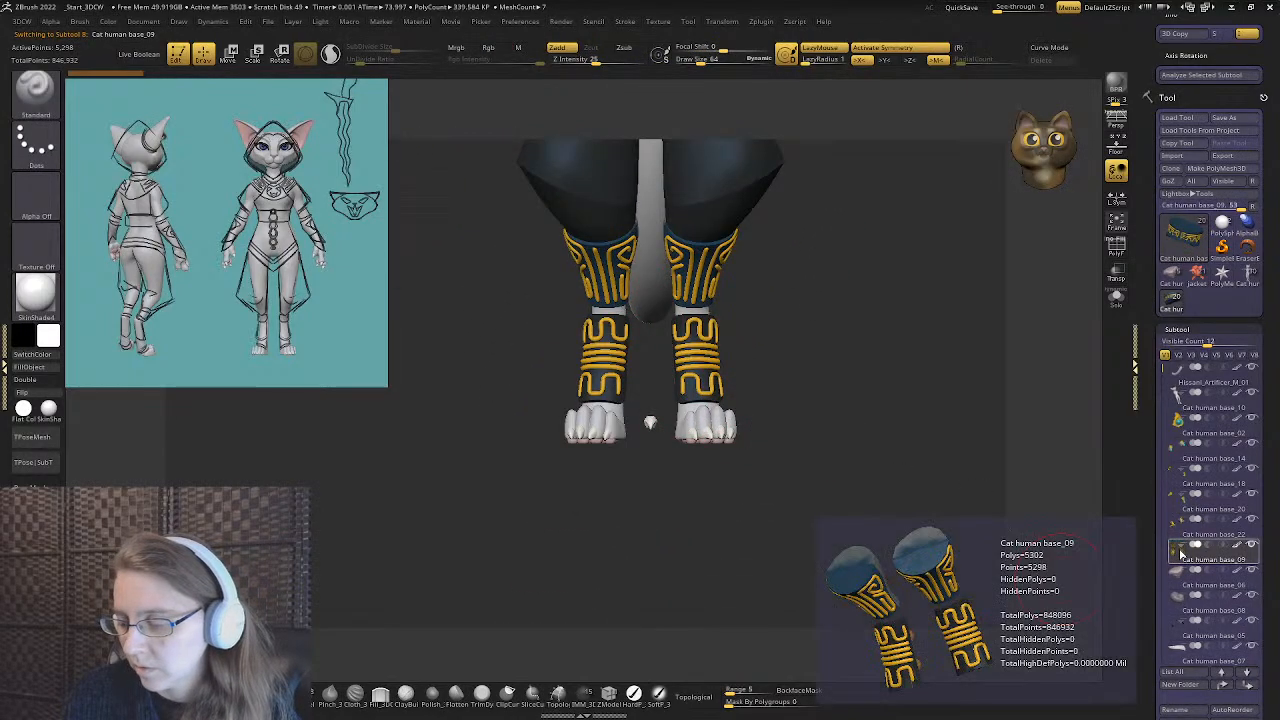
# - Append the Hissani Artificer's patterned leg wraps, Cat human base_09, to the female cat base and view the whole figure
pyautogui.moveTo(940, 540); pyautogui.dragTo(1091, 271)
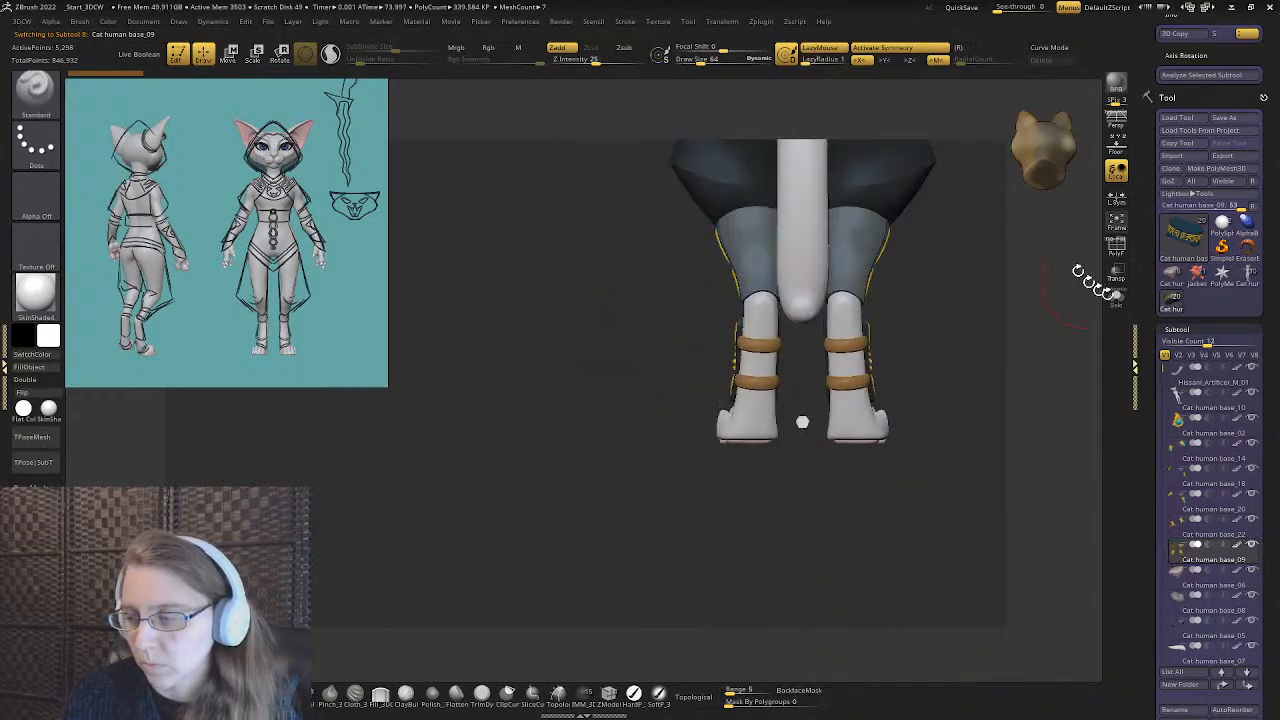
pyautogui.click(1175, 280)
pyautogui.scroll(-5, 1150, 590)
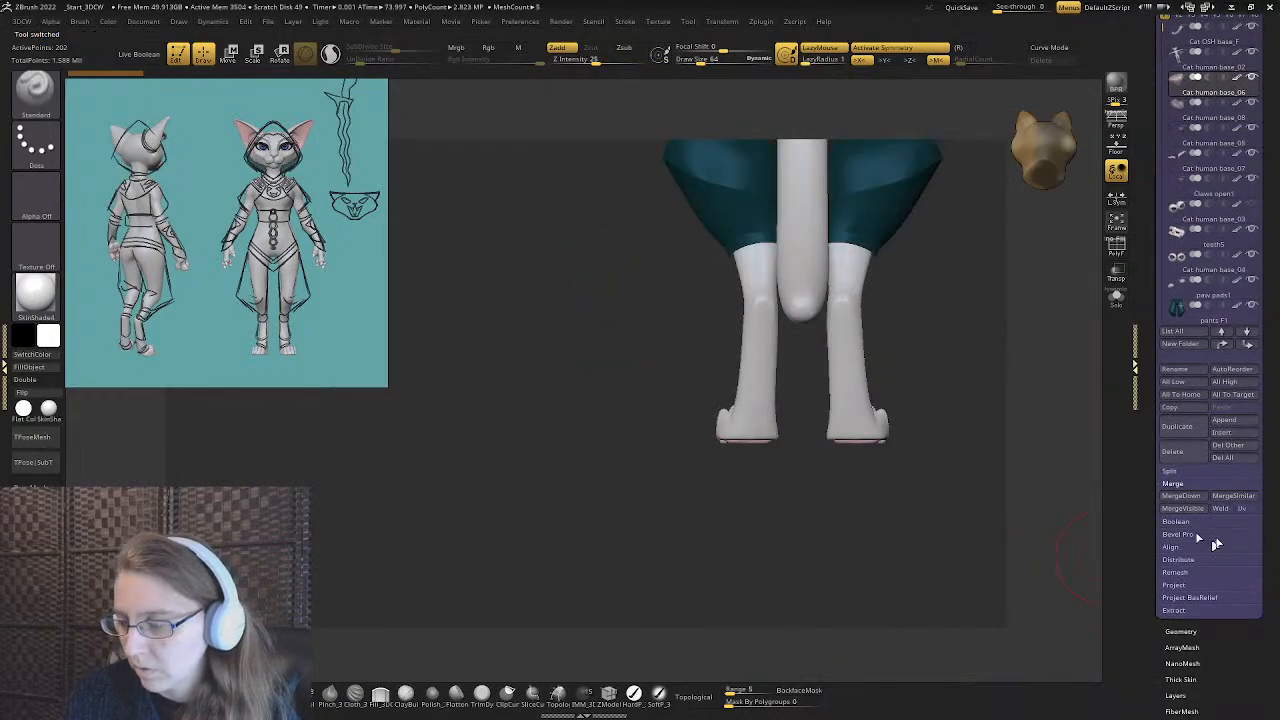
pyautogui.click(1220, 420)
pyautogui.click(1018, 443)
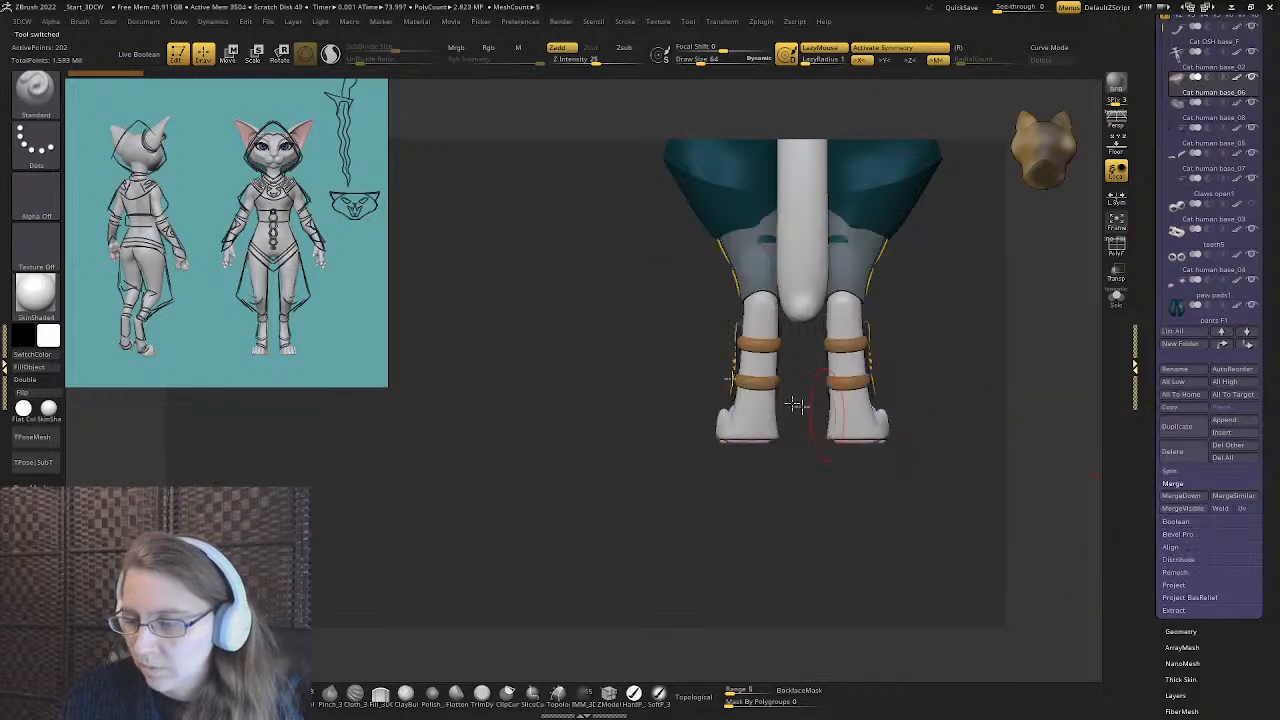
pyautogui.moveTo(800, 408); pyautogui.dragTo(650, 357)
pyautogui.keyDown('ctrl'); pyautogui.moveTo(650, 357); pyautogui.dragTo(705, 200, button='right'); pyautogui.keyUp('ctrl')
pyautogui.keyDown('alt'); pyautogui.moveTo(705, 200); pyautogui.dragTo(714, 403, button='right'); pyautogui.keyUp('alt')
pyautogui.keyDown('alt'); pyautogui.moveTo(675, 320); pyautogui.dragTo(680, 438, button='right'); pyautogui.keyUp('alt')
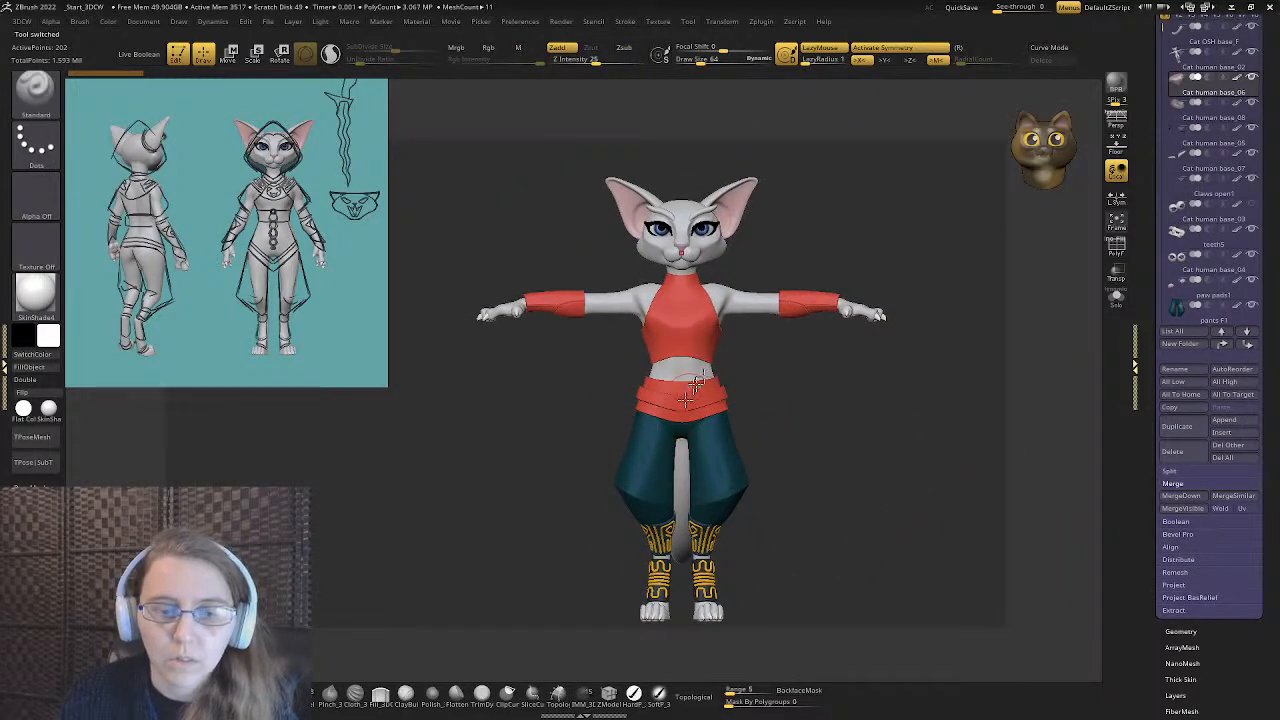
# - Return to the Hissani_Artificer_M_01 tool and delete all of its subtools
pyautogui.scroll(5, 1246, 296)
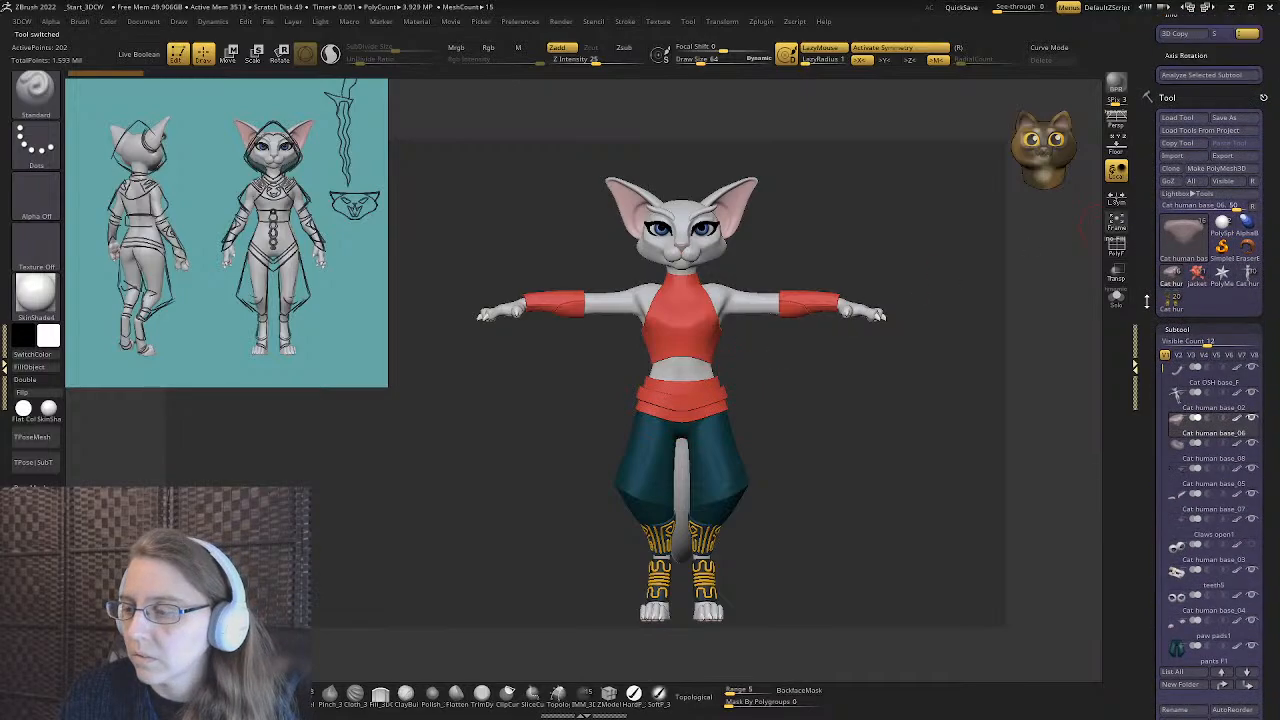
pyautogui.click(1198, 277)
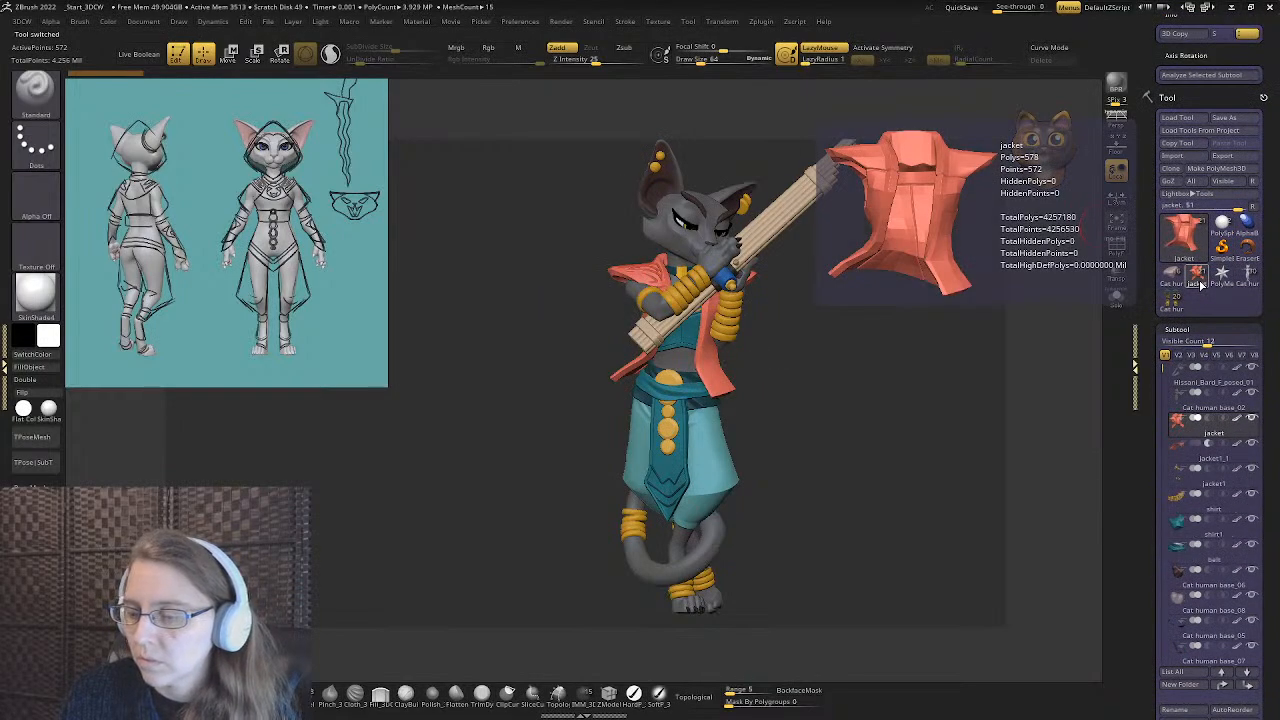
pyautogui.click(1172, 280)
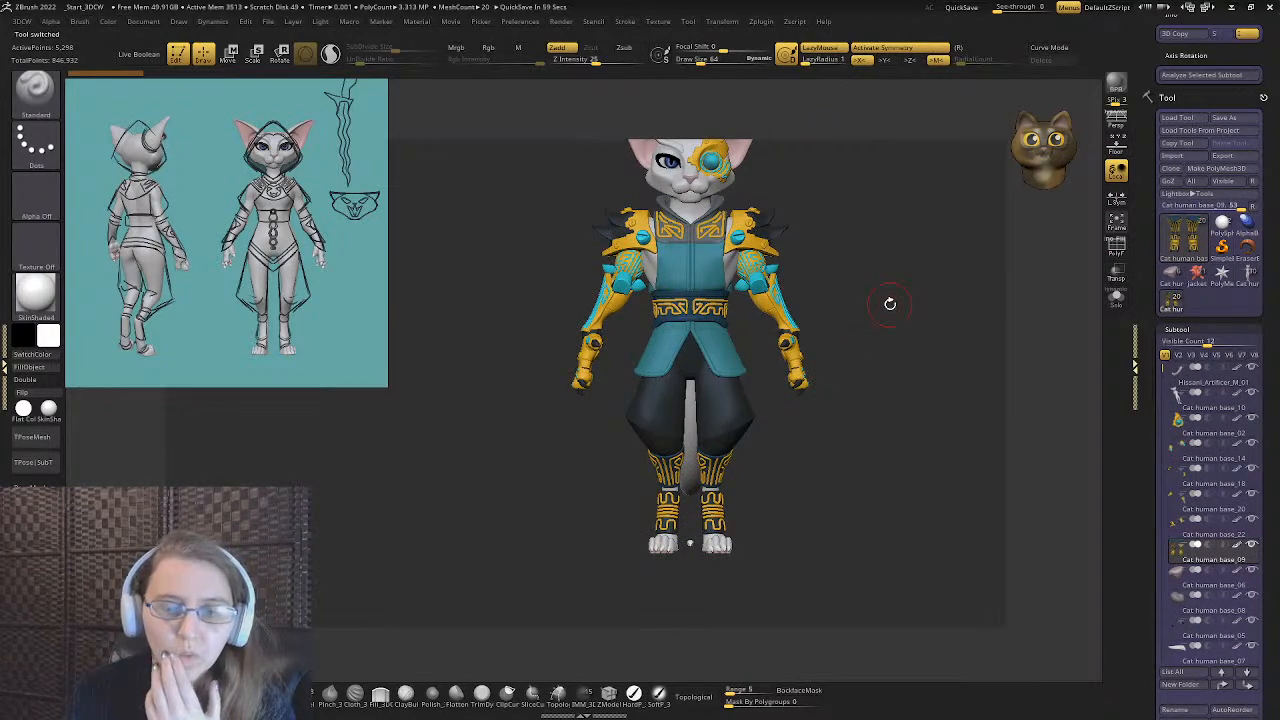
pyautogui.scroll(-5, 1153, 620)
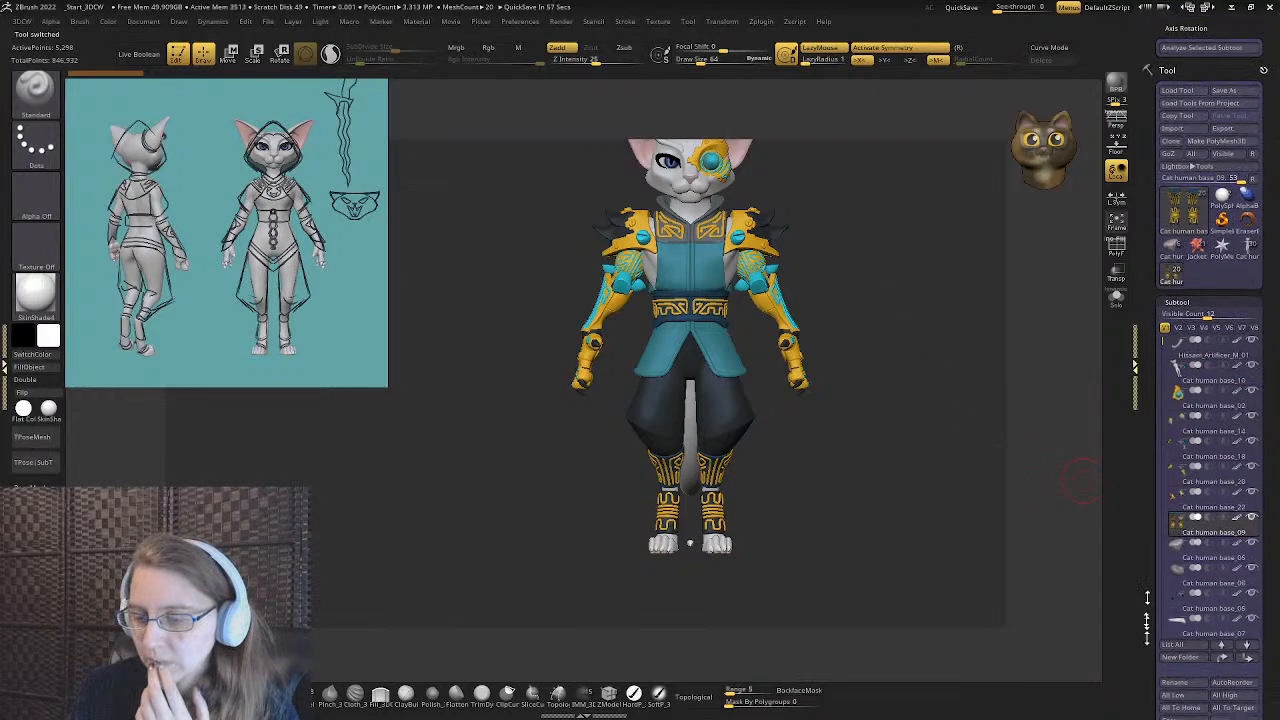
pyautogui.click(1234, 494)
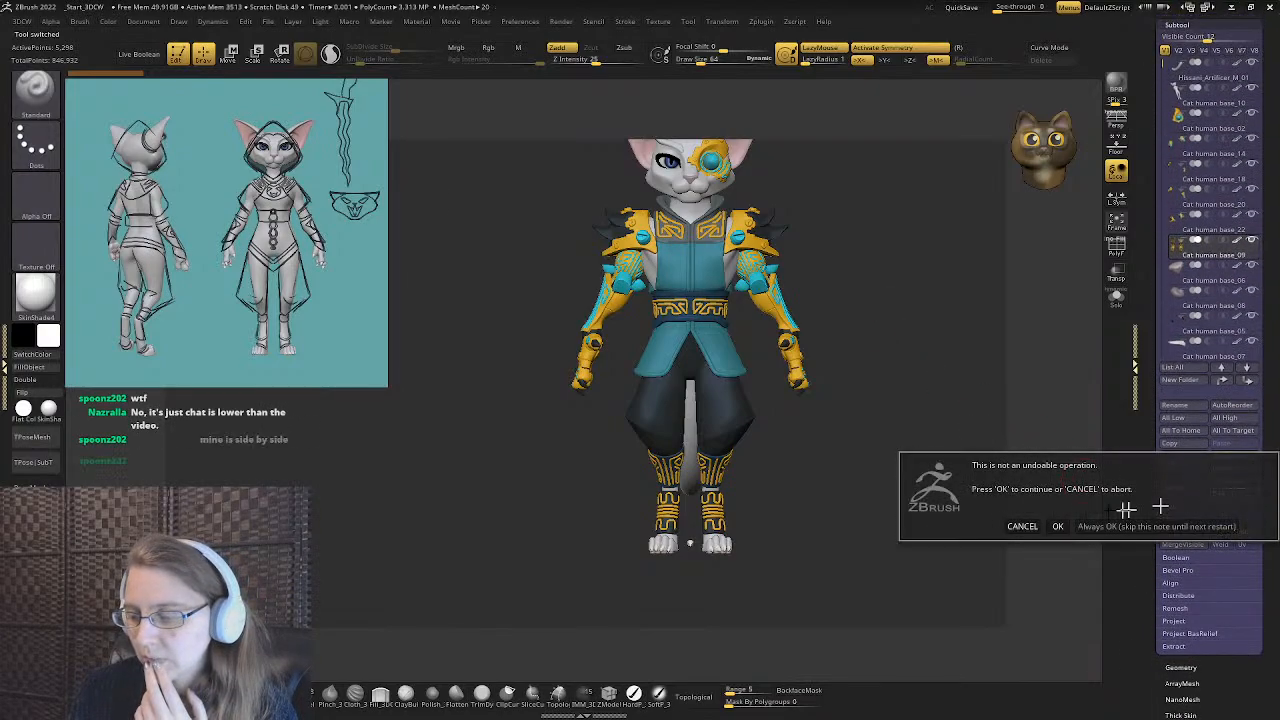
pyautogui.click(1057, 525)
pyautogui.scroll(5, 1153, 265)
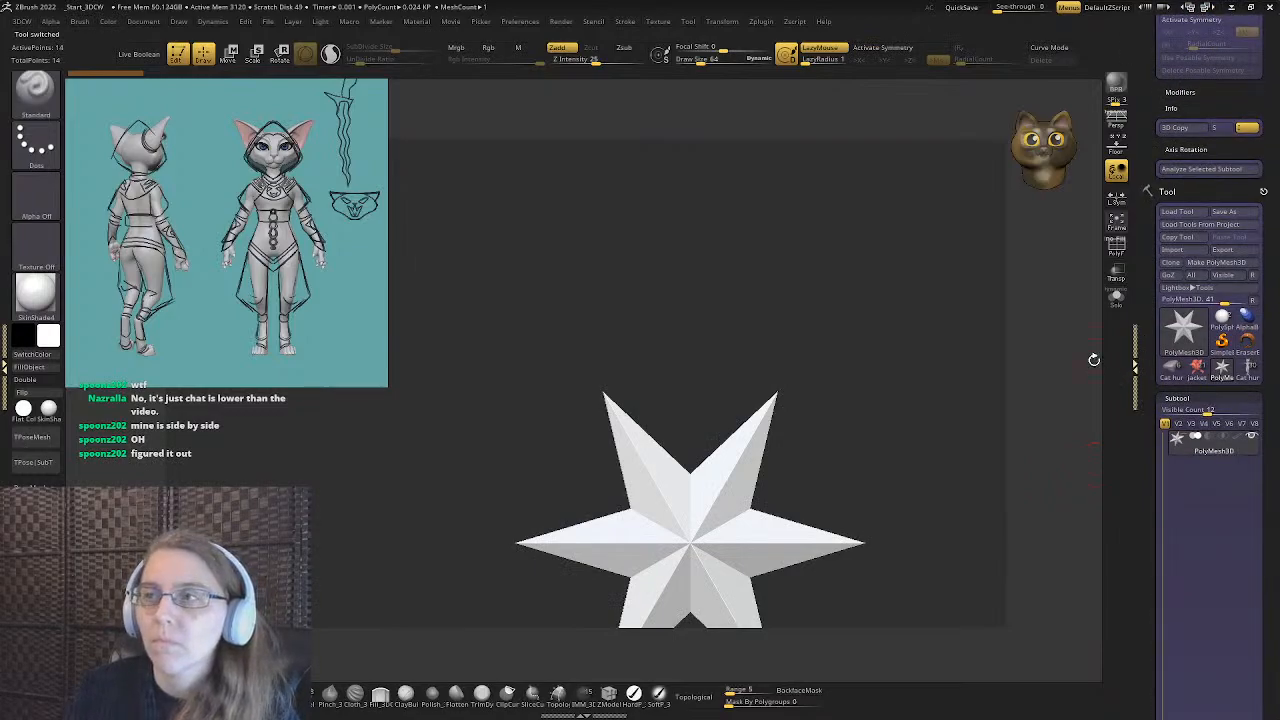
# - Check the clothed cat tool and then the female cat base with its assembled clothing pieces
pyautogui.moveTo(943, 429); pyautogui.dragTo(886, 371)
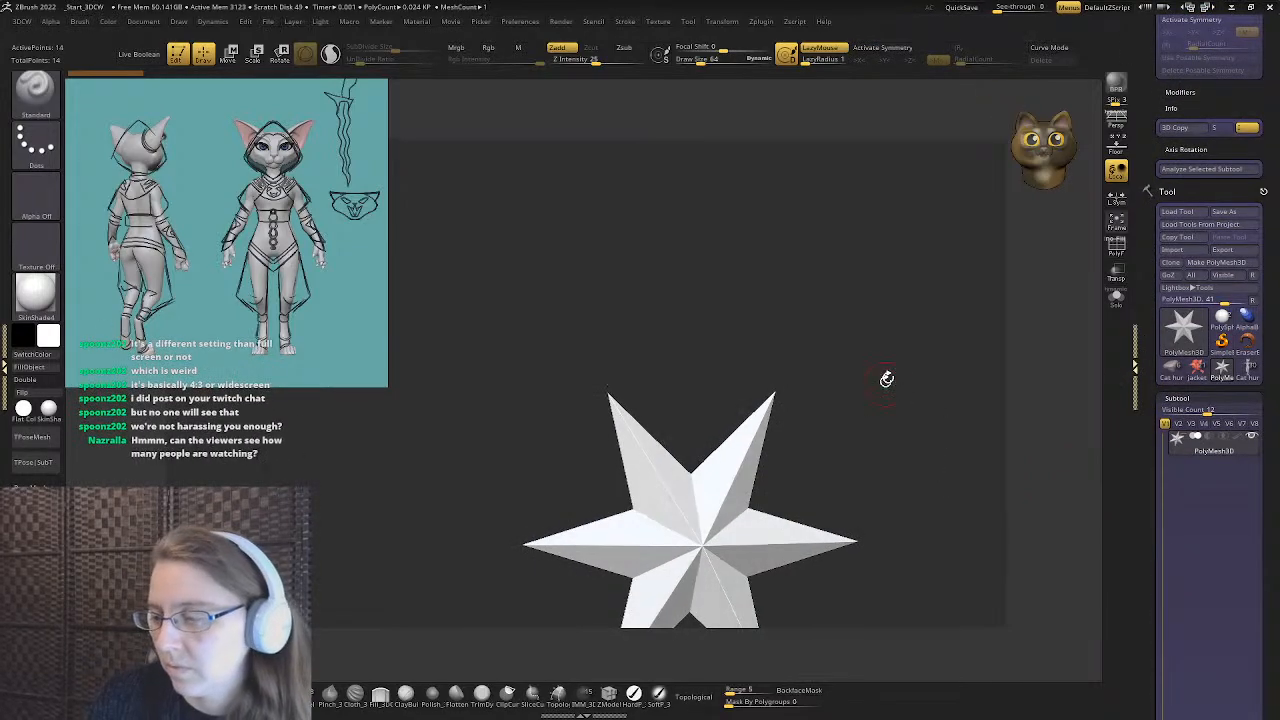
pyautogui.click(1116, 297)
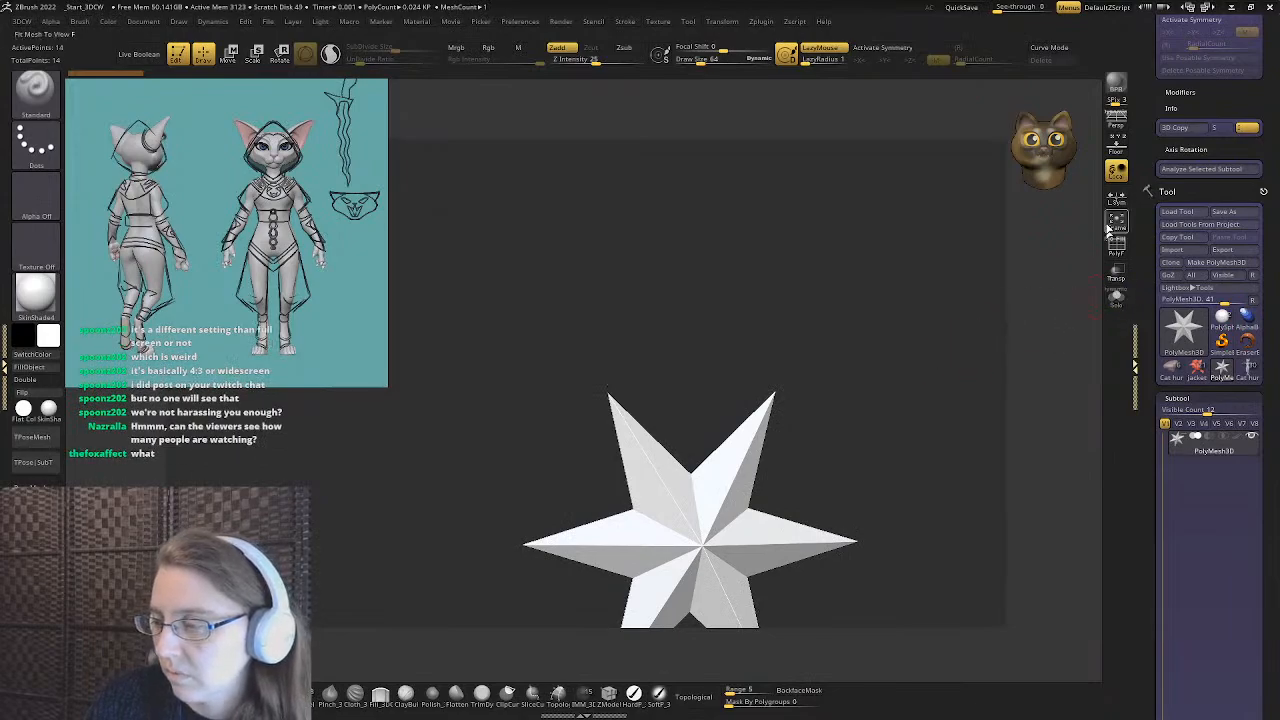
pyautogui.click(1113, 222)
pyautogui.keyDown('ctrl'); pyautogui.moveTo(892, 416); pyautogui.dragTo(749, 297, button='right'); pyautogui.keyUp('ctrl')
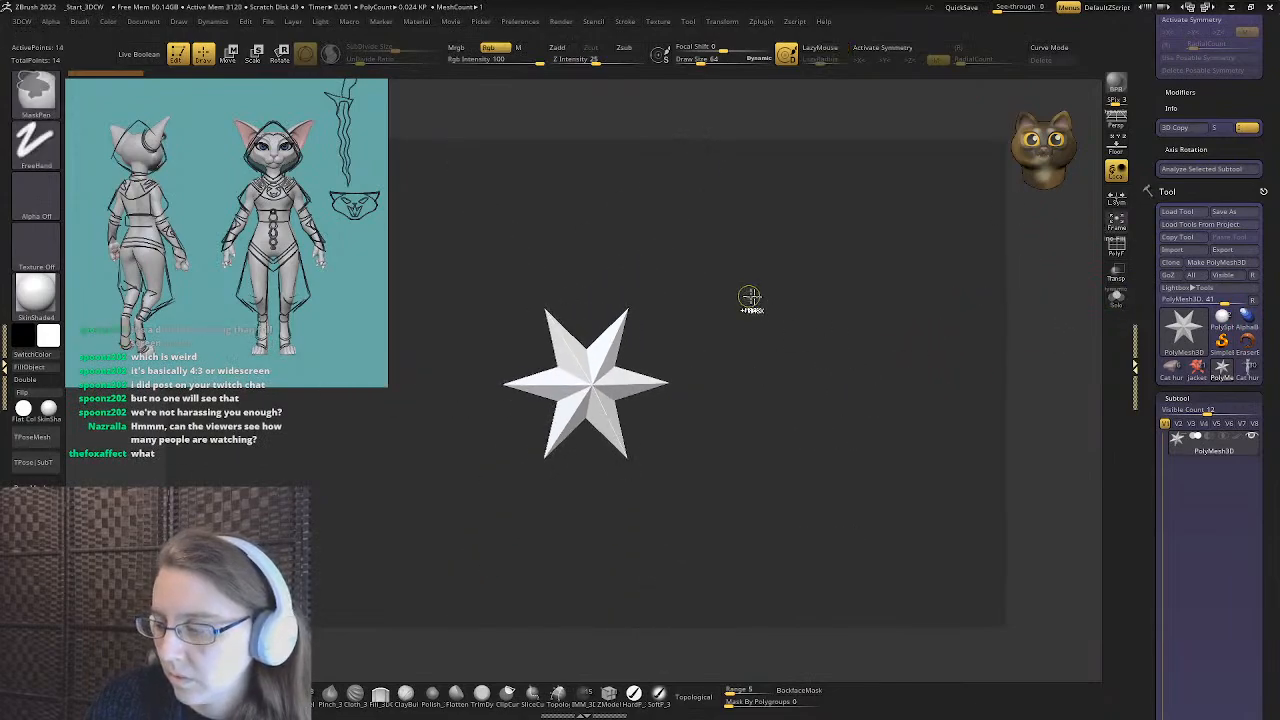
pyautogui.click(1246, 368)
pyautogui.keyDown('alt'); pyautogui.moveTo(810, 345); pyautogui.dragTo(850, 353, button='right'); pyautogui.keyUp('alt')
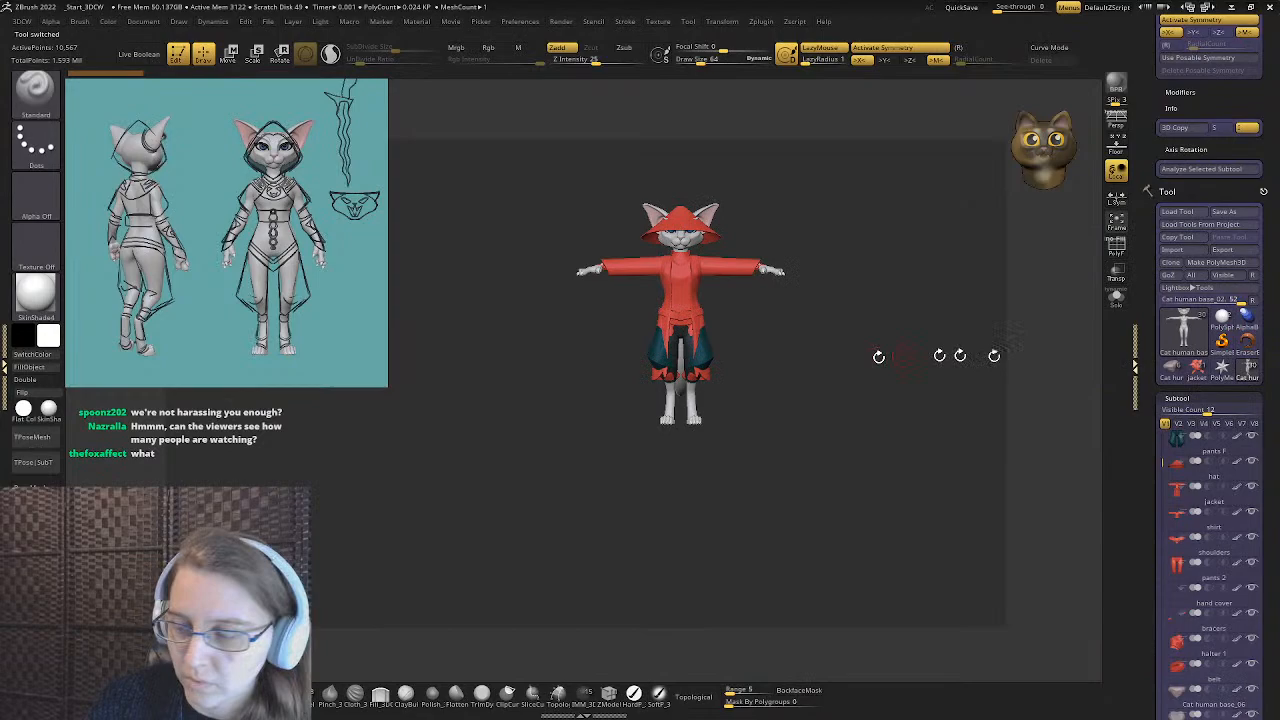
pyautogui.click(1210, 382)
pyautogui.keyDown('ctrl'); pyautogui.moveTo(725, 400); pyautogui.dragTo(749, 429, button='right'); pyautogui.keyUp('ctrl')
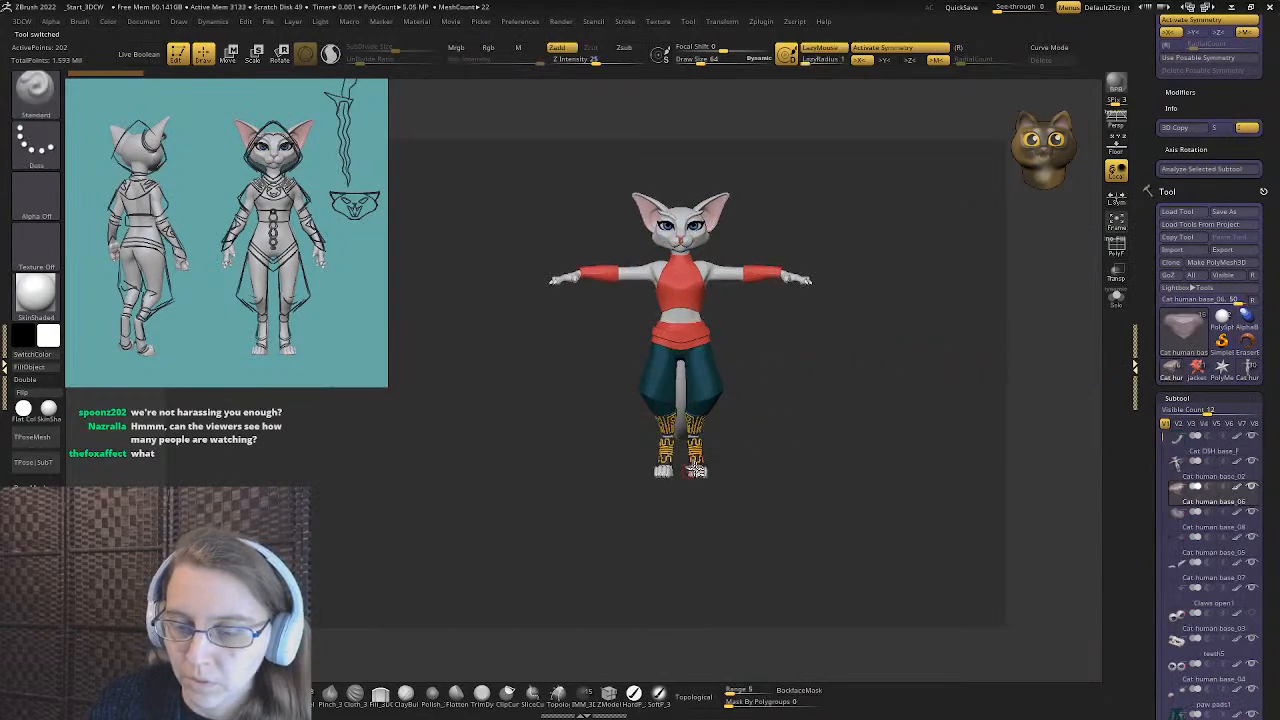
pyautogui.keyDown('alt'); pyautogui.moveTo(696, 470); pyautogui.dragTo(700, 495, button='right'); pyautogui.keyUp('alt')
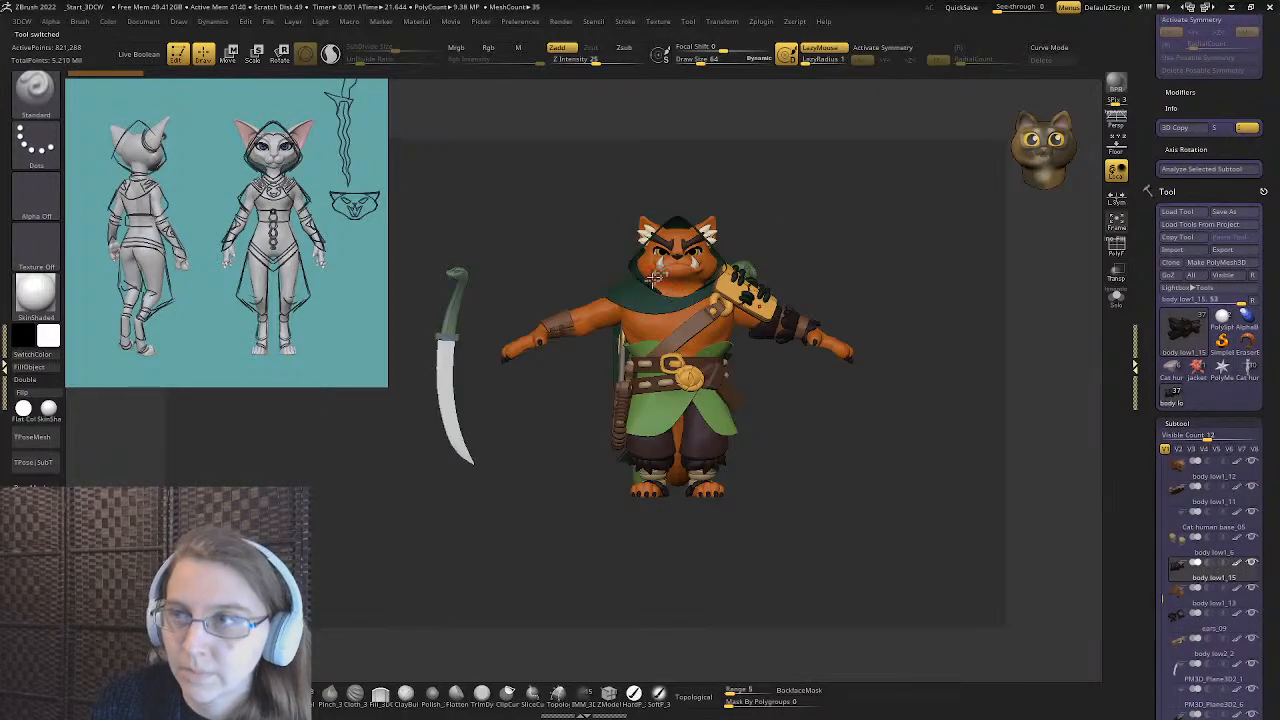
# - Inspect the orange cat's green hood, then append it to the clothed cat as a subtool
pyautogui.moveTo(844, 443); pyautogui.dragTo(745, 440)
pyautogui.moveTo(852, 391); pyautogui.dragTo(763, 380)
pyautogui.click(1256, 375)
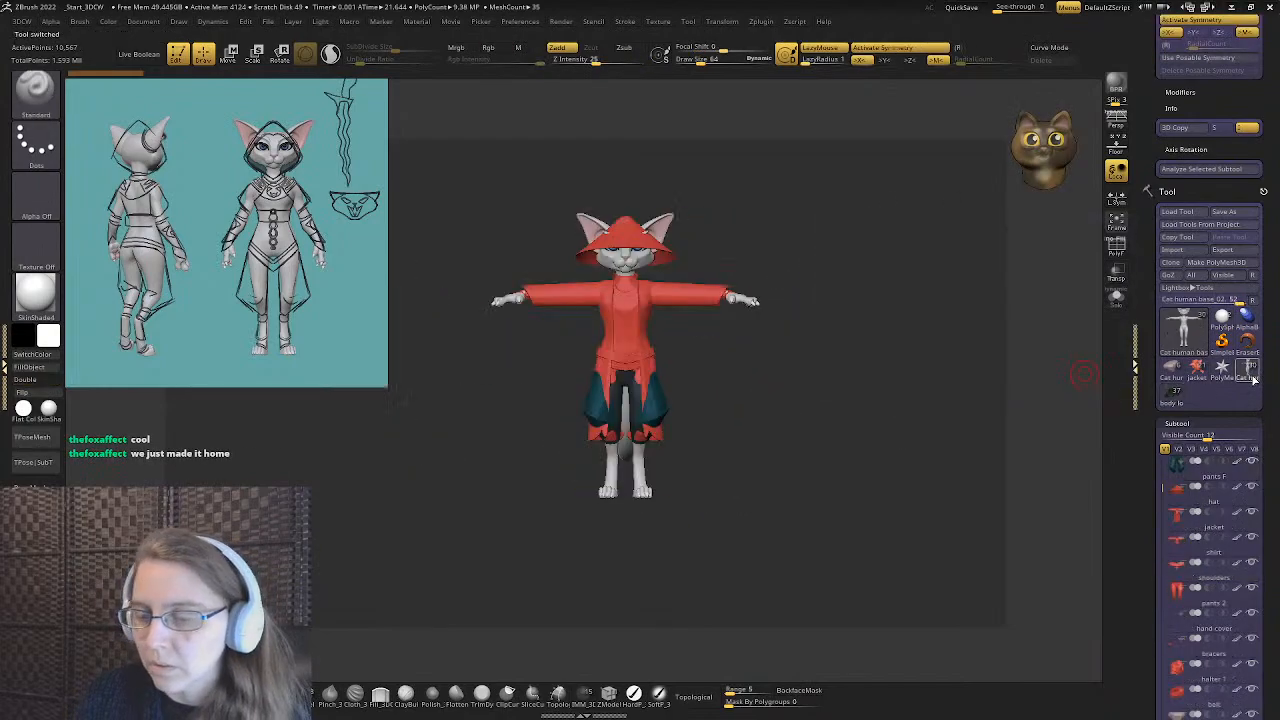
pyautogui.scroll(-5, 1147, 615)
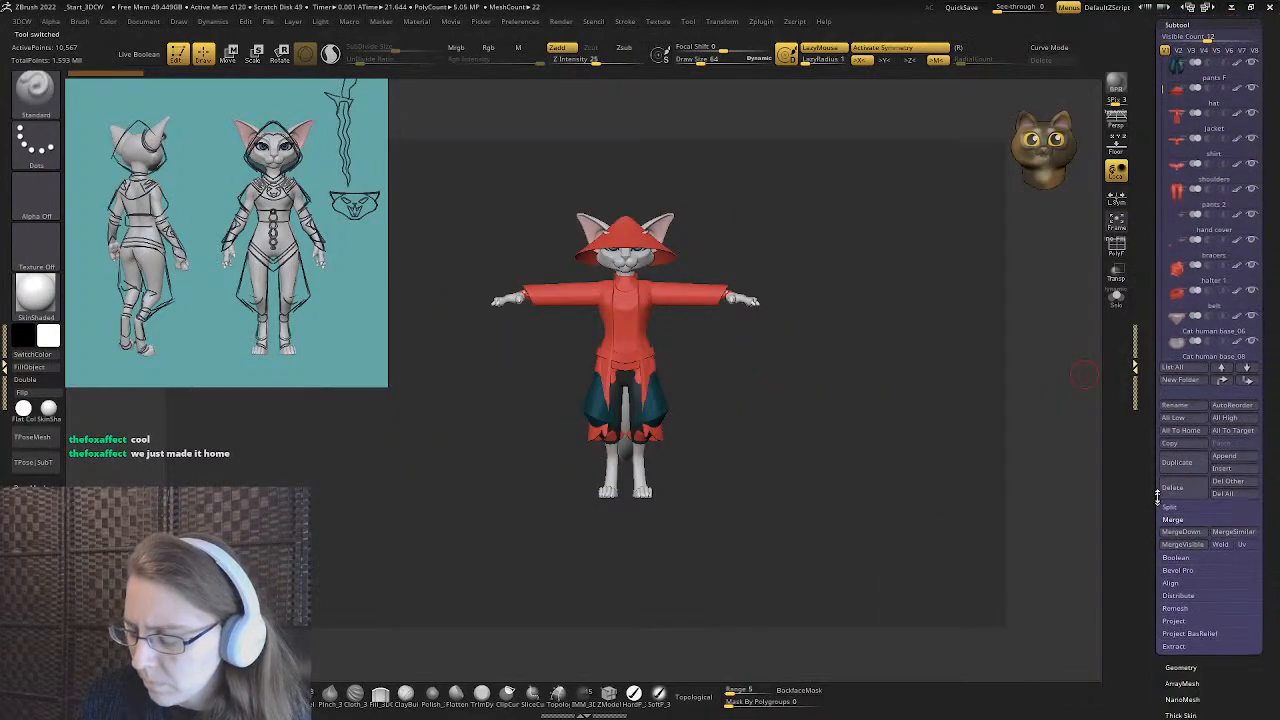
pyautogui.click(1235, 433)
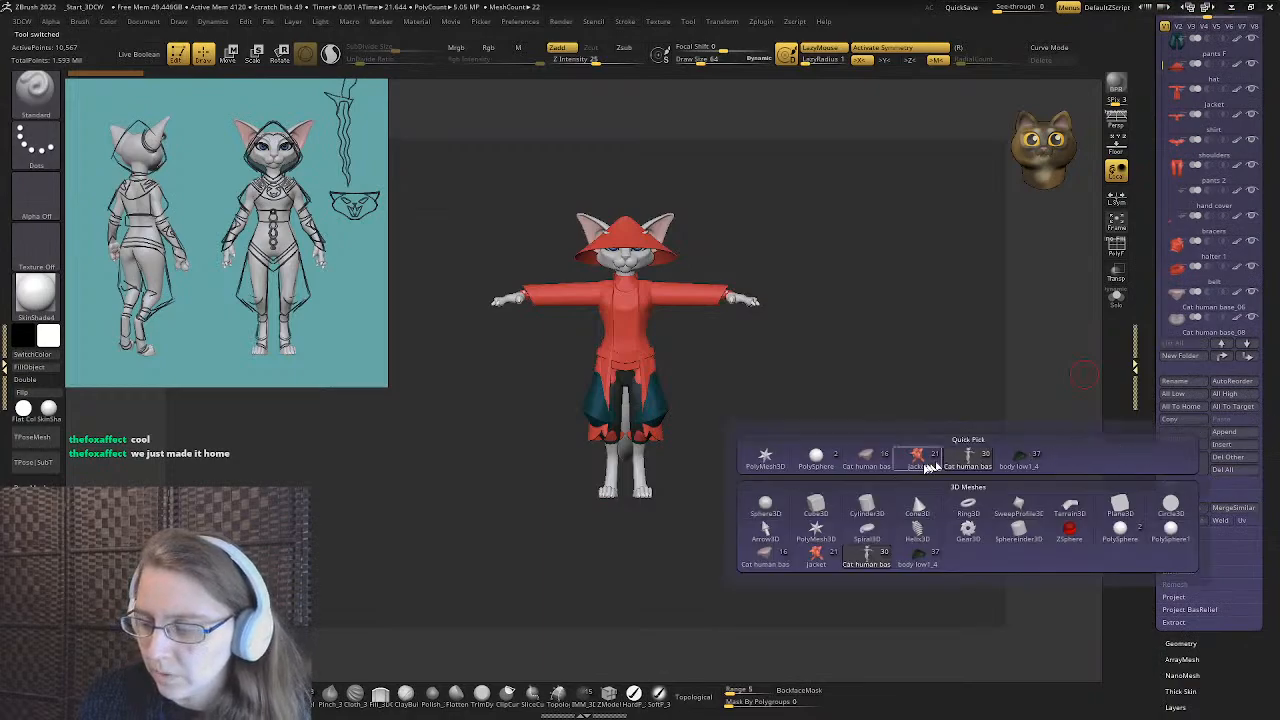
pyautogui.click(1017, 456)
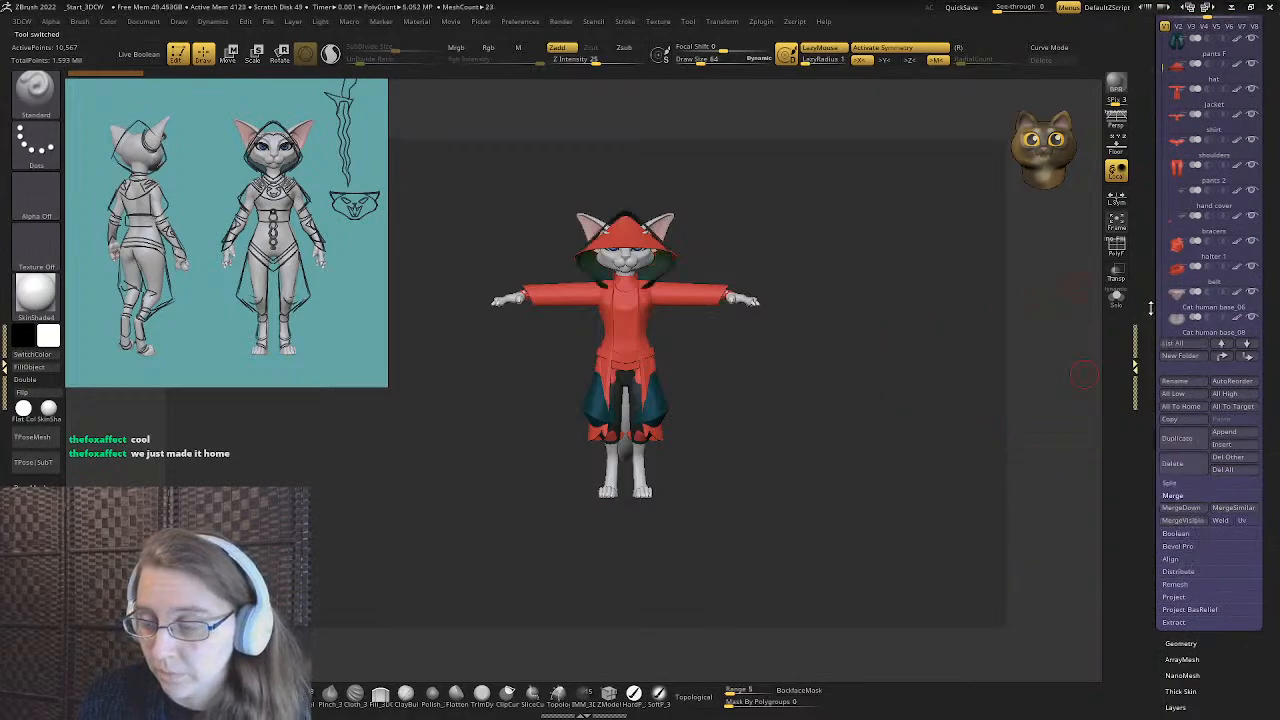
# - Hide the clothed cat's red hat subtool
pyautogui.scroll(6, 1150, 308)
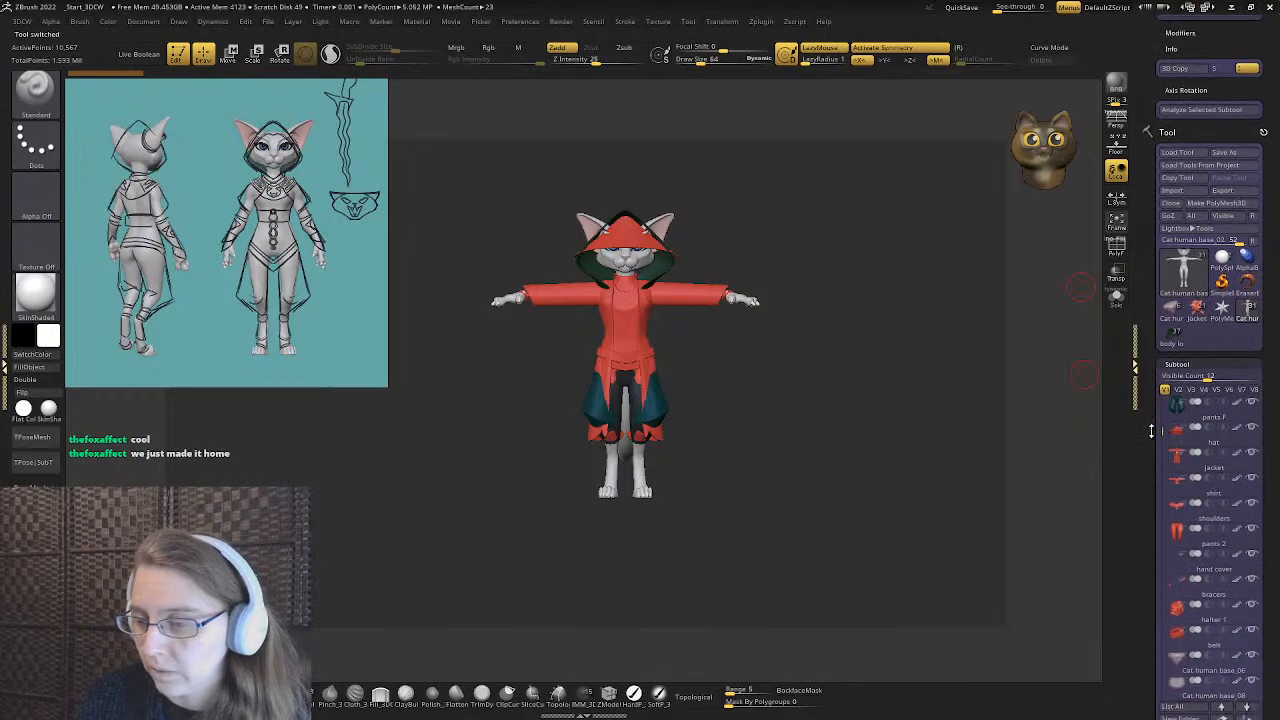
pyautogui.scroll(-5, 1142, 427)
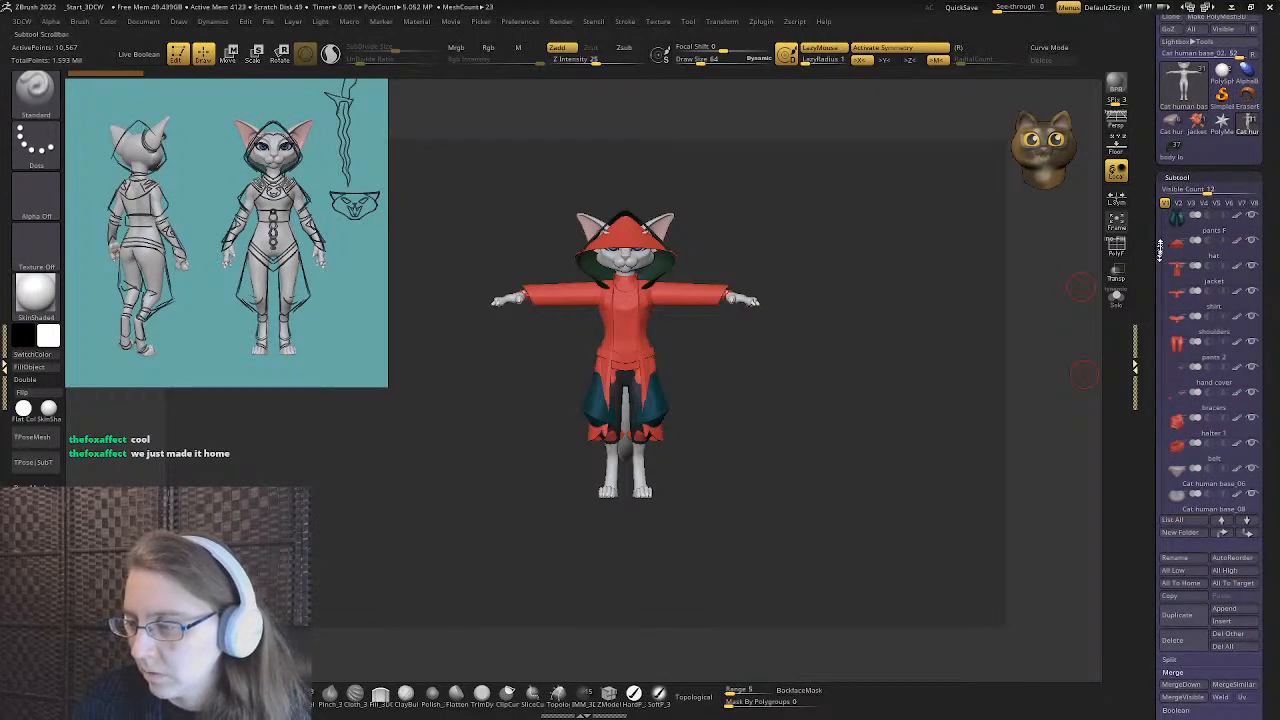
pyautogui.moveTo(1160, 250)
pyautogui.mouseDown()
pyautogui.moveTo(1160, 263)
pyautogui.moveTo(1160, 246)
pyautogui.mouseUp()
pyautogui.click(1253, 241)
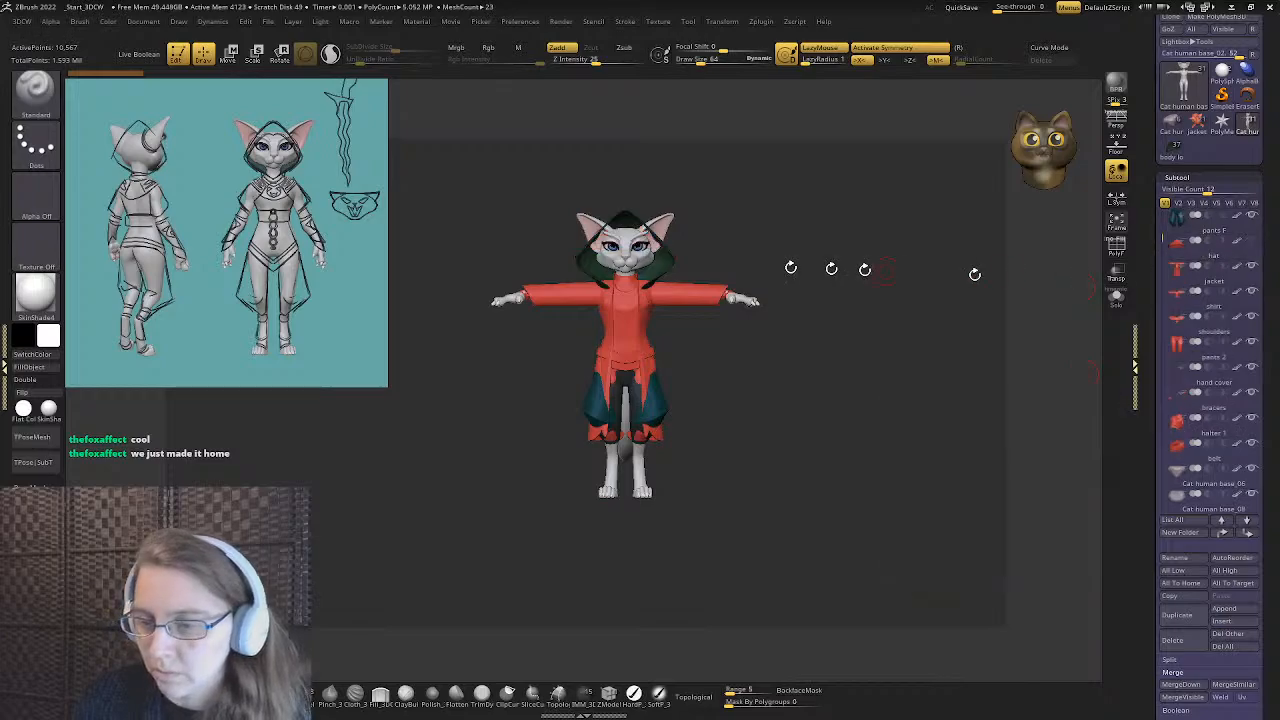
# - Select the green hood subtool, body low1_5, and activate symmetry for it
pyautogui.moveTo(790, 268)
pyautogui.keyDown('ctrl'); pyautogui.mouseDown(button='right')
pyautogui.moveTo(737, 349)
pyautogui.moveTo(674, 311)
pyautogui.moveTo(762, 331)
pyautogui.moveTo(722, 330)
pyautogui.mouseUp(button='right'); pyautogui.keyUp('ctrl')
pyautogui.keyDown('alt'); pyautogui.click(671, 309); pyautogui.keyUp('alt')
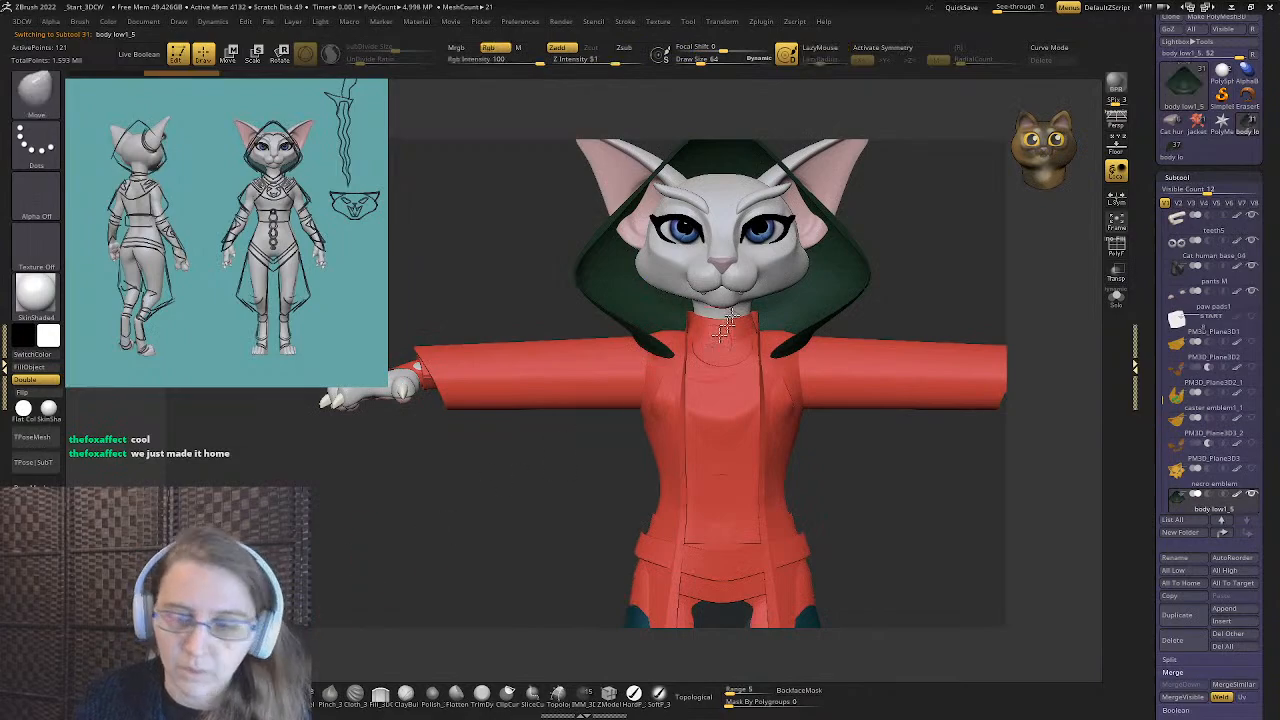
pyautogui.press('x')
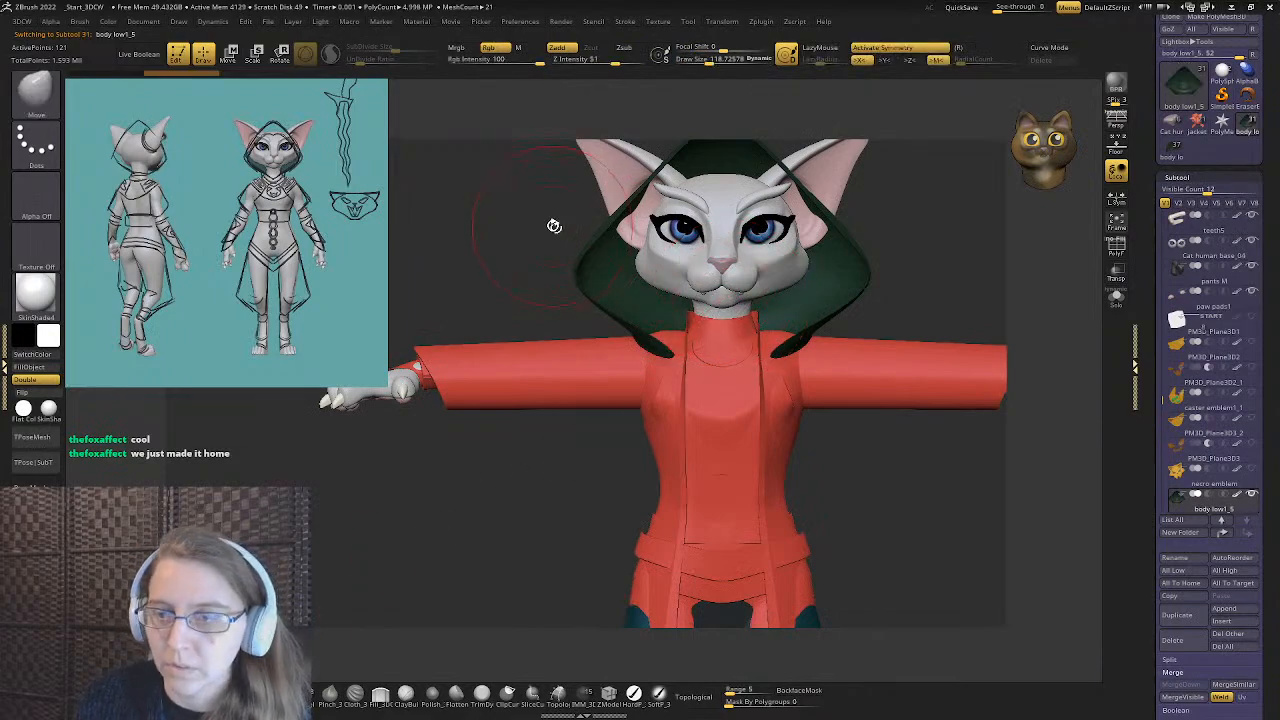
pyautogui.moveTo(554, 226); pyautogui.dragTo(500, 297, button='right')
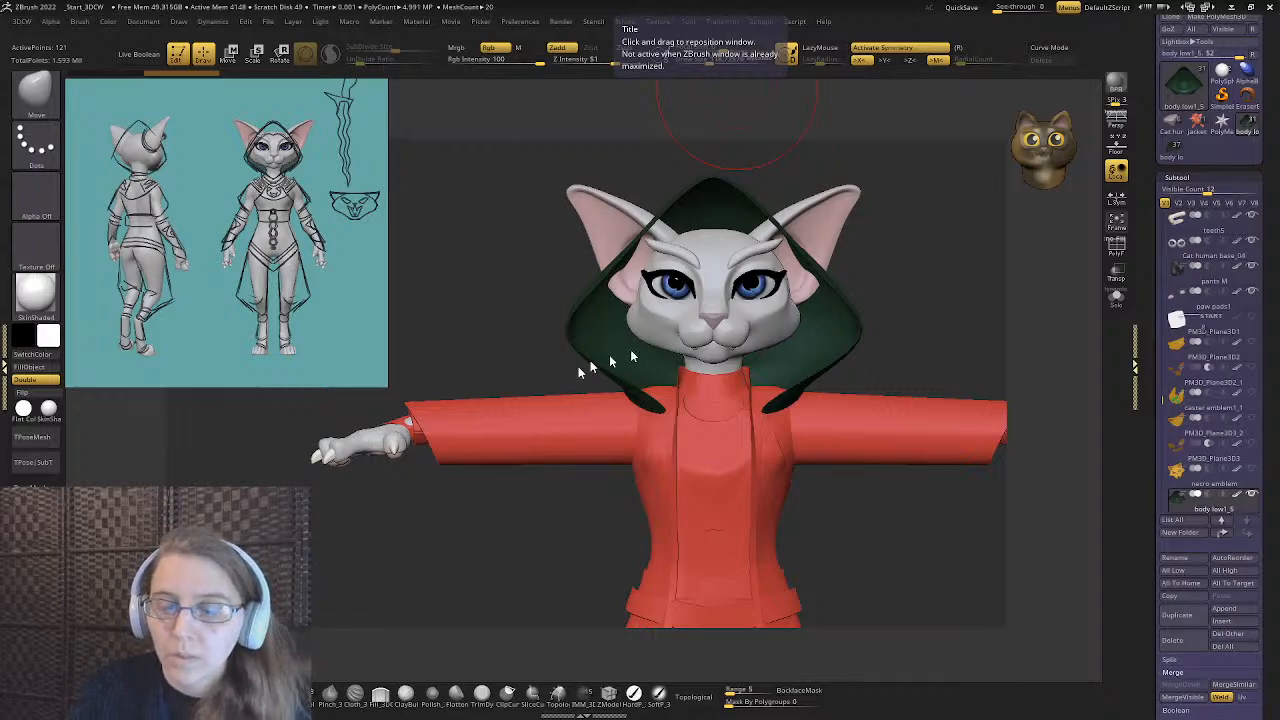
# - Pull the hood's sides in around the cat's face with the Move brush at a draw size of about 215
pyautogui.press('s')
pyautogui.moveTo(572, 337)
pyautogui.mouseDown()
pyautogui.moveTo(627, 347)
pyautogui.moveTo(589, 331)
pyautogui.moveTo(654, 334)
pyautogui.mouseUp()
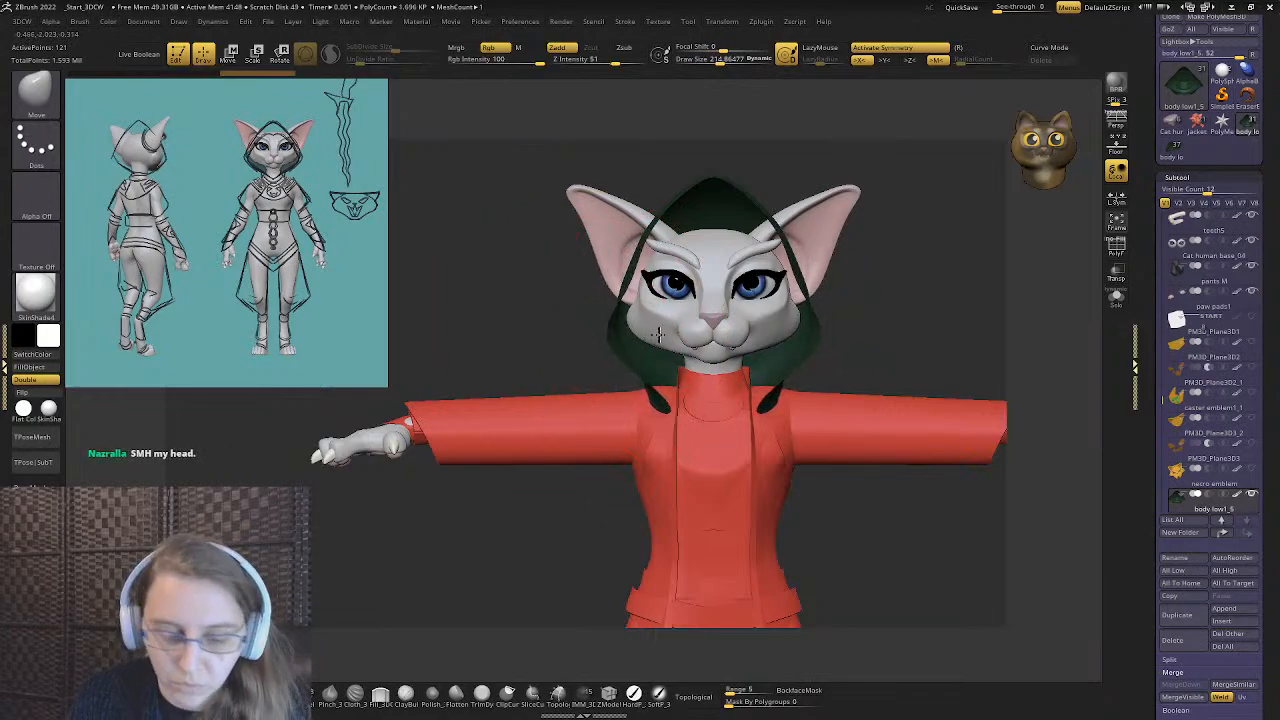
pyautogui.moveTo(660, 211)
pyautogui.mouseDown()
pyautogui.moveTo(702, 250)
pyautogui.moveTo(697, 240)
pyautogui.mouseUp()
pyautogui.moveTo(620, 330); pyautogui.dragTo(600, 314)
pyautogui.moveTo(600, 314)
pyautogui.mouseDown(button='right')
pyautogui.moveTo(671, 306)
pyautogui.moveTo(588, 324)
pyautogui.moveTo(663, 229)
pyautogui.mouseUp(button='right')
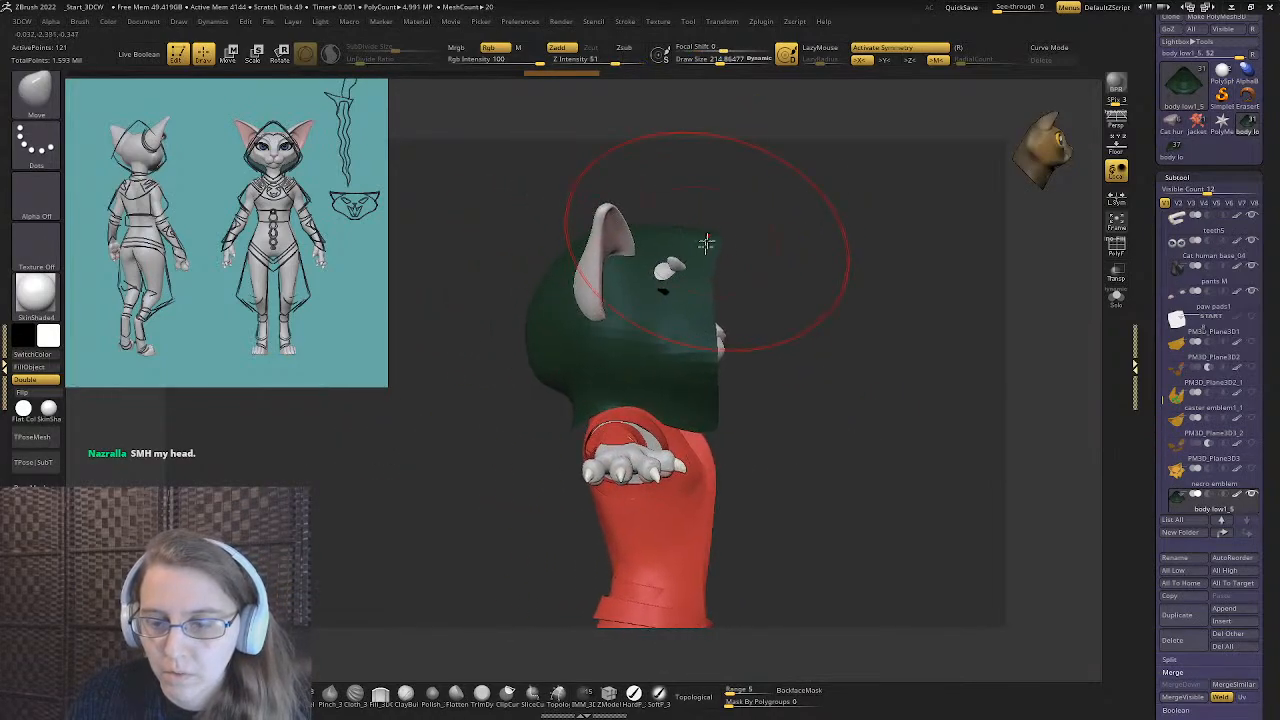
# - Reshape the back of the hood in side view with the Move brush at a draw size of about 129
pyautogui.press('s')
pyautogui.moveTo(571, 257); pyautogui.dragTo(543, 271)
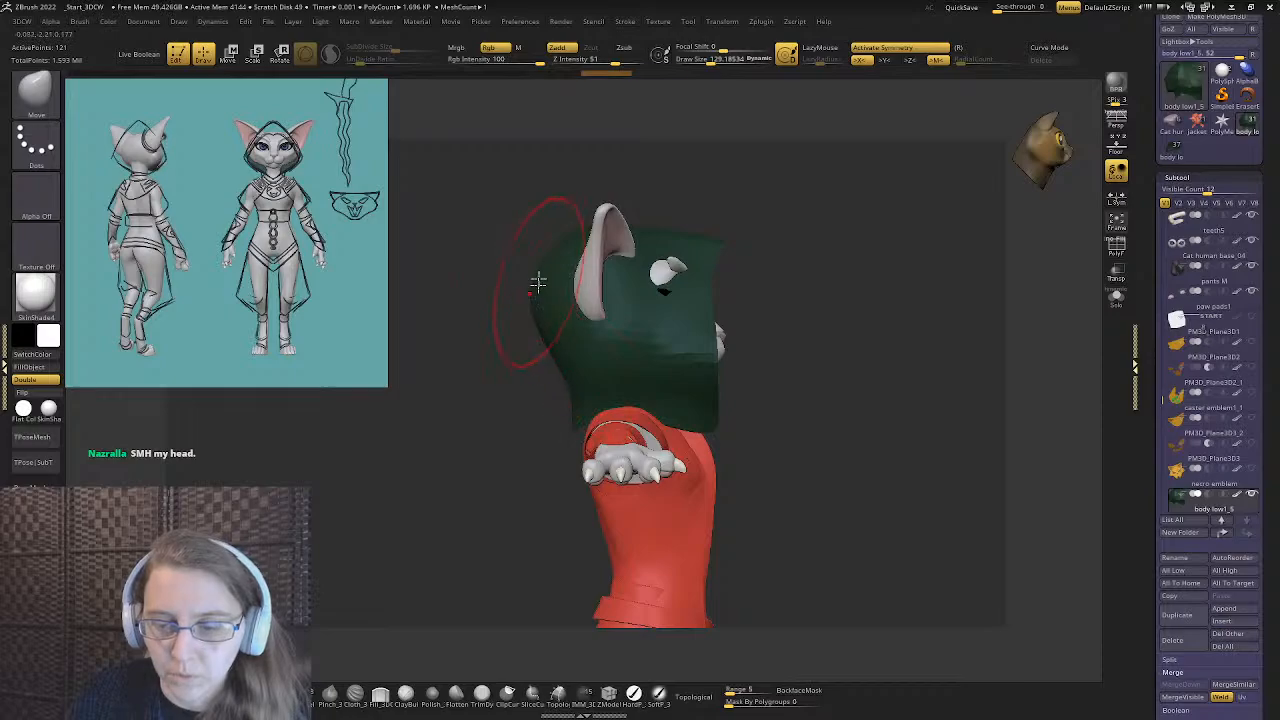
pyautogui.moveTo(542, 247); pyautogui.dragTo(602, 217)
pyautogui.moveTo(602, 217); pyautogui.dragTo(543, 243, button='right')
# - Adjust the top of the hood in front of the ears with the Move brush at a draw size of about 109
pyautogui.press('s')
pyautogui.moveTo(620, 251); pyautogui.dragTo(628, 251)
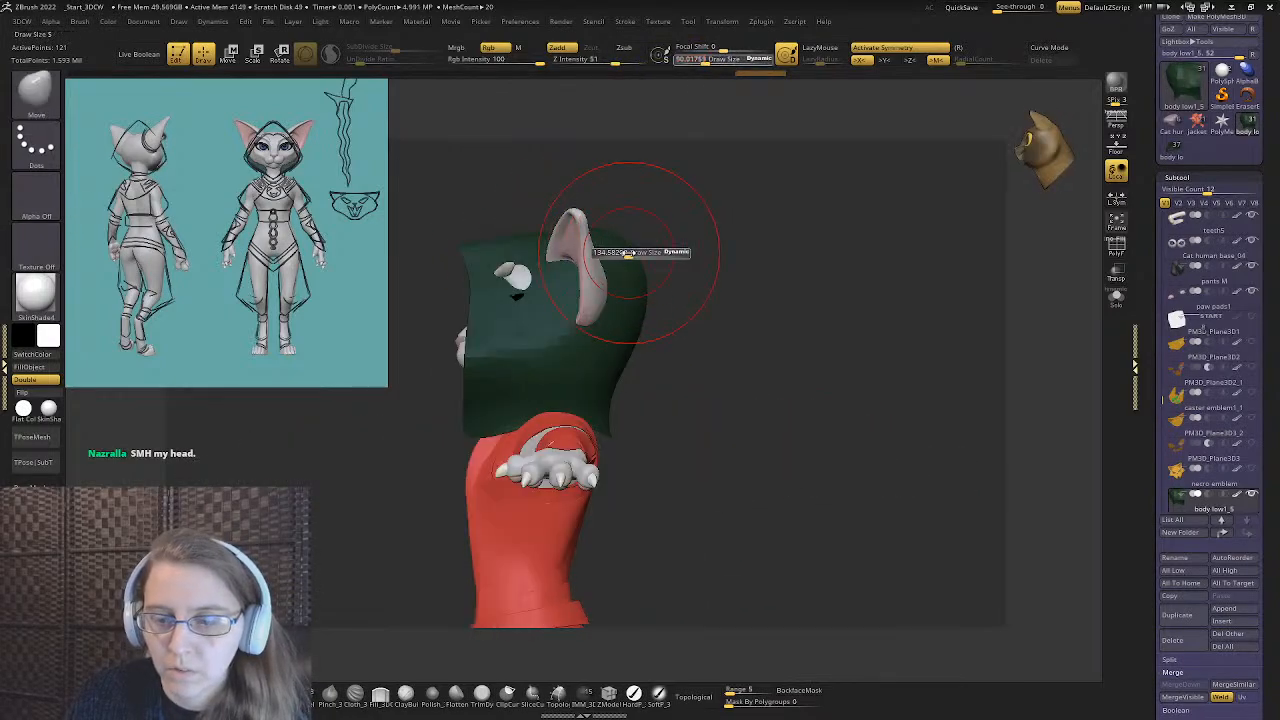
pyautogui.press('s')
pyautogui.moveTo(543, 240); pyautogui.dragTo(538, 240)
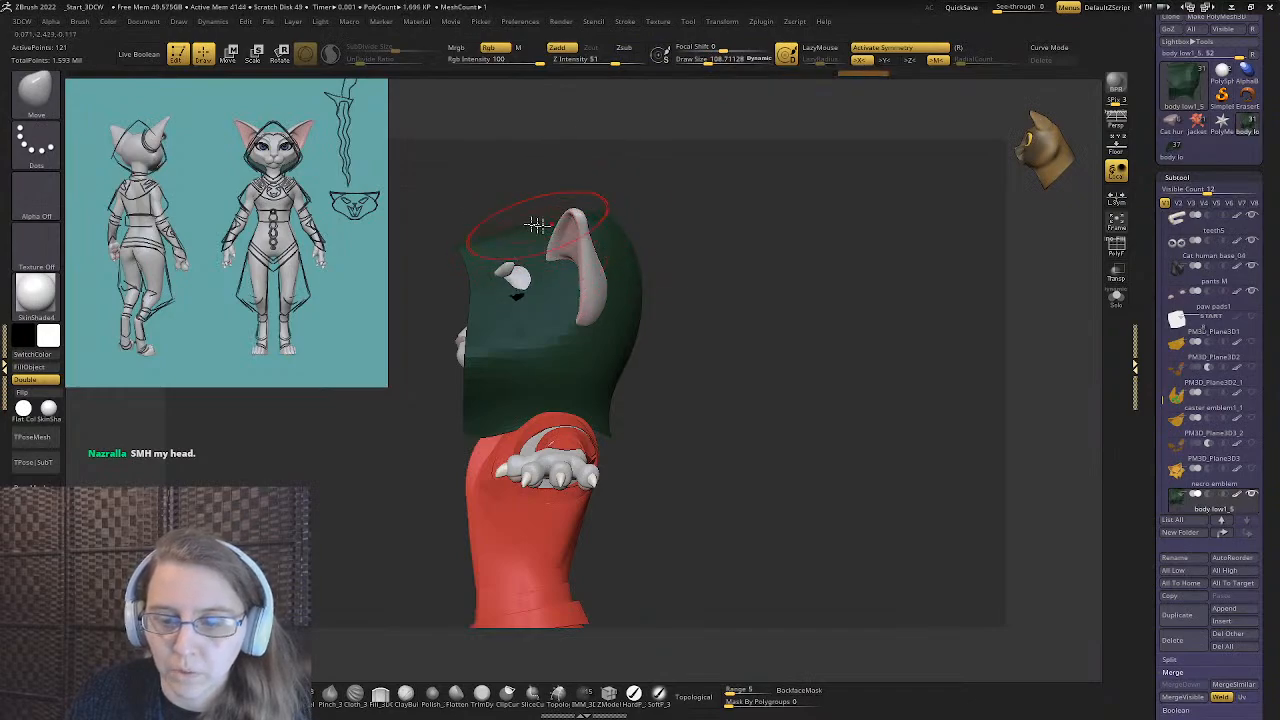
pyautogui.moveTo(609, 232); pyautogui.dragTo(620, 250, button='right')
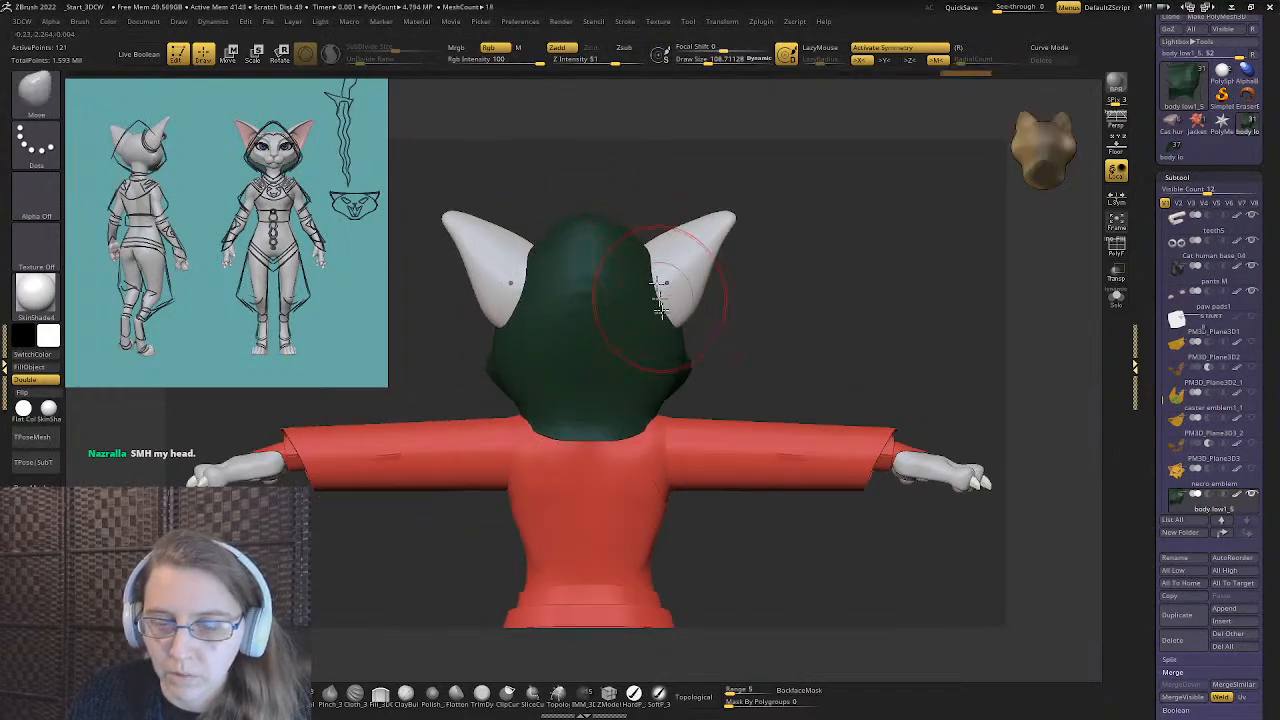
# - Refine the hood's fit around the head and neck at a reduced draw size of about 81
pyautogui.moveTo(677, 357)
pyautogui.mouseDown(button='right')
pyautogui.moveTo(520, 315)
pyautogui.moveTo(640, 370)
pyautogui.moveTo(719, 450)
pyautogui.moveTo(717, 383)
pyautogui.moveTo(660, 370)
pyautogui.moveTo(730, 367)
pyautogui.mouseUp(button='right')
pyautogui.press('s')
pyautogui.click(718, 383)
pyautogui.moveTo(736, 369); pyautogui.dragTo(765, 410)
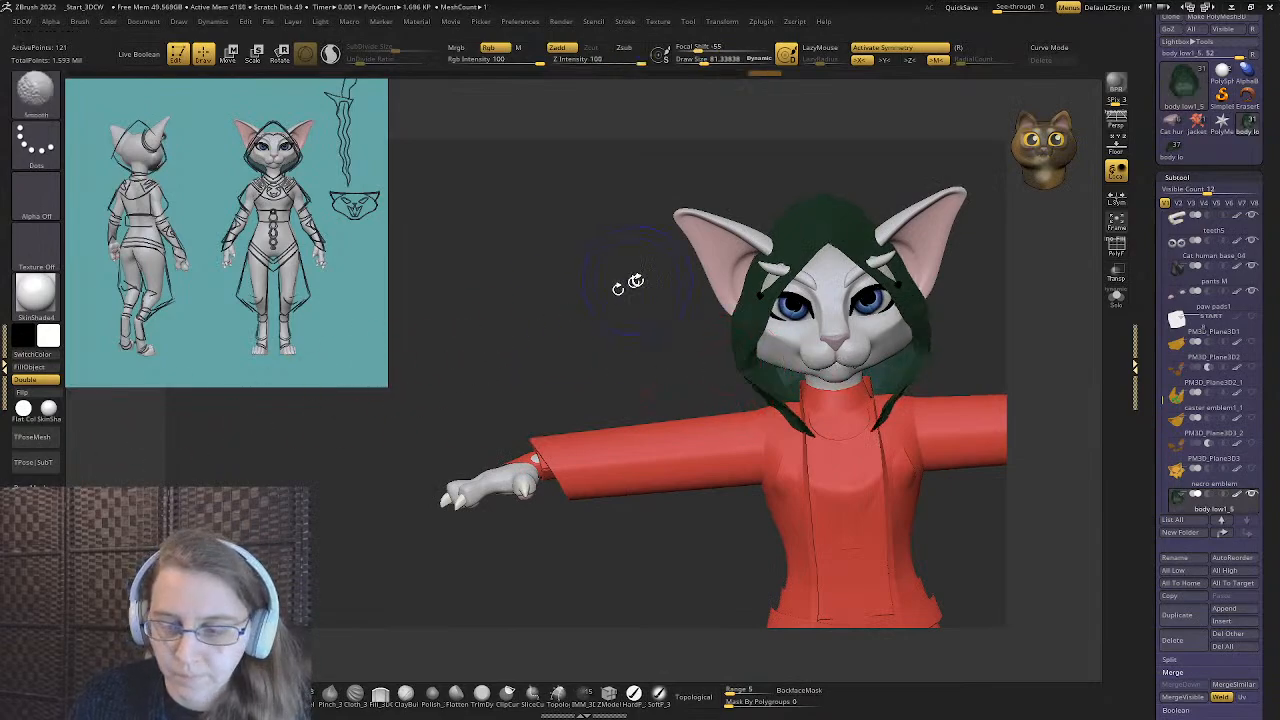
# - Display the hood's polygon wireframe and adjust its front rim around the face at a draw size of about 36
pyautogui.keyDown('shift'); pyautogui.moveTo(626, 285); pyautogui.dragTo(600, 283, button='right'); pyautogui.keyUp('shift')
pyautogui.click(1115, 247)
pyautogui.moveTo(760, 282)
pyautogui.keyDown('ctrl'); pyautogui.mouseDown(button='right')
pyautogui.moveTo(758, 352)
pyautogui.moveTo(524, 286)
pyautogui.moveTo(585, 335)
pyautogui.moveTo(576, 351)
pyautogui.moveTo(586, 197)
pyautogui.moveTo(546, 183)
pyautogui.moveTo(539, 322)
pyautogui.moveTo(530, 170)
pyautogui.moveTo(509, 286)
pyautogui.mouseUp(button='right'); pyautogui.keyUp('ctrl')
pyautogui.press('s')
pyautogui.click(556, 342)
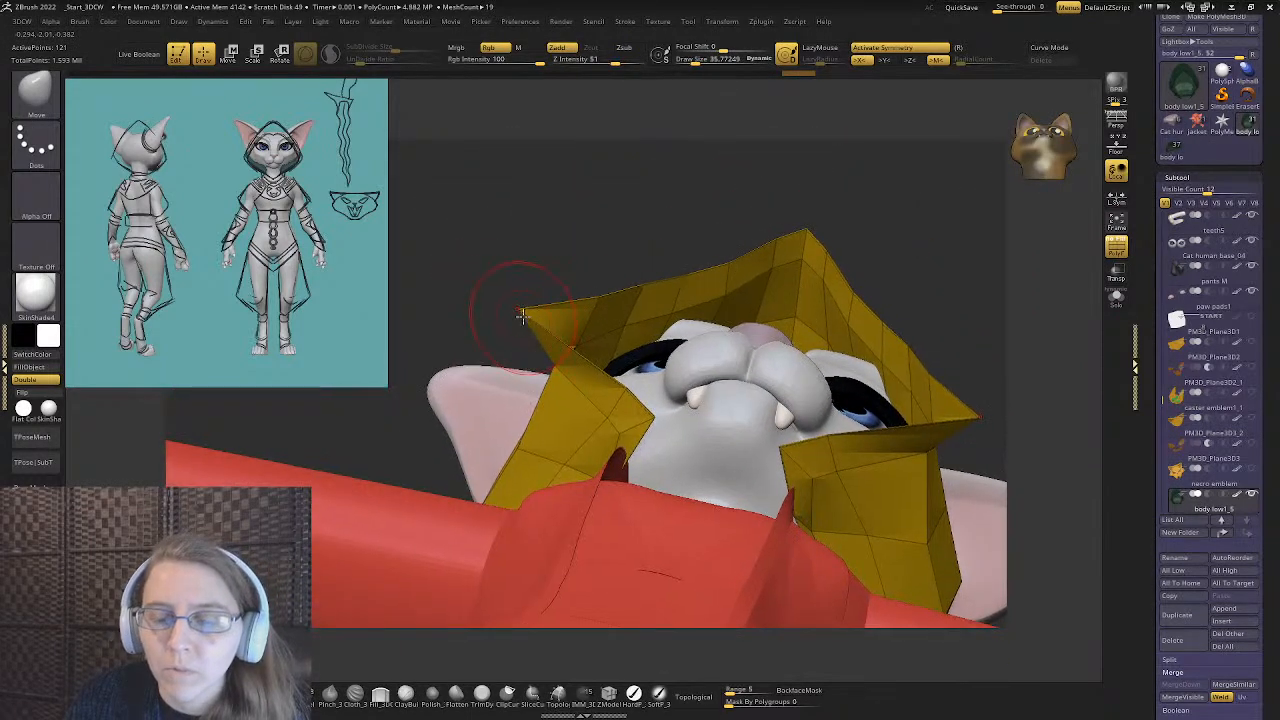
pyautogui.moveTo(649, 323)
pyautogui.mouseDown(button='right')
pyautogui.moveTo(595, 340)
pyautogui.moveTo(575, 450)
pyautogui.moveTo(533, 355)
pyautogui.moveTo(565, 365)
pyautogui.moveTo(552, 345)
pyautogui.moveTo(607, 344)
pyautogui.mouseUp(button='right')
pyautogui.press('f')
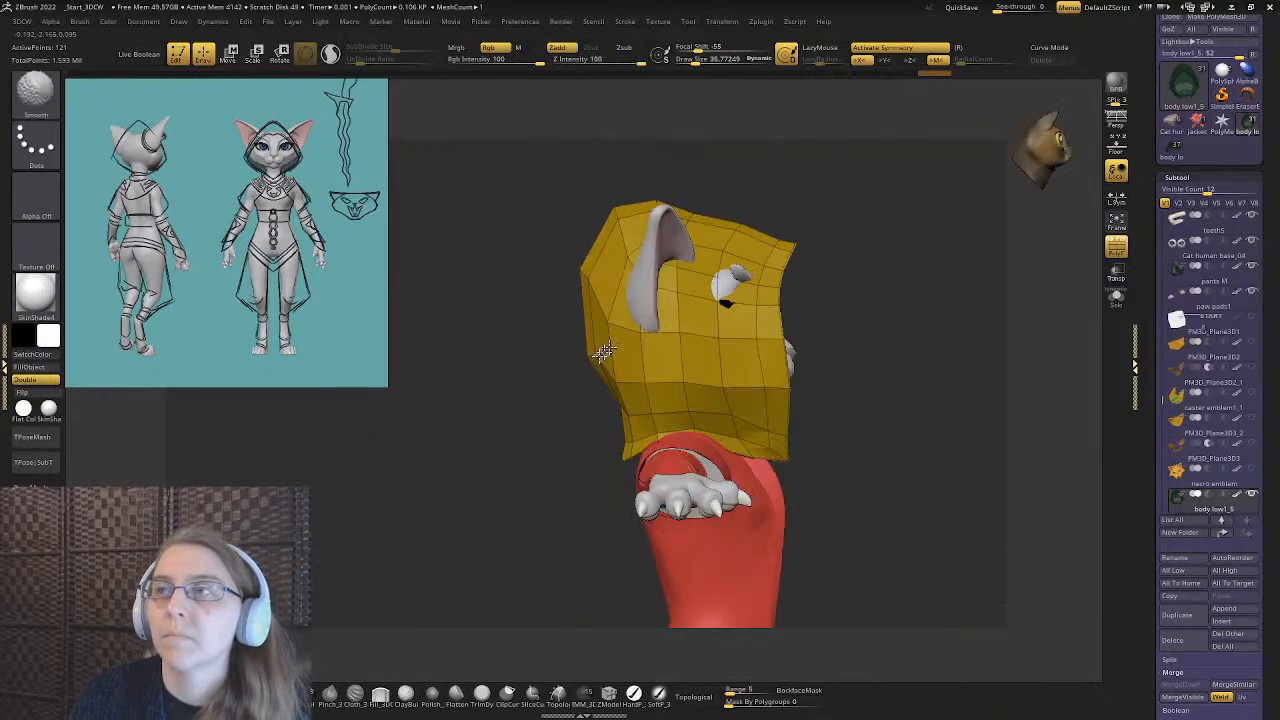
# - Reshape the lower back of the hood behind the neck with the Move brush, reducing the draw size from about 54 to 36
pyautogui.moveTo(557, 294)
pyautogui.keyDown('ctrl'); pyautogui.mouseDown(button='right')
pyautogui.moveTo(586, 360)
pyautogui.moveTo(665, 385)
pyautogui.moveTo(670, 405)
pyautogui.moveTo(591, 391)
pyautogui.mouseUp(button='right'); pyautogui.keyUp('ctrl')
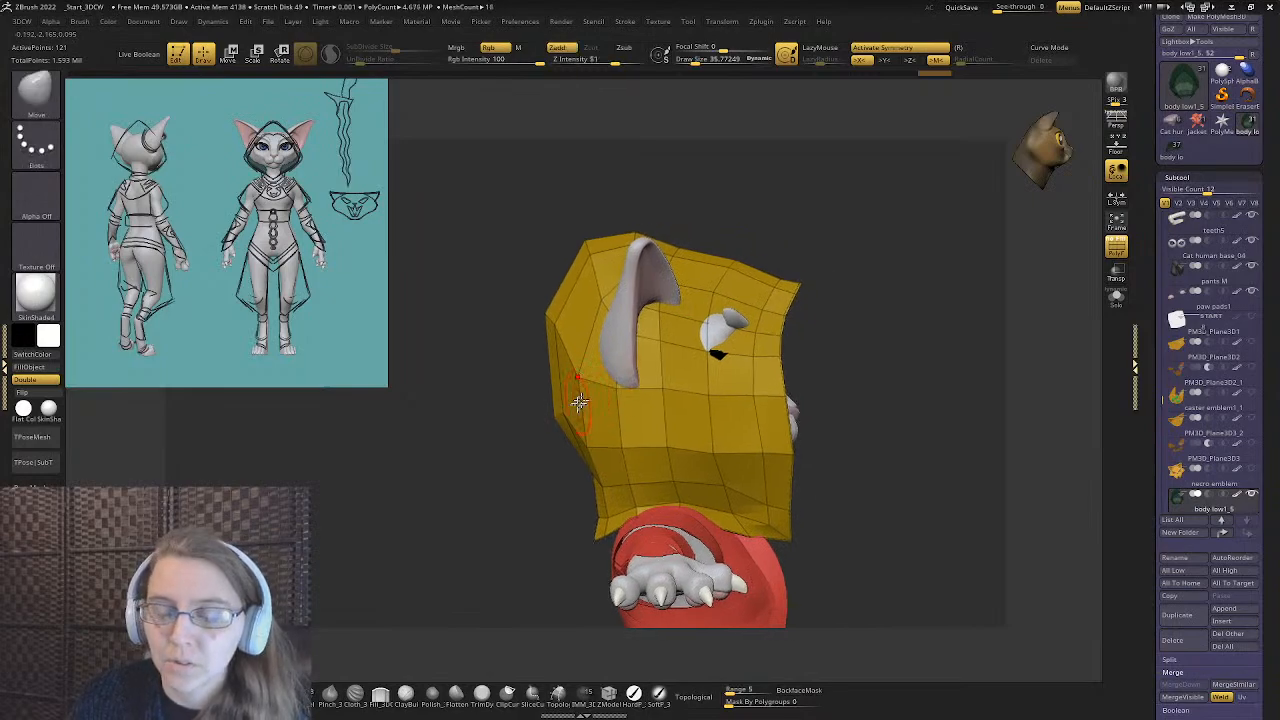
pyautogui.moveTo(569, 419); pyautogui.dragTo(591, 440)
pyautogui.press('s')
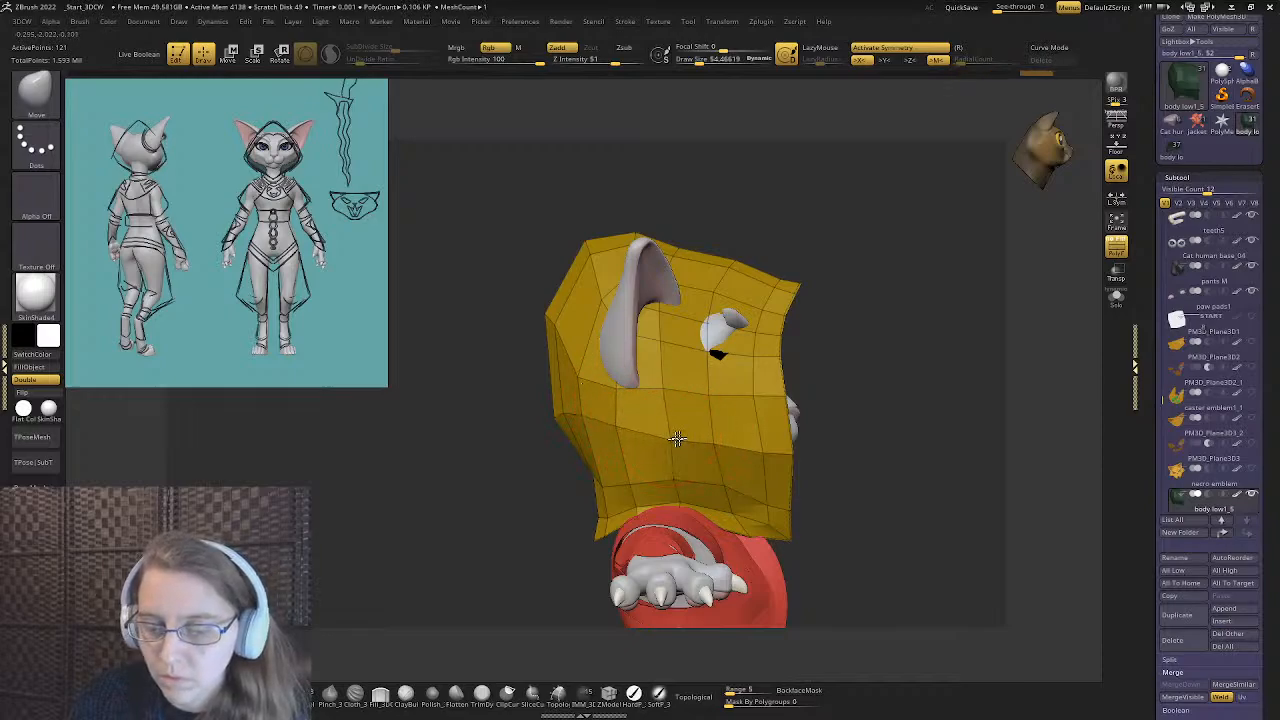
pyautogui.keyDown('alt'); pyautogui.moveTo(669, 487); pyautogui.dragTo(732, 430, button='right'); pyautogui.keyUp('alt')
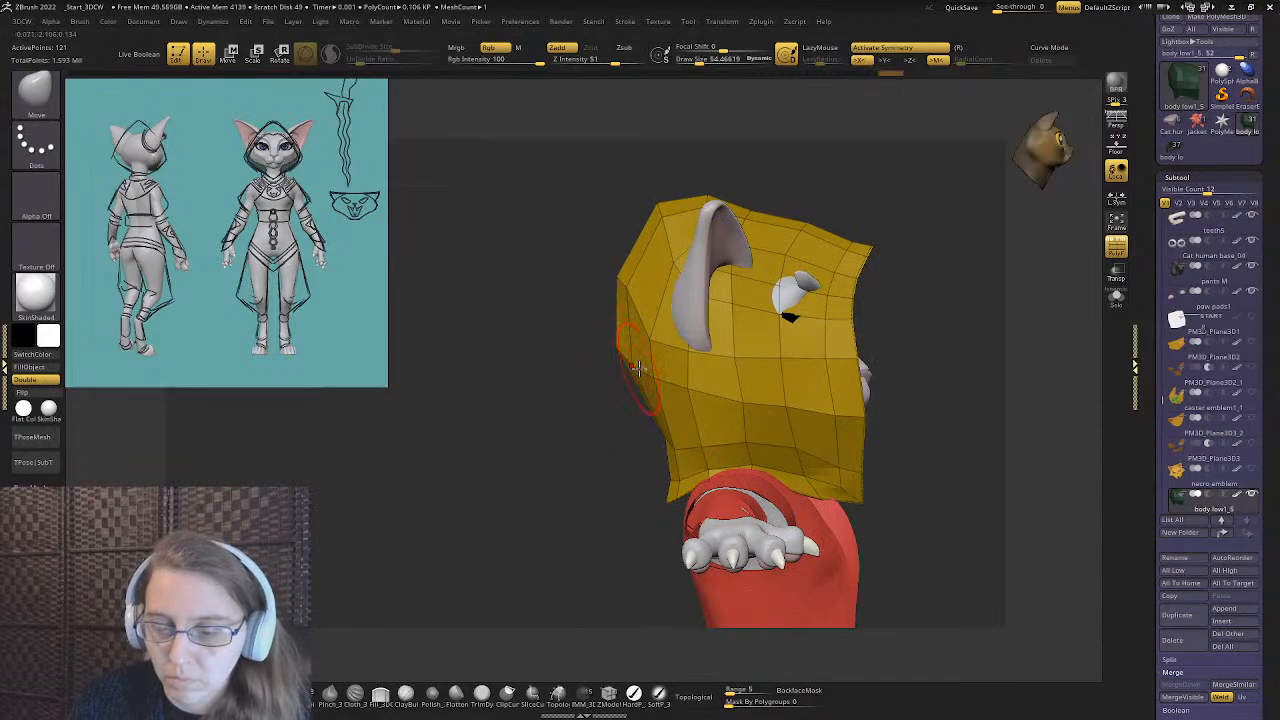
pyautogui.keyDown('shift'); pyautogui.moveTo(637, 365); pyautogui.dragTo(623, 434, button='right'); pyautogui.keyUp('shift')
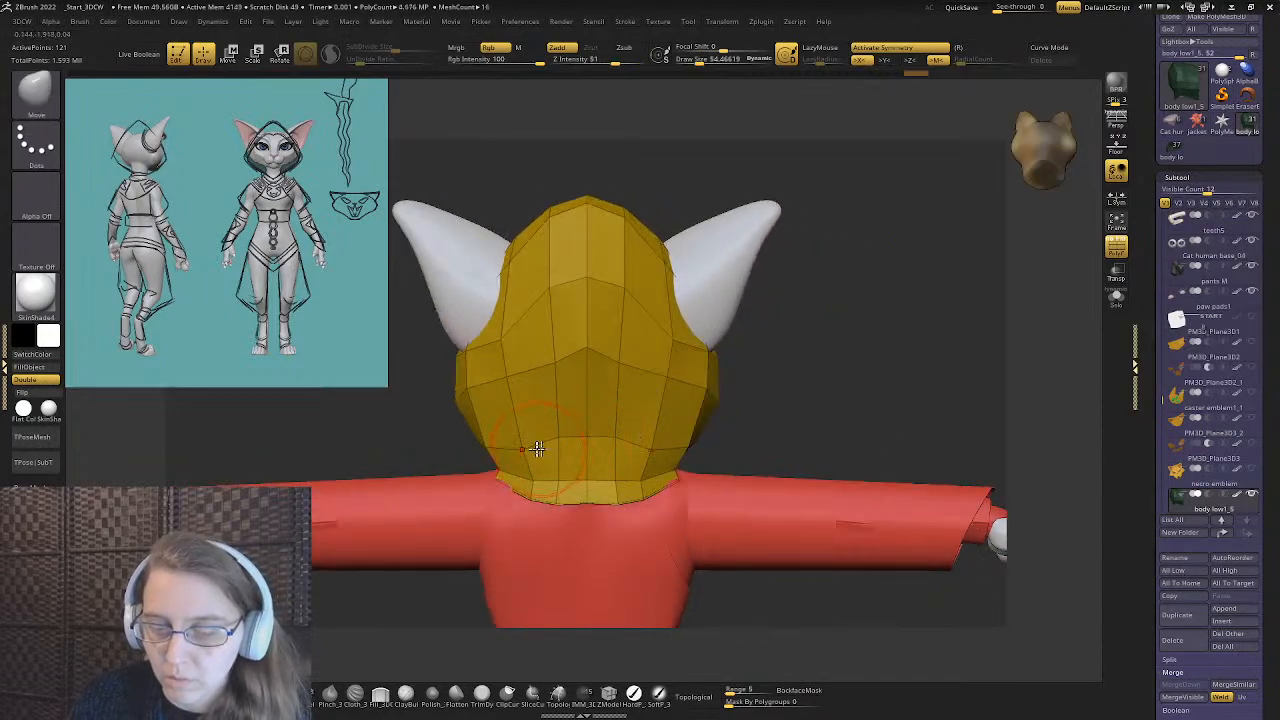
pyautogui.press('[')
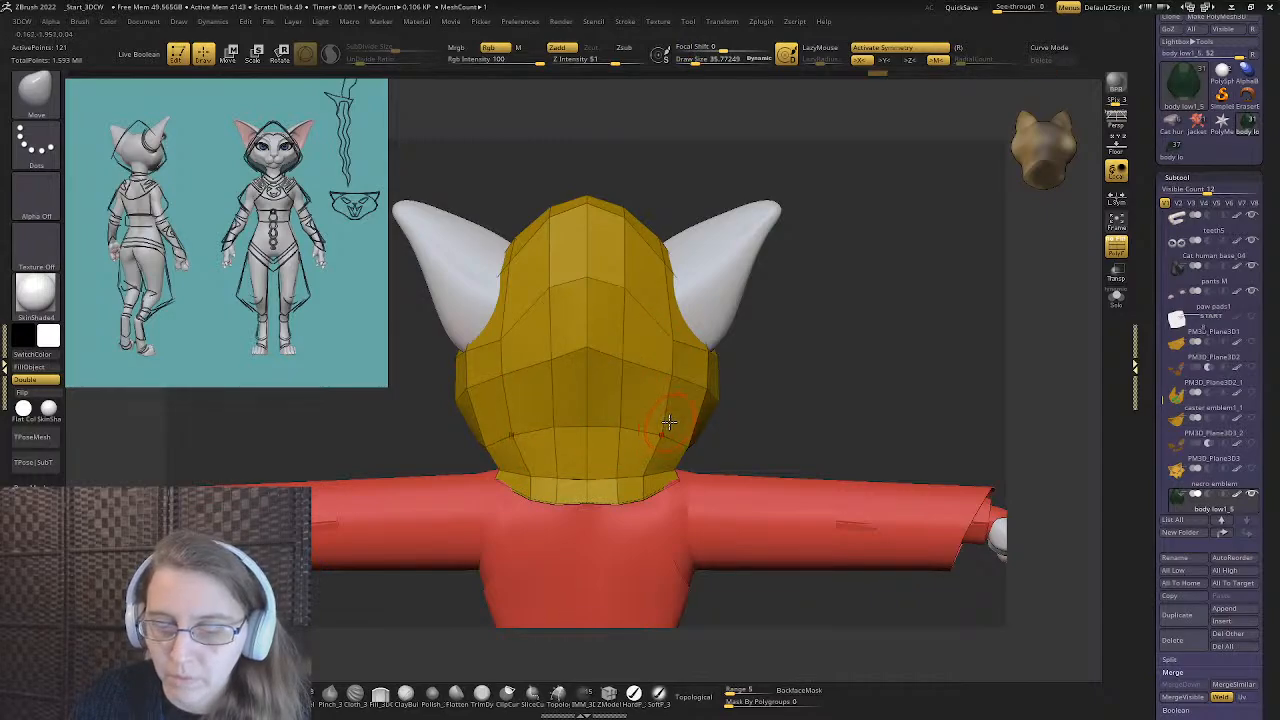
pyautogui.moveTo(669, 422); pyautogui.dragTo(563, 347, button='right')
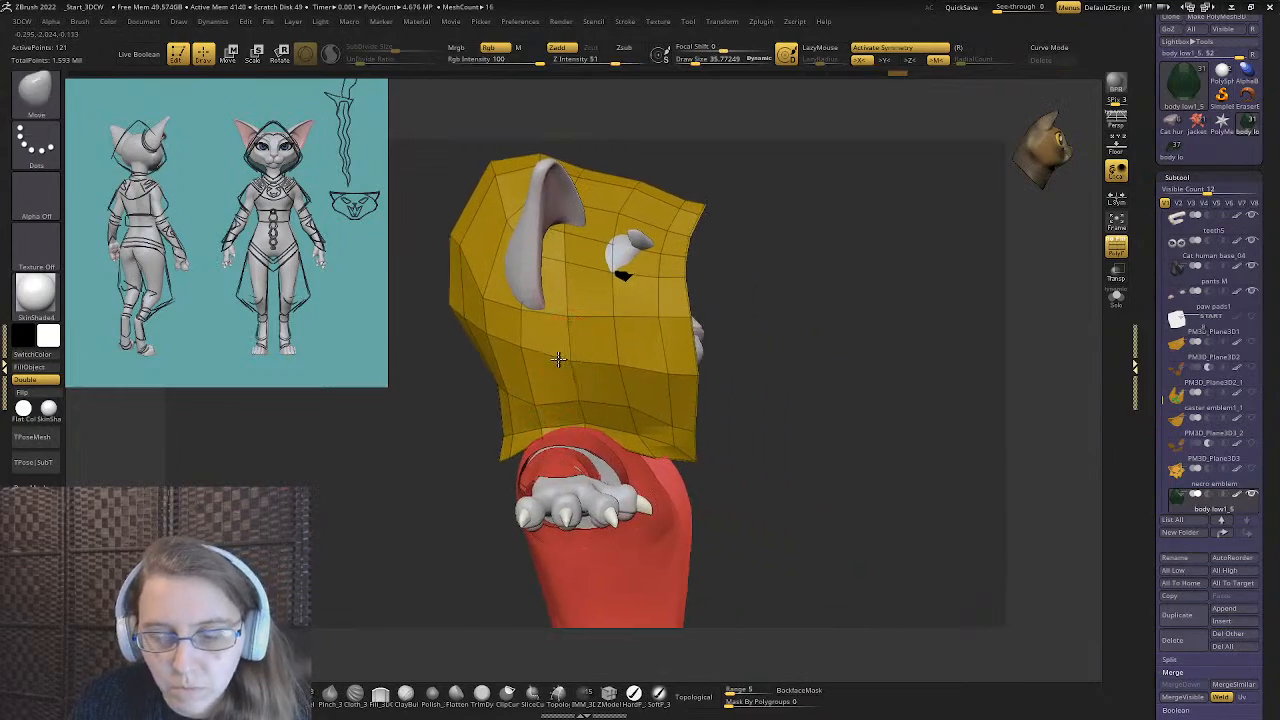
# - Adjust the upper front of the hood around the brow horns, reducing the draw size from about 69 to 54
pyautogui.moveTo(567, 228)
pyautogui.keyDown('alt'); pyautogui.mouseDown(button='right')
pyautogui.moveTo(612, 282)
pyautogui.moveTo(697, 252)
pyautogui.moveTo(655, 308)
pyautogui.mouseUp(button='right'); pyautogui.keyUp('alt')
pyautogui.press(']')
pyautogui.press(']')
pyautogui.press('[')
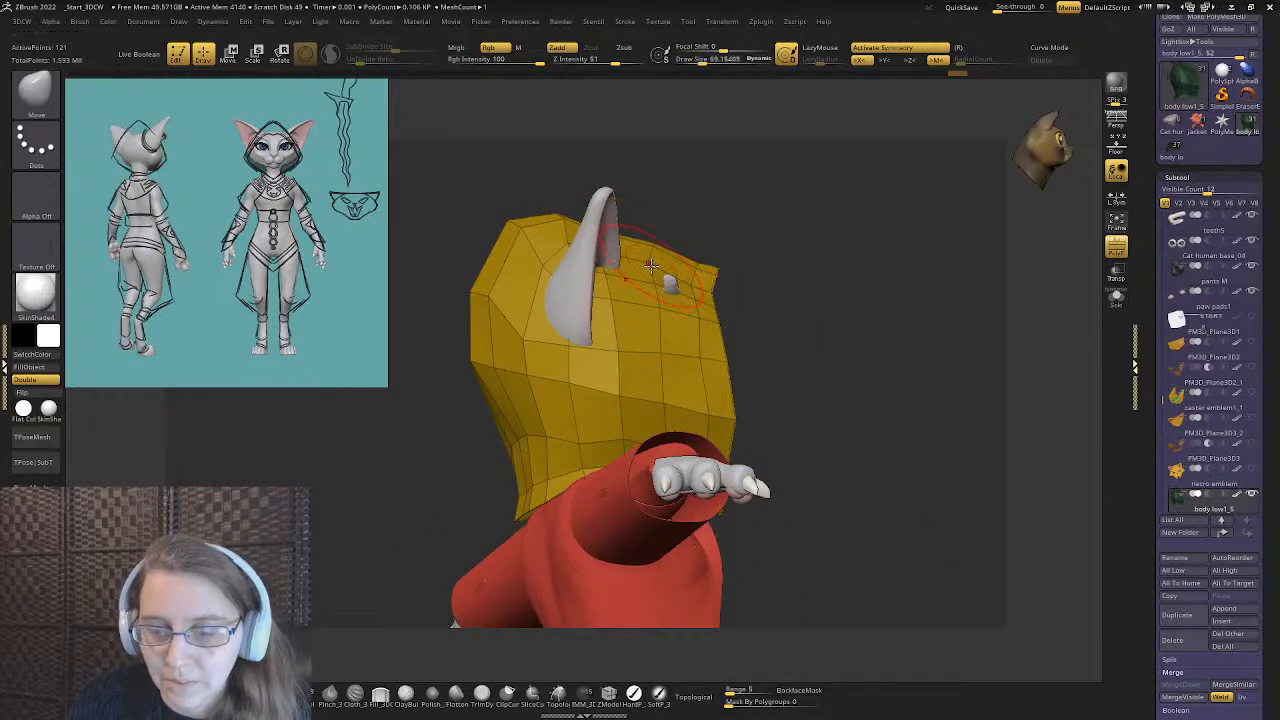
pyautogui.keyDown('shift'); pyautogui.moveTo(667, 262); pyautogui.dragTo(670, 278, button='right'); pyautogui.keyUp('shift')
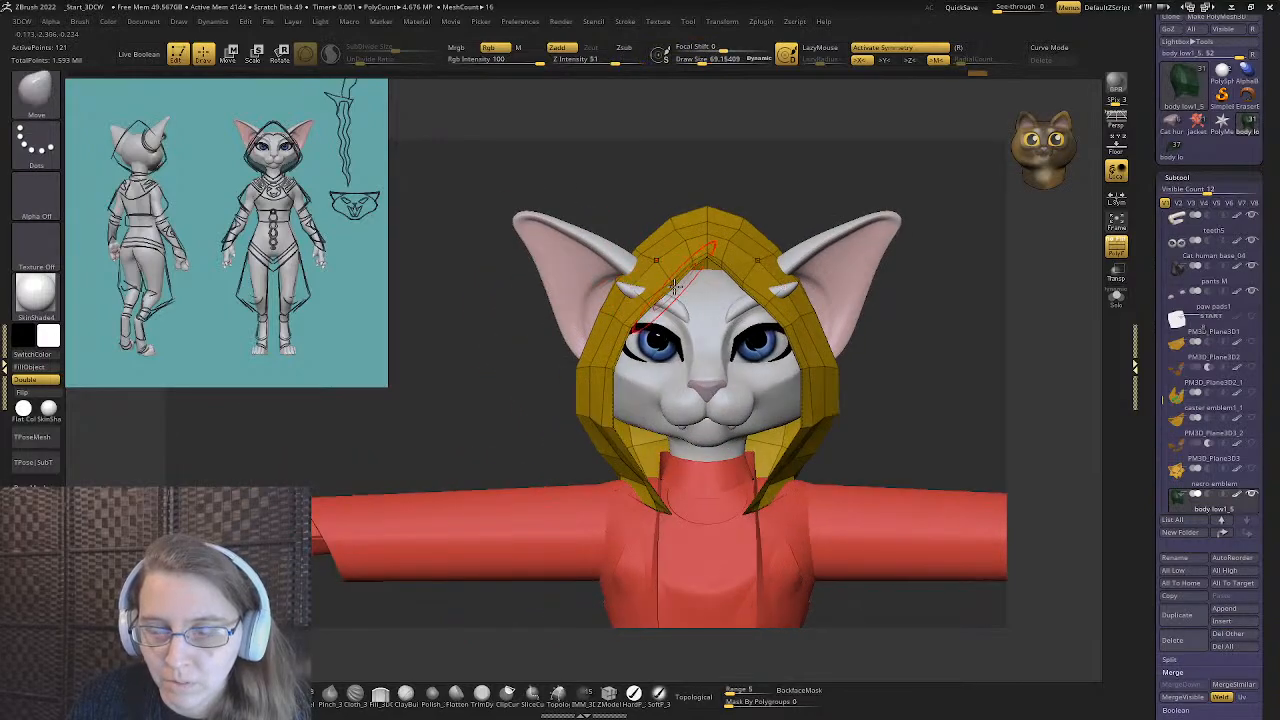
pyautogui.press('[')
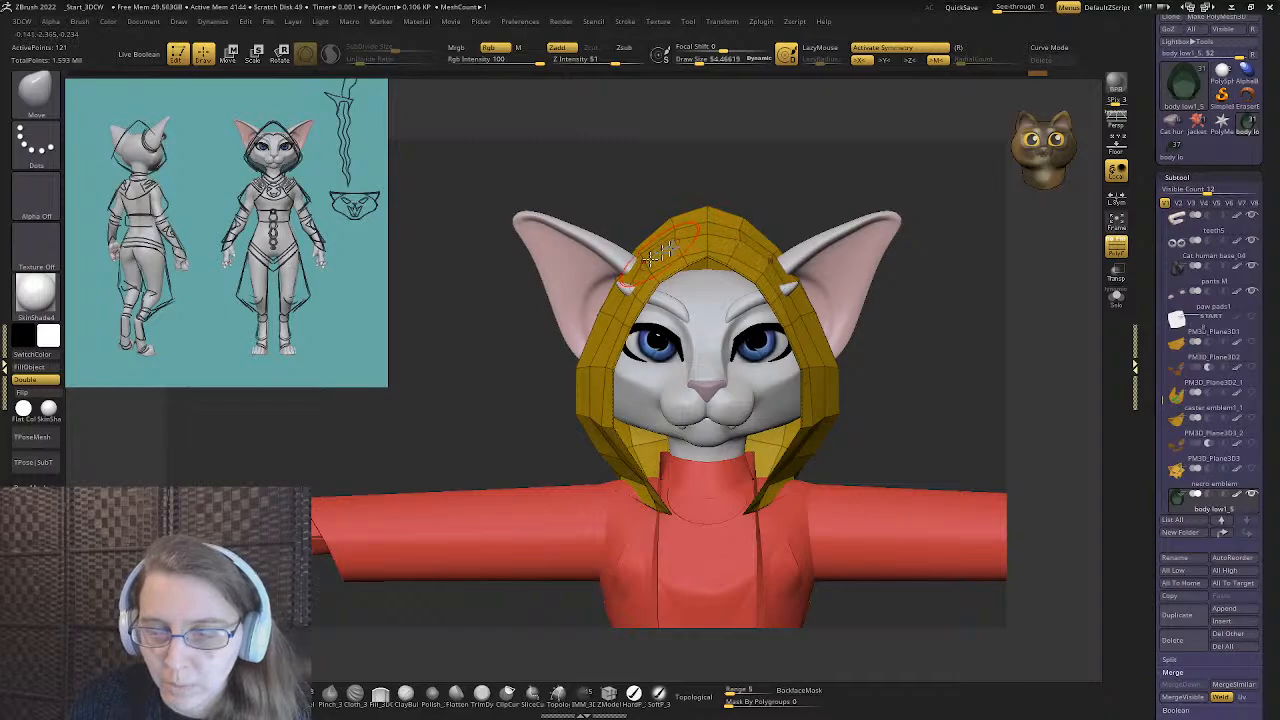
# - Pull the hood's front centre into a downward peak over the forehead at a draw size of about 30
pyautogui.keyDown('shift'); pyautogui.moveTo(648, 247); pyautogui.dragTo(747, 297, button='right'); pyautogui.keyUp('shift')
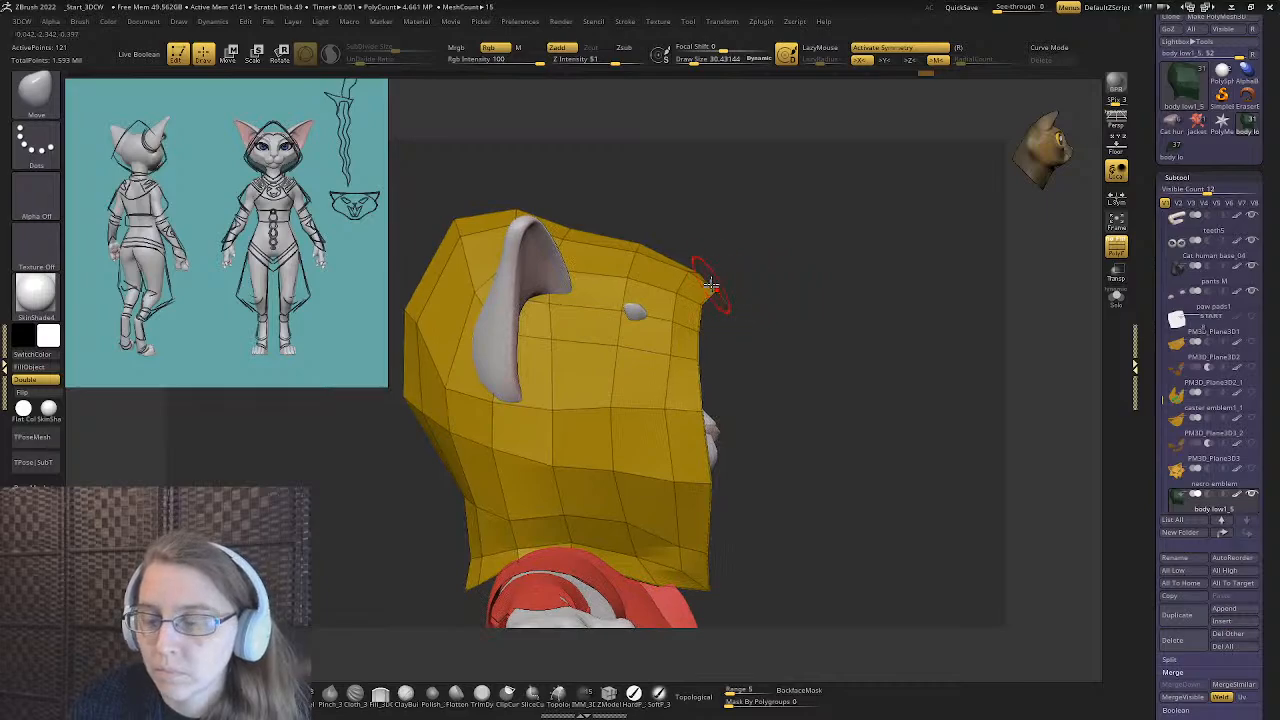
pyautogui.moveTo(725, 322); pyautogui.dragTo(703, 300)
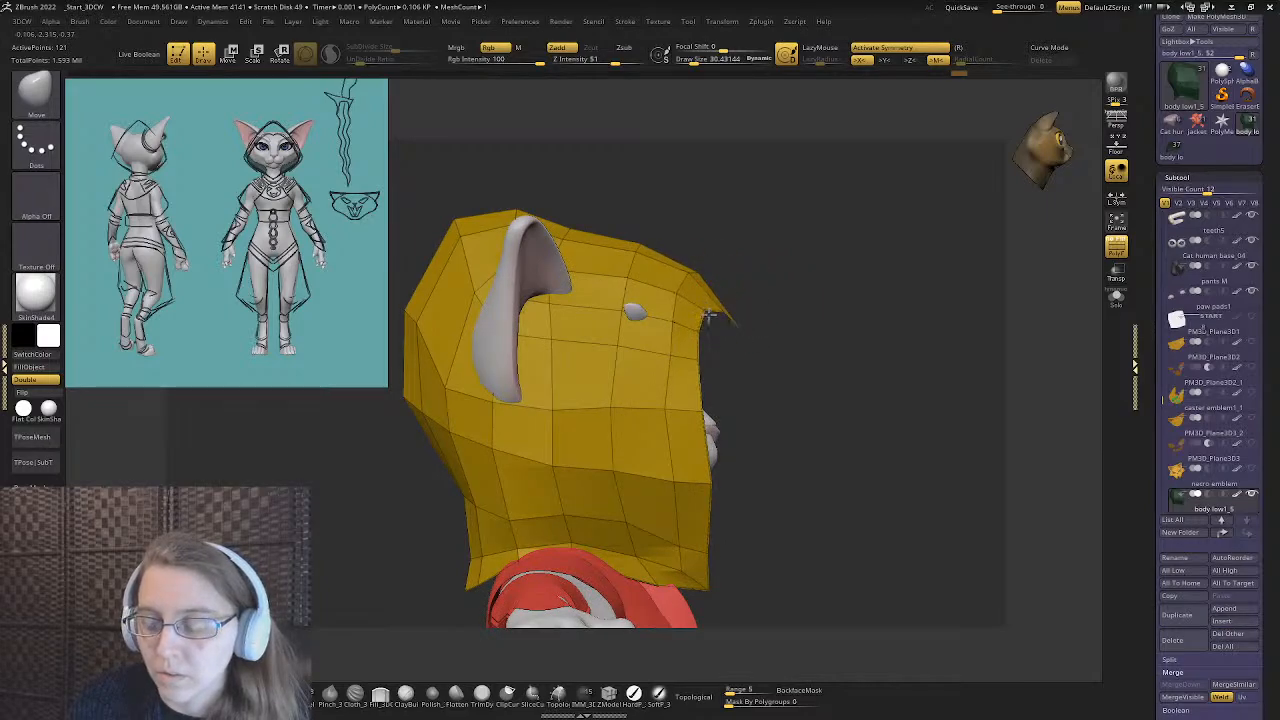
pyautogui.moveTo(707, 316); pyautogui.dragTo(738, 270, button='right')
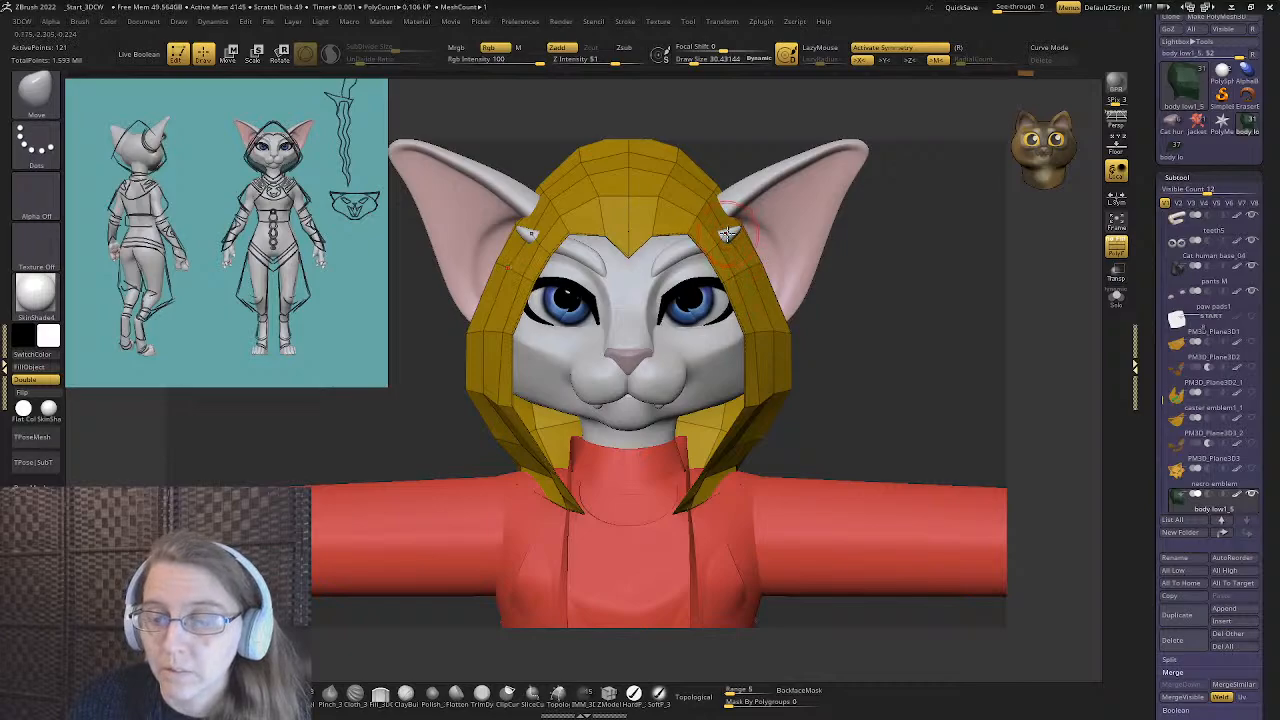
pyautogui.moveTo(775, 338); pyautogui.dragTo(726, 334, button='right')
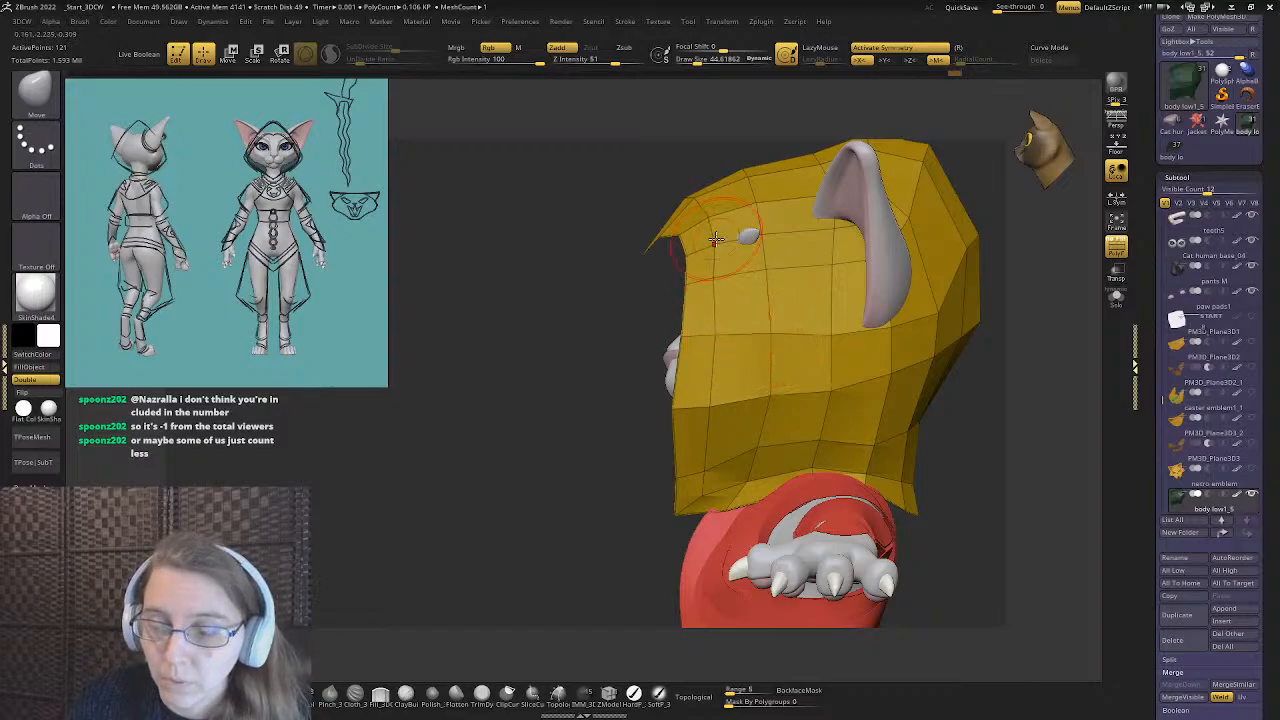
# - Shape the hood's lower sides above the shoulders at a draw size of about 58
pyautogui.moveTo(718, 462)
pyautogui.keyDown('alt'); pyautogui.mouseDown(button='right')
pyautogui.moveTo(704, 371)
pyautogui.moveTo(732, 373)
pyautogui.mouseUp(button='right'); pyautogui.keyUp('alt')
pyautogui.press('s')
pyautogui.moveTo(732, 373); pyautogui.dragTo(727, 372)
pyautogui.moveTo(765, 343); pyautogui.dragTo(784, 336, button='right')
pyautogui.moveTo(777, 352); pyautogui.dragTo(771, 343)
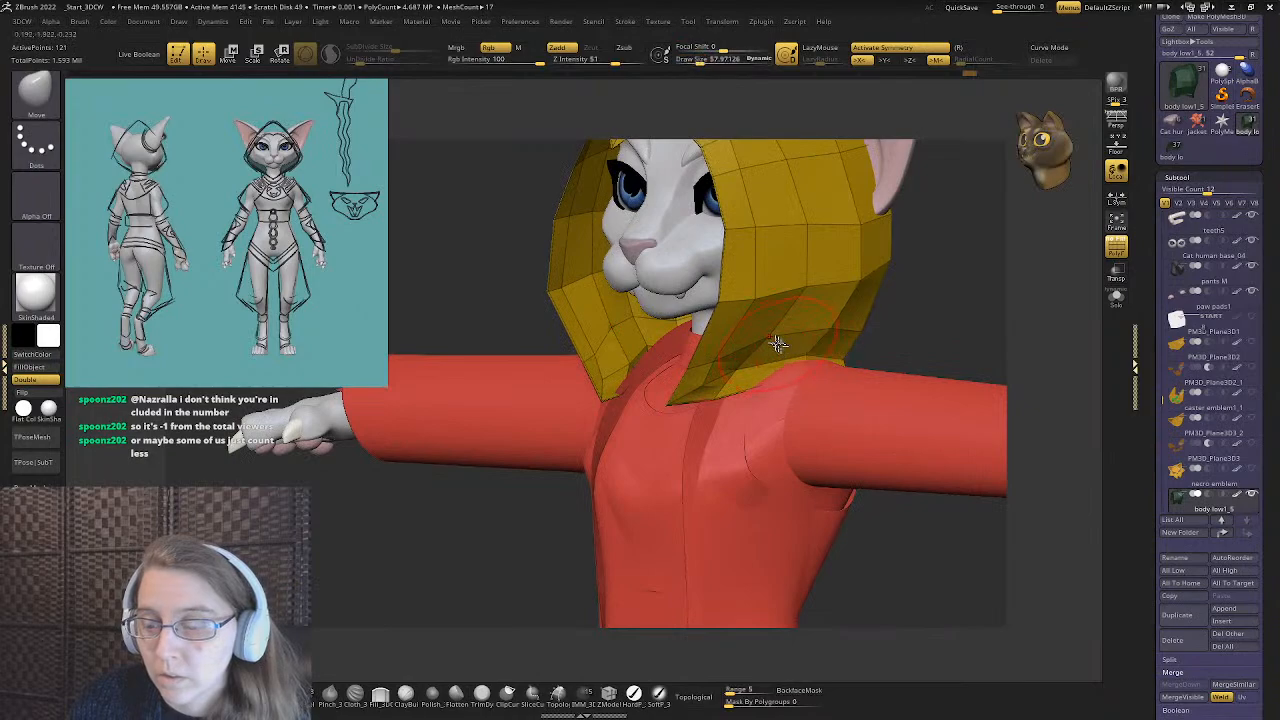
pyautogui.moveTo(766, 373)
pyautogui.mouseDown(button='right')
pyautogui.moveTo(686, 394)
pyautogui.moveTo(700, 383)
pyautogui.mouseUp(button='right')
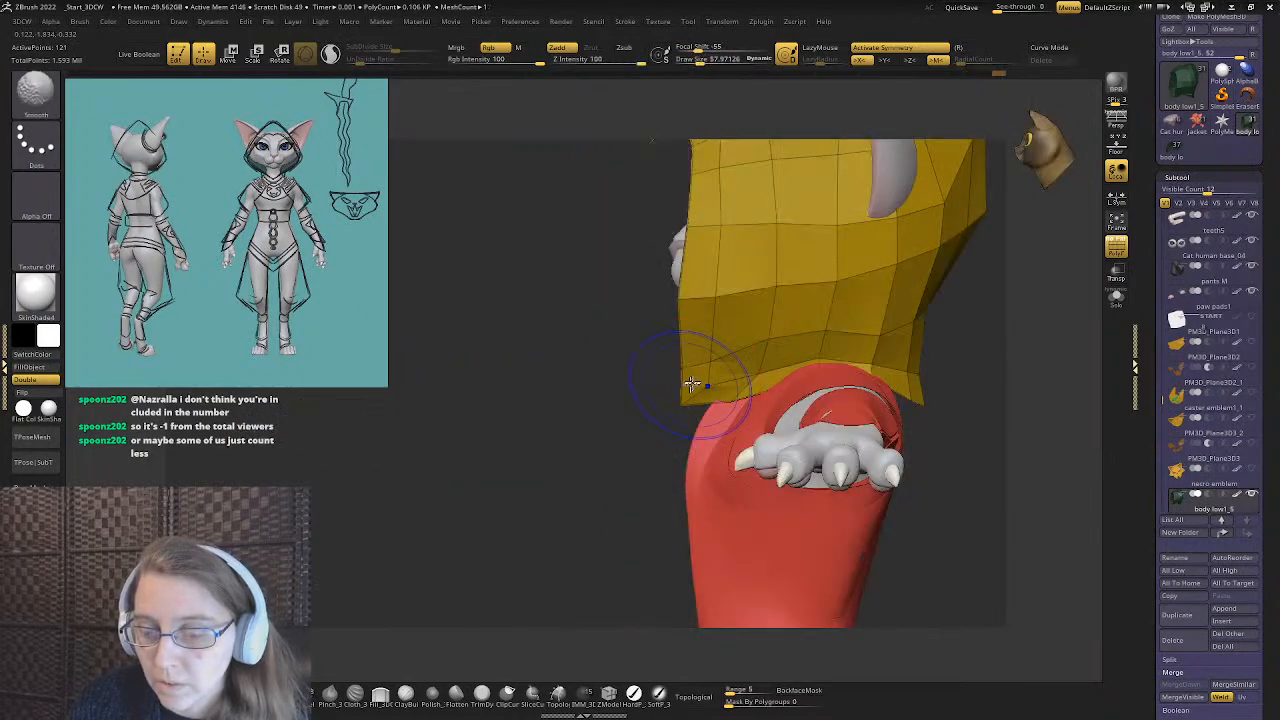
# - Refine the hood's lower side and hem around the neck at a draw size of about 30
pyautogui.press('s')
pyautogui.moveTo(700, 372); pyautogui.dragTo(733, 368)
pyautogui.press('s')
pyautogui.keyDown('alt'); pyautogui.moveTo(810, 333); pyautogui.dragTo(686, 376, button='right'); pyautogui.keyUp('alt')
pyautogui.moveTo(800, 372); pyautogui.dragTo(731, 369, button='right')
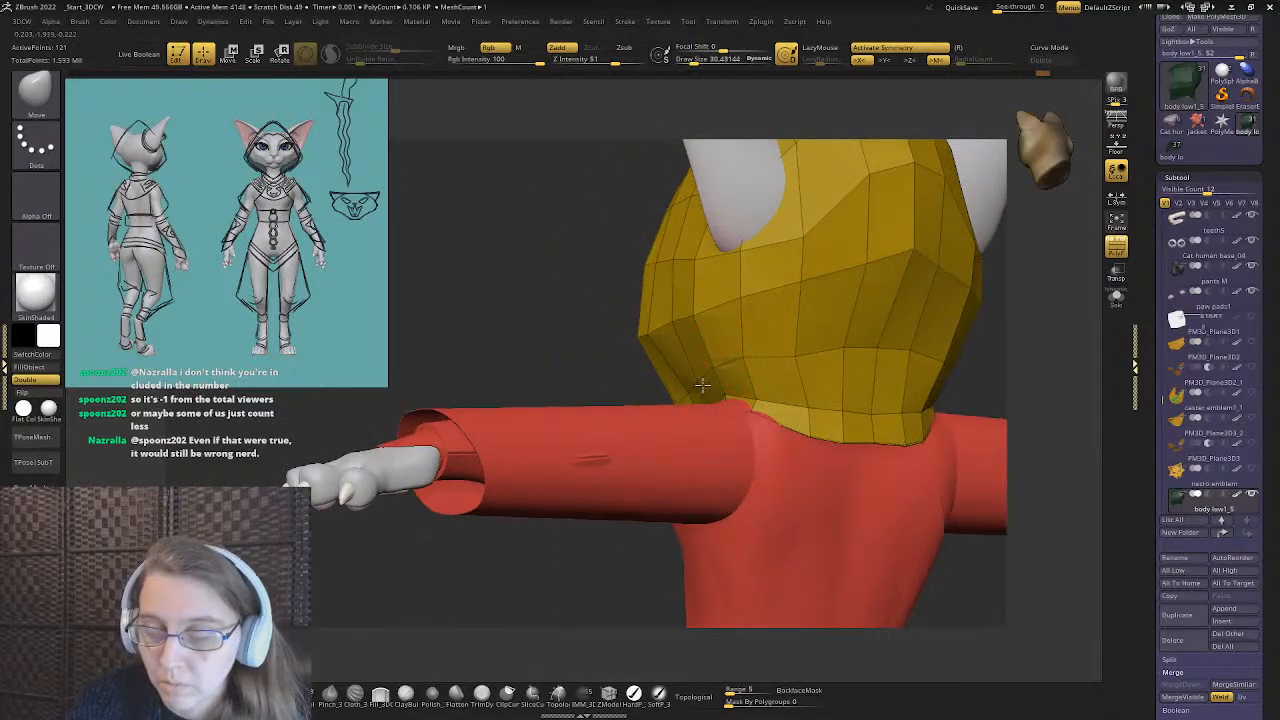
pyautogui.moveTo(826, 346)
pyautogui.mouseDown(button='right')
pyautogui.moveTo(875, 332)
pyautogui.moveTo(845, 350)
pyautogui.moveTo(663, 343)
pyautogui.moveTo(614, 366)
pyautogui.mouseUp(button='right')
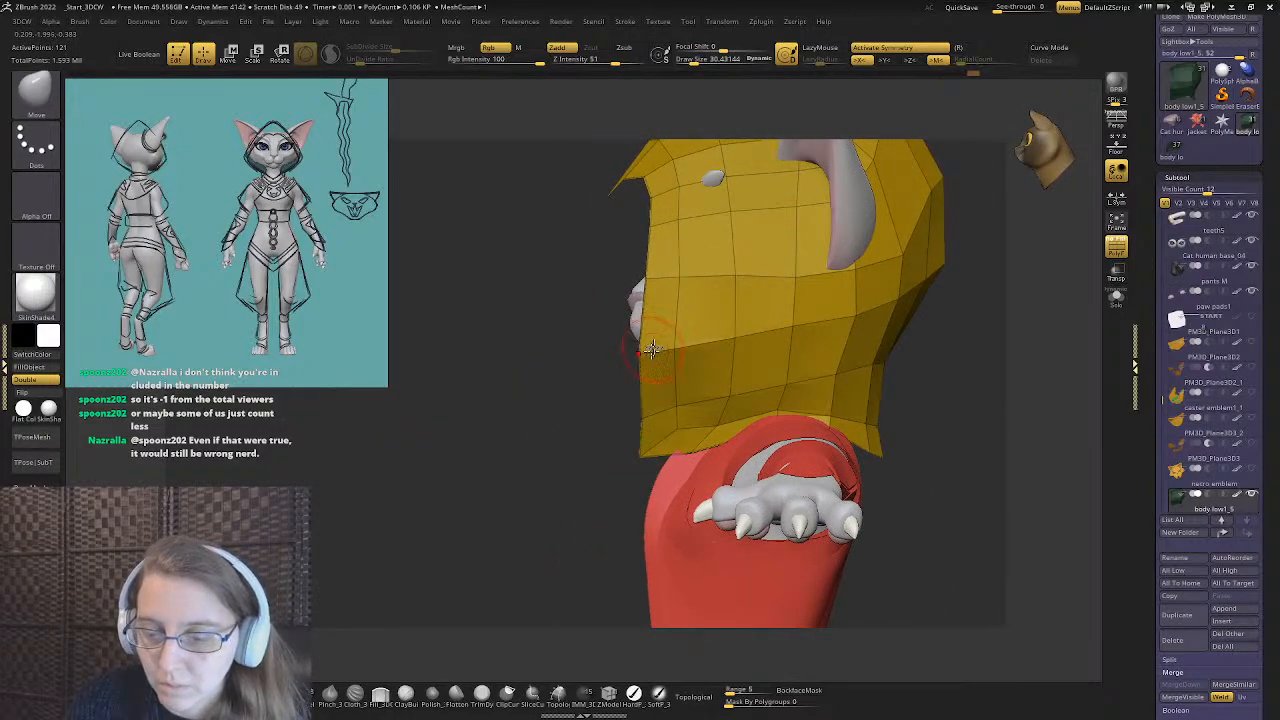
# - Curve the hood's front edge back from the cat's face in side view, starting at a draw size of about 69
pyautogui.press('s')
pyautogui.moveTo(645, 346); pyautogui.dragTo(672, 346)
pyautogui.moveTo(664, 346)
pyautogui.mouseDown()
pyautogui.moveTo(708, 348)
pyautogui.moveTo(672, 330)
pyautogui.mouseUp()
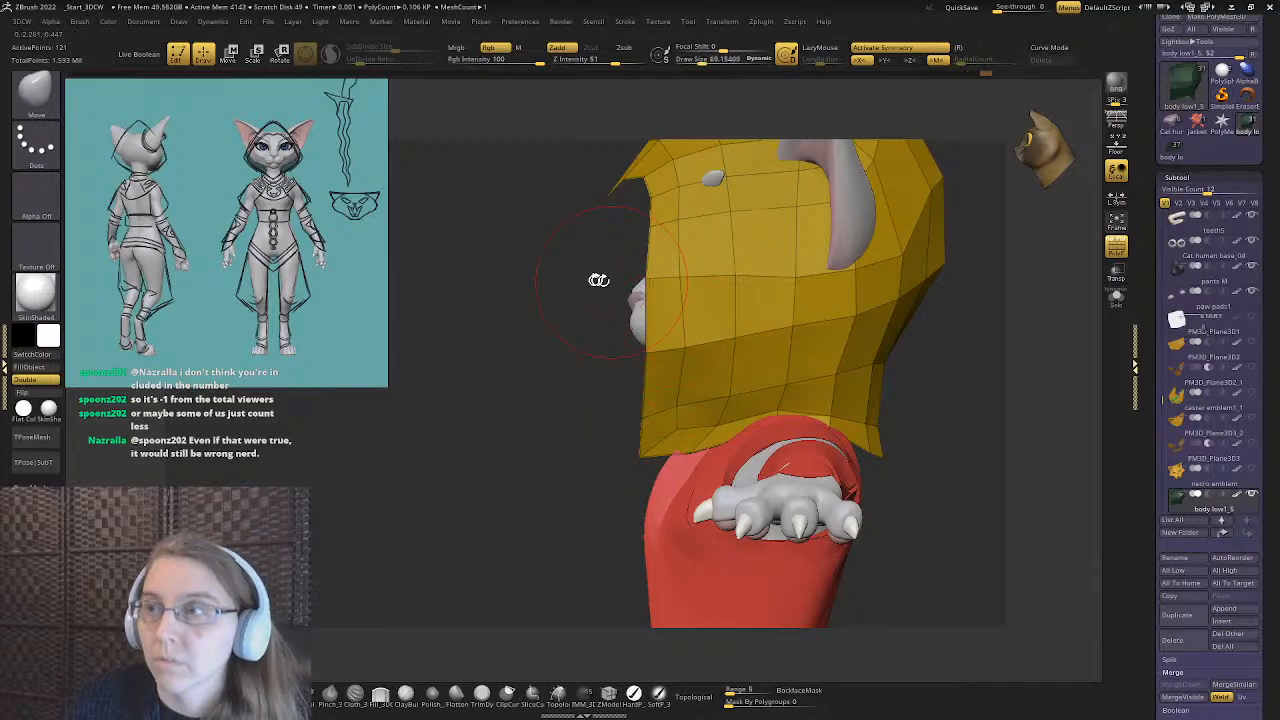
pyautogui.moveTo(598, 280); pyautogui.dragTo(591, 366, button='right')
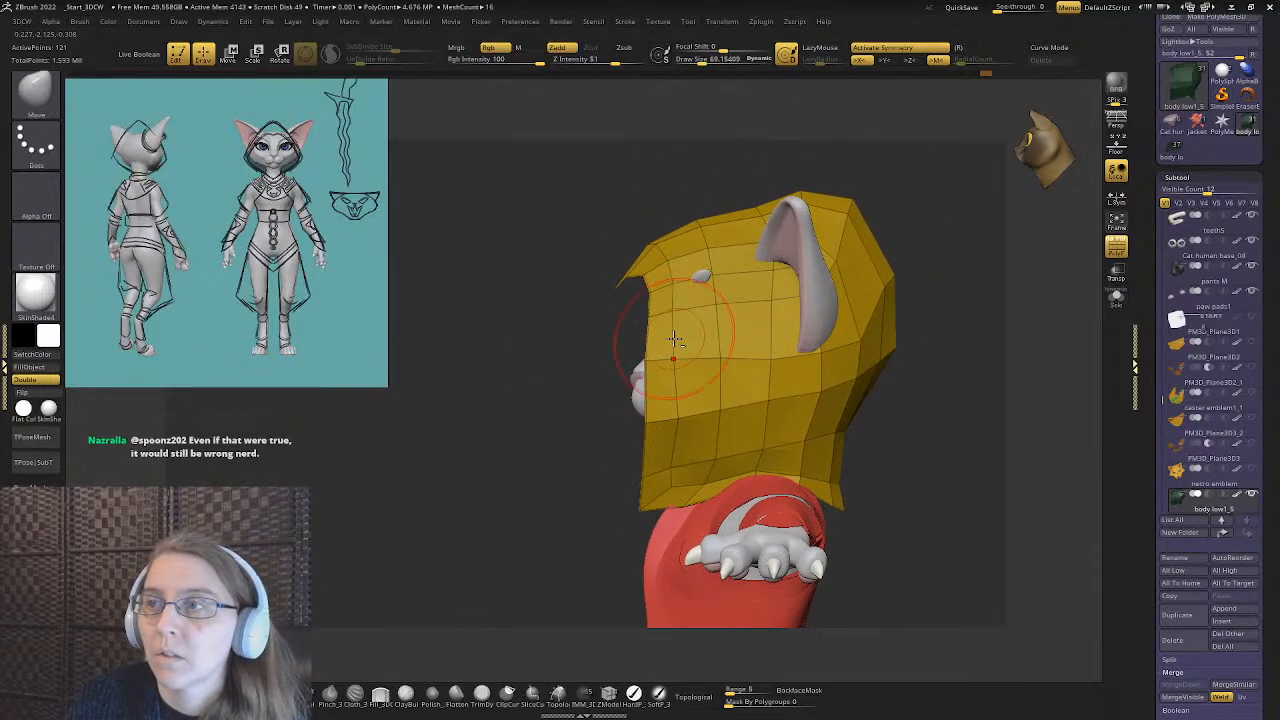
pyautogui.moveTo(674, 340); pyautogui.dragTo(830, 97, button='right')
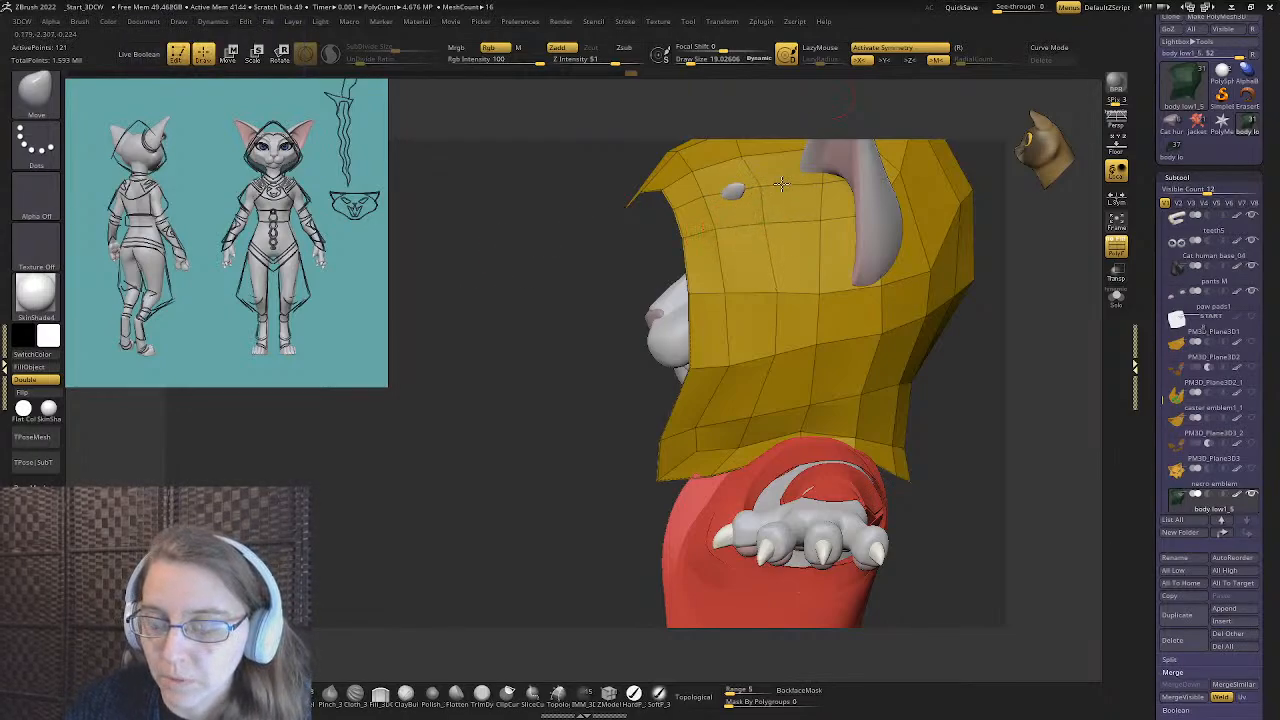
# - Push the back of the hood in closer to the head and neck at a draw size of about 129
pyautogui.moveTo(736, 192)
pyautogui.mouseDown(button='right')
pyautogui.moveTo(688, 280)
pyautogui.moveTo(715, 293)
pyautogui.moveTo(678, 258)
pyautogui.moveTo(755, 363)
pyautogui.mouseUp(button='right')
pyautogui.press('s')
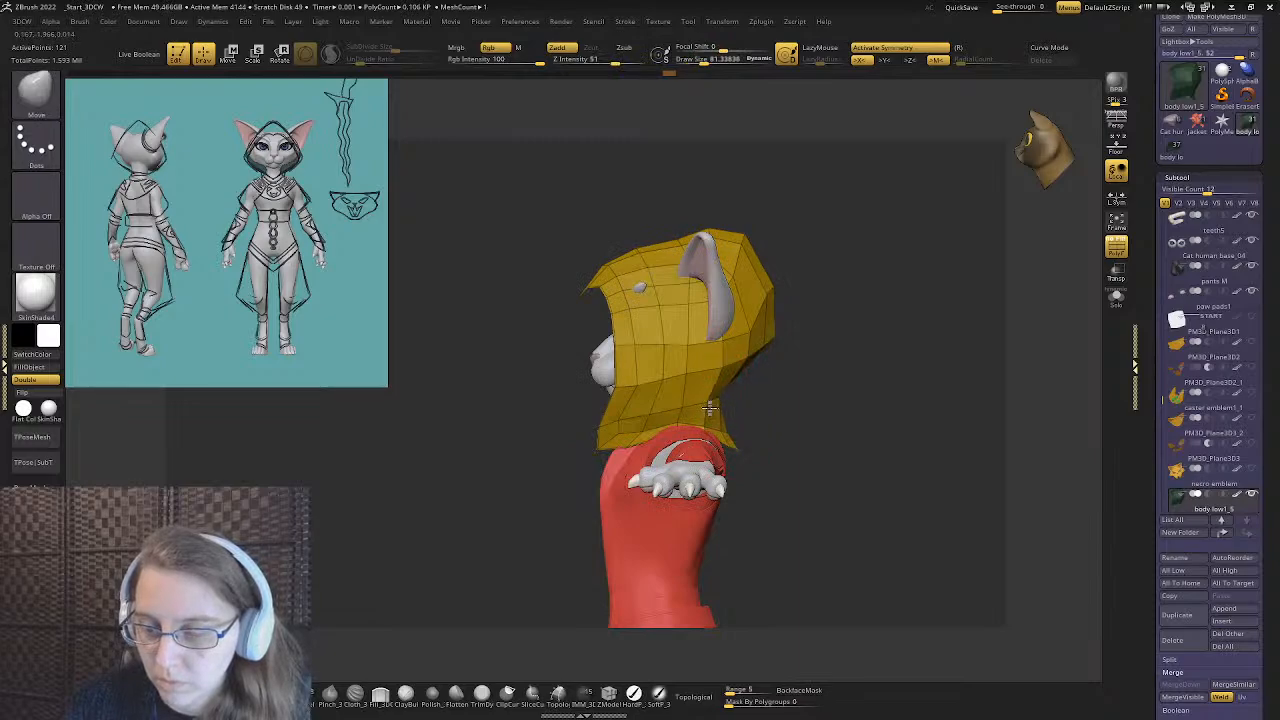
pyautogui.press('s')
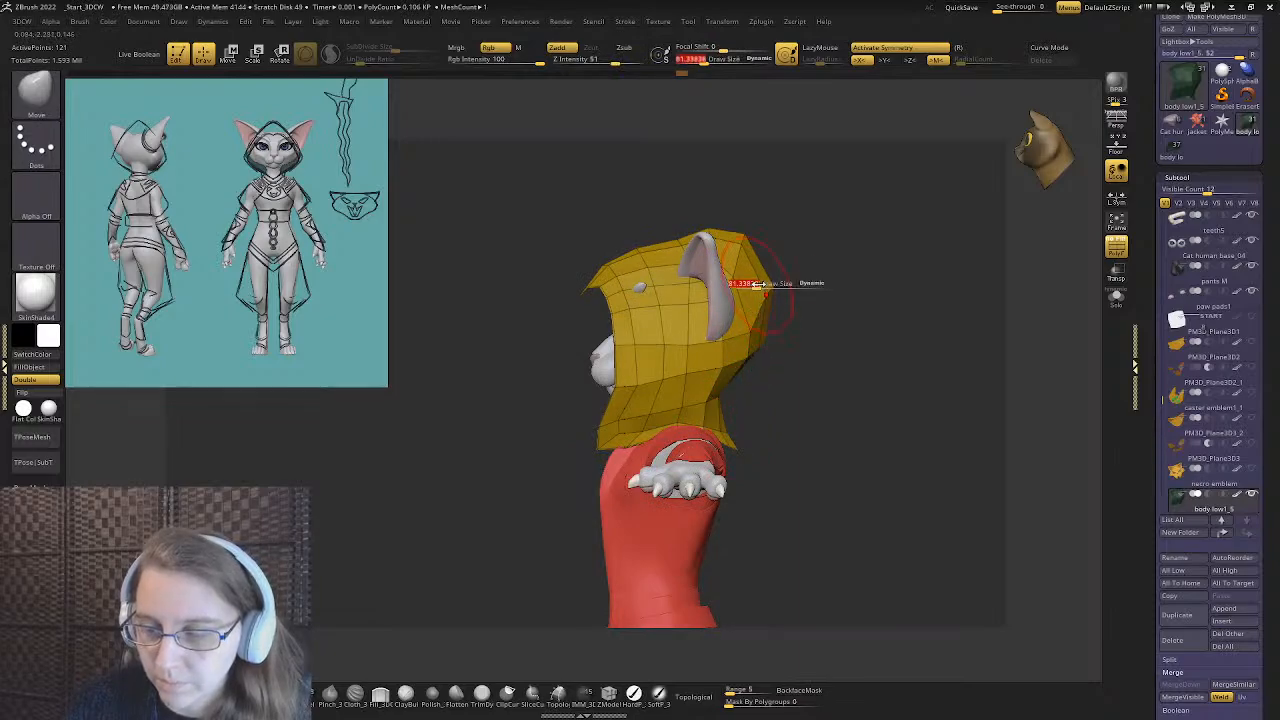
pyautogui.press('s')
pyautogui.moveTo(746, 340); pyautogui.dragTo(748, 375)
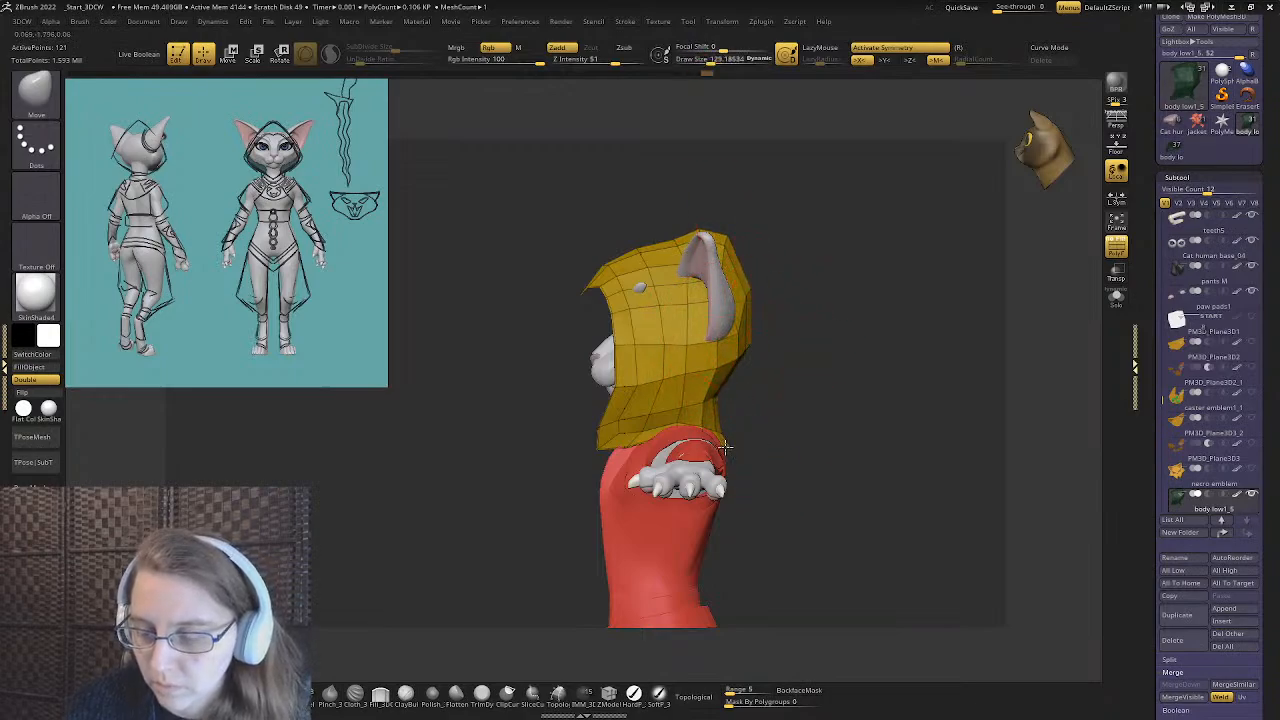
pyautogui.keyDown('shift'); pyautogui.moveTo(749, 434); pyautogui.dragTo(805, 397, button='right'); pyautogui.keyUp('shift')
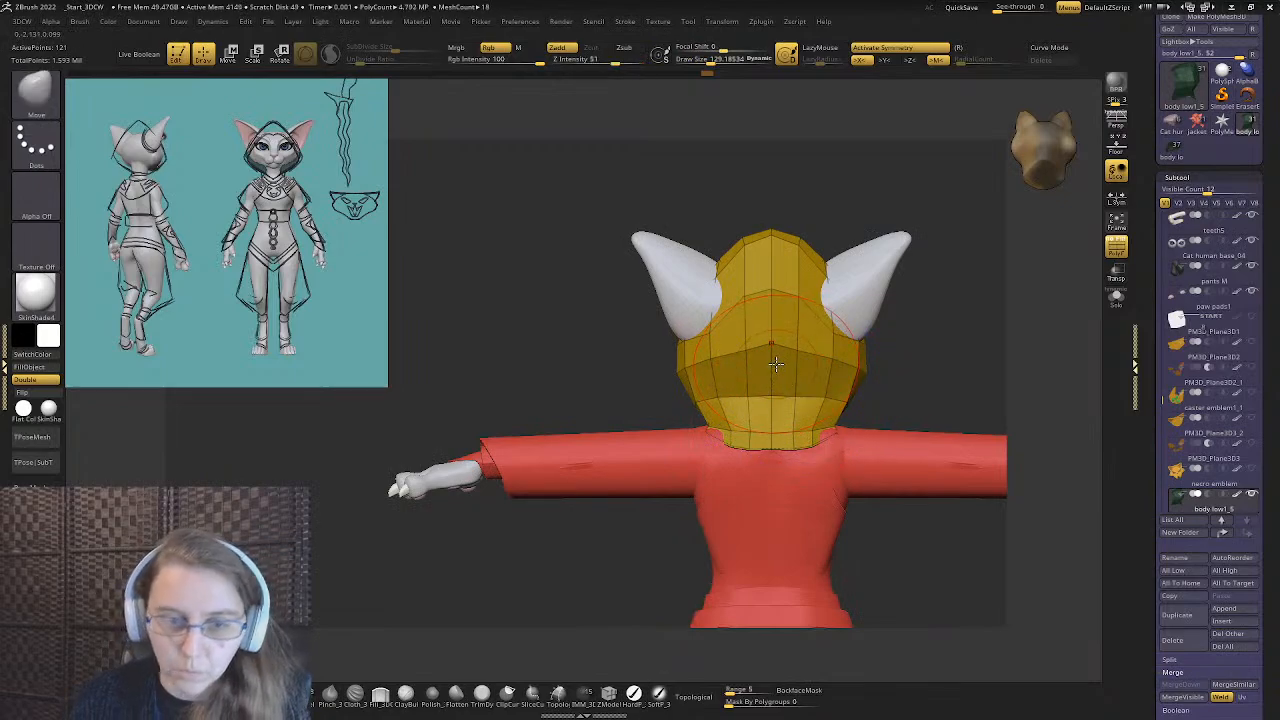
pyautogui.moveTo(503, 106)
pyautogui.keyDown('ctrl'); pyautogui.mouseDown(button='right')
pyautogui.moveTo(497, 183)
pyautogui.moveTo(521, 189)
pyautogui.mouseUp(button='right'); pyautogui.keyUp('ctrl')
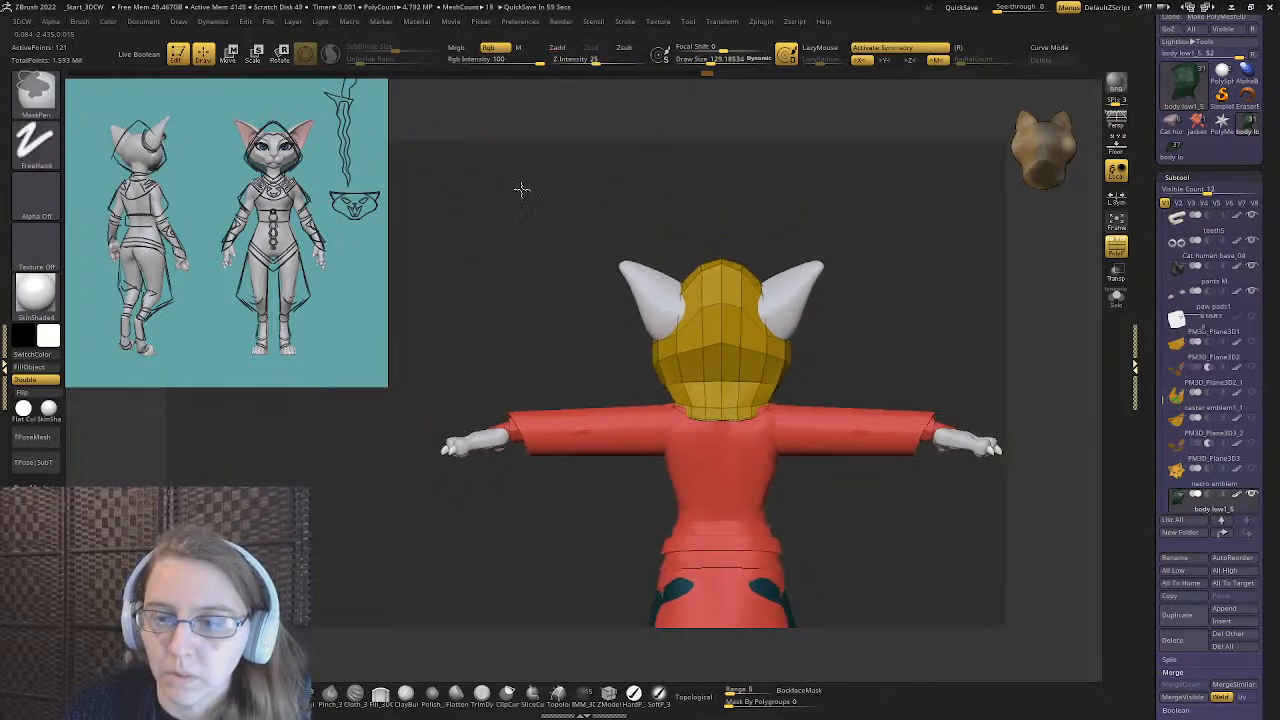
pyautogui.click(657, 21)
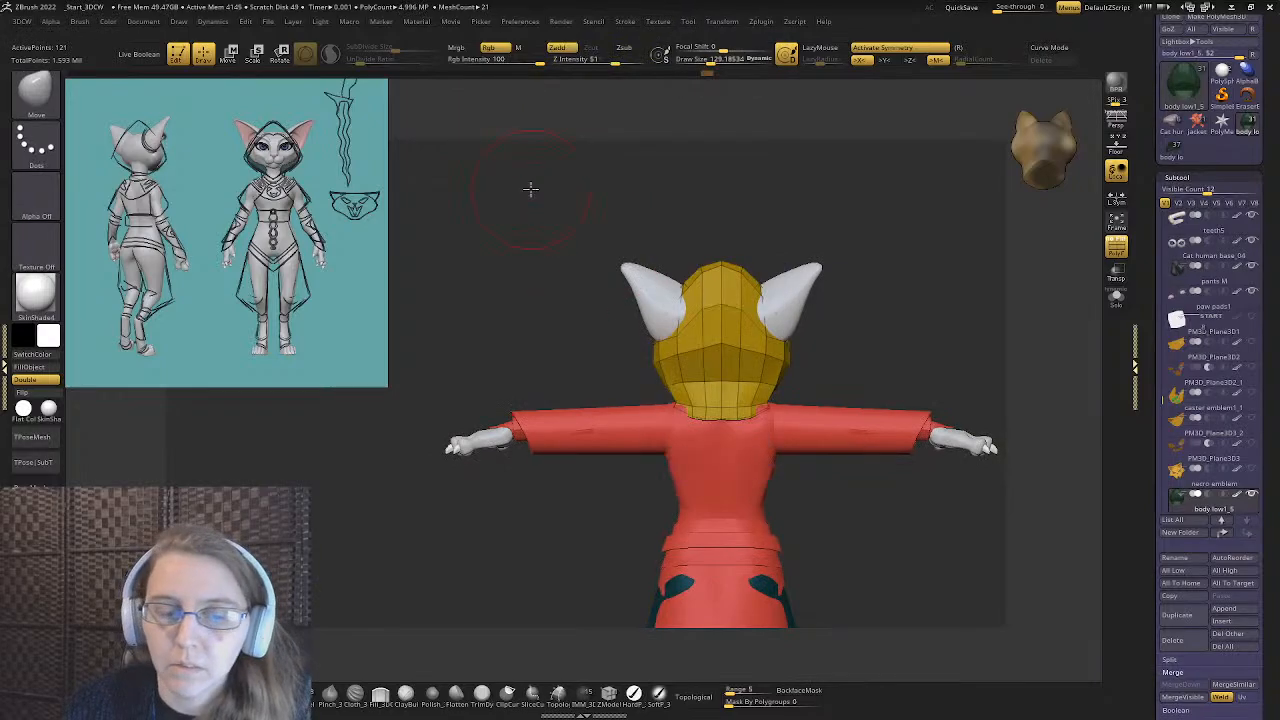
pyautogui.keyDown('alt'); pyautogui.moveTo(634, 200); pyautogui.dragTo(536, 187, button='right'); pyautogui.keyUp('alt')
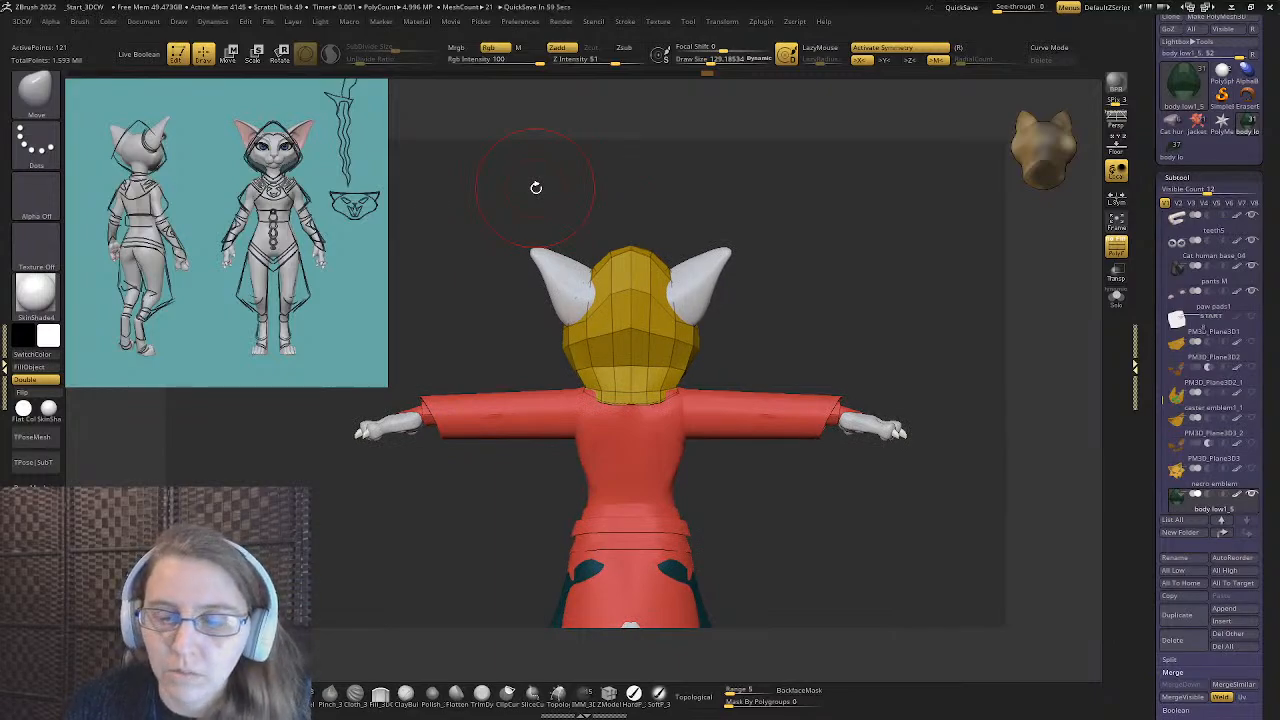
pyautogui.click(657, 21)
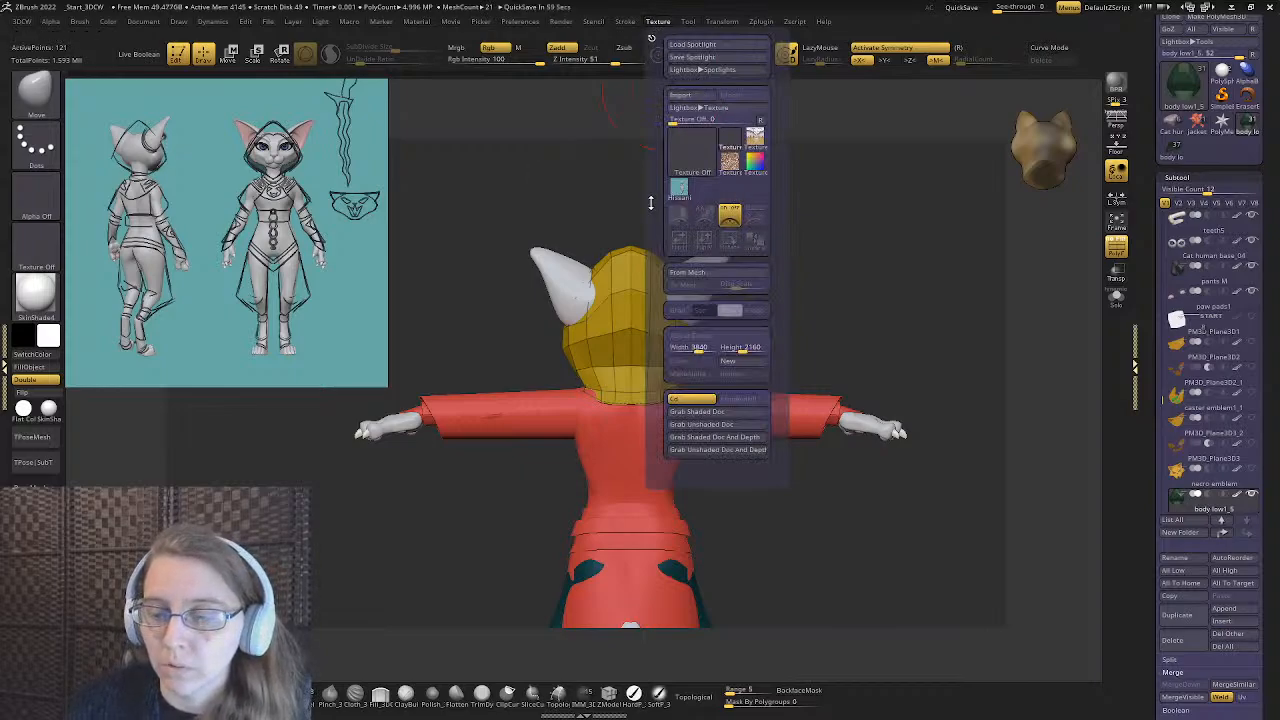
pyautogui.click(694, 24)
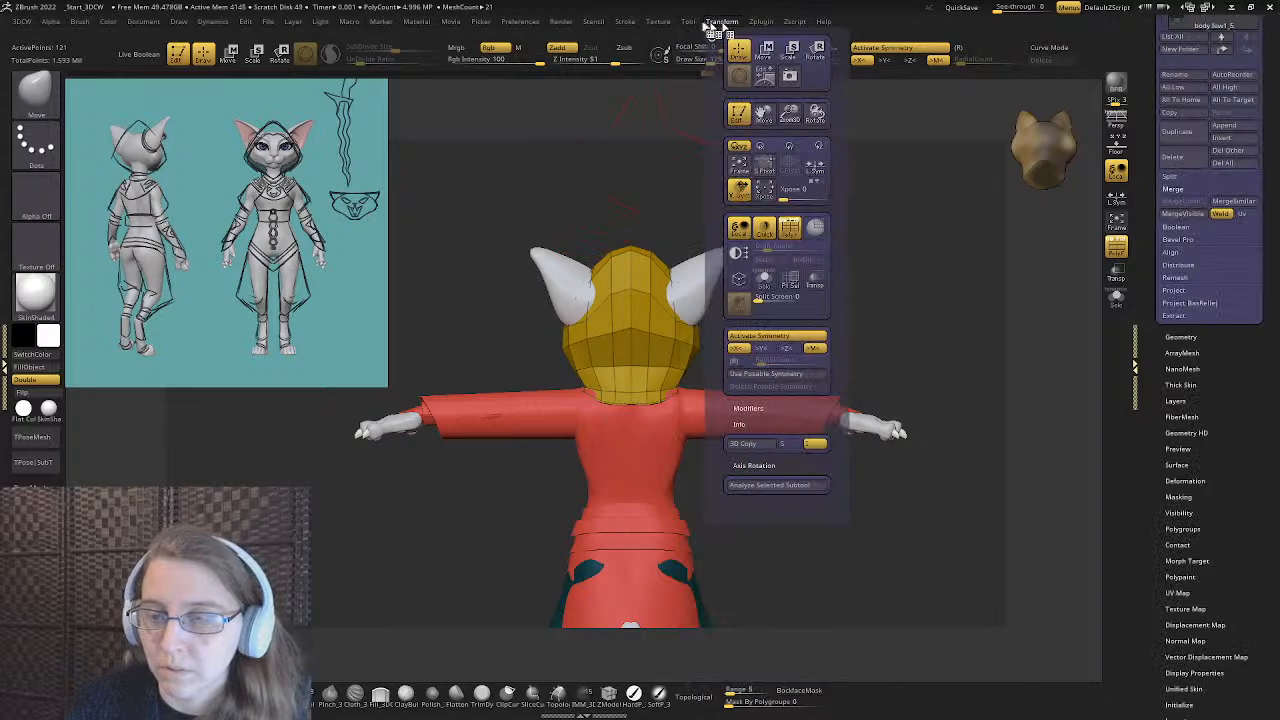
pyautogui.moveTo(668, 25)
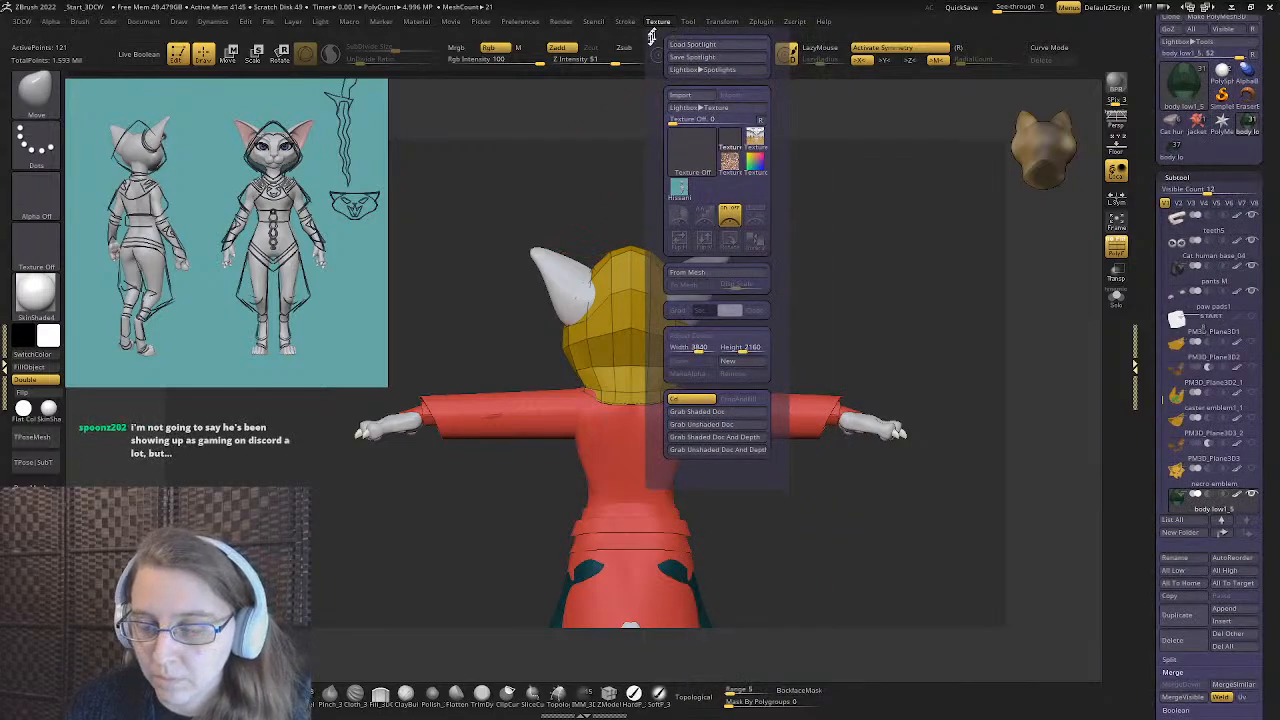
pyautogui.press('space')
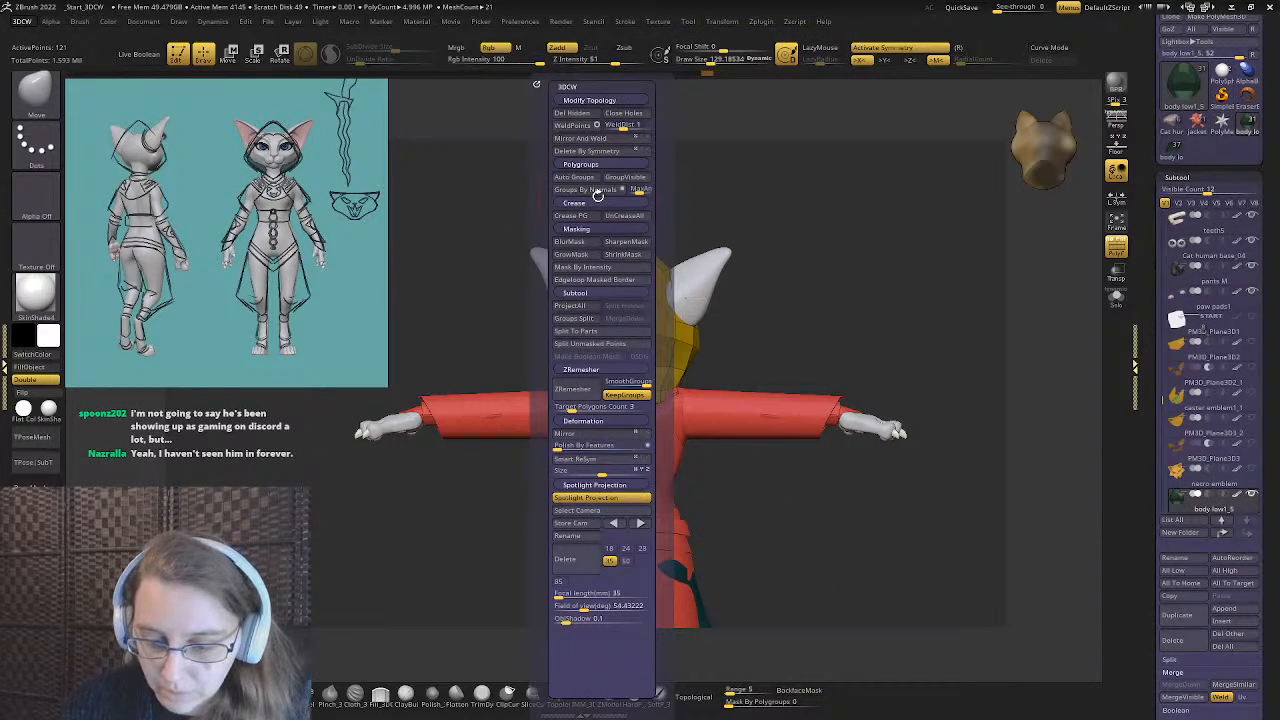
pyautogui.click(638, 24)
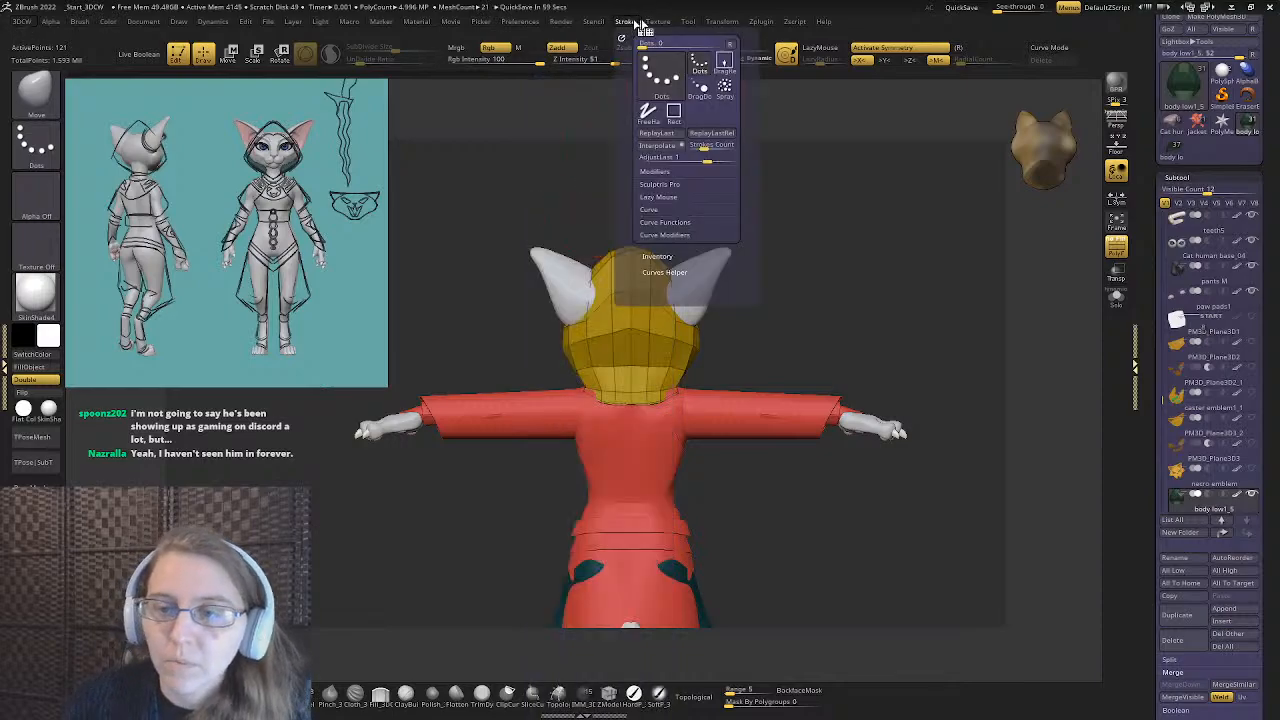
pyautogui.moveTo(665, 25)
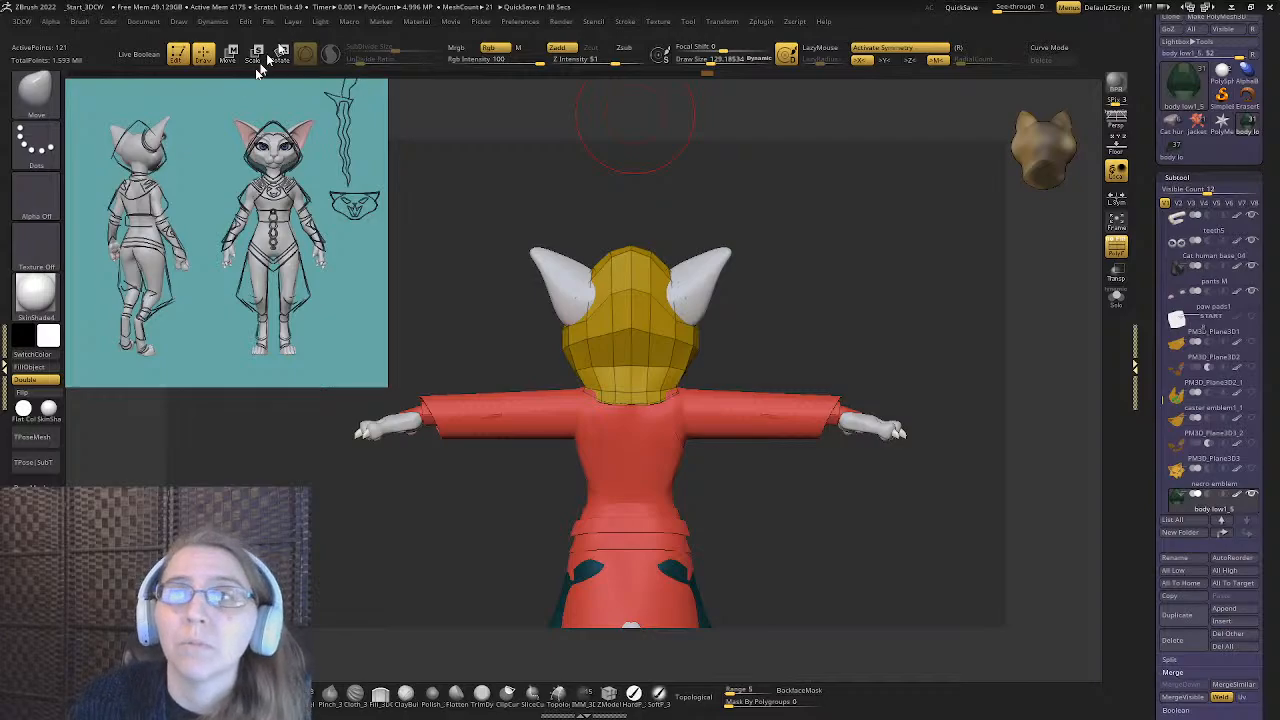
# - Turn off Spotlight Projection in the Move brush's sample settings
pyautogui.click(143, 21)
pyautogui.moveTo(78, 22)
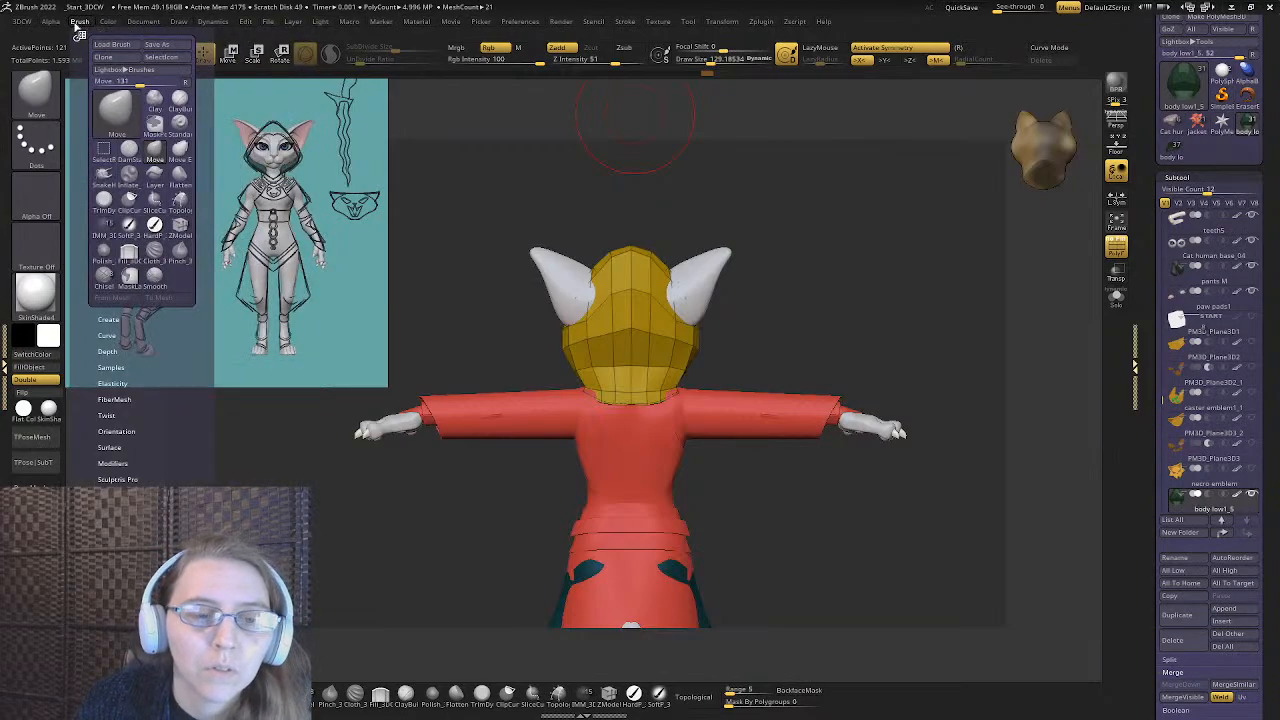
pyautogui.click(112, 368)
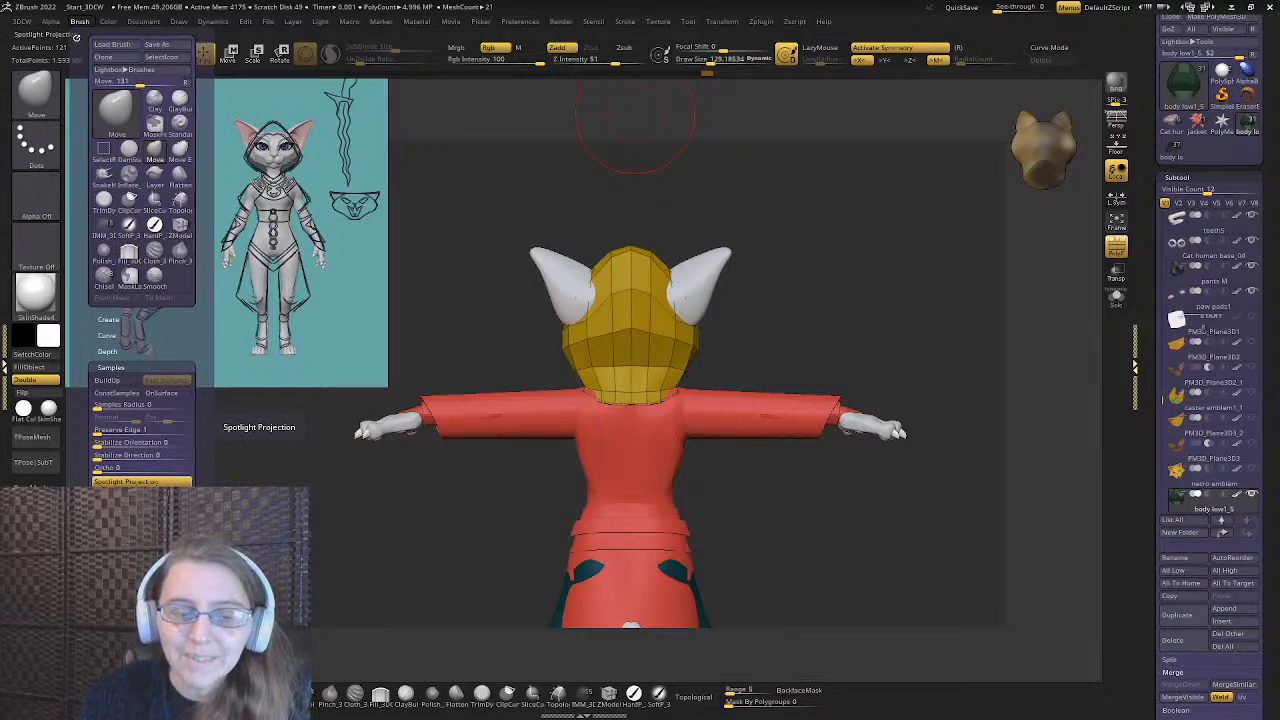
pyautogui.click(155, 481)
pyautogui.press('1')
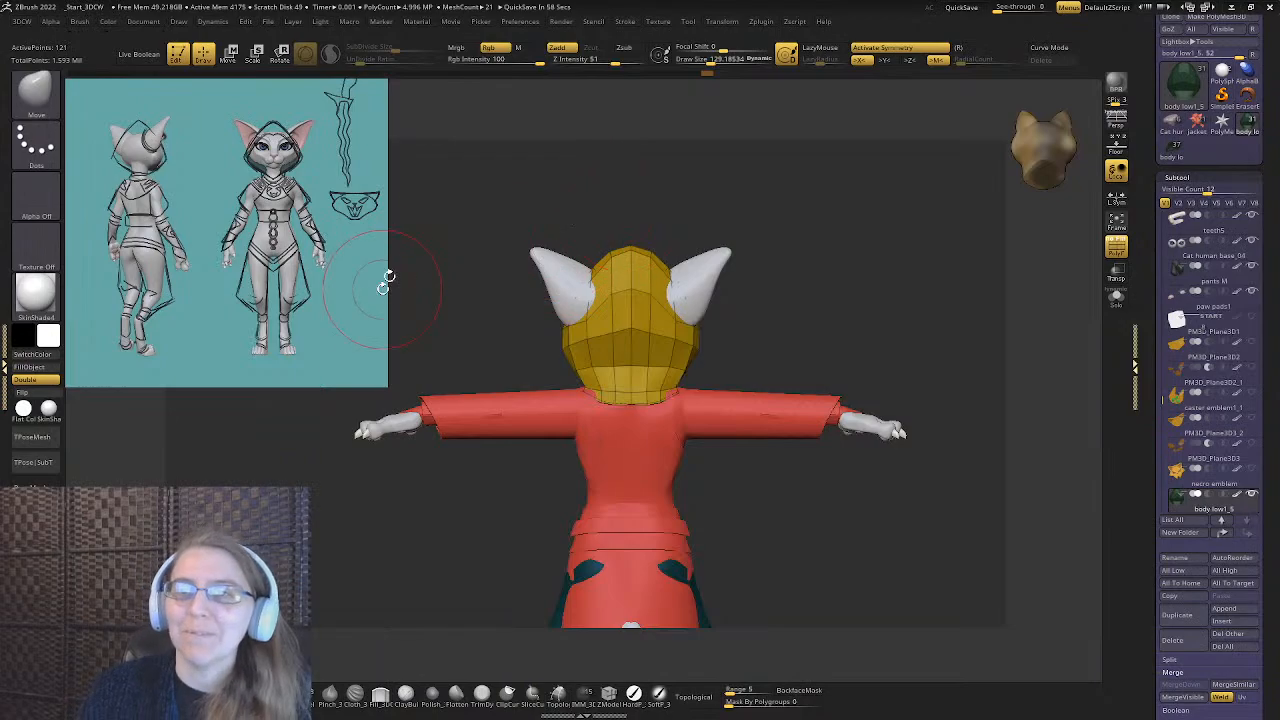
pyautogui.click(82, 22)
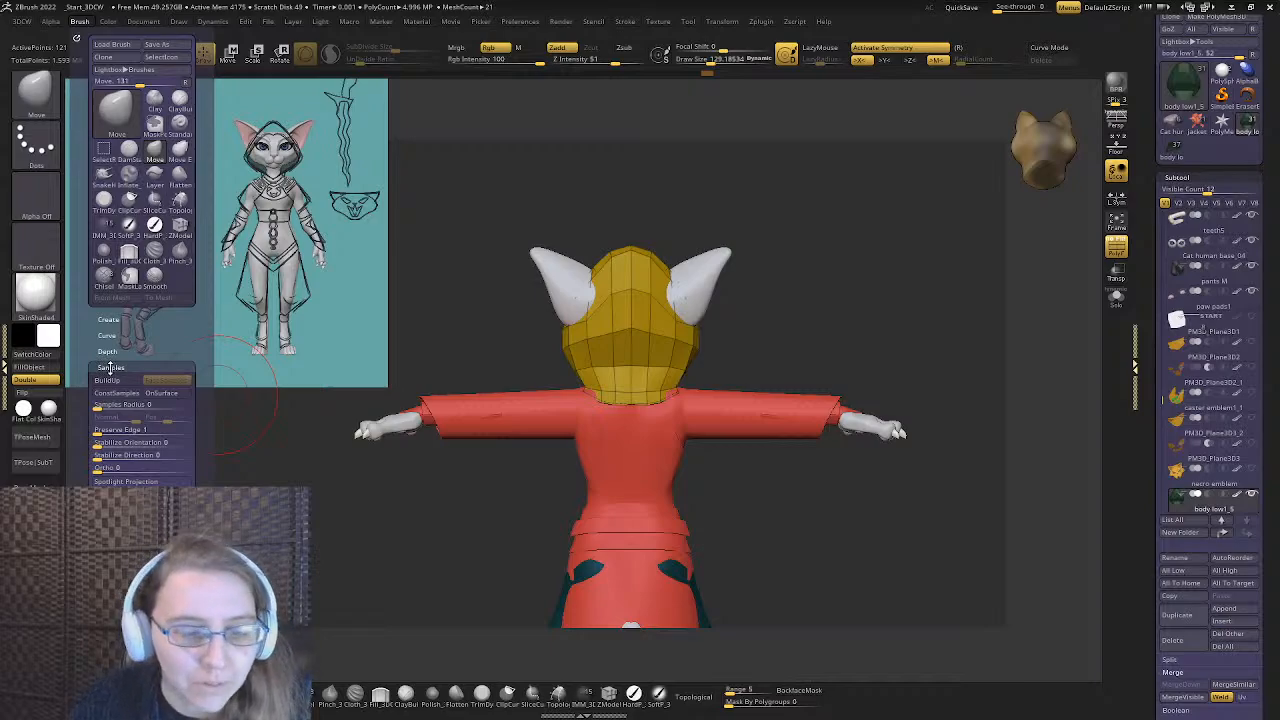
pyautogui.click(137, 482)
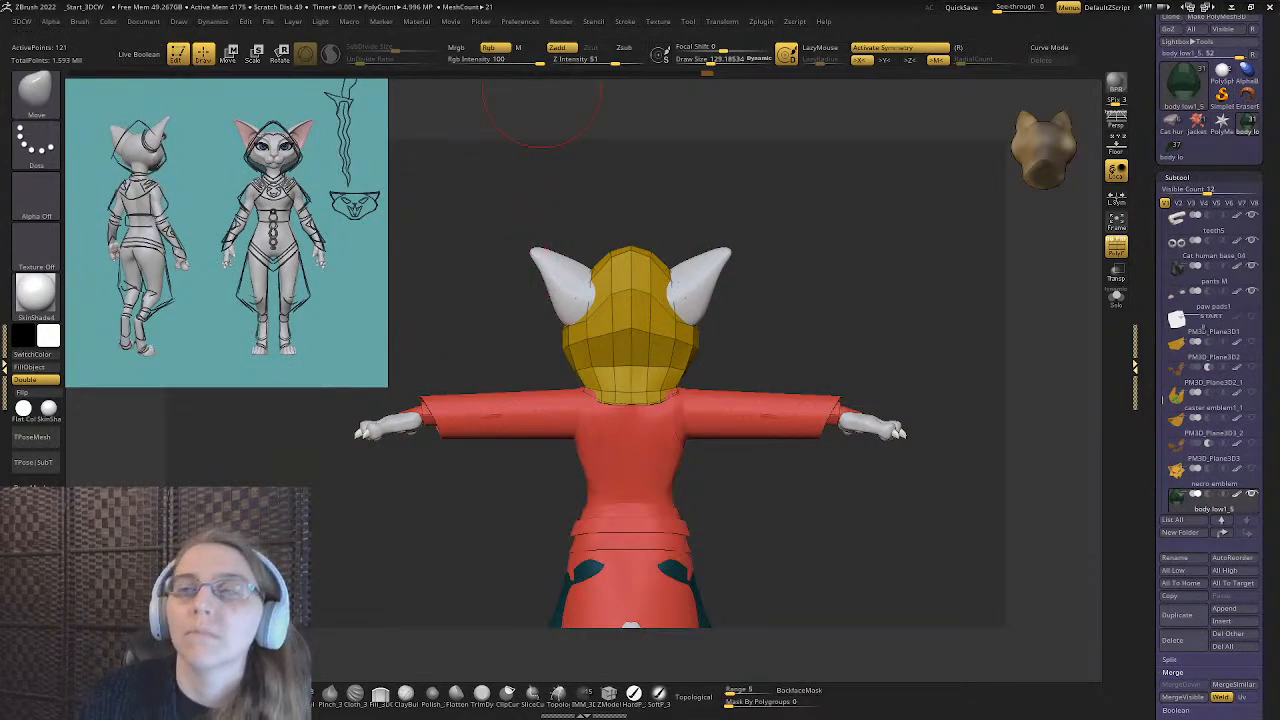
# - Adjust the side of the hood beside the cat's cheek at a draw size of about 134
pyautogui.moveTo(765, 311)
pyautogui.mouseDown()
pyautogui.moveTo(700, 300)
pyautogui.moveTo(557, 314)
pyautogui.moveTo(656, 274)
pyautogui.mouseUp()
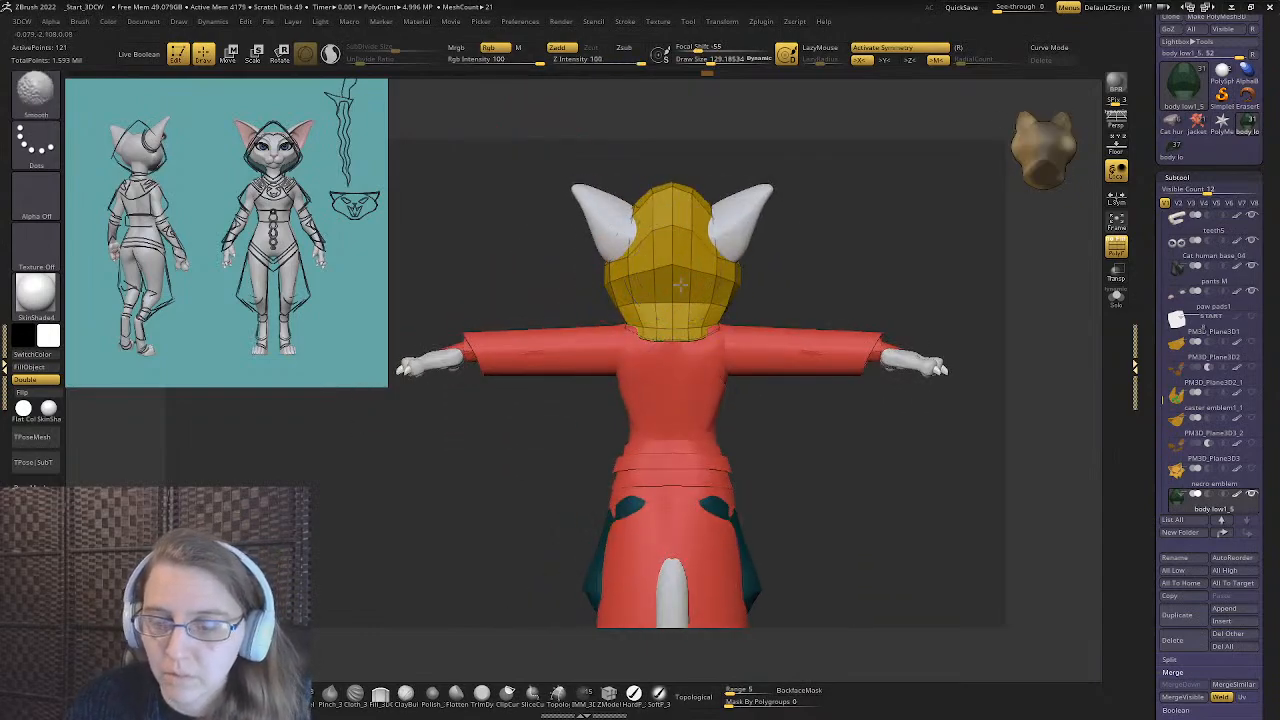
pyautogui.moveTo(560, 300)
pyautogui.mouseDown()
pyautogui.moveTo(774, 306)
pyautogui.moveTo(806, 338)
pyautogui.mouseUp()
pyautogui.moveTo(660, 334)
pyautogui.keyDown('ctrl'); pyautogui.mouseDown(button='right')
pyautogui.moveTo(612, 314)
pyautogui.moveTo(600, 332)
pyautogui.mouseUp(button='right'); pyautogui.keyUp('ctrl')
pyautogui.moveTo(597, 334)
pyautogui.mouseDown()
pyautogui.moveTo(580, 354)
pyautogui.moveTo(606, 311)
pyautogui.mouseUp()
pyautogui.hotkey('ctrl', 'z')
pyautogui.press('s')
pyautogui.moveTo(614, 306)
pyautogui.mouseDown()
pyautogui.moveTo(573, 303)
pyautogui.moveTo(586, 320)
pyautogui.moveTo(587, 278)
pyautogui.moveTo(608, 281)
pyautogui.moveTo(599, 276)
pyautogui.moveTo(600, 318)
pyautogui.moveTo(577, 312)
pyautogui.mouseUp()
pyautogui.press('s')
pyautogui.press('s')
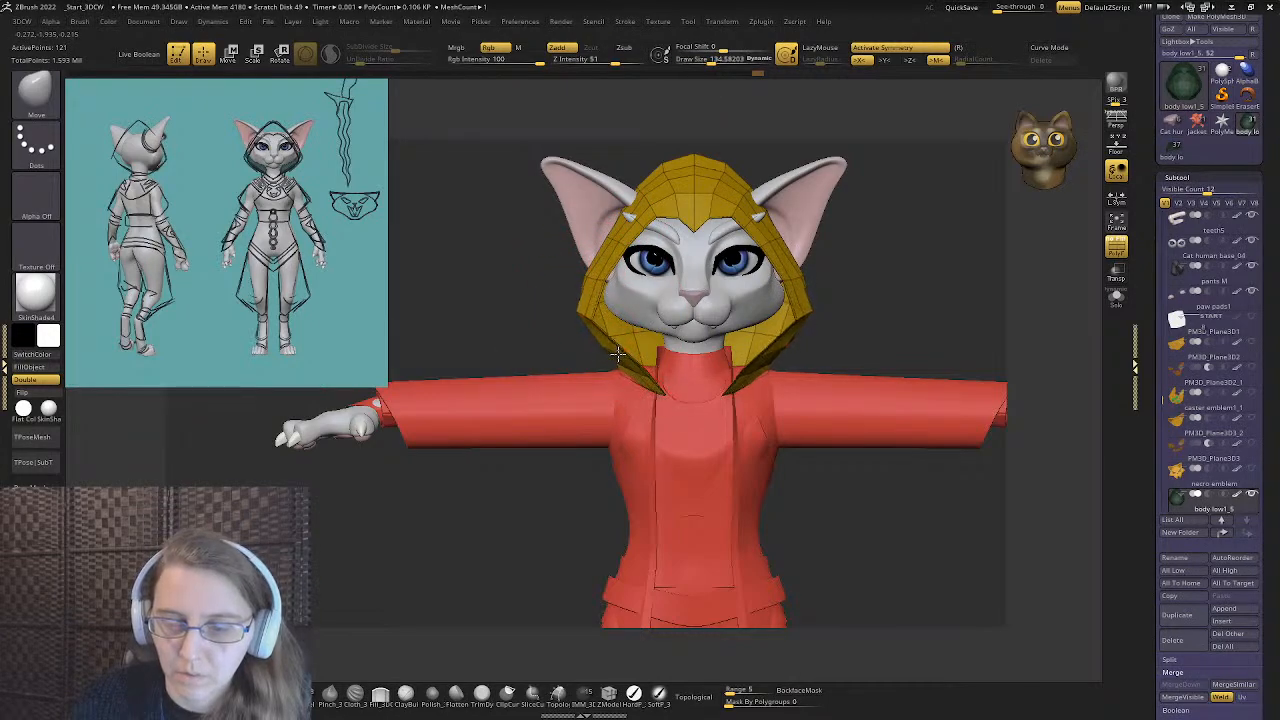
# - Pull the hood's upper back corner outward at a draw size of about 163, then round it off at about 95
pyautogui.moveTo(400, 255); pyautogui.dragTo(557, 246)
pyautogui.press('s')
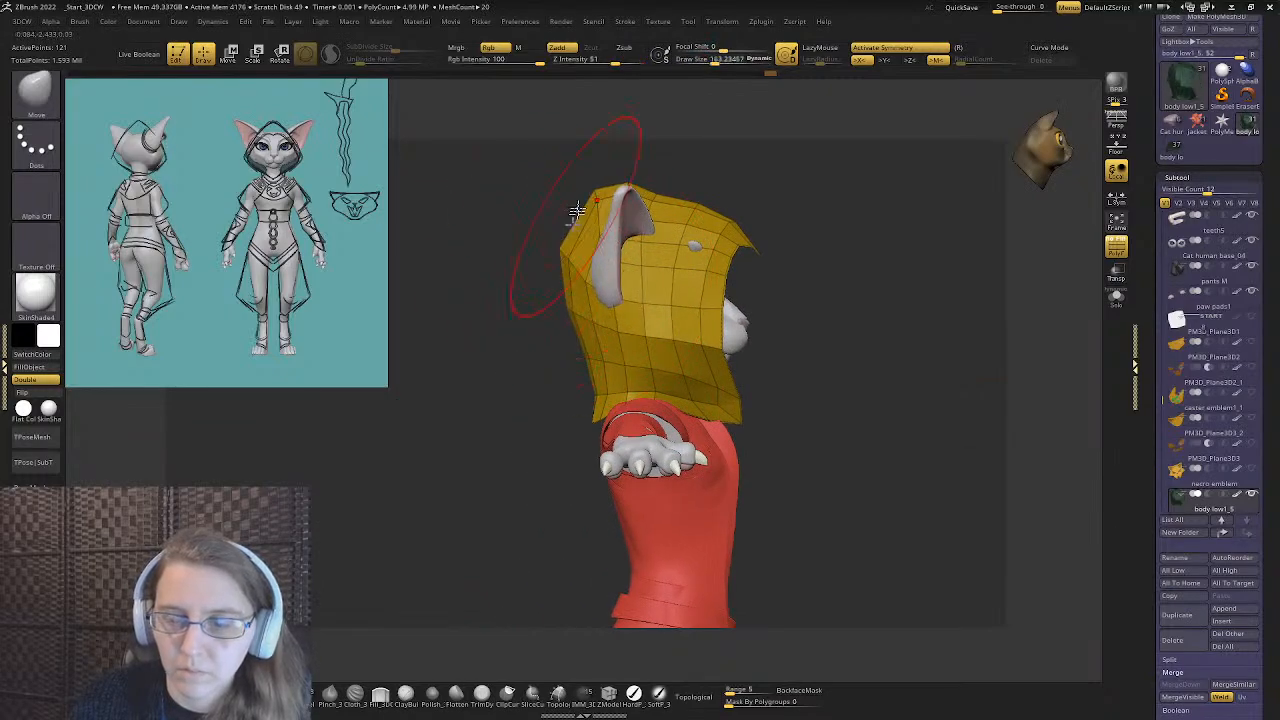
pyautogui.moveTo(600, 182); pyautogui.dragTo(566, 192)
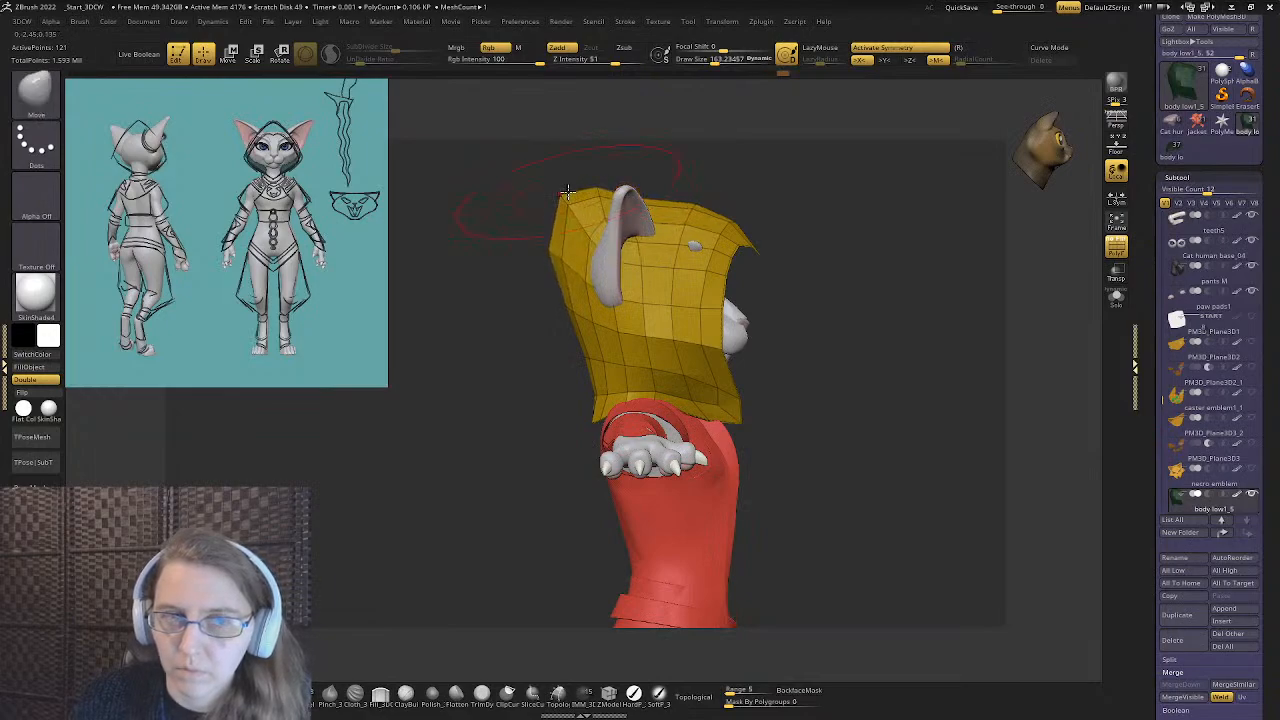
pyautogui.press('s')
pyautogui.moveTo(571, 215); pyautogui.dragTo(563, 215)
pyautogui.moveTo(563, 202)
pyautogui.mouseDown()
pyautogui.moveTo(574, 211)
pyautogui.moveTo(583, 183)
pyautogui.mouseUp()
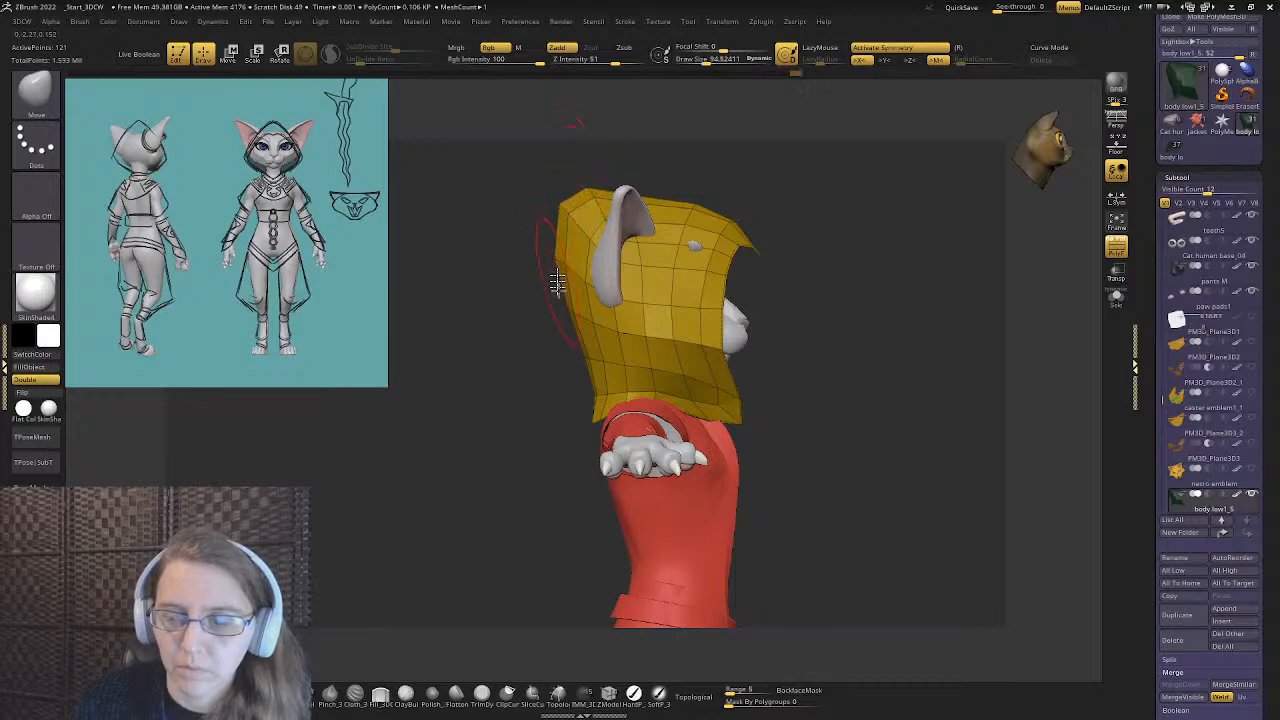
# - Refine the back of the hood down to the neck and lower hem, reducing the draw size from about 78 to 58
pyautogui.press('s')
pyautogui.moveTo(572, 268); pyautogui.dragTo(562, 267)
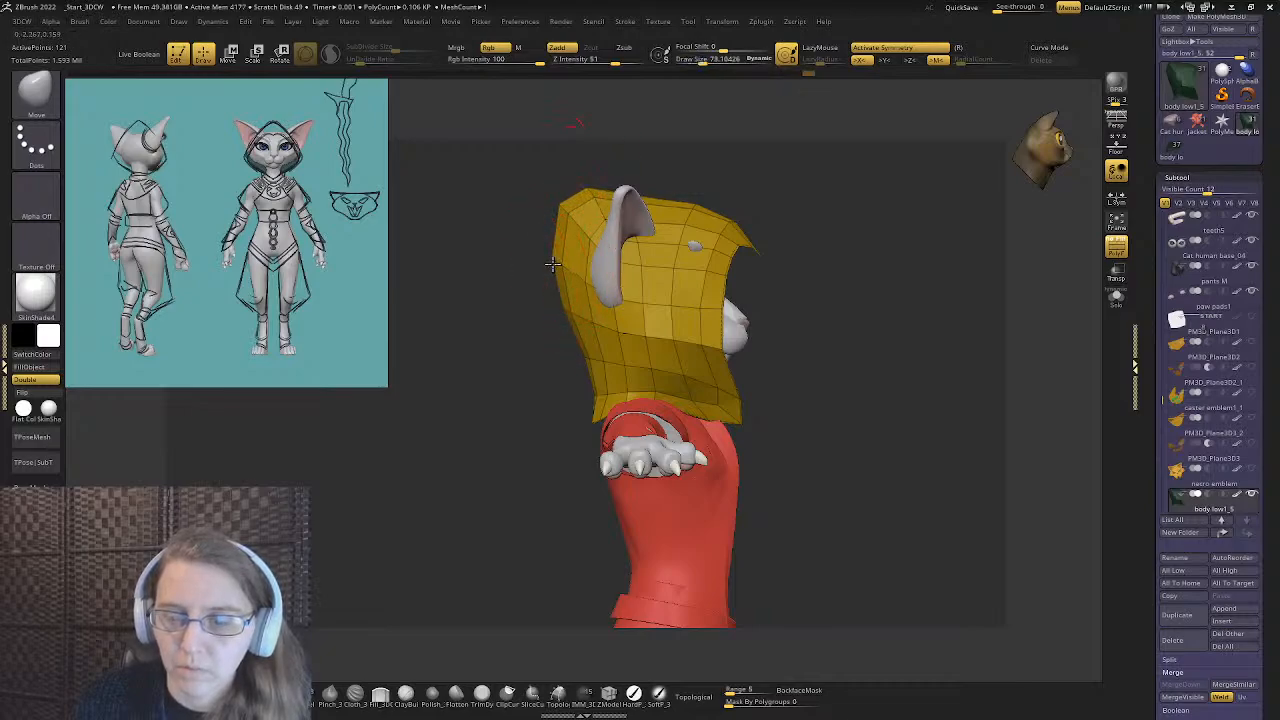
pyautogui.keyDown('alt'); pyautogui.moveTo(543, 309); pyautogui.dragTo(523, 271); pyautogui.keyUp('alt')
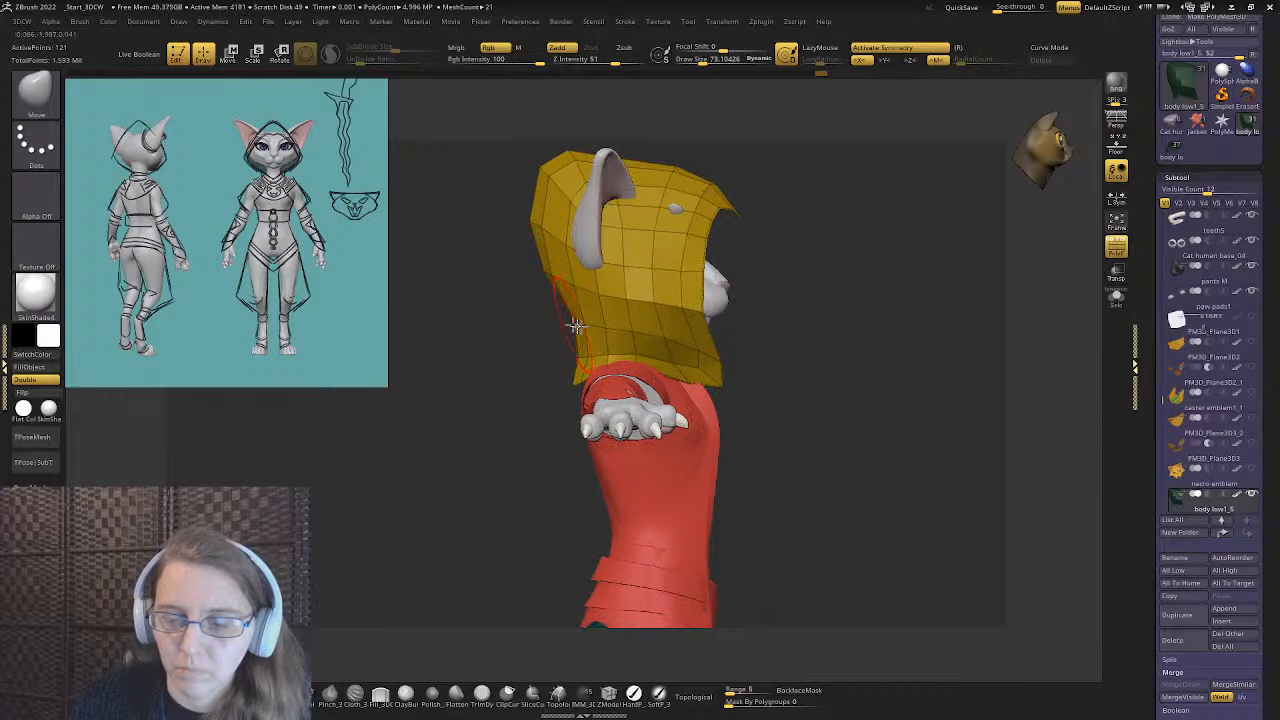
pyautogui.moveTo(600, 328); pyautogui.dragTo(628, 330, button='right')
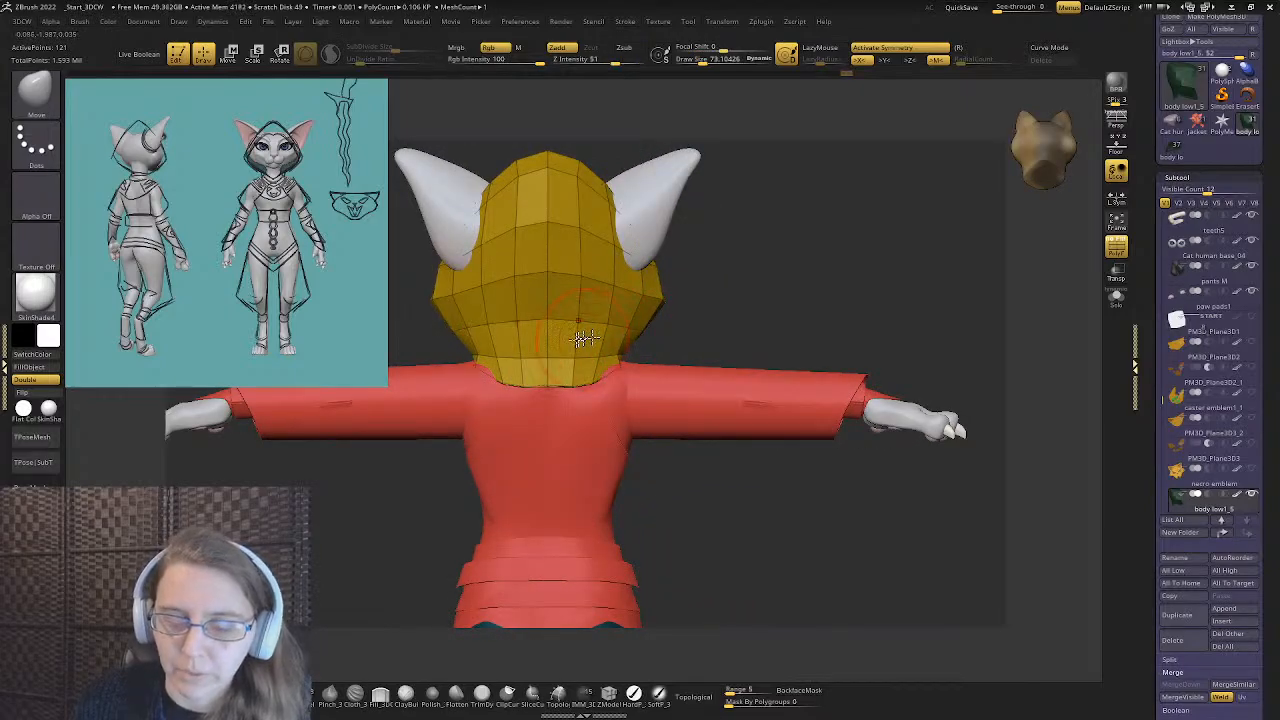
pyautogui.moveTo(578, 387); pyautogui.dragTo(565, 357, button='right')
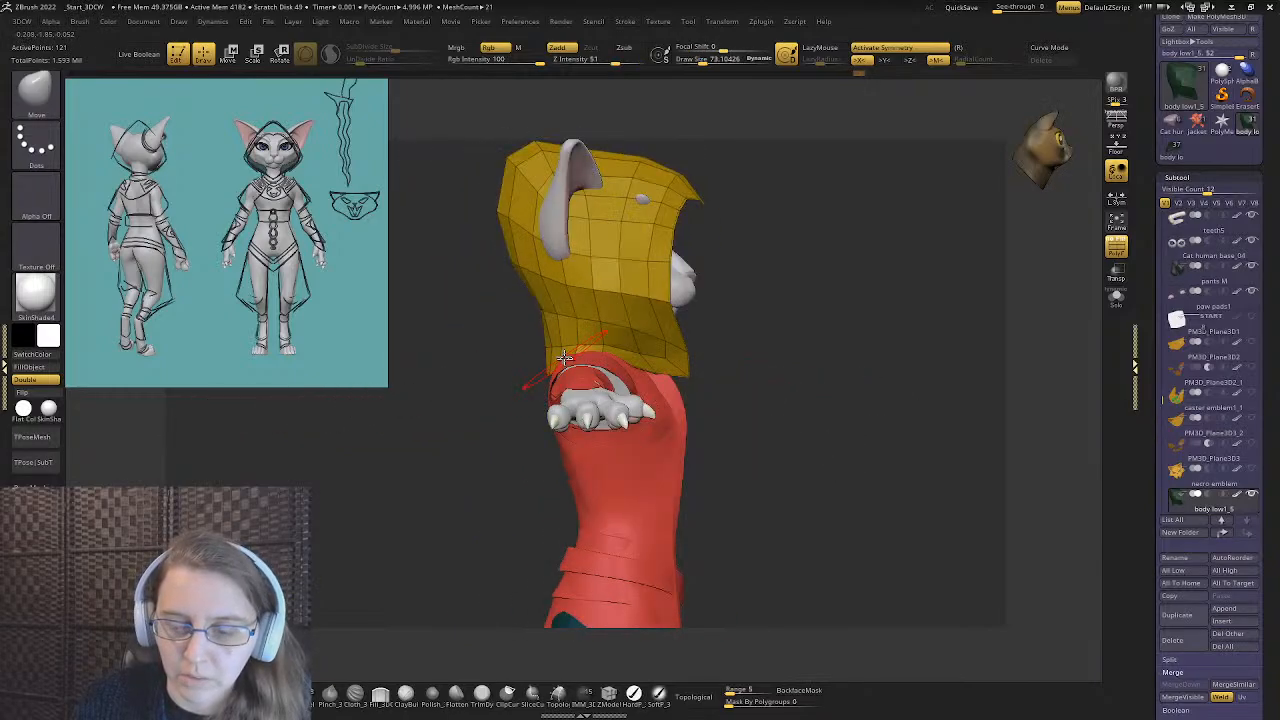
pyautogui.press('[')
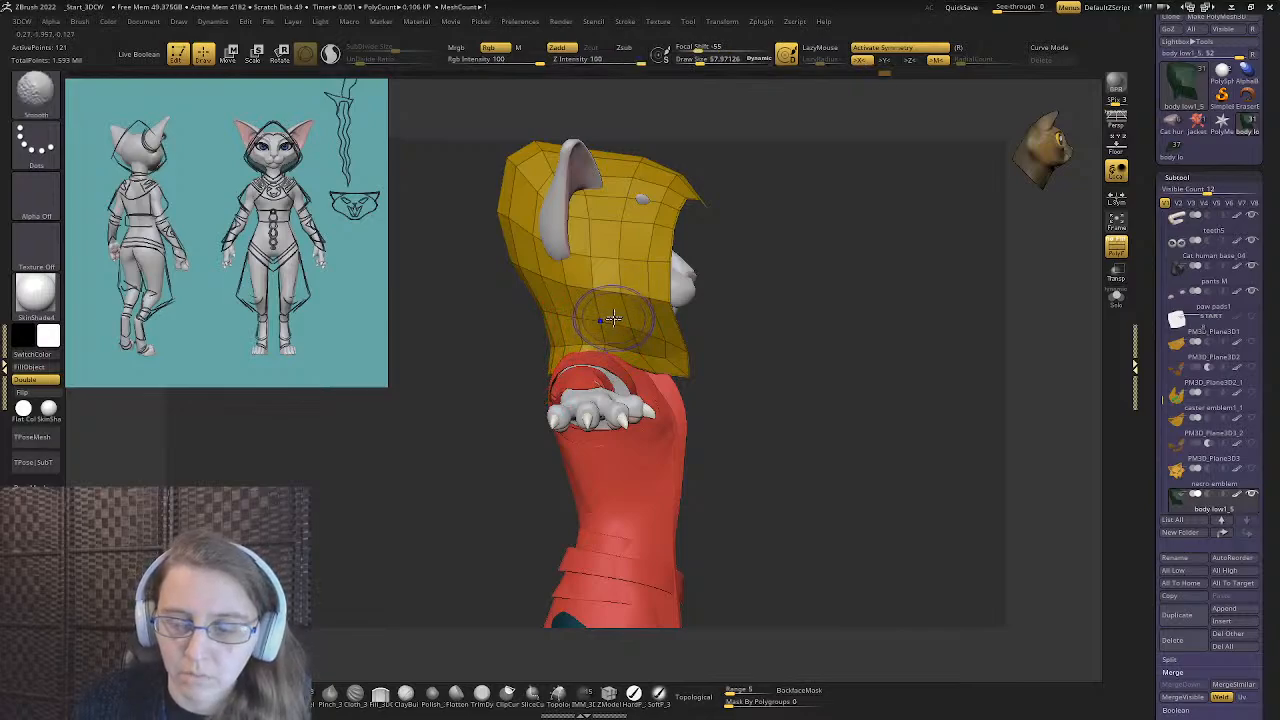
pyautogui.keyDown('shift'); pyautogui.moveTo(570, 325); pyautogui.dragTo(514, 316, button='right'); pyautogui.keyUp('shift')
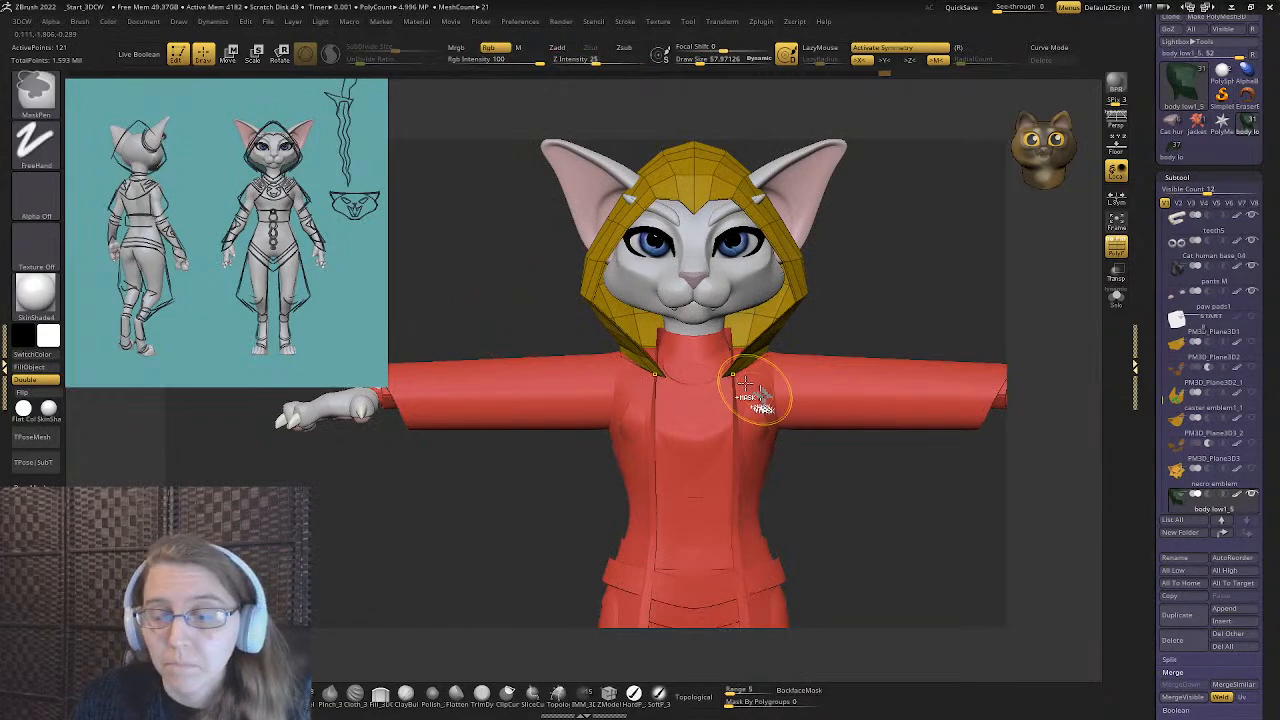
# - Adjust the centre of the hood's front edge above the forehead at a draw size of about 39
pyautogui.keyDown('ctrl'); pyautogui.moveTo(763, 391); pyautogui.dragTo(688, 270, button='right'); pyautogui.keyUp('ctrl')
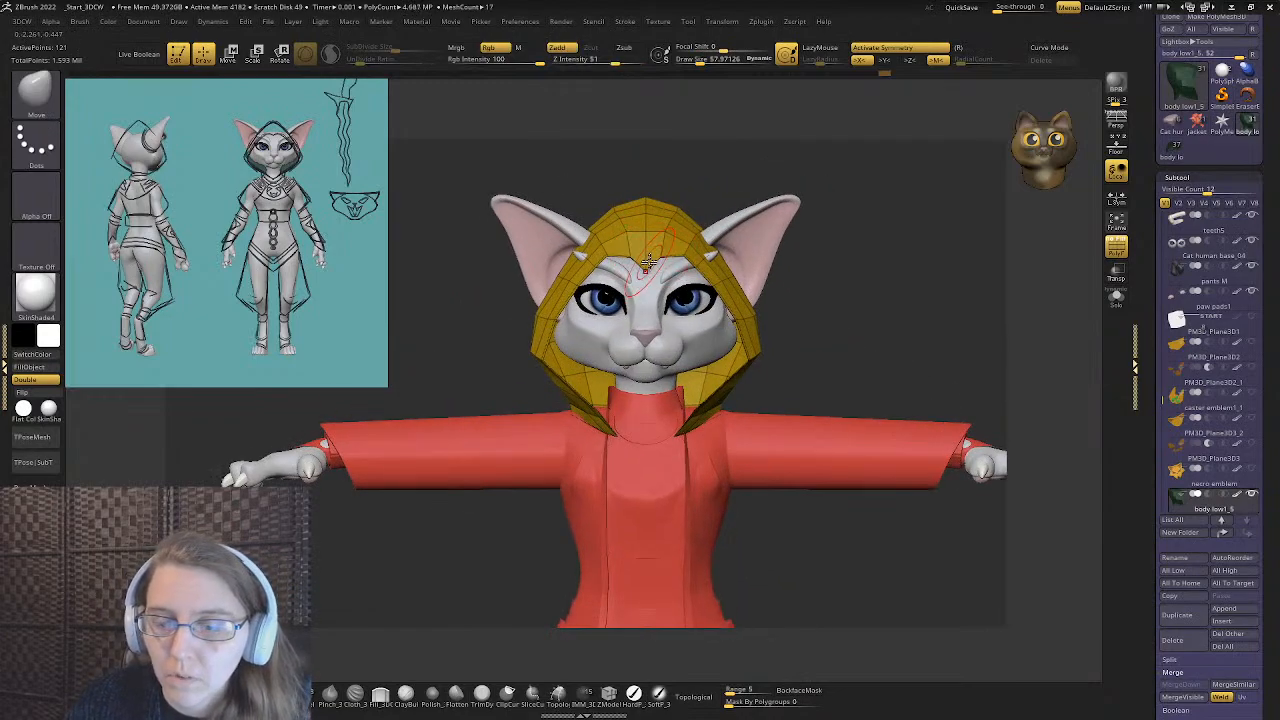
pyautogui.press('[')
pyautogui.press('[')
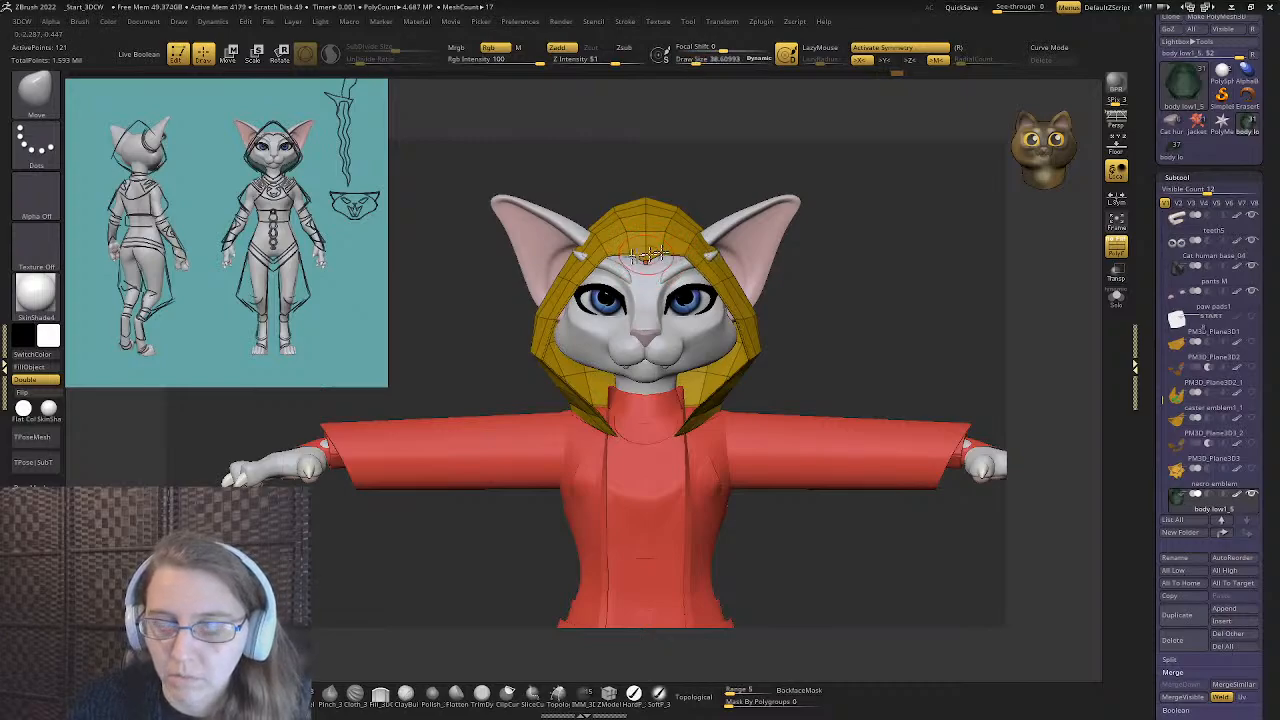
pyautogui.moveTo(648, 258); pyautogui.dragTo(884, 255, button='right')
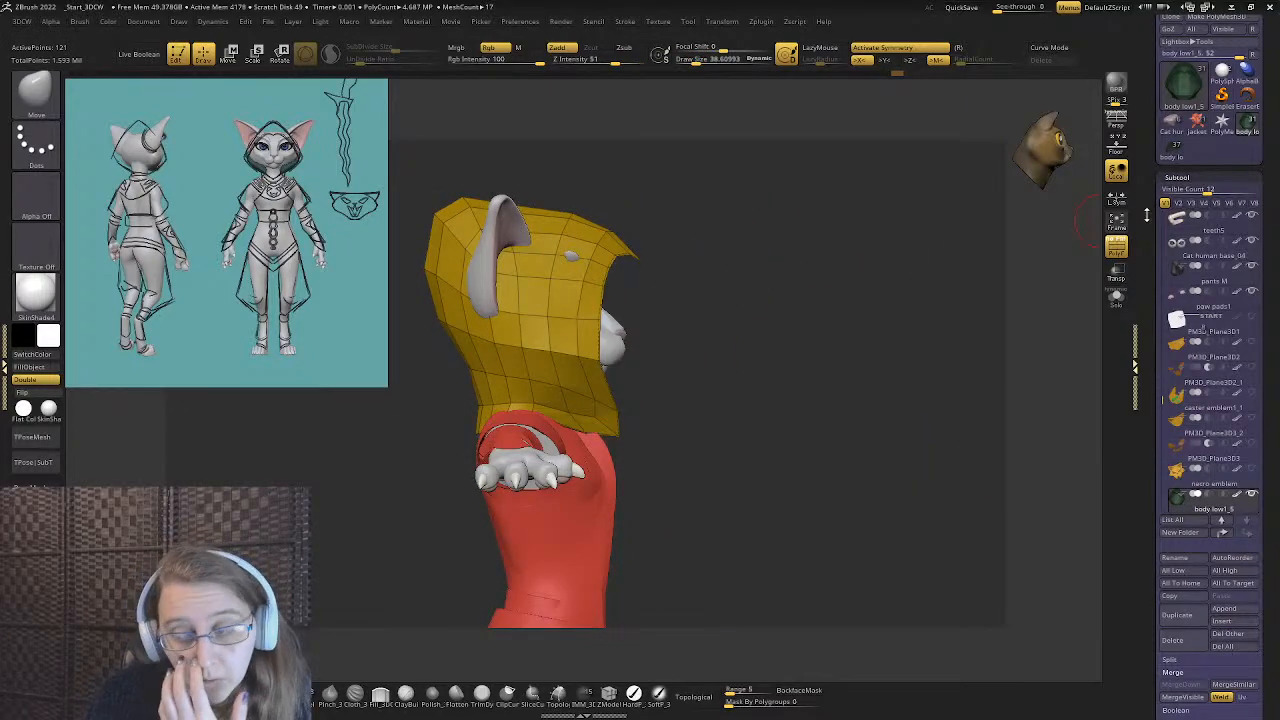
# - Switch to the female cat base tool and append the fitted hood, body low1_5, as a subtool
pyautogui.scroll(4, 1149, 215)
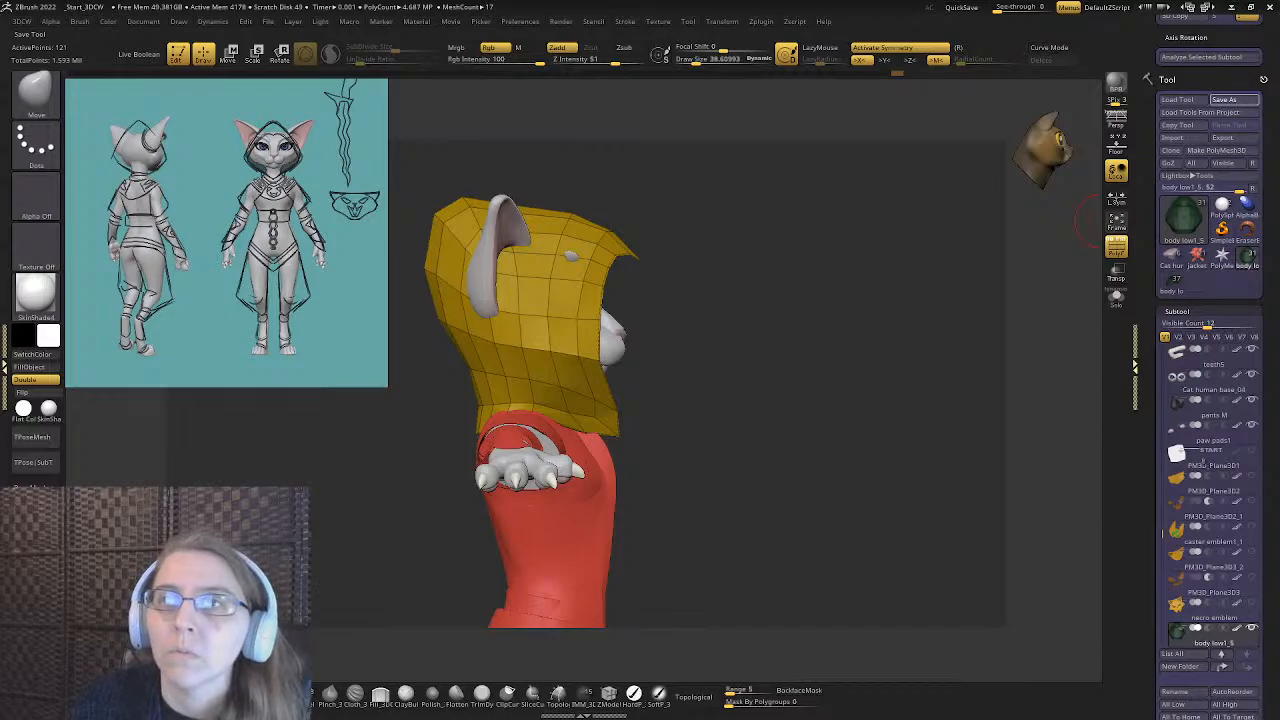
pyautogui.click(1170, 265)
pyautogui.moveTo(1110, 270); pyautogui.dragTo(980, 323)
pyautogui.moveTo(1148, 535); pyautogui.dragTo(1145, 403)
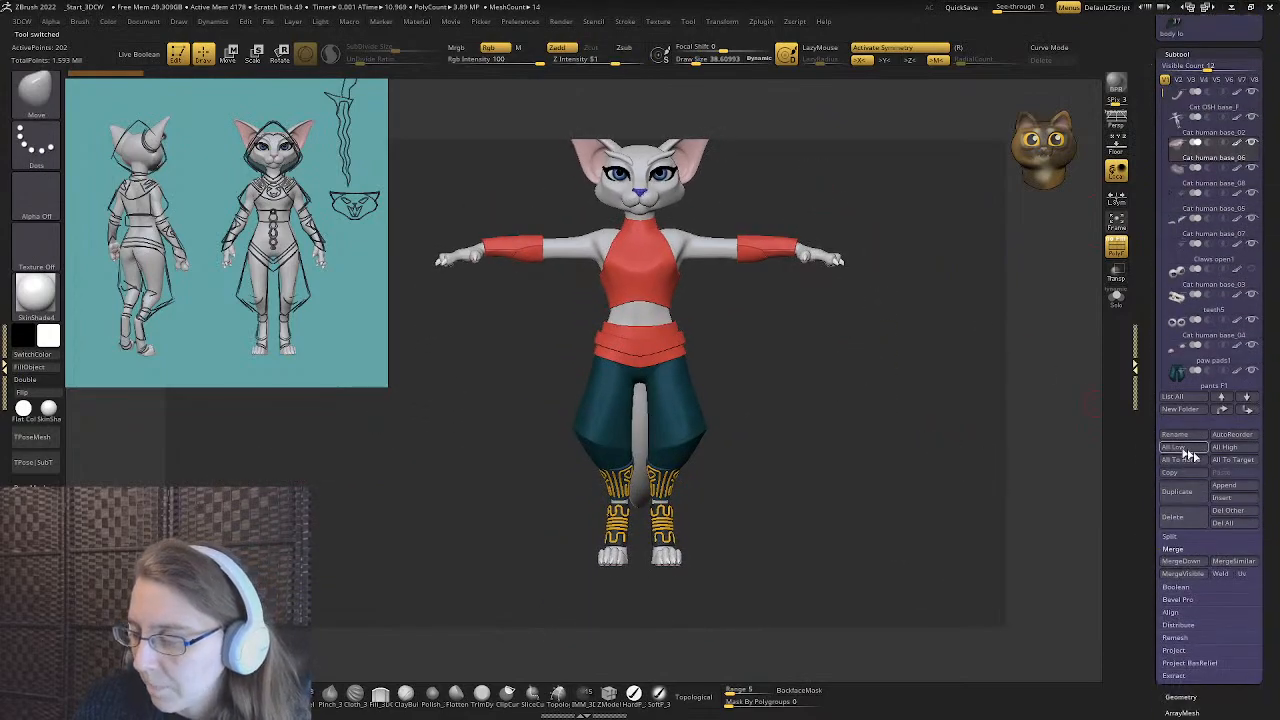
pyautogui.click(1226, 485)
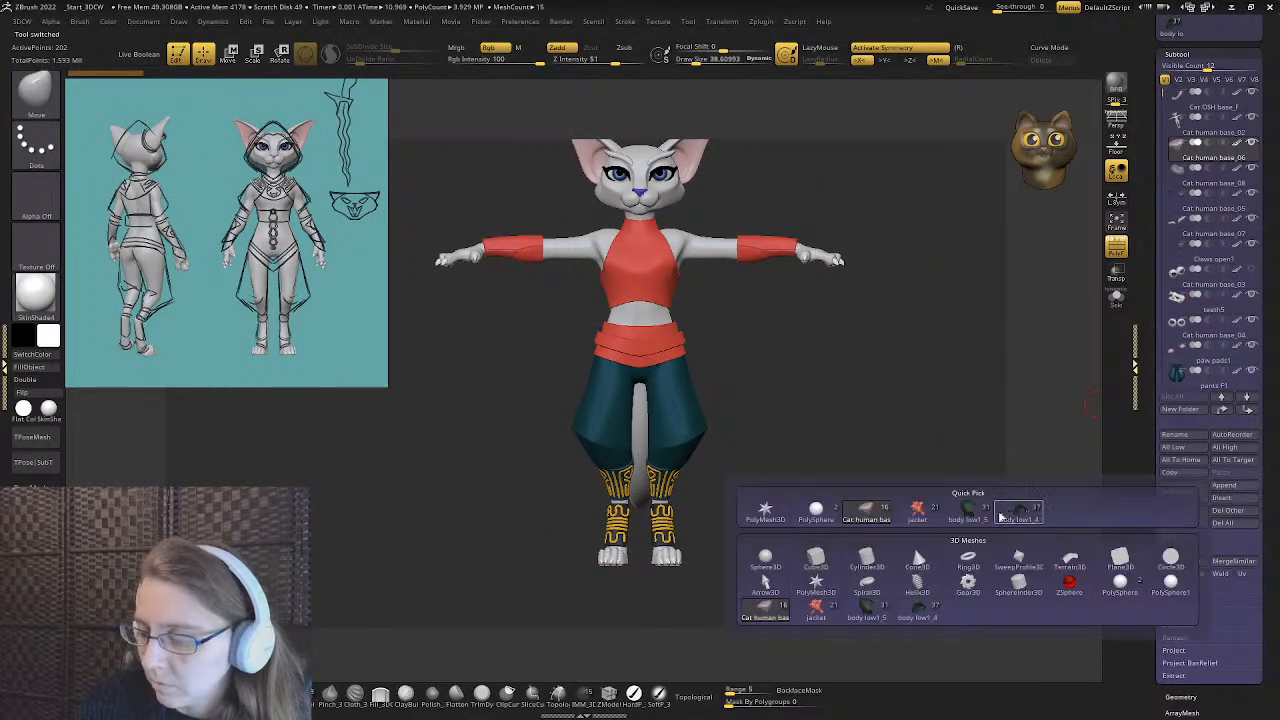
pyautogui.moveTo(1022, 524)
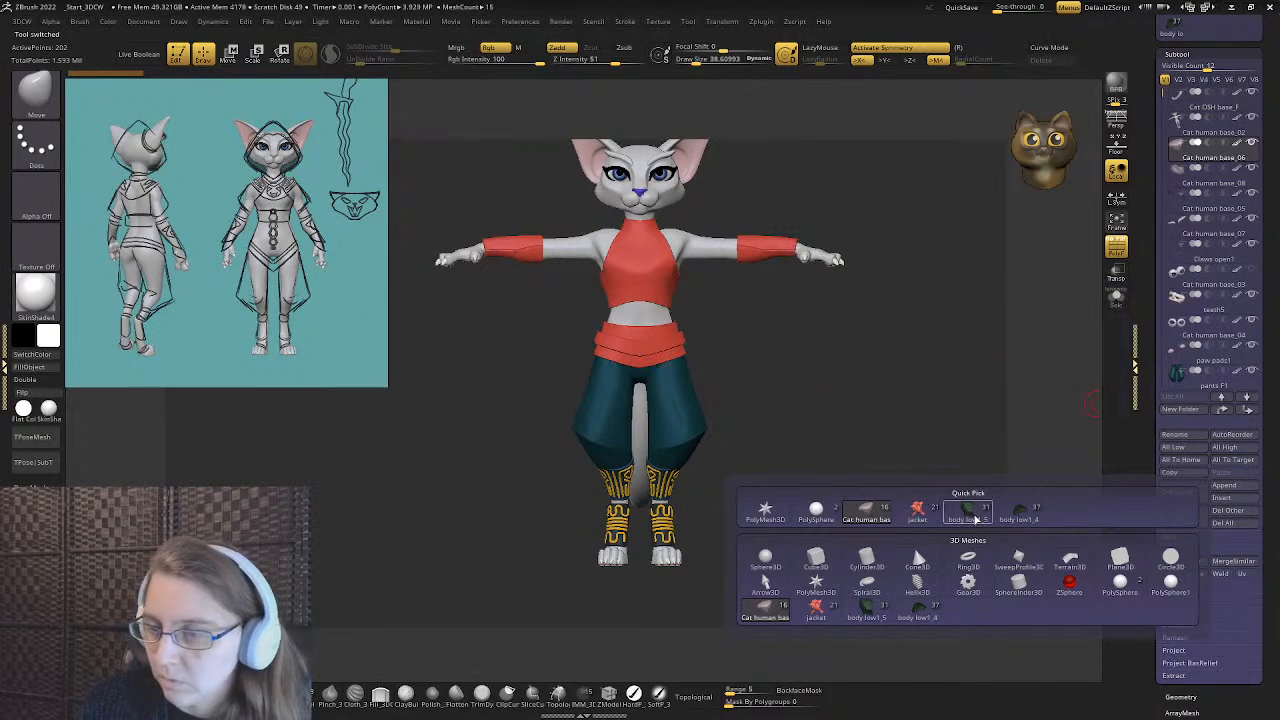
pyautogui.click(975, 518)
pyautogui.moveTo(780, 297); pyautogui.dragTo(733, 337)
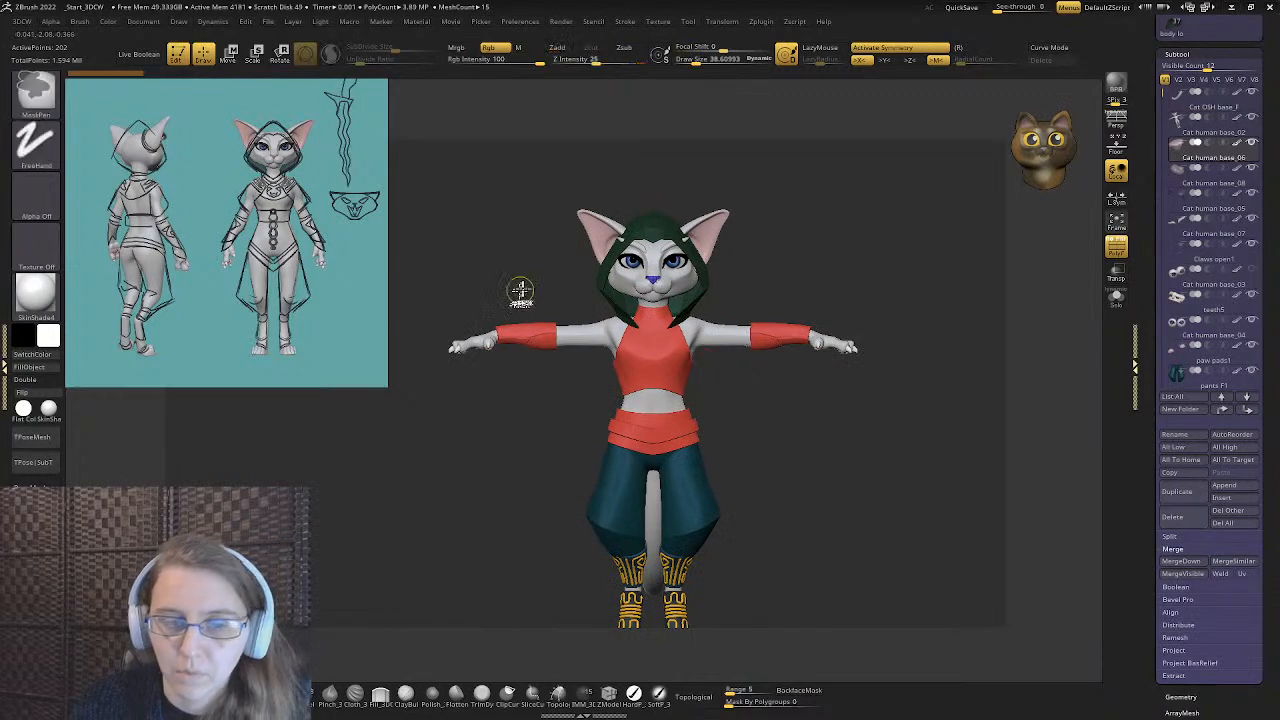
pyautogui.scroll(3, 720, 322)
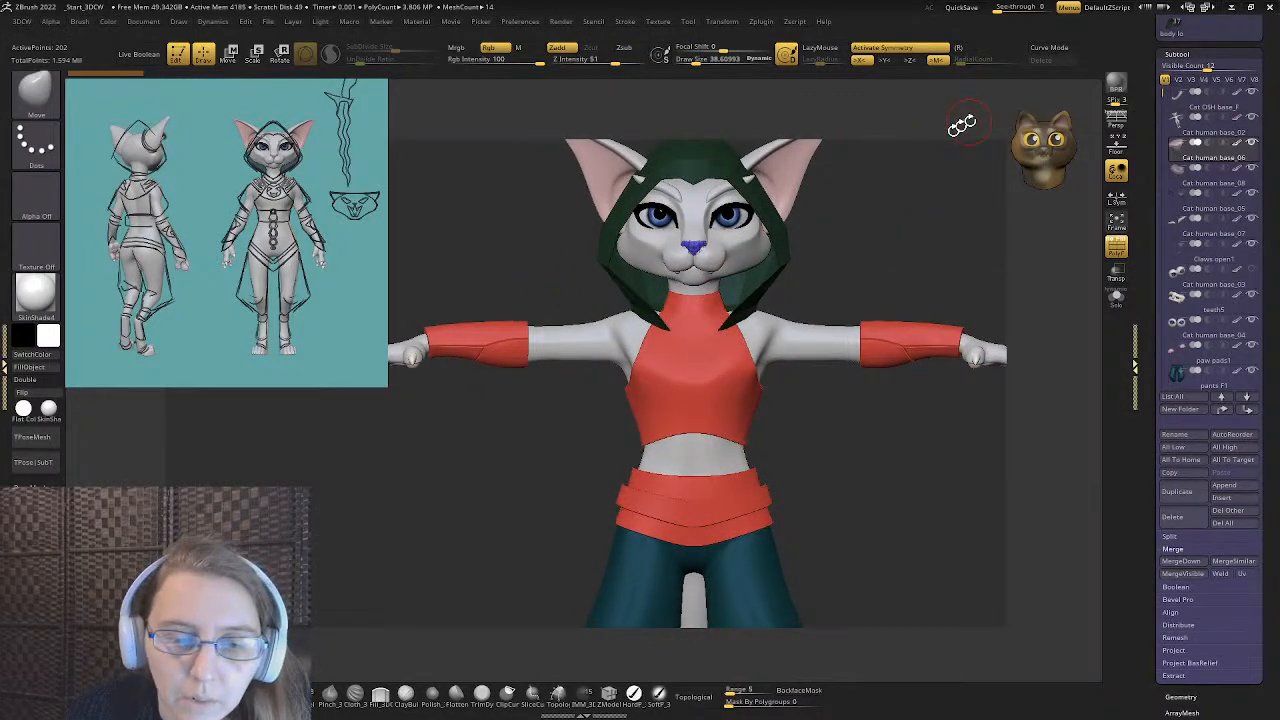
# - Switch back to the body low1_5 tool used for hood fitting and delete all of its subtools
pyautogui.moveTo(1145, 148); pyautogui.dragTo(1152, 268)
pyautogui.click(1245, 200)
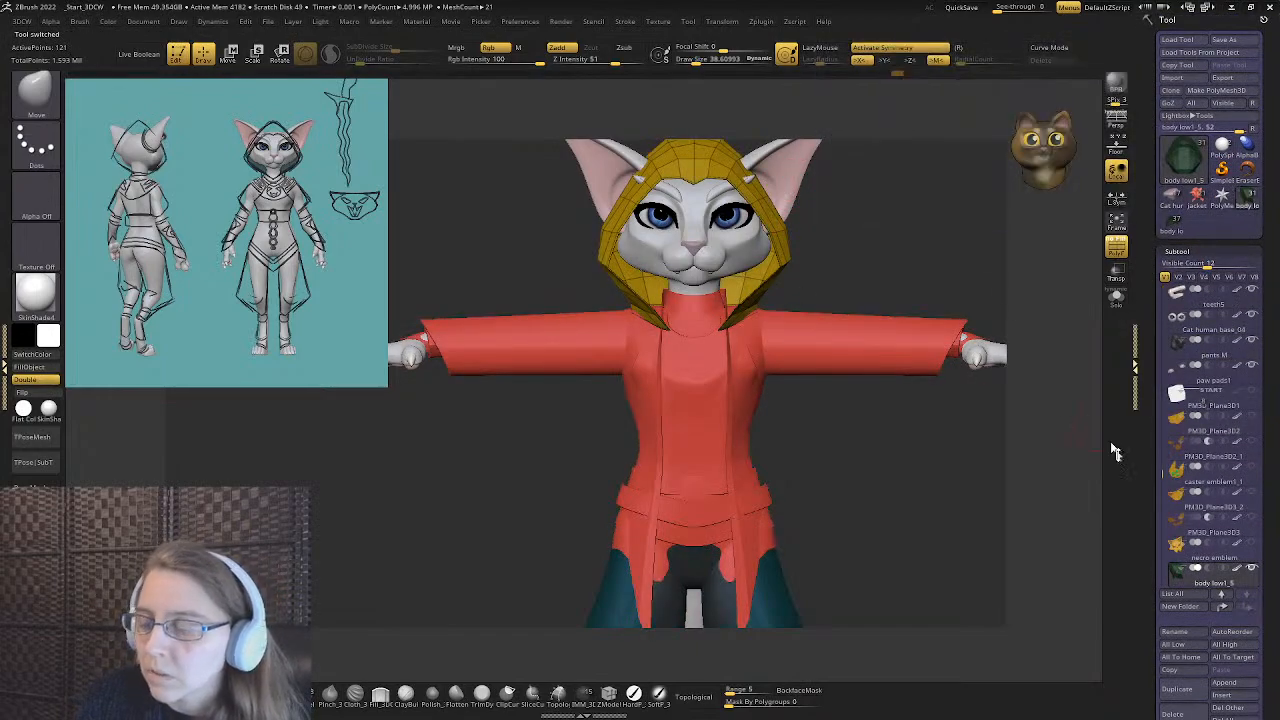
pyautogui.moveTo(1144, 518); pyautogui.dragTo(1150, 418)
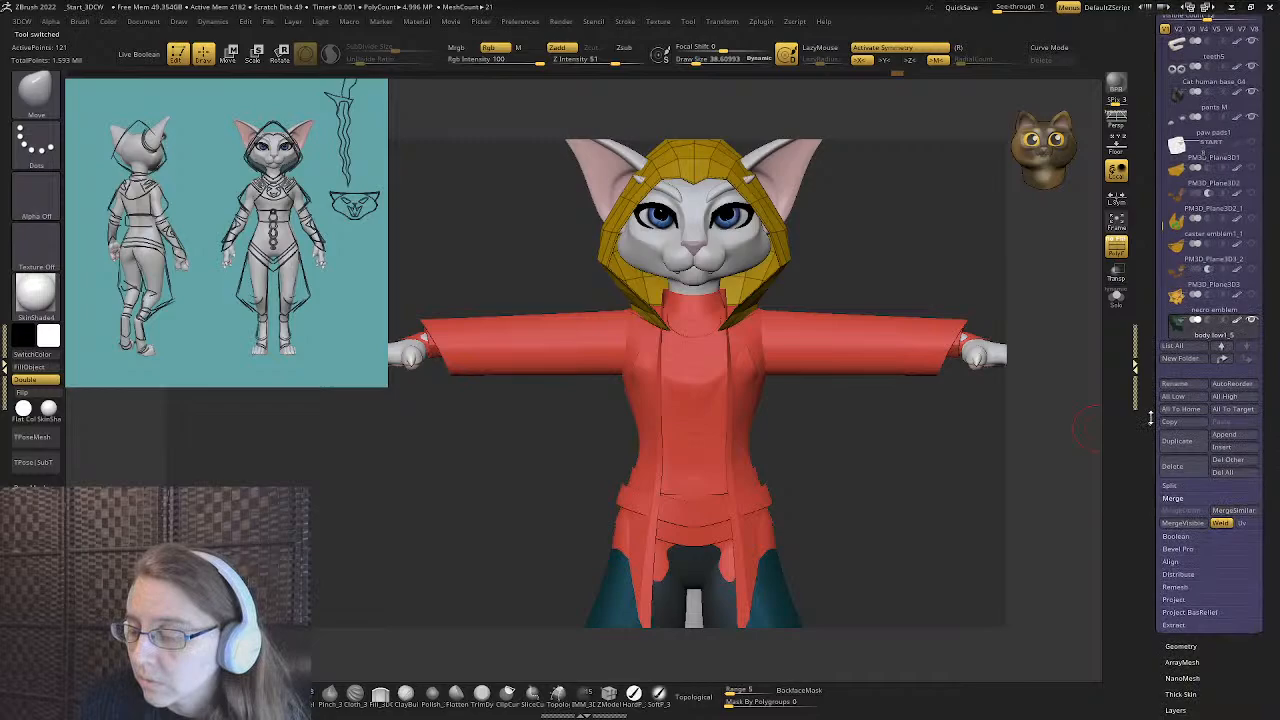
pyautogui.click(1229, 473)
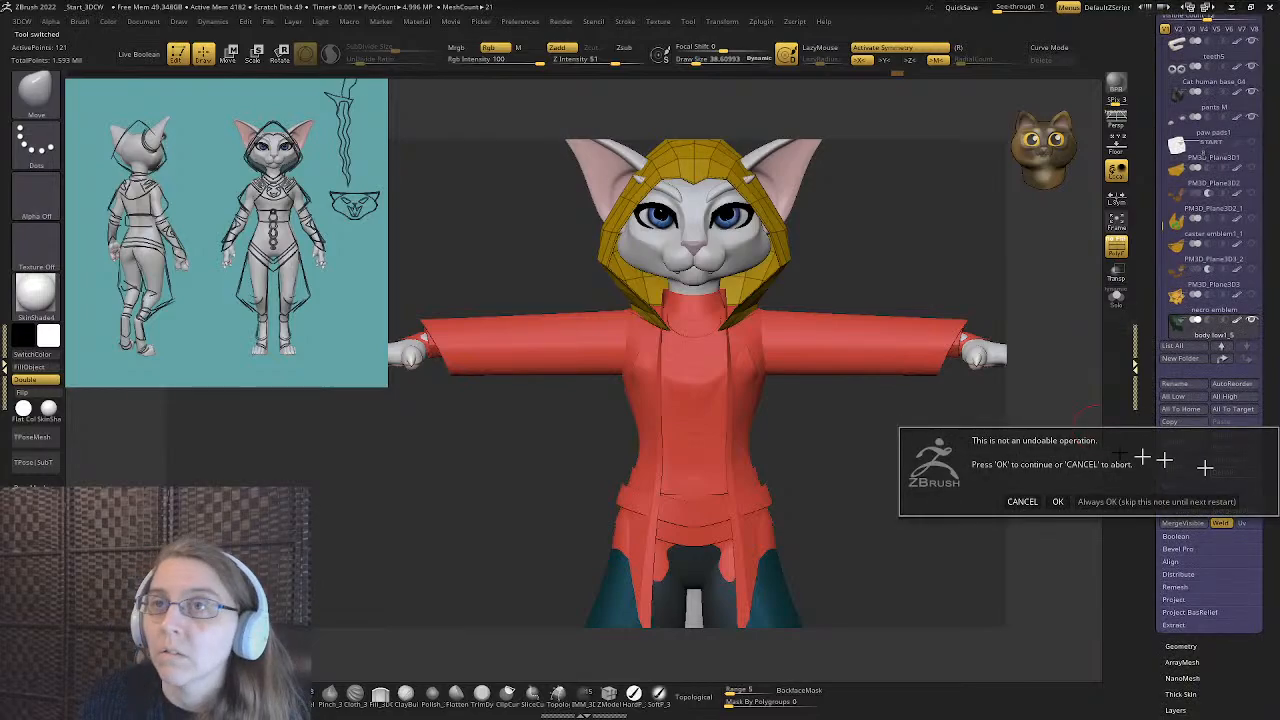
pyautogui.click(1057, 501)
# - Delete all subtools of the orange cat warrior's body low1_4 tool and switch back to the female cat
pyautogui.moveTo(1151, 226); pyautogui.dragTo(1151, 353)
pyautogui.click(1197, 337)
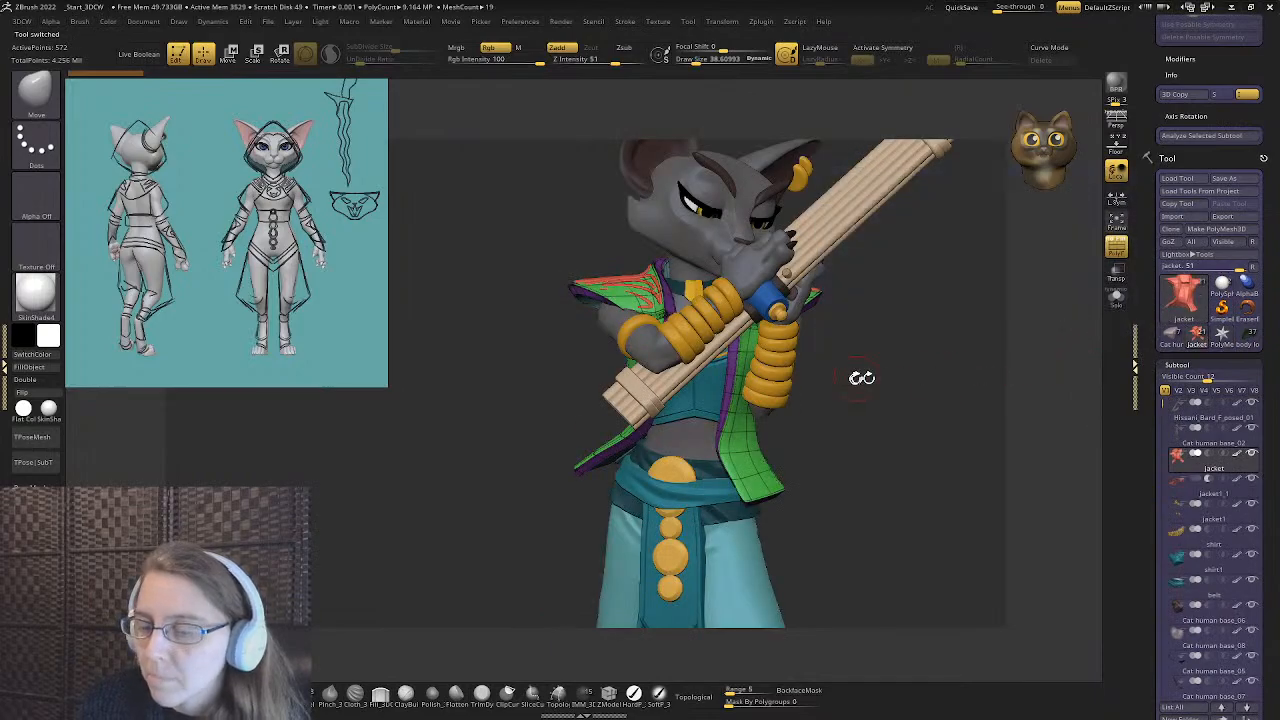
pyautogui.click(1250, 343)
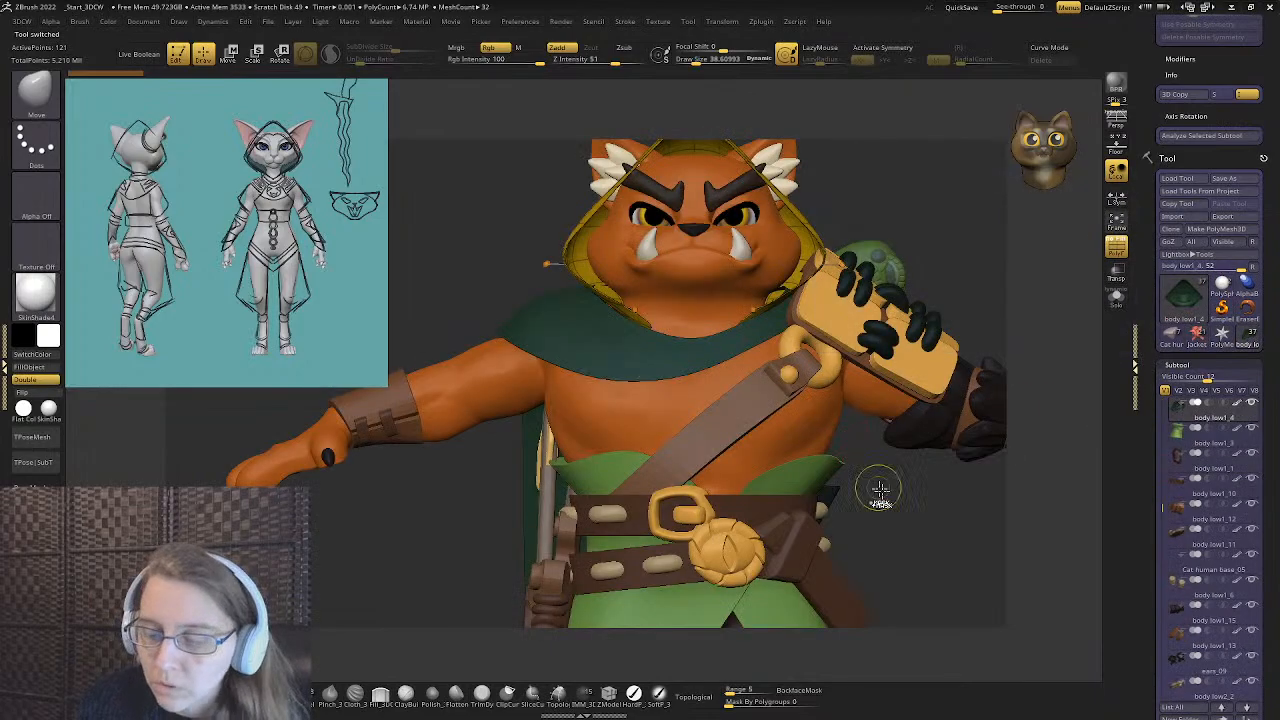
pyautogui.press('f')
pyautogui.moveTo(809, 414)
pyautogui.mouseDown()
pyautogui.moveTo(613, 412)
pyautogui.moveTo(789, 380)
pyautogui.moveTo(750, 420)
pyautogui.mouseUp()
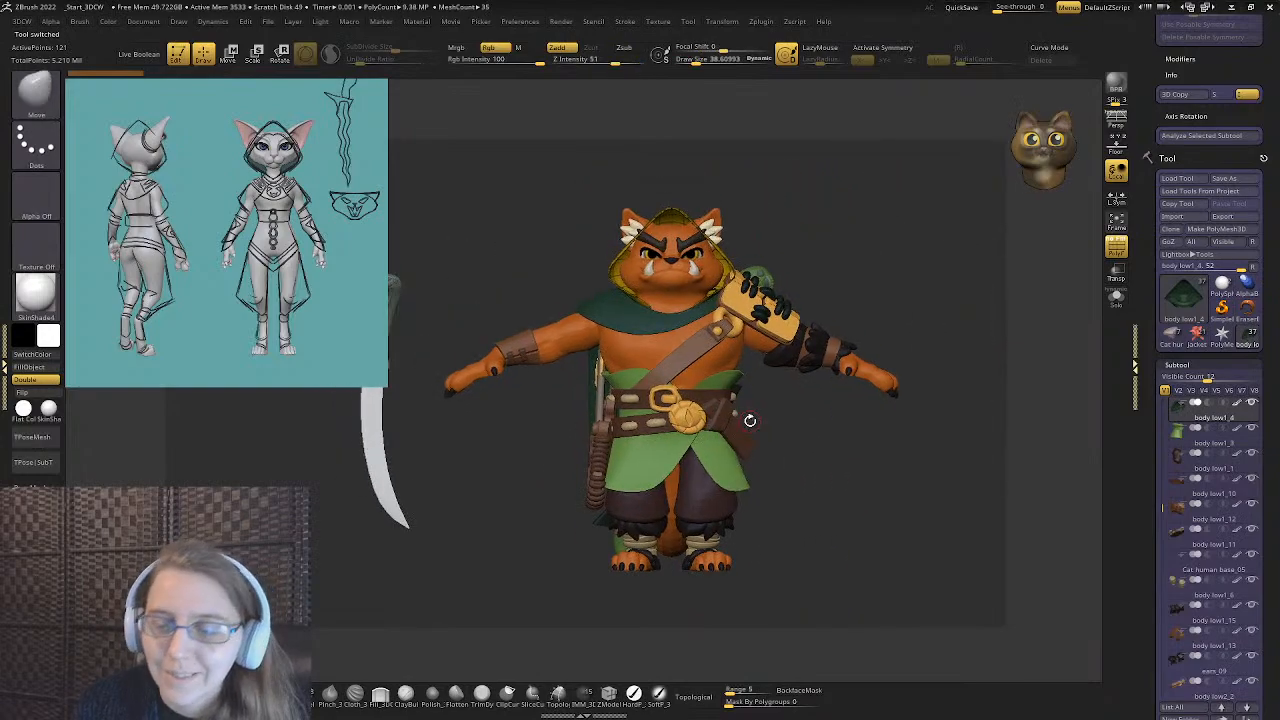
pyautogui.scroll(-5, 1144, 555)
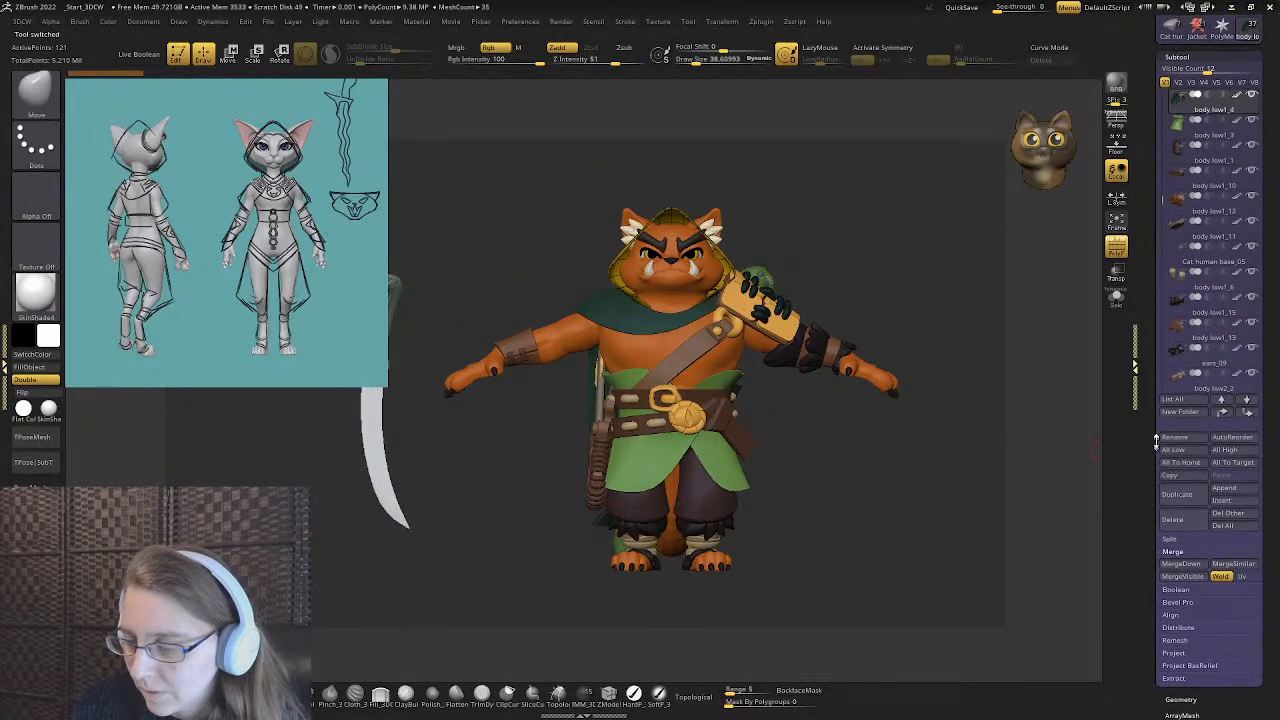
pyautogui.click(1220, 490)
pyautogui.click(1057, 518)
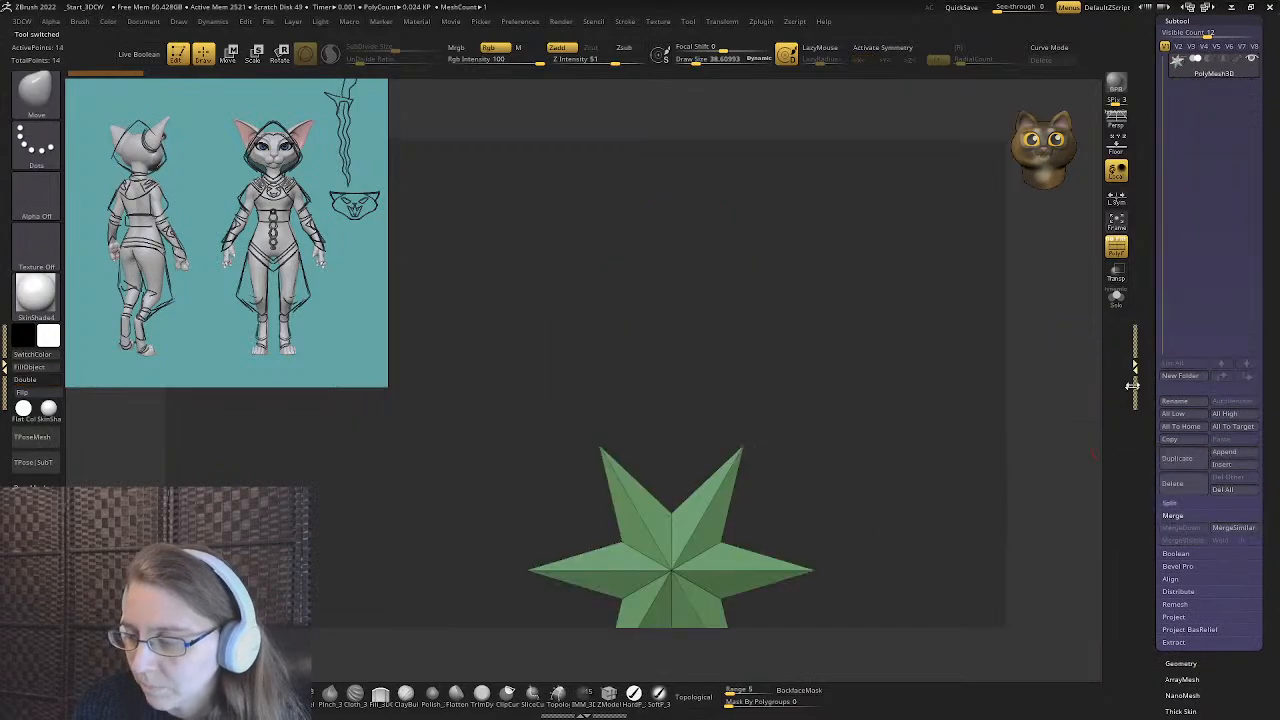
pyautogui.click(1174, 410)
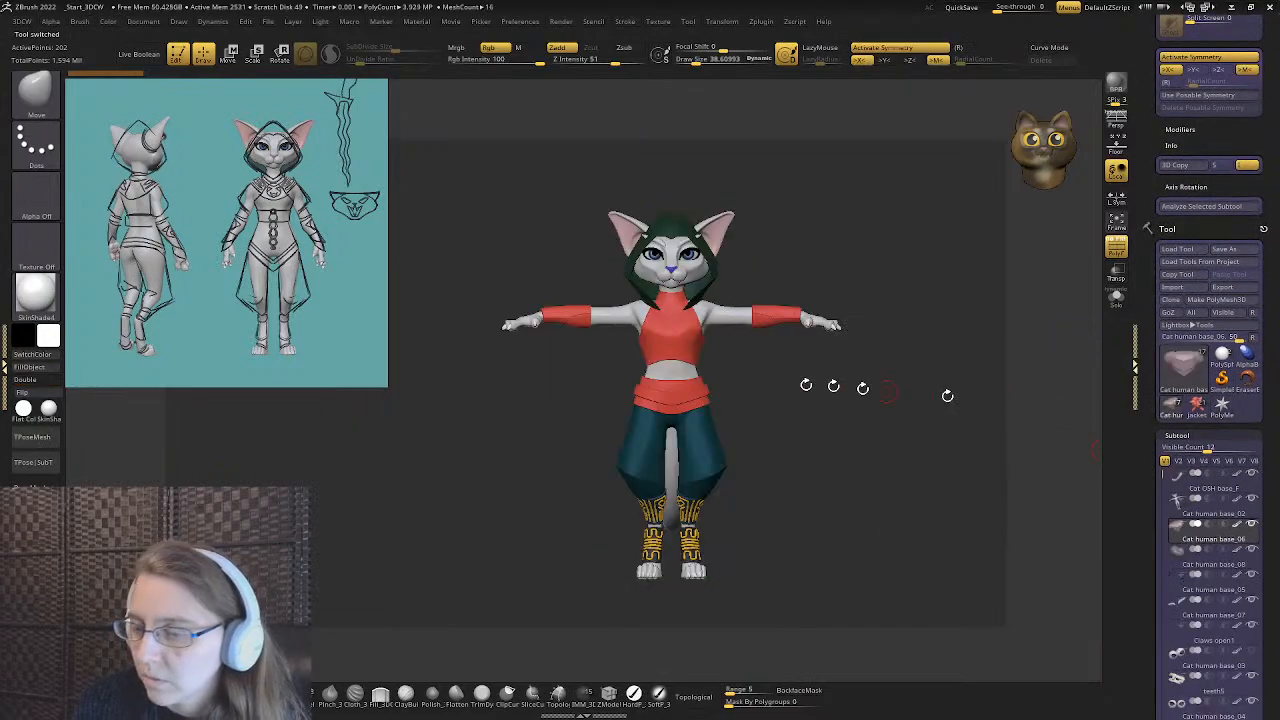
pyautogui.scroll(2, 725, 370)
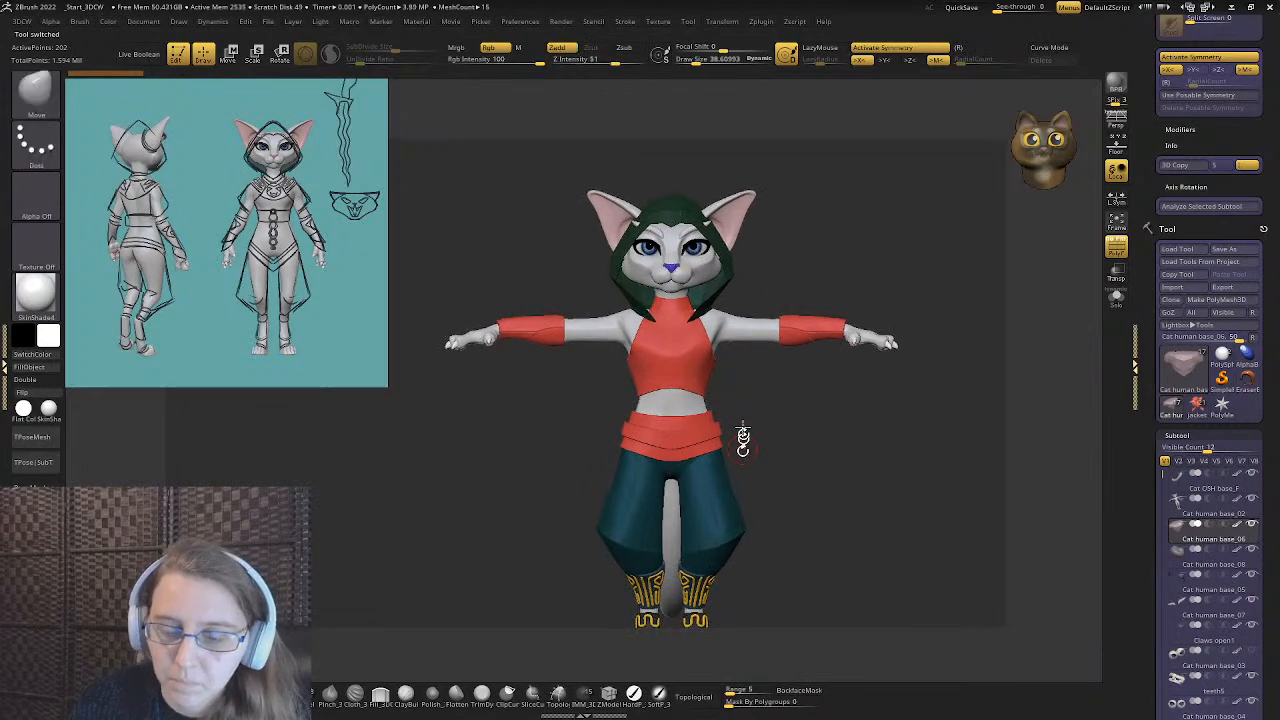
# - Examine the female cat's assembled outfit, from the hood and ears down to the halter top, belt and pants
pyautogui.scroll(2, 730, 420)
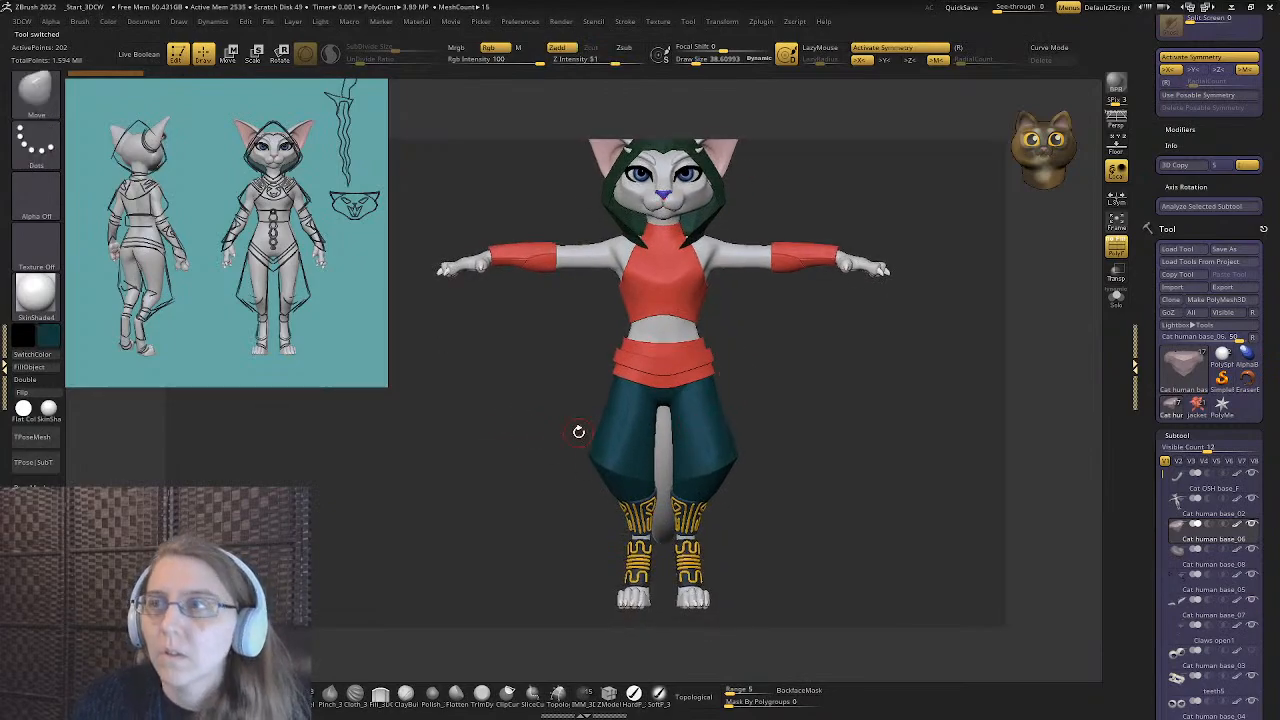
pyautogui.scroll(4, 540, 230)
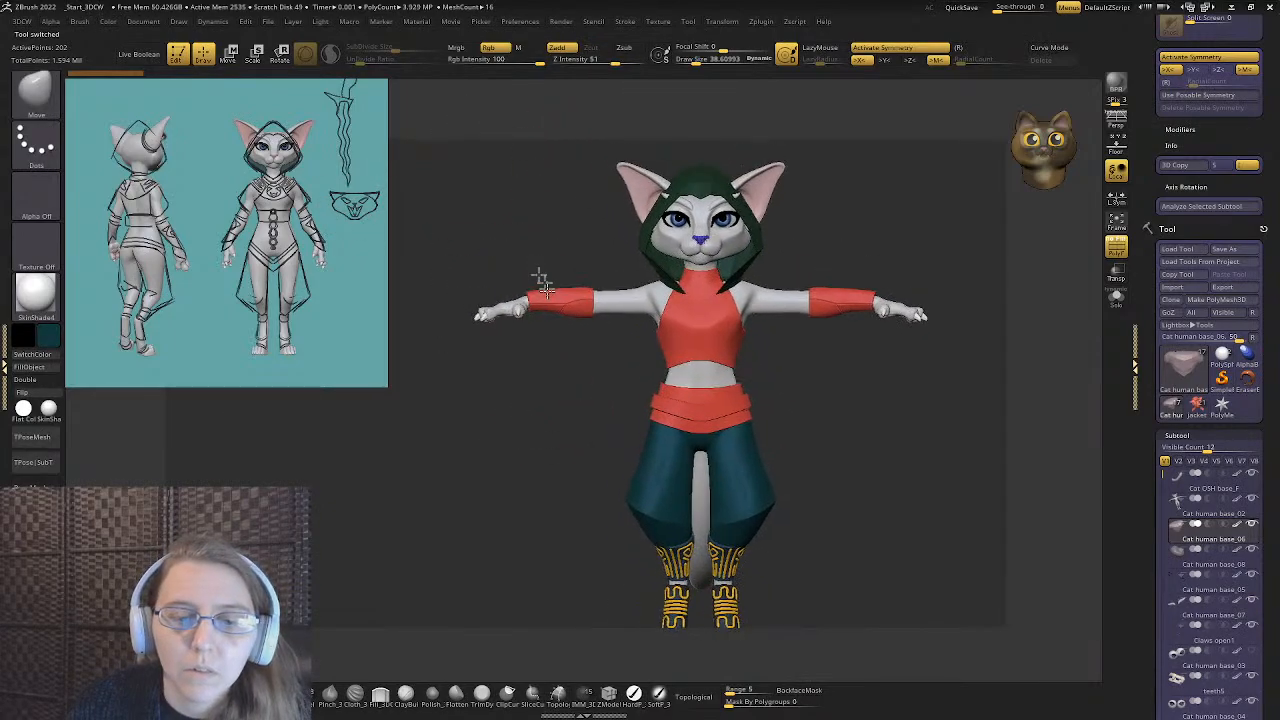
pyautogui.moveTo(550, 210); pyautogui.dragTo(550, 230)
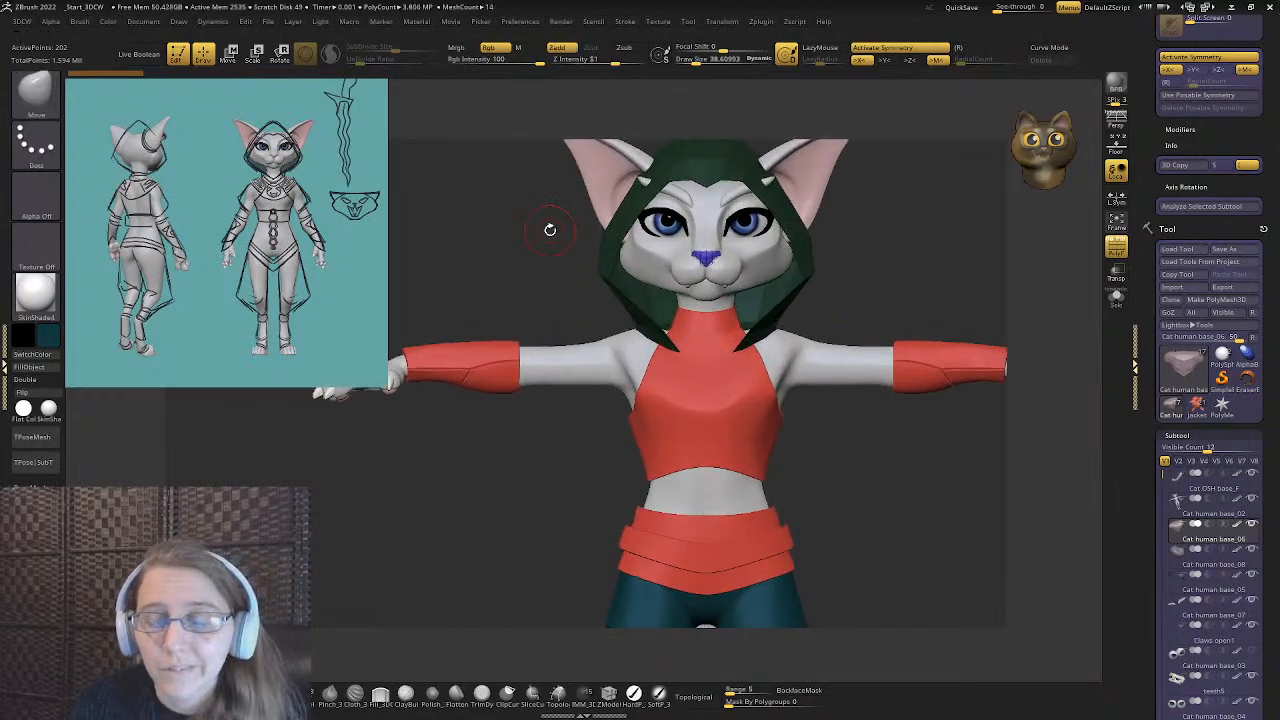
pyautogui.moveTo(543, 249); pyautogui.dragTo(545, 310)
pyautogui.scroll(4, 730, 365)
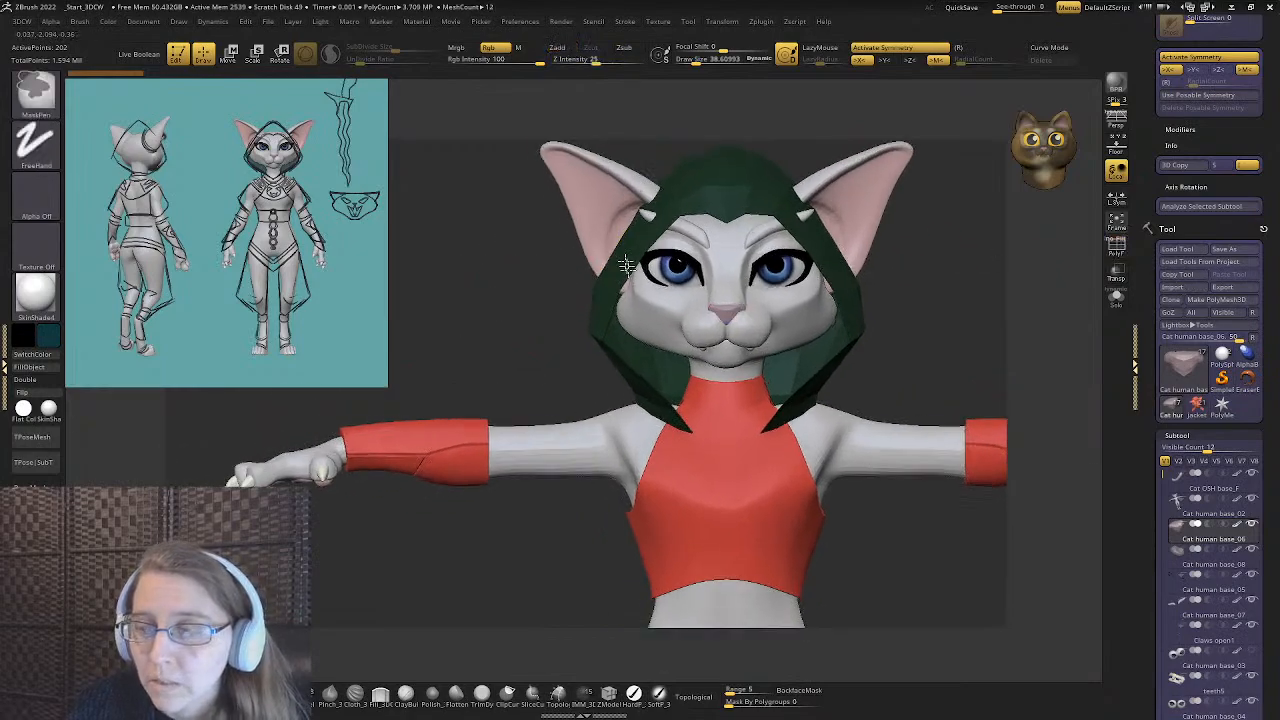
pyautogui.scroll(-3, 730, 365)
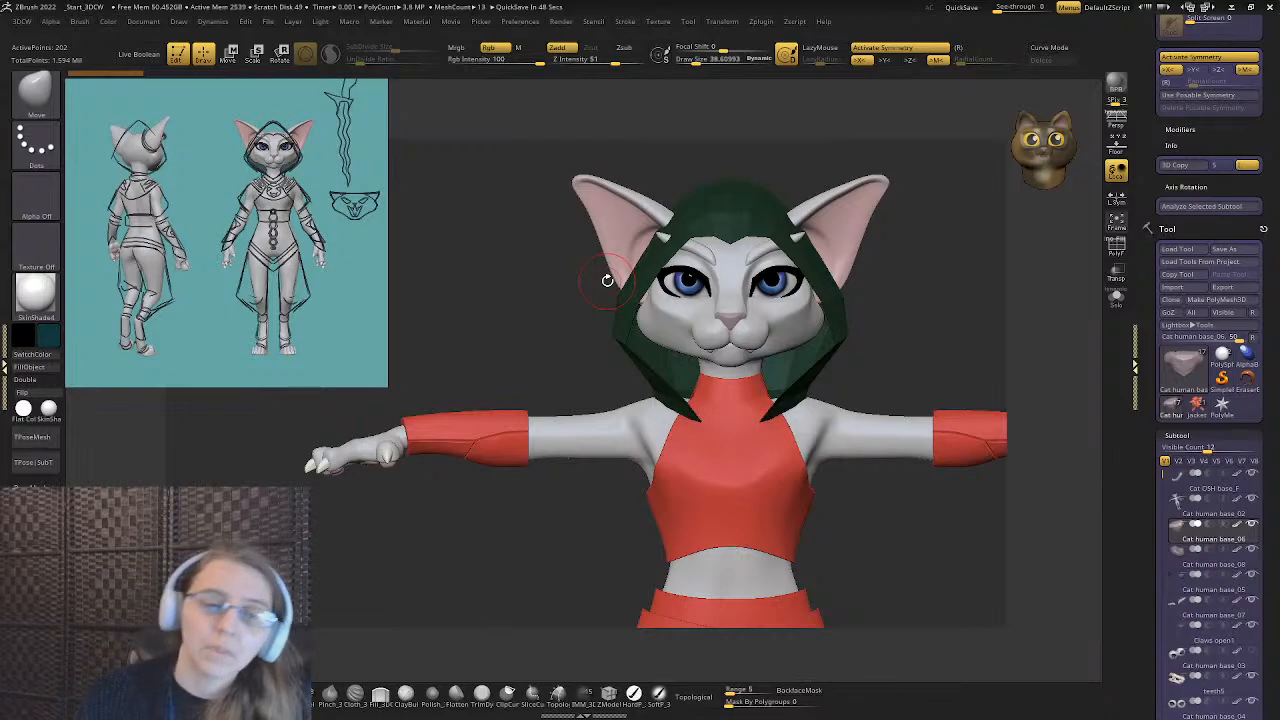
pyautogui.keyDown('alt'); pyautogui.moveTo(822, 399); pyautogui.dragTo(787, 304); pyautogui.keyUp('alt')
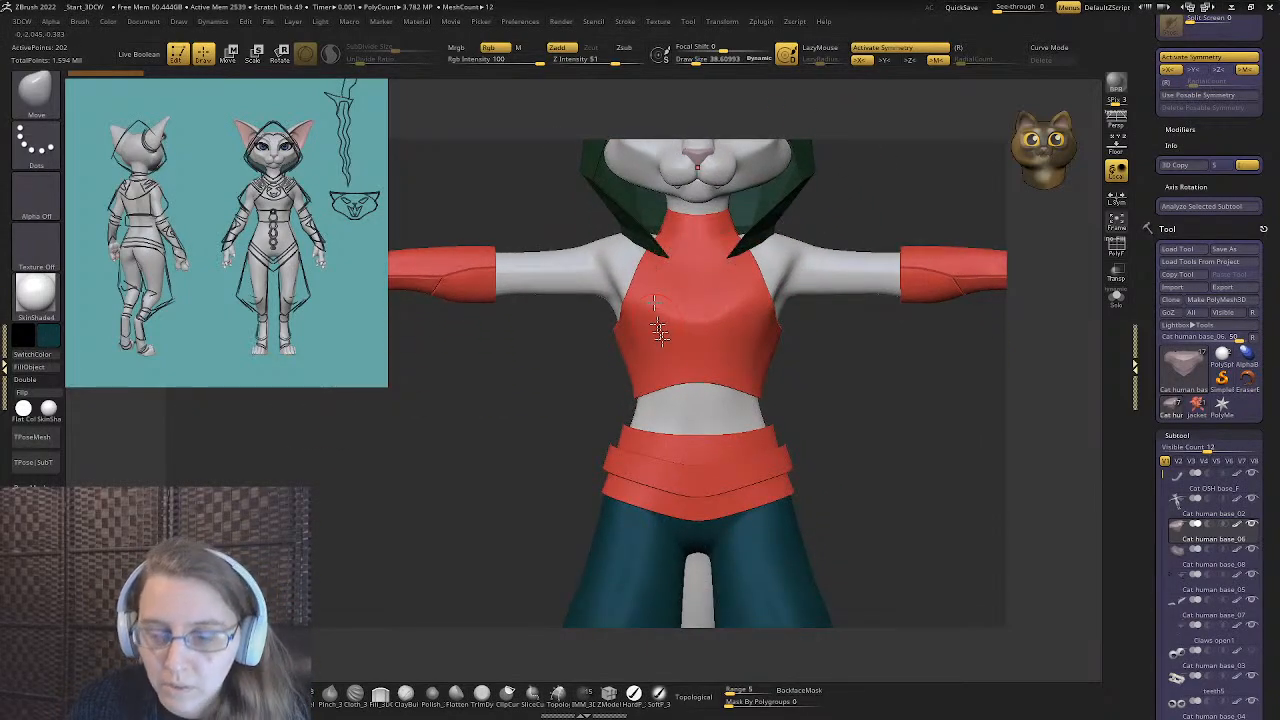
pyautogui.moveTo(830, 380)
pyautogui.keyDown('alt'); pyautogui.mouseDown()
pyautogui.moveTo(840, 330)
pyautogui.moveTo(849, 366)
pyautogui.mouseUp(); pyautogui.keyUp('alt')
# - Hide the green hood and the red belt, and make the halter top the active subtool
pyautogui.keyDown('alt'); pyautogui.click(758, 207); pyautogui.keyUp('alt')
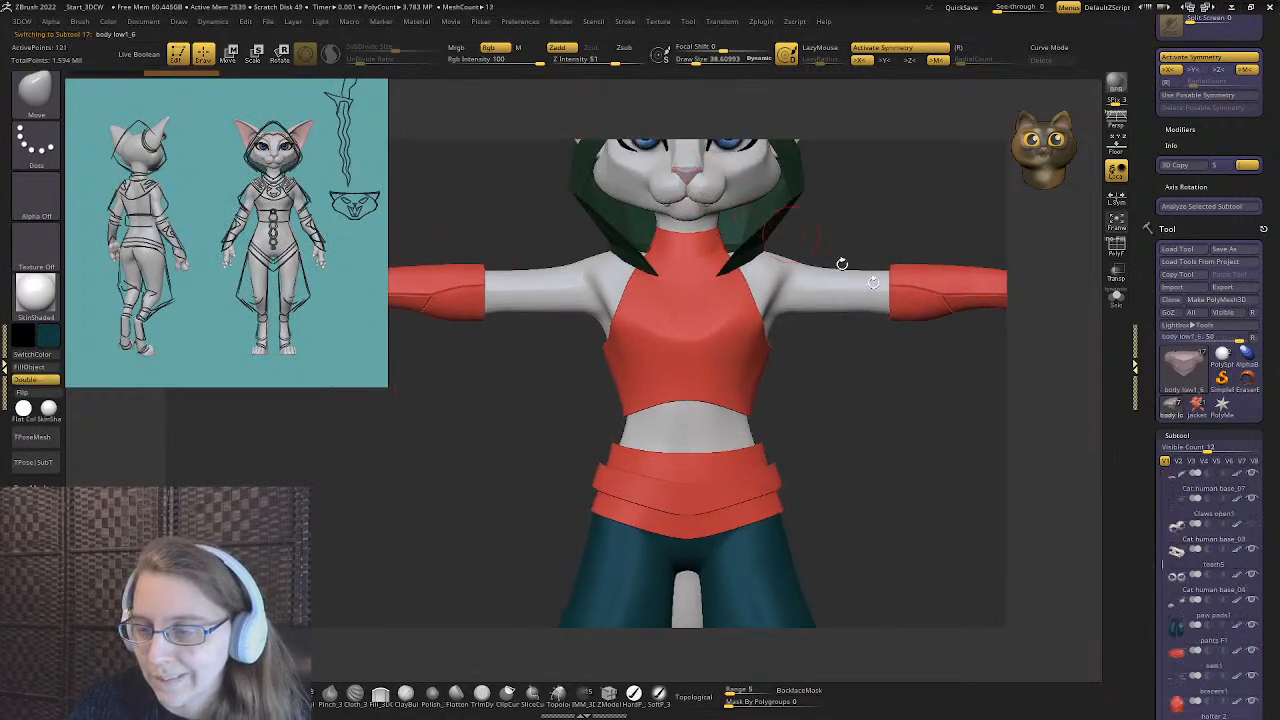
pyautogui.scroll(-3, 1148, 545)
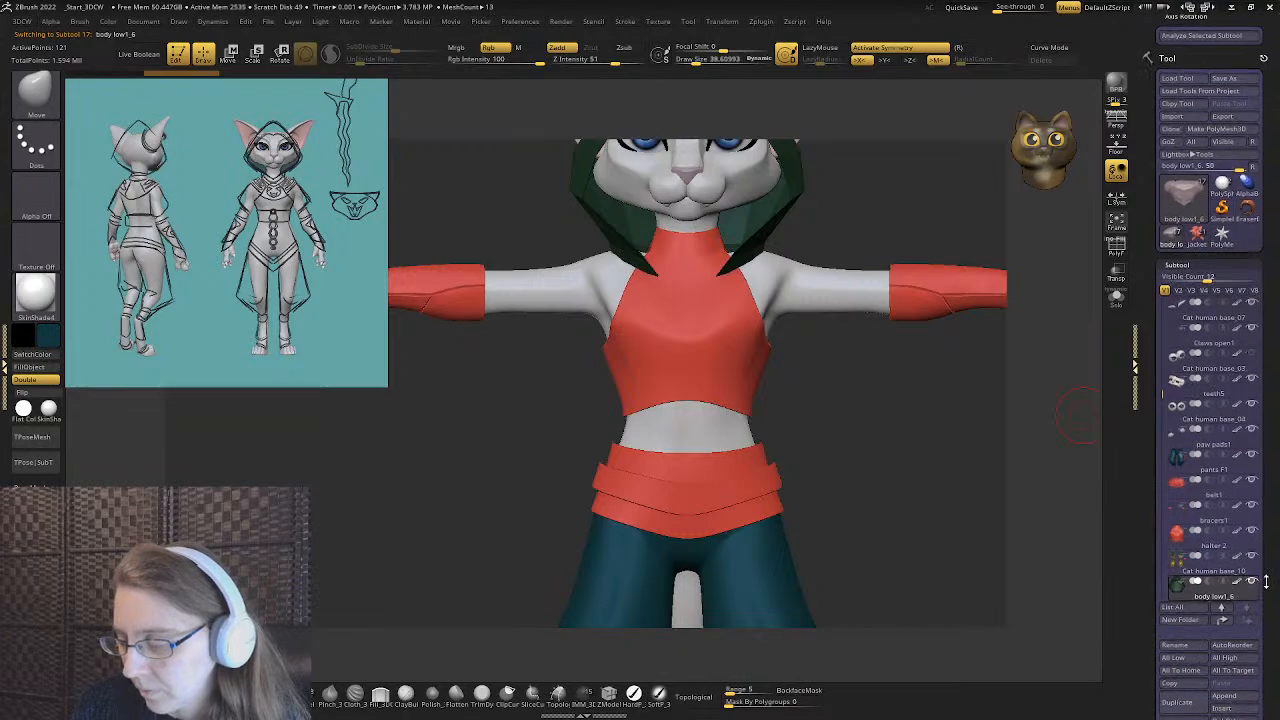
pyautogui.keyDown('alt'); pyautogui.click(678, 368); pyautogui.keyUp('alt')
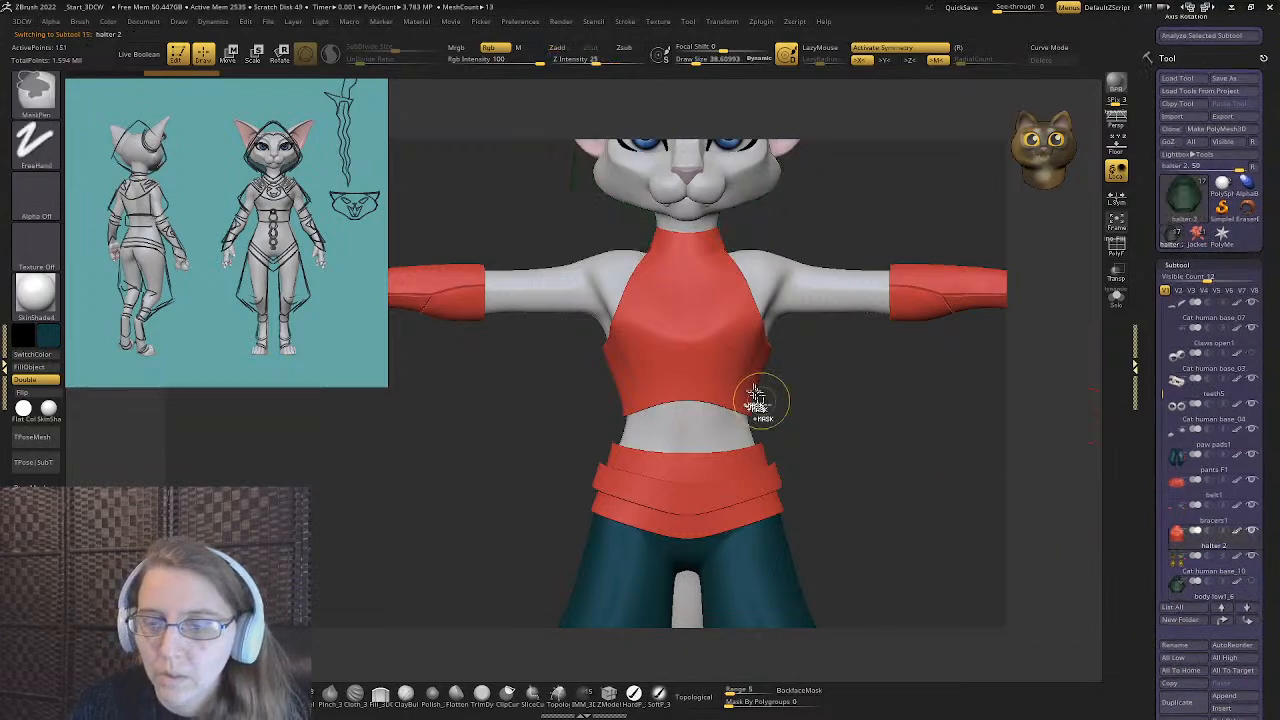
pyautogui.press('f')
pyautogui.scroll(3, 746, 368)
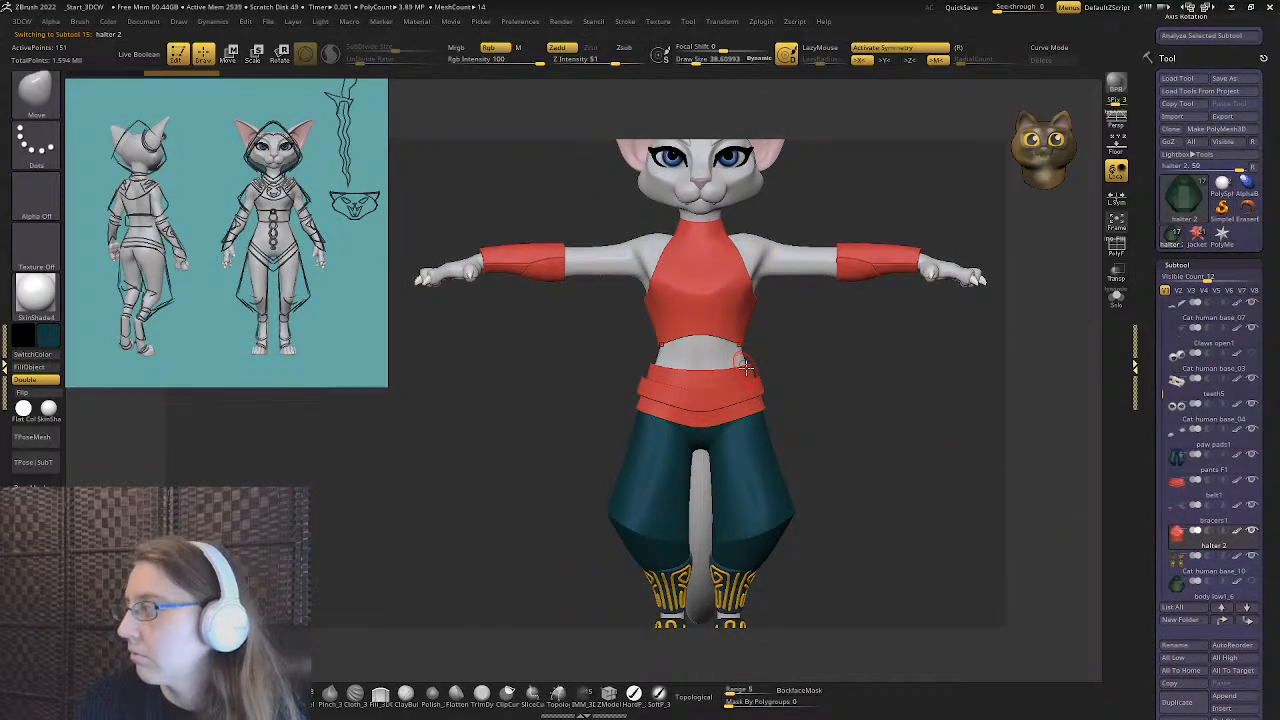
pyautogui.keyDown('alt'); pyautogui.click(728, 392); pyautogui.keyUp('alt')
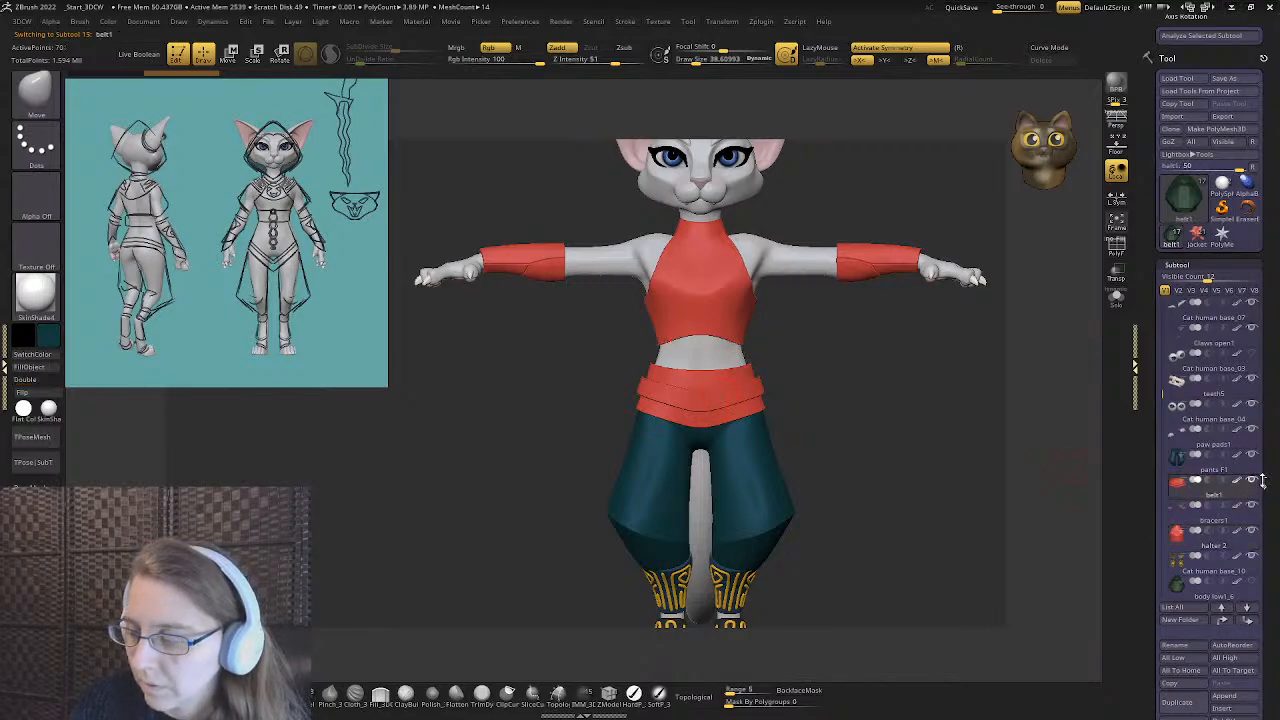
pyautogui.keyDown('alt'); pyautogui.click(690, 330); pyautogui.keyUp('alt')
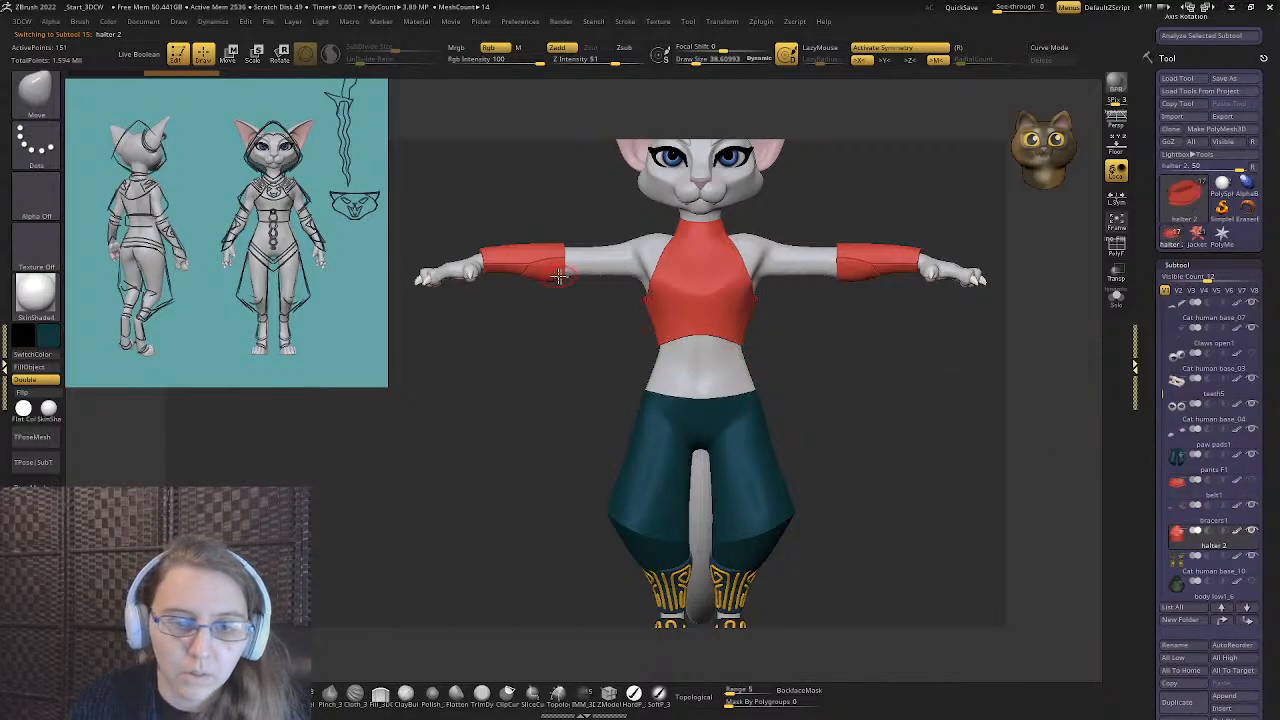
# - Show the halter top's polygon wireframe and switch to the ZModeler brush at its lower hem
pyautogui.scroll(4, 597, 343)
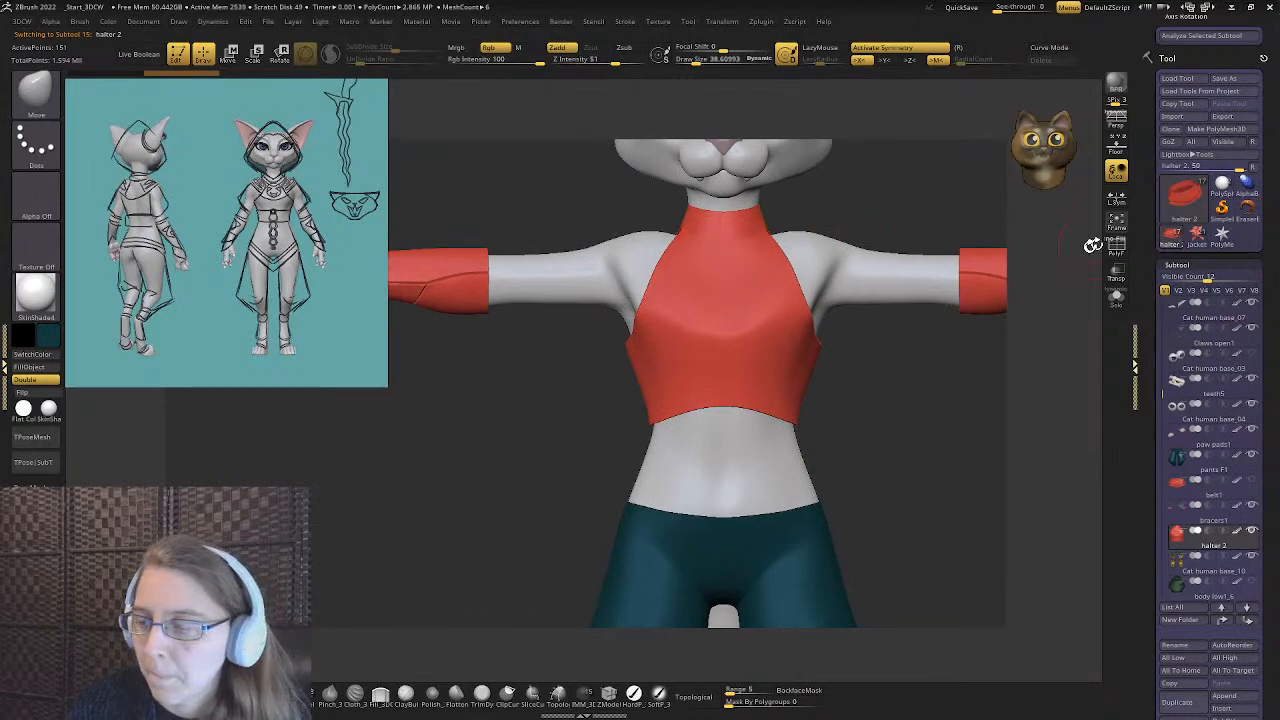
pyautogui.keyDown('alt'); pyautogui.moveTo(628, 398); pyautogui.dragTo(630, 352); pyautogui.keyUp('alt')
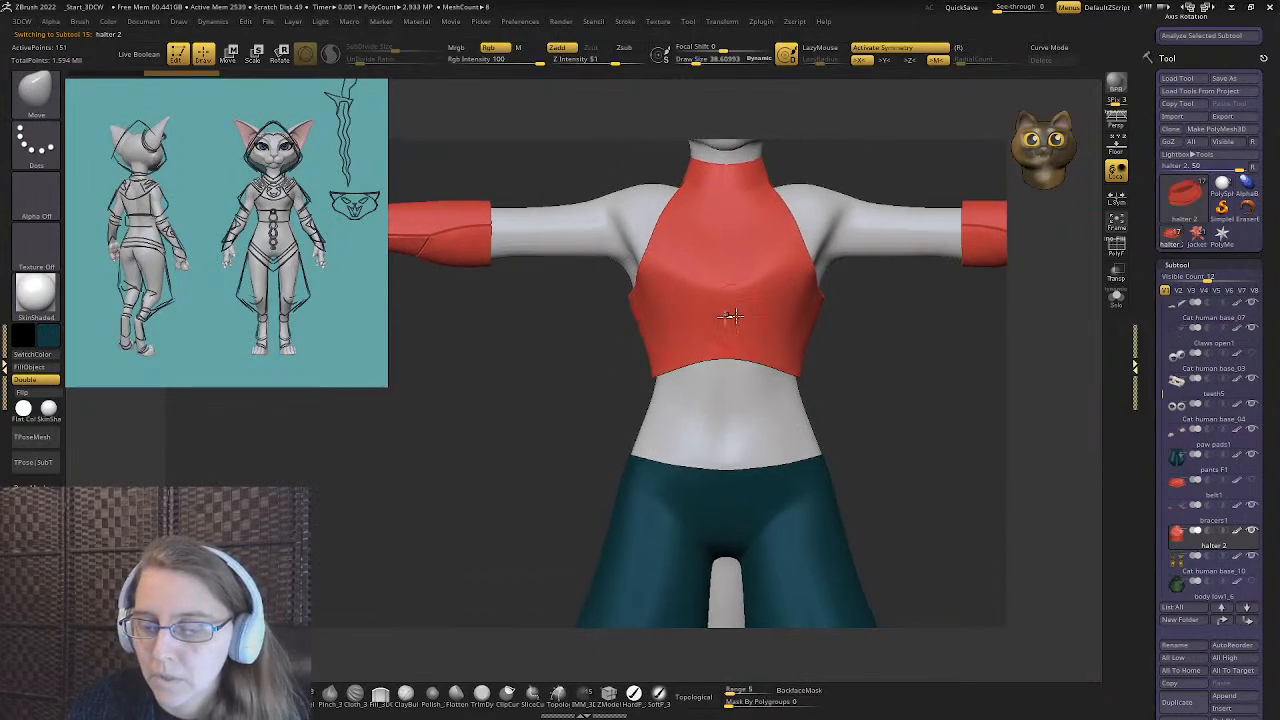
pyautogui.click(1115, 250)
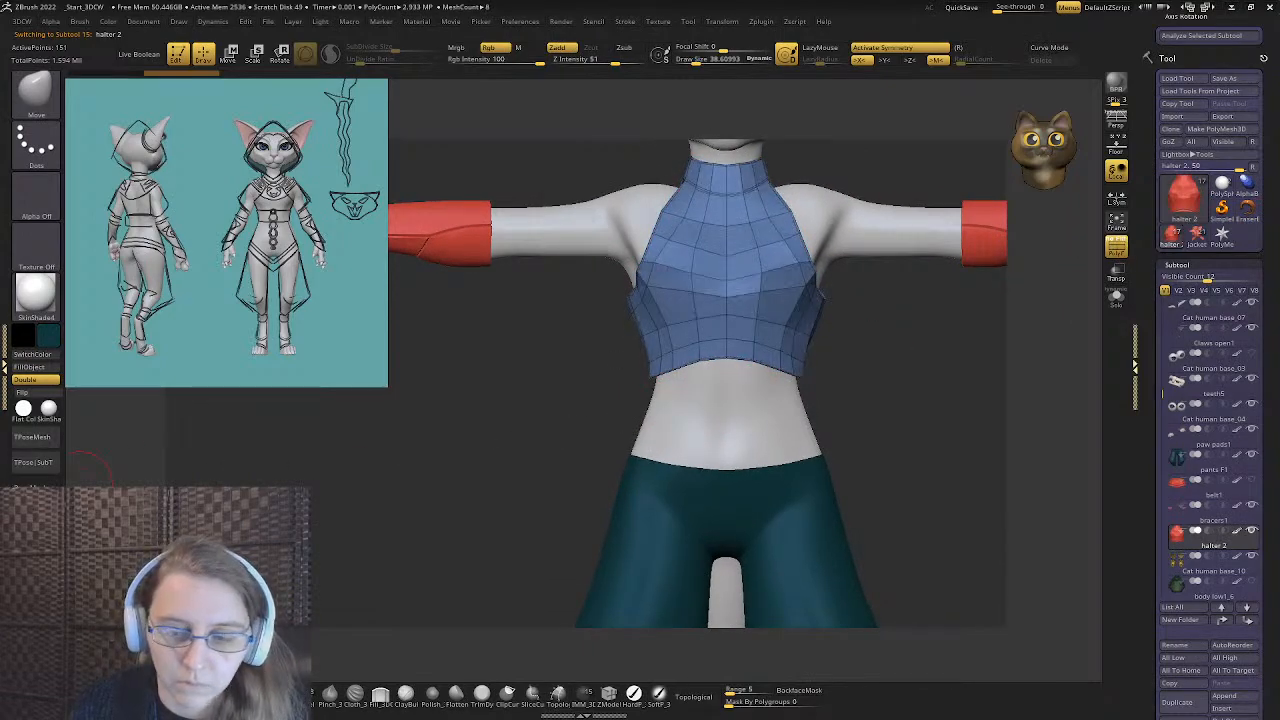
pyautogui.moveTo(575, 440)
pyautogui.mouseDown()
pyautogui.moveTo(734, 405)
pyautogui.moveTo(657, 400)
pyautogui.moveTo(650, 420)
pyautogui.mouseUp()
pyautogui.click(609, 697)
pyautogui.scroll(5, 723, 428)
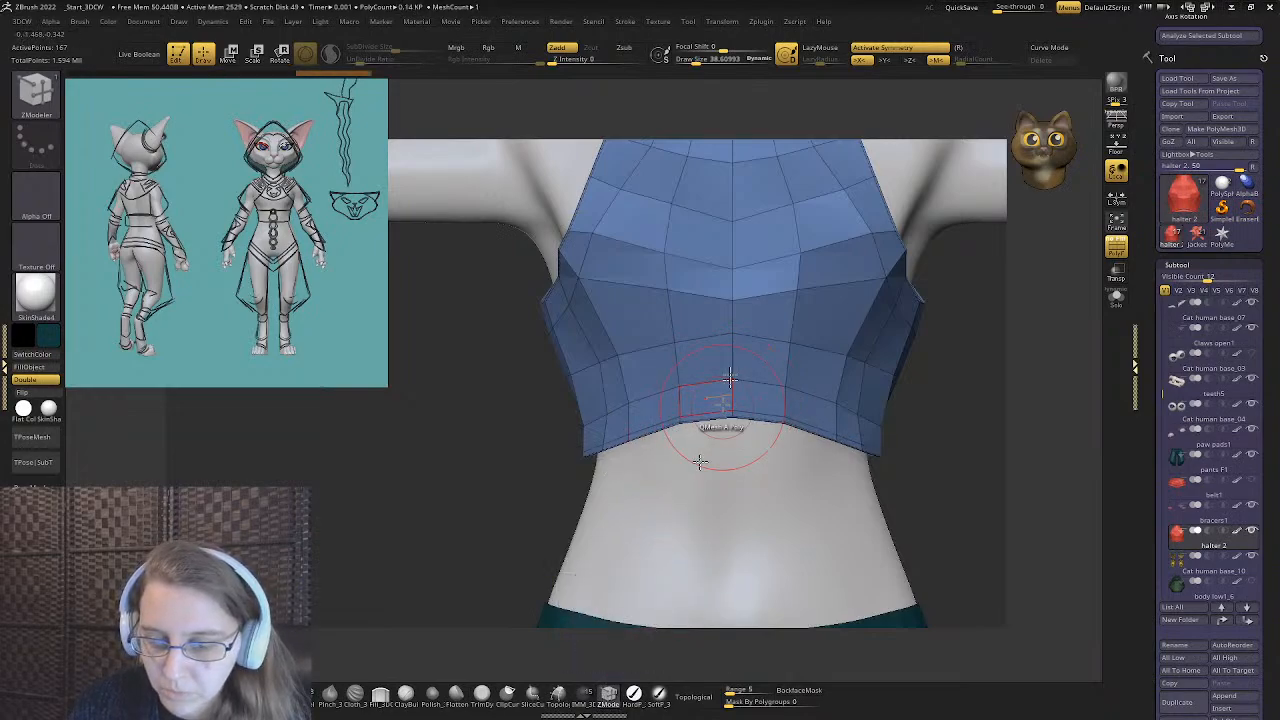
# - Set the ZModeler edge action to Mask on a complete edge loop and mask the halter so only its hem stays free
pyautogui.keyDown('alt'); pyautogui.moveTo(652, 447); pyautogui.dragTo(655, 370, button='right'); pyautogui.keyUp('alt')
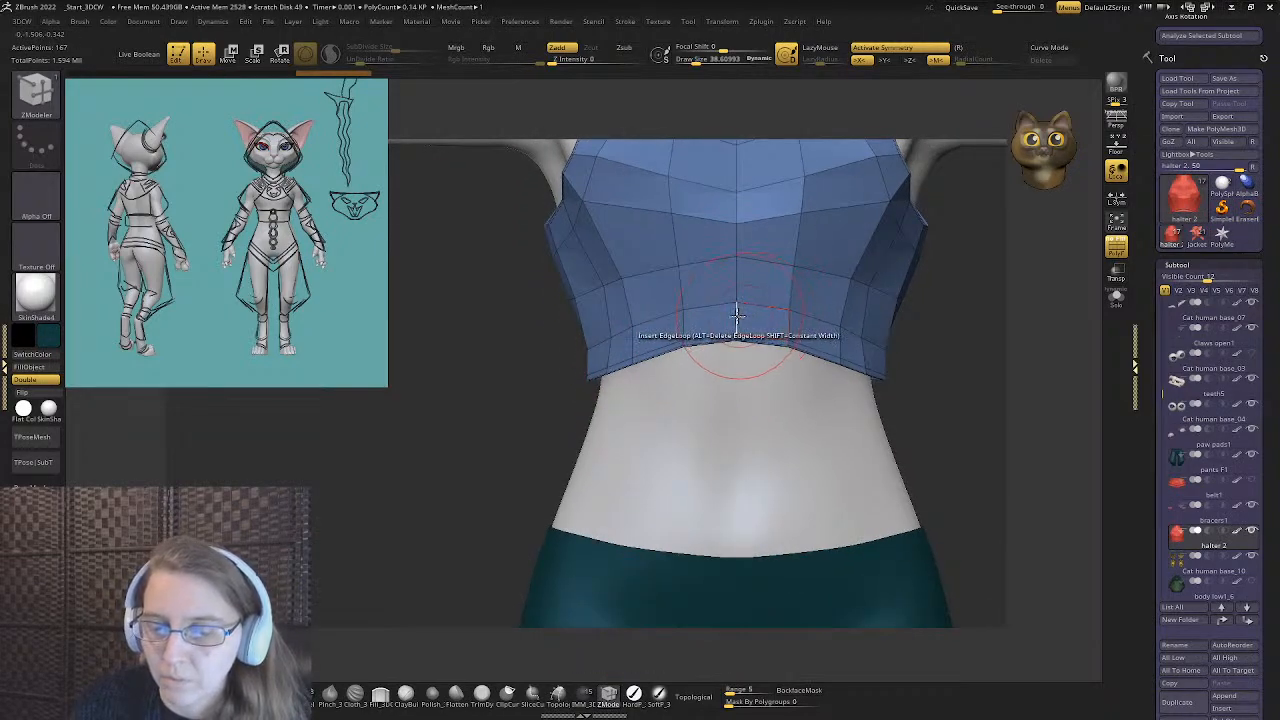
pyautogui.press('space')
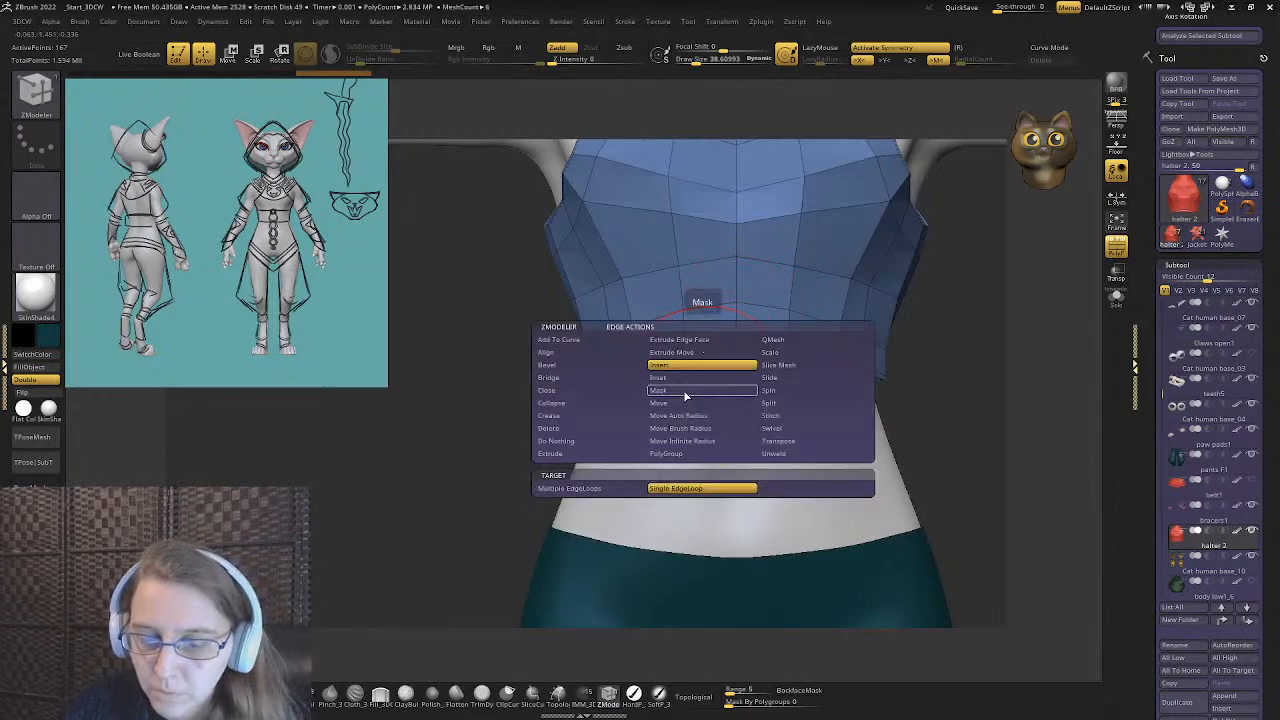
pyautogui.click(683, 390)
pyautogui.click(590, 502)
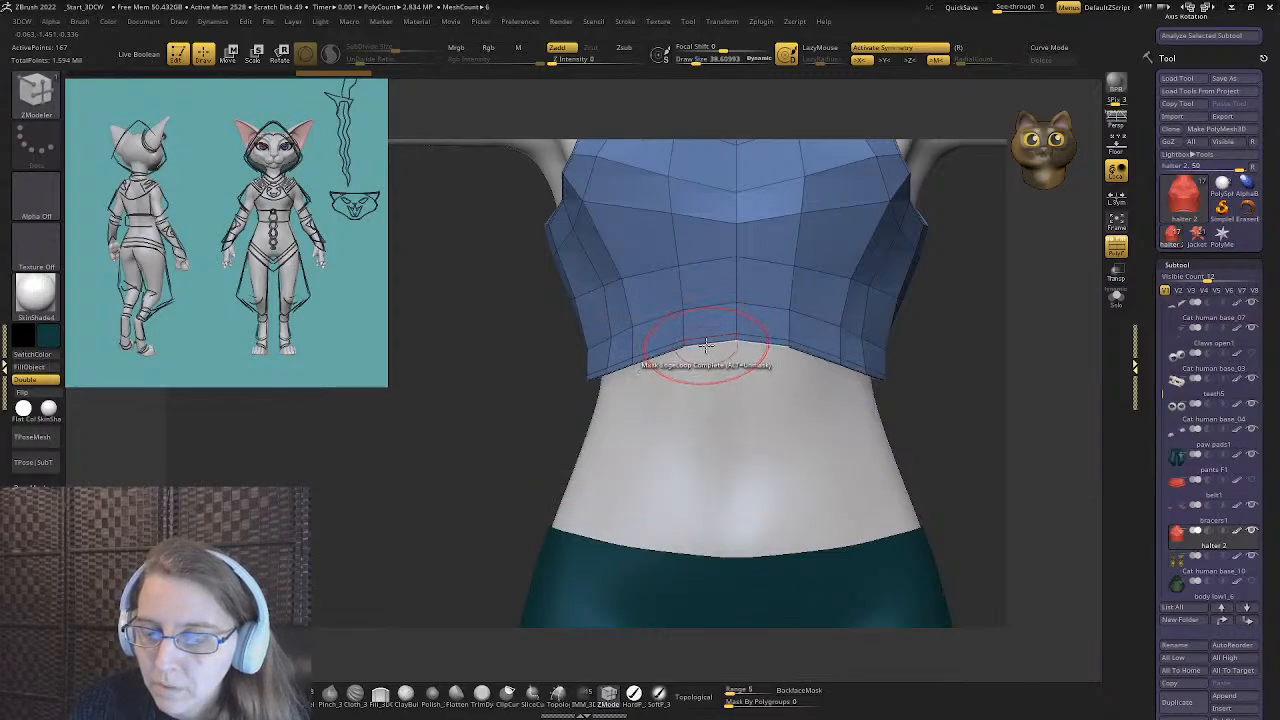
pyautogui.moveTo(690, 357)
pyautogui.mouseDown(button='right')
pyautogui.moveTo(585, 355)
pyautogui.moveTo(457, 391)
pyautogui.mouseUp(button='right')
# - Centre the move gizmo on the halter's unmasked hem with symmetry turned off
pyautogui.press('w')
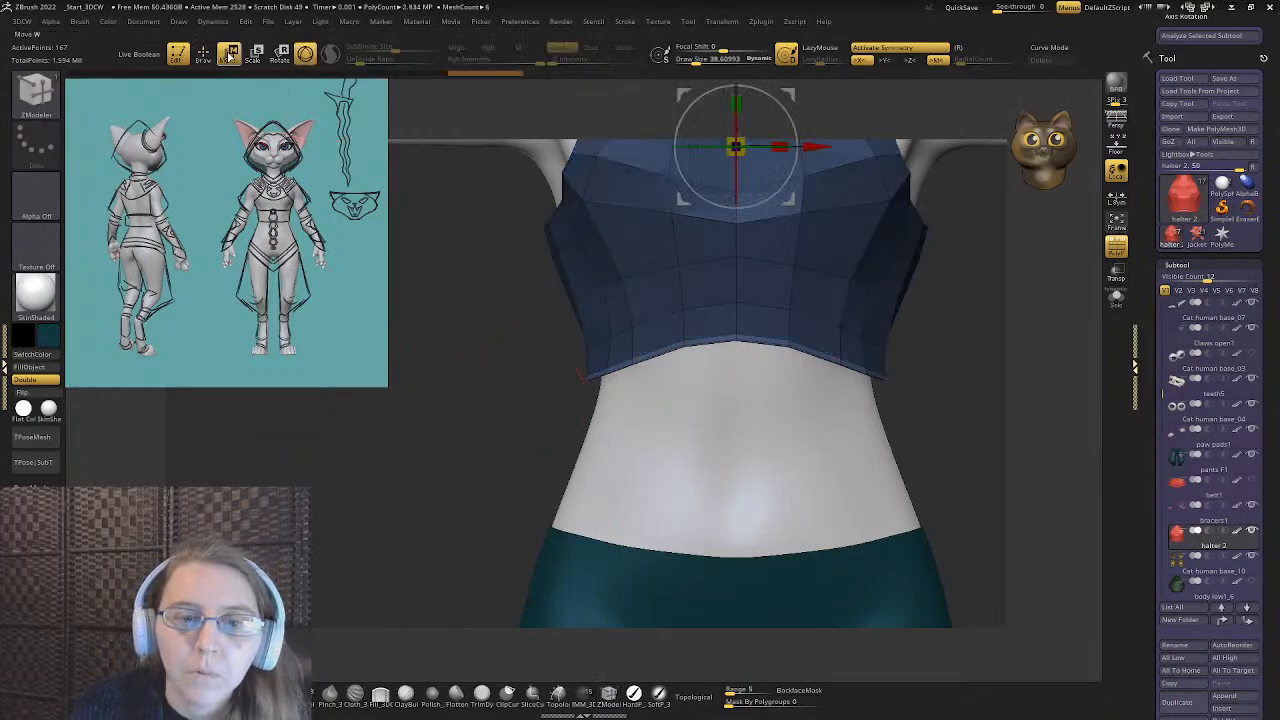
pyautogui.press('f')
pyautogui.keyDown('alt'); pyautogui.click(797, 466); pyautogui.keyUp('alt')
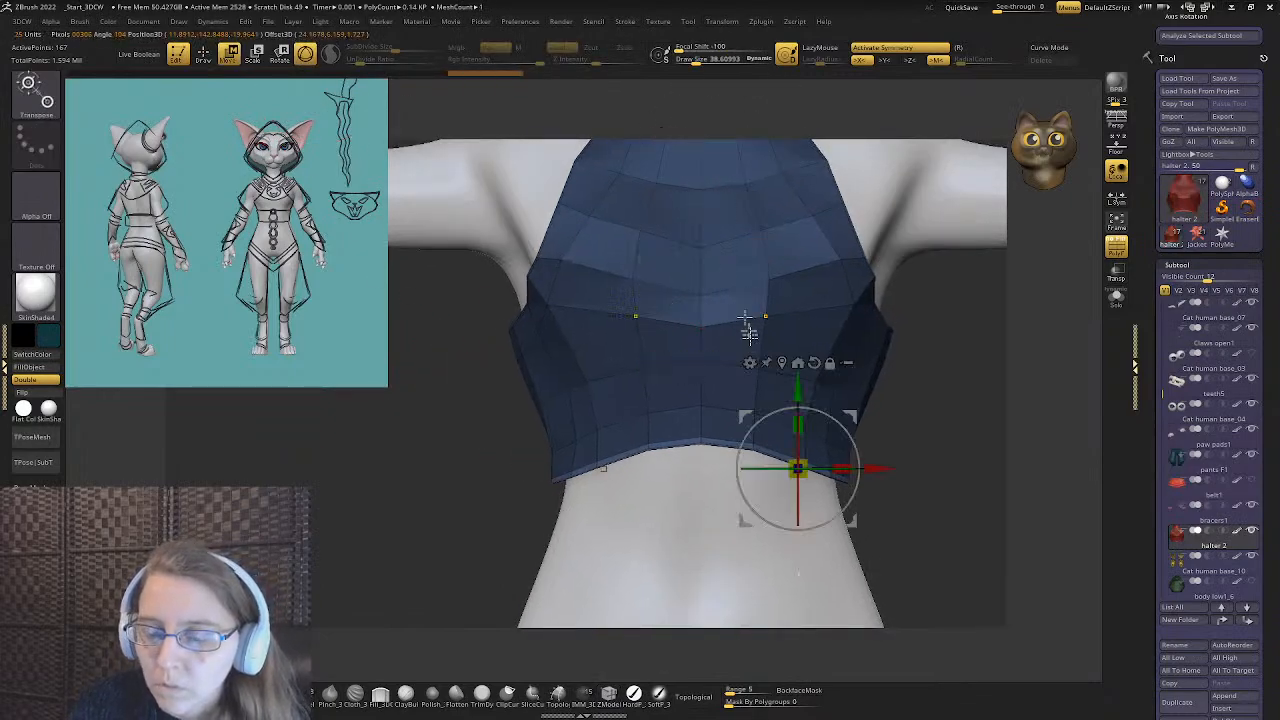
pyautogui.keyDown('ctrl'); pyautogui.moveTo(749, 331); pyautogui.dragTo(702, 275, button='right'); pyautogui.keyUp('ctrl')
pyautogui.click(897, 47)
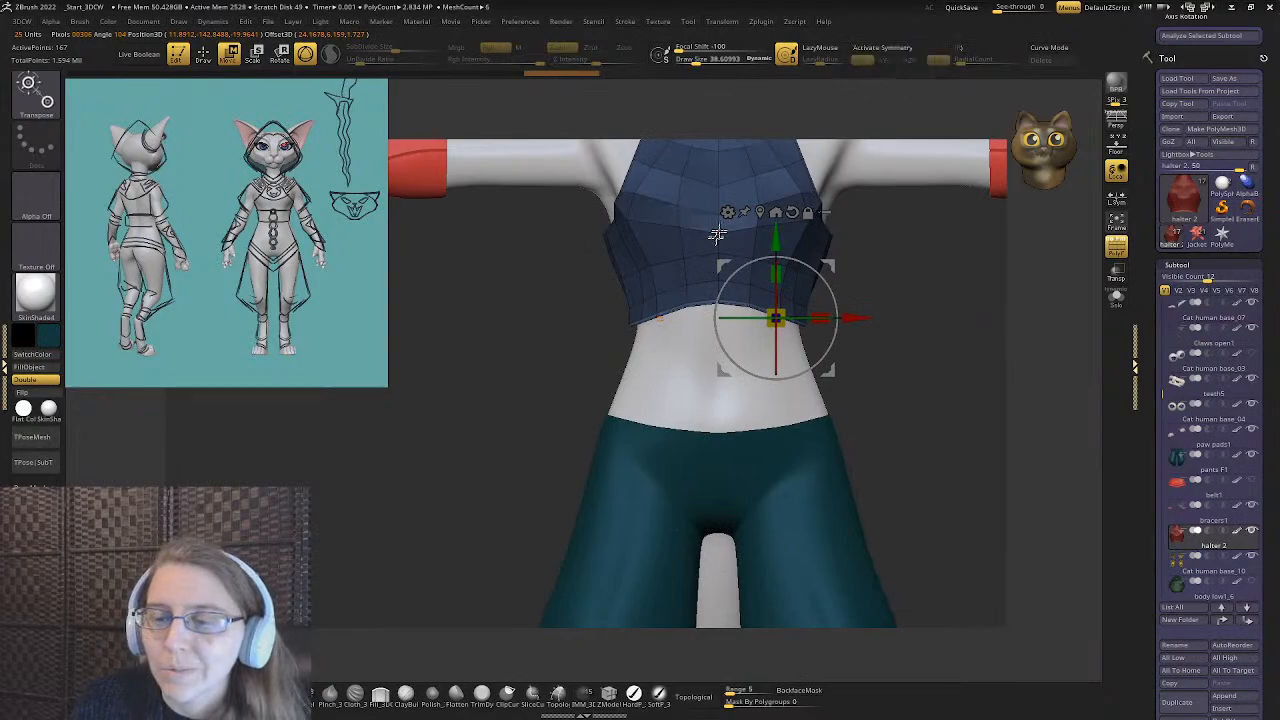
pyautogui.click(760, 212)
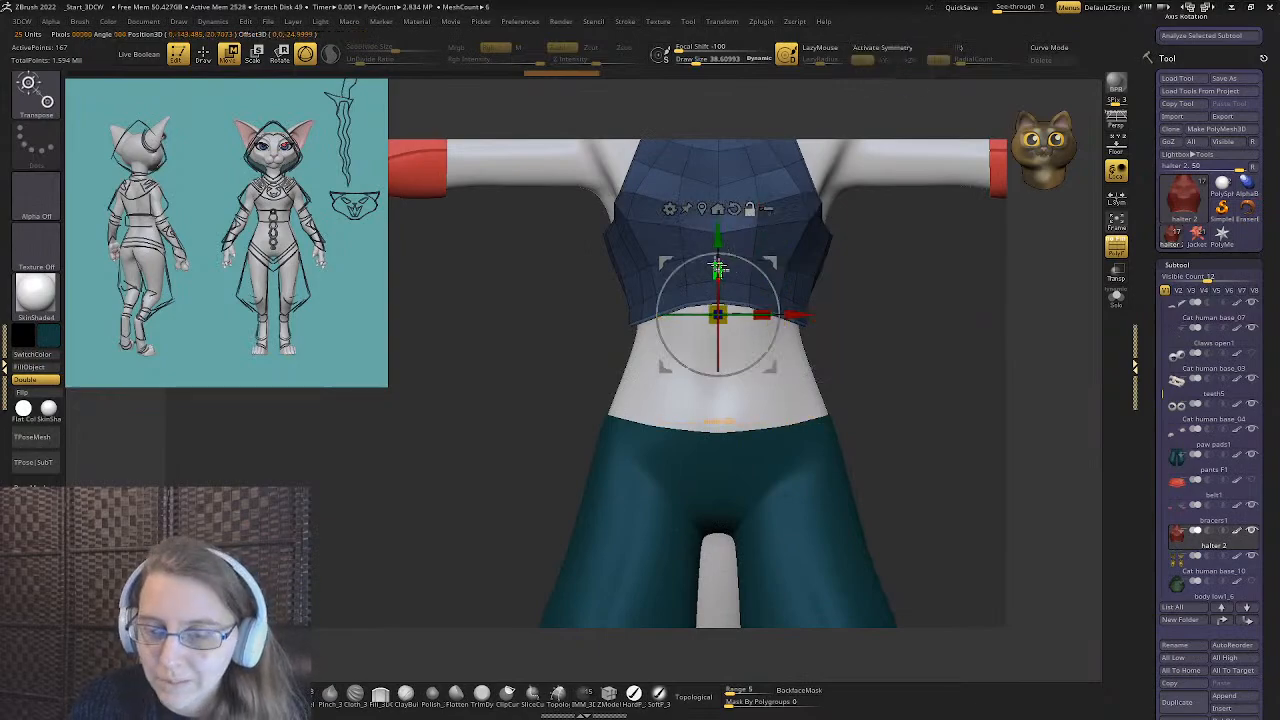
pyautogui.moveTo(718, 268); pyautogui.dragTo(617, 283, button='right')
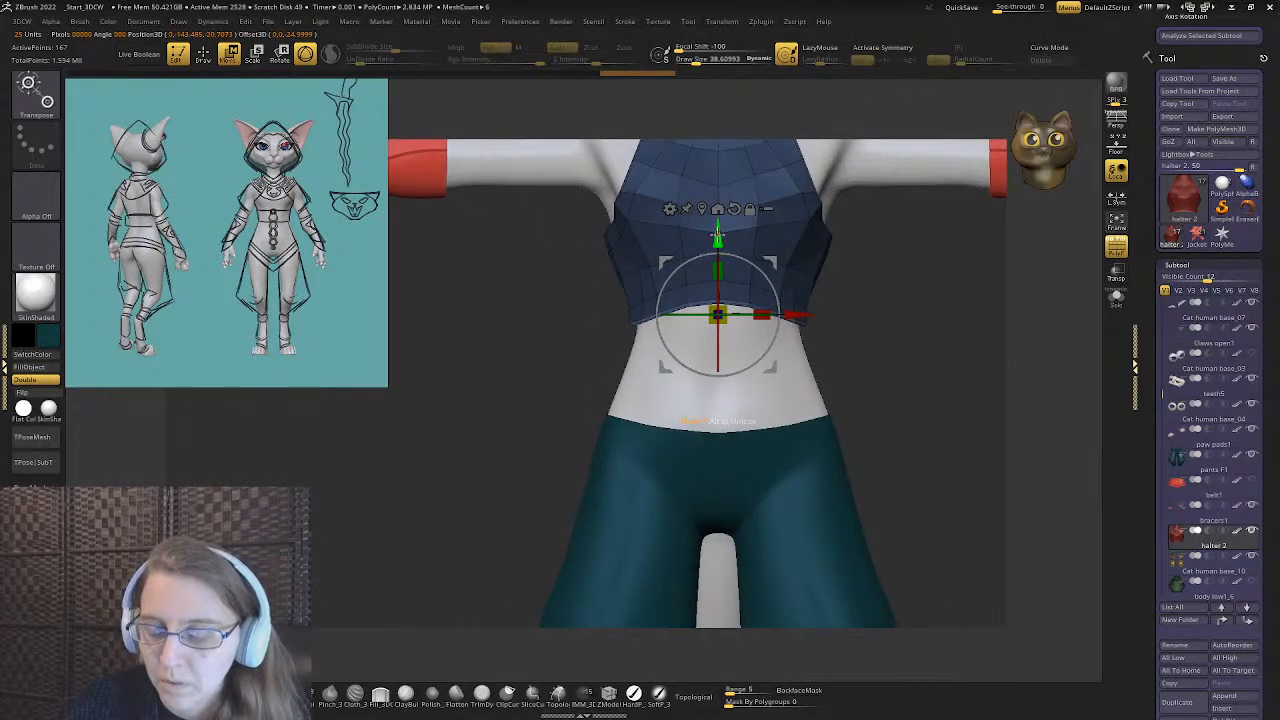
# - Pull the halter's hem down to the upper thighs and widen it sideways into a flared skirt
pyautogui.moveTo(717, 237); pyautogui.dragTo(686, 412)
pyautogui.keyDown('alt'); pyautogui.moveTo(686, 412); pyautogui.dragTo(670, 297, button='right'); pyautogui.keyUp('alt')
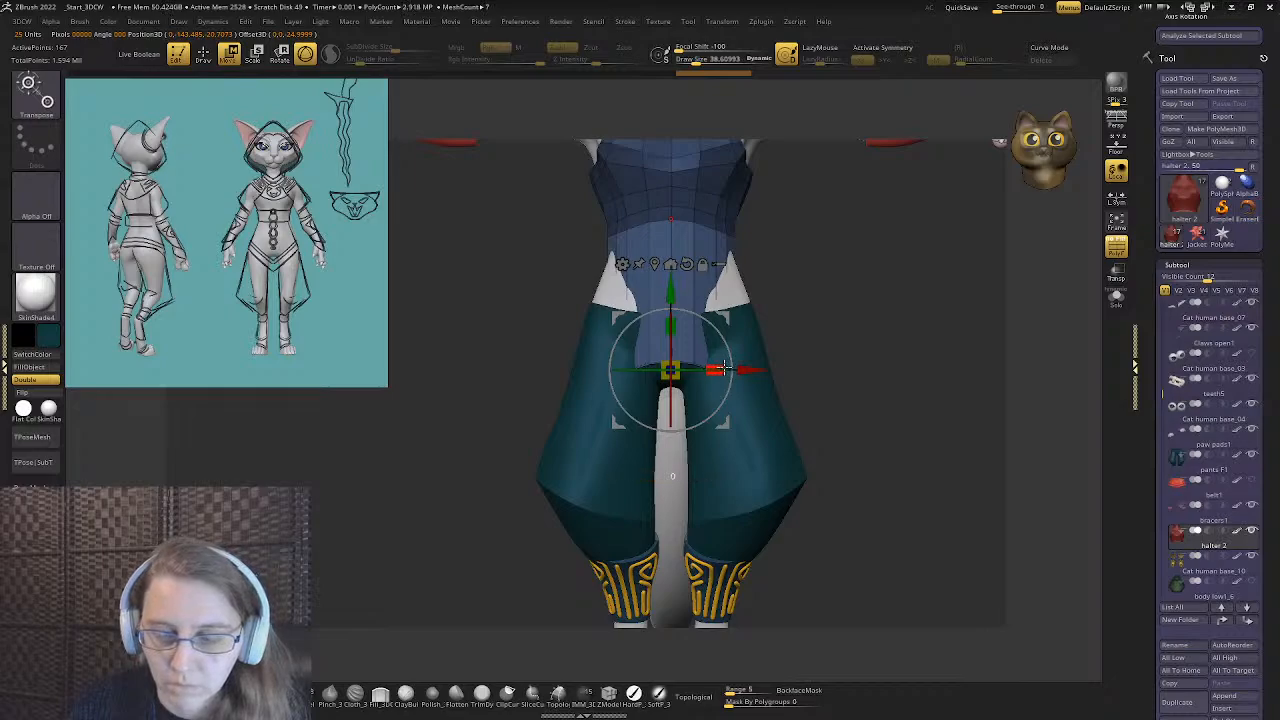
pyautogui.moveTo(714, 370); pyautogui.dragTo(778, 372)
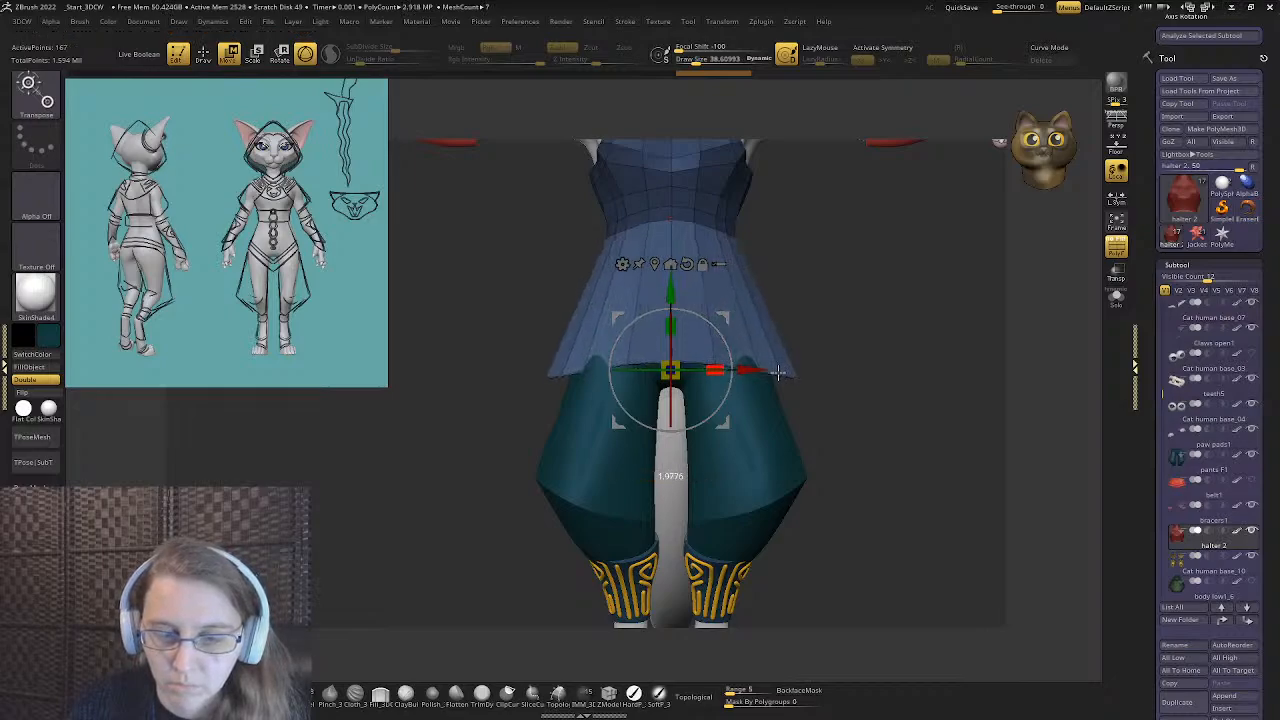
# - Fine-tune the height of the skirt's hem, temporarily hiding the pants to check it against the bare legs
pyautogui.moveTo(670, 293)
pyautogui.mouseDown()
pyautogui.moveTo(670, 249)
pyautogui.moveTo(670, 284)
pyautogui.mouseUp()
pyautogui.moveTo(590, 312)
pyautogui.mouseDown(button='right')
pyautogui.moveTo(691, 317)
pyautogui.moveTo(600, 320)
pyautogui.mouseUp(button='right')
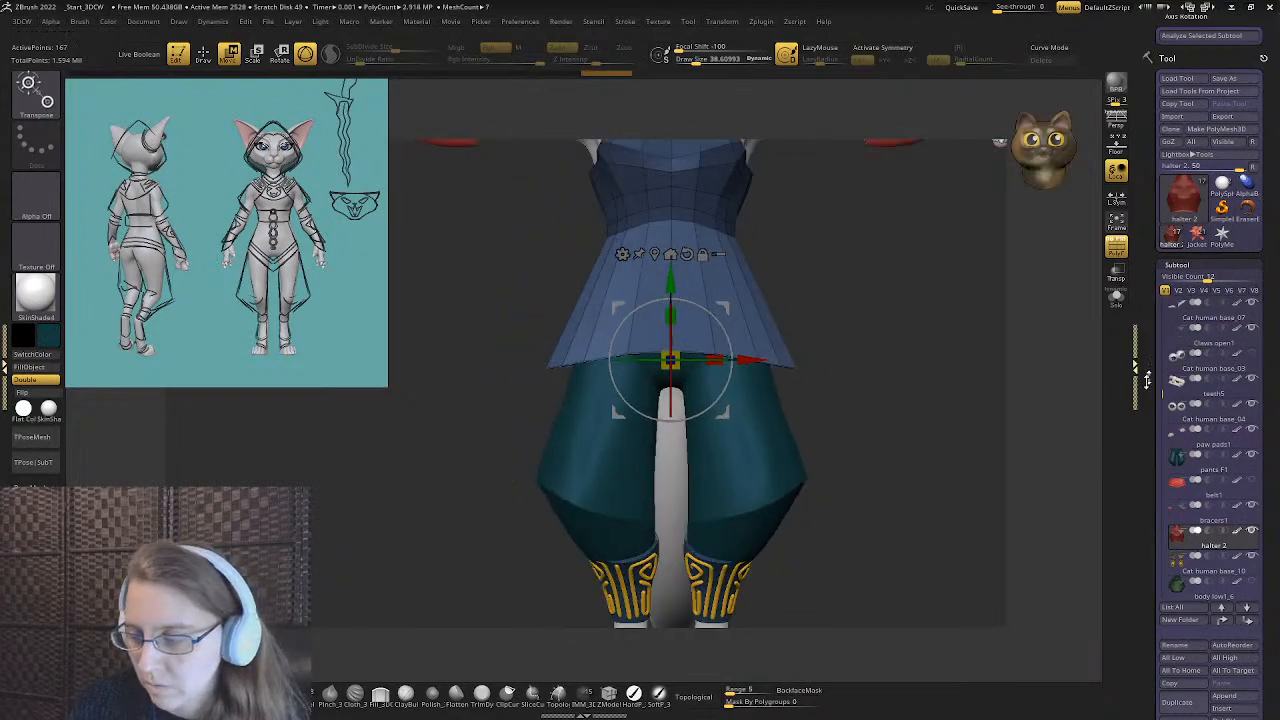
pyautogui.click(1250, 479)
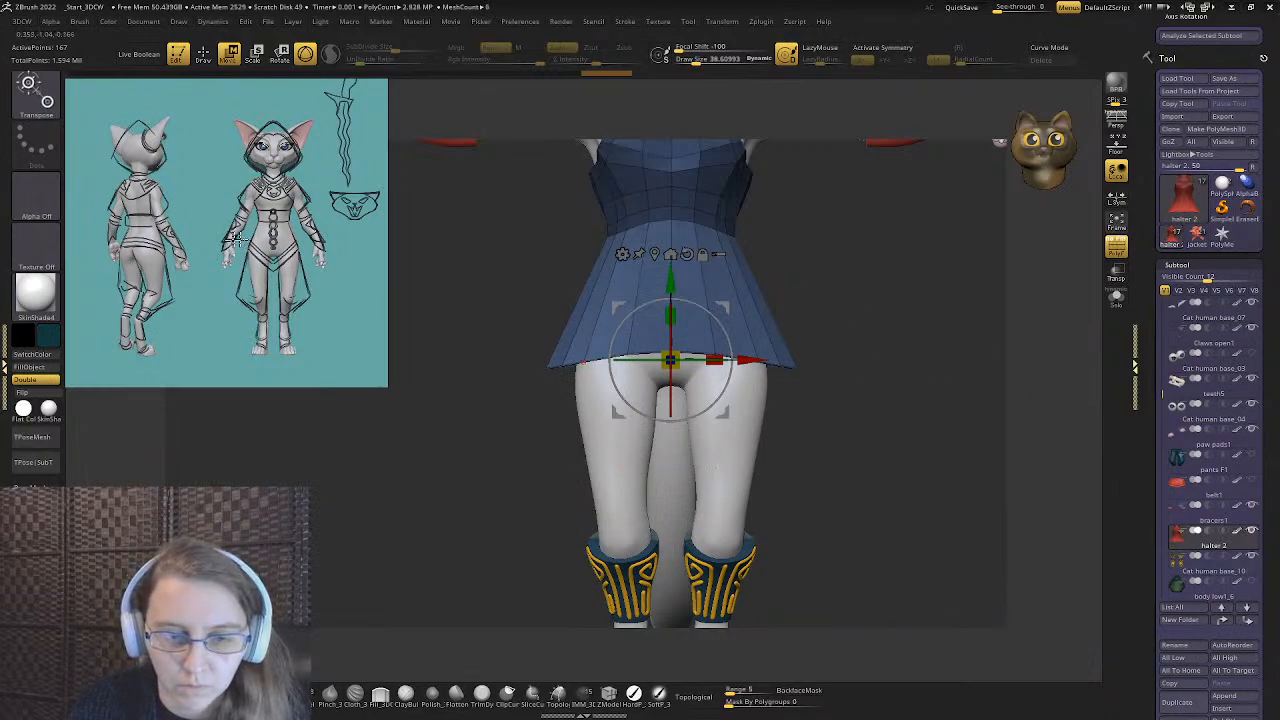
pyautogui.moveTo(668, 290)
pyautogui.mouseDown()
pyautogui.moveTo(664, 278)
pyautogui.moveTo(662, 289)
pyautogui.mouseUp()
pyautogui.click(1250, 479)
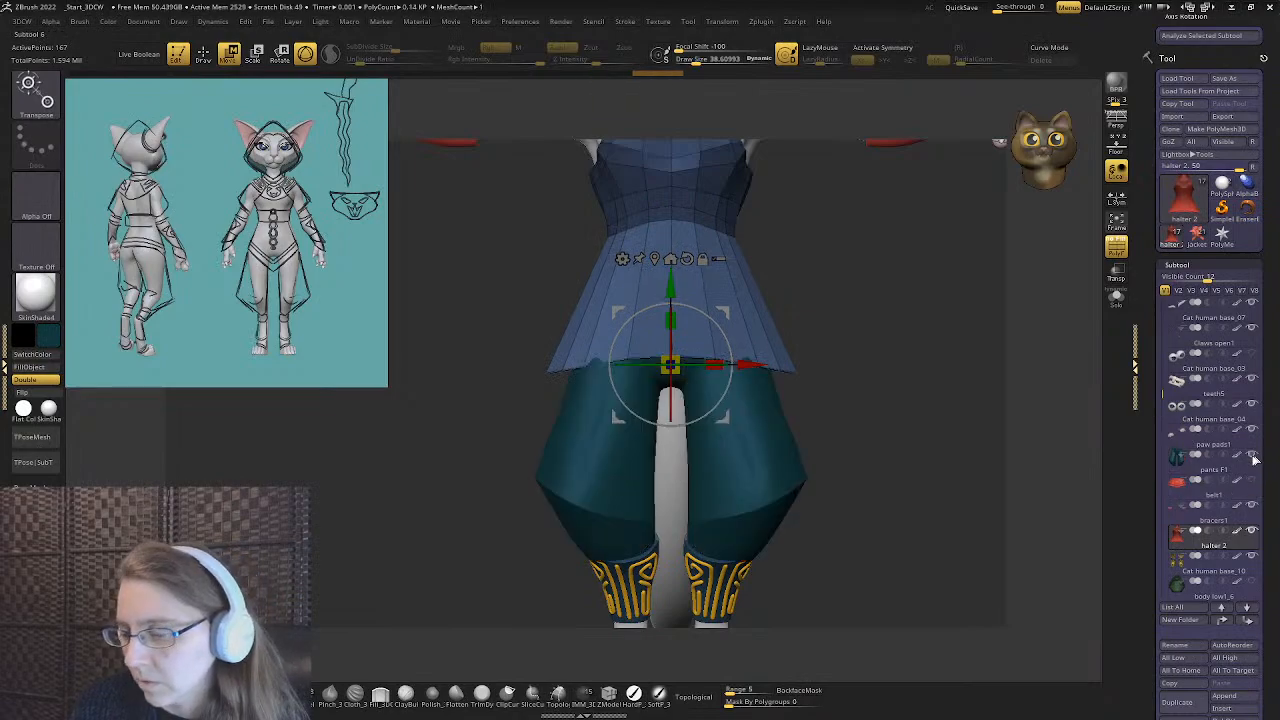
# - Adjust the skirt hem's front-to-back fit along the Z axis from a side view
pyautogui.press('q')
pyautogui.moveTo(470, 312)
pyautogui.mouseDown()
pyautogui.moveTo(700, 319)
pyautogui.moveTo(480, 357)
pyautogui.mouseUp()
pyautogui.press('w')
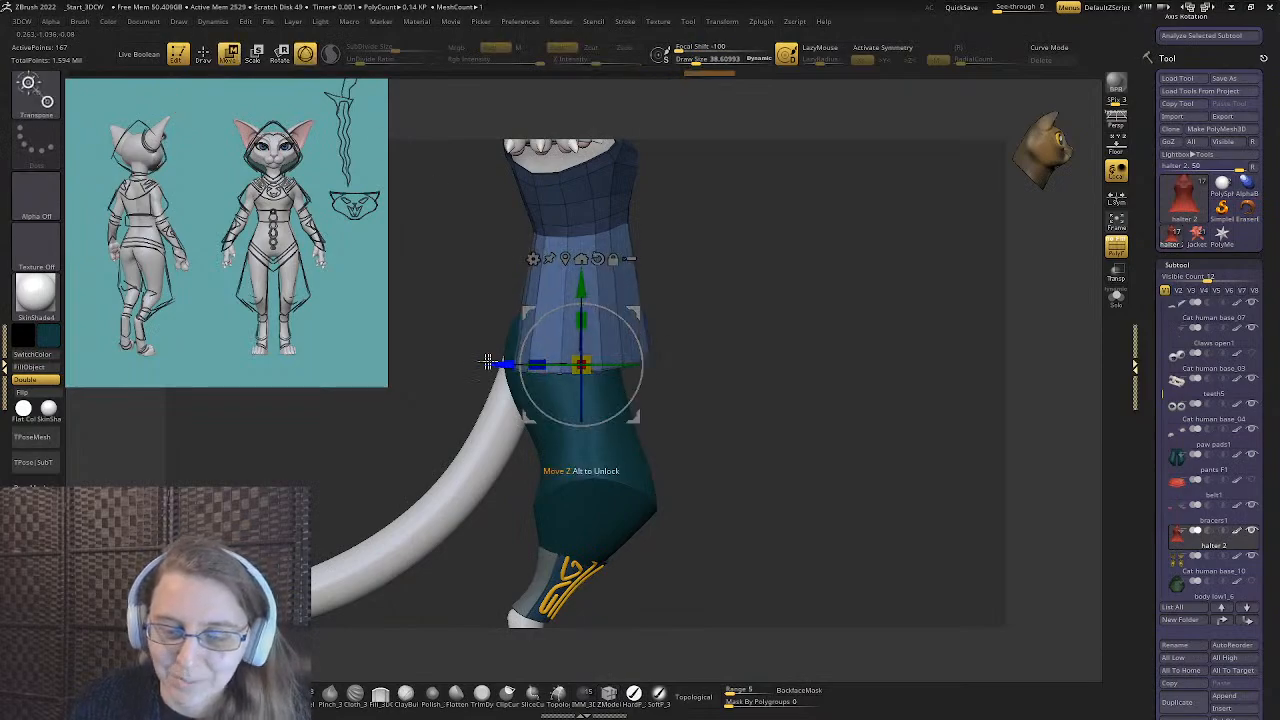
pyautogui.moveTo(500, 362); pyautogui.dragTo(488, 385)
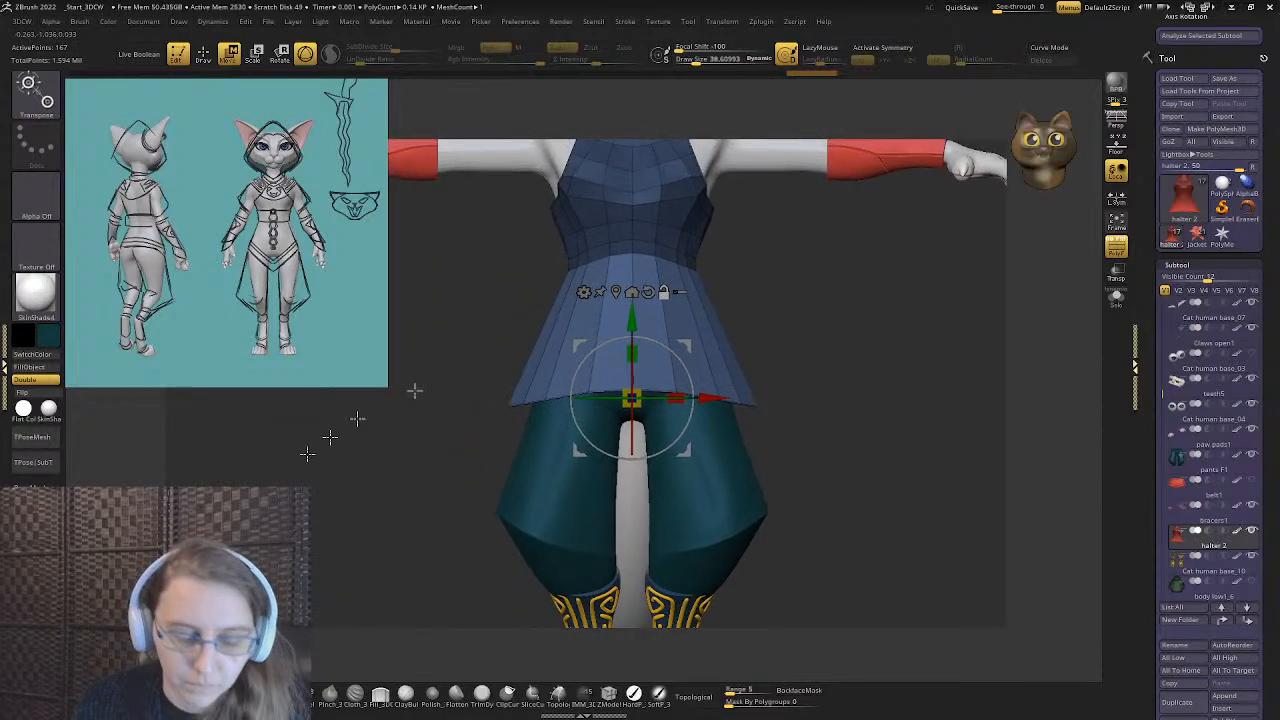
# - Clear the halter's mask and prepare the Move Elastic brush with a draw size of about 90 and symmetry on
pyautogui.press('q')
pyautogui.moveTo(628, 330)
pyautogui.keyDown('ctrl'); pyautogui.mouseDown(button='right')
pyautogui.moveTo(634, 374)
pyautogui.moveTo(657, 357)
pyautogui.mouseUp(button='right'); pyautogui.keyUp('ctrl')
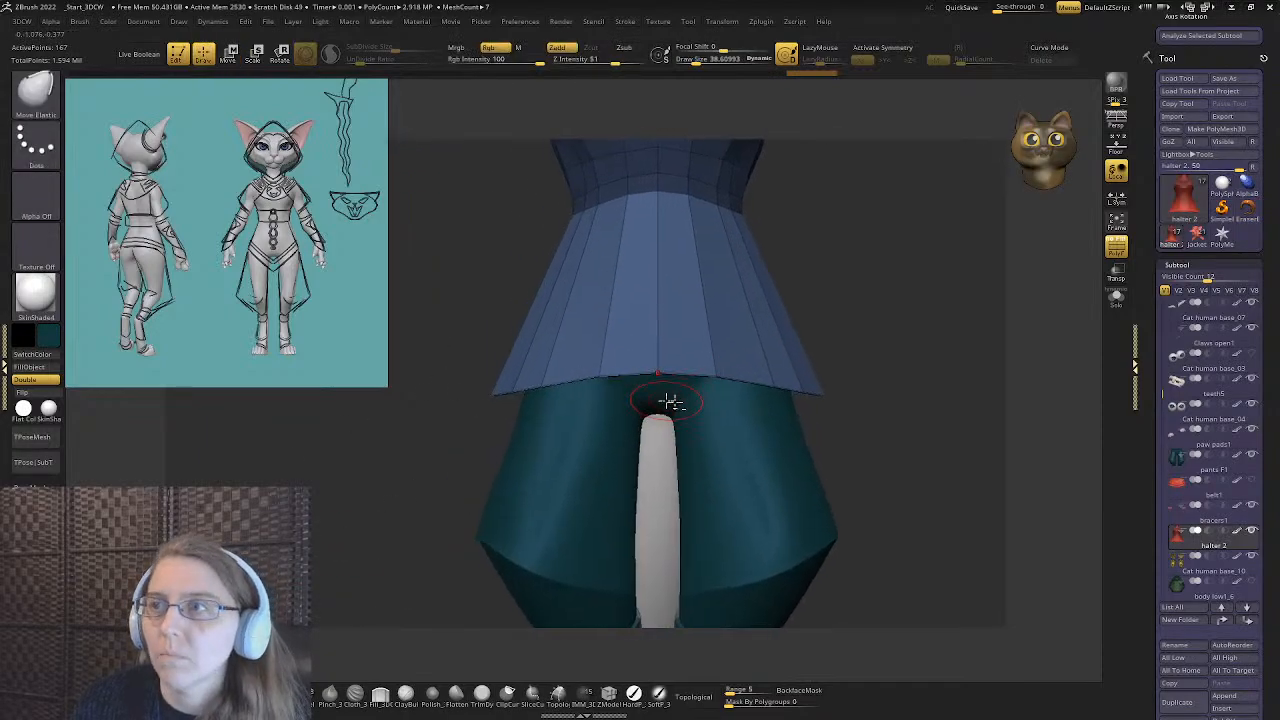
pyautogui.press('s')
pyautogui.moveTo(695, 367); pyautogui.dragTo(648, 368)
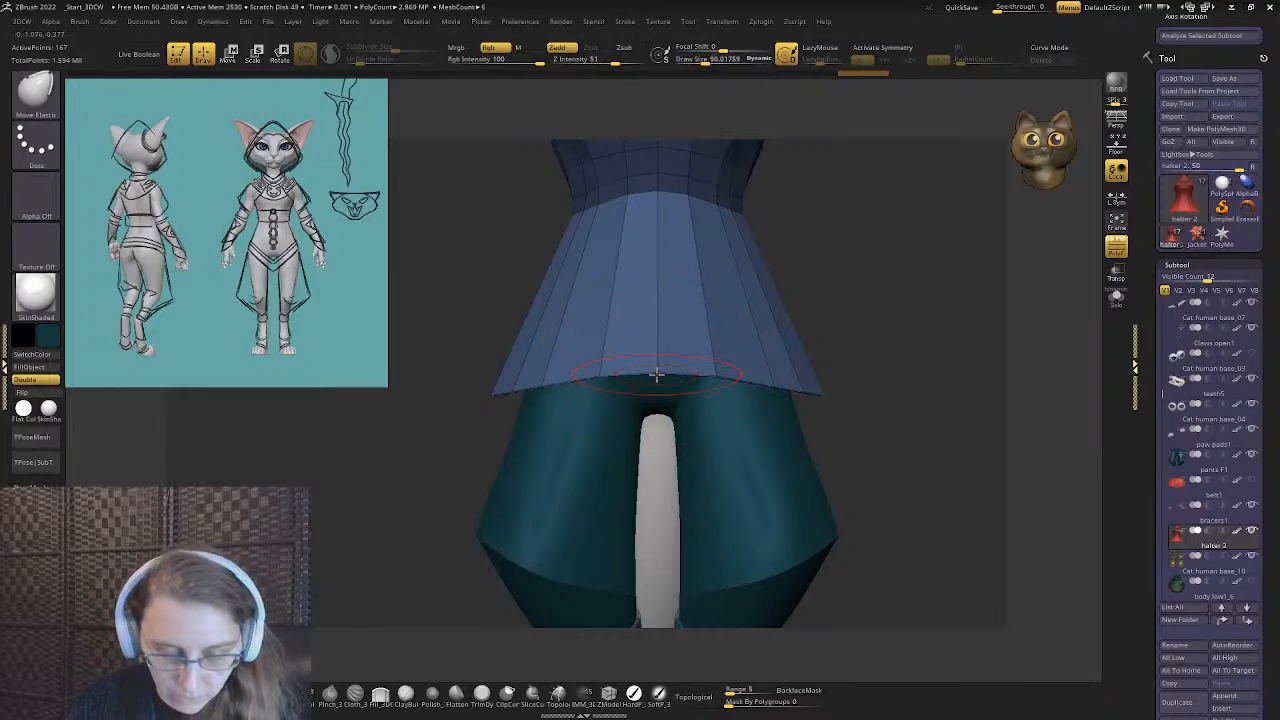
pyautogui.press('x')
# - Try to pull the centre of the skirt's front hem down into a point
pyautogui.moveTo(657, 409); pyautogui.dragTo(652, 446)
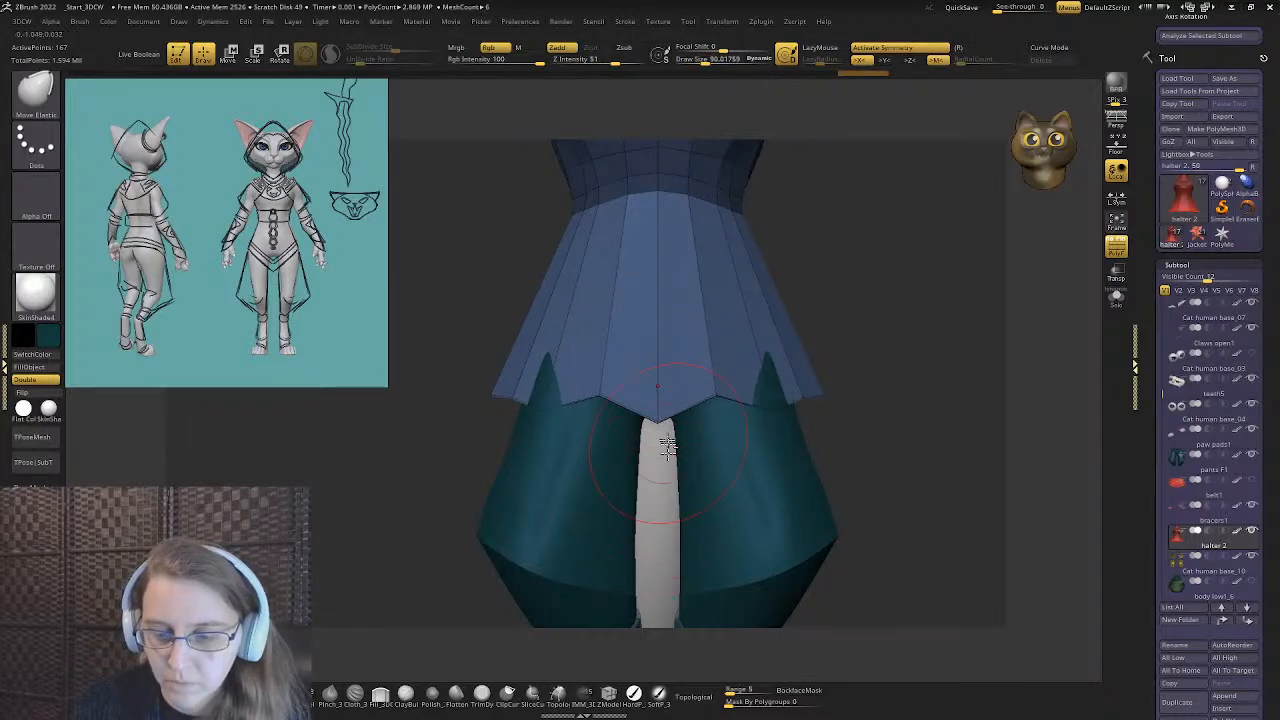
pyautogui.hotkey('ctrl', 'z')
pyautogui.hotkey('ctrl', 'z')
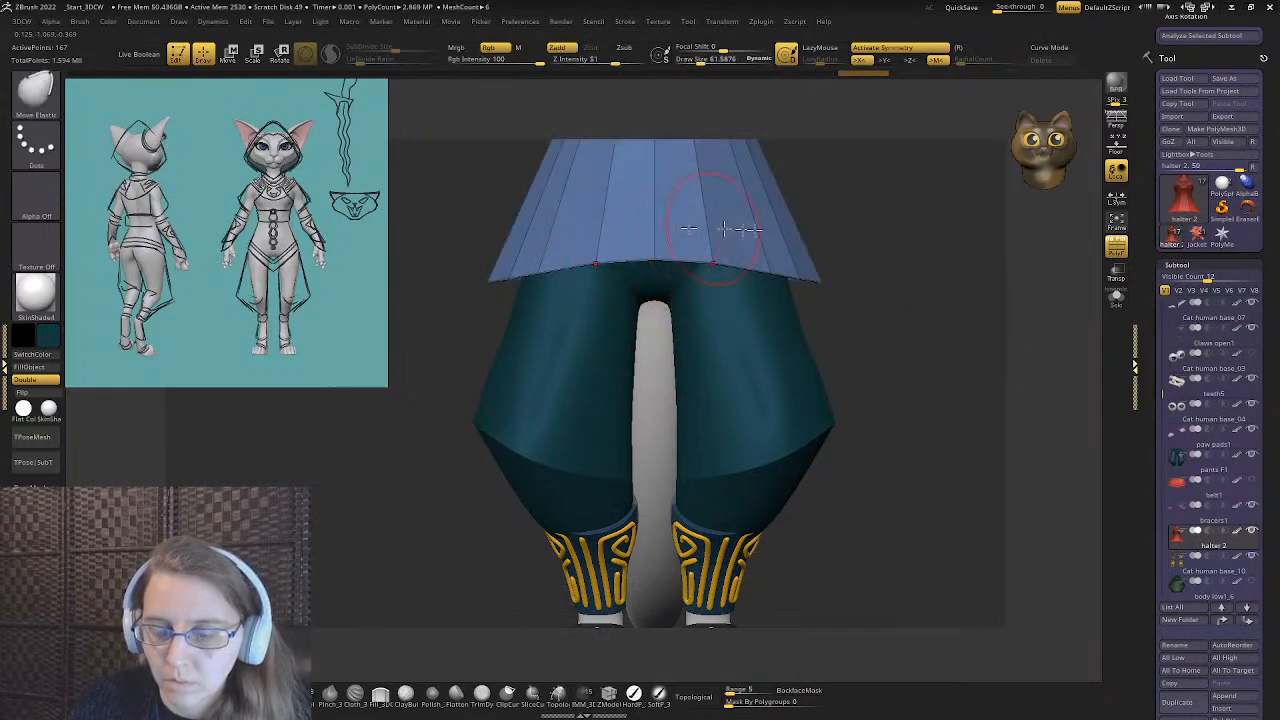
# - Switch to the Move brush and pull the centre of the skirt's front hem down into a point
pyautogui.keyDown('ctrl'); pyautogui.moveTo(893, 273); pyautogui.dragTo(770, 384, button='right'); pyautogui.keyUp('ctrl')
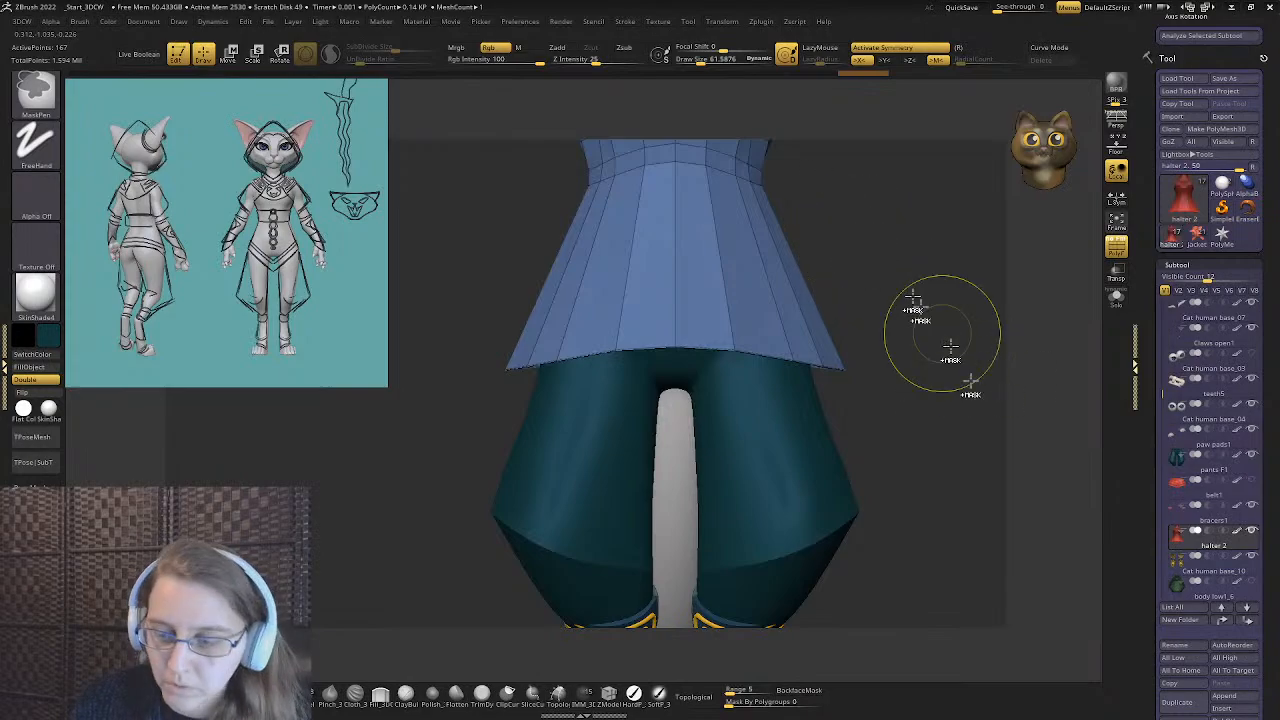
pyautogui.keyDown('alt'); pyautogui.moveTo(769, 386); pyautogui.dragTo(813, 338, button='right'); pyautogui.keyUp('alt')
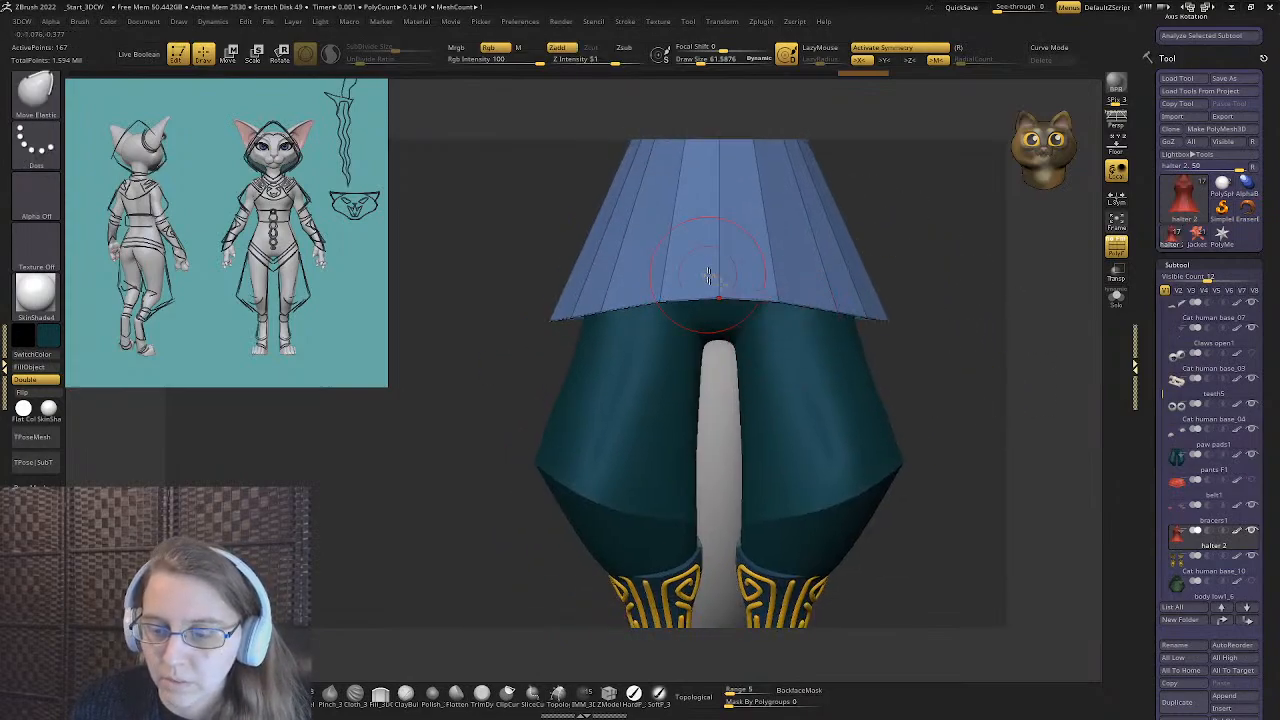
pyautogui.moveTo(721, 290); pyautogui.dragTo(703, 397, button='right')
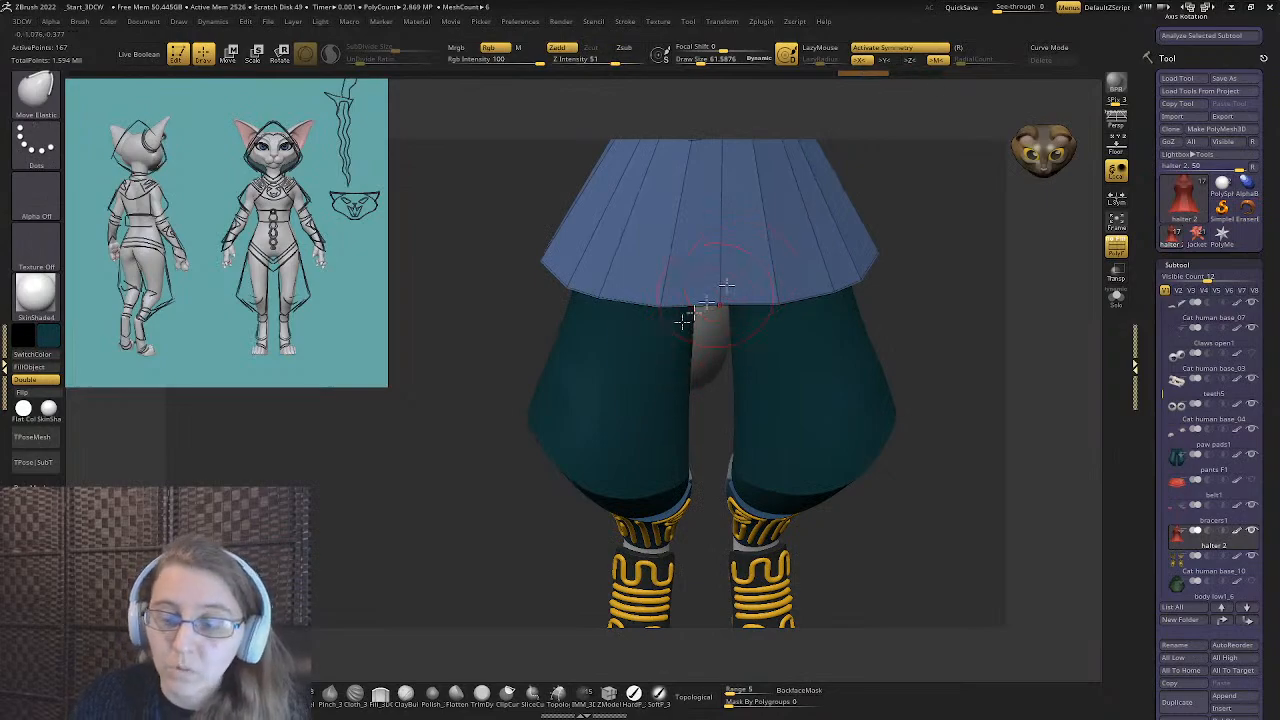
pyautogui.press('b')
pyautogui.press('m')
pyautogui.press('v')
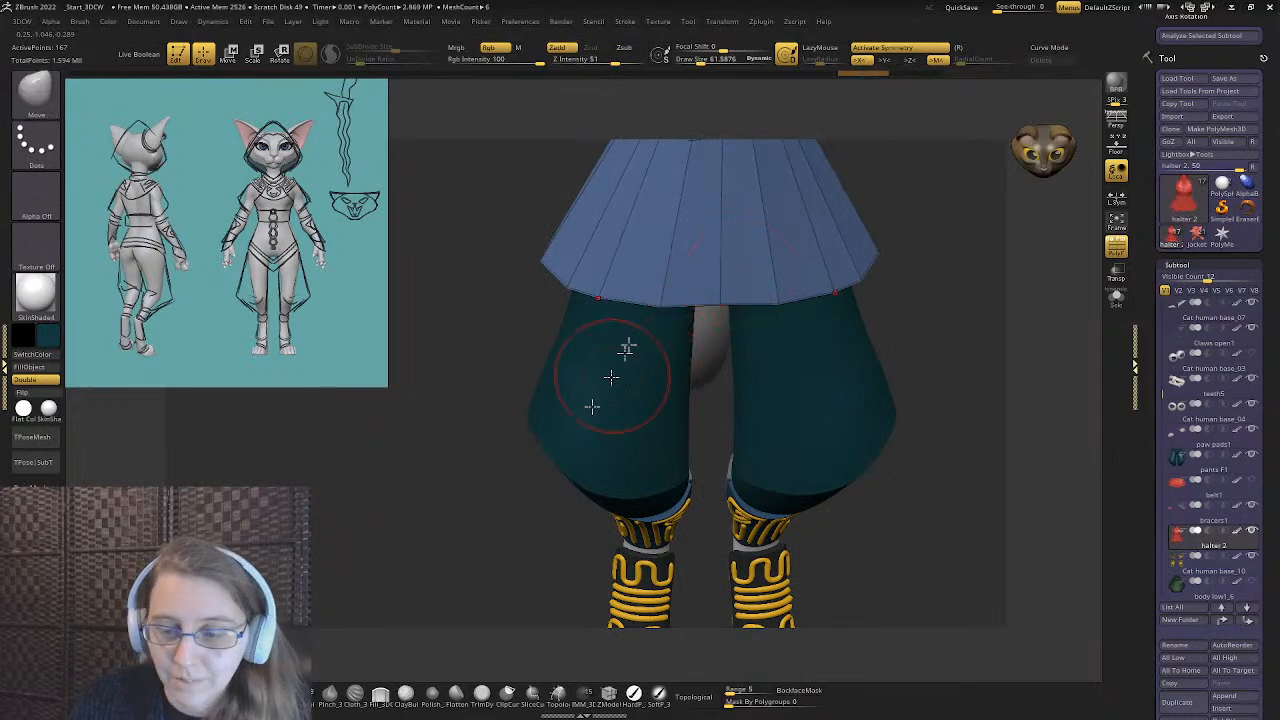
pyautogui.moveTo(717, 296); pyautogui.dragTo(714, 370)
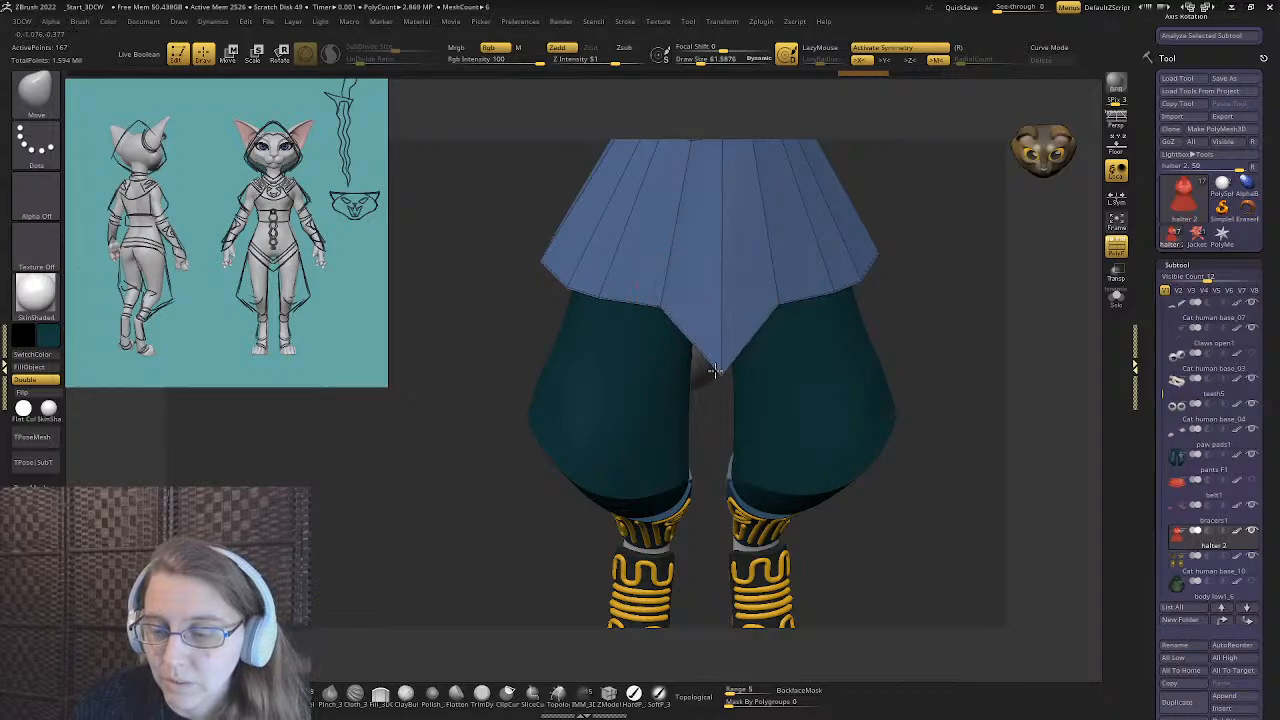
# - Widen the front point into a broad V by lowering its neighbouring hem vertices and angling the hem up at the hips
pyautogui.moveTo(714, 370); pyautogui.dragTo(751, 351, button='right')
pyautogui.moveTo(745, 300); pyautogui.dragTo(749, 342, button='right')
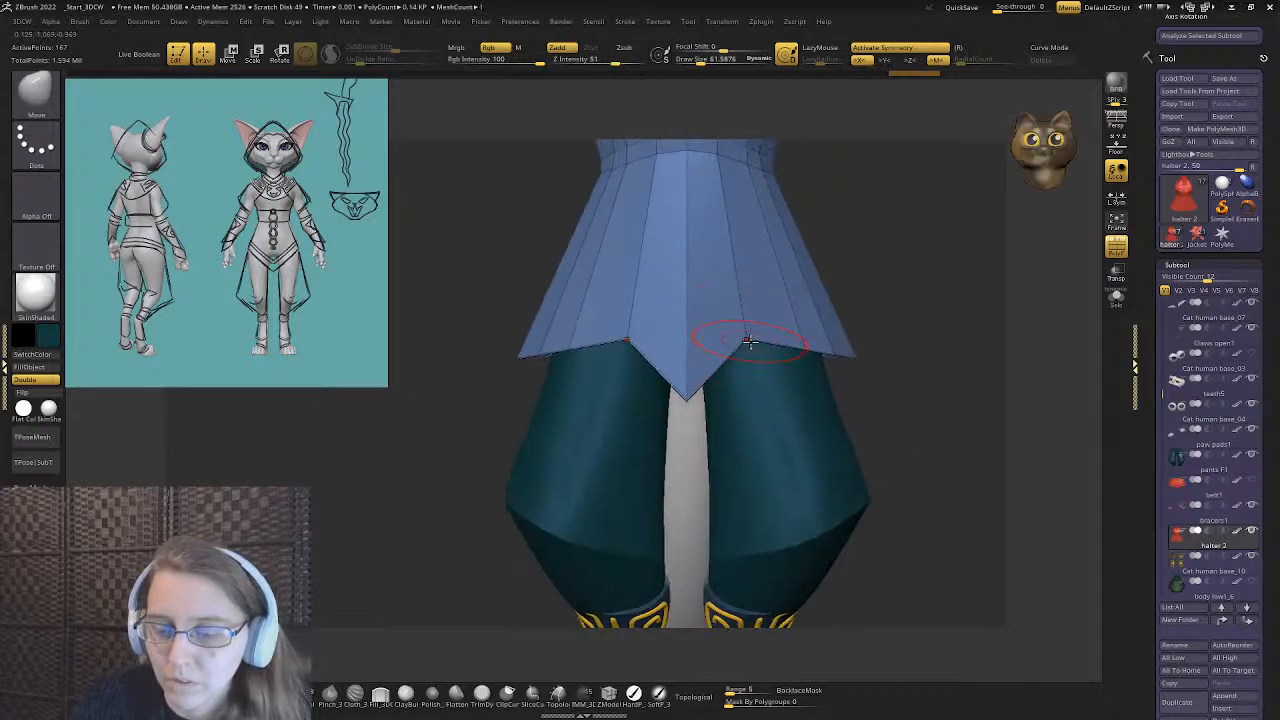
pyautogui.moveTo(747, 334)
pyautogui.mouseDown()
pyautogui.moveTo(751, 391)
pyautogui.moveTo(693, 394)
pyautogui.moveTo(689, 438)
pyautogui.mouseUp()
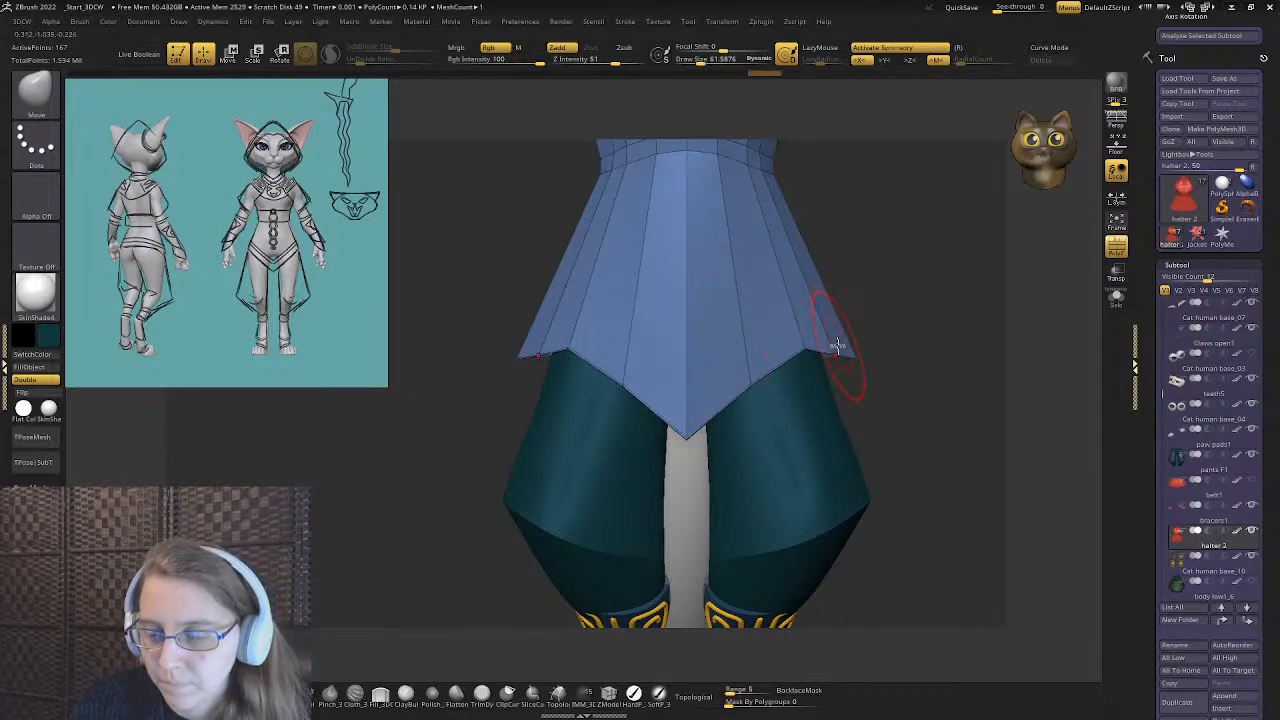
pyautogui.moveTo(836, 345); pyautogui.dragTo(854, 350)
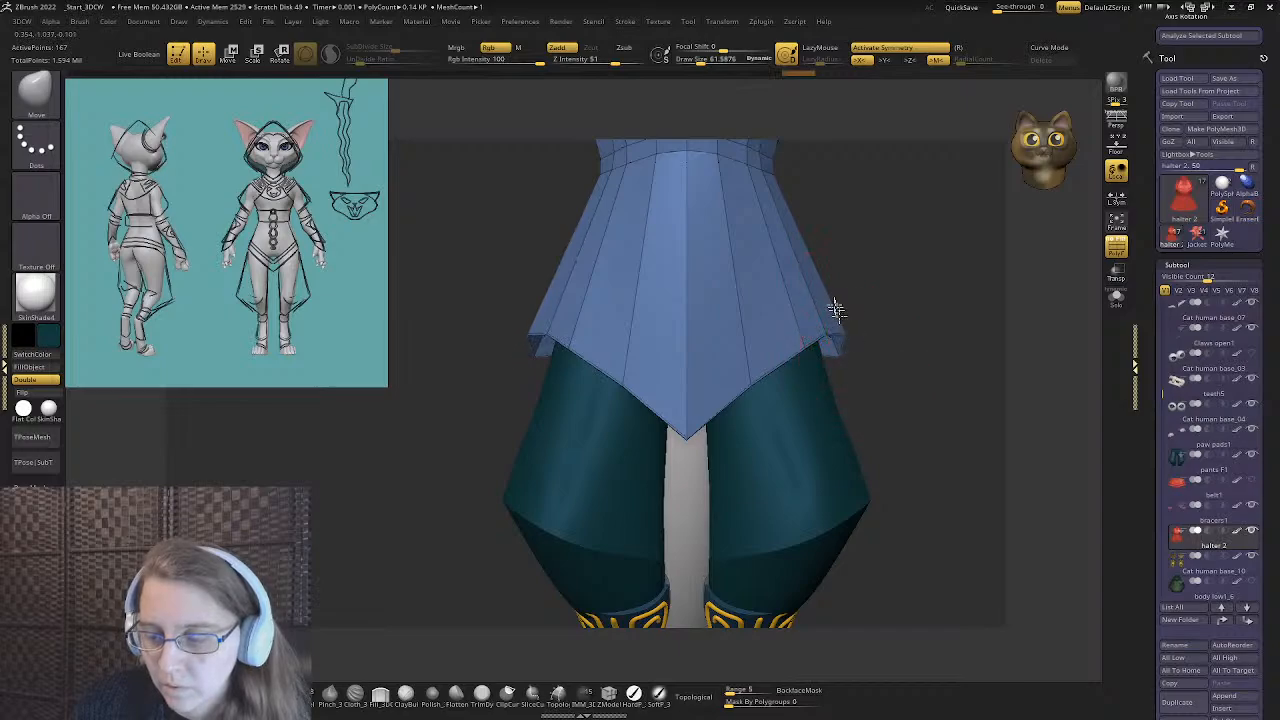
# - Raise the centre and neighbouring vertices of the skirt's back hem into an arch above the tail
pyautogui.moveTo(818, 316); pyautogui.dragTo(720, 348, button='right')
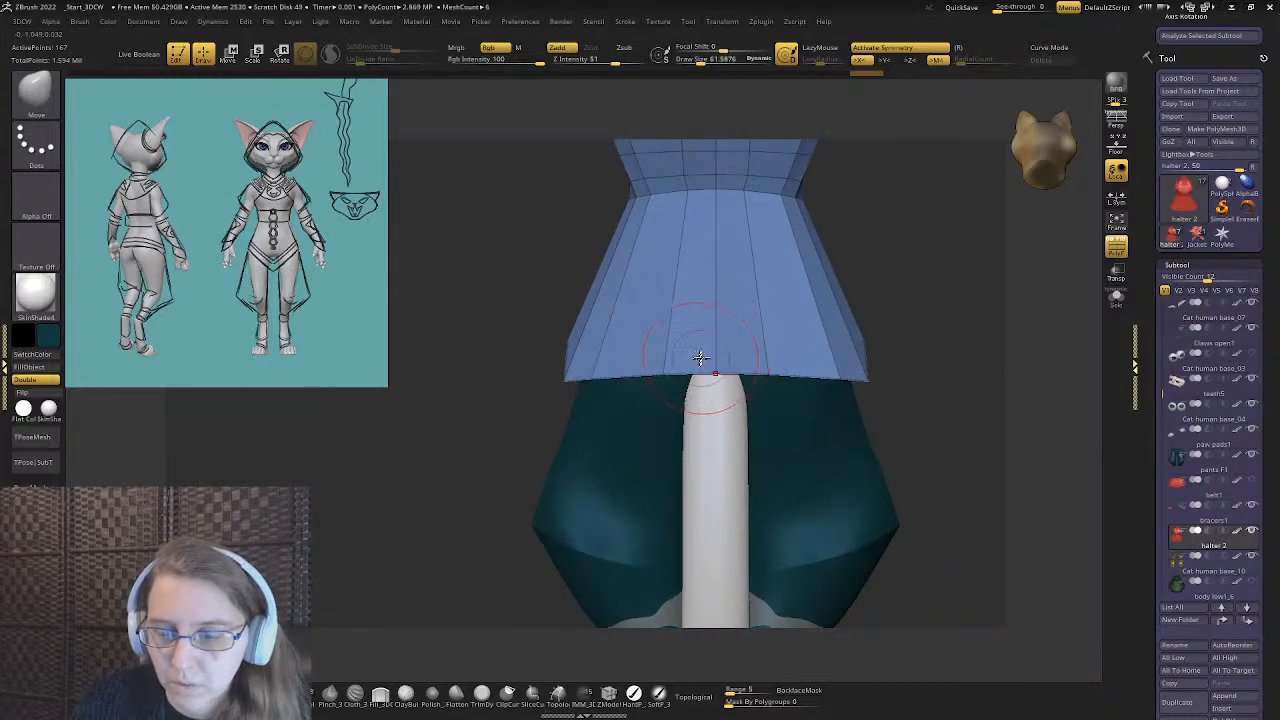
pyautogui.moveTo(700, 358); pyautogui.dragTo(717, 325)
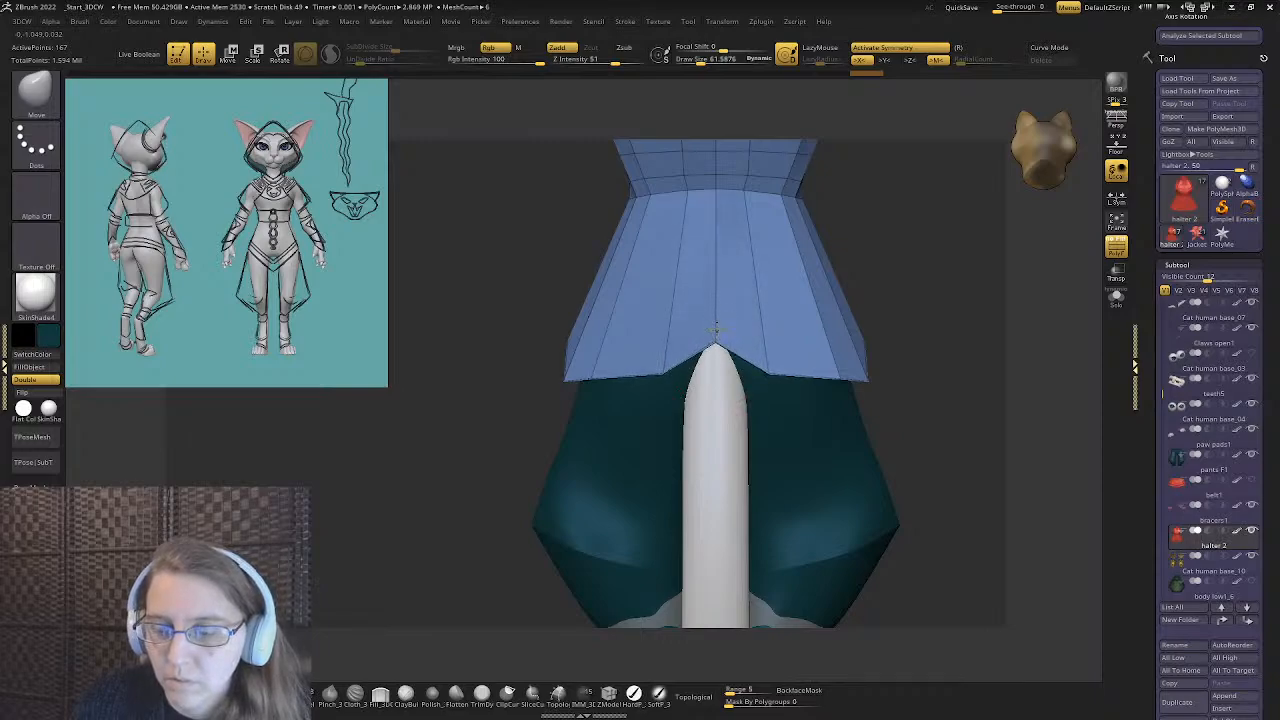
pyautogui.moveTo(671, 371); pyautogui.dragTo(669, 323)
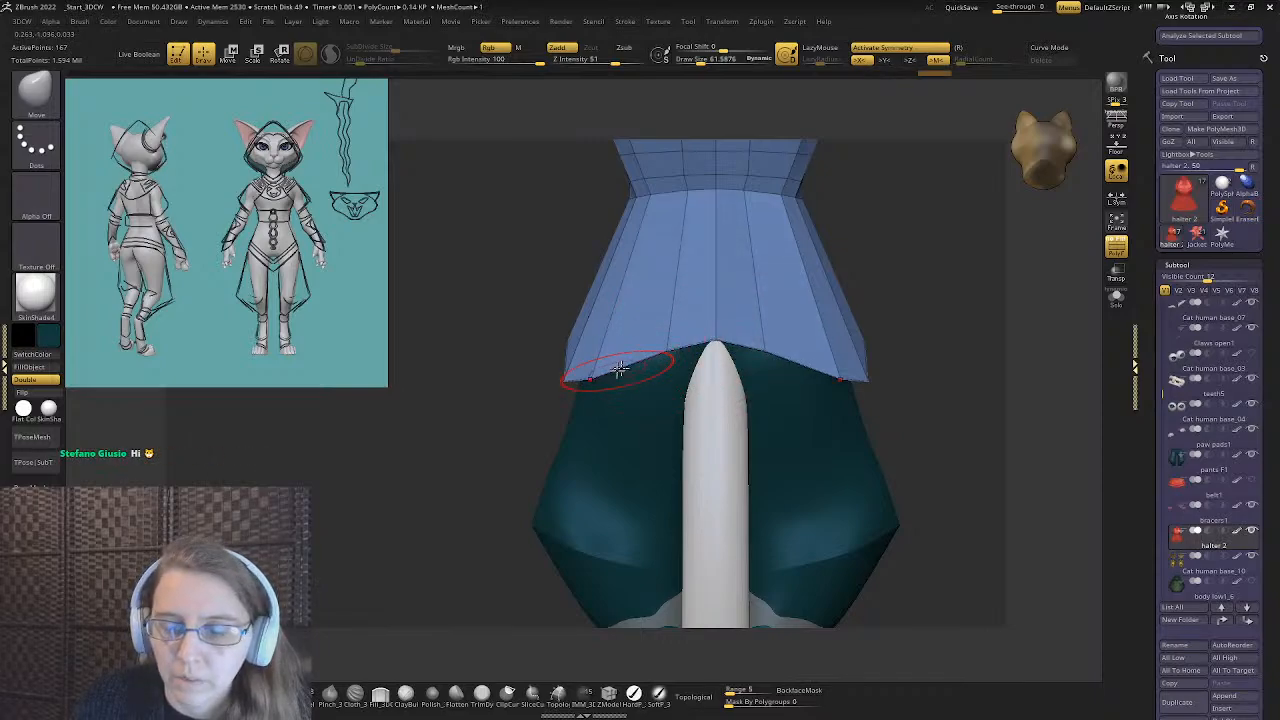
pyautogui.moveTo(605, 372)
pyautogui.mouseDown()
pyautogui.moveTo(626, 287)
pyautogui.moveTo(621, 298)
pyautogui.mouseUp()
# - Insert horizontal edge loops through the skirt between the waist and the pointed hem with ZModeler
pyautogui.moveTo(654, 336)
pyautogui.keyDown('ctrl'); pyautogui.mouseDown(button='right')
pyautogui.moveTo(639, 332)
pyautogui.moveTo(604, 372)
pyautogui.mouseUp(button='right'); pyautogui.keyUp('ctrl')
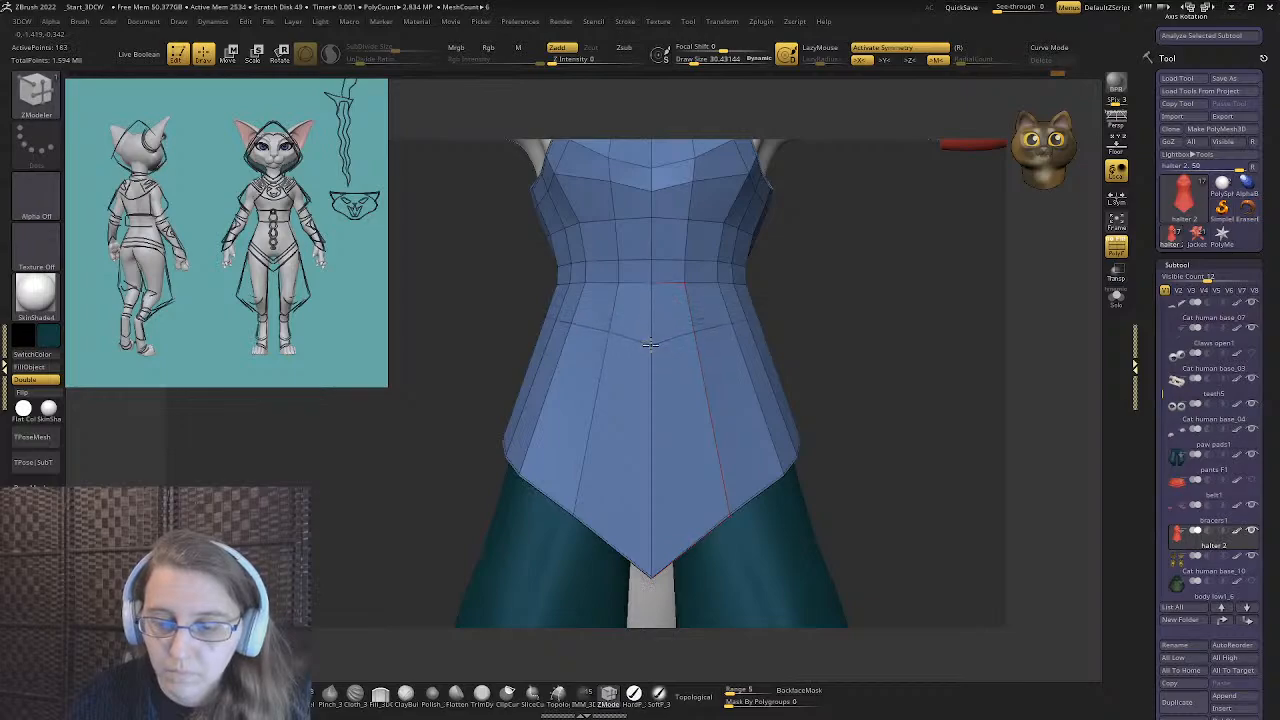
pyautogui.moveTo(650, 336); pyautogui.dragTo(651, 419)
pyautogui.moveTo(650, 423); pyautogui.dragTo(648, 490)
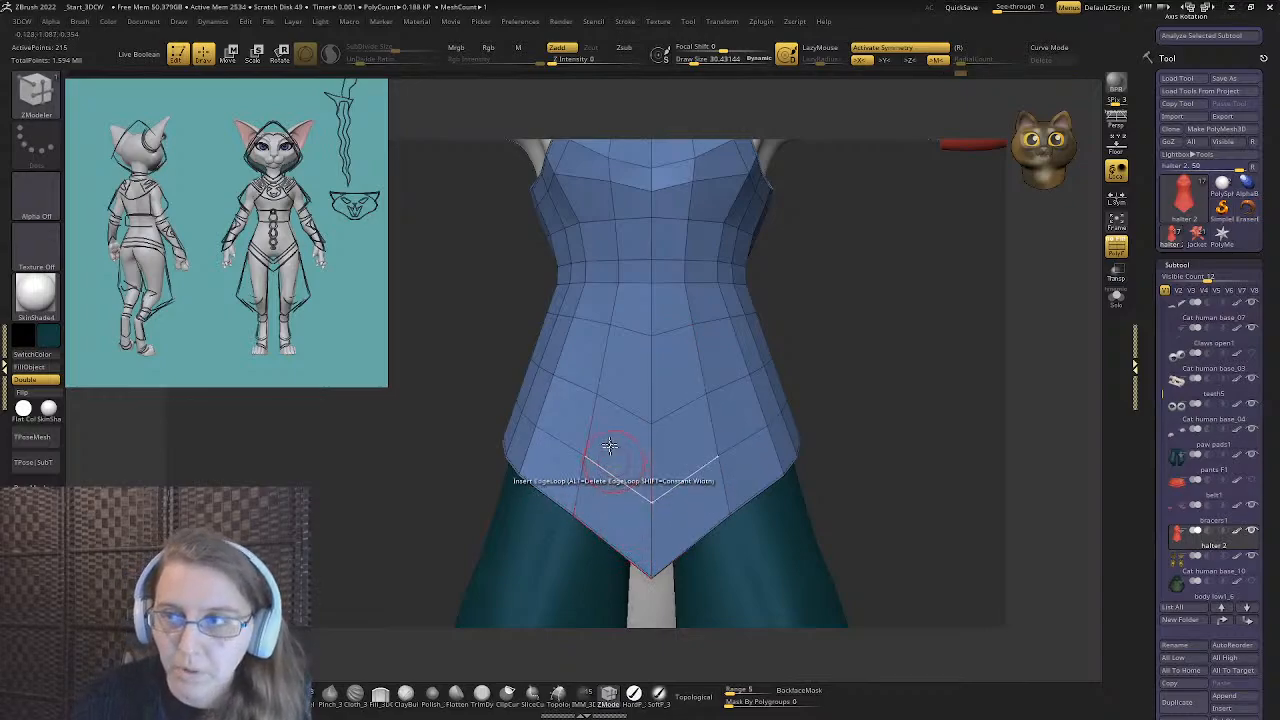
# - Reshape the skirt's sides around the hips with the Move brush, pulling the fabric out over the protruding pants
pyautogui.keyDown('alt'); pyautogui.moveTo(510, 392); pyautogui.dragTo(514, 369); pyautogui.keyUp('alt')
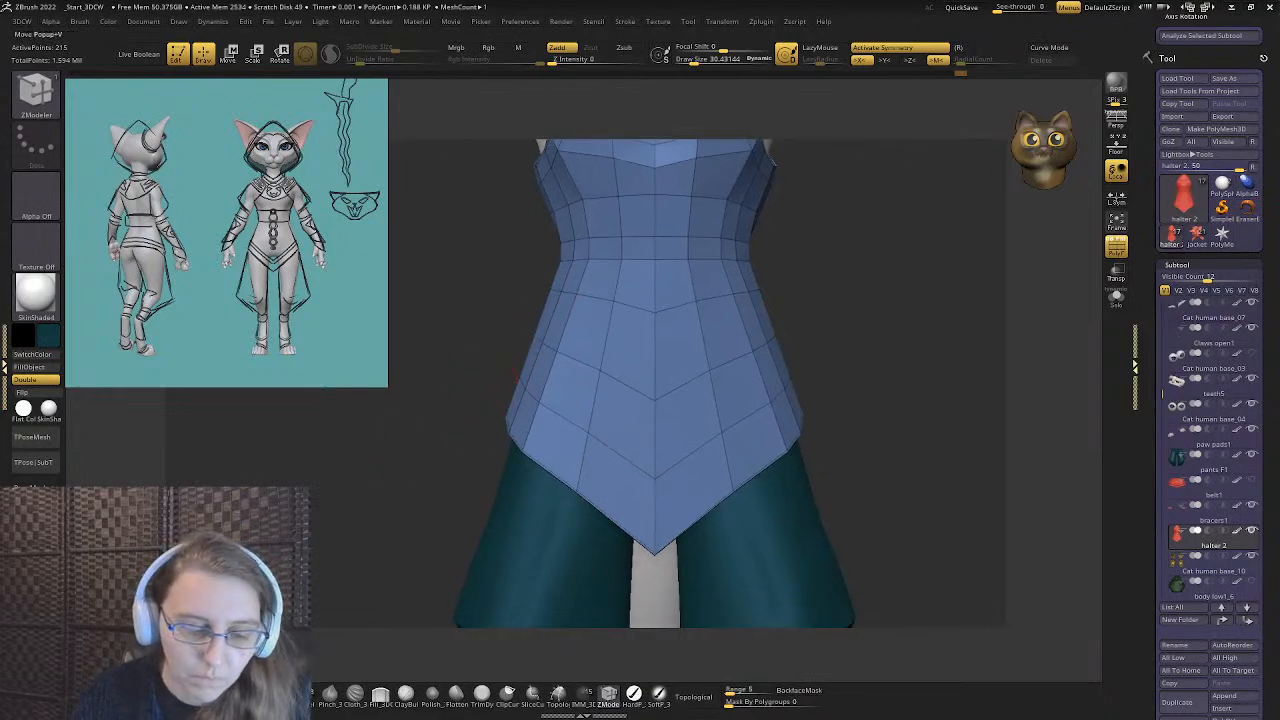
pyautogui.press('b')
pyautogui.press('m')
pyautogui.press('v')
pyautogui.press('s')
pyautogui.moveTo(608, 282); pyautogui.dragTo(631, 286)
pyautogui.moveTo(799, 330)
pyautogui.keyDown('alt'); pyautogui.mouseDown()
pyautogui.moveTo(805, 352)
pyautogui.moveTo(754, 325)
pyautogui.mouseUp(); pyautogui.keyUp('alt')
pyautogui.moveTo(782, 380)
pyautogui.mouseDown()
pyautogui.moveTo(769, 379)
pyautogui.moveTo(792, 409)
pyautogui.moveTo(768, 428)
pyautogui.mouseUp()
pyautogui.press('s')
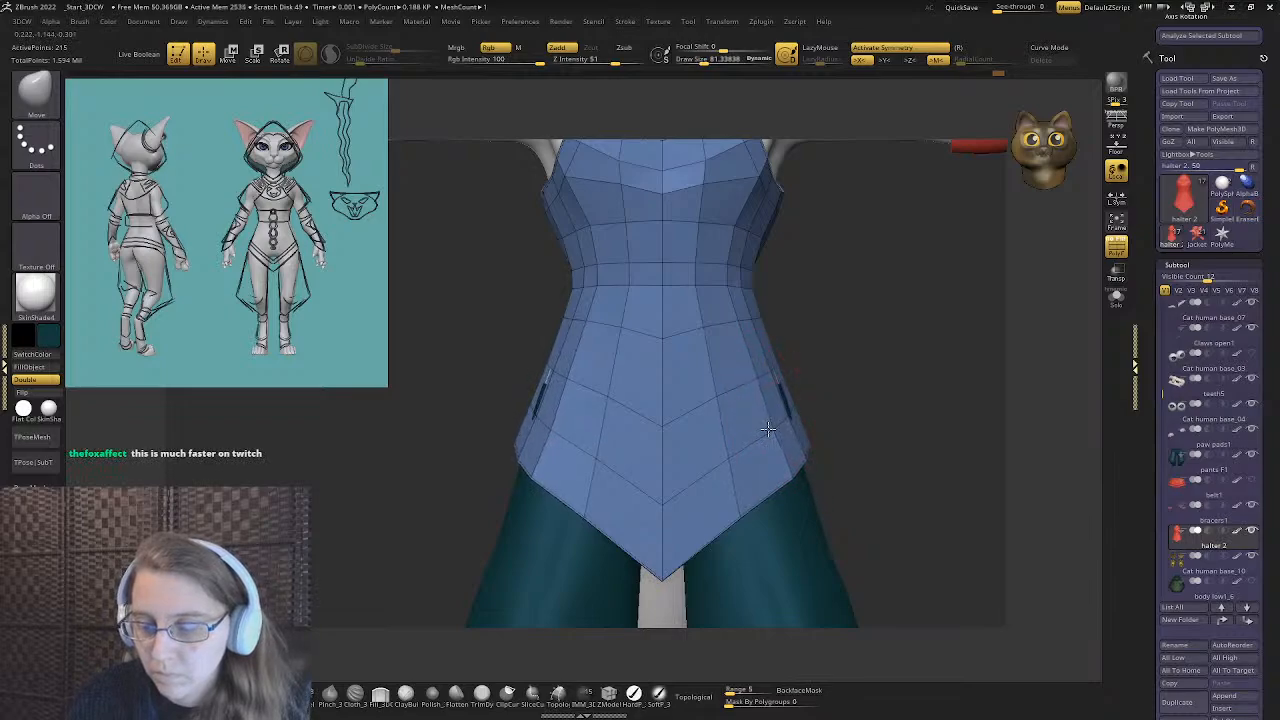
pyautogui.moveTo(780, 416); pyautogui.dragTo(716, 412, button='right')
pyautogui.press('s')
pyautogui.moveTo(781, 409); pyautogui.dragTo(773, 409)
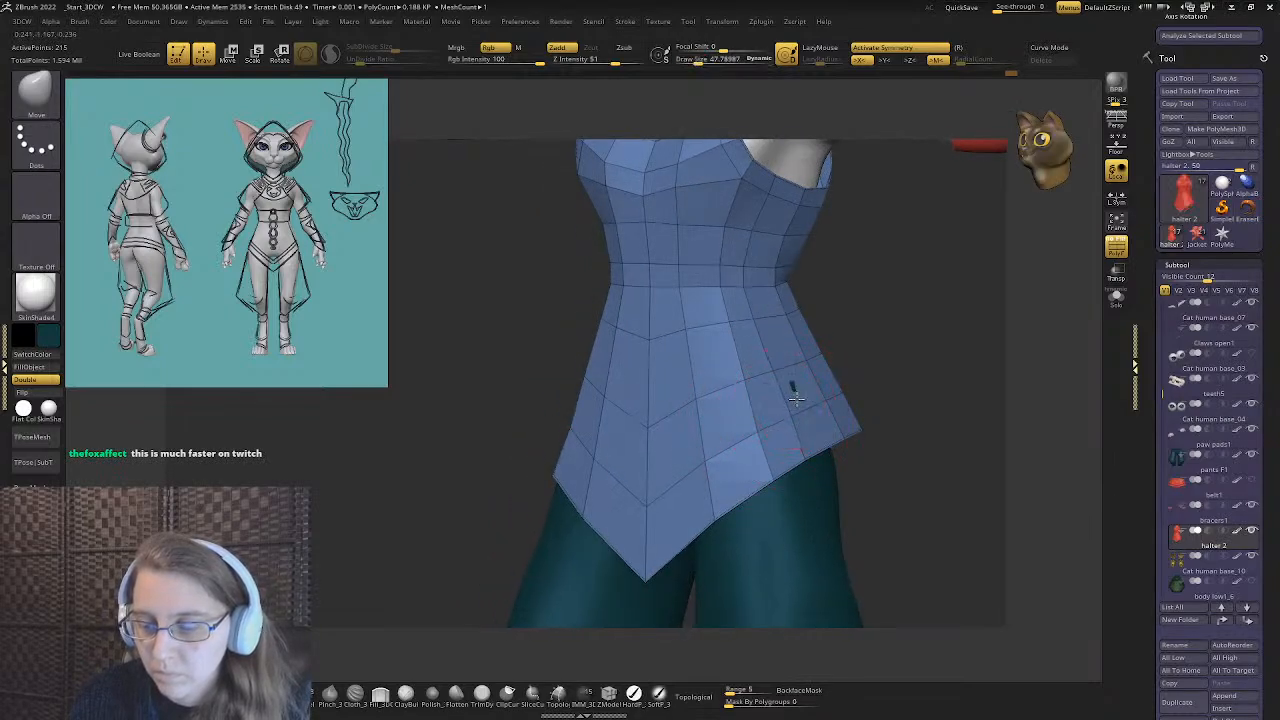
# - Try to adjust the skirt's rear contour from a side view with a draw size of about 86
pyautogui.moveTo(745, 374); pyautogui.dragTo(772, 374, button='right')
pyautogui.moveTo(703, 417); pyautogui.dragTo(746, 406, button='right')
pyautogui.keyDown('alt'); pyautogui.moveTo(448, 354); pyautogui.dragTo(574, 389, button='right'); pyautogui.keyUp('alt')
pyautogui.press('s')
pyautogui.moveTo(587, 380); pyautogui.dragTo(596, 380)
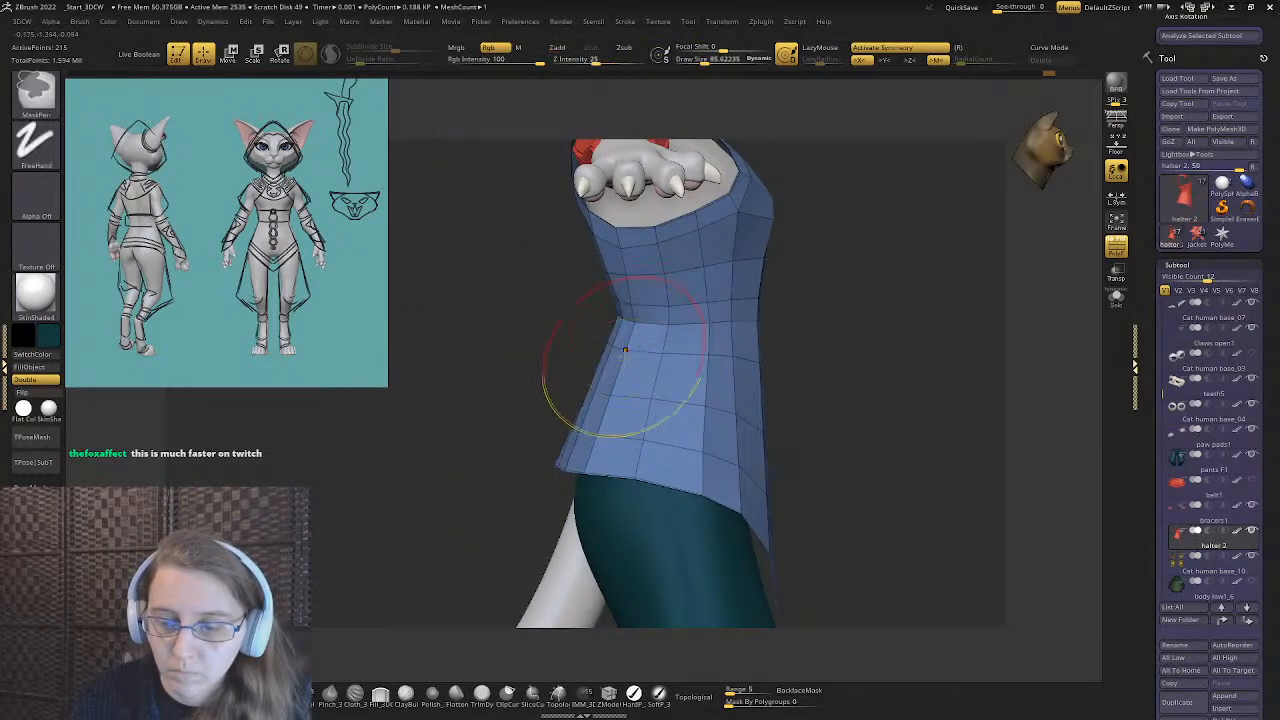
pyautogui.hotkey('ctrl', 'z')
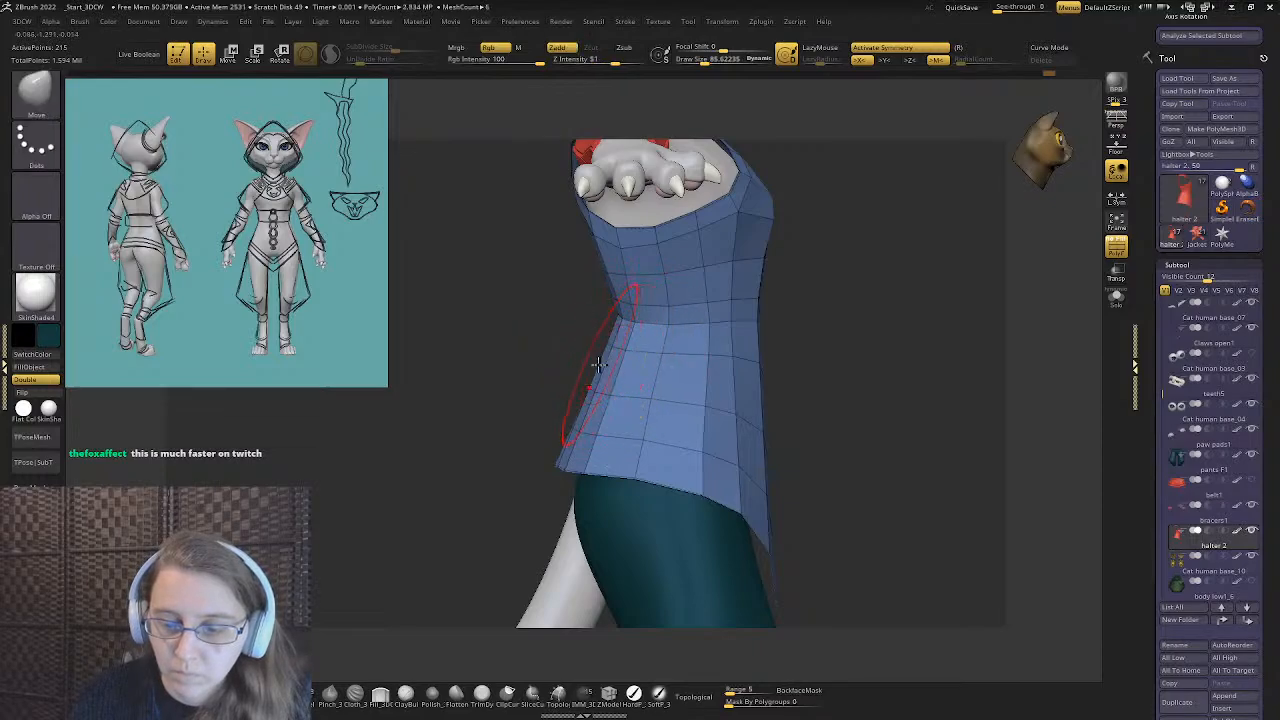
# - Curve the skirt's rear contour inward below the waist so it follows the lower back and flares toward the hem
pyautogui.press('s')
pyautogui.moveTo(595, 365); pyautogui.dragTo(624, 329)
pyautogui.press('s')
pyautogui.moveTo(616, 331)
pyautogui.mouseDown(button='right')
pyautogui.moveTo(583, 318)
pyautogui.moveTo(560, 329)
pyautogui.moveTo(632, 360)
pyautogui.moveTo(586, 314)
pyautogui.moveTo(654, 317)
pyautogui.moveTo(480, 349)
pyautogui.moveTo(640, 376)
pyautogui.moveTo(612, 368)
pyautogui.mouseUp(button='right')
pyautogui.press('s')
pyautogui.press('s')
pyautogui.moveTo(612, 368); pyautogui.dragTo(603, 369)
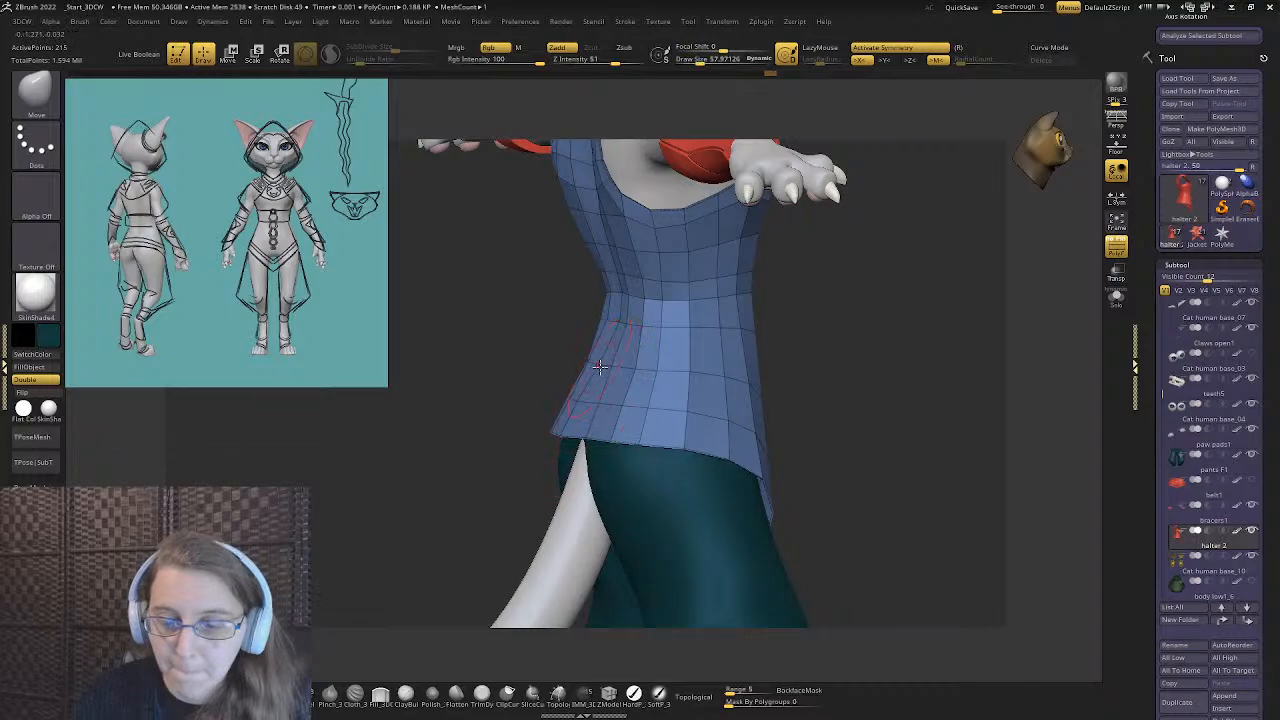
pyautogui.moveTo(603, 368); pyautogui.dragTo(594, 366, button='right')
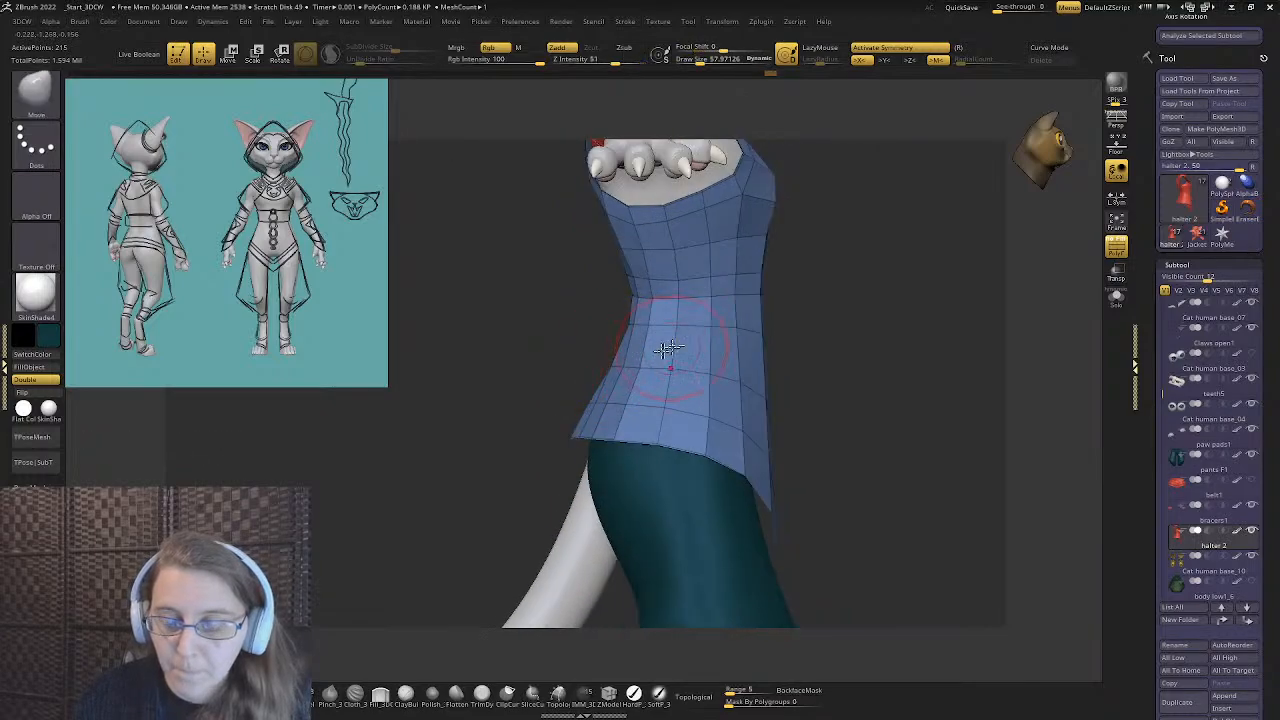
# - Delete the halter's collar edge loop around the neck with ZModeler
pyautogui.moveTo(668, 348); pyautogui.dragTo(625, 375, button='right')
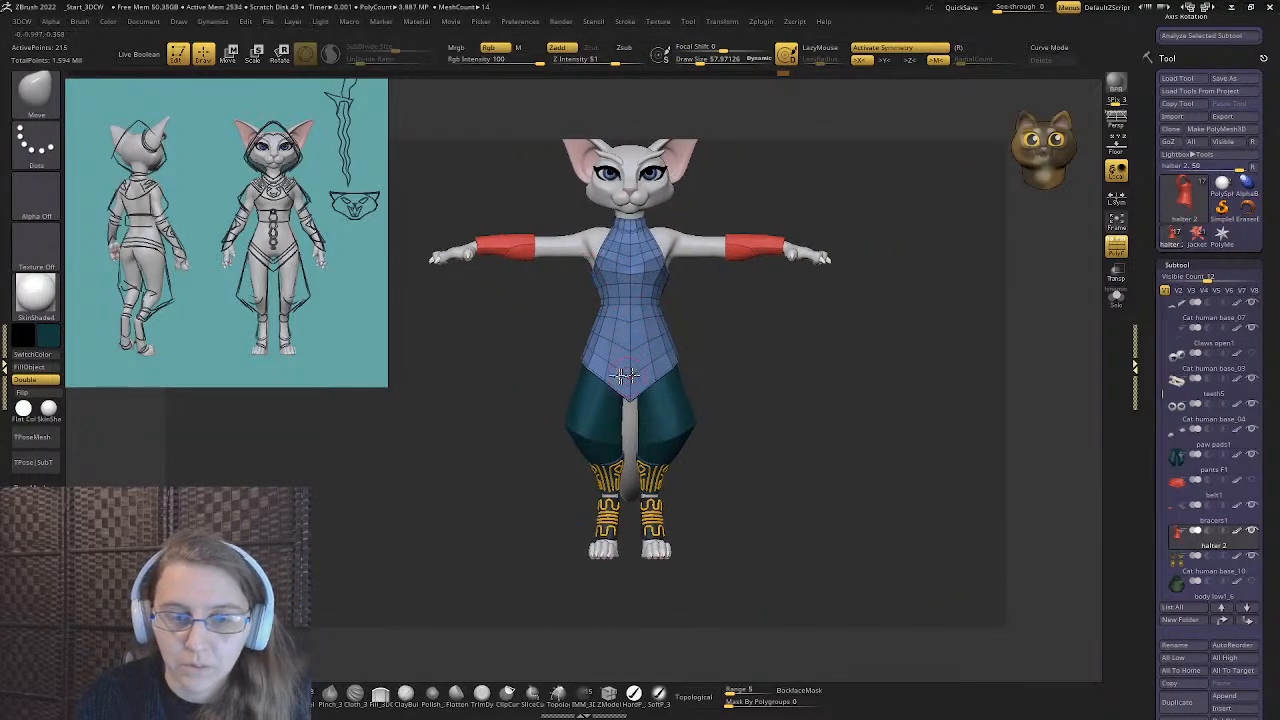
pyautogui.keyDown('ctrl'); pyautogui.moveTo(651, 279); pyautogui.dragTo(626, 337, button='right'); pyautogui.keyUp('ctrl')
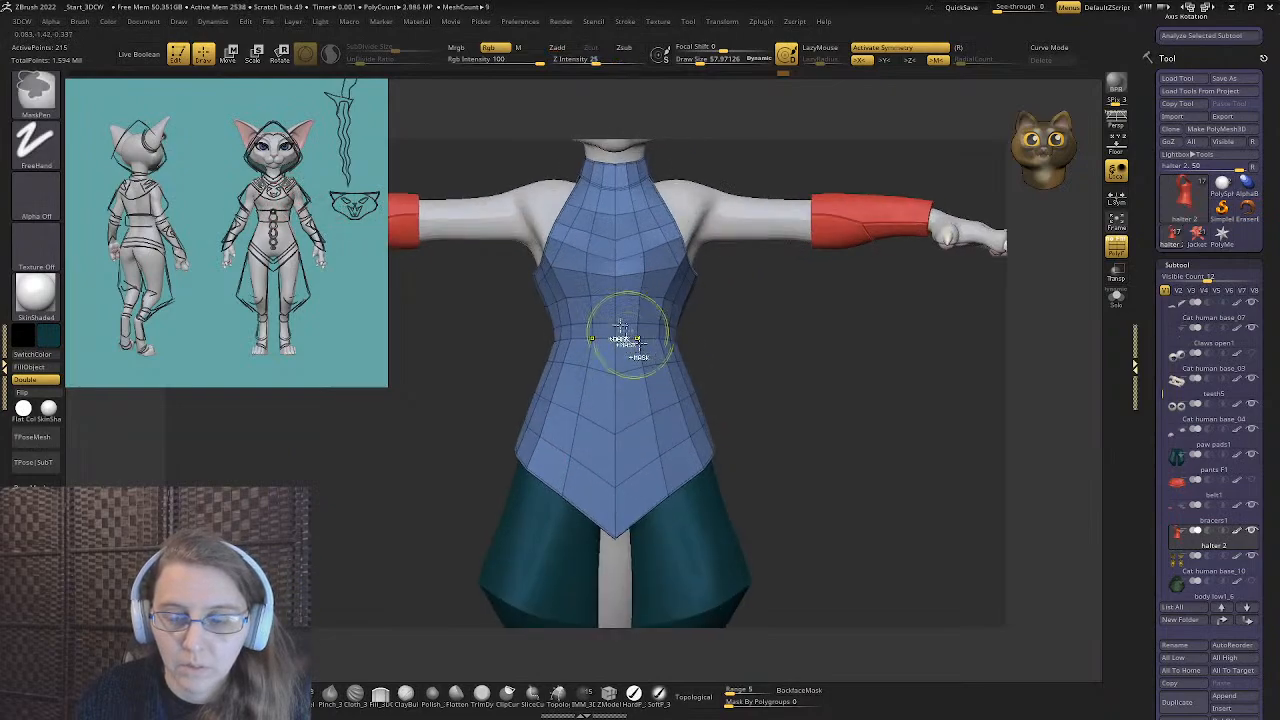
pyautogui.keyDown('alt'); pyautogui.moveTo(582, 264); pyautogui.dragTo(600, 332, button='right'); pyautogui.keyUp('alt')
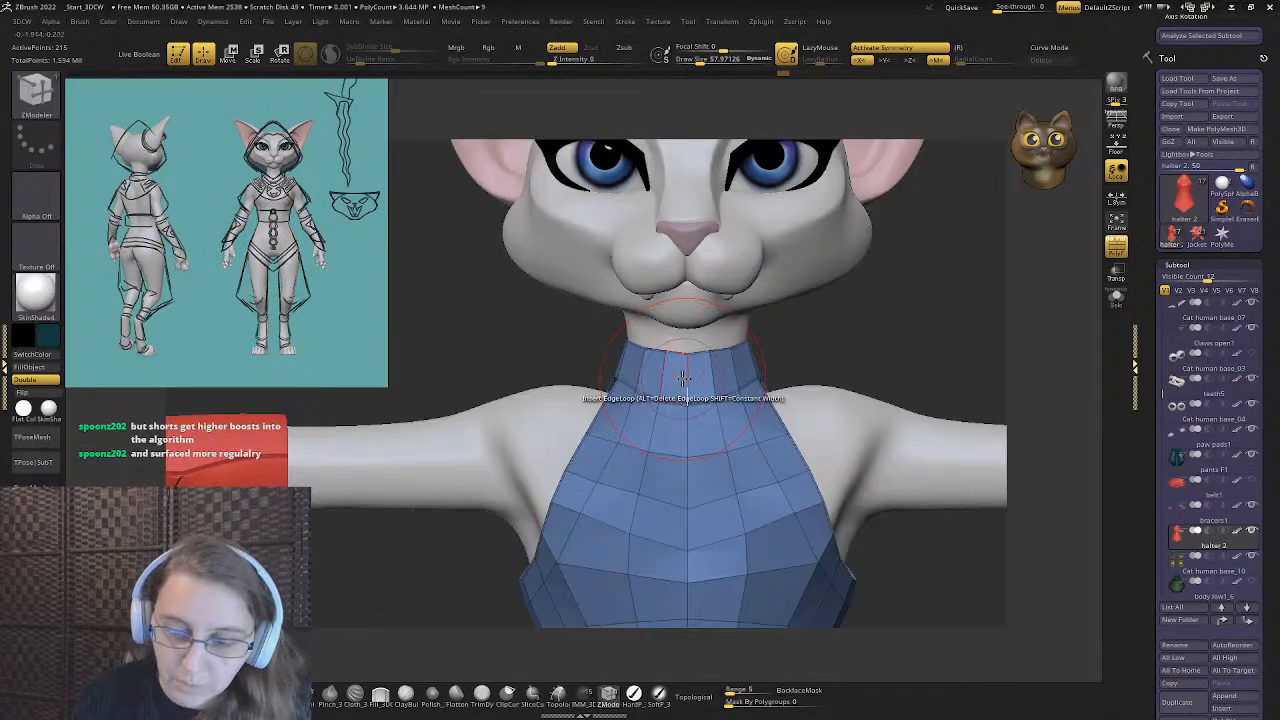
pyautogui.click(684, 383)
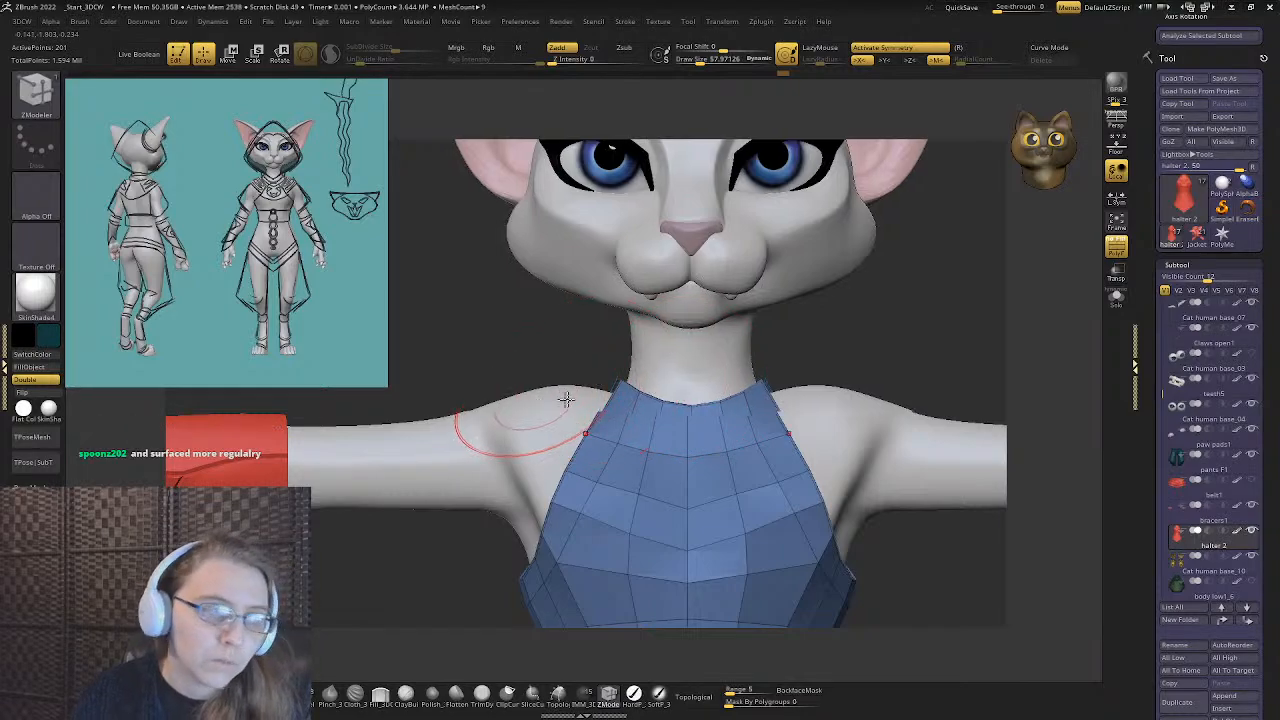
# - Lower and even out the halter's front neckline and adjust its armhole edge using the Move brush at a draw size of about 28
pyautogui.keyDown('alt'); pyautogui.moveTo(566, 400); pyautogui.dragTo(560, 460, button='right'); pyautogui.keyUp('alt')
pyautogui.press('b')
pyautogui.press('m')
pyautogui.press('v')
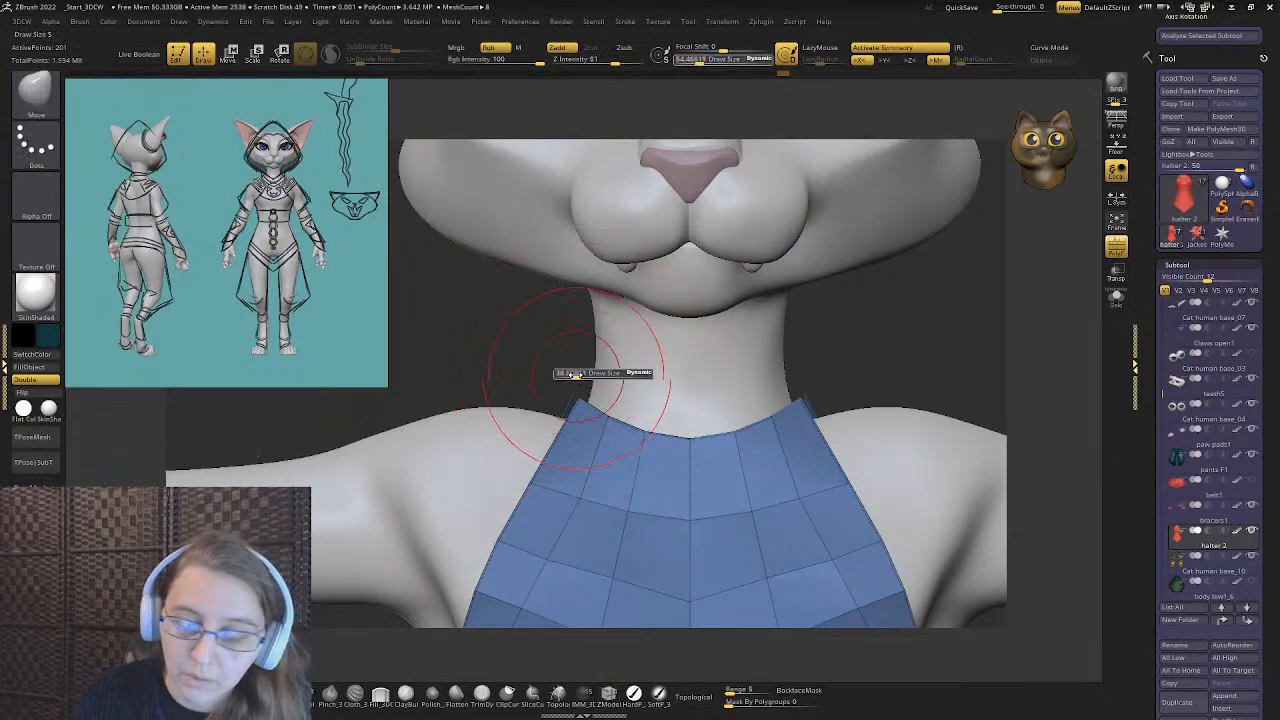
pyautogui.moveTo(577, 408); pyautogui.dragTo(553, 470)
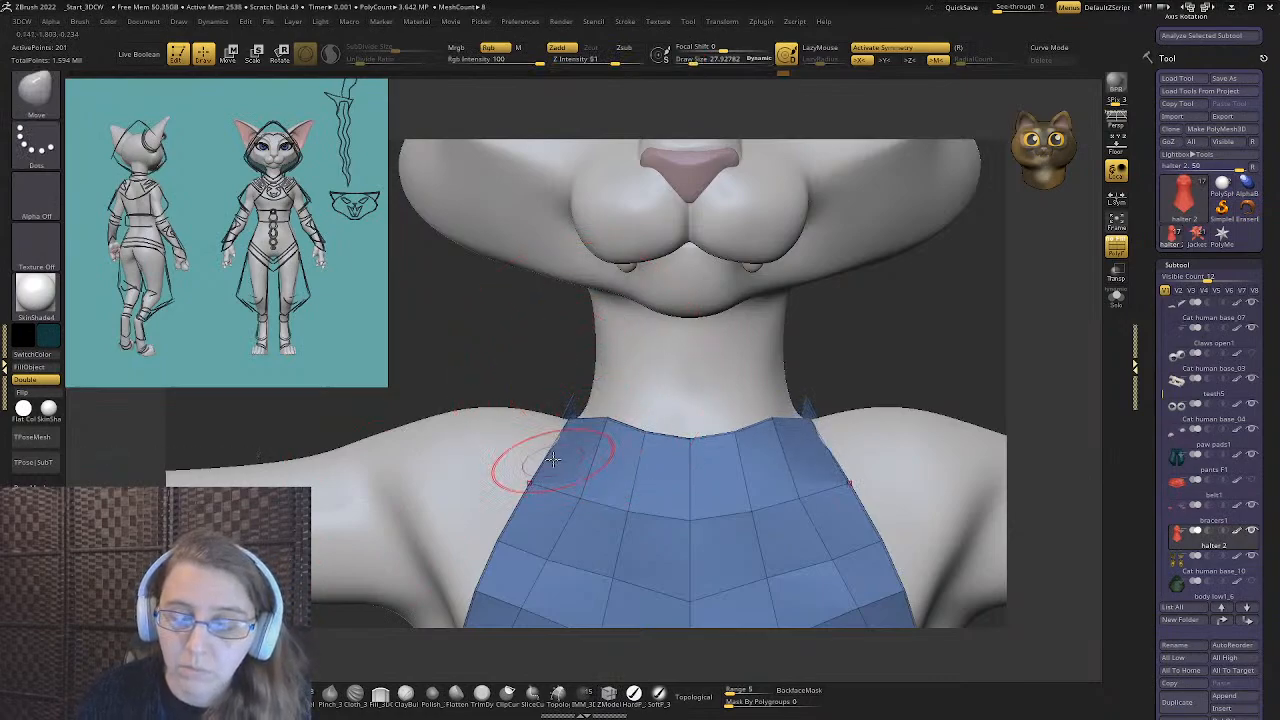
pyautogui.moveTo(657, 429); pyautogui.dragTo(652, 458)
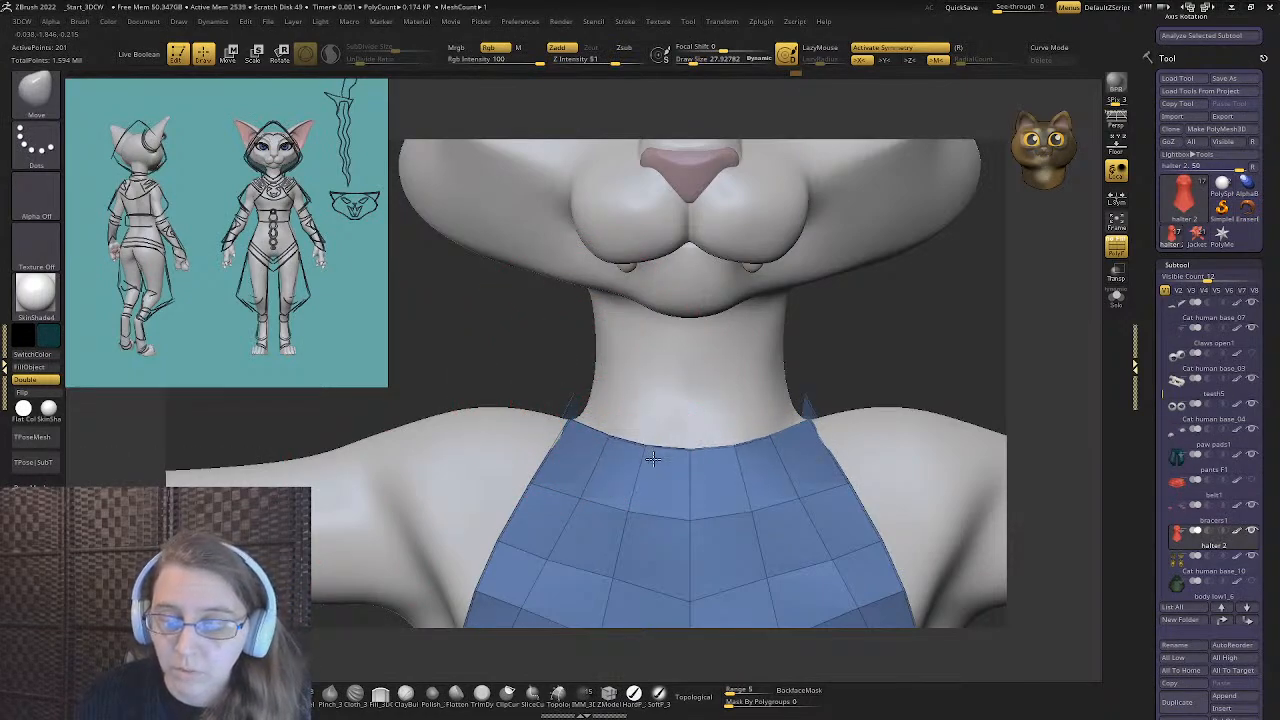
pyautogui.keyDown('alt'); pyautogui.moveTo(483, 486); pyautogui.dragTo(605, 460, button='right'); pyautogui.keyUp('alt')
pyautogui.moveTo(611, 500); pyautogui.dragTo(579, 448)
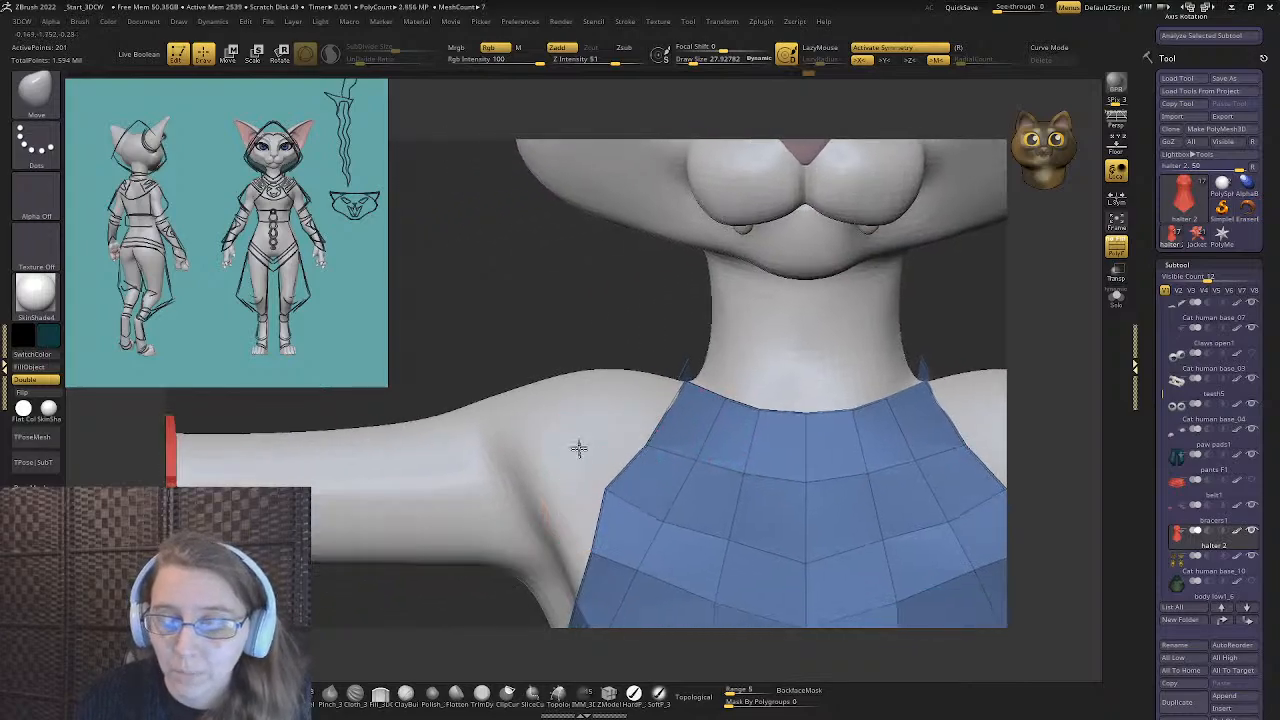
# - Refine the halter's front neckline and shoulder points from several angles so they sit against the chest and shoulders
pyautogui.moveTo(551, 443)
pyautogui.mouseDown(button='right')
pyautogui.moveTo(675, 487)
pyautogui.moveTo(594, 509)
pyautogui.moveTo(716, 477)
pyautogui.moveTo(757, 487)
pyautogui.moveTo(718, 445)
pyautogui.moveTo(586, 429)
pyautogui.moveTo(604, 469)
pyautogui.mouseUp(button='right')
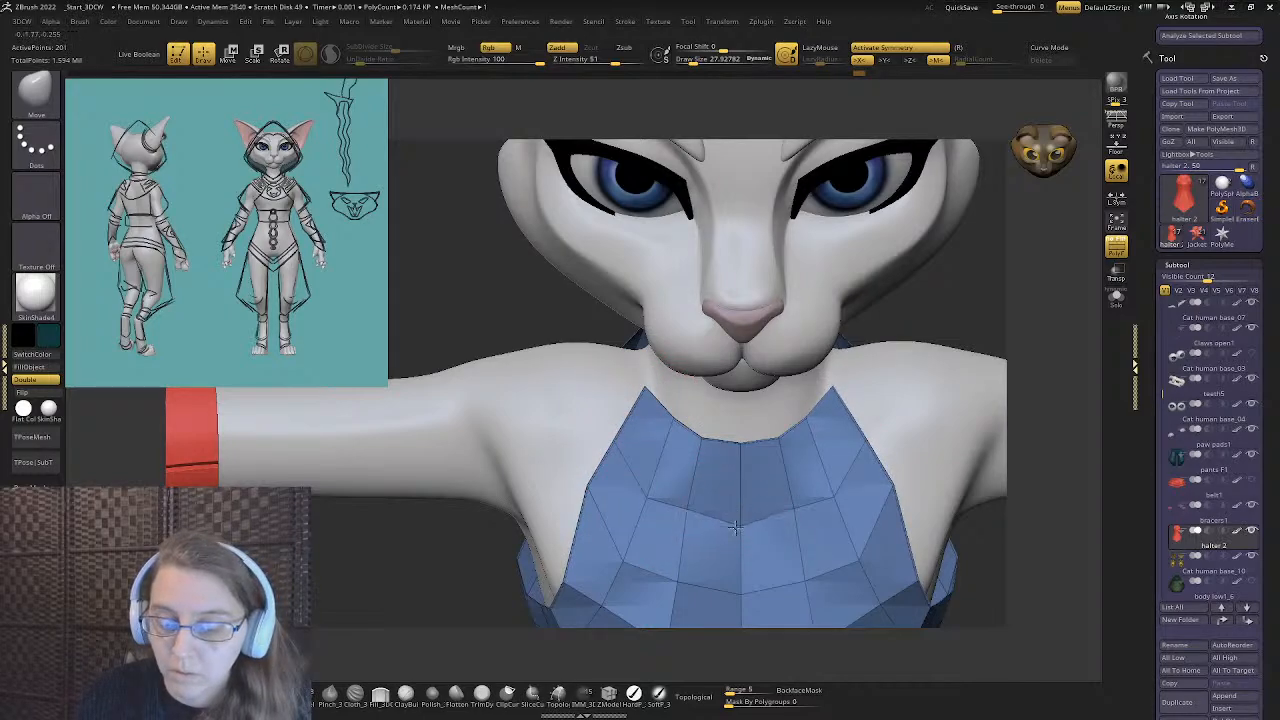
pyautogui.moveTo(633, 511); pyautogui.dragTo(614, 491, button='right')
pyautogui.moveTo(666, 528); pyautogui.dragTo(640, 490, button='right')
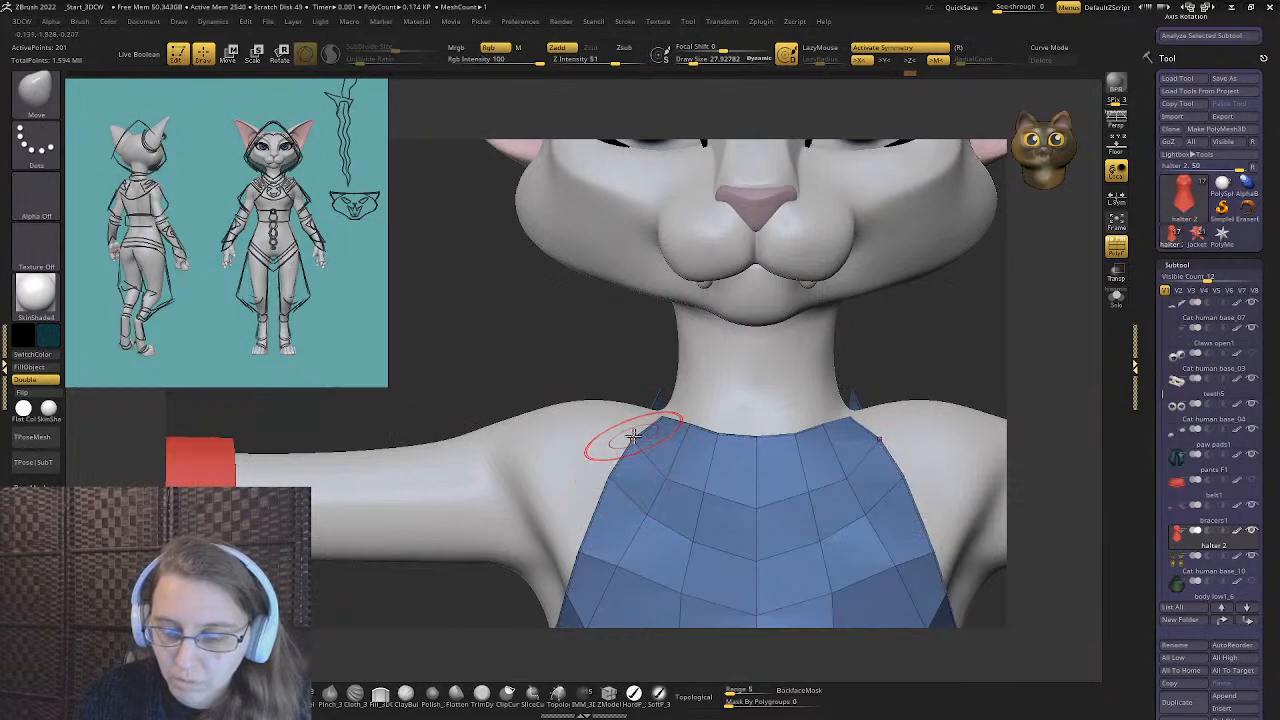
pyautogui.moveTo(641, 438); pyautogui.dragTo(537, 522, button='right')
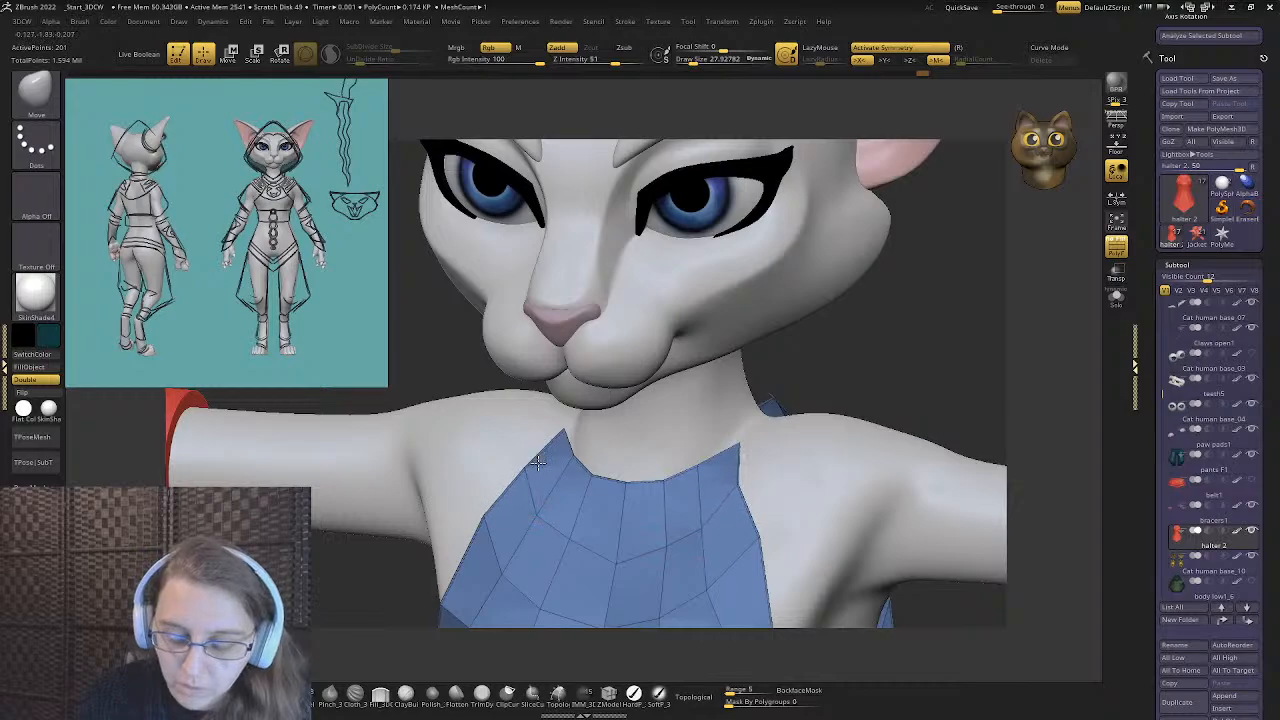
pyautogui.keyDown('alt'); pyautogui.moveTo(494, 487); pyautogui.dragTo(592, 431, button='right'); pyautogui.keyUp('alt')
pyautogui.keyDown('ctrl'); pyautogui.moveTo(586, 491); pyautogui.dragTo(612, 438, button='right'); pyautogui.keyUp('ctrl')
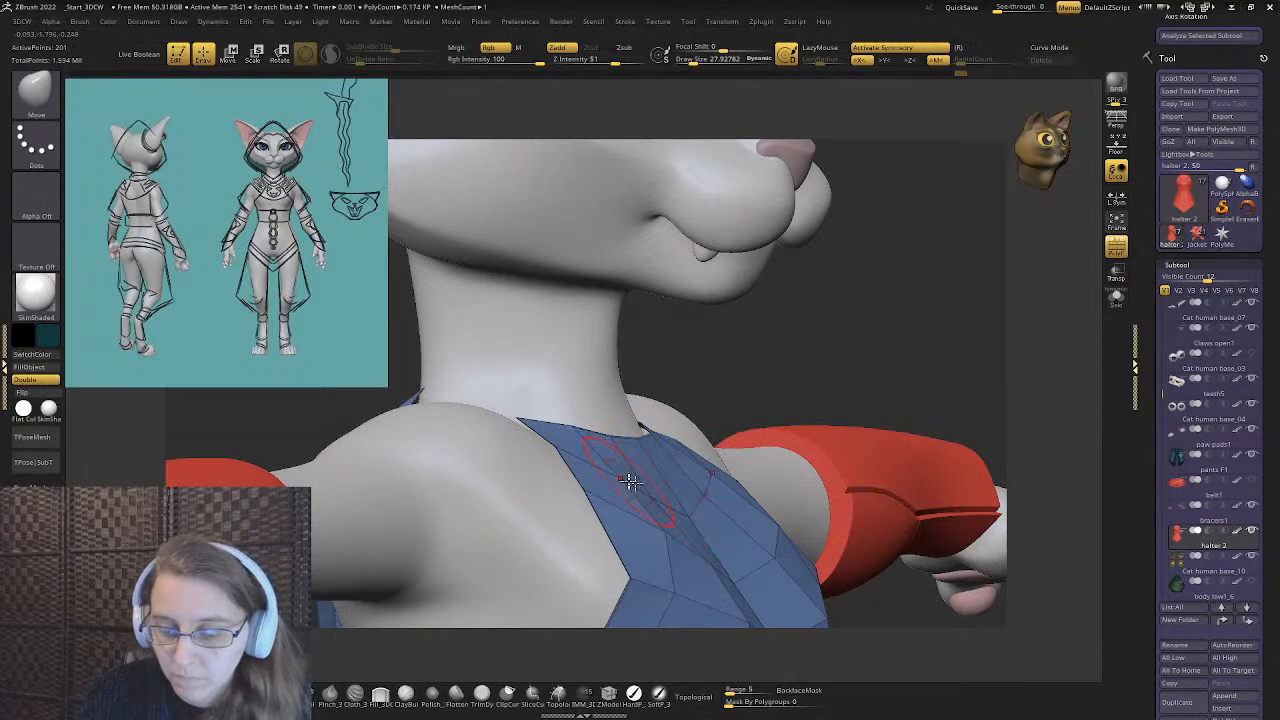
pyautogui.moveTo(619, 480)
pyautogui.keyDown('ctrl'); pyautogui.mouseDown(button='right')
pyautogui.moveTo(457, 429)
pyautogui.moveTo(500, 483)
pyautogui.moveTo(537, 457)
pyautogui.moveTo(451, 491)
pyautogui.moveTo(669, 428)
pyautogui.mouseUp(button='right'); pyautogui.keyUp('ctrl')
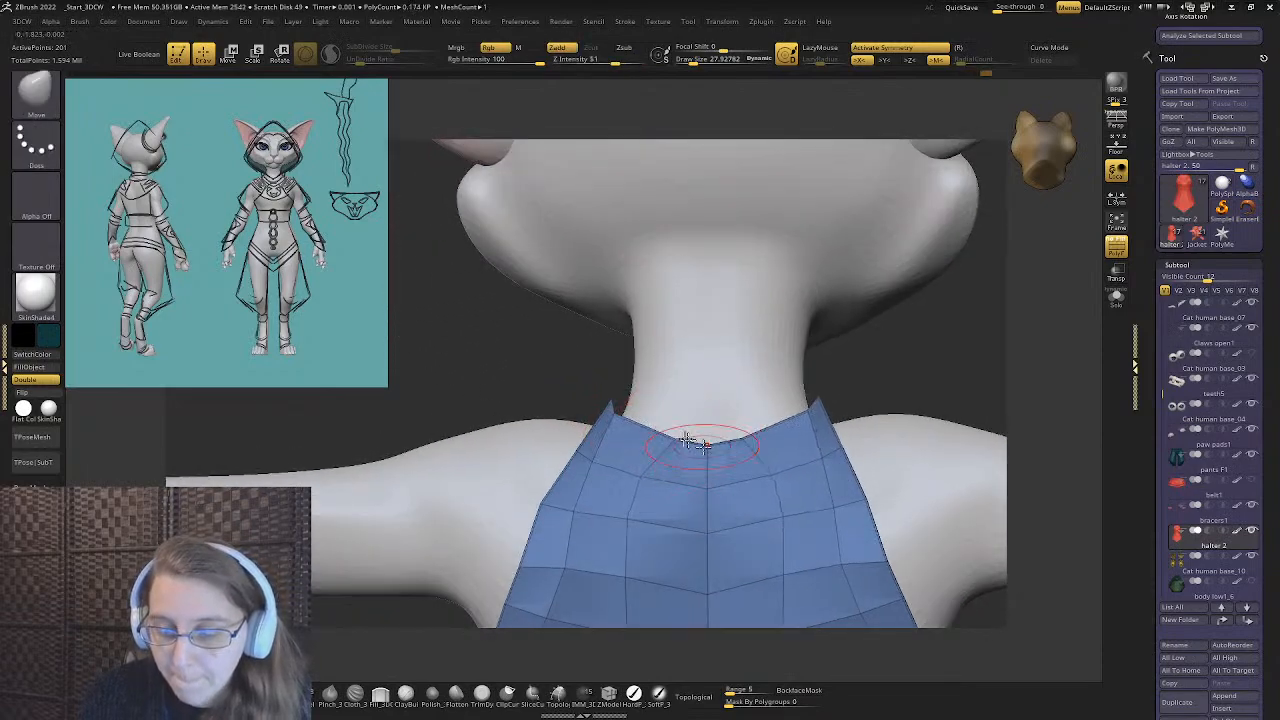
# - Shape the halter's back neckline into a smooth curve around the base of the neck with a smaller Move brush
pyautogui.press('s')
pyautogui.moveTo(628, 420); pyautogui.dragTo(687, 441)
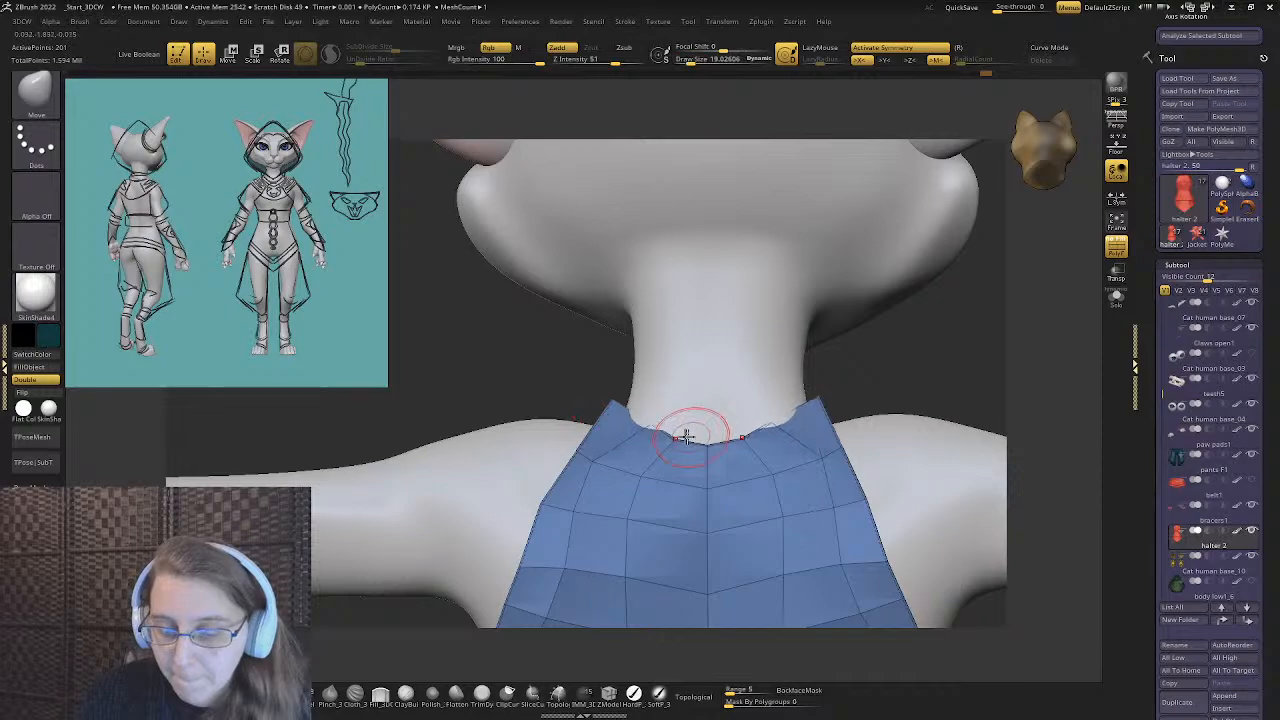
pyautogui.moveTo(686, 437); pyautogui.dragTo(664, 435, button='right')
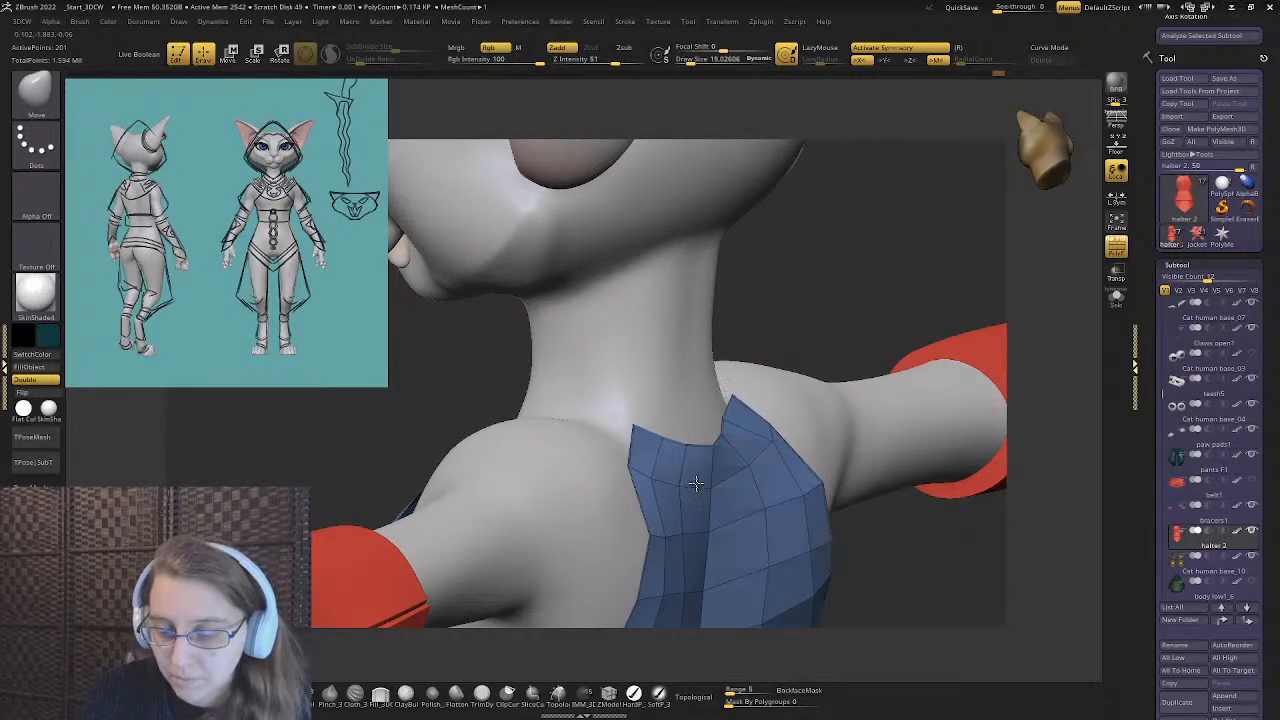
# - Even out the points along the halter's upper back, shoulder corner and armhole edge using the Move brush
pyautogui.moveTo(695, 483); pyautogui.dragTo(686, 429, button='right')
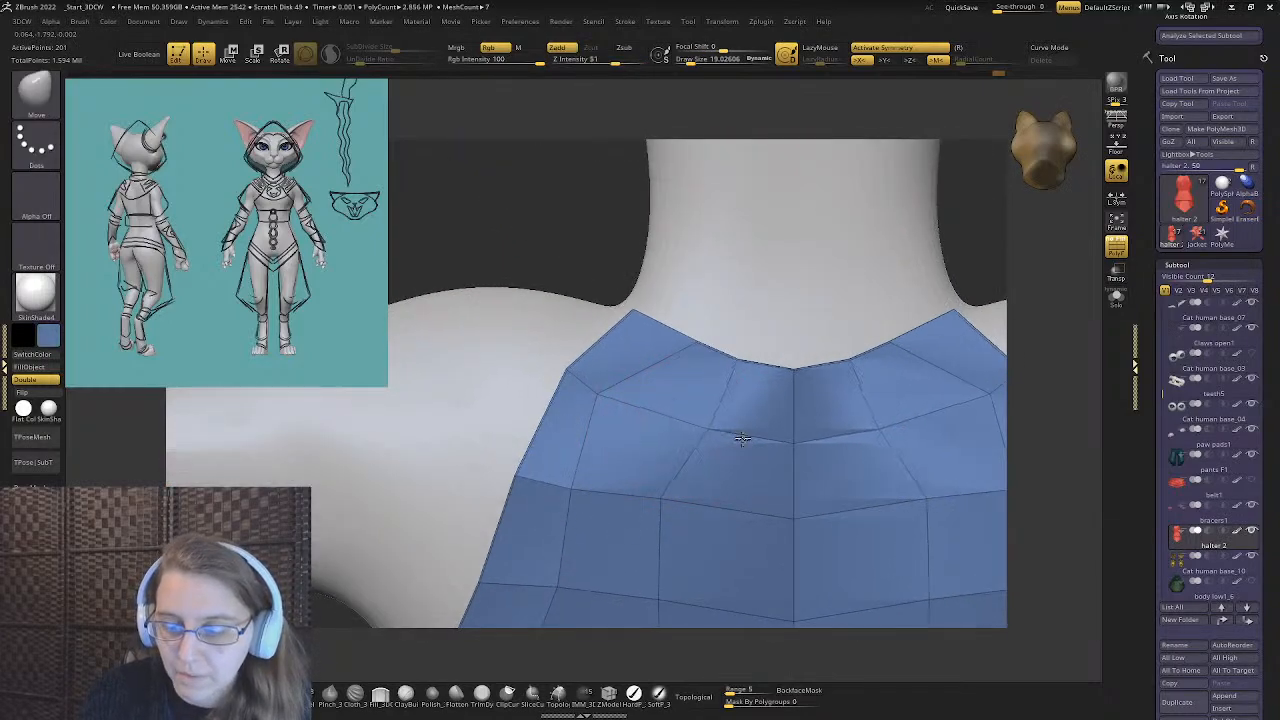
pyautogui.moveTo(742, 438); pyautogui.dragTo(733, 429)
pyautogui.moveTo(651, 403); pyautogui.dragTo(694, 411)
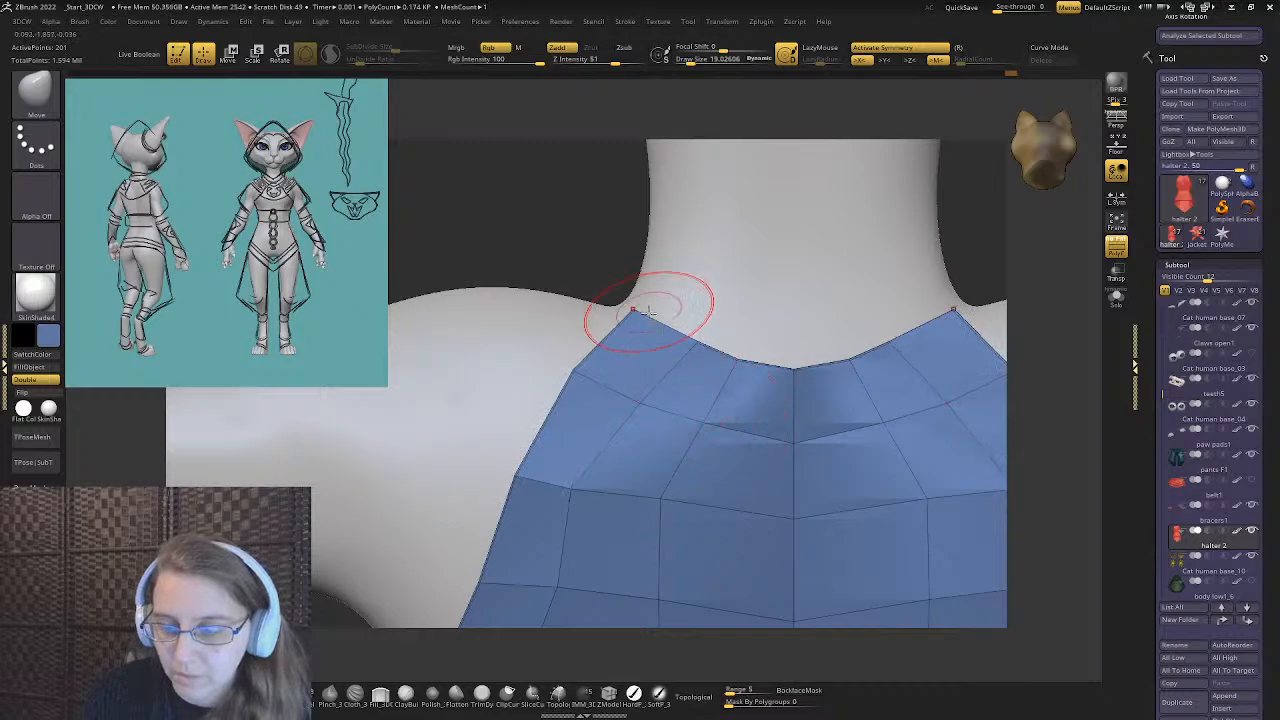
pyautogui.moveTo(648, 311); pyautogui.dragTo(648, 321)
pyautogui.moveTo(580, 374); pyautogui.dragTo(589, 386)
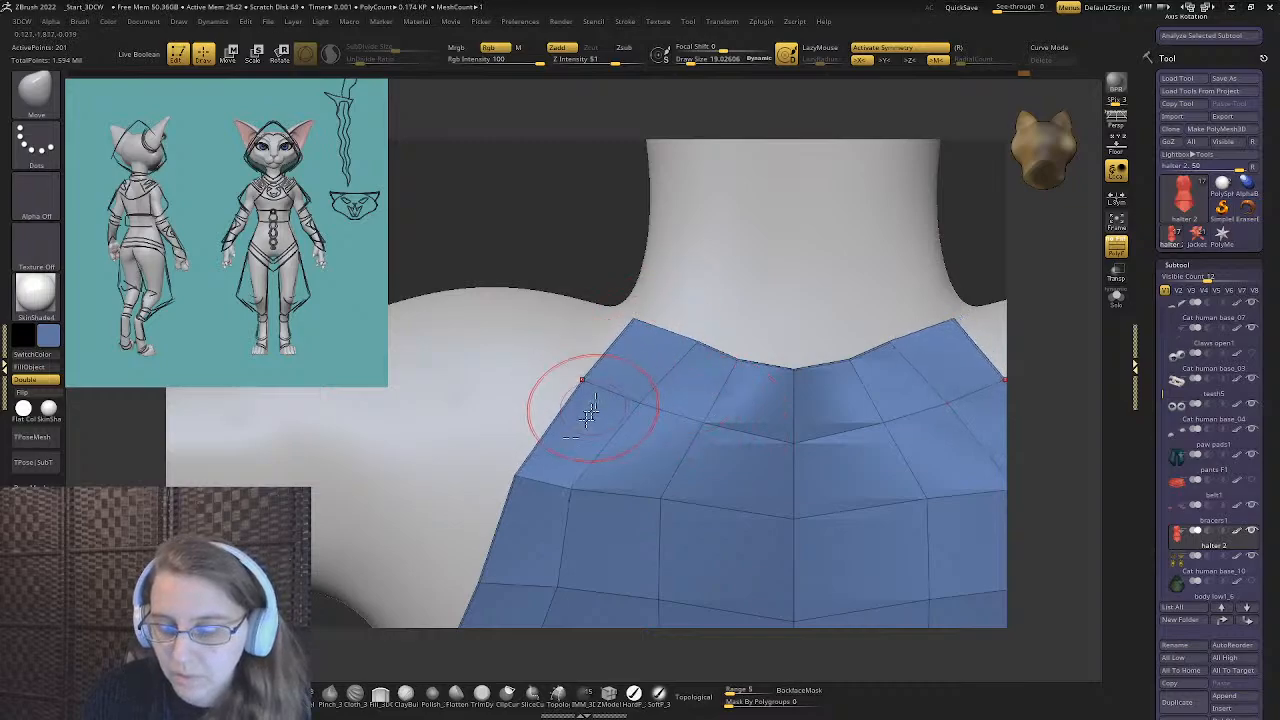
pyautogui.moveTo(580, 494); pyautogui.dragTo(632, 500)
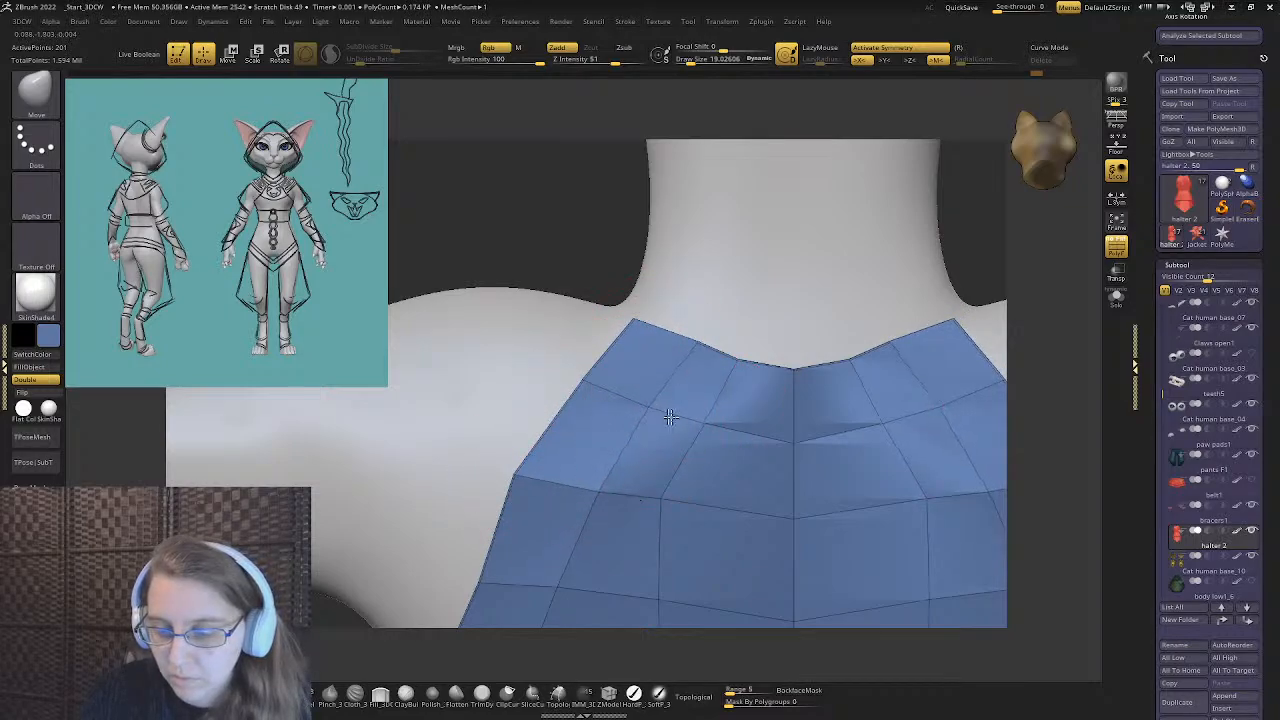
# - Space the inner edge lines of the halter's upper back more evenly with the Move brush at a draw size of about 13.5
pyautogui.press('s')
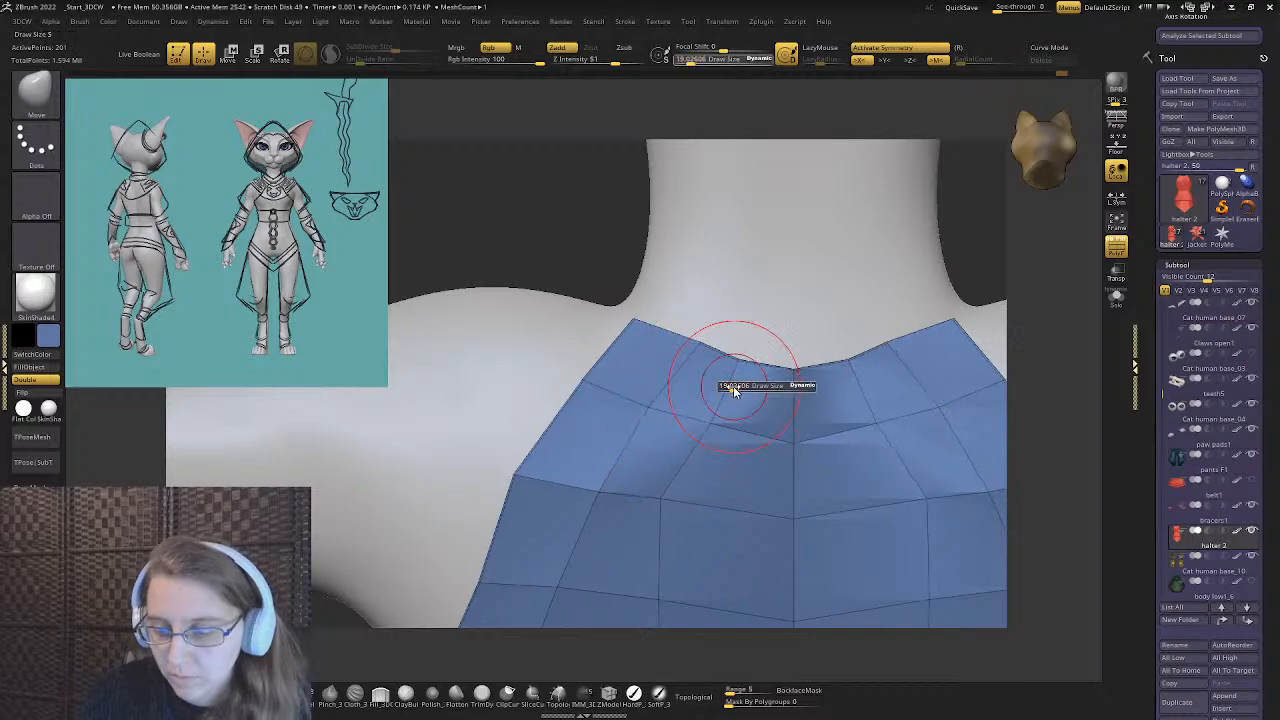
pyautogui.click(733, 386)
pyautogui.keyDown('alt'); pyautogui.moveTo(743, 400); pyautogui.dragTo(686, 309, button='right'); pyautogui.keyUp('alt')
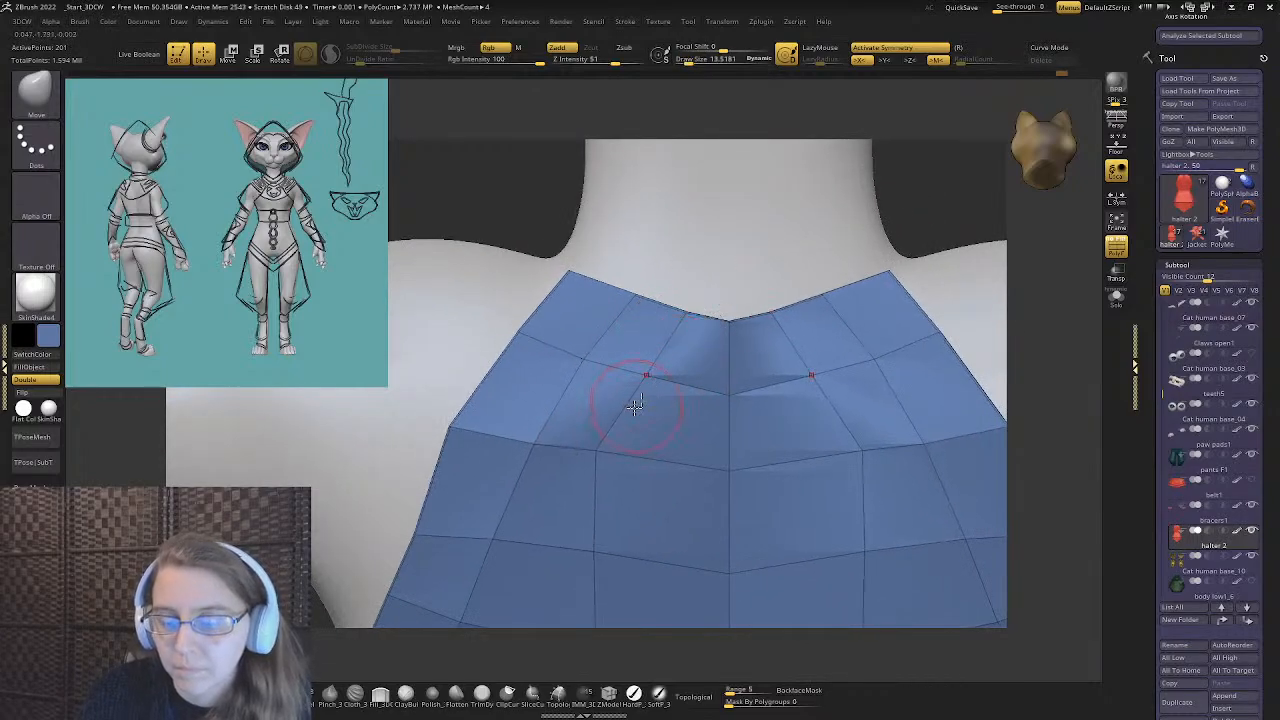
pyautogui.moveTo(635, 404); pyautogui.dragTo(682, 408)
pyautogui.moveTo(614, 462); pyautogui.dragTo(727, 490)
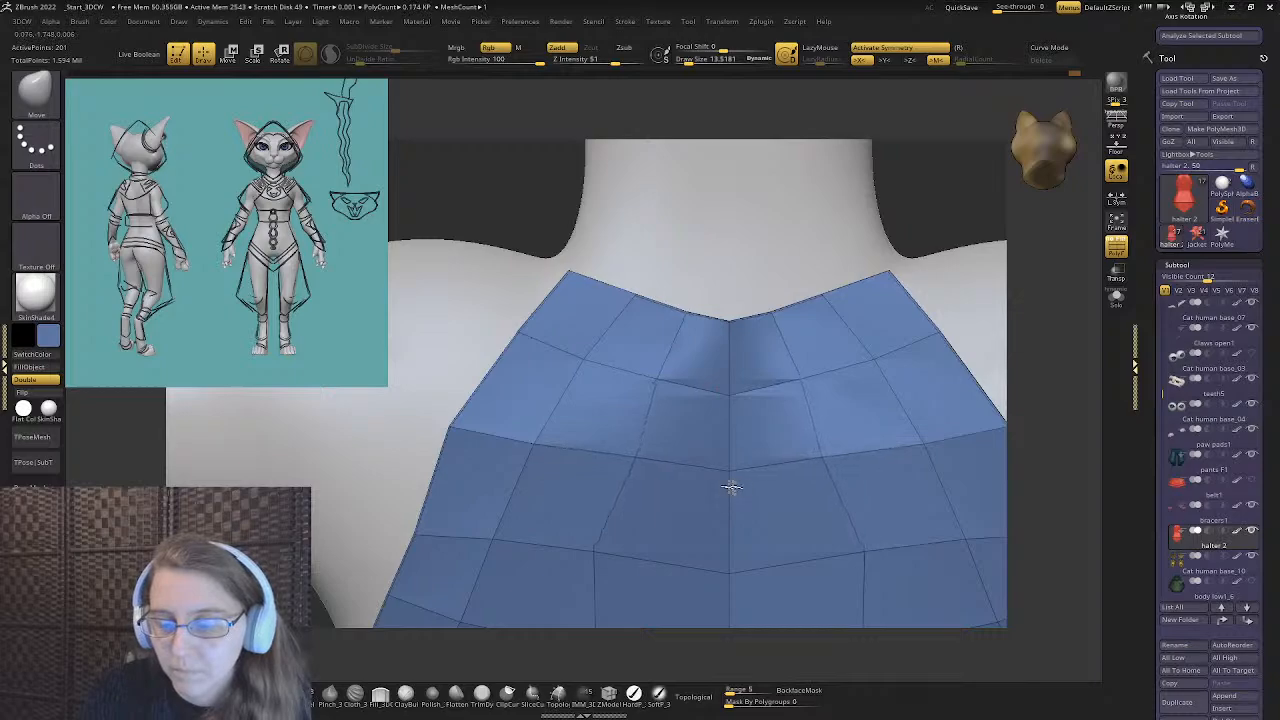
# - Undo the last stroke and smooth the outer armhole edge of the halter's upper back
pyautogui.moveTo(678, 393)
pyautogui.mouseDown(button='right')
pyautogui.moveTo(671, 451)
pyautogui.moveTo(571, 371)
pyautogui.moveTo(580, 420)
pyautogui.mouseUp(button='right')
pyautogui.hotkey('ctrl', 'z')
pyautogui.moveTo(577, 424); pyautogui.dragTo(572, 430)
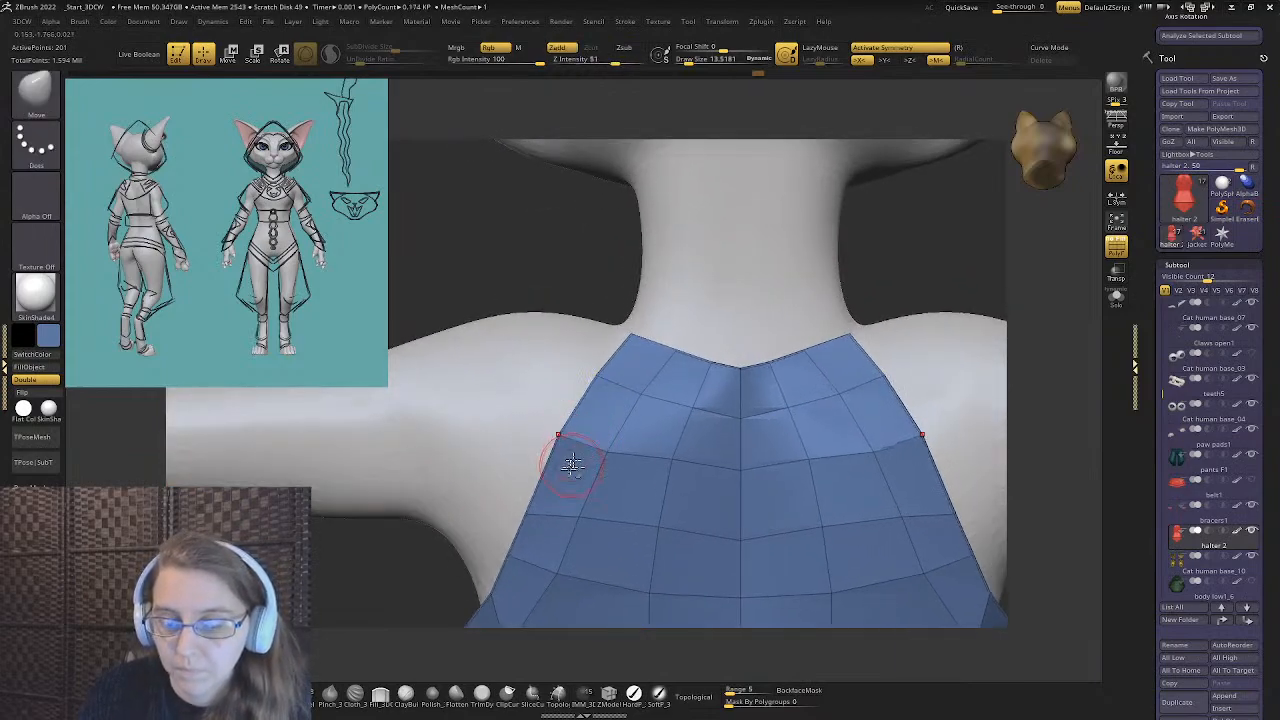
pyautogui.keyDown('alt'); pyautogui.moveTo(571, 466); pyautogui.dragTo(602, 412, button='right'); pyautogui.keyUp('alt')
pyautogui.moveTo(574, 457); pyautogui.dragTo(569, 427)
# - Adjust the halter's armhole edge near the shoulder from the side with the Move brush at a draw size of about 19
pyautogui.moveTo(580, 420)
pyautogui.mouseDown(button='right')
pyautogui.moveTo(557, 334)
pyautogui.moveTo(661, 407)
pyautogui.moveTo(580, 434)
pyautogui.moveTo(655, 437)
pyautogui.moveTo(700, 400)
pyautogui.moveTo(786, 374)
pyautogui.moveTo(737, 398)
pyautogui.mouseUp(button='right')
pyautogui.press('s')
pyautogui.moveTo(737, 398)
pyautogui.mouseDown()
pyautogui.moveTo(750, 398)
pyautogui.moveTo(741, 374)
pyautogui.mouseUp()
pyautogui.press('s')
pyautogui.moveTo(781, 414); pyautogui.dragTo(788, 428)
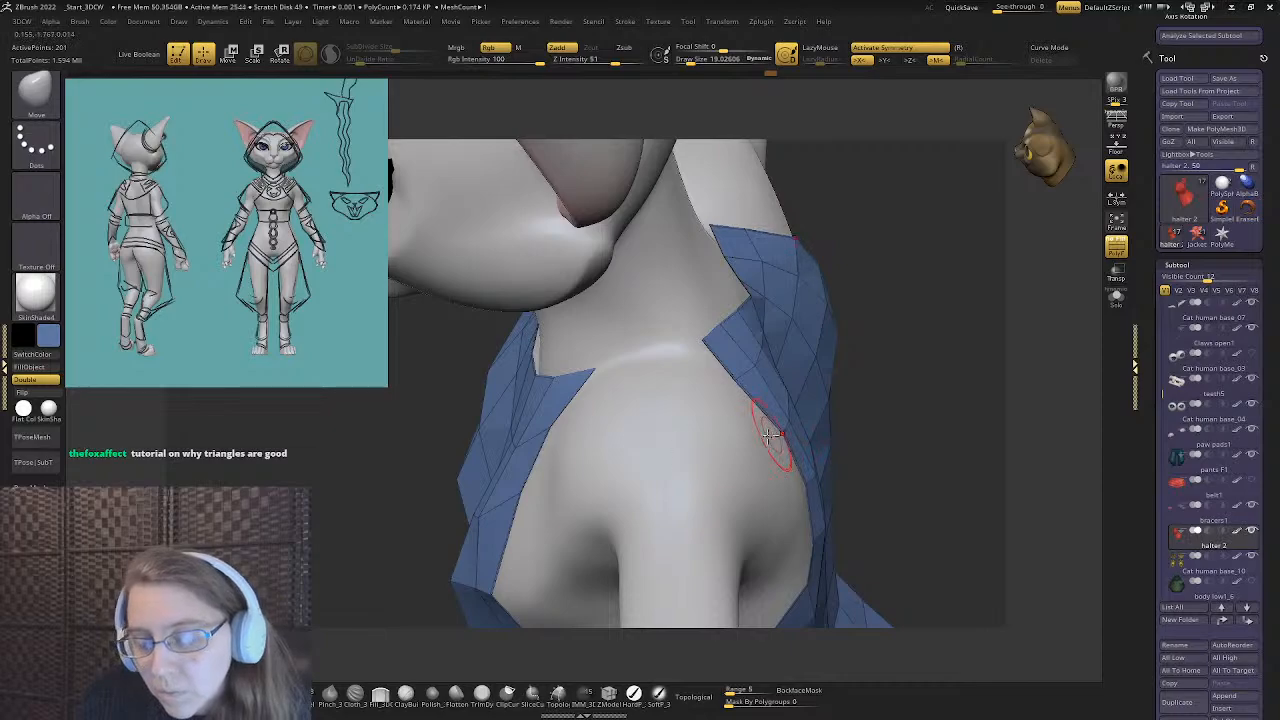
# - Bridge the halter's front and back shoulder edges with ZModeler's Bridge edge action on Edges to form shoulder straps
pyautogui.moveTo(768, 433); pyautogui.dragTo(608, 417, button='right')
pyautogui.click(608, 692)
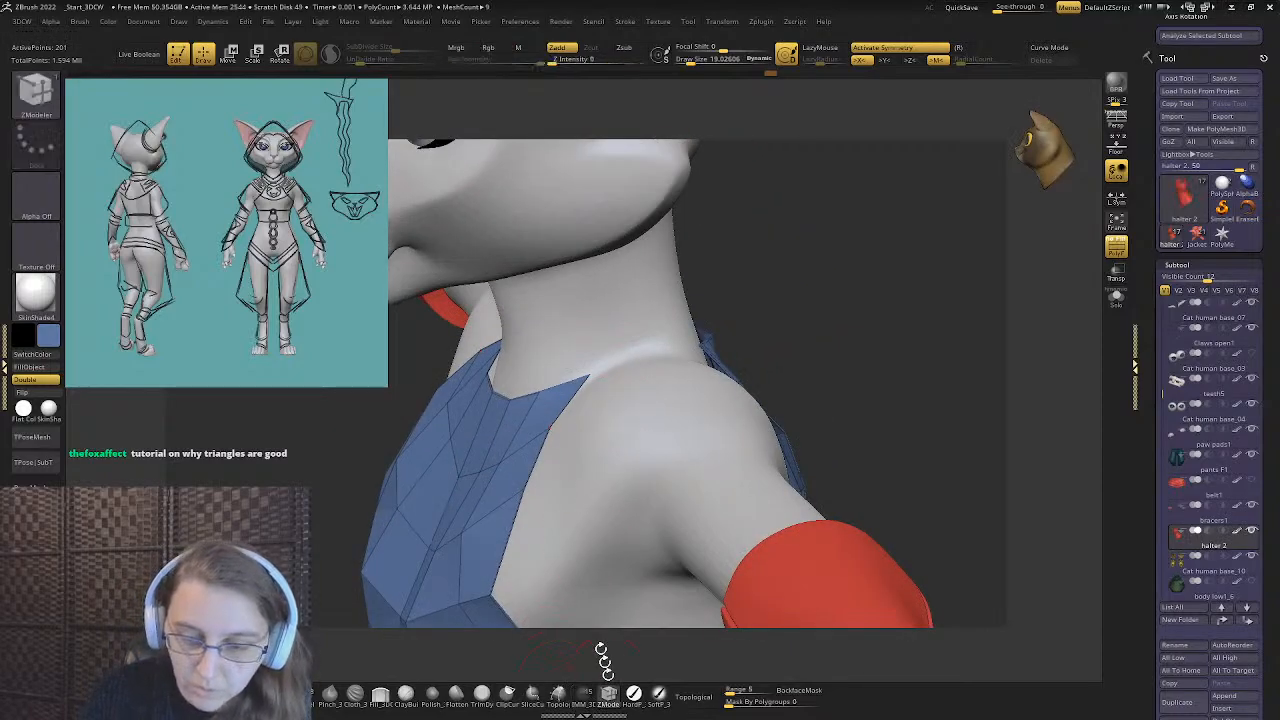
pyautogui.moveTo(566, 286); pyautogui.dragTo(652, 398, button='right')
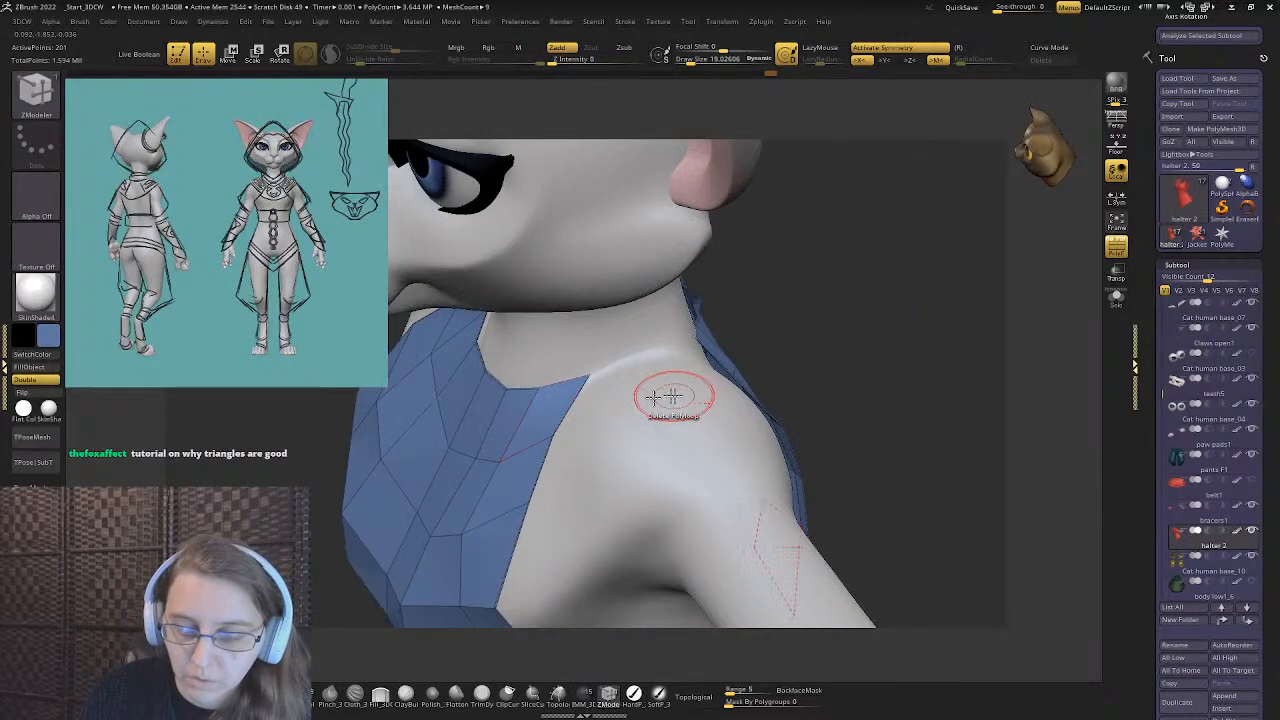
pyautogui.press('space')
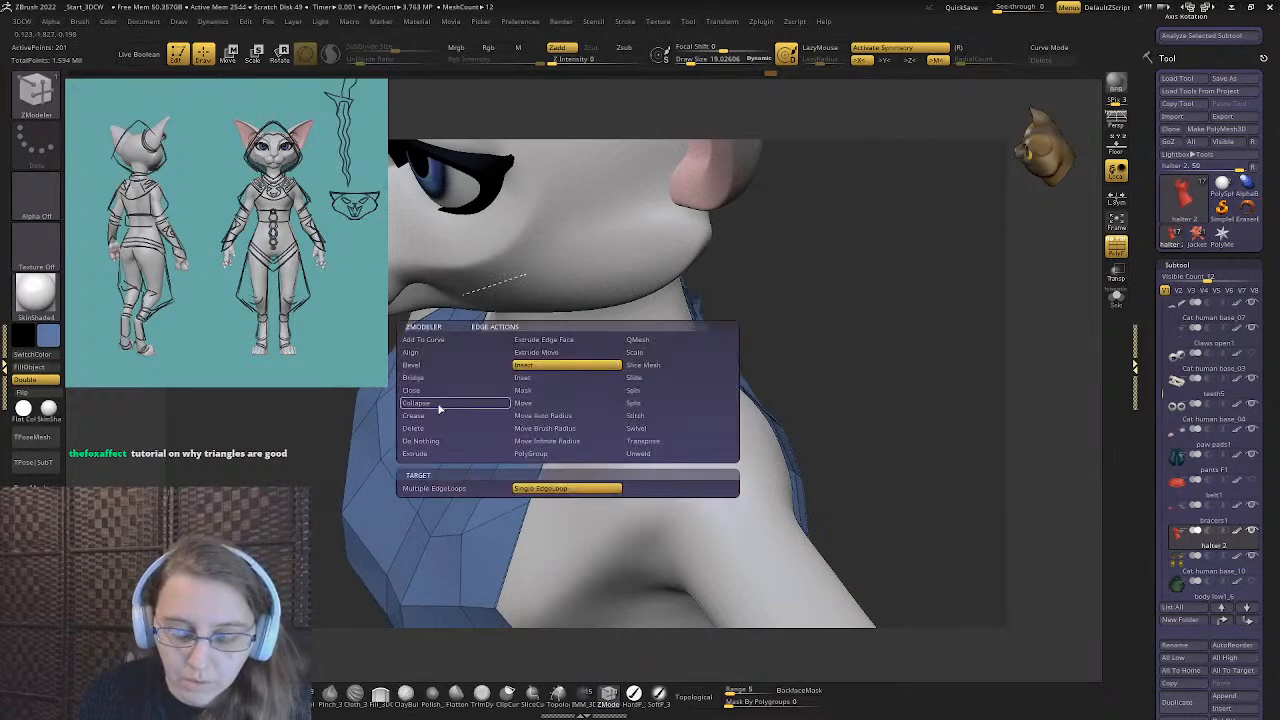
pyautogui.press('space')
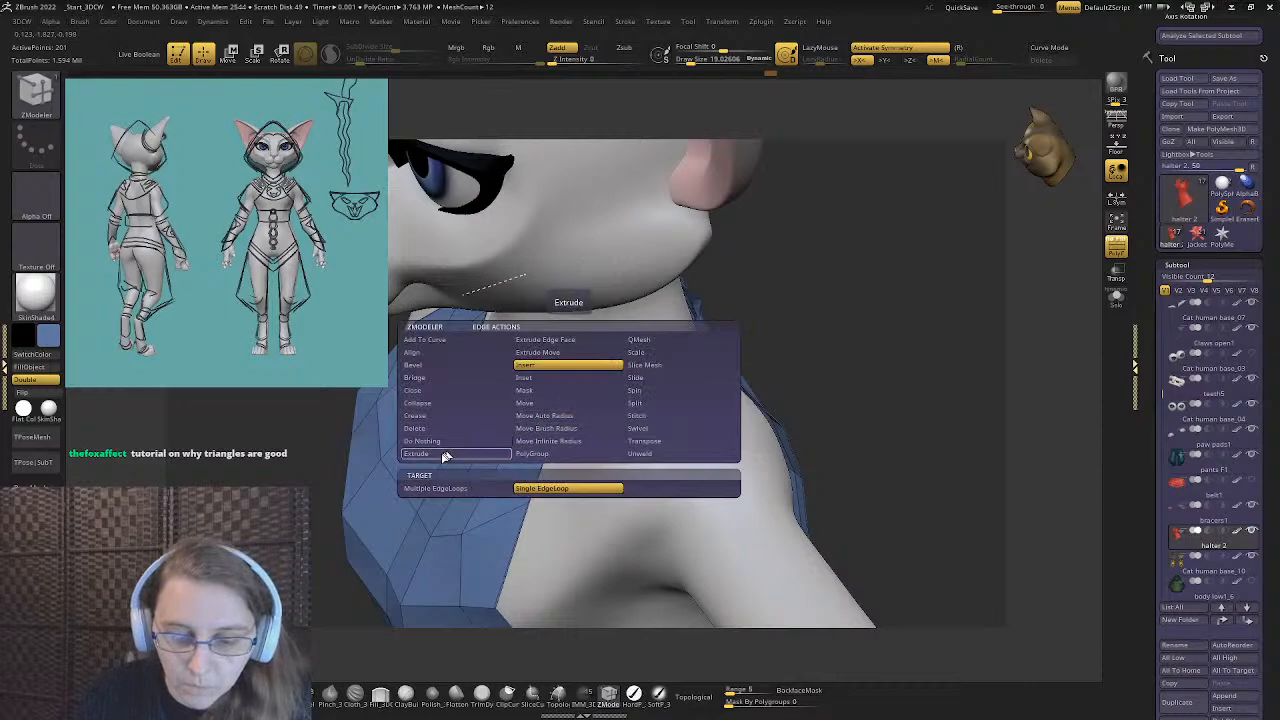
pyautogui.click(436, 377)
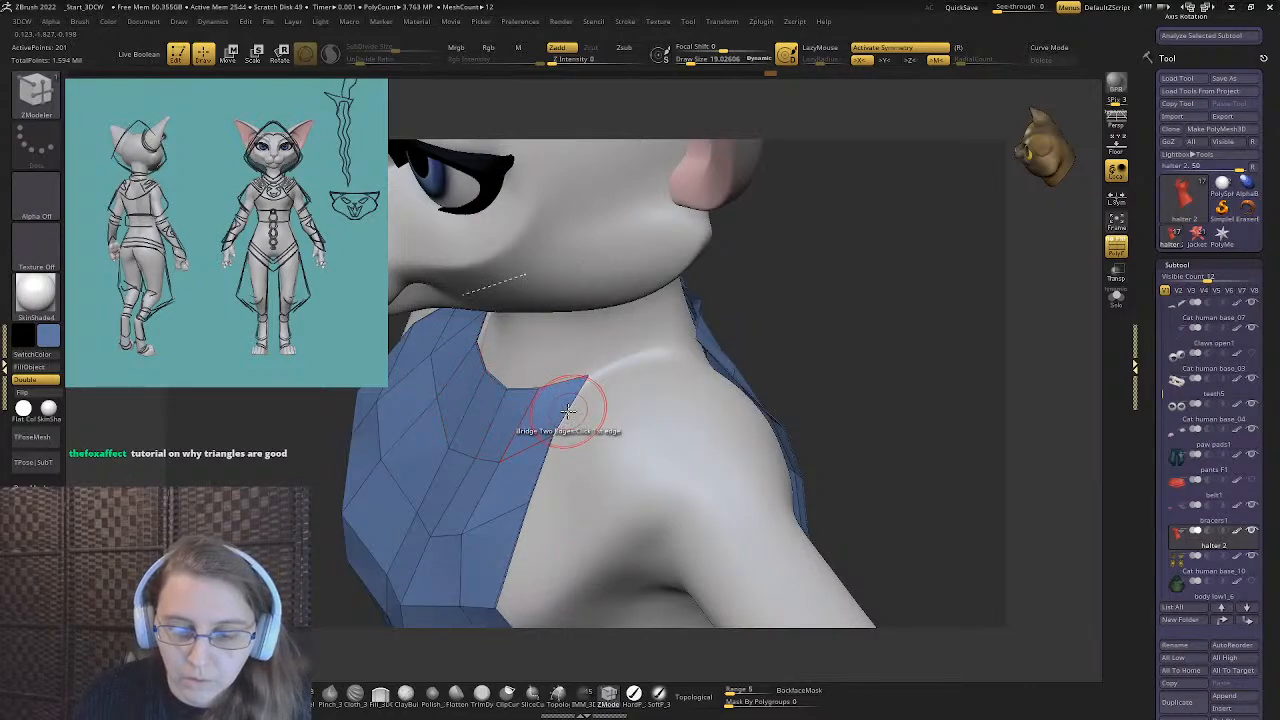
pyautogui.moveTo(622, 404); pyautogui.dragTo(633, 430, button='right')
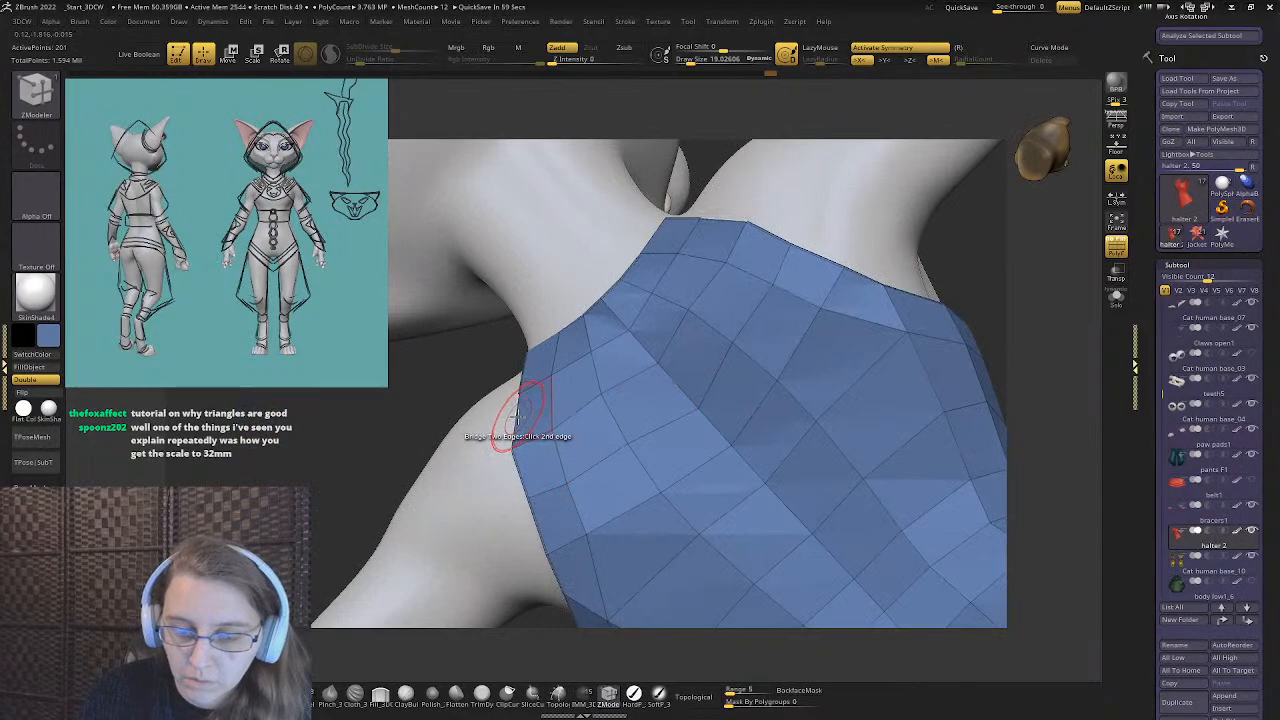
pyautogui.moveTo(443, 451); pyautogui.dragTo(612, 430, button='right')
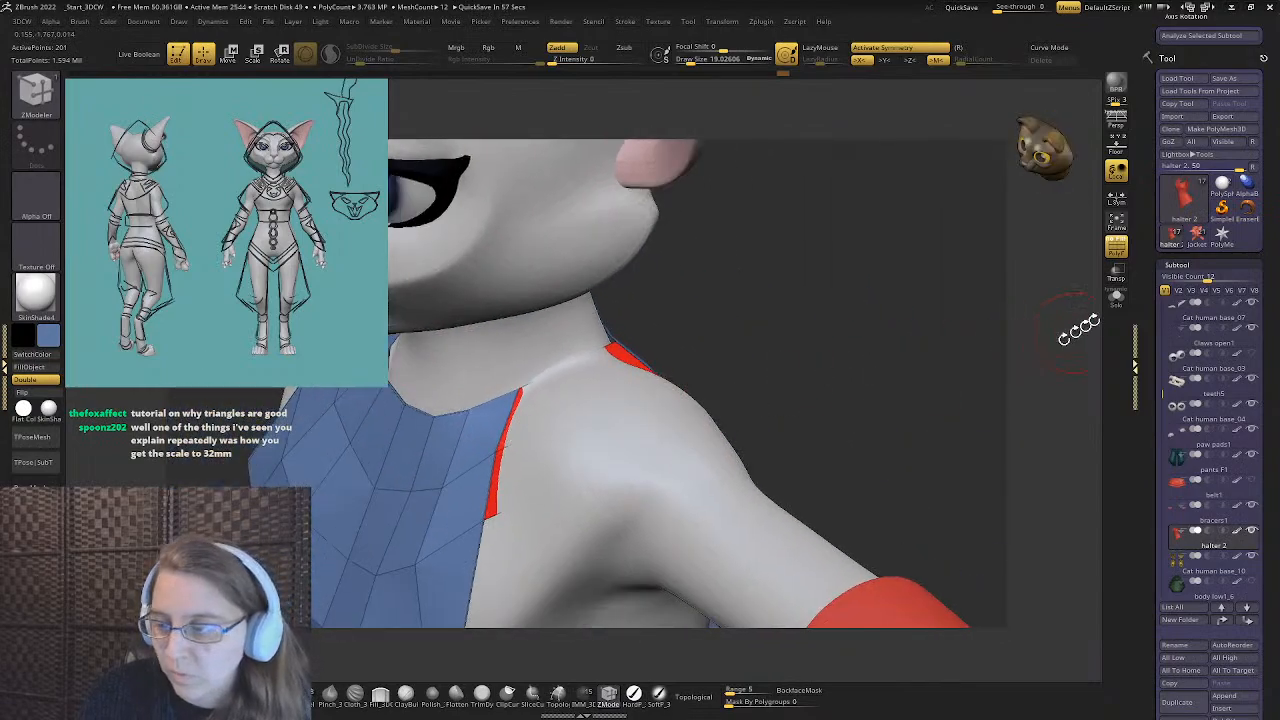
# - Isolate the halter and insert a single edge loop across the middle of its shoulder straps with ZModeler
pyautogui.click(1116, 297)
pyautogui.moveTo(1048, 320); pyautogui.dragTo(653, 377, button='right')
pyautogui.press('space')
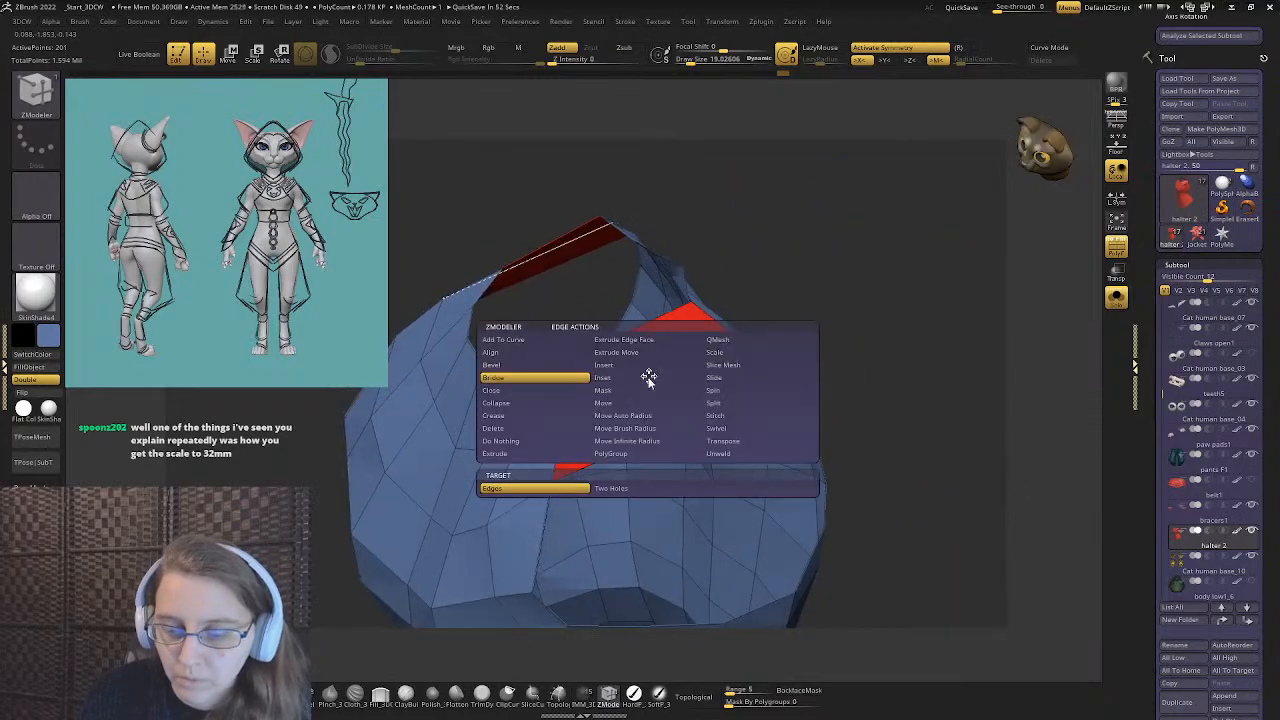
pyautogui.click(658, 367)
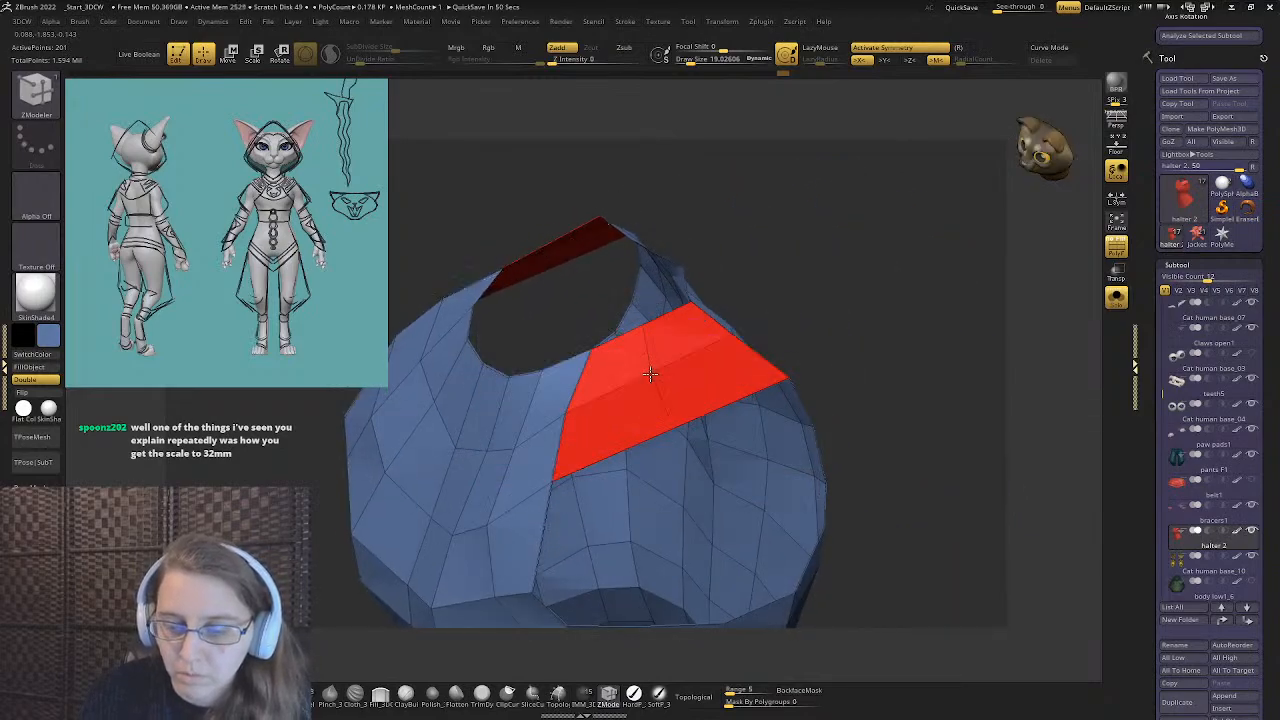
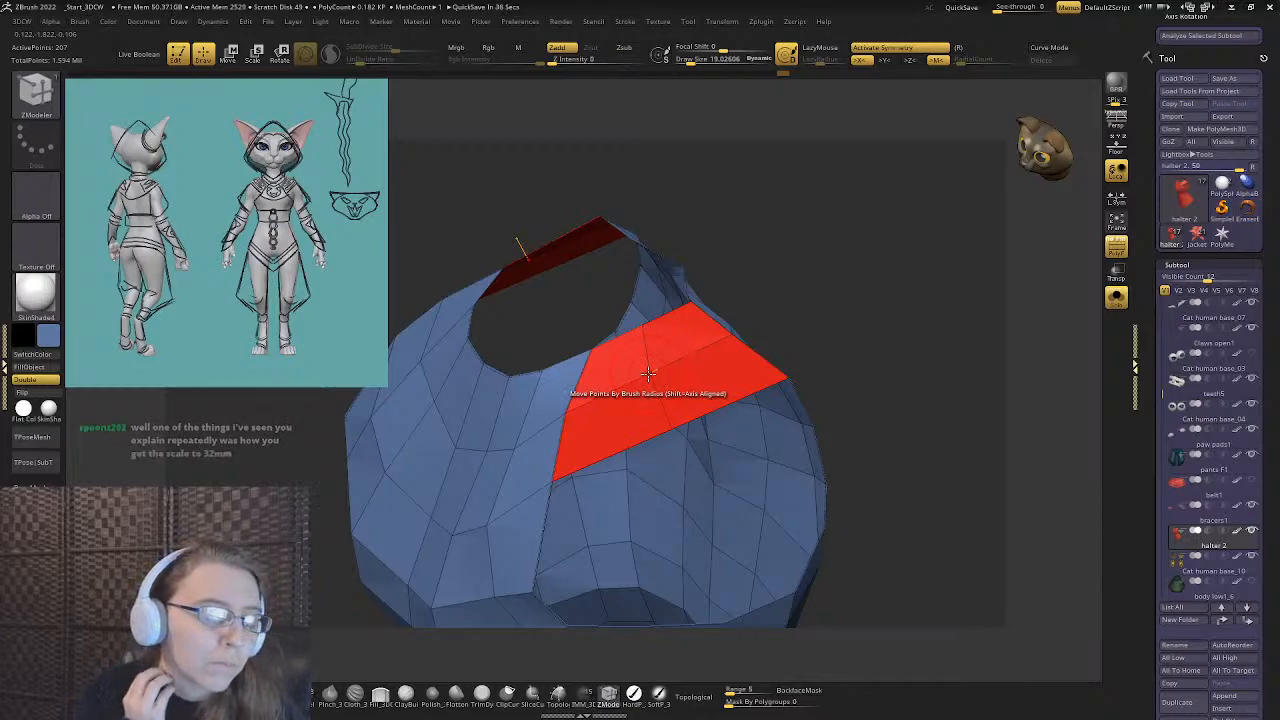
# - Mask the halter so that only the middle edge loop of the shoulder straps stays editable
pyautogui.moveTo(653, 365); pyautogui.dragTo(606, 400, button='right')
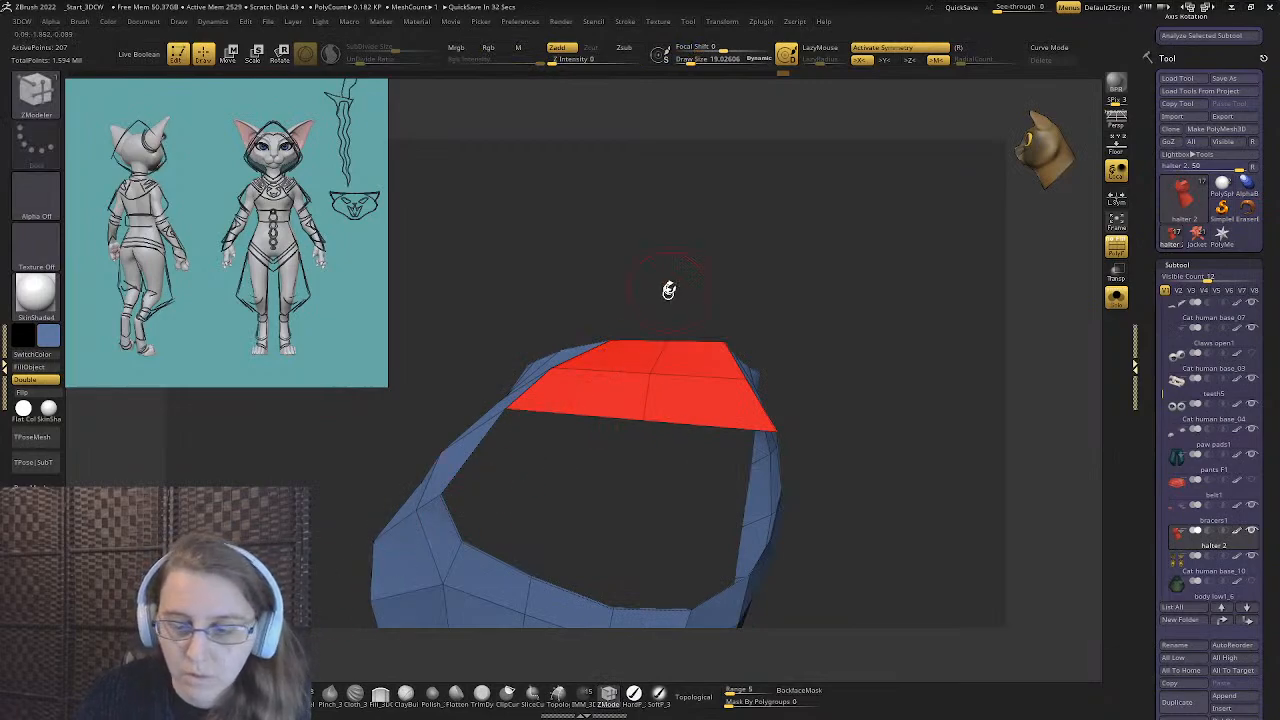
pyautogui.moveTo(668, 289)
pyautogui.keyDown('ctrl'); pyautogui.mouseDown()
pyautogui.moveTo(604, 429)
pyautogui.moveTo(641, 443)
pyautogui.mouseUp(); pyautogui.keyUp('ctrl')
pyautogui.keyDown('ctrl'); pyautogui.keyDown('alt'); pyautogui.moveTo(703, 290); pyautogui.dragTo(619, 448); pyautogui.keyUp('alt'); pyautogui.keyUp('ctrl')
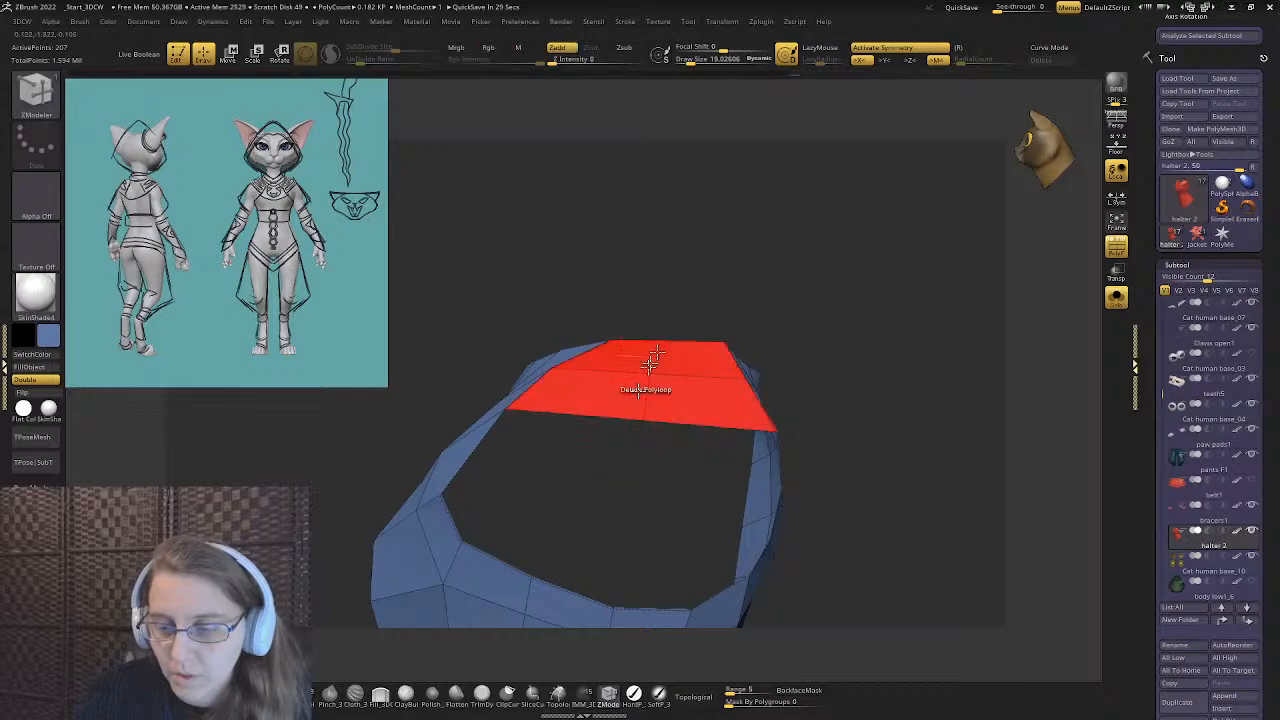
pyautogui.keyDown('ctrl'); pyautogui.moveTo(690, 315); pyautogui.dragTo(634, 445); pyautogui.keyUp('ctrl')
pyautogui.moveTo(818, 293); pyautogui.dragTo(705, 286)
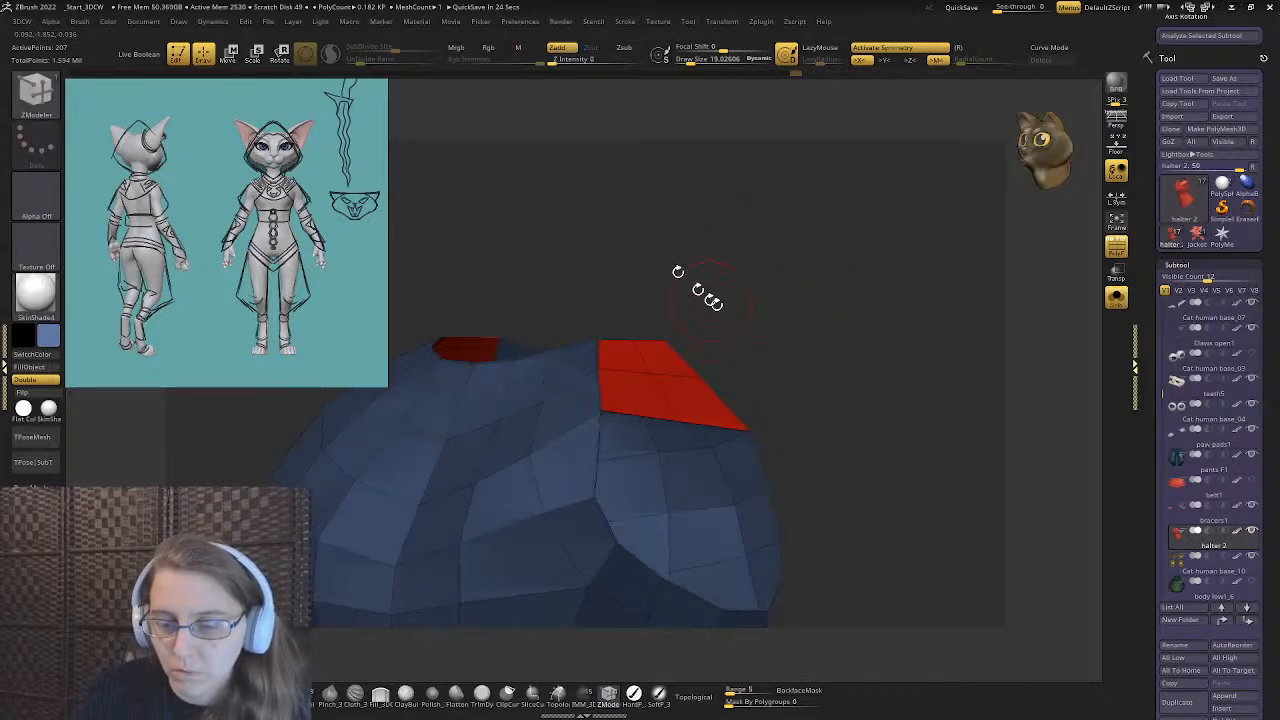
# - Raise the middle of the shoulder straps with the Move gizmo and show the body again to compare the fit
pyautogui.press('w')
pyautogui.keyDown('alt'); pyautogui.click(656, 374); pyautogui.keyUp('alt')
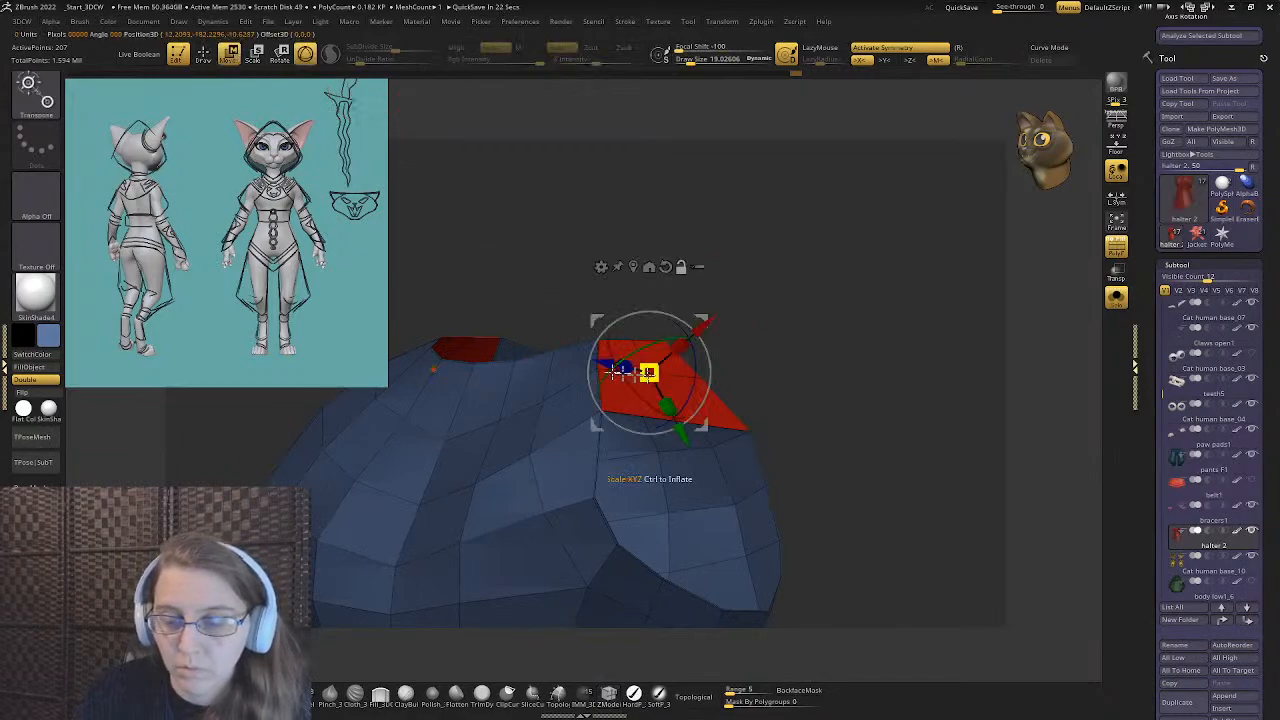
pyautogui.keyDown('shift'); pyautogui.moveTo(583, 357); pyautogui.dragTo(643, 351, button='right'); pyautogui.keyUp('shift')
pyautogui.keyDown('ctrl'); pyautogui.moveTo(716, 323); pyautogui.dragTo(776, 288); pyautogui.keyUp('ctrl')
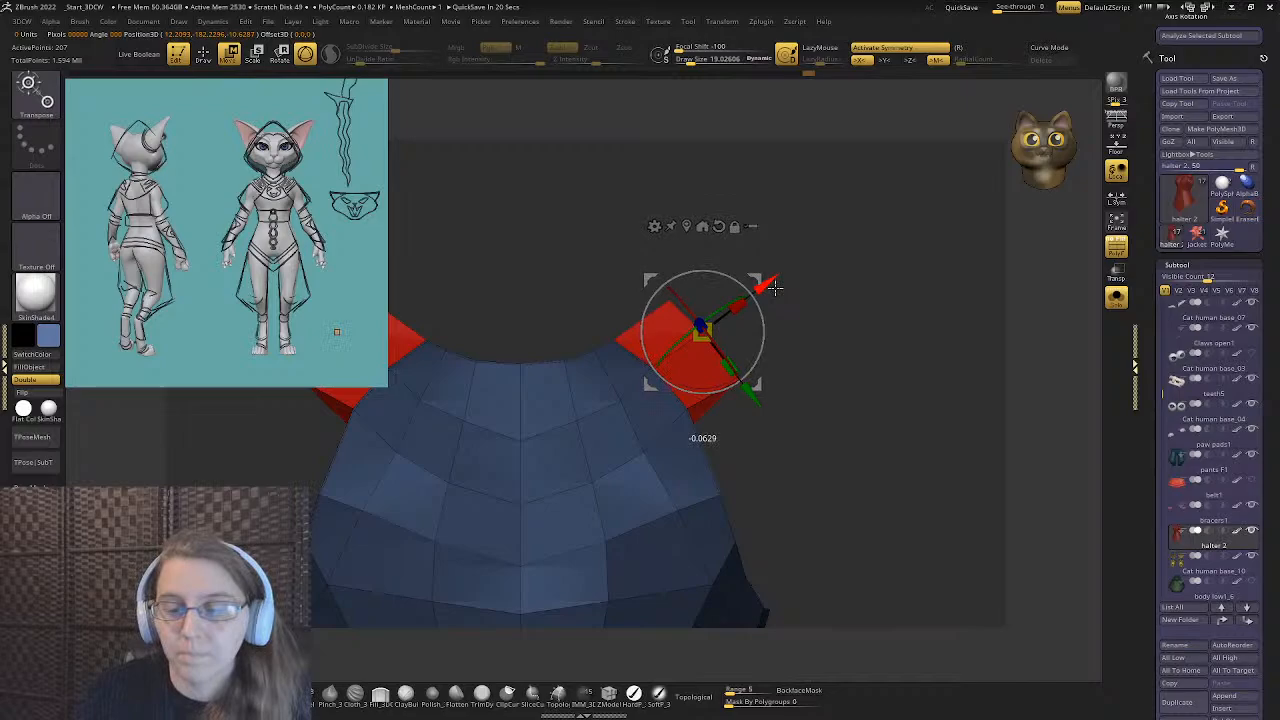
pyautogui.click(203, 53)
pyautogui.moveTo(500, 165)
pyautogui.mouseDown()
pyautogui.moveTo(614, 234)
pyautogui.moveTo(563, 243)
pyautogui.moveTo(1027, 244)
pyautogui.mouseUp()
pyautogui.click(1118, 300)
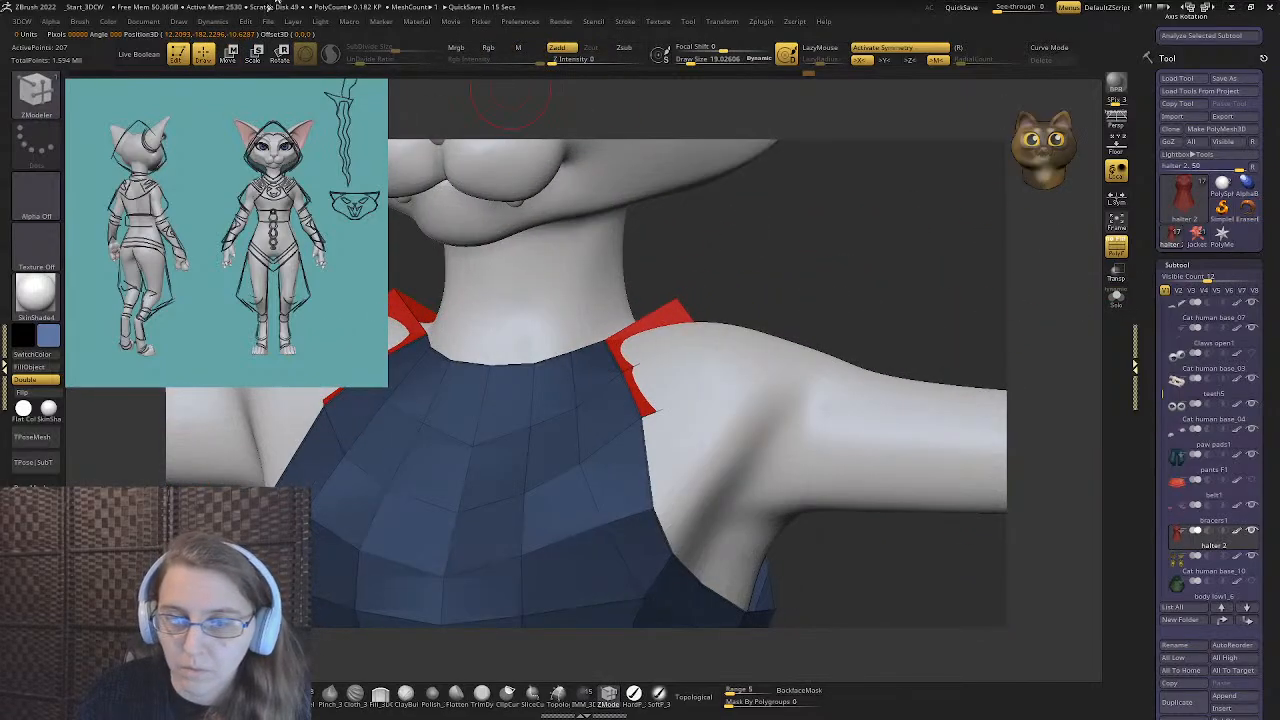
# - Move and rotate the middle of the shoulder straps with the gizmo so they lie over the tops of the shoulders
pyautogui.press('w')
pyautogui.moveTo(778, 262); pyautogui.dragTo(722, 245)
pyautogui.moveTo(736, 300); pyautogui.dragTo(635, 312)
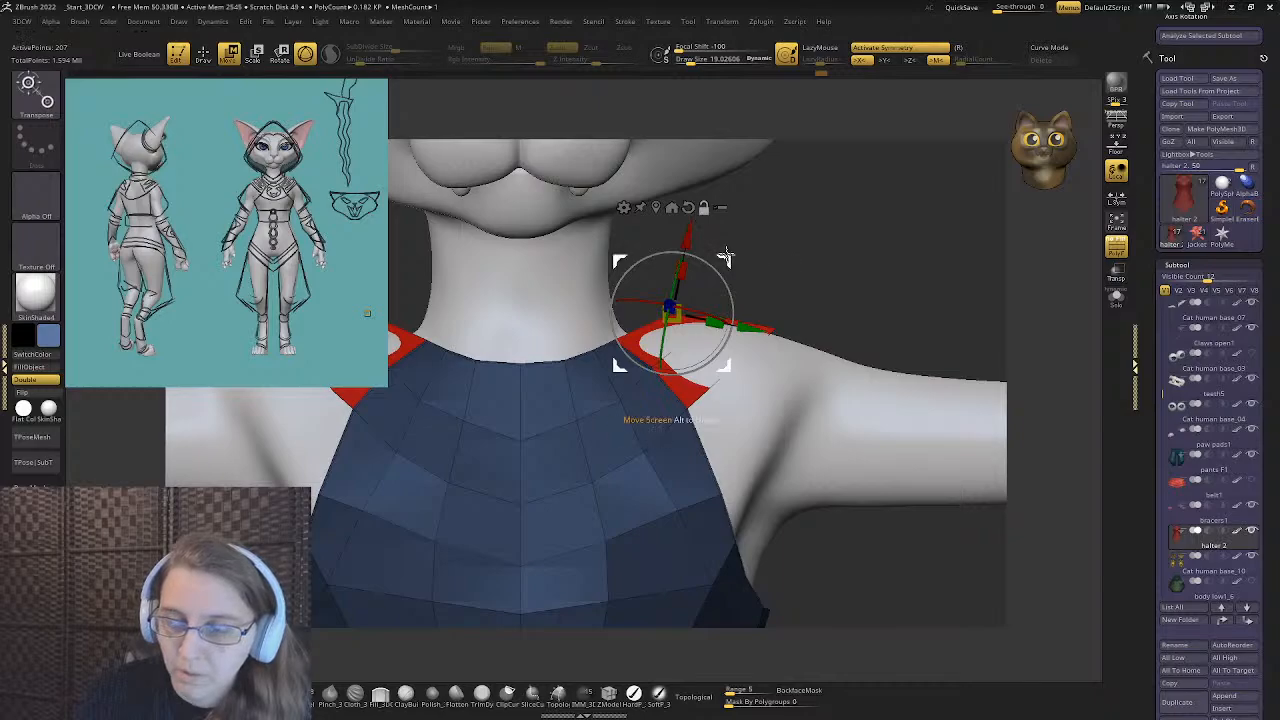
pyautogui.moveTo(726, 258); pyautogui.dragTo(718, 283)
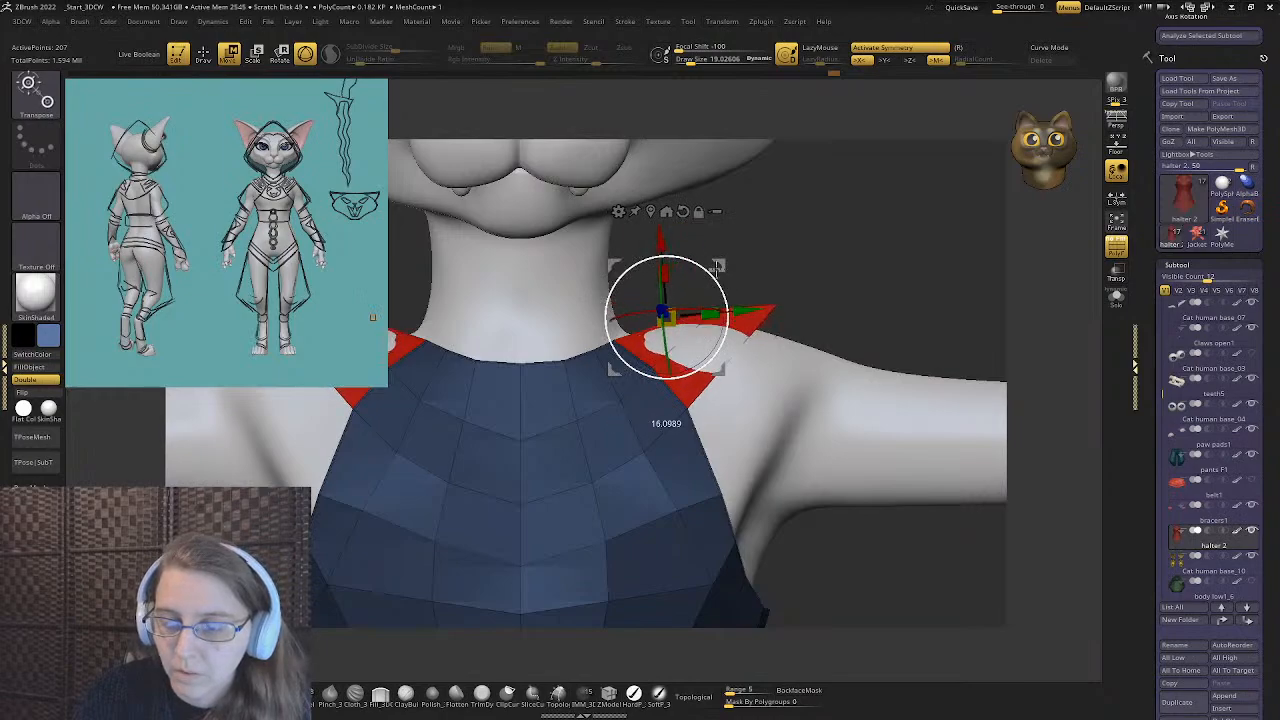
pyautogui.moveTo(722, 283); pyautogui.dragTo(666, 232)
pyautogui.moveTo(566, 258); pyautogui.dragTo(593, 285)
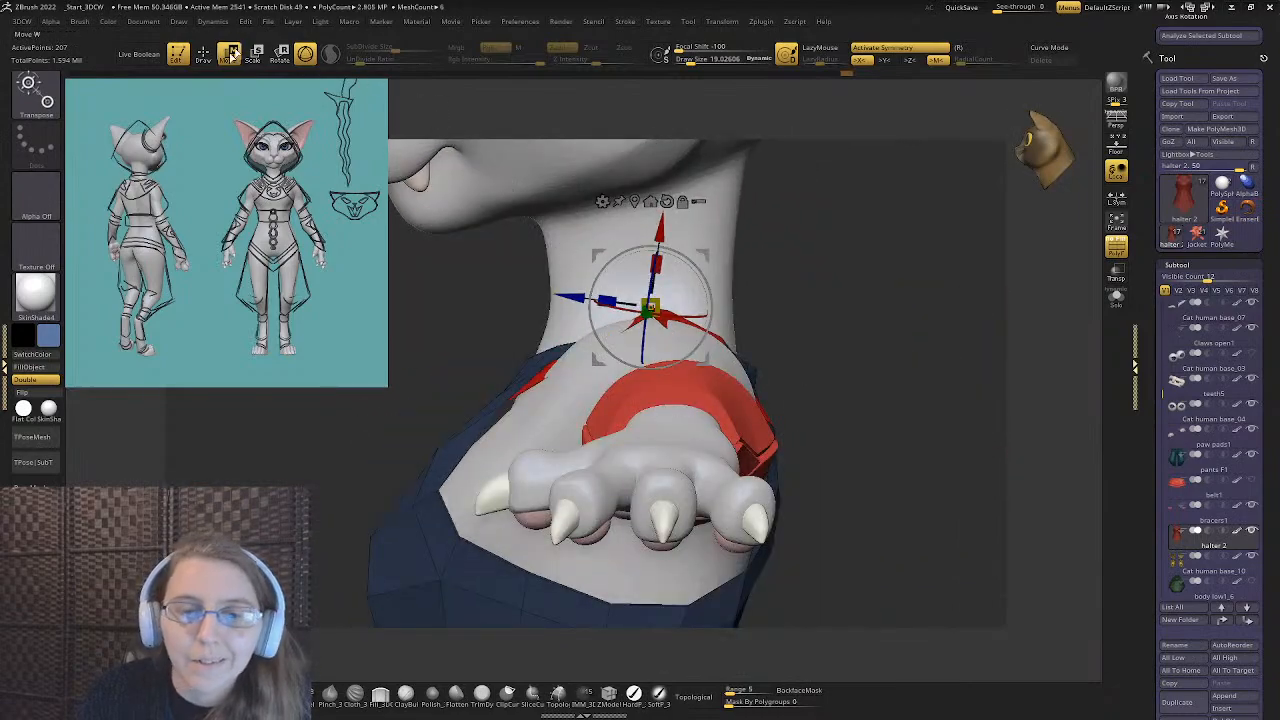
# - Clear the mask and insert one more edge loop in the front half and the back half of the shoulder straps
pyautogui.press('q')
pyautogui.moveTo(790, 300); pyautogui.dragTo(841, 320)
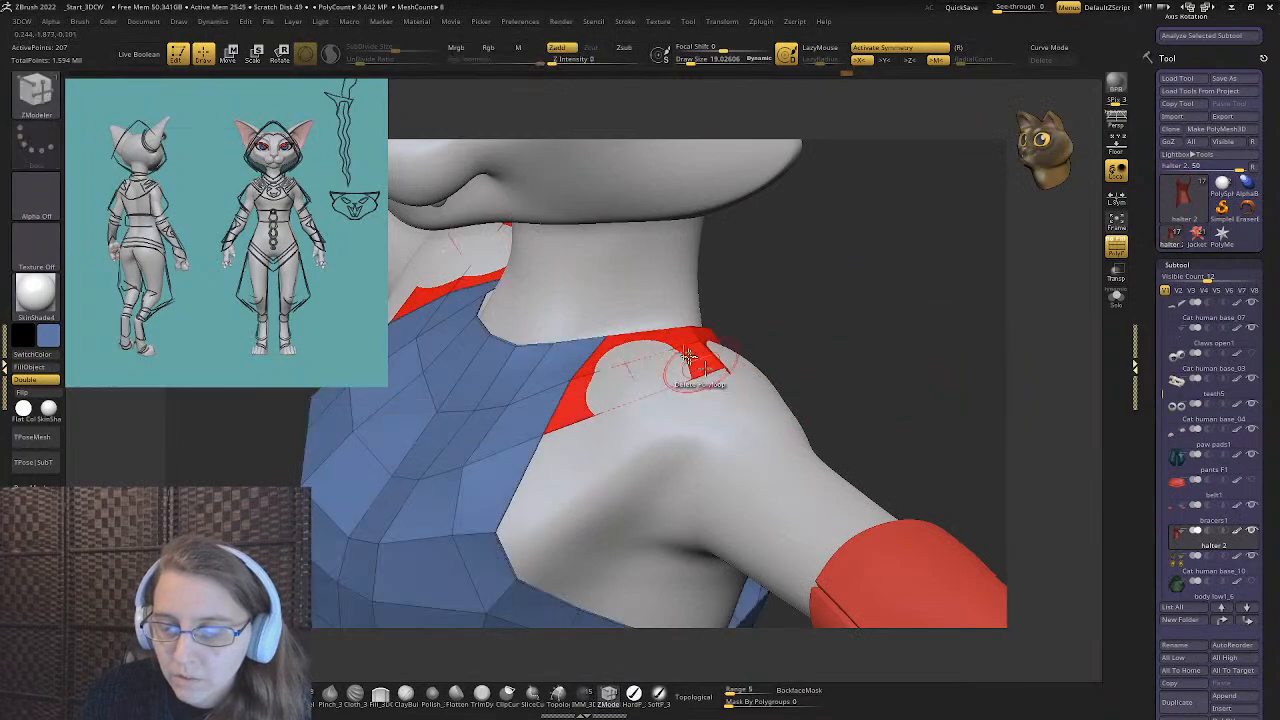
pyautogui.click(634, 357)
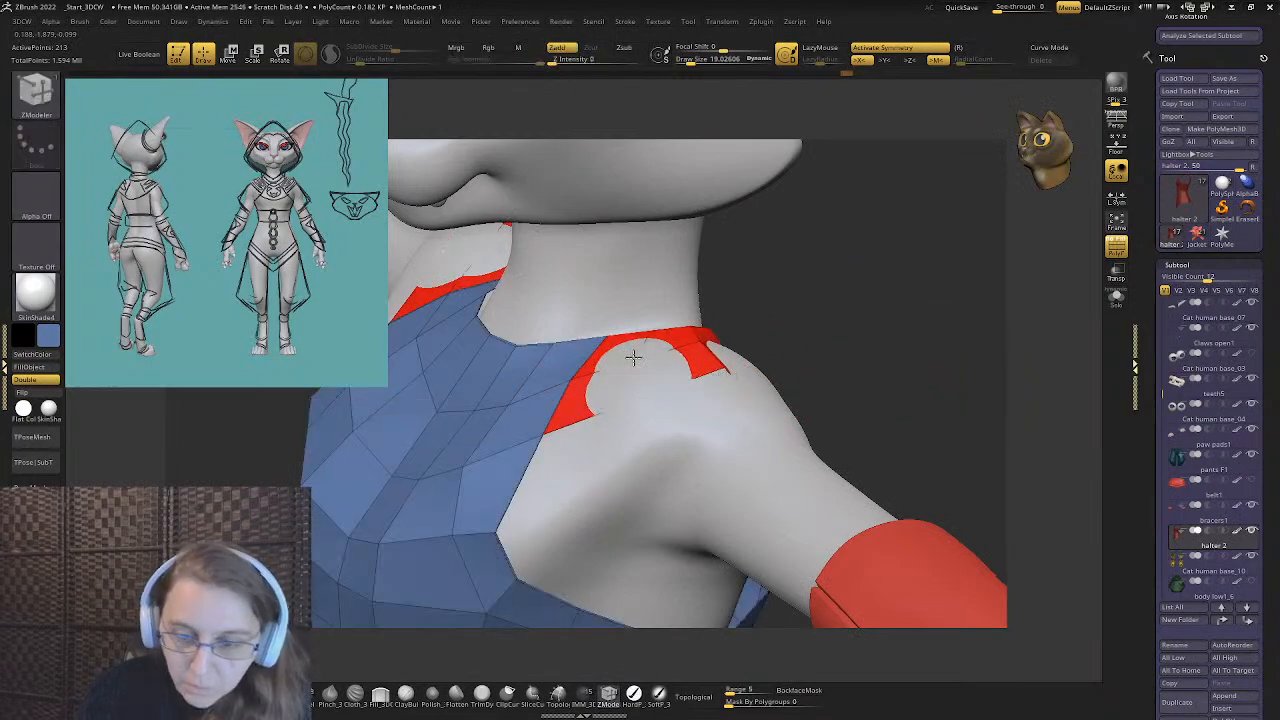
pyautogui.moveTo(707, 385); pyautogui.dragTo(649, 389)
pyautogui.click(837, 349)
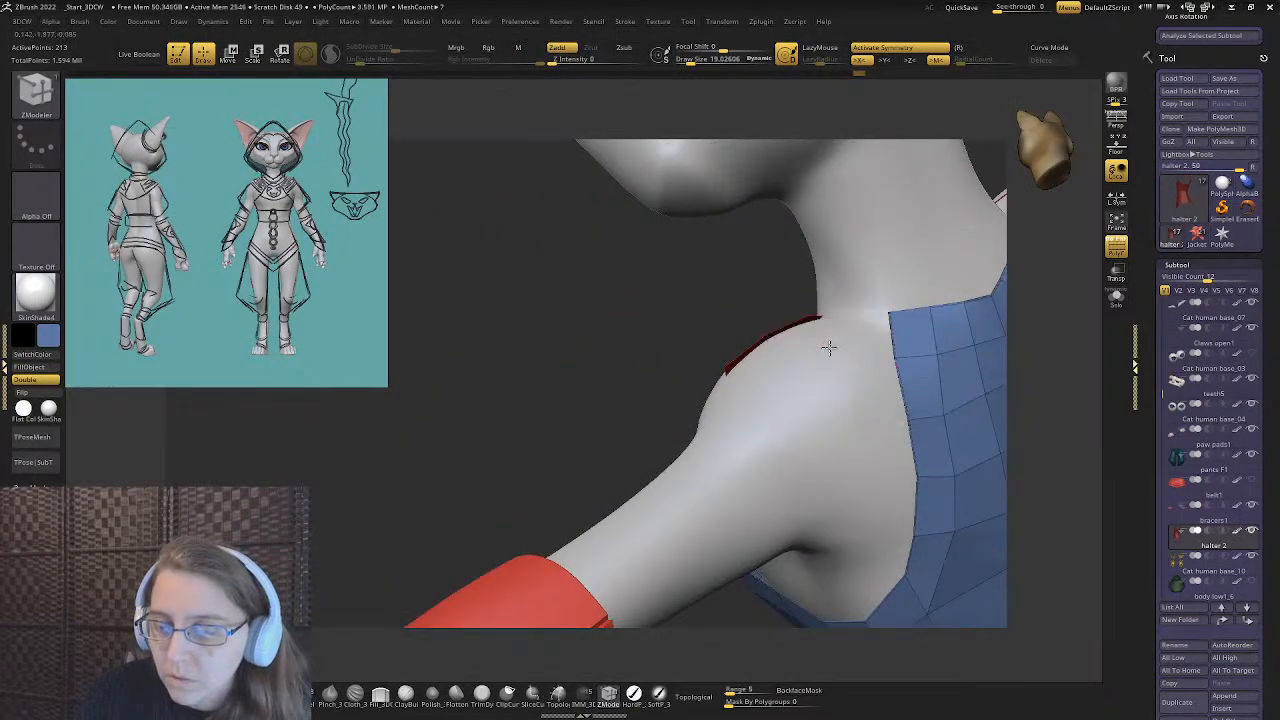
pyautogui.hotkey('ctrl', 'z')
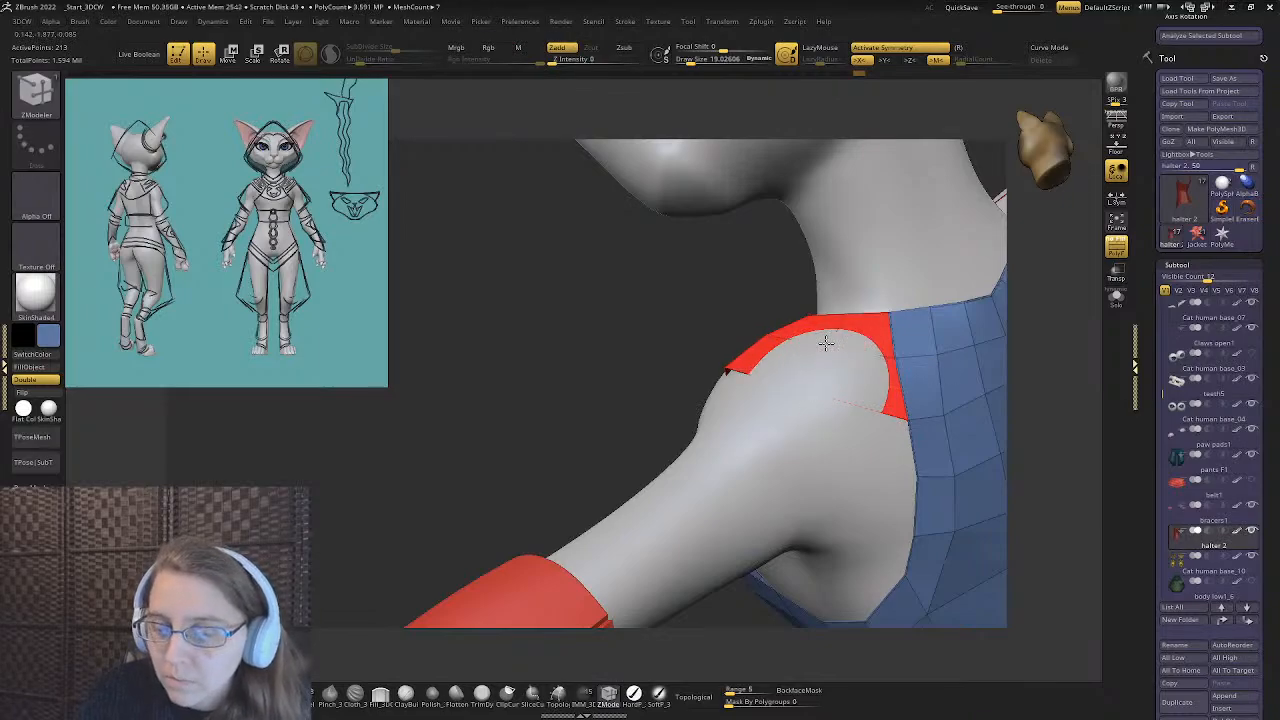
pyautogui.moveTo(826, 343)
pyautogui.mouseDown(button='right')
pyautogui.moveTo(791, 363)
pyautogui.moveTo(829, 357)
pyautogui.mouseUp(button='right')
# - Set the ZModeler edge action to Mask and mask the halter except for the rear edge loop of the shoulder straps
pyautogui.press('space')
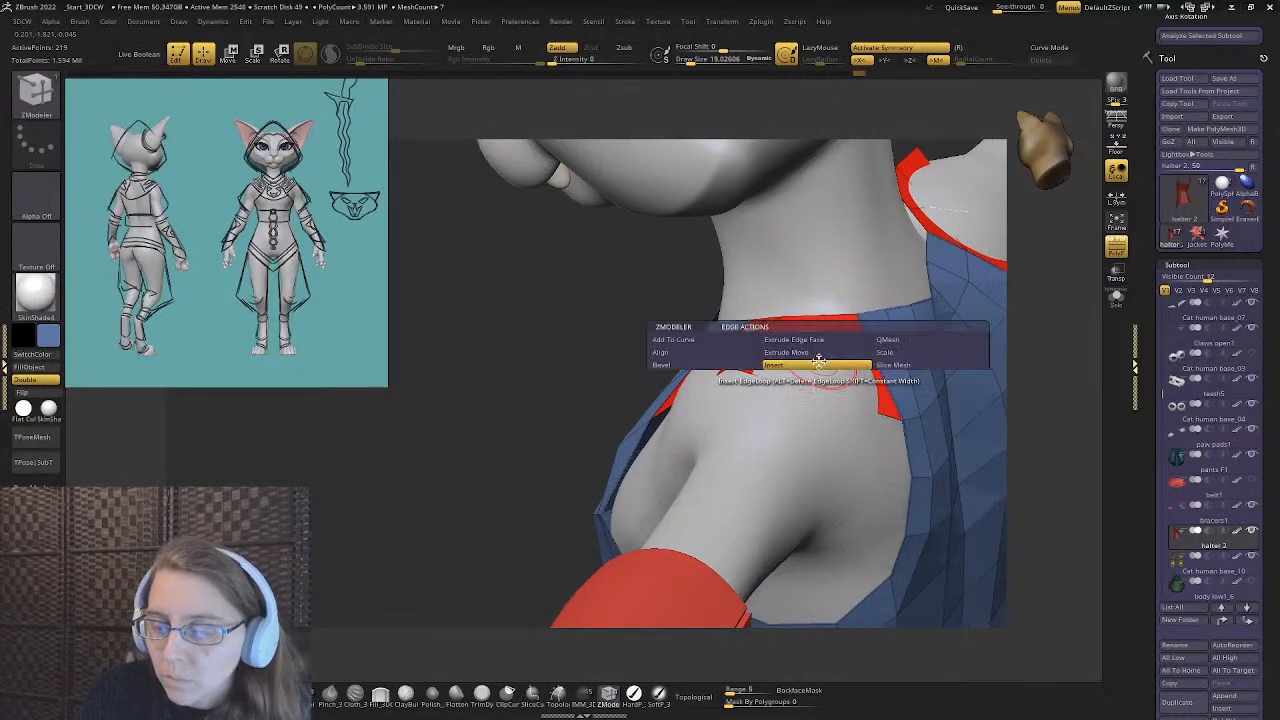
pyautogui.click(775, 390)
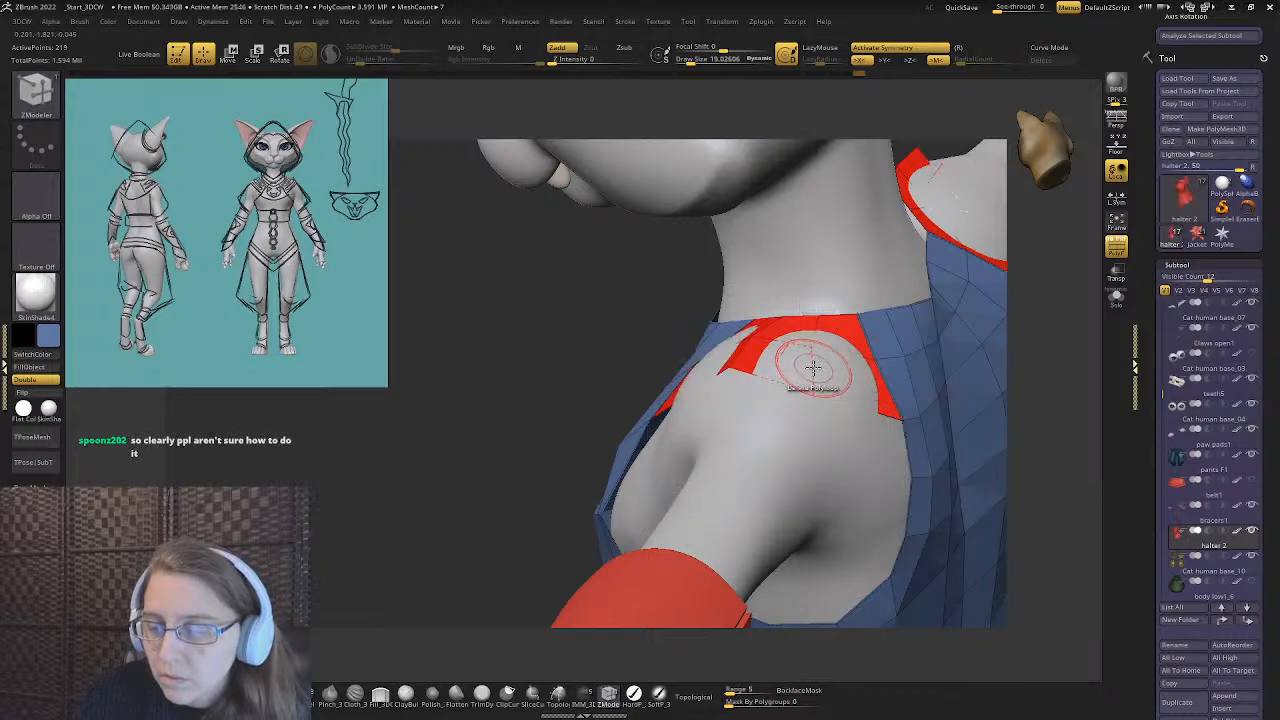
pyautogui.click(813, 369)
pyautogui.click(813, 369)
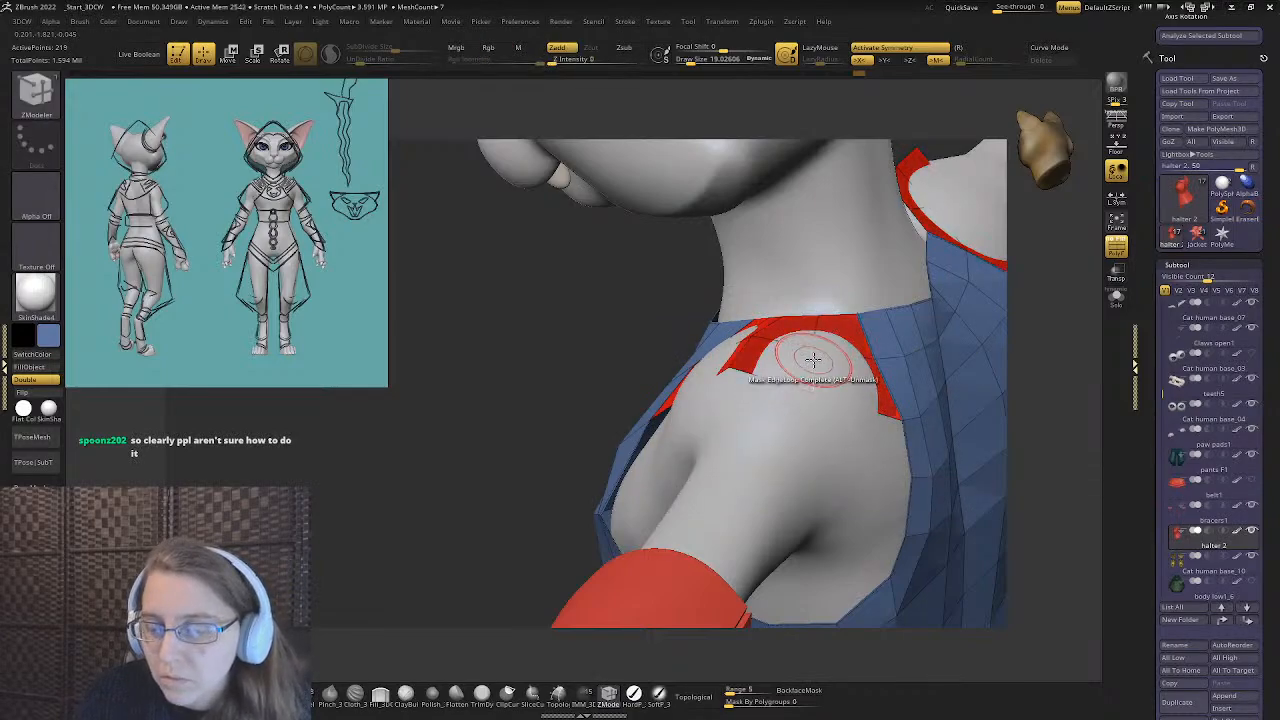
# - Move the rear edge loop of the shoulder straps with the gizmo toward the back of the shoulders
pyautogui.press('w')
pyautogui.moveTo(640, 240); pyautogui.dragTo(600, 232, button='right')
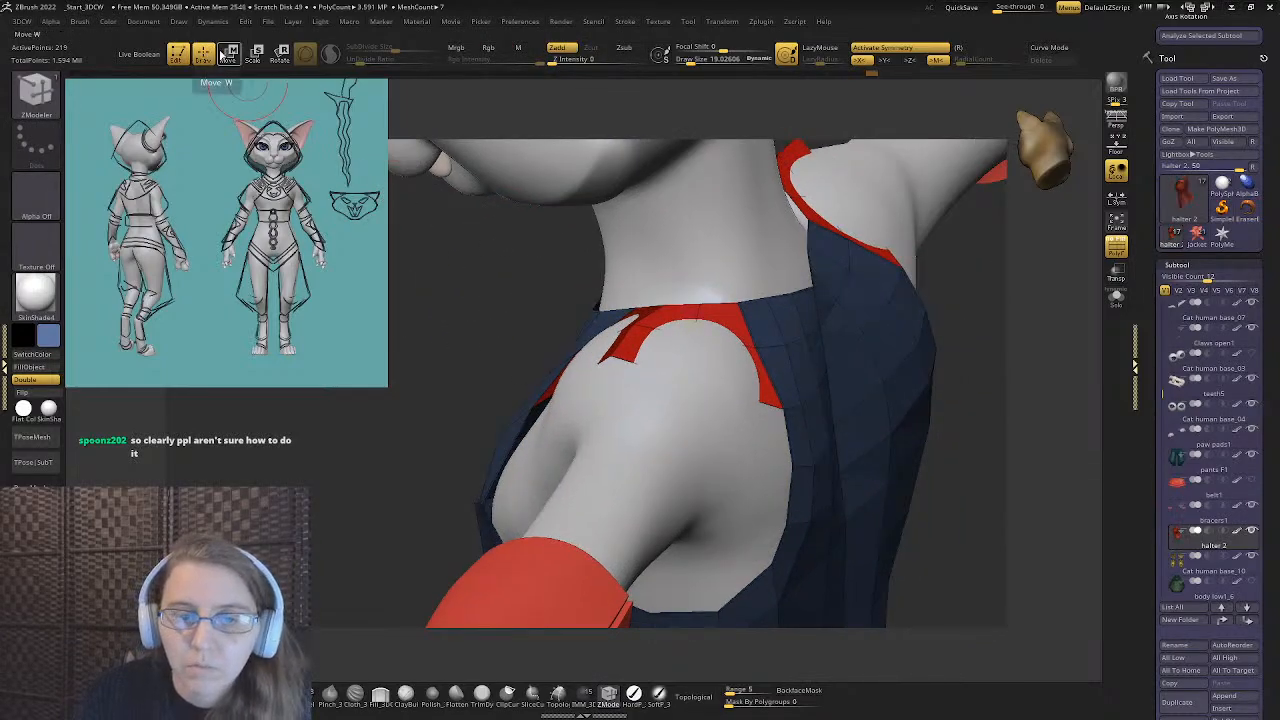
pyautogui.moveTo(686, 281); pyautogui.dragTo(754, 276, button='right')
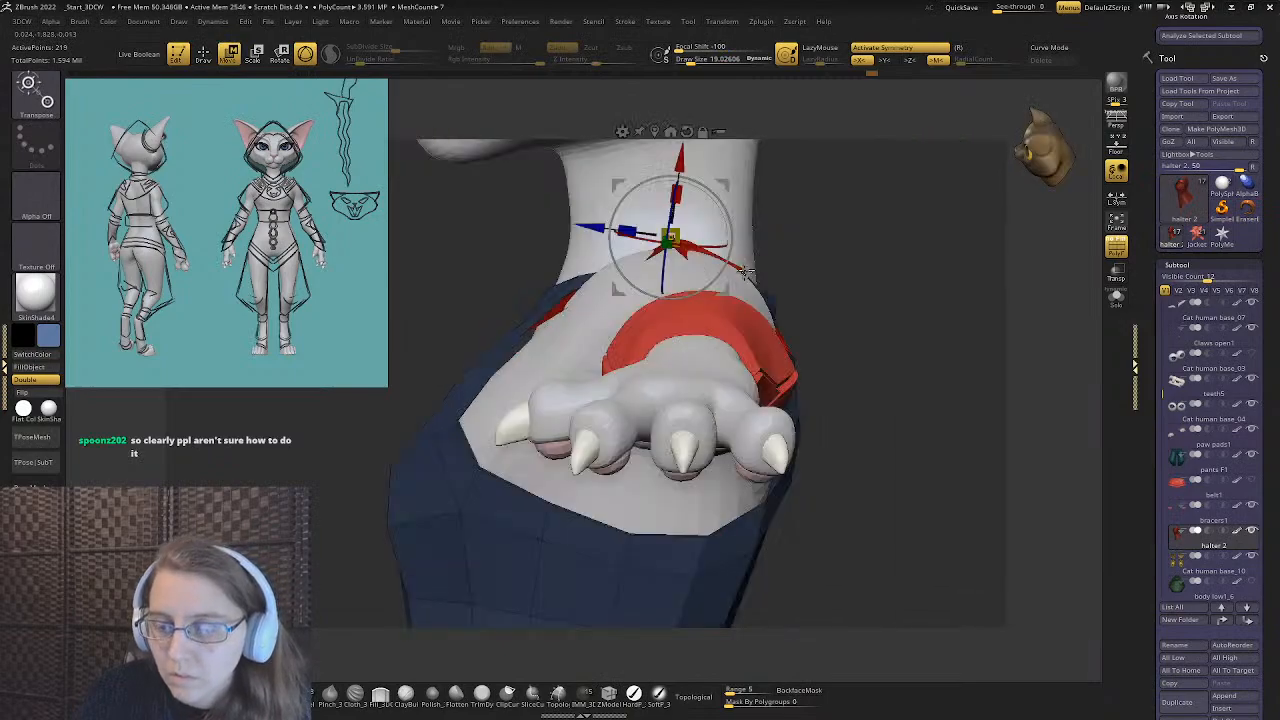
pyautogui.moveTo(770, 197); pyautogui.dragTo(713, 221, button='right')
pyautogui.moveTo(582, 255); pyautogui.dragTo(601, 260)
pyautogui.moveTo(601, 260); pyautogui.dragTo(540, 175, button='right')
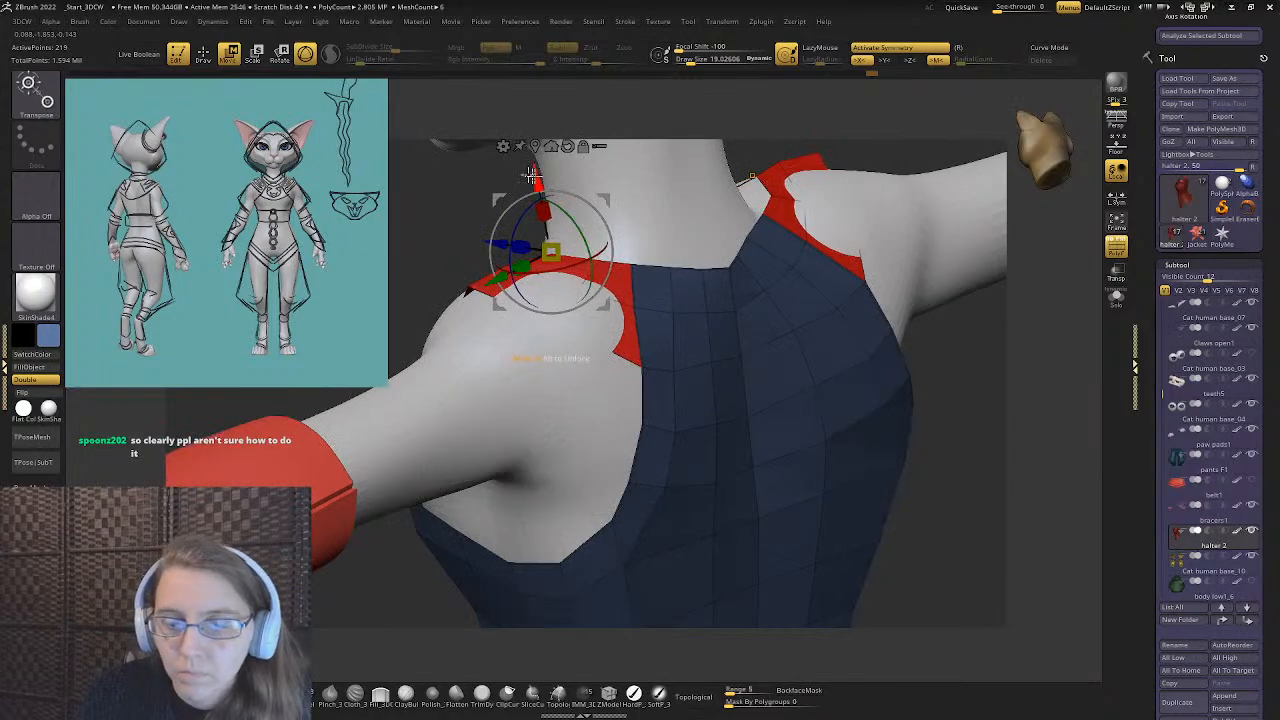
pyautogui.moveTo(536, 168); pyautogui.dragTo(537, 169)
# - Rotate and shift the rear edge loop of the straps so it follows the shoulder slope and covers the skin
pyautogui.moveTo(634, 224); pyautogui.dragTo(639, 276, button='right')
pyautogui.moveTo(632, 190); pyautogui.dragTo(672, 229)
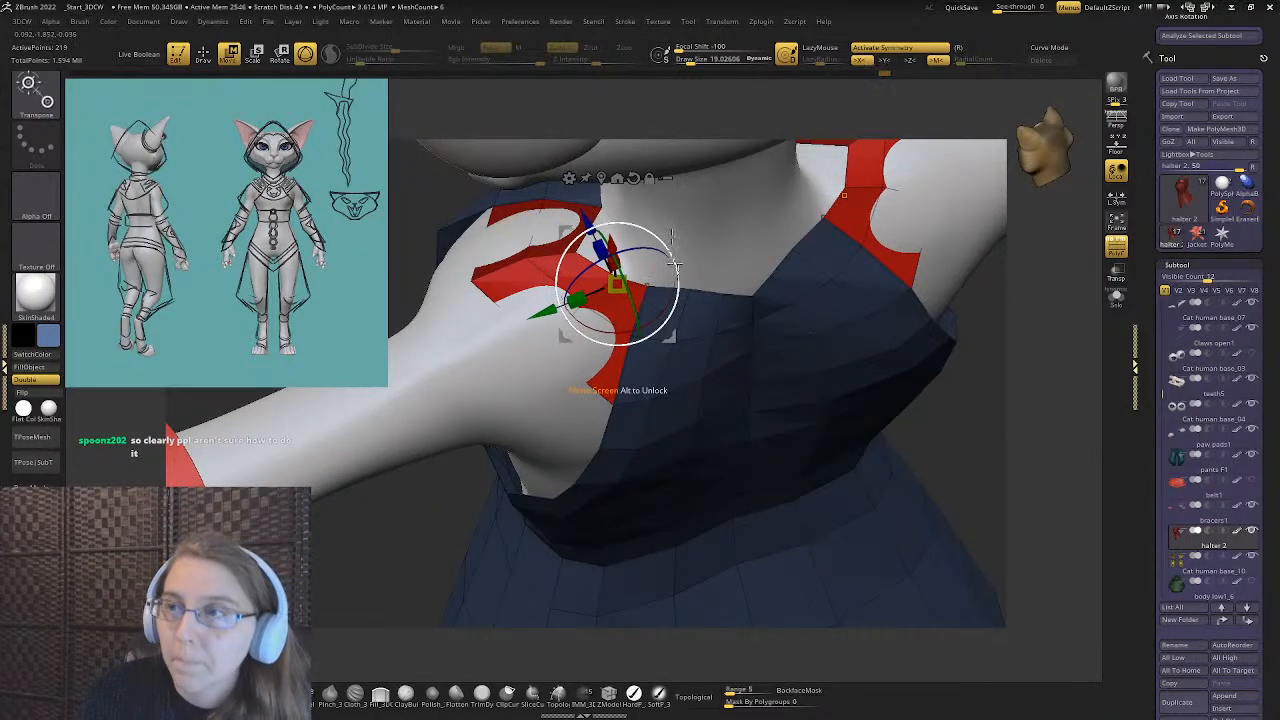
pyautogui.moveTo(672, 229); pyautogui.dragTo(752, 250, button='right')
pyautogui.keyDown('alt'); pyautogui.moveTo(545, 272); pyautogui.dragTo(686, 368, button='right'); pyautogui.keyUp('alt')
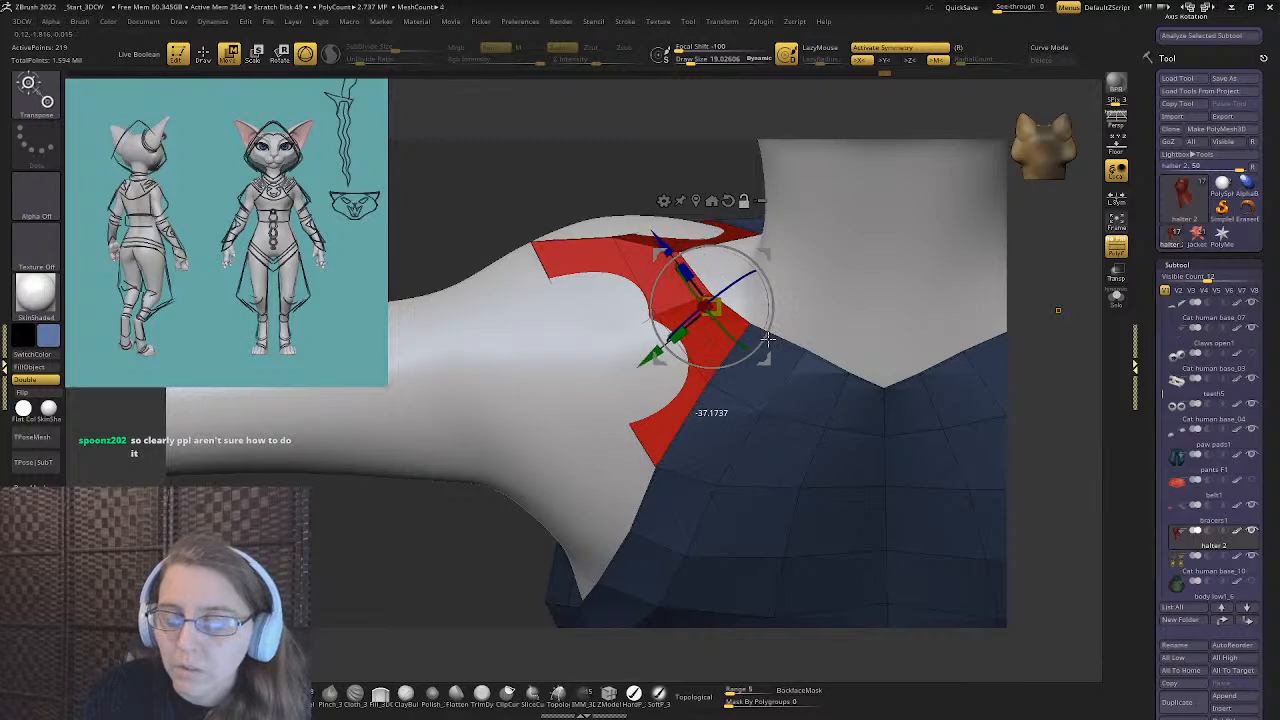
pyautogui.moveTo(767, 248); pyautogui.dragTo(764, 238)
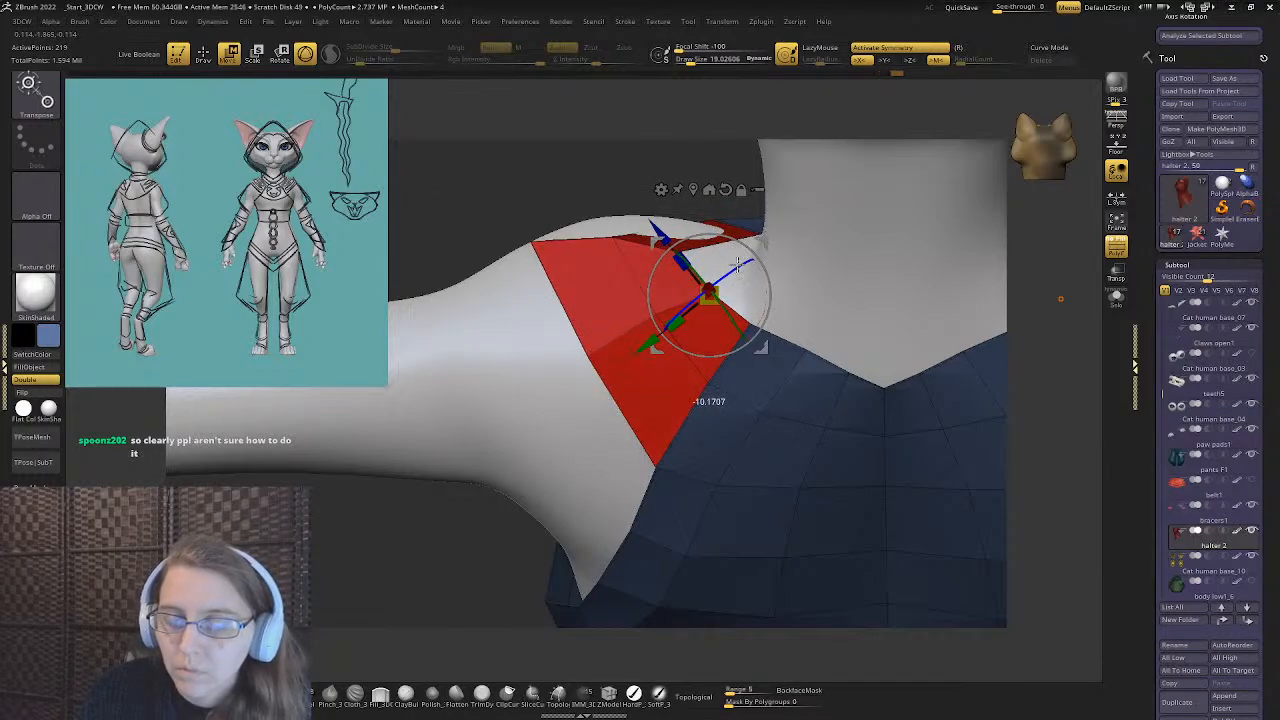
pyautogui.moveTo(738, 262)
pyautogui.mouseDown(button='right')
pyautogui.moveTo(650, 360)
pyautogui.moveTo(510, 300)
pyautogui.moveTo(450, 330)
pyautogui.mouseUp(button='right')
# - Mask the halter with ZModeler so that only the front edge loop of the shoulder straps stays editable
pyautogui.click(202, 53)
pyautogui.press('b')
pyautogui.press('z')
pyautogui.press('m')
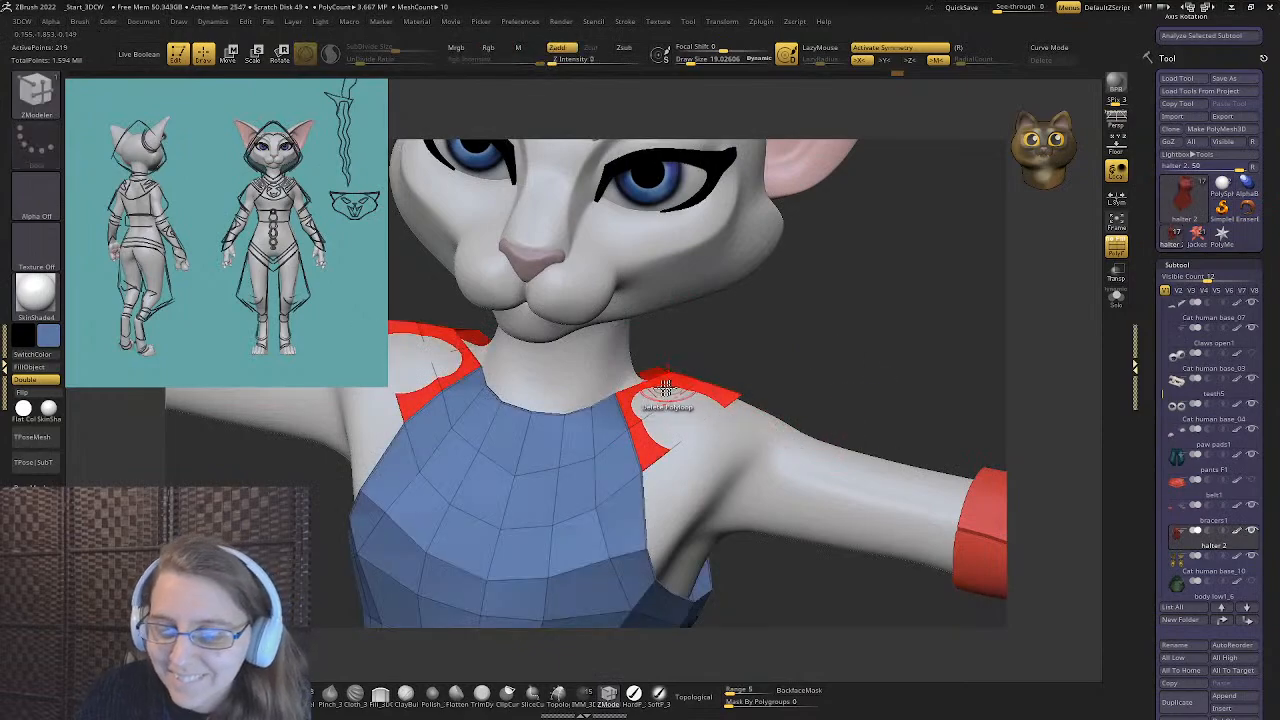
pyautogui.click(652, 391)
pyautogui.keyDown('ctrl'); pyautogui.click(815, 345); pyautogui.keyUp('ctrl')
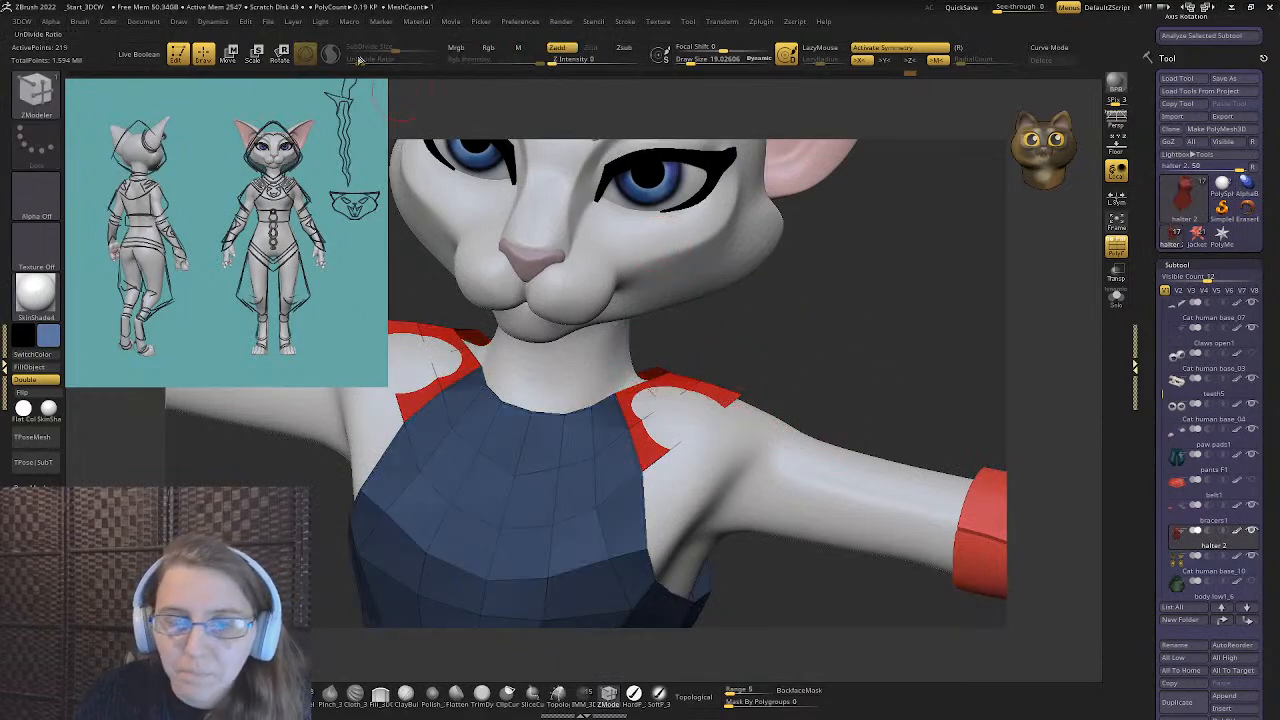
# - Place the gizmo on the front strap edge loop and move the loop out over the front of the shoulders
pyautogui.click(229, 53)
pyautogui.keyDown('ctrl'); pyautogui.moveTo(533, 322); pyautogui.dragTo(674, 406, button='right'); pyautogui.keyUp('ctrl')
pyautogui.keyDown('alt'); pyautogui.moveTo(790, 395); pyautogui.dragTo(457, 441, button='right'); pyautogui.keyUp('alt')
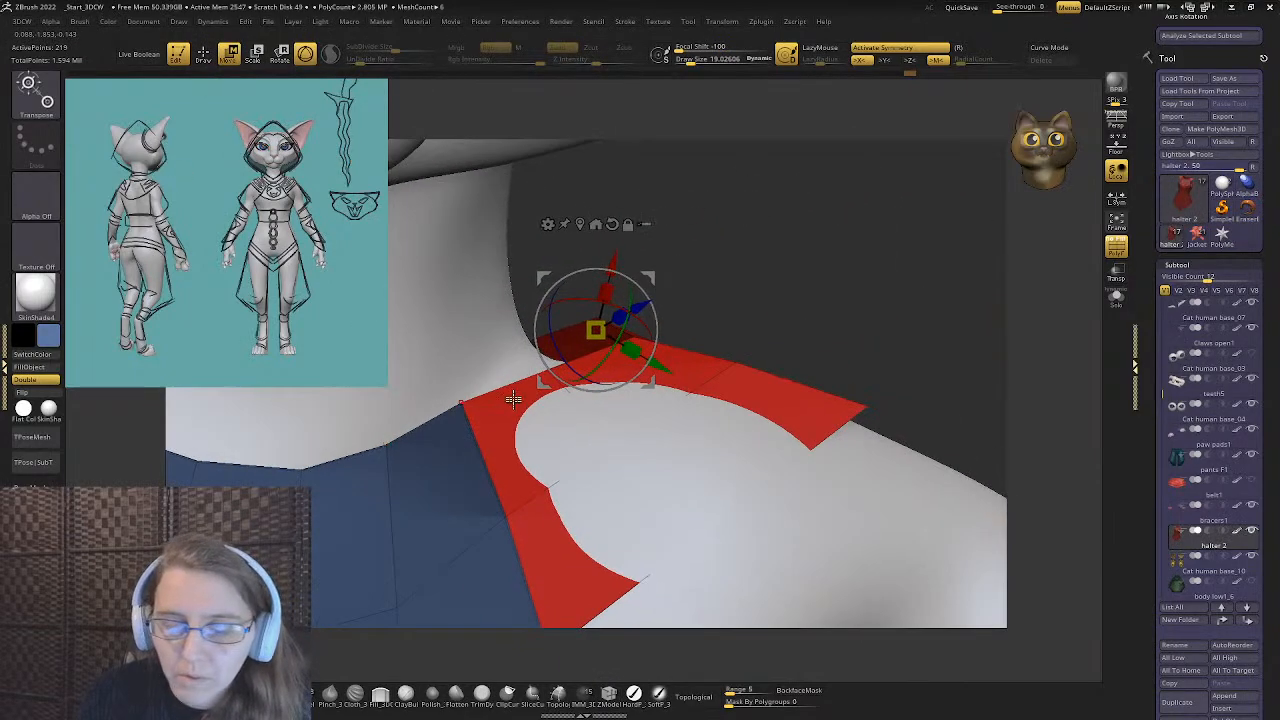
pyautogui.keyDown('alt'); pyautogui.click(462, 402); pyautogui.keyUp('alt')
pyautogui.keyDown('ctrl'); pyautogui.moveTo(566, 392); pyautogui.dragTo(540, 402); pyautogui.keyUp('ctrl')
pyautogui.moveTo(569, 355); pyautogui.dragTo(563, 343)
pyautogui.keyDown('ctrl'); pyautogui.moveTo(650, 348); pyautogui.dragTo(580, 262, button='right'); pyautogui.keyUp('ctrl')
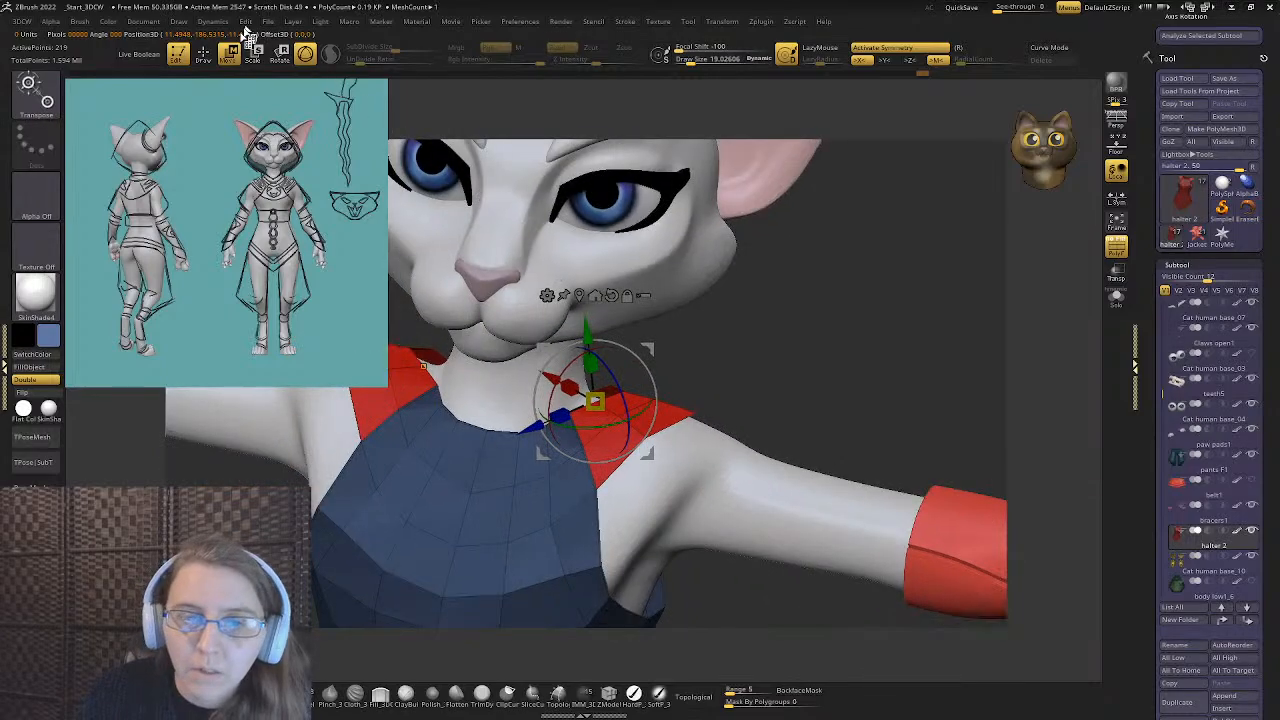
# - Return to Draw mode and clear the mask from the halter, checking the strap fit from the back and front
pyautogui.click(204, 54)
pyautogui.moveTo(765, 300)
pyautogui.keyDown('ctrl'); pyautogui.mouseDown(button='right')
pyautogui.moveTo(765, 262)
pyautogui.moveTo(733, 302)
pyautogui.moveTo(786, 351)
pyautogui.mouseUp(button='right'); pyautogui.keyUp('ctrl')
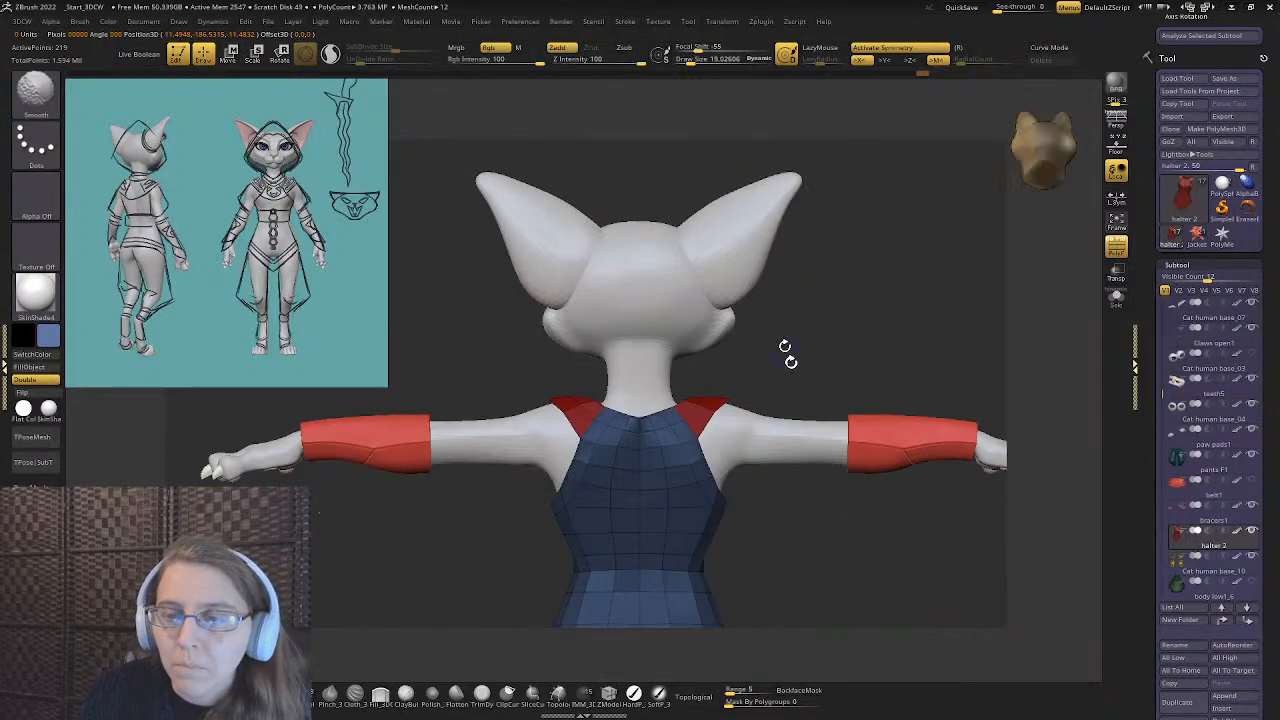
pyautogui.click(768, 23)
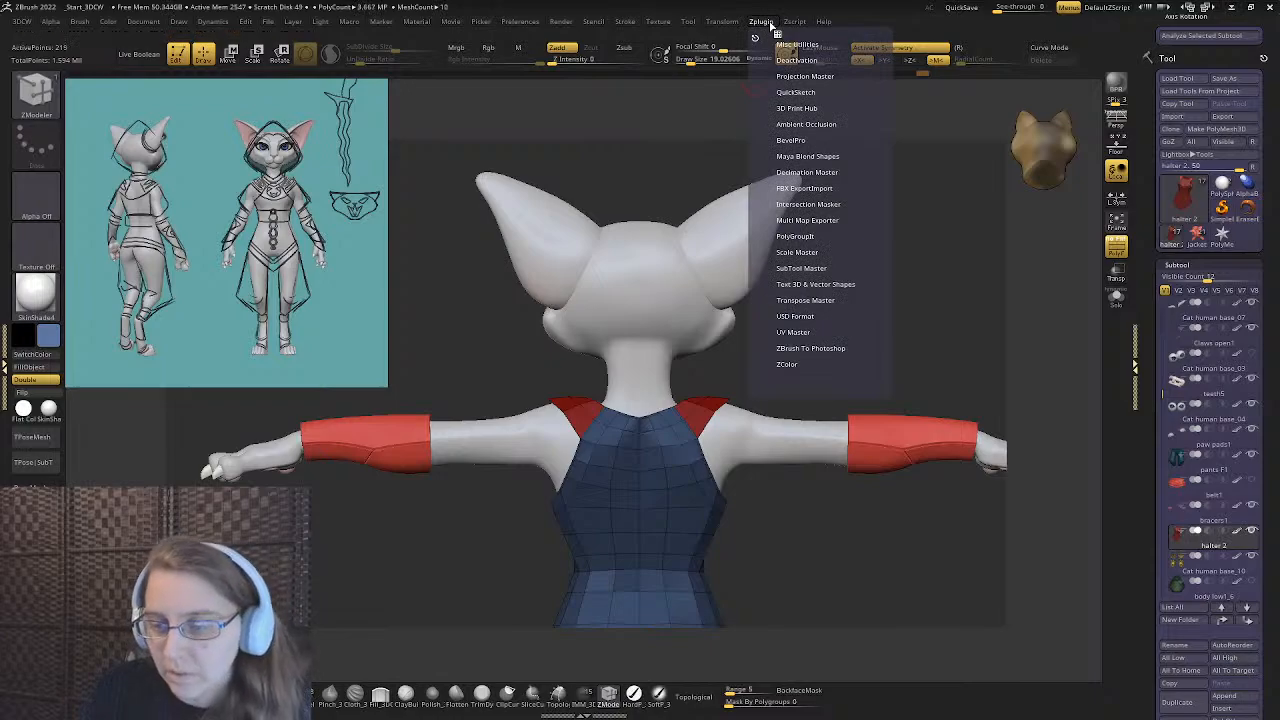
pyautogui.moveTo(491, 271); pyautogui.dragTo(723, 294, button='right')
pyautogui.keyDown('ctrl'); pyautogui.moveTo(789, 360); pyautogui.dragTo(729, 388, button='right'); pyautogui.keyUp('ctrl')
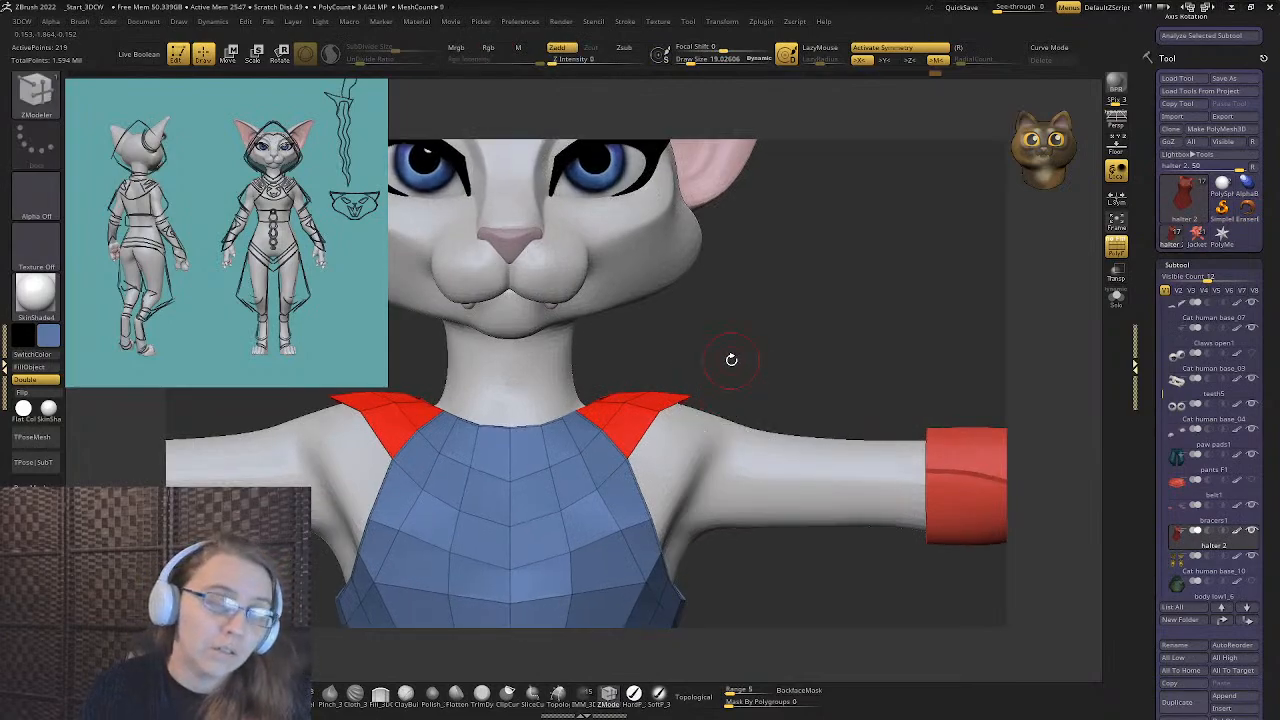
# - Choose the Move brush with a draw size of about 25.5 and adjust the front of the shoulder straps
pyautogui.moveTo(674, 346)
pyautogui.keyDown('alt'); pyautogui.mouseDown(button='right')
pyautogui.moveTo(695, 298)
pyautogui.moveTo(689, 380)
pyautogui.moveTo(657, 423)
pyautogui.mouseUp(button='right'); pyautogui.keyUp('alt')
pyautogui.press('v')
pyautogui.press('s')
pyautogui.moveTo(637, 436); pyautogui.dragTo(654, 462)
pyautogui.moveTo(675, 388); pyautogui.dragTo(709, 399)
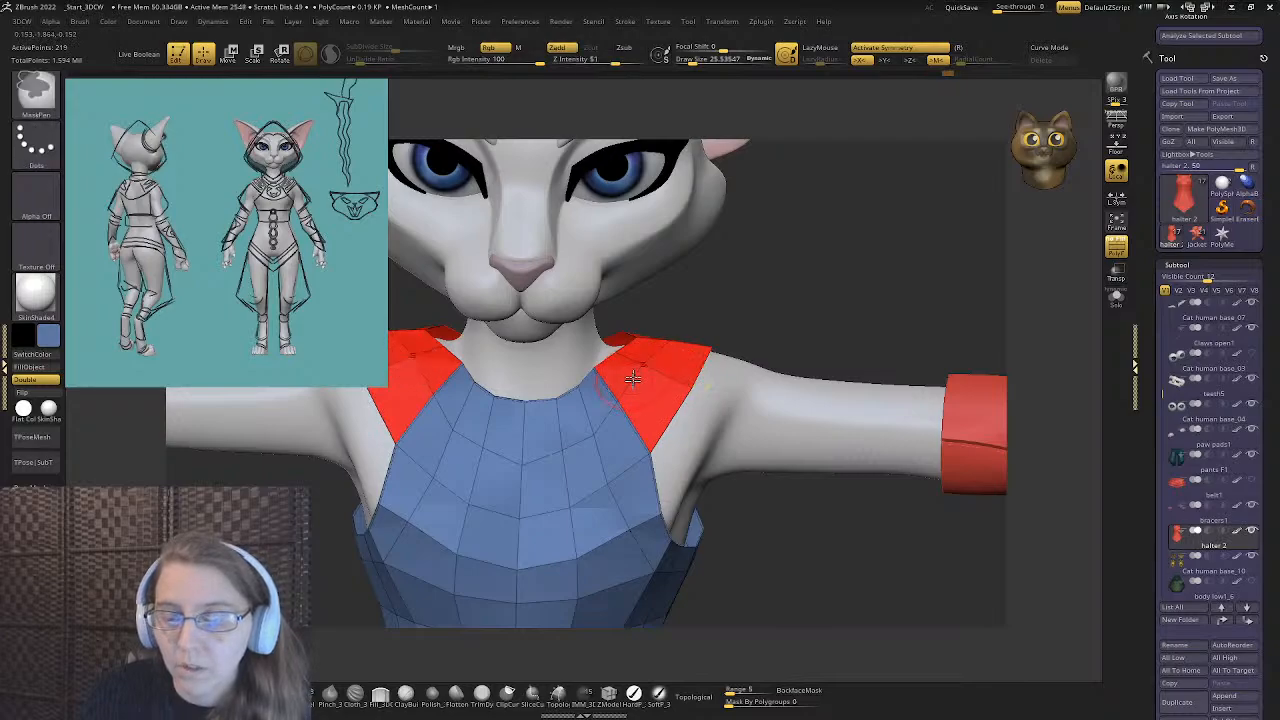
# - Pull the shoulder strap points with the Move brush from several angles so the straps sit smoothly above the shoulders
pyautogui.moveTo(647, 372); pyautogui.dragTo(663, 397, button='right')
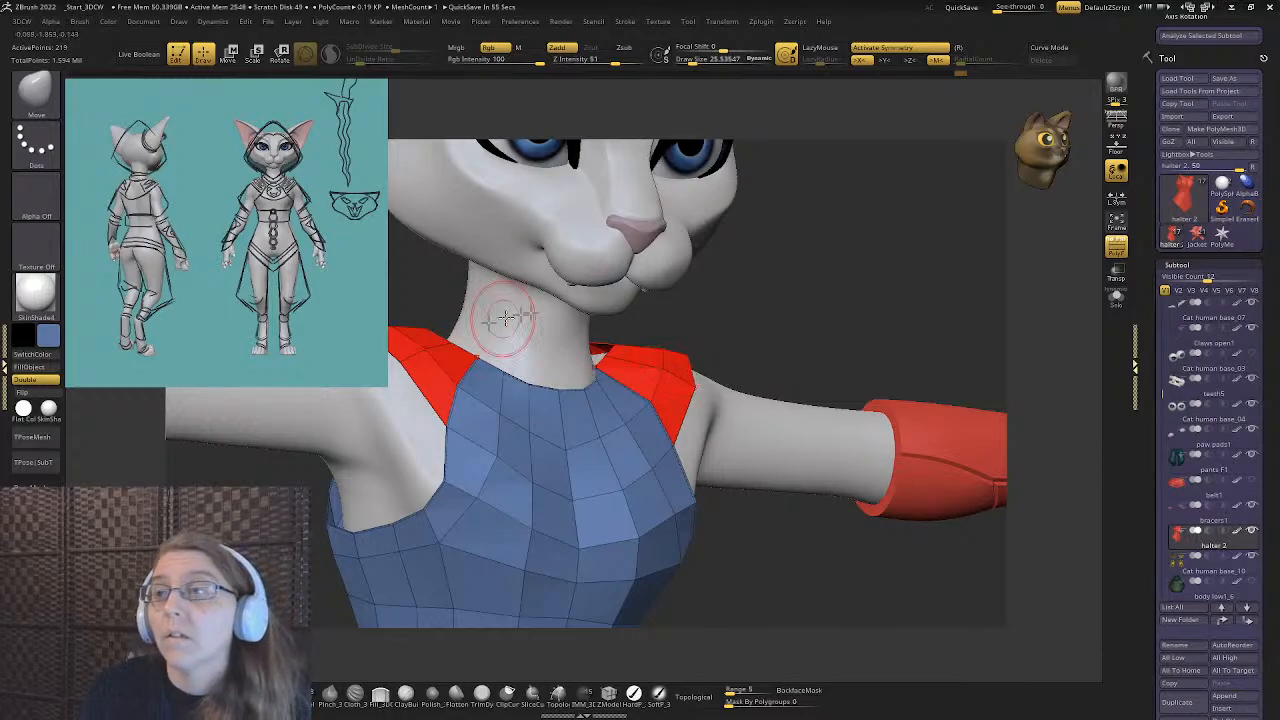
pyautogui.moveTo(523, 314); pyautogui.dragTo(591, 452, button='right')
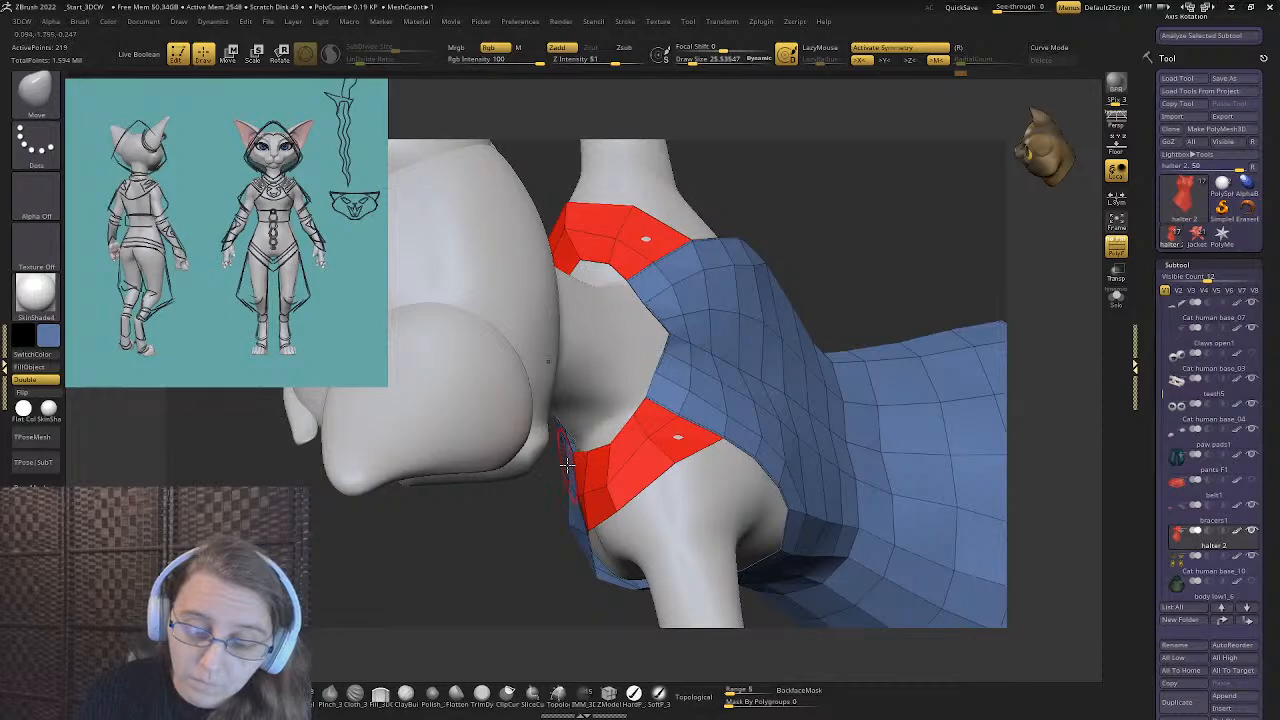
pyautogui.moveTo(566, 465); pyautogui.dragTo(632, 467, button='right')
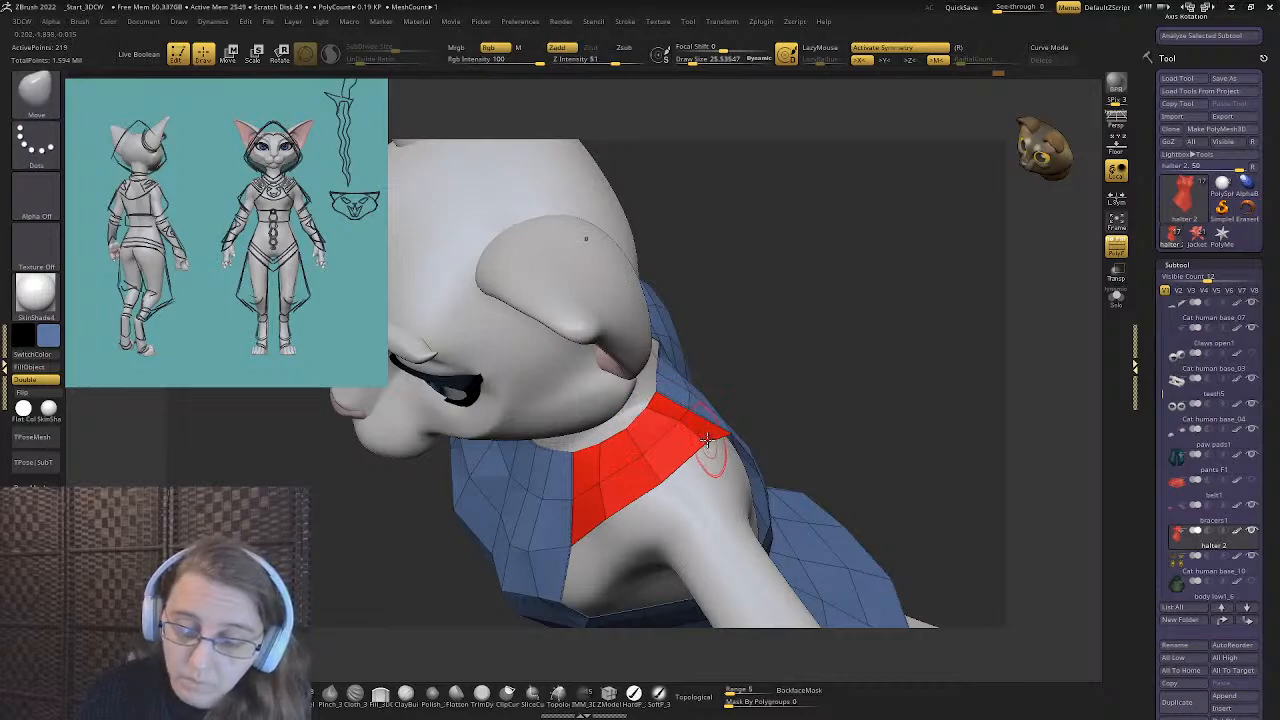
pyautogui.moveTo(656, 453); pyautogui.dragTo(639, 432, button='right')
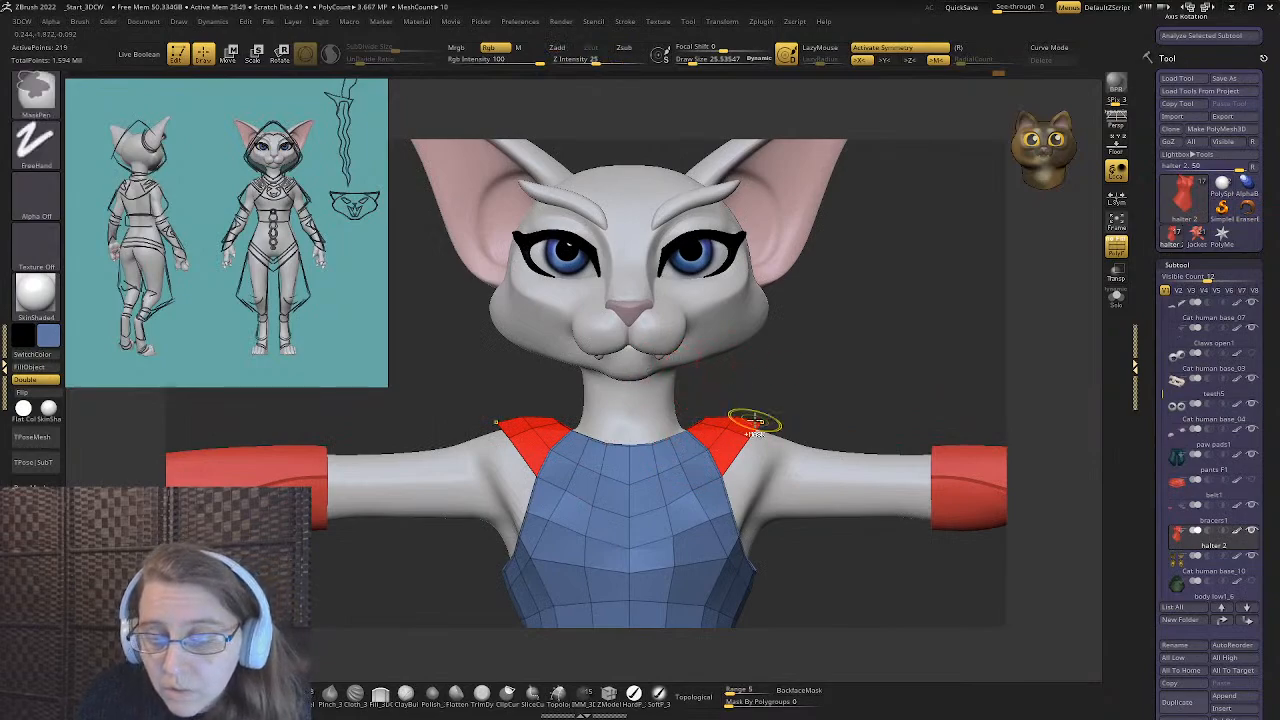
pyautogui.keyDown('ctrl'); pyautogui.moveTo(754, 423); pyautogui.dragTo(707, 411, button='right'); pyautogui.keyUp('ctrl')
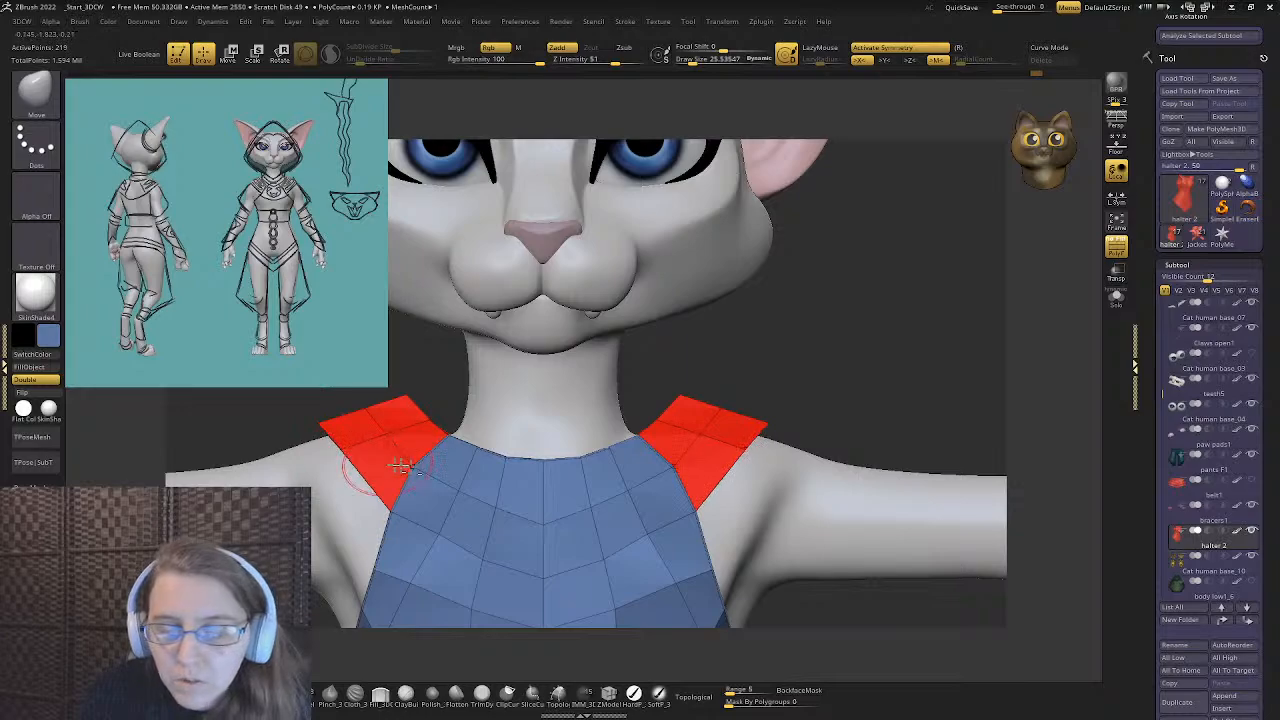
pyautogui.keyDown('alt'); pyautogui.moveTo(400, 465); pyautogui.dragTo(565, 360, button='right'); pyautogui.keyUp('alt')
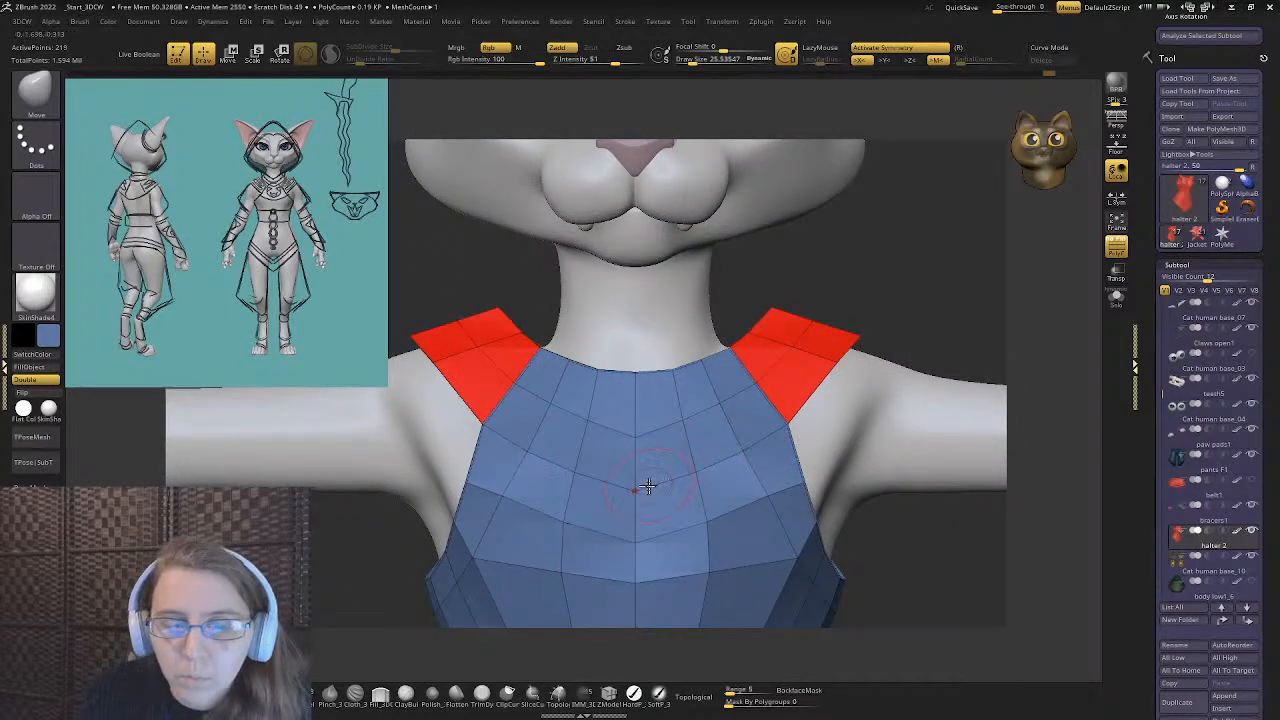
# - Insert two closely spaced edge loops across the chest and another beside the shoulder strap seams with ZModeler
pyautogui.keyDown('alt'); pyautogui.moveTo(643, 486); pyautogui.dragTo(632, 424, button='right'); pyautogui.keyUp('alt')
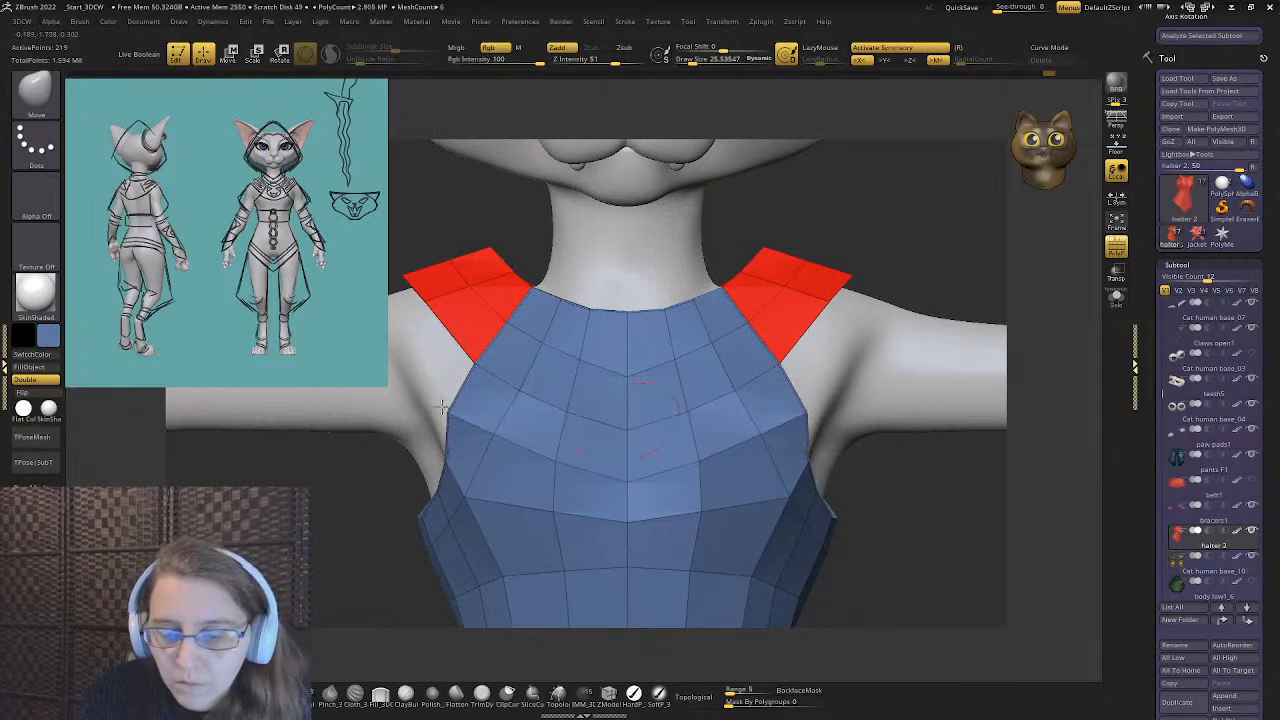
pyautogui.moveTo(441, 405); pyautogui.dragTo(531, 390, button='right')
pyautogui.moveTo(543, 388)
pyautogui.mouseDown(button='right')
pyautogui.moveTo(529, 386)
pyautogui.moveTo(655, 545)
pyautogui.mouseUp(button='right')
pyautogui.click(608, 696)
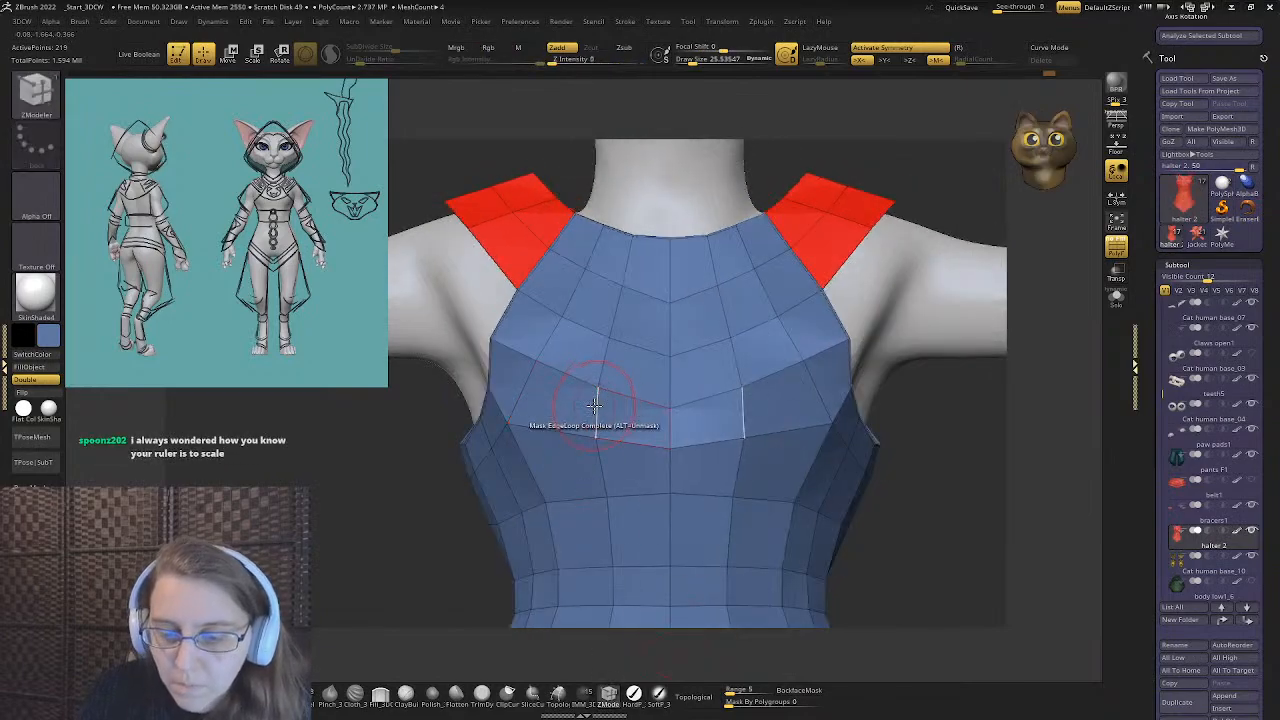
pyautogui.press('space')
pyautogui.click(588, 366)
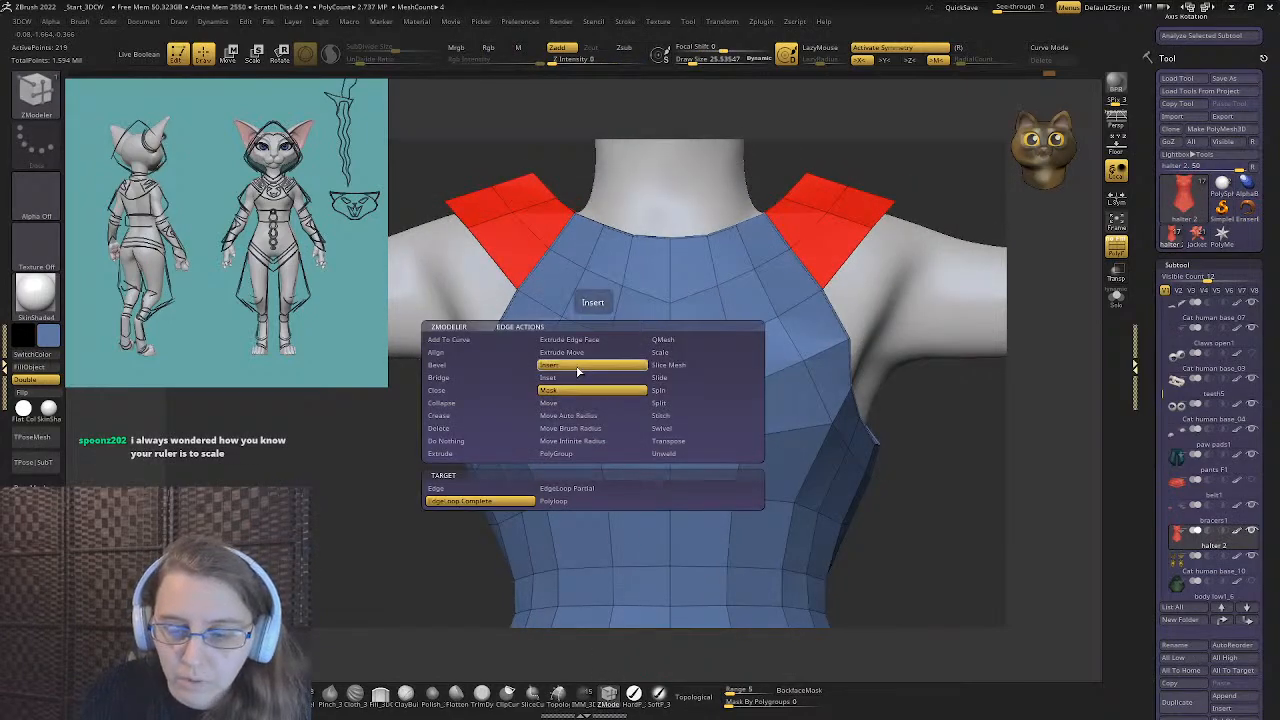
pyautogui.click(604, 405)
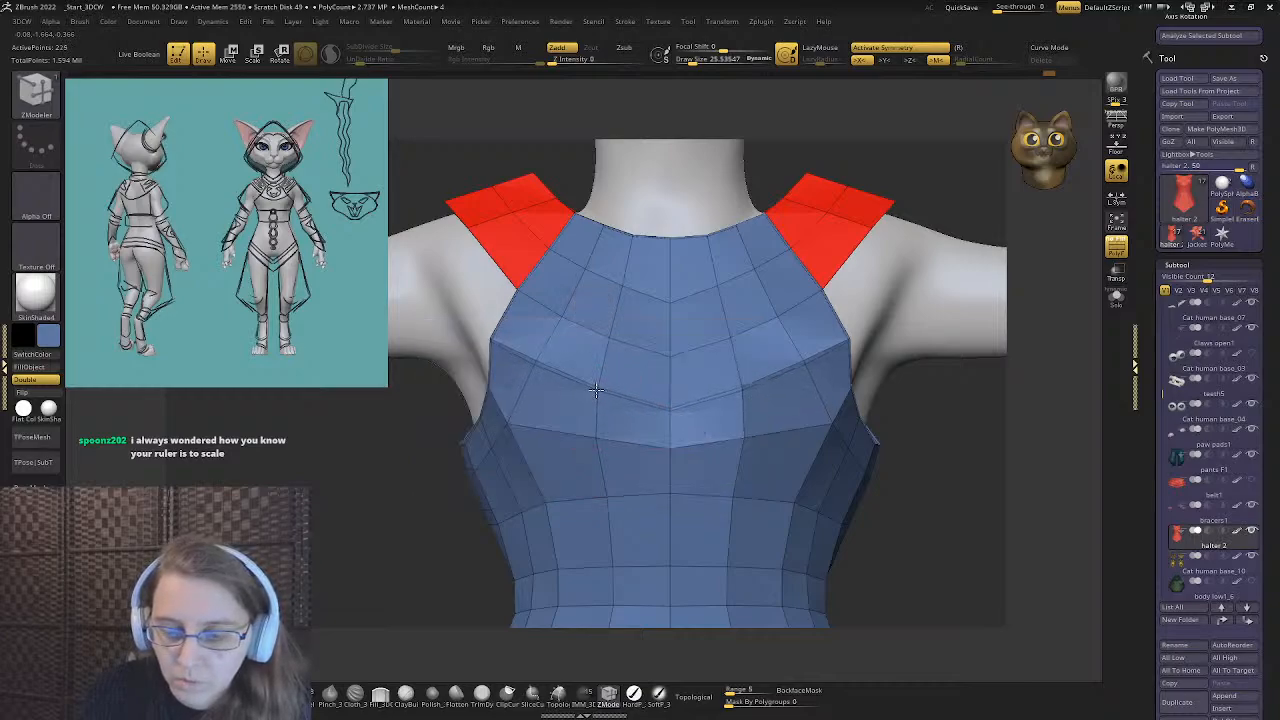
pyautogui.moveTo(596, 390)
pyautogui.mouseDown()
pyautogui.moveTo(588, 423)
pyautogui.moveTo(596, 396)
pyautogui.mouseUp()
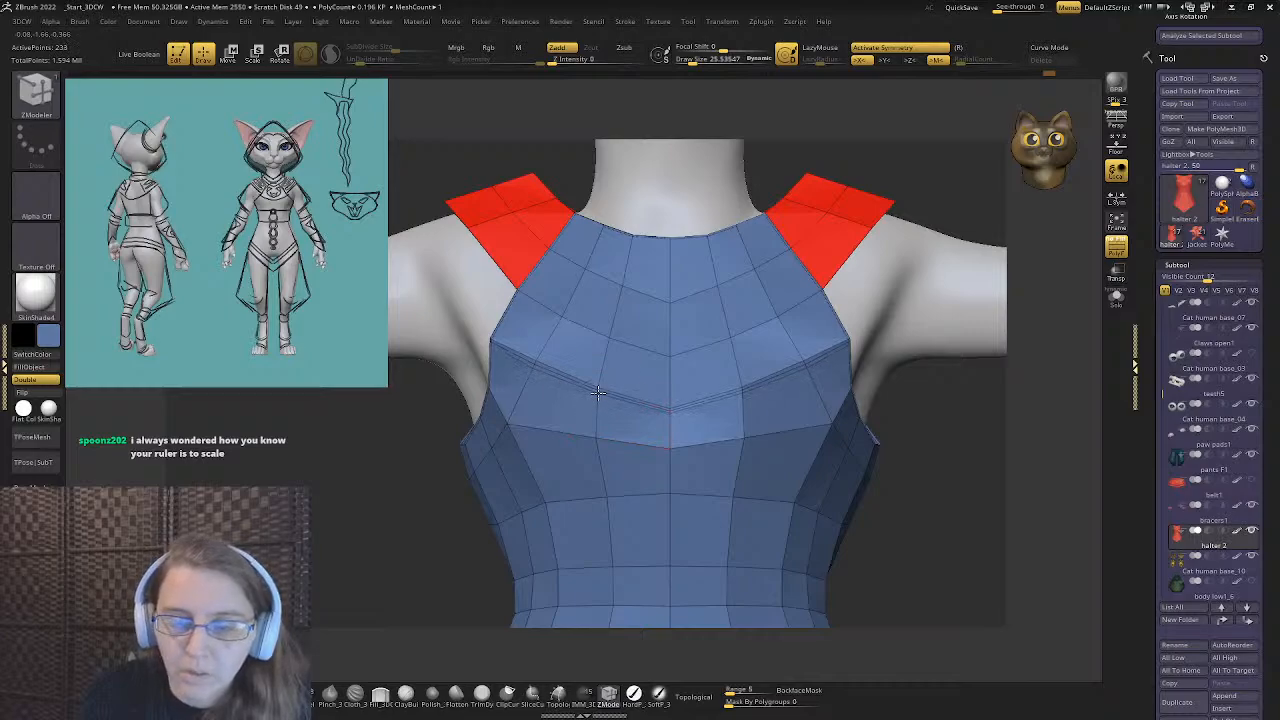
pyautogui.click(541, 249)
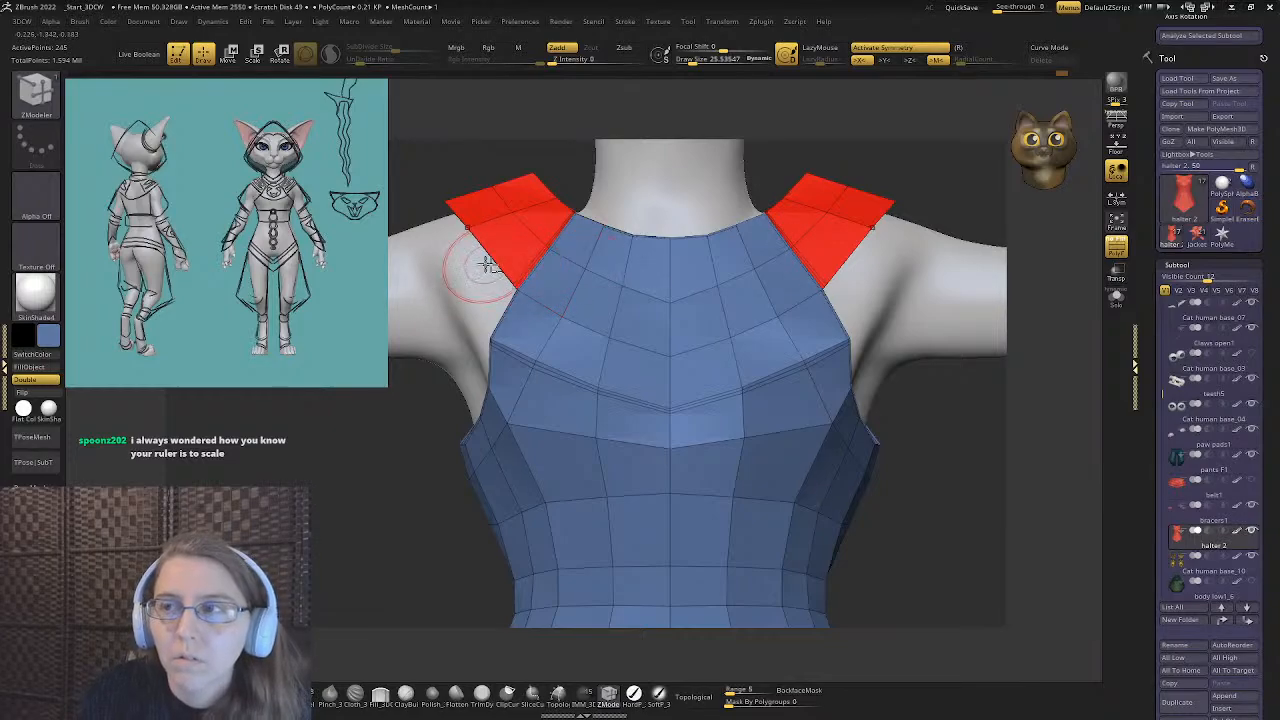
pyautogui.keyDown('alt'); pyautogui.moveTo(474, 263); pyautogui.dragTo(626, 303, button='right'); pyautogui.keyUp('alt')
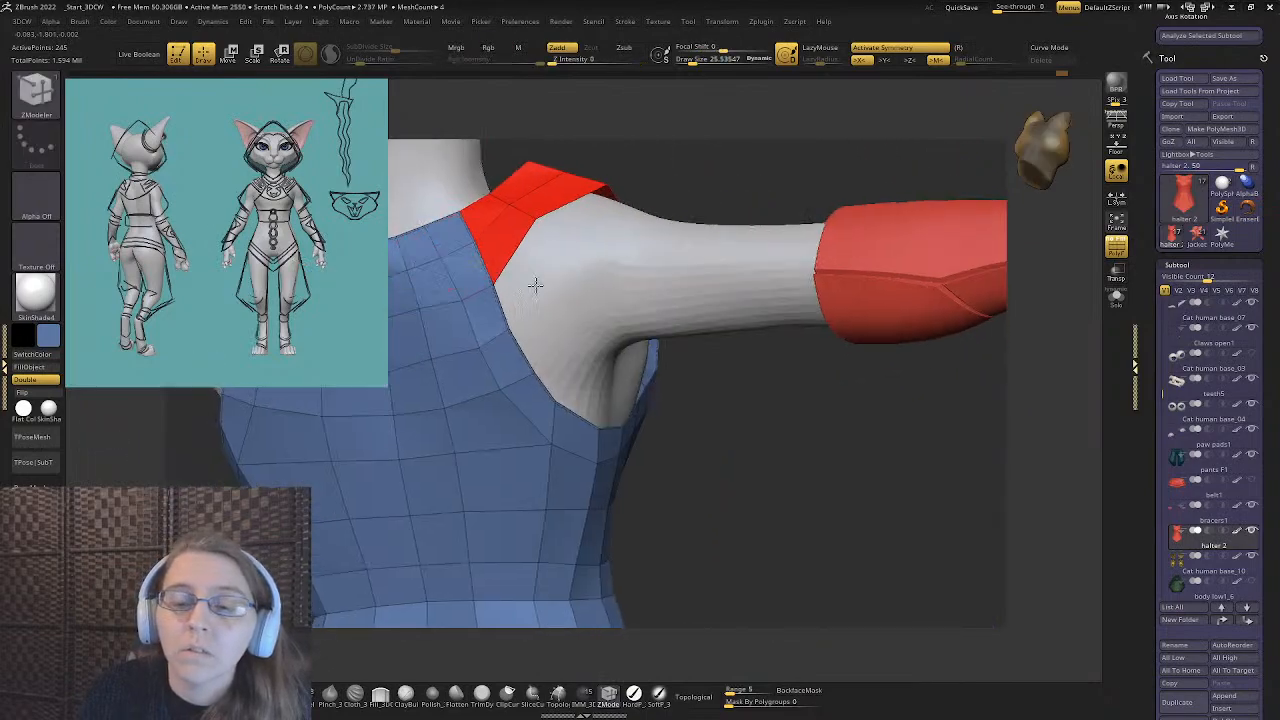
pyautogui.moveTo(537, 286); pyautogui.dragTo(500, 323, button='right')
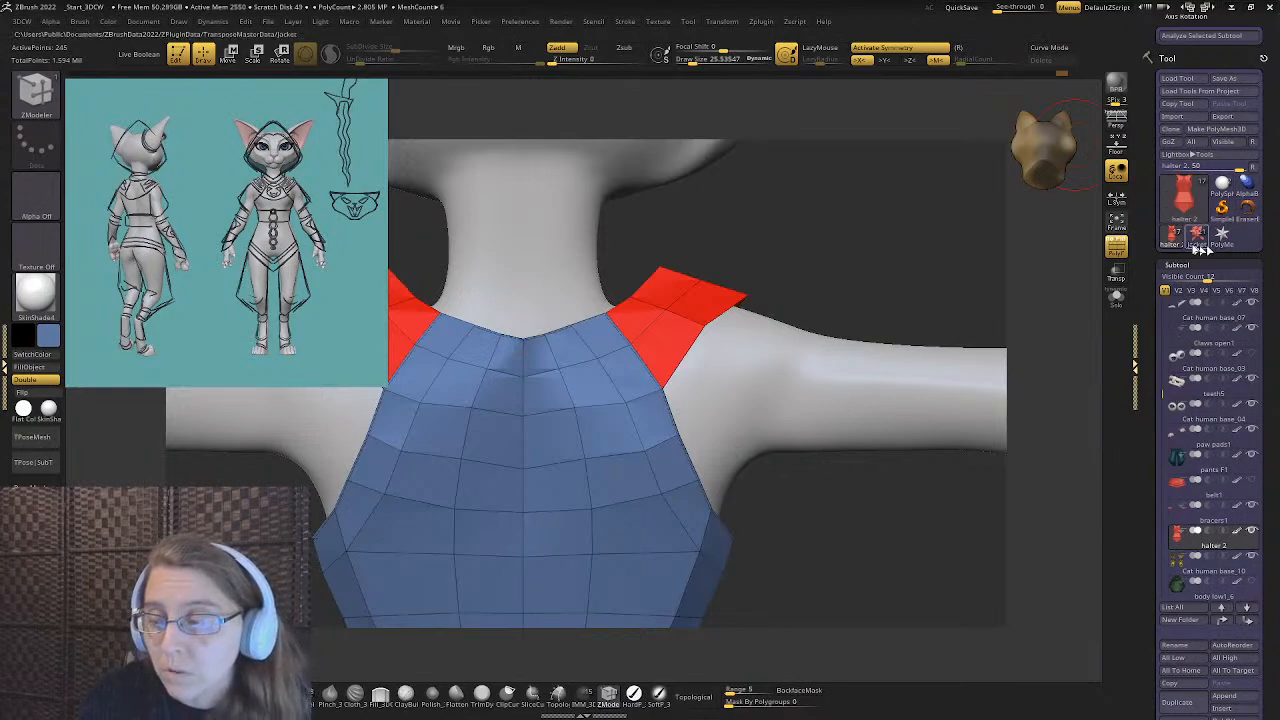
# - Switch to the 20CM_Ruler tool, isolate the ruler with Solo, frame it and bring up the Move gizmo
pyautogui.click(1220, 190)
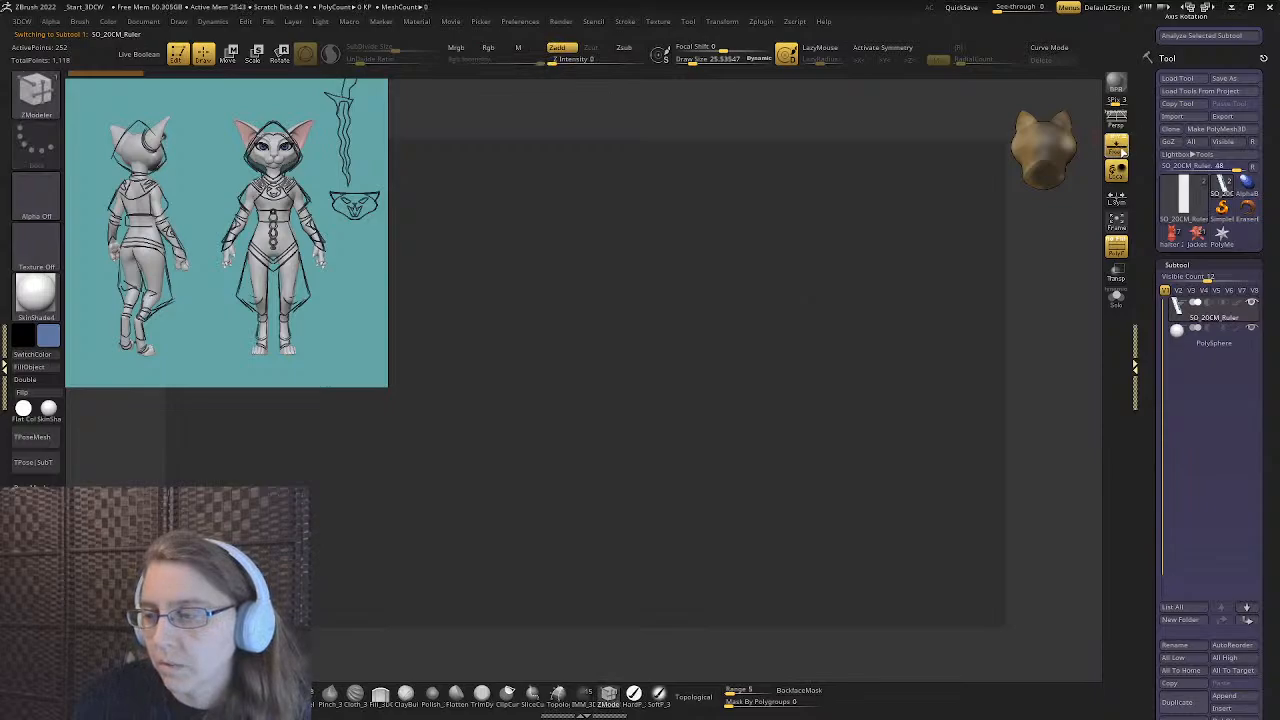
pyautogui.click(1117, 218)
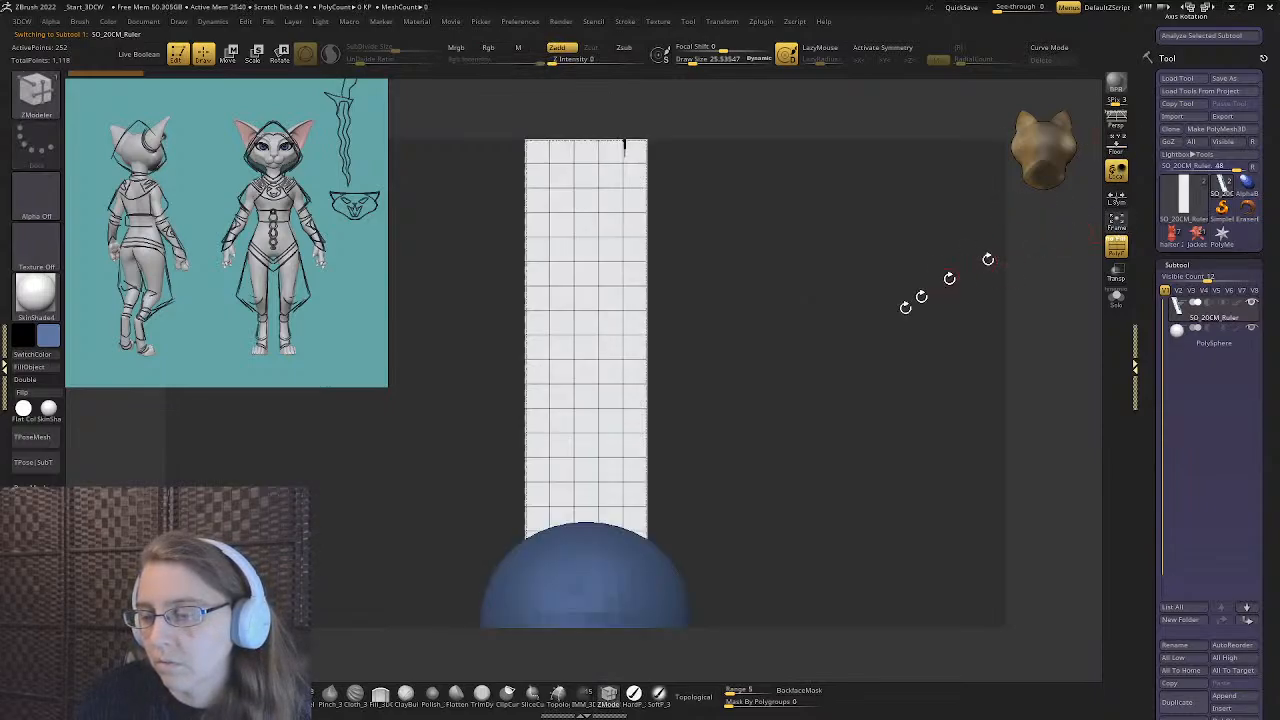
pyautogui.click(1116, 297)
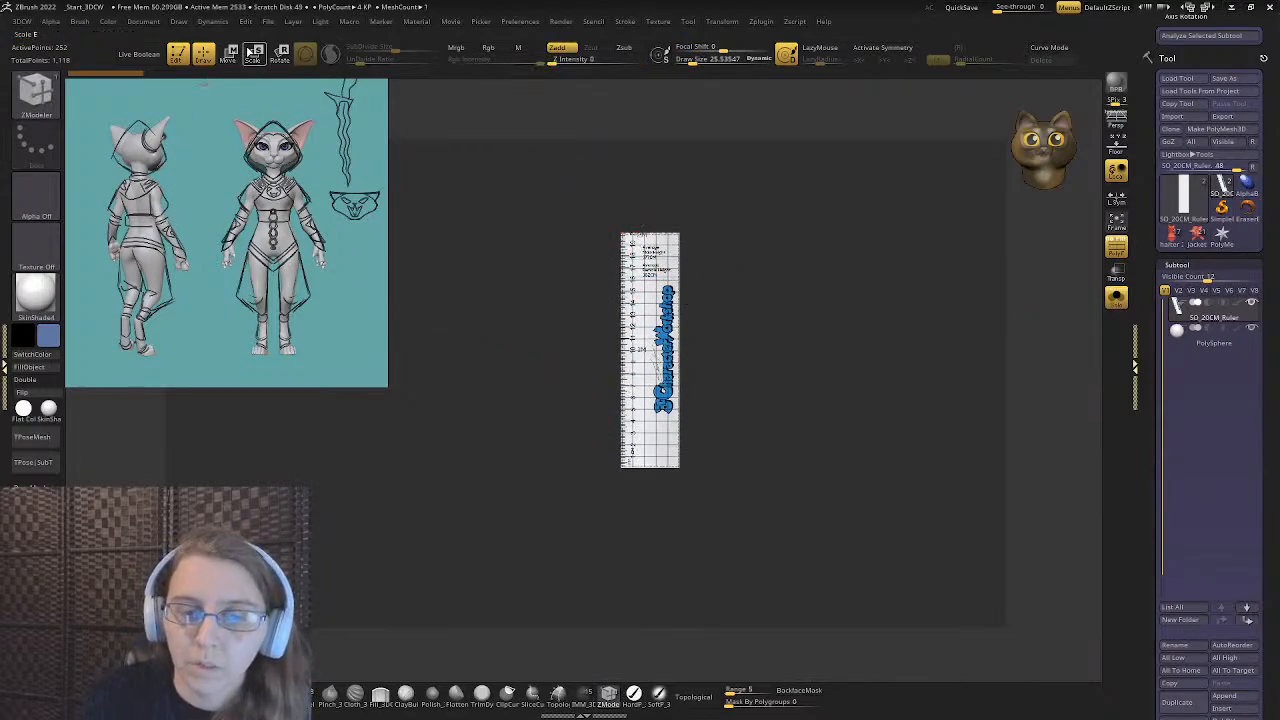
pyautogui.click(229, 52)
pyautogui.keyDown('ctrl'); pyautogui.moveTo(466, 92); pyautogui.dragTo(357, 71, button='right'); pyautogui.keyUp('ctrl')
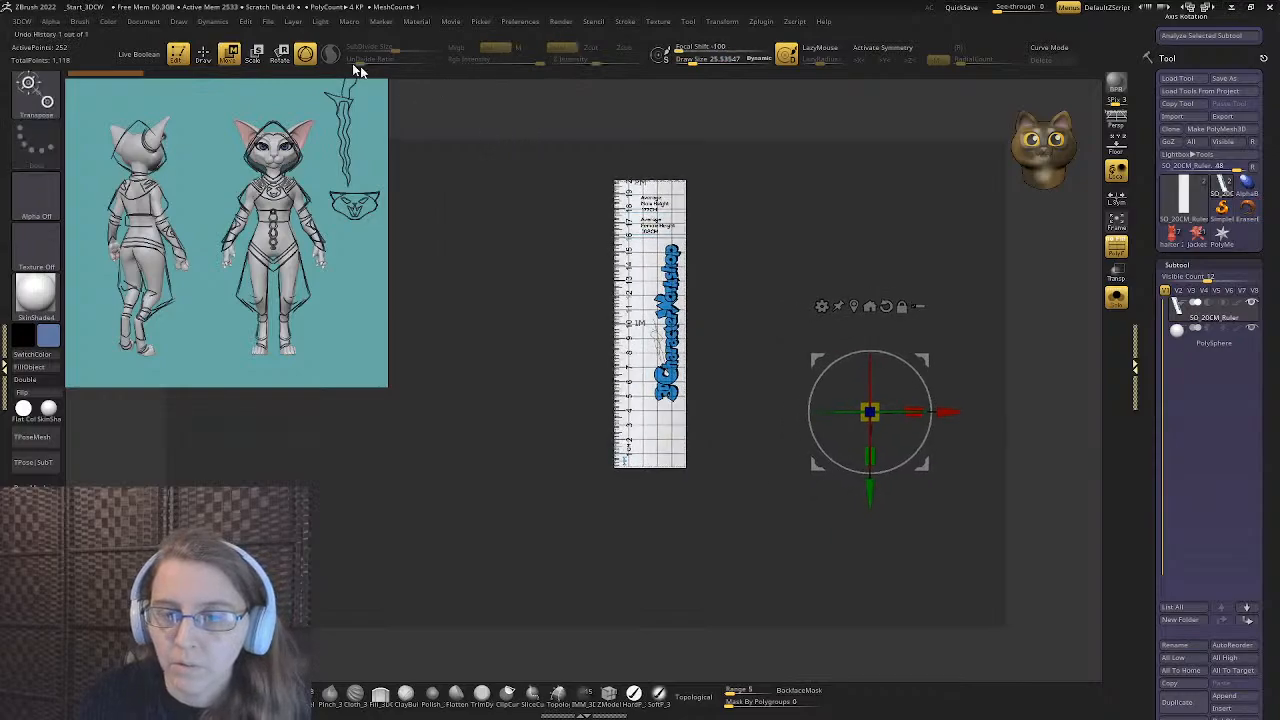
# - Measure the ruler's full height with a Transpose line along the edge opposite its number scale
pyautogui.click(305, 54)
pyautogui.keyDown('alt'); pyautogui.moveTo(735, 272); pyautogui.dragTo(681, 272, button='right'); pyautogui.keyUp('alt')
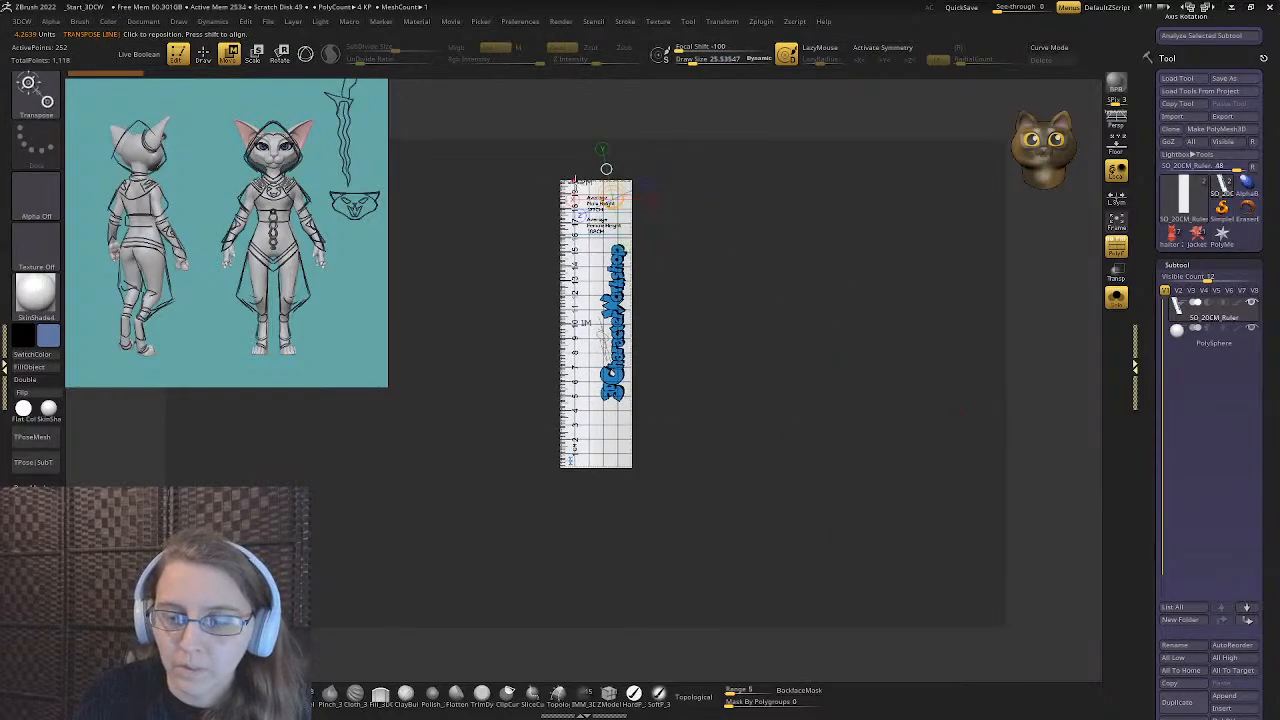
pyautogui.hotkey('ctrl', 'z')
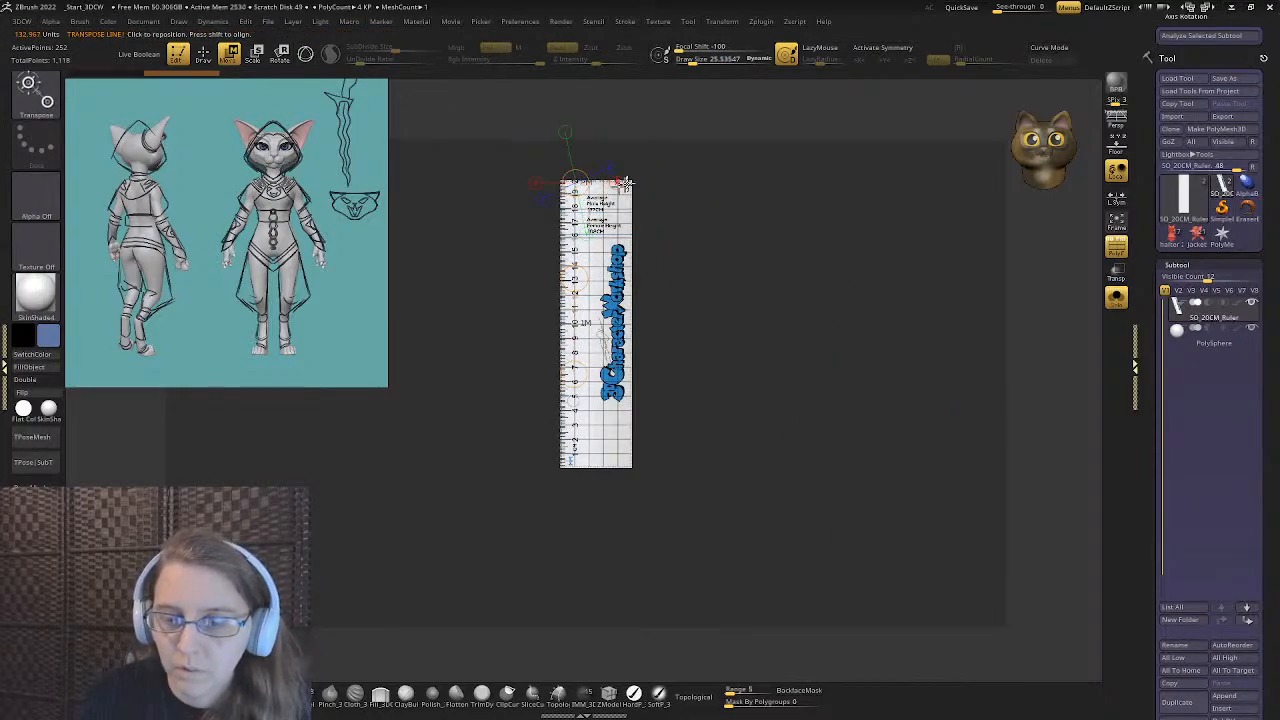
pyautogui.keyDown('ctrl'); pyautogui.moveTo(627, 183); pyautogui.dragTo(622, 495); pyautogui.keyUp('ctrl')
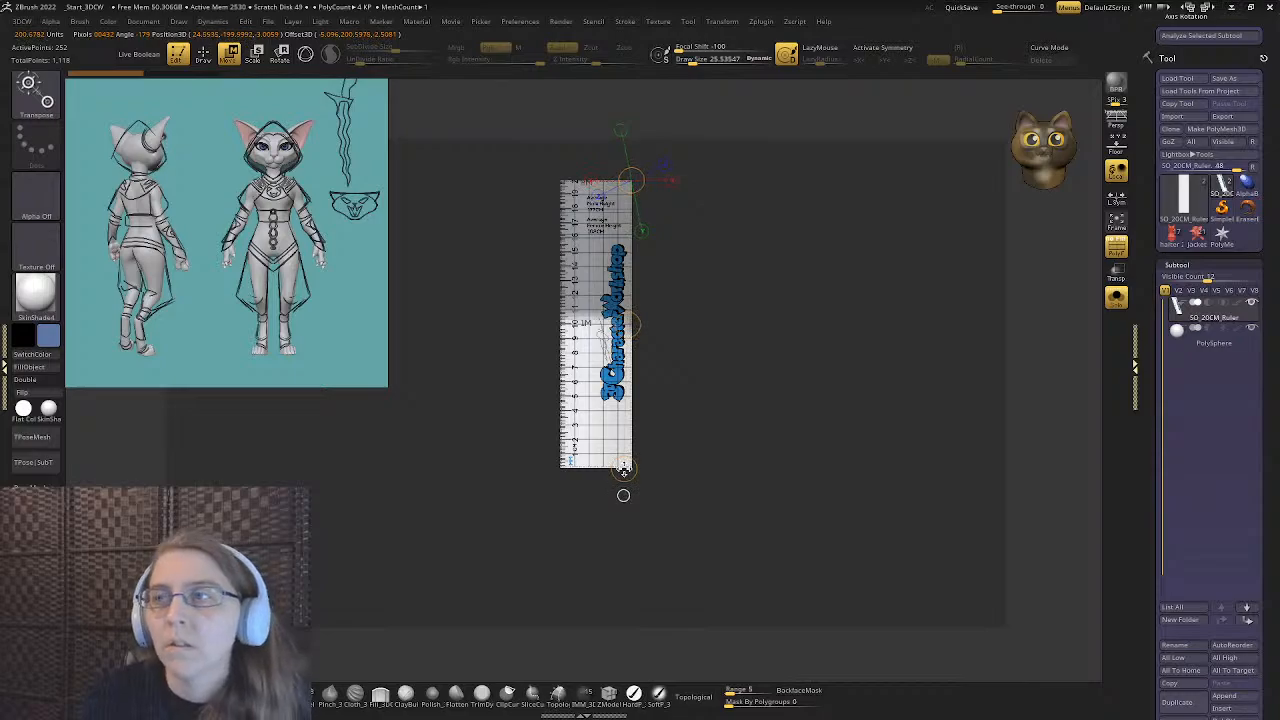
# - Clear the ruler's mask and measure the height of one grid cell at its upper end with the Transpose line
pyautogui.keyDown('ctrl'); pyautogui.moveTo(708, 295); pyautogui.dragTo(917, 466, button='right'); pyautogui.keyUp('ctrl')
pyautogui.keyDown('ctrl'); pyautogui.moveTo(691, 265); pyautogui.dragTo(880, 414, button='right'); pyautogui.keyUp('ctrl')
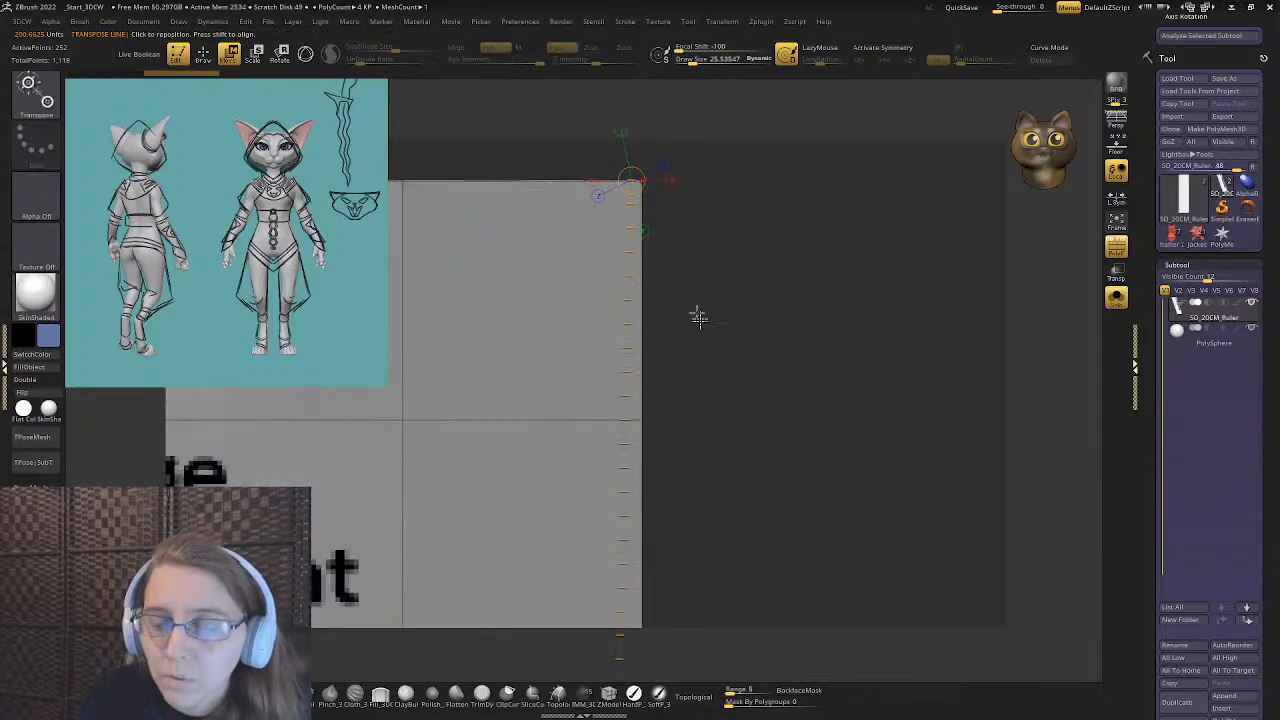
pyautogui.keyDown('ctrl'); pyautogui.moveTo(868, 256); pyautogui.dragTo(911, 283); pyautogui.keyUp('ctrl')
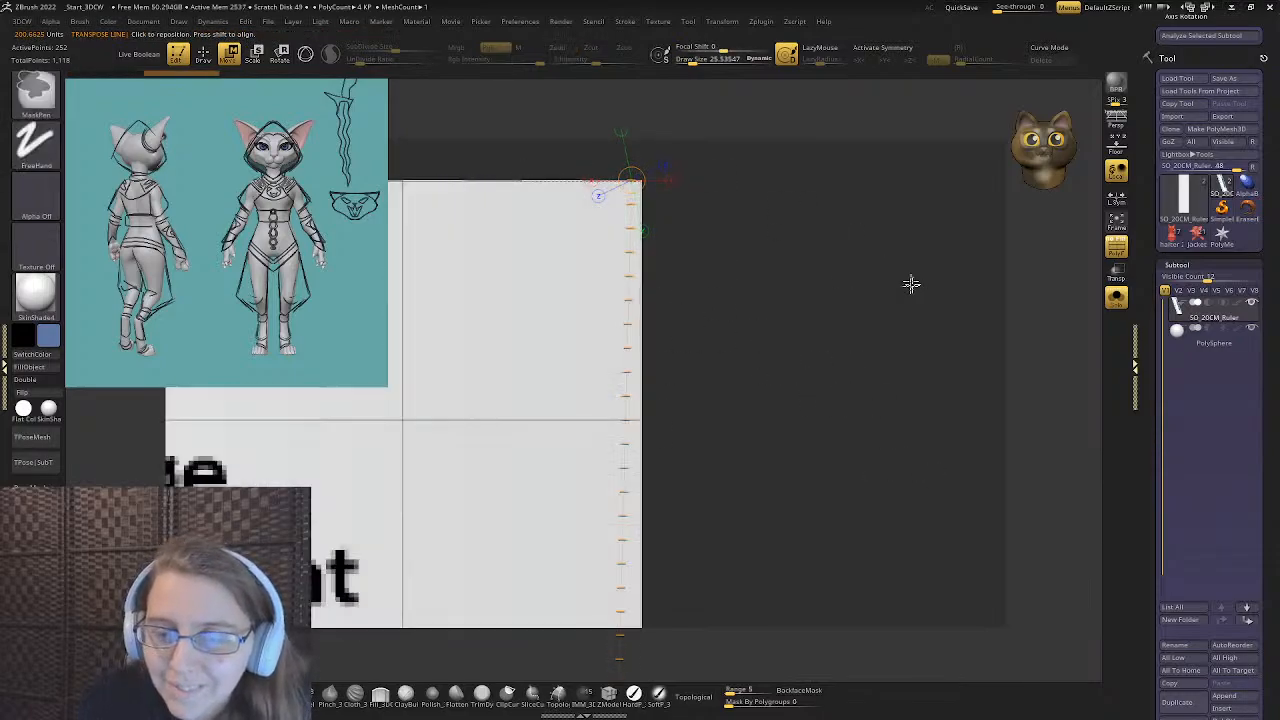
pyautogui.keyDown('ctrl'); pyautogui.click(531, 208); pyautogui.keyUp('ctrl')
pyautogui.moveTo(545, 180); pyautogui.dragTo(549, 430)
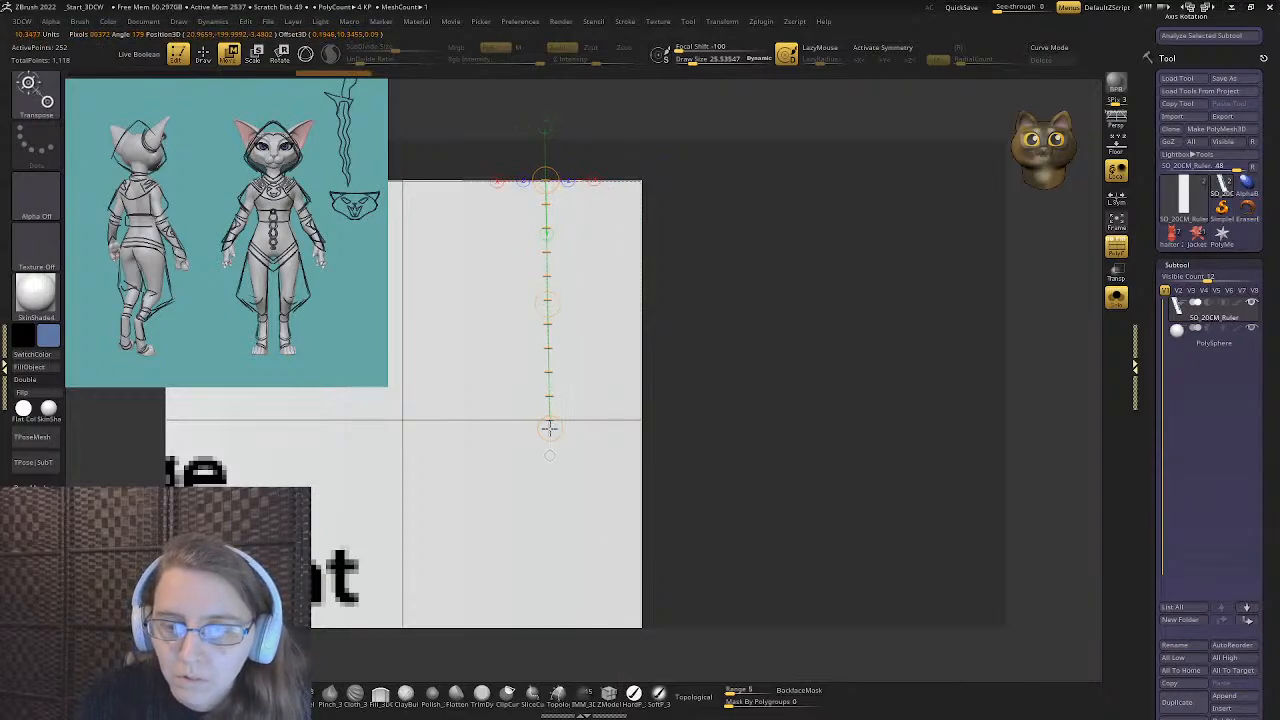
# - Measure the ruler's full height again with a Transpose line along its number-scale edge
pyautogui.keyDown('alt'); pyautogui.moveTo(549, 429); pyautogui.dragTo(640, 426, button='right'); pyautogui.keyUp('alt')
pyautogui.keyDown('ctrl'); pyautogui.moveTo(785, 405); pyautogui.dragTo(616, 356, button='right'); pyautogui.keyUp('ctrl')
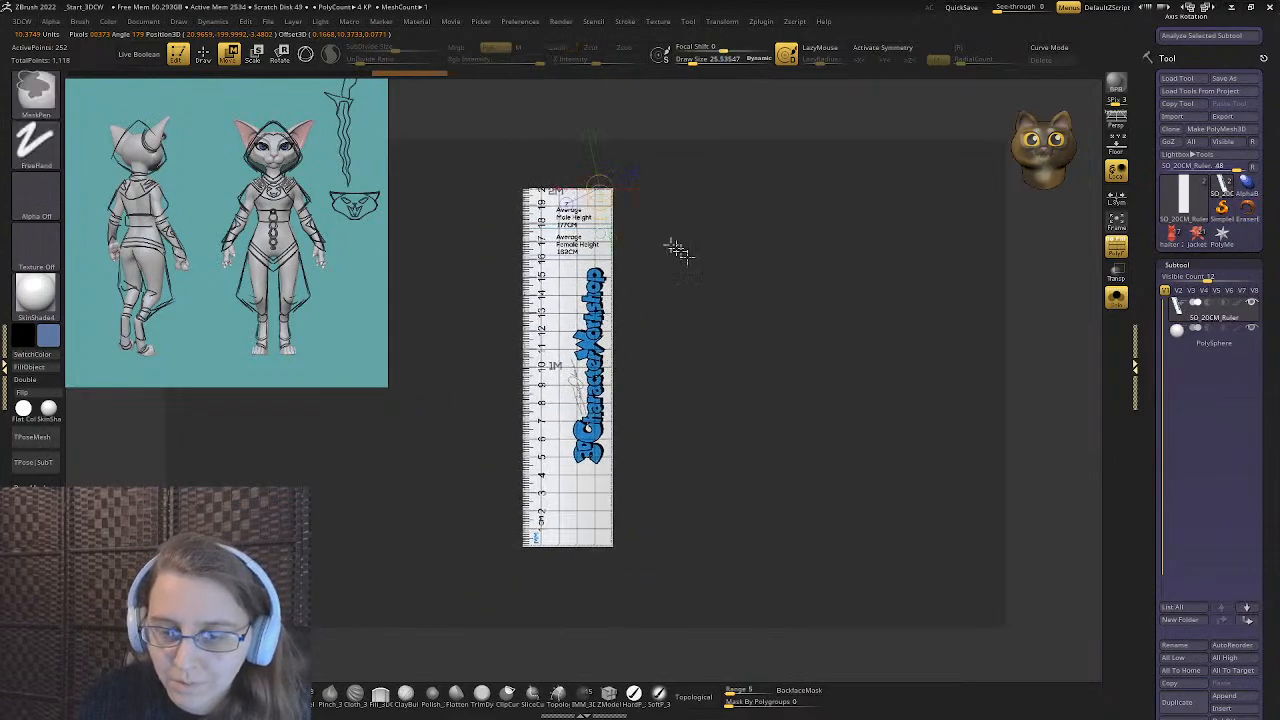
pyautogui.moveTo(521, 187); pyautogui.dragTo(522, 573)
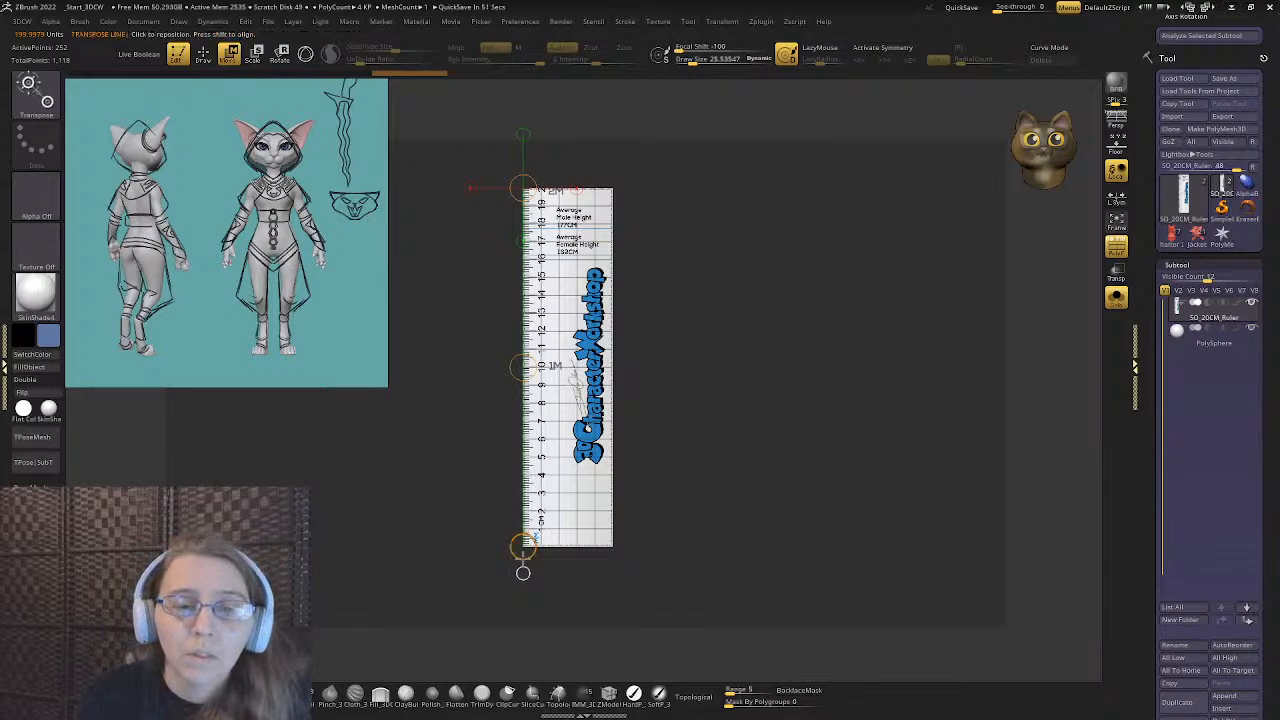
pyautogui.moveTo(595, 253); pyautogui.dragTo(644, 270)
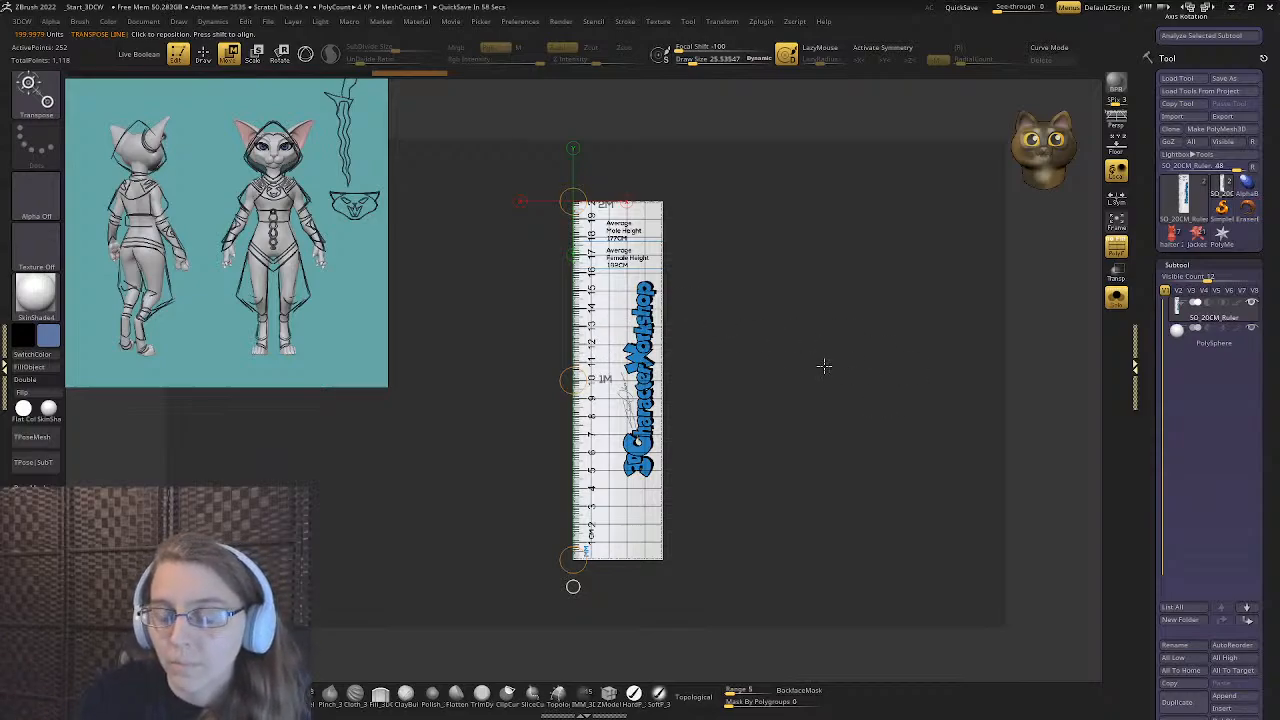
# - Return to Draw mode, load the halter 2 tool with its polyframe shown, and fill the halter with the blue colour
pyautogui.click(203, 54)
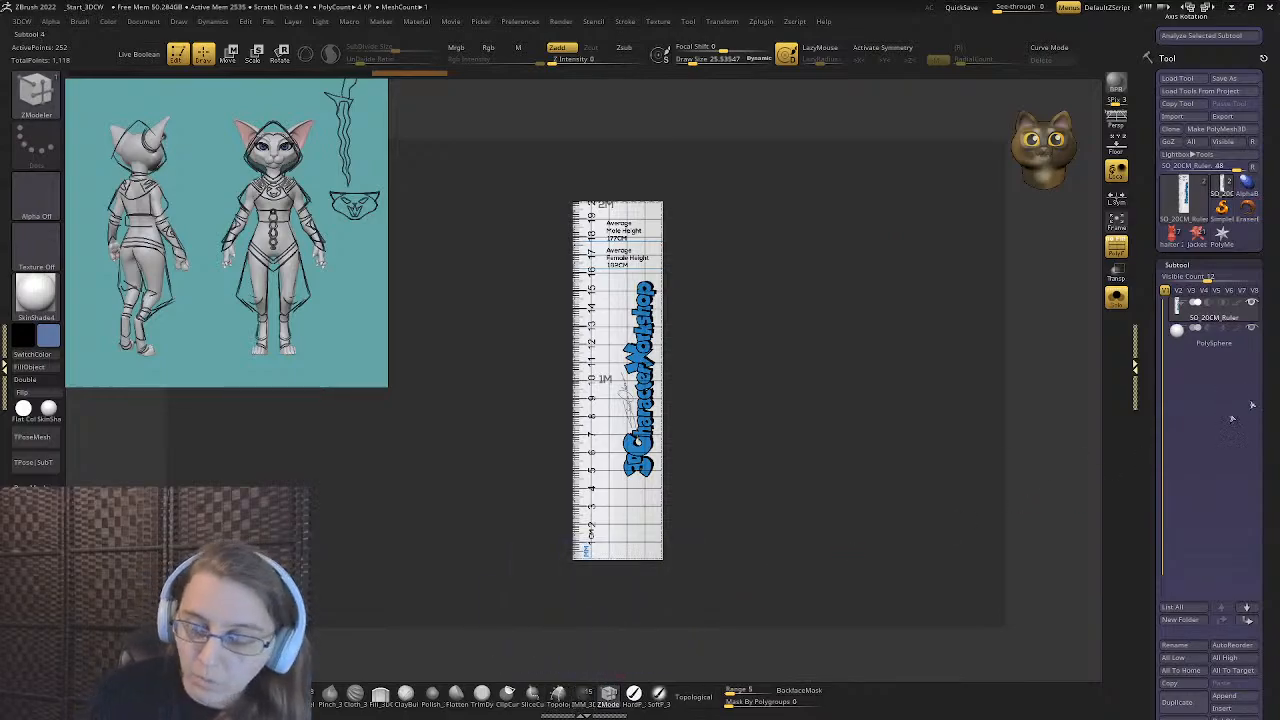
pyautogui.click(1172, 233)
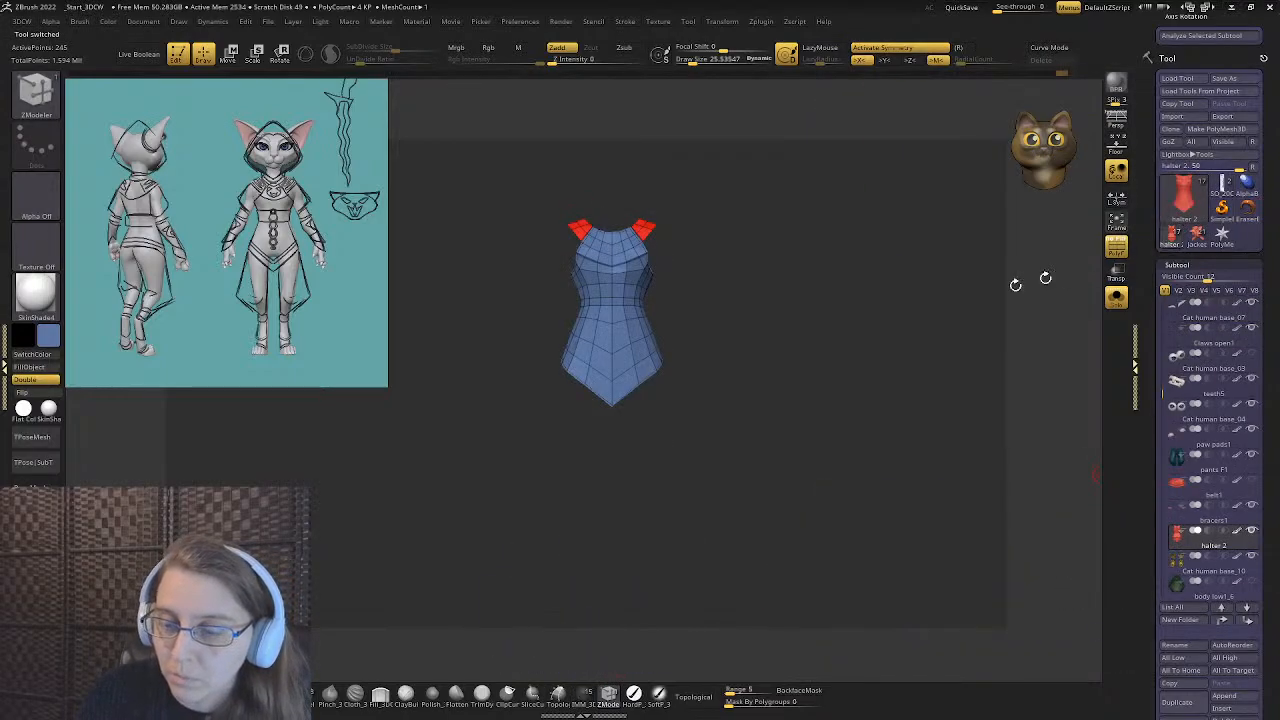
pyautogui.click(1116, 246)
pyautogui.press('f')
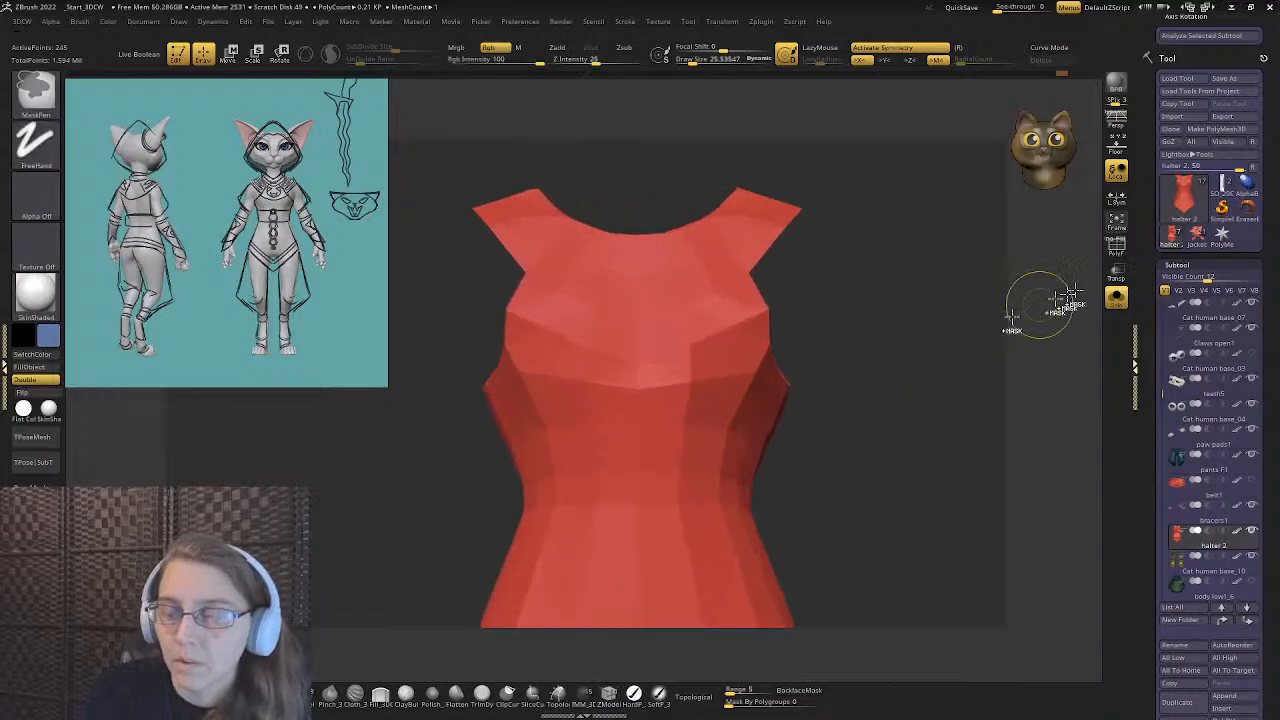
pyautogui.click(1116, 246)
pyautogui.scroll(4, 543, 271)
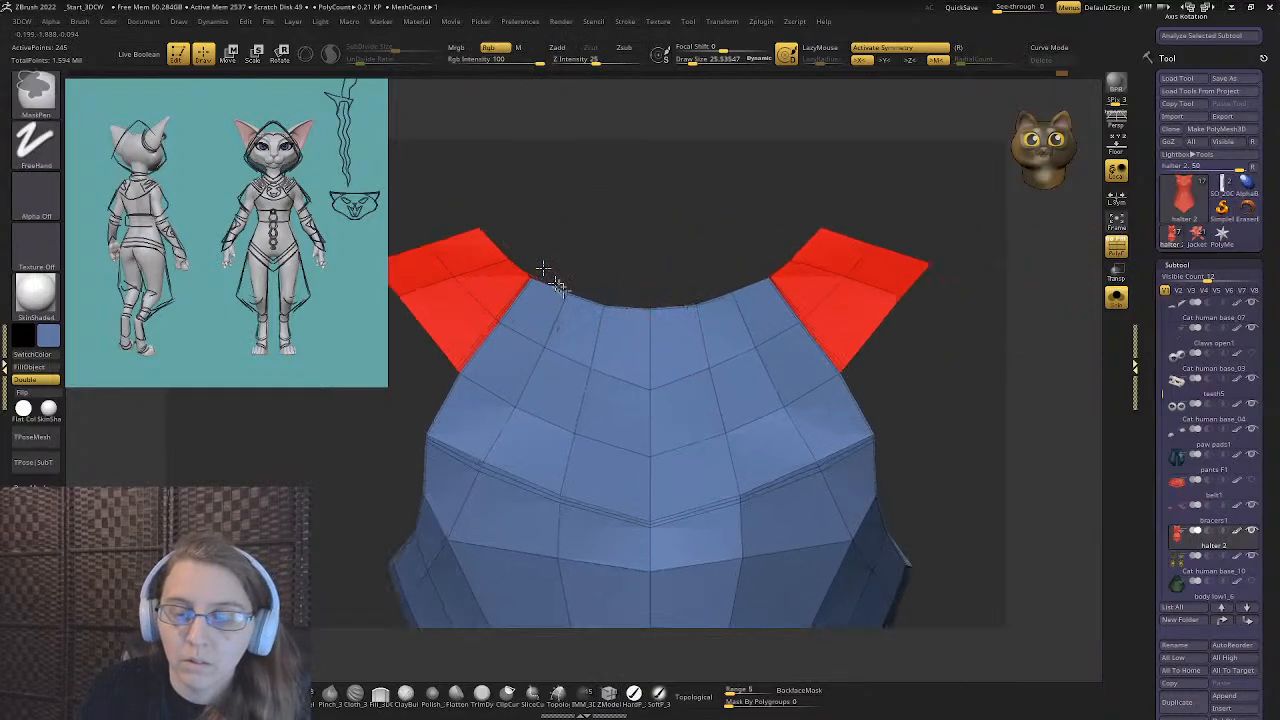
pyautogui.keyDown('alt'); pyautogui.moveTo(587, 301); pyautogui.dragTo(680, 354, button='right'); pyautogui.keyUp('alt')
pyautogui.click(29, 367)
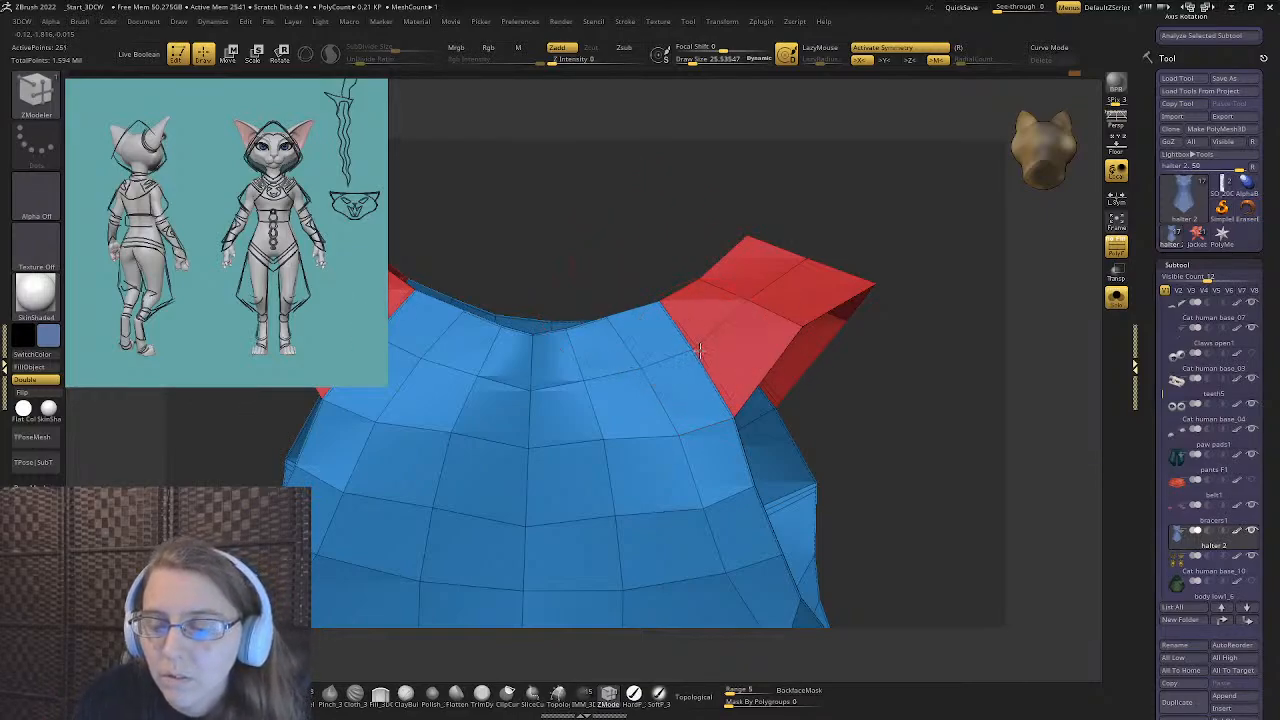
# - Insert an edge loop in the red shoulder strap, close to its seam with the blue back of the halter
pyautogui.moveTo(629, 366); pyautogui.dragTo(729, 357, button='right')
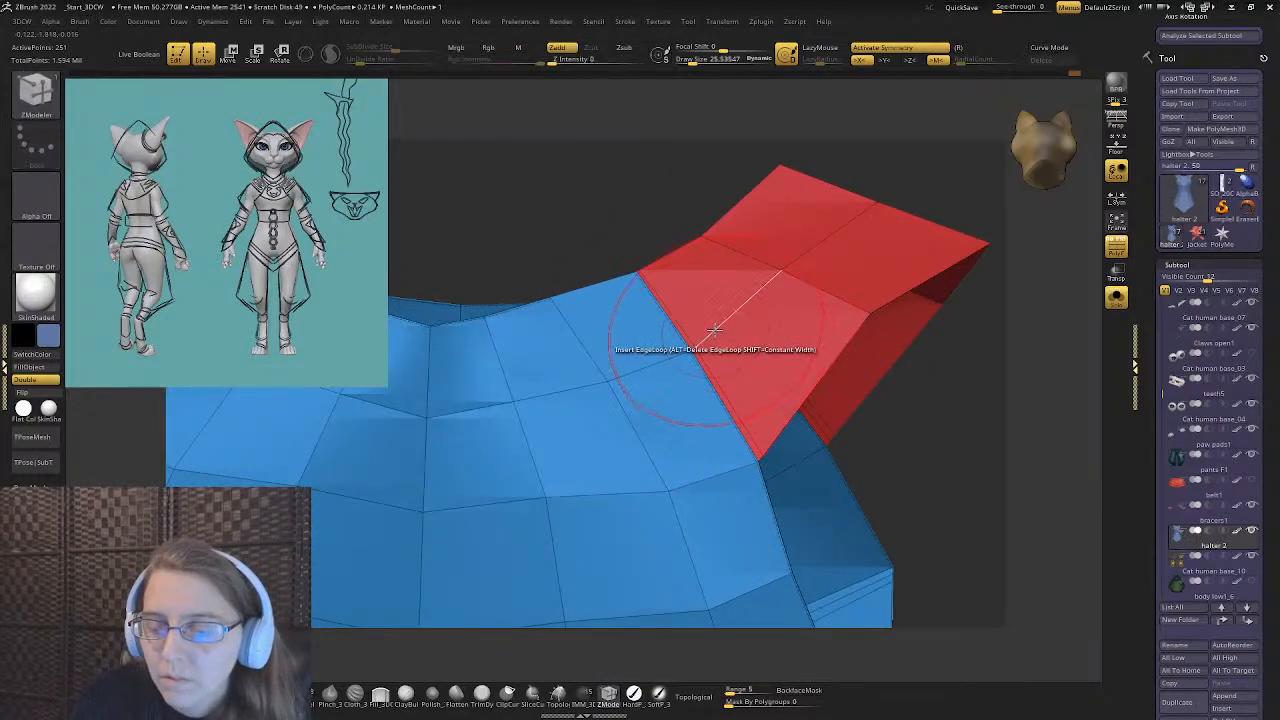
pyautogui.click(704, 345)
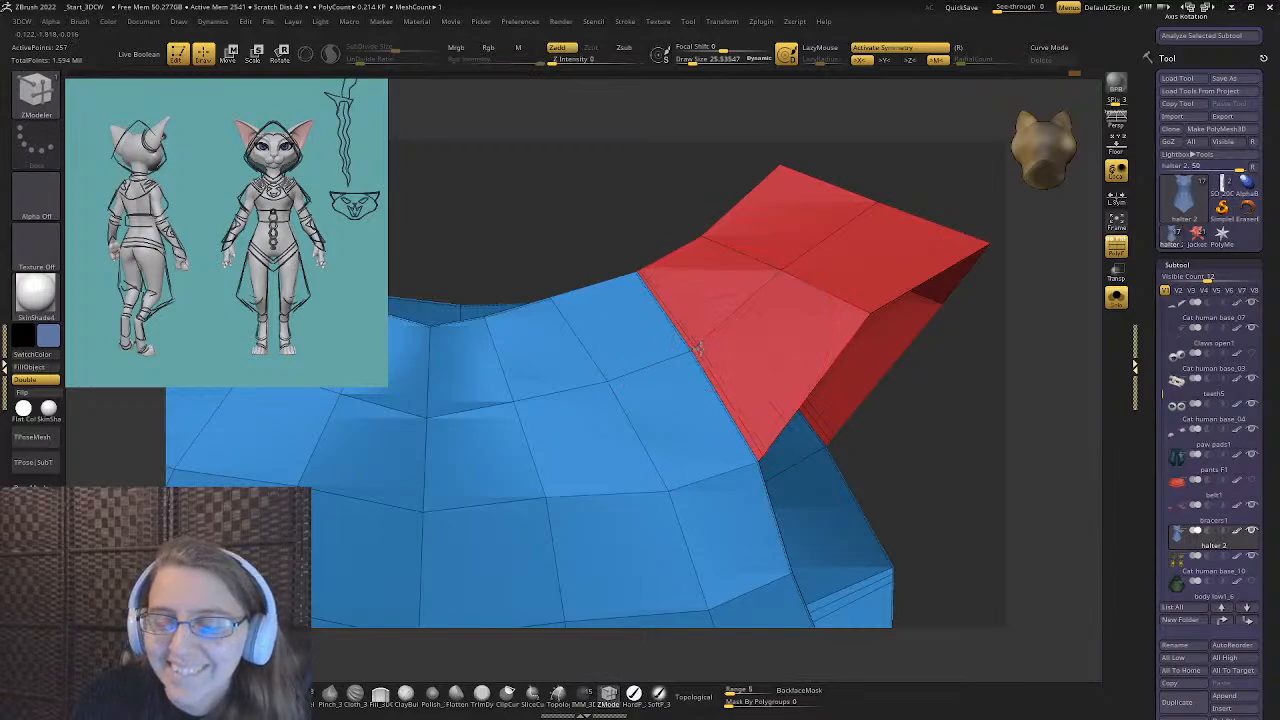
pyautogui.keyDown('ctrl'); pyautogui.moveTo(698, 347); pyautogui.dragTo(412, 270, button='right'); pyautogui.keyUp('ctrl')
pyautogui.keyDown('alt'); pyautogui.moveTo(633, 459); pyautogui.dragTo(639, 334, button='right'); pyautogui.keyUp('alt')
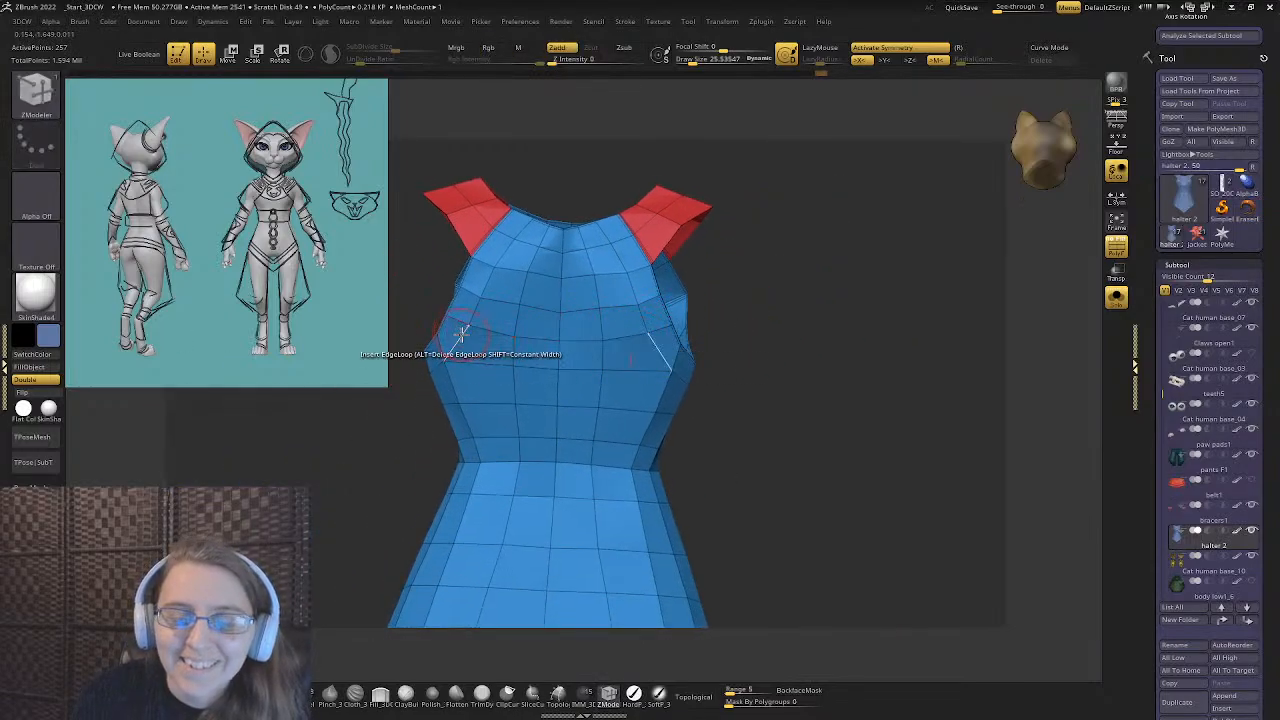
# - Reposition the vertices on the halter's upper back using the Move brush at a draw size of about 12
pyautogui.keyDown('ctrl'); pyautogui.moveTo(430, 350); pyautogui.dragTo(486, 371, button='right'); pyautogui.keyUp('ctrl')
pyautogui.press('b')
pyautogui.press('m')
pyautogui.press('v')
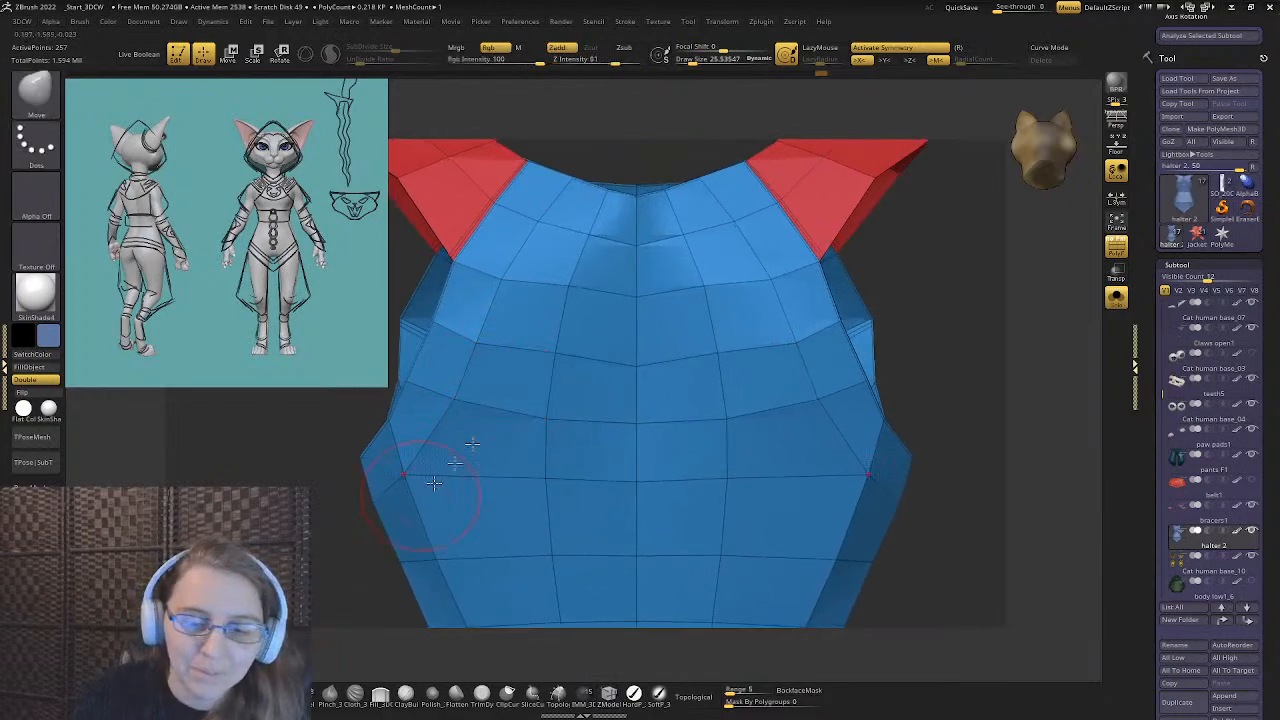
pyautogui.press('s')
pyautogui.moveTo(440, 328); pyautogui.dragTo(417, 323)
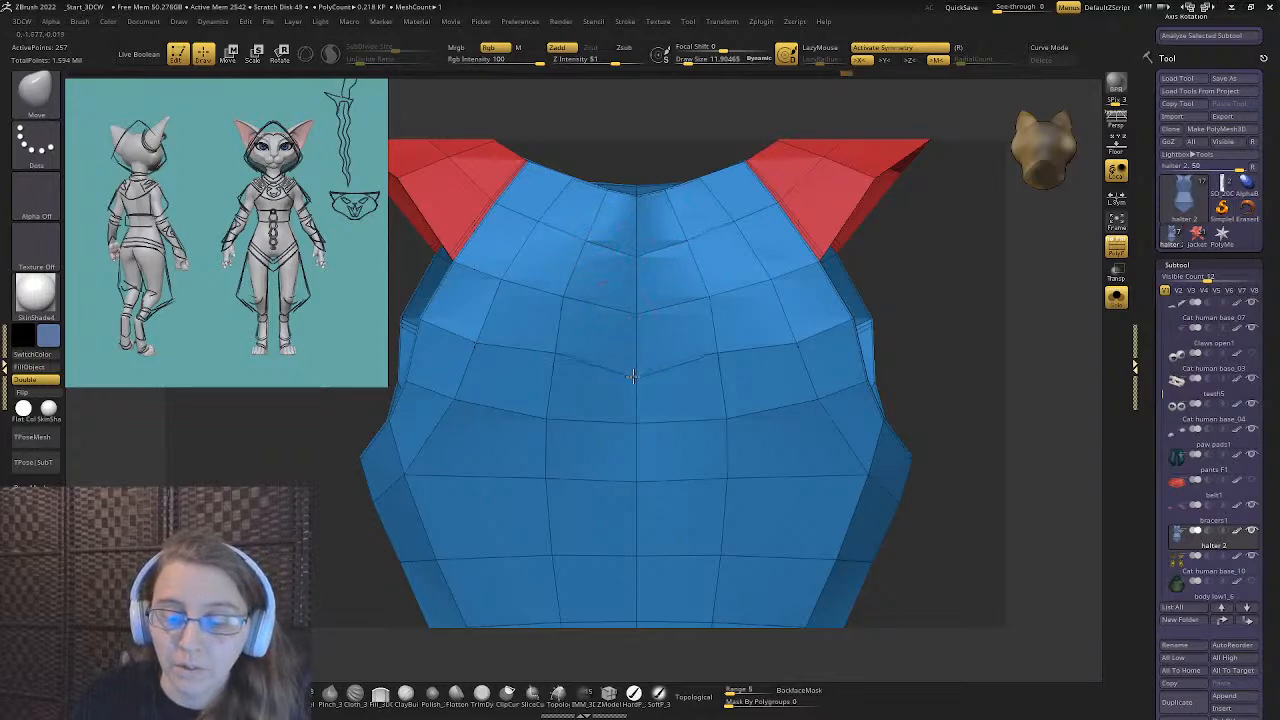
pyautogui.keyDown('alt'); pyautogui.moveTo(540, 352); pyautogui.dragTo(592, 373, button='right'); pyautogui.keyUp('alt')
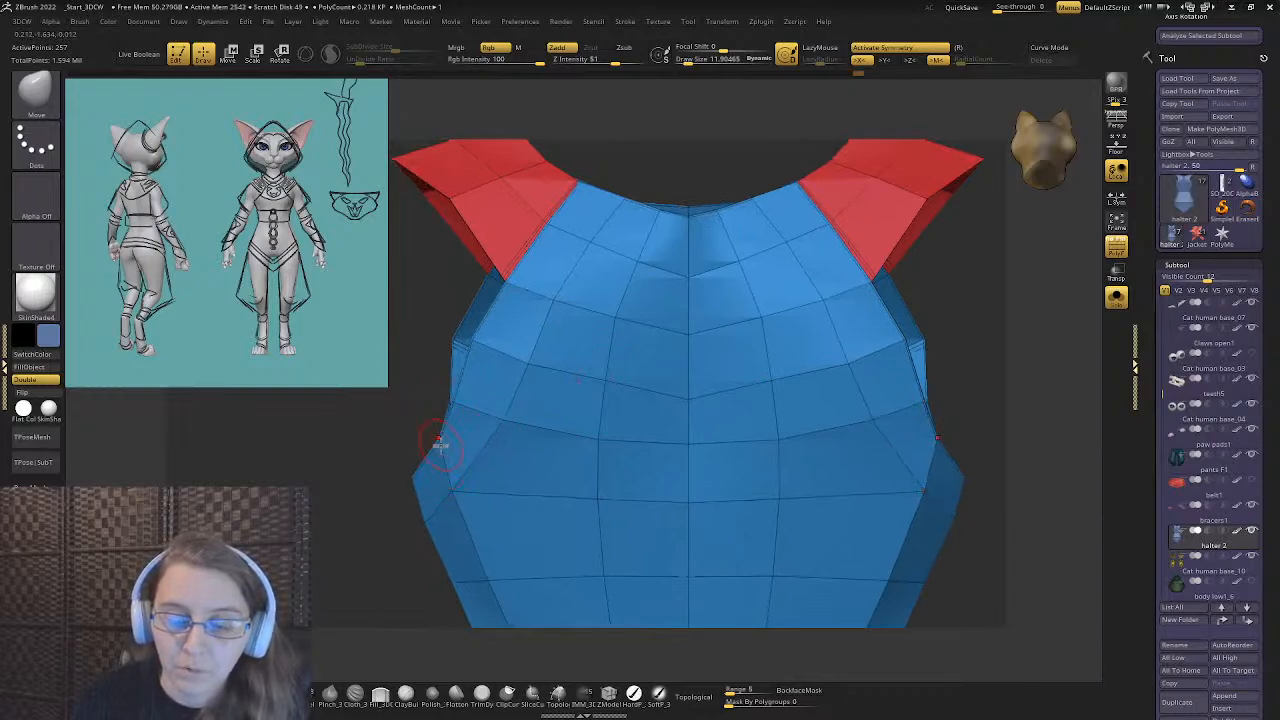
pyautogui.moveTo(580, 413); pyautogui.dragTo(586, 331, button='right')
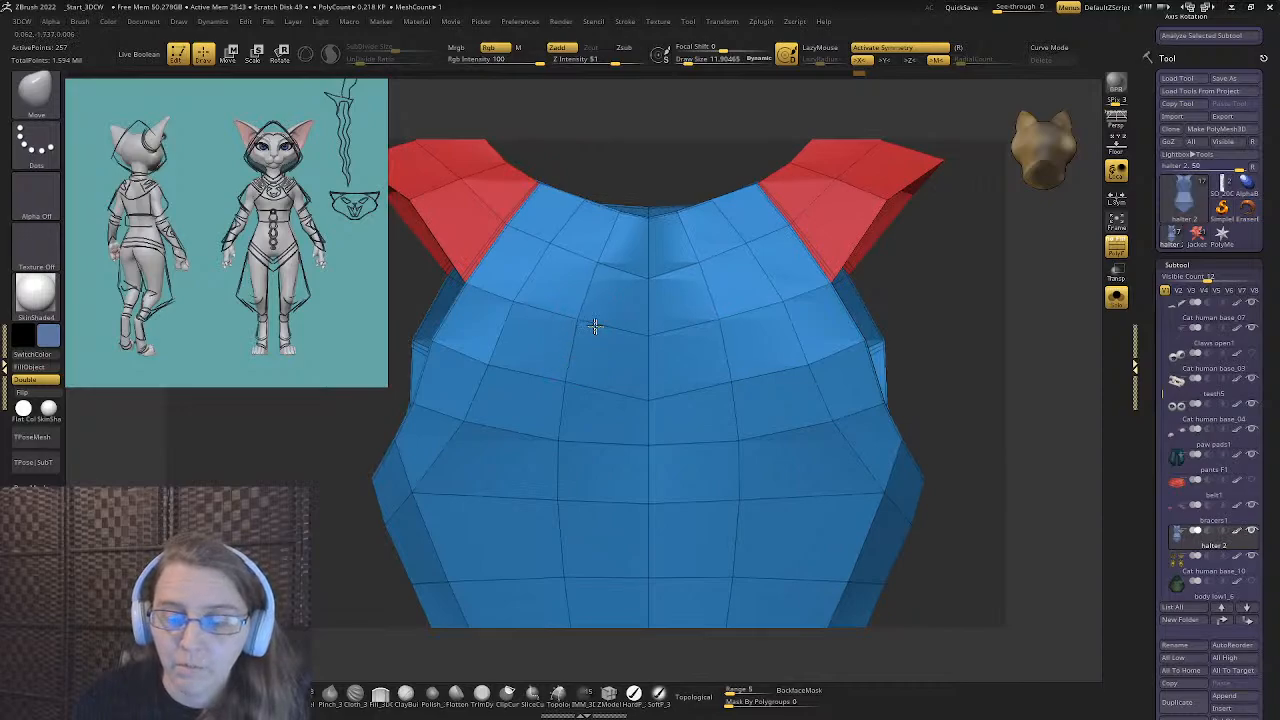
pyautogui.moveTo(480, 313); pyautogui.dragTo(600, 352, button='right')
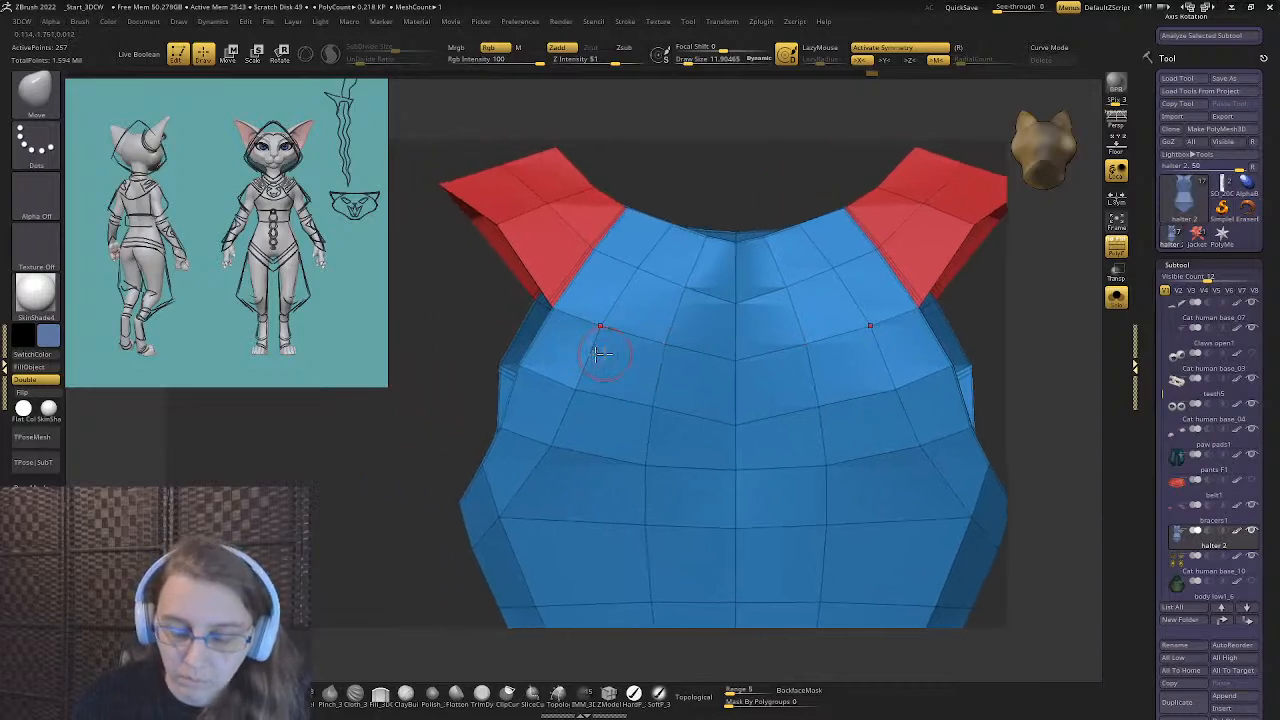
# - Insert two closely spaced ZModeler edge loops across the halter's back to reinforce the seam below the shoulder blades
pyautogui.click(605, 695)
pyautogui.click(575, 398)
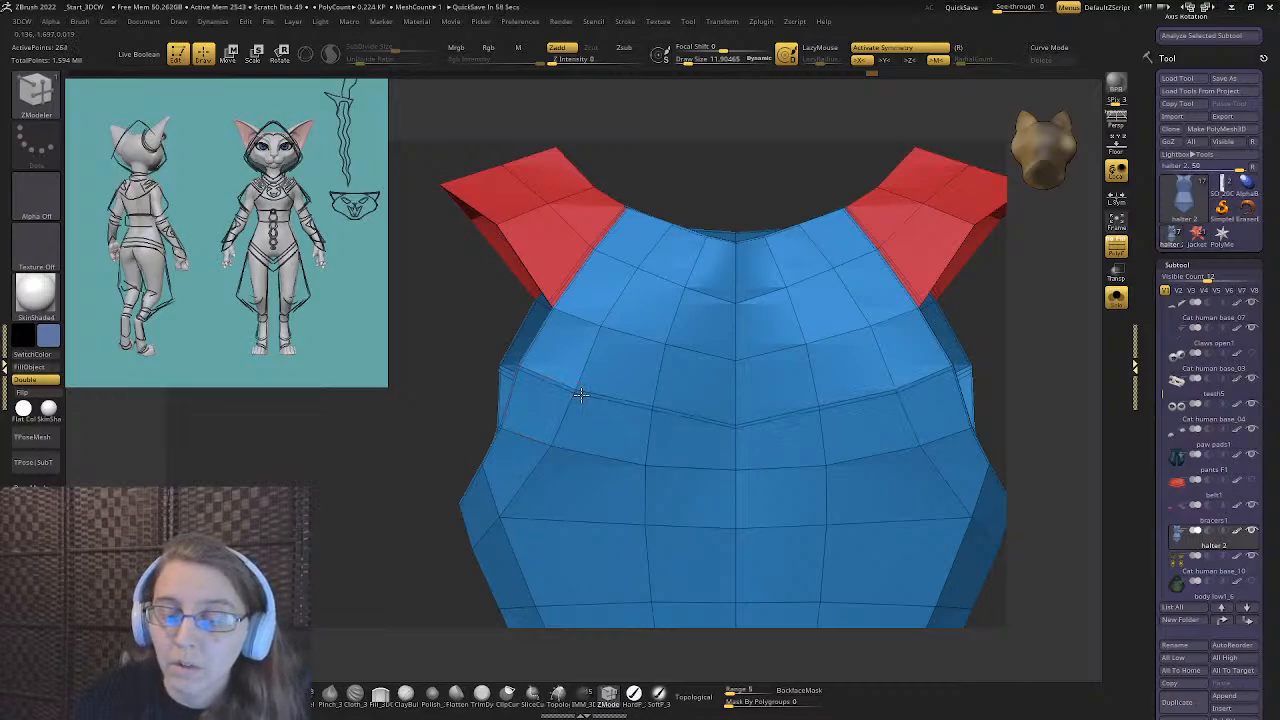
pyautogui.click(577, 398)
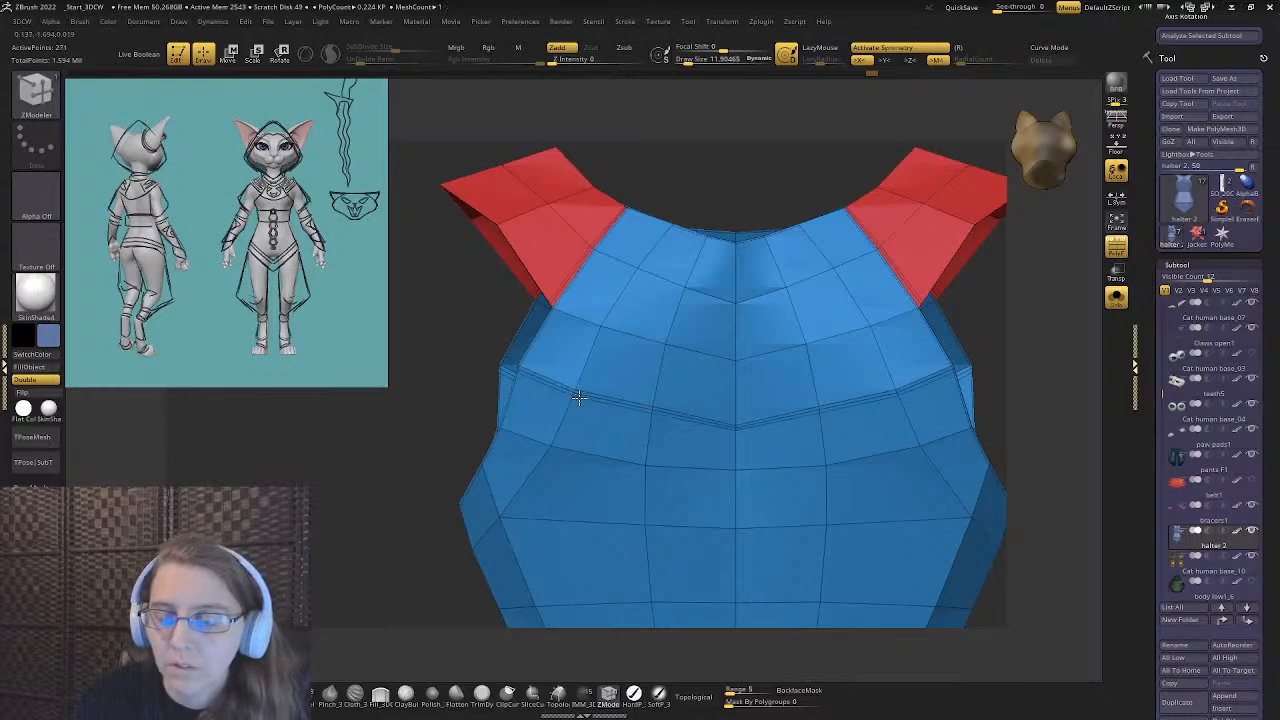
# - Set the ZModeler edge action to Crease with the EdgeLoop Complete target and crease the closely spaced loops of the front chest seam
pyautogui.keyDown('ctrl'); pyautogui.moveTo(640, 440); pyautogui.dragTo(700, 470, button='right'); pyautogui.keyUp('ctrl')
pyautogui.moveTo(535, 426); pyautogui.dragTo(690, 425)
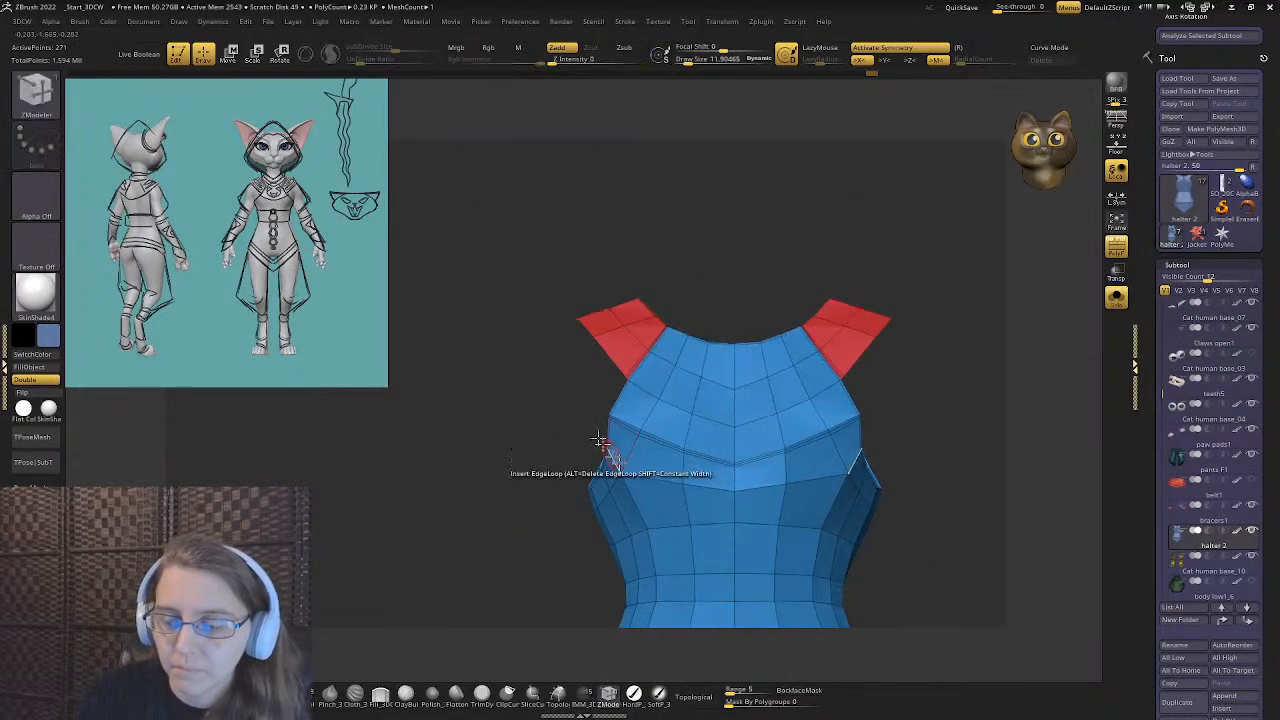
pyautogui.keyDown('ctrl'); pyautogui.moveTo(599, 441); pyautogui.dragTo(717, 494, button='right'); pyautogui.keyUp('ctrl')
pyautogui.keyDown('alt'); pyautogui.moveTo(483, 468); pyautogui.dragTo(497, 429, button='right'); pyautogui.keyUp('alt')
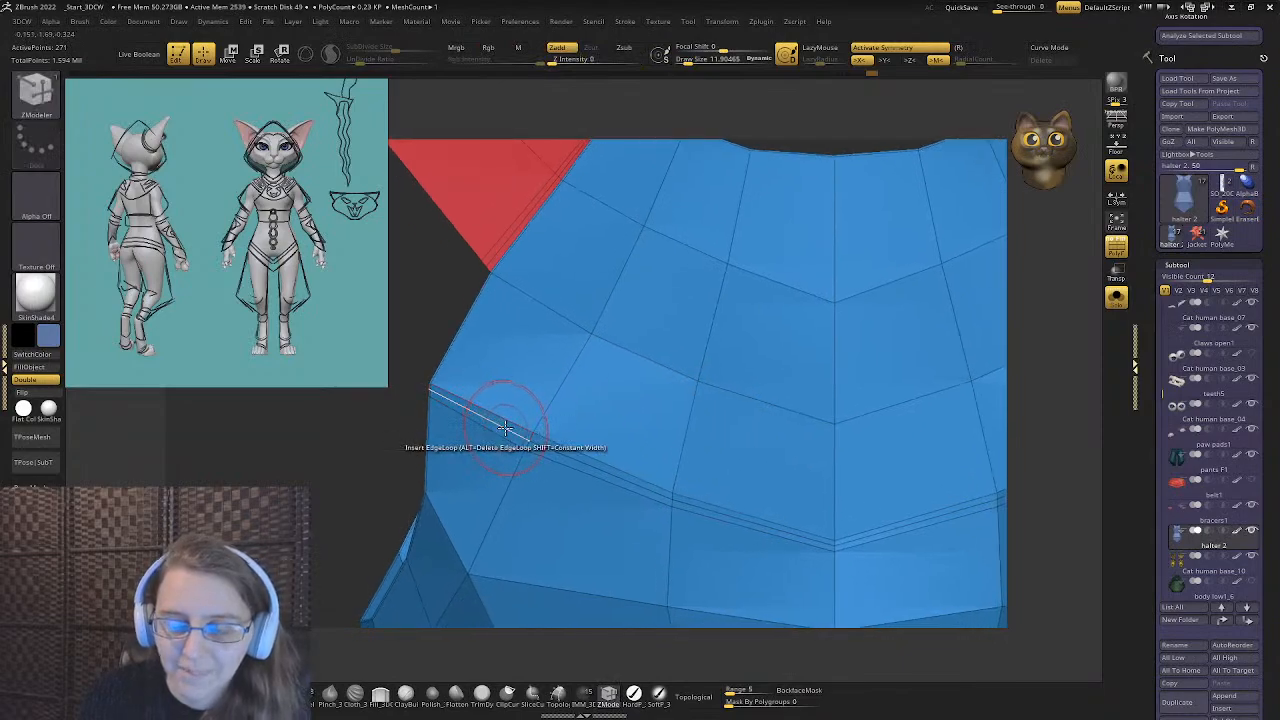
pyautogui.press('space')
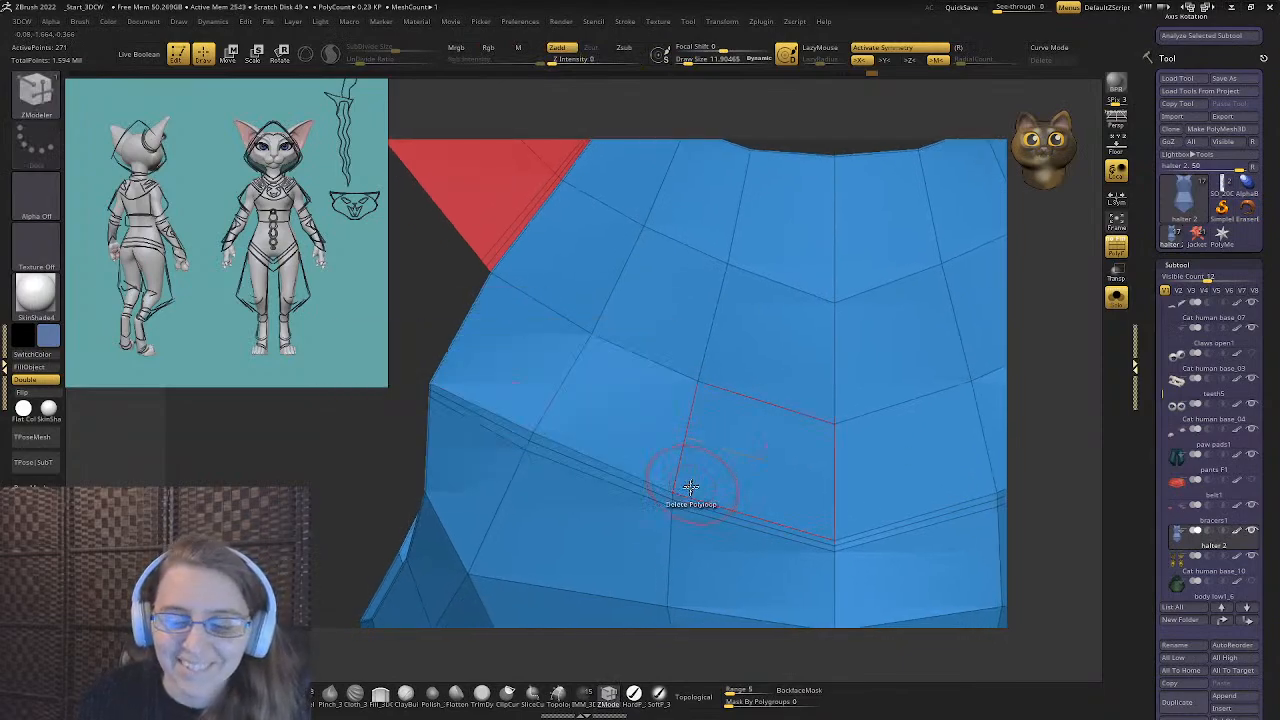
pyautogui.keyDown('ctrl'); pyautogui.moveTo(624, 482); pyautogui.dragTo(698, 483, button='right'); pyautogui.keyUp('ctrl')
pyautogui.keyDown('alt'); pyautogui.moveTo(591, 421); pyautogui.dragTo(619, 454, button='right'); pyautogui.keyUp('alt')
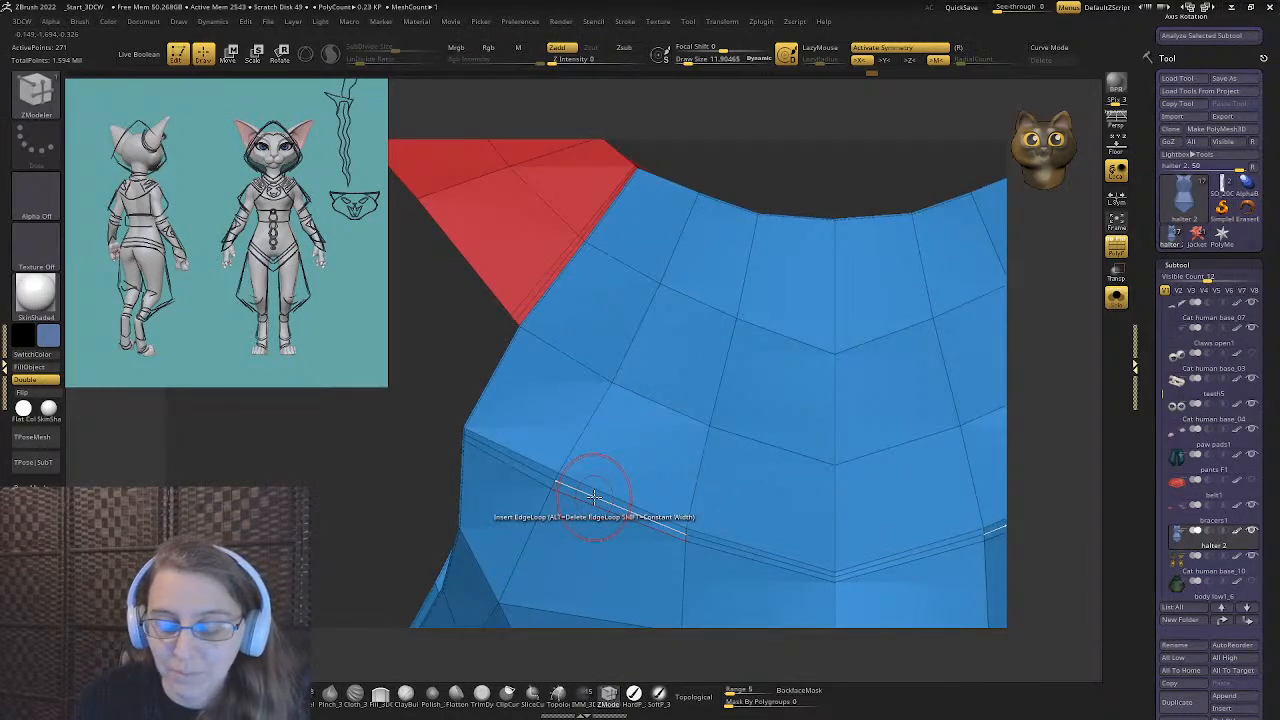
pyautogui.press('space')
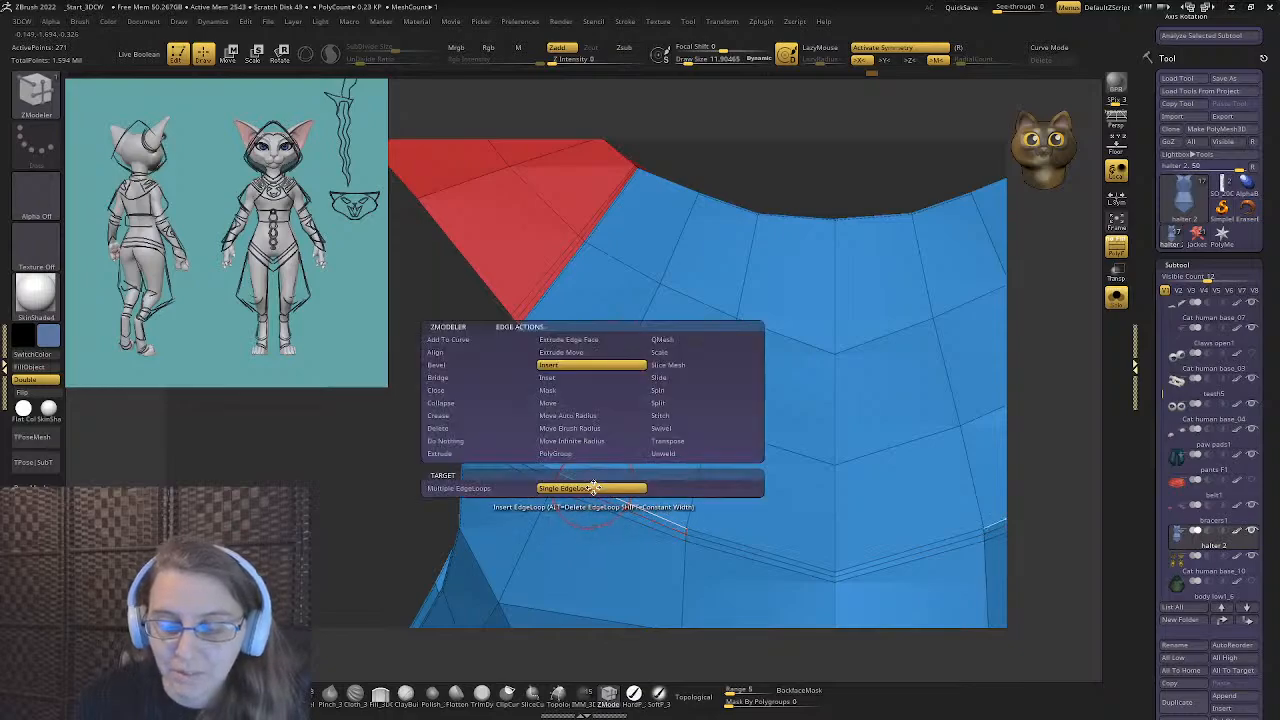
pyautogui.press('space')
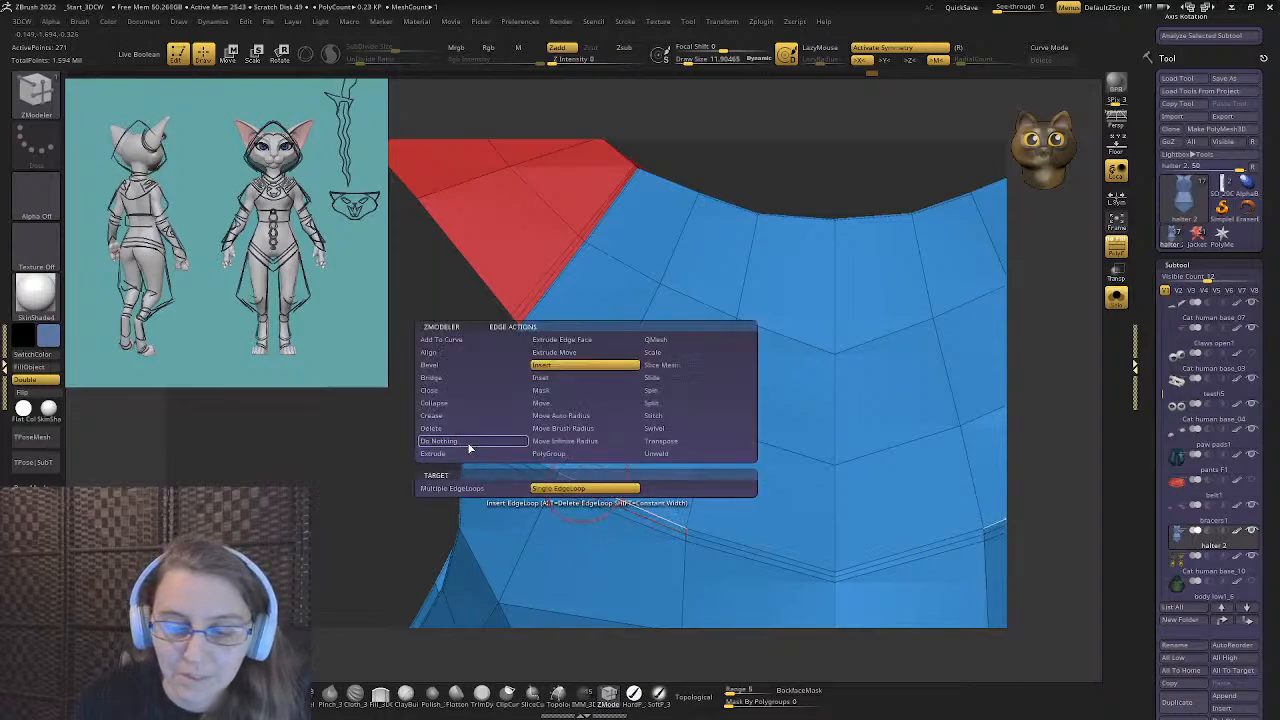
pyautogui.click(432, 415)
pyautogui.click(450, 501)
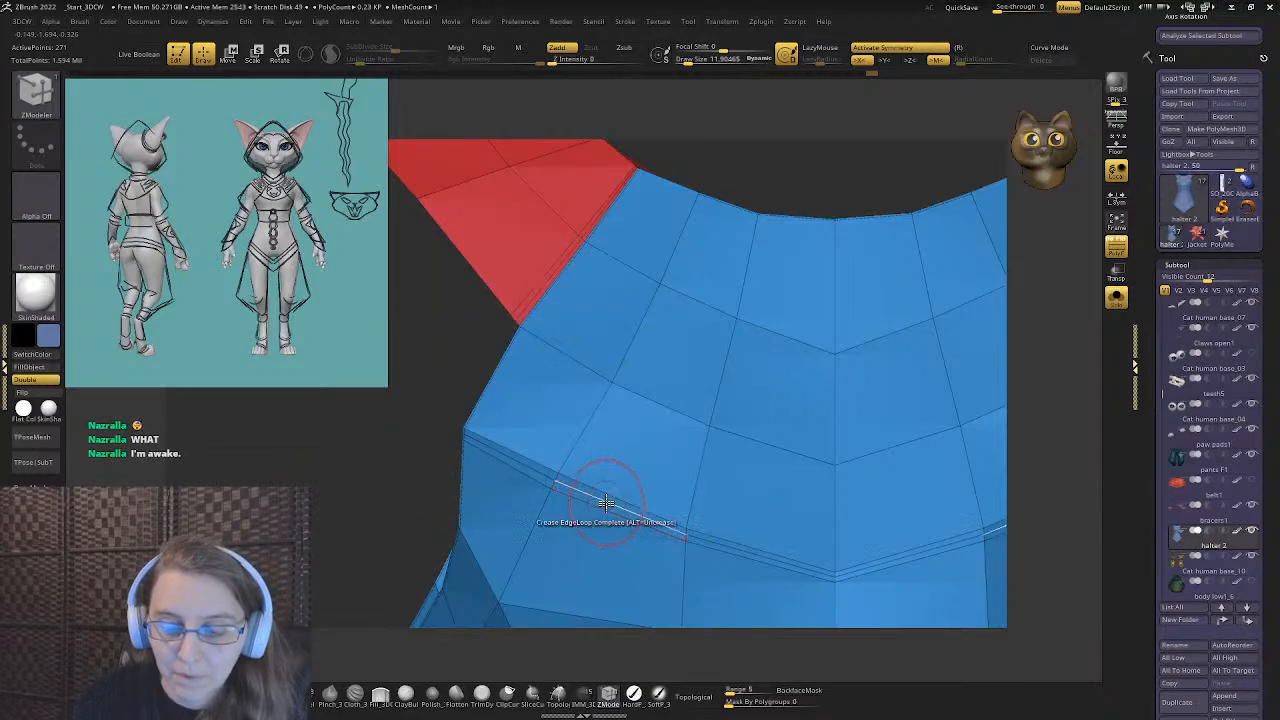
pyautogui.click(606, 502)
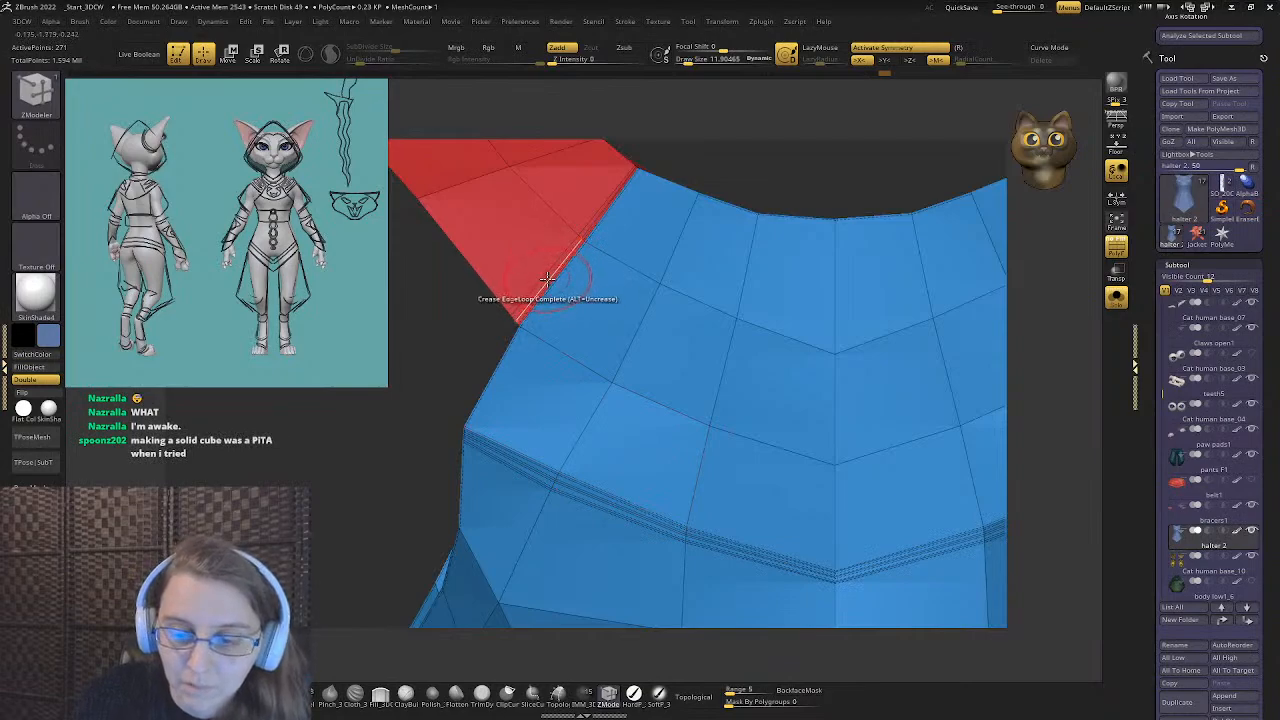
# - Crease the edge loops at the shoulder strap seam and along the horizontal seam on the halter's back
pyautogui.moveTo(467, 331); pyautogui.dragTo(600, 331)
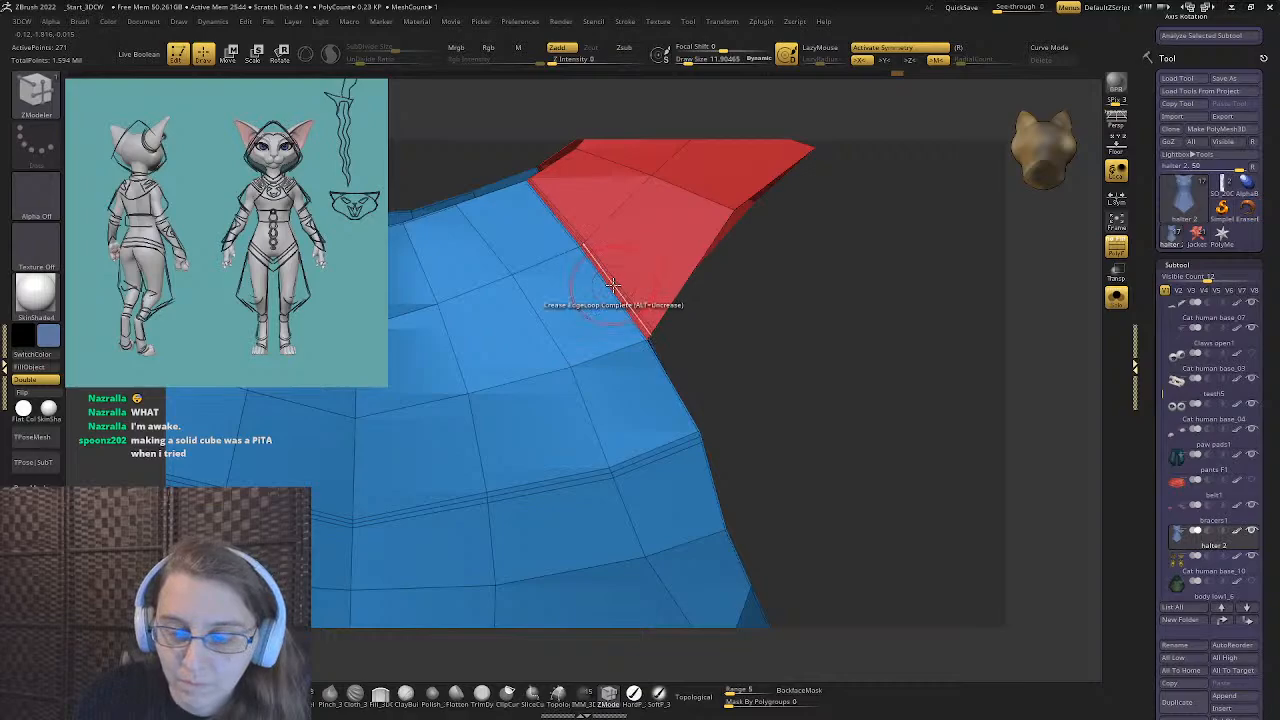
pyautogui.click(609, 291)
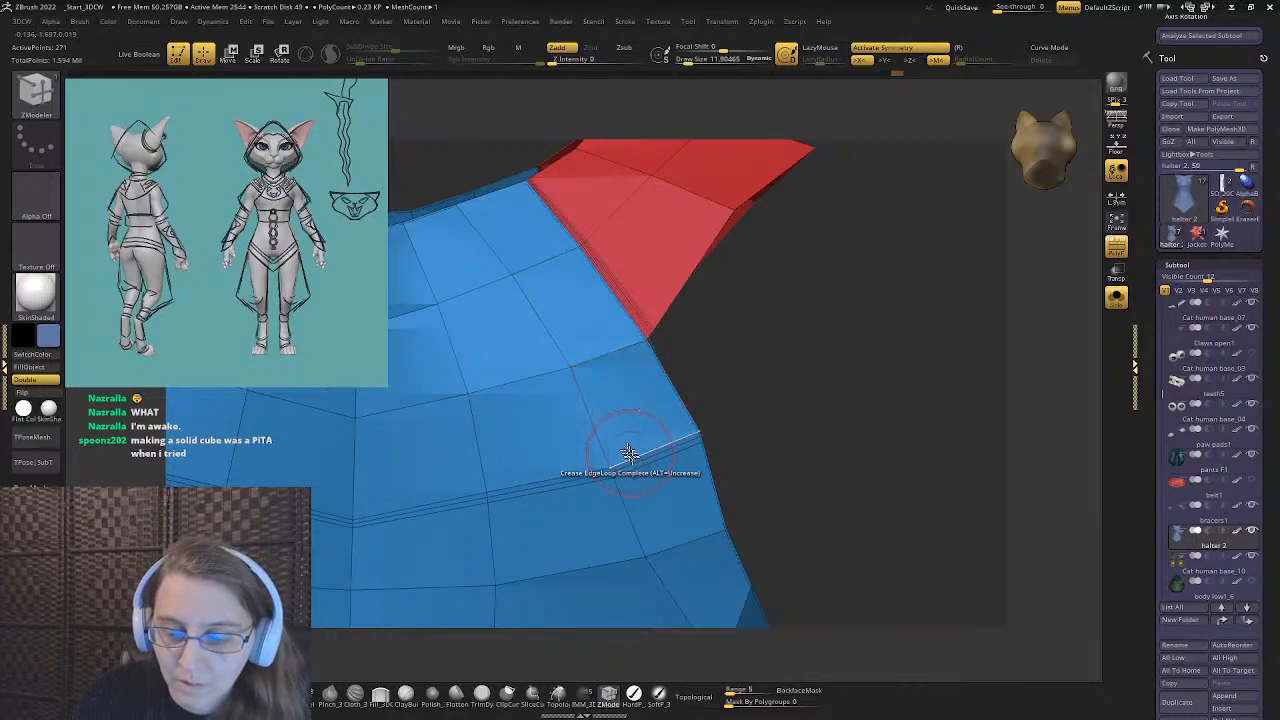
pyautogui.click(641, 459)
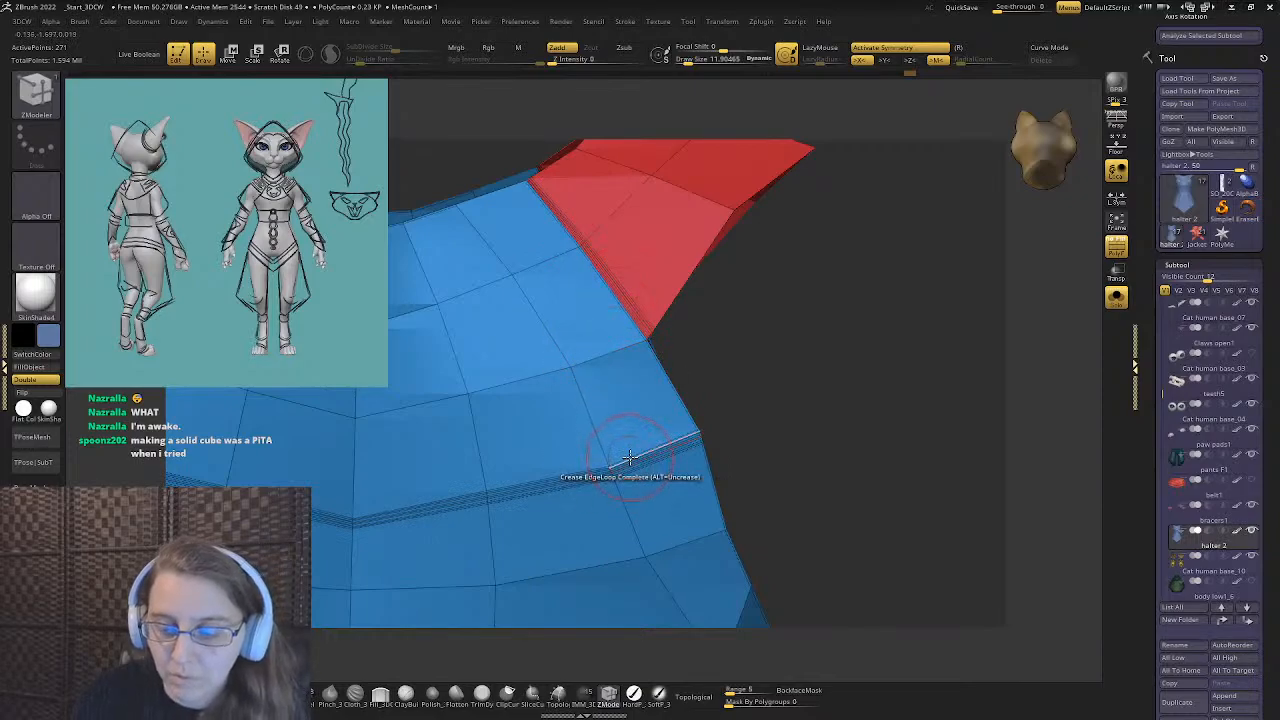
# - Mask the middle edge loops of the halter's strap and chest seams with the ZModeler Mask EdgeLoop Complete action and invert the mask
pyautogui.press('space')
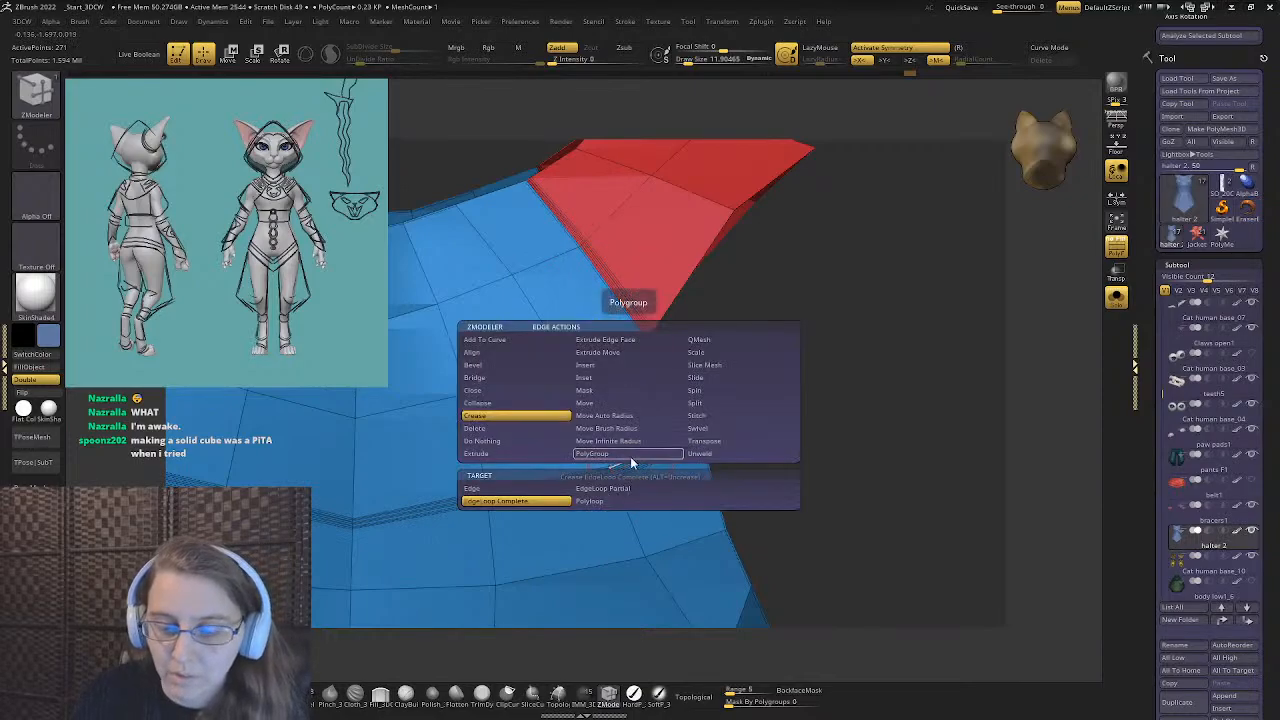
pyautogui.click(603, 391)
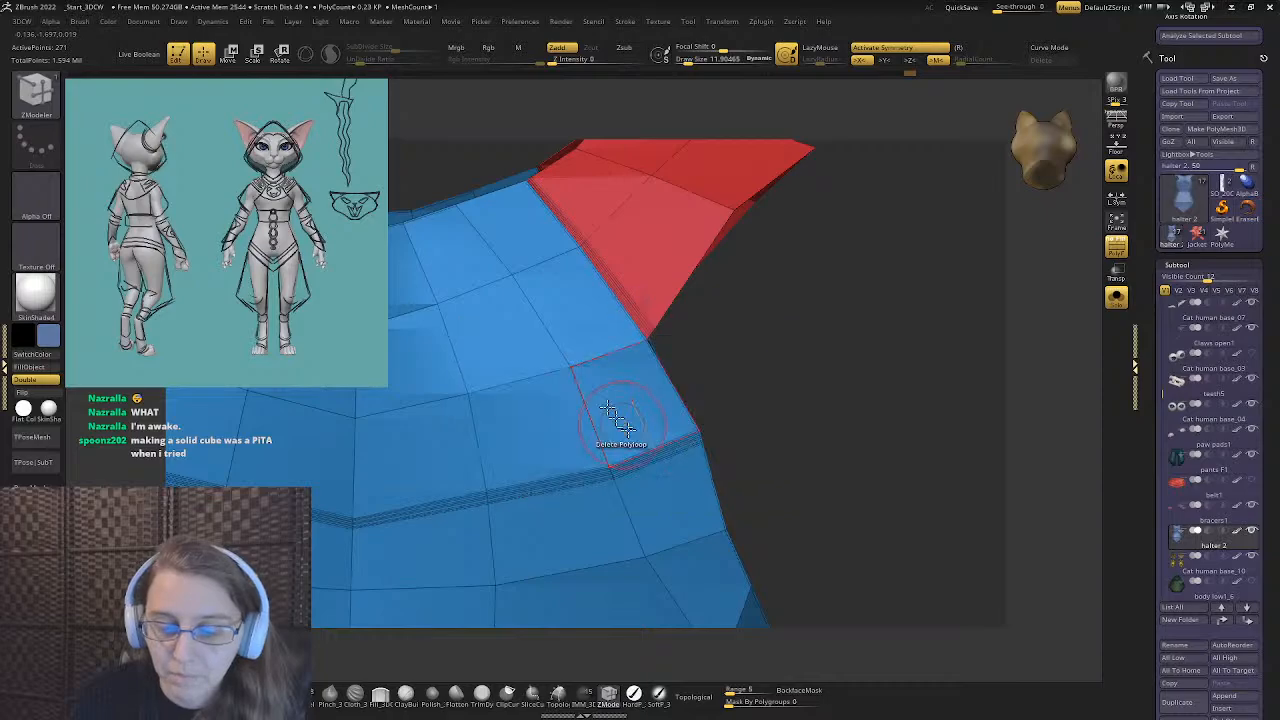
pyautogui.scroll(3, 666, 329)
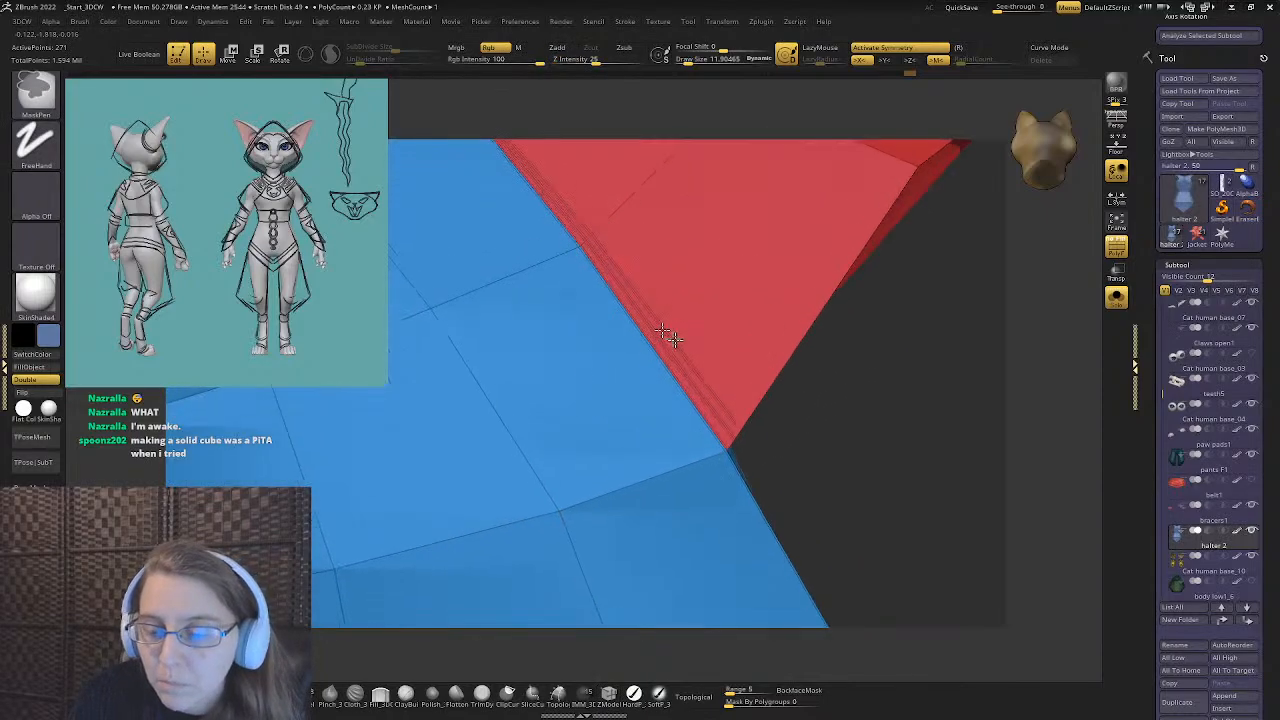
pyautogui.scroll(-2, 651, 337)
pyautogui.moveTo(651, 337); pyautogui.dragTo(567, 300, button='right')
pyautogui.scroll(3, 600, 298)
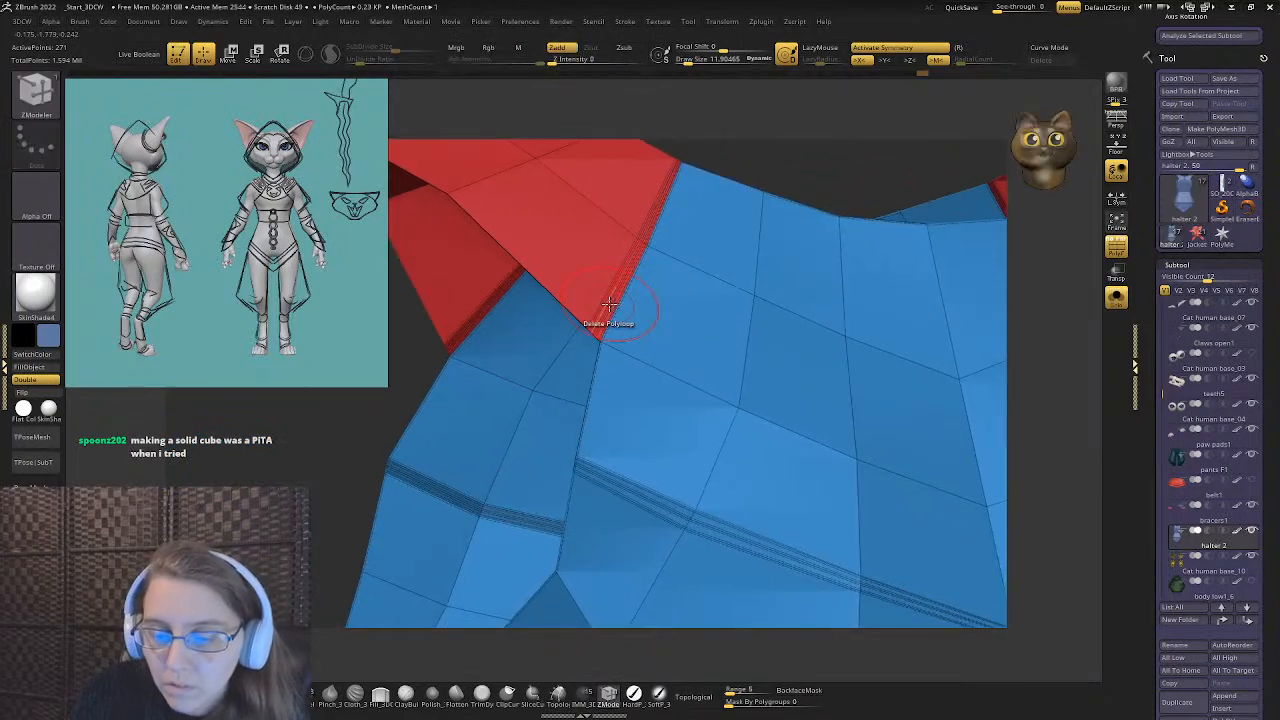
pyautogui.moveTo(692, 372); pyautogui.dragTo(606, 352, button='right')
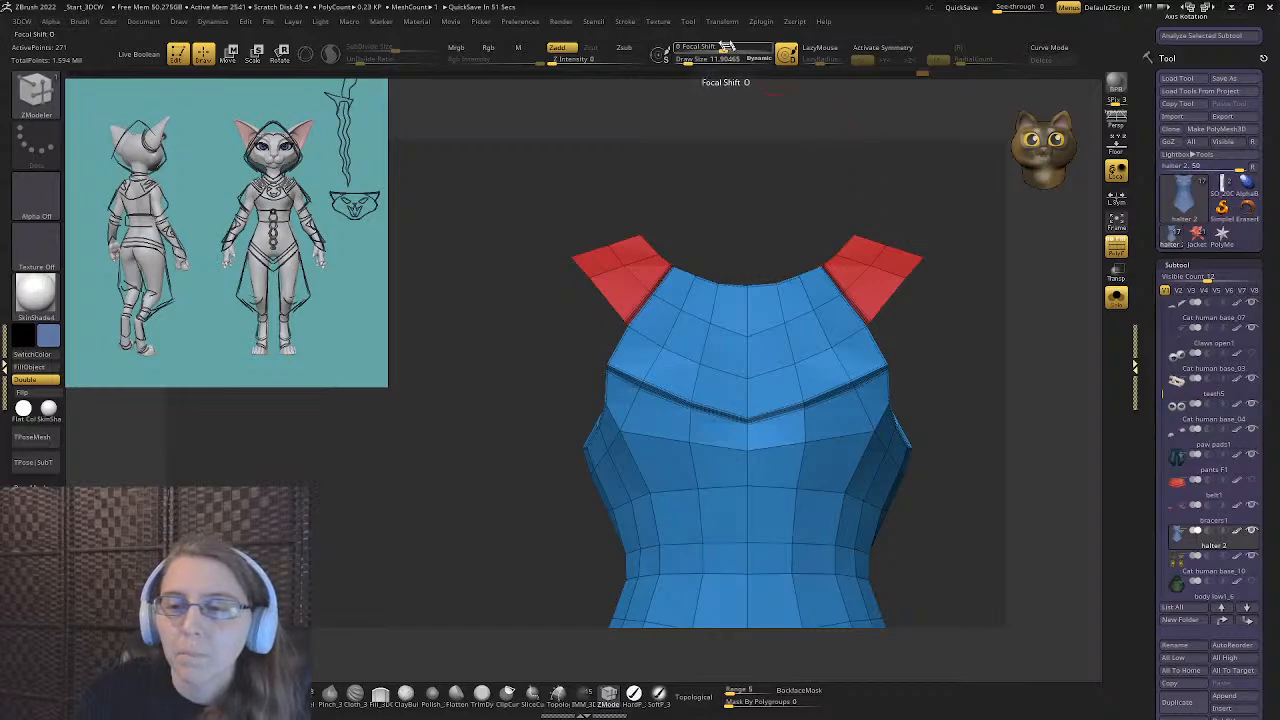
pyautogui.moveTo(565, 176); pyautogui.dragTo(459, 281)
# - Centre the Move gizmo on the unmasked seam loops, reset its orientation, and sink the loops into the halter's surface
pyautogui.click(229, 53)
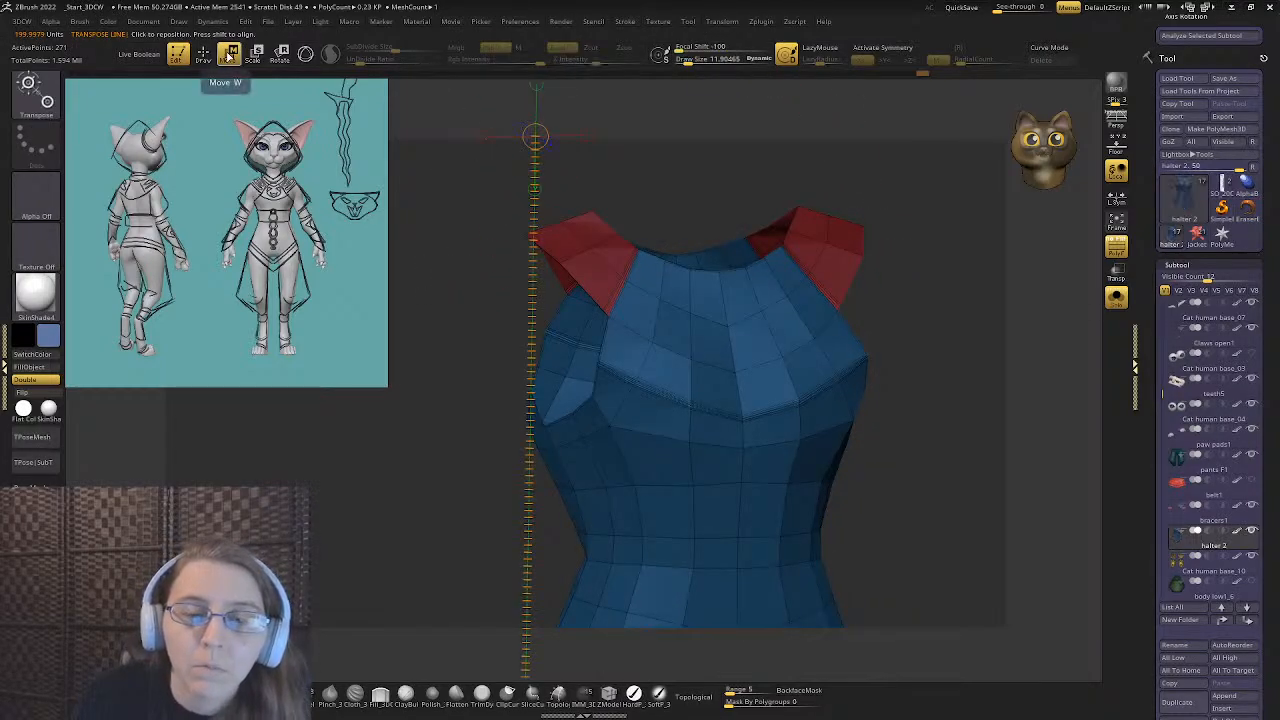
pyautogui.click(305, 53)
pyautogui.moveTo(605, 195); pyautogui.dragTo(635, 240)
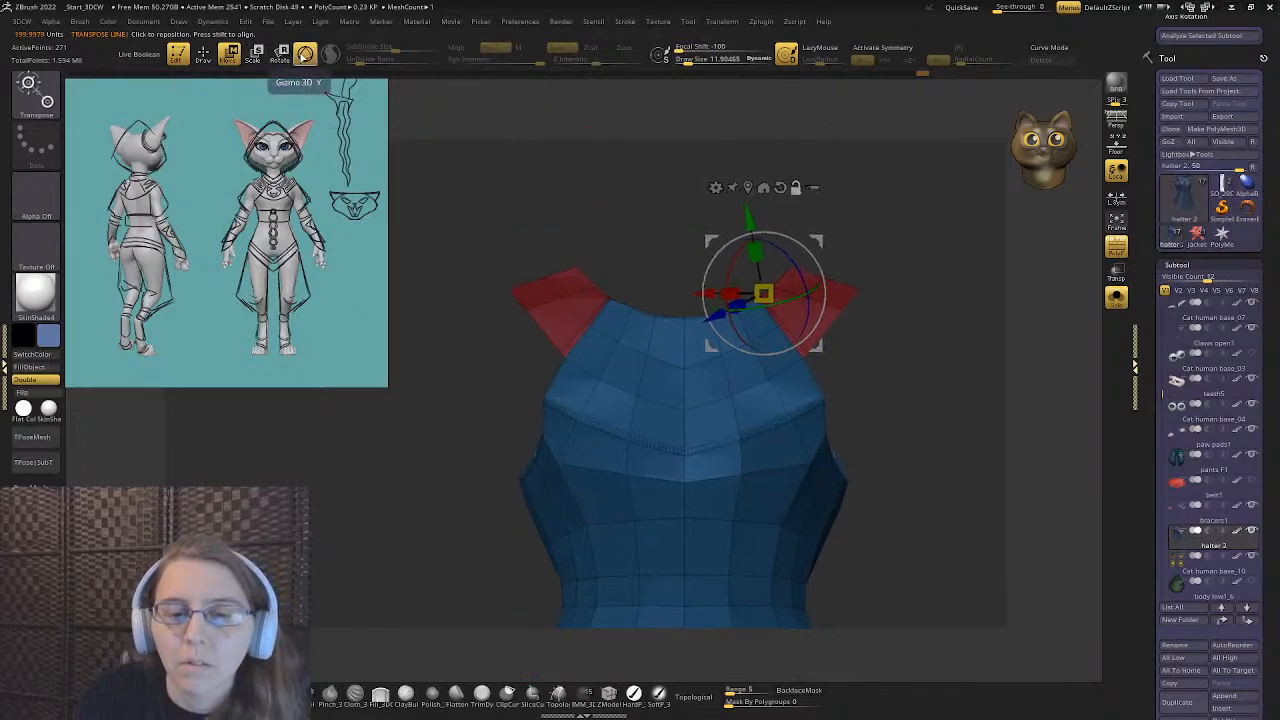
pyautogui.click(748, 187)
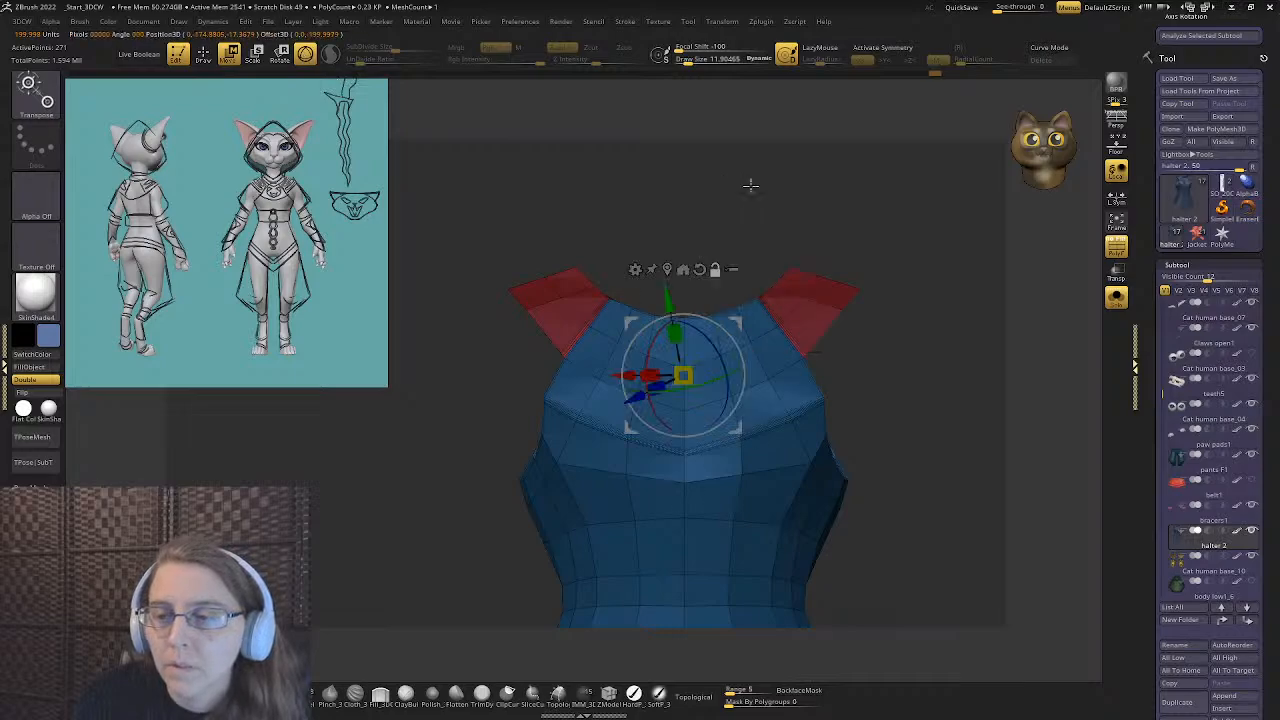
pyautogui.click(700, 270)
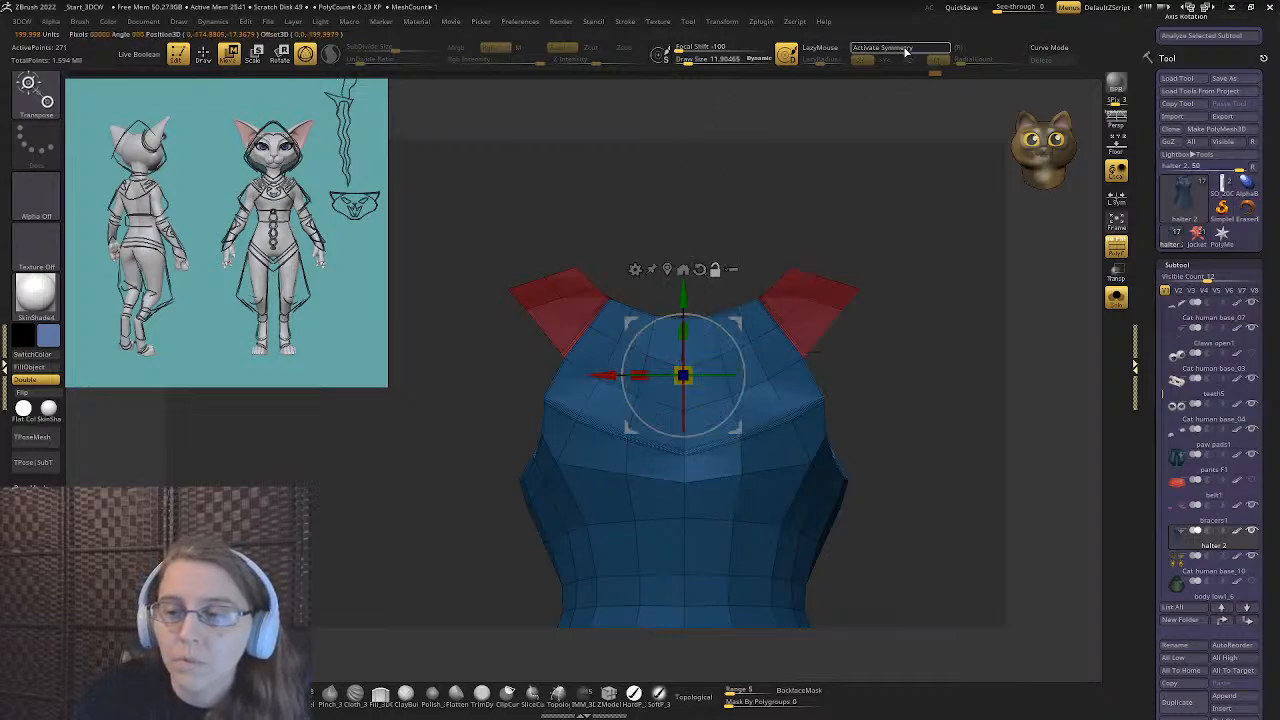
pyautogui.click(538, 294)
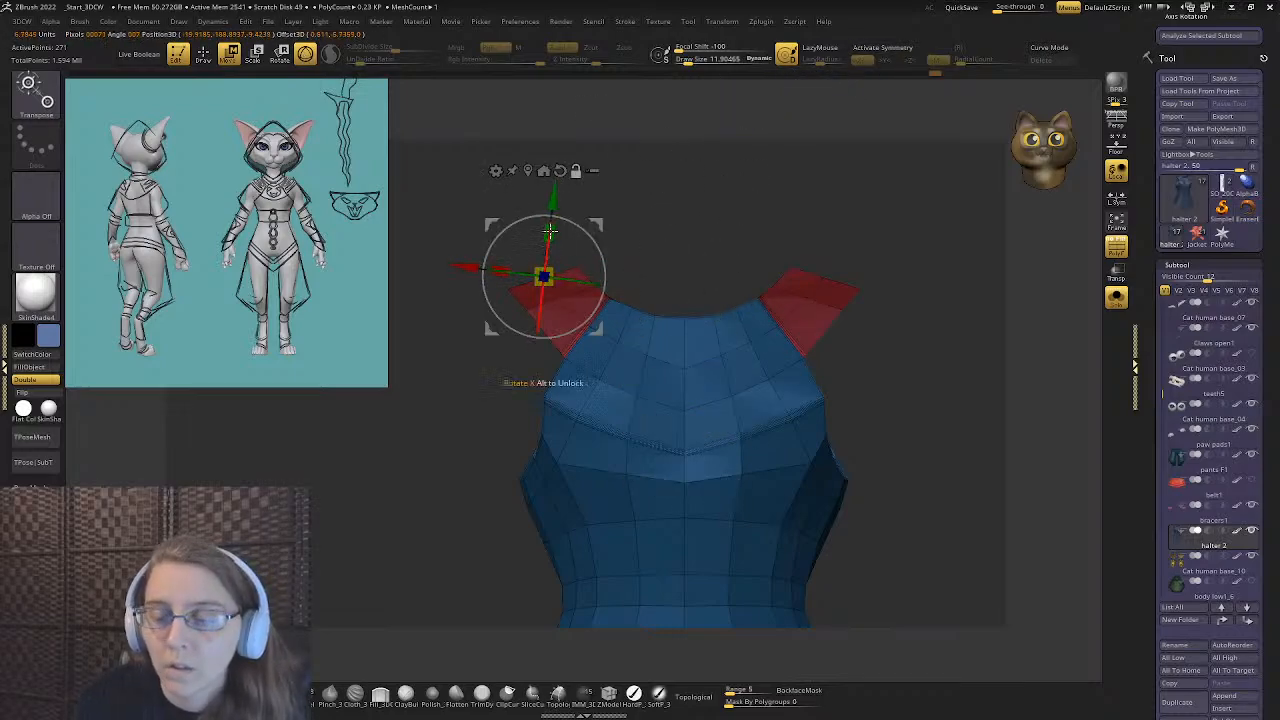
pyautogui.click(514, 170)
pyautogui.click(695, 268)
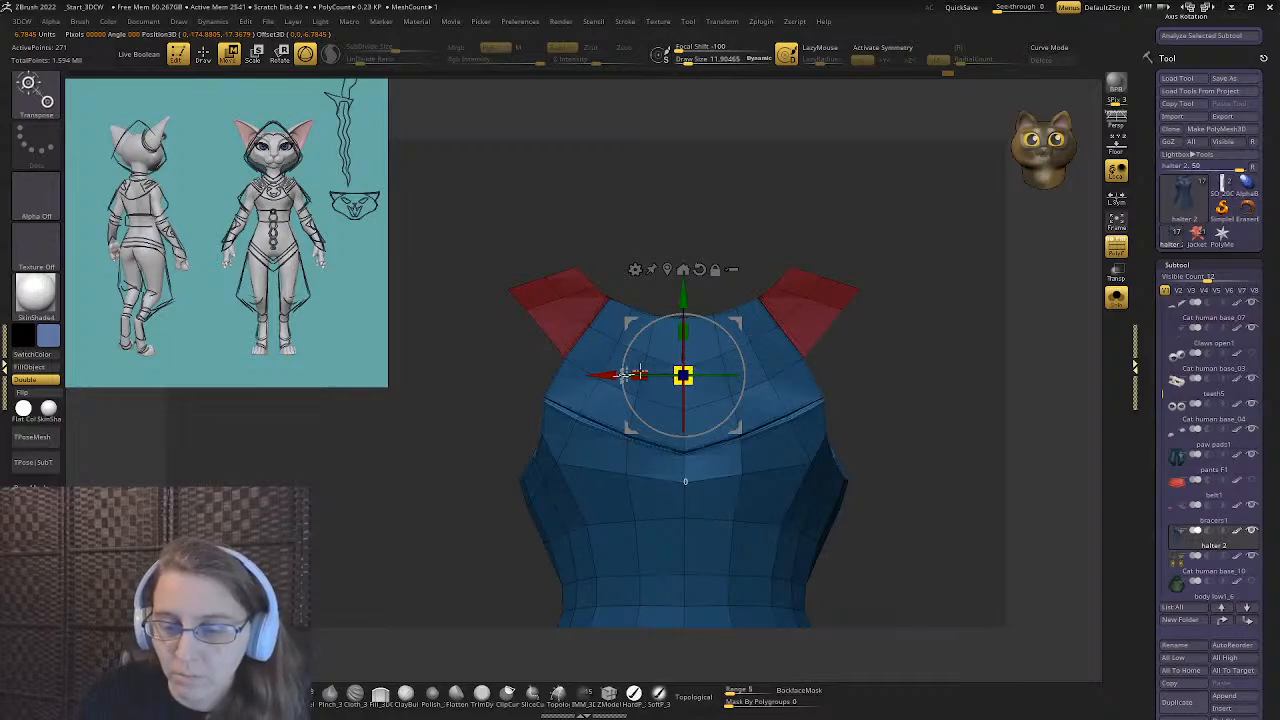
# - Inspect the recessed seams around the halter, return to Draw mode and clear the mask
pyautogui.keyDown('ctrl'); pyautogui.moveTo(612, 359); pyautogui.dragTo(1075, 398, button='right'); pyautogui.keyUp('ctrl')
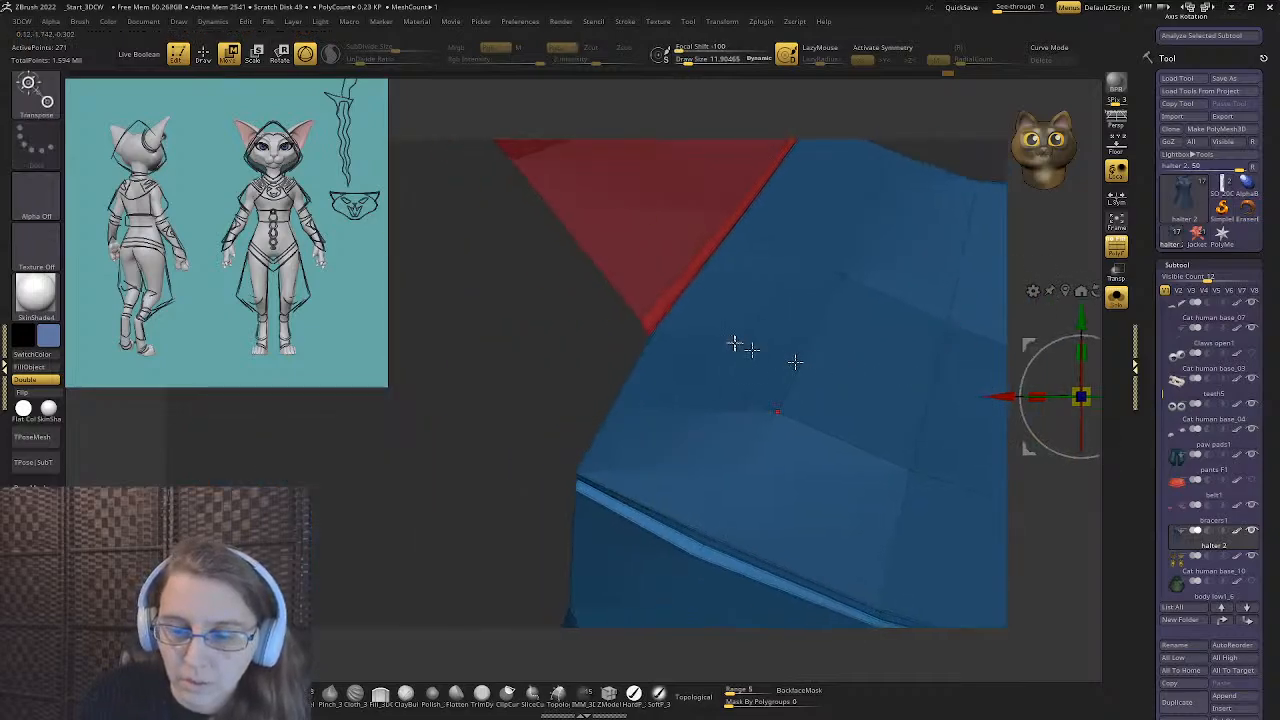
pyautogui.moveTo(737, 346); pyautogui.dragTo(684, 336, button='right')
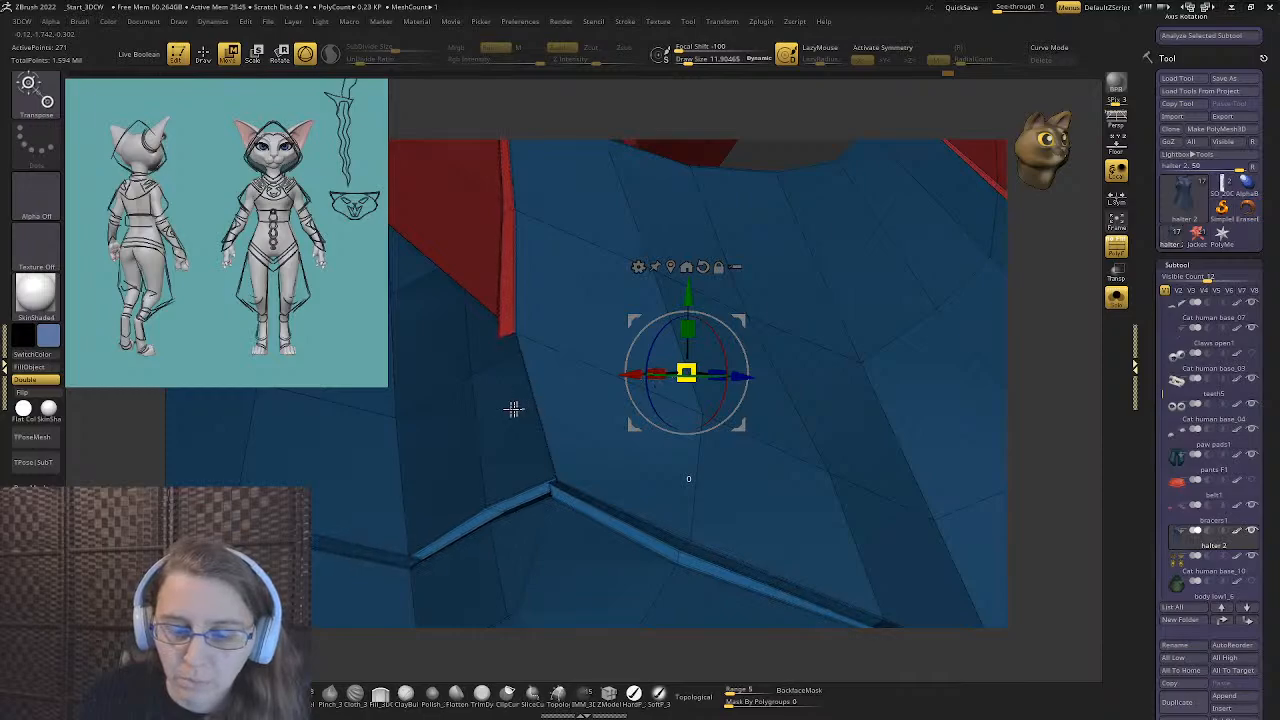
pyautogui.keyDown('ctrl'); pyautogui.moveTo(540, 424); pyautogui.dragTo(437, 340, button='right'); pyautogui.keyUp('ctrl')
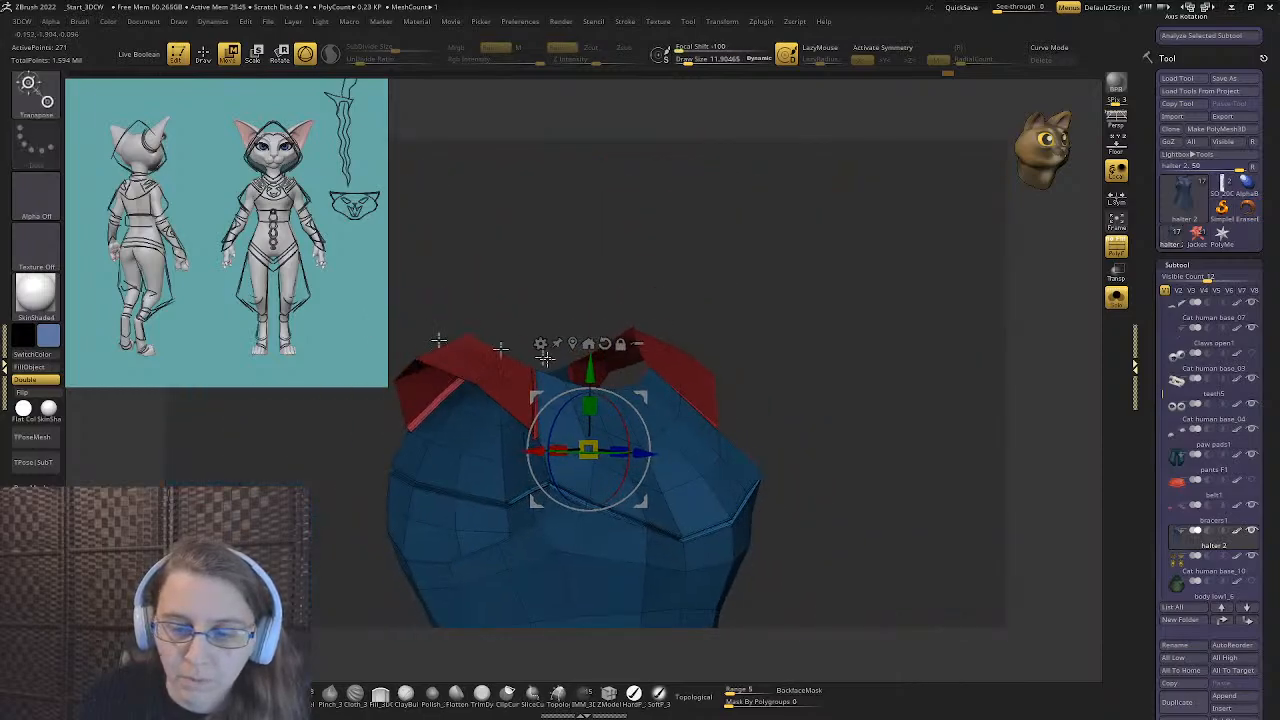
pyautogui.keyDown('shift'); pyautogui.moveTo(546, 357); pyautogui.dragTo(510, 374, button='right'); pyautogui.keyUp('shift')
pyautogui.click(203, 52)
pyautogui.moveTo(640, 200); pyautogui.dragTo(651, 217)
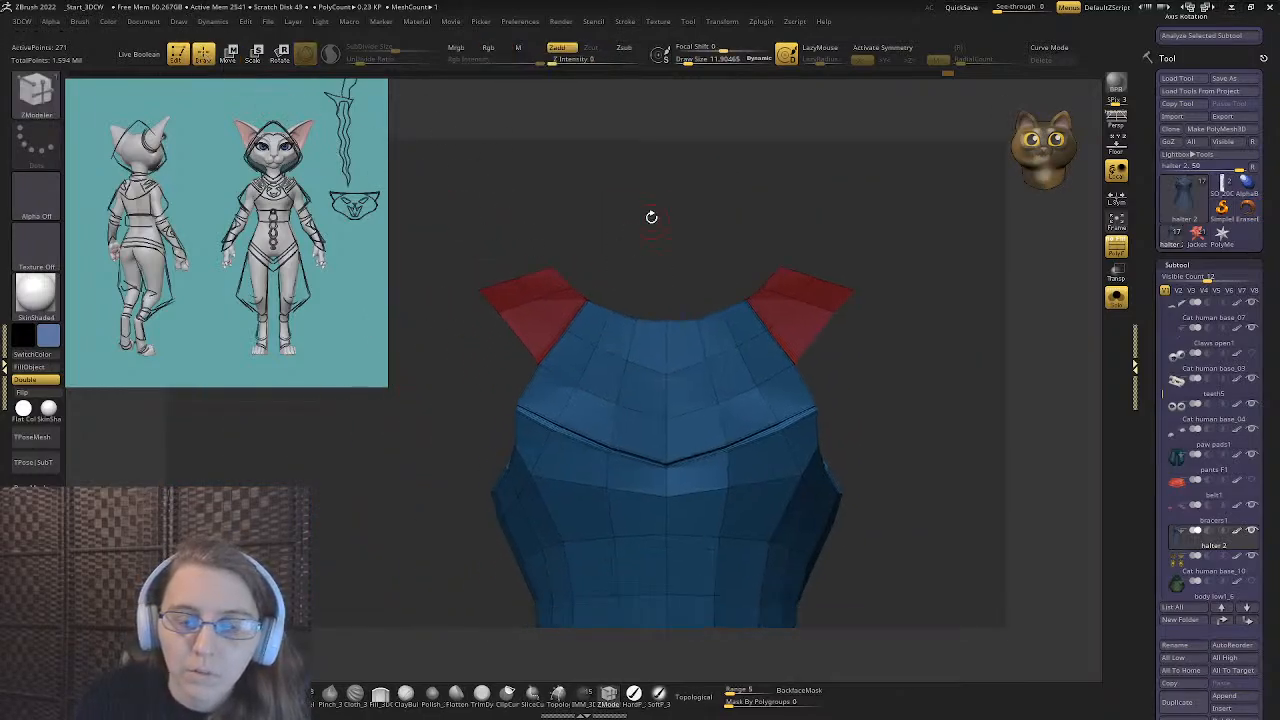
pyautogui.keyDown('ctrl'); pyautogui.moveTo(527, 256); pyautogui.dragTo(459, 385); pyautogui.keyUp('ctrl')
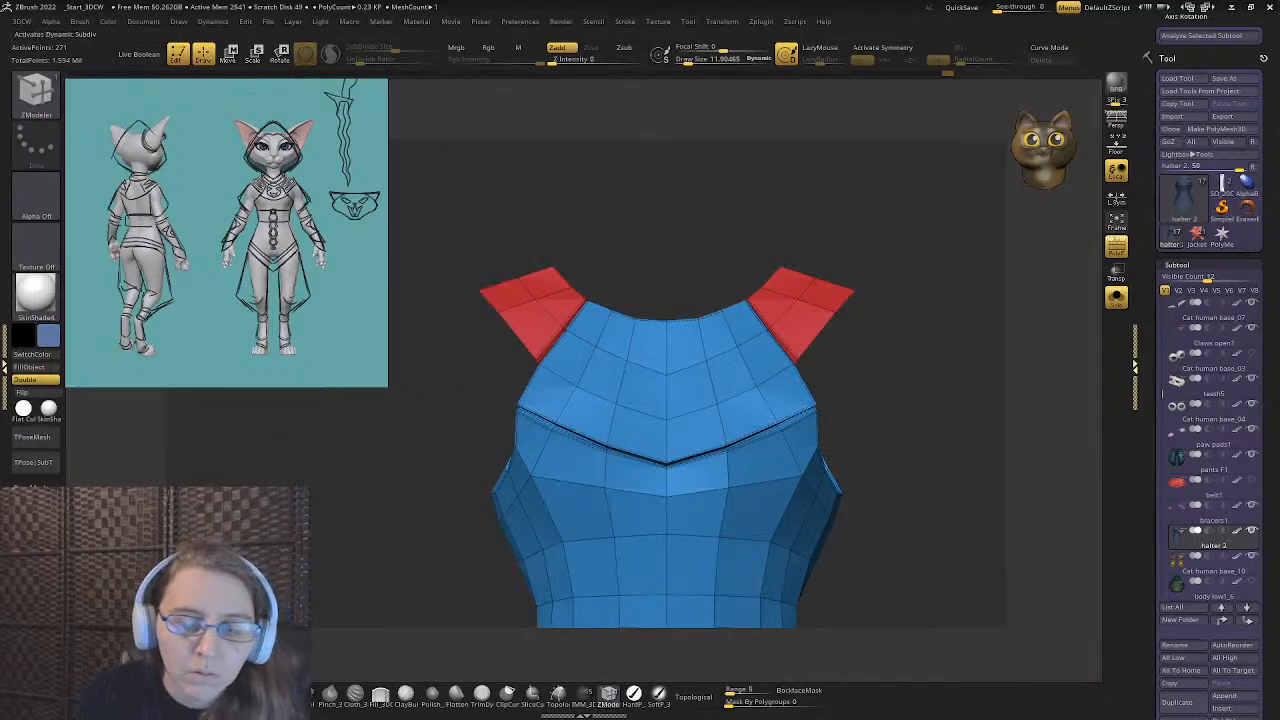
# - Preview the smoothed halter with Dynamic Subdivision on and the polyframe hidden
pyautogui.press('d')
pyautogui.click(1118, 250)
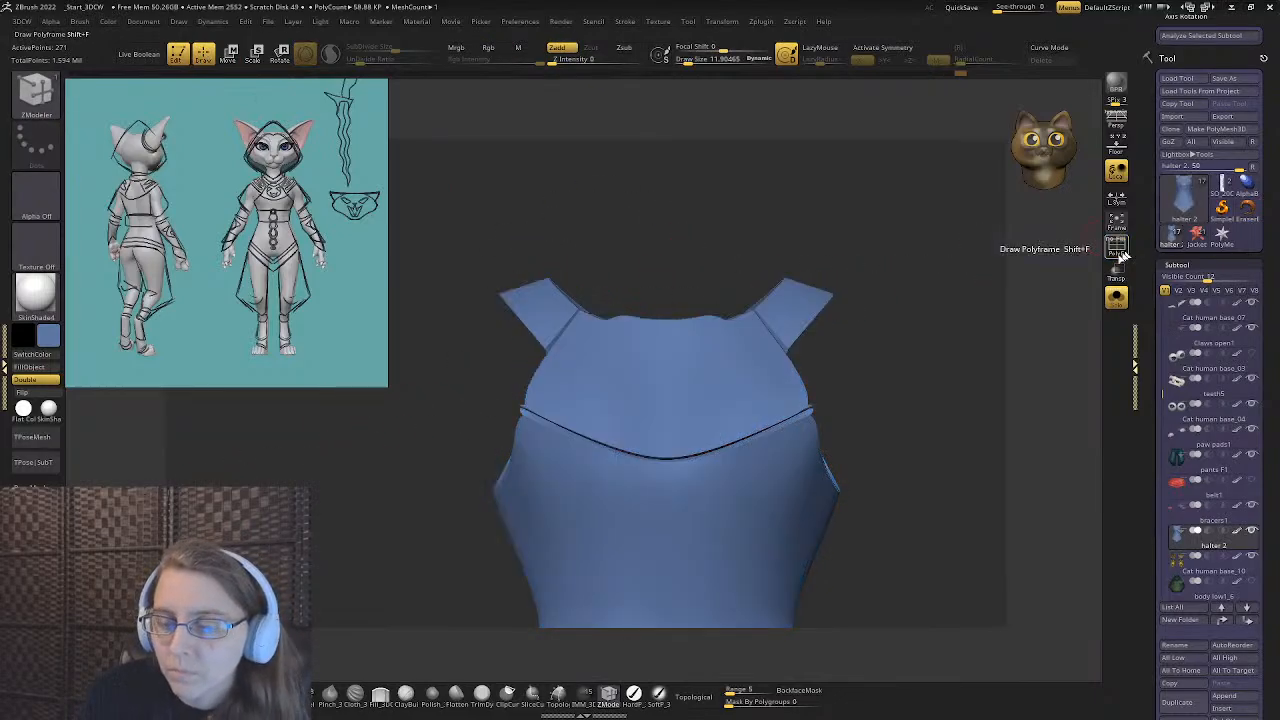
pyautogui.keyDown('ctrl'); pyautogui.moveTo(689, 359); pyautogui.dragTo(731, 403, button='right'); pyautogui.keyUp('ctrl')
pyautogui.moveTo(600, 400)
pyautogui.mouseDown(button='right')
pyautogui.moveTo(560, 460)
pyautogui.moveTo(663, 528)
pyautogui.moveTo(651, 357)
pyautogui.moveTo(686, 471)
pyautogui.moveTo(685, 420)
pyautogui.moveTo(669, 411)
pyautogui.moveTo(700, 429)
pyautogui.moveTo(530, 313)
pyautogui.moveTo(651, 408)
pyautogui.mouseUp(button='right')
# - Show the polyframe and set the ZModeler edge action to Crease with the EdgeLoop Partial target for the shoulder strap edges
pyautogui.press('b')
pyautogui.press('z')
pyautogui.press('m')
pyautogui.keyDown('ctrl'); pyautogui.moveTo(634, 274); pyautogui.dragTo(838, 292, button='right'); pyautogui.keyUp('ctrl')
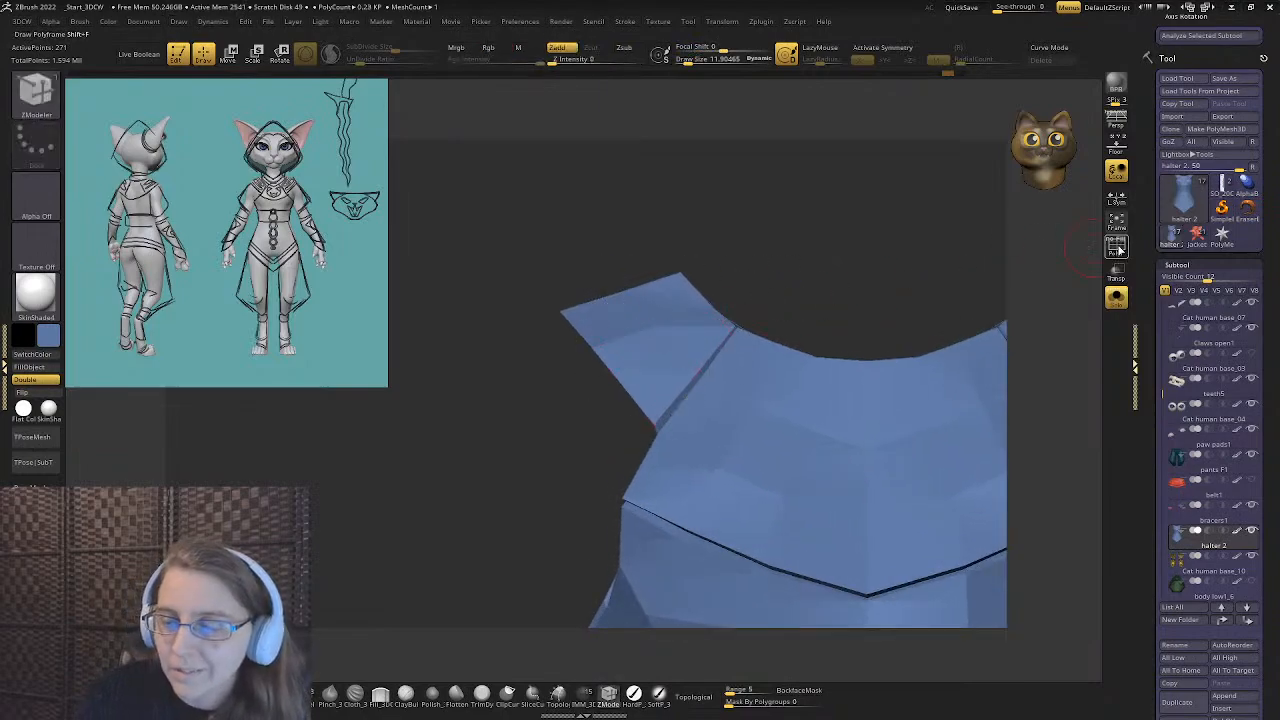
pyautogui.click(1117, 247)
pyautogui.press('space')
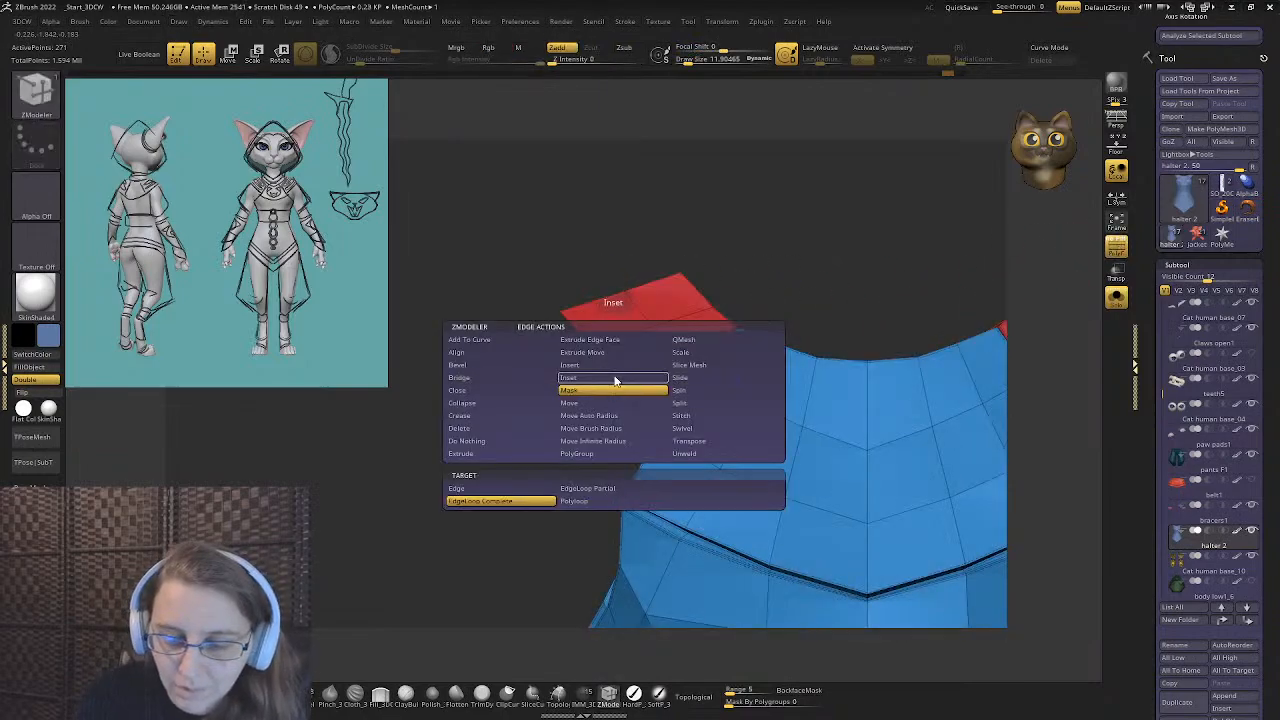
pyautogui.click(492, 416)
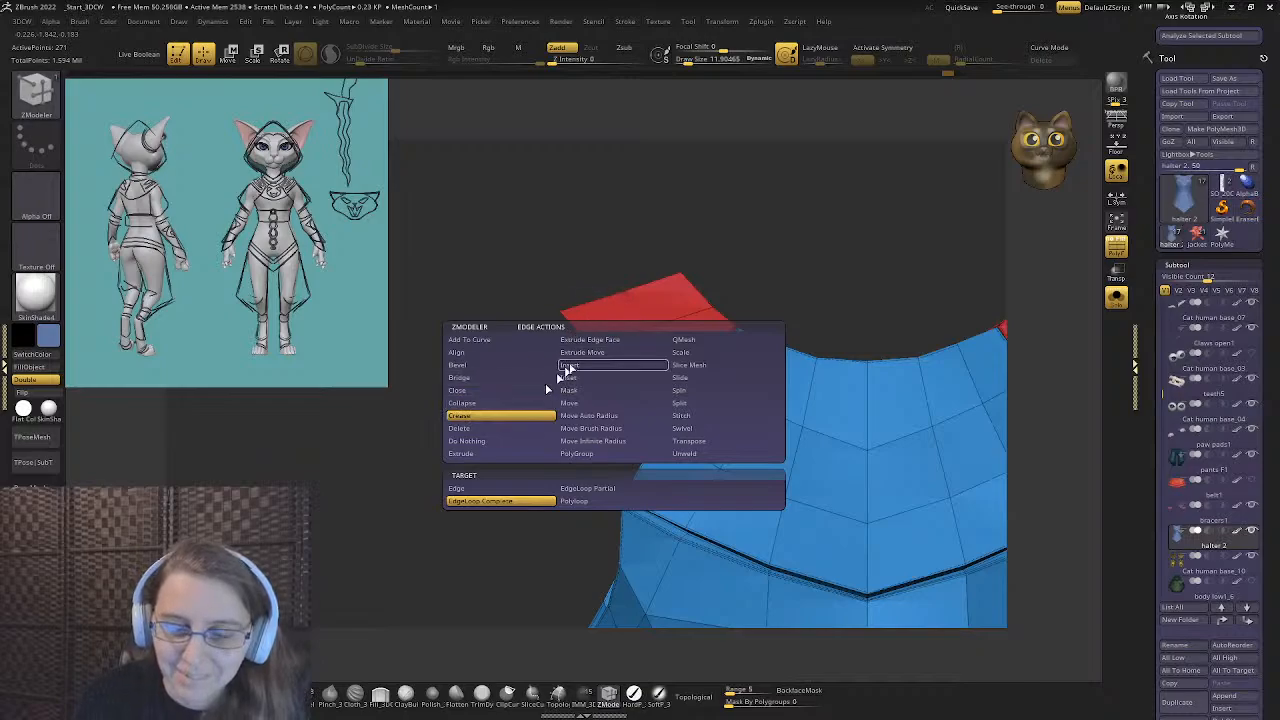
pyautogui.keyDown('alt'); pyautogui.moveTo(735, 436); pyautogui.dragTo(627, 372, button='right'); pyautogui.keyUp('alt')
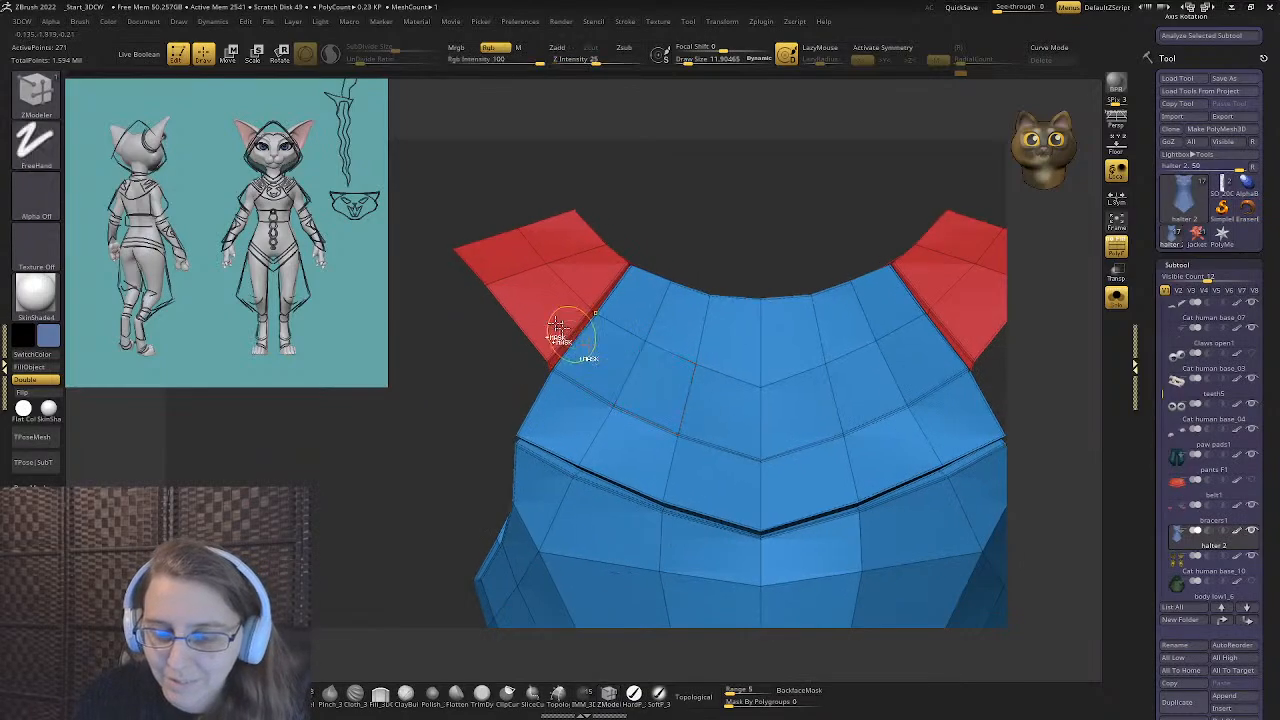
pyautogui.press('space')
pyautogui.click(490, 448)
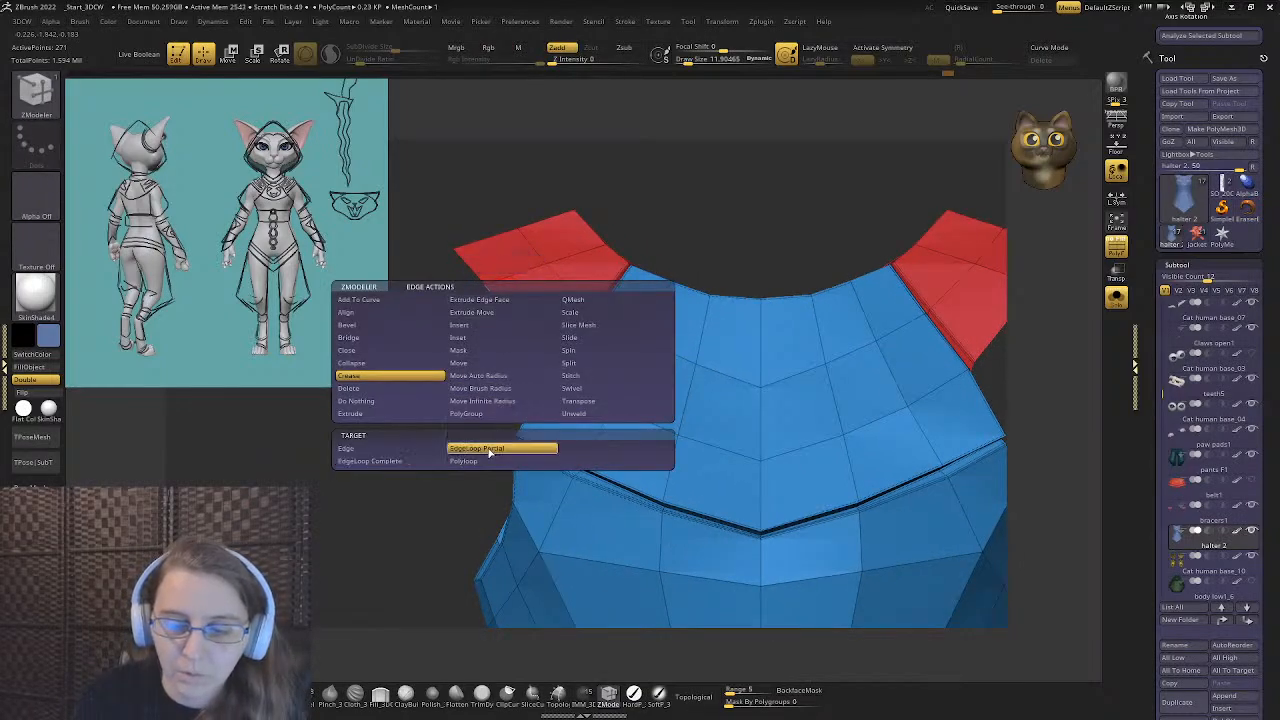
pyautogui.click(503, 306)
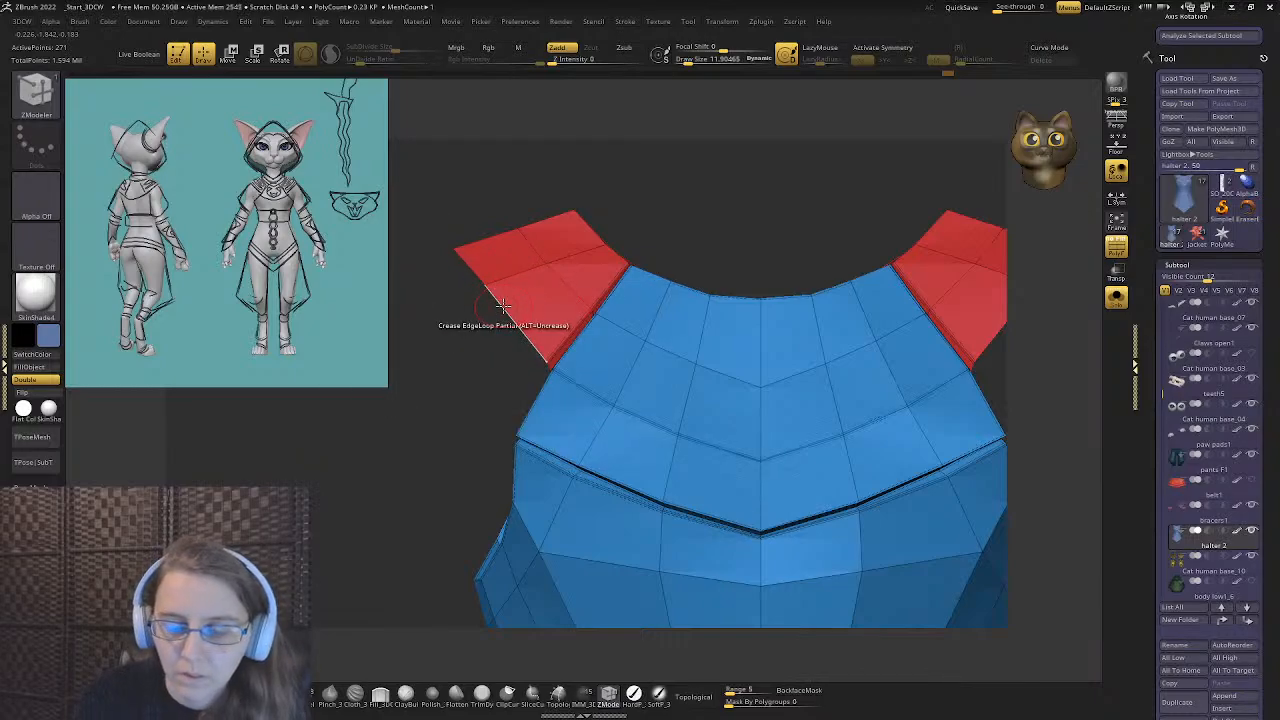
pyautogui.moveTo(566, 371)
pyautogui.mouseDown(button='right')
pyautogui.moveTo(532, 323)
pyautogui.moveTo(545, 364)
pyautogui.mouseUp(button='right')
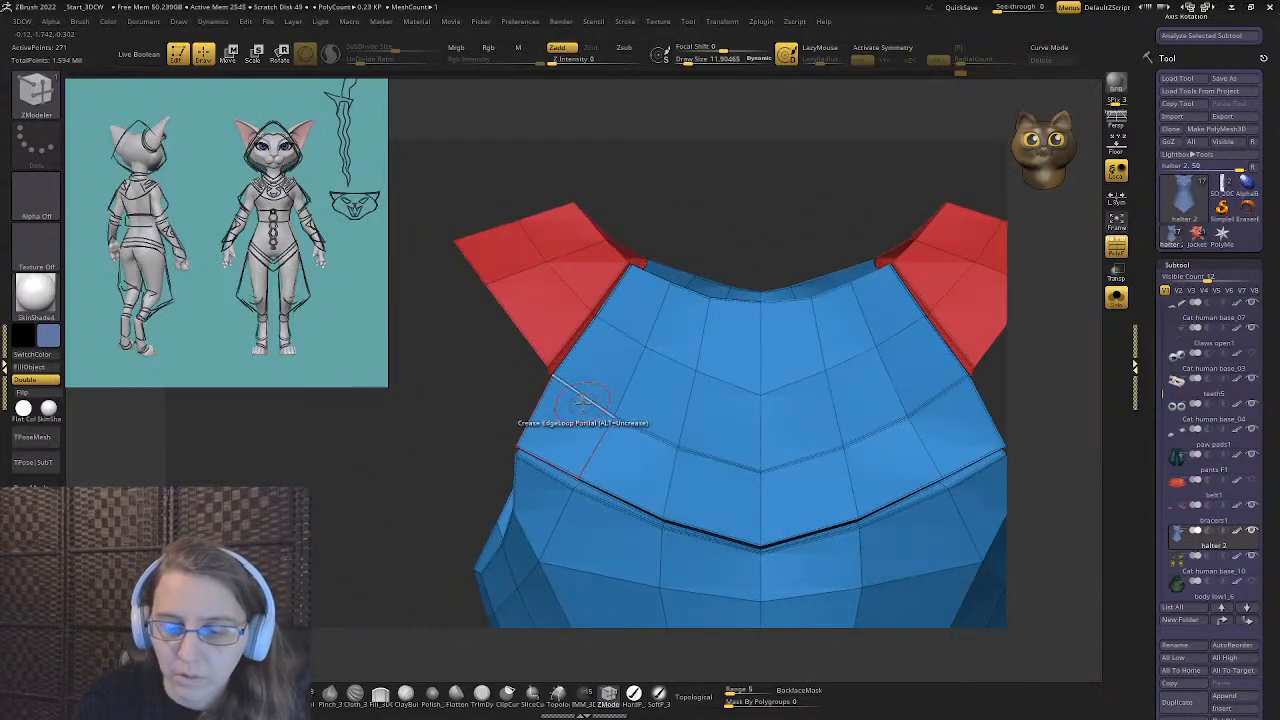
# - Switch the Crease target to Edge, enable X symmetry and remove the stray creases from the edges running across the chest below the straps
pyautogui.press('space')
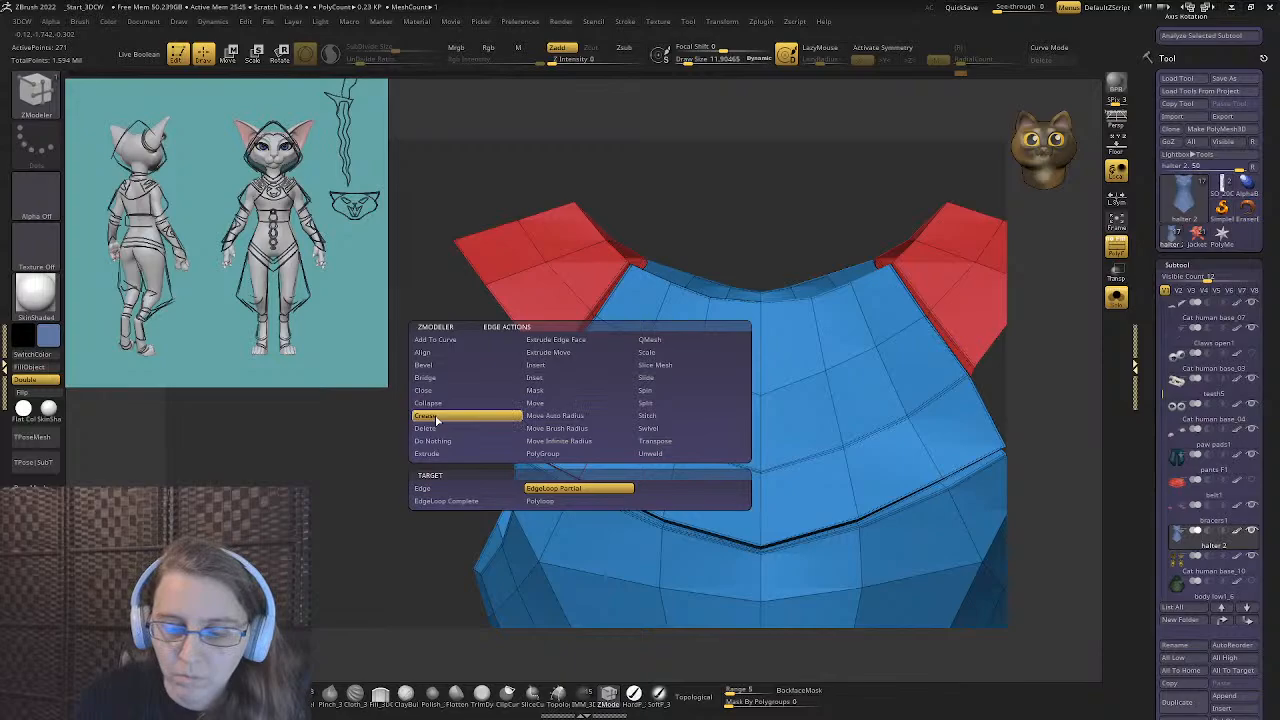
pyautogui.click(441, 489)
pyautogui.moveTo(636, 406); pyautogui.dragTo(586, 395, button='right')
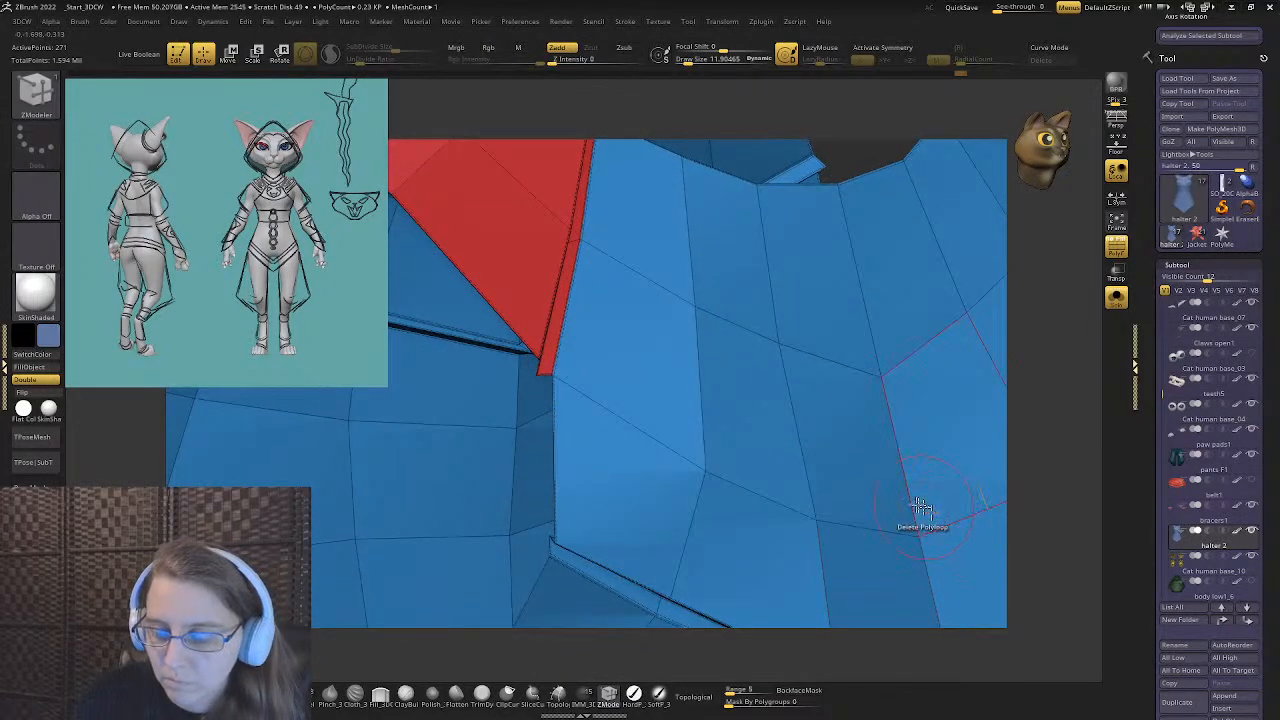
pyautogui.moveTo(921, 507); pyautogui.dragTo(737, 445, button='right')
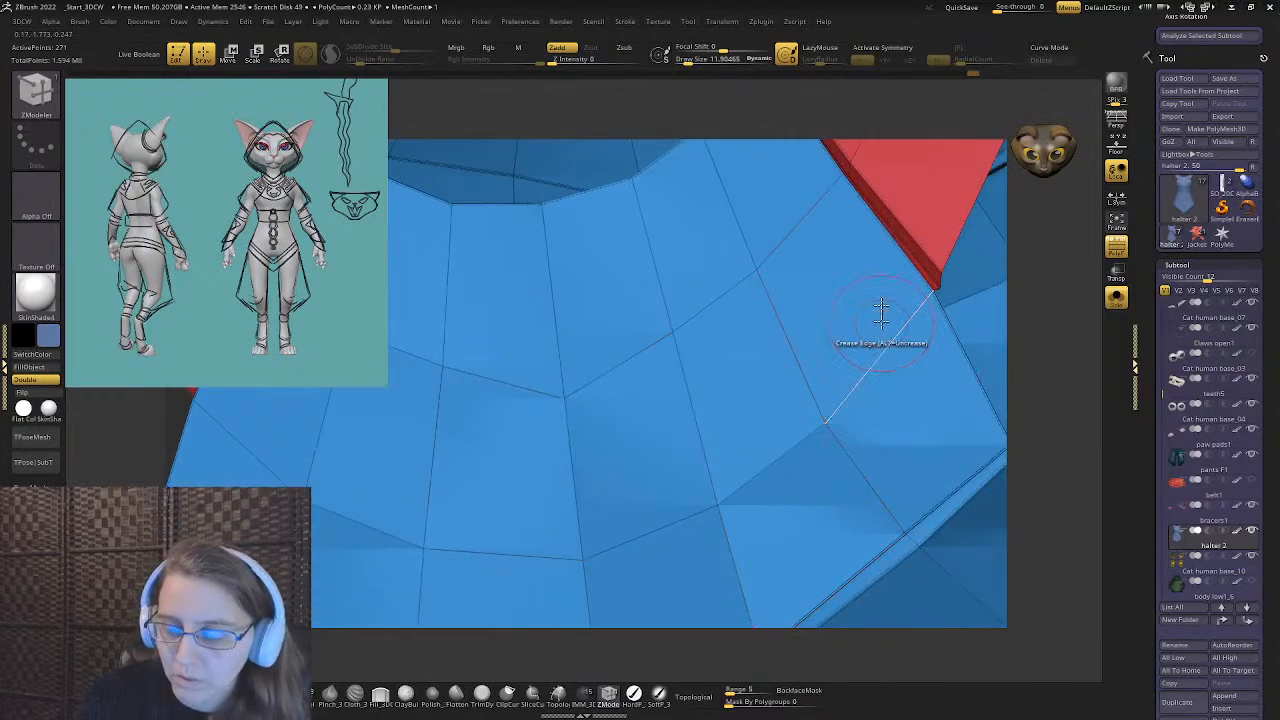
pyautogui.moveTo(881, 313); pyautogui.dragTo(714, 317, button='right')
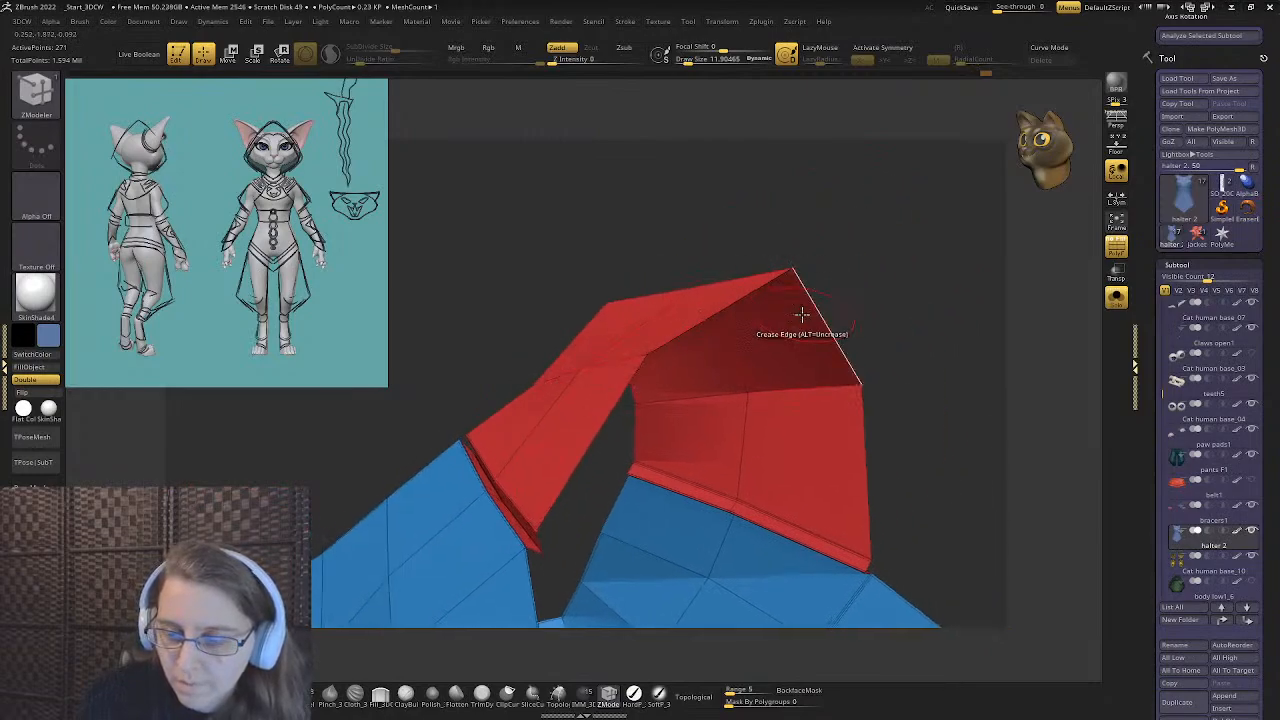
pyautogui.moveTo(857, 514); pyautogui.dragTo(667, 380, button='right')
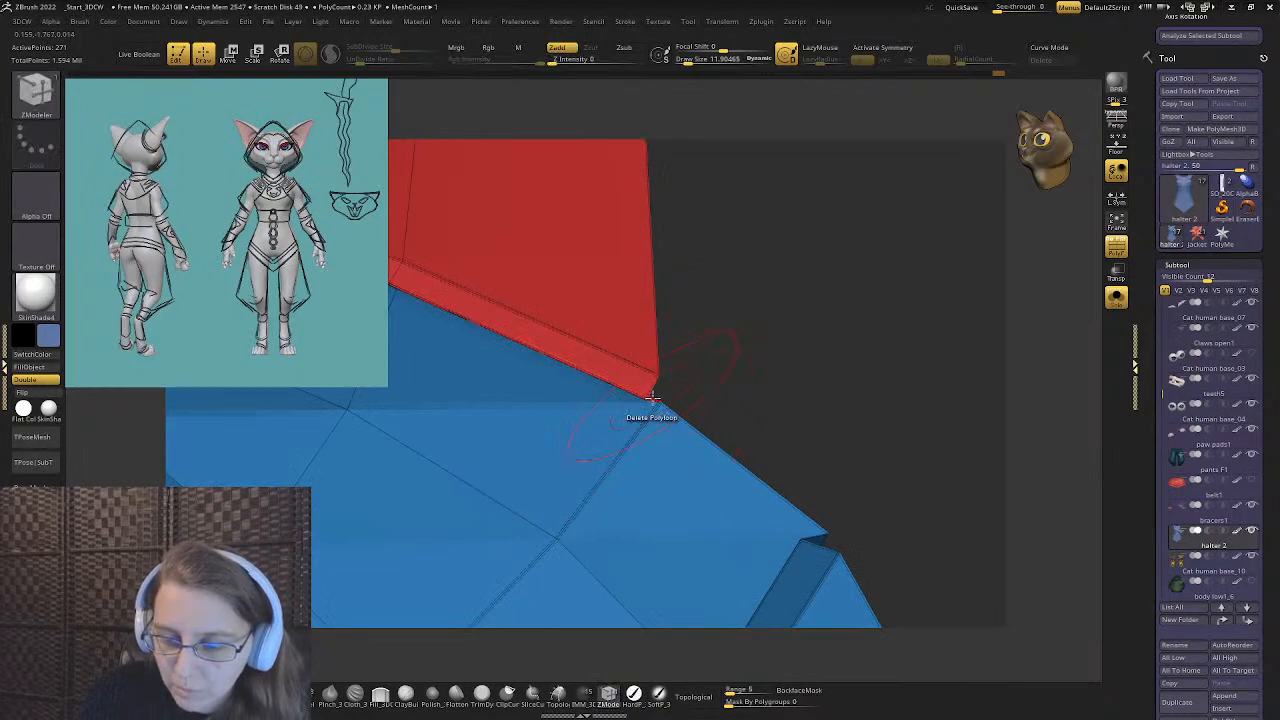
pyautogui.press('x')
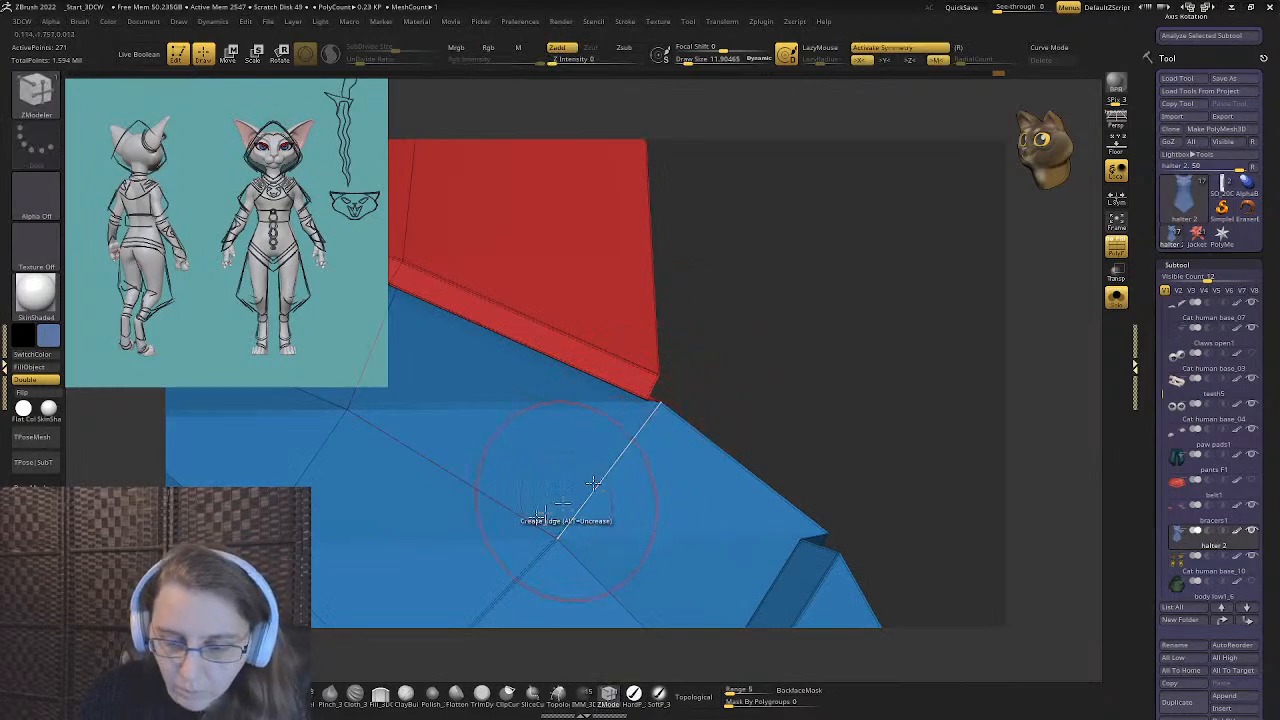
pyautogui.moveTo(543, 517); pyautogui.dragTo(634, 360, button='right')
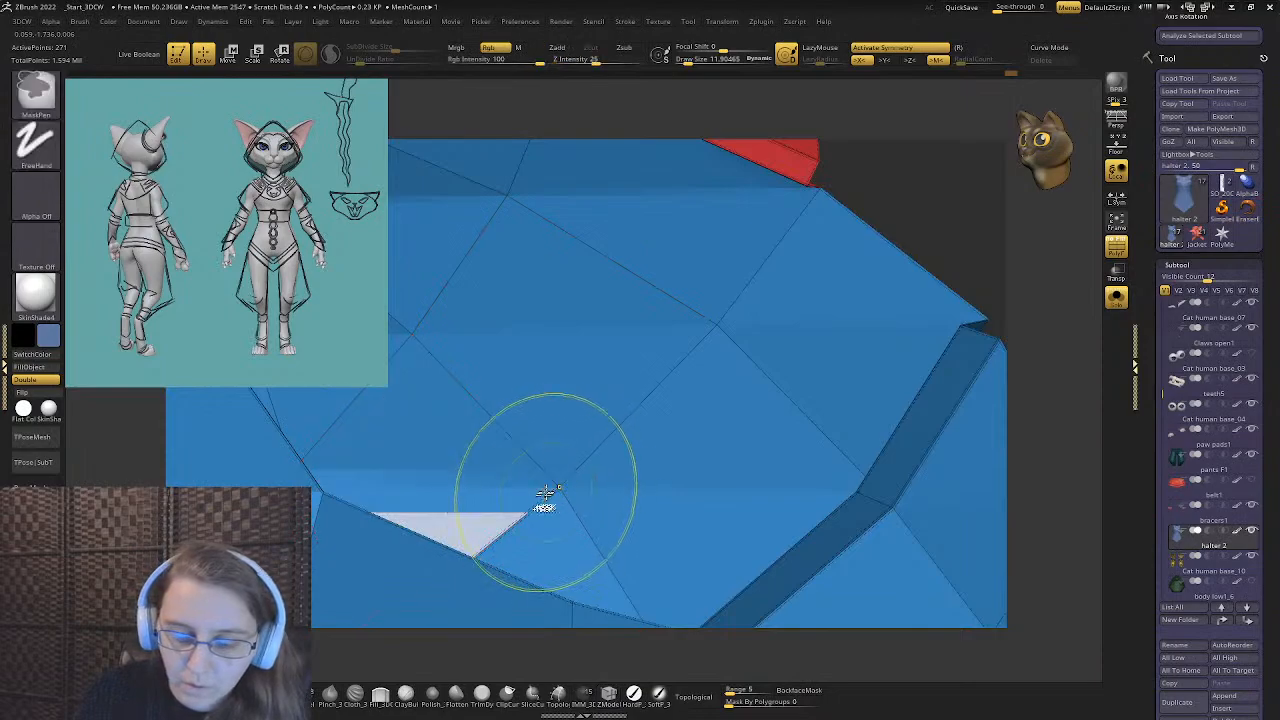
pyautogui.moveTo(529, 512); pyautogui.dragTo(486, 428, button='right')
pyautogui.keyDown('alt'); pyautogui.moveTo(380, 410); pyautogui.dragTo(610, 373, button='right'); pyautogui.keyUp('alt')
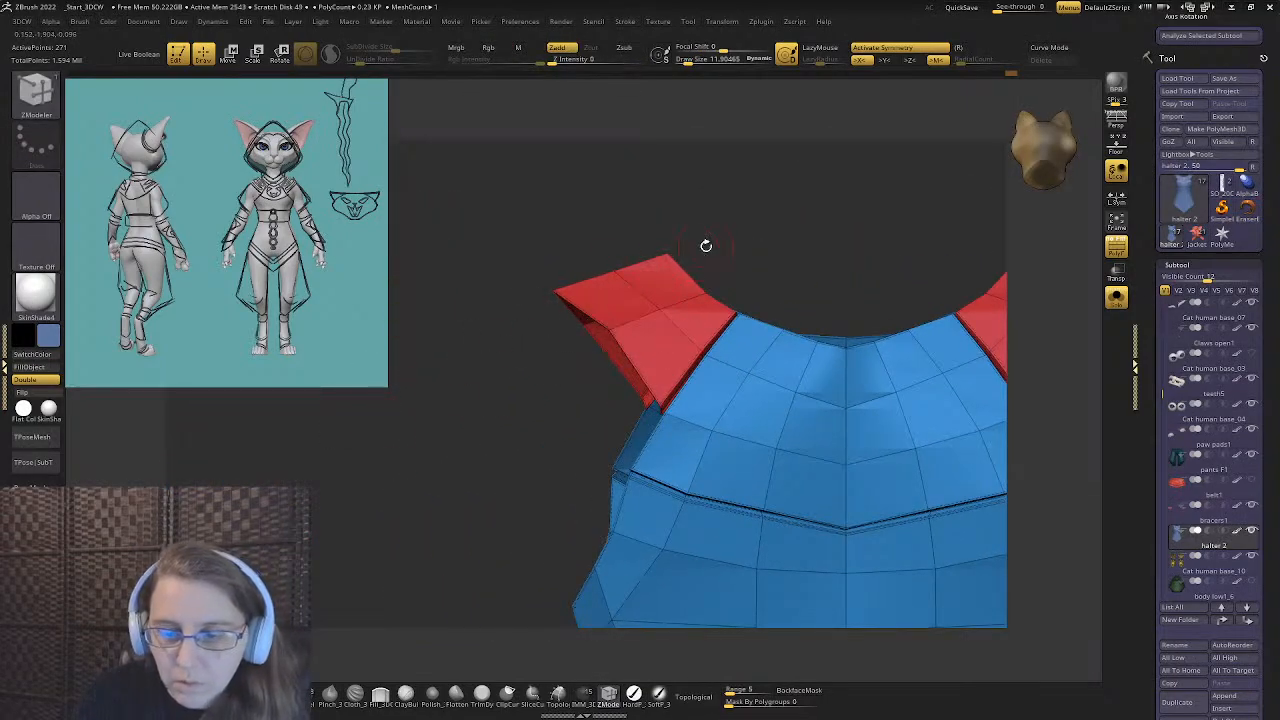
# - Adjust the inner edge of the shoulder strap with the Move brush and turn on the Dynamic Subdivision preview
pyautogui.moveTo(695, 280); pyautogui.dragTo(585, 357, button='right')
pyautogui.press('b')
pyautogui.press('m')
pyautogui.press('v')
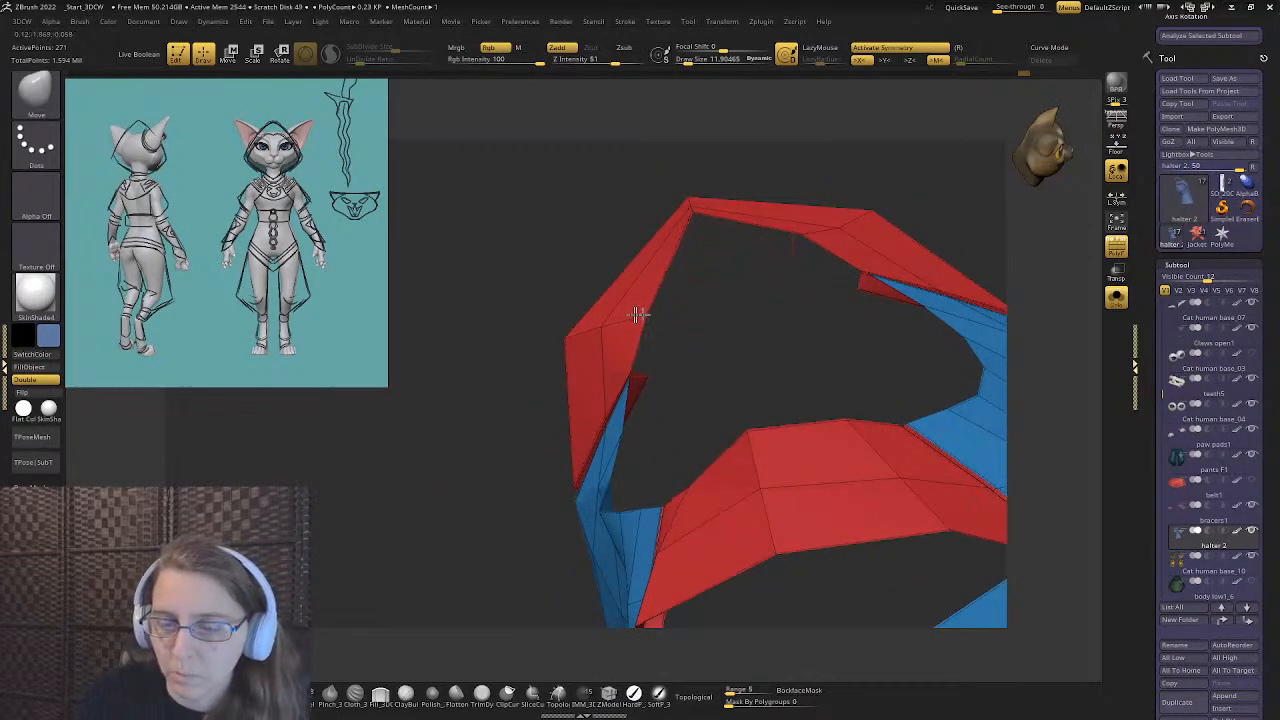
pyautogui.moveTo(637, 314); pyautogui.dragTo(608, 316)
pyautogui.moveTo(703, 213); pyautogui.dragTo(614, 188)
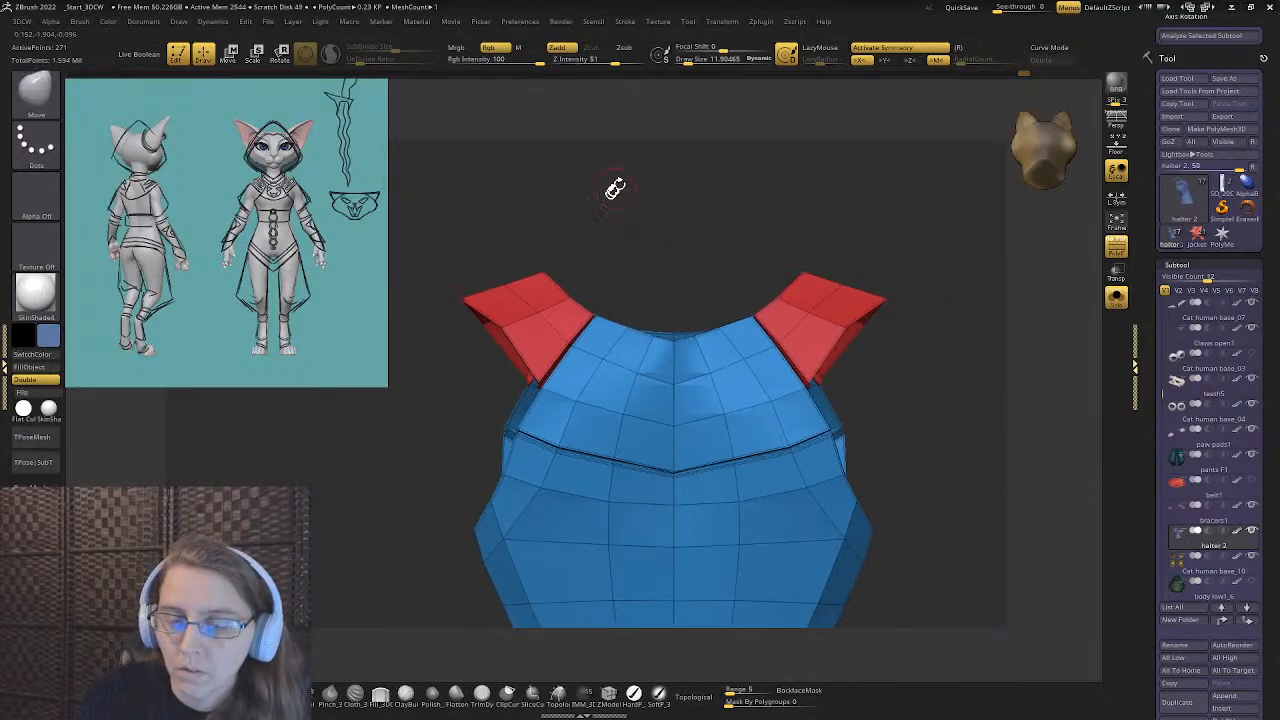
pyautogui.press('d')
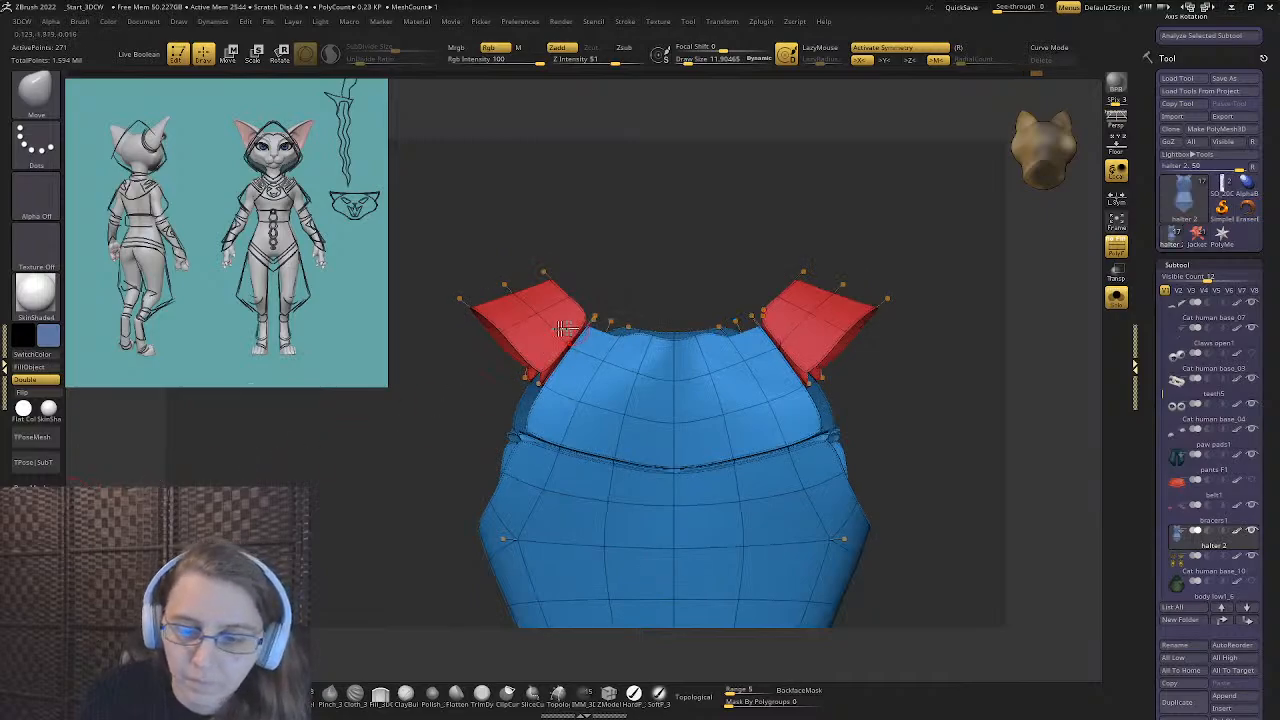
# - Turn off the Dynamic Subdivision preview and switch from the Move brush to ZModeler at the halter's neckline
pyautogui.keyDown('alt'); pyautogui.moveTo(459, 328); pyautogui.dragTo(445, 384); pyautogui.keyUp('alt')
pyautogui.keyDown('ctrl'); pyautogui.moveTo(566, 398); pyautogui.dragTo(765, 518, button='right'); pyautogui.keyUp('ctrl')
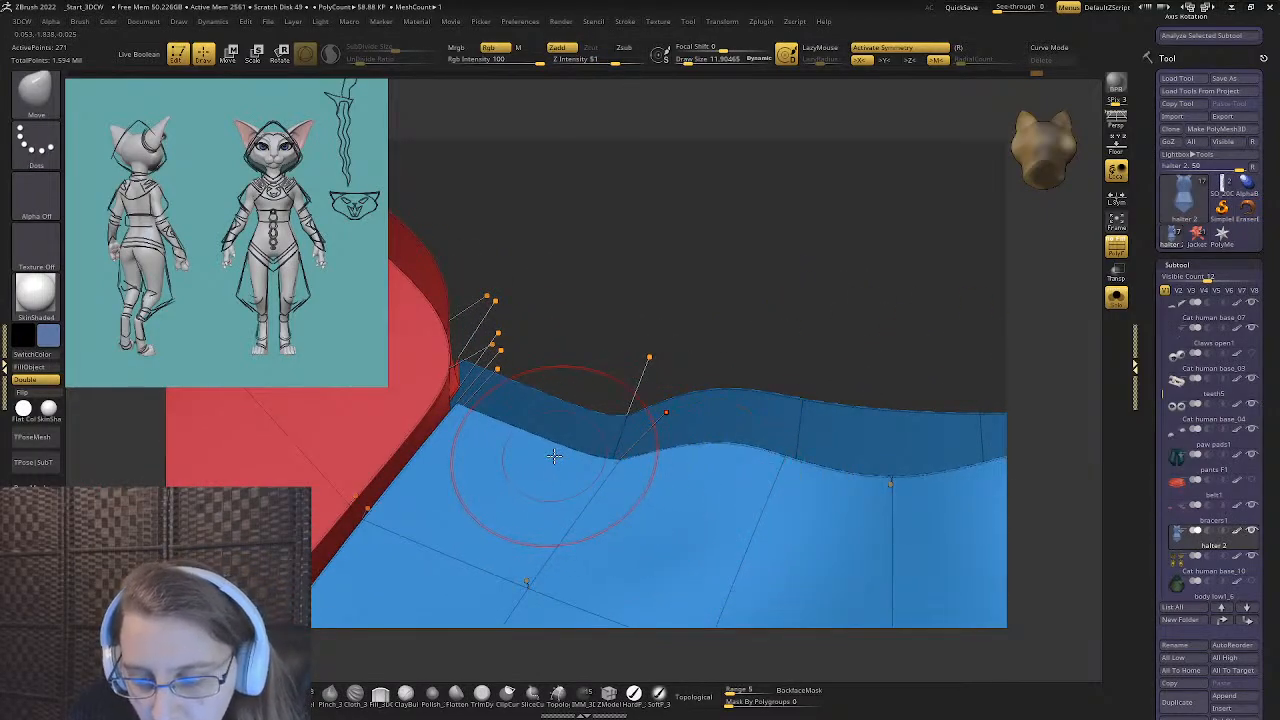
pyautogui.keyDown('alt'); pyautogui.moveTo(629, 509); pyautogui.dragTo(546, 421, button='right'); pyautogui.keyUp('alt')
pyautogui.hotkey('shift', 'd')
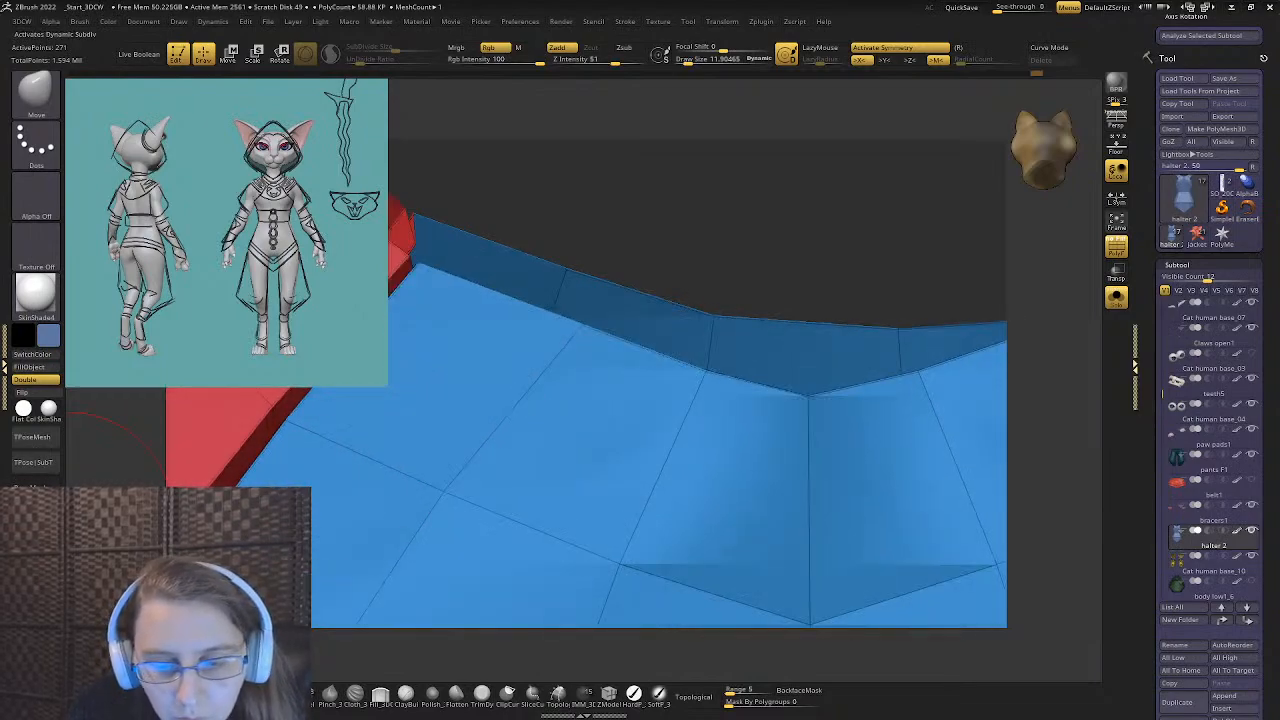
pyautogui.moveTo(568, 296)
pyautogui.mouseDown(button='right')
pyautogui.moveTo(535, 335)
pyautogui.moveTo(560, 360)
pyautogui.mouseUp(button='right')
pyautogui.press('b')
pyautogui.press('z')
pyautogui.press('m')
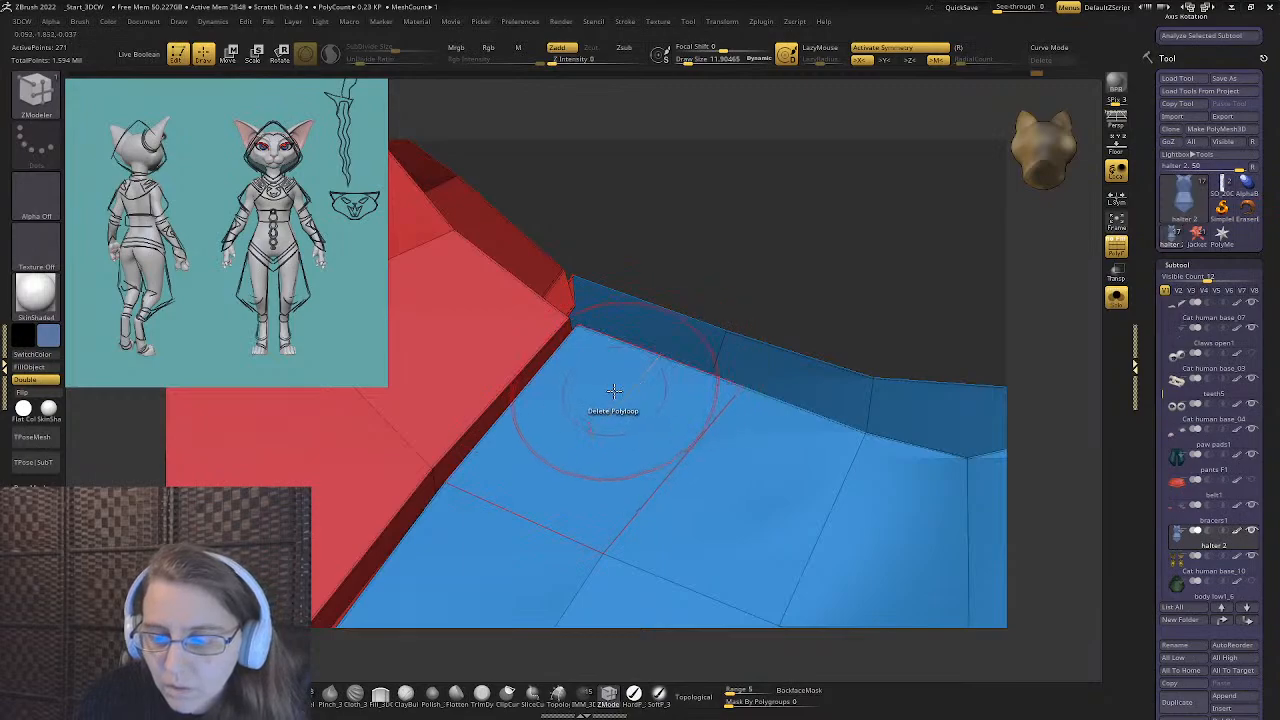
# - Examine the low-poly edge flow of the halter's neckline, shoulder straps and chest seam
pyautogui.moveTo(614, 409)
pyautogui.mouseDown(button='right')
pyautogui.moveTo(514, 434)
pyautogui.moveTo(510, 418)
pyautogui.mouseUp(button='right')
pyautogui.press('ctrl')
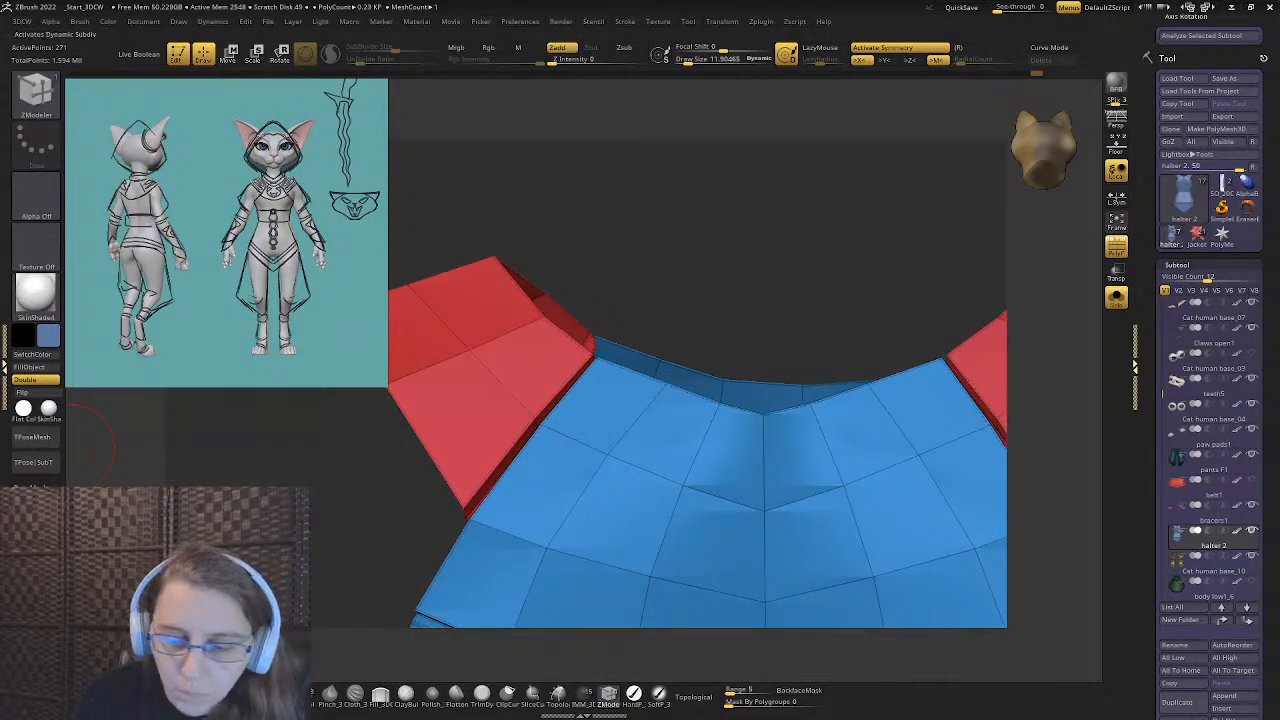
pyautogui.moveTo(600, 505)
pyautogui.mouseDown(button='right')
pyautogui.moveTo(571, 428)
pyautogui.moveTo(516, 398)
pyautogui.moveTo(500, 414)
pyautogui.mouseUp(button='right')
pyautogui.press('ctrl')
pyautogui.moveTo(461, 457); pyautogui.dragTo(551, 434, button='right')
pyautogui.moveTo(405, 462)
pyautogui.keyDown('alt'); pyautogui.mouseDown(button='right')
pyautogui.moveTo(670, 390)
pyautogui.moveTo(569, 434)
pyautogui.moveTo(529, 486)
pyautogui.moveTo(491, 386)
pyautogui.moveTo(422, 388)
pyautogui.moveTo(560, 330)
pyautogui.moveTo(677, 375)
pyautogui.mouseUp(button='right'); pyautogui.keyUp('alt')
pyautogui.press('ctrl')
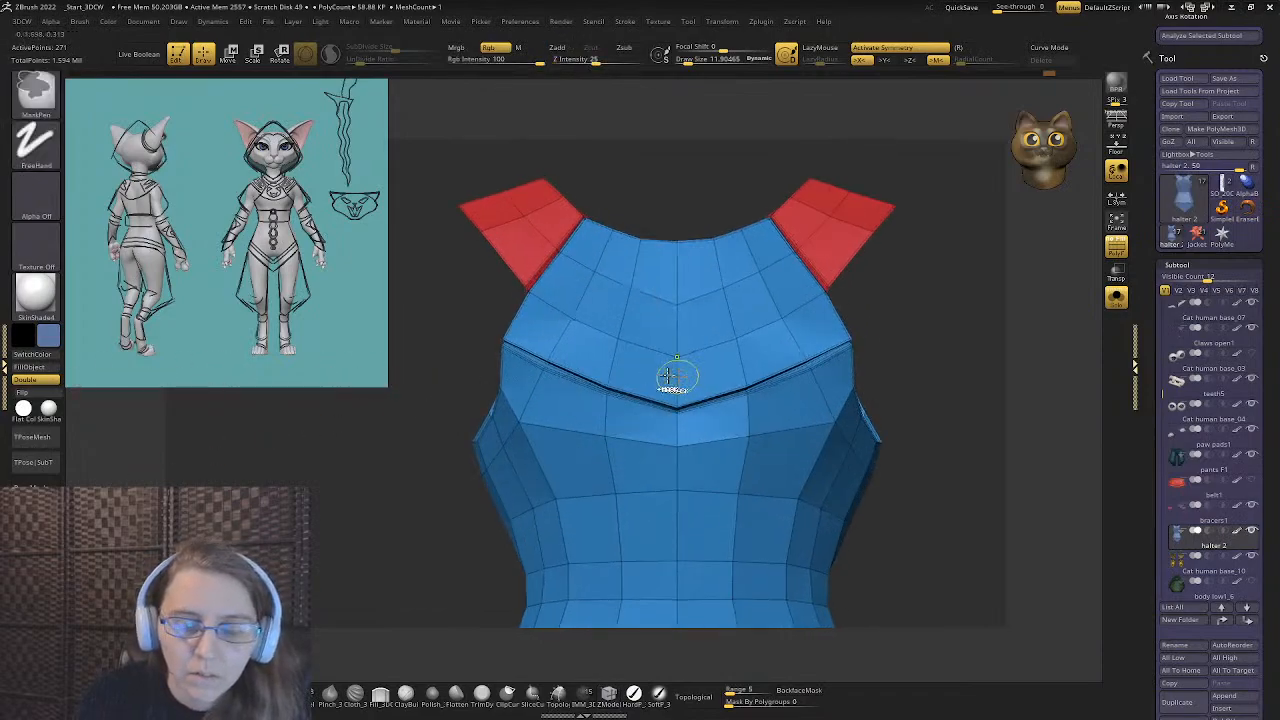
# - Turn off Solo mode to show the whole character and examine how the halter fits with the rest of the outfit
pyautogui.click(1117, 296)
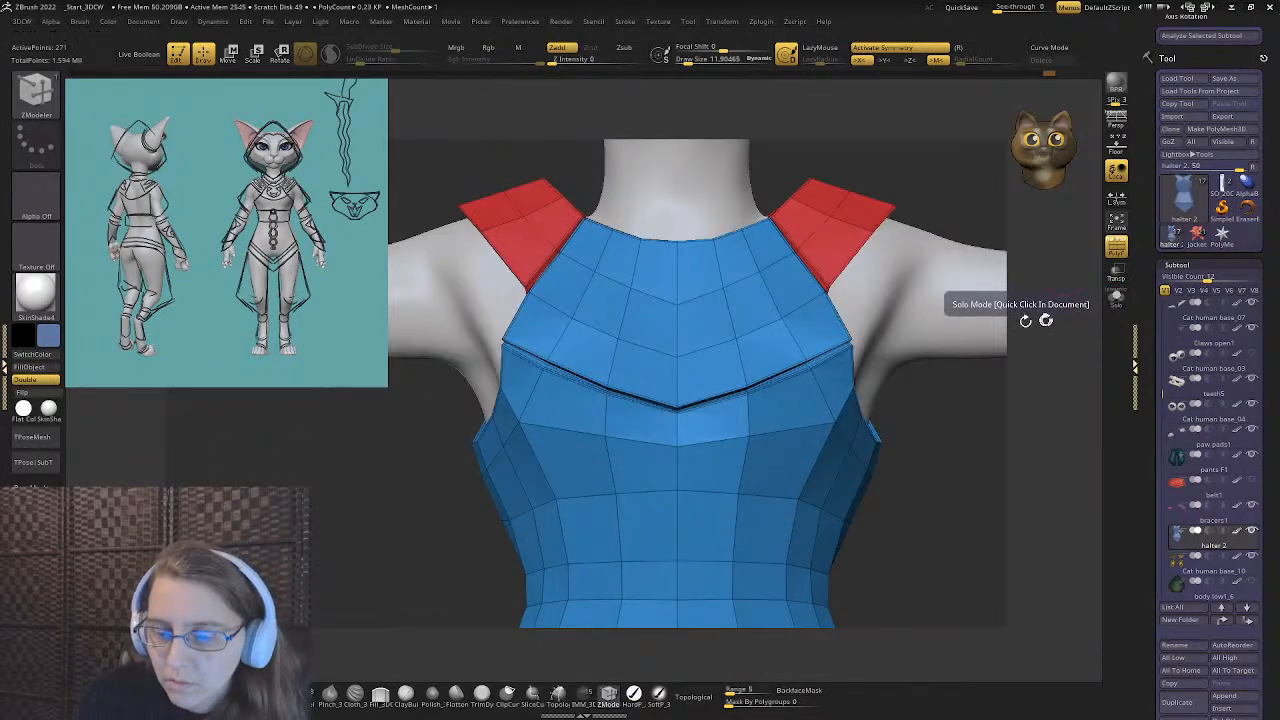
pyautogui.moveTo(1010, 312); pyautogui.dragTo(547, 323, button='right')
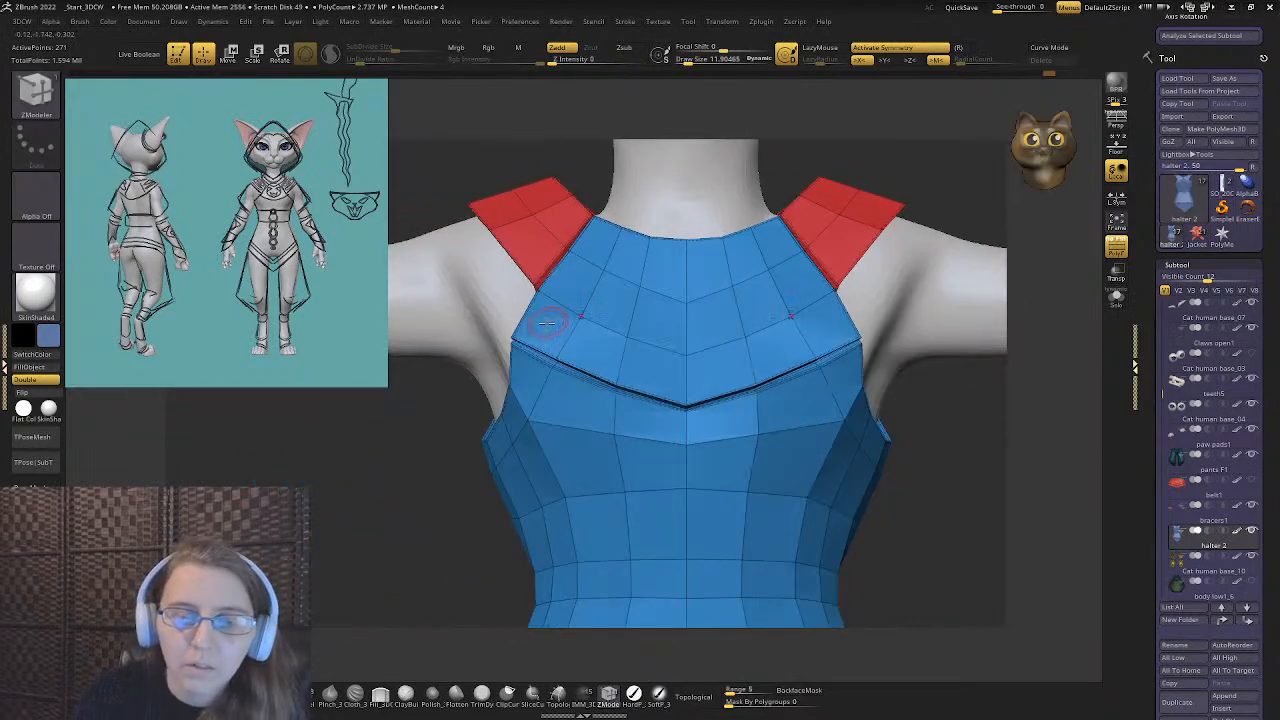
pyautogui.keyDown('alt'); pyautogui.moveTo(674, 337); pyautogui.dragTo(590, 265, button='right'); pyautogui.keyUp('alt')
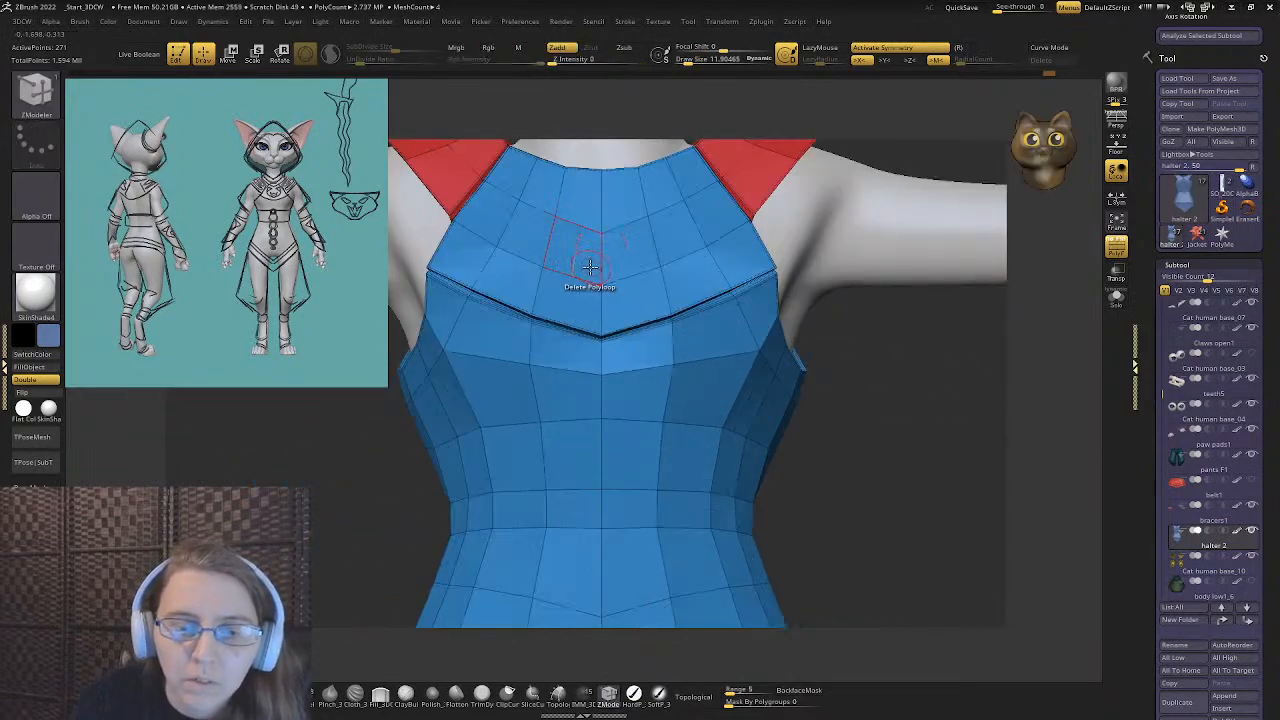
pyautogui.keyDown('ctrl'); pyautogui.moveTo(725, 430); pyautogui.dragTo(557, 333, button='right'); pyautogui.keyUp('ctrl')
pyautogui.keyDown('alt'); pyautogui.moveTo(755, 500); pyautogui.dragTo(749, 365, button='right'); pyautogui.keyUp('alt')
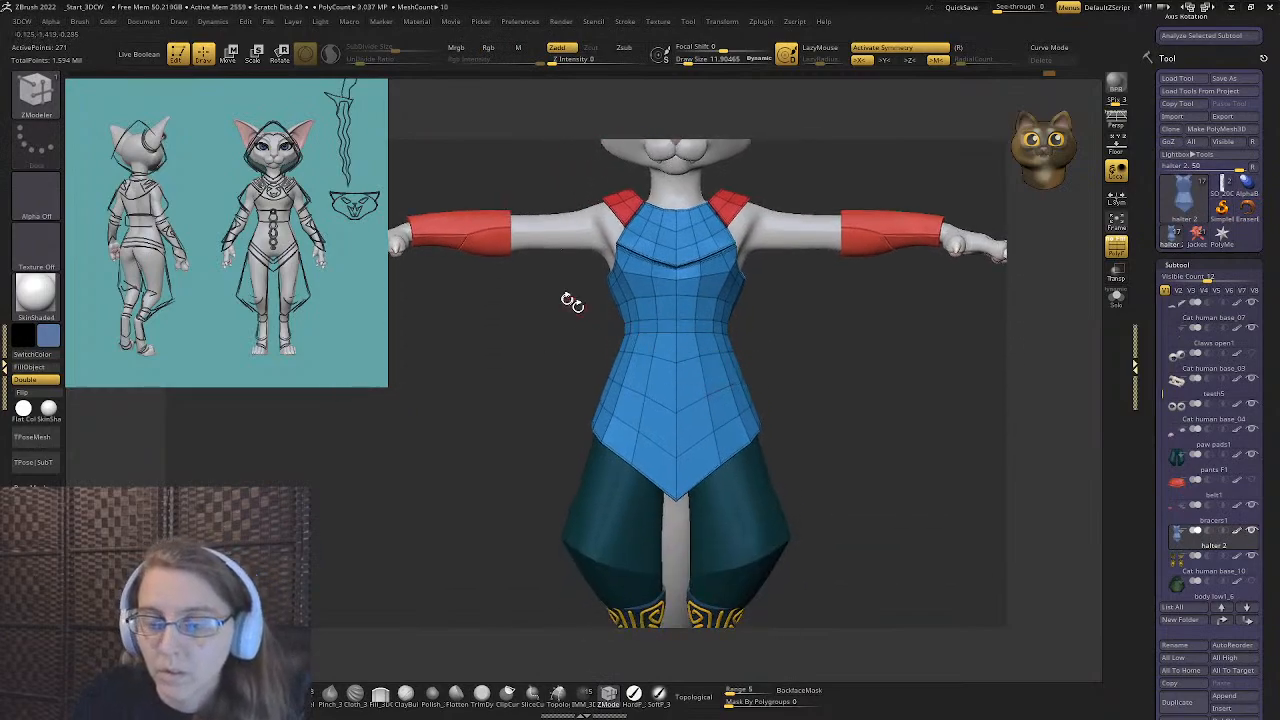
pyautogui.keyDown('ctrl'); pyautogui.moveTo(600, 290); pyautogui.dragTo(760, 275, button='right'); pyautogui.keyUp('ctrl')
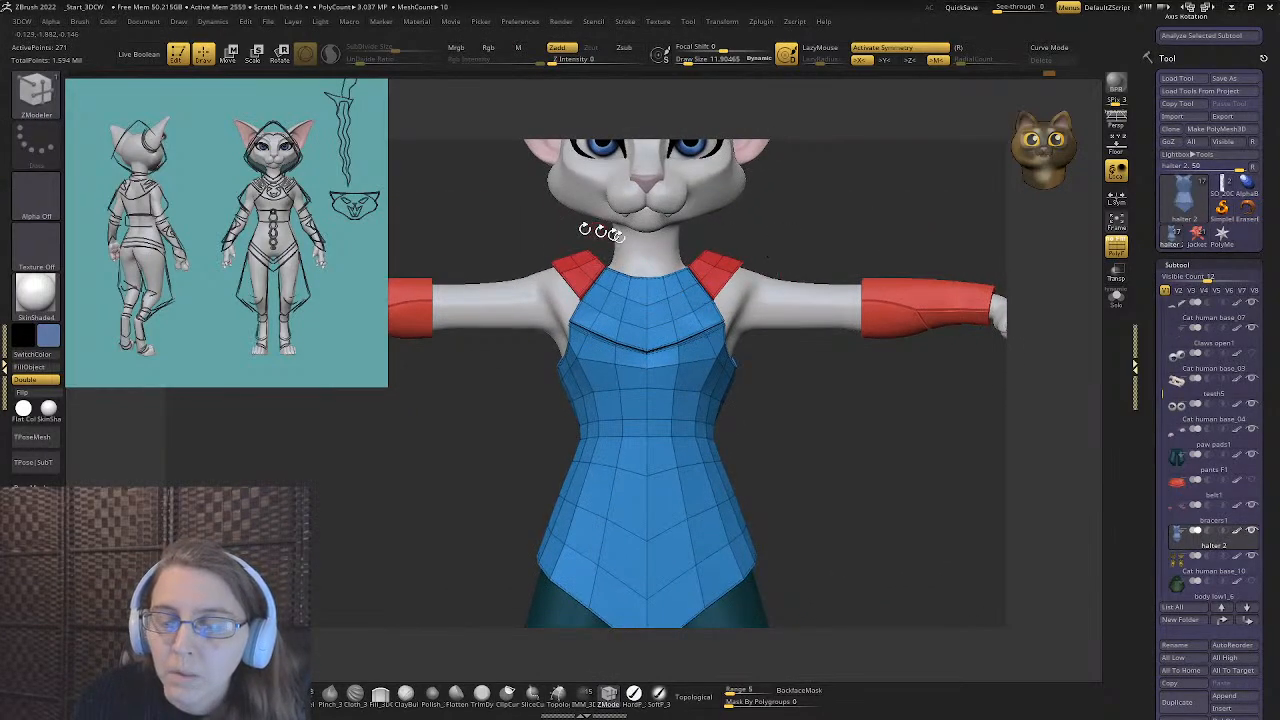
pyautogui.keyDown('alt'); pyautogui.moveTo(496, 433); pyautogui.dragTo(589, 400, button='right'); pyautogui.keyUp('alt')
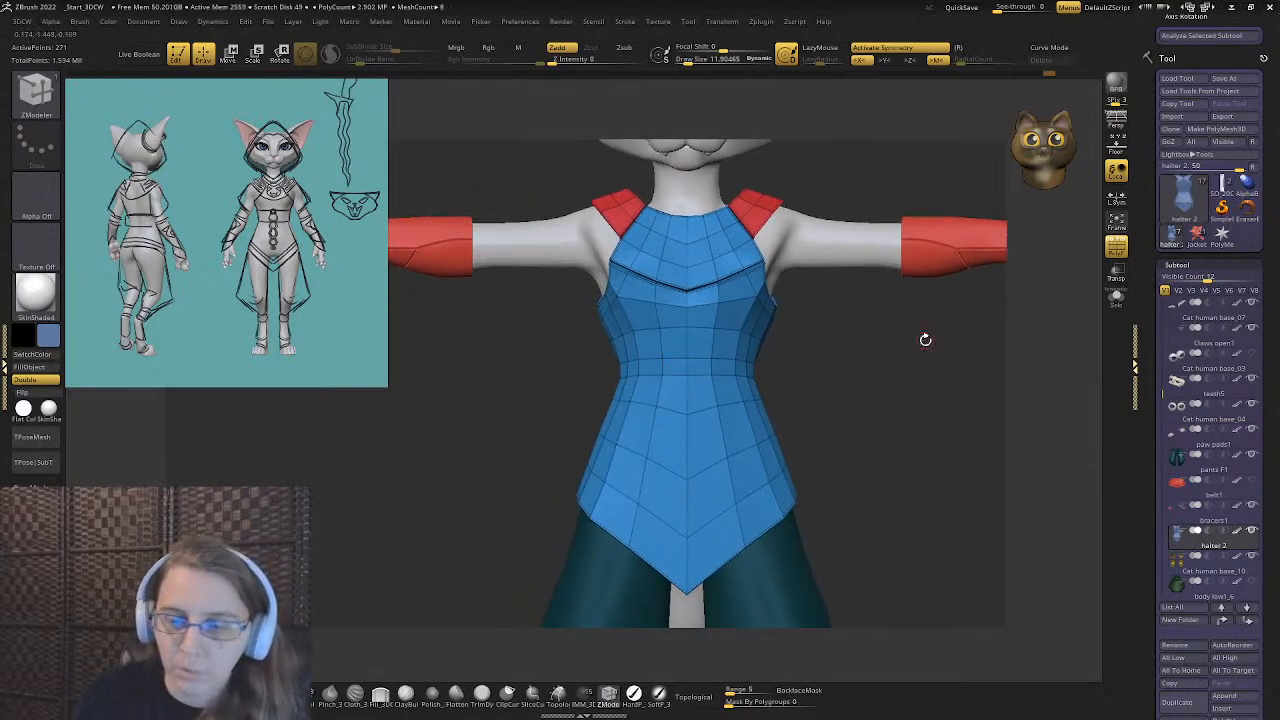
pyautogui.keyDown('ctrl'); pyautogui.moveTo(918, 344); pyautogui.dragTo(874, 360, button='right'); pyautogui.keyUp('ctrl')
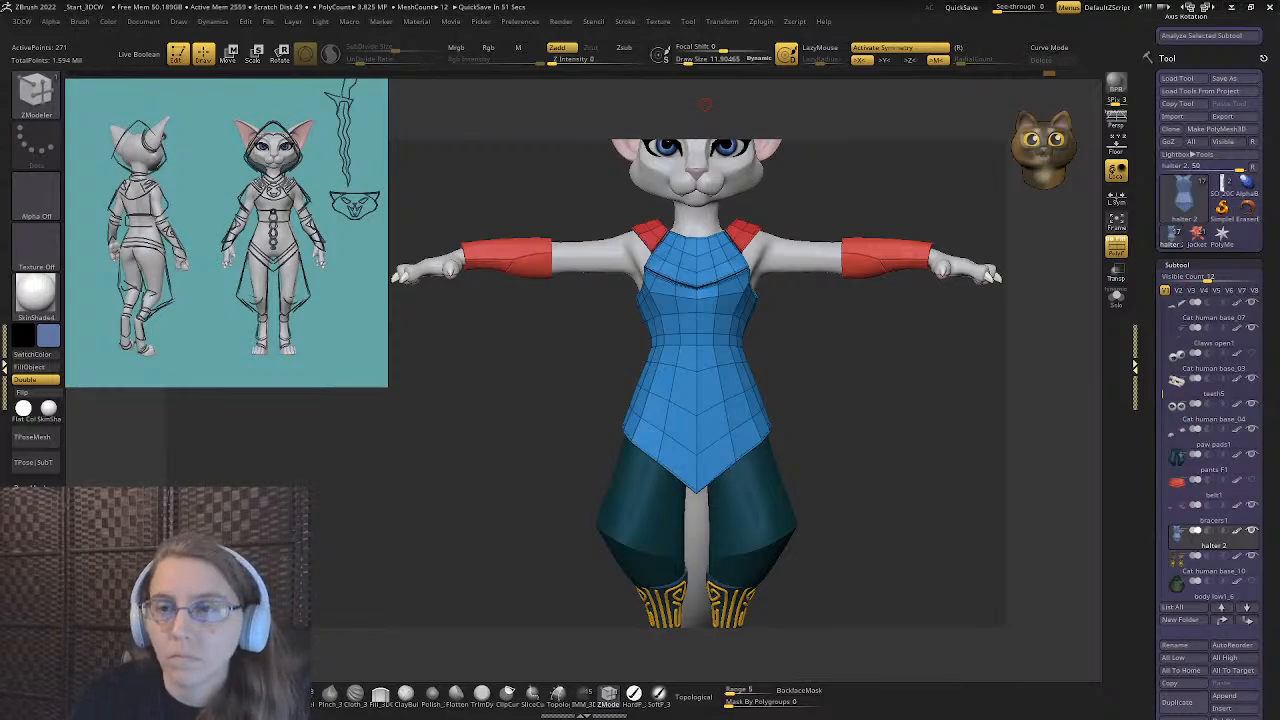
pyautogui.moveTo(662, 468); pyautogui.dragTo(711, 392, button='right')
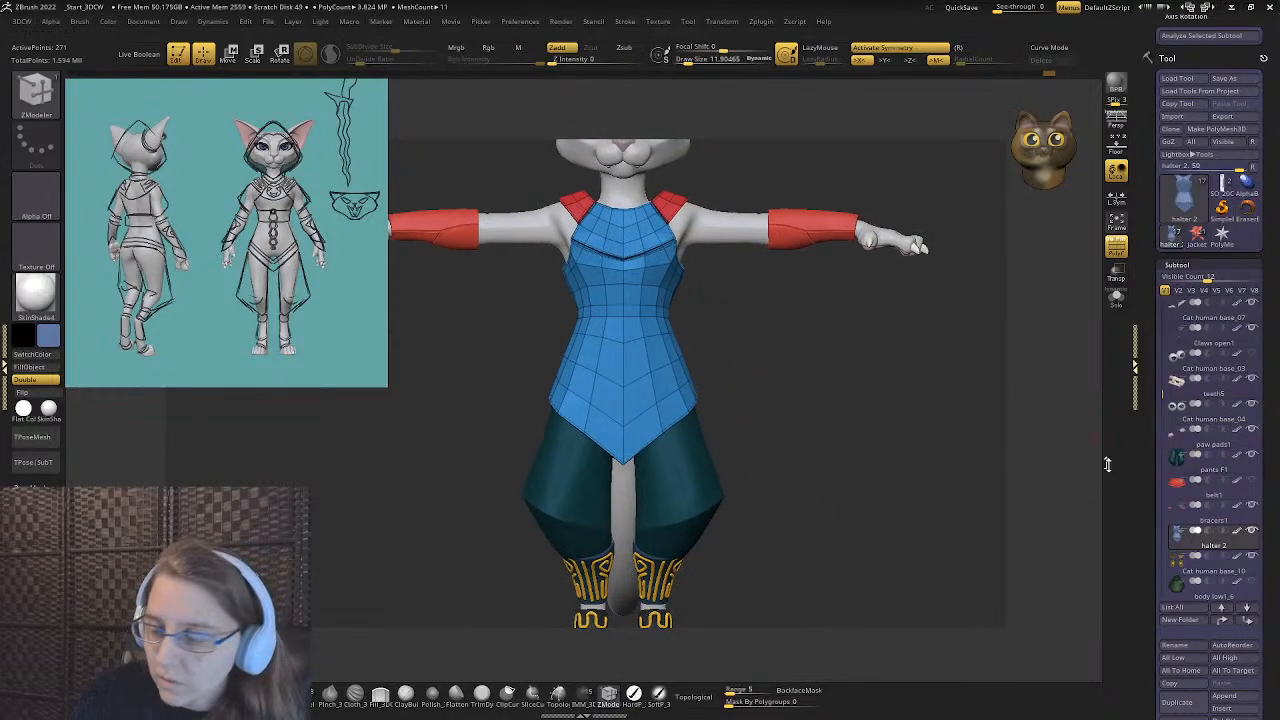
# - Select the belt1 subtool and move it up from the hips to the waist with the transform gizmo
pyautogui.click(1175, 497)
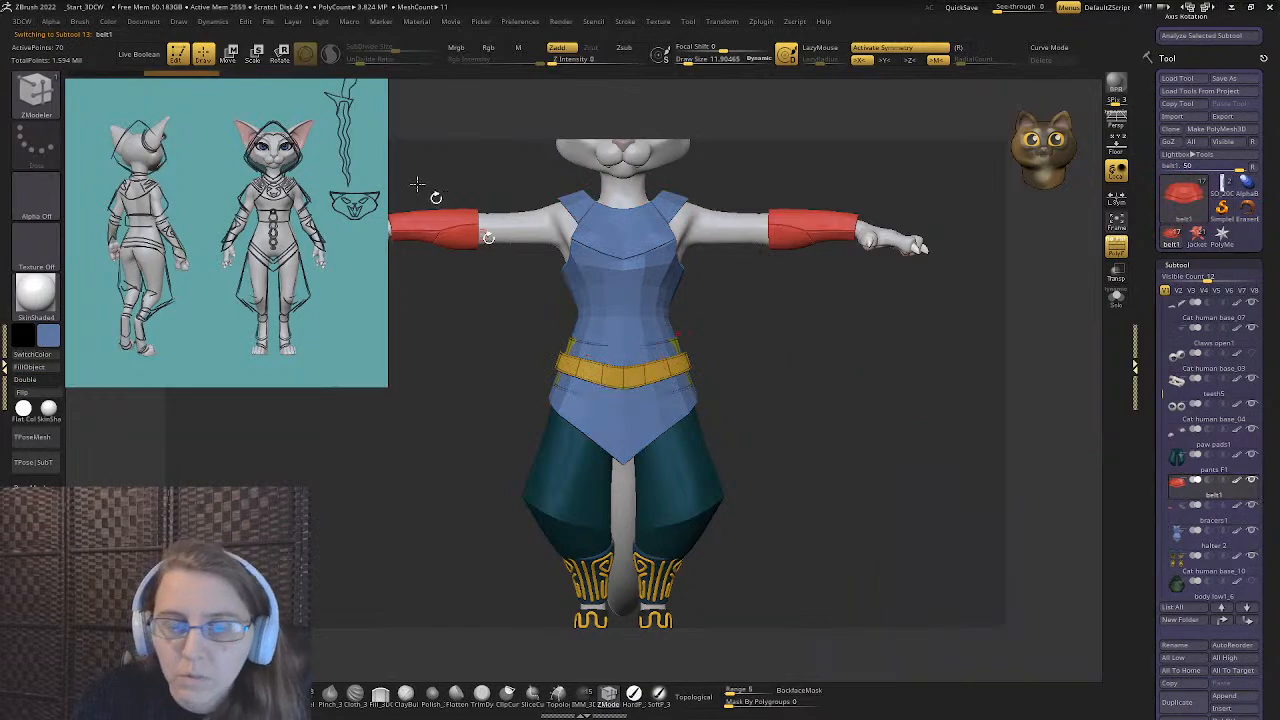
pyautogui.click(229, 52)
pyautogui.moveTo(622, 288); pyautogui.dragTo(613, 237)
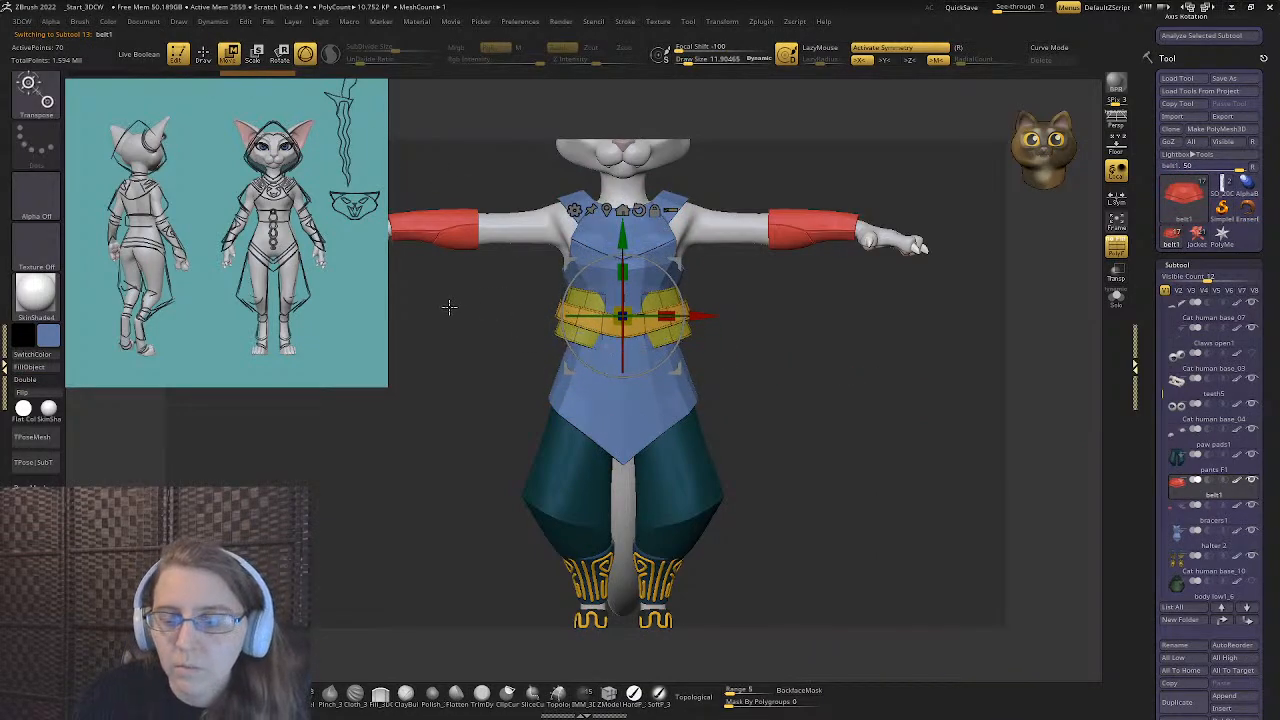
pyautogui.moveTo(449, 306); pyautogui.dragTo(418, 332)
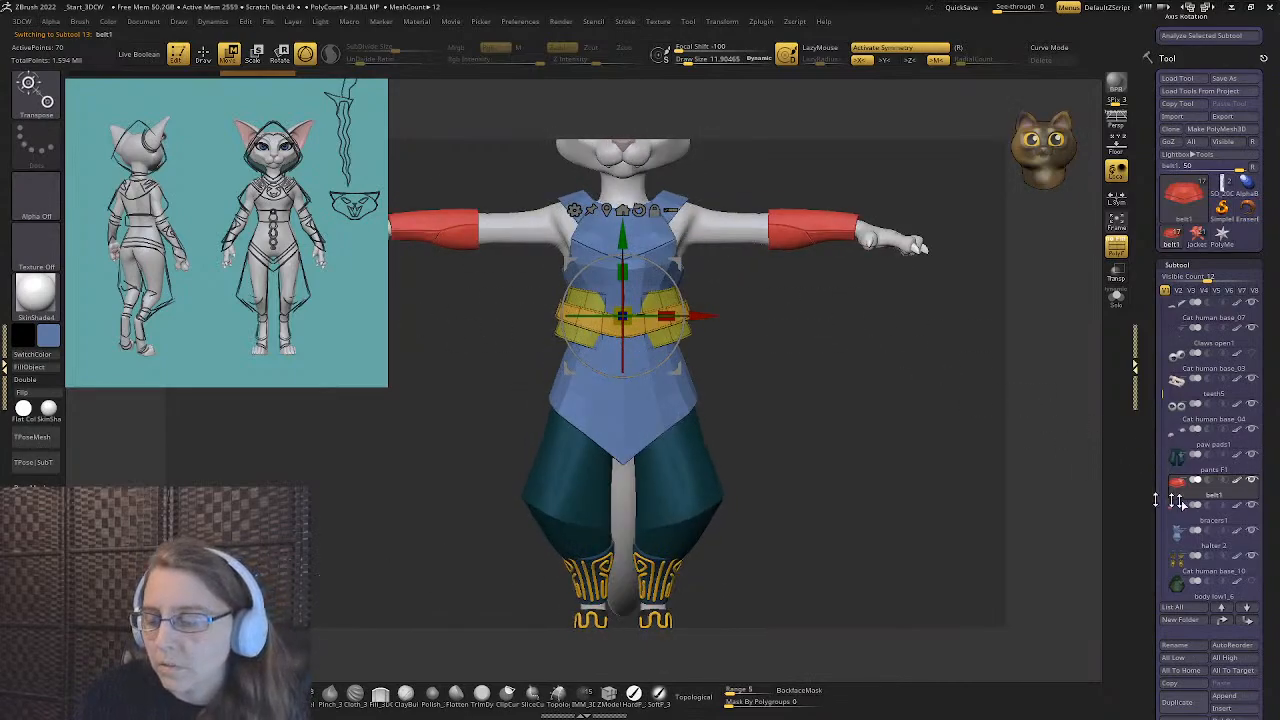
pyautogui.press('q')
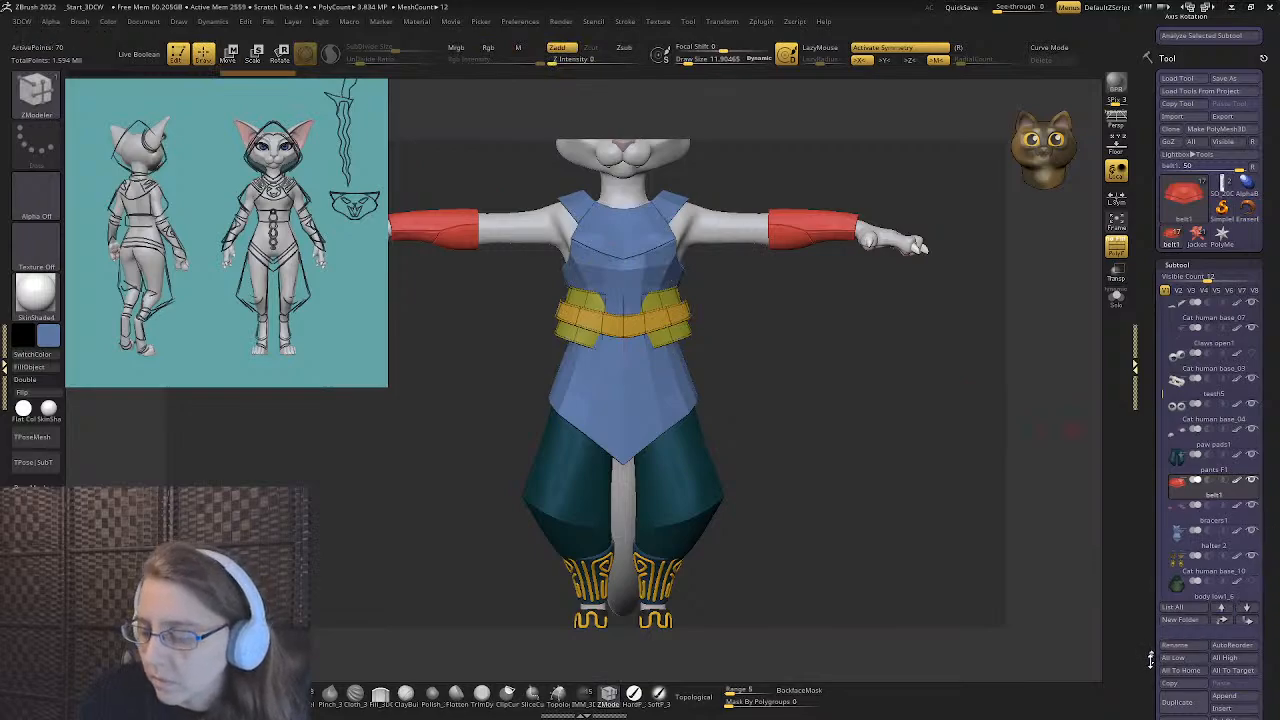
# - Duplicate the belt1 subtool, and delete both the copy and the original belt
pyautogui.click(1174, 704)
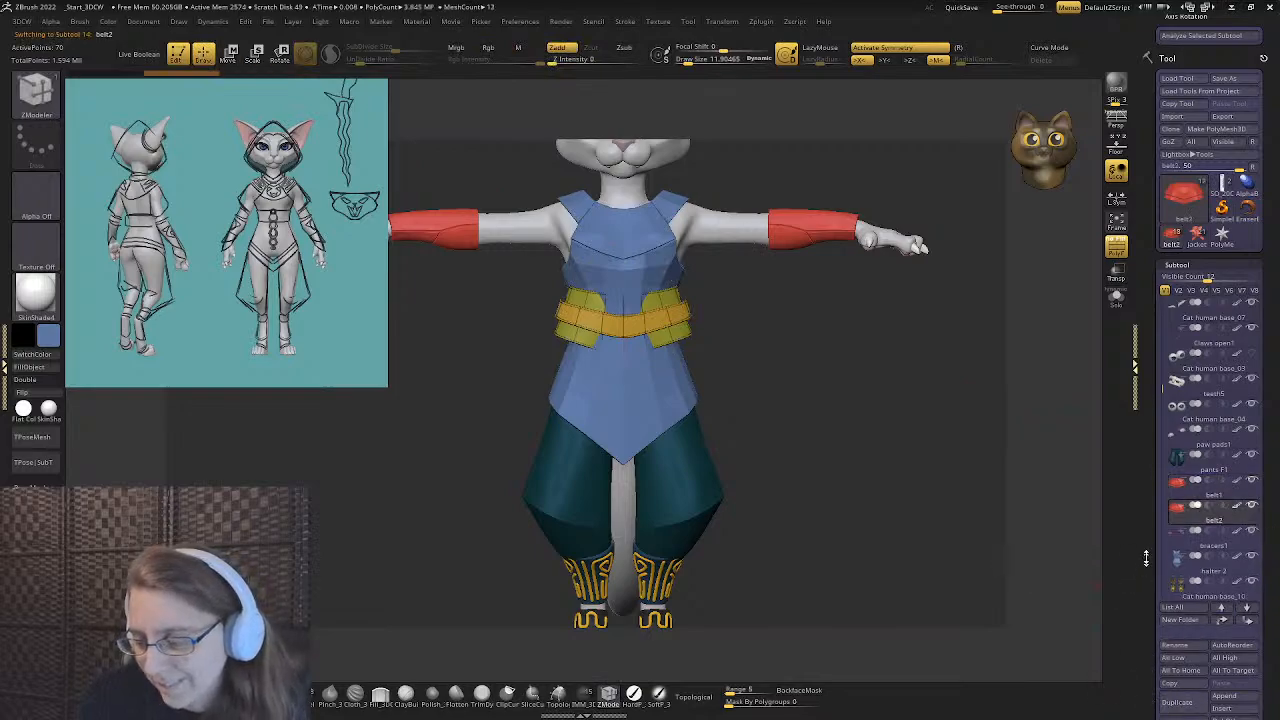
pyautogui.scroll(-5, 1146, 558)
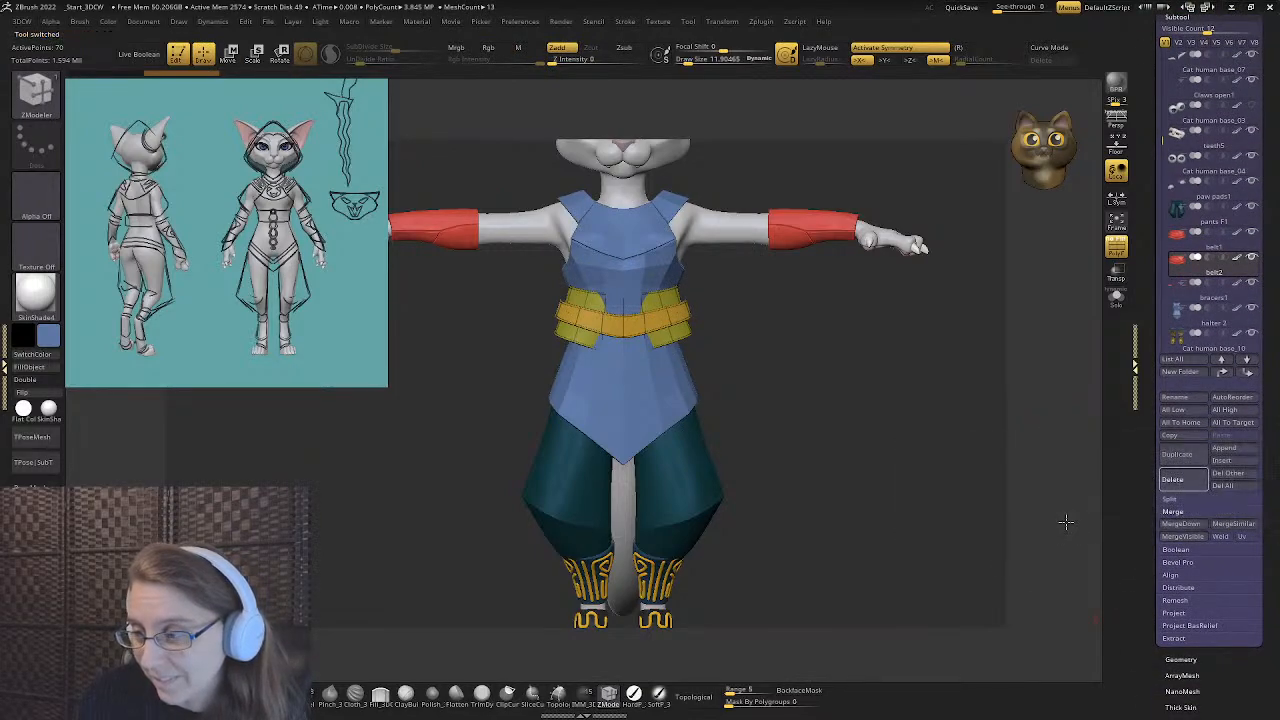
pyautogui.hotkey('ctrl', 'z')
pyautogui.click(1172, 479)
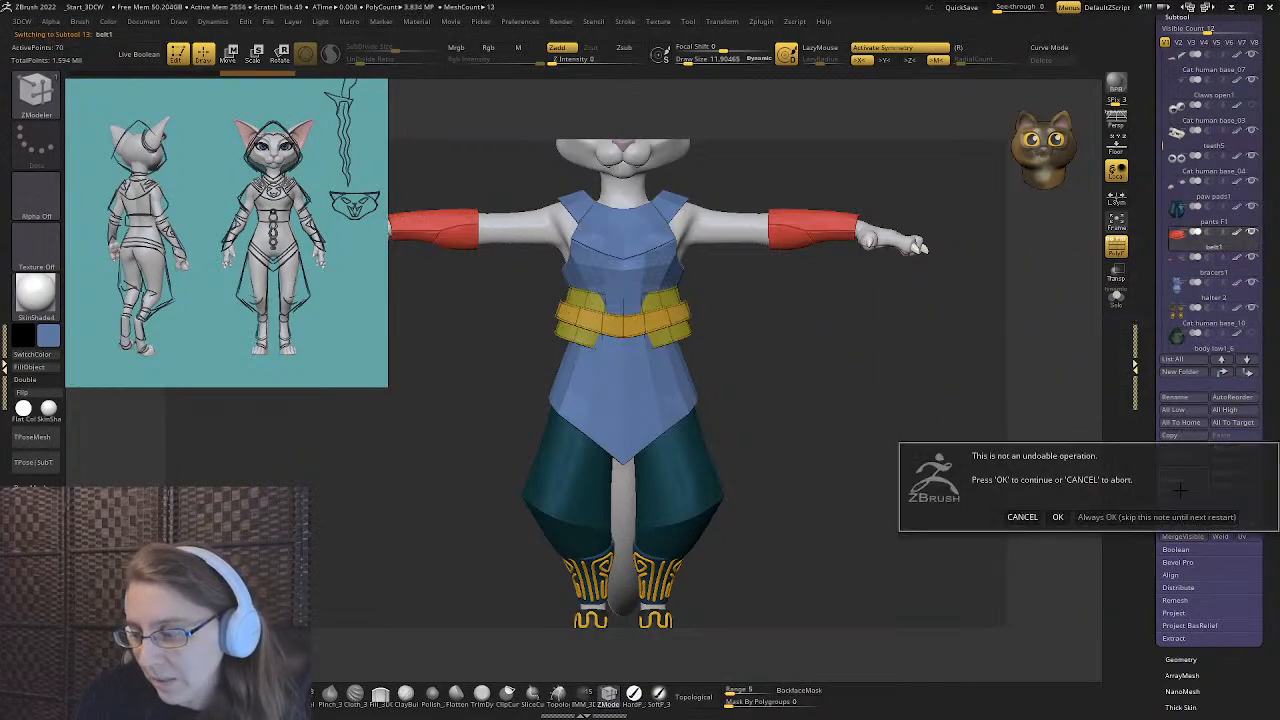
pyautogui.click(1057, 517)
# - Duplicate the halter 2 subtool and isolate the copy in Solo mode
pyautogui.keyDown('alt'); pyautogui.moveTo(641, 324); pyautogui.dragTo(637, 400, button='right'); pyautogui.keyUp('alt')
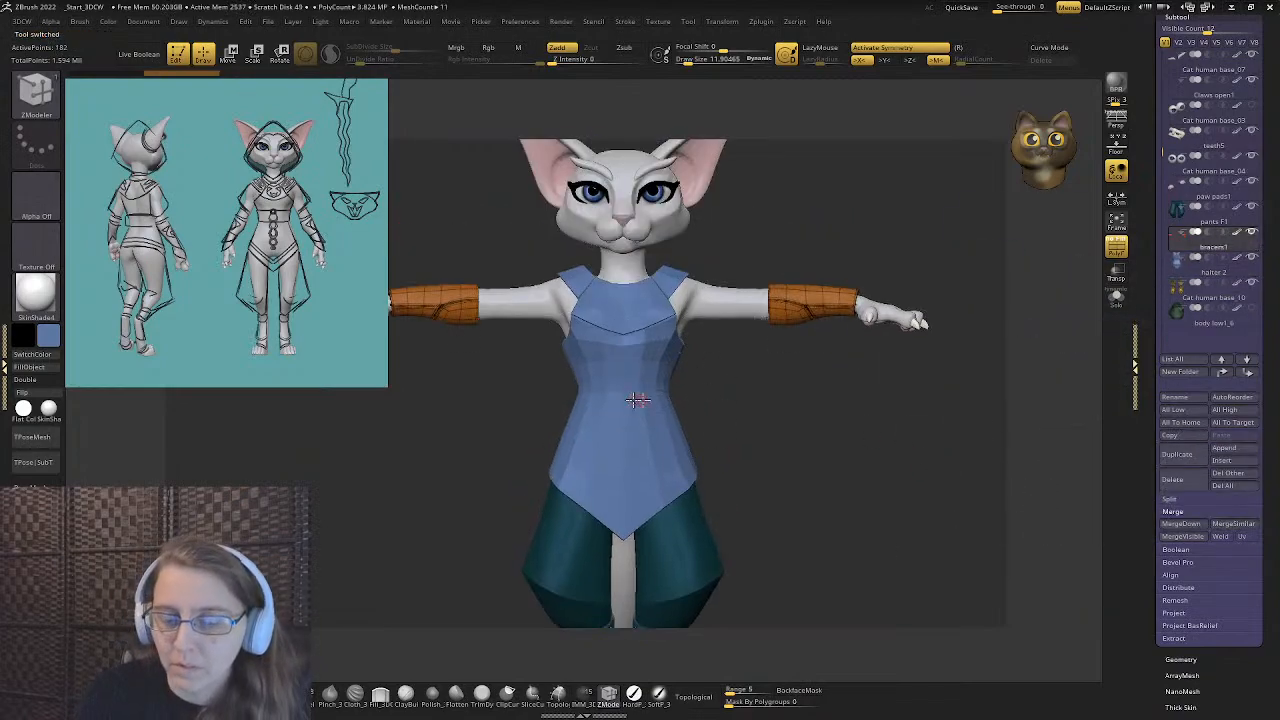
pyautogui.keyDown('alt'); pyautogui.click(637, 400); pyautogui.keyUp('alt')
pyautogui.moveTo(1178, 273)
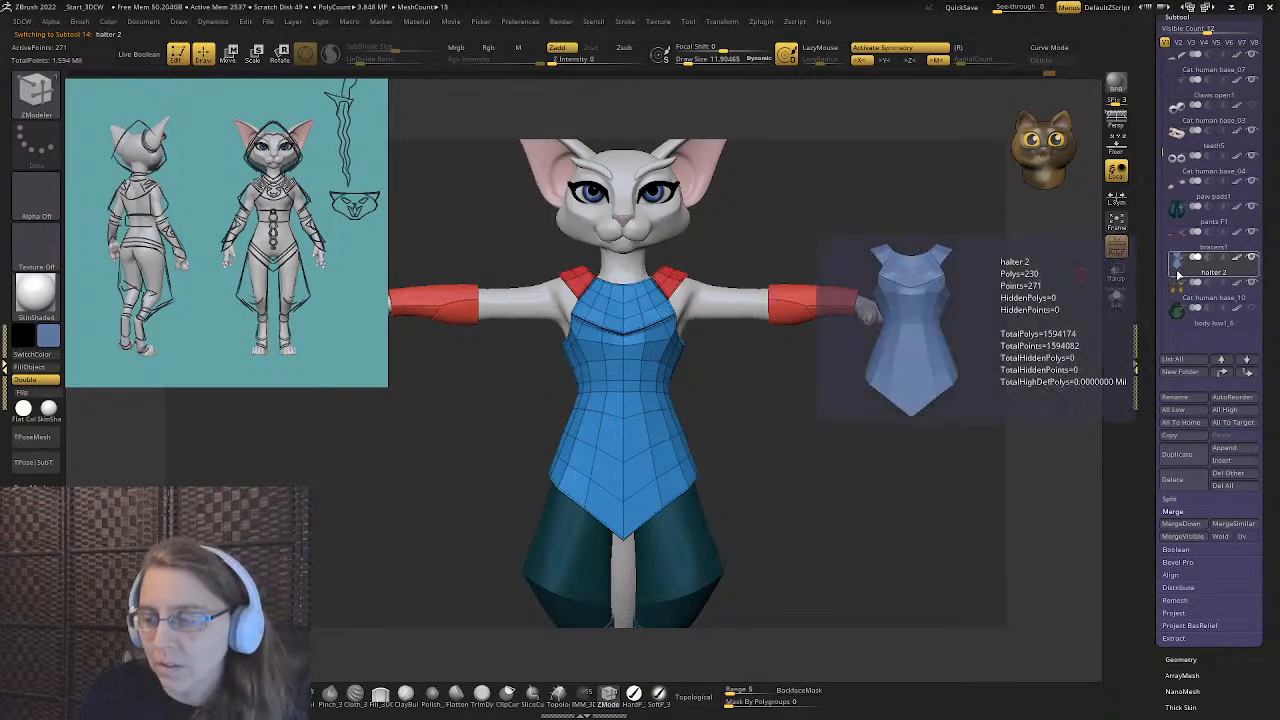
pyautogui.click(1177, 456)
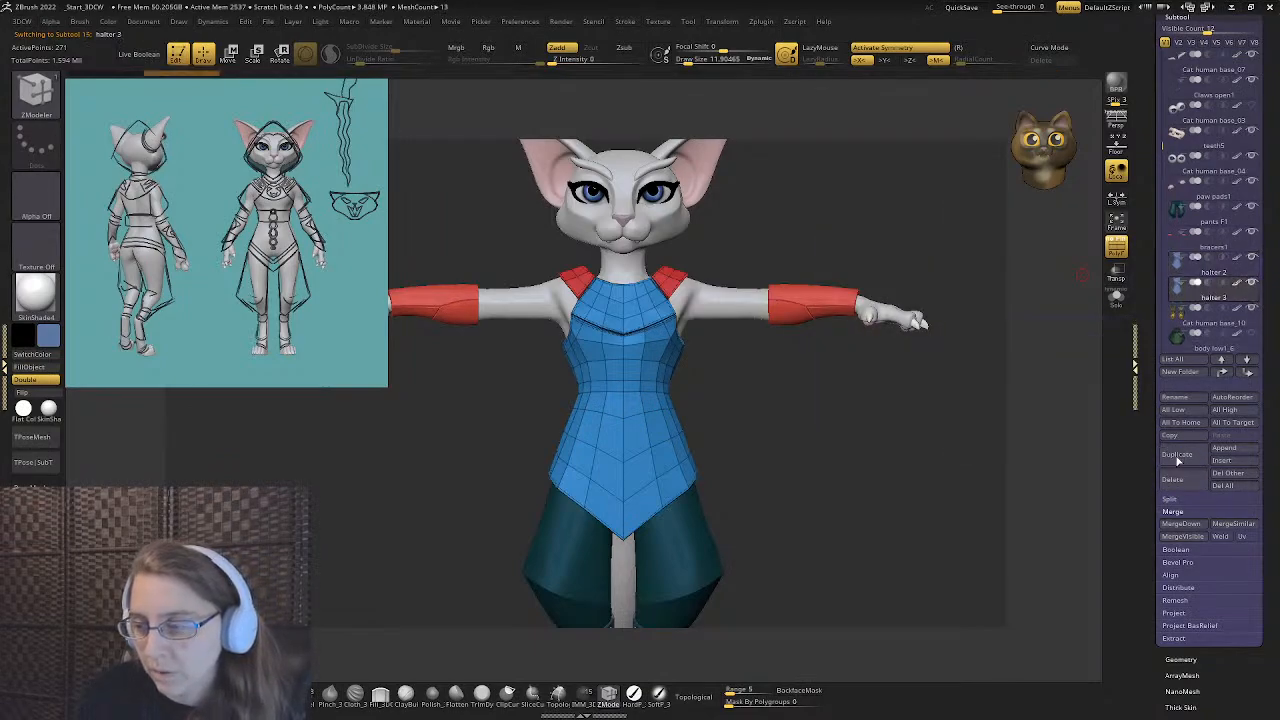
pyautogui.click(1117, 298)
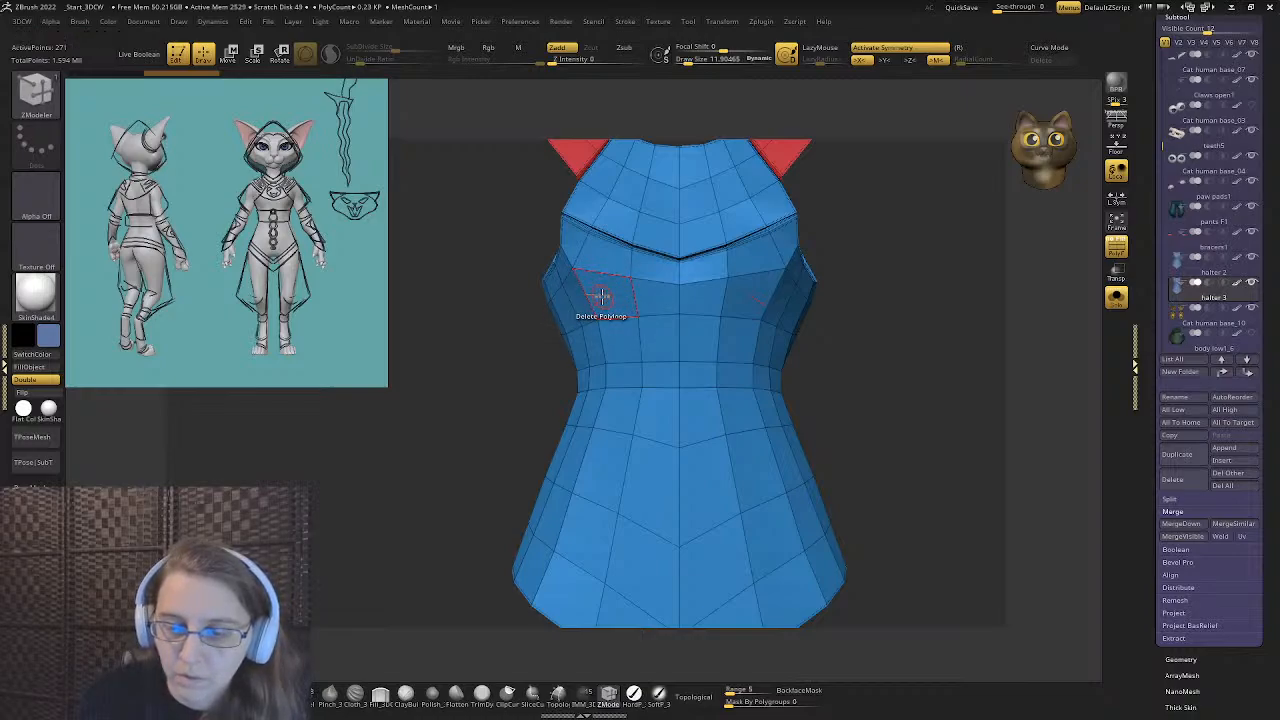
# - Delete the polyloops above and below the waist on the halter copy, leaving a separate waistband between the chest and skirt pieces
pyautogui.click(601, 295)
pyautogui.moveTo(601, 295)
pyautogui.mouseDown()
pyautogui.moveTo(651, 300)
pyautogui.moveTo(605, 300)
pyautogui.mouseUp()
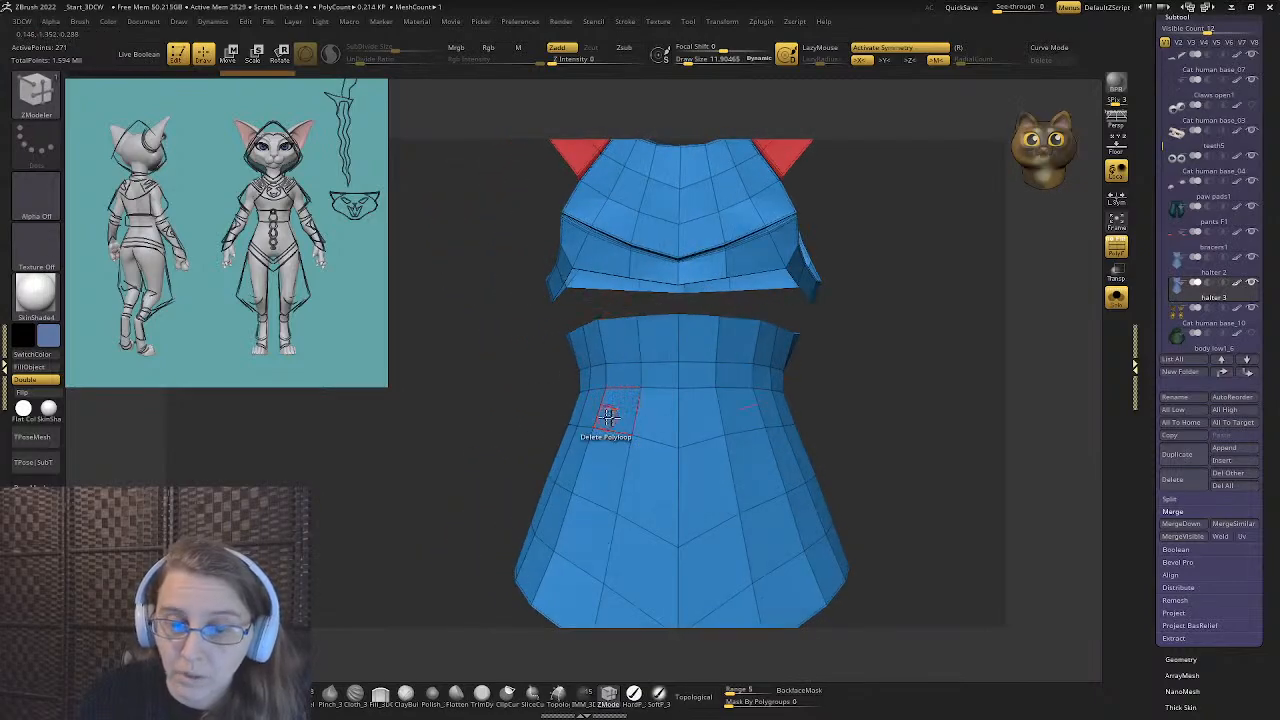
pyautogui.press('space')
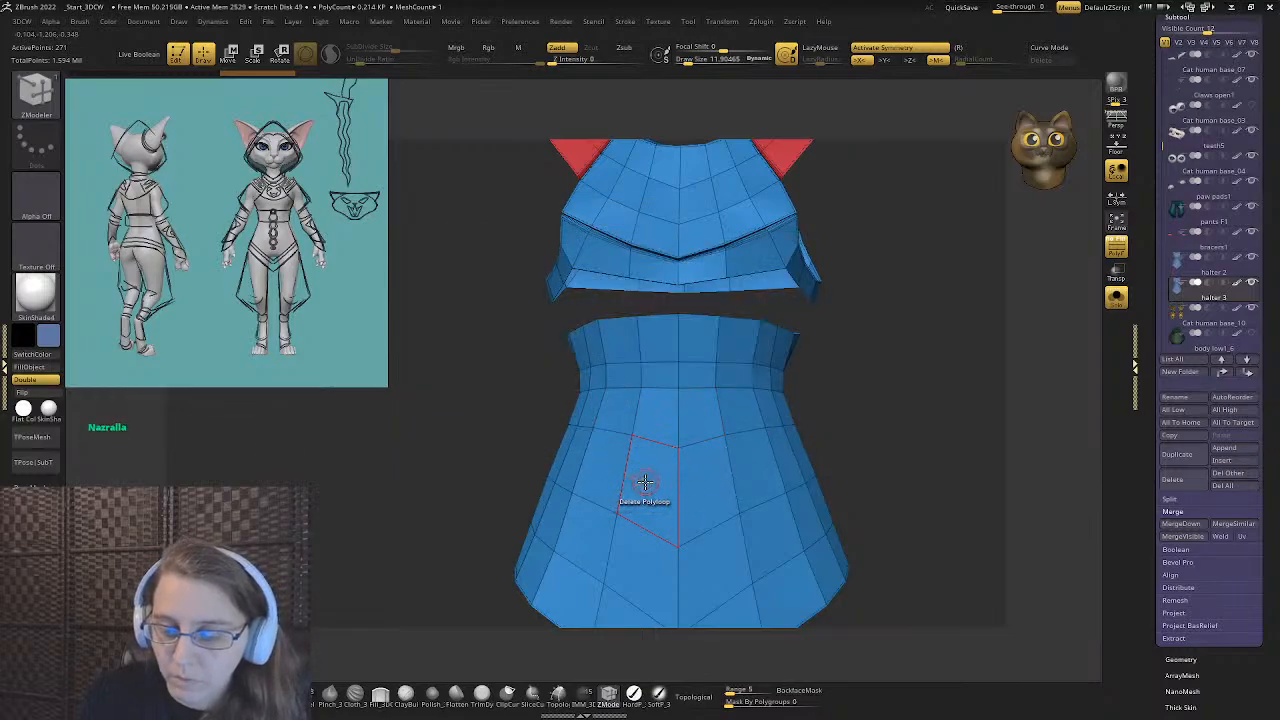
pyautogui.press('space')
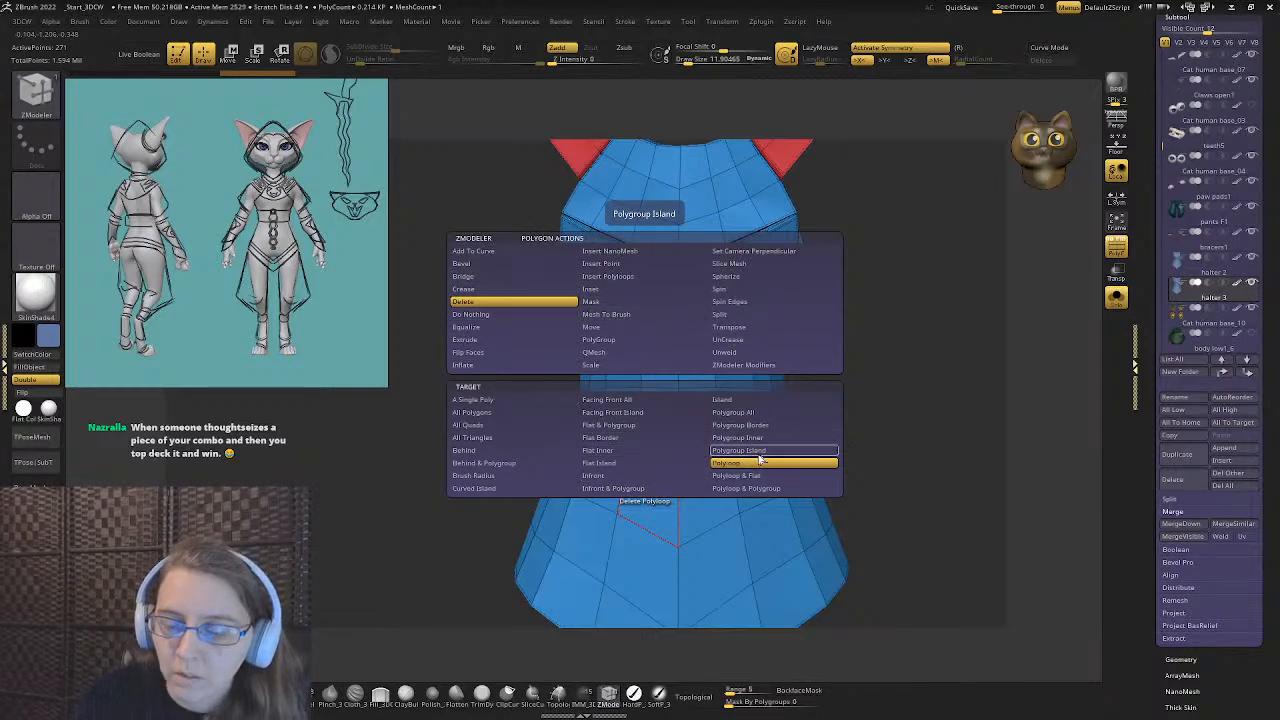
pyautogui.click(644, 477)
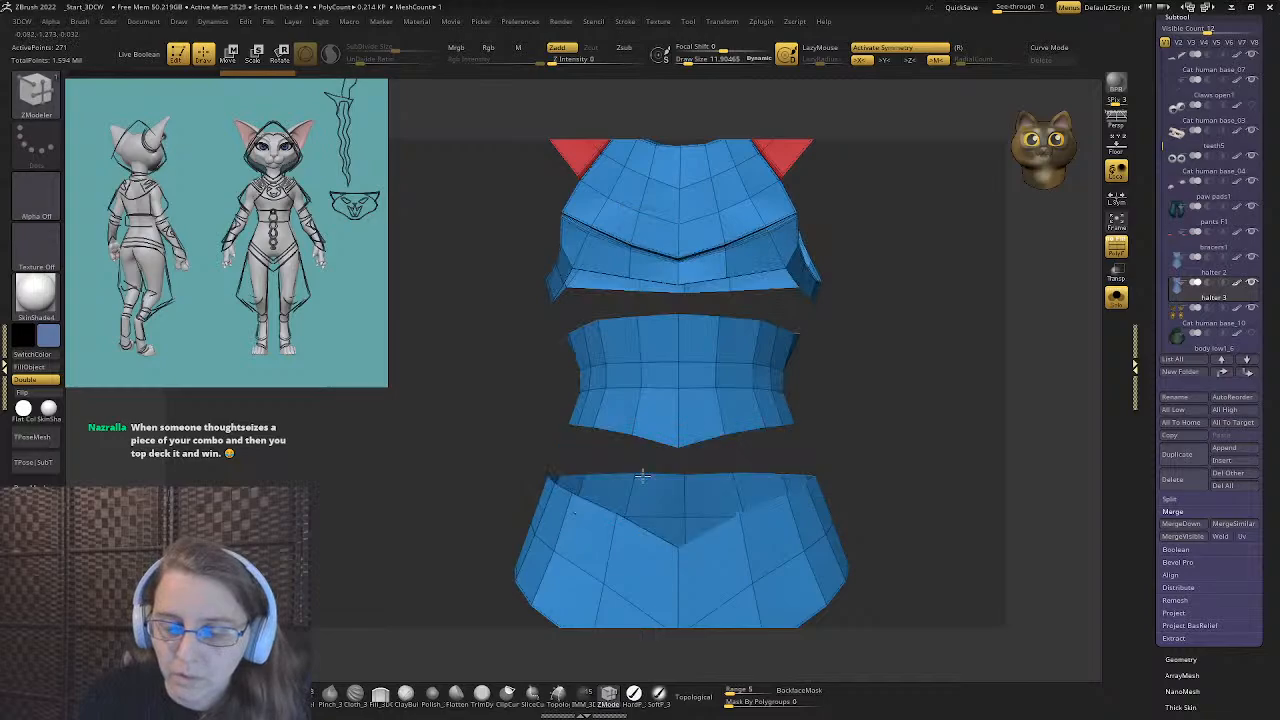
pyautogui.press('f')
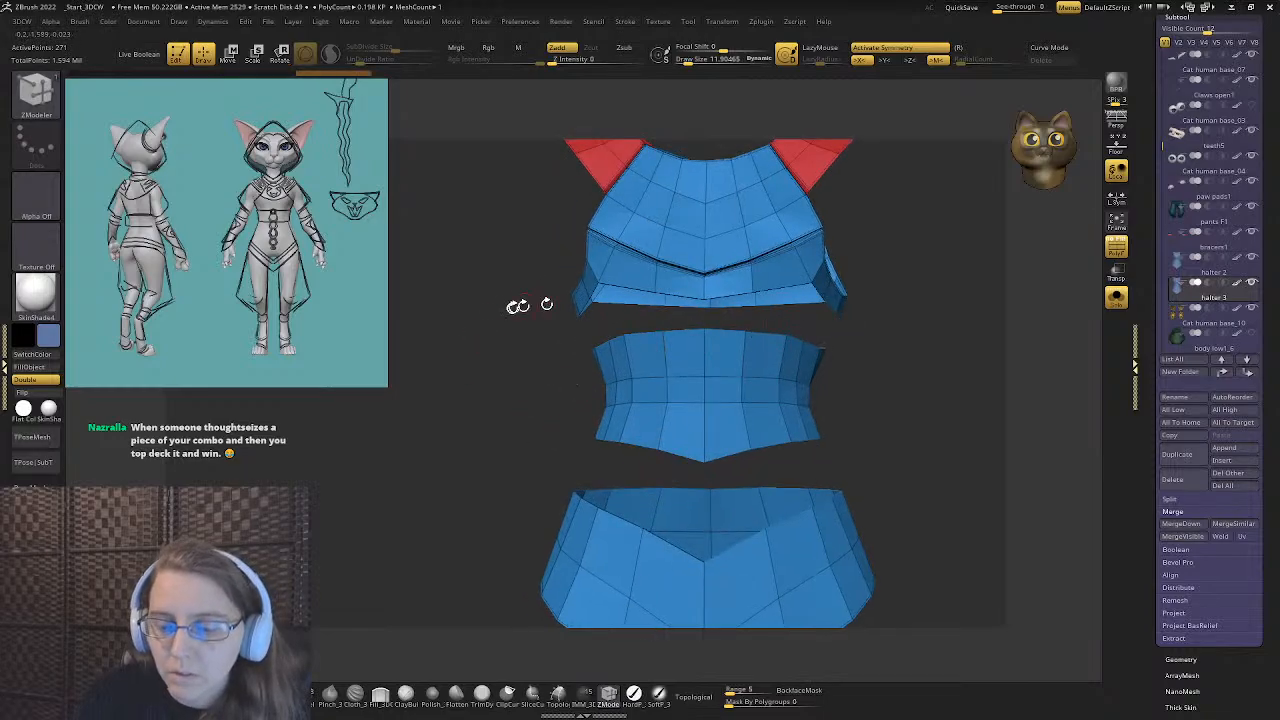
pyautogui.click(645, 425)
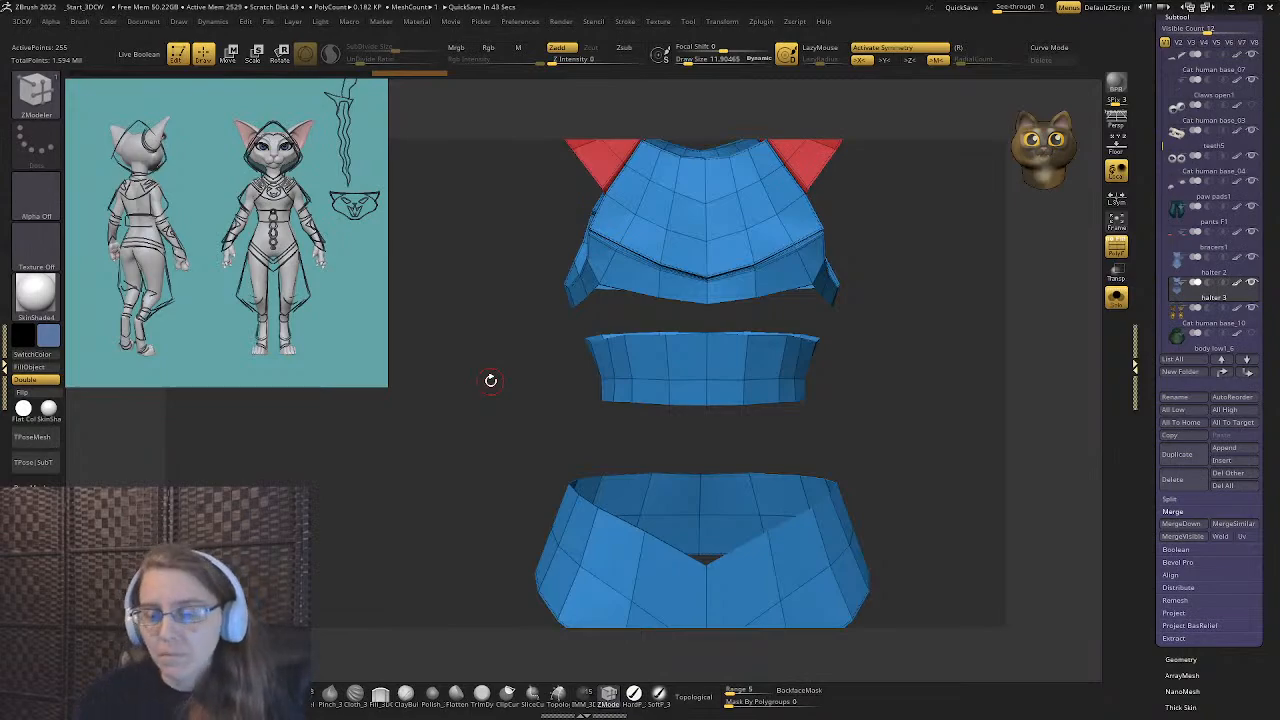
# - Give the three disconnected pieces of the halter copy their own polygroups with Auto Groups
pyautogui.press('3')
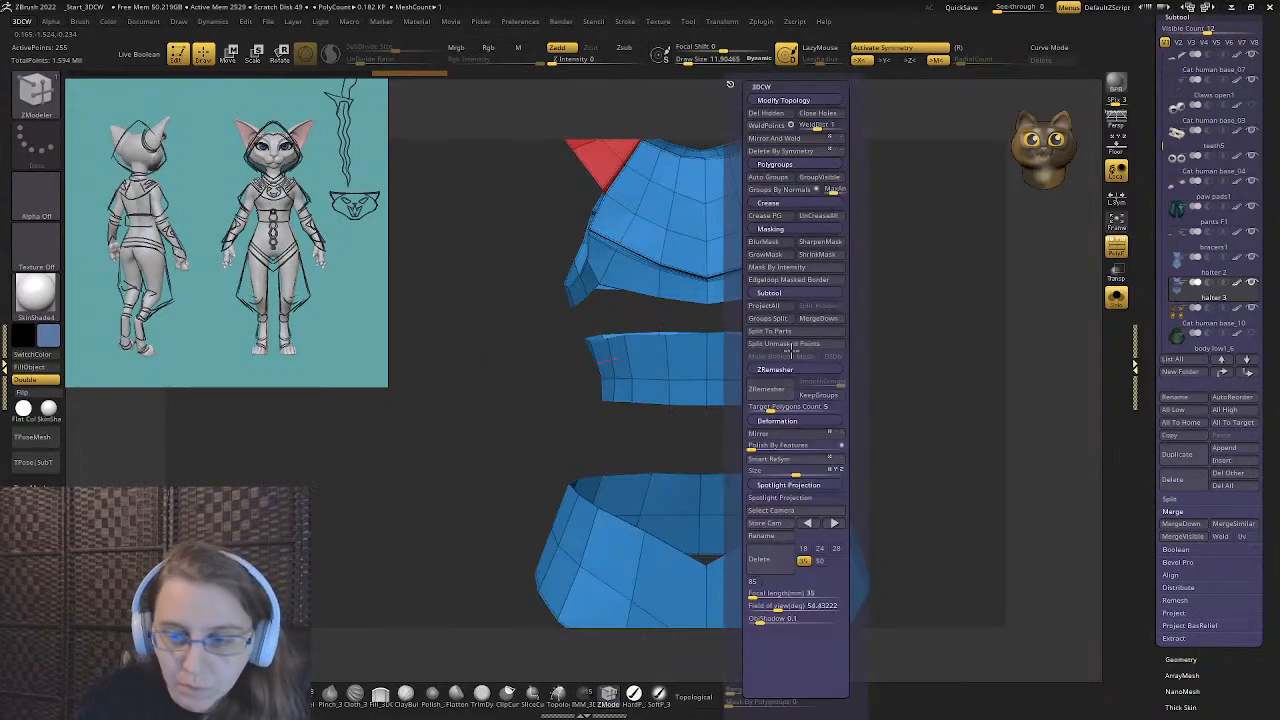
pyautogui.click(765, 177)
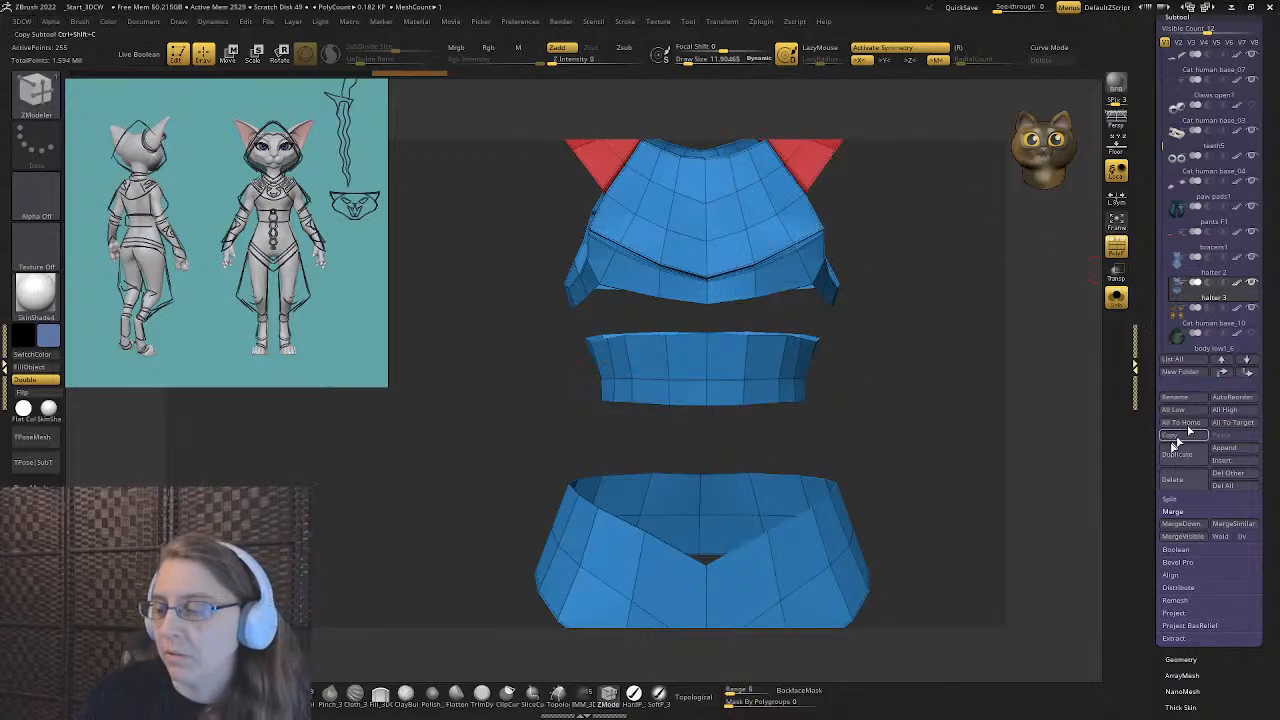
pyautogui.moveTo(1140, 410); pyautogui.dragTo(1136, 358)
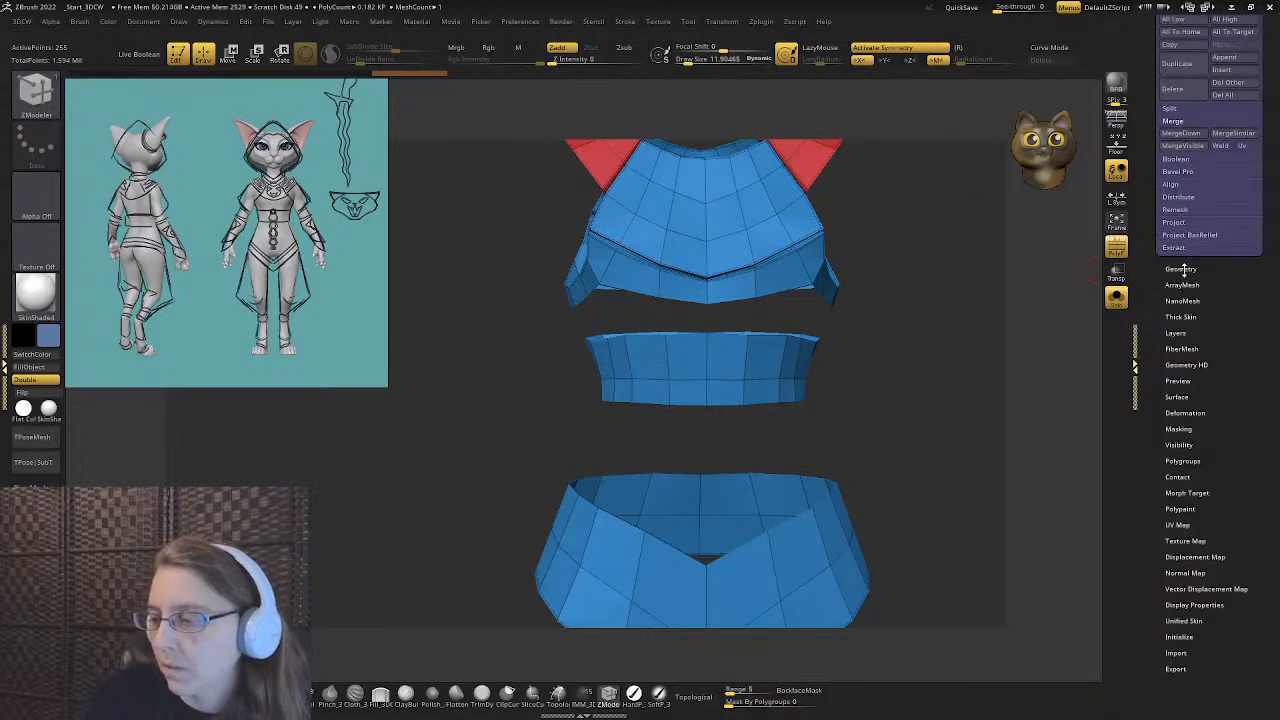
pyautogui.scroll(-2, 1175, 440)
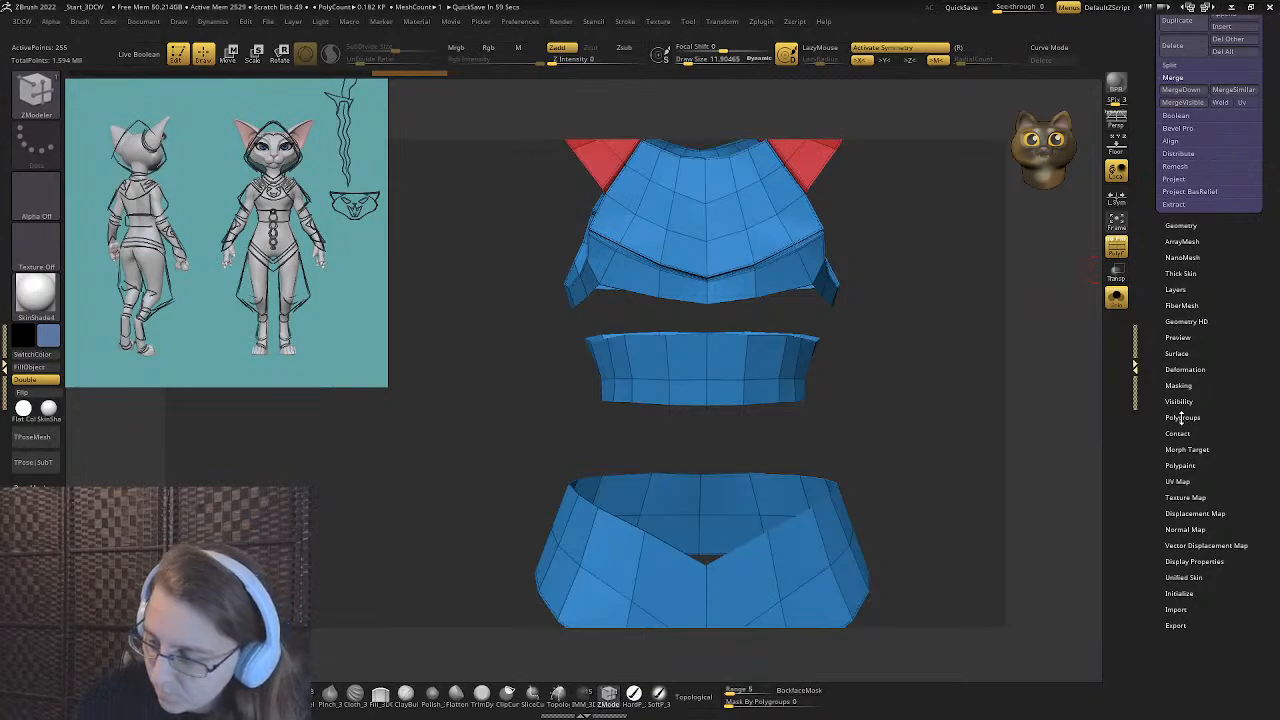
pyautogui.click(1182, 418)
pyautogui.moveTo(1158, 557); pyautogui.dragTo(1158, 383)
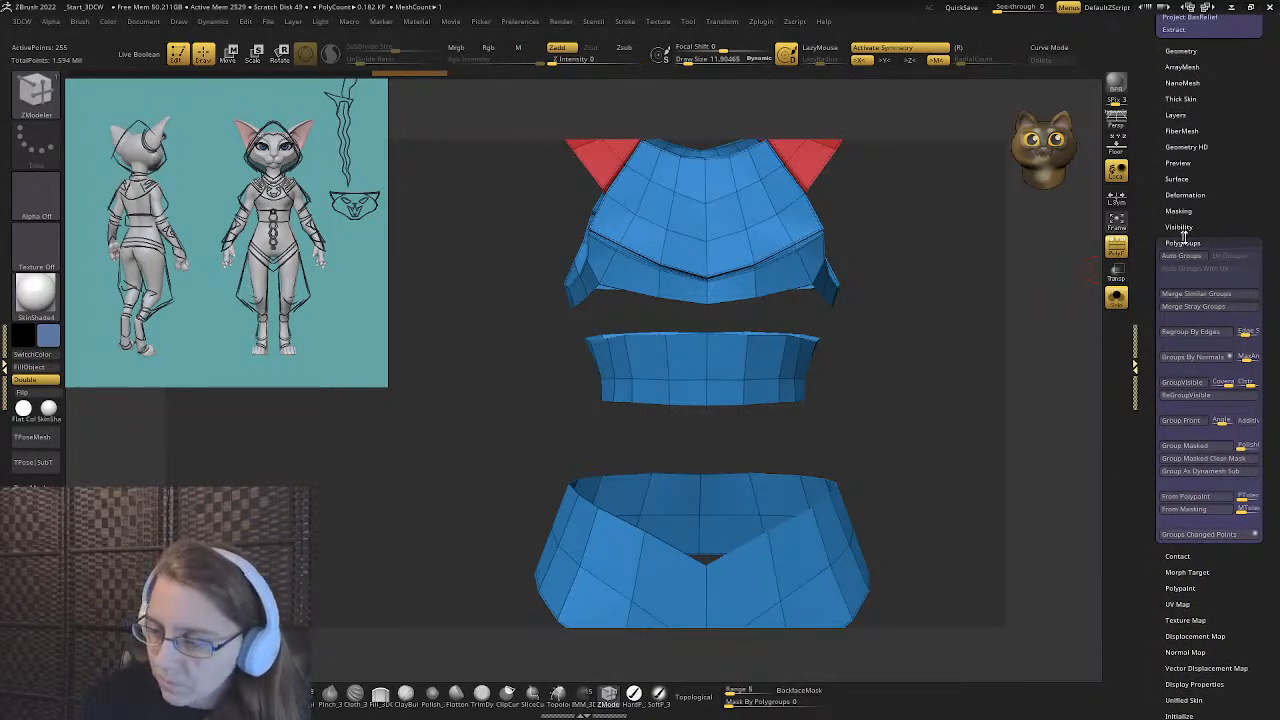
pyautogui.moveTo(1150, 298); pyautogui.dragTo(1150, 258)
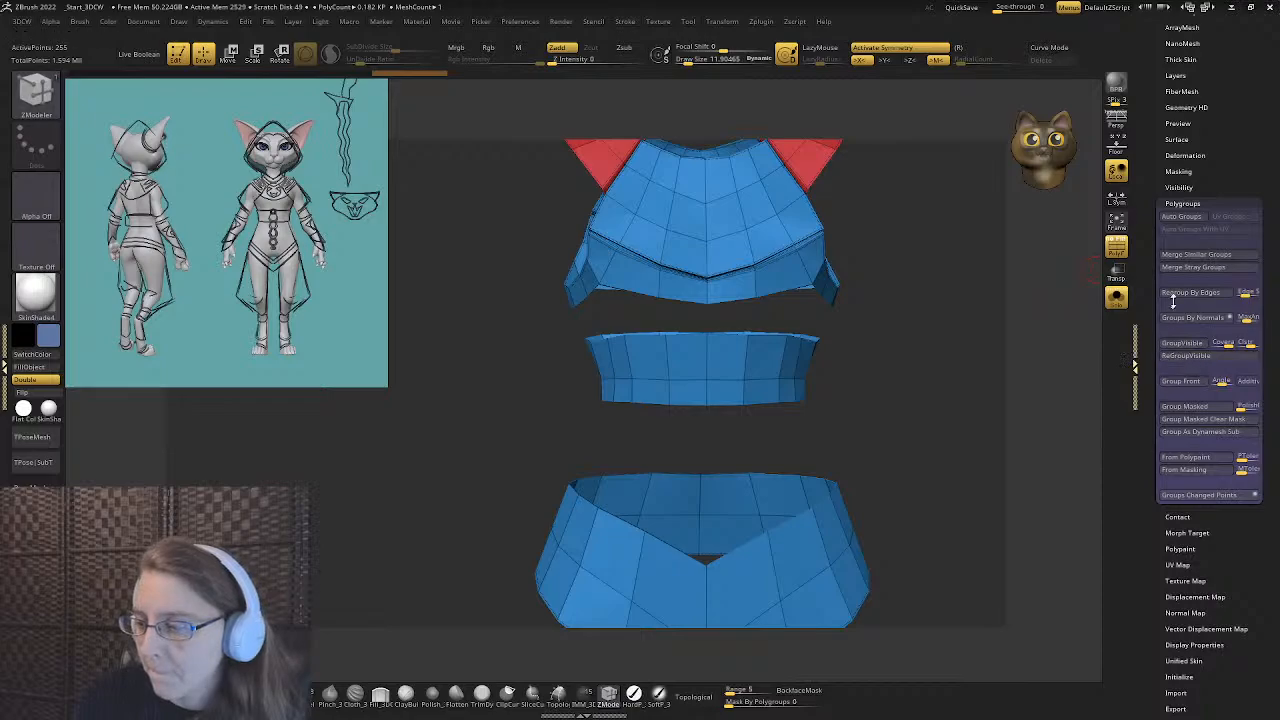
pyautogui.click(1174, 220)
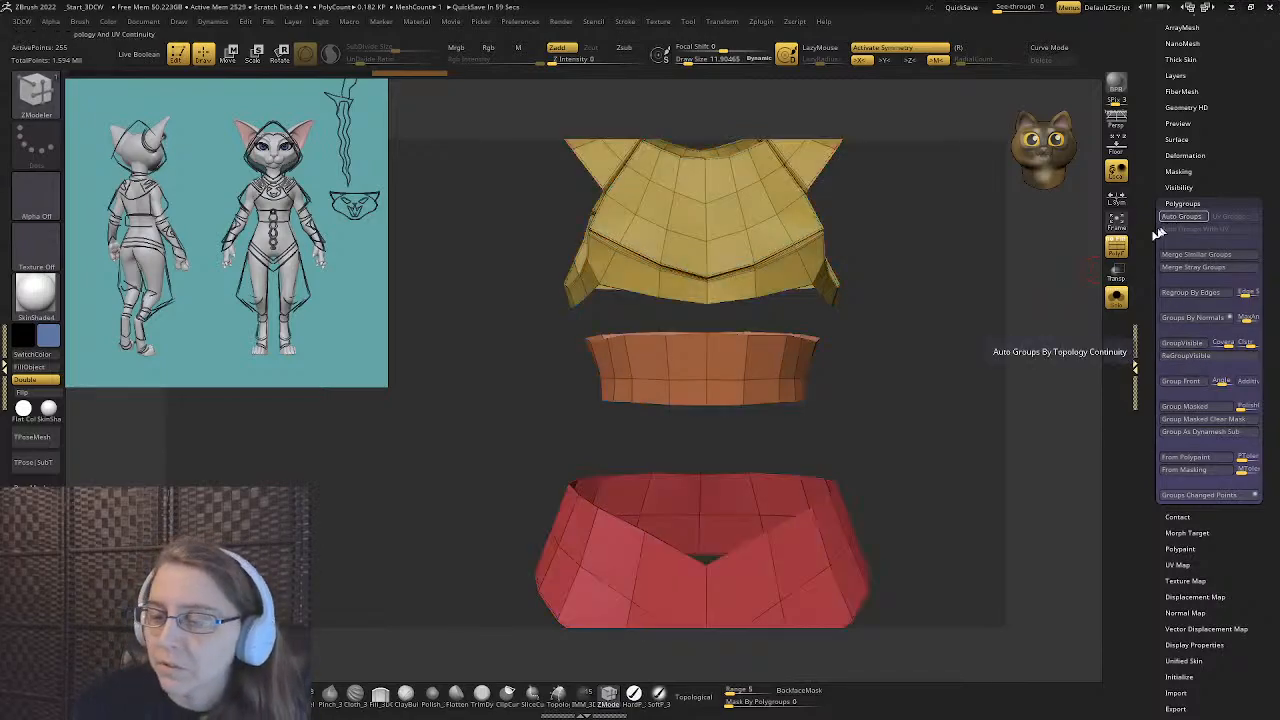
# - Isolate the waistband polygroup, delete the hidden chest and skirt pieces, and turn off Solo mode to show the whole character
pyautogui.keyDown('ctrl'); pyautogui.moveTo(686, 348); pyautogui.dragTo(697, 222, button='right'); pyautogui.keyUp('ctrl')
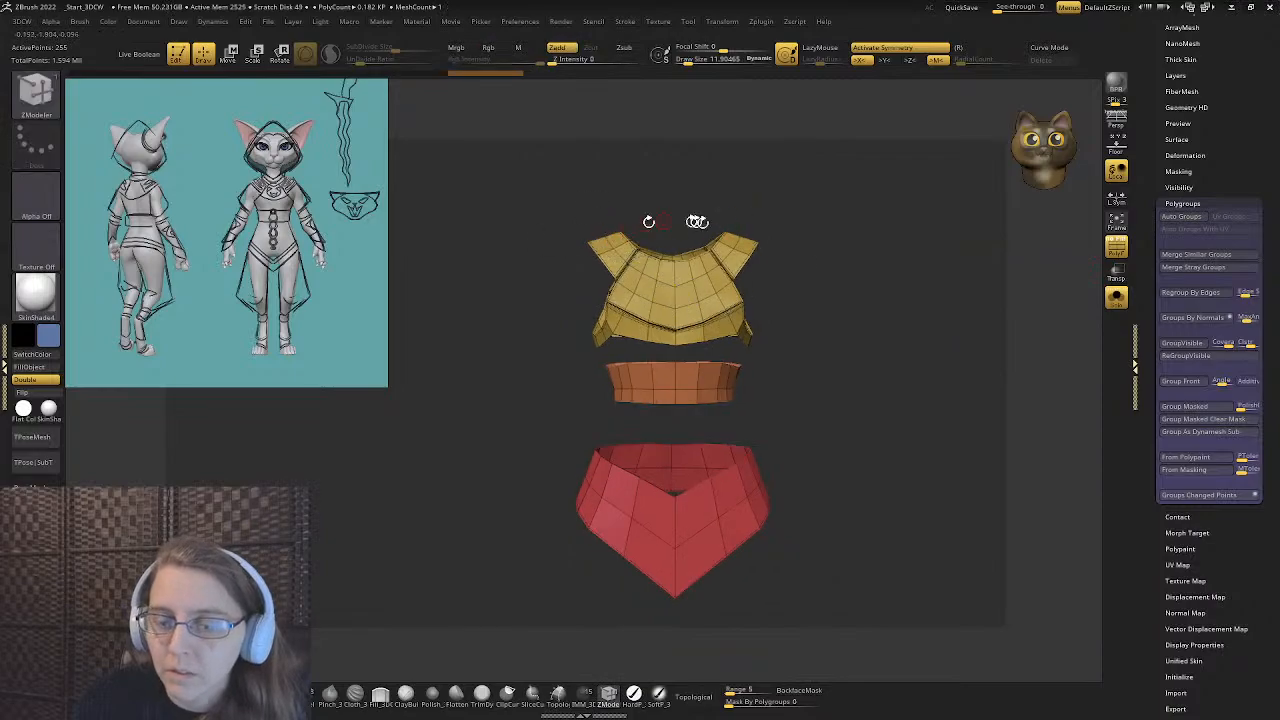
pyautogui.keyDown('ctrl'); pyautogui.keyDown('shift'); pyautogui.click(680, 390); pyautogui.keyUp('shift'); pyautogui.keyUp('ctrl')
pyautogui.press('space')
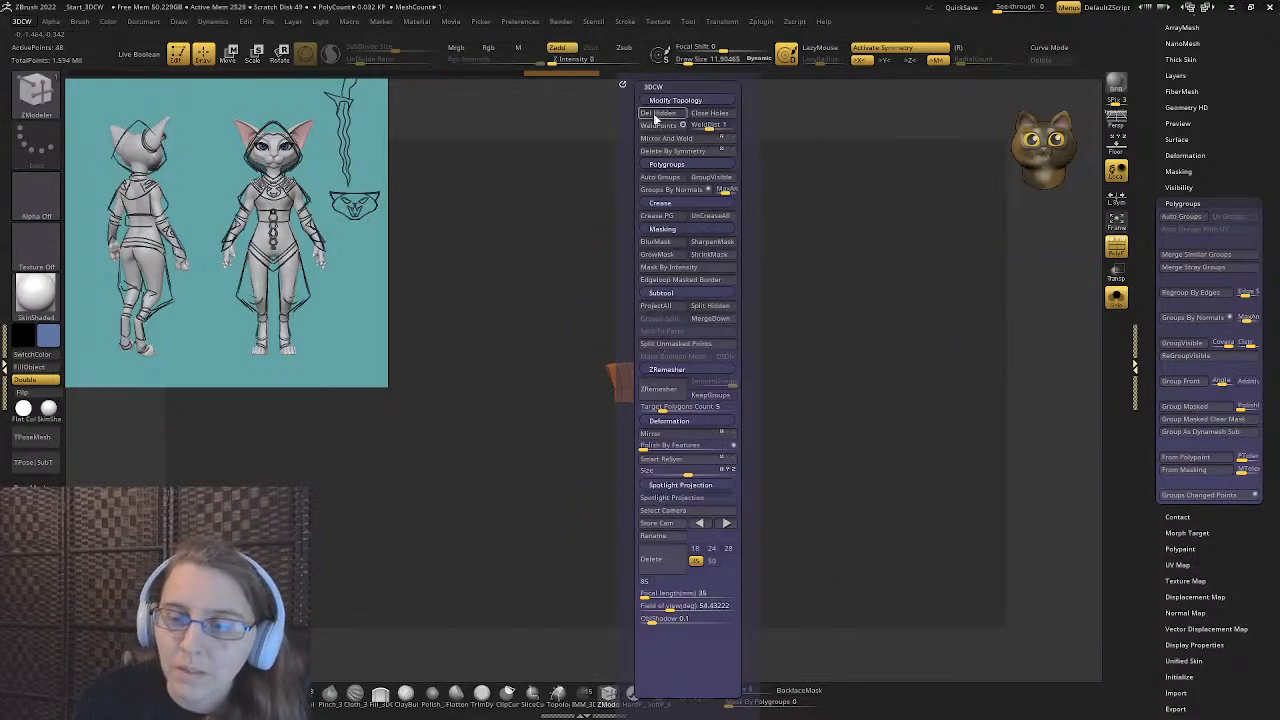
pyautogui.click(655, 117)
pyautogui.keyDown('ctrl'); pyautogui.moveTo(815, 385); pyautogui.dragTo(820, 485, button='right'); pyautogui.keyUp('ctrl')
pyautogui.click(1116, 297)
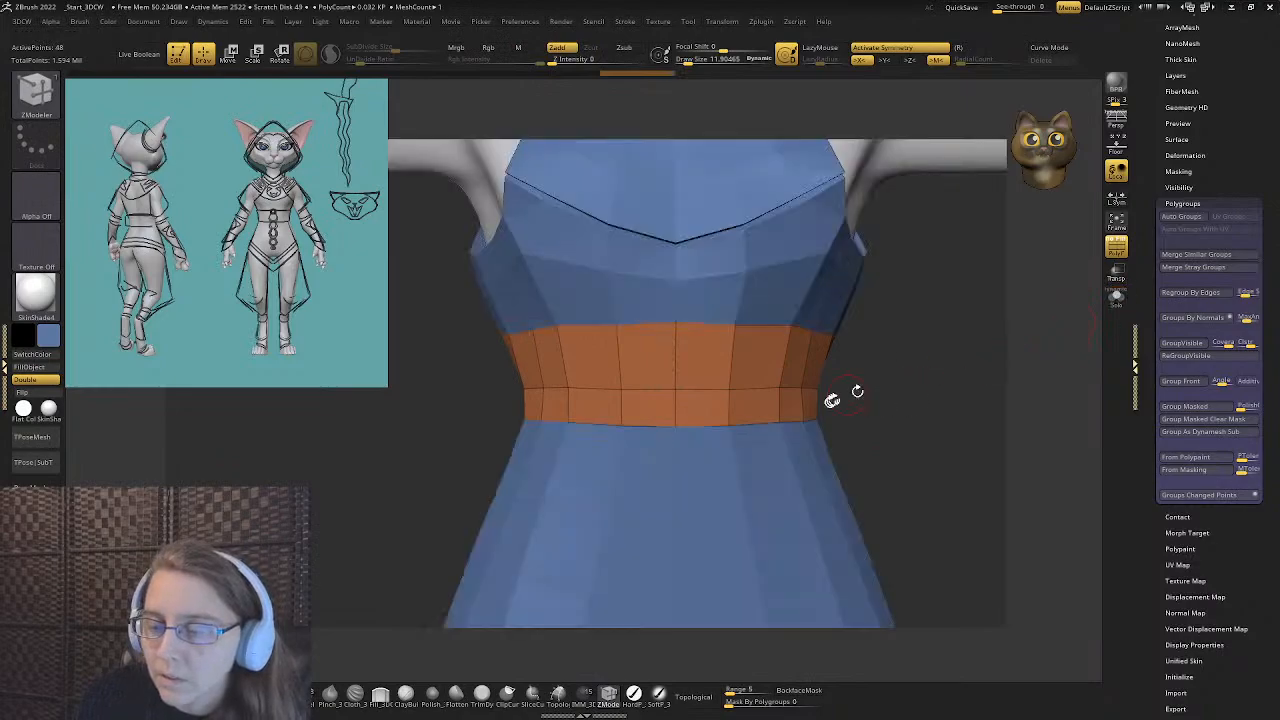
pyautogui.keyDown('ctrl'); pyautogui.moveTo(829, 408); pyautogui.dragTo(838, 330, button='right'); pyautogui.keyUp('ctrl')
pyautogui.keyDown('alt'); pyautogui.moveTo(940, 434); pyautogui.dragTo(840, 430, button='right'); pyautogui.keyUp('alt')
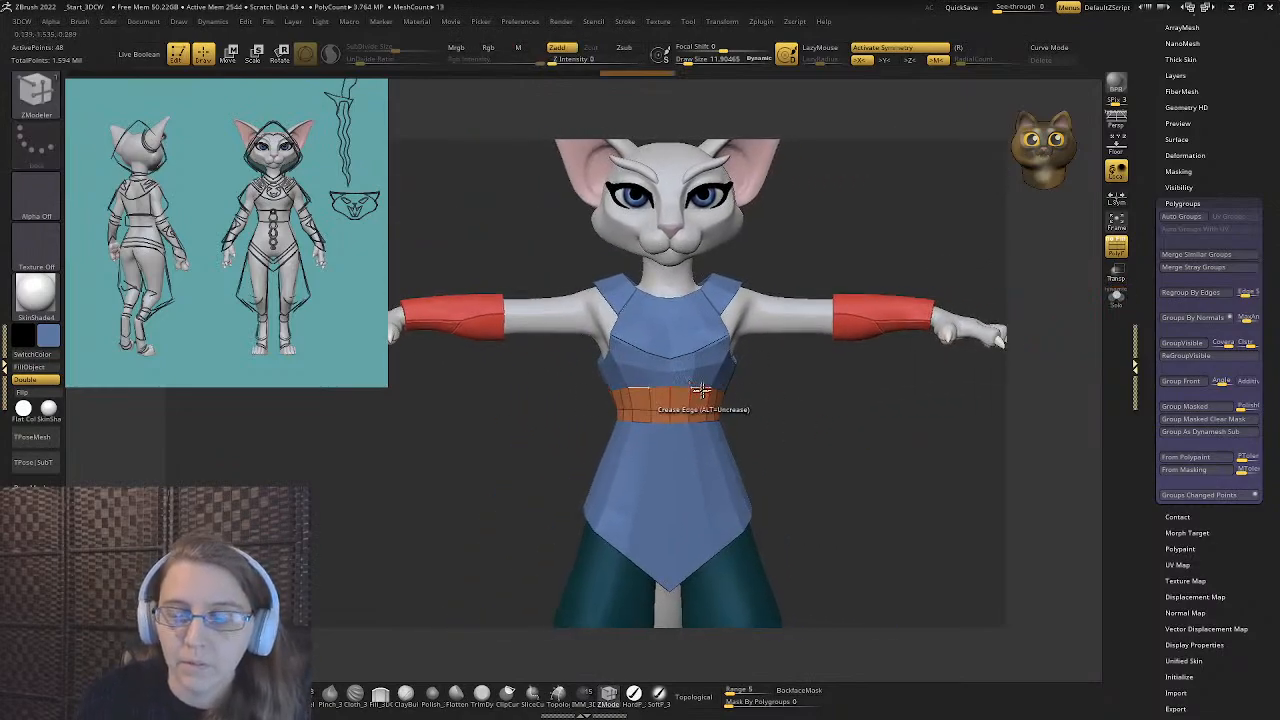
# - Turn off symmetry, recentre and reorient the gizmo on the waistband, and scale the band up so it sits outside the halter
pyautogui.press('w')
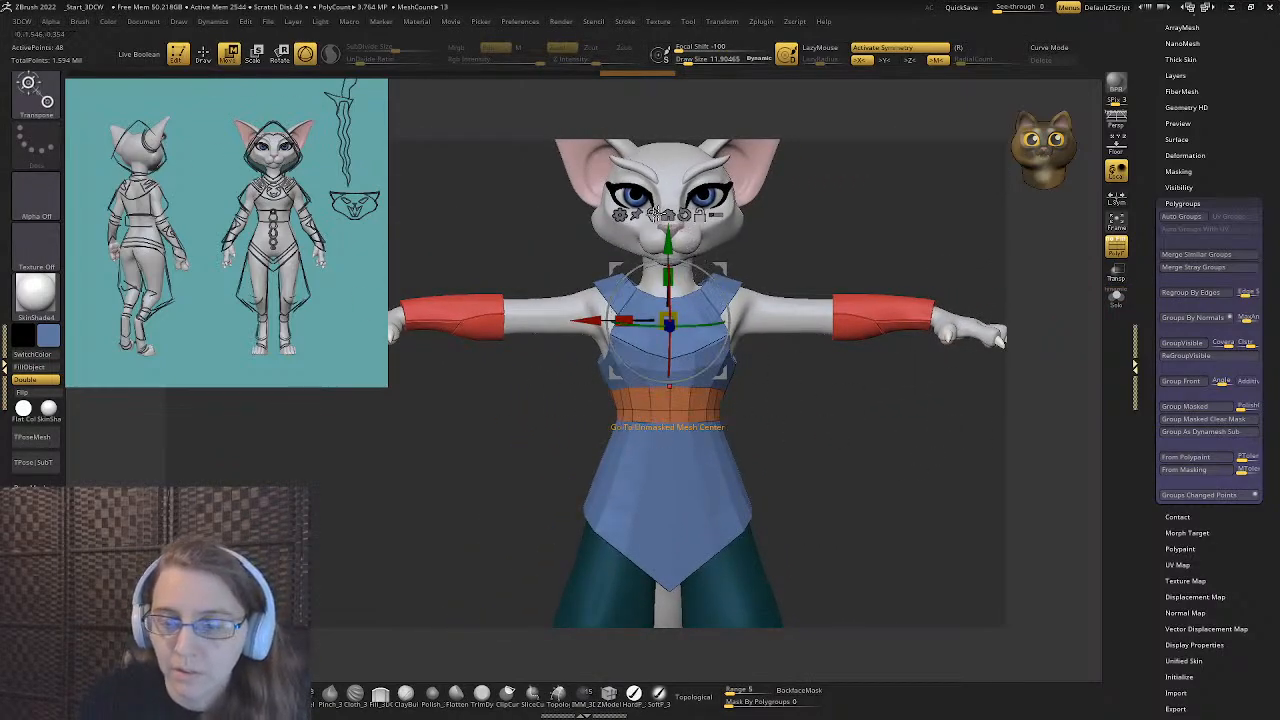
pyautogui.keyDown('ctrl'); pyautogui.click(700, 405); pyautogui.keyUp('ctrl')
pyautogui.click(930, 47)
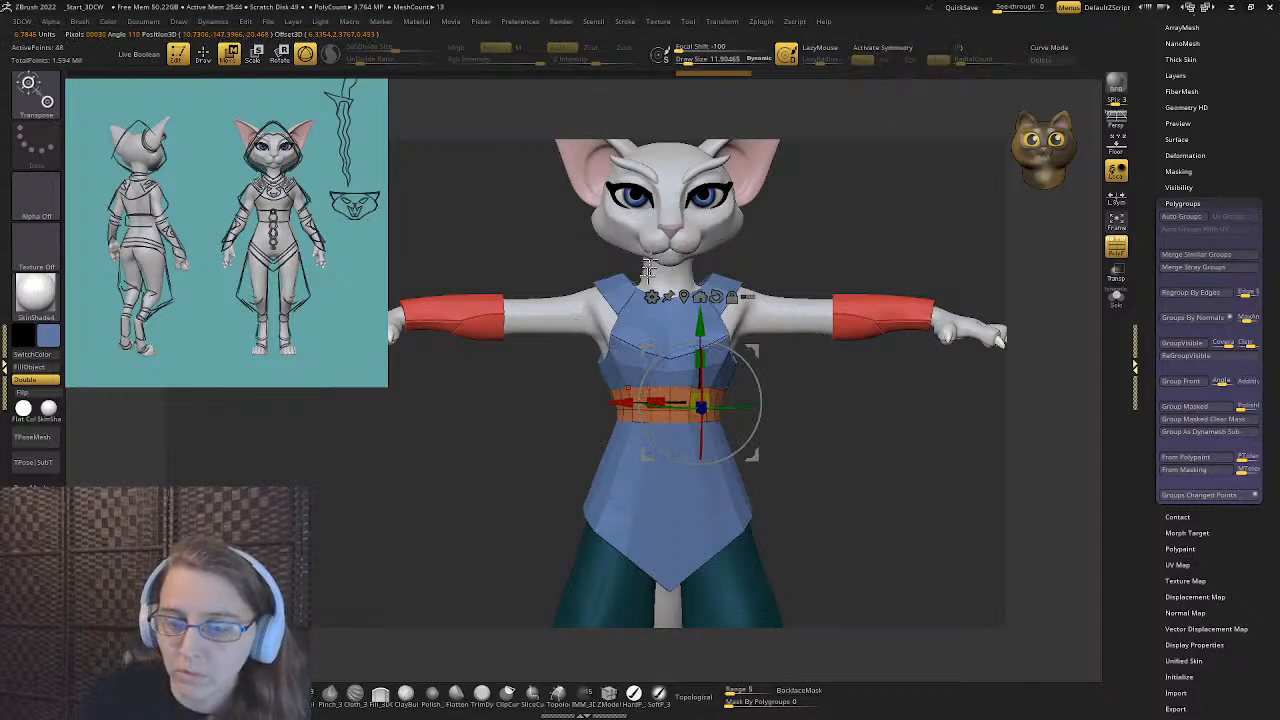
pyautogui.click(699, 296)
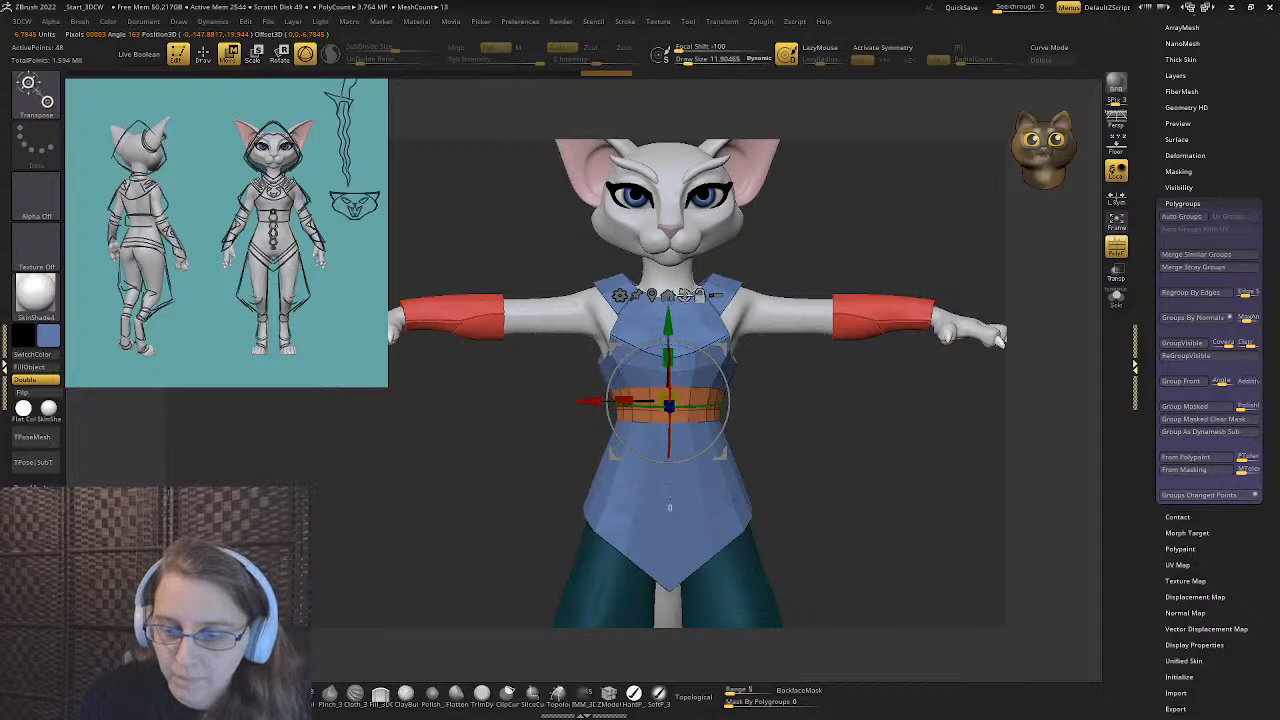
pyautogui.click(685, 296)
pyautogui.moveTo(845, 416)
pyautogui.keyDown('shift'); pyautogui.mouseDown()
pyautogui.moveTo(839, 445)
pyautogui.moveTo(805, 427)
pyautogui.mouseUp(); pyautogui.keyUp('shift')
pyautogui.keyDown('ctrl'); pyautogui.moveTo(727, 383); pyautogui.dragTo(633, 382, button='right'); pyautogui.keyUp('ctrl')
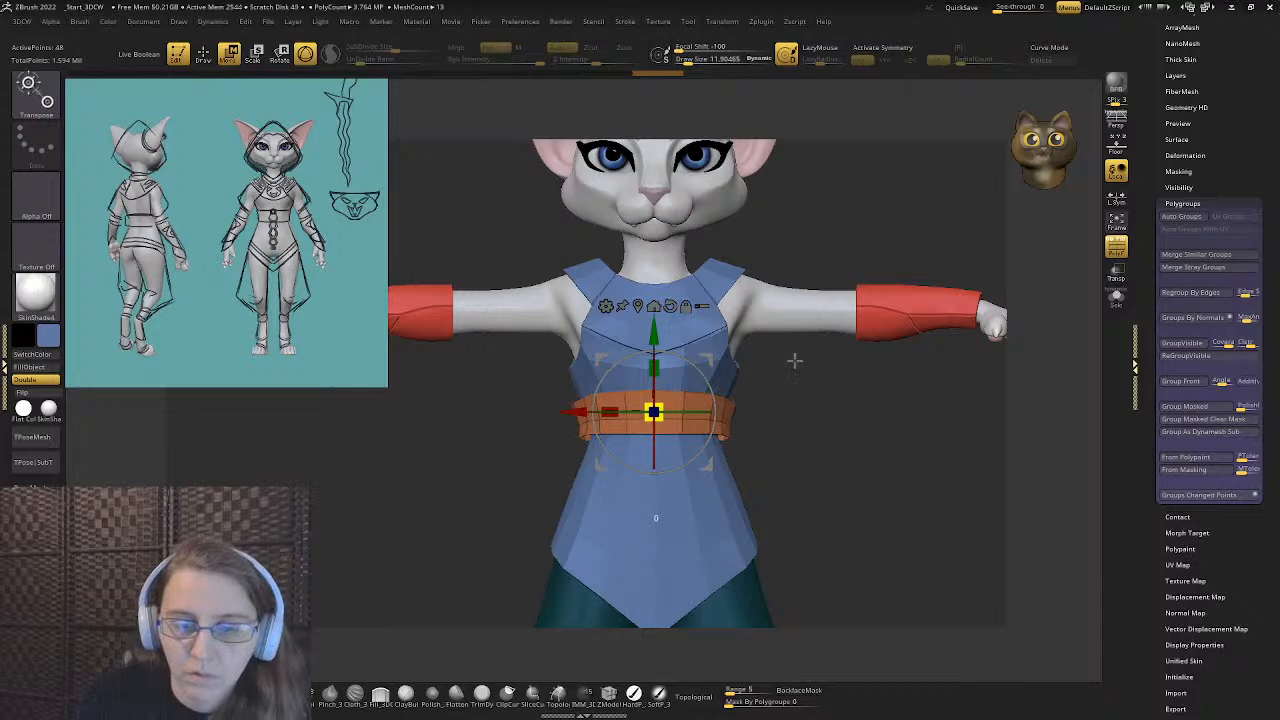
# - Insert a single horizontal edge loop through the upper row of waistband polygons with ZModeler
pyautogui.click(210, 60)
pyautogui.moveTo(478, 360)
pyautogui.keyDown('ctrl'); pyautogui.mouseDown(button='right')
pyautogui.moveTo(470, 408)
pyautogui.moveTo(511, 414)
pyautogui.mouseUp(button='right'); pyautogui.keyUp('ctrl')
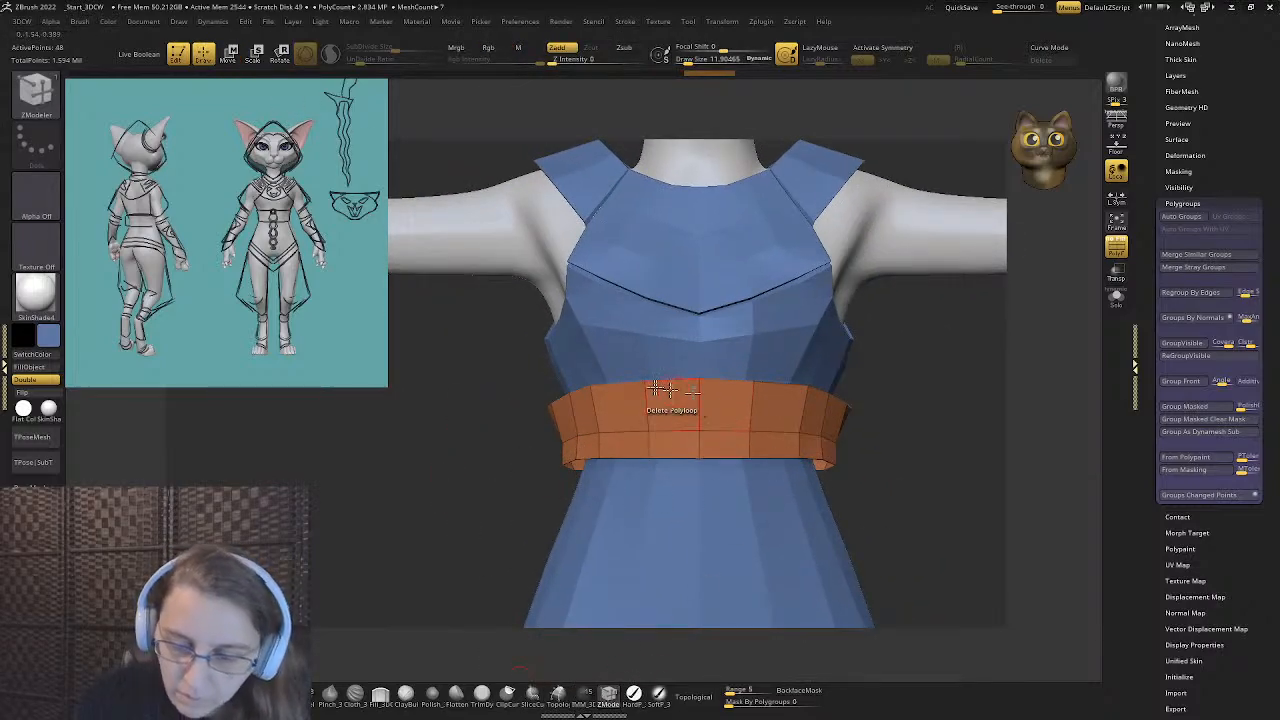
pyautogui.press('space')
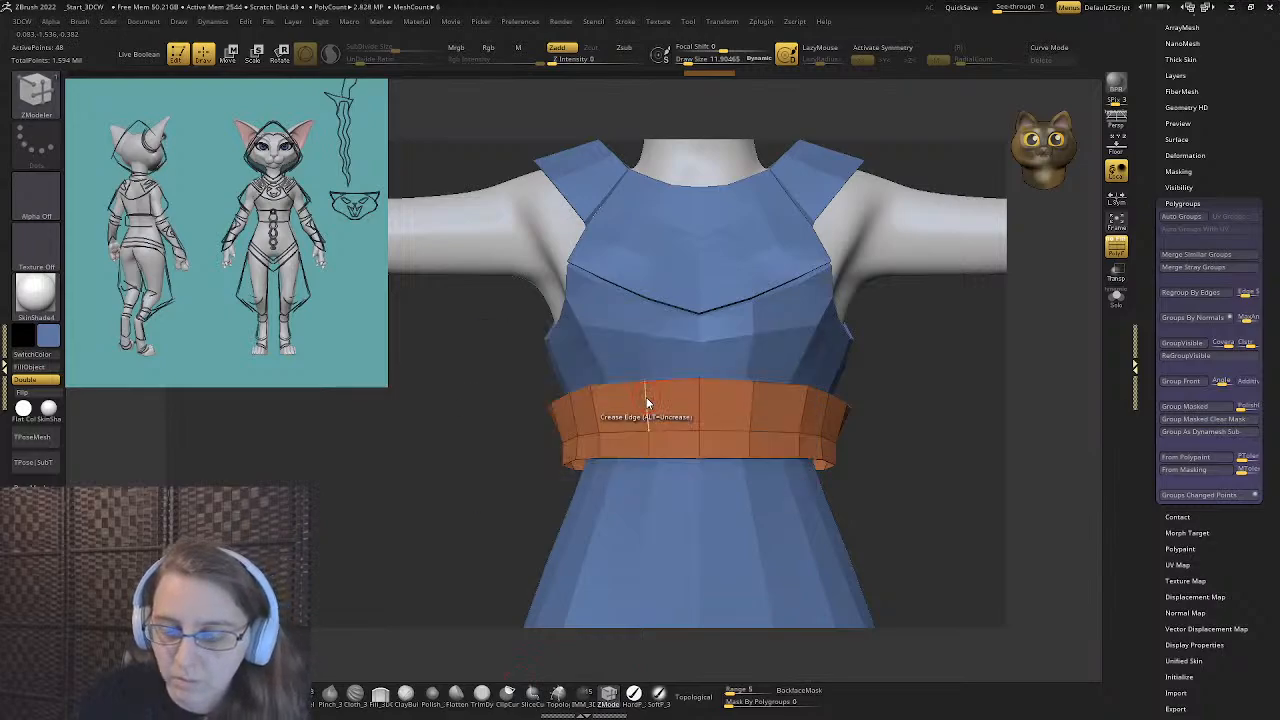
pyautogui.press('space')
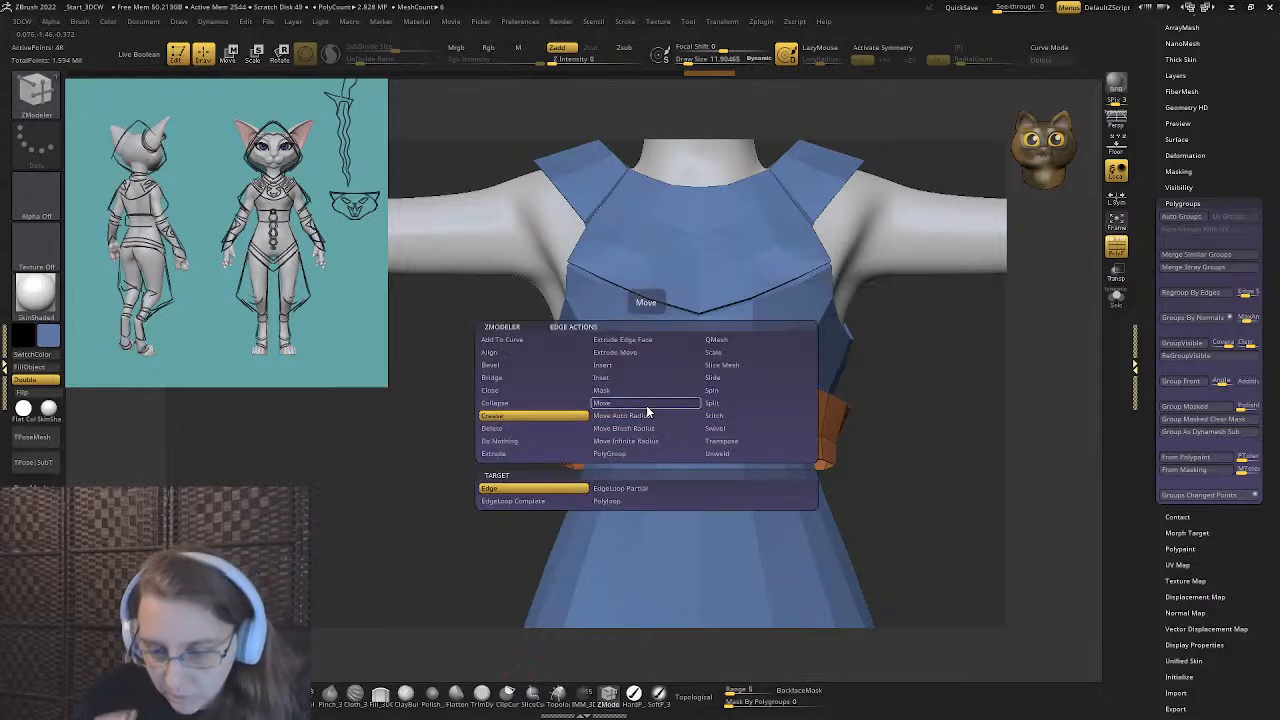
pyautogui.click(640, 365)
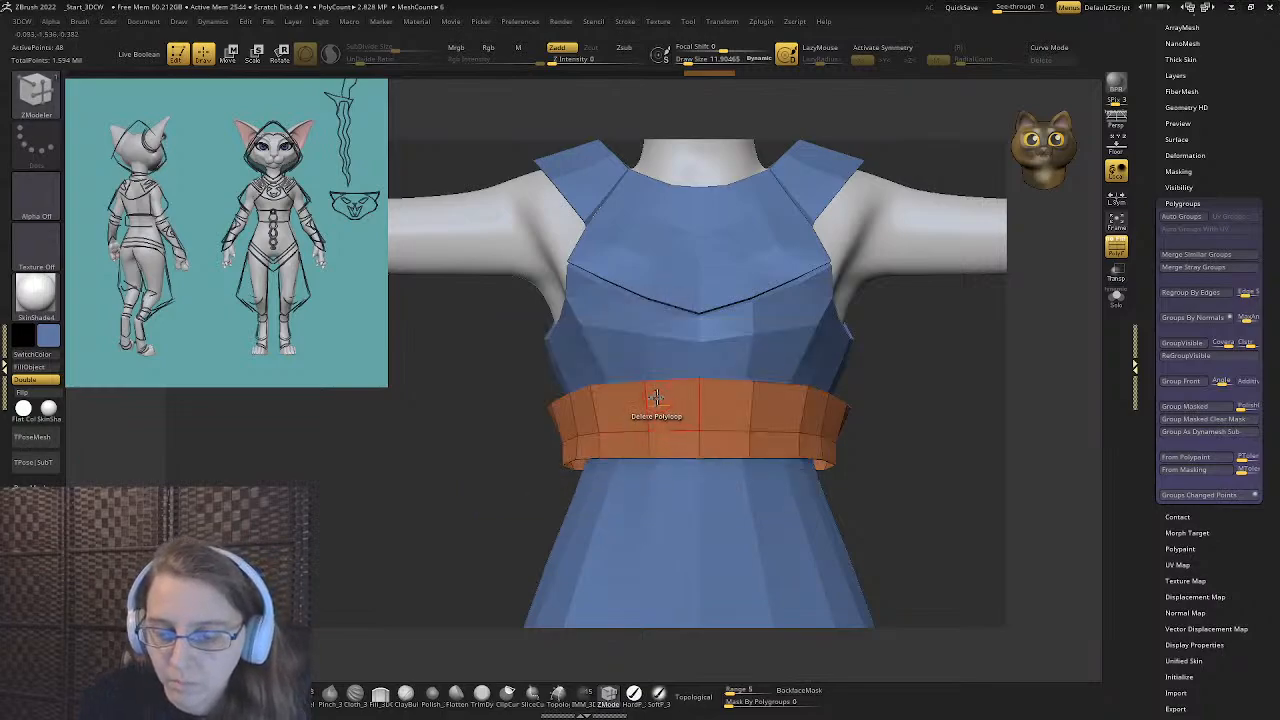
pyautogui.click(647, 401)
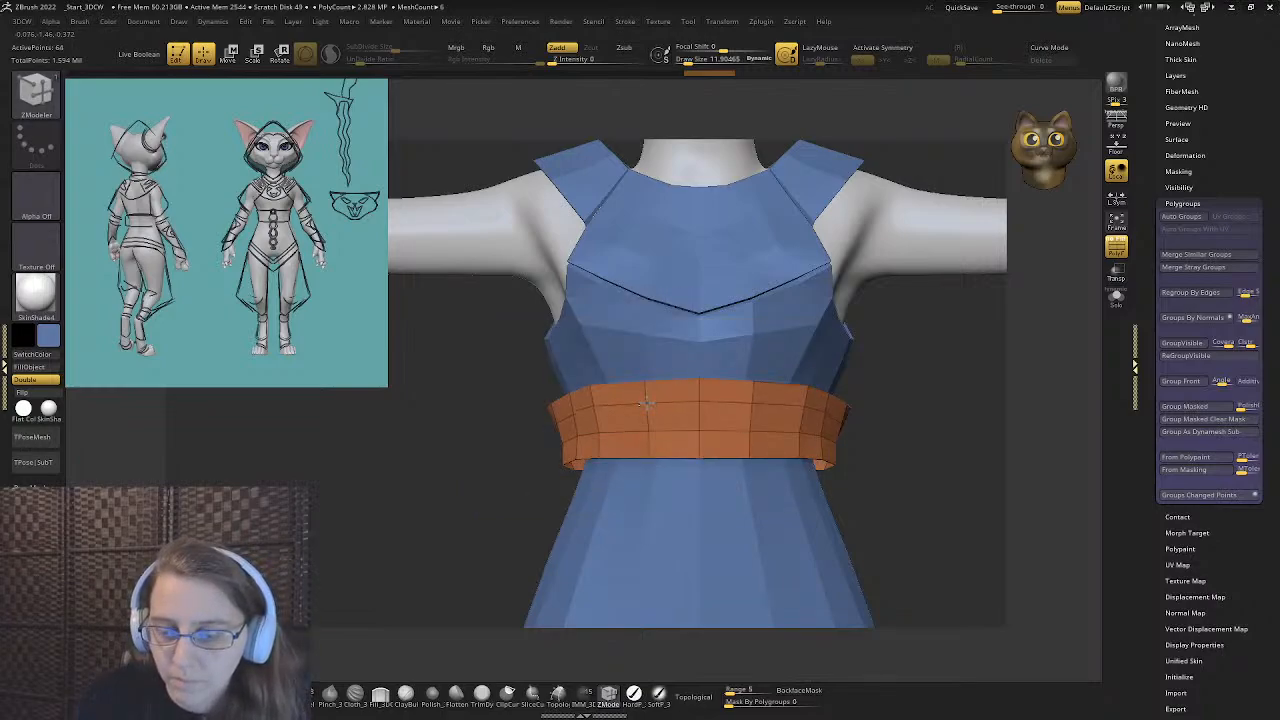
pyautogui.moveTo(543, 397); pyautogui.dragTo(471, 449)
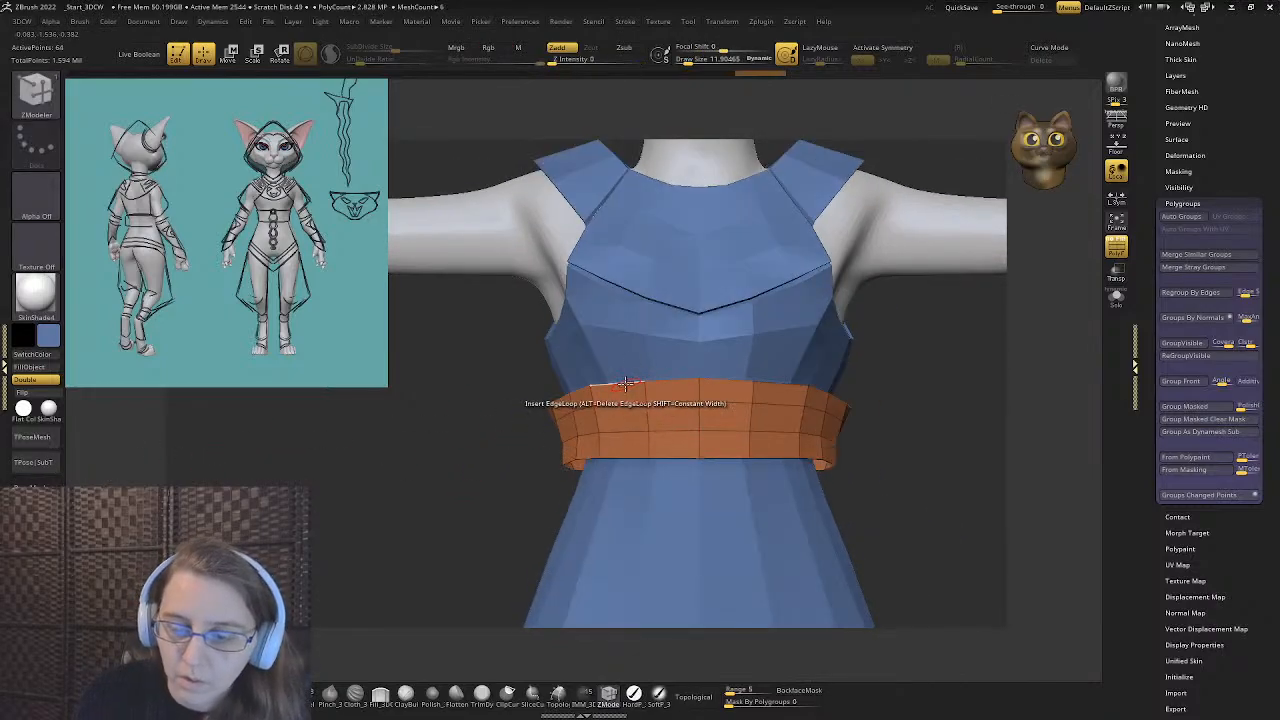
# - Crease the complete edge loop along the waistband's border with ZModeler and turn off the polyframe display
pyautogui.press('space')
pyautogui.press('space')
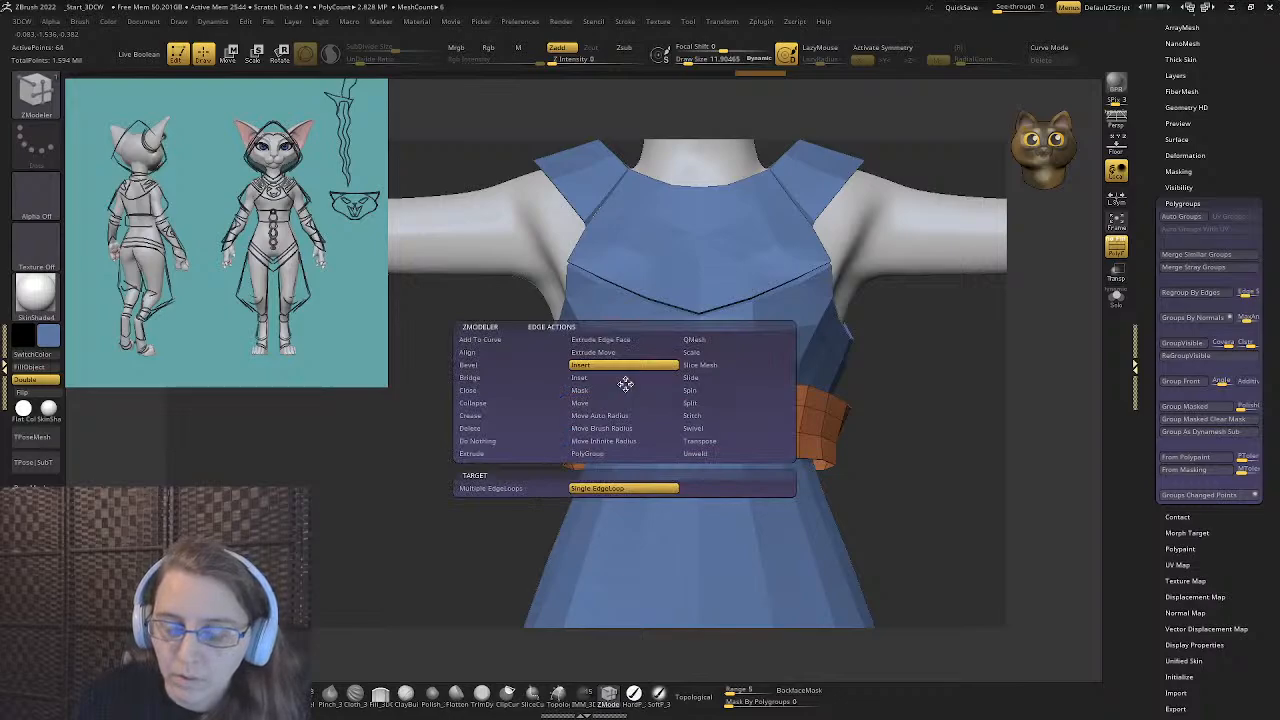
pyautogui.click(503, 418)
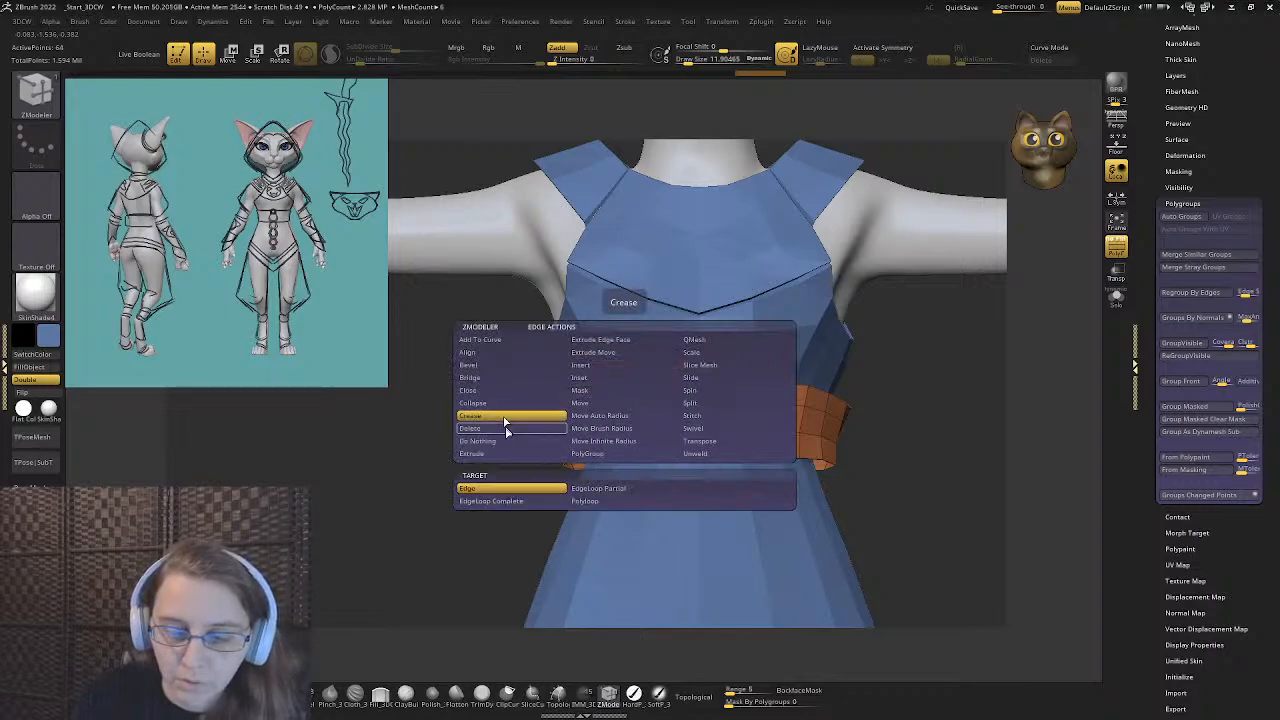
pyautogui.click(487, 501)
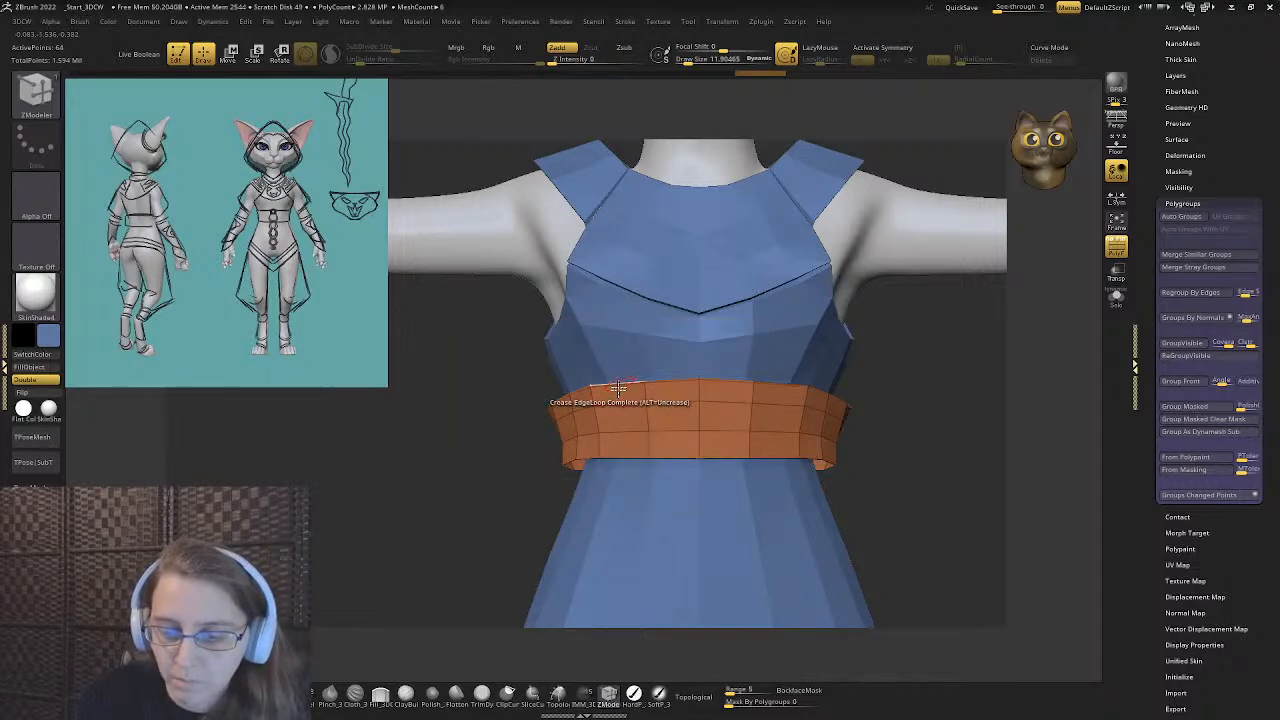
pyautogui.moveTo(457, 400); pyautogui.dragTo(434, 451)
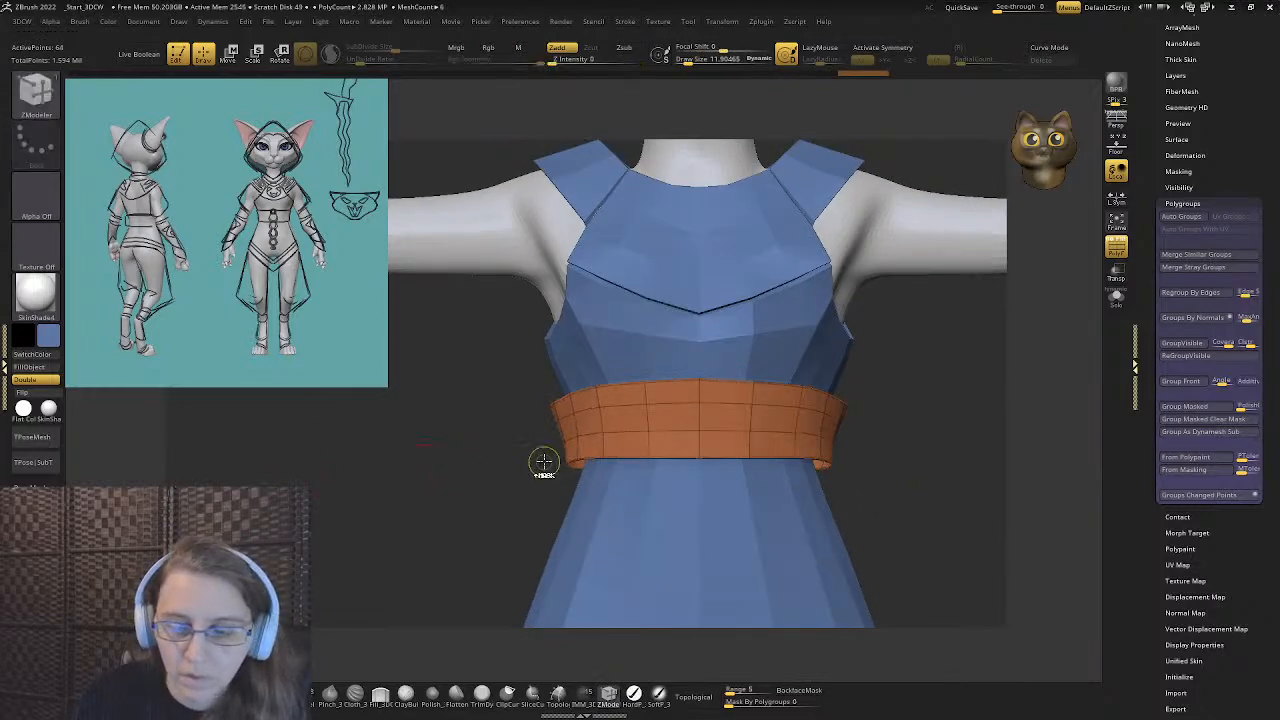
pyautogui.keyDown('ctrl'); pyautogui.moveTo(544, 462); pyautogui.dragTo(544, 540, button='right'); pyautogui.keyUp('ctrl')
pyautogui.click(1117, 247)
# - Examine the waistband's fit and proportions on the character, both up close and from a distance
pyautogui.keyDown('ctrl'); pyautogui.moveTo(830, 410); pyautogui.dragTo(537, 467, button='right'); pyautogui.keyUp('ctrl')
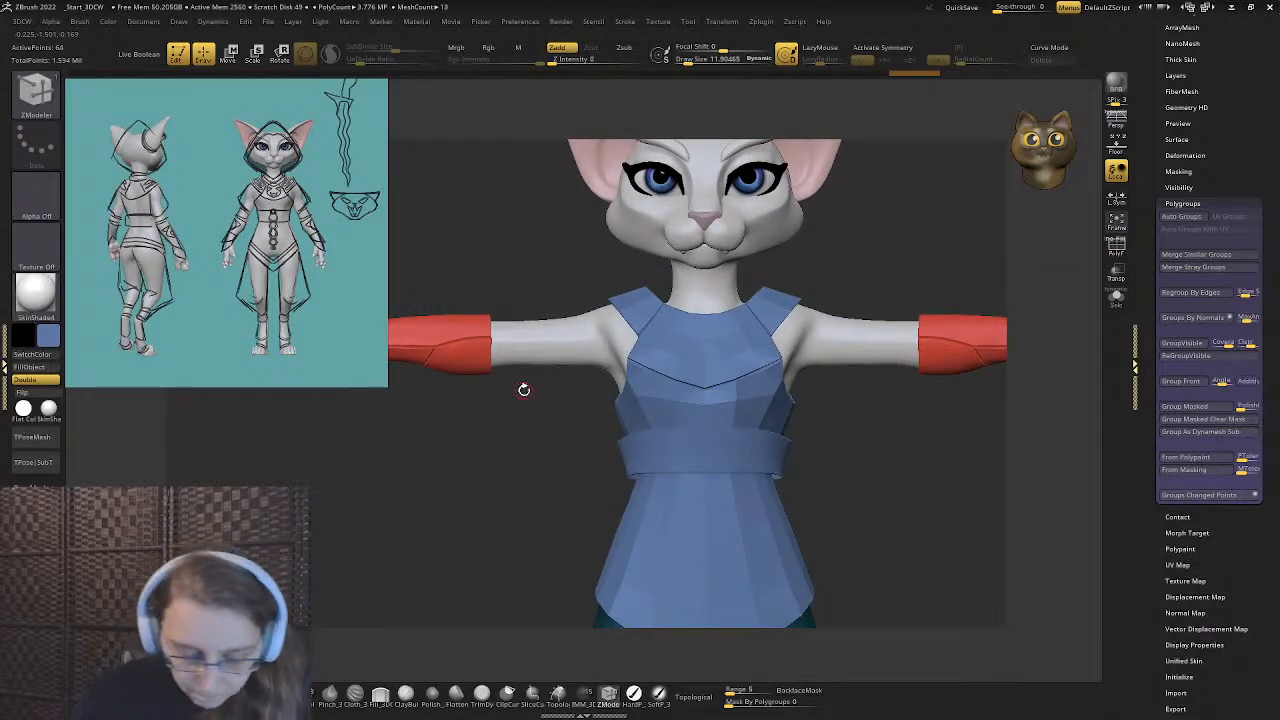
pyautogui.keyDown('ctrl'); pyautogui.moveTo(535, 451); pyautogui.dragTo(486, 409, button='right'); pyautogui.keyUp('ctrl')
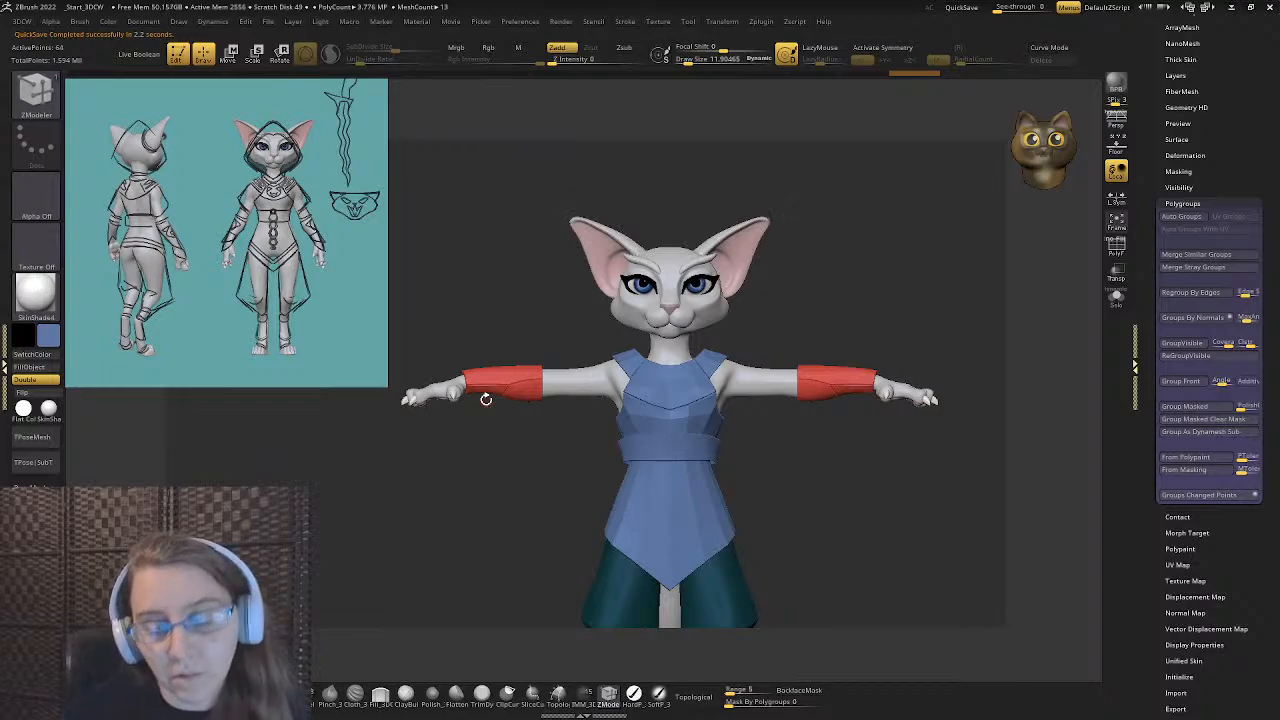
pyautogui.scroll(8, 700, 434)
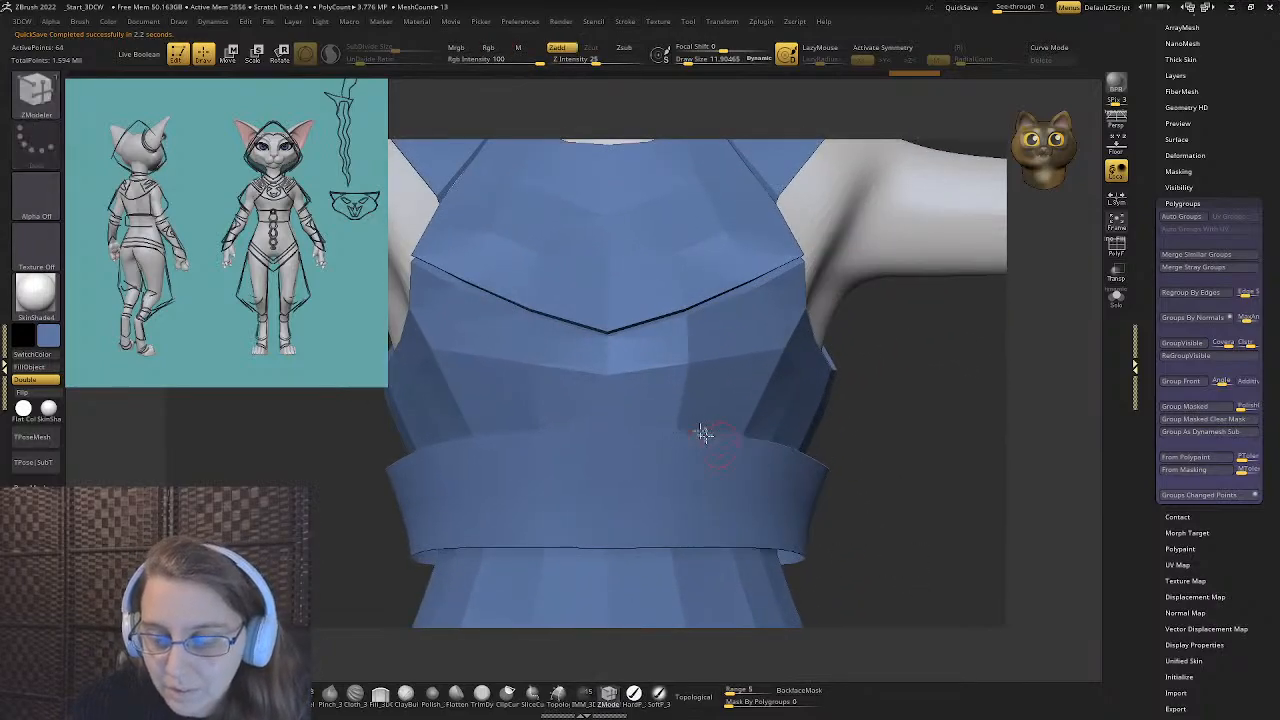
pyautogui.moveTo(682, 470); pyautogui.dragTo(725, 440, button='right')
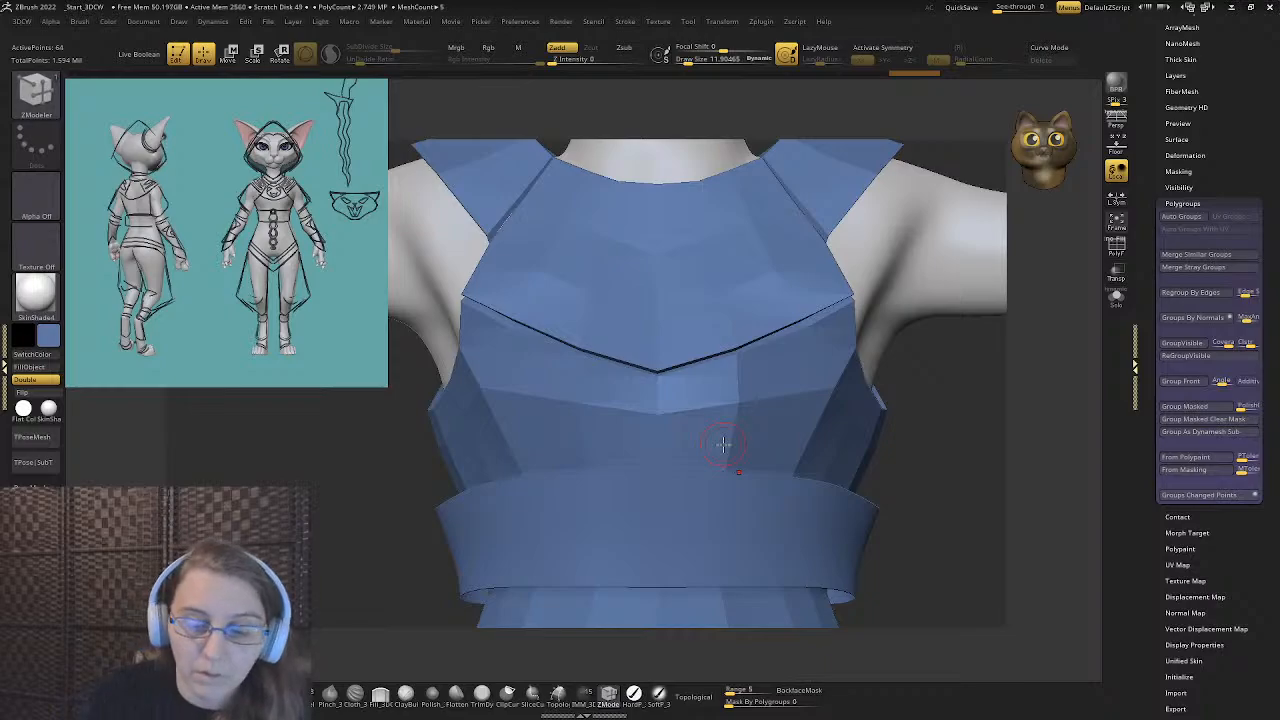
pyautogui.keyDown('ctrl'); pyautogui.moveTo(880, 451); pyautogui.dragTo(663, 354, button='right'); pyautogui.keyUp('ctrl')
pyautogui.keyDown('alt'); pyautogui.moveTo(729, 440); pyautogui.dragTo(712, 383, button='right'); pyautogui.keyUp('alt')
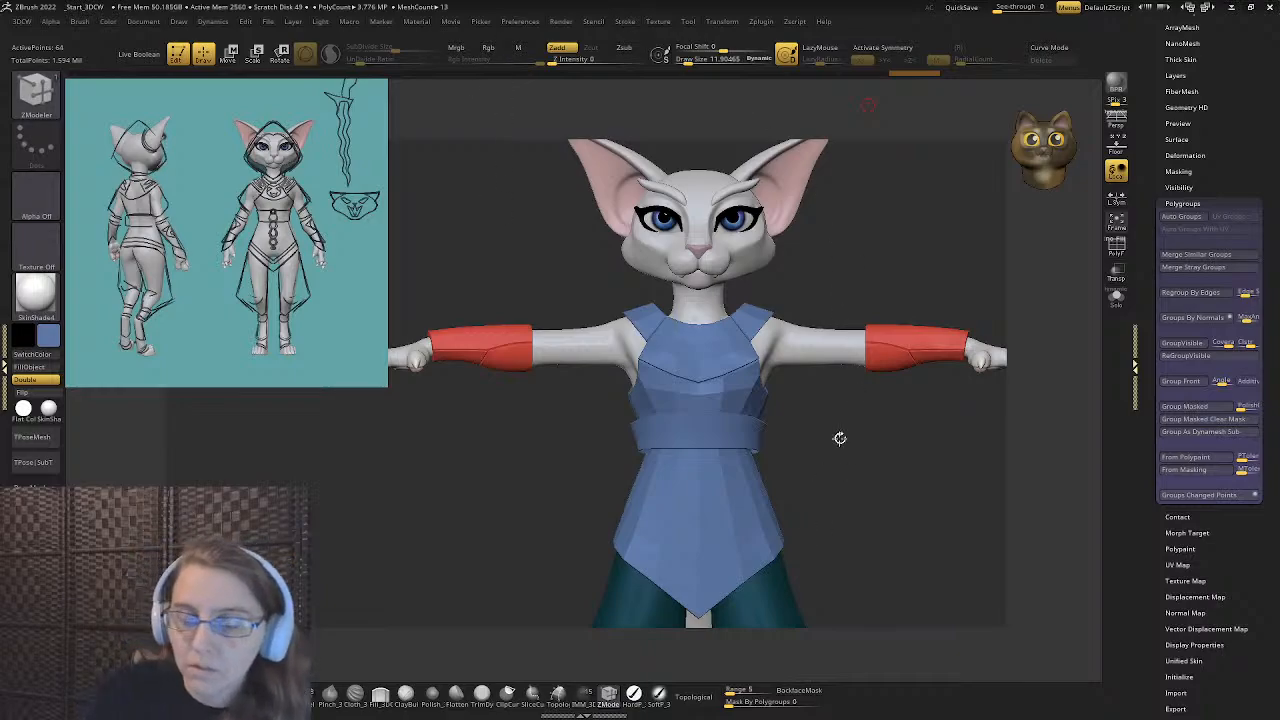
pyautogui.moveTo(840, 437); pyautogui.dragTo(840, 446)
pyautogui.keyDown('ctrl'); pyautogui.moveTo(717, 440); pyautogui.dragTo(704, 405, button='right'); pyautogui.keyUp('ctrl')
# - Select the halter 2 subtool and fill it with a teal color brighter than the pants
pyautogui.keyDown('alt'); pyautogui.click(704, 405); pyautogui.keyUp('alt')
pyautogui.press('x')
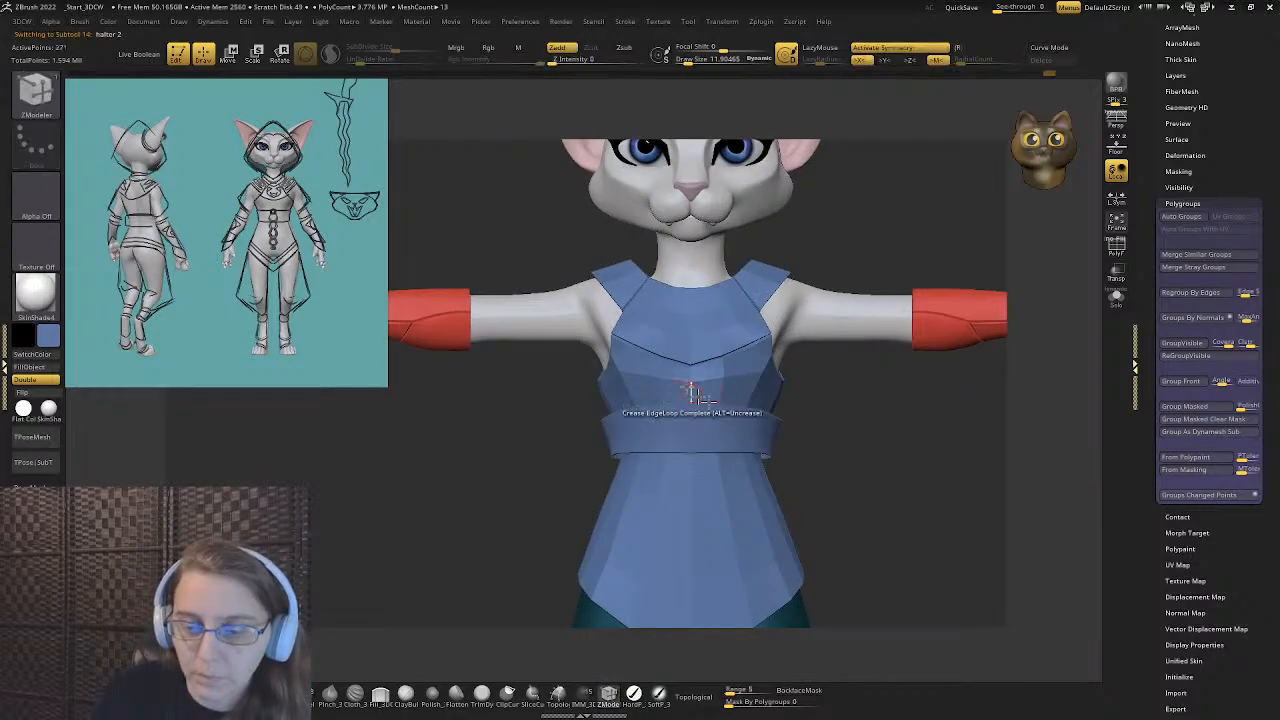
pyautogui.keyDown('ctrl'); pyautogui.moveTo(544, 472); pyautogui.dragTo(554, 362, button='right'); pyautogui.keyUp('ctrl')
pyautogui.keyDown('alt'); pyautogui.moveTo(607, 441); pyautogui.dragTo(655, 425, button='right'); pyautogui.keyUp('alt')
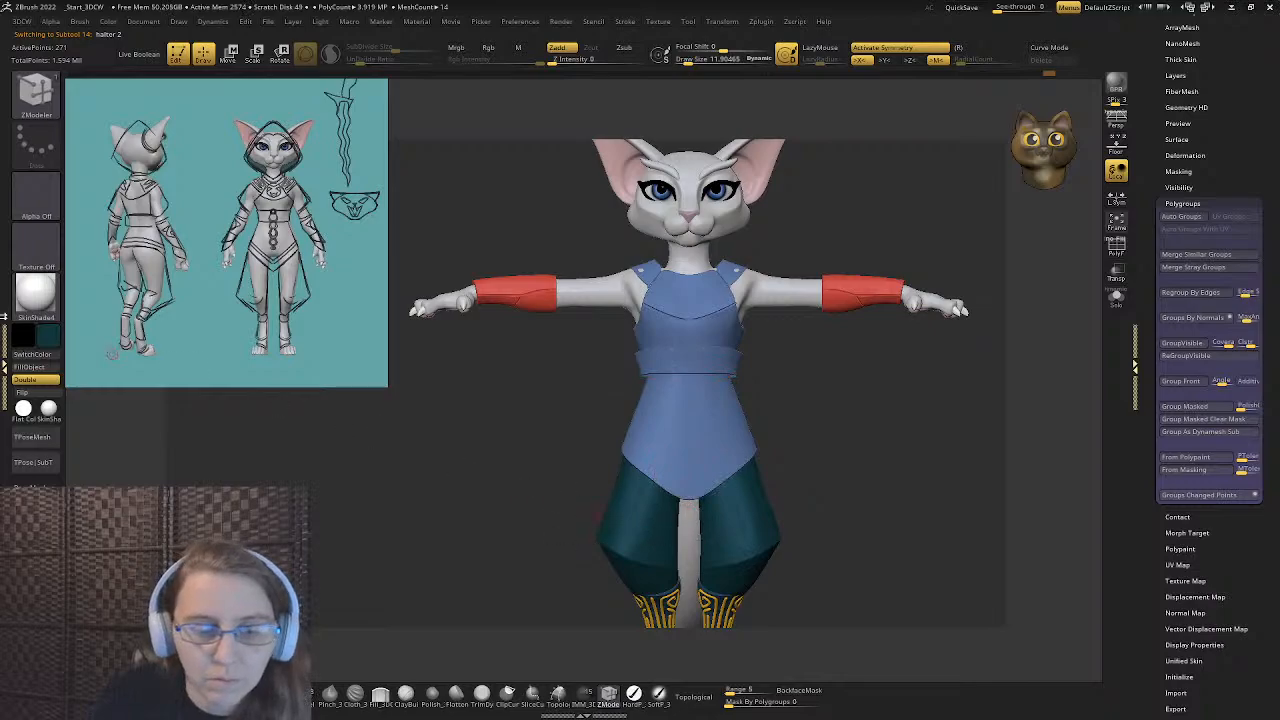
pyautogui.click(49, 337)
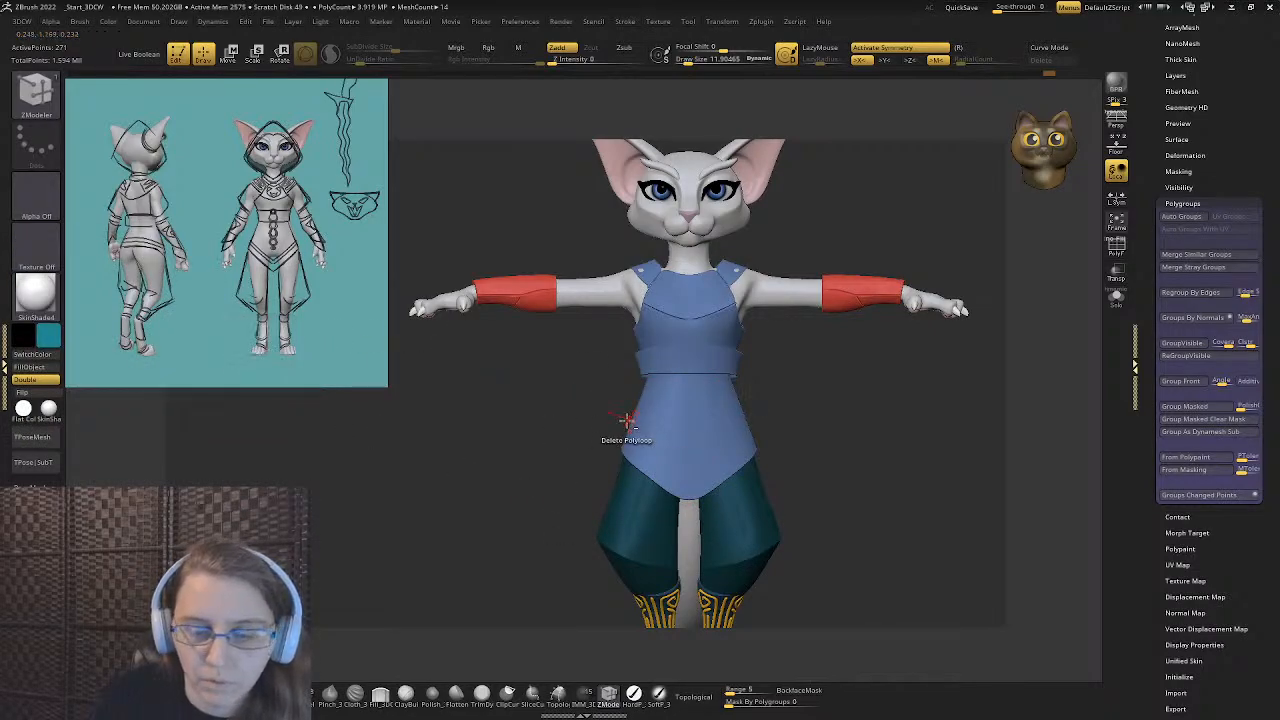
pyautogui.click(33, 368)
pyautogui.keyDown('alt'); pyautogui.moveTo(629, 360); pyautogui.dragTo(571, 334); pyautogui.keyUp('alt')
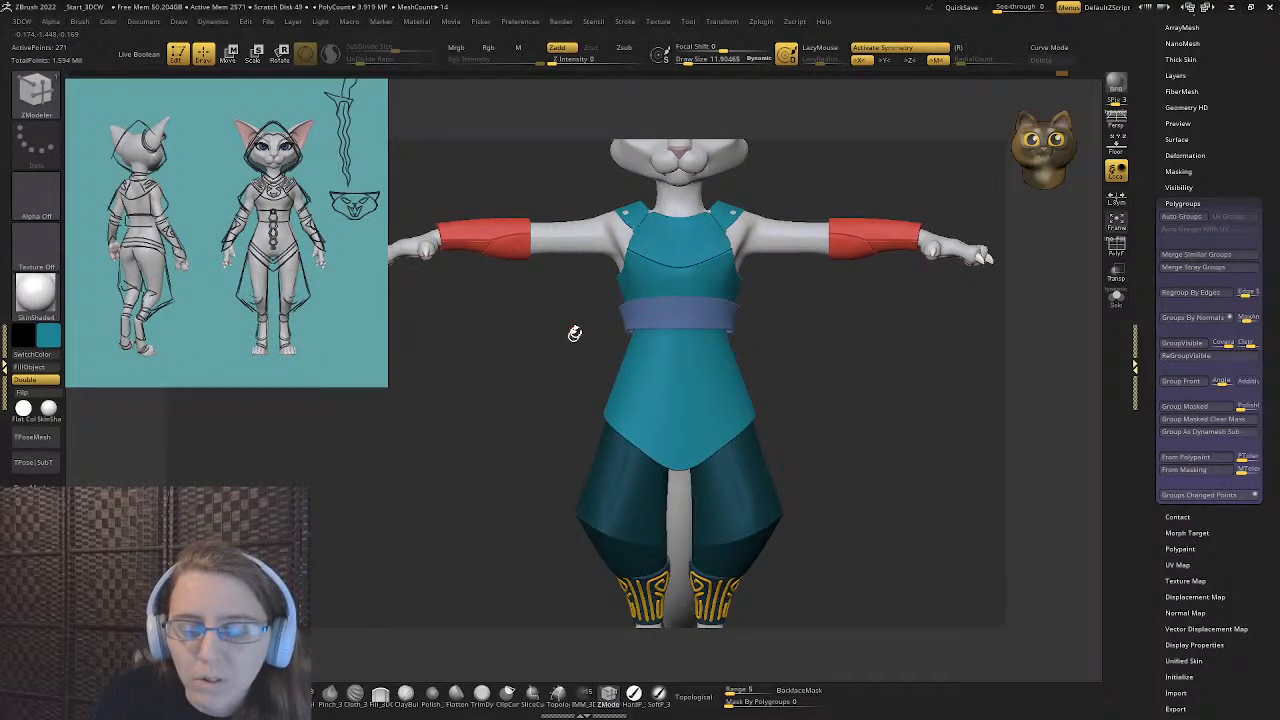
# - Choose a very dark teal and fill the pants subtool with it
pyautogui.click(60, 340)
pyautogui.click(98, 406)
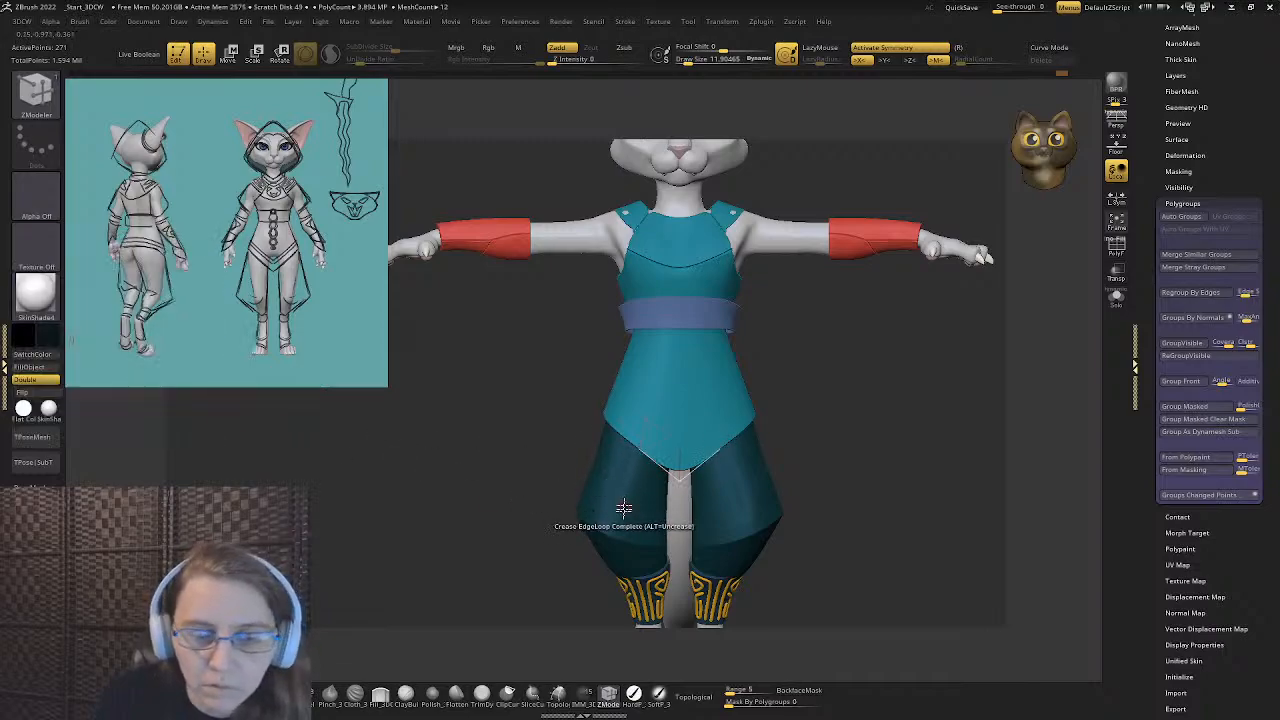
pyautogui.keyDown('alt'); pyautogui.click(623, 508); pyautogui.keyUp('alt')
pyautogui.click(33, 367)
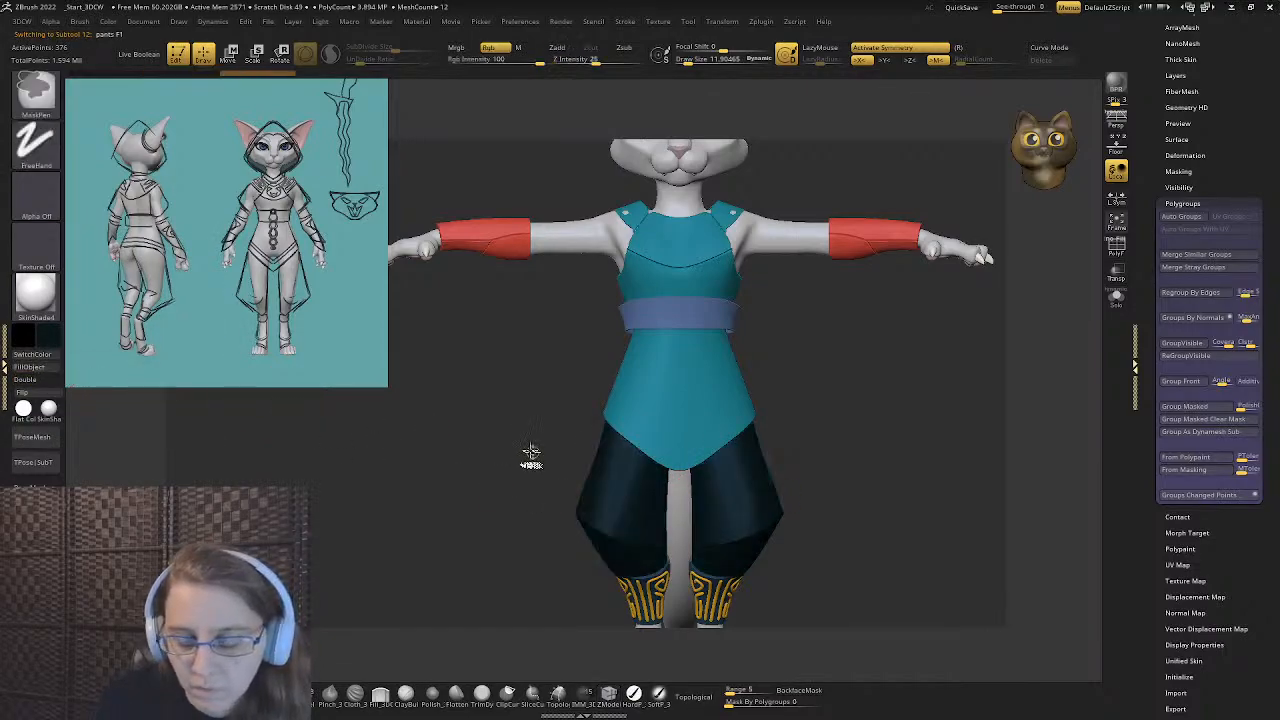
# - Select the halter 3 waistband subtool and fill it with the same very dark teal as the pants
pyautogui.keyDown('ctrl'); pyautogui.moveTo(531, 452); pyautogui.dragTo(446, 413, button='right'); pyautogui.keyUp('ctrl')
pyautogui.keyDown('alt'); pyautogui.click(650, 399); pyautogui.keyUp('alt')
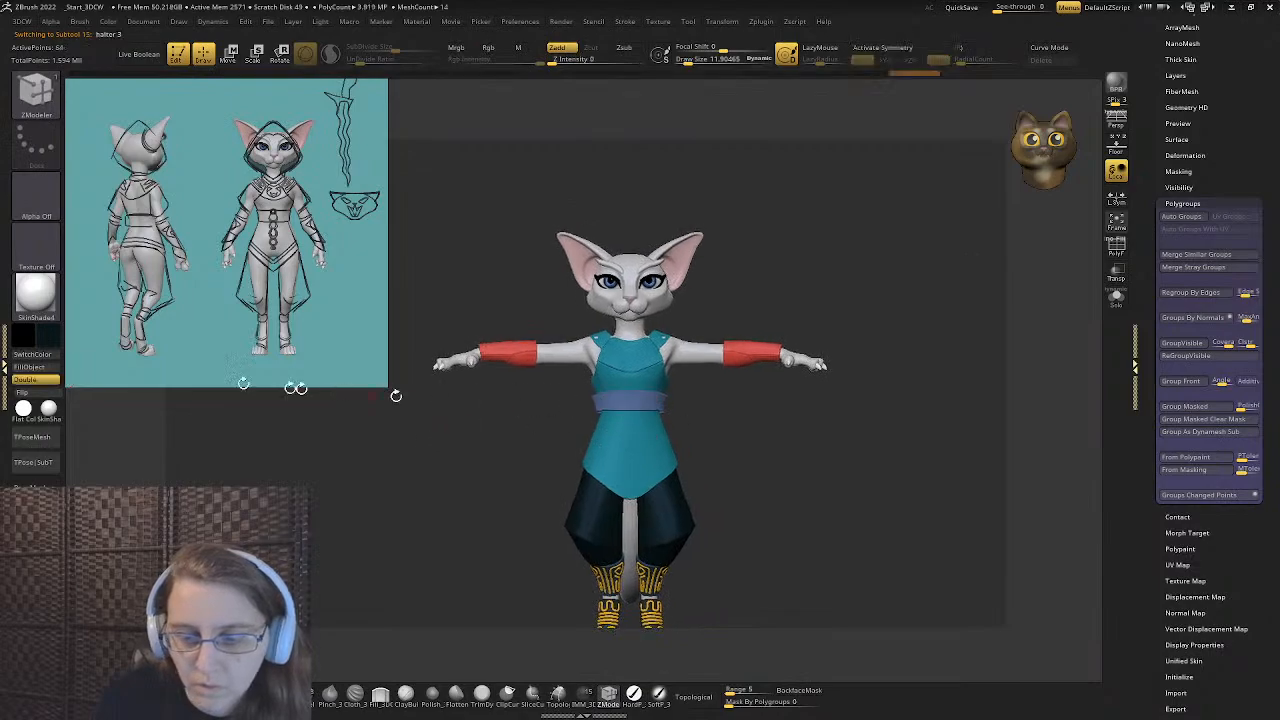
pyautogui.click(31, 367)
pyautogui.keyDown('alt'); pyautogui.moveTo(545, 388); pyautogui.dragTo(369, 337, button='right'); pyautogui.keyUp('alt')
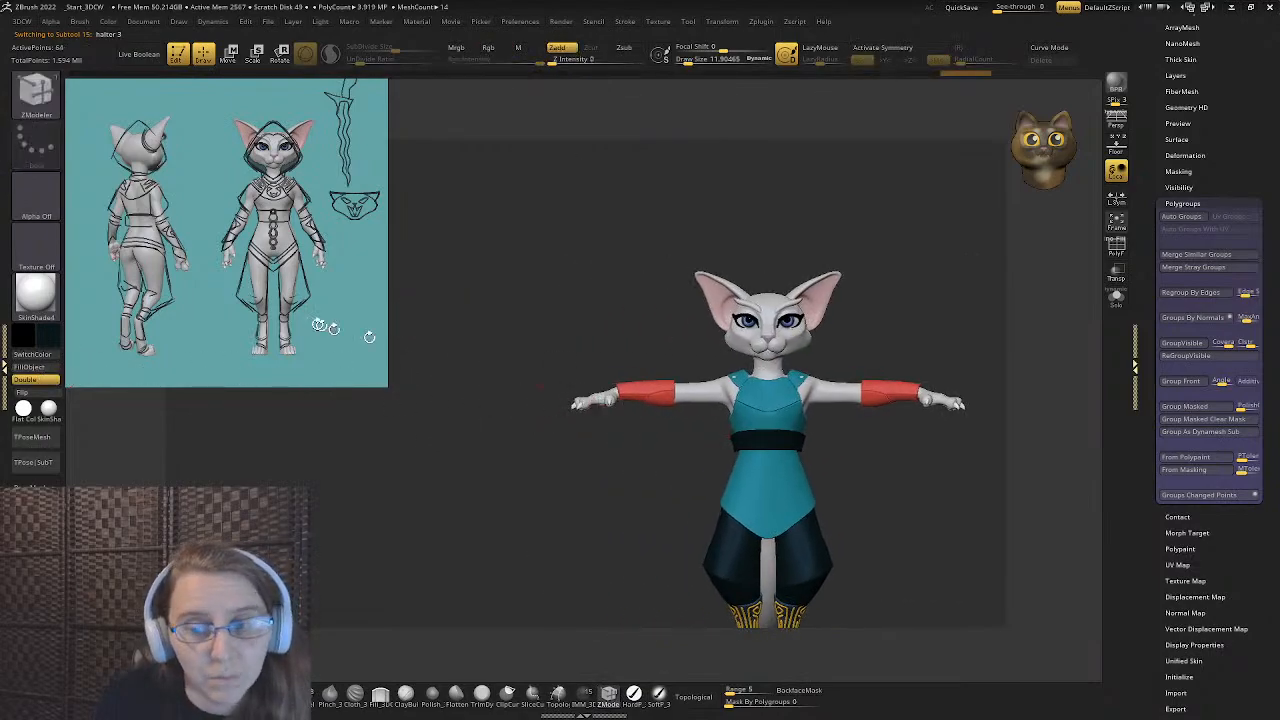
pyautogui.keyDown('ctrl'); pyautogui.moveTo(583, 372); pyautogui.dragTo(523, 403, button='right'); pyautogui.keyUp('ctrl')
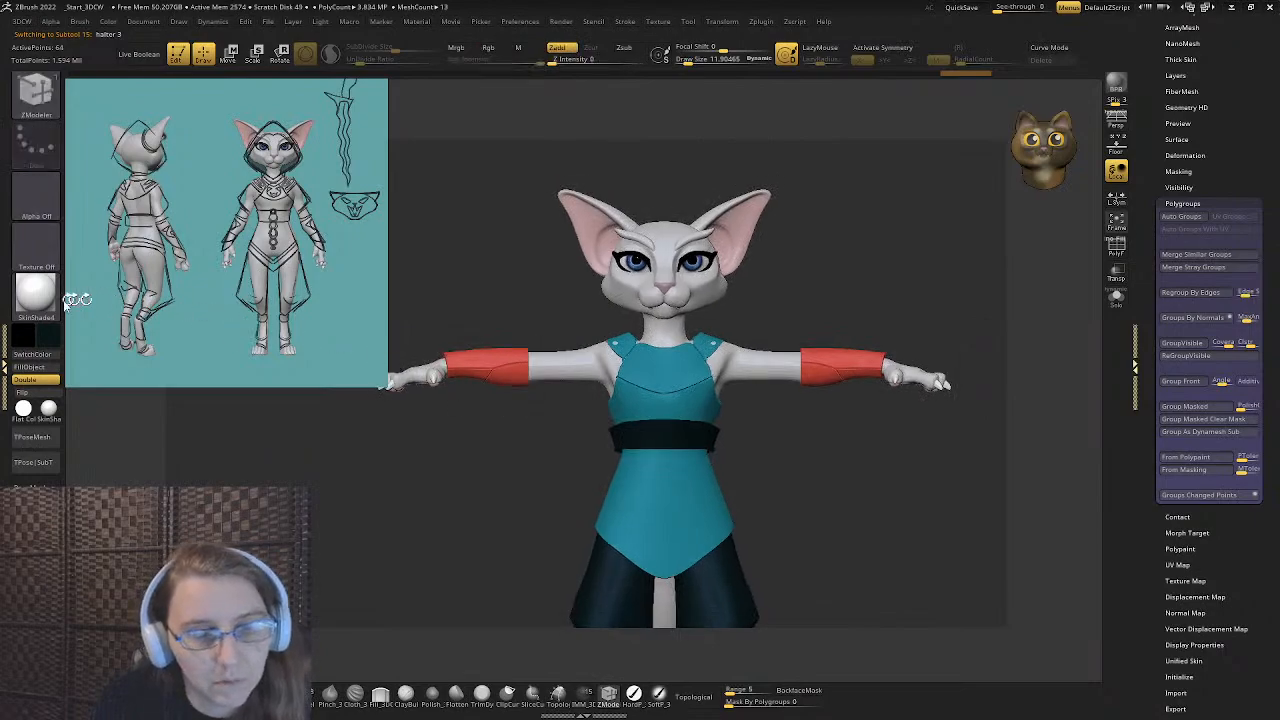
# - Scale the waistband's width to about 0.95 and adjust its front-to-back depth with the transform gizmo, returning to Draw mode
pyautogui.moveTo(548, 326)
pyautogui.keyDown('alt'); pyautogui.mouseDown(button='right')
pyautogui.moveTo(580, 314)
pyautogui.moveTo(694, 414)
pyautogui.moveTo(598, 447)
pyautogui.moveTo(543, 371)
pyautogui.moveTo(537, 294)
pyautogui.moveTo(543, 391)
pyautogui.moveTo(520, 420)
pyautogui.mouseUp(button='right'); pyautogui.keyUp('alt')
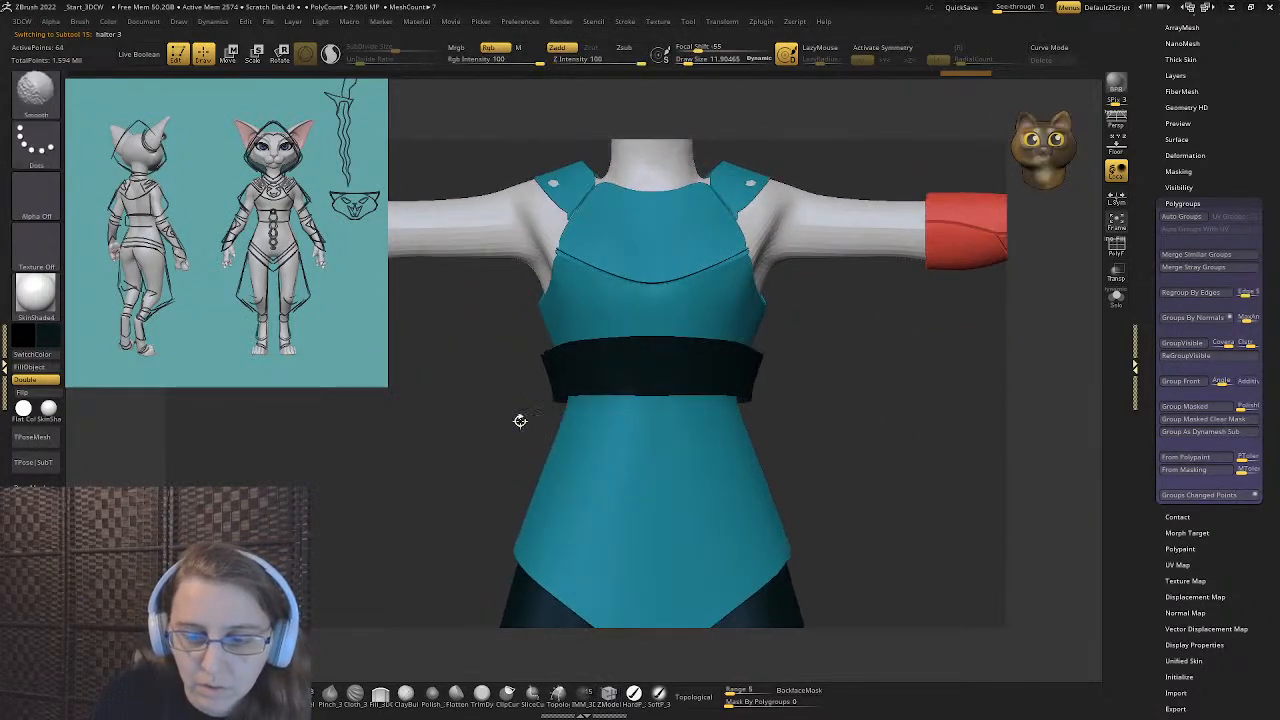
pyautogui.press('w')
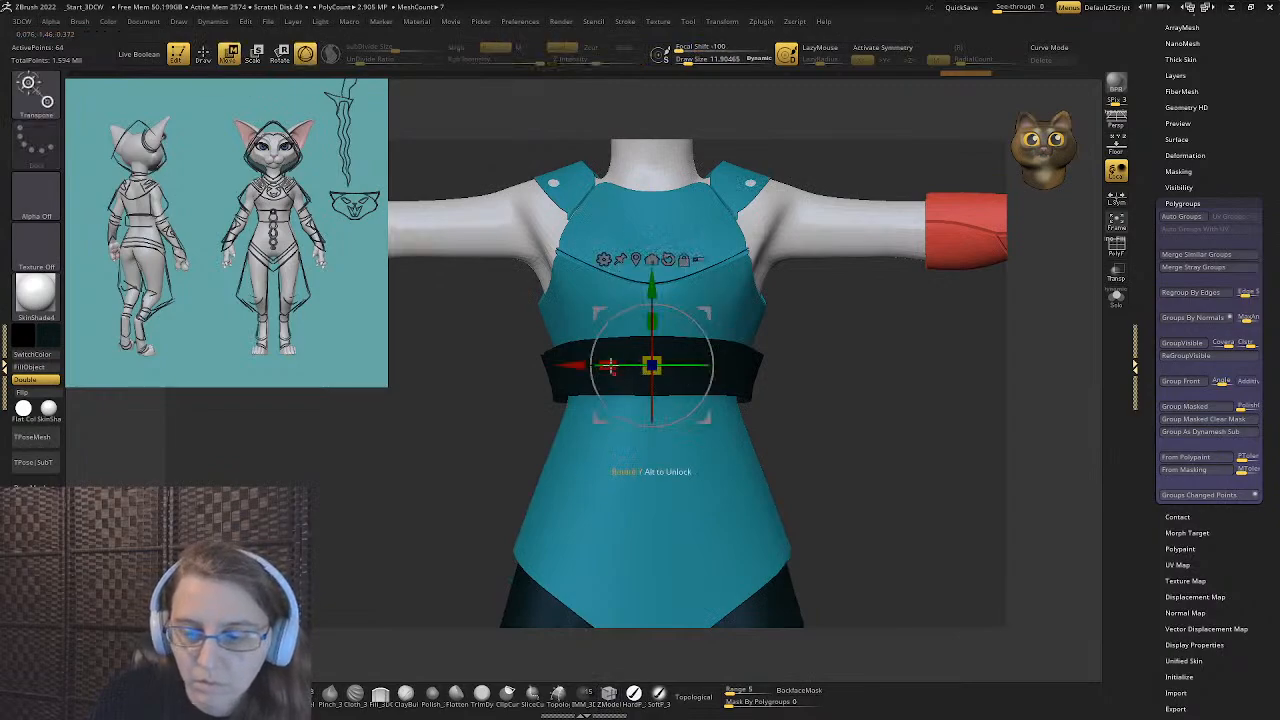
pyautogui.moveTo(607, 366); pyautogui.dragTo(614, 357)
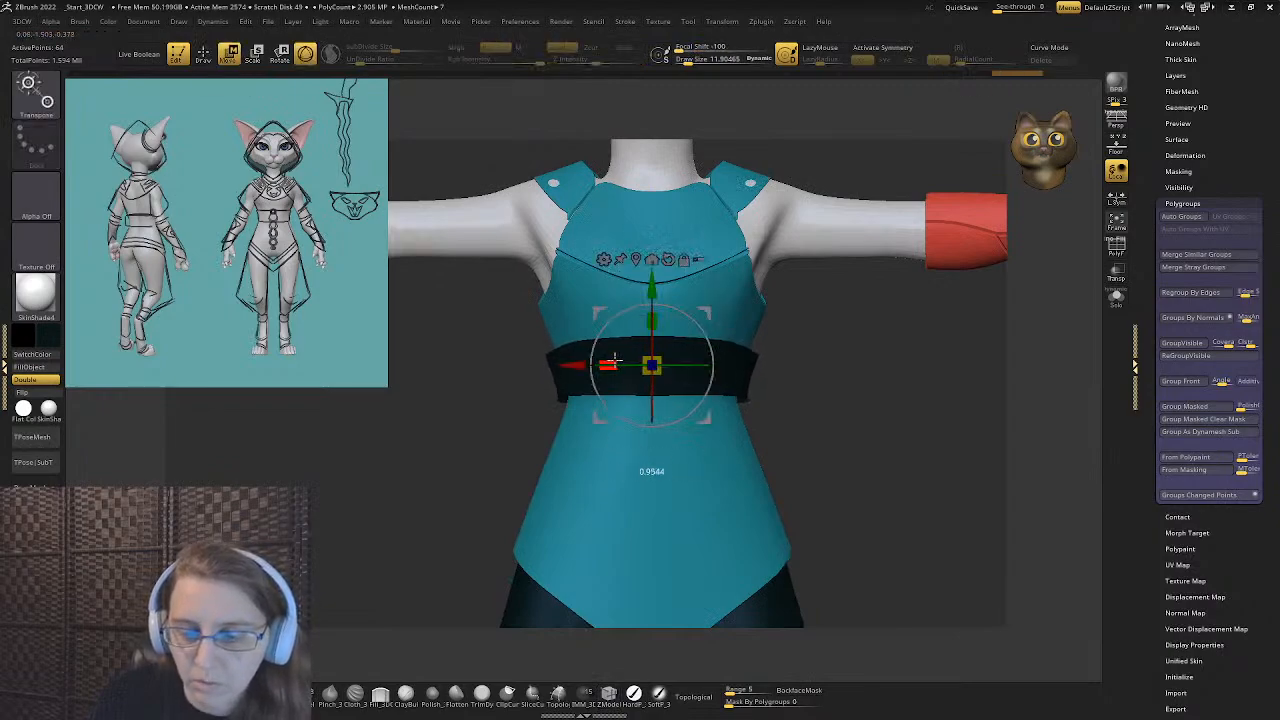
pyautogui.moveTo(800, 337); pyautogui.dragTo(777, 366, button='right')
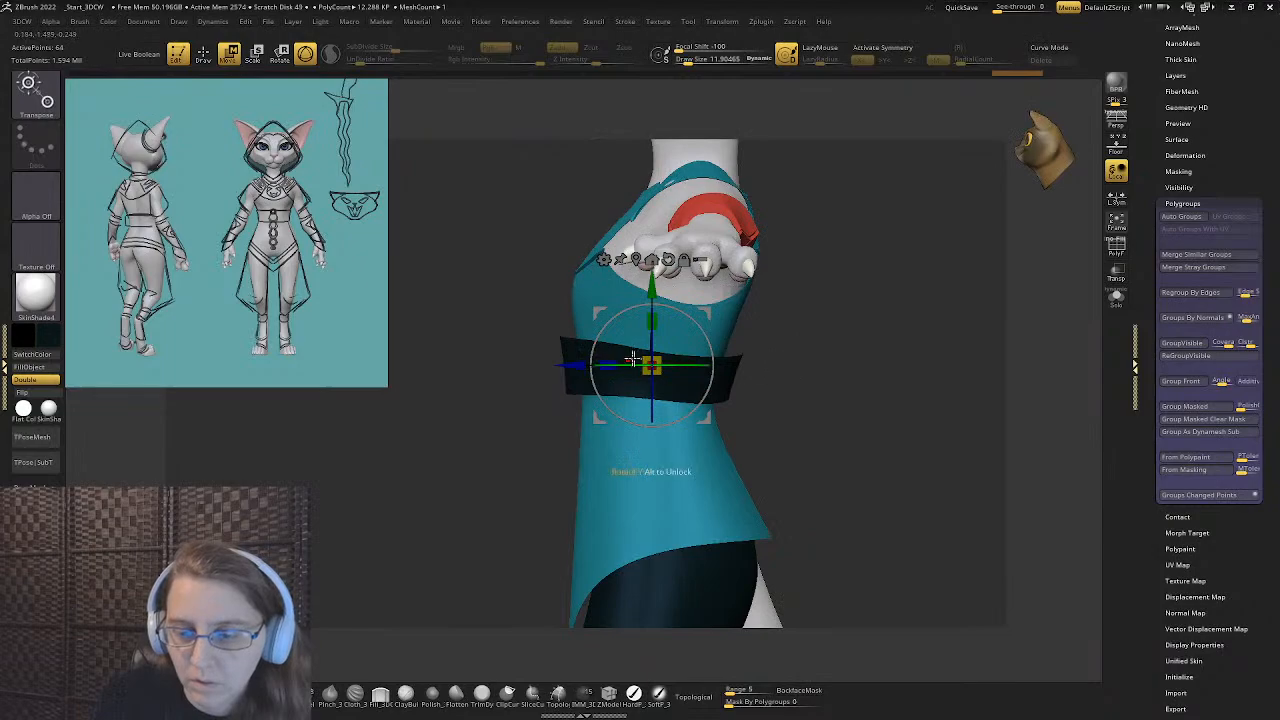
pyautogui.moveTo(633, 358); pyautogui.dragTo(617, 364)
pyautogui.moveTo(617, 364); pyautogui.dragTo(688, 350, button='right')
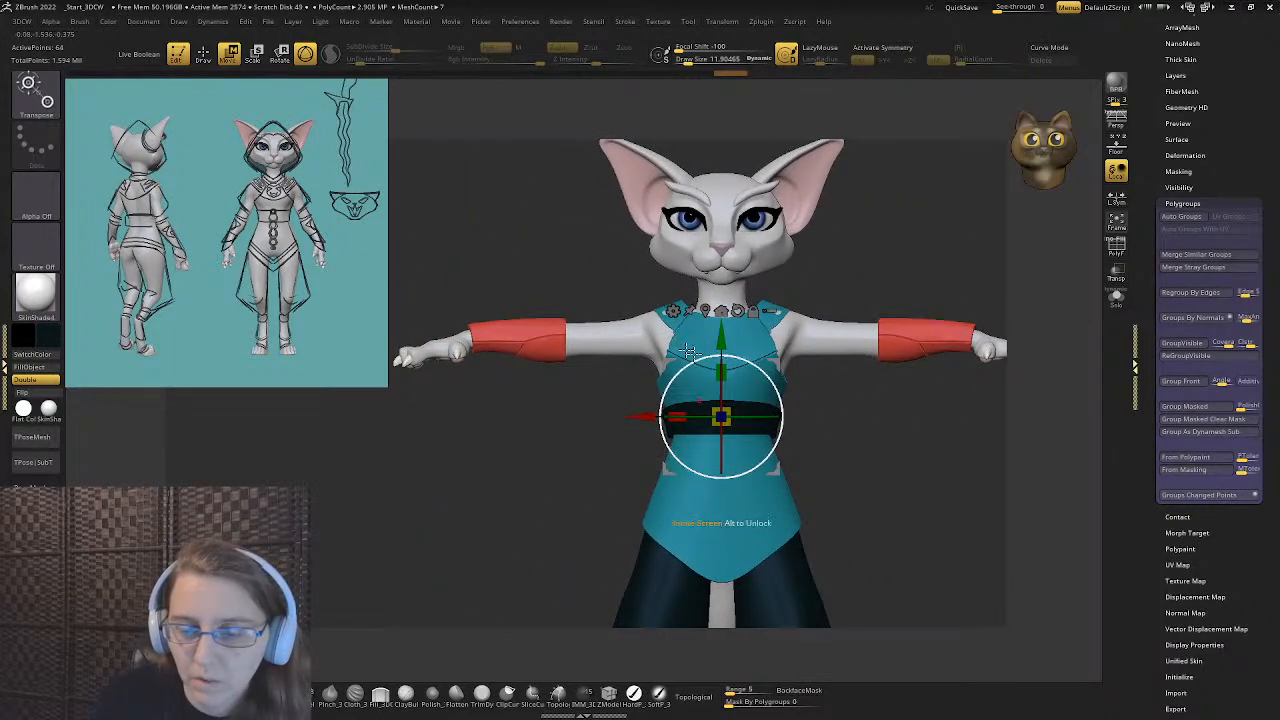
pyautogui.click(203, 54)
# - Select the halter 2 subtool and extend the outer edges of its shoulder straps outward with the symmetrical Move brush
pyautogui.moveTo(591, 312)
pyautogui.keyDown('ctrl'); pyautogui.mouseDown(button='right')
pyautogui.moveTo(621, 354)
pyautogui.moveTo(556, 298)
pyautogui.moveTo(569, 406)
pyautogui.moveTo(614, 386)
pyautogui.mouseUp(button='right'); pyautogui.keyUp('ctrl')
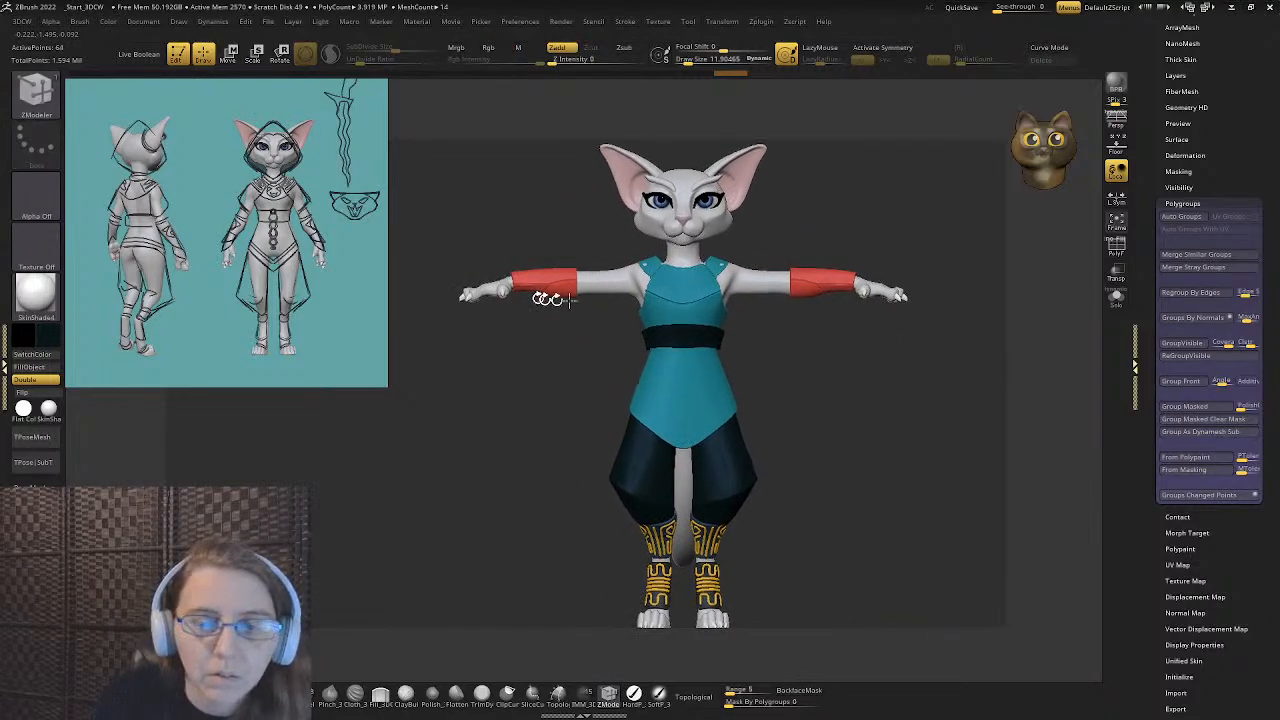
pyautogui.keyDown('ctrl'); pyautogui.moveTo(589, 254); pyautogui.dragTo(585, 318, button='right'); pyautogui.keyUp('ctrl')
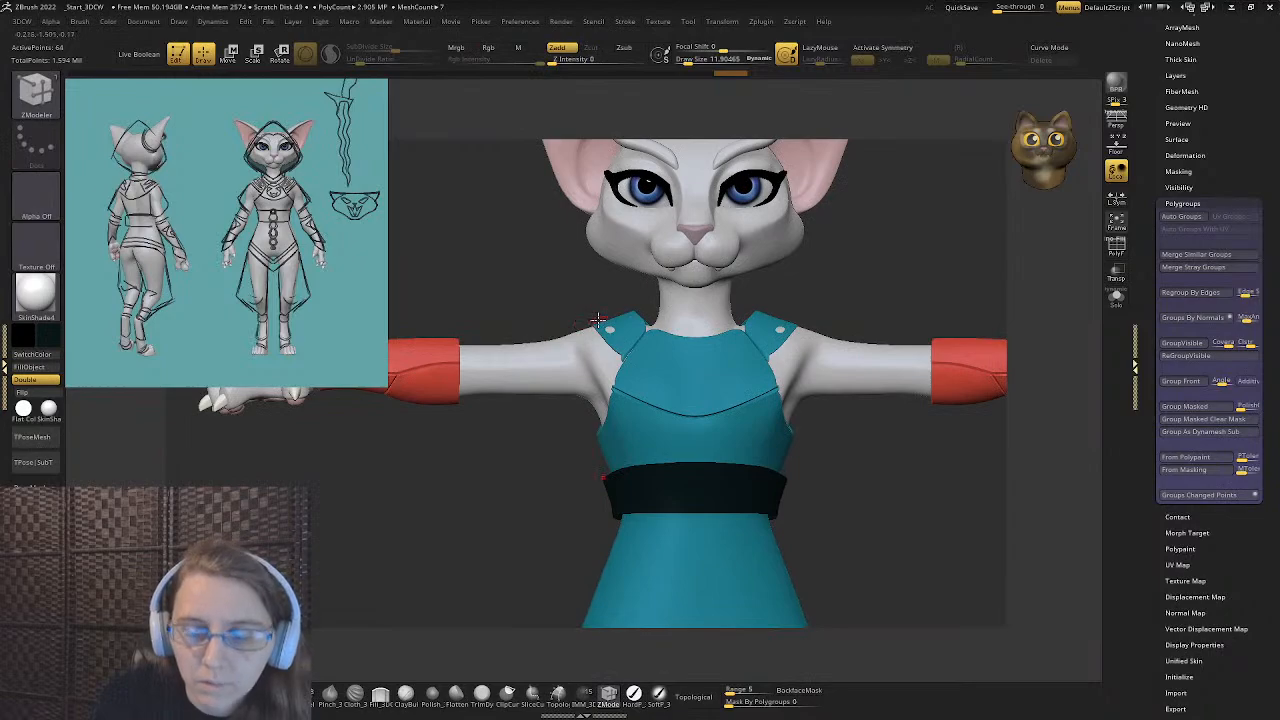
pyautogui.keyDown('alt'); pyautogui.click(598, 312); pyautogui.keyUp('alt')
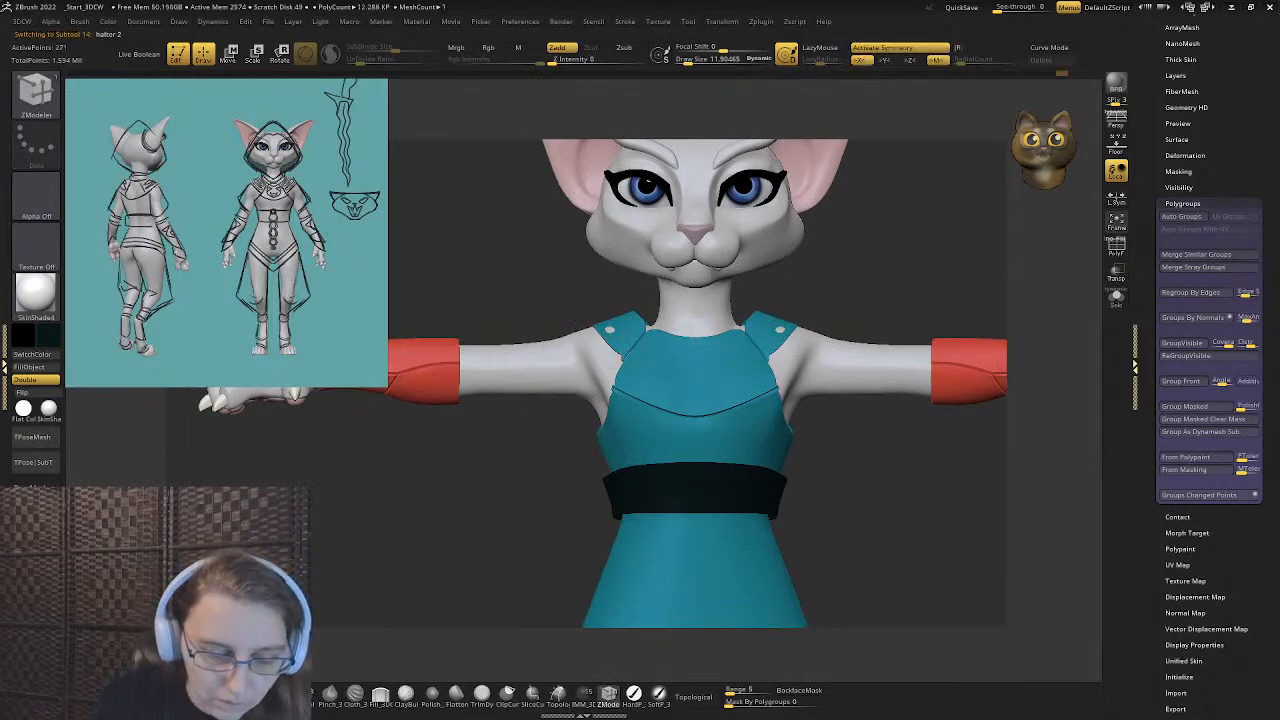
pyautogui.press('b')
pyautogui.press('m')
pyautogui.press('v')
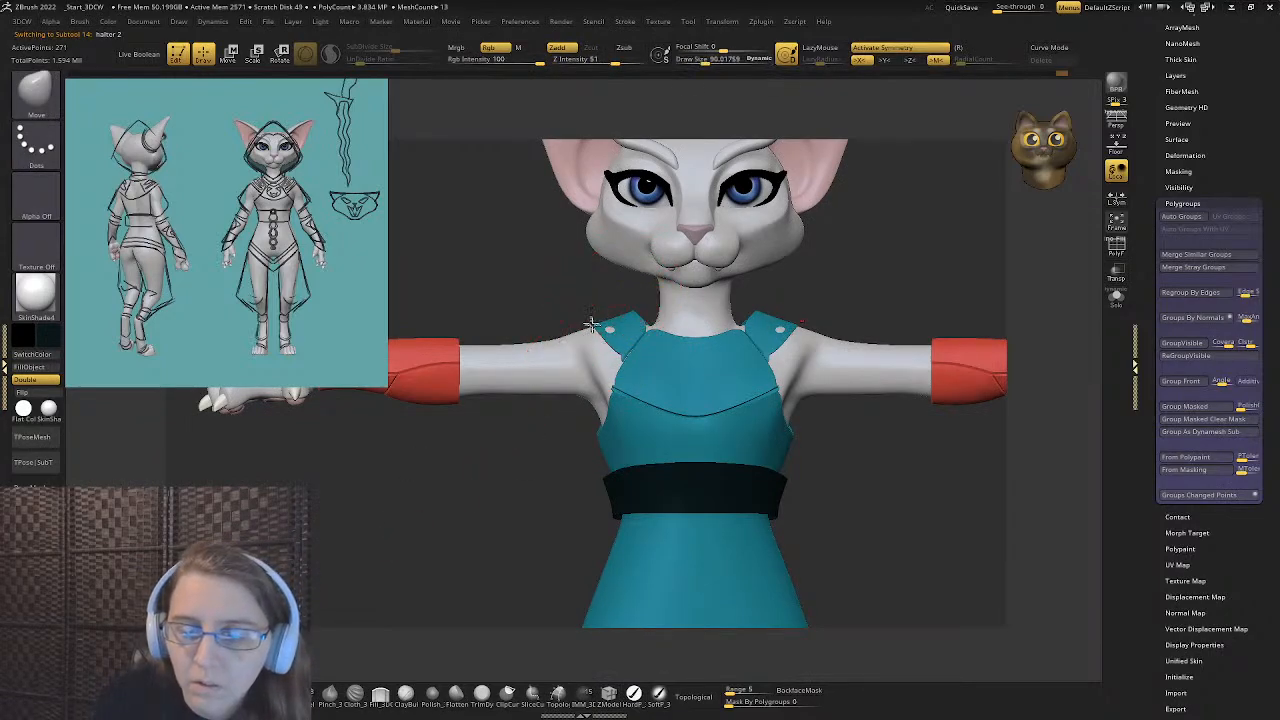
pyautogui.moveTo(591, 324); pyautogui.dragTo(580, 319)
pyautogui.moveTo(602, 311)
pyautogui.mouseDown(button='right')
pyautogui.moveTo(530, 300)
pyautogui.moveTo(591, 323)
pyautogui.mouseUp(button='right')
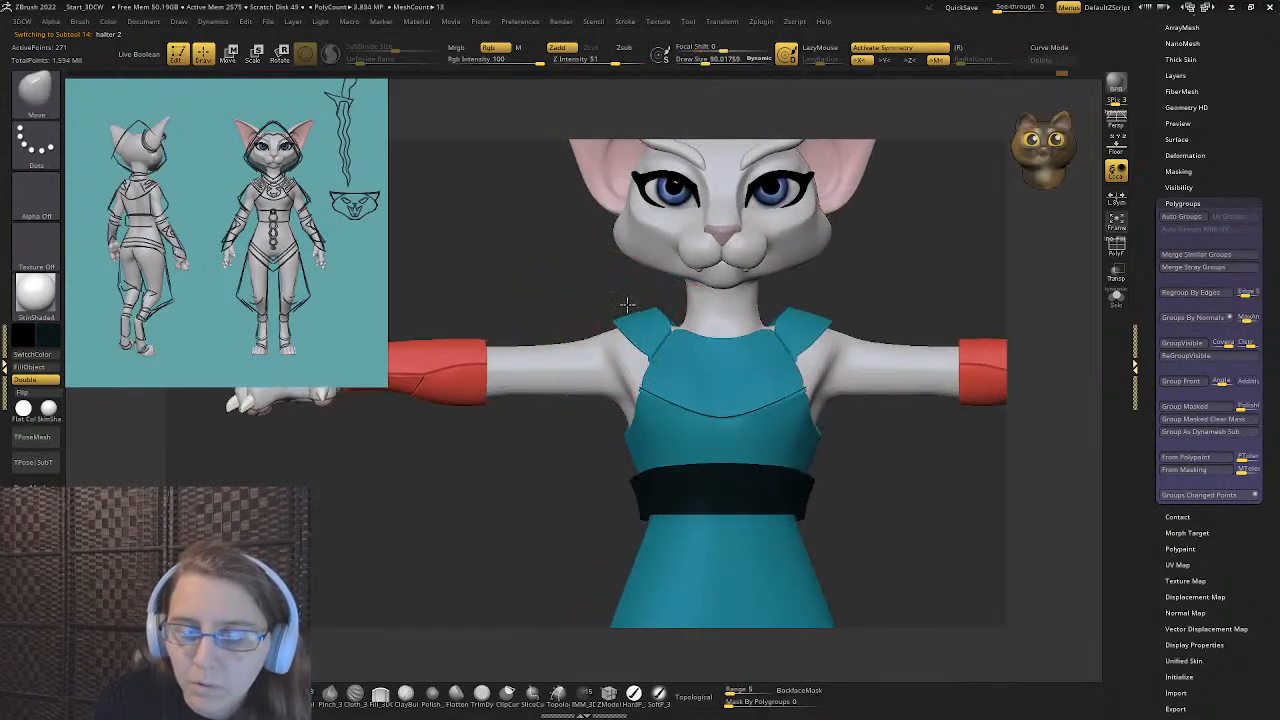
pyautogui.press('[')
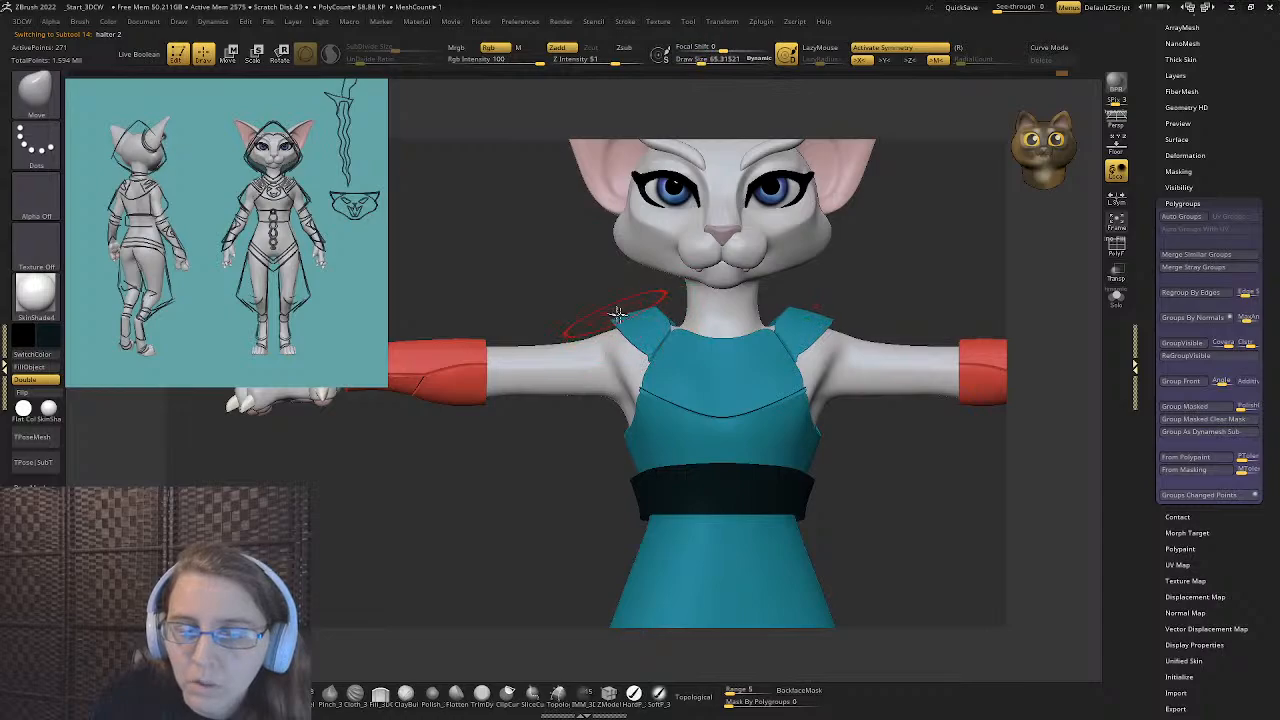
pyautogui.press('[')
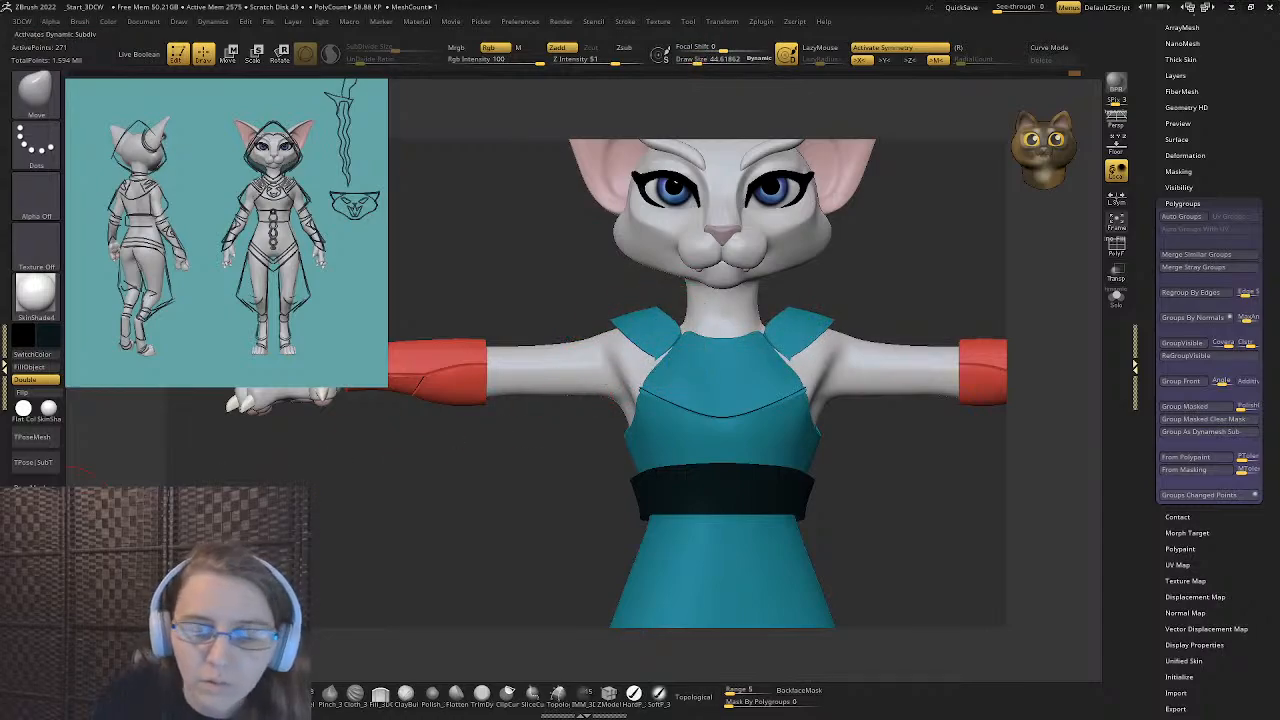
# - Frame the halter with polyframe on and pull its front neckline corners inward with the Move brush at about size 19
pyautogui.press('f')
pyautogui.hotkey('shift', 'f')
pyautogui.press('[')
pyautogui.press('[')
pyautogui.press('[')
pyautogui.press('[')
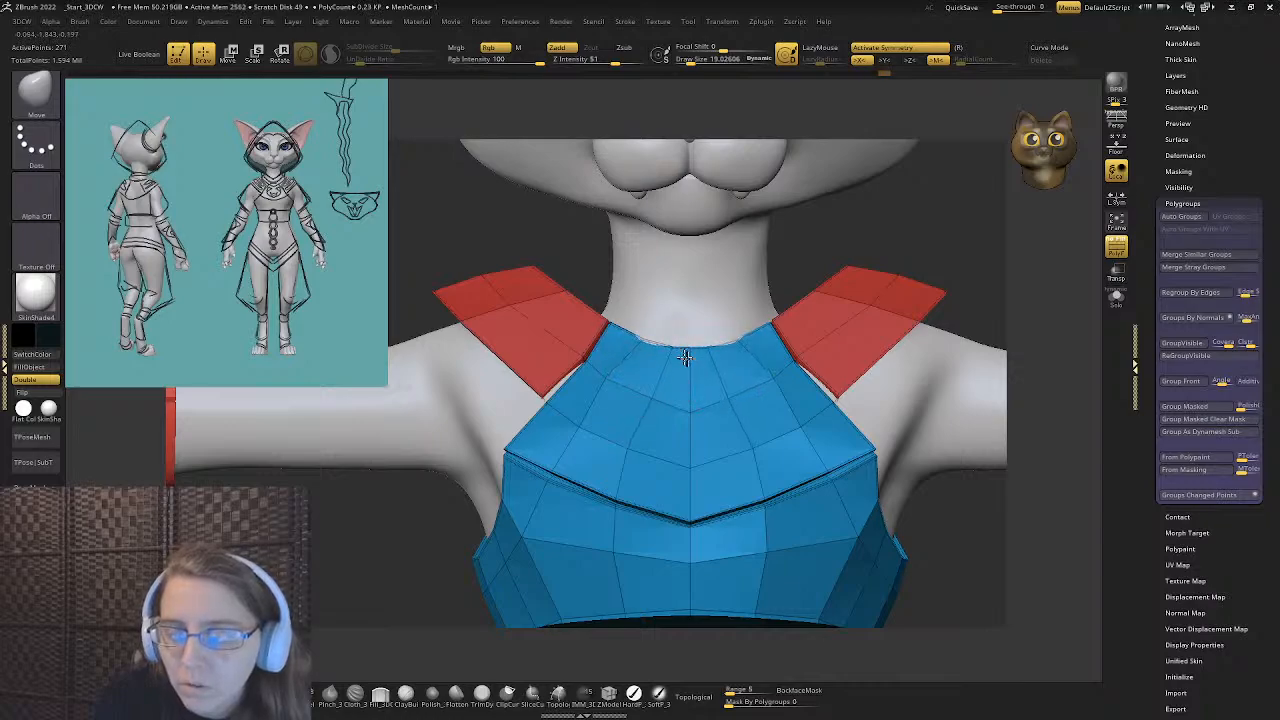
pyautogui.moveTo(690, 358)
pyautogui.mouseDown(button='right')
pyautogui.moveTo(672, 343)
pyautogui.moveTo(674, 363)
pyautogui.mouseUp(button='right')
pyautogui.moveTo(606, 310); pyautogui.dragTo(607, 349, button='right')
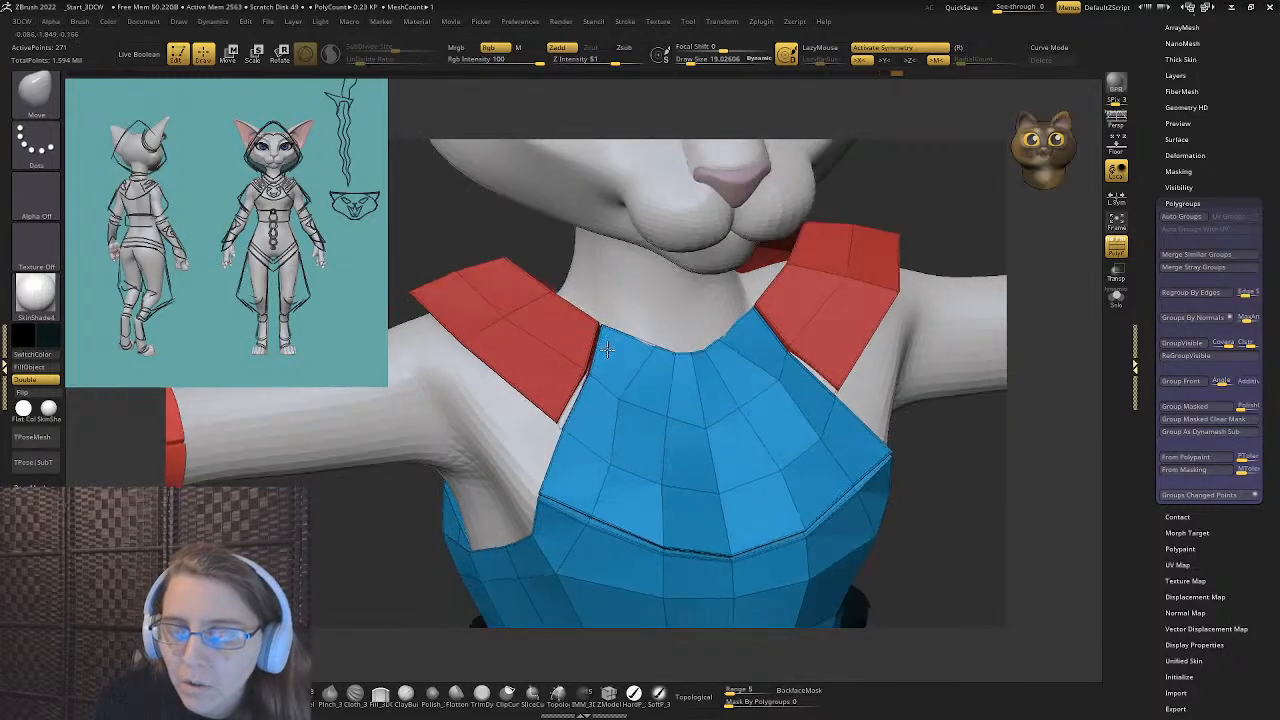
pyautogui.moveTo(607, 349); pyautogui.dragTo(650, 342)
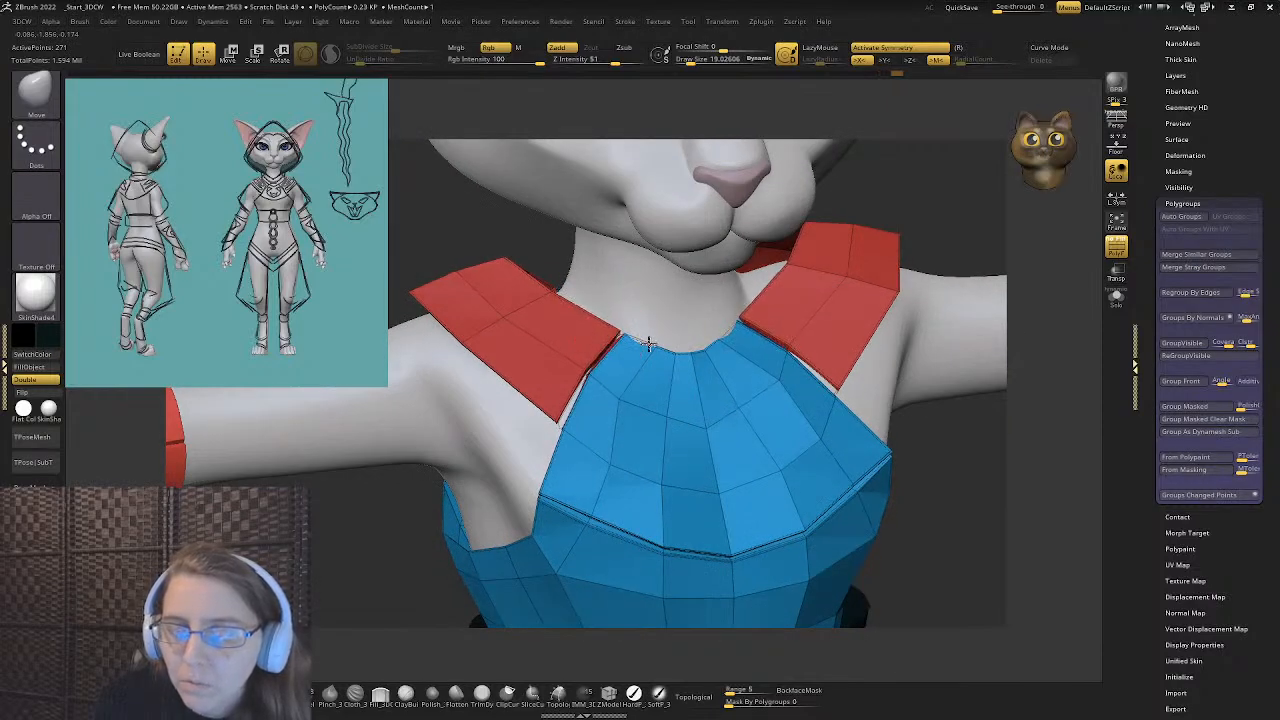
pyautogui.moveTo(618, 378); pyautogui.dragTo(590, 397, button='right')
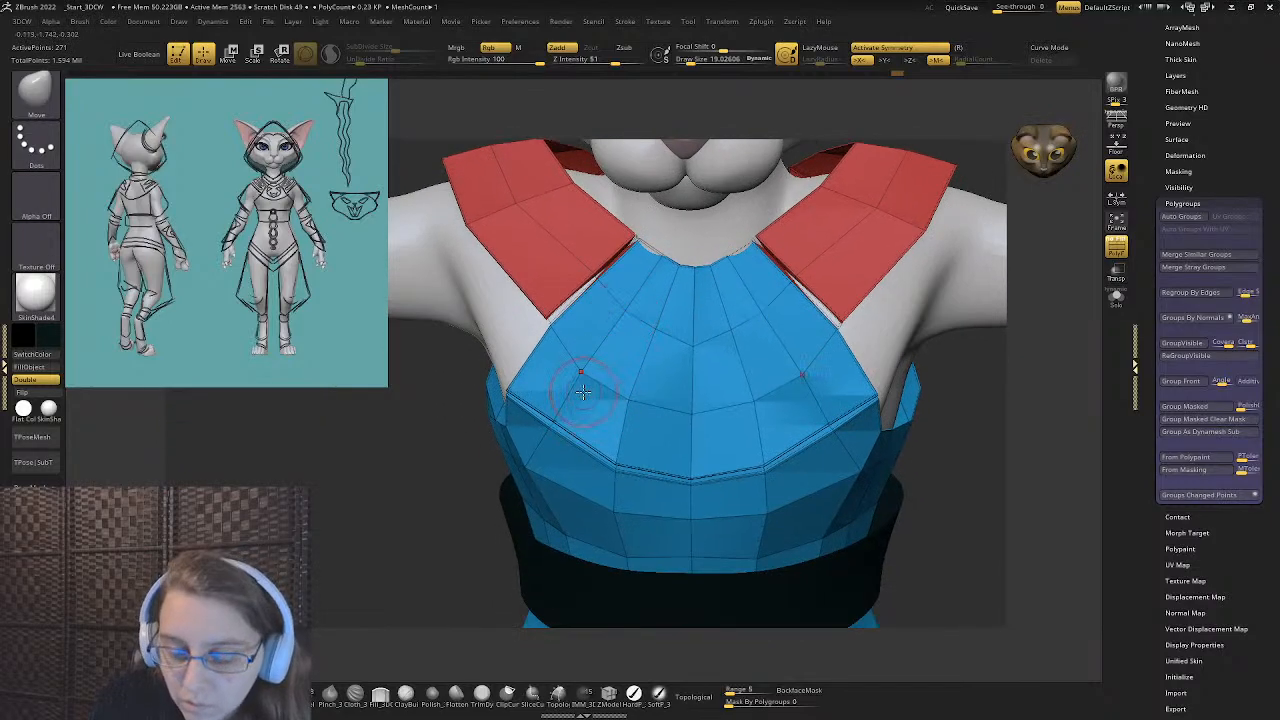
# - Adjust the front ends of the shoulder straps against the upper chest panel using the Move brush at about size 42
pyautogui.moveTo(588, 337); pyautogui.dragTo(624, 449, button='right')
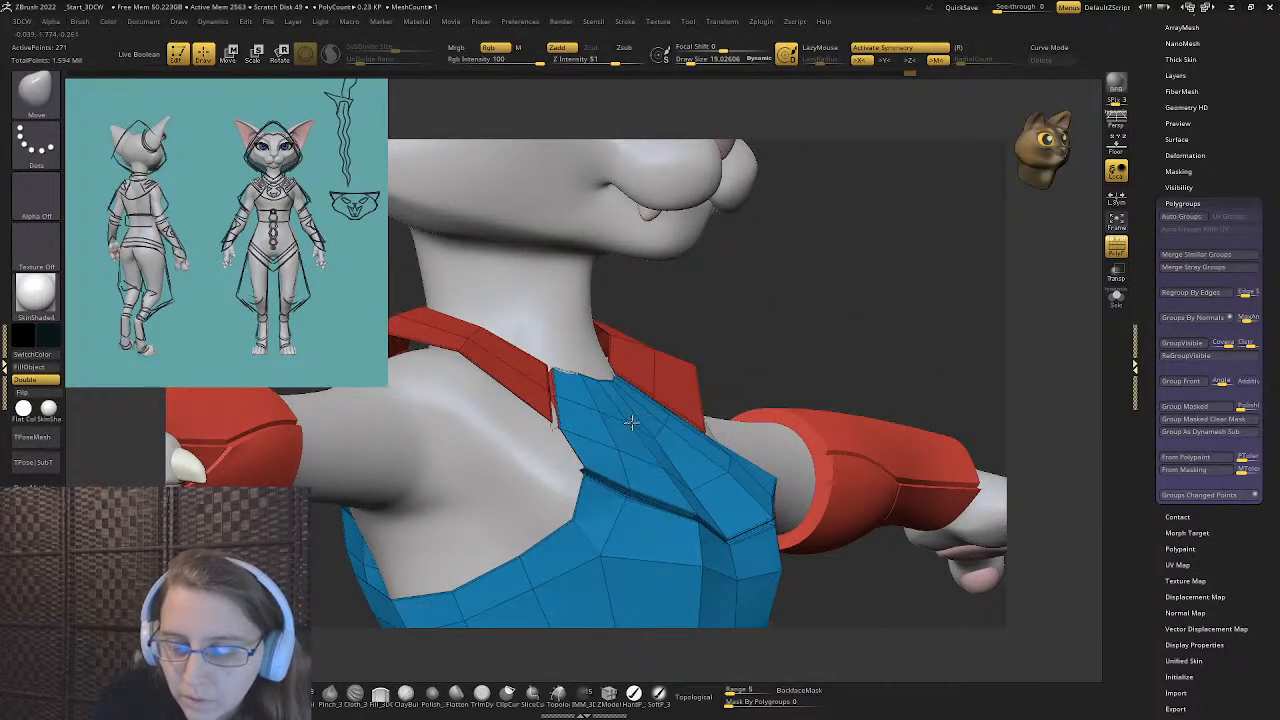
pyautogui.moveTo(628, 423)
pyautogui.mouseDown(button='right')
pyautogui.moveTo(600, 370)
pyautogui.moveTo(529, 371)
pyautogui.moveTo(634, 408)
pyautogui.moveTo(620, 405)
pyautogui.moveTo(663, 340)
pyautogui.moveTo(660, 318)
pyautogui.mouseUp(button='right')
pyautogui.press('s')
pyautogui.moveTo(635, 373); pyautogui.dragTo(623, 373)
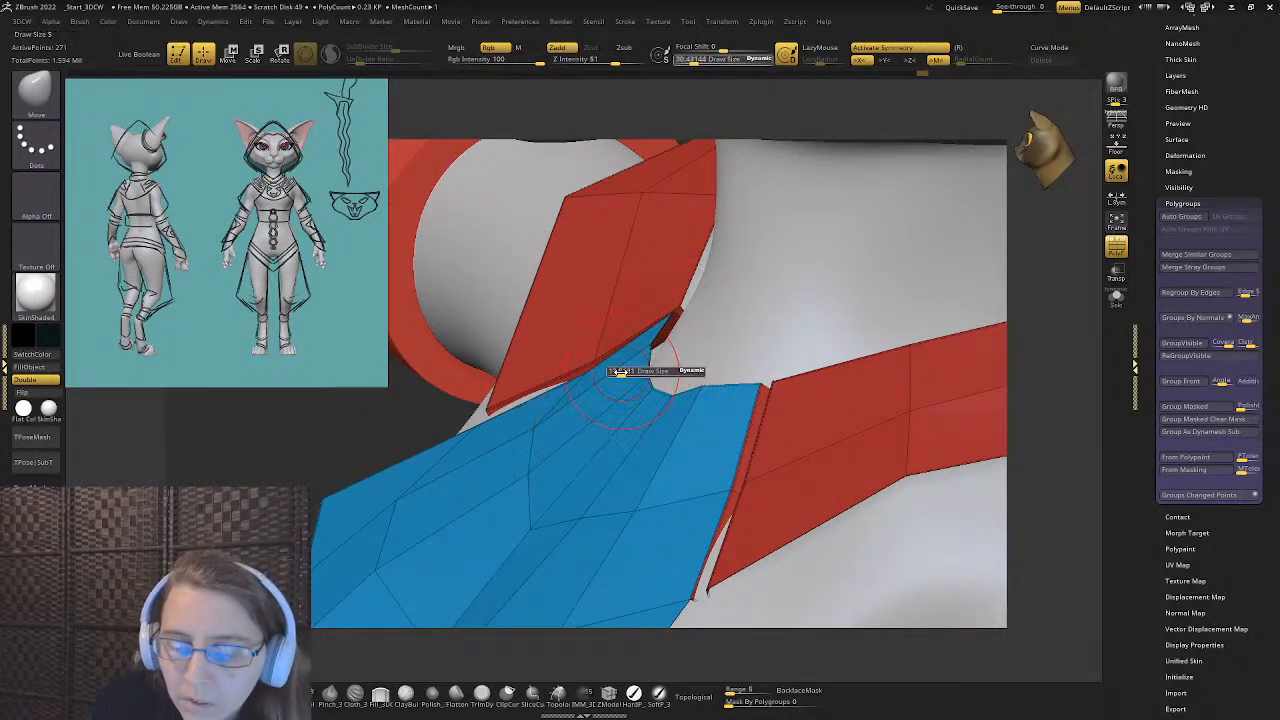
pyautogui.moveTo(581, 372)
pyautogui.mouseDown(button='right')
pyautogui.moveTo(600, 377)
pyautogui.moveTo(600, 392)
pyautogui.mouseUp(button='right')
pyautogui.press('s')
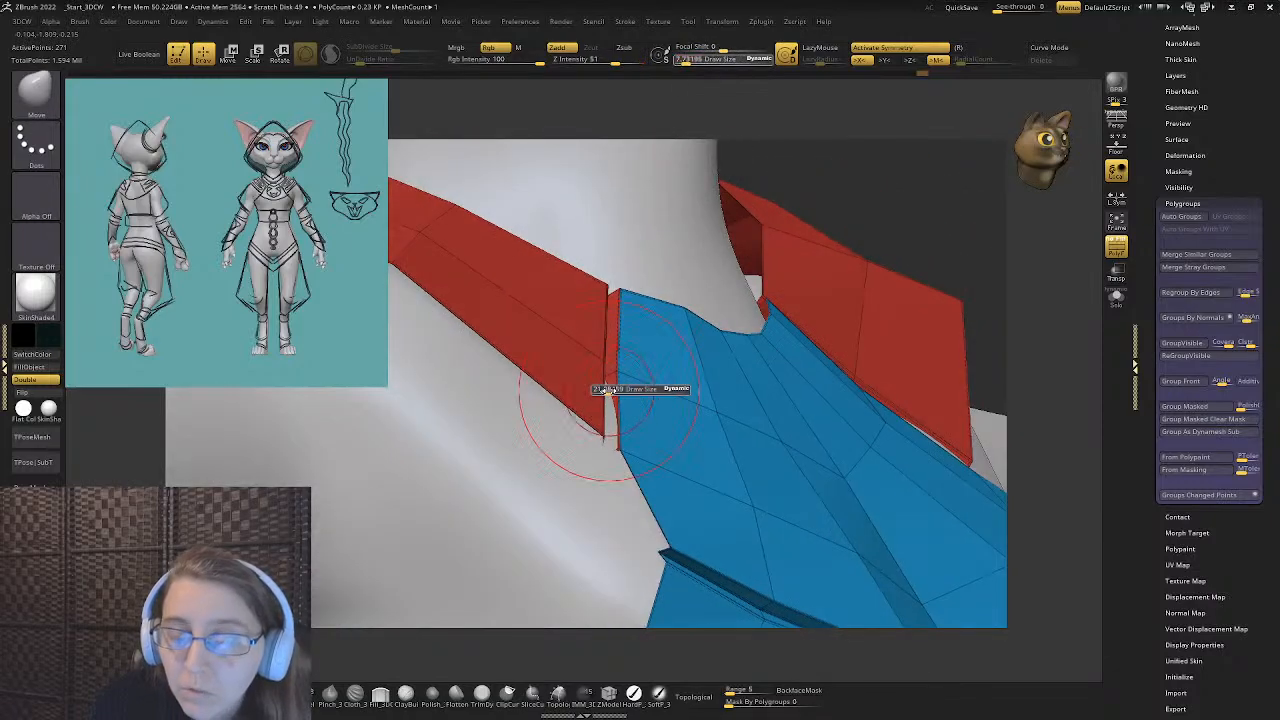
pyautogui.moveTo(600, 392); pyautogui.dragTo(611, 389)
pyautogui.moveTo(613, 390); pyautogui.dragTo(615, 406, button='right')
pyautogui.moveTo(596, 431); pyautogui.dragTo(611, 417)
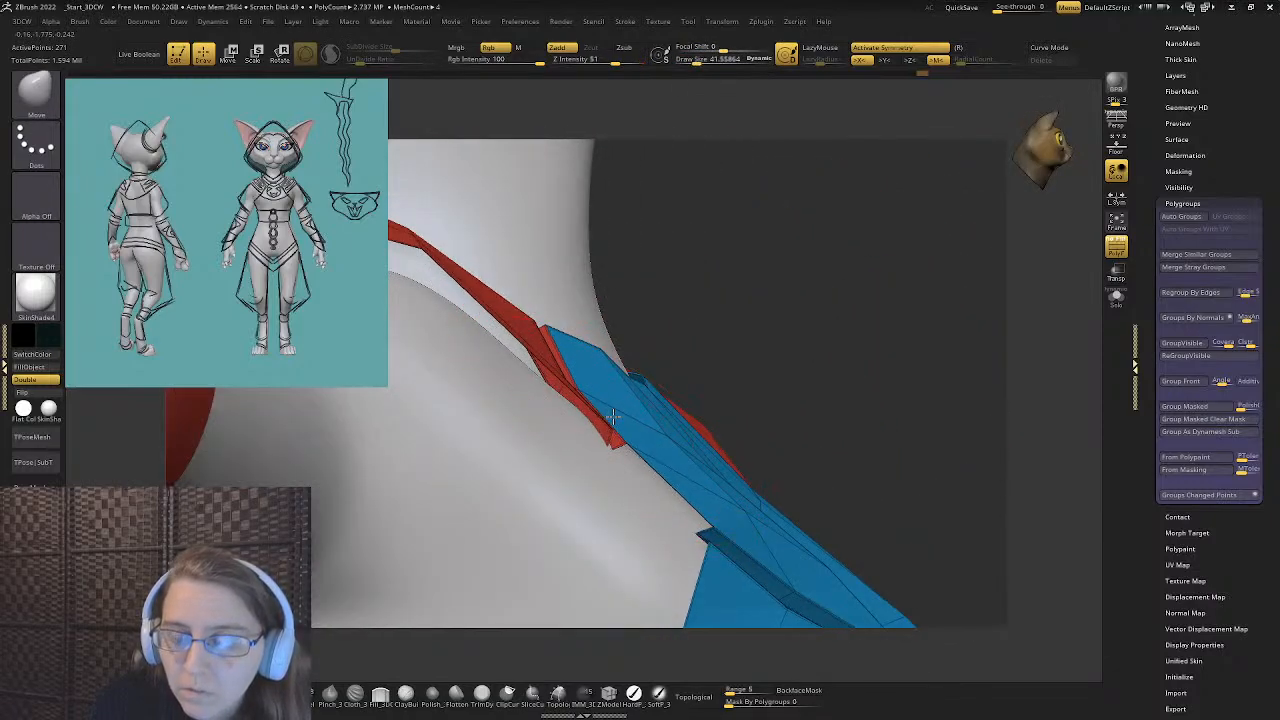
# - Refine the seam between the straps and chest panel, then adjust the front neckline points with a Move brush of about size 17
pyautogui.moveTo(611, 417)
pyautogui.mouseDown(button='right')
pyautogui.moveTo(588, 402)
pyautogui.moveTo(597, 383)
pyautogui.mouseUp(button='right')
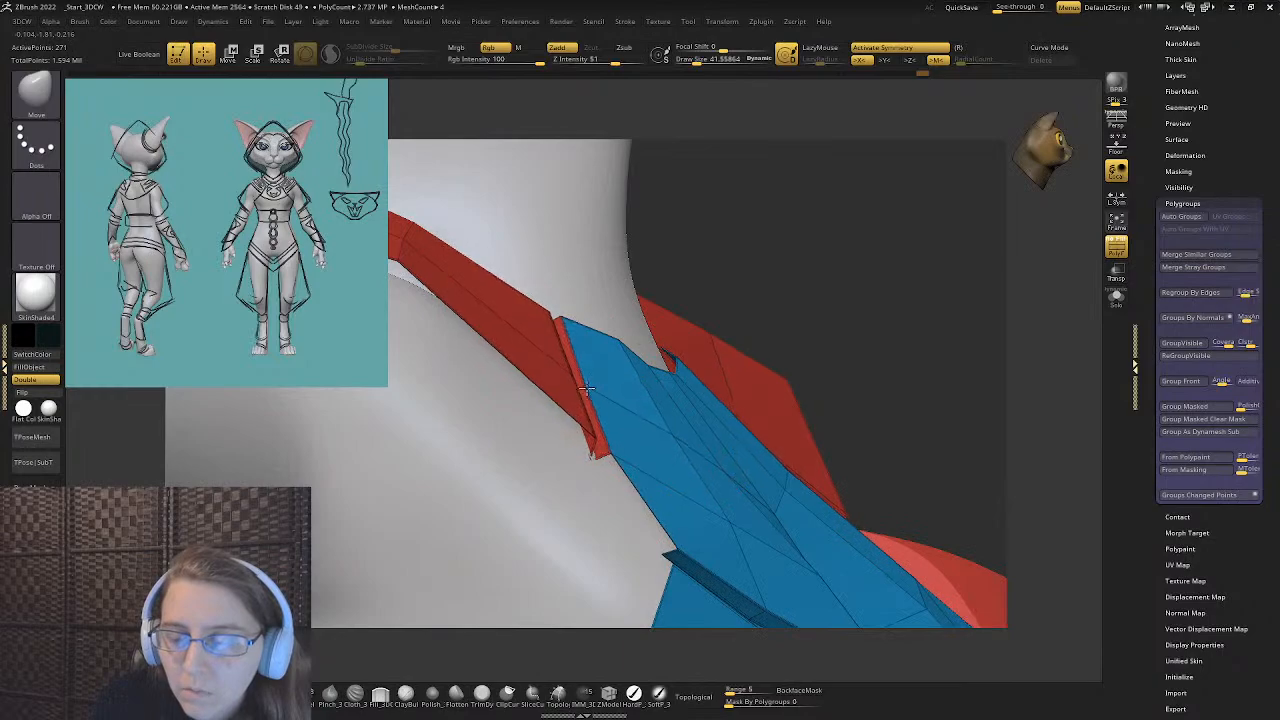
pyautogui.press('s')
pyautogui.moveTo(590, 443); pyautogui.dragTo(600, 443)
pyautogui.moveTo(595, 411)
pyautogui.mouseDown(button='right')
pyautogui.moveTo(580, 400)
pyautogui.moveTo(571, 423)
pyautogui.mouseUp(button='right')
pyautogui.press('s')
pyautogui.moveTo(588, 400); pyautogui.dragTo(577, 400)
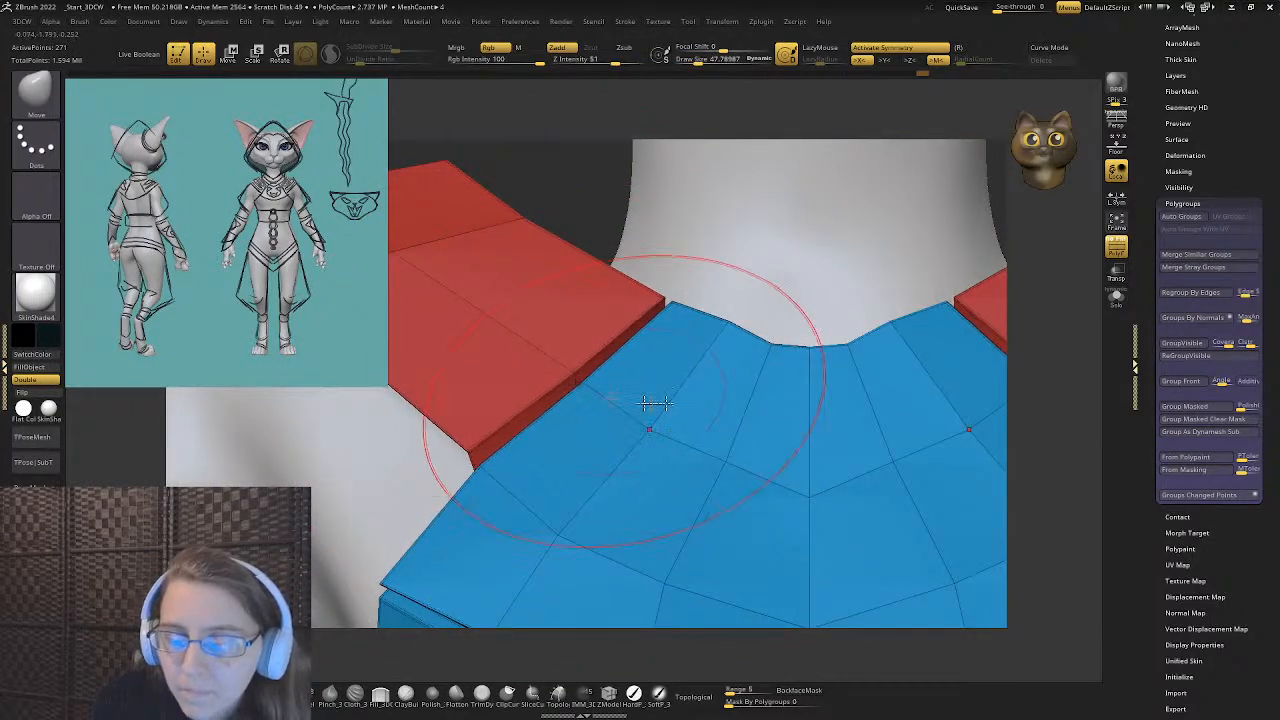
pyautogui.press('s')
pyautogui.moveTo(770, 357); pyautogui.dragTo(740, 357)
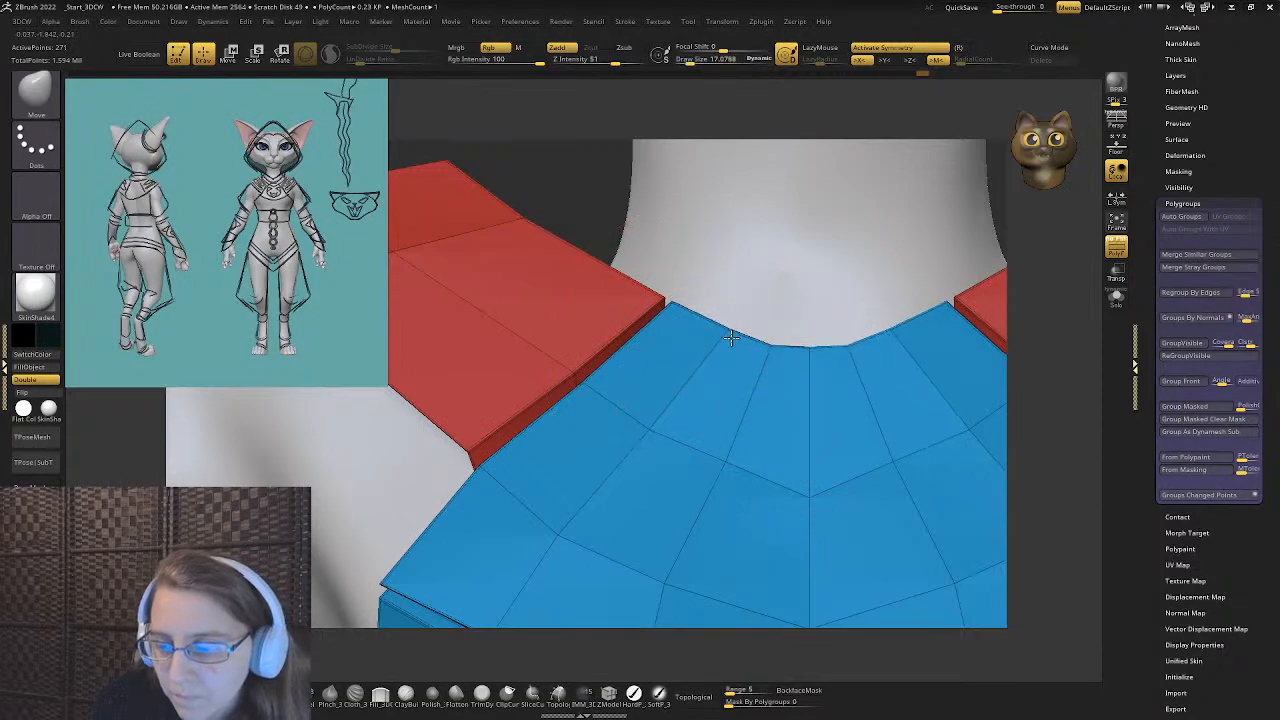
pyautogui.moveTo(828, 449)
pyautogui.keyDown('ctrl'); pyautogui.mouseDown(button='right')
pyautogui.moveTo(563, 314)
pyautogui.moveTo(645, 370)
pyautogui.moveTo(635, 366)
pyautogui.mouseUp(button='right'); pyautogui.keyUp('ctrl')
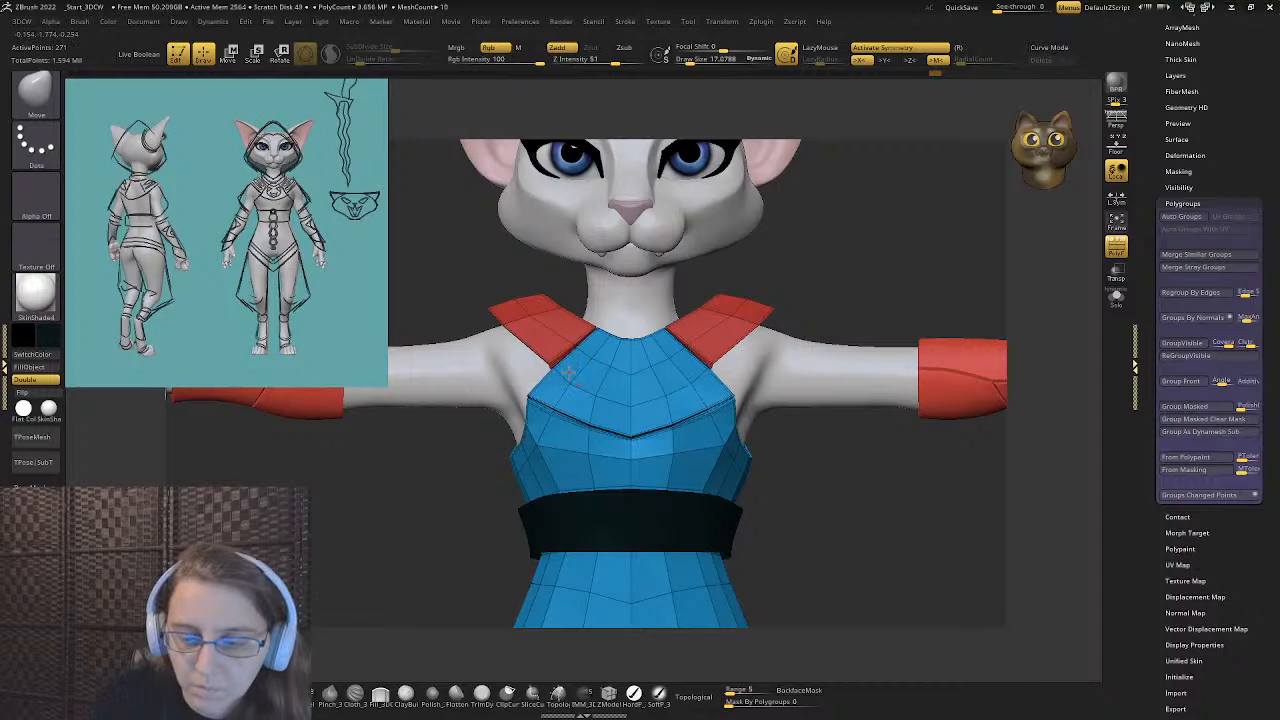
# - Move the lower corners of the shoulder straps on the back to meet the halter's back panel, using a brush of about size 33
pyautogui.moveTo(557, 363)
pyautogui.mouseDown(button='right')
pyautogui.moveTo(620, 365)
pyautogui.moveTo(609, 363)
pyautogui.moveTo(675, 387)
pyautogui.moveTo(560, 374)
pyautogui.mouseUp(button='right')
pyautogui.press('s')
pyautogui.moveTo(574, 387); pyautogui.dragTo(575, 387)
pyautogui.moveTo(574, 404); pyautogui.dragTo(574, 414)
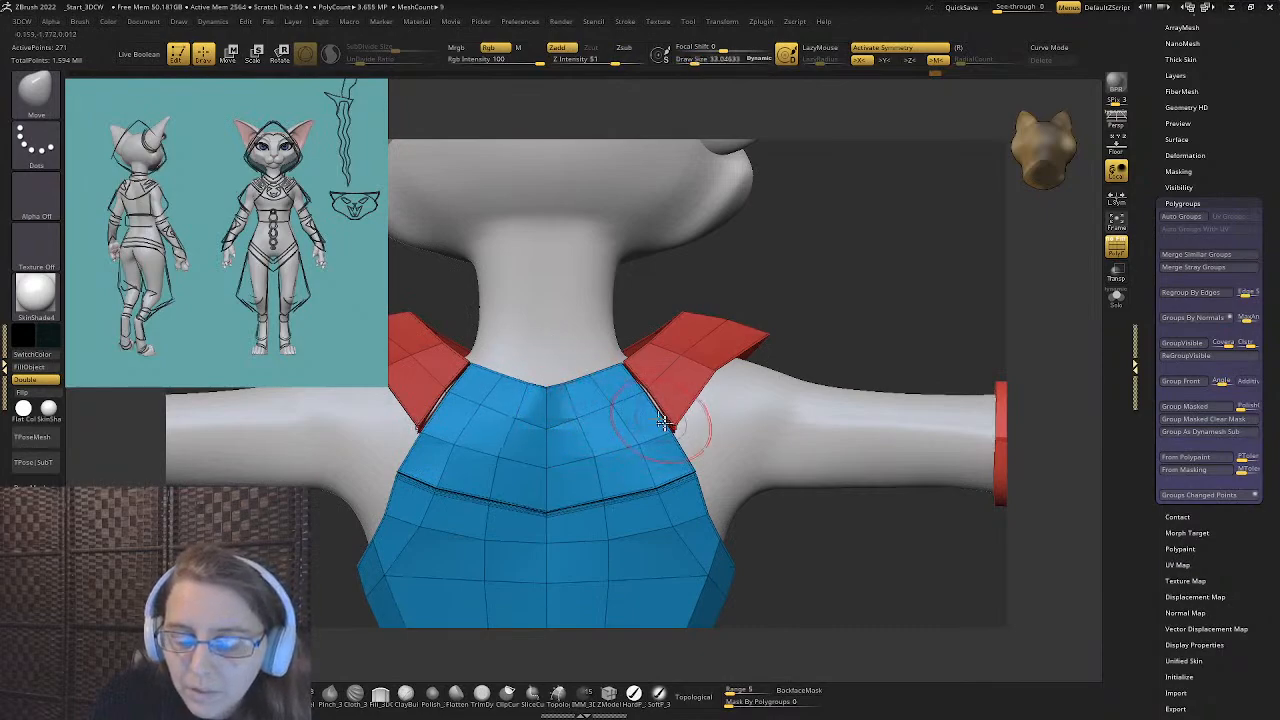
pyautogui.moveTo(659, 418)
pyautogui.mouseDown()
pyautogui.moveTo(650, 404)
pyautogui.moveTo(667, 427)
pyautogui.mouseUp()
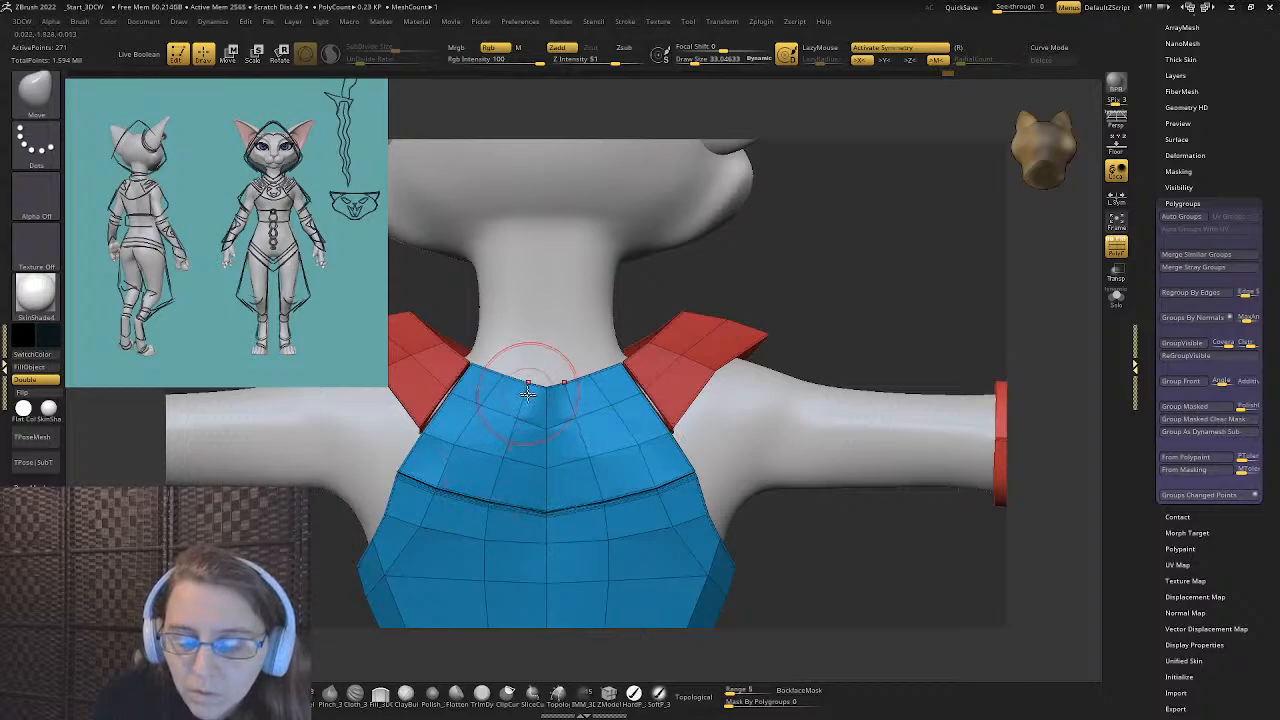
# - Reshape the centre of the halter's back neckline into a rounder curve with the Move brush at about size 17
pyautogui.moveTo(543, 380)
pyautogui.mouseDown(button='right')
pyautogui.moveTo(586, 400)
pyautogui.moveTo(537, 449)
pyautogui.moveTo(541, 390)
pyautogui.mouseUp(button='right')
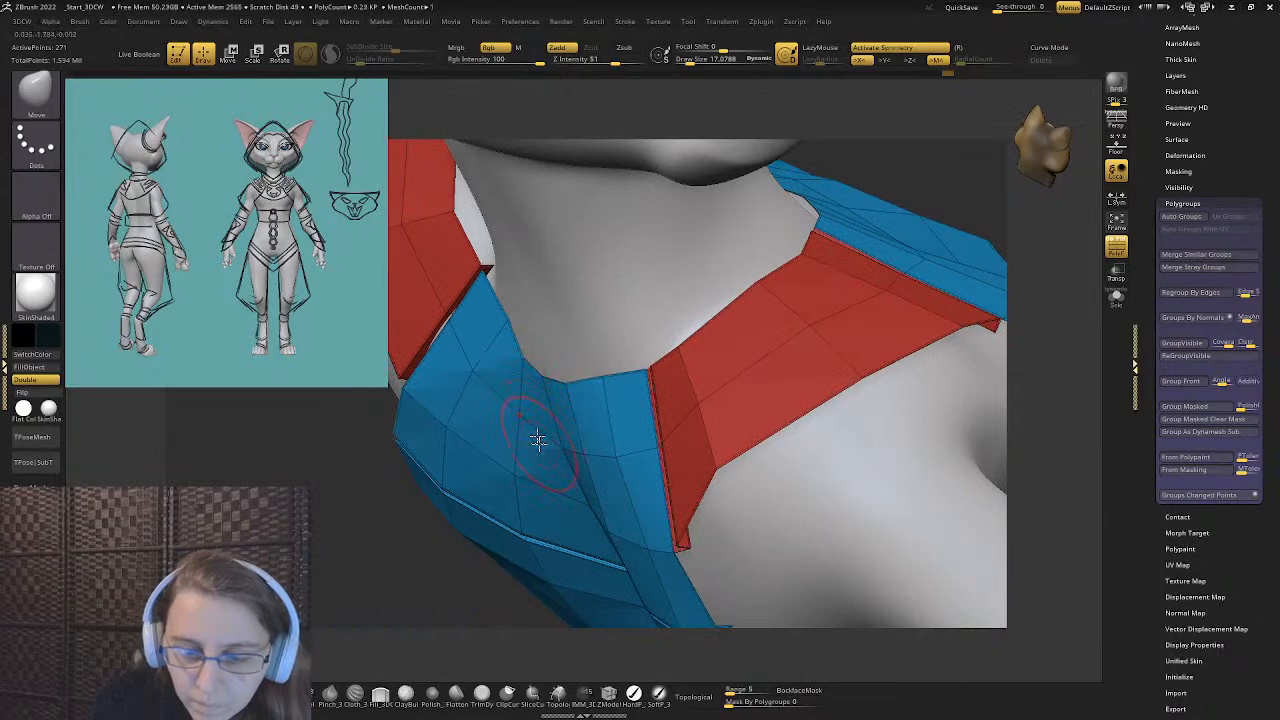
pyautogui.moveTo(534, 437); pyautogui.dragTo(551, 449, button='right')
pyautogui.moveTo(560, 511)
pyautogui.keyDown('shift'); pyautogui.mouseDown(button='right')
pyautogui.moveTo(557, 420)
pyautogui.moveTo(580, 366)
pyautogui.moveTo(610, 400)
pyautogui.mouseUp(button='right'); pyautogui.keyUp('shift')
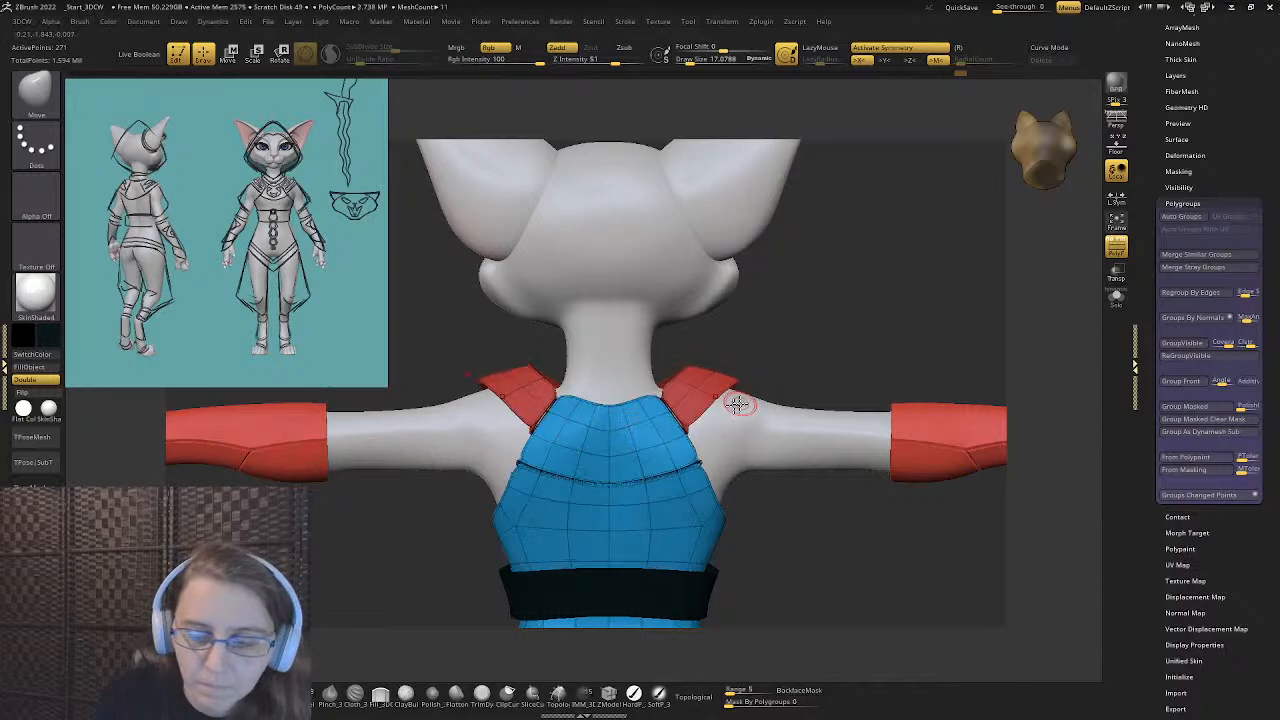
pyautogui.moveTo(737, 377); pyautogui.dragTo(620, 395, button='right')
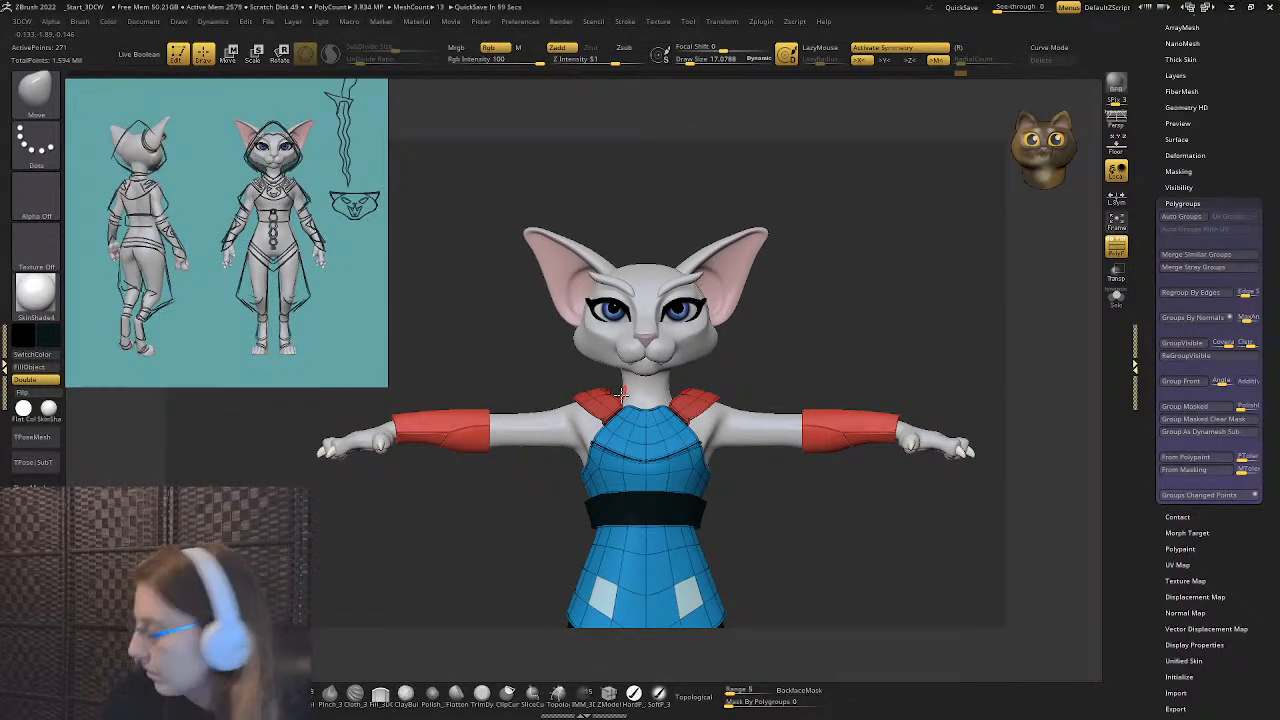
pyautogui.moveTo(697, 312)
pyautogui.keyDown('alt'); pyautogui.mouseDown(button='right')
pyautogui.moveTo(633, 318)
pyautogui.moveTo(690, 275)
pyautogui.mouseUp(button='right'); pyautogui.keyUp('alt')
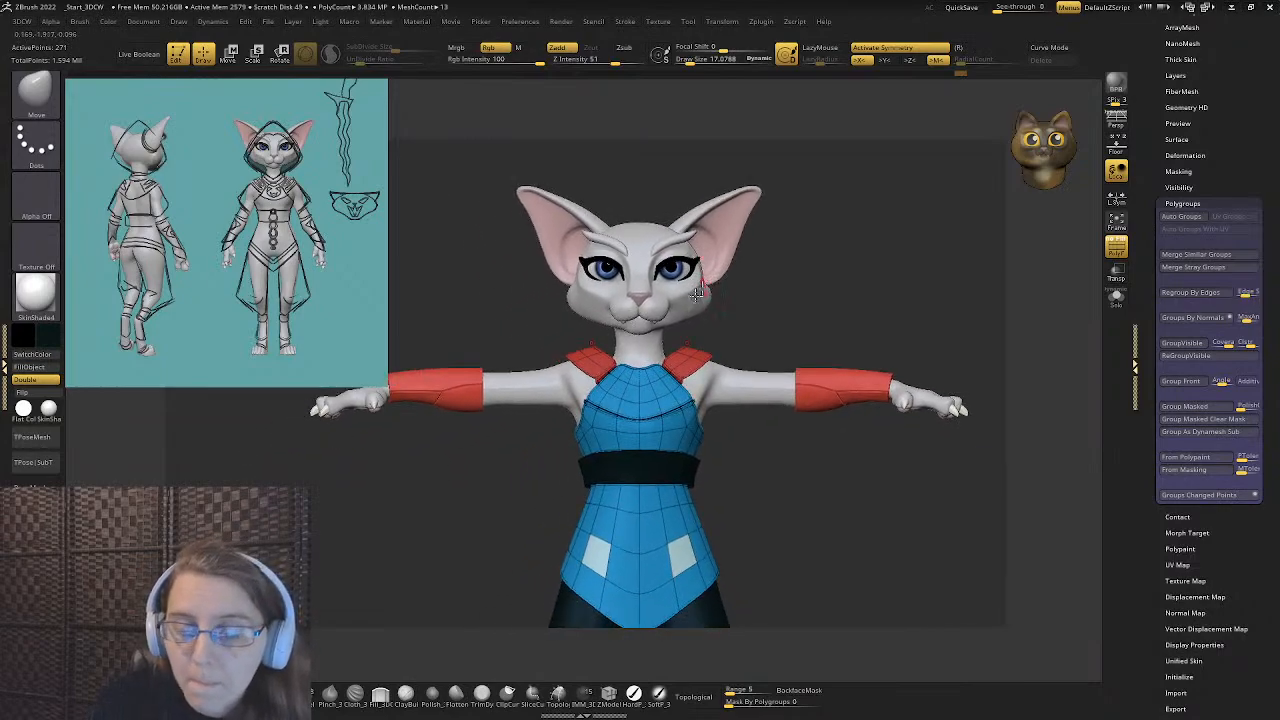
# - Turn off the polyframe display, sample the gold of the boots' trim and fill the shoulder straps with it
pyautogui.moveTo(546, 366)
pyautogui.keyDown('ctrl'); pyautogui.mouseDown(button='right')
pyautogui.moveTo(566, 372)
pyautogui.moveTo(560, 391)
pyautogui.moveTo(697, 404)
pyautogui.moveTo(612, 374)
pyautogui.mouseUp(button='right'); pyautogui.keyUp('ctrl')
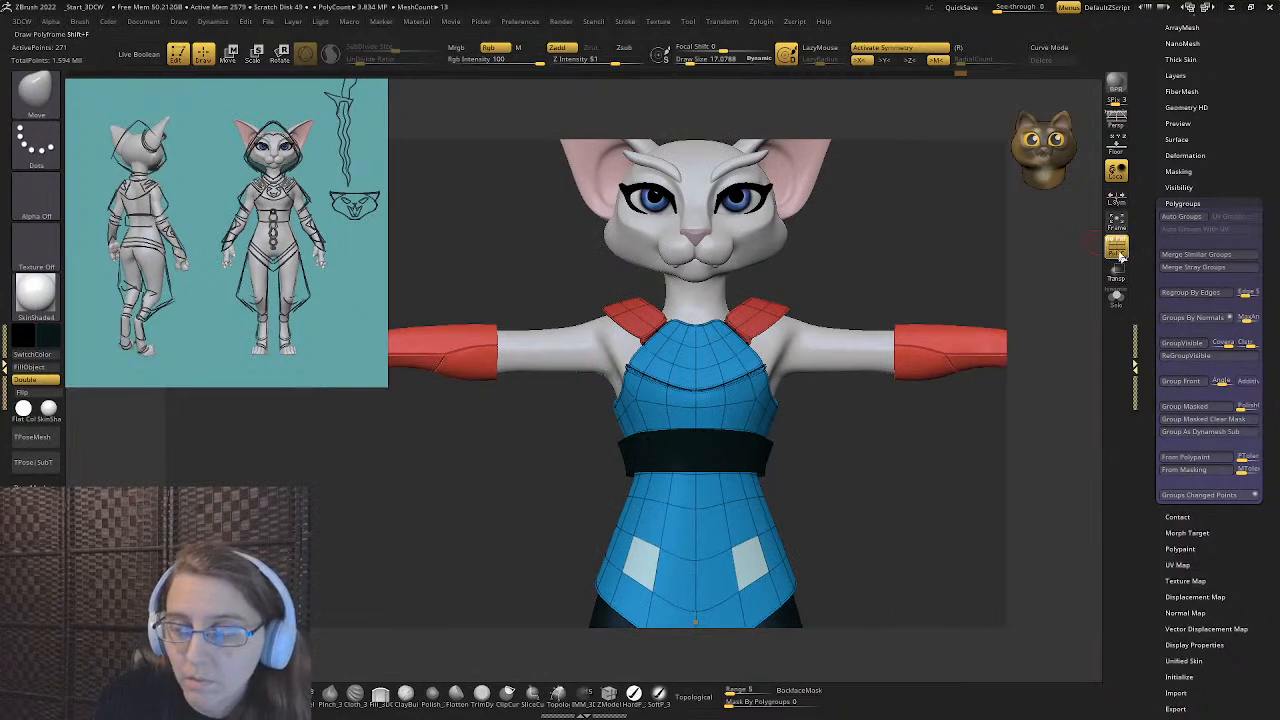
pyautogui.click(1117, 251)
pyautogui.keyDown('ctrl'); pyautogui.moveTo(690, 375); pyautogui.dragTo(673, 291, button='right'); pyautogui.keyUp('ctrl')
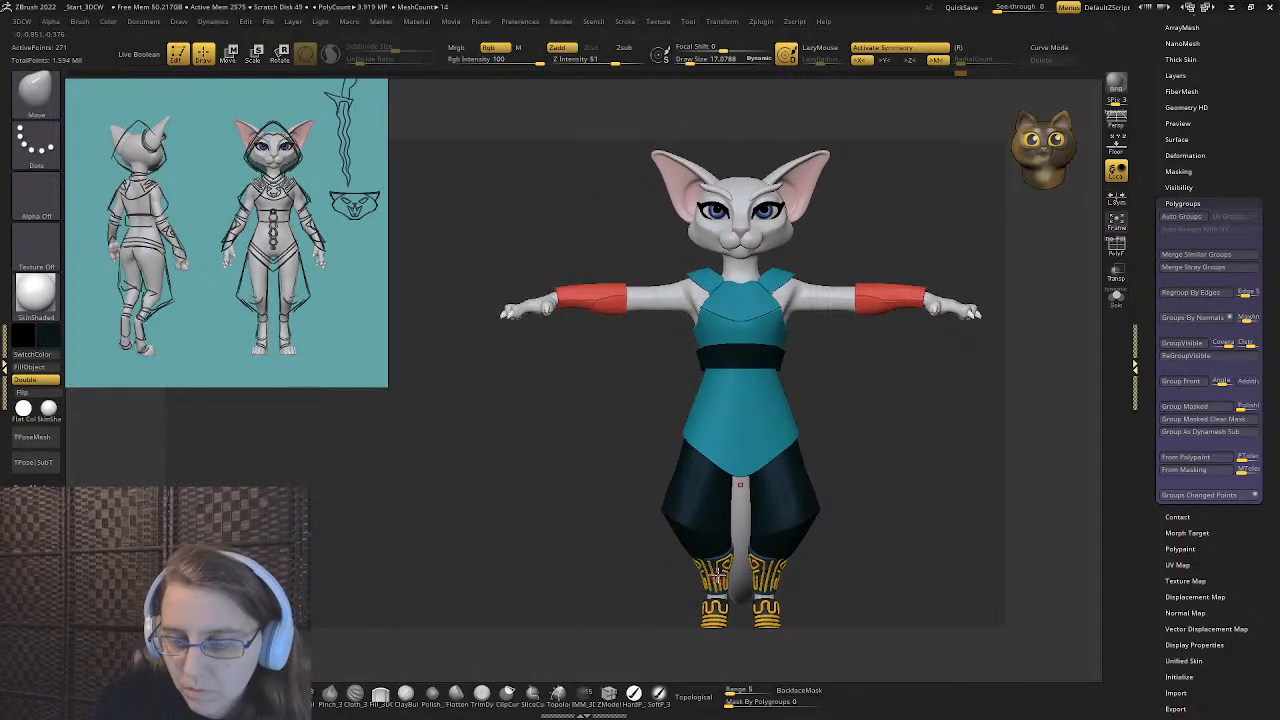
pyautogui.press('c')
pyautogui.keyDown('ctrl'); pyautogui.keyDown('alt'); pyautogui.keyDown('shift'); pyautogui.click(700, 305); pyautogui.keyUp('shift'); pyautogui.keyUp('alt'); pyautogui.keyUp('ctrl')
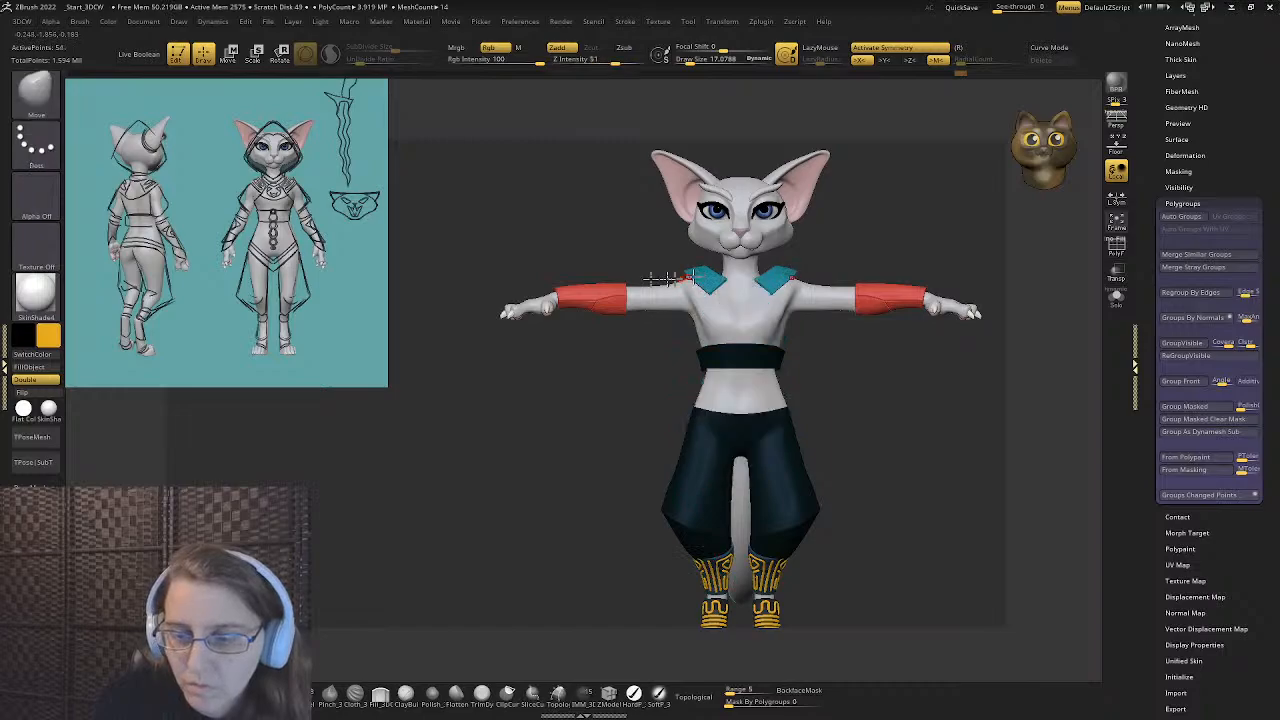
pyautogui.click(37, 367)
pyautogui.keyDown('ctrl'); pyautogui.keyDown('shift'); pyautogui.click(563, 417); pyautogui.keyUp('shift'); pyautogui.keyUp('ctrl')
# - Sample the halter's teal and fill the upper chest panel with it to remove the gold bleeding in beside the straps
pyautogui.keyDown('ctrl'); pyautogui.moveTo(574, 309); pyautogui.dragTo(609, 343, button='right'); pyautogui.keyUp('ctrl')
pyautogui.press('c')
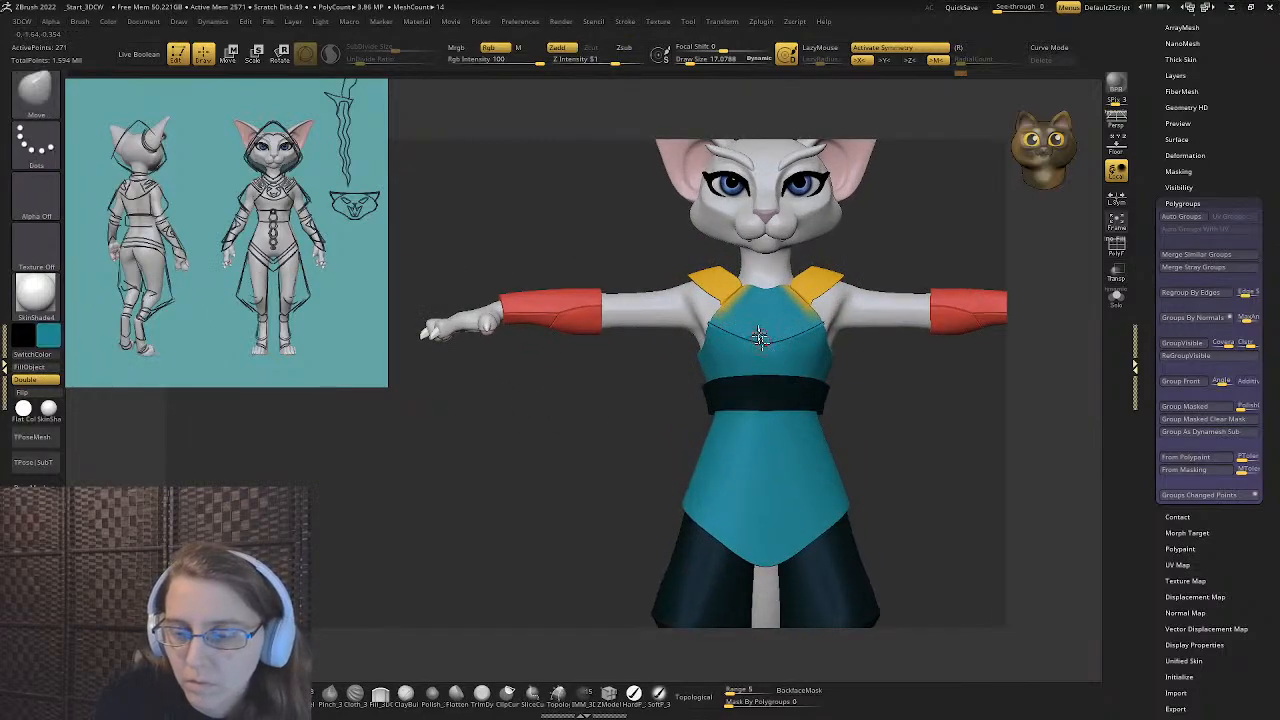
pyautogui.keyDown('ctrl'); pyautogui.keyDown('shift'); pyautogui.click(759, 337); pyautogui.keyUp('shift'); pyautogui.keyUp('ctrl')
pyautogui.click(37, 367)
pyautogui.keyDown('ctrl'); pyautogui.keyDown('shift'); pyautogui.click(667, 360); pyautogui.keyUp('shift'); pyautogui.keyUp('ctrl')
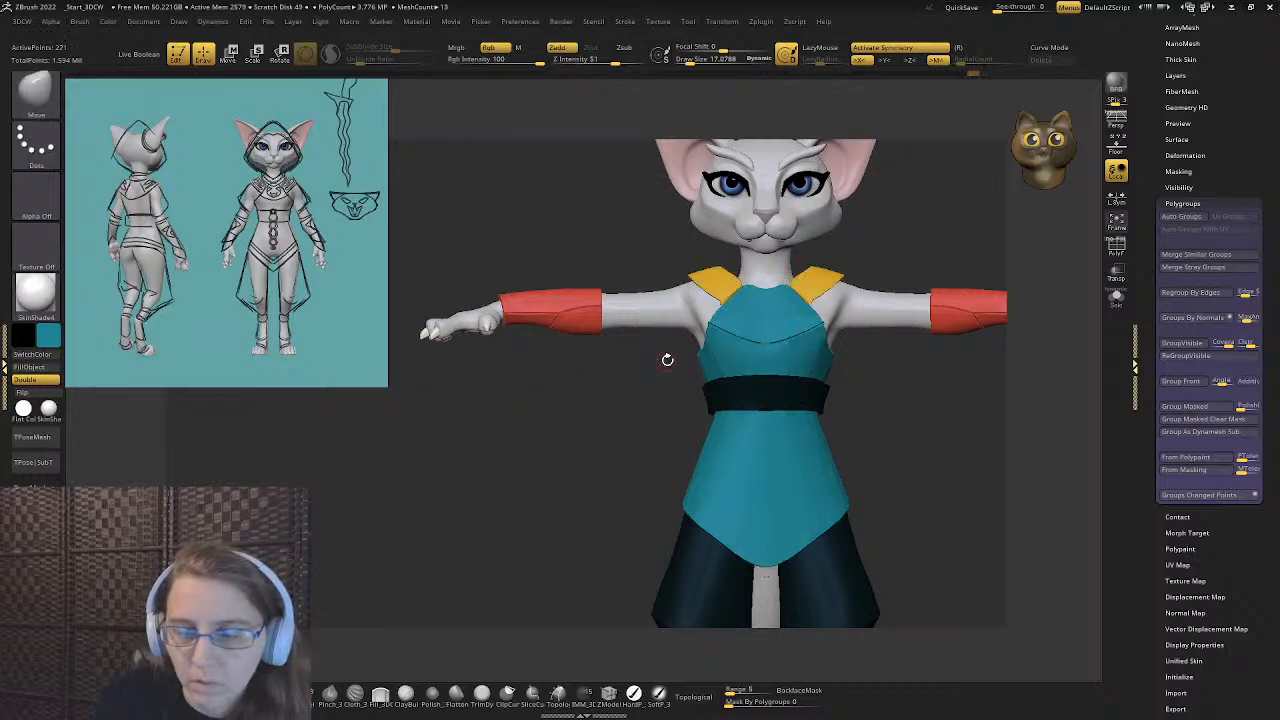
# - Enlarge the reference sketch to examine the arm and shoulder details, and shrink it back to a small size
pyautogui.keyDown('ctrl'); pyautogui.moveTo(667, 360); pyautogui.dragTo(548, 208, button='right'); pyautogui.keyUp('ctrl')
pyautogui.keyDown('alt'); pyautogui.moveTo(552, 273); pyautogui.dragTo(630, 487, button='right'); pyautogui.keyUp('alt')
pyautogui.keyDown('ctrl'); pyautogui.moveTo(629, 222); pyautogui.dragTo(540, 335, button='right'); pyautogui.keyUp('ctrl')
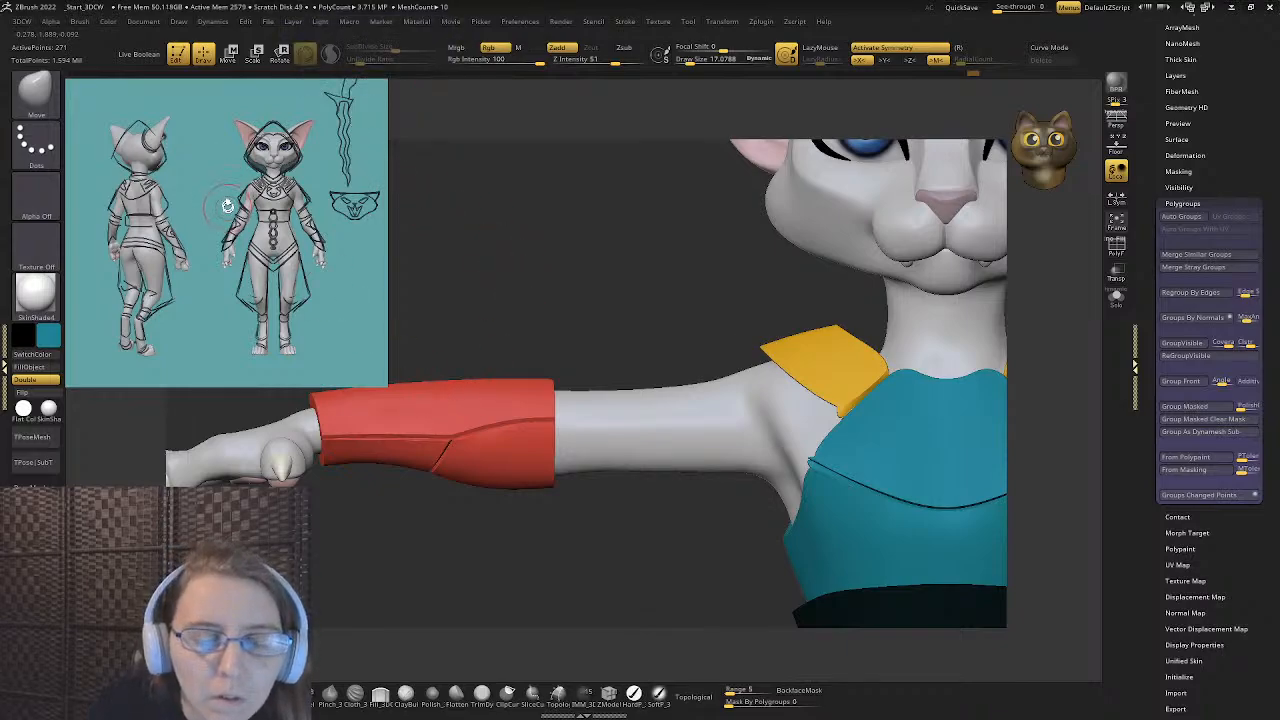
pyautogui.press('ctrl')
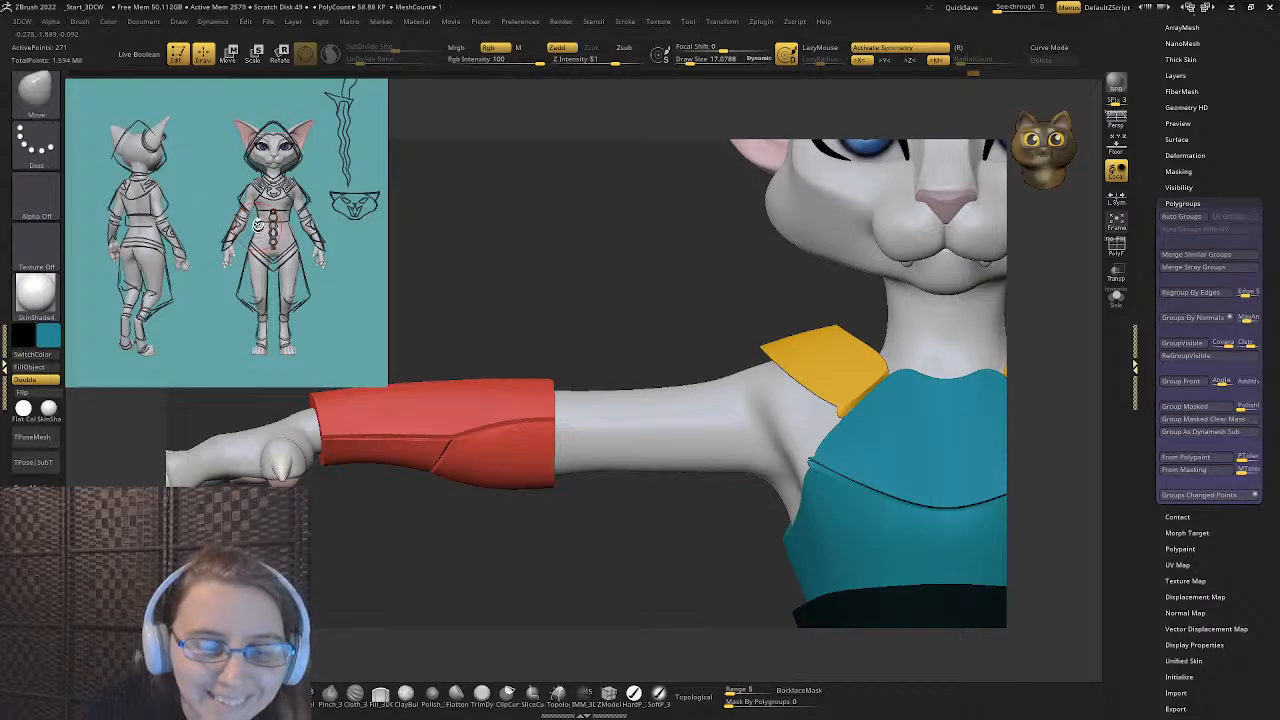
pyautogui.press('z')
pyautogui.moveTo(324, 105); pyautogui.dragTo(312, 247)
pyautogui.press('z')
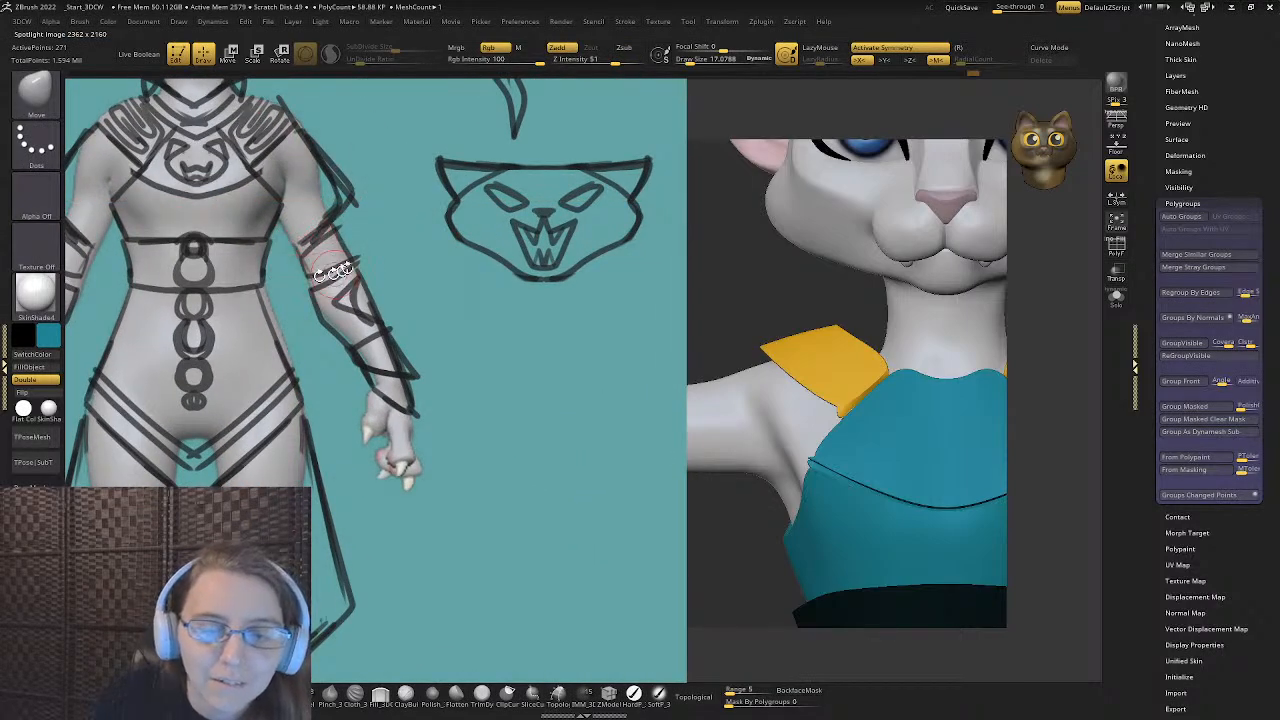
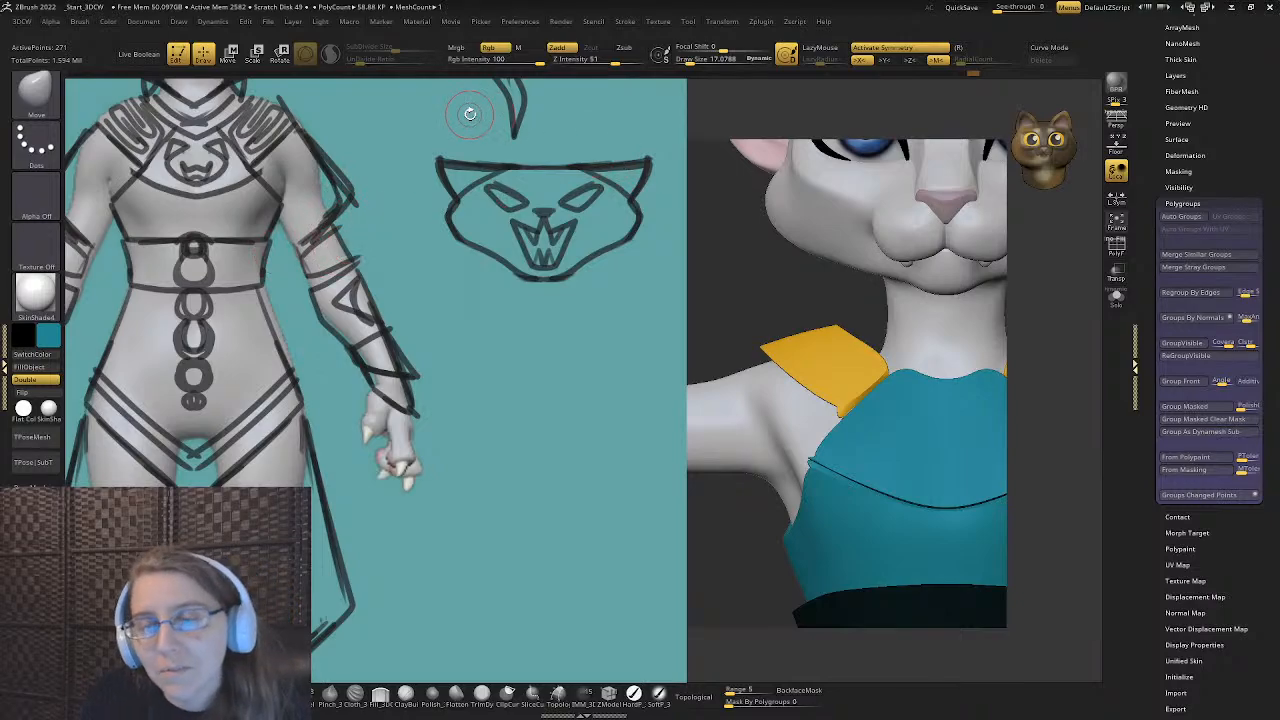
pyautogui.hotkey('shift', 'z')
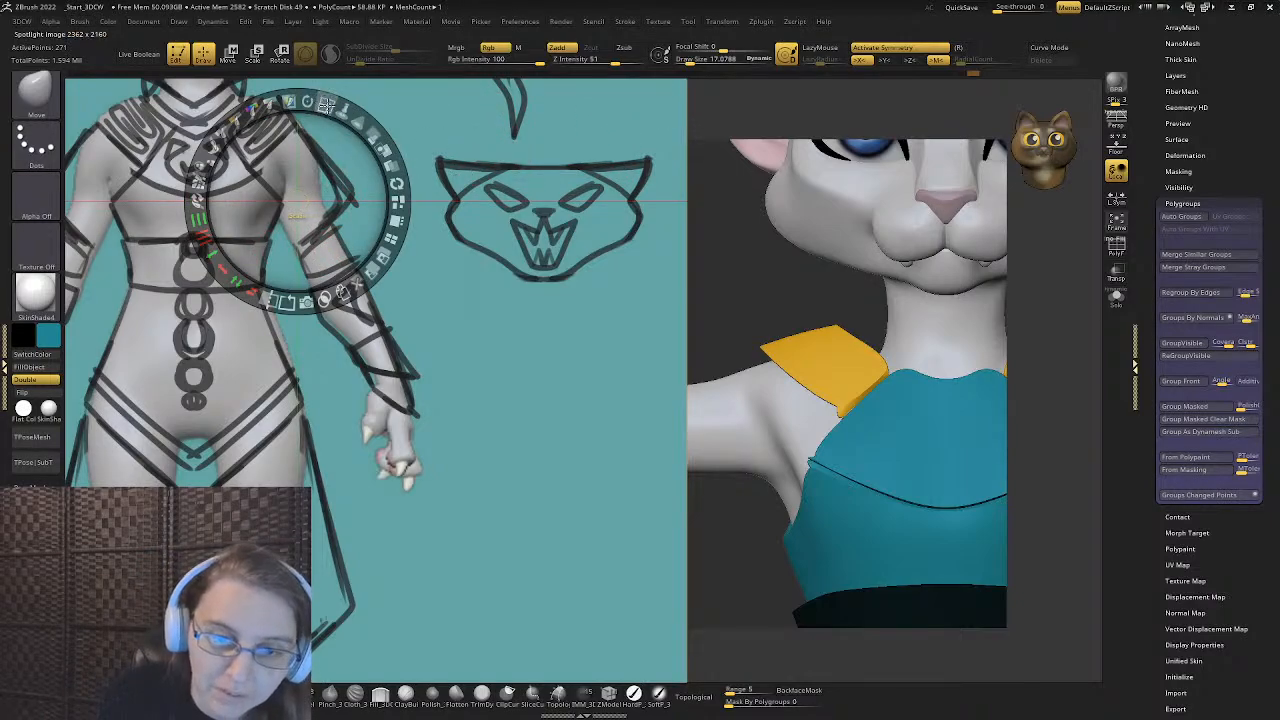
pyautogui.moveTo(326, 105); pyautogui.dragTo(205, 150)
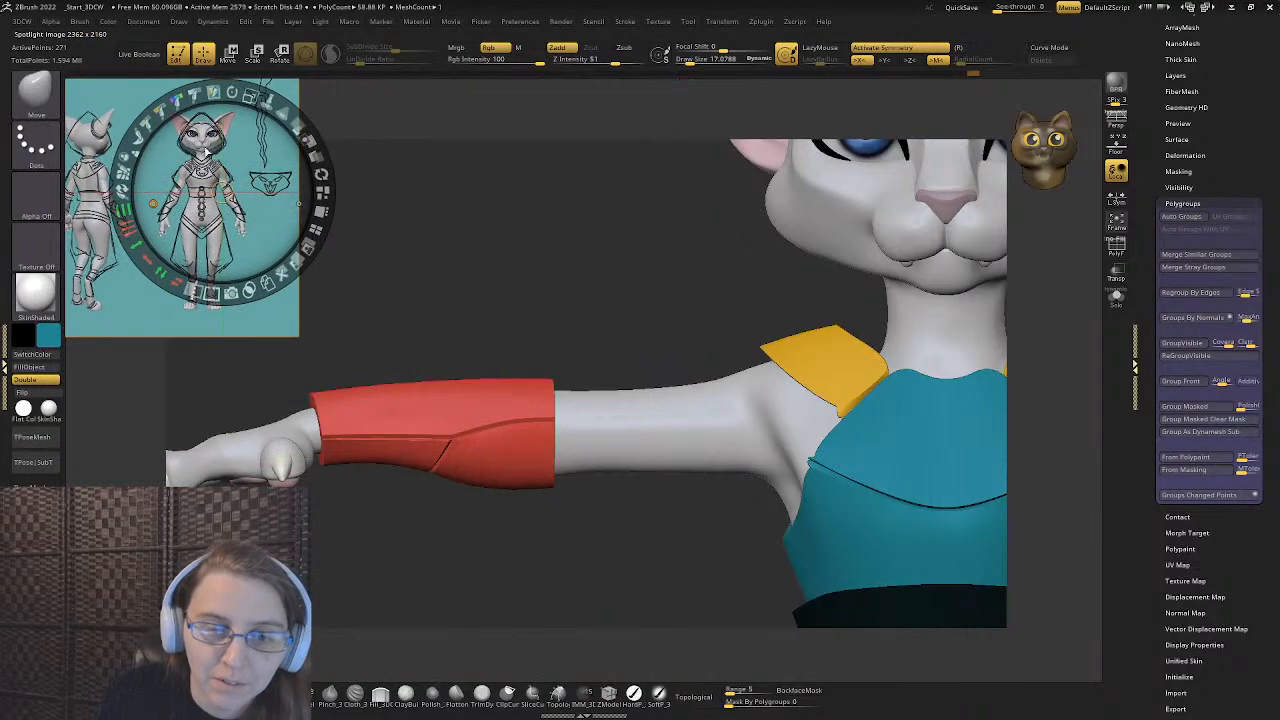
pyautogui.press('z')
# - Make the cat's body mesh the active subtool, with the shoulders and upper arms in view
pyautogui.keyDown('alt'); pyautogui.moveTo(871, 188); pyautogui.dragTo(752, 186, button='right'); pyautogui.keyUp('alt')
pyautogui.moveTo(1142, 285); pyautogui.dragTo(1146, 476)
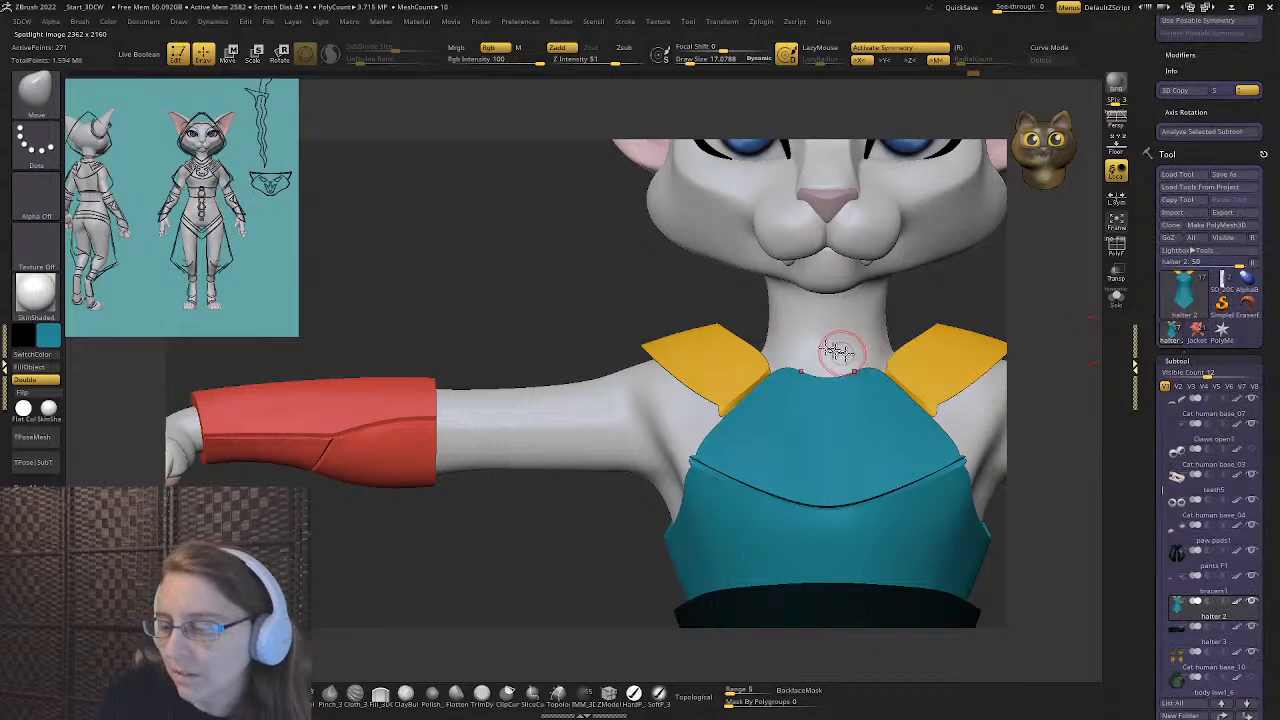
pyautogui.press('f')
pyautogui.keyDown('ctrl'); pyautogui.moveTo(474, 234); pyautogui.dragTo(547, 310, button='right'); pyautogui.keyUp('ctrl')
pyautogui.keyDown('alt'); pyautogui.click(435, 330); pyautogui.keyUp('alt')
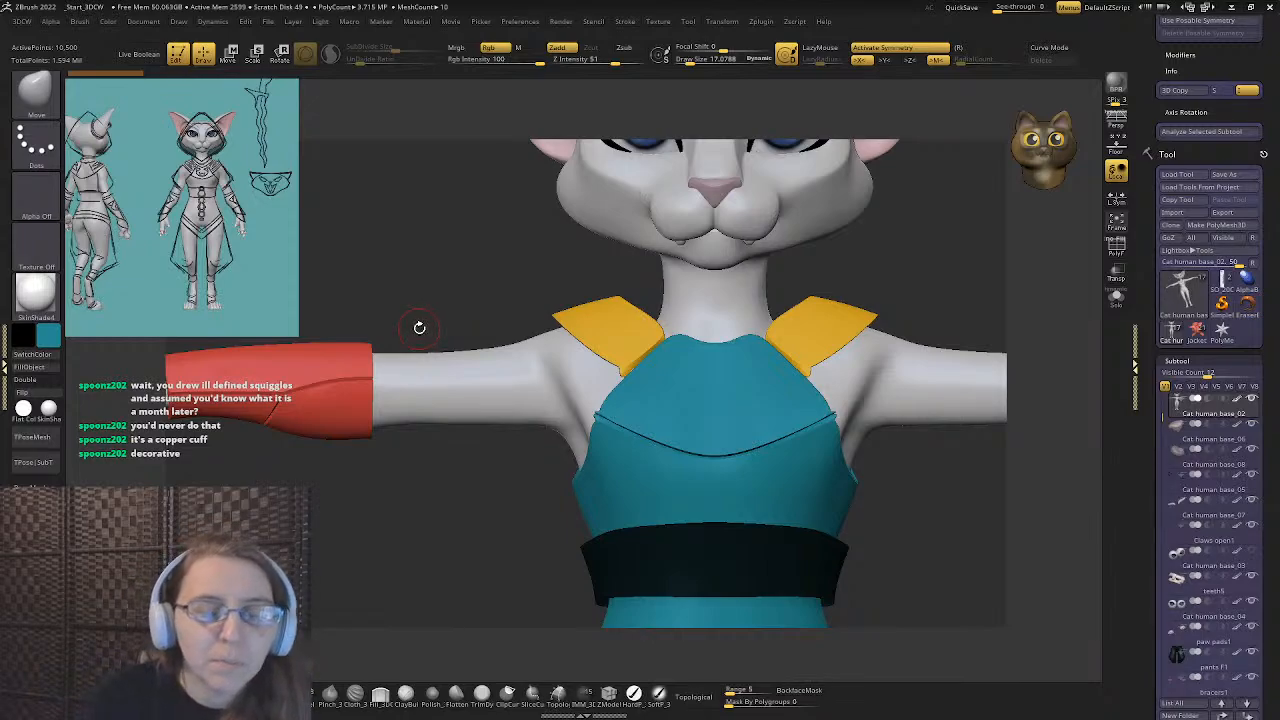
pyautogui.moveTo(395, 340)
pyautogui.keyDown('ctrl'); pyautogui.mouseDown()
pyautogui.moveTo(491, 365)
pyautogui.moveTo(488, 442)
pyautogui.moveTo(548, 432)
pyautogui.mouseUp(); pyautogui.keyUp('ctrl')
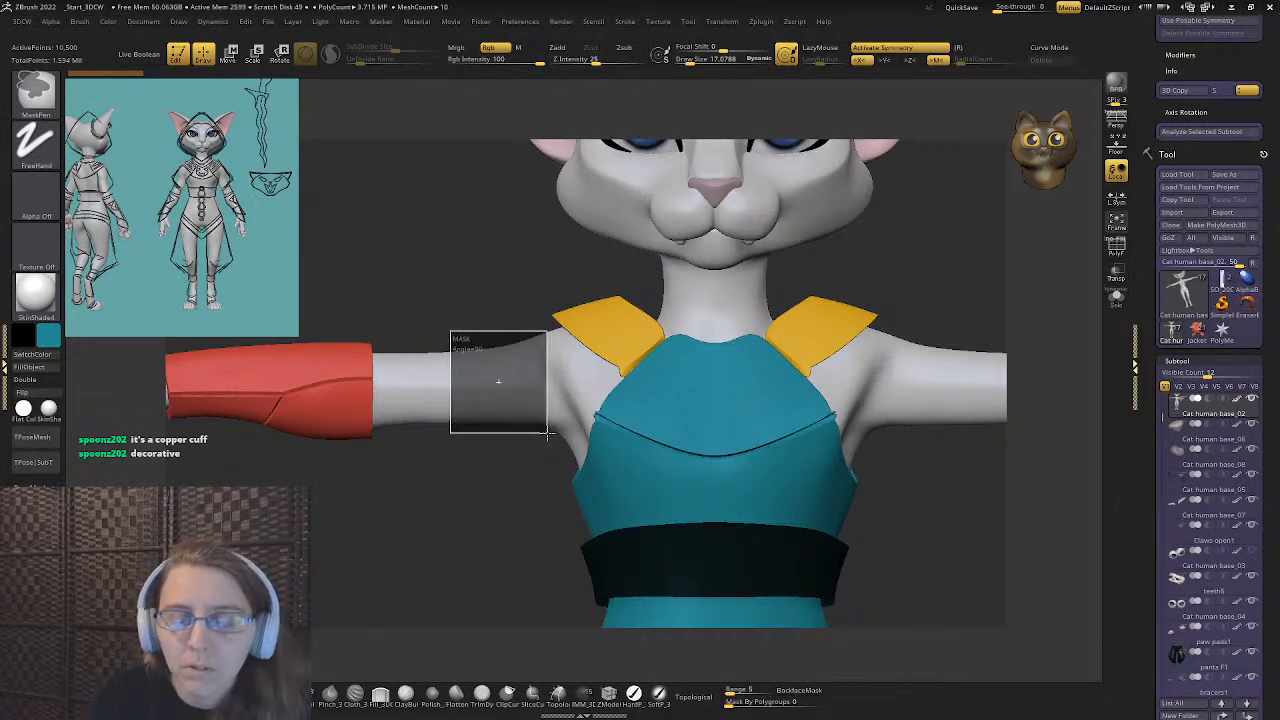
pyautogui.keyDown('ctrl'); pyautogui.moveTo(548, 432); pyautogui.dragTo(545, 430); pyautogui.keyUp('ctrl')
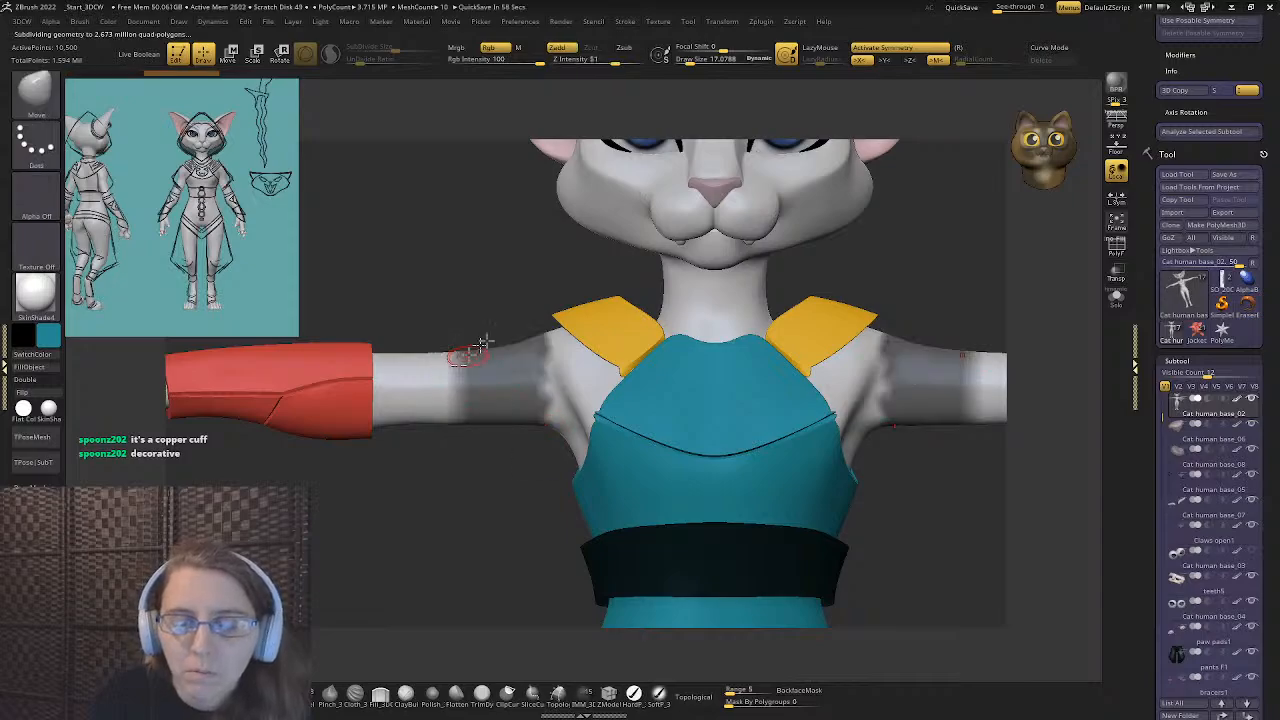
pyautogui.keyDown('ctrl'); pyautogui.moveTo(525, 316); pyautogui.dragTo(446, 331); pyautogui.keyUp('ctrl')
pyautogui.press('f')
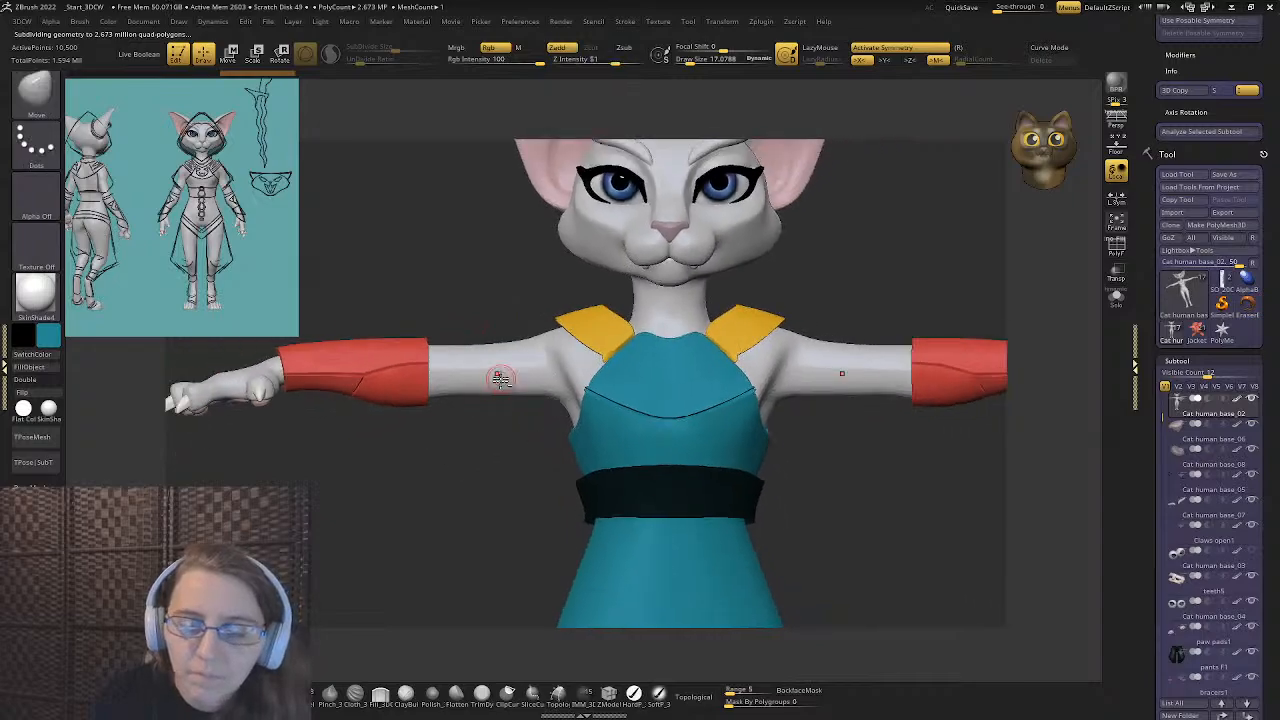
# - Duplicate the body subtool and show the copy alone with its wireframe, focused on the upper arm
pyautogui.scroll(-3, 1151, 550)
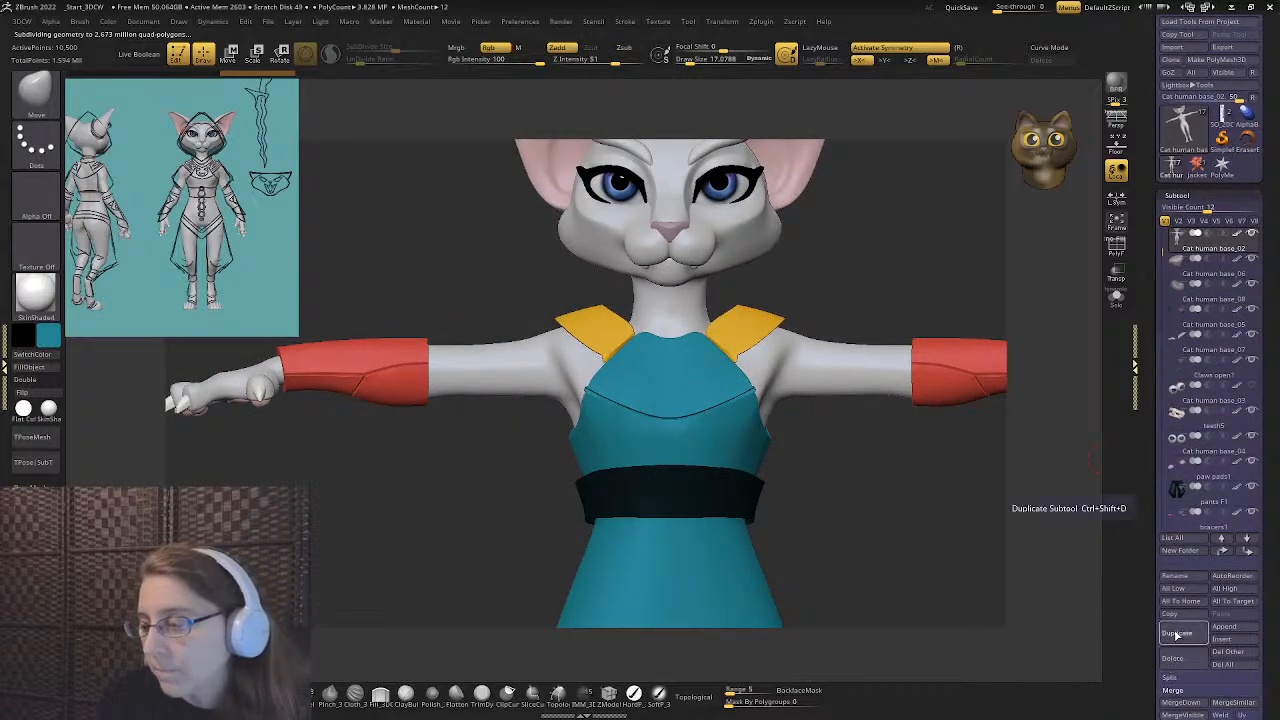
pyautogui.click(1177, 633)
pyautogui.click(1117, 298)
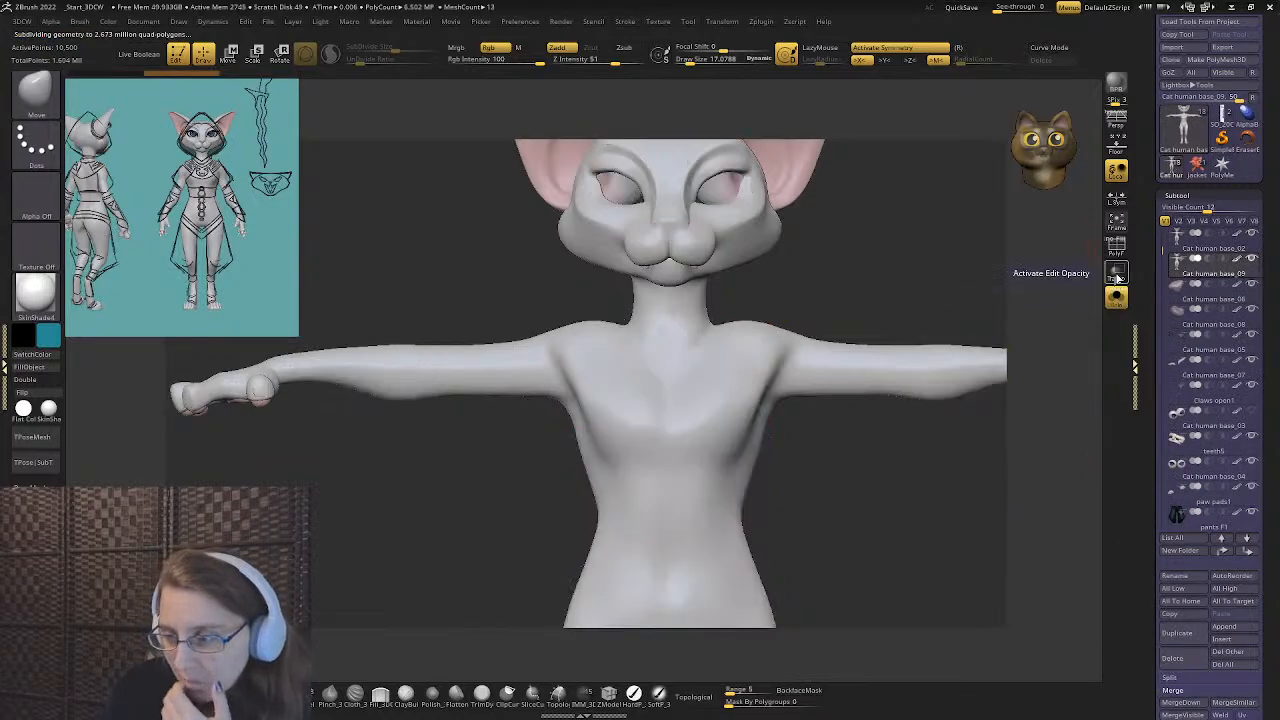
pyautogui.click(1112, 252)
pyautogui.keyDown('alt'); pyautogui.moveTo(450, 304); pyautogui.dragTo(630, 308, button='right'); pyautogui.keyUp('alt')
pyautogui.keyDown('ctrl'); pyautogui.moveTo(630, 308); pyautogui.dragTo(657, 343, button='right'); pyautogui.keyUp('ctrl')
pyautogui.hotkey('shift', 'd')
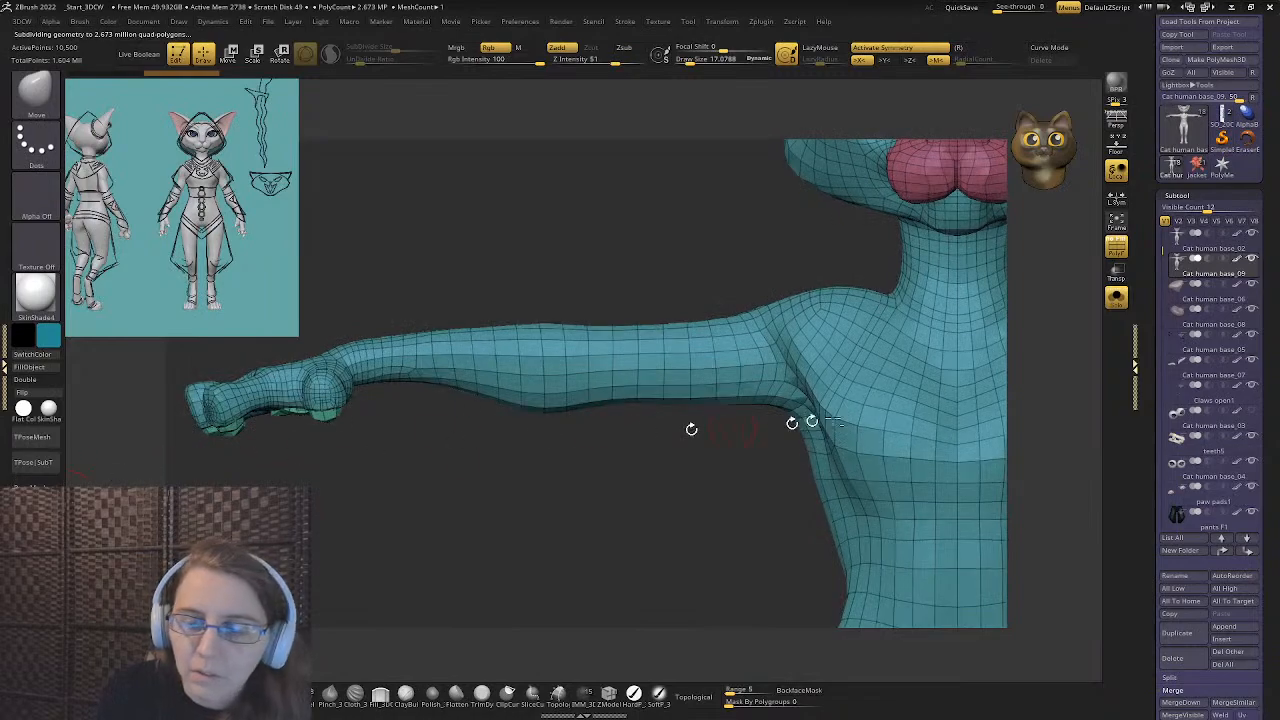
pyautogui.keyDown('alt'); pyautogui.moveTo(791, 420); pyautogui.dragTo(655, 449, button='right'); pyautogui.keyUp('alt')
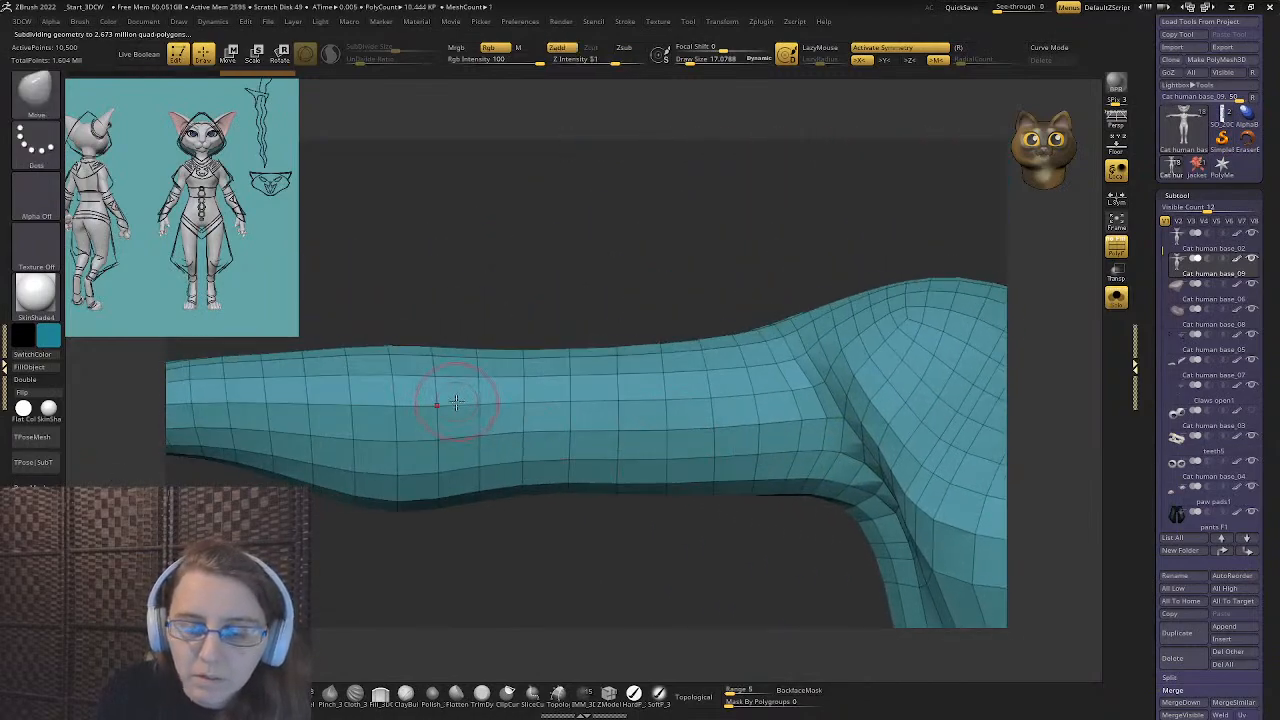
# - Delete one polyloop around the elbow and one around the shoulder with ZModeler, and give the separated parts individual polygroups with Auto Groups
pyautogui.click(606, 700)
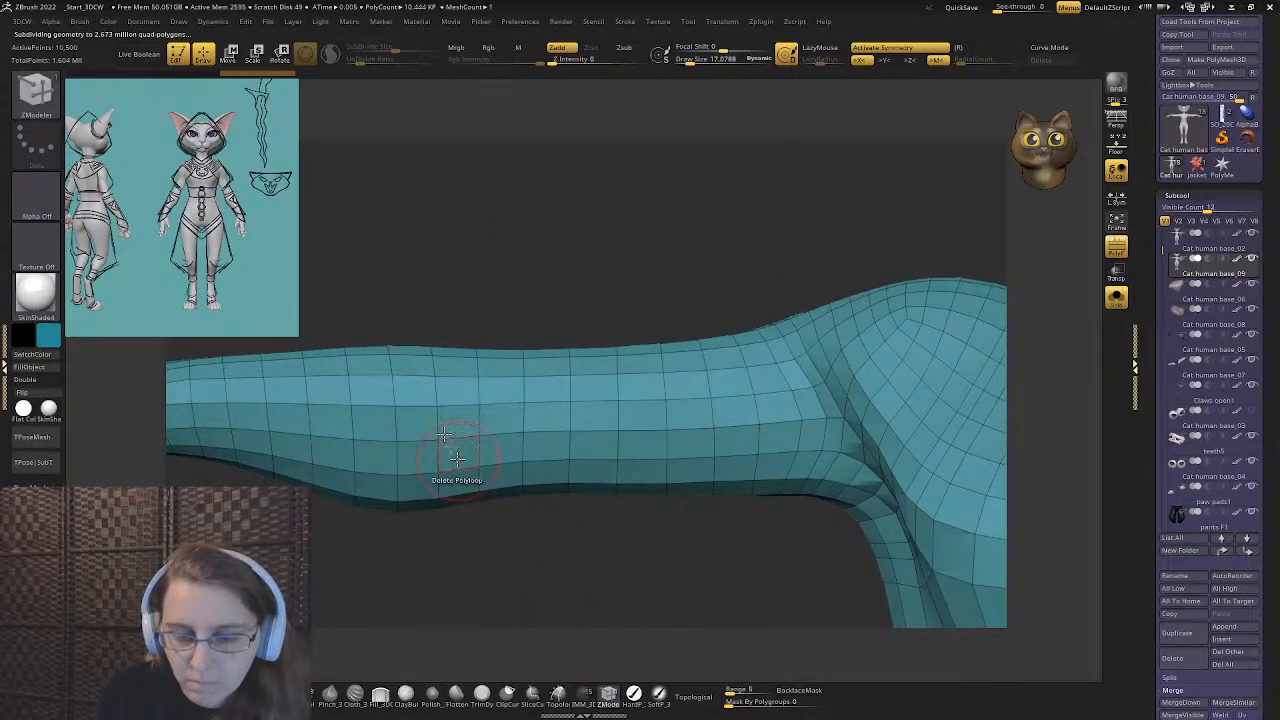
pyautogui.click(414, 427)
pyautogui.moveTo(791, 395); pyautogui.dragTo(752, 355, button='right')
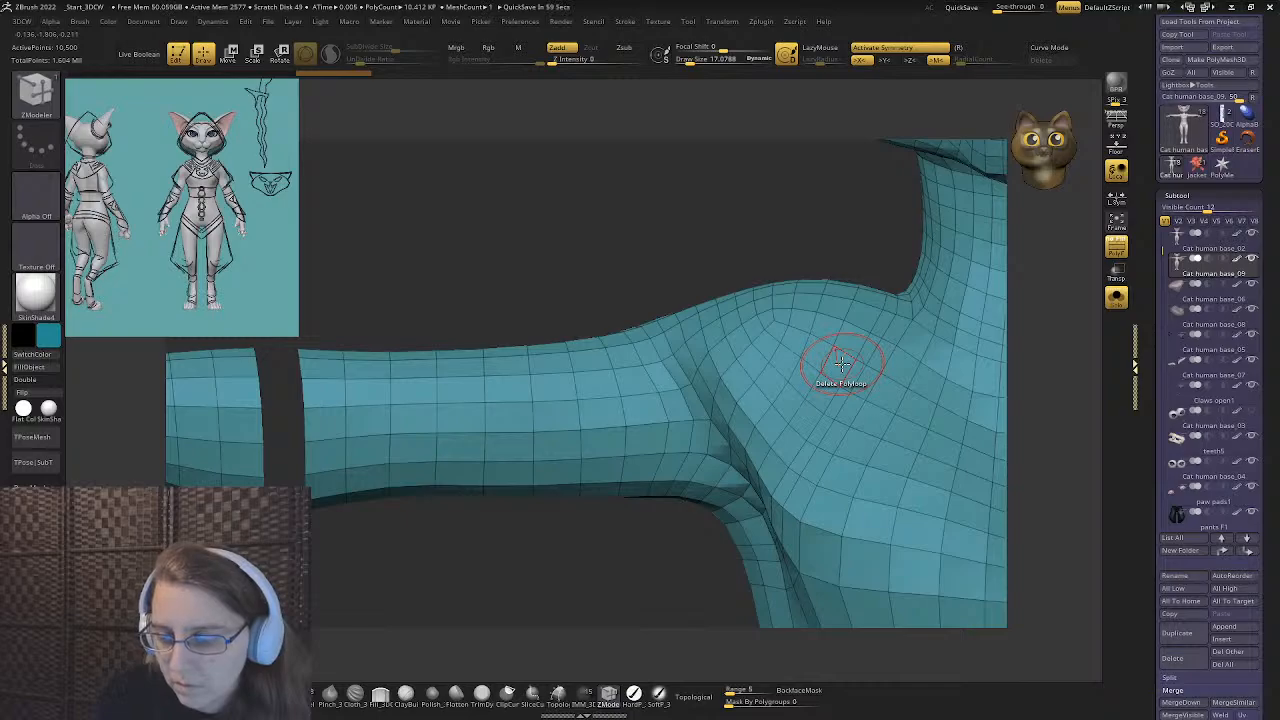
pyautogui.click(843, 368)
pyautogui.keyDown('shift'); pyautogui.moveTo(857, 366); pyautogui.dragTo(719, 378, button='right'); pyautogui.keyUp('shift')
pyautogui.press('1')
pyautogui.click(704, 178)
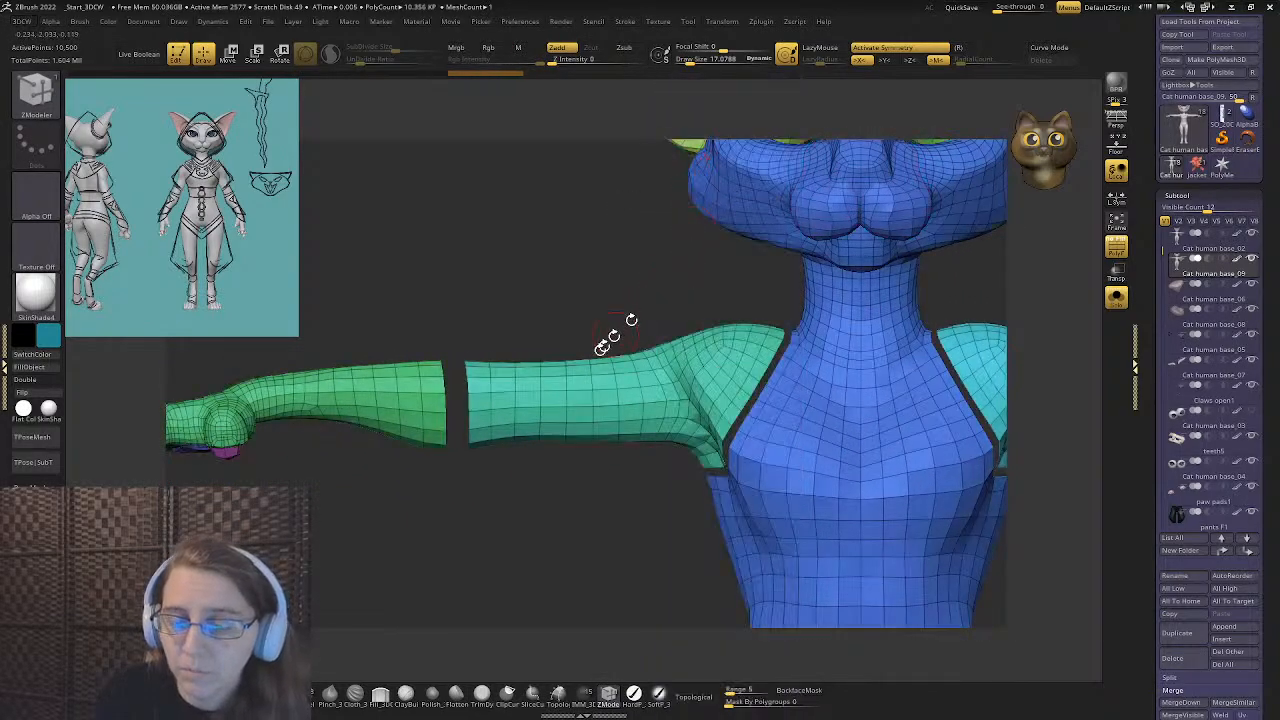
# - Isolate the upper arm and shoulder piece and delete all the hidden geometry of the body copy
pyautogui.keyDown('ctrl'); pyautogui.keyDown('shift'); pyautogui.click(603, 344); pyautogui.keyUp('shift'); pyautogui.keyUp('ctrl')
pyautogui.press('1')
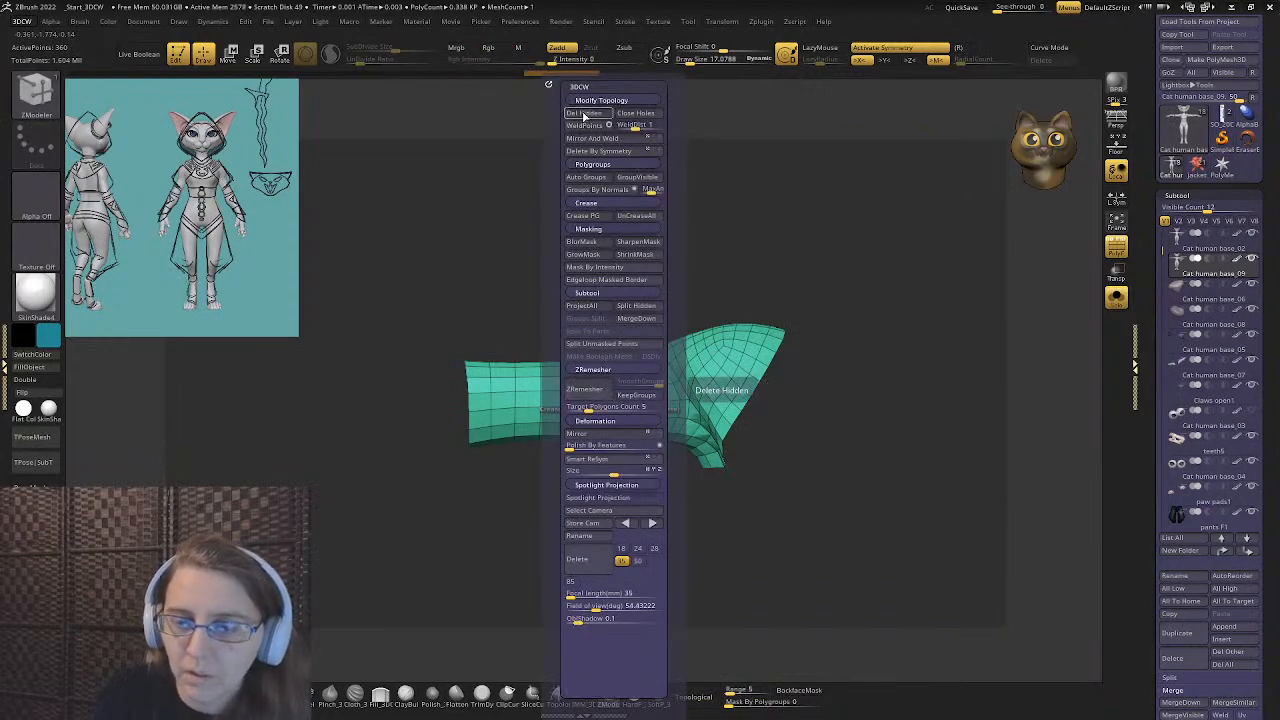
pyautogui.click(584, 116)
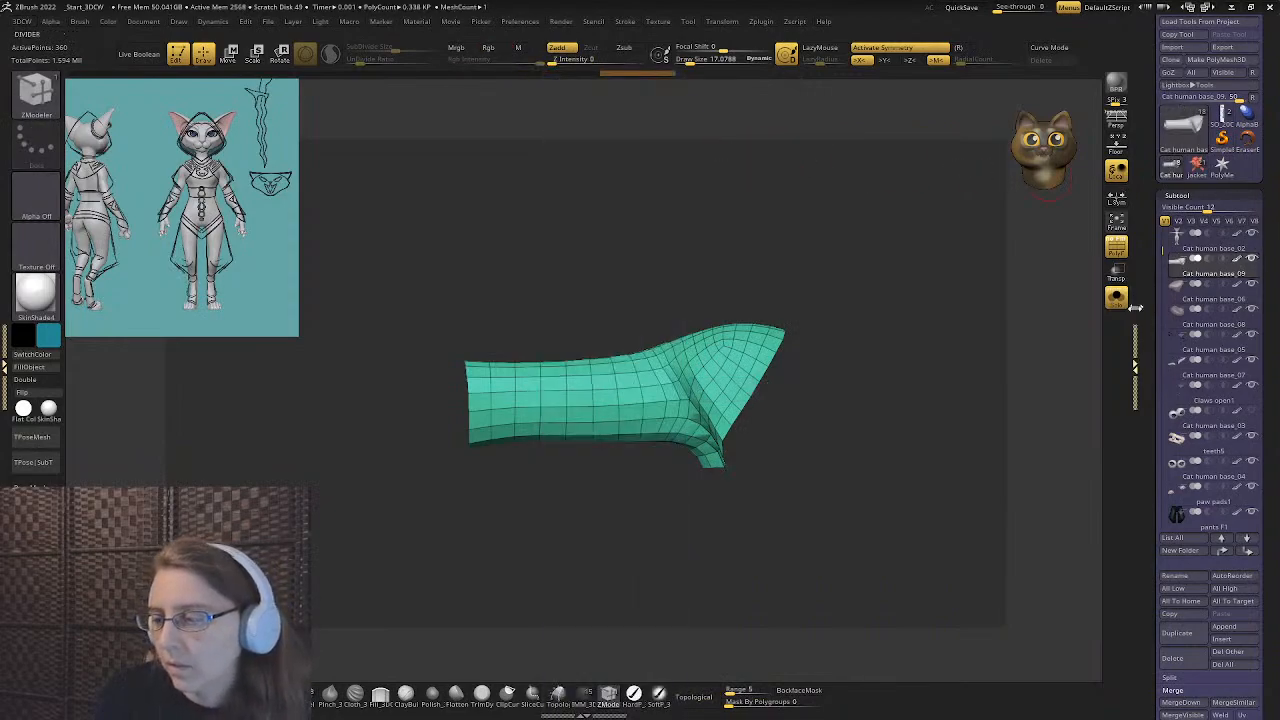
pyautogui.click(1116, 298)
pyautogui.moveTo(611, 389); pyautogui.dragTo(545, 363, button='right')
pyautogui.press('b')
pyautogui.press('z')
pyautogui.press('m')
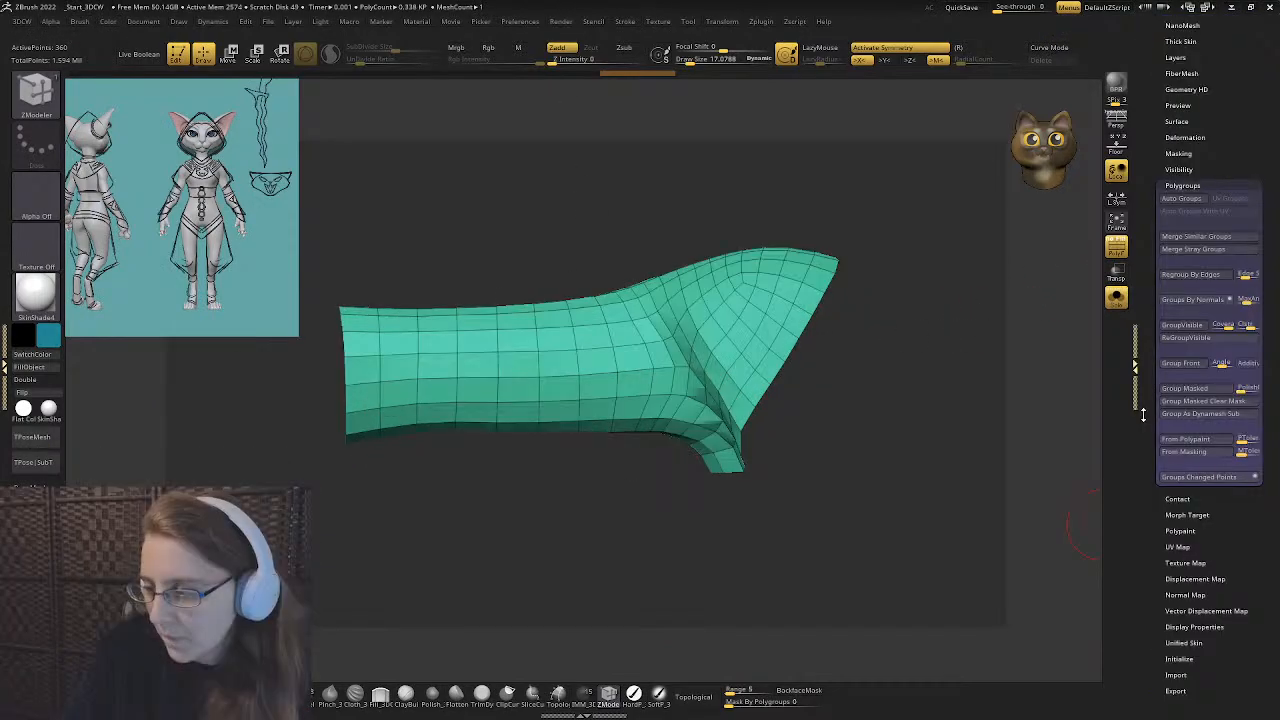
# - Look through the Geometry, Polygroups, Layers and FiberMesh settings for the sleeve mesh
pyautogui.scroll(3, 1142, 436)
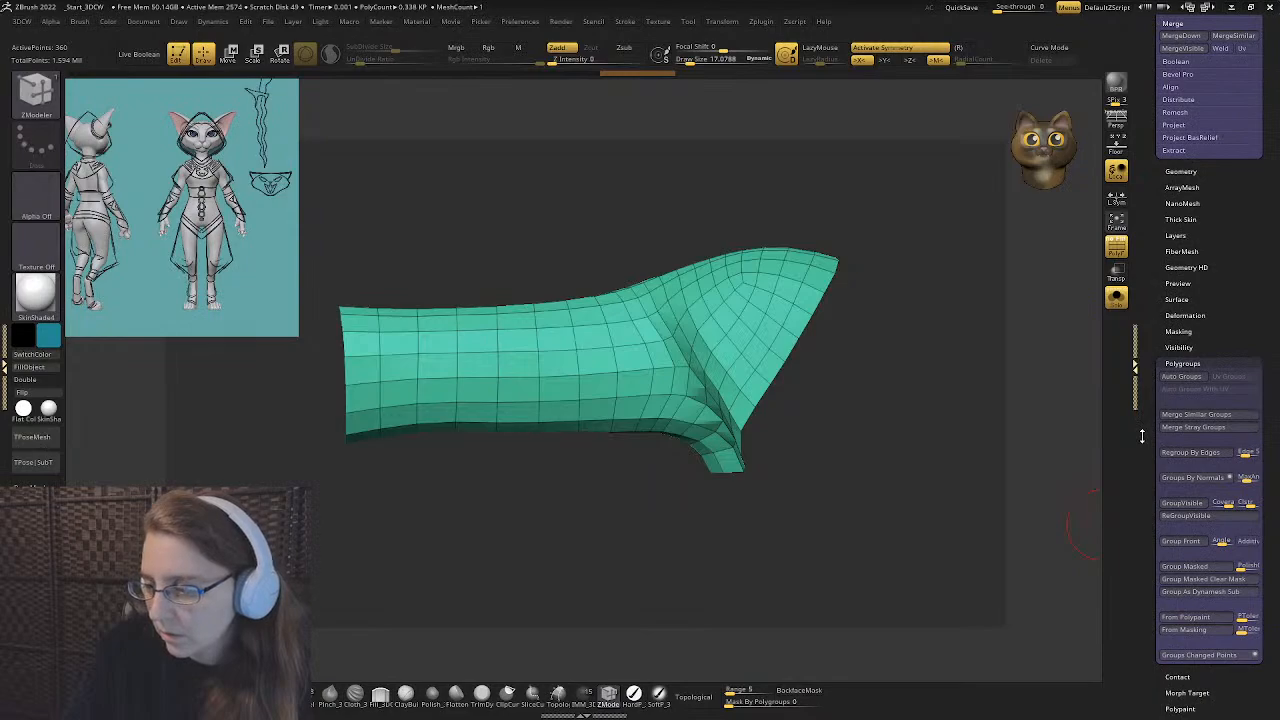
pyautogui.moveTo(1142, 436); pyautogui.dragTo(1145, 467)
pyautogui.keyDown('shift'); pyautogui.click(1179, 418); pyautogui.keyUp('shift')
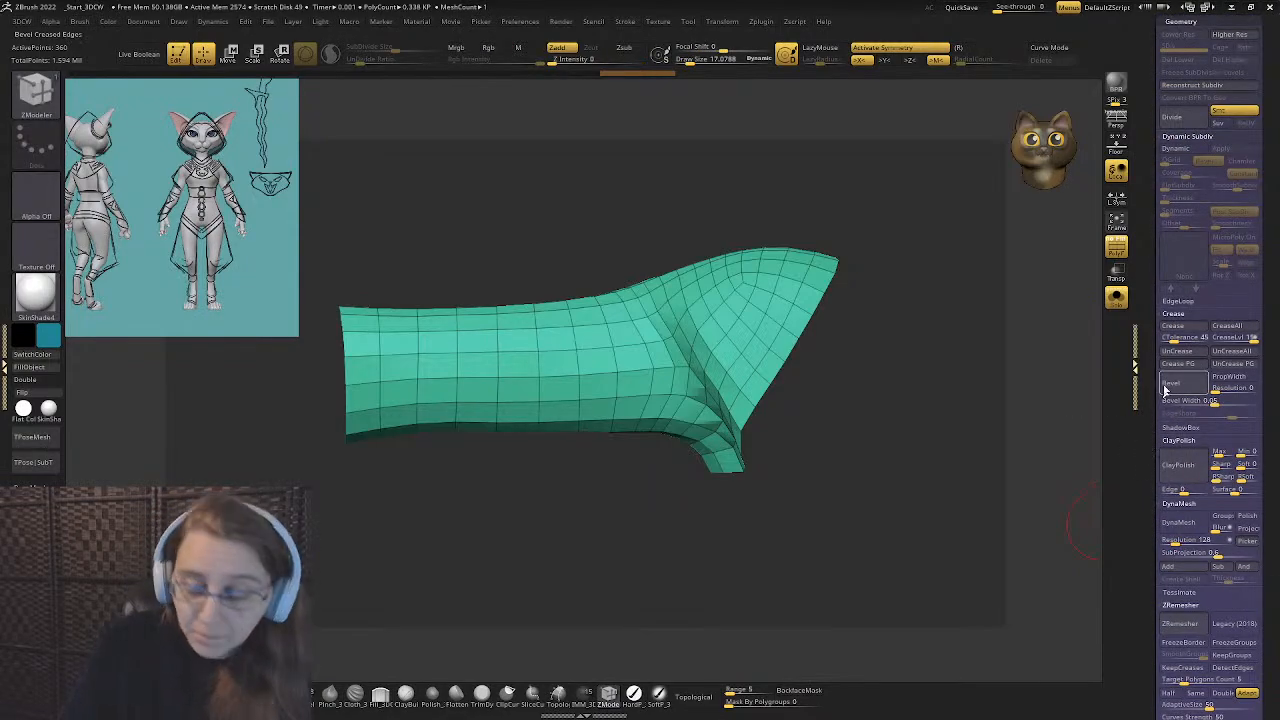
pyautogui.moveTo(1150, 296)
pyautogui.mouseDown()
pyautogui.moveTo(1150, 420)
pyautogui.moveTo(1155, 258)
pyautogui.mouseUp()
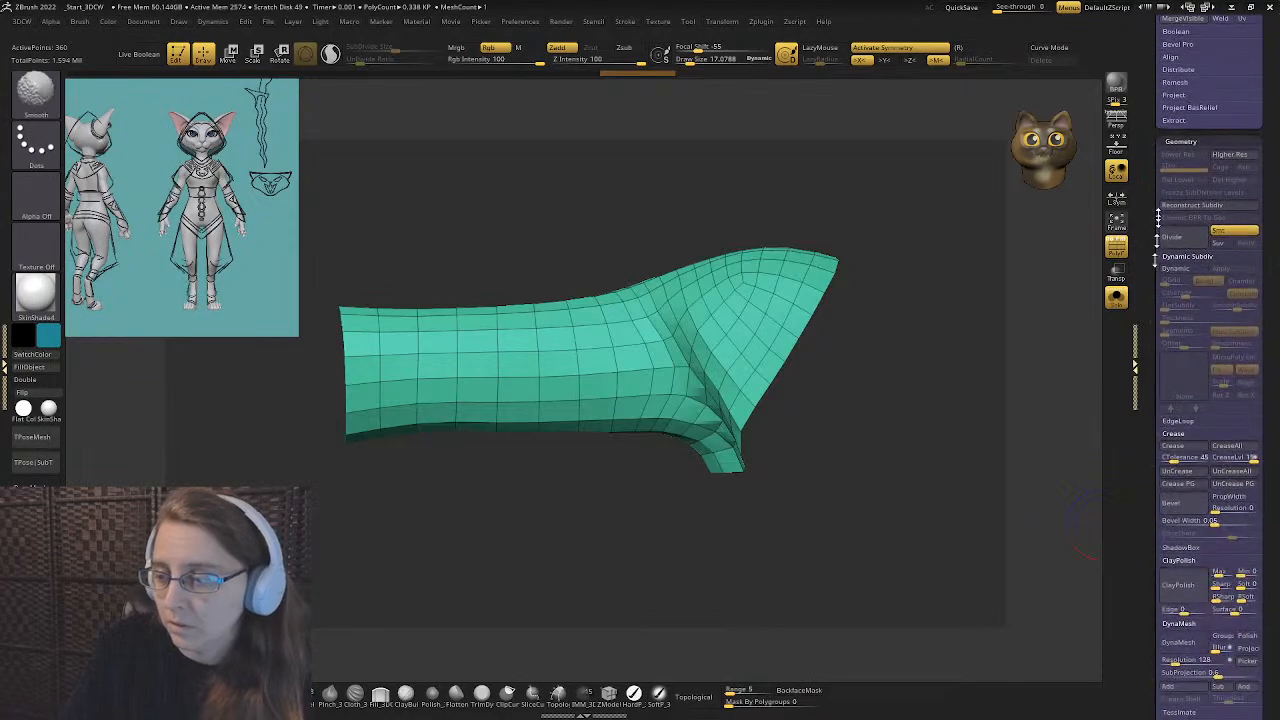
pyautogui.moveTo(1147, 487); pyautogui.dragTo(1155, 313)
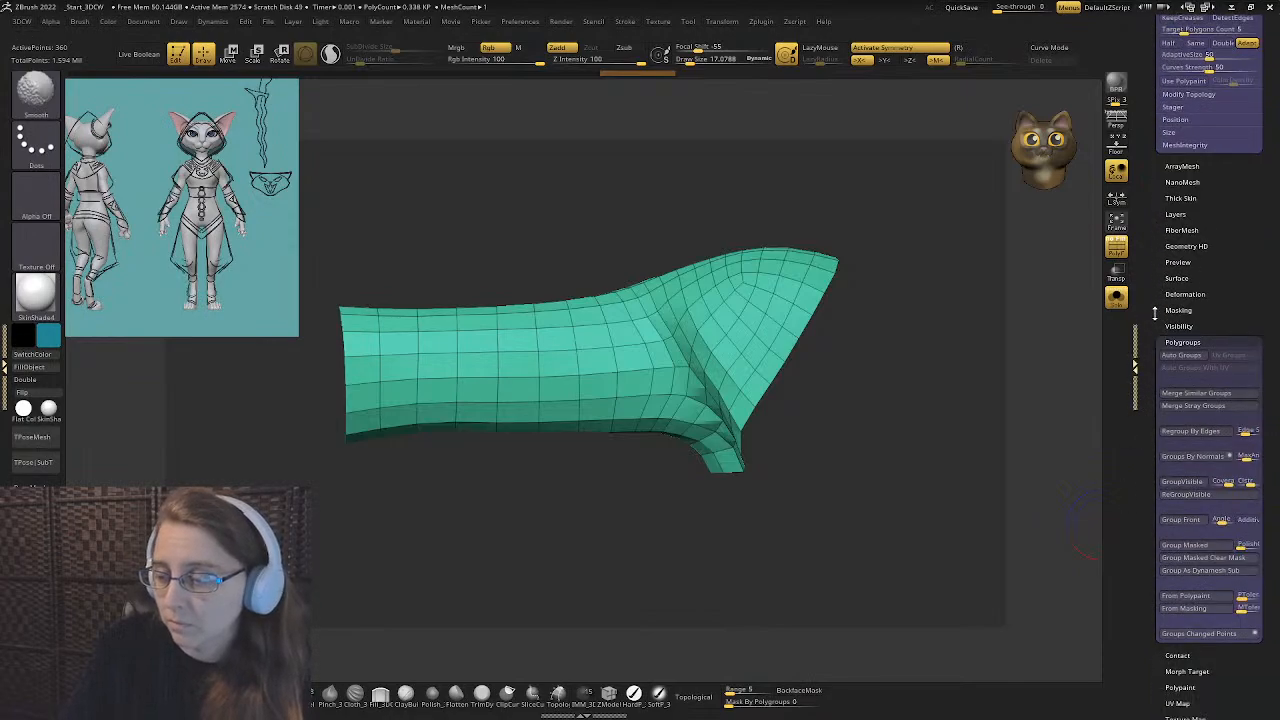
pyautogui.click(1181, 341)
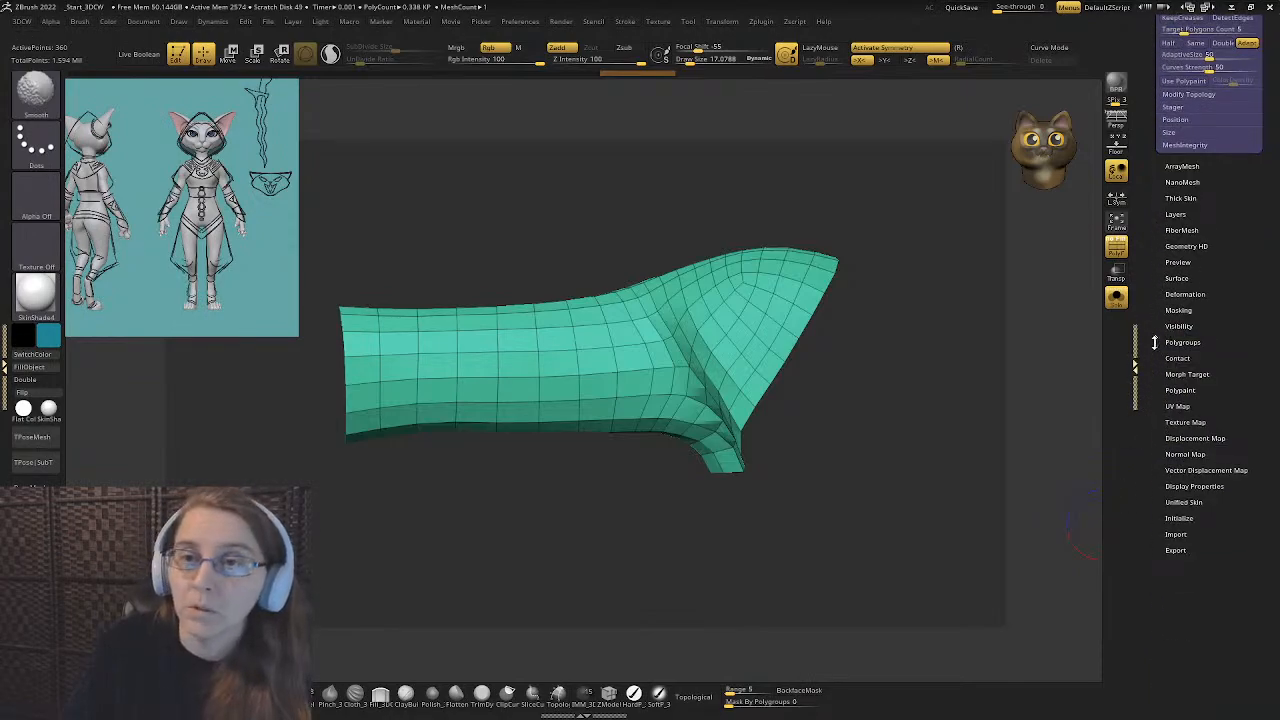
pyautogui.press('b')
pyautogui.press('z')
pyautogui.press('m')
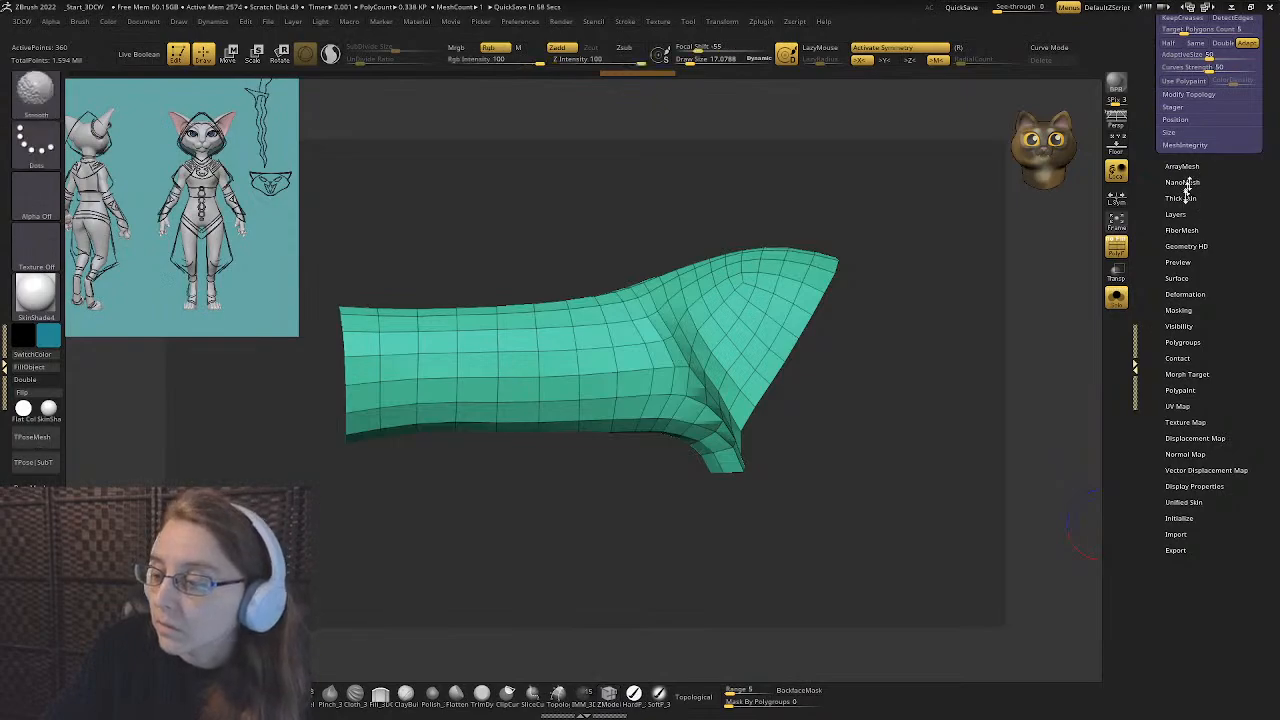
pyautogui.click(1180, 229)
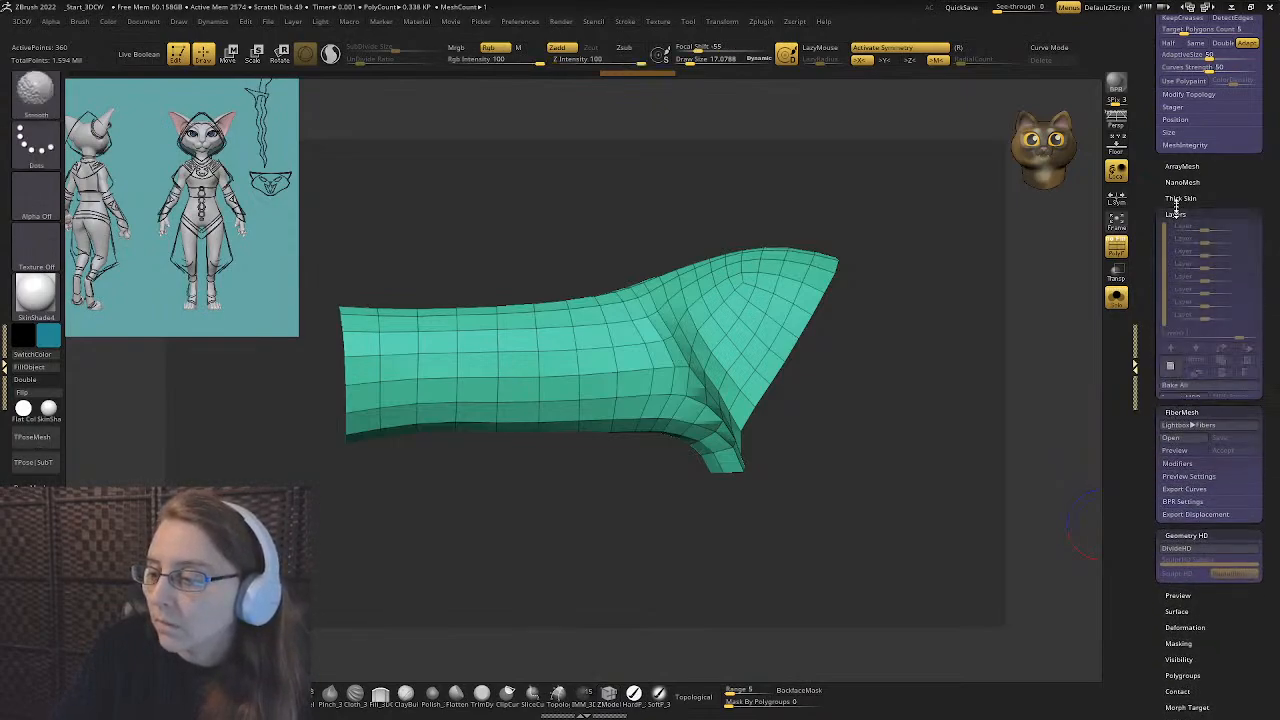
pyautogui.click(1176, 214)
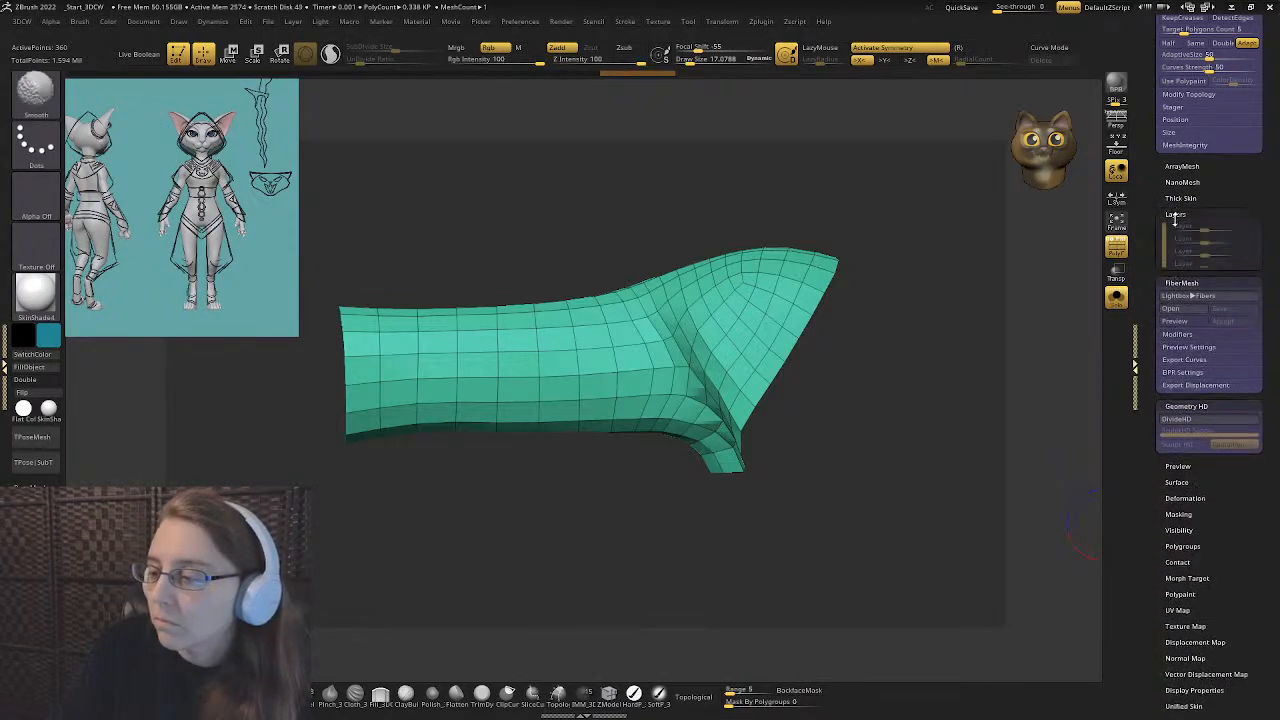
pyautogui.click(1175, 214)
pyautogui.click(1175, 230)
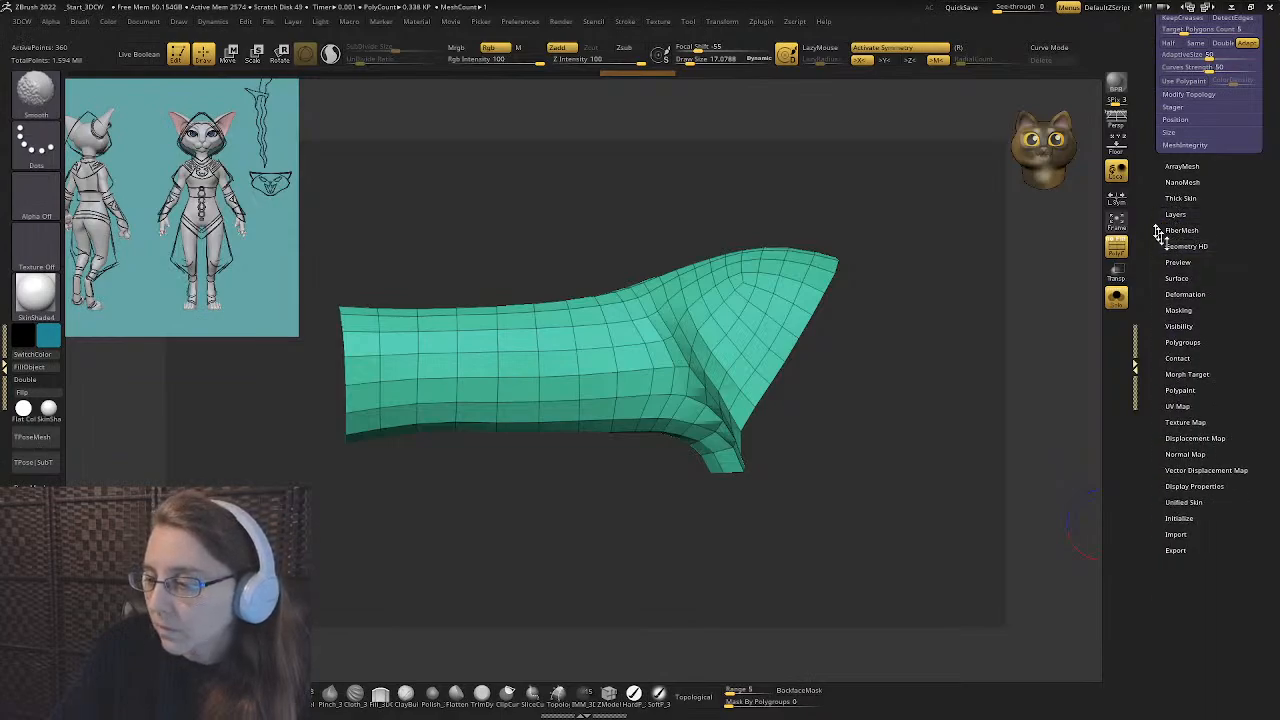
# - Remesh the sleeve piece with ZRemesher at a target polygon count of 0.1 and FreezeBorder enabled
pyautogui.scroll(5, 1155, 342)
pyautogui.scroll(-3, 1156, 350)
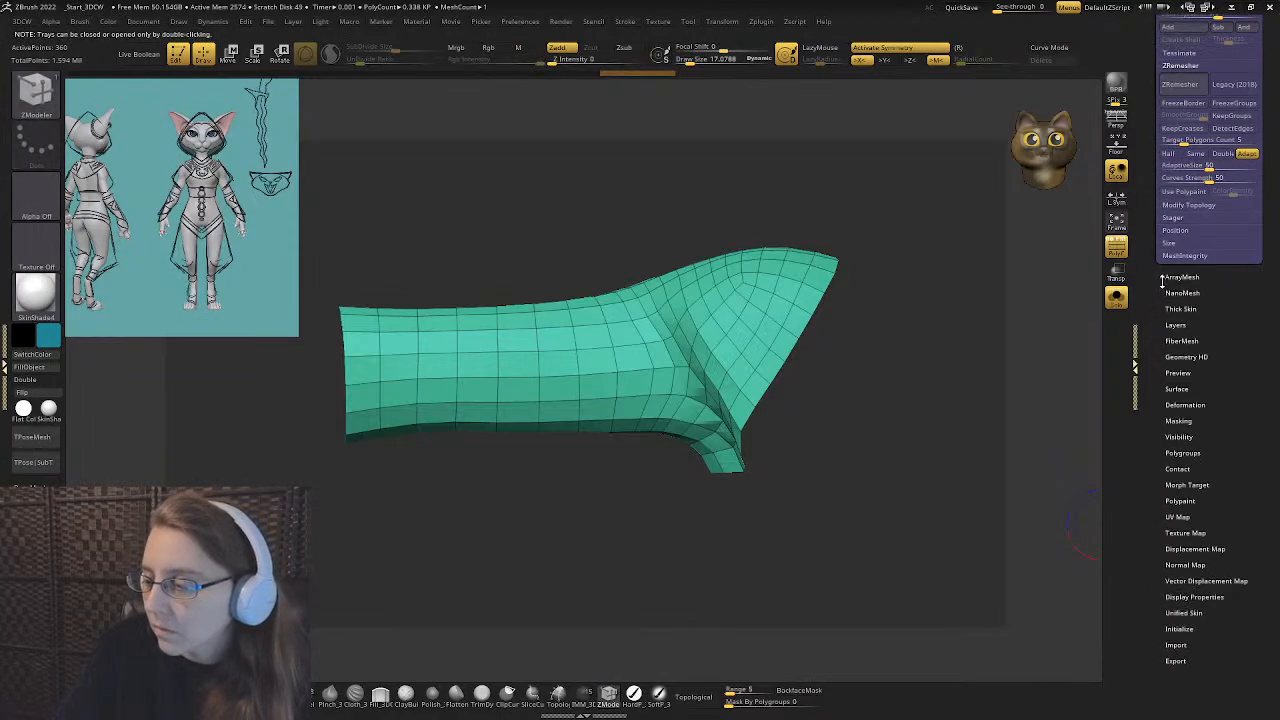
pyautogui.scroll(6, 1158, 365)
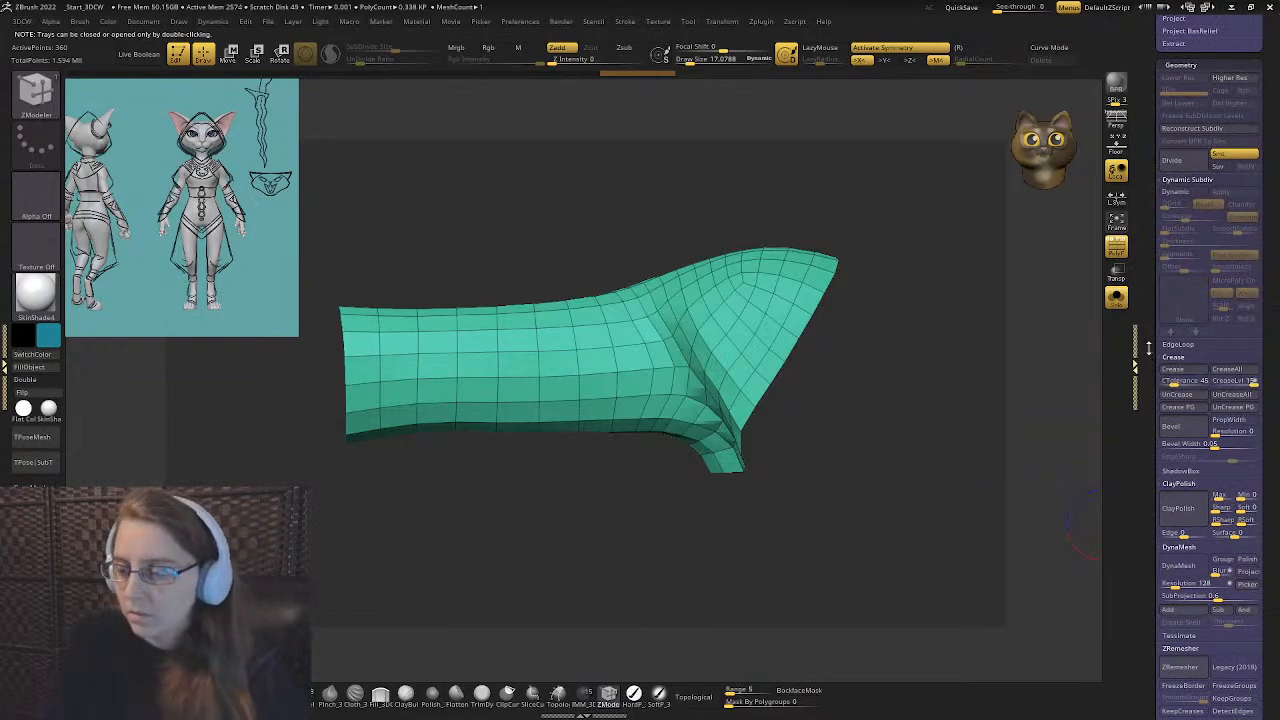
pyautogui.keyDown('shift'); pyautogui.click(1150, 357); pyautogui.keyUp('shift')
pyautogui.keyDown('shift'); pyautogui.click(1150, 382); pyautogui.keyUp('shift')
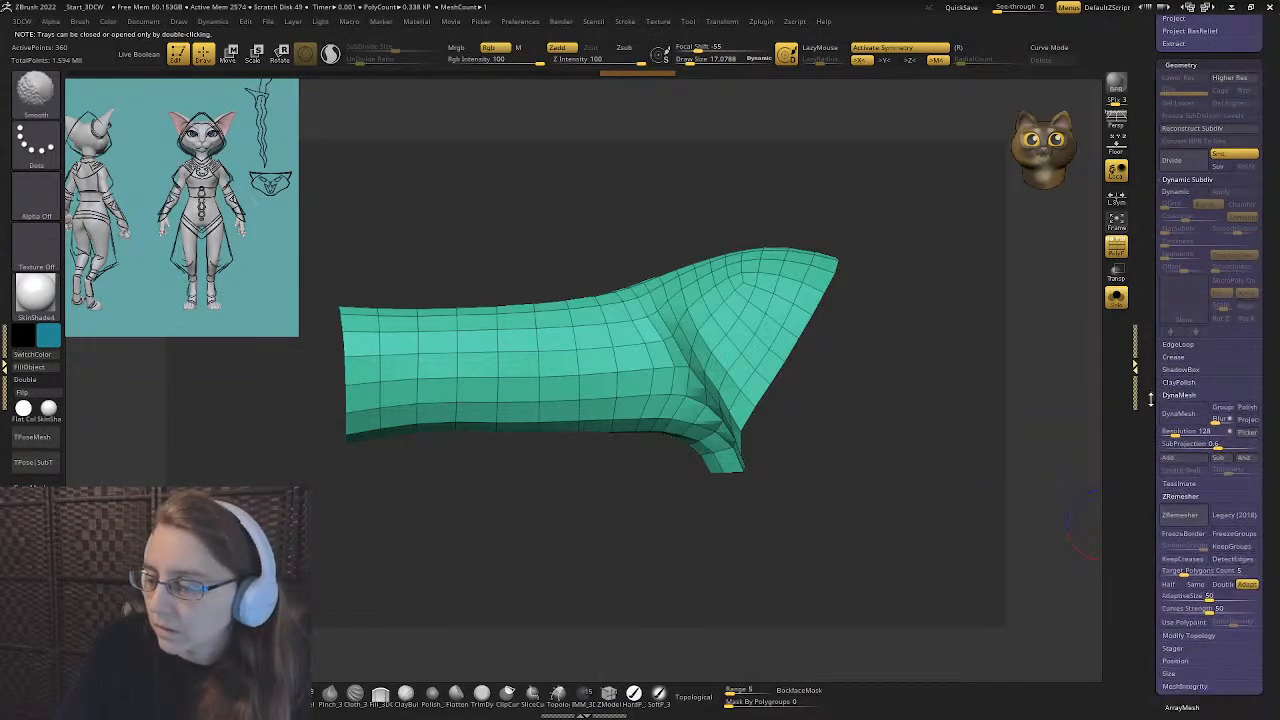
pyautogui.moveTo(1150, 398); pyautogui.dragTo(1155, 362)
pyautogui.keyDown('shift'); pyautogui.click(1176, 341); pyautogui.keyUp('shift')
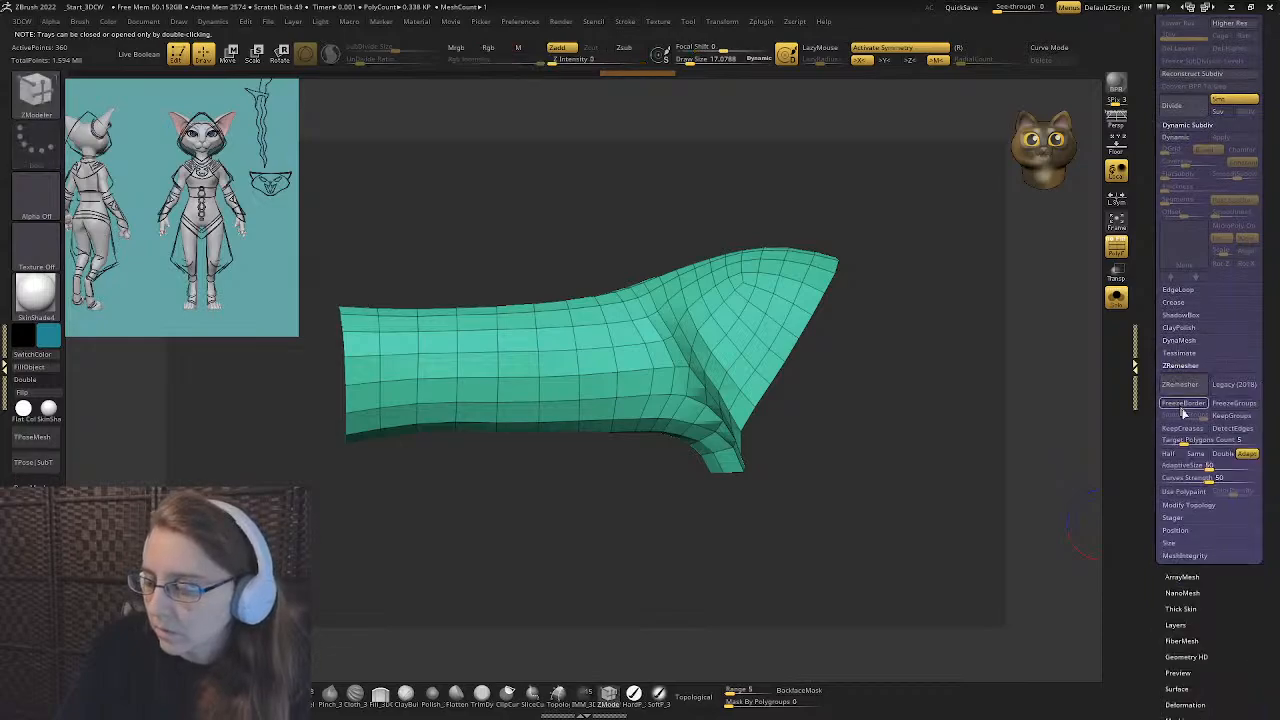
pyautogui.moveTo(1163, 440); pyautogui.dragTo(1130, 443)
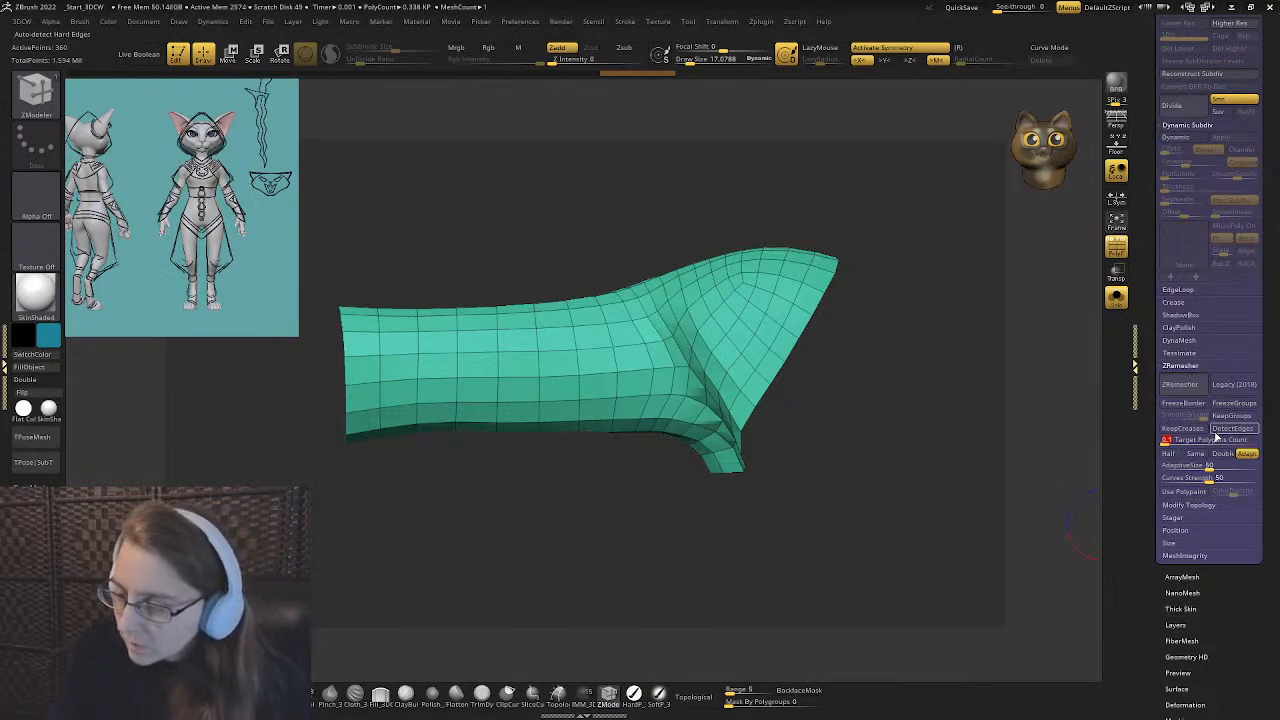
pyautogui.click(1193, 405)
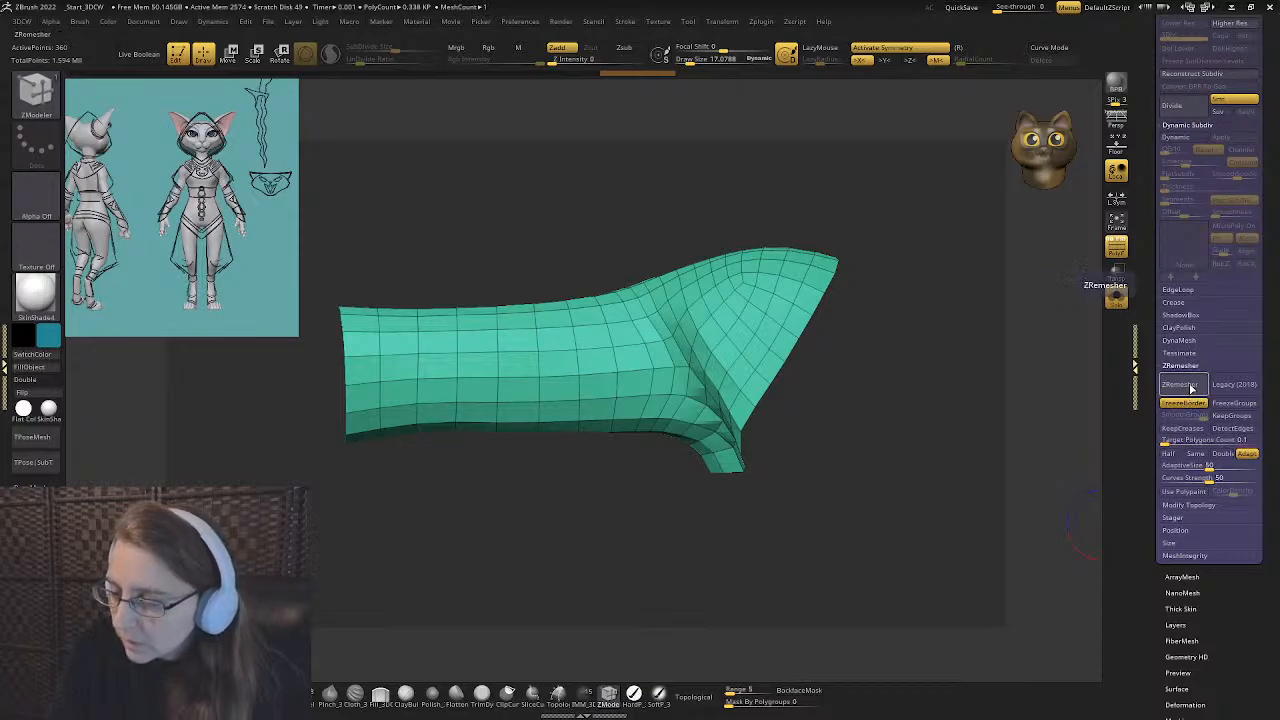
pyautogui.click(1180, 385)
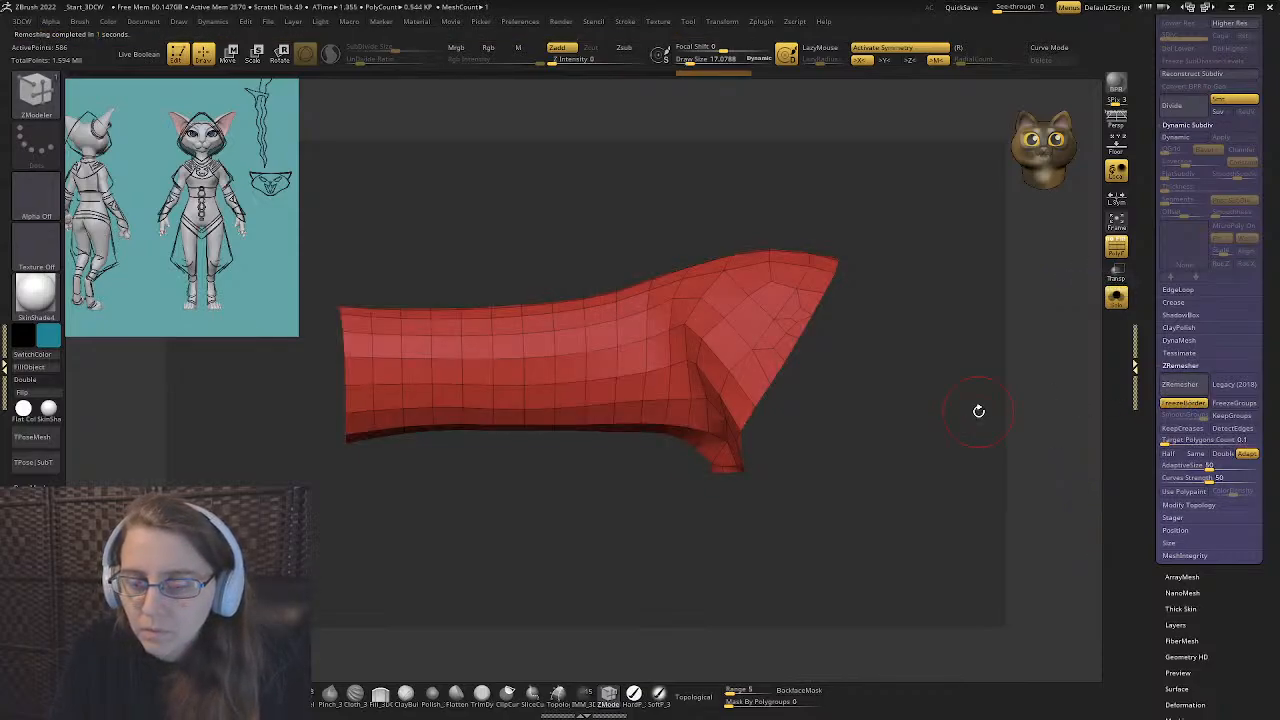
# - Run ZRemesher again on the sleeve with the same settings to even out its topology
pyautogui.moveTo(977, 410); pyautogui.dragTo(830, 413)
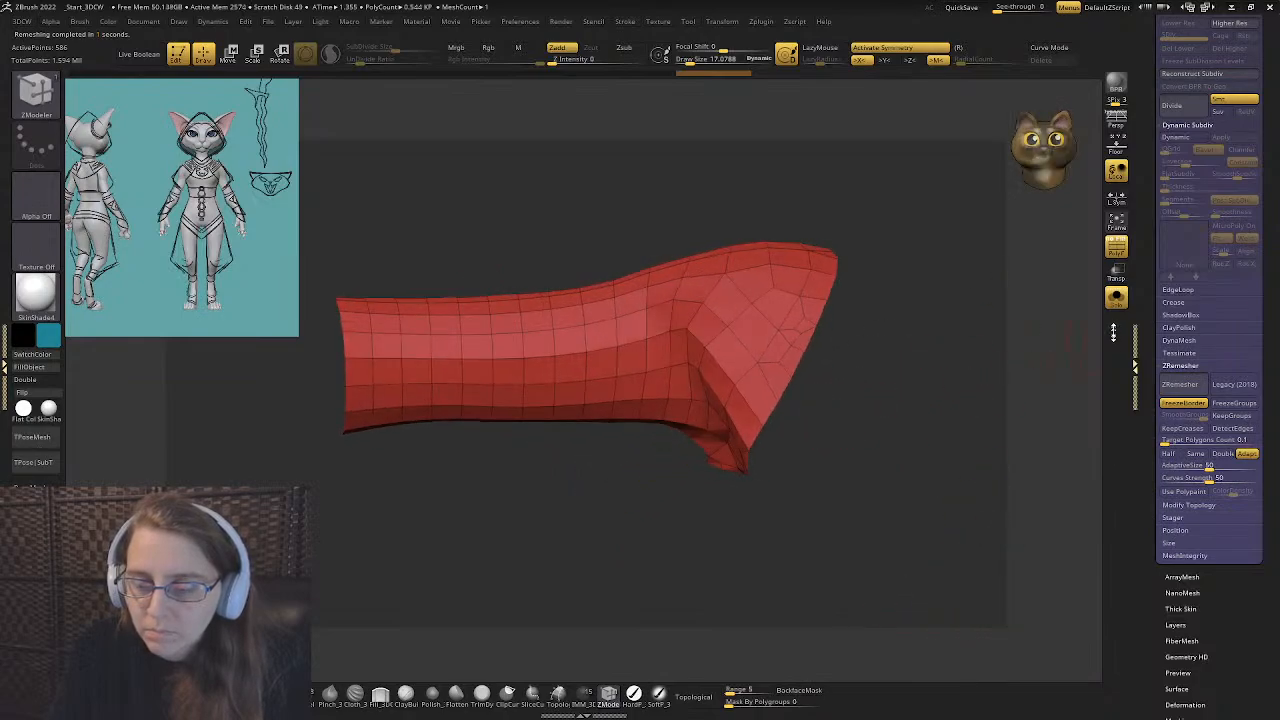
pyautogui.click(1188, 391)
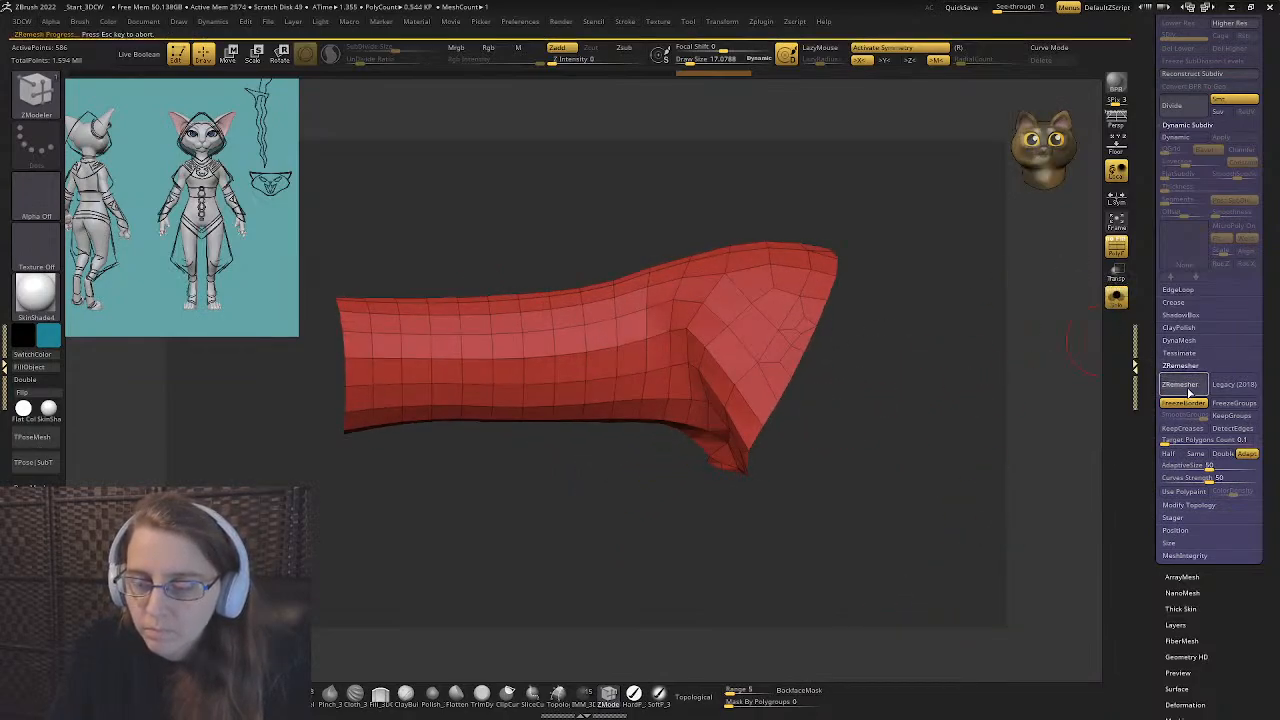
pyautogui.click(1188, 391)
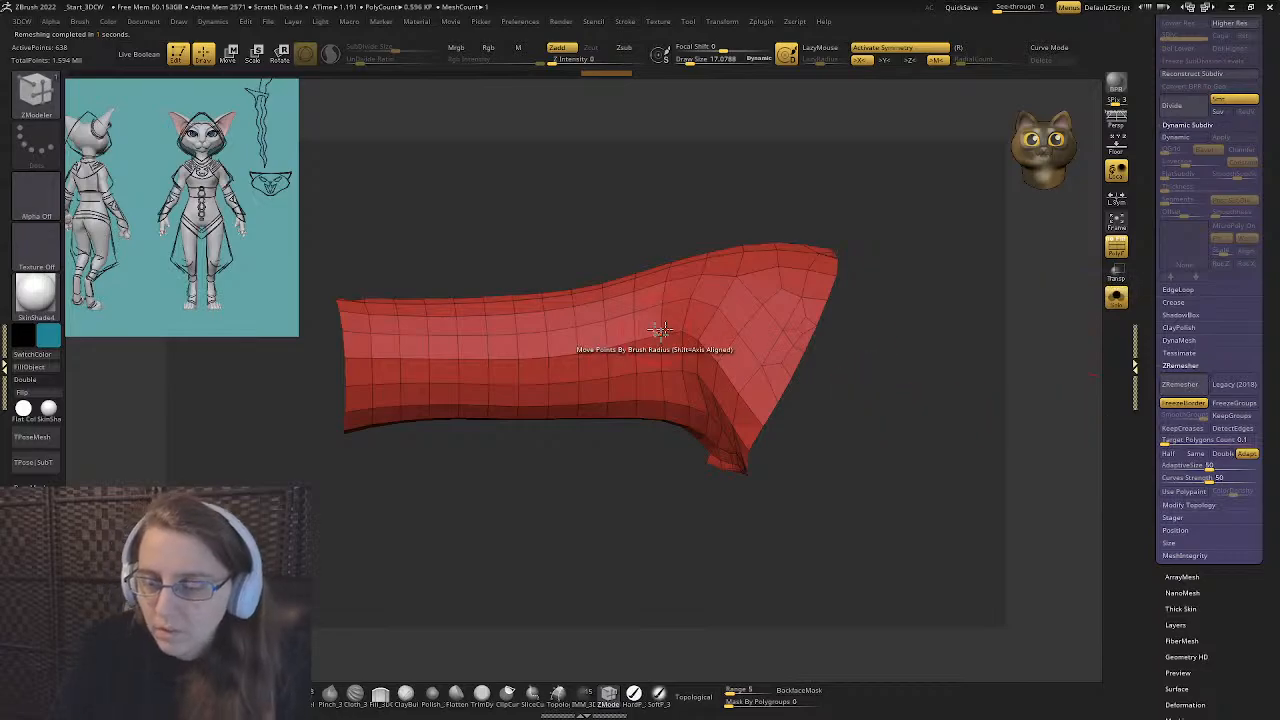
# - Set ZModeler's polygon action to Delete A Single Poly and remove the small irregular polygons along the shoulder's front edge
pyautogui.moveTo(754, 286)
pyautogui.keyDown('ctrl'); pyautogui.mouseDown(button='right')
pyautogui.moveTo(850, 405)
pyautogui.moveTo(743, 366)
pyautogui.mouseUp(button='right'); pyautogui.keyUp('ctrl')
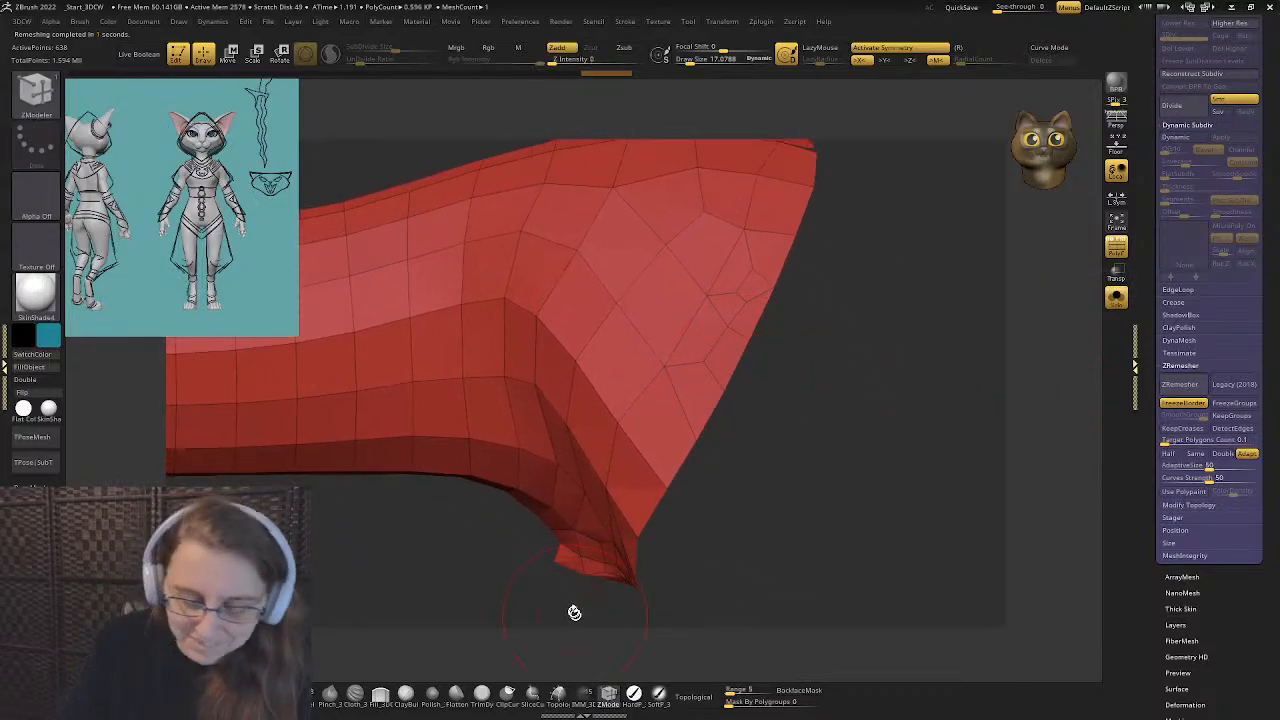
pyautogui.click(605, 700)
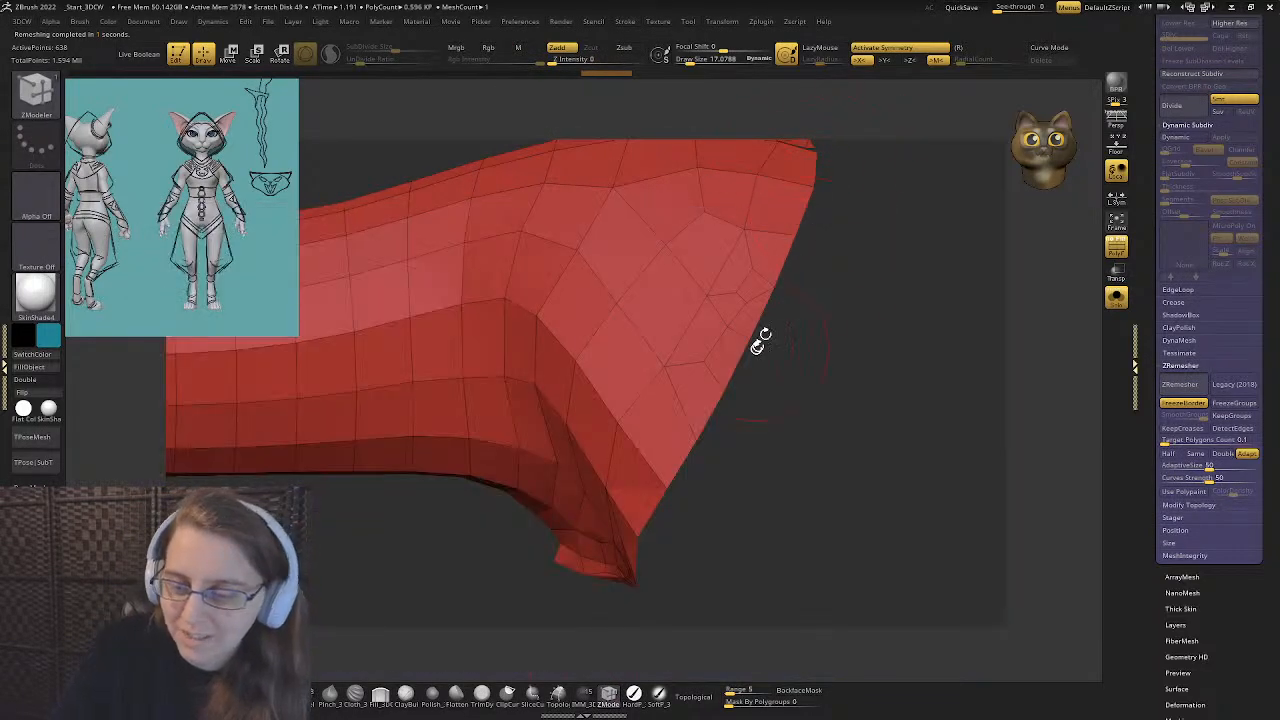
pyautogui.press('space')
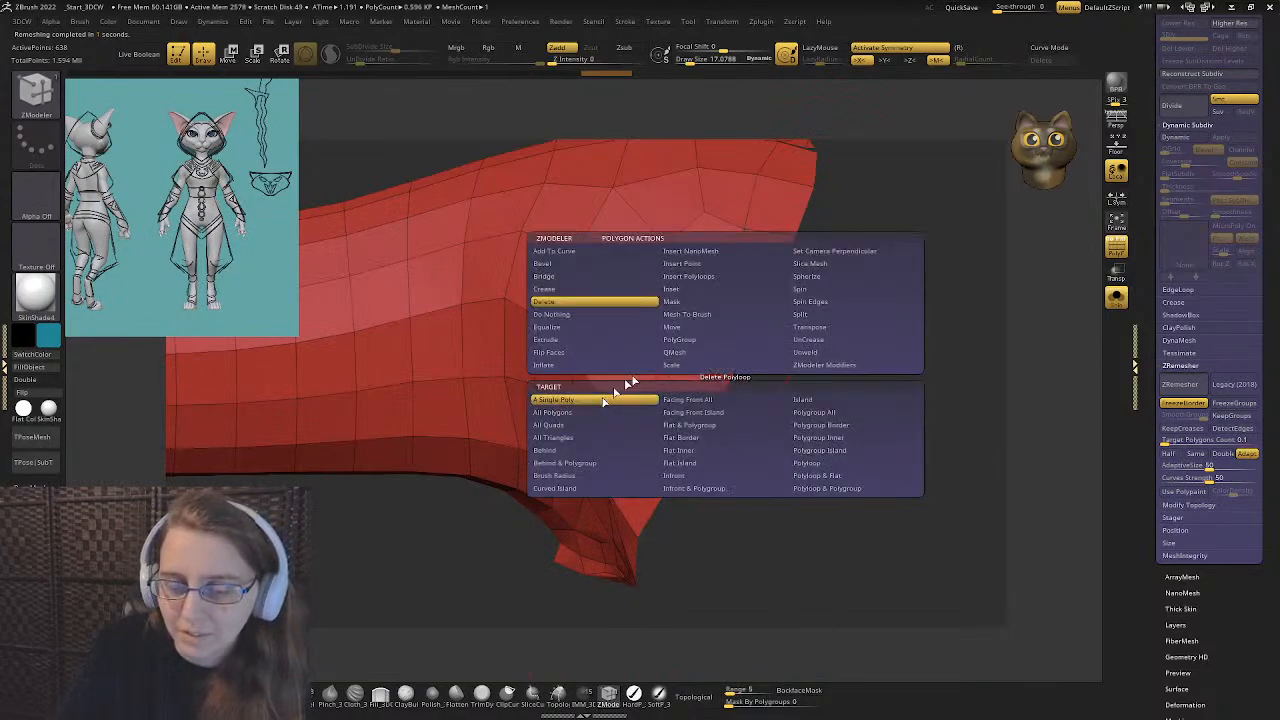
pyautogui.click(620, 390)
pyautogui.click(718, 368)
pyautogui.click(696, 336)
pyautogui.click(720, 332)
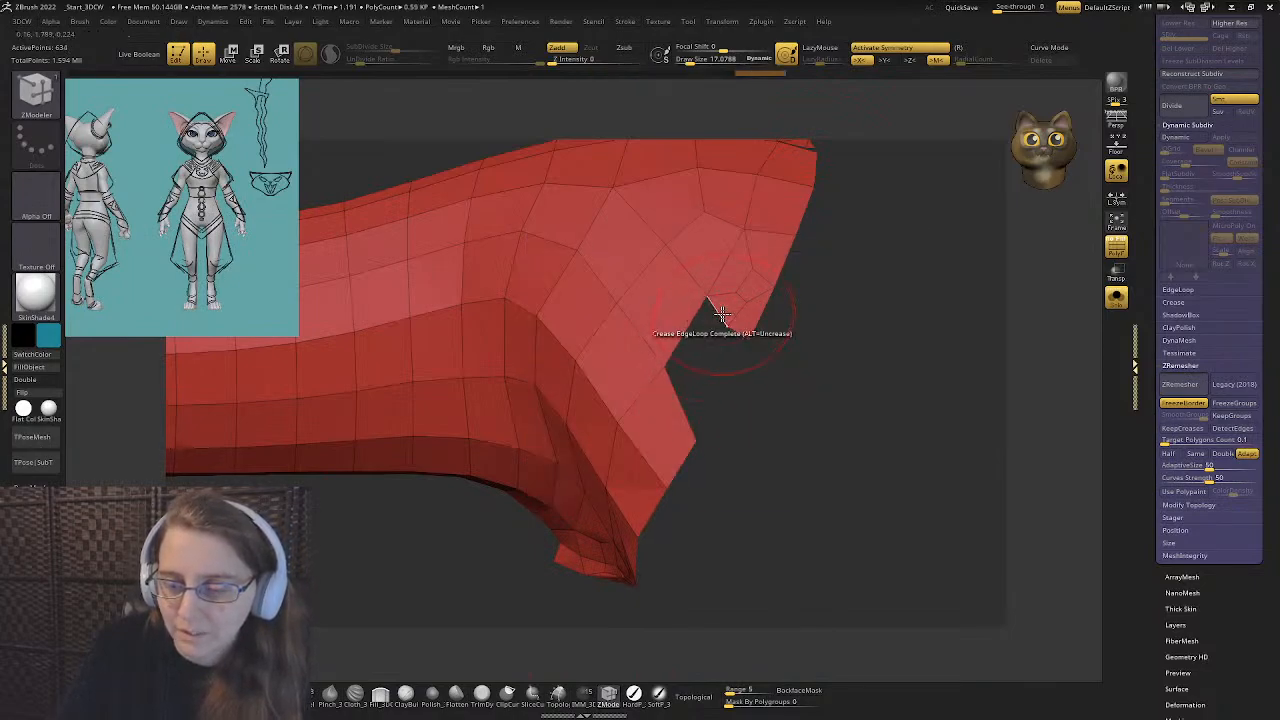
pyautogui.click(765, 258)
pyautogui.click(740, 266)
pyautogui.click(750, 320)
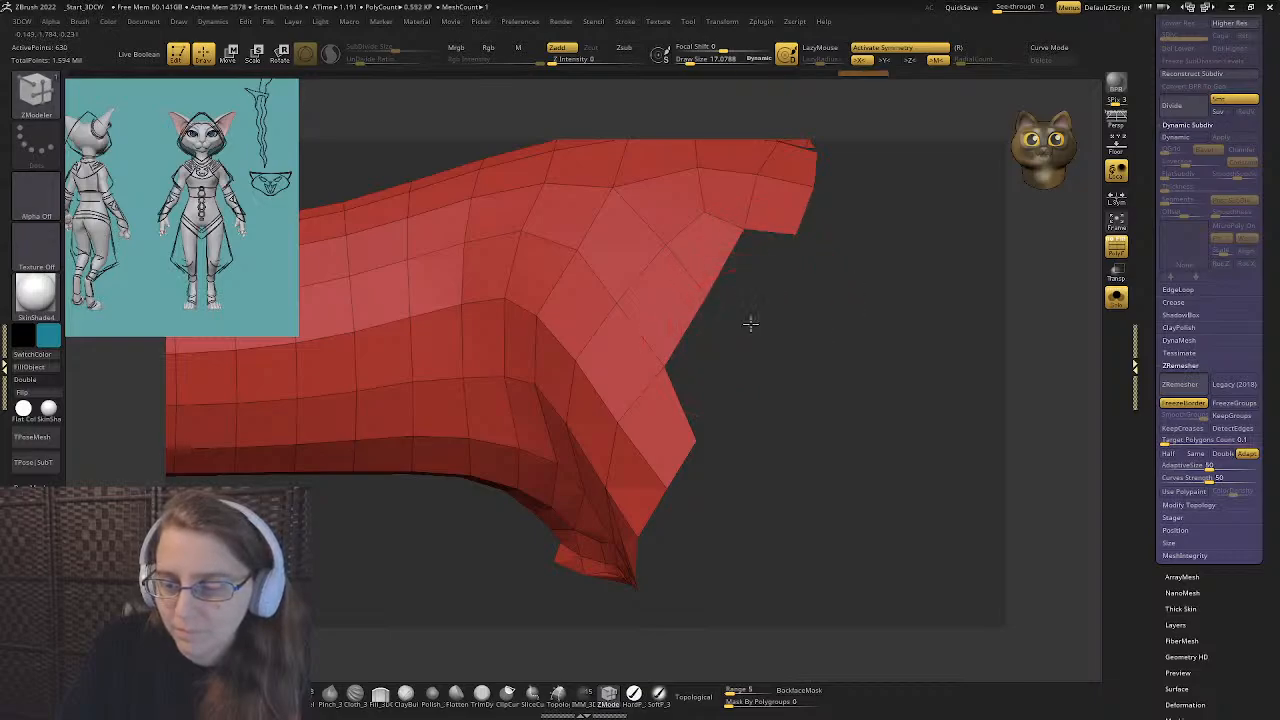
# - Delete a band of polygons around the back, top and underarm of the shoulder to cut its irregular rim off the sleeve
pyautogui.moveTo(745, 333); pyautogui.dragTo(598, 425)
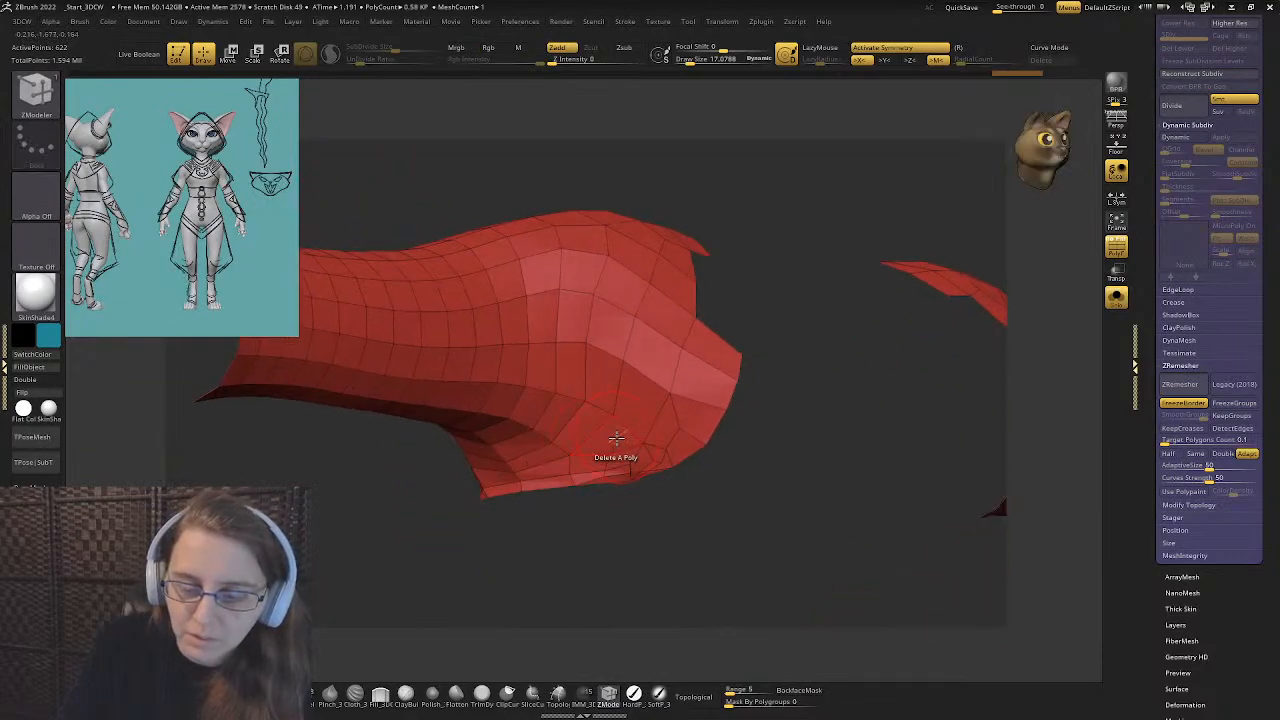
pyautogui.moveTo(674, 277); pyautogui.dragTo(674, 306)
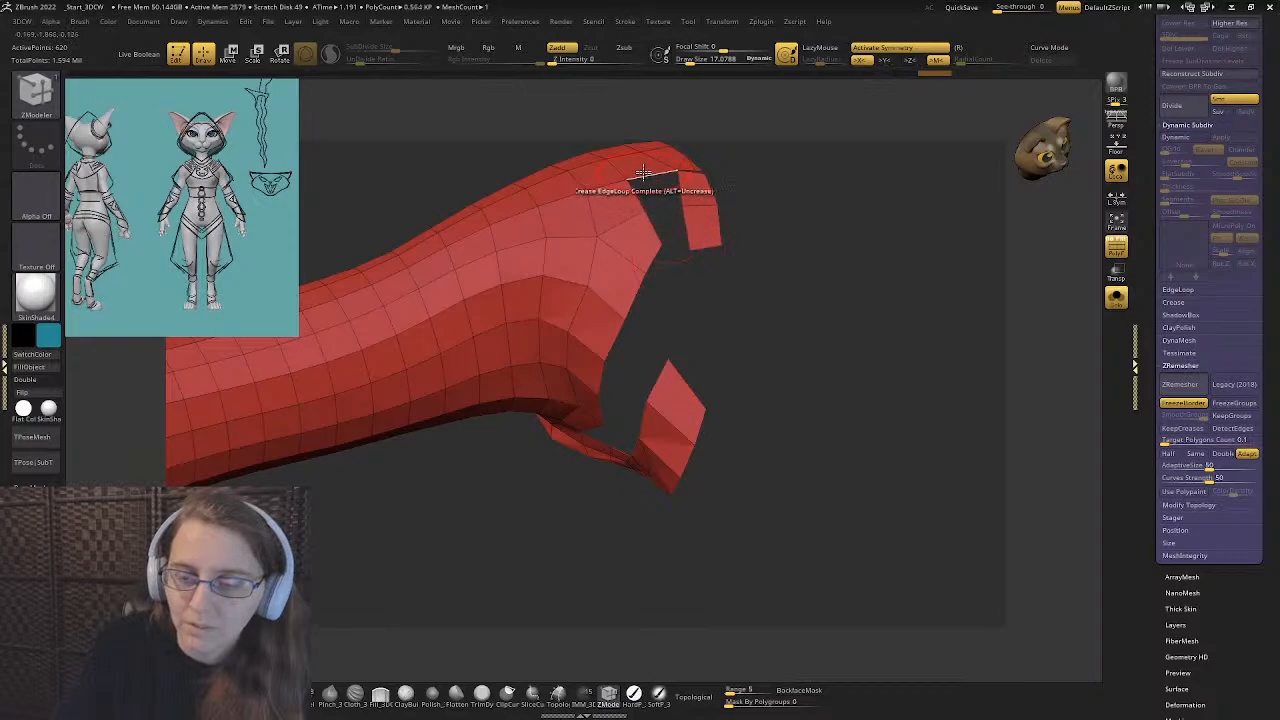
pyautogui.moveTo(671, 192); pyautogui.dragTo(668, 287)
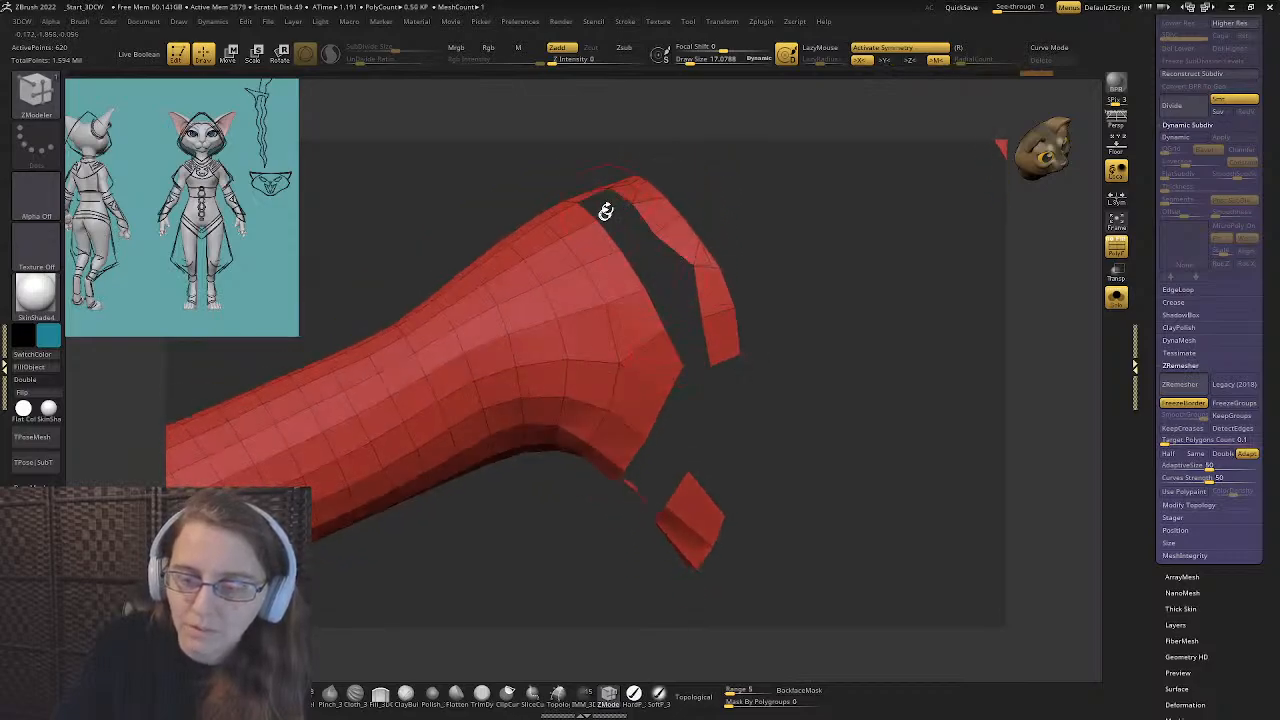
pyautogui.moveTo(606, 206); pyautogui.dragTo(661, 302)
pyautogui.click(537, 177)
pyautogui.click(491, 177)
pyautogui.click(437, 191)
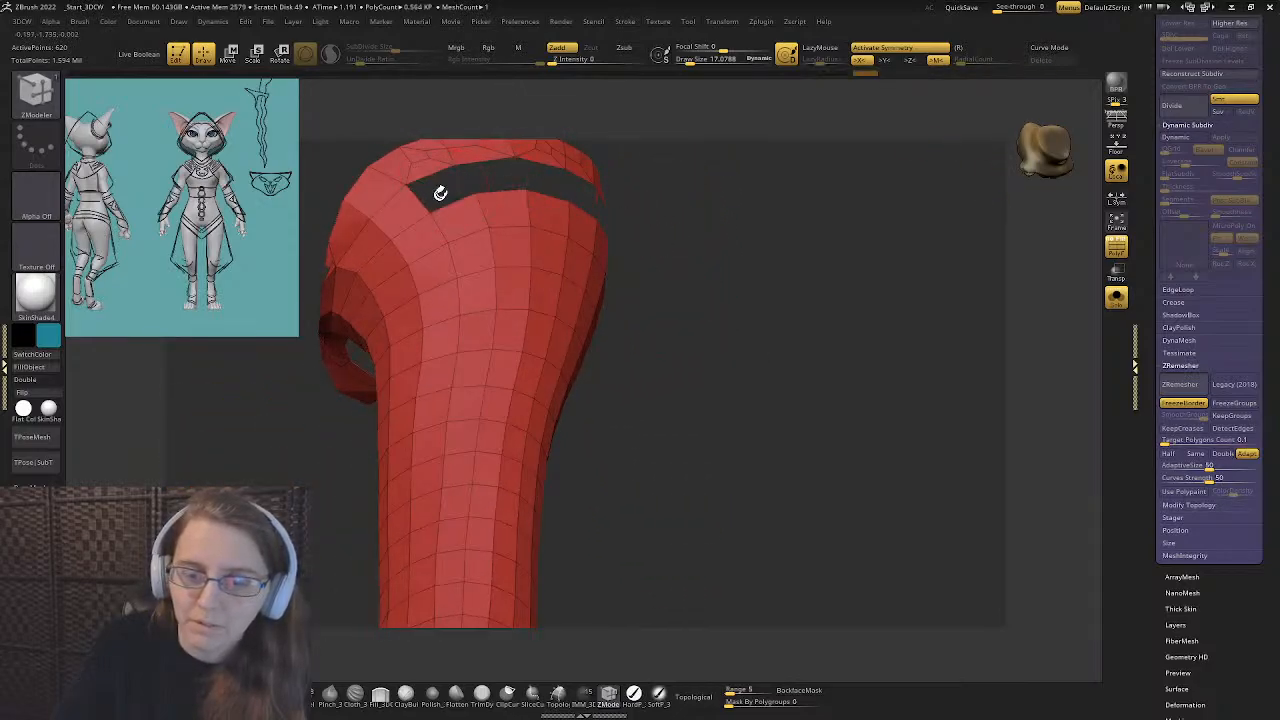
pyautogui.keyDown('alt'); pyautogui.moveTo(437, 193); pyautogui.dragTo(649, 224); pyautogui.keyUp('alt')
pyautogui.moveTo(649, 273); pyautogui.dragTo(586, 266)
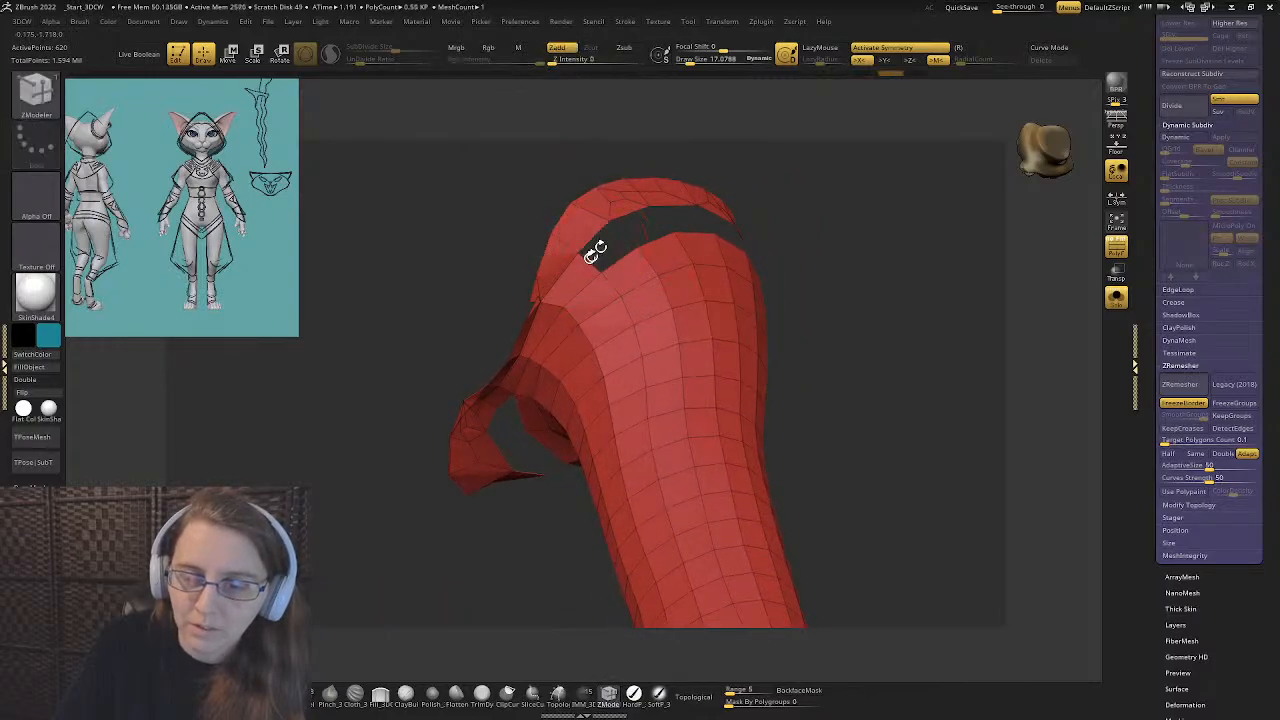
pyautogui.moveTo(534, 357); pyautogui.dragTo(519, 360)
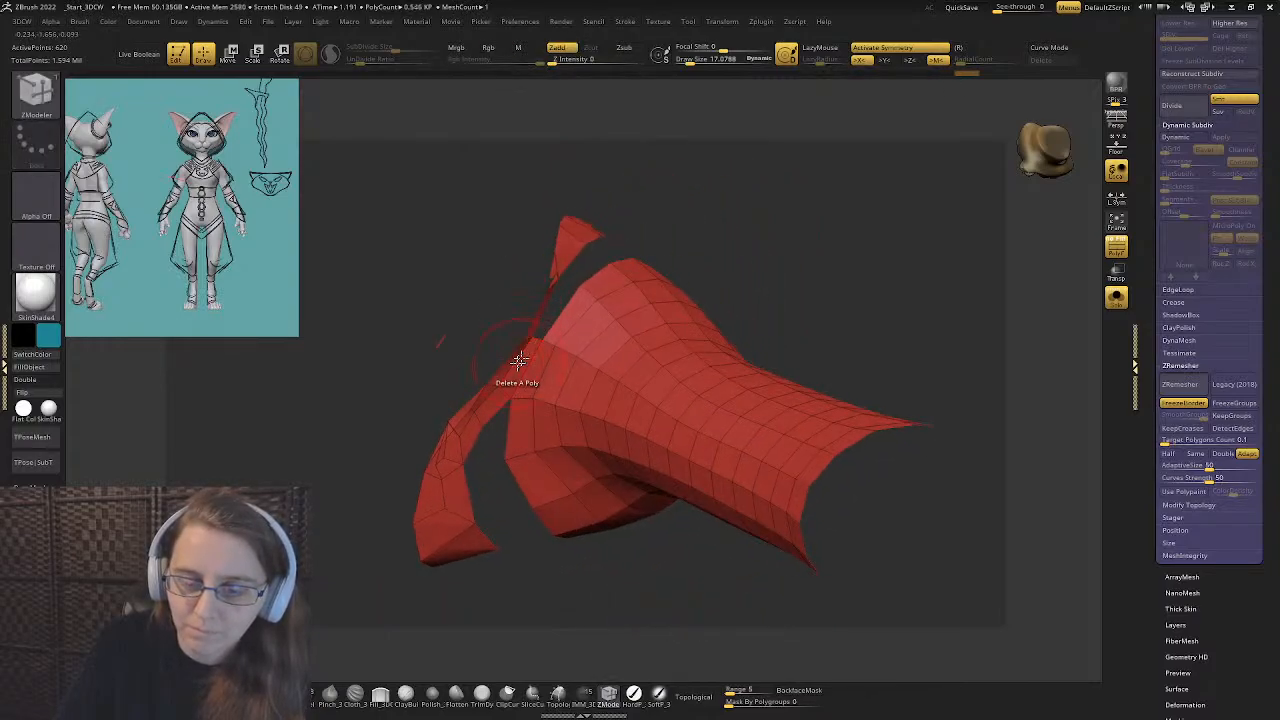
pyautogui.keyDown('alt'); pyautogui.moveTo(487, 399); pyautogui.dragTo(514, 274, button='right'); pyautogui.keyUp('alt')
# - Give the separated parts their own polygroups with Auto Groups, isolate the upper arm piece and delete the hidden geometry
pyautogui.press('space')
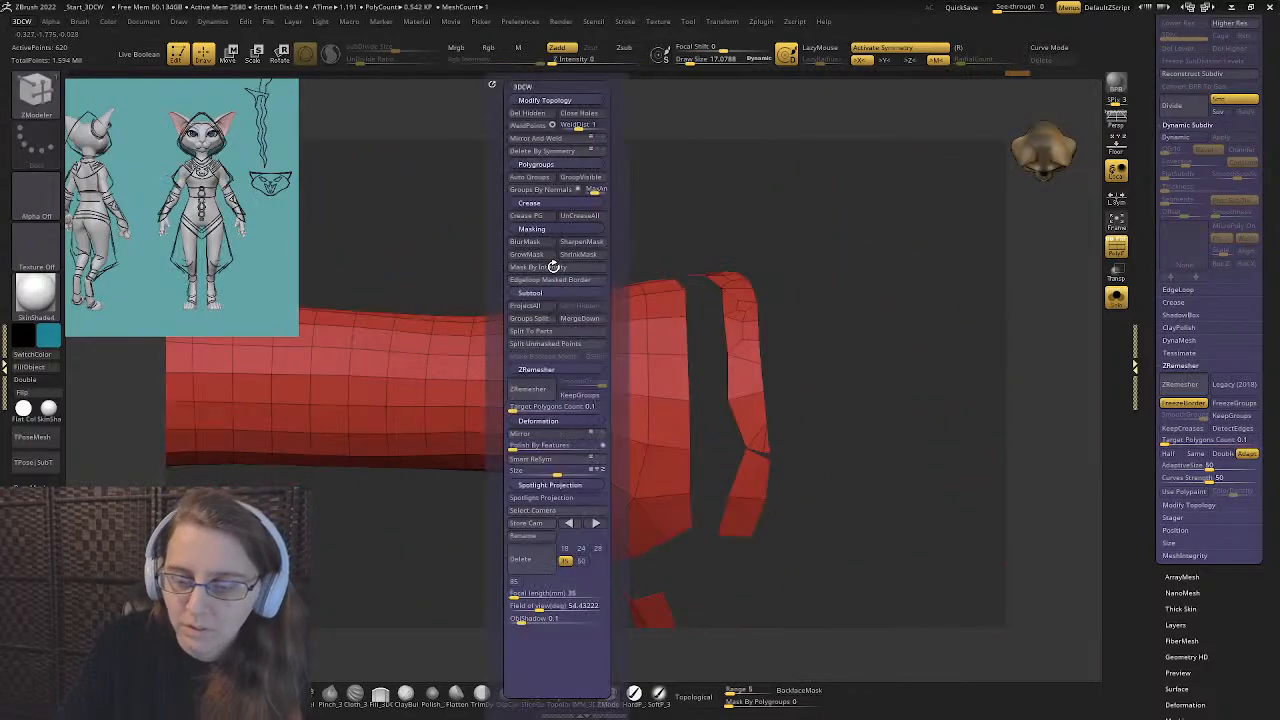
pyautogui.click(557, 152)
pyautogui.press('f')
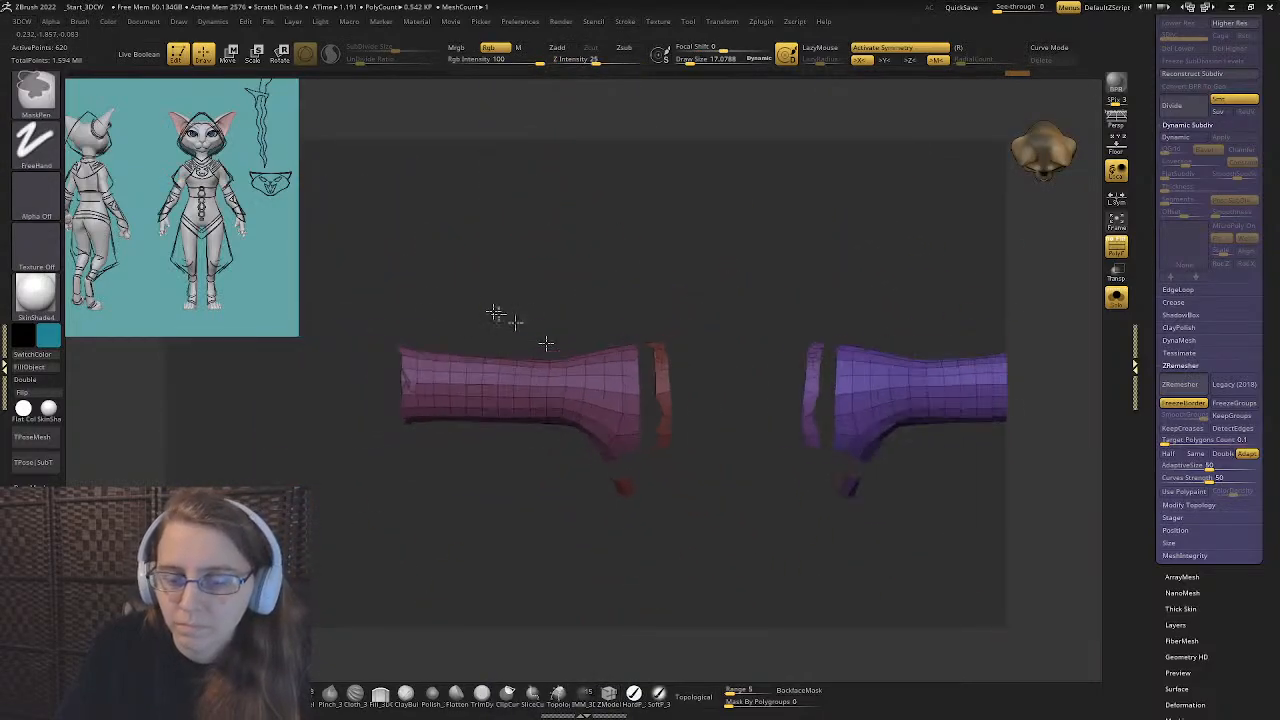
pyautogui.keyDown('ctrl'); pyautogui.keyDown('shift'); pyautogui.click(528, 379); pyautogui.keyUp('shift'); pyautogui.keyUp('ctrl')
pyautogui.press('space')
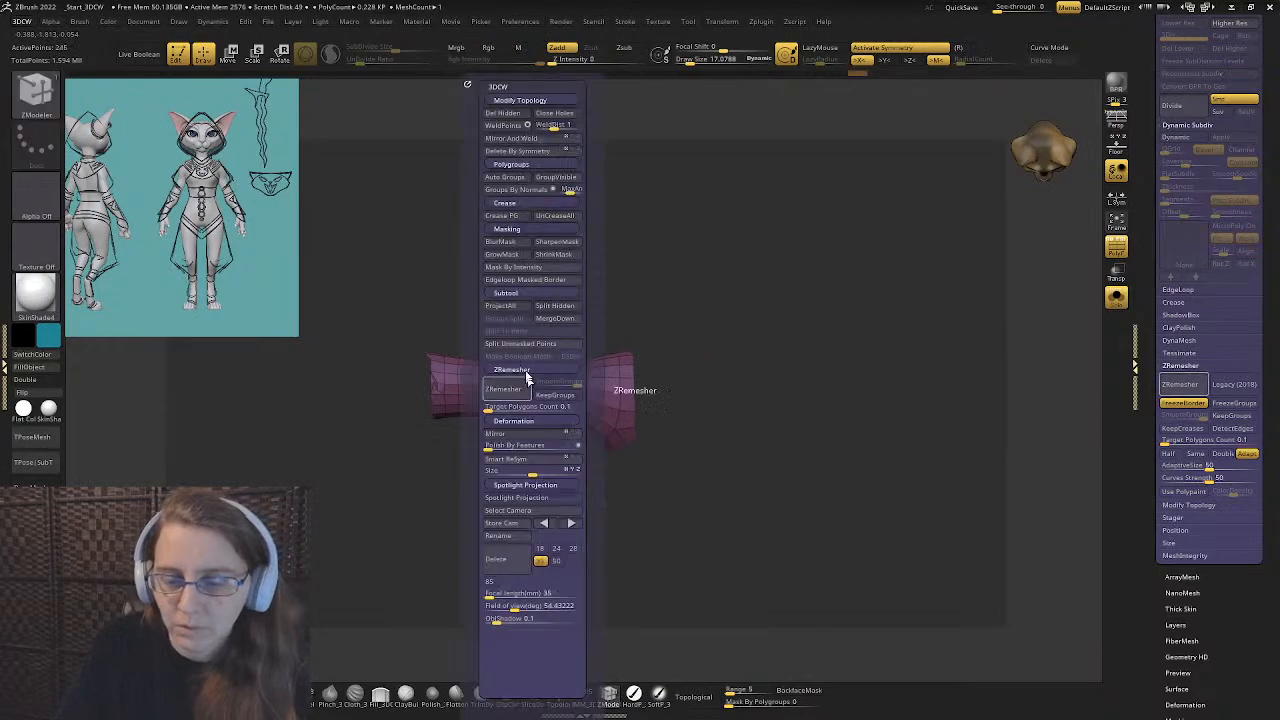
pyautogui.click(513, 116)
# - Delete the two irregular polygons at the sleeve's open elbow end
pyautogui.keyDown('ctrl'); pyautogui.moveTo(696, 395); pyautogui.dragTo(549, 443, button='right'); pyautogui.keyUp('ctrl')
pyautogui.moveTo(374, 420)
pyautogui.keyDown('alt'); pyautogui.mouseDown(button='right')
pyautogui.moveTo(602, 389)
pyautogui.moveTo(608, 331)
pyautogui.moveTo(591, 429)
pyautogui.moveTo(606, 417)
pyautogui.moveTo(530, 390)
pyautogui.moveTo(497, 349)
pyautogui.moveTo(529, 355)
pyautogui.mouseUp(button='right'); pyautogui.keyUp('alt')
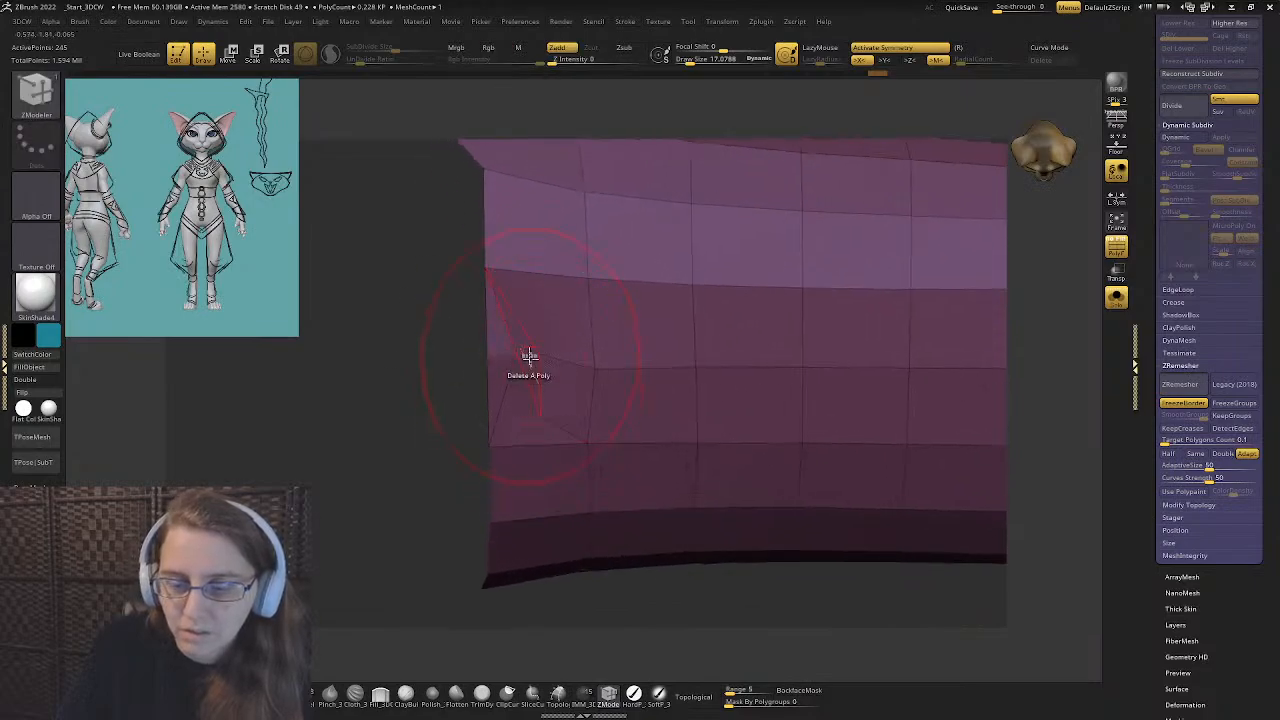
pyautogui.click(527, 352)
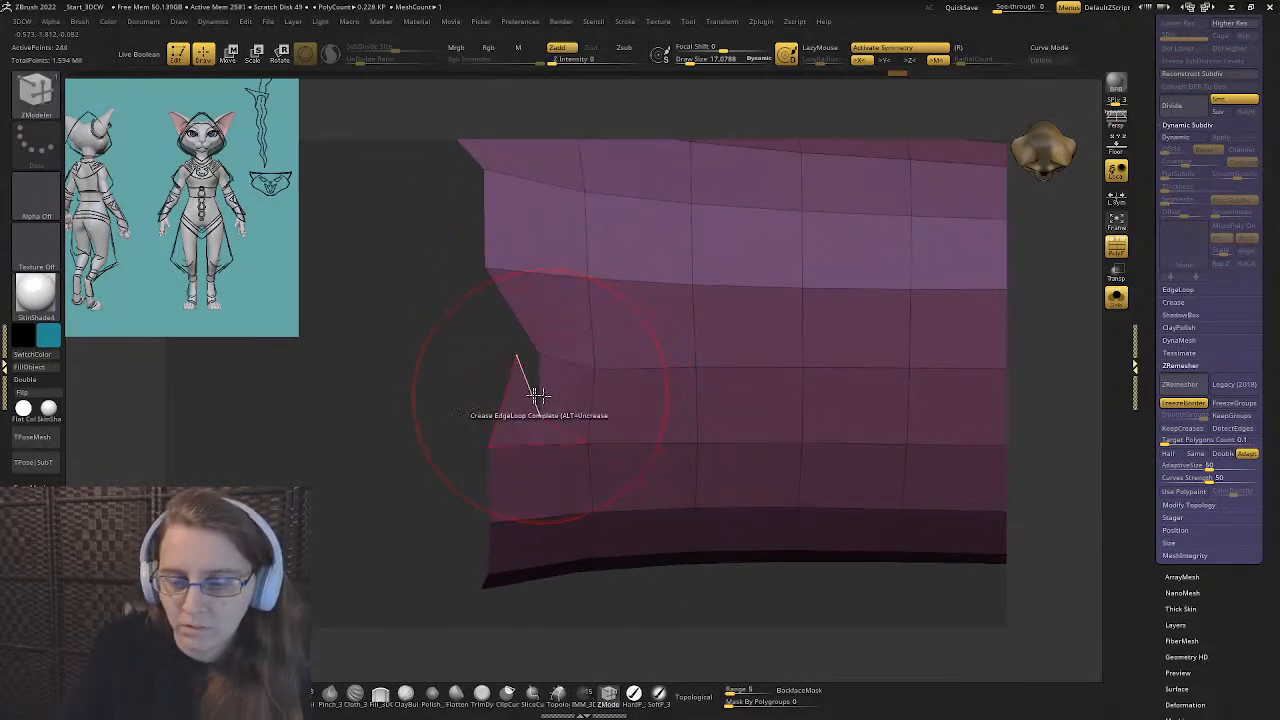
pyautogui.click(524, 421)
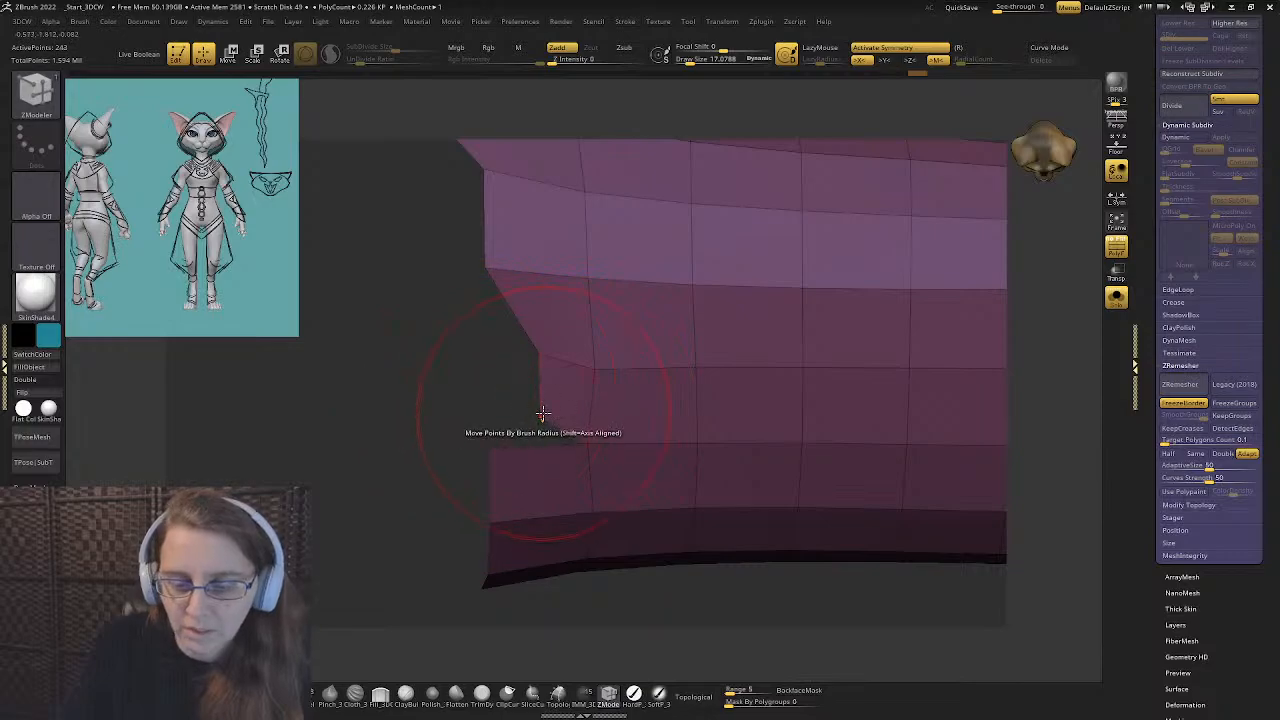
# - Set ZModeler's point action to Stitch and weld the border points together to close the notch at the elbow end
pyautogui.press('space')
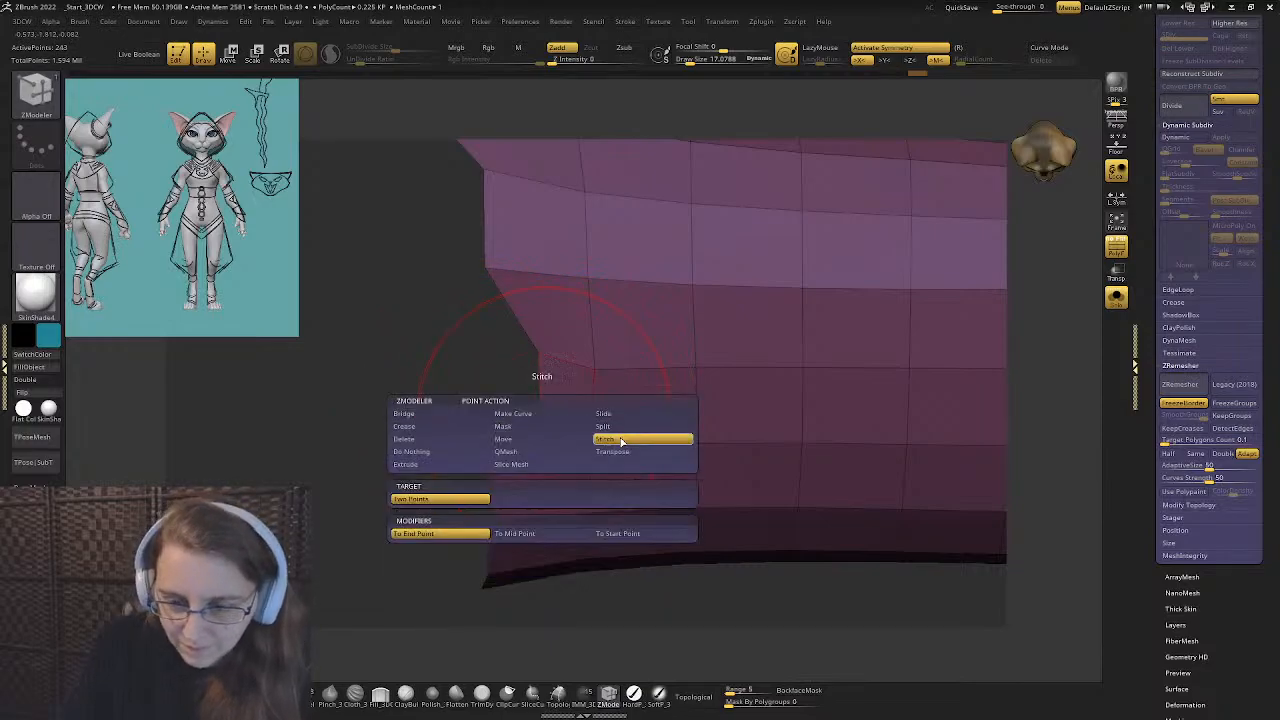
pyautogui.click(619, 428)
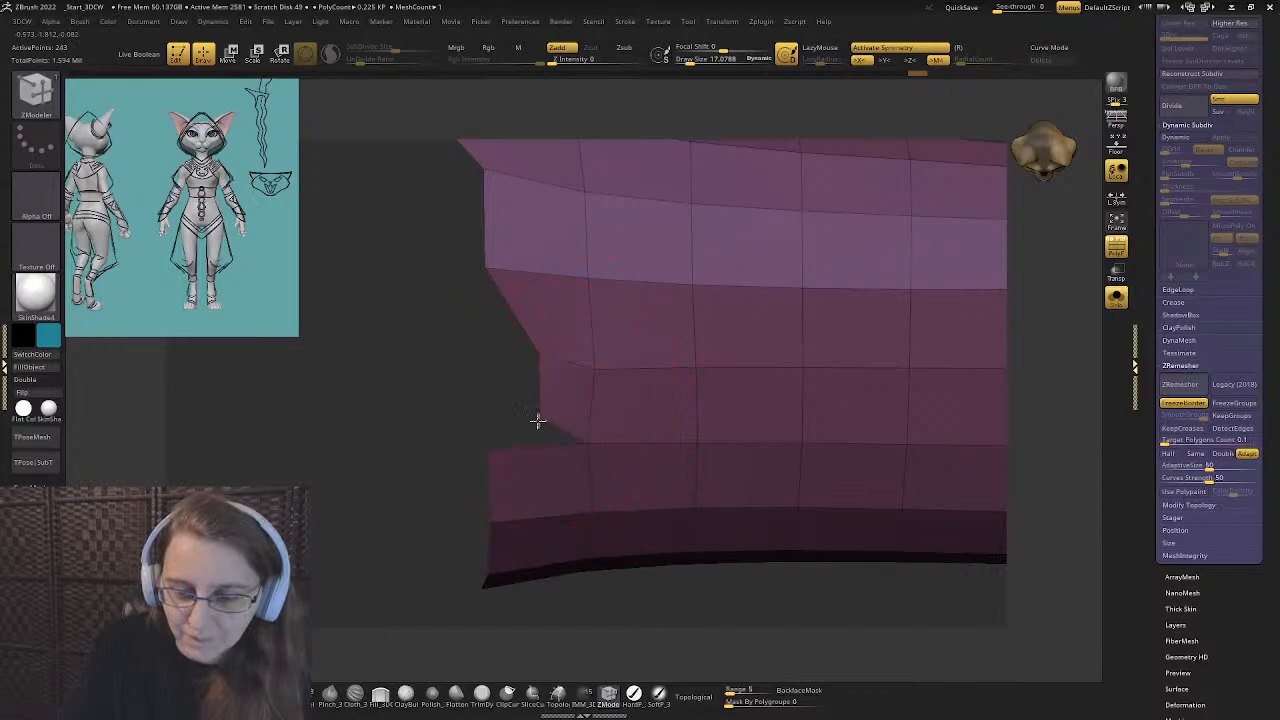
pyautogui.click(486, 320)
pyautogui.moveTo(450, 322); pyautogui.dragTo(455, 365)
# - Mask all but the elbow-end edge, turn off symmetry, flatten the edge along X with the gizmo, and clear the mask
pyautogui.keyDown('ctrl'); pyautogui.moveTo(388, 236); pyautogui.dragTo(391, 540); pyautogui.keyUp('ctrl')
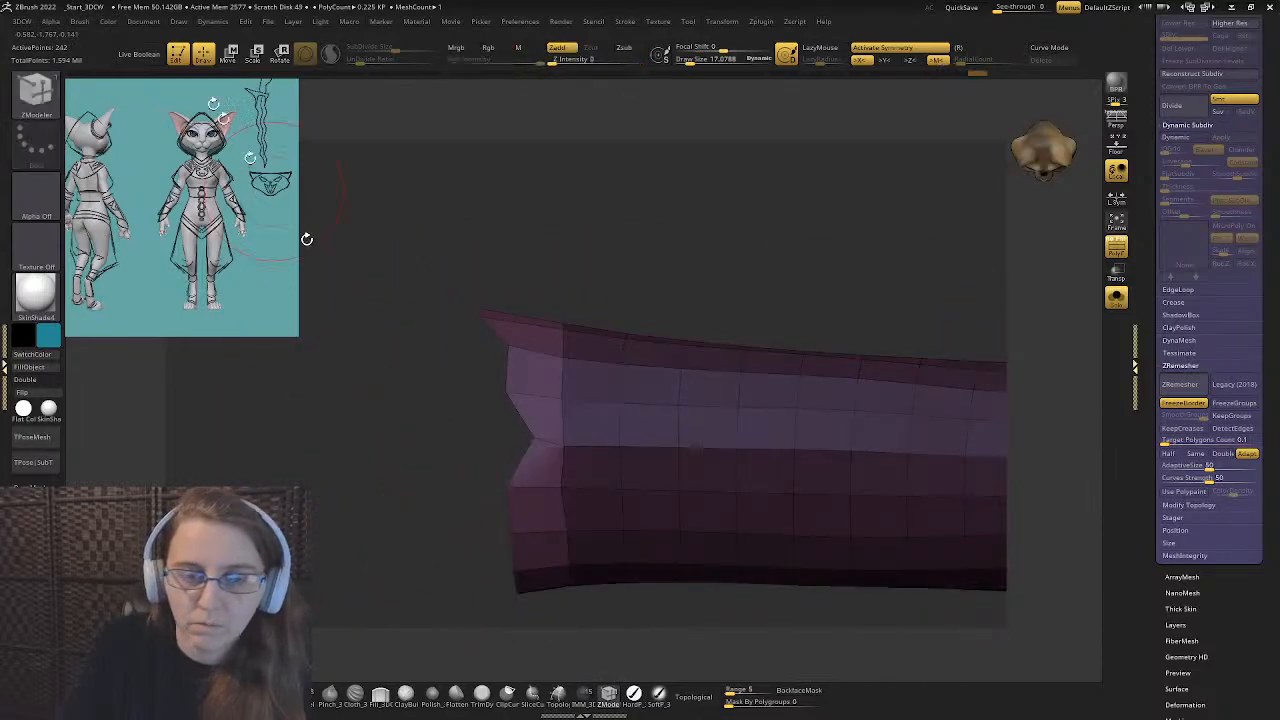
pyautogui.click(229, 53)
pyautogui.click(526, 441)
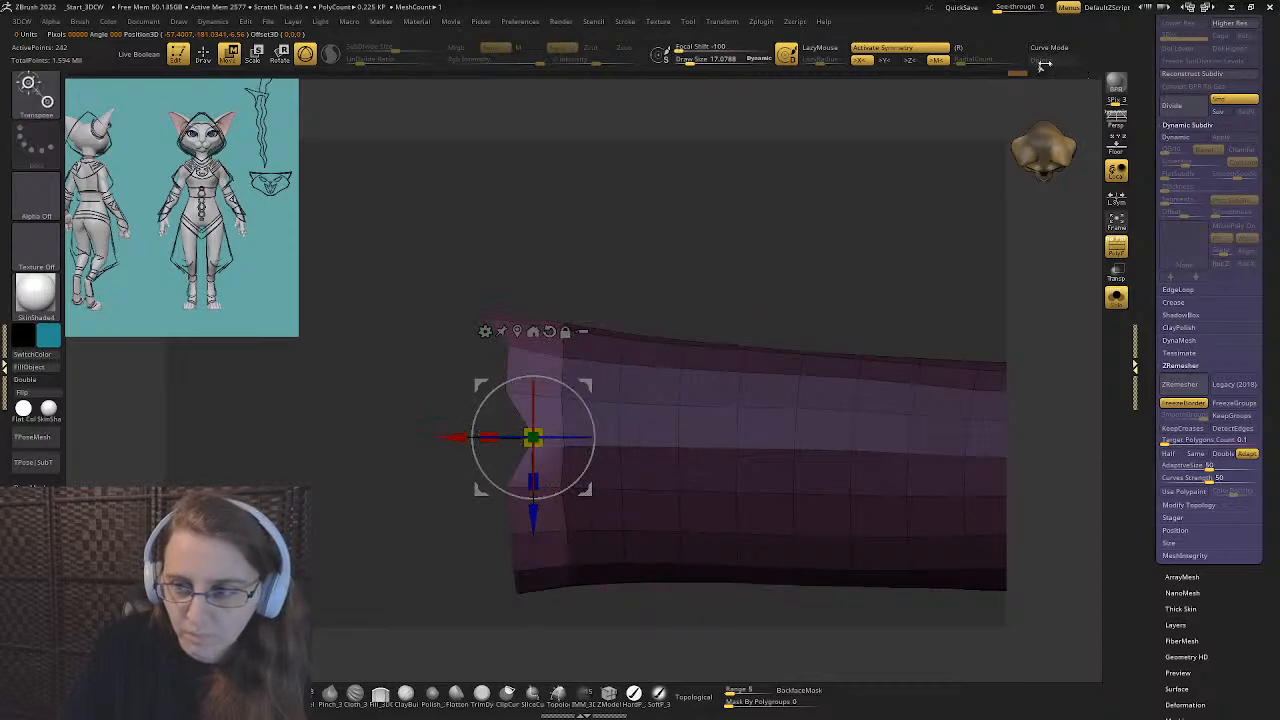
pyautogui.click(903, 62)
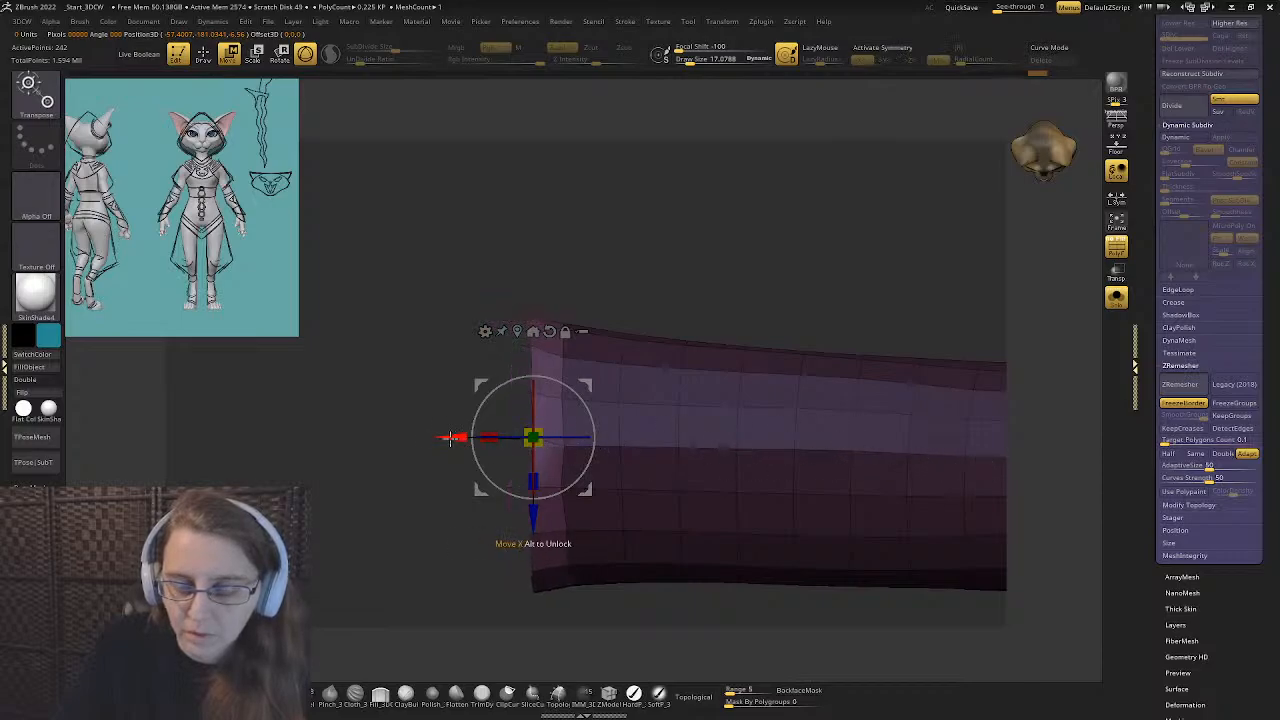
pyautogui.moveTo(487, 437); pyautogui.dragTo(456, 437)
pyautogui.moveTo(423, 384); pyautogui.dragTo(553, 386)
pyautogui.moveTo(487, 343); pyautogui.dragTo(383, 339)
pyautogui.click(200, 56)
pyautogui.keyDown('ctrl'); pyautogui.moveTo(666, 348); pyautogui.dragTo(729, 400); pyautogui.keyUp('ctrl')
# - Inspect the sleeve's elbow end, turn off Solo mode and check the sleeve on the full character from the front
pyautogui.keyDown('alt'); pyautogui.moveTo(586, 436); pyautogui.dragTo(691, 343); pyautogui.keyUp('alt')
pyautogui.keyDown('ctrl'); pyautogui.moveTo(712, 350); pyautogui.dragTo(745, 400, button='right'); pyautogui.keyUp('ctrl')
pyautogui.moveTo(649, 374); pyautogui.dragTo(640, 411, button='right')
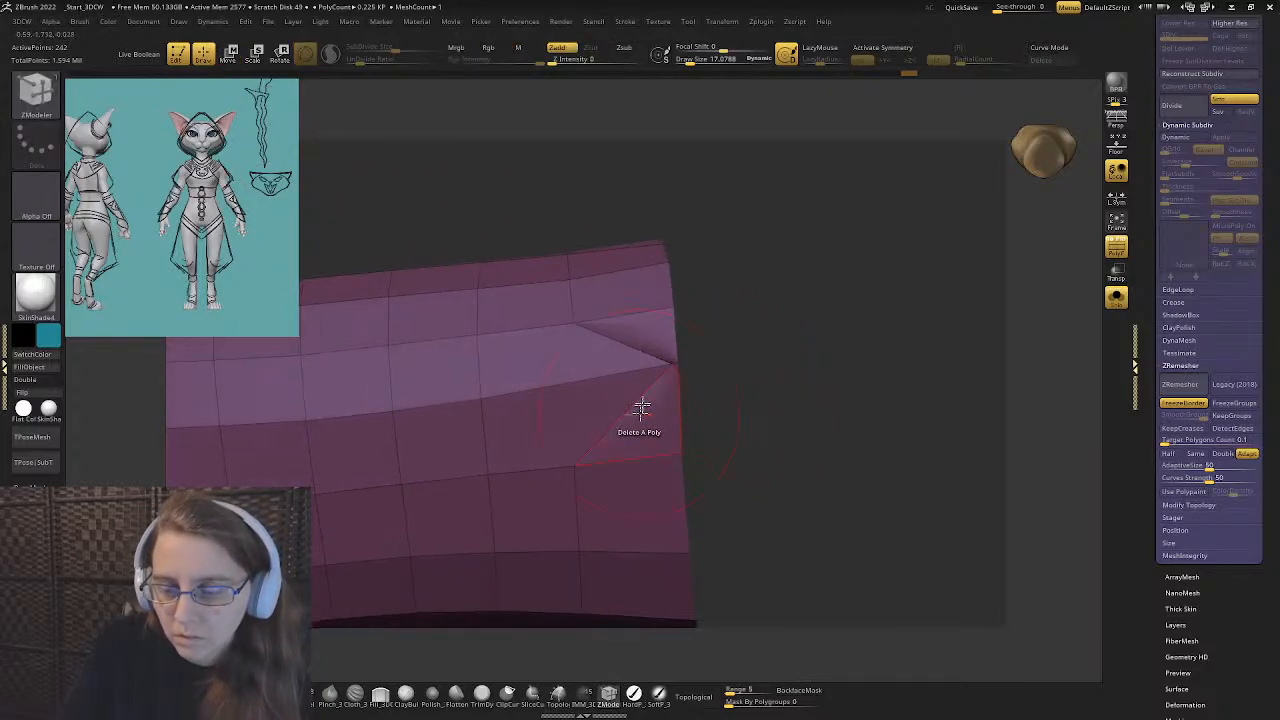
pyautogui.keyDown('shift'); pyautogui.moveTo(640, 411); pyautogui.dragTo(651, 370); pyautogui.keyUp('shift')
pyautogui.moveTo(691, 434)
pyautogui.keyDown('ctrl'); pyautogui.mouseDown(button='right')
pyautogui.moveTo(491, 389)
pyautogui.moveTo(489, 320)
pyautogui.moveTo(404, 384)
pyautogui.moveTo(494, 377)
pyautogui.moveTo(460, 389)
pyautogui.moveTo(536, 428)
pyautogui.moveTo(570, 422)
pyautogui.mouseUp(button='right'); pyautogui.keyUp('ctrl')
pyautogui.click(1114, 298)
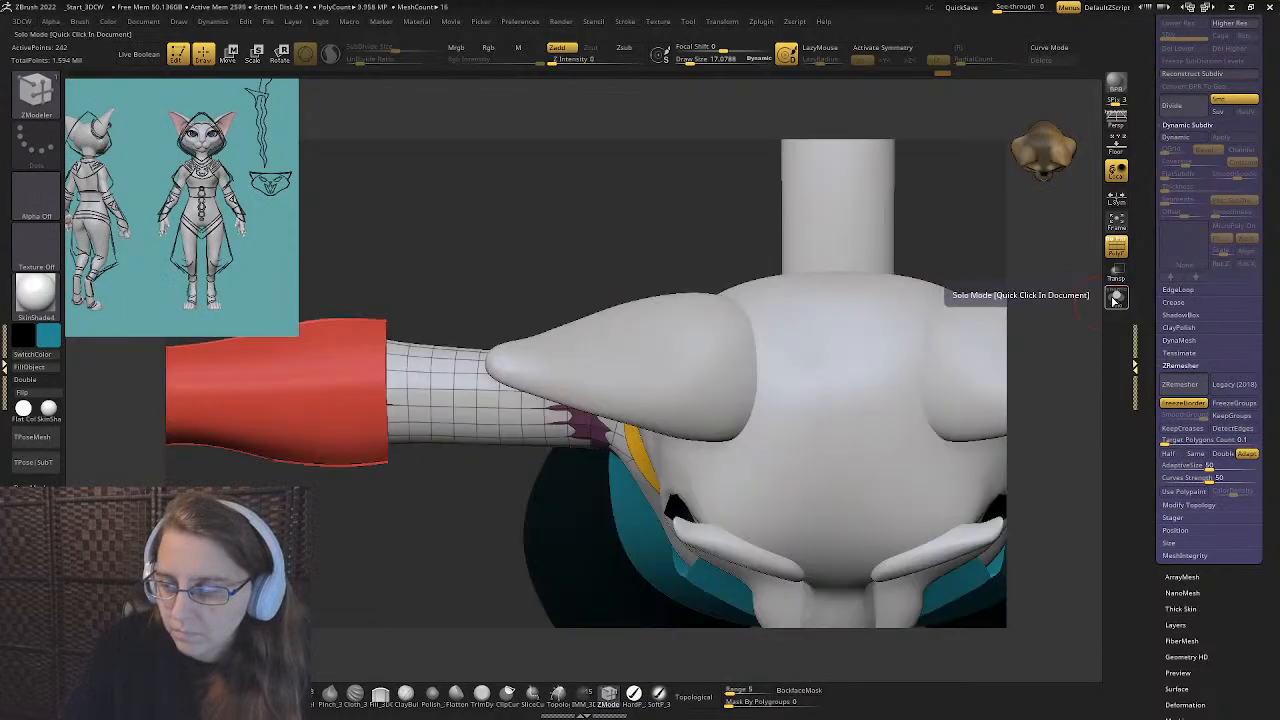
pyautogui.moveTo(760, 430)
pyautogui.mouseDown(button='right')
pyautogui.moveTo(726, 314)
pyautogui.moveTo(694, 400)
pyautogui.moveTo(674, 307)
pyautogui.mouseUp(button='right')
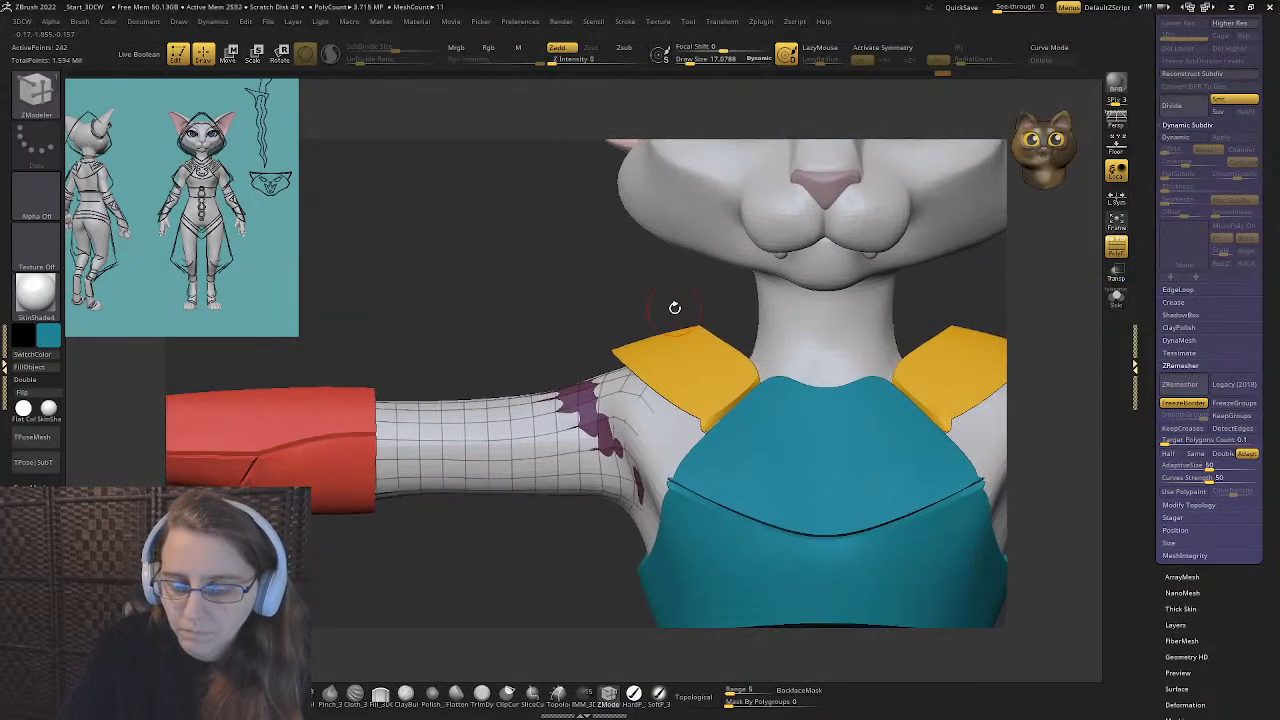
# - Inspect the sleeve piece on the character's arm and delete its subtool, Cat human base_09
pyautogui.keyDown('alt'); pyautogui.moveTo(594, 420); pyautogui.dragTo(574, 360, button='right'); pyautogui.keyUp('alt')
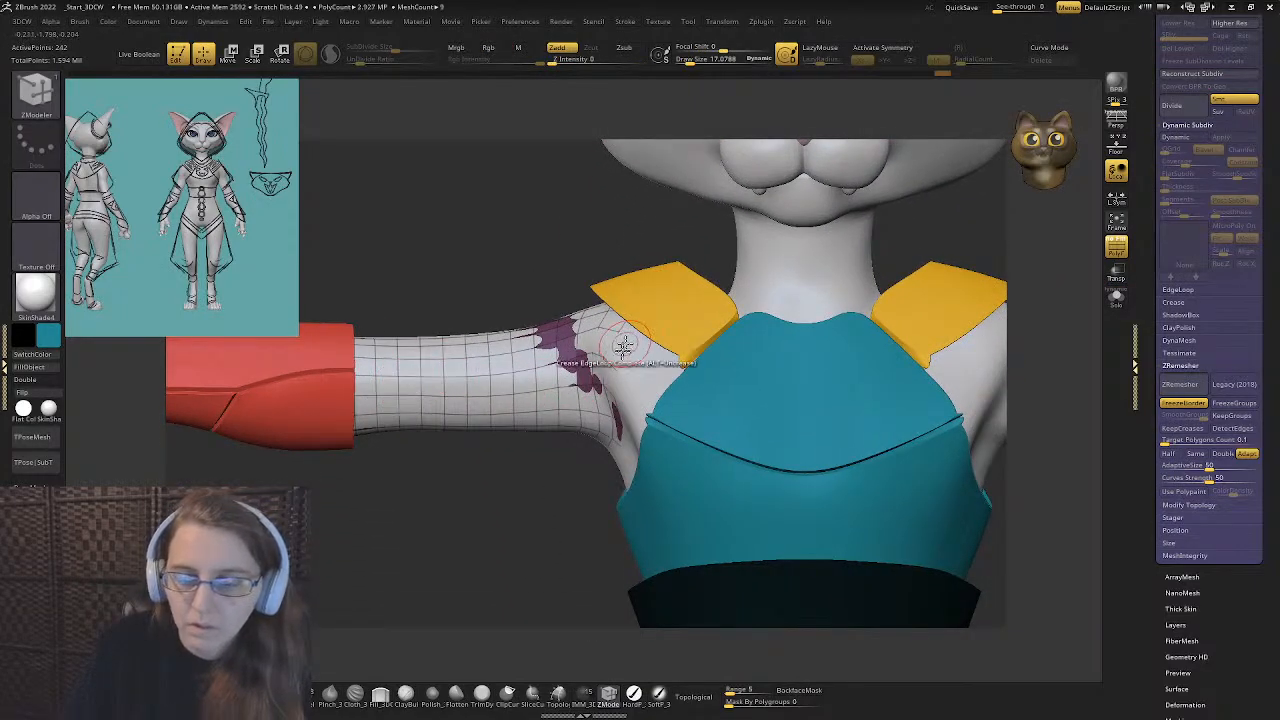
pyautogui.moveTo(489, 439); pyautogui.dragTo(464, 457, button='right')
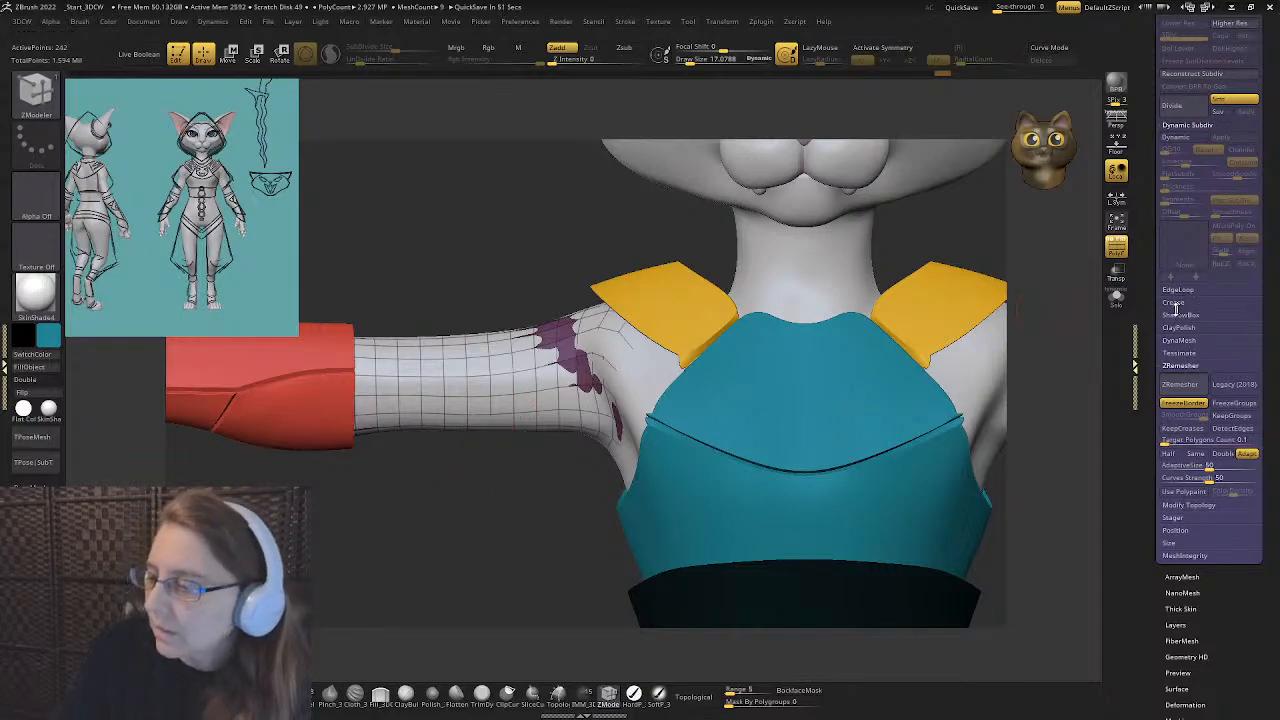
pyautogui.moveTo(1163, 258); pyautogui.dragTo(1163, 397)
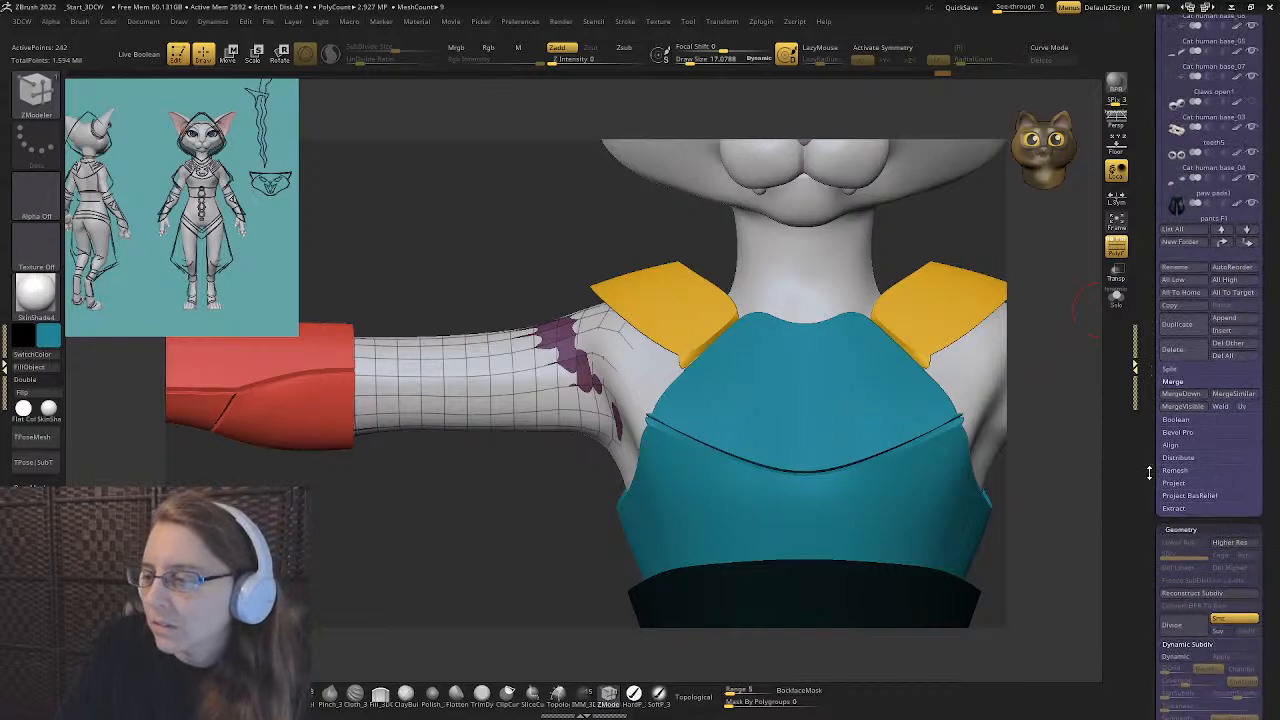
pyautogui.scroll(5, 1149, 473)
pyautogui.moveTo(1174, 236)
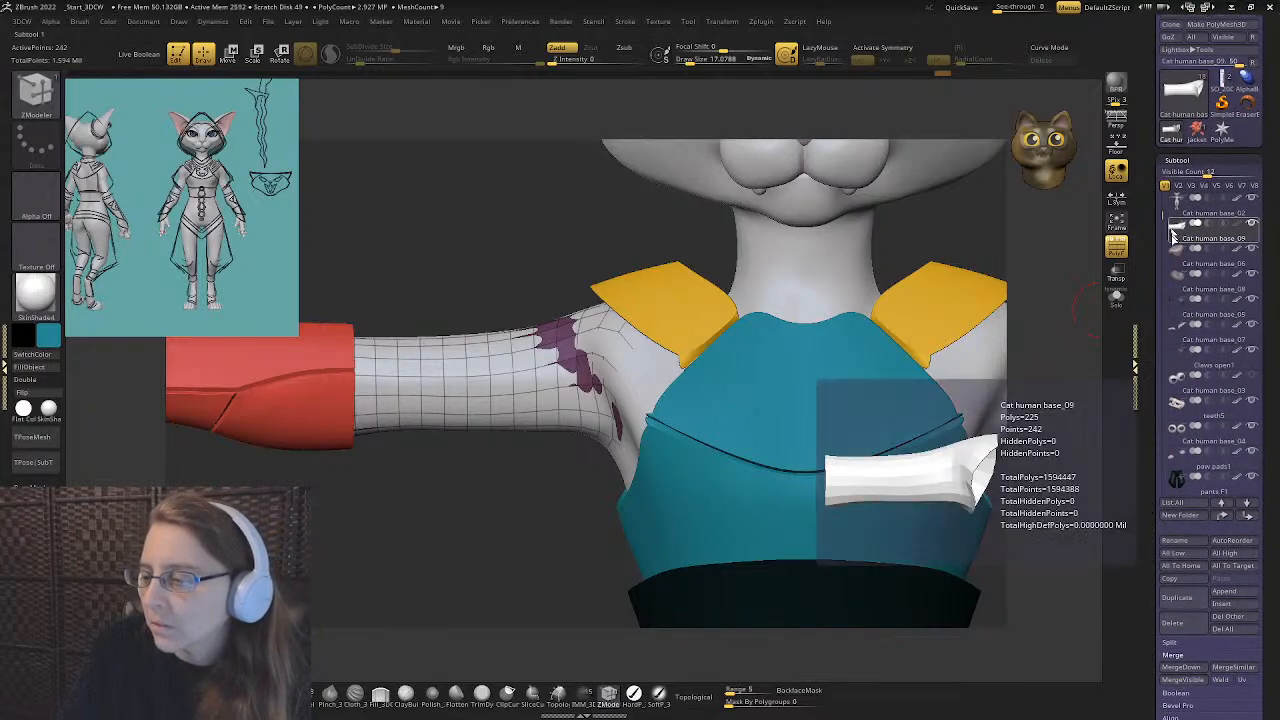
pyautogui.click(1175, 627)
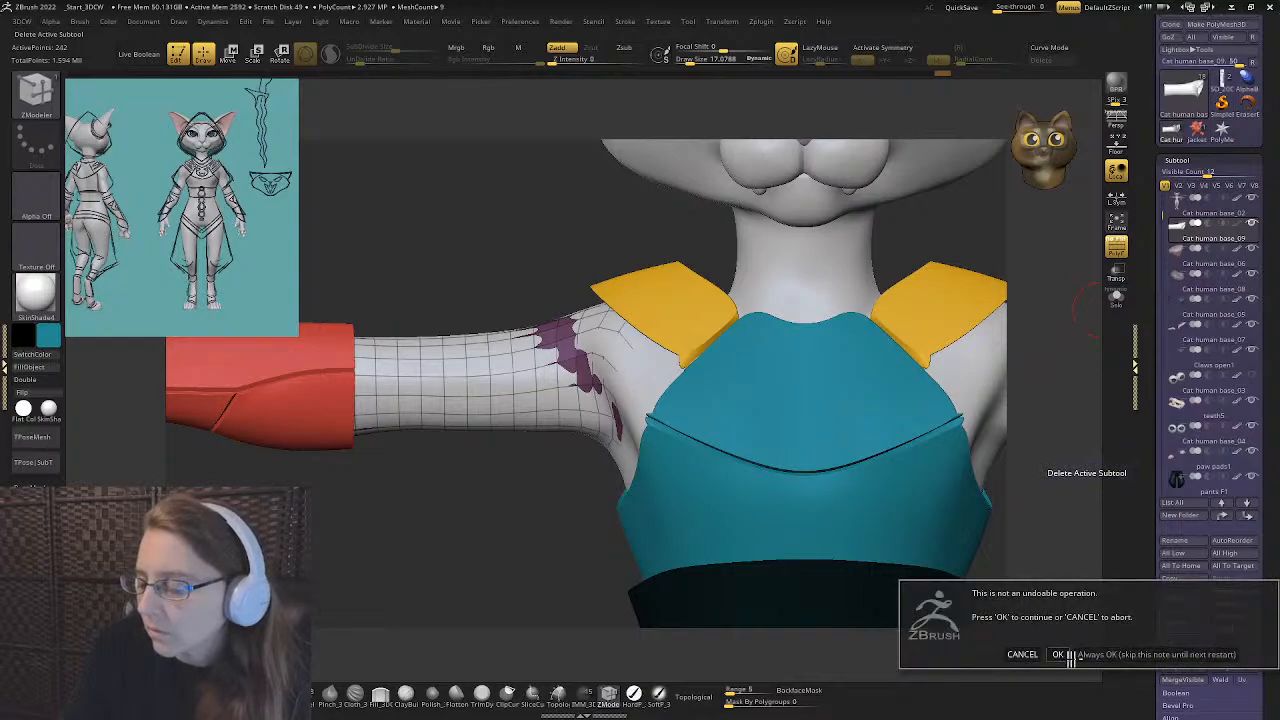
pyautogui.click(1062, 657)
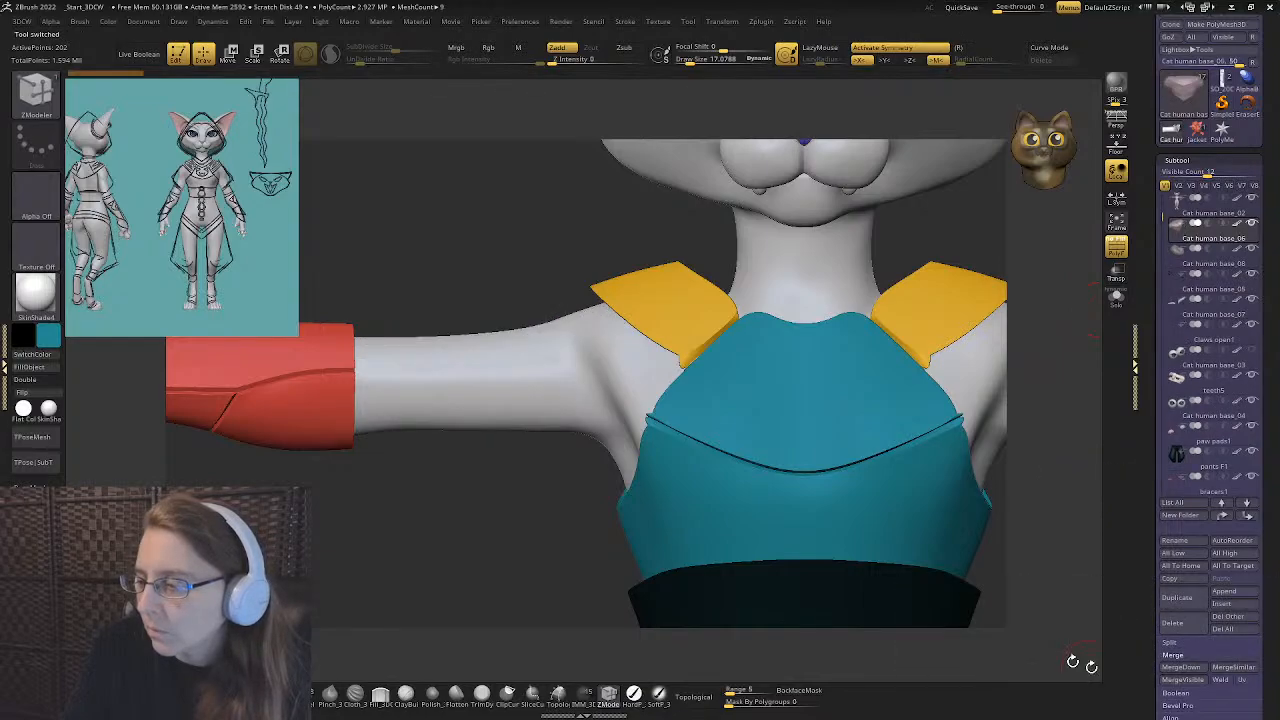
# - Make the body subtool active, turn on transparency, reduce the draw size to about 5.5 and choose the Topology brush
pyautogui.click(1200, 215)
pyautogui.keyDown('ctrl'); pyautogui.moveTo(586, 414); pyautogui.dragTo(571, 525, button='right'); pyautogui.keyUp('ctrl')
pyautogui.click(1114, 275)
pyautogui.moveTo(800, 320)
pyautogui.mouseDown(button='right')
pyautogui.moveTo(729, 337)
pyautogui.moveTo(722, 352)
pyautogui.mouseUp(button='right')
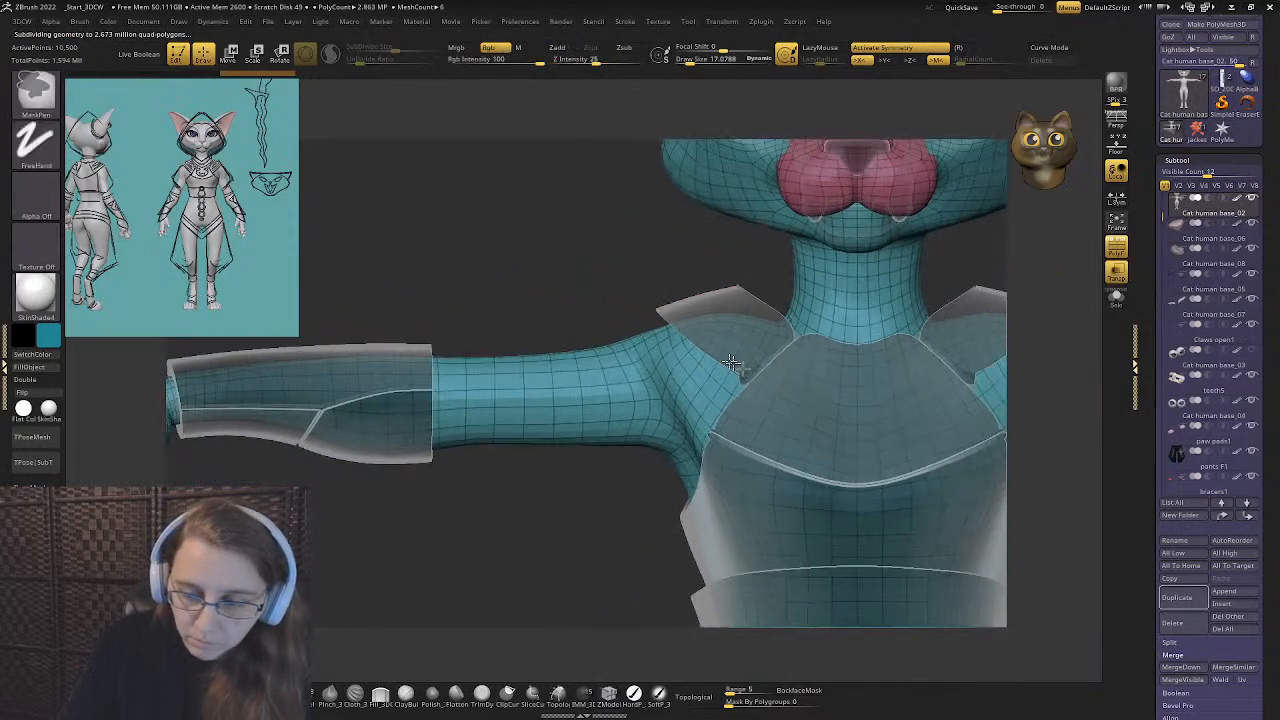
pyautogui.press('s')
pyautogui.moveTo(720, 361); pyautogui.dragTo(712, 362)
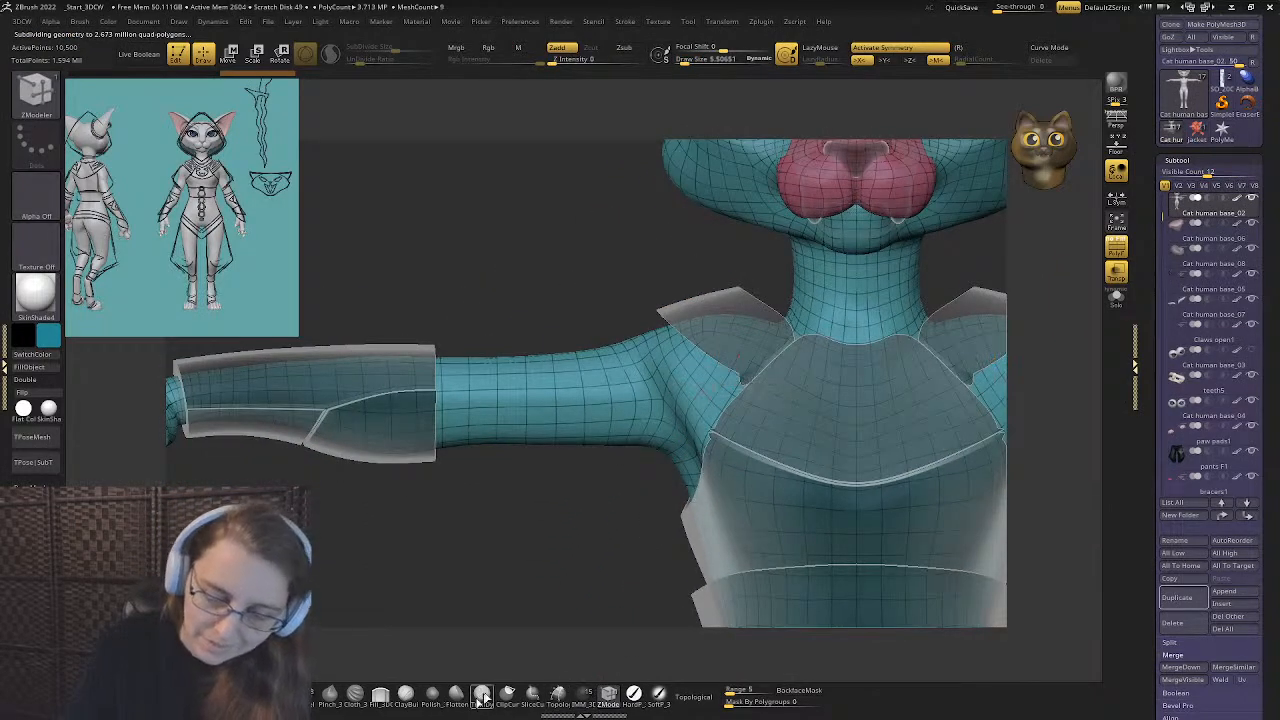
pyautogui.click(559, 700)
# - Try outlining a garment piece across the body's shoulder and chest with Topology curves, and clear the curves
pyautogui.keyDown('alt'); pyautogui.moveTo(840, 325); pyautogui.dragTo(778, 390, button='right'); pyautogui.keyUp('alt')
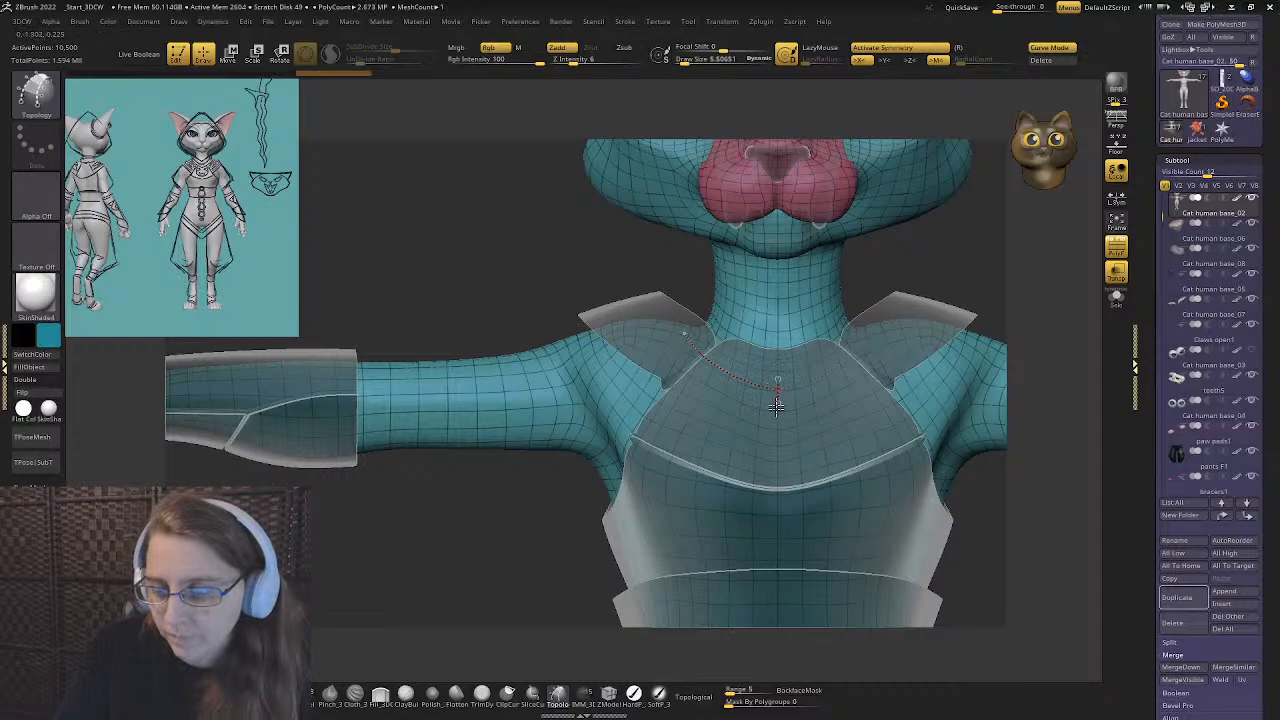
pyautogui.moveTo(772, 492); pyautogui.dragTo(778, 390)
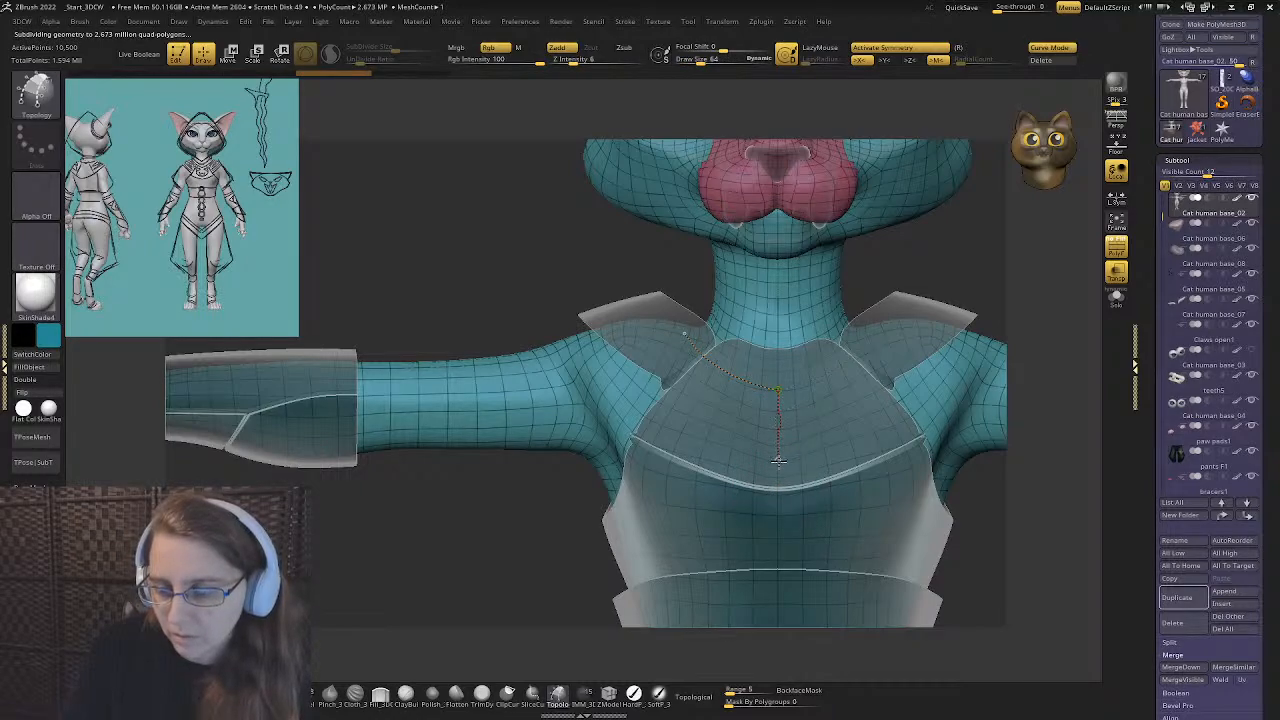
pyautogui.moveTo(778, 460); pyautogui.dragTo(779, 400)
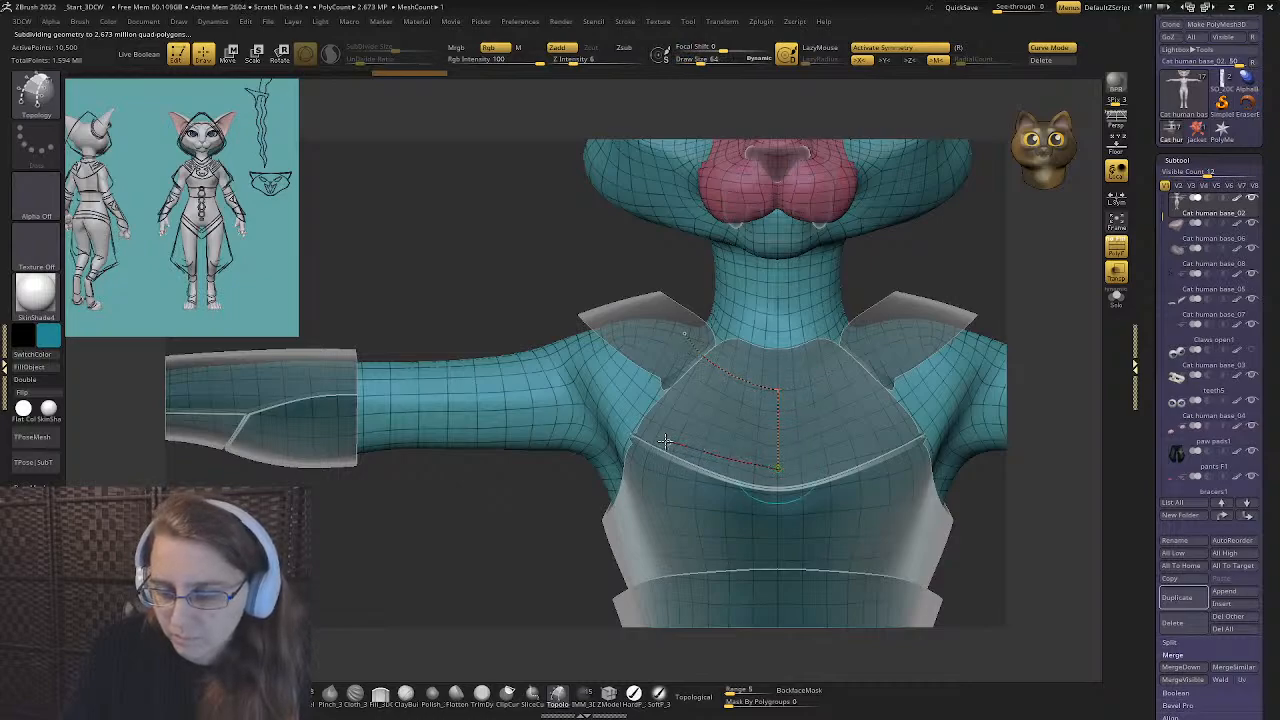
pyautogui.moveTo(600, 480)
pyautogui.mouseDown()
pyautogui.moveTo(640, 445)
pyautogui.moveTo(610, 462)
pyautogui.mouseUp()
pyautogui.moveTo(608, 460); pyautogui.dragTo(569, 476, button='right')
pyautogui.keyDown('shift'); pyautogui.moveTo(815, 480); pyautogui.dragTo(807, 511, button='right'); pyautogui.keyUp('shift')
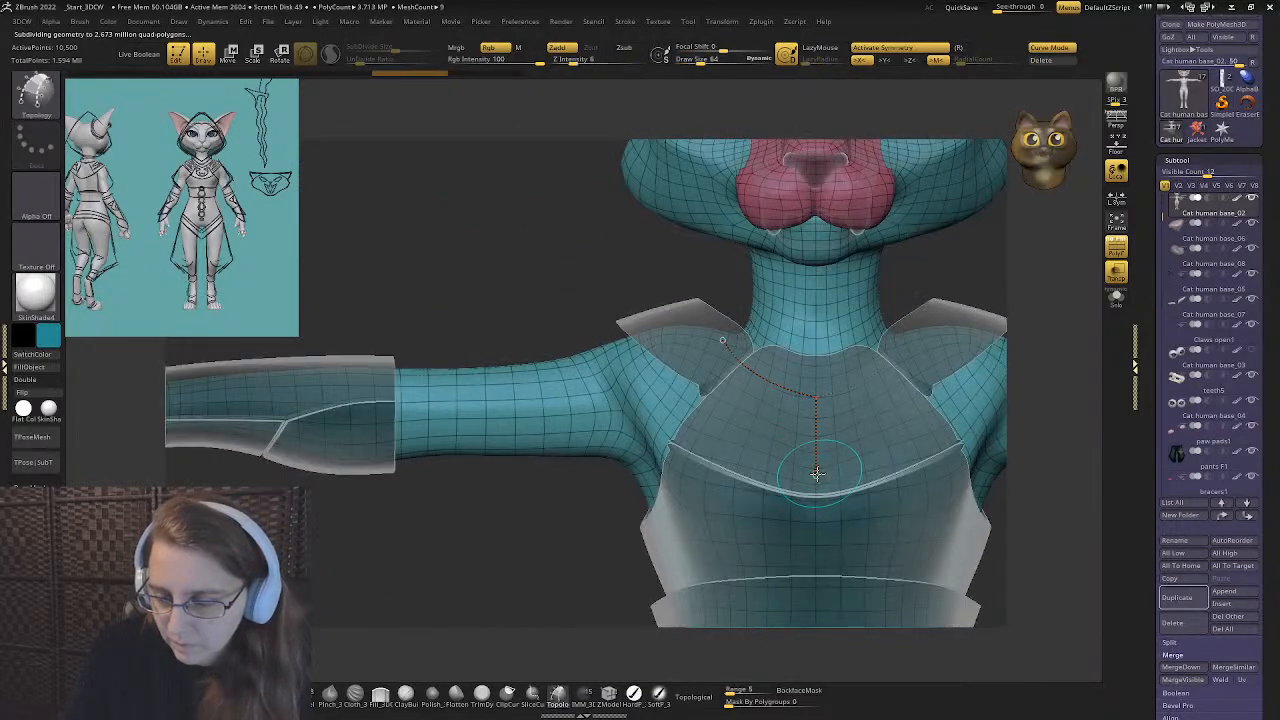
pyautogui.press('ctrl')
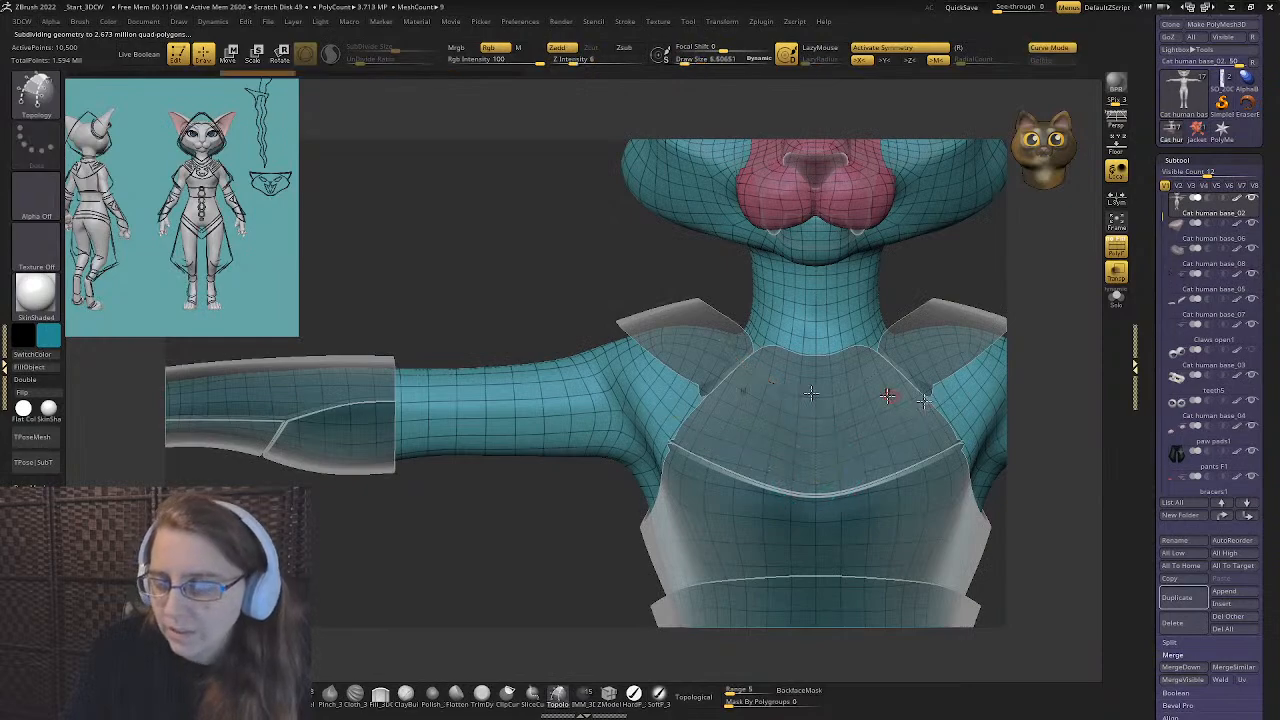
# - Switch to the tool containing the hooded outfit and select its shirt subtool
pyautogui.keyDown('alt'); pyautogui.moveTo(886, 397); pyautogui.dragTo(722, 422, button='right'); pyautogui.keyUp('alt')
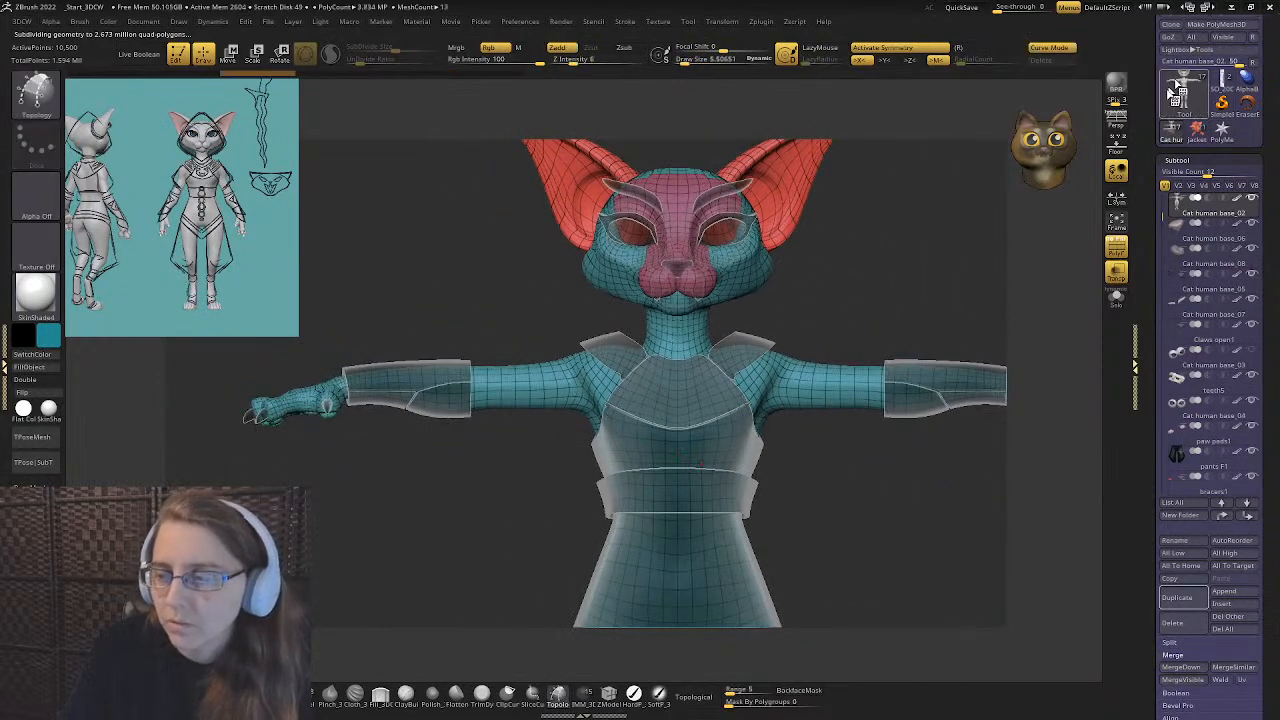
pyautogui.scroll(4, 1180, 185)
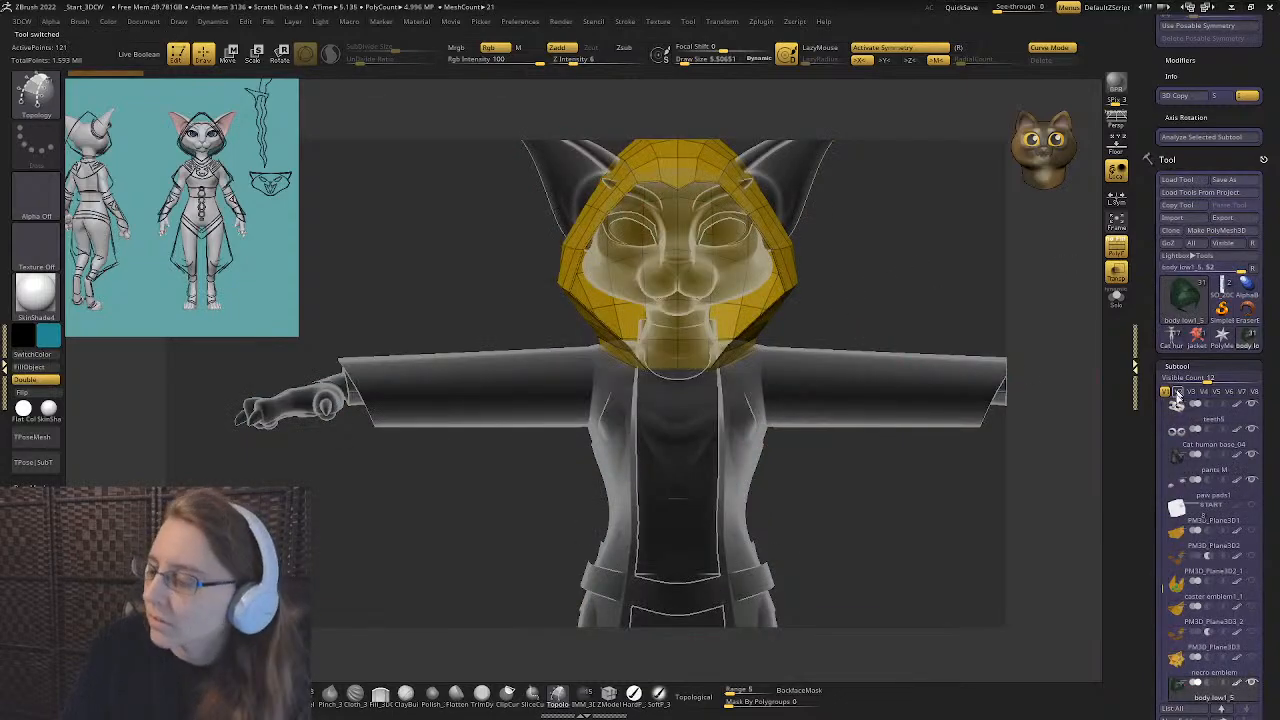
pyautogui.moveTo(1150, 449); pyautogui.dragTo(1160, 333)
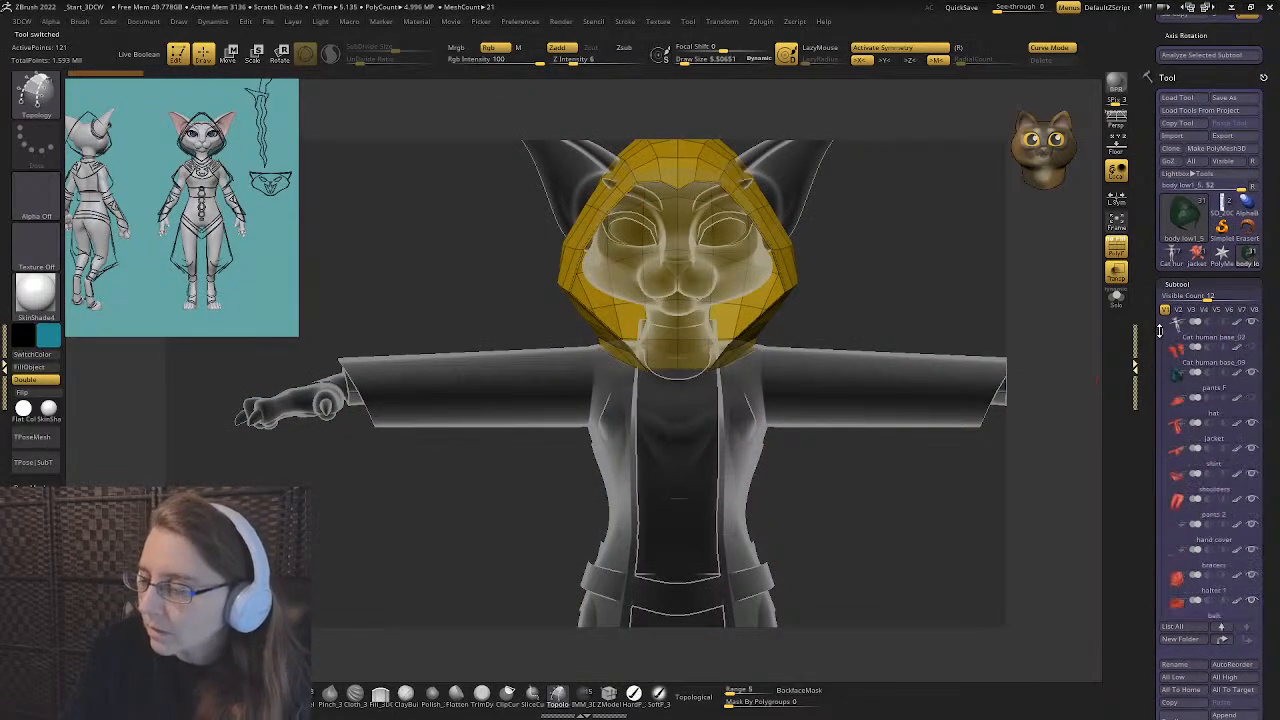
pyautogui.click(1176, 468)
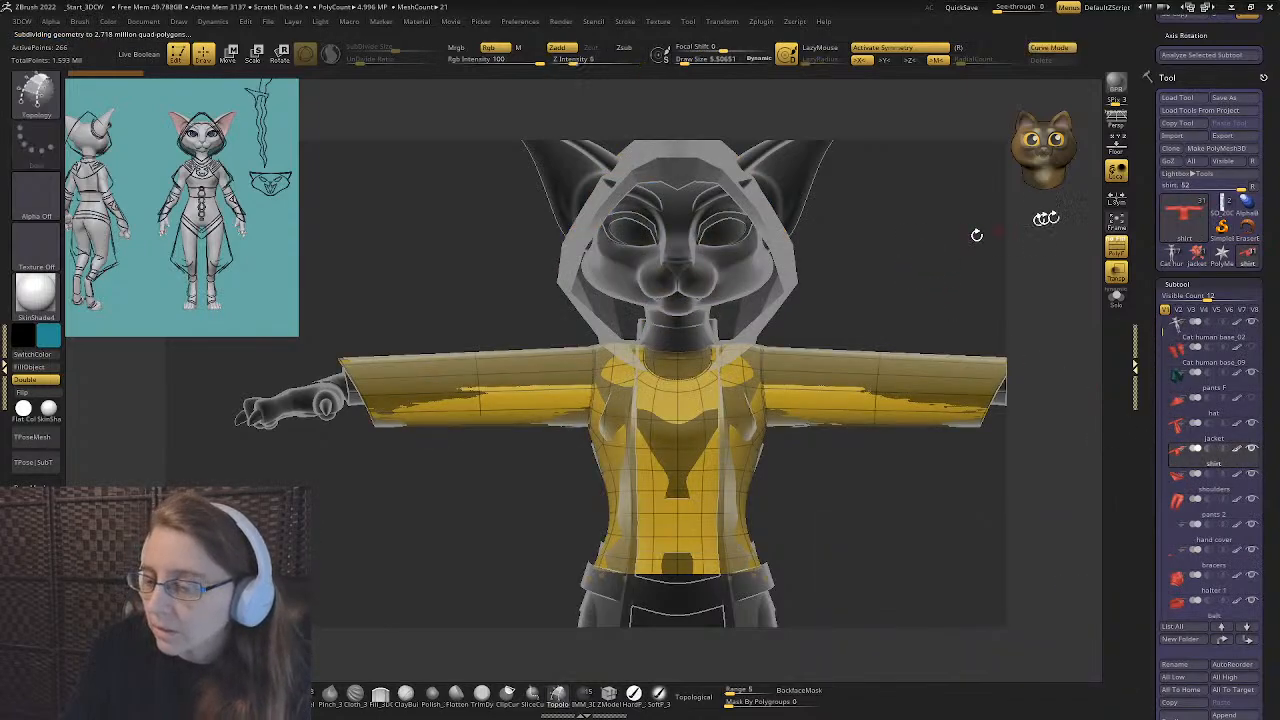
pyautogui.moveTo(926, 259); pyautogui.dragTo(822, 215)
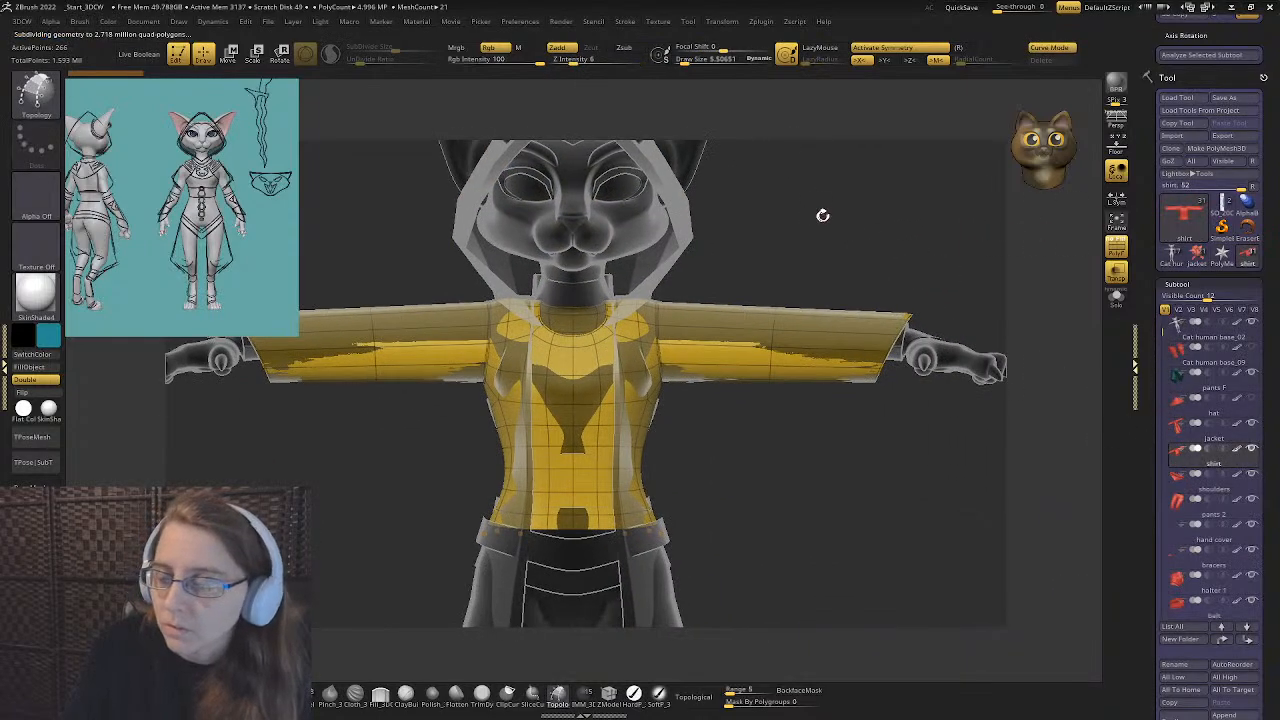
# - Return to the cat body tool and insert the shirt as a subtool beneath the body
pyautogui.click(1171, 257)
pyautogui.moveTo(1157, 443); pyautogui.dragTo(1157, 383)
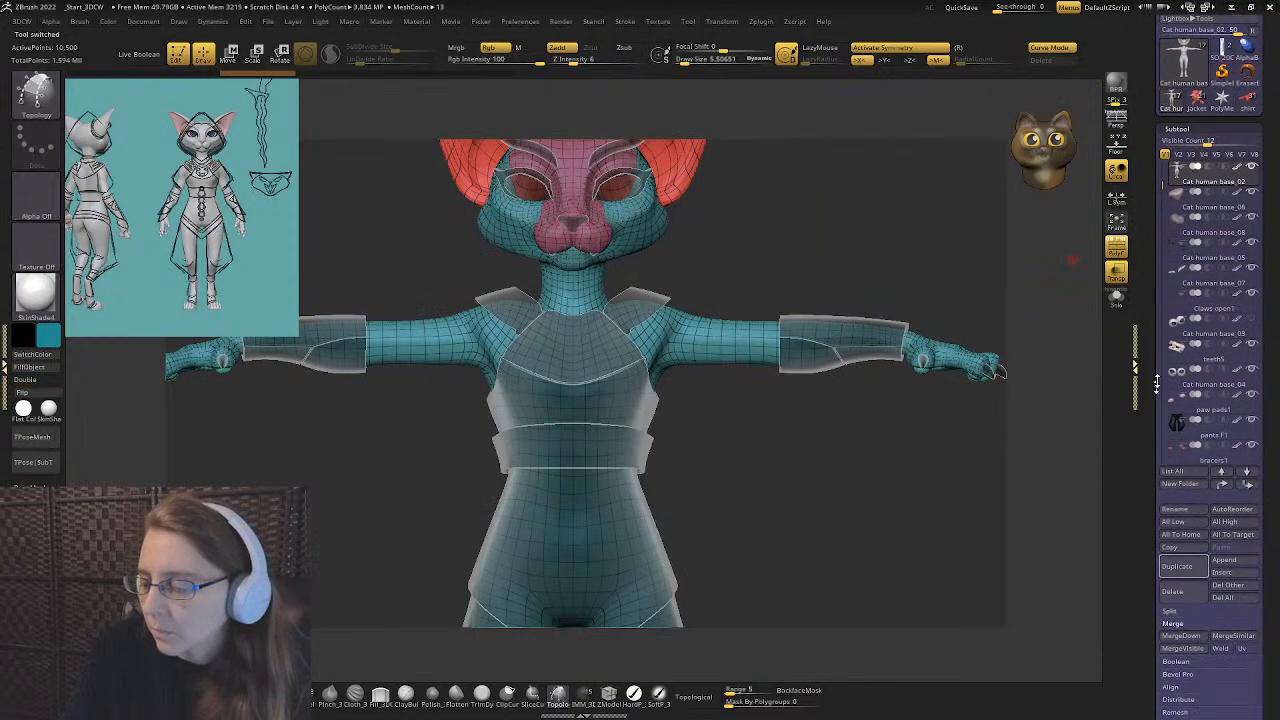
pyautogui.click(1224, 573)
pyautogui.click(966, 590)
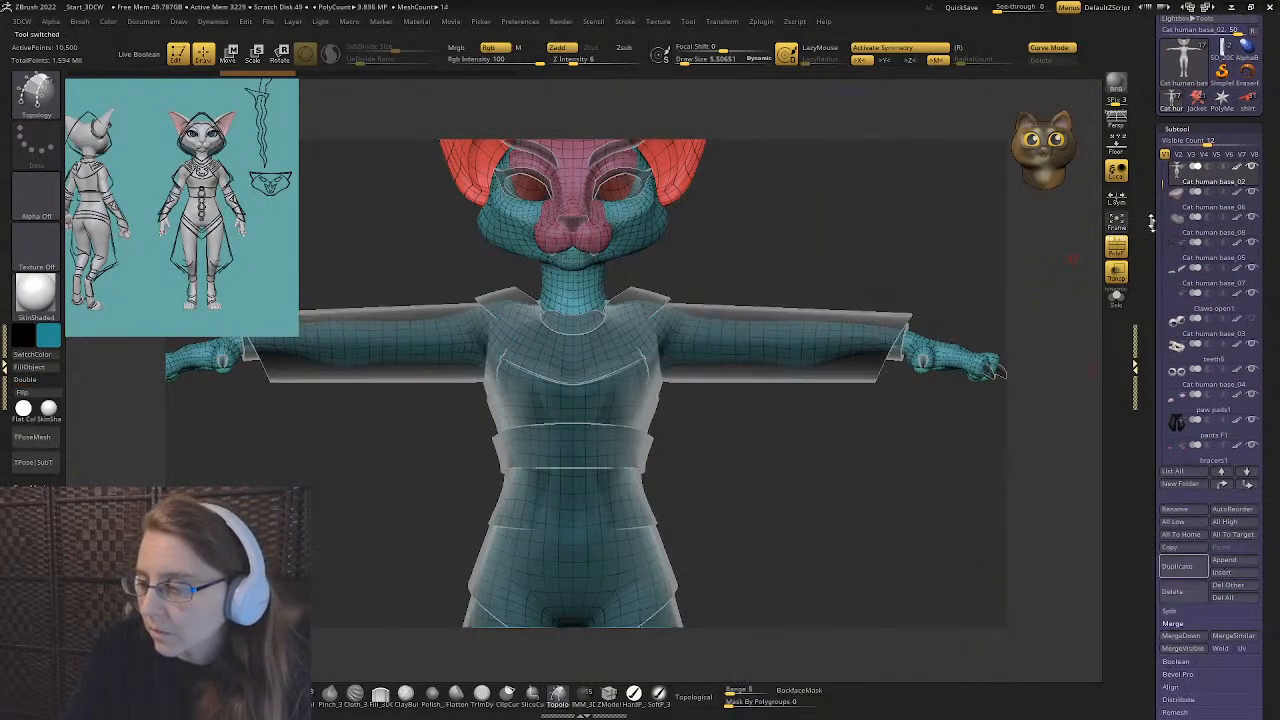
# - Go back to the hooded outfit tool and isolate the cat-face emblem PM3D_Plane3D2 with its cutter PM3D_Plane3D2_1
pyautogui.moveTo(1150, 228); pyautogui.dragTo(1143, 283)
pyautogui.click(1246, 226)
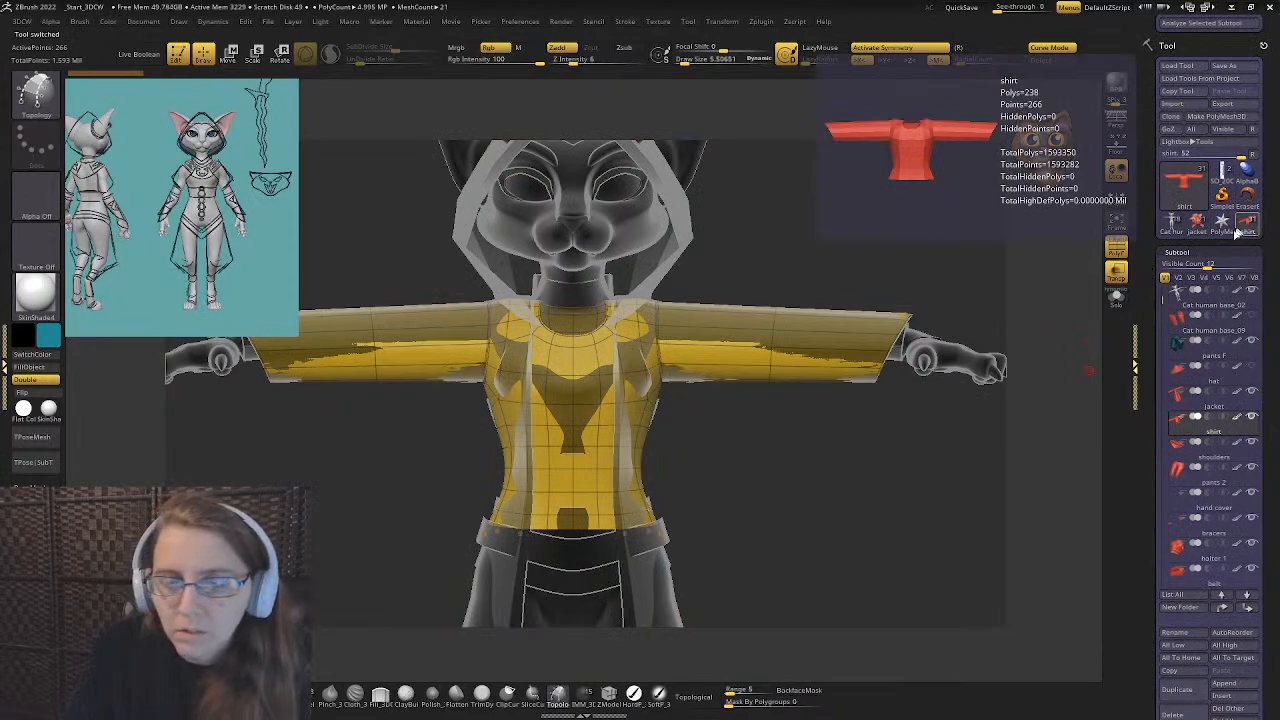
pyautogui.moveTo(1150, 335); pyautogui.dragTo(1149, 488)
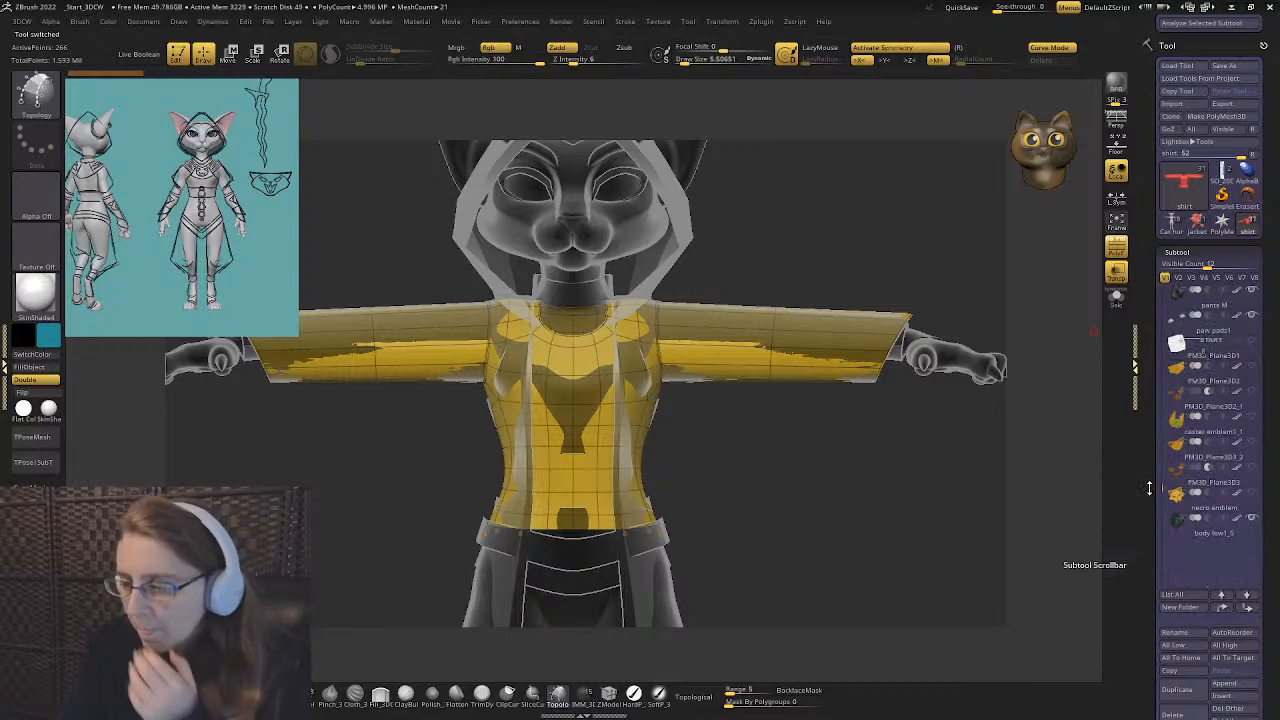
pyautogui.moveTo(1186, 456)
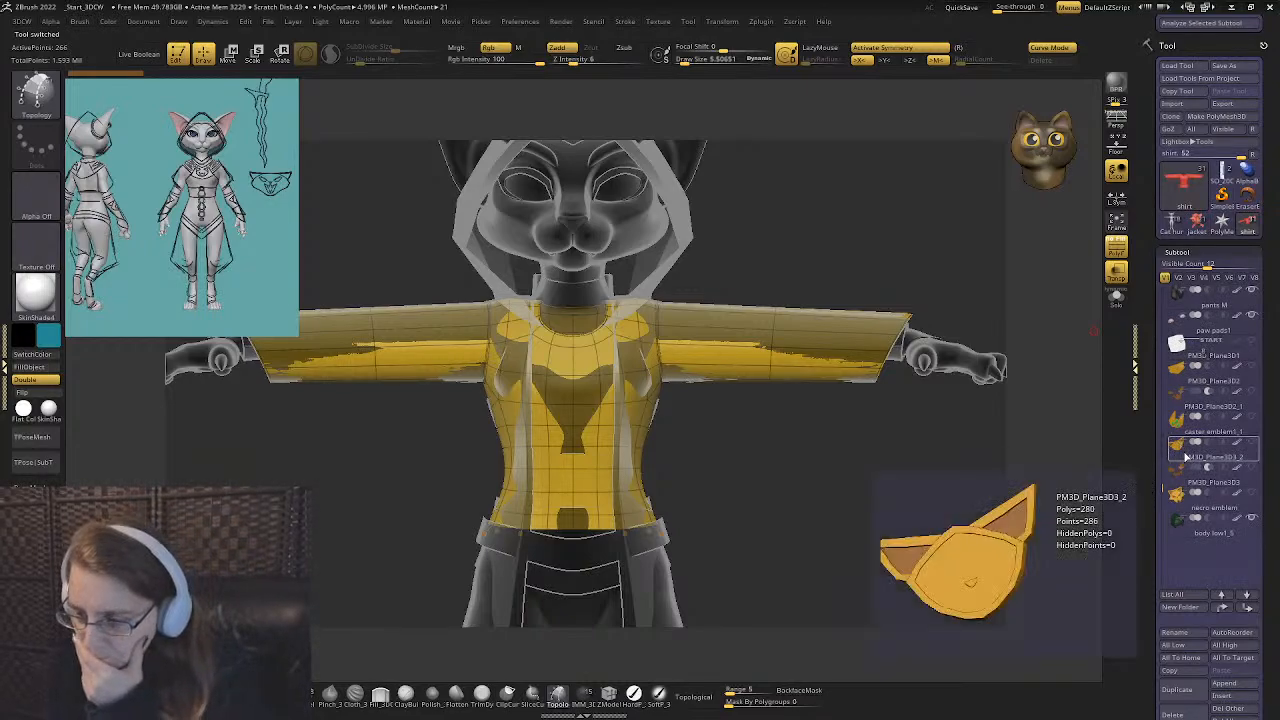
pyautogui.click(1171, 383)
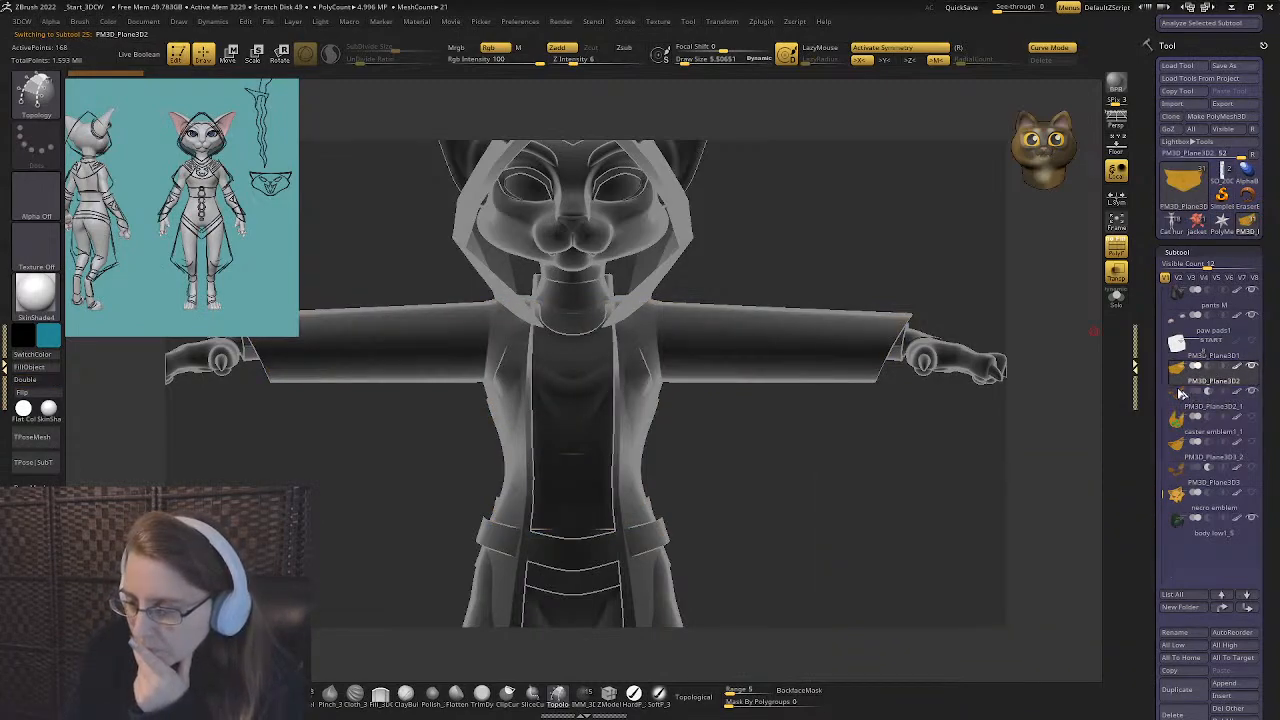
pyautogui.keyDown('shift'); pyautogui.click(1173, 381); pyautogui.keyUp('shift')
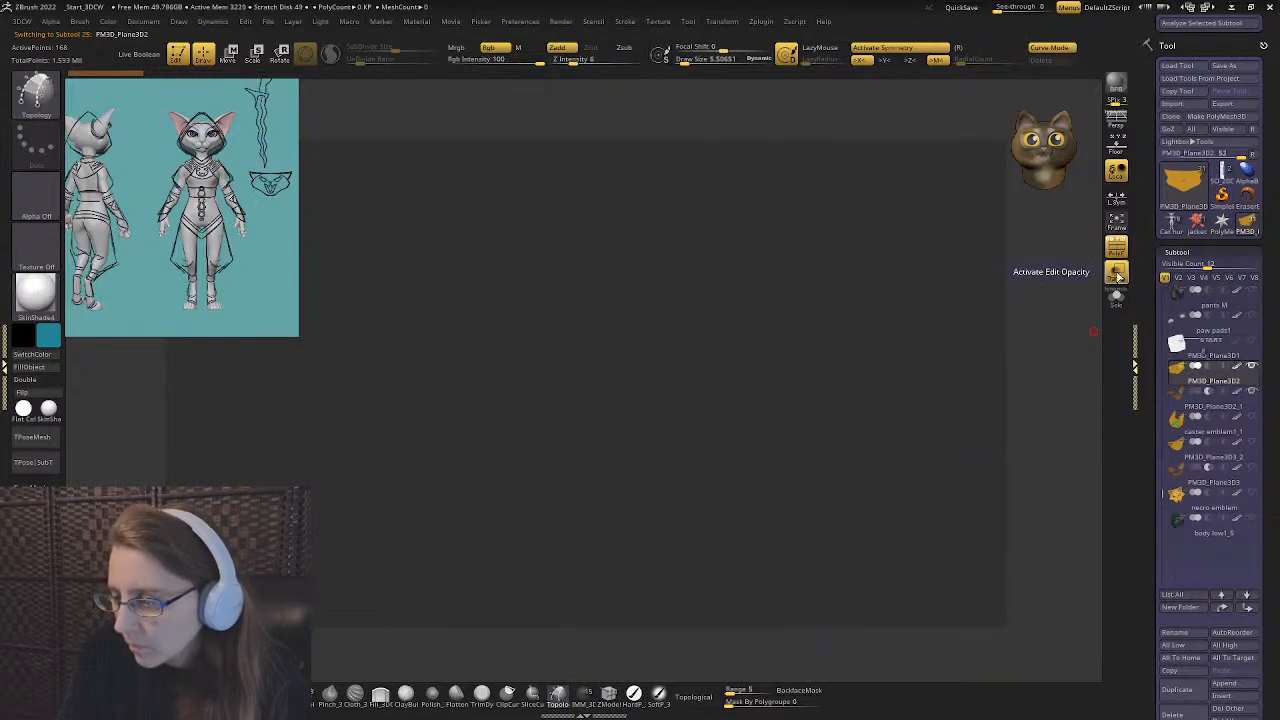
# - Frame the cat-face emblem, turn off transparency and polyframe, and enable Live Boolean to preview its cutouts
pyautogui.click(1117, 223)
pyautogui.keyDown('ctrl'); pyautogui.moveTo(852, 440); pyautogui.dragTo(740, 429, button='right'); pyautogui.keyUp('ctrl')
pyautogui.moveTo(769, 474); pyautogui.dragTo(1040, 440, button='right')
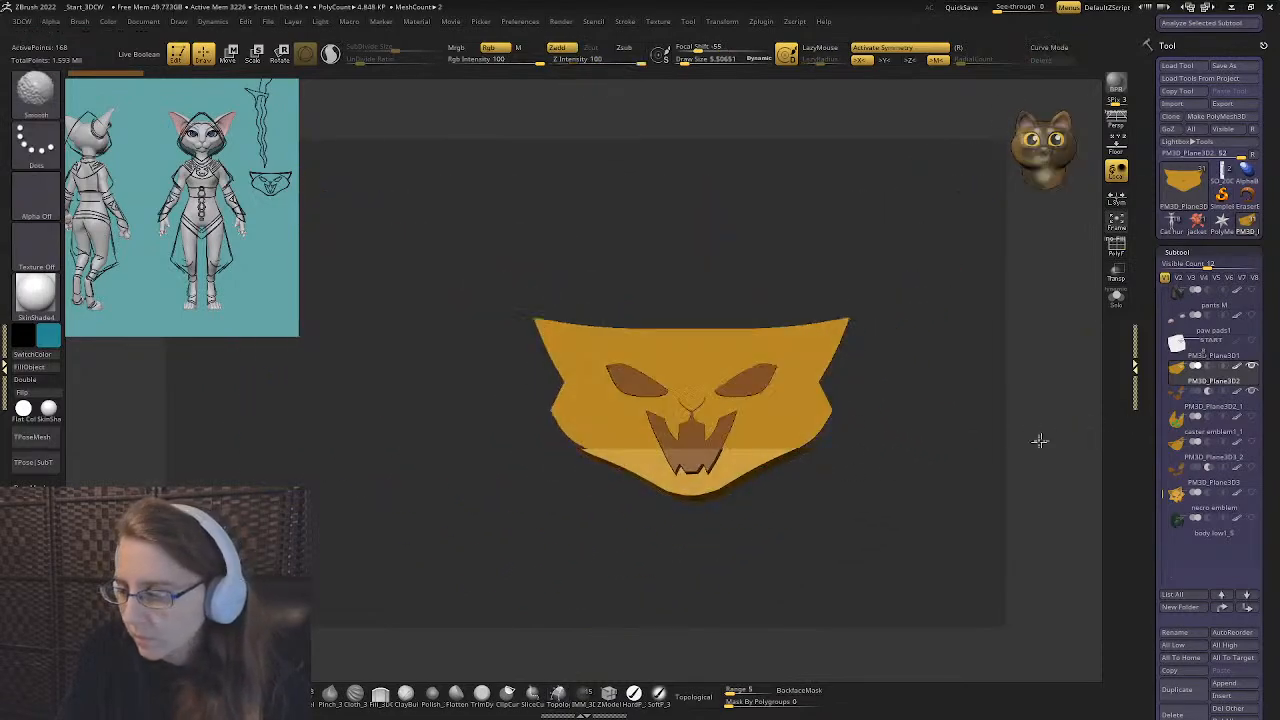
pyautogui.click(138, 53)
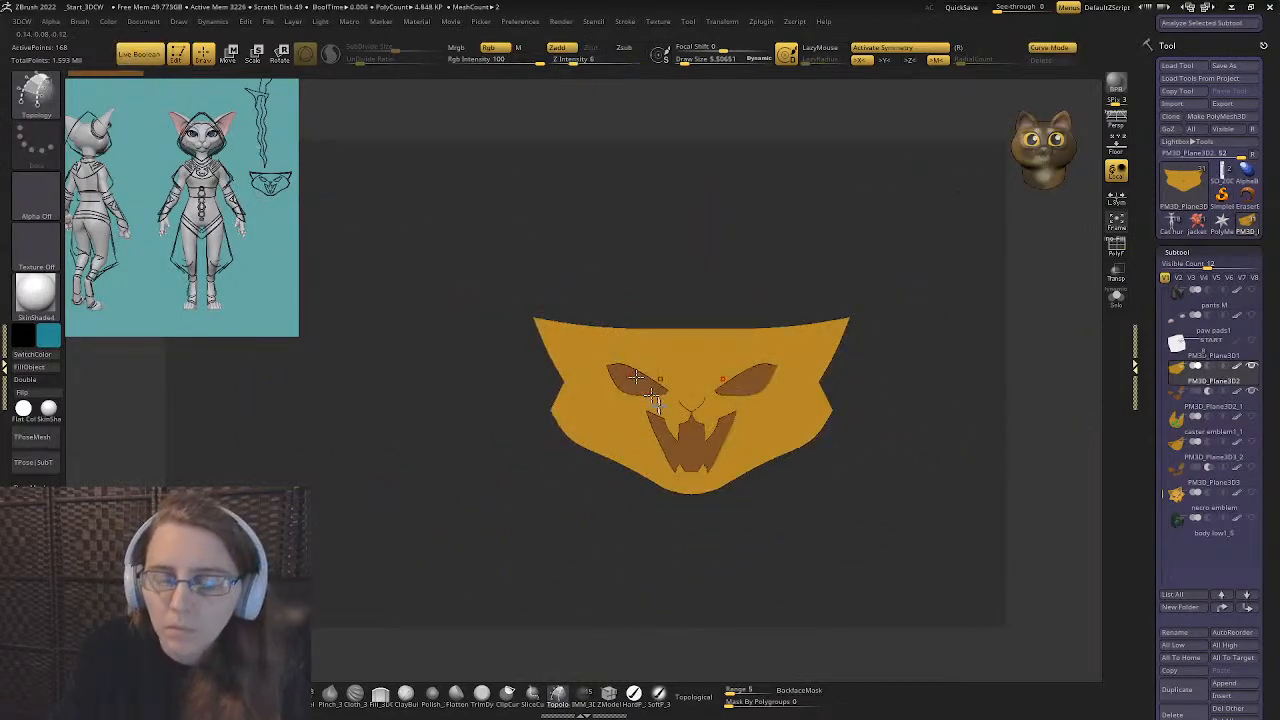
pyautogui.moveTo(700, 385); pyautogui.dragTo(700, 430, button='right')
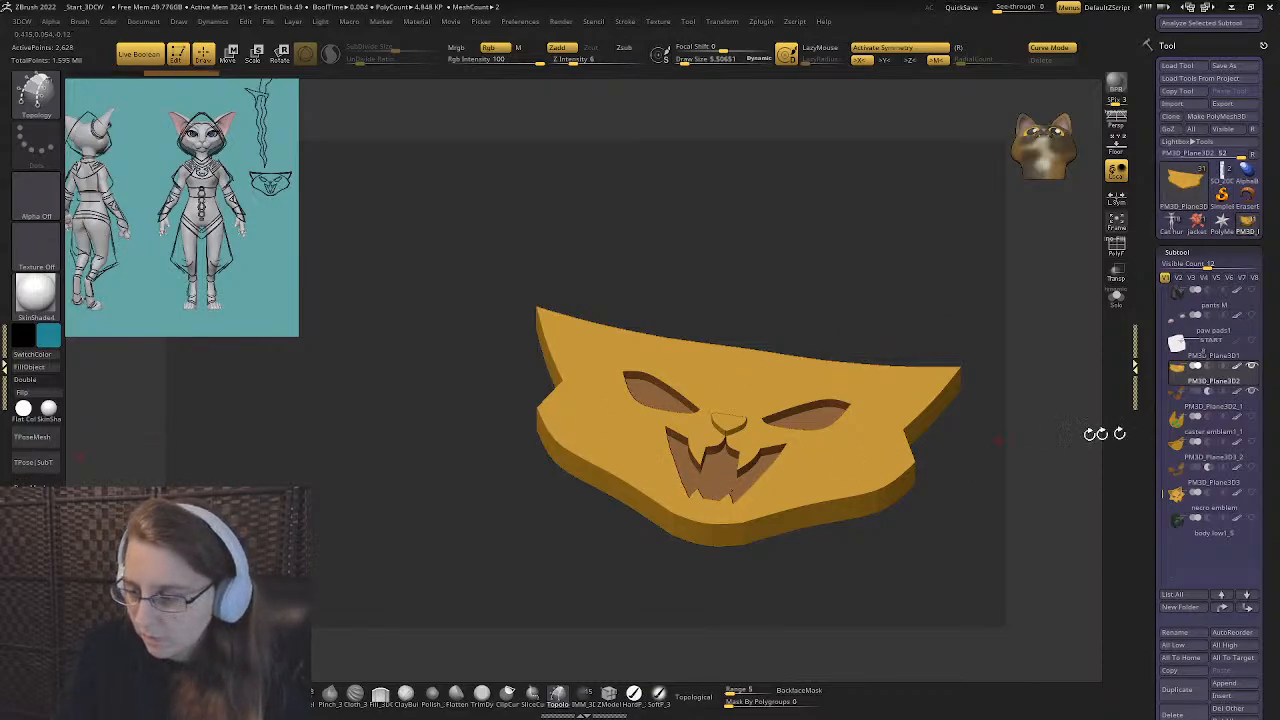
# - Divide the emblem plate PM3D_Plane3D2 and its cutter PM3D_Plane3D2_1 to subdivision level 4
pyautogui.click(1196, 406)
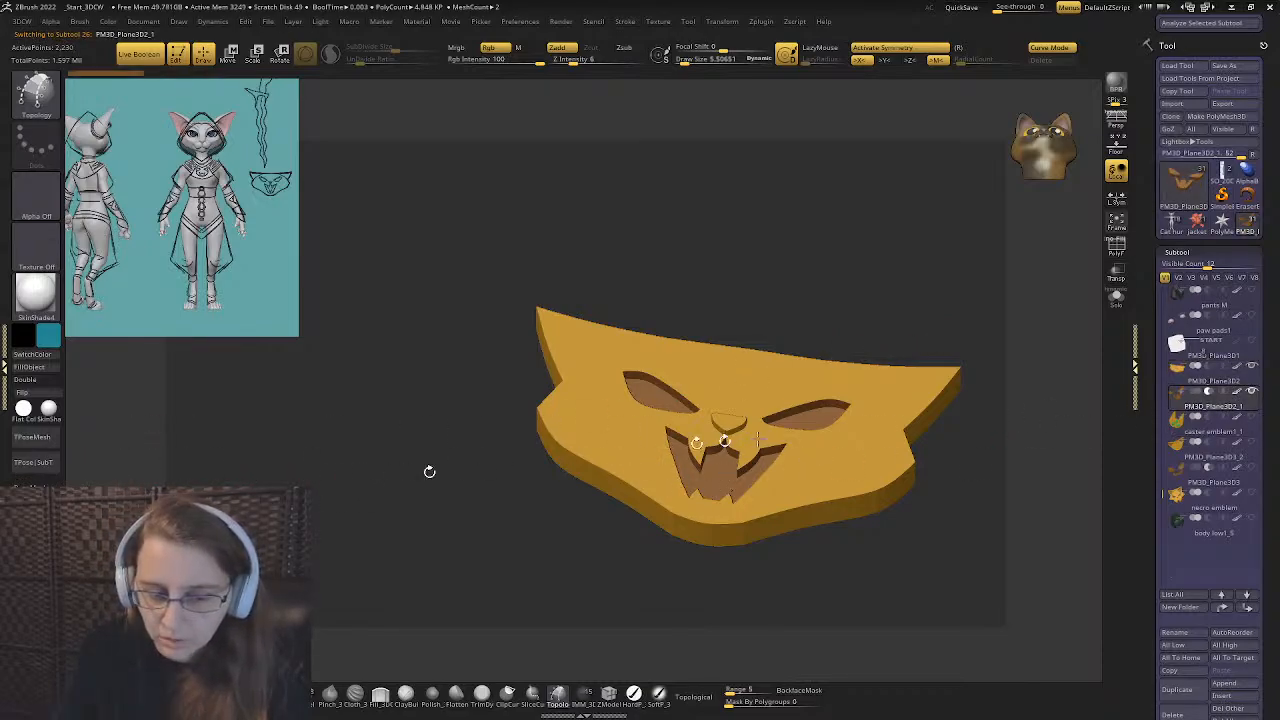
pyautogui.click(1174, 372)
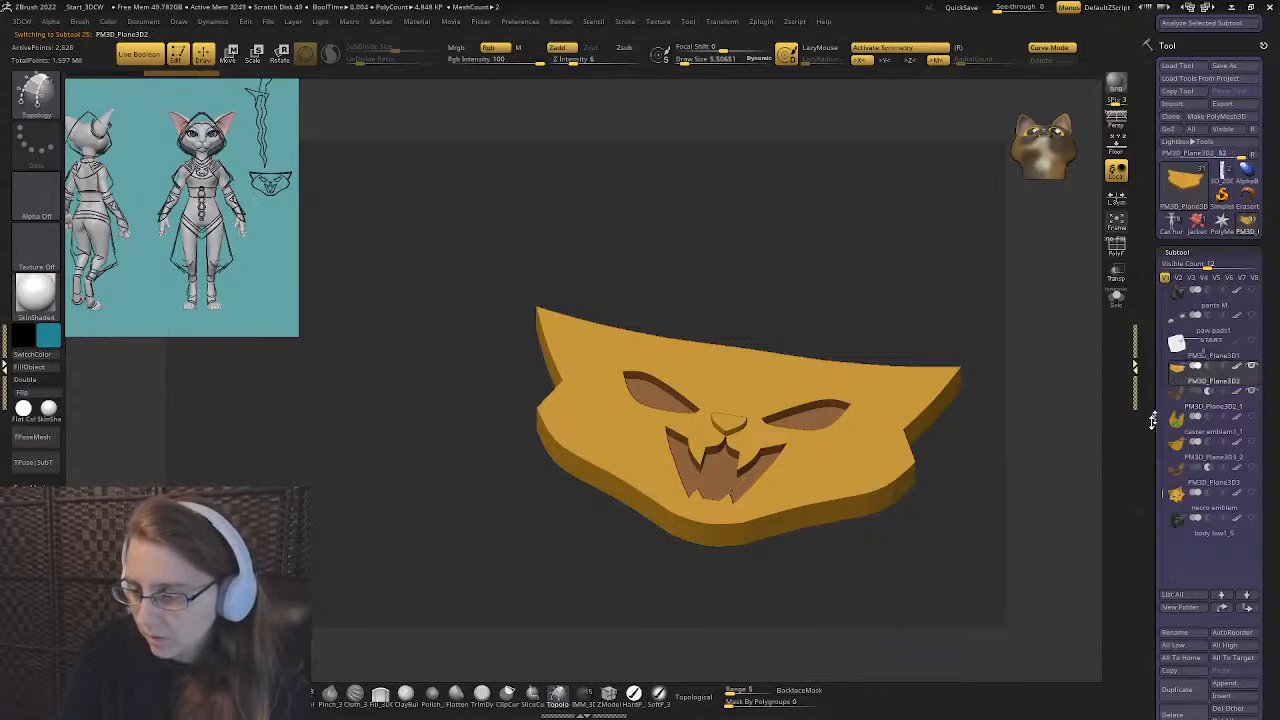
pyautogui.scroll(-2, 1142, 333)
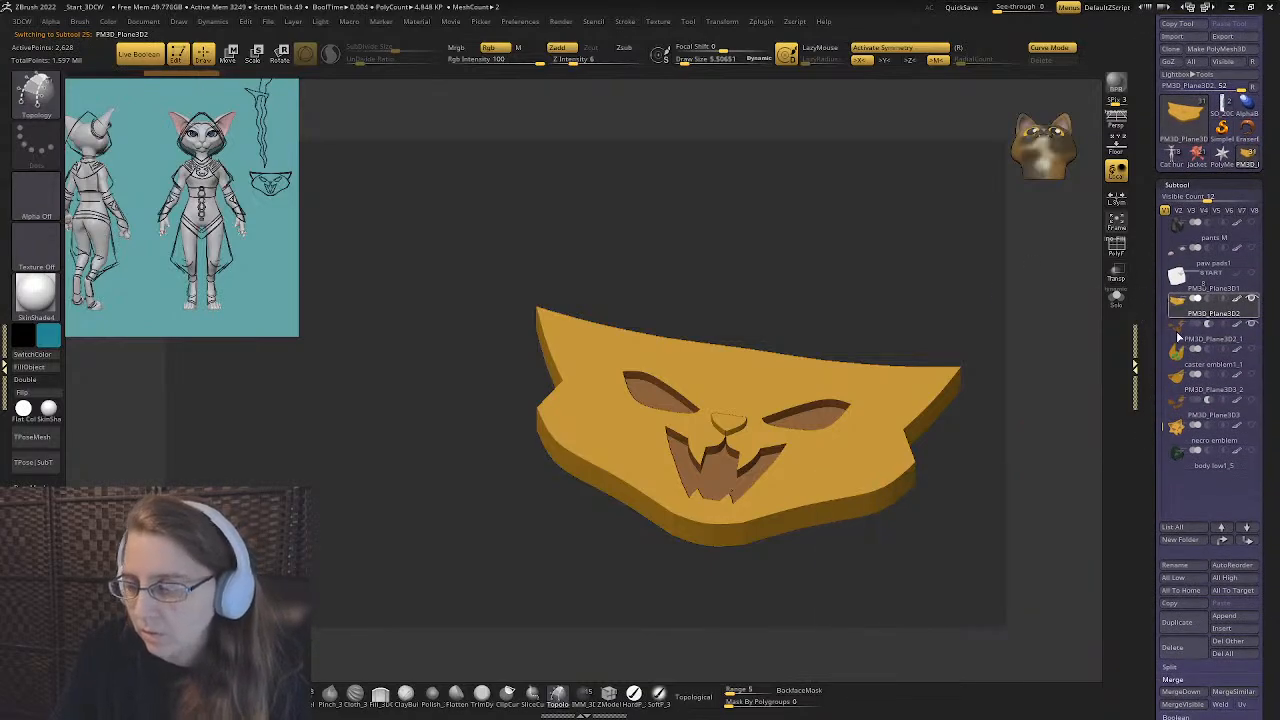
pyautogui.scroll(-7, 1138, 500)
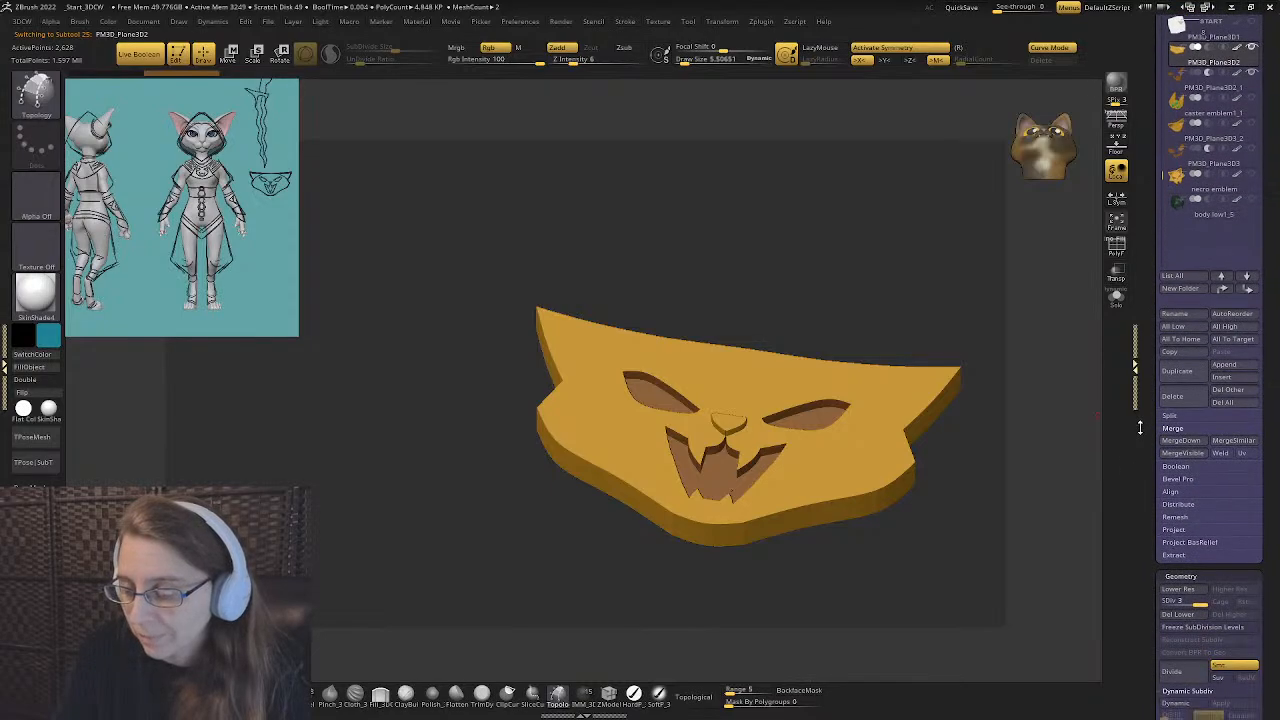
pyautogui.click(1179, 676)
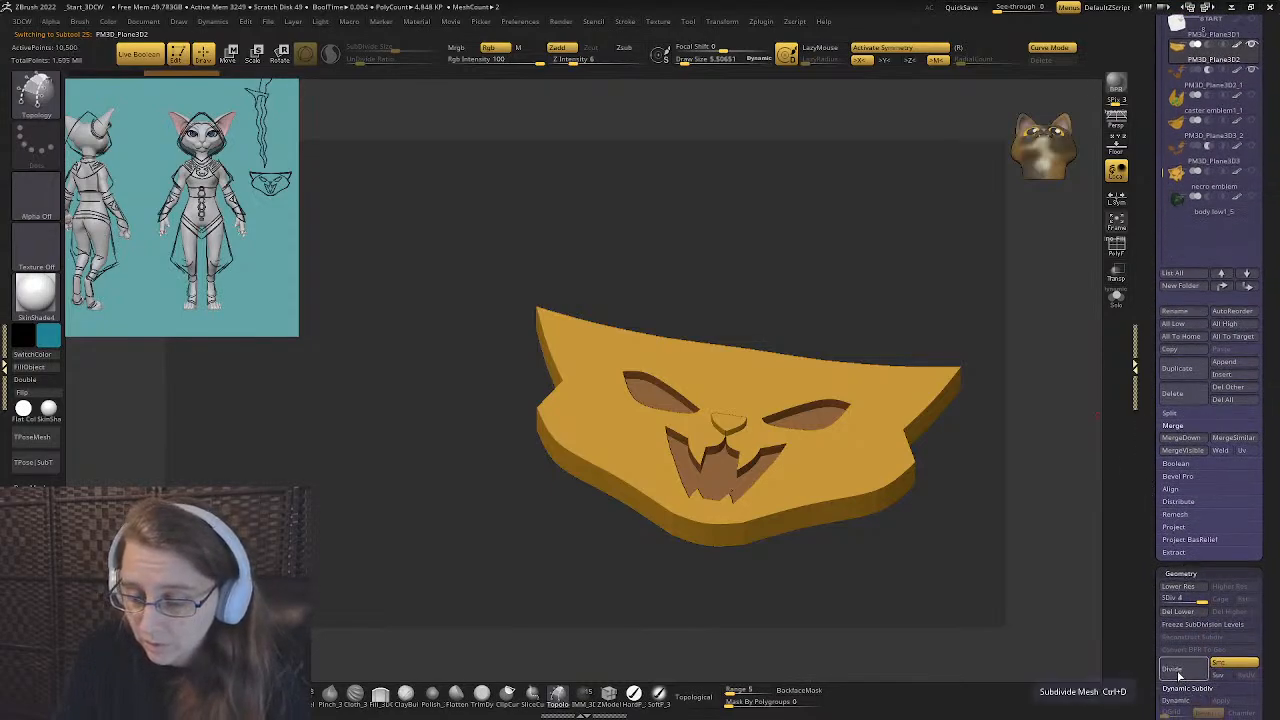
pyautogui.moveTo(894, 509)
pyautogui.mouseDown()
pyautogui.moveTo(894, 455)
pyautogui.moveTo(900, 527)
pyautogui.mouseUp()
pyautogui.hotkey('ctrl', 'z')
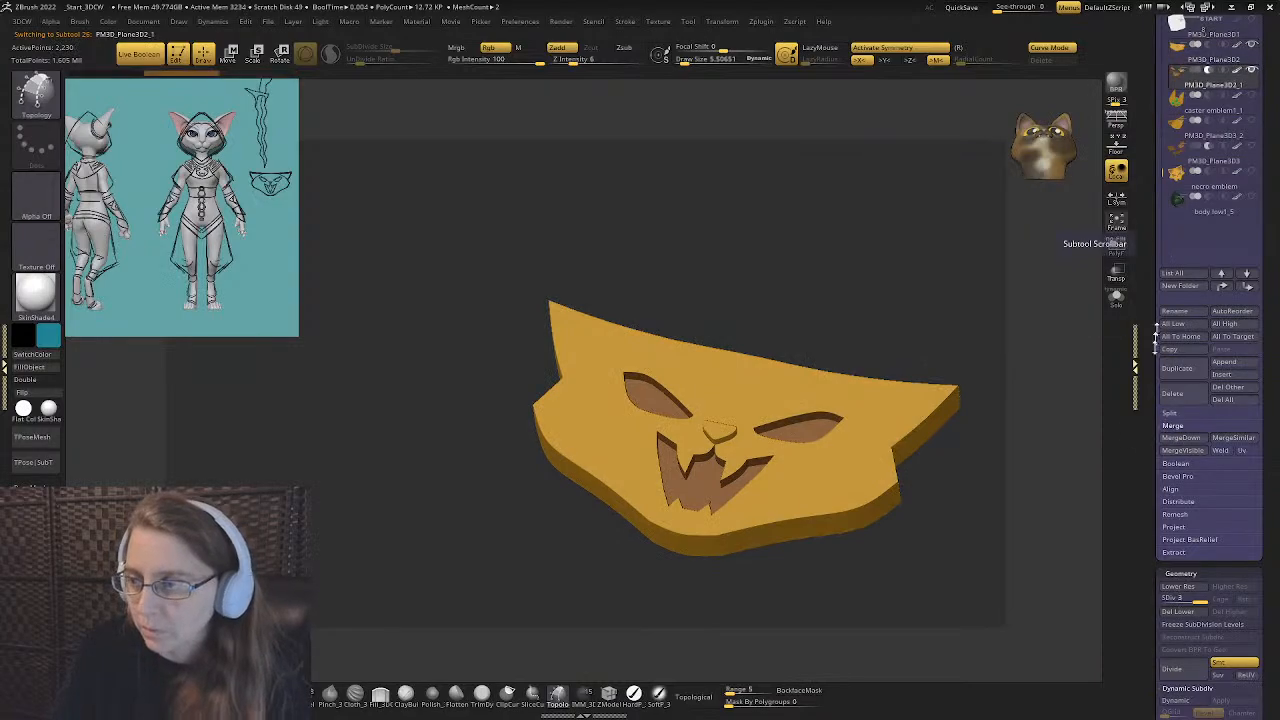
pyautogui.click(1188, 676)
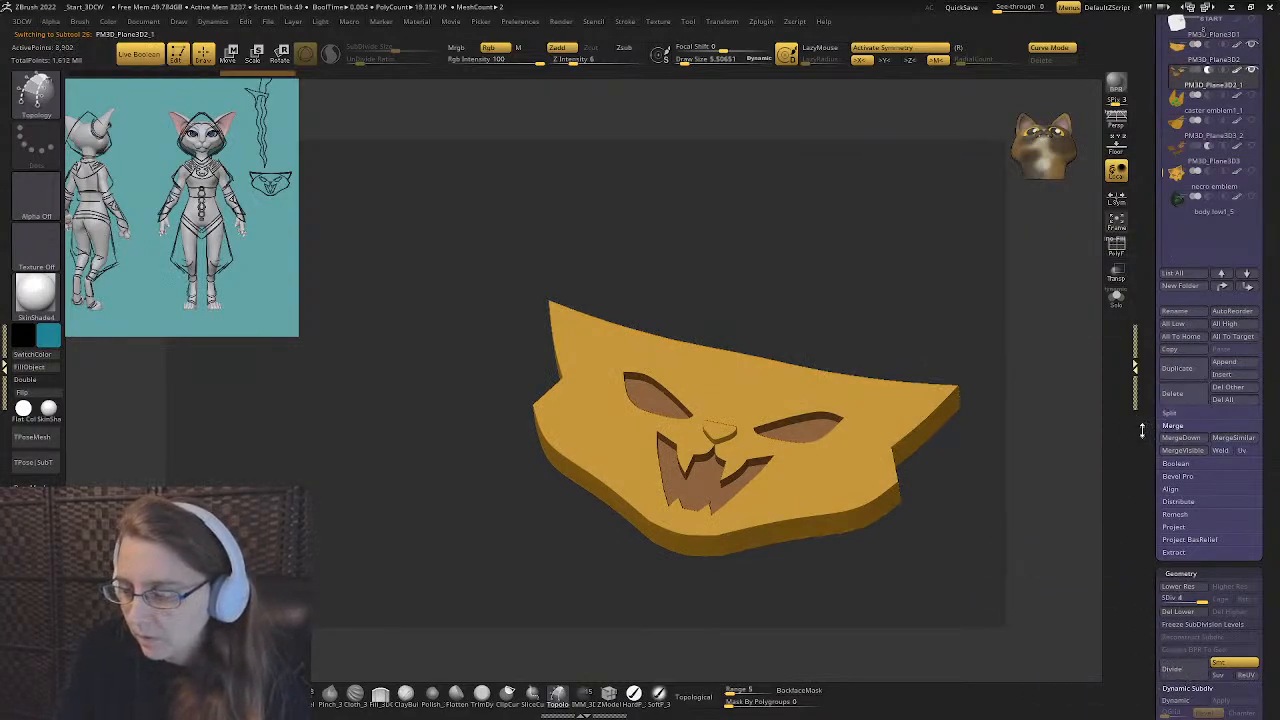
# - Make a Boolean mesh from the emblem plate and its cutter, and open the resulting merged emblem as the current tool
pyautogui.click(1168, 464)
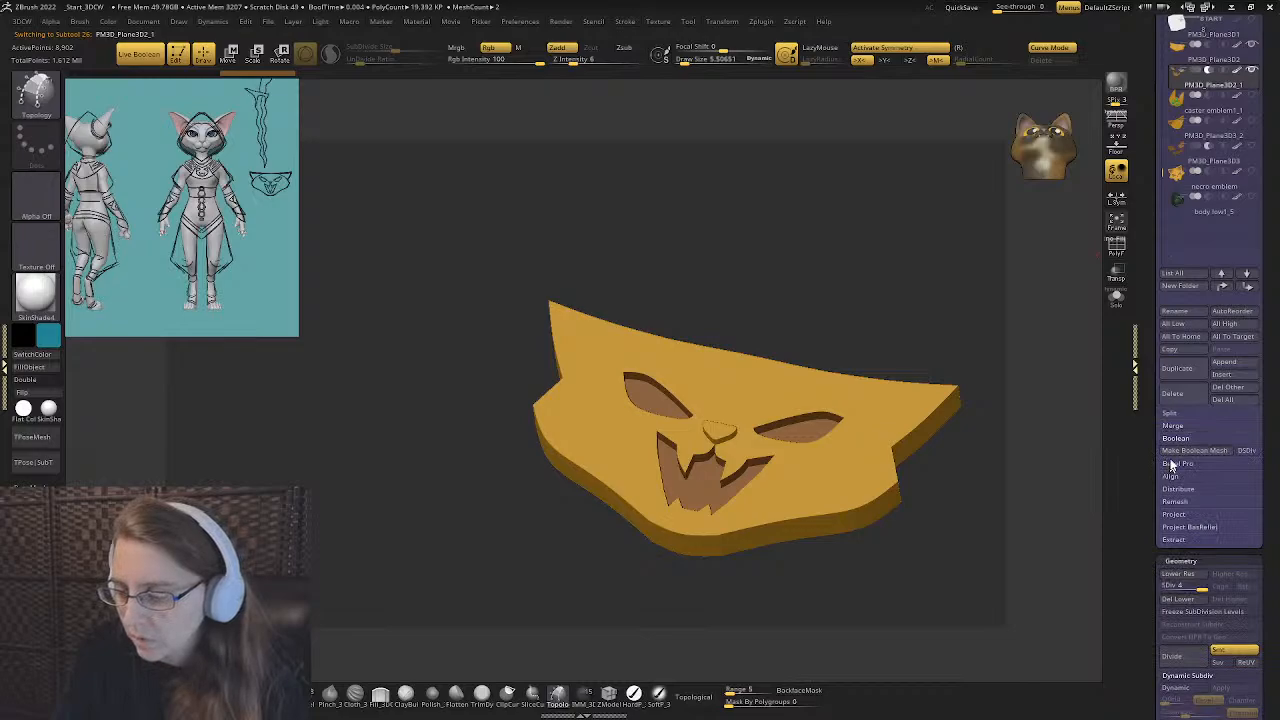
pyautogui.click(1171, 452)
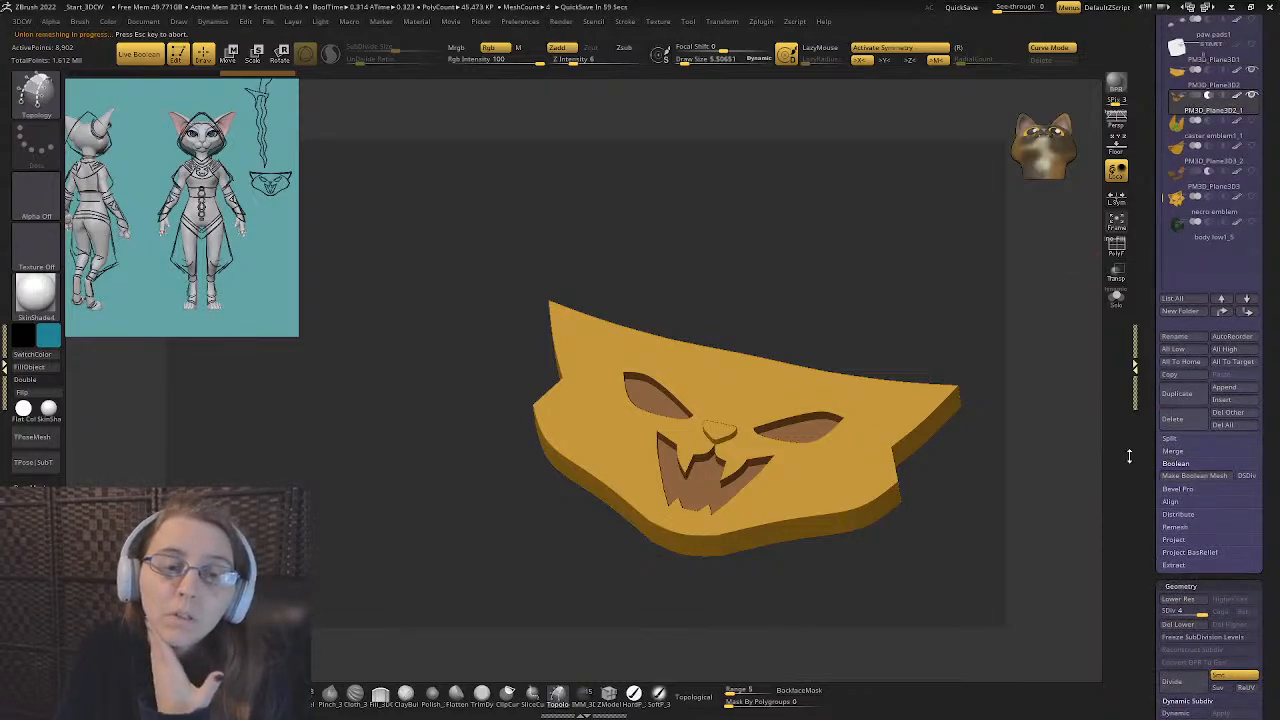
pyautogui.moveTo(1138, 300); pyautogui.dragTo(1145, 426)
pyautogui.click(1248, 372)
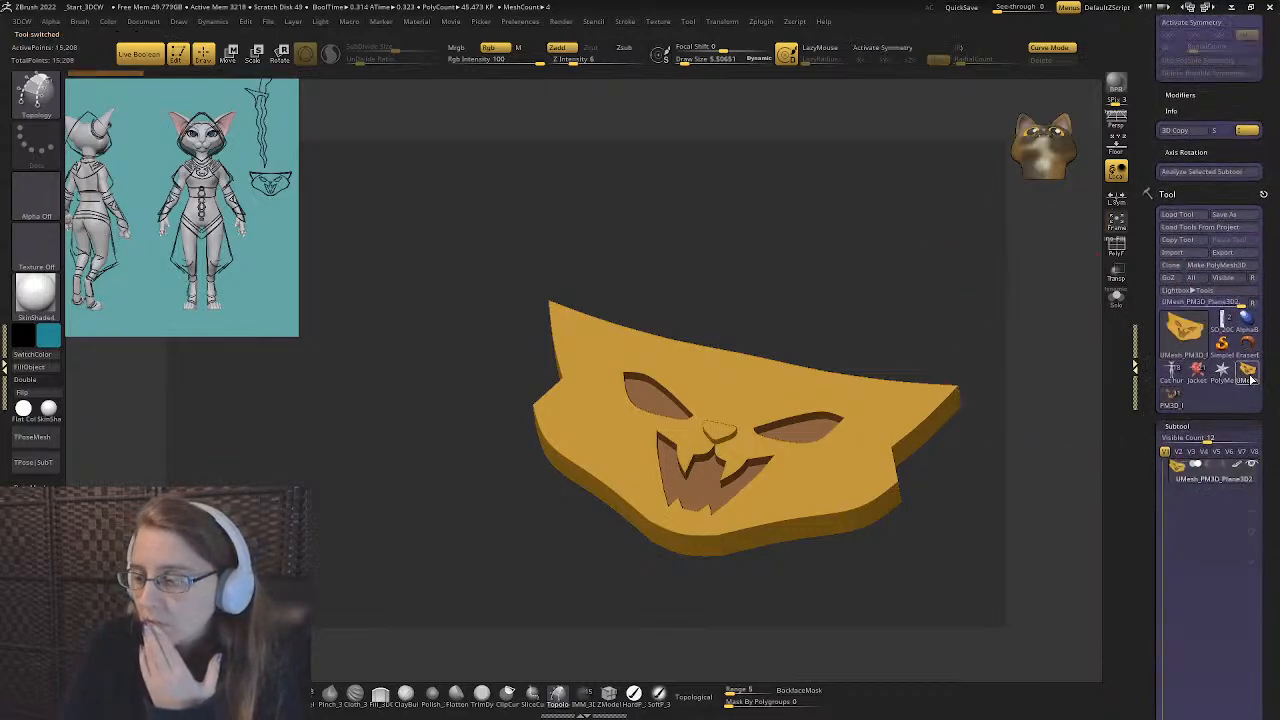
pyautogui.moveTo(640, 330)
pyautogui.mouseDown()
pyautogui.moveTo(686, 354)
pyautogui.moveTo(829, 366)
pyautogui.moveTo(733, 378)
pyautogui.moveTo(765, 440)
pyautogui.moveTo(660, 465)
pyautogui.moveTo(560, 297)
pyautogui.moveTo(591, 283)
pyautogui.moveTo(717, 409)
pyautogui.moveTo(729, 400)
pyautogui.moveTo(850, 424)
pyautogui.moveTo(846, 397)
pyautogui.moveTo(778, 407)
pyautogui.moveTo(774, 294)
pyautogui.moveTo(809, 346)
pyautogui.moveTo(806, 423)
pyautogui.moveTo(425, 391)
pyautogui.mouseUp()
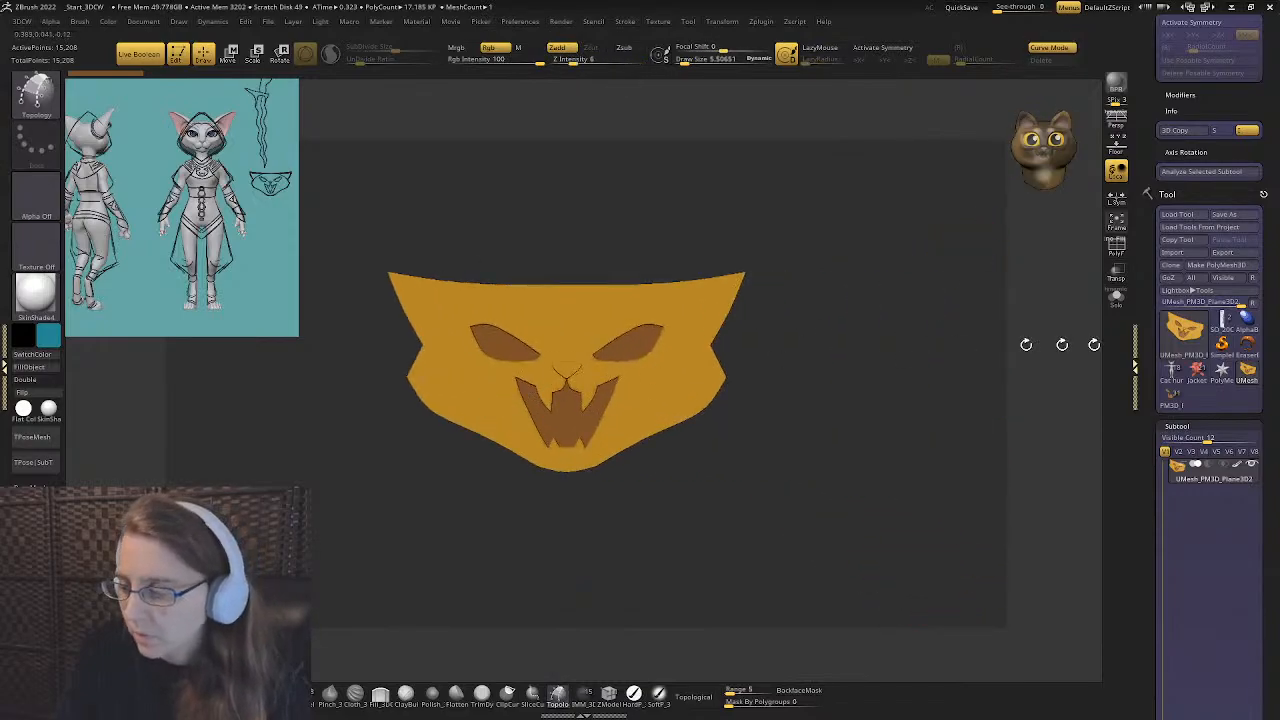
# - Return to the cat body tool and append the merged Boolean emblem as a subtool
pyautogui.click(1171, 372)
pyautogui.moveTo(1149, 460); pyautogui.dragTo(1150, 206)
pyautogui.click(1224, 603)
pyautogui.click(1022, 590)
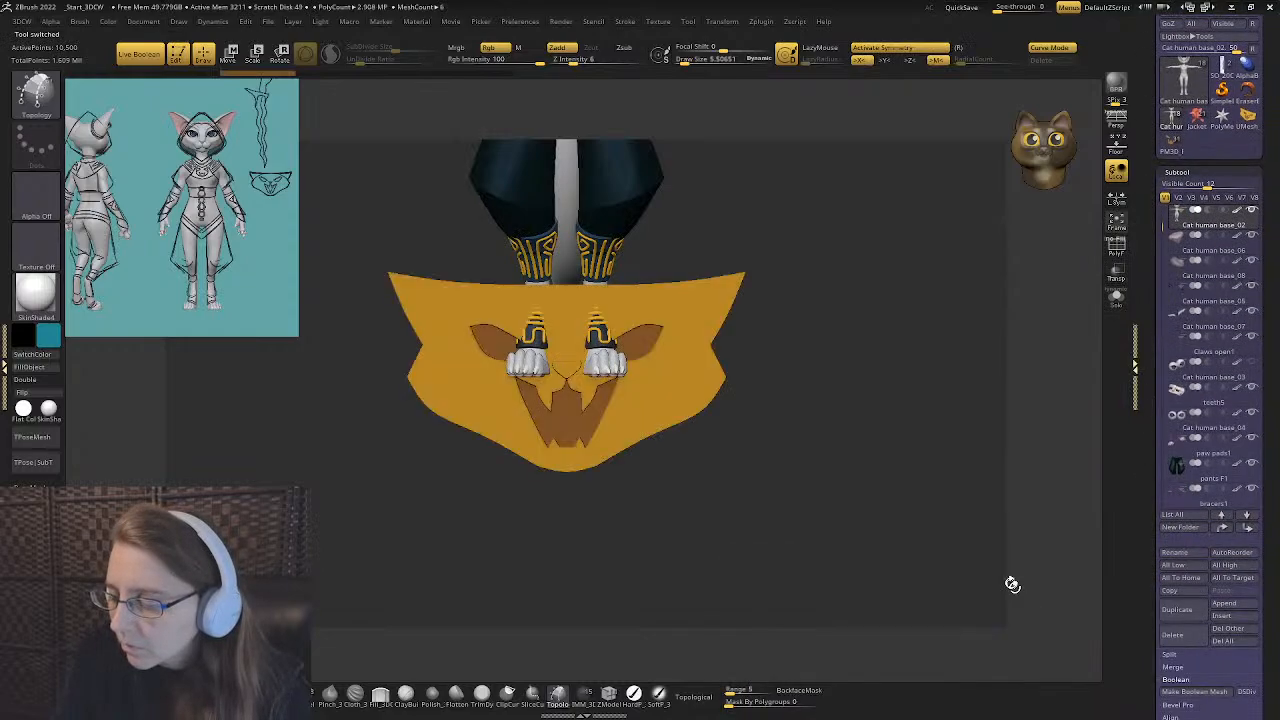
# - Switch to the Move gizmo, turn off symmetry and select the appended cat-face emblem subtool
pyautogui.keyDown('alt'); pyautogui.moveTo(752, 282); pyautogui.dragTo(822, 460, button='right'); pyautogui.keyUp('alt')
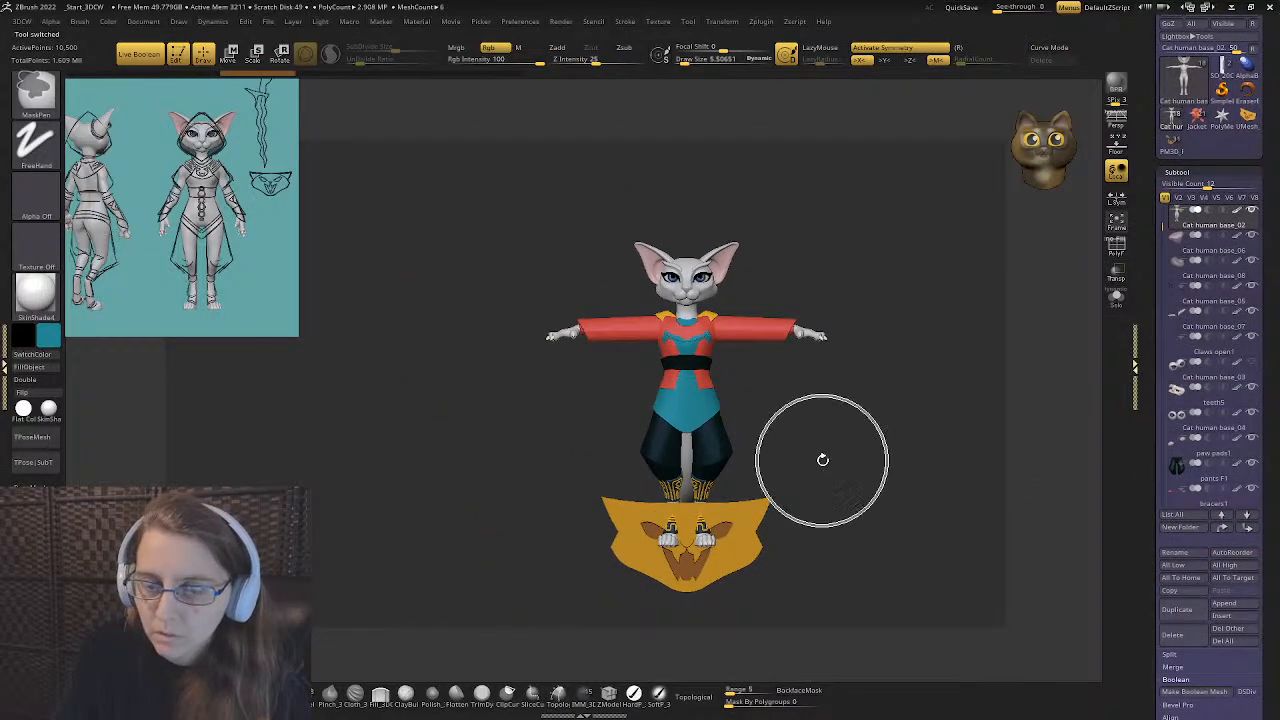
pyautogui.click(228, 52)
pyautogui.moveTo(669, 190); pyautogui.dragTo(724, 418)
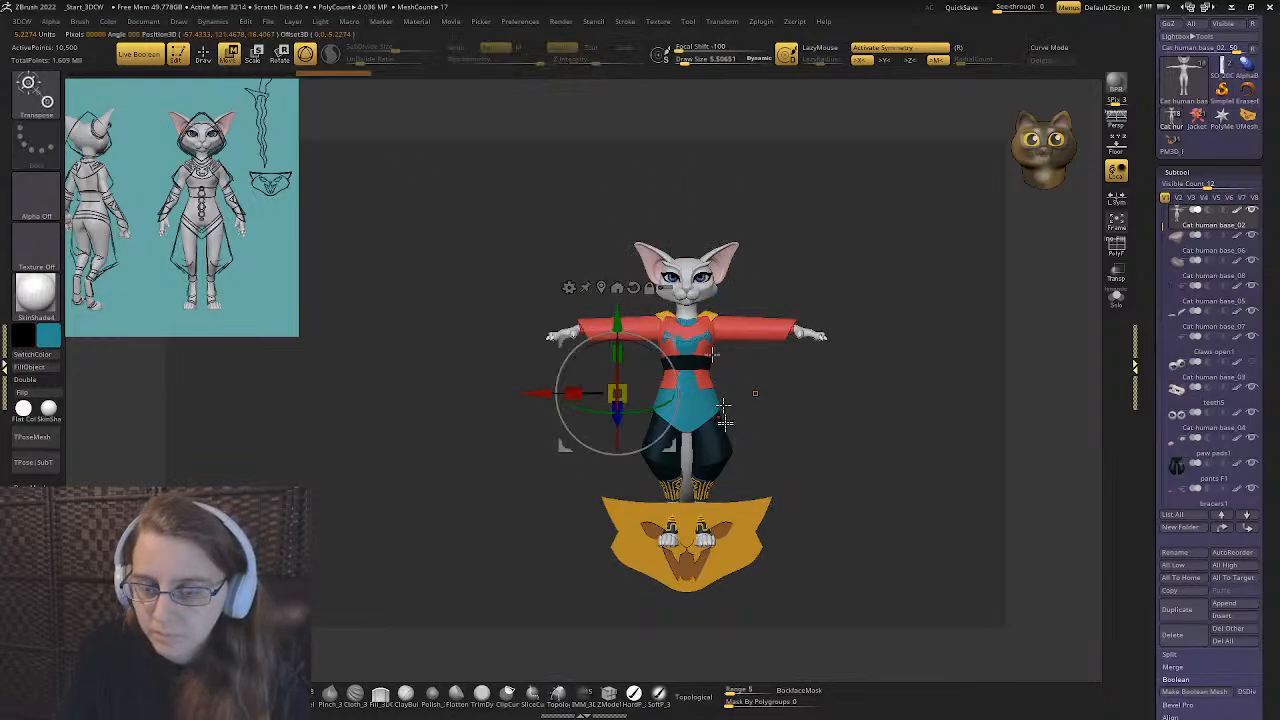
pyautogui.click(886, 50)
pyautogui.click(601, 287)
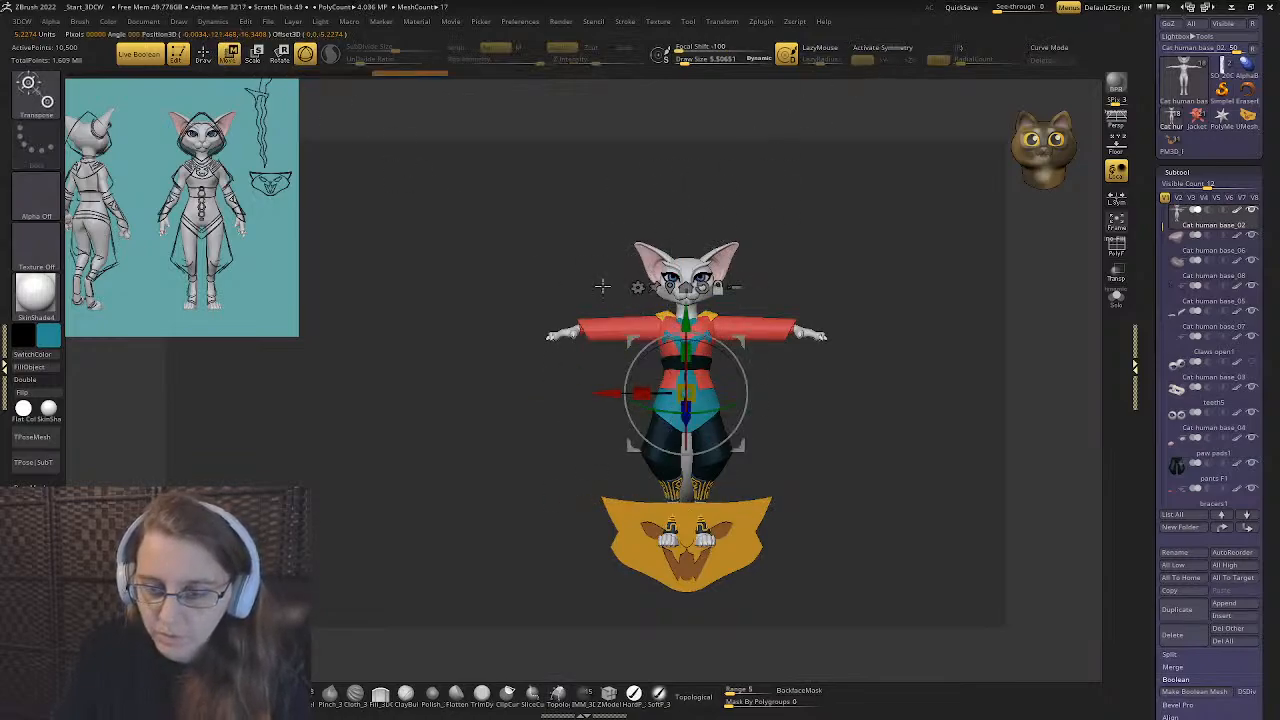
pyautogui.scroll(-5, 1155, 335)
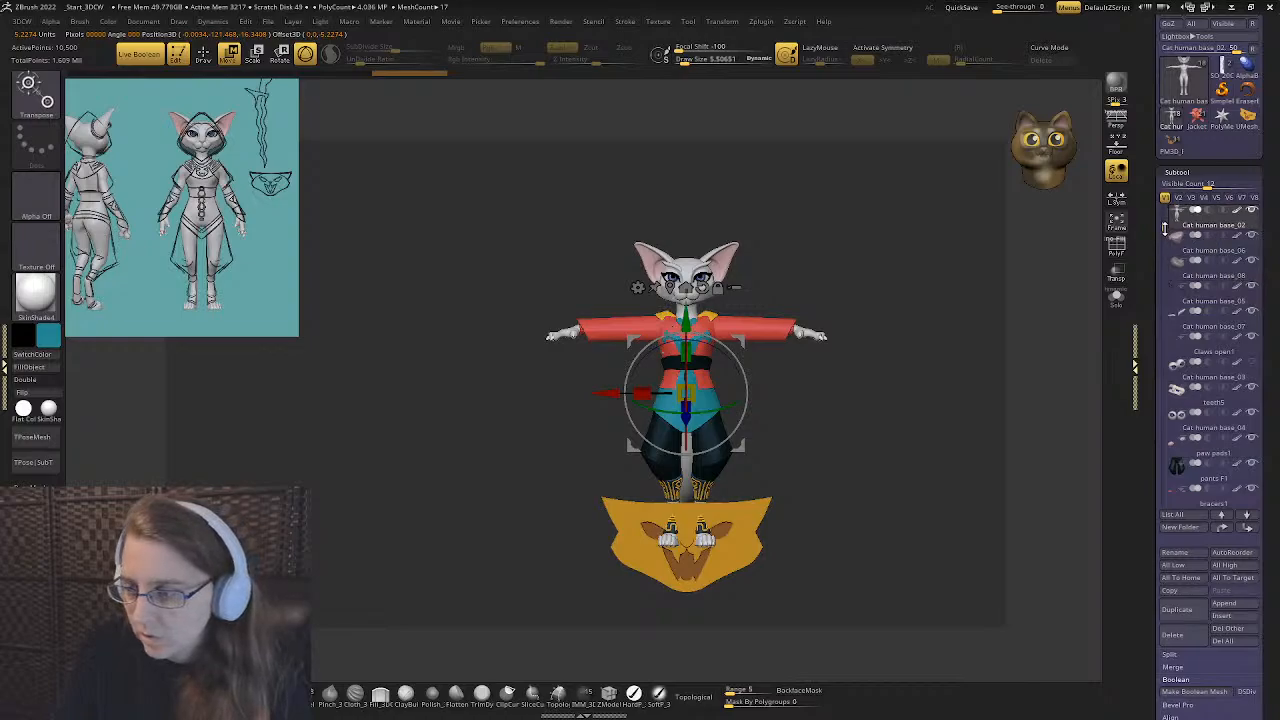
pyautogui.scroll(-1, 1155, 335)
pyautogui.click(1185, 445)
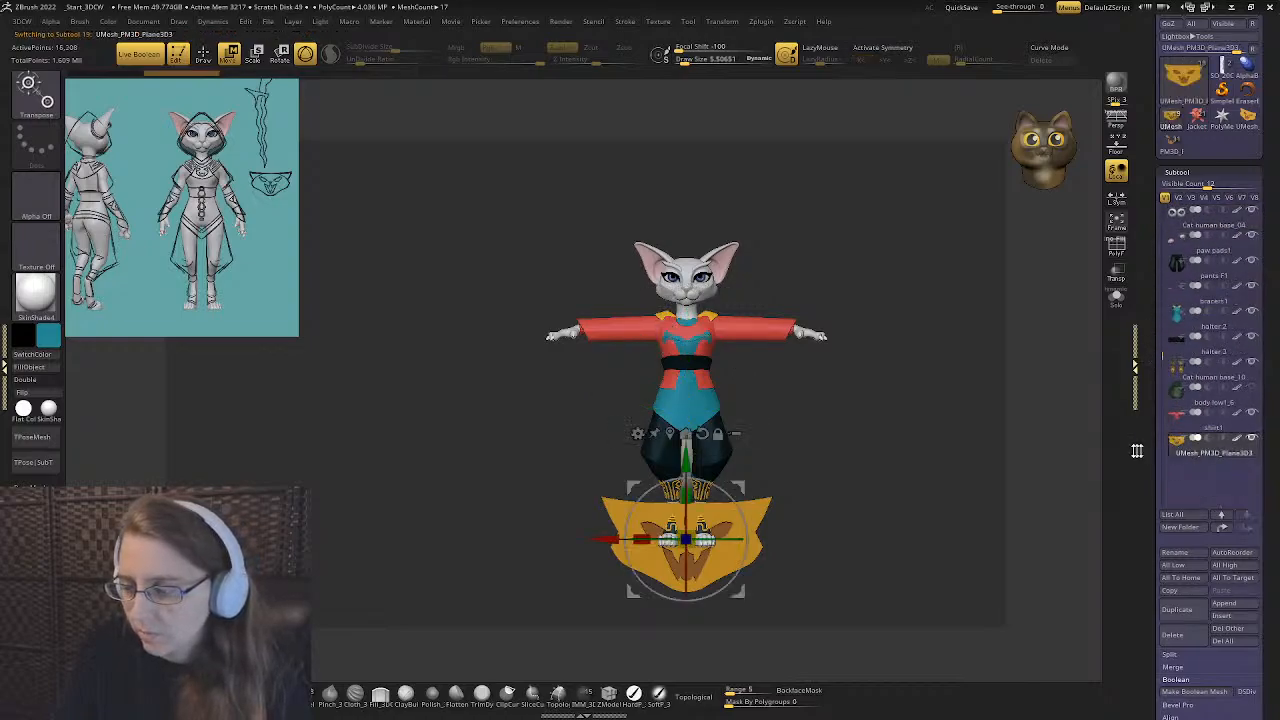
# - Raise the emblem from the feet to chest height, shrink it and bring it in to the cat's chest
pyautogui.moveTo(686, 460); pyautogui.dragTo(686, 250)
pyautogui.moveTo(540, 320); pyautogui.dragTo(780, 330)
pyautogui.scroll(4, 720, 340)
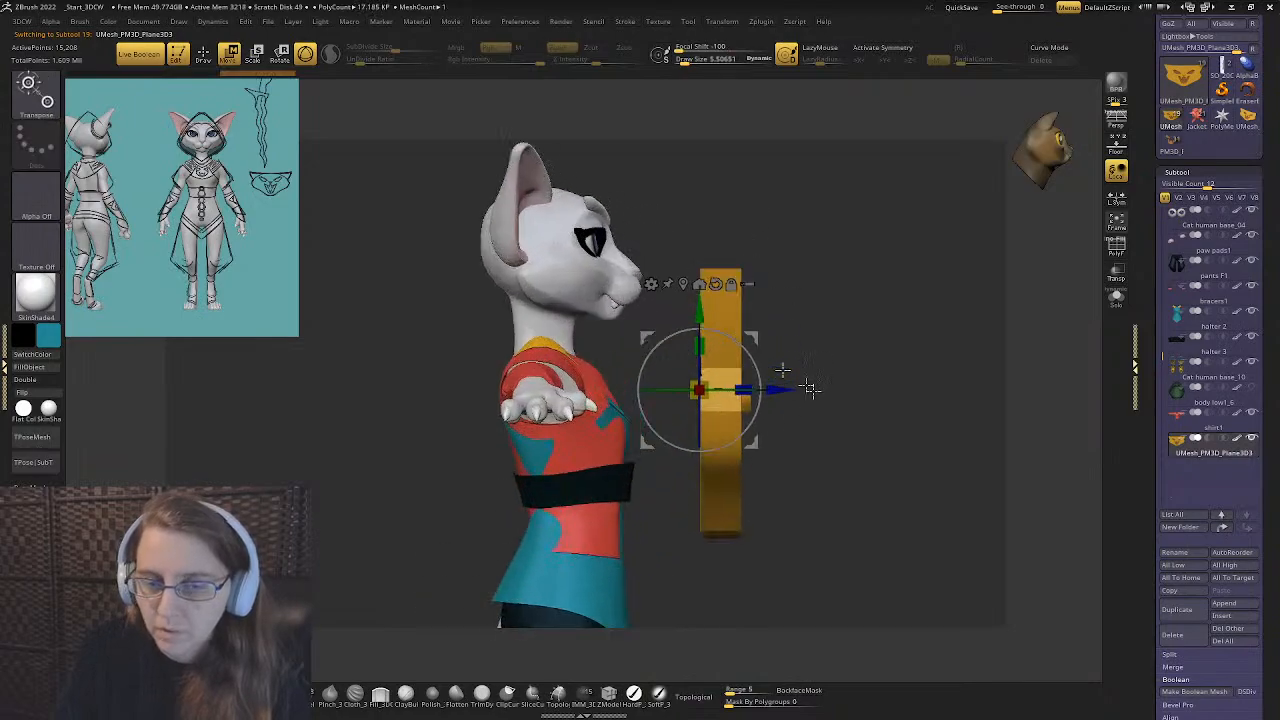
pyautogui.moveTo(698, 398); pyautogui.dragTo(685, 440)
pyautogui.moveTo(778, 398); pyautogui.dragTo(674, 394)
# - Hide the shirt and shrink, tilt and move the emblem so it sits flat against the halter's upper chest
pyautogui.click(1251, 412)
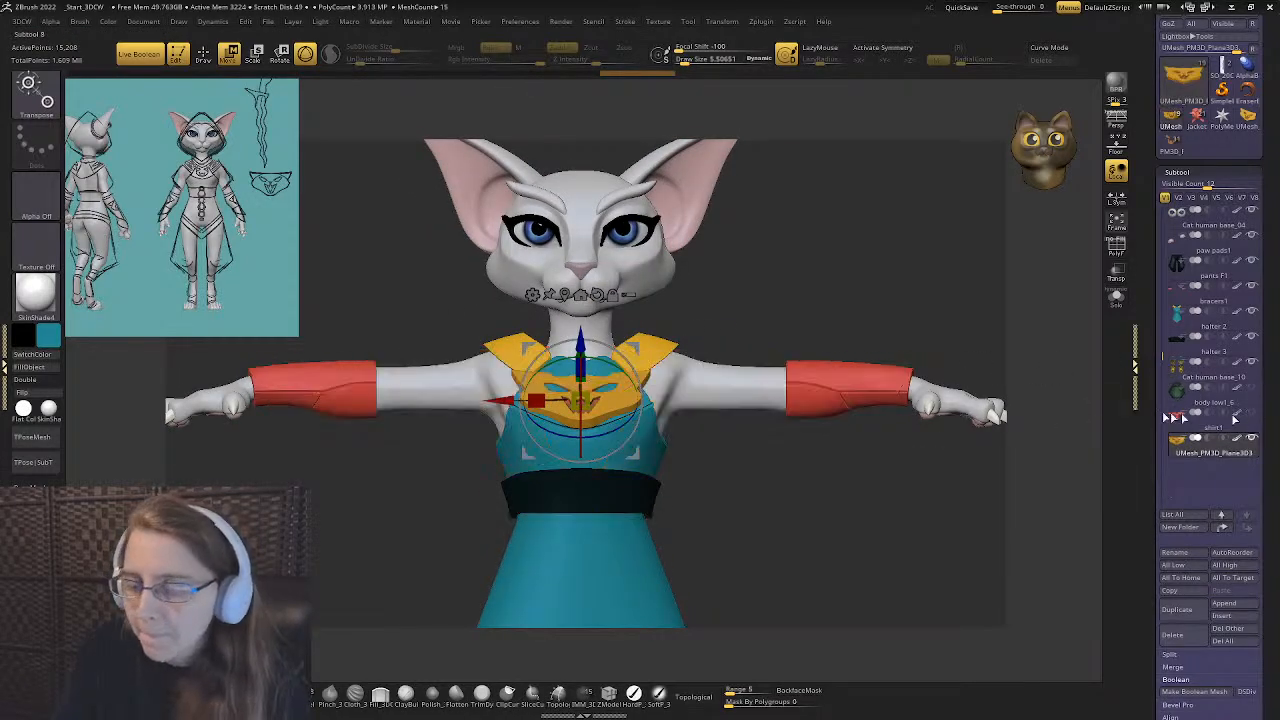
pyautogui.scroll(3, 645, 432)
pyautogui.moveTo(628, 433); pyautogui.dragTo(658, 417)
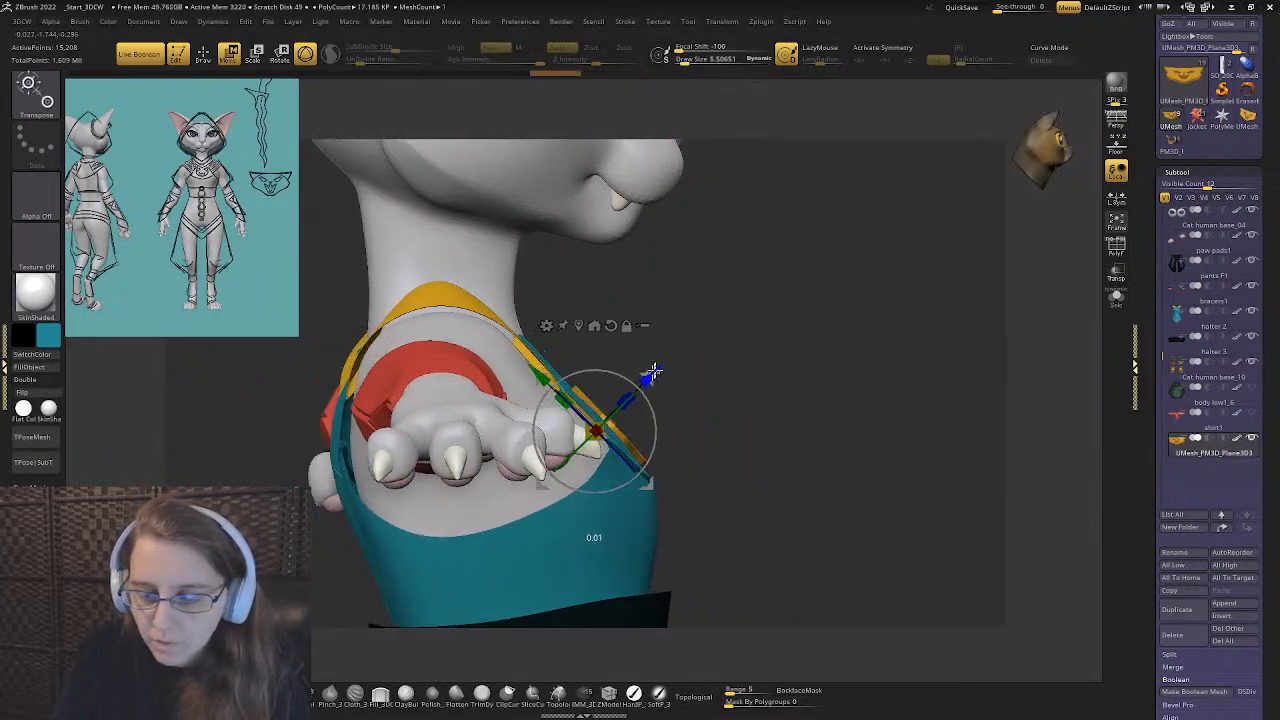
pyautogui.moveTo(655, 371); pyautogui.dragTo(622, 450)
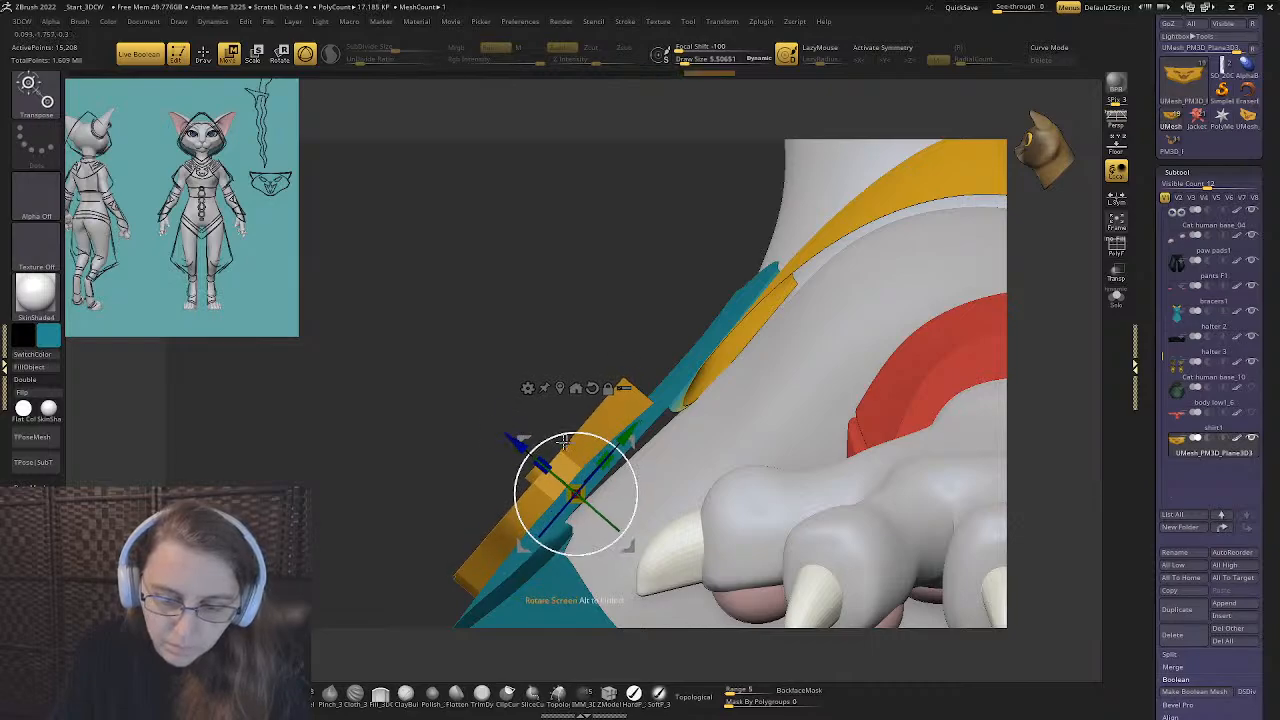
pyautogui.keyDown('ctrl'); pyautogui.moveTo(650, 400); pyautogui.dragTo(681, 462, button='right'); pyautogui.keyUp('ctrl')
pyautogui.keyDown('ctrl'); pyautogui.moveTo(552, 426); pyautogui.dragTo(650, 408, button='right'); pyautogui.keyUp('ctrl')
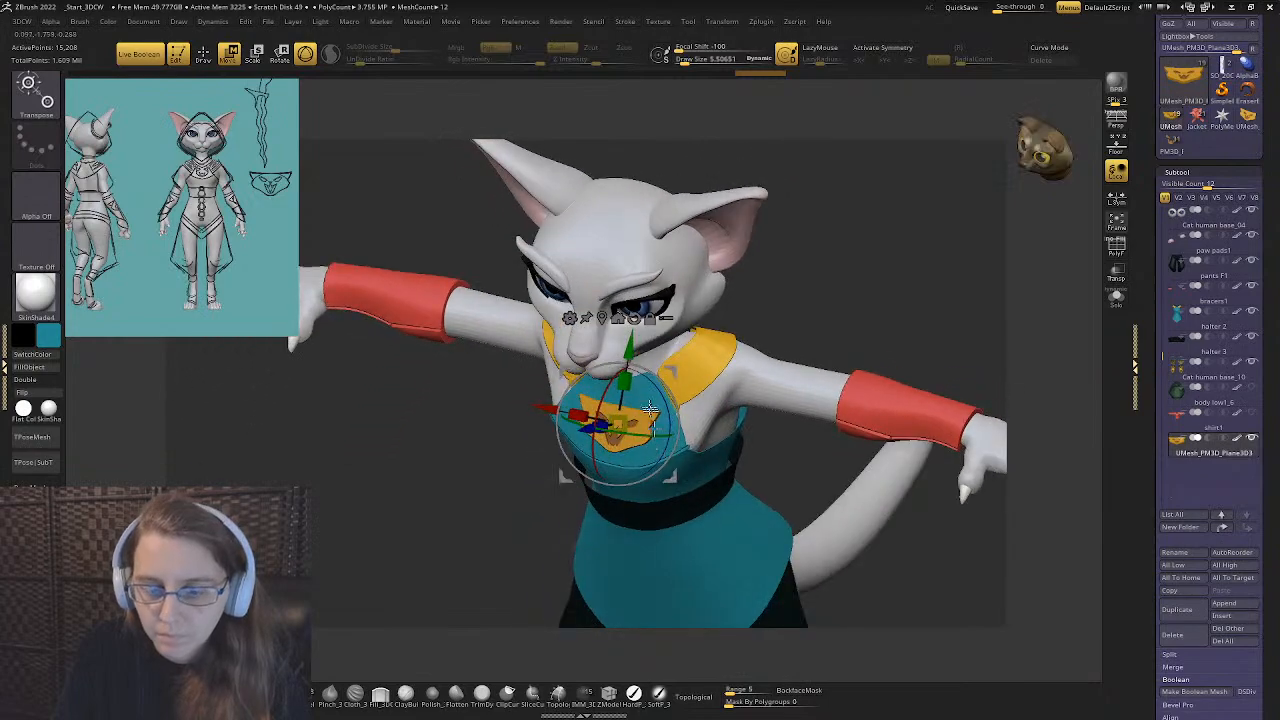
pyautogui.keyDown('shift'); pyautogui.moveTo(772, 385); pyautogui.dragTo(757, 371, button='right'); pyautogui.keyUp('shift')
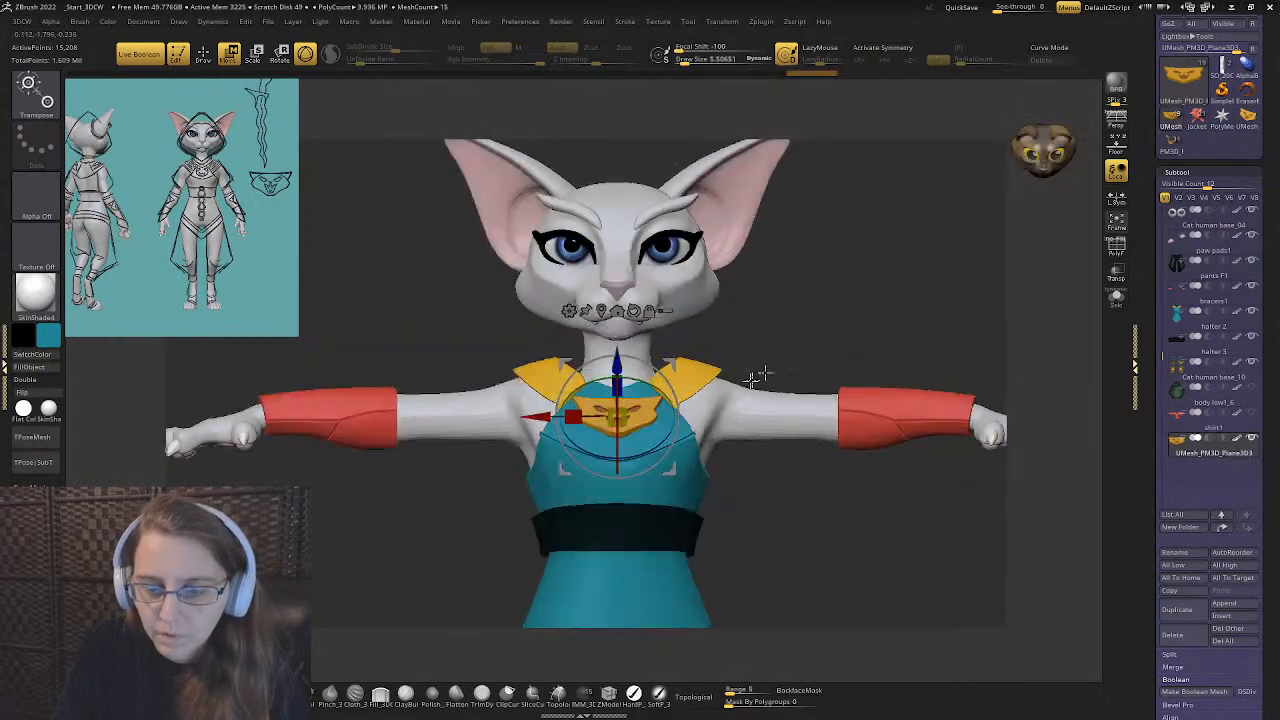
# - Sample the emblem's gold, isolate the shoulder straps of halter 2 with symmetry on, and fill them with that gold
pyautogui.press('q')
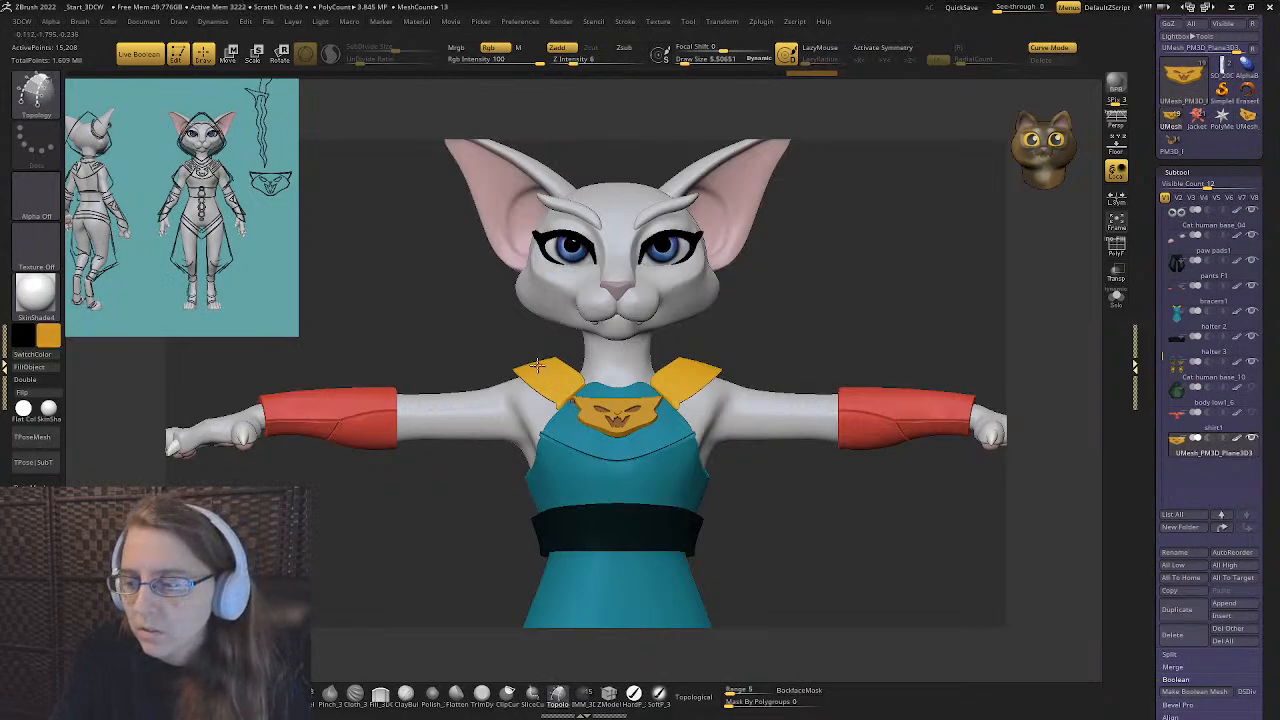
pyautogui.hotkey('ctrl', 'shift')
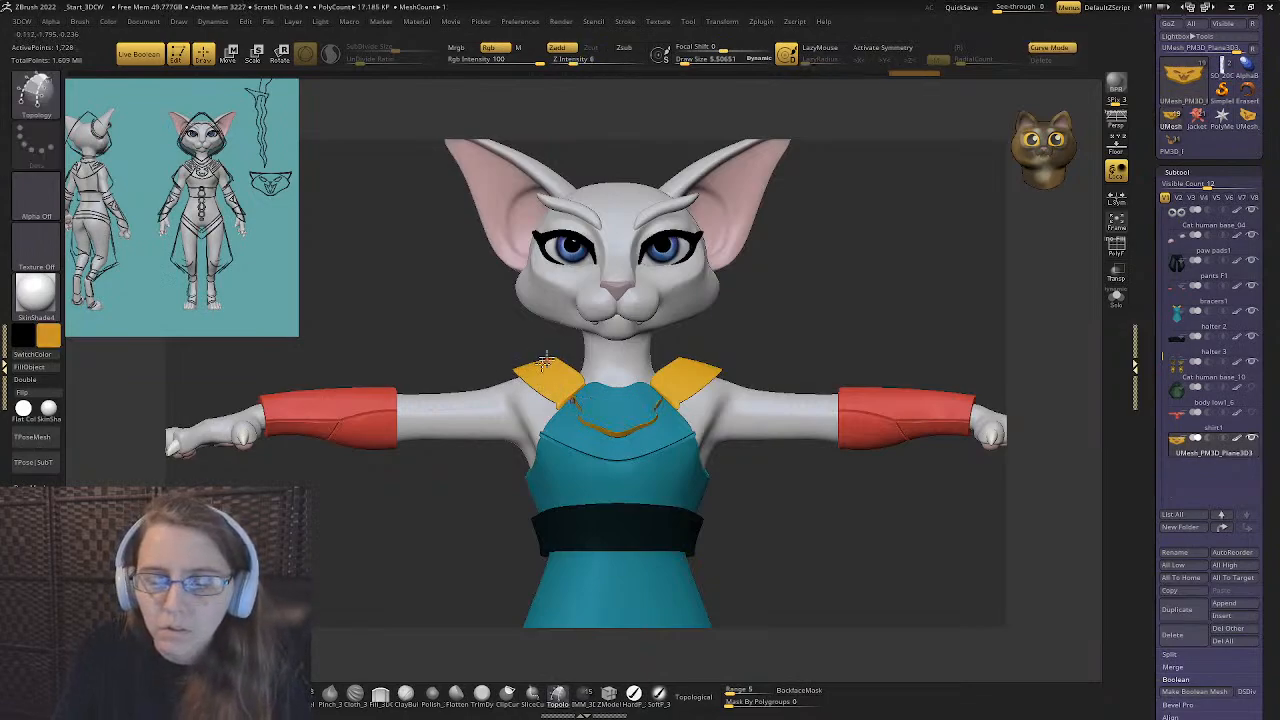
pyautogui.hotkey('ctrl', 'shift')
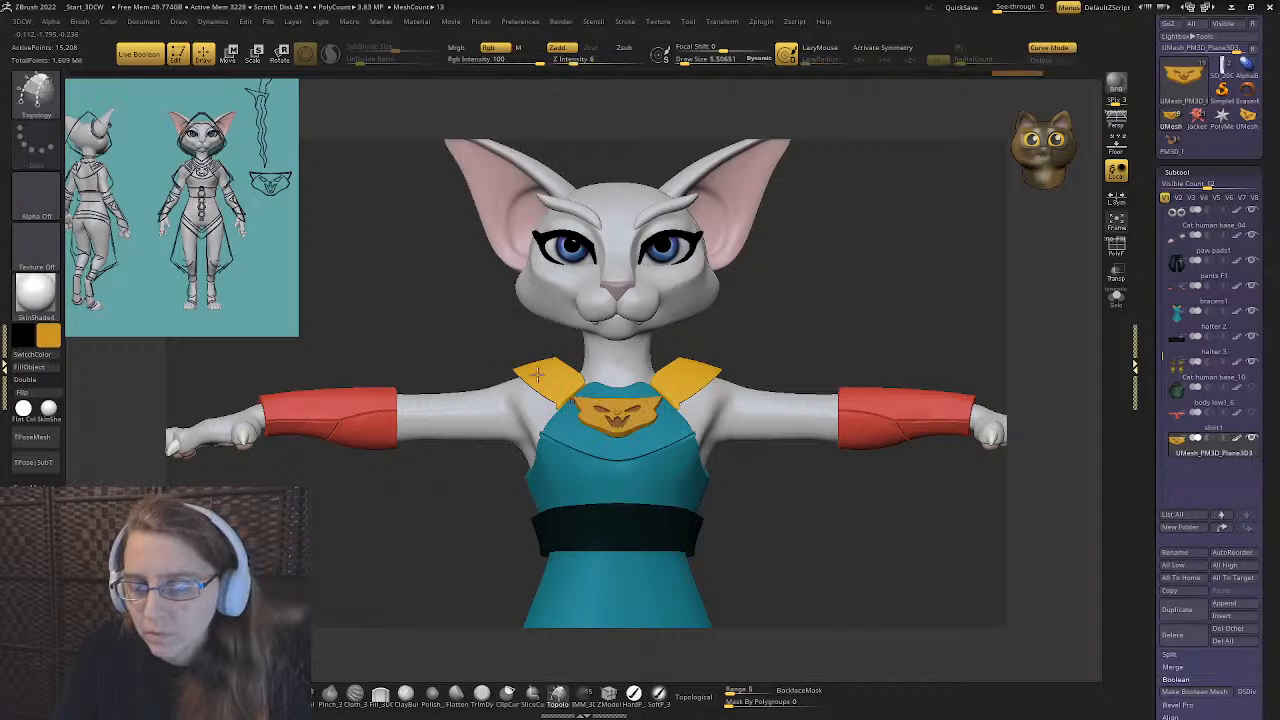
pyautogui.click(1193, 310)
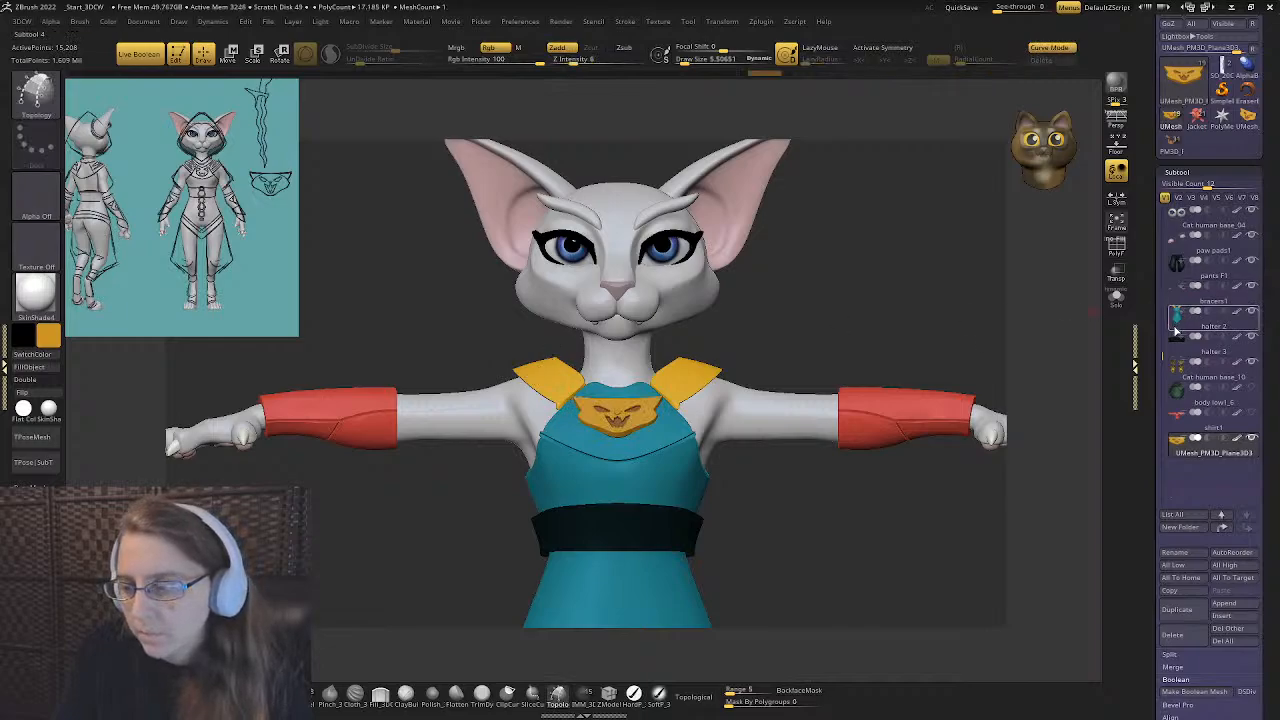
pyautogui.press('x')
pyautogui.keyDown('ctrl'); pyautogui.keyDown('shift'); pyautogui.click(571, 371); pyautogui.keyUp('shift'); pyautogui.keyUp('ctrl')
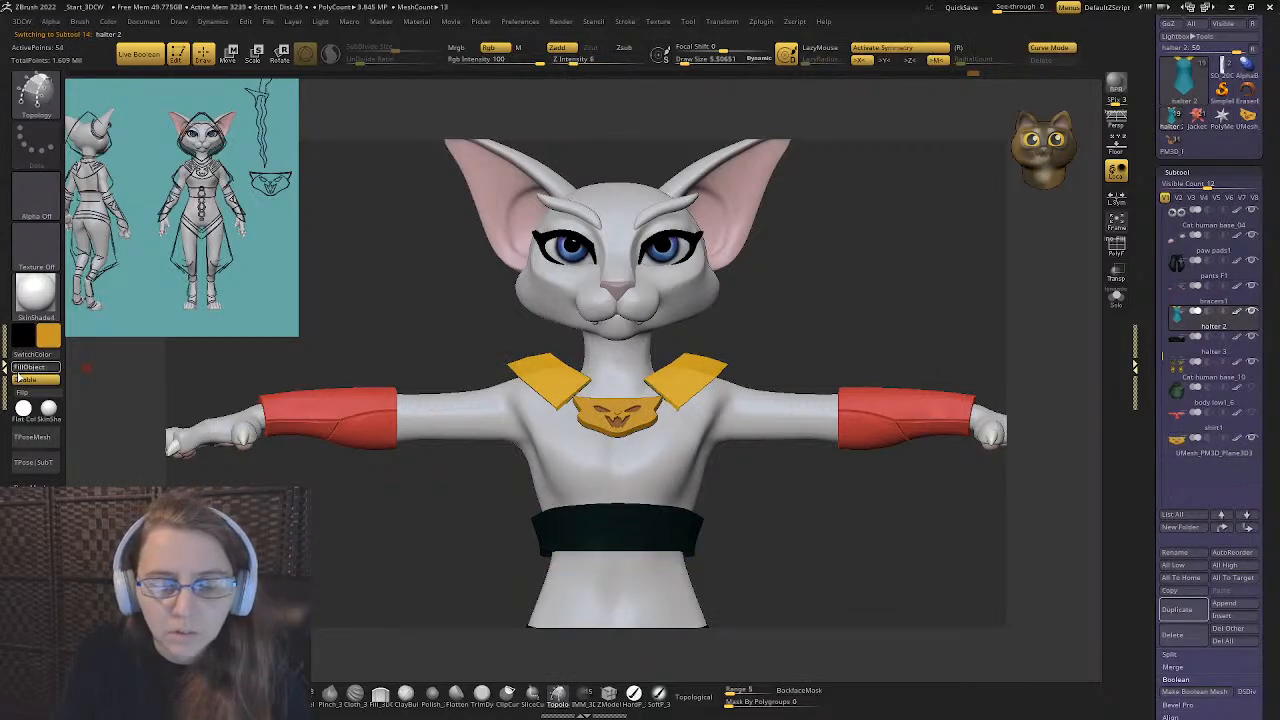
pyautogui.keyDown('ctrl'); pyautogui.keyDown('shift'); pyautogui.click(417, 364); pyautogui.keyUp('shift'); pyautogui.keyUp('ctrl')
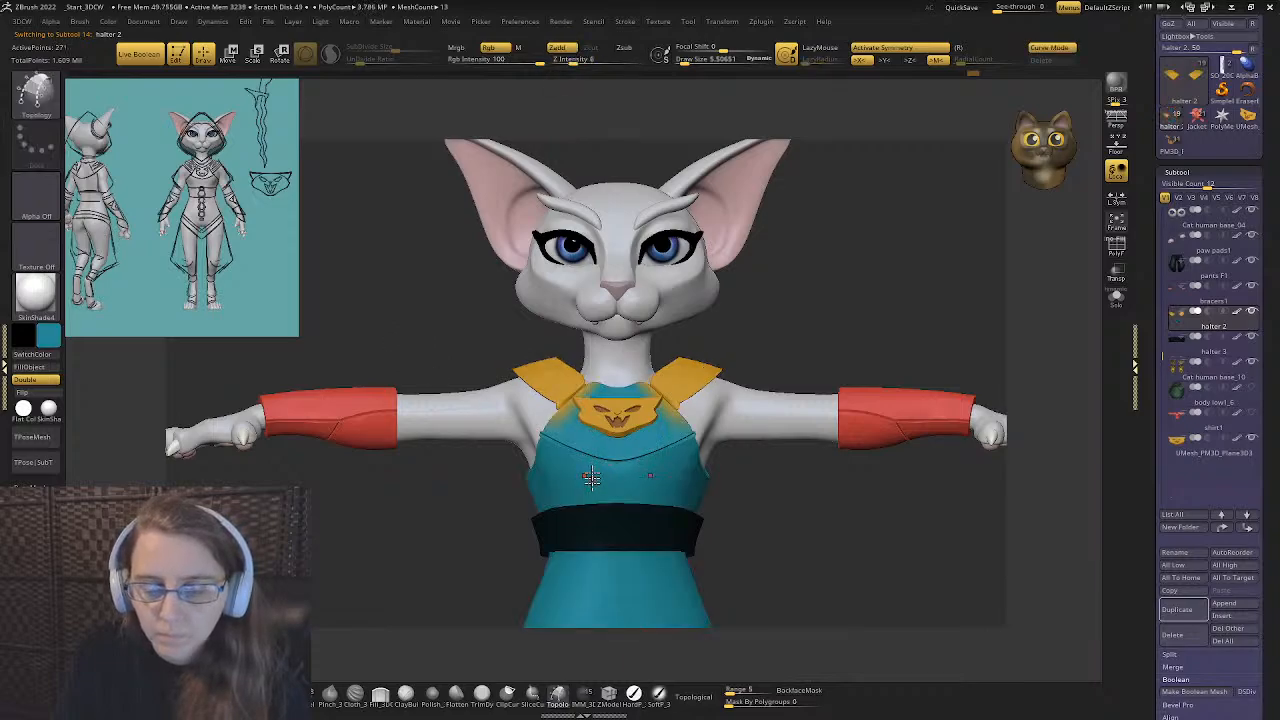
# - Hide the shoulder straps, fill the rest of halter 2 with teal, and show the whole halter again
pyautogui.keyDown('ctrl'); pyautogui.keyDown('shift'); pyautogui.click(582, 454); pyautogui.keyUp('shift'); pyautogui.keyUp('ctrl')
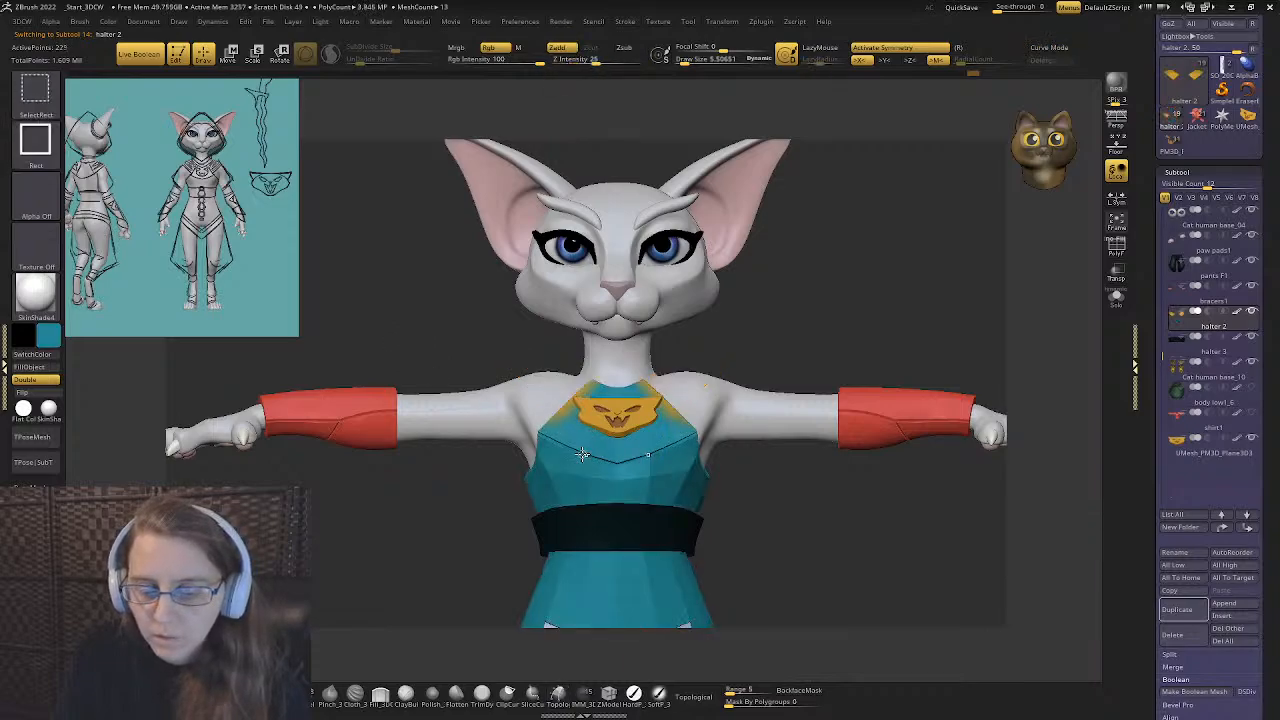
pyautogui.click(49, 370)
pyautogui.keyDown('ctrl'); pyautogui.keyDown('shift'); pyautogui.click(422, 323); pyautogui.keyUp('shift'); pyautogui.keyUp('ctrl')
pyautogui.keyDown('ctrl'); pyautogui.moveTo(482, 362); pyautogui.dragTo(434, 398, button='right'); pyautogui.keyUp('ctrl')
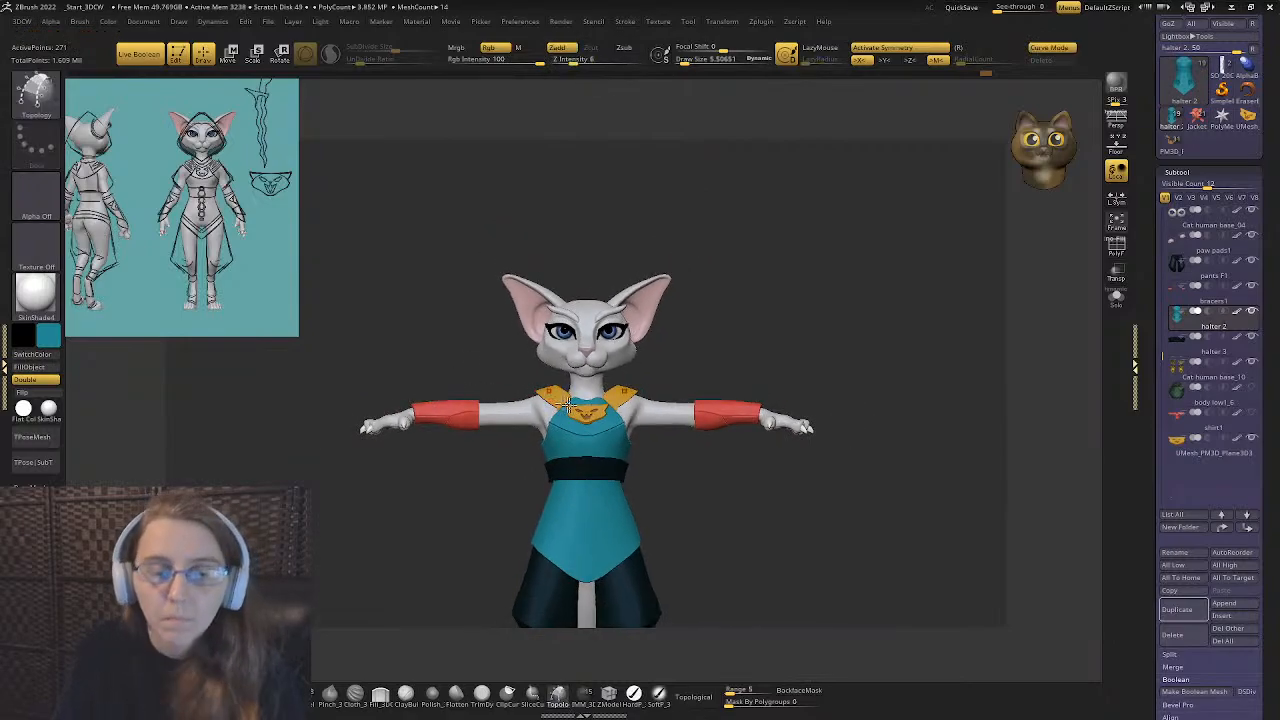
pyautogui.keyDown('alt'); pyautogui.moveTo(403, 390); pyautogui.dragTo(500, 389, button='right'); pyautogui.keyUp('alt')
# - Adjust the front of halter 2 beneath the emblem using the Move brush at a draw size of about 28
pyautogui.moveTo(491, 367)
pyautogui.mouseDown()
pyautogui.moveTo(463, 397)
pyautogui.moveTo(480, 371)
pyautogui.moveTo(482, 398)
pyautogui.mouseUp()
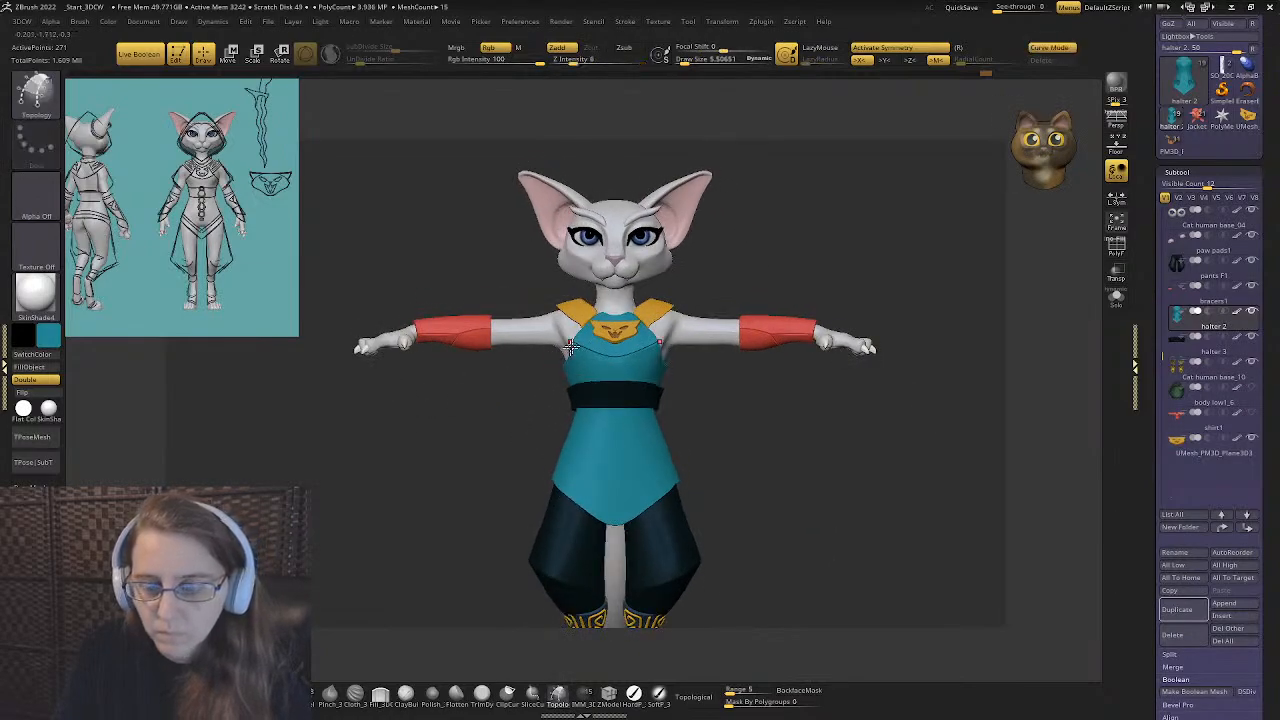
pyautogui.keyDown('ctrl'); pyautogui.moveTo(556, 372); pyautogui.dragTo(806, 437, button='right'); pyautogui.keyUp('ctrl')
pyautogui.moveTo(589, 423); pyautogui.dragTo(622, 424, button='right')
pyautogui.press('v')
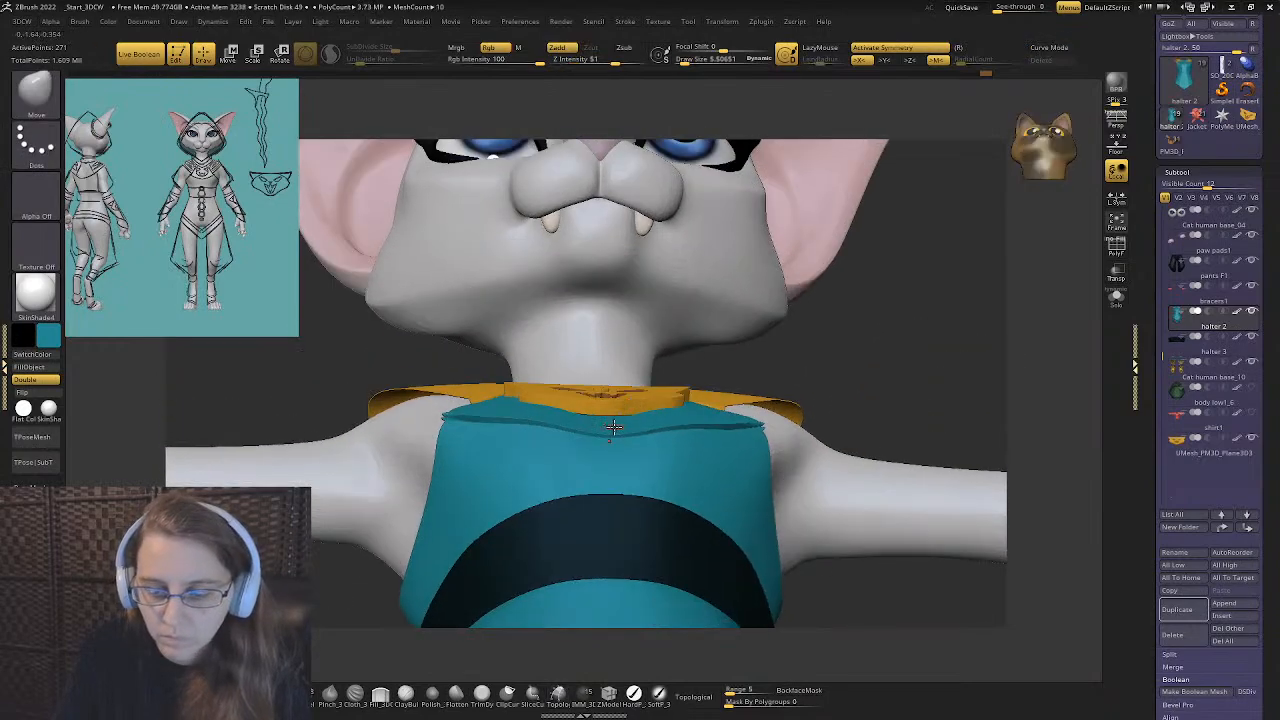
pyautogui.press('s')
pyautogui.moveTo(606, 418); pyautogui.dragTo(601, 416)
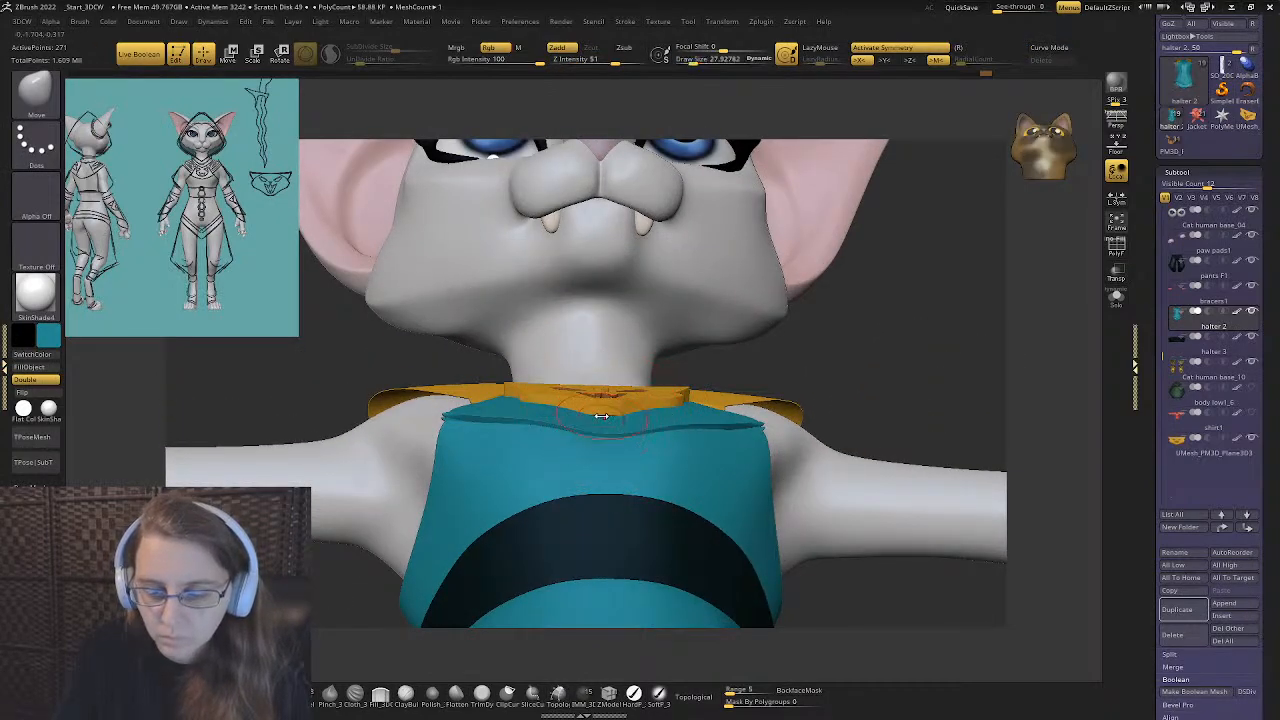
pyautogui.moveTo(601, 407); pyautogui.dragTo(636, 390, button='right')
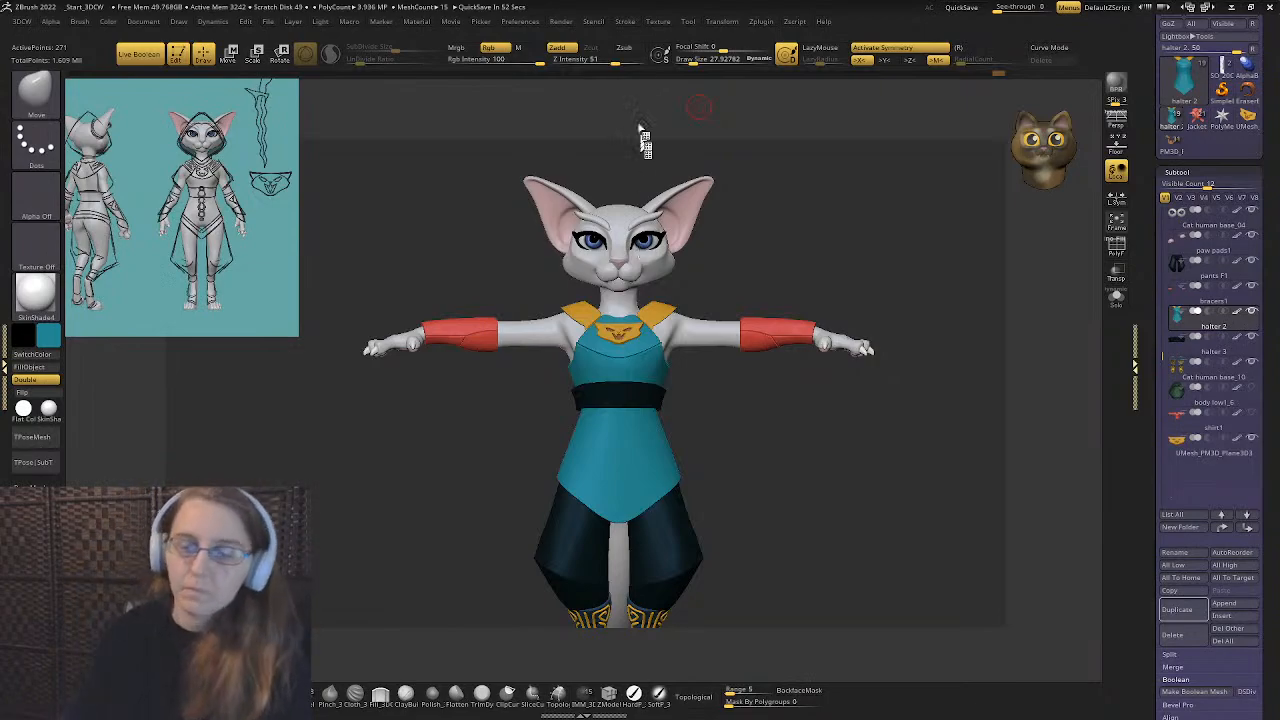
# - Show the shirt again, make shirt1 the active subtool and turn on its polyframe
pyautogui.moveTo(728, 372); pyautogui.dragTo(714, 465, button='right')
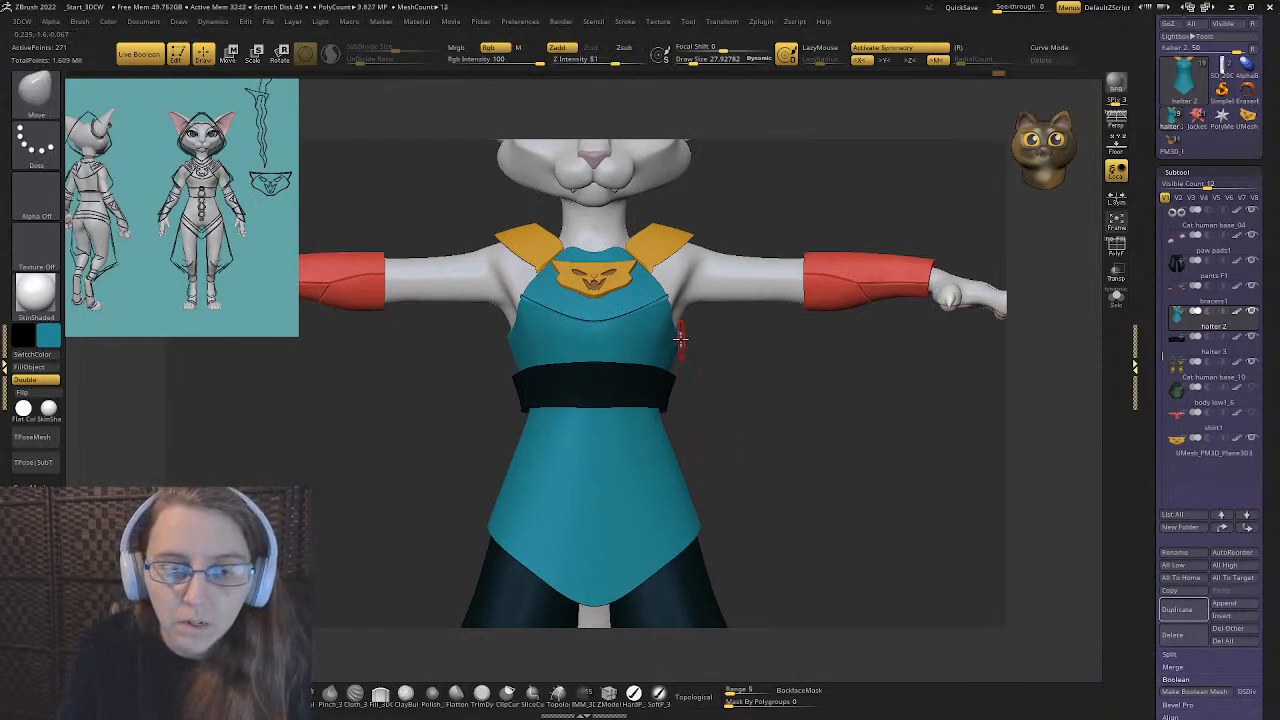
pyautogui.click(1252, 414)
pyautogui.keyDown('alt'); pyautogui.click(678, 318); pyautogui.keyUp('alt')
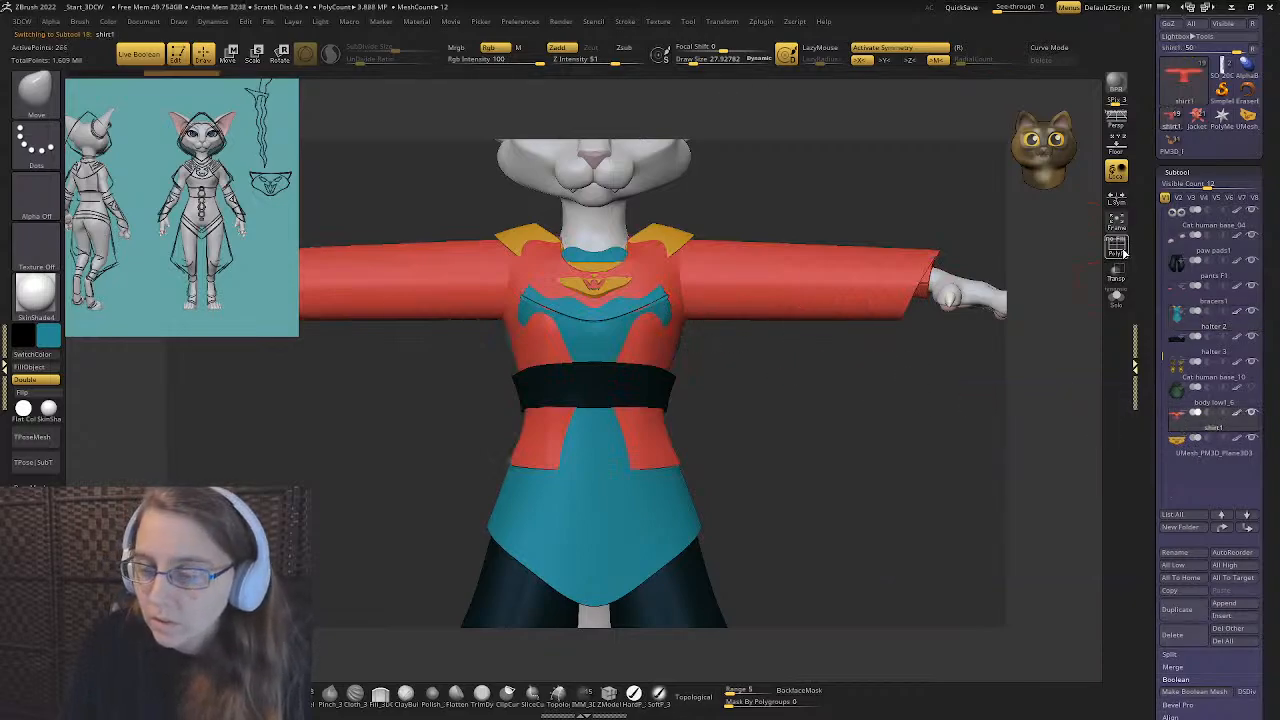
pyautogui.click(1116, 247)
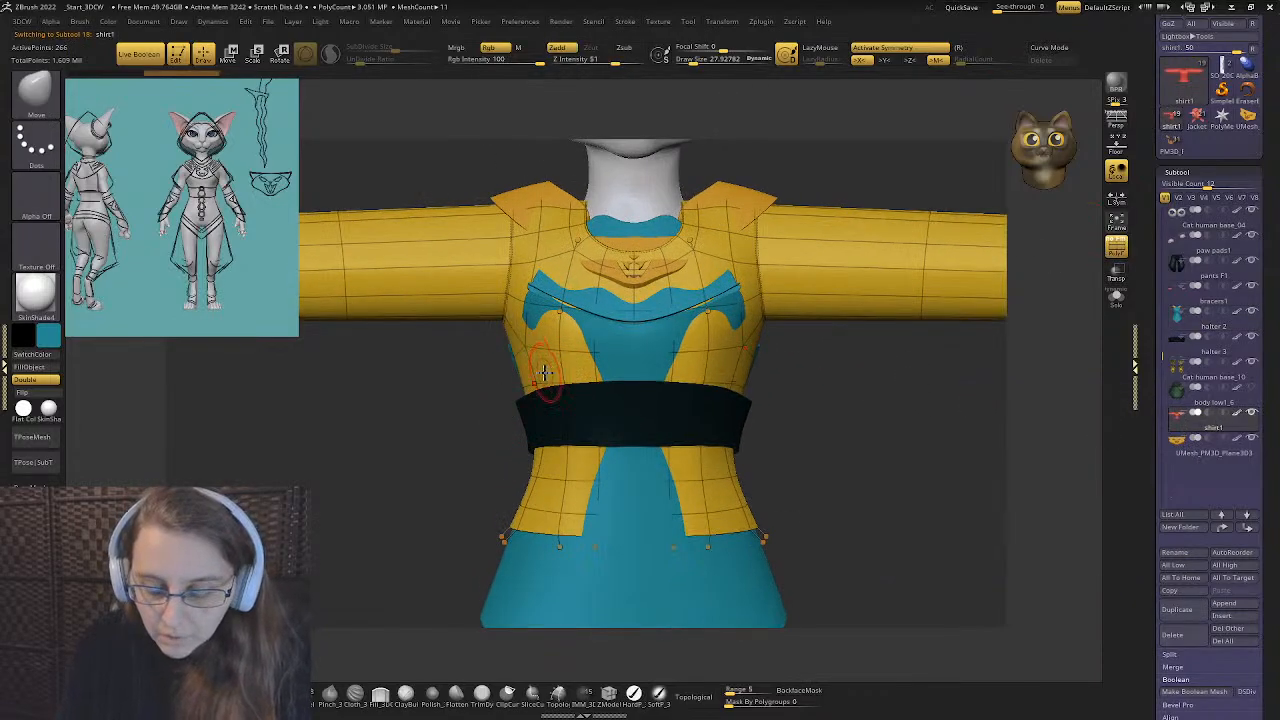
# - Delete the polyloop around shirt1's torso just above the belt using ZModeler's Delete Polyloop action
pyautogui.click(635, 693)
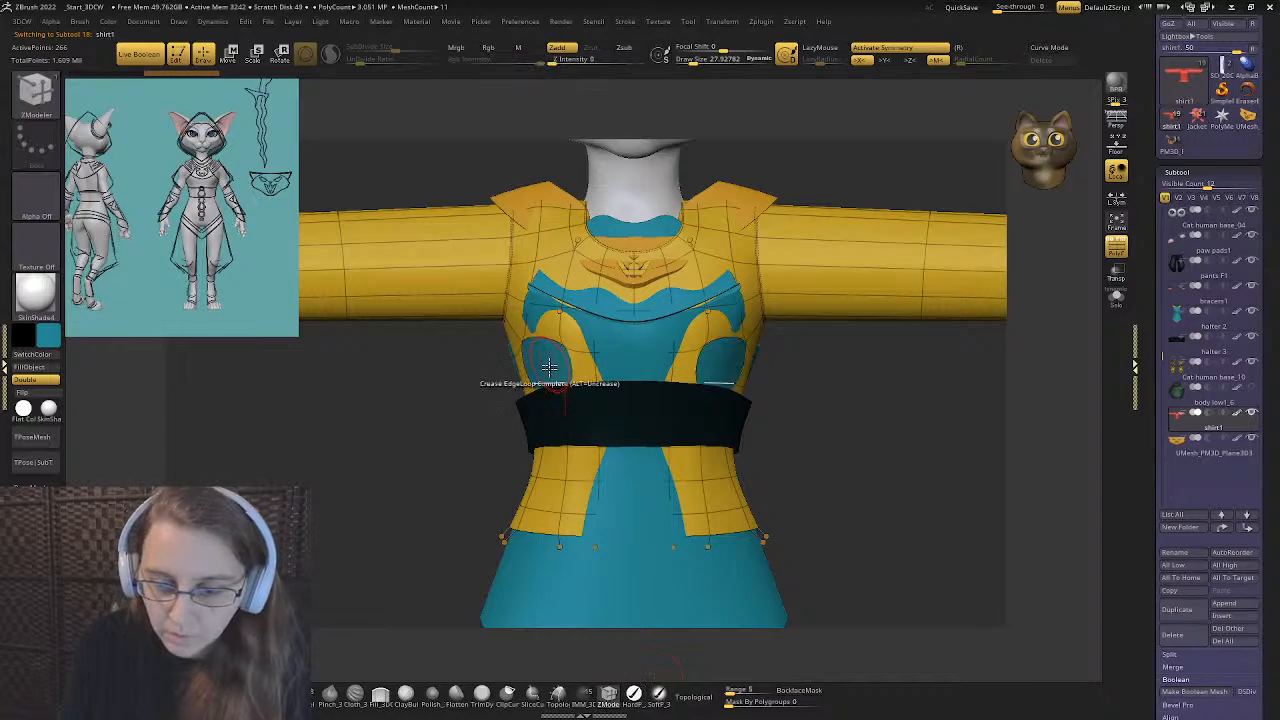
pyautogui.press('space')
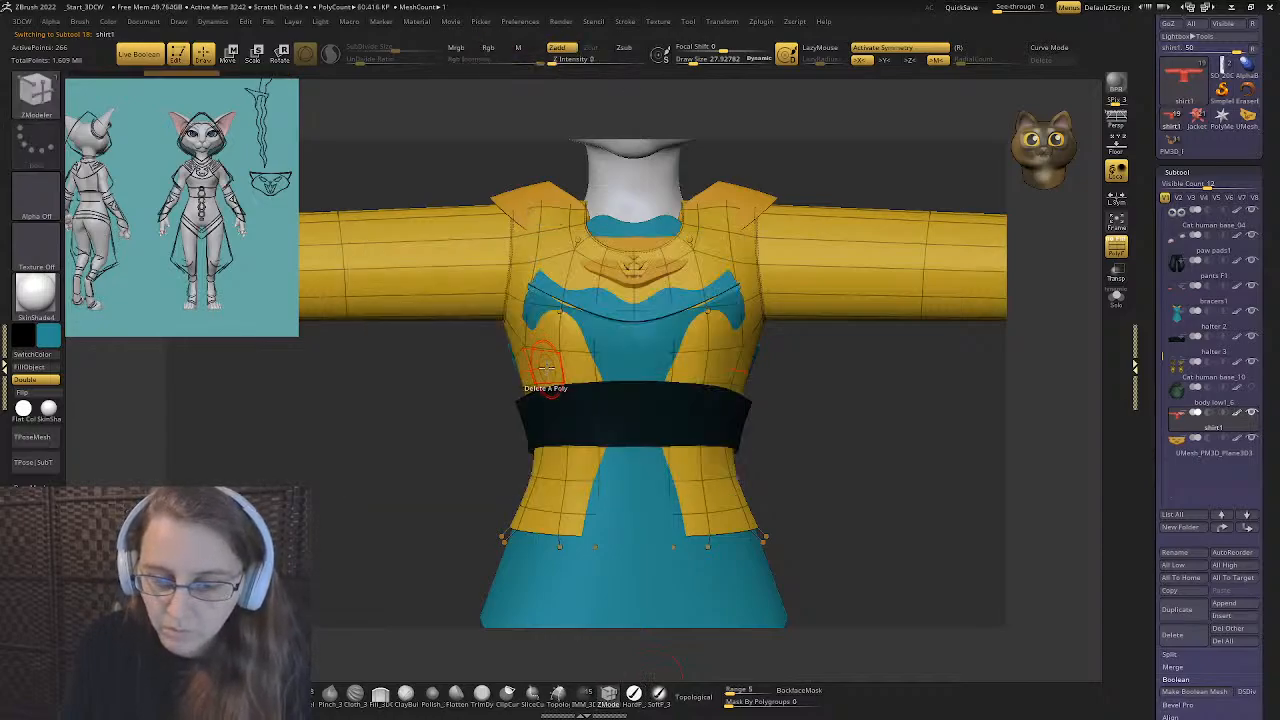
pyautogui.press('space')
pyautogui.click(657, 465)
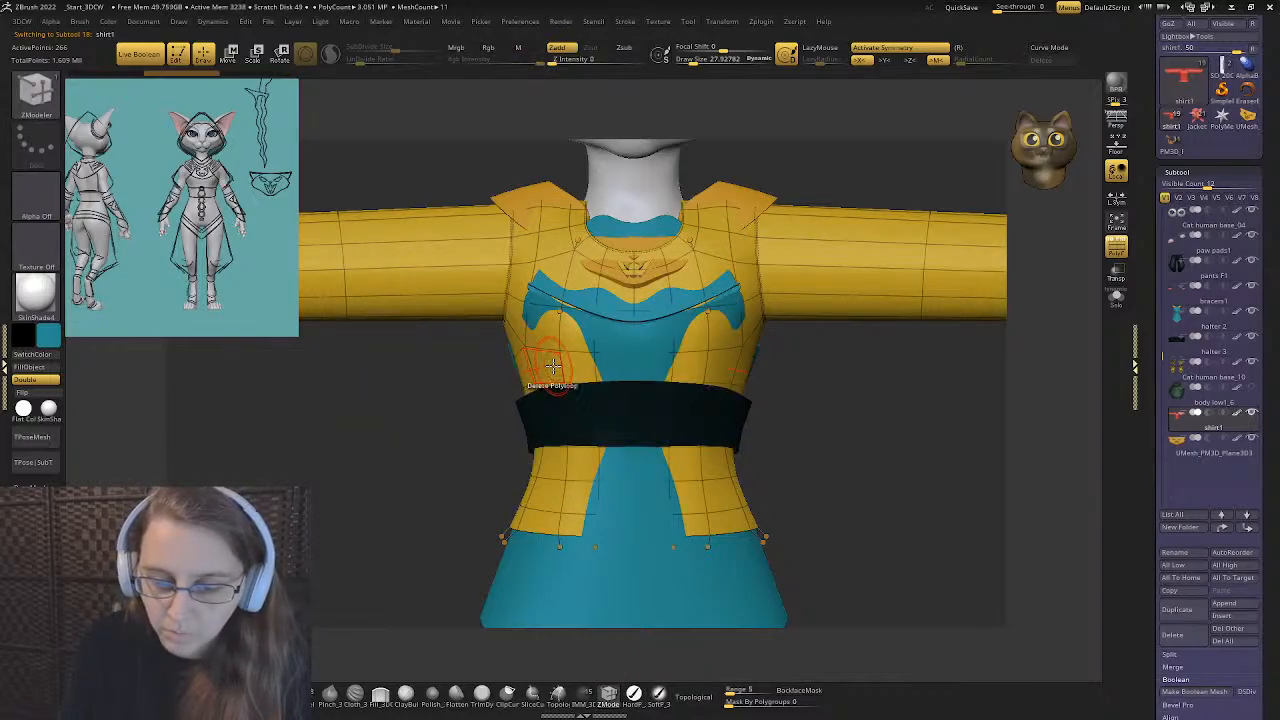
# - Auto-group the shirt, isolate its upper part with the sleeves, and delete the hidden leftover waist section
pyautogui.press('2')
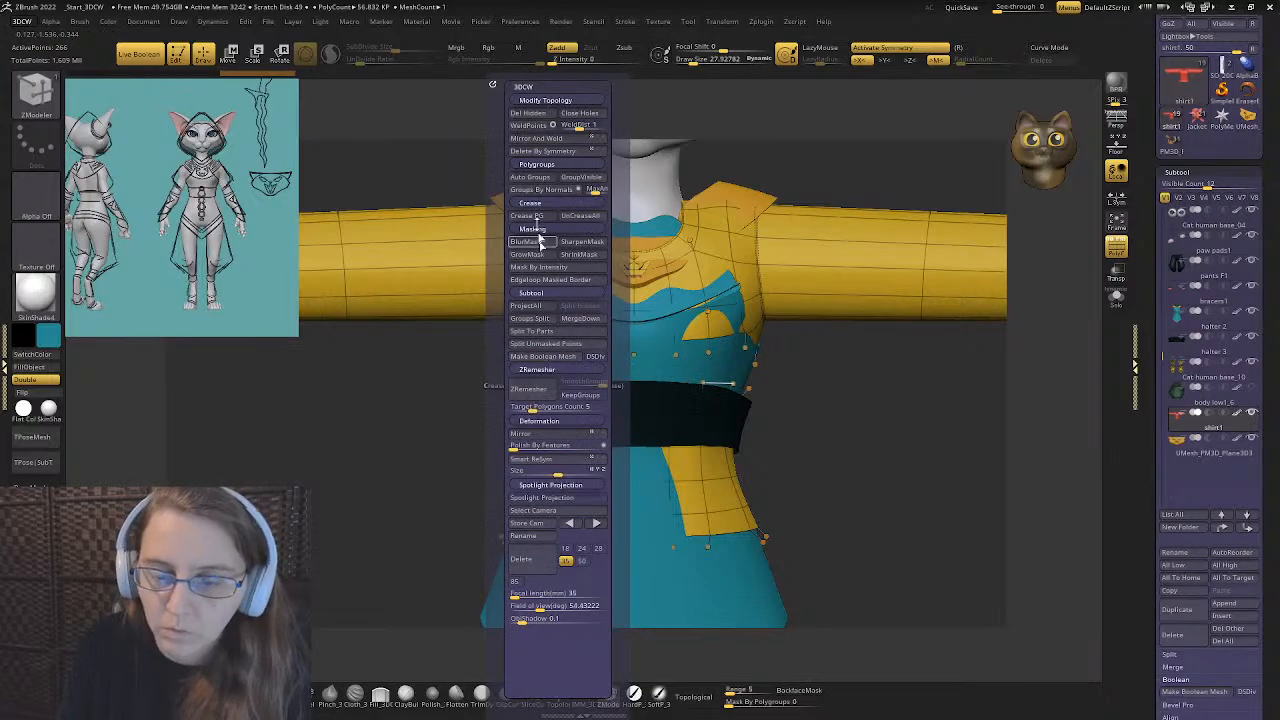
pyautogui.click(533, 178)
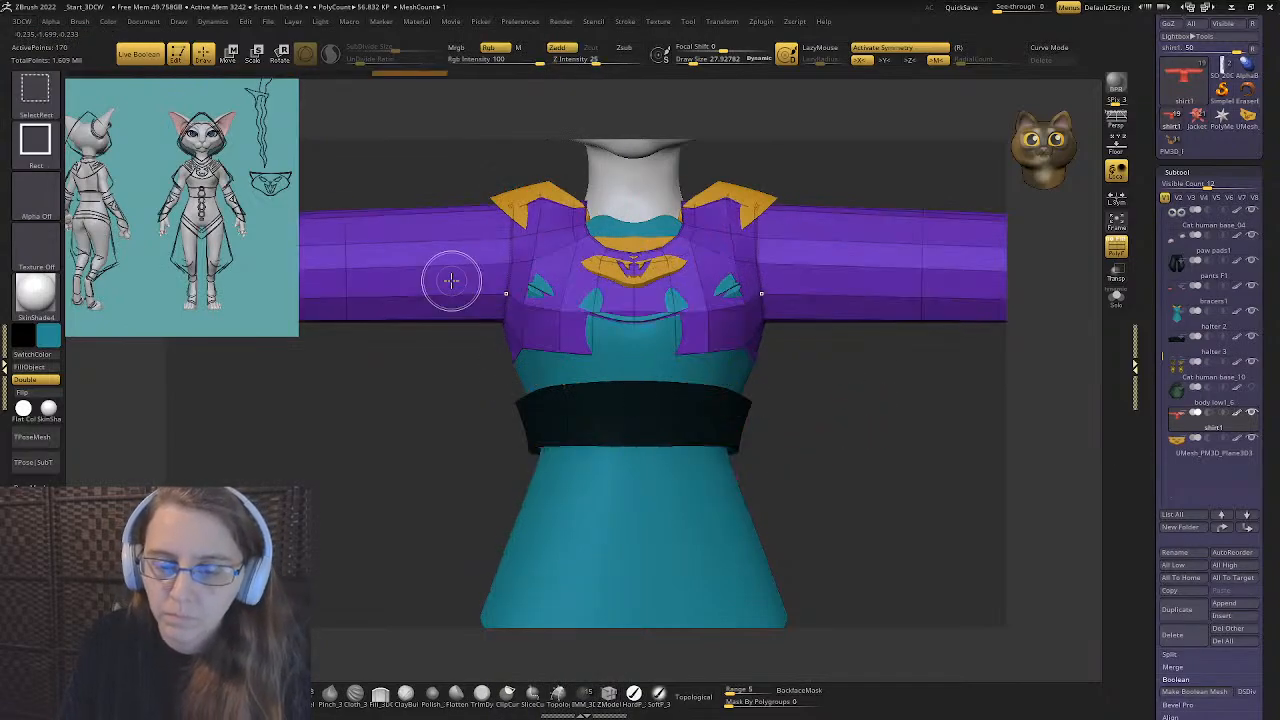
pyautogui.press('2')
pyautogui.click(456, 114)
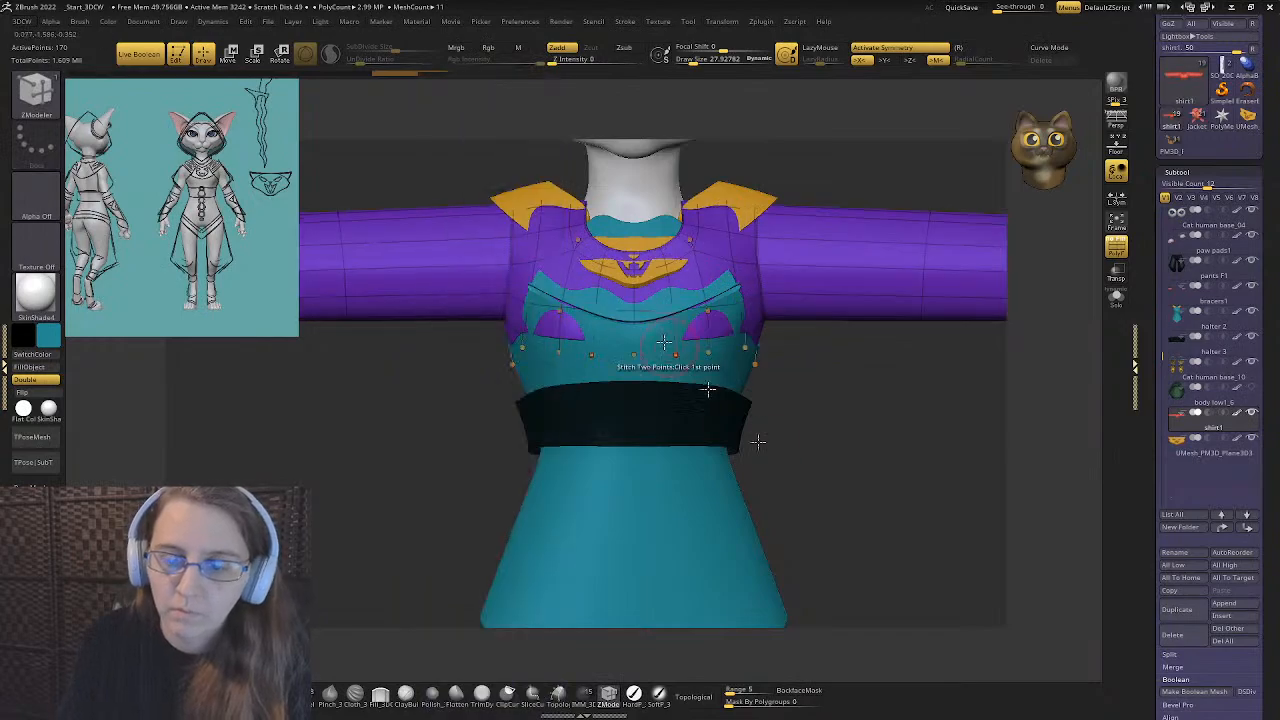
# - Delete the outer polyloop of the shirt's sleeves so both sleeves end just above the red bracers
pyautogui.keyDown('ctrl'); pyautogui.moveTo(708, 390); pyautogui.dragTo(598, 477, button='right'); pyautogui.keyUp('ctrl')
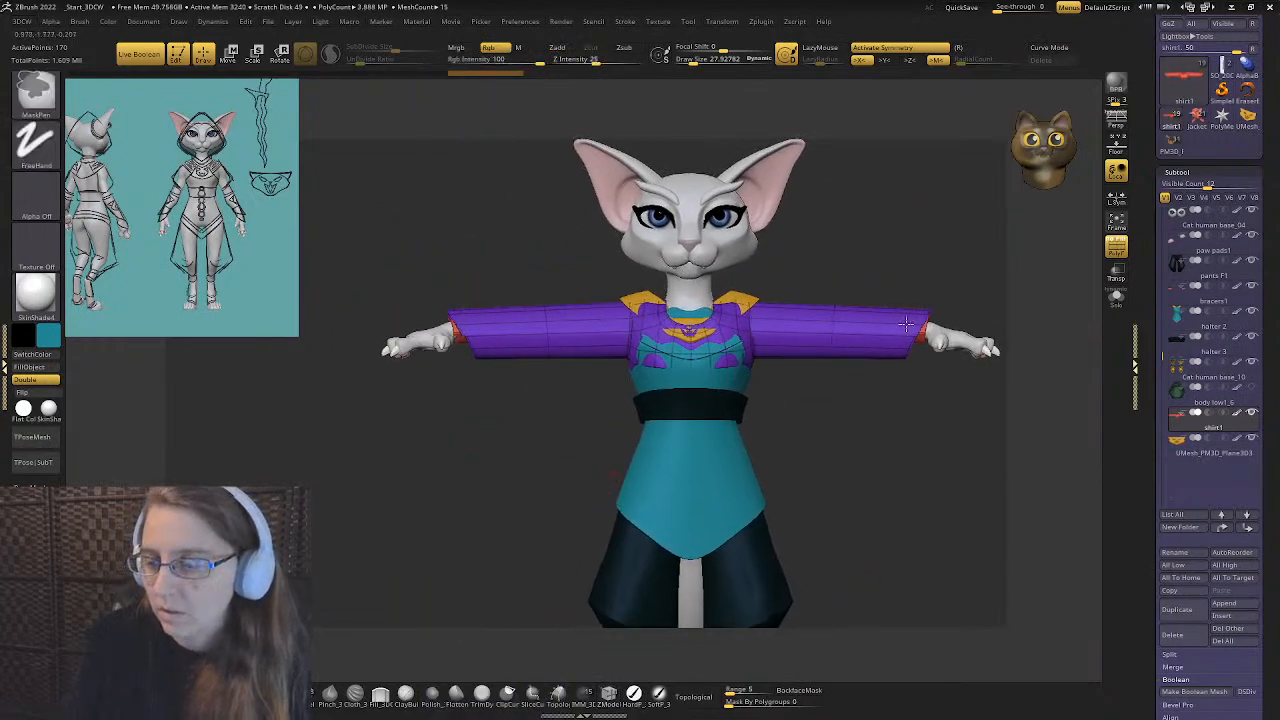
pyautogui.keyDown('ctrl'); pyautogui.moveTo(1032, 354); pyautogui.dragTo(849, 325, button='right'); pyautogui.keyUp('ctrl')
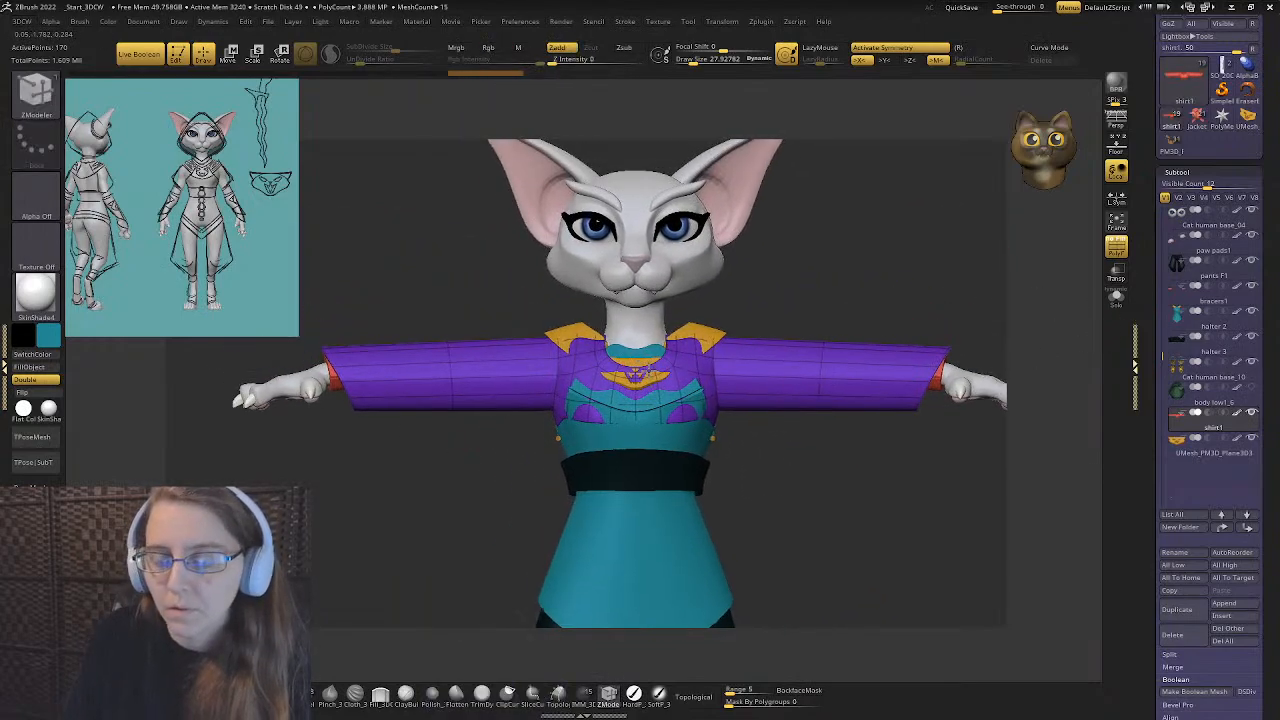
pyautogui.click(882, 358)
pyautogui.keyDown('alt'); pyautogui.moveTo(489, 420); pyautogui.dragTo(528, 397, button='right'); pyautogui.keyUp('alt')
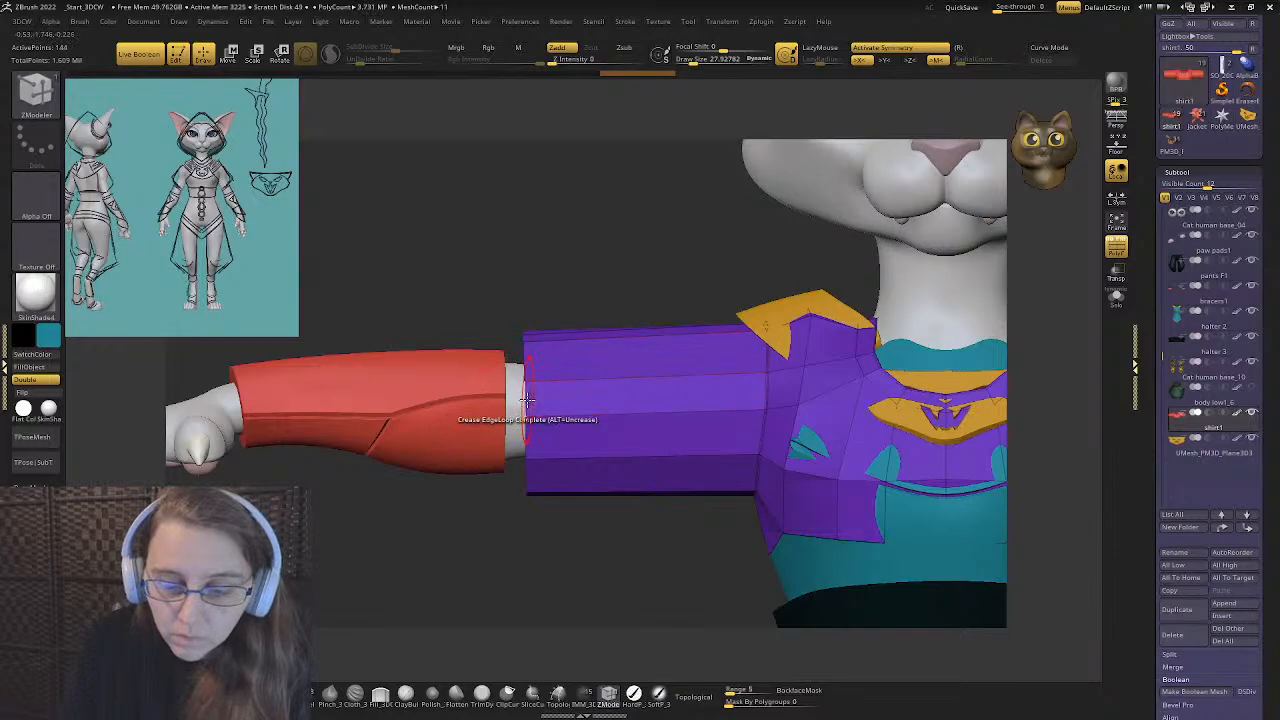
# - Insert two closely spaced edge loops around each sleeve between the shoulder and the sleeve end
pyautogui.keyDown('ctrl'); pyautogui.moveTo(560, 451); pyautogui.dragTo(557, 457, button='right'); pyautogui.keyUp('ctrl')
pyautogui.keyDown('alt'); pyautogui.moveTo(505, 505); pyautogui.dragTo(496, 462, button='right'); pyautogui.keyUp('alt')
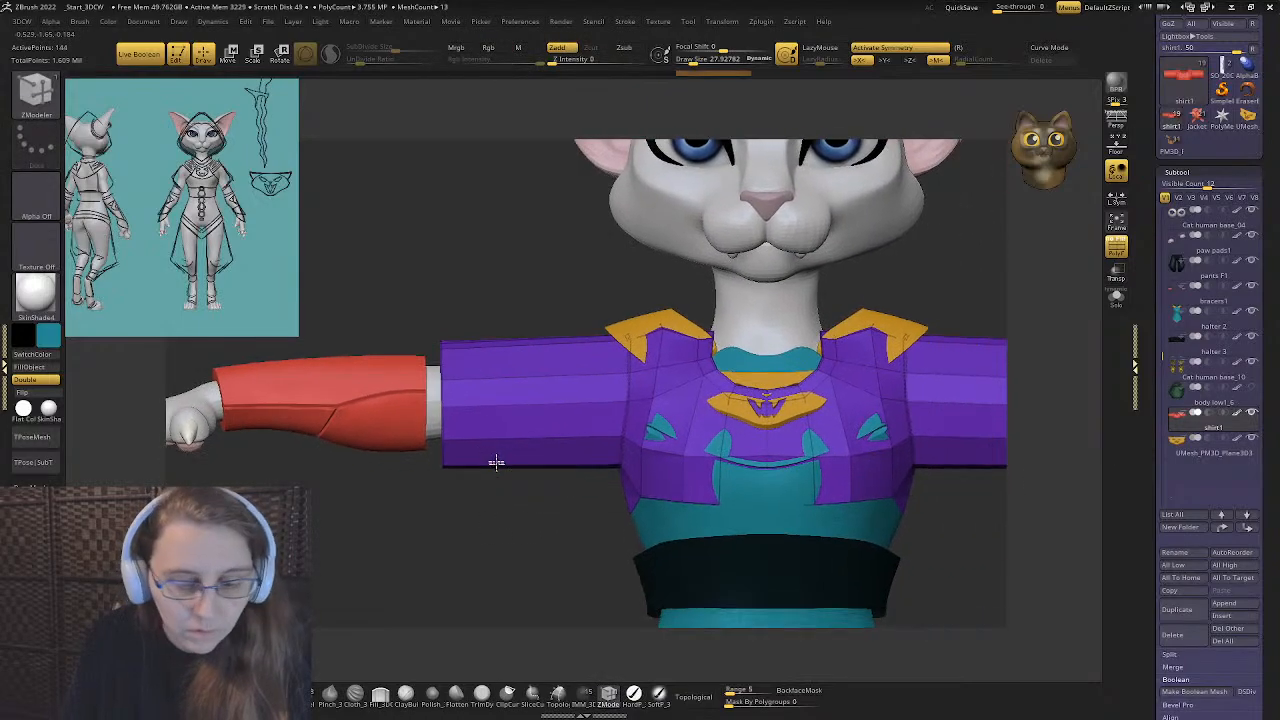
pyautogui.press('space')
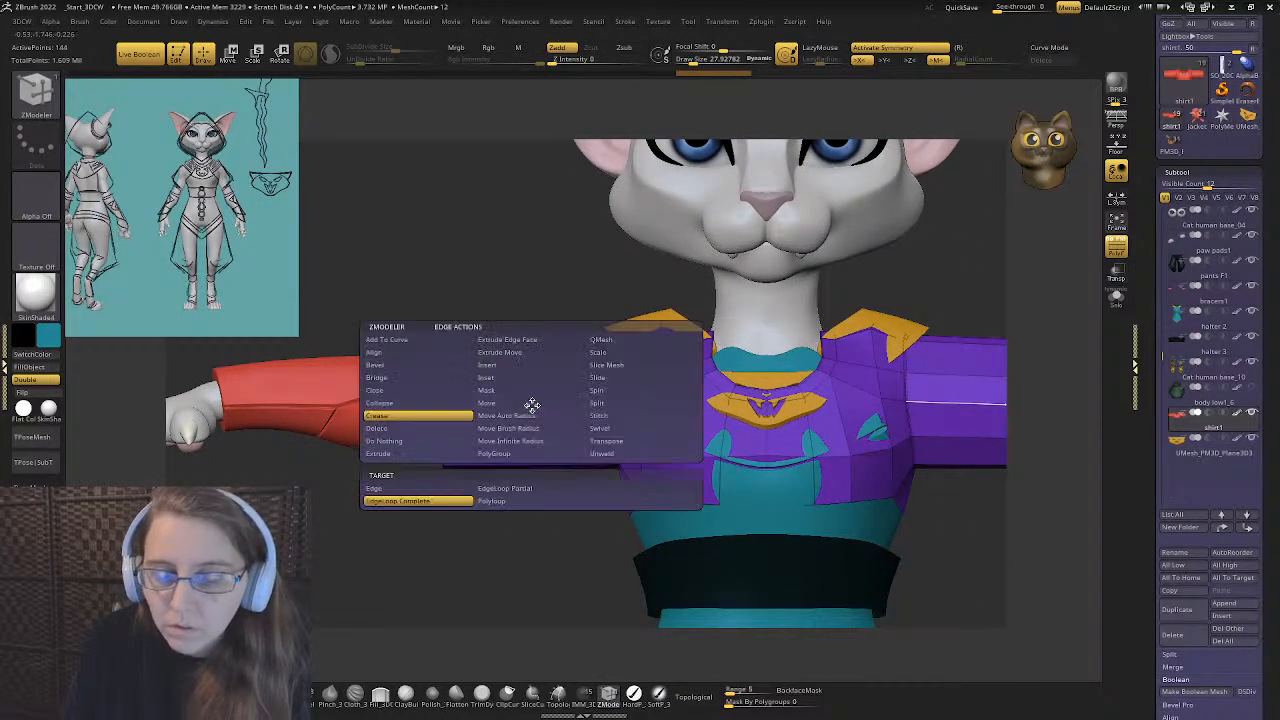
pyautogui.click(530, 404)
pyautogui.click(534, 404)
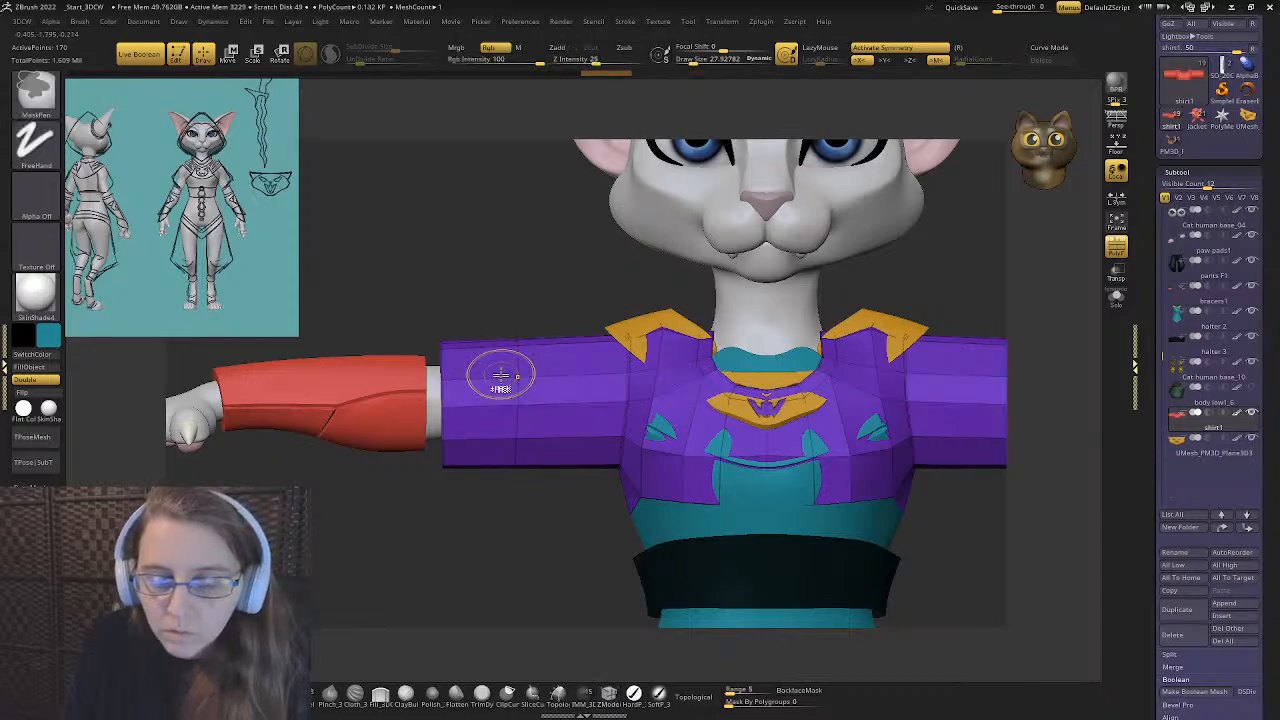
pyautogui.click(501, 376)
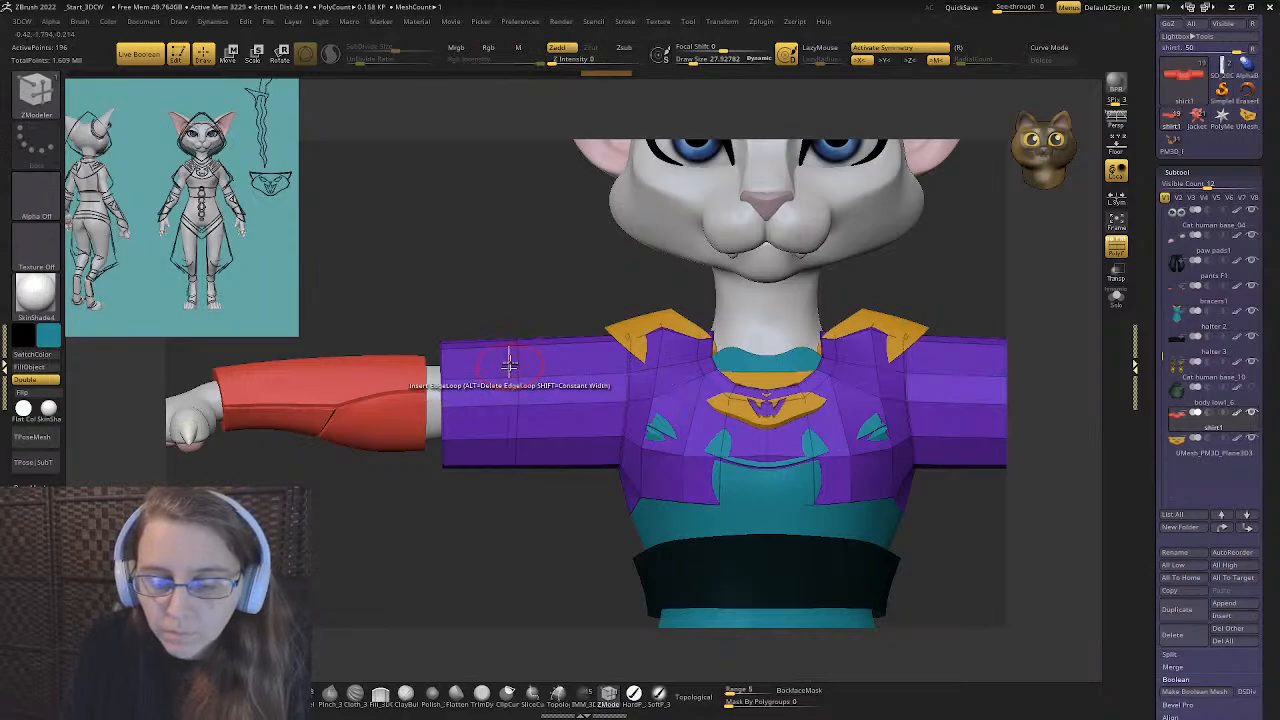
# - Mask everything except the sleeve ends and scale them down into narrower cuffs with local symmetry on
pyautogui.press('space')
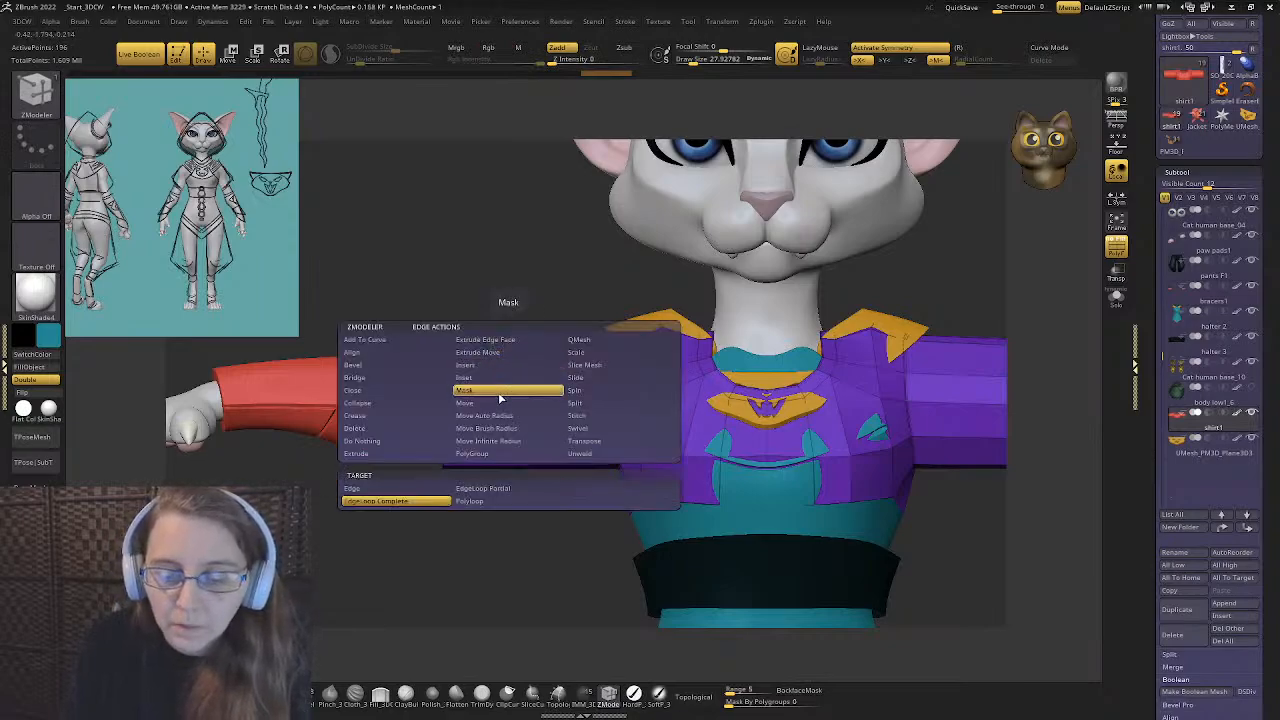
pyautogui.click(501, 398)
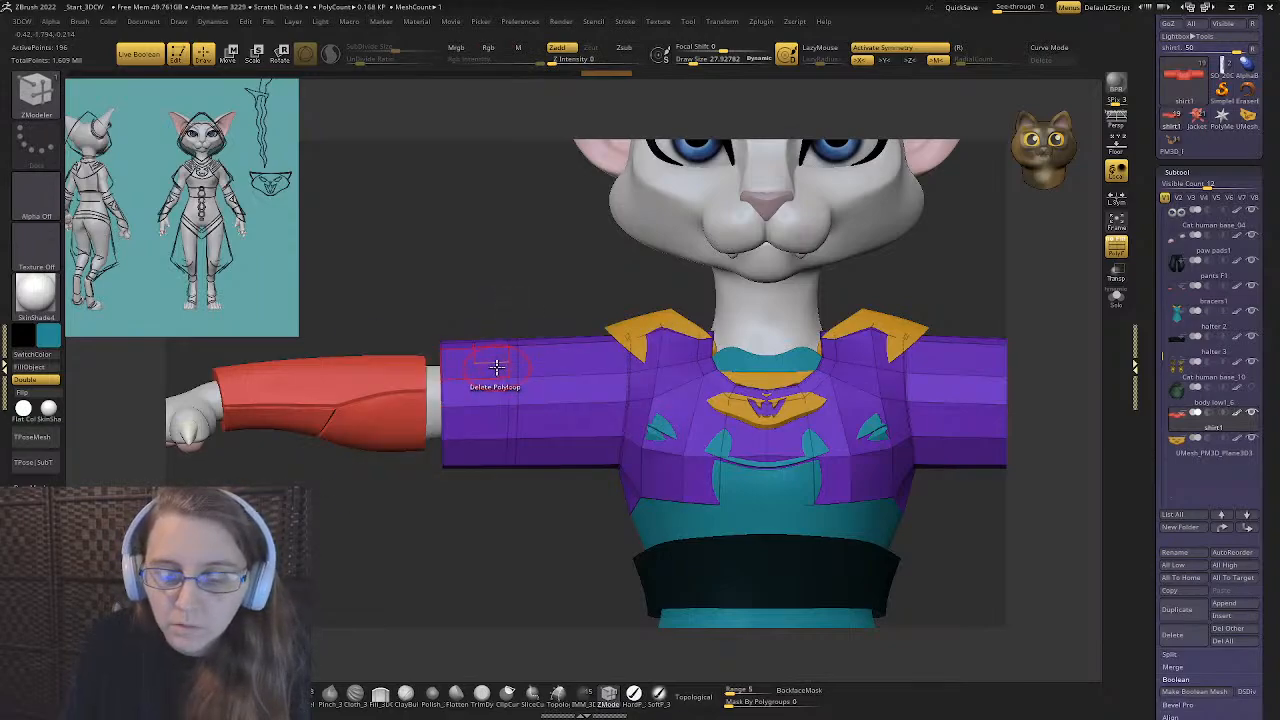
pyautogui.keyDown('ctrl'); pyautogui.click(456, 270); pyautogui.keyUp('ctrl')
pyautogui.press('w')
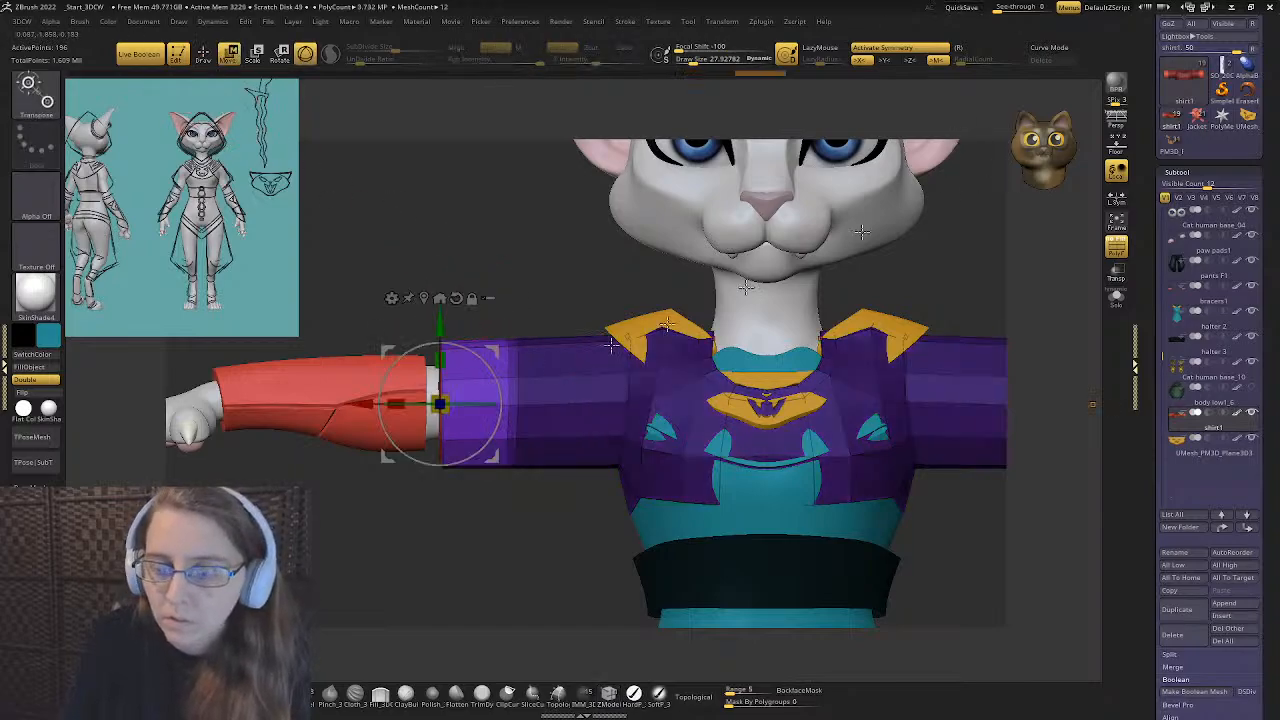
pyautogui.click(1120, 197)
pyautogui.click(424, 297)
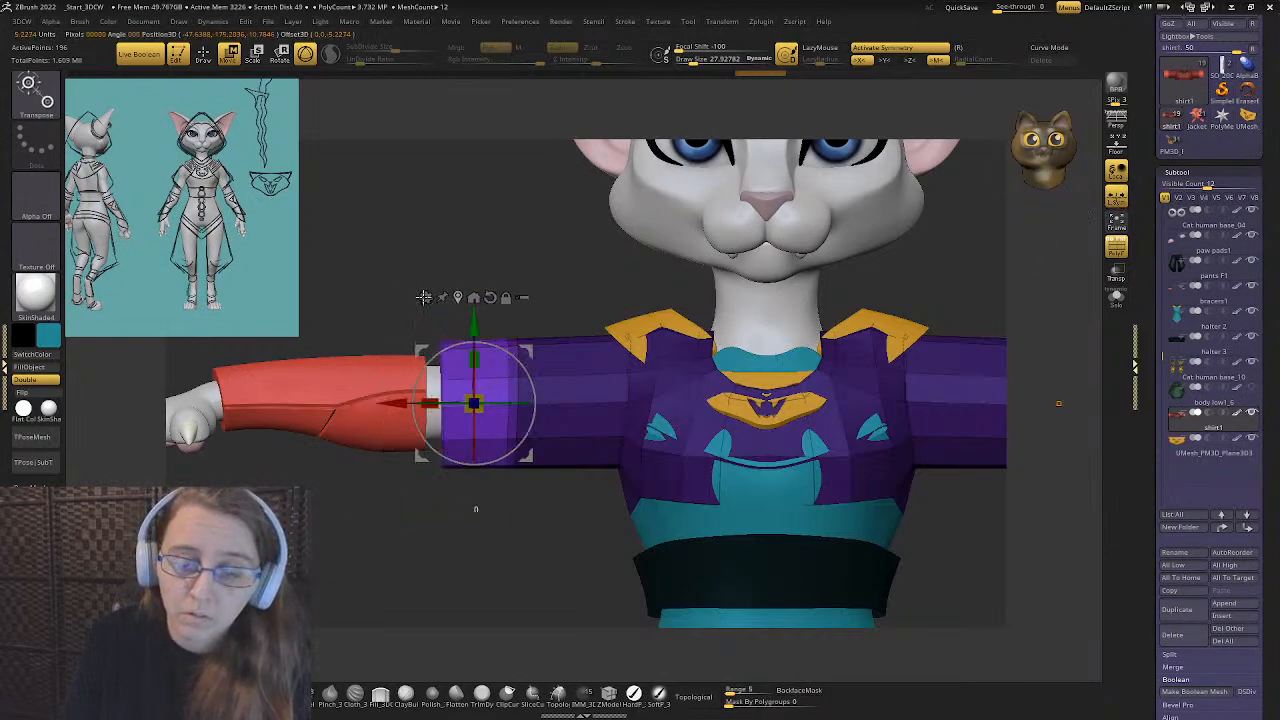
pyautogui.moveTo(430, 402); pyautogui.dragTo(467, 404)
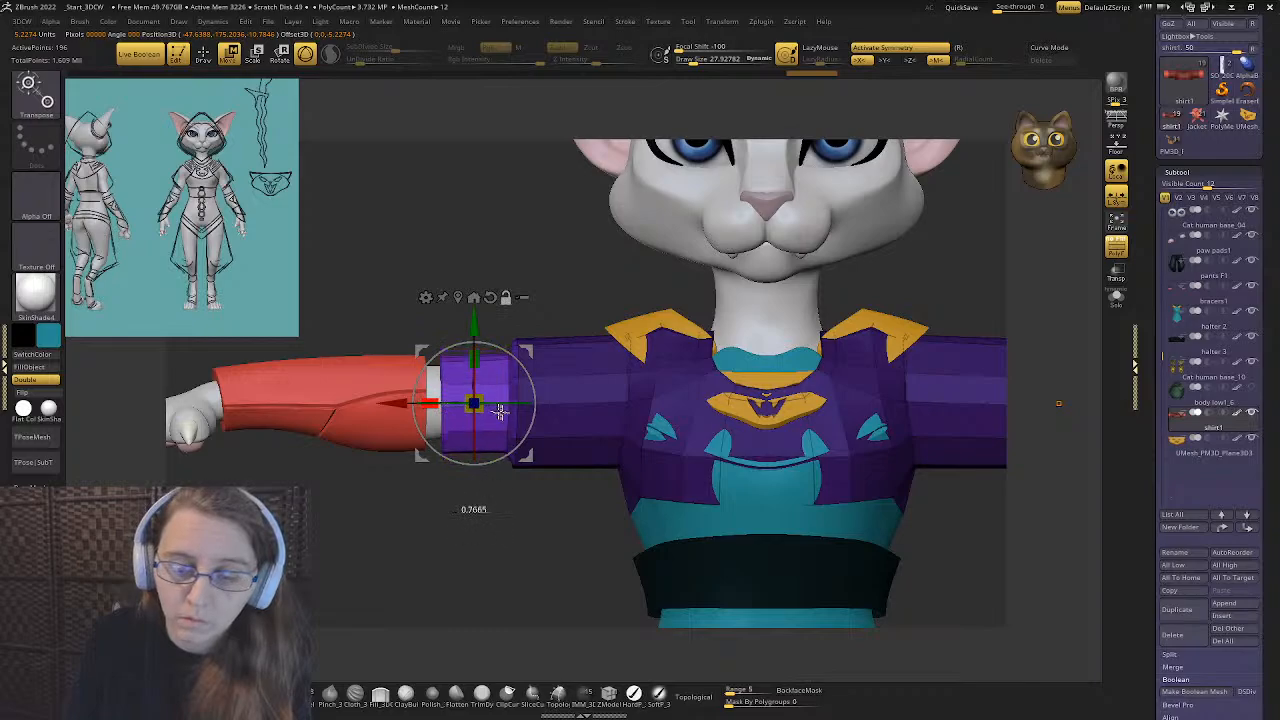
# - Move the narrowed cuffs backward so they sit around the arms
pyautogui.moveTo(532, 421); pyautogui.dragTo(551, 465, button='right')
pyautogui.moveTo(586, 333); pyautogui.dragTo(668, 366, button='right')
pyautogui.moveTo(586, 442); pyautogui.dragTo(568, 446)
pyautogui.moveTo(580, 440); pyautogui.dragTo(640, 420, button='right')
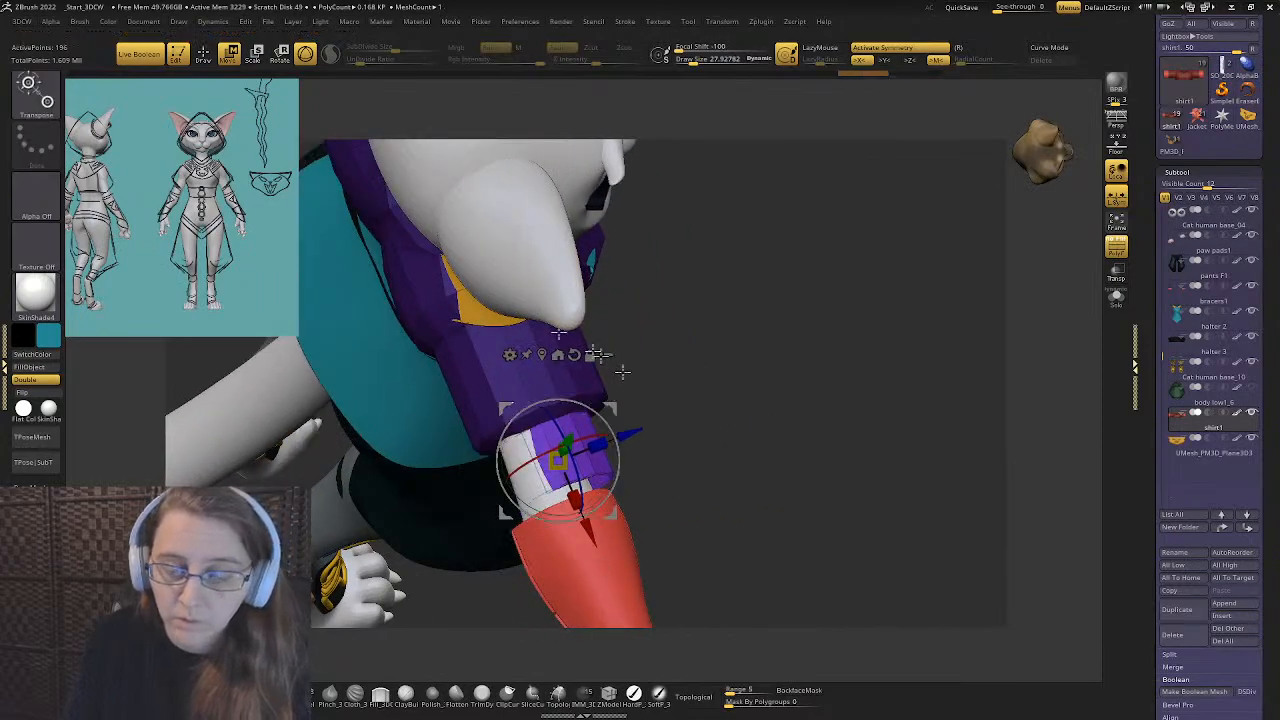
pyautogui.click(198, 60)
# - Redo the mask on the sleeve's edge loops and shift the unmasked part further backward around the arm
pyautogui.keyDown('ctrl'); pyautogui.moveTo(749, 394); pyautogui.dragTo(740, 470, button='right'); pyautogui.keyUp('ctrl')
pyautogui.keyDown('ctrl'); pyautogui.moveTo(712, 376); pyautogui.dragTo(740, 400); pyautogui.keyUp('ctrl')
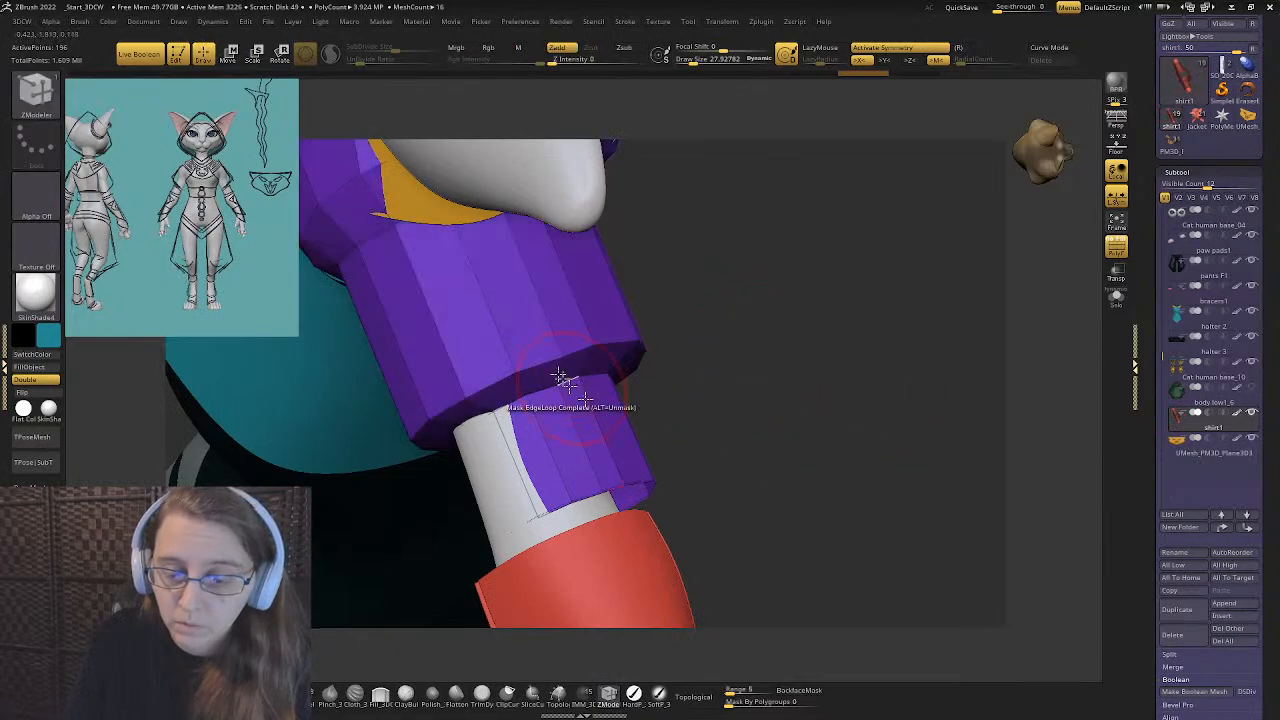
pyautogui.click(544, 356)
pyautogui.click(528, 398)
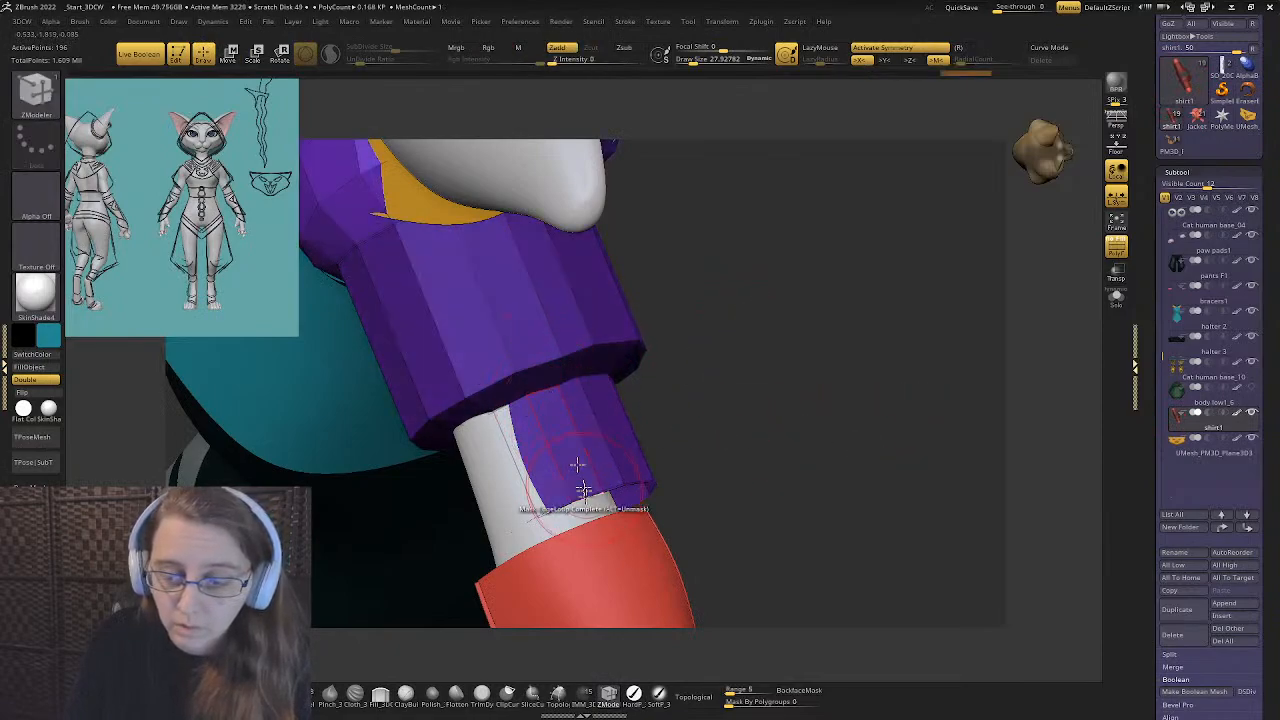
pyautogui.moveTo(588, 497); pyautogui.dragTo(871, 414, button='right')
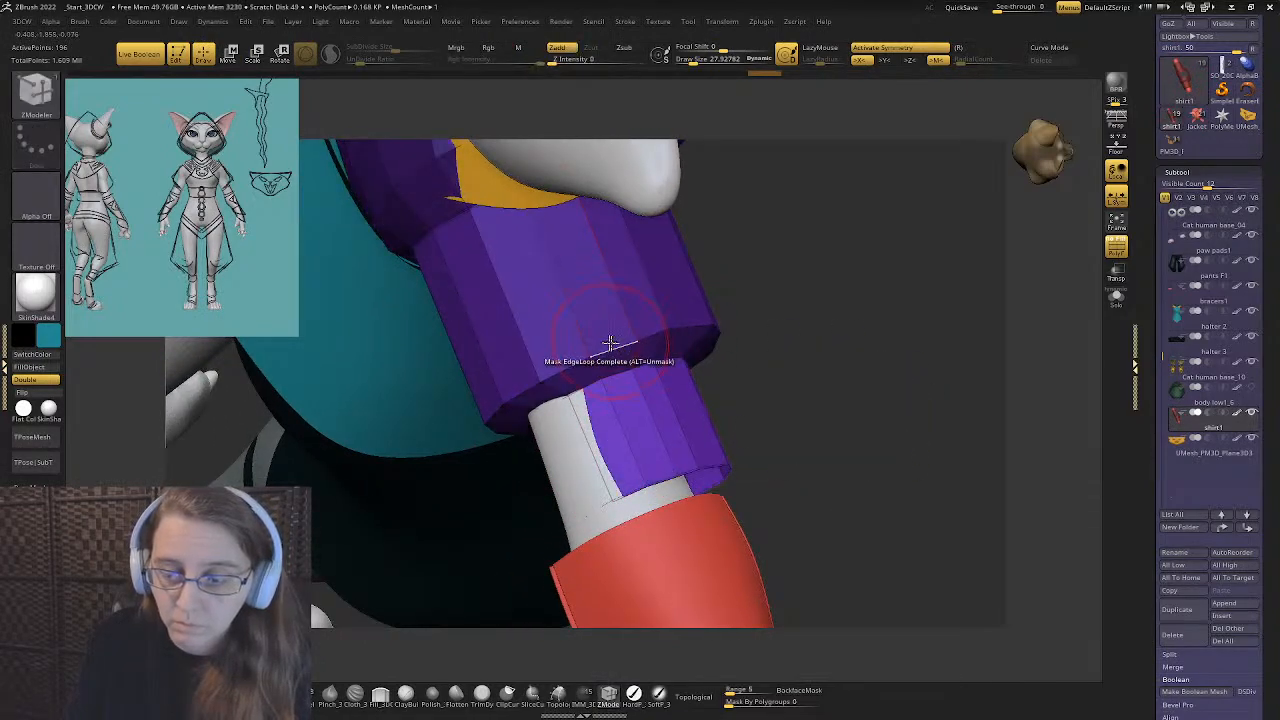
pyautogui.click(230, 55)
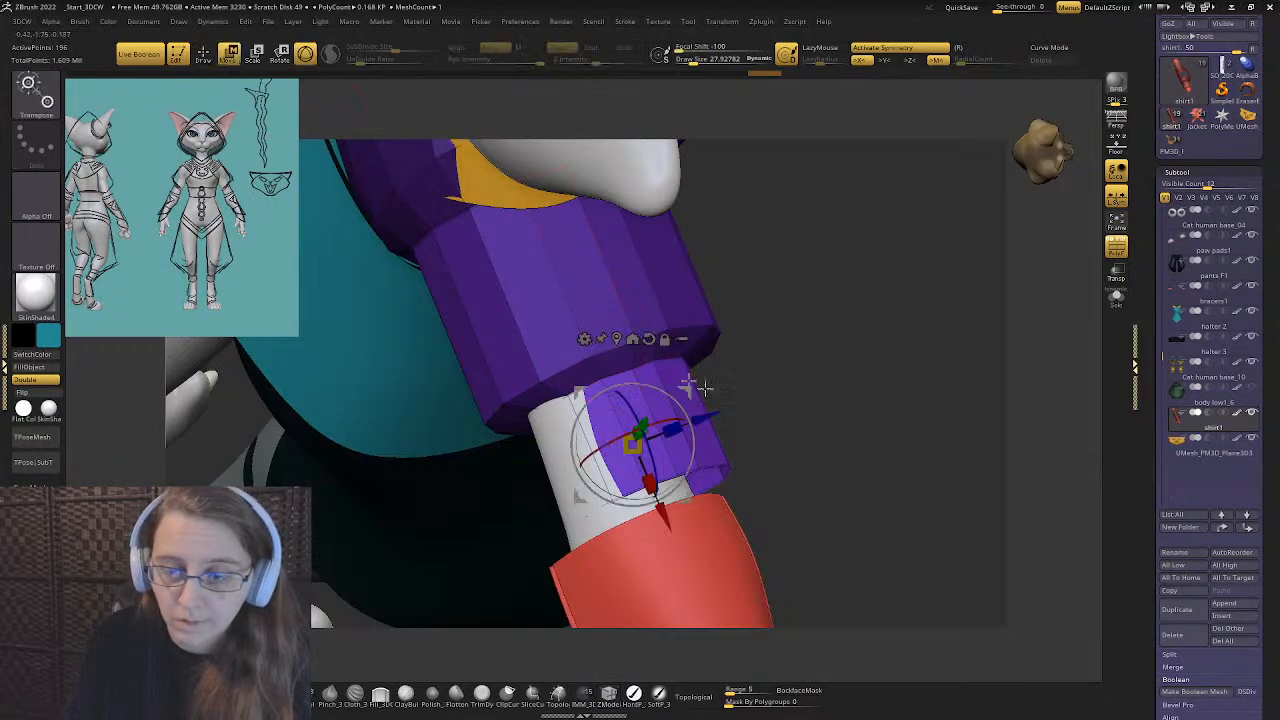
pyautogui.moveTo(714, 417); pyautogui.dragTo(692, 425)
pyautogui.moveTo(712, 414); pyautogui.dragTo(590, 460, button='right')
pyautogui.click(204, 54)
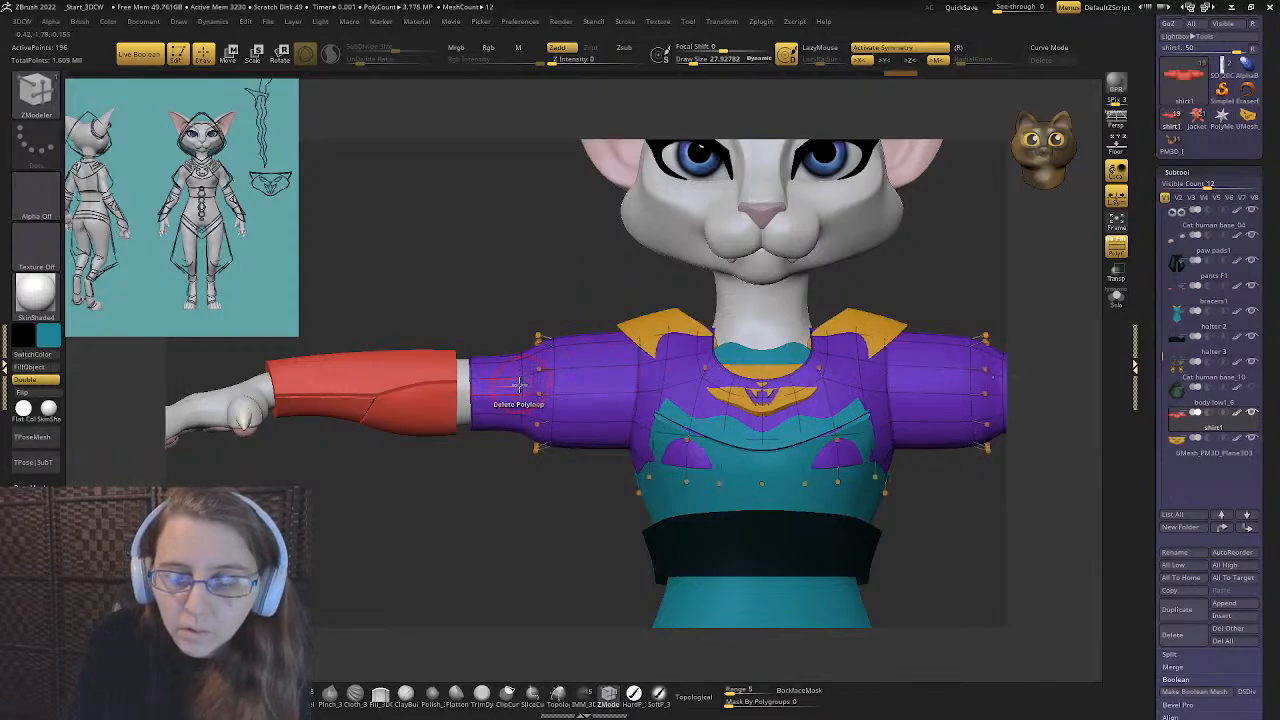
# - Crease the edge loop where the sleeve meets the cuff and insert an edge loop around the middle of the upper sleeve
pyautogui.press('space')
pyautogui.click(400, 415)
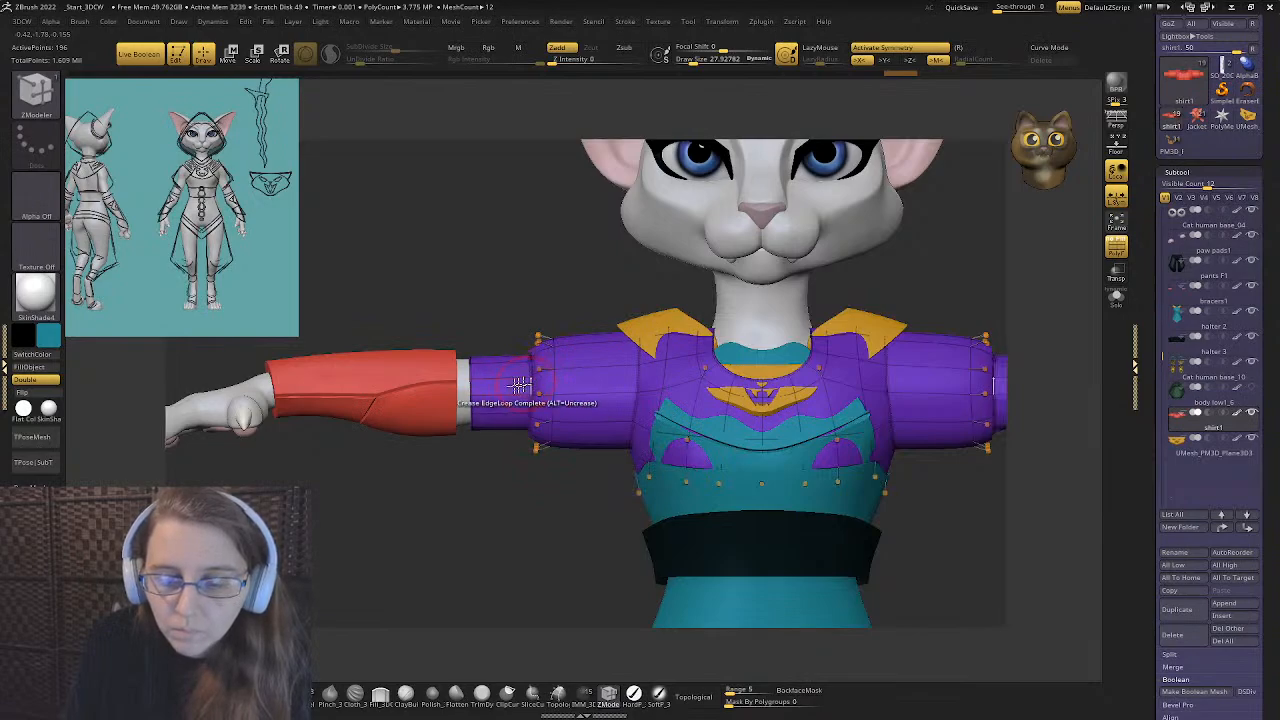
pyautogui.click(555, 347)
pyautogui.keyDown('ctrl'); pyautogui.moveTo(564, 353); pyautogui.dragTo(572, 383, button='right'); pyautogui.keyUp('ctrl')
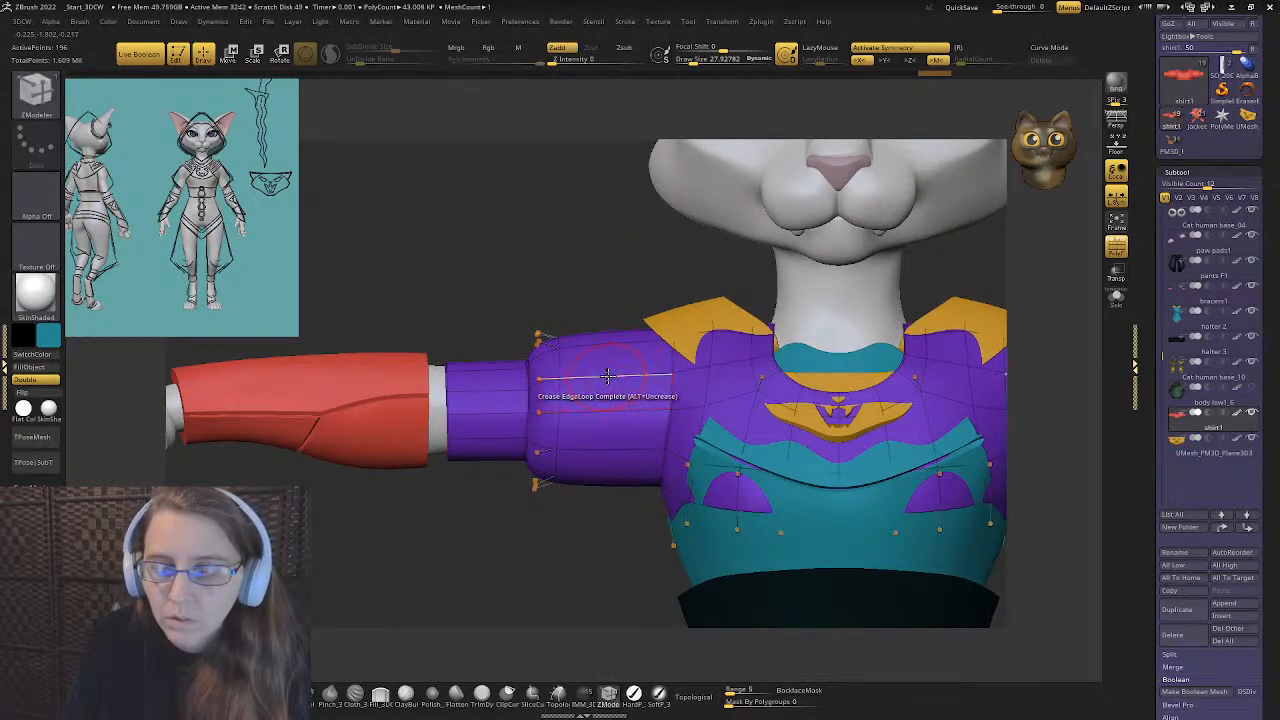
pyautogui.press('space')
pyautogui.click(597, 364)
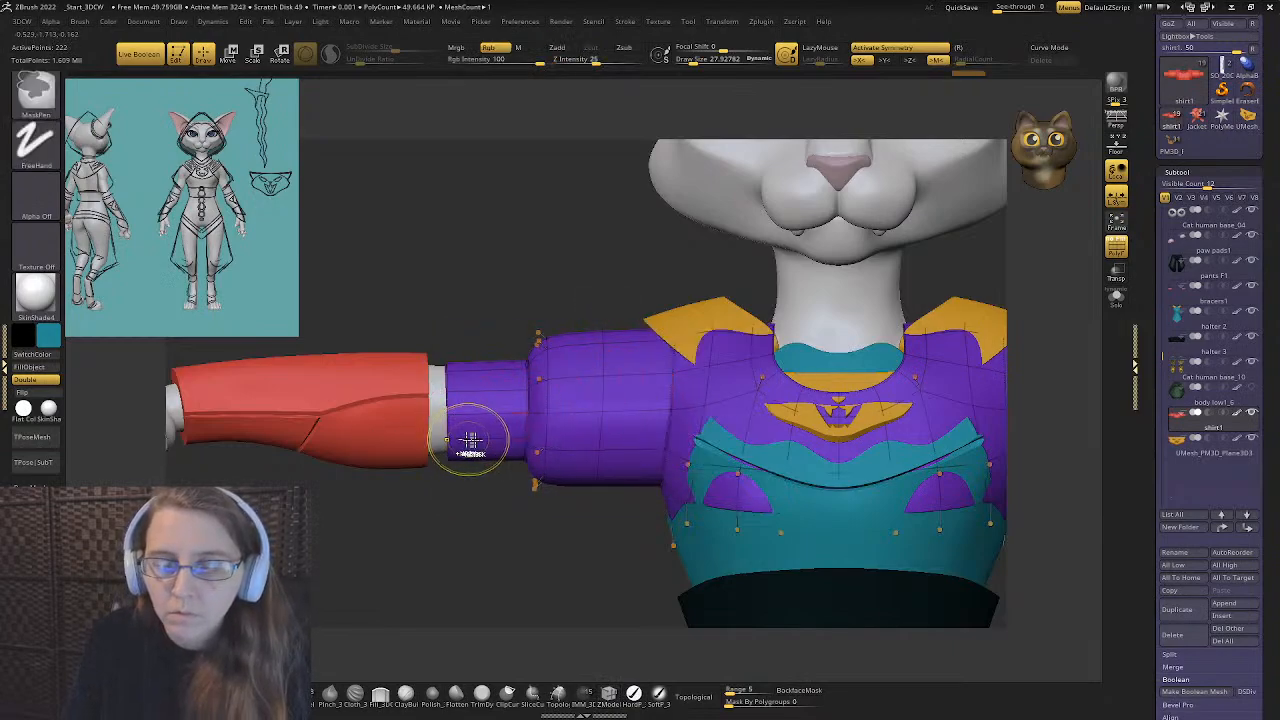
pyautogui.keyDown('shift'); pyautogui.moveTo(475, 475); pyautogui.dragTo(494, 341); pyautogui.keyUp('shift')
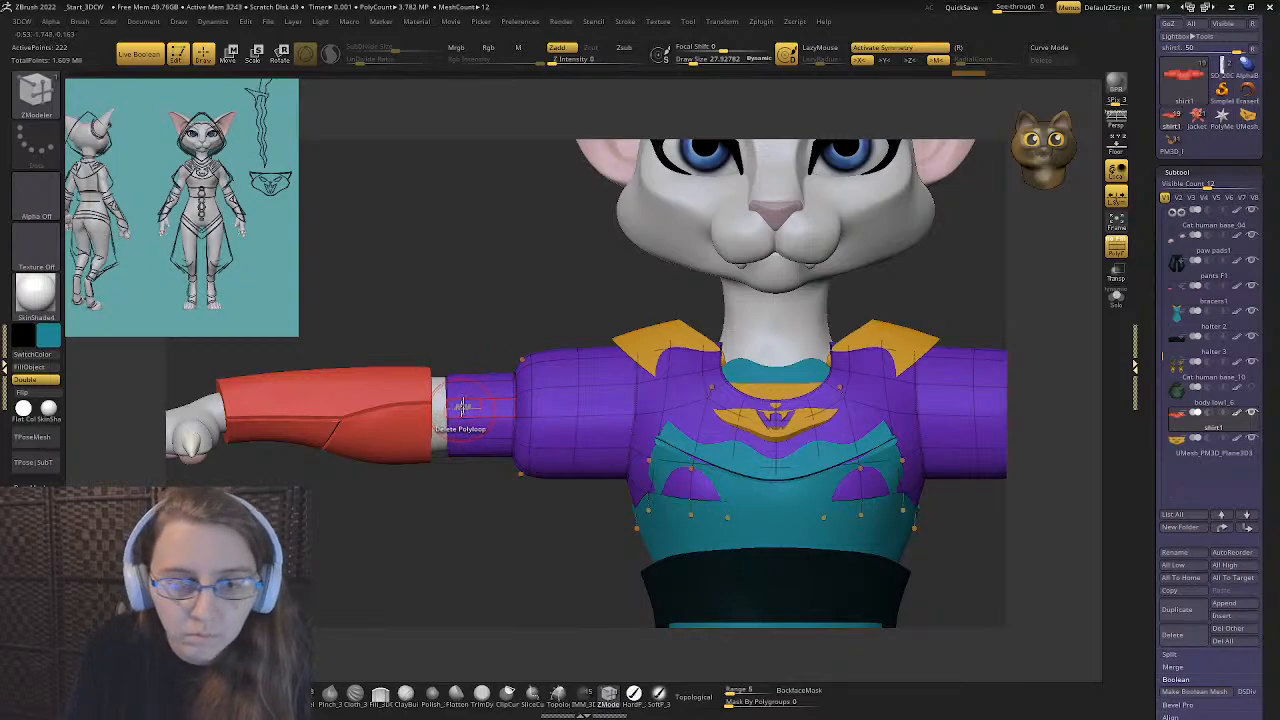
pyautogui.keyDown('alt'); pyautogui.moveTo(451, 400); pyautogui.dragTo(352, 560, button='right'); pyautogui.keyUp('alt')
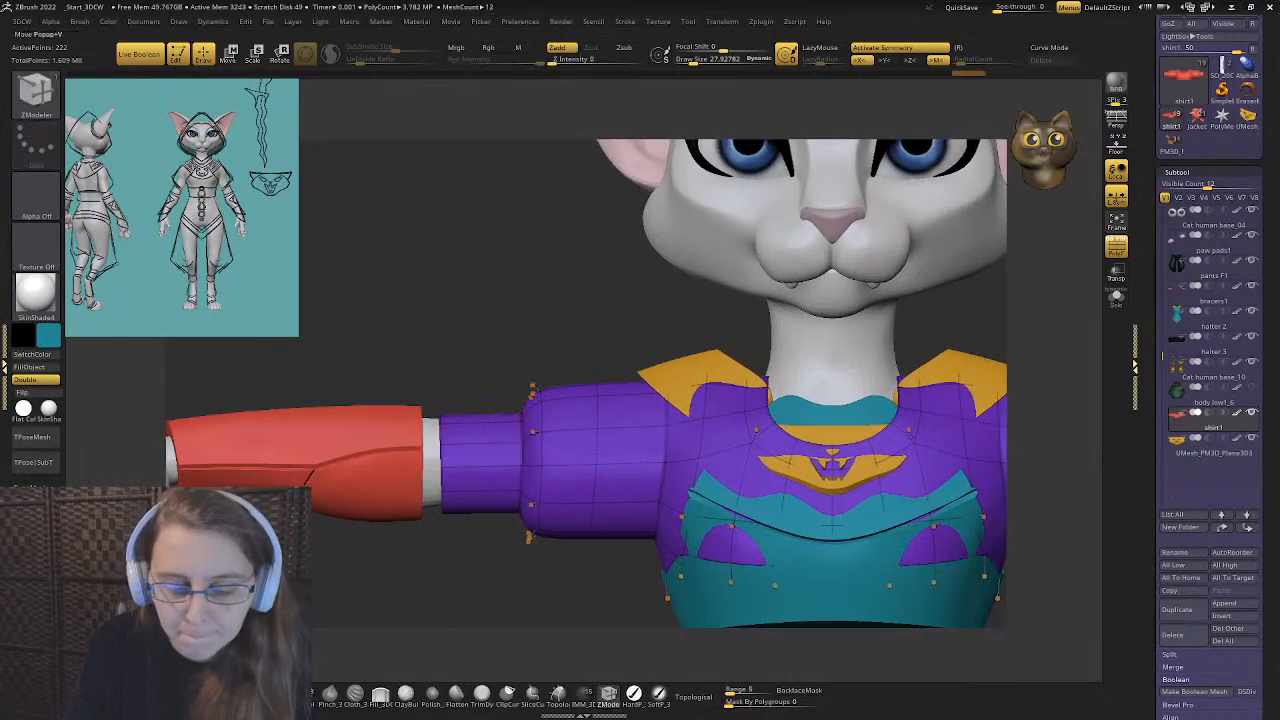
pyautogui.press('b')
pyautogui.press('m')
pyautogui.press('v')
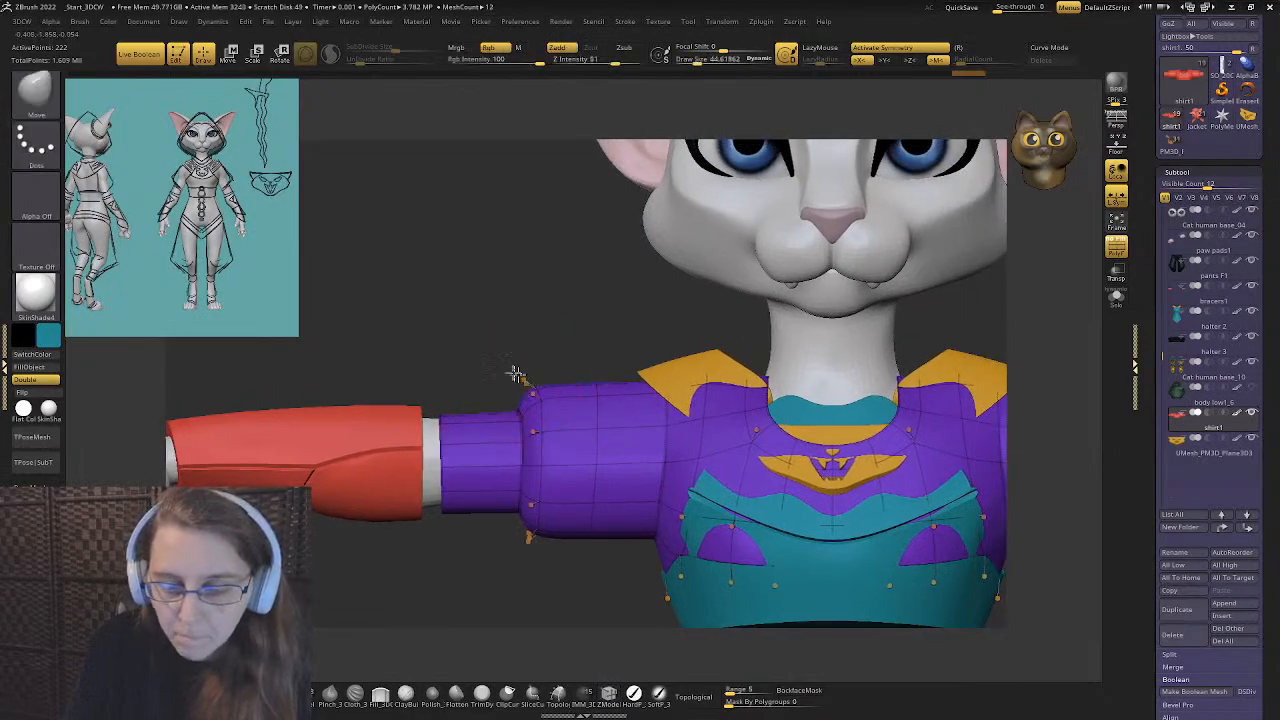
pyautogui.press('f')
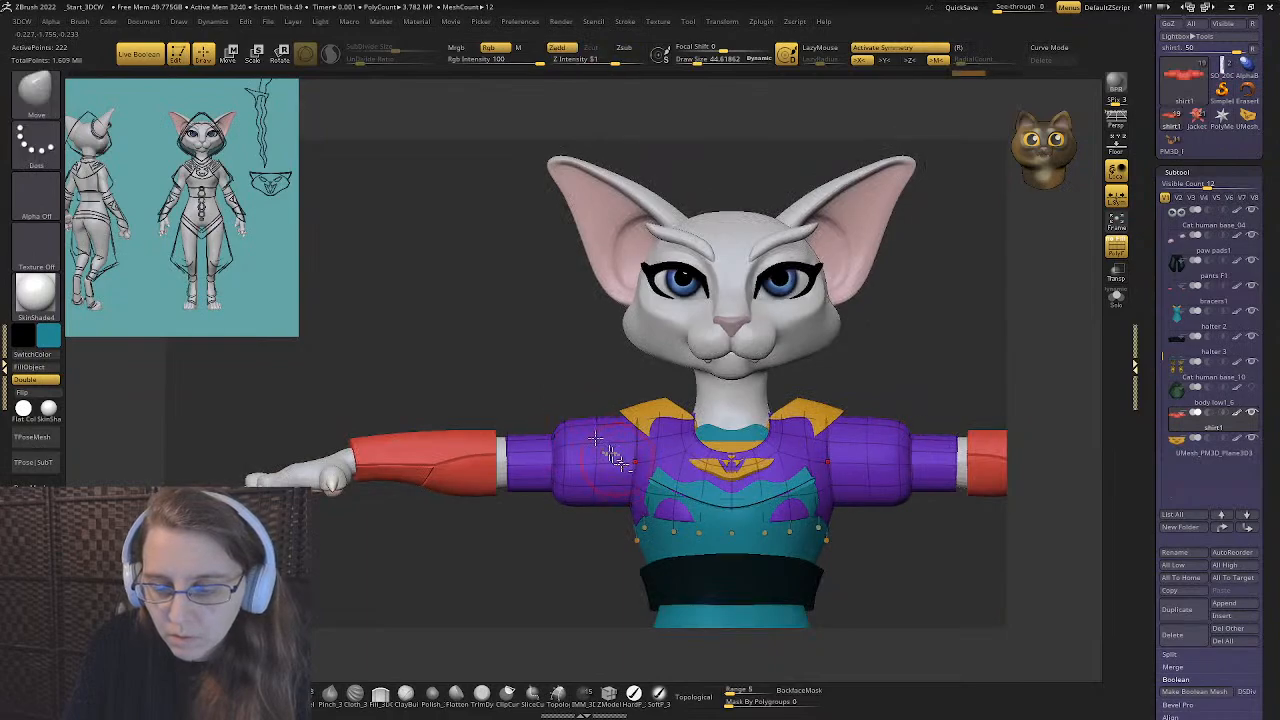
pyautogui.moveTo(571, 440); pyautogui.dragTo(567, 405, button='right')
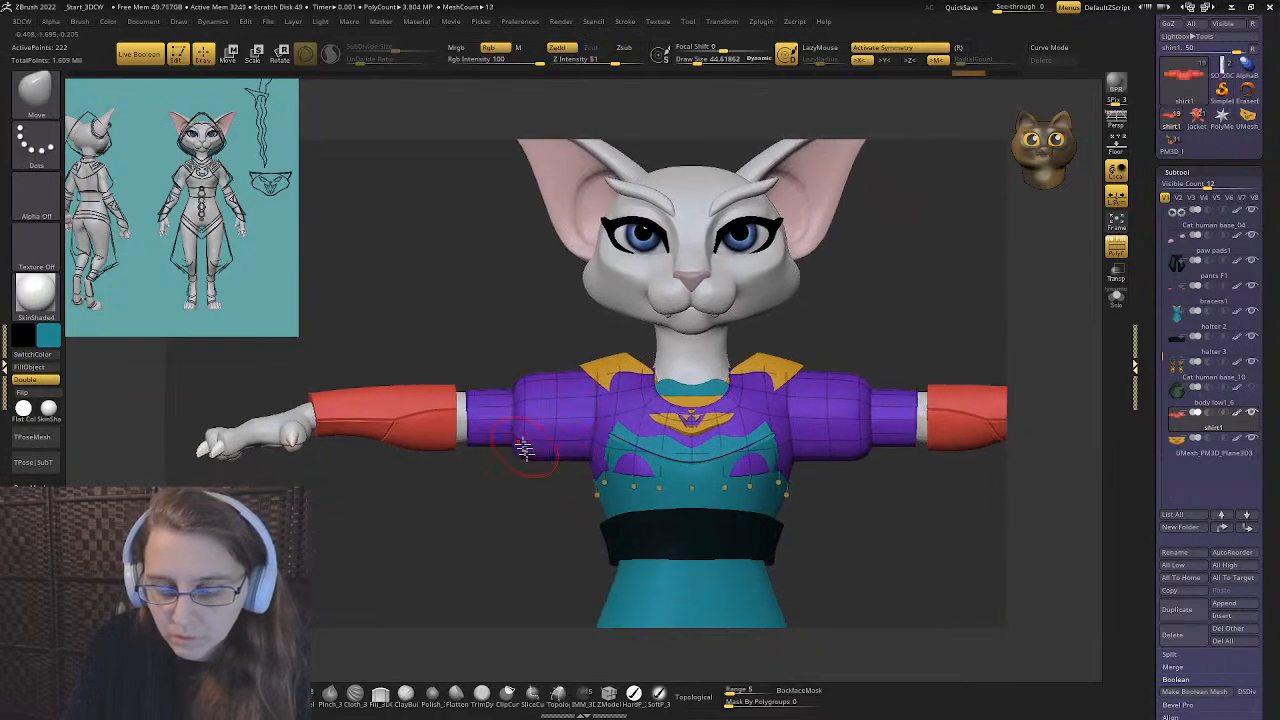
# - Mask shirt1 with ZModeler's Mask EdgeLoop action so that only the upper sleeves between shoulder and cuff stay editable
pyautogui.click(588, 703)
pyautogui.moveTo(586, 628); pyautogui.dragTo(525, 430, button='right')
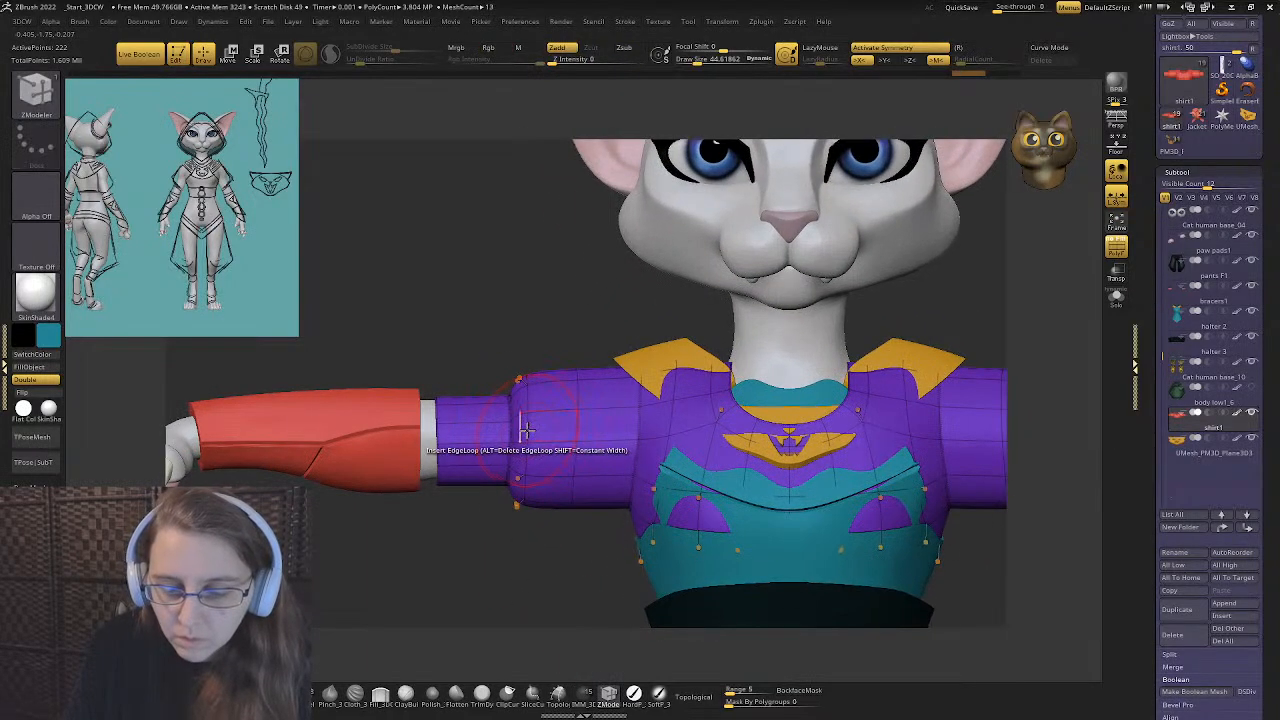
pyautogui.press('space')
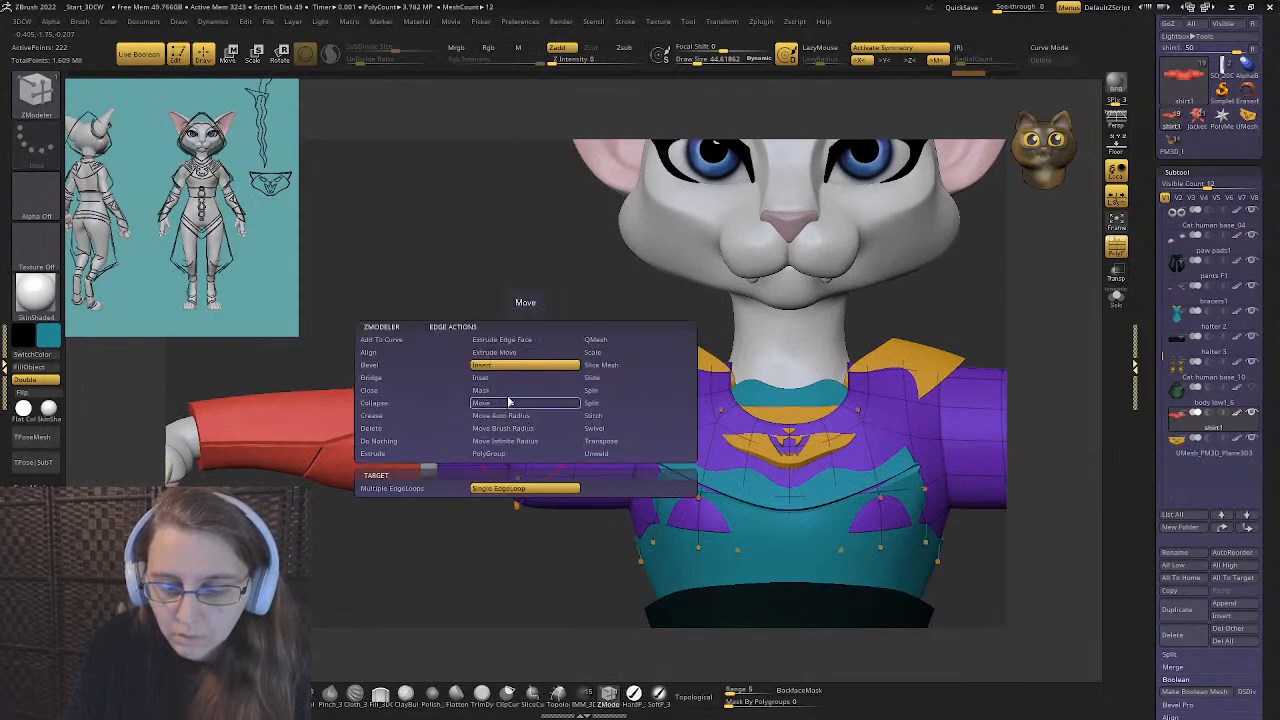
pyautogui.click(481, 390)
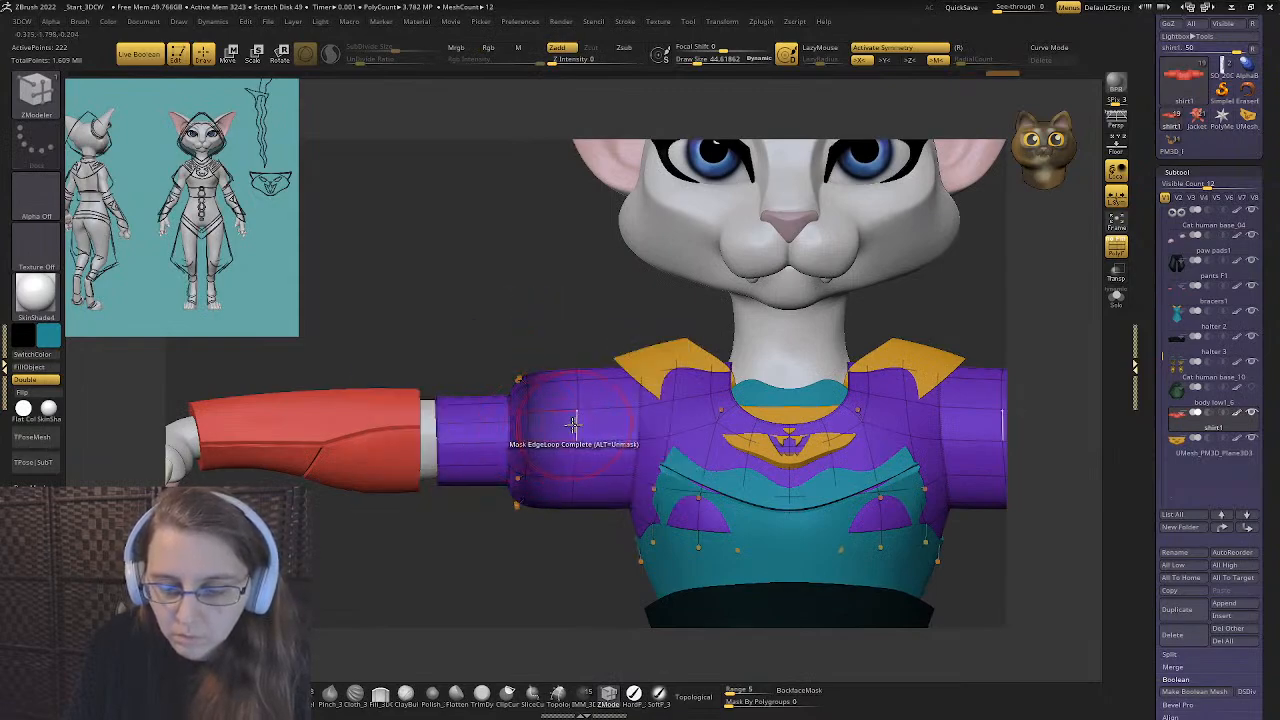
pyautogui.click(573, 424)
pyautogui.keyDown('ctrl'); pyautogui.click(491, 591); pyautogui.keyUp('ctrl')
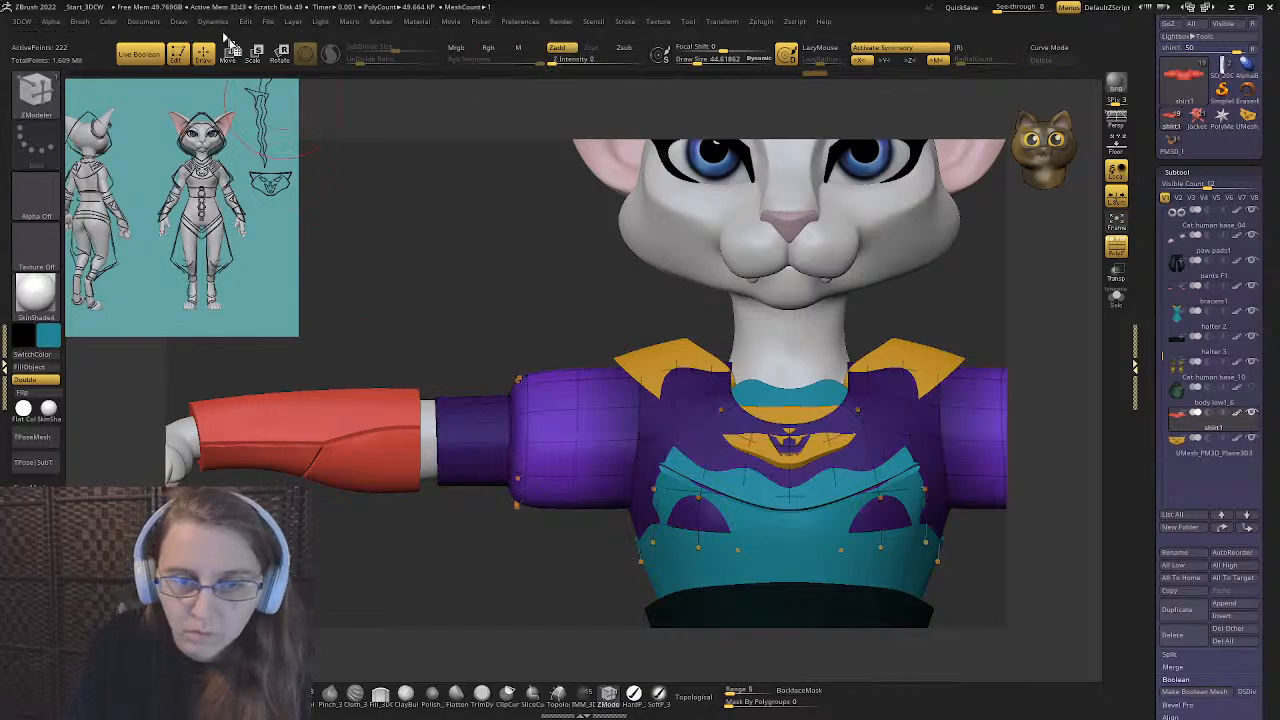
# - Try to enlarge the unmasked upper sleeves with the transform gizmo
pyautogui.click(229, 48)
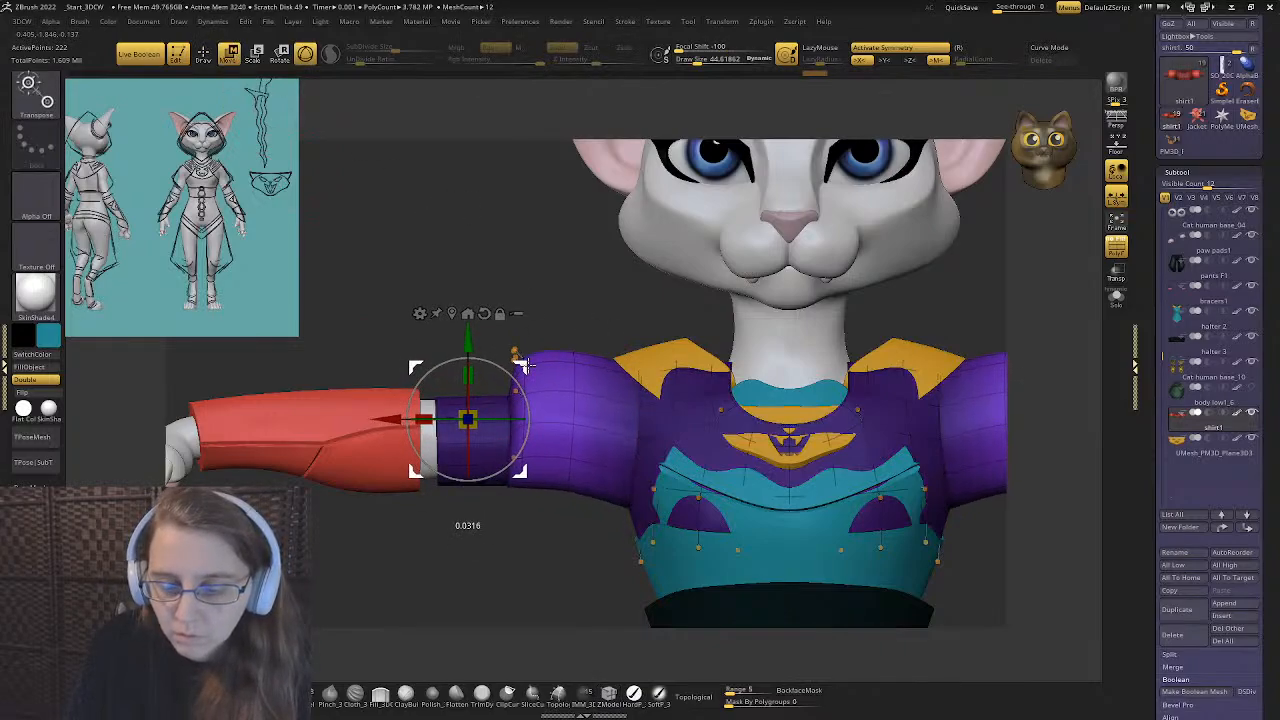
pyautogui.moveTo(522, 365); pyautogui.dragTo(526, 386)
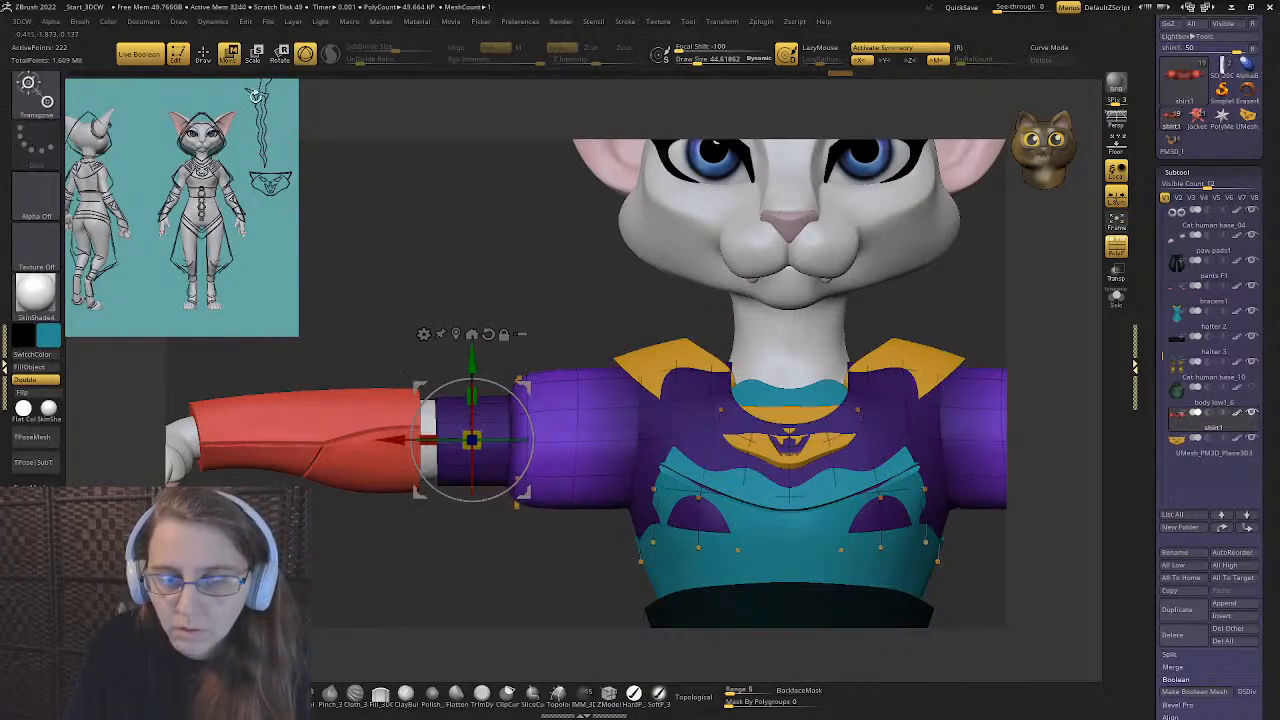
pyautogui.click(203, 52)
# - Unmask the edge loop at the armhole with ZModeler so the editable sleeve area reaches the shoulder
pyautogui.press('b')
pyautogui.press('z')
pyautogui.press('m')
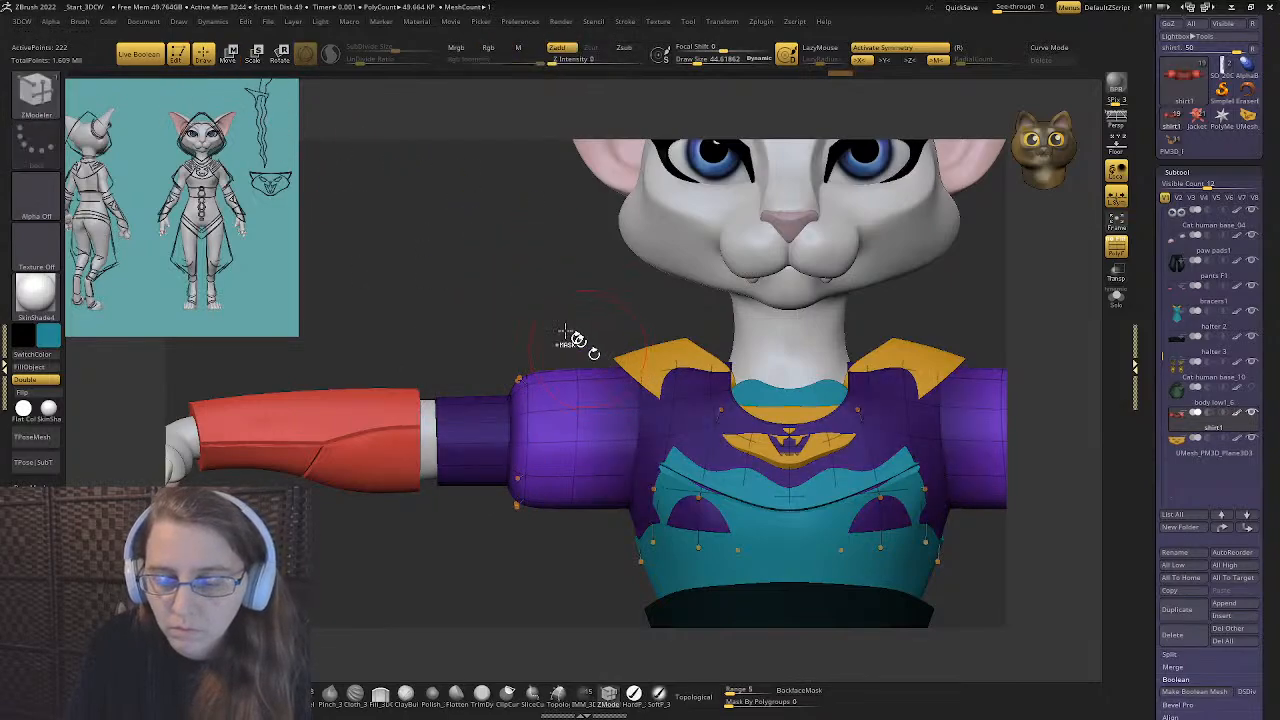
pyautogui.keyDown('ctrl'); pyautogui.keyDown('alt'); pyautogui.click(640, 423); pyautogui.keyUp('alt'); pyautogui.keyUp('ctrl')
pyautogui.keyDown('ctrl'); pyautogui.click(500, 289); pyautogui.keyUp('ctrl')
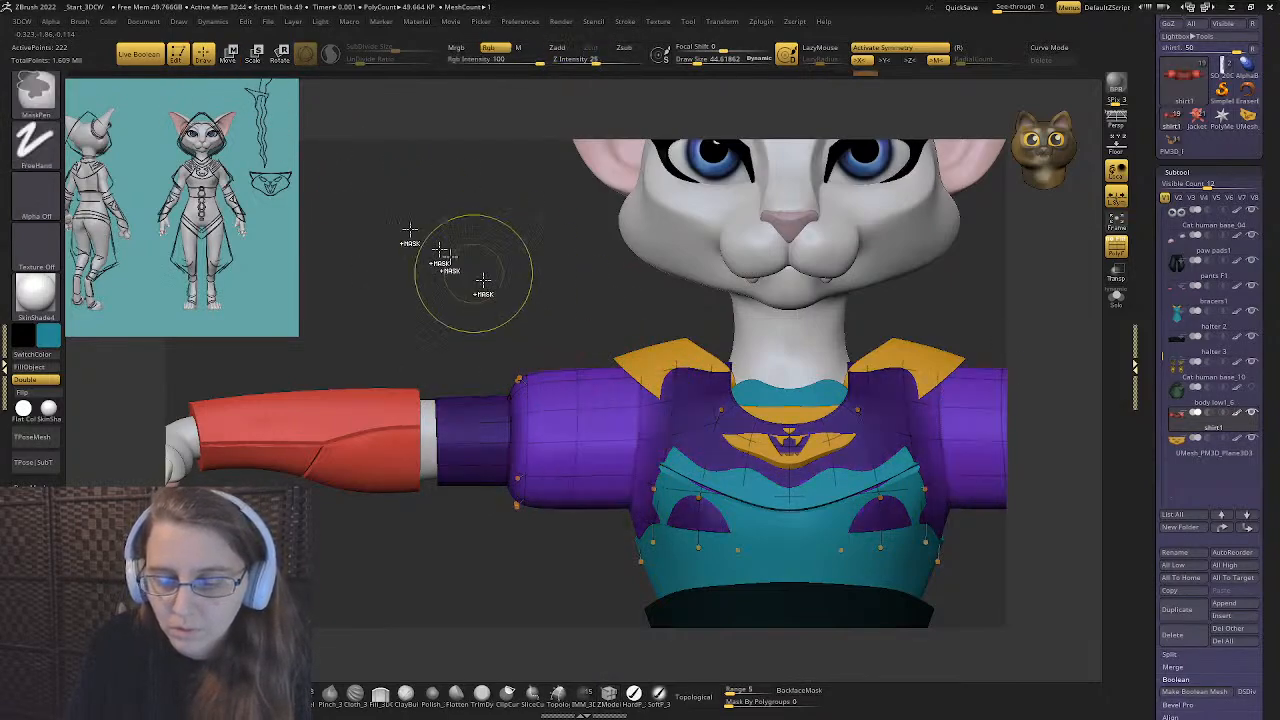
# - Shift the shirt's unmasked upper sleeves slightly upward with the Move gizmo
pyautogui.click(229, 53)
pyautogui.moveTo(471, 365); pyautogui.dragTo(468, 348)
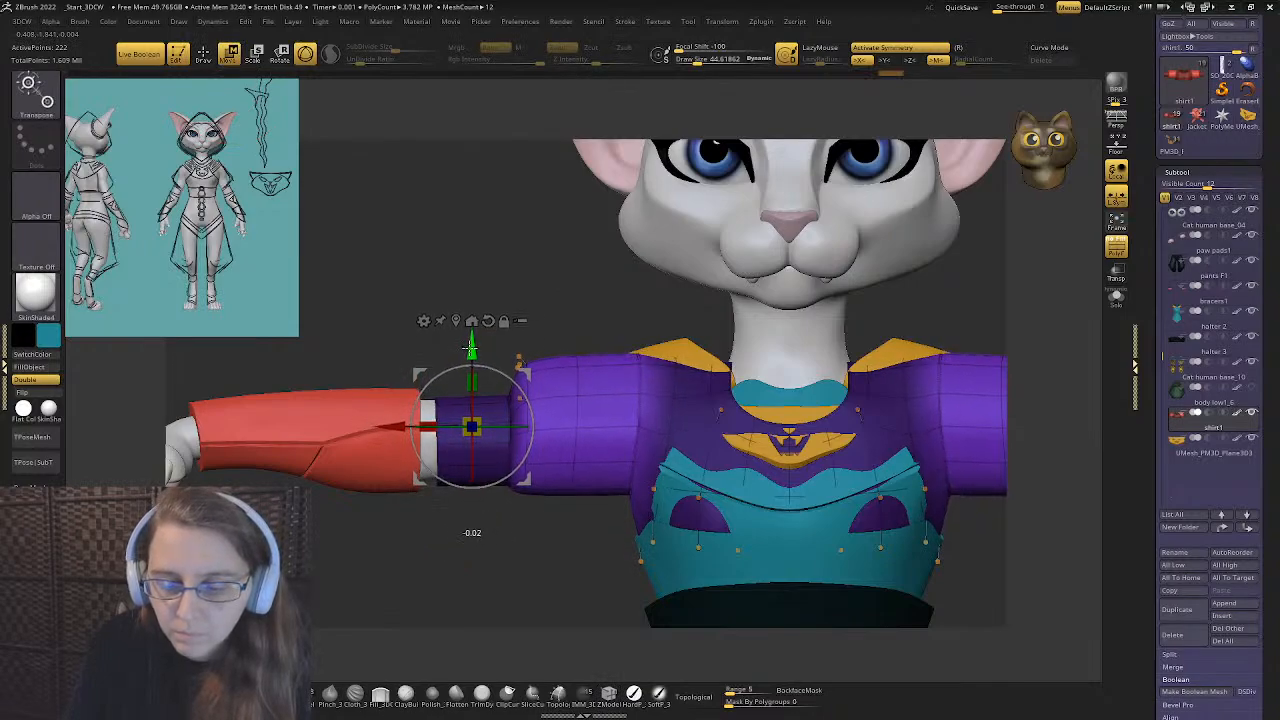
pyautogui.moveTo(625, 337)
pyautogui.keyDown('alt'); pyautogui.mouseDown()
pyautogui.moveTo(501, 325)
pyautogui.moveTo(507, 358)
pyautogui.mouseUp(); pyautogui.keyUp('alt')
# - Tuck the shirt's chest and front neckline inward beneath the teal halter and gold emblem with the Move brush
pyautogui.press('q')
pyautogui.press('s')
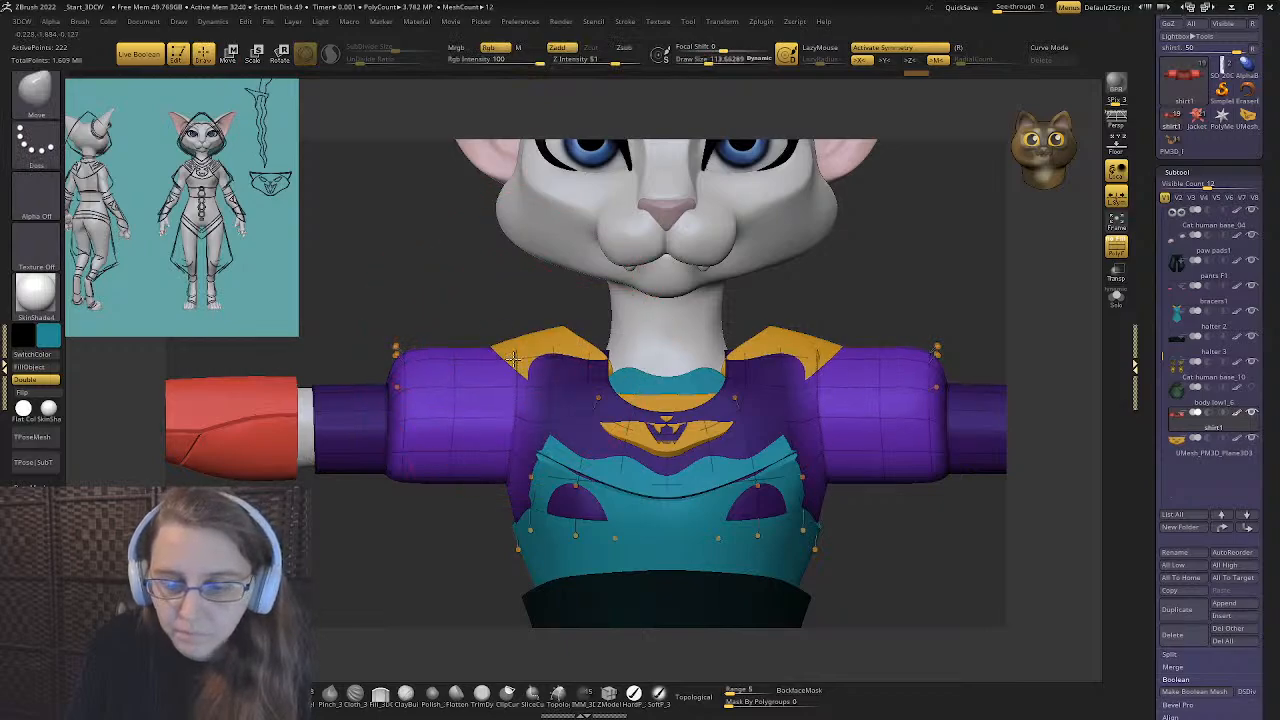
pyautogui.moveTo(507, 360)
pyautogui.mouseDown(button='right')
pyautogui.moveTo(555, 378)
pyautogui.moveTo(537, 376)
pyautogui.mouseUp(button='right')
pyautogui.keyDown('ctrl'); pyautogui.moveTo(349, 286); pyautogui.dragTo(372, 304); pyautogui.keyUp('ctrl')
pyautogui.press('s')
pyautogui.moveTo(515, 330); pyautogui.dragTo(500, 330)
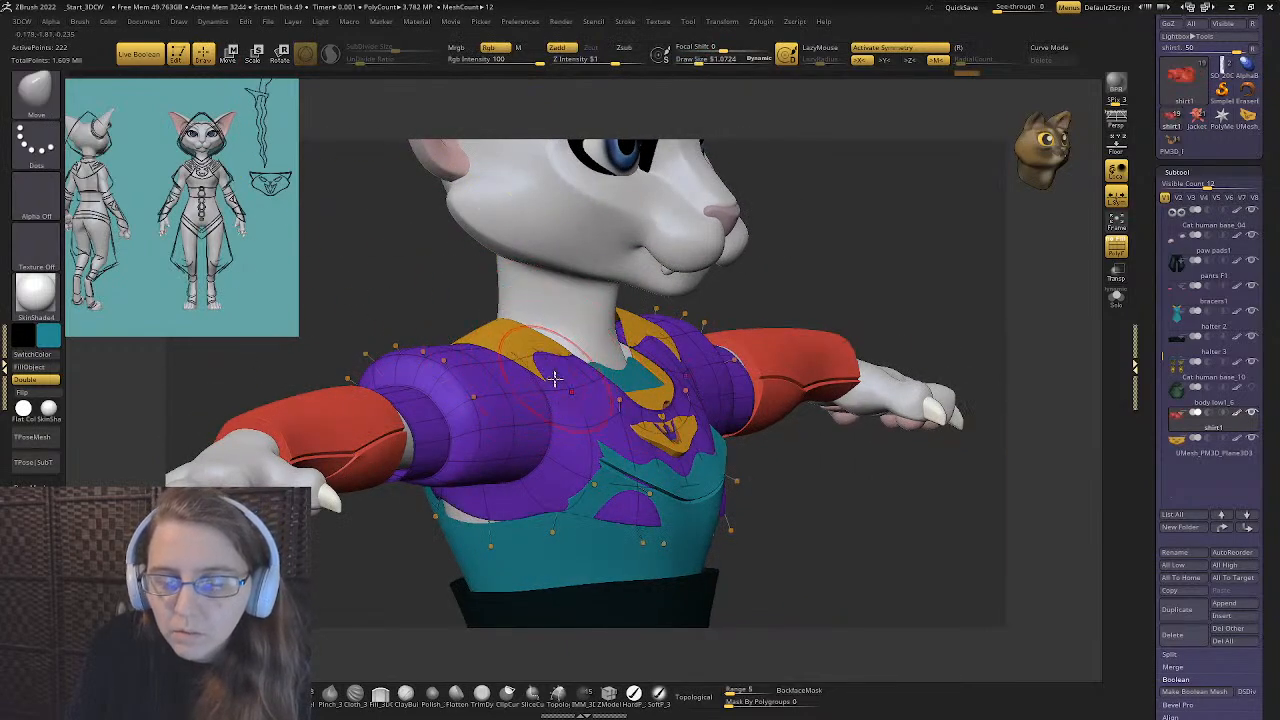
pyautogui.moveTo(548, 383)
pyautogui.mouseDown()
pyautogui.moveTo(596, 389)
pyautogui.moveTo(580, 406)
pyautogui.moveTo(610, 424)
pyautogui.mouseUp()
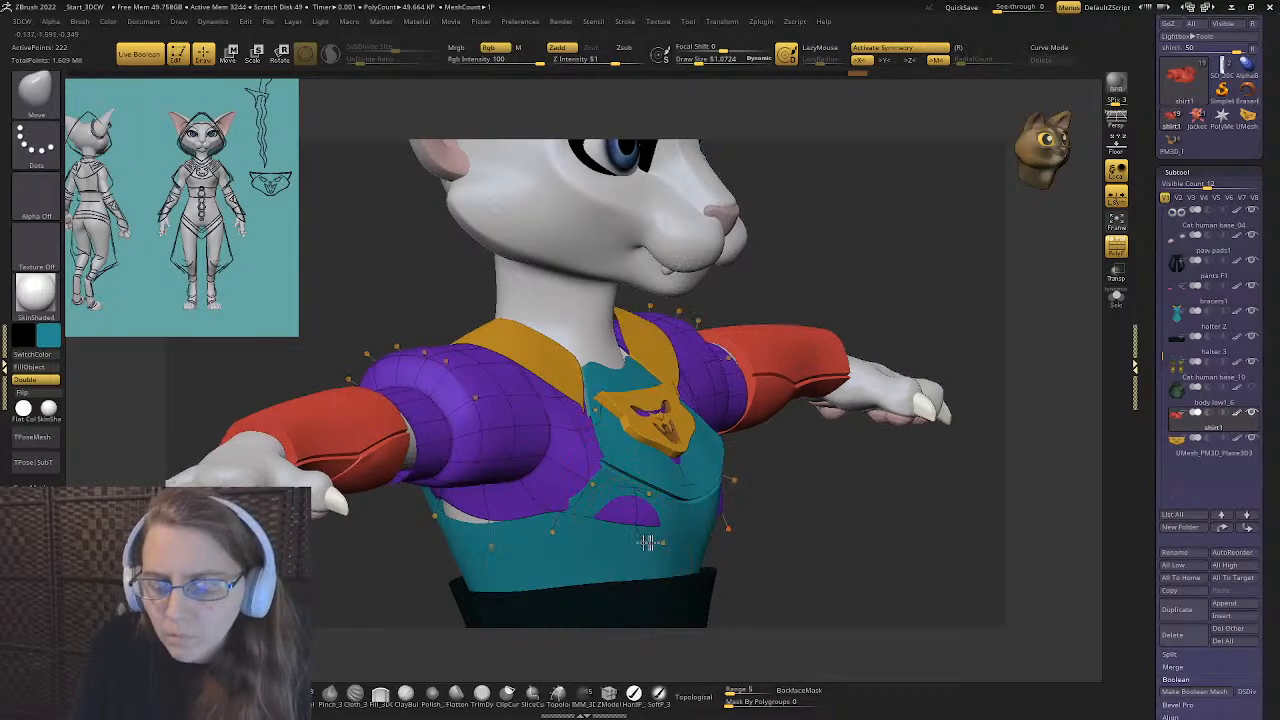
# - Tuck the shirt's upper back inward beneath the halter's teal back panel with the Move brush
pyautogui.moveTo(600, 455); pyautogui.dragTo(486, 543, button='right')
pyautogui.keyDown('alt'); pyautogui.moveTo(575, 518); pyautogui.dragTo(615, 410, button='right'); pyautogui.keyUp('alt')
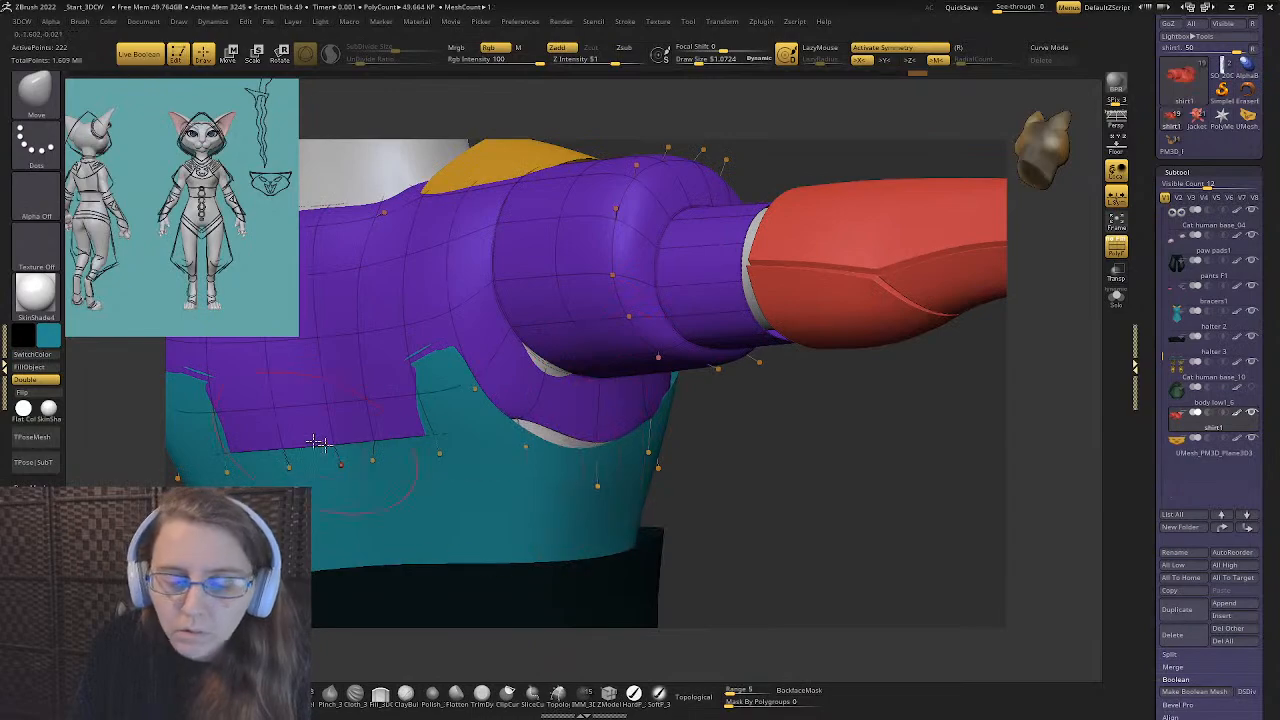
pyautogui.moveTo(582, 491); pyautogui.dragTo(469, 539, button='right')
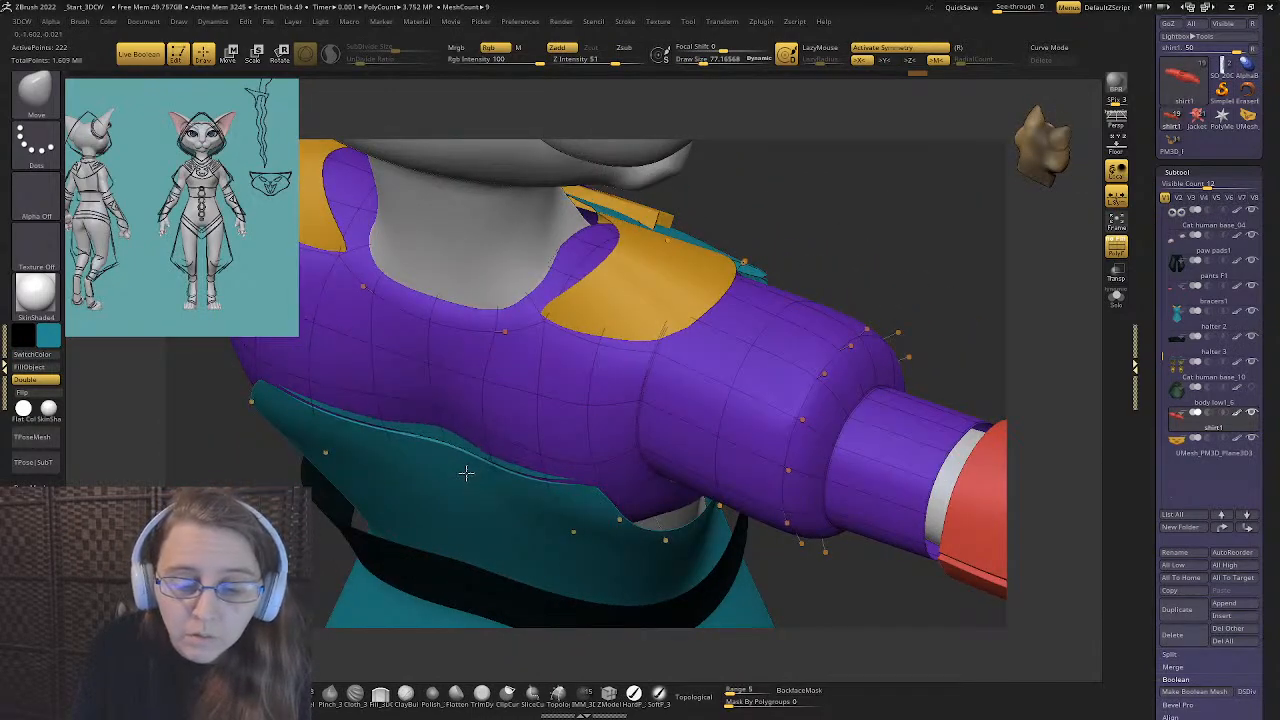
pyautogui.moveTo(517, 374); pyautogui.dragTo(577, 399, button='right')
pyautogui.hotkey('ctrl', 'z')
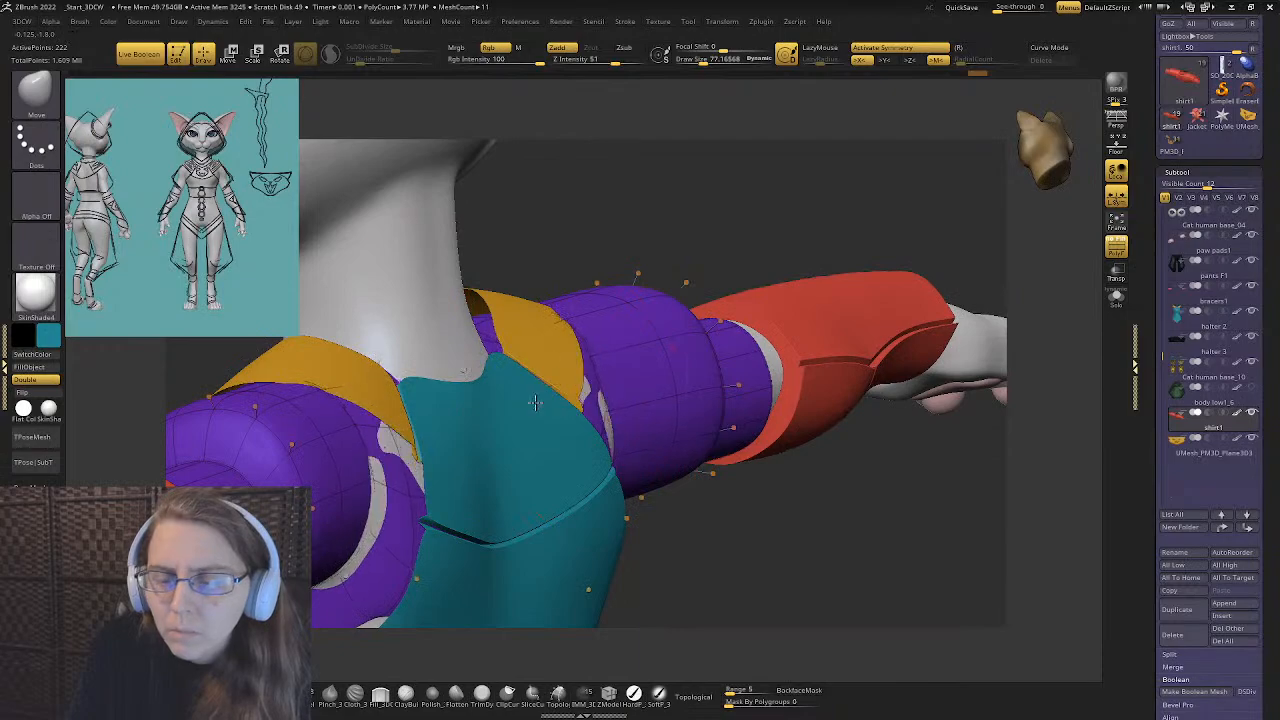
# - Adjust the shirt along the halter's shoulder strap edges to cover the exposed skin, using a draw size of about 45
pyautogui.hotkey('ctrl', 'shift', 'z')
pyautogui.press('s')
pyautogui.moveTo(560, 383); pyautogui.dragTo(551, 389)
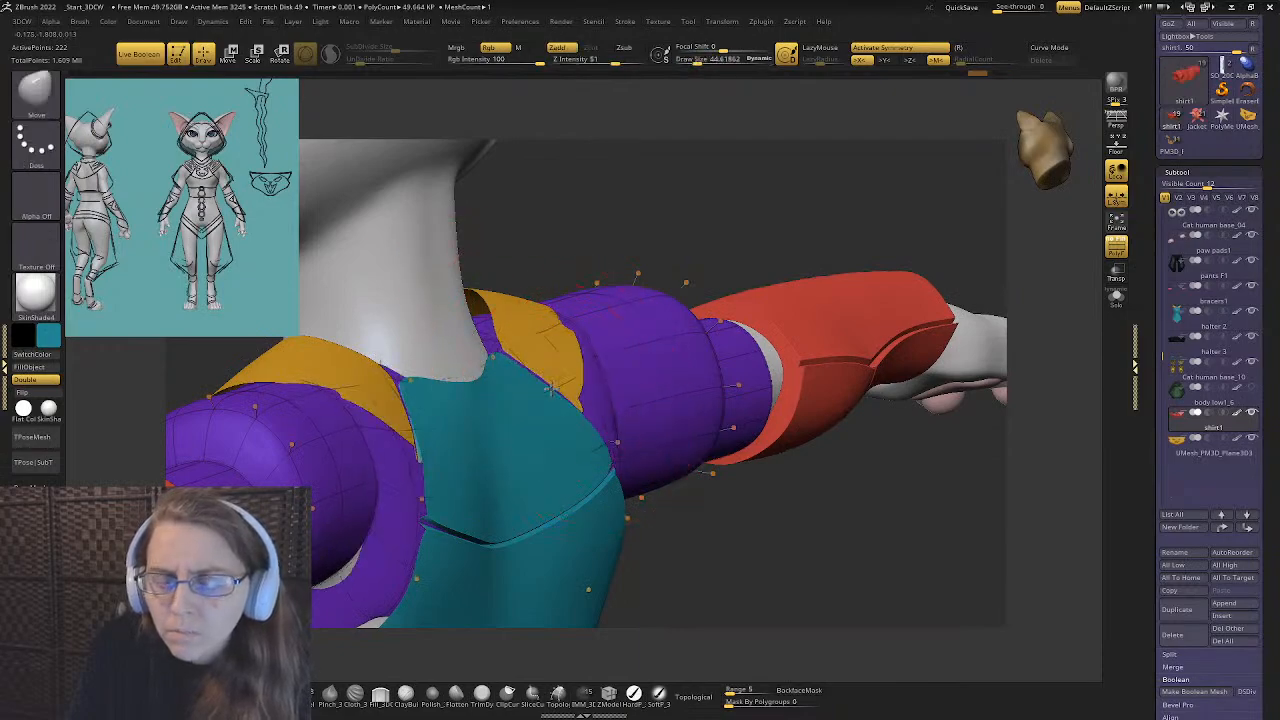
pyautogui.moveTo(546, 329)
pyautogui.mouseDown(button='right')
pyautogui.moveTo(506, 366)
pyautogui.moveTo(529, 313)
pyautogui.moveTo(505, 341)
pyautogui.moveTo(430, 347)
pyautogui.mouseUp(button='right')
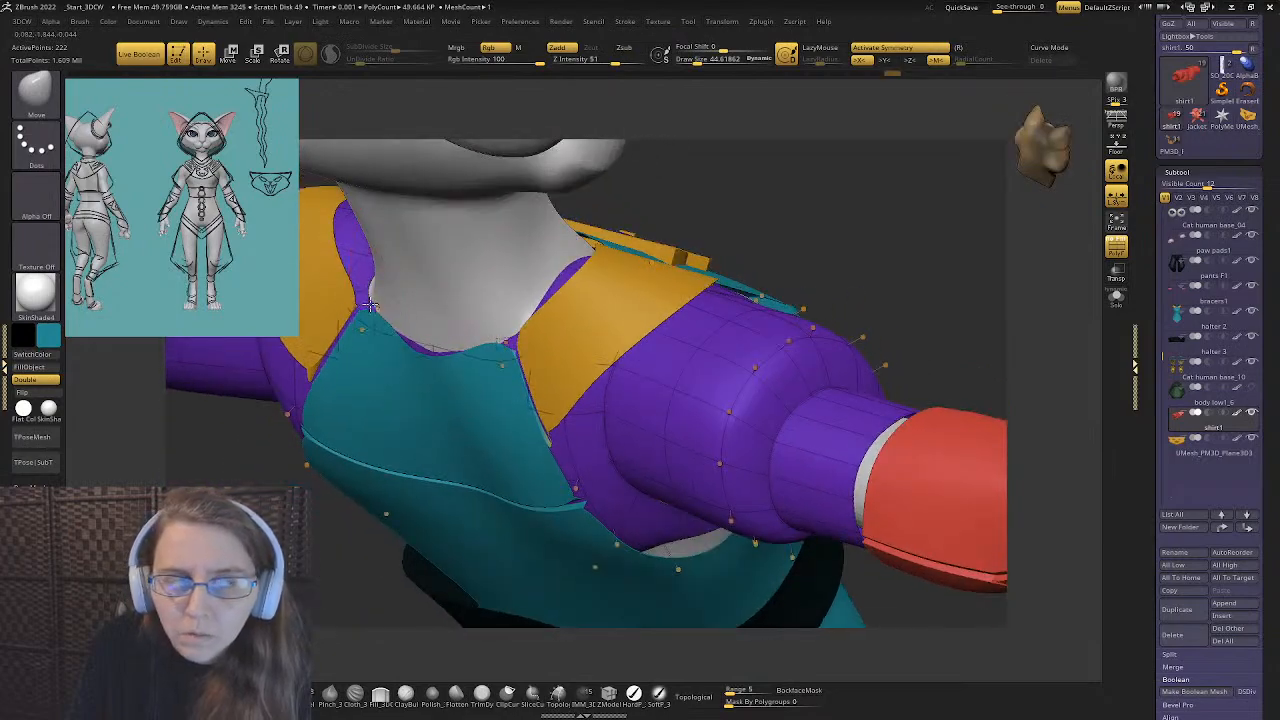
pyautogui.scroll(3, 440, 365)
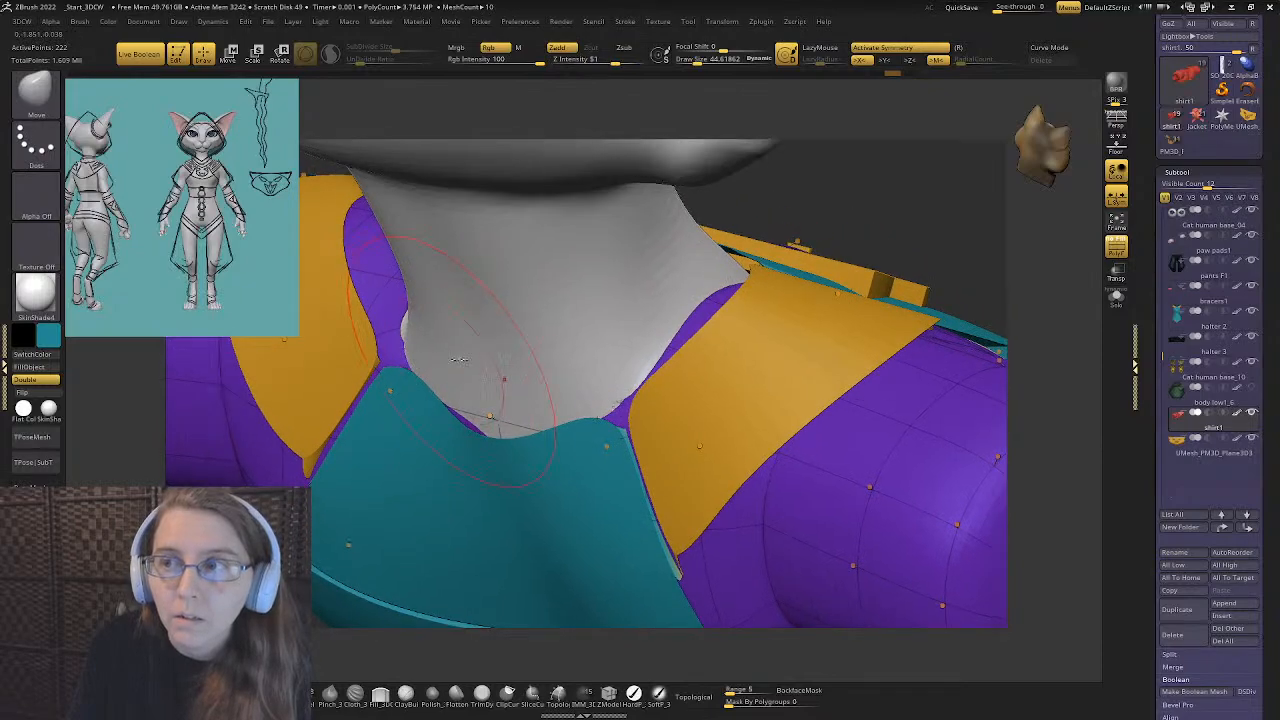
# - Reshape the shirt's back neckline between the neck and the halter's upper edge, varying the Move brush size
pyautogui.moveTo(459, 359)
pyautogui.mouseDown(button='right')
pyautogui.moveTo(425, 349)
pyautogui.moveTo(472, 399)
pyautogui.mouseUp(button='right')
pyautogui.press('s')
pyautogui.moveTo(466, 388); pyautogui.dragTo(436, 383)
pyautogui.moveTo(520, 398)
pyautogui.mouseDown(button='right')
pyautogui.moveTo(480, 362)
pyautogui.moveTo(539, 383)
pyautogui.mouseUp(button='right')
pyautogui.moveTo(537, 384); pyautogui.dragTo(533, 384)
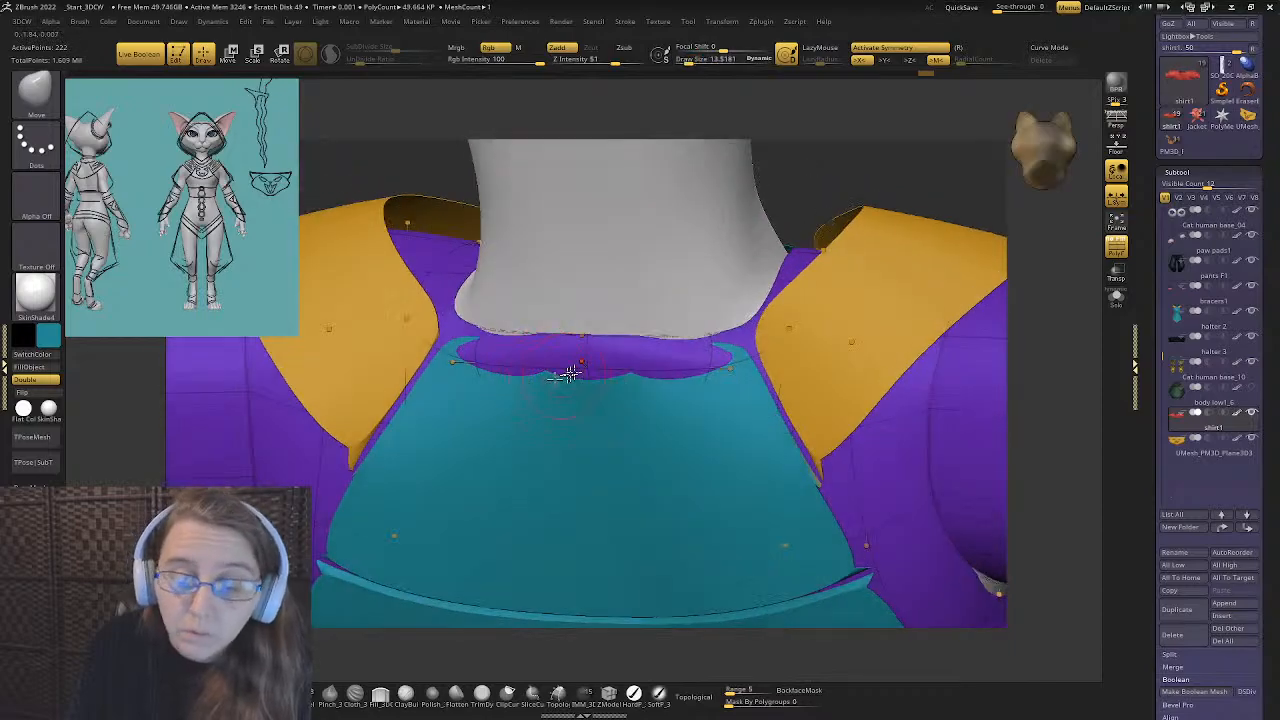
pyautogui.moveTo(598, 449); pyautogui.dragTo(563, 434, button='right')
pyautogui.press('s')
pyautogui.moveTo(563, 411); pyautogui.dragTo(583, 409)
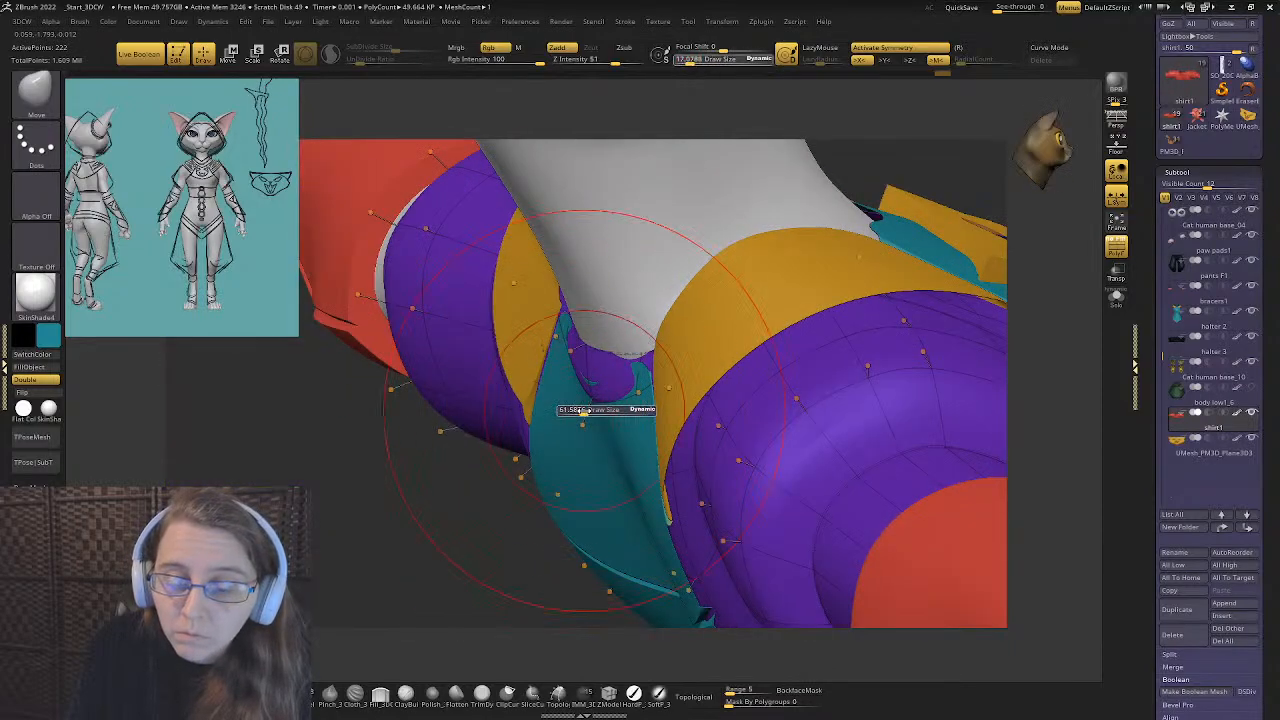
# - Refine the middle of the shirt's back neckline so it follows the dip in the halter's upper edge
pyautogui.moveTo(615, 412)
pyautogui.mouseDown(button='right')
pyautogui.moveTo(629, 389)
pyautogui.moveTo(514, 334)
pyautogui.mouseUp(button='right')
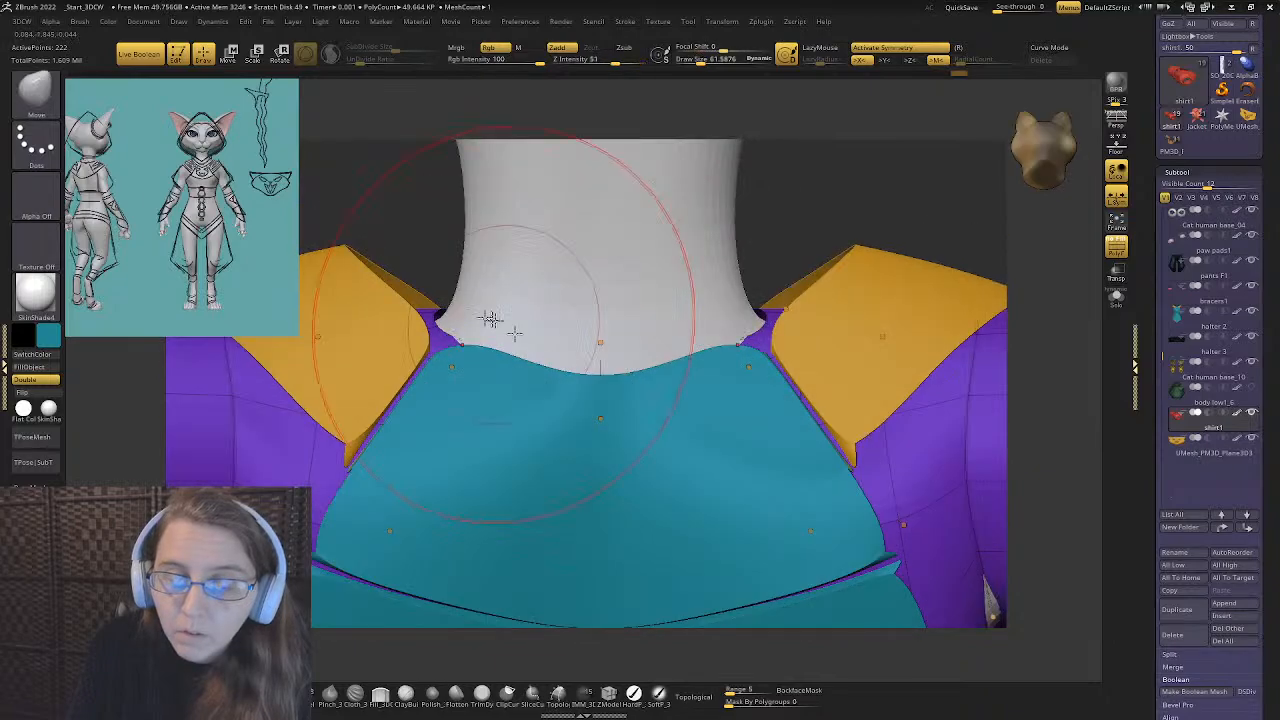
pyautogui.press('s')
pyautogui.moveTo(509, 326); pyautogui.dragTo(495, 326)
pyautogui.moveTo(496, 340)
pyautogui.mouseDown(button='right')
pyautogui.moveTo(496, 371)
pyautogui.moveTo(481, 369)
pyautogui.mouseUp(button='right')
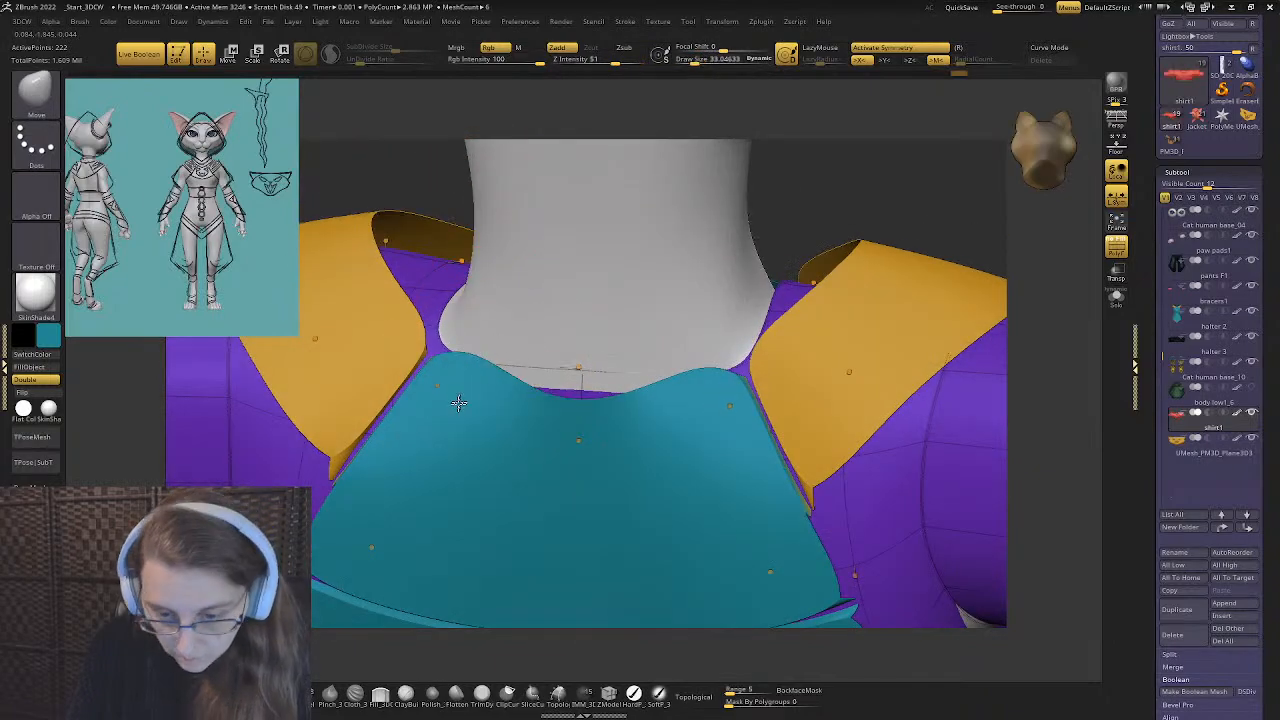
pyautogui.moveTo(560, 362)
pyautogui.mouseDown(button='right')
pyautogui.moveTo(554, 376)
pyautogui.moveTo(586, 423)
pyautogui.moveTo(640, 393)
pyautogui.mouseUp(button='right')
pyautogui.press('s')
pyautogui.moveTo(620, 383); pyautogui.dragTo(680, 383)
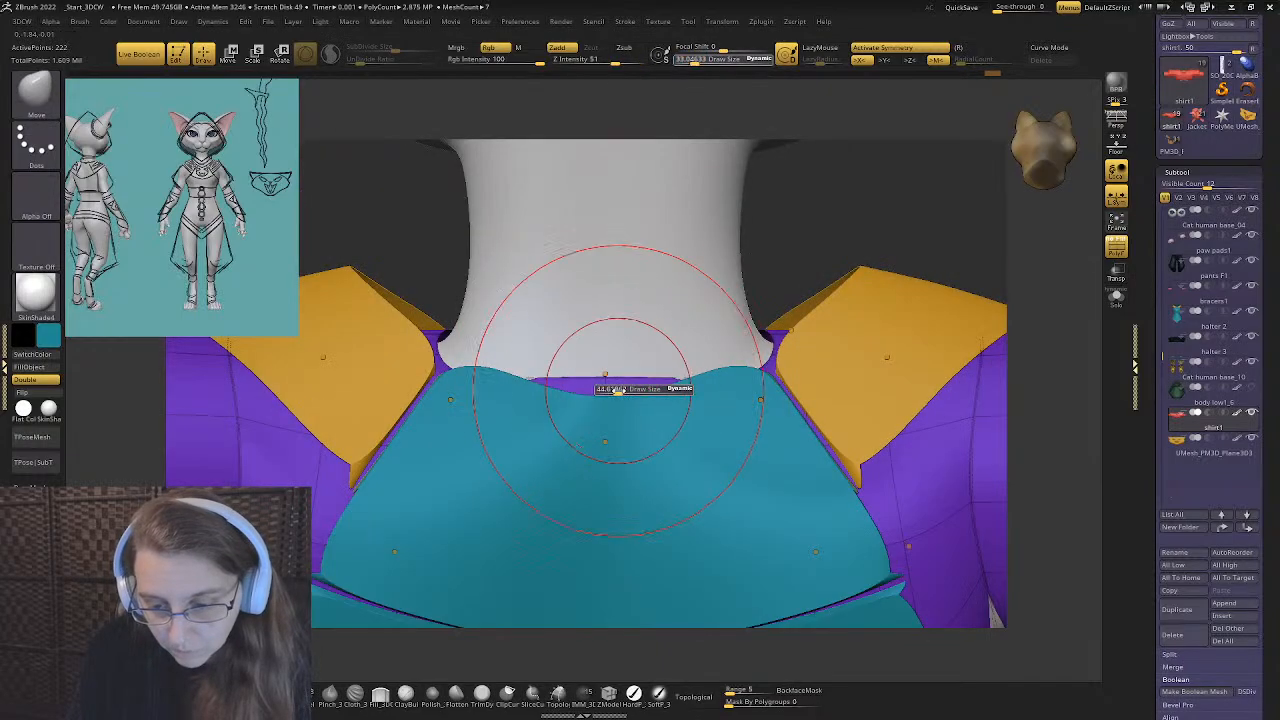
# - Pull the sides of the shirt's neckline outward beneath the gold shoulder straps with a draw size of about 30
pyautogui.moveTo(708, 309)
pyautogui.mouseDown(button='right')
pyautogui.moveTo(740, 360)
pyautogui.moveTo(797, 323)
pyautogui.moveTo(826, 251)
pyautogui.mouseUp(button='right')
pyautogui.press('s')
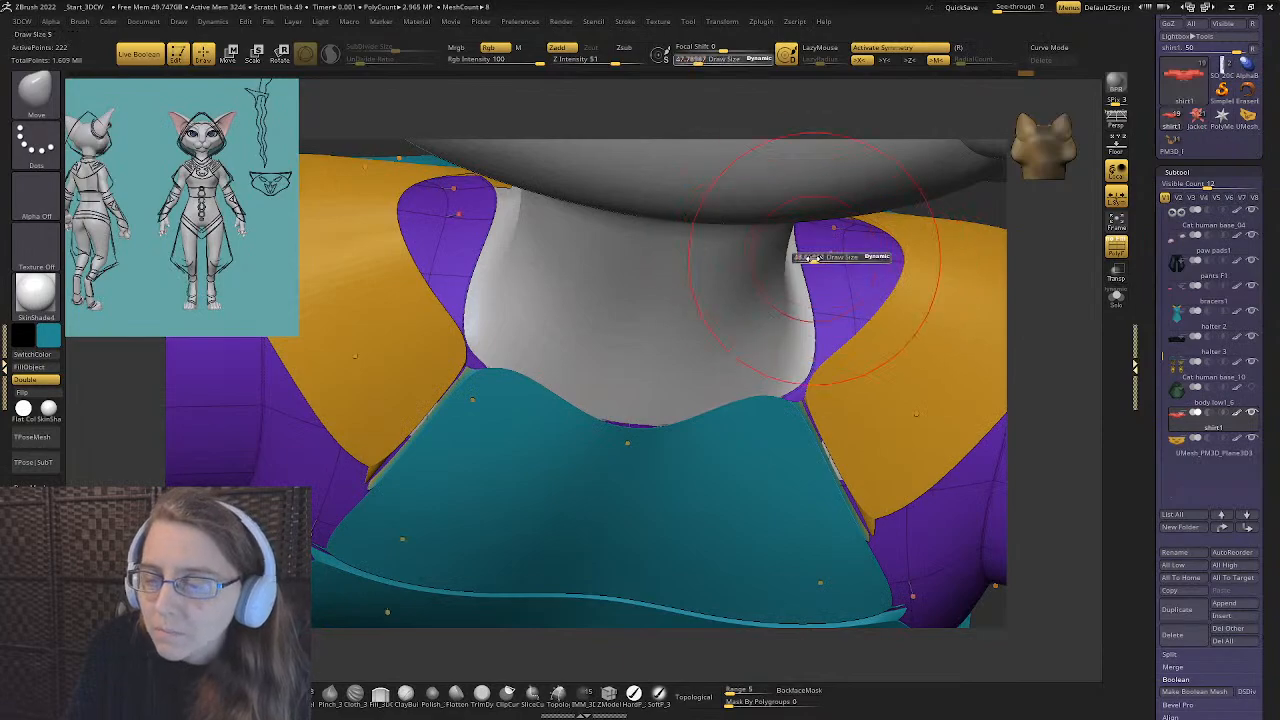
pyautogui.moveTo(880, 258); pyautogui.dragTo(850, 258)
pyautogui.moveTo(862, 261); pyautogui.dragTo(843, 234, button='right')
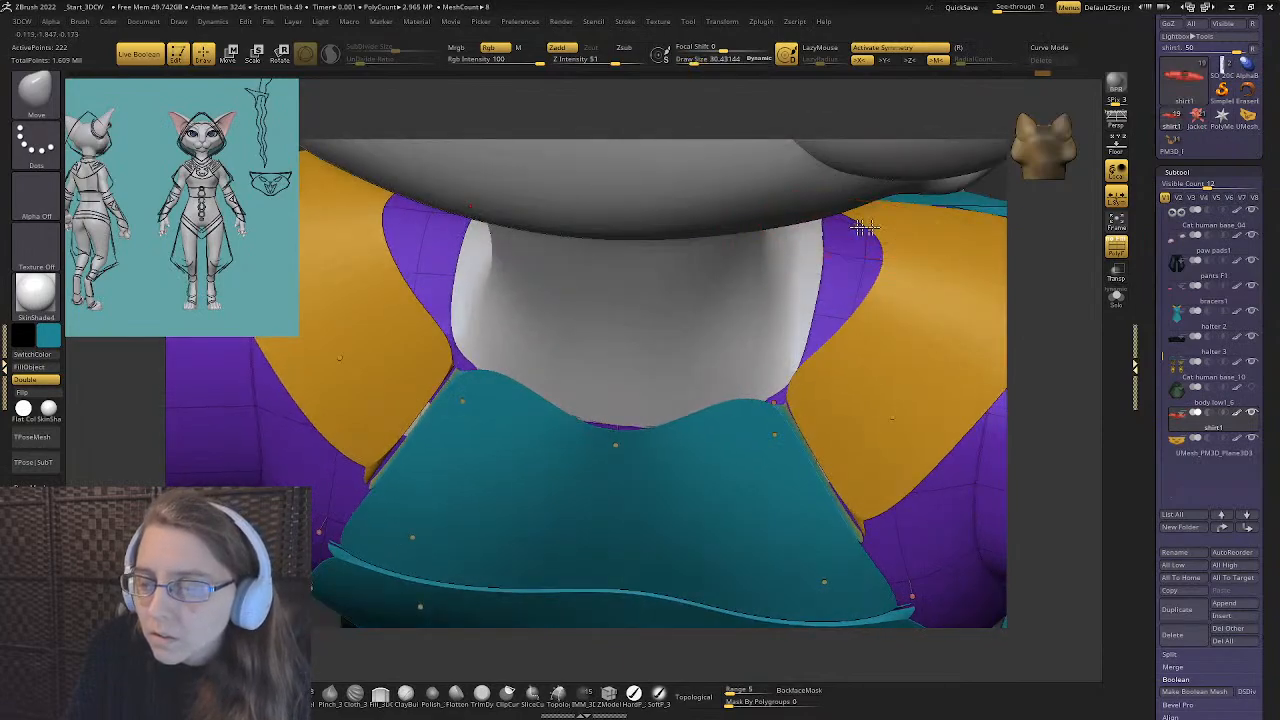
pyautogui.moveTo(909, 286)
pyautogui.mouseDown(button='right')
pyautogui.moveTo(864, 275)
pyautogui.moveTo(895, 292)
pyautogui.moveTo(857, 286)
pyautogui.moveTo(682, 330)
pyautogui.mouseUp(button='right')
pyautogui.moveTo(682, 330); pyautogui.dragTo(661, 328)
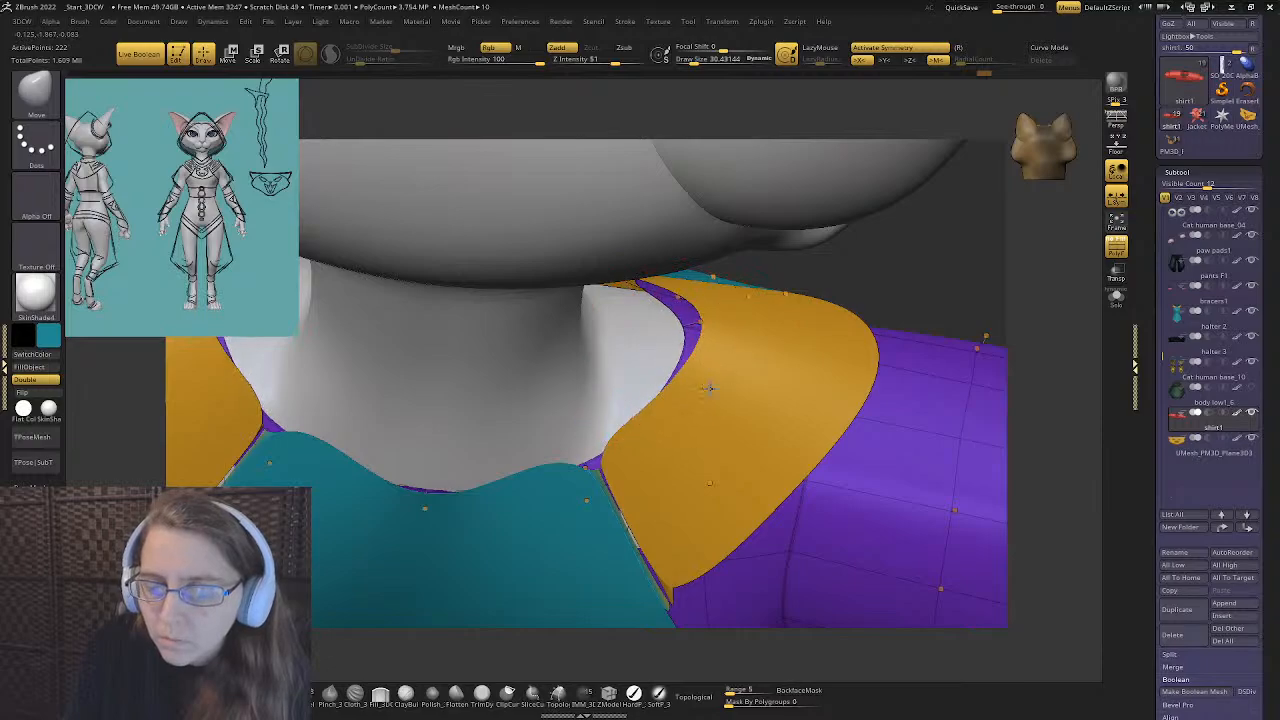
pyautogui.moveTo(661, 328); pyautogui.dragTo(684, 352, button='right')
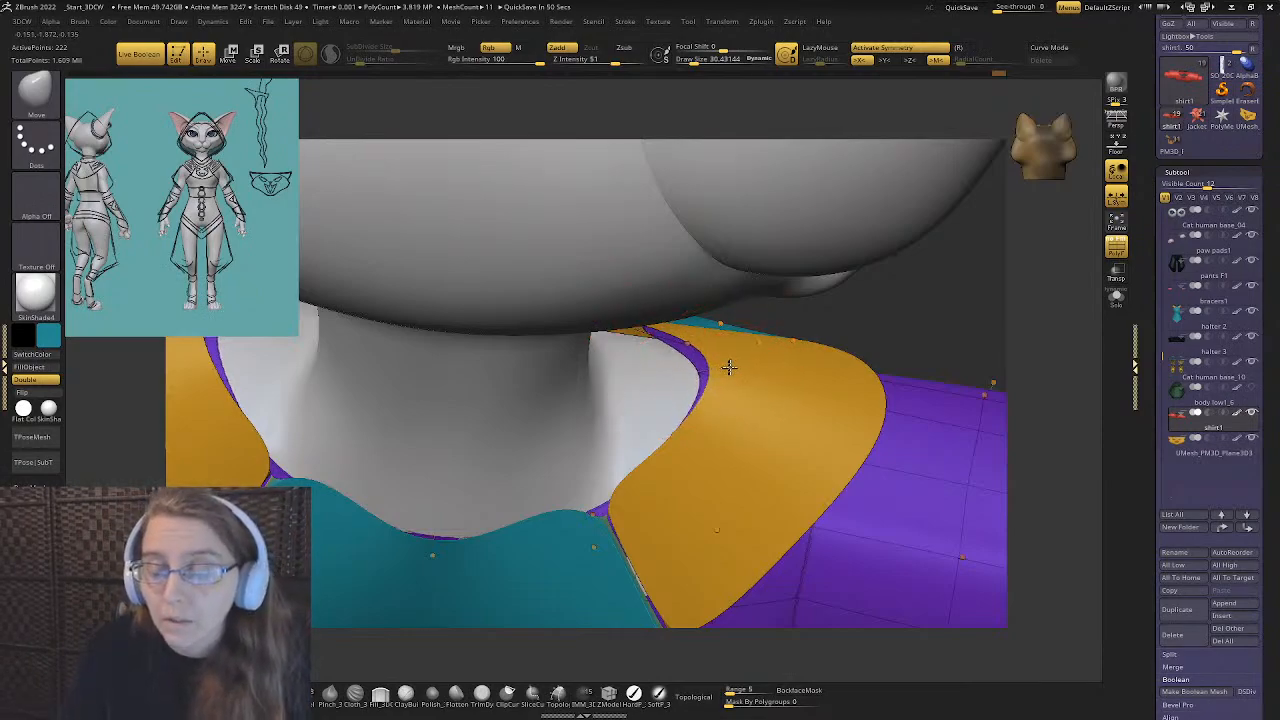
pyautogui.moveTo(694, 380); pyautogui.dragTo(686, 350, button='right')
# - Set the ZModeler edge action to Crease with the EdgeLoop Complete target and crease the shirt's lower edge loop
pyautogui.keyDown('ctrl'); pyautogui.moveTo(623, 440); pyautogui.dragTo(497, 409, button='right'); pyautogui.keyUp('ctrl')
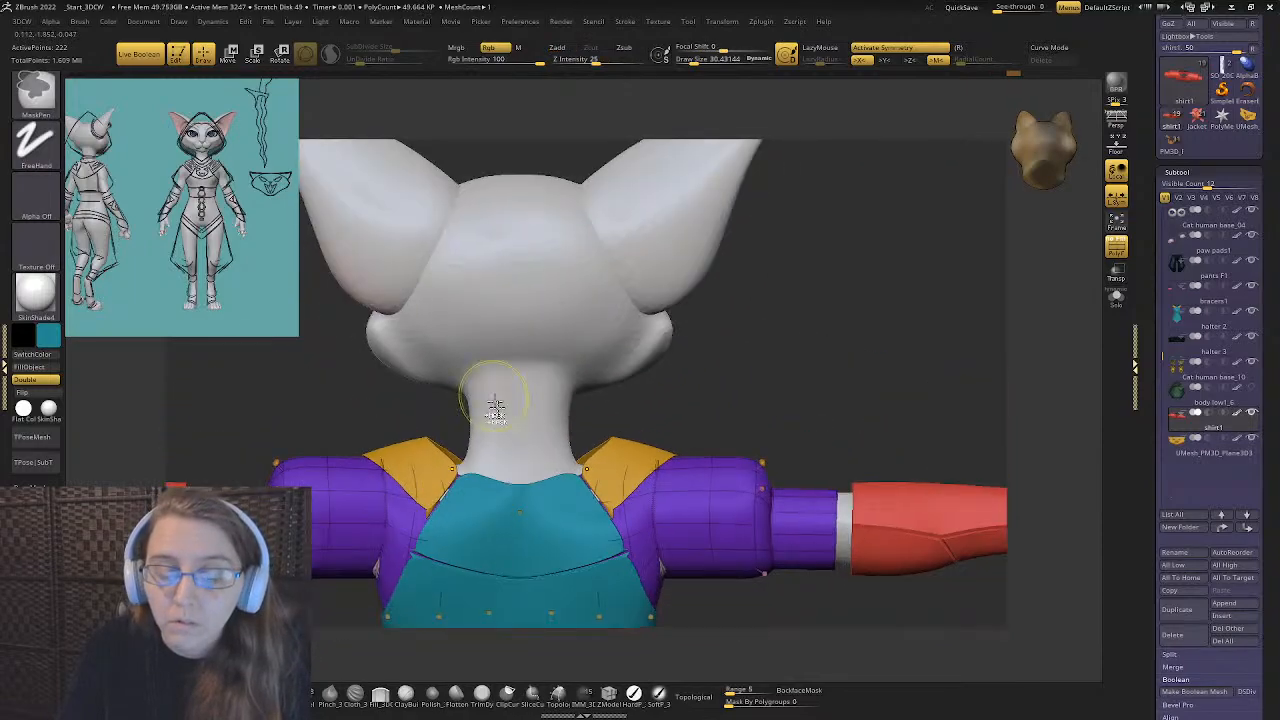
pyautogui.keyDown('alt'); pyautogui.moveTo(519, 476); pyautogui.dragTo(597, 238, button='right'); pyautogui.keyUp('alt')
pyautogui.moveTo(518, 302); pyautogui.dragTo(428, 346, button='right')
pyautogui.keyDown('alt'); pyautogui.moveTo(397, 303); pyautogui.dragTo(489, 364, button='right'); pyautogui.keyUp('alt')
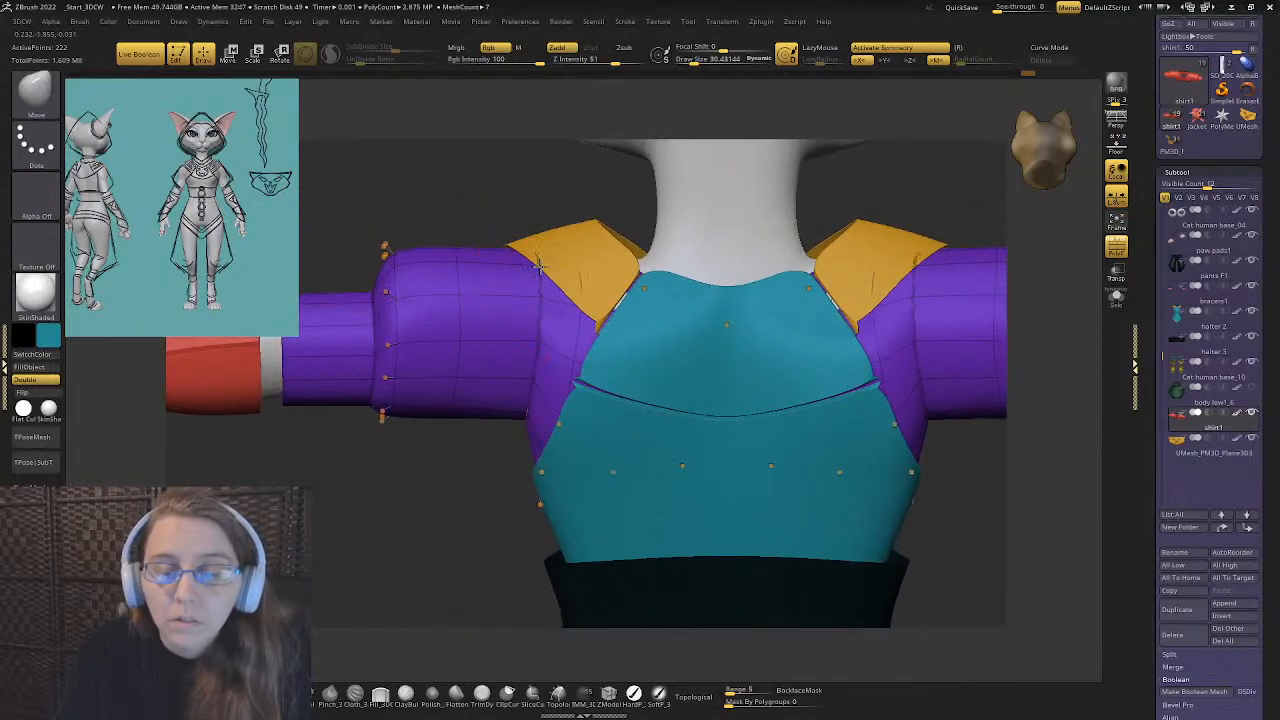
pyautogui.keyDown('alt'); pyautogui.moveTo(552, 472); pyautogui.dragTo(498, 461, button='right'); pyautogui.keyUp('alt')
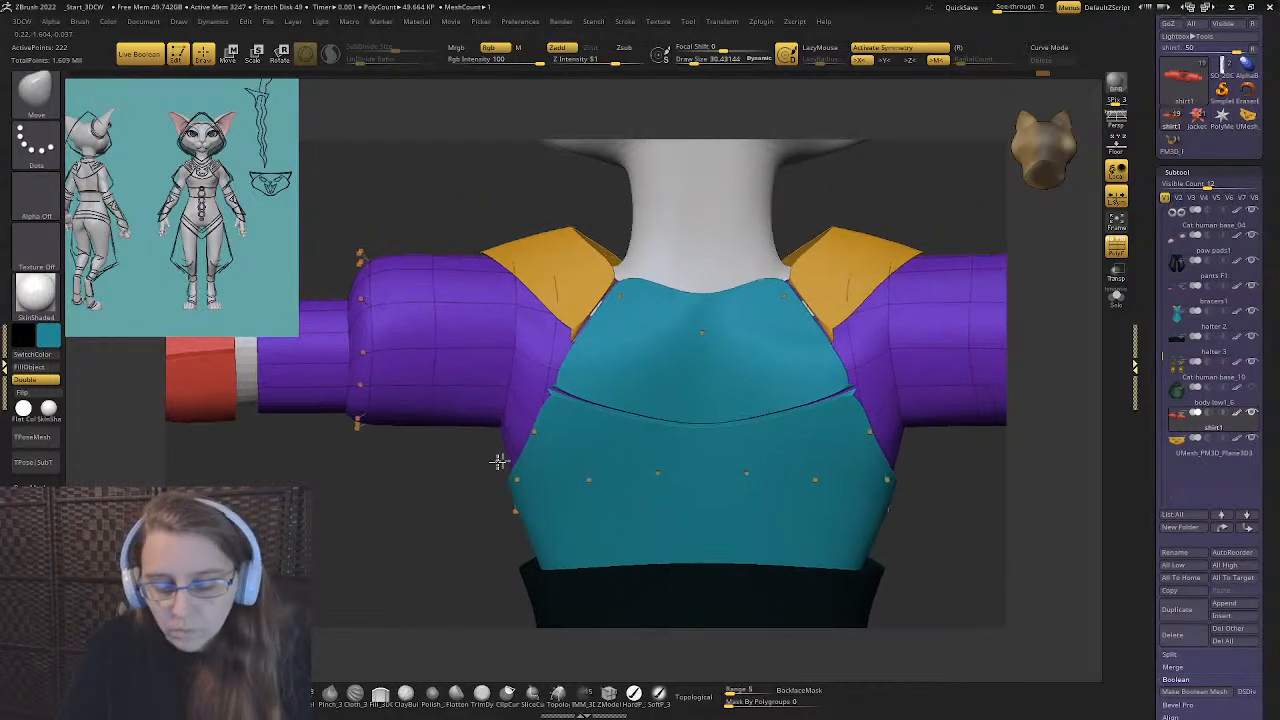
pyautogui.click(587, 700)
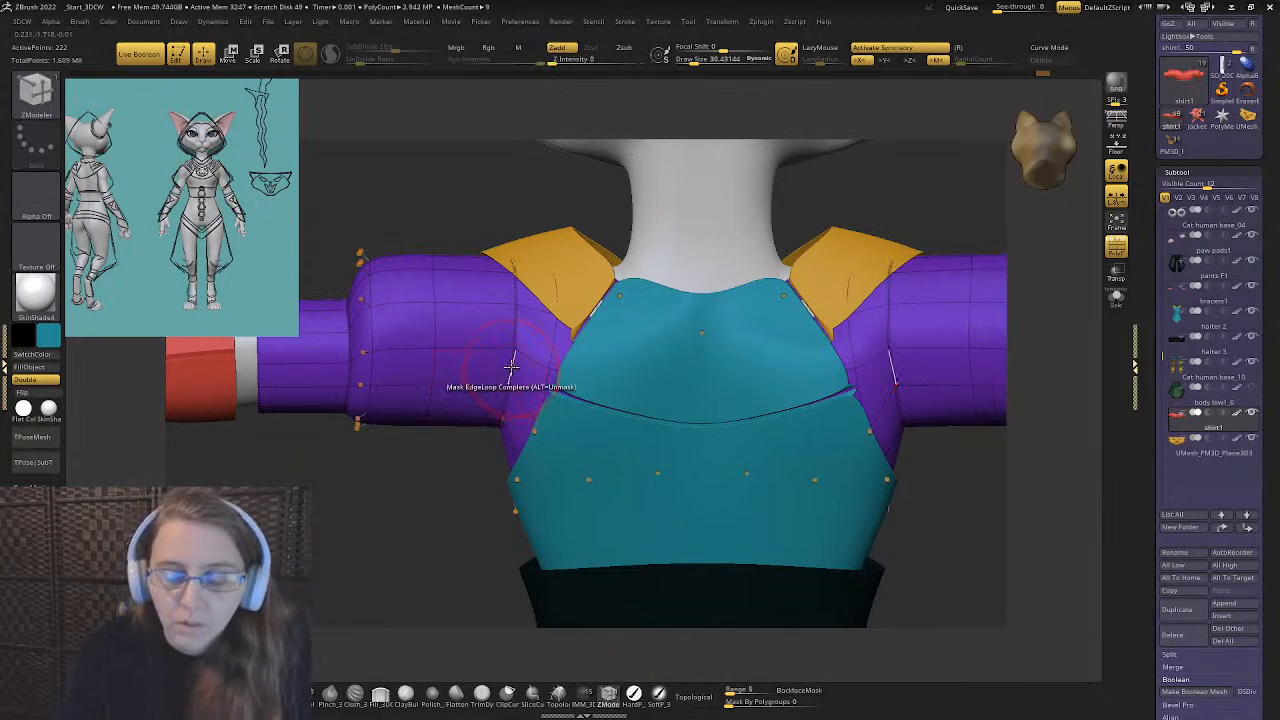
pyautogui.press('space')
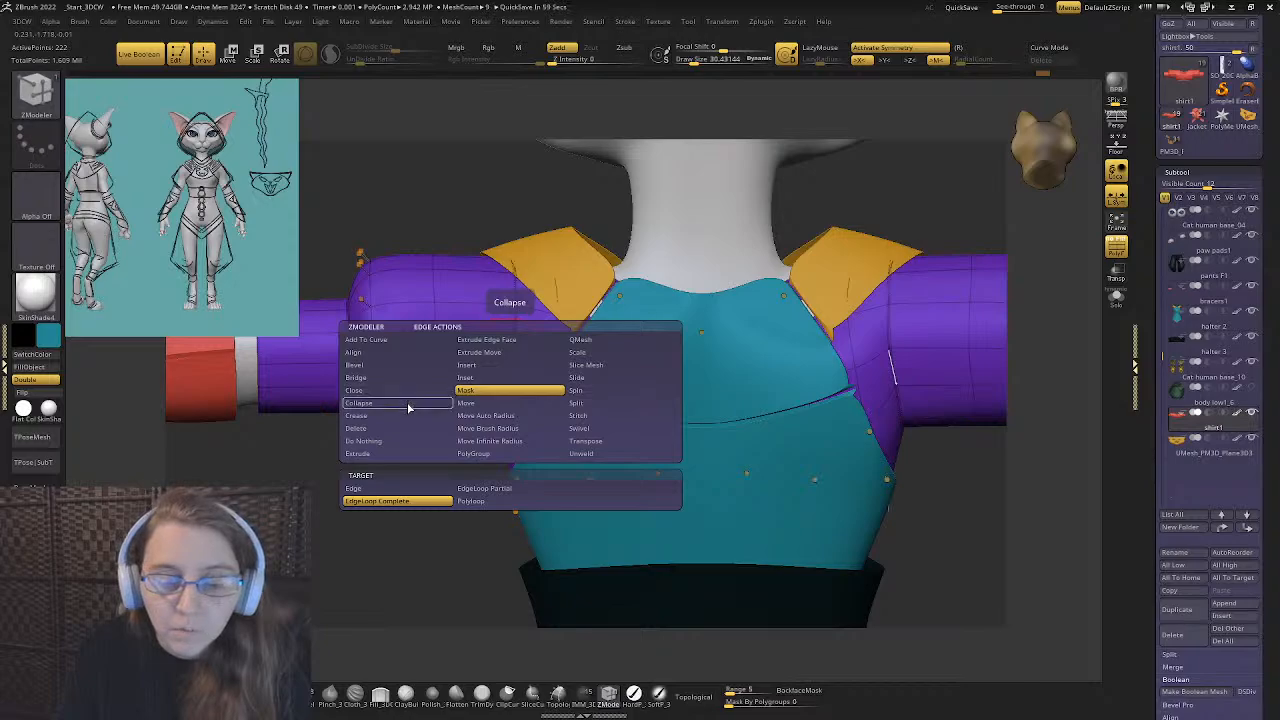
pyautogui.click(357, 428)
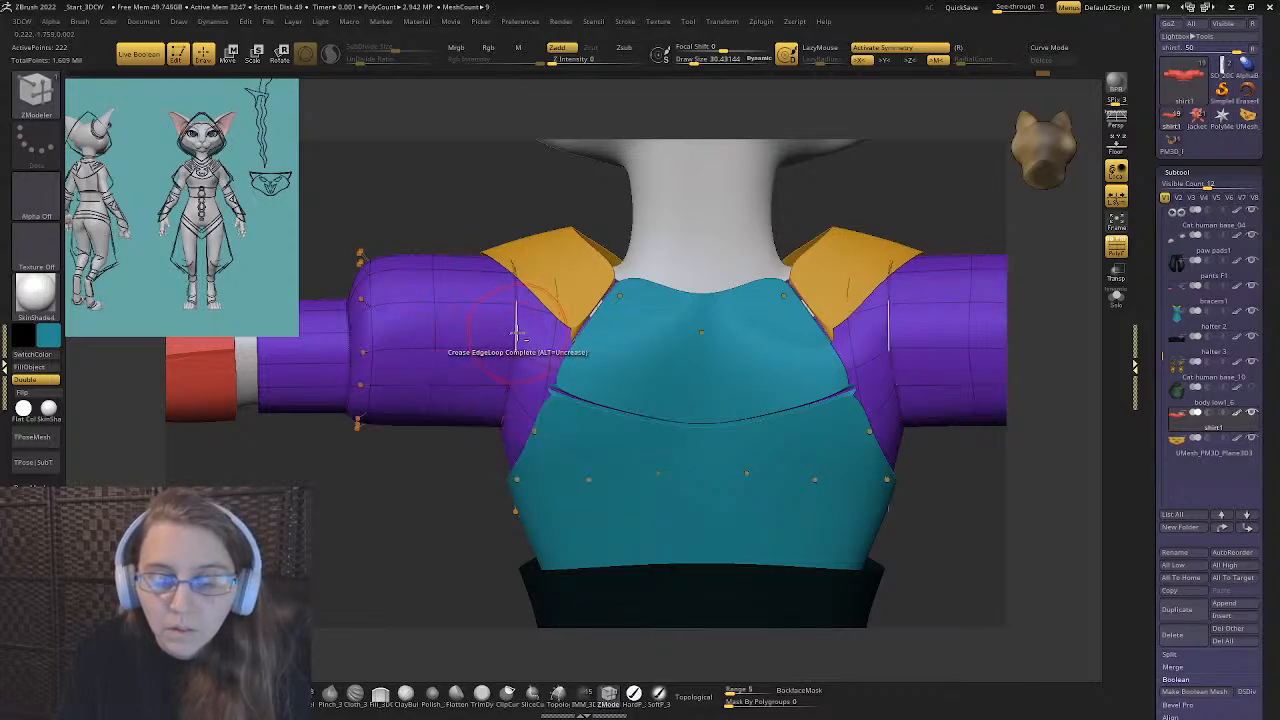
pyautogui.moveTo(430, 372); pyautogui.dragTo(577, 480, button='right')
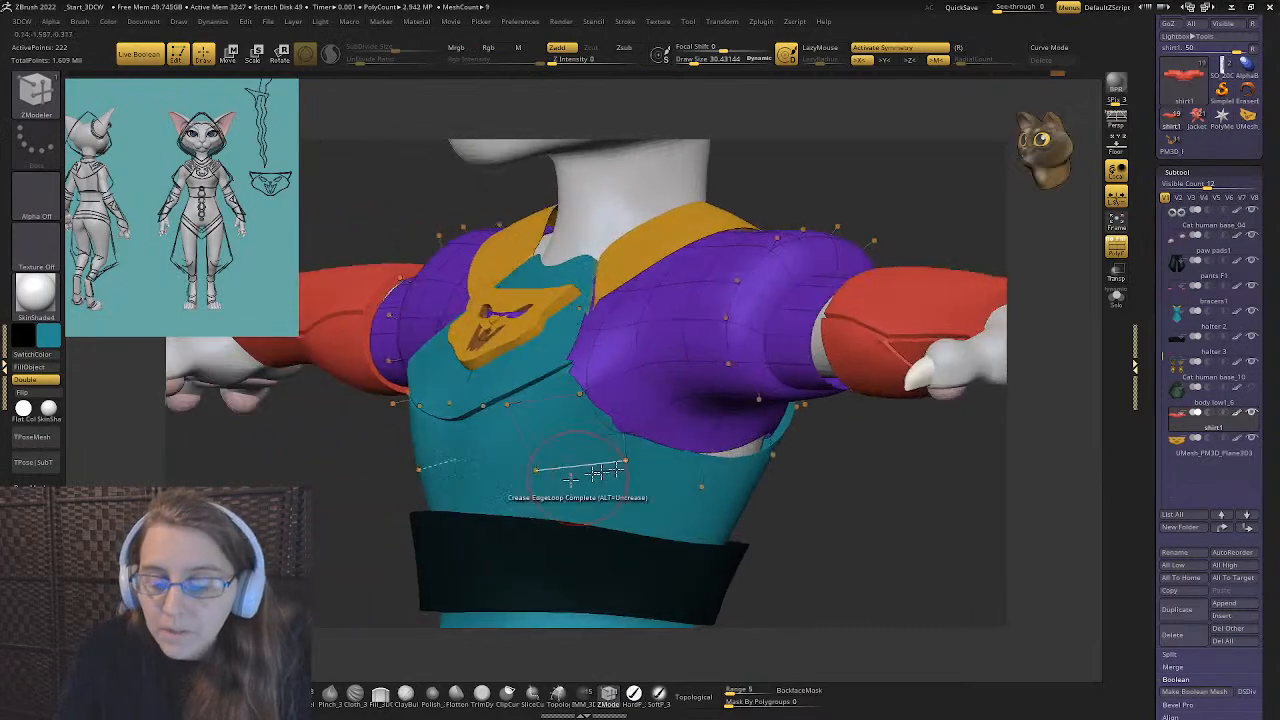
pyautogui.click(725, 450)
# - Reshape the shirt's side below the armpit along the halter edge with the Move brush at a draw size of about 21
pyautogui.moveTo(725, 452)
pyautogui.mouseDown(button='right')
pyautogui.moveTo(571, 477)
pyautogui.moveTo(651, 451)
pyautogui.moveTo(623, 418)
pyautogui.mouseUp(button='right')
pyautogui.press('b')
pyautogui.press('m')
pyautogui.press('v')
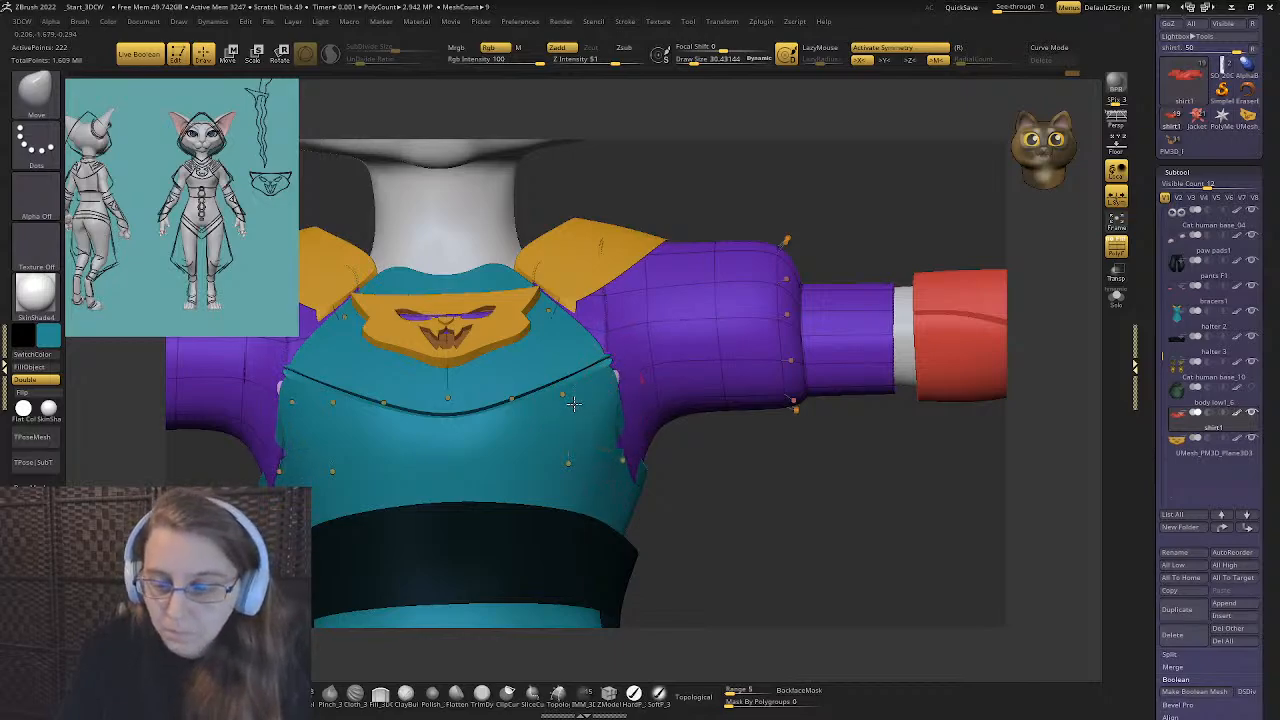
pyautogui.press('[')
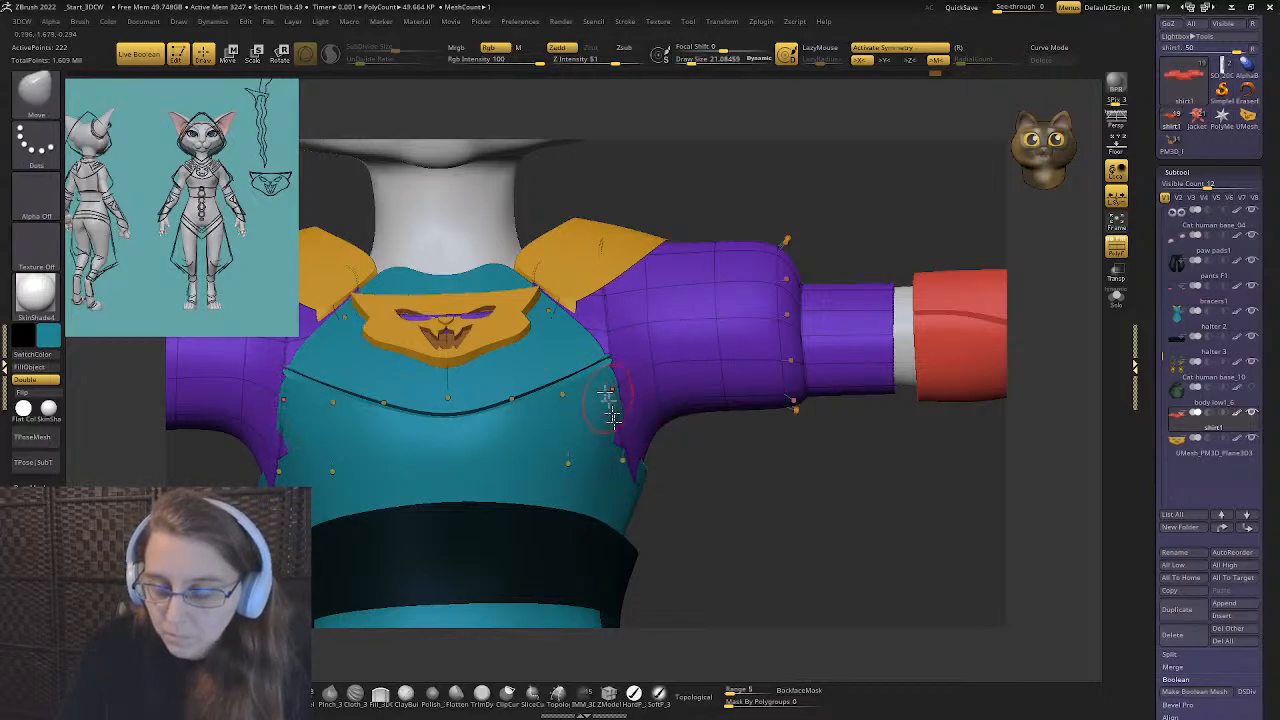
# - Isolate the shirt in Solo mode, undo its last edit and turn off its dynamic subdivision for ZModeler editing
pyautogui.click(1116, 297)
pyautogui.moveTo(634, 371)
pyautogui.mouseDown(button='right')
pyautogui.moveTo(640, 389)
pyautogui.moveTo(590, 440)
pyautogui.mouseUp(button='right')
pyautogui.hotkey('ctrl', 'z')
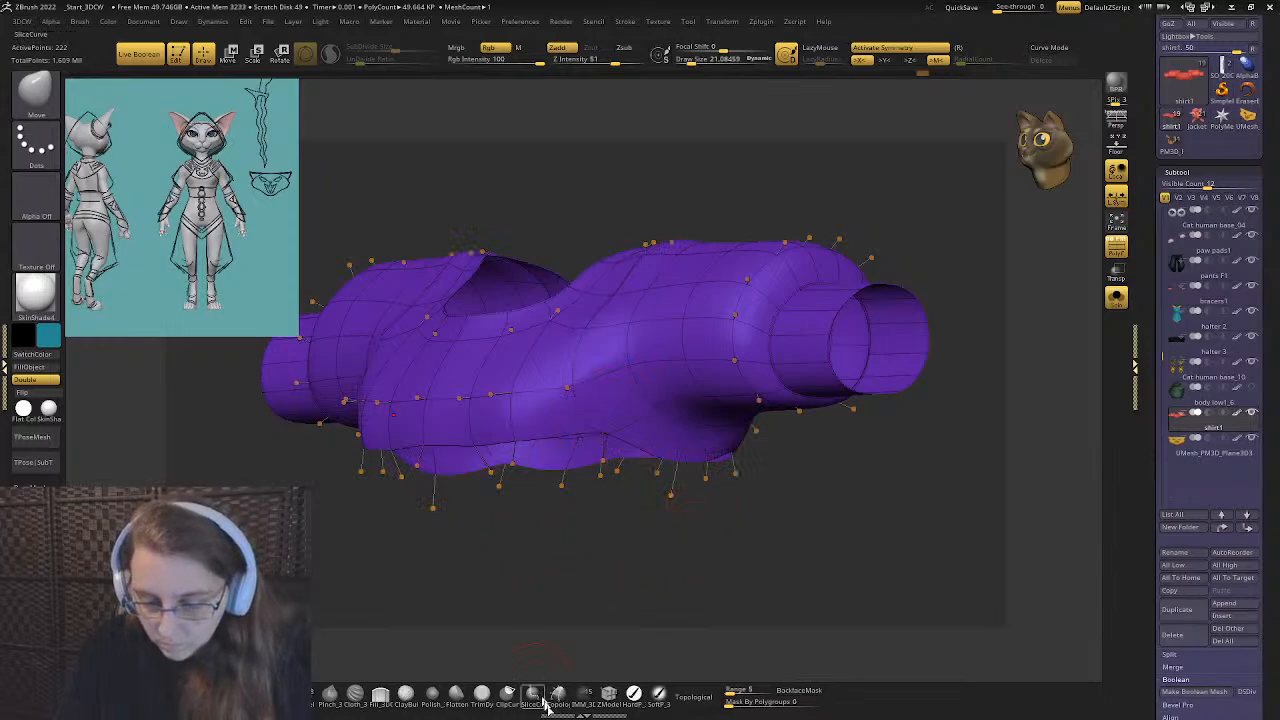
pyautogui.click(608, 693)
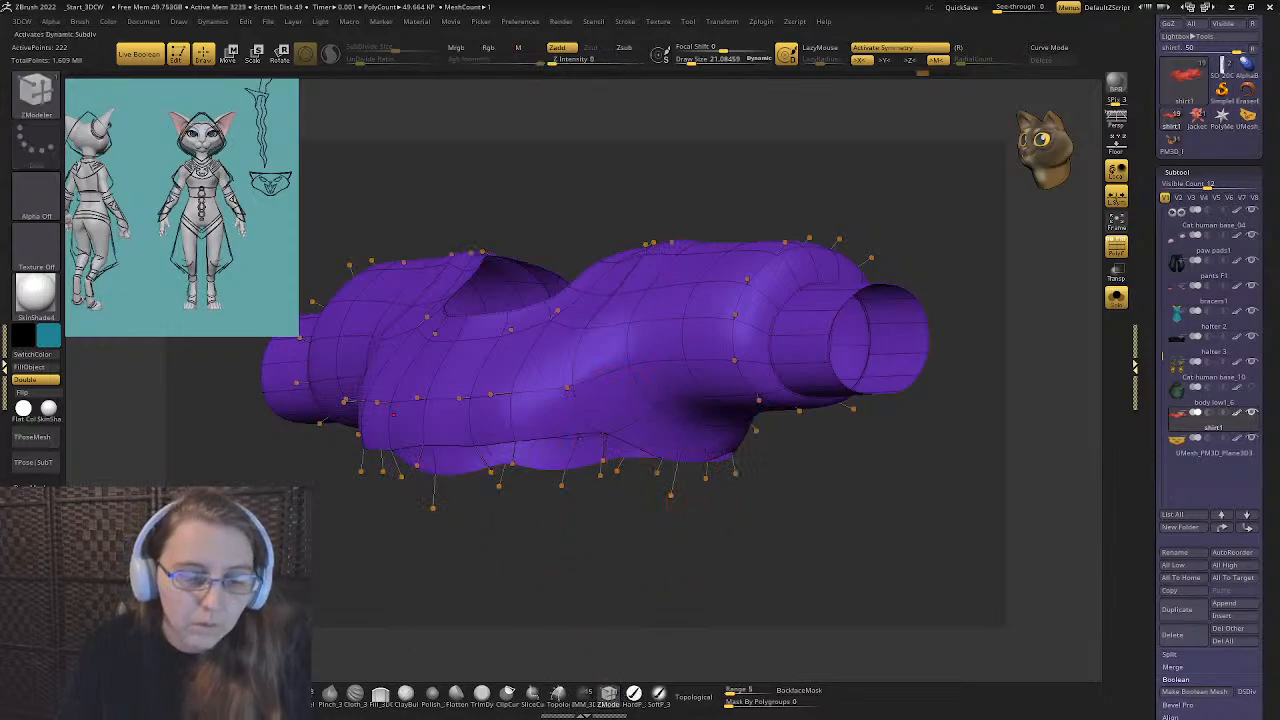
pyautogui.hotkey('shift', 'd')
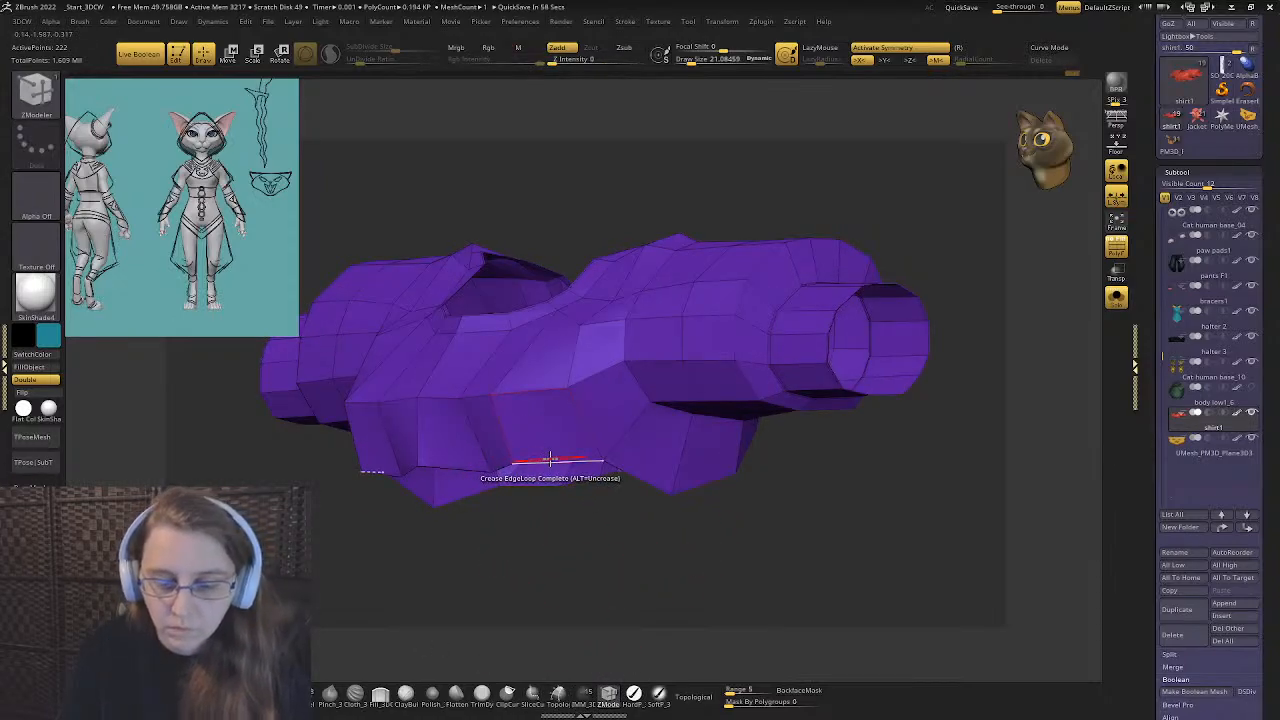
# - Set the ZModeler Crease target to Edge and crease the individual edges along the shirt's lower border under the armpit and back
pyautogui.press('space')
pyautogui.click(550, 487)
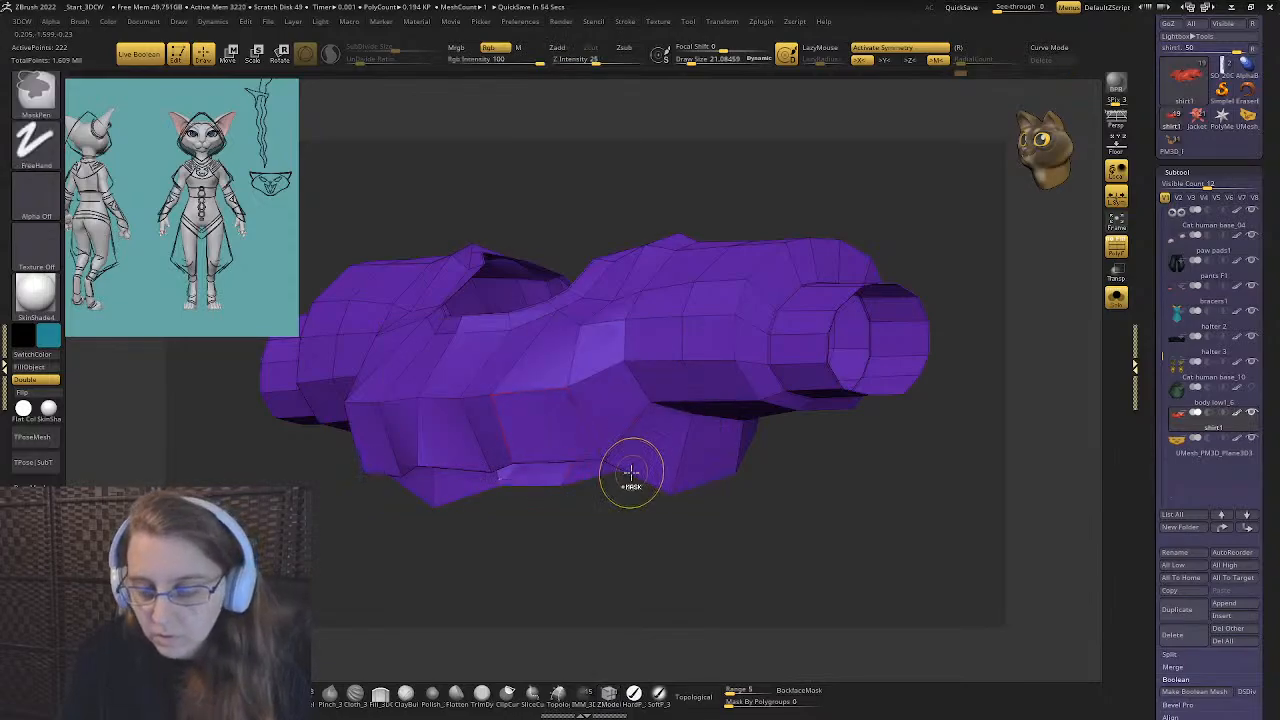
pyautogui.press('space')
pyautogui.click(525, 487)
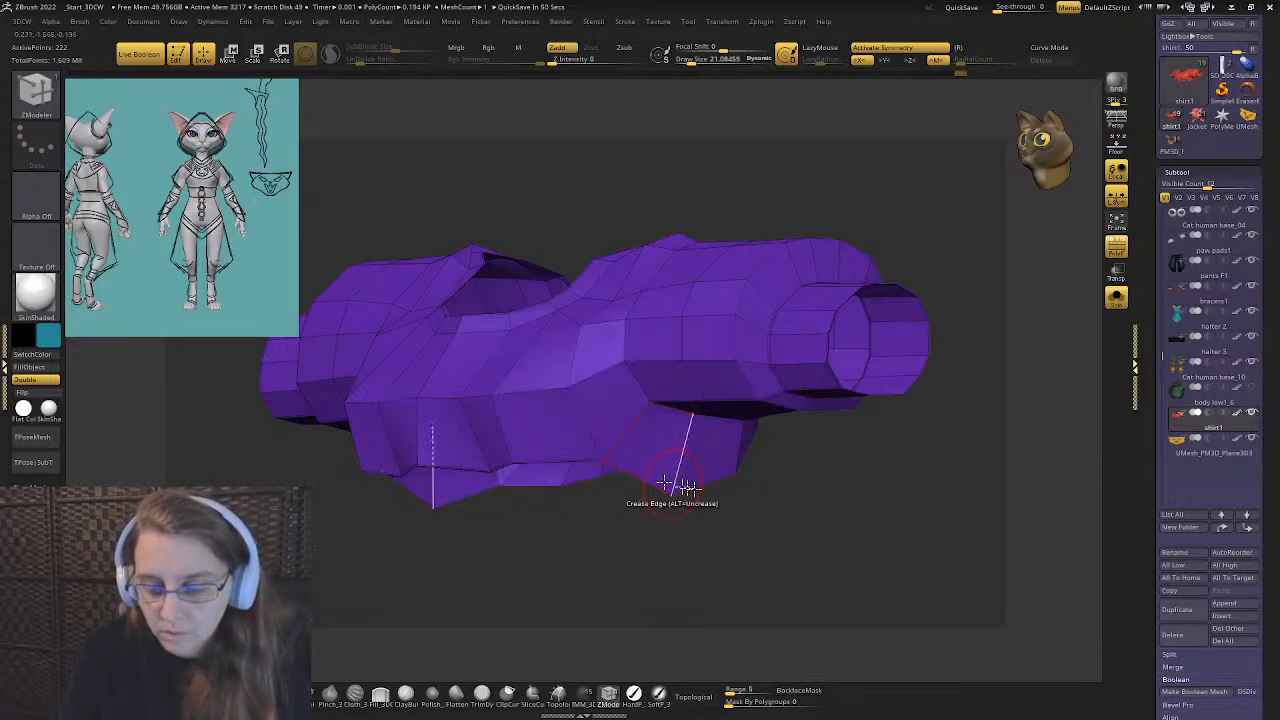
pyautogui.moveTo(657, 483)
pyautogui.mouseDown(button='right')
pyautogui.moveTo(683, 483)
pyautogui.moveTo(657, 463)
pyautogui.mouseUp(button='right')
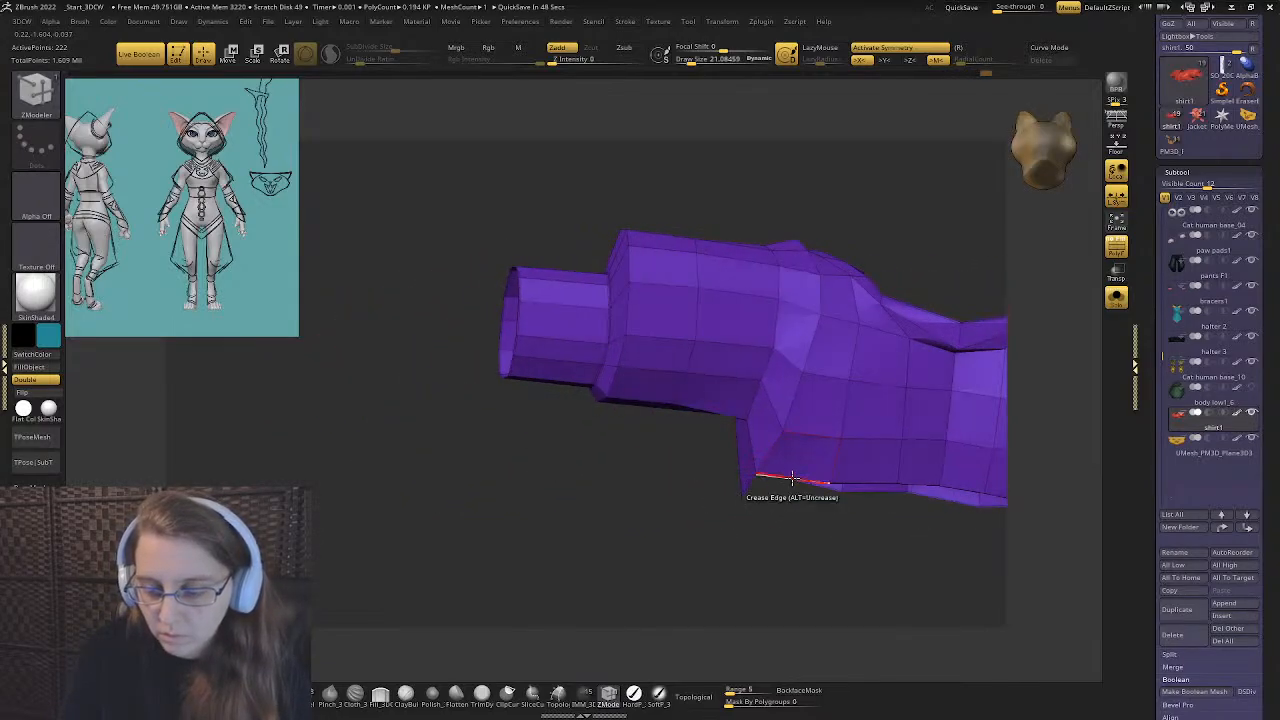
pyautogui.keyDown('alt'); pyautogui.moveTo(885, 447); pyautogui.dragTo(598, 441, button='right'); pyautogui.keyUp('alt')
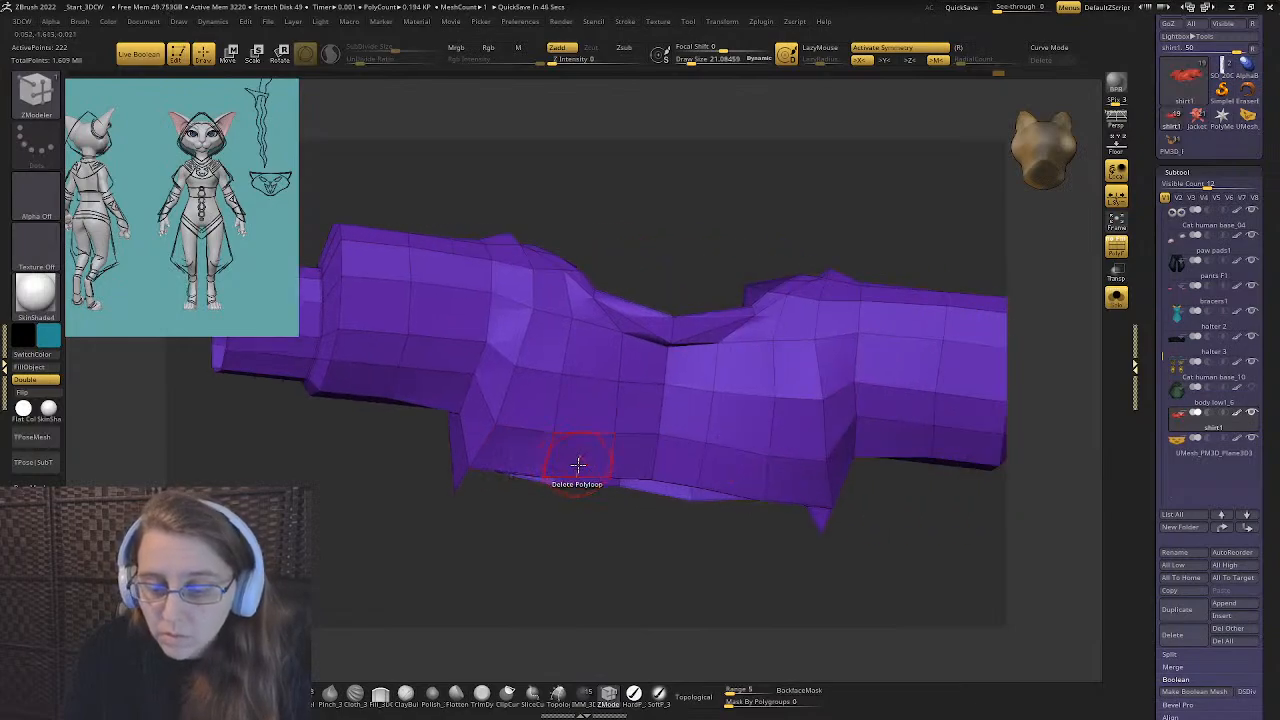
pyautogui.moveTo(477, 447); pyautogui.dragTo(518, 504, button='right')
# - Turn off Solo mode after checking the isolated shirt and adjust its lower side edge beneath the halter with the Move brush
pyautogui.press('b')
pyautogui.press('m')
pyautogui.press('v')
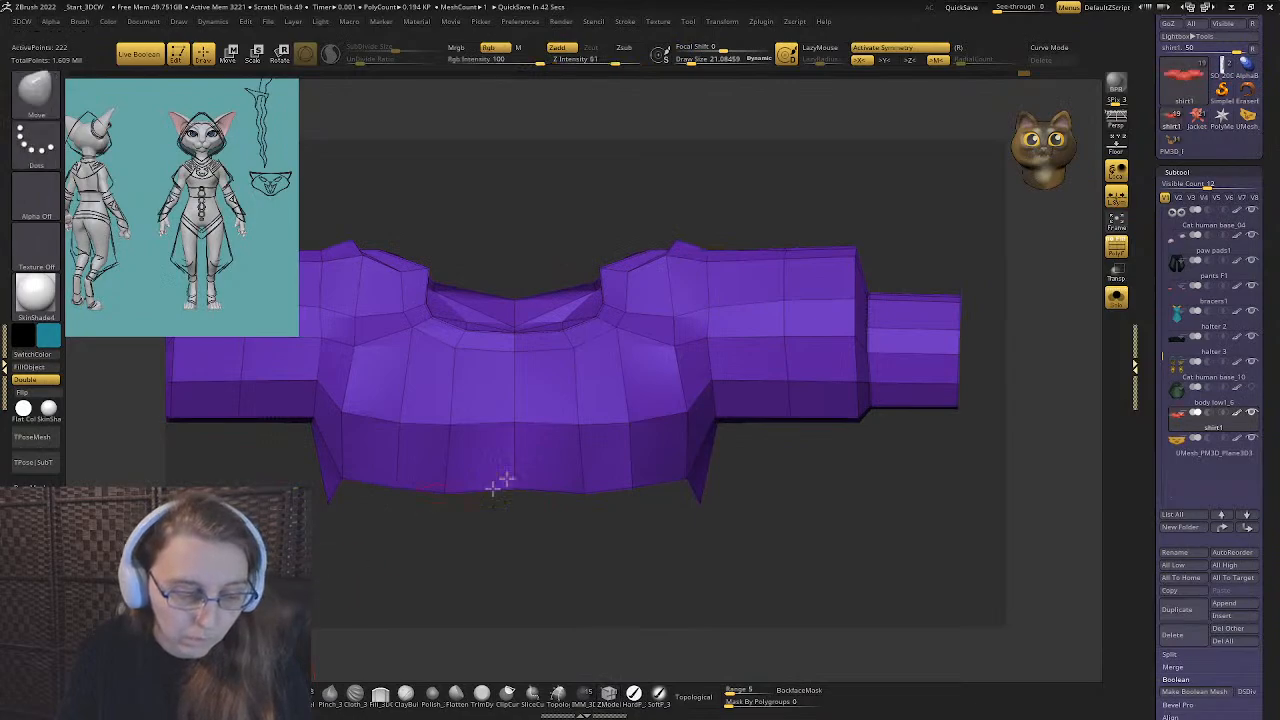
pyautogui.moveTo(500, 400)
pyautogui.mouseDown(button='right')
pyautogui.moveTo(457, 420)
pyautogui.moveTo(530, 485)
pyautogui.mouseUp(button='right')
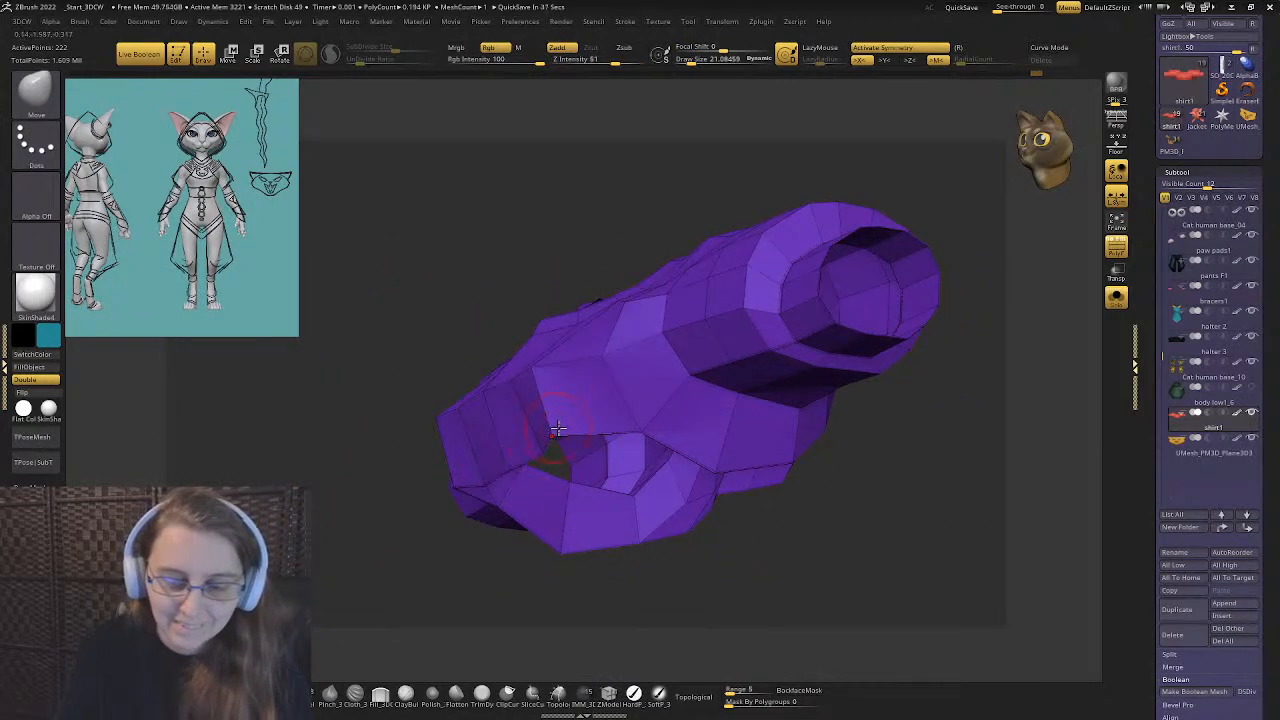
pyautogui.moveTo(565, 410)
pyautogui.mouseDown(button='right')
pyautogui.moveTo(560, 500)
pyautogui.moveTo(558, 395)
pyautogui.mouseUp(button='right')
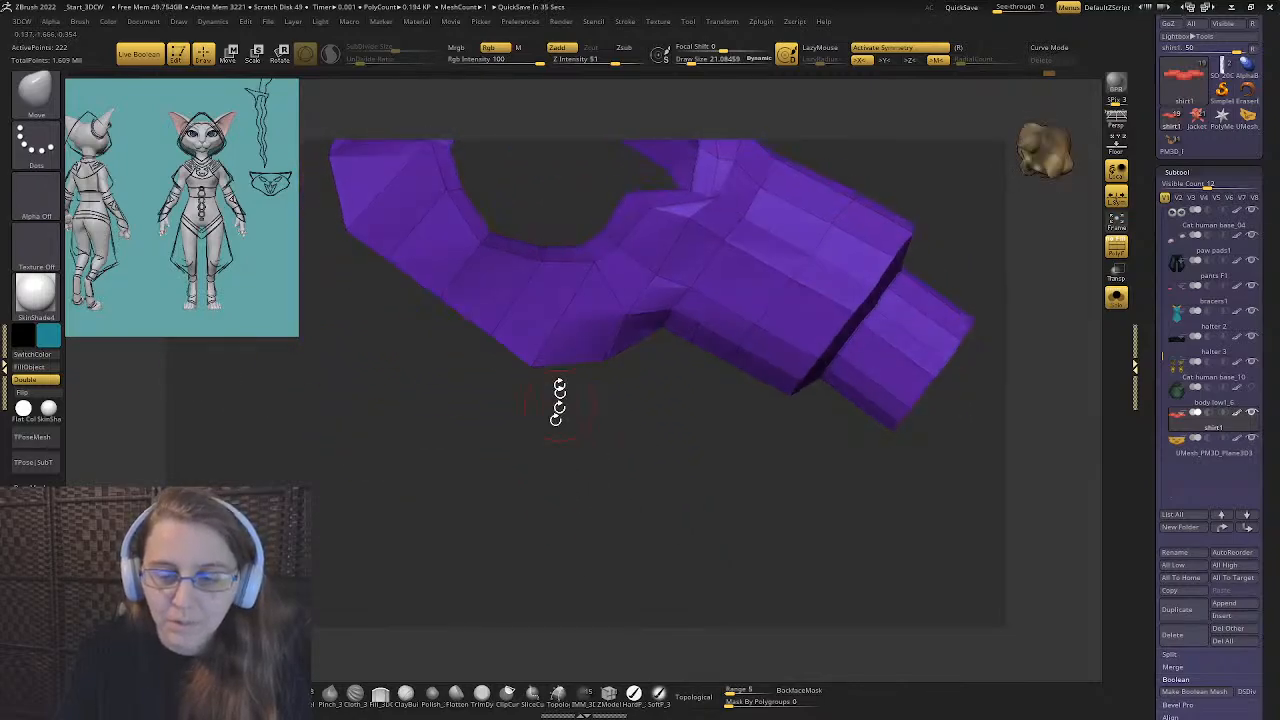
pyautogui.moveTo(552, 327); pyautogui.dragTo(640, 372, button='right')
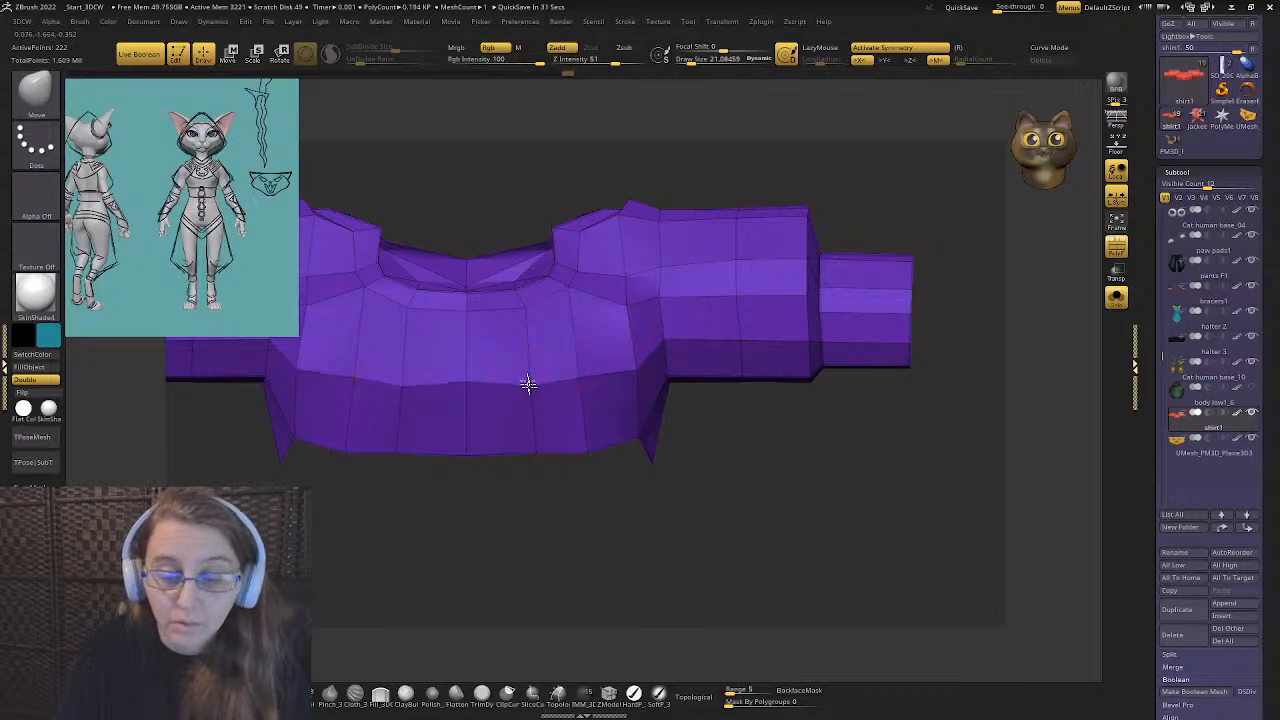
pyautogui.moveTo(475, 390)
pyautogui.mouseDown(button='right')
pyautogui.moveTo(523, 391)
pyautogui.moveTo(487, 401)
pyautogui.mouseUp(button='right')
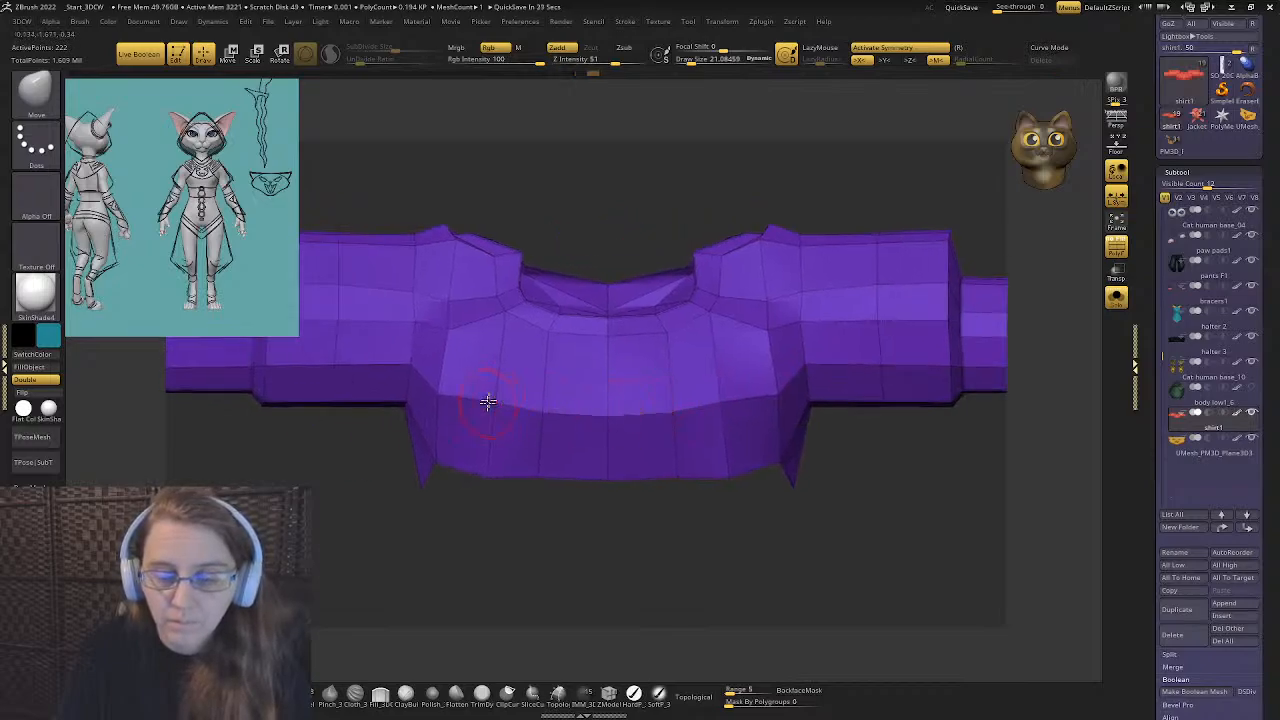
pyautogui.moveTo(686, 438); pyautogui.dragTo(958, 425, button='right')
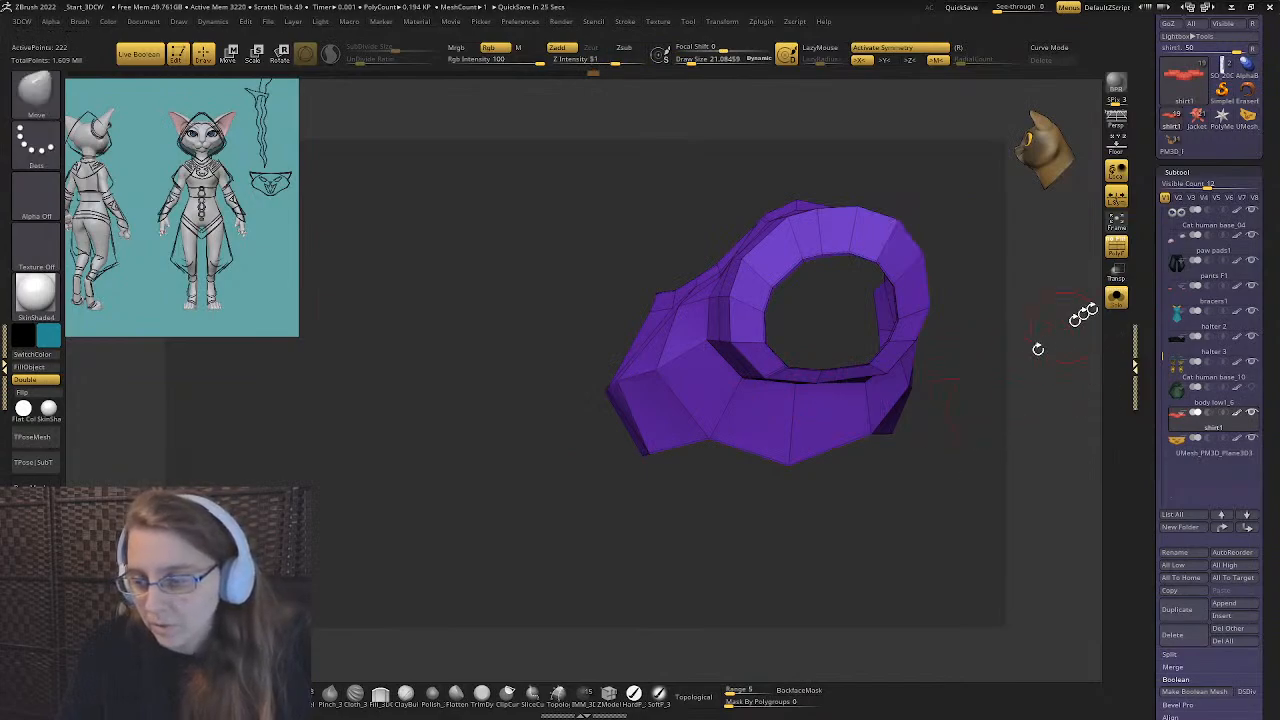
pyautogui.click(1116, 298)
pyautogui.moveTo(600, 400); pyautogui.dragTo(657, 436, button='right')
pyautogui.moveTo(586, 476); pyautogui.dragTo(571, 498)
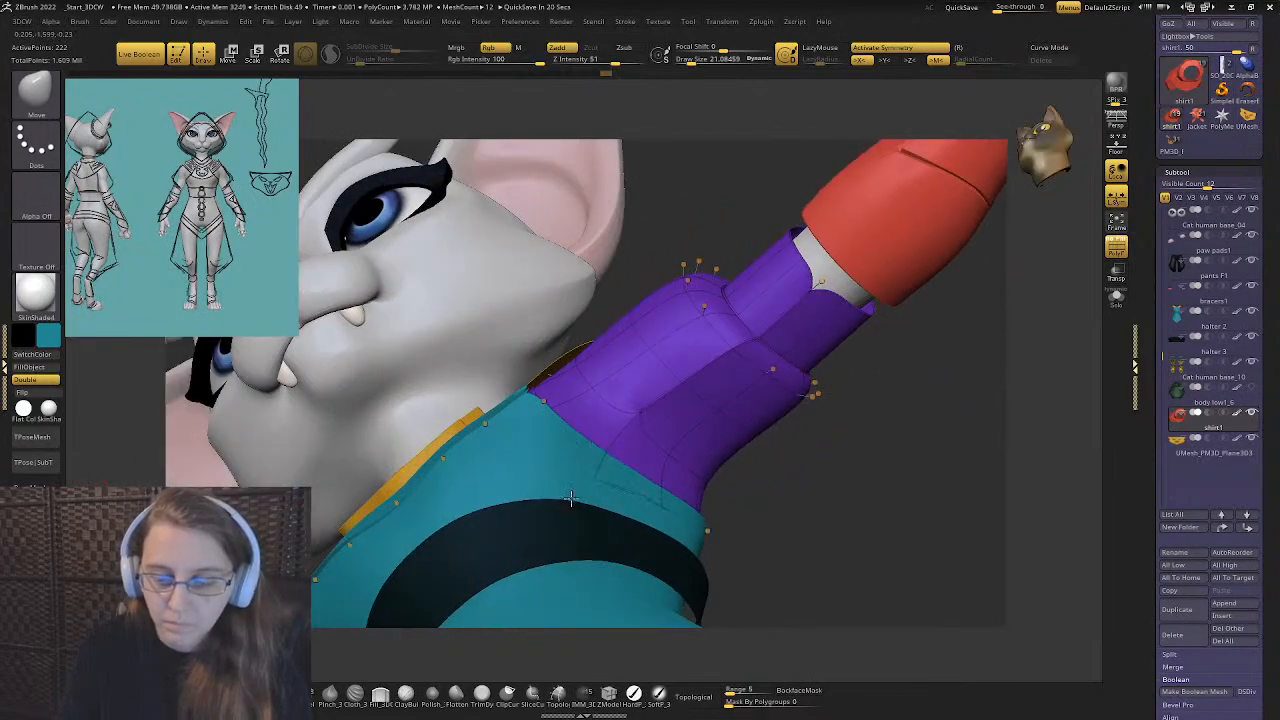
pyautogui.moveTo(633, 474); pyautogui.dragTo(635, 494, button='right')
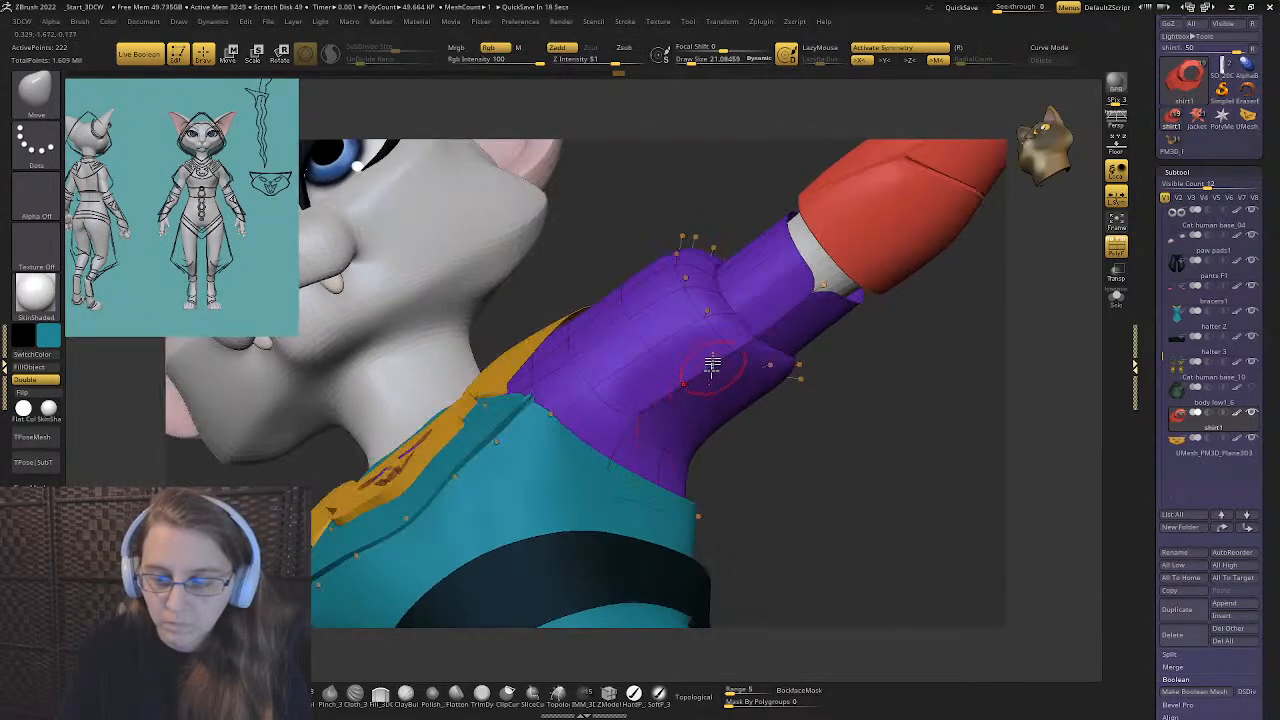
# - Switch back to ZModeler, set the Crease target to EdgeLoop Partial and uncrease the lengthwise edge under the shirt's sleeve
pyautogui.moveTo(712, 365); pyautogui.dragTo(574, 429, button='right')
pyautogui.press('b')
pyautogui.press('z')
pyautogui.press('m')
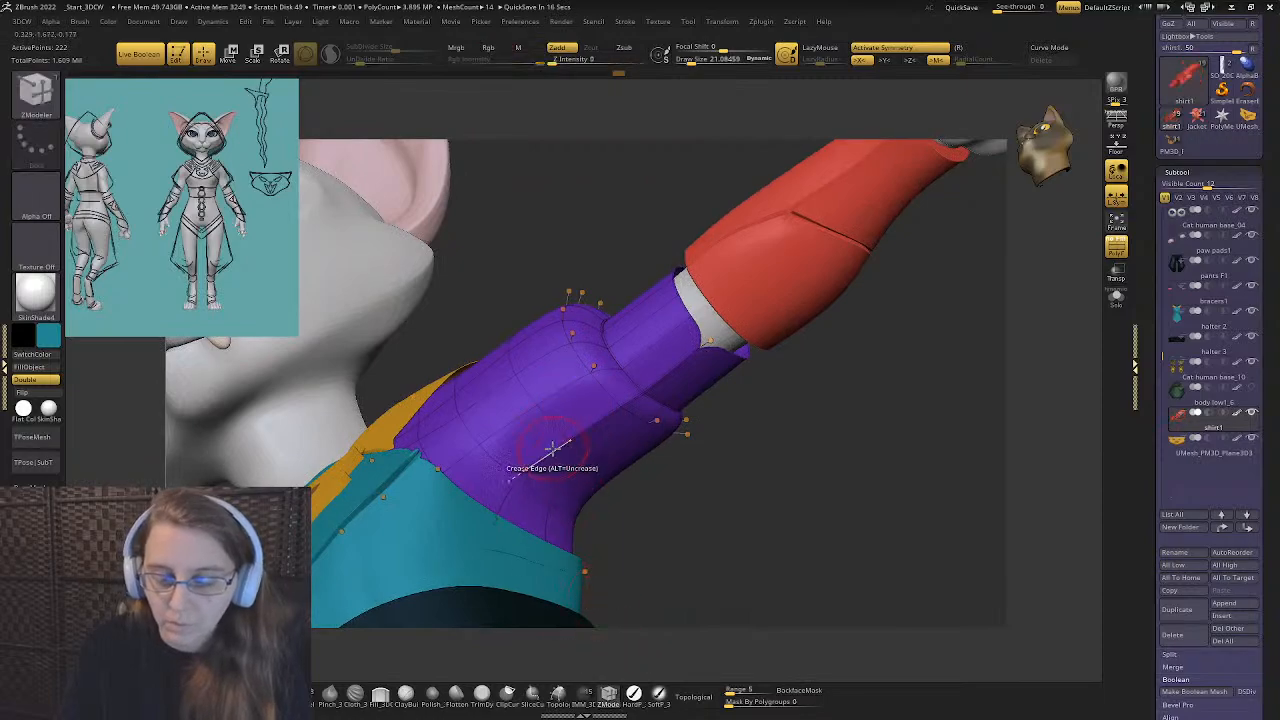
pyautogui.press('space')
pyautogui.click(554, 486)
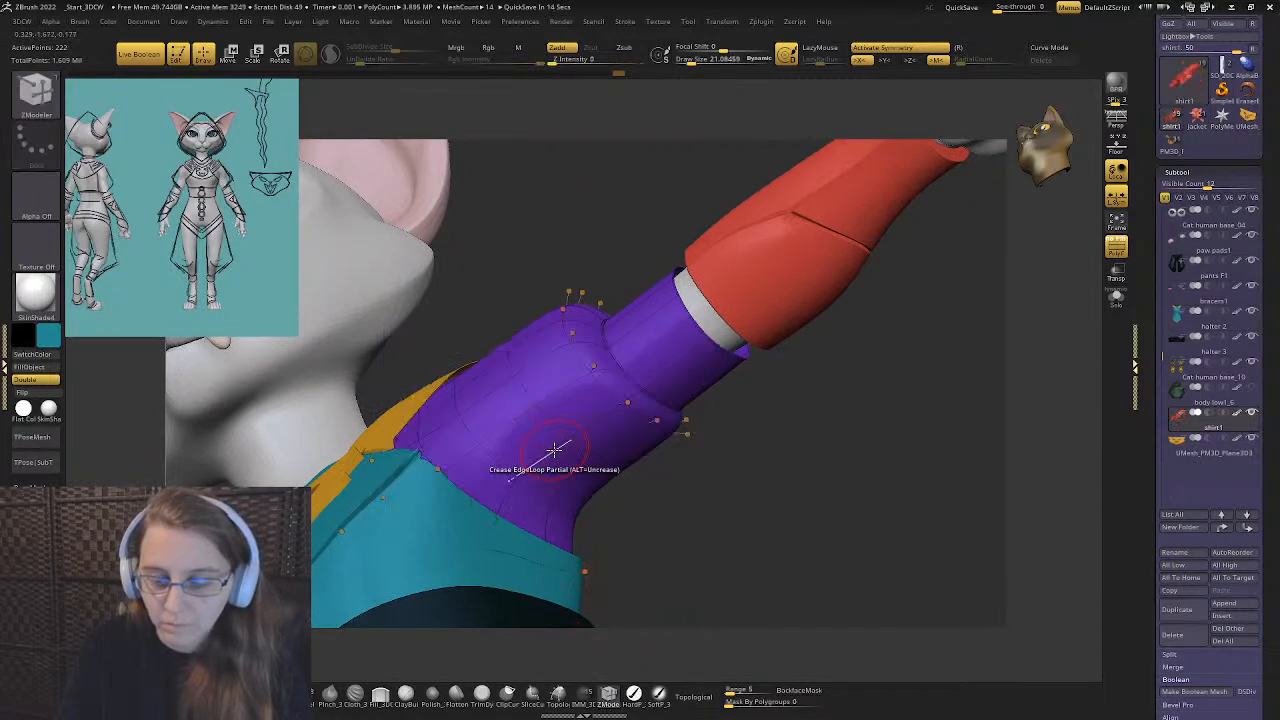
# - Frame the character from the front, hide the polyframe and fill the shirt with the dark teal of the waistband
pyautogui.moveTo(640, 380)
pyautogui.mouseDown(button='right')
pyautogui.moveTo(563, 334)
pyautogui.moveTo(478, 452)
pyautogui.moveTo(594, 423)
pyautogui.moveTo(731, 451)
pyautogui.moveTo(664, 469)
pyautogui.mouseUp(button='right')
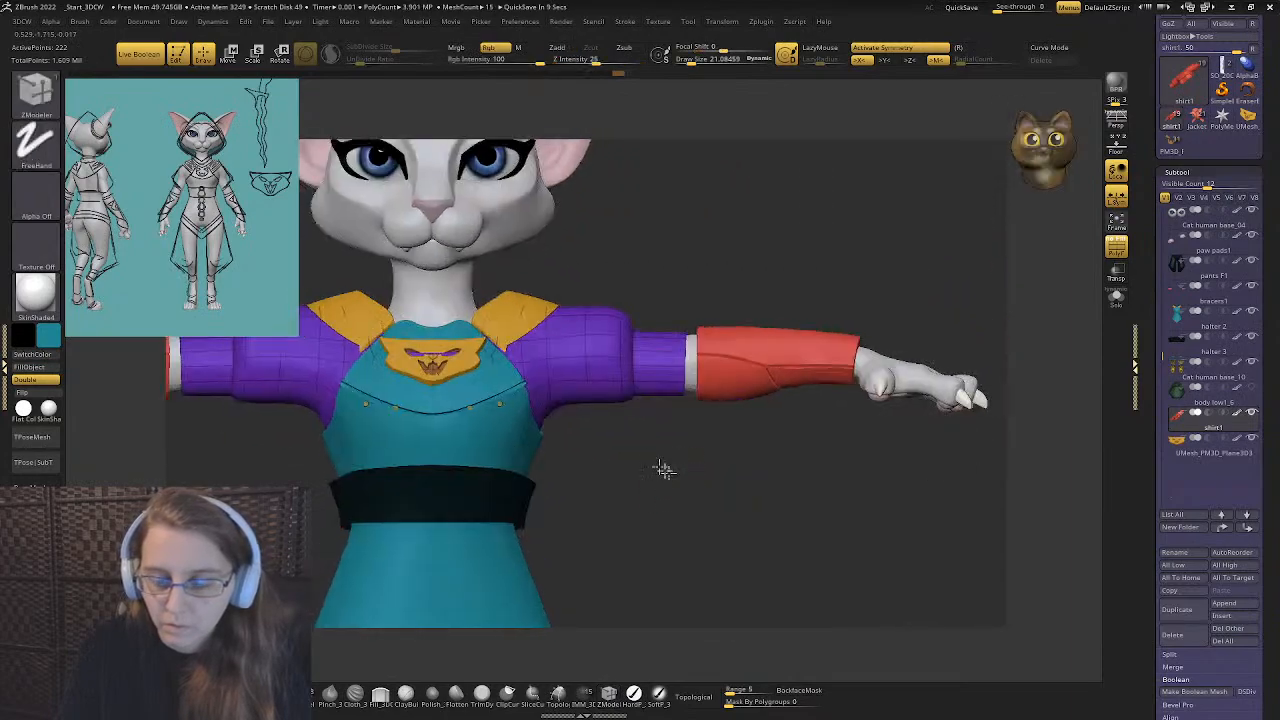
pyautogui.press('f')
pyautogui.hotkey('shift', 'f')
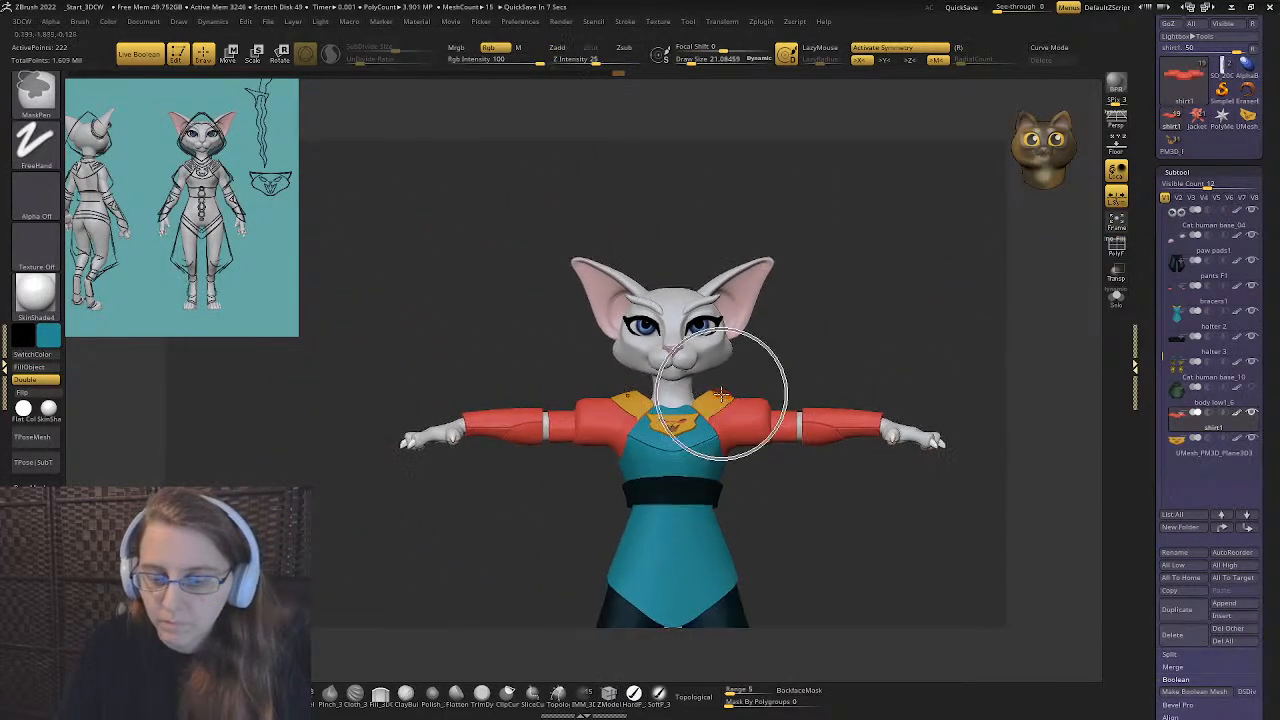
pyautogui.press('b')
pyautogui.press('z')
pyautogui.press('m')
pyautogui.keyDown('ctrl'); pyautogui.click(325, 415); pyautogui.keyUp('ctrl')
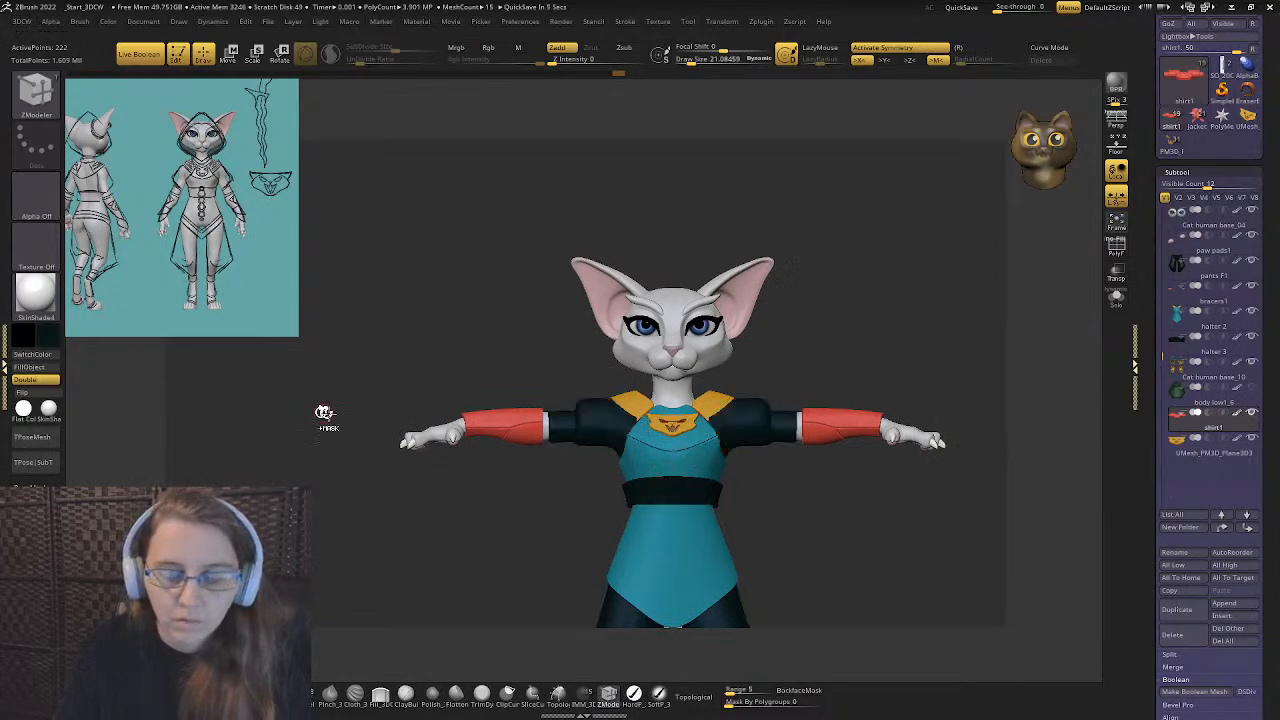
pyautogui.keyDown('ctrl'); pyautogui.moveTo(325, 415); pyautogui.dragTo(429, 380, button='right'); pyautogui.keyUp('ctrl')
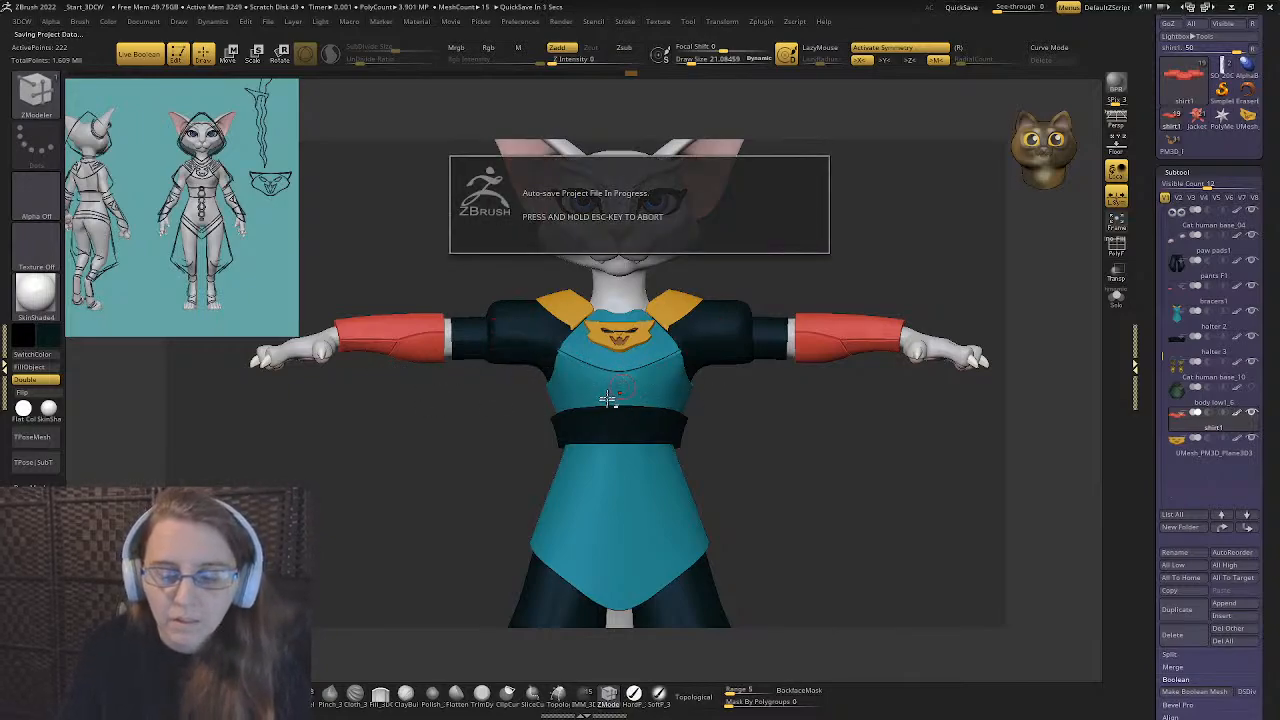
# - Select the halter 2 subtool and fill it with a dark grey, keeping the whole mesh visible
pyautogui.keyDown('alt'); pyautogui.click(436, 371); pyautogui.keyUp('alt')
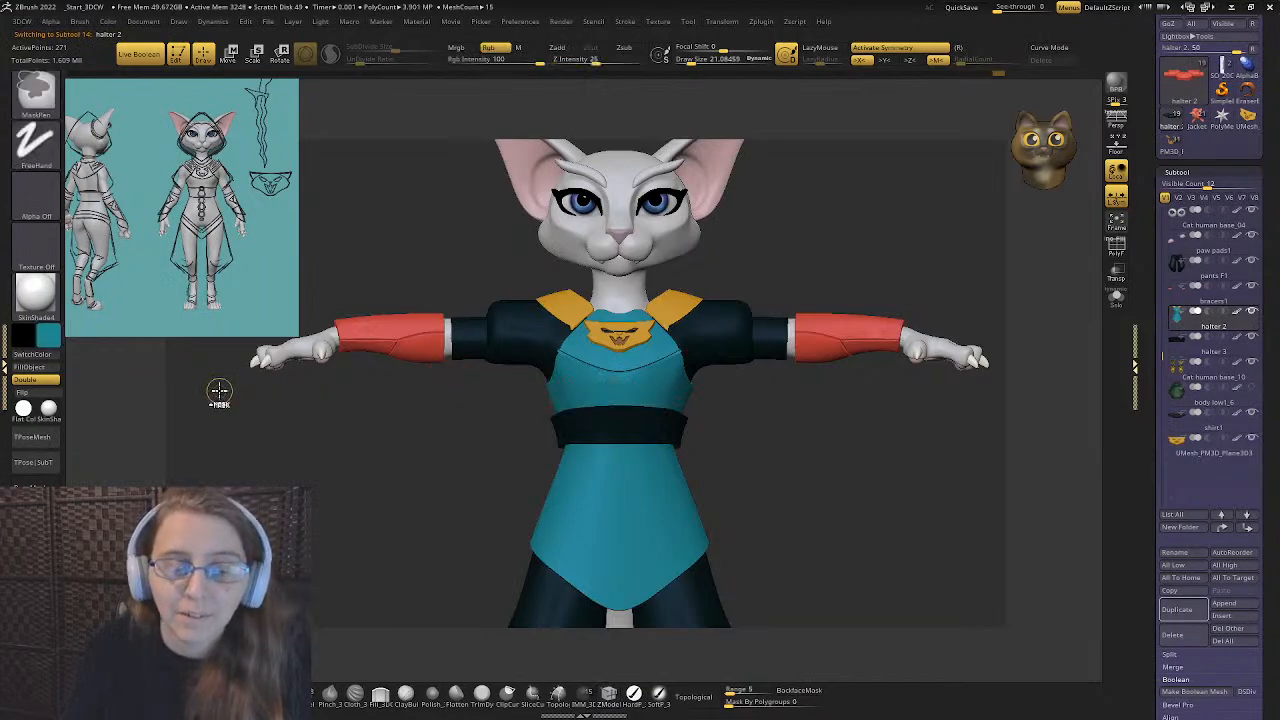
pyautogui.keyDown('ctrl'); pyautogui.moveTo(214, 391); pyautogui.dragTo(197, 408, button='right'); pyautogui.keyUp('ctrl')
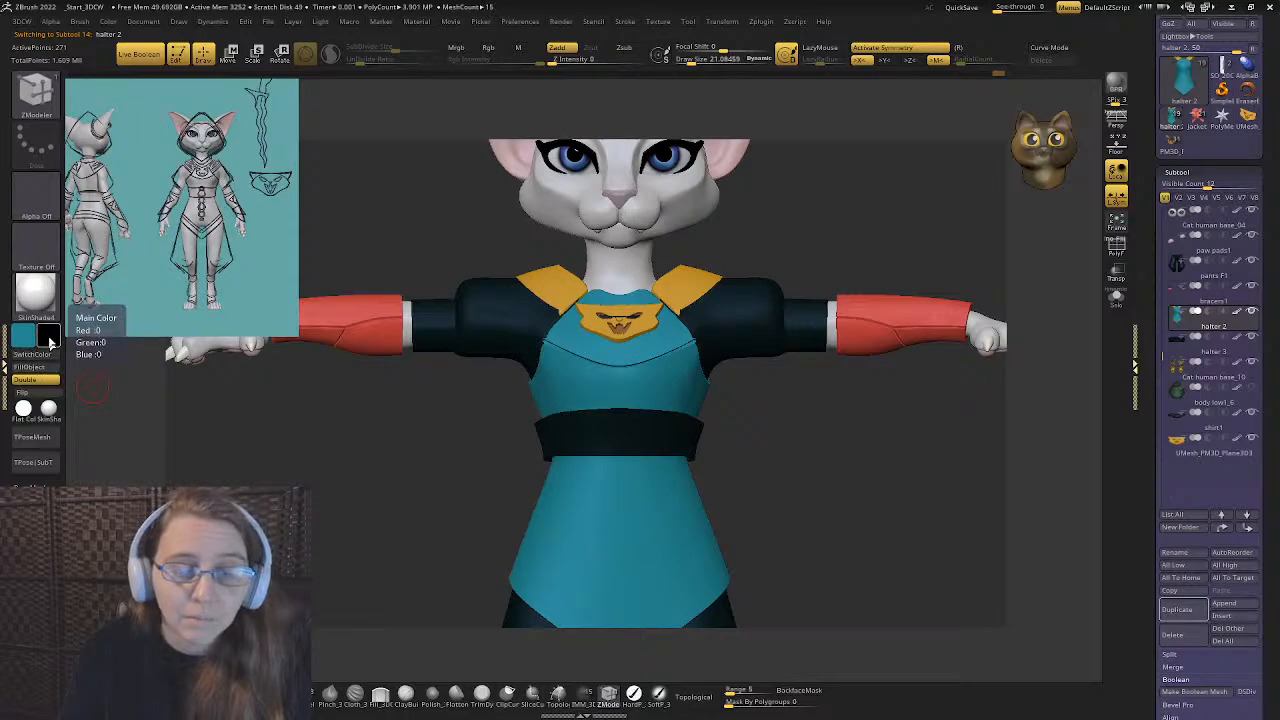
pyautogui.click(50, 343)
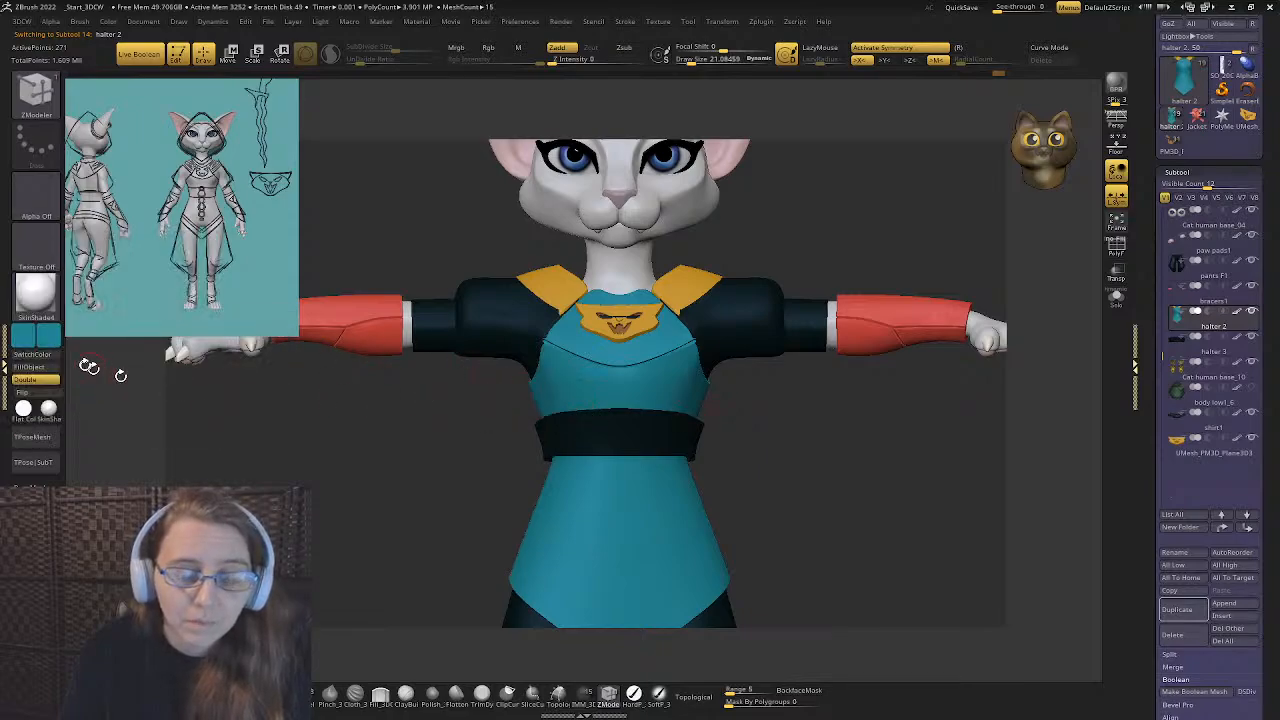
pyautogui.click(51, 343)
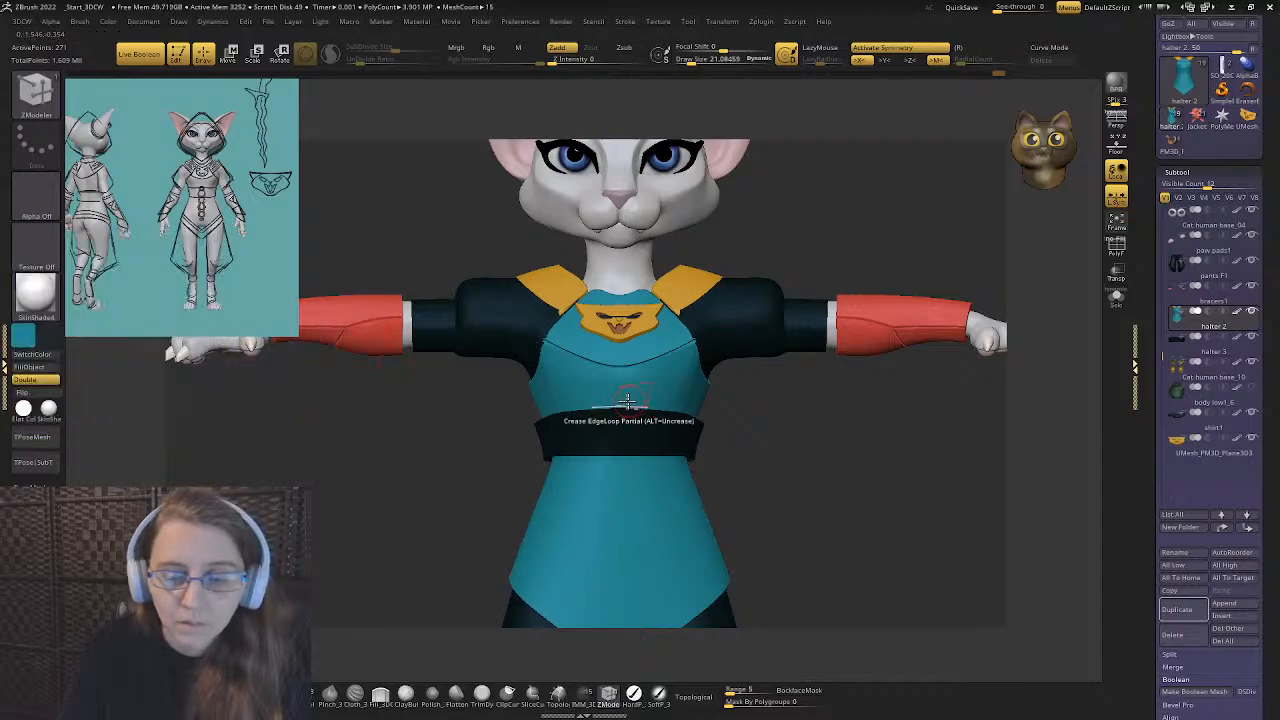
pyautogui.click(597, 375)
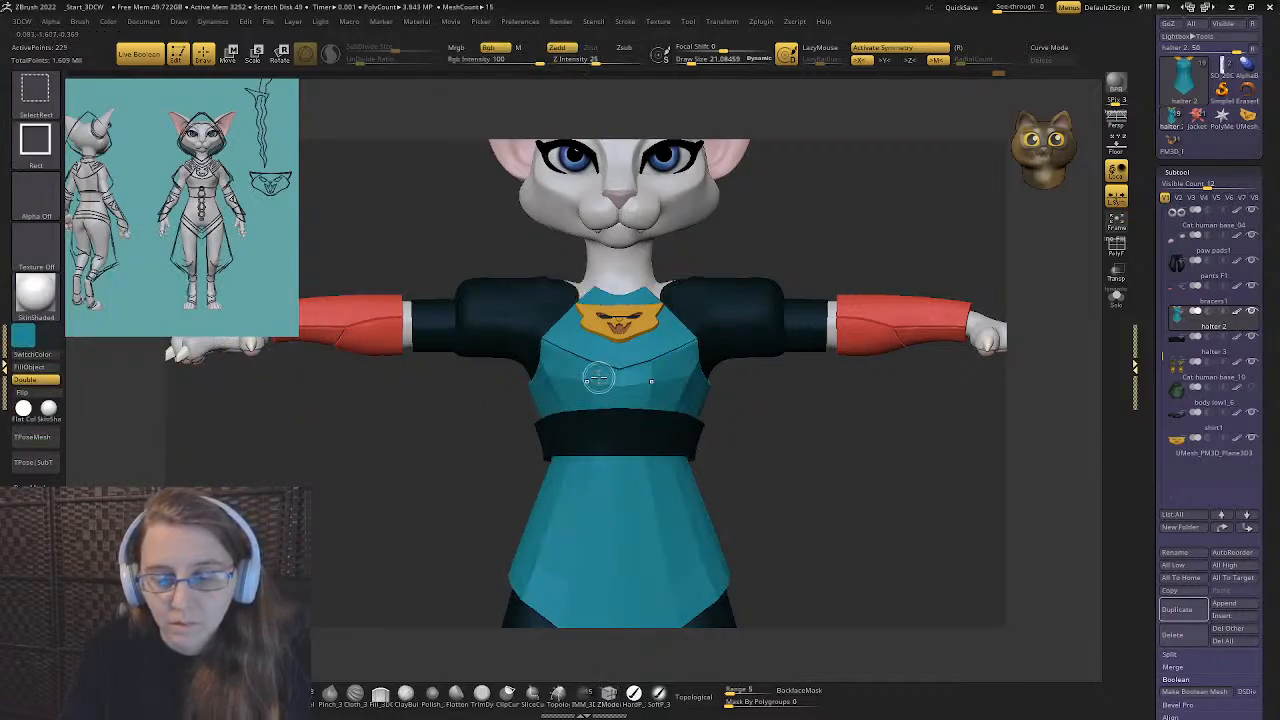
pyautogui.click(25, 370)
pyautogui.keyDown('ctrl'); pyautogui.keyDown('shift'); pyautogui.click(316, 420); pyautogui.keyUp('shift'); pyautogui.keyUp('ctrl')
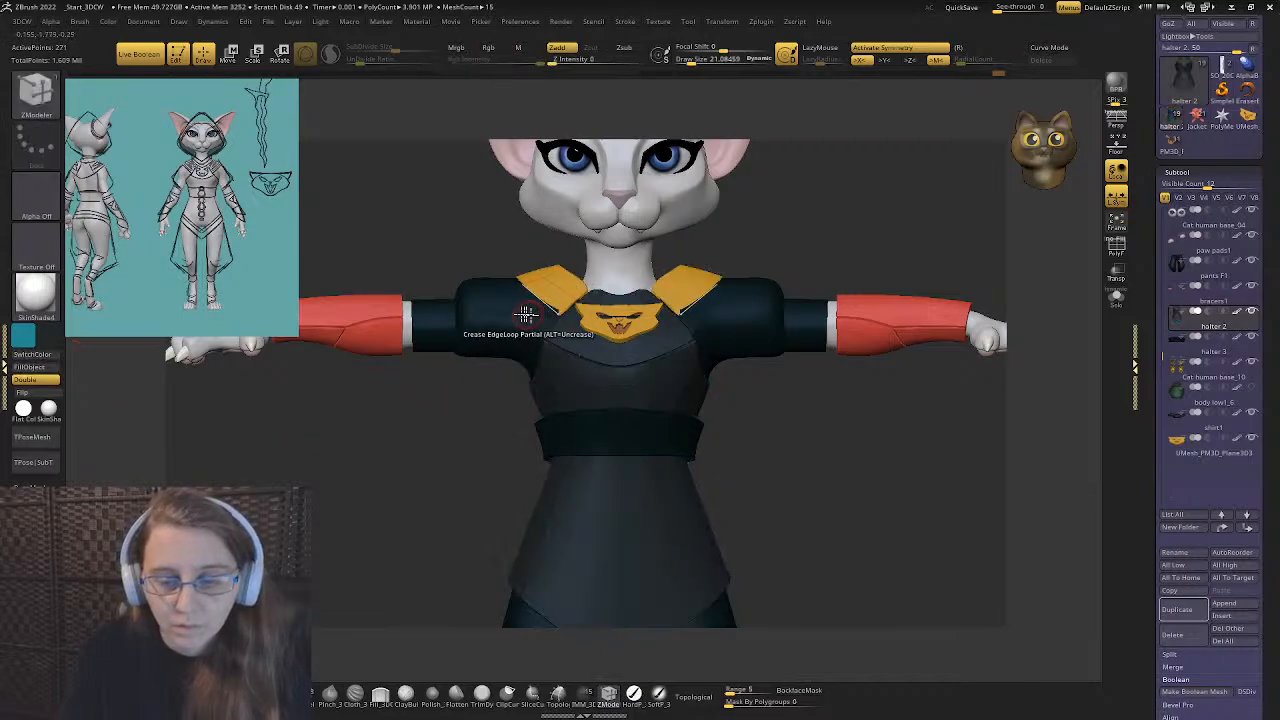
# - Select the shirt1 subtool, swap the main and secondary colours and fill the shirt with teal
pyautogui.keyDown('alt'); pyautogui.click(484, 320); pyautogui.keyUp('alt')
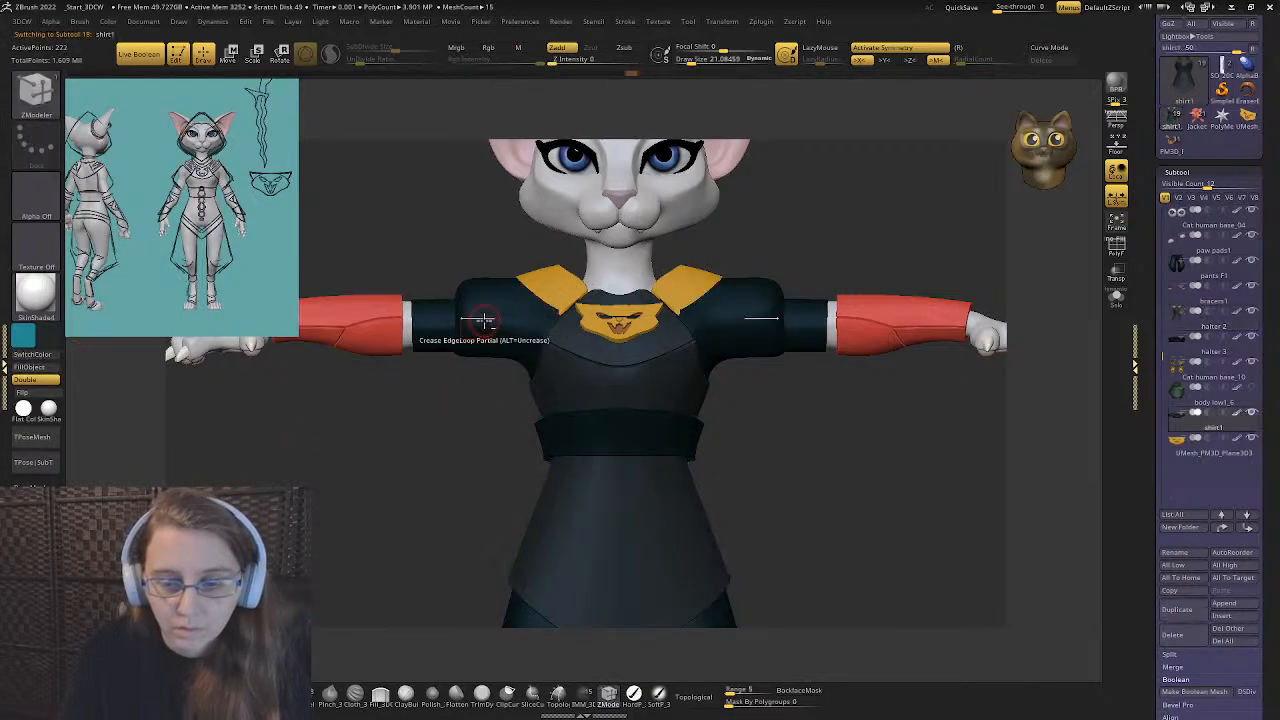
pyautogui.click(44, 356)
pyautogui.click(34, 367)
pyautogui.keyDown('ctrl'); pyautogui.moveTo(340, 345); pyautogui.dragTo(490, 393, button='right'); pyautogui.keyUp('ctrl')
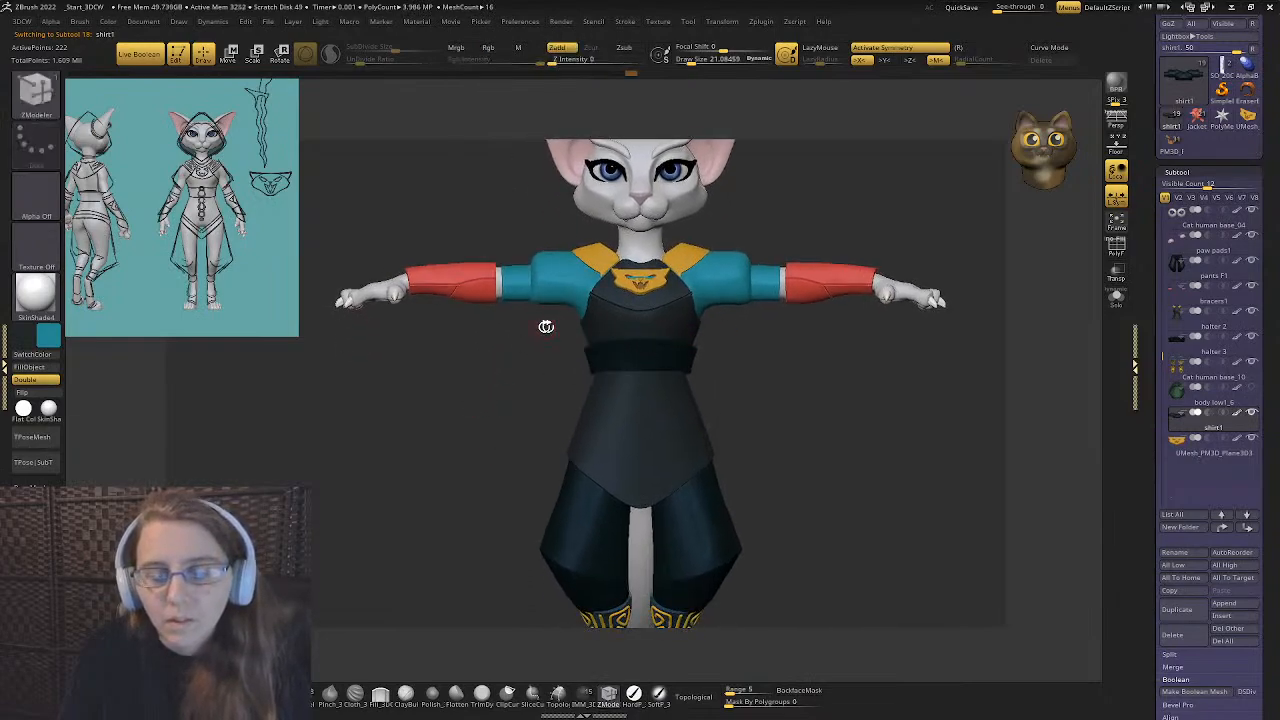
# - Choose a muted grey-teal as the current colour and fill the shirt with it
pyautogui.click(48, 337)
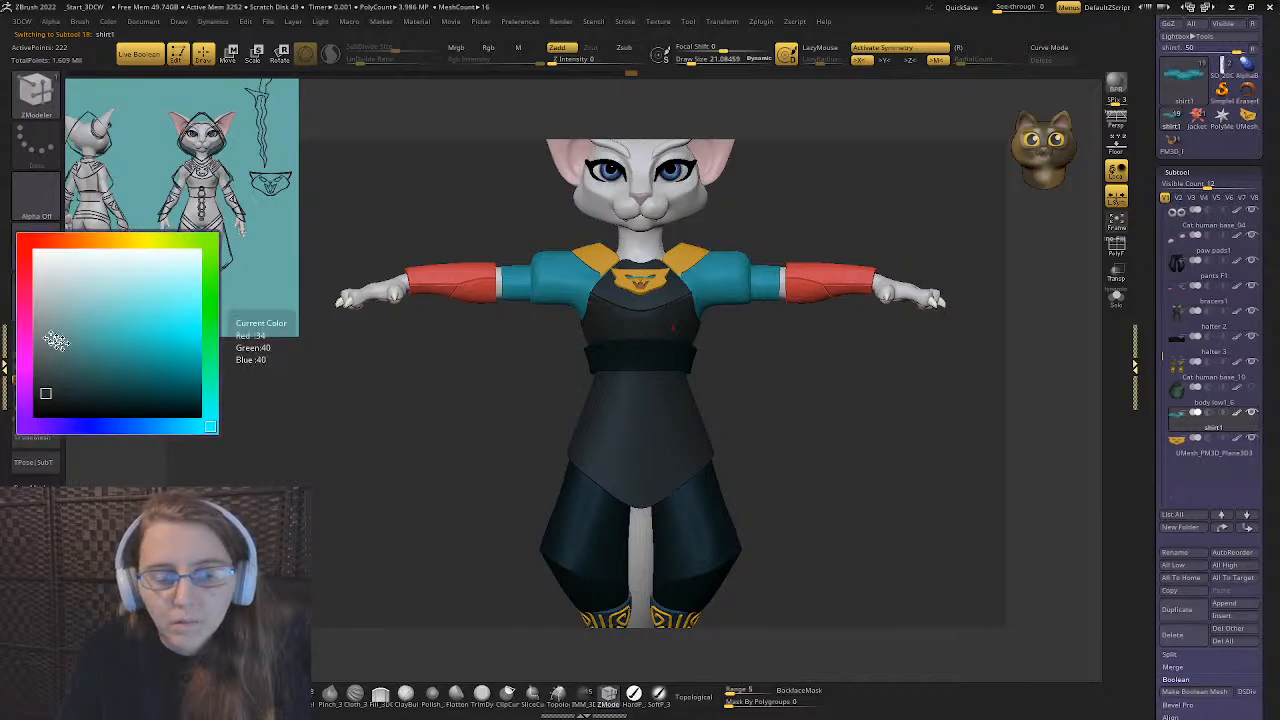
pyautogui.click(58, 358)
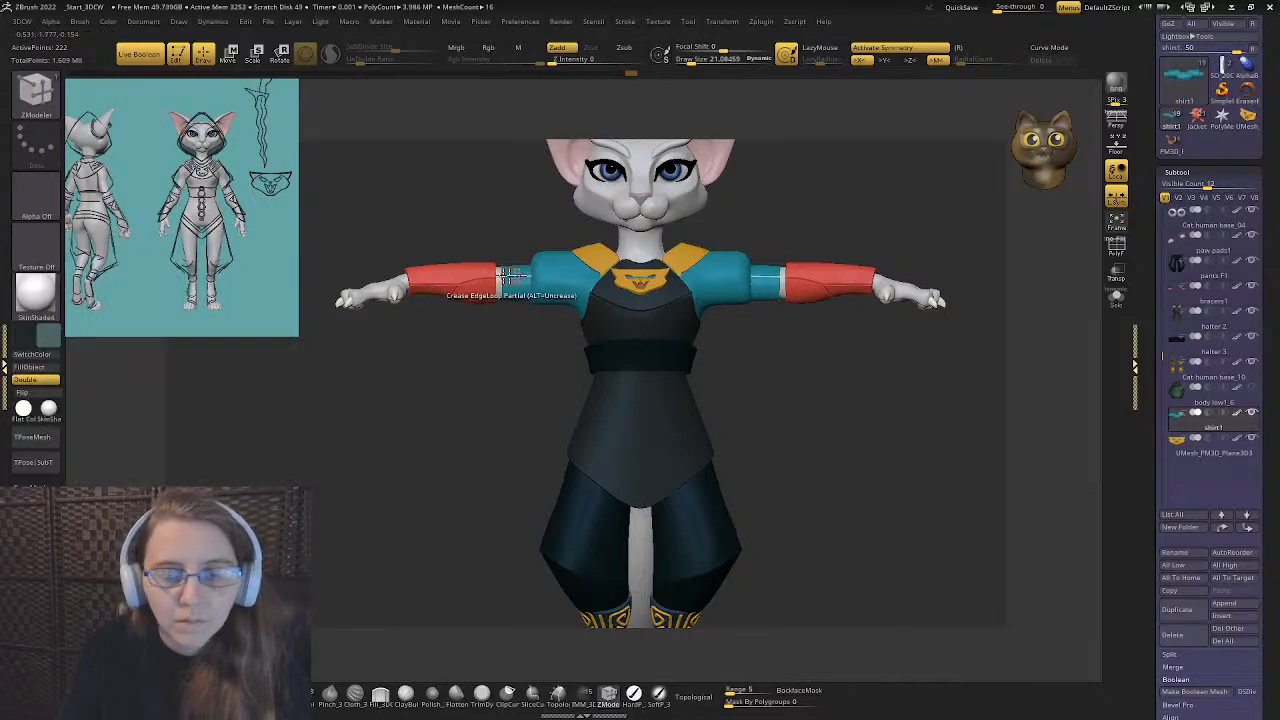
pyautogui.click(35, 367)
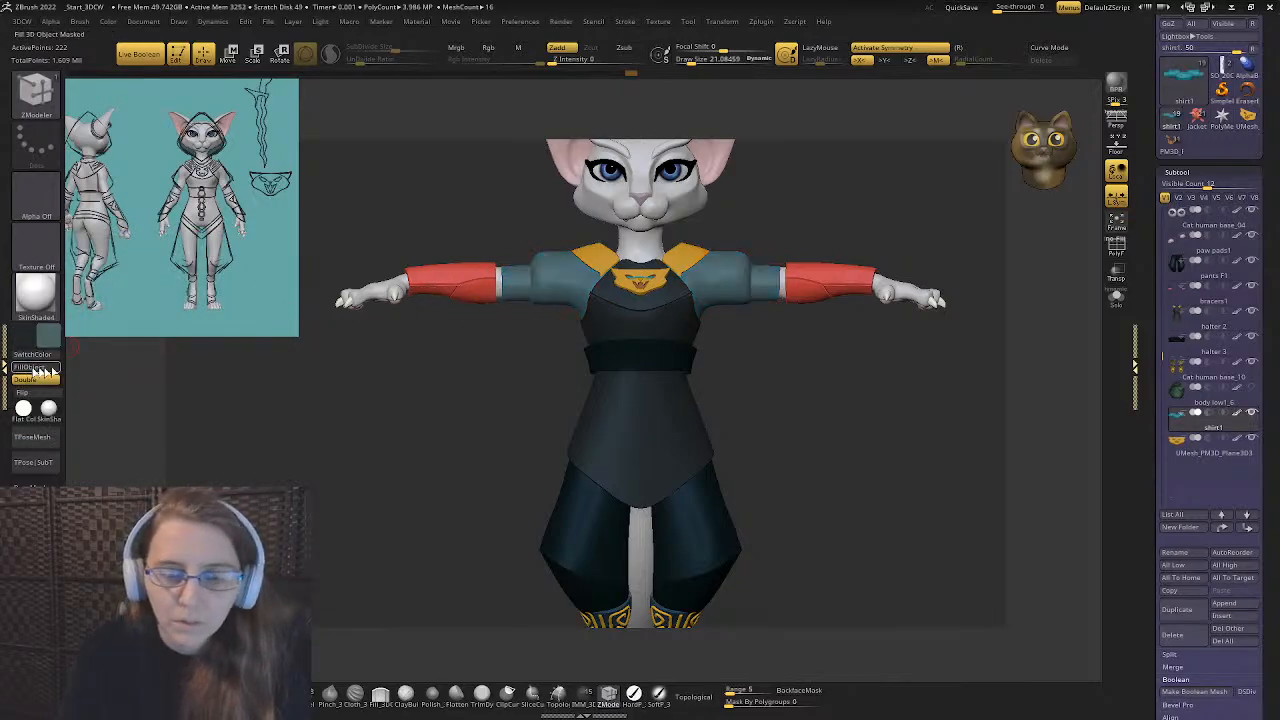
# - Pick the pants' dark teal (RGB 10, 22, 24) and fill the pants, the halter 3 waistband and the bracers with it
pyautogui.keyDown('ctrl'); pyautogui.moveTo(468, 419); pyautogui.dragTo(415, 384, button='right'); pyautogui.keyUp('ctrl')
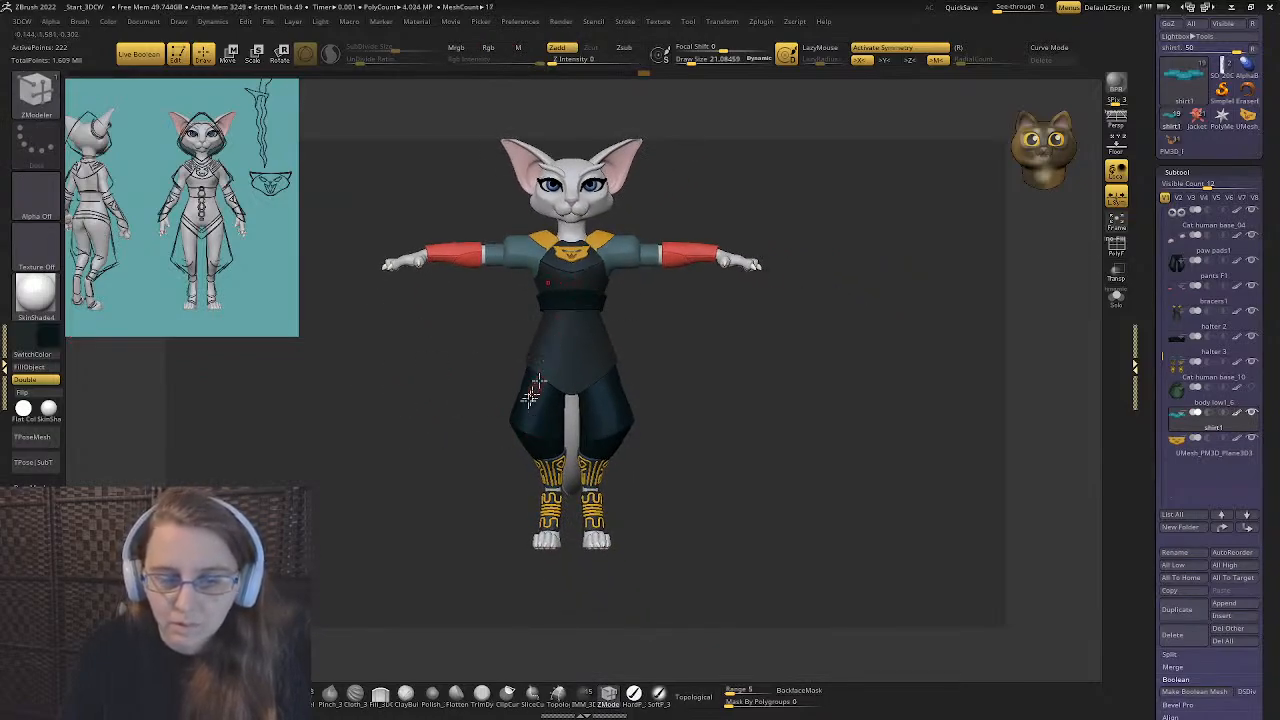
pyautogui.click(46, 342)
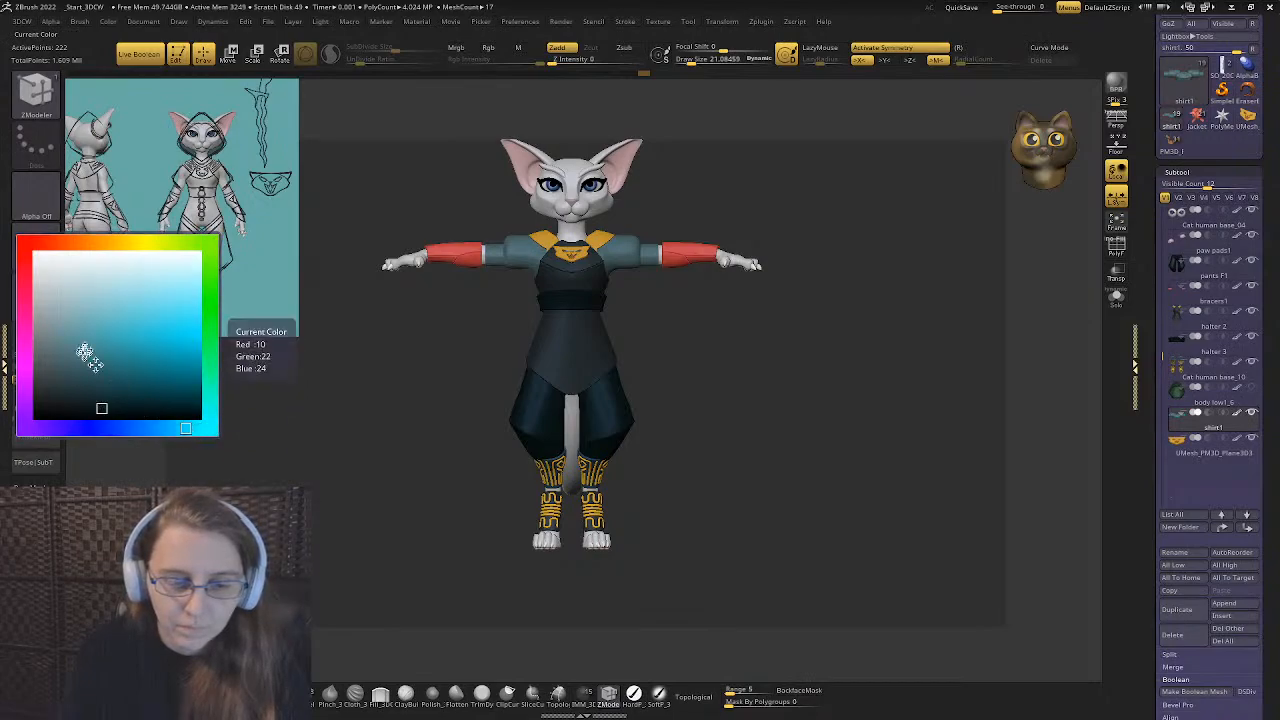
pyautogui.keyDown('alt'); pyautogui.click(532, 416); pyautogui.keyUp('alt')
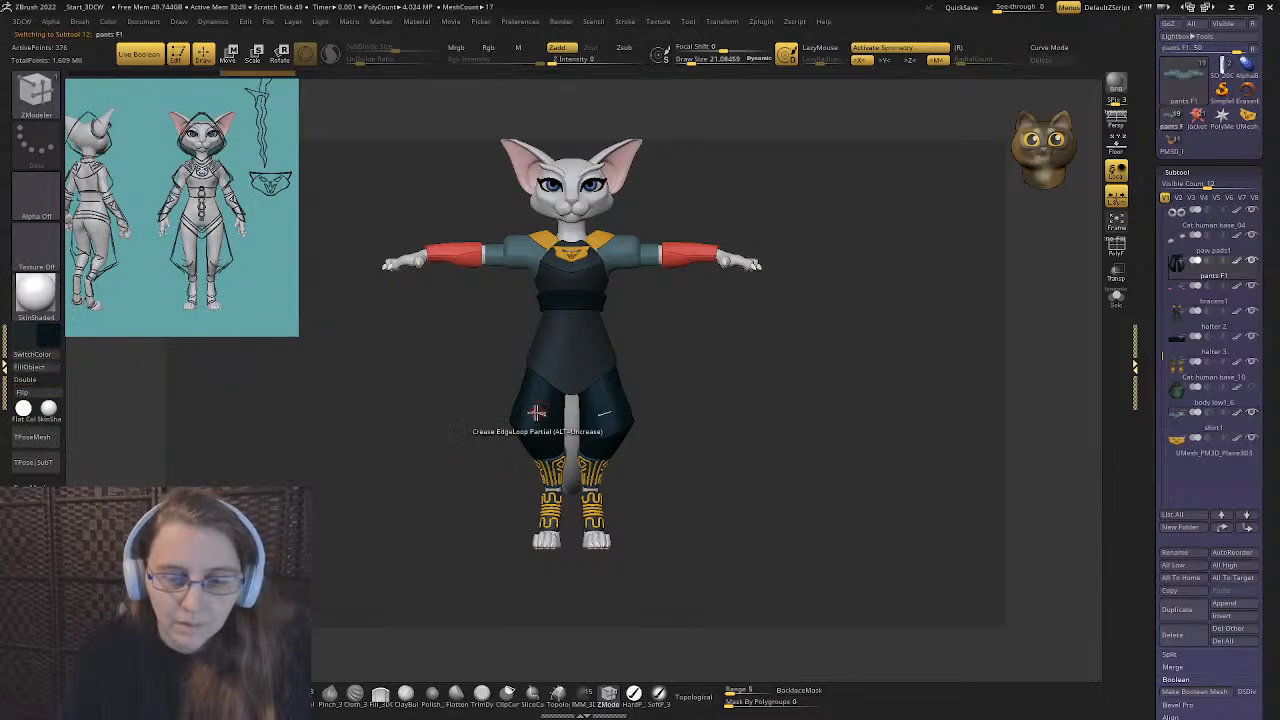
pyautogui.click(44, 368)
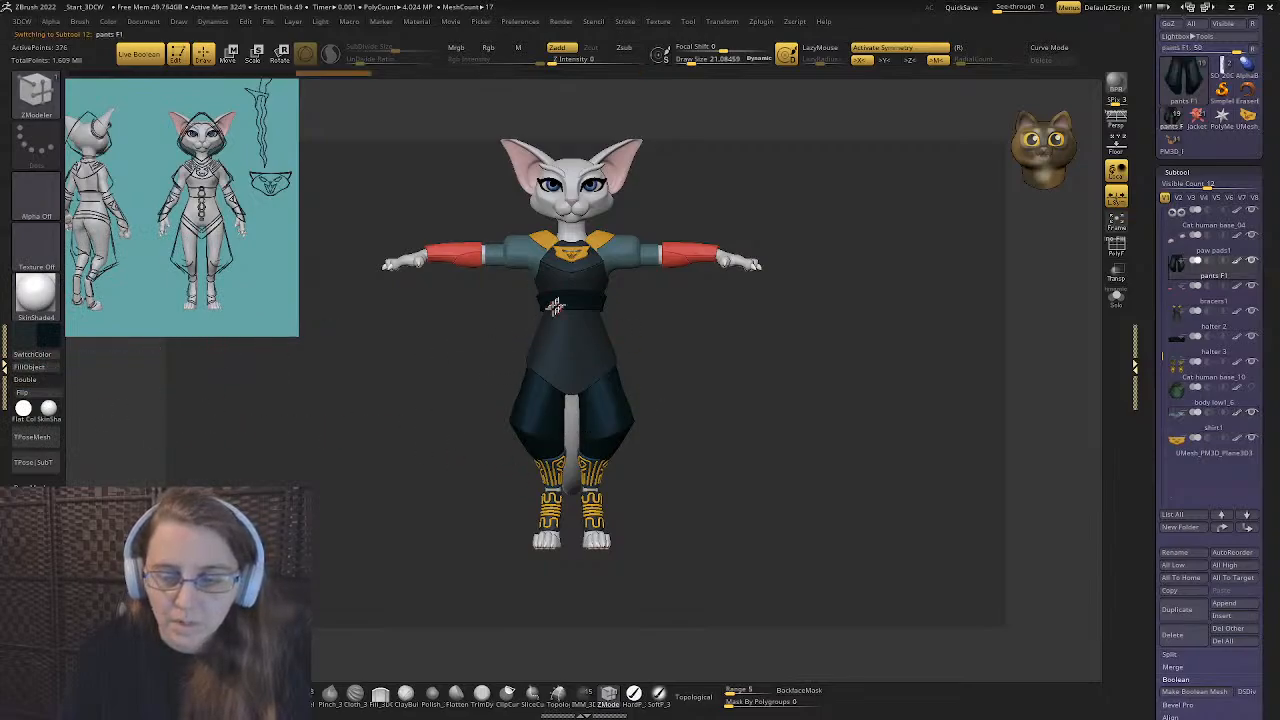
pyautogui.keyDown('alt'); pyautogui.click(562, 298); pyautogui.keyUp('alt')
pyautogui.click(54, 368)
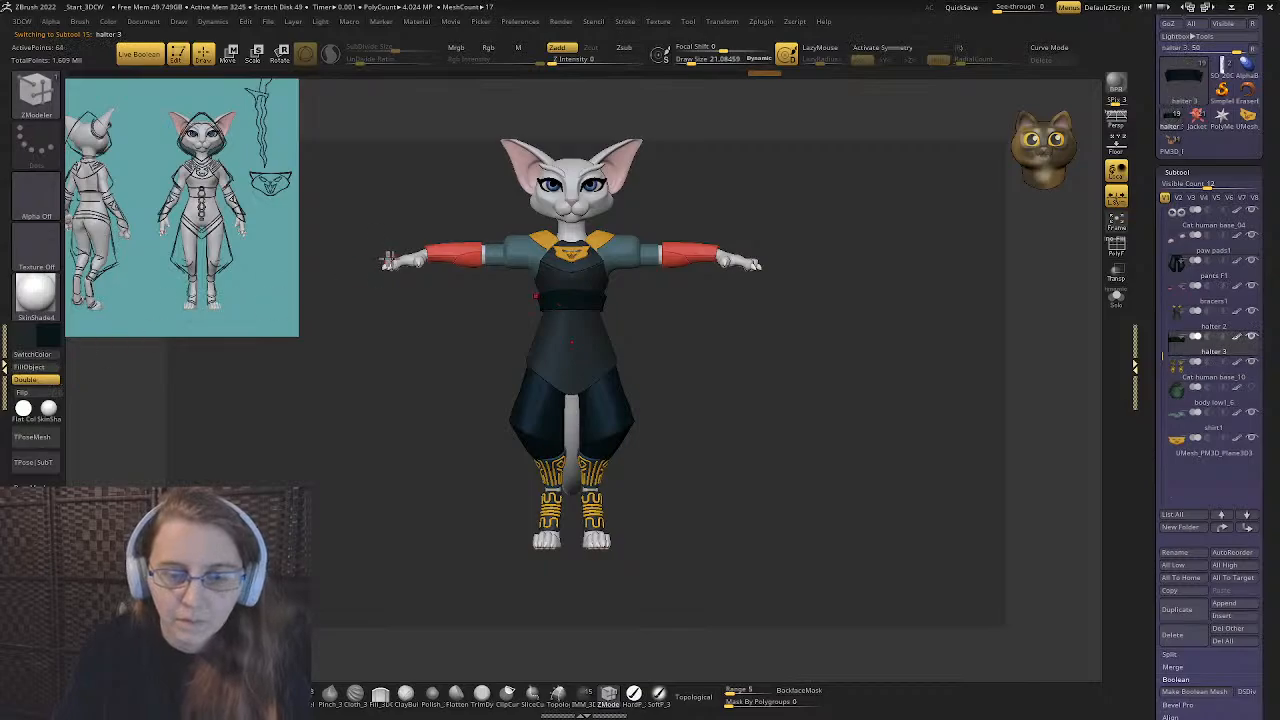
pyautogui.keyDown('alt'); pyautogui.click(470, 255); pyautogui.keyUp('alt')
pyautogui.click(54, 368)
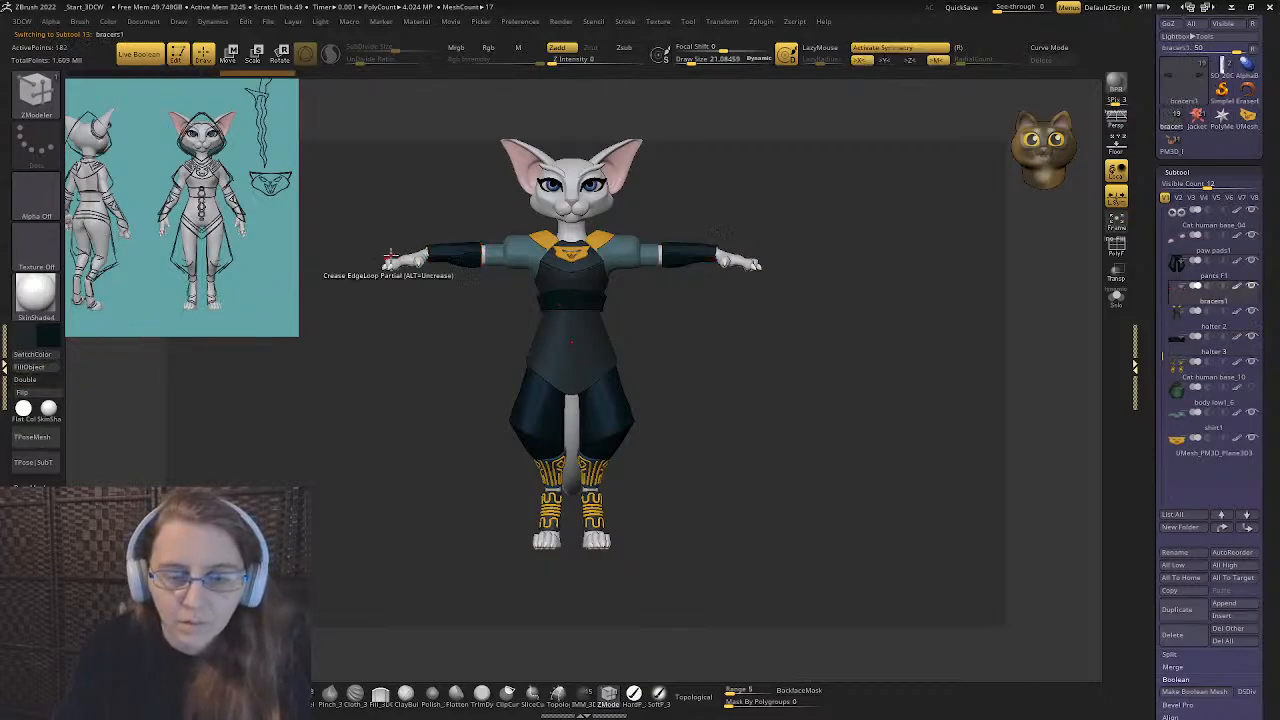
# - Select the body low1_6 hood subtool, make it visible and fill it with the current dark teal
pyautogui.moveTo(386, 275); pyautogui.dragTo(486, 423)
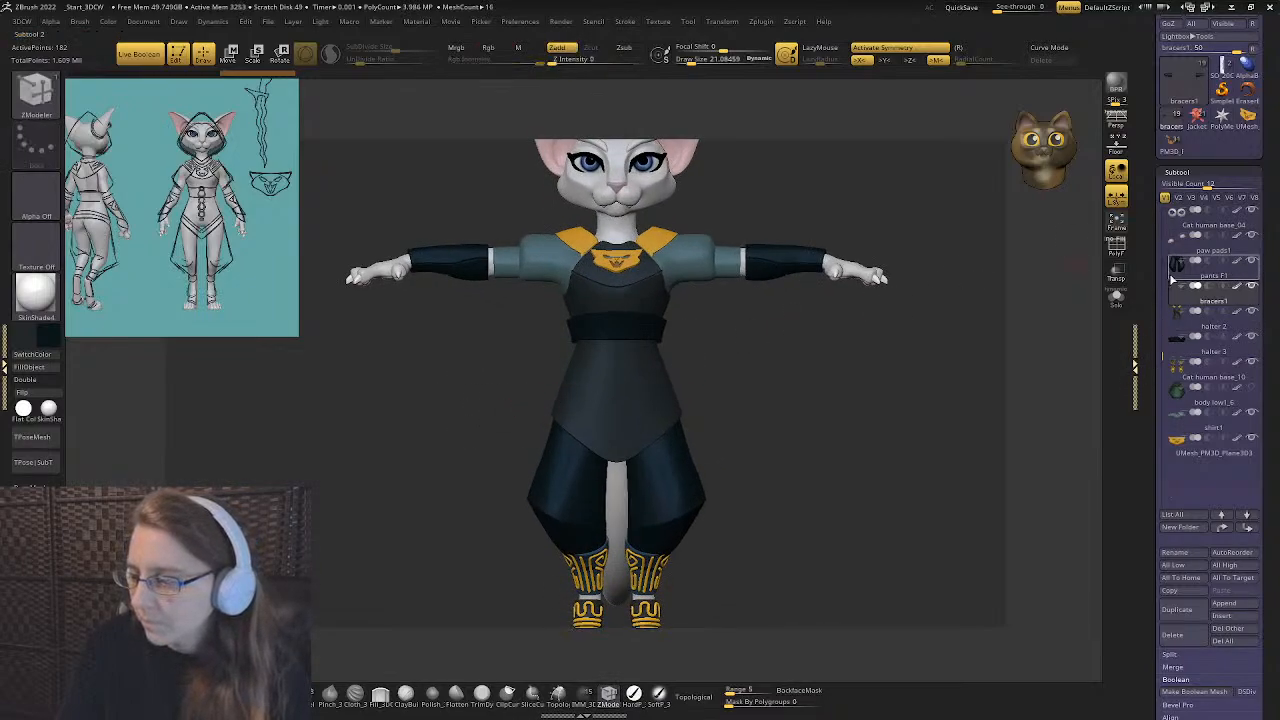
pyautogui.moveTo(1156, 236); pyautogui.dragTo(1163, 365)
pyautogui.moveTo(1162, 413)
pyautogui.mouseDown()
pyautogui.moveTo(1169, 270)
pyautogui.moveTo(1158, 422)
pyautogui.mouseUp()
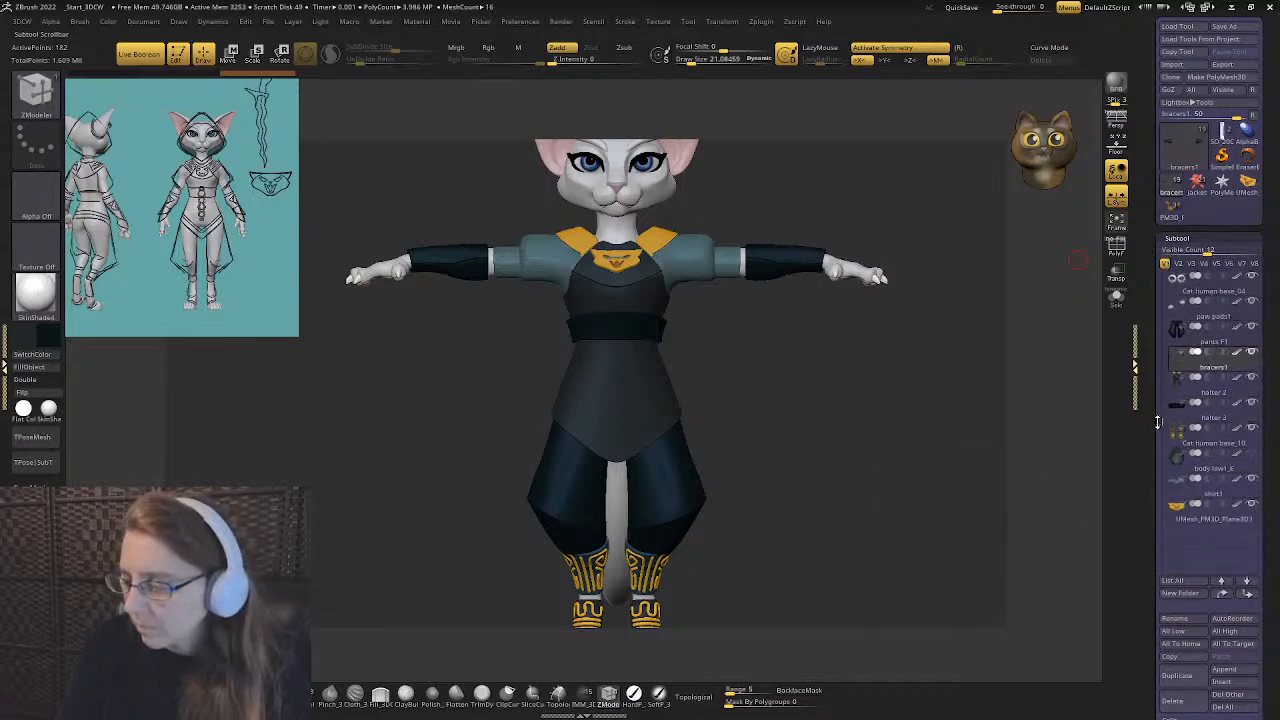
pyautogui.click(1262, 463)
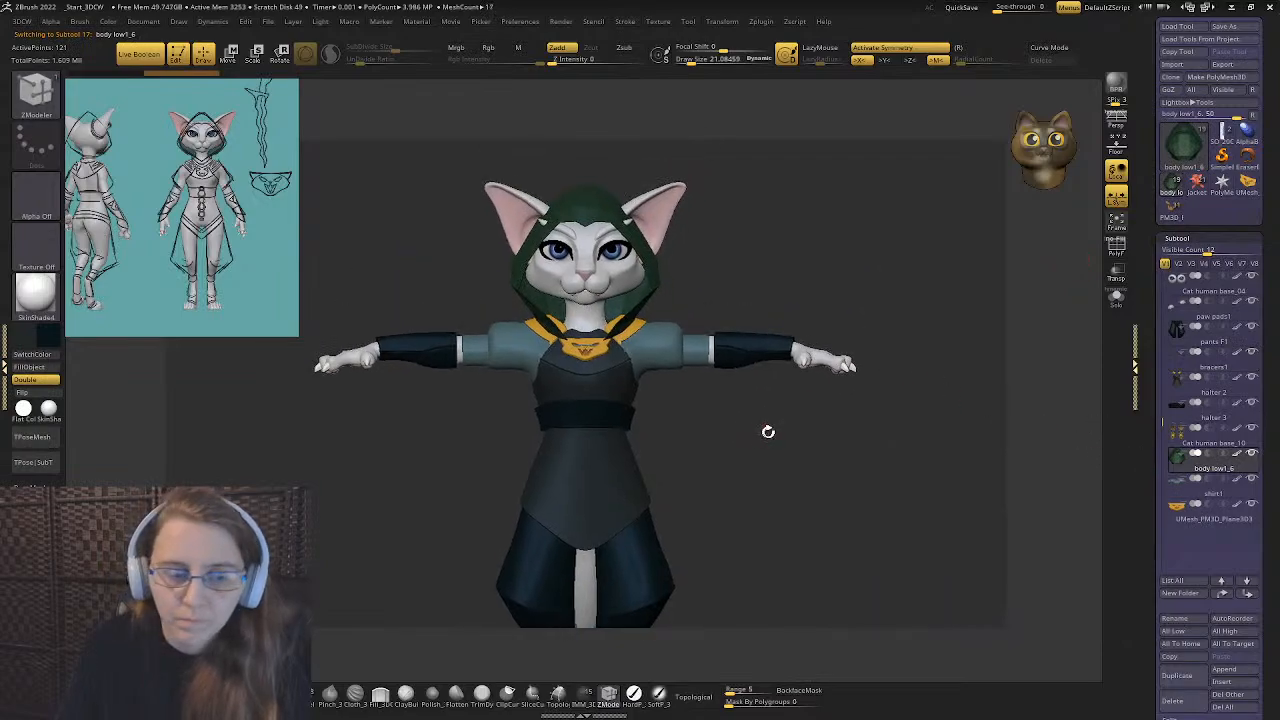
pyautogui.moveTo(451, 380); pyautogui.dragTo(485, 378)
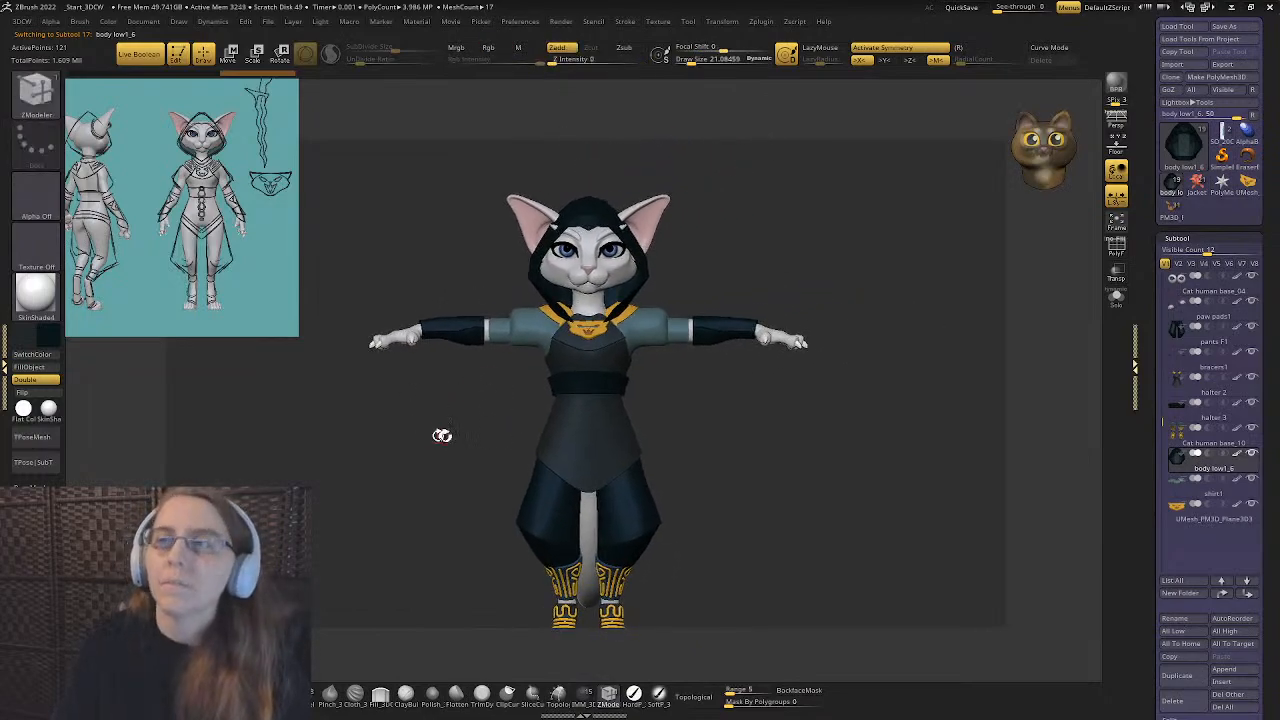
# - Select the patterned leg guards in the Cat human base_10 subtool and isolate them with solo display
pyautogui.moveTo(441, 435); pyautogui.dragTo(570, 410)
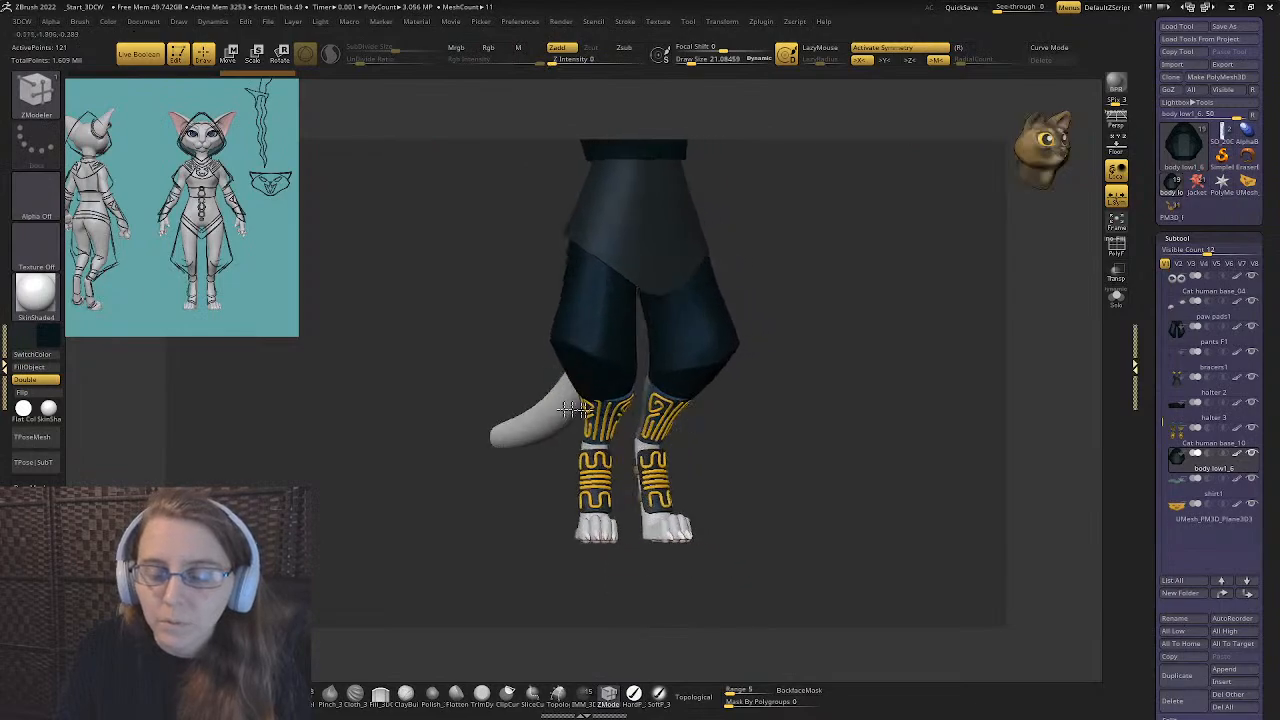
pyautogui.moveTo(570, 410); pyautogui.dragTo(613, 355, button='right')
pyautogui.keyDown('alt'); pyautogui.click(591, 311); pyautogui.keyUp('alt')
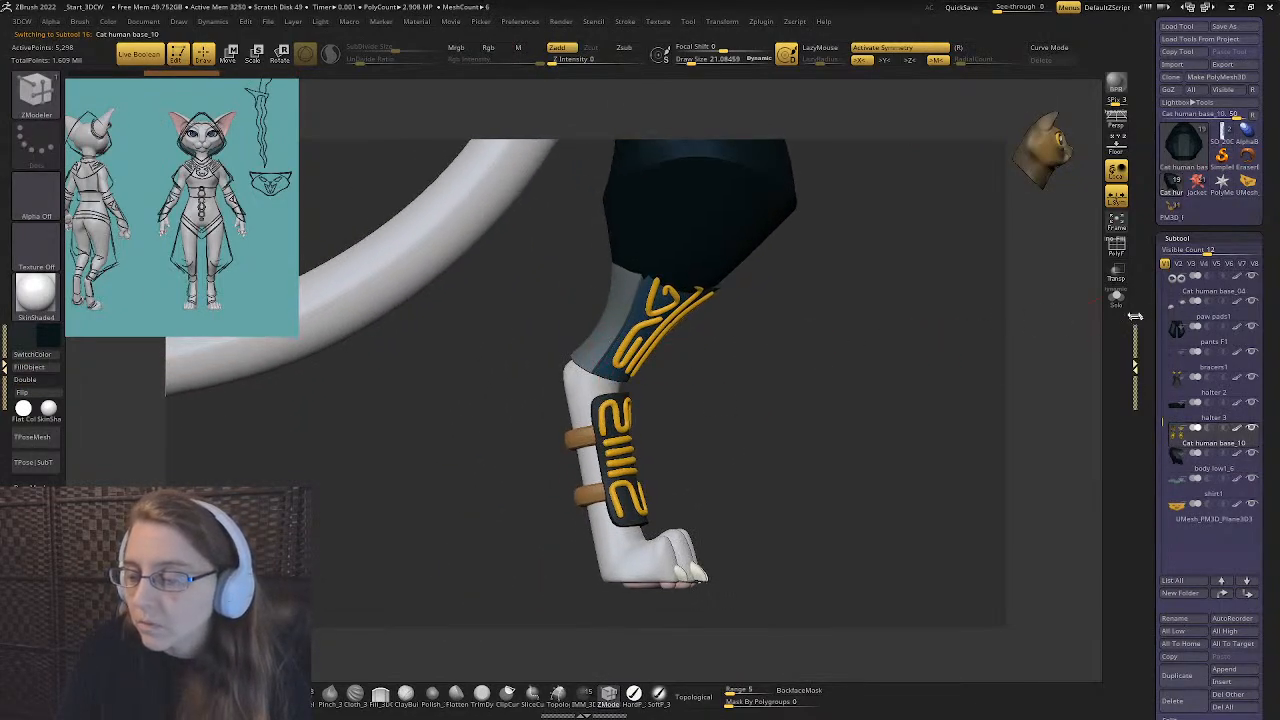
pyautogui.click(1116, 296)
# - Try masking the leg guards and hiding their polygroups to separate the upper guard
pyautogui.keyDown('ctrl'); pyautogui.moveTo(554, 374); pyautogui.dragTo(778, 180); pyautogui.keyUp('ctrl')
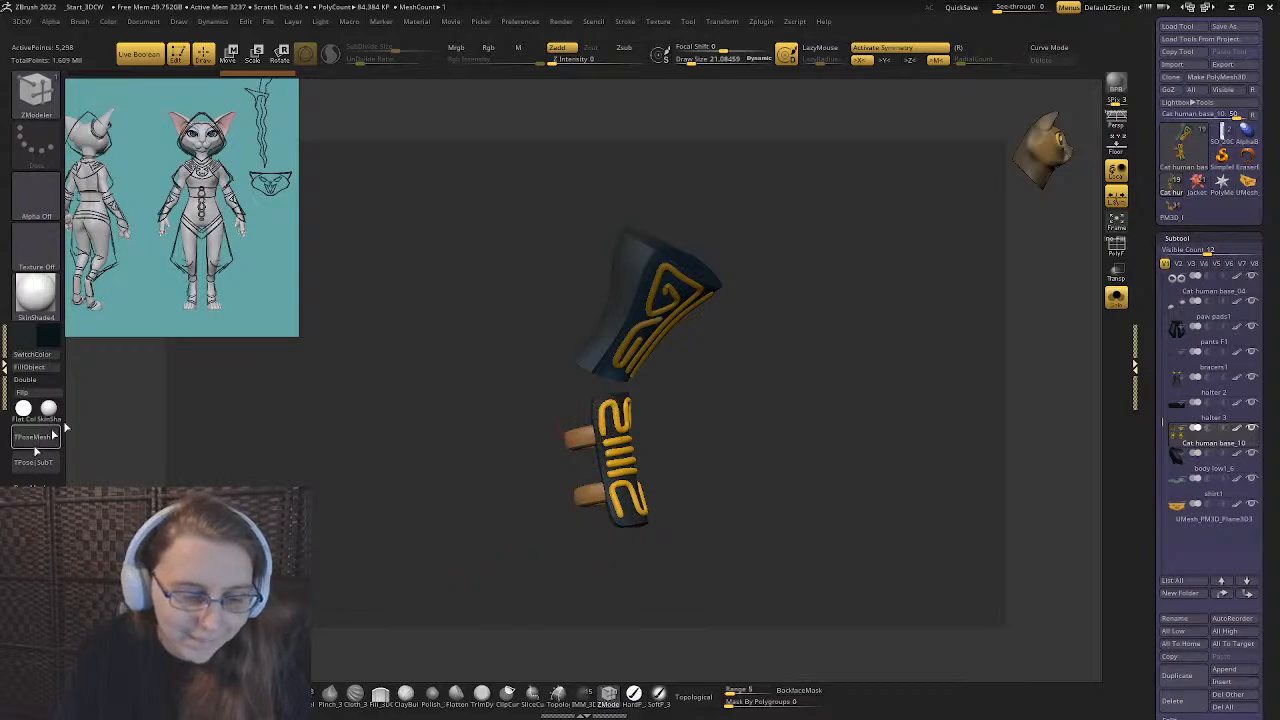
pyautogui.keyDown('ctrl'); pyautogui.moveTo(470, 425); pyautogui.dragTo(492, 440); pyautogui.keyUp('ctrl')
pyautogui.keyDown('ctrl'); pyautogui.moveTo(453, 408); pyautogui.dragTo(449, 426, button='right'); pyautogui.keyUp('ctrl')
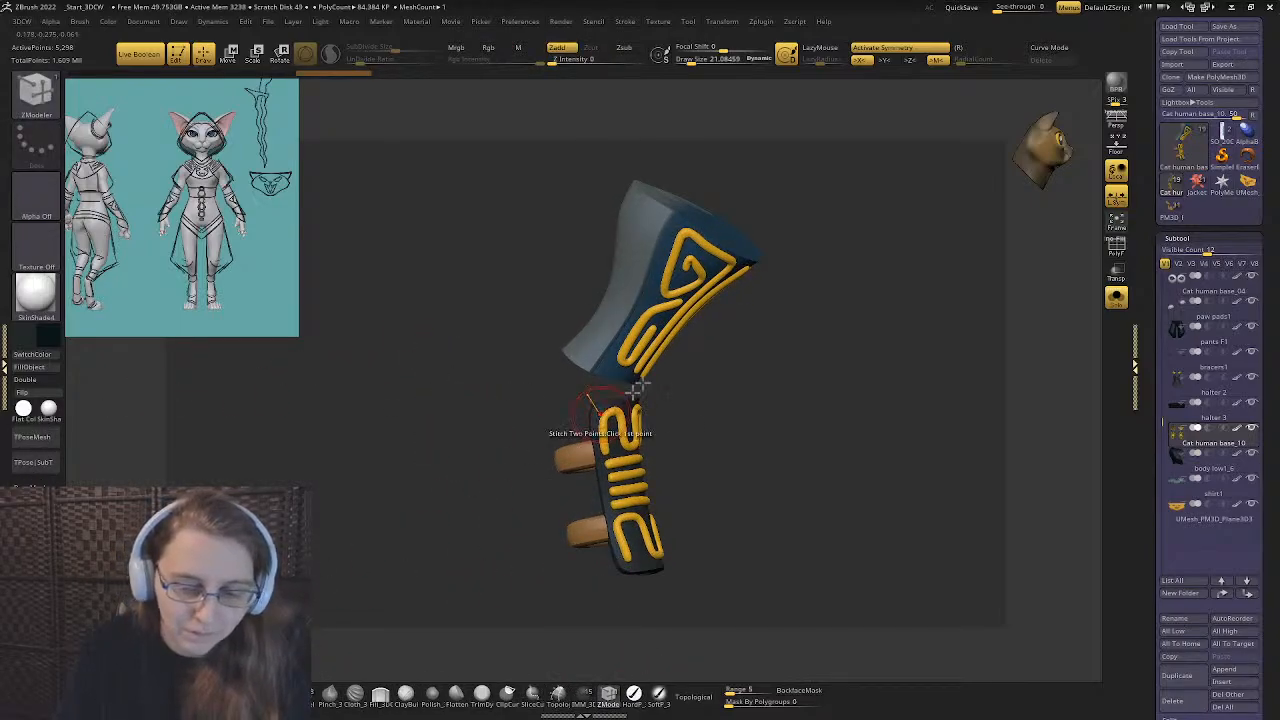
pyautogui.keyDown('ctrl'); pyautogui.keyDown('shift'); pyautogui.click(622, 352); pyautogui.keyUp('shift'); pyautogui.keyUp('ctrl')
pyautogui.keyDown('ctrl'); pyautogui.keyDown('shift'); pyautogui.click(622, 352); pyautogui.keyUp('shift'); pyautogui.keyUp('ctrl')
pyautogui.keyDown('ctrl'); pyautogui.keyDown('shift'); pyautogui.click(626, 354); pyautogui.keyUp('shift'); pyautogui.keyUp('ctrl')
pyautogui.keyDown('ctrl'); pyautogui.keyDown('shift'); pyautogui.click(608, 335); pyautogui.keyUp('shift'); pyautogui.keyUp('ctrl')
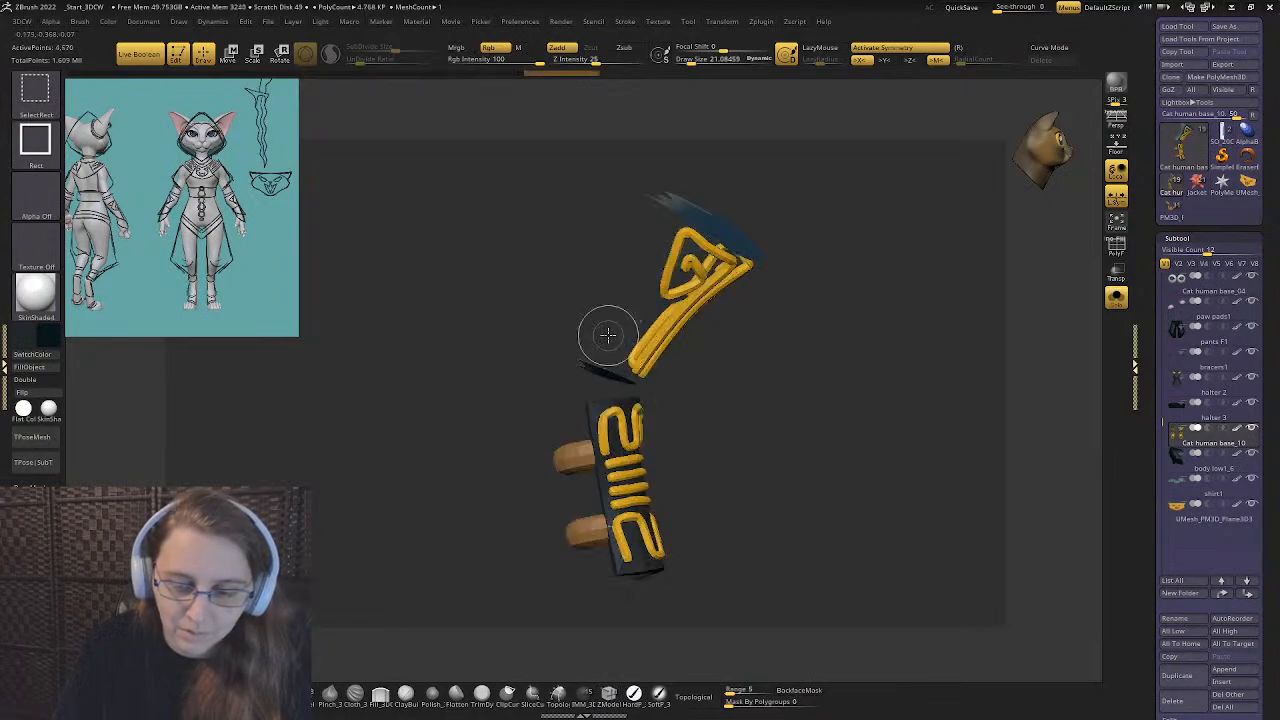
pyautogui.keyDown('ctrl'); pyautogui.keyDown('shift'); pyautogui.click(565, 370); pyautogui.keyUp('shift'); pyautogui.keyUp('ctrl')
# - Try to mask the upper leg guards from the side with a lasso
pyautogui.moveTo(380, 320); pyautogui.dragTo(410, 368)
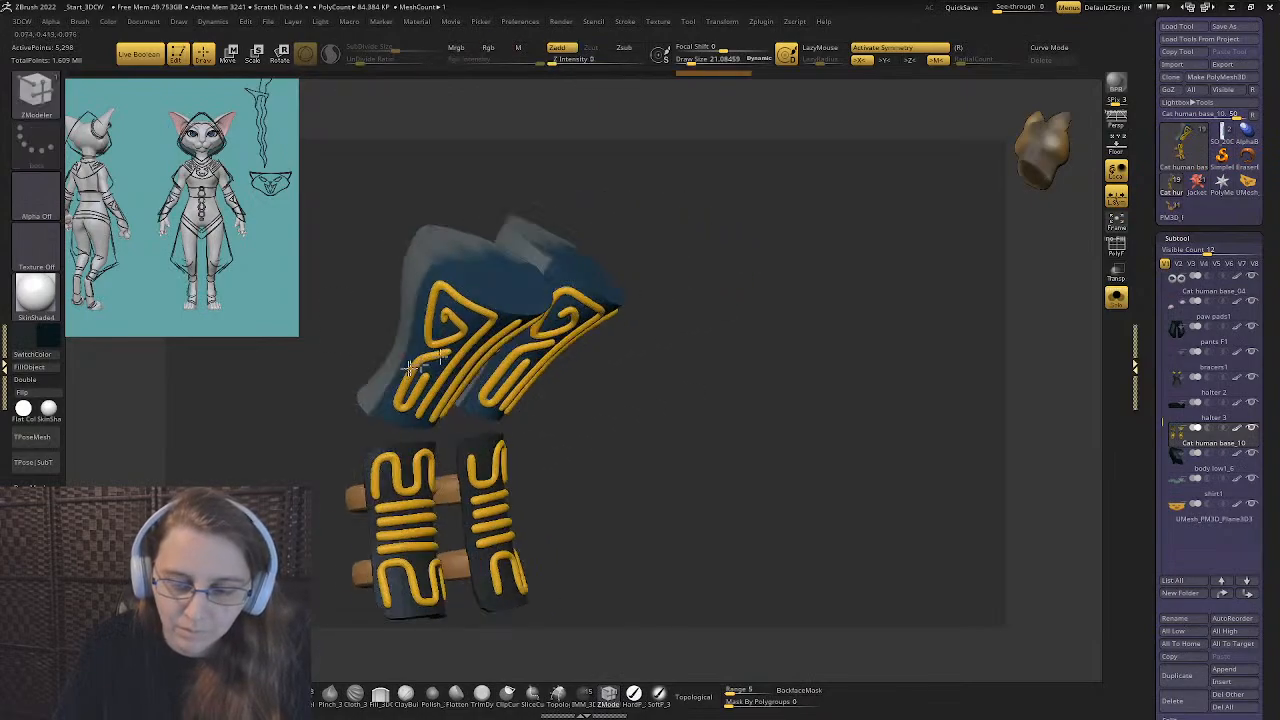
pyautogui.moveTo(410, 368)
pyautogui.mouseDown(button='right')
pyautogui.moveTo(655, 400)
pyautogui.moveTo(471, 403)
pyautogui.mouseUp(button='right')
pyautogui.press('ctrl')
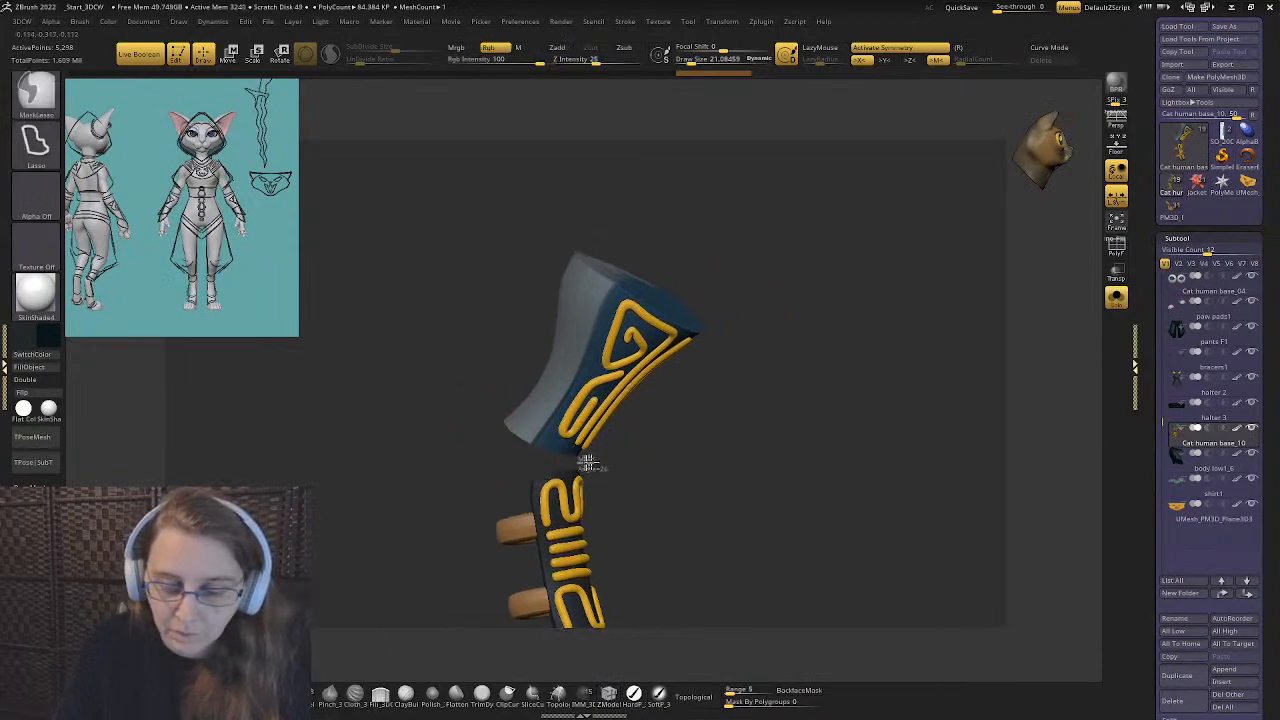
pyautogui.moveTo(588, 462)
pyautogui.keyDown('ctrl'); pyautogui.mouseDown()
pyautogui.moveTo(366, 357)
pyautogui.moveTo(923, 349)
pyautogui.moveTo(920, 380)
pyautogui.mouseUp(); pyautogui.keyUp('ctrl')
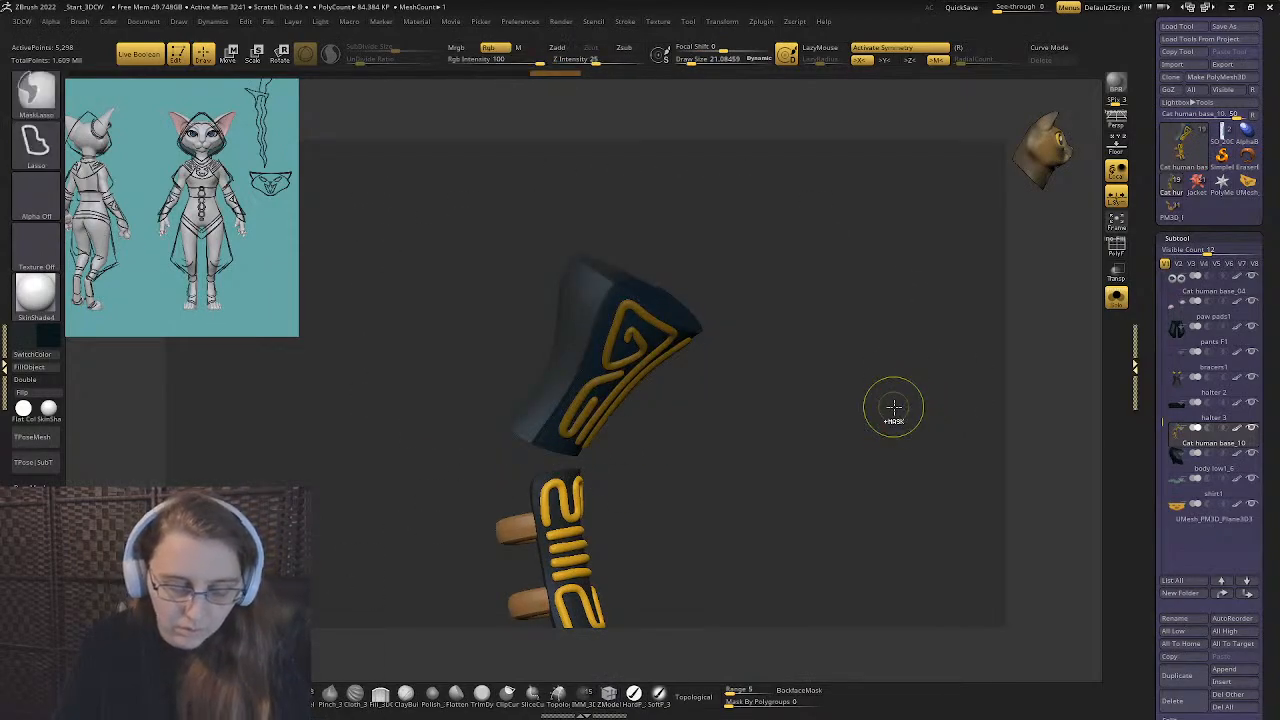
pyautogui.keyDown('ctrl'); pyautogui.click(894, 406); pyautogui.keyUp('ctrl')
# - Hide the patterned upper leg guards by polygroup, delete the hidden geometry and turn off solo display
pyautogui.press('b')
pyautogui.press('z')
pyautogui.press('m')
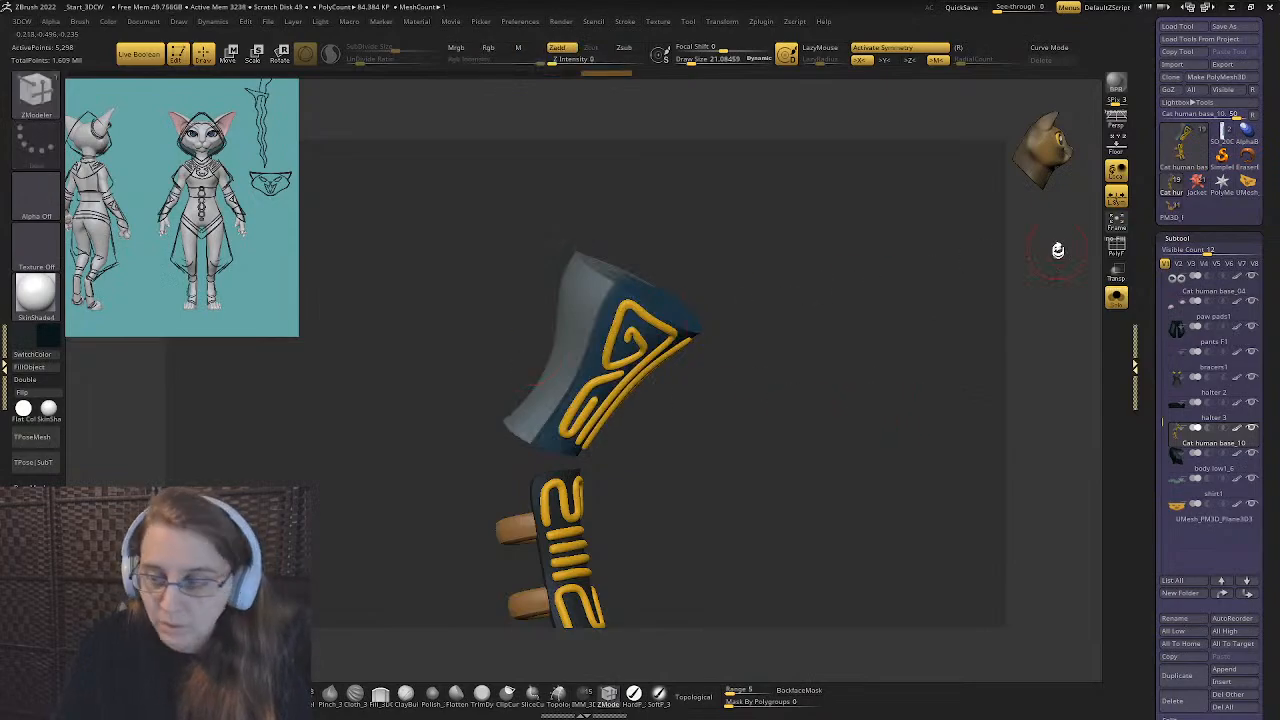
pyautogui.click(1114, 249)
pyautogui.click(1112, 250)
pyautogui.keyDown('ctrl'); pyautogui.keyDown('shift'); pyautogui.click(571, 297); pyautogui.keyUp('shift'); pyautogui.keyUp('ctrl')
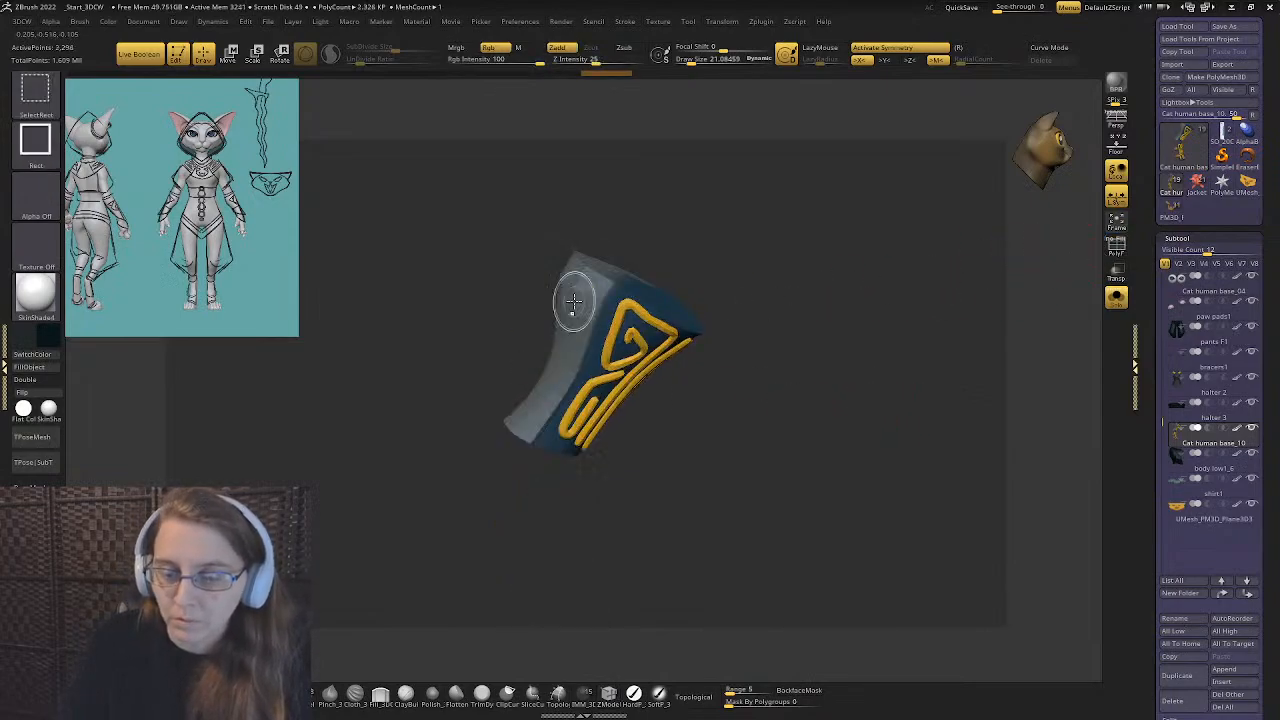
pyautogui.keyDown('ctrl'); pyautogui.keyDown('shift'); pyautogui.click(574, 300); pyautogui.keyUp('shift'); pyautogui.keyUp('ctrl')
pyautogui.press('space')
pyautogui.click(571, 116)
pyautogui.moveTo(880, 420); pyautogui.dragTo(900, 330)
pyautogui.click(1112, 299)
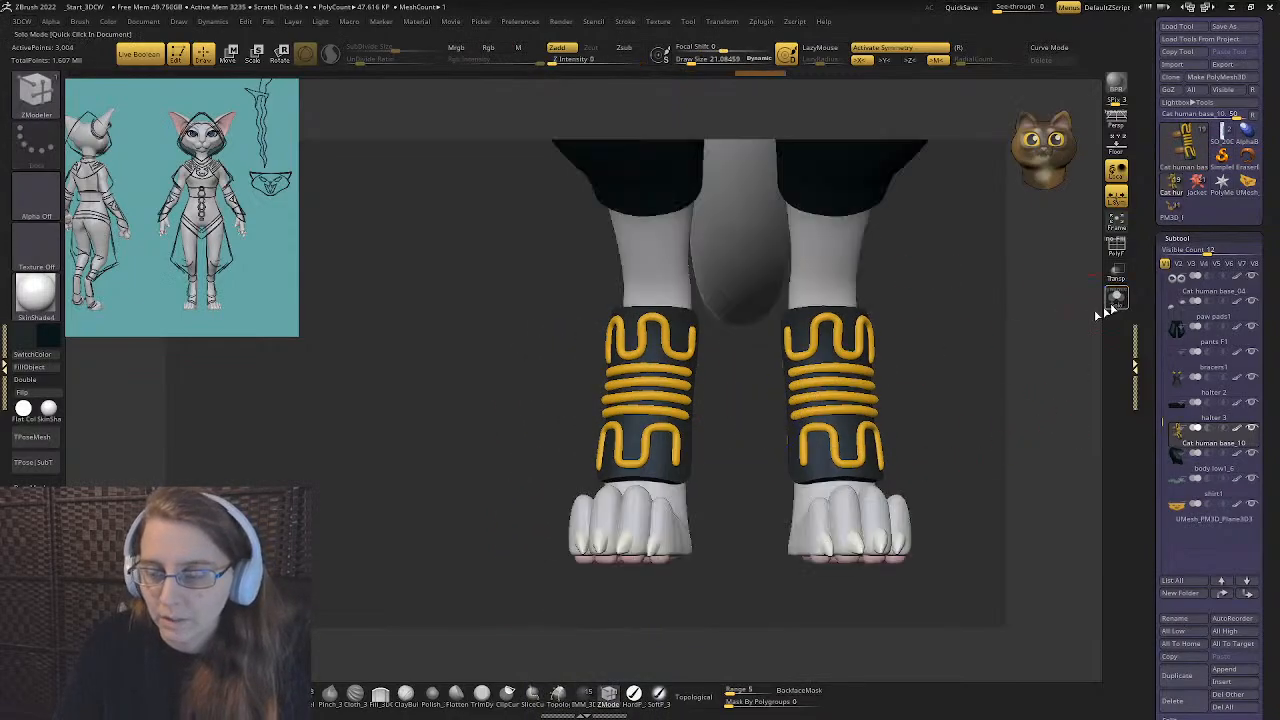
# - Hide the raised yellow pattern on the ankle guards and delete it, keeping the plain guards and straps
pyautogui.scroll(-5, 640, 290)
pyautogui.moveTo(520, 429); pyautogui.dragTo(560, 430)
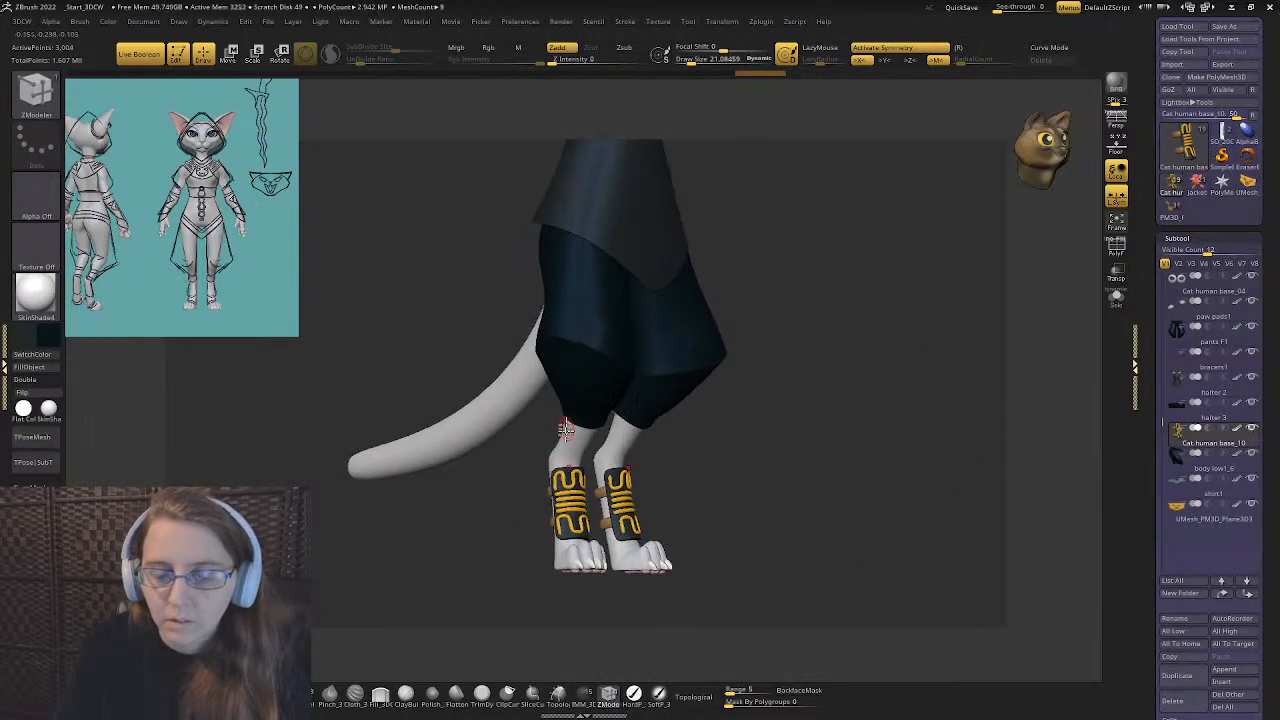
pyautogui.scroll(8, 575, 428)
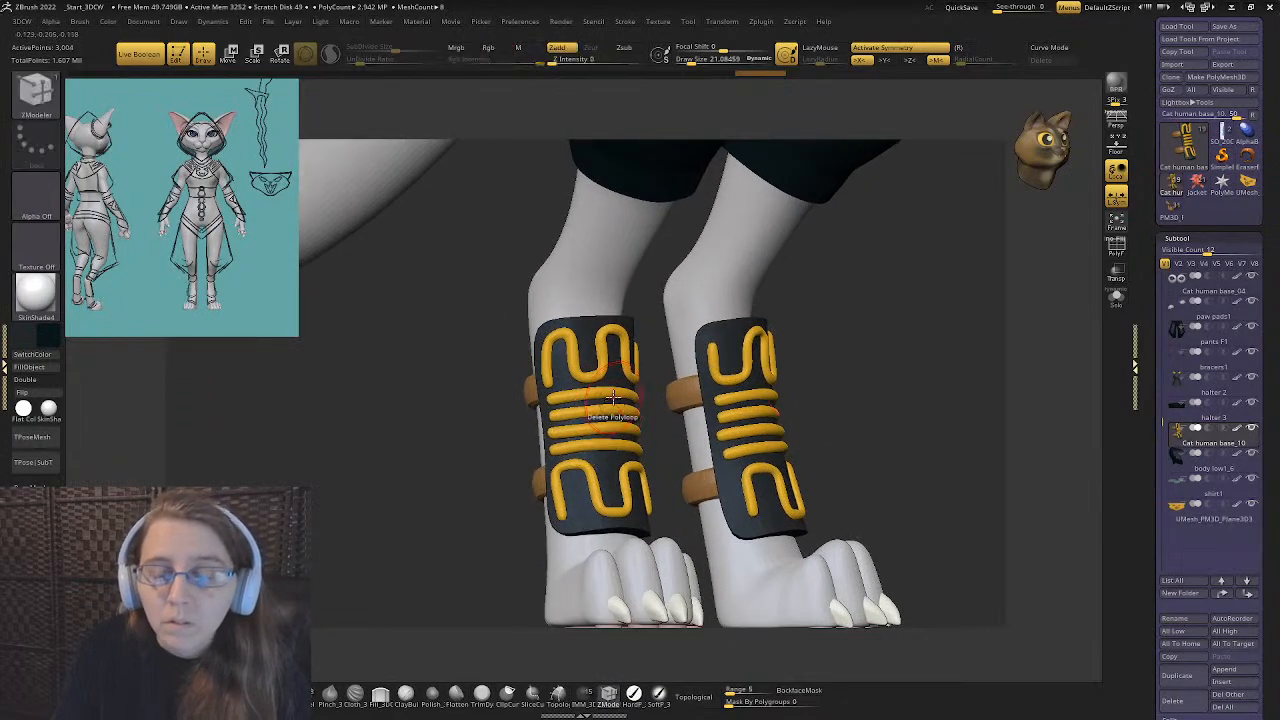
pyautogui.keyDown('ctrl'); pyautogui.keyDown('shift'); pyautogui.click(592, 378); pyautogui.keyUp('shift'); pyautogui.keyUp('ctrl')
pyautogui.keyDown('ctrl'); pyautogui.keyDown('shift'); pyautogui.click(592, 378); pyautogui.keyUp('shift'); pyautogui.keyUp('ctrl')
pyautogui.press('space')
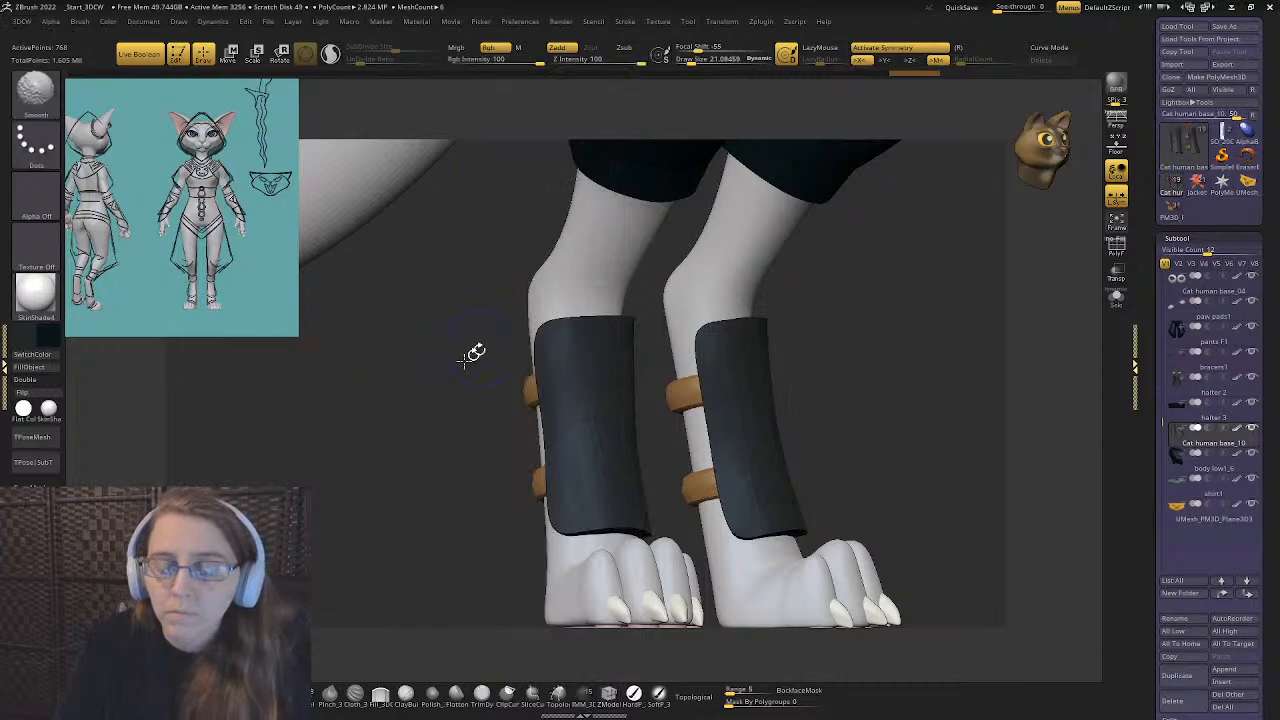
pyautogui.moveTo(474, 351); pyautogui.dragTo(538, 307)
# - Select the shirt1 subtool and mask it so that only the sleeves stay free to move
pyautogui.keyDown('ctrl'); pyautogui.moveTo(538, 307); pyautogui.dragTo(583, 306, button='right'); pyautogui.keyUp('ctrl')
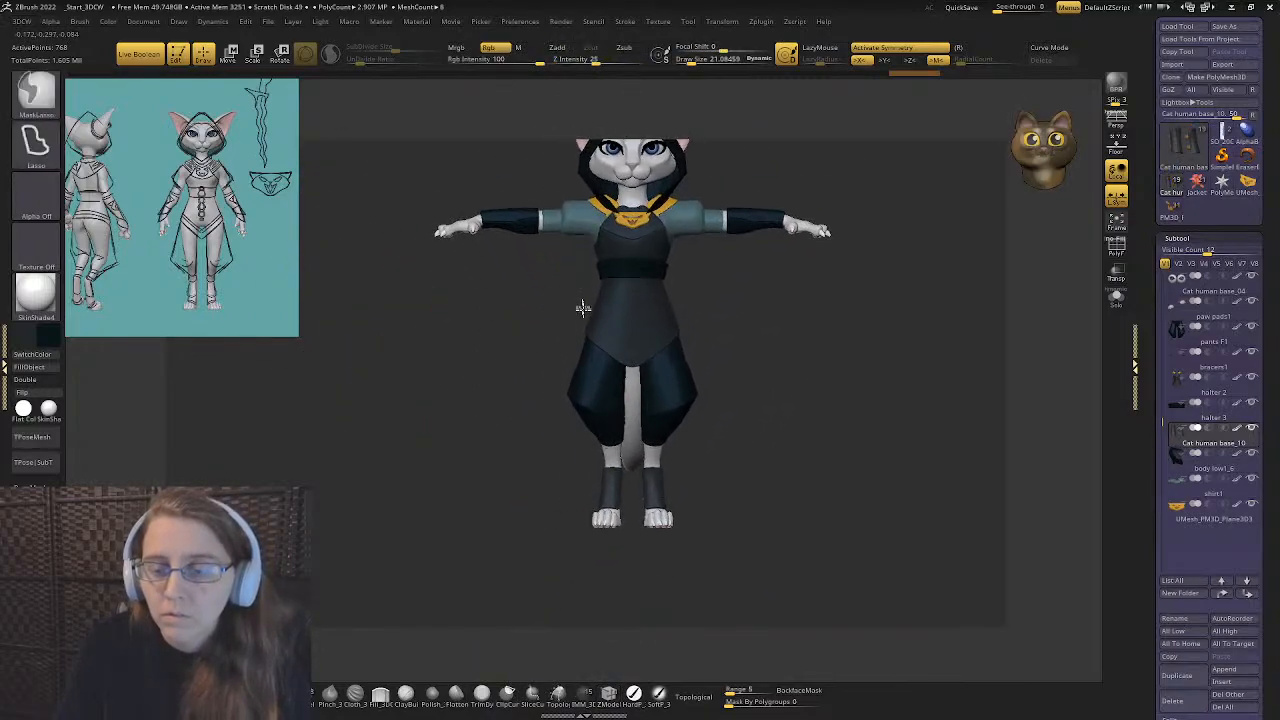
pyautogui.moveTo(546, 246)
pyautogui.keyDown('alt'); pyautogui.mouseDown(button='right')
pyautogui.moveTo(513, 333)
pyautogui.moveTo(500, 334)
pyautogui.moveTo(678, 465)
pyautogui.mouseUp(button='right'); pyautogui.keyUp('alt')
pyautogui.moveTo(650, 388)
pyautogui.keyDown('ctrl'); pyautogui.mouseDown(button='right')
pyautogui.moveTo(654, 409)
pyautogui.moveTo(666, 380)
pyautogui.moveTo(609, 457)
pyautogui.mouseUp(button='right'); pyautogui.keyUp('ctrl')
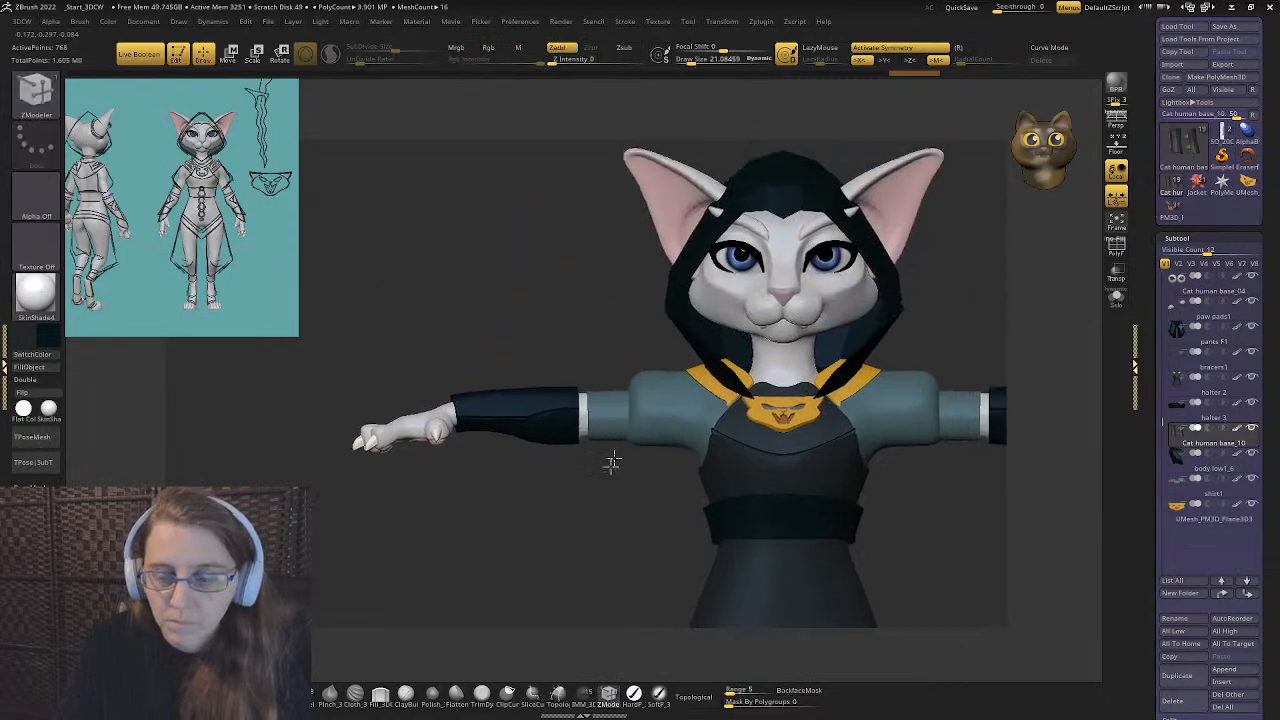
pyautogui.keyDown('alt'); pyautogui.click(626, 432); pyautogui.keyUp('alt')
pyautogui.moveTo(571, 309)
pyautogui.keyDown('ctrl'); pyautogui.mouseDown()
pyautogui.moveTo(643, 509)
pyautogui.moveTo(586, 357)
pyautogui.moveTo(642, 333)
pyautogui.mouseUp(); pyautogui.keyUp('ctrl')
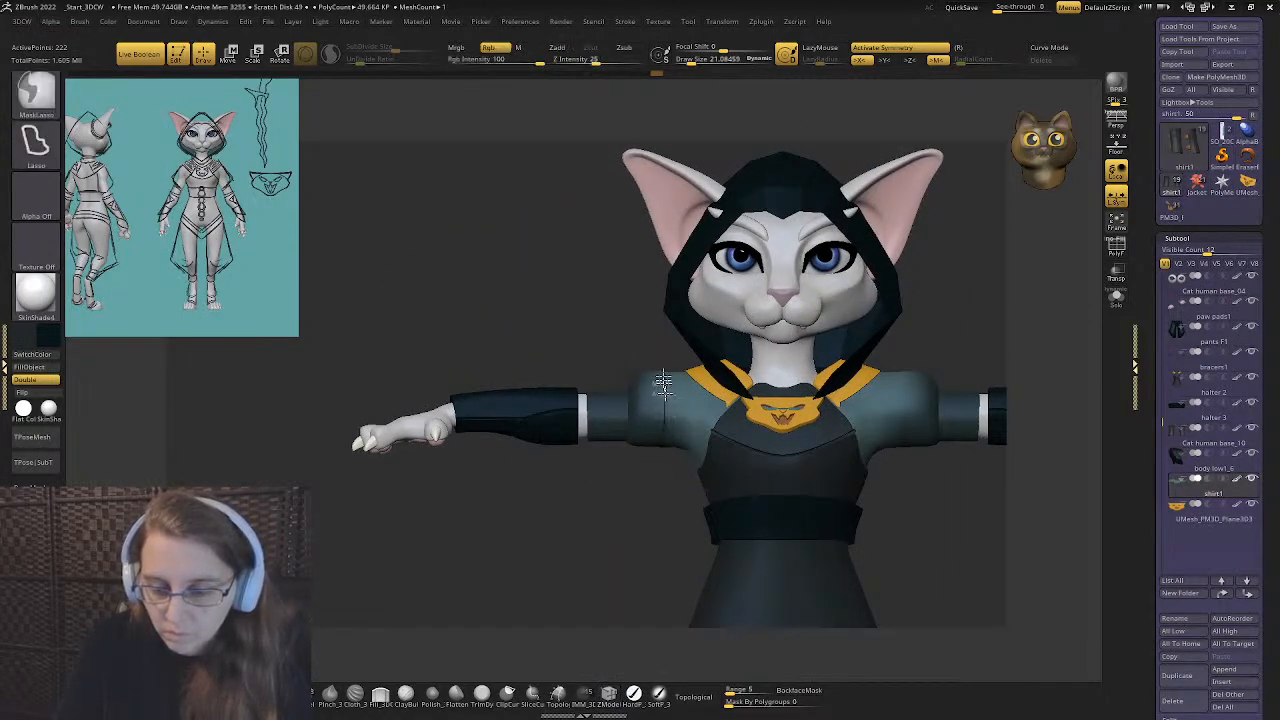
pyautogui.keyDown('ctrl'); pyautogui.moveTo(595, 540); pyautogui.dragTo(602, 543); pyautogui.keyUp('ctrl')
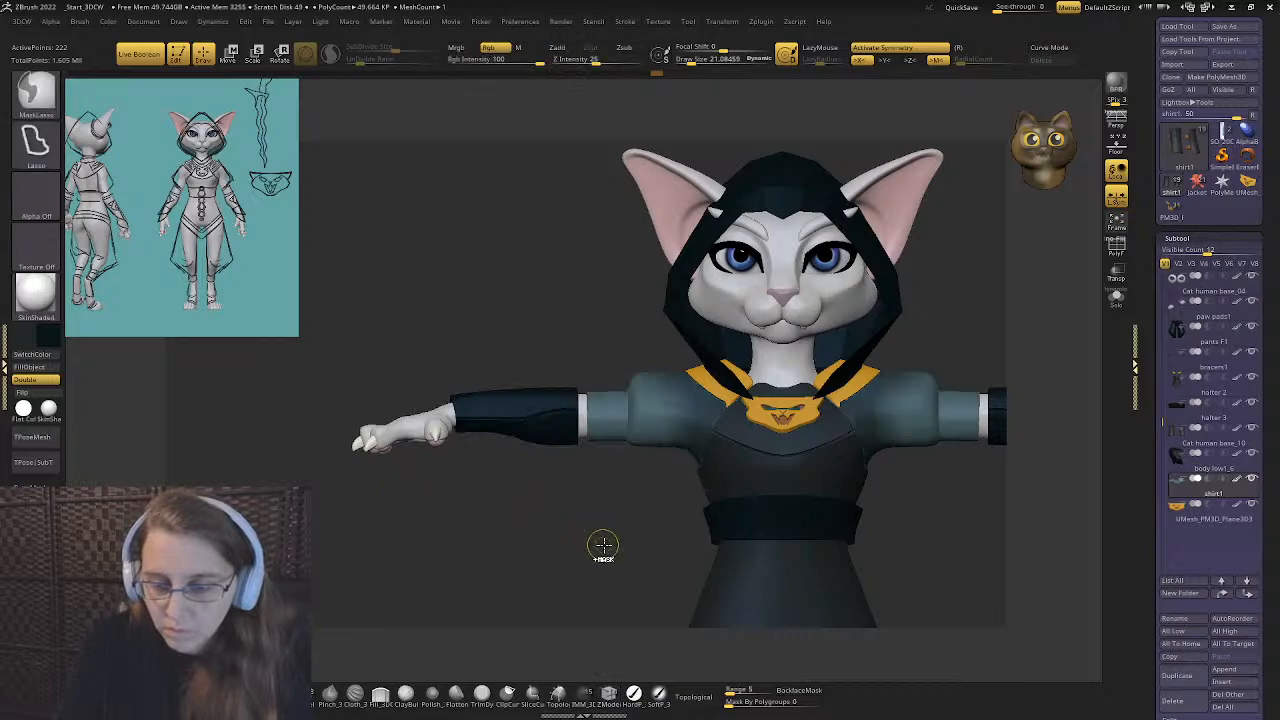
# - Move the shirt sleeves outward to meet the bracers and adjust their front-to-back position around the arm
pyautogui.click(230, 53)
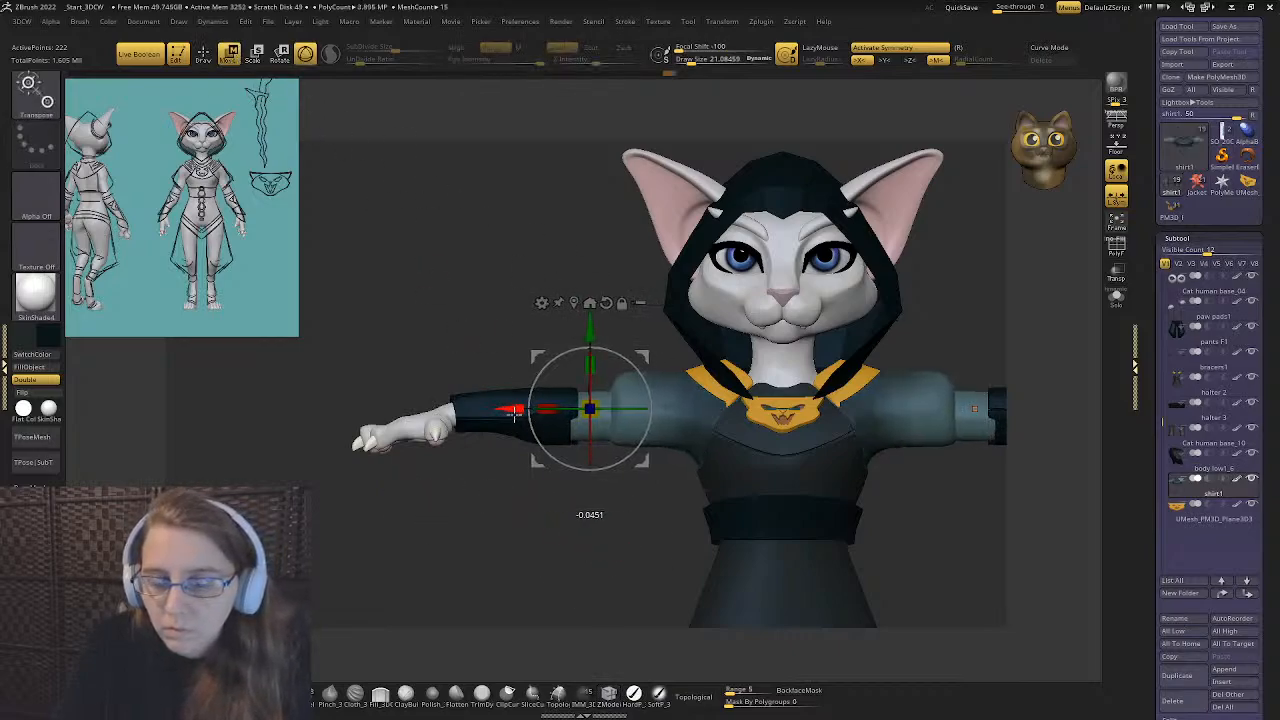
pyautogui.moveTo(512, 410); pyautogui.dragTo(508, 410)
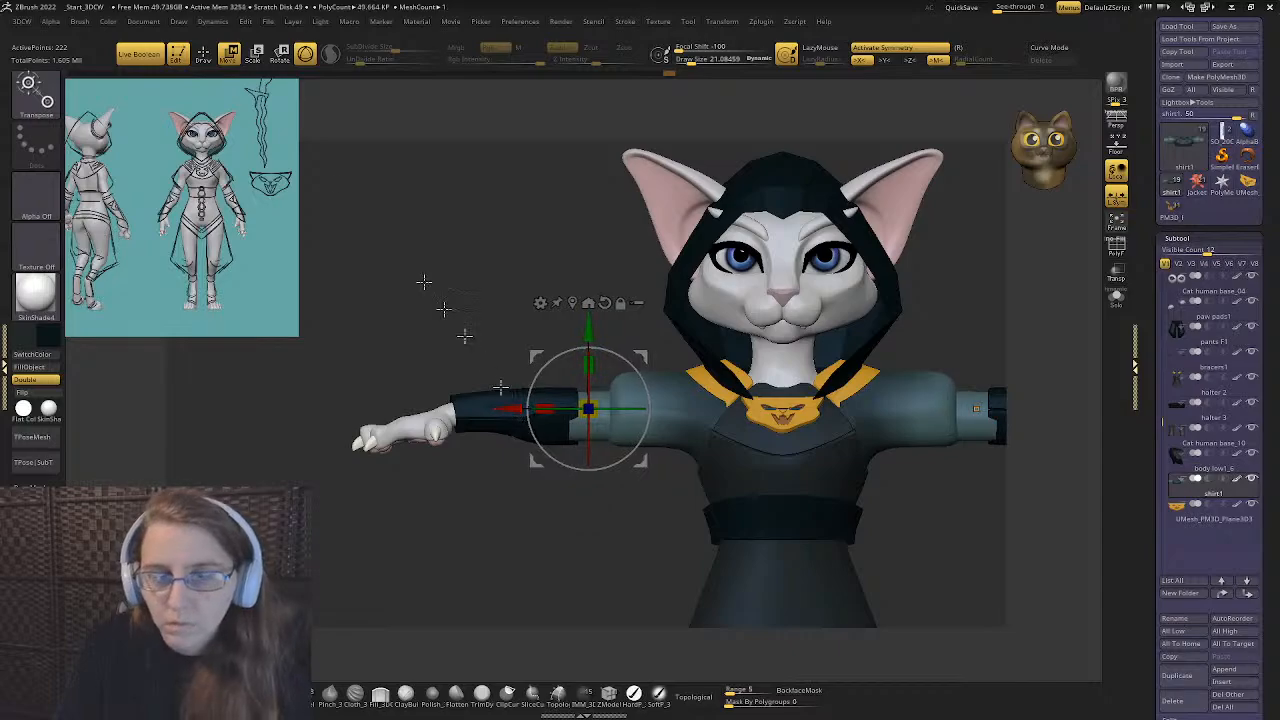
pyautogui.moveTo(417, 155); pyautogui.dragTo(546, 458, button='right')
pyautogui.moveTo(607, 487); pyautogui.dragTo(608, 481)
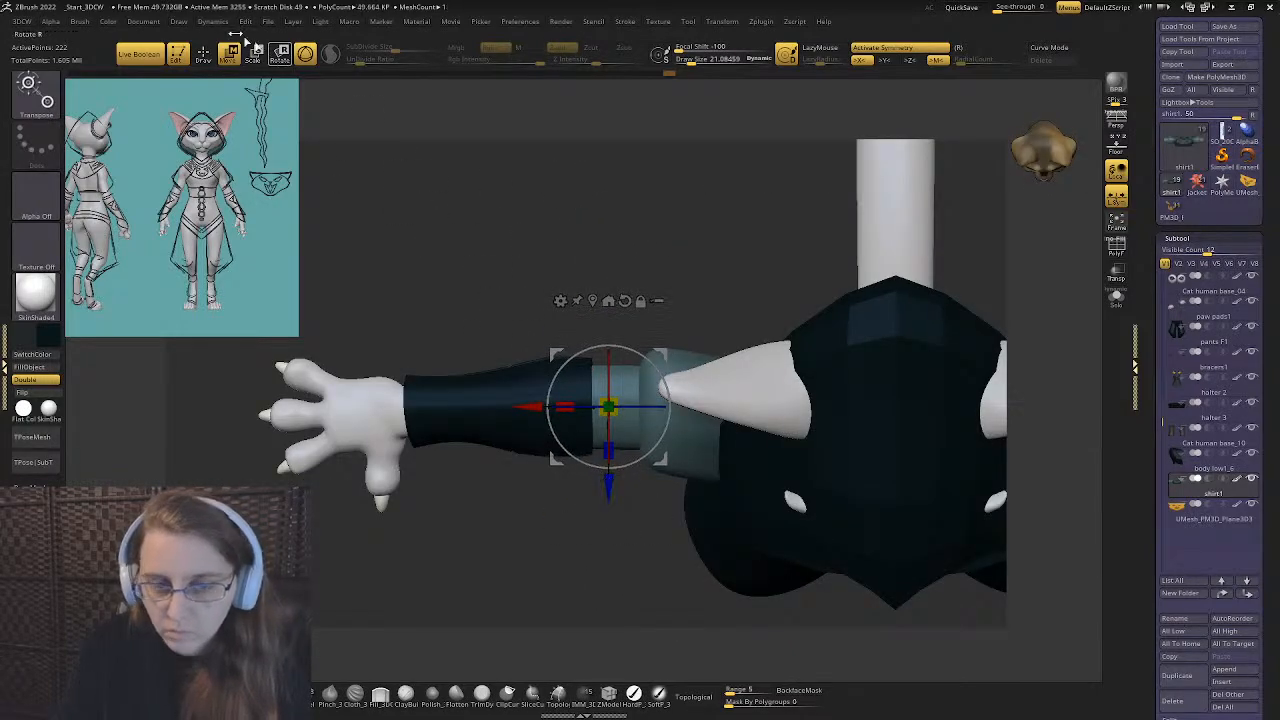
pyautogui.click(203, 55)
# - Extend the hand end of the bracers1 mesh into a point over the hand, using the Move brush at draw size about 62
pyautogui.moveTo(571, 337)
pyautogui.keyDown('shift'); pyautogui.mouseDown(button='right')
pyautogui.moveTo(557, 171)
pyautogui.moveTo(494, 276)
pyautogui.moveTo(523, 240)
pyautogui.mouseUp(button='right'); pyautogui.keyUp('shift')
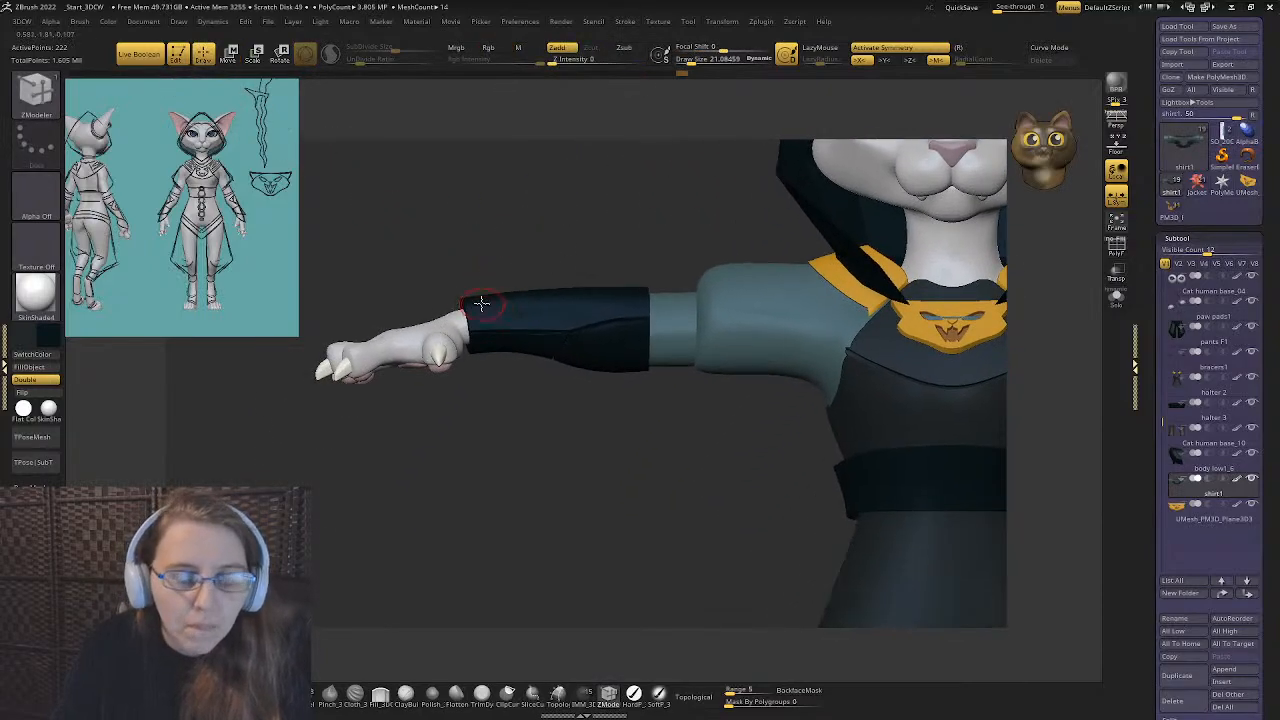
pyautogui.keyDown('ctrl'); pyautogui.moveTo(397, 287); pyautogui.dragTo(403, 392, button='right'); pyautogui.keyUp('ctrl')
pyautogui.keyDown('alt'); pyautogui.click(446, 306); pyautogui.keyUp('alt')
pyautogui.keyDown('alt'); pyautogui.moveTo(393, 342); pyautogui.dragTo(621, 410, button='right'); pyautogui.keyUp('alt')
pyautogui.press('b')
pyautogui.press('m')
pyautogui.press('v')
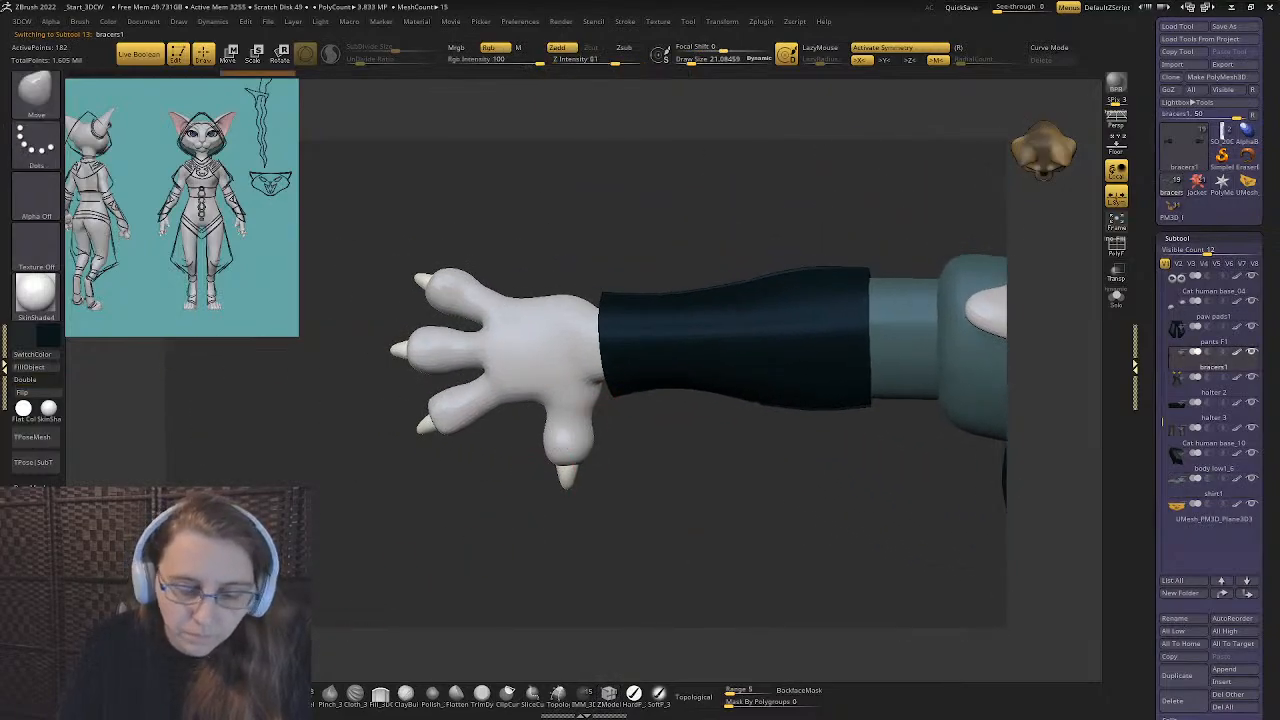
pyautogui.click(1116, 247)
pyautogui.moveTo(632, 356); pyautogui.dragTo(612, 344, button='right')
pyautogui.press('s')
pyautogui.moveTo(592, 346); pyautogui.dragTo(614, 345)
pyautogui.moveTo(619, 344); pyautogui.dragTo(609, 343, button='right')
pyautogui.moveTo(604, 343); pyautogui.dragTo(467, 344)
pyautogui.moveTo(433, 347); pyautogui.dragTo(512, 356, button='right')
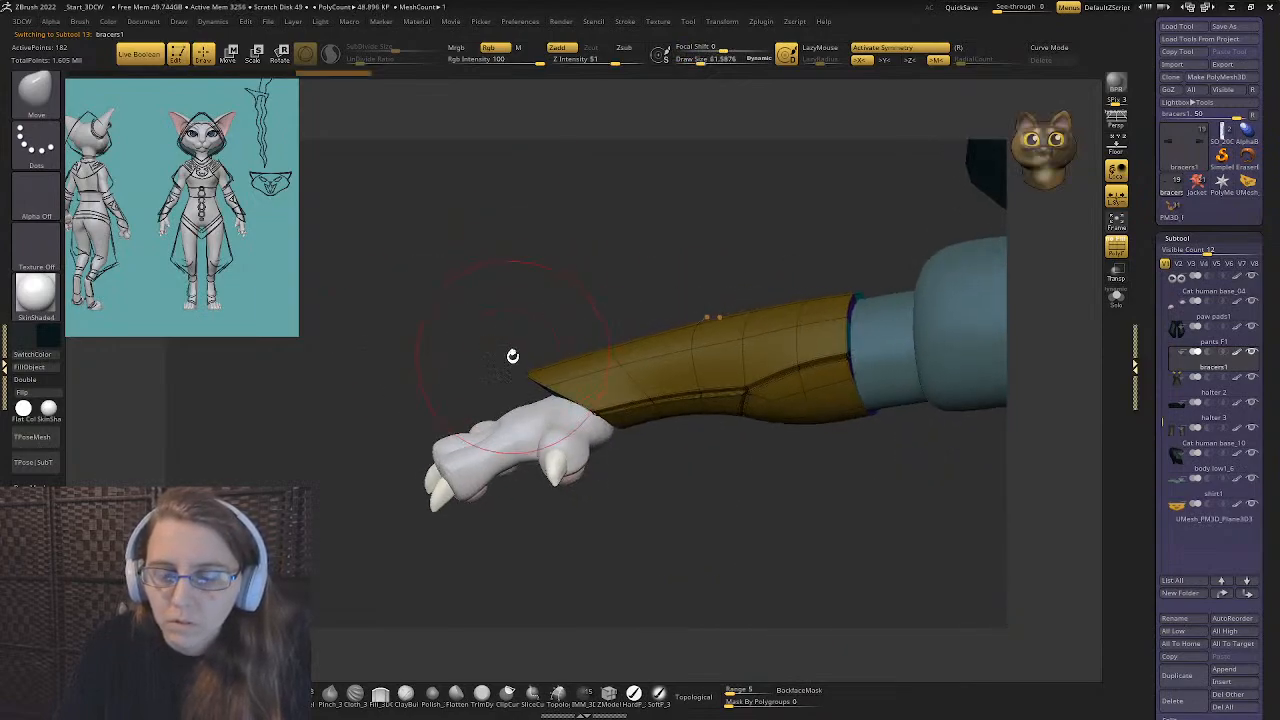
# - Lift the bracers' pointed tips above the hands and refine their shape with the Move brush at draw size about 28
pyautogui.moveTo(510, 335); pyautogui.dragTo(509, 320)
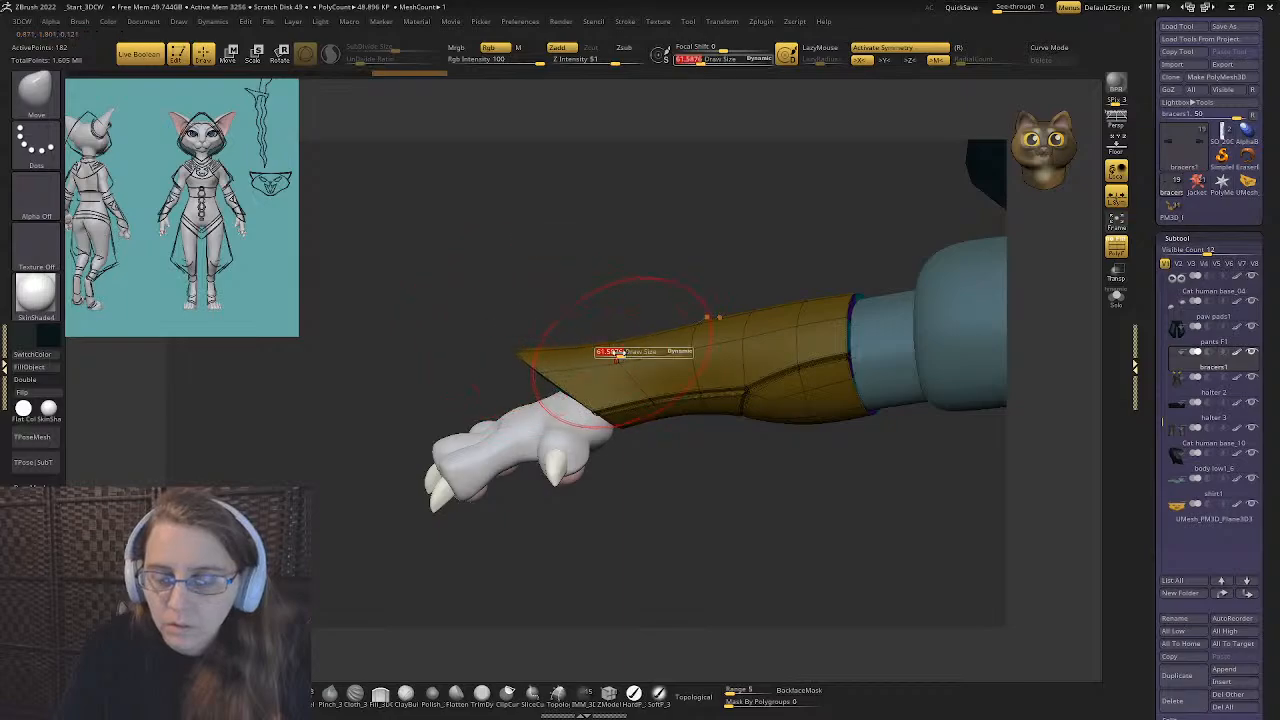
pyautogui.moveTo(659, 340); pyautogui.dragTo(634, 362, button='right')
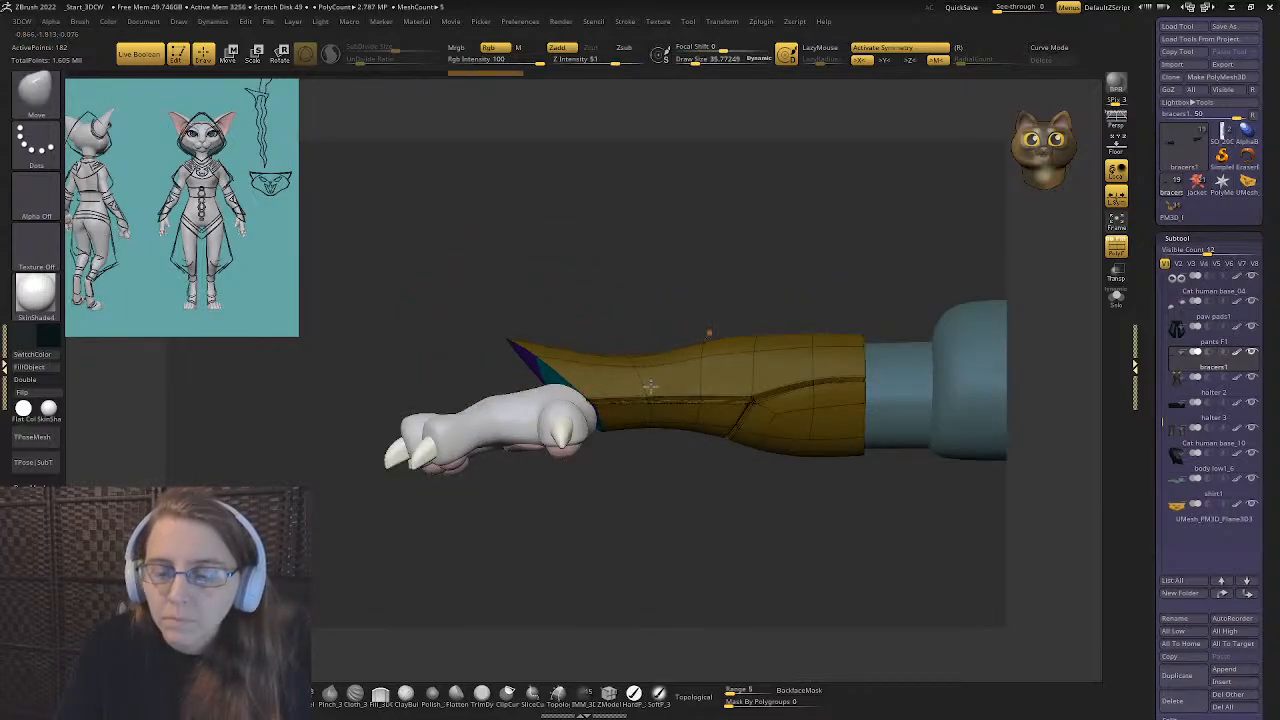
pyautogui.moveTo(646, 391); pyautogui.dragTo(651, 349, button='right')
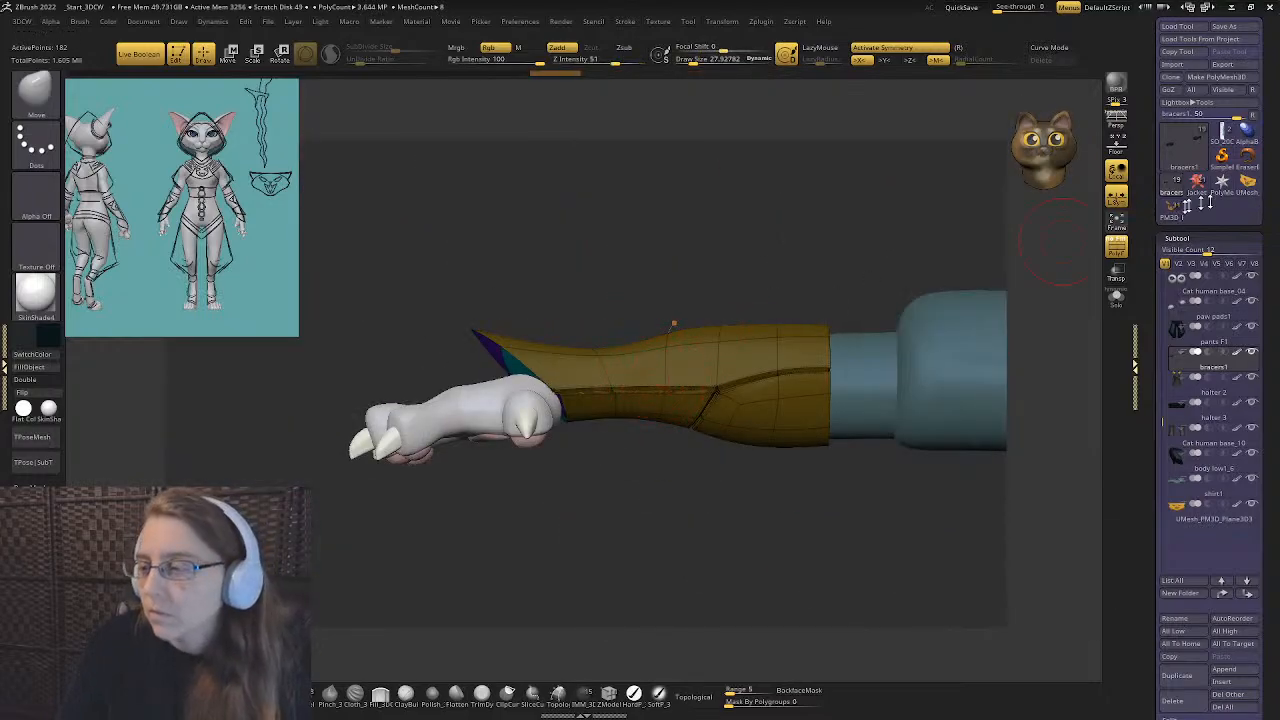
# - Switch to the PM3D_Plane3D tool and display its hand cover subtool with polyframe and Live Boolean turned off
pyautogui.click(1178, 206)
pyautogui.scroll(5, 1176, 330)
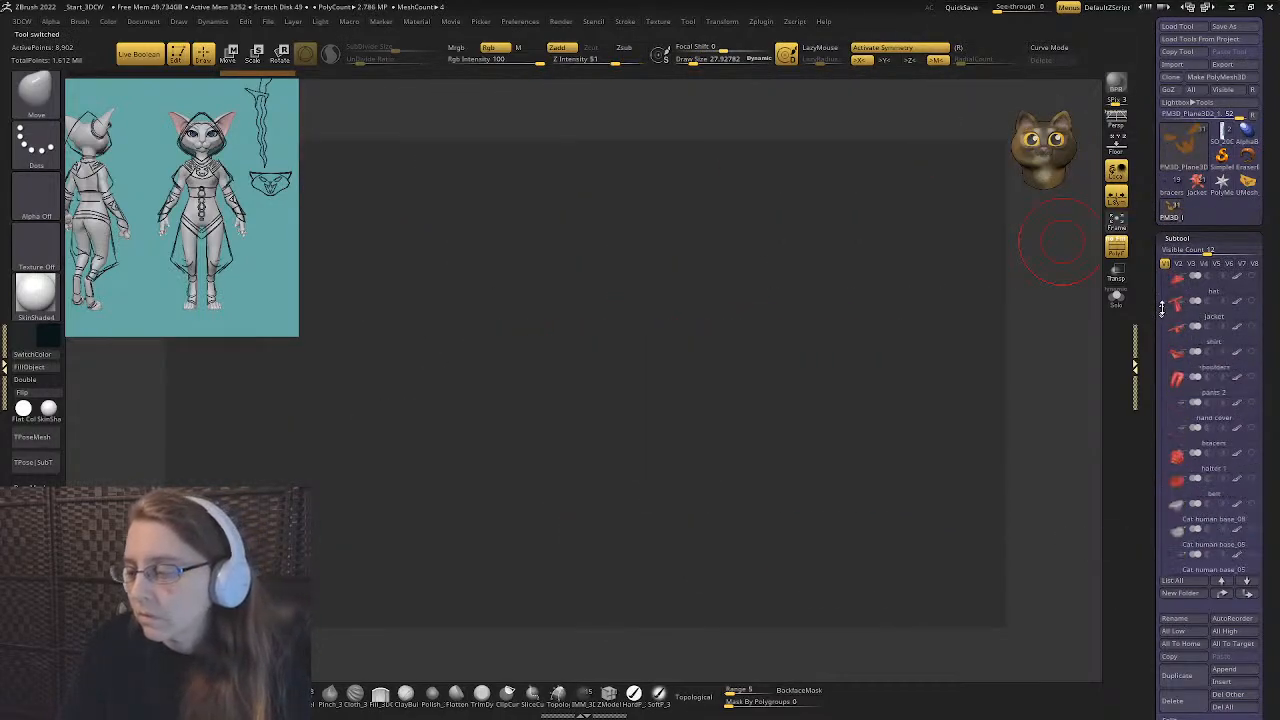
pyautogui.click(1180, 438)
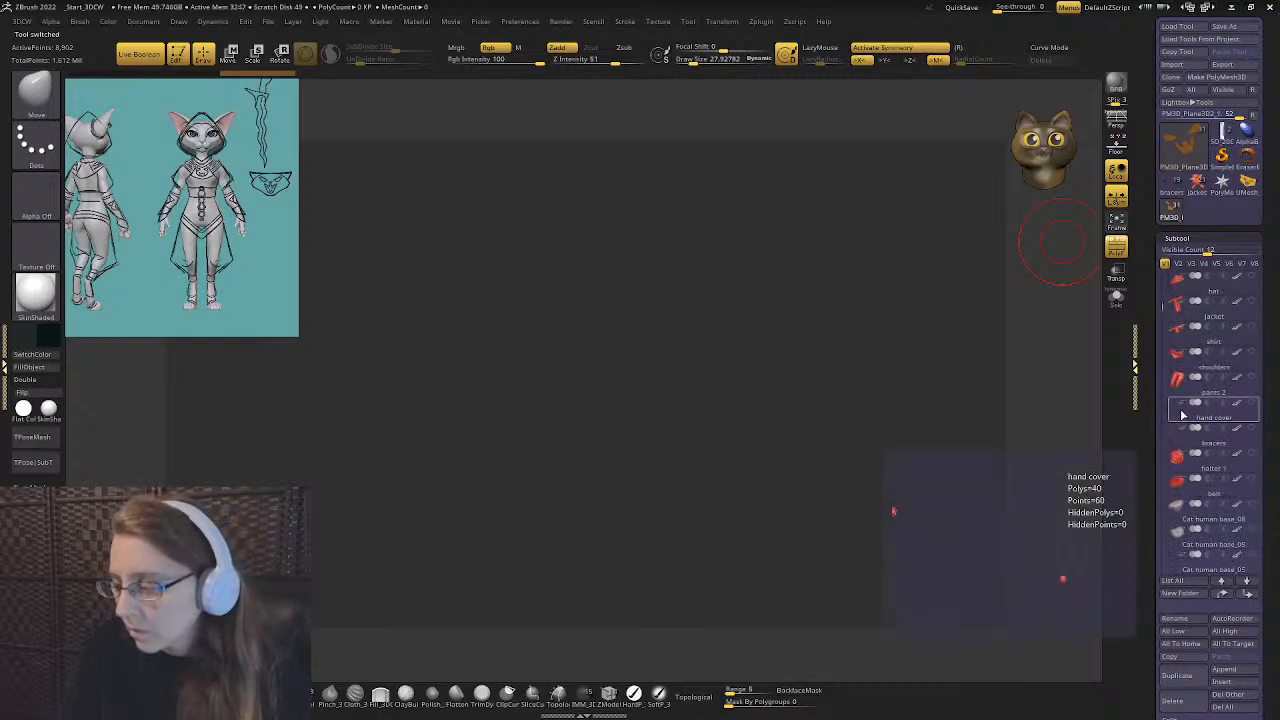
pyautogui.moveTo(690, 379); pyautogui.dragTo(600, 370)
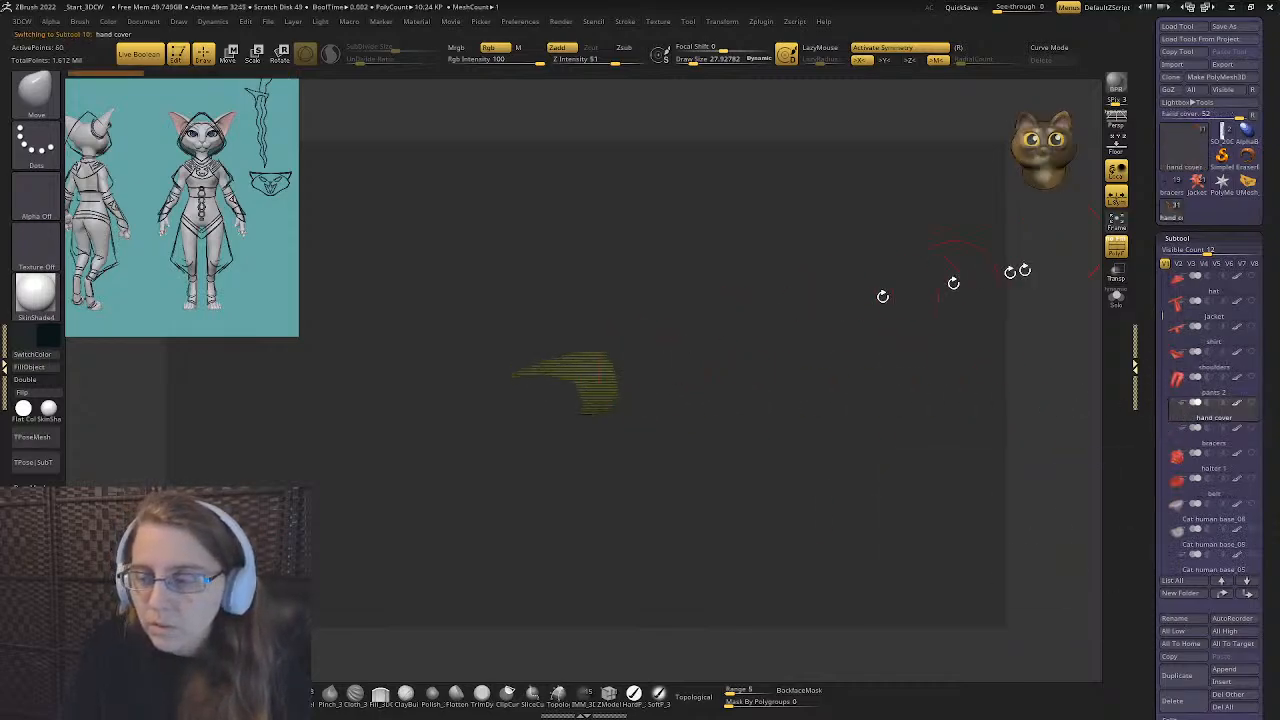
pyautogui.click(1117, 246)
pyautogui.click(137, 55)
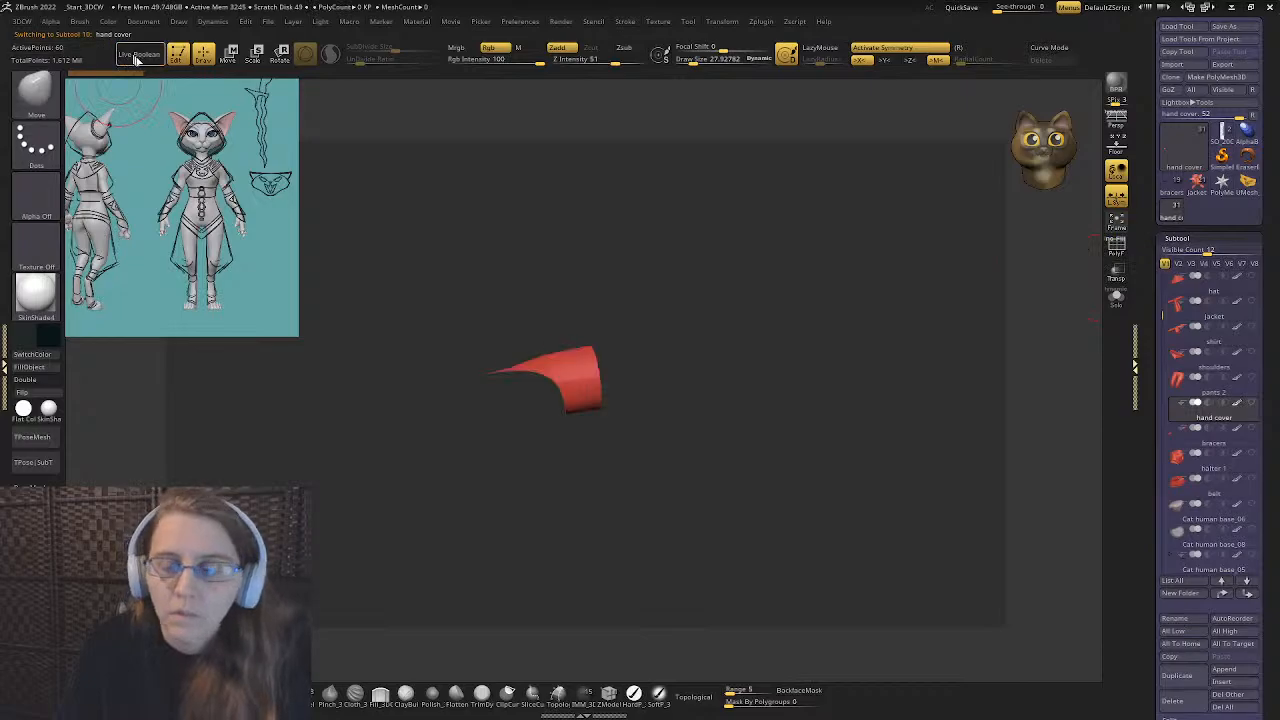
# - Switch back to the bracers1 tool and append the hand cover mesh to its subtools
pyautogui.click(1176, 193)
pyautogui.scroll(-3, 1210, 535)
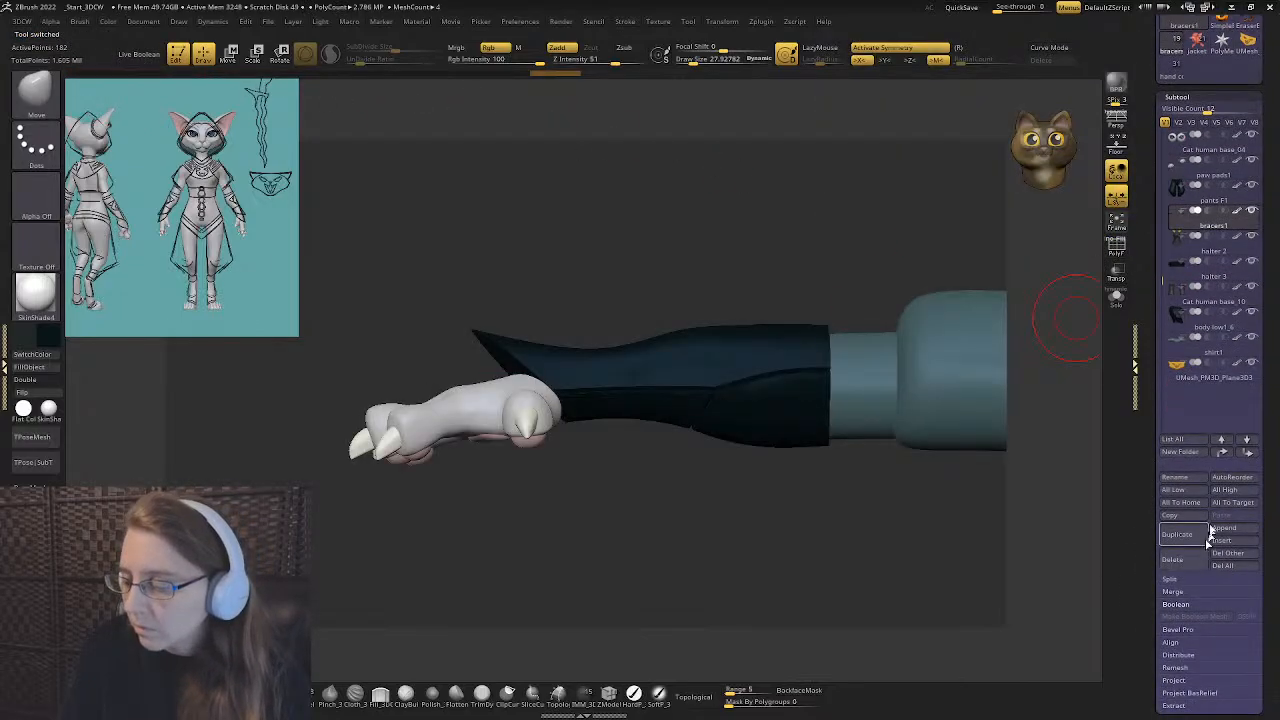
pyautogui.click(1225, 529)
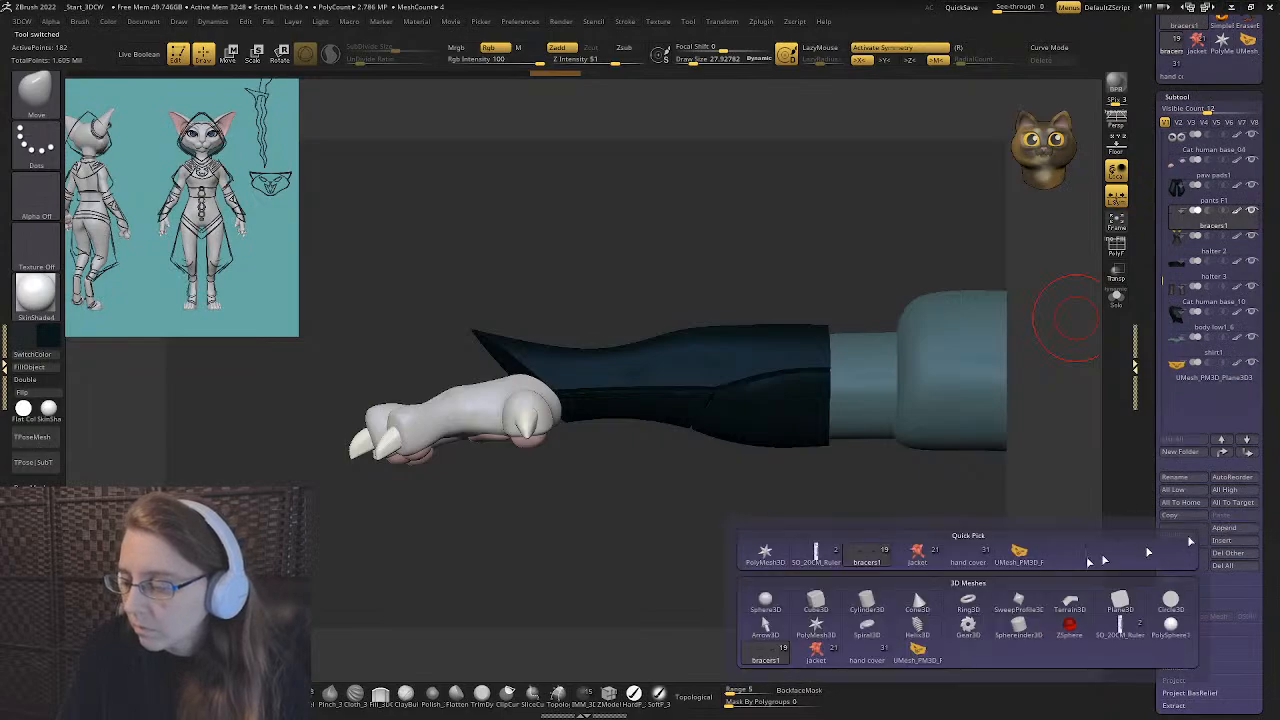
pyautogui.click(958, 560)
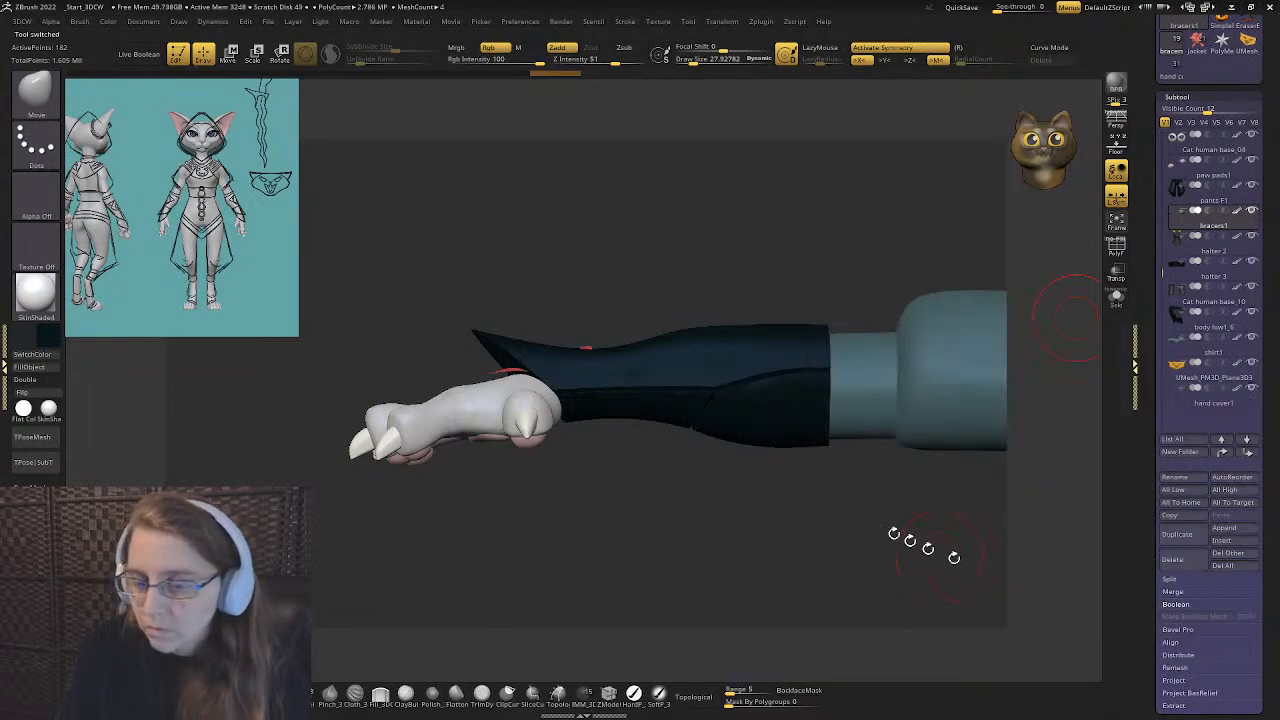
# - Select the appended hand cover1 subtool, reset its gizmo's orientation and move it to fit over the wrist
pyautogui.moveTo(375, 292)
pyautogui.mouseDown()
pyautogui.moveTo(480, 360)
pyautogui.moveTo(551, 337)
pyautogui.moveTo(657, 360)
pyautogui.moveTo(668, 417)
pyautogui.moveTo(603, 280)
pyautogui.mouseUp()
pyautogui.click(229, 54)
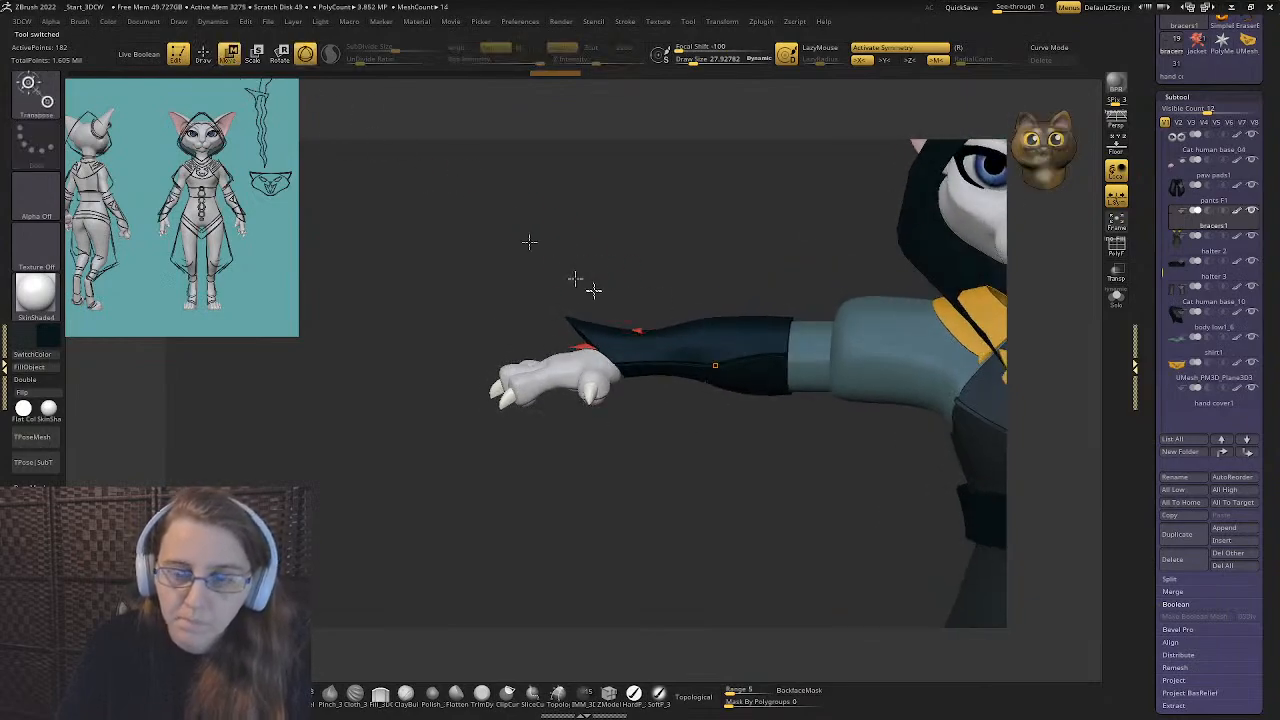
pyautogui.moveTo(583, 285)
pyautogui.keyDown('ctrl'); pyautogui.mouseDown(button='right')
pyautogui.moveTo(656, 385)
pyautogui.moveTo(906, 375)
pyautogui.moveTo(749, 383)
pyautogui.mouseUp(button='right'); pyautogui.keyUp('ctrl')
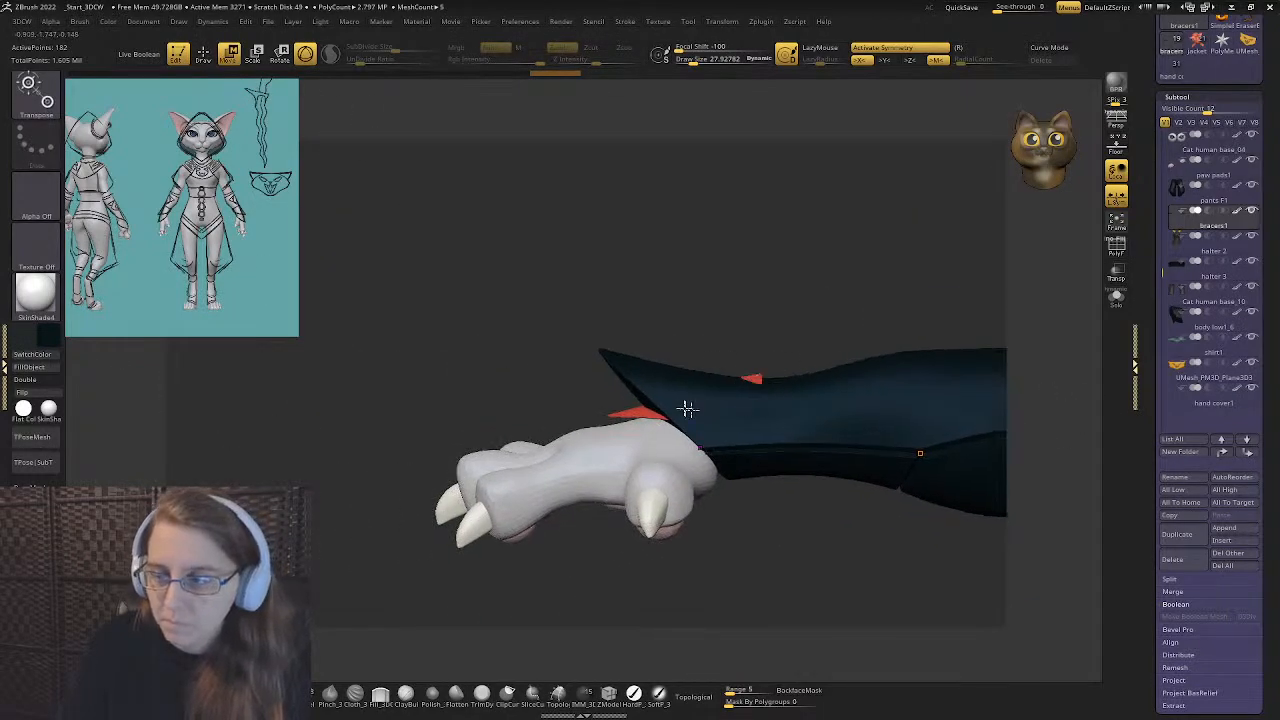
pyautogui.moveTo(686, 409); pyautogui.dragTo(635, 424, button='right')
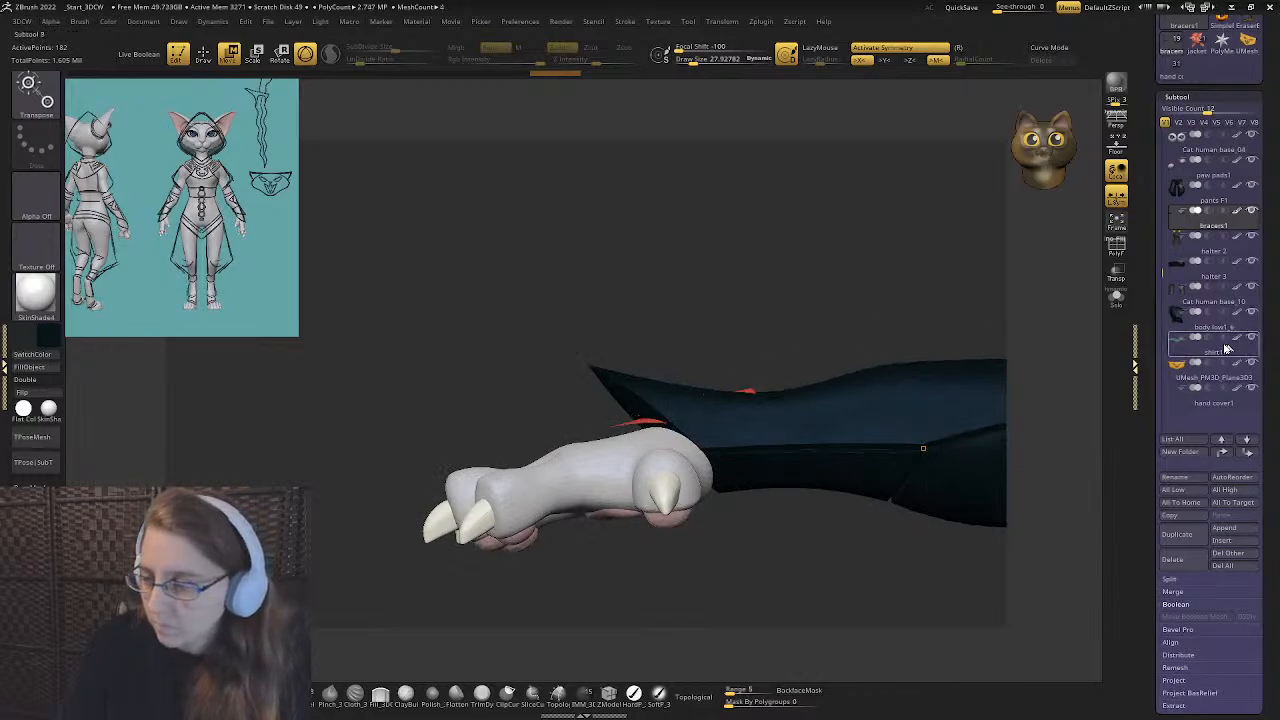
pyautogui.click(1192, 405)
pyautogui.click(203, 54)
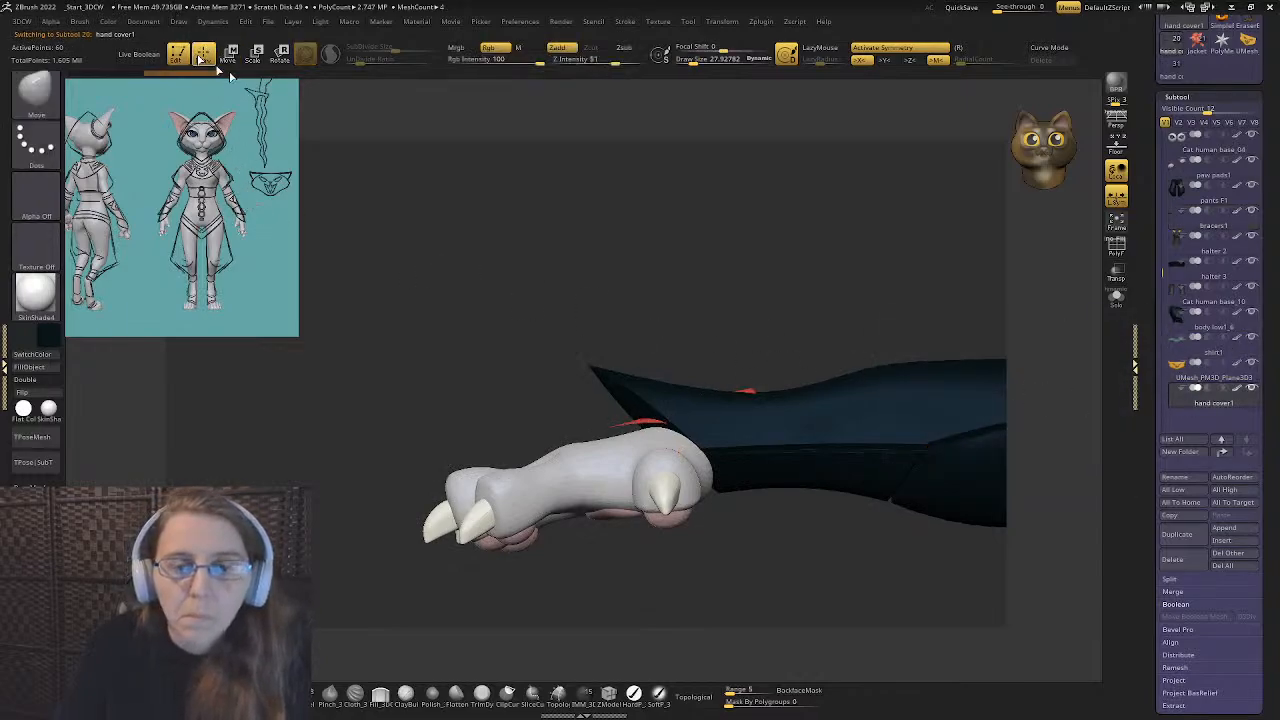
pyautogui.click(228, 54)
pyautogui.moveTo(710, 268); pyautogui.dragTo(686, 283)
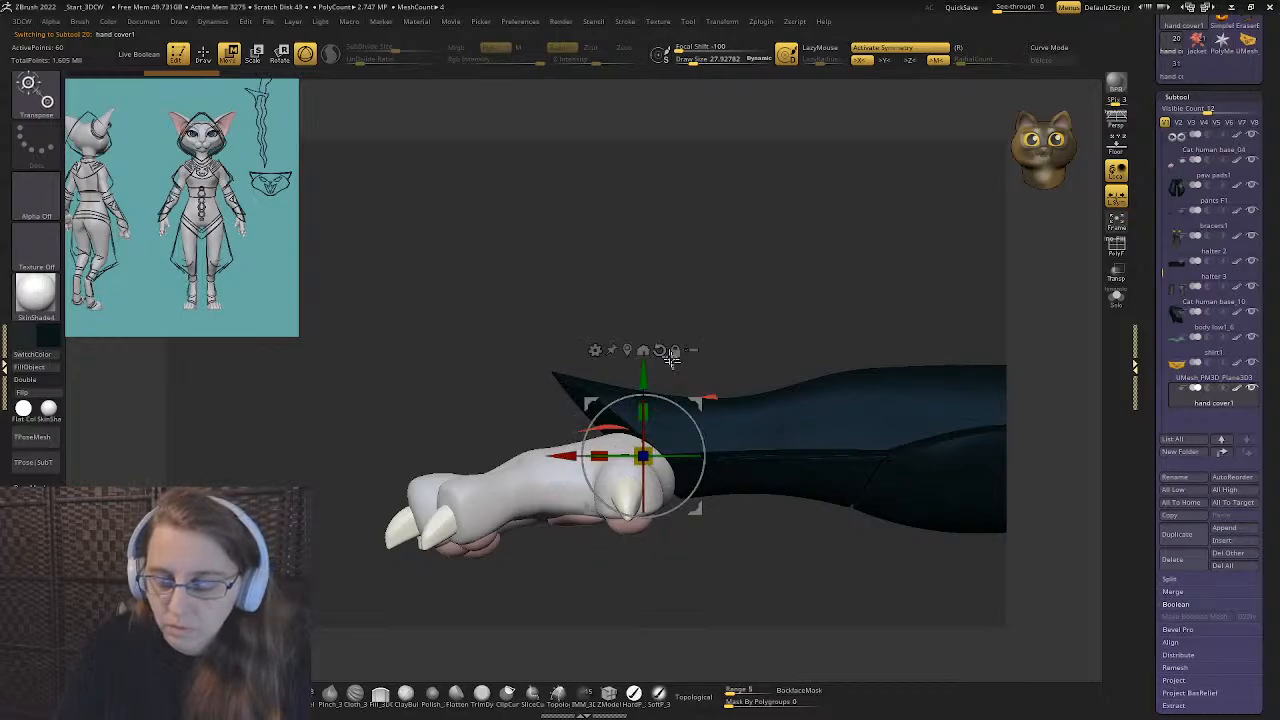
pyautogui.click(659, 350)
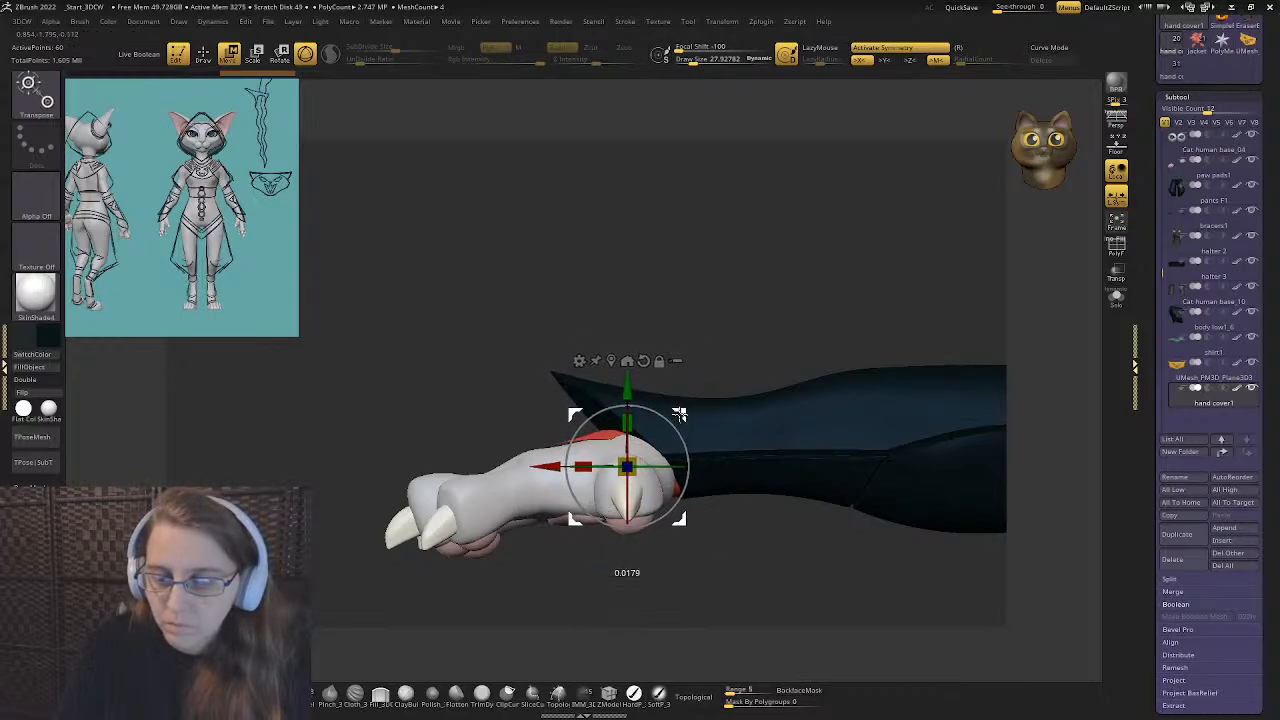
# - Pull the edge of the hand cover out over the back of the hand with the Move brush at draw size about 28
pyautogui.moveTo(644, 420); pyautogui.dragTo(640, 448, button='right')
pyautogui.click(203, 53)
pyautogui.moveTo(556, 323)
pyautogui.mouseDown(button='right')
pyautogui.moveTo(555, 445)
pyautogui.moveTo(543, 447)
pyautogui.mouseUp(button='right')
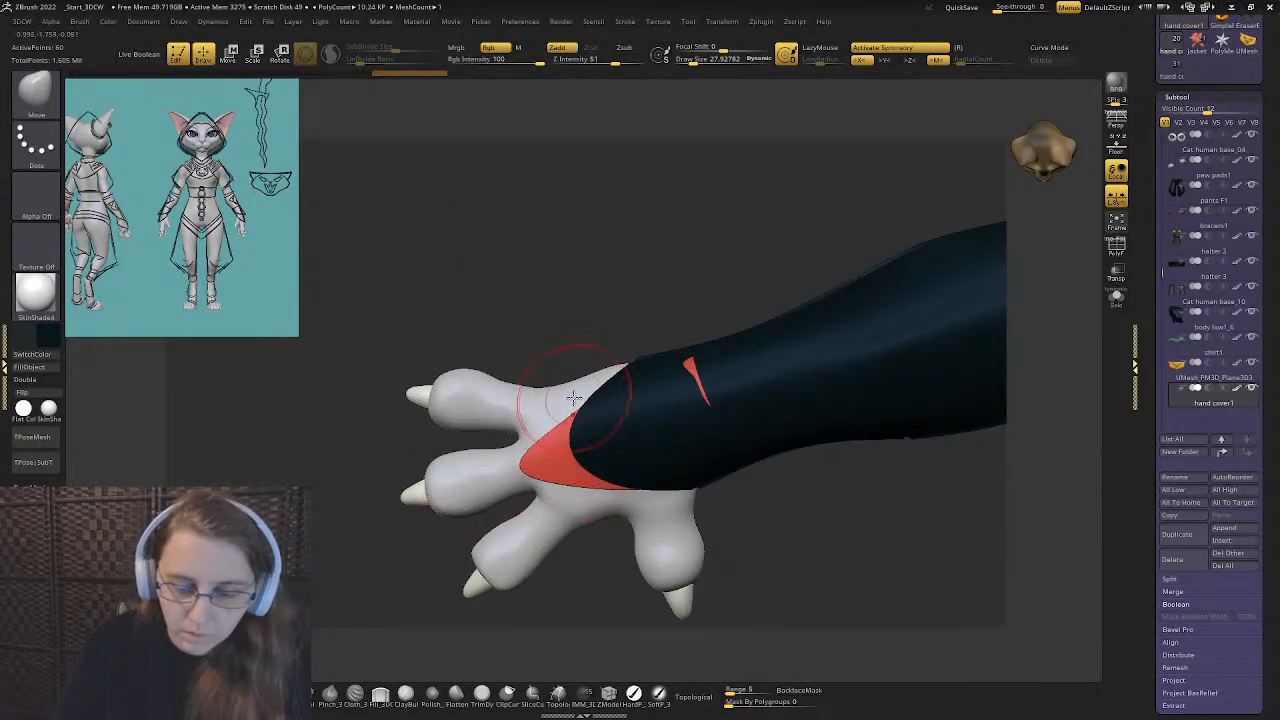
pyautogui.moveTo(617, 360); pyautogui.dragTo(599, 494)
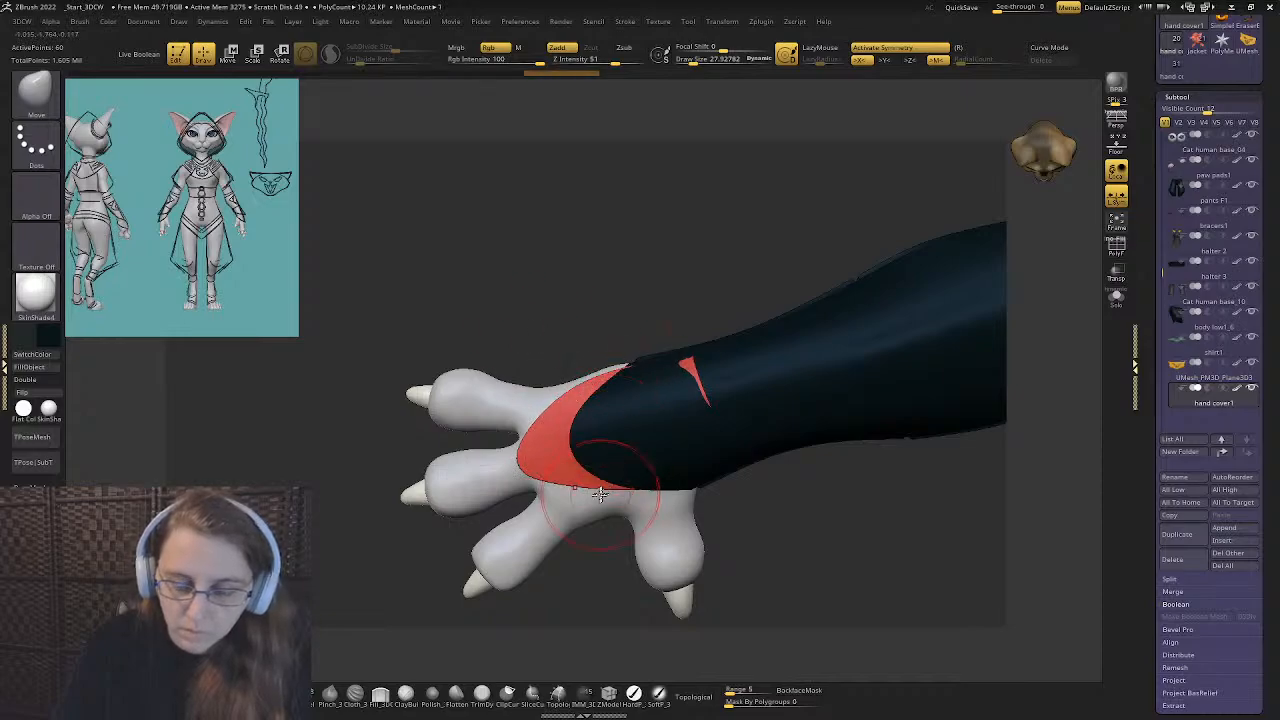
# - Thicken the hand cover with the ZModeler brush, using the QMesh polygon action on All Polygons
pyautogui.moveTo(652, 491); pyautogui.dragTo(721, 376, button='right')
pyautogui.click(609, 694)
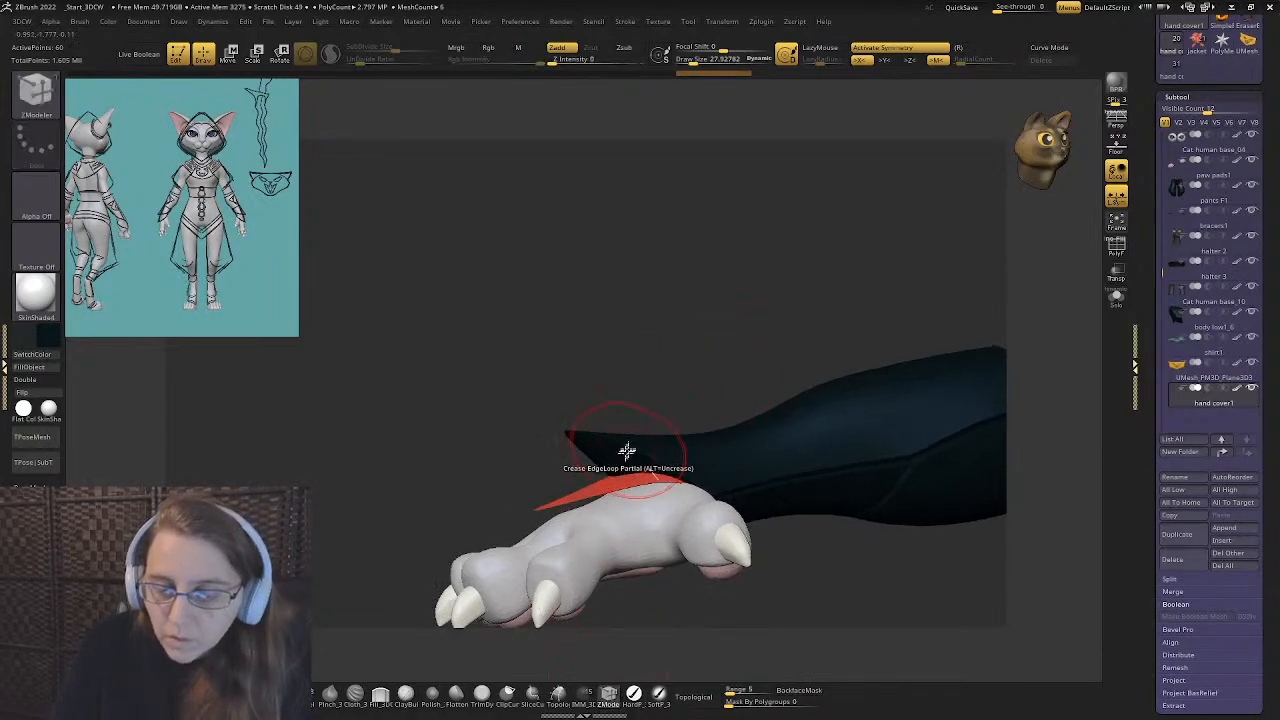
pyautogui.moveTo(614, 506); pyautogui.dragTo(585, 487, button='right')
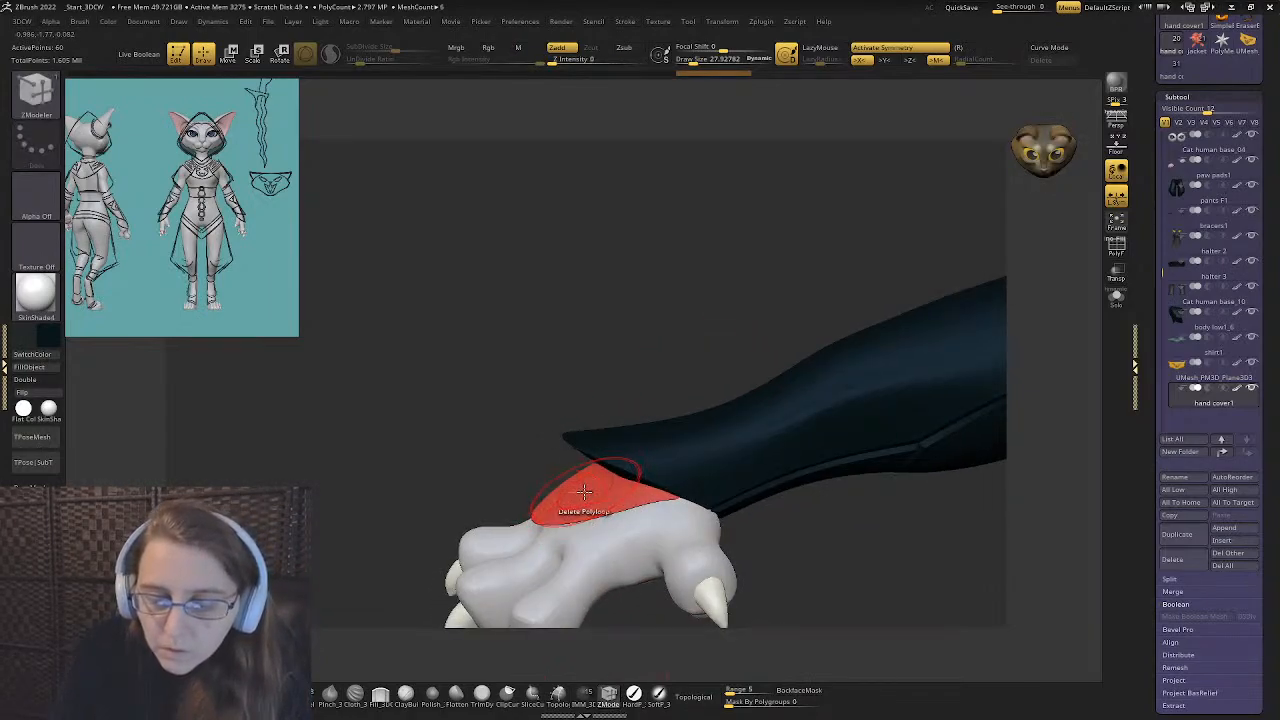
pyautogui.press('space')
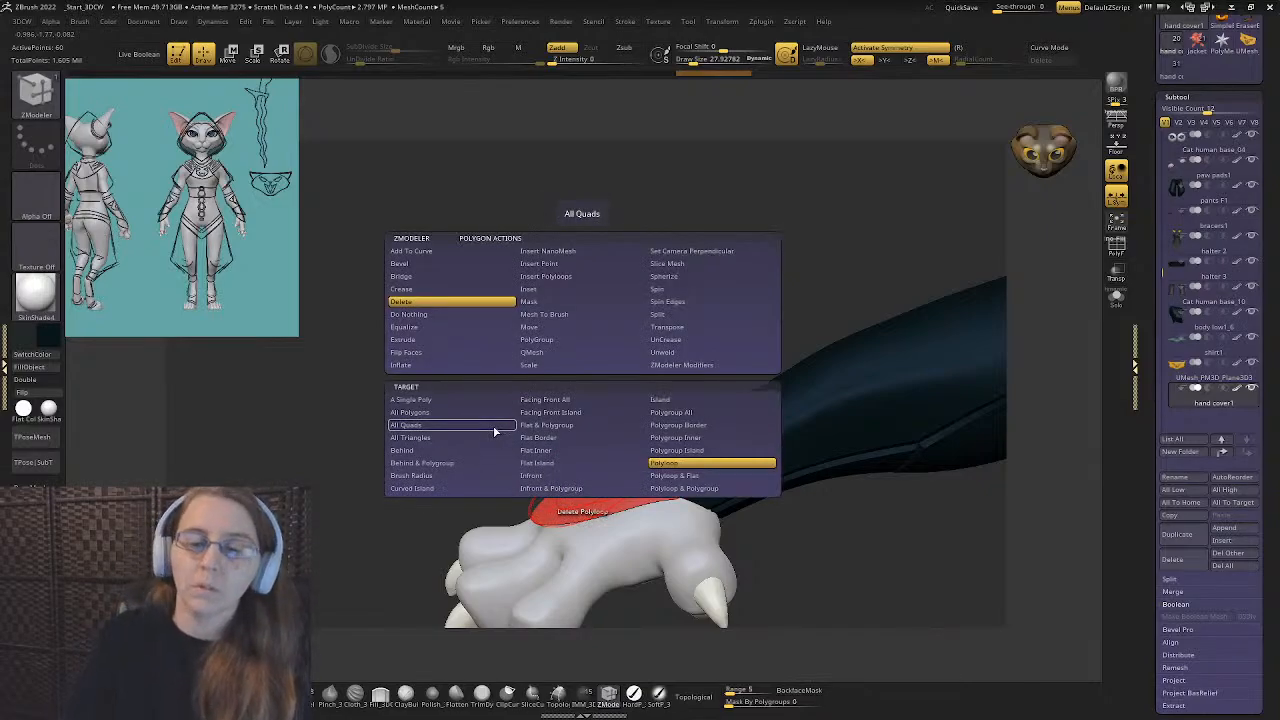
pyautogui.click(532, 354)
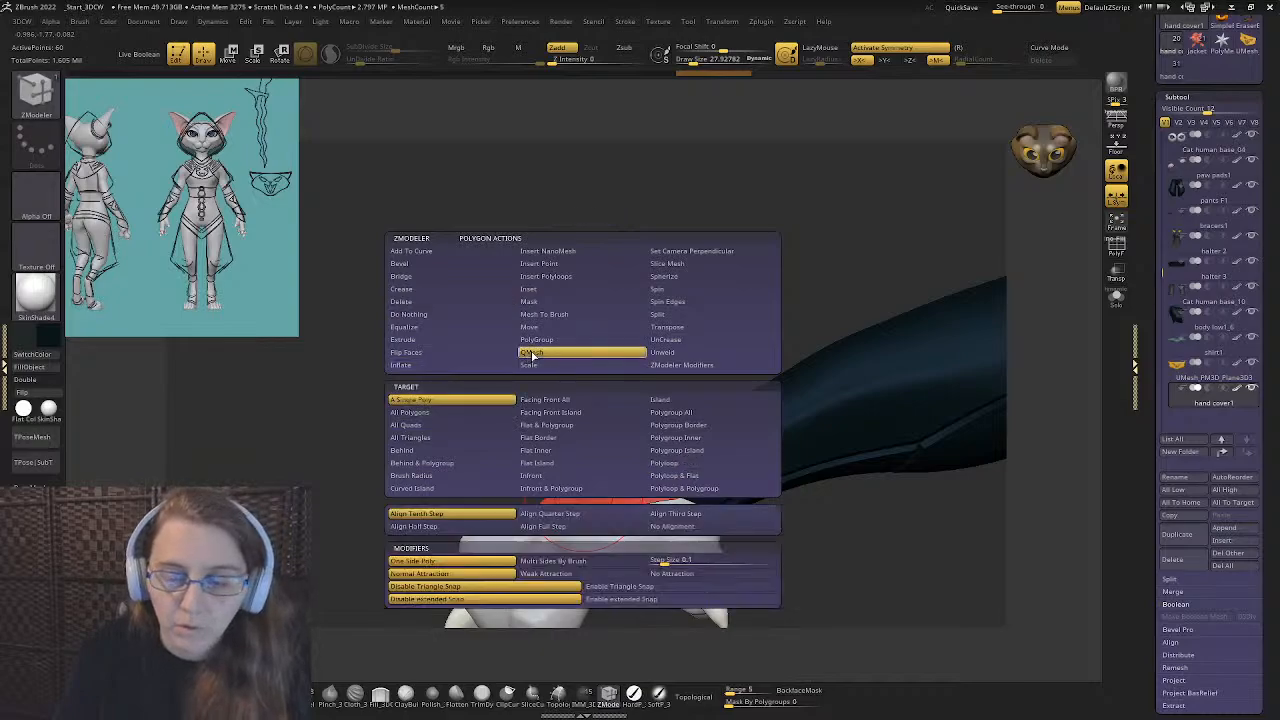
pyautogui.click(446, 413)
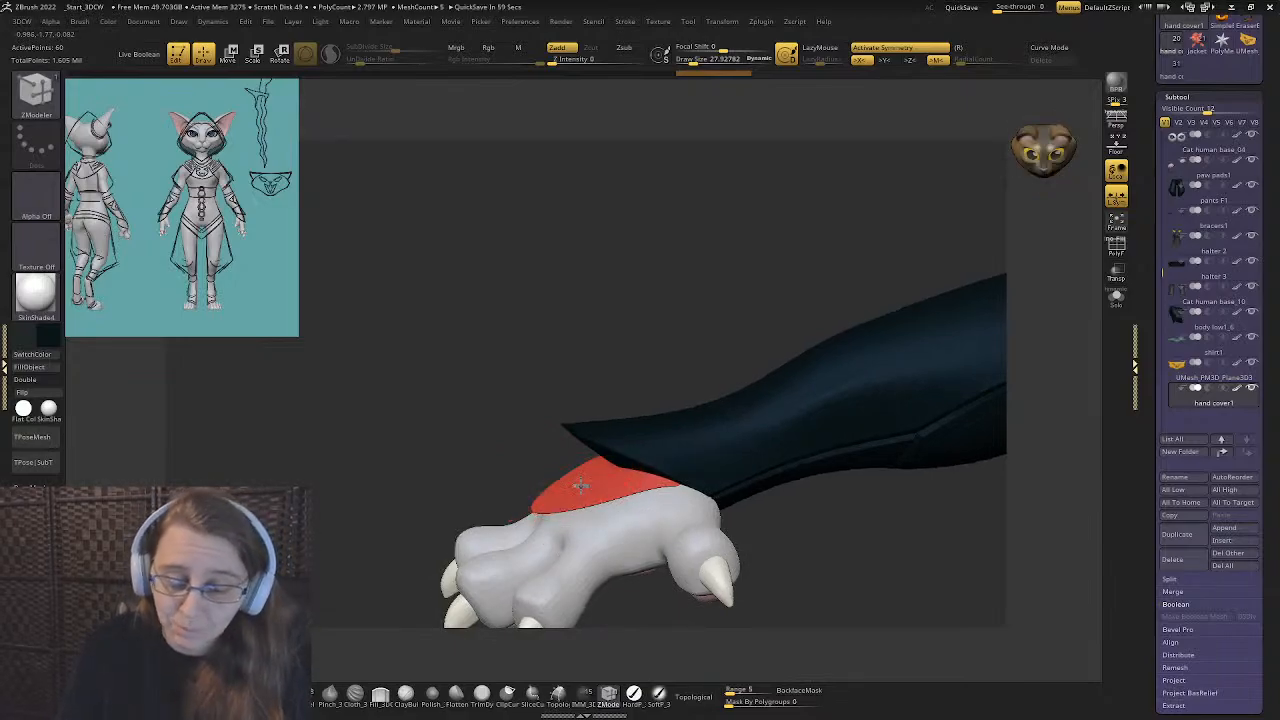
pyautogui.moveTo(580, 484); pyautogui.dragTo(580, 503)
# - Isolate the thickened hand cover and correct which side of its faces is displayed
pyautogui.moveTo(576, 522)
pyautogui.mouseDown(button='right')
pyautogui.moveTo(543, 500)
pyautogui.moveTo(551, 451)
pyautogui.moveTo(571, 500)
pyautogui.mouseUp(button='right')
pyautogui.click(1117, 297)
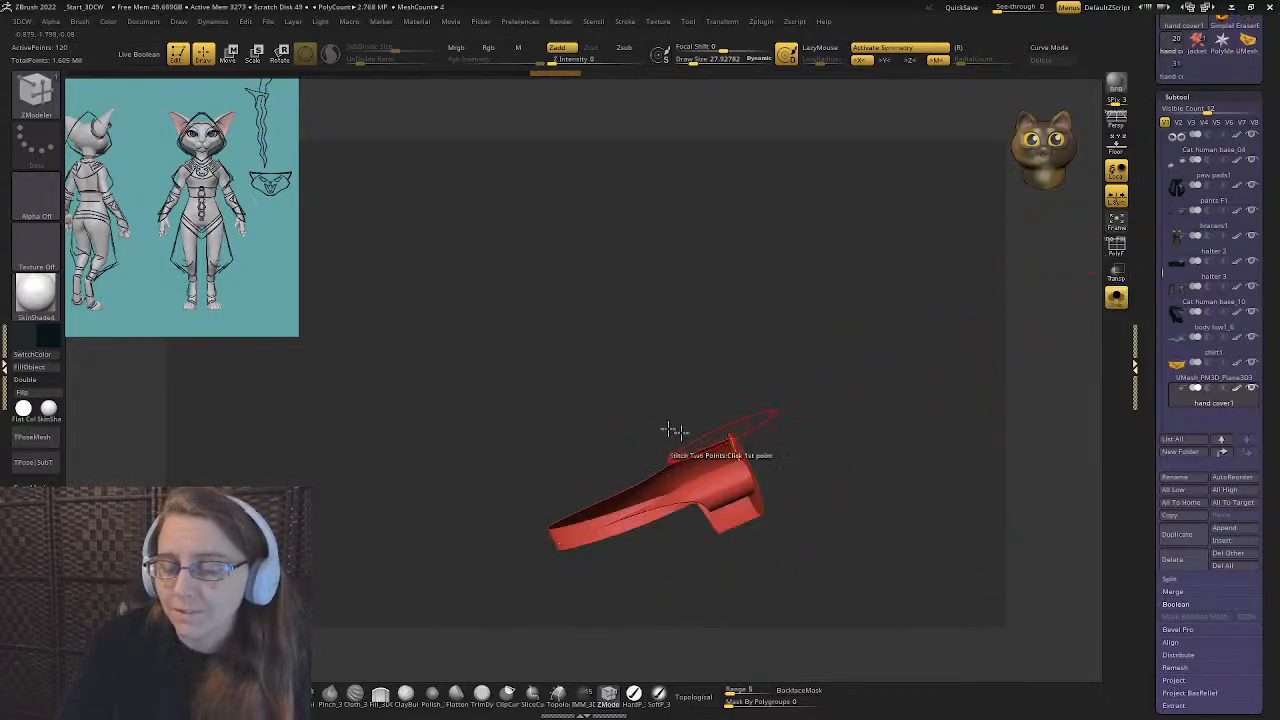
pyautogui.moveTo(674, 431); pyautogui.dragTo(640, 430, button='right')
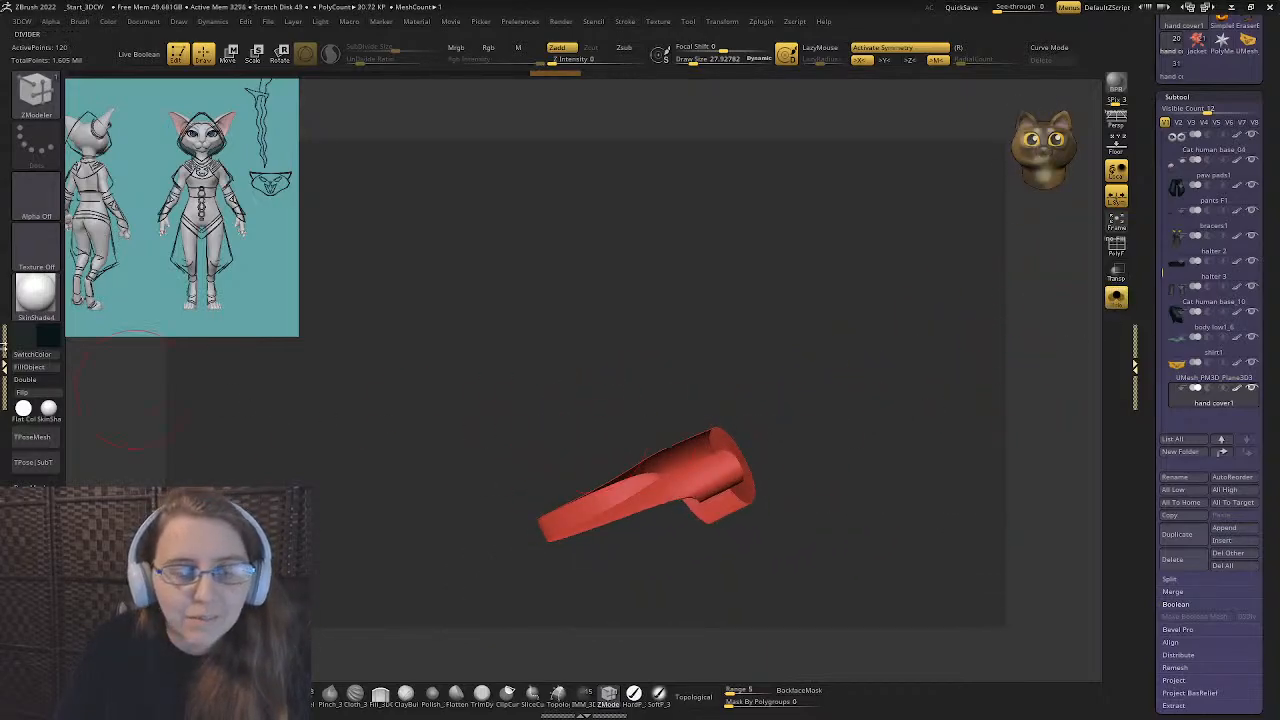
pyautogui.click(45, 378)
pyautogui.moveTo(417, 409); pyautogui.dragTo(331, 345, button='right')
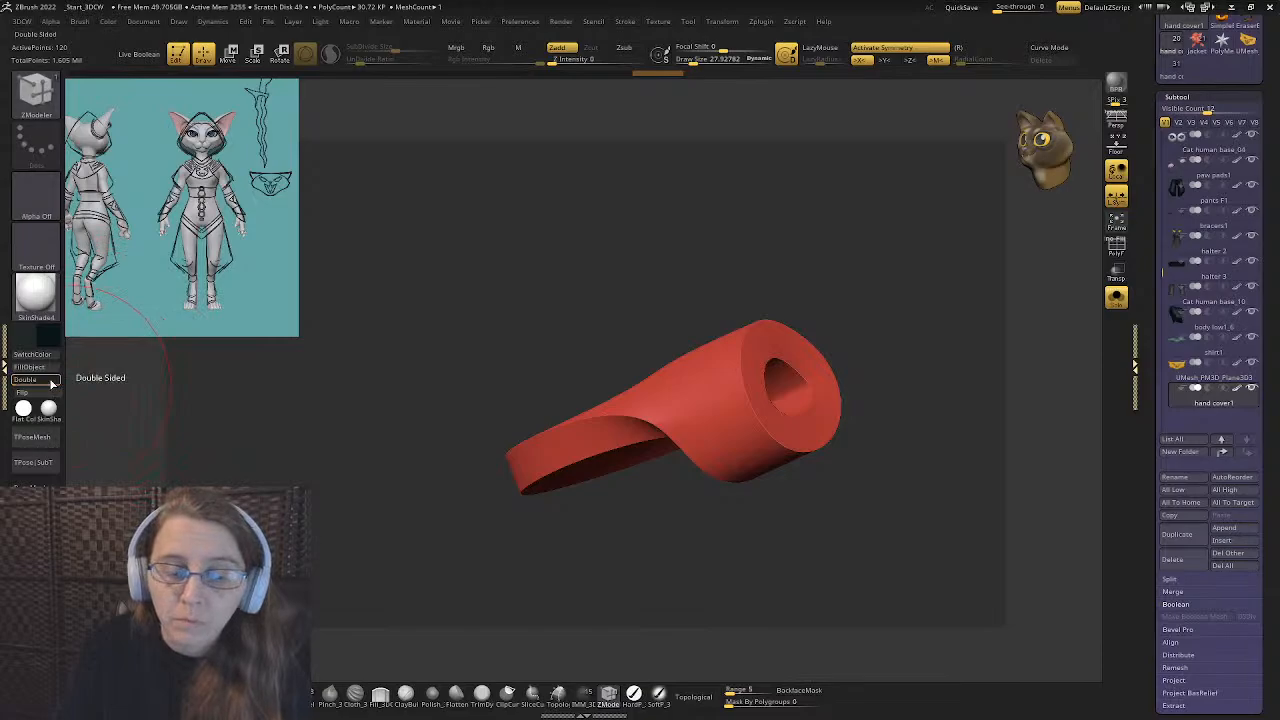
pyautogui.keyDown('alt'); pyautogui.moveTo(851, 353); pyautogui.dragTo(716, 337, button='right'); pyautogui.keyUp('alt')
# - Open the Display Properties settings of the hand cover with the Double and Flip options
pyautogui.moveTo(1157, 503); pyautogui.dragTo(1152, 308)
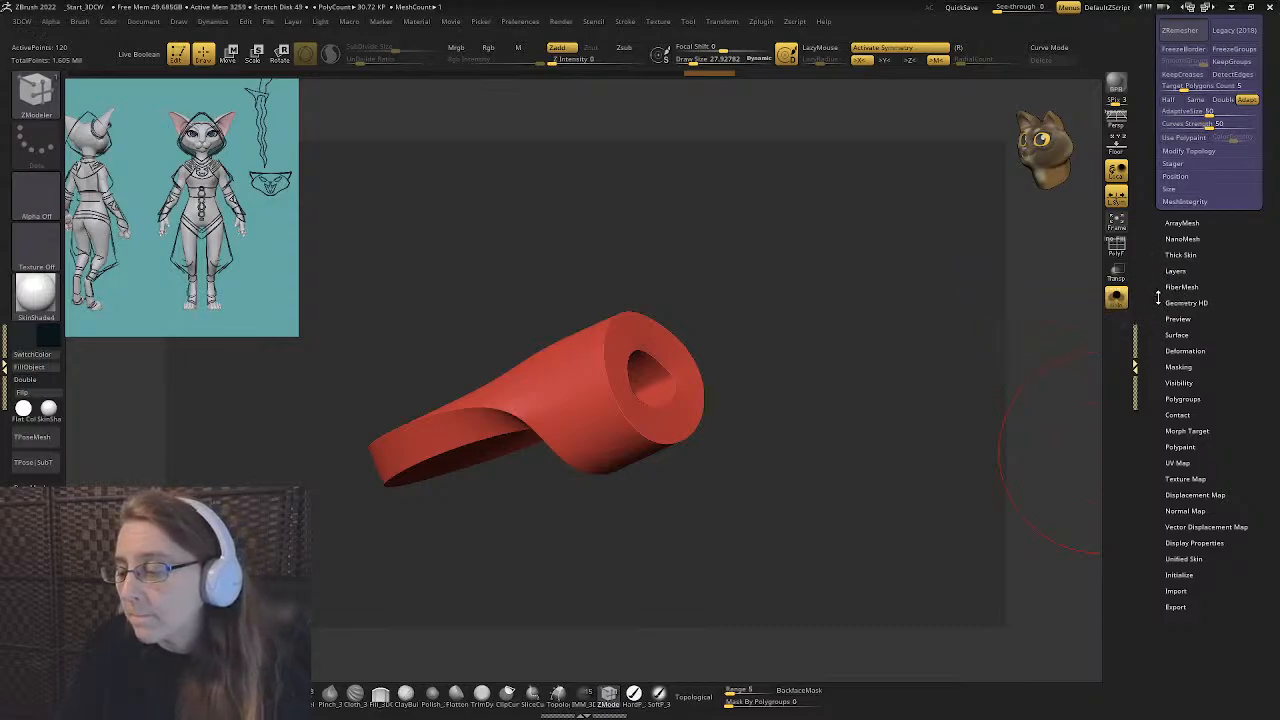
pyautogui.click(1176, 386)
pyautogui.click(1171, 381)
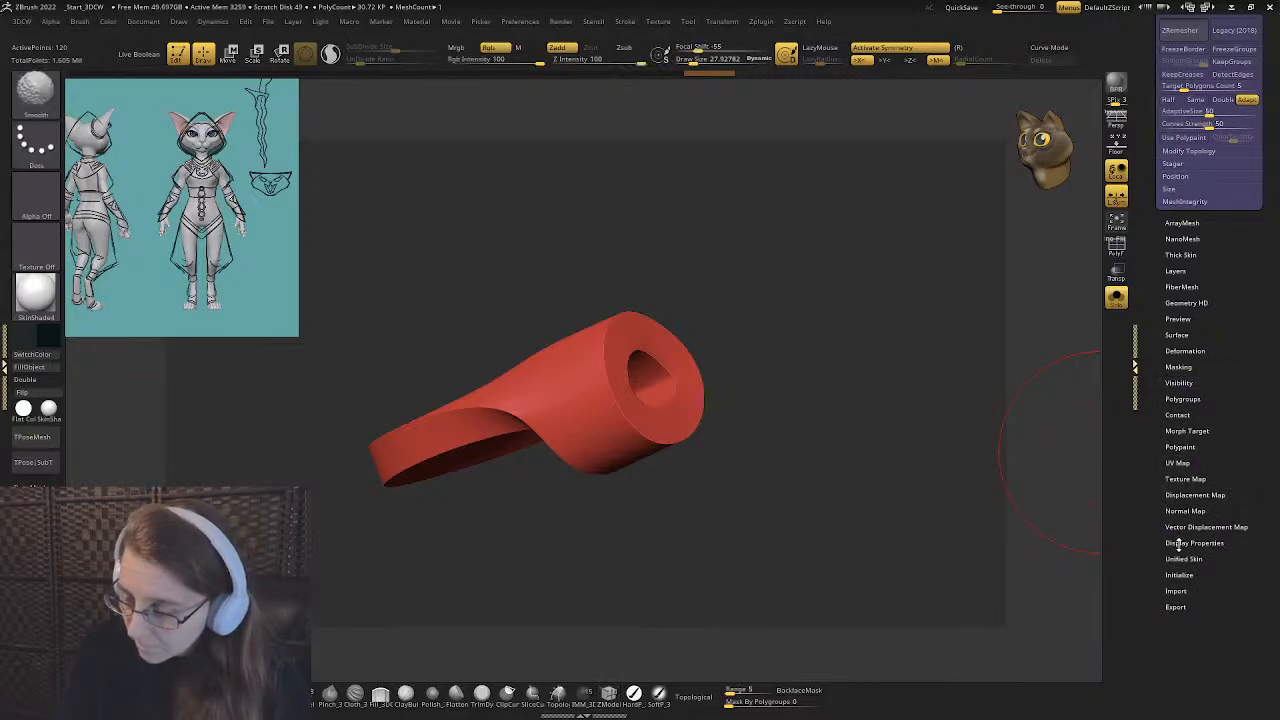
pyautogui.click(1180, 543)
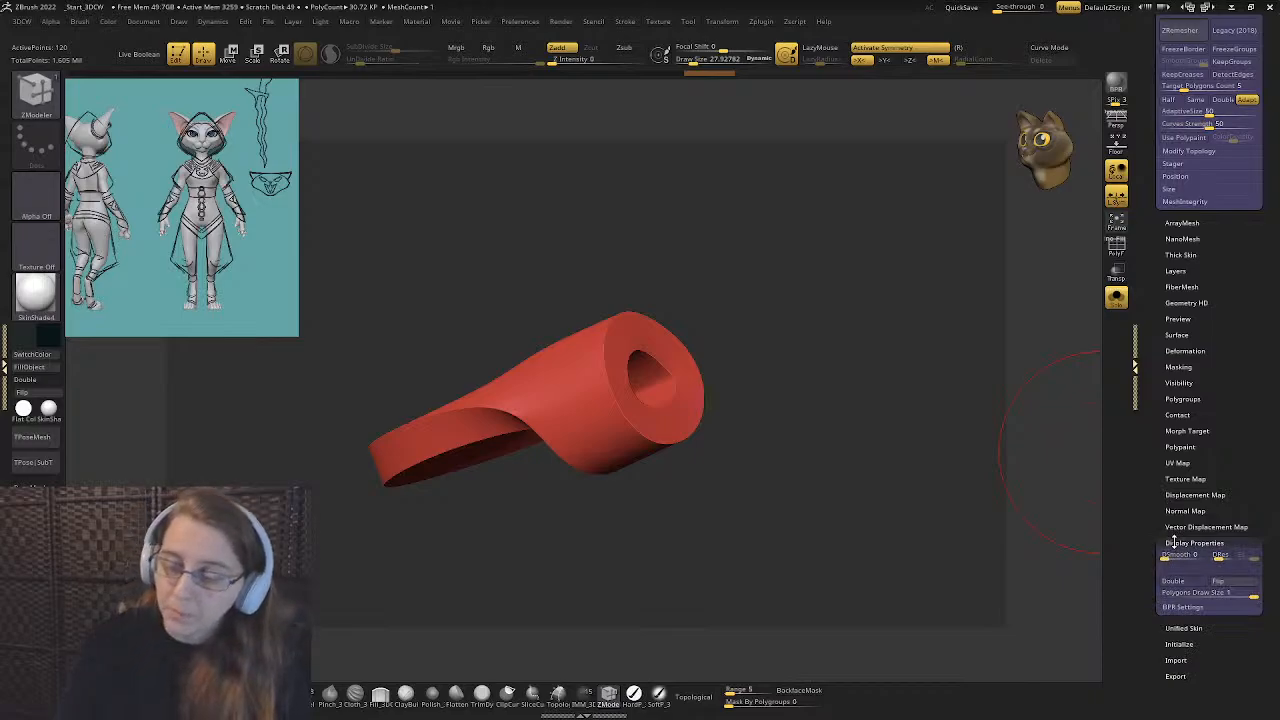
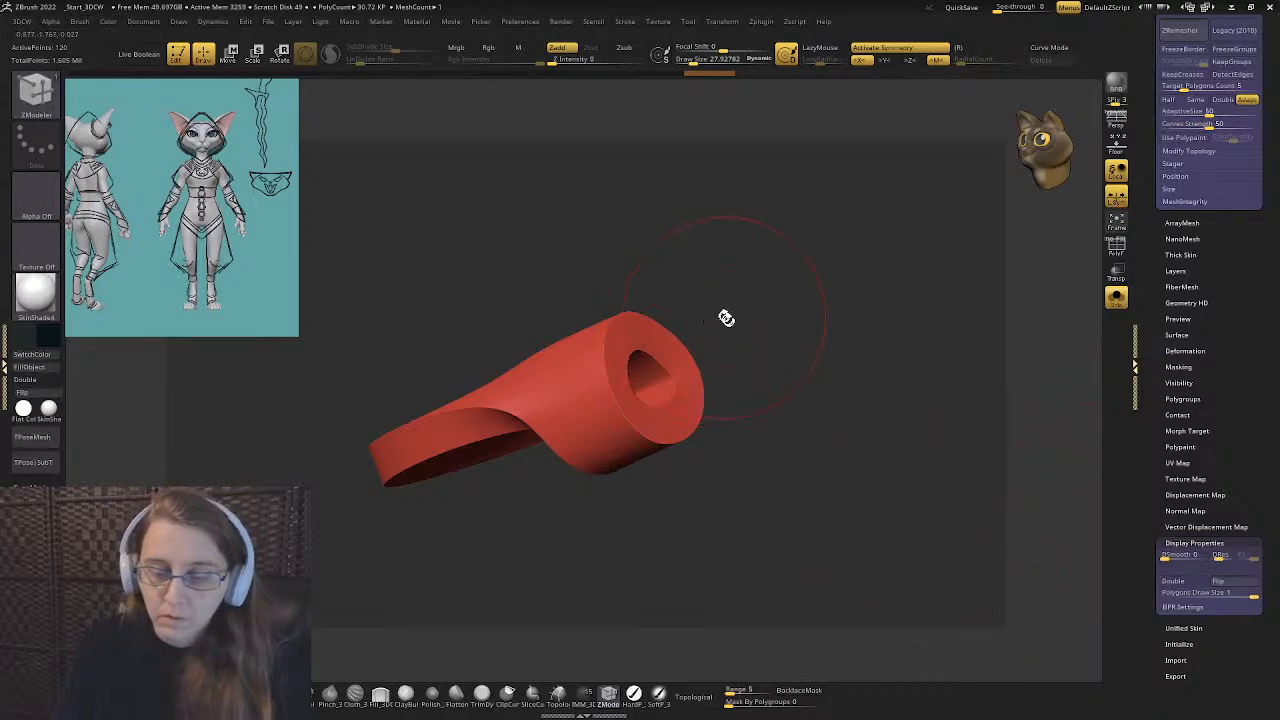
# - Show the whole character again and fill the shirt1 subtool with red
pyautogui.moveTo(726, 314); pyautogui.dragTo(1049, 280)
pyautogui.click(1116, 299)
pyautogui.moveTo(770, 392)
pyautogui.keyDown('ctrl'); pyautogui.mouseDown(button='right')
pyautogui.moveTo(669, 291)
pyautogui.moveTo(709, 294)
pyautogui.moveTo(729, 331)
pyautogui.moveTo(688, 322)
pyautogui.moveTo(636, 272)
pyautogui.mouseUp(button='right'); pyautogui.keyUp('ctrl')
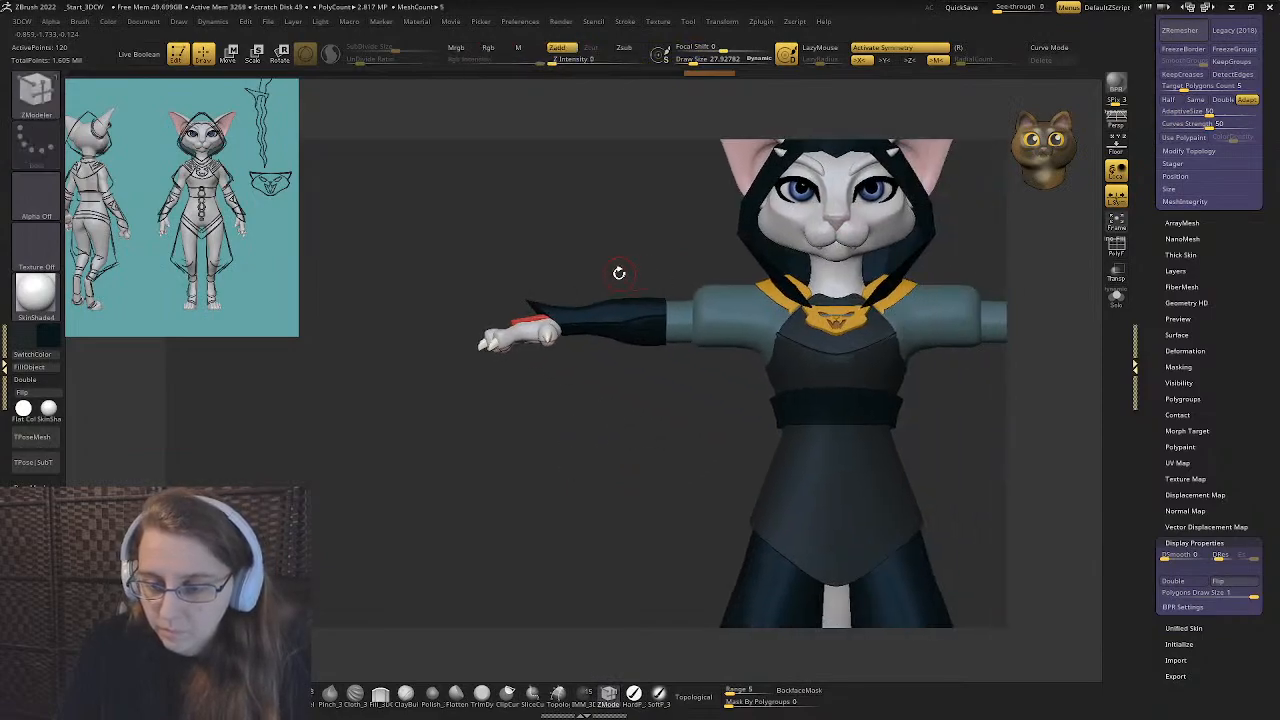
pyautogui.moveTo(619, 272)
pyautogui.mouseDown()
pyautogui.moveTo(620, 334)
pyautogui.moveTo(669, 329)
pyautogui.moveTo(621, 316)
pyautogui.mouseUp()
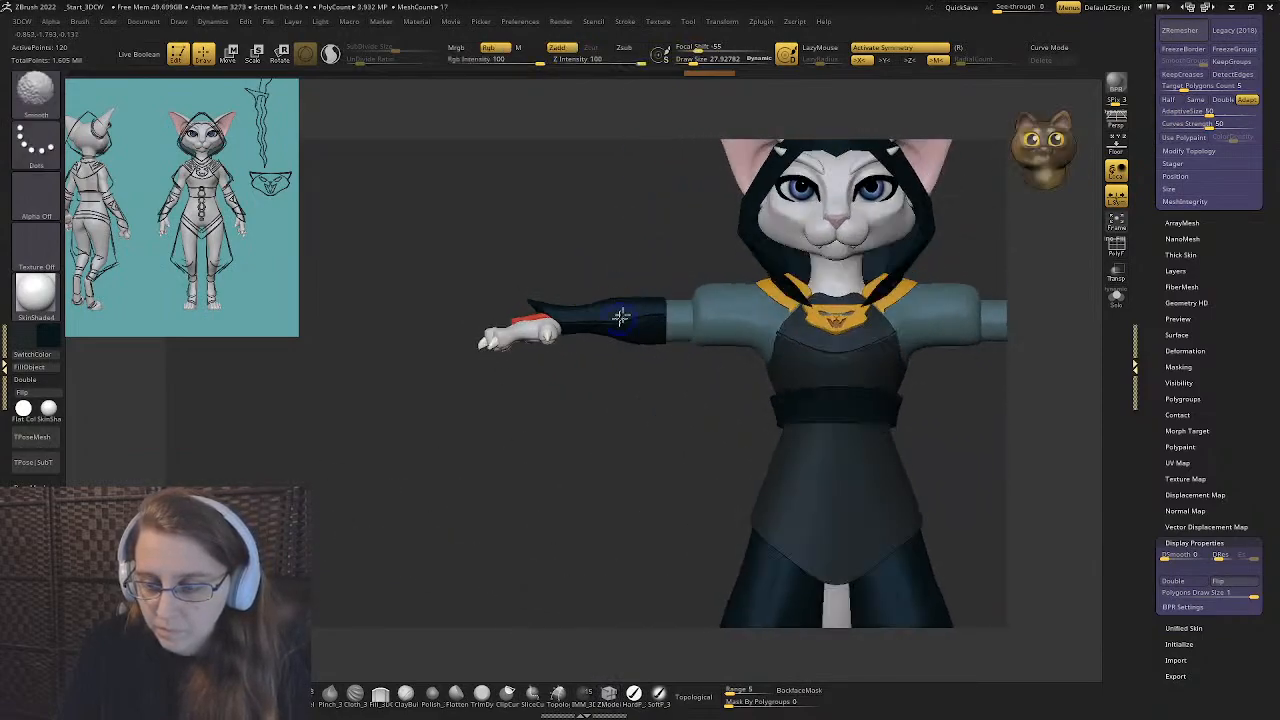
pyautogui.moveTo(663, 300)
pyautogui.keyDown('ctrl'); pyautogui.mouseDown(button='right')
pyautogui.moveTo(720, 320)
pyautogui.moveTo(677, 313)
pyautogui.mouseUp(button='right'); pyautogui.keyUp('ctrl')
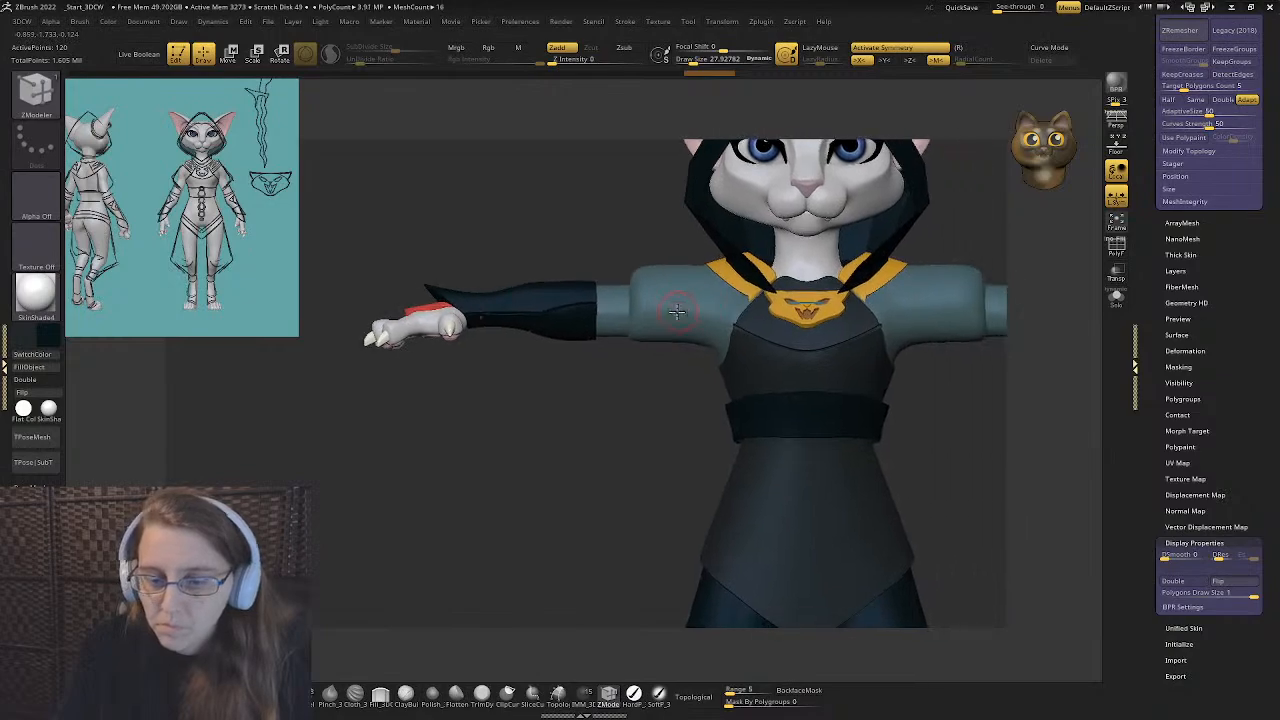
pyautogui.keyDown('alt'); pyautogui.click(676, 314); pyautogui.keyUp('alt')
pyautogui.click(29, 368)
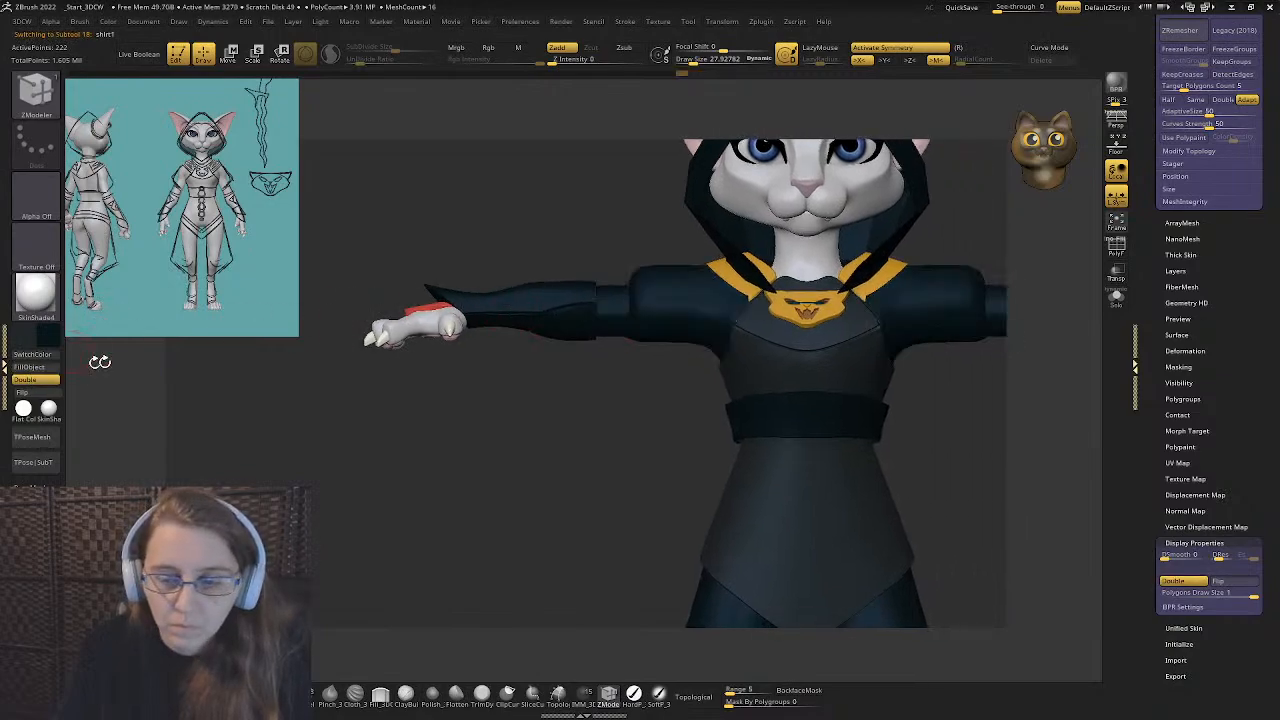
pyautogui.click(16, 365)
pyautogui.press('f')
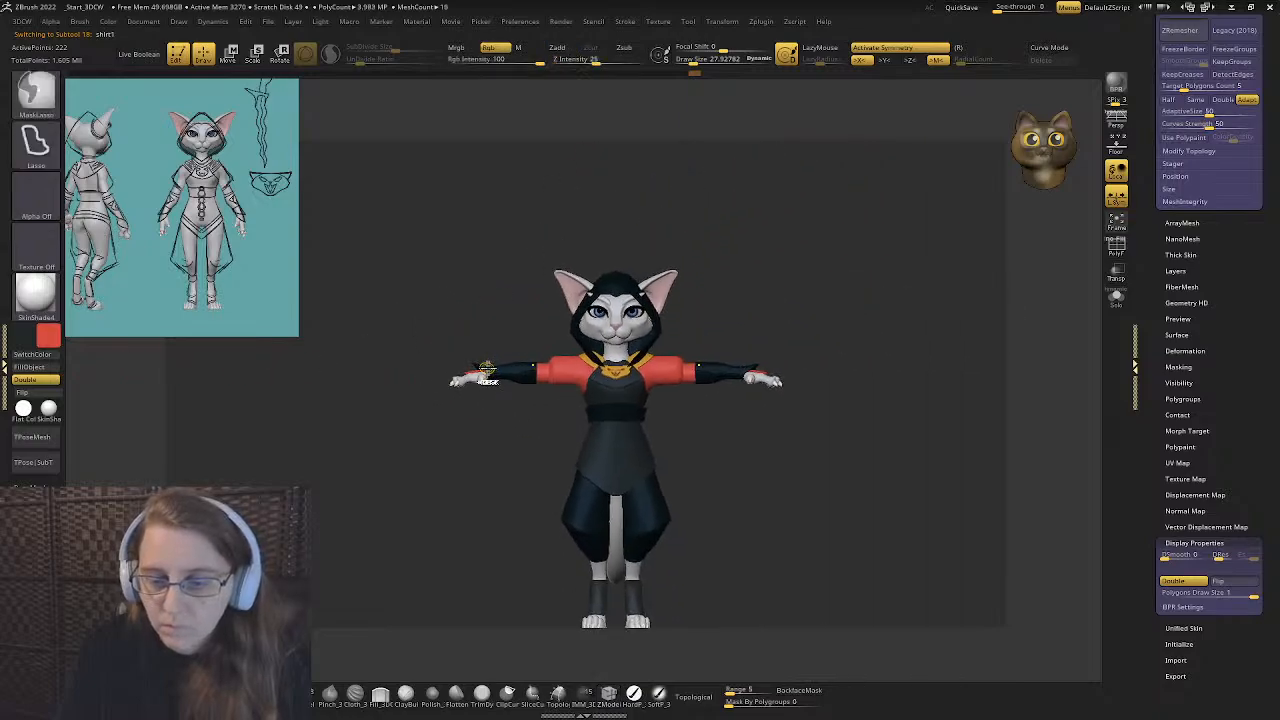
# - Select the hood subtool, body low1_6, and fill it with the same red
pyautogui.moveTo(487, 368)
pyautogui.keyDown('ctrl'); pyautogui.mouseDown(button='right')
pyautogui.moveTo(563, 403)
pyautogui.moveTo(640, 392)
pyautogui.moveTo(512, 391)
pyautogui.moveTo(600, 310)
pyautogui.mouseUp(button='right'); pyautogui.keyUp('ctrl')
pyautogui.keyDown('alt'); pyautogui.click(608, 300); pyautogui.keyUp('alt')
pyautogui.click(35, 380)
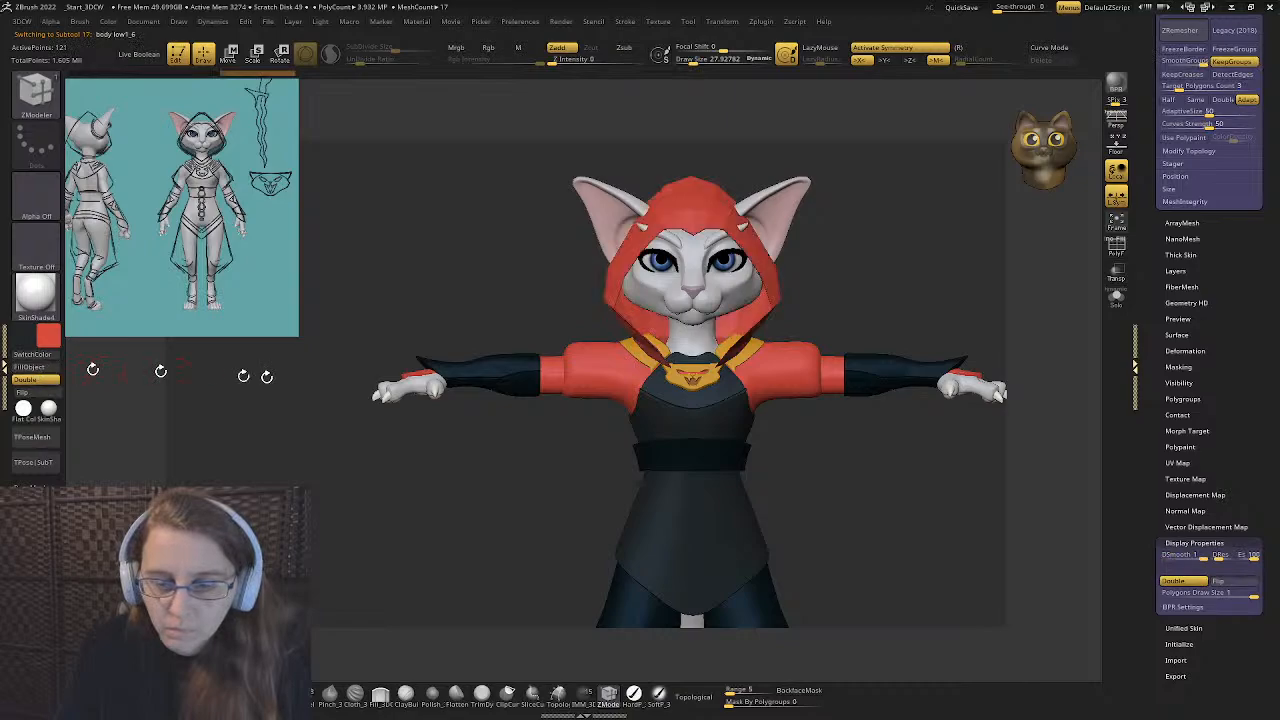
pyautogui.keyDown('ctrl'); pyautogui.moveTo(472, 434); pyautogui.dragTo(452, 398, button='right'); pyautogui.keyUp('ctrl')
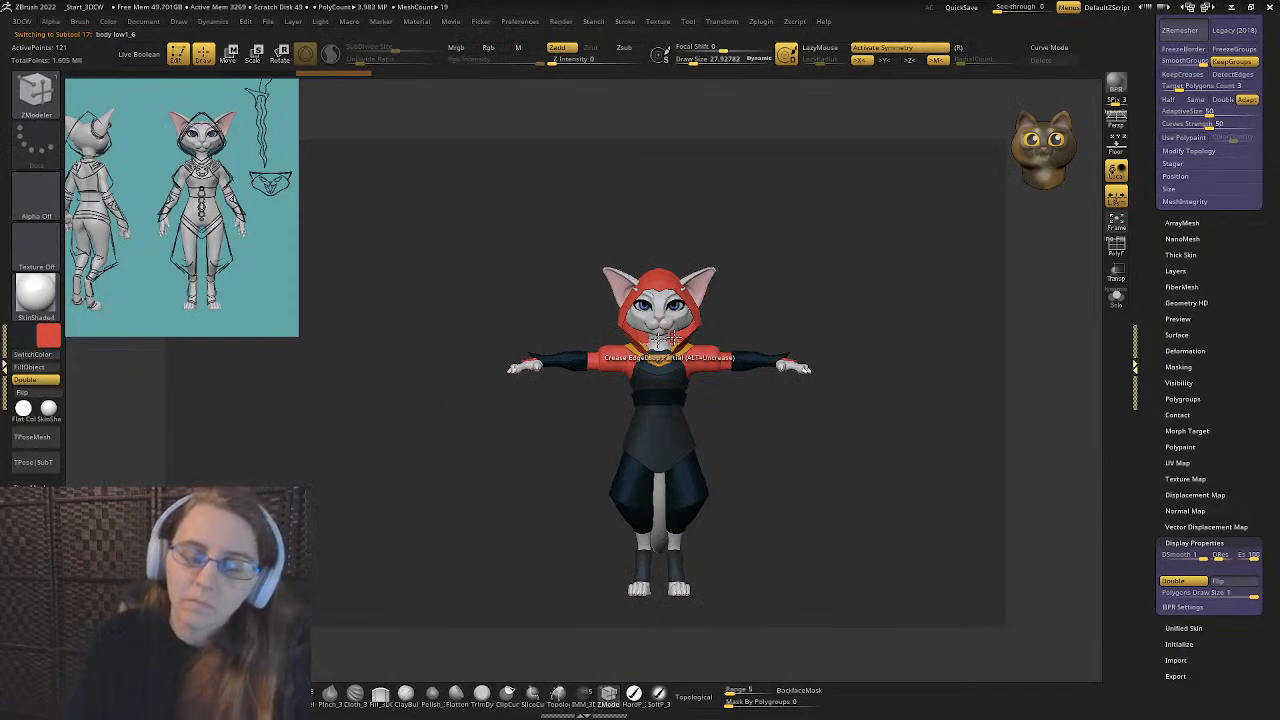
# - Select halter 2, show its polyframe and assign the front band just above the chest seam to a separate polygroup
pyautogui.keyDown('alt'); pyautogui.click(665, 372); pyautogui.keyUp('alt')
pyautogui.keyDown('ctrl'); pyautogui.moveTo(665, 372); pyautogui.dragTo(727, 428, button='right'); pyautogui.keyUp('ctrl')
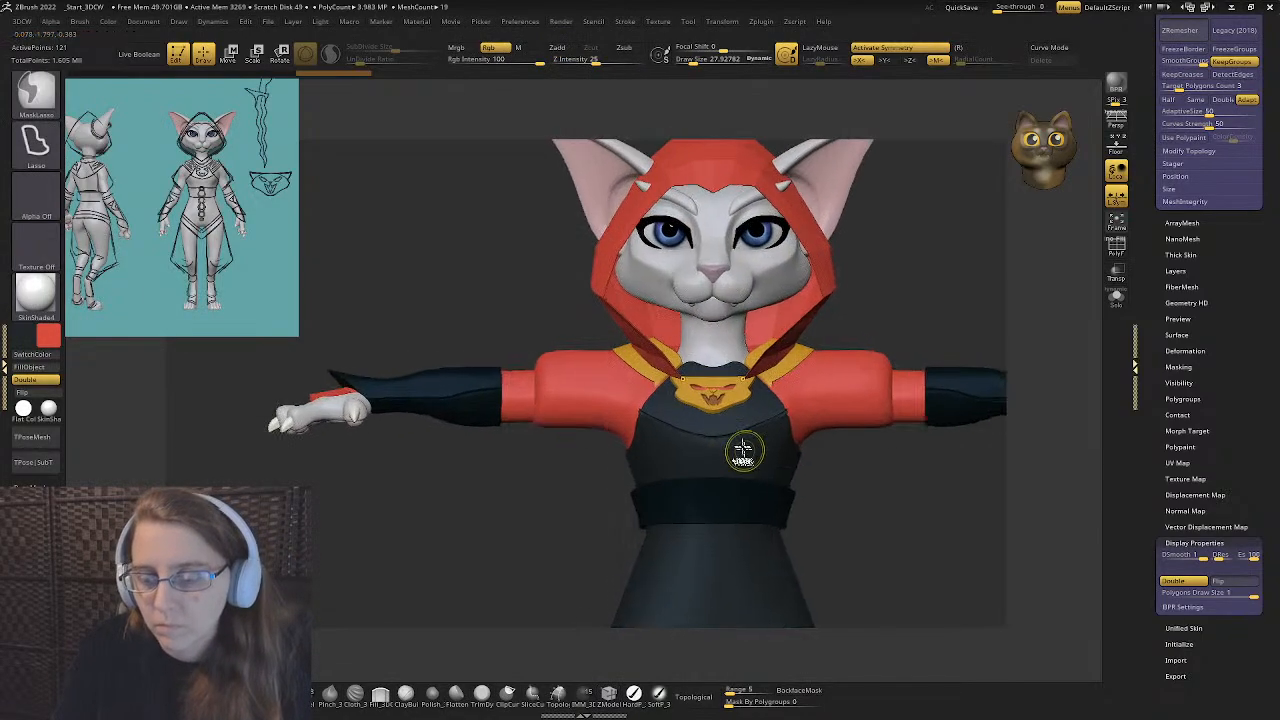
pyautogui.click(1117, 247)
pyautogui.keyDown('ctrl'); pyautogui.moveTo(620, 400); pyautogui.dragTo(561, 370, button='right'); pyautogui.keyUp('ctrl')
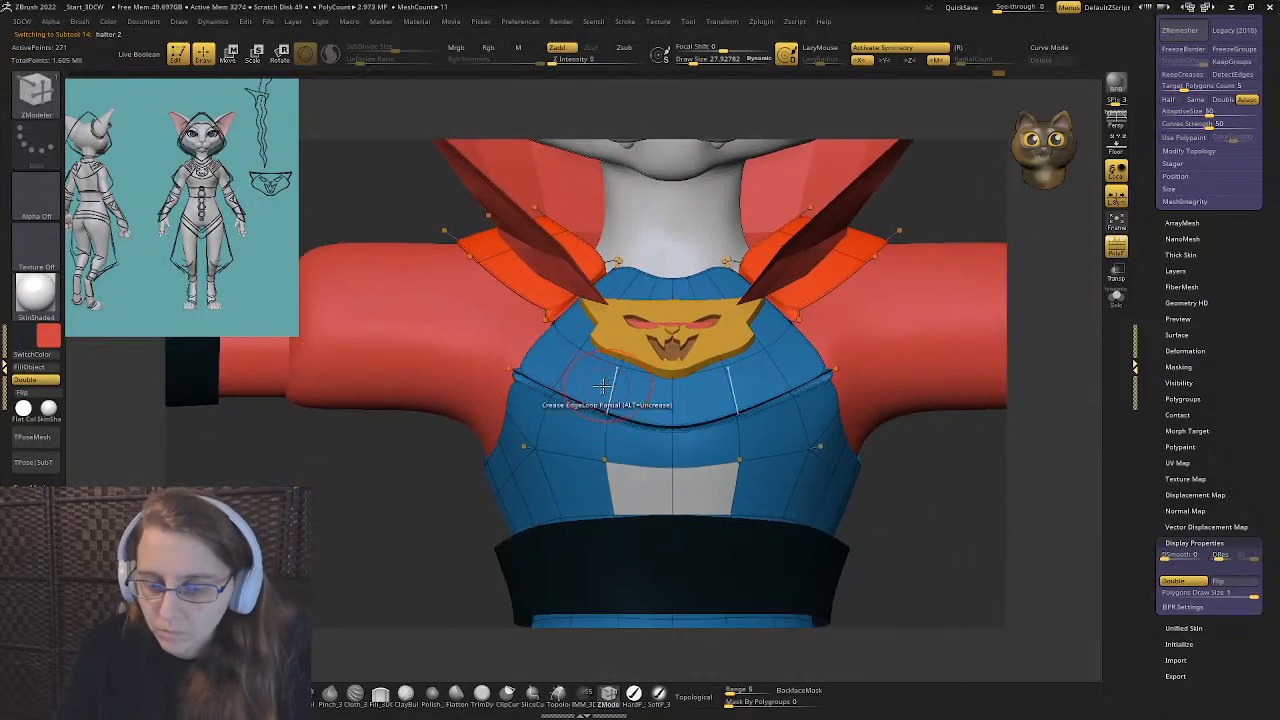
pyautogui.click(561, 370)
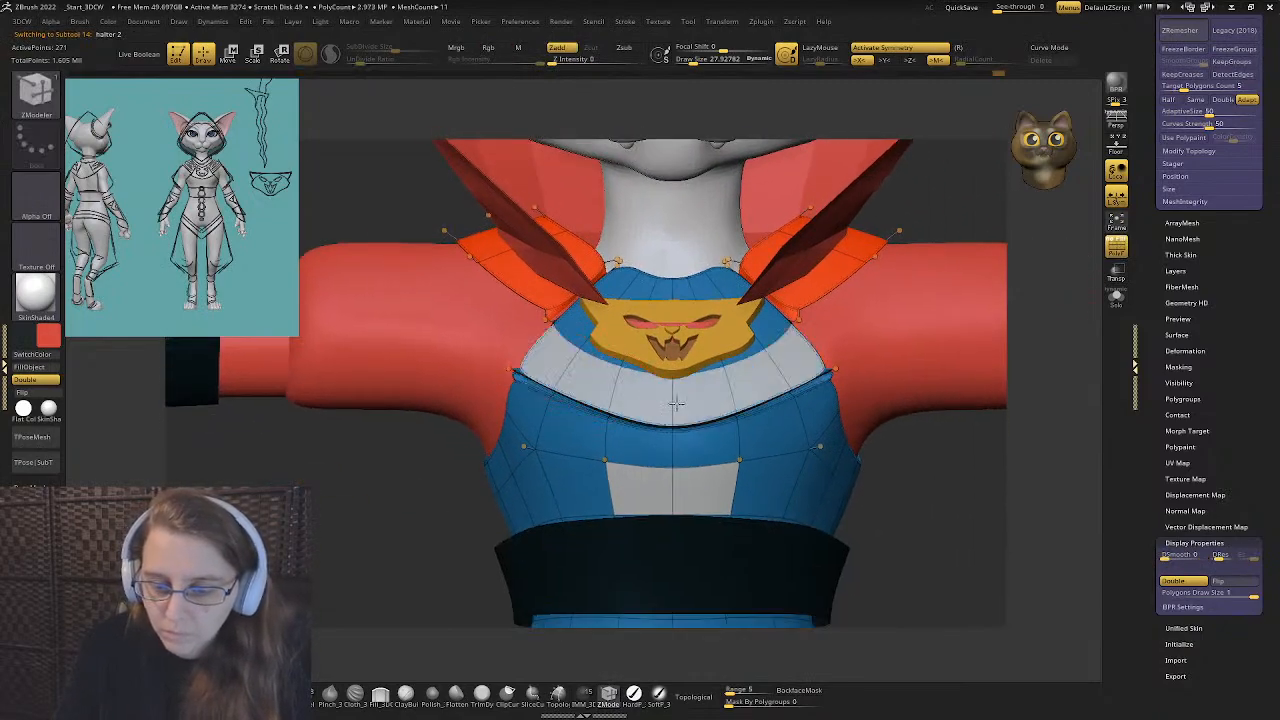
# - Isolate halter 2 and extend the chest band's polygroup over the remaining front yoke and the back area above the seam
pyautogui.click(1117, 297)
pyautogui.click(595, 335)
pyautogui.click(600, 320)
pyautogui.click(612, 295)
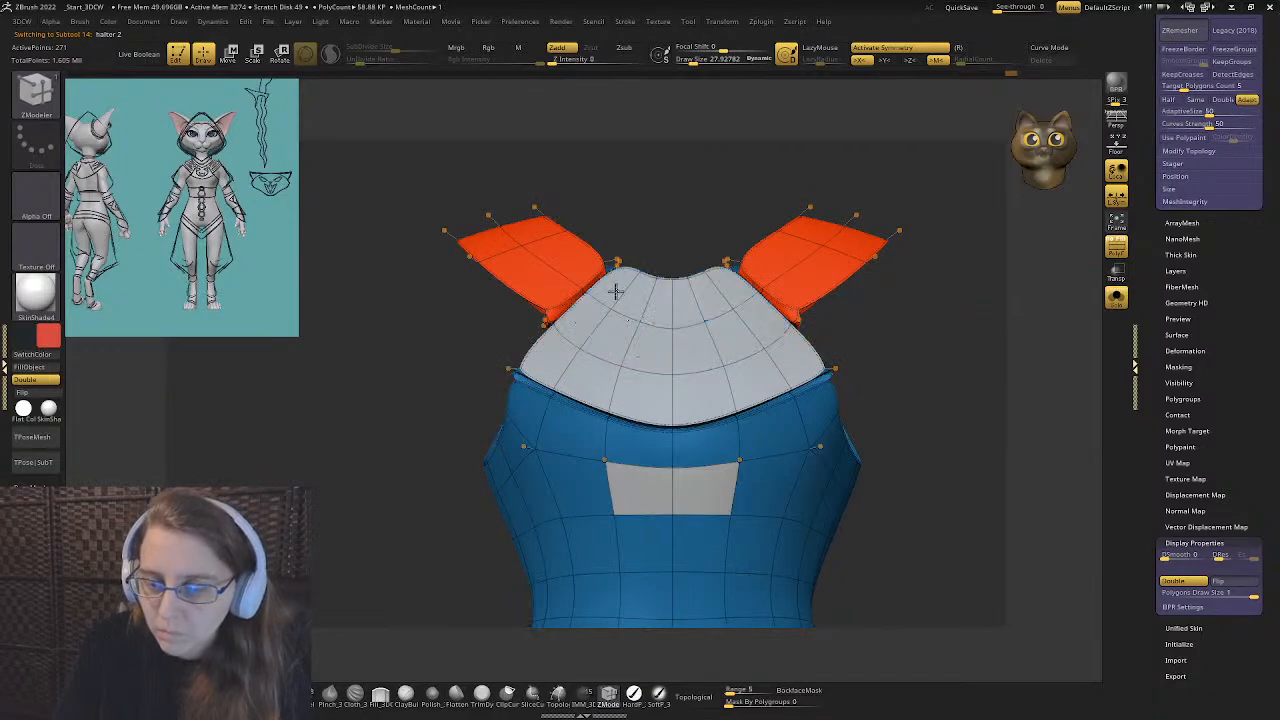
pyautogui.moveTo(616, 290); pyautogui.dragTo(730, 297, button='right')
pyautogui.click(652, 292)
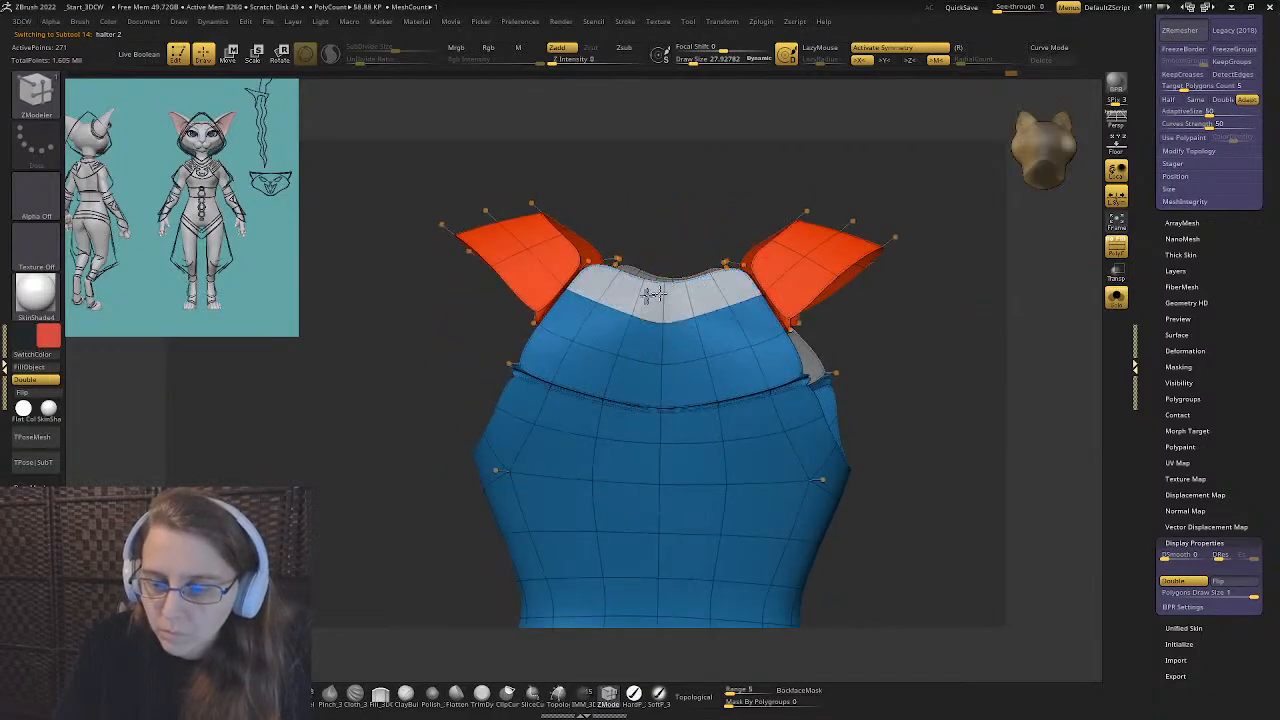
pyautogui.click(588, 330)
pyautogui.click(580, 357)
pyautogui.click(575, 364)
pyautogui.moveTo(575, 364)
pyautogui.mouseDown(button='right')
pyautogui.moveTo(687, 515)
pyautogui.moveTo(520, 309)
pyautogui.moveTo(474, 423)
pyautogui.mouseUp(button='right')
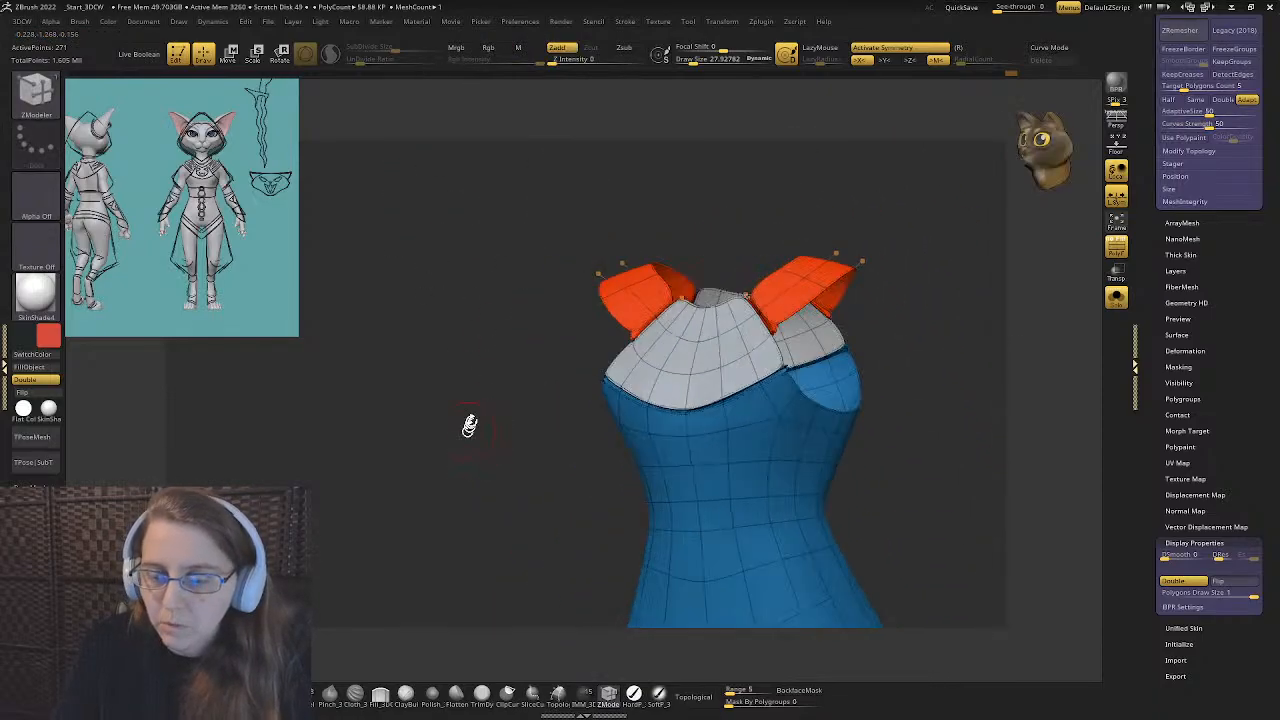
# - Try red on the halter's isolated yoke polygroup and view it on the full character with the polyframe hidden
pyautogui.keyDown('ctrl'); pyautogui.keyDown('shift'); pyautogui.click(710, 369); pyautogui.keyUp('shift'); pyautogui.keyUp('ctrl')
pyautogui.click(1116, 300)
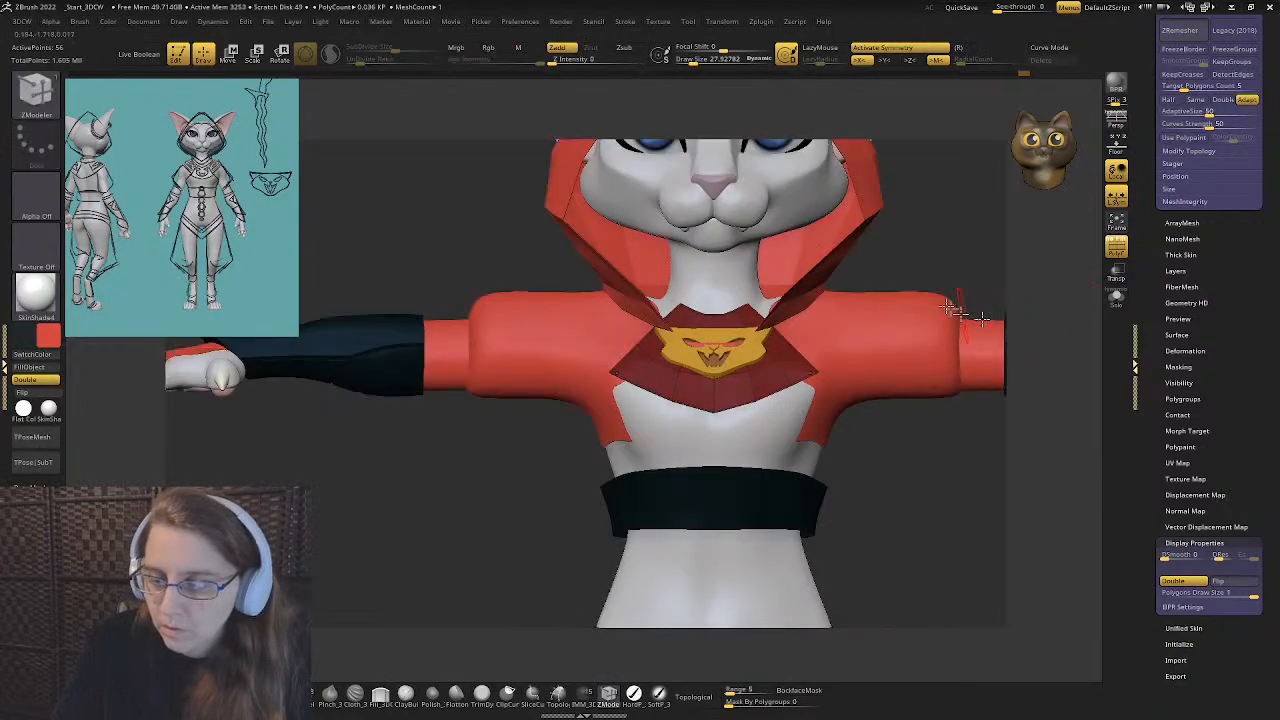
pyautogui.click(50, 375)
pyautogui.hotkey('shift', 'f')
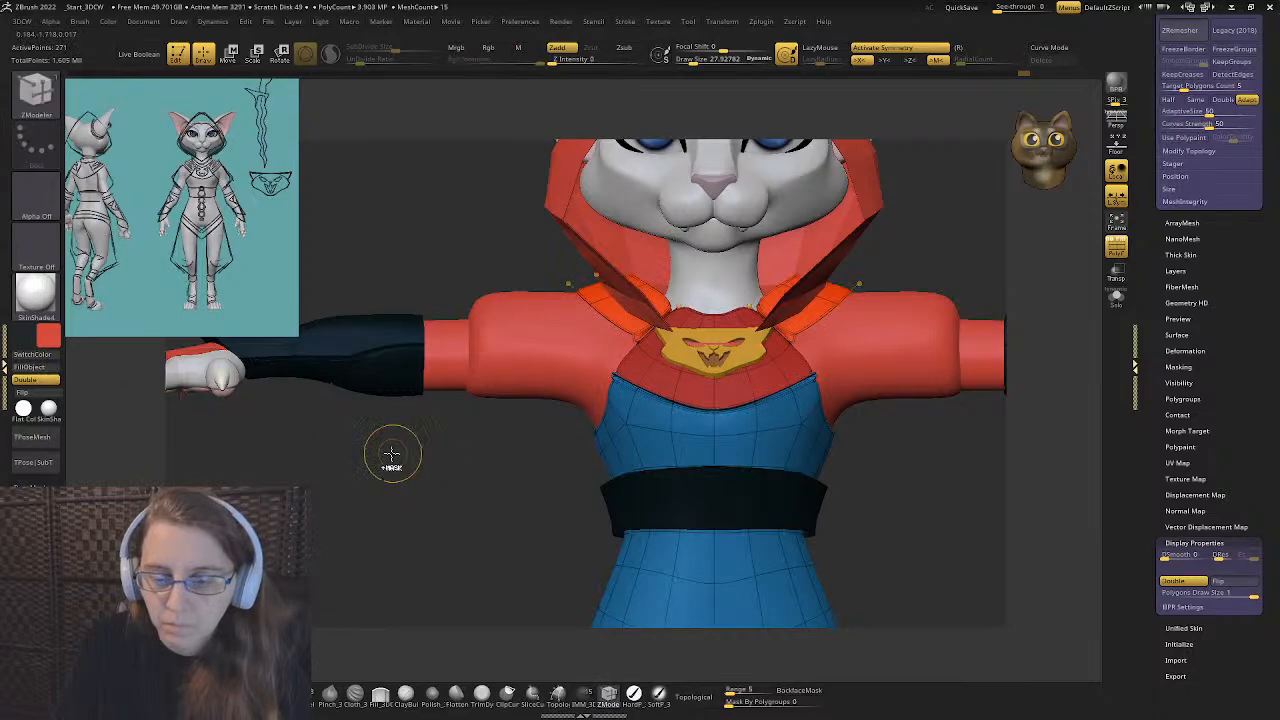
pyautogui.click(1120, 254)
pyautogui.press('f')
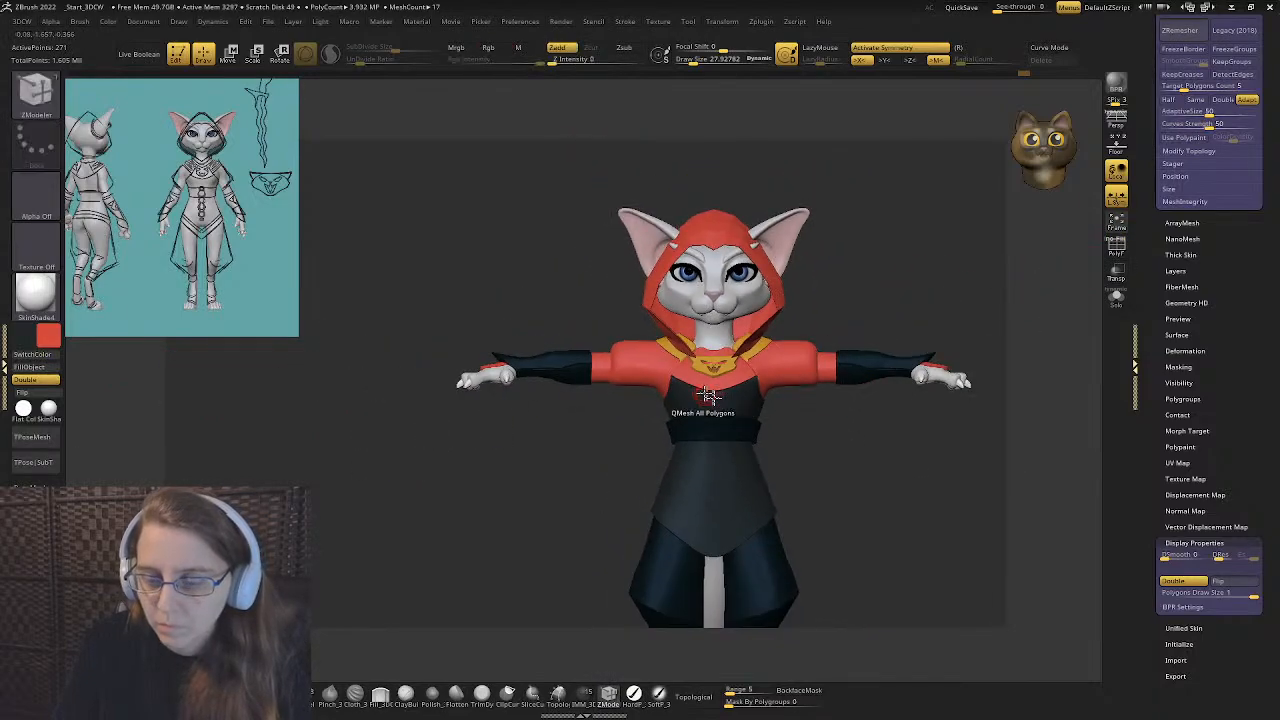
# - Isolate the halter's yoke again, fill it with the gold of the shoulder straps, and show the whole halter
pyautogui.keyDown('ctrl'); pyautogui.keyDown('shift'); pyautogui.click(726, 383); pyautogui.keyUp('shift'); pyautogui.keyUp('ctrl')
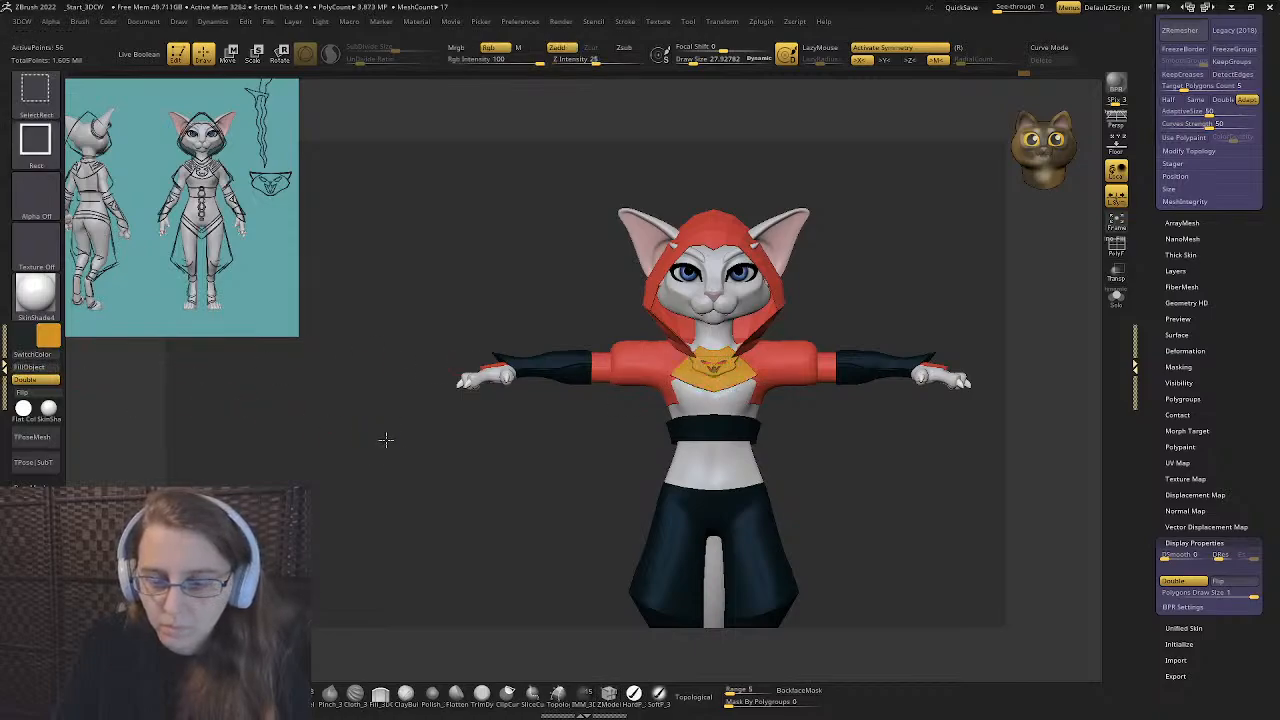
pyautogui.keyDown('ctrl'); pyautogui.keyDown('shift'); pyautogui.click(386, 437); pyautogui.keyUp('shift'); pyautogui.keyUp('ctrl')
pyautogui.moveTo(914, 485); pyautogui.dragTo(800, 432)
pyautogui.moveTo(800, 432)
pyautogui.keyDown('ctrl'); pyautogui.mouseDown(button='right')
pyautogui.moveTo(929, 509)
pyautogui.moveTo(693, 426)
pyautogui.moveTo(770, 398)
pyautogui.moveTo(709, 454)
pyautogui.moveTo(614, 360)
pyautogui.mouseUp(button='right'); pyautogui.keyUp('ctrl')
# - Select the hood subtool, body low1_6, and pull its lower front corners together at the neck with the Move brush
pyautogui.keyDown('alt'); pyautogui.click(576, 403); pyautogui.keyUp('alt')
pyautogui.press('b')
pyautogui.press('m')
pyautogui.press('v')
pyautogui.moveTo(713, 410)
pyautogui.keyDown('ctrl'); pyautogui.mouseDown(button='right')
pyautogui.moveTo(754, 456)
pyautogui.moveTo(574, 431)
pyautogui.mouseUp(button='right'); pyautogui.keyUp('ctrl')
pyautogui.keyDown('alt'); pyautogui.click(730, 440); pyautogui.keyUp('alt')
pyautogui.press('s')
pyautogui.moveTo(553, 423)
pyautogui.mouseDown()
pyautogui.moveTo(626, 437)
pyautogui.moveTo(675, 401)
pyautogui.mouseUp()
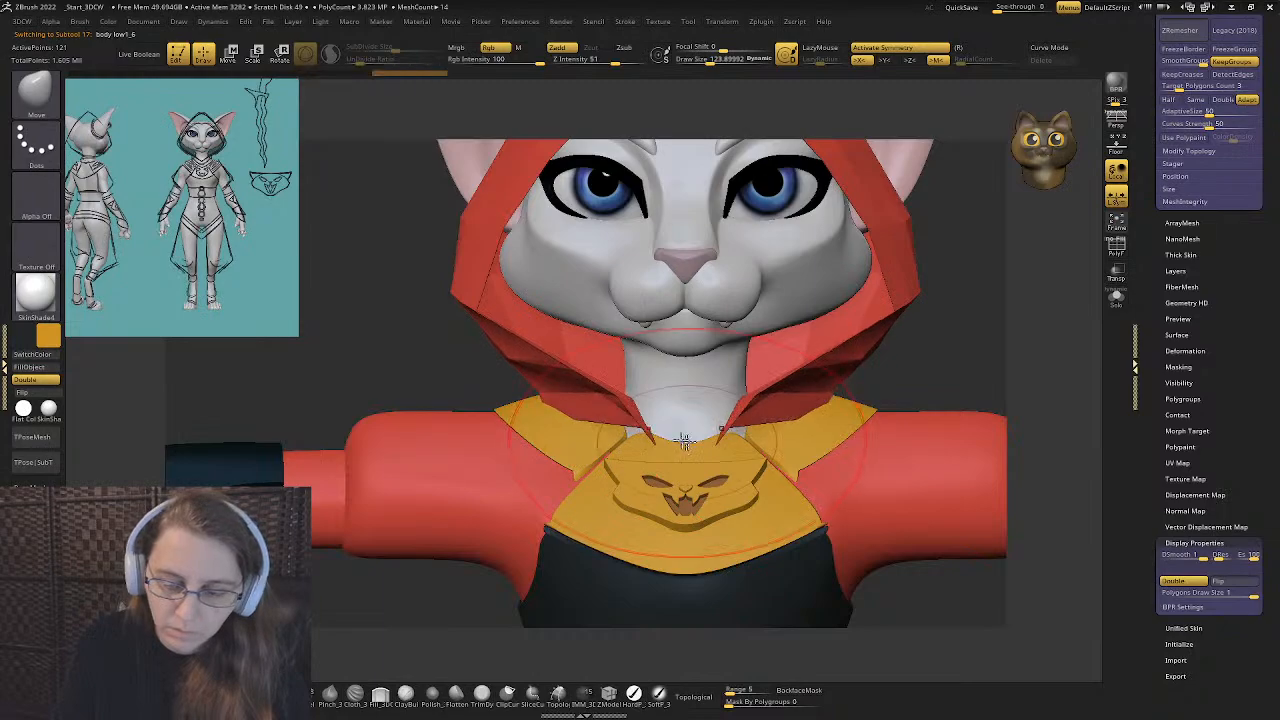
pyautogui.moveTo(676, 400); pyautogui.dragTo(675, 445, button='right')
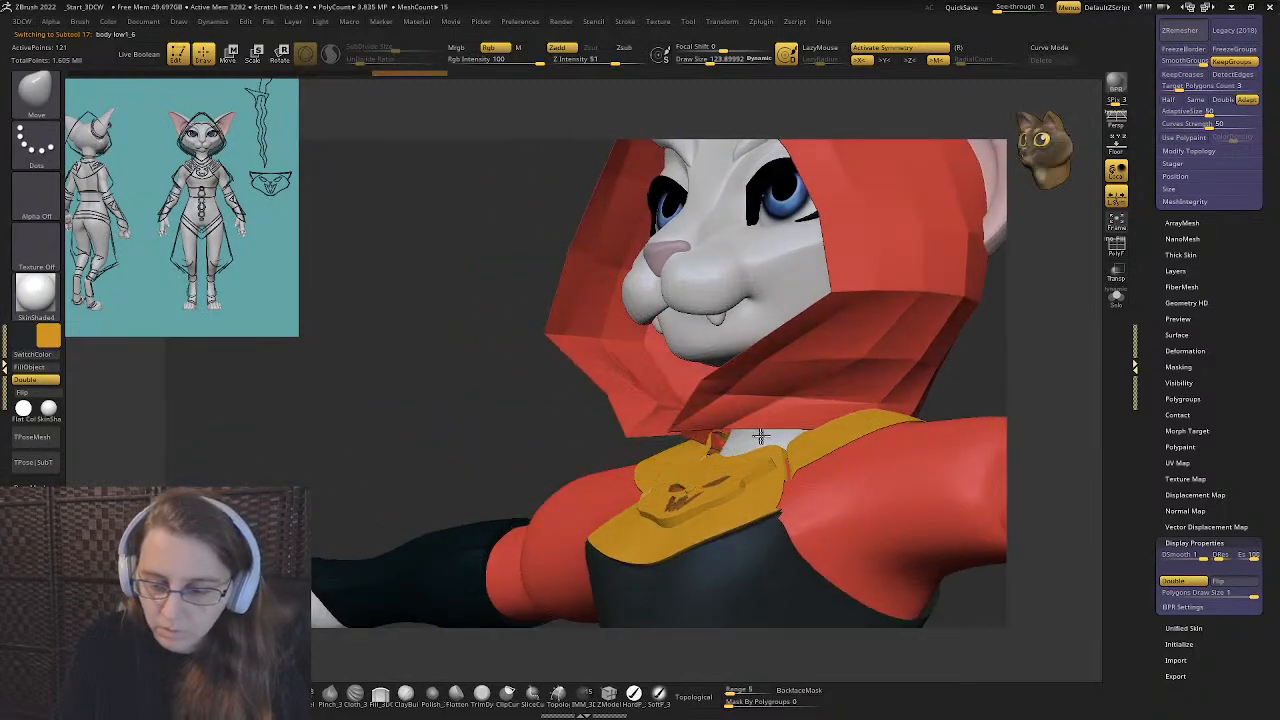
pyautogui.moveTo(674, 429); pyautogui.dragTo(688, 428, button='right')
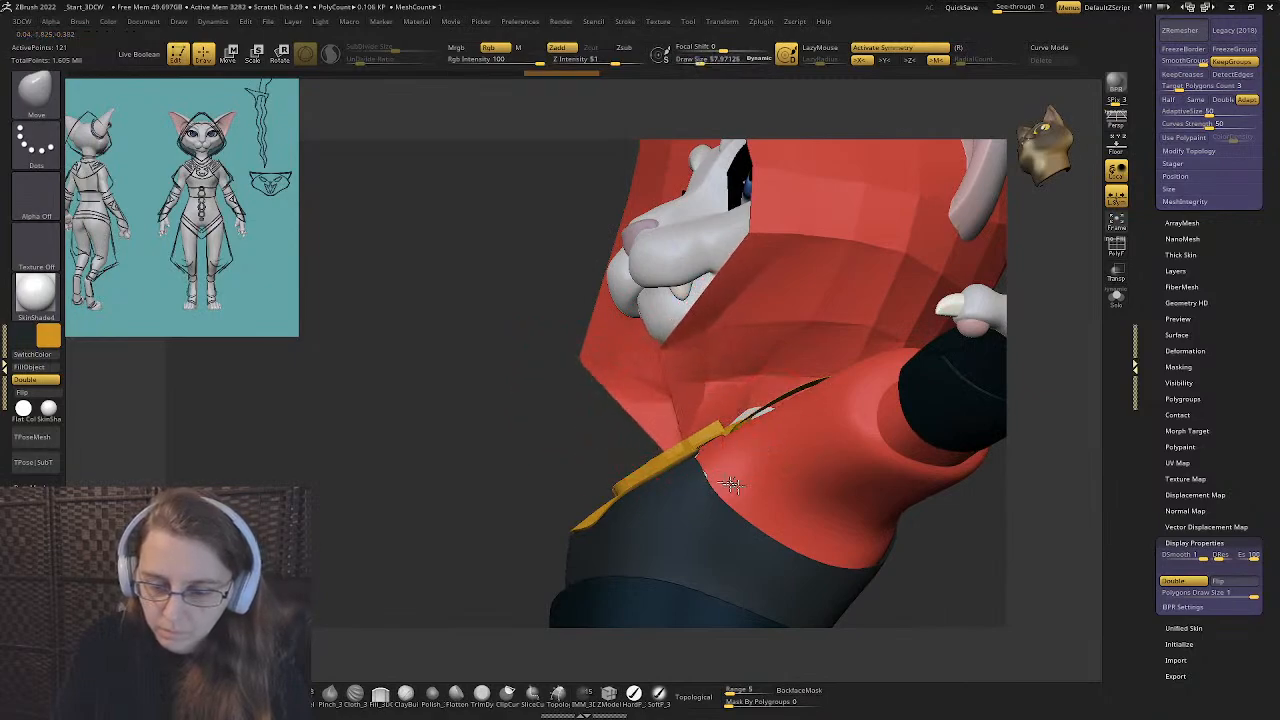
pyautogui.moveTo(680, 420); pyautogui.dragTo(747, 408, button='right')
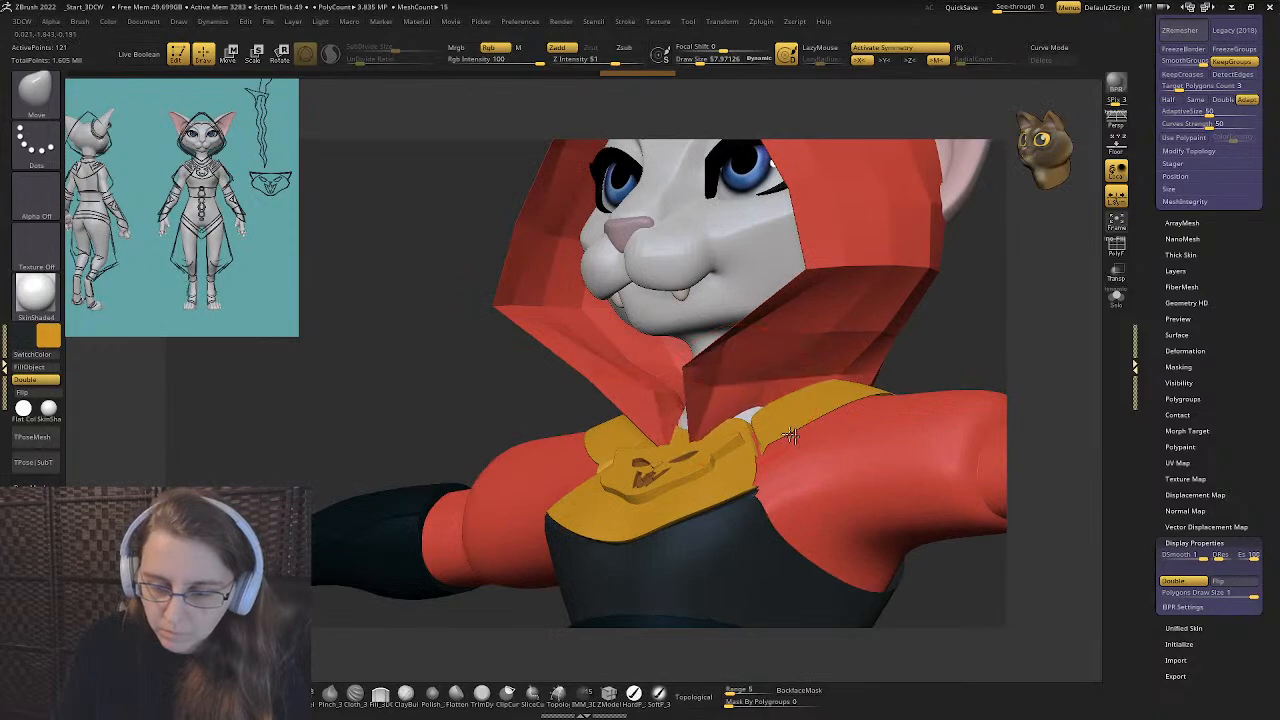
pyautogui.moveTo(825, 463); pyautogui.dragTo(701, 455, button='right')
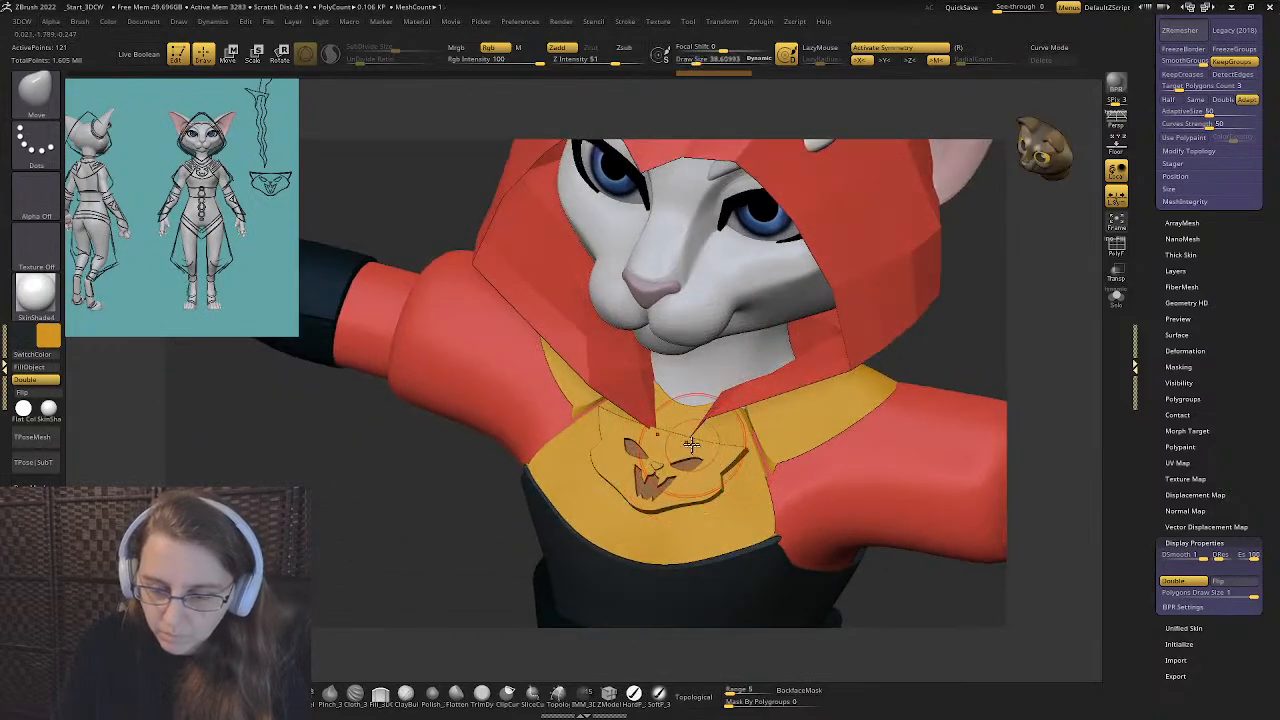
pyautogui.keyDown('shift'); pyautogui.moveTo(726, 404); pyautogui.dragTo(716, 375, button='right'); pyautogui.keyUp('shift')
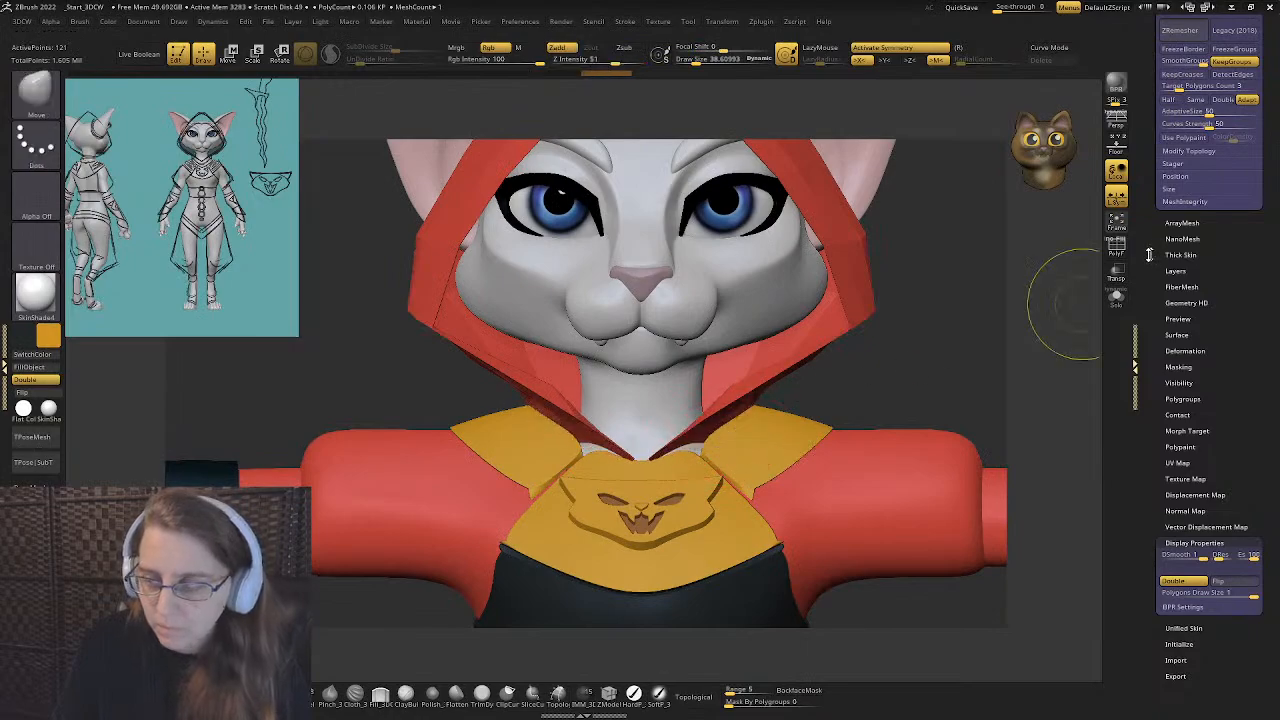
# - Show the hood's polyframe with transparency and adjust its lower front edge around the neck and above the emblem with a smaller Move brush
pyautogui.click(1116, 247)
pyautogui.moveTo(622, 405)
pyautogui.keyDown('ctrl'); pyautogui.mouseDown(button='right')
pyautogui.moveTo(628, 457)
pyautogui.moveTo(585, 490)
pyautogui.moveTo(548, 452)
pyautogui.mouseUp(button='right'); pyautogui.keyUp('ctrl')
pyautogui.press('s')
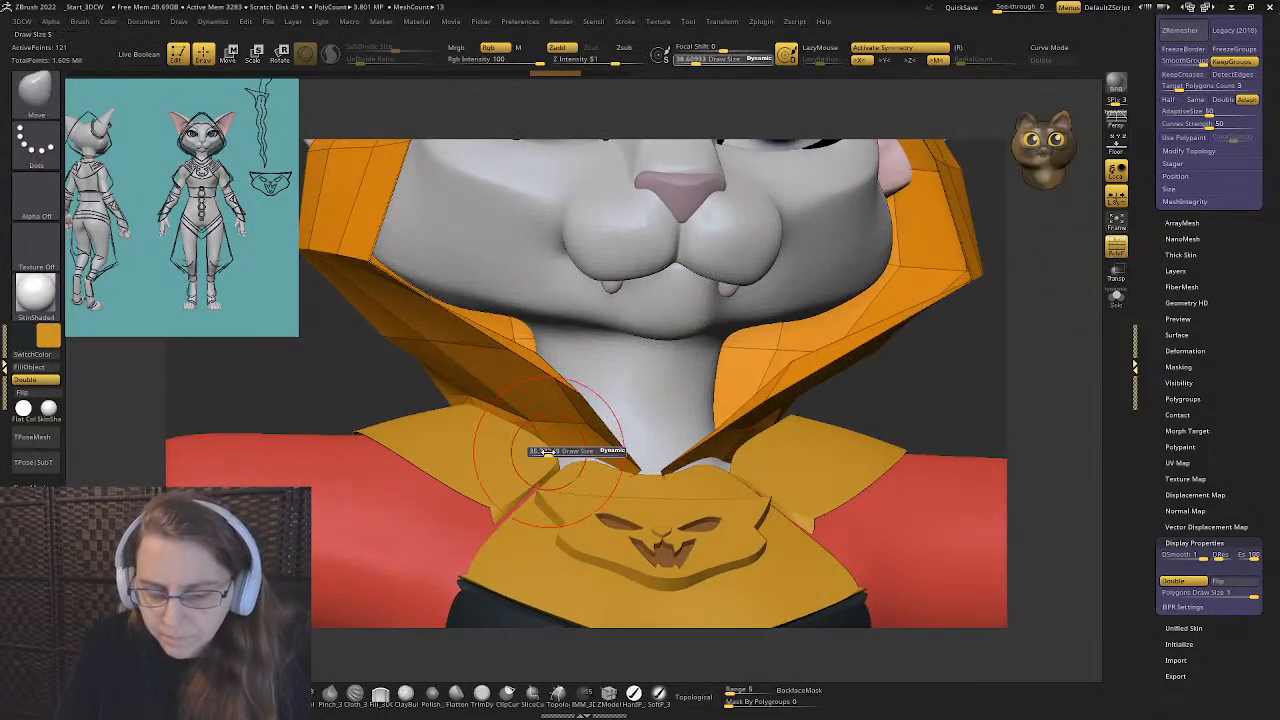
pyautogui.moveTo(548, 452); pyautogui.dragTo(541, 452)
pyautogui.moveTo(520, 440)
pyautogui.mouseDown(button='right')
pyautogui.moveTo(563, 492)
pyautogui.moveTo(557, 437)
pyautogui.moveTo(654, 444)
pyautogui.moveTo(578, 424)
pyautogui.mouseUp(button='right')
pyautogui.click(1116, 275)
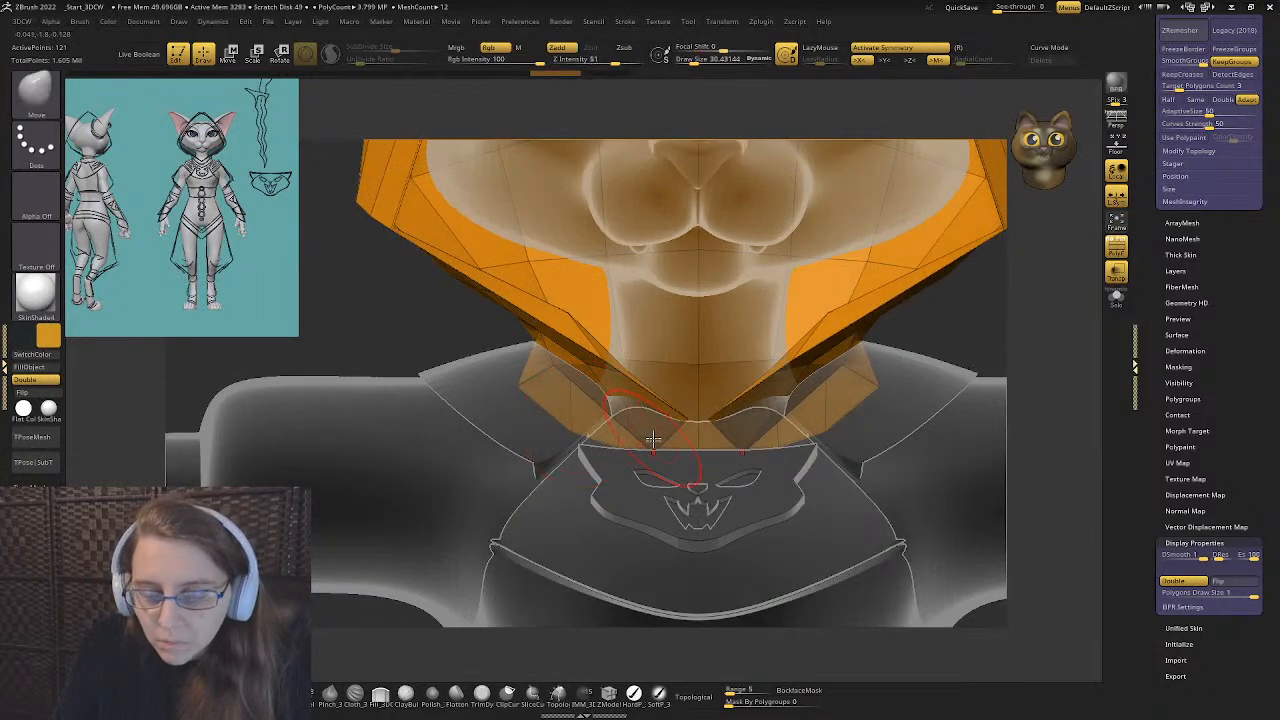
pyautogui.moveTo(558, 376); pyautogui.dragTo(537, 398, button='right')
pyautogui.press('space')
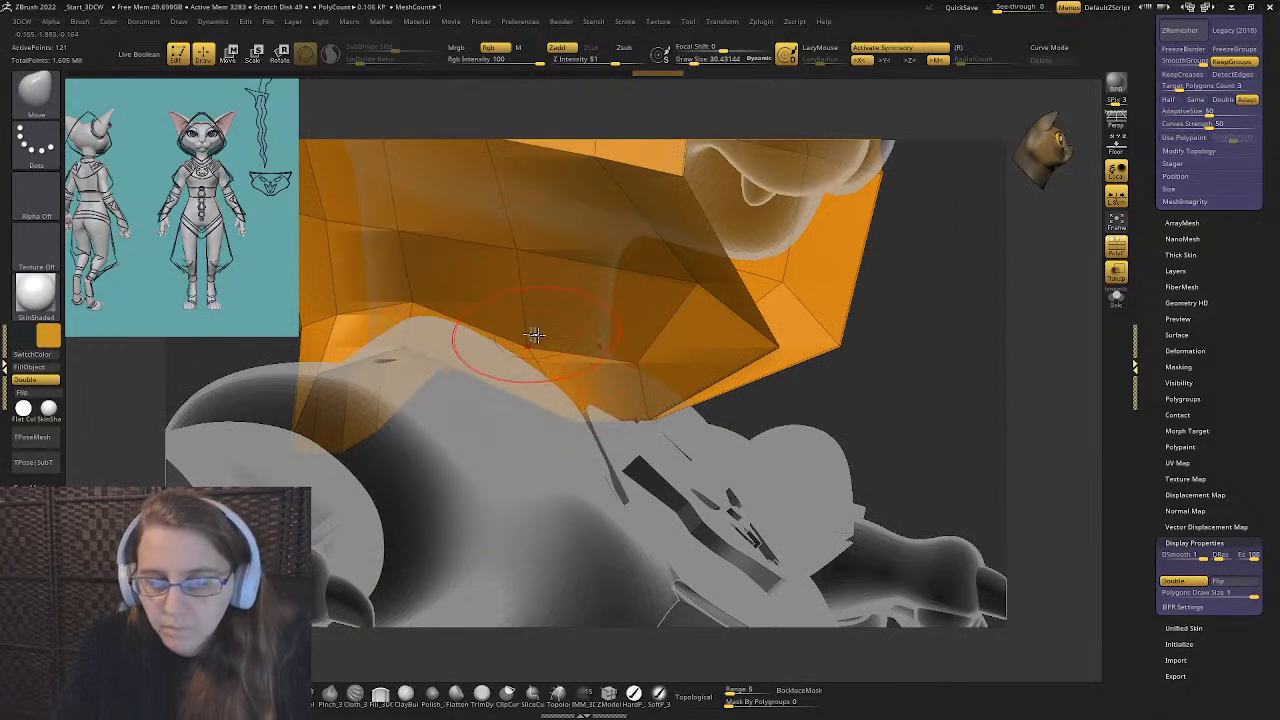
# - Reshape the hood's lower side folds where they meet the shoulders, using the Move brush
pyautogui.moveTo(481, 267); pyautogui.dragTo(700, 372, button='right')
pyautogui.moveTo(560, 442)
pyautogui.mouseDown(button='right')
pyautogui.moveTo(587, 480)
pyautogui.moveTo(526, 420)
pyautogui.moveTo(561, 434)
pyautogui.mouseUp(button='right')
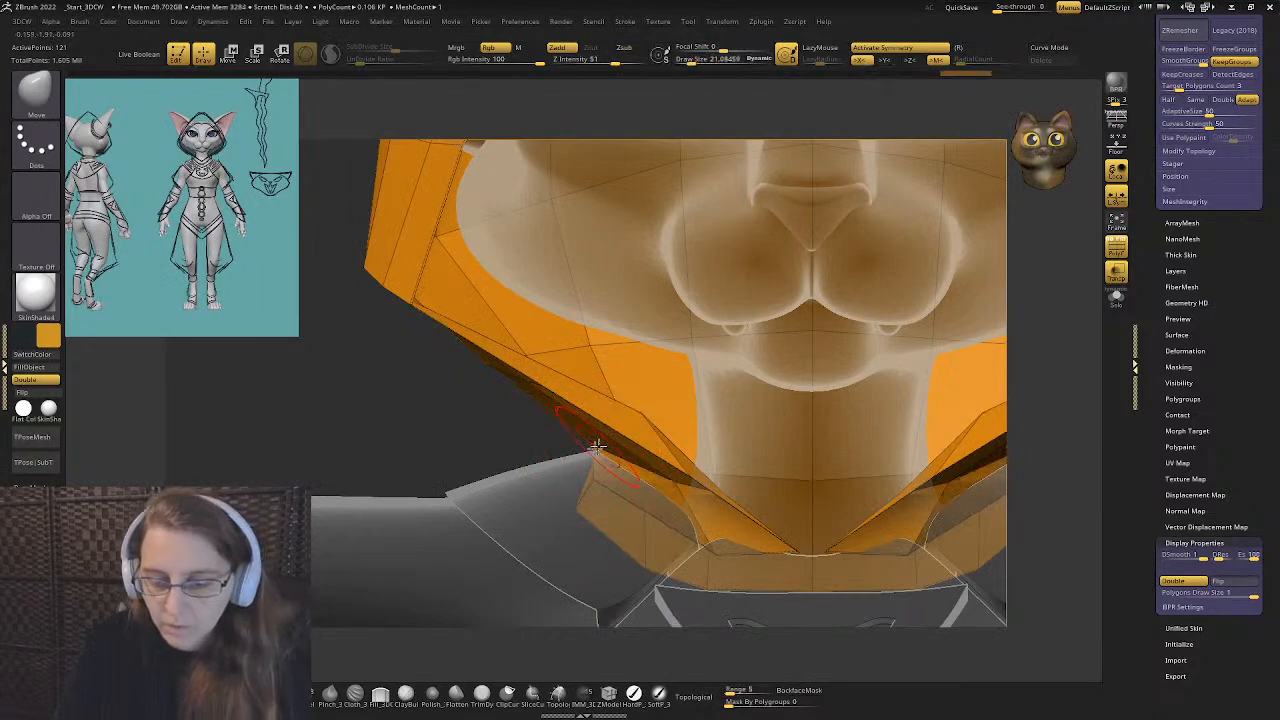
pyautogui.moveTo(596, 446); pyautogui.dragTo(551, 396, button='right')
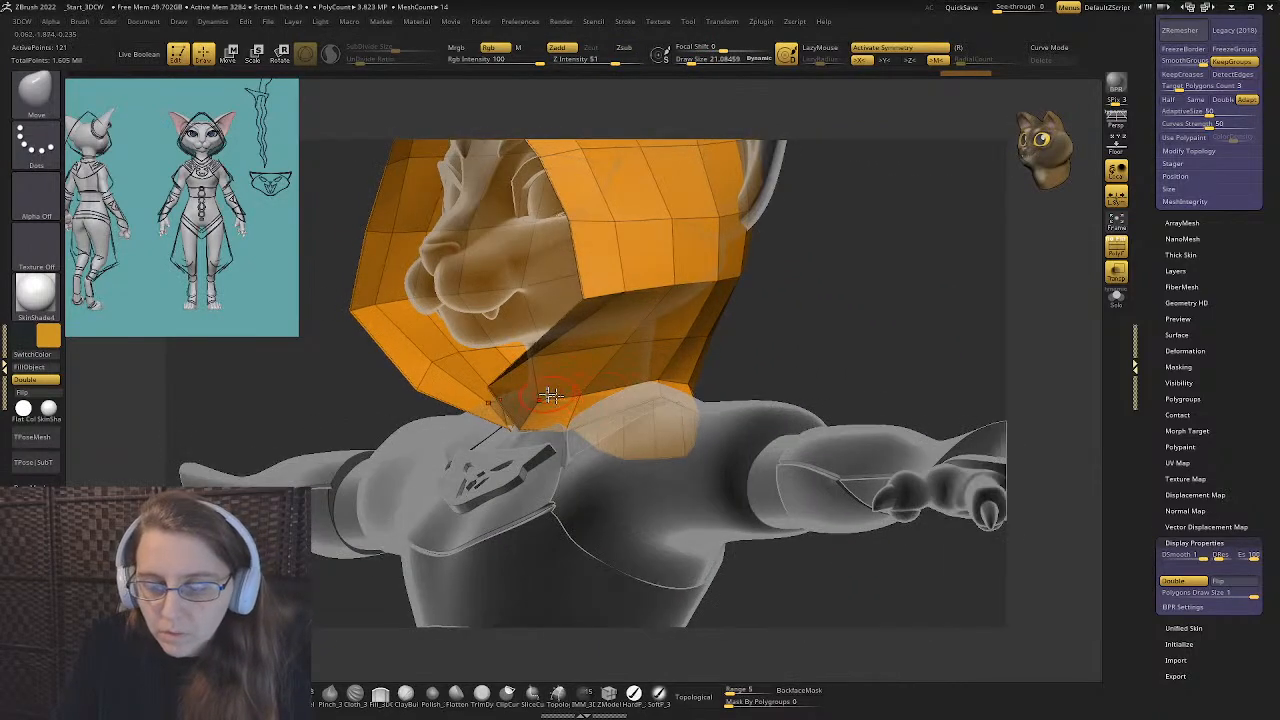
pyautogui.moveTo(553, 393); pyautogui.dragTo(556, 393)
pyautogui.moveTo(556, 393)
pyautogui.keyDown('ctrl'); pyautogui.mouseDown(button='right')
pyautogui.moveTo(551, 403)
pyautogui.moveTo(563, 384)
pyautogui.mouseUp(button='right'); pyautogui.keyUp('ctrl')
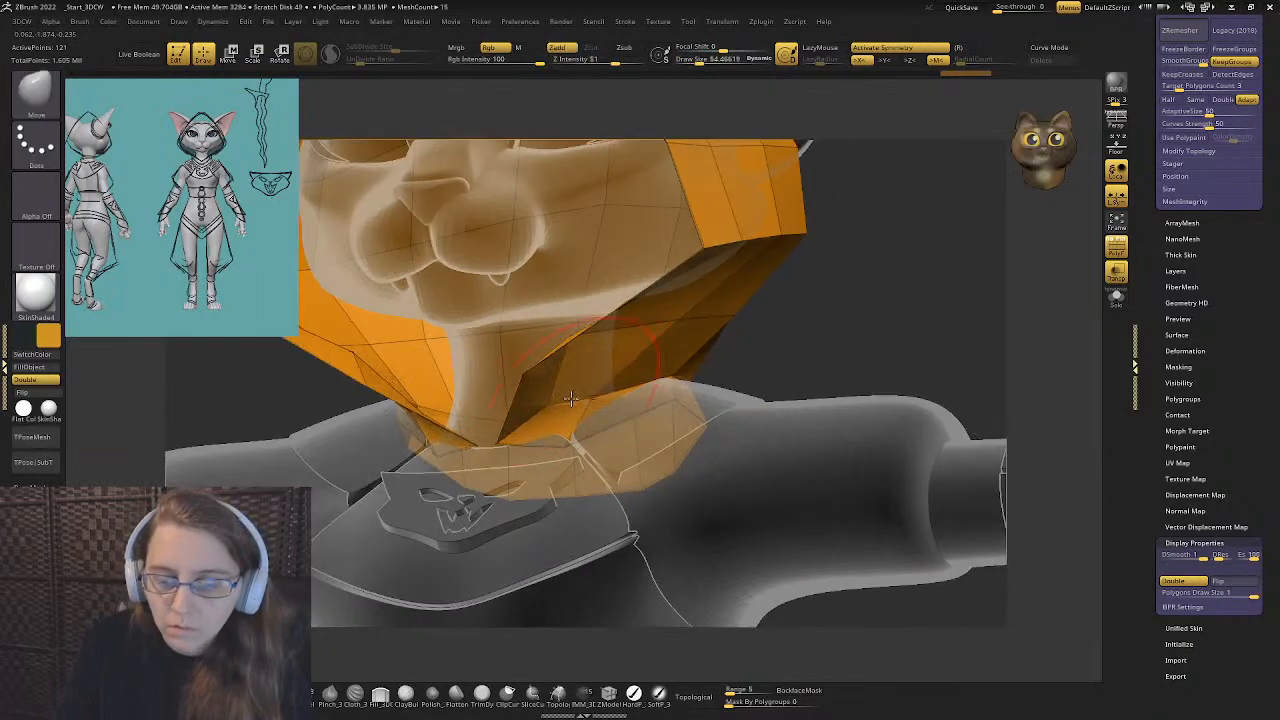
pyautogui.moveTo(570, 398)
pyautogui.mouseDown()
pyautogui.moveTo(586, 349)
pyautogui.moveTo(601, 363)
pyautogui.mouseUp()
# - Pull the hood's lower back edge inward to the nape and smooth its rim into an even curve
pyautogui.moveTo(611, 376); pyautogui.dragTo(440, 360, button='right')
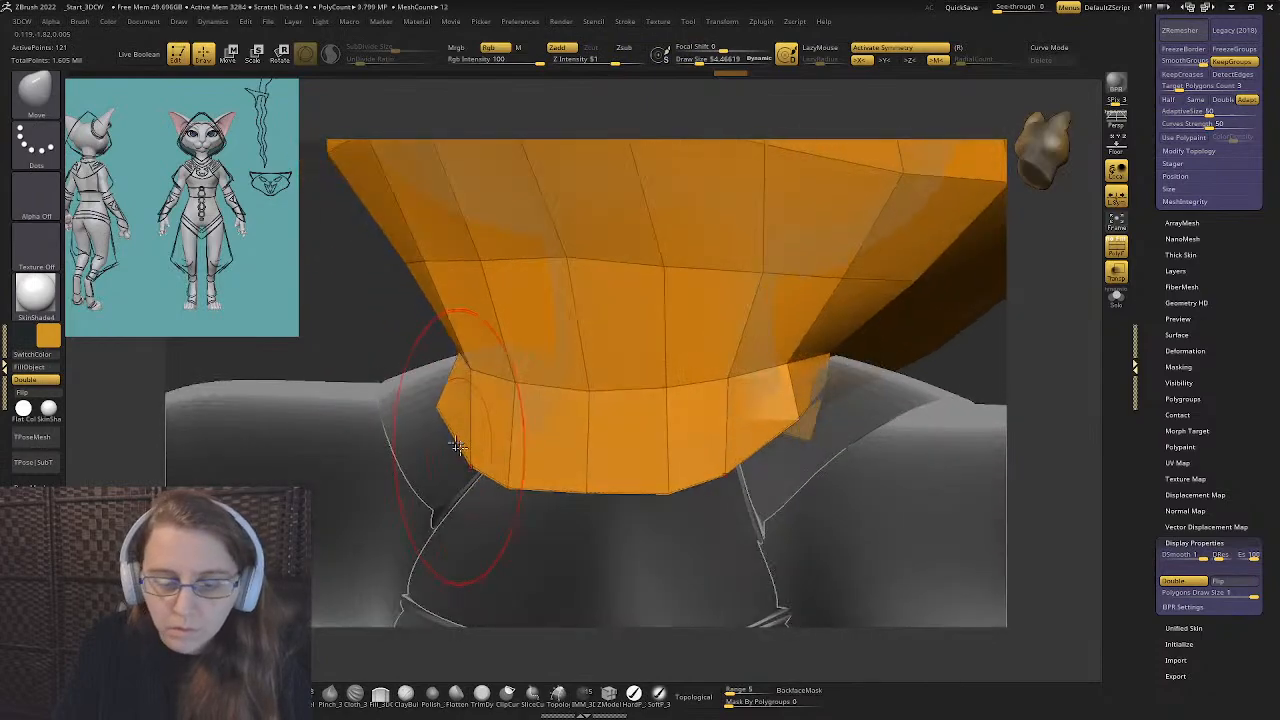
pyautogui.moveTo(518, 441); pyautogui.dragTo(488, 470, button='right')
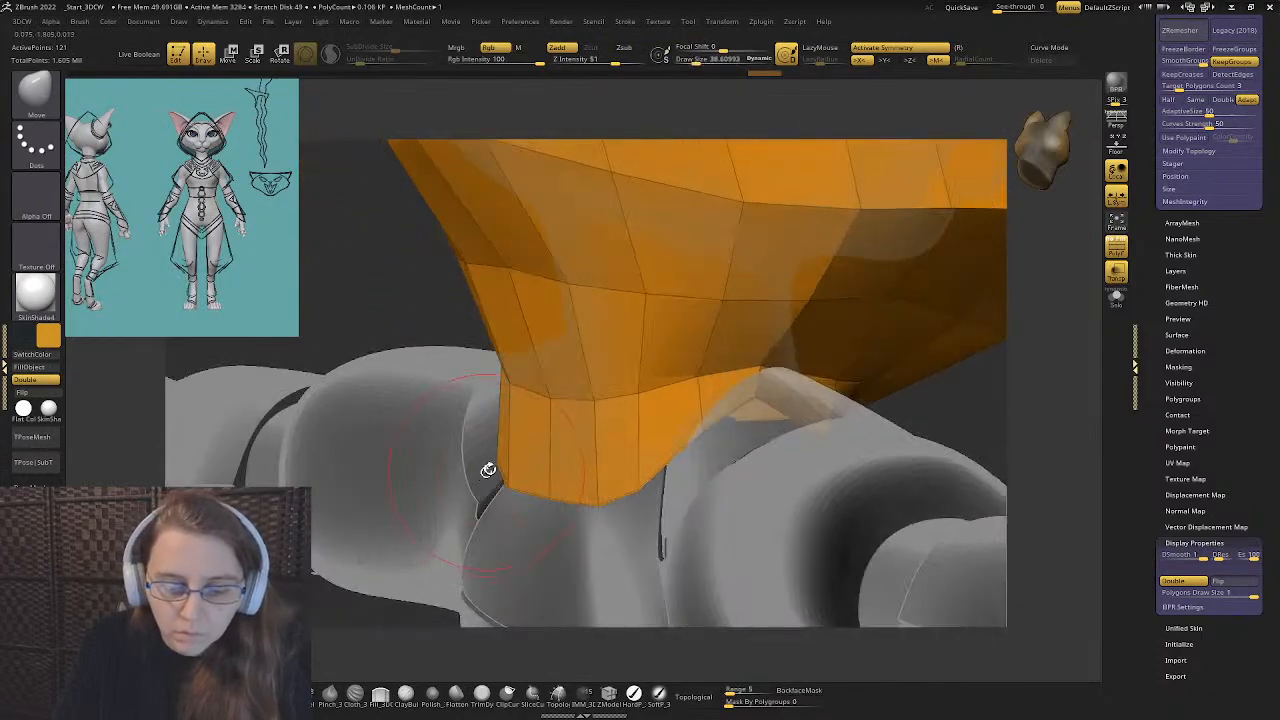
pyautogui.moveTo(504, 462); pyautogui.dragTo(583, 446)
pyautogui.moveTo(530, 483); pyautogui.dragTo(595, 450)
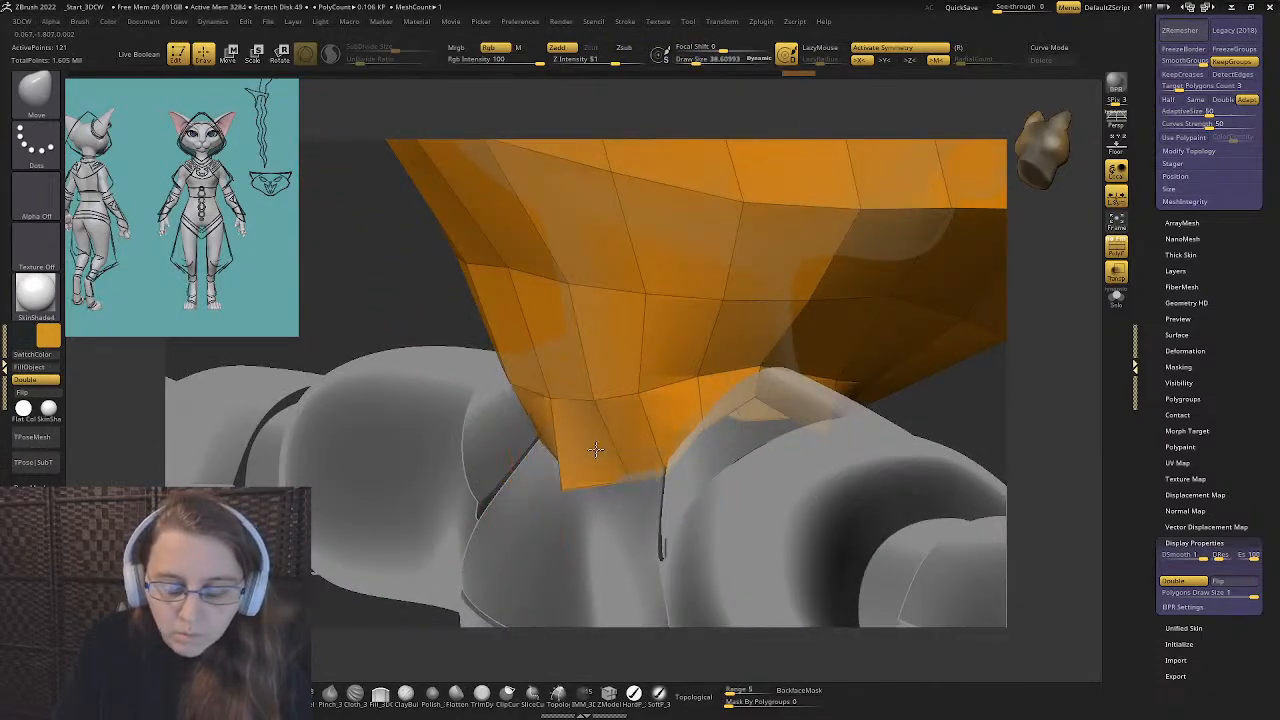
pyautogui.keyDown('shift'); pyautogui.moveTo(623, 460); pyautogui.dragTo(669, 480, button='right'); pyautogui.keyUp('shift')
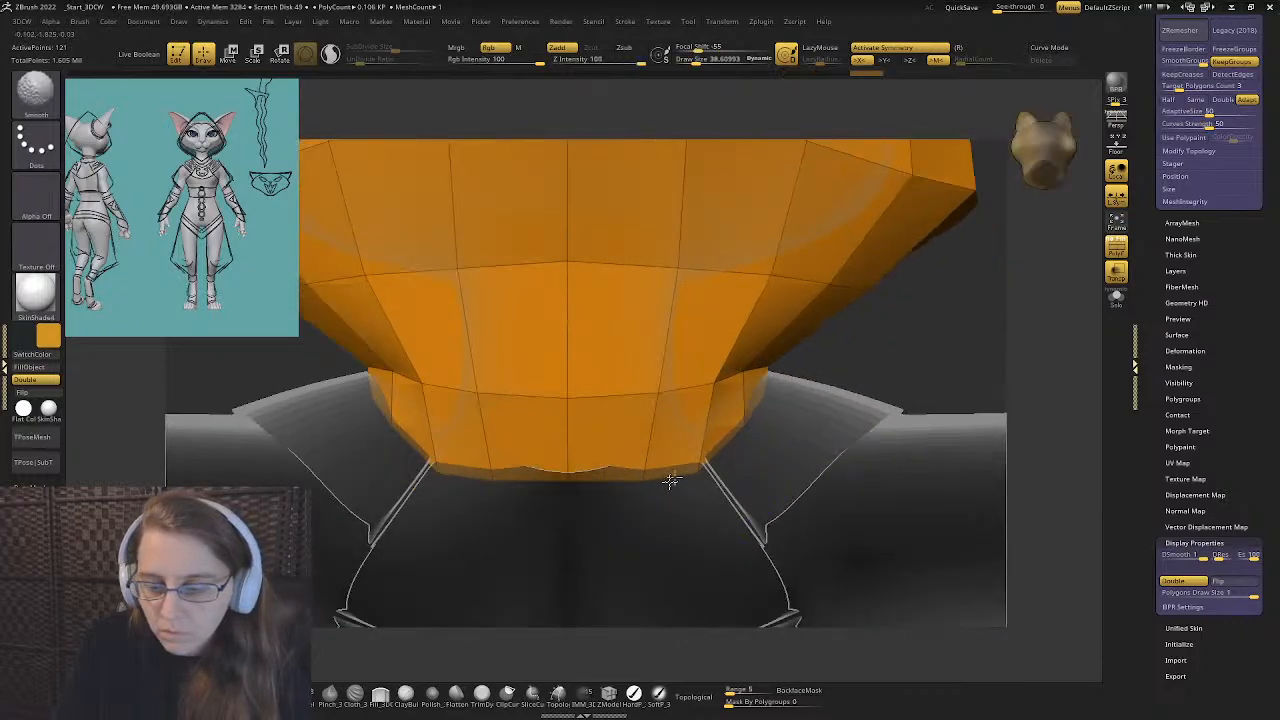
pyautogui.moveTo(708, 469); pyautogui.dragTo(673, 452)
pyautogui.moveTo(739, 429)
pyautogui.mouseDown(button='right')
pyautogui.moveTo(746, 443)
pyautogui.moveTo(800, 450)
pyautogui.mouseUp(button='right')
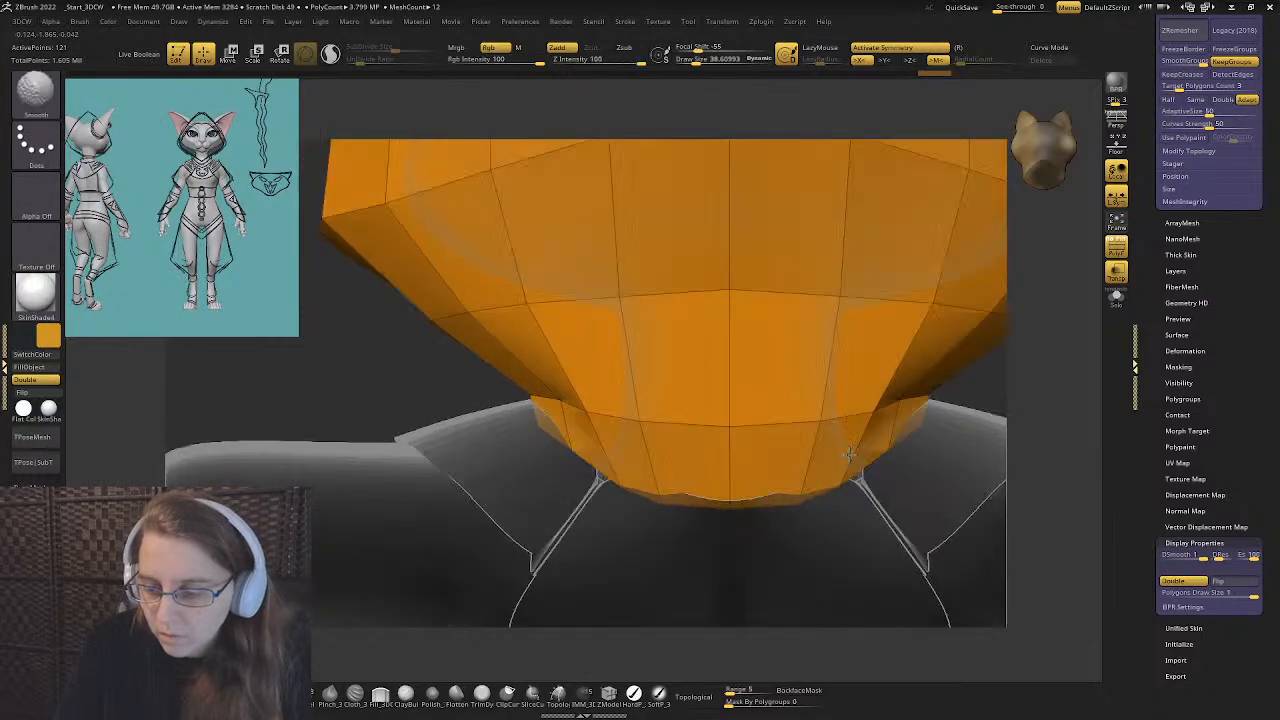
pyautogui.press('s')
pyautogui.click(868, 456)
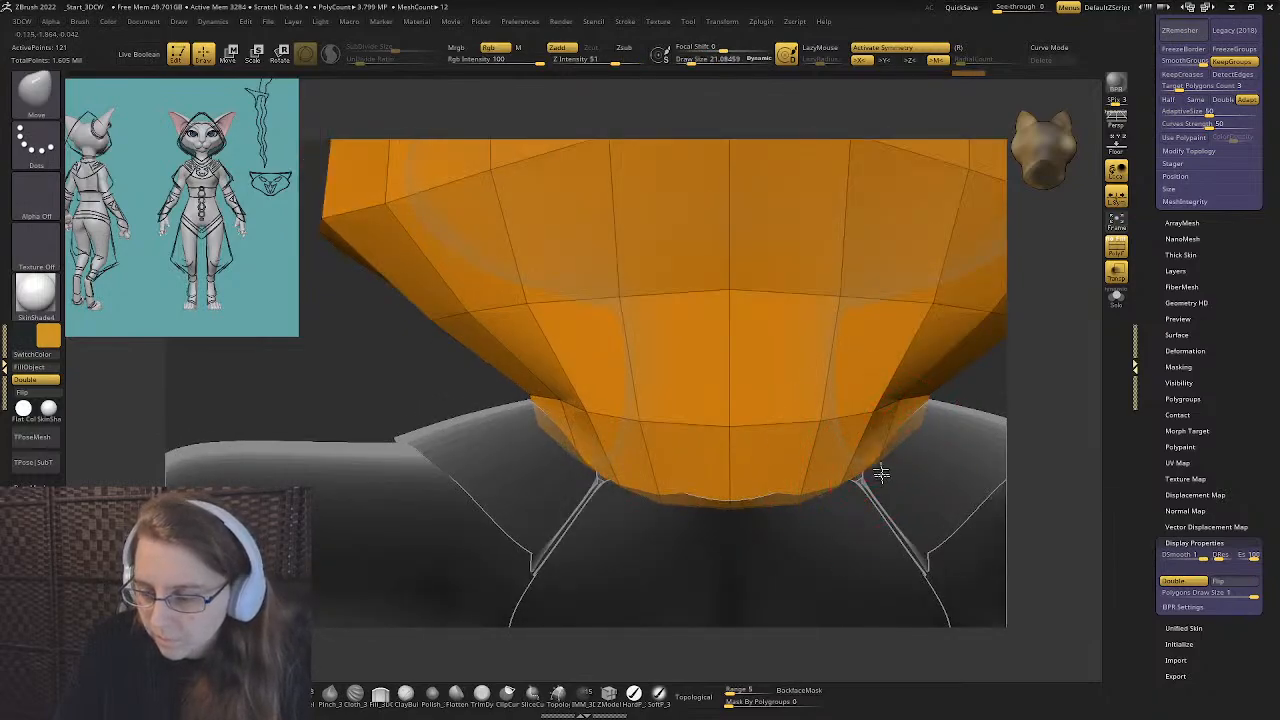
pyautogui.moveTo(880, 479)
pyautogui.mouseDown(button='right')
pyautogui.moveTo(718, 500)
pyautogui.moveTo(714, 490)
pyautogui.mouseUp(button='right')
pyautogui.press('s')
pyautogui.click(718, 500)
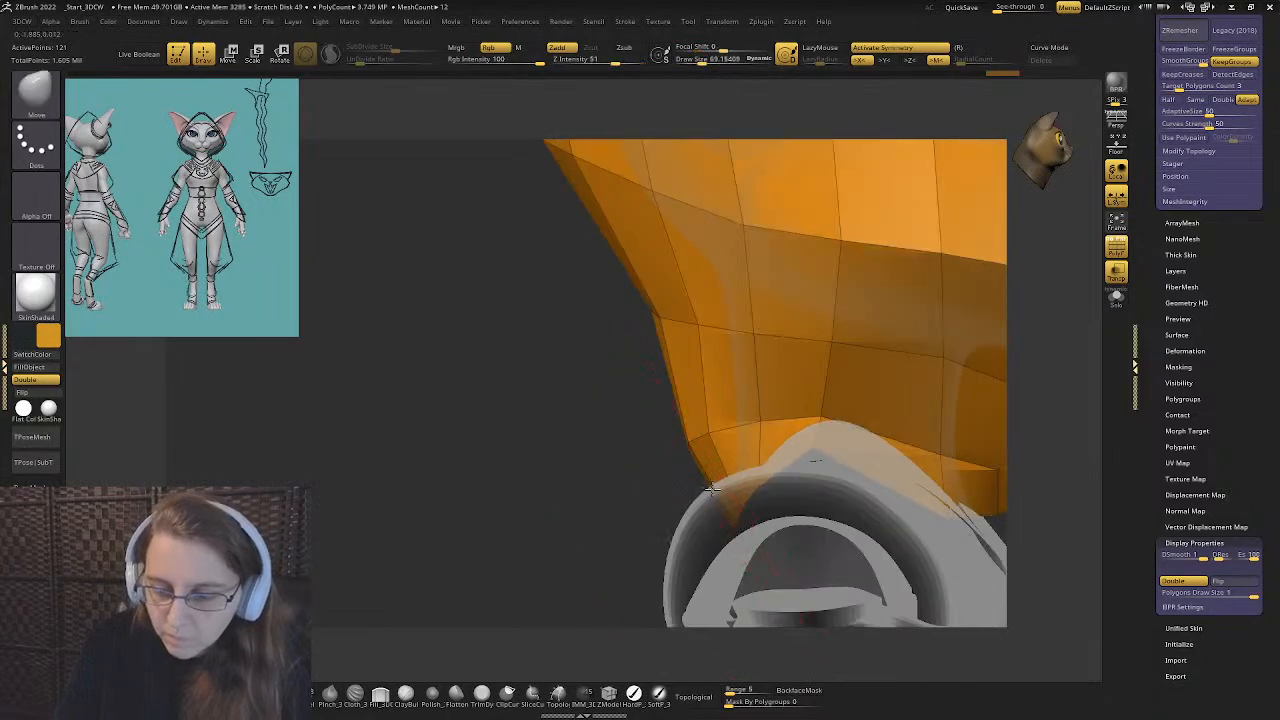
# - Switch to the halter 2 subtool, turn off transparency and the polyframe, and show the full character from the front
pyautogui.moveTo(650, 320)
pyautogui.mouseDown(button='right')
pyautogui.moveTo(640, 363)
pyautogui.moveTo(660, 420)
pyautogui.moveTo(714, 457)
pyautogui.moveTo(758, 460)
pyautogui.moveTo(614, 503)
pyautogui.moveTo(617, 533)
pyautogui.moveTo(592, 522)
pyautogui.moveTo(595, 497)
pyautogui.moveTo(631, 537)
pyautogui.moveTo(612, 545)
pyautogui.mouseUp(button='right')
pyautogui.moveTo(576, 498)
pyautogui.mouseDown(button='right')
pyautogui.moveTo(581, 530)
pyautogui.moveTo(624, 528)
pyautogui.moveTo(620, 517)
pyautogui.mouseUp(button='right')
pyautogui.press('s')
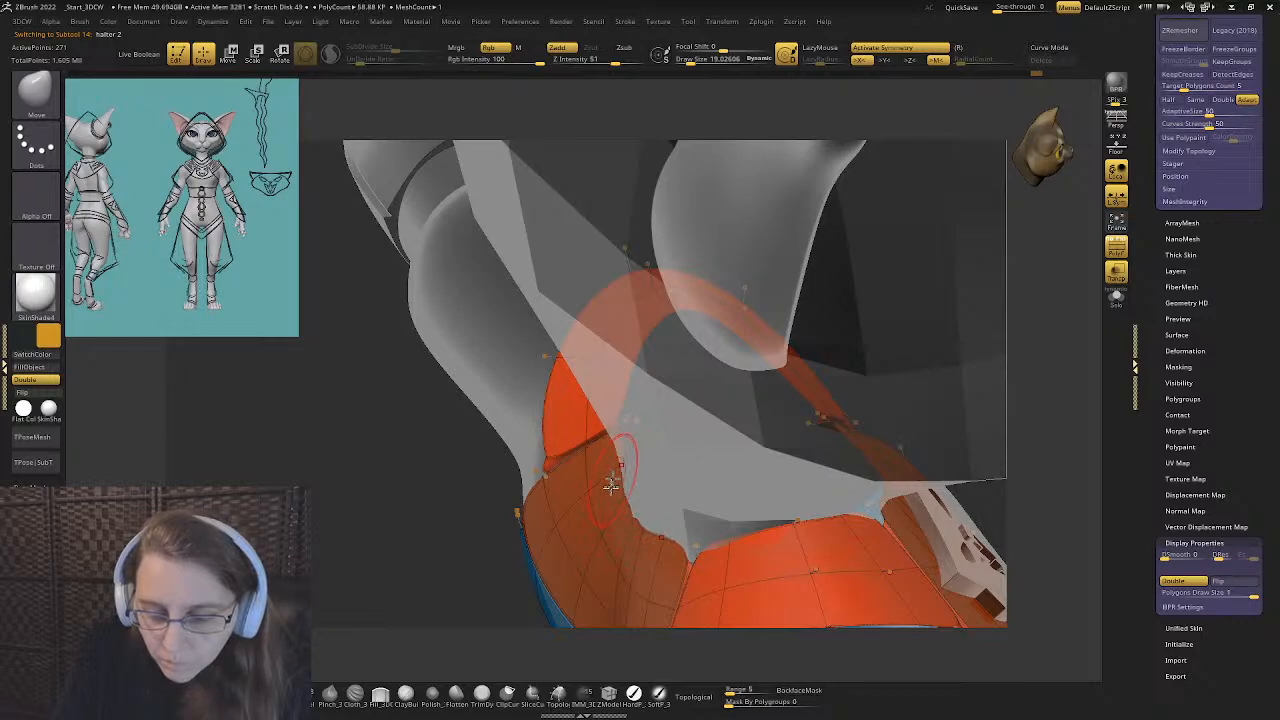
pyautogui.moveTo(611, 486); pyautogui.dragTo(480, 351, button='right')
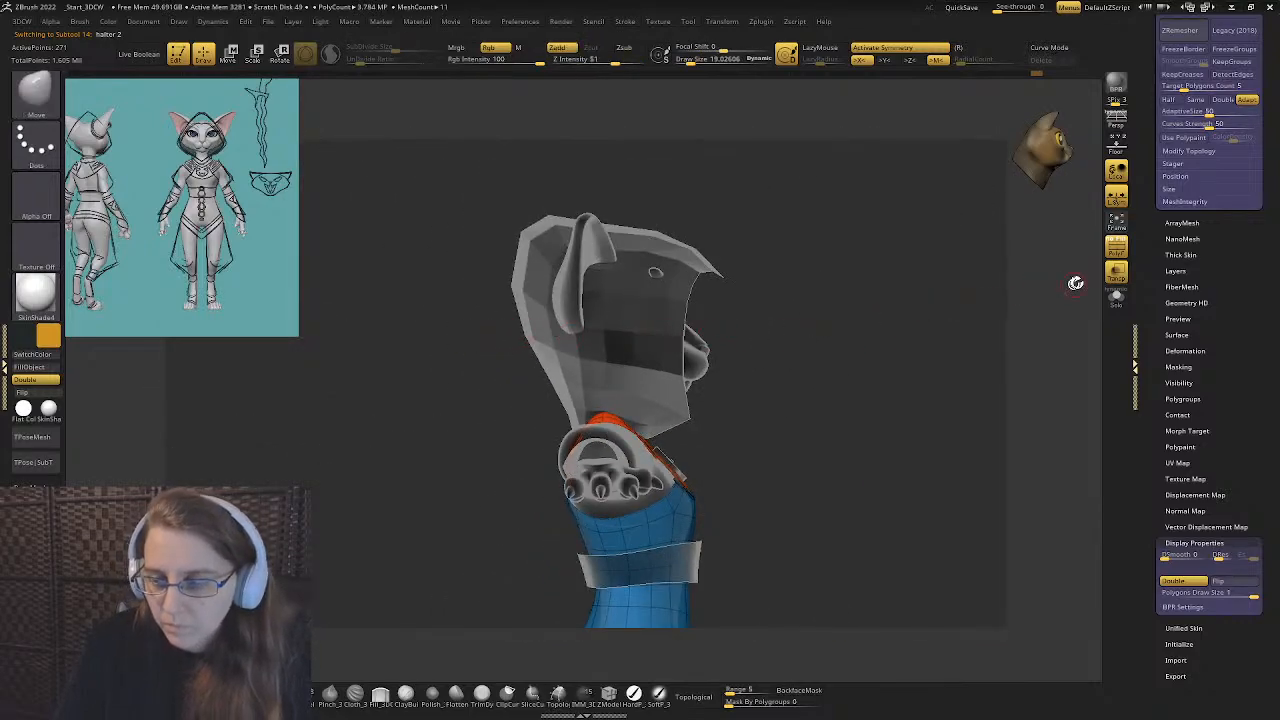
pyautogui.click(1116, 275)
pyautogui.moveTo(846, 374); pyautogui.dragTo(695, 310, button='right')
pyautogui.click(1117, 249)
pyautogui.keyDown('alt'); pyautogui.moveTo(609, 330); pyautogui.dragTo(549, 286, button='right'); pyautogui.keyUp('alt')
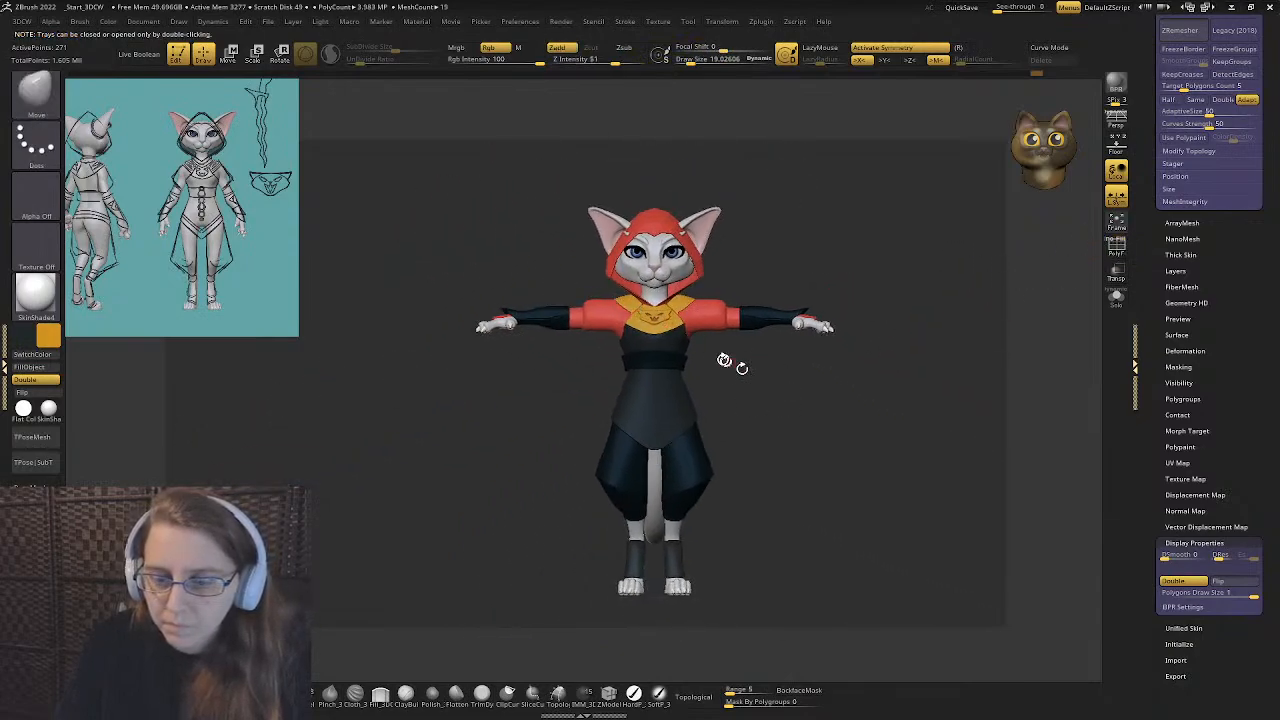
# - Select the pants subtool and fill it with the same red as the shirt and hood
pyautogui.keyDown('ctrl'); pyautogui.moveTo(724, 360); pyautogui.dragTo(669, 356, button='right'); pyautogui.keyUp('ctrl')
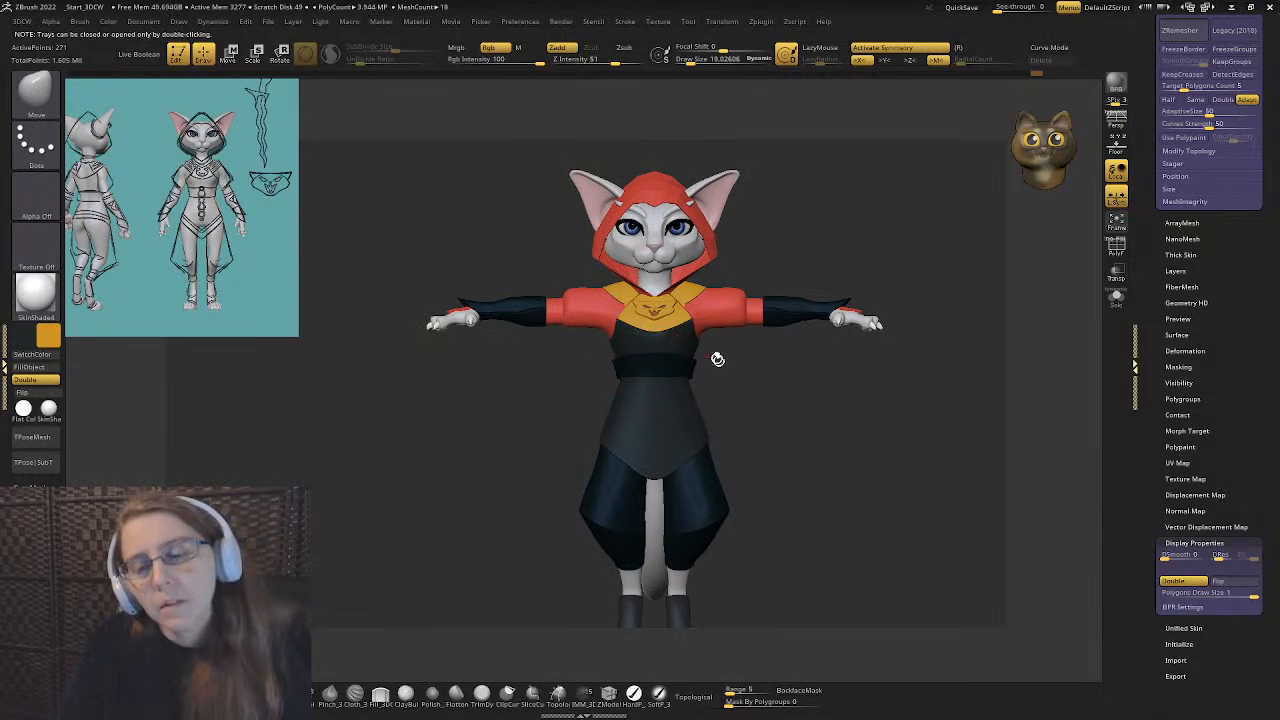
pyautogui.moveTo(533, 460); pyautogui.dragTo(634, 443)
pyautogui.keyDown('alt'); pyautogui.click(651, 457); pyautogui.keyUp('alt')
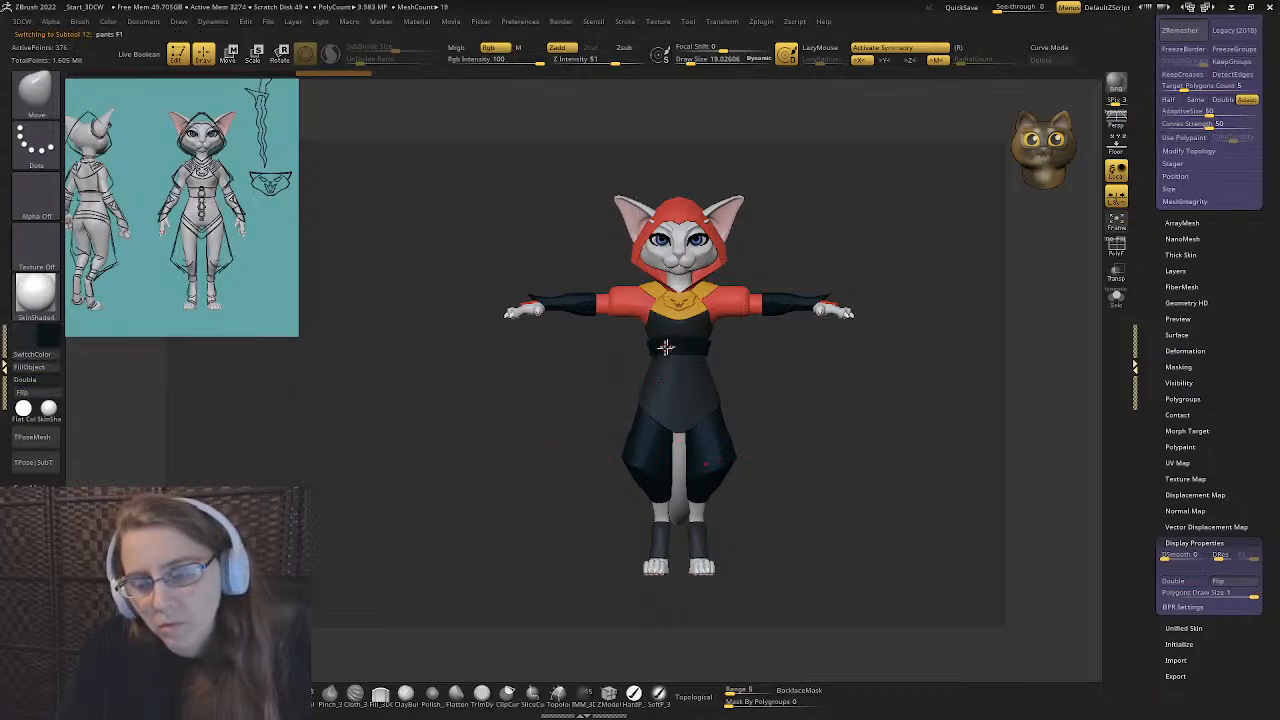
pyautogui.keyDown('ctrl'); pyautogui.moveTo(564, 355); pyautogui.dragTo(574, 374, button='right'); pyautogui.keyUp('ctrl')
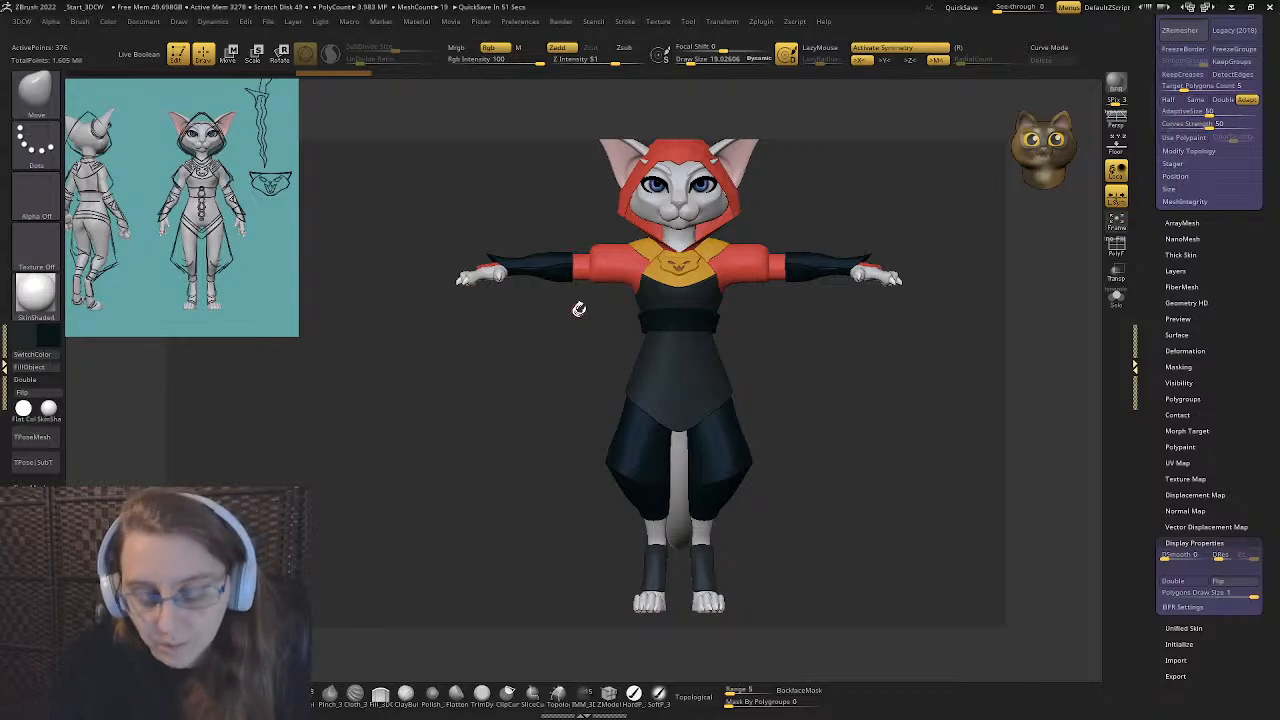
pyautogui.moveTo(606, 300)
pyautogui.keyDown('alt'); pyautogui.mouseDown(button='right')
pyautogui.moveTo(545, 333)
pyautogui.moveTo(560, 323)
pyautogui.mouseUp(button='right'); pyautogui.keyUp('alt')
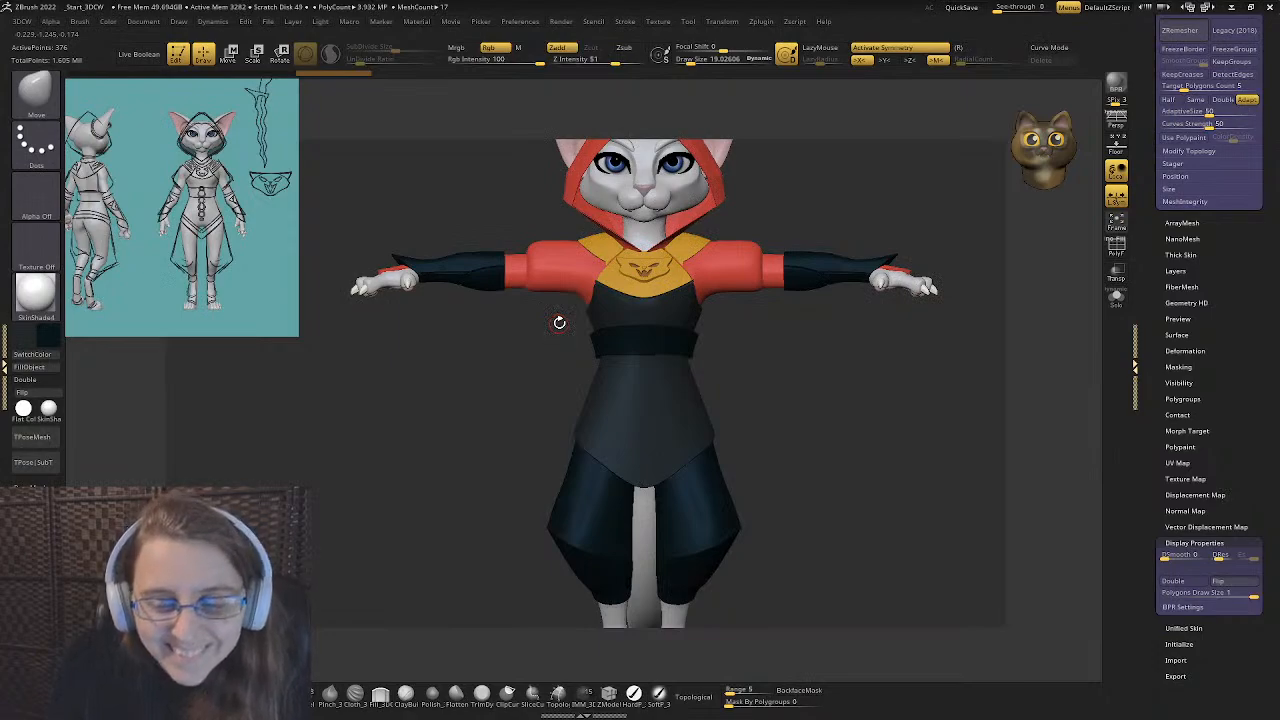
pyautogui.keyDown('alt'); pyautogui.moveTo(558, 319); pyautogui.dragTo(555, 286, button='right'); pyautogui.keyUp('alt')
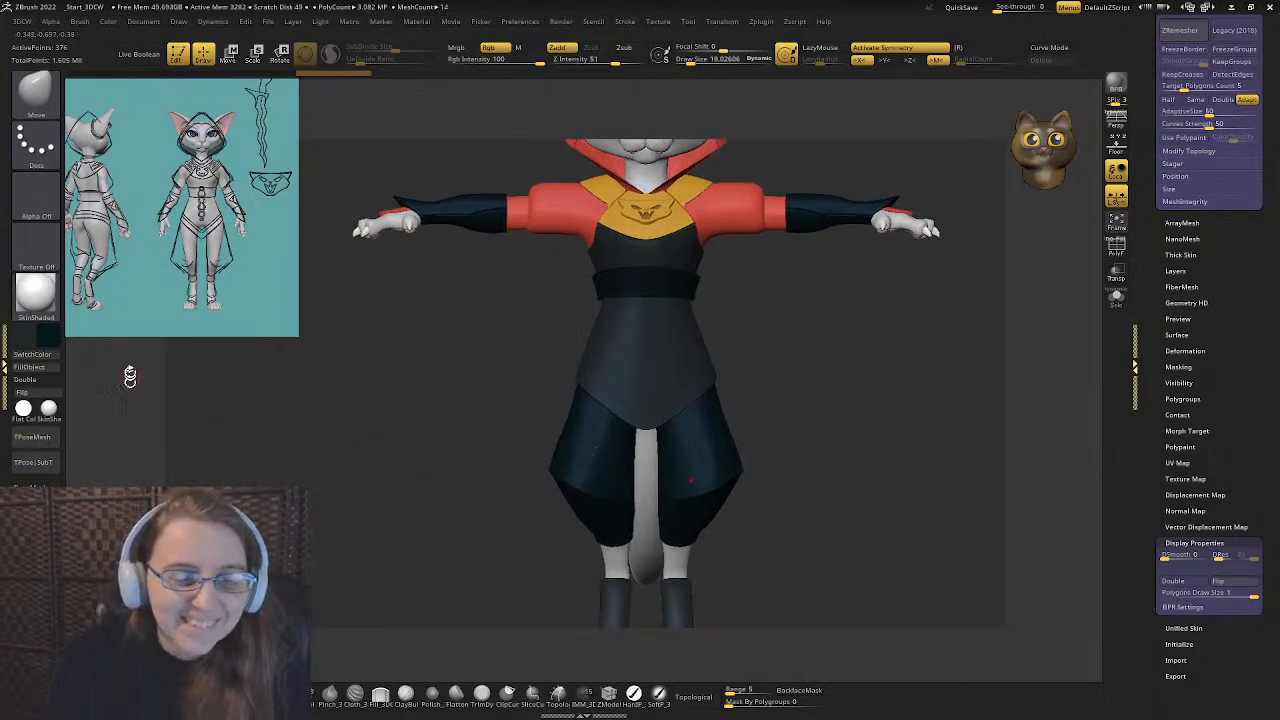
pyautogui.click(44, 355)
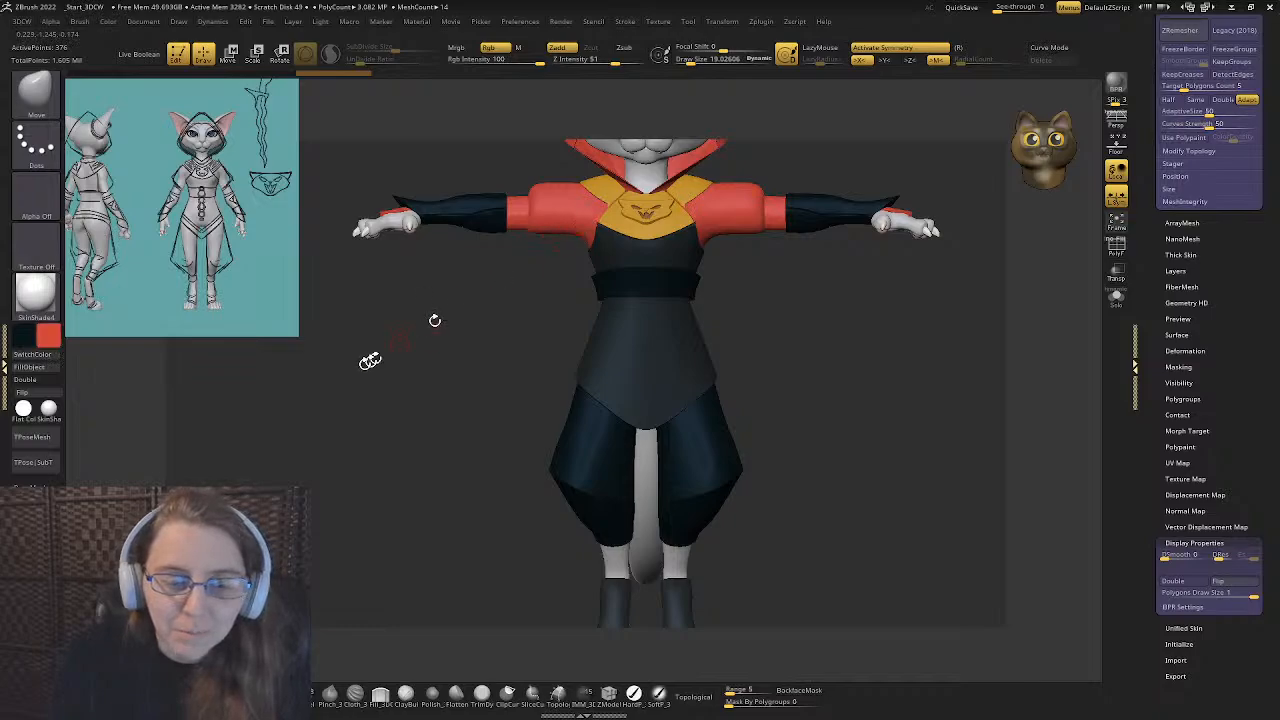
pyautogui.click(29, 367)
pyautogui.keyDown('ctrl'); pyautogui.moveTo(491, 443); pyautogui.dragTo(515, 398, button='right'); pyautogui.keyUp('ctrl')
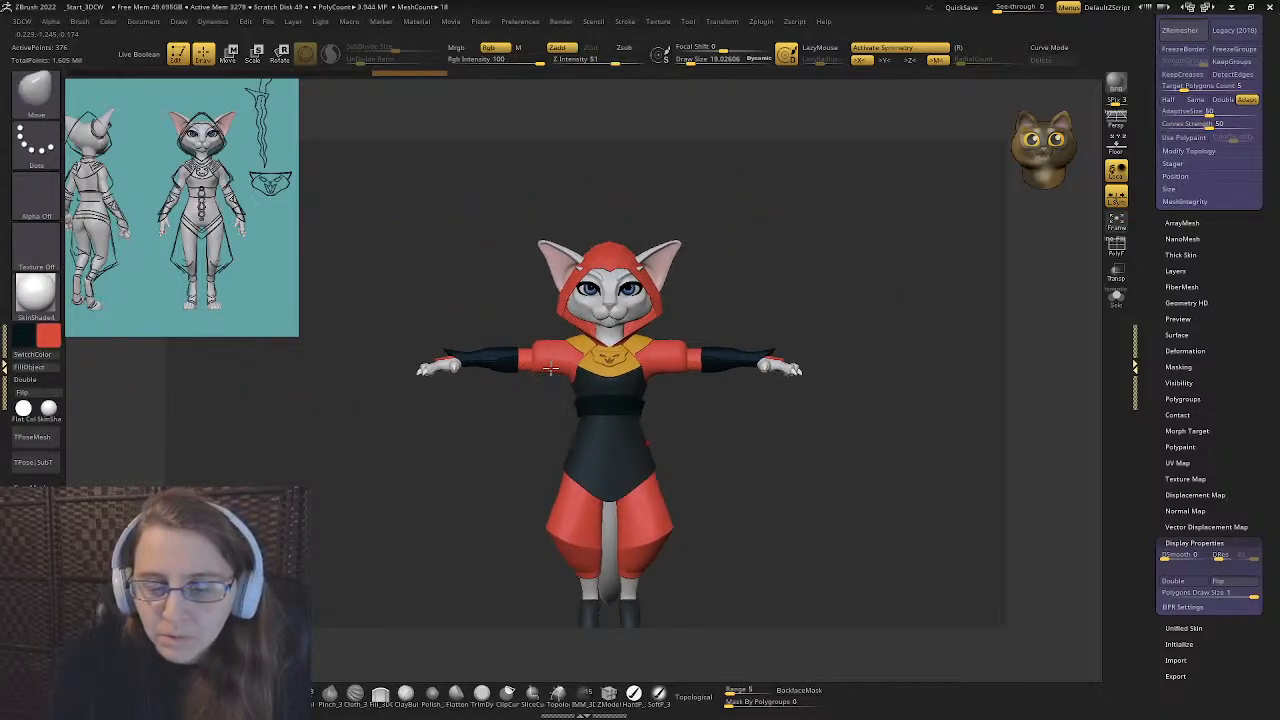
# - Select the shirt subtool, choose a muted blue-gray color and fill the shirt with it
pyautogui.keyDown('alt'); pyautogui.click(533, 372); pyautogui.keyUp('alt')
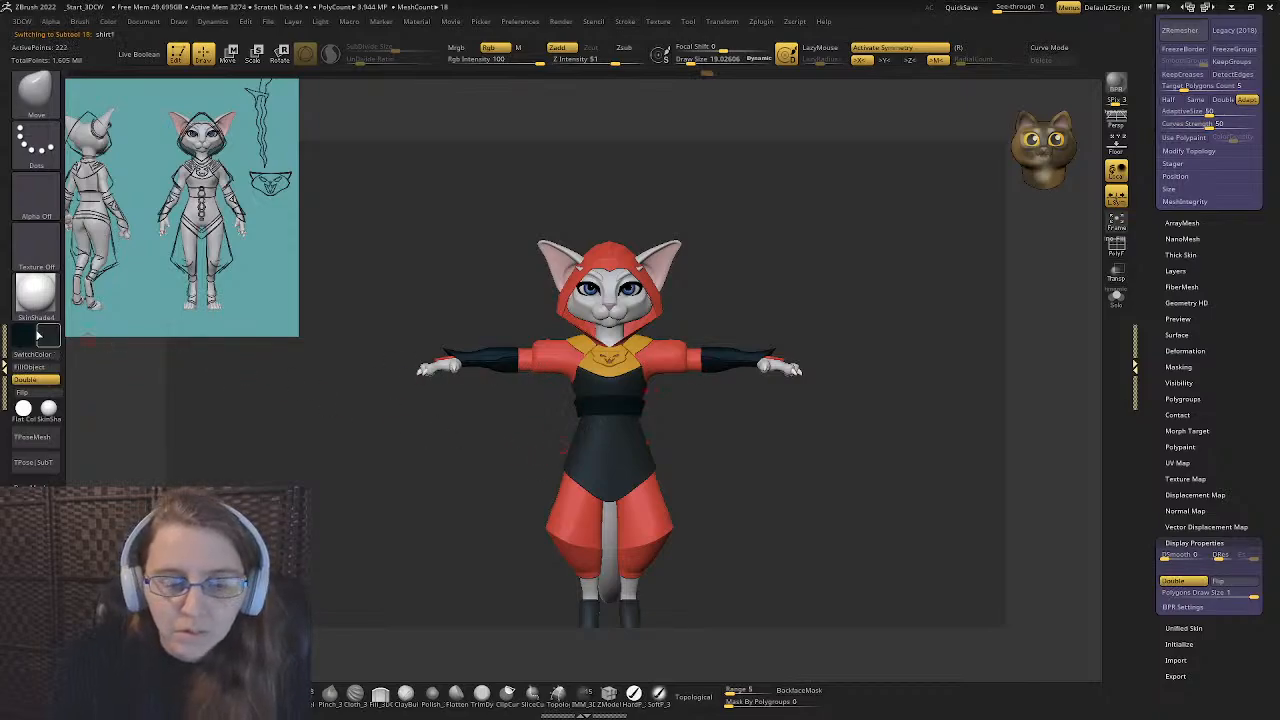
pyautogui.click(38, 337)
pyautogui.click(45, 347)
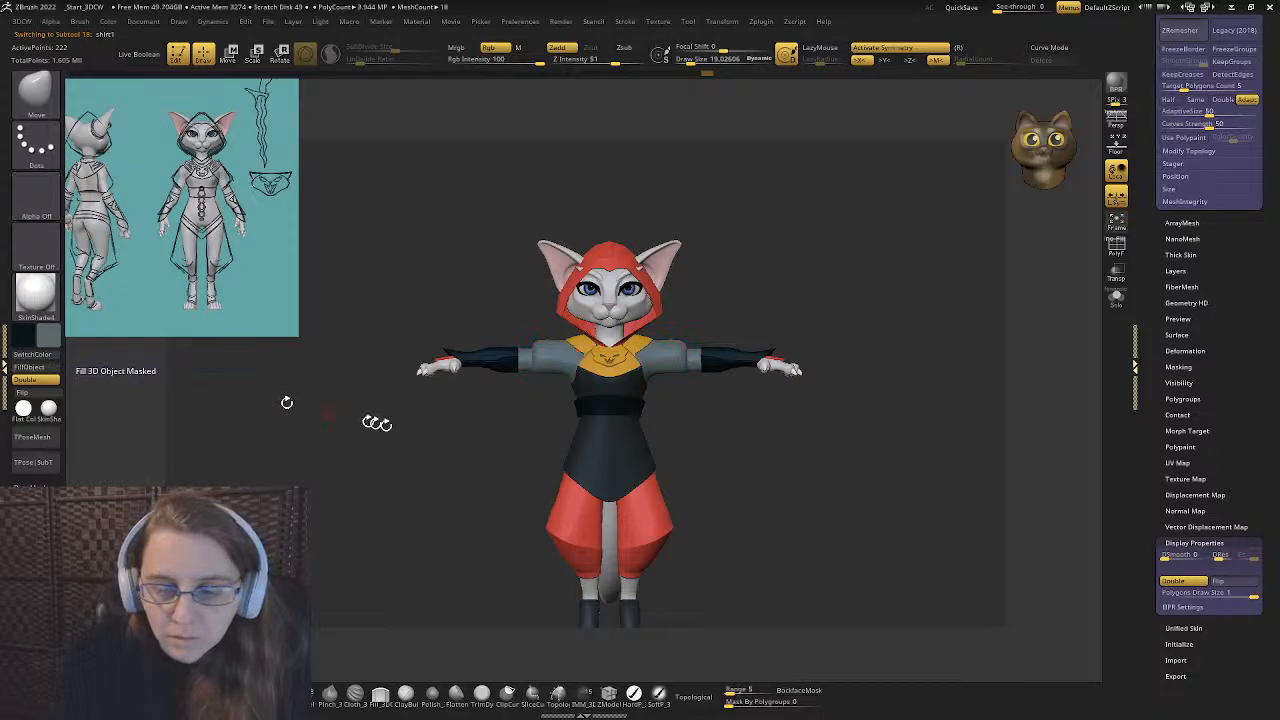
pyautogui.moveTo(371, 423); pyautogui.dragTo(575, 404)
# - Select the hood subtool and fill it with the same blue-gray as the shirt
pyautogui.keyDown('alt'); pyautogui.click(597, 288); pyautogui.keyUp('alt')
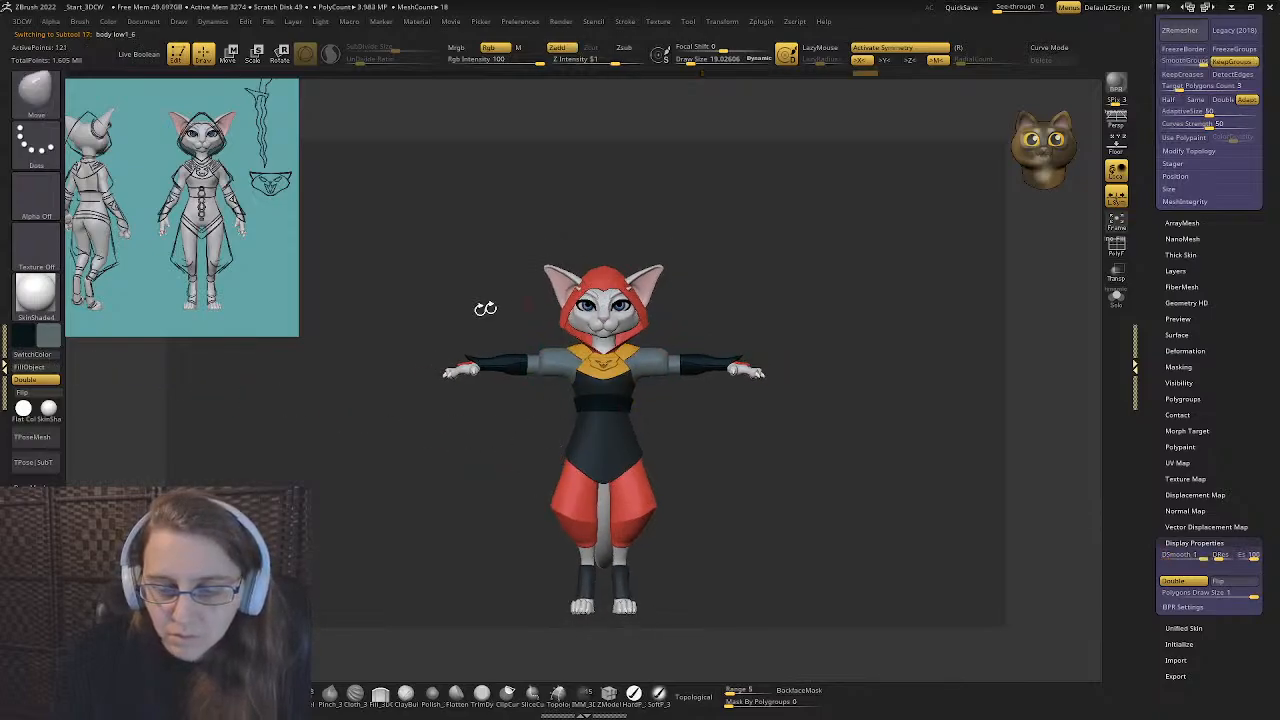
pyautogui.click(37, 370)
pyautogui.moveTo(470, 410)
pyautogui.mouseDown()
pyautogui.moveTo(637, 414)
pyautogui.moveTo(460, 411)
pyautogui.mouseUp()
# - Select the pants subtool and fill it with the blue-gray used on the shirt and hood
pyautogui.keyDown('ctrl'); pyautogui.moveTo(463, 366); pyautogui.dragTo(469, 380, button='right'); pyautogui.keyUp('ctrl')
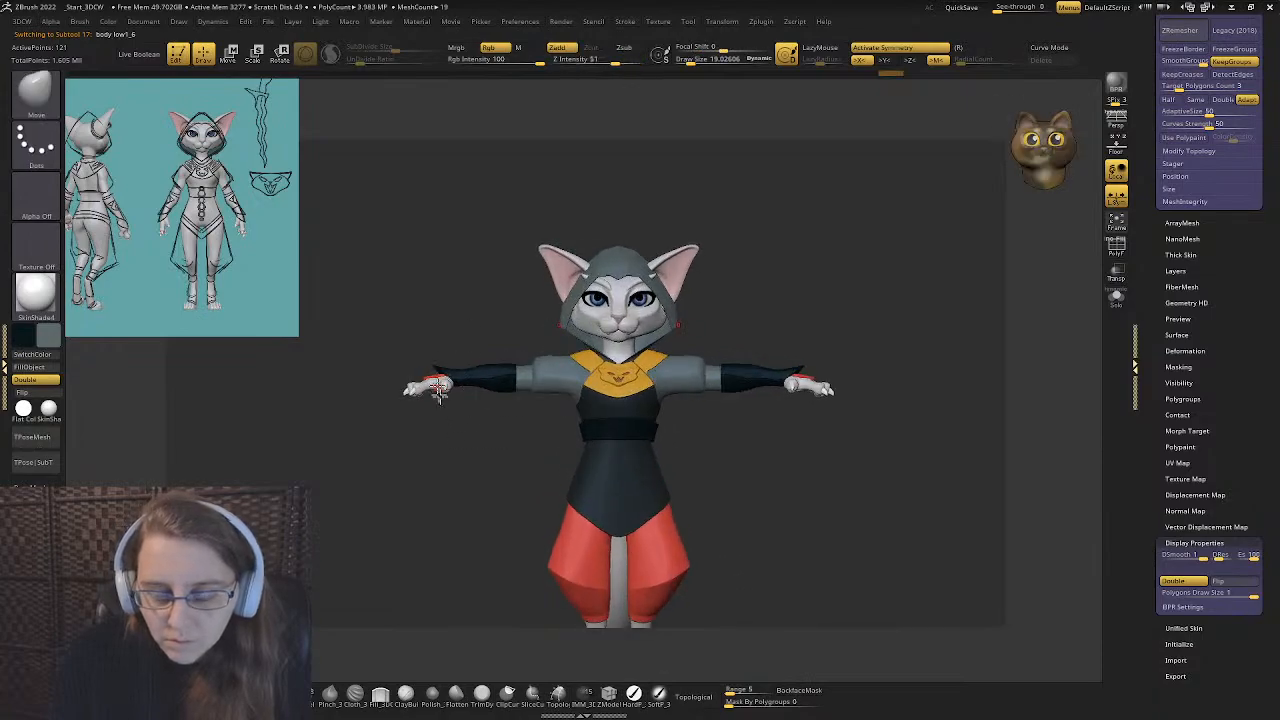
pyautogui.keyDown('alt'); pyautogui.moveTo(466, 426); pyautogui.dragTo(494, 358, button='right'); pyautogui.keyUp('alt')
pyautogui.moveTo(494, 357); pyautogui.dragTo(509, 386)
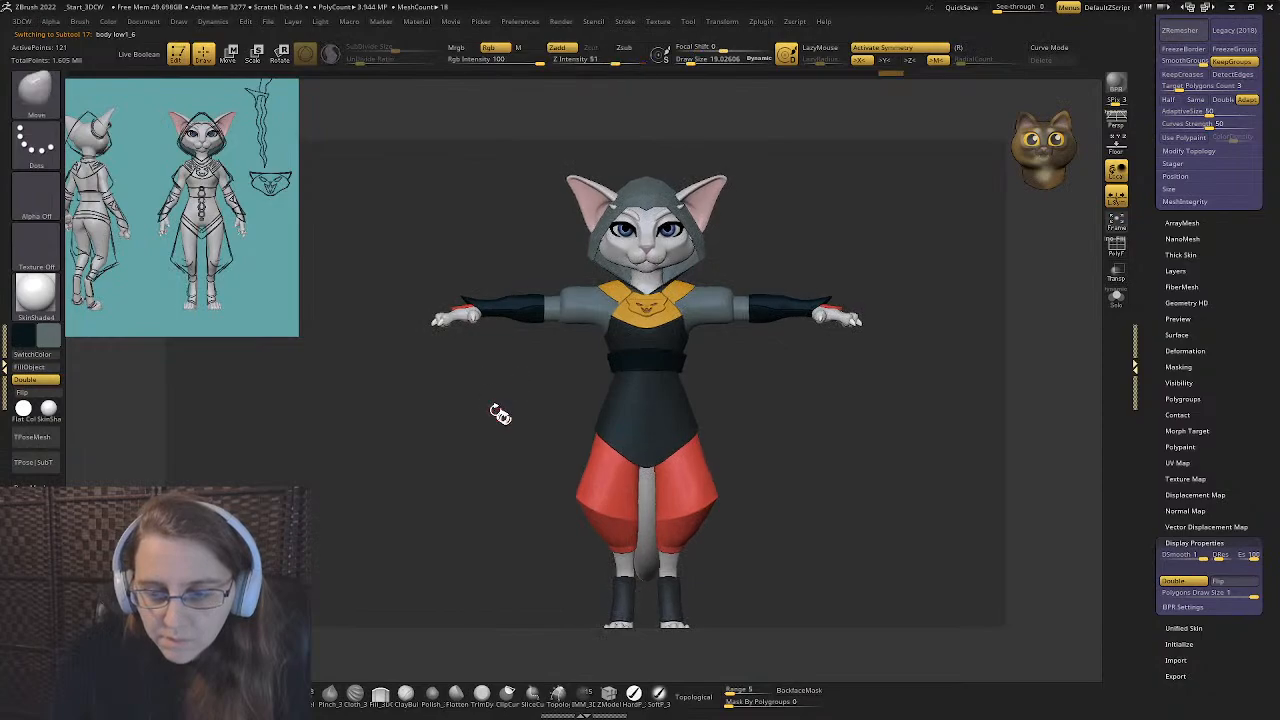
pyautogui.click(42, 378)
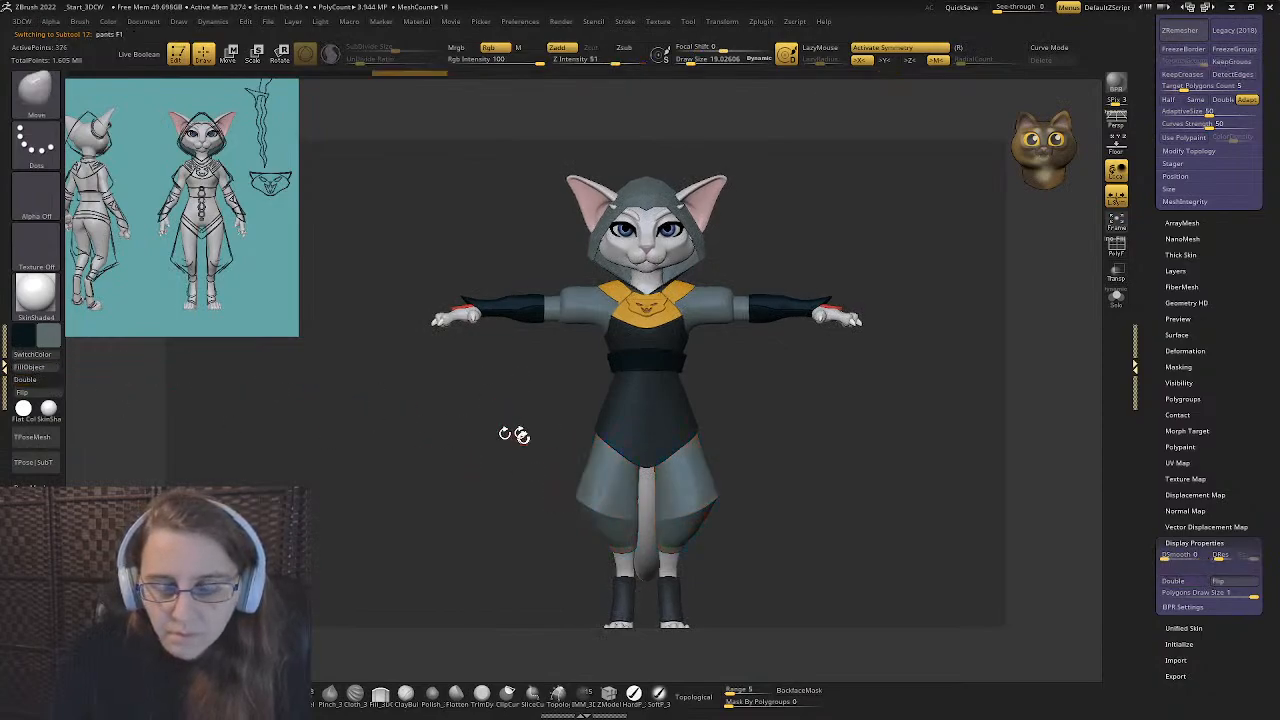
# - Select the hand cover subtool and fill it with gold sampled from the yoke on the back
pyautogui.keyDown('alt'); pyautogui.moveTo(515, 434); pyautogui.dragTo(563, 355); pyautogui.keyUp('alt')
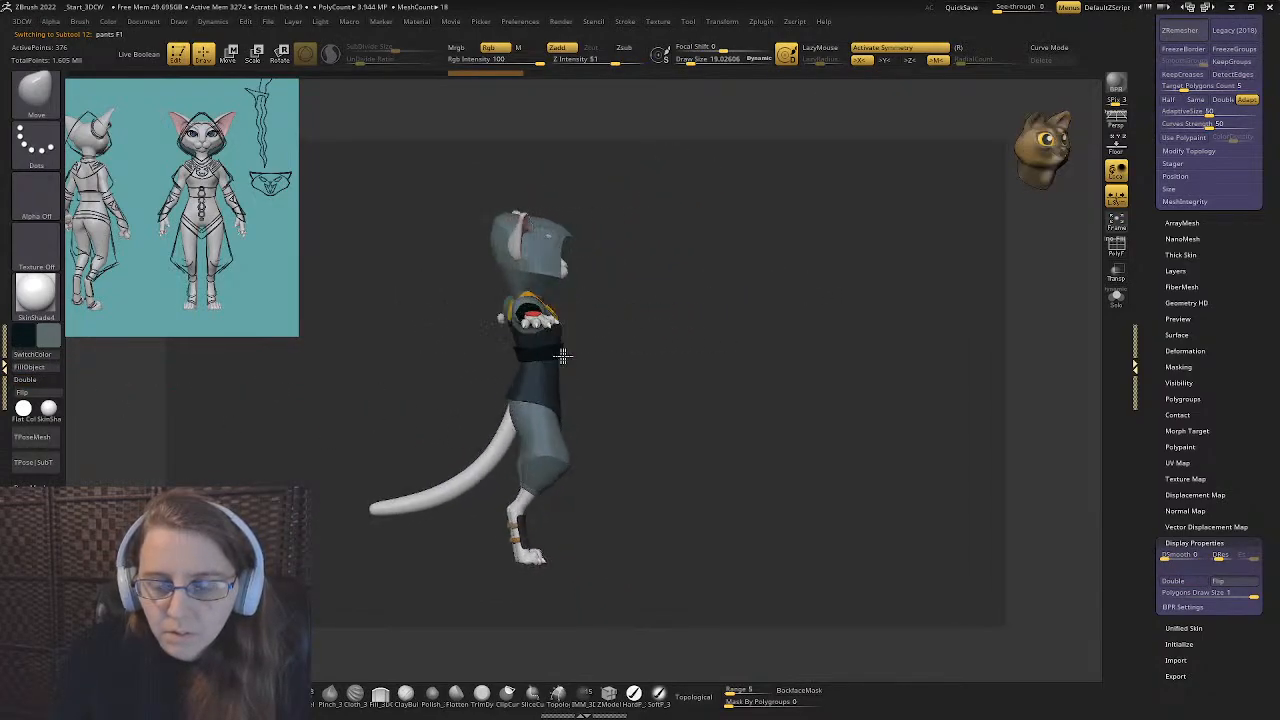
pyautogui.moveTo(563, 356); pyautogui.dragTo(677, 340, button='right')
pyautogui.keyDown('alt'); pyautogui.moveTo(665, 283); pyautogui.dragTo(672, 458, button='right'); pyautogui.keyUp('alt')
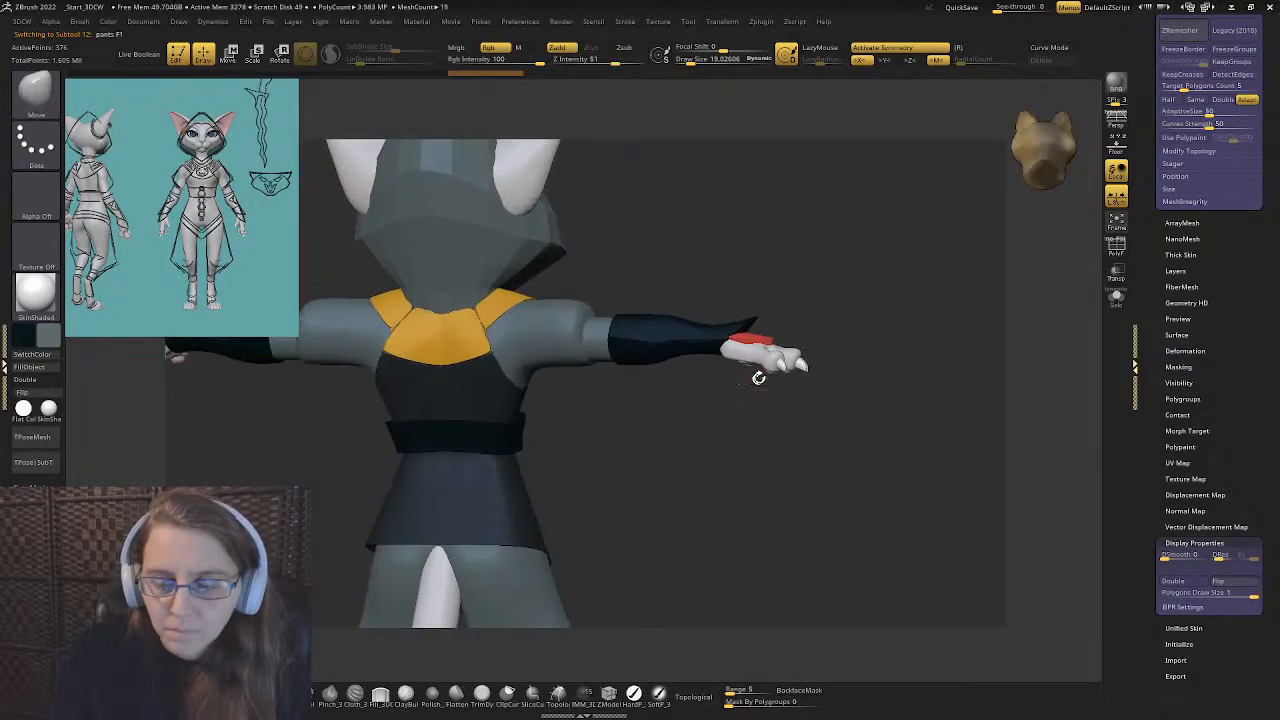
pyautogui.press('c')
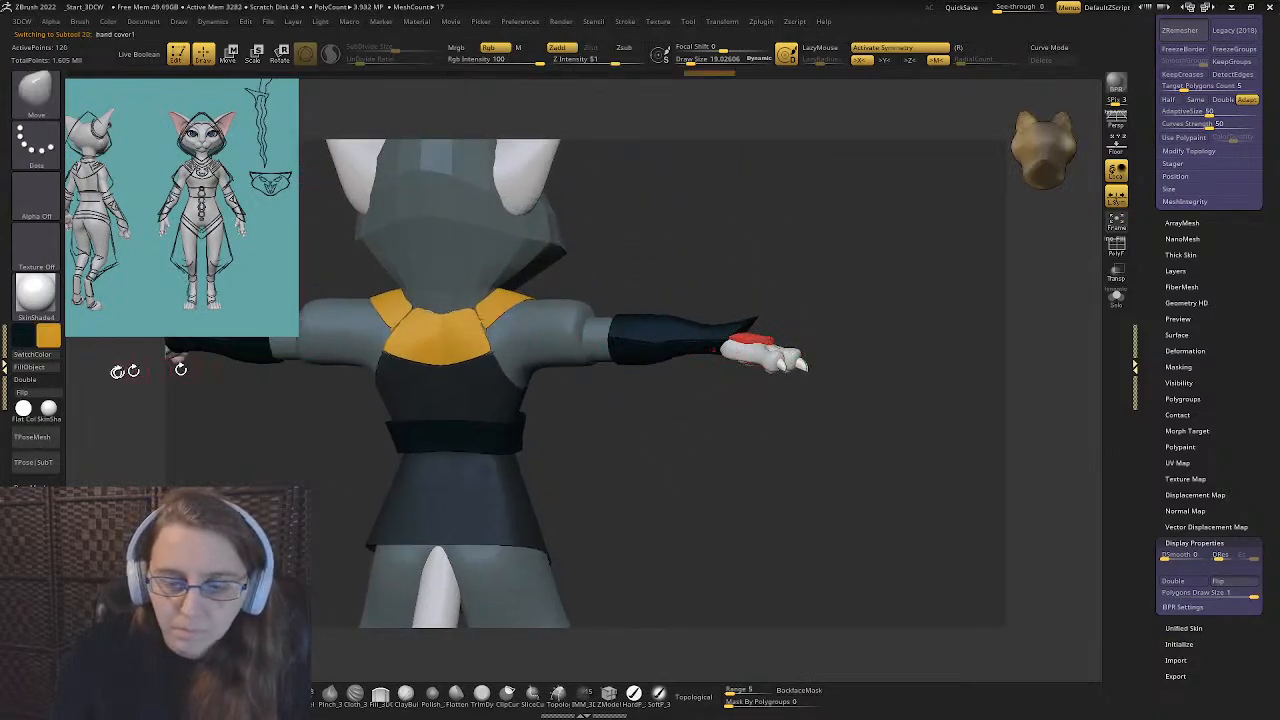
# - Examine the gray and gold outfit colors from the front and back, including the yoke and the hand covers
pyautogui.moveTo(647, 370)
pyautogui.mouseDown(button='right')
pyautogui.moveTo(580, 394)
pyautogui.moveTo(511, 443)
pyautogui.moveTo(577, 474)
pyautogui.mouseUp(button='right')
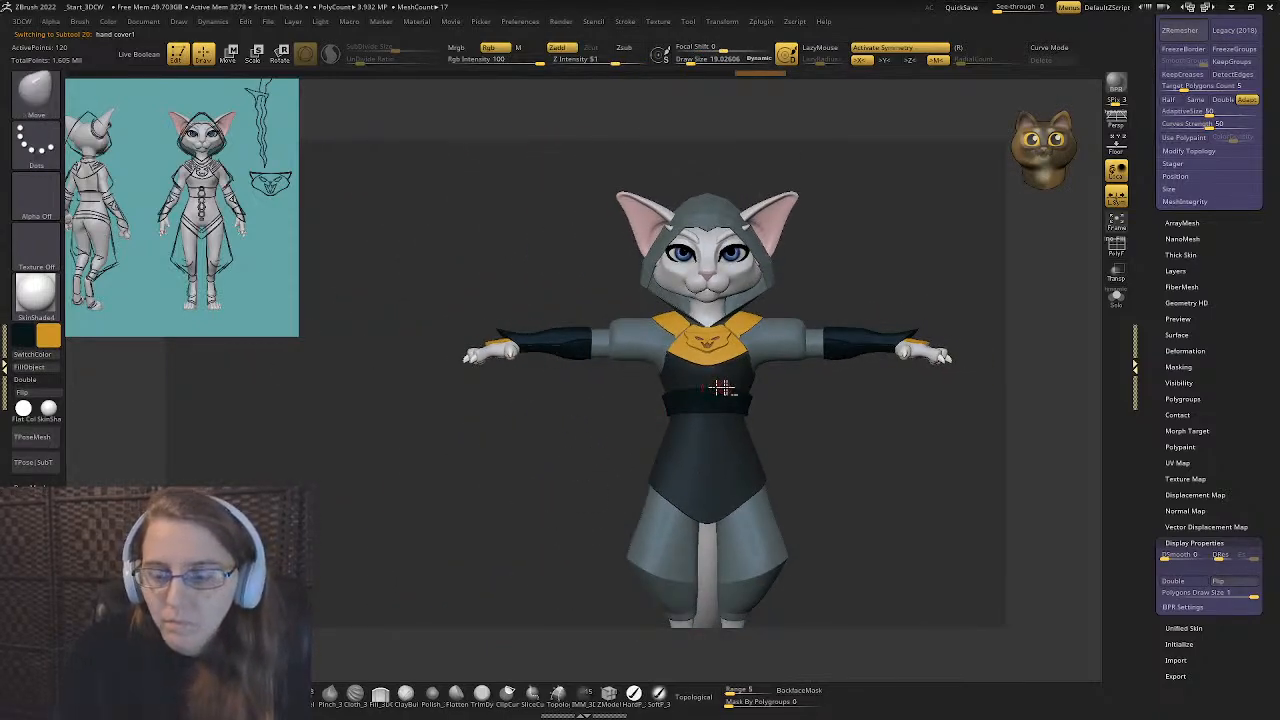
pyautogui.keyDown('ctrl'); pyautogui.moveTo(722, 387); pyautogui.dragTo(447, 374, button='right'); pyautogui.keyUp('ctrl')
pyautogui.moveTo(758, 387); pyautogui.dragTo(500, 420, button='right')
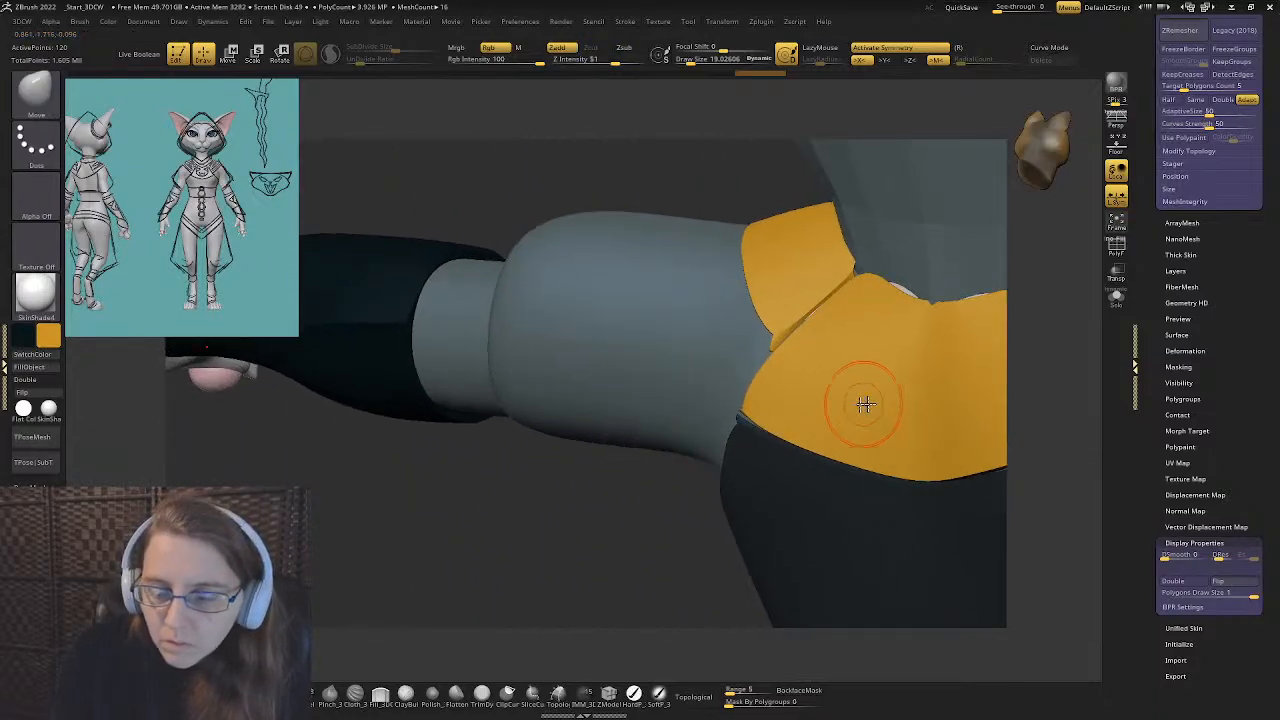
pyautogui.keyDown('alt'); pyautogui.moveTo(866, 403); pyautogui.dragTo(1003, 500, button='right'); pyautogui.keyUp('alt')
pyautogui.press('f')
pyautogui.keyDown('ctrl'); pyautogui.moveTo(563, 406); pyautogui.dragTo(607, 417, button='right'); pyautogui.keyUp('ctrl')
pyautogui.press('f')
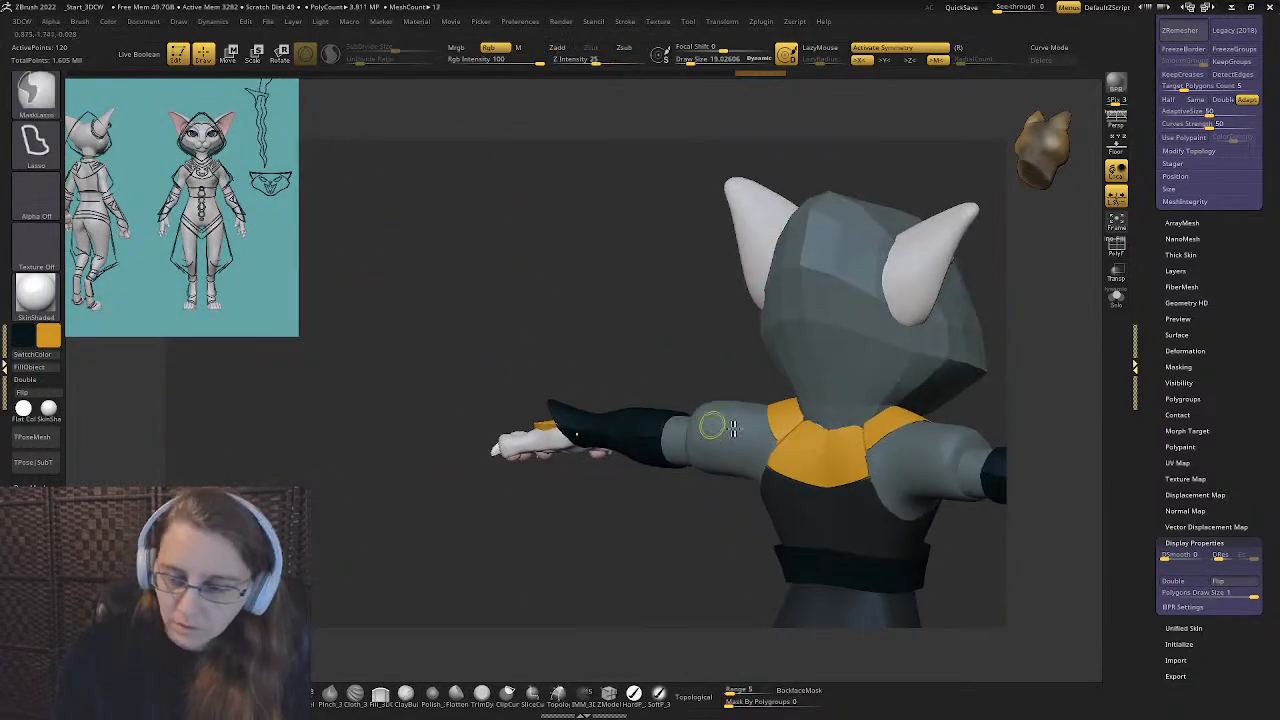
pyautogui.moveTo(714, 423); pyautogui.dragTo(555, 366, button='right')
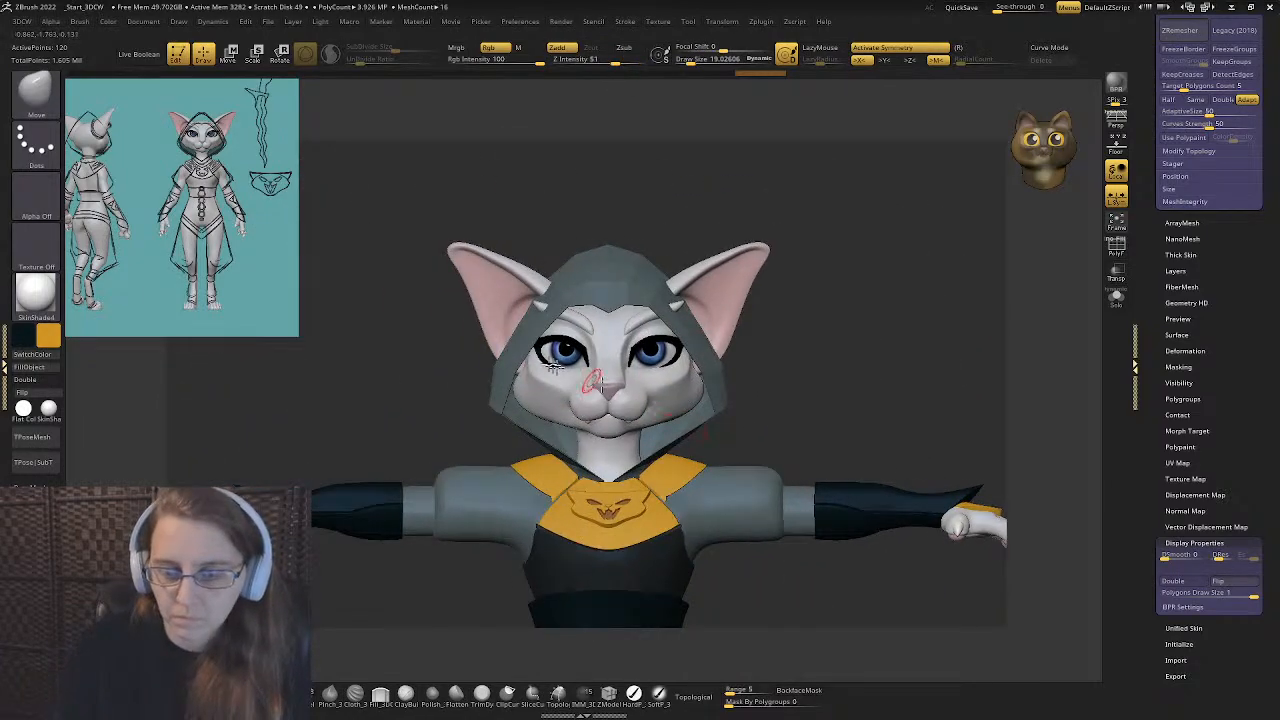
# - Select the hood subtool and show it smoothly subdivided with double-sided display turned on
pyautogui.keyDown('alt'); pyautogui.click(492, 395); pyautogui.keyUp('alt')
pyautogui.click(38, 393)
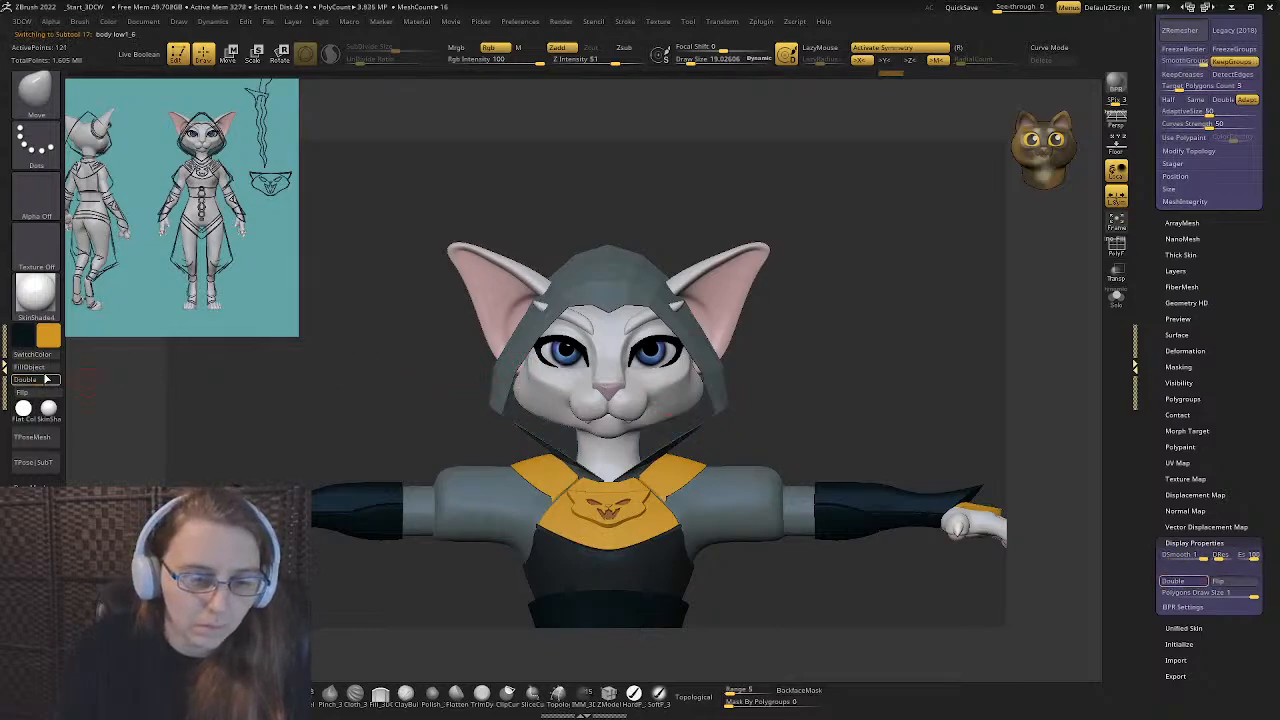
pyautogui.click(38, 393)
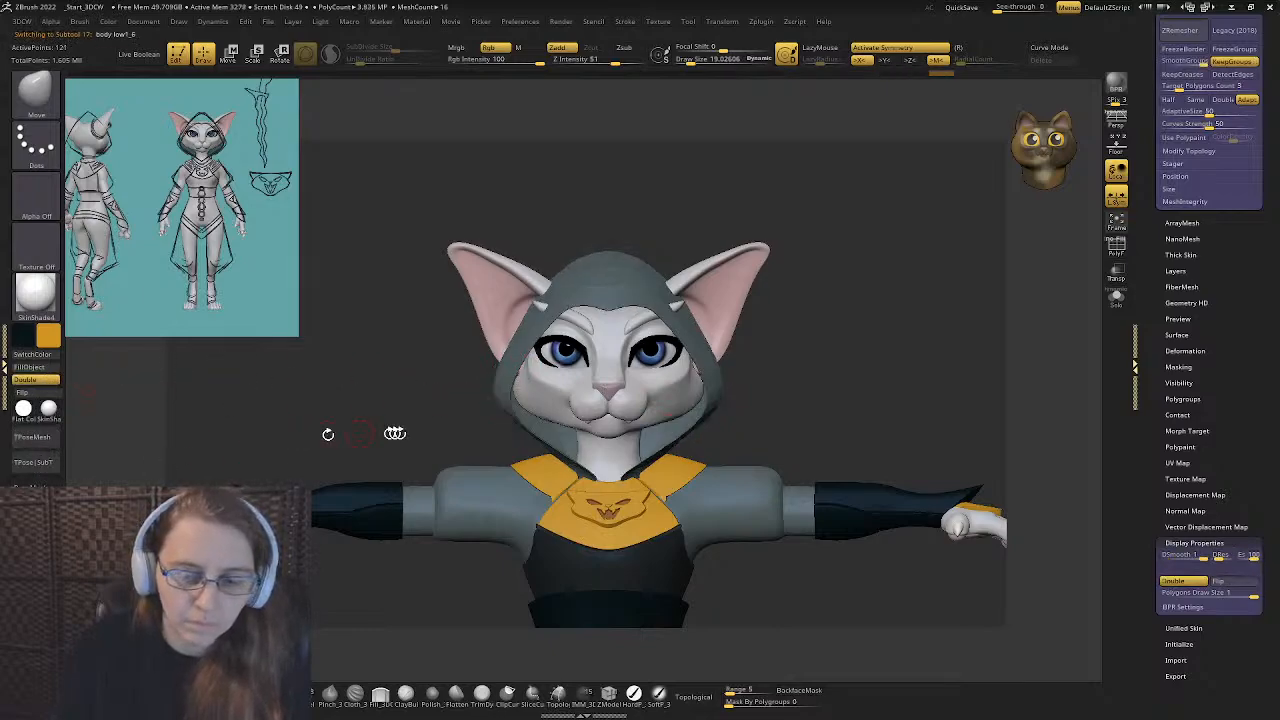
# - Select the pants subtool in a side view of the lower legs, showing its polyframe and the other subtools transparent
pyautogui.keyDown('ctrl'); pyautogui.moveTo(329, 434); pyautogui.dragTo(534, 240, button='right'); pyautogui.keyUp('ctrl')
pyautogui.keyDown('alt'); pyautogui.moveTo(534, 354); pyautogui.dragTo(508, 291, button='right'); pyautogui.keyUp('alt')
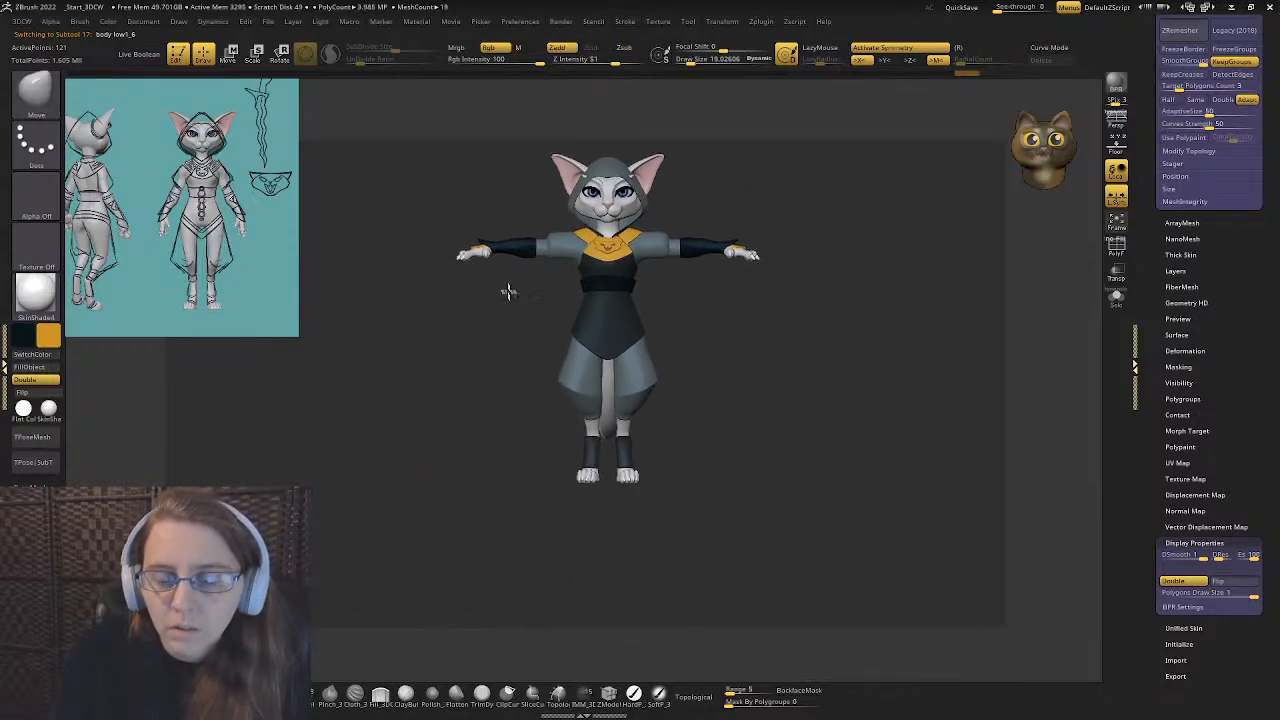
pyautogui.moveTo(628, 346); pyautogui.dragTo(554, 360, button='right')
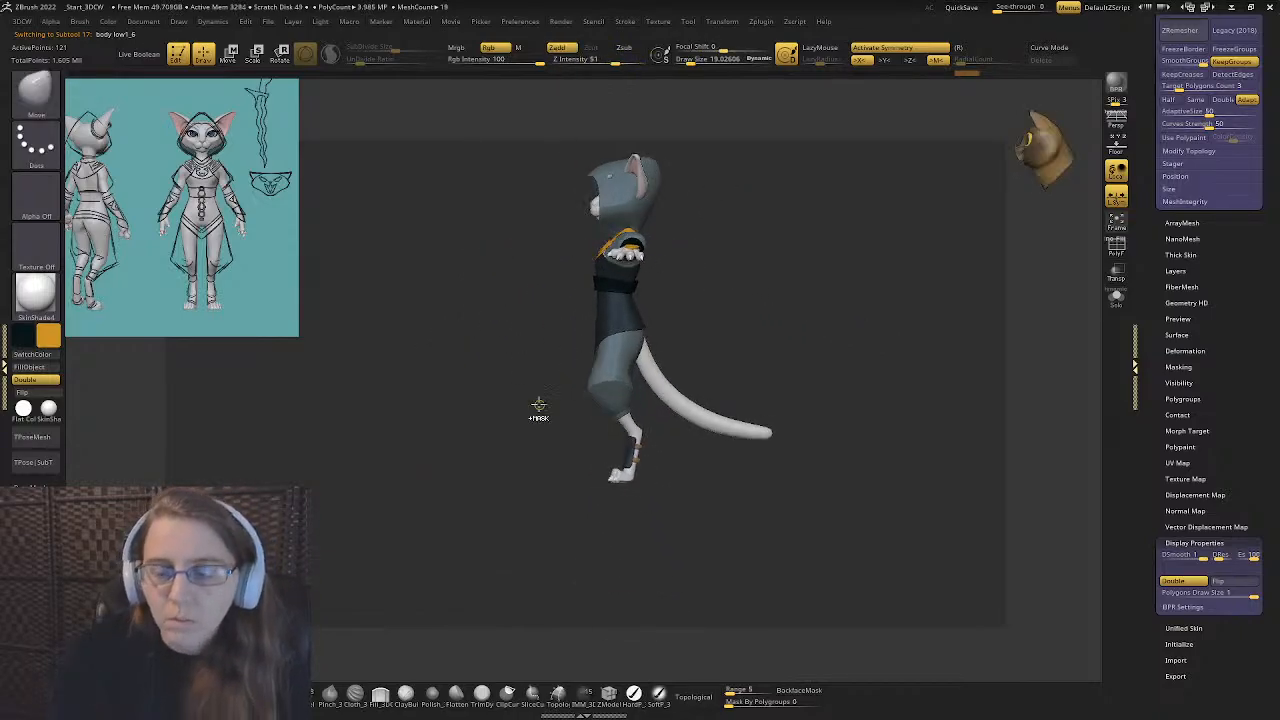
pyautogui.keyDown('ctrl'); pyautogui.moveTo(537, 406); pyautogui.dragTo(609, 240, button='right'); pyautogui.keyUp('ctrl')
pyautogui.moveTo(476, 315)
pyautogui.mouseDown(button='right')
pyautogui.moveTo(534, 306)
pyautogui.moveTo(666, 443)
pyautogui.moveTo(495, 318)
pyautogui.mouseUp(button='right')
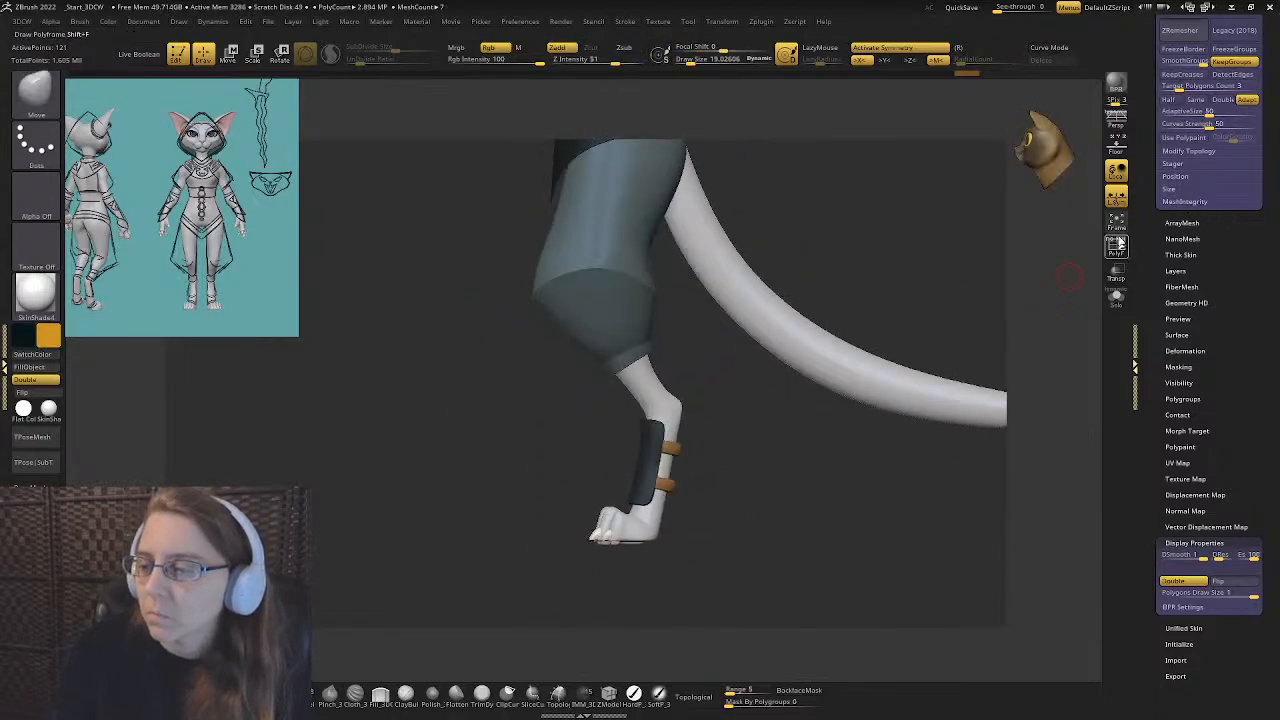
pyautogui.click(1117, 246)
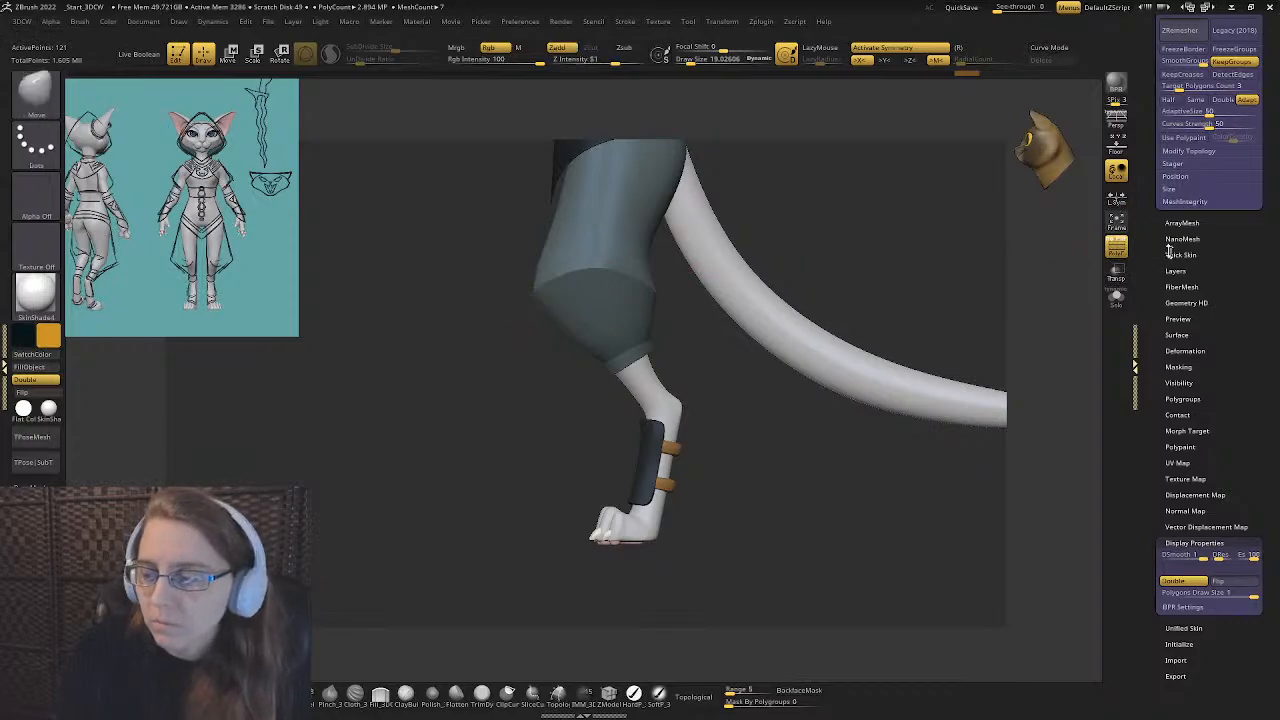
pyautogui.keyDown('alt'); pyautogui.click(572, 299); pyautogui.keyUp('alt')
pyautogui.keyDown('ctrl'); pyautogui.moveTo(501, 297); pyautogui.dragTo(497, 314, button='right'); pyautogui.keyUp('ctrl')
pyautogui.keyDown('alt'); pyautogui.moveTo(552, 352); pyautogui.dragTo(573, 279, button='right'); pyautogui.keyUp('alt')
pyautogui.click(1116, 276)
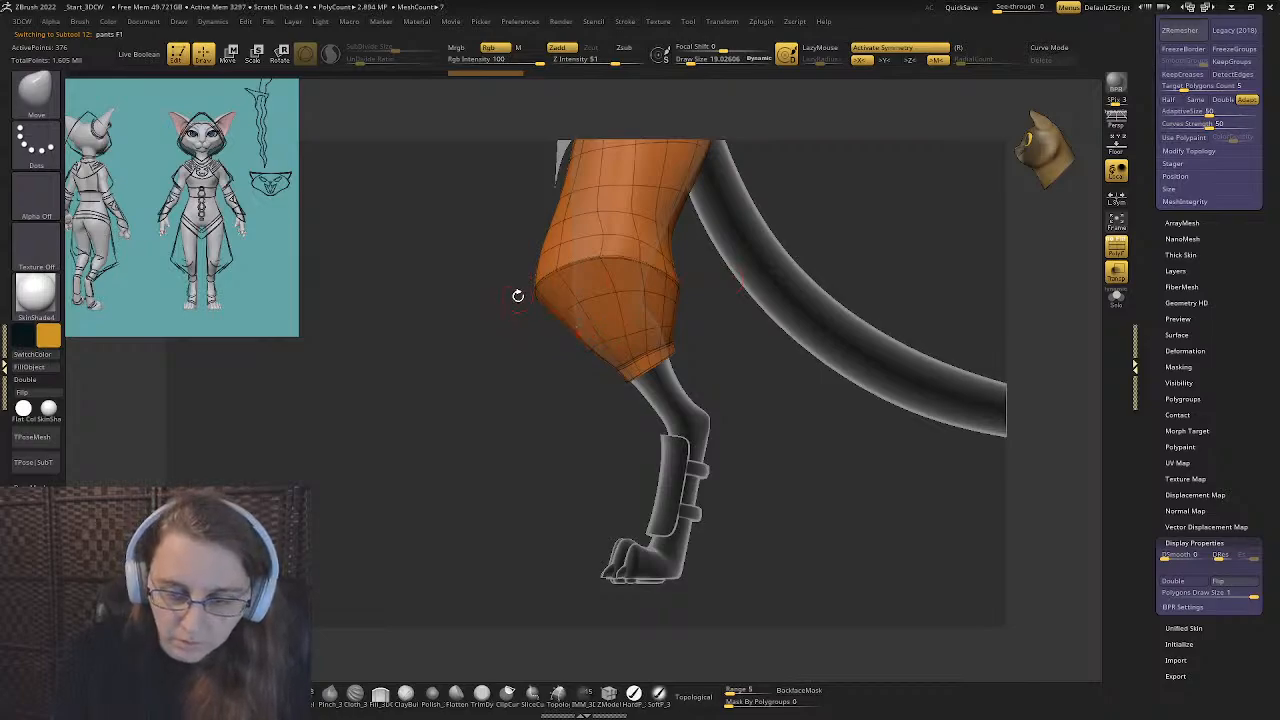
# - Mask the pants' edge loops from the knee fold down to the cuff with ZModeler's Mask action targeting EdgeLoop Complete
pyautogui.click(609, 684)
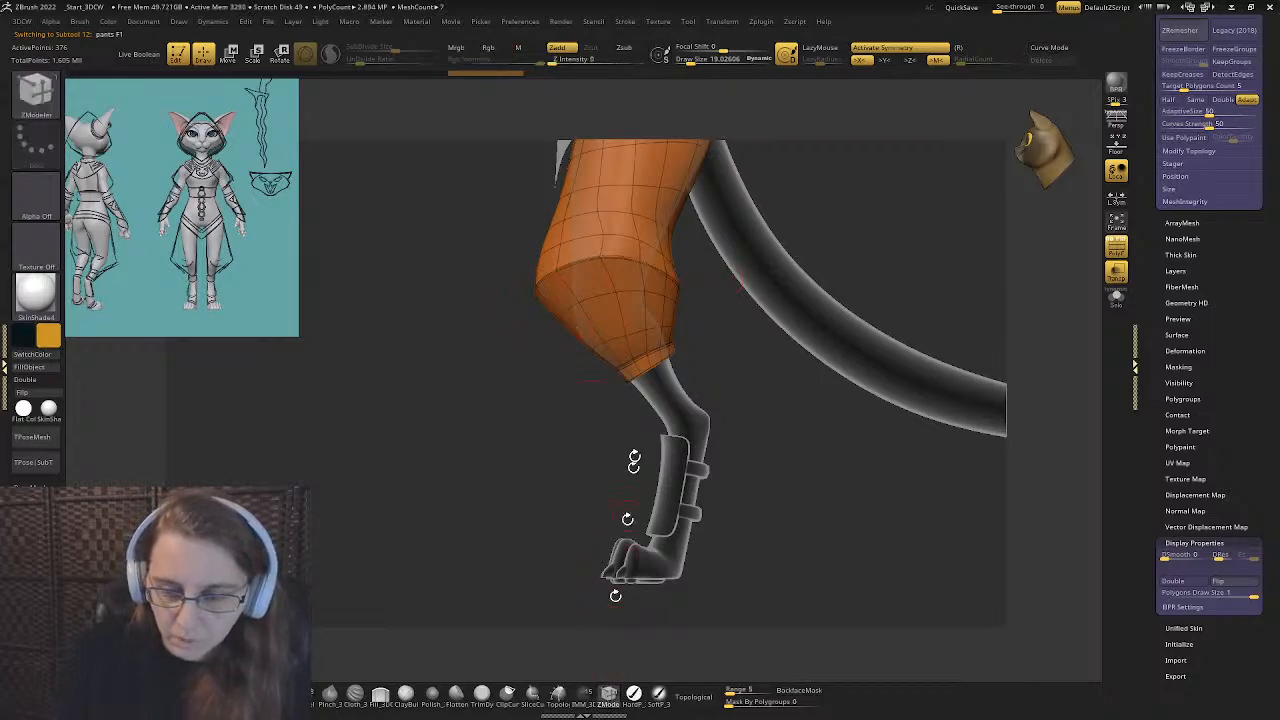
pyautogui.press('space')
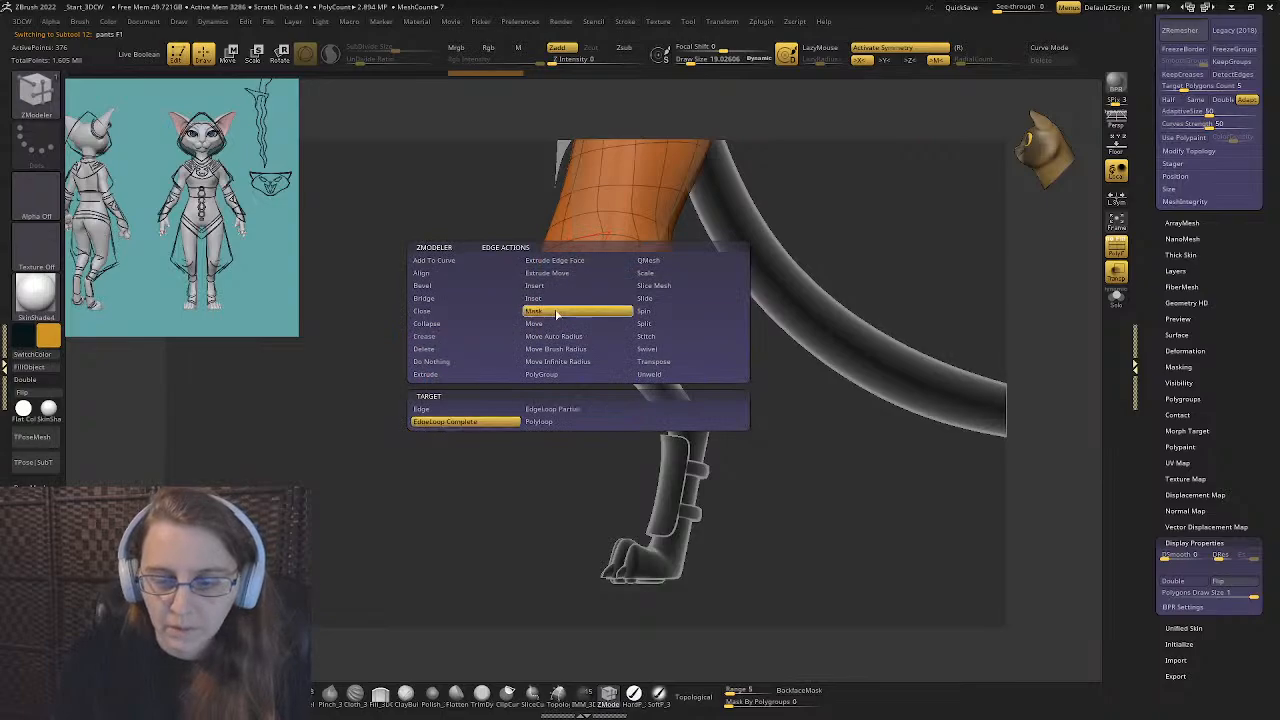
pyautogui.keyDown('ctrl'); pyautogui.click(580, 260); pyautogui.keyUp('ctrl')
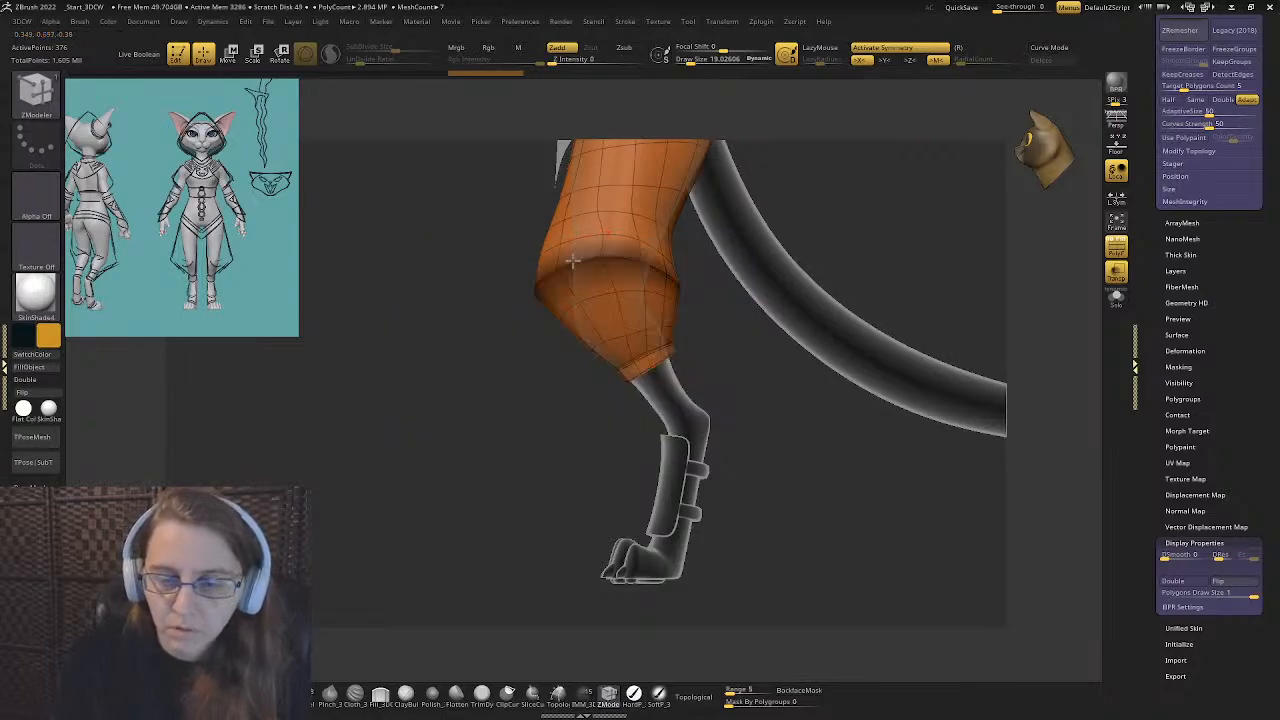
pyautogui.keyDown('ctrl'); pyautogui.click(594, 309); pyautogui.keyUp('ctrl')
pyautogui.keyDown('ctrl'); pyautogui.click(612, 338); pyautogui.keyUp('ctrl')
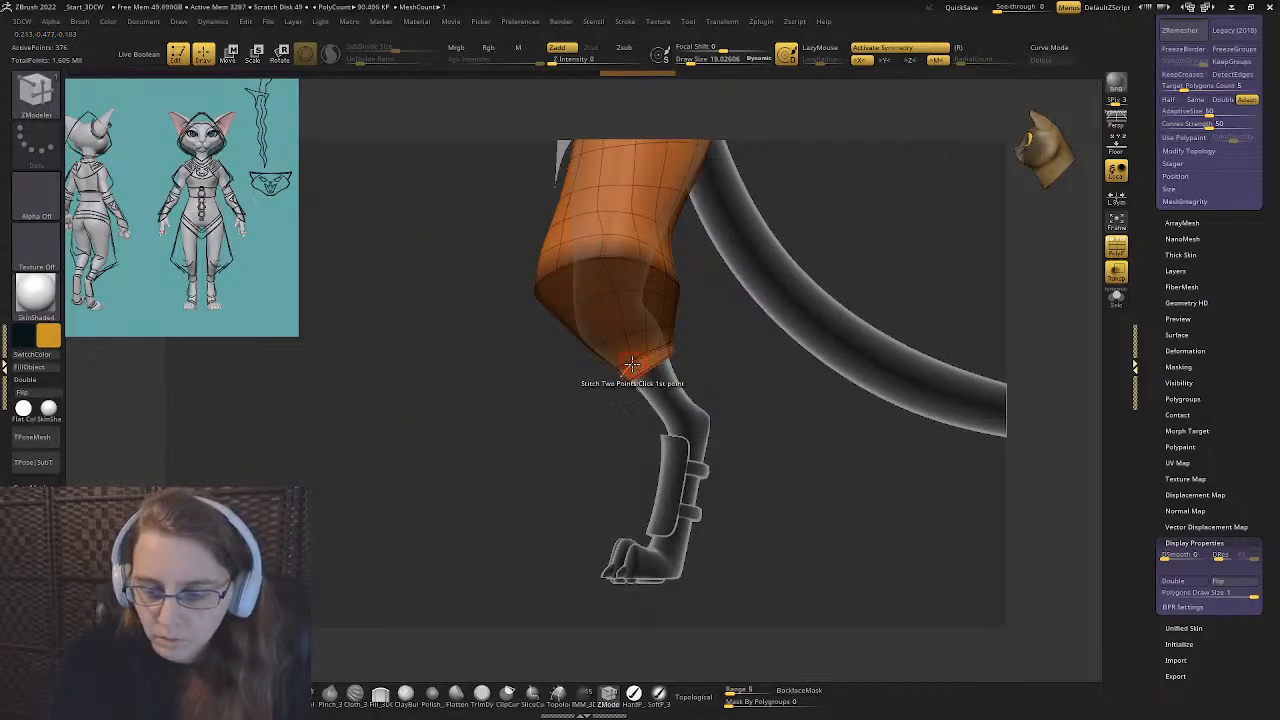
pyautogui.keyDown('ctrl'); pyautogui.click(624, 358); pyautogui.keyUp('ctrl')
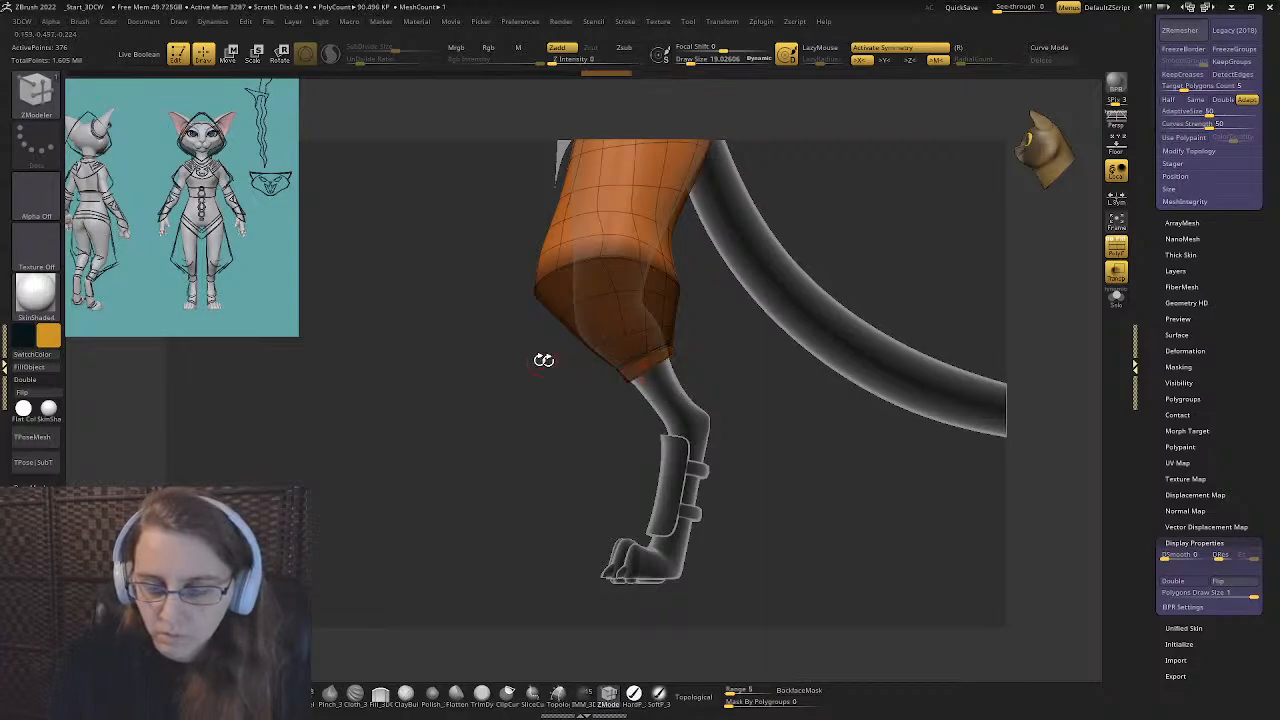
pyautogui.keyDown('ctrl'); pyautogui.moveTo(563, 349); pyautogui.dragTo(580, 420); pyautogui.keyUp('ctrl')
pyautogui.hotkey('ctrl', 'z')
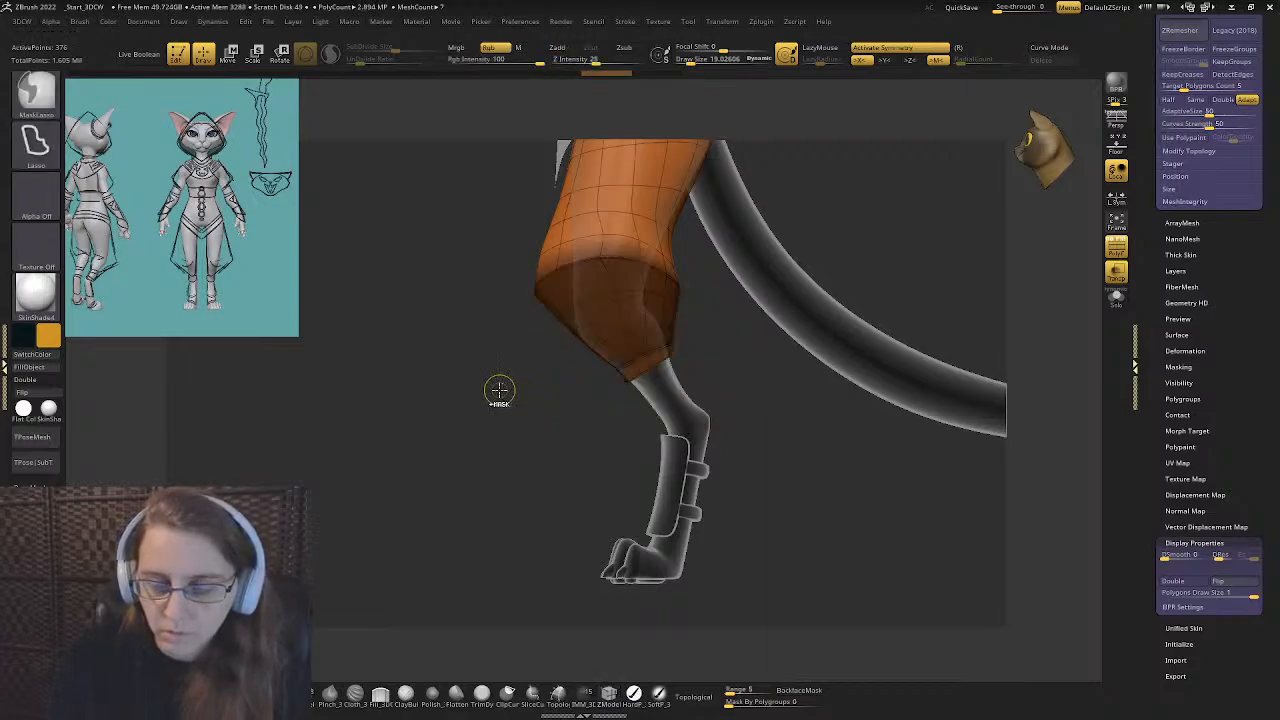
# - Invert the mask, reset the gizmo's orientation and move the lower part of the pant legs down toward the ankles
pyautogui.keyDown('ctrl'); pyautogui.click(369, 189); pyautogui.keyUp('ctrl')
pyautogui.press('w')
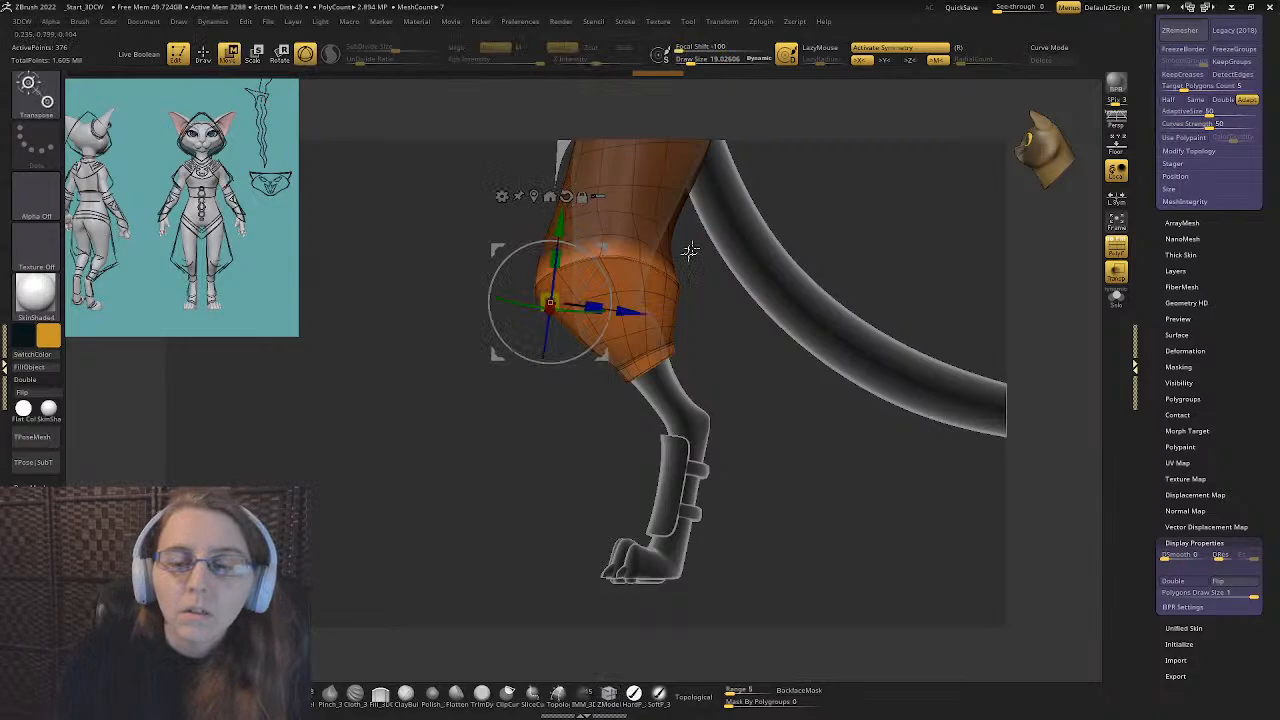
pyautogui.click(566, 196)
pyautogui.moveTo(604, 247); pyautogui.dragTo(617, 290)
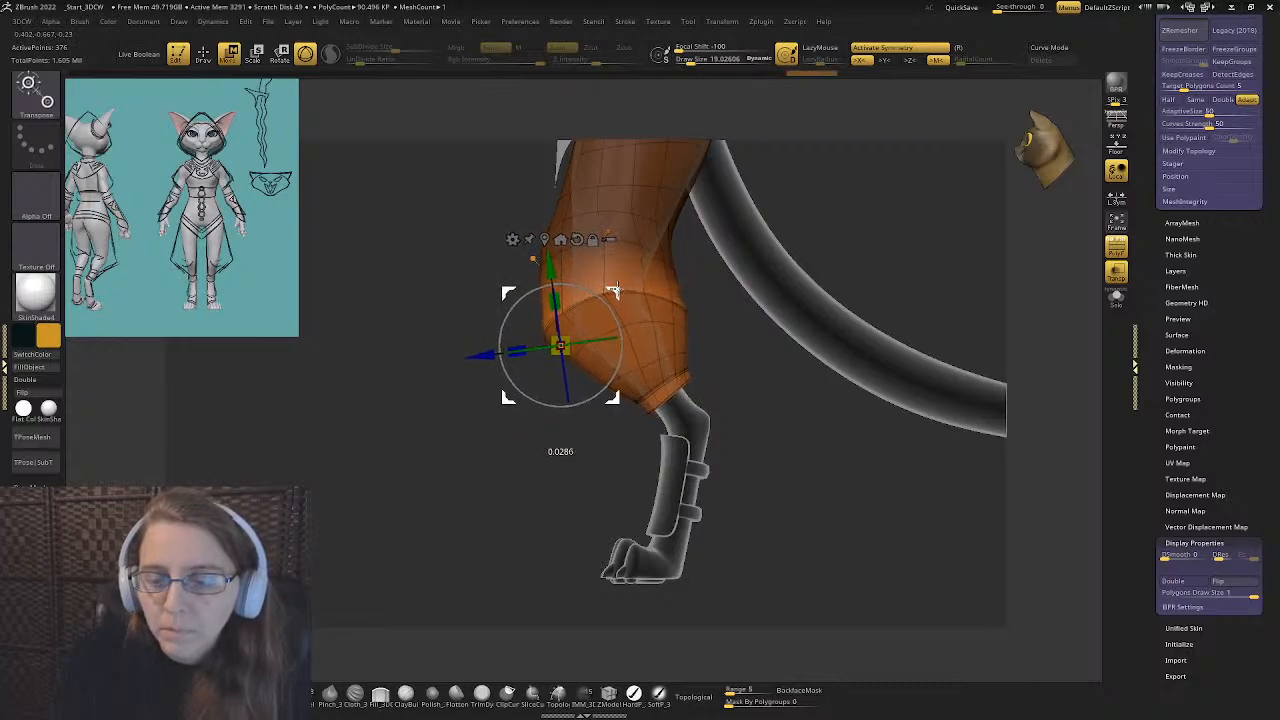
# - Return to draw mode and invert the mask so the pant legs below the knee fold are protected
pyautogui.click(204, 55)
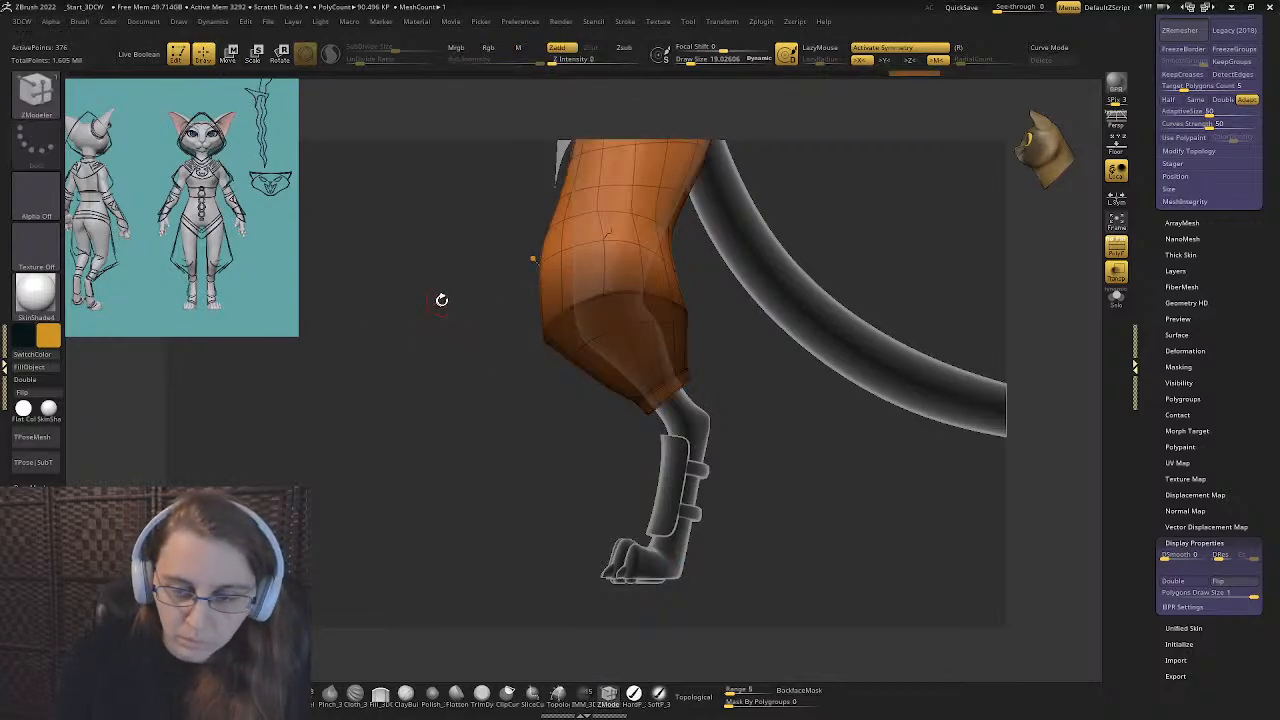
pyautogui.keyDown('alt'); pyautogui.moveTo(441, 299); pyautogui.dragTo(405, 349); pyautogui.keyUp('alt')
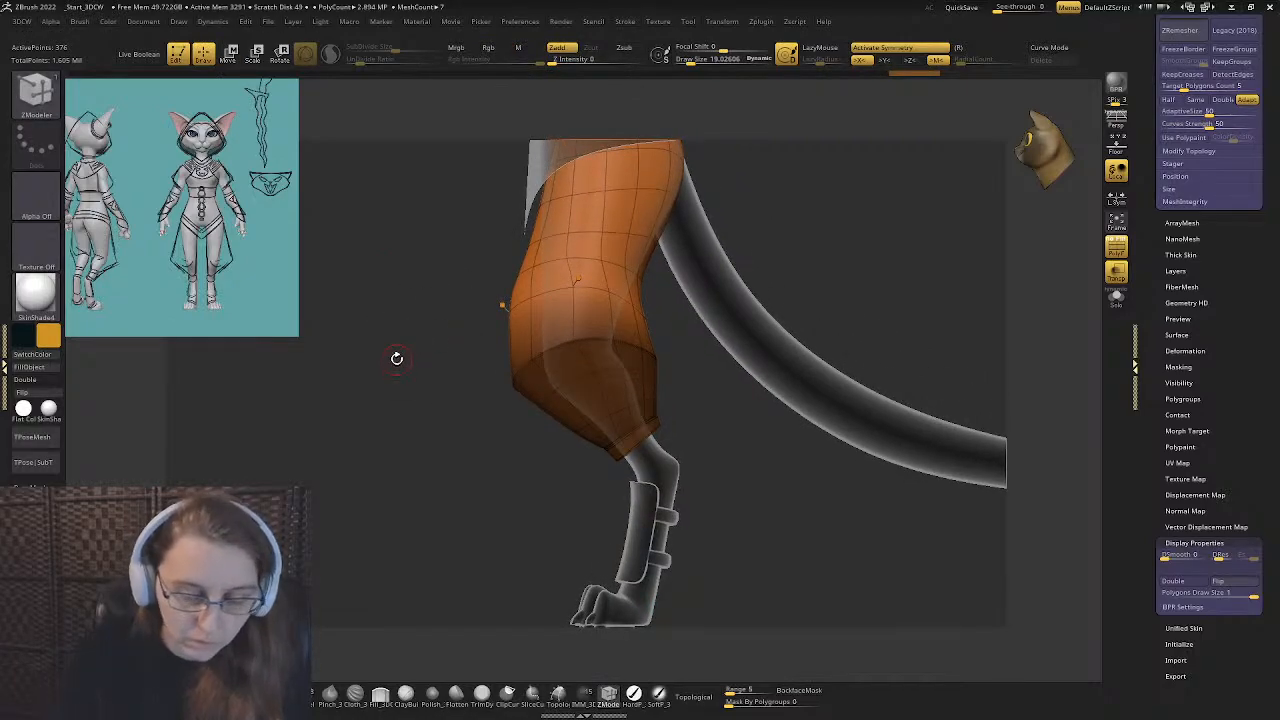
pyautogui.keyDown('ctrl'); pyautogui.click(414, 341); pyautogui.keyUp('ctrl')
pyautogui.keyDown('ctrl'); pyautogui.click(414, 341); pyautogui.keyUp('ctrl')
pyautogui.keyDown('ctrl'); pyautogui.click(413, 342); pyautogui.keyUp('ctrl')
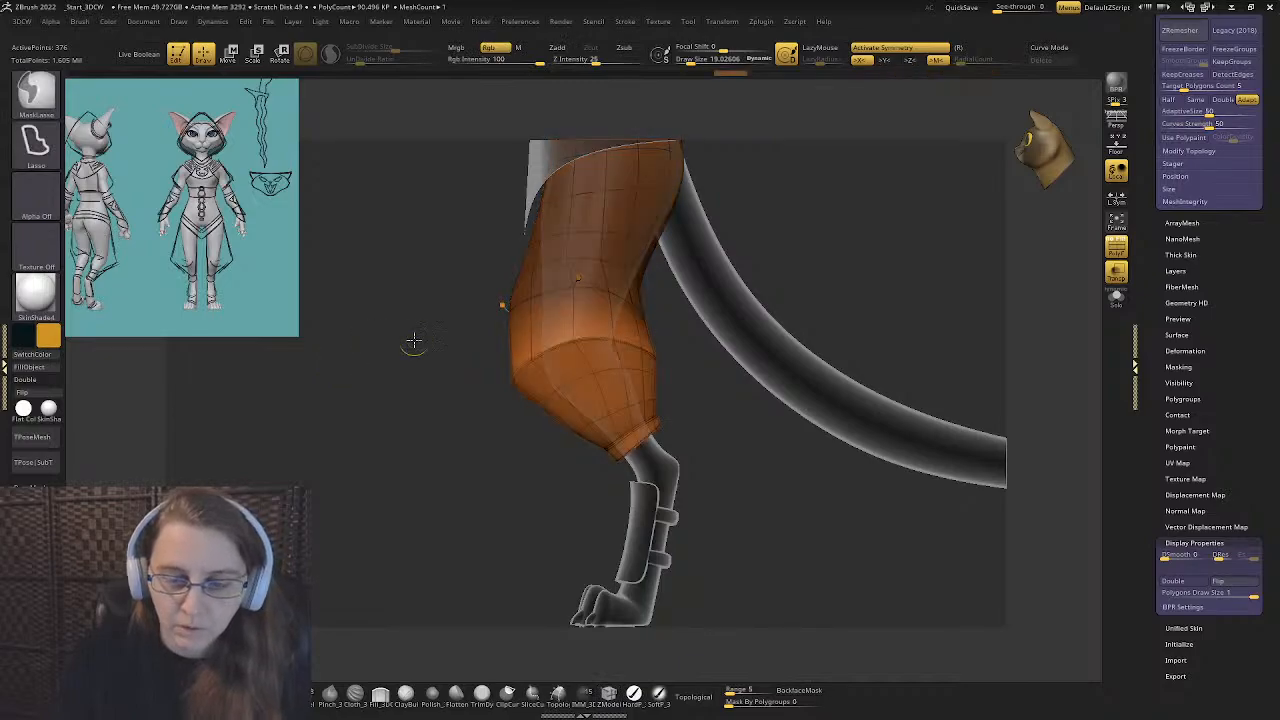
pyautogui.keyDown('ctrl'); pyautogui.click(414, 341); pyautogui.keyUp('ctrl')
# - Flatten the front bulge of the pant legs above the fold with the Move brush at draw sizes of about 124 and 54
pyautogui.press('s')
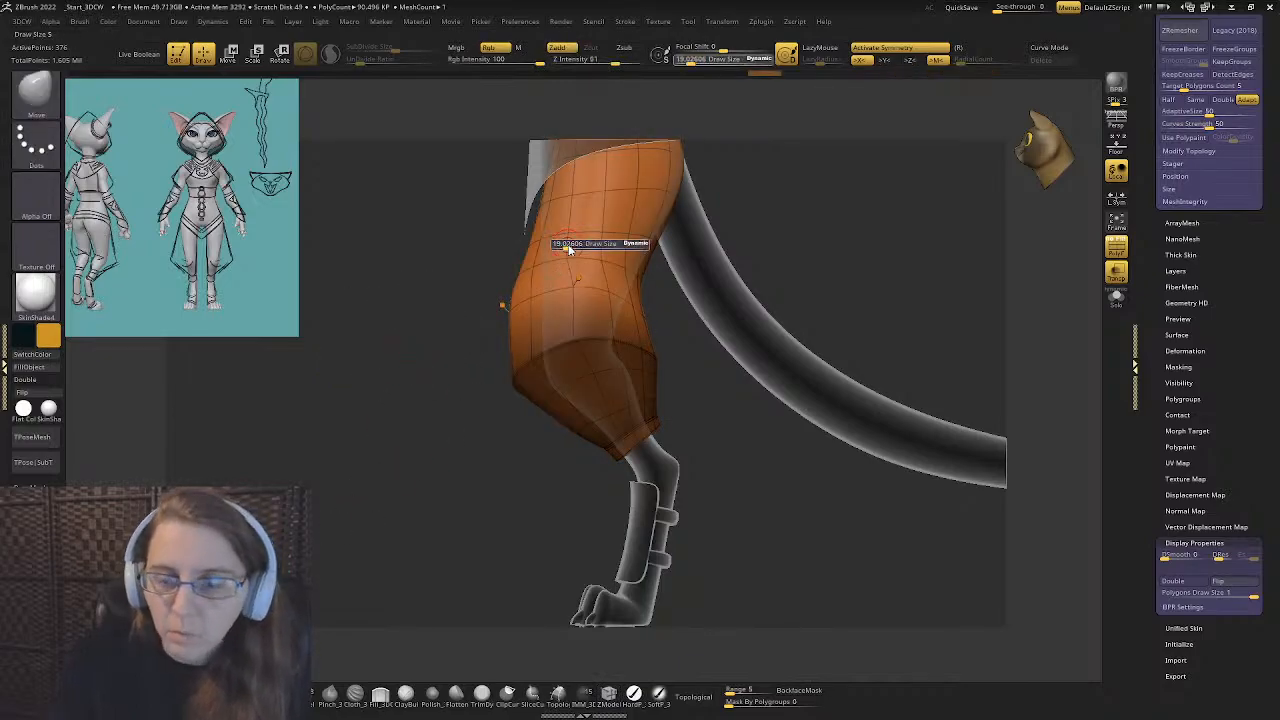
pyautogui.moveTo(583, 243); pyautogui.dragTo(589, 243)
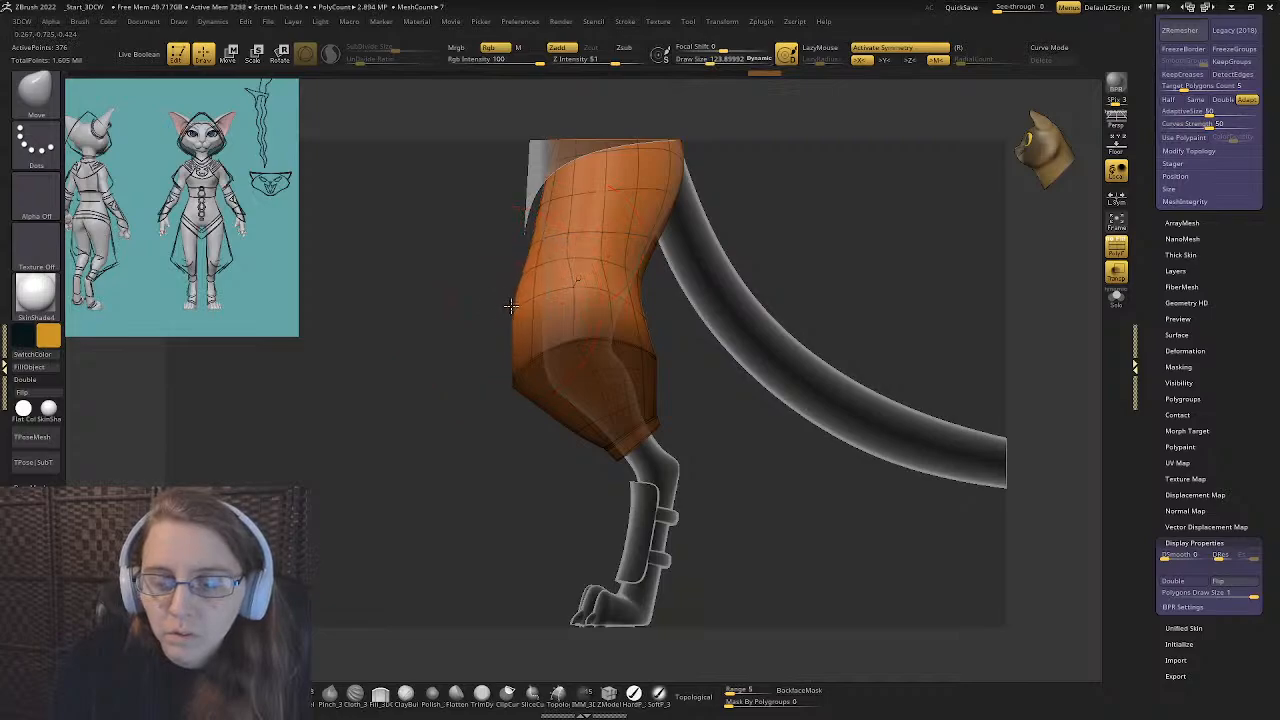
pyautogui.press('s')
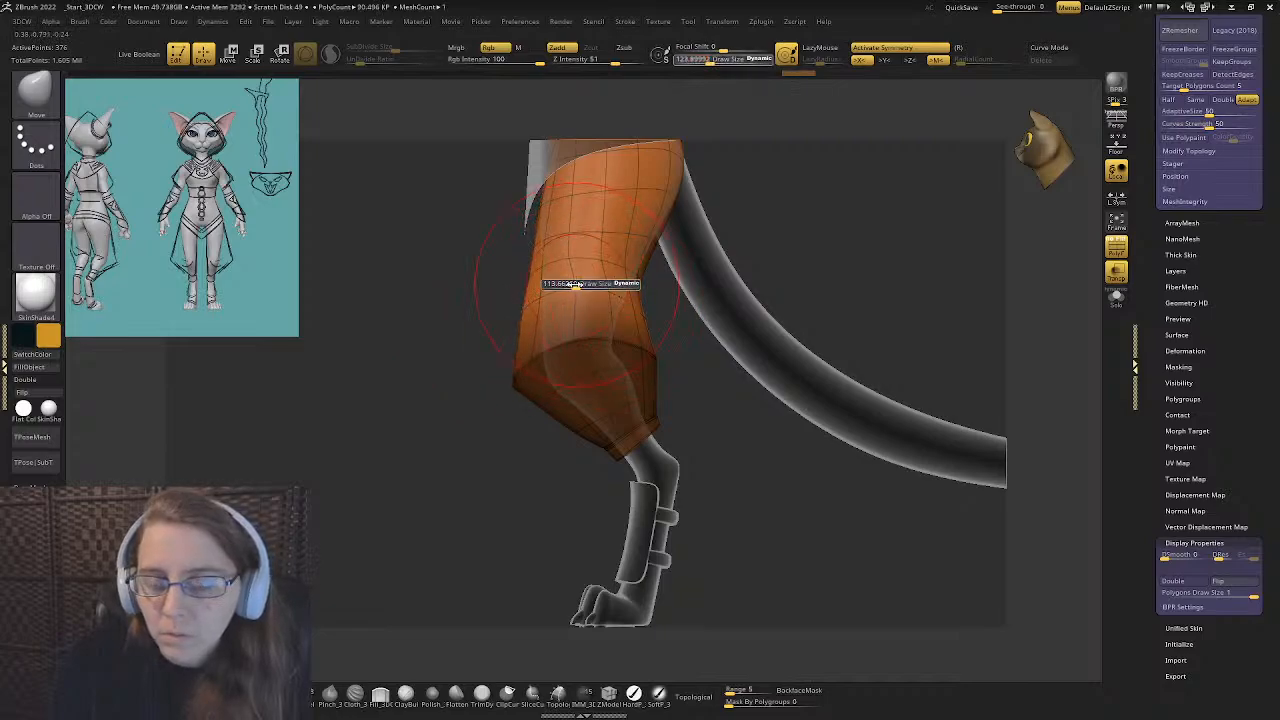
pyautogui.moveTo(578, 287); pyautogui.dragTo(535, 286)
pyautogui.press('s')
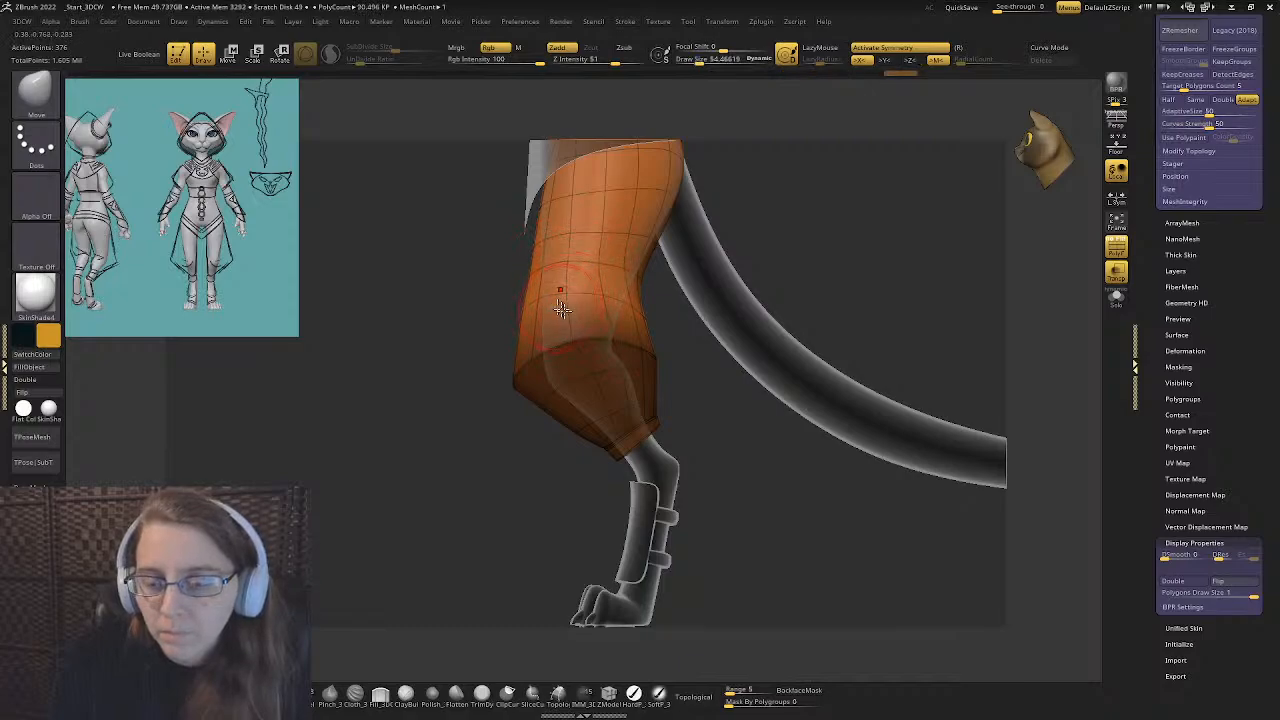
# - Reshape the back and inner side of the pant legs around the fold with the Move brush at draw sizes of about 104 and 69
pyautogui.press('s')
pyautogui.moveTo(639, 311); pyautogui.dragTo(648, 320)
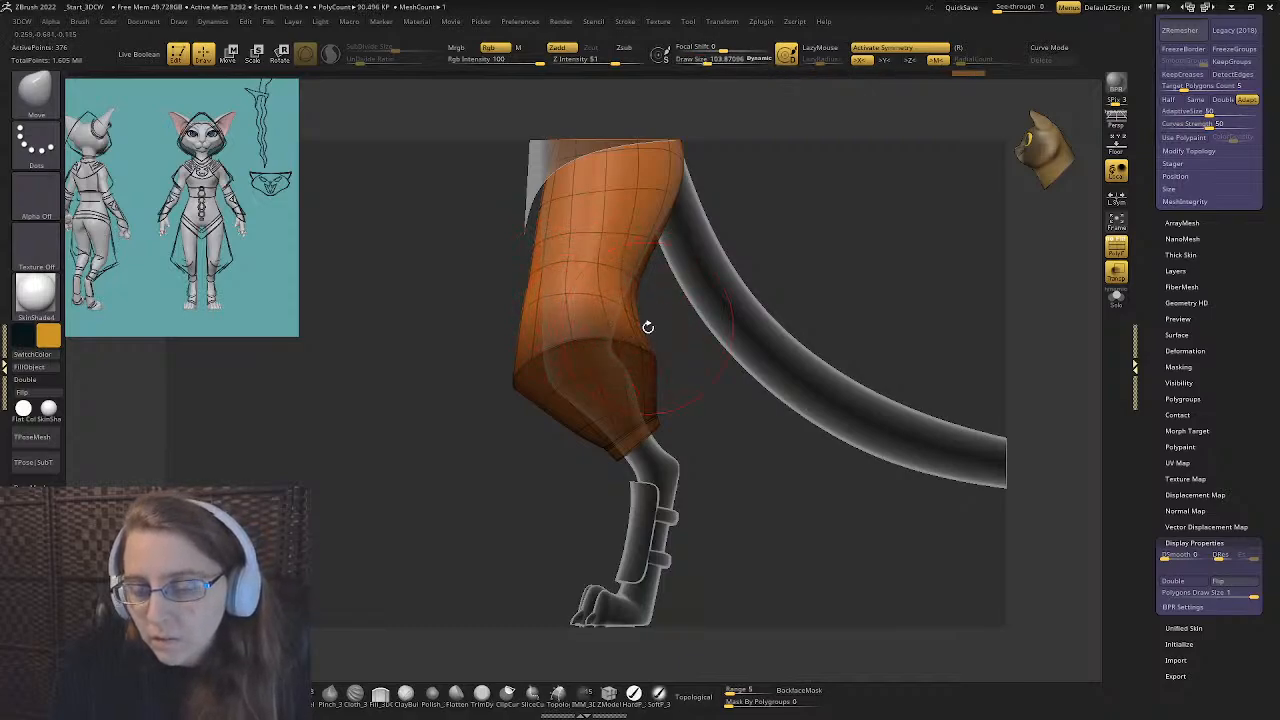
pyautogui.moveTo(628, 329); pyautogui.dragTo(602, 335, button='right')
pyautogui.moveTo(614, 380); pyautogui.dragTo(630, 362)
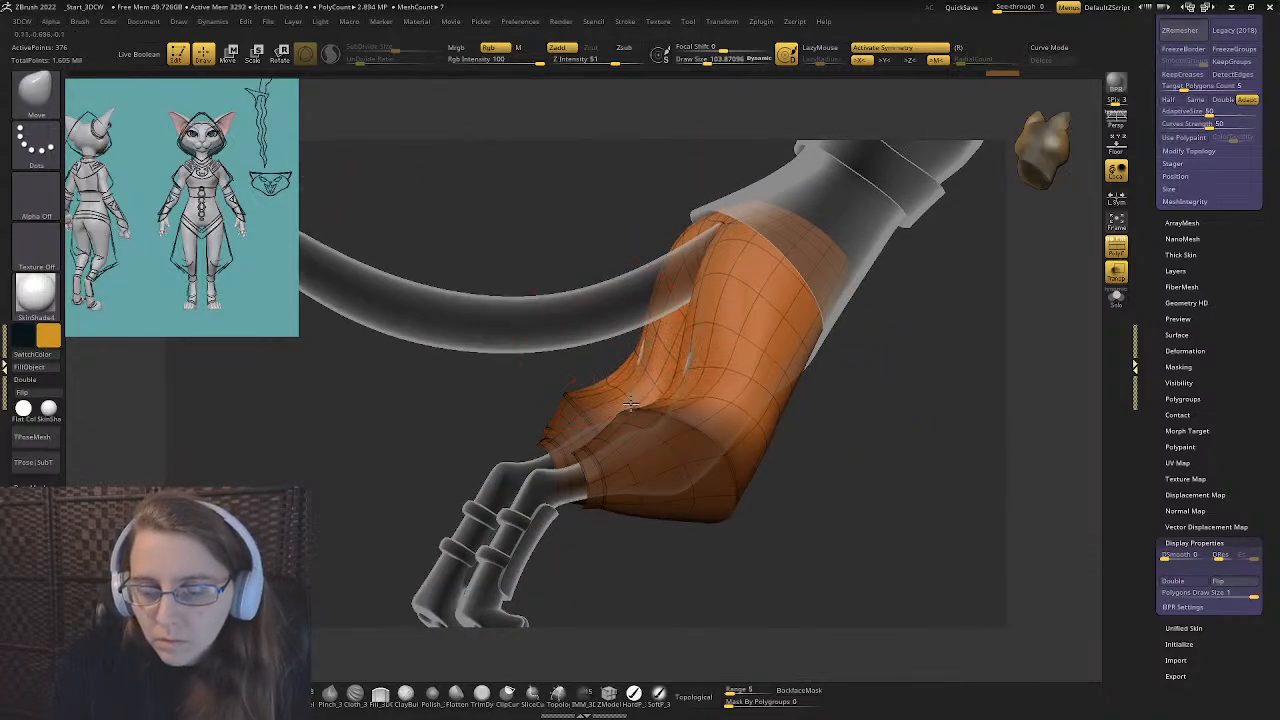
pyautogui.moveTo(628, 357)
pyautogui.mouseDown(button='right')
pyautogui.moveTo(650, 370)
pyautogui.moveTo(626, 380)
pyautogui.moveTo(623, 369)
pyautogui.moveTo(674, 391)
pyautogui.moveTo(700, 425)
pyautogui.mouseUp(button='right')
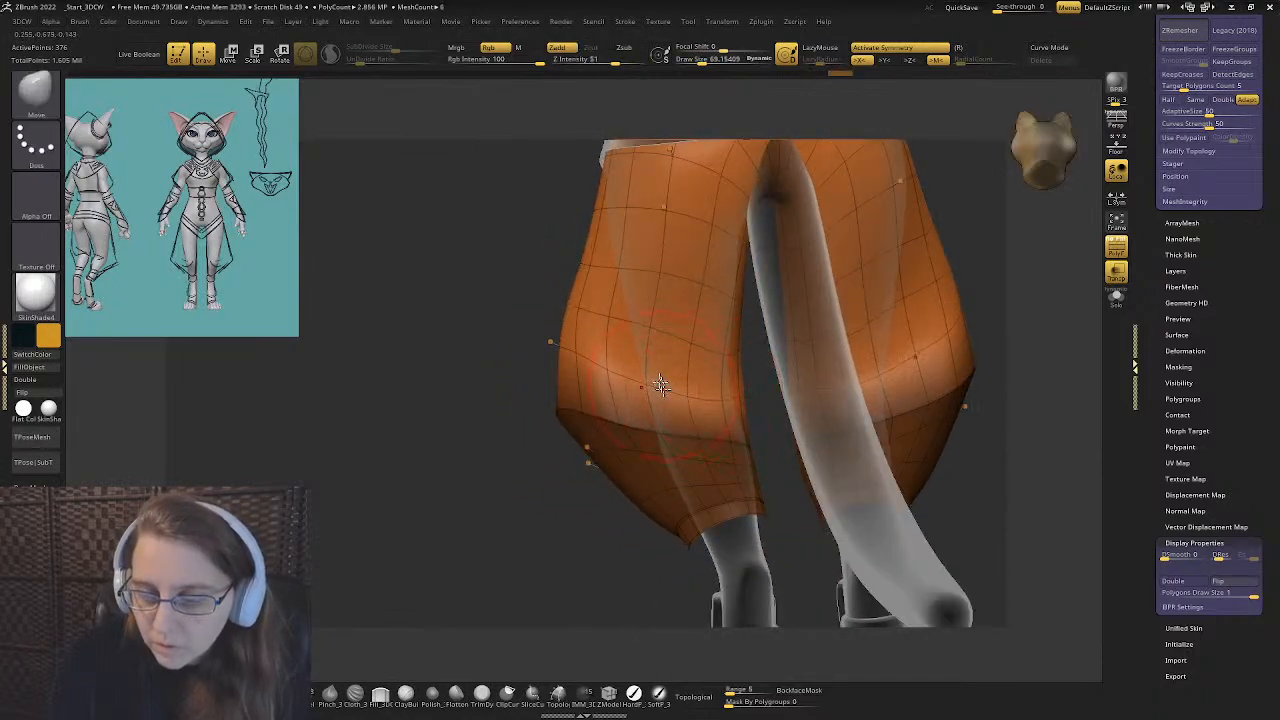
pyautogui.moveTo(738, 395); pyautogui.dragTo(651, 394, button='right')
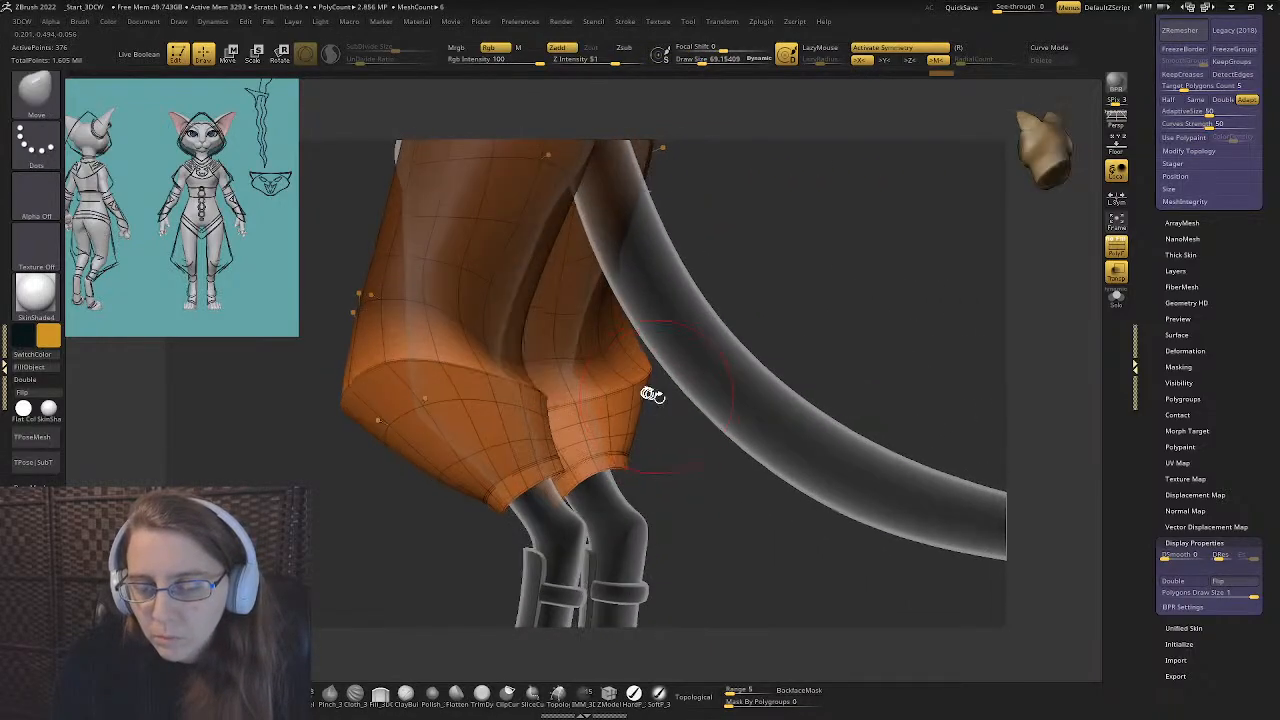
pyautogui.moveTo(537, 391); pyautogui.dragTo(543, 350, button='right')
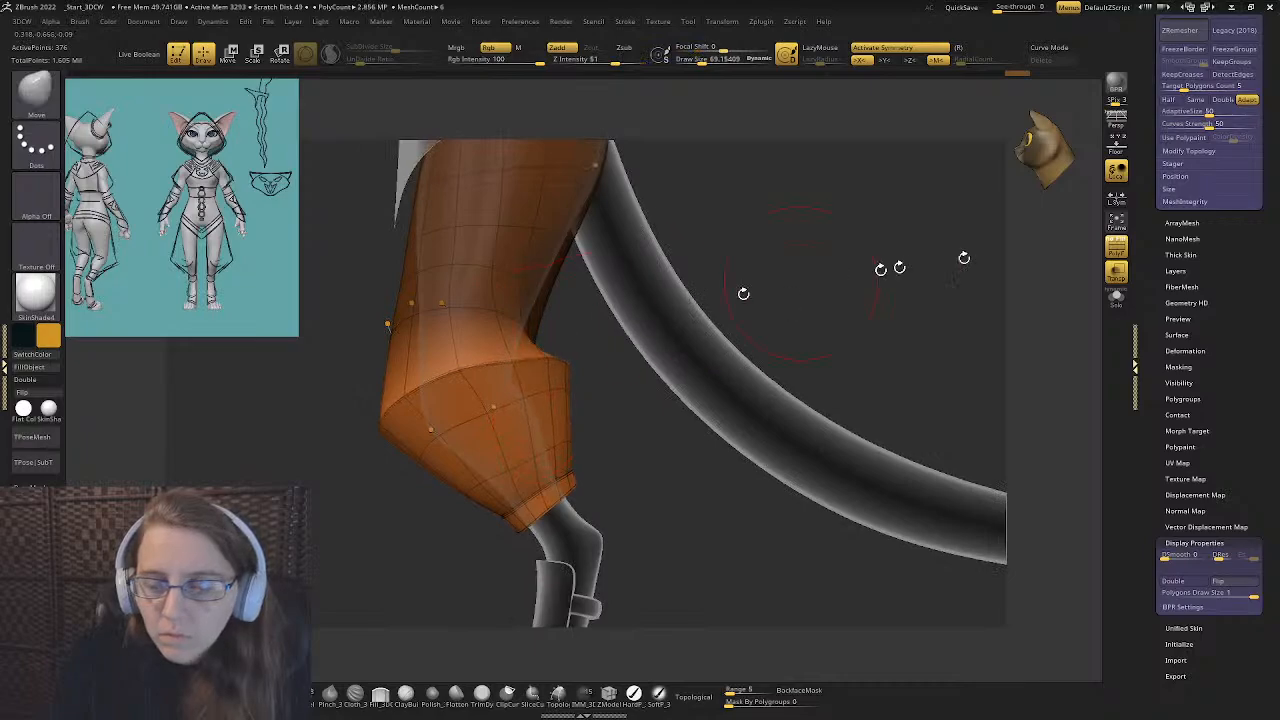
# - Isolate the pants with polyframe shown and subdivision smoothing off, with the mask inverted to protect the lower legs
pyautogui.click(1115, 247)
pyautogui.moveTo(731, 354); pyautogui.dragTo(656, 364, button='right')
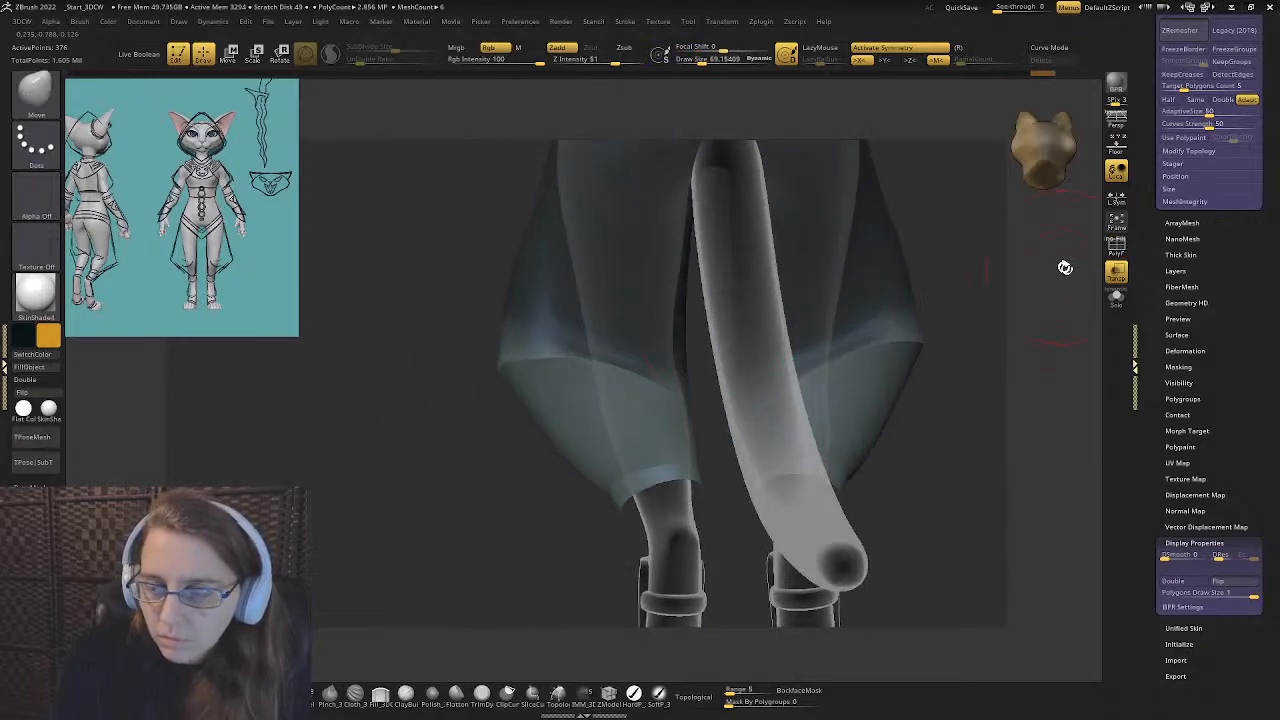
pyautogui.click(1116, 298)
pyautogui.moveTo(800, 366)
pyautogui.mouseDown(button='right')
pyautogui.moveTo(548, 403)
pyautogui.moveTo(634, 337)
pyautogui.moveTo(691, 349)
pyautogui.moveTo(571, 380)
pyautogui.moveTo(538, 428)
pyautogui.moveTo(574, 391)
pyautogui.moveTo(563, 409)
pyautogui.moveTo(600, 395)
pyautogui.mouseUp(button='right')
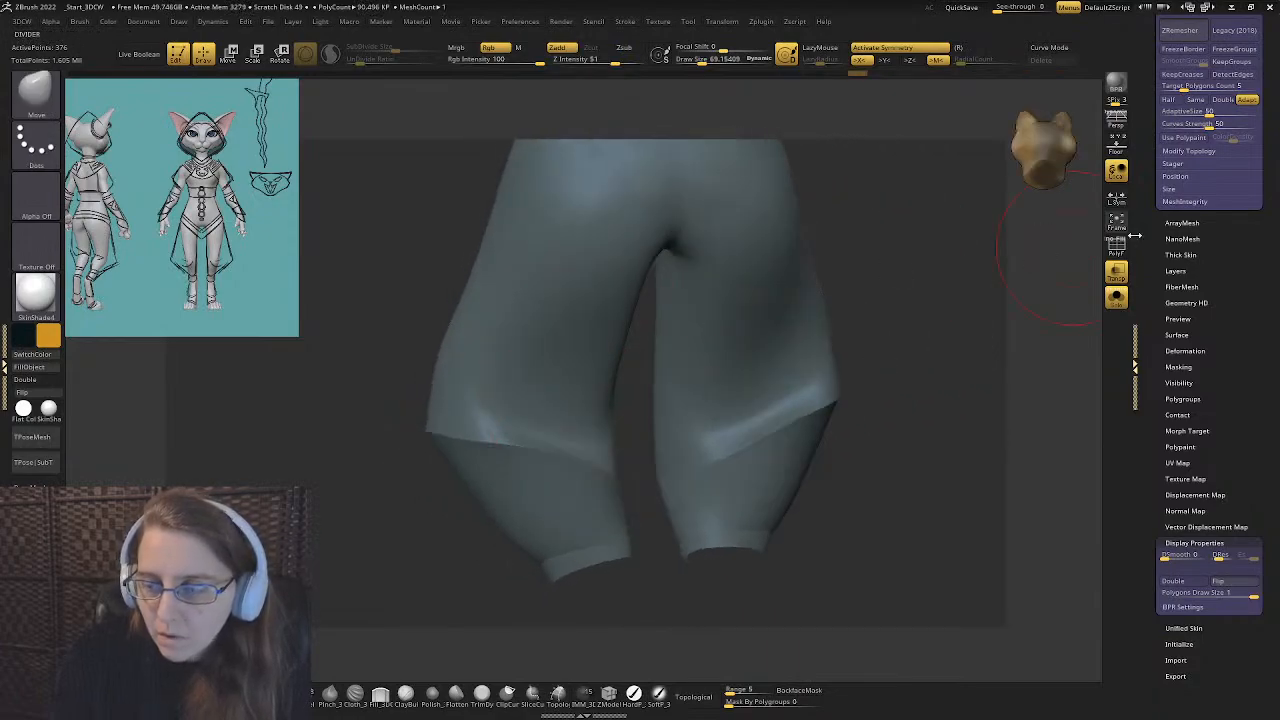
pyautogui.click(1117, 248)
pyautogui.moveTo(380, 420); pyautogui.dragTo(445, 447, button='right')
pyautogui.hotkey('shift', 'd')
pyautogui.moveTo(614, 429)
pyautogui.mouseDown(button='right')
pyautogui.moveTo(651, 423)
pyautogui.moveTo(590, 428)
pyautogui.mouseUp(button='right')
pyautogui.hotkey('shift', 'd')
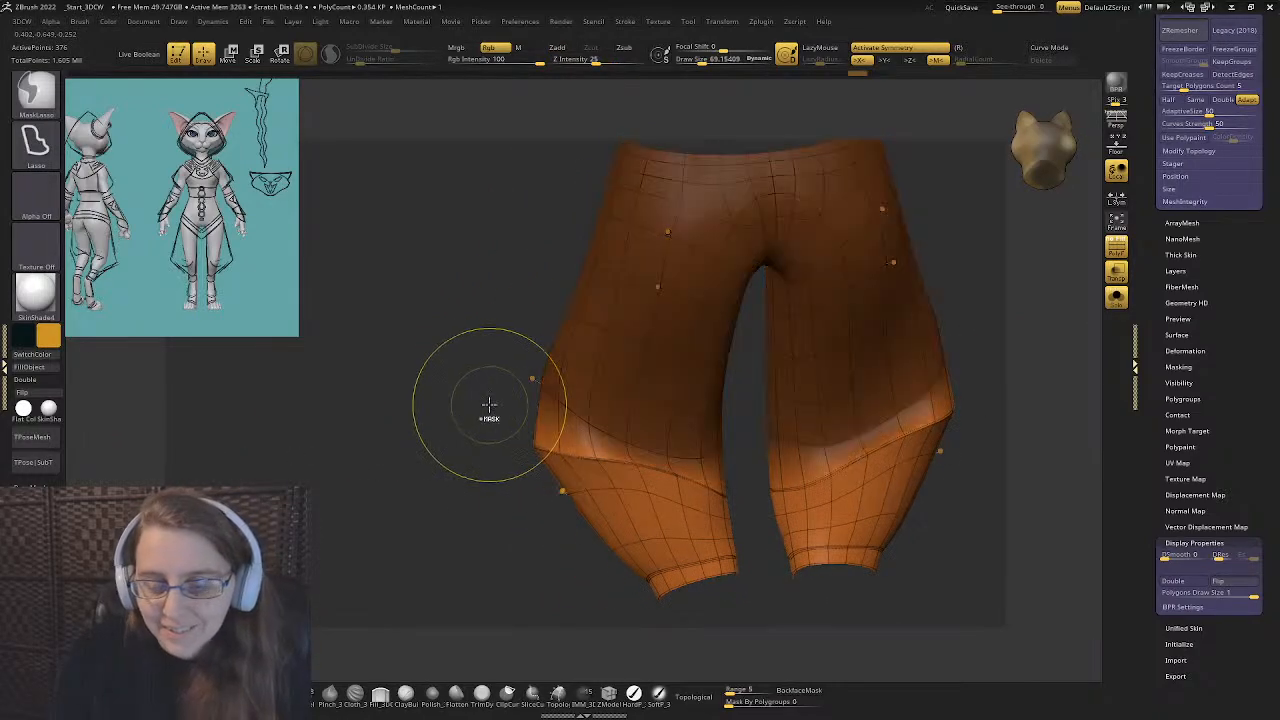
pyautogui.hotkey('shift', 'd')
pyautogui.moveTo(500, 460); pyautogui.dragTo(435, 447, button='right')
# - Even out the edge loops on the outer side of the pant legs above the fold with the Move and Smooth brushes
pyautogui.press('b')
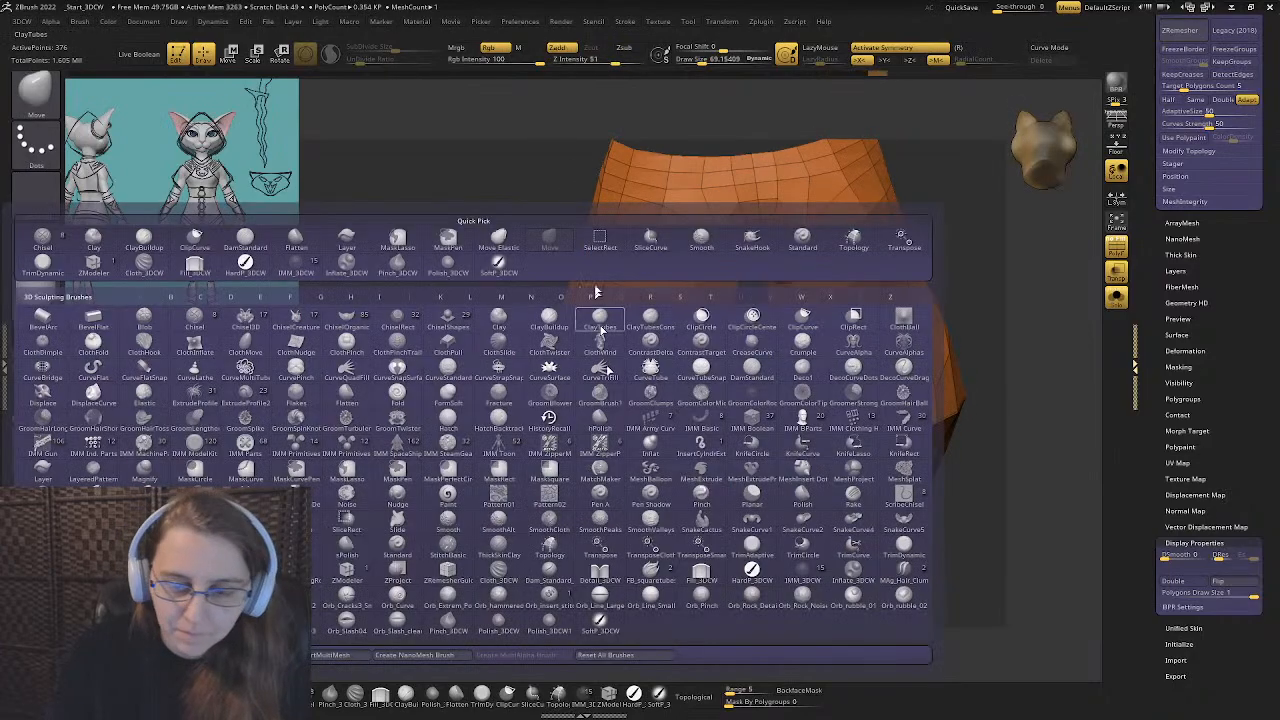
pyautogui.press('m')
pyautogui.press('v')
pyautogui.press('s')
pyautogui.moveTo(530, 423); pyautogui.dragTo(523, 423)
pyautogui.press('s')
pyautogui.moveTo(625, 334); pyautogui.dragTo(660, 368)
pyautogui.moveTo(594, 334)
pyautogui.keyDown('shift'); pyautogui.mouseDown()
pyautogui.moveTo(666, 364)
pyautogui.moveTo(637, 355)
pyautogui.moveTo(671, 332)
pyautogui.moveTo(660, 371)
pyautogui.mouseUp(); pyautogui.keyUp('shift')
pyautogui.hotkey('ctrl', 'z')
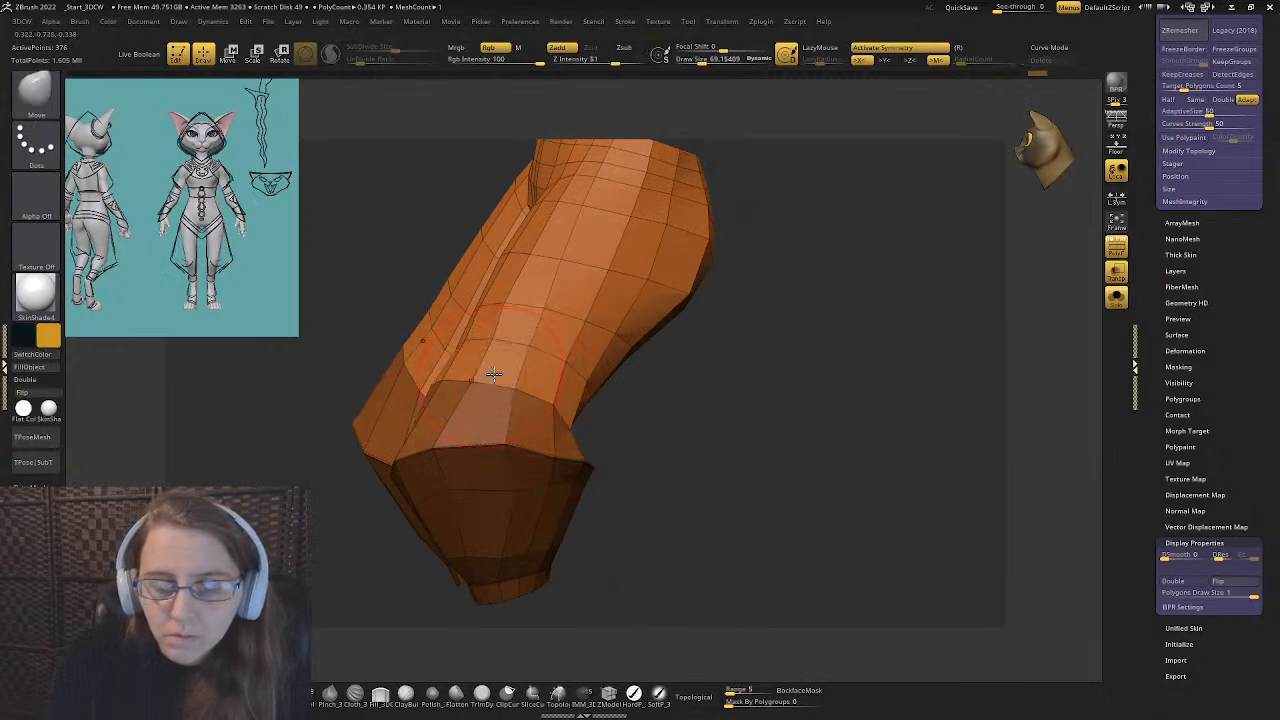
pyautogui.keyDown('shift'); pyautogui.moveTo(494, 372); pyautogui.dragTo(466, 380, button='right'); pyautogui.keyUp('shift')
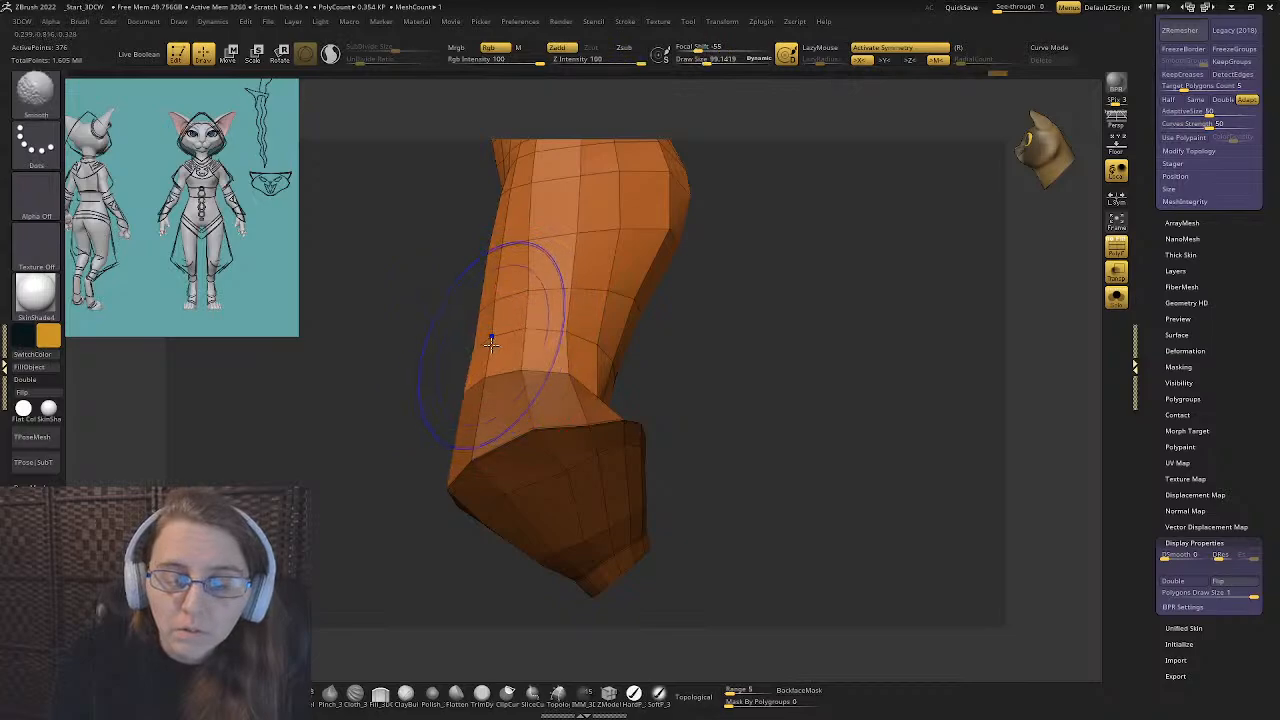
pyautogui.moveTo(423, 449); pyautogui.dragTo(591, 423)
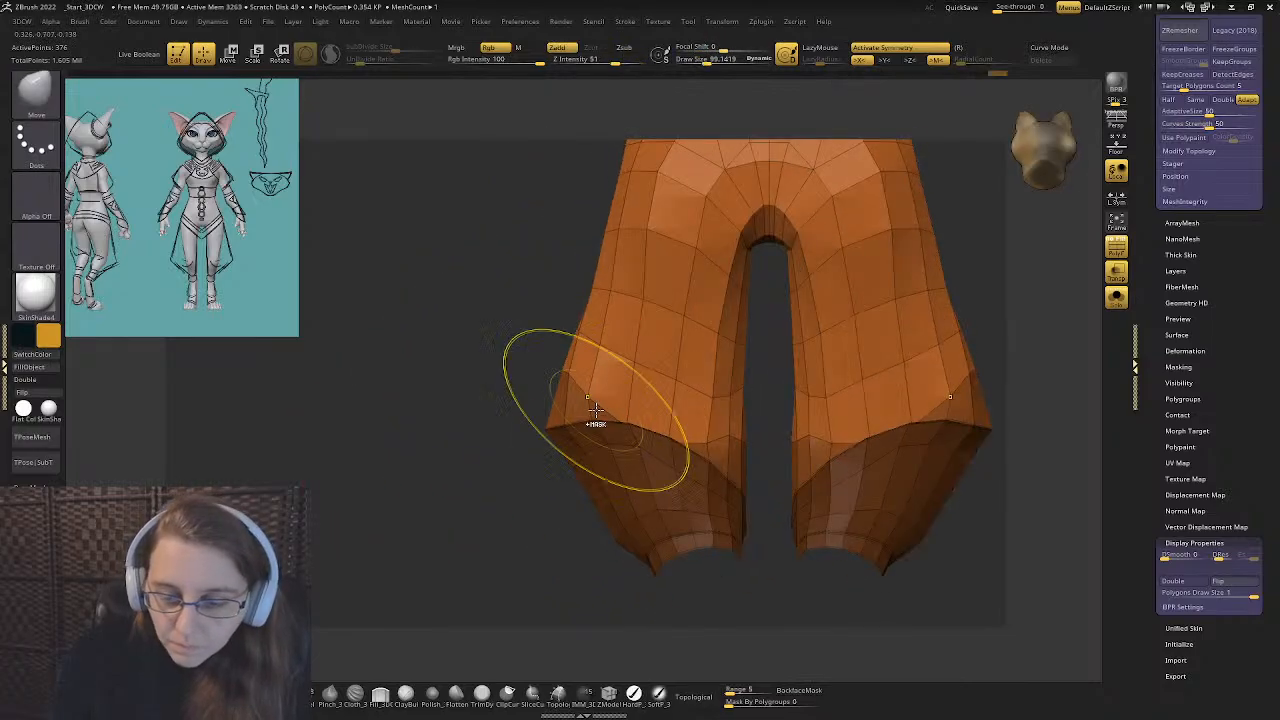
# - Smooth the edge loops across the back of the pant legs above the fold at a draw size of about 45, and clear the mask
pyautogui.moveTo(638, 413); pyautogui.dragTo(318, 619, button='right')
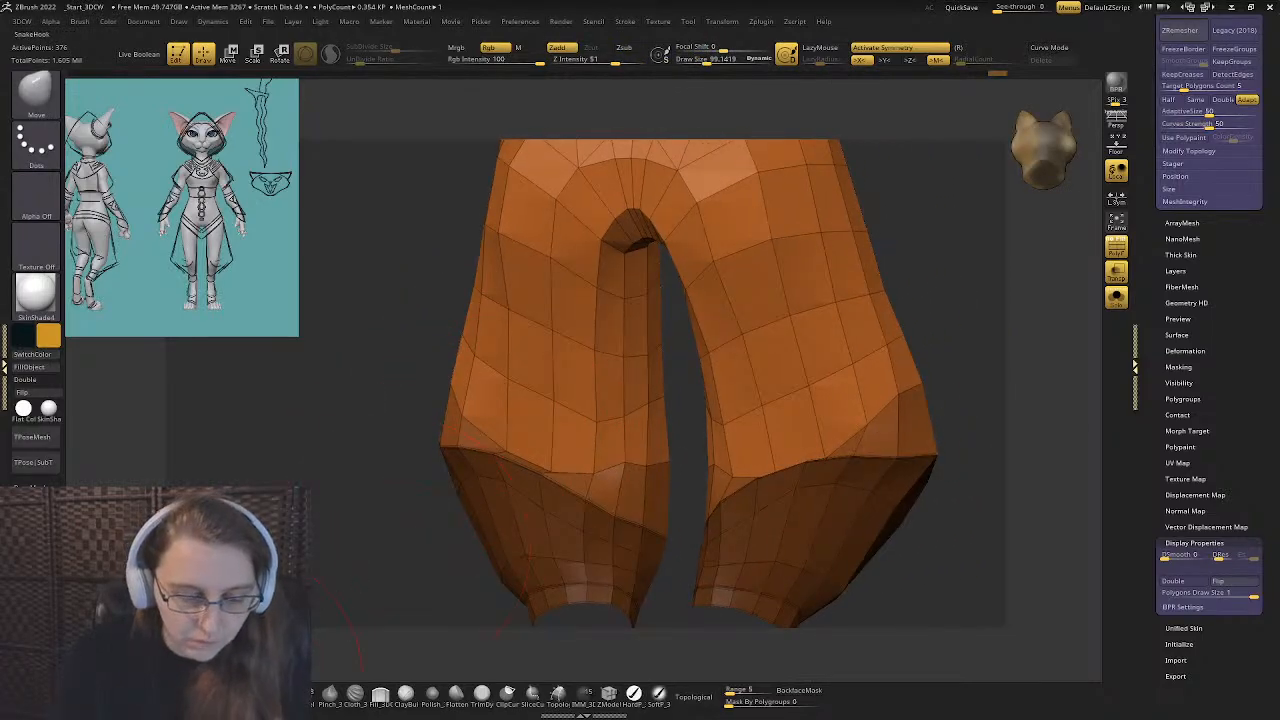
pyautogui.moveTo(529, 436)
pyautogui.mouseDown()
pyautogui.moveTo(511, 436)
pyautogui.moveTo(515, 414)
pyautogui.moveTo(560, 406)
pyautogui.moveTo(543, 420)
pyautogui.moveTo(490, 405)
pyautogui.mouseUp()
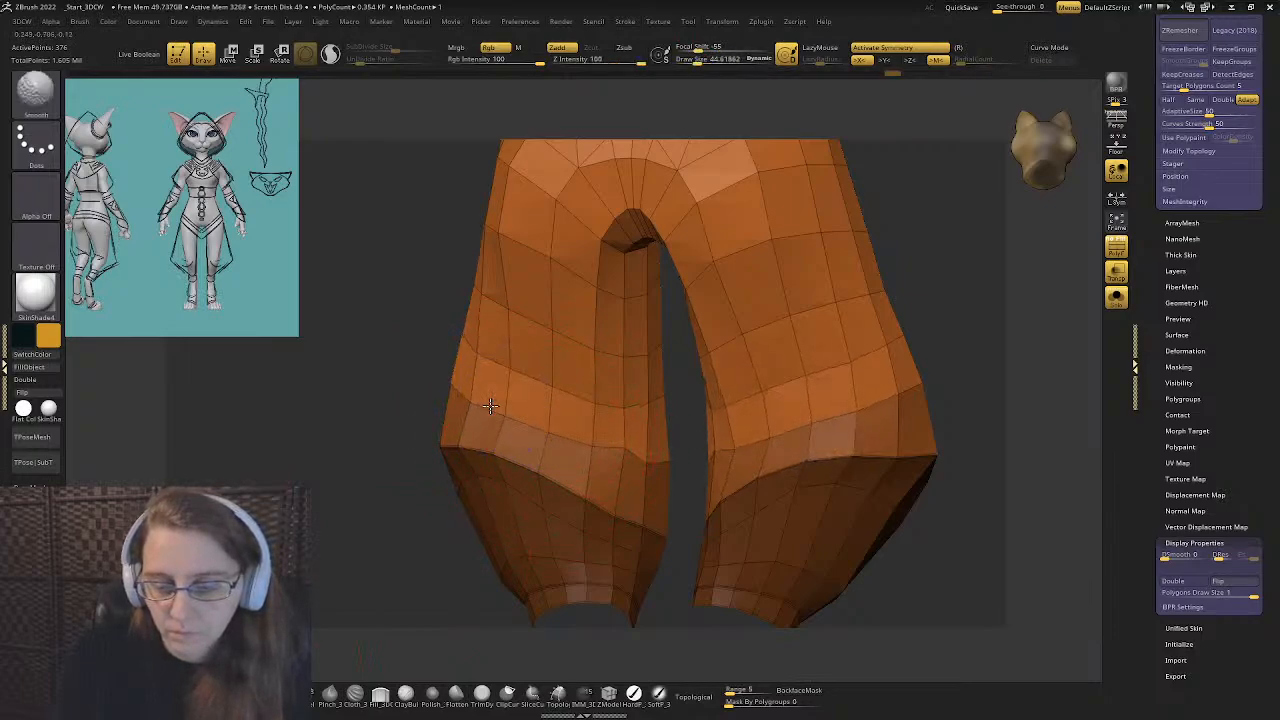
pyautogui.keyDown('shift'); pyautogui.moveTo(512, 383); pyautogui.dragTo(557, 416); pyautogui.keyUp('shift')
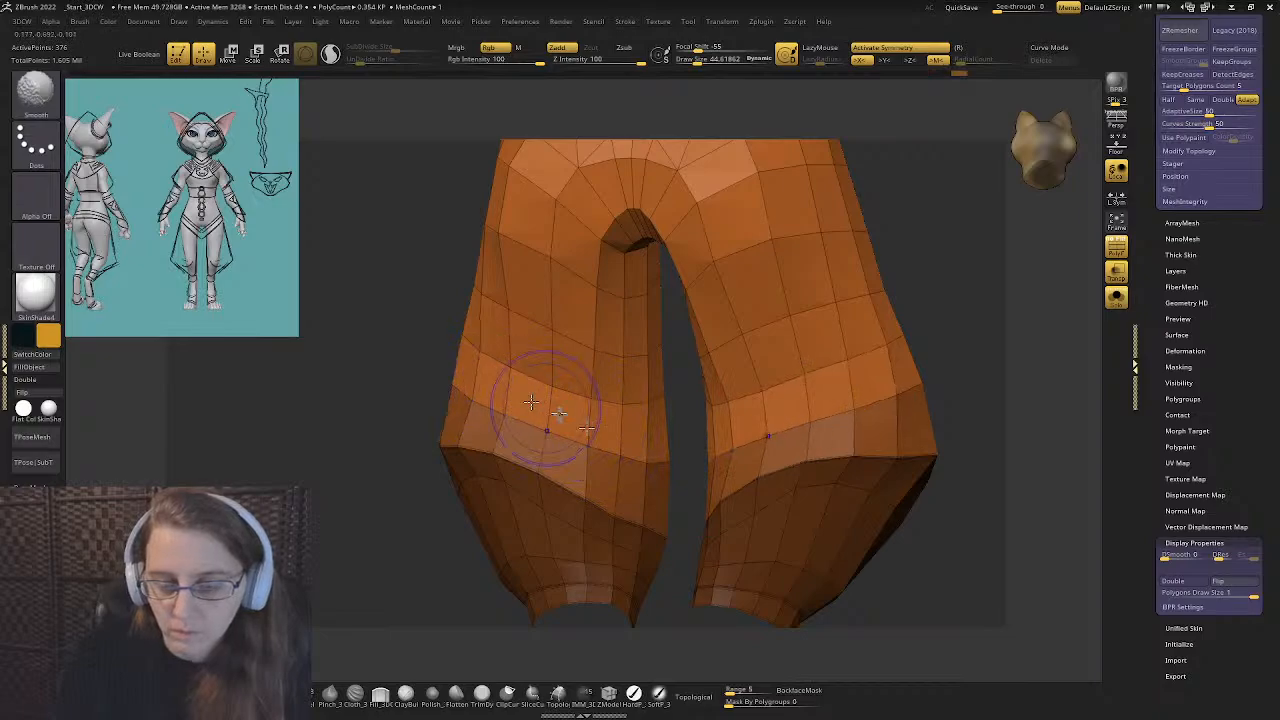
pyautogui.moveTo(557, 416); pyautogui.dragTo(680, 428, button='right')
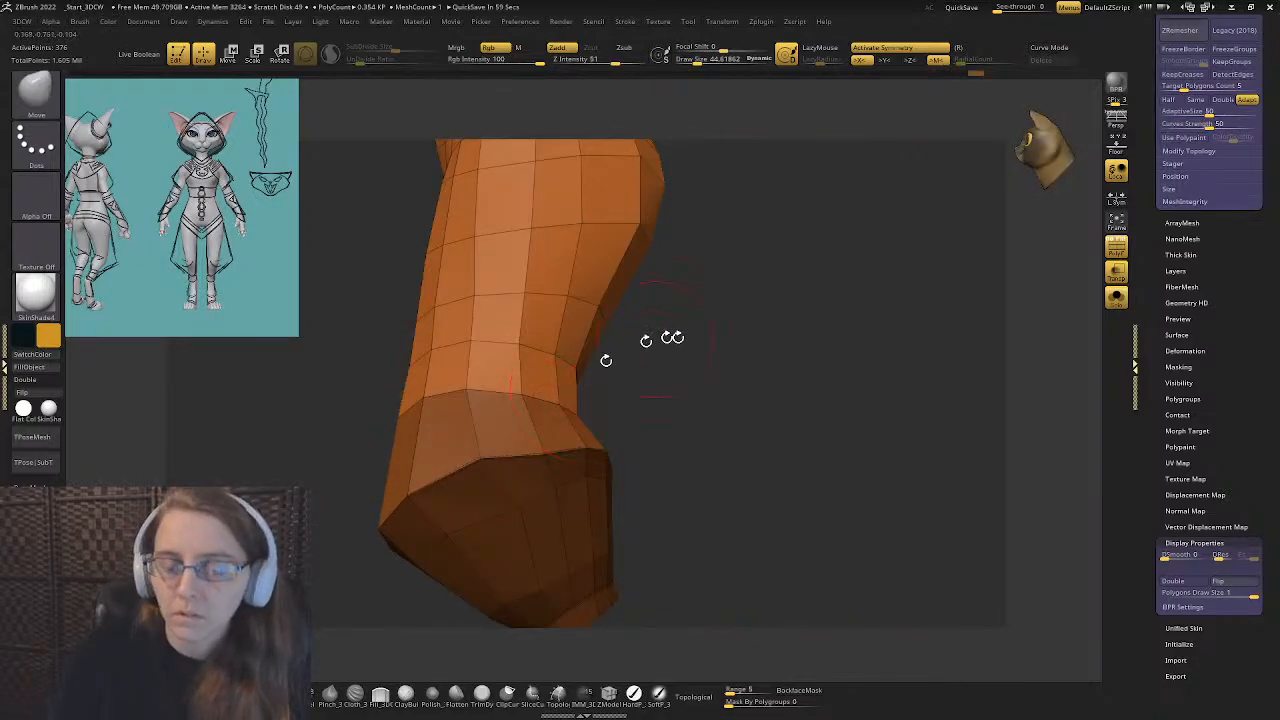
pyautogui.moveTo(676, 337)
pyautogui.mouseDown(button='right')
pyautogui.moveTo(631, 380)
pyautogui.moveTo(548, 369)
pyautogui.moveTo(385, 387)
pyautogui.moveTo(354, 420)
pyautogui.moveTo(474, 393)
pyautogui.moveTo(537, 400)
pyautogui.moveTo(540, 428)
pyautogui.mouseUp(button='right')
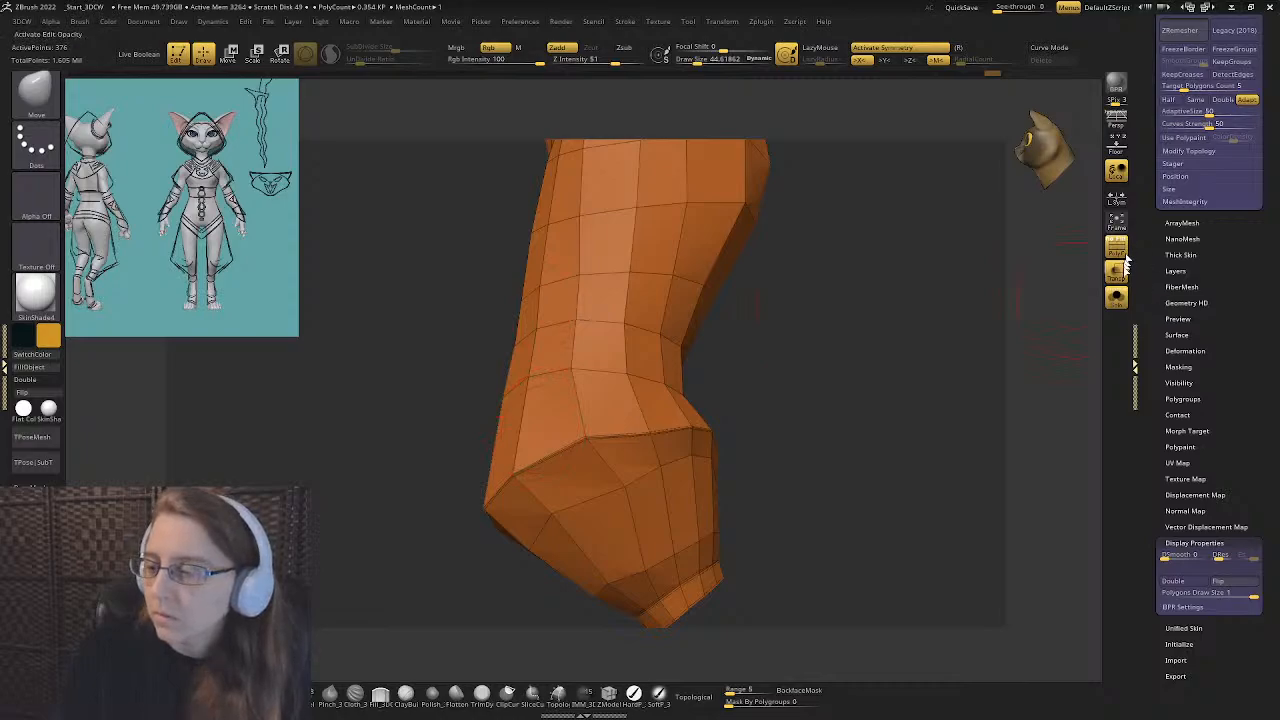
# - Show all subtools opaque without the polyframe and display the pants with subdivision smoothing
pyautogui.click(1116, 297)
pyautogui.click(1116, 245)
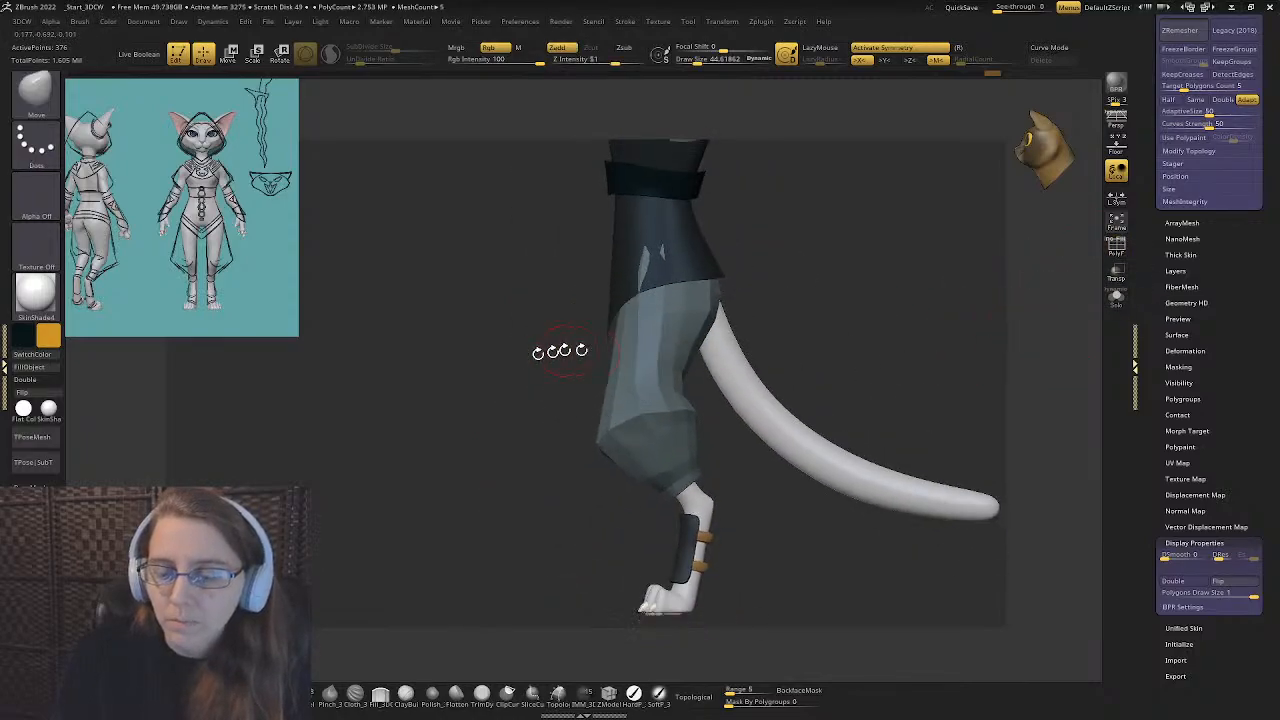
pyautogui.moveTo(560, 351); pyautogui.dragTo(439, 359, button='right')
pyautogui.press('d')
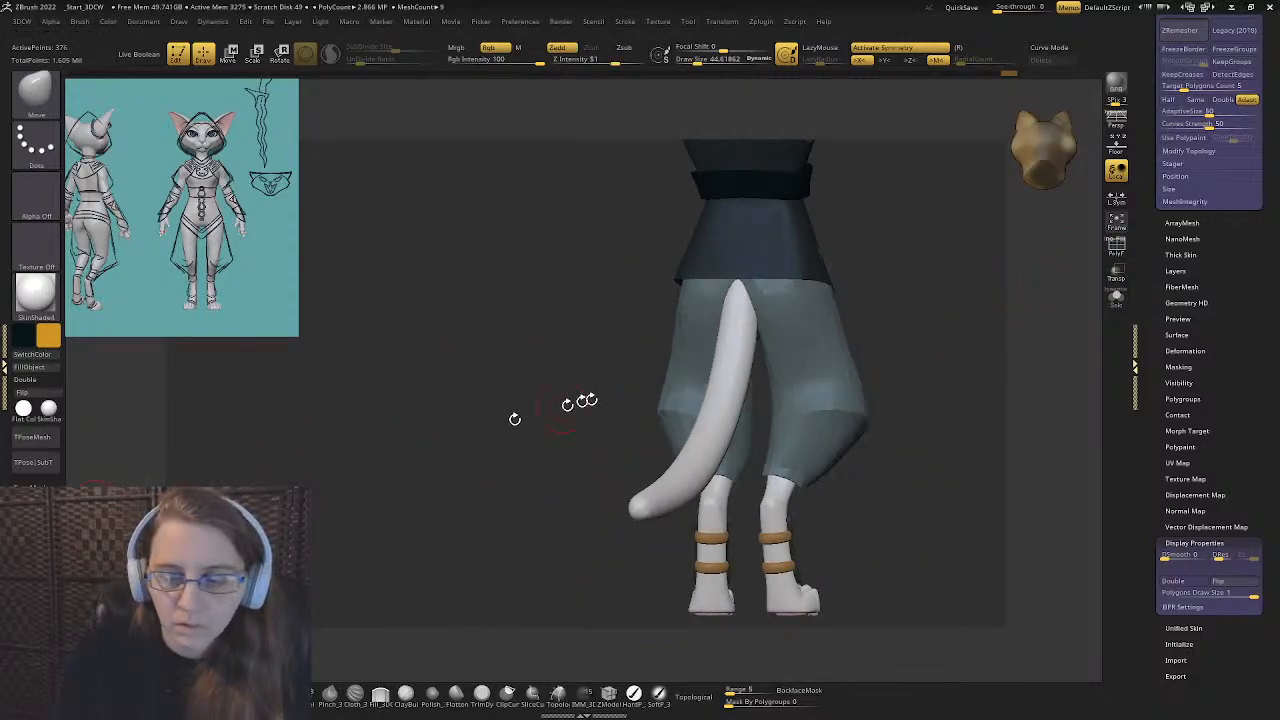
pyautogui.moveTo(584, 403)
pyautogui.mouseDown(button='right')
pyautogui.moveTo(663, 395)
pyautogui.moveTo(603, 405)
pyautogui.mouseUp(button='right')
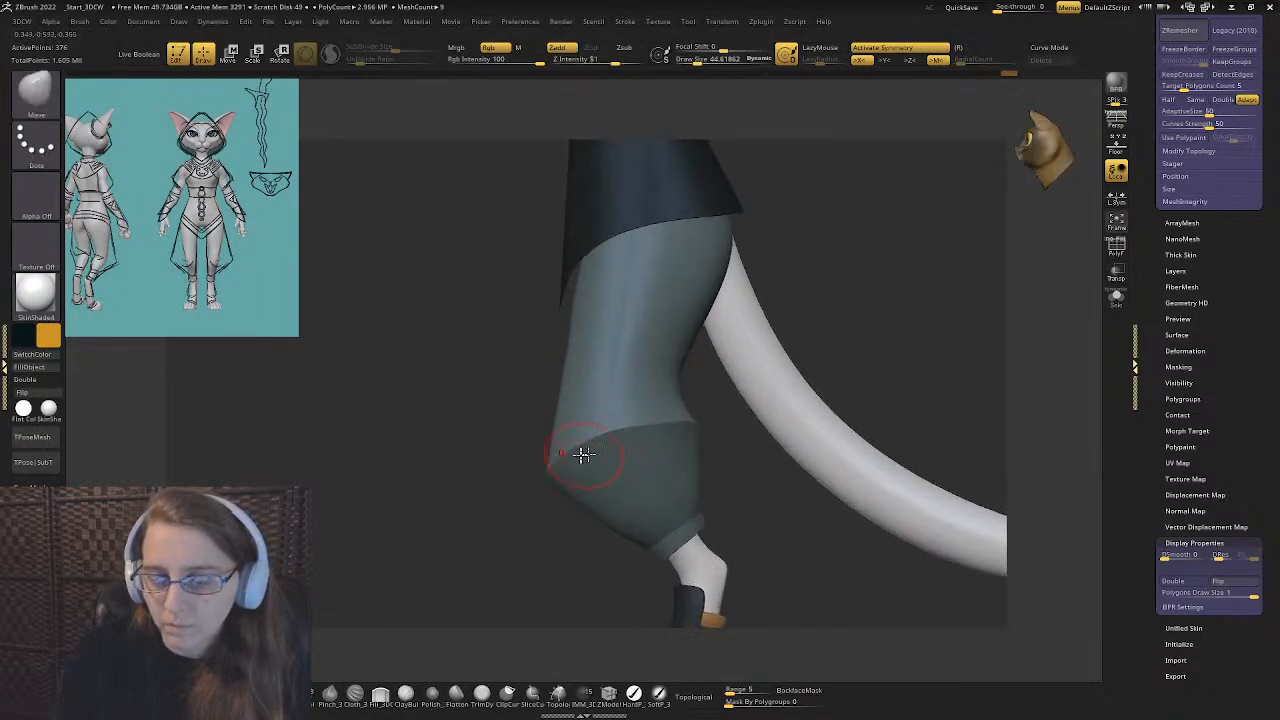
# - Pull in the back of the lower pant legs toward the ankles with the Move brush at draw sizes of about 129 and 69
pyautogui.keyDown('ctrl'); pyautogui.moveTo(580, 455); pyautogui.dragTo(597, 365, button='right'); pyautogui.keyUp('ctrl')
pyautogui.press('s')
pyautogui.moveTo(598, 362)
pyautogui.mouseDown()
pyautogui.moveTo(620, 357)
pyautogui.moveTo(638, 326)
pyautogui.mouseUp()
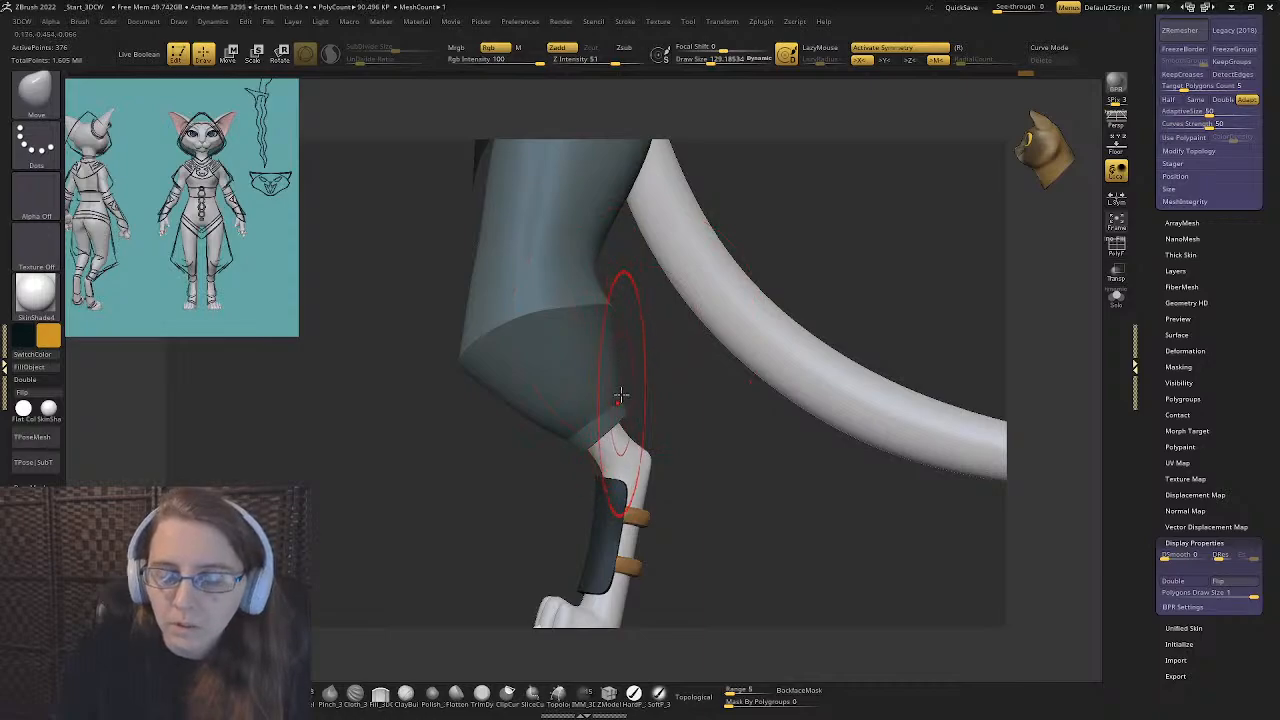
pyautogui.press('s')
pyautogui.moveTo(590, 433); pyautogui.dragTo(573, 450)
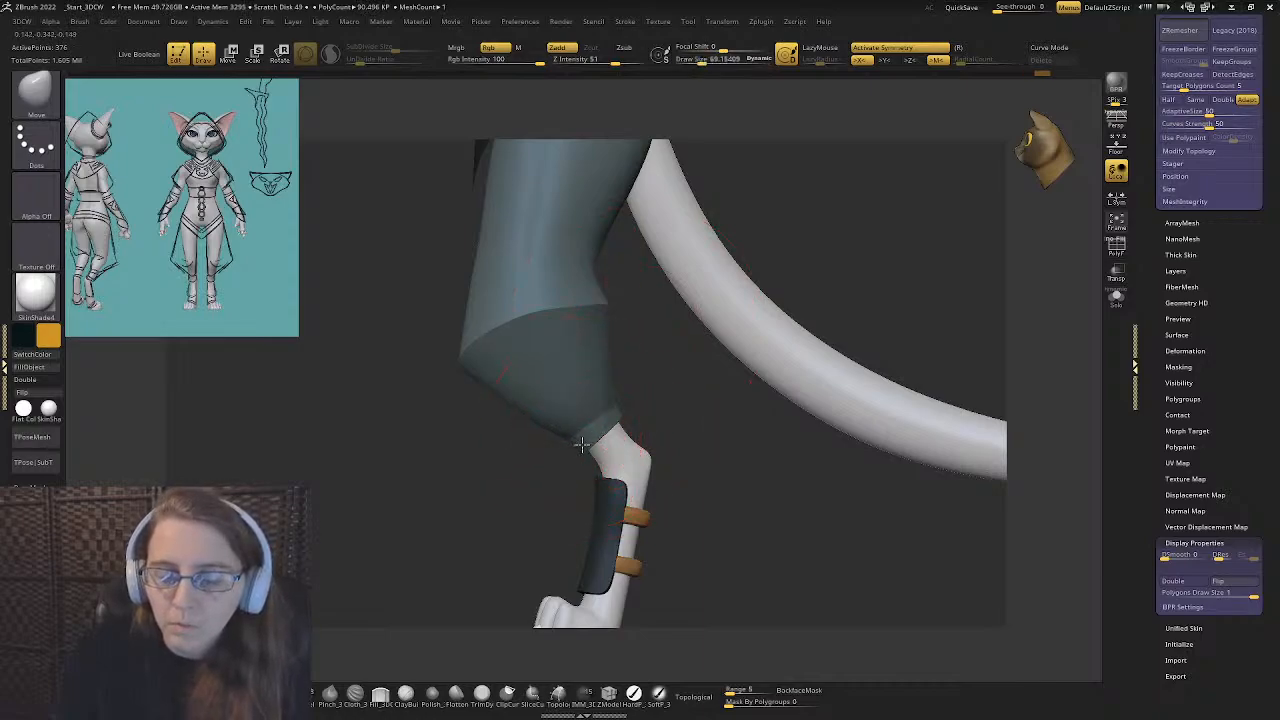
pyautogui.moveTo(581, 444); pyautogui.dragTo(666, 306, button='right')
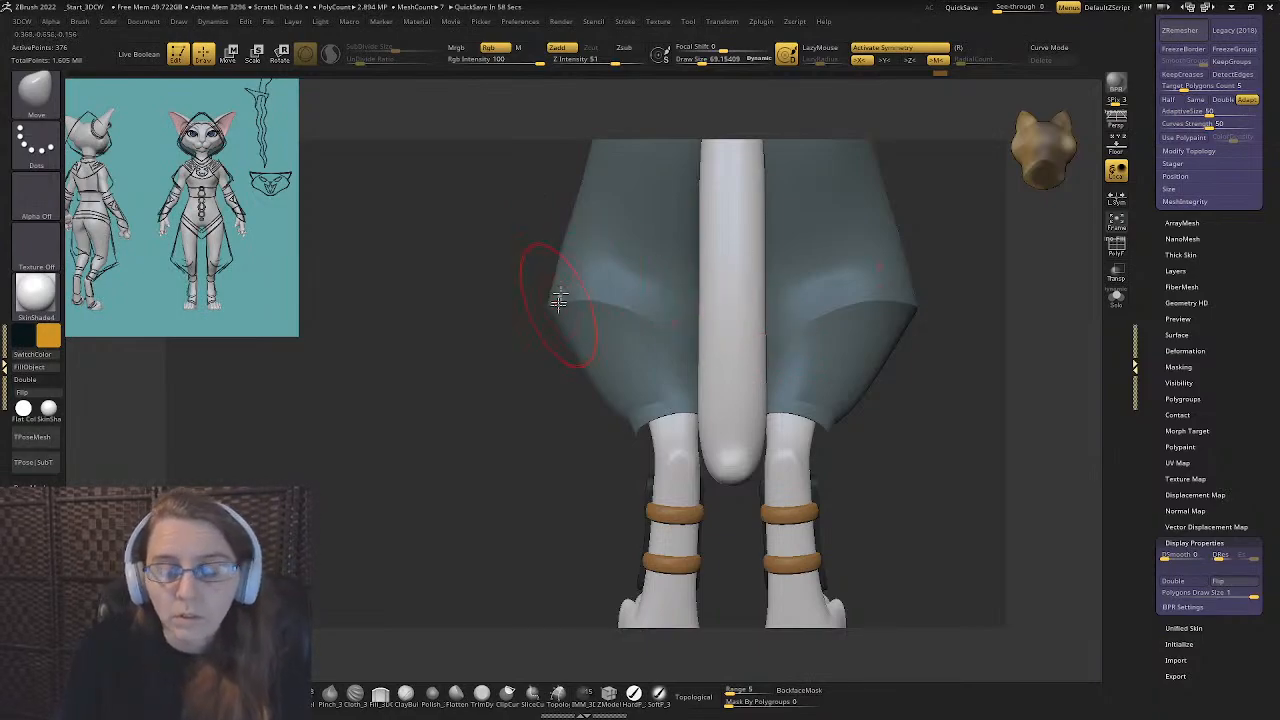
pyautogui.moveTo(617, 405)
pyautogui.mouseDown()
pyautogui.moveTo(646, 443)
pyautogui.moveTo(571, 366)
pyautogui.moveTo(578, 392)
pyautogui.moveTo(612, 388)
pyautogui.moveTo(634, 357)
pyautogui.mouseUp()
# - Fit the cuff openings around the cat's ankles with the Move brush at draw sizes of about 65 and 42
pyautogui.press('s')
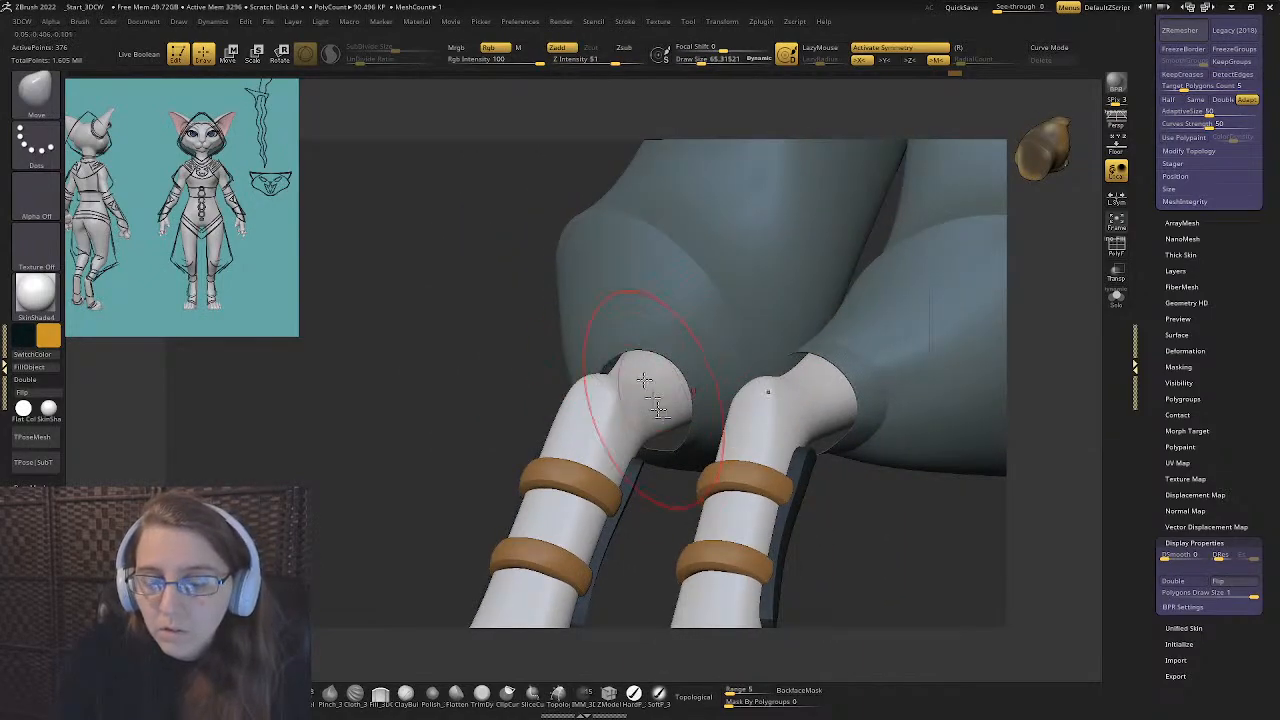
pyautogui.moveTo(663, 428)
pyautogui.mouseDown()
pyautogui.moveTo(671, 306)
pyautogui.moveTo(674, 443)
pyautogui.moveTo(666, 429)
pyautogui.mouseUp()
pyautogui.press('s')
pyautogui.press('s')
pyautogui.moveTo(581, 457)
pyautogui.mouseDown()
pyautogui.moveTo(668, 455)
pyautogui.moveTo(581, 458)
pyautogui.moveTo(801, 415)
pyautogui.moveTo(655, 434)
pyautogui.mouseUp()
pyautogui.press('s')
pyautogui.moveTo(662, 434); pyautogui.dragTo(669, 434)
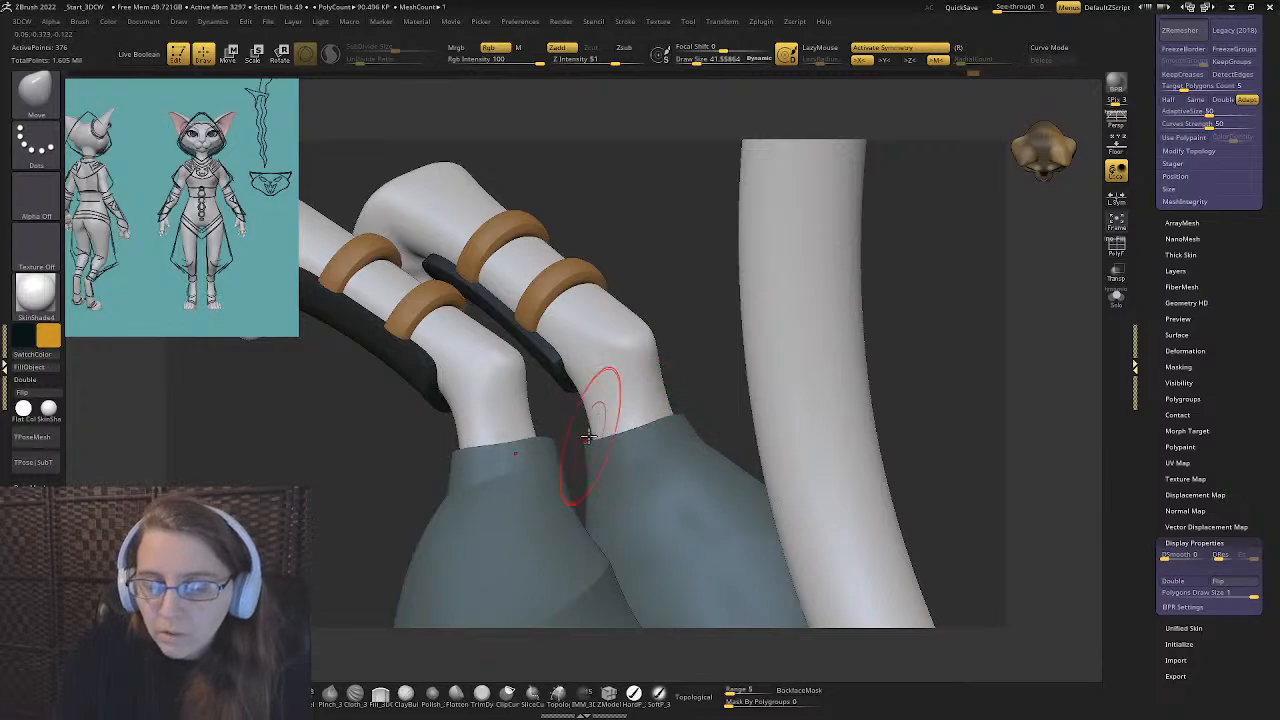
# - Refine the cuff rims on all sides of the legs with the Move brush at a draw size of about 26
pyautogui.moveTo(589, 436)
pyautogui.mouseDown()
pyautogui.moveTo(614, 400)
pyautogui.moveTo(600, 440)
pyautogui.moveTo(586, 415)
pyautogui.moveTo(621, 345)
pyautogui.moveTo(571, 329)
pyautogui.moveTo(591, 429)
pyautogui.moveTo(609, 429)
pyautogui.moveTo(614, 400)
pyautogui.moveTo(607, 428)
pyautogui.moveTo(526, 415)
pyautogui.mouseUp()
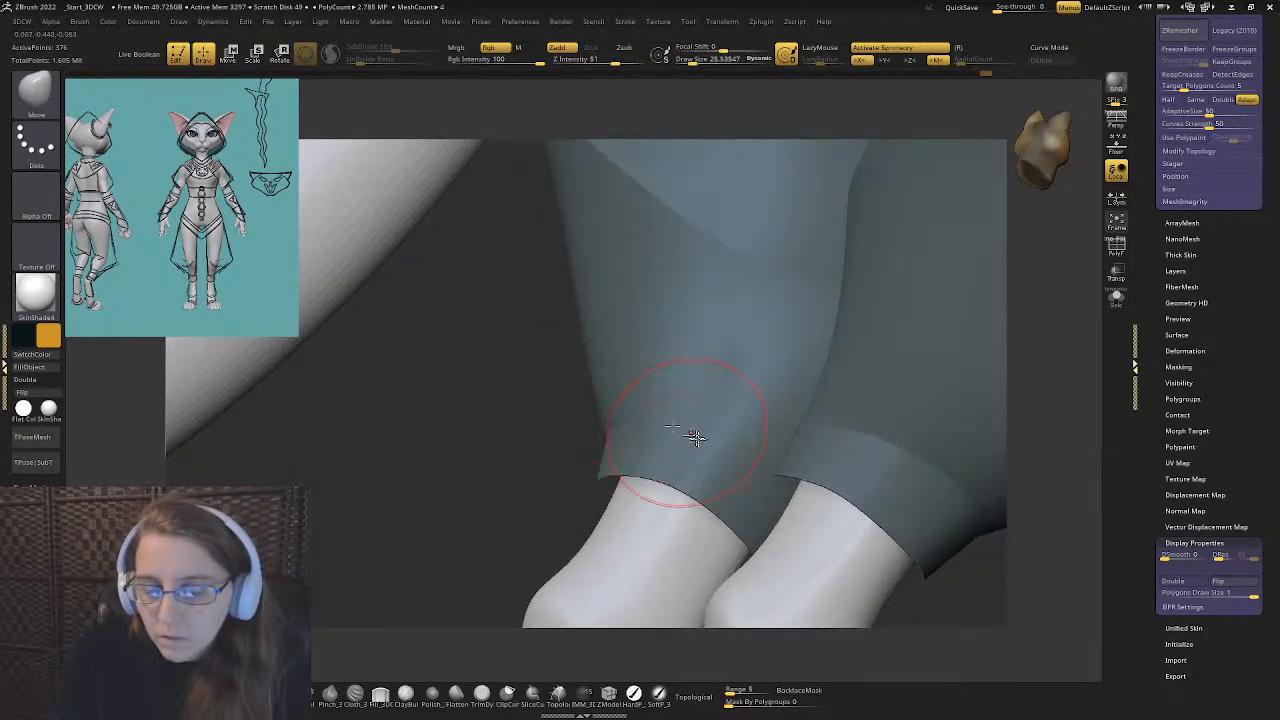
pyautogui.moveTo(695, 437)
pyautogui.mouseDown()
pyautogui.moveTo(680, 434)
pyautogui.moveTo(771, 429)
pyautogui.moveTo(714, 449)
pyautogui.mouseUp()
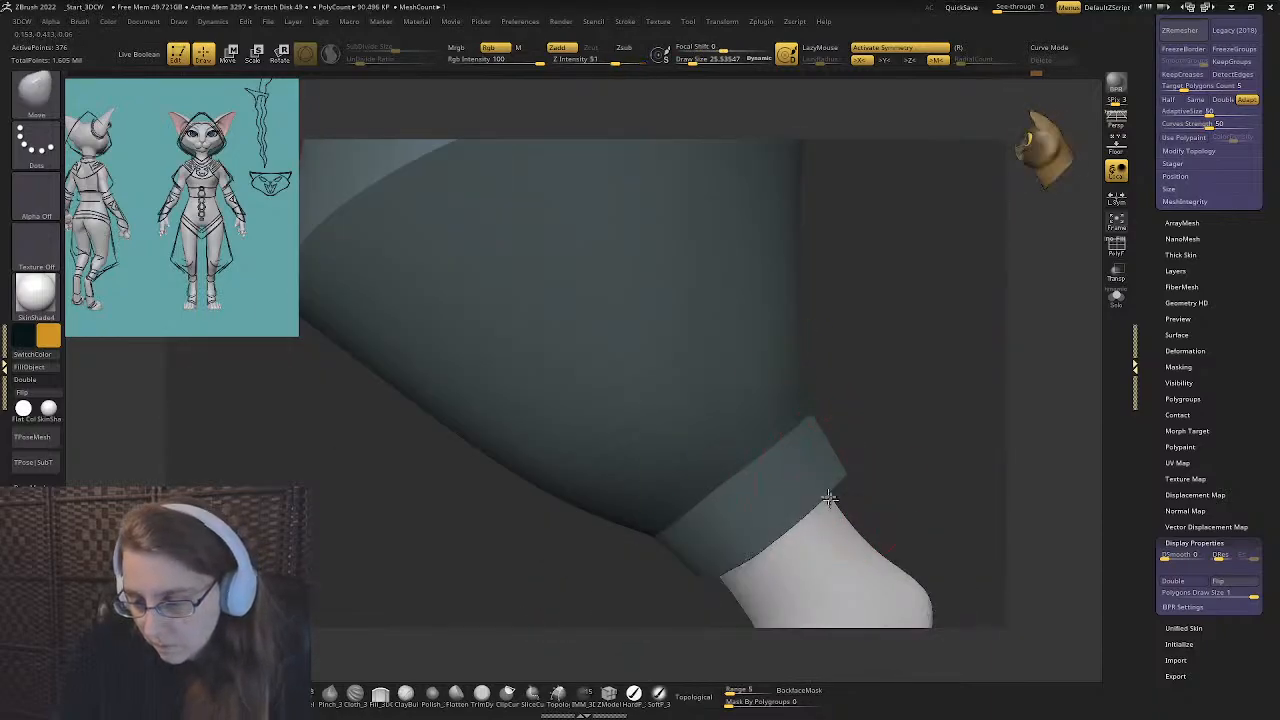
pyautogui.moveTo(834, 500)
pyautogui.mouseDown()
pyautogui.moveTo(580, 323)
pyautogui.moveTo(686, 429)
pyautogui.moveTo(536, 393)
pyautogui.moveTo(423, 303)
pyautogui.moveTo(526, 466)
pyautogui.moveTo(517, 401)
pyautogui.moveTo(512, 472)
pyautogui.mouseUp()
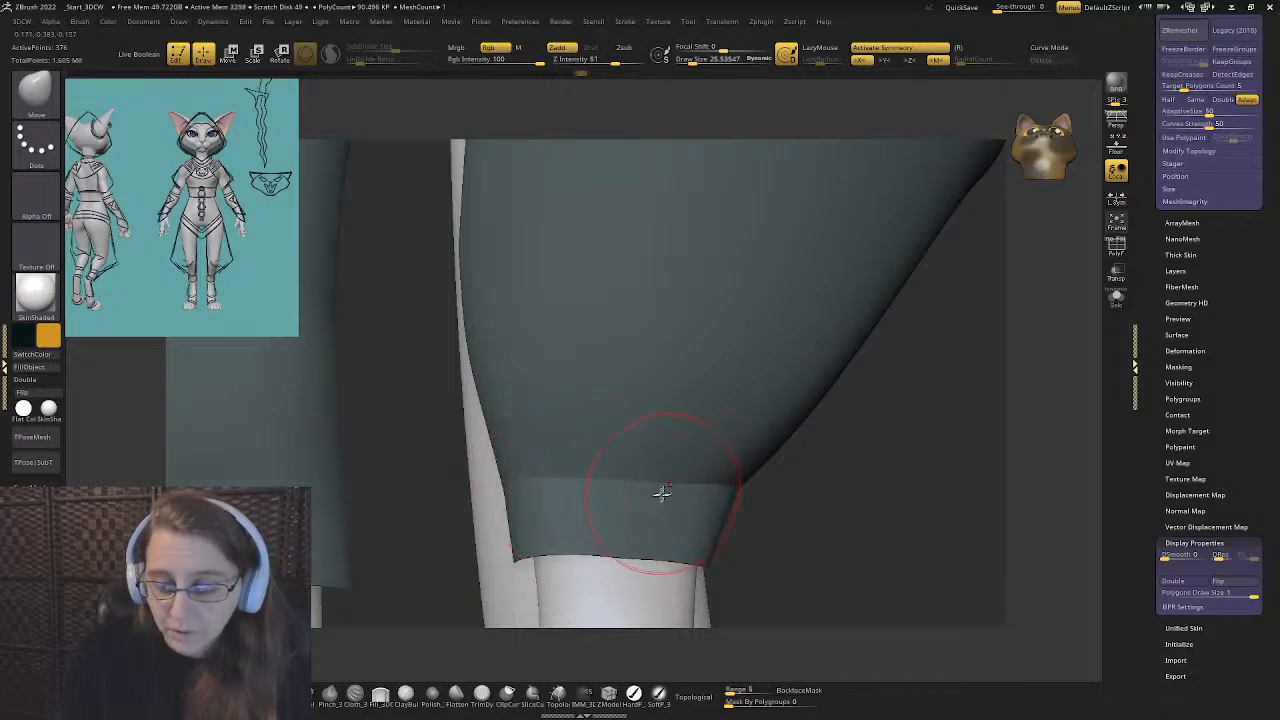
# - Make the shin guards the active subtool and switch to the Move gizmo with all their parts shown
pyautogui.moveTo(662, 494)
pyautogui.mouseDown(button='right')
pyautogui.moveTo(458, 496)
pyautogui.moveTo(434, 480)
pyautogui.moveTo(451, 486)
pyautogui.moveTo(310, 515)
pyautogui.mouseUp(button='right')
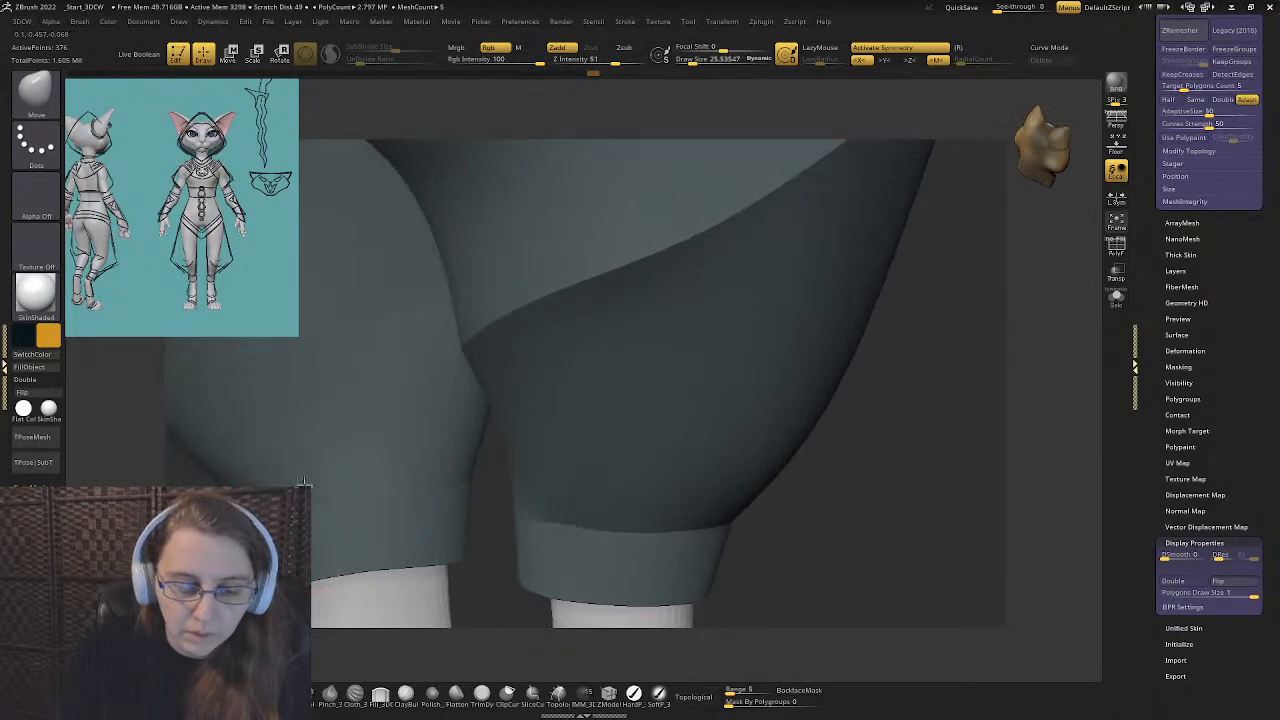
pyautogui.moveTo(450, 490); pyautogui.dragTo(587, 502, button='right')
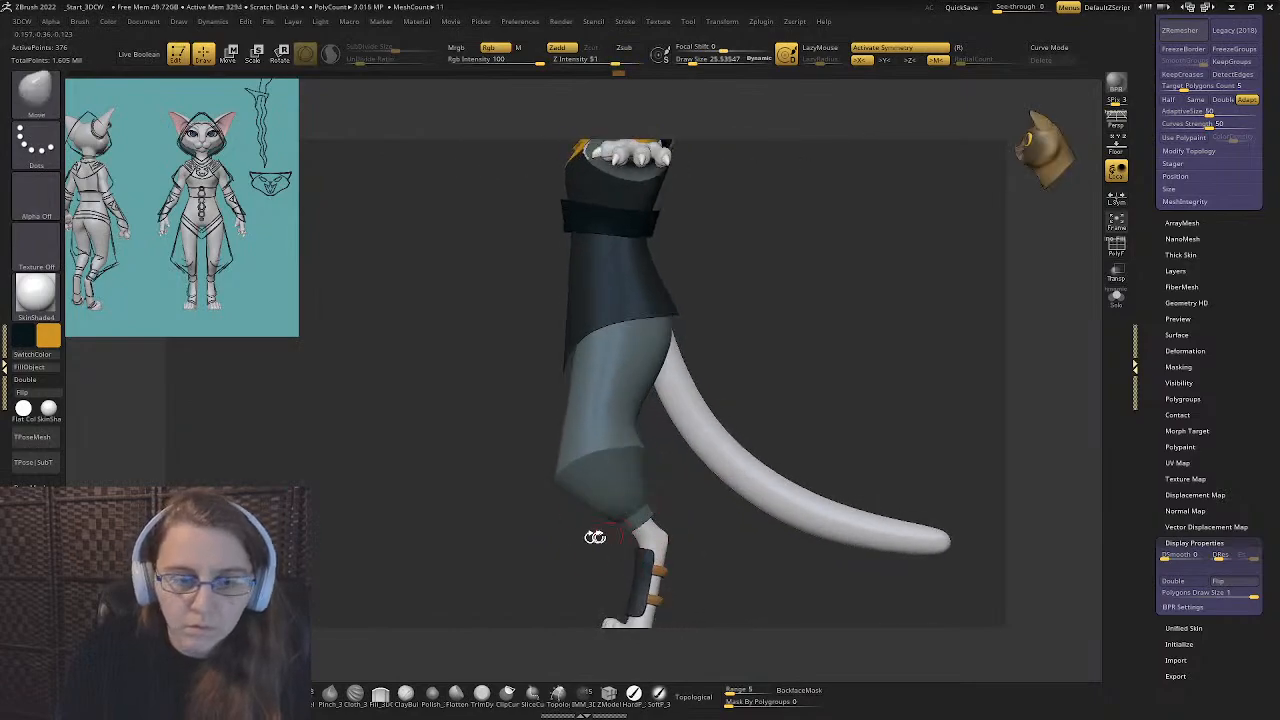
pyautogui.keyDown('alt'); pyautogui.moveTo(517, 526); pyautogui.dragTo(665, 406, button='right'); pyautogui.keyUp('alt')
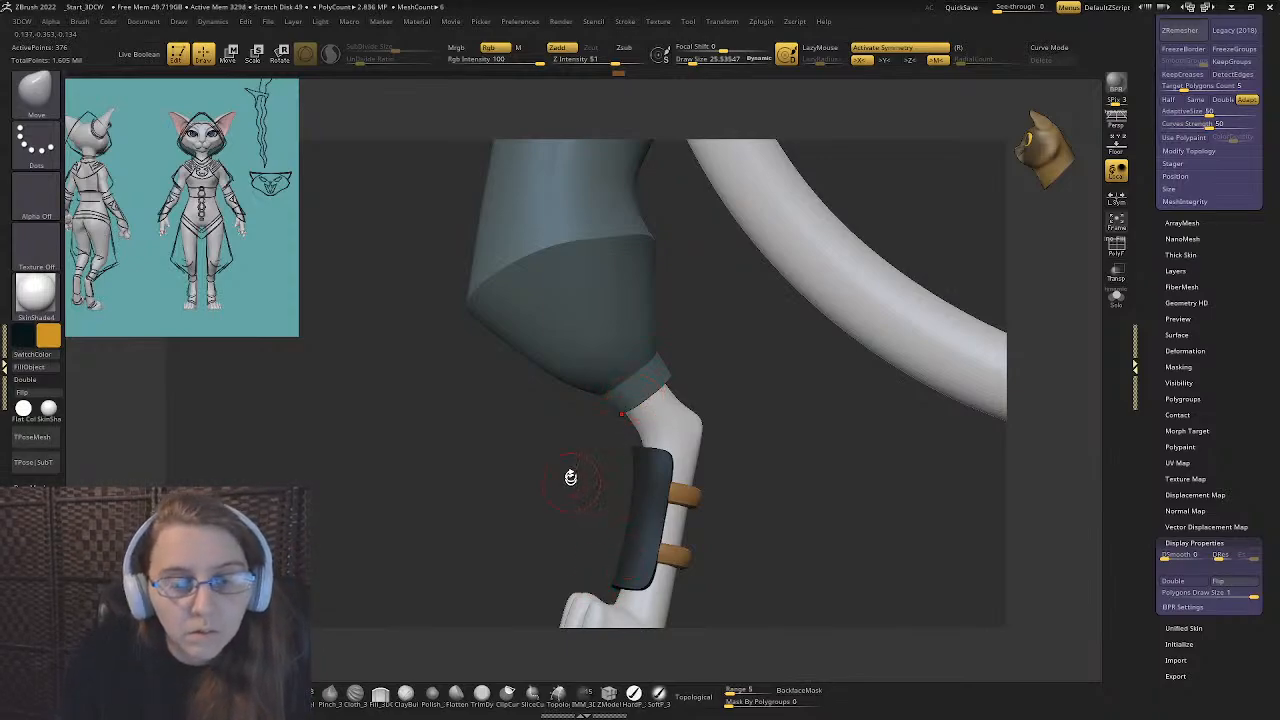
pyautogui.moveTo(570, 477); pyautogui.dragTo(618, 518, button='right')
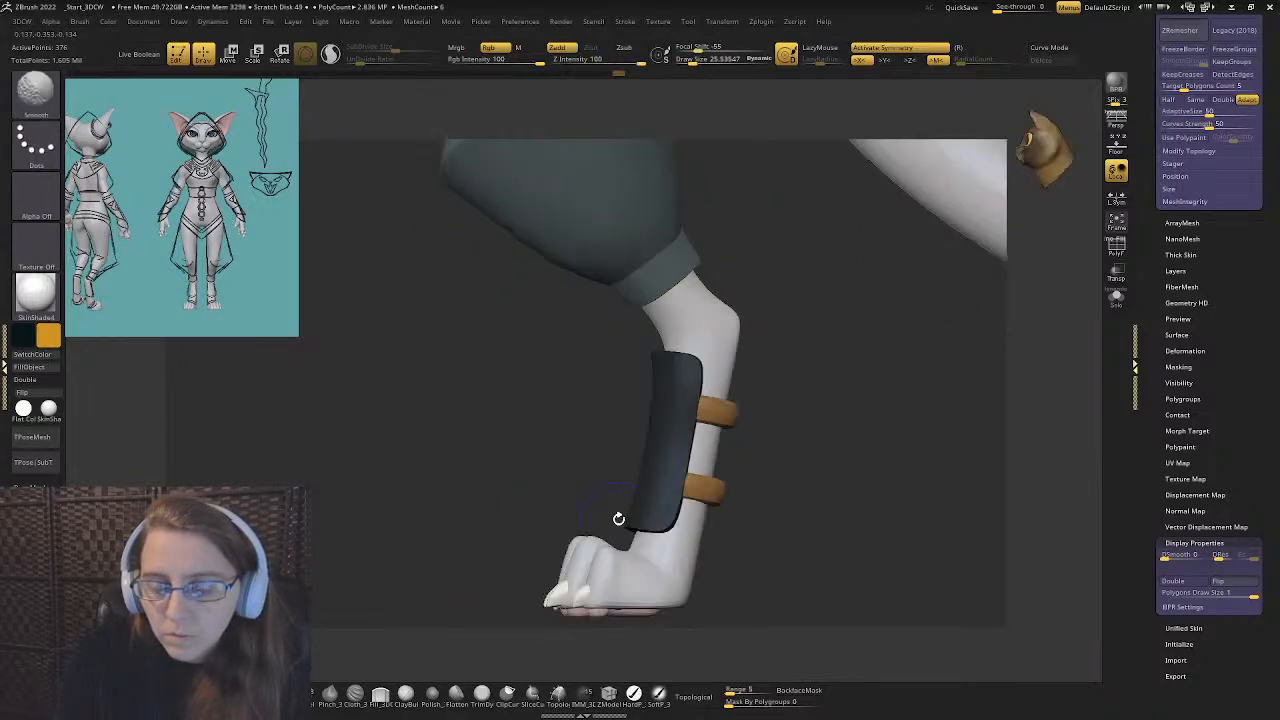
pyautogui.keyDown('ctrl'); pyautogui.keyDown('shift'); pyautogui.click(668, 463); pyautogui.keyUp('shift'); pyautogui.keyUp('ctrl')
pyautogui.keyDown('ctrl'); pyautogui.keyDown('shift'); pyautogui.click(591, 453); pyautogui.keyUp('shift'); pyautogui.keyUp('ctrl')
pyautogui.keyDown('ctrl'); pyautogui.keyDown('shift'); pyautogui.click(645, 485); pyautogui.keyUp('shift'); pyautogui.keyUp('ctrl')
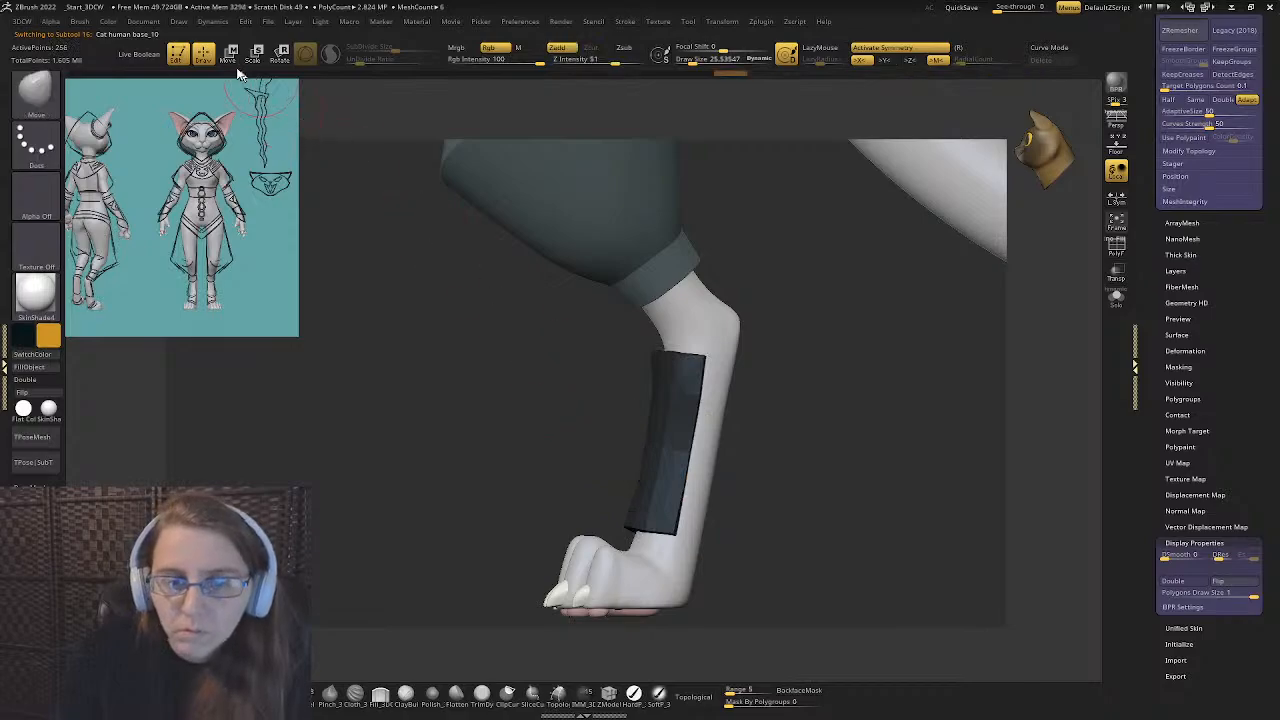
pyautogui.press('w')
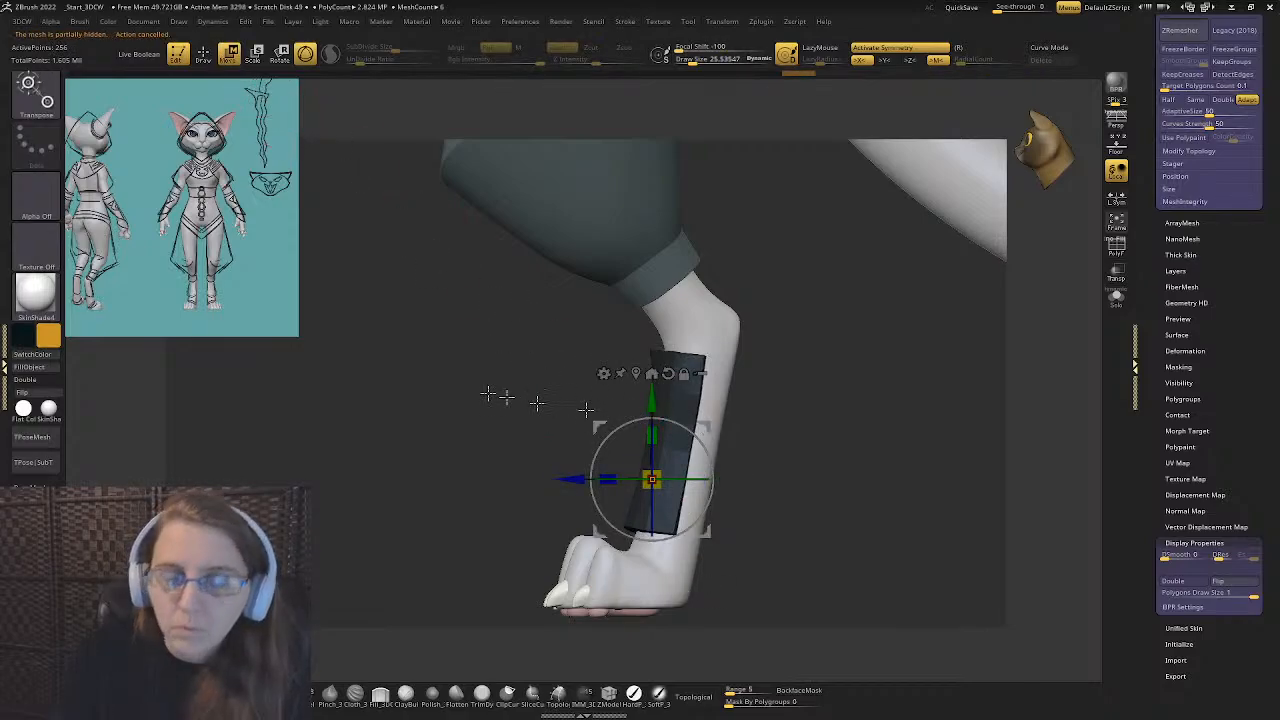
pyautogui.keyDown('ctrl'); pyautogui.keyDown('shift'); pyautogui.click(440, 390); pyautogui.keyUp('shift'); pyautogui.keyUp('ctrl')
# - Mask off the straps, realign the gizmo and place a duplicate of the shin guard plate in front of the original
pyautogui.click(683, 402)
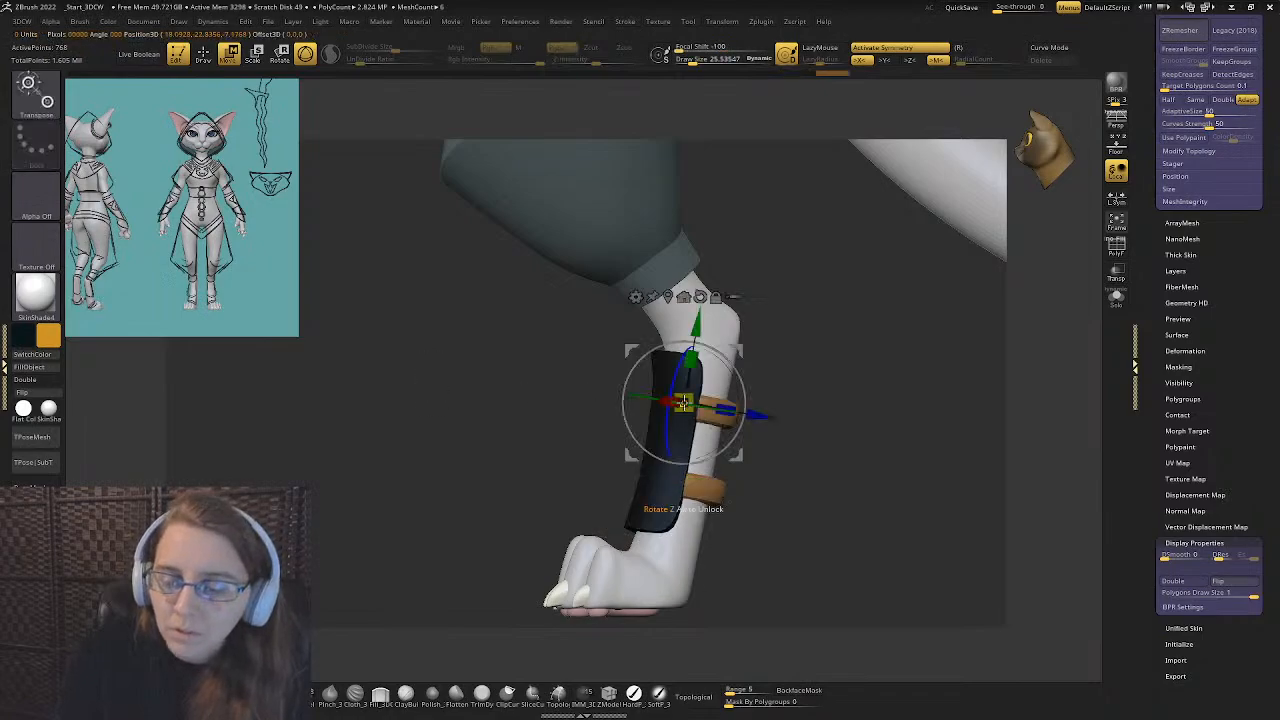
pyautogui.keyDown('ctrl'); pyautogui.click(840, 384); pyautogui.keyUp('ctrl')
pyautogui.click(668, 297)
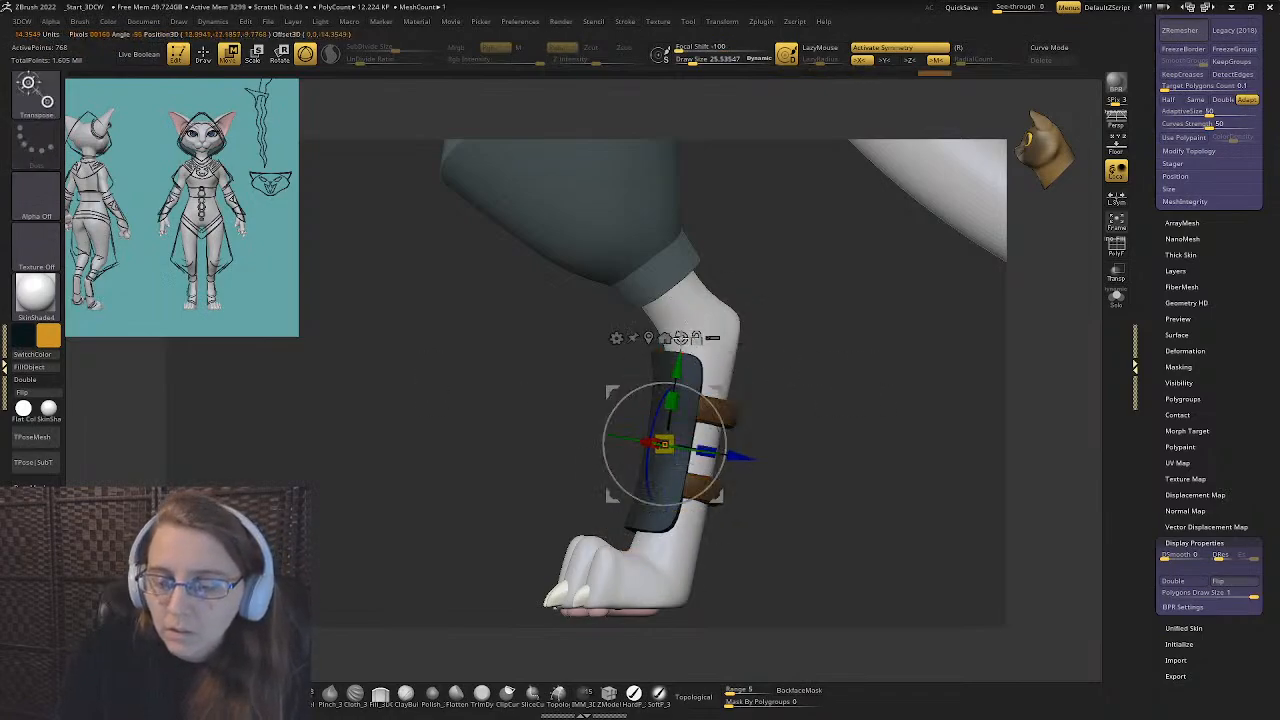
pyautogui.keyDown('alt'); pyautogui.click(681, 338); pyautogui.keyUp('alt')
pyautogui.moveTo(603, 470); pyautogui.dragTo(566, 485, button='right')
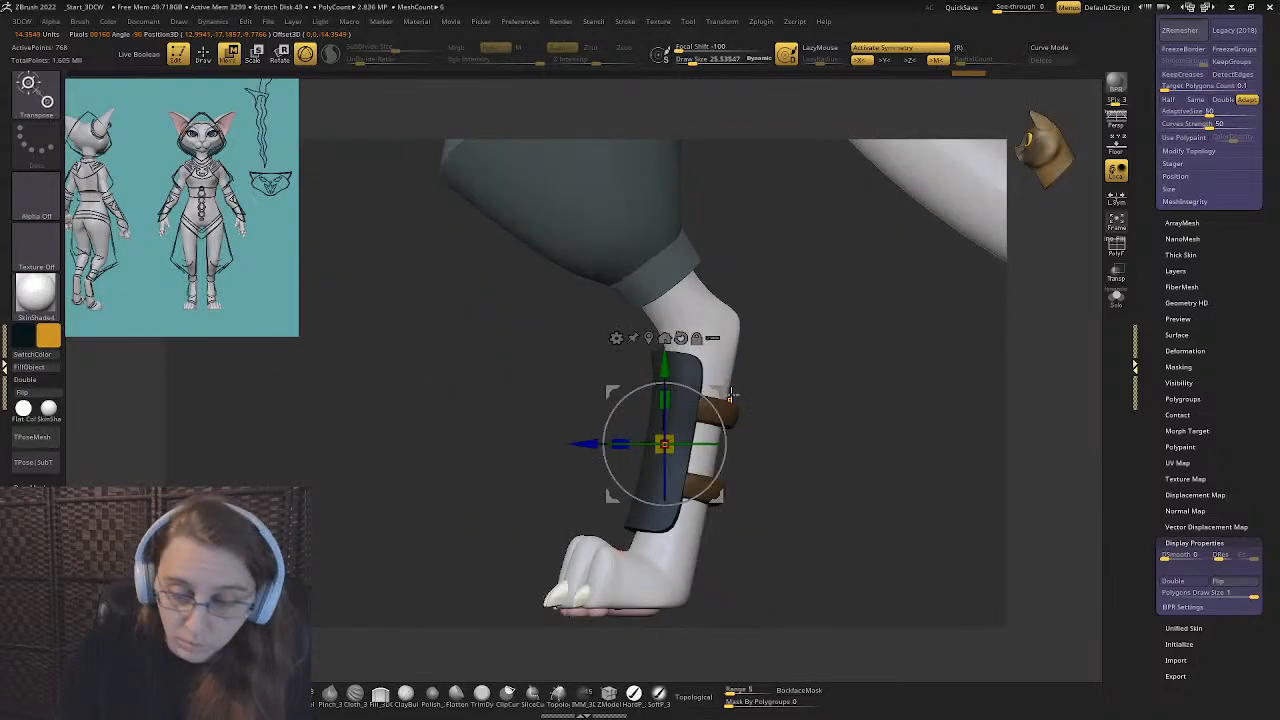
pyautogui.keyDown('ctrl'); pyautogui.moveTo(719, 388); pyautogui.dragTo(698, 377); pyautogui.keyUp('ctrl')
pyautogui.keyDown('ctrl'); pyautogui.moveTo(698, 377); pyautogui.dragTo(656, 428, button='right'); pyautogui.keyUp('ctrl')
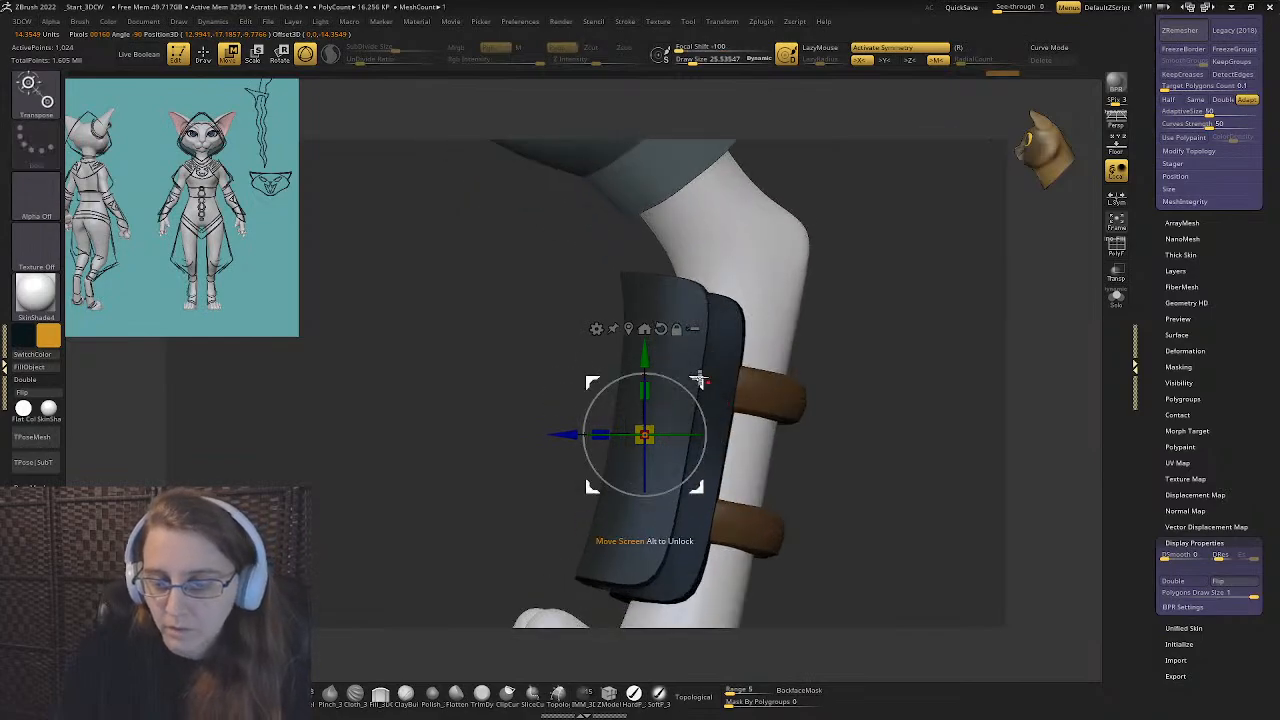
pyautogui.moveTo(699, 382); pyautogui.dragTo(726, 369)
pyautogui.moveTo(726, 369); pyautogui.dragTo(849, 310, button='right')
# - Solo the shin guards and fit the duplicated plate higher up against the front of the original with the gizmo
pyautogui.click(1117, 298)
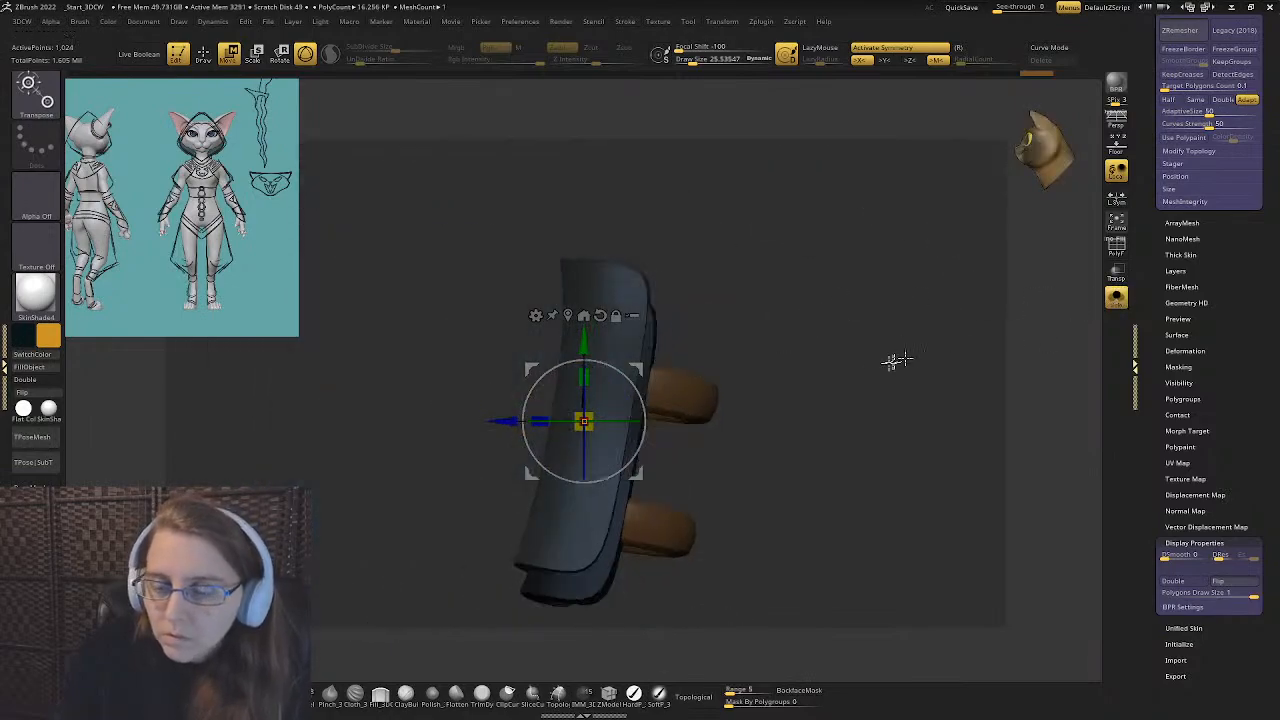
pyautogui.moveTo(660, 409); pyautogui.dragTo(588, 395)
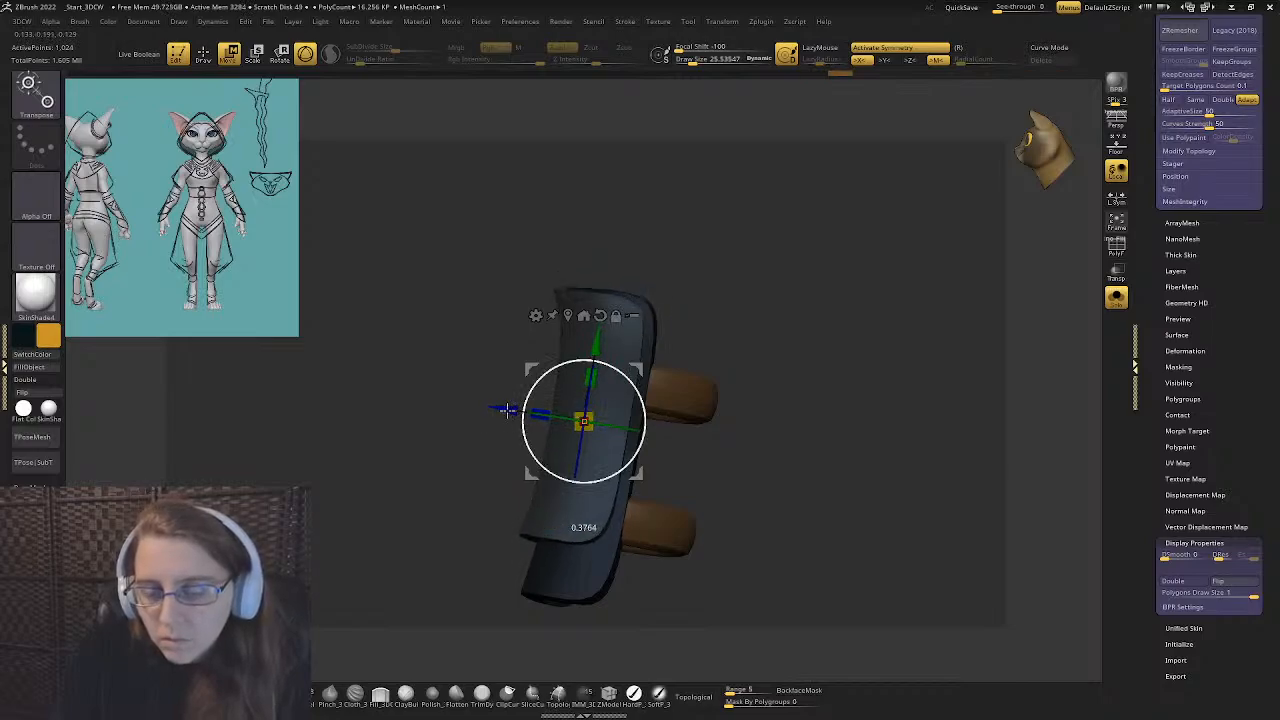
pyautogui.hotkey('ctrl', 'z')
pyautogui.moveTo(509, 409); pyautogui.dragTo(497, 407)
pyautogui.hotkey('ctrl', 'z')
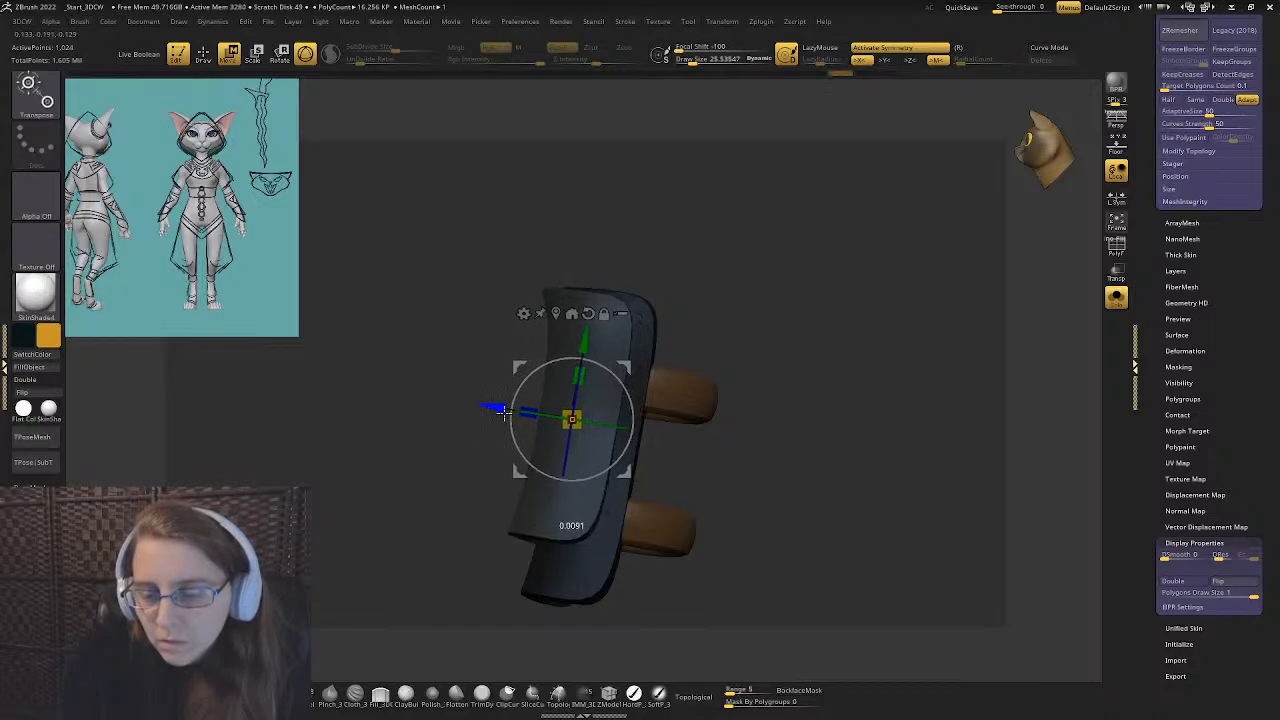
pyautogui.moveTo(612, 373); pyautogui.dragTo(424, 511)
# - Shape the lower edge of the outer plate into a forward-flaring point with the Move brush at a draw size of about 26
pyautogui.press('q')
pyautogui.moveTo(620, 474); pyautogui.dragTo(592, 565)
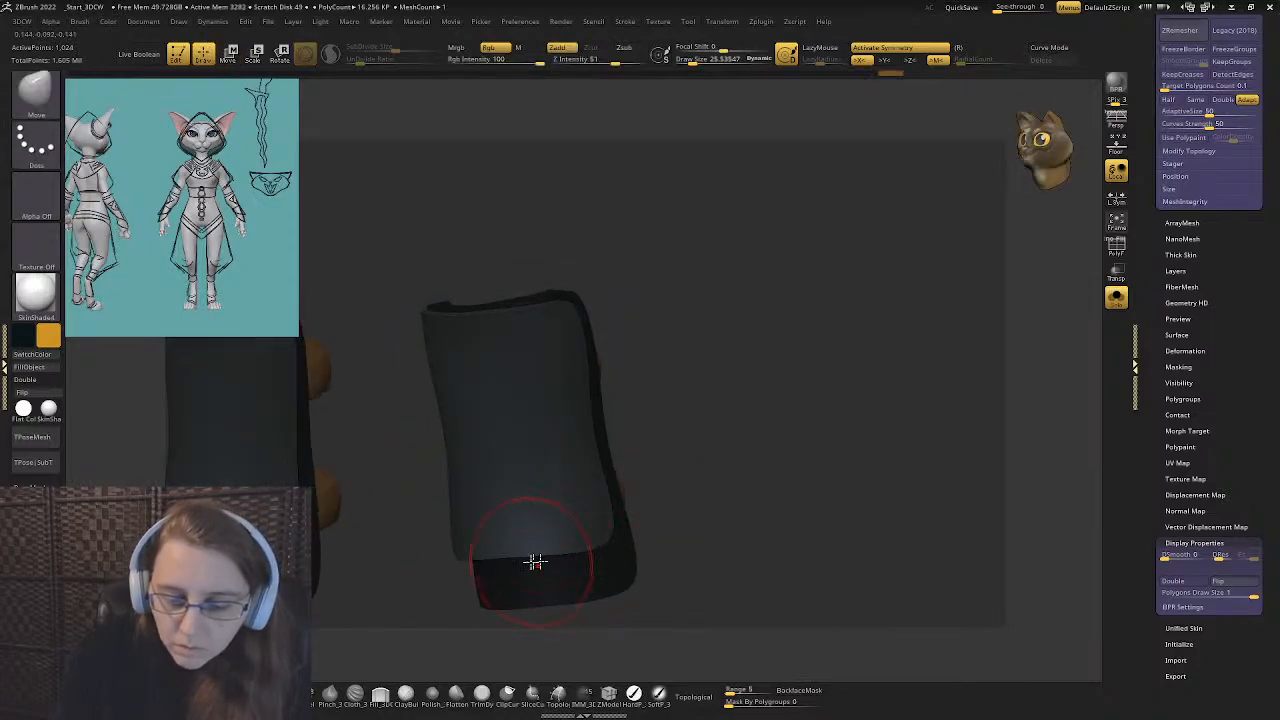
pyautogui.moveTo(516, 628); pyautogui.dragTo(610, 527)
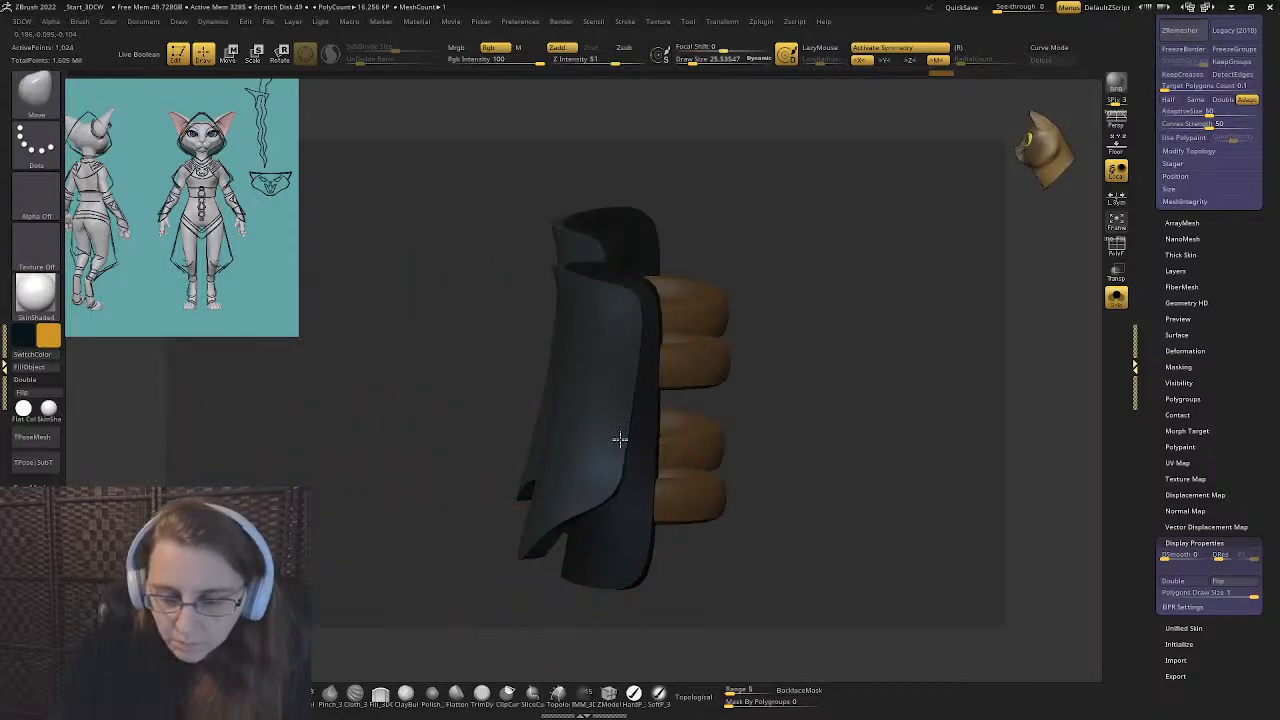
pyautogui.moveTo(615, 412); pyautogui.dragTo(585, 503)
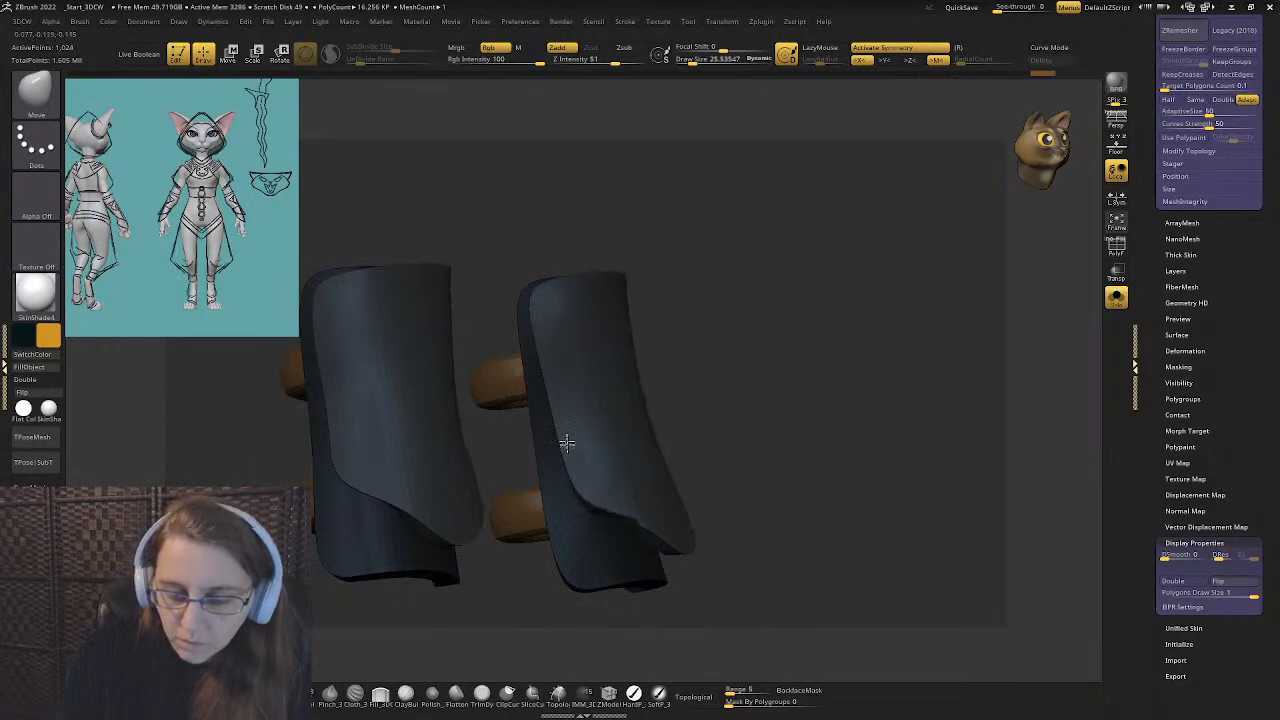
pyautogui.moveTo(566, 443)
pyautogui.mouseDown()
pyautogui.moveTo(586, 457)
pyautogui.moveTo(569, 482)
pyautogui.moveTo(586, 443)
pyautogui.moveTo(586, 537)
pyautogui.moveTo(660, 506)
pyautogui.moveTo(629, 540)
pyautogui.moveTo(692, 465)
pyautogui.moveTo(669, 456)
pyautogui.moveTo(689, 520)
pyautogui.moveTo(754, 514)
pyautogui.moveTo(516, 478)
pyautogui.moveTo(563, 440)
pyautogui.moveTo(569, 540)
pyautogui.moveTo(536, 367)
pyautogui.moveTo(609, 449)
pyautogui.moveTo(543, 374)
pyautogui.moveTo(517, 425)
pyautogui.mouseUp()
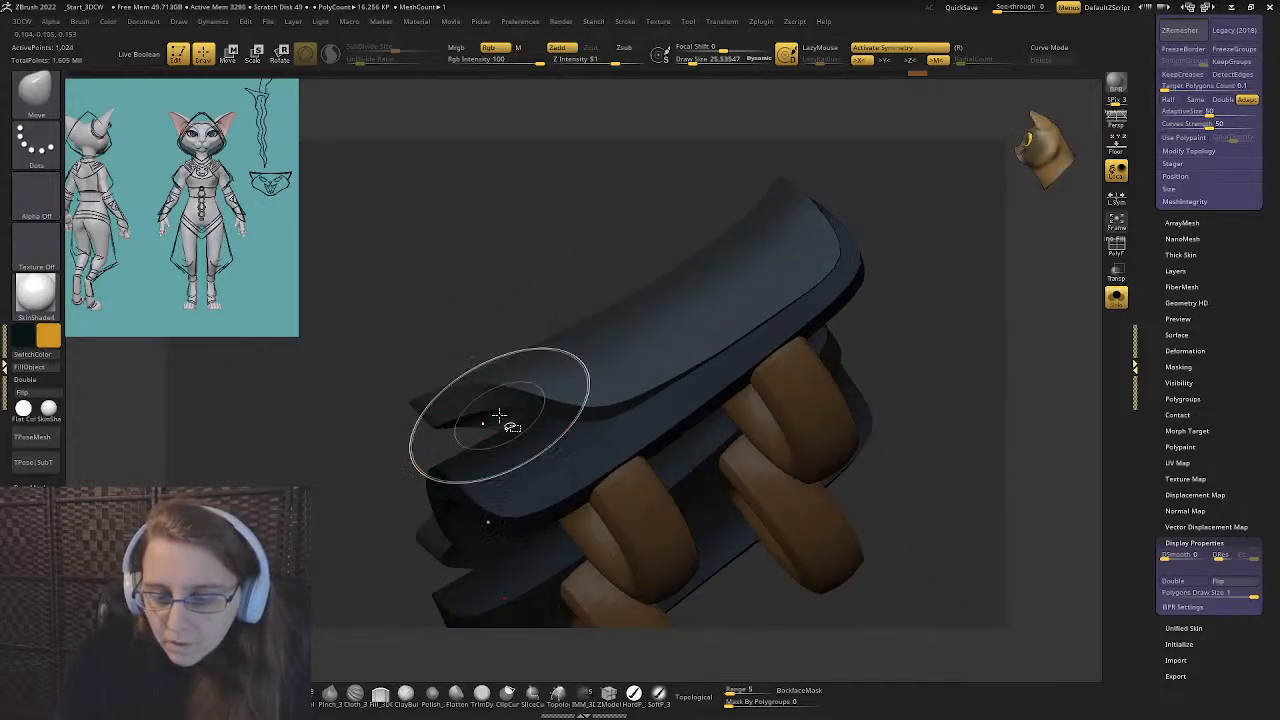
# - Enable BackfaceMask and adjust the outer plate's flared tip with the Move brush at draw sizes of about 129 and 19
pyautogui.keyDown('ctrl'); pyautogui.keyDown('shift'); pyautogui.click(489, 421); pyautogui.keyUp('shift'); pyautogui.keyUp('ctrl')
pyautogui.keyDown('ctrl'); pyautogui.keyDown('shift'); pyautogui.click(370, 373); pyautogui.keyUp('shift'); pyautogui.keyUp('ctrl')
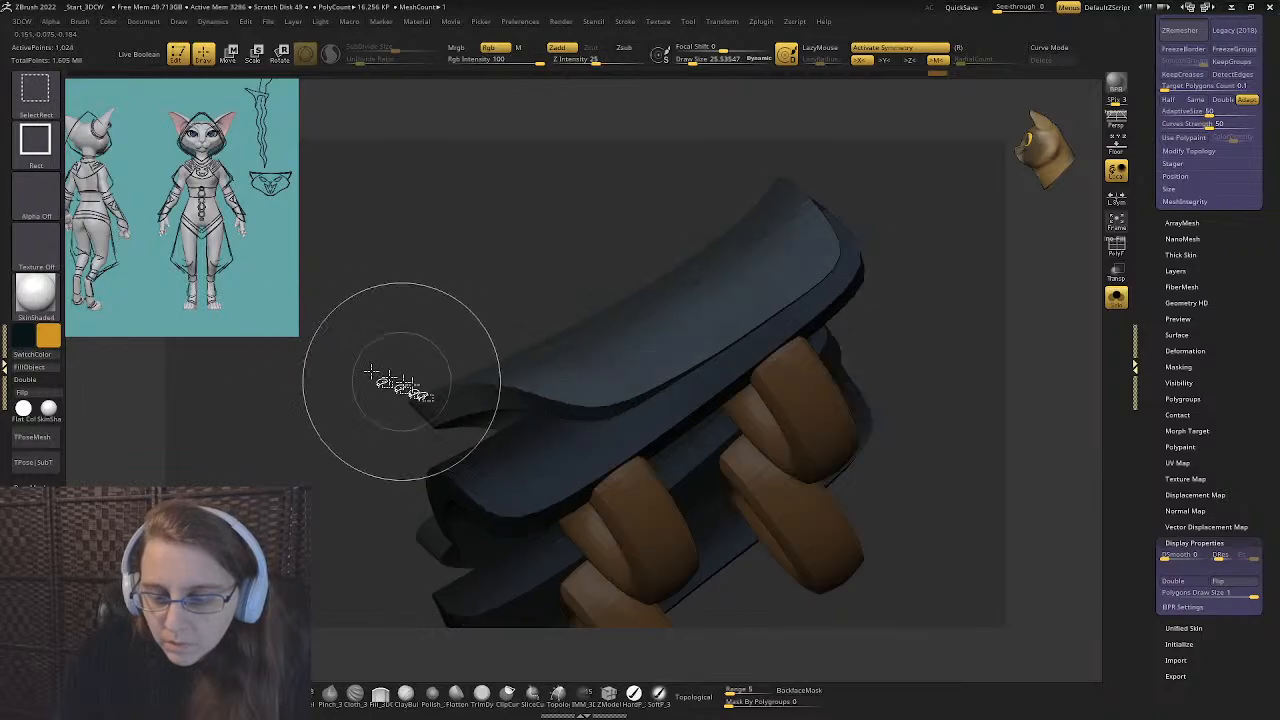
pyautogui.click(817, 691)
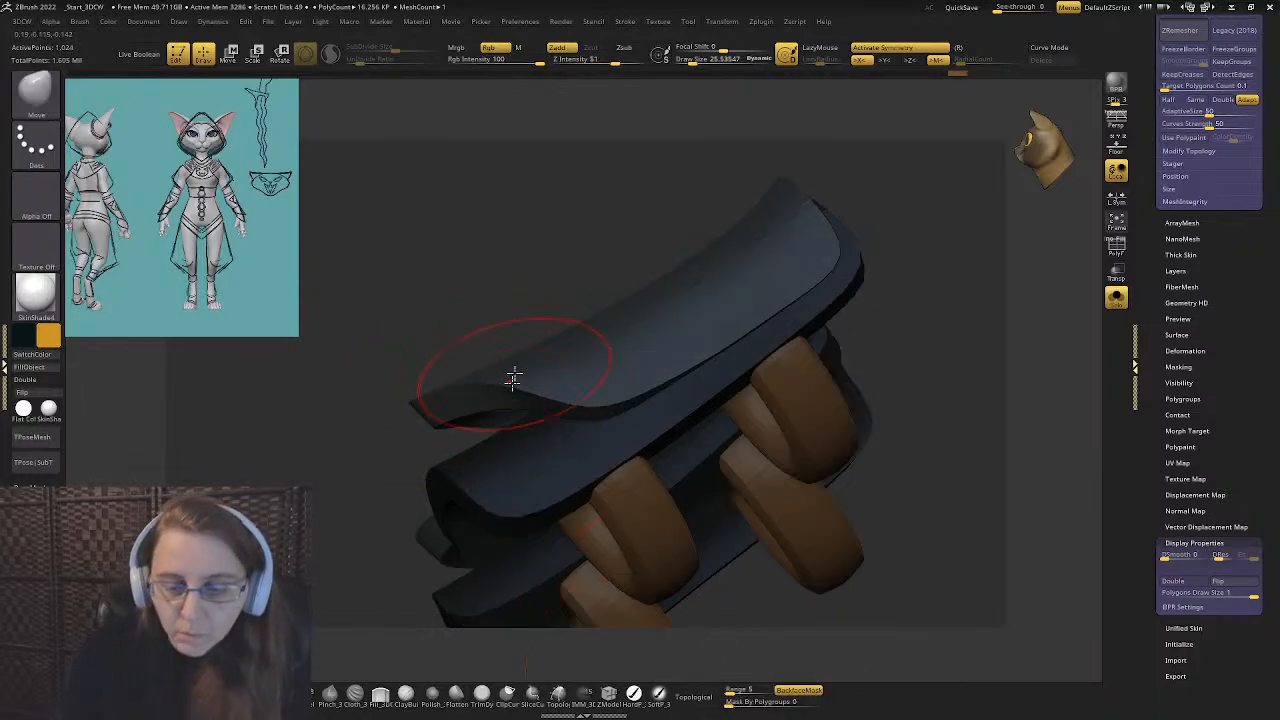
pyautogui.press('s')
pyautogui.moveTo(508, 377); pyautogui.dragTo(525, 377)
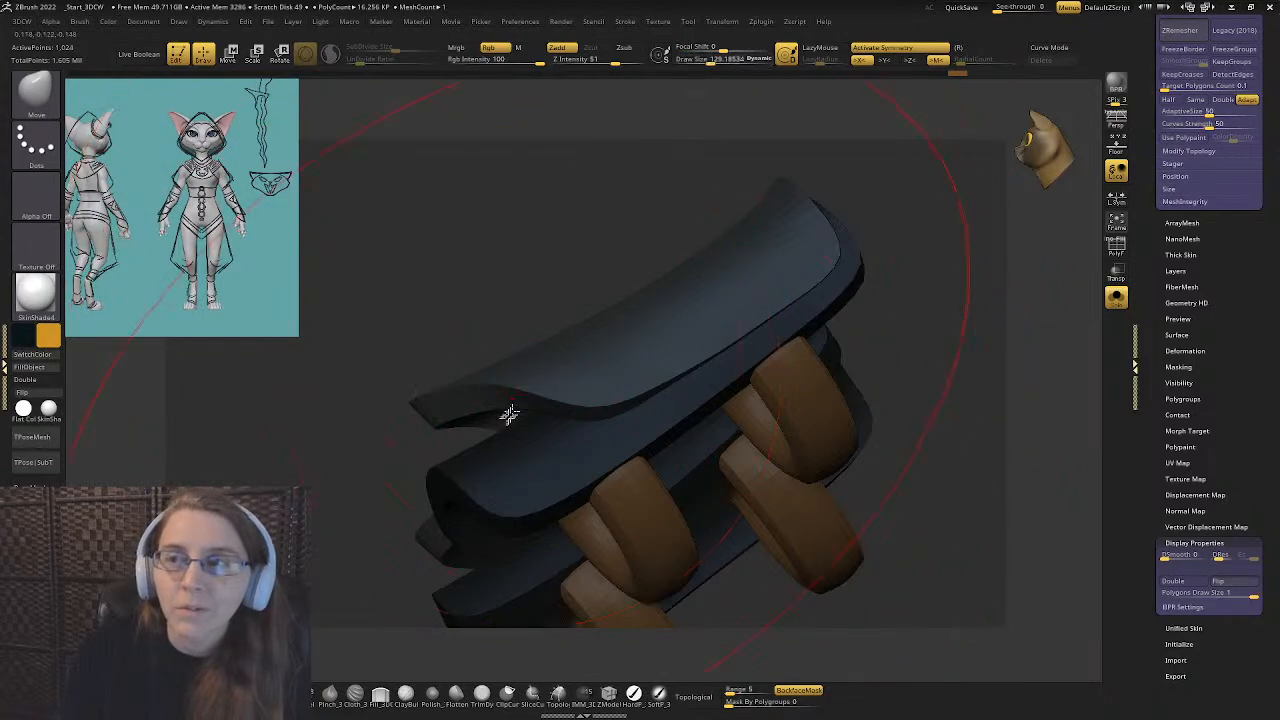
pyautogui.moveTo(491, 425); pyautogui.dragTo(539, 491)
pyautogui.moveTo(520, 448)
pyautogui.mouseDown(button='right')
pyautogui.moveTo(543, 371)
pyautogui.moveTo(594, 383)
pyautogui.moveTo(565, 415)
pyautogui.moveTo(445, 406)
pyautogui.moveTo(417, 389)
pyautogui.mouseUp(button='right')
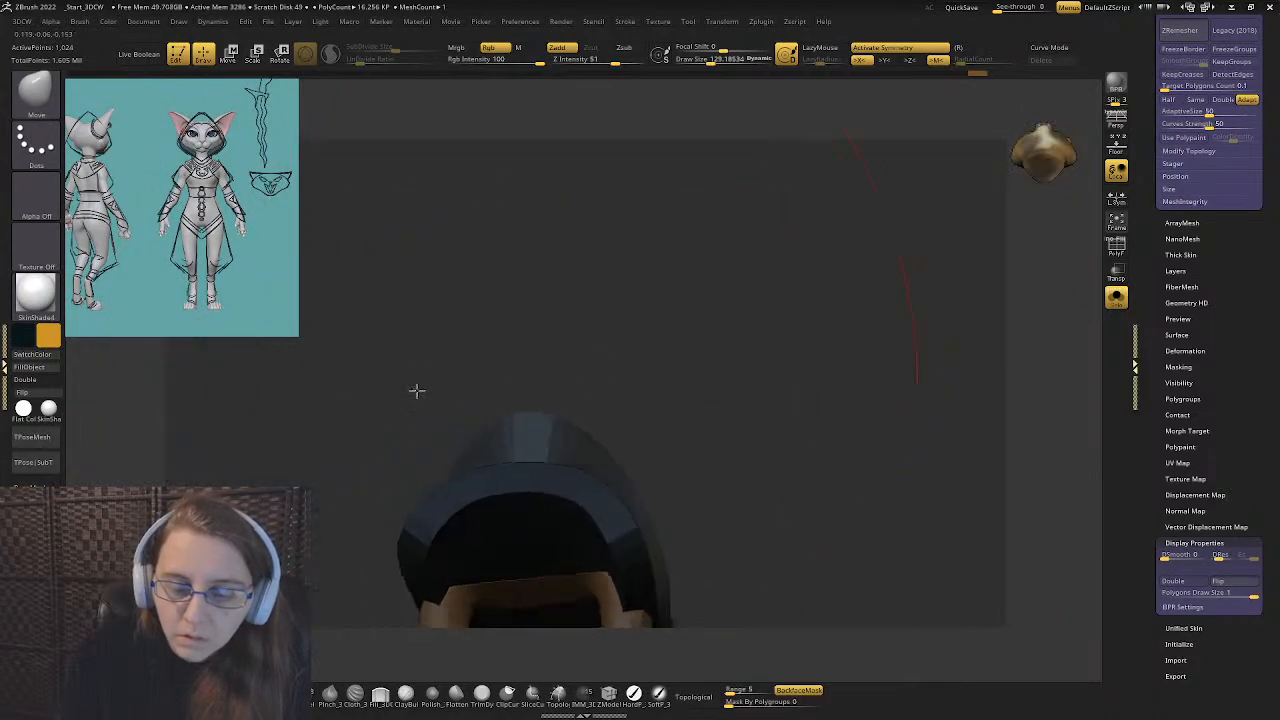
pyautogui.press('s')
pyautogui.moveTo(523, 383); pyautogui.dragTo(477, 380)
pyautogui.moveTo(477, 380)
pyautogui.mouseDown(button='right')
pyautogui.moveTo(535, 529)
pyautogui.moveTo(594, 434)
pyautogui.moveTo(492, 464)
pyautogui.mouseUp(button='right')
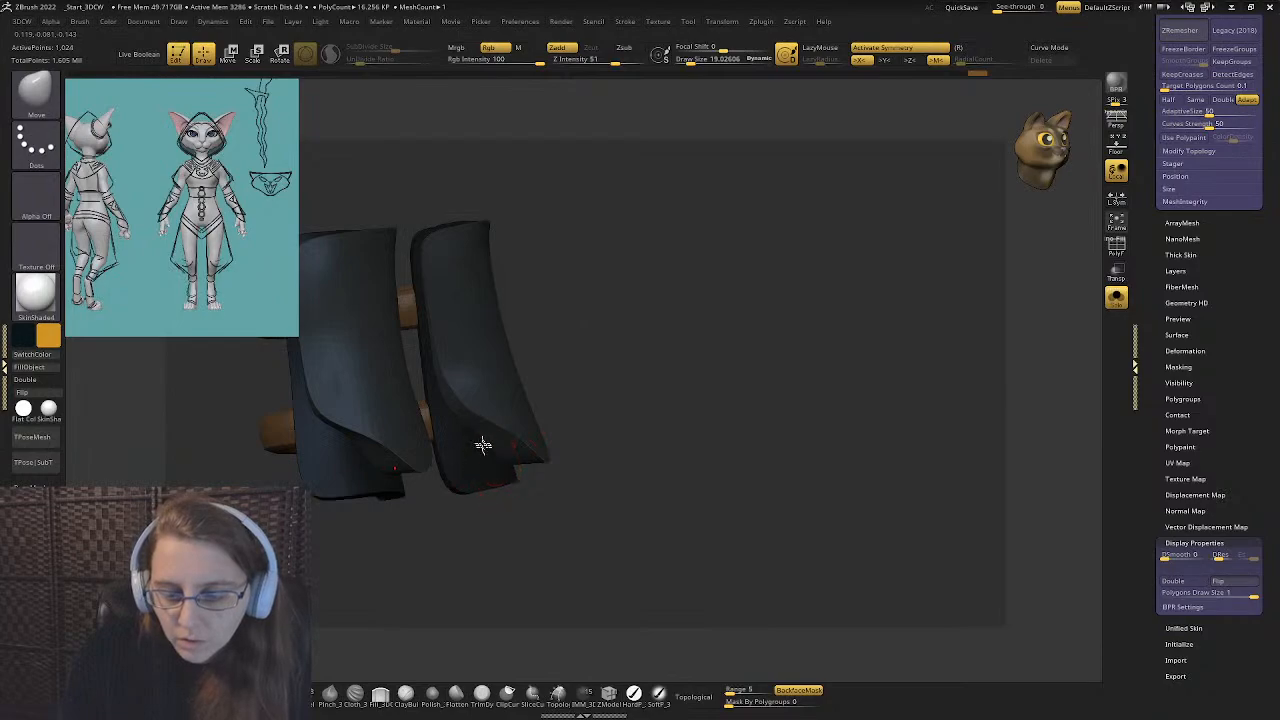
# - Turn off BackfaceMask and refine the side edges of the layered plates with the Move brush at a draw size of about 28
pyautogui.moveTo(660, 395)
pyautogui.mouseDown(button='right')
pyautogui.moveTo(580, 411)
pyautogui.moveTo(549, 449)
pyautogui.mouseUp(button='right')
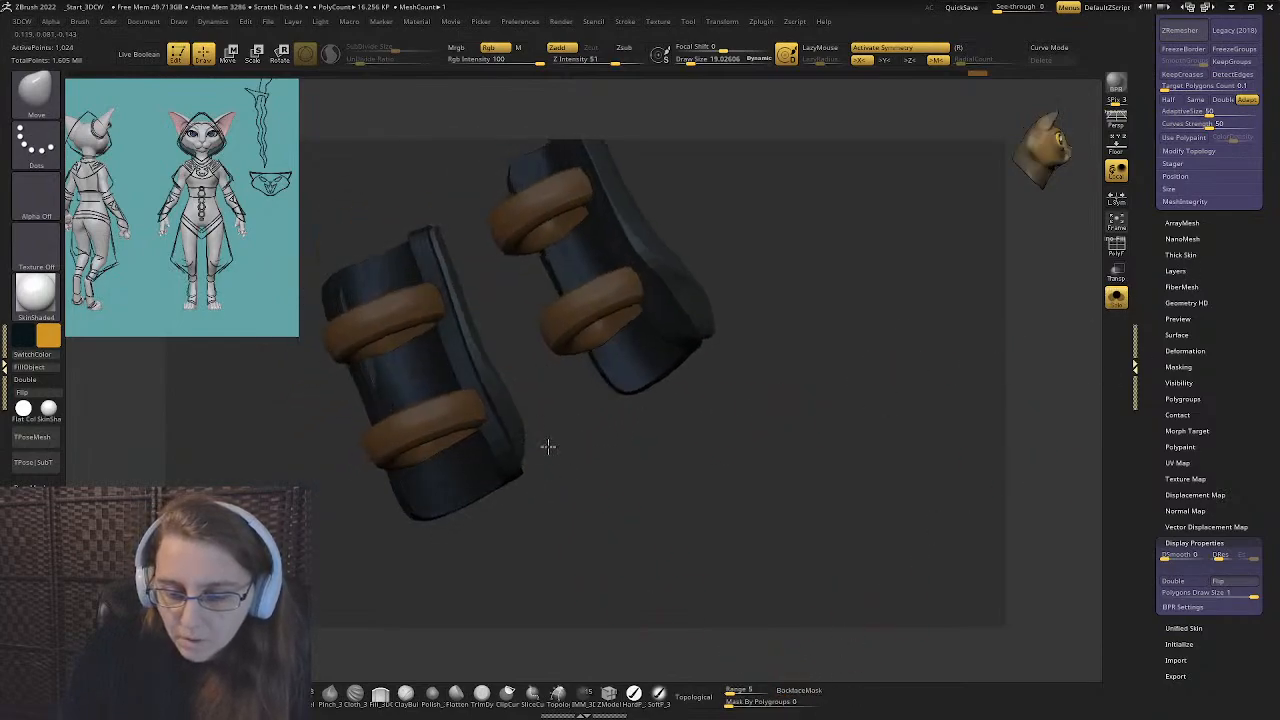
pyautogui.press('s')
pyautogui.click(452, 459)
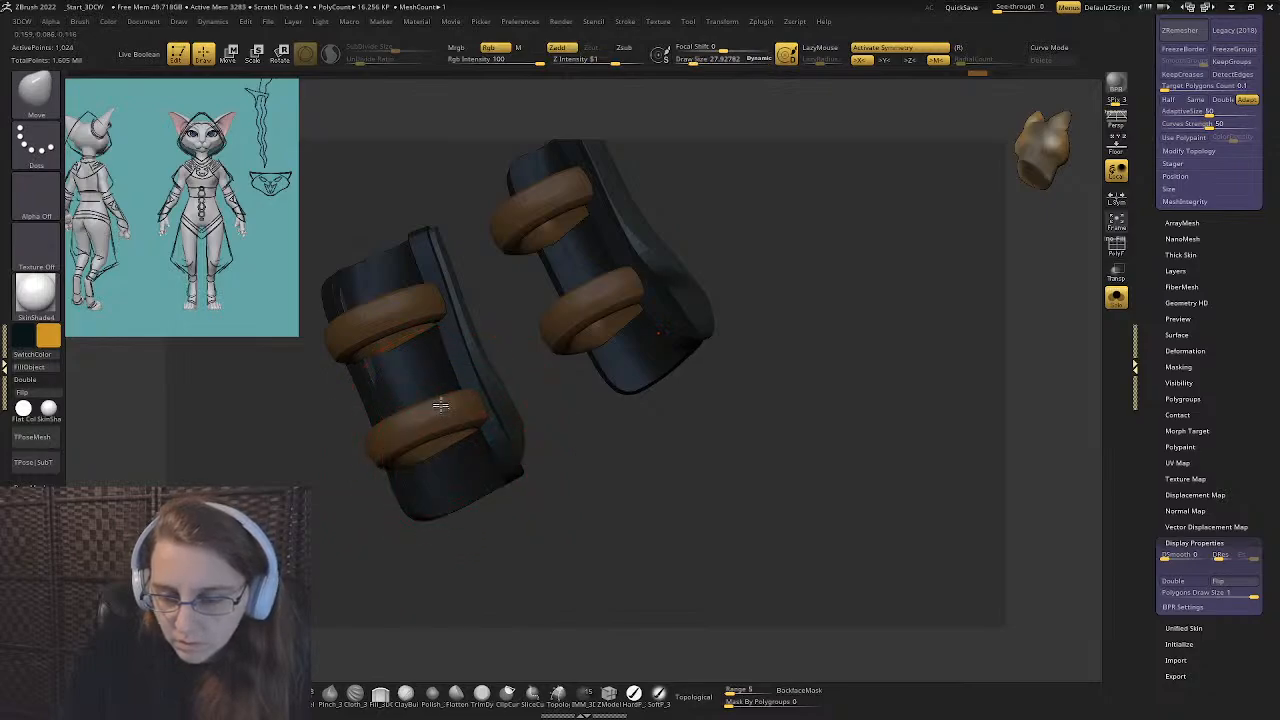
pyautogui.moveTo(440, 404)
pyautogui.mouseDown(button='right')
pyautogui.moveTo(551, 329)
pyautogui.moveTo(483, 420)
pyautogui.moveTo(423, 457)
pyautogui.moveTo(541, 457)
pyautogui.moveTo(474, 457)
pyautogui.moveTo(494, 468)
pyautogui.mouseUp(button='right')
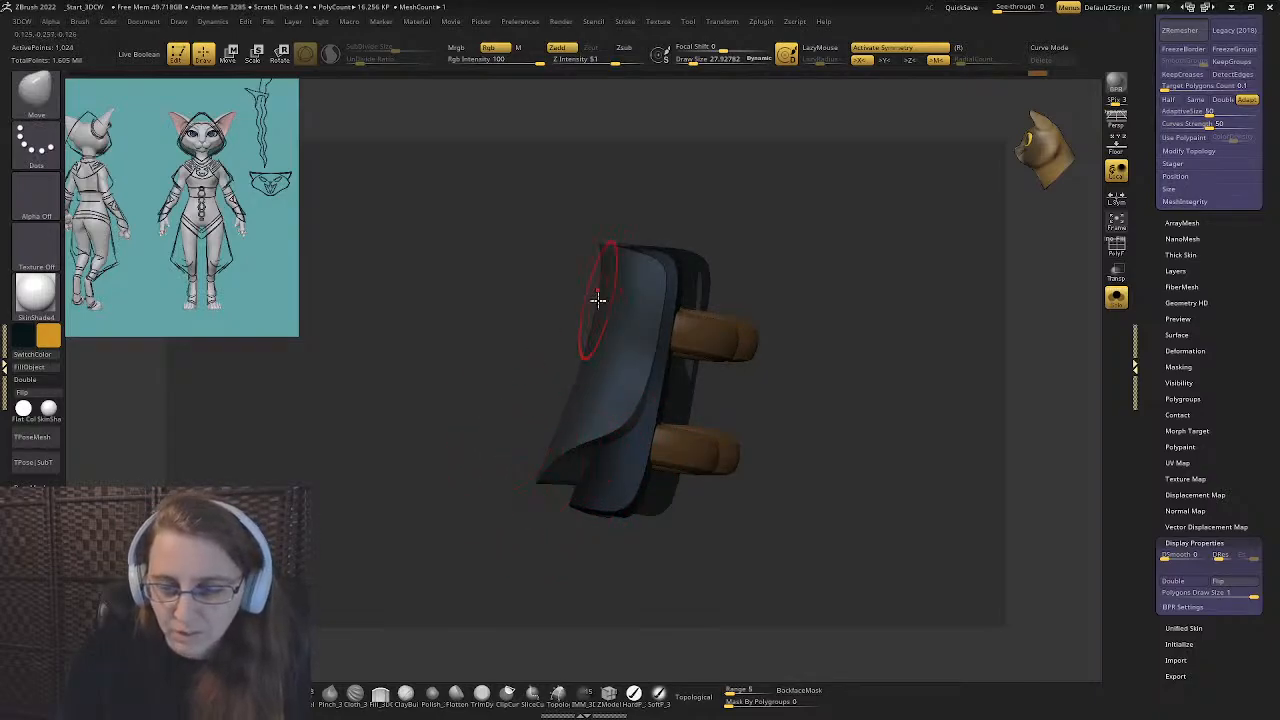
pyautogui.moveTo(559, 309); pyautogui.dragTo(597, 336, button='right')
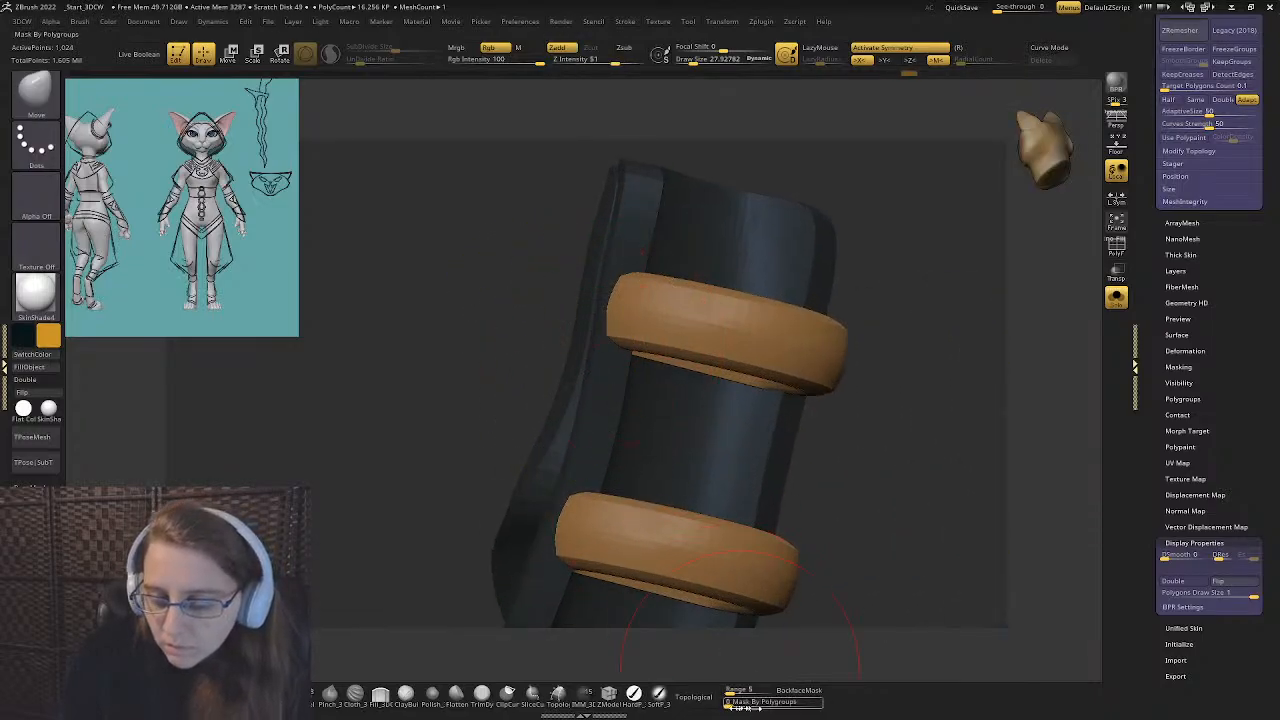
# - Enable Topological masking and the polyframe, and adjust the outer plate's side edges with the Move brush at draw sizes of about 16, 33 and 17
pyautogui.click(695, 697)
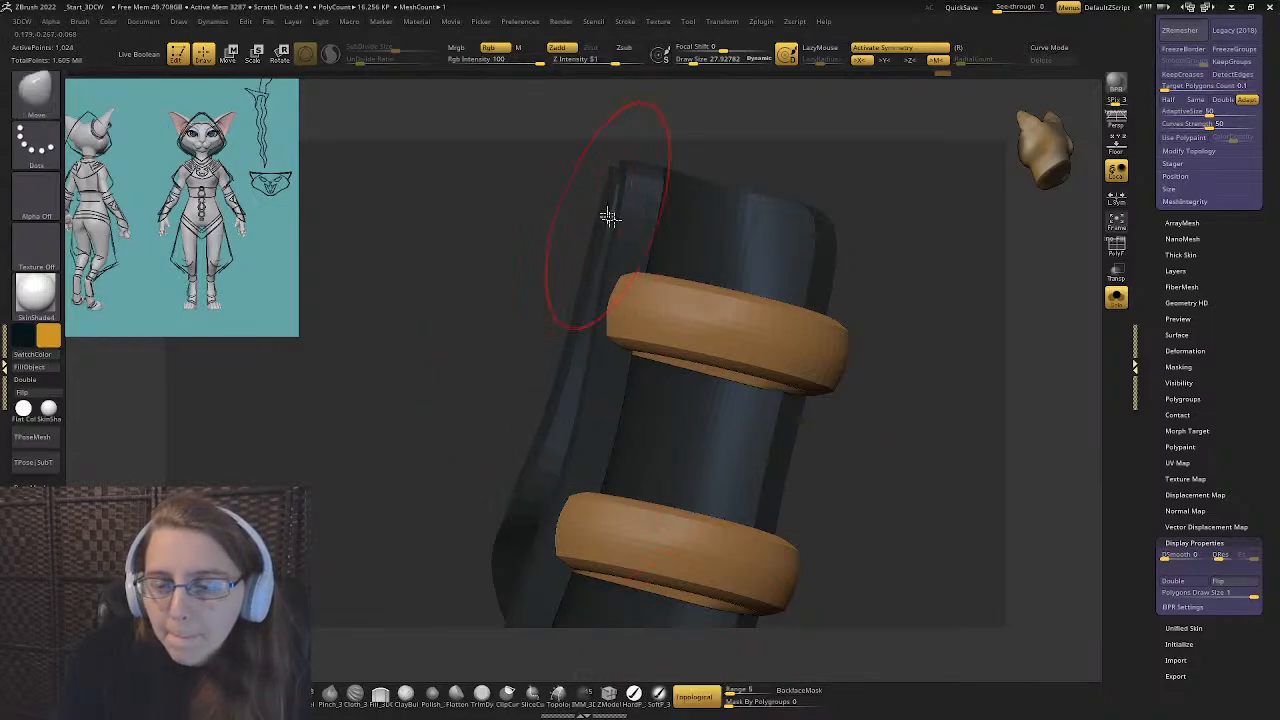
pyautogui.click(1116, 248)
pyautogui.moveTo(609, 243); pyautogui.dragTo(599, 257, button='right')
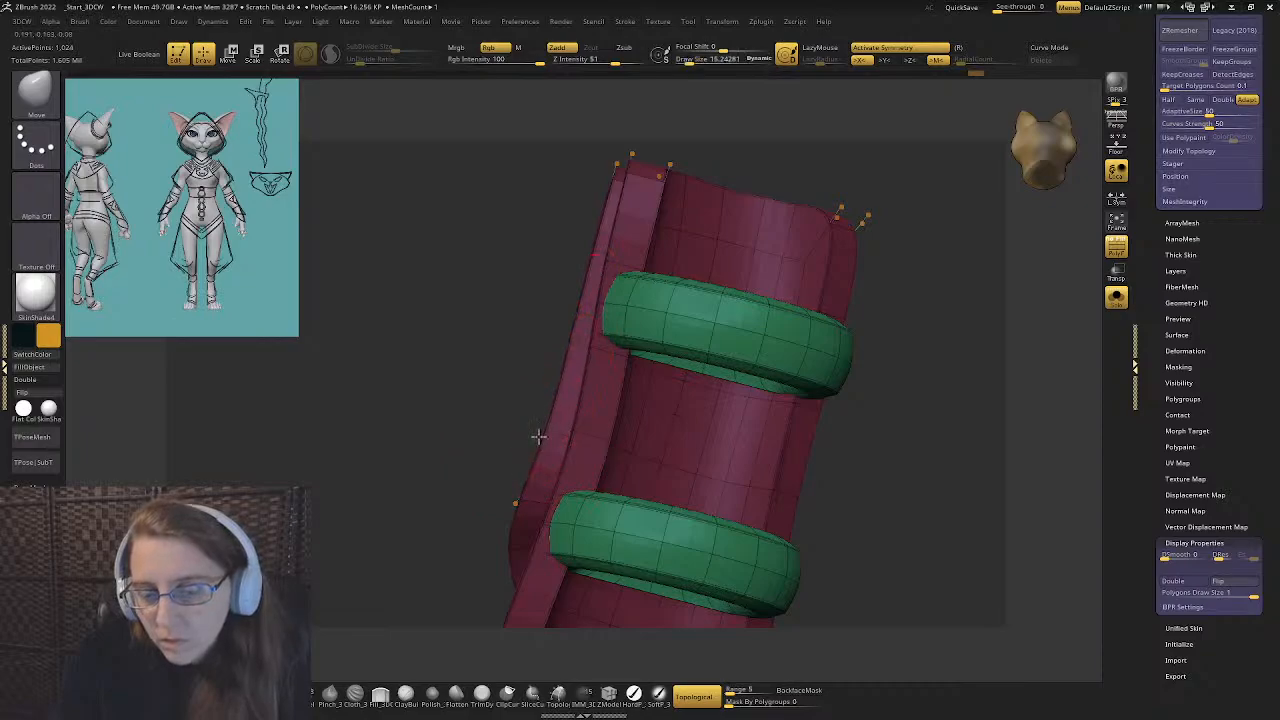
pyautogui.moveTo(566, 400)
pyautogui.mouseDown(button='right')
pyautogui.moveTo(537, 271)
pyautogui.moveTo(672, 260)
pyautogui.moveTo(820, 271)
pyautogui.moveTo(749, 220)
pyautogui.mouseUp(button='right')
pyautogui.press('s')
pyautogui.moveTo(757, 200); pyautogui.dragTo(777, 192)
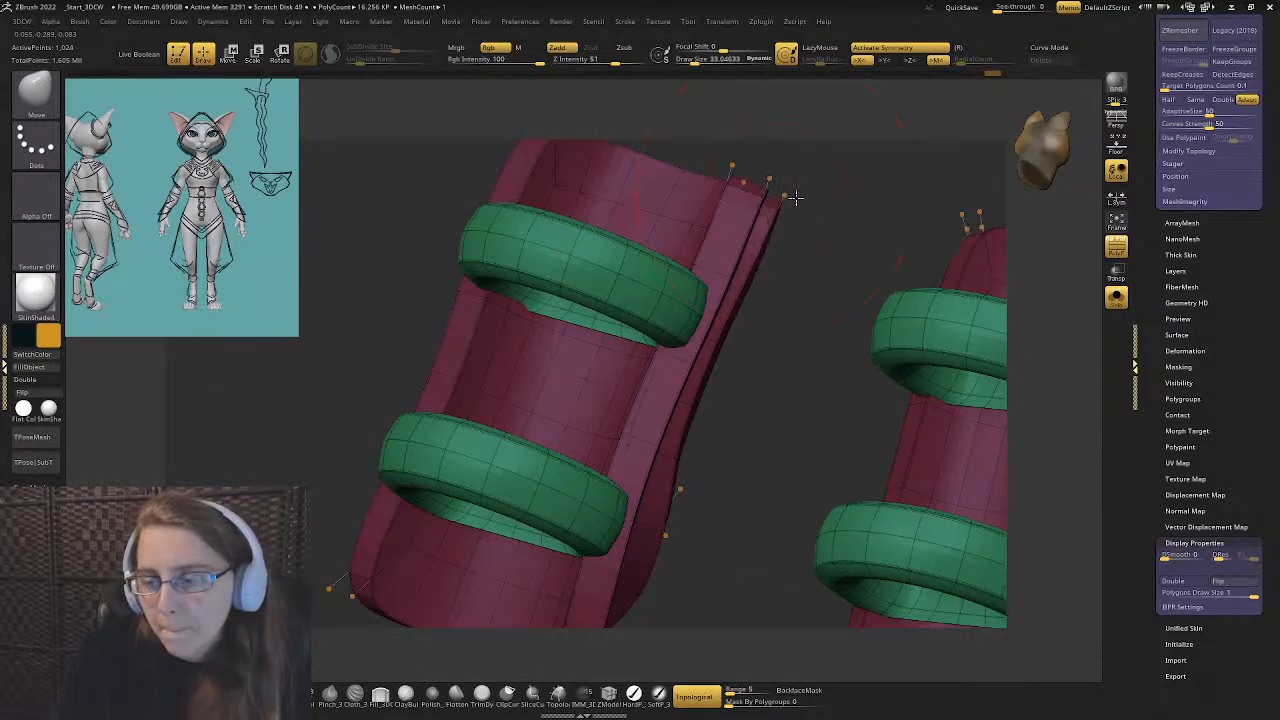
pyautogui.moveTo(721, 347); pyautogui.dragTo(729, 349)
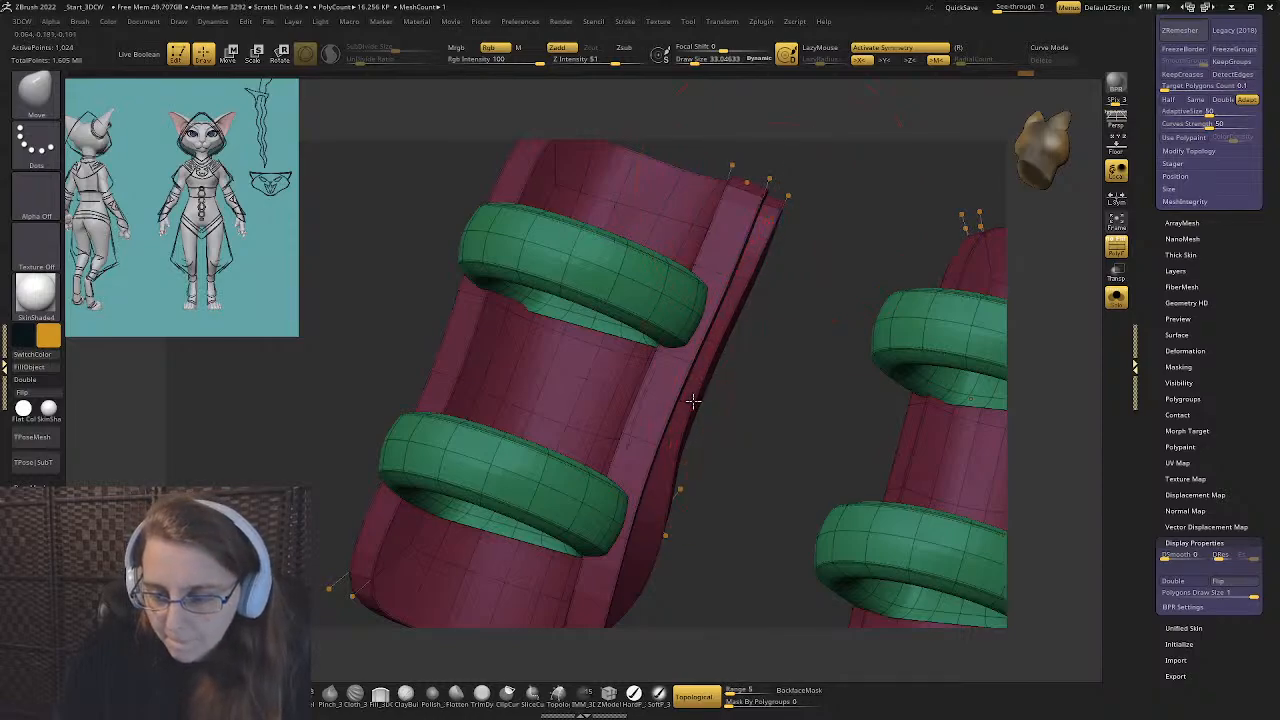
pyautogui.press('s')
pyautogui.moveTo(692, 470); pyautogui.dragTo(680, 468)
pyautogui.moveTo(731, 476)
pyautogui.keyDown('ctrl'); pyautogui.mouseDown(button='right')
pyautogui.moveTo(529, 351)
pyautogui.moveTo(609, 450)
pyautogui.moveTo(789, 400)
pyautogui.mouseUp(button='right'); pyautogui.keyUp('ctrl')
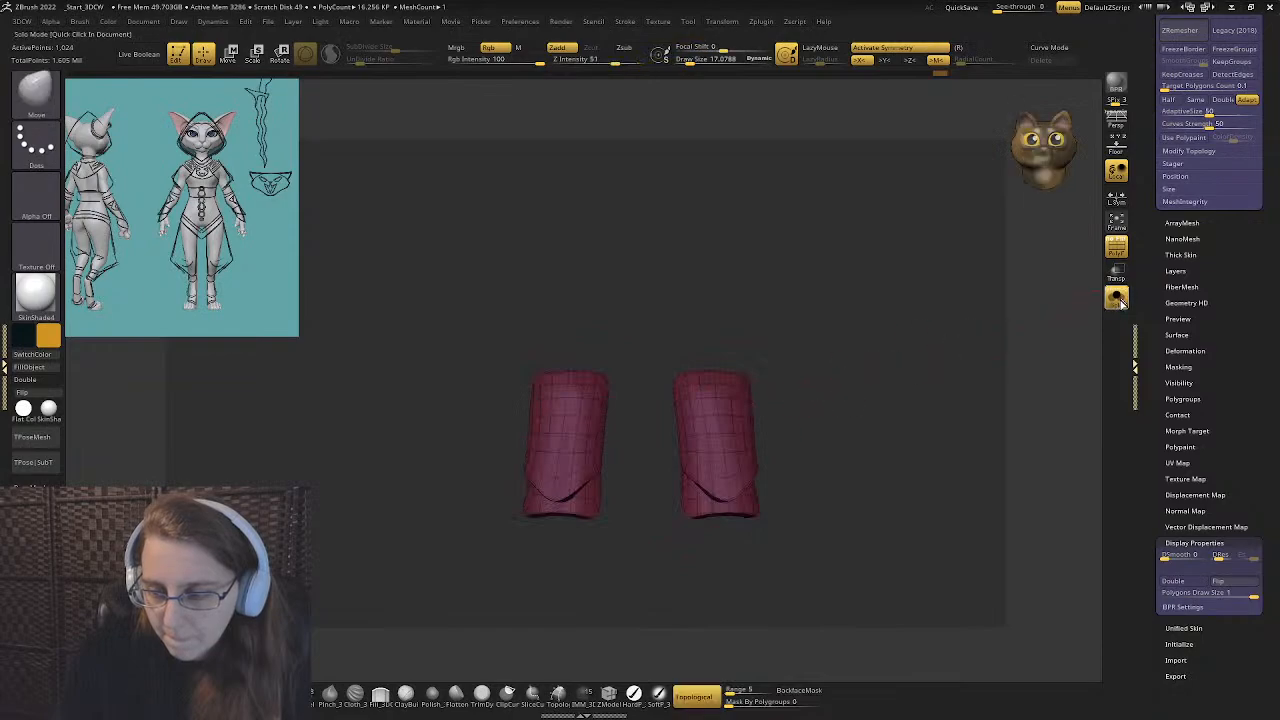
# - Show all subtools without the polyframe and pull the shin guards' upper edges into rounded points at Move brush draw sizes of about 52 and 28
pyautogui.click(1116, 297)
pyautogui.click(1118, 246)
pyautogui.moveTo(860, 457); pyautogui.dragTo(651, 388, button='right')
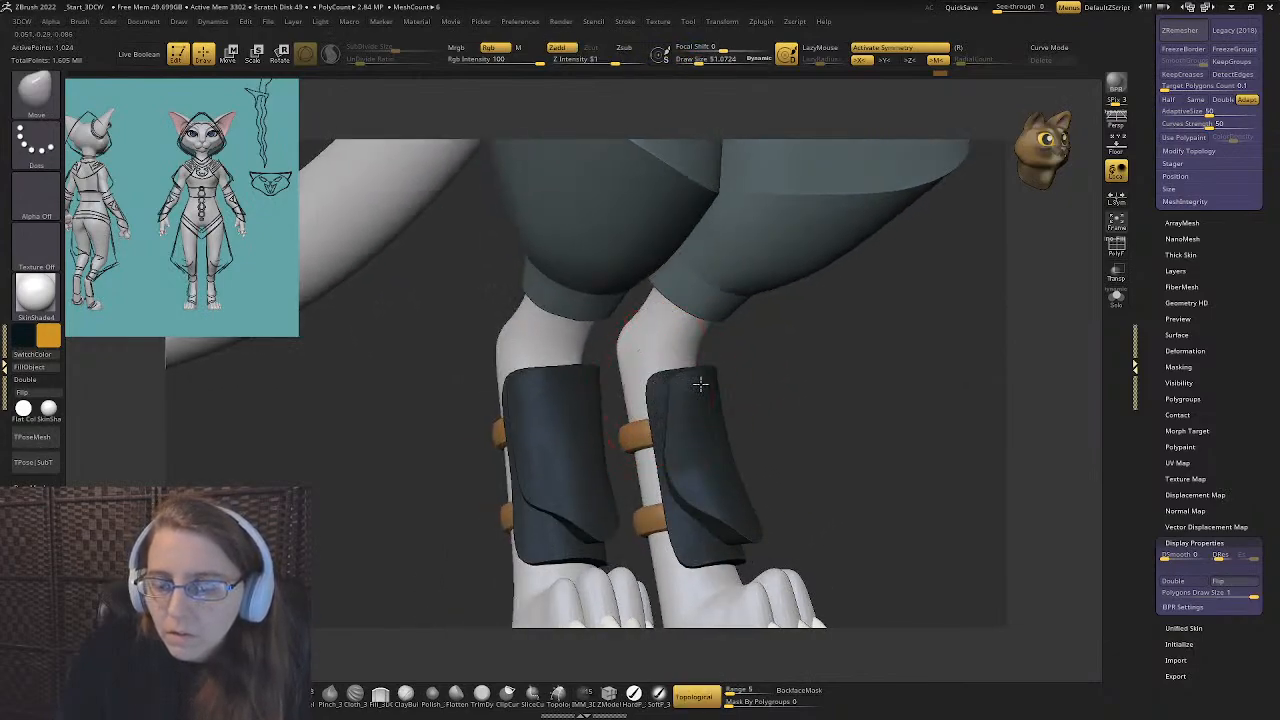
pyautogui.moveTo(735, 422)
pyautogui.mouseDown(button='right')
pyautogui.moveTo(620, 423)
pyautogui.moveTo(748, 395)
pyautogui.mouseUp(button='right')
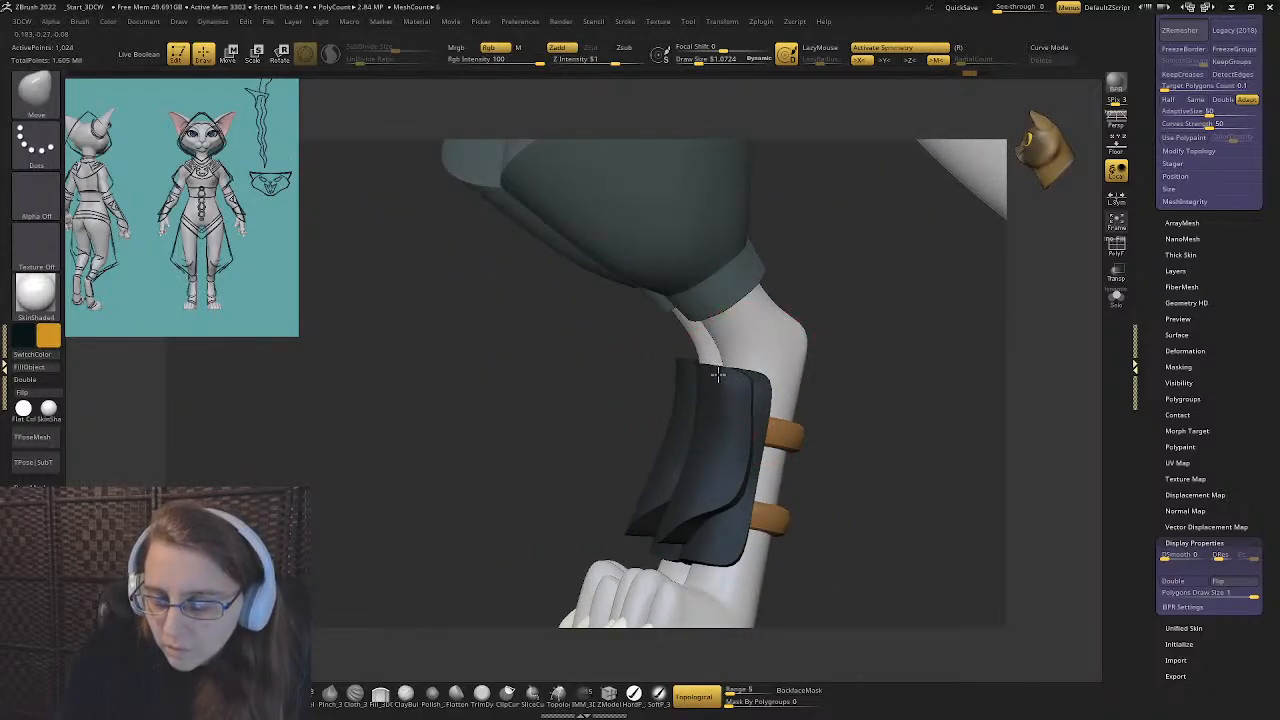
pyautogui.moveTo(729, 399)
pyautogui.mouseDown(button='right')
pyautogui.moveTo(786, 380)
pyautogui.moveTo(803, 403)
pyautogui.mouseUp(button='right')
pyautogui.moveTo(680, 420)
pyautogui.mouseDown(button='right')
pyautogui.moveTo(710, 413)
pyautogui.moveTo(583, 403)
pyautogui.moveTo(680, 409)
pyautogui.moveTo(703, 390)
pyautogui.mouseUp(button='right')
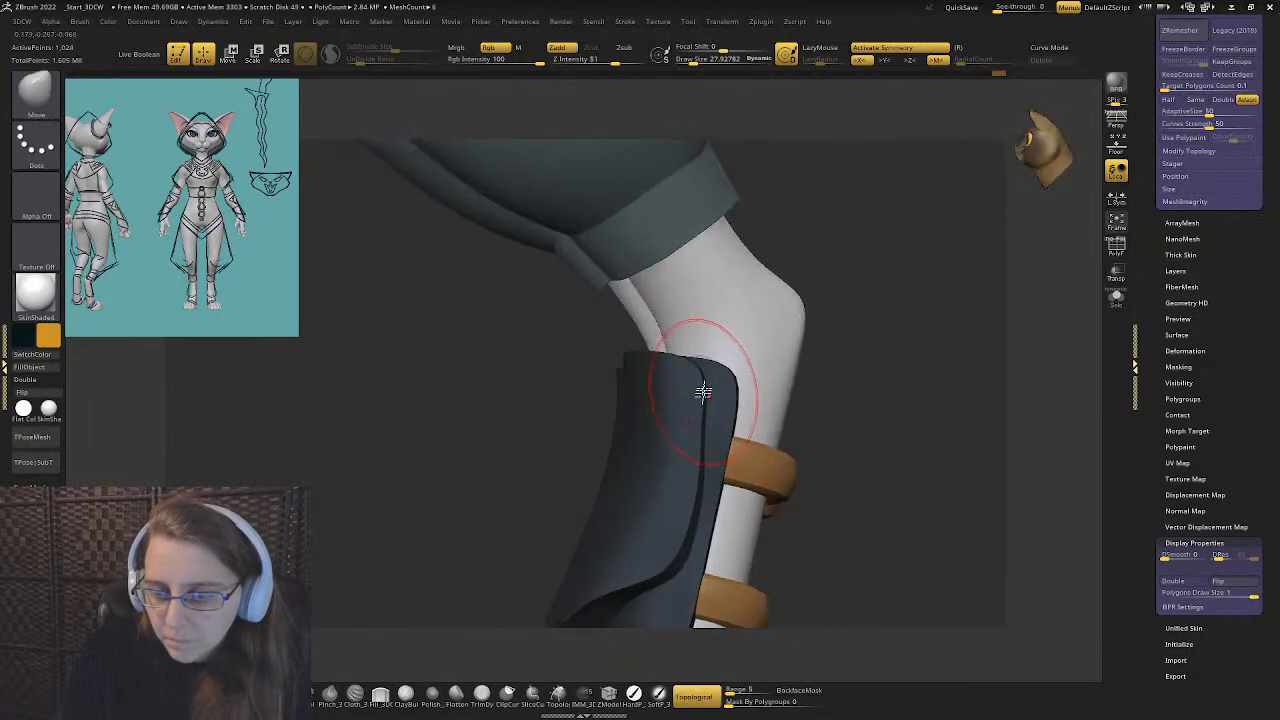
pyautogui.moveTo(620, 374)
pyautogui.mouseDown(button='right')
pyautogui.moveTo(566, 365)
pyautogui.moveTo(600, 377)
pyautogui.moveTo(557, 394)
pyautogui.moveTo(540, 297)
pyautogui.moveTo(553, 342)
pyautogui.mouseUp(button='right')
pyautogui.keyDown('shift'); pyautogui.moveTo(553, 342); pyautogui.dragTo(605, 323); pyautogui.keyUp('shift')
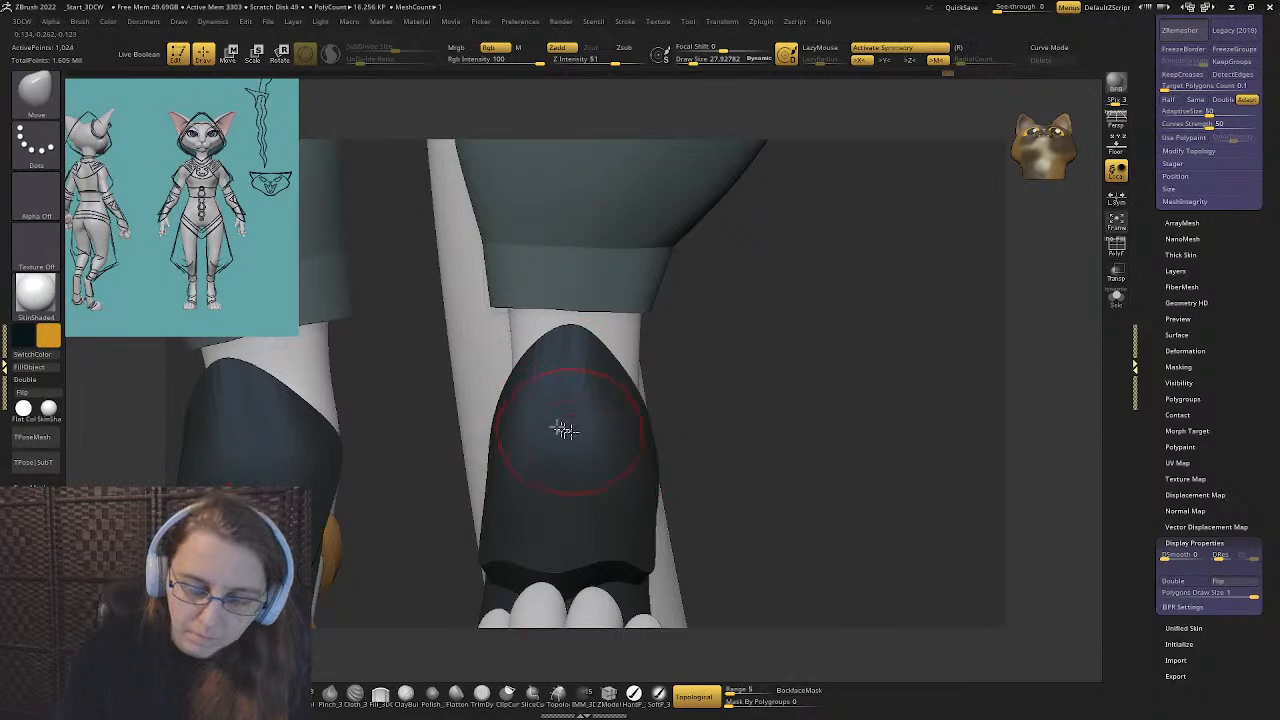
# - Enable BackfaceMask and adjust the shin guards' upper inner edges with the Move brush at a draw size of about 23
pyautogui.moveTo(565, 429)
pyautogui.mouseDown(button='right')
pyautogui.moveTo(543, 371)
pyautogui.moveTo(509, 371)
pyautogui.mouseUp(button='right')
pyautogui.press('s')
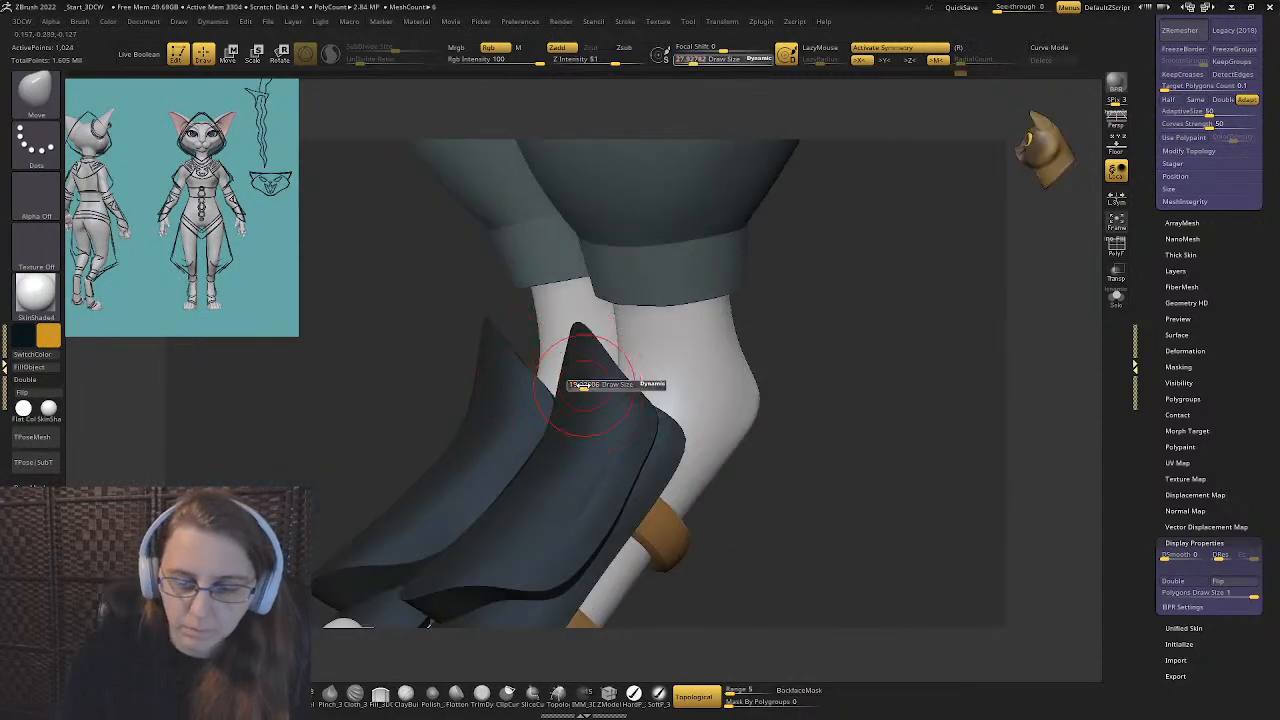
pyautogui.click(585, 387)
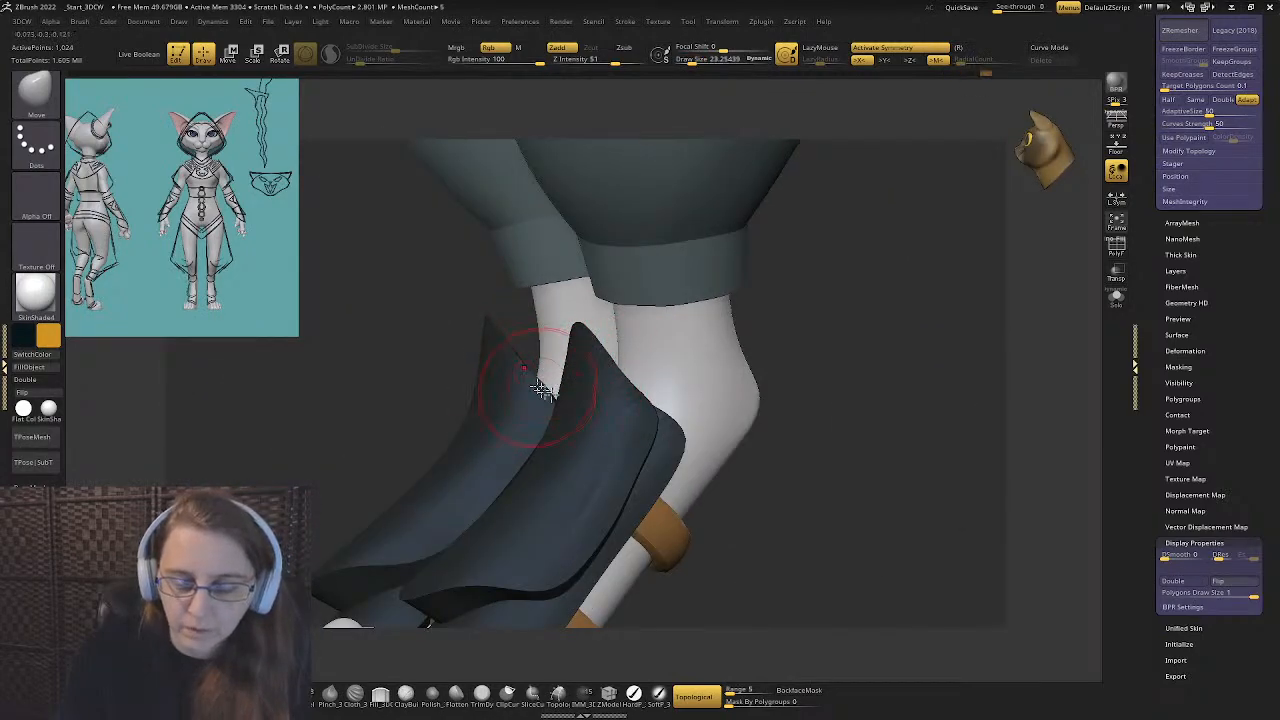
pyautogui.keyDown('shift'); pyautogui.moveTo(543, 390); pyautogui.dragTo(663, 457, button='right'); pyautogui.keyUp('shift')
pyautogui.moveTo(871, 454)
pyautogui.keyDown('alt'); pyautogui.mouseDown(button='right')
pyautogui.moveTo(686, 426)
pyautogui.moveTo(686, 407)
pyautogui.moveTo(617, 391)
pyautogui.moveTo(680, 429)
pyautogui.moveTo(721, 416)
pyautogui.moveTo(720, 434)
pyautogui.moveTo(737, 423)
pyautogui.moveTo(731, 409)
pyautogui.mouseUp(button='right'); pyautogui.keyUp('alt')
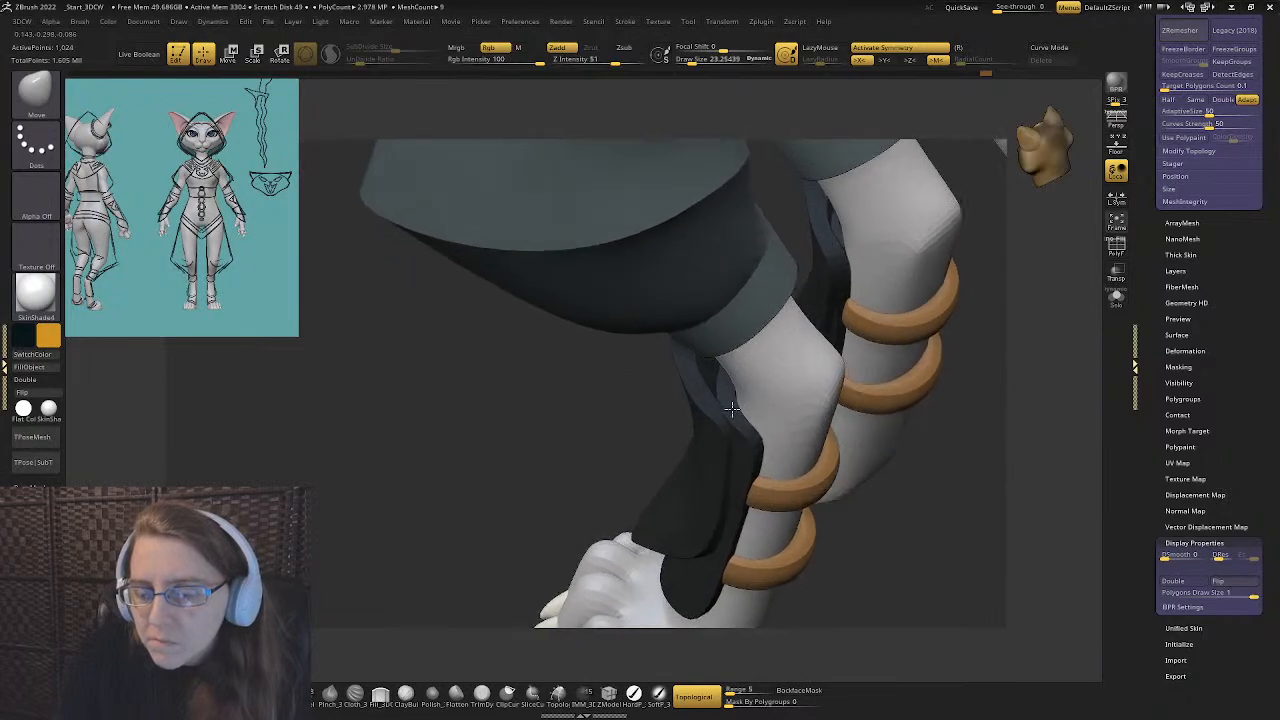
pyautogui.click(805, 691)
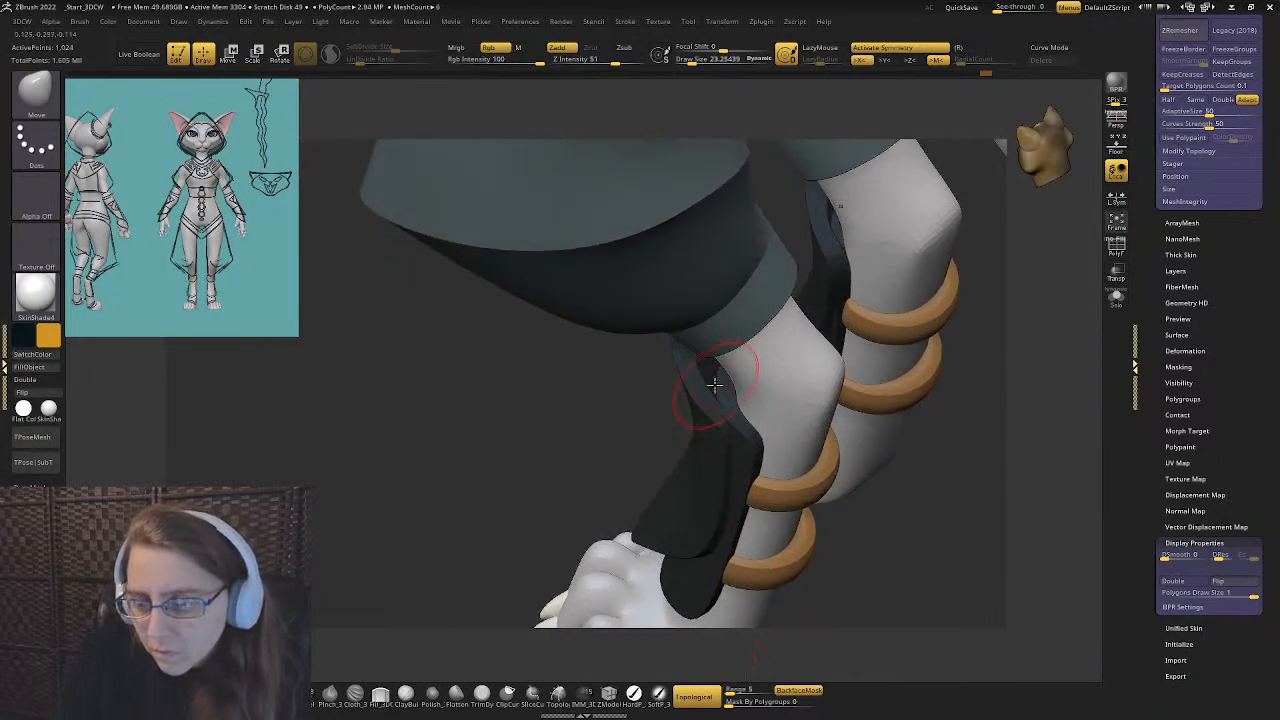
pyautogui.keyDown('ctrl'); pyautogui.moveTo(706, 336); pyautogui.dragTo(730, 377); pyautogui.keyUp('ctrl')
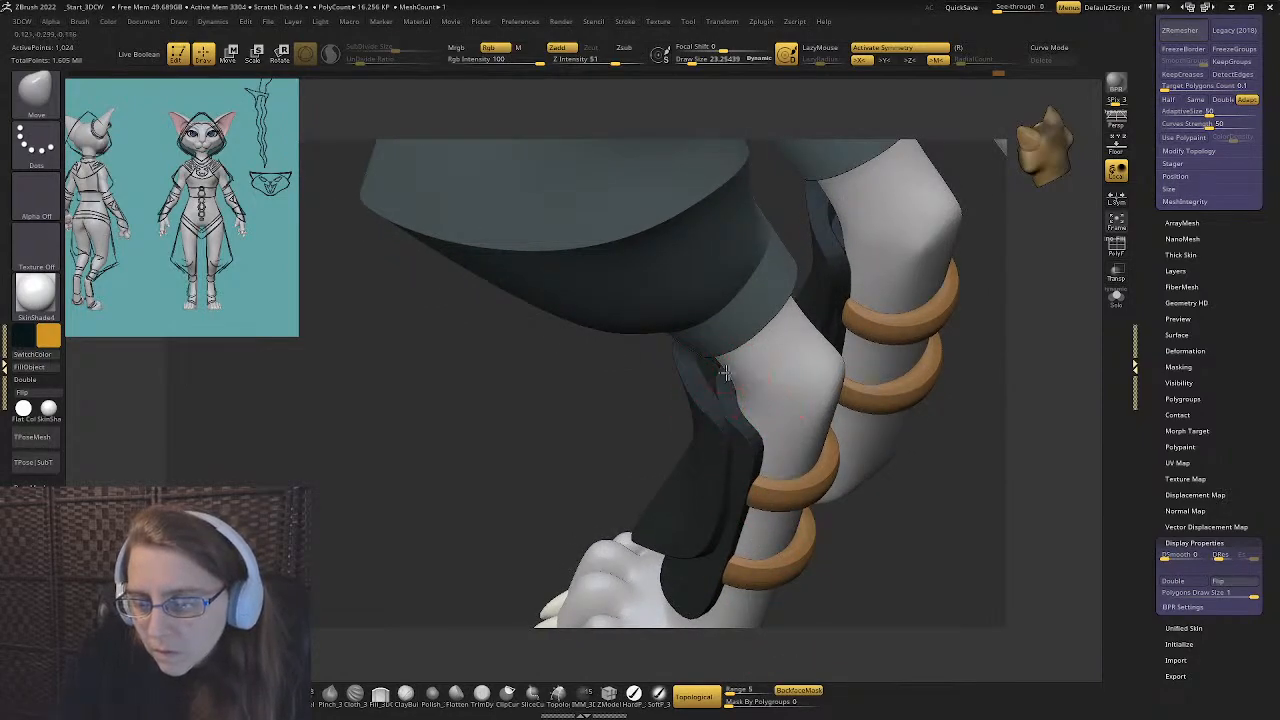
pyautogui.moveTo(753, 428)
pyautogui.keyDown('ctrl'); pyautogui.mouseDown(button='right')
pyautogui.moveTo(671, 406)
pyautogui.moveTo(657, 463)
pyautogui.mouseUp(button='right'); pyautogui.keyUp('ctrl')
# - Make the bracers the active subtool and fill them with the current dark colour
pyautogui.moveTo(697, 500)
pyautogui.mouseDown(button='right')
pyautogui.moveTo(731, 429)
pyautogui.moveTo(708, 389)
pyautogui.moveTo(686, 406)
pyautogui.moveTo(670, 380)
pyautogui.moveTo(655, 300)
pyautogui.moveTo(617, 581)
pyautogui.mouseUp(button='right')
pyautogui.keyDown('alt'); pyautogui.moveTo(557, 486); pyautogui.dragTo(644, 249, button='right'); pyautogui.keyUp('alt')
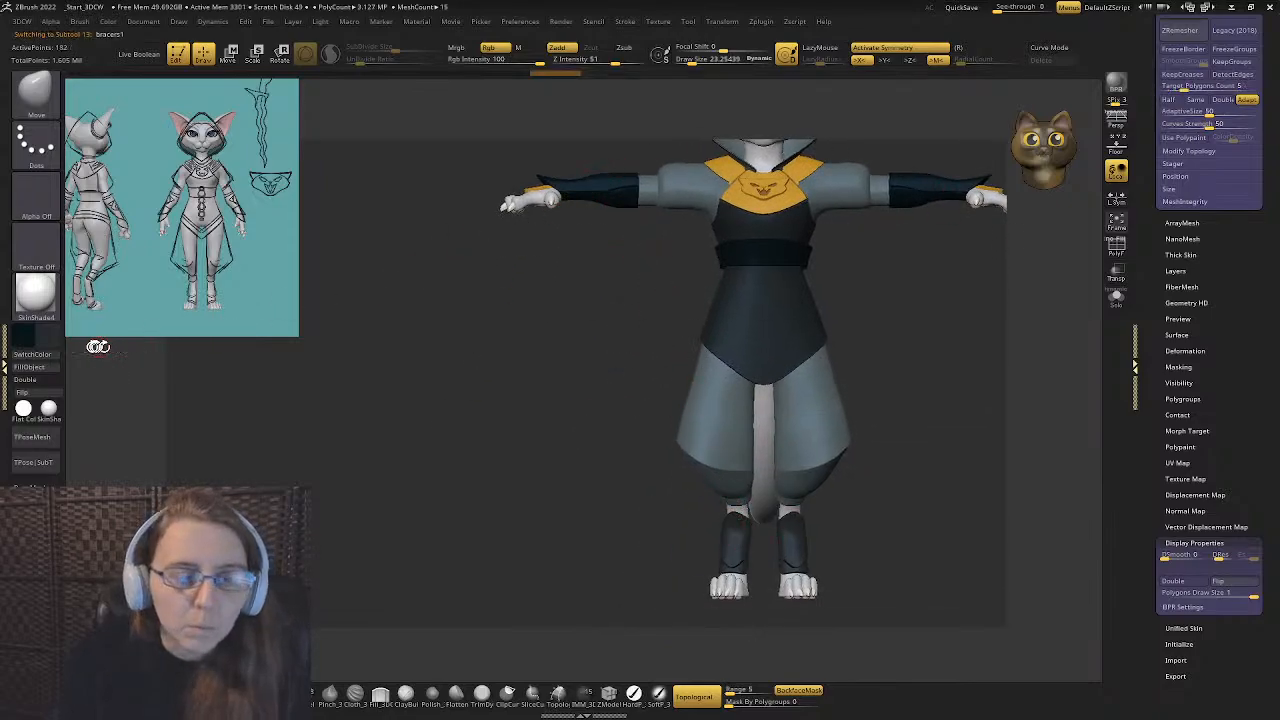
pyautogui.click(43, 371)
pyautogui.keyDown('alt'); pyautogui.moveTo(614, 251); pyautogui.dragTo(566, 329, button='right'); pyautogui.keyUp('alt')
pyautogui.keyDown('ctrl'); pyautogui.moveTo(683, 441); pyautogui.dragTo(680, 360, button='right'); pyautogui.keyUp('ctrl')
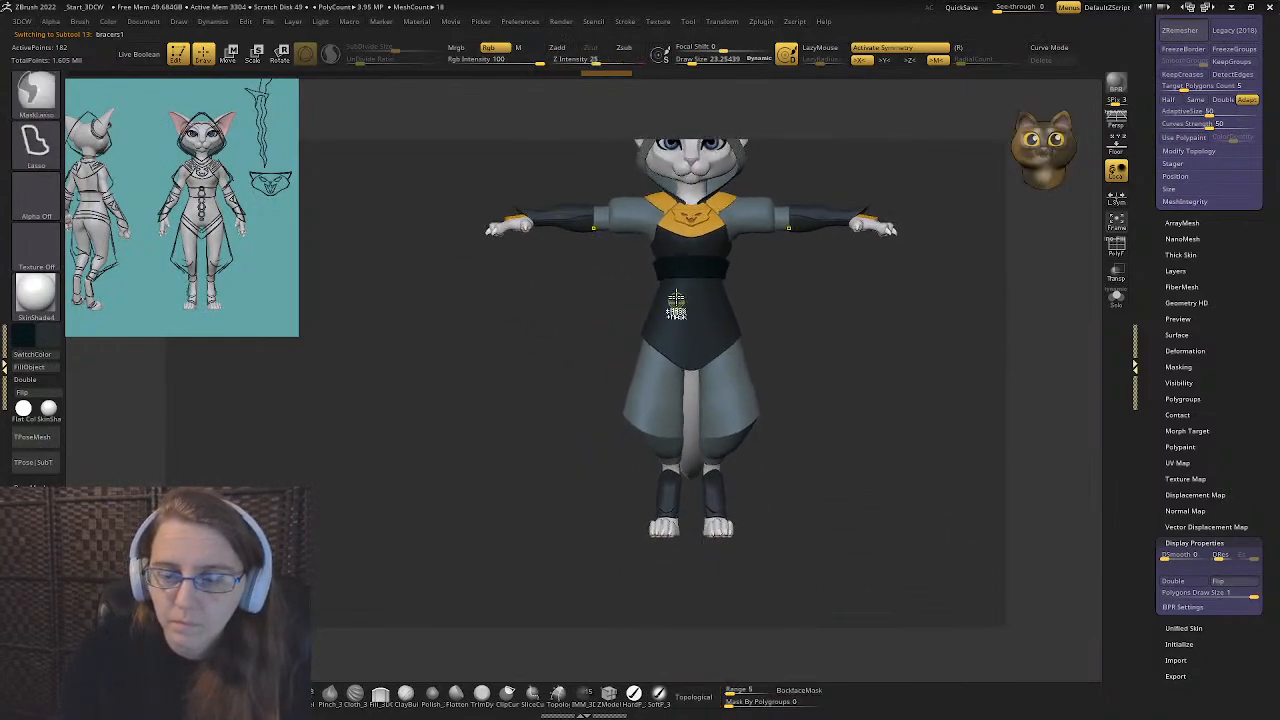
pyautogui.keyDown('alt'); pyautogui.moveTo(678, 271); pyautogui.dragTo(658, 325, button='right'); pyautogui.keyUp('alt')
pyautogui.keyDown('ctrl'); pyautogui.moveTo(665, 278); pyautogui.dragTo(668, 230, button='right'); pyautogui.keyUp('ctrl')
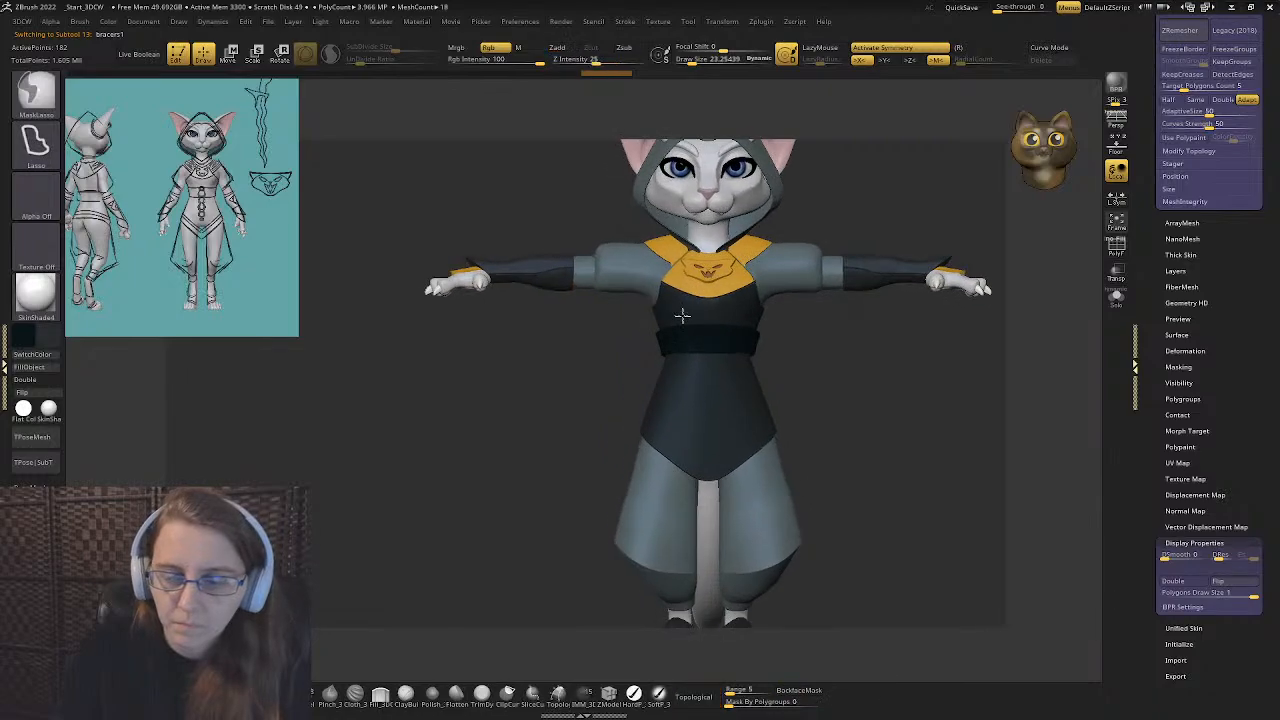
# - Switch to the jacket tool, make its gold belt medallions the active subtool, and return to the hooded cat's tool
pyautogui.scroll(10, 1160, 400)
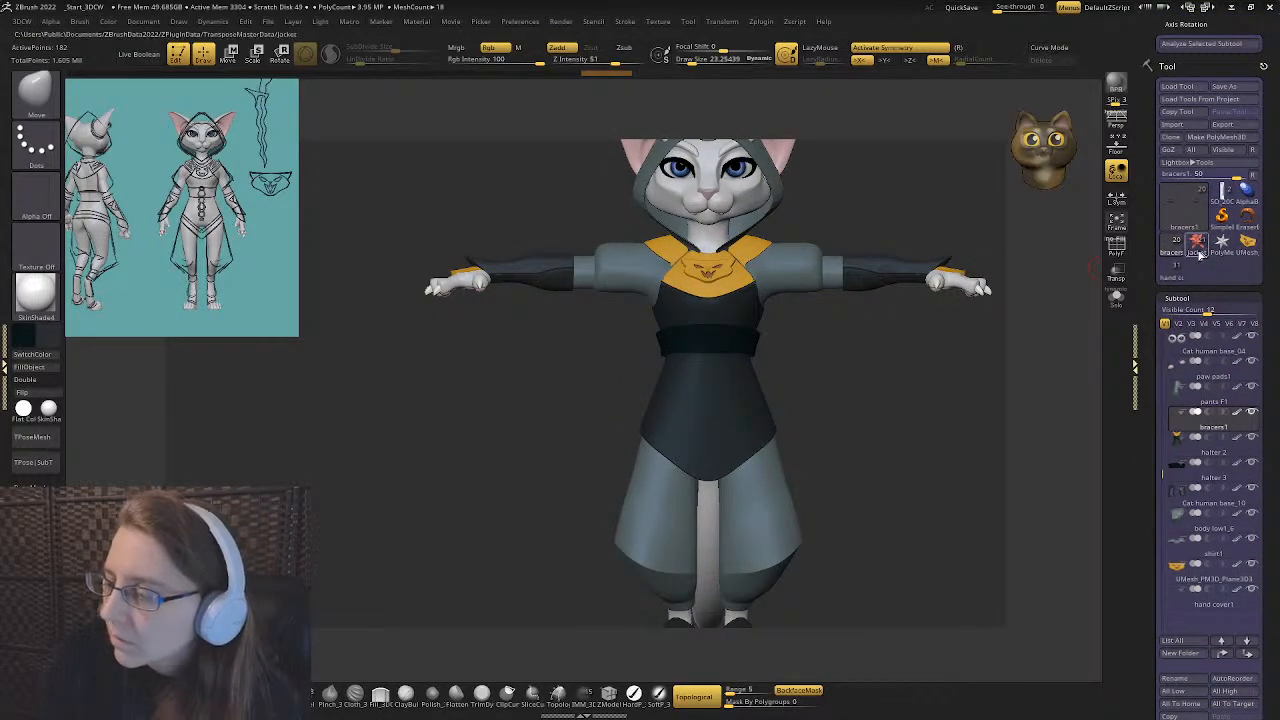
pyautogui.click(1202, 255)
pyautogui.click(1172, 270)
pyautogui.click(1198, 241)
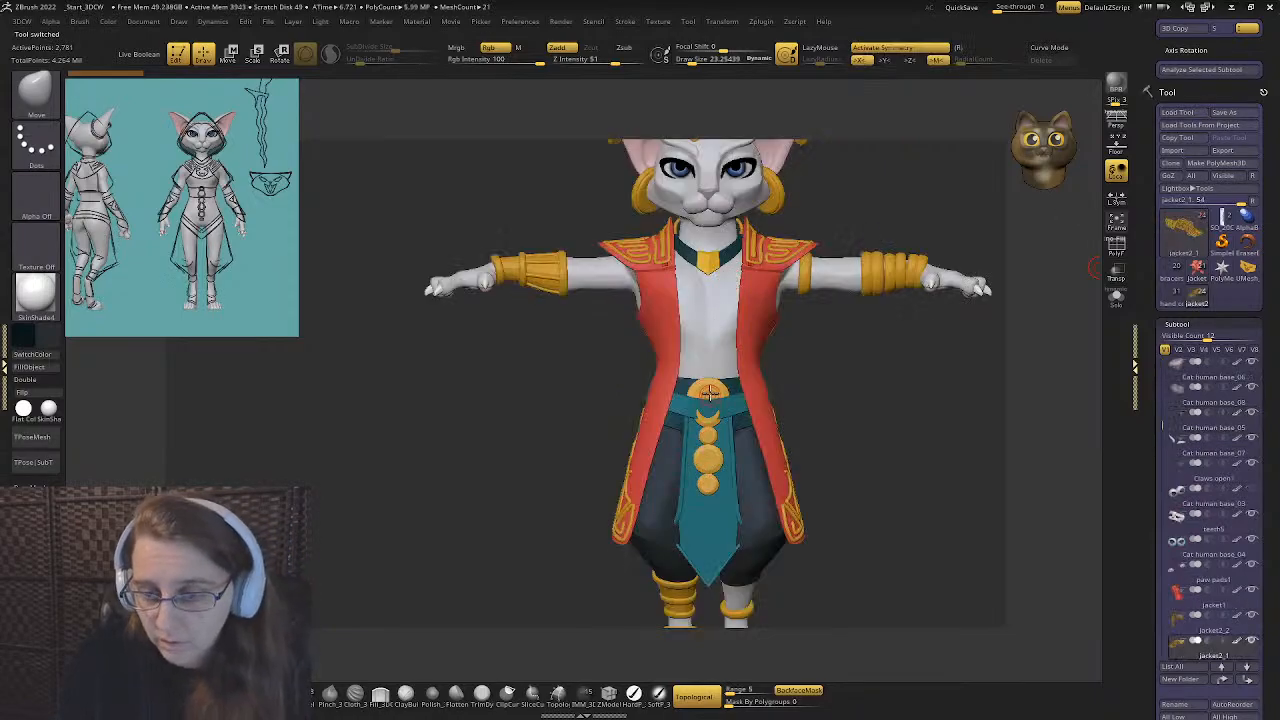
pyautogui.click(1176, 280)
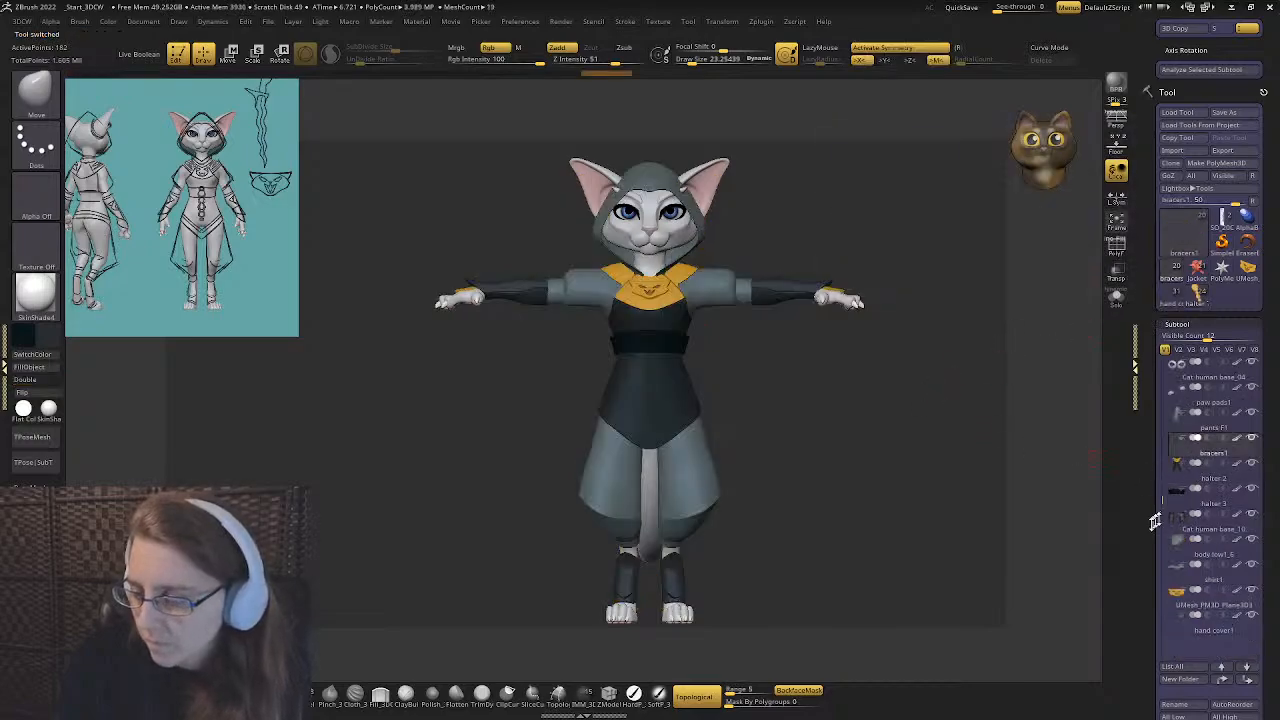
# - Append the gold medallion piece, halter 8, to the hooded cat's subtools
pyautogui.moveTo(1155, 521); pyautogui.dragTo(1147, 441)
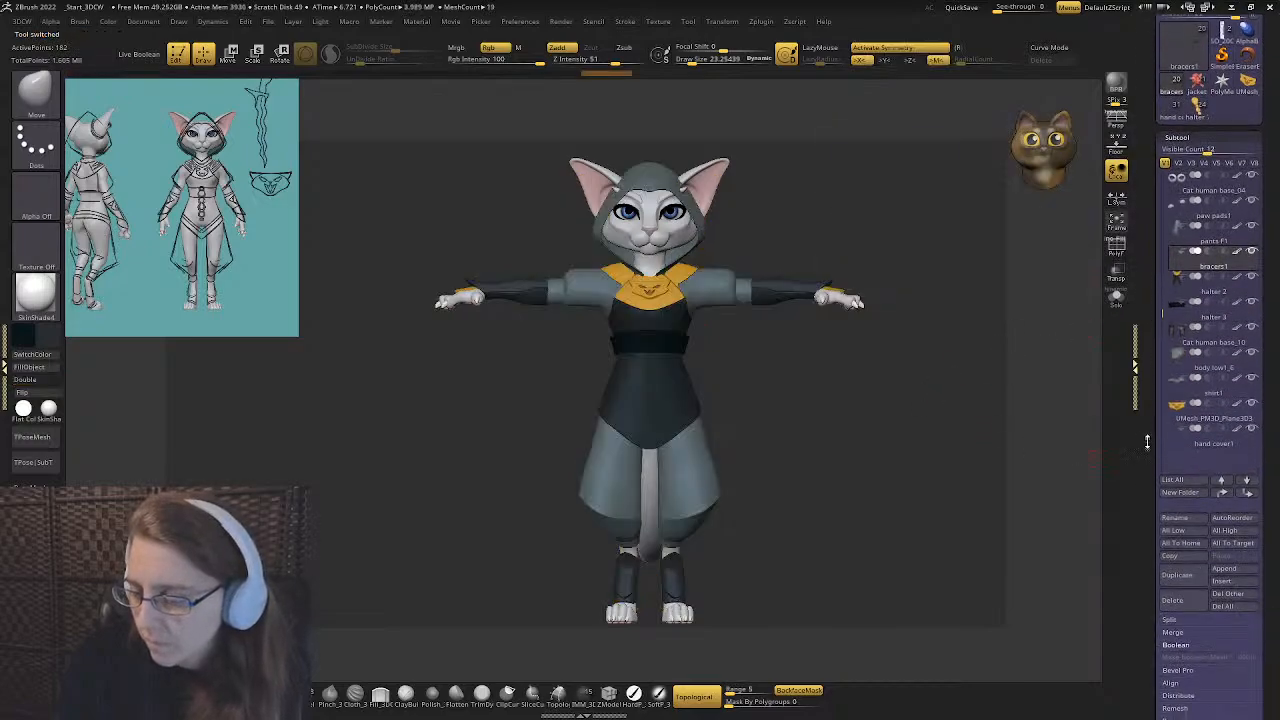
pyautogui.click(1226, 569)
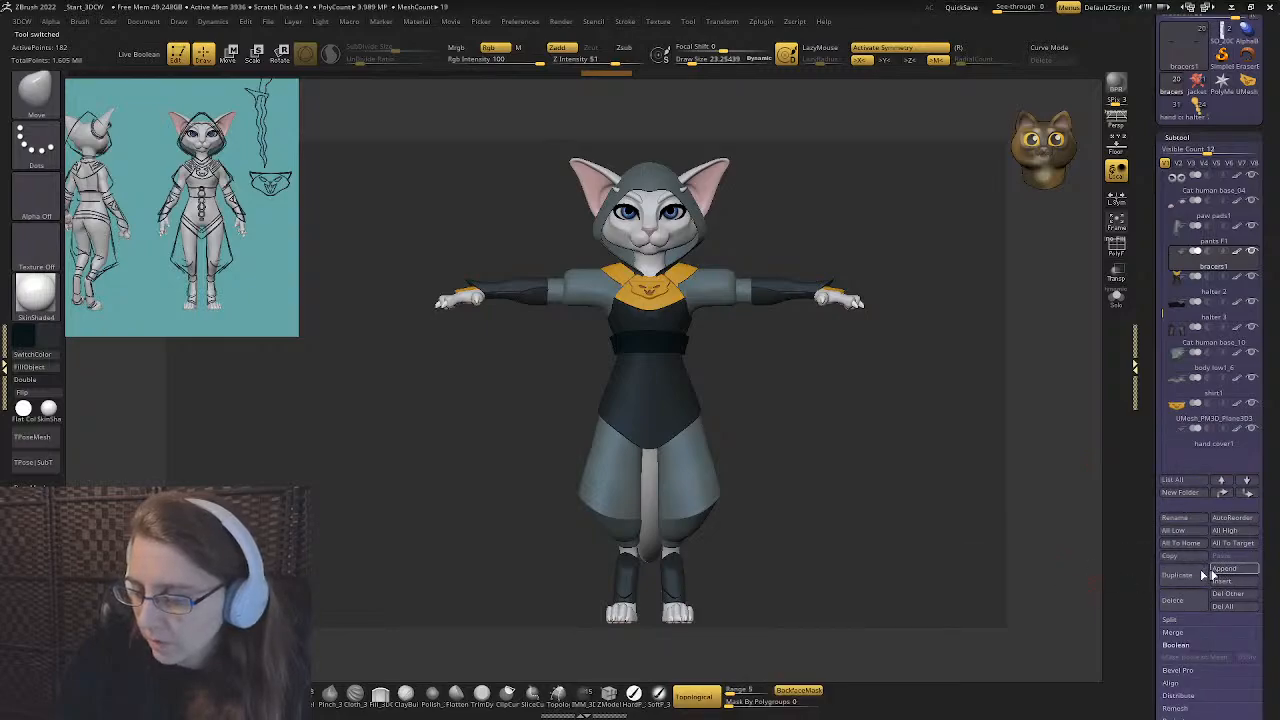
pyautogui.click(1229, 570)
pyautogui.click(1038, 589)
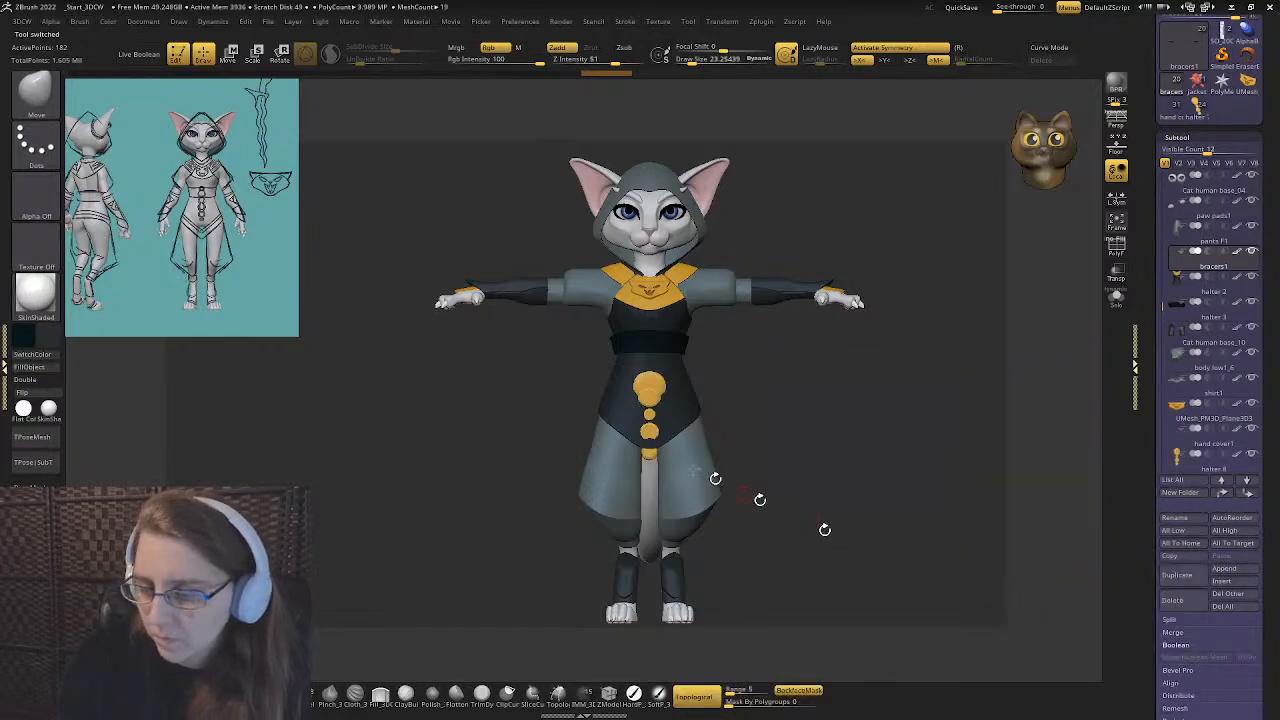
# - Select the halter 8 medallions and move them up with the gizmo so they start at the dark waist belt
pyautogui.press('w')
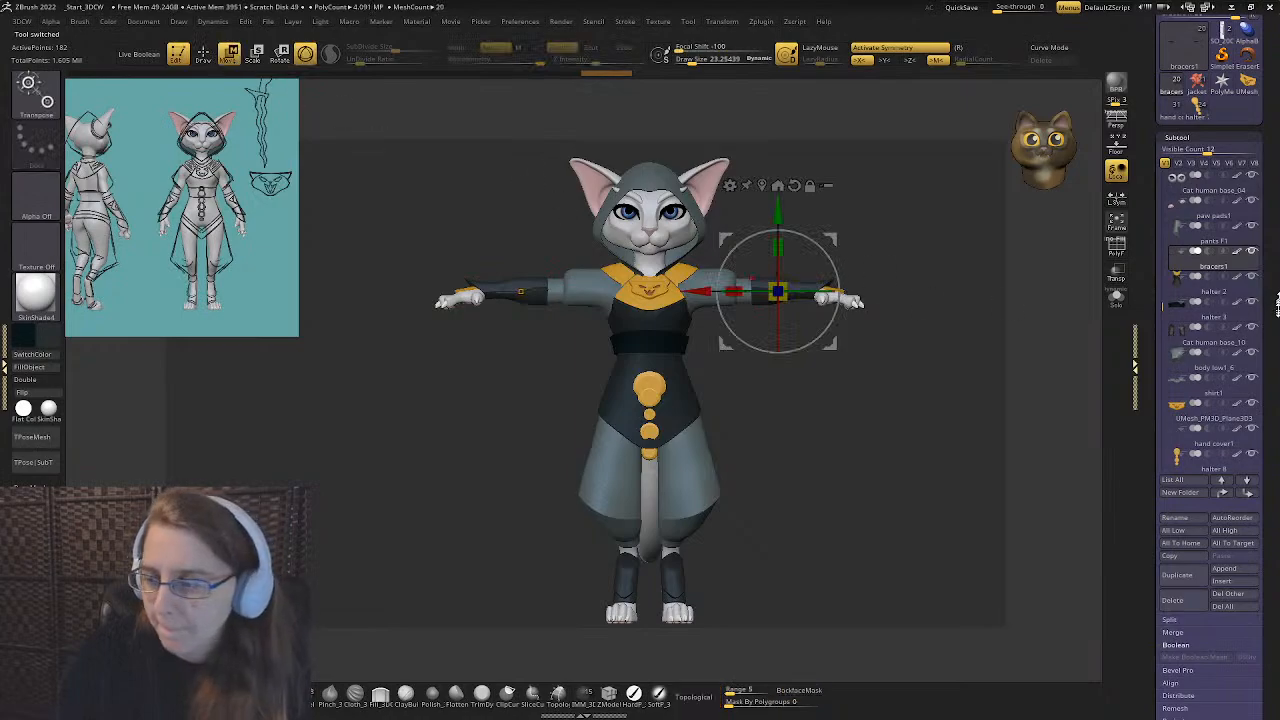
pyautogui.click(1213, 460)
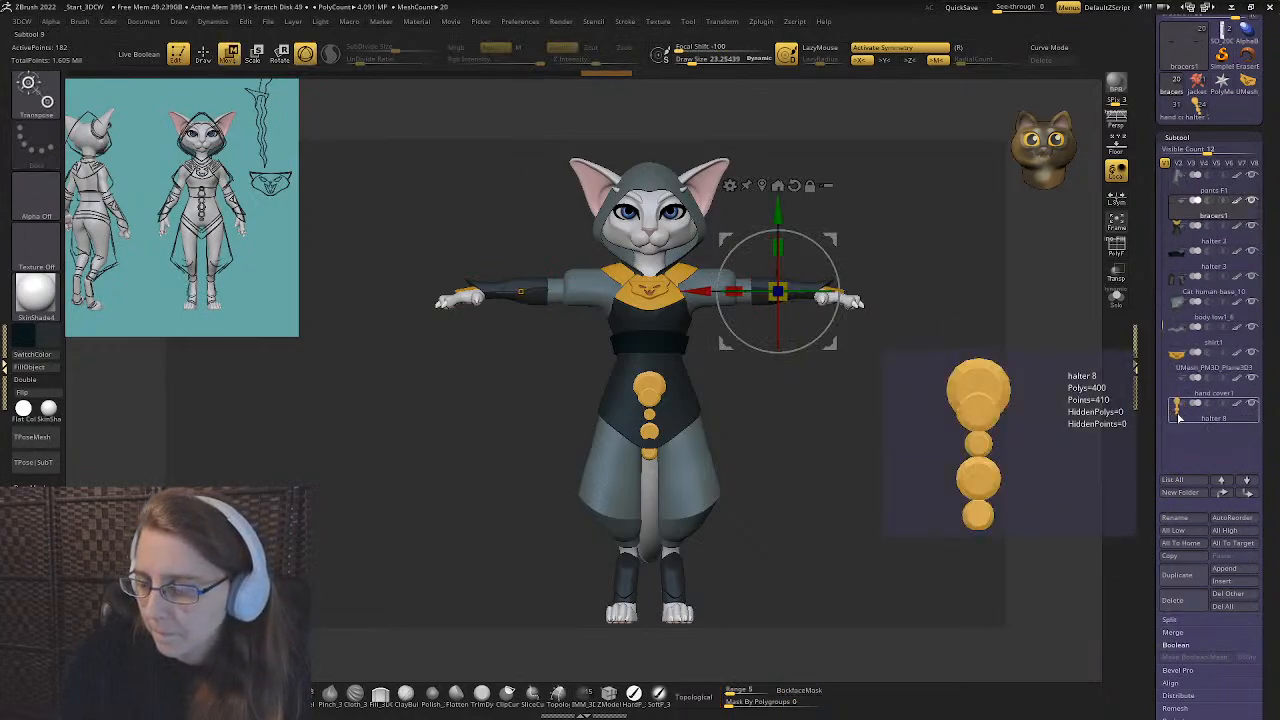
pyautogui.moveTo(652, 481); pyautogui.dragTo(651, 441)
pyautogui.keyDown('shift'); pyautogui.moveTo(554, 411); pyautogui.dragTo(710, 415); pyautogui.keyUp('shift')
pyautogui.keyDown('shift'); pyautogui.moveTo(711, 414); pyautogui.dragTo(710, 490, button='right'); pyautogui.keyUp('shift')
pyautogui.keyDown('alt'); pyautogui.moveTo(608, 352); pyautogui.dragTo(499, 397, button='right'); pyautogui.keyUp('alt')
# - Assign polygroups to the medallions with Auto Groups and mask all but the large top one, centring the gizmo on it
pyautogui.click(566, 373)
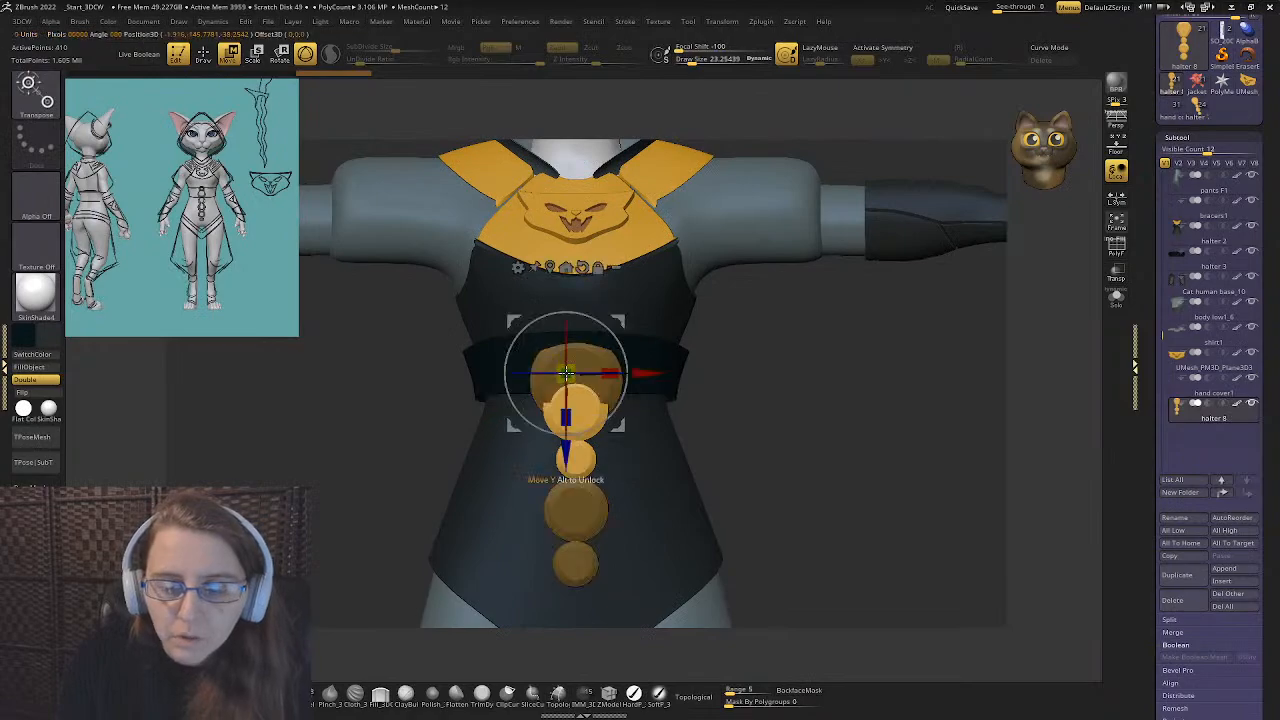
pyautogui.press('space')
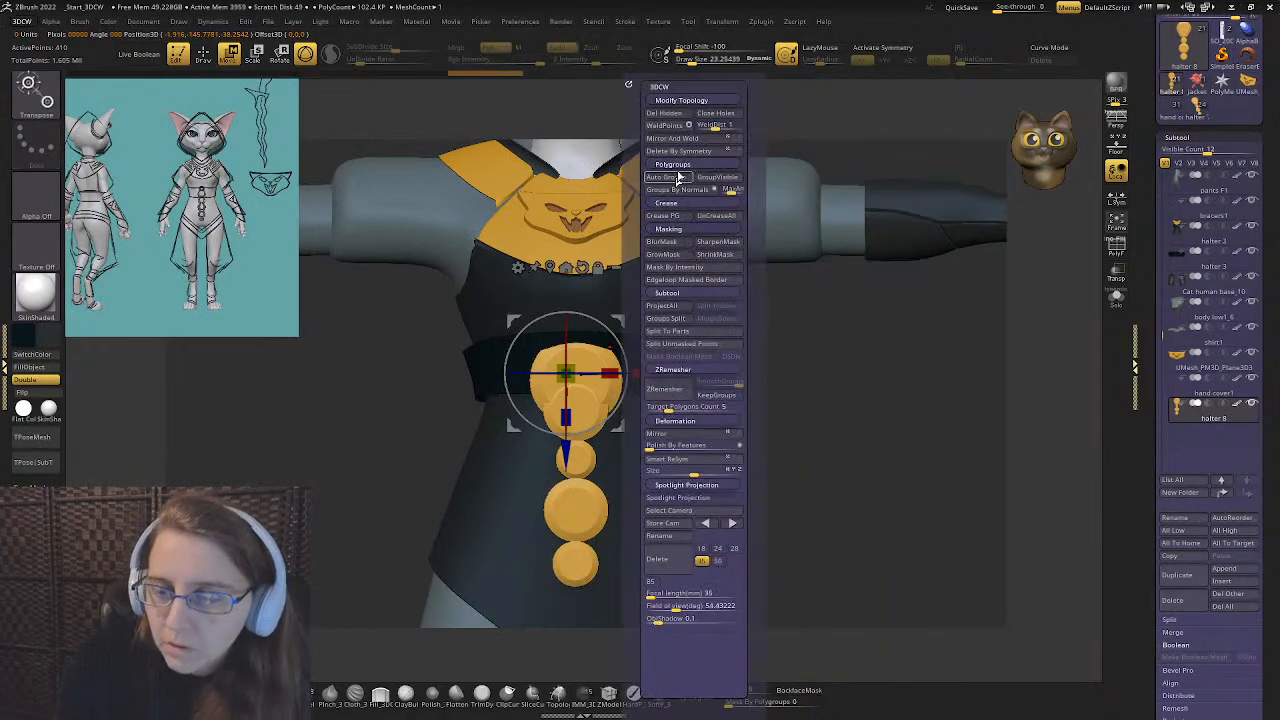
pyautogui.moveTo(530, 390); pyautogui.dragTo(546, 388)
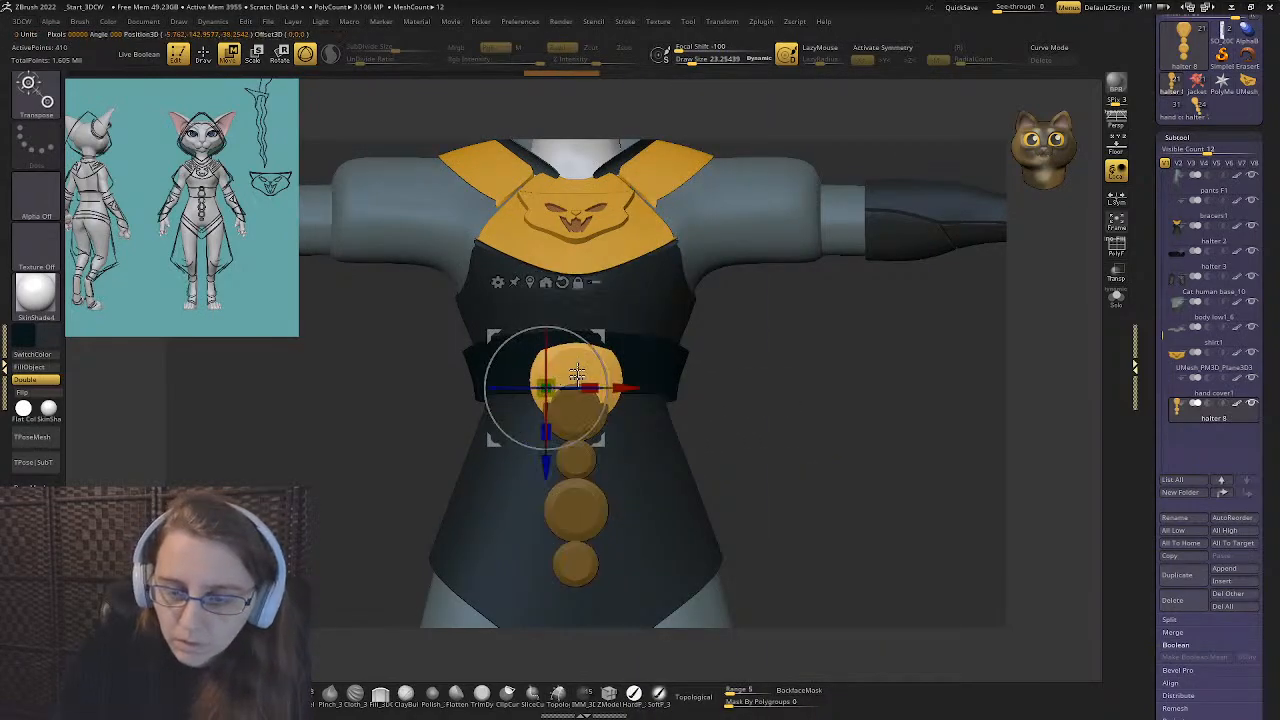
pyautogui.click(577, 378)
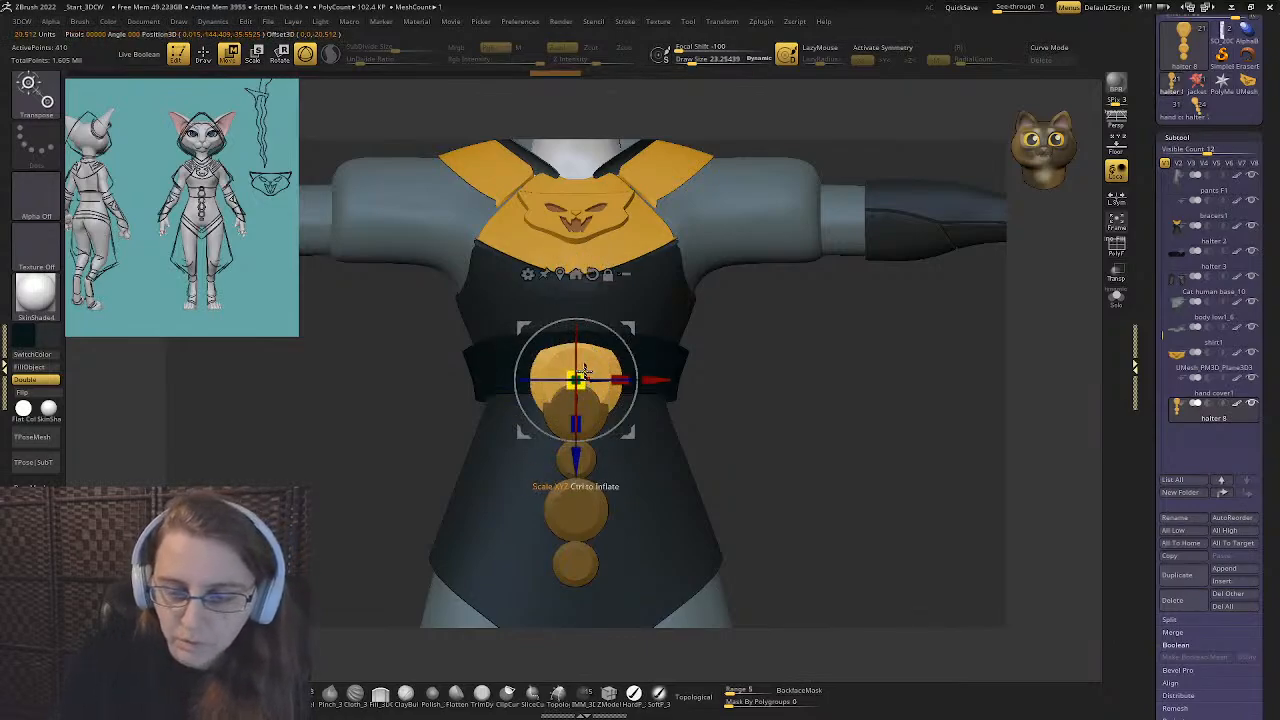
# - Undo the first gizmo change, then rotate and shift the top medallion to sit against the front of the belt
pyautogui.moveTo(585, 370)
pyautogui.mouseDown(button='right')
pyautogui.moveTo(505, 363)
pyautogui.moveTo(590, 368)
pyautogui.mouseUp(button='right')
pyautogui.moveTo(597, 326); pyautogui.dragTo(622, 282)
pyautogui.hotkey('ctrl', 'z')
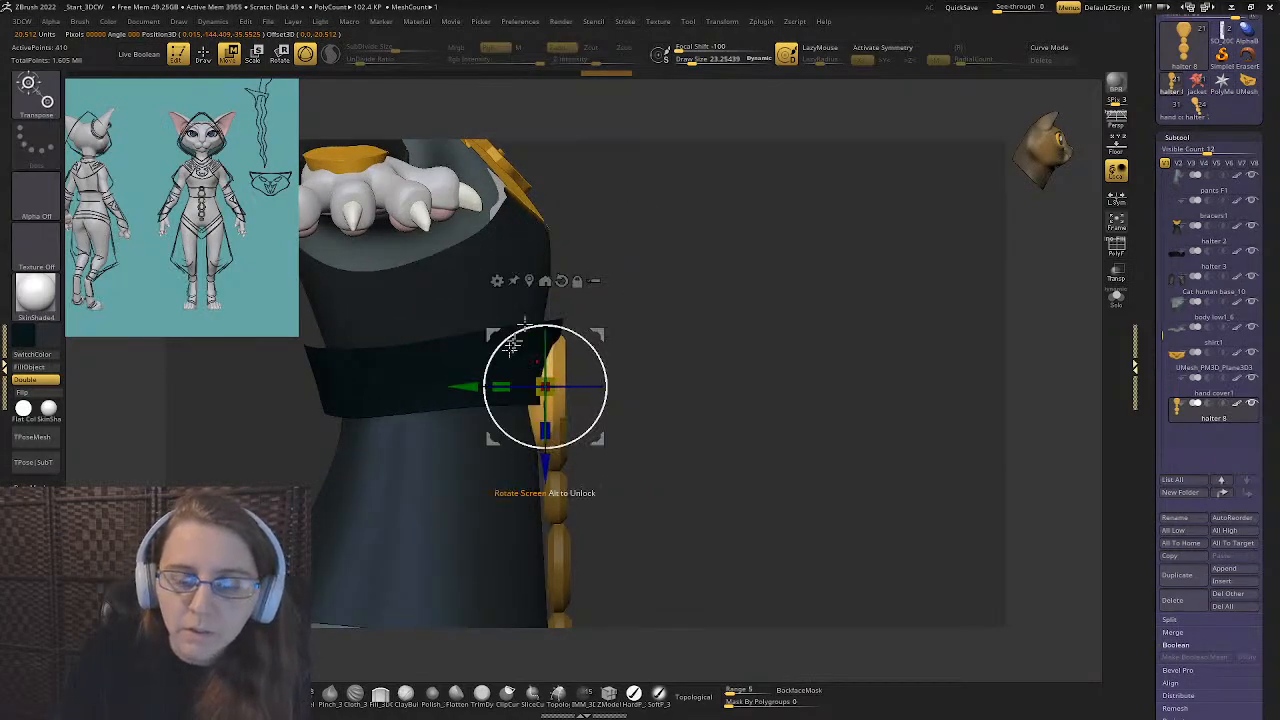
pyautogui.keyDown('ctrl'); pyautogui.moveTo(580, 351); pyautogui.dragTo(606, 394, button='right'); pyautogui.keyUp('ctrl')
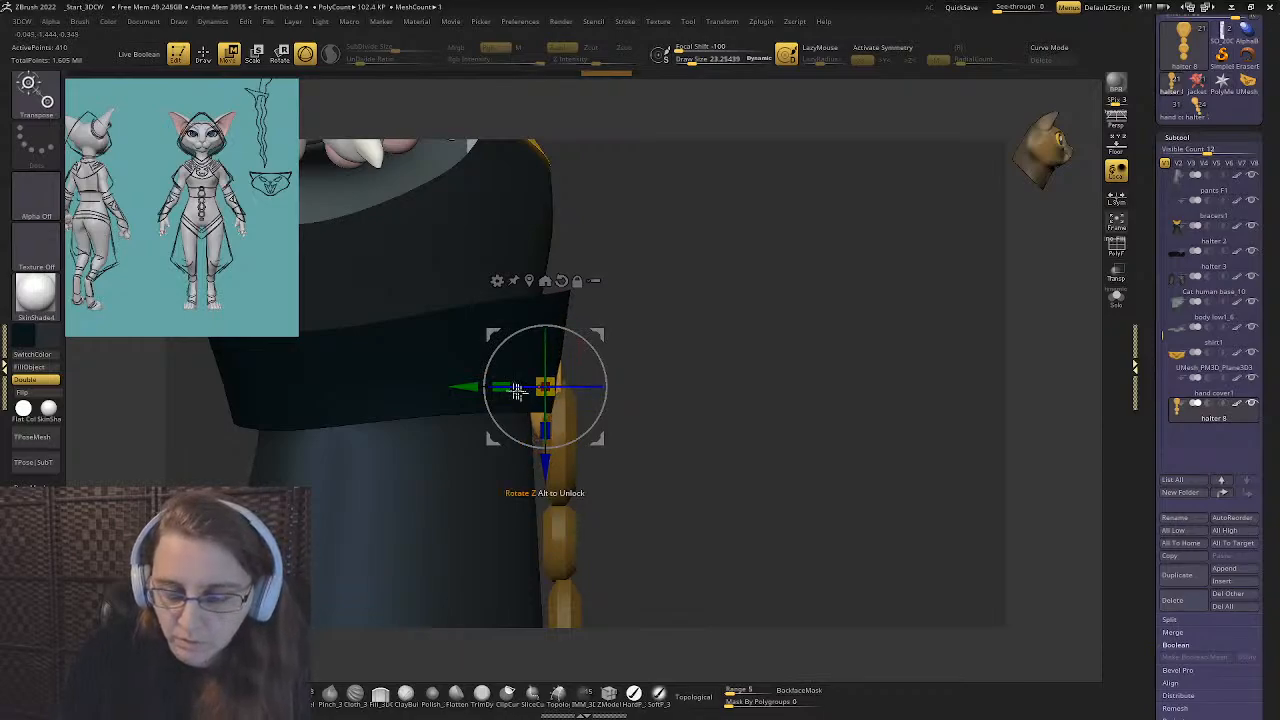
pyautogui.moveTo(512, 402); pyautogui.dragTo(543, 387)
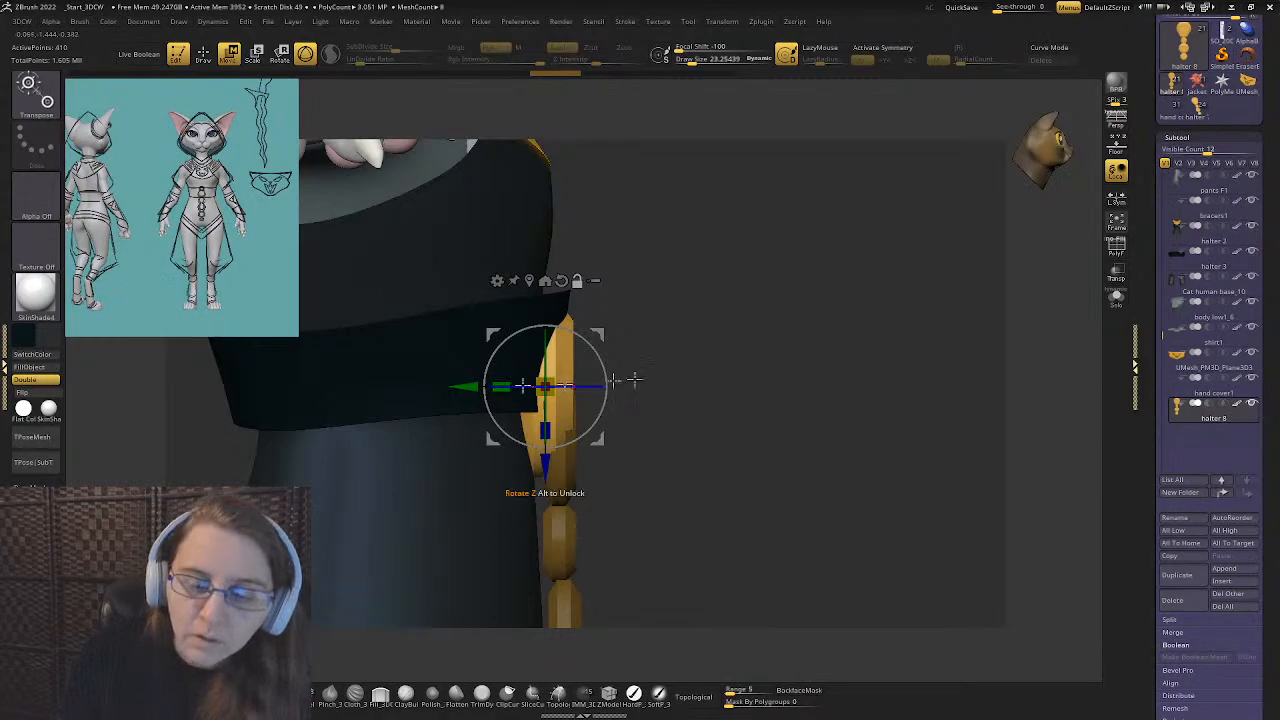
pyautogui.moveTo(634, 380); pyautogui.dragTo(657, 400)
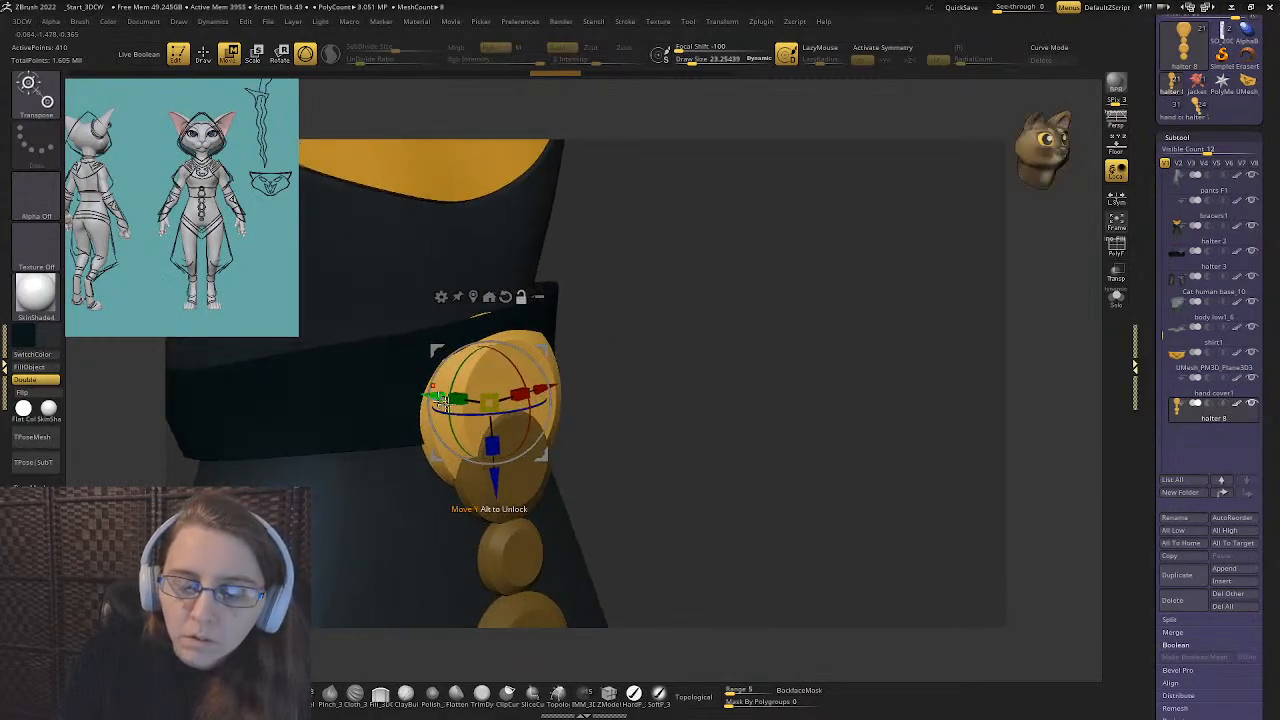
pyautogui.moveTo(459, 399); pyautogui.dragTo(686, 409)
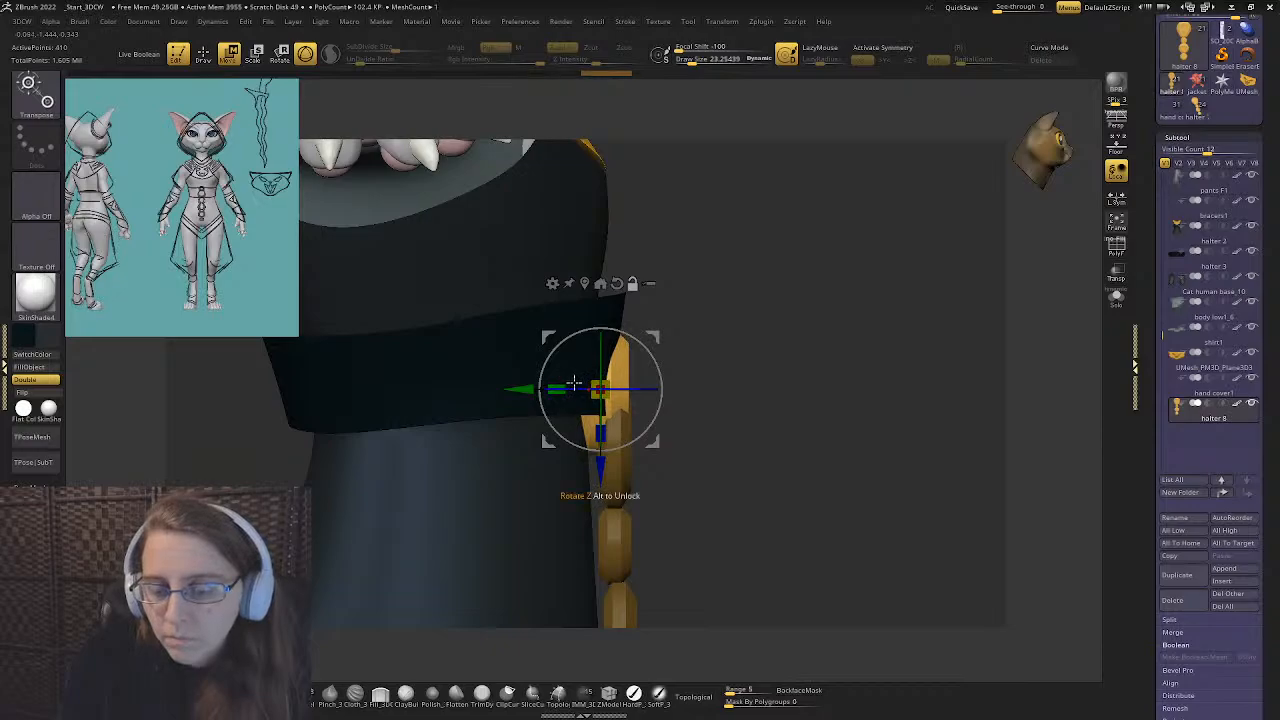
# - Raise and scale down the top medallion over the belt's upper edge, and reduce its depth
pyautogui.moveTo(697, 420); pyautogui.dragTo(660, 262)
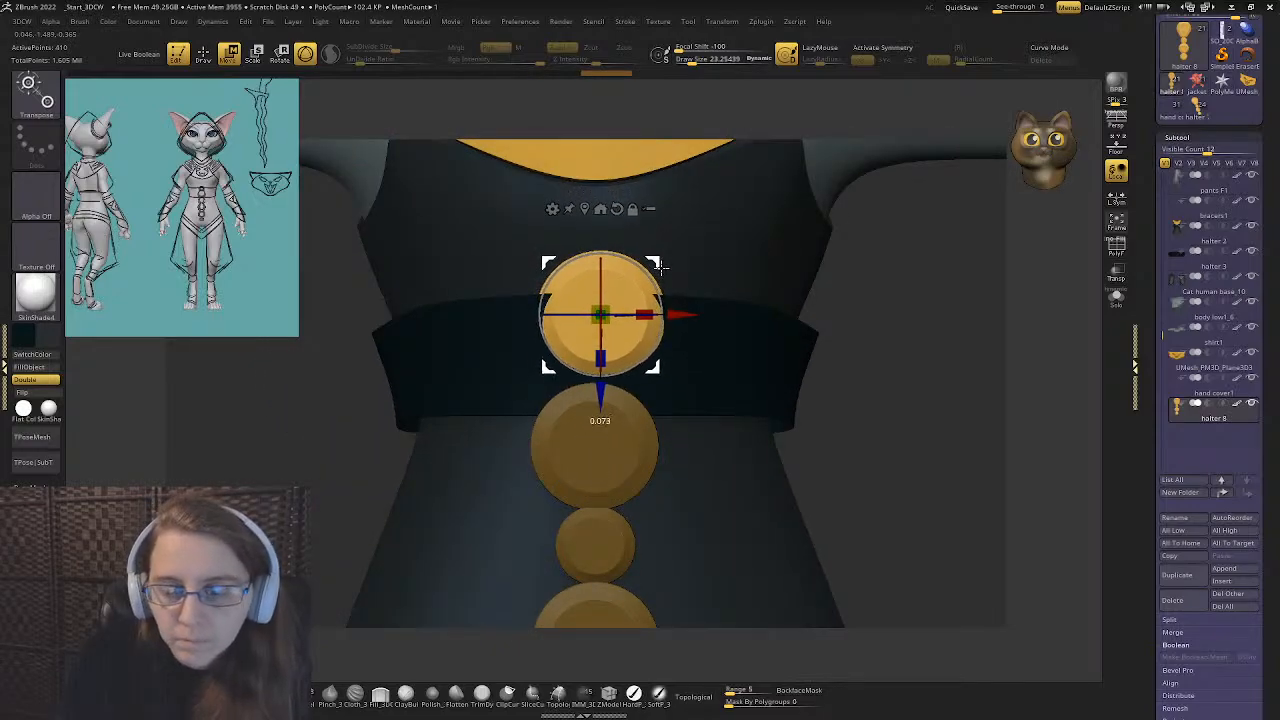
pyautogui.moveTo(700, 310); pyautogui.dragTo(638, 380)
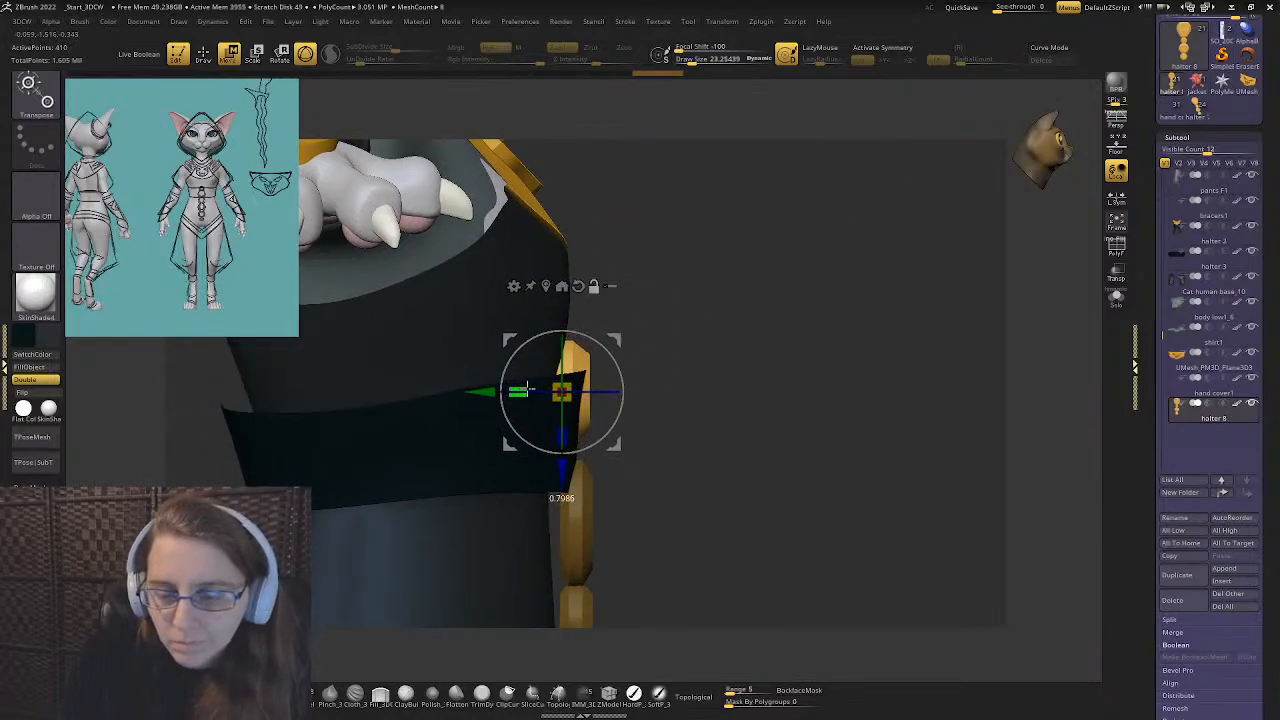
pyautogui.keyDown('shift'); pyautogui.moveTo(630, 334); pyautogui.dragTo(640, 388); pyautogui.keyUp('shift')
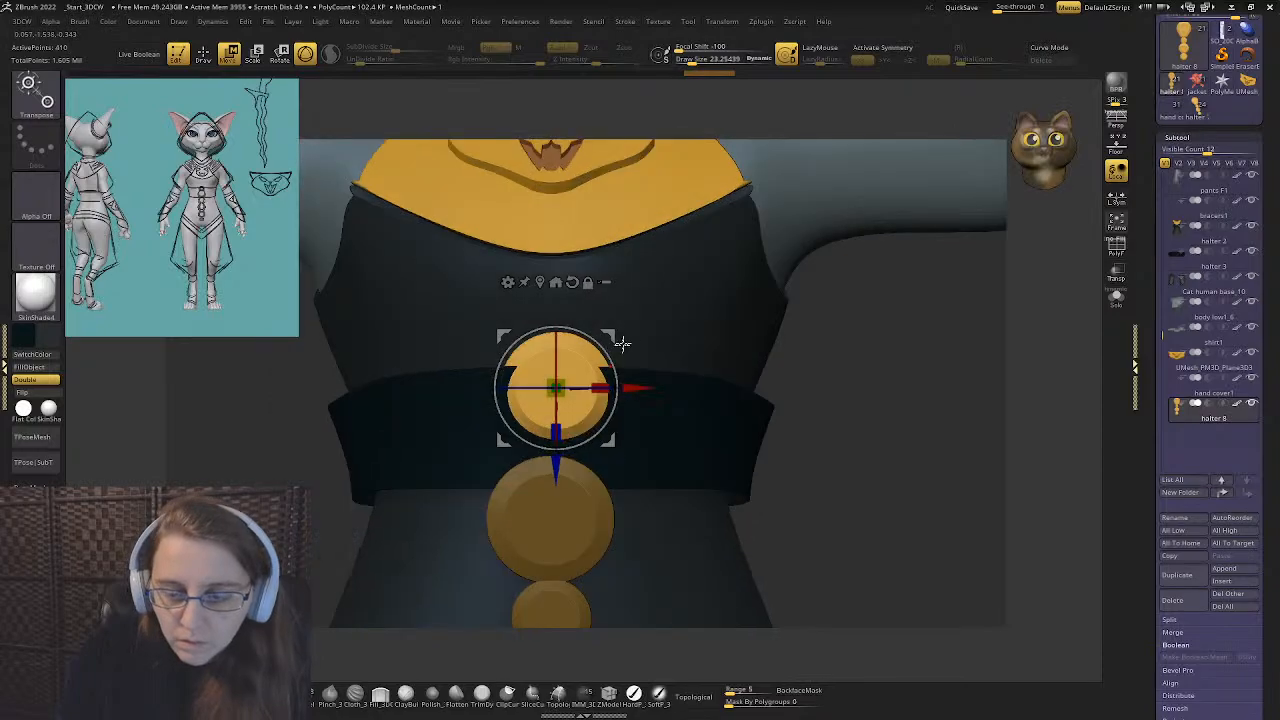
# - Undo the last change, activate X symmetry, and move the top medallion from foot level up to the front of the belt
pyautogui.hotkey('ctrl', 'z')
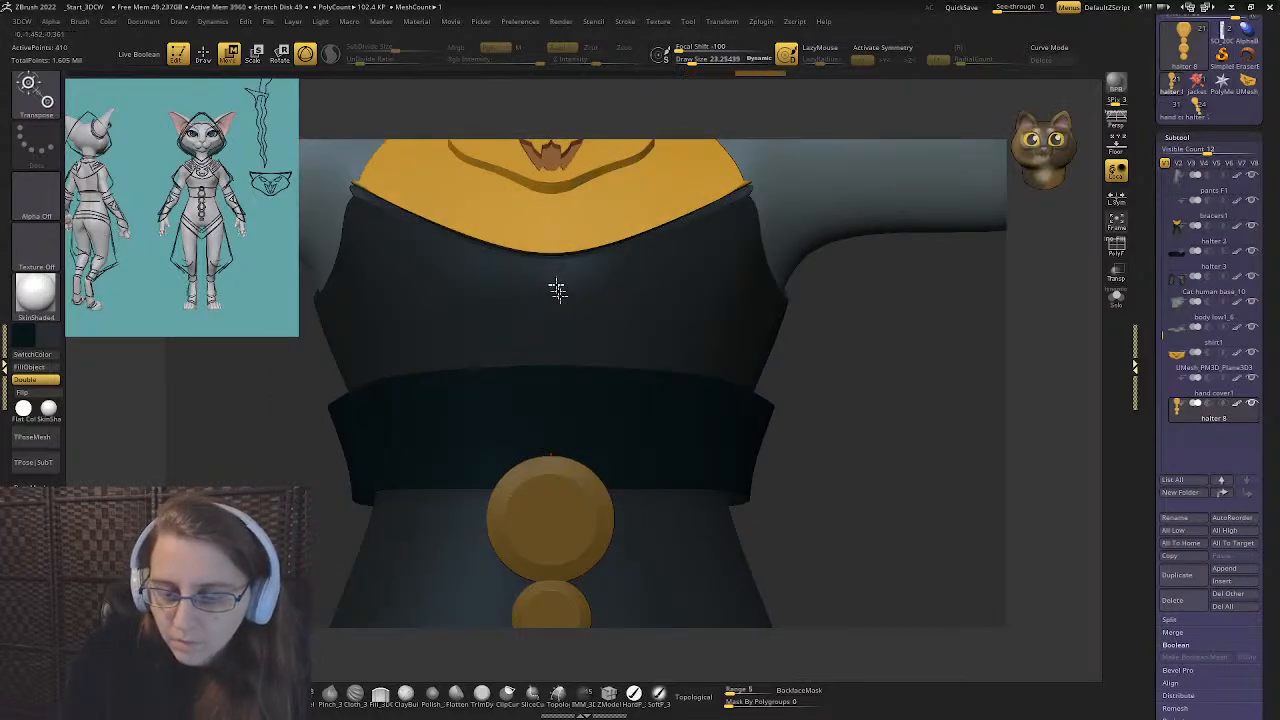
pyautogui.press('f')
pyautogui.keyDown('alt'); pyautogui.moveTo(567, 520); pyautogui.dragTo(634, 206, button='right'); pyautogui.keyUp('alt')
pyautogui.keyDown('alt'); pyautogui.moveTo(746, 394); pyautogui.dragTo(797, 254, button='right'); pyautogui.keyUp('alt')
pyautogui.press('x')
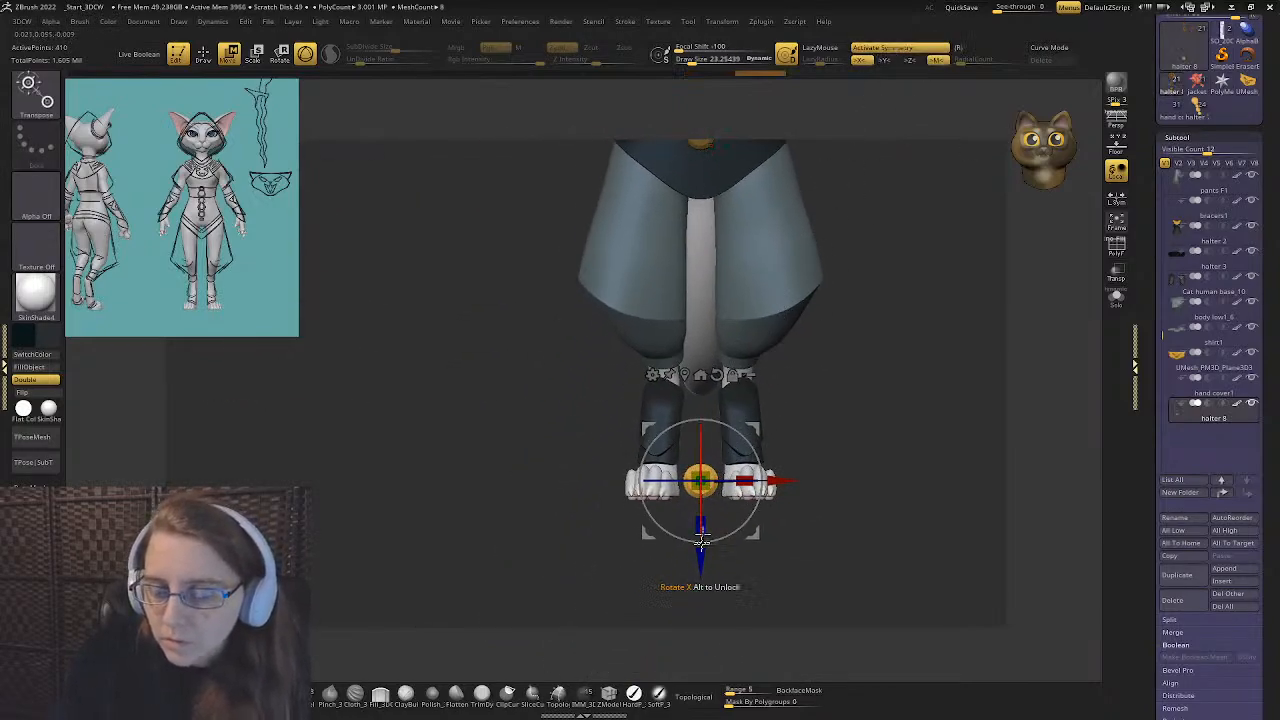
pyautogui.keyDown('alt'); pyautogui.moveTo(701, 553); pyautogui.dragTo(691, 225); pyautogui.keyUp('alt')
pyautogui.keyDown('alt'); pyautogui.moveTo(645, 225); pyautogui.dragTo(643, 520, button='right'); pyautogui.keyUp('alt')
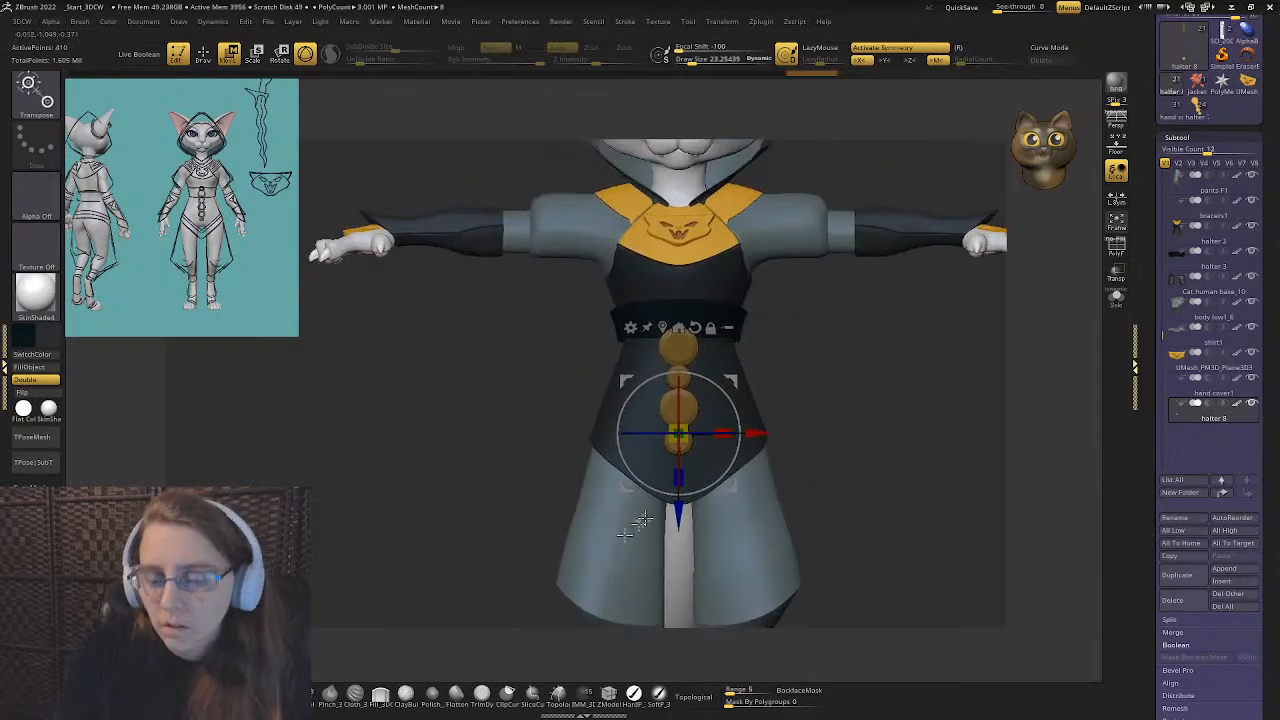
pyautogui.keyDown('alt'); pyautogui.moveTo(679, 513); pyautogui.dragTo(679, 390); pyautogui.keyUp('alt')
pyautogui.moveTo(680, 395); pyautogui.dragTo(632, 383, button='right')
pyautogui.keyDown('alt'); pyautogui.moveTo(462, 310); pyautogui.dragTo(578, 322); pyautogui.keyUp('alt')
pyautogui.keyDown('ctrl'); pyautogui.moveTo(578, 322); pyautogui.dragTo(662, 429, button='right'); pyautogui.keyUp('ctrl')
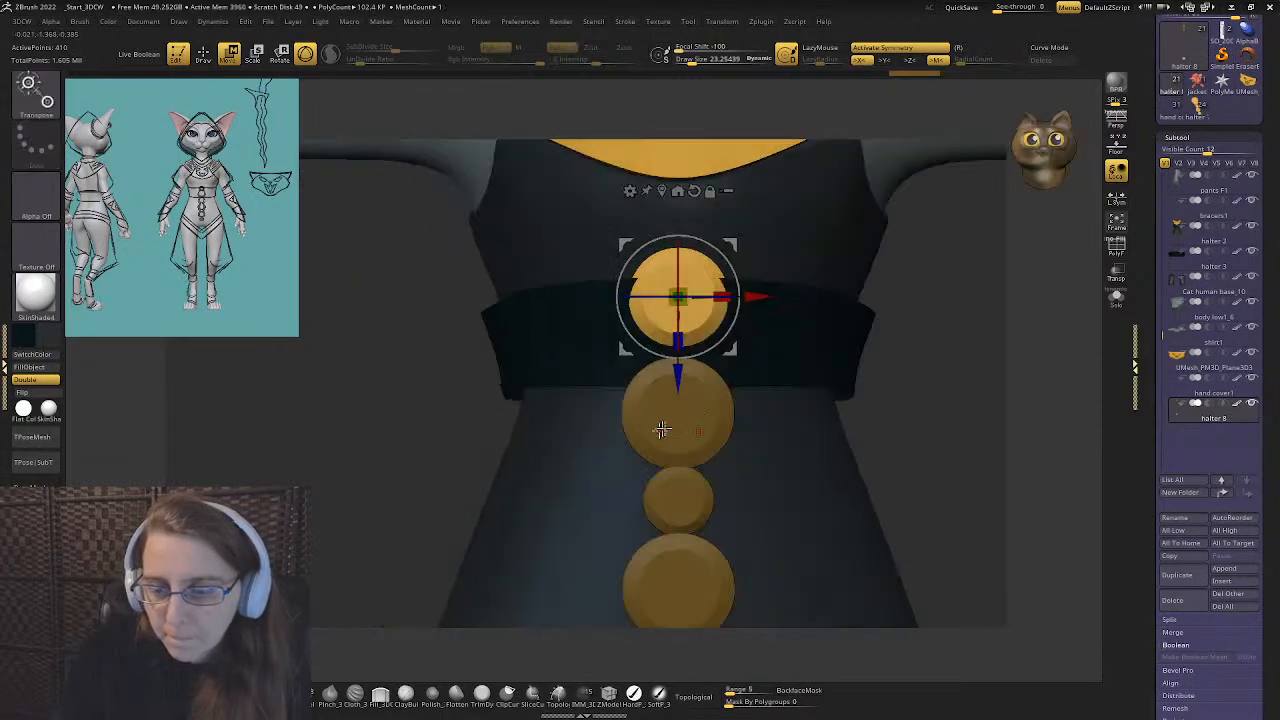
# - Raise the large second medallion toward the top one, and shift the small third medallion up beneath it
pyautogui.click(677, 420)
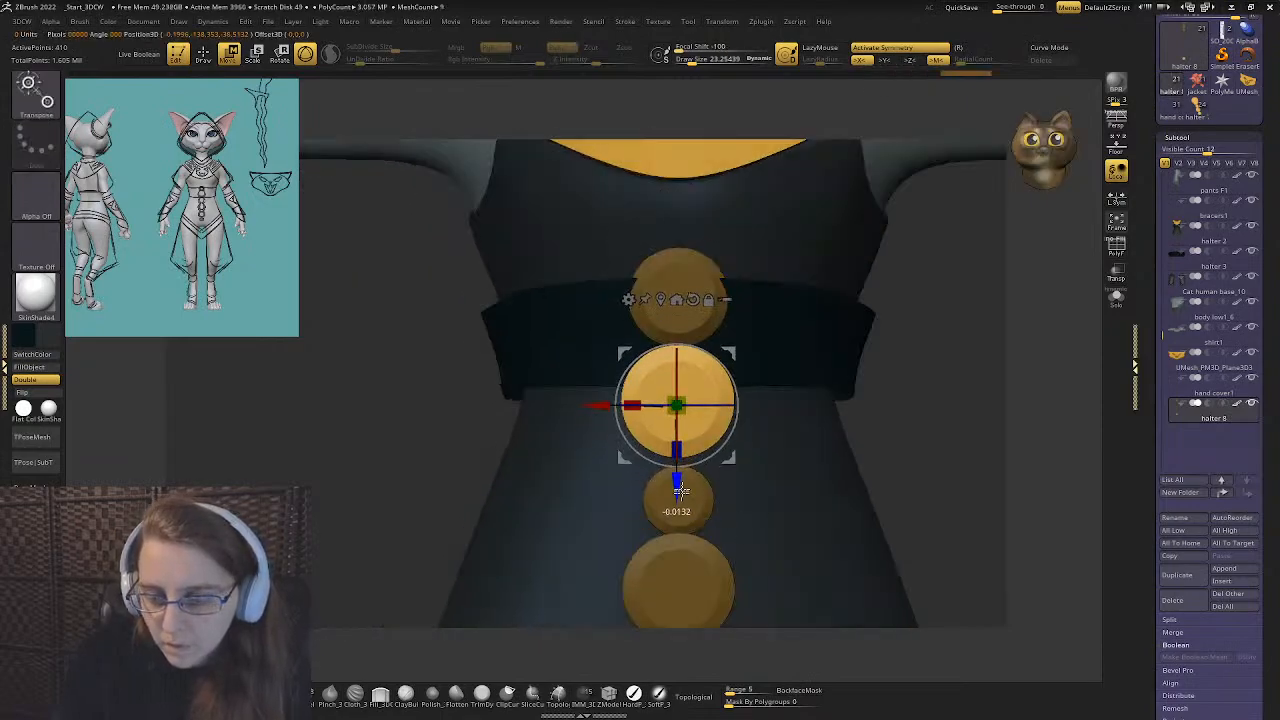
pyautogui.moveTo(700, 405); pyautogui.dragTo(668, 447, button='right')
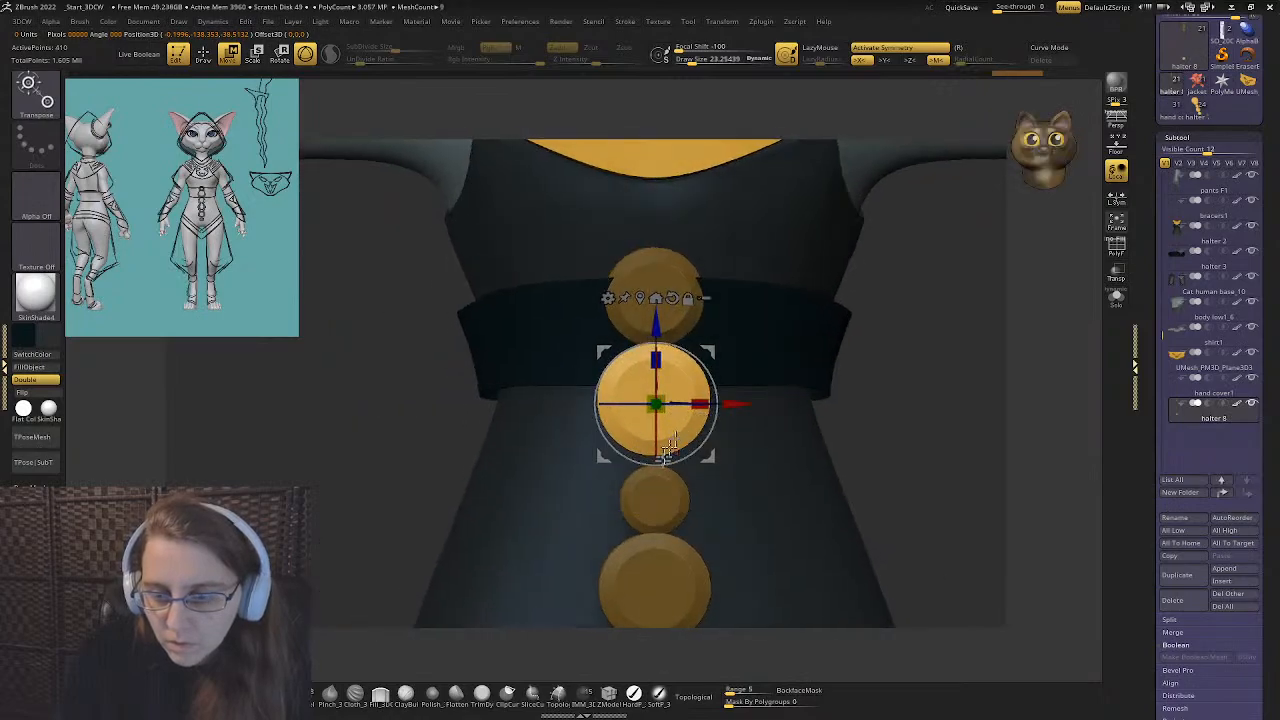
pyautogui.click(658, 505)
pyautogui.click(655, 295)
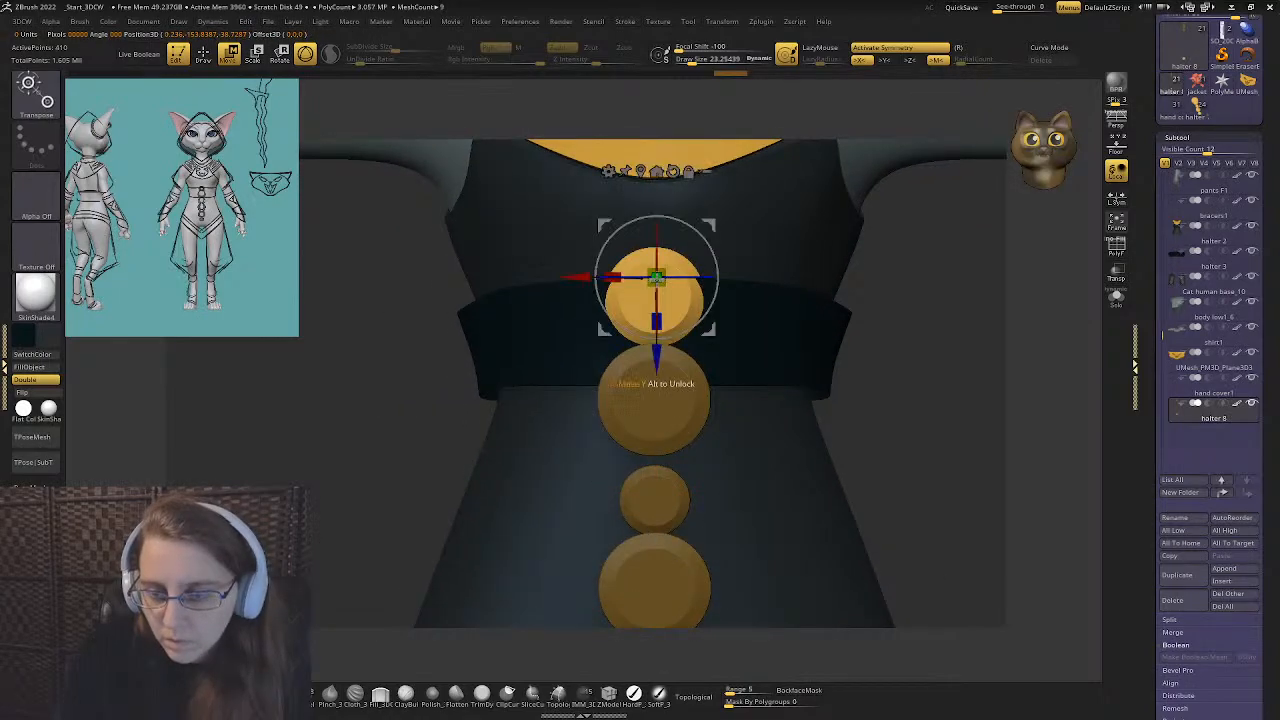
pyautogui.click(651, 507)
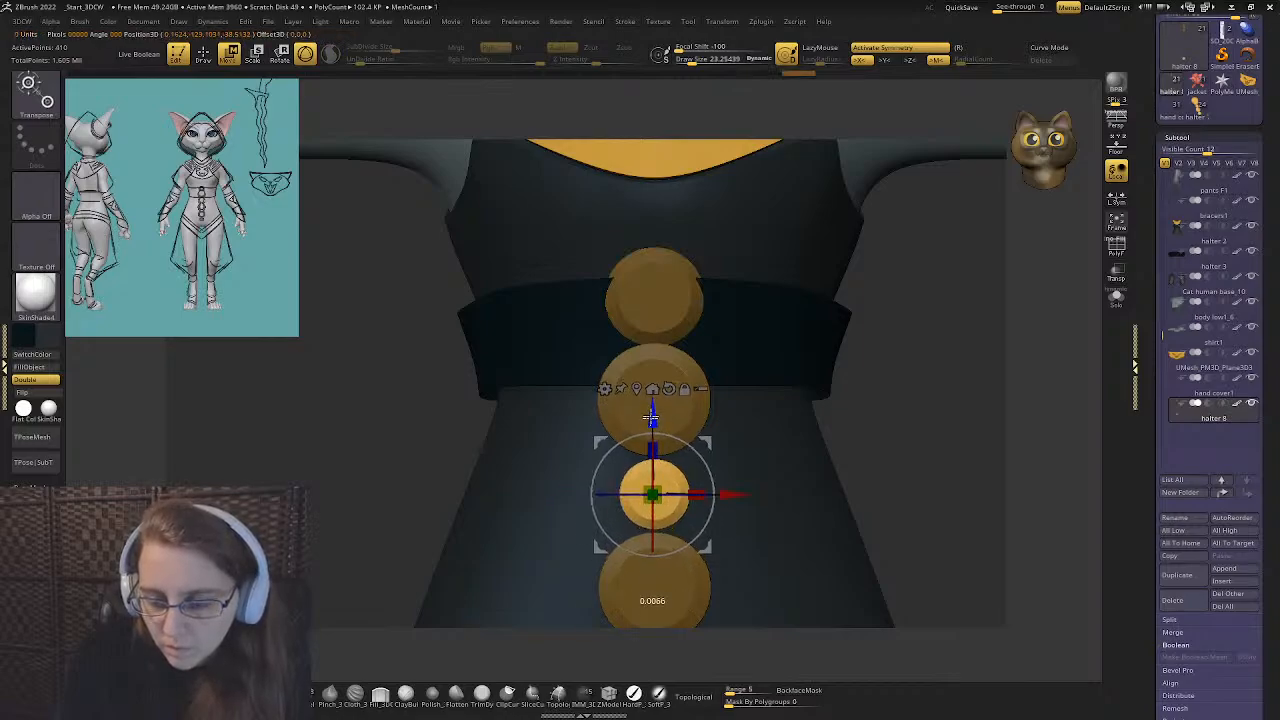
# - Isolate the fourth medallion, scale it down and move it up to sit just under the small third medallion
pyautogui.keyDown('alt'); pyautogui.moveTo(652, 571); pyautogui.dragTo(594, 467, button='right'); pyautogui.keyUp('alt')
pyautogui.click(651, 468)
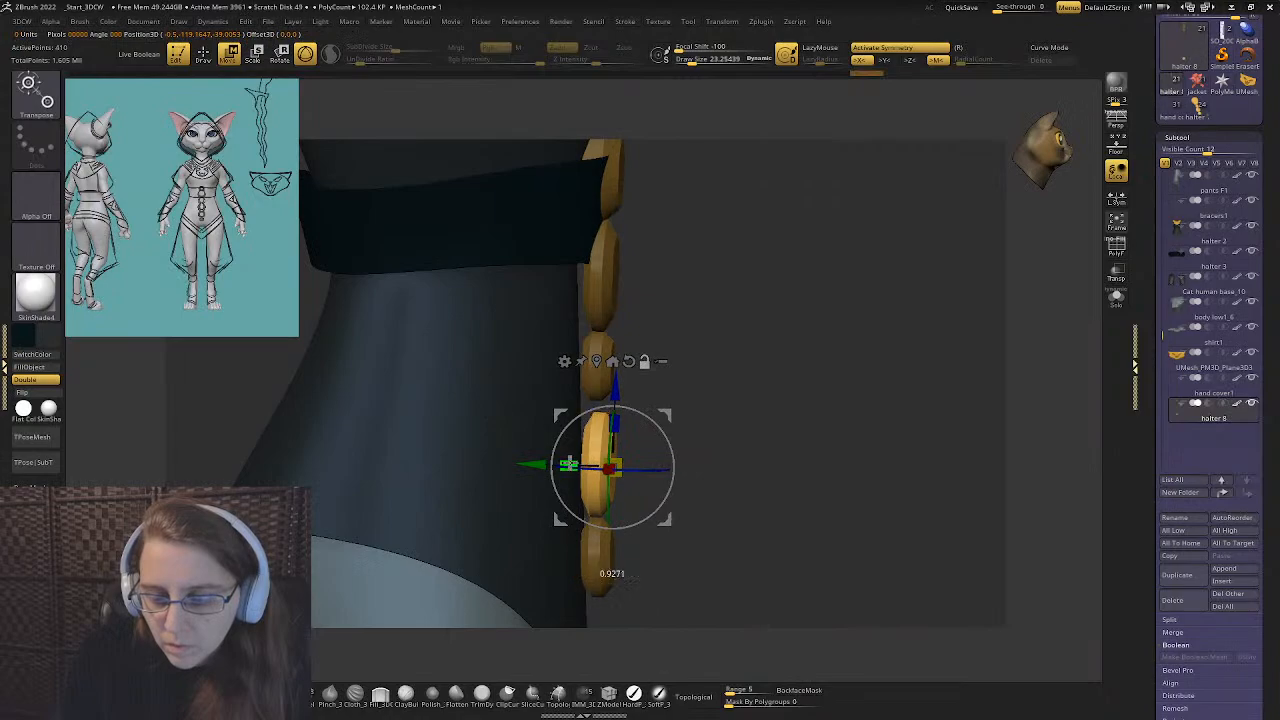
pyautogui.moveTo(576, 465); pyautogui.dragTo(536, 464)
pyautogui.moveTo(616, 390); pyautogui.dragTo(617, 375)
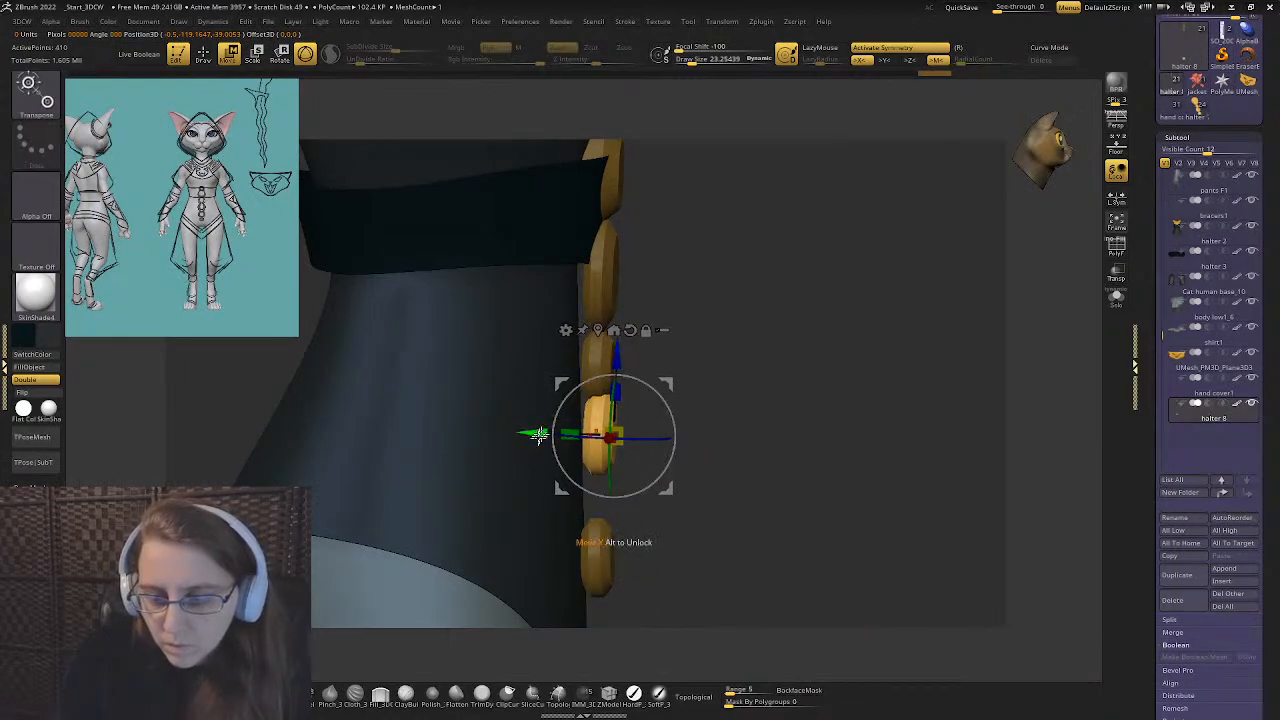
pyautogui.moveTo(540, 430); pyautogui.dragTo(500, 423, button='right')
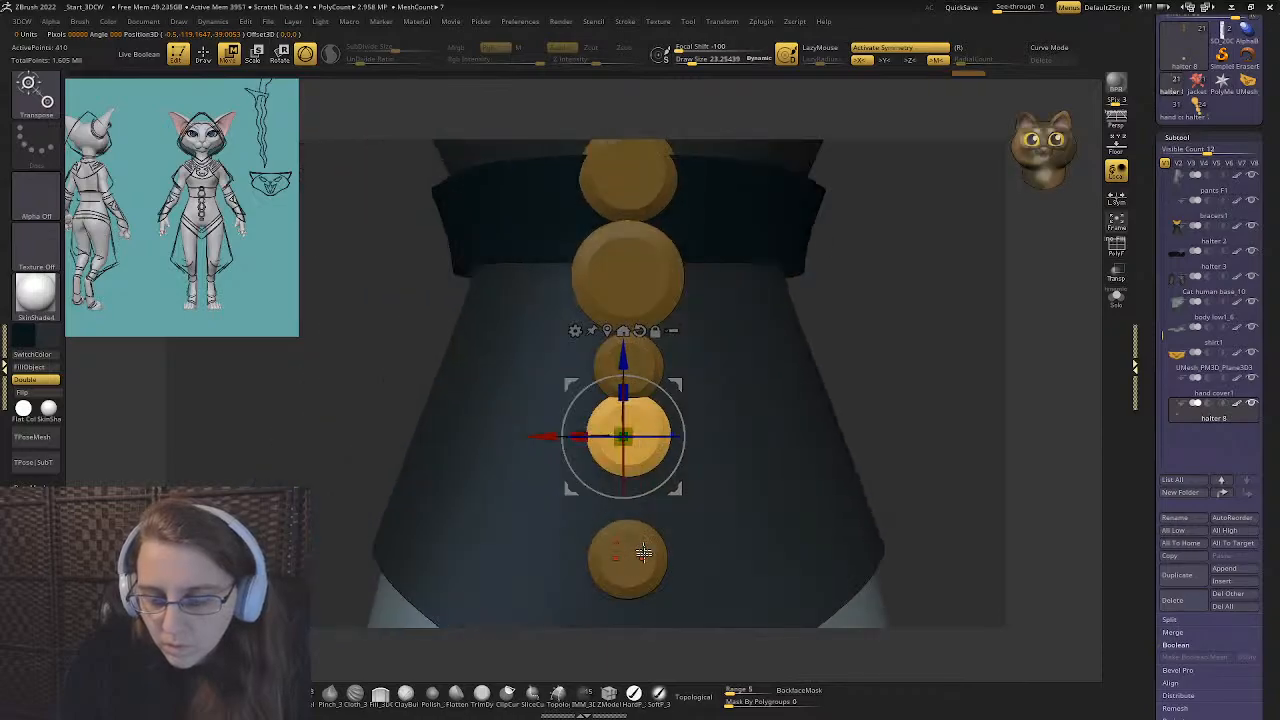
pyautogui.moveTo(625, 349); pyautogui.dragTo(625, 355)
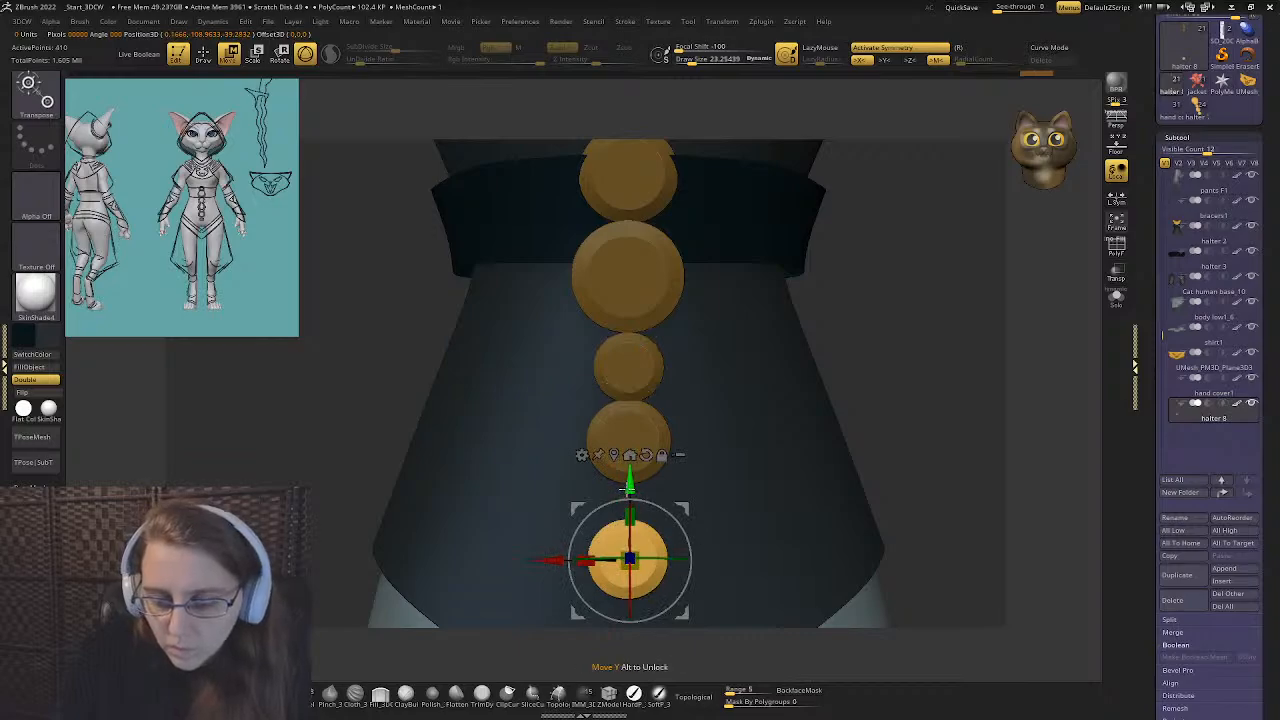
# - Isolate the bottom medallion, scale it down and raise it against the underside of the fourth medallion
pyautogui.moveTo(629, 490); pyautogui.dragTo(630, 450)
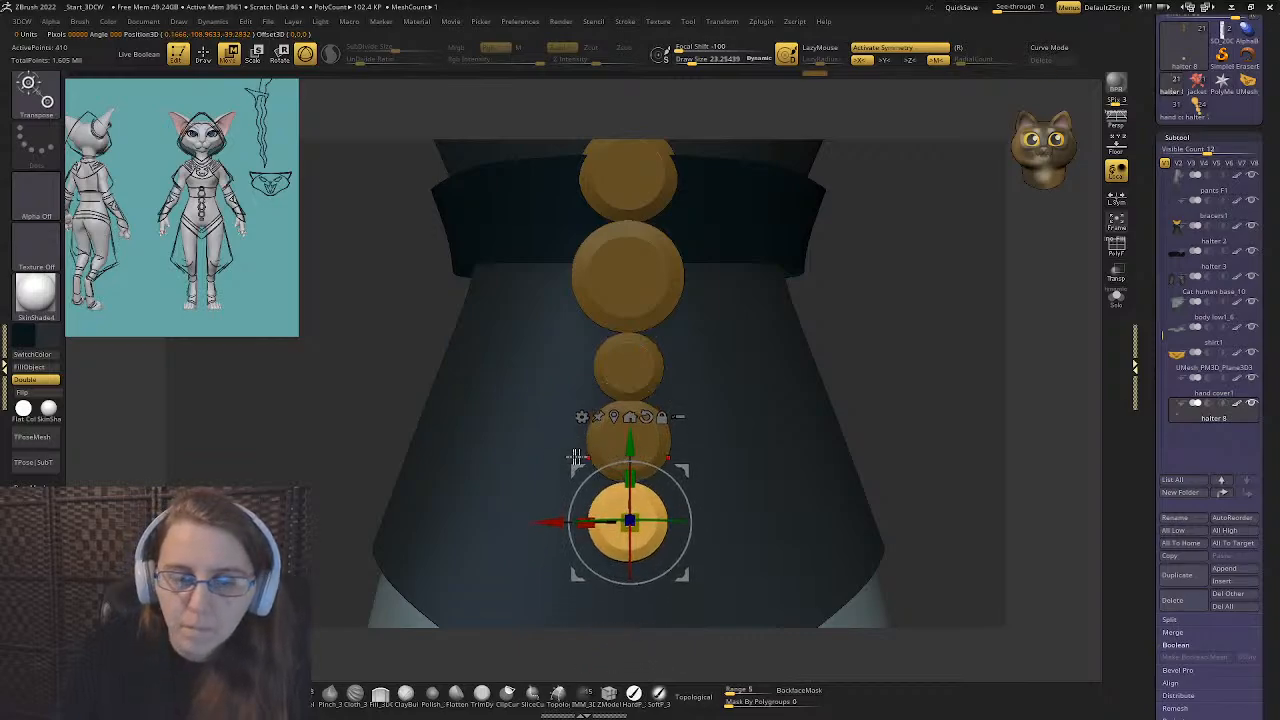
pyautogui.keyDown('ctrl'); pyautogui.moveTo(547, 470); pyautogui.dragTo(655, 500, button='right'); pyautogui.keyUp('ctrl')
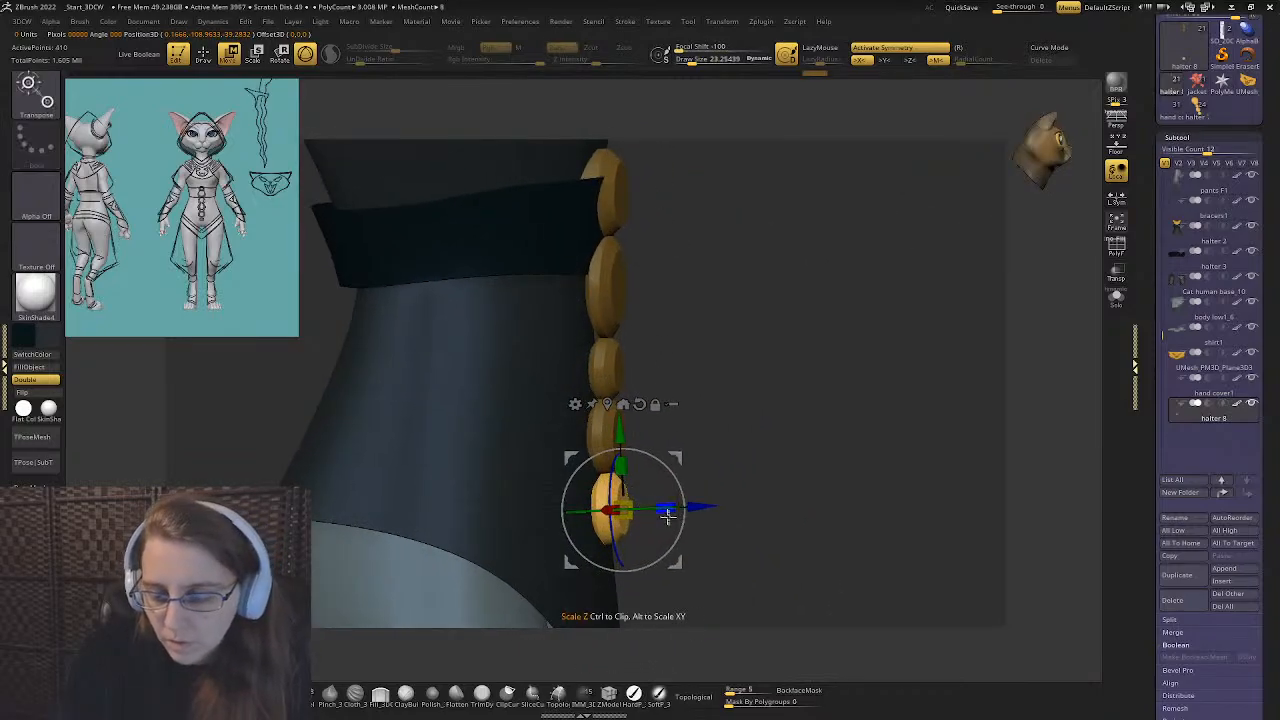
pyautogui.moveTo(668, 510); pyautogui.dragTo(662, 505)
pyautogui.moveTo(620, 433); pyautogui.dragTo(620, 417)
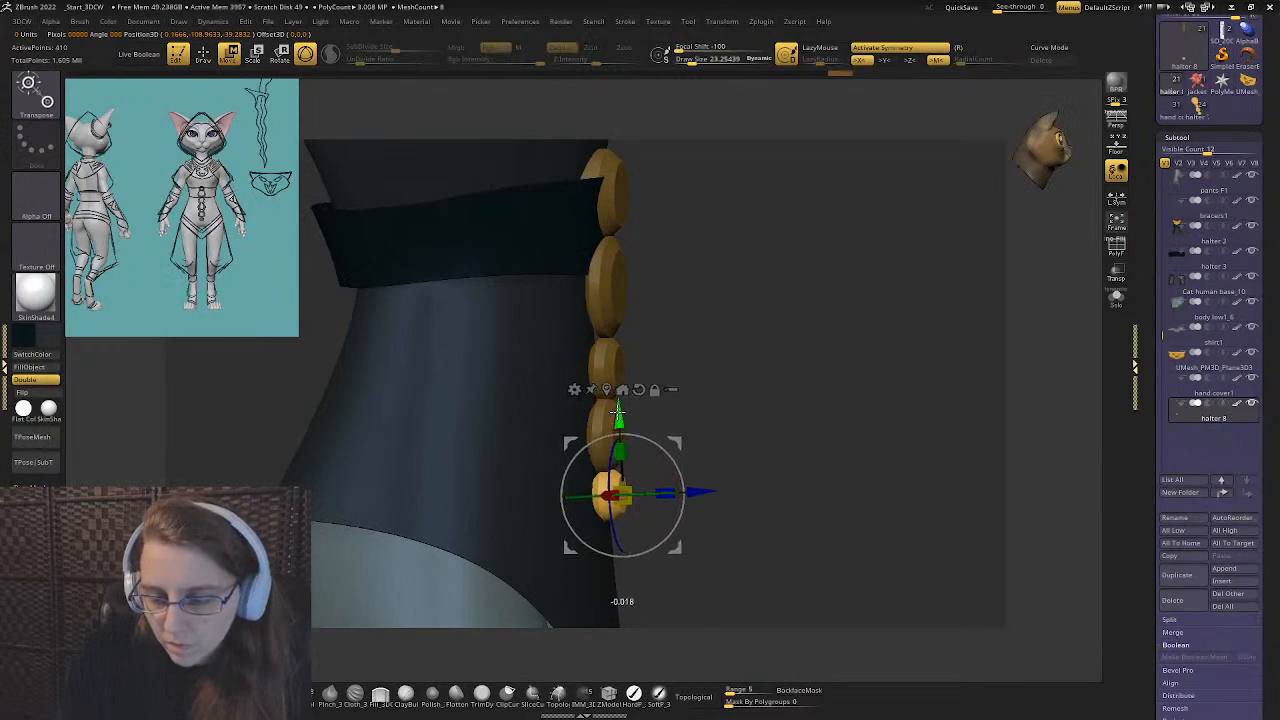
pyautogui.keyDown('shift'); pyautogui.moveTo(715, 445); pyautogui.dragTo(576, 403, button='right'); pyautogui.keyUp('shift')
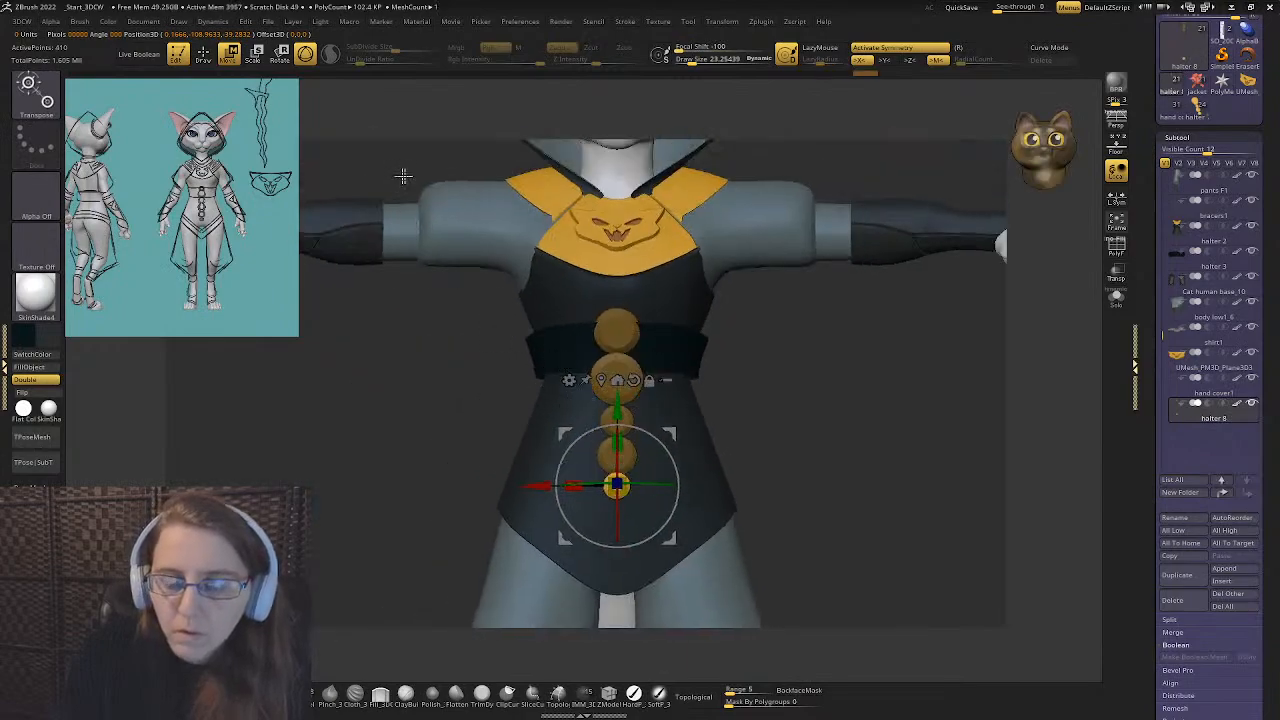
# - Reduce the depth of the top two medallions and raise the second one against the first
pyautogui.keyDown('ctrl'); pyautogui.moveTo(683, 366); pyautogui.dragTo(623, 334, button='right'); pyautogui.keyUp('ctrl')
pyautogui.keyDown('ctrl'); pyautogui.click(606, 334); pyautogui.keyUp('ctrl')
pyautogui.moveTo(623, 334); pyautogui.dragTo(627, 333)
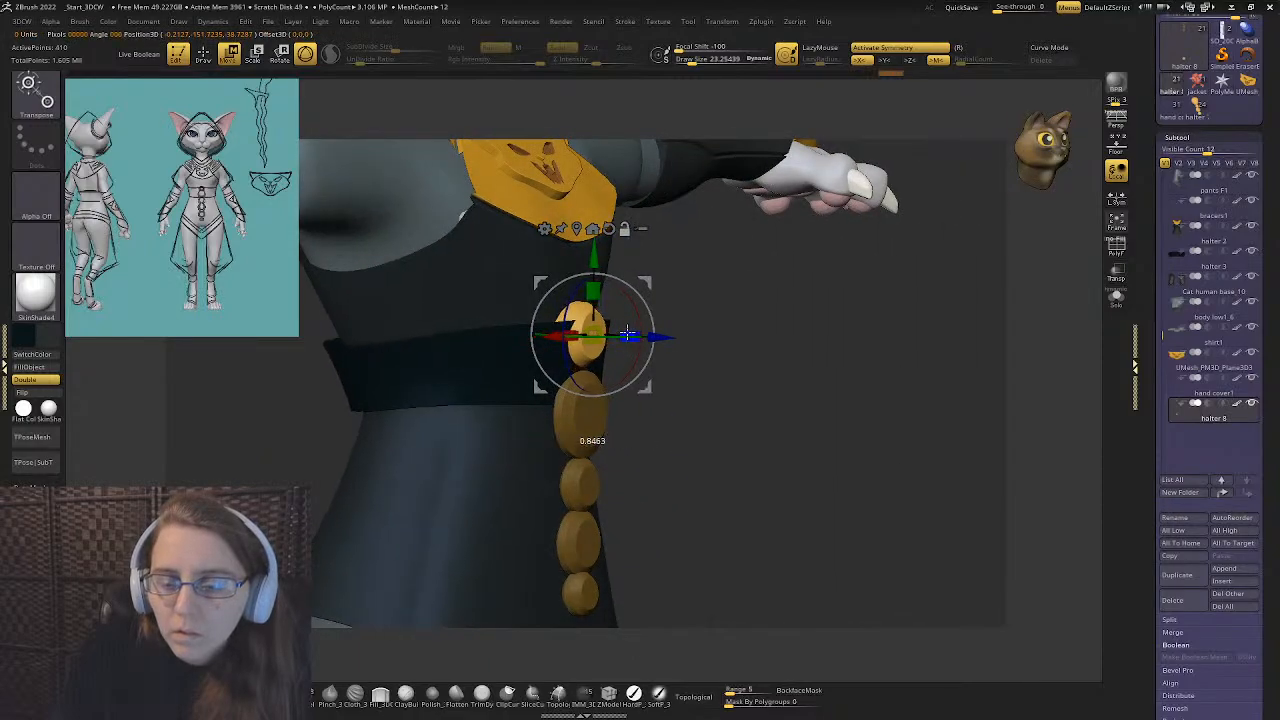
pyautogui.keyDown('ctrl'); pyautogui.click(591, 425); pyautogui.keyUp('ctrl')
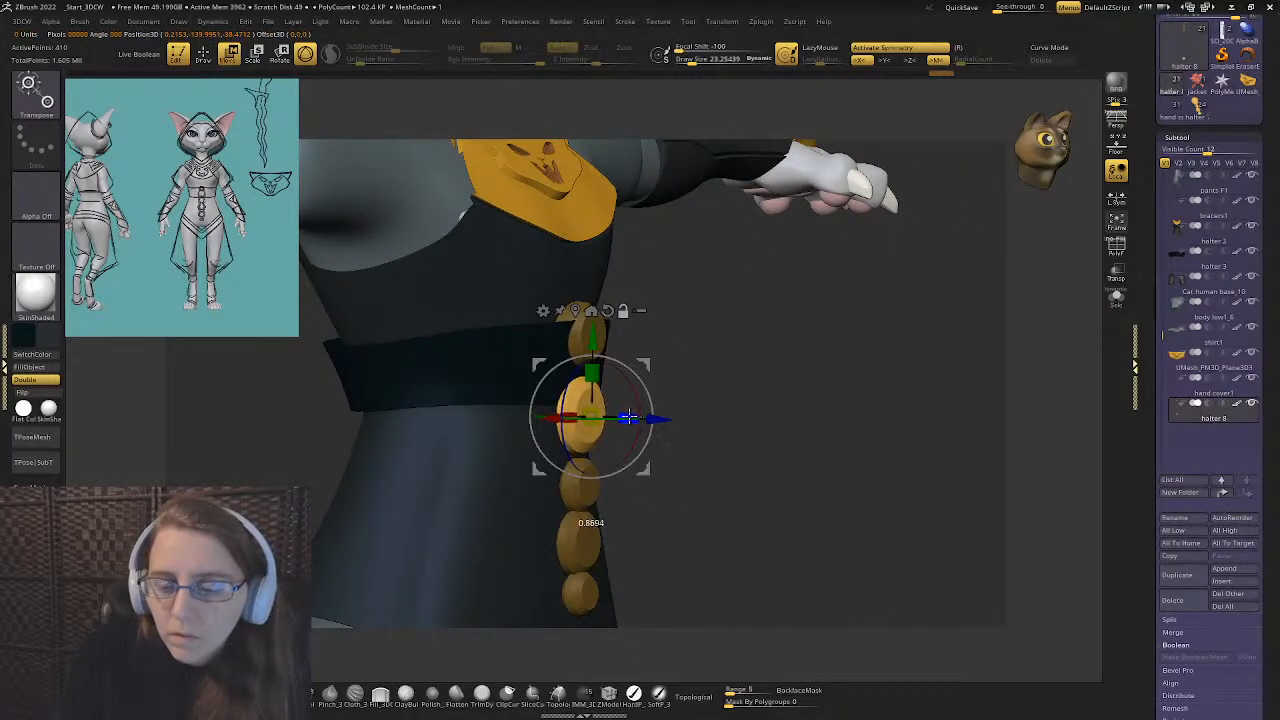
pyautogui.moveTo(597, 340); pyautogui.dragTo(596, 328)
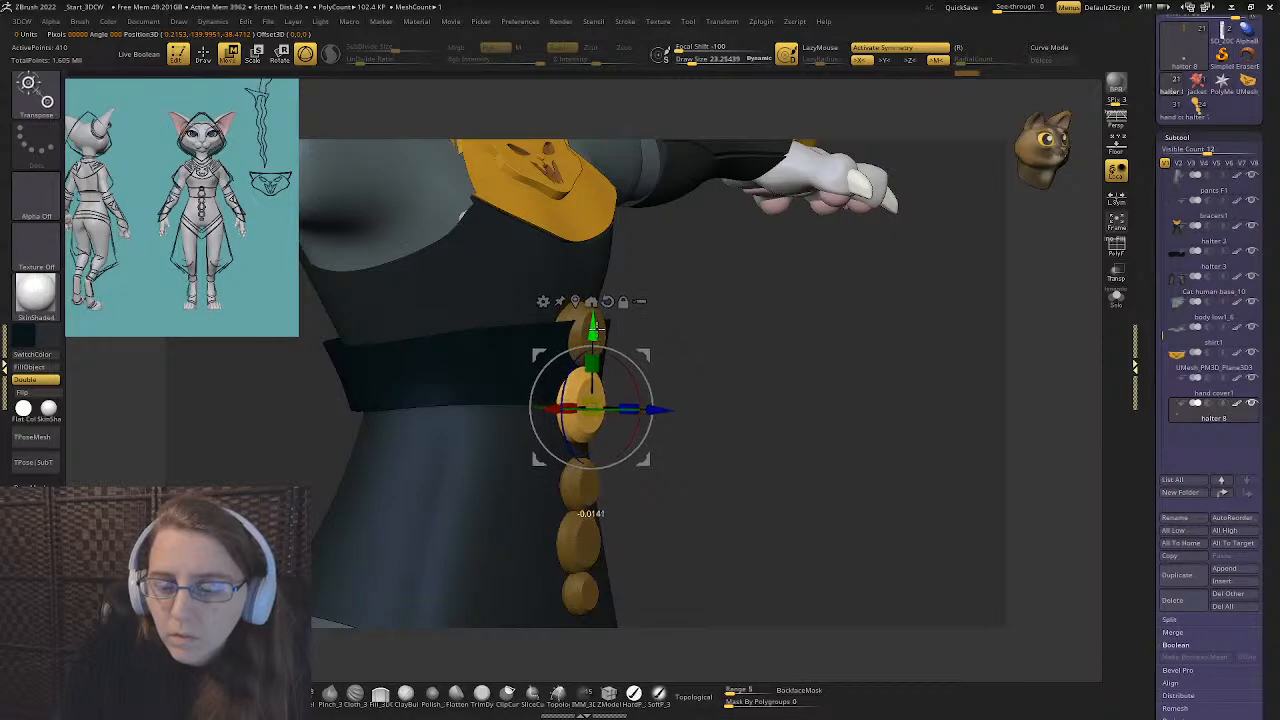
# - Close the remaining gaps by raising the three lower medallions one after another, and clear the mask
pyautogui.keyDown('ctrl'); pyautogui.click(591, 485); pyautogui.keyUp('ctrl')
pyautogui.moveTo(592, 557); pyautogui.dragTo(585, 470)
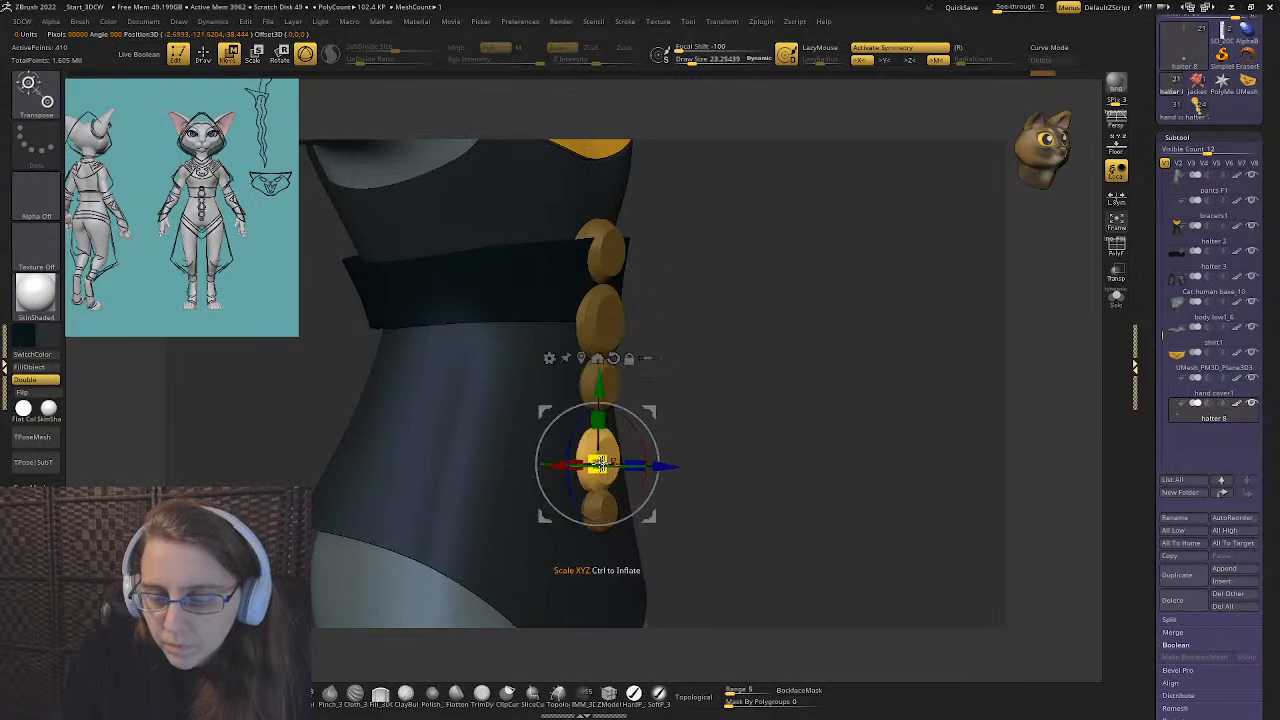
pyautogui.moveTo(604, 383); pyautogui.dragTo(604, 369)
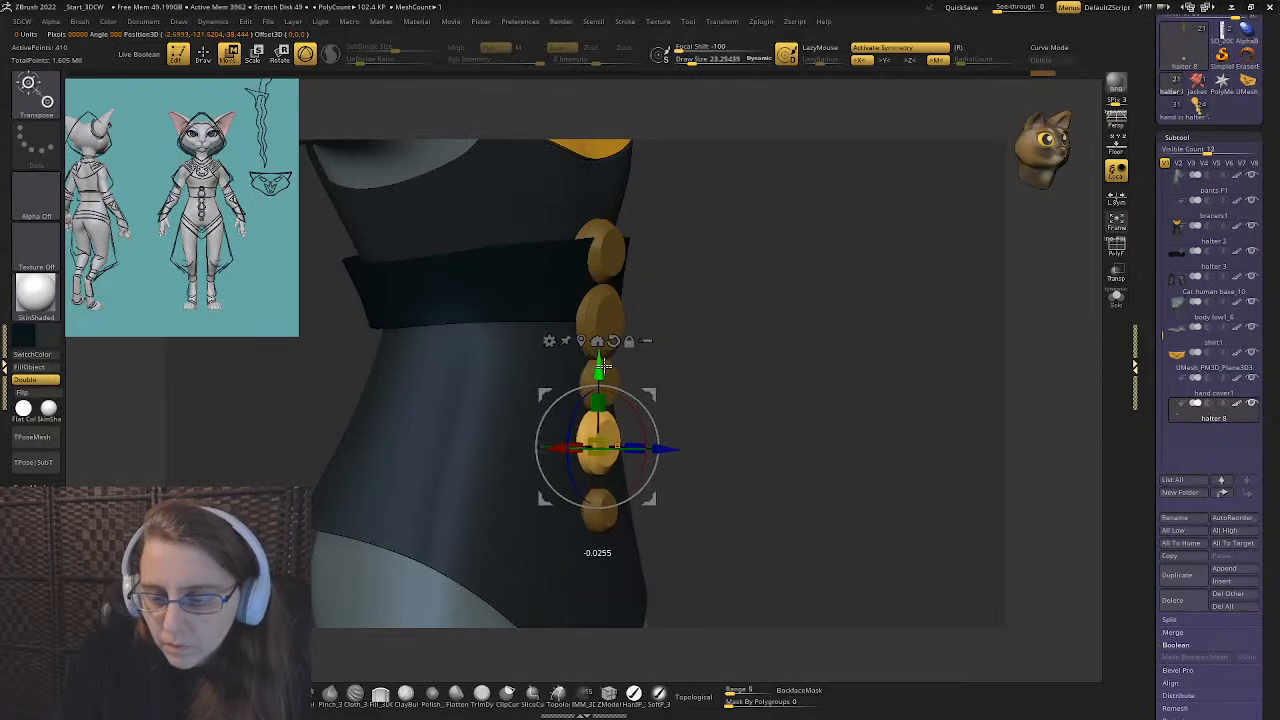
pyautogui.keyDown('ctrl'); pyautogui.click(600, 510); pyautogui.keyUp('ctrl')
pyautogui.moveTo(606, 452); pyautogui.dragTo(678, 440)
pyautogui.click(203, 54)
pyautogui.keyDown('ctrl'); pyautogui.moveTo(366, 326); pyautogui.dragTo(432, 390); pyautogui.keyUp('ctrl')
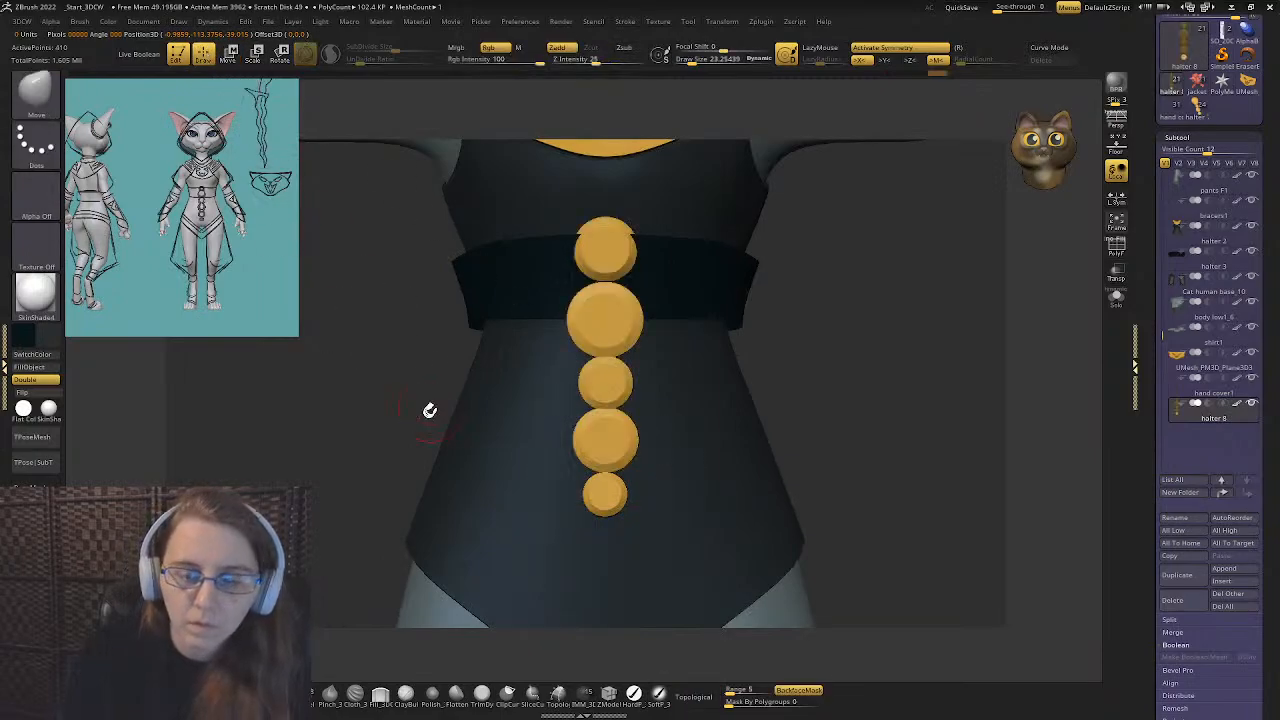
# - Make the shirt1 subtool active, show its polyframe, and choose the ZModeler brush for editing the sleeve
pyautogui.moveTo(429, 409)
pyautogui.keyDown('ctrl'); pyautogui.mouseDown(button='right')
pyautogui.moveTo(403, 377)
pyautogui.moveTo(457, 214)
pyautogui.mouseUp(button='right'); pyautogui.keyUp('ctrl')
pyautogui.keyDown('ctrl'); pyautogui.moveTo(547, 313); pyautogui.dragTo(507, 357, button='right'); pyautogui.keyUp('ctrl')
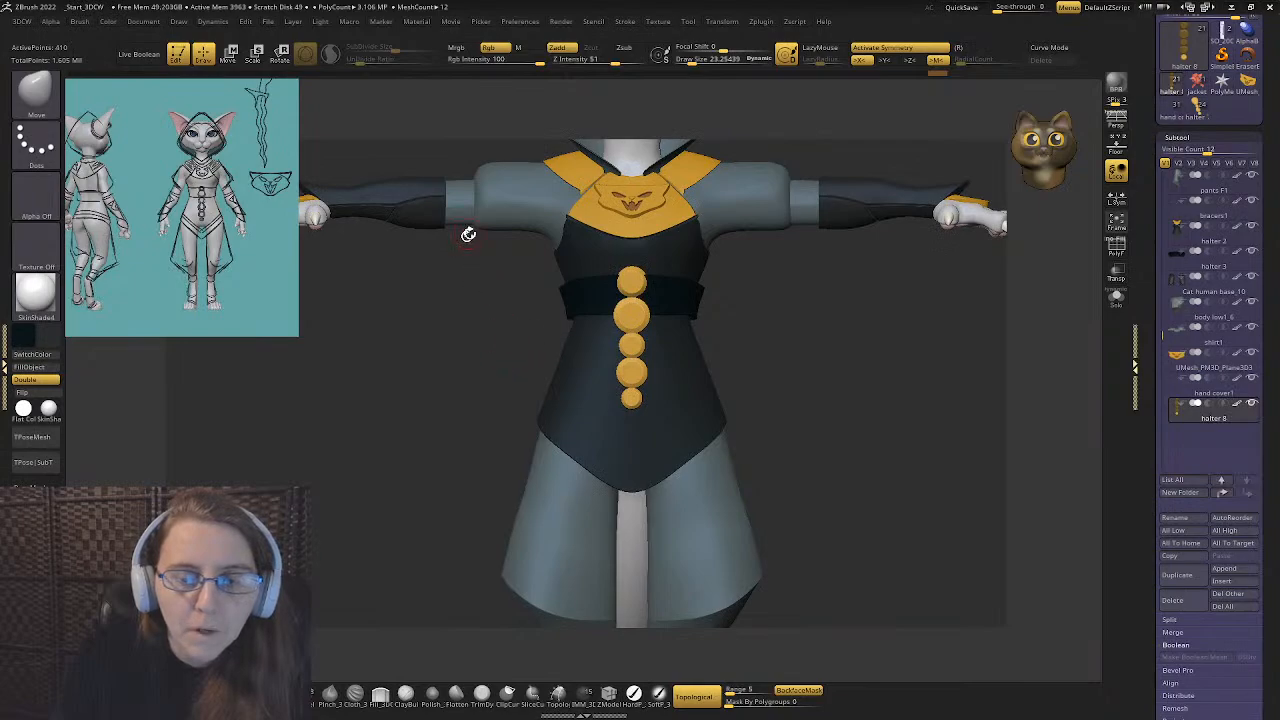
pyautogui.moveTo(468, 233); pyautogui.dragTo(500, 330, button='right')
pyautogui.keyDown('alt'); pyautogui.click(512, 311); pyautogui.keyUp('alt')
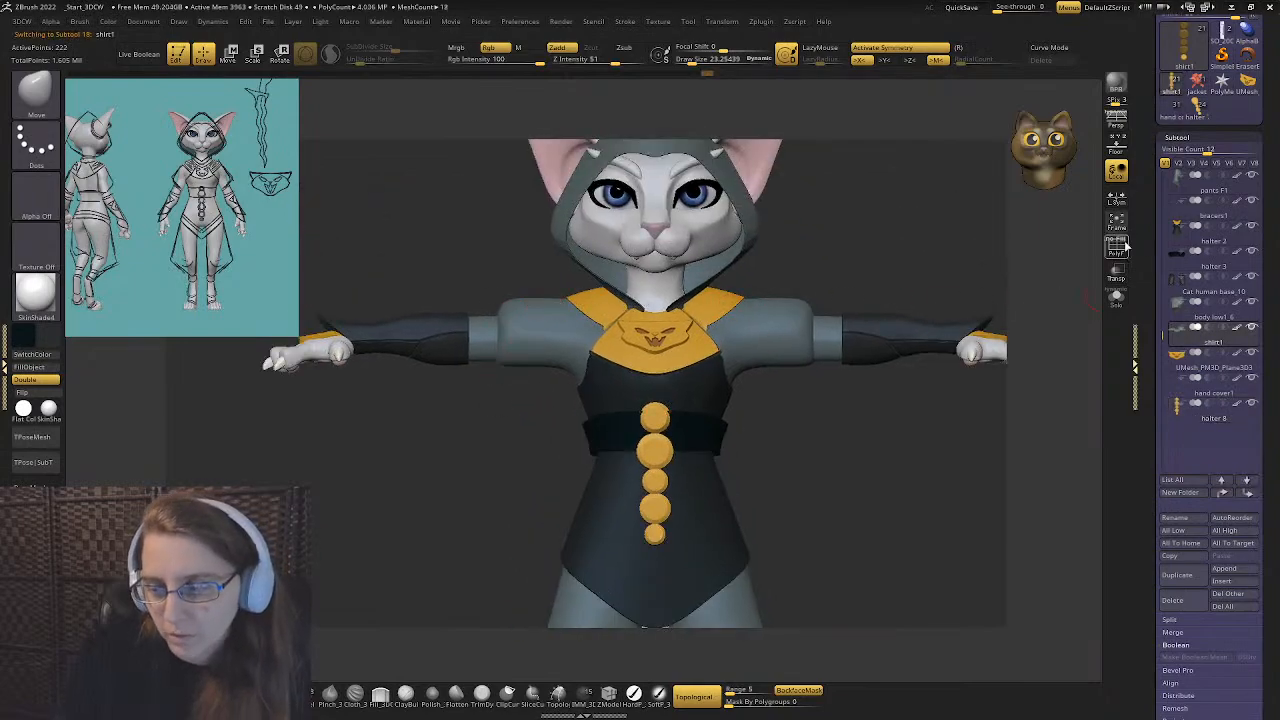
pyautogui.hotkey('shift', 'f')
pyautogui.keyDown('ctrl'); pyautogui.moveTo(363, 400); pyautogui.dragTo(514, 406, button='right'); pyautogui.keyUp('ctrl')
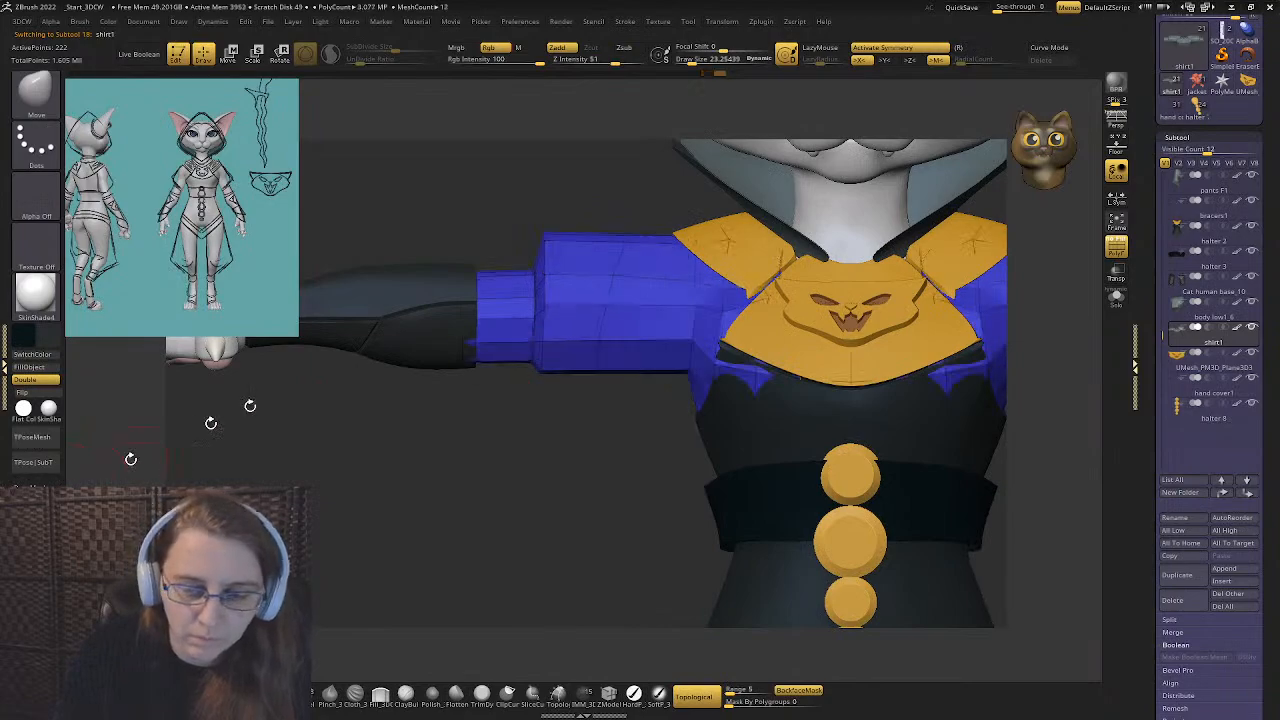
pyautogui.moveTo(543, 238); pyautogui.dragTo(551, 351, button='right')
pyautogui.click(608, 693)
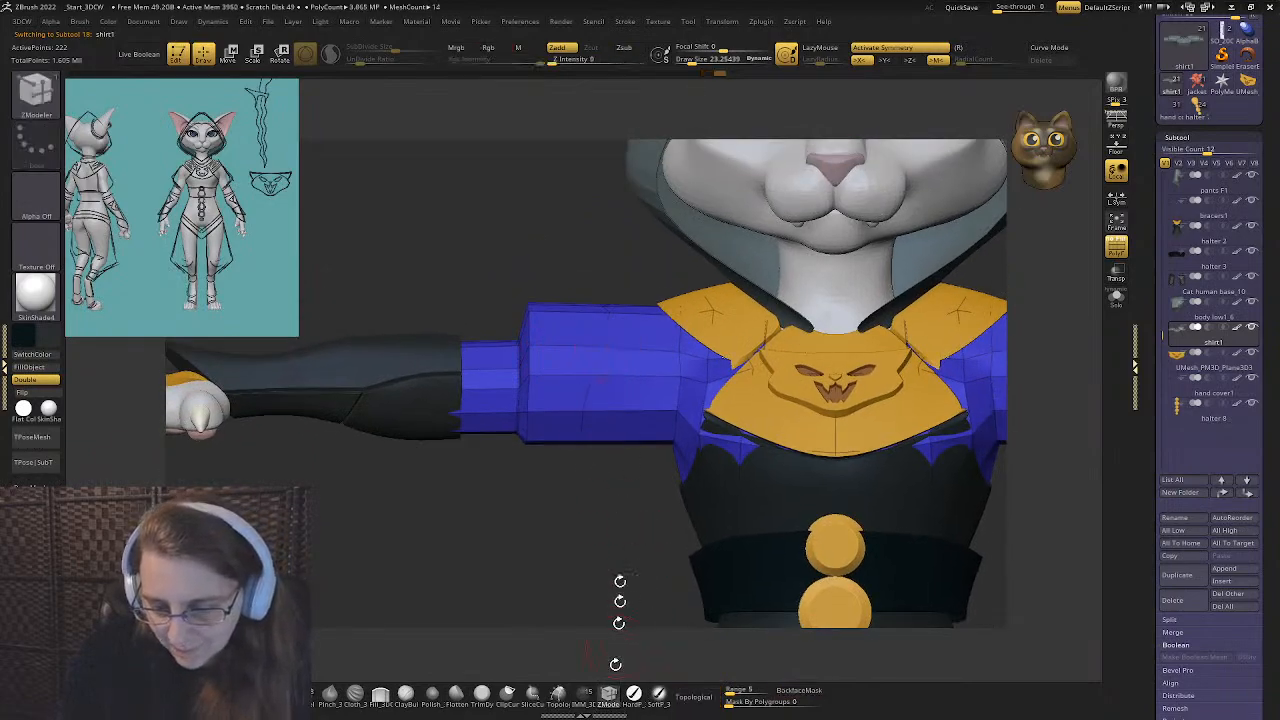
pyautogui.click(588, 386)
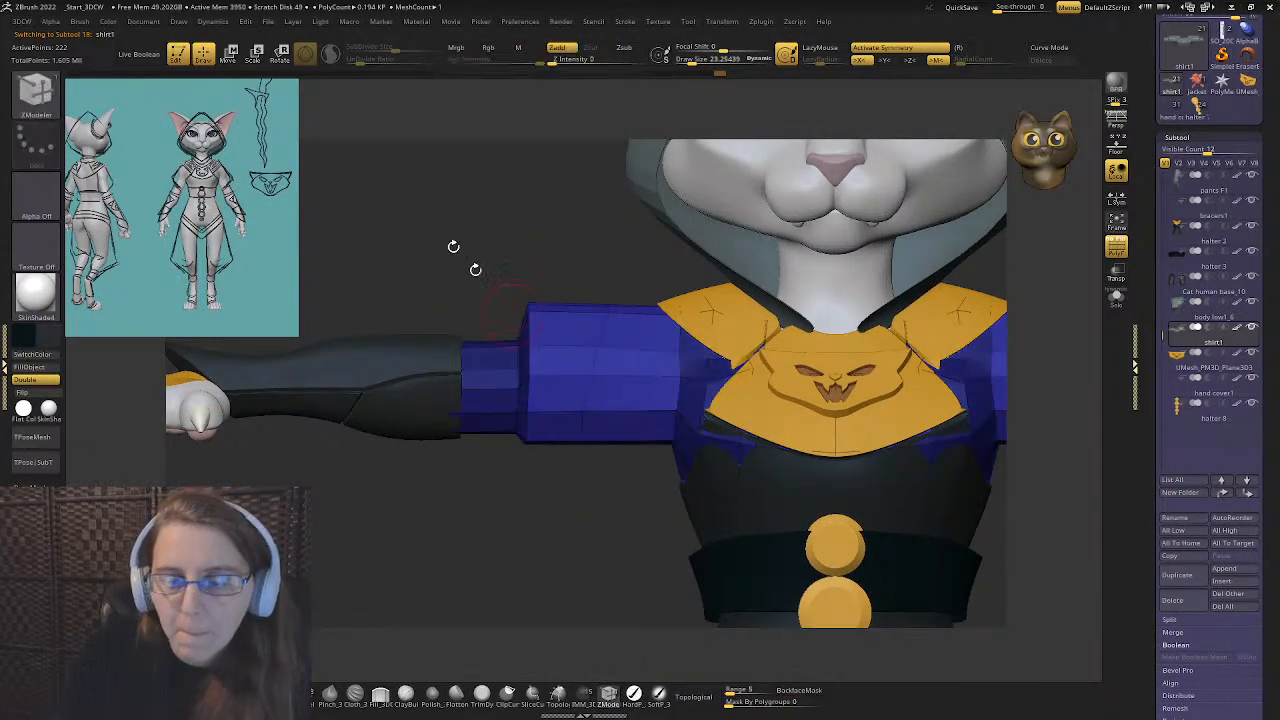
pyautogui.press('w')
pyautogui.click(594, 373)
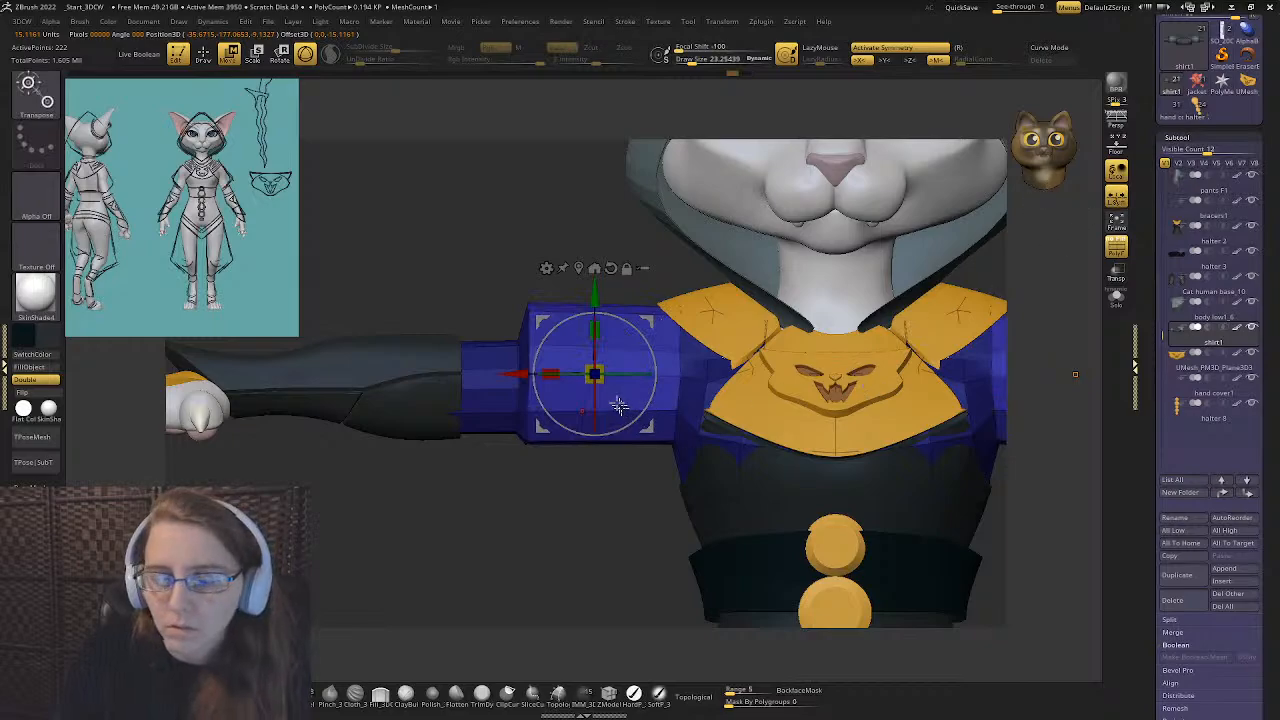
pyautogui.moveTo(552, 374); pyautogui.dragTo(612, 372)
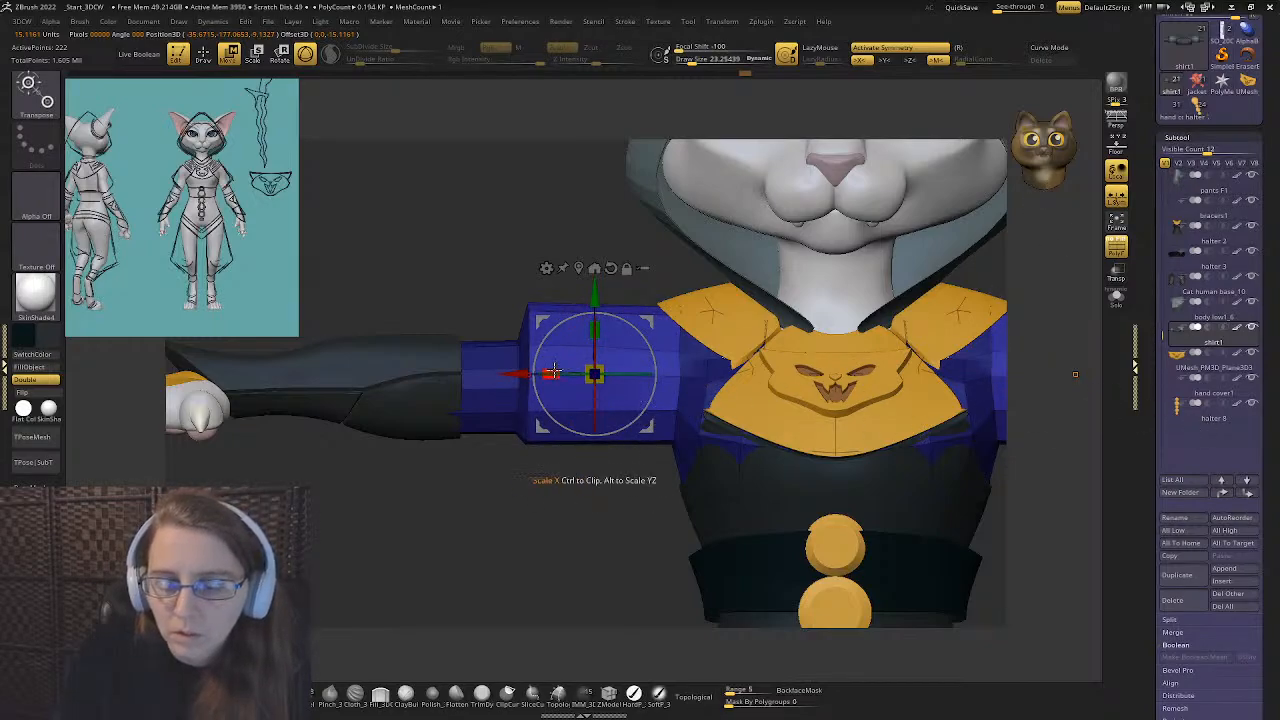
pyautogui.moveTo(654, 363)
pyautogui.mouseDown(button='right')
pyautogui.moveTo(557, 335)
pyautogui.moveTo(651, 409)
pyautogui.moveTo(551, 443)
pyautogui.moveTo(585, 366)
pyautogui.moveTo(525, 336)
pyautogui.moveTo(550, 288)
pyautogui.mouseUp(button='right')
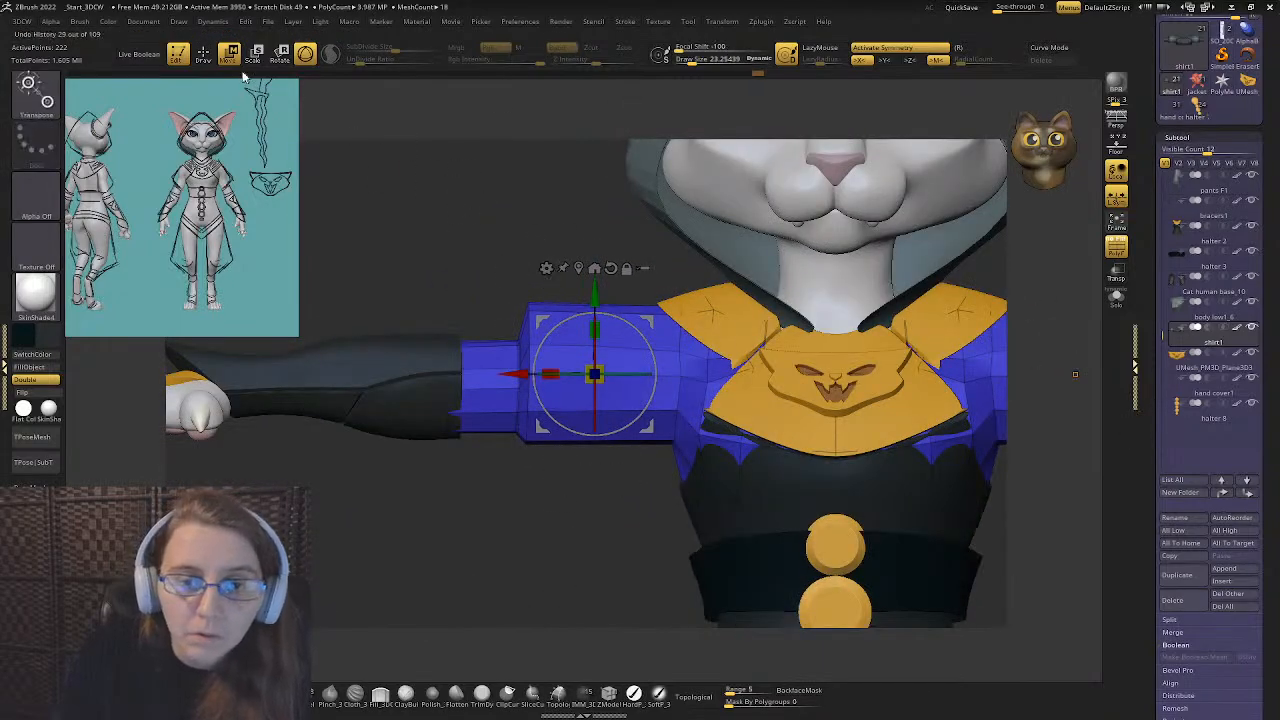
# - Mask all but the edge loop at the upper sleeve's outer end and scale it up to flare the sleeve
pyautogui.press('q')
pyautogui.keyDown('ctrl'); pyautogui.click(531, 357); pyautogui.keyUp('ctrl')
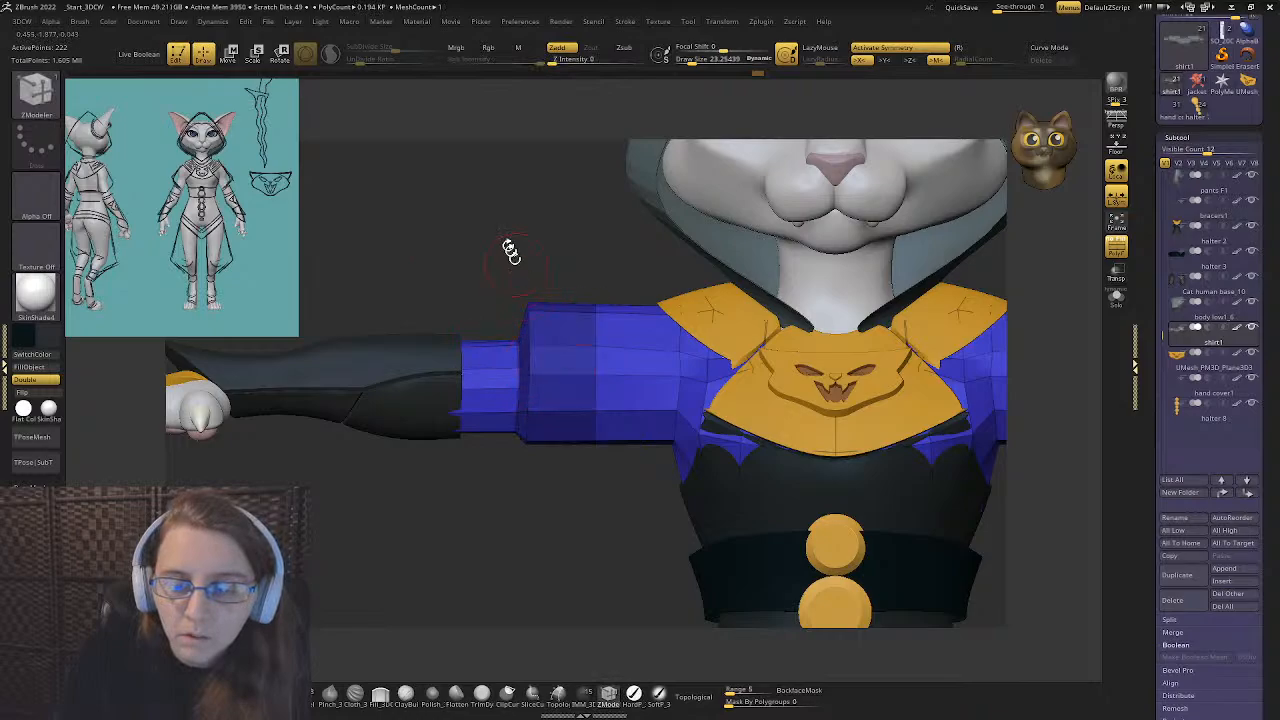
pyautogui.keyDown('ctrl'); pyautogui.click(509, 249); pyautogui.keyUp('ctrl')
pyautogui.press('w')
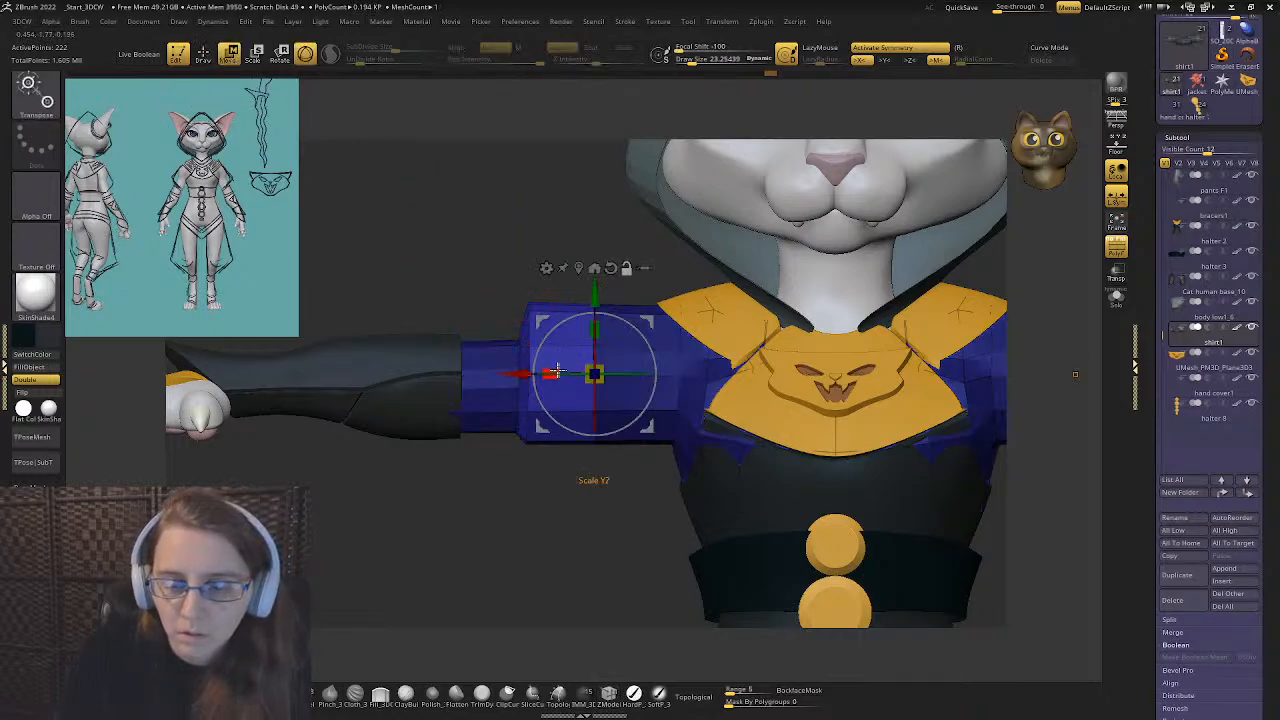
pyautogui.moveTo(534, 372); pyautogui.dragTo(484, 370)
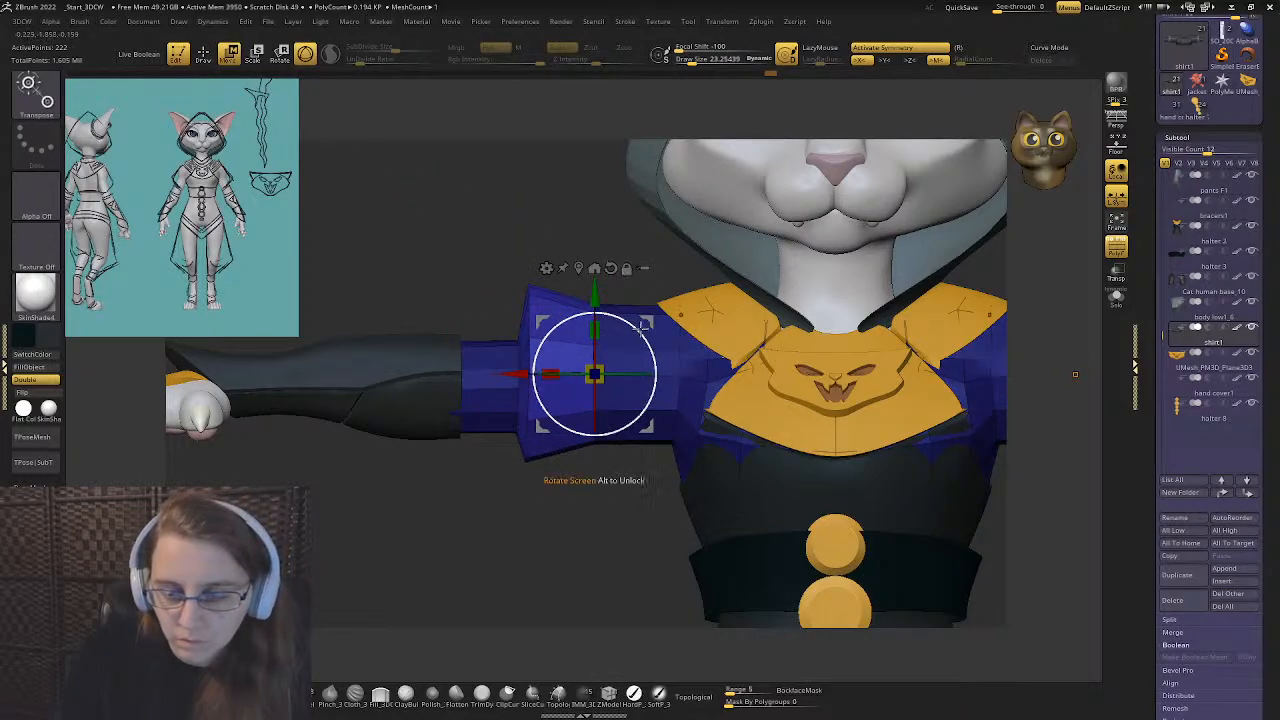
pyautogui.moveTo(543, 322); pyautogui.dragTo(543, 315)
# - Clear the mask and use ZModeler to add extra edge geometry around the flared sleeve end
pyautogui.click(201, 55)
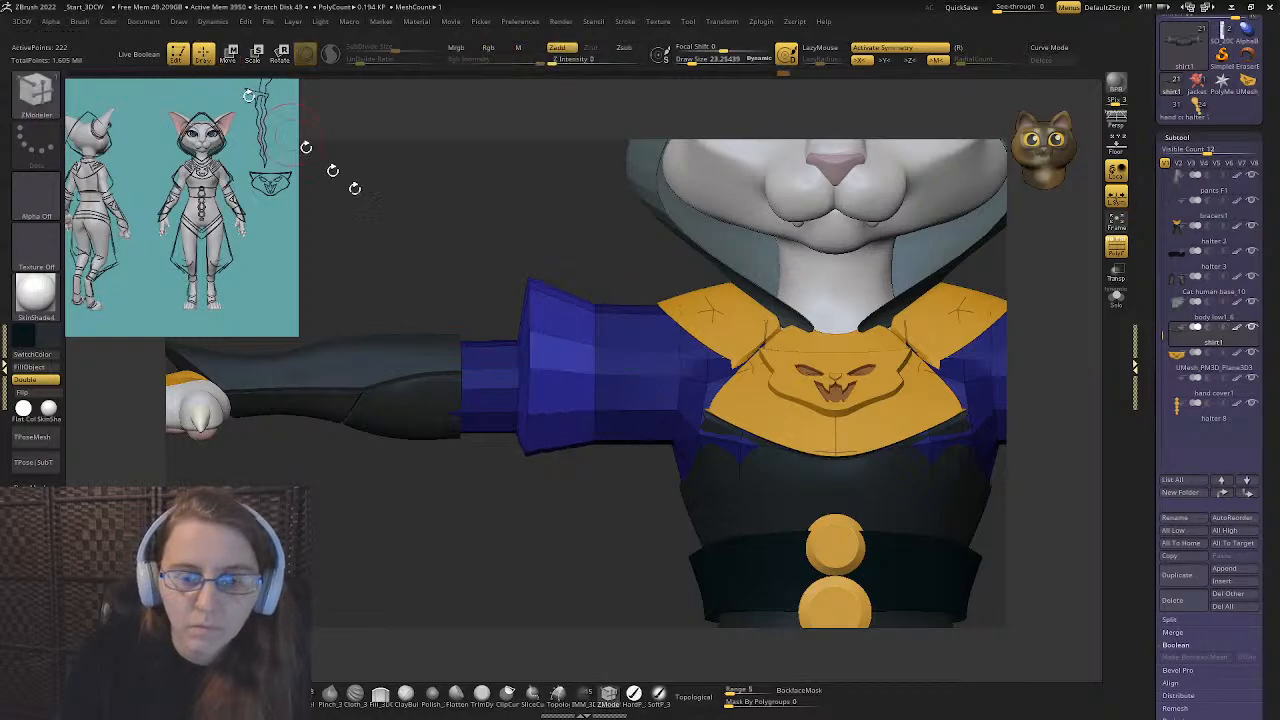
pyautogui.moveTo(457, 271)
pyautogui.mouseDown()
pyautogui.moveTo(500, 343)
pyautogui.moveTo(551, 343)
pyautogui.mouseUp()
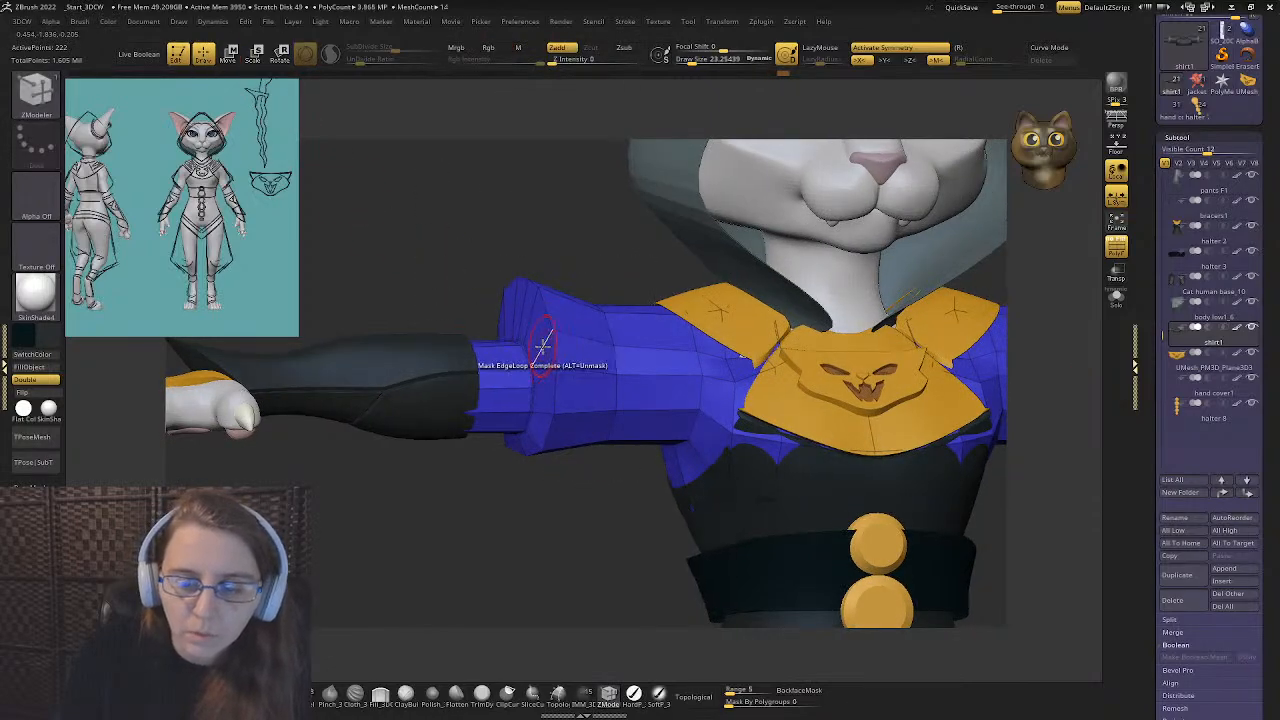
pyautogui.press('space')
pyautogui.click(523, 365)
pyautogui.click(540, 347)
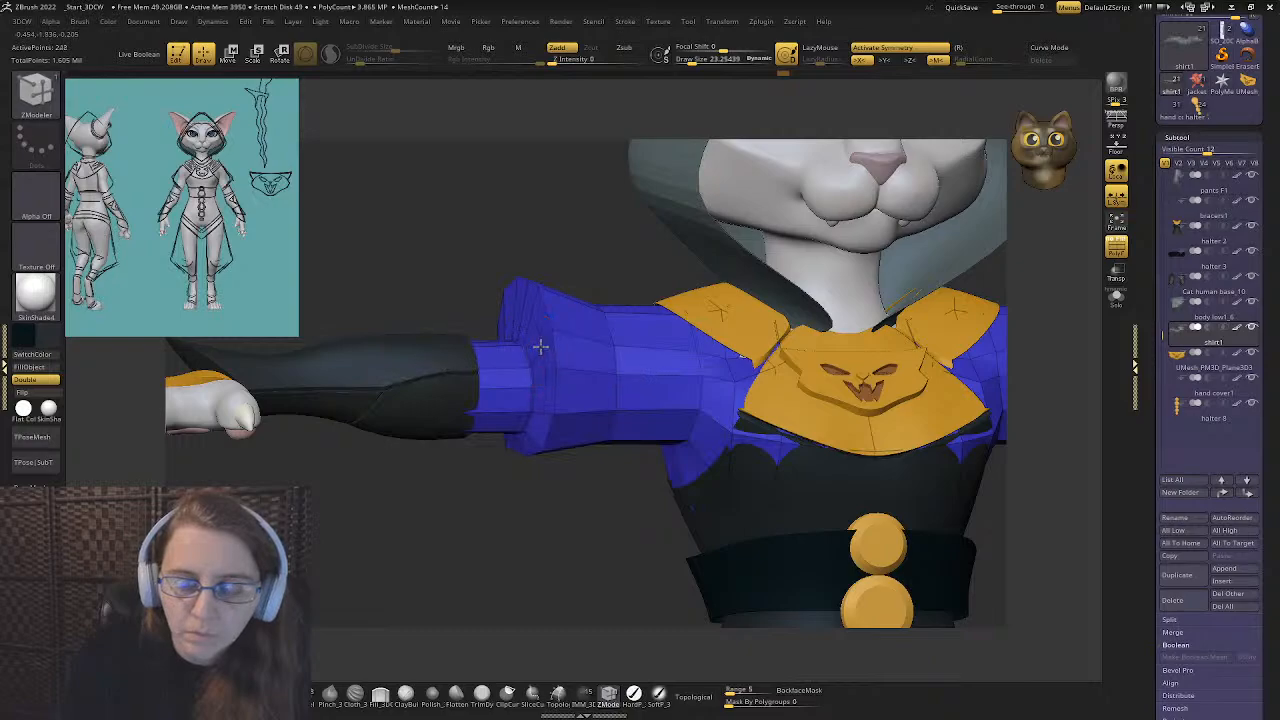
pyautogui.press('space')
pyautogui.click(509, 377)
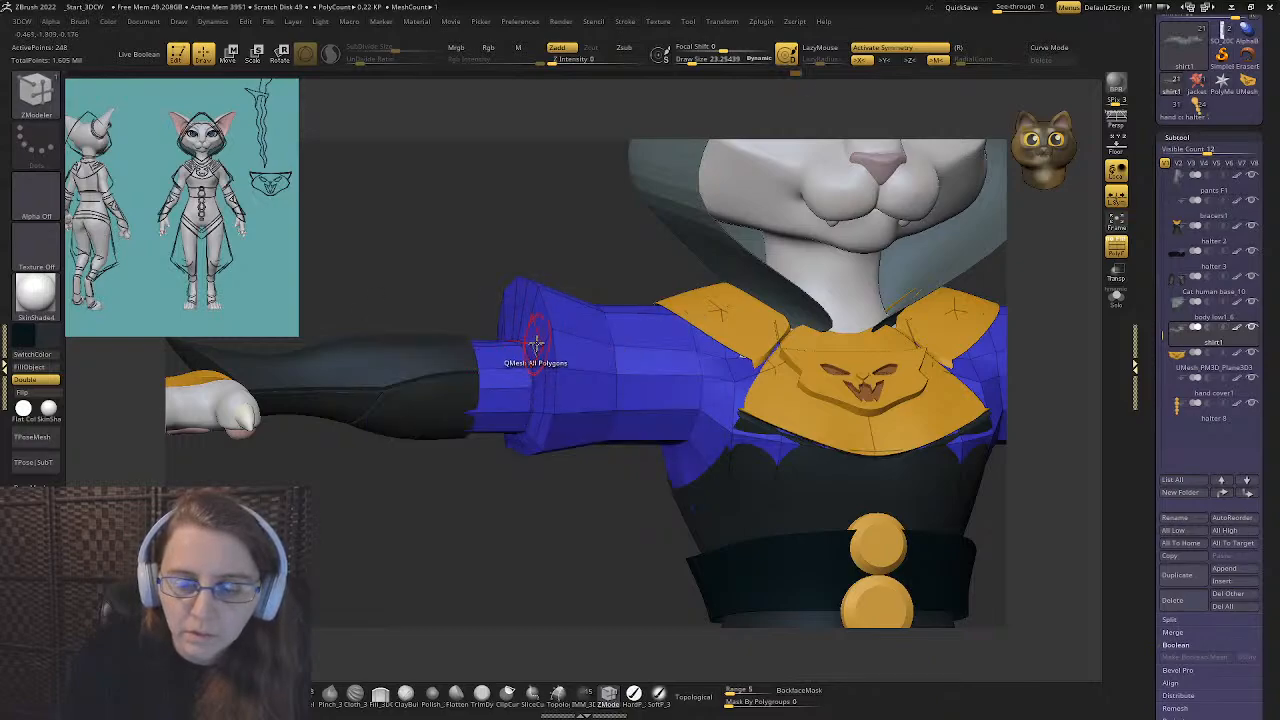
# - Move the shirt's sleeves slightly outward along the arms and preview the shirt with dynamic subdivision
pyautogui.click(536, 343)
pyautogui.click(230, 56)
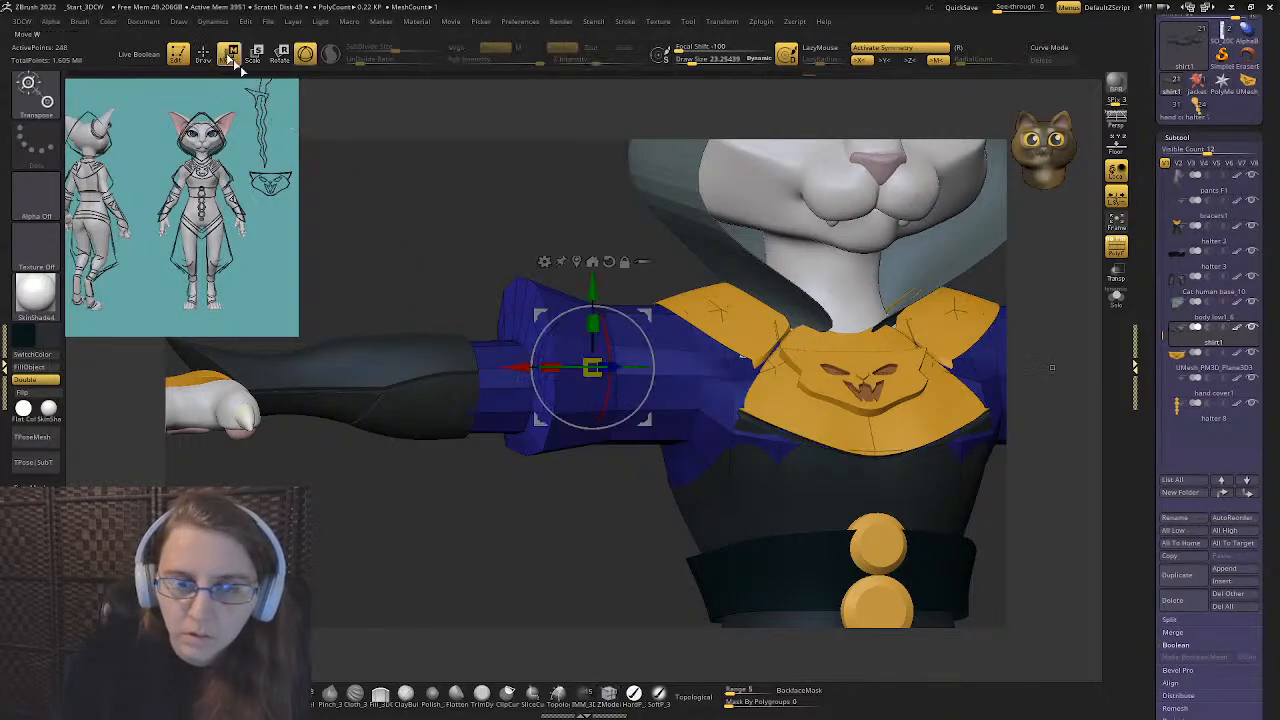
pyautogui.moveTo(522, 368); pyautogui.dragTo(512, 368)
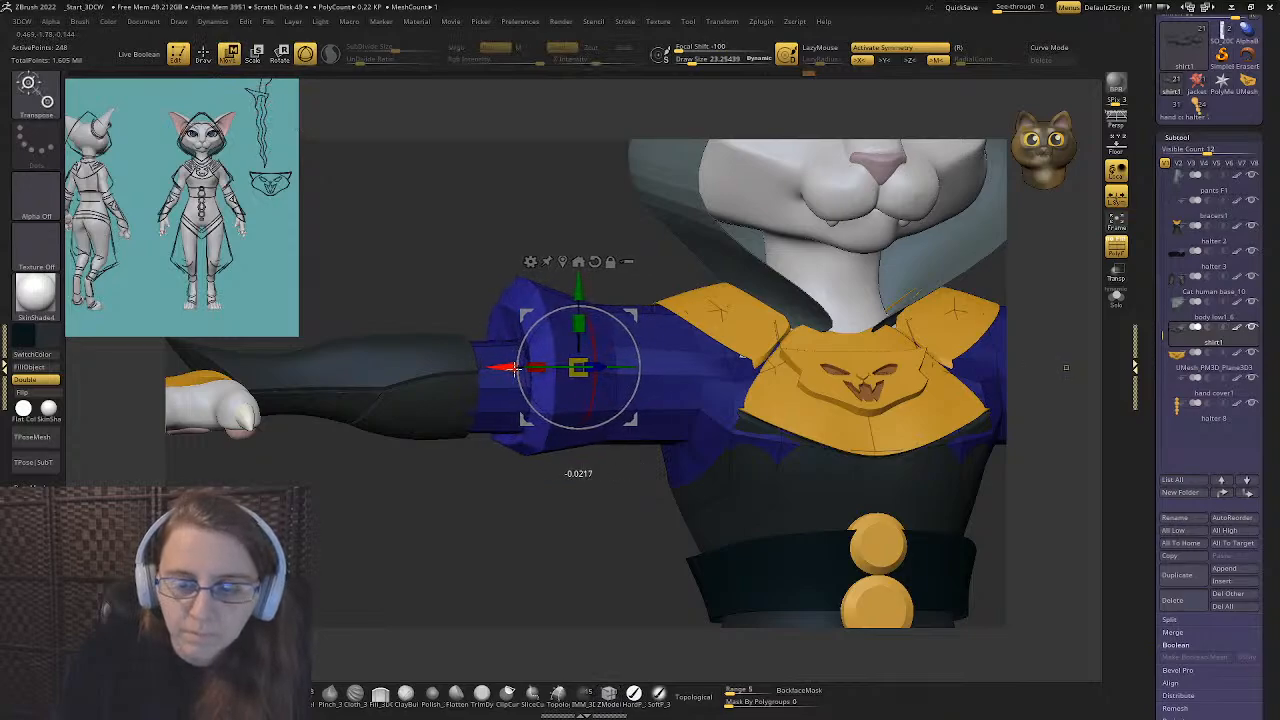
pyautogui.moveTo(470, 305); pyautogui.dragTo(400, 237)
pyautogui.click(206, 56)
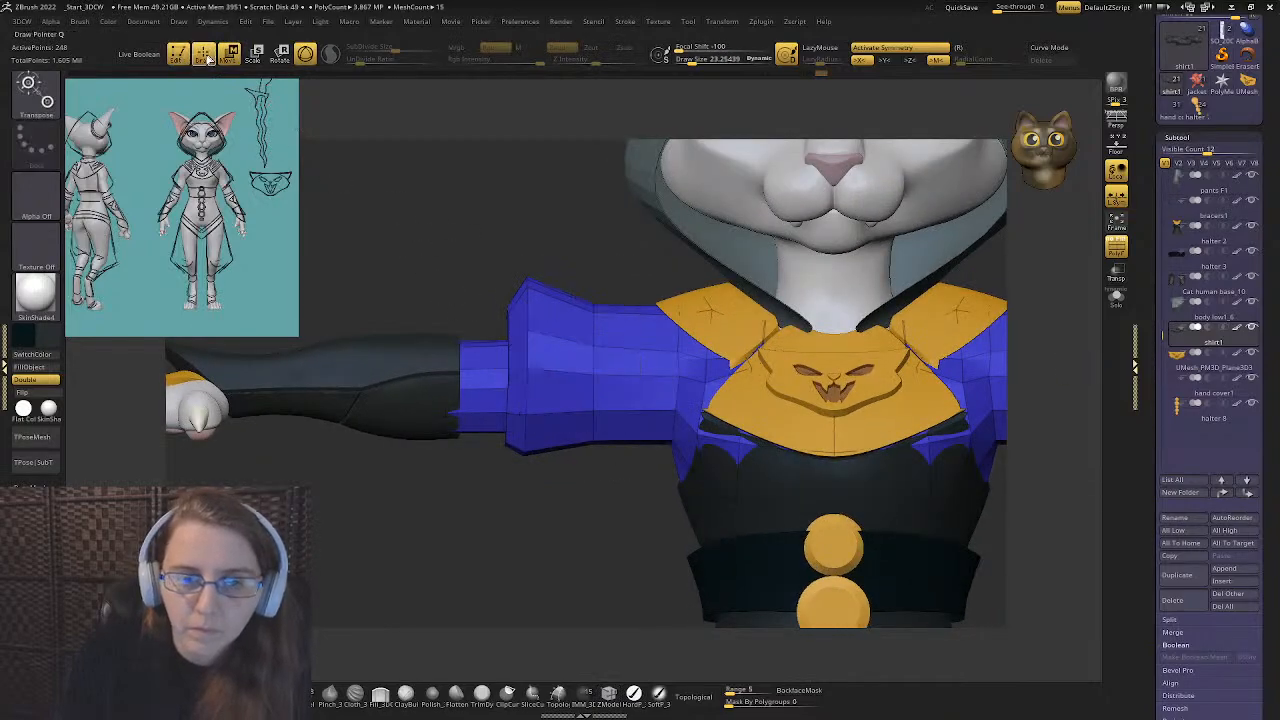
pyautogui.press('d')
pyautogui.keyDown('ctrl'); pyautogui.moveTo(729, 371); pyautogui.dragTo(971, 220, button='right'); pyautogui.keyUp('ctrl')
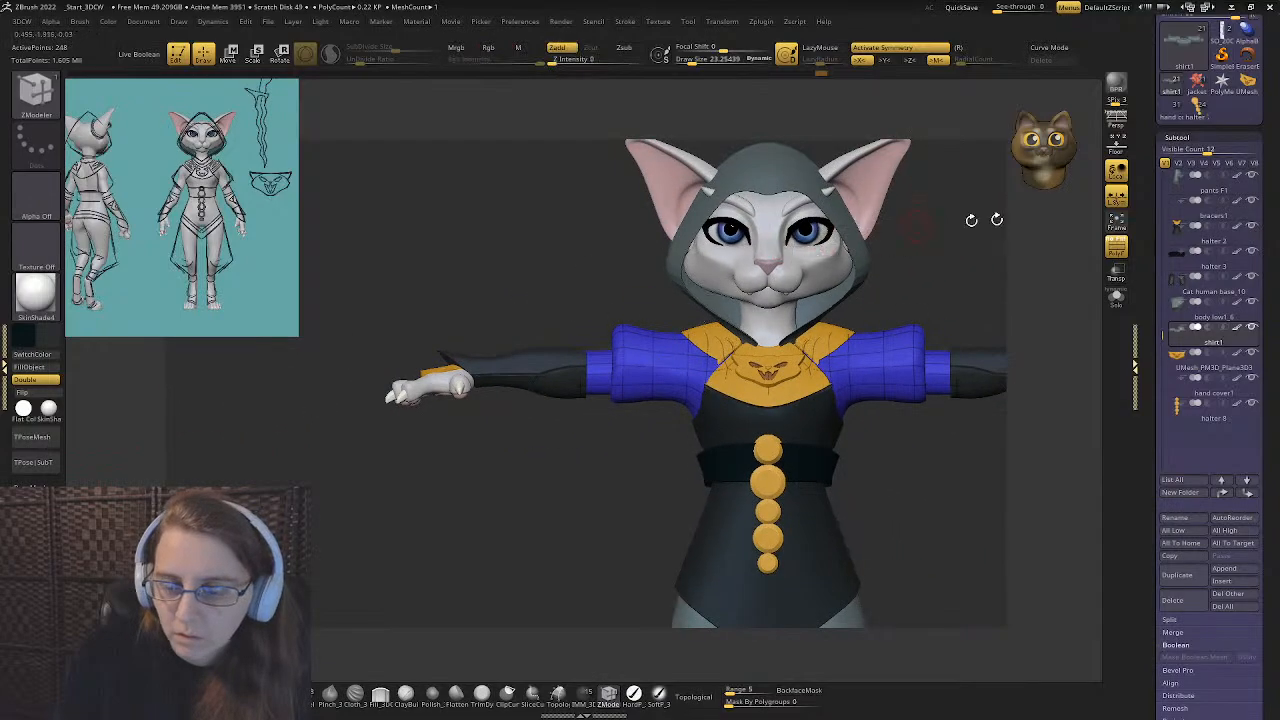
# - Hide the polyframe and examine the whole character's outfit and sleeve proportions against the reference
pyautogui.click(1117, 248)
pyautogui.press('f')
pyautogui.moveTo(900, 420); pyautogui.dragTo(555, 405)
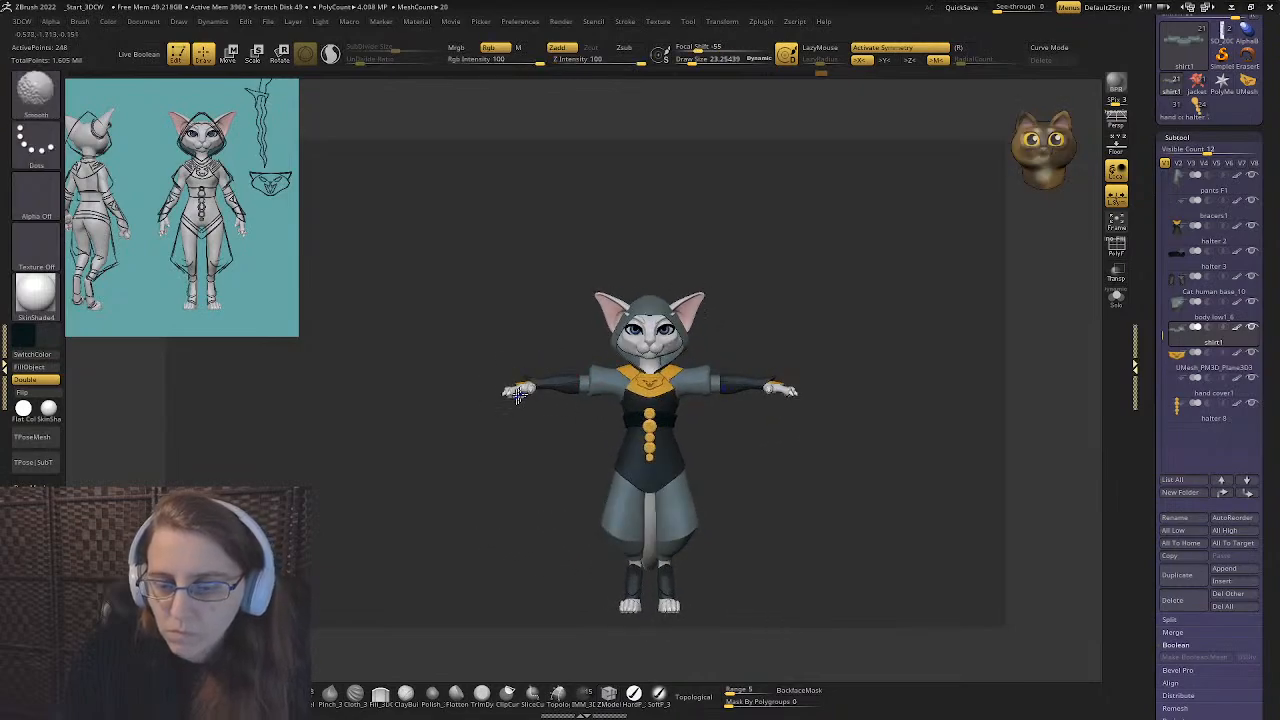
pyautogui.keyDown('ctrl'); pyautogui.moveTo(555, 405); pyautogui.dragTo(530, 408, button='right'); pyautogui.keyUp('ctrl')
pyautogui.press('b')
pyautogui.press('z')
pyautogui.press('m')
pyautogui.keyDown('ctrl'); pyautogui.moveTo(454, 443); pyautogui.dragTo(490, 382, button='right'); pyautogui.keyUp('ctrl')
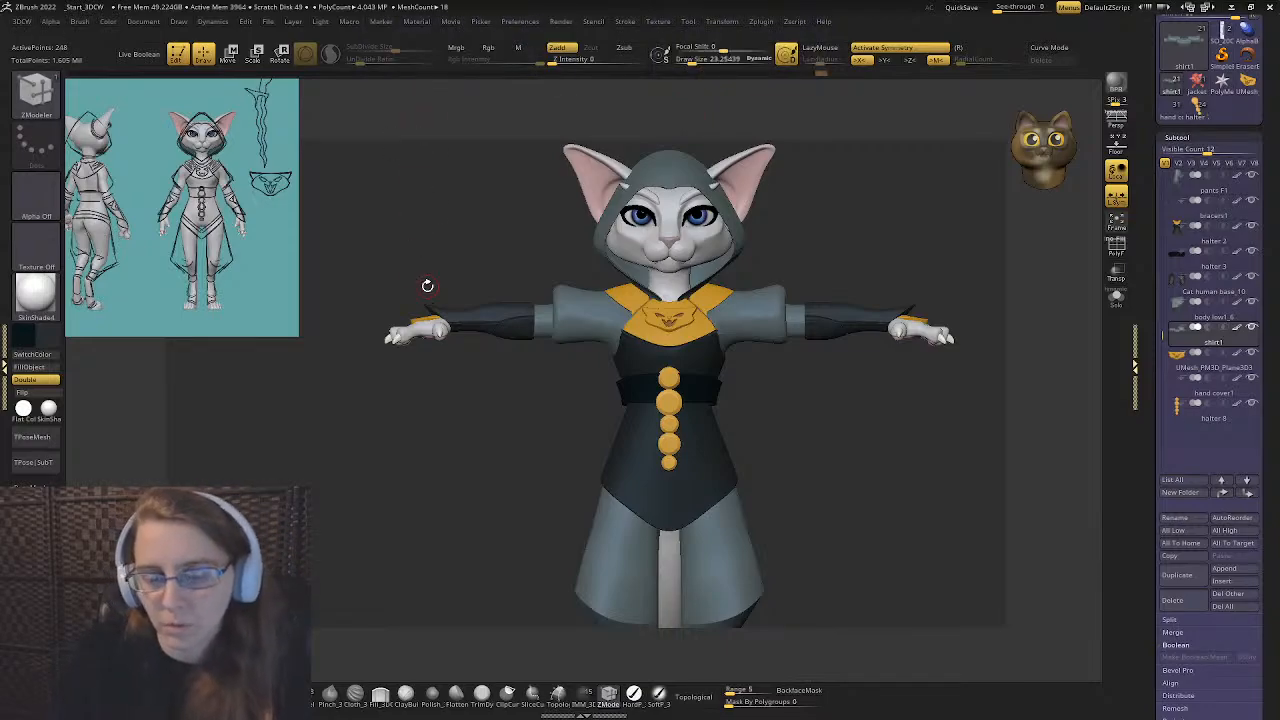
pyautogui.moveTo(423, 286); pyautogui.dragTo(470, 416)
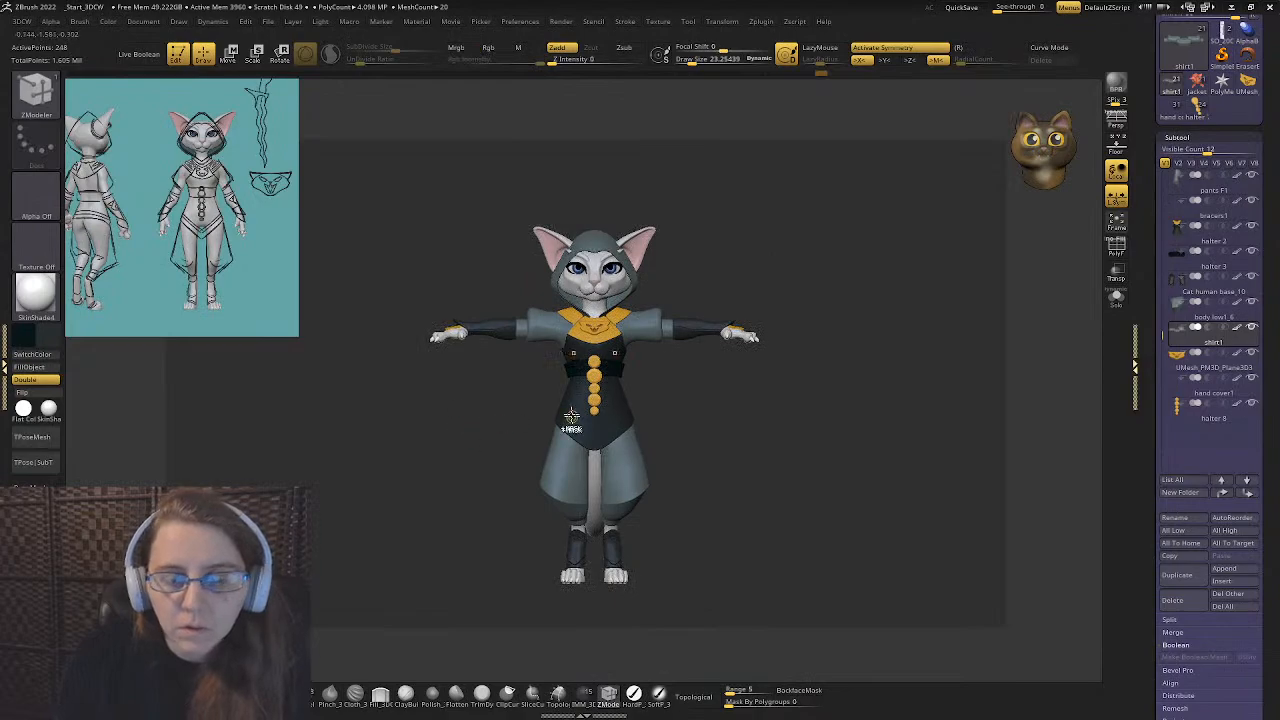
pyautogui.moveTo(571, 415); pyautogui.dragTo(666, 500)
pyautogui.moveTo(586, 451); pyautogui.dragTo(491, 386)
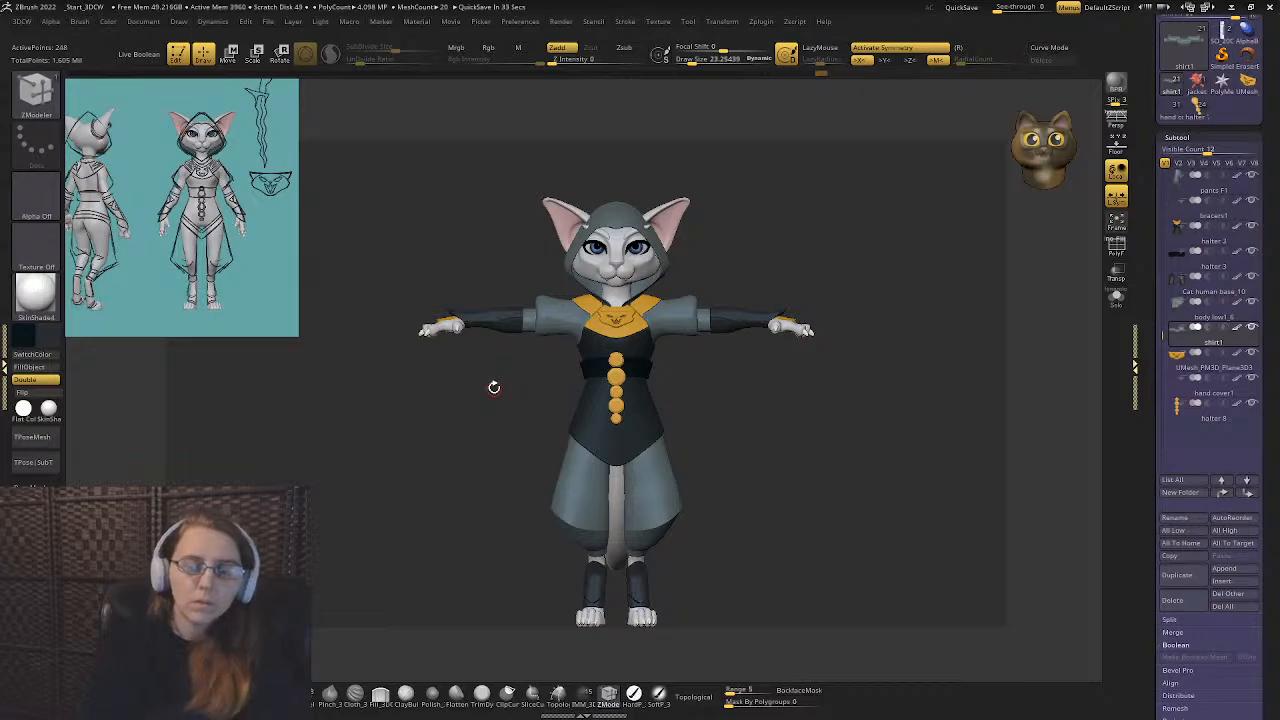
pyautogui.moveTo(437, 357)
pyautogui.mouseDown()
pyautogui.moveTo(604, 375)
pyautogui.moveTo(414, 358)
pyautogui.moveTo(437, 360)
pyautogui.mouseUp()
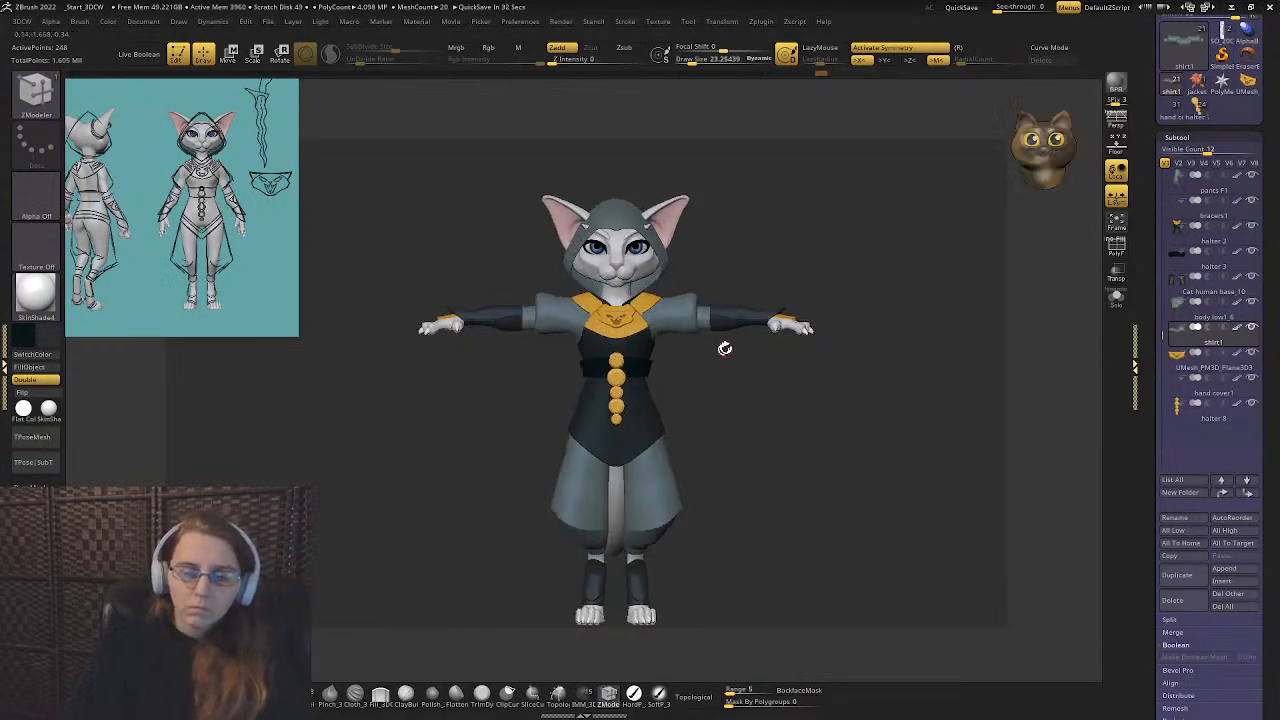
# - Make the halter 2 subtool active, isolate it in Solo mode, and show its polyframe around the chest and collar
pyautogui.keyDown('ctrl'); pyautogui.moveTo(606, 360); pyautogui.dragTo(589, 449, button='right'); pyautogui.keyUp('ctrl')
pyautogui.keyDown('alt'); pyautogui.click(535, 382); pyautogui.keyUp('alt')
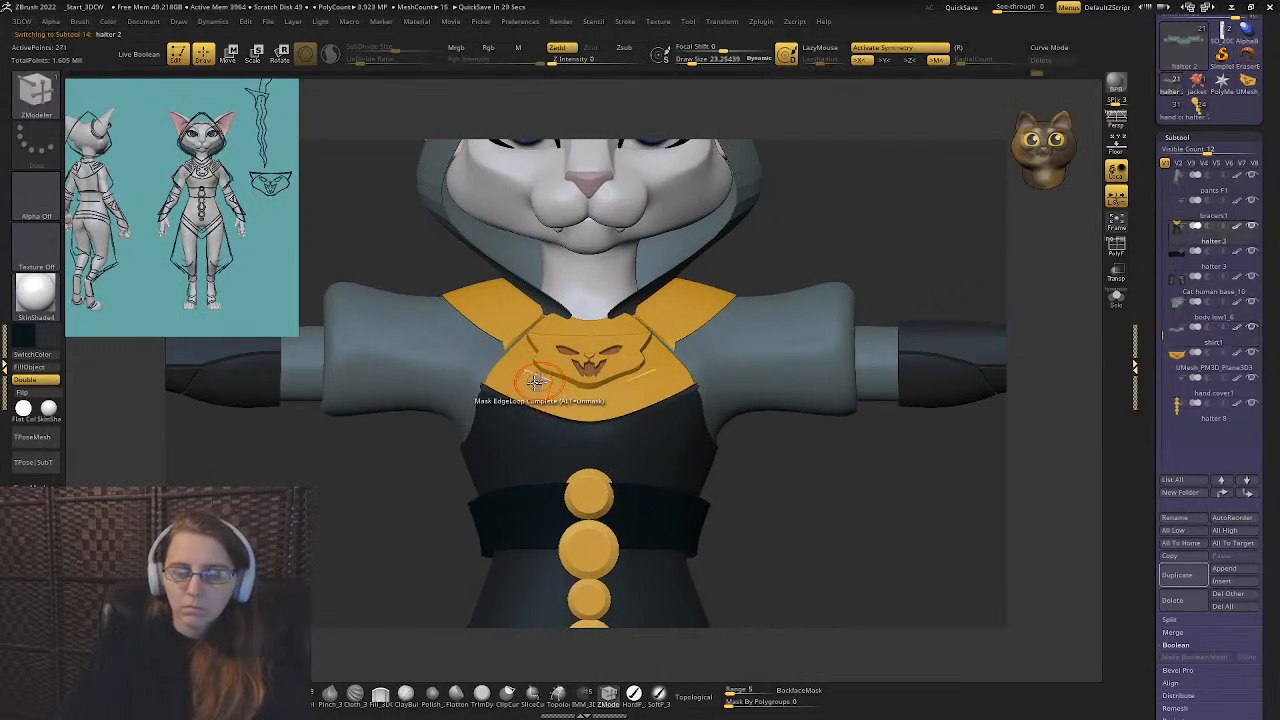
pyautogui.click(1116, 299)
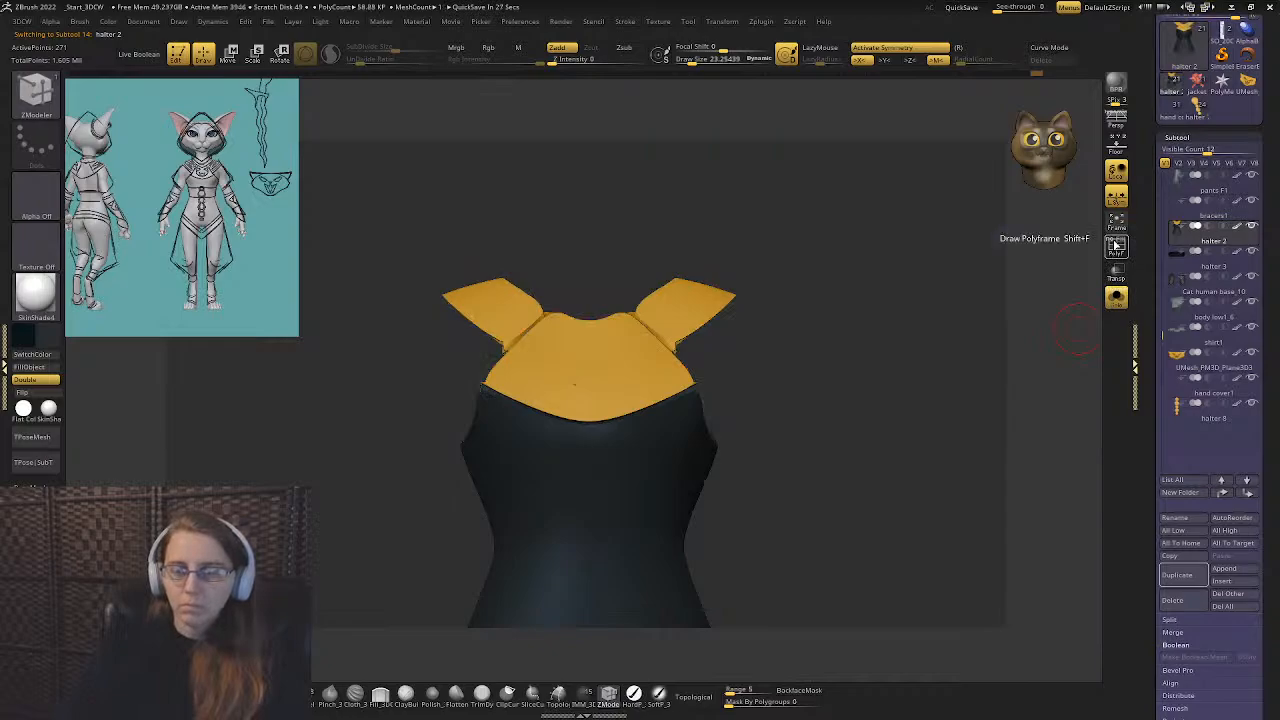
pyautogui.click(1116, 248)
pyautogui.moveTo(590, 385)
pyautogui.mouseDown(button='right')
pyautogui.moveTo(651, 294)
pyautogui.moveTo(733, 340)
pyautogui.moveTo(414, 309)
pyautogui.moveTo(434, 351)
pyautogui.moveTo(350, 363)
pyautogui.moveTo(586, 372)
pyautogui.mouseUp(button='right')
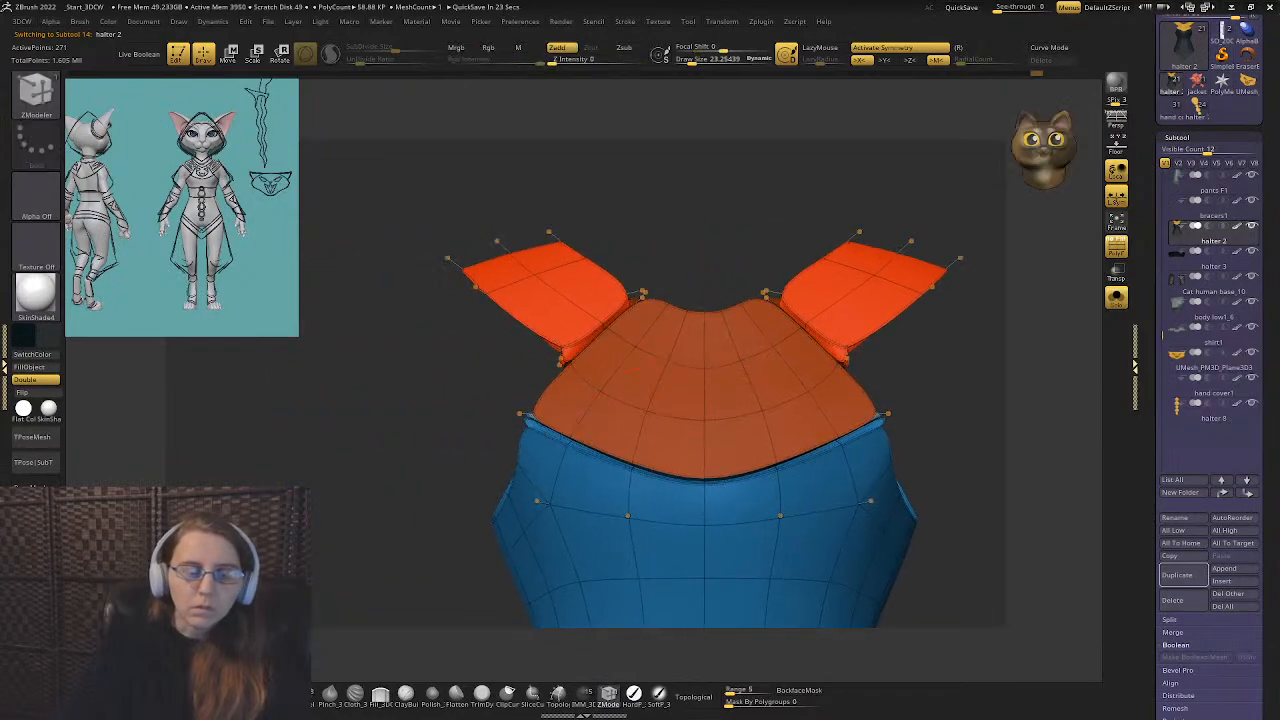
# - Turn off the smoothed subdivision preview and extrude the outer lower edge loop of both red shoulder pieces outward to the neck panel's corner
pyautogui.hotkey('shift', 'd')
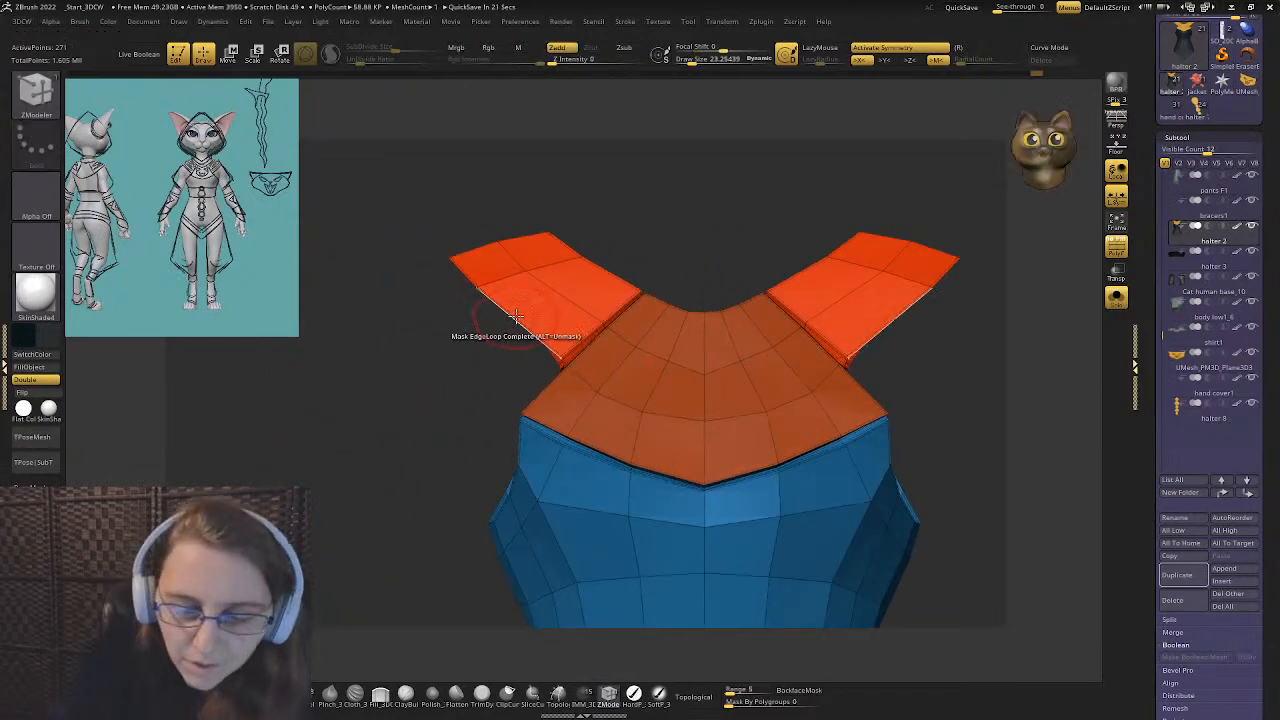
pyautogui.press('space')
pyautogui.click(364, 432)
pyautogui.click(477, 476)
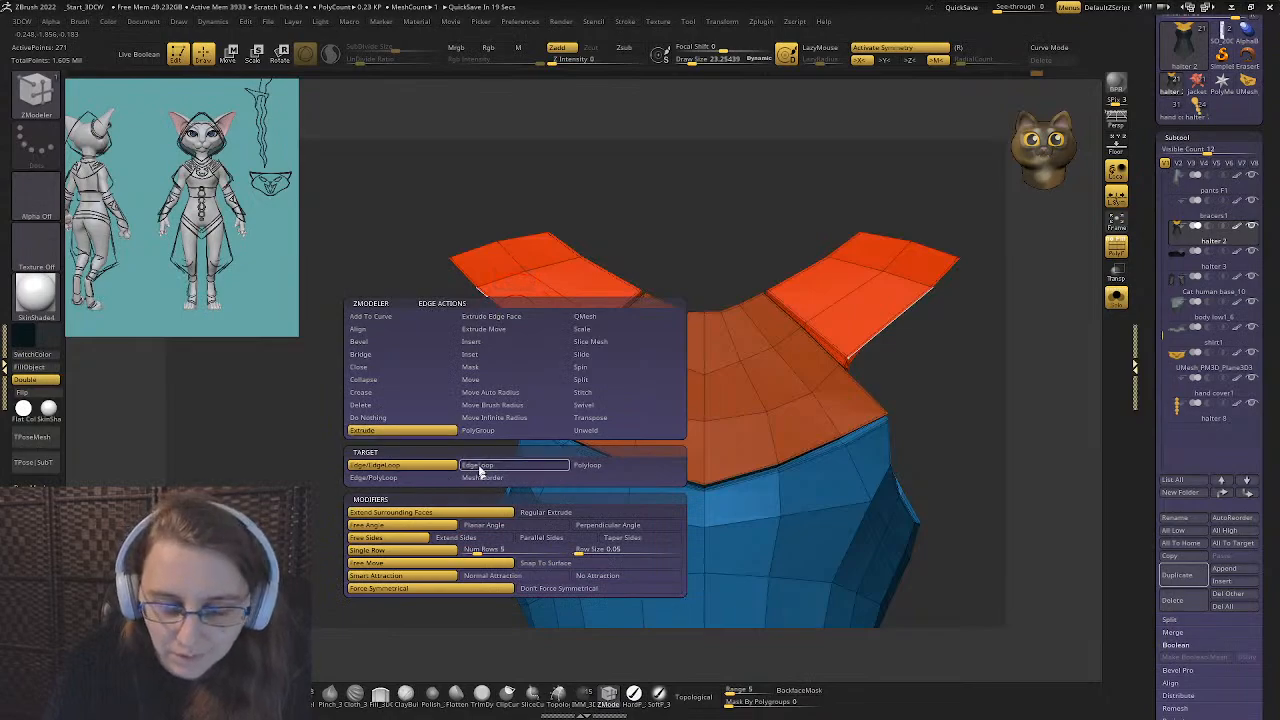
pyautogui.moveTo(506, 320); pyautogui.dragTo(489, 333)
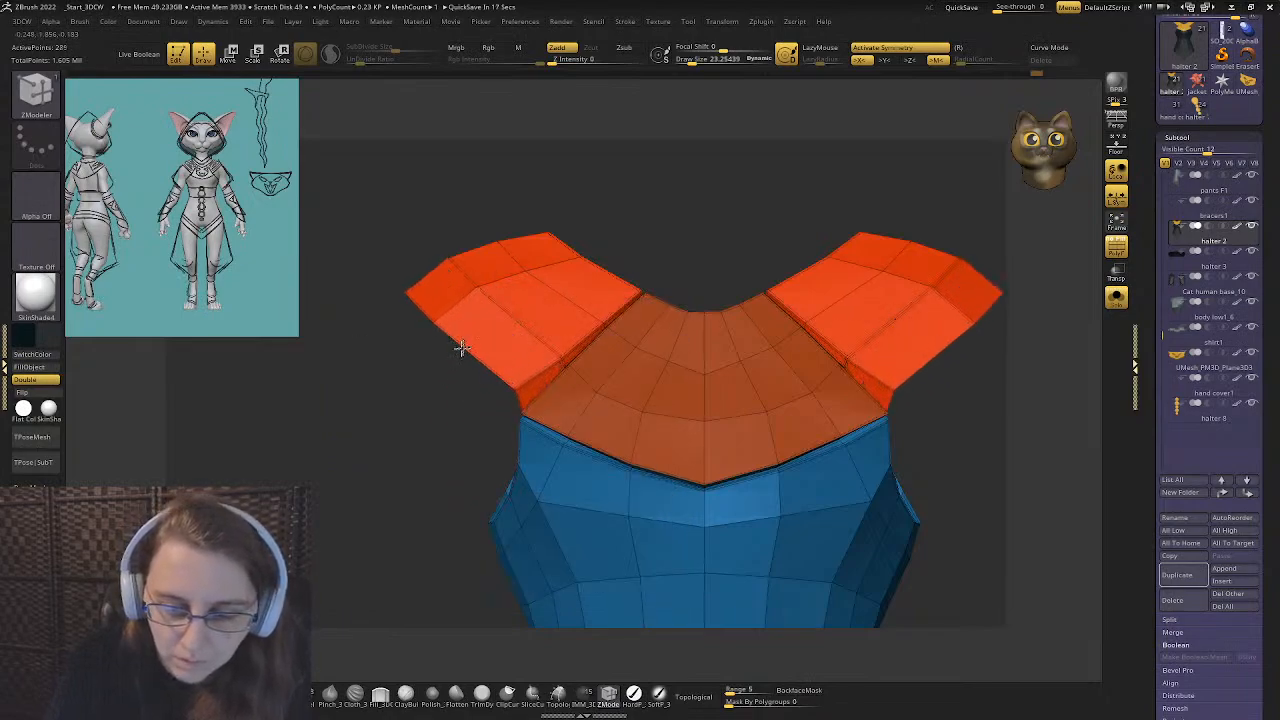
# - With a smaller Move brush, adjust the extruded strip's inner front corner beside the orange neck panel
pyautogui.moveTo(489, 333)
pyautogui.mouseDown(button='right')
pyautogui.moveTo(534, 360)
pyautogui.moveTo(453, 430)
pyautogui.moveTo(668, 360)
pyautogui.moveTo(823, 266)
pyautogui.moveTo(714, 270)
pyautogui.mouseUp(button='right')
pyautogui.moveTo(700, 300); pyautogui.dragTo(697, 340)
pyautogui.moveTo(697, 342)
pyautogui.mouseDown(button='right')
pyautogui.moveTo(691, 380)
pyautogui.moveTo(694, 363)
pyautogui.moveTo(514, 330)
pyautogui.moveTo(486, 337)
pyautogui.moveTo(470, 372)
pyautogui.mouseUp(button='right')
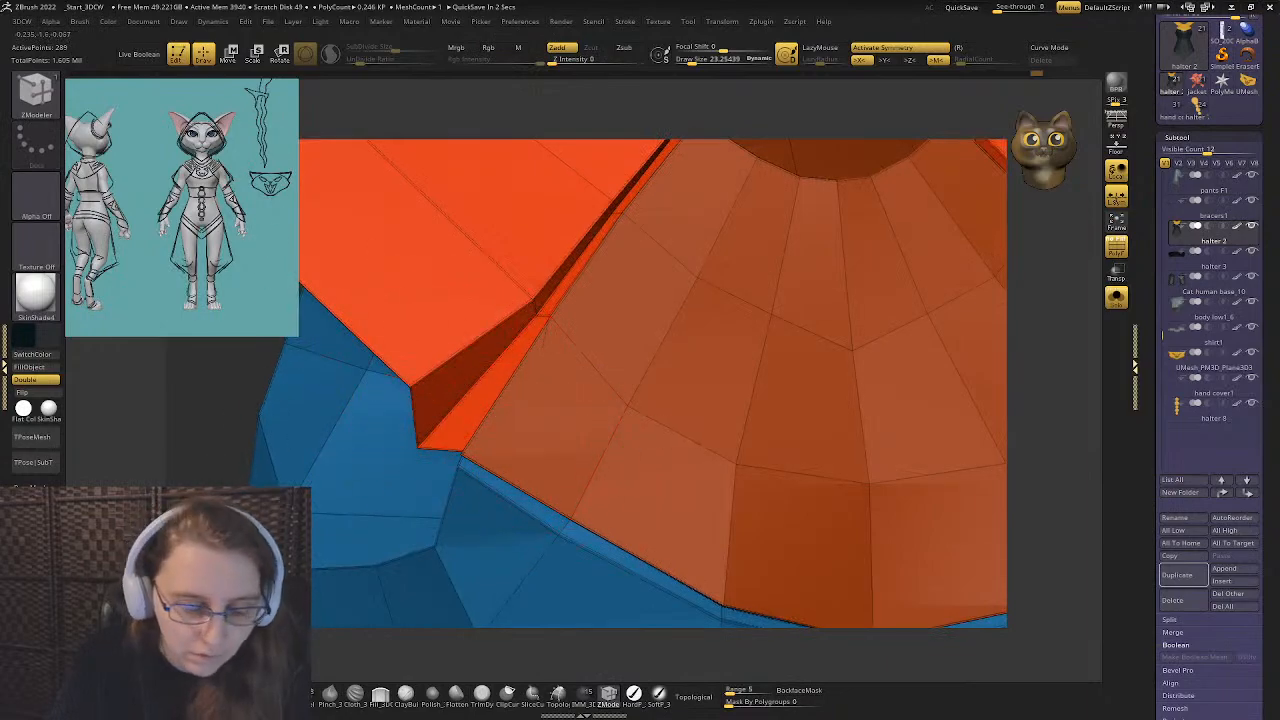
pyautogui.press('b')
pyautogui.press('m')
pyautogui.press('v')
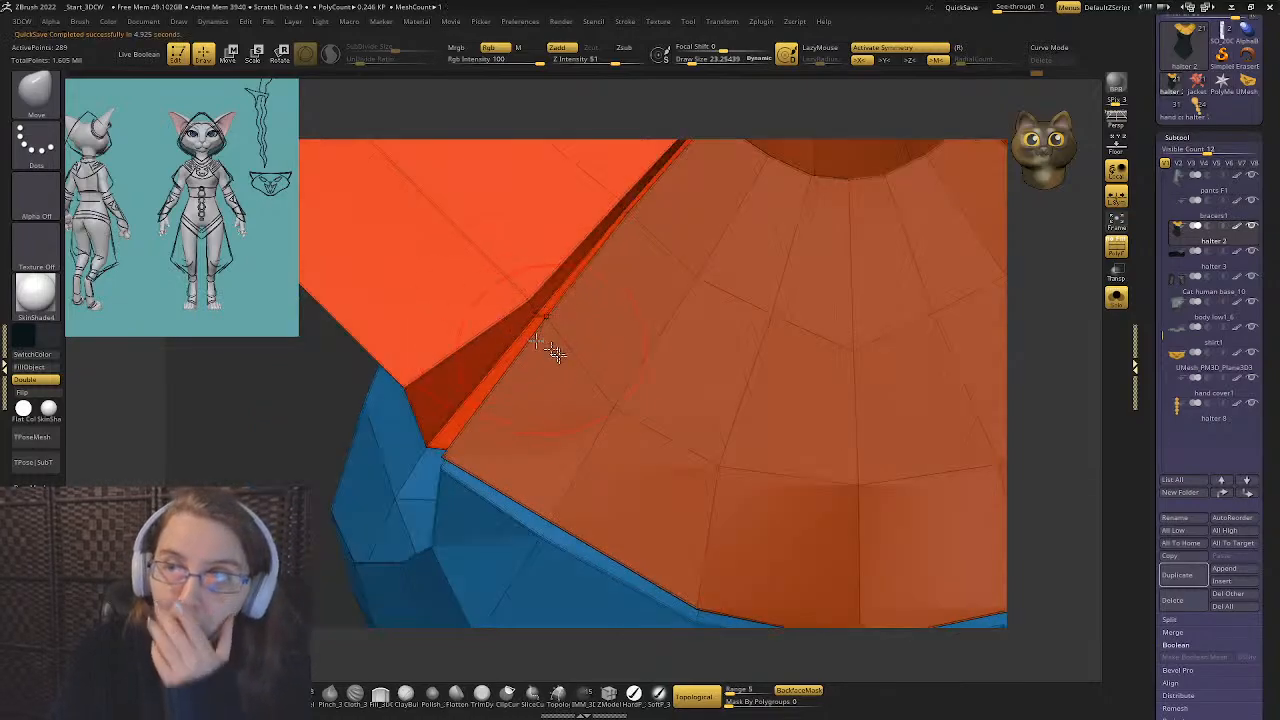
pyautogui.moveTo(523, 404); pyautogui.dragTo(428, 417, button='right')
pyautogui.press('s')
pyautogui.moveTo(440, 440); pyautogui.dragTo(424, 440)
pyautogui.moveTo(424, 440)
pyautogui.mouseDown(button='right')
pyautogui.moveTo(459, 425)
pyautogui.moveTo(504, 444)
pyautogui.mouseUp(button='right')
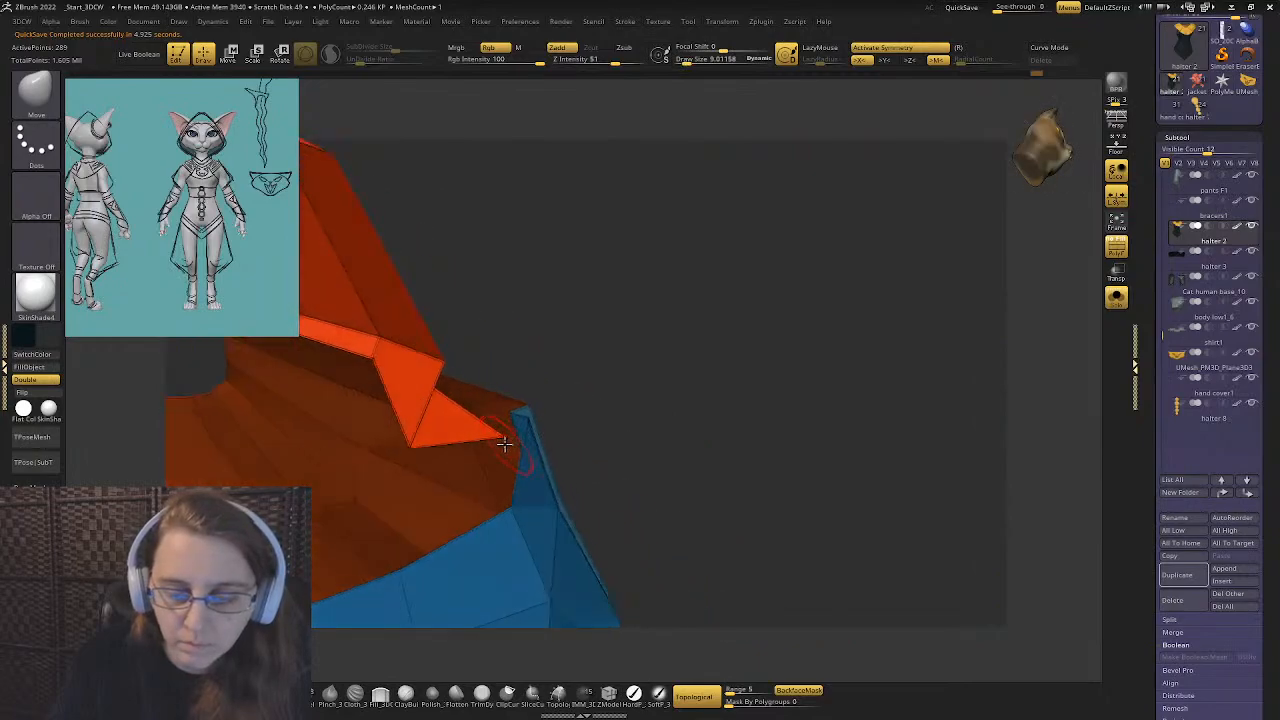
# - Stitch the extruded strip's loose front corner point to the adjoining top corner of the blue chest panel
pyautogui.click(612, 697)
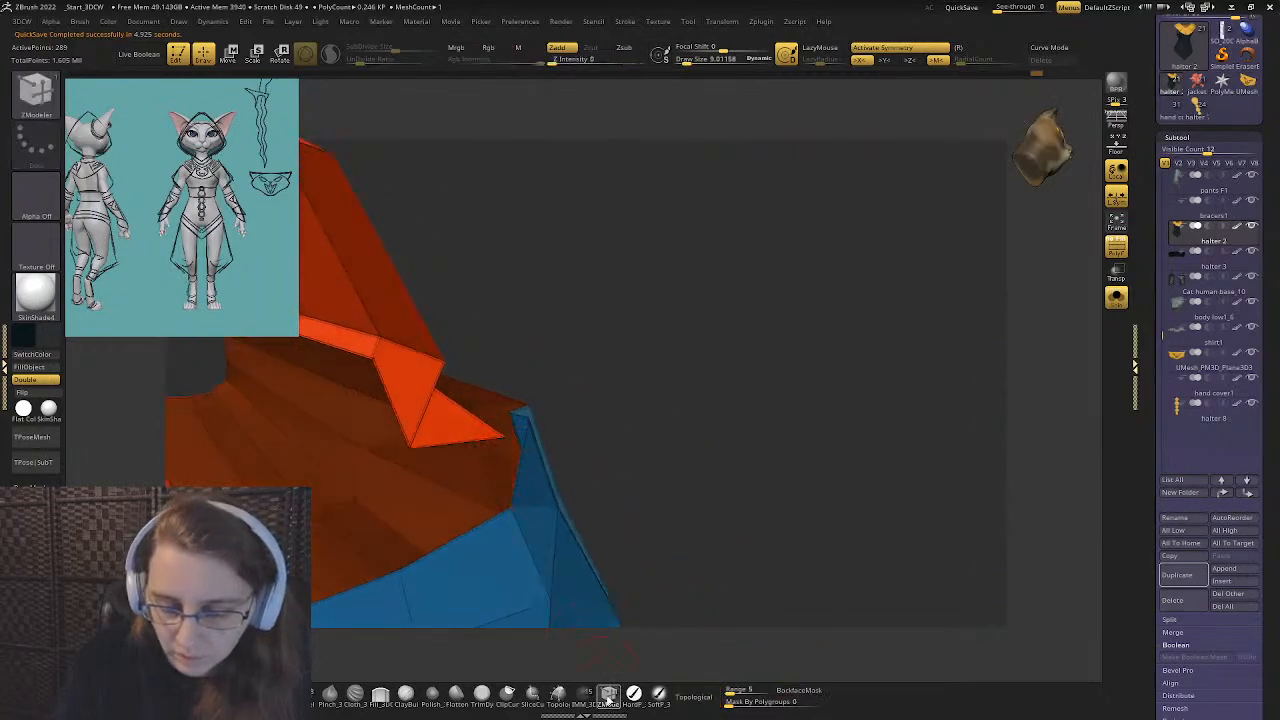
pyautogui.click(503, 435)
pyautogui.click(531, 403)
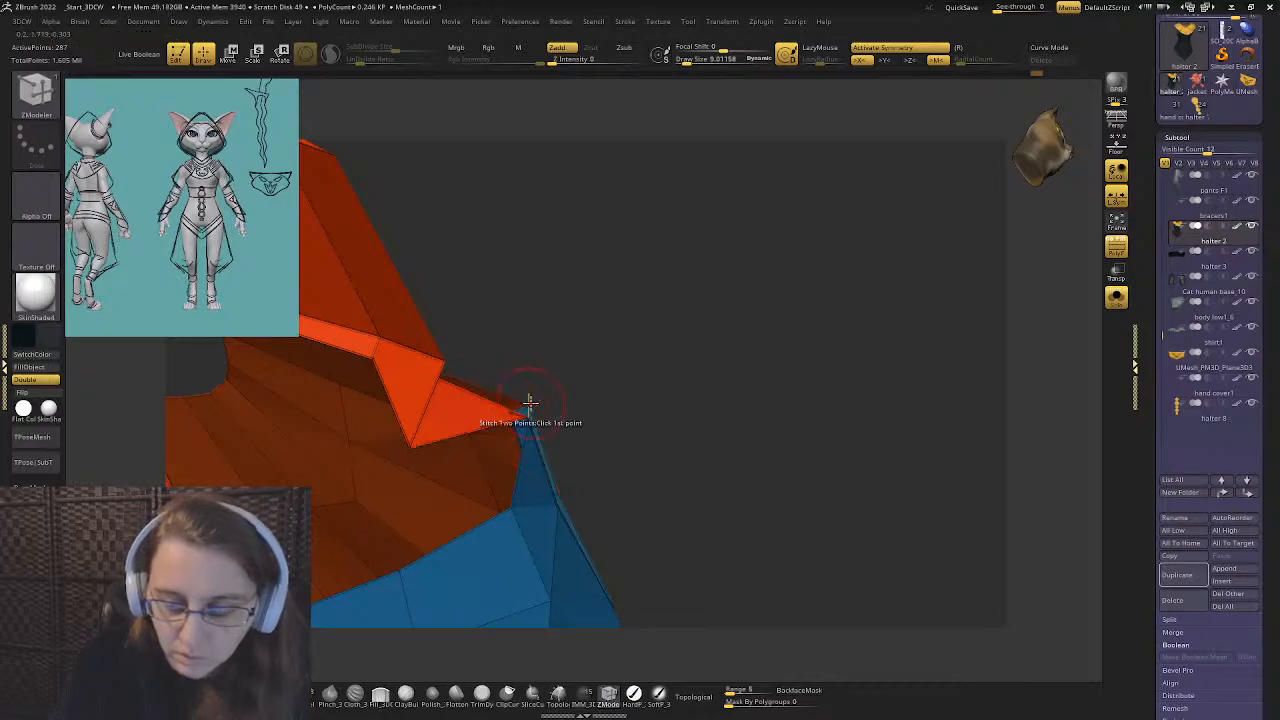
pyautogui.moveTo(529, 403); pyautogui.dragTo(549, 463, button='right')
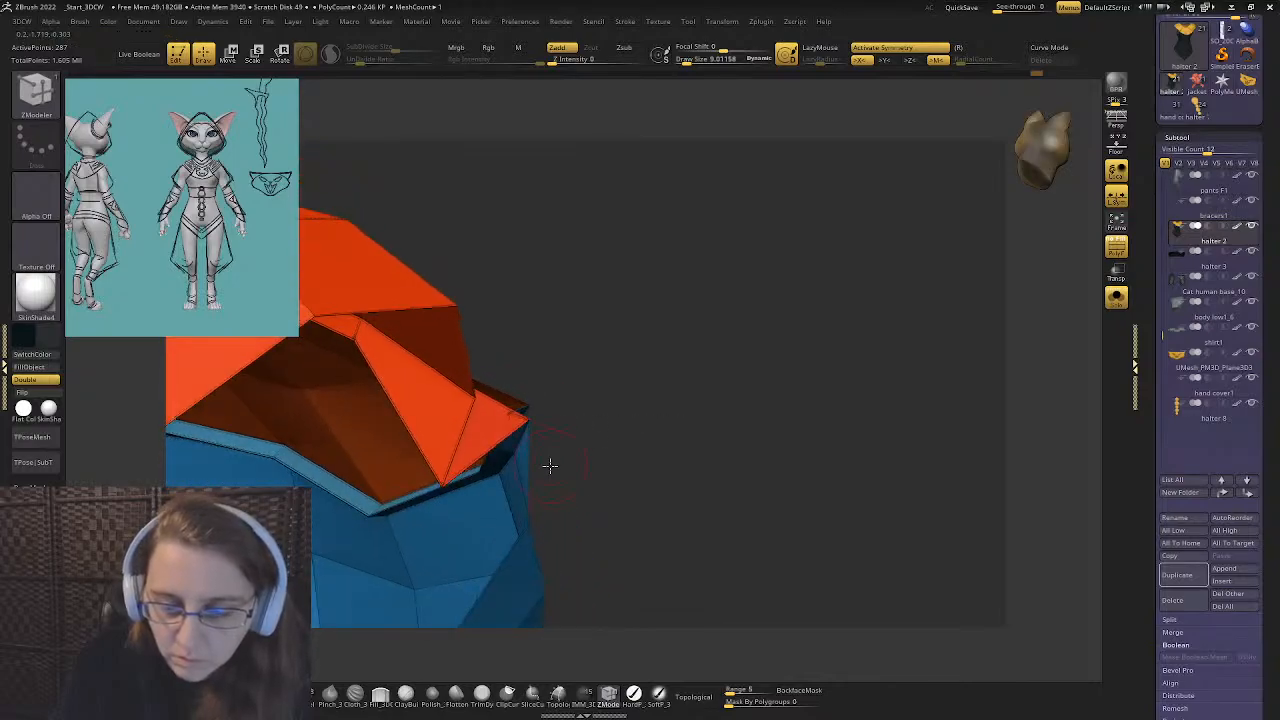
pyautogui.click(480, 409)
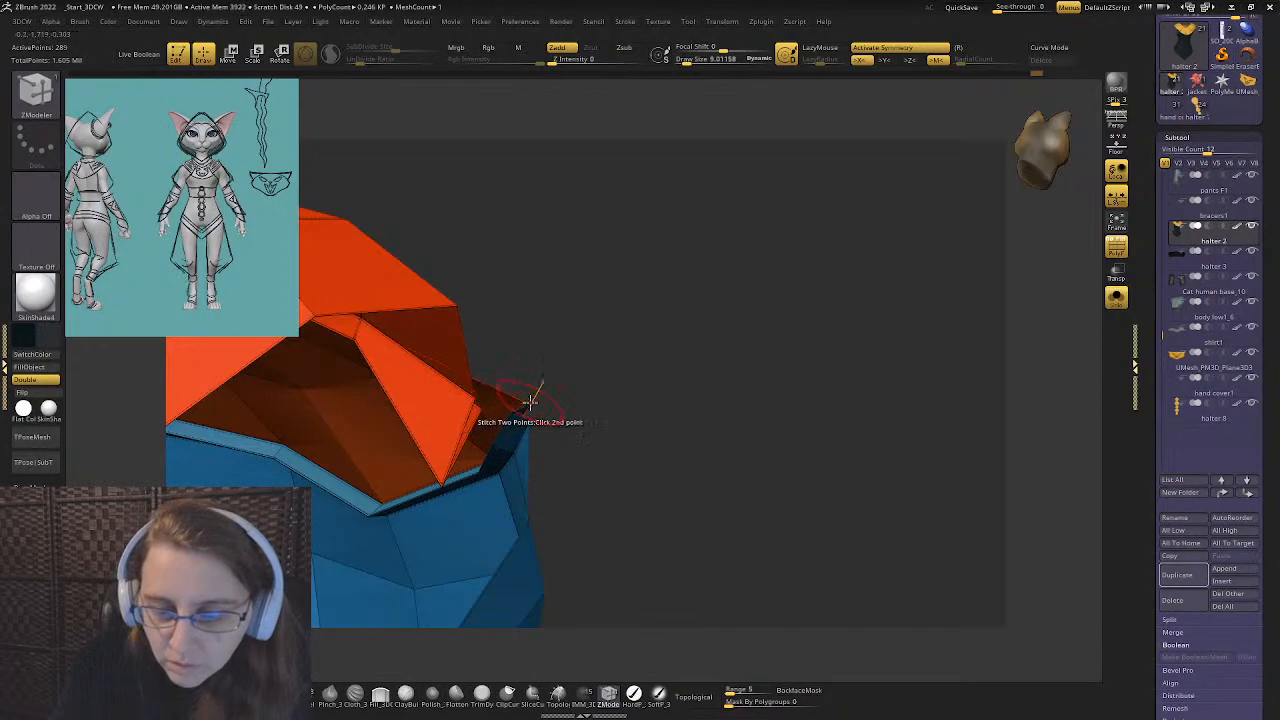
pyautogui.click(529, 404)
pyautogui.moveTo(531, 403); pyautogui.dragTo(495, 412, button='right')
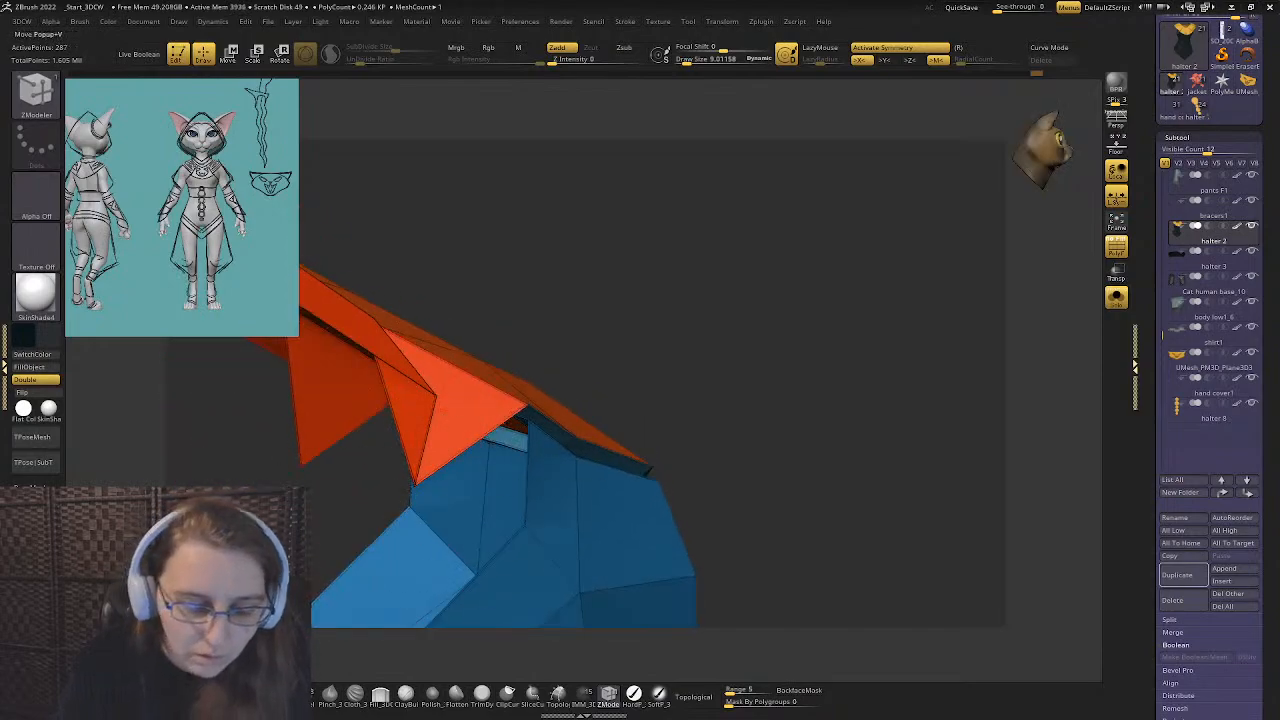
# - Use the Move brush to raise the shoulder piece's lower front corner towards the stitched point
pyautogui.press('b')
pyautogui.press('m')
pyautogui.press('v')
pyautogui.moveTo(397, 460); pyautogui.dragTo(416, 456, button='right')
pyautogui.moveTo(428, 480); pyautogui.dragTo(548, 368)
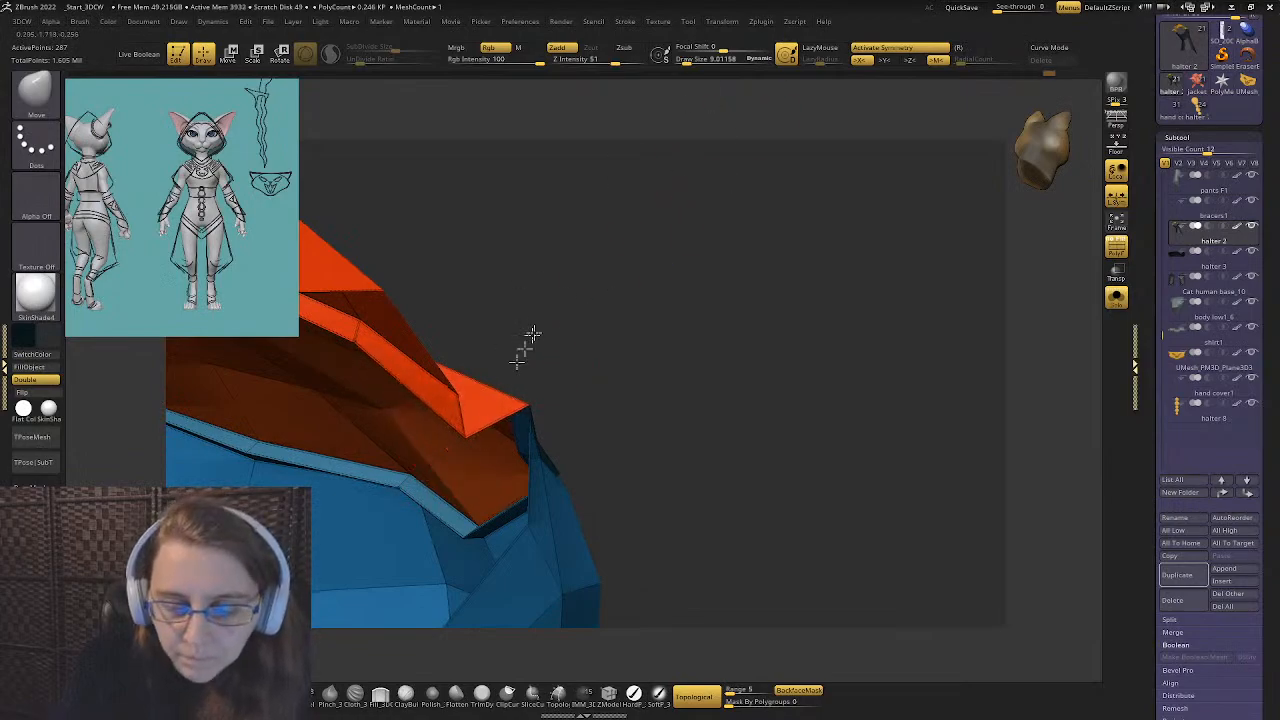
pyautogui.moveTo(623, 209)
pyautogui.mouseDown()
pyautogui.moveTo(500, 320)
pyautogui.moveTo(448, 429)
pyautogui.moveTo(497, 418)
pyautogui.moveTo(486, 306)
pyautogui.moveTo(527, 432)
pyautogui.mouseUp()
# - Close the front seam gap by moving the shoulder piece's lower corner points against the orange neck panel's edge
pyautogui.press('s')
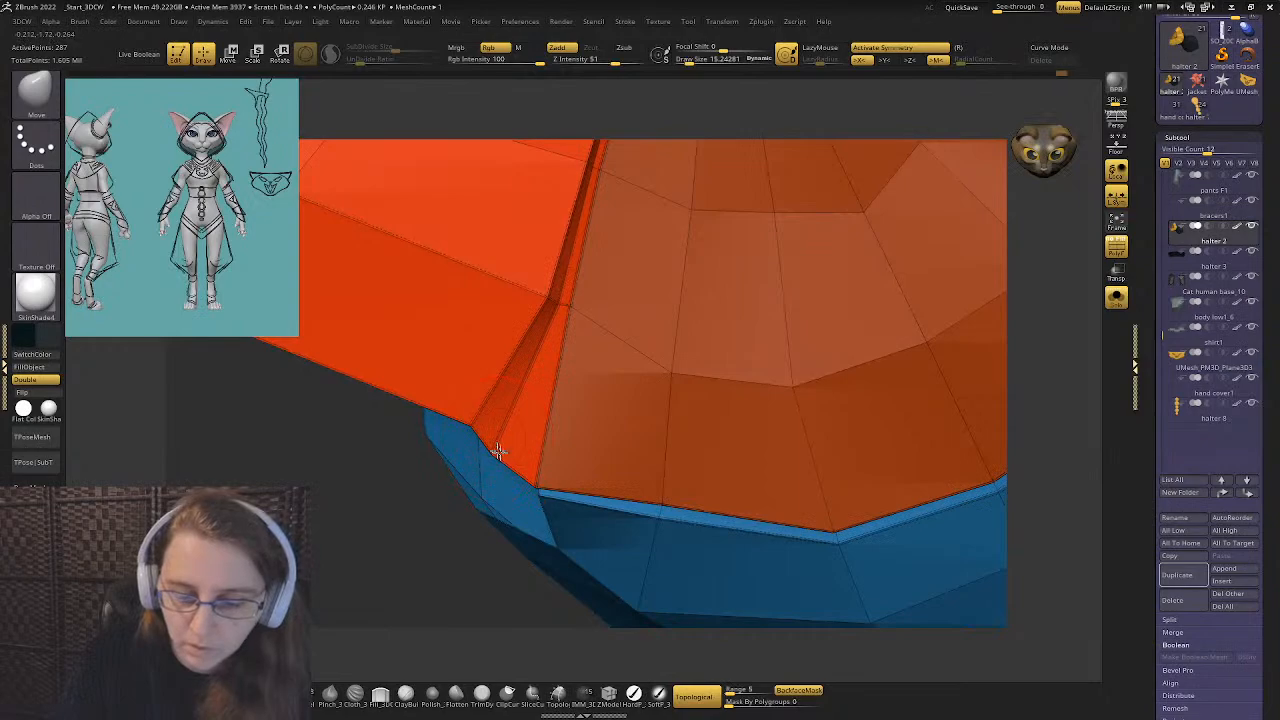
pyautogui.moveTo(521, 467); pyautogui.dragTo(508, 457, button='right')
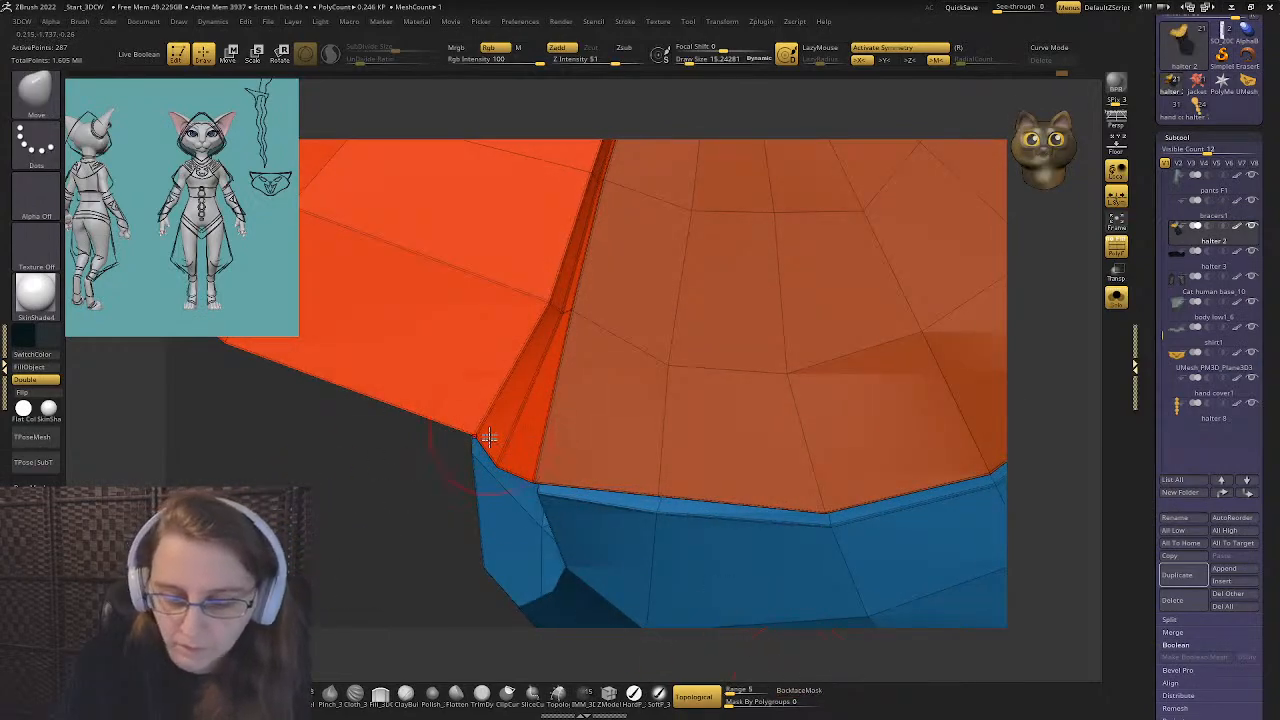
pyautogui.click(499, 462)
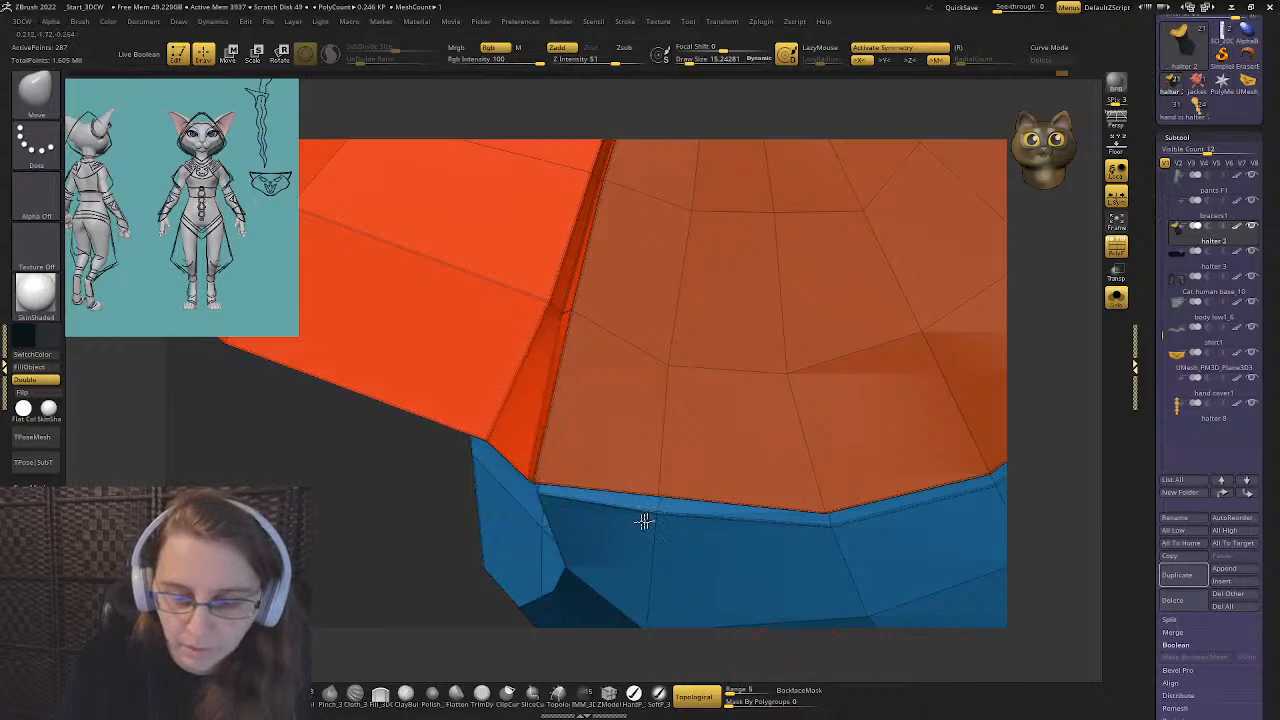
pyautogui.moveTo(488, 430); pyautogui.dragTo(674, 586)
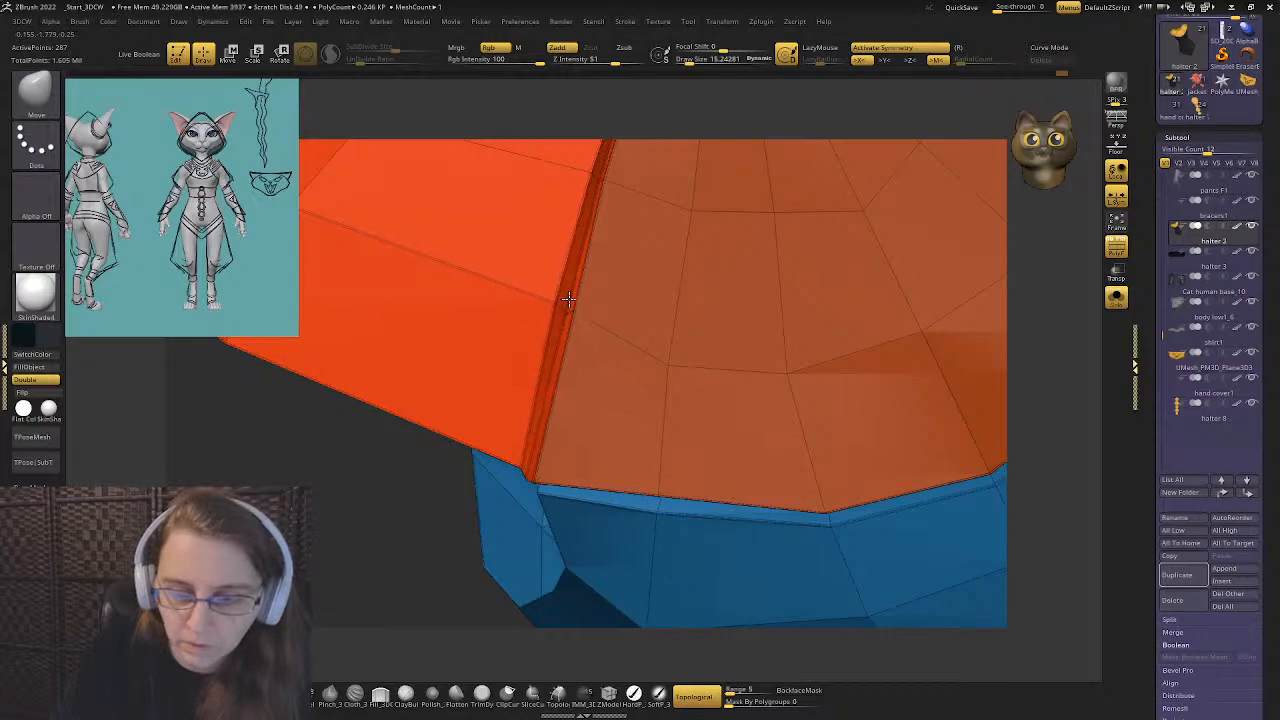
# - Pull the shoulder piece's front edge up so that it lies level with the neck panel in side profile
pyautogui.press('s')
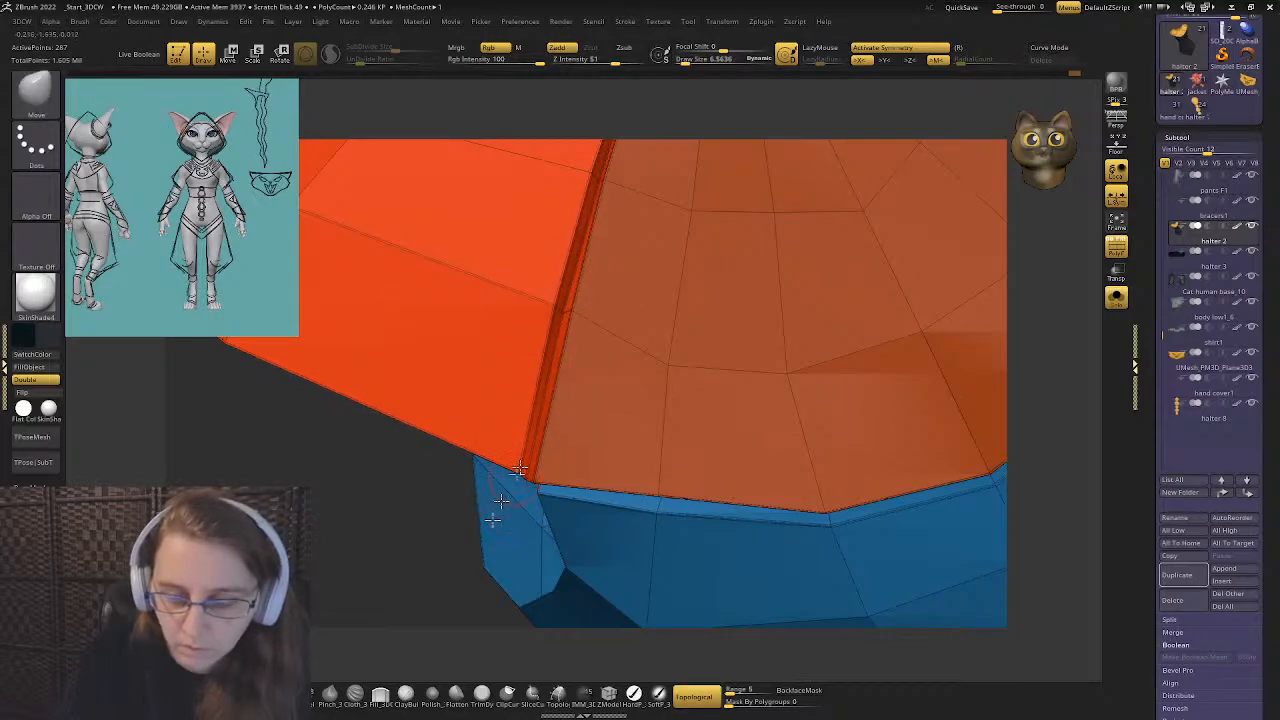
pyautogui.moveTo(501, 501)
pyautogui.keyDown('ctrl'); pyautogui.mouseDown(button='right')
pyautogui.moveTo(471, 240)
pyautogui.moveTo(503, 383)
pyautogui.moveTo(535, 312)
pyautogui.moveTo(571, 357)
pyautogui.moveTo(557, 343)
pyautogui.moveTo(560, 423)
pyautogui.moveTo(497, 498)
pyautogui.mouseUp(button='right'); pyautogui.keyUp('ctrl')
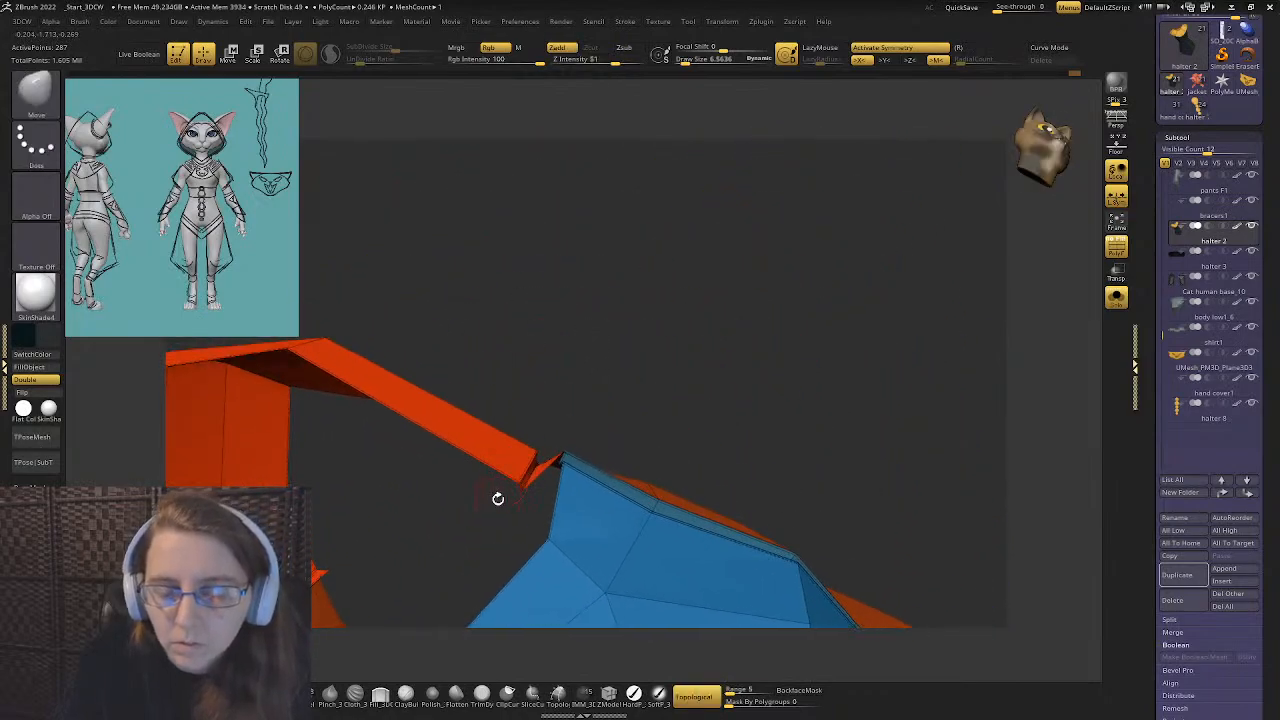
pyautogui.press('s')
pyautogui.moveTo(498, 499)
pyautogui.mouseDown()
pyautogui.moveTo(560, 383)
pyautogui.moveTo(628, 314)
pyautogui.mouseUp()
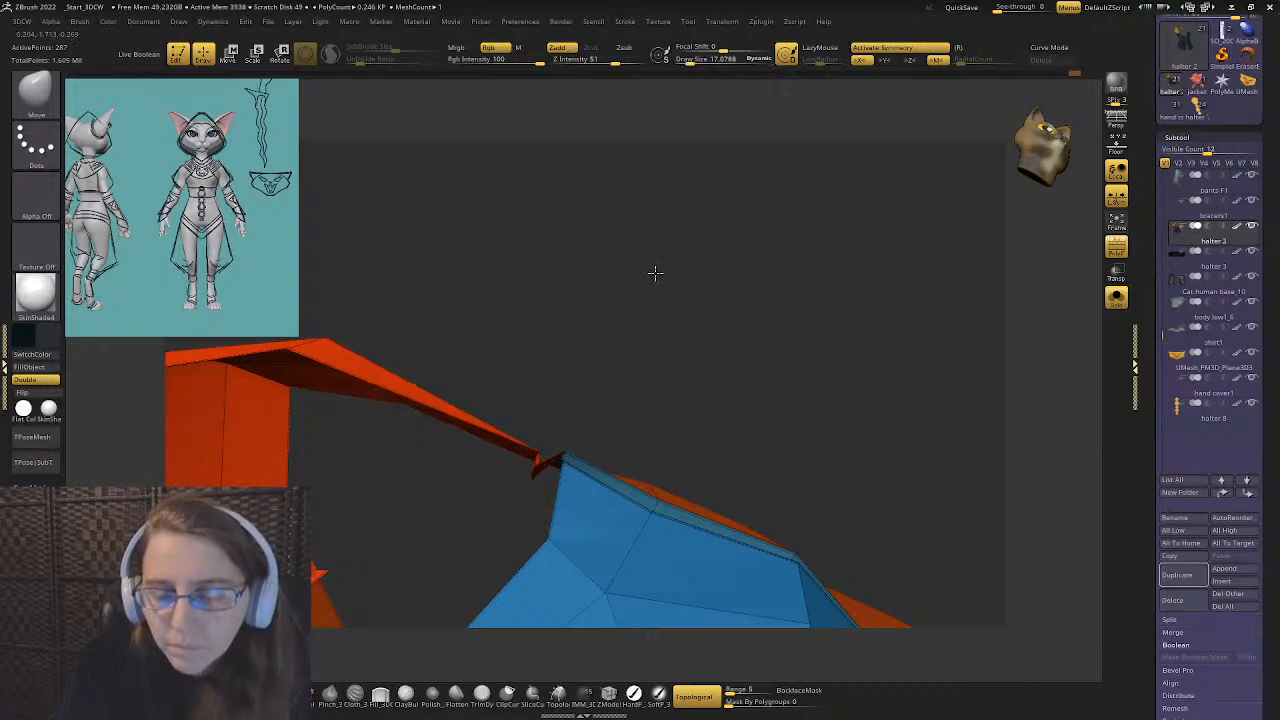
pyautogui.moveTo(655, 272); pyautogui.dragTo(530, 400, button='right')
pyautogui.press(']')
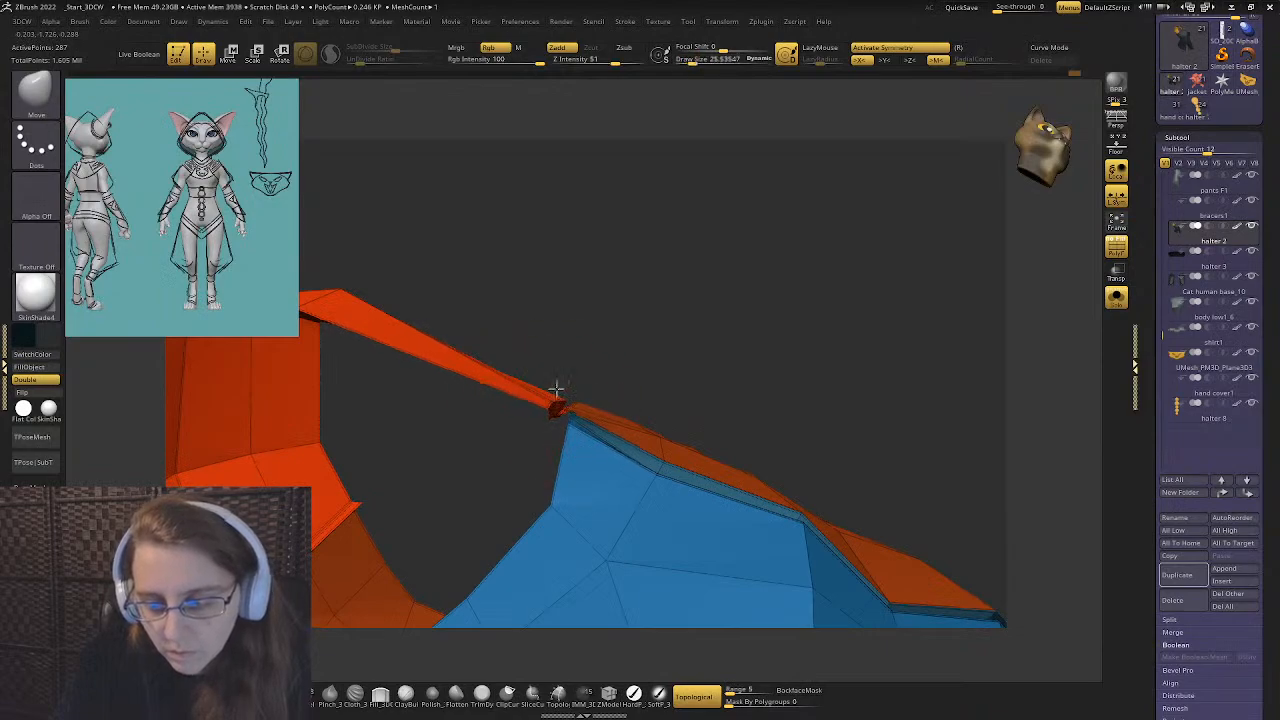
pyautogui.press('ctrl')
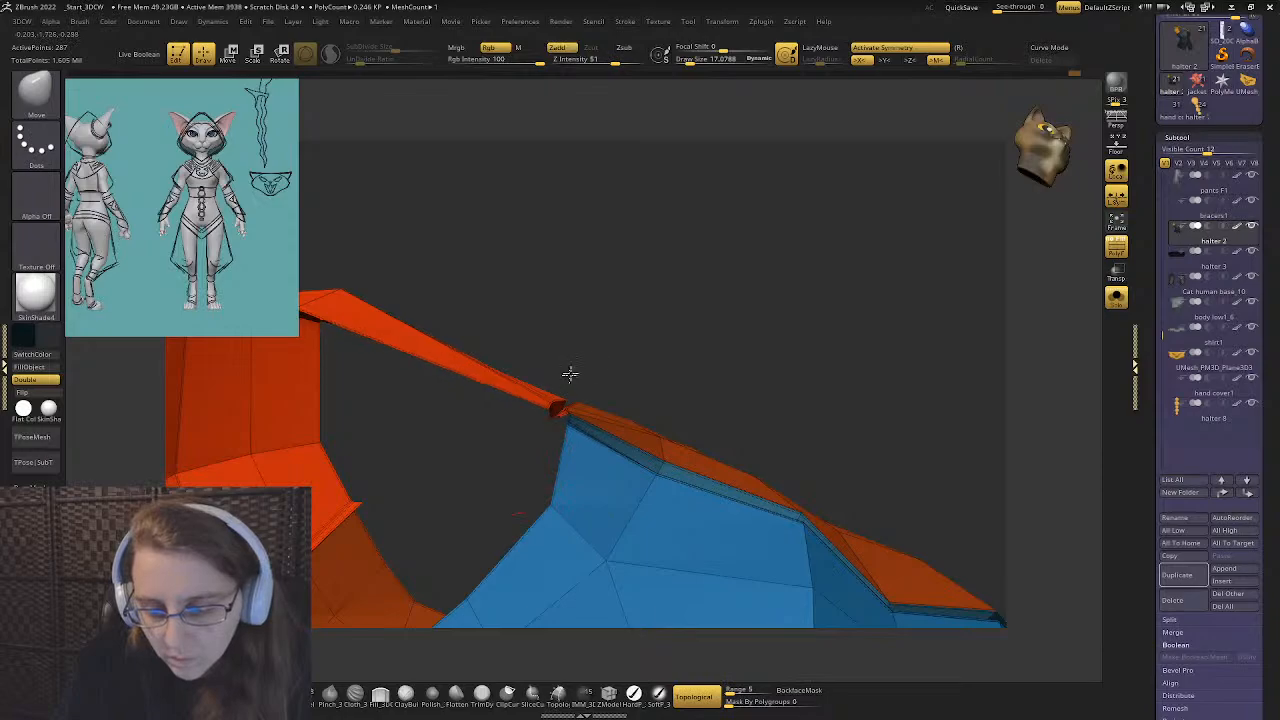
pyautogui.moveTo(576, 369)
pyautogui.mouseDown()
pyautogui.moveTo(523, 457)
pyautogui.moveTo(420, 371)
pyautogui.moveTo(580, 380)
pyautogui.moveTo(517, 413)
pyautogui.moveTo(434, 369)
pyautogui.moveTo(554, 363)
pyautogui.moveTo(449, 347)
pyautogui.moveTo(380, 400)
pyautogui.moveTo(414, 457)
pyautogui.moveTo(360, 393)
pyautogui.moveTo(354, 286)
pyautogui.moveTo(471, 409)
pyautogui.moveTo(424, 383)
pyautogui.moveTo(394, 400)
pyautogui.mouseUp()
pyautogui.press('ctrl')
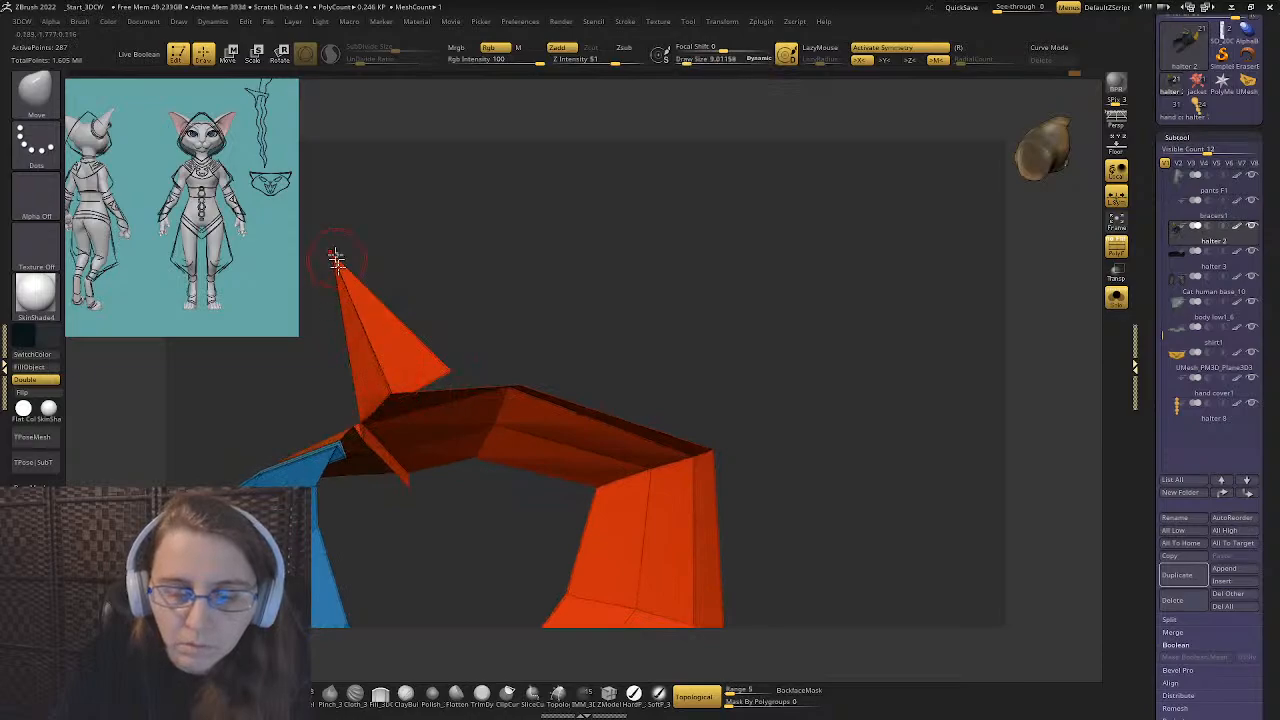
# - Pull the pointed rear end of the extruded strip down and in towards the shoulder with the Move brush
pyautogui.moveTo(325, 270); pyautogui.dragTo(318, 294)
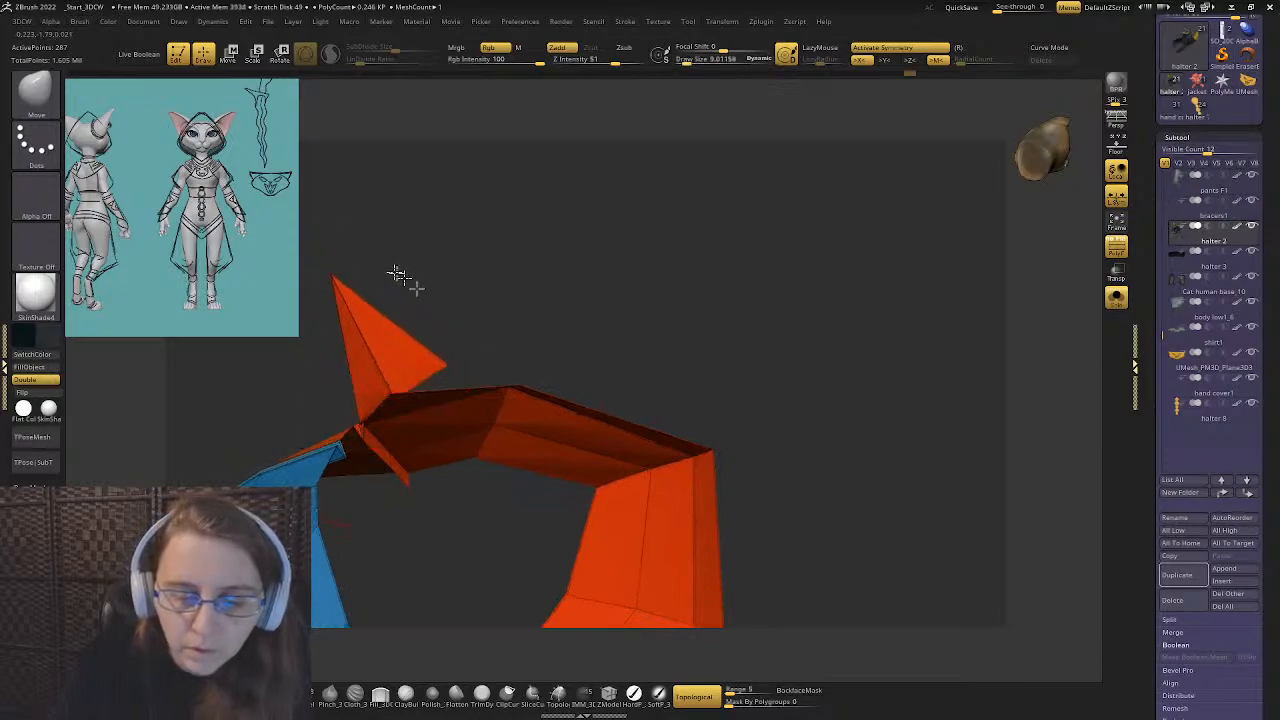
pyautogui.moveTo(443, 366); pyautogui.dragTo(388, 388)
pyautogui.press('s')
pyautogui.click(420, 364)
pyautogui.moveTo(488, 367); pyautogui.dragTo(352, 277)
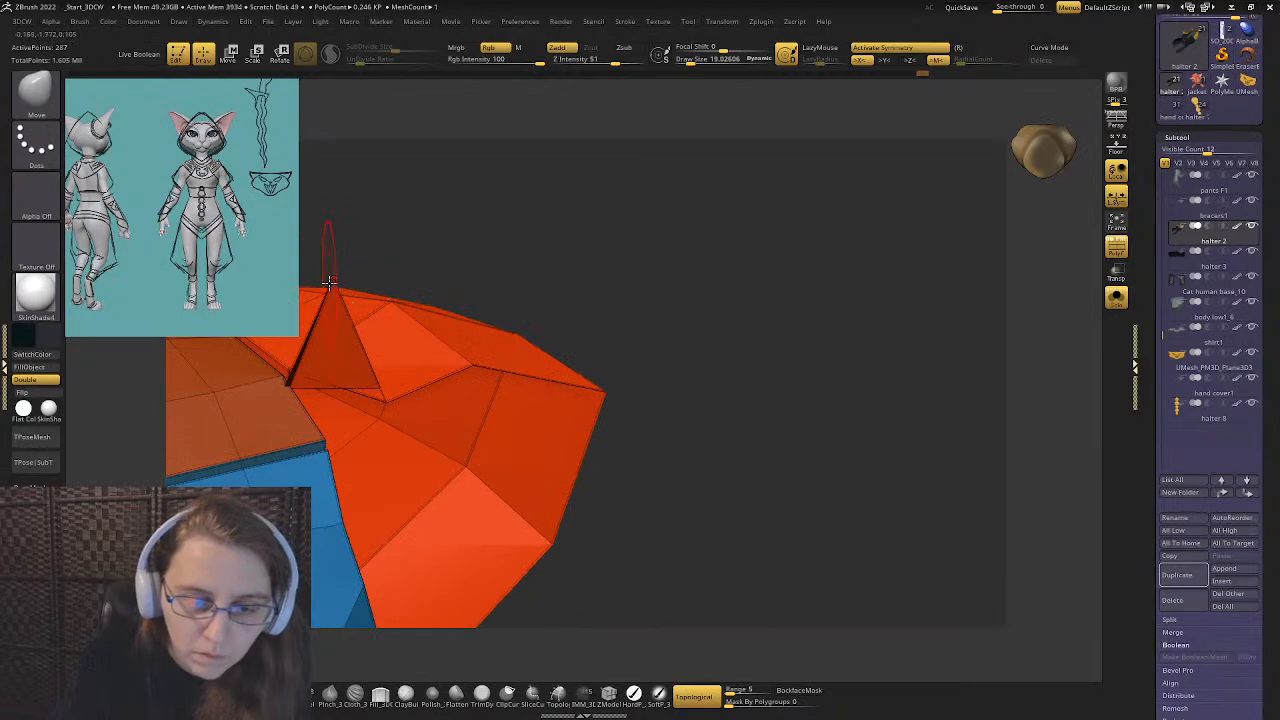
# - Flatten the strip's rear flap along the shoulder seam with a smaller Move brush and turn off backface masking
pyautogui.moveTo(337, 462); pyautogui.dragTo(363, 443)
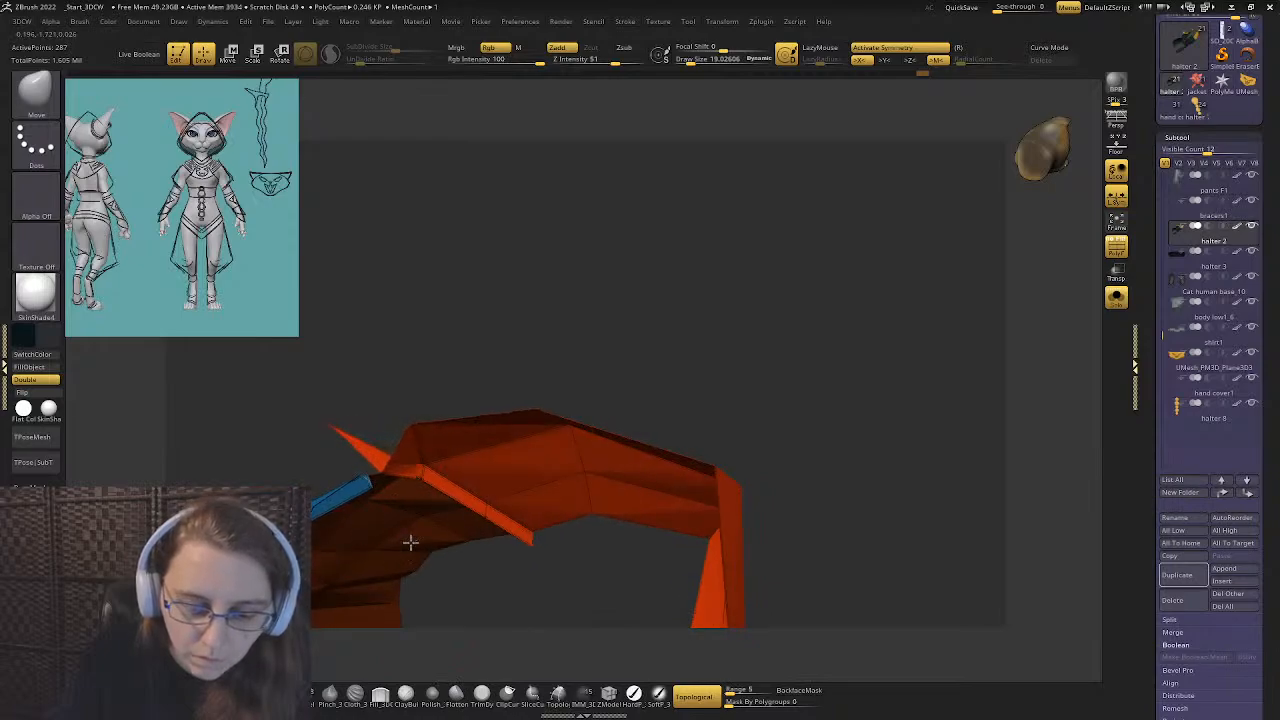
pyautogui.press('[')
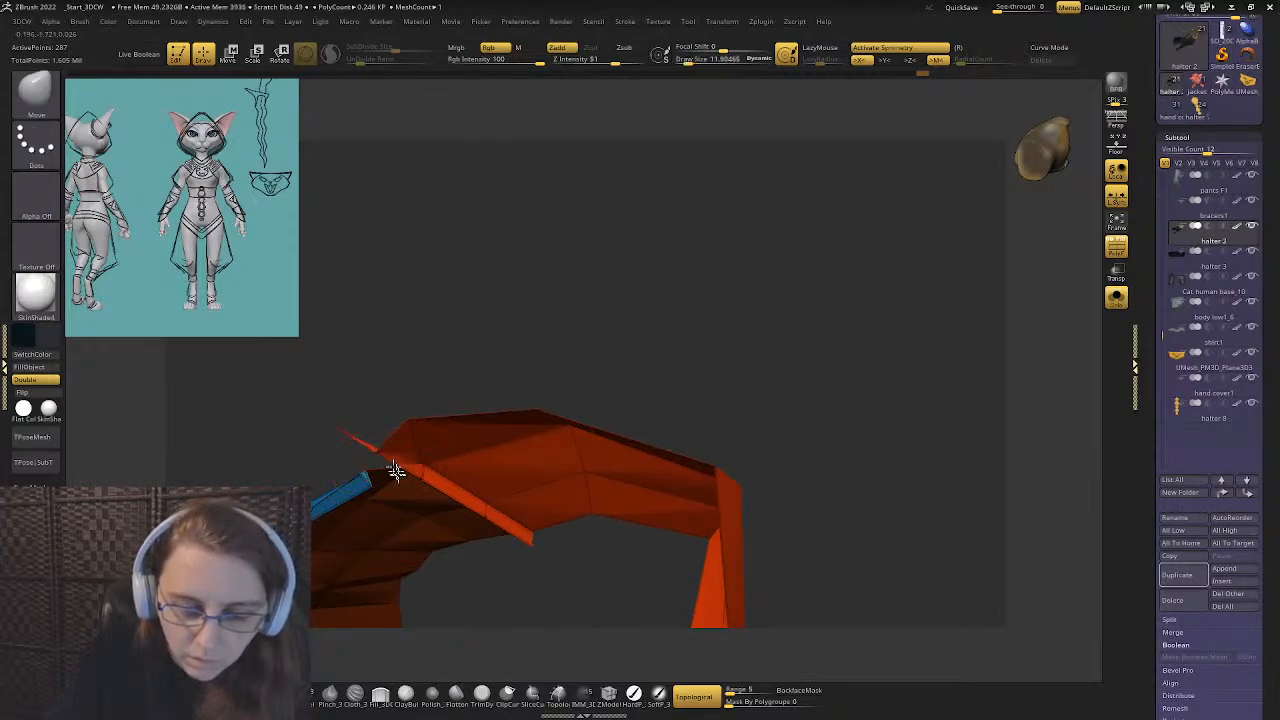
pyautogui.moveTo(403, 446); pyautogui.dragTo(281, 416)
pyautogui.moveTo(608, 580); pyautogui.dragTo(426, 482)
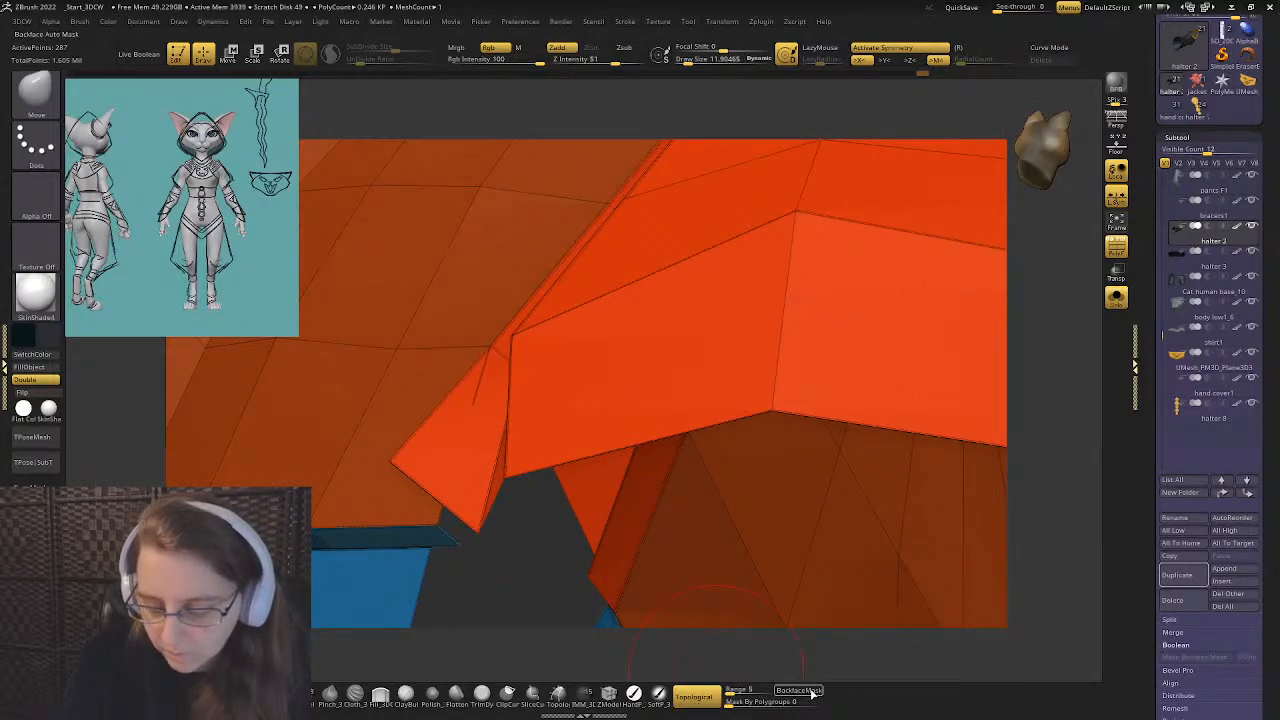
# - Turn off symmetry and stitch the two outer points of the strip's rear flap together with ZModeler
pyautogui.click(608, 693)
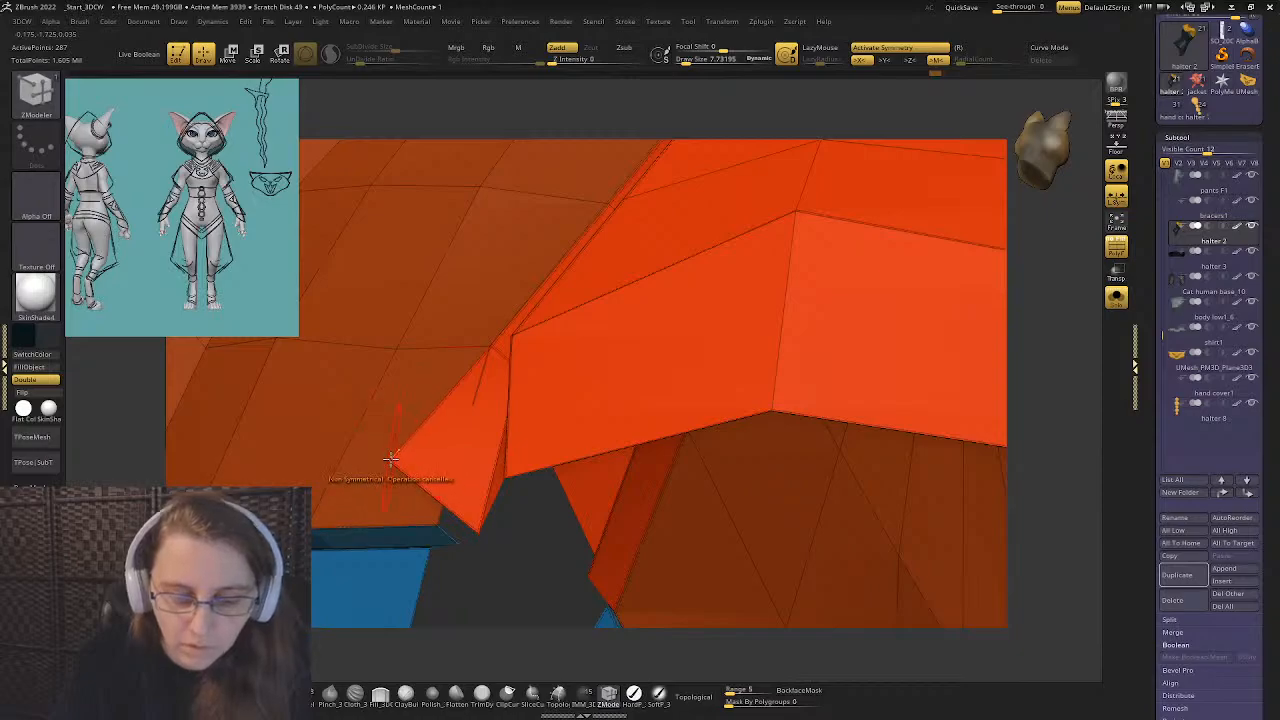
pyautogui.press('x')
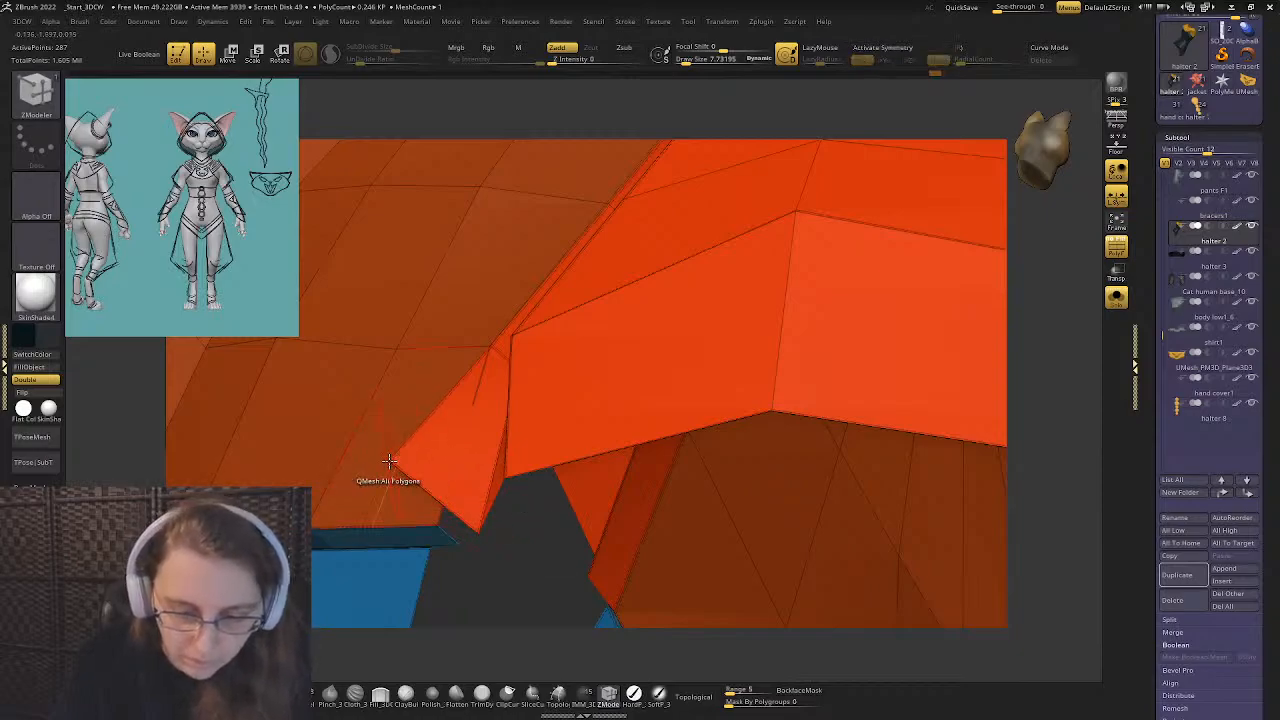
pyautogui.moveTo(389, 461); pyautogui.dragTo(394, 460)
pyautogui.click(390, 459)
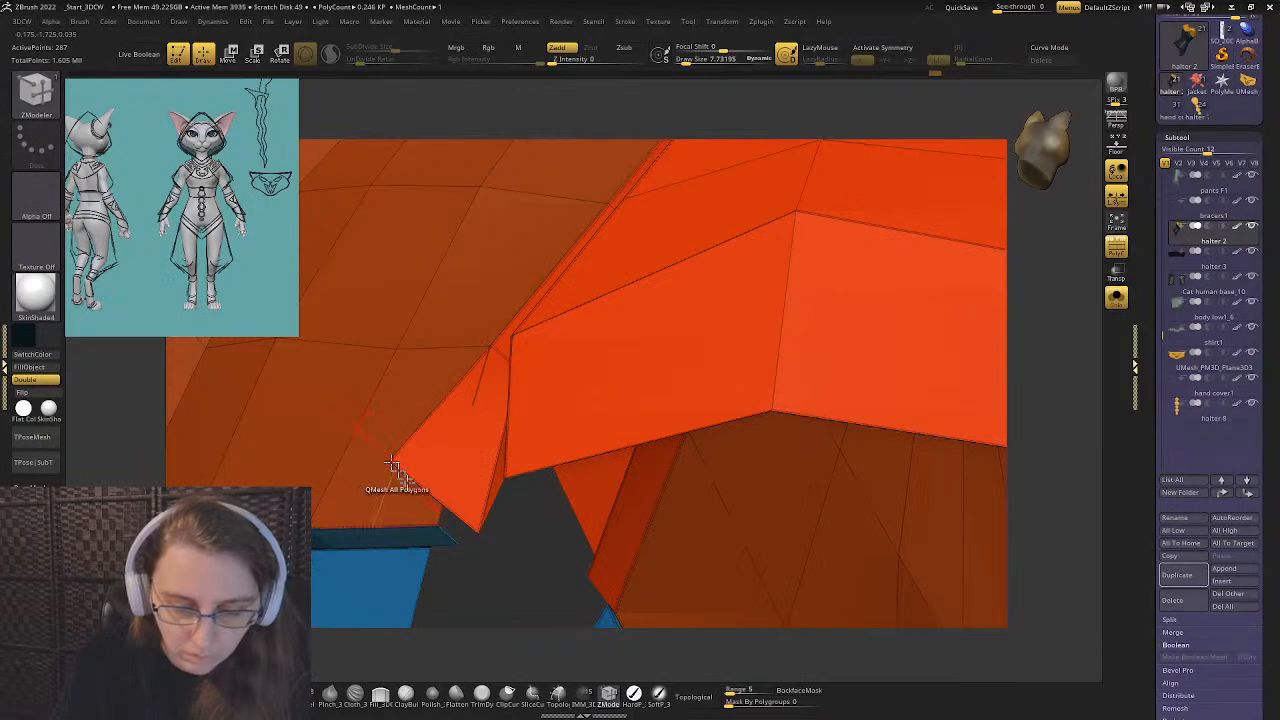
pyautogui.click(478, 528)
pyautogui.moveTo(474, 503); pyautogui.dragTo(432, 467)
# - Move the strip's rear points up against the neck panel to close the gap at the back of the shoulder
pyautogui.press('b')
pyautogui.press('m')
pyautogui.press('v')
pyautogui.moveTo(431, 370)
pyautogui.keyDown('ctrl'); pyautogui.mouseDown(button='right')
pyautogui.moveTo(512, 516)
pyautogui.moveTo(552, 400)
pyautogui.mouseUp(button='right'); pyautogui.keyUp('ctrl')
pyautogui.press('s')
pyautogui.moveTo(562, 390)
pyautogui.mouseDown()
pyautogui.moveTo(600, 390)
pyautogui.moveTo(371, 491)
pyautogui.mouseUp()
pyautogui.moveTo(551, 456); pyautogui.dragTo(432, 490)
pyautogui.press('s')
pyautogui.moveTo(503, 509)
pyautogui.mouseDown()
pyautogui.moveTo(457, 500)
pyautogui.moveTo(540, 474)
pyautogui.moveTo(503, 476)
pyautogui.mouseUp()
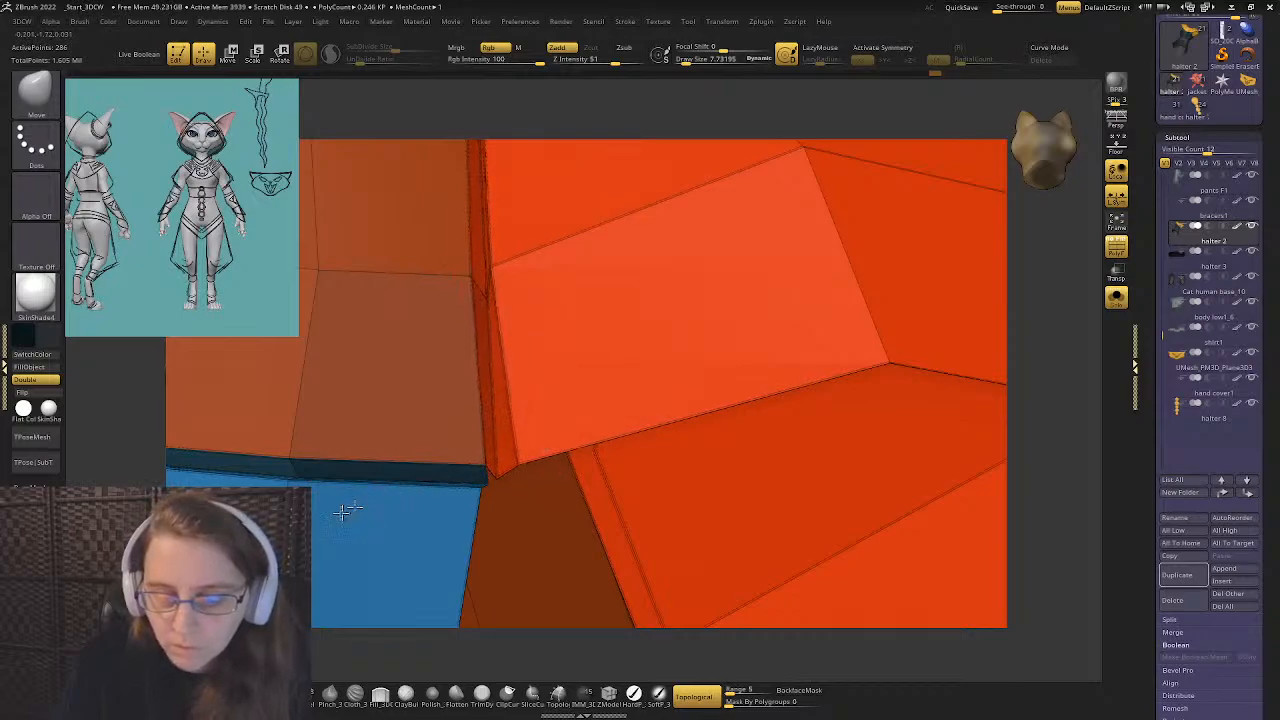
# - Turn off local symmetry and apply Mirror And Weld to copy the shoulder edits to the halter's other side
pyautogui.moveTo(400, 466); pyautogui.dragTo(484, 323, button='right')
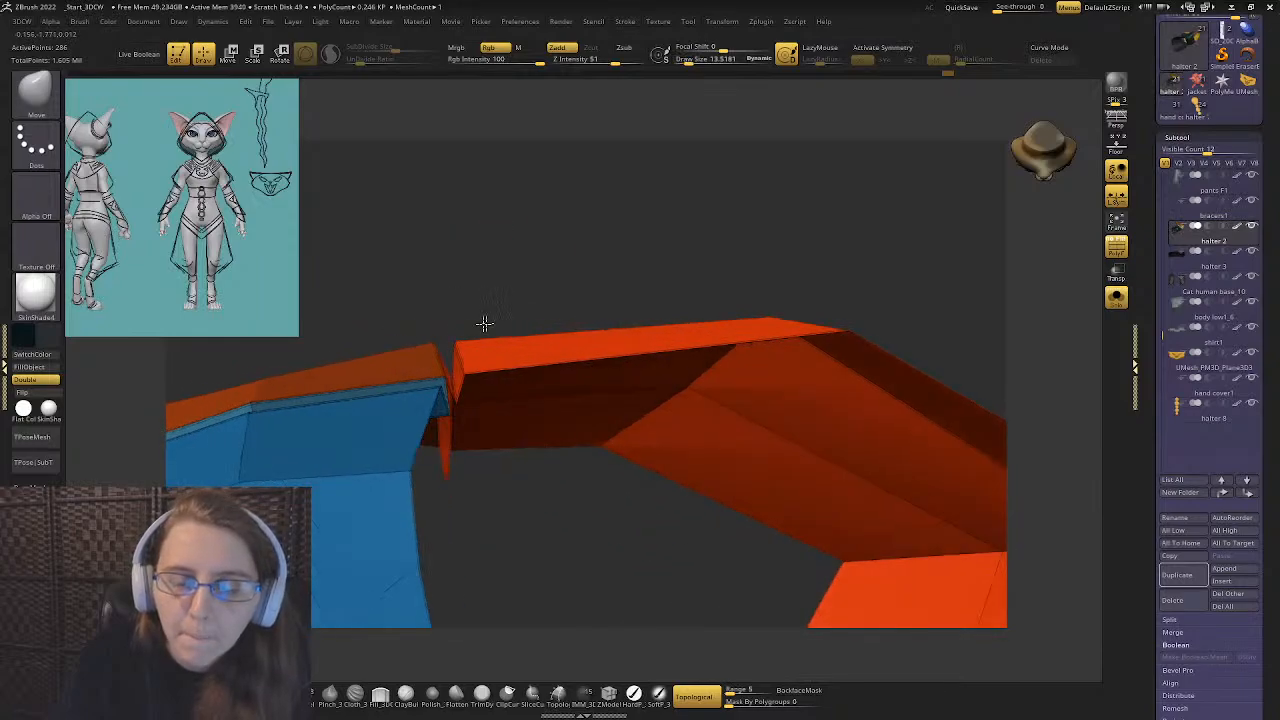
pyautogui.moveTo(463, 377); pyautogui.dragTo(562, 303, button='right')
pyautogui.press('3')
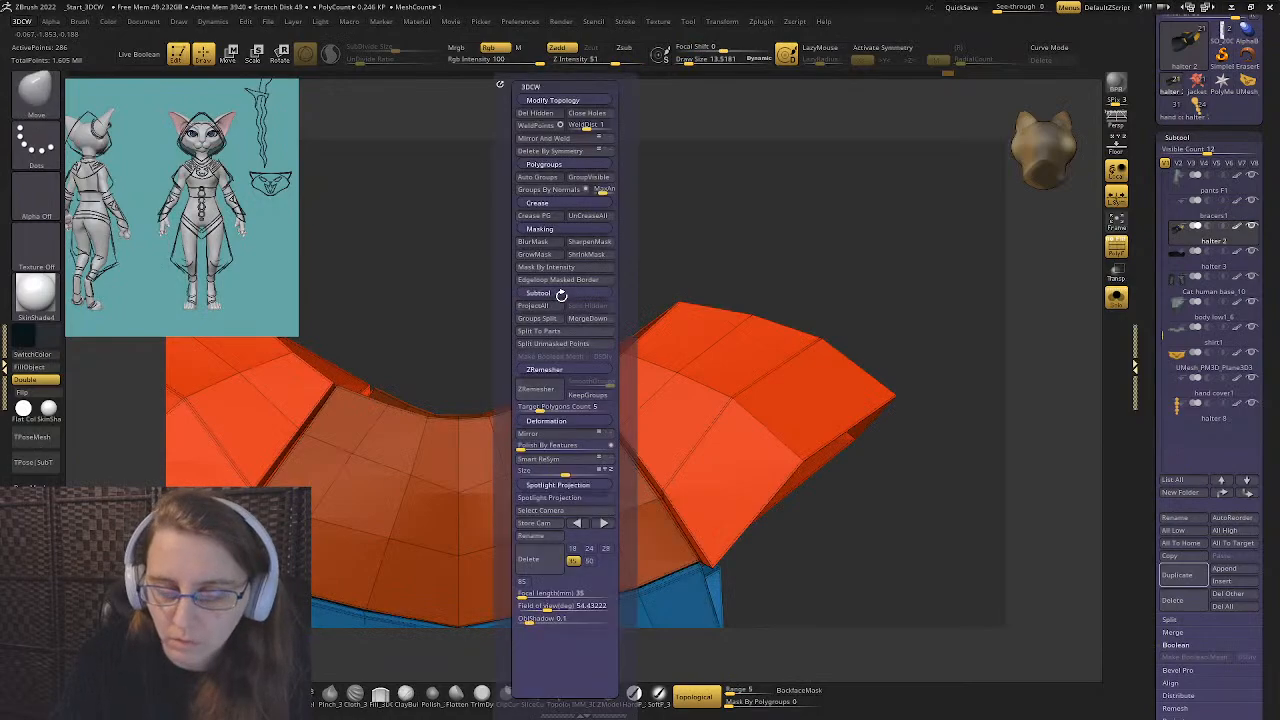
pyautogui.click(544, 139)
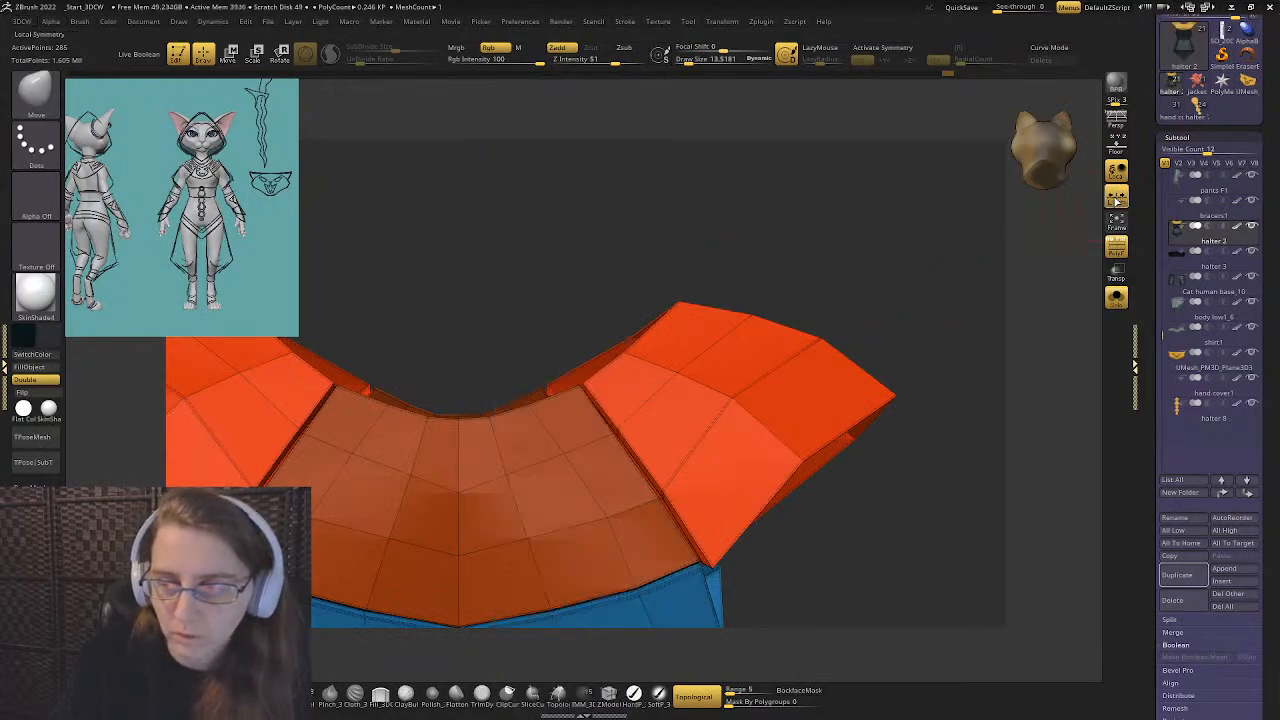
pyautogui.press('3')
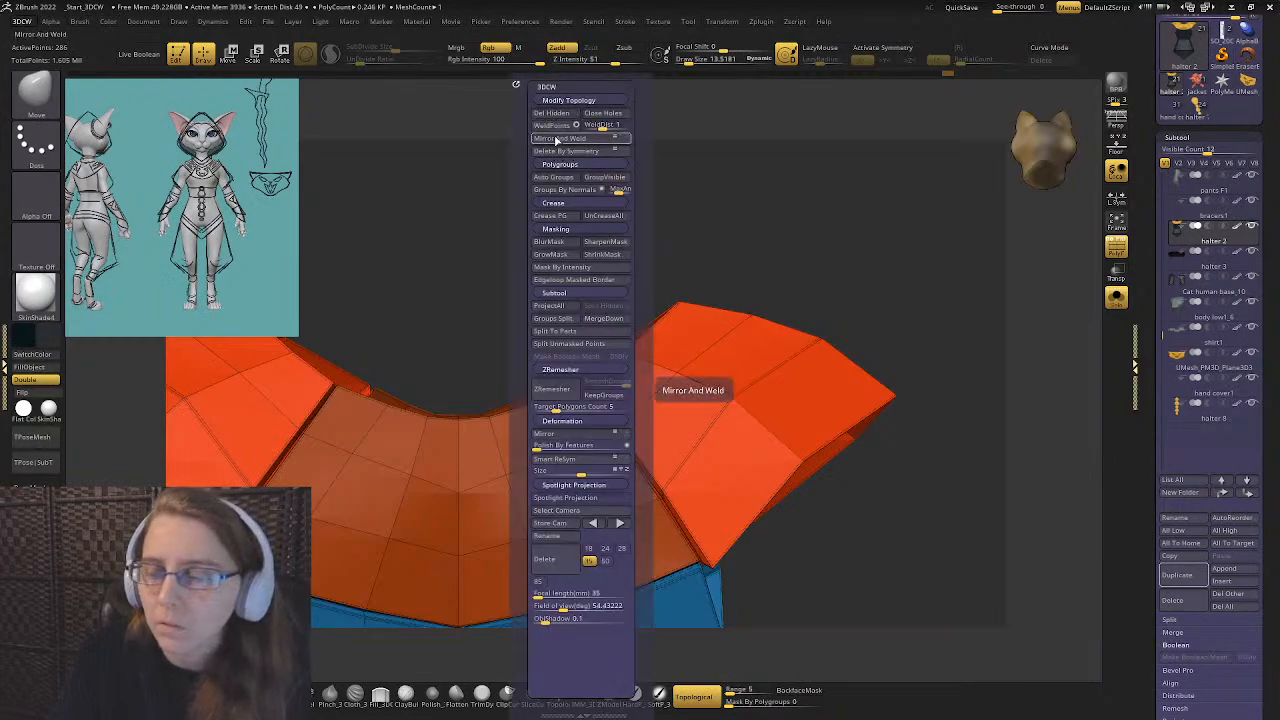
pyautogui.click(557, 140)
pyautogui.moveTo(700, 280)
pyautogui.mouseDown()
pyautogui.moveTo(627, 392)
pyautogui.moveTo(565, 381)
pyautogui.moveTo(600, 314)
pyautogui.moveTo(593, 271)
pyautogui.mouseUp()
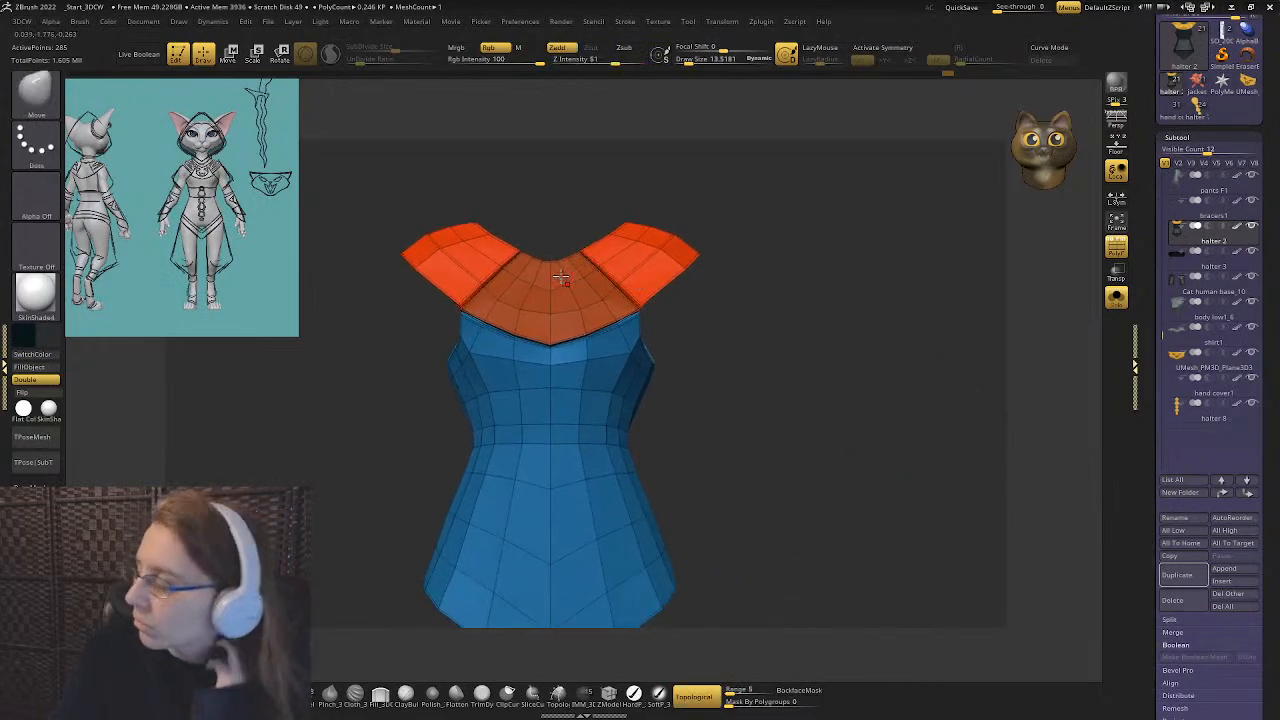
pyautogui.keyDown('alt'); pyautogui.moveTo(502, 294); pyautogui.dragTo(540, 270, button='right'); pyautogui.keyUp('alt')
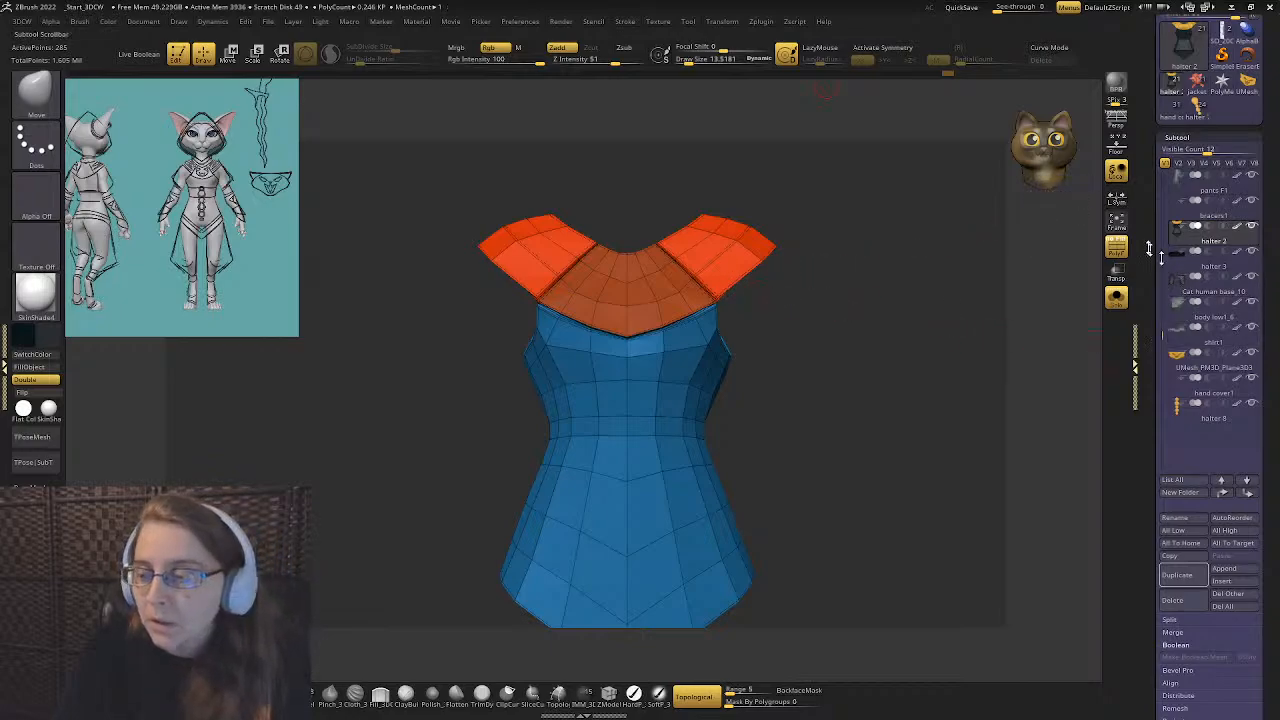
# - Check the halter's shoulder pieces against the full character with and without wireframe, and isolate the halter again
pyautogui.click(1114, 297)
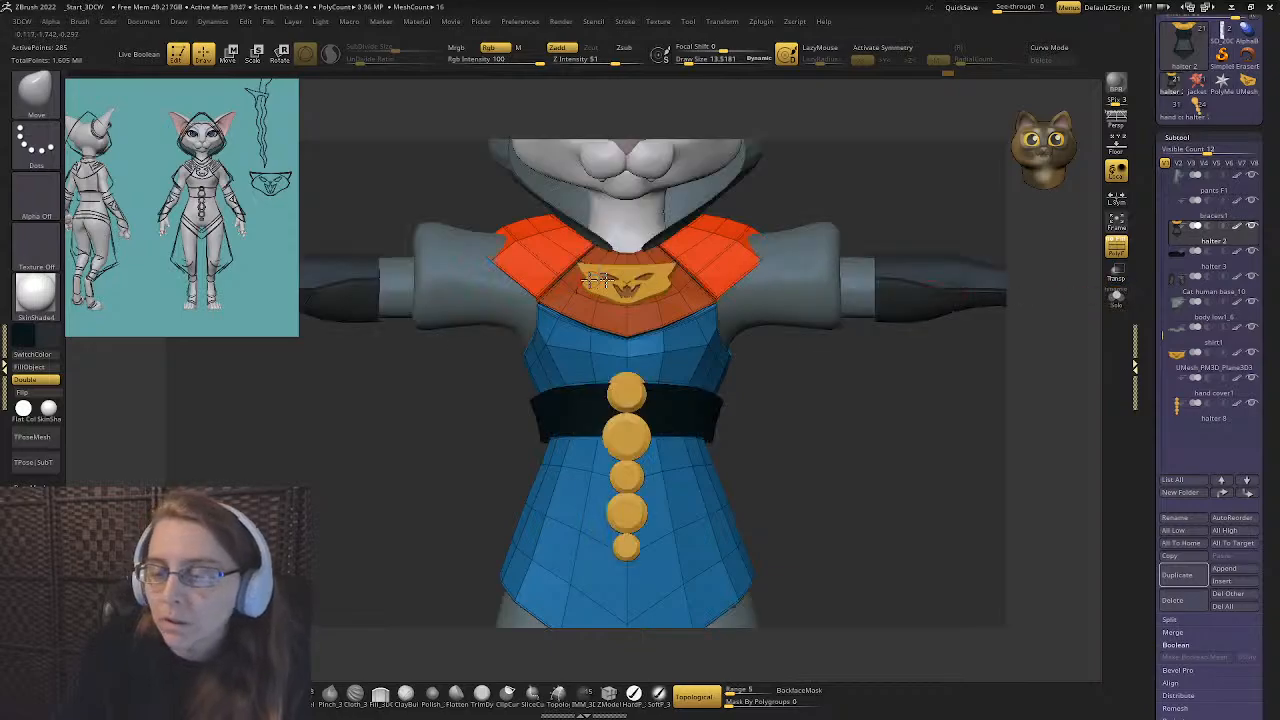
pyautogui.moveTo(837, 377); pyautogui.dragTo(718, 338)
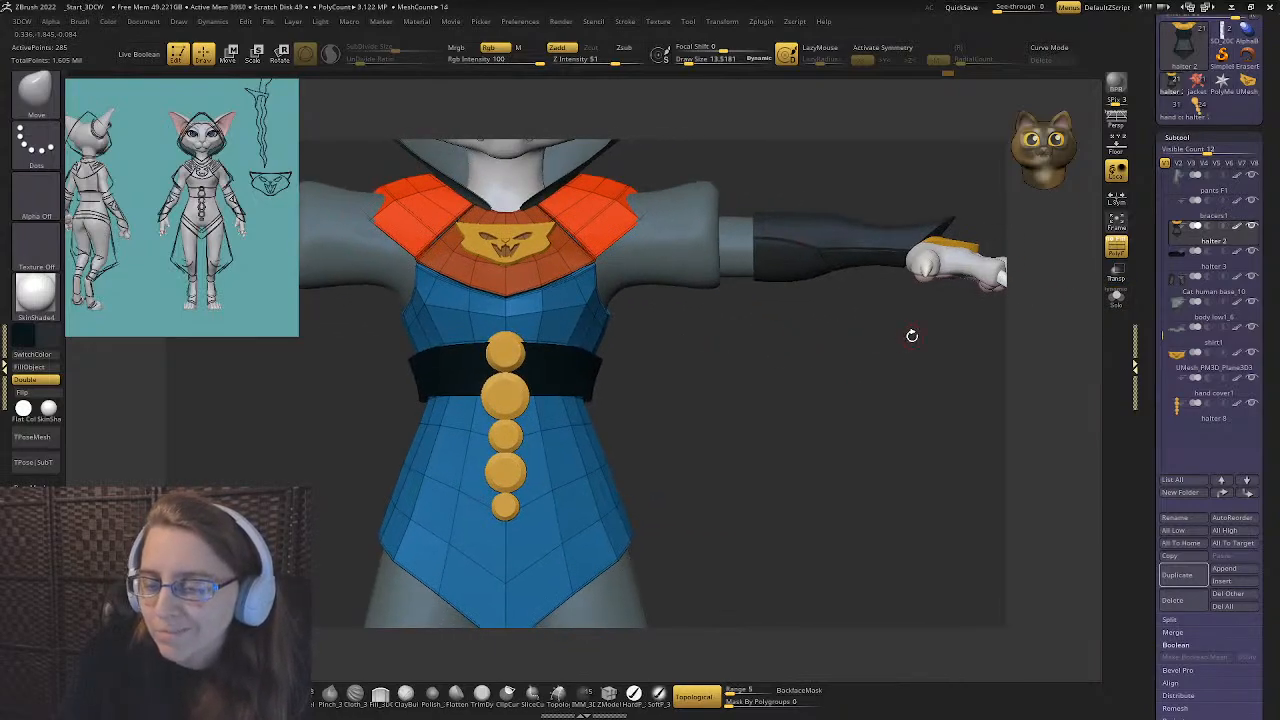
pyautogui.keyDown('alt'); pyautogui.moveTo(582, 277); pyautogui.dragTo(602, 320, button='right'); pyautogui.keyUp('alt')
pyautogui.click(1116, 248)
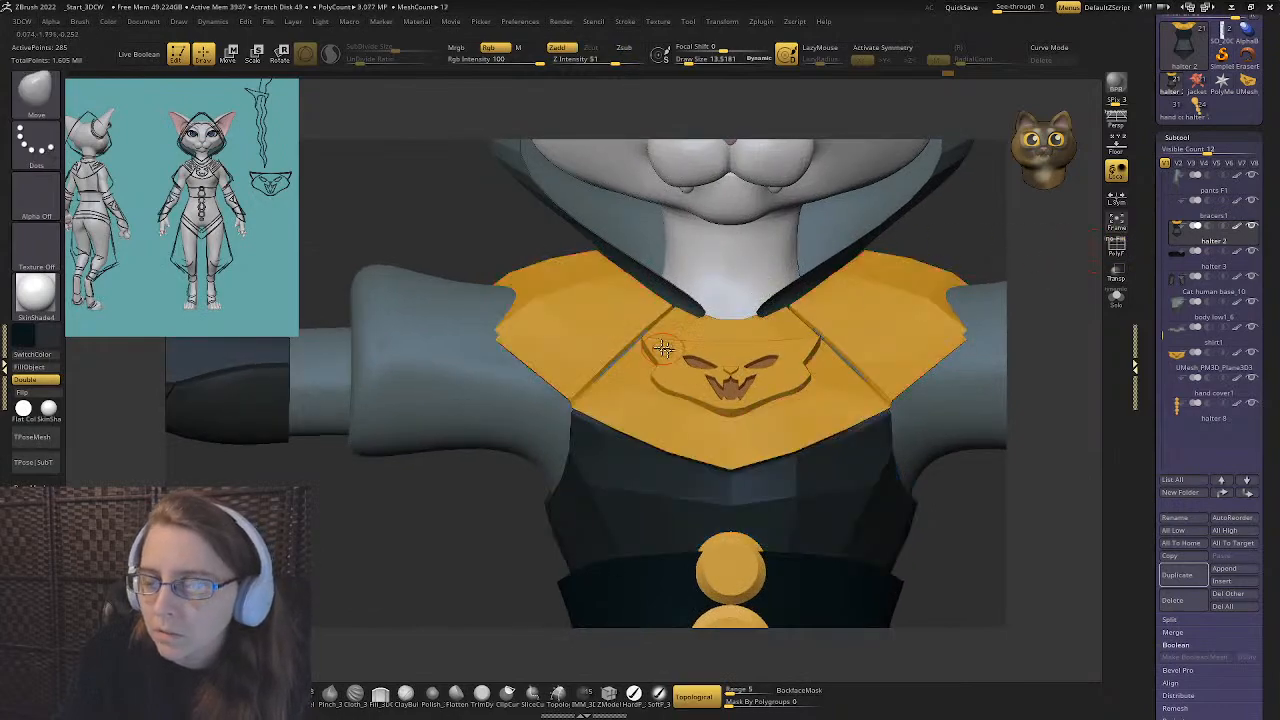
pyautogui.click(1116, 248)
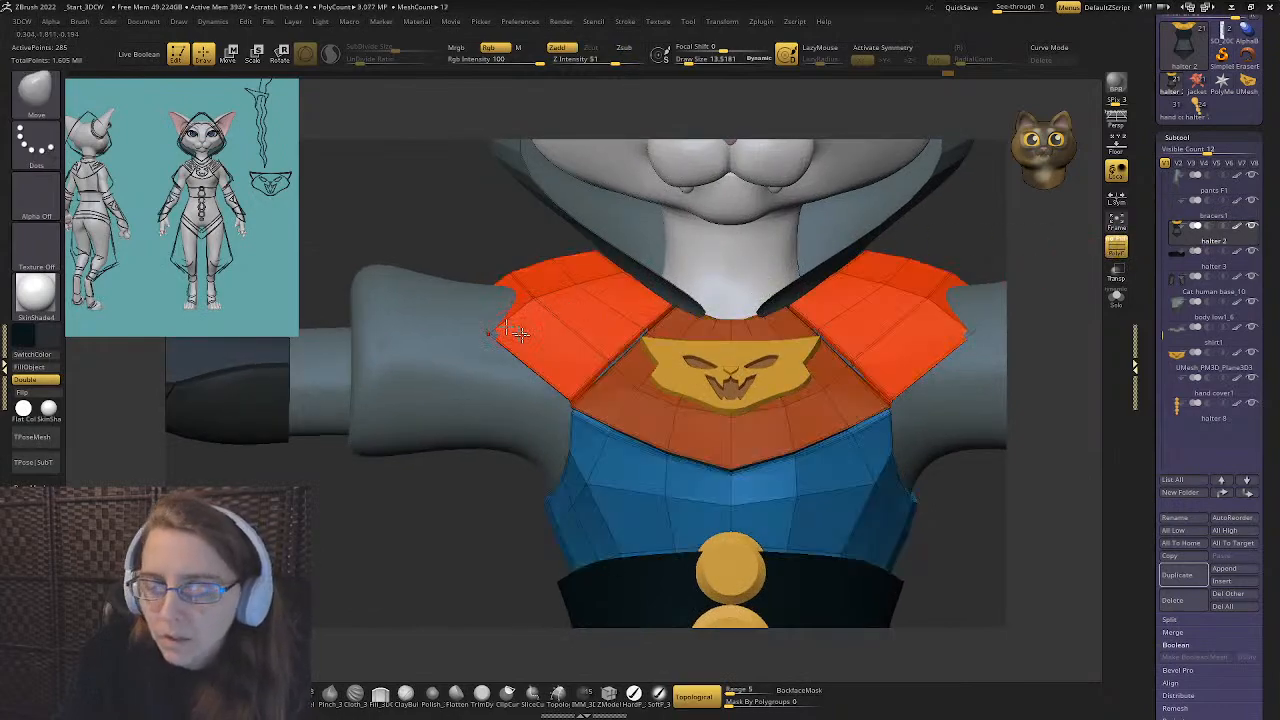
pyautogui.click(1116, 296)
pyautogui.moveTo(1060, 300); pyautogui.dragTo(531, 334)
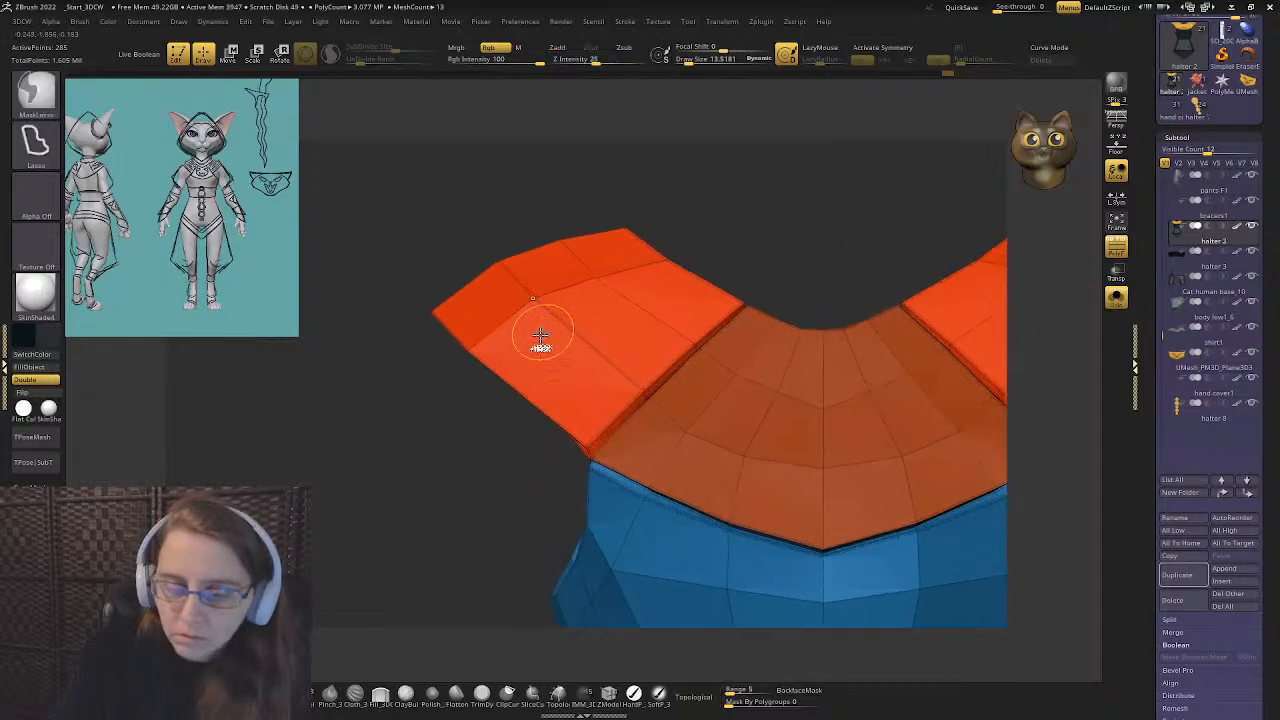
# - Set the ZModeler edge action to Crease for partial edge loops and preview the halter with dynamic subdivision
pyautogui.click(607, 693)
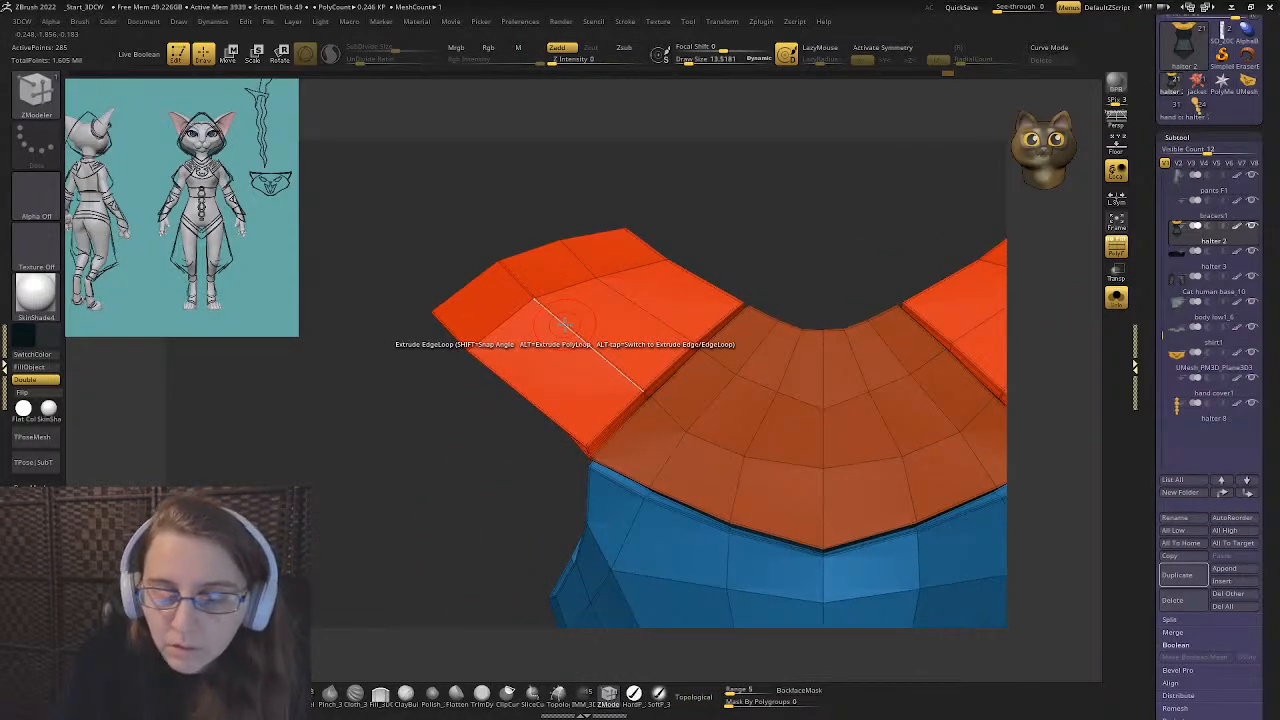
pyautogui.press('space')
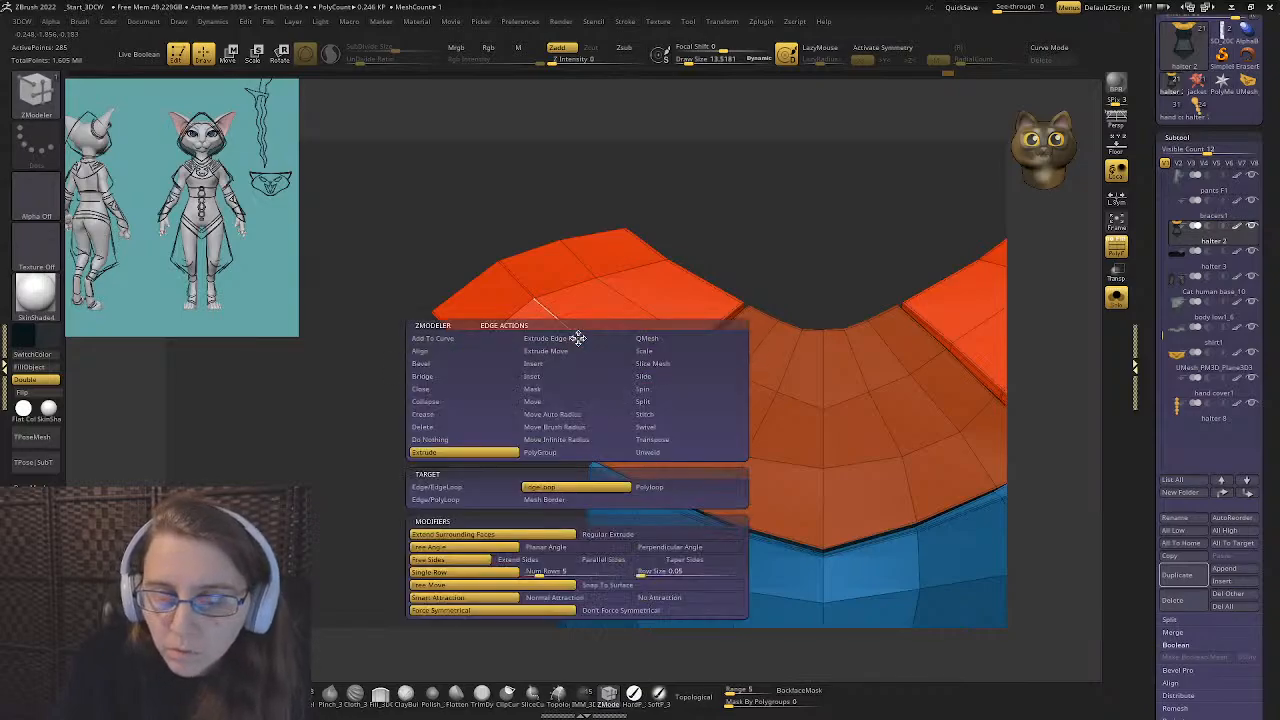
pyautogui.click(463, 414)
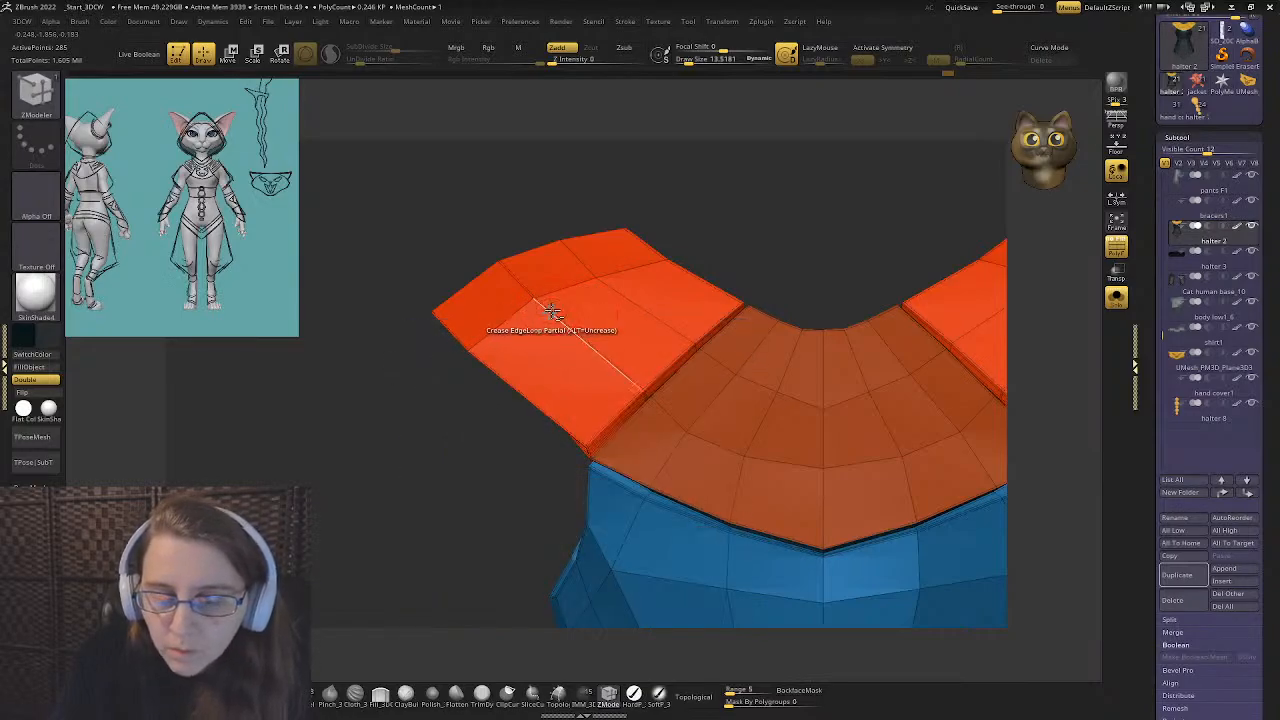
pyautogui.moveTo(474, 374)
pyautogui.mouseDown()
pyautogui.moveTo(515, 372)
pyautogui.moveTo(460, 397)
pyautogui.moveTo(634, 437)
pyautogui.moveTo(622, 392)
pyautogui.mouseUp()
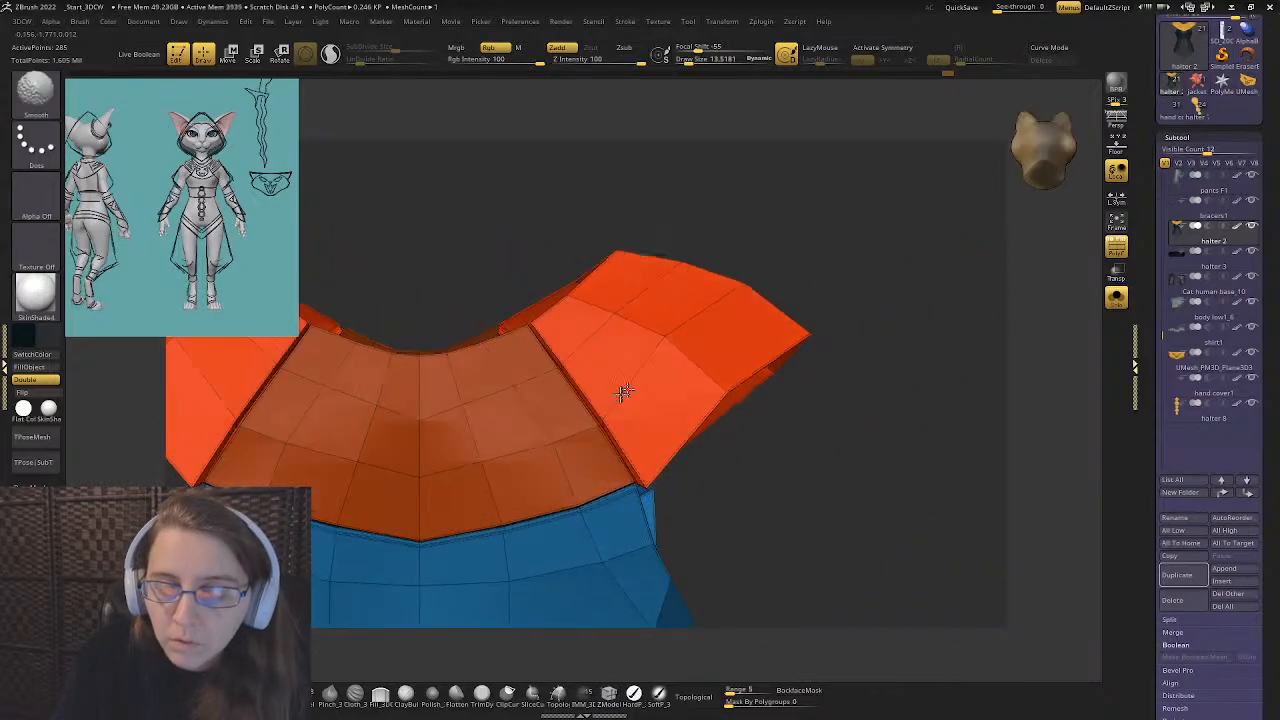
pyautogui.moveTo(557, 351)
pyautogui.mouseDown()
pyautogui.moveTo(614, 386)
pyautogui.moveTo(527, 380)
pyautogui.moveTo(557, 443)
pyautogui.moveTo(623, 391)
pyautogui.mouseUp()
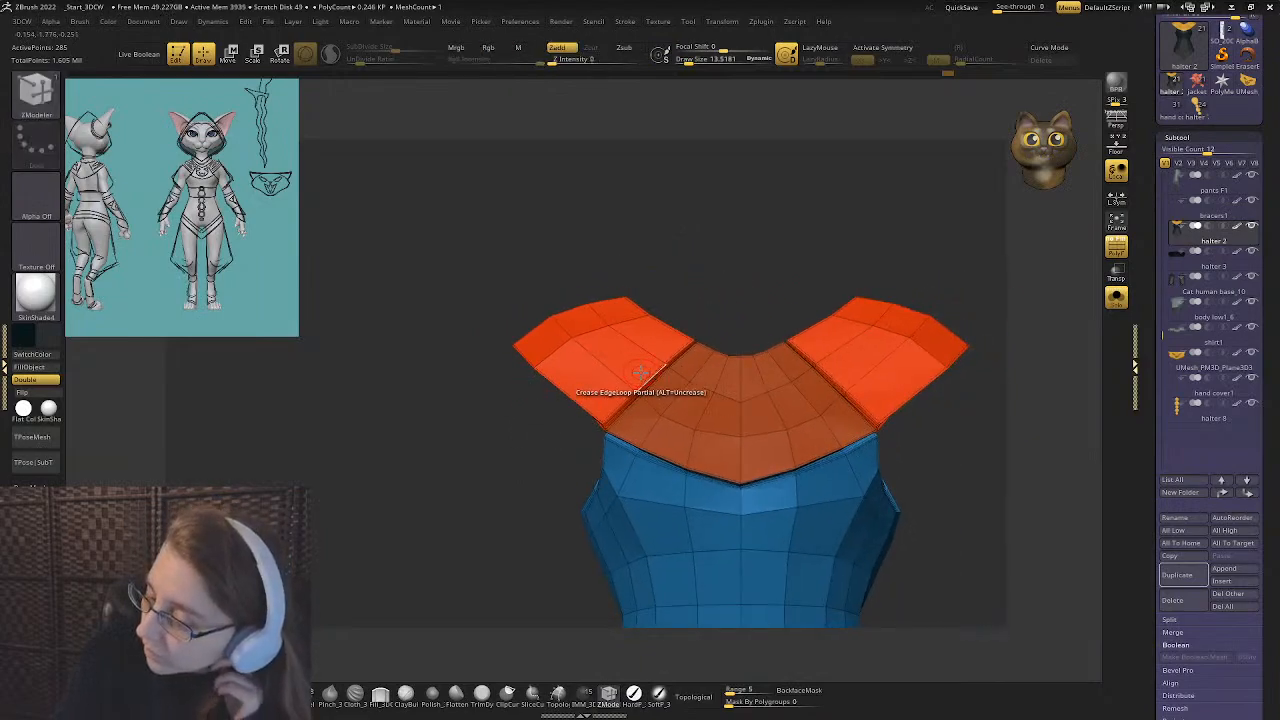
pyautogui.press('d')
pyautogui.keyDown('alt'); pyautogui.moveTo(488, 444); pyautogui.dragTo(363, 392); pyautogui.keyUp('alt')
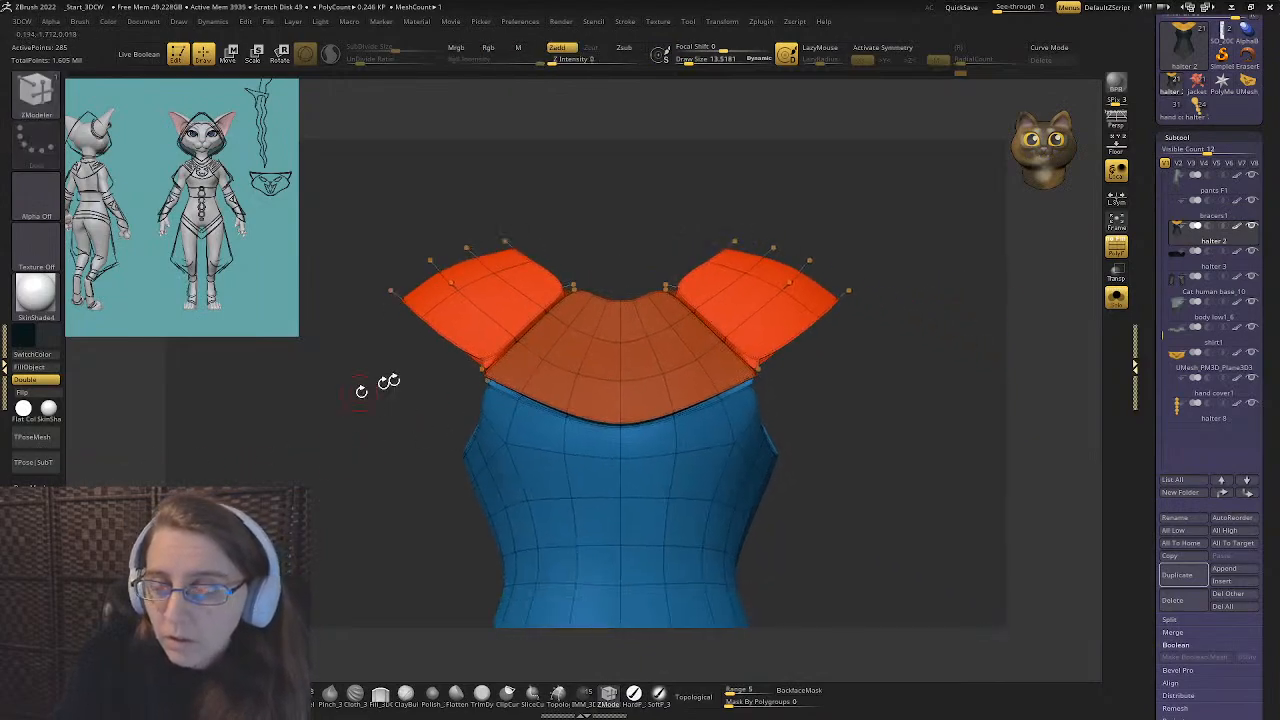
# - Review the smoothed halter on the full character with the wireframe hidden and all subtools shown
pyautogui.click(1116, 250)
pyautogui.click(1116, 295)
pyautogui.press('f')
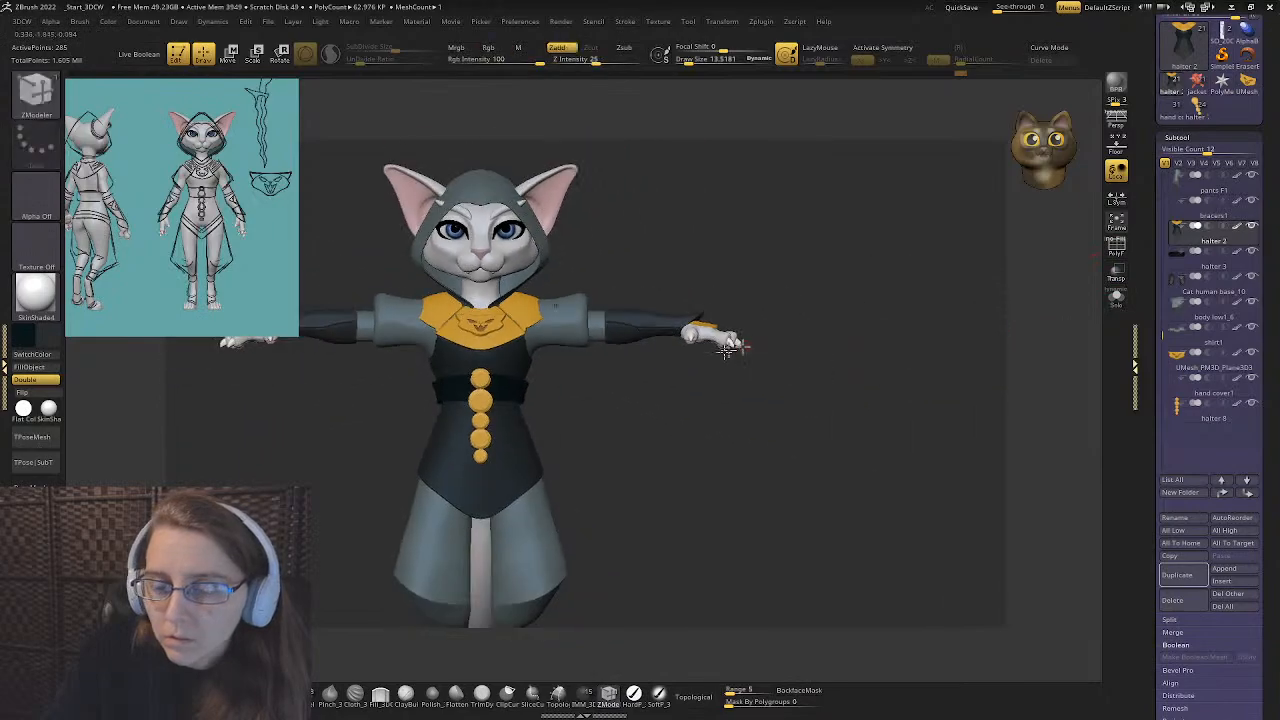
pyautogui.moveTo(700, 450); pyautogui.dragTo(640, 447)
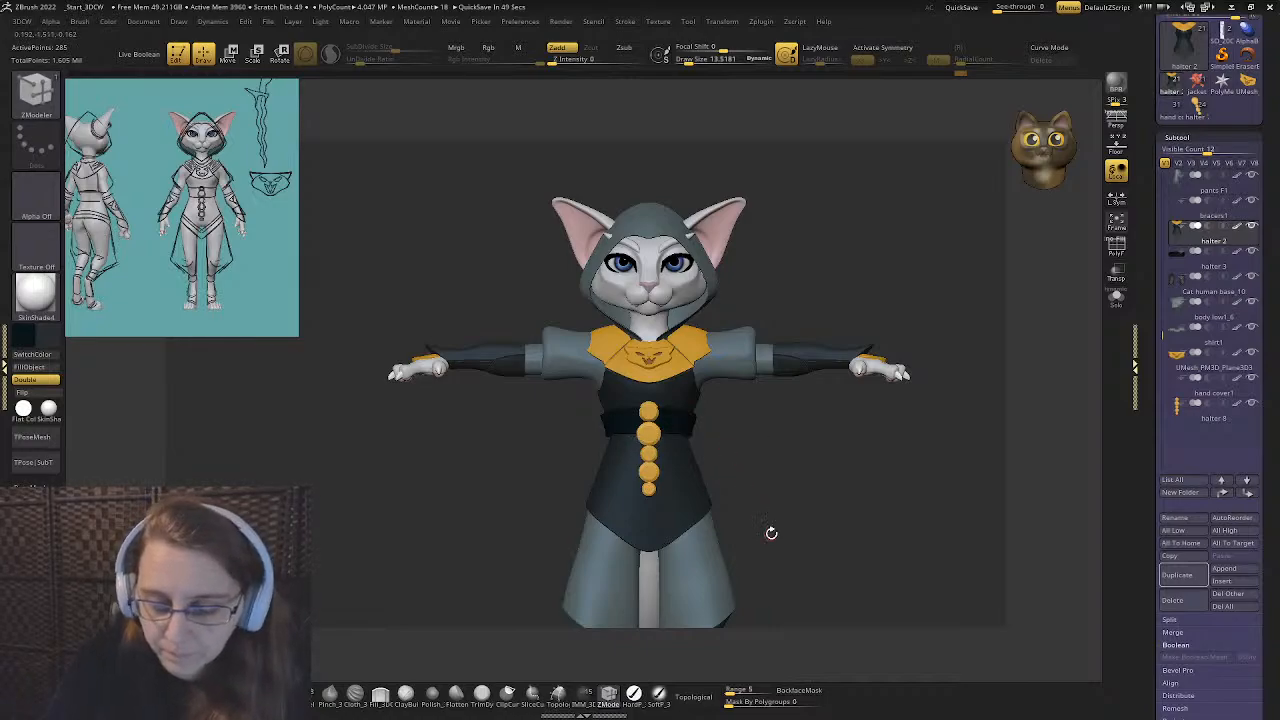
pyautogui.keyDown('alt'); pyautogui.moveTo(771, 534); pyautogui.dragTo(450, 457); pyautogui.keyUp('alt')
pyautogui.keyDown('ctrl'); pyautogui.moveTo(698, 470); pyautogui.dragTo(698, 400, button='right'); pyautogui.keyUp('ctrl')
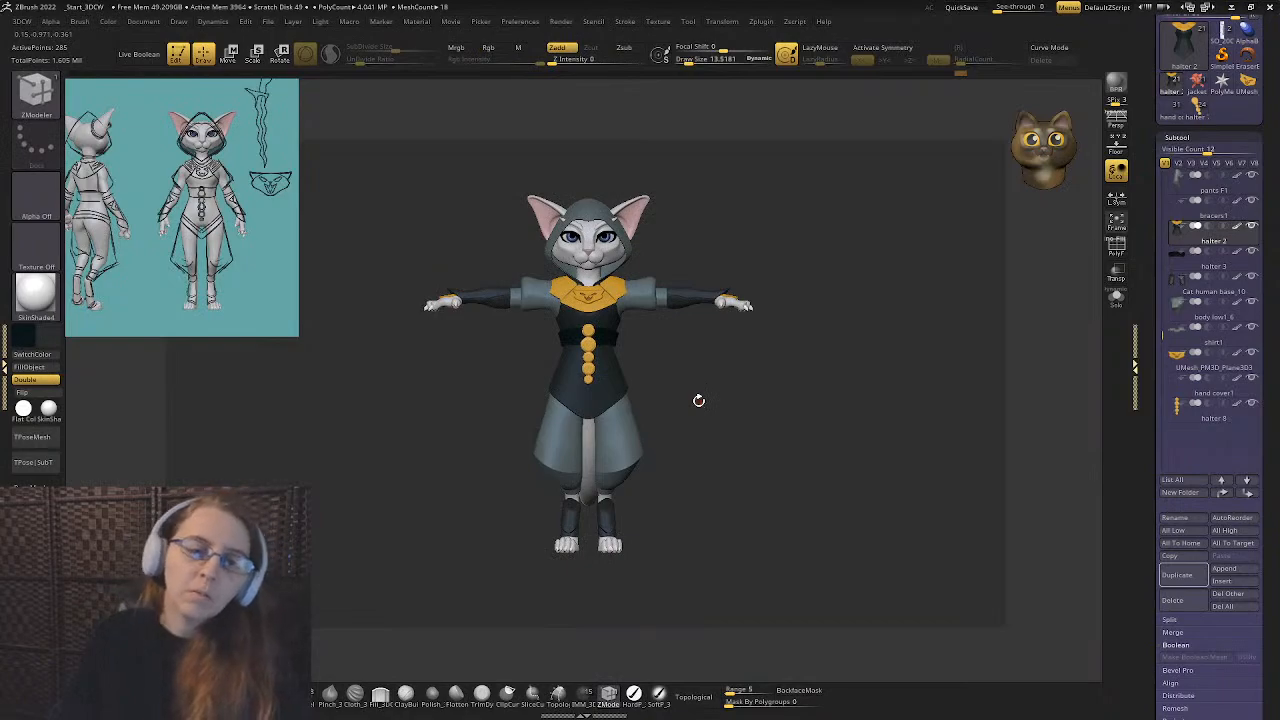
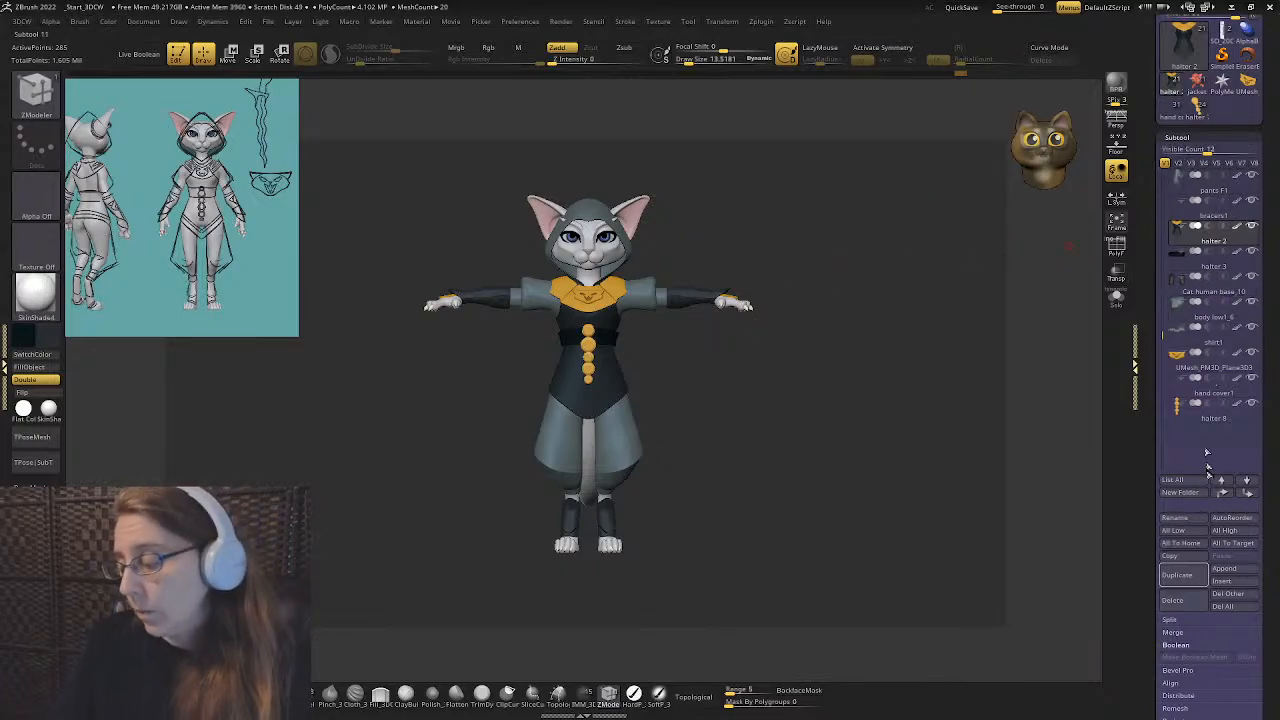
# - Append a Plane3D mesh as a new subtool of the character
pyautogui.click(1140, 491)
pyautogui.scroll(-2, 1183, 430)
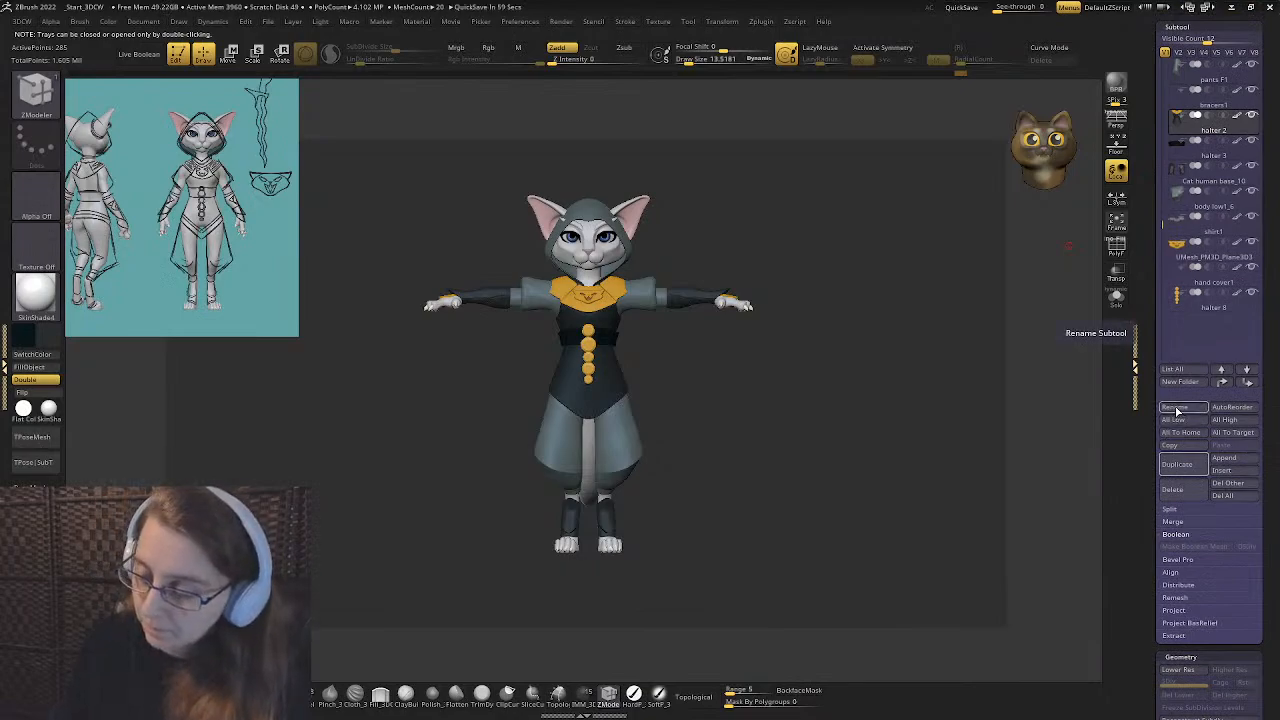
pyautogui.click(1223, 458)
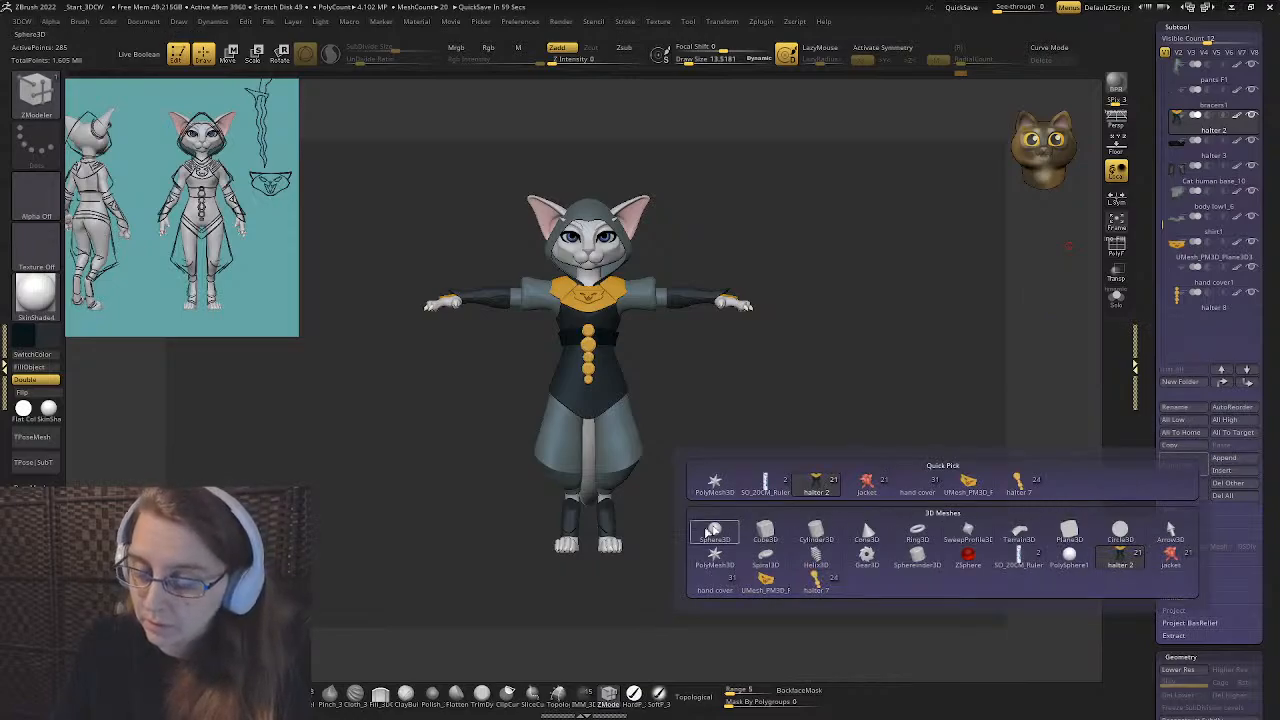
pyautogui.click(1084, 538)
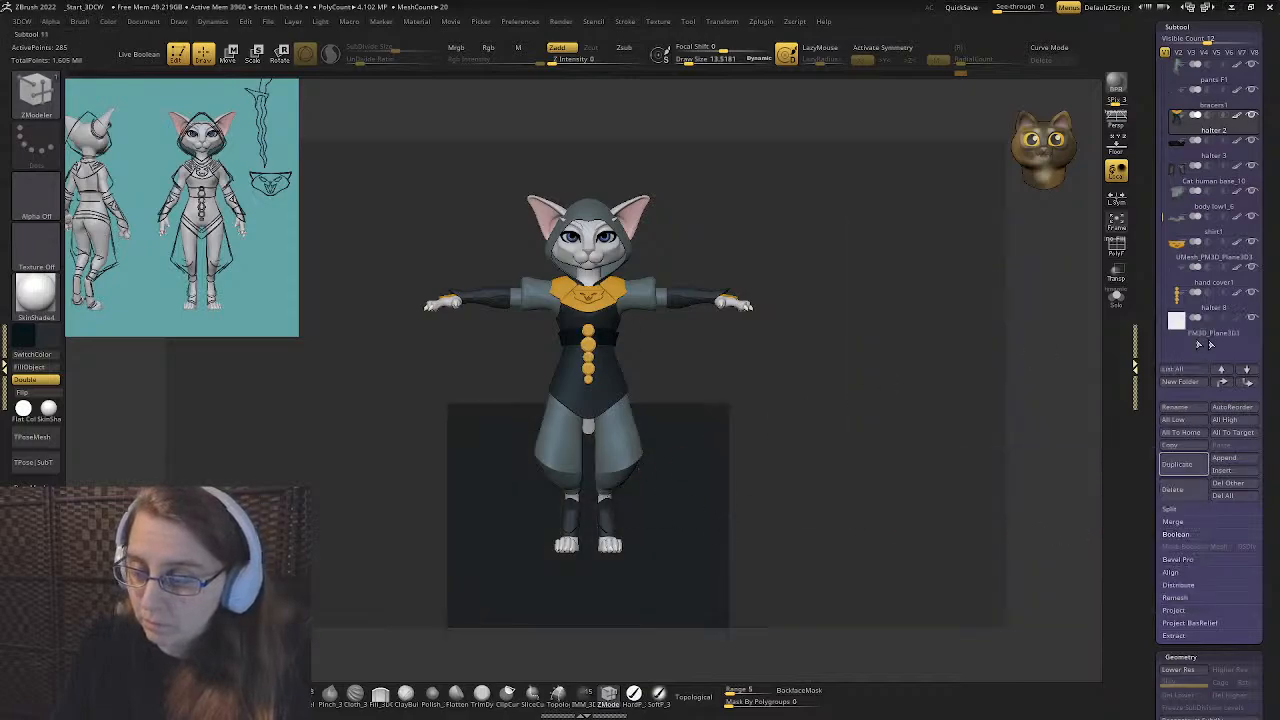
# - Select and isolate the appended plane and show its polyframe
pyautogui.click(1116, 297)
pyautogui.keyDown('alt'); pyautogui.moveTo(830, 543); pyautogui.dragTo(880, 306); pyautogui.keyUp('alt')
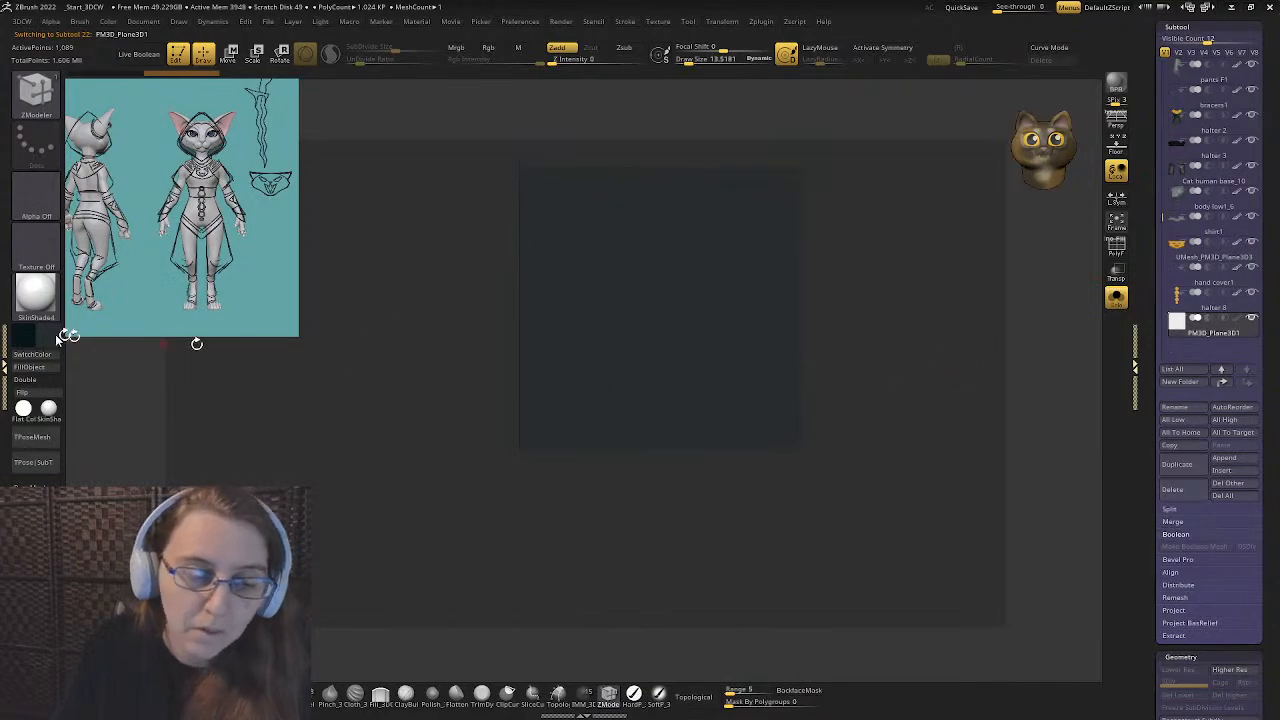
pyautogui.click(1116, 245)
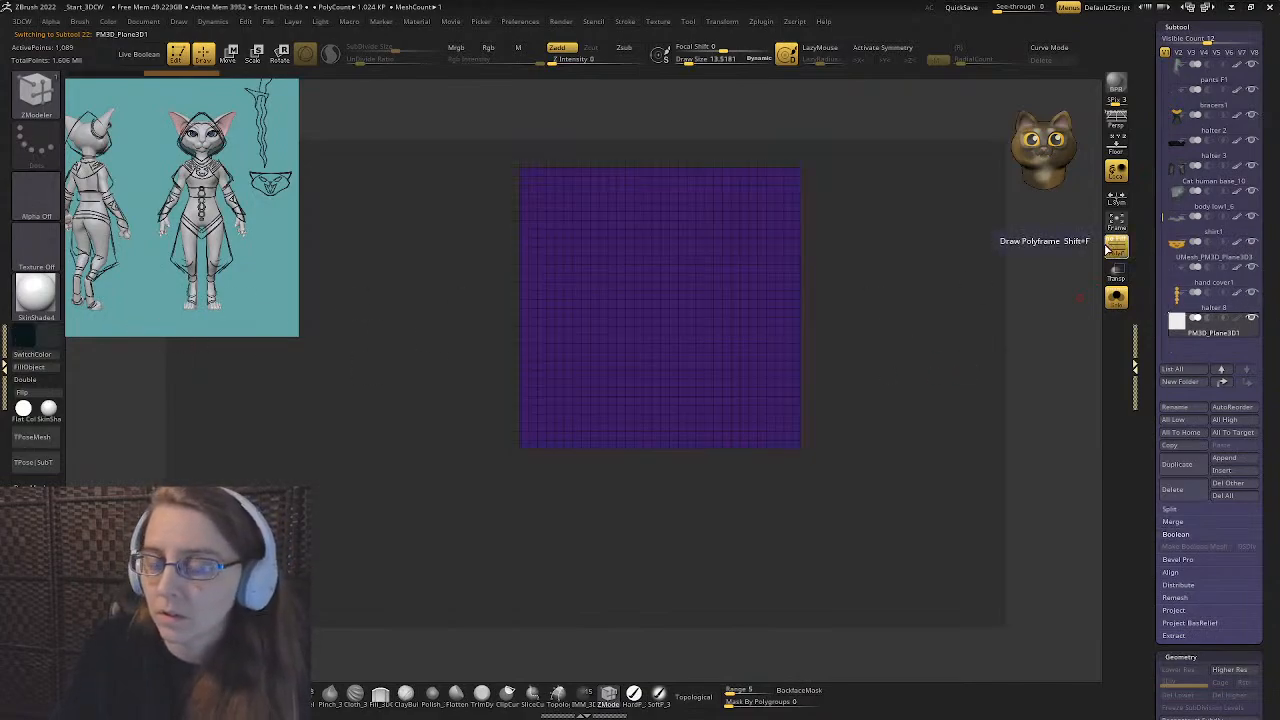
# - Reassign the plane's polygroup repeatedly until its colour is pinkish red
pyautogui.hotkey('ctrl', 'w')
pyautogui.hotkey('ctrl', 'w')
pyautogui.hotkey('ctrl', 'w')
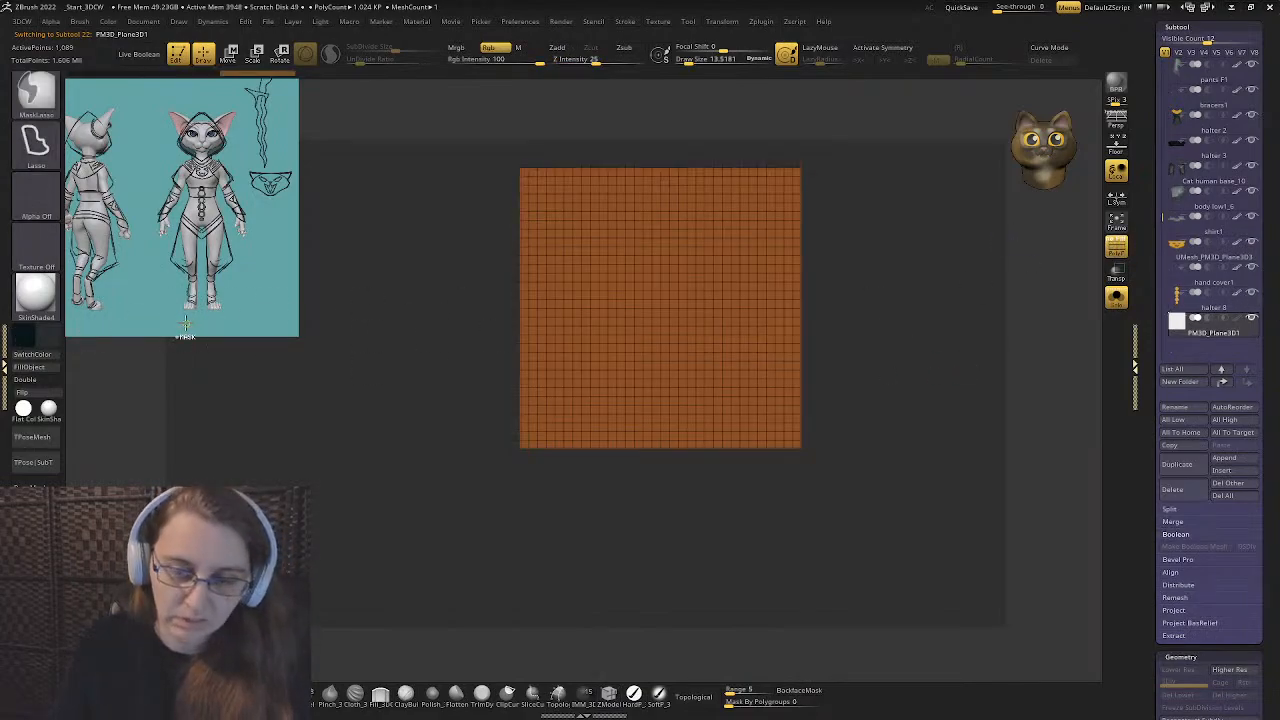
pyautogui.hotkey('ctrl', 'w')
pyautogui.hotkey('ctrl', 'w')
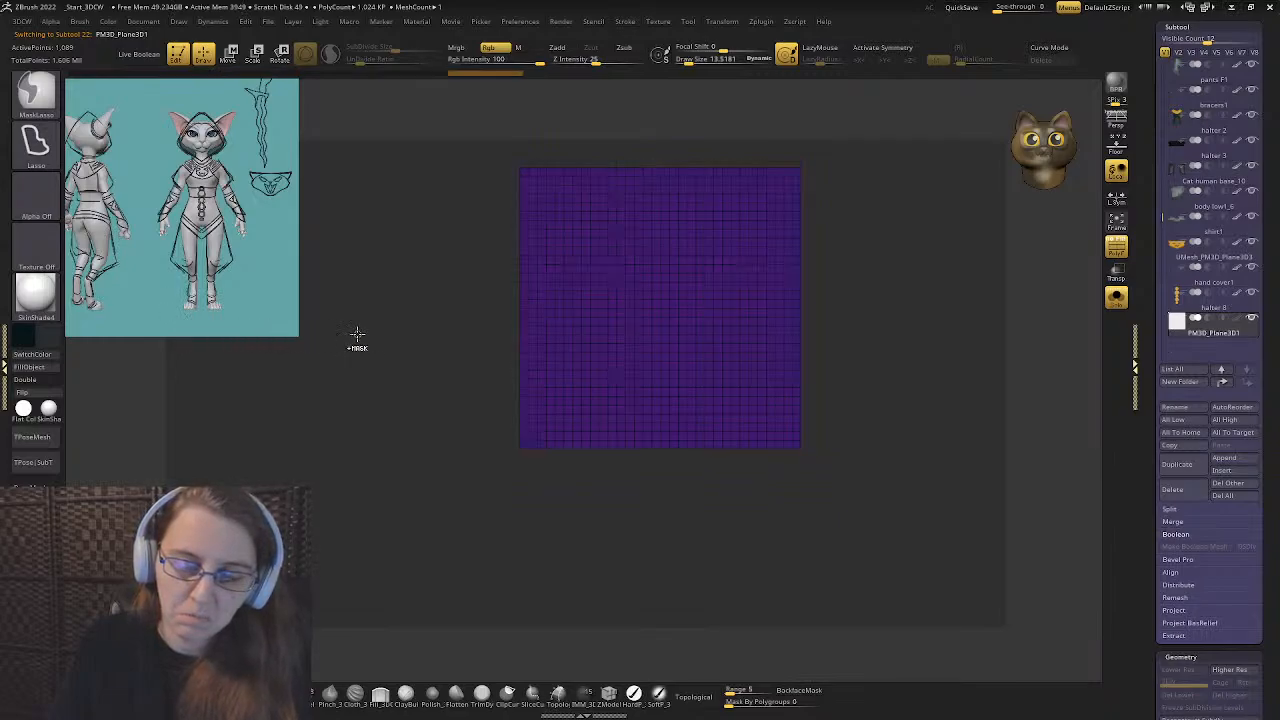
pyautogui.hotkey('ctrl', 'w')
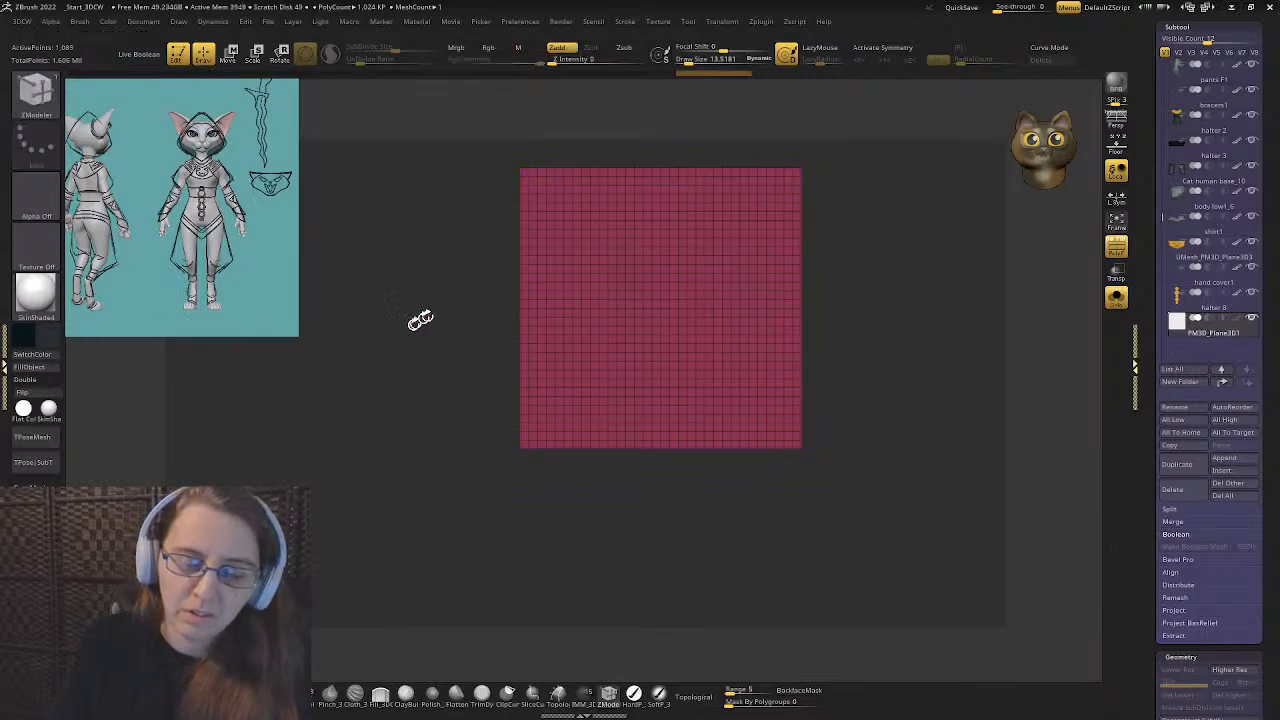
# - Activate Spotlight editing and move the character reference image over the plane
pyautogui.keyDown('alt'); pyautogui.moveTo(420, 317); pyautogui.dragTo(420, 343); pyautogui.keyUp('alt')
pyautogui.moveTo(420, 343)
pyautogui.keyDown('ctrl'); pyautogui.mouseDown(button='right')
pyautogui.moveTo(500, 452)
pyautogui.moveTo(509, 349)
pyautogui.moveTo(464, 364)
pyautogui.mouseUp(button='right'); pyautogui.keyUp('ctrl')
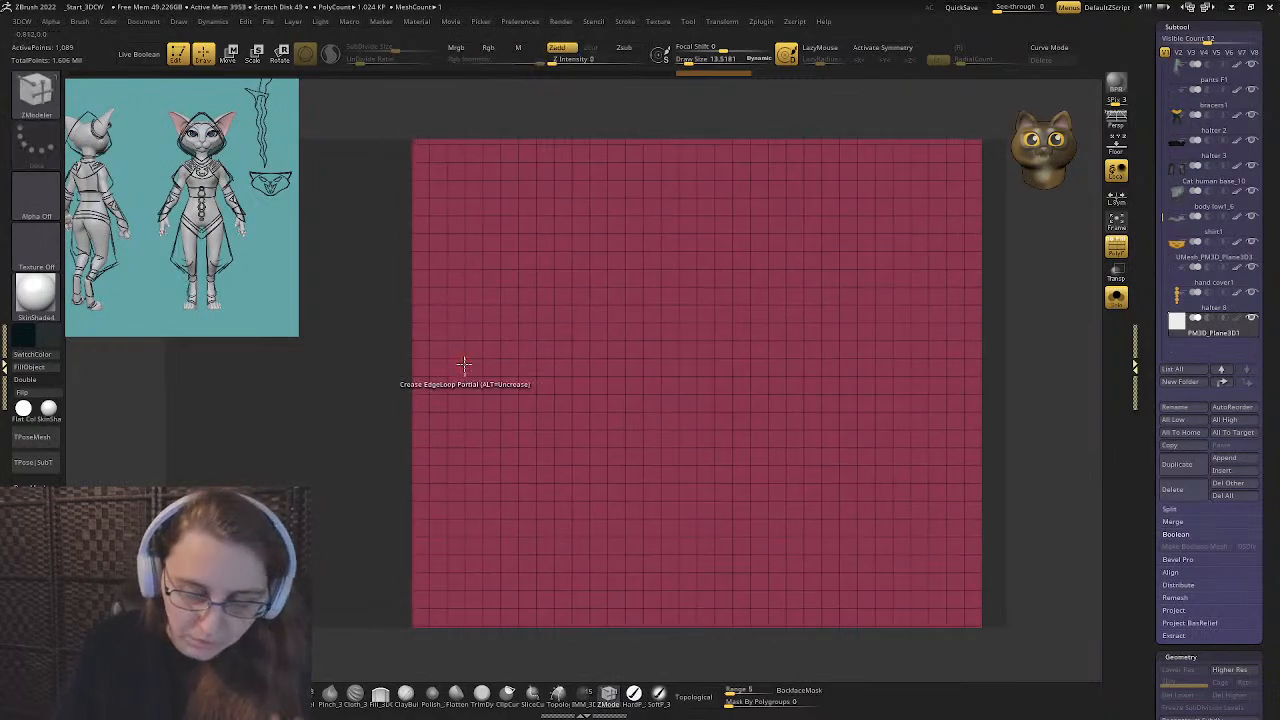
pyautogui.hotkey('shift', 'z')
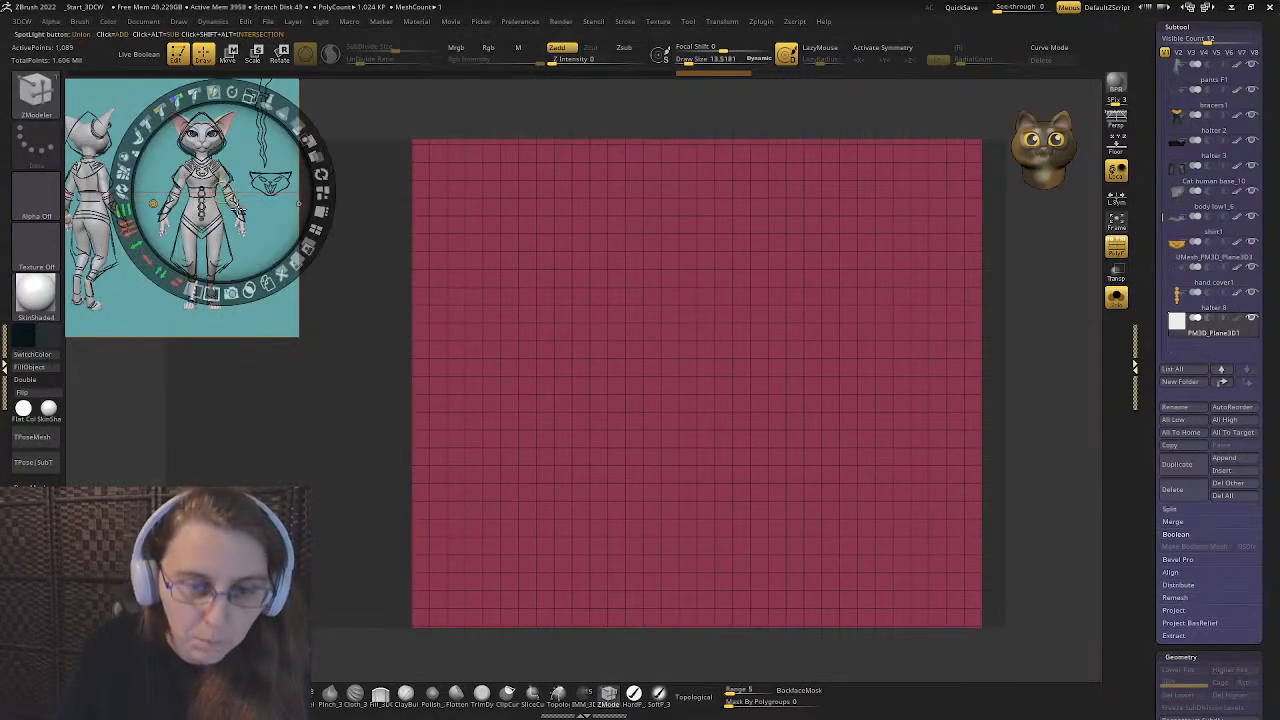
pyautogui.moveTo(216, 156); pyautogui.dragTo(551, 347)
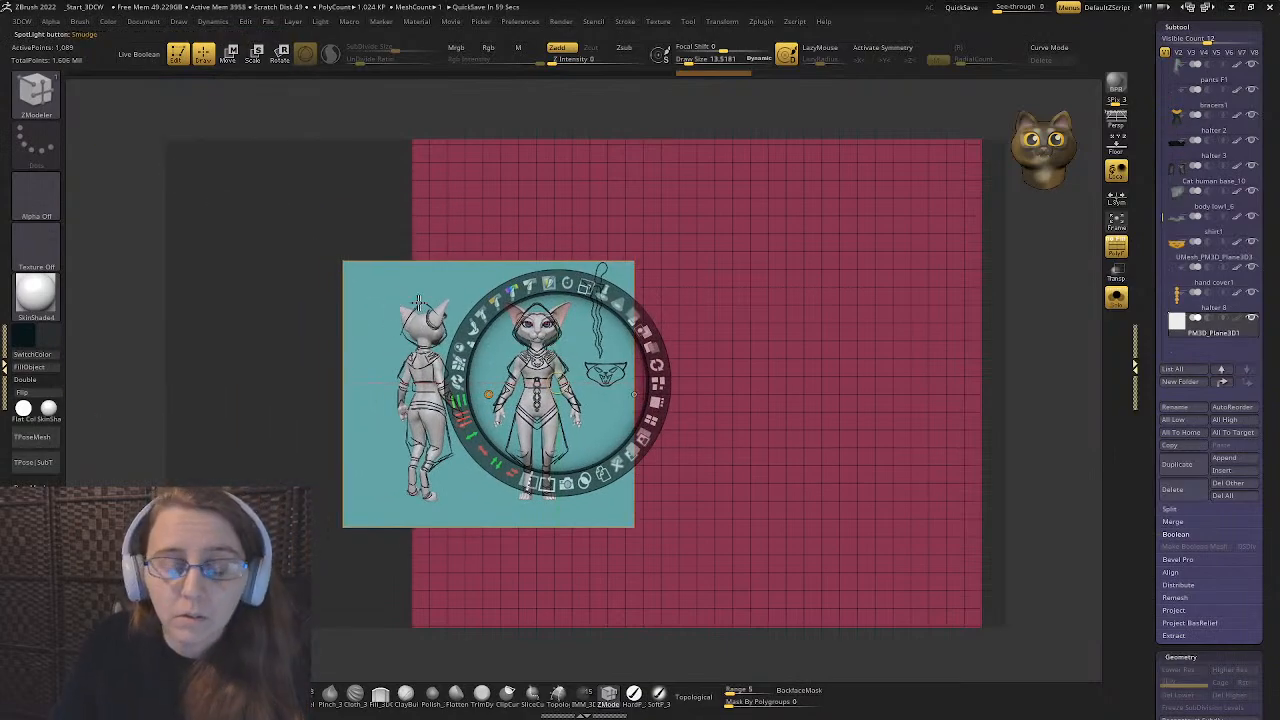
# - Crop the character reference image in Spotlight to the area holding the dagger and emblem sketches
pyautogui.click(453, 283)
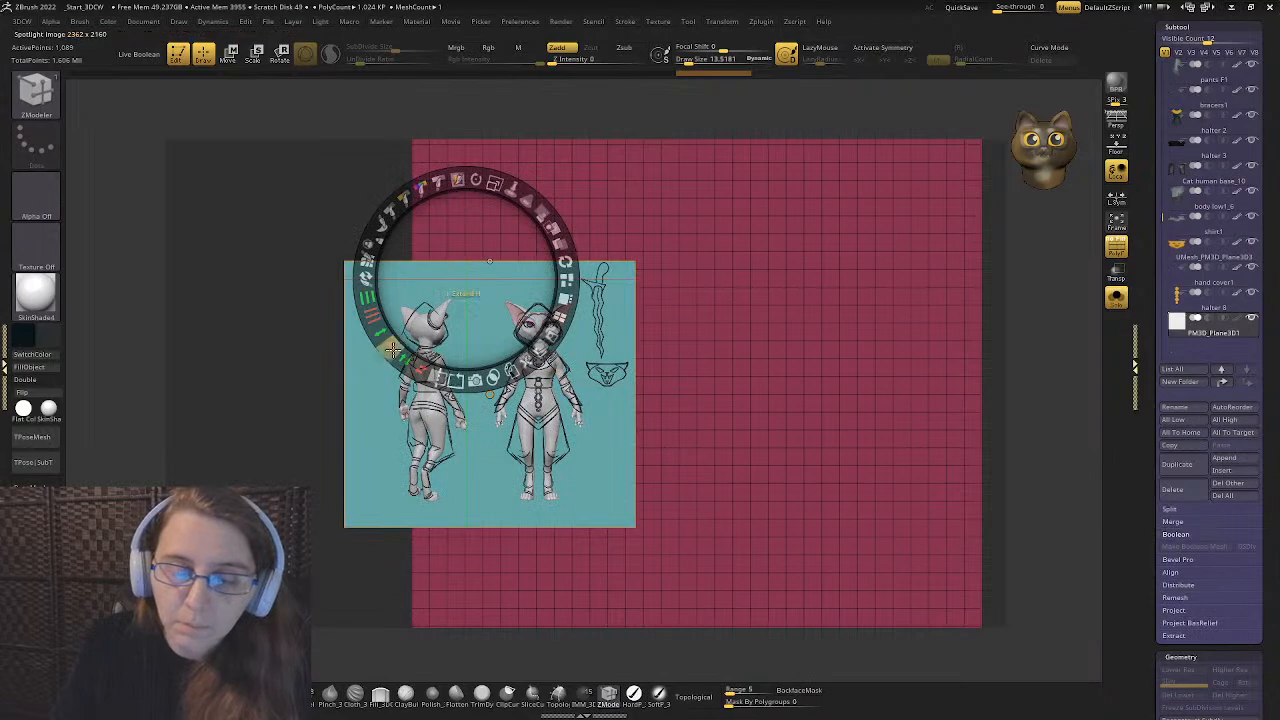
pyautogui.moveTo(392, 357); pyautogui.dragTo(505, 424)
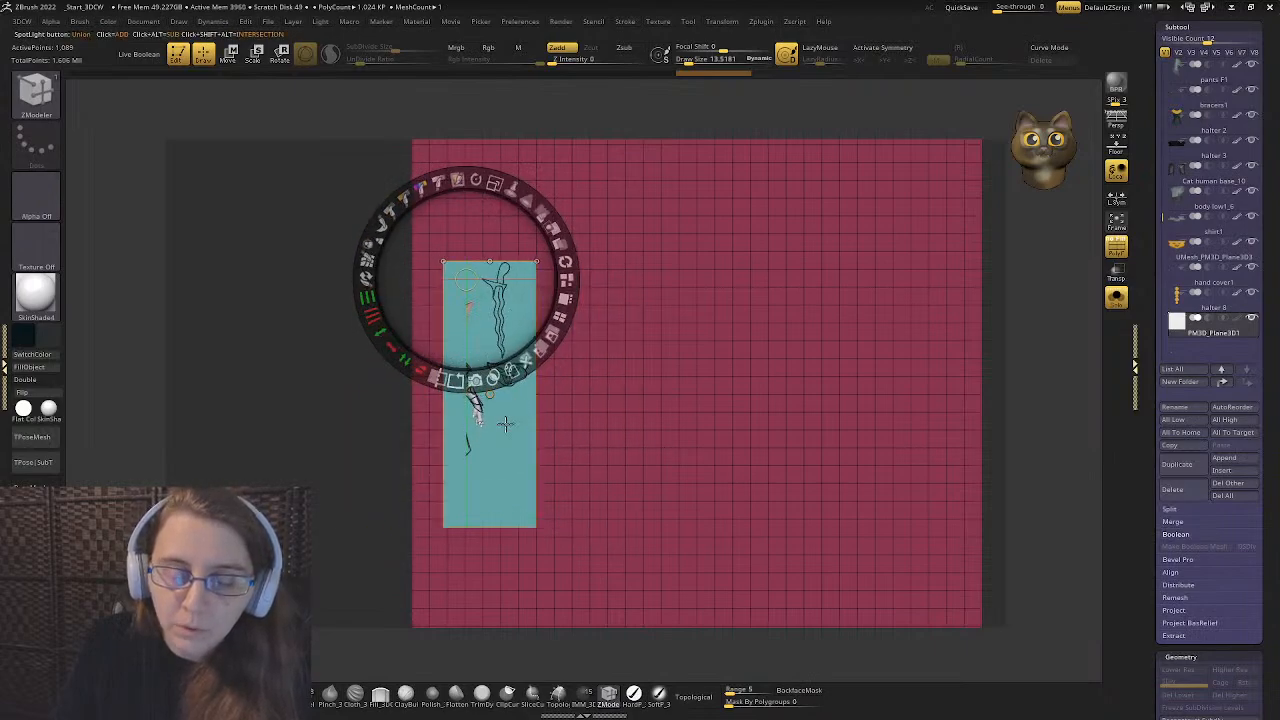
pyautogui.click(505, 466)
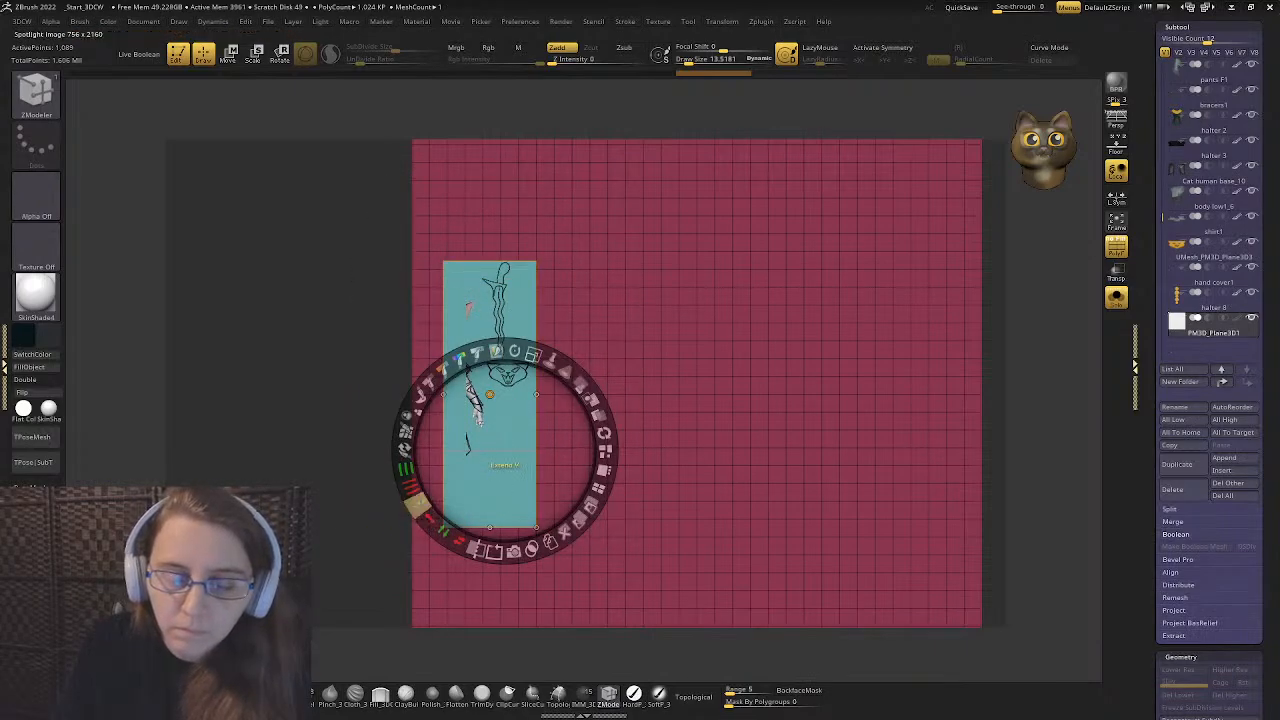
pyautogui.moveTo(423, 512); pyautogui.dragTo(504, 549)
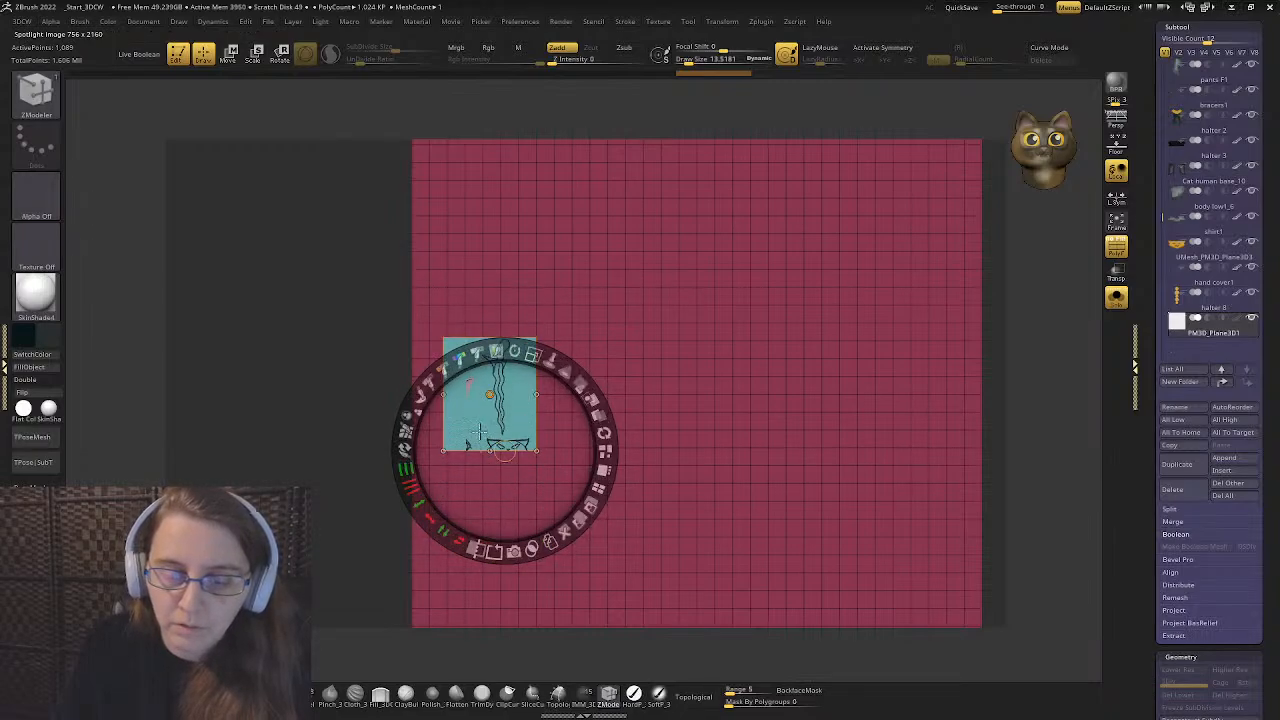
# - Enlarge the cropped reference and trim it closer around the dagger sketch
pyautogui.moveTo(463, 365); pyautogui.dragTo(568, 305)
pyautogui.click(477, 245)
pyautogui.moveTo(405, 320); pyautogui.dragTo(470, 340)
pyautogui.click(649, 269)
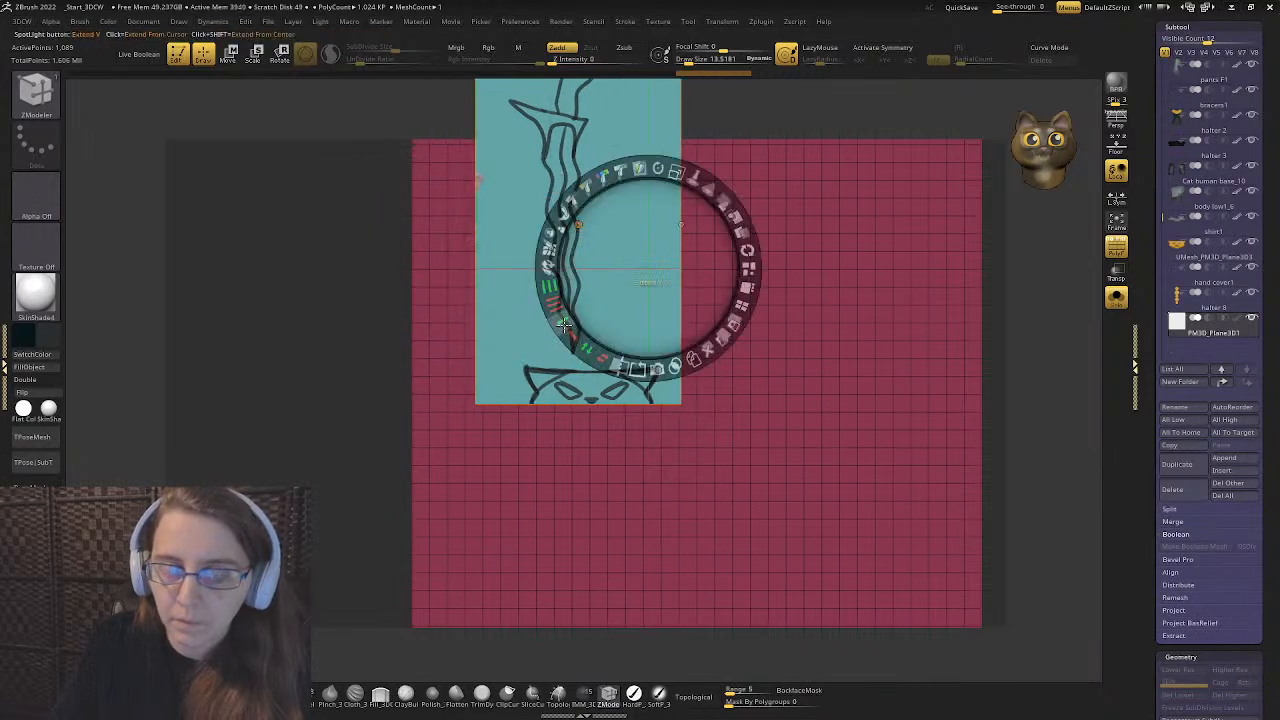
pyautogui.moveTo(568, 328); pyautogui.dragTo(645, 334)
pyautogui.moveTo(529, 247); pyautogui.dragTo(529, 370)
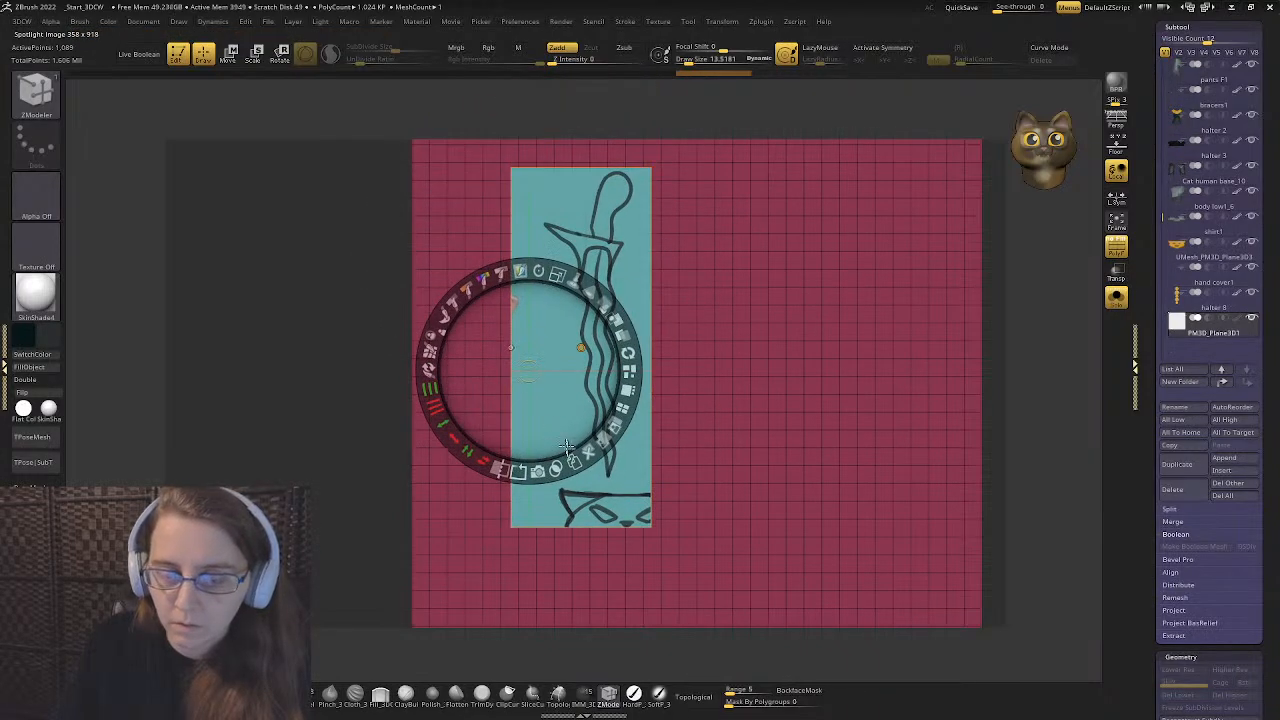
# - Crop the emblem off below the dagger and move the dagger image toward the plane's centre
pyautogui.click(609, 508)
pyautogui.moveTo(524, 560); pyautogui.dragTo(547, 585)
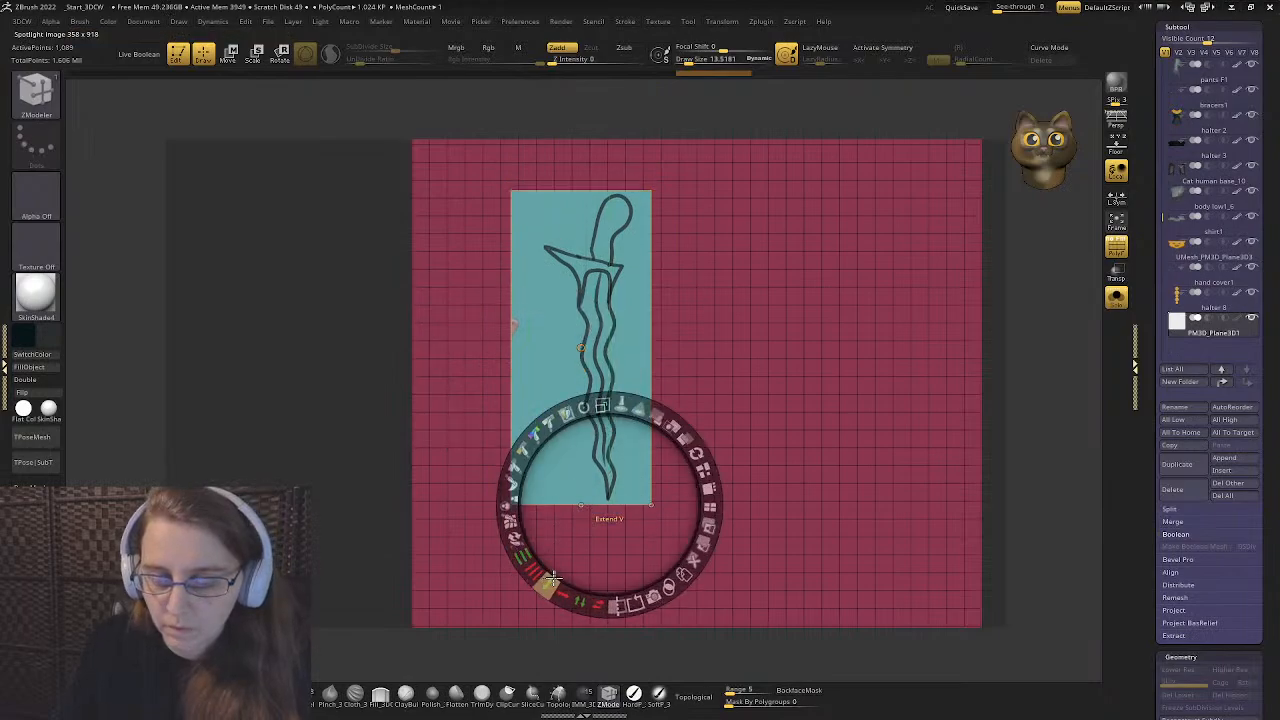
pyautogui.moveTo(577, 240); pyautogui.dragTo(680, 268)
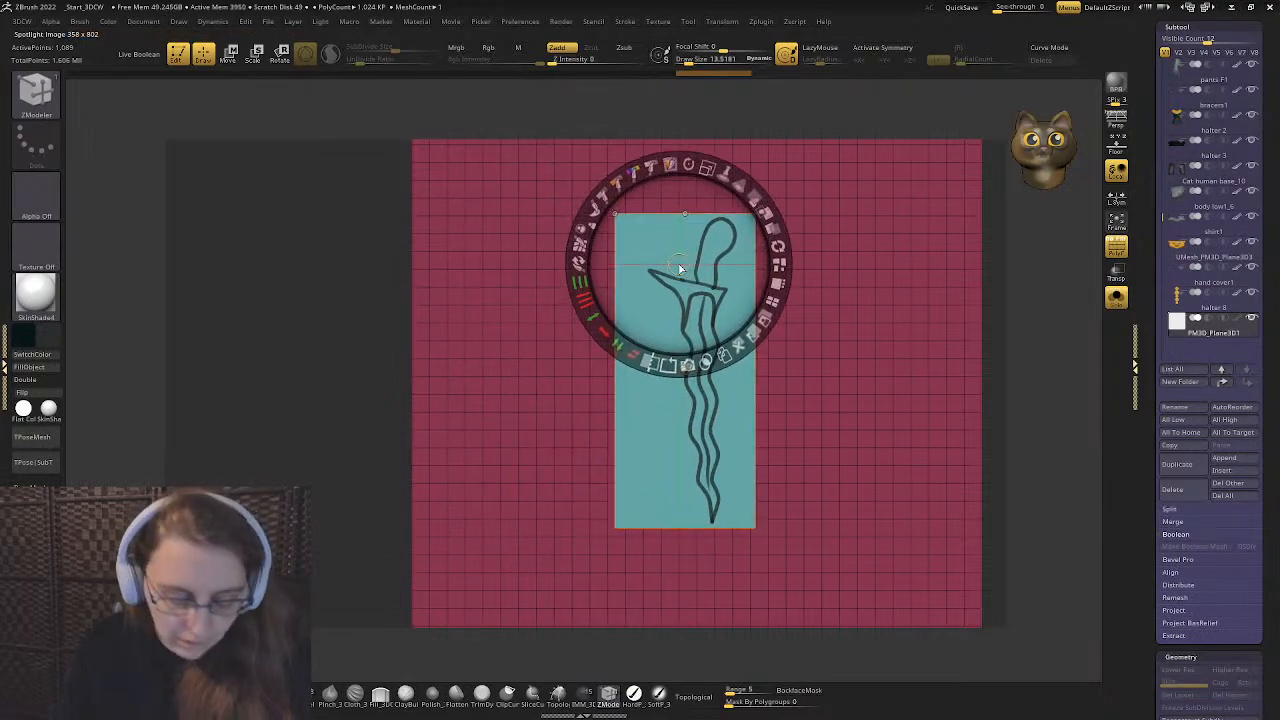
# - Leave Spotlight editing while keeping the dagger reference displayed over the plane
pyautogui.press('z')
pyautogui.press('z')
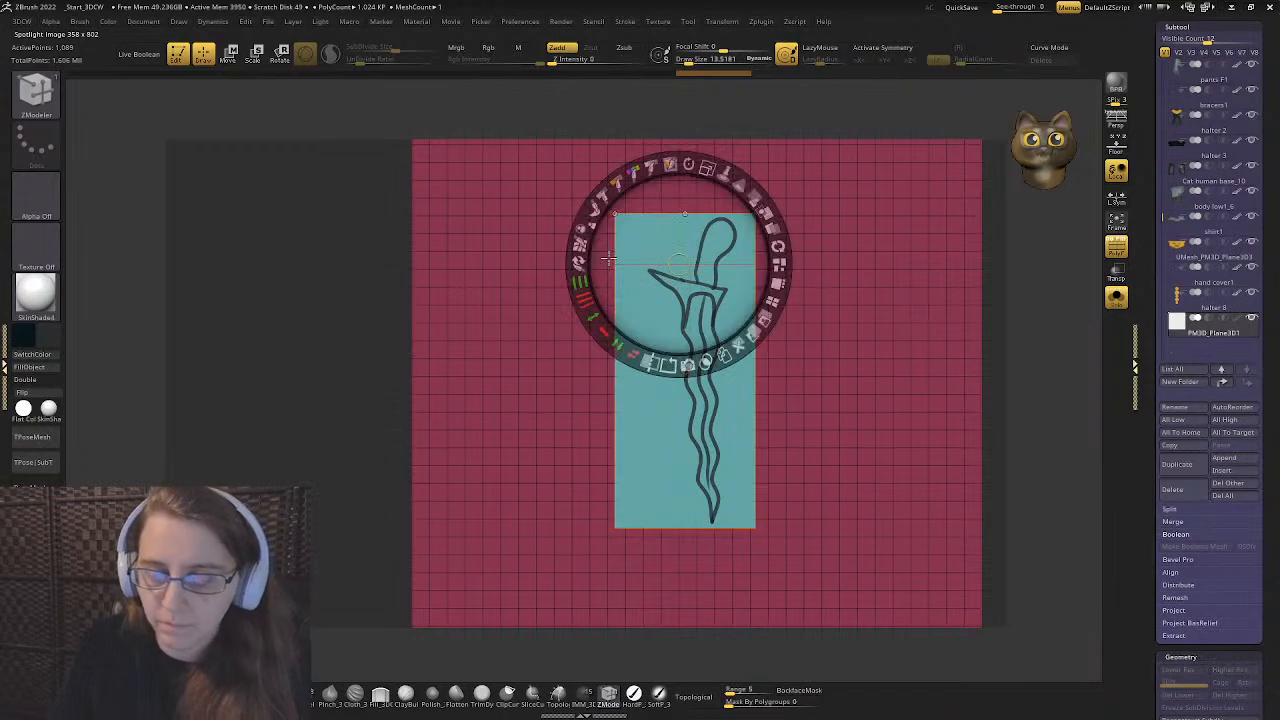
pyautogui.press('z')
pyautogui.press('z')
pyautogui.press('z')
pyautogui.press('z')
pyautogui.press('z')
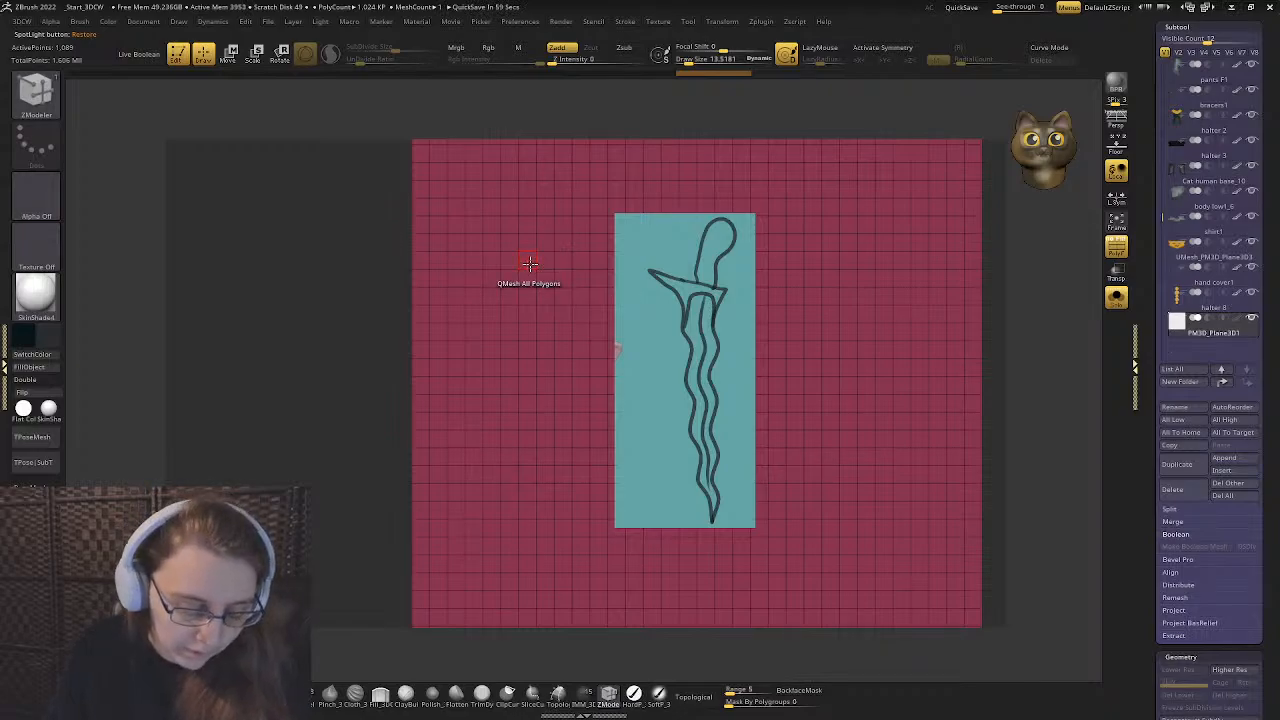
pyautogui.hotkey('shift', 'z')
pyautogui.hotkey('shift', 'z')
pyautogui.hotkey('shift', 'z')
pyautogui.hotkey('shift', 'z')
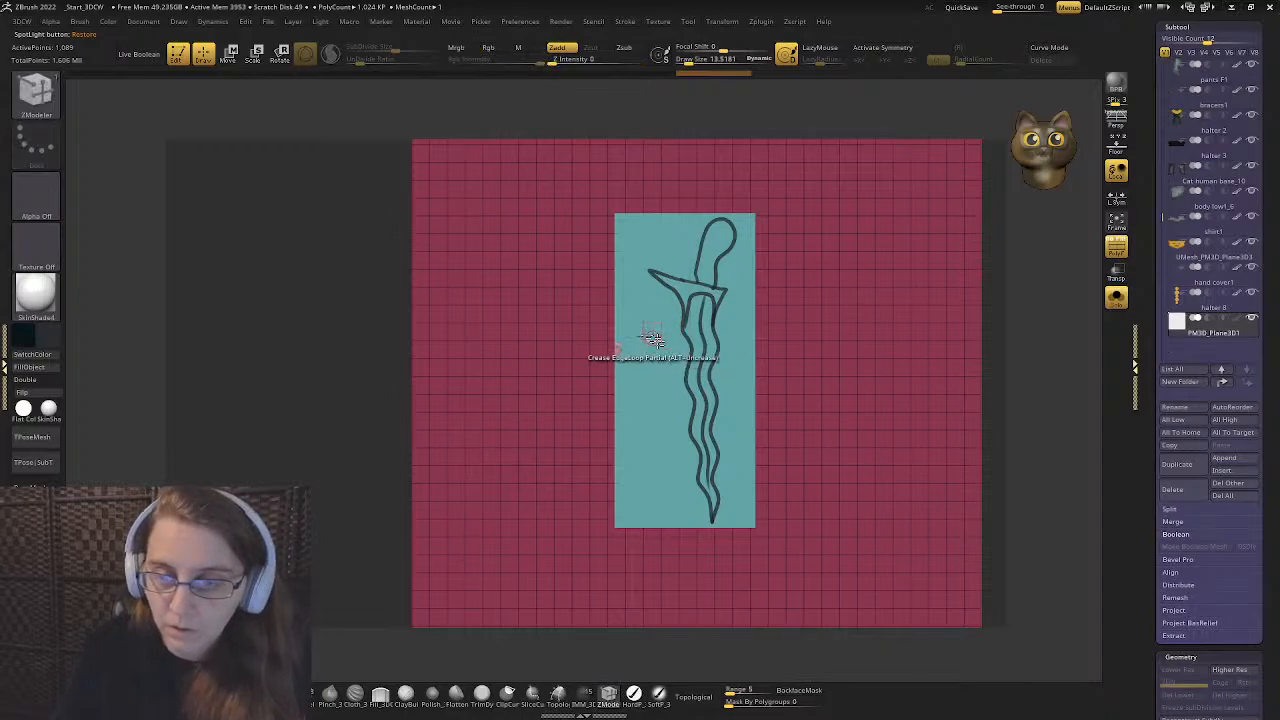
# - Turn on the floor grid and reposition the plane behind the dagger reference
pyautogui.moveTo(651, 337)
pyautogui.mouseDown()
pyautogui.moveTo(346, 267)
pyautogui.moveTo(423, 286)
pyautogui.moveTo(471, 337)
pyautogui.moveTo(456, 378)
pyautogui.mouseUp()
pyautogui.keyDown('alt'); pyautogui.moveTo(456, 379); pyautogui.dragTo(451, 346, button='right'); pyautogui.keyUp('alt')
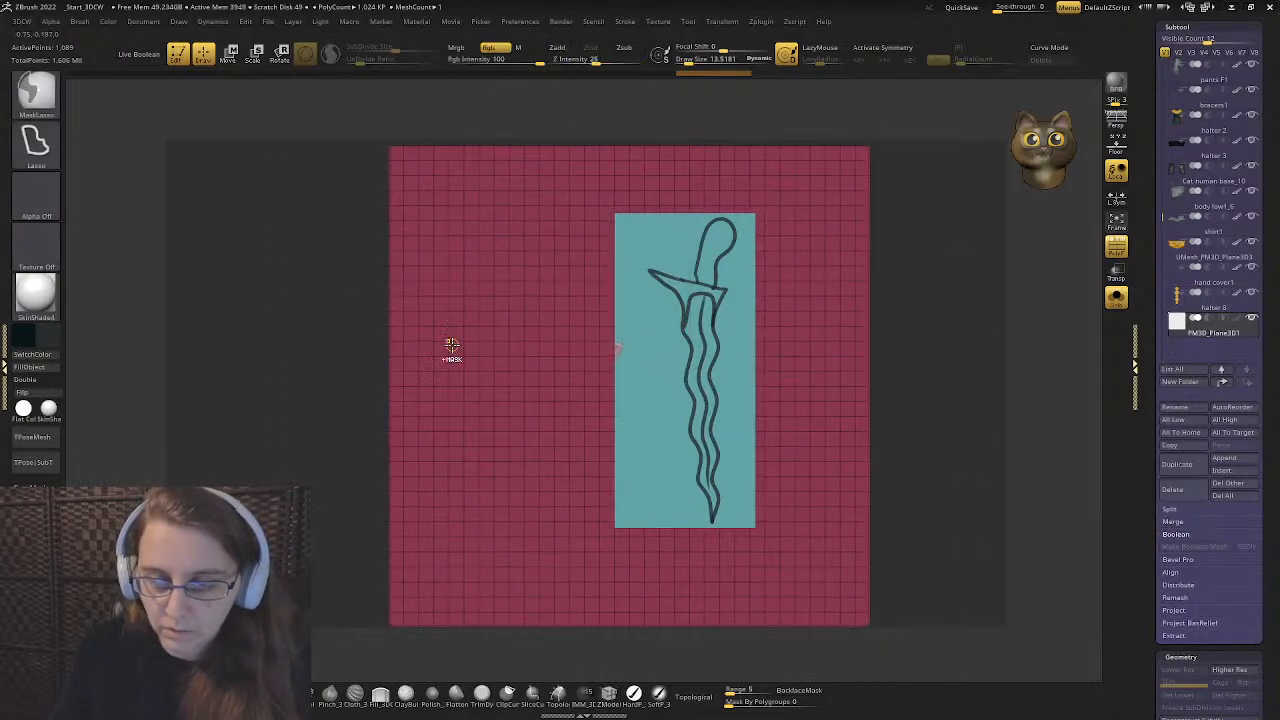
pyautogui.click(1116, 145)
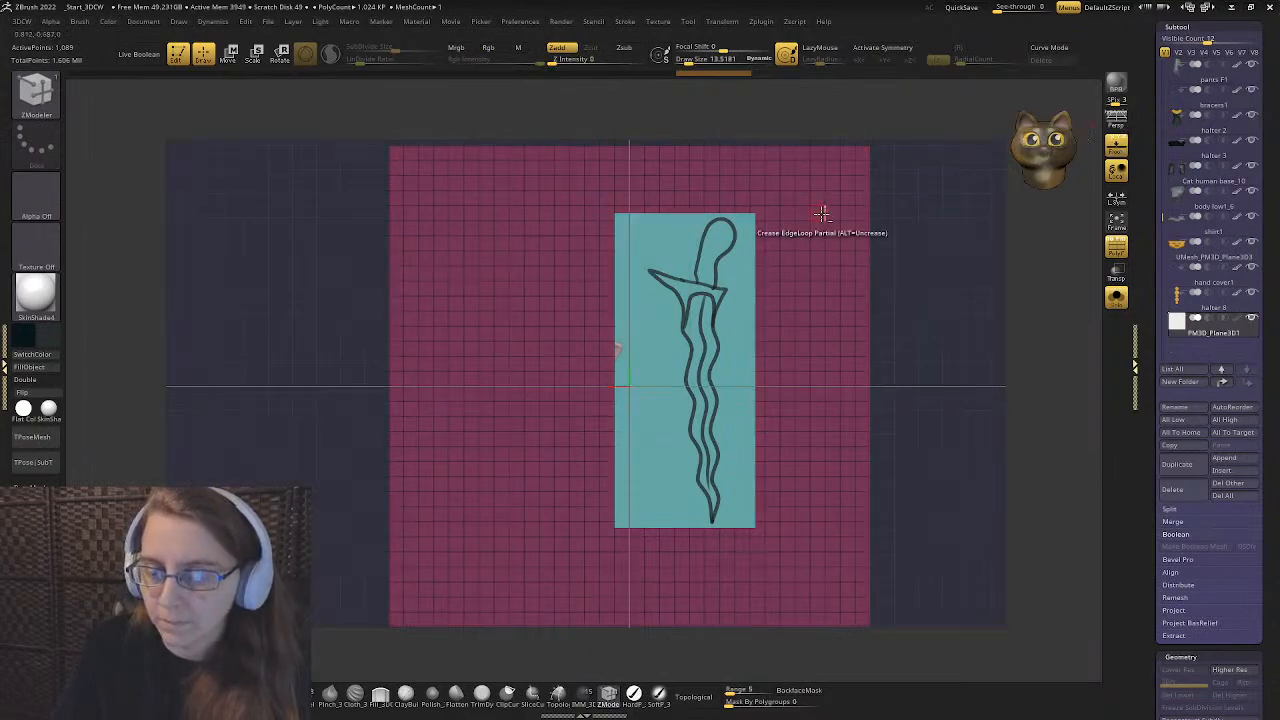
pyautogui.keyDown('alt'); pyautogui.moveTo(823, 209); pyautogui.dragTo(890, 212, button='right'); pyautogui.keyUp('alt')
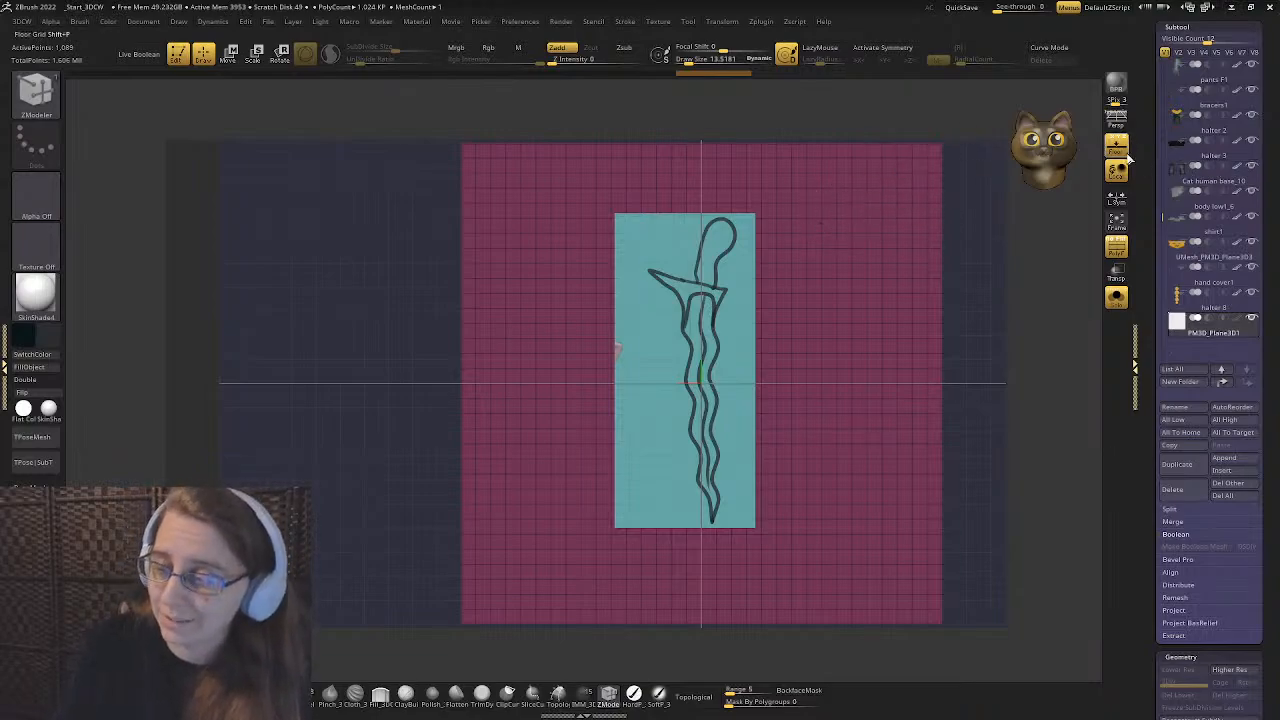
pyautogui.keyDown('alt'); pyautogui.moveTo(888, 206); pyautogui.dragTo(794, 246, button='right'); pyautogui.keyUp('alt')
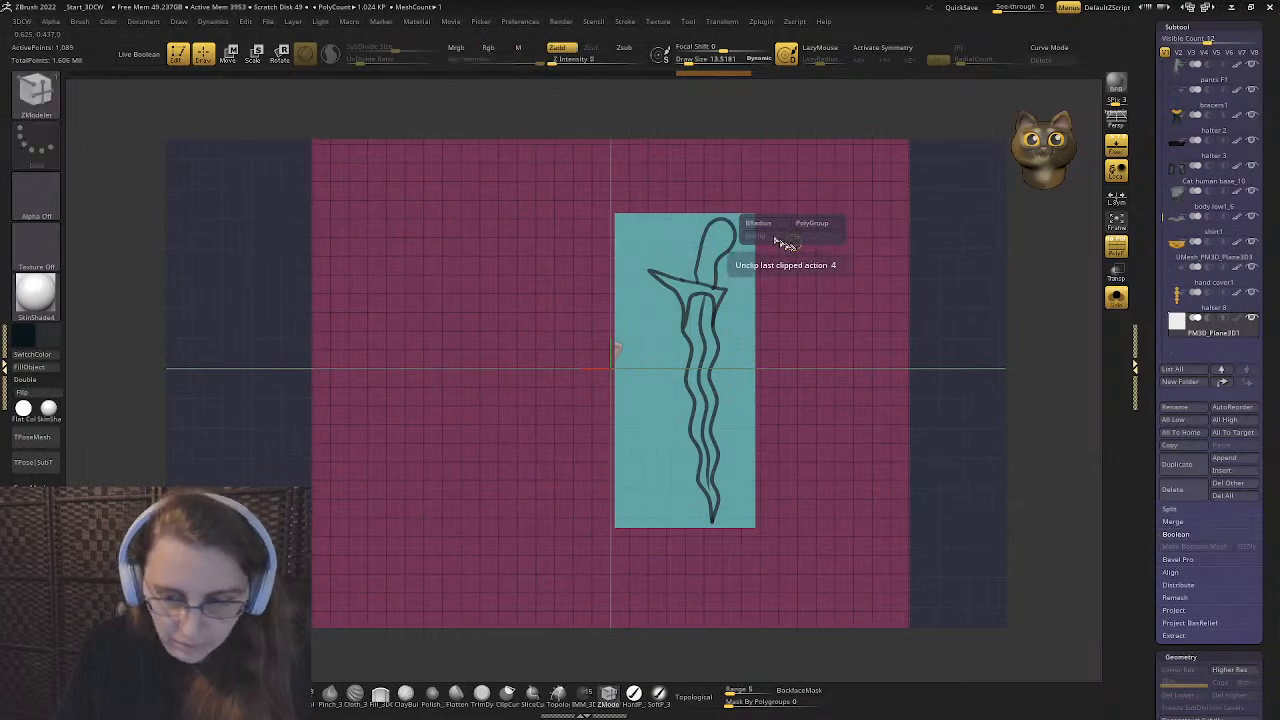
# - Scale up the dagger reference in Spotlight and move it over the centre of the floor grid
pyautogui.hotkey('shift', 'z')
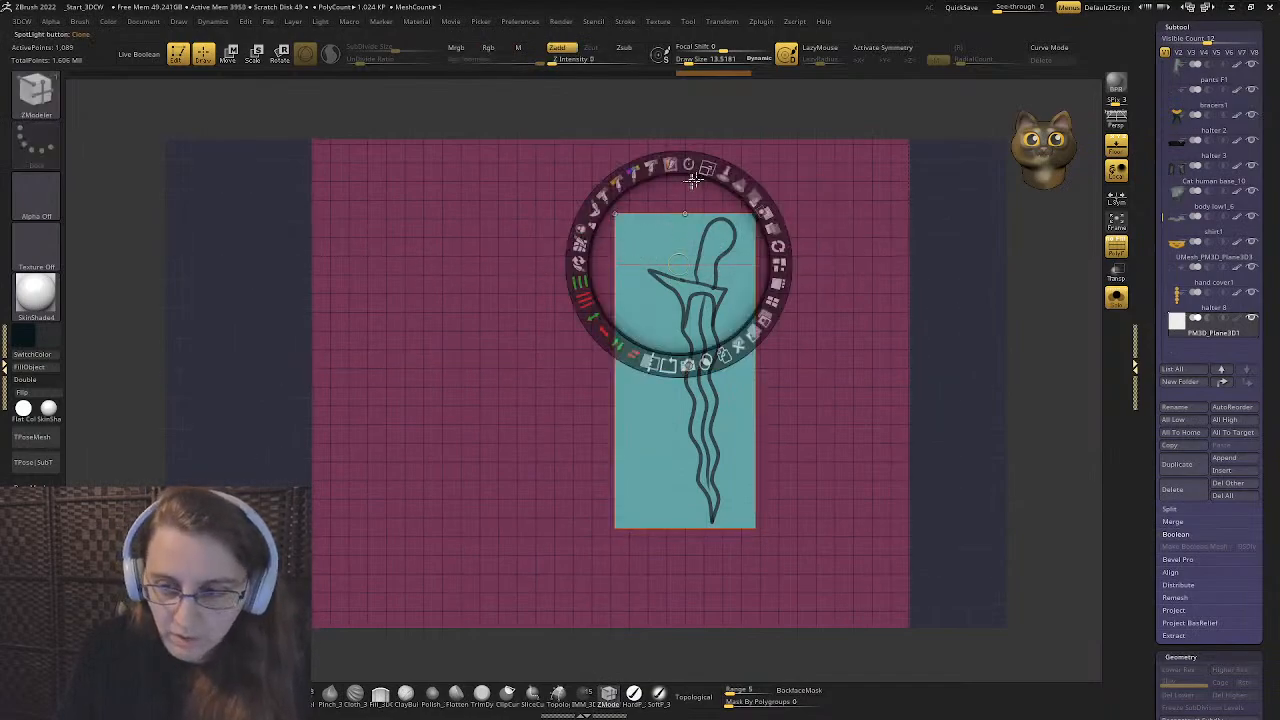
pyautogui.moveTo(693, 178); pyautogui.dragTo(650, 183)
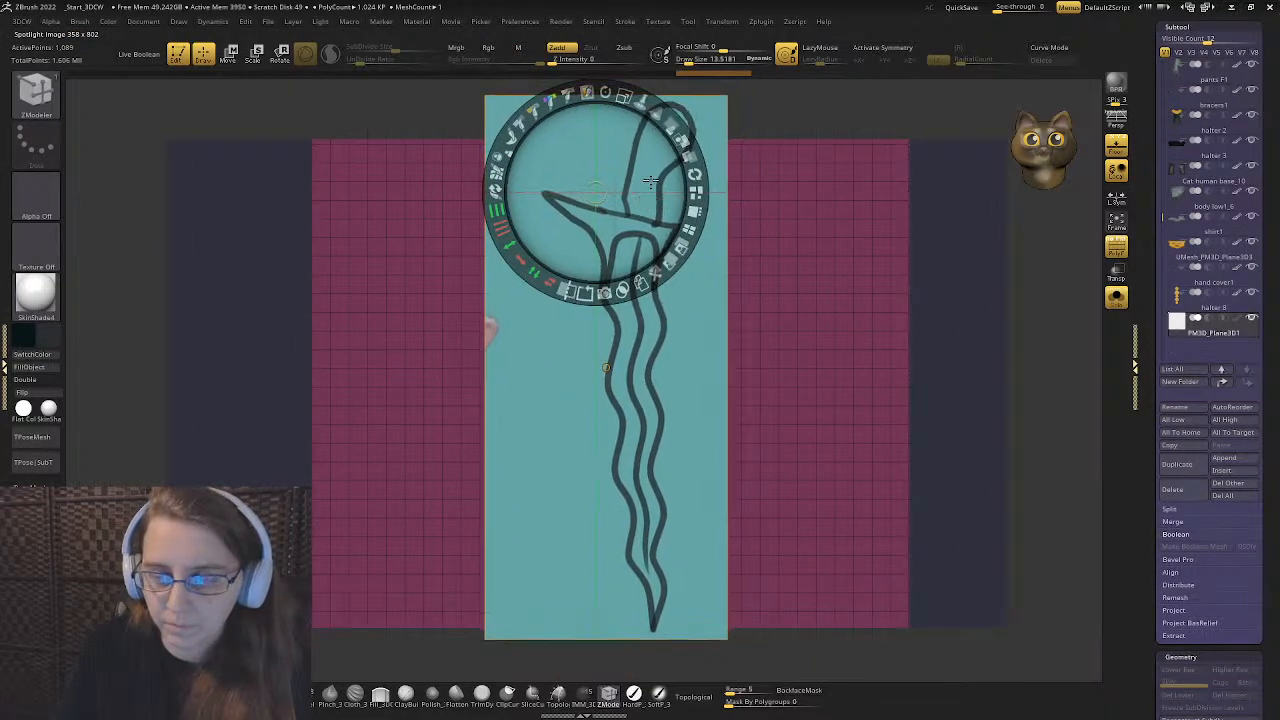
pyautogui.moveTo(624, 96); pyautogui.dragTo(603, 92)
pyautogui.moveTo(644, 145); pyautogui.dragTo(614, 188)
pyautogui.press('z')
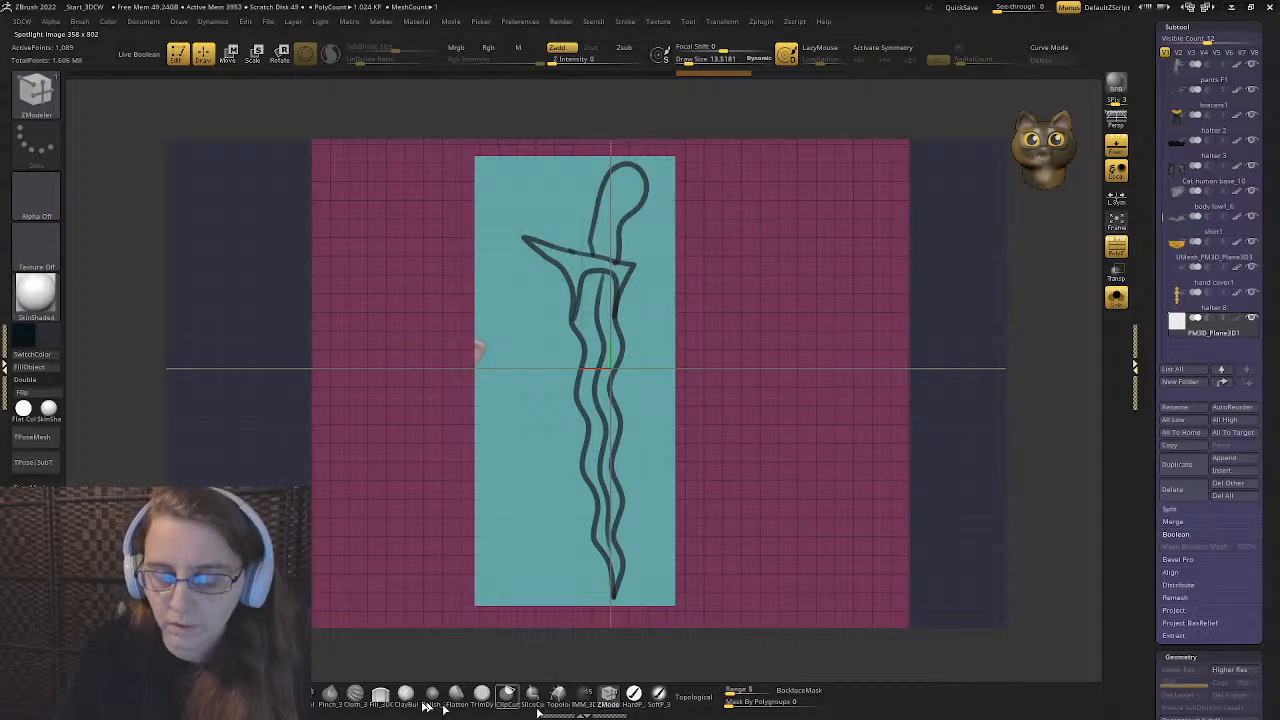
# - Lower the dagger reference's Spotlight opacity until the plane's grid shows through
pyautogui.press('z')
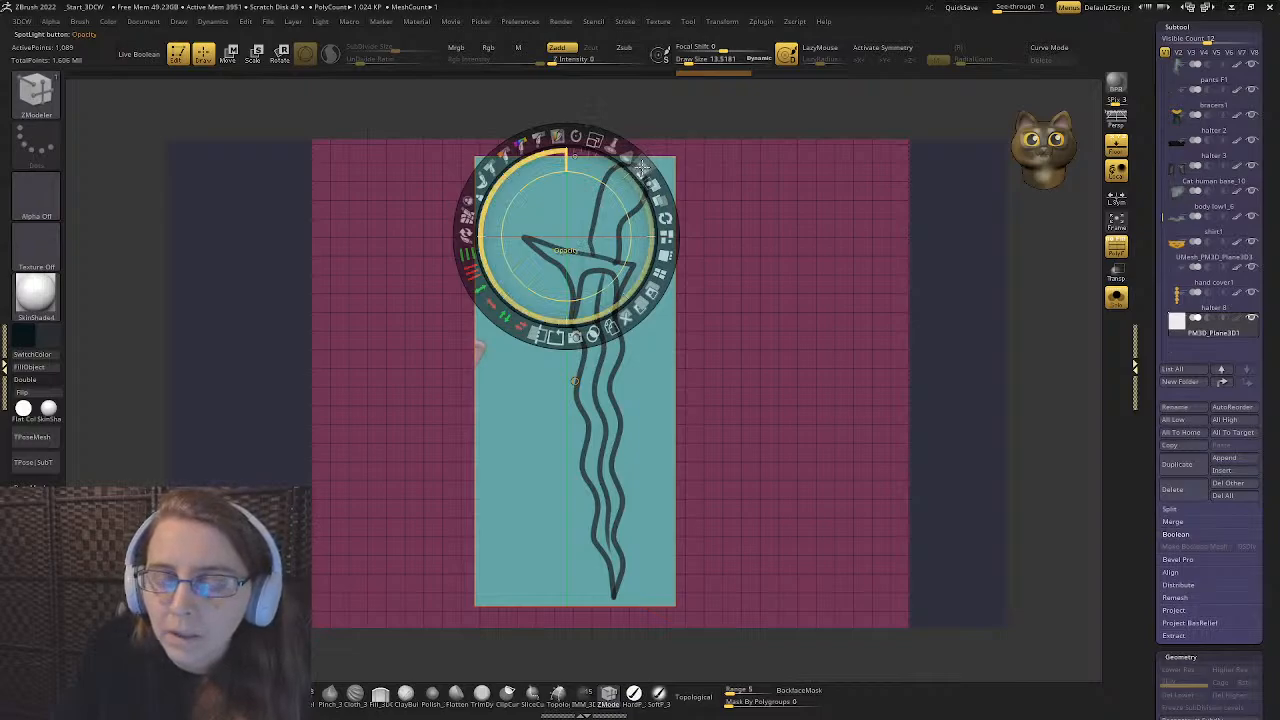
pyautogui.moveTo(645, 172); pyautogui.dragTo(541, 159)
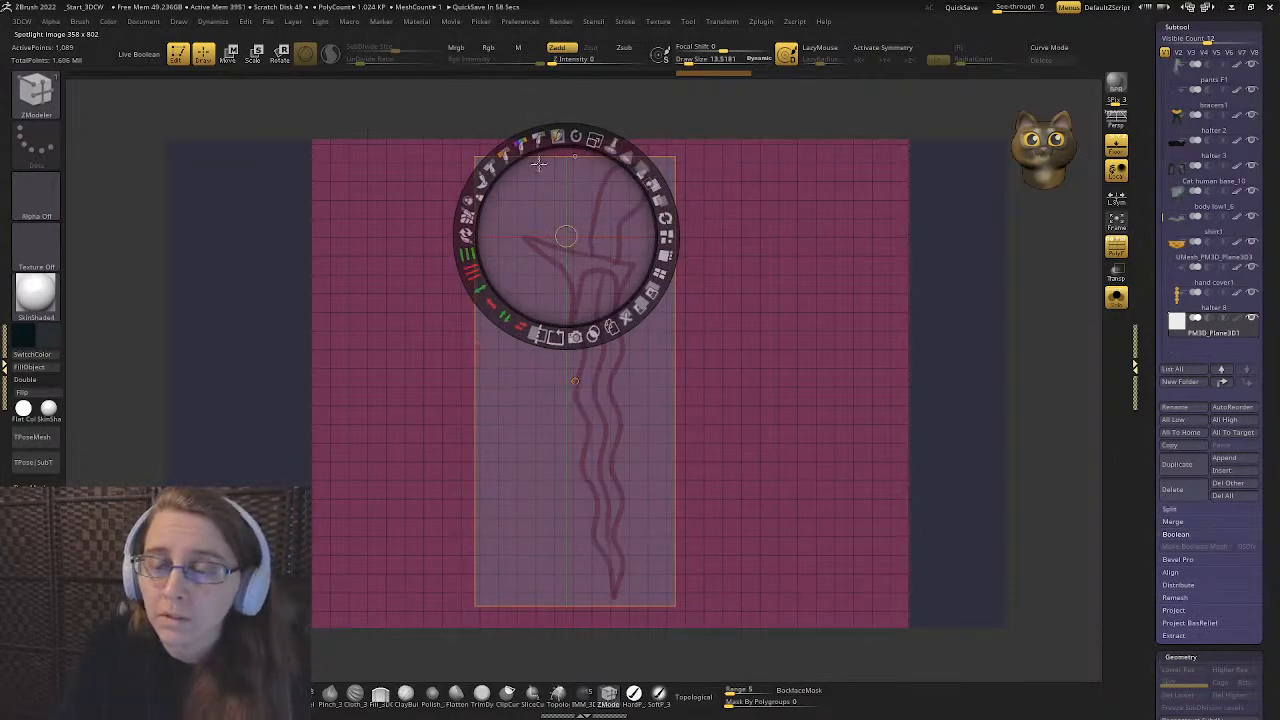
pyautogui.press('z')
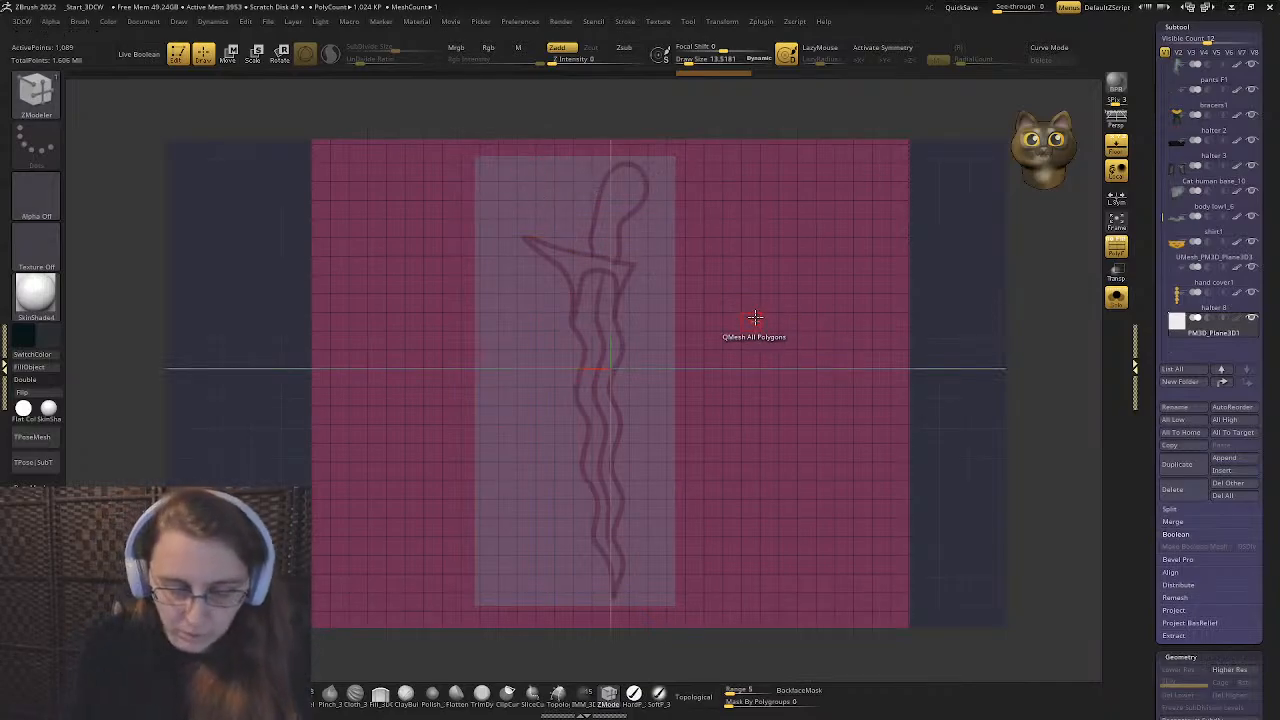
# - Select the Topology brush and set its draw size to about 10.4
pyautogui.click(556, 693)
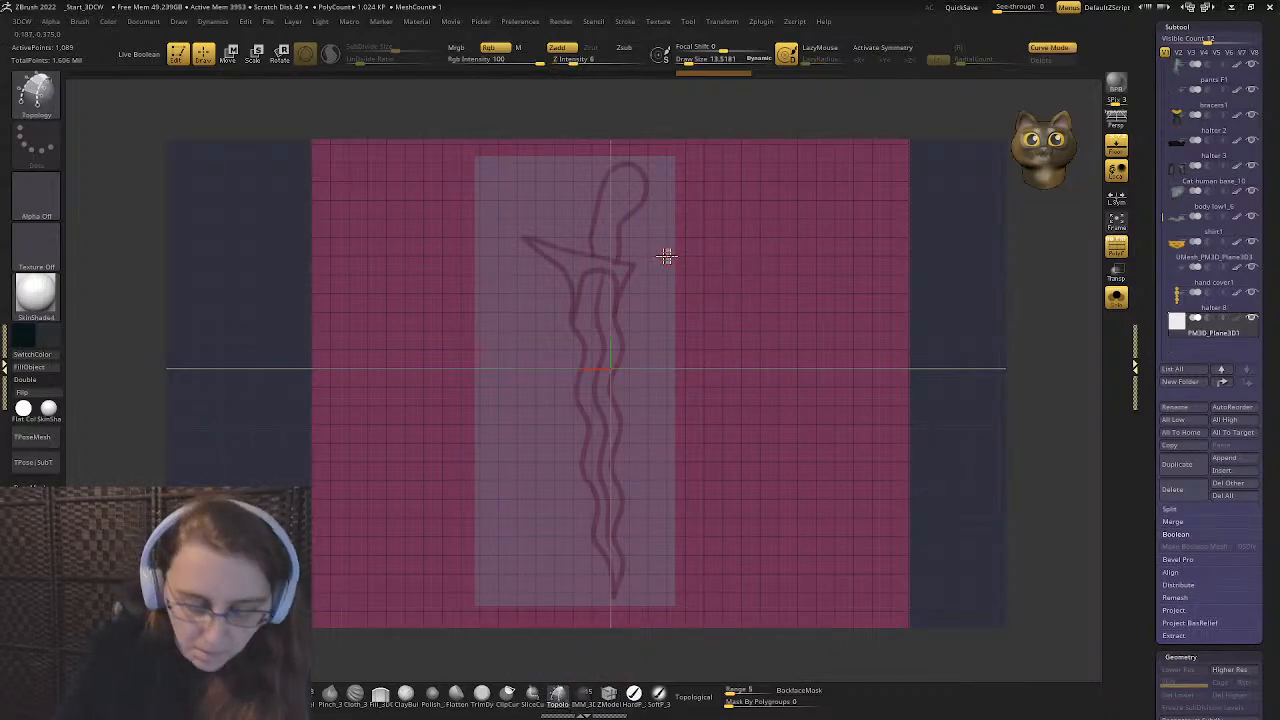
pyautogui.press('s')
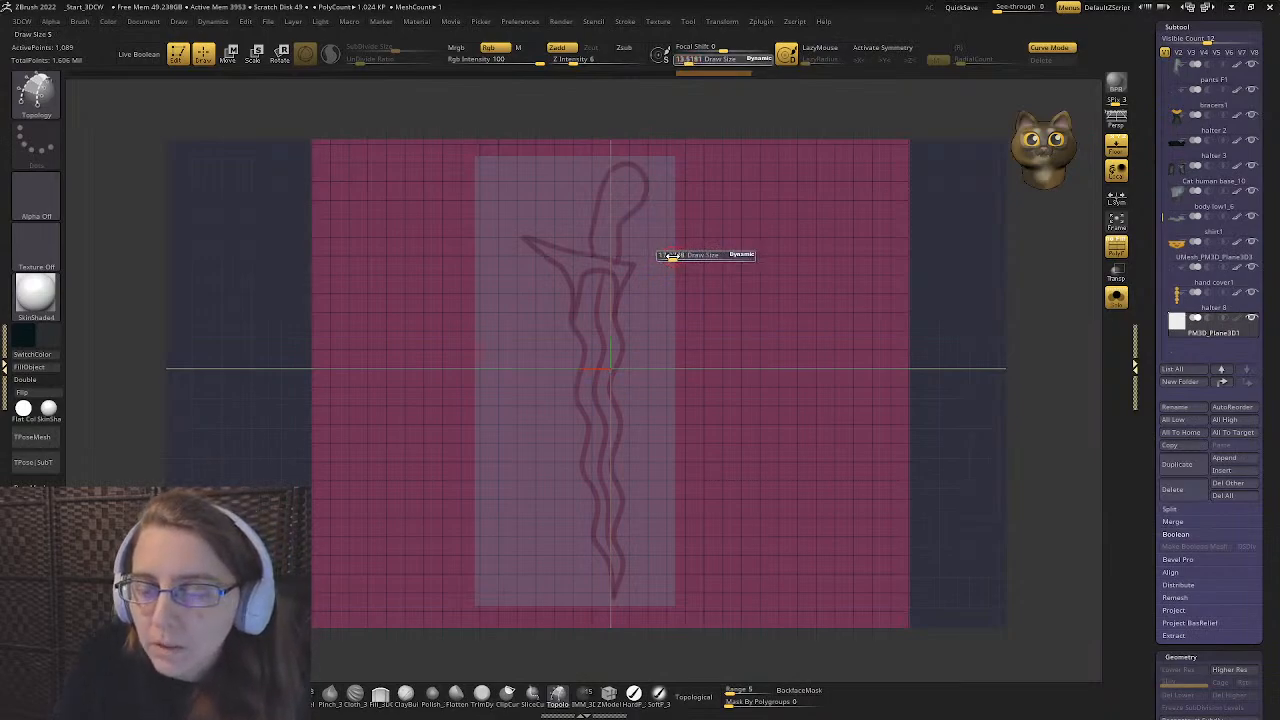
pyautogui.click(670, 255)
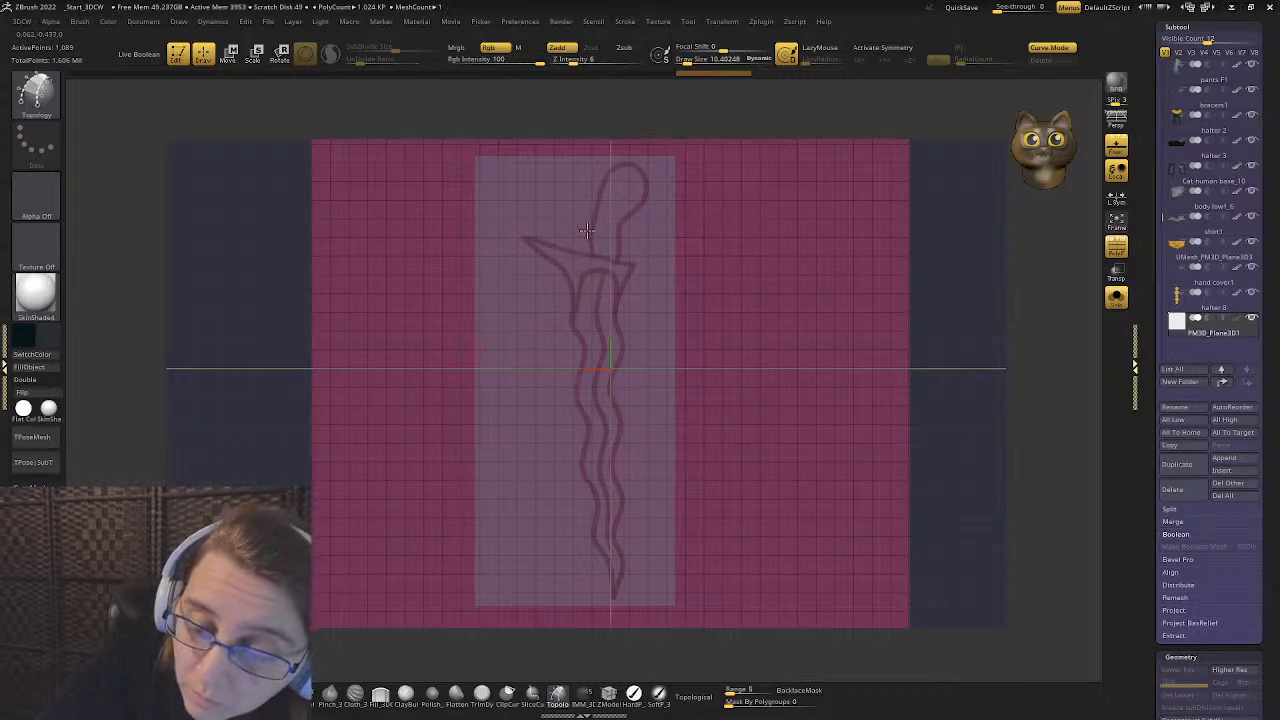
# - Trace both wavy edges of the dagger blade with topology curves, from above the guard to beyond the tip
pyautogui.moveTo(586, 231); pyautogui.dragTo(577, 287)
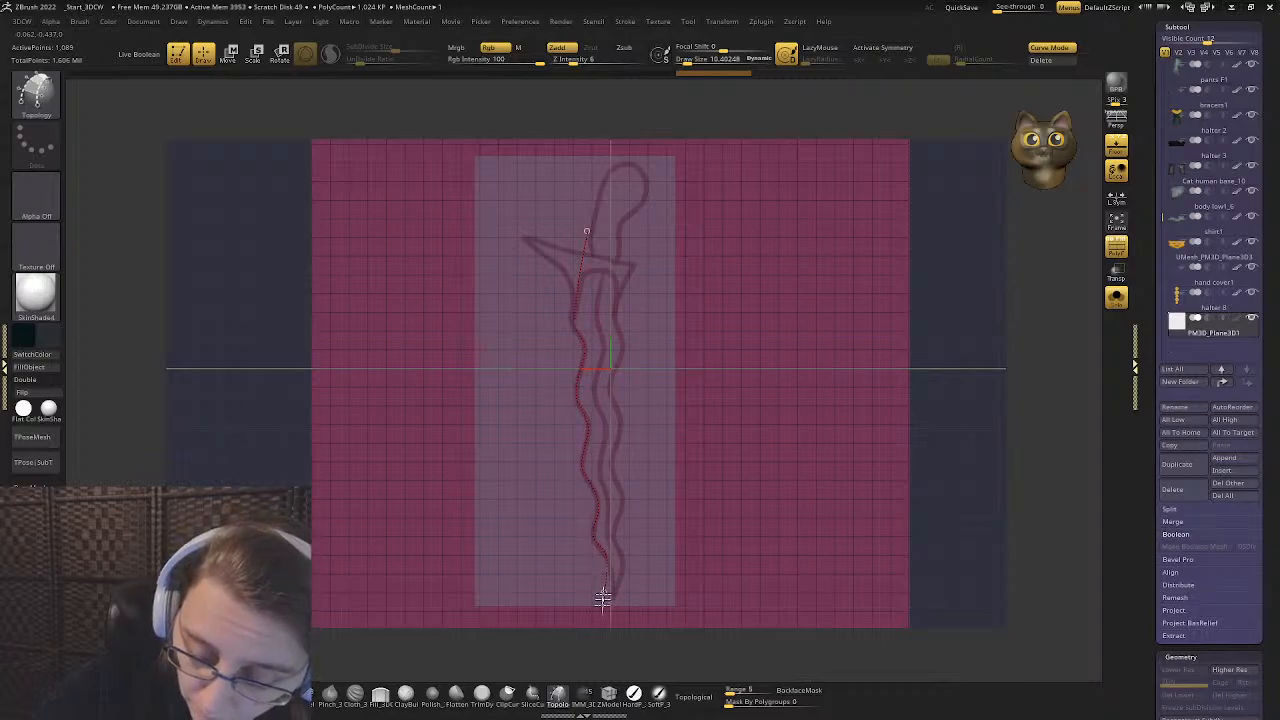
pyautogui.moveTo(602, 598); pyautogui.dragTo(592, 625)
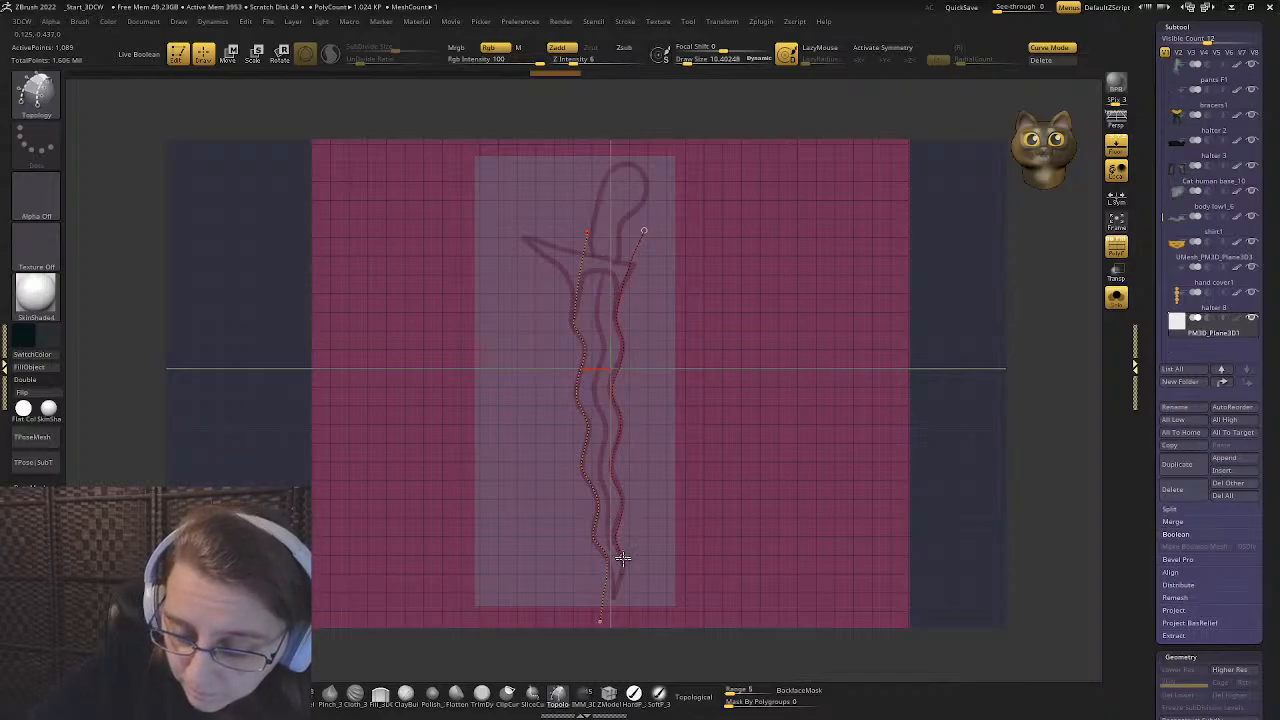
pyautogui.moveTo(620, 580); pyautogui.dragTo(603, 620)
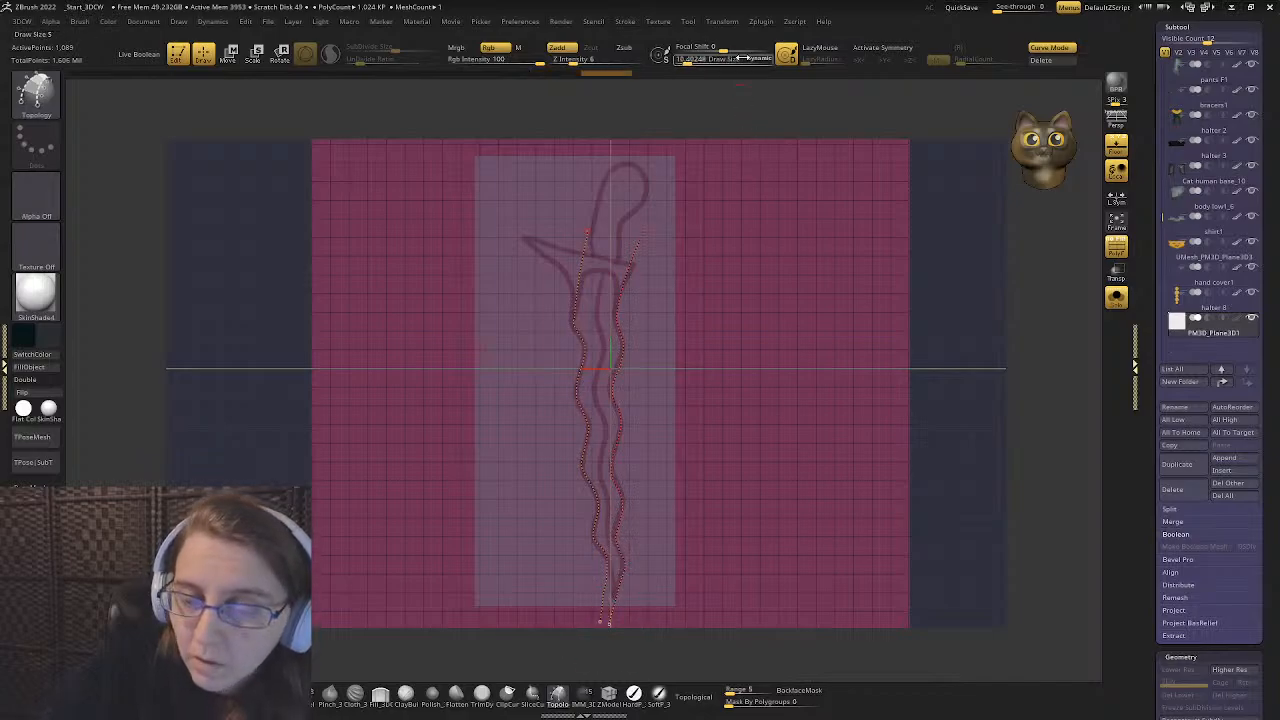
# - Draw topology cross curves over the upper half of the blade, from the guard down through its first bends
pyautogui.moveTo(558, 250); pyautogui.dragTo(677, 288)
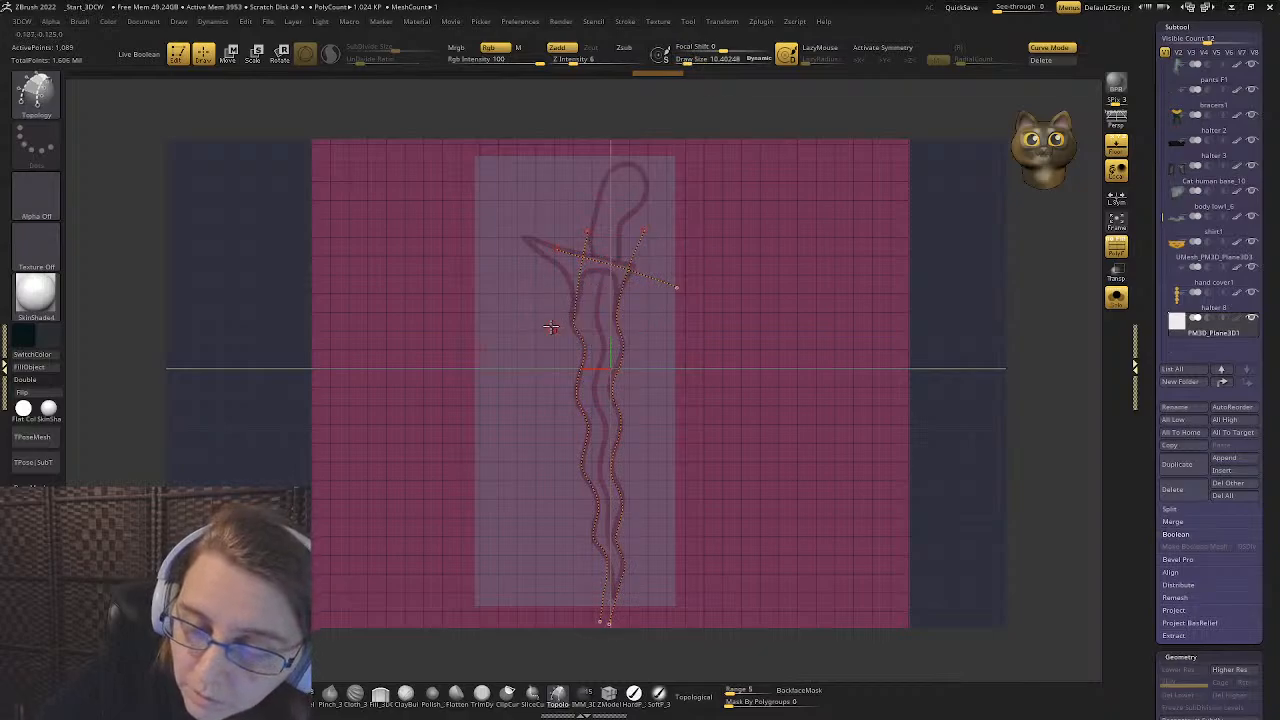
pyautogui.moveTo(547, 332); pyautogui.dragTo(644, 300)
pyautogui.moveTo(563, 354); pyautogui.dragTo(645, 338)
pyautogui.hotkey('ctrl', 'z')
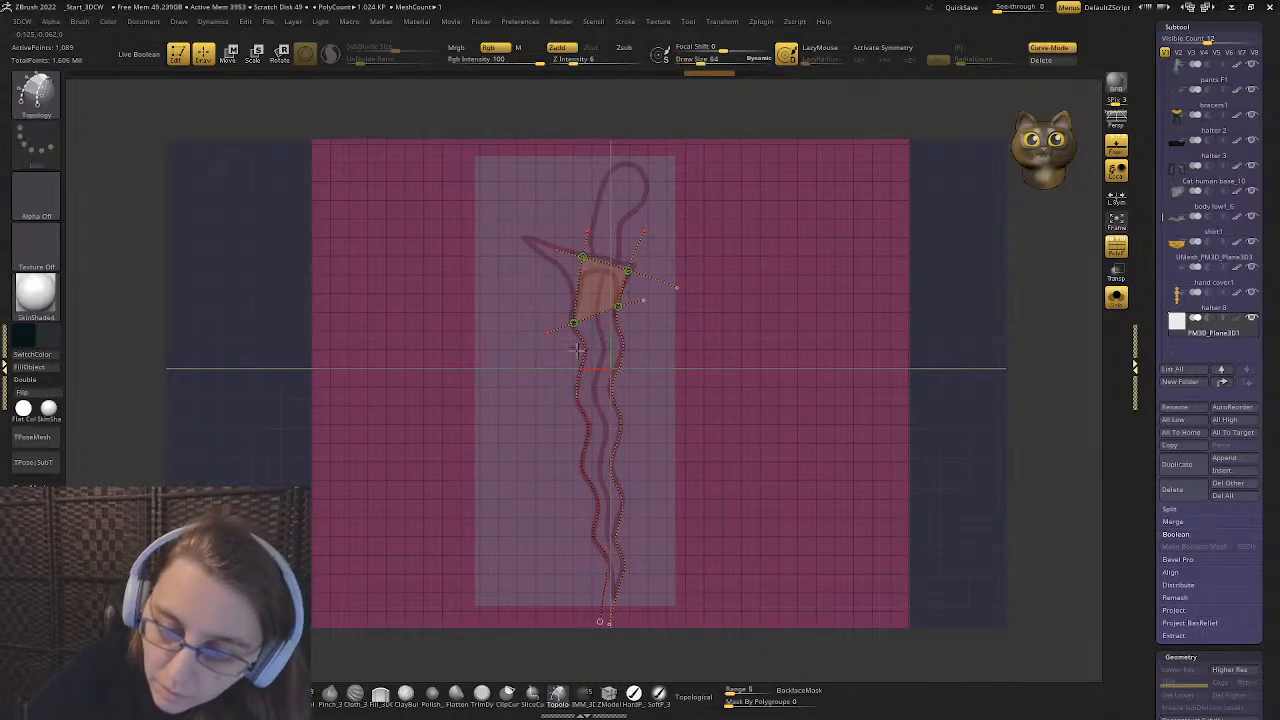
pyautogui.moveTo(562, 350); pyautogui.dragTo(648, 348)
pyautogui.moveTo(554, 405)
pyautogui.mouseDown()
pyautogui.moveTo(633, 386)
pyautogui.moveTo(644, 422)
pyautogui.mouseUp()
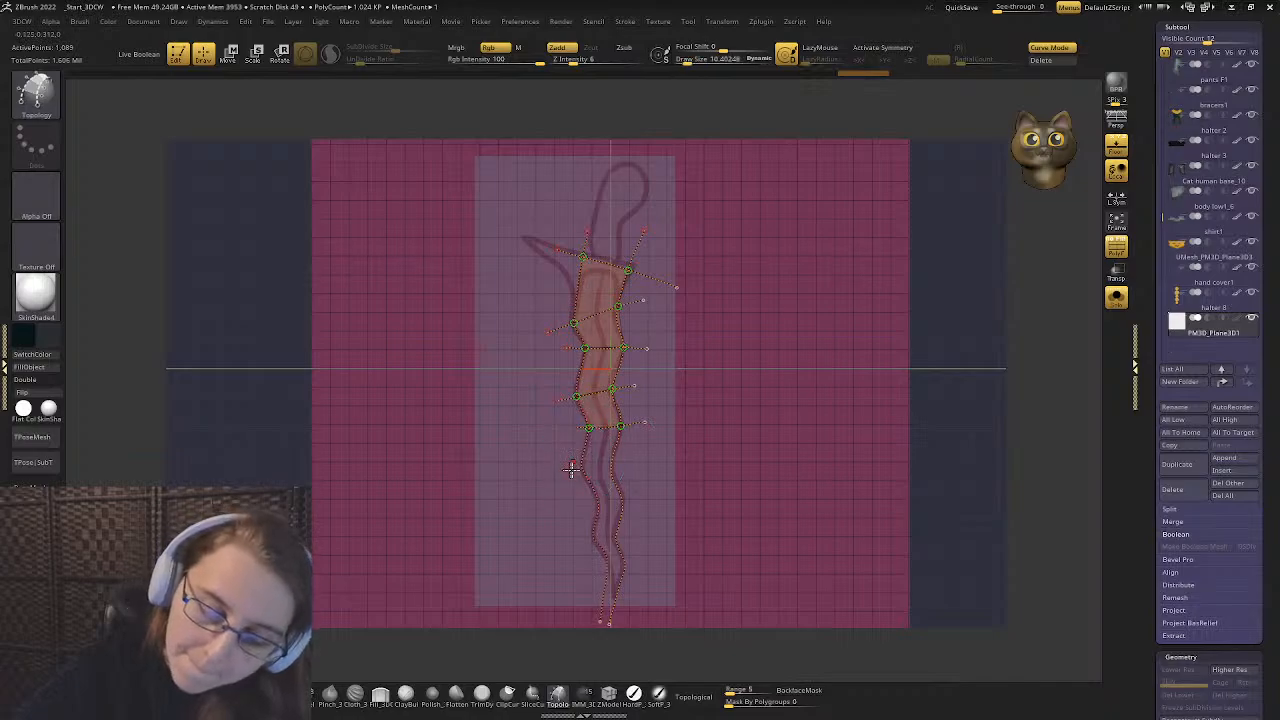
# - Add cross curves at each remaining bend of the lower blade down to the tip
pyautogui.click(597, 465)
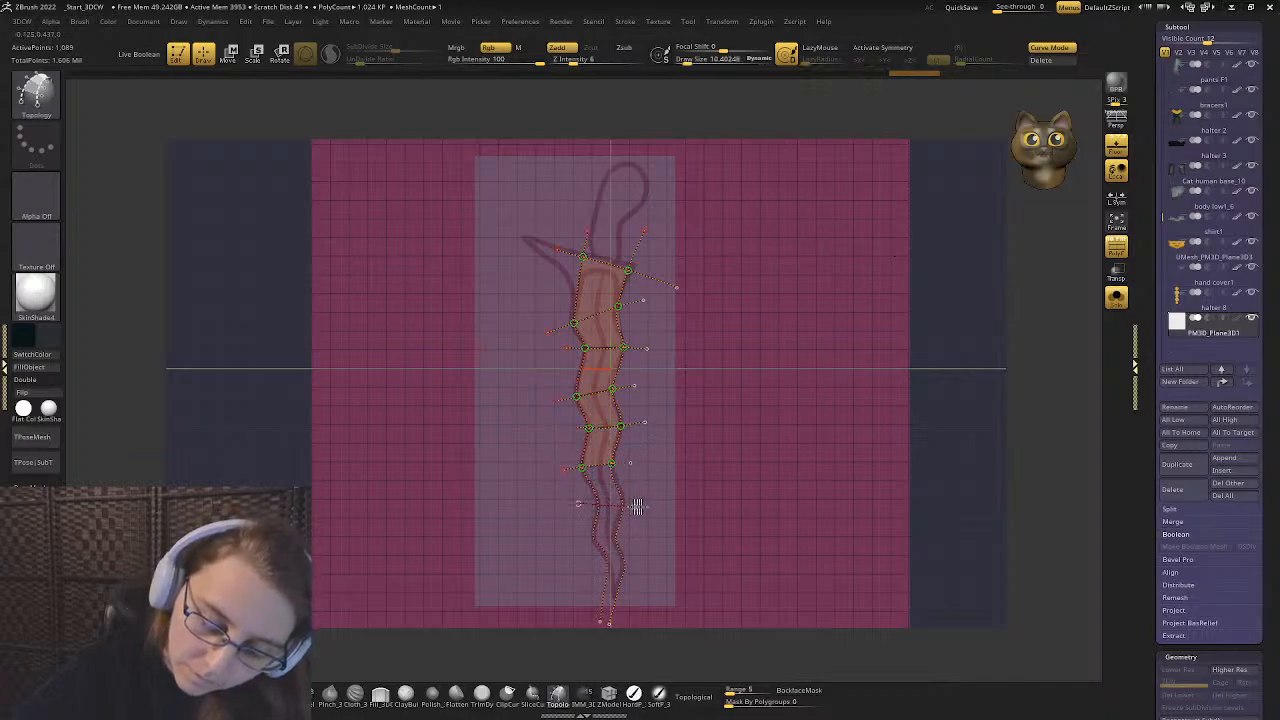
pyautogui.click(635, 506)
pyautogui.click(603, 538)
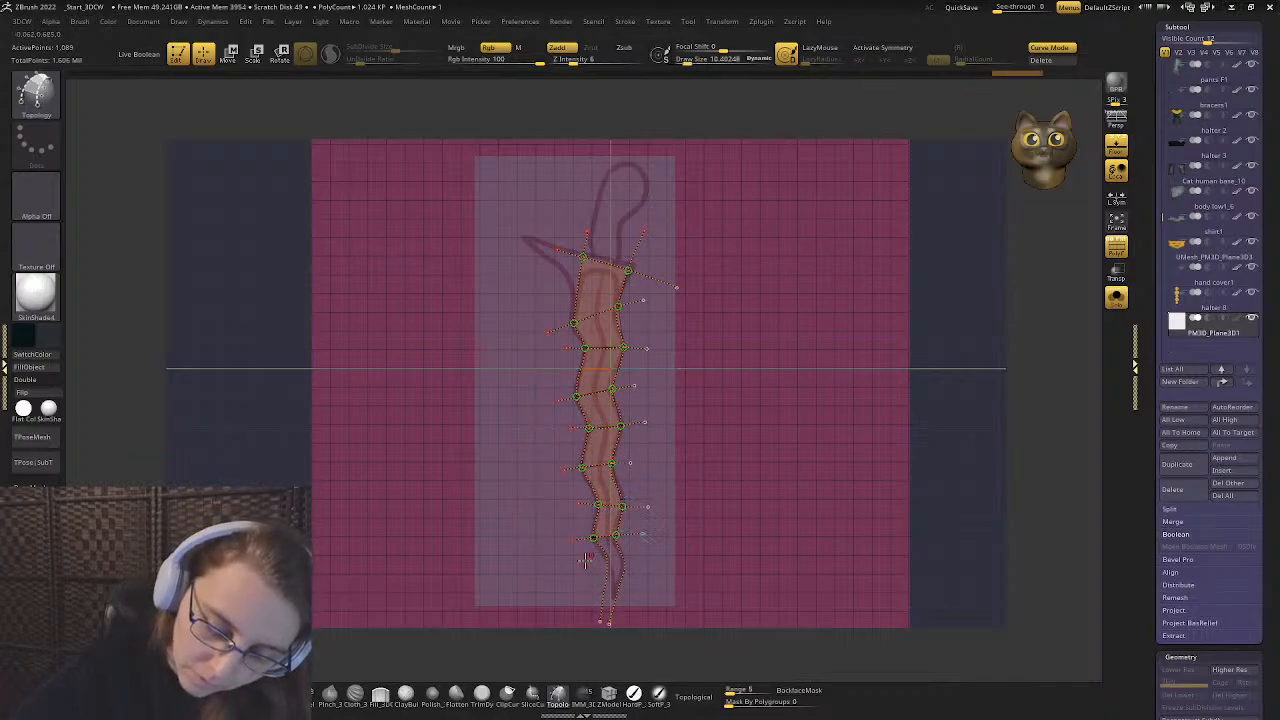
pyautogui.click(624, 564)
pyautogui.click(612, 597)
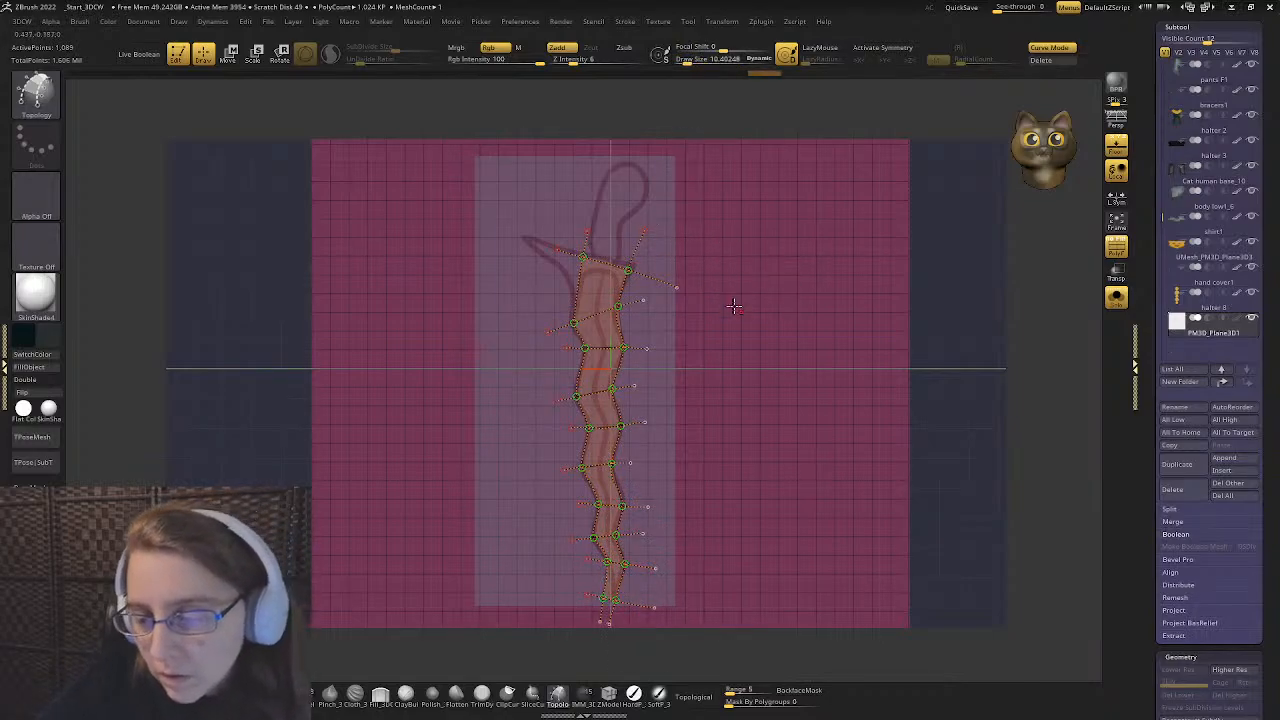
# - Draw a topology curve down the middle of the blade from the guard to the tip, using a small draw size
pyautogui.press('s')
pyautogui.moveTo(736, 310); pyautogui.dragTo(729, 306)
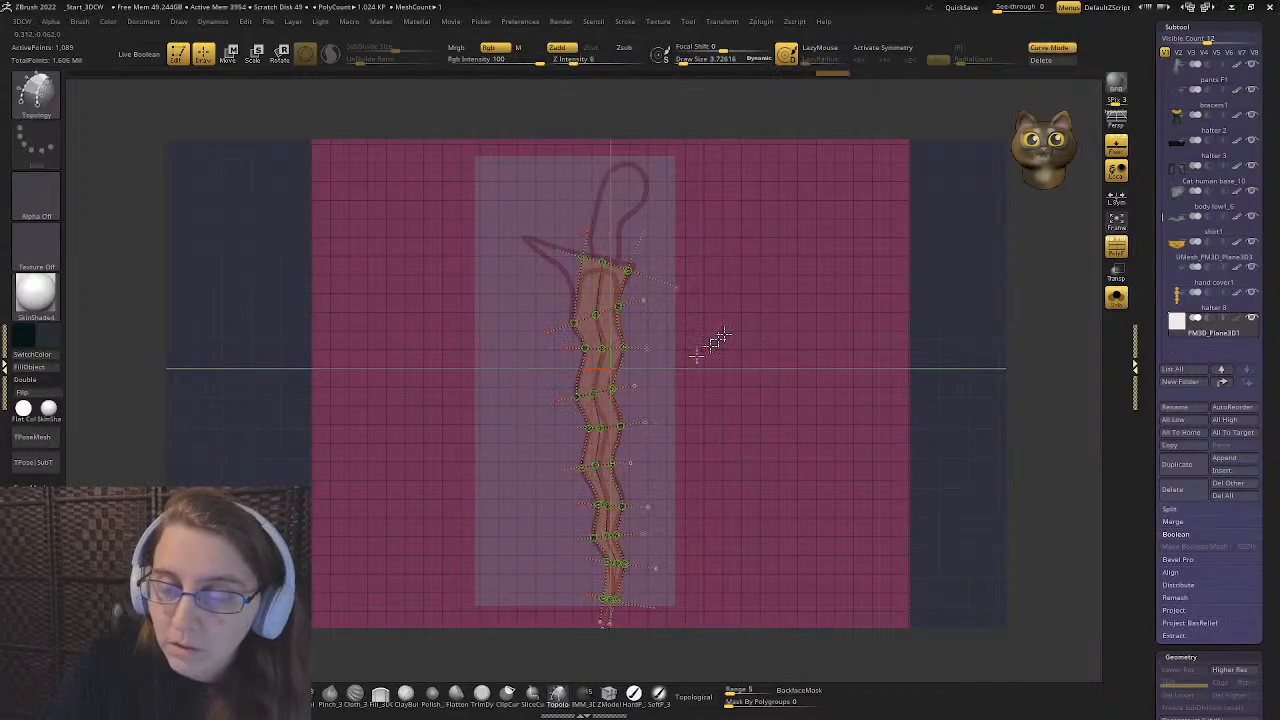
pyautogui.press('s')
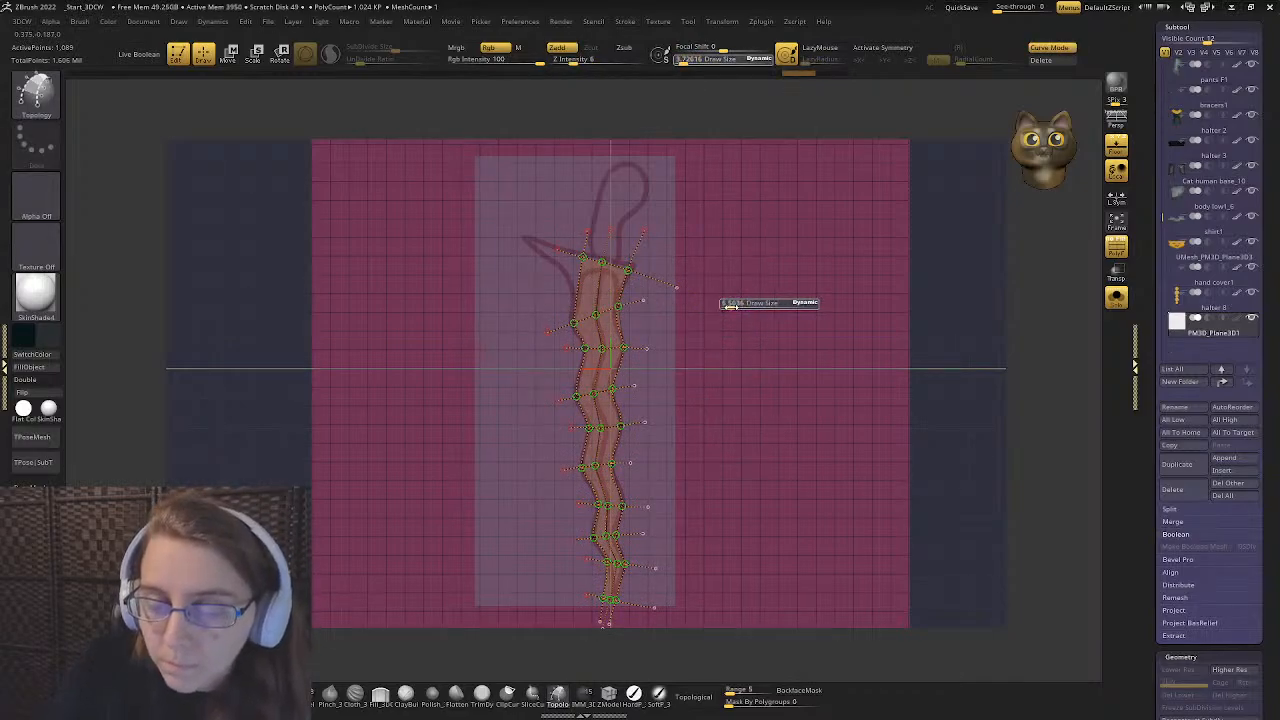
pyautogui.click(731, 306)
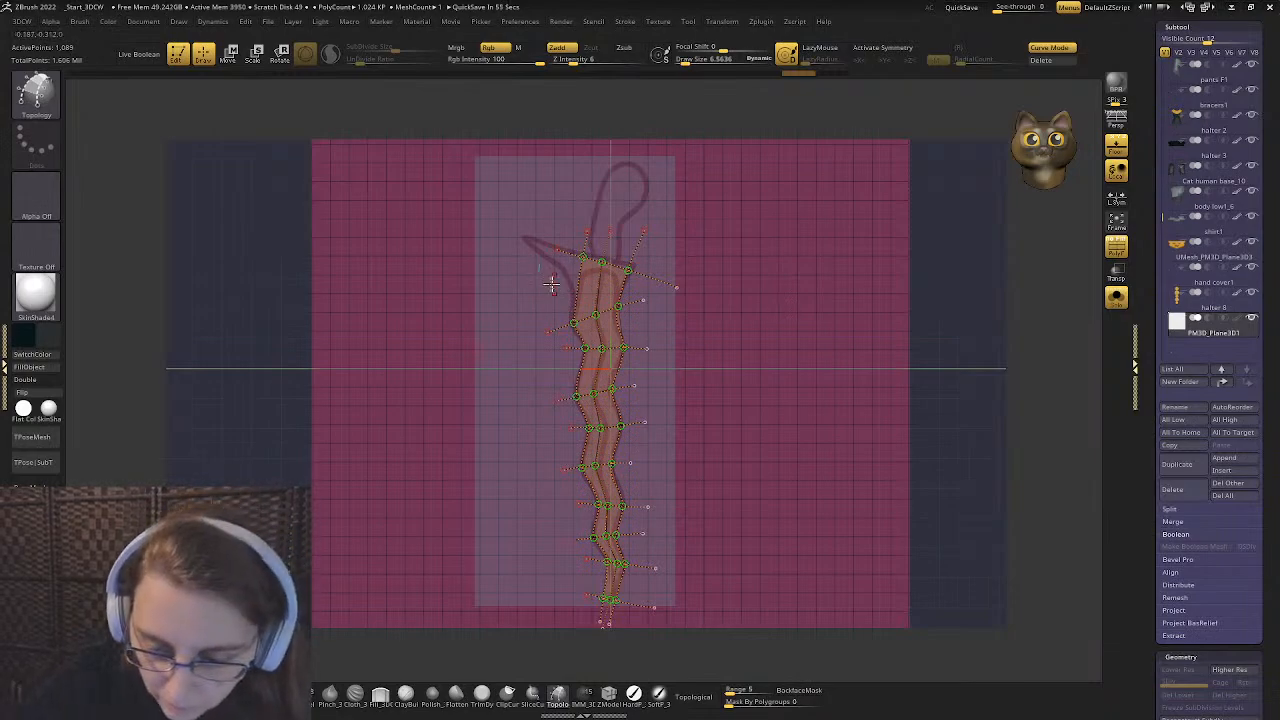
# - With a draw size of about 13.5, add topology cross curves between the existing ones along the whole blade
pyautogui.press('s')
pyautogui.moveTo(551, 284); pyautogui.dragTo(643, 290)
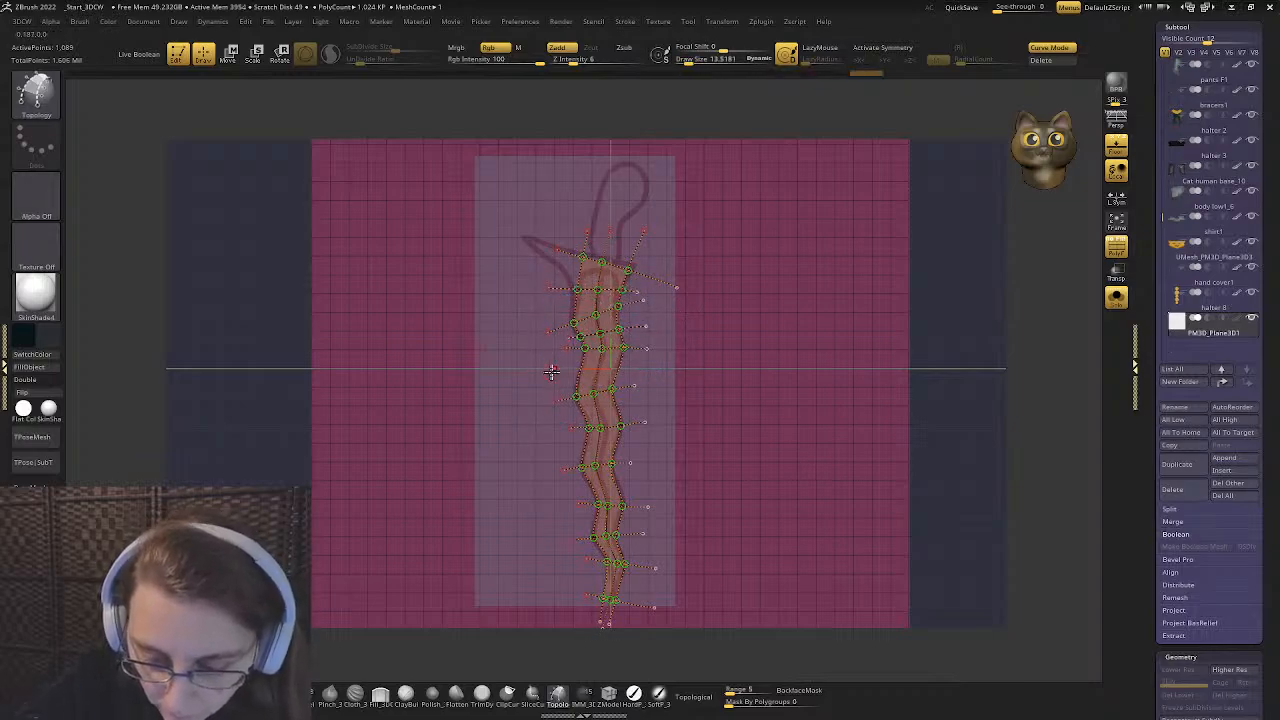
pyautogui.moveTo(647, 371); pyautogui.dragTo(646, 371)
pyautogui.moveTo(565, 417); pyautogui.dragTo(653, 405)
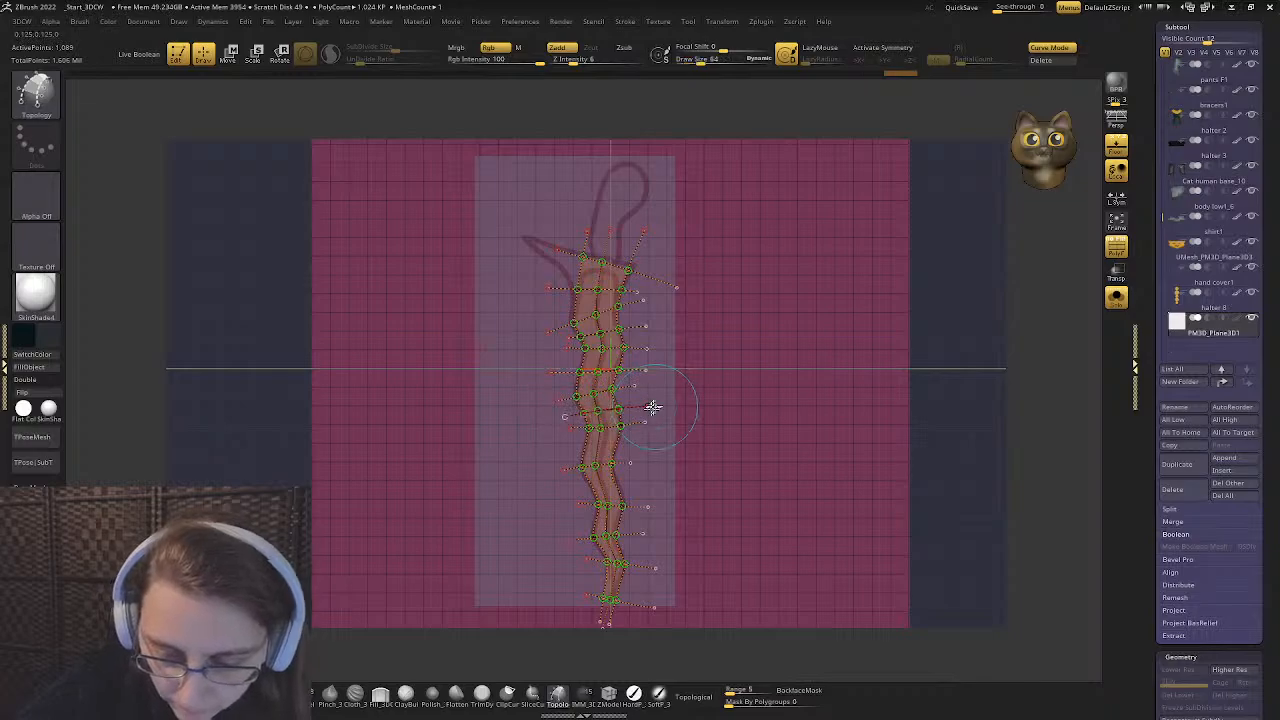
pyautogui.moveTo(570, 447)
pyautogui.mouseDown()
pyautogui.moveTo(653, 444)
pyautogui.moveTo(612, 485)
pyautogui.moveTo(665, 484)
pyautogui.mouseUp()
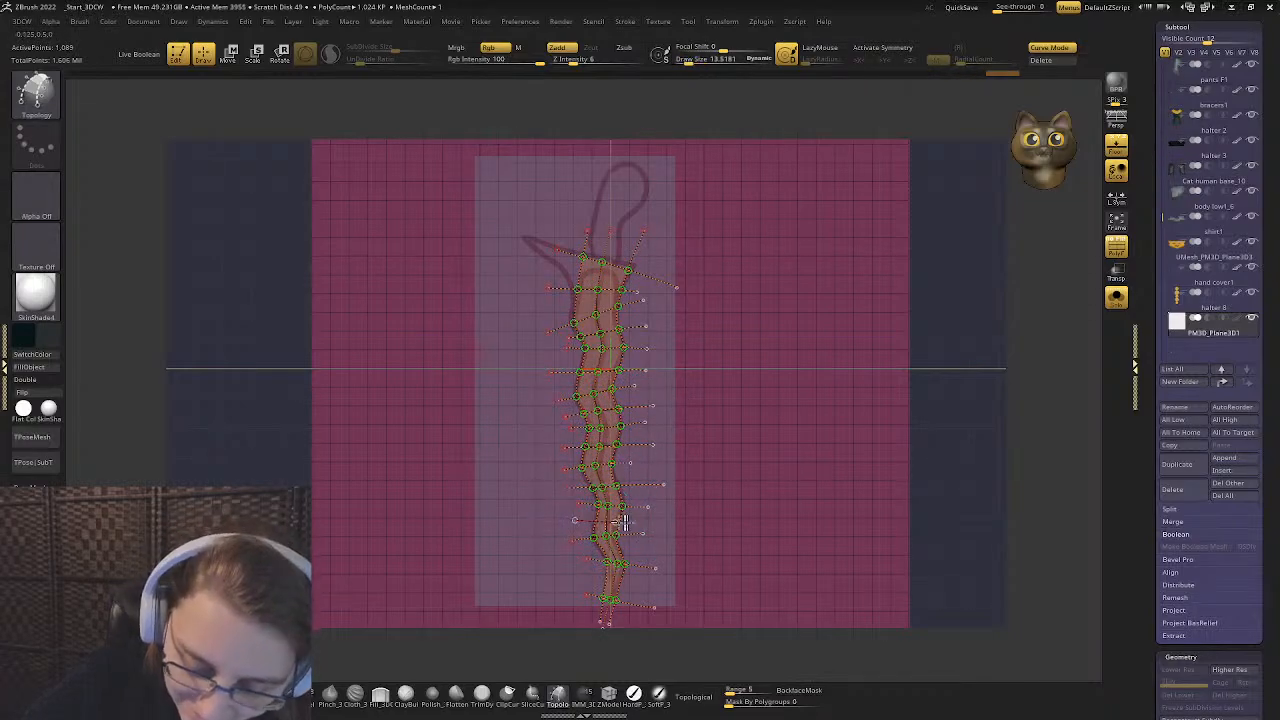
pyautogui.moveTo(622, 521)
pyautogui.mouseDown()
pyautogui.moveTo(665, 523)
pyautogui.moveTo(660, 550)
pyautogui.mouseUp()
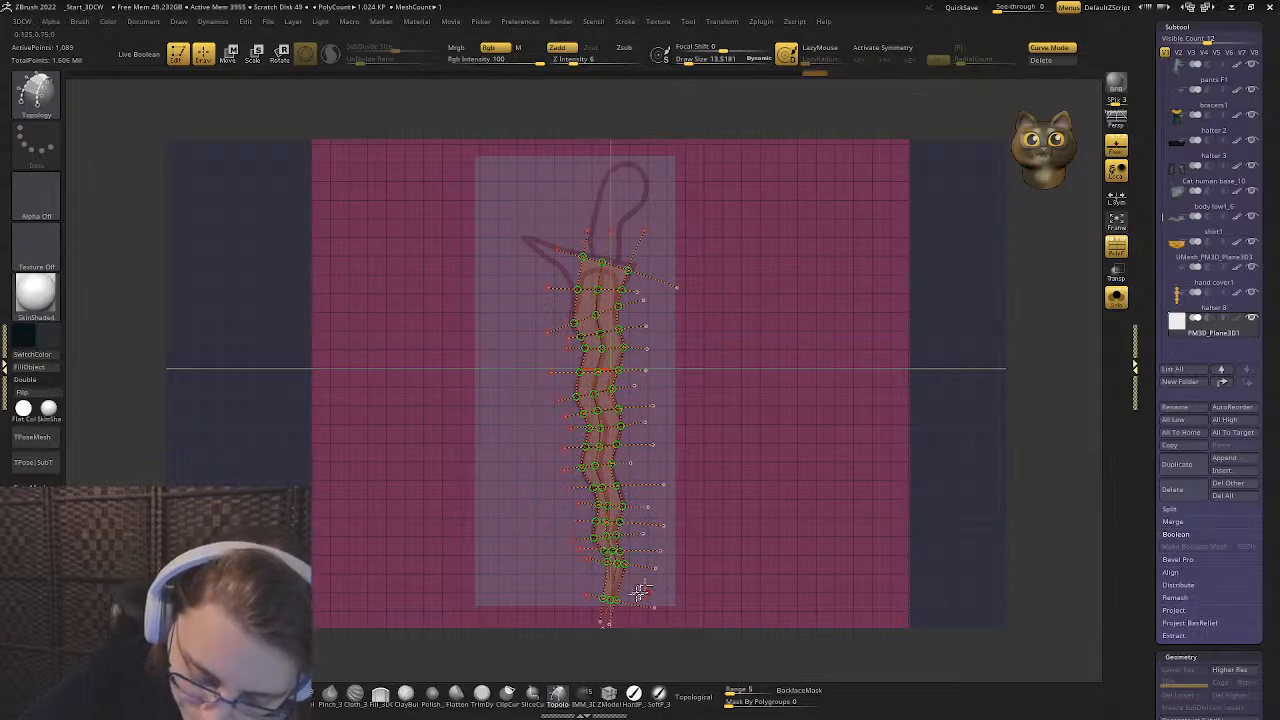
pyautogui.moveTo(582, 572); pyautogui.dragTo(669, 590)
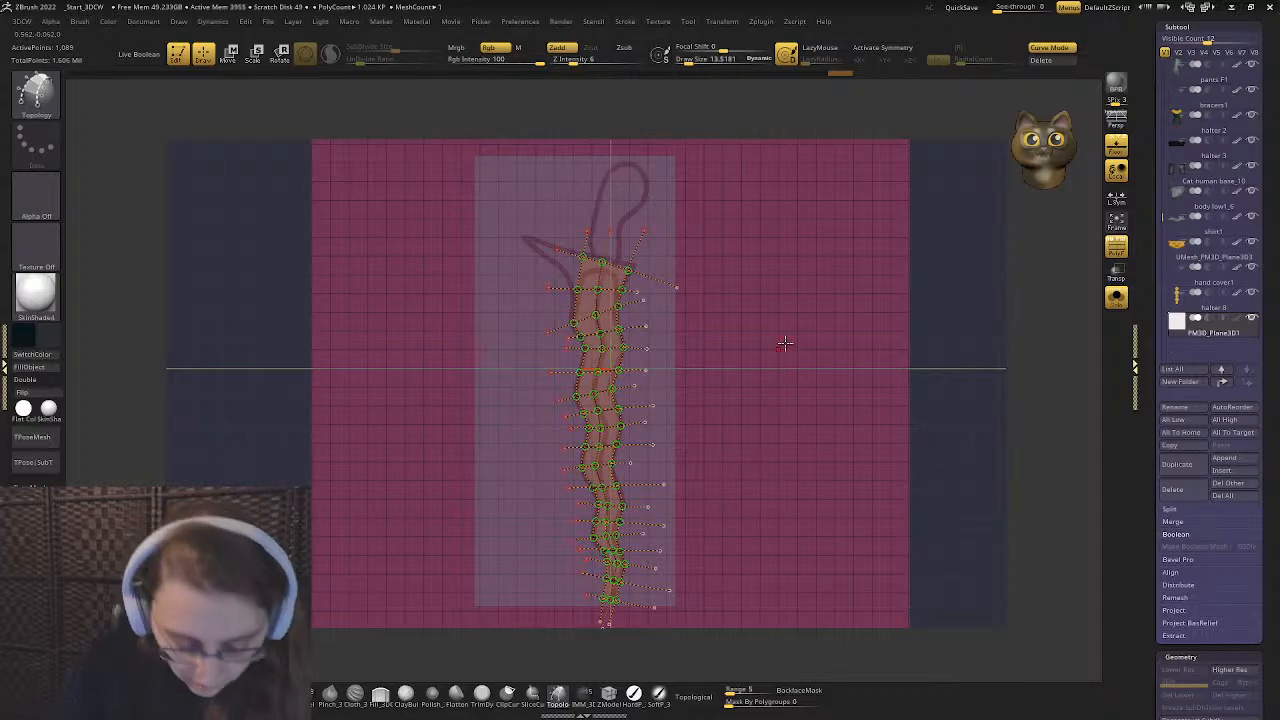
# - Generate a trial blade mesh at a draw size of about 73.1 and examine its thickness from the side
pyautogui.press('s')
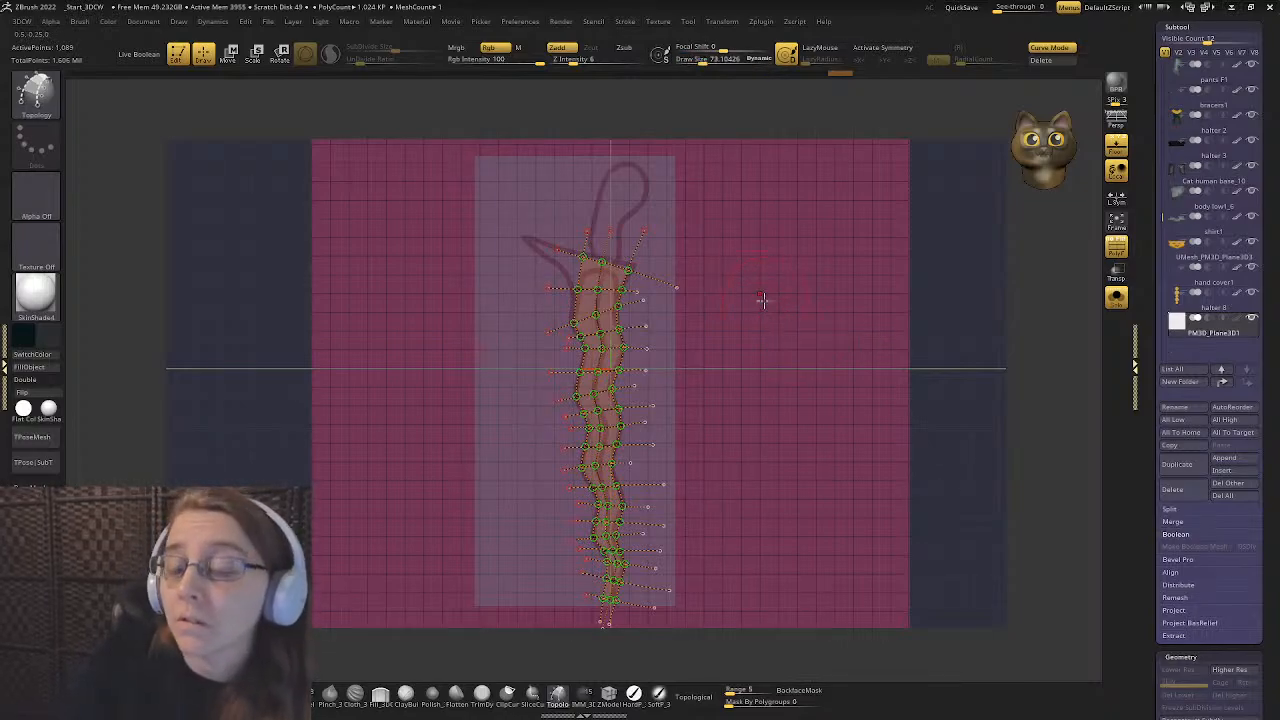
pyautogui.click(763, 302)
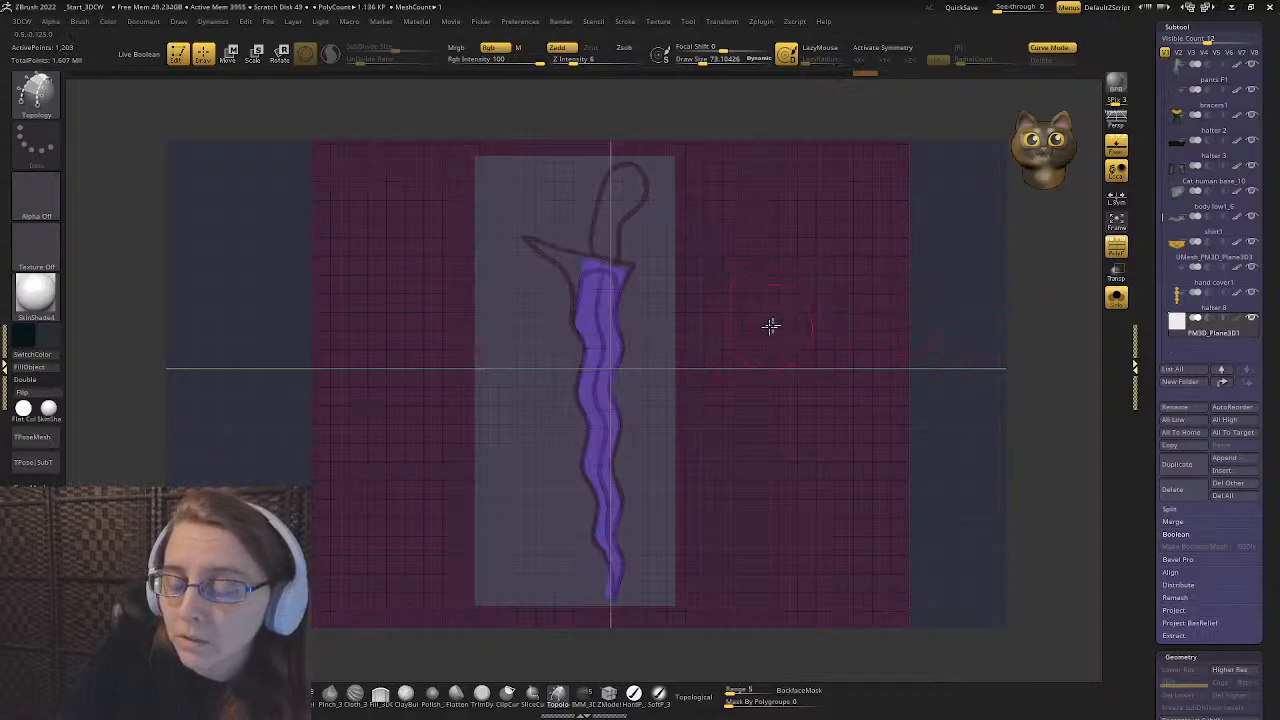
pyautogui.moveTo(769, 326); pyautogui.dragTo(693, 244, button='right')
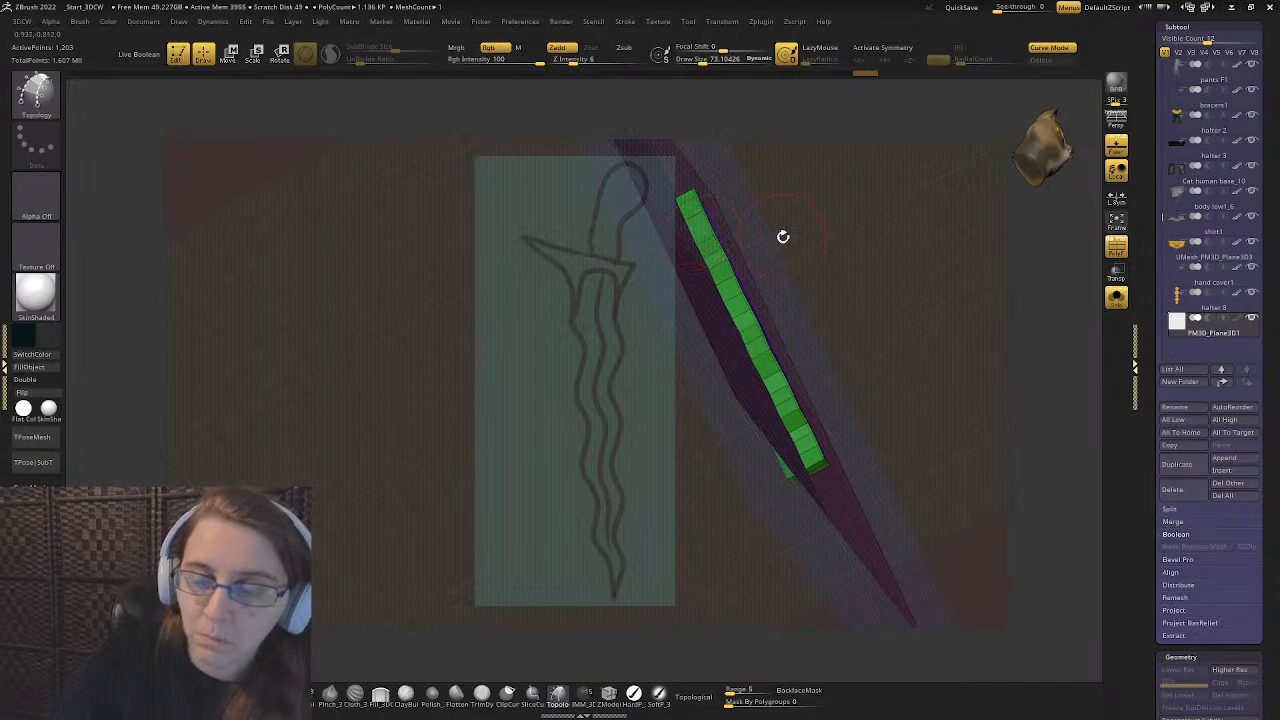
pyautogui.moveTo(780, 237); pyautogui.dragTo(750, 306, button='right')
# - Generate the blade mesh from the curves at draw size 1 and split the unmasked points into their own subtool
pyautogui.press('s')
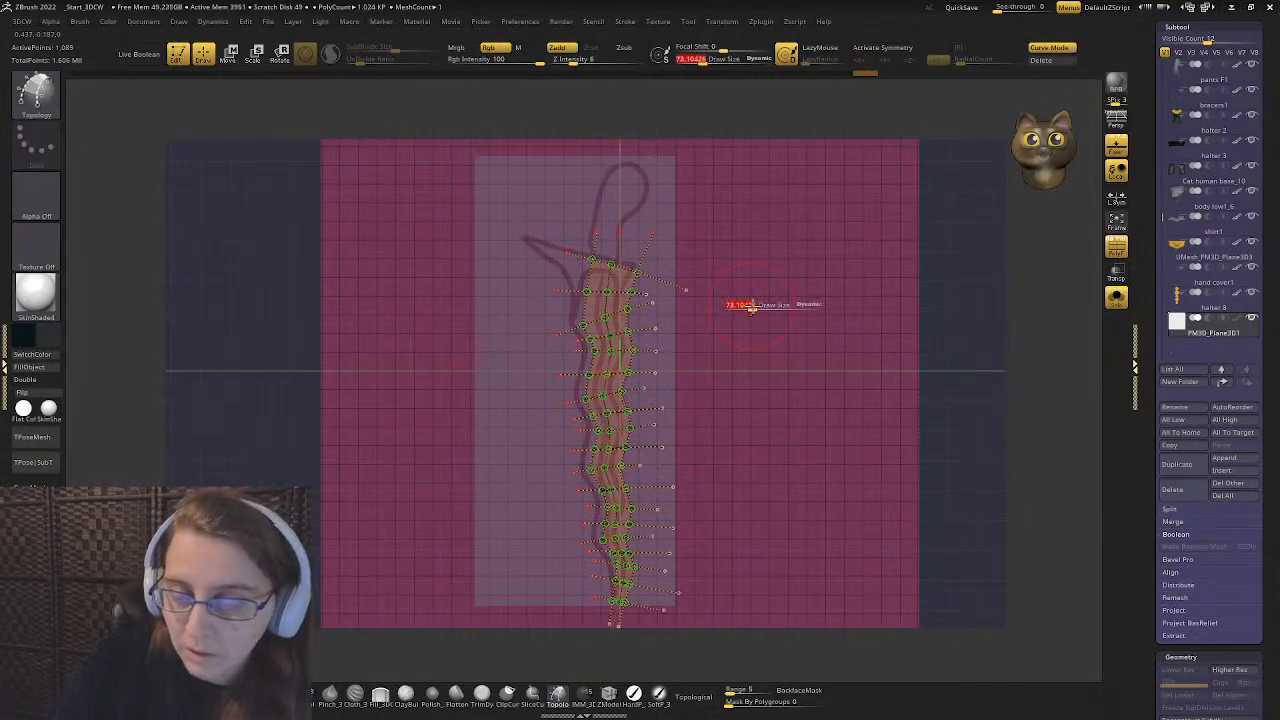
pyautogui.click(724, 310)
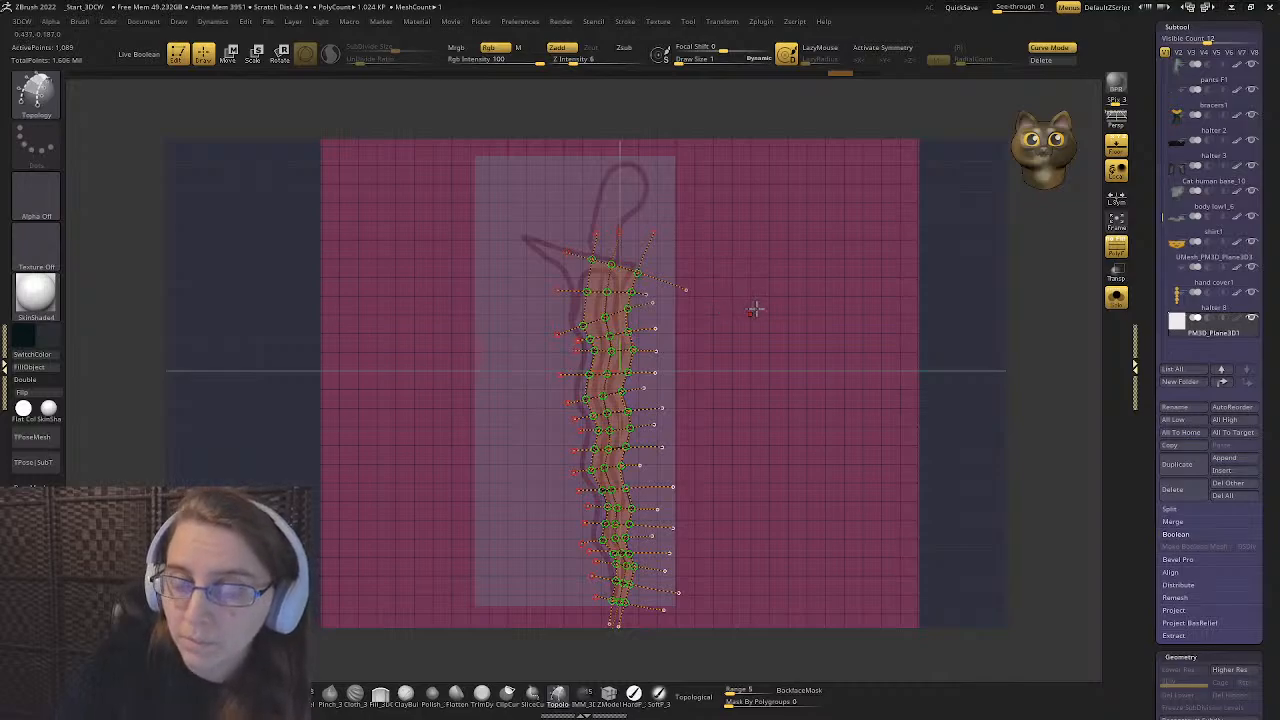
pyautogui.click(755, 310)
pyautogui.moveTo(716, 373)
pyautogui.mouseDown()
pyautogui.moveTo(771, 294)
pyautogui.moveTo(703, 391)
pyautogui.moveTo(745, 370)
pyautogui.mouseUp()
pyautogui.press('space')
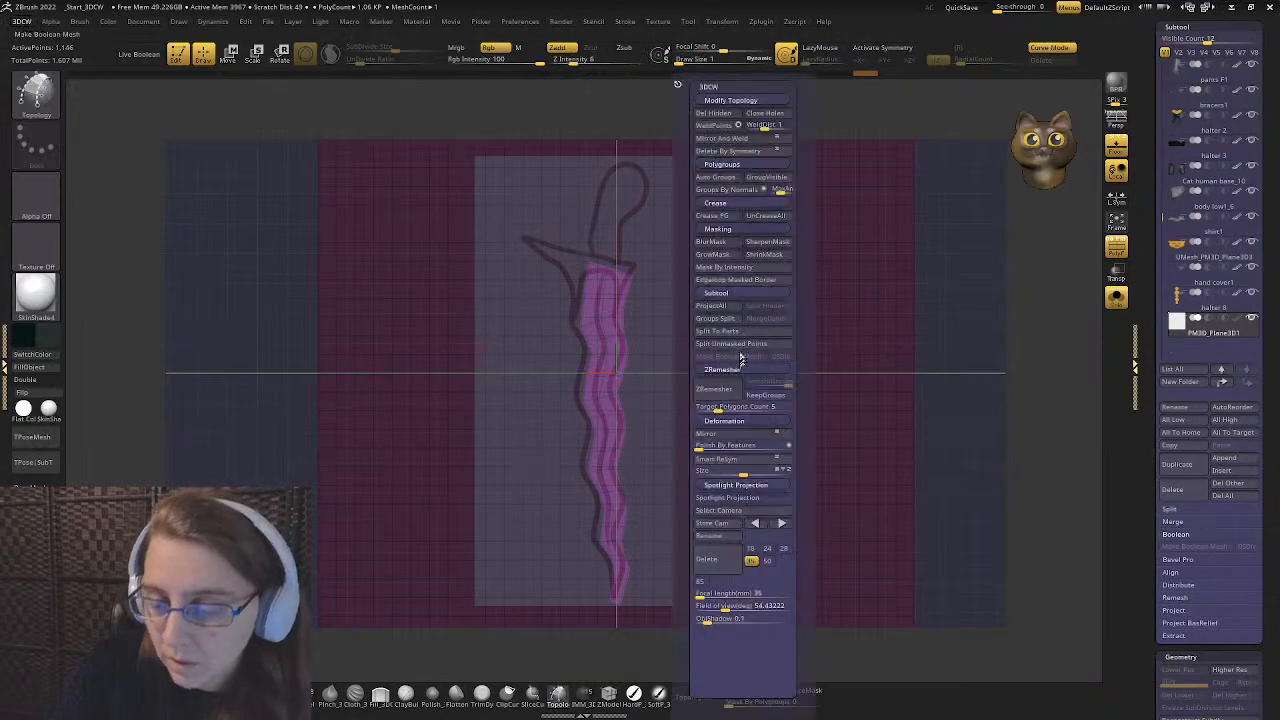
pyautogui.click(741, 345)
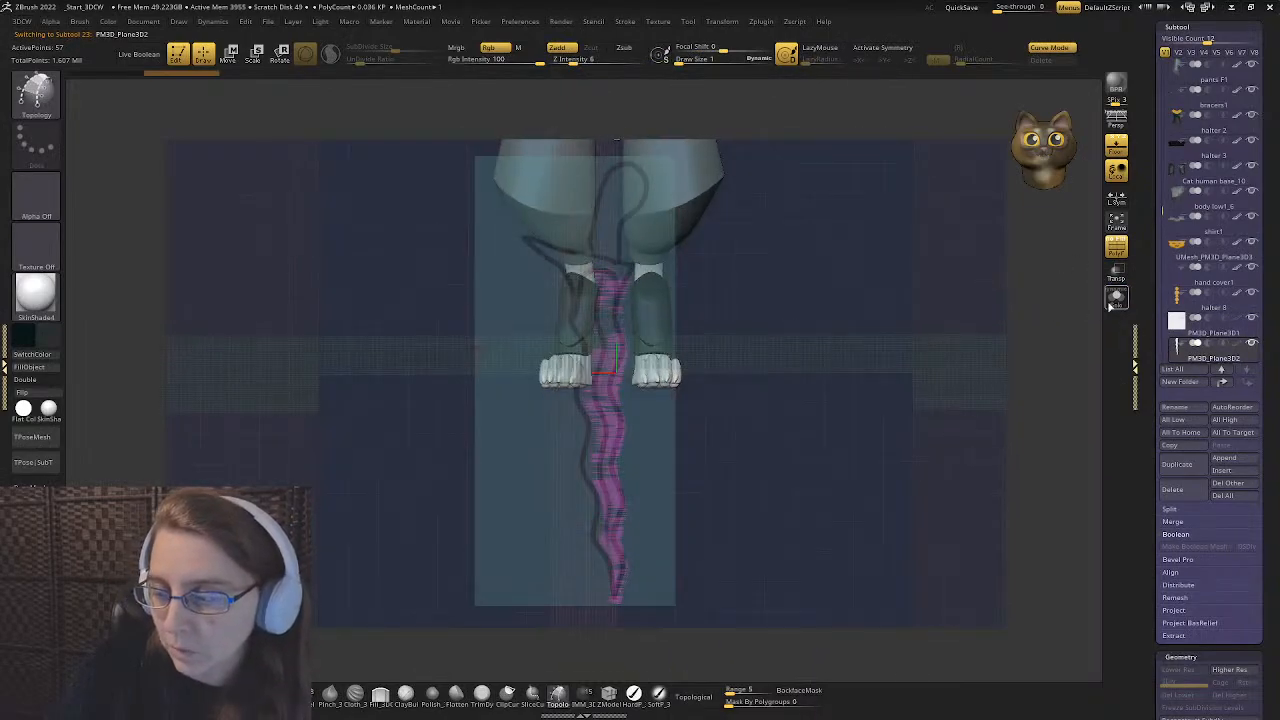
# - Isolate the new blade subtool, hide the floor grid, and line the blade up with the dagger reference
pyautogui.click(1116, 297)
pyautogui.click(1124, 251)
pyautogui.click(1124, 251)
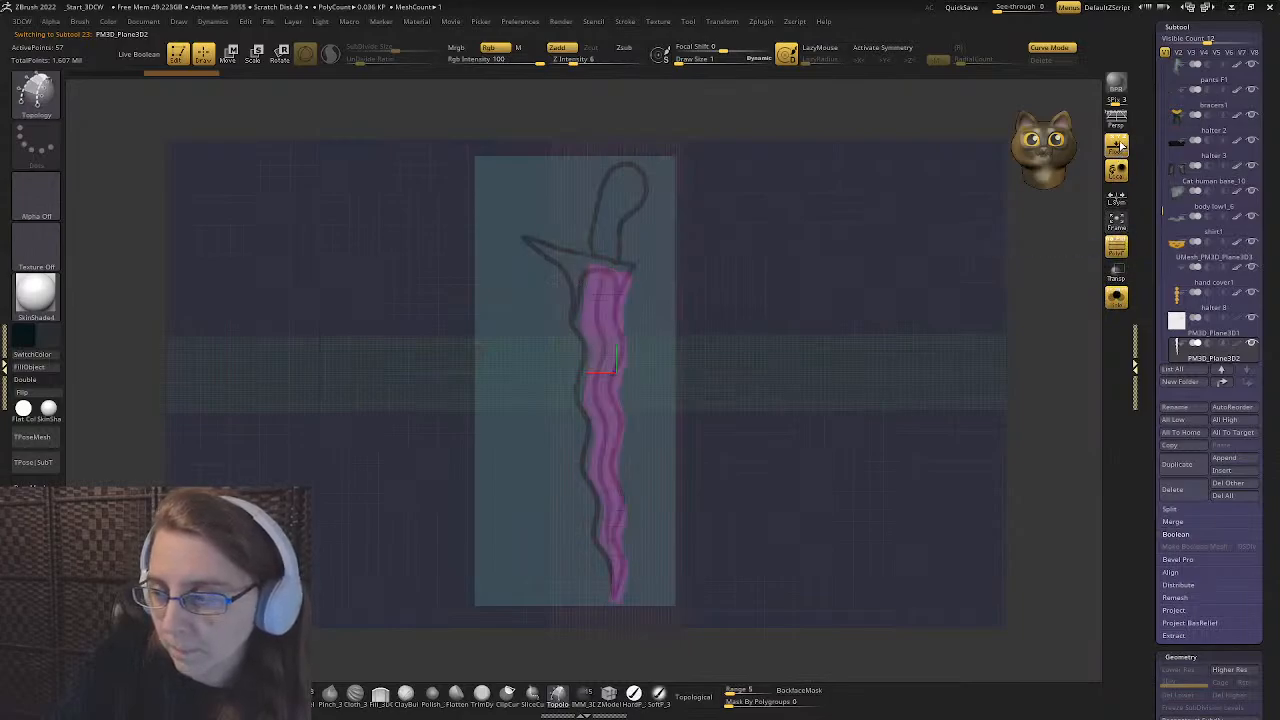
pyautogui.click(1117, 145)
pyautogui.moveTo(794, 280)
pyautogui.mouseDown()
pyautogui.moveTo(777, 277)
pyautogui.moveTo(760, 312)
pyautogui.mouseUp()
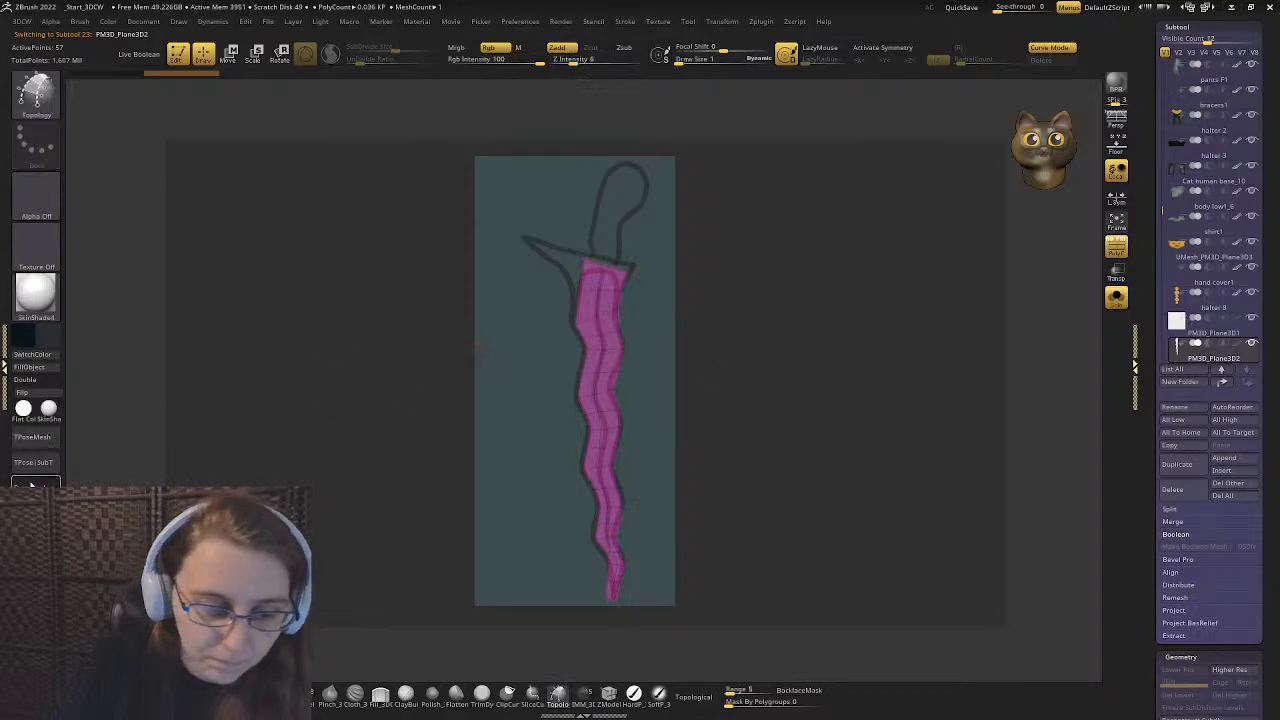
pyautogui.moveTo(594, 465)
pyautogui.keyDown('alt'); pyautogui.mouseDown(button='right')
pyautogui.moveTo(402, 424)
pyautogui.moveTo(592, 457)
pyautogui.mouseUp(button='right'); pyautogui.keyUp('alt')
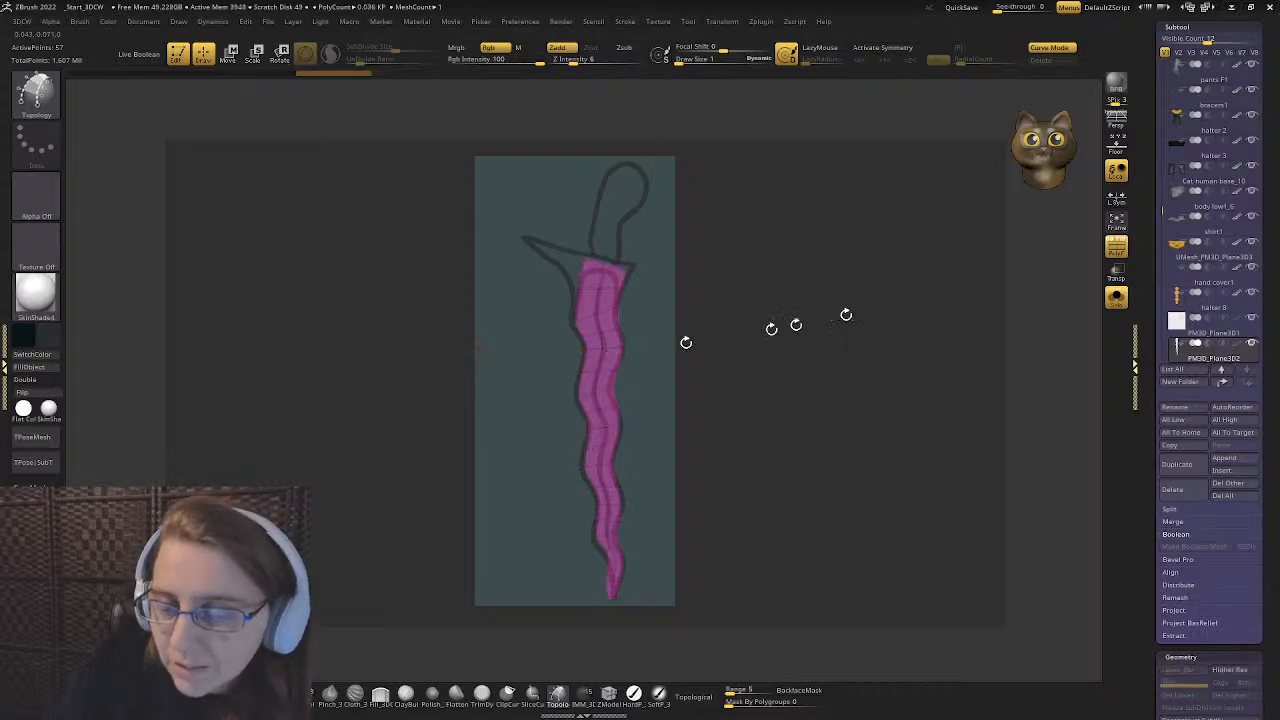
# - On the PM3D_Plane3D1 subtool, trace the guard's outline with topology curves and close off its pointed spike
pyautogui.click(1190, 338)
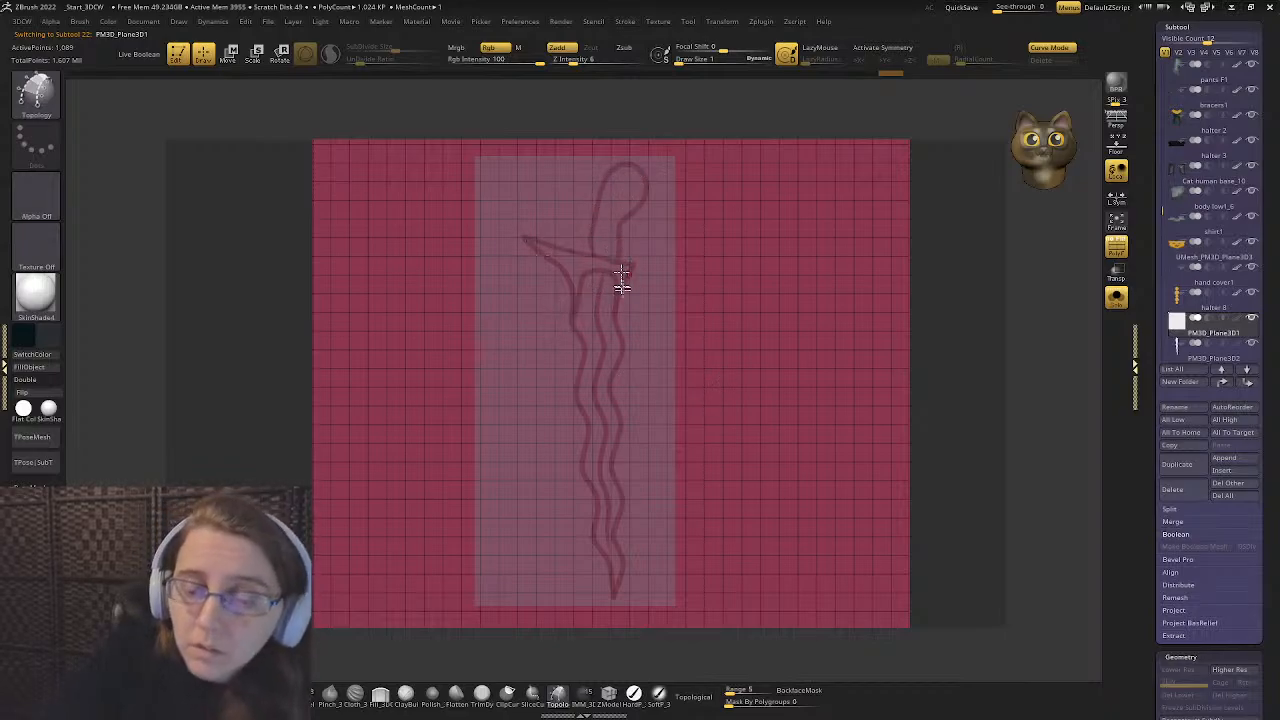
pyautogui.press('s')
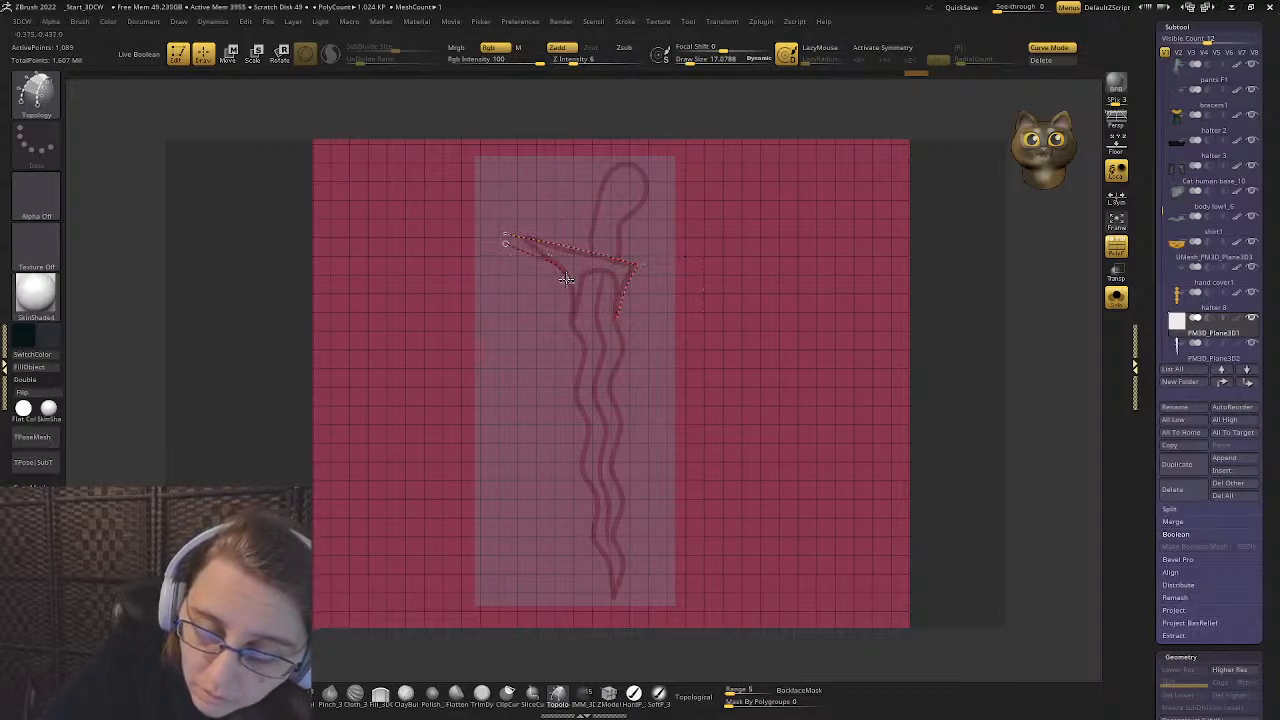
pyautogui.moveTo(568, 312); pyautogui.dragTo(568, 318)
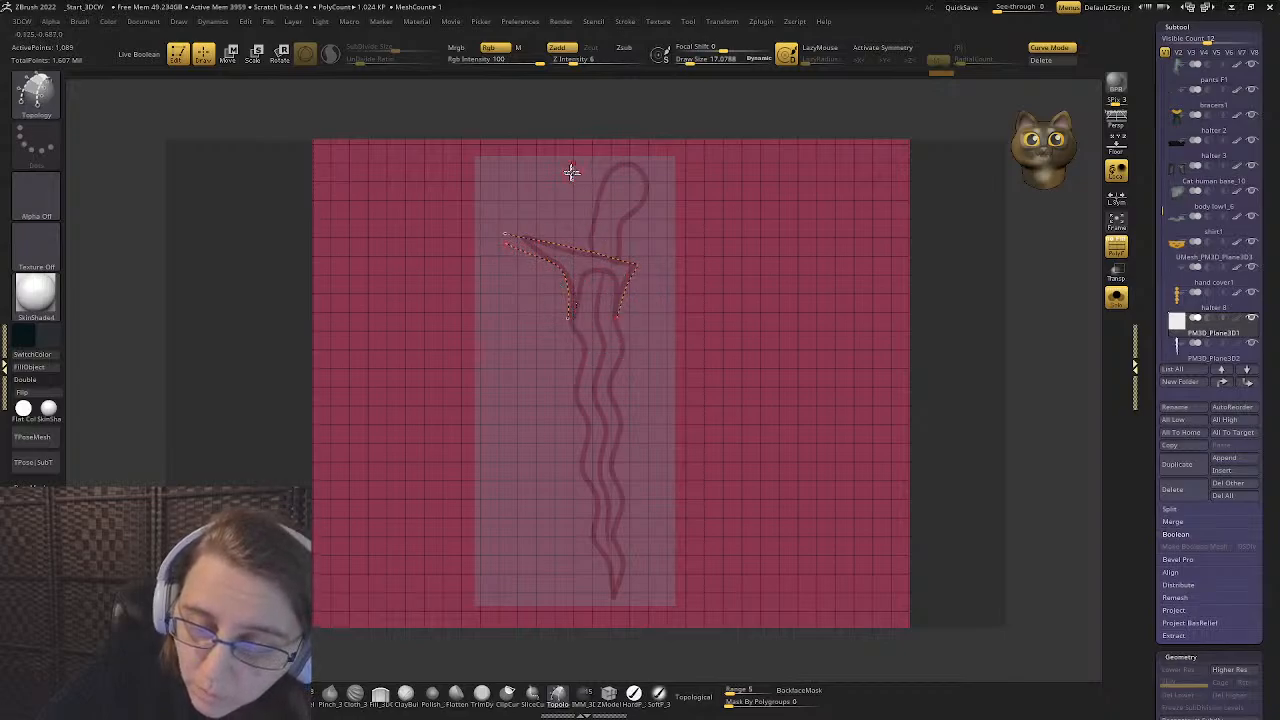
pyautogui.moveTo(503, 214); pyautogui.dragTo(527, 272)
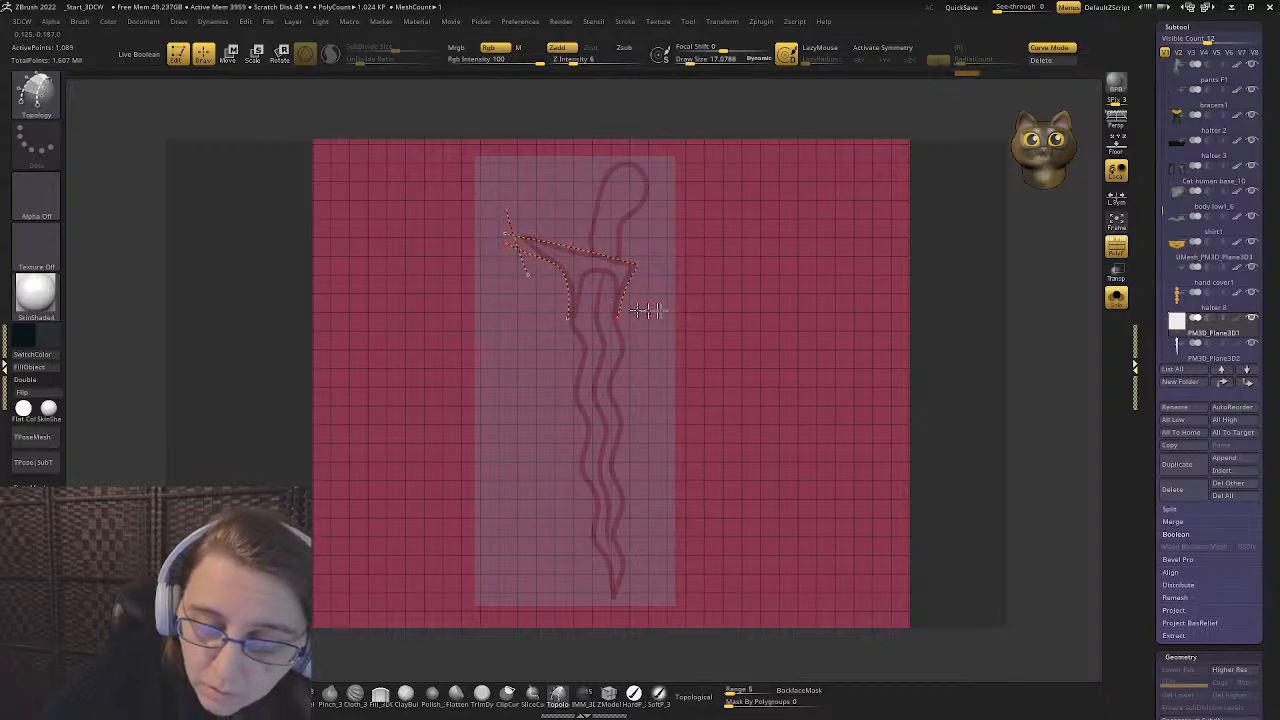
# - Set the draw size to about 11.8, close the guard's lower end, and draw two lengthwise curves down through it
pyautogui.press('s')
pyautogui.moveTo(693, 313); pyautogui.dragTo(688, 313)
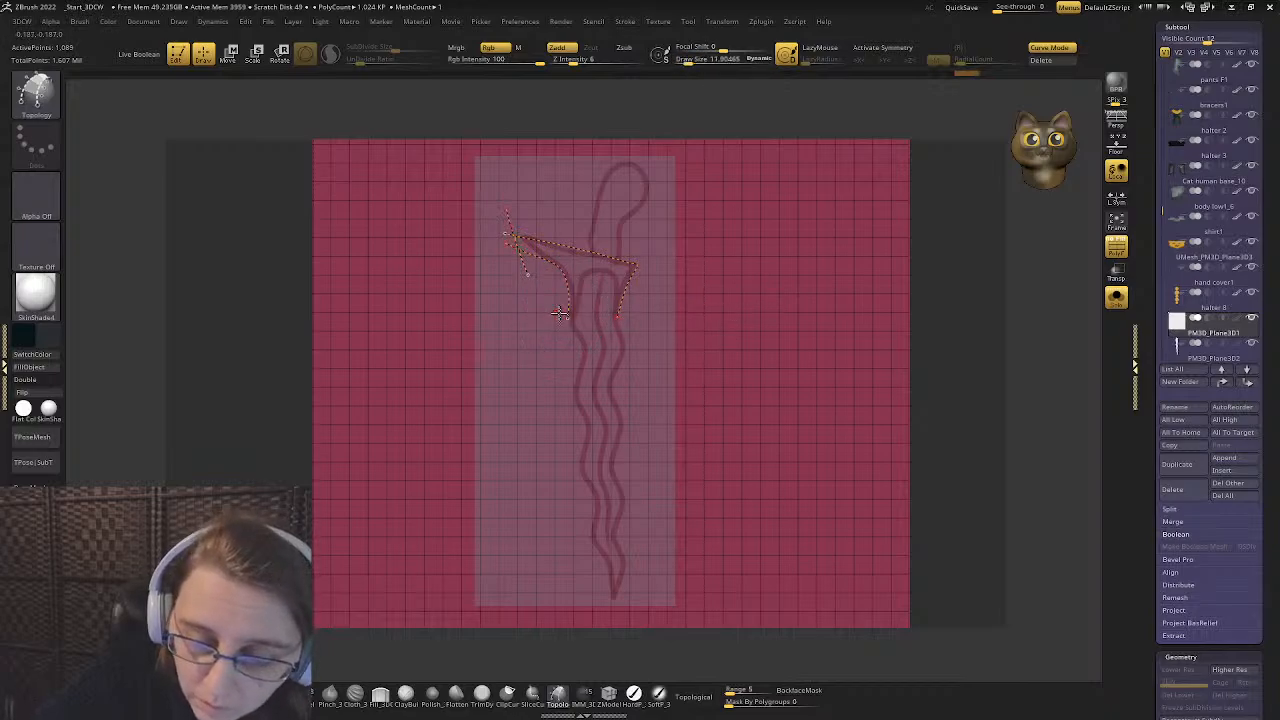
pyautogui.moveTo(576, 312); pyautogui.dragTo(648, 316)
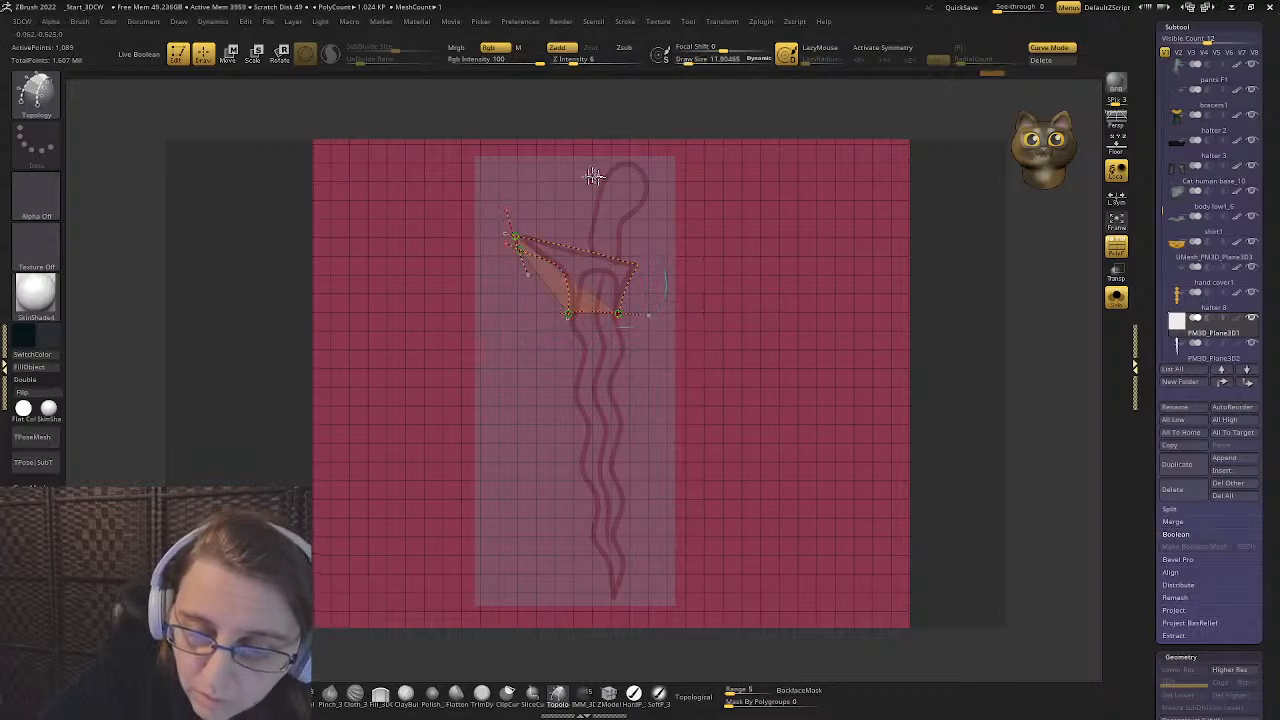
pyautogui.moveTo(587, 232); pyautogui.dragTo(580, 313)
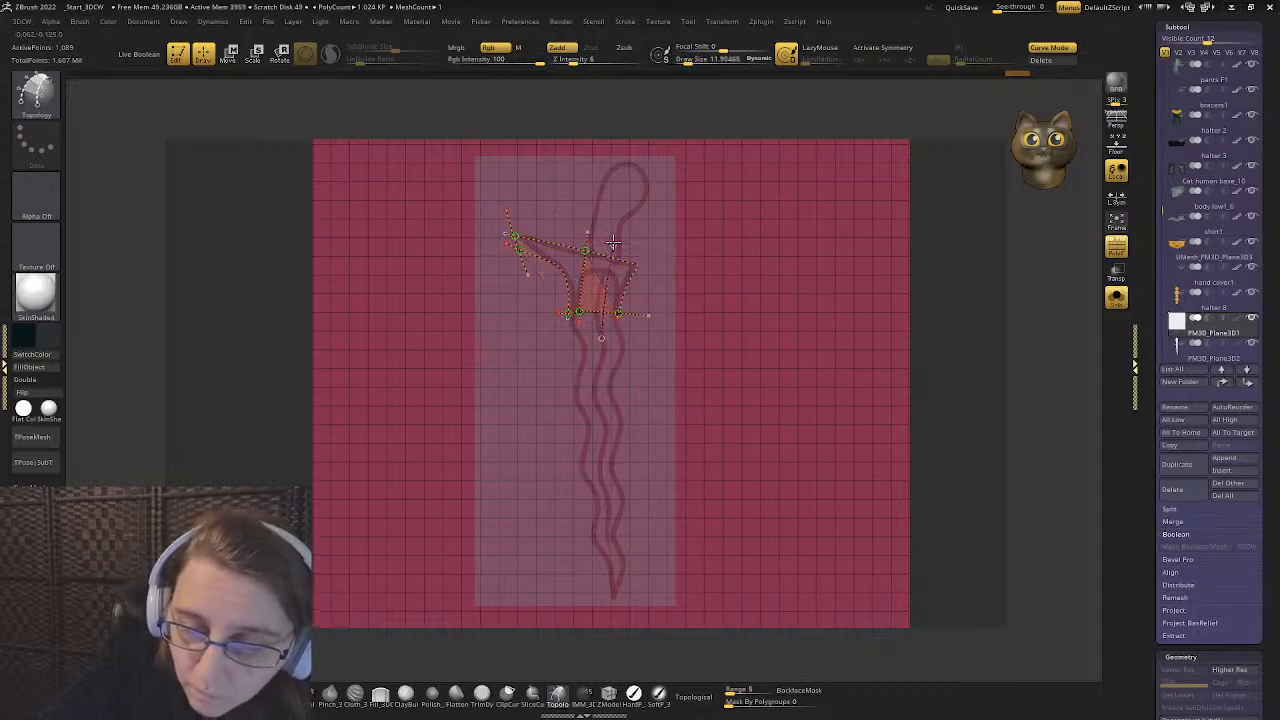
pyautogui.moveTo(613, 242); pyautogui.dragTo(613, 243)
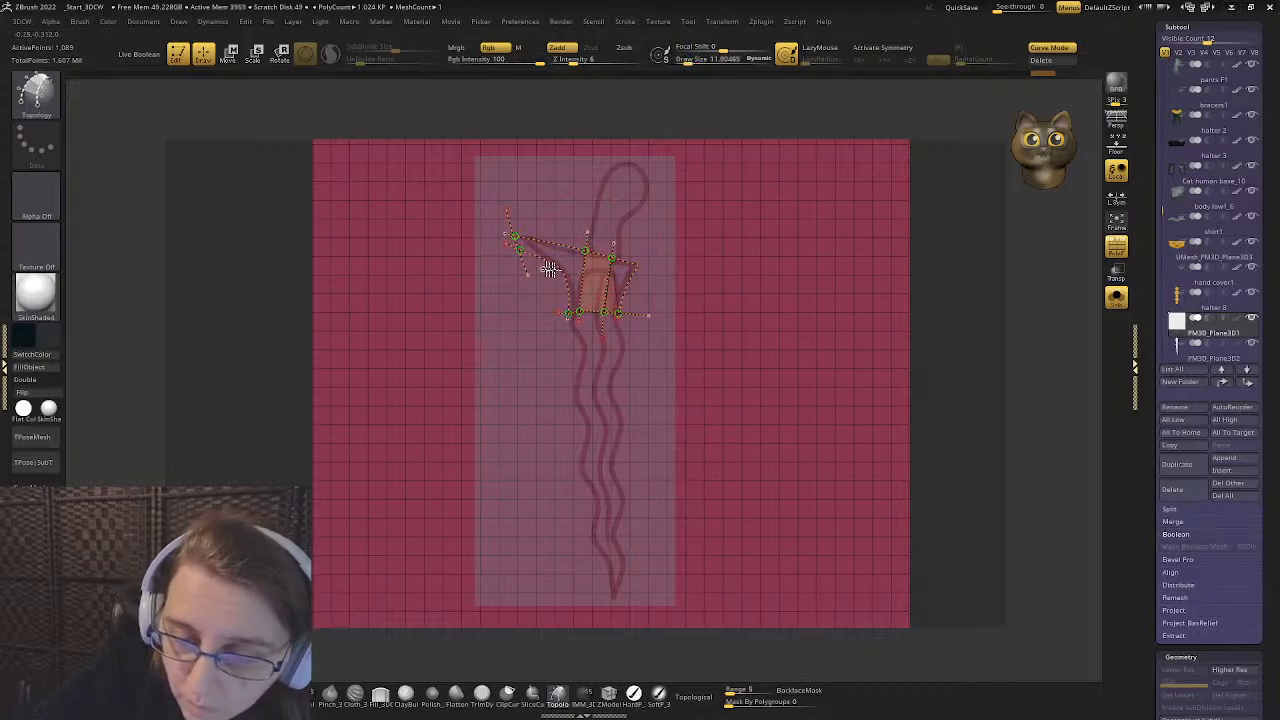
# - Add a curve across the guard and cross curves along its spike, leaving the gap between the lower prongs open
pyautogui.moveTo(646, 285); pyautogui.dragTo(563, 272)
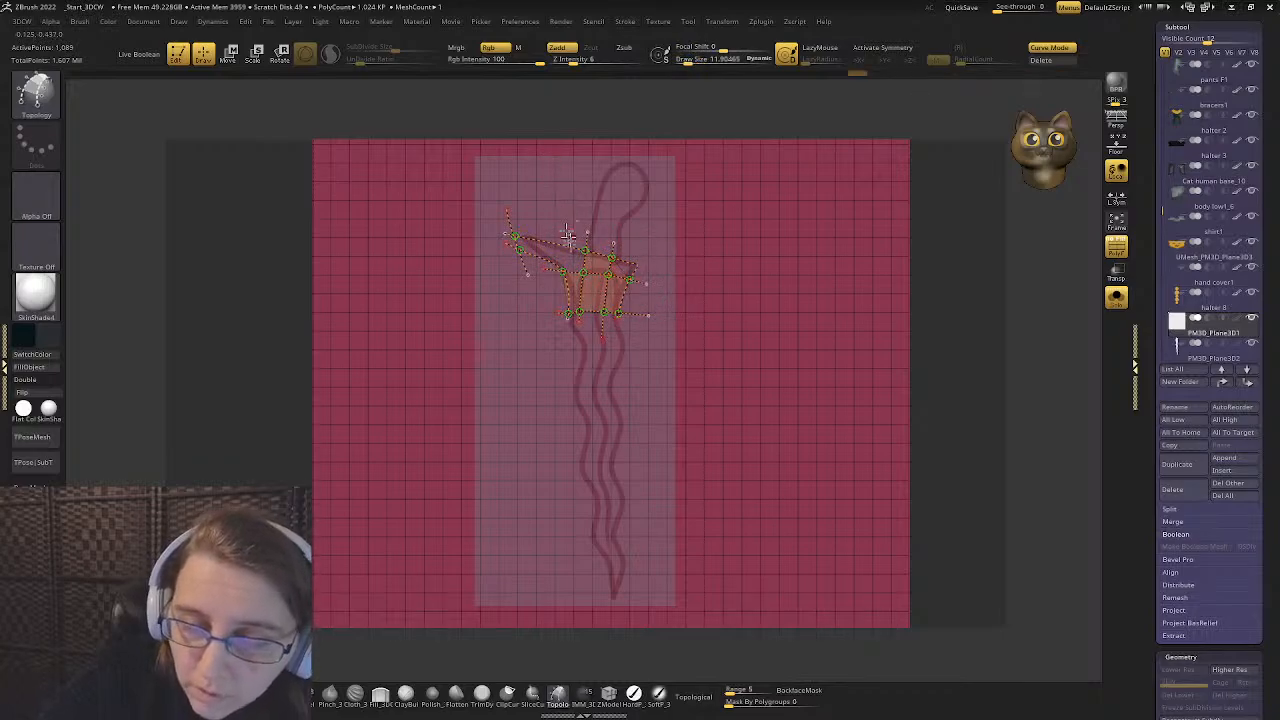
pyautogui.moveTo(569, 221); pyautogui.dragTo(568, 252)
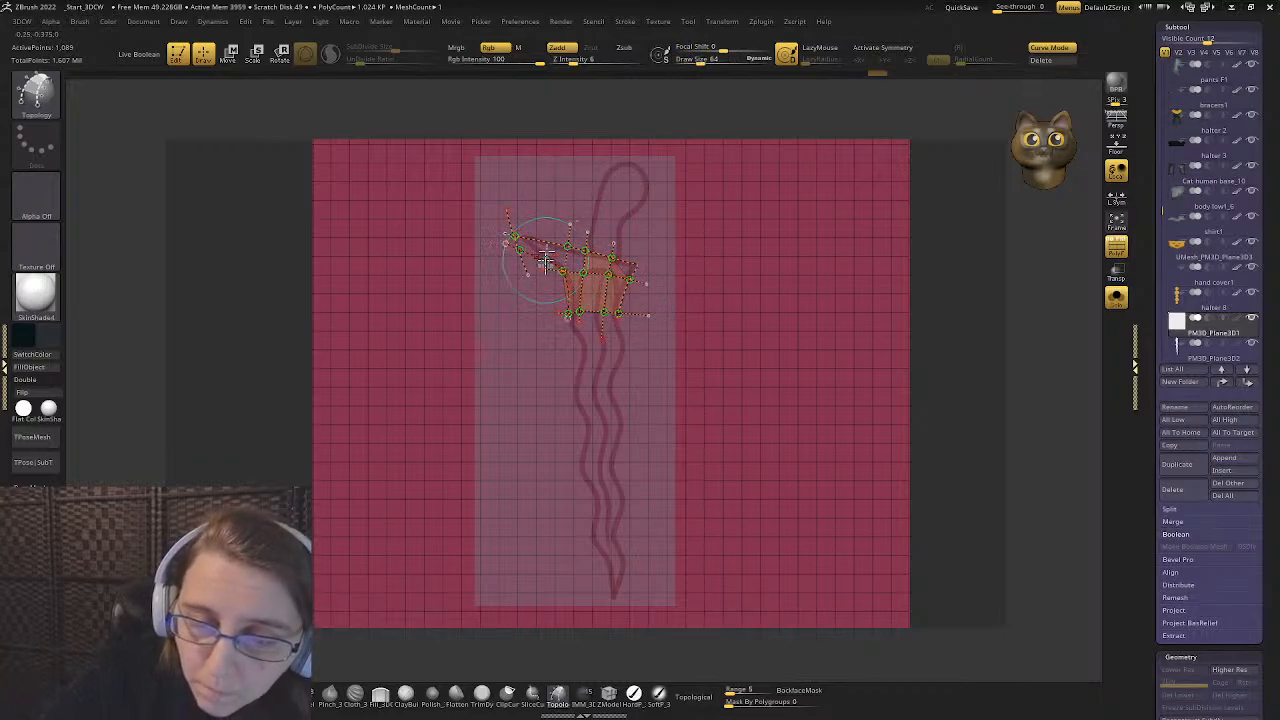
pyautogui.moveTo(549, 209)
pyautogui.mouseDown()
pyautogui.moveTo(546, 266)
pyautogui.moveTo(533, 269)
pyautogui.mouseUp()
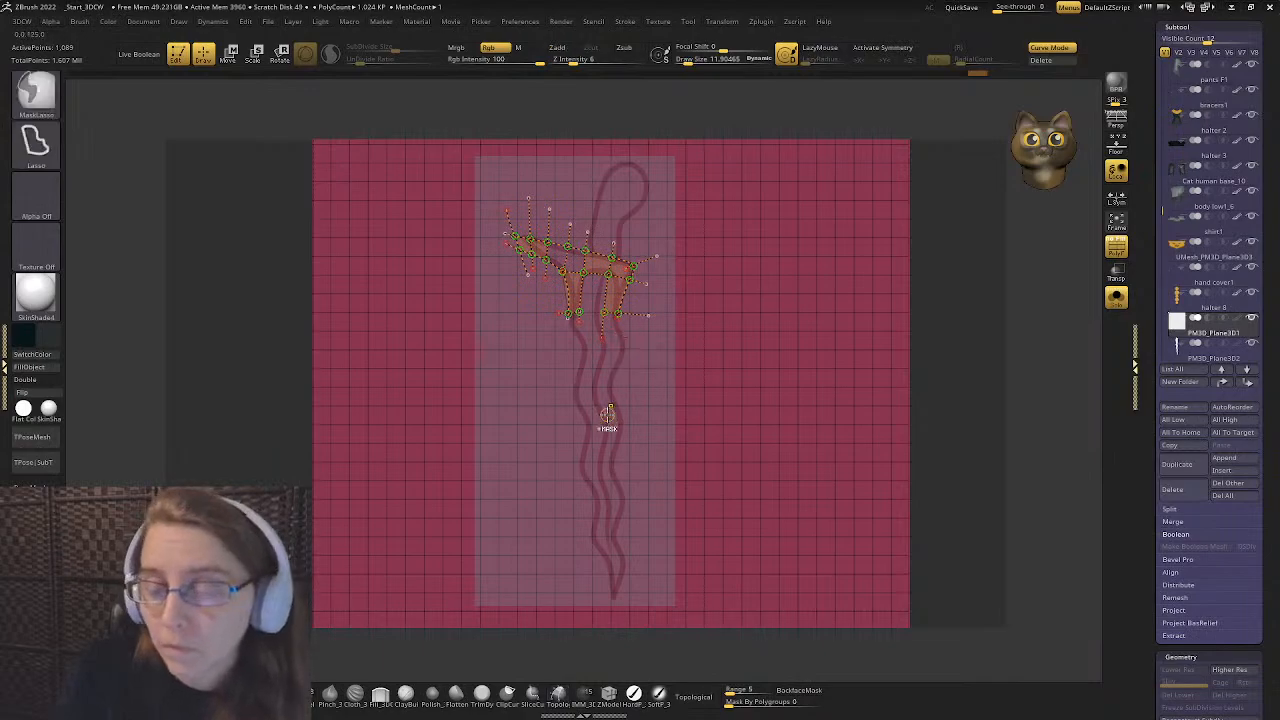
# - Connect the inner corner at the base of the guard's spike to its upper edge with a topology curve
pyautogui.keyDown('ctrl'); pyautogui.moveTo(606, 420); pyautogui.dragTo(694, 486, button='right'); pyautogui.keyUp('ctrl')
pyautogui.keyDown('alt'); pyautogui.moveTo(557, 340); pyautogui.dragTo(567, 535, button='right'); pyautogui.keyUp('alt')
pyautogui.moveTo(508, 360)
pyautogui.keyDown('alt'); pyautogui.mouseDown(button='right')
pyautogui.moveTo(460, 395)
pyautogui.moveTo(437, 389)
pyautogui.moveTo(480, 409)
pyautogui.moveTo(450, 381)
pyautogui.mouseUp(button='right'); pyautogui.keyUp('alt')
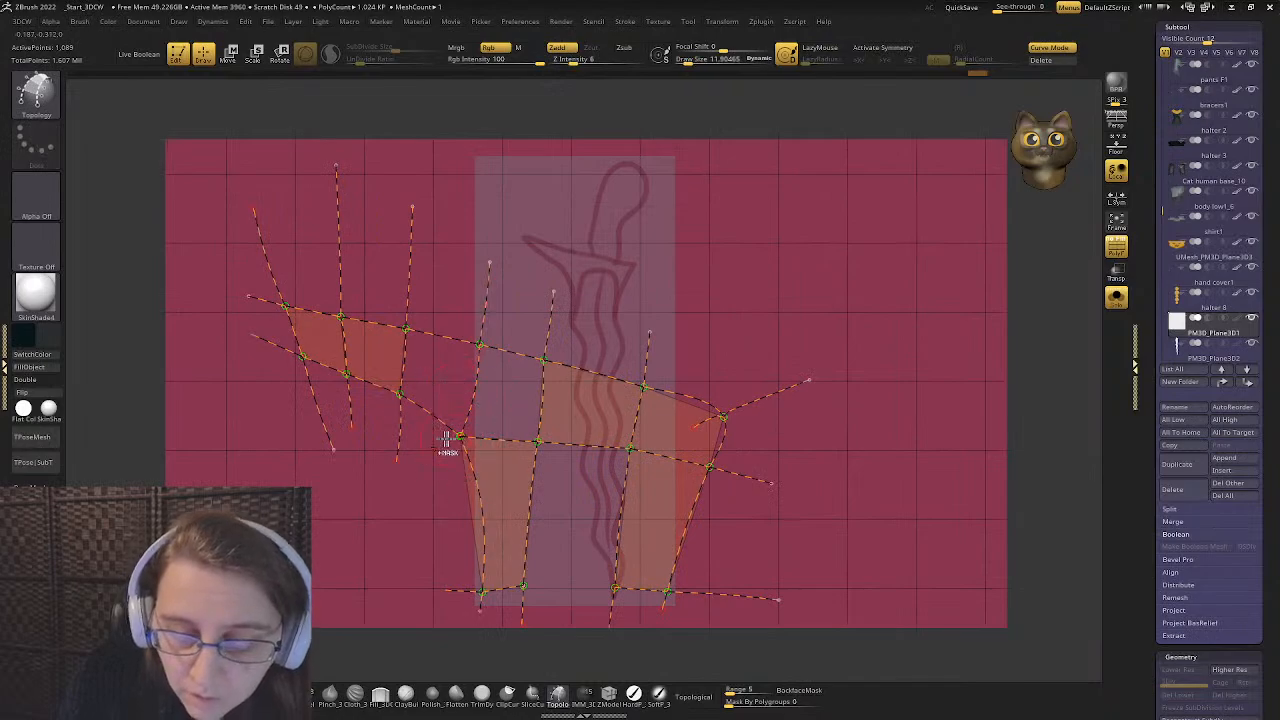
pyautogui.keyDown('ctrl'); pyautogui.moveTo(449, 443); pyautogui.dragTo(481, 424, button='right'); pyautogui.keyUp('ctrl')
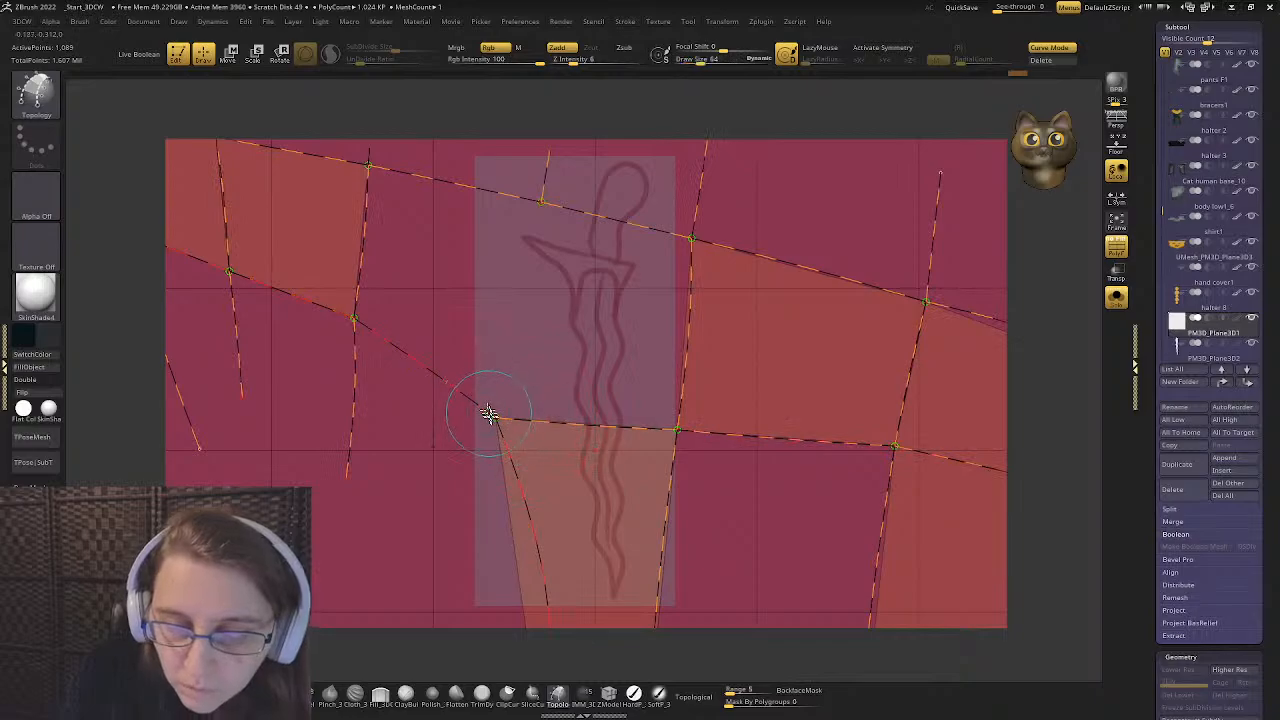
pyautogui.moveTo(498, 404); pyautogui.dragTo(540, 200)
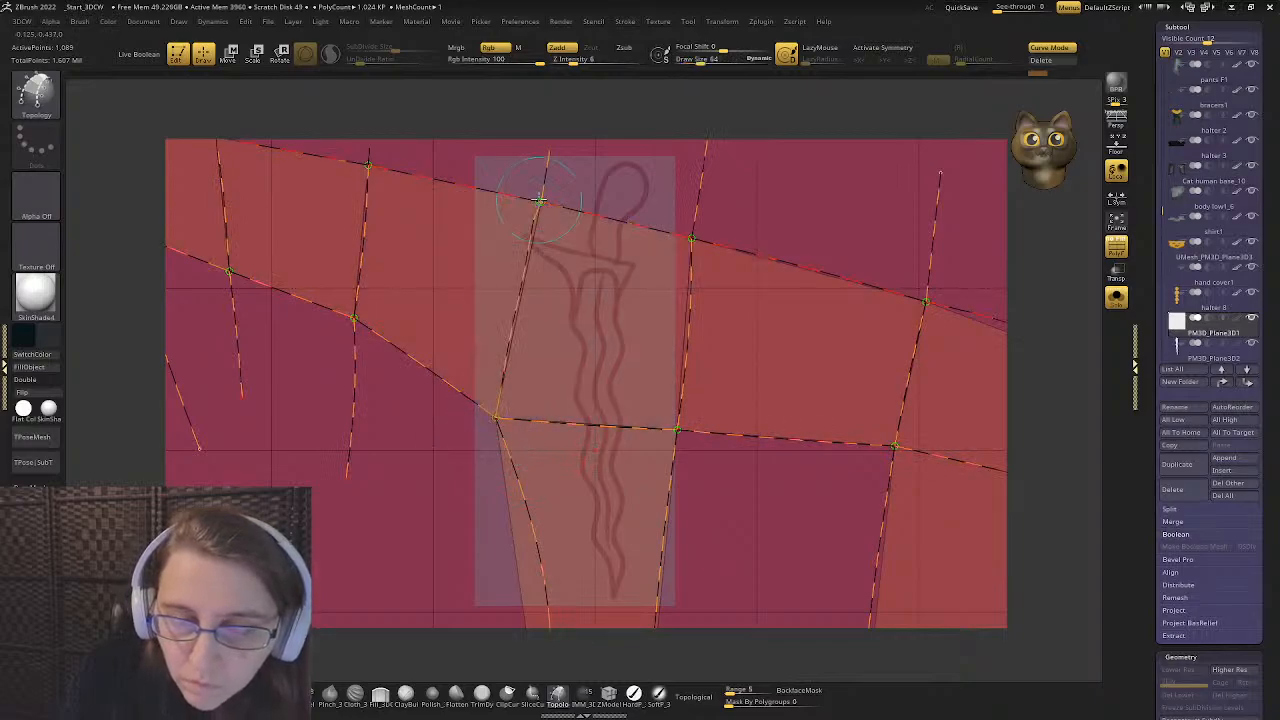
pyautogui.keyDown('ctrl'); pyautogui.moveTo(621, 393); pyautogui.dragTo(497, 298, button='right'); pyautogui.keyUp('ctrl')
pyautogui.keyDown('alt'); pyautogui.moveTo(657, 471); pyautogui.dragTo(560, 330, button='right'); pyautogui.keyUp('alt')
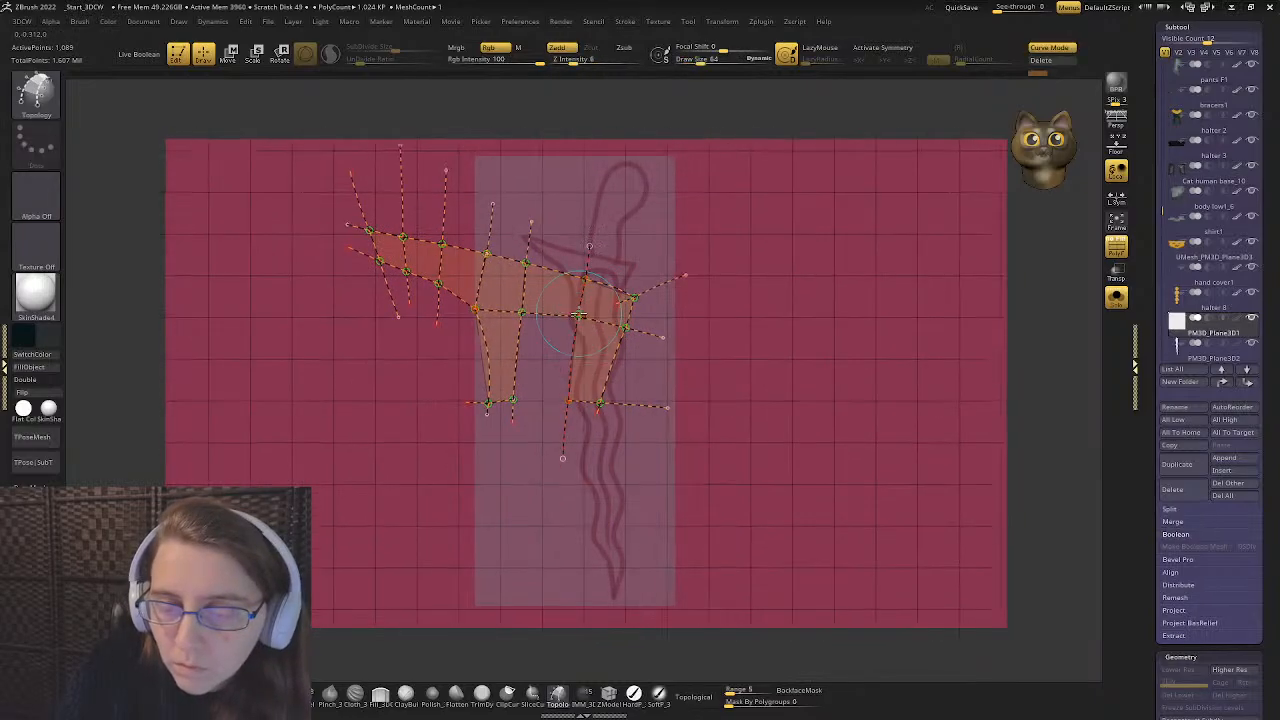
pyautogui.press('ctrl')
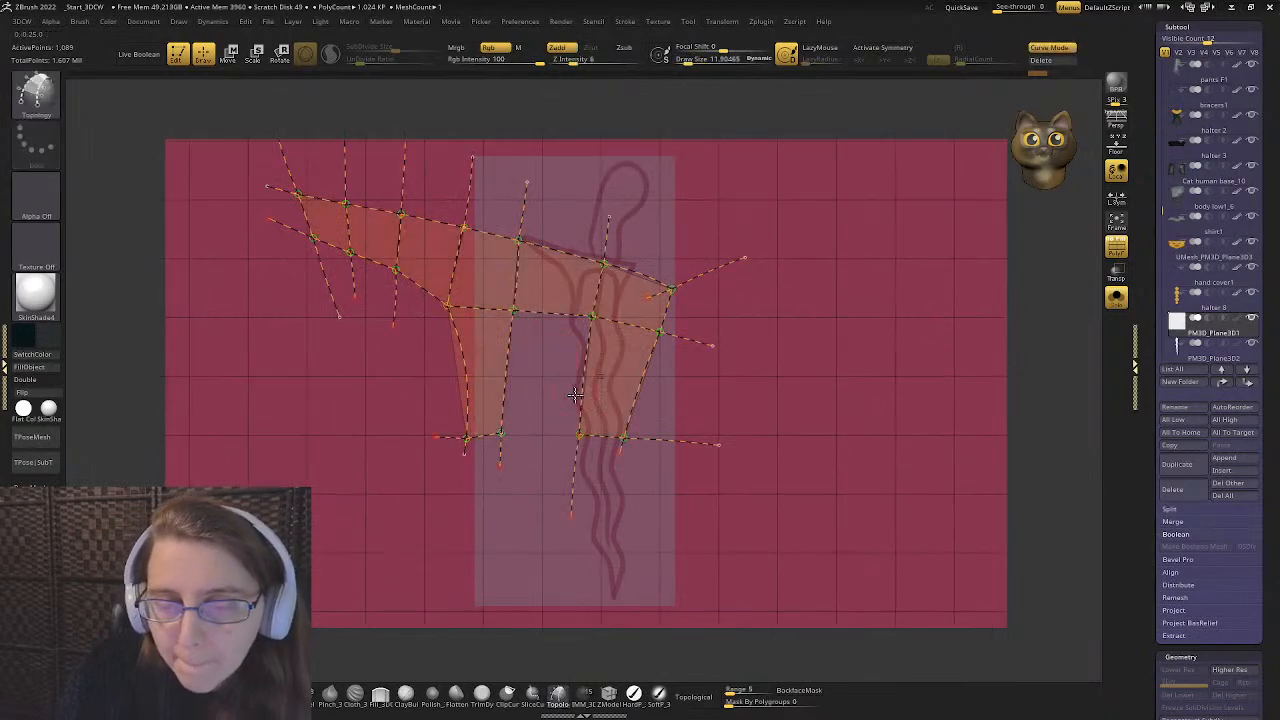
pyautogui.press('ctrl')
pyautogui.press('ctrl')
pyautogui.press('ctrl')
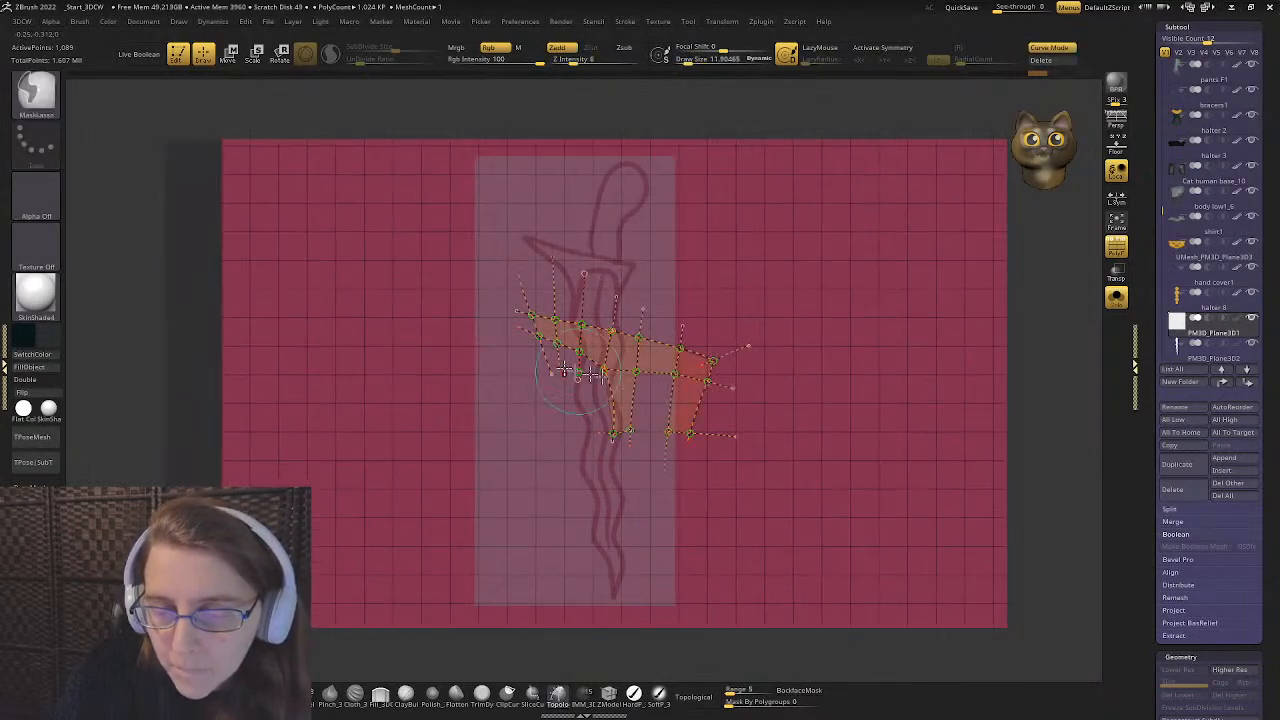
# - Generate the guard's mesh from its topology curves at draw size 1 and separate it into its own subtool with Split Unmasked Points
pyautogui.press('ctrl')
pyautogui.press('s')
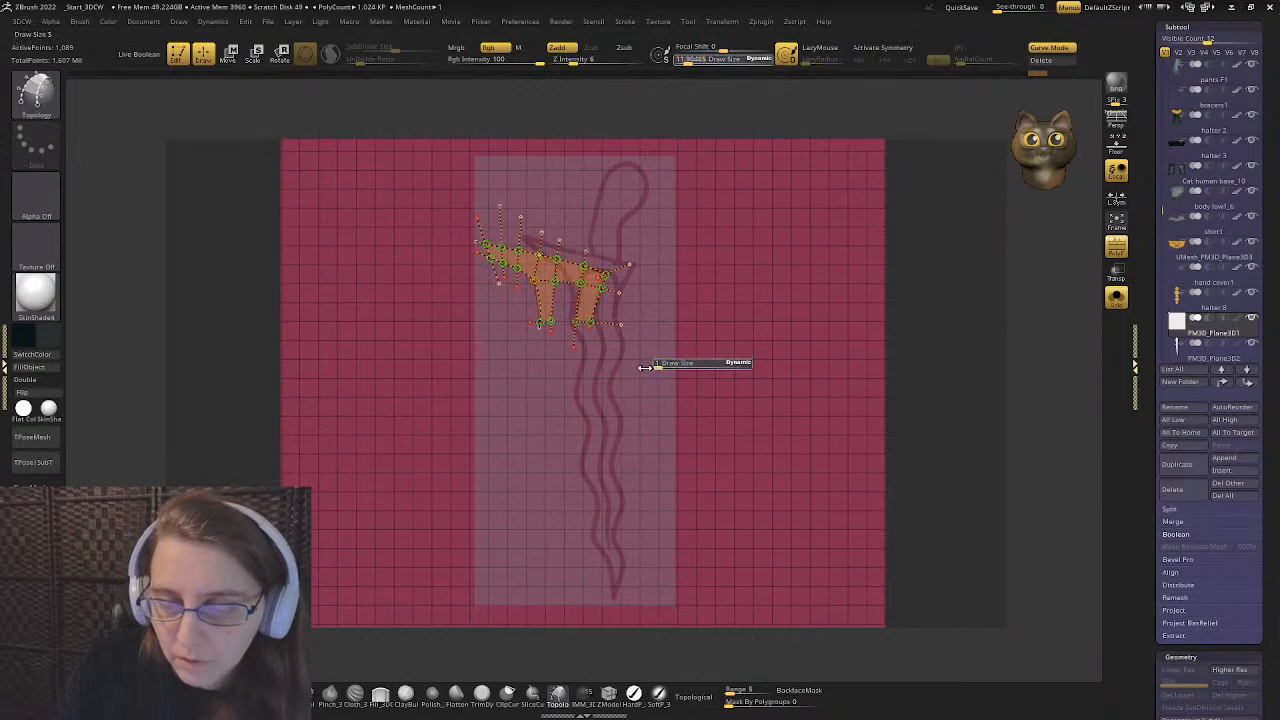
pyautogui.click(695, 420)
pyautogui.press('space')
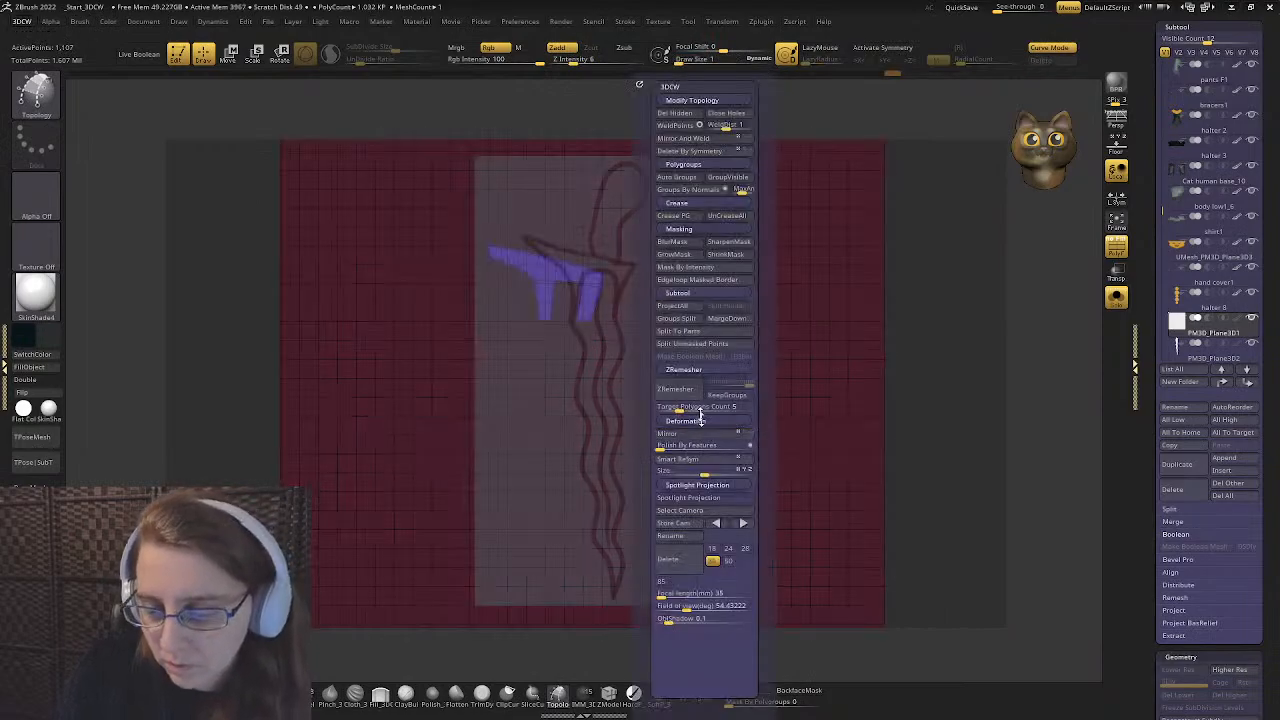
pyautogui.click(681, 345)
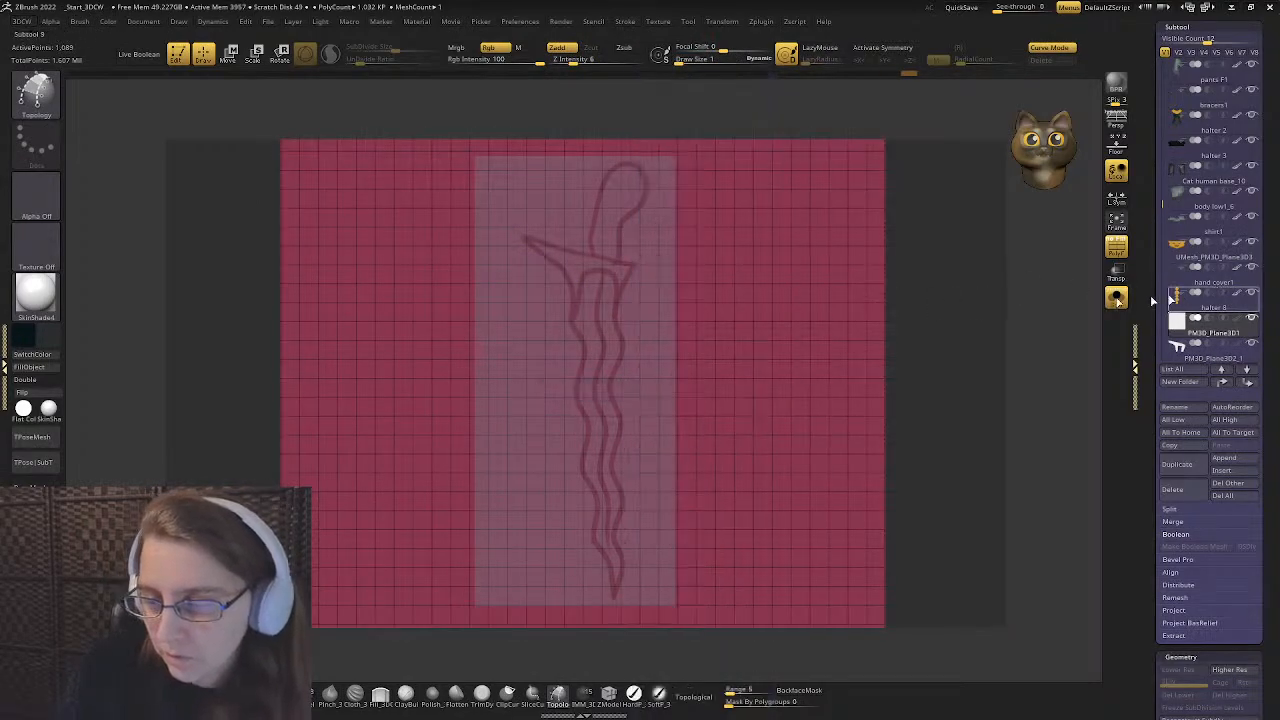
# - Set the draw size to about 23.25, then trace the dagger handle's outline with topology curves on PM3D_Plane3D1 and close its base
pyautogui.keyDown('alt'); pyautogui.moveTo(616, 343); pyautogui.dragTo(640, 349, button='right'); pyautogui.keyUp('alt')
pyautogui.rightClick(634, 348)
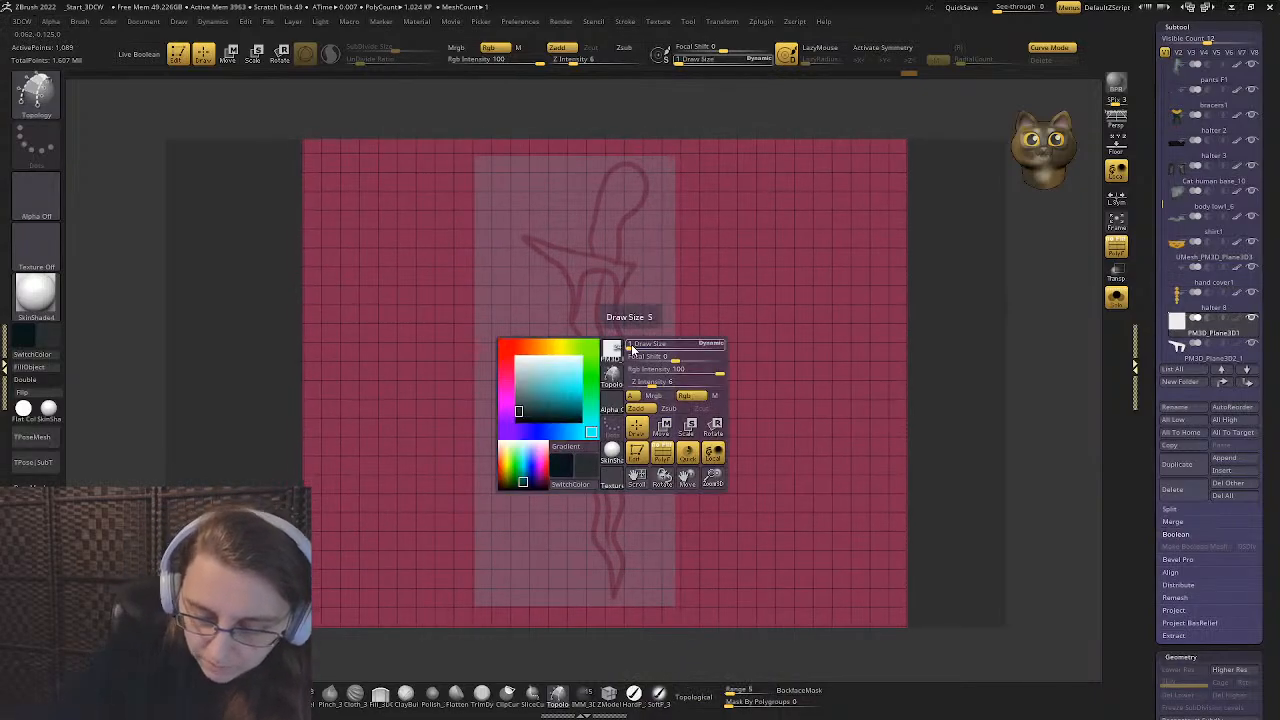
pyautogui.click(631, 348)
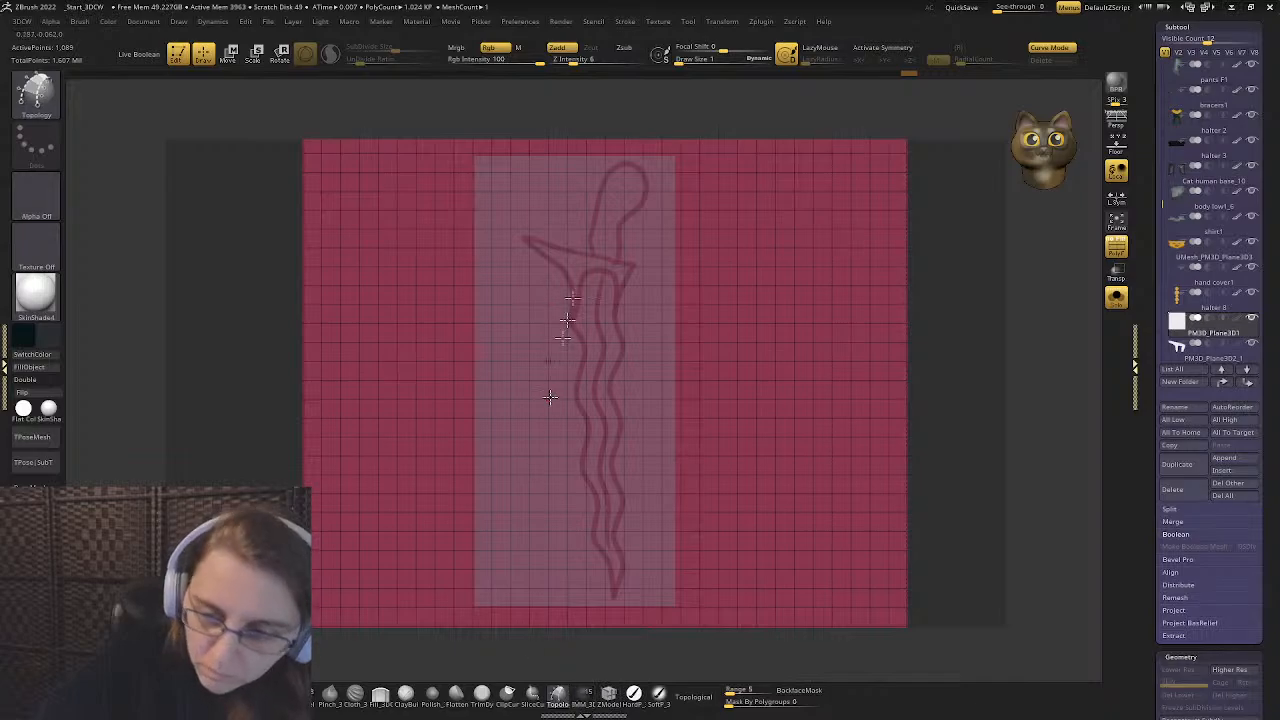
pyautogui.press('s')
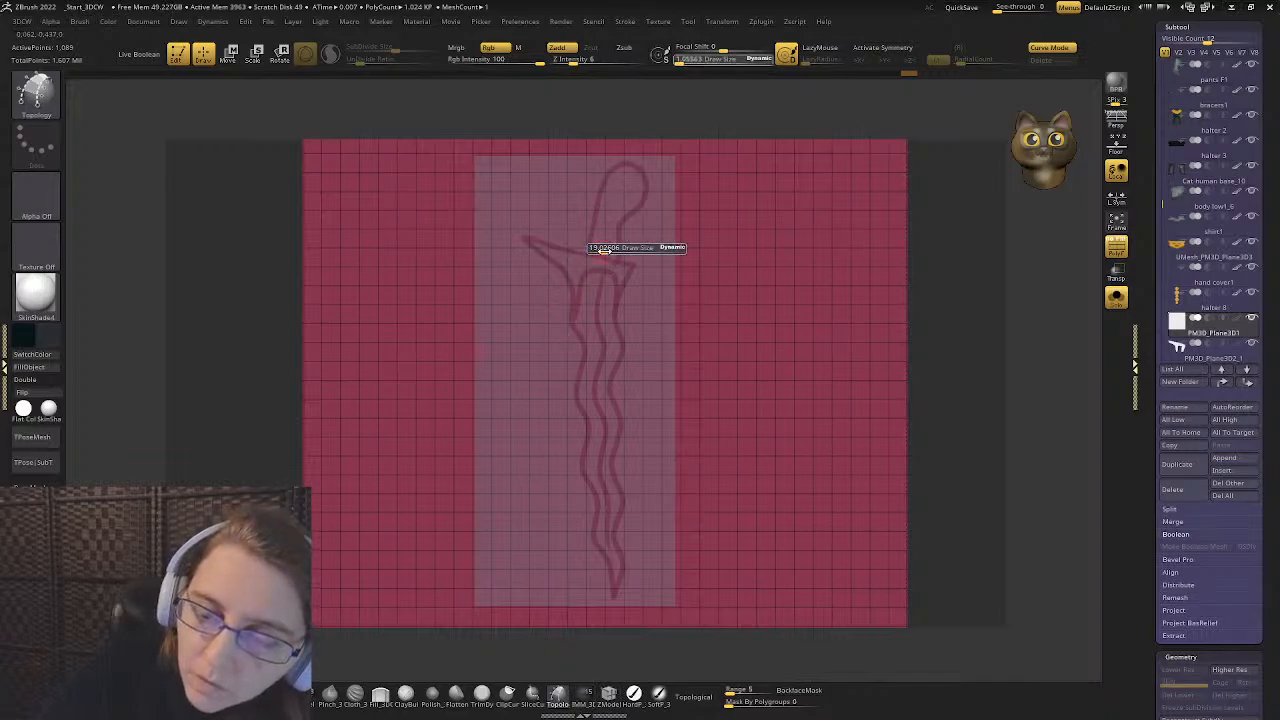
pyautogui.click(603, 250)
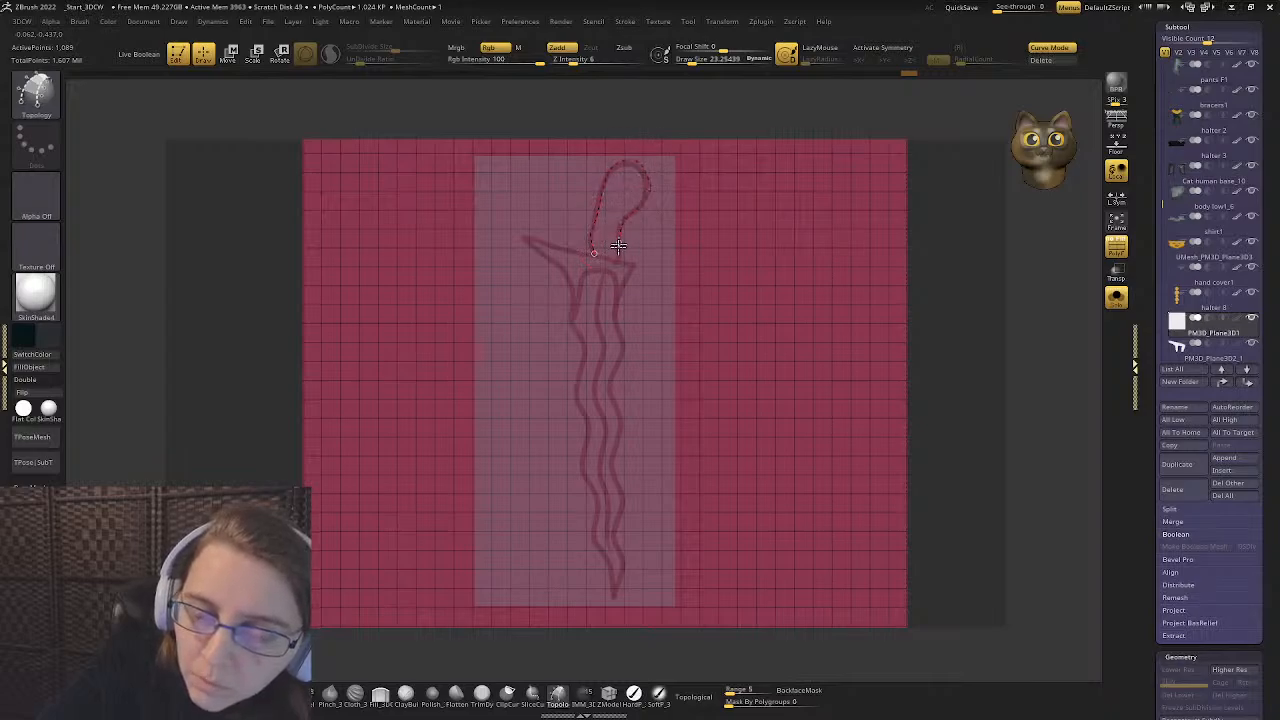
pyautogui.moveTo(594, 253)
pyautogui.mouseDown()
pyautogui.moveTo(594, 288)
pyautogui.moveTo(638, 267)
pyautogui.mouseUp()
# - Add cross curves up the handle to its rounded end, plus a lengthwise curve through its middle down past the base
pyautogui.moveTo(577, 229); pyautogui.dragTo(636, 245)
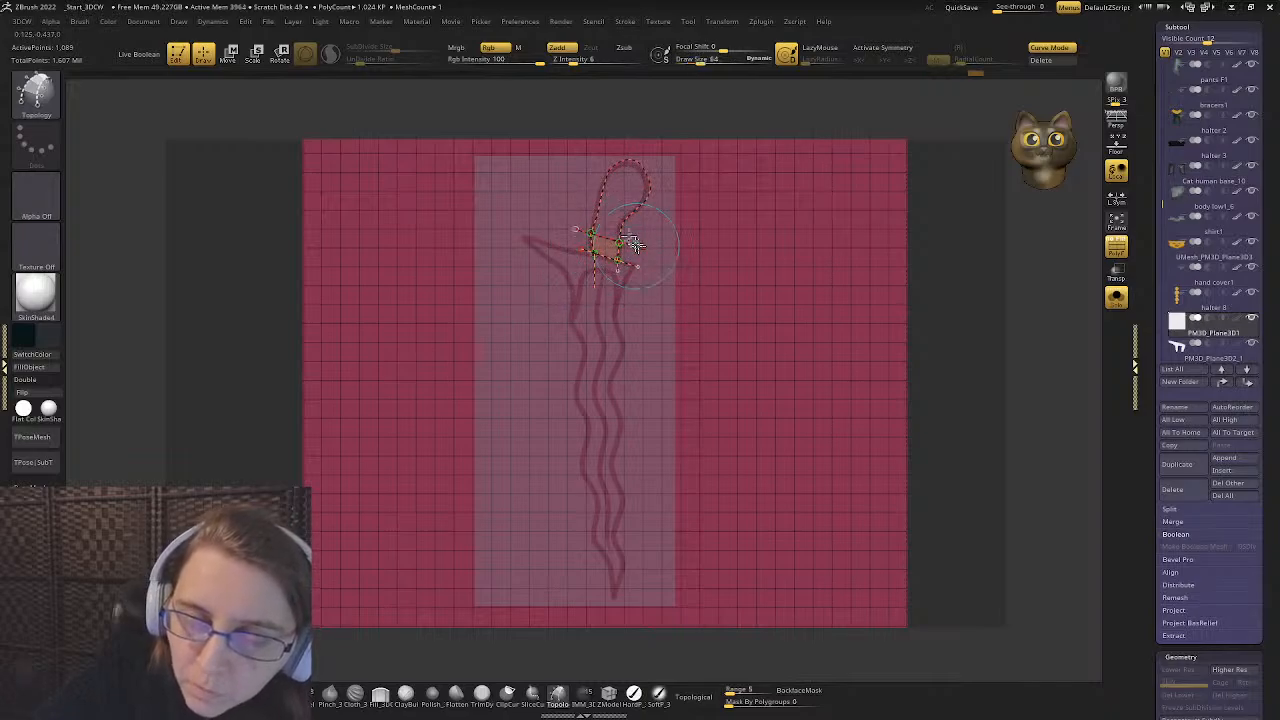
pyautogui.moveTo(587, 204); pyautogui.dragTo(636, 229)
pyautogui.moveTo(595, 175); pyautogui.dragTo(653, 222)
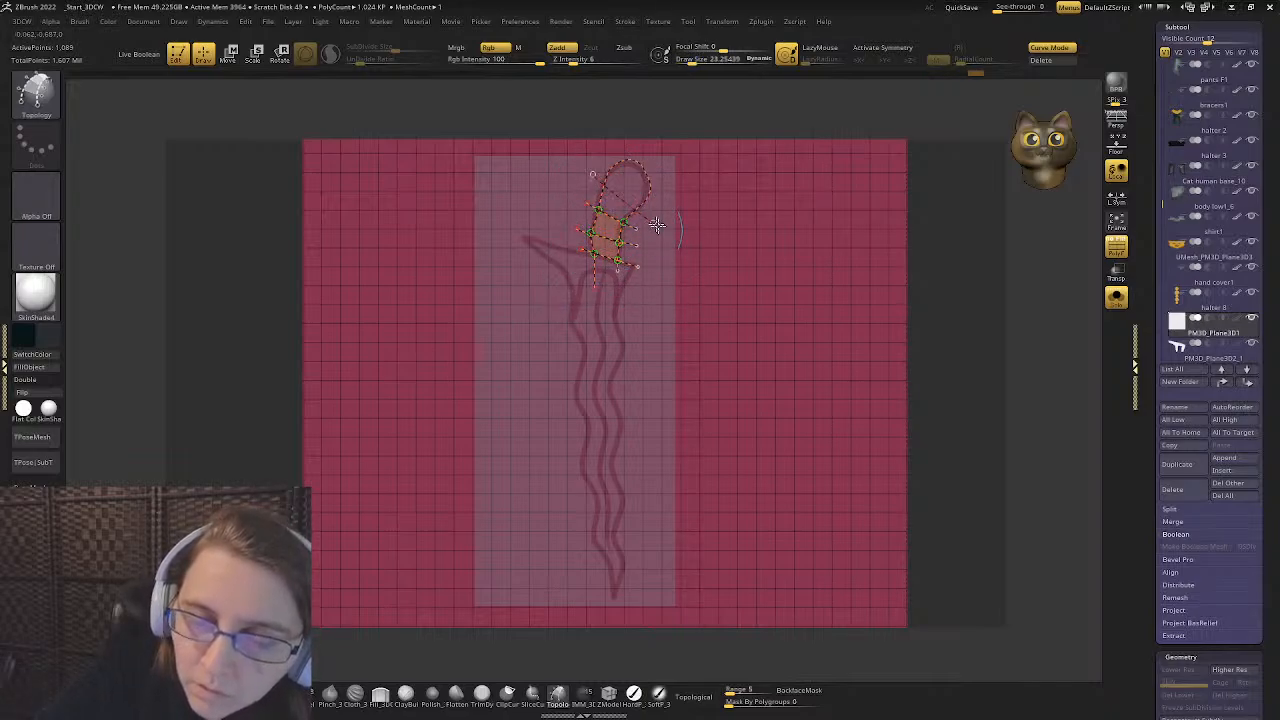
pyautogui.moveTo(603, 159); pyautogui.dragTo(656, 205)
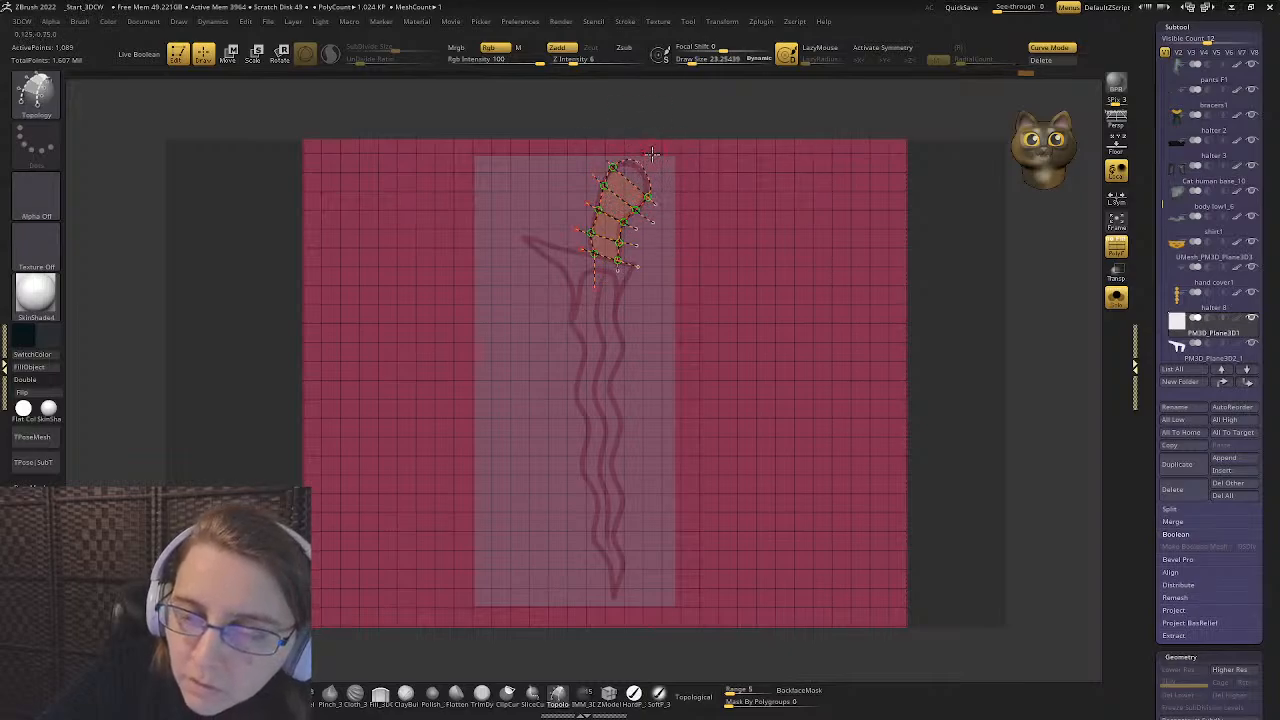
pyautogui.moveTo(603, 243); pyautogui.dragTo(604, 288)
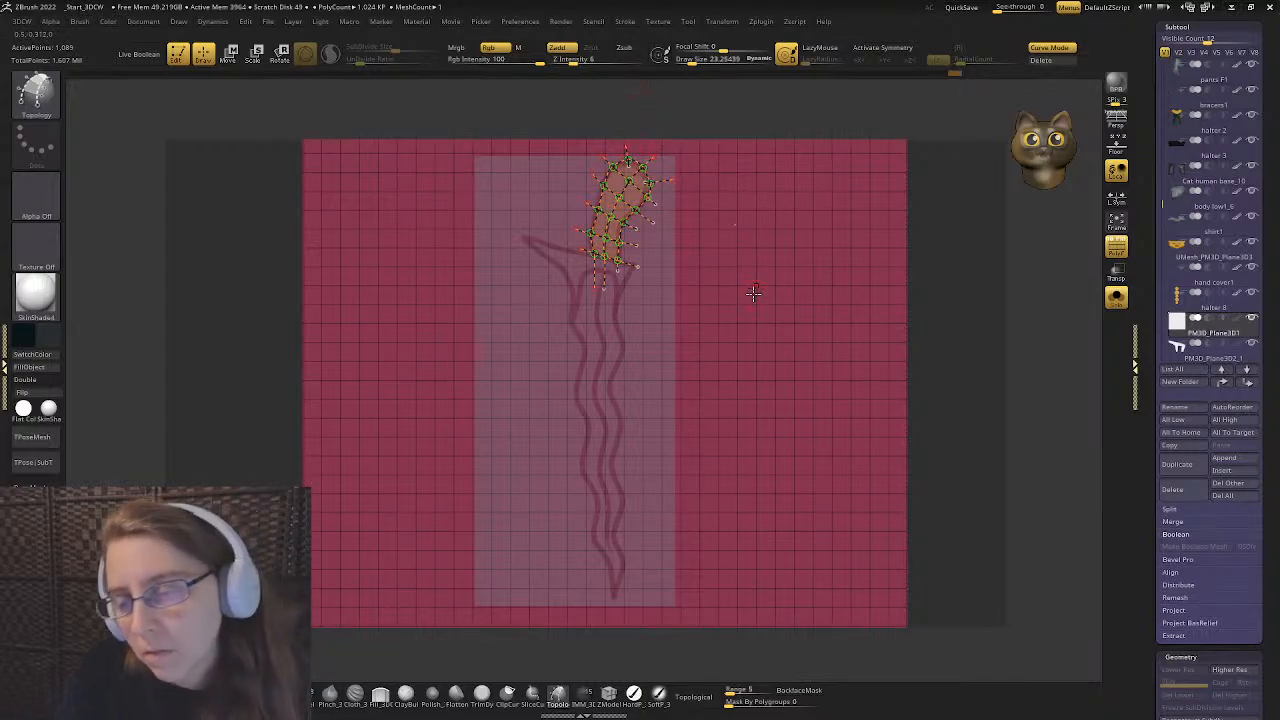
# - Generate the handle's mesh from its curves at draw size 1 and separate it into its own subtool with Split Unmasked Points
pyautogui.press('s')
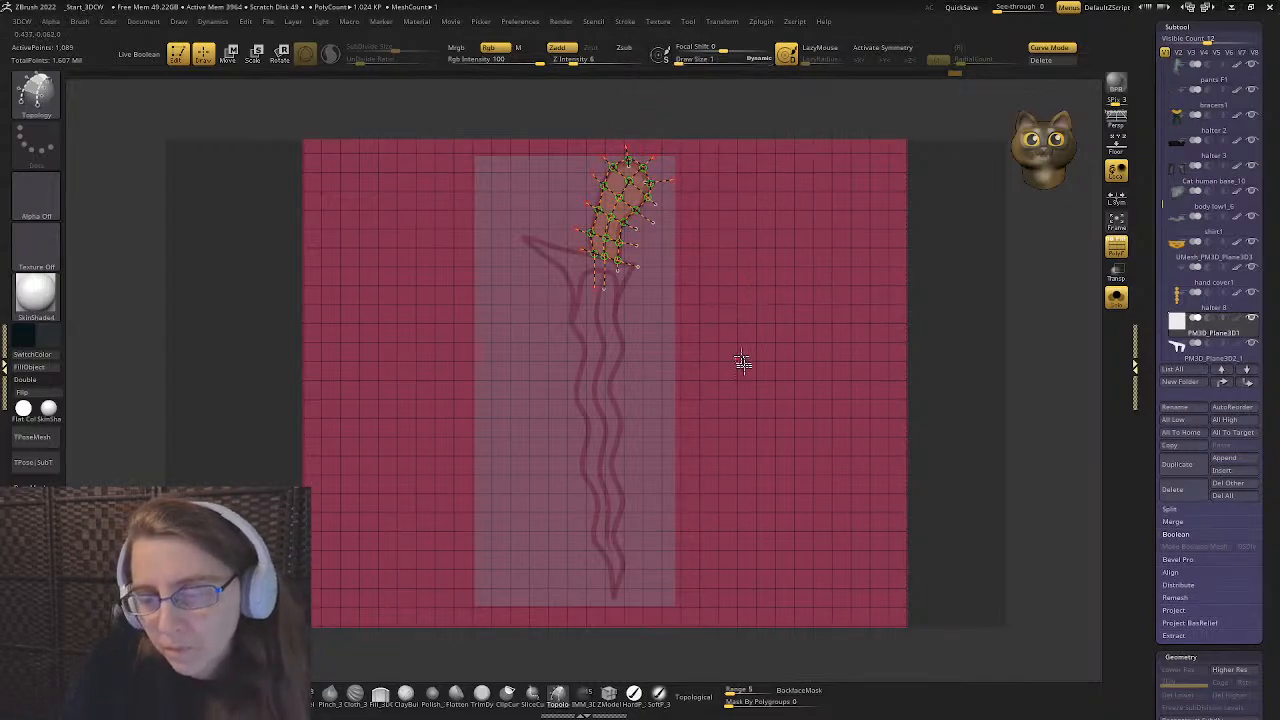
pyautogui.press('space')
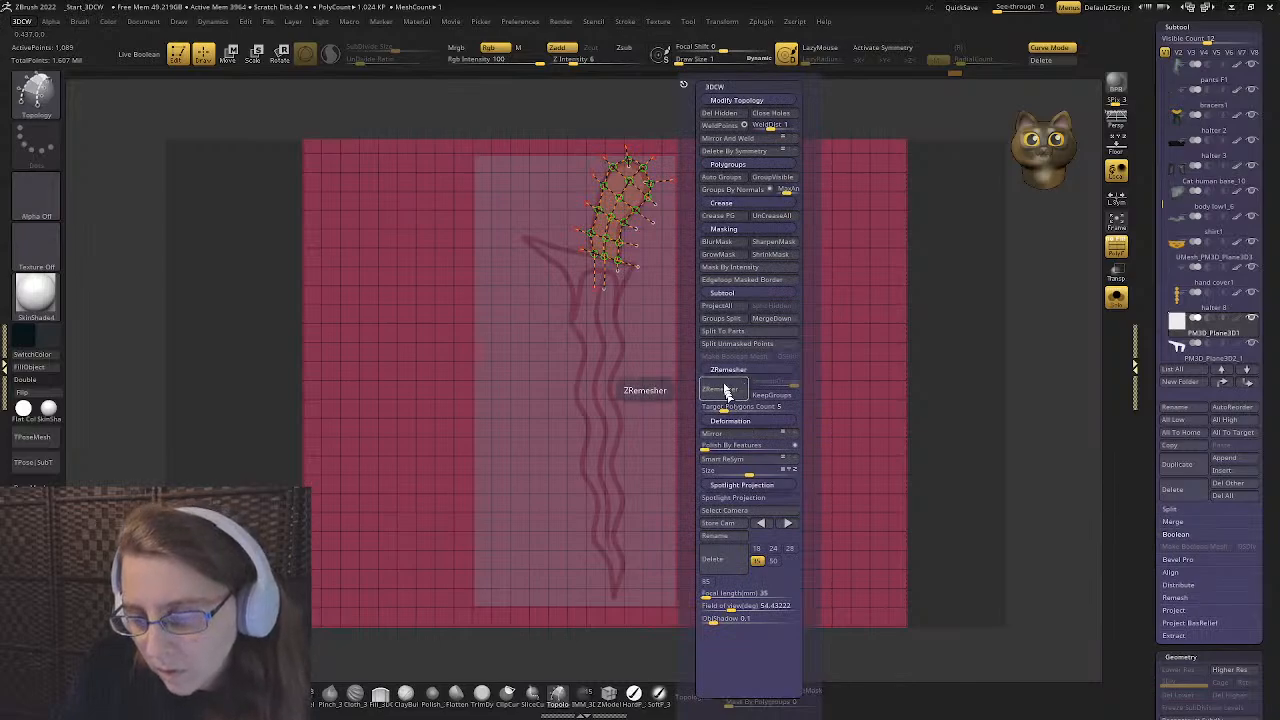
pyautogui.click(711, 343)
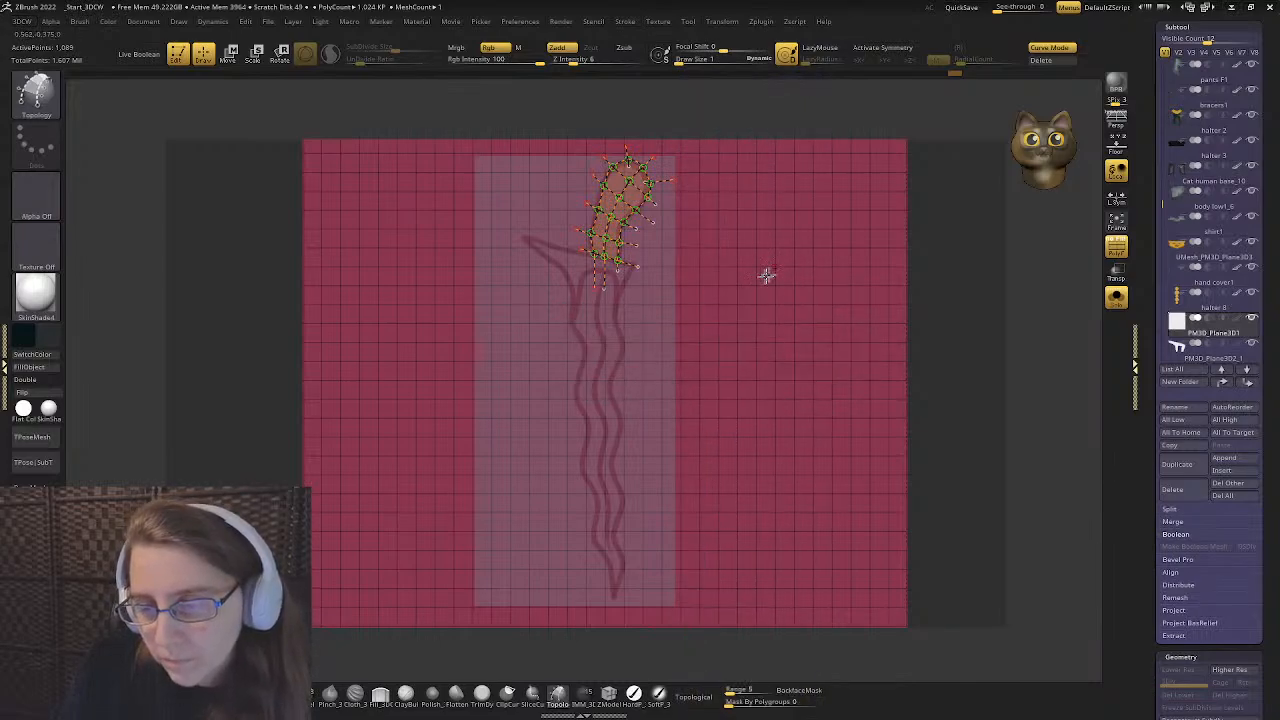
pyautogui.click(733, 298)
pyautogui.press('space')
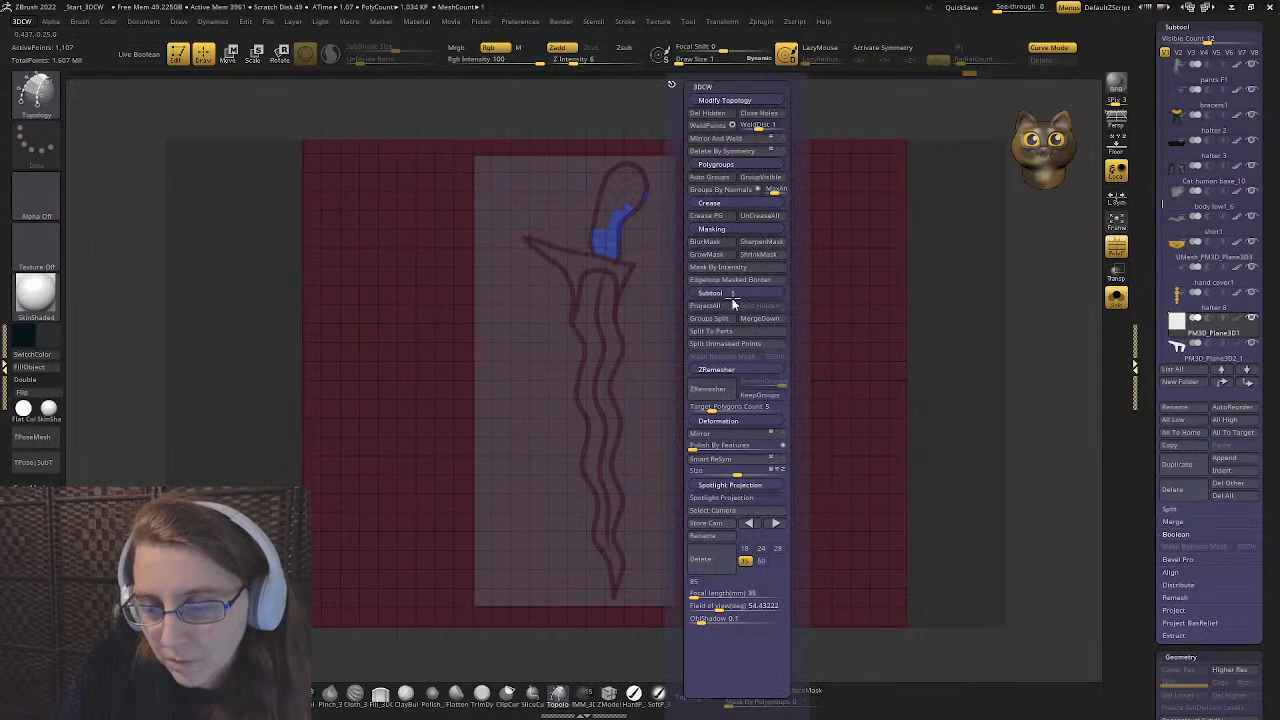
pyautogui.click(745, 344)
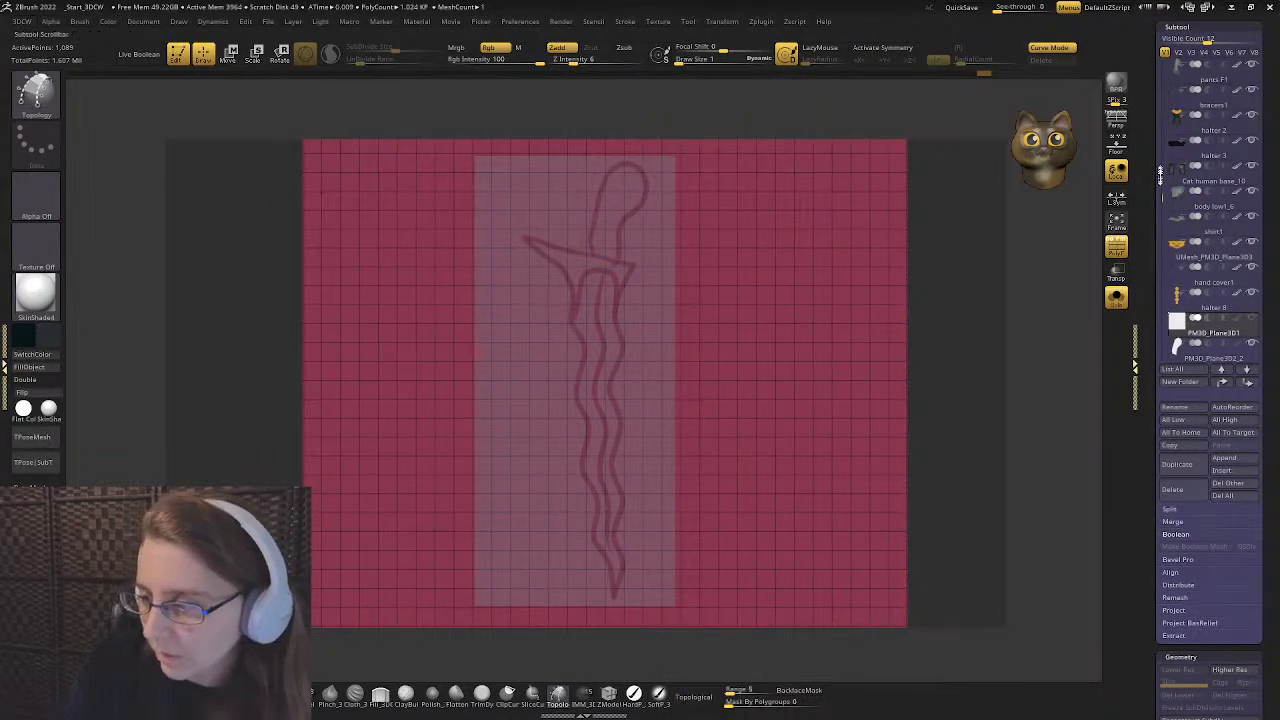
# - Hide everything except the blade, guard and handle subtools, and make the handle, PM3D_Plane3D2_2, the active subtool
pyautogui.moveTo(1161, 199); pyautogui.dragTo(1160, 251)
pyautogui.click(1113, 303)
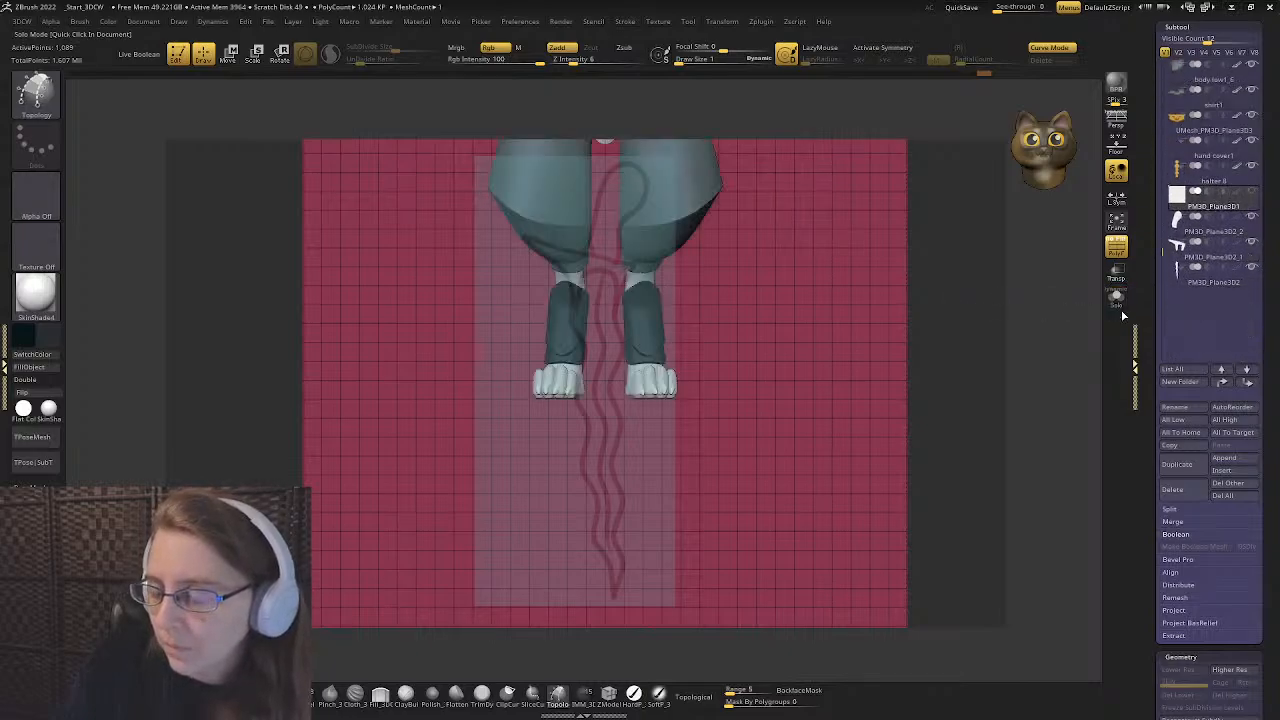
pyautogui.moveTo(1174, 205)
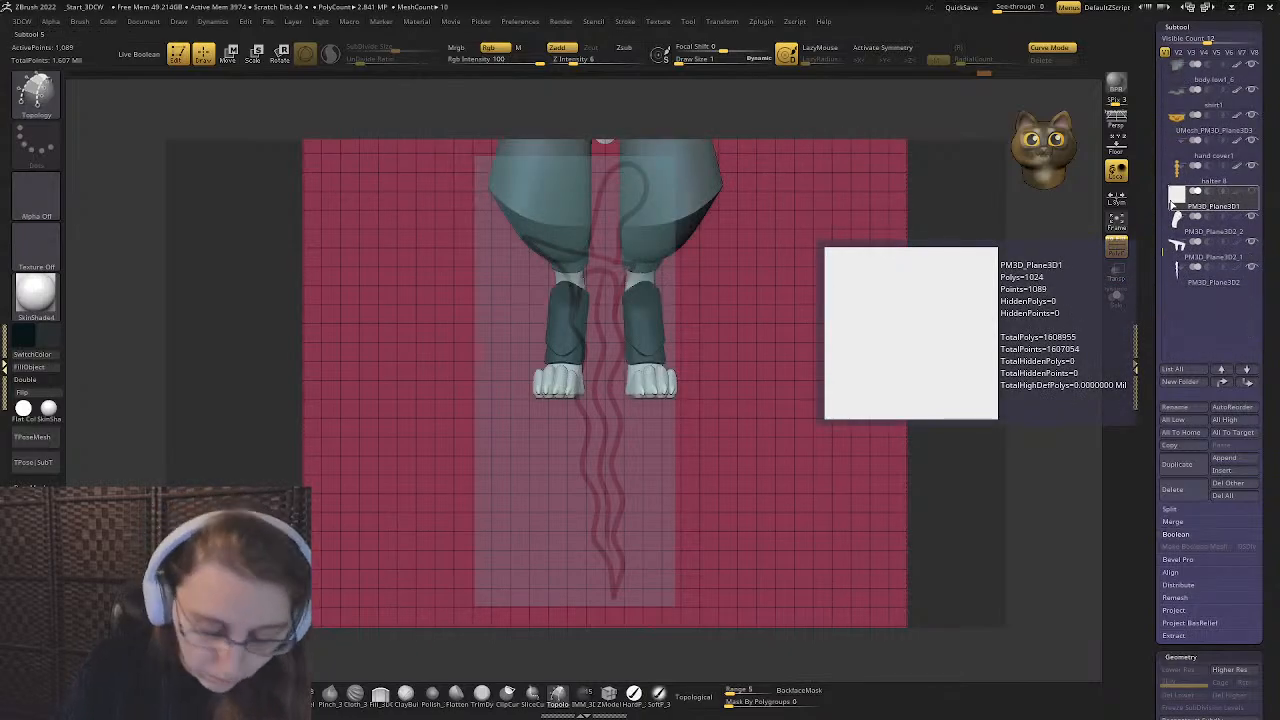
pyautogui.press('shift')
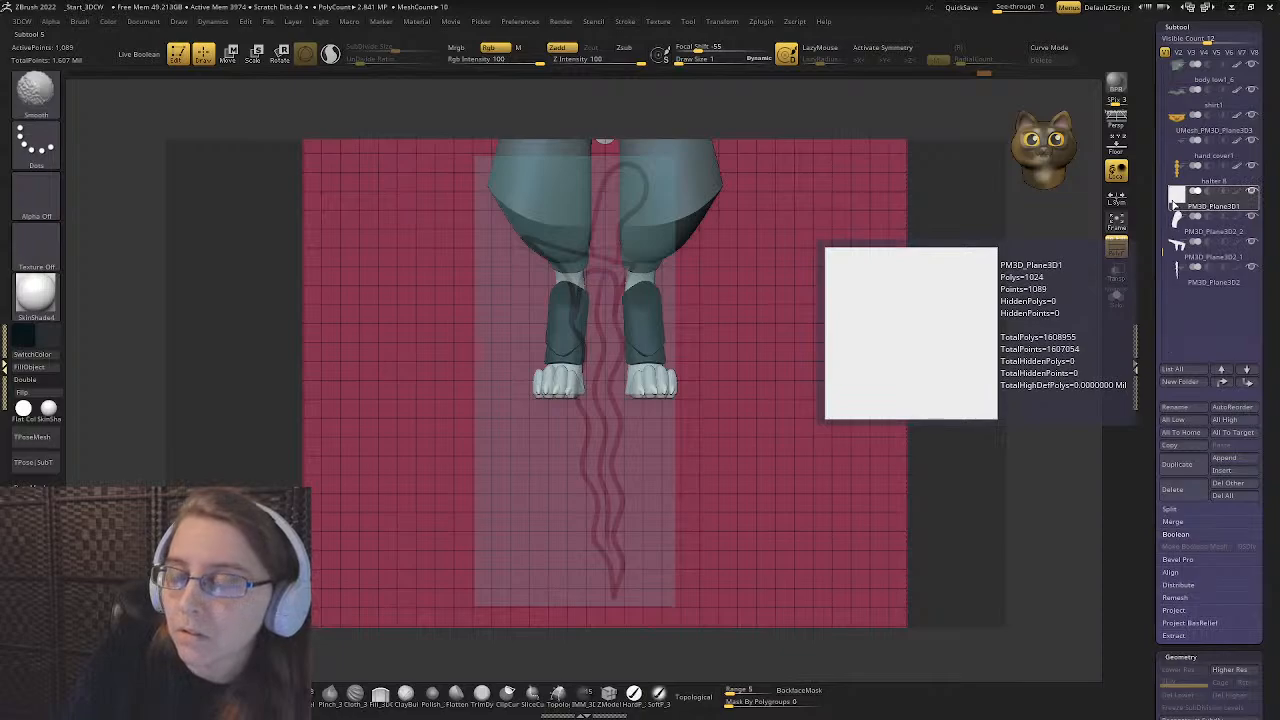
pyautogui.click(1116, 297)
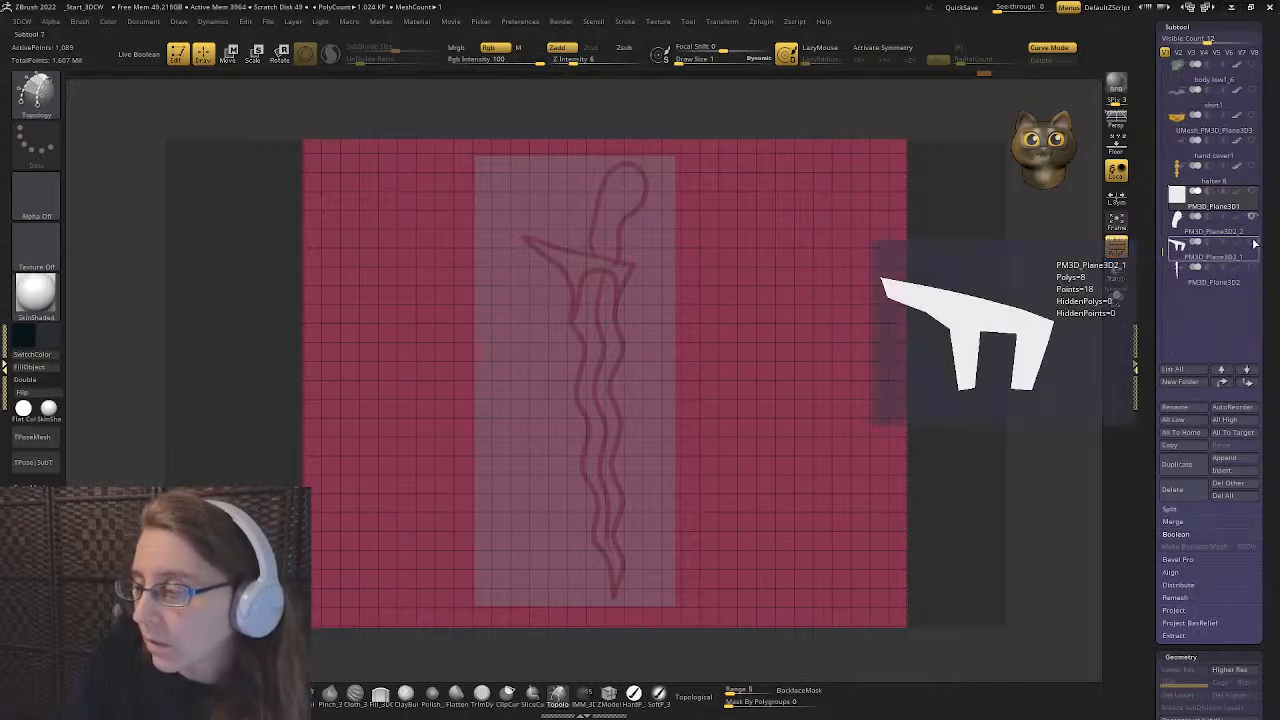
pyautogui.click(1253, 270)
pyautogui.click(1213, 231)
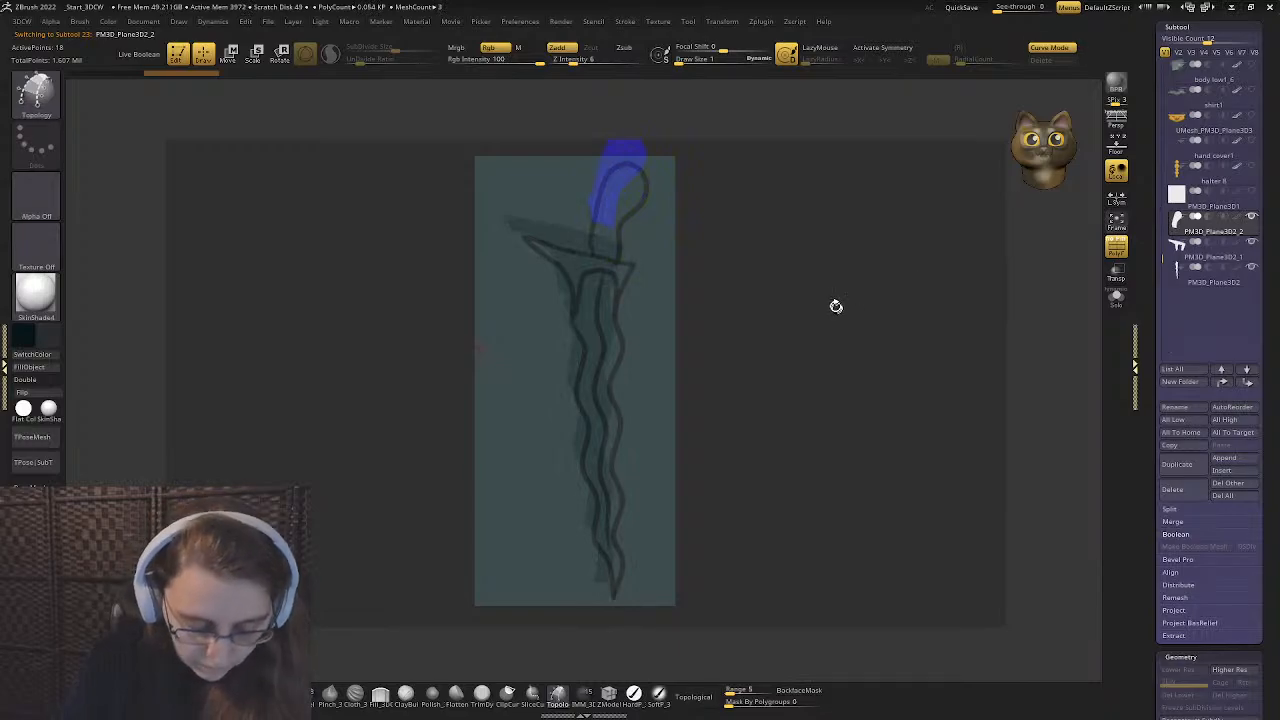
# - Shrink the dagger reference image in Spotlight, move it clear of the model into the canvas corner, and raise its opacity
pyautogui.hotkey('shift', 'z')
pyautogui.hotkey('shift', 'z')
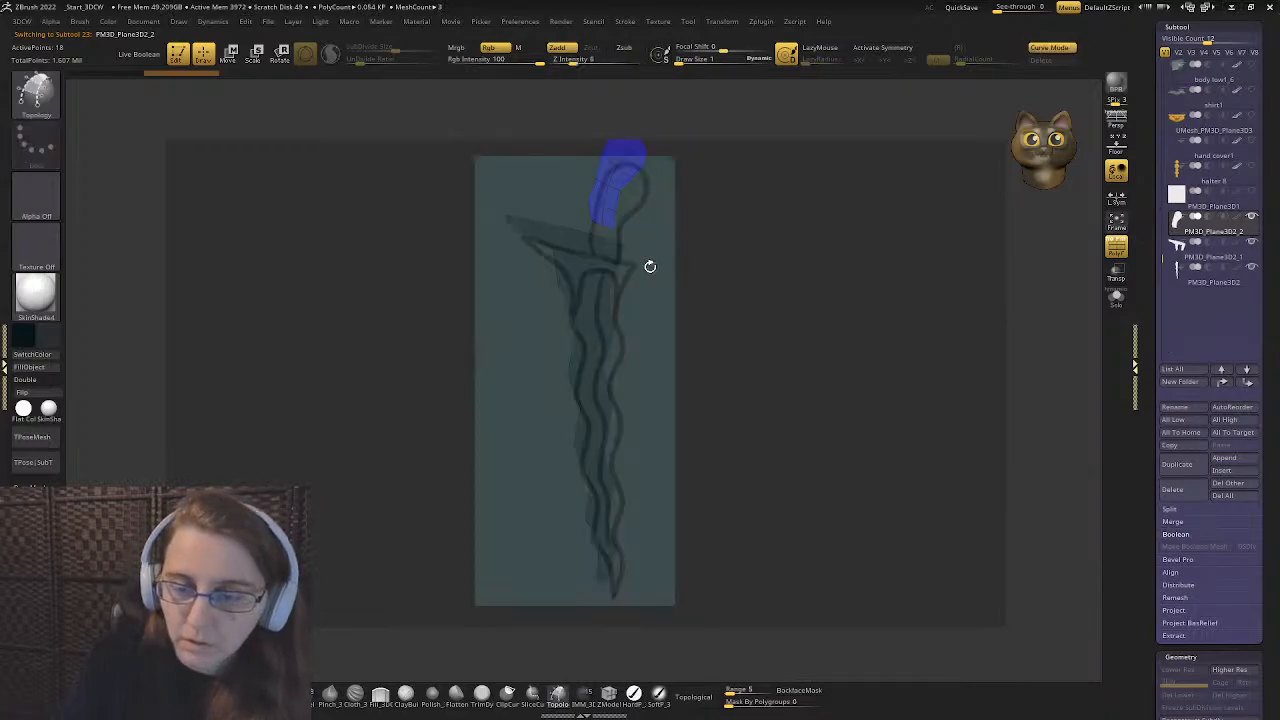
pyautogui.press('z')
pyautogui.moveTo(650, 266); pyautogui.dragTo(251, 180)
pyautogui.moveTo(208, 96); pyautogui.dragTo(114, 114)
pyautogui.moveTo(208, 160); pyautogui.dragTo(154, 113)
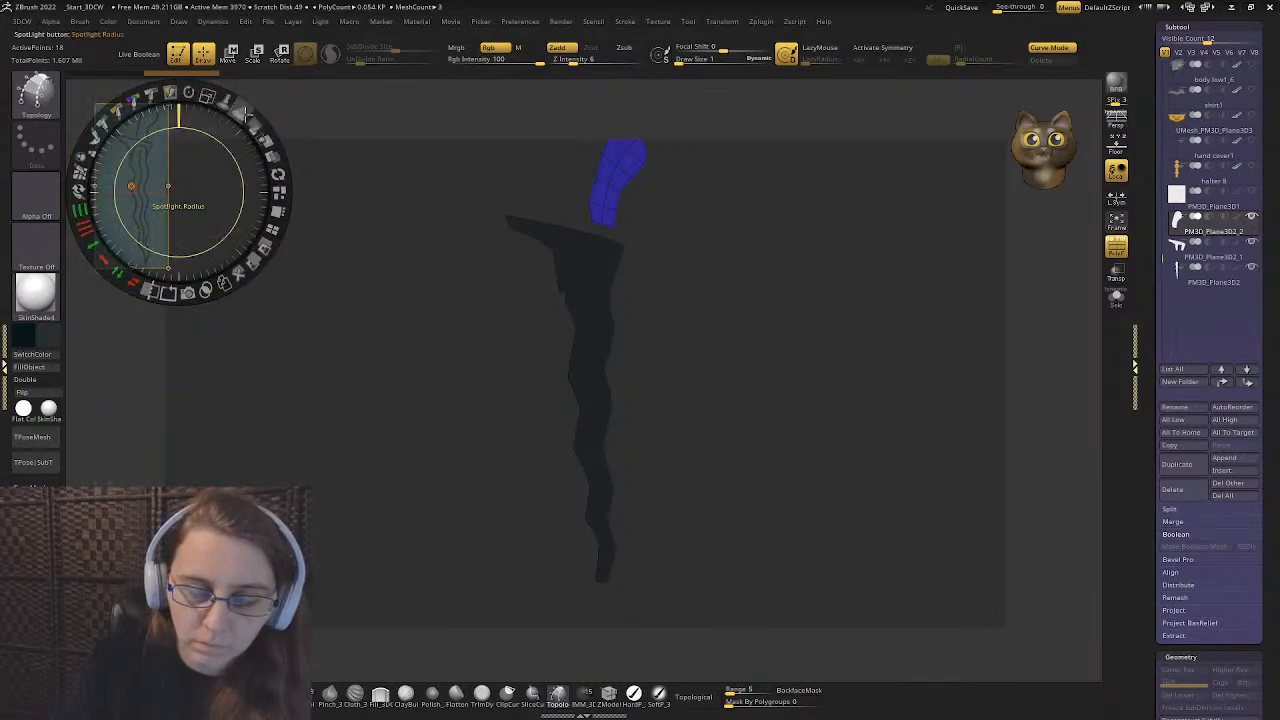
pyautogui.moveTo(247, 115); pyautogui.dragTo(222, 218)
pyautogui.press('z')
# - Move the handle down until its base meets the guard, and return to draw mode
pyautogui.keyDown('alt'); pyautogui.moveTo(780, 257); pyautogui.dragTo(834, 287); pyautogui.keyUp('alt')
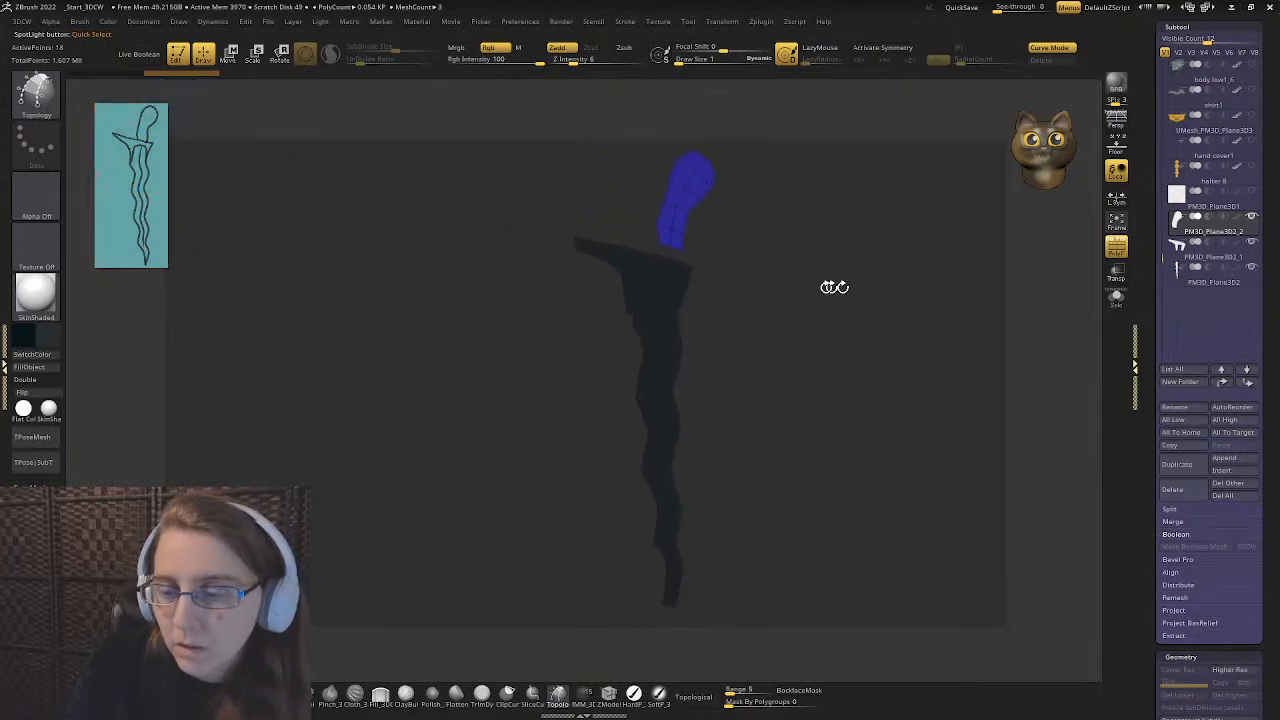
pyautogui.click(228, 53)
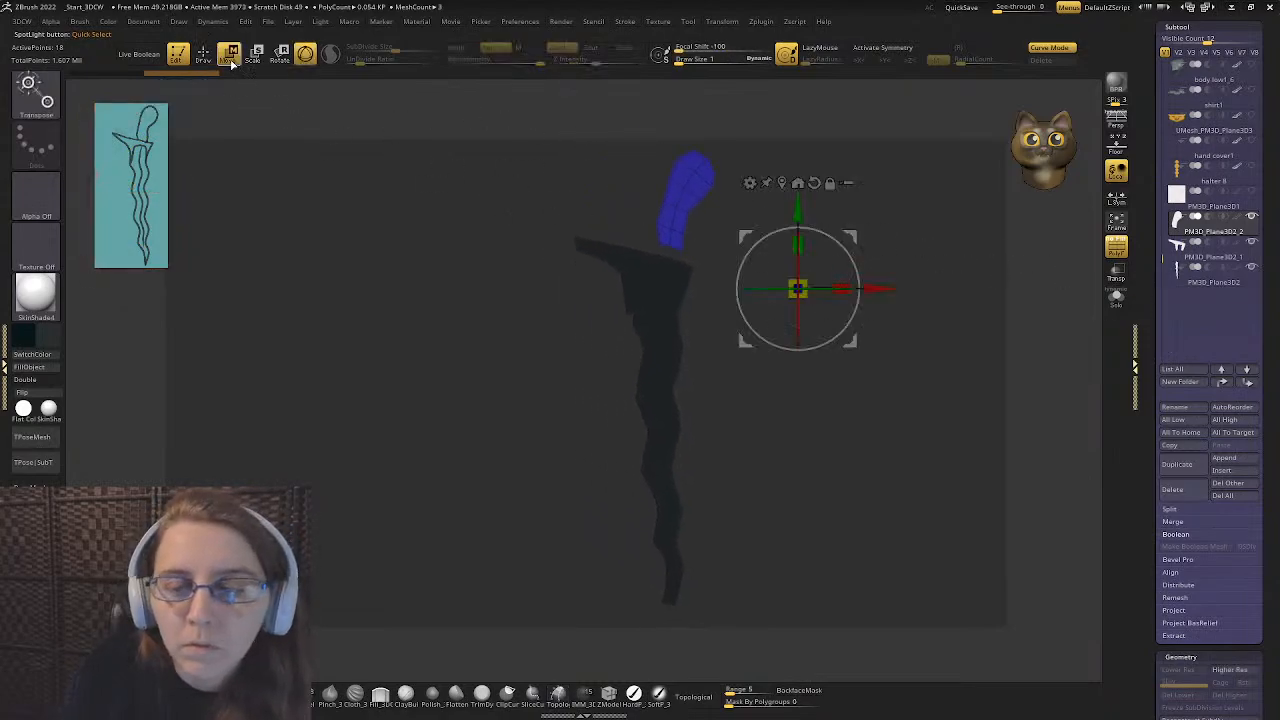
pyautogui.moveTo(797, 289)
pyautogui.mouseDown()
pyautogui.moveTo(792, 301)
pyautogui.moveTo(637, 283)
pyautogui.moveTo(646, 314)
pyautogui.moveTo(654, 306)
pyautogui.moveTo(620, 329)
pyautogui.mouseUp()
pyautogui.click(203, 53)
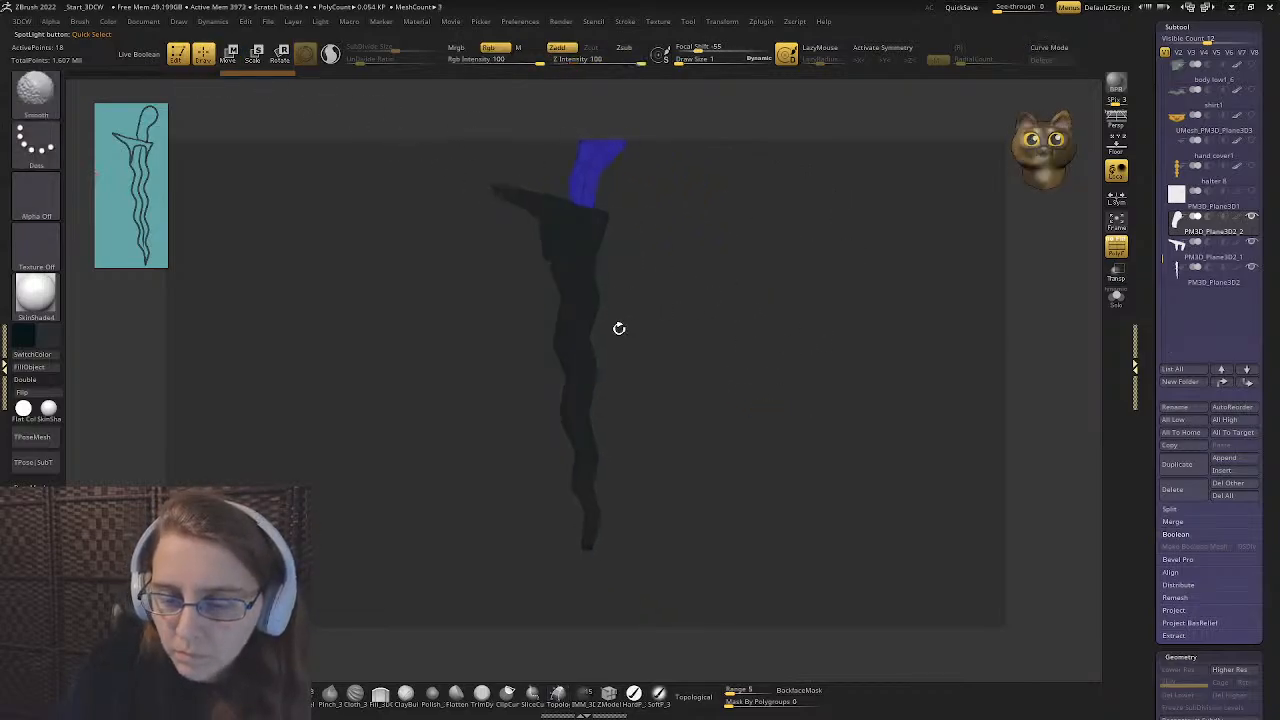
# - Merge the handle subtool PM3D_Plane3D2_2 down twice to combine it with the guard and the blade in one subtool
pyautogui.click(1205, 283)
pyautogui.keyDown('alt'); pyautogui.moveTo(616, 298); pyautogui.dragTo(929, 257); pyautogui.keyUp('alt')
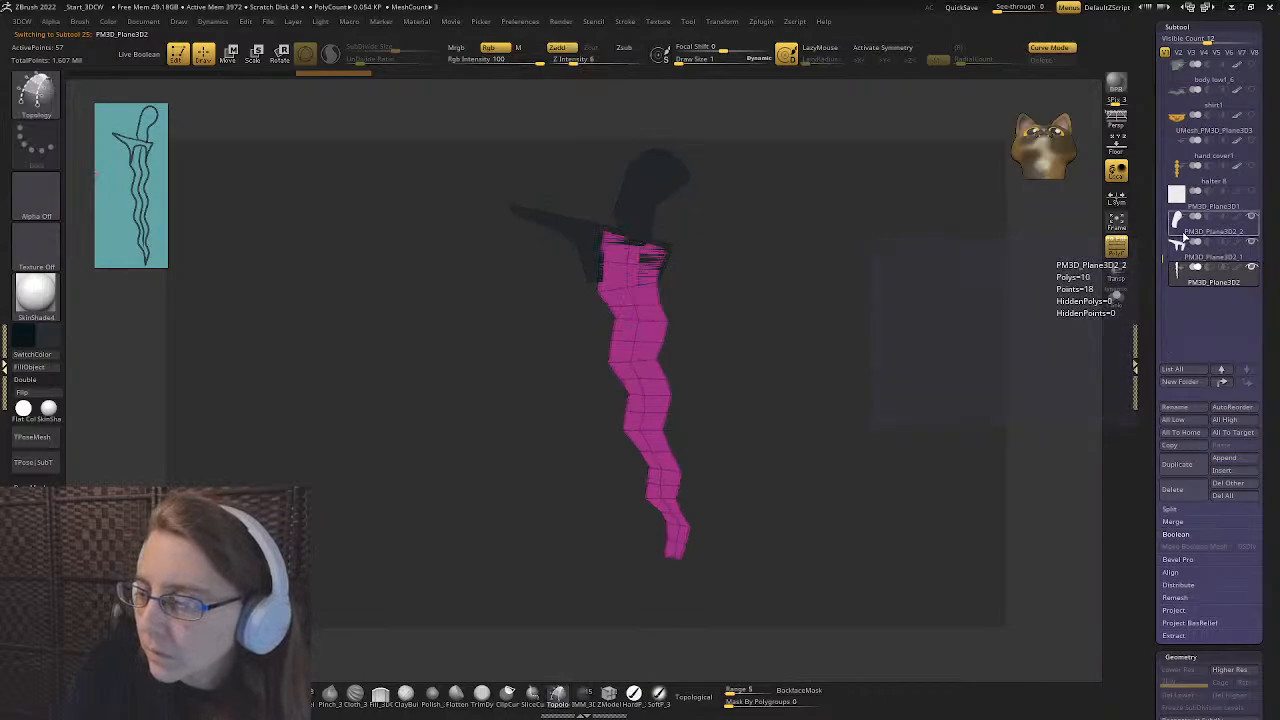
pyautogui.click(1212, 231)
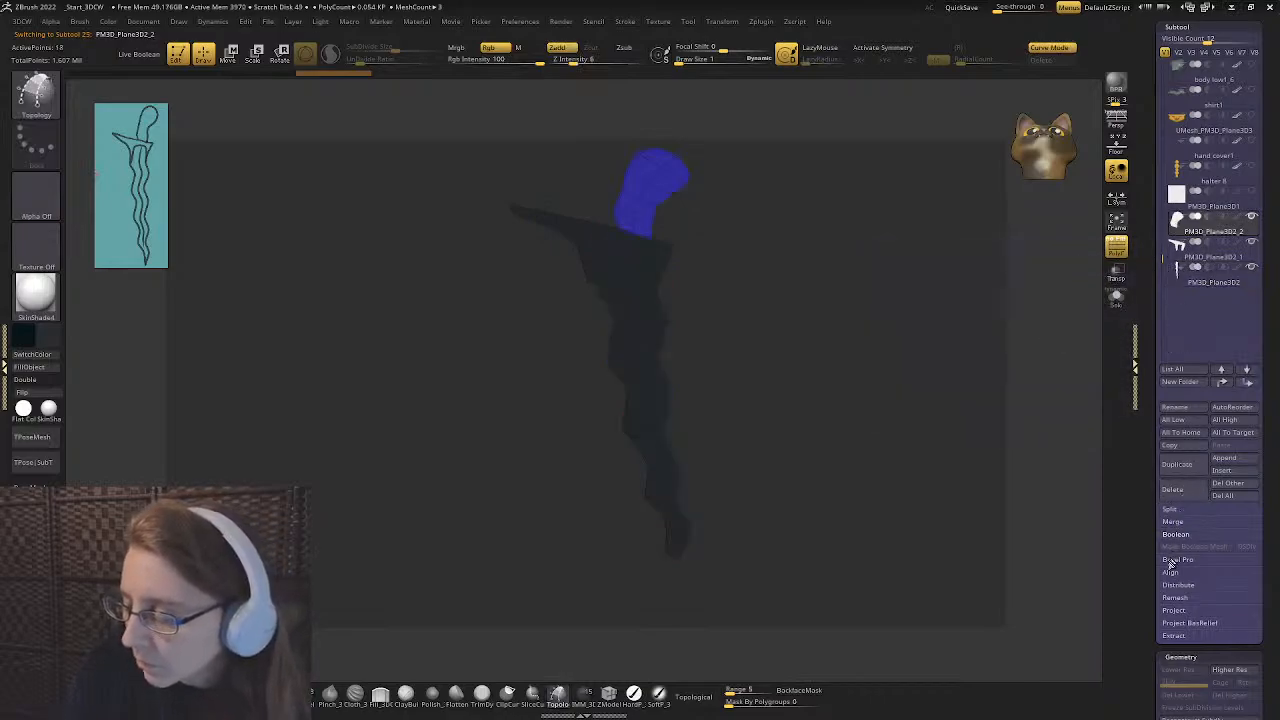
pyautogui.click(1174, 523)
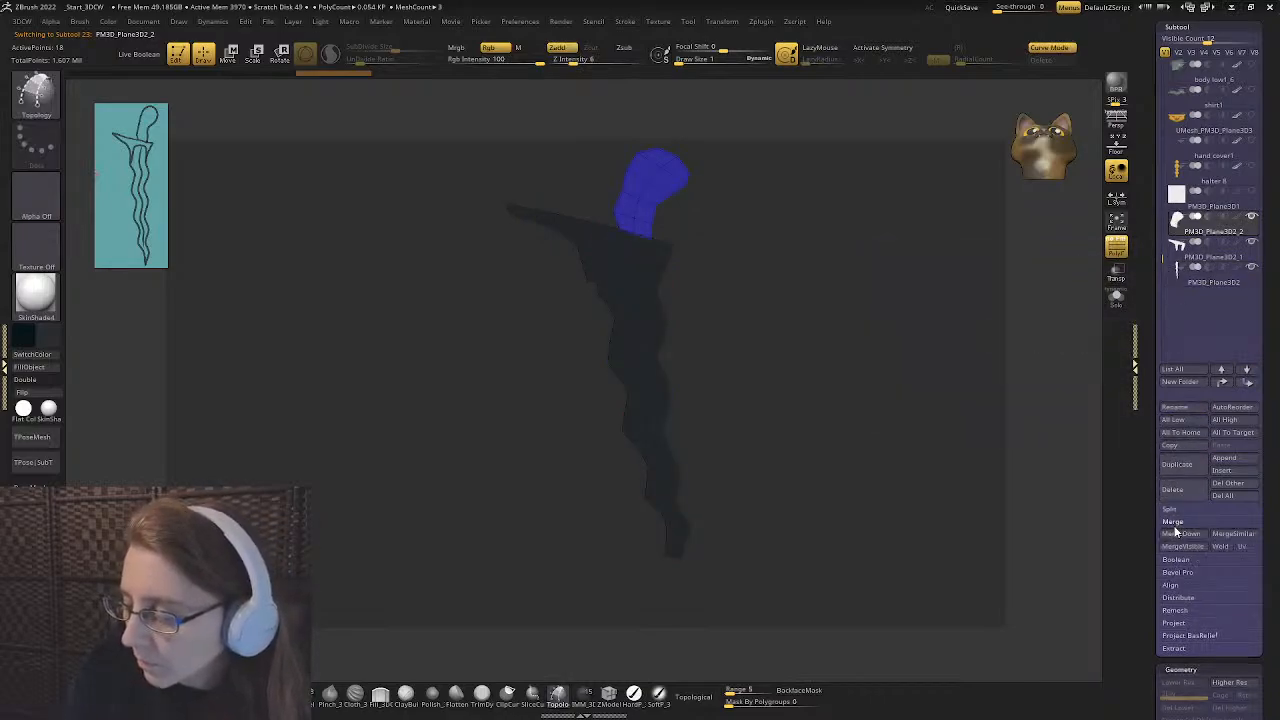
pyautogui.click(1180, 534)
pyautogui.click(1068, 563)
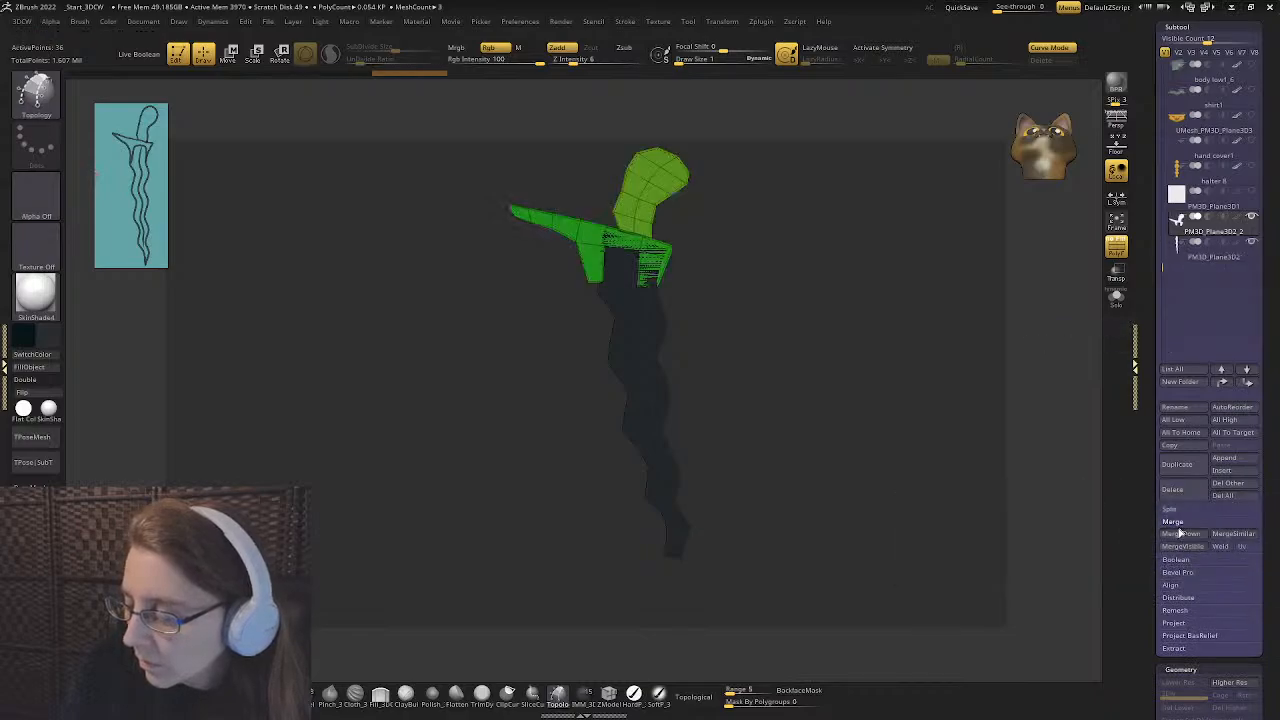
pyautogui.click(1178, 535)
pyautogui.click(1068, 563)
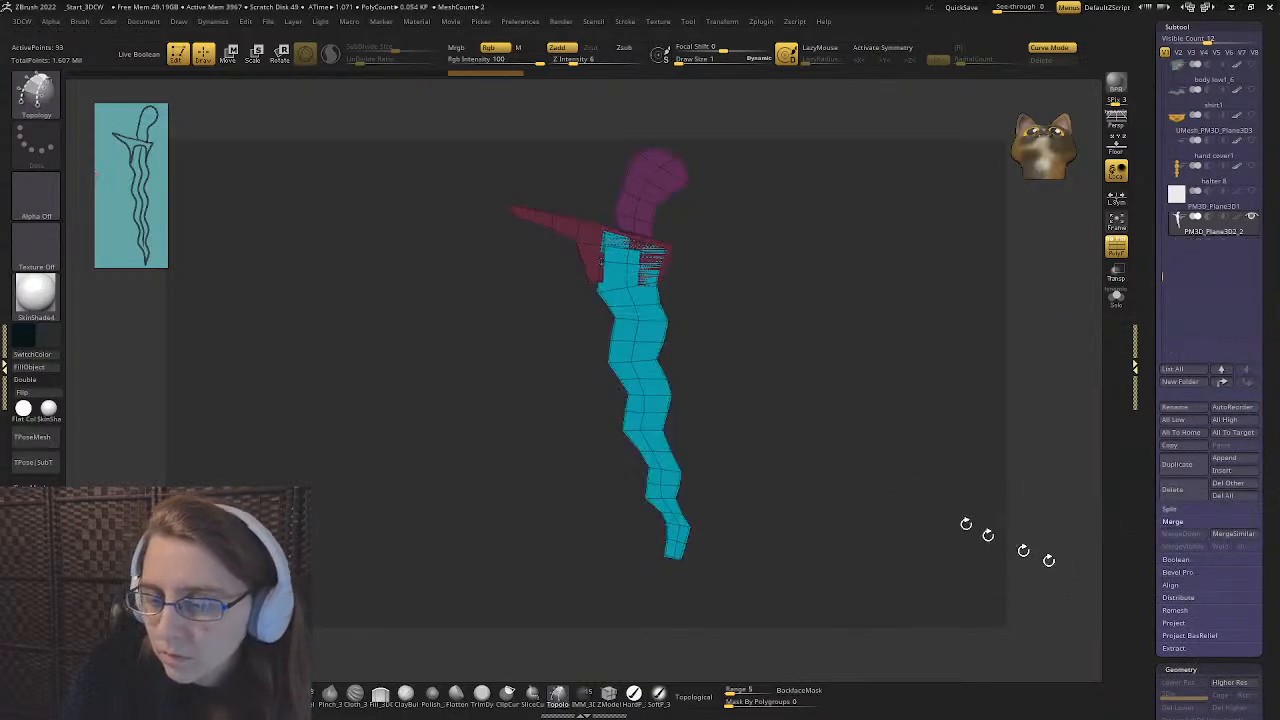
# - Turn on Dynamic Subdivision smoothing for the merged dagger mesh
pyautogui.moveTo(653, 277); pyautogui.dragTo(633, 338, button='right')
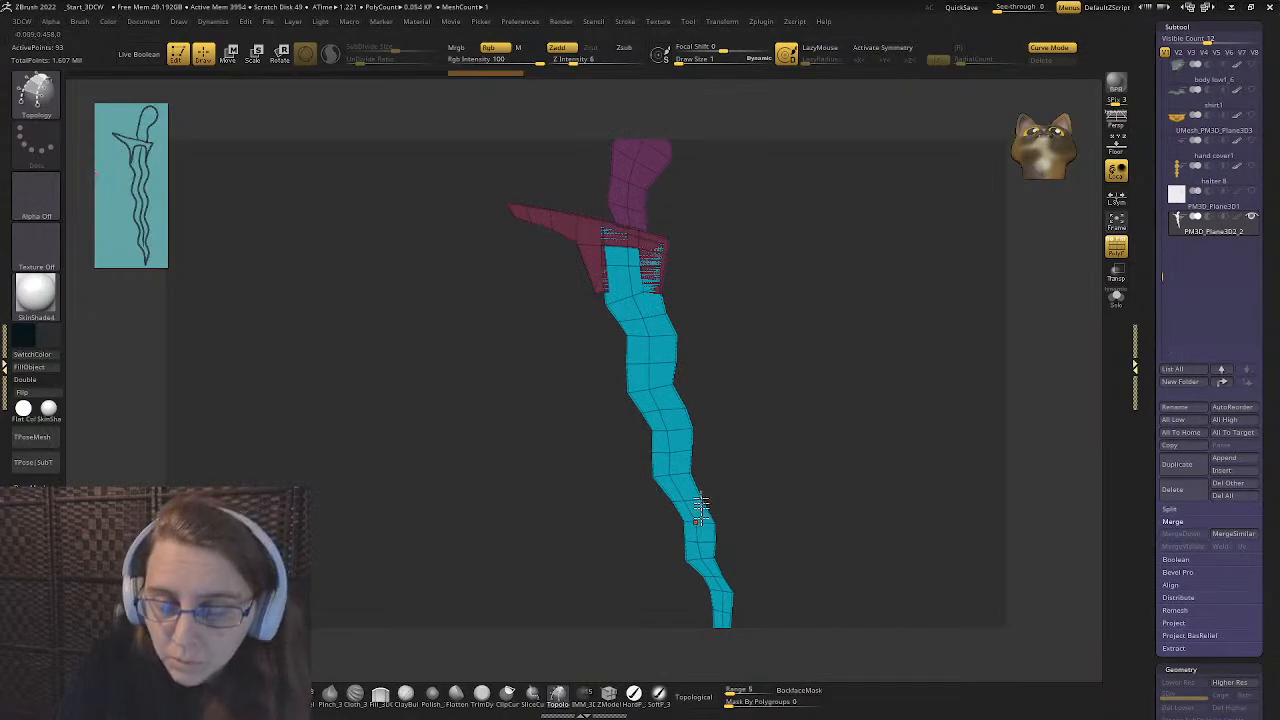
pyautogui.moveTo(702, 509); pyautogui.dragTo(694, 335, button='right')
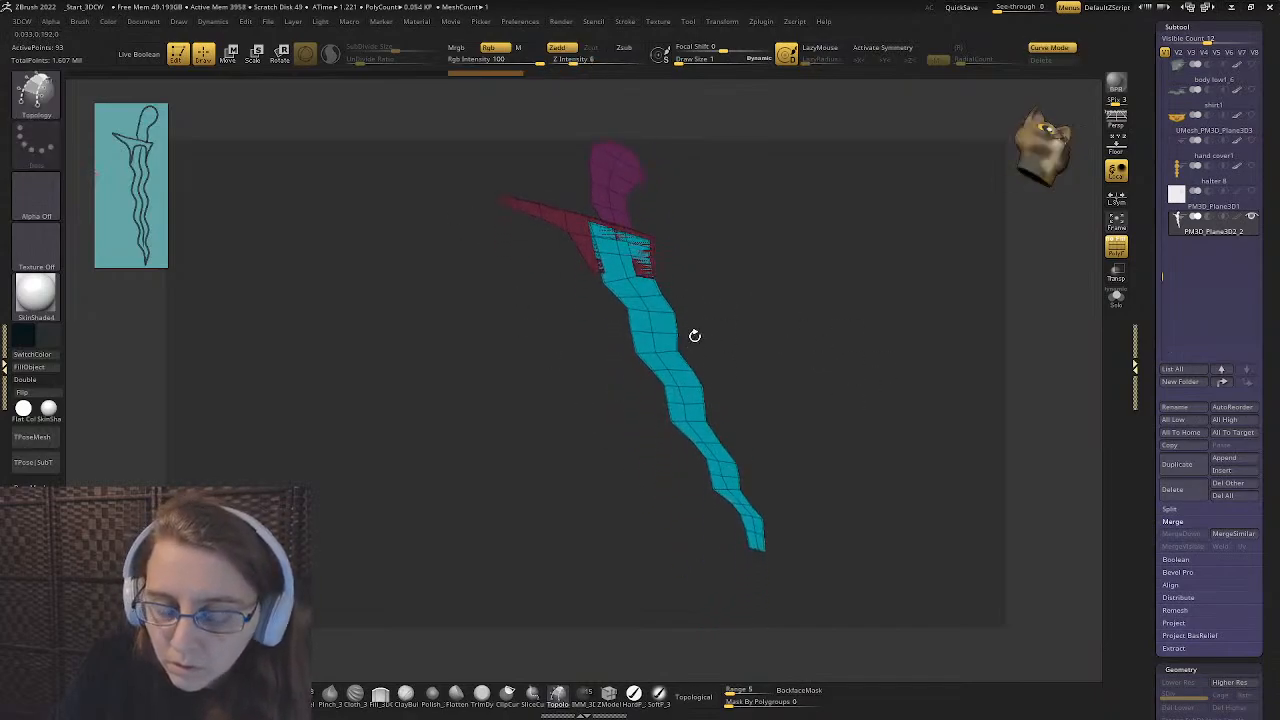
pyautogui.click(611, 700)
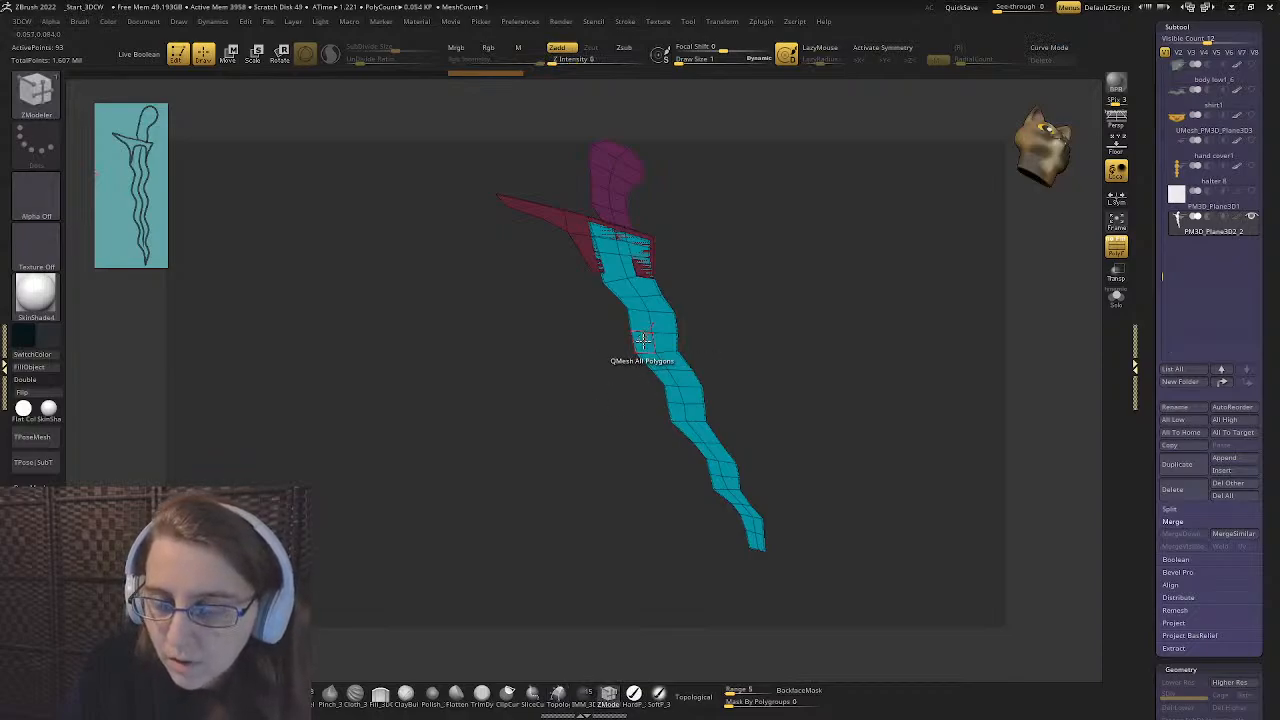
pyautogui.moveTo(643, 340); pyautogui.dragTo(646, 414, button='right')
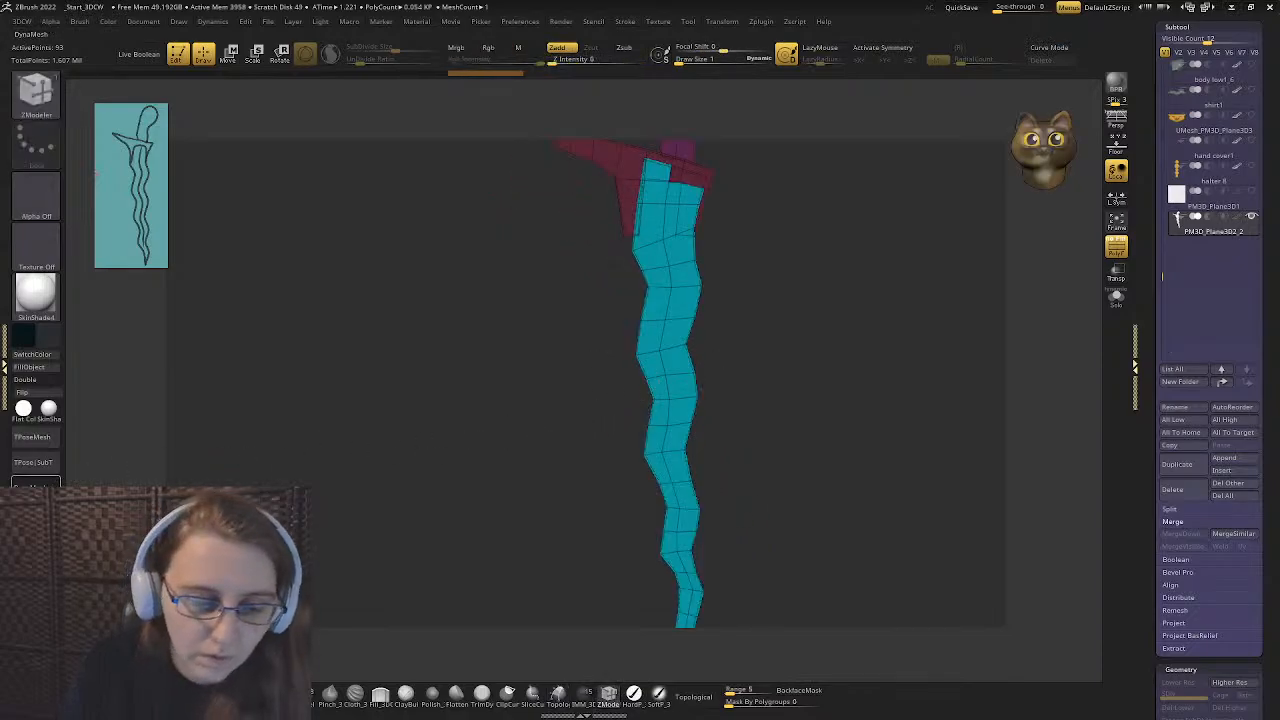
pyautogui.press('d')
# - Use the Move brush at a draw size of about 33 to exaggerate the waves along the upper and middle blade edges
pyautogui.moveTo(586, 303)
pyautogui.keyDown('ctrl'); pyautogui.mouseDown(button='right')
pyautogui.moveTo(554, 298)
pyautogui.moveTo(451, 451)
pyautogui.mouseUp(button='right'); pyautogui.keyUp('ctrl')
pyautogui.press('b')
pyautogui.press('m')
pyautogui.press('v')
pyautogui.press('s')
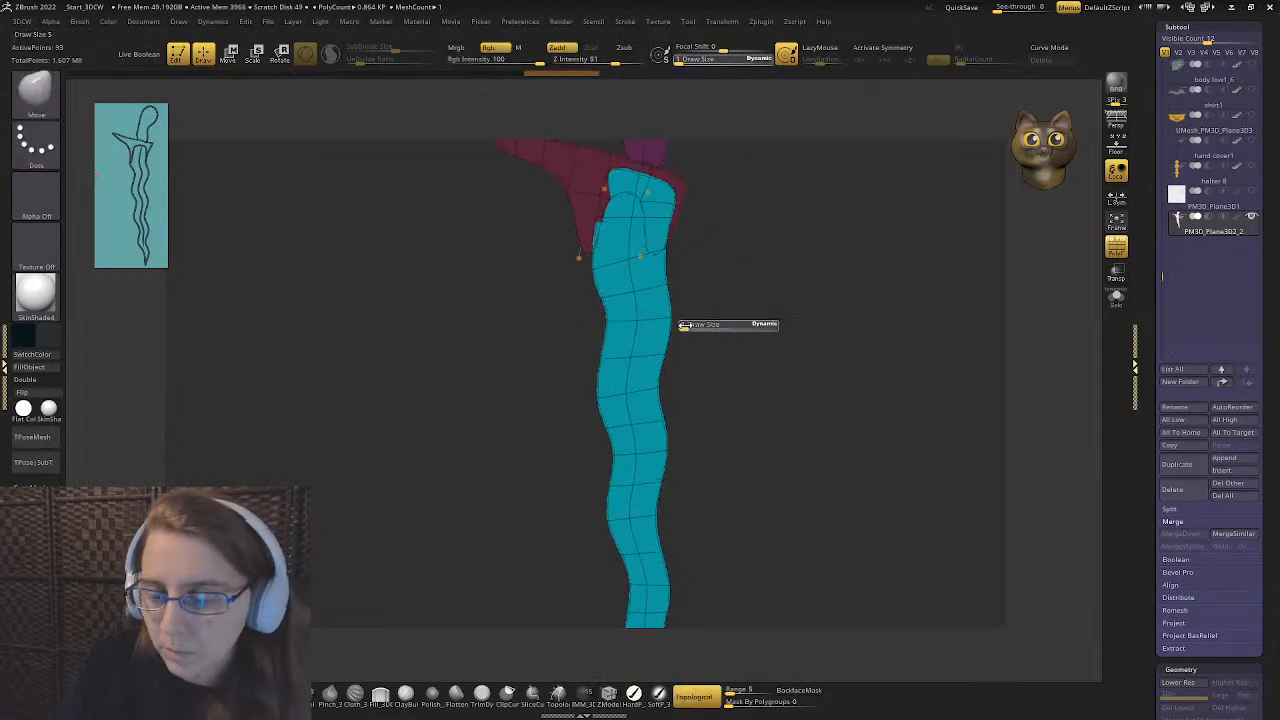
pyautogui.moveTo(698, 324); pyautogui.dragTo(671, 357)
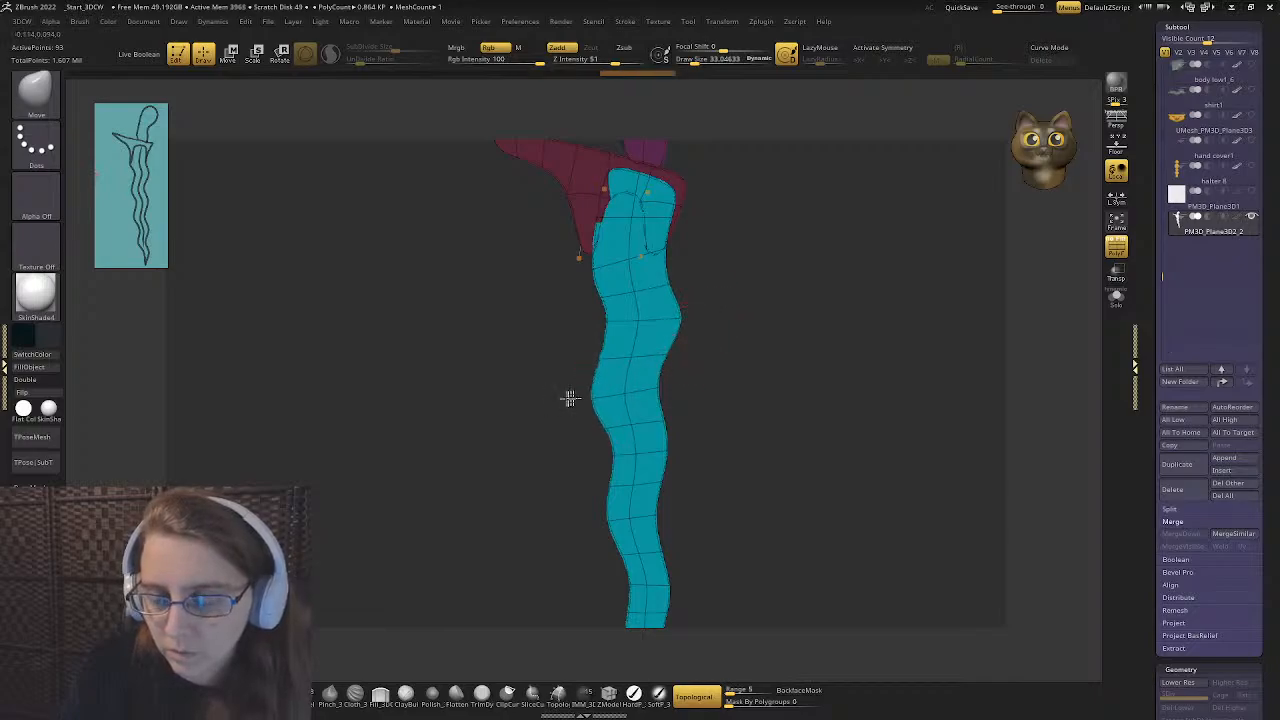
pyautogui.keyDown('alt'); pyautogui.moveTo(645, 451); pyautogui.dragTo(645, 380, button='right'); pyautogui.keyUp('alt')
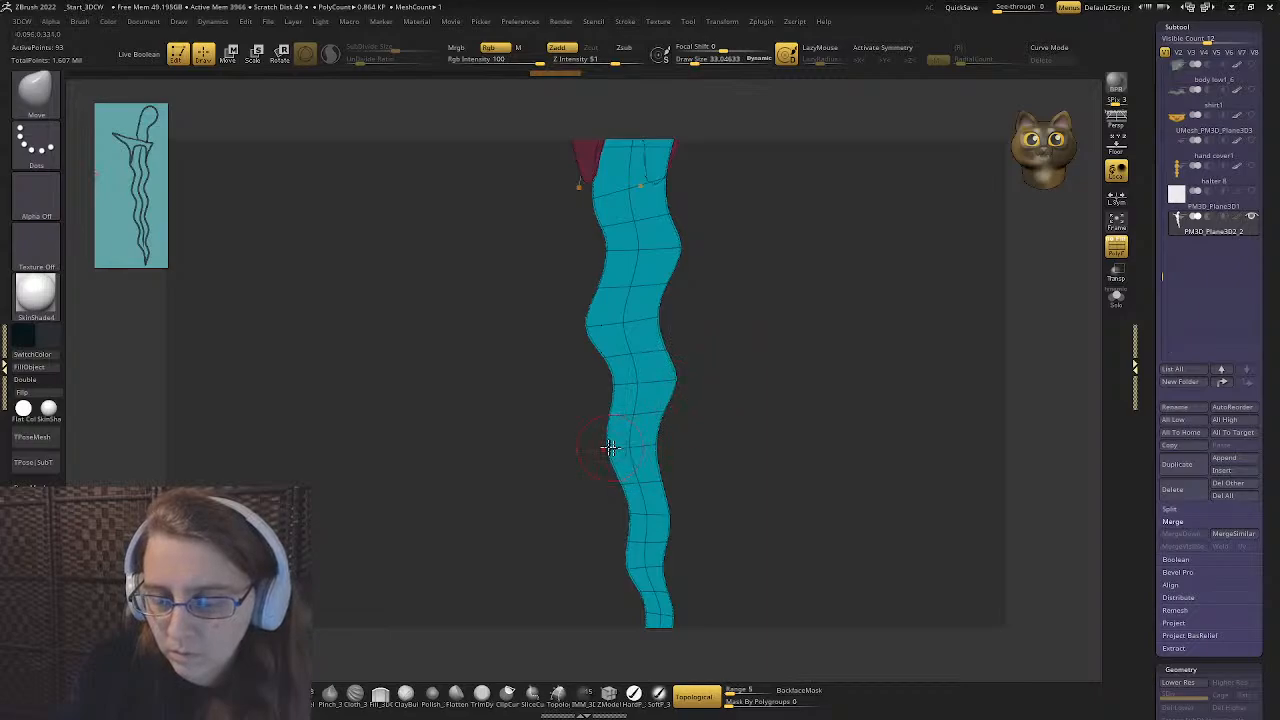
pyautogui.moveTo(582, 454); pyautogui.dragTo(646, 436)
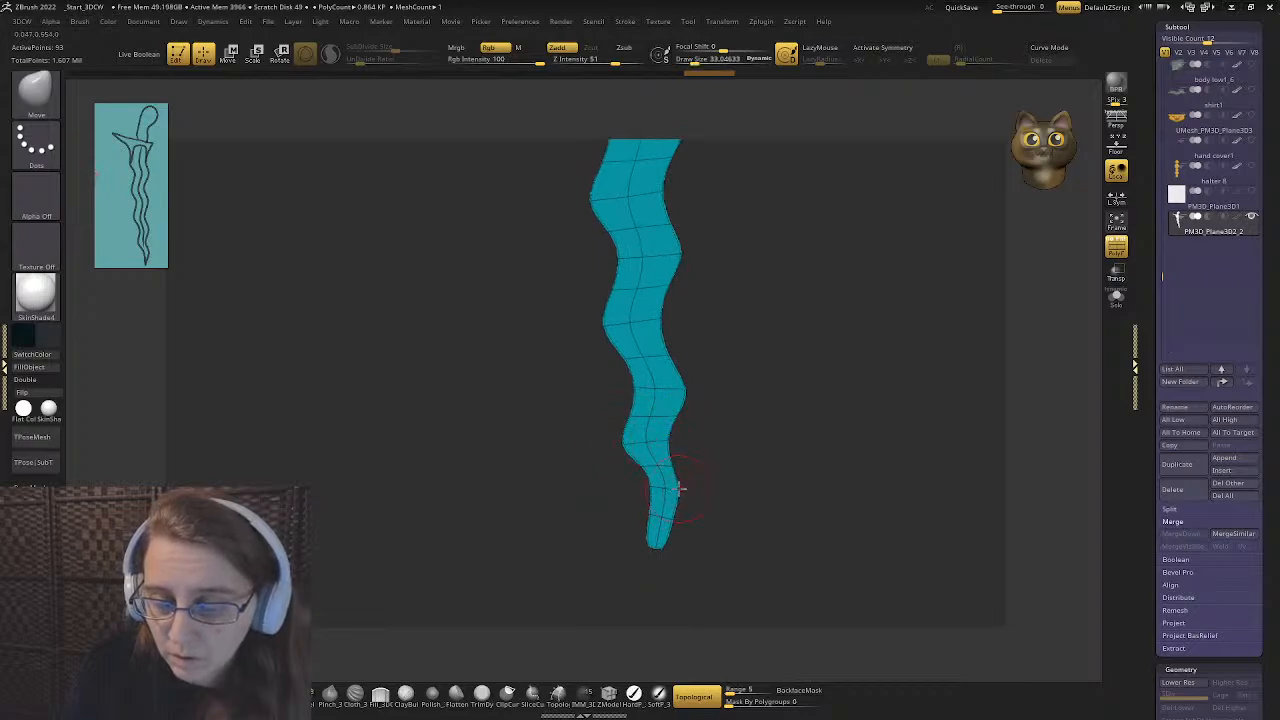
# - Reduce the Move brush draw size to about 28 and deepen the waves along the lower part of the blade
pyautogui.press('s')
pyautogui.moveTo(701, 488)
pyautogui.mouseDown()
pyautogui.moveTo(650, 490)
pyautogui.moveTo(668, 440)
pyautogui.moveTo(645, 428)
pyautogui.moveTo(594, 314)
pyautogui.moveTo(666, 377)
pyautogui.mouseUp()
pyautogui.moveTo(602, 322)
pyautogui.mouseDown()
pyautogui.moveTo(618, 350)
pyautogui.moveTo(643, 307)
pyautogui.moveTo(590, 316)
pyautogui.moveTo(670, 365)
pyautogui.mouseUp()
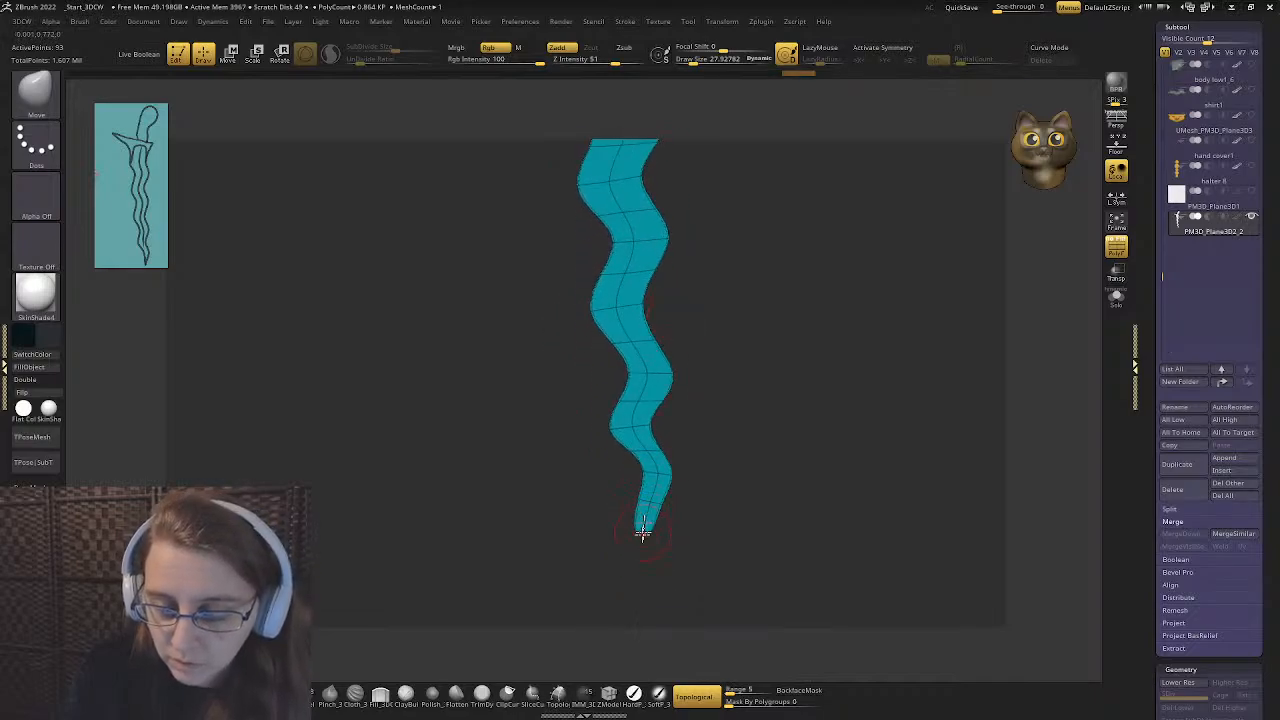
pyautogui.keyDown('alt'); pyautogui.moveTo(622, 200); pyautogui.dragTo(590, 484, button='right'); pyautogui.keyUp('alt')
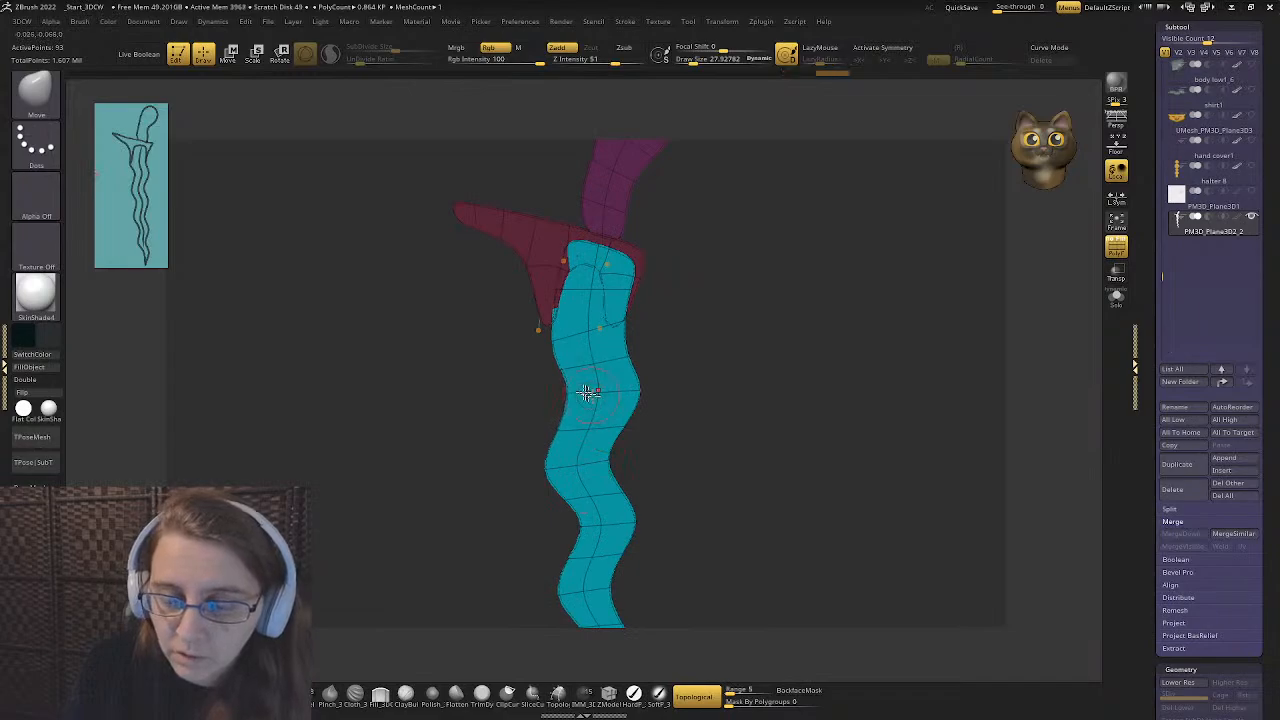
# - Pull the end of the blade into a narrow, curved point with the Move brush
pyautogui.moveTo(652, 438); pyautogui.dragTo(659, 381, button='right')
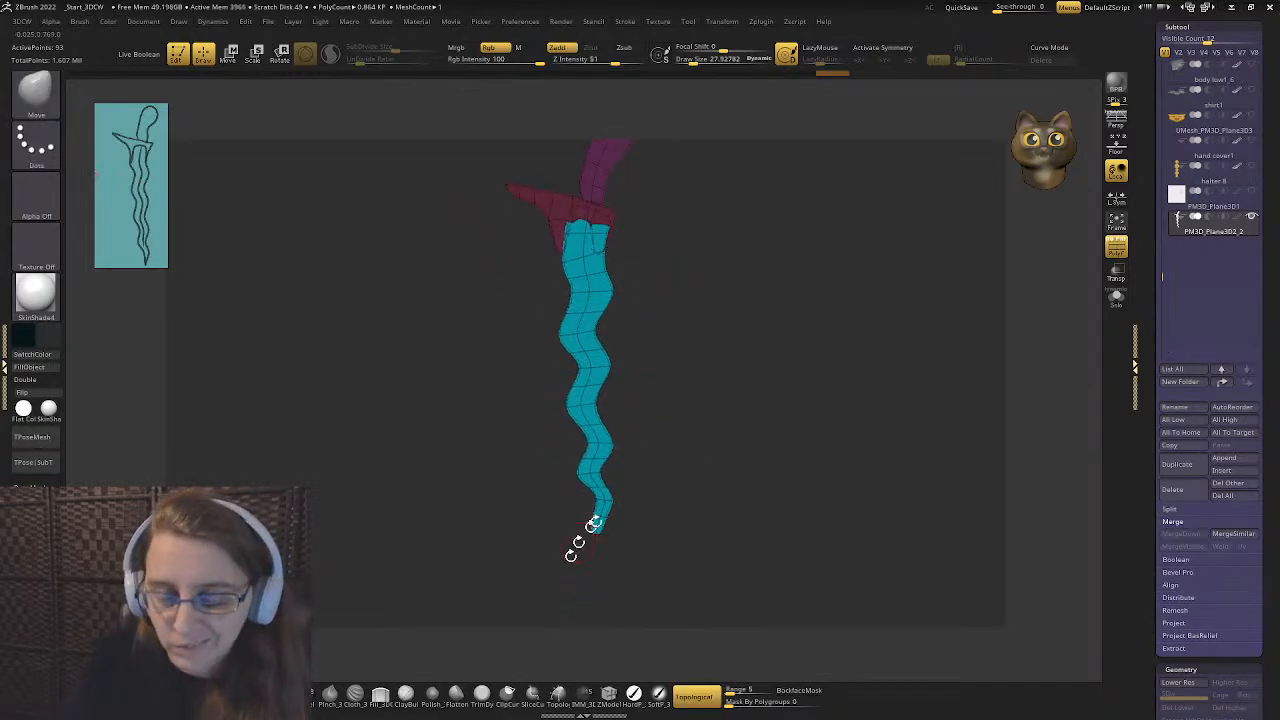
pyautogui.keyDown('ctrl'); pyautogui.moveTo(574, 518); pyautogui.dragTo(652, 345, button='right'); pyautogui.keyUp('ctrl')
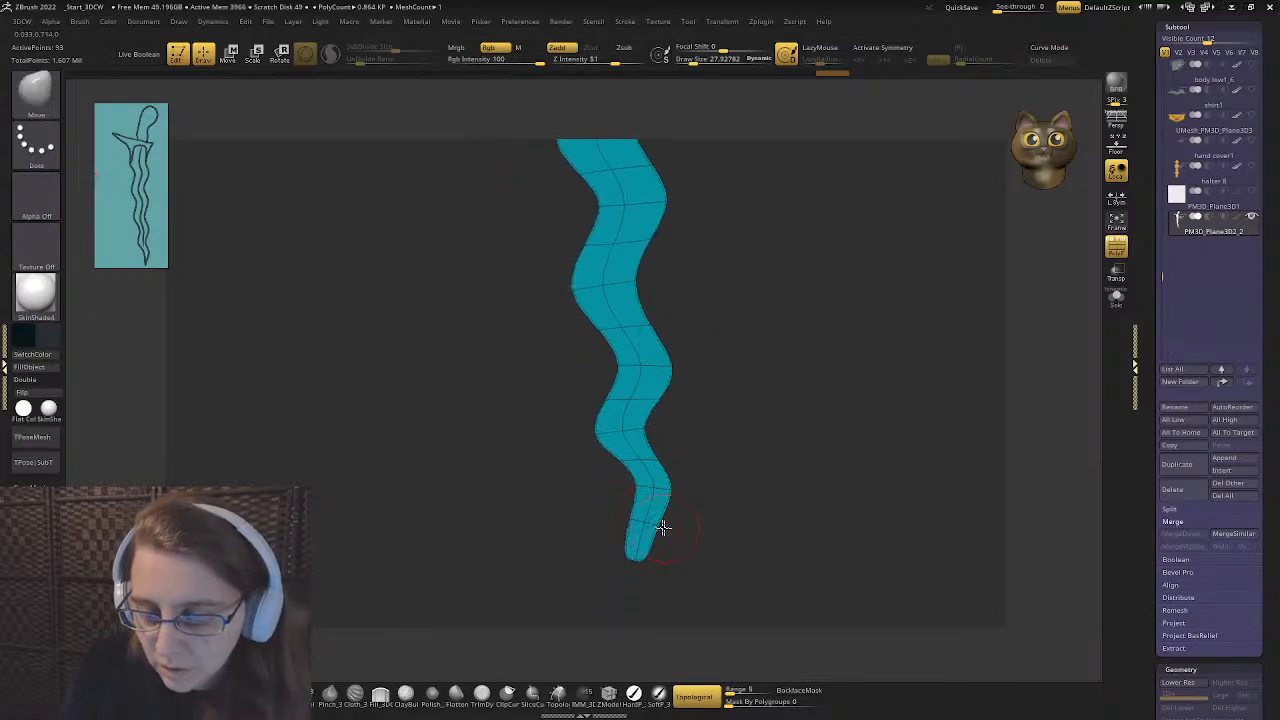
pyautogui.moveTo(663, 528)
pyautogui.mouseDown()
pyautogui.moveTo(680, 534)
pyautogui.moveTo(667, 531)
pyautogui.mouseUp()
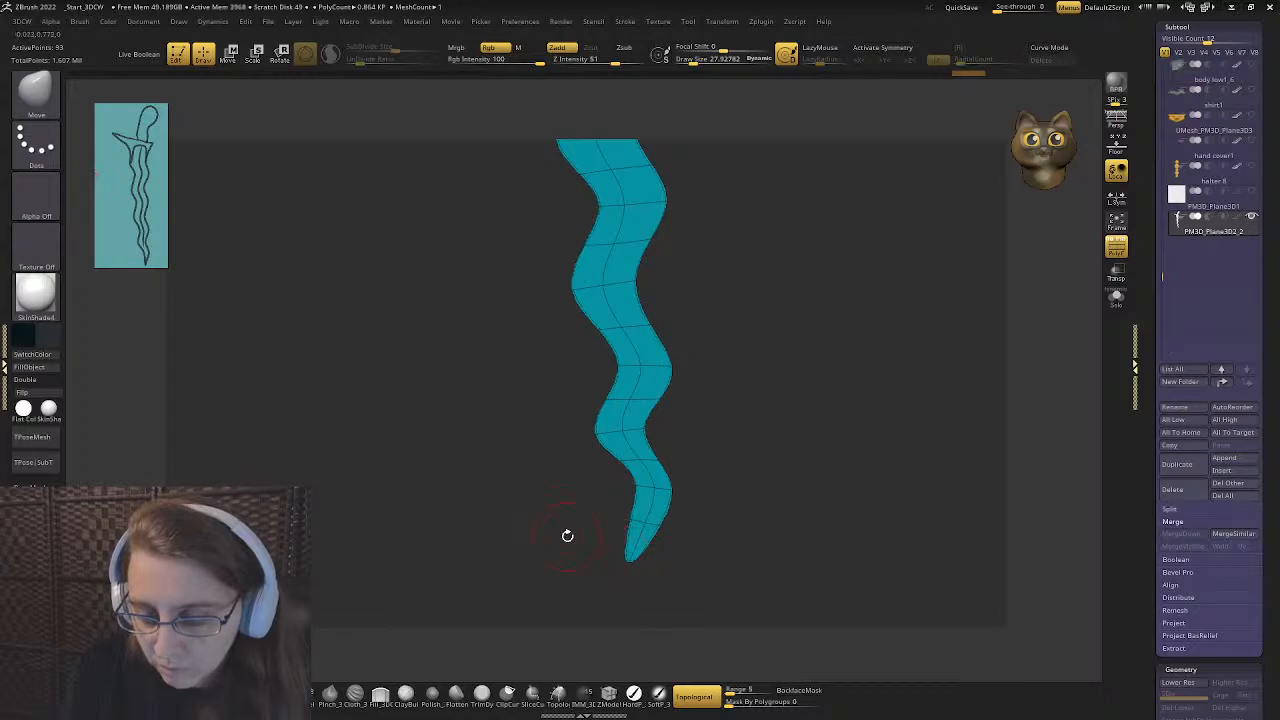
pyautogui.moveTo(566, 531); pyautogui.dragTo(600, 482)
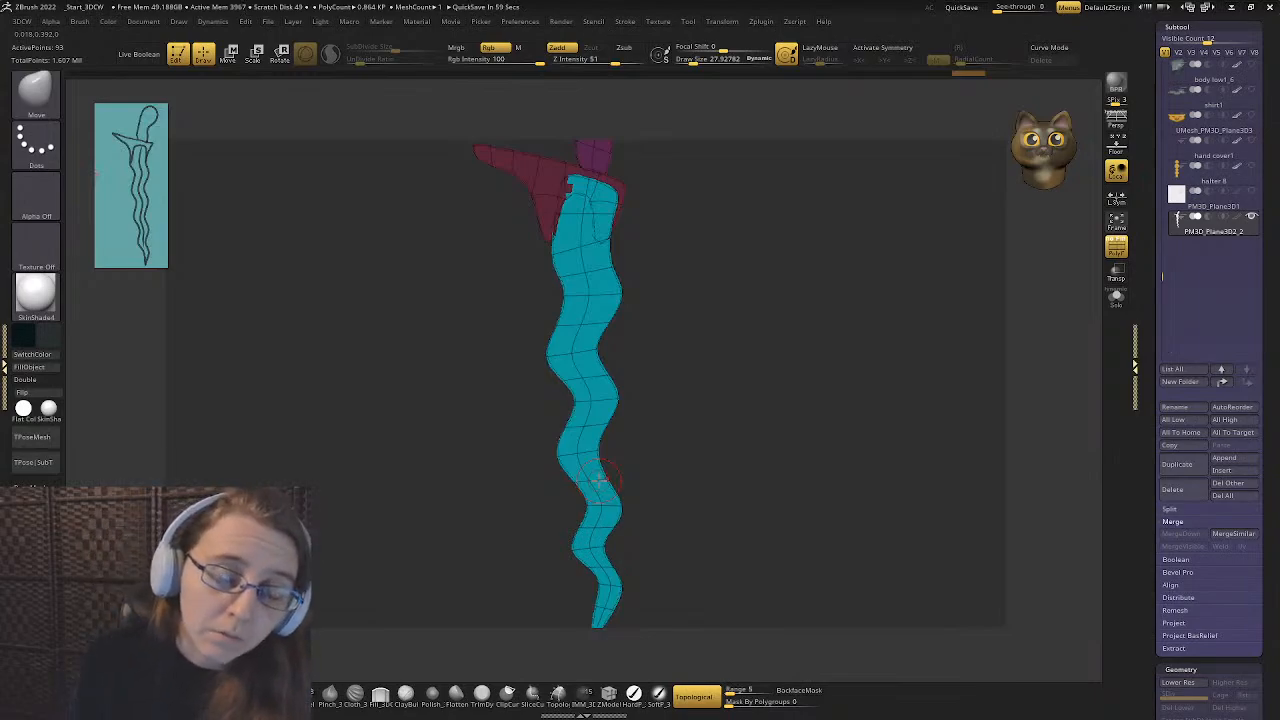
# - Set the ZModeler polygon action to QMesh with the Polygroup All target, and extrude the flat blade to give it thickness
pyautogui.keyDown('alt'); pyautogui.moveTo(691, 362); pyautogui.dragTo(609, 398); pyautogui.keyUp('alt')
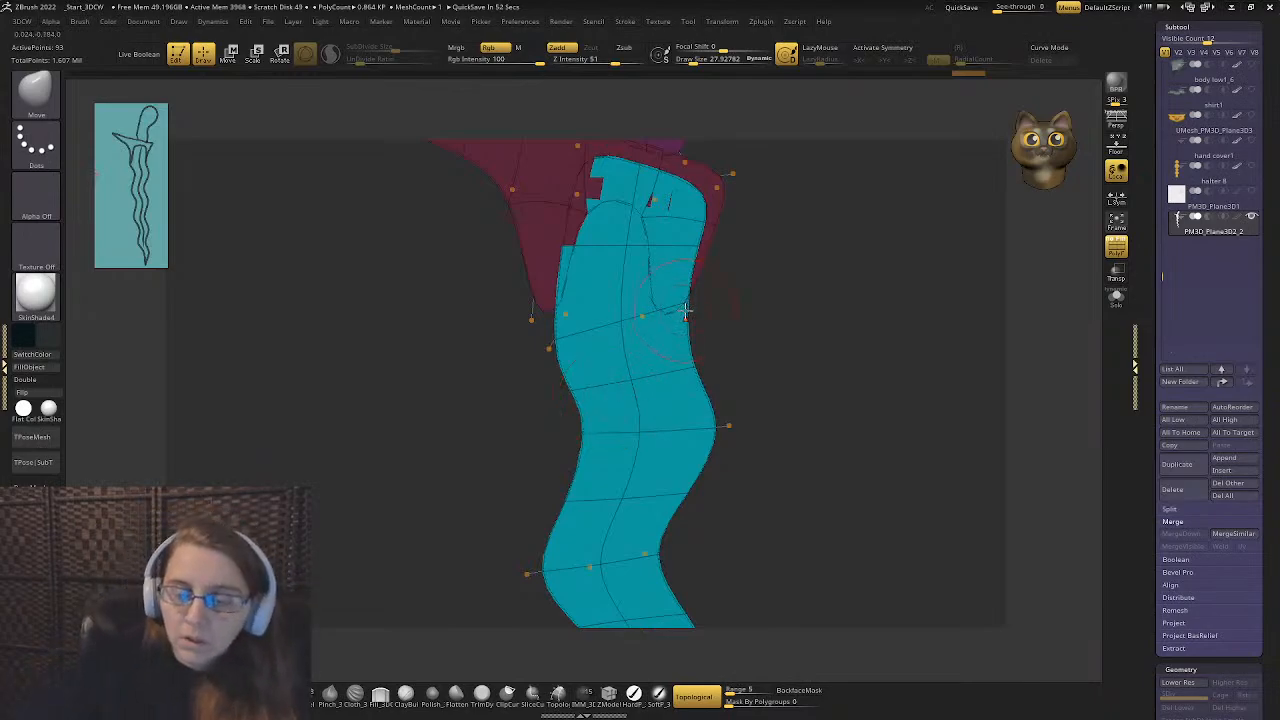
pyautogui.moveTo(556, 408); pyautogui.dragTo(618, 343)
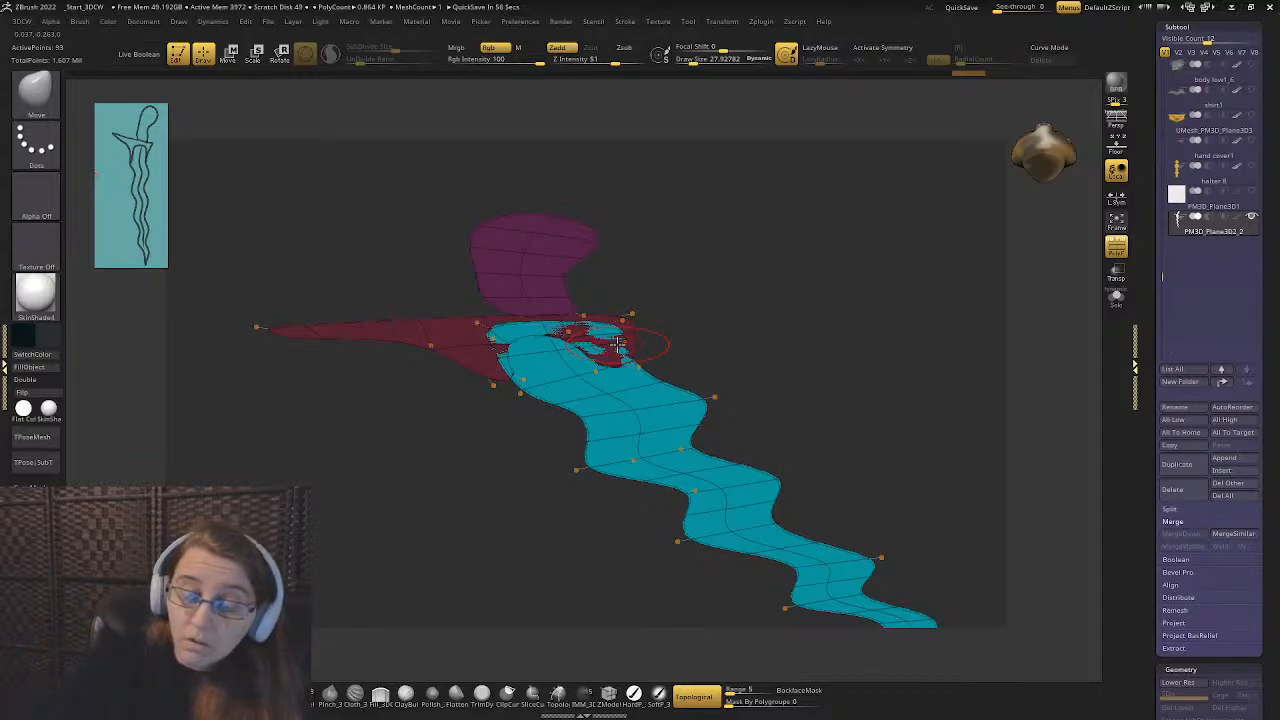
pyautogui.moveTo(701, 313)
pyautogui.mouseDown()
pyautogui.moveTo(620, 371)
pyautogui.moveTo(643, 437)
pyautogui.moveTo(600, 391)
pyautogui.mouseUp()
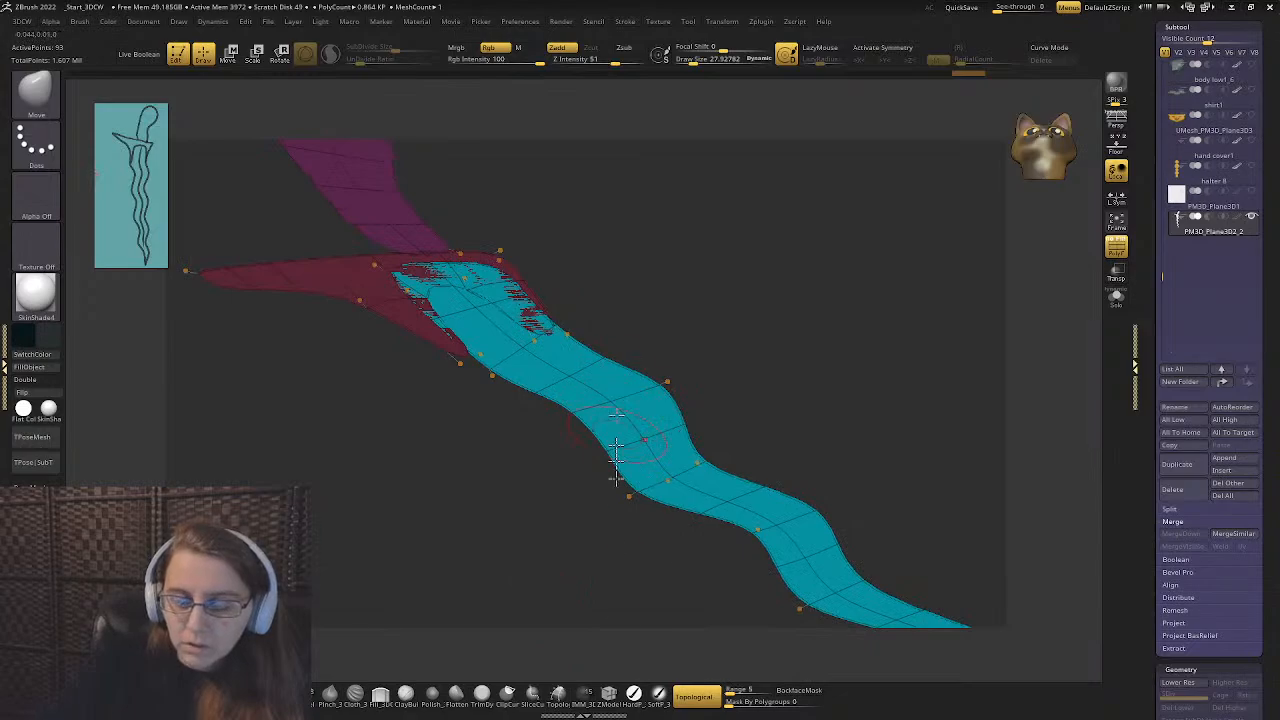
pyautogui.click(608, 693)
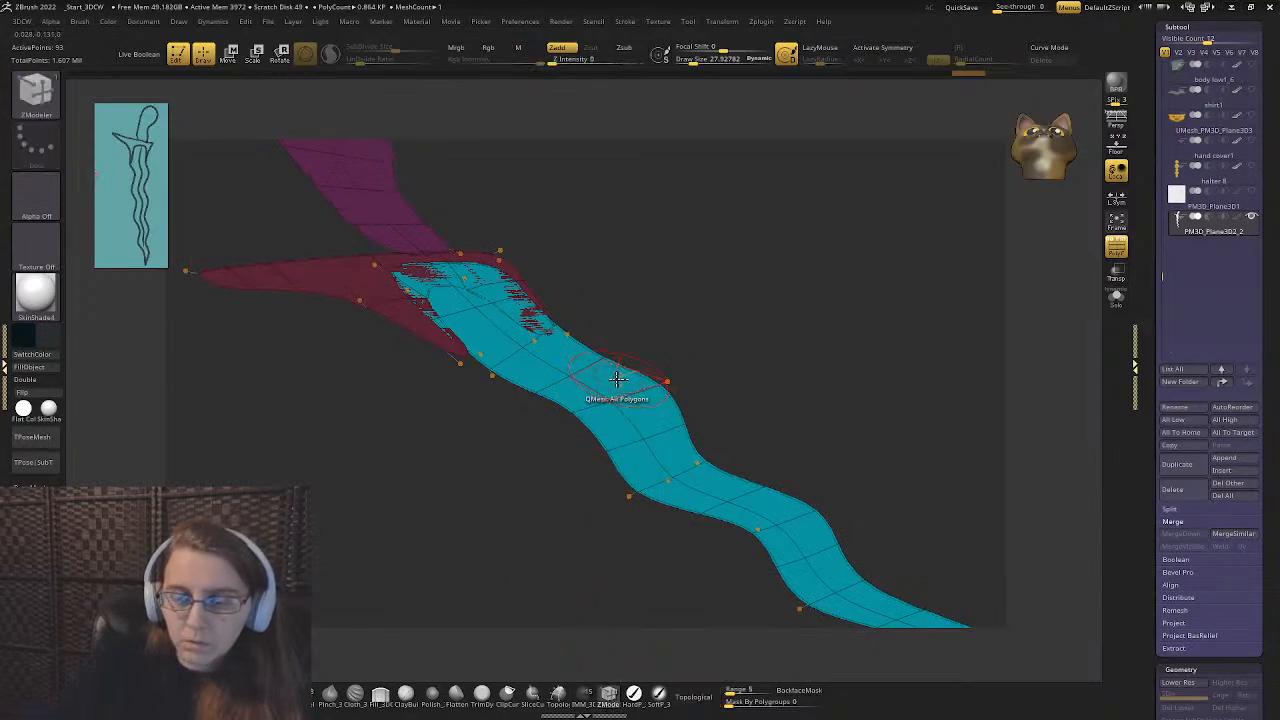
pyautogui.press('space')
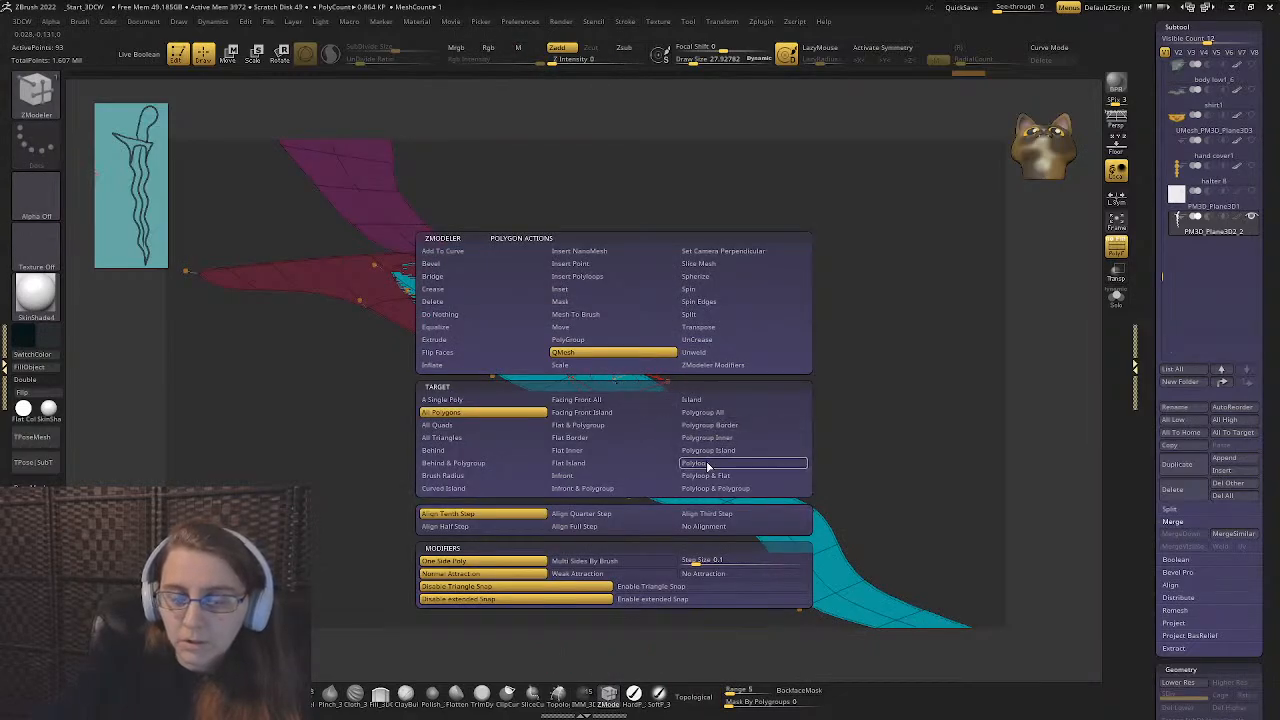
pyautogui.click(697, 426)
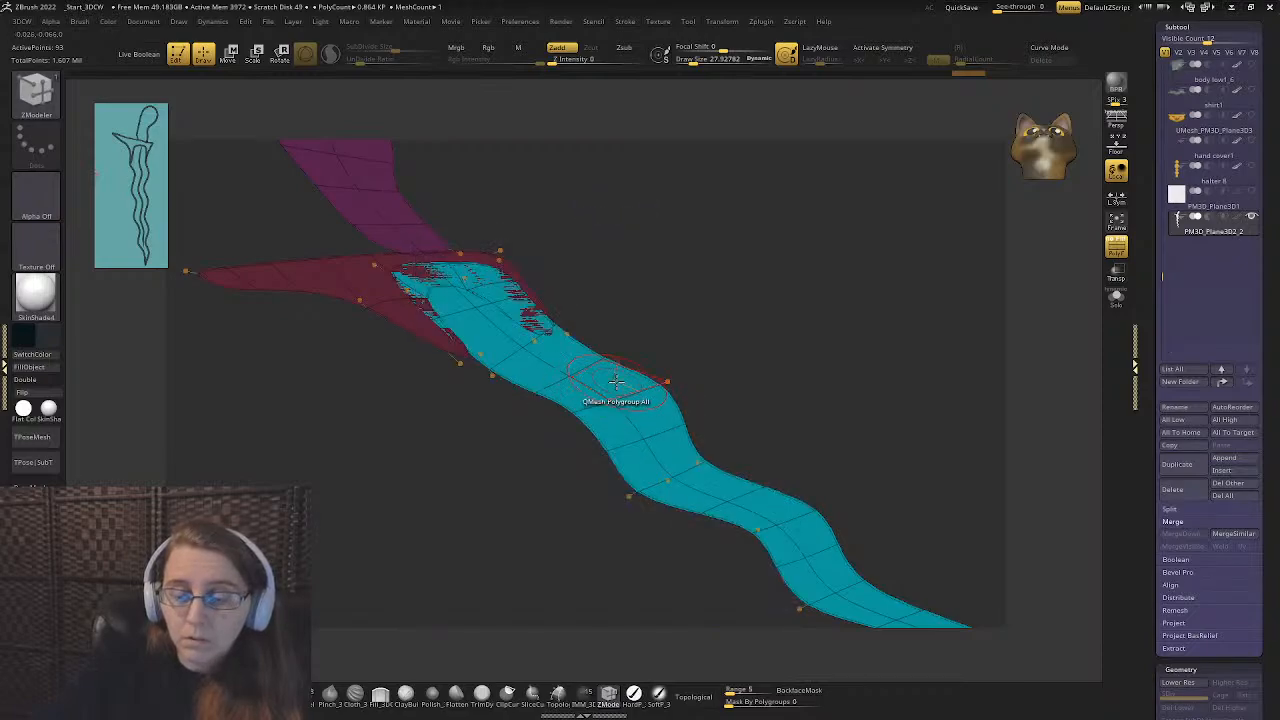
pyautogui.moveTo(617, 376)
pyautogui.mouseDown()
pyautogui.moveTo(621, 292)
pyautogui.moveTo(657, 329)
pyautogui.mouseUp()
pyautogui.moveTo(657, 329)
pyautogui.keyDown('shift'); pyautogui.mouseDown(button='right')
pyautogui.moveTo(694, 357)
pyautogui.moveTo(603, 323)
pyautogui.moveTo(615, 302)
pyautogui.moveTo(570, 368)
pyautogui.moveTo(514, 334)
pyautogui.moveTo(517, 311)
pyautogui.moveTo(622, 301)
pyautogui.moveTo(593, 310)
pyautogui.mouseUp(button='right'); pyautogui.keyUp('shift')
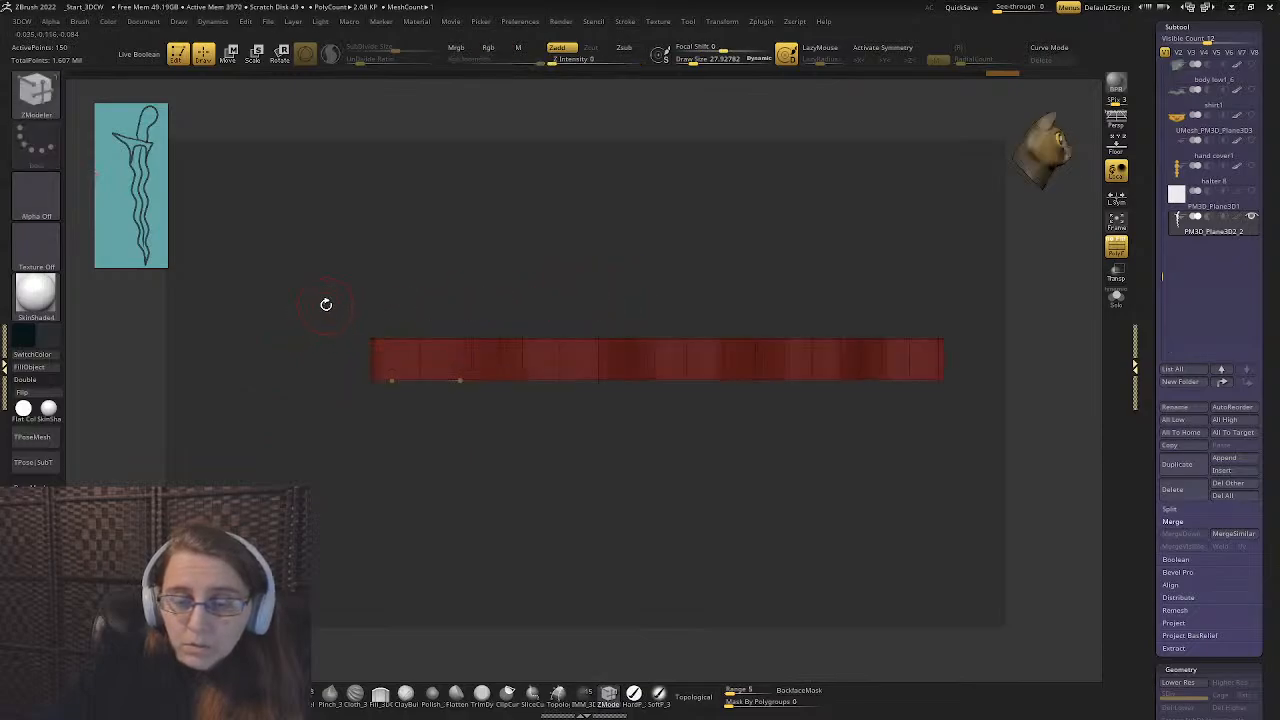
pyautogui.keyDown('alt'); pyautogui.moveTo(538, 273); pyautogui.dragTo(478, 333, button='right'); pyautogui.keyUp('alt')
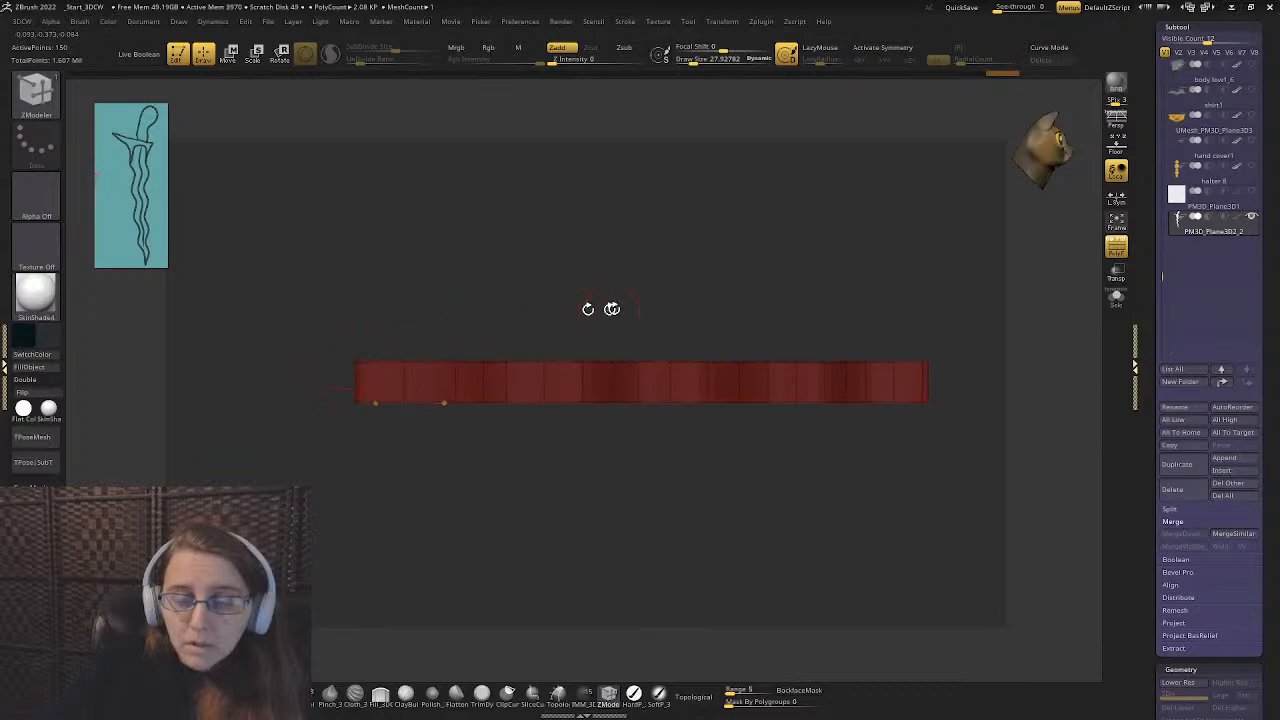
# - Try to extrude the guard with QMesh Polygroup All
pyautogui.moveTo(588, 308)
pyautogui.mouseDown(button='right')
pyautogui.moveTo(449, 291)
pyautogui.moveTo(554, 263)
pyautogui.moveTo(474, 319)
pyautogui.moveTo(500, 378)
pyautogui.moveTo(654, 334)
pyautogui.moveTo(657, 297)
pyautogui.moveTo(570, 344)
pyautogui.moveTo(620, 271)
pyautogui.moveTo(500, 269)
pyautogui.mouseUp(button='right')
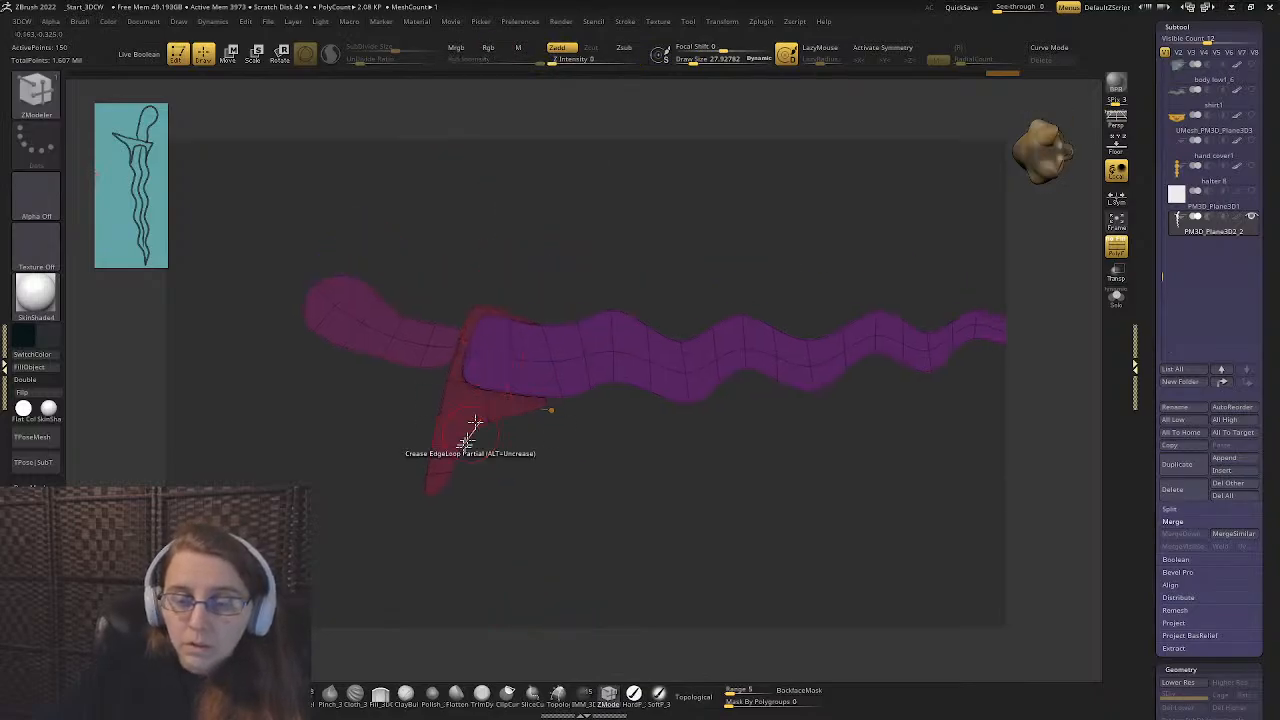
pyautogui.moveTo(466, 424); pyautogui.dragTo(469, 406)
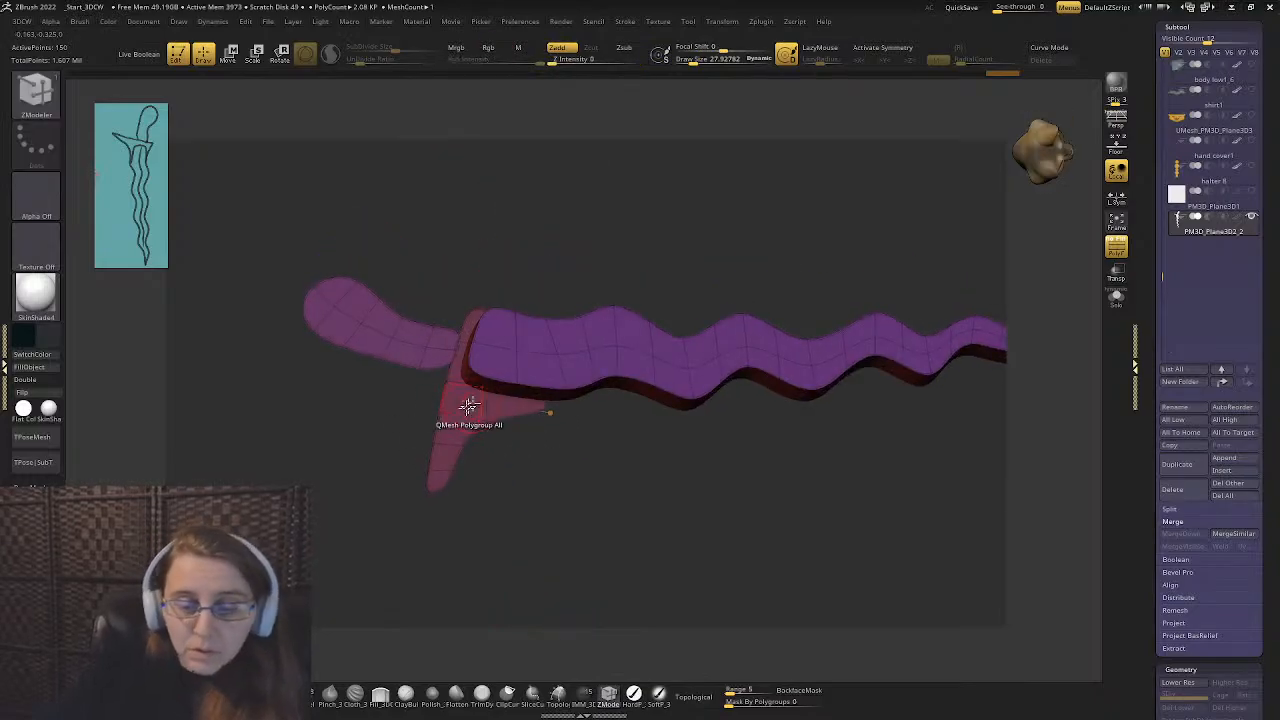
pyautogui.moveTo(466, 400); pyautogui.dragTo(458, 406, button='right')
pyautogui.moveTo(462, 402); pyautogui.dragTo(467, 382)
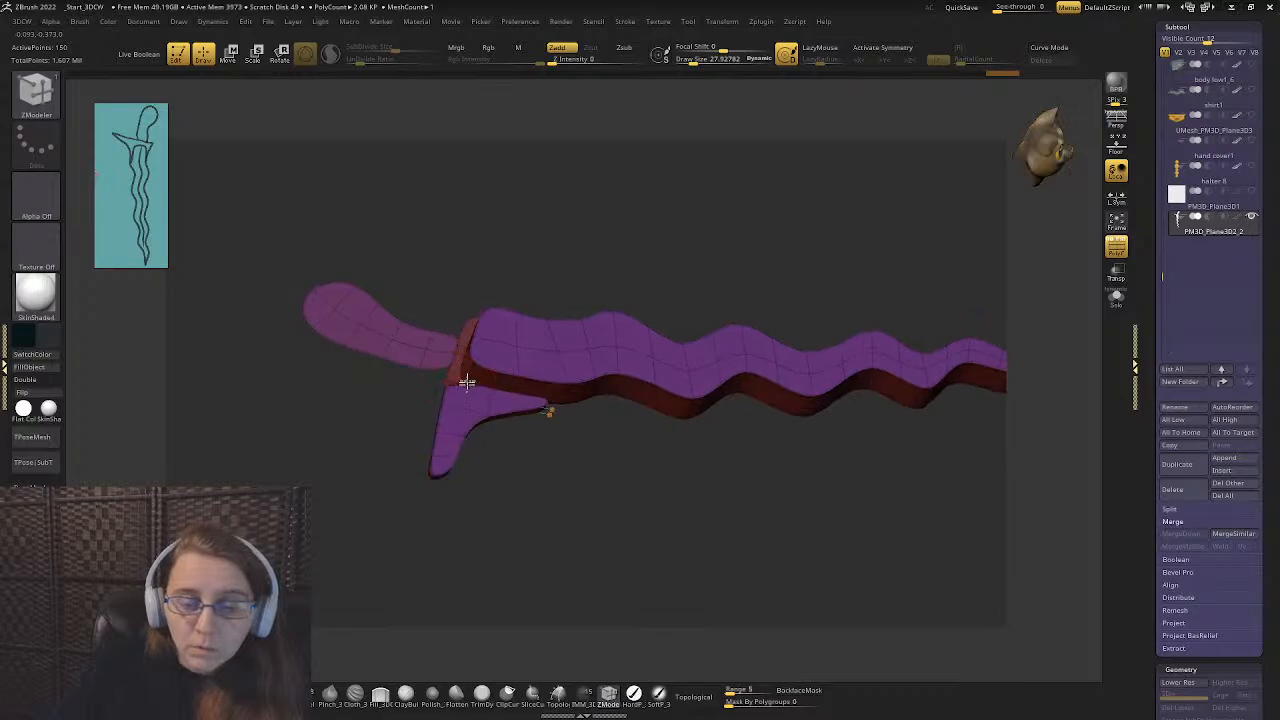
pyautogui.press('space')
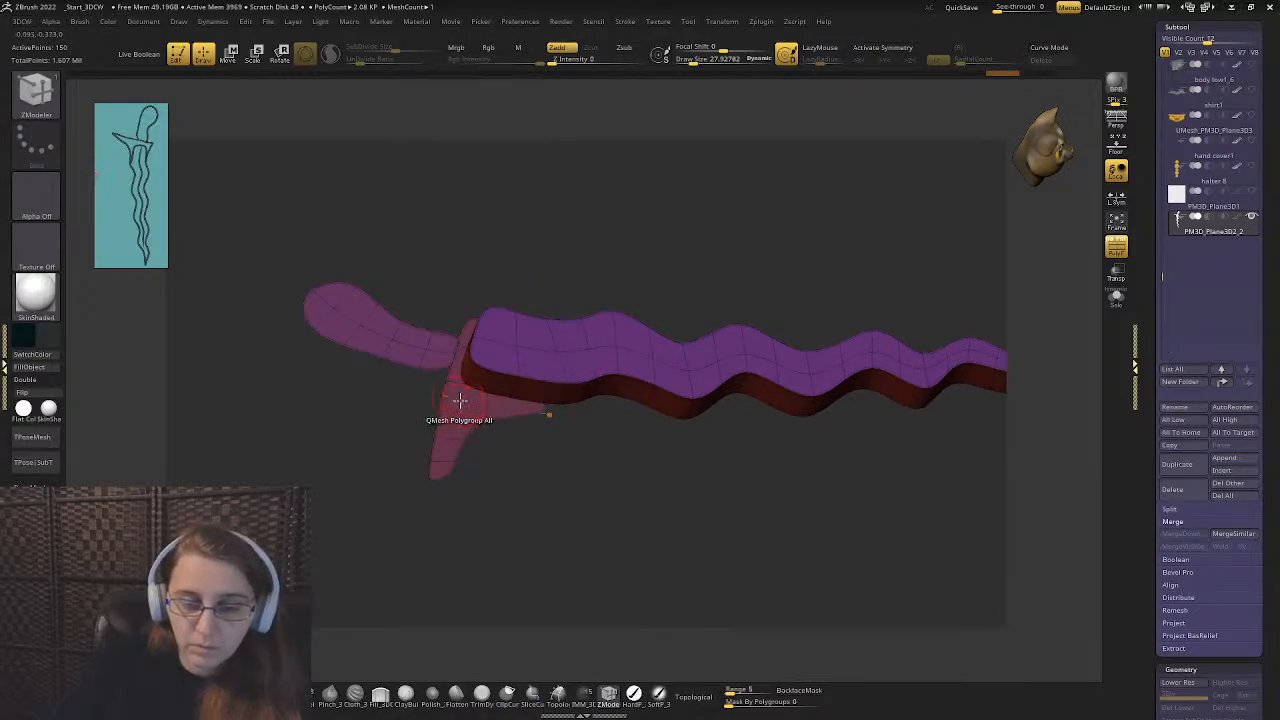
# - Turn on double-sided display and extrude the guard with QMesh Polygroup All so it is thicker than the blade
pyautogui.moveTo(457, 400); pyautogui.dragTo(540, 380, button='right')
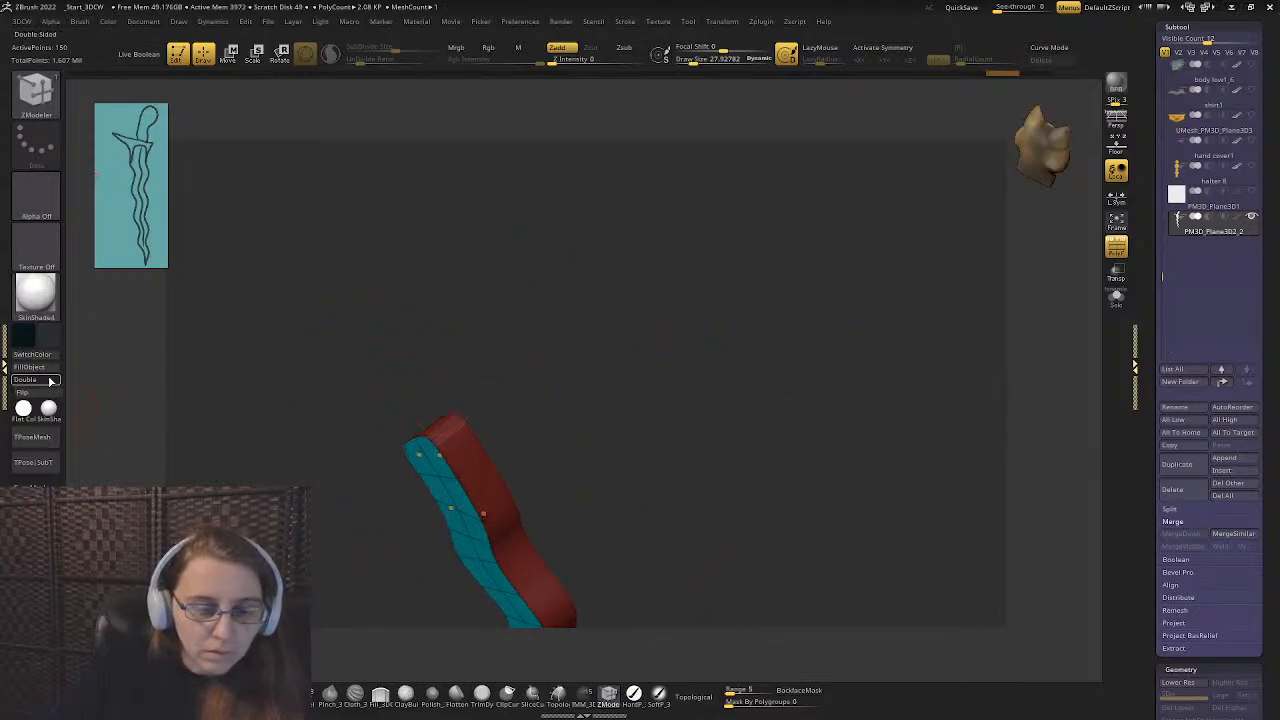
pyautogui.click(50, 381)
pyautogui.moveTo(470, 420); pyautogui.dragTo(437, 418, button='right')
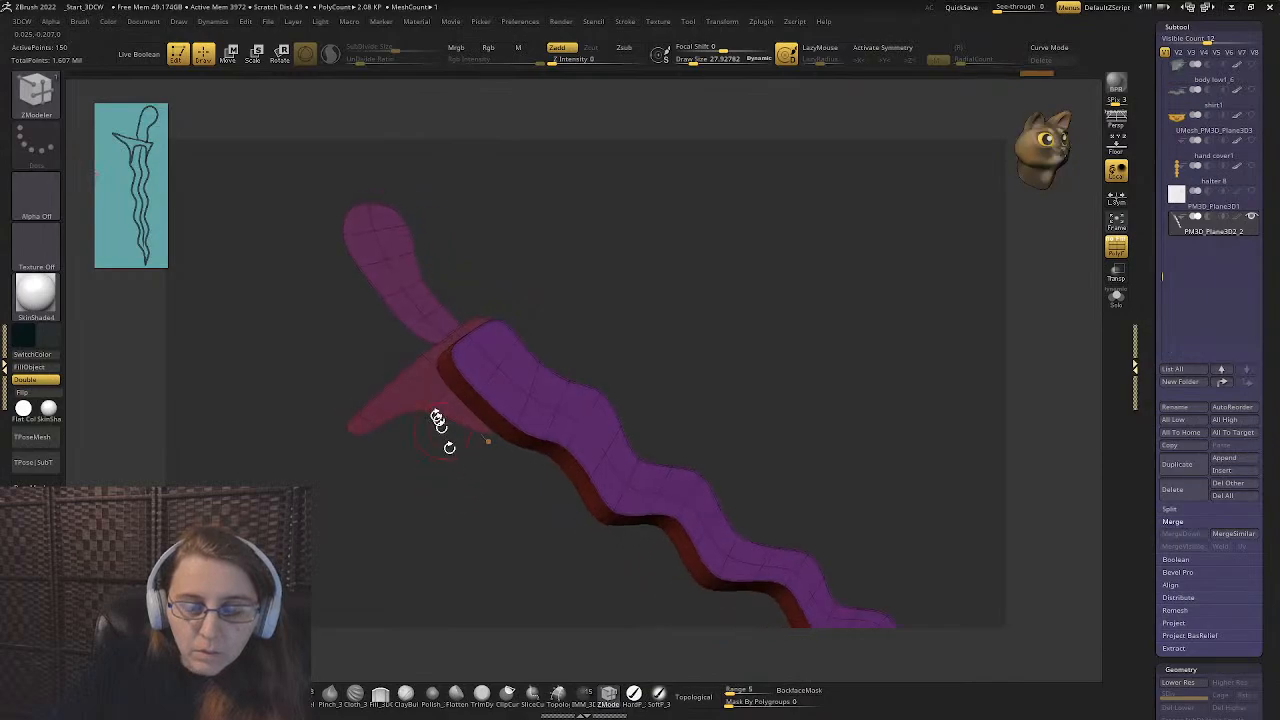
pyautogui.press('space')
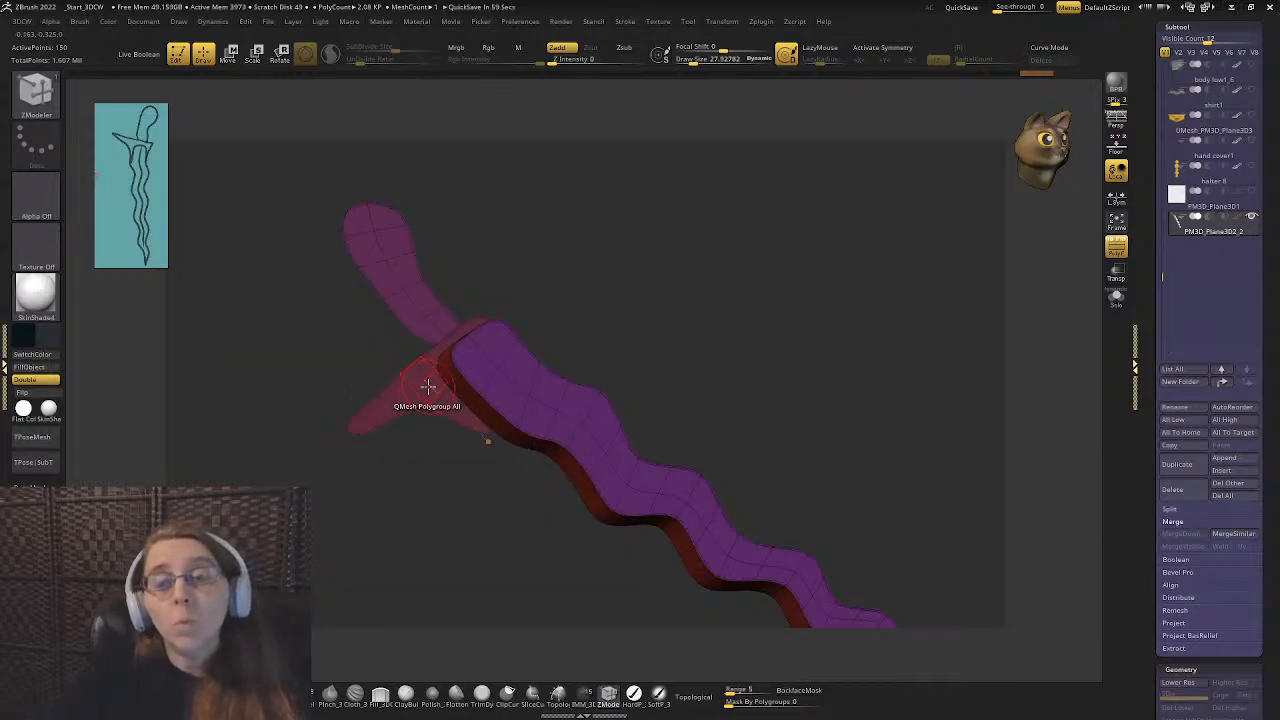
pyautogui.keyDown('ctrl'); pyautogui.moveTo(396, 396); pyautogui.dragTo(500, 378, button='right'); pyautogui.keyUp('ctrl')
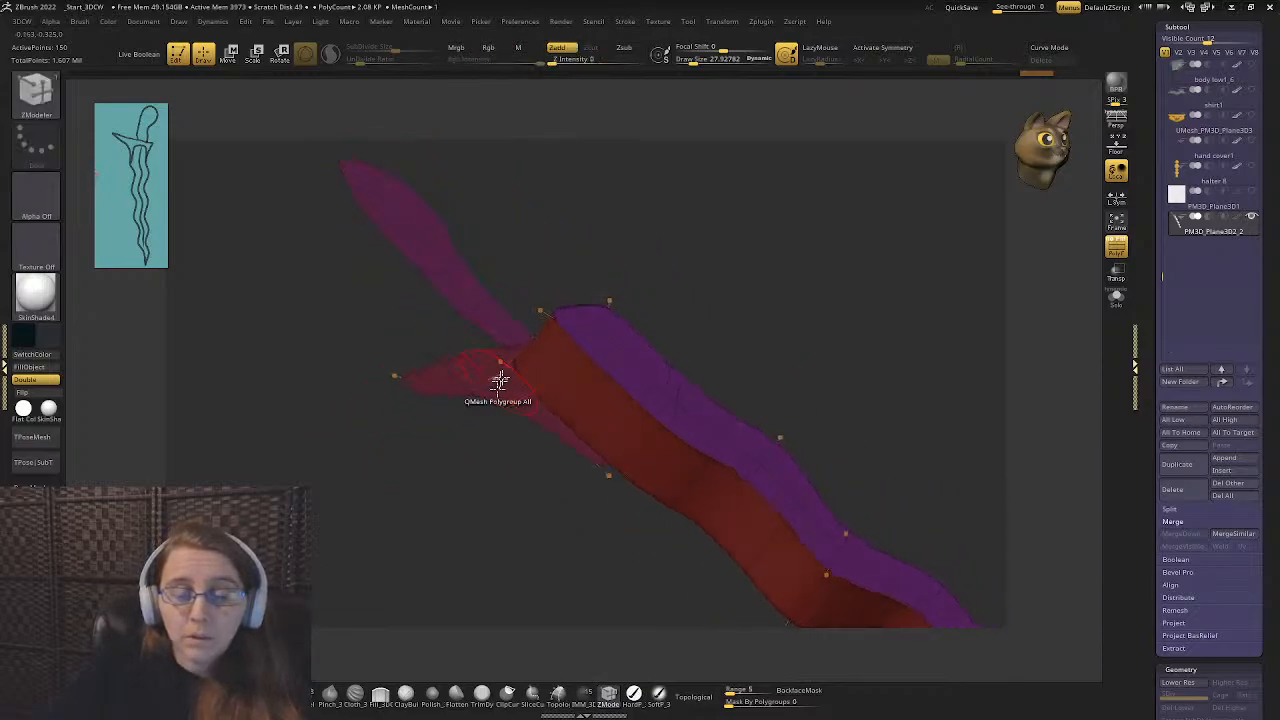
pyautogui.moveTo(504, 380); pyautogui.dragTo(614, 297)
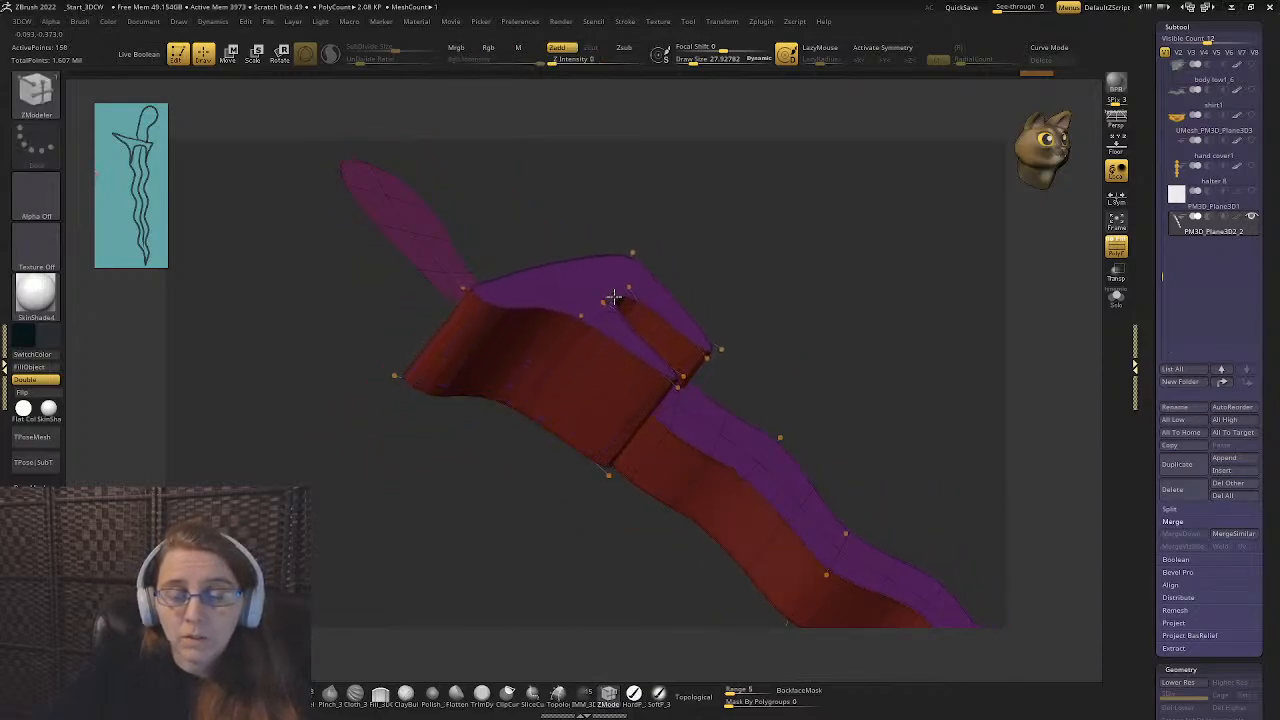
# - Apply Auto Groups to the dagger so that blade, guard and handle each form one separate polygroup
pyautogui.moveTo(613, 298); pyautogui.dragTo(551, 384, button='right')
pyautogui.moveTo(660, 393); pyautogui.dragTo(603, 391, button='right')
pyautogui.press('space')
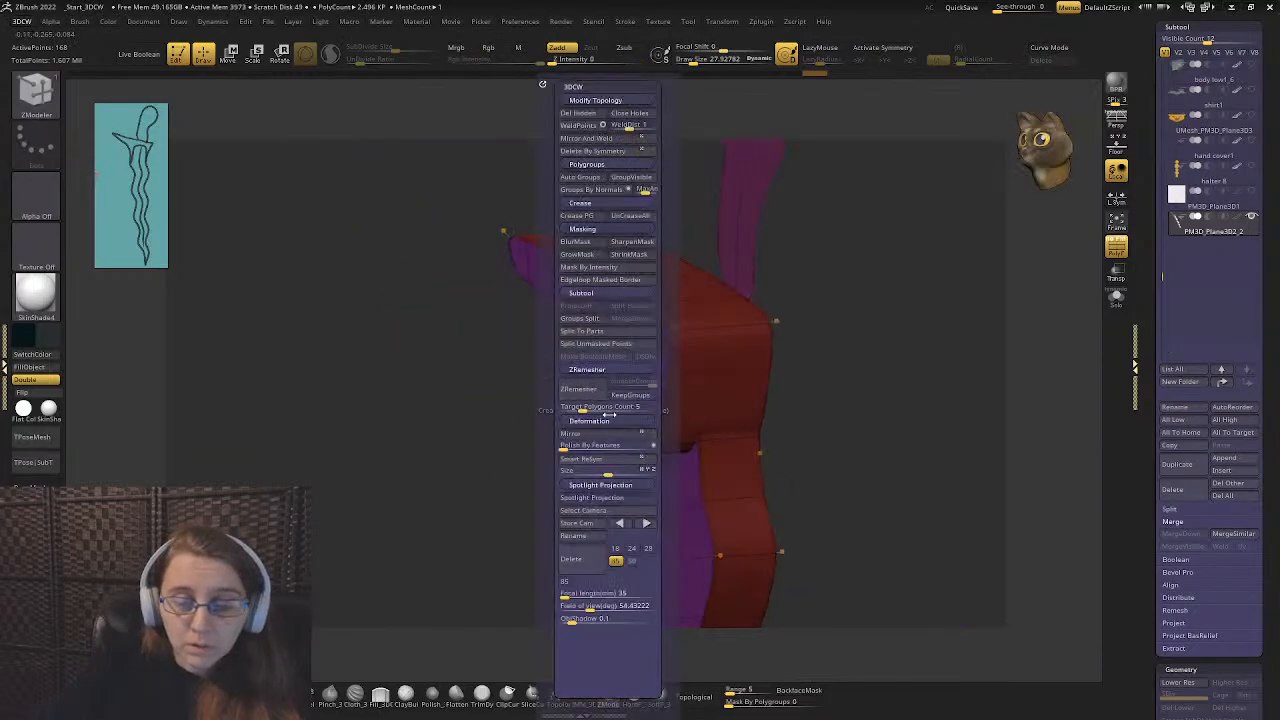
pyautogui.click(594, 189)
# - Isolate the guard by masking the other parts, and move it along its depth to centre it on the blade's thickness
pyautogui.keyDown('shift'); pyautogui.moveTo(586, 286); pyautogui.dragTo(563, 310, button='right'); pyautogui.keyUp('shift')
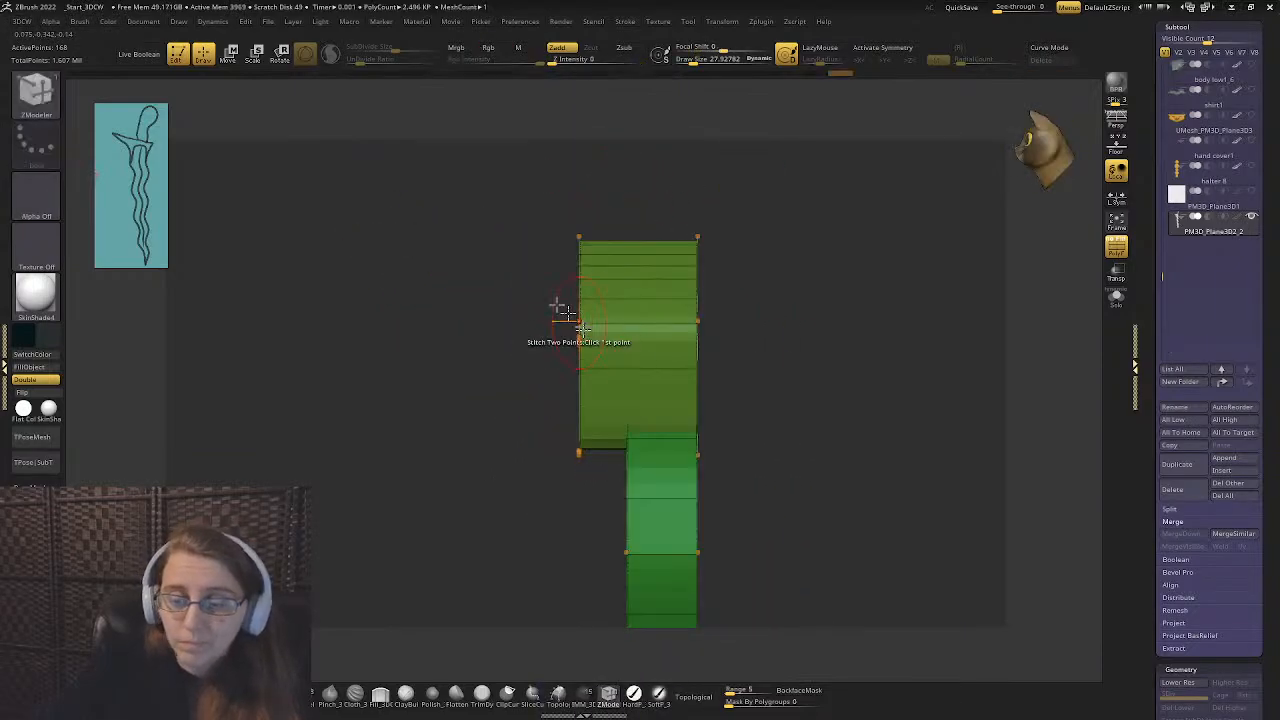
pyautogui.click(236, 56)
pyautogui.keyDown('ctrl'); pyautogui.click(596, 332); pyautogui.keyUp('ctrl')
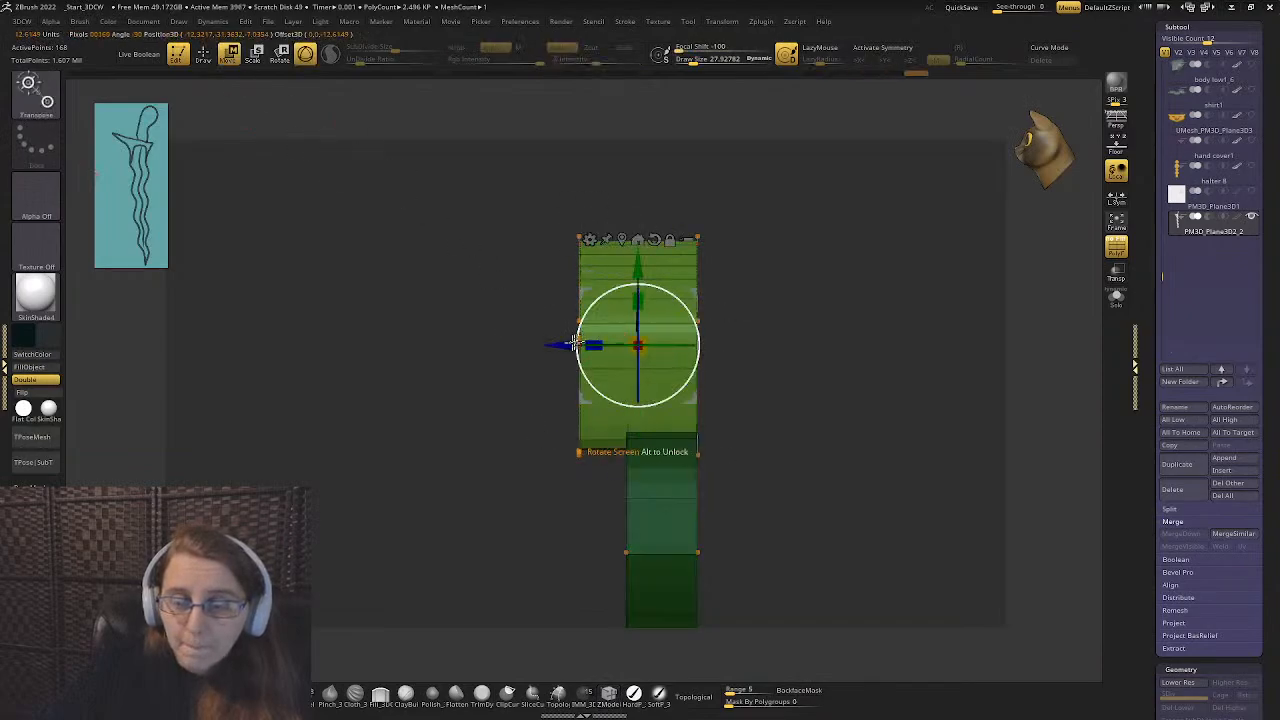
pyautogui.moveTo(562, 346); pyautogui.dragTo(584, 346)
pyautogui.moveTo(584, 346); pyautogui.dragTo(760, 365, button='right')
pyautogui.keyDown('alt'); pyautogui.moveTo(617, 408); pyautogui.dragTo(408, 366, button='right'); pyautogui.keyUp('alt')
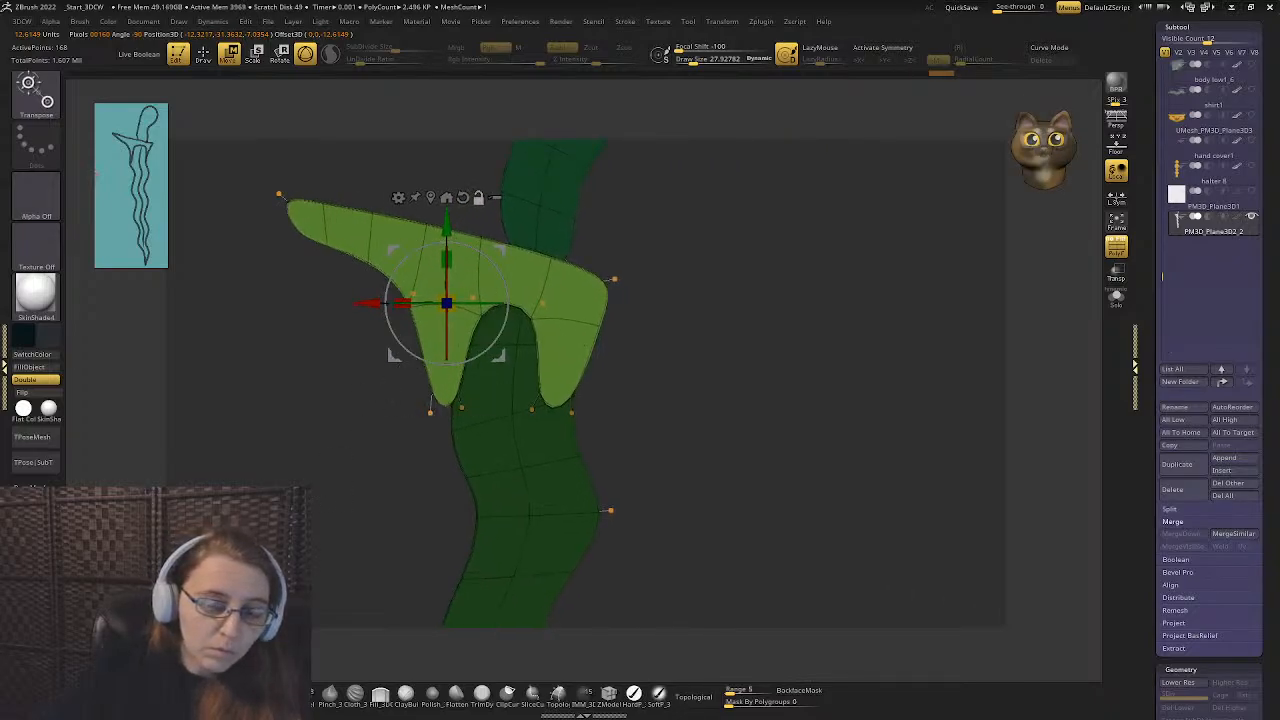
# - Insert ZModeler edge loops down the middle of both guard prongs
pyautogui.click(200, 52)
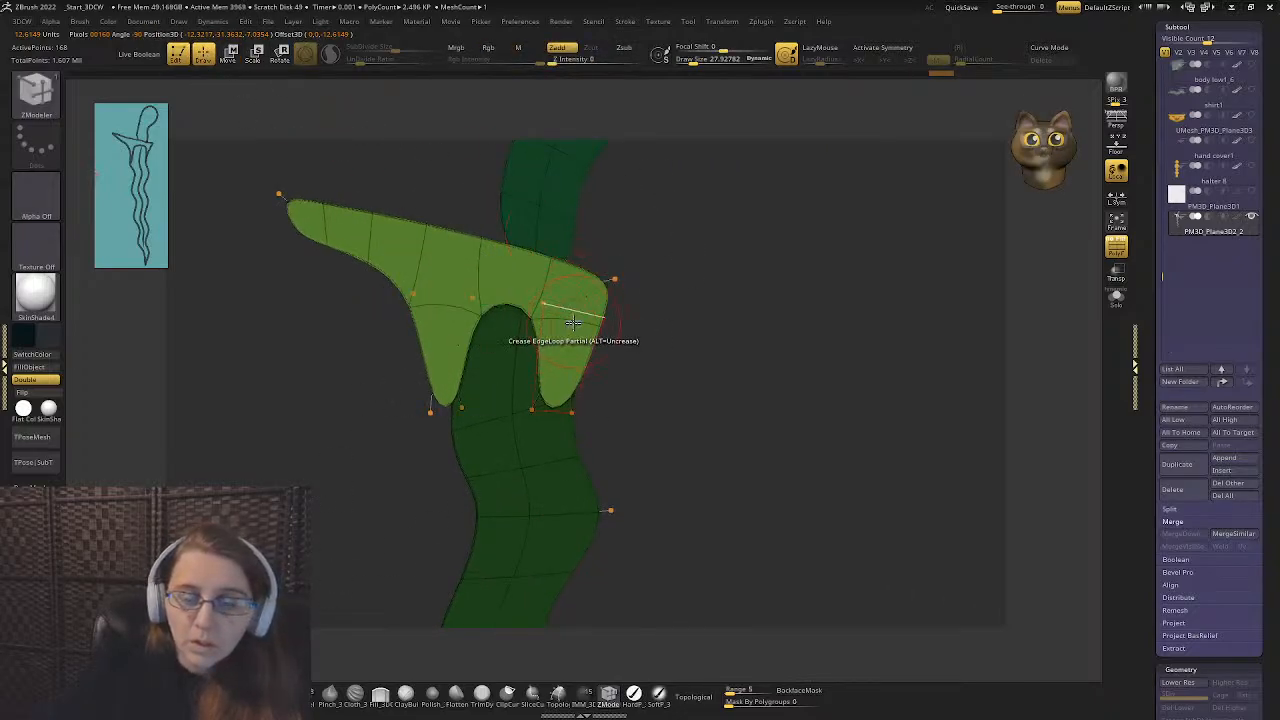
pyautogui.press('space')
pyautogui.click(557, 339)
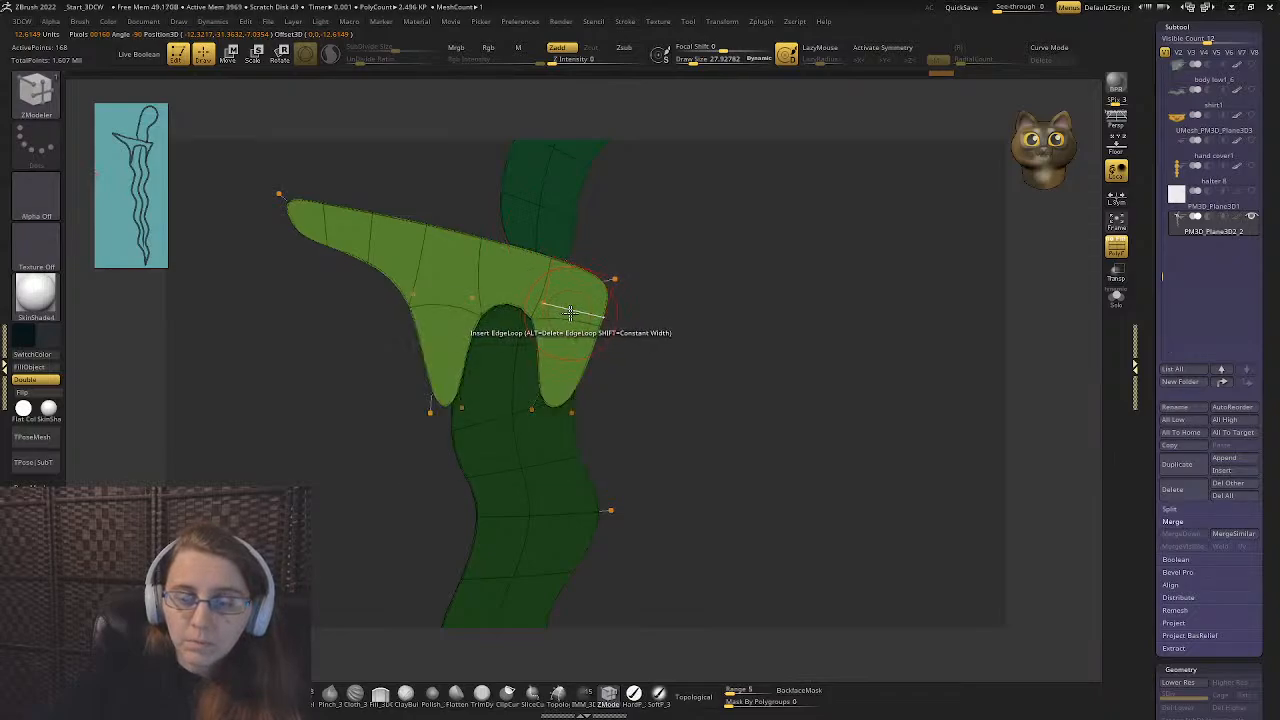
pyautogui.click(571, 313)
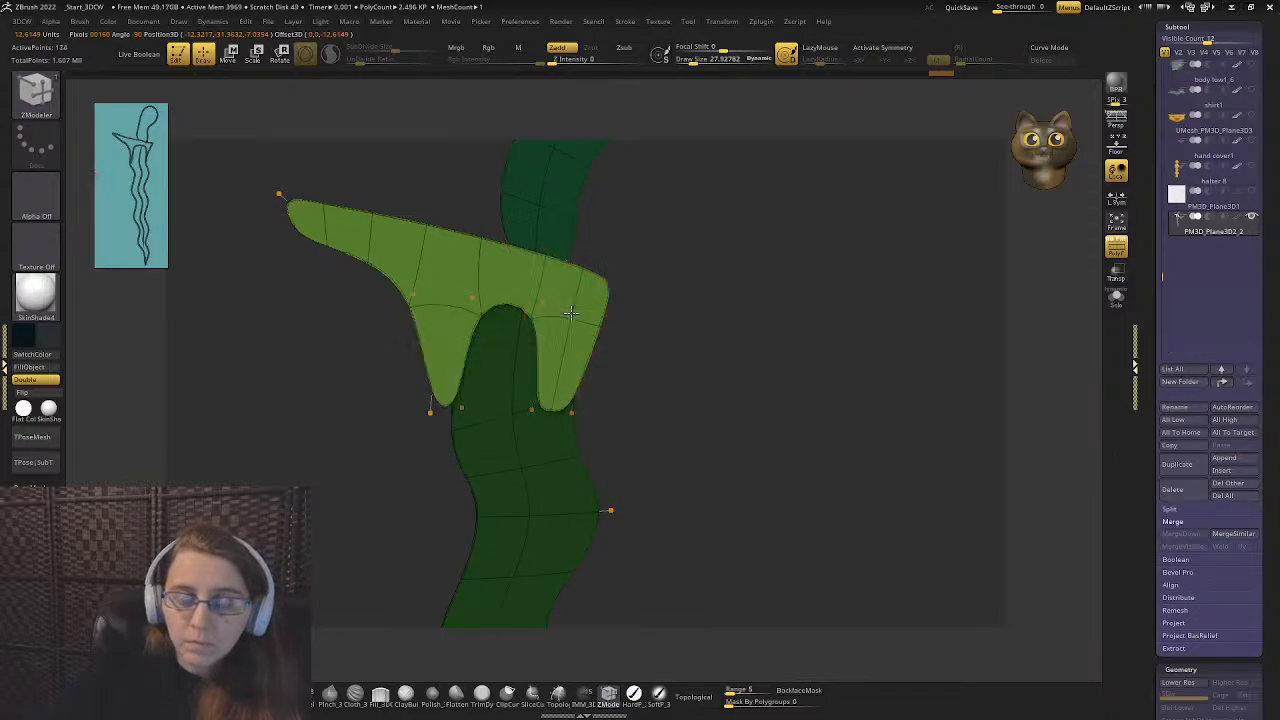
pyautogui.click(449, 264)
# - Reshape the tips of both guard prongs with the Move brush, from front and back, shifting the short-side prong outward
pyautogui.press('v')
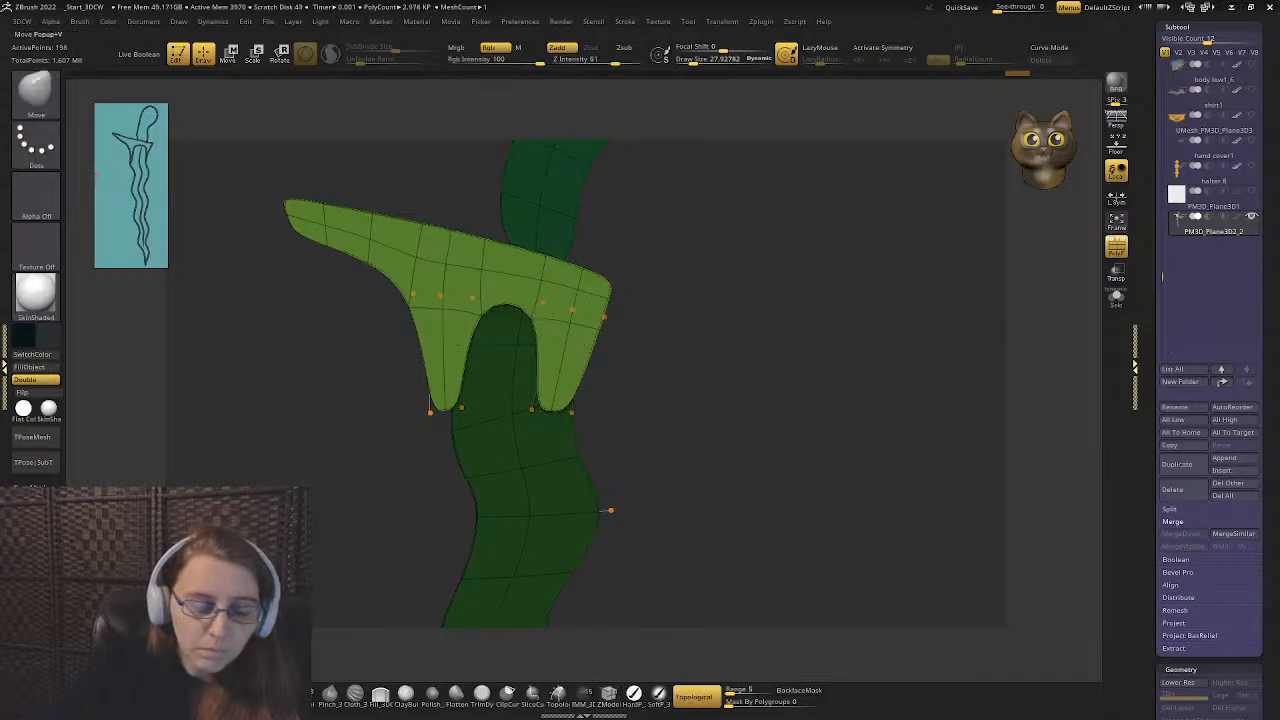
pyautogui.press('s')
pyautogui.moveTo(551, 414); pyautogui.dragTo(560, 413)
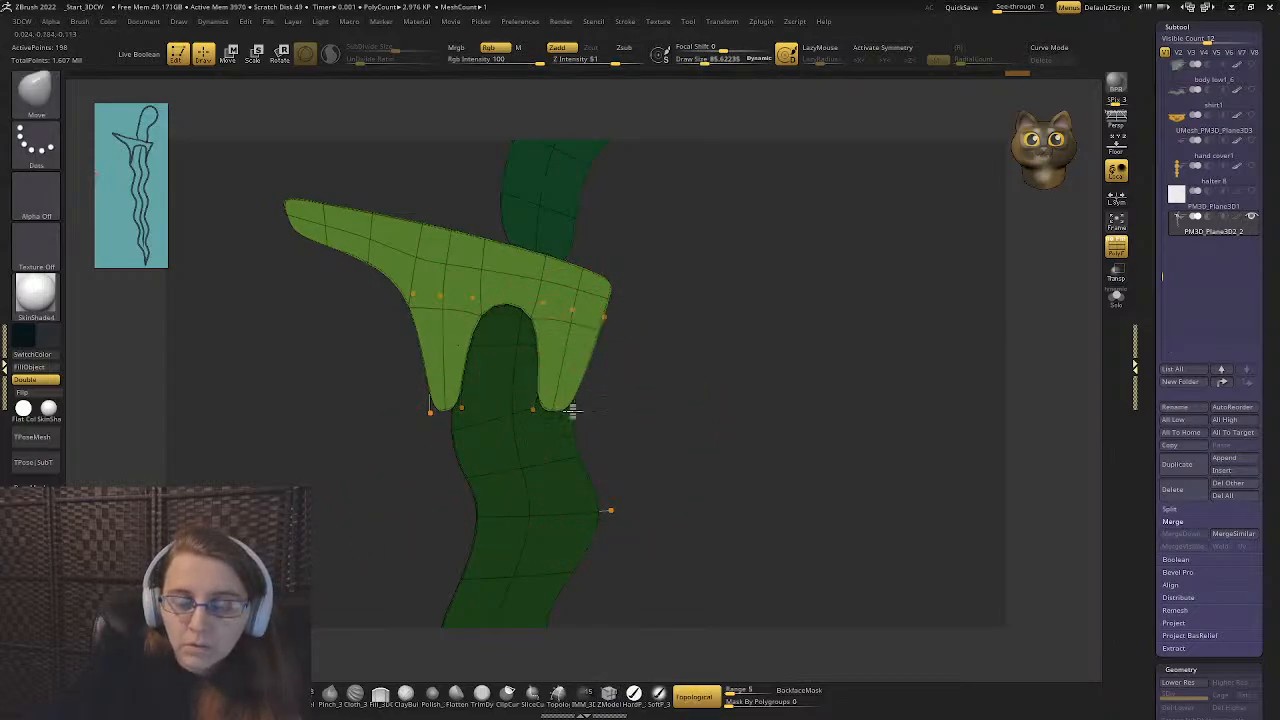
pyautogui.moveTo(572, 410)
pyautogui.mouseDown()
pyautogui.moveTo(603, 410)
pyautogui.moveTo(547, 409)
pyautogui.mouseUp()
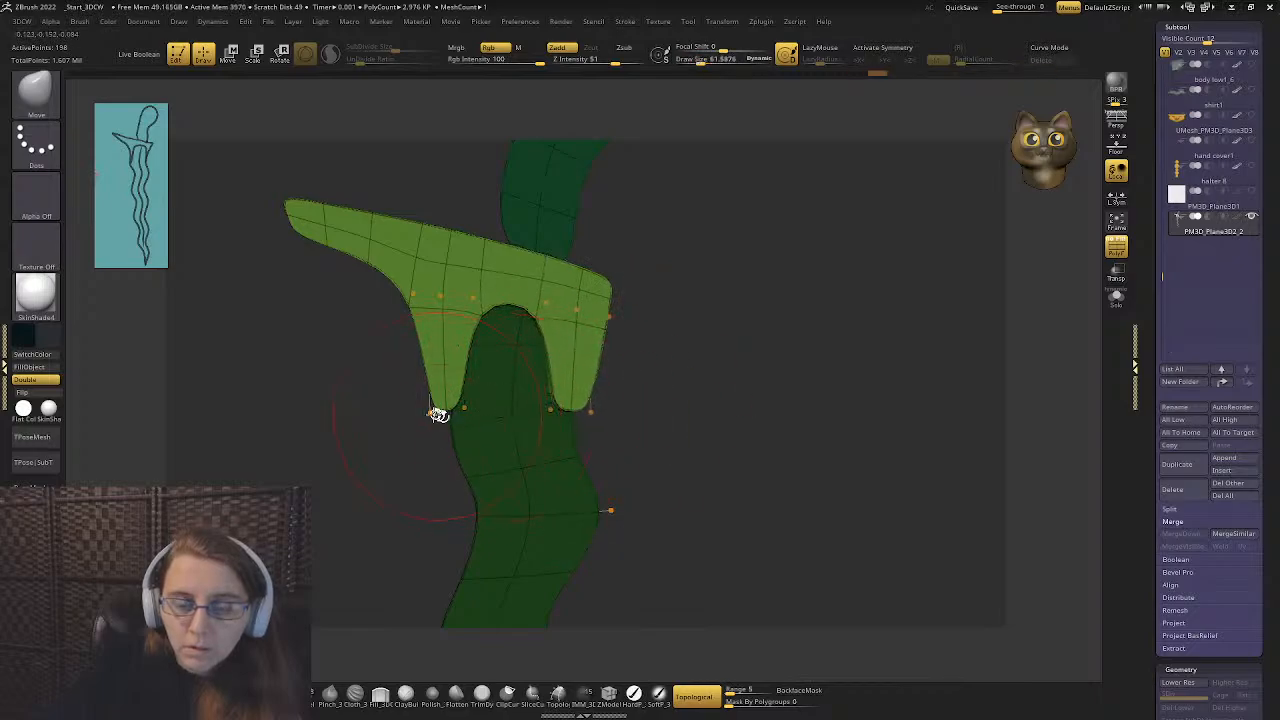
pyautogui.moveTo(531, 404); pyautogui.dragTo(668, 410, button='right')
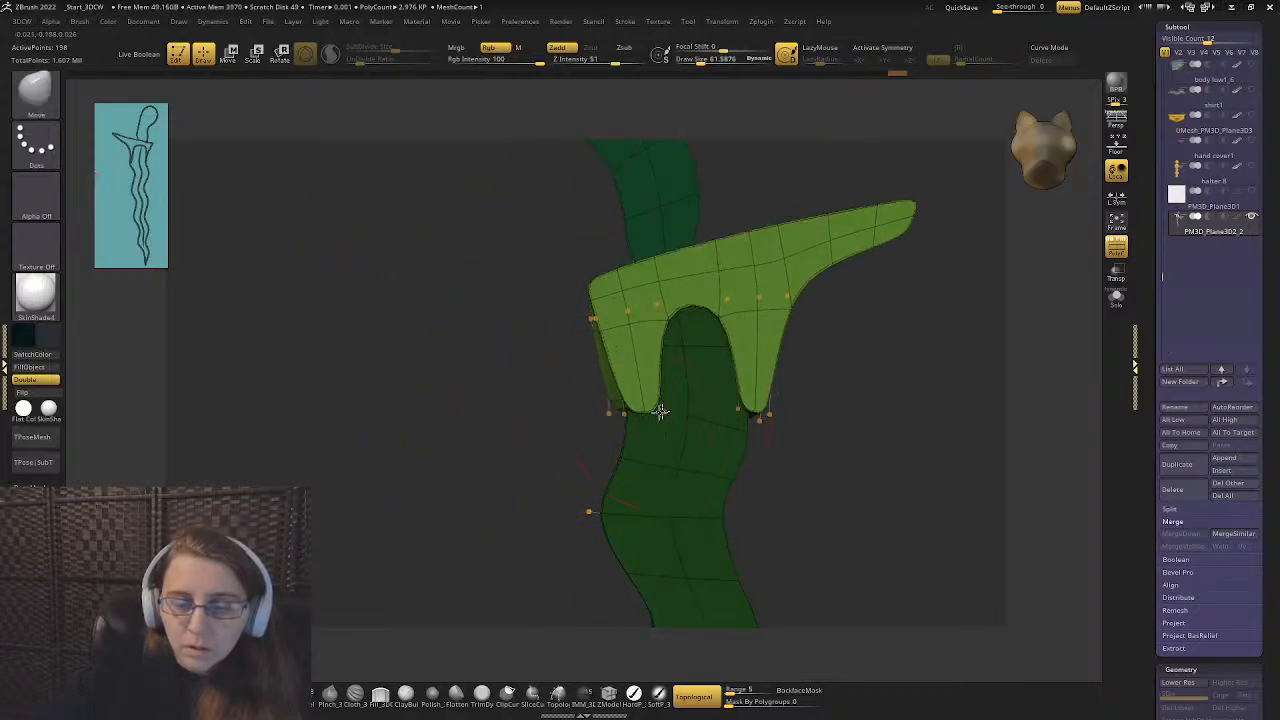
pyautogui.moveTo(660, 411); pyautogui.dragTo(624, 419)
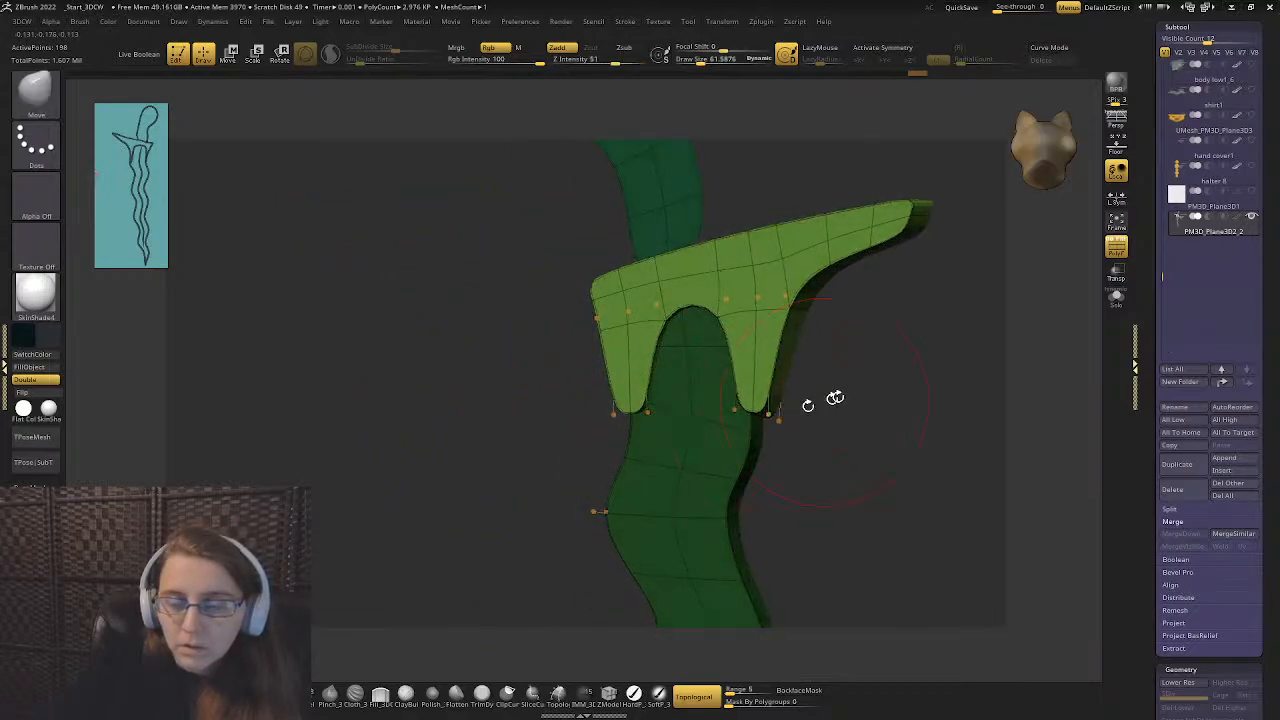
pyautogui.press('shift')
pyautogui.moveTo(762, 420); pyautogui.dragTo(744, 428)
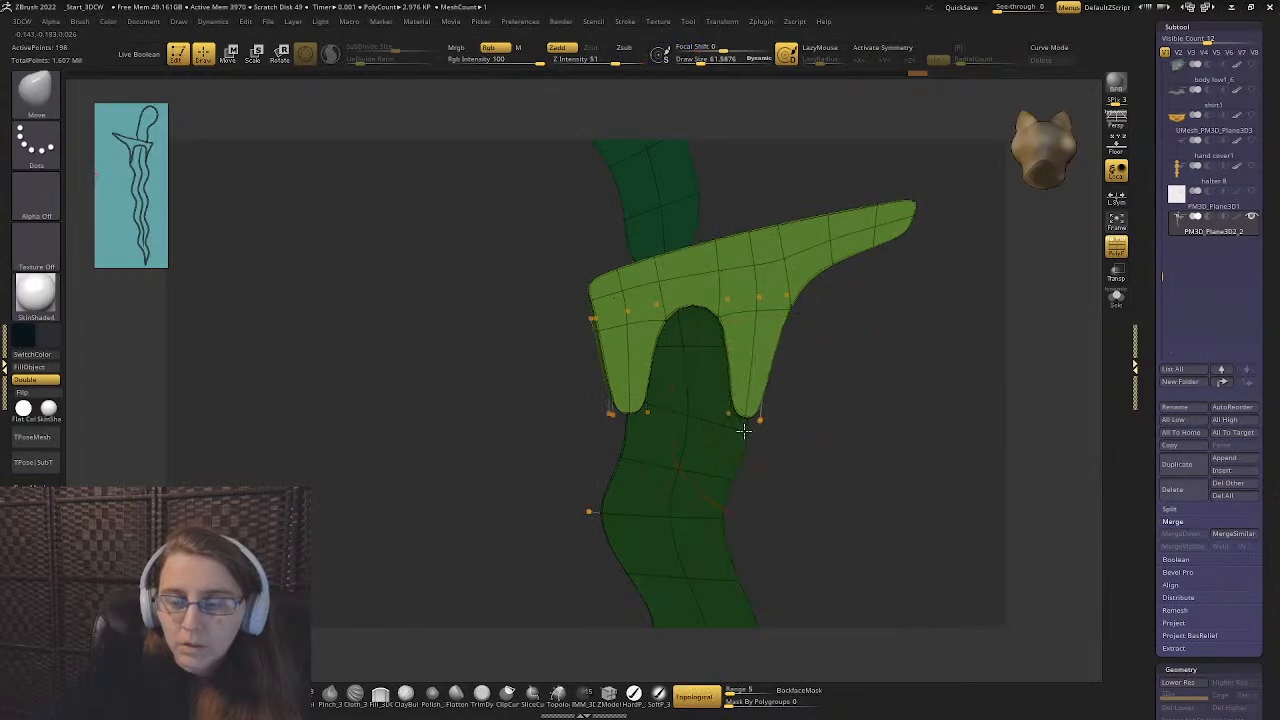
# - With a smaller Move brush, widen the arch between the guard prongs on both faces of the guard
pyautogui.press('s')
pyautogui.moveTo(685, 312)
pyautogui.mouseDown()
pyautogui.moveTo(661, 319)
pyautogui.moveTo(540, 291)
pyautogui.mouseUp()
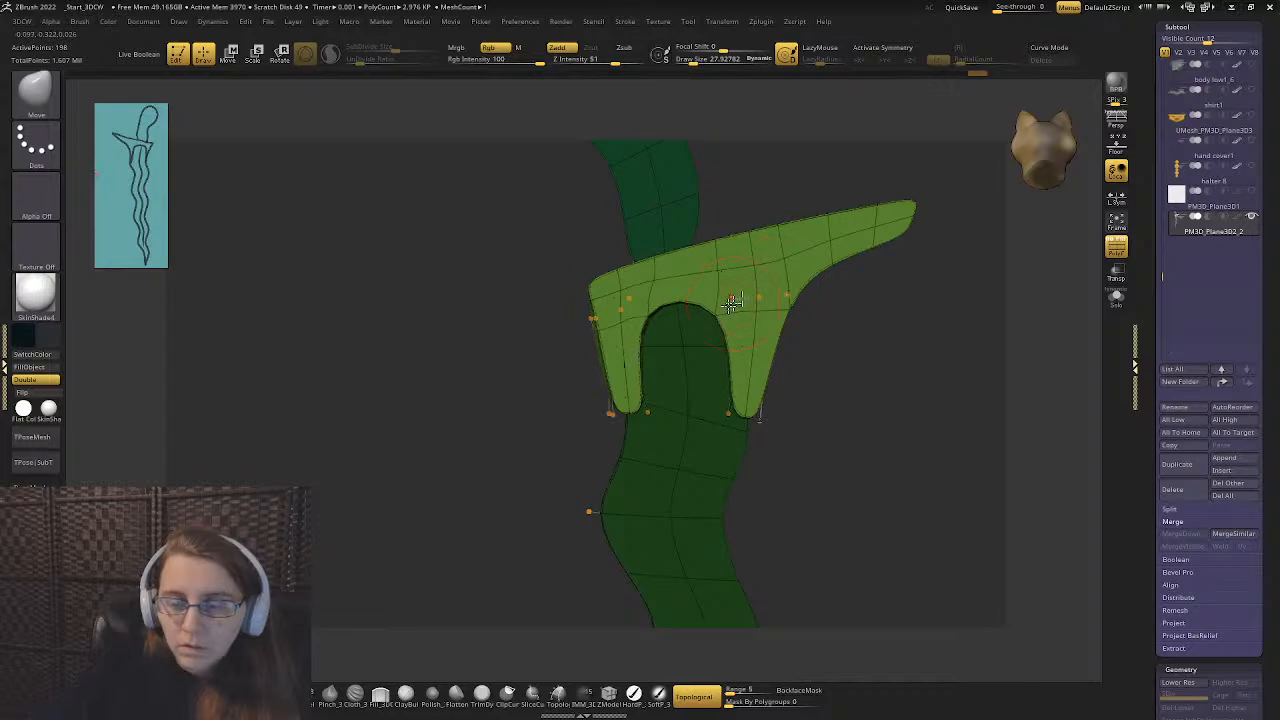
pyautogui.moveTo(795, 272); pyautogui.dragTo(674, 343, button='right')
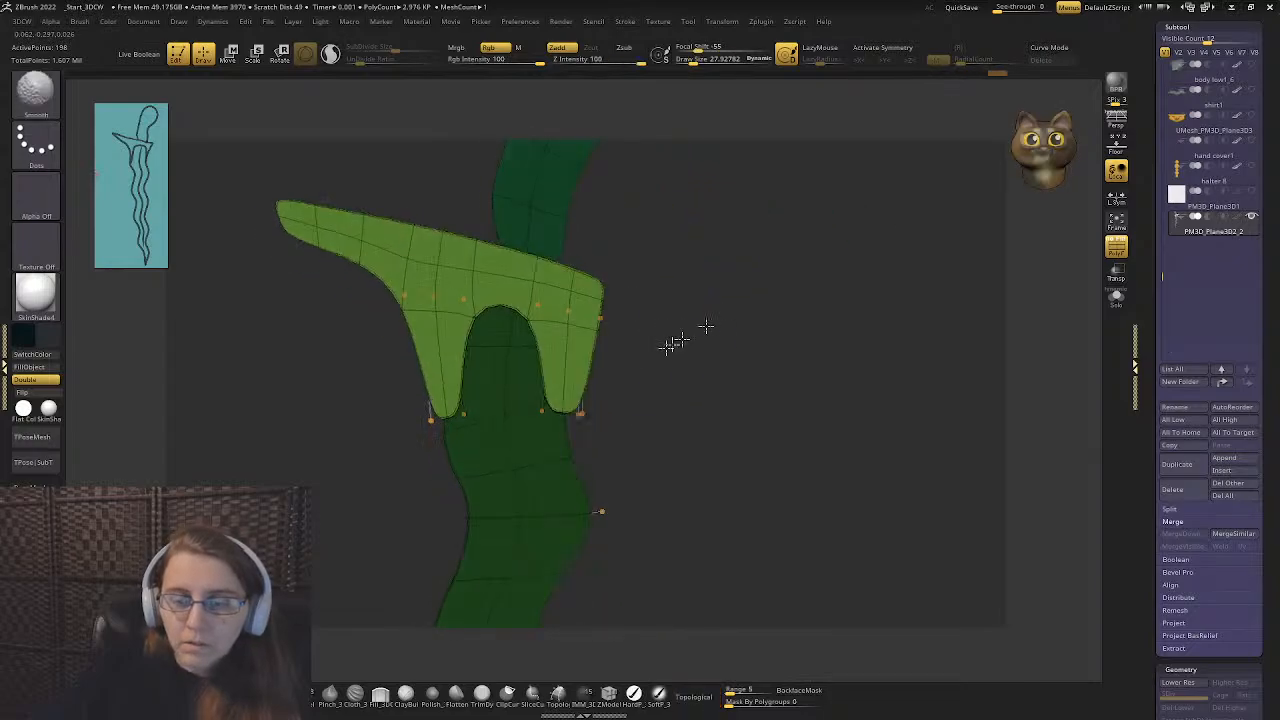
pyautogui.moveTo(540, 305); pyautogui.dragTo(594, 291)
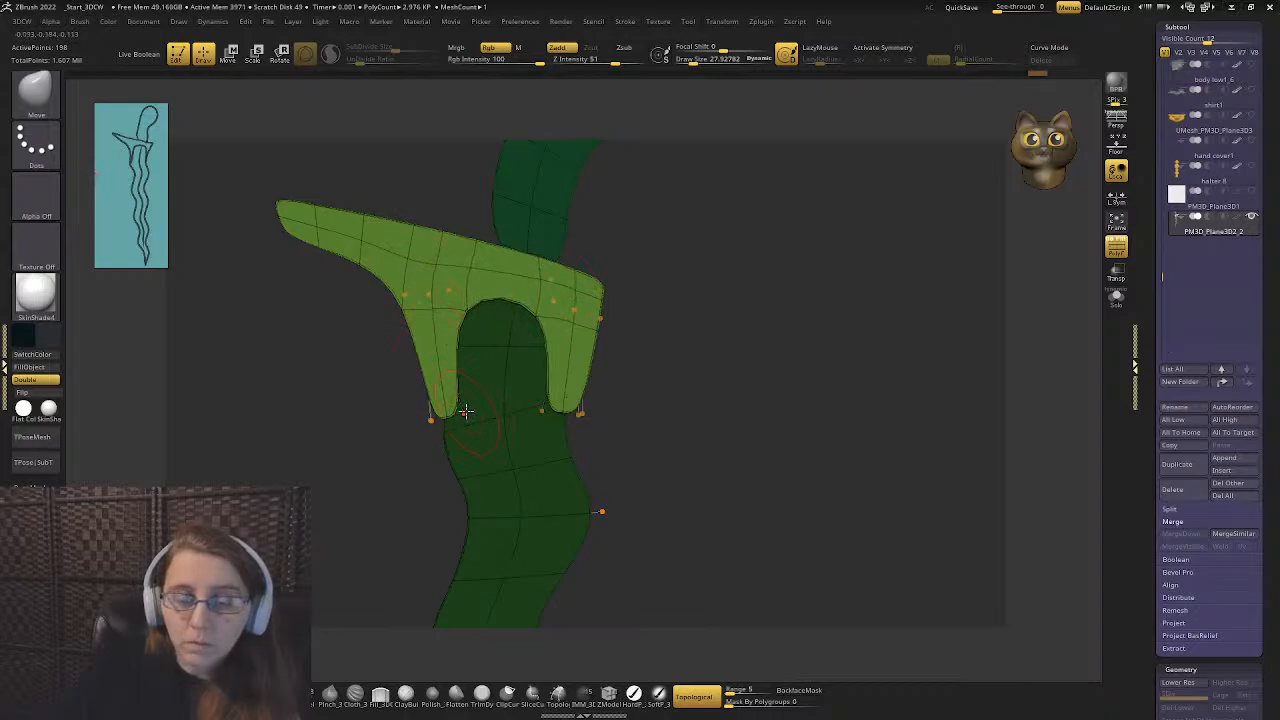
pyautogui.press('s')
pyautogui.moveTo(560, 408); pyautogui.dragTo(541, 410)
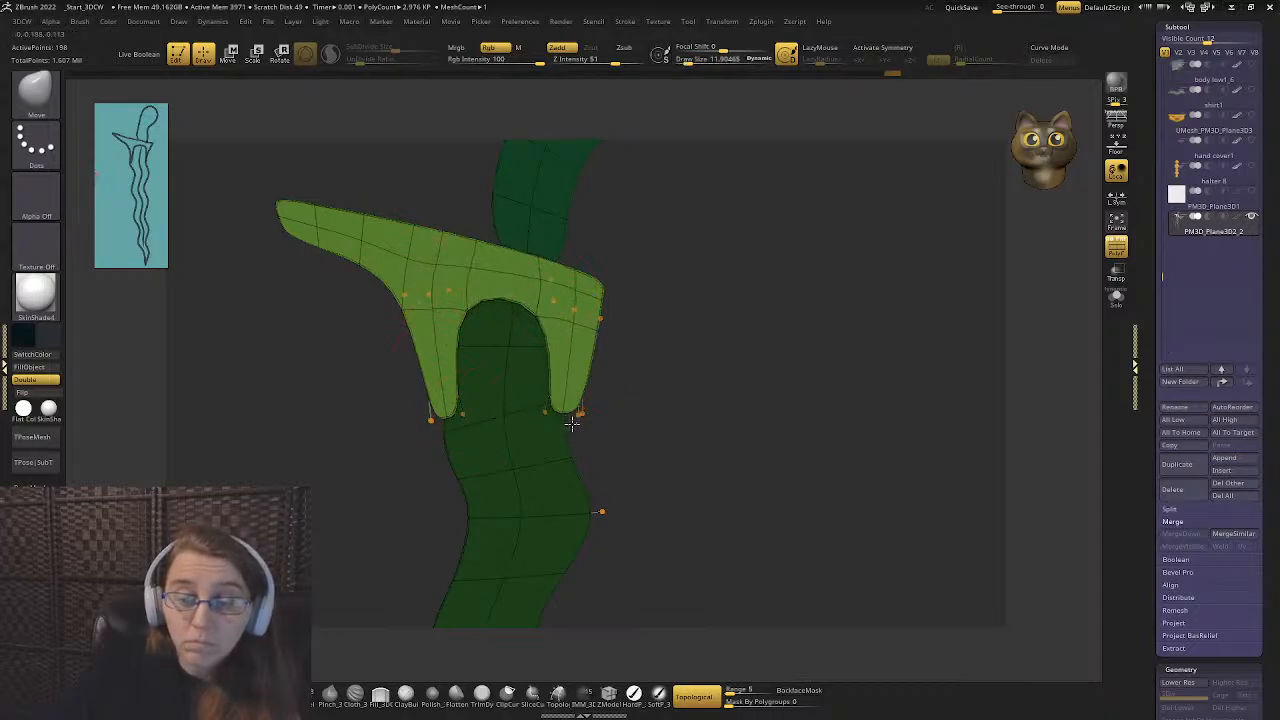
# - Insert a ZModeler edge loop across the guard above the centre of the arch
pyautogui.moveTo(509, 430); pyautogui.dragTo(504, 365, button='right')
pyautogui.moveTo(275, 257)
pyautogui.keyDown('alt'); pyautogui.mouseDown(button='right')
pyautogui.moveTo(300, 300)
pyautogui.moveTo(357, 337)
pyautogui.mouseUp(button='right'); pyautogui.keyUp('alt')
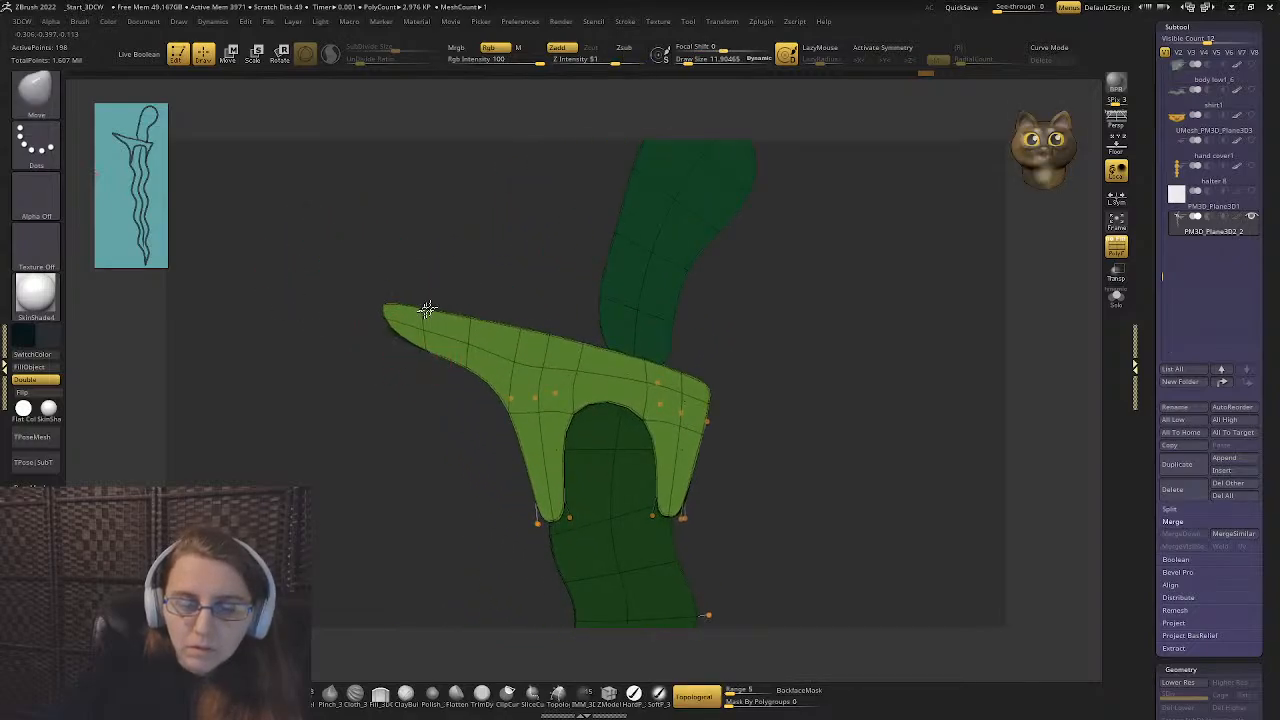
pyautogui.moveTo(440, 298); pyautogui.dragTo(434, 349, button='right')
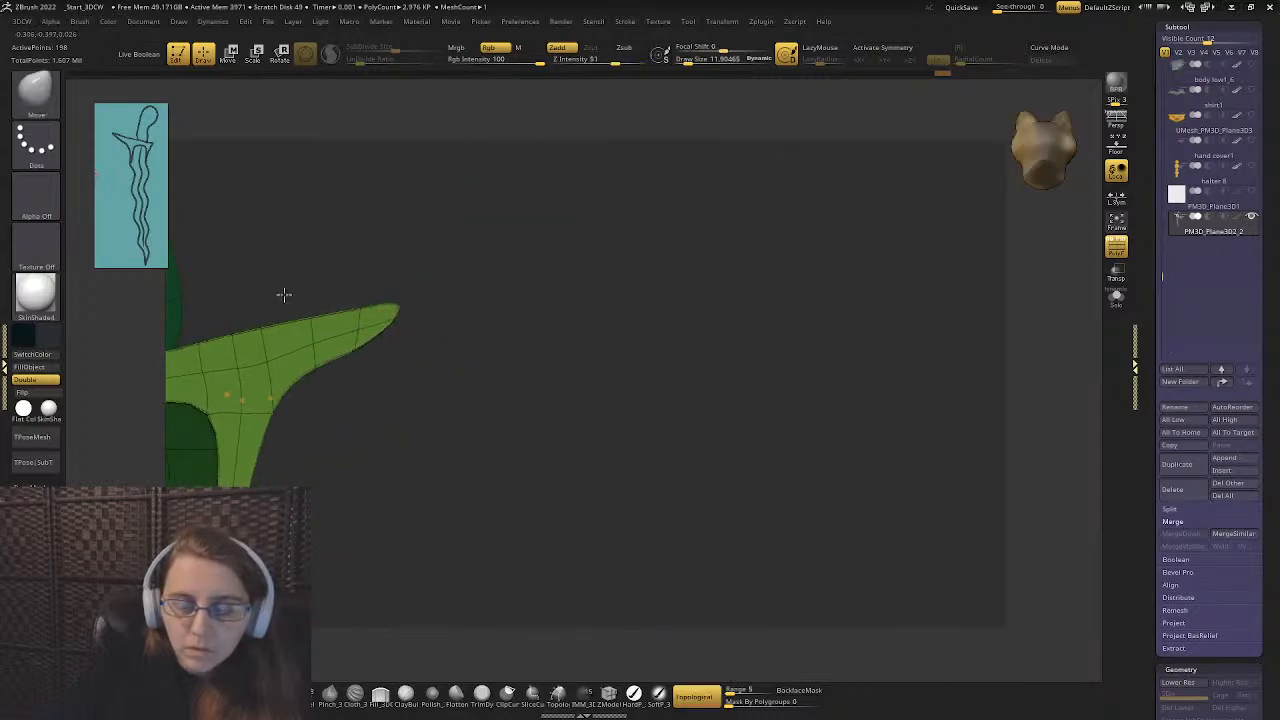
pyautogui.keyDown('alt'); pyautogui.moveTo(344, 345); pyautogui.dragTo(541, 369, button='right'); pyautogui.keyUp('alt')
pyautogui.keyDown('alt'); pyautogui.moveTo(435, 397); pyautogui.dragTo(568, 332, button='right'); pyautogui.keyUp('alt')
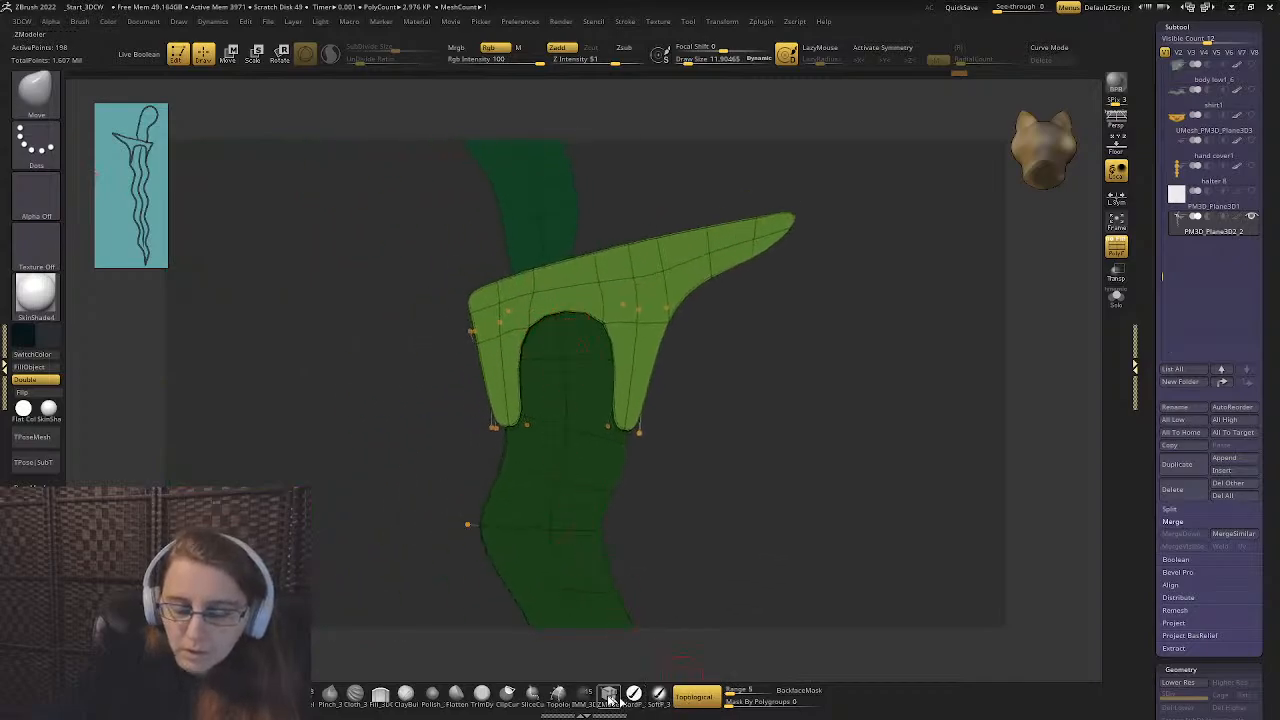
pyautogui.click(609, 694)
pyautogui.click(565, 285)
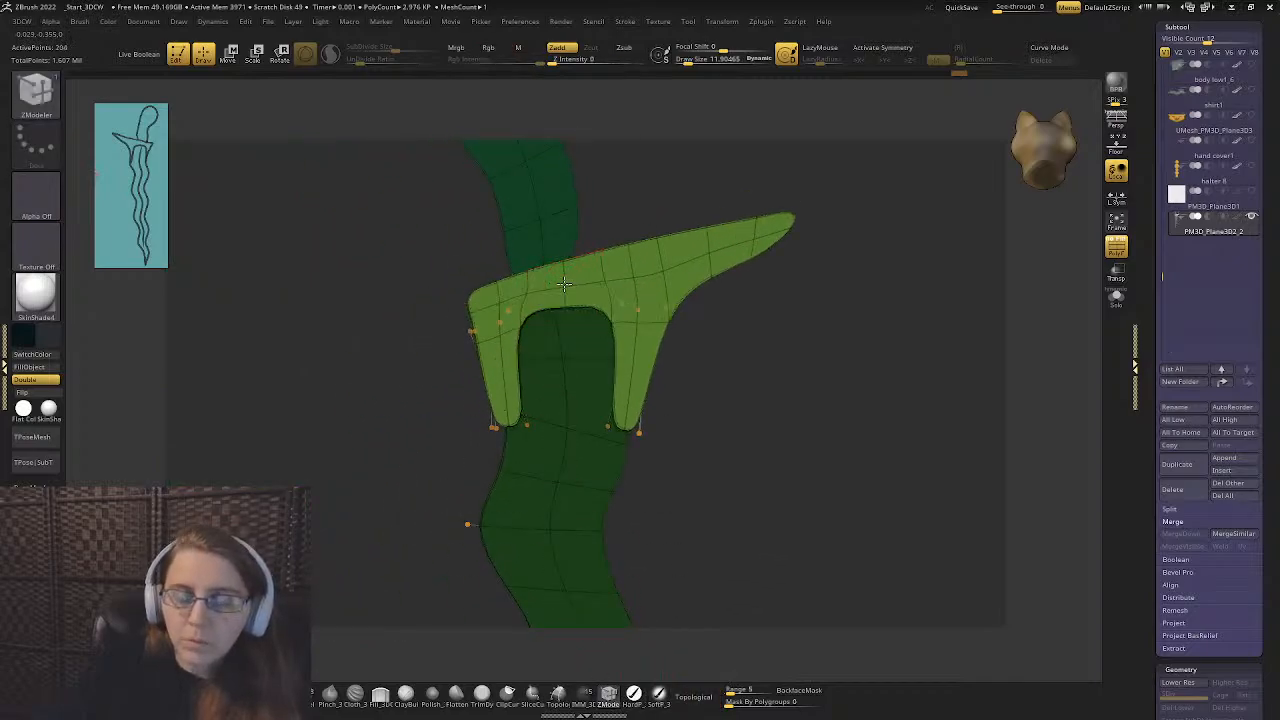
pyautogui.moveTo(562, 290)
pyautogui.mouseDown(button='right')
pyautogui.moveTo(680, 337)
pyautogui.moveTo(629, 306)
pyautogui.moveTo(565, 348)
pyautogui.moveTo(514, 343)
pyautogui.moveTo(543, 363)
pyautogui.moveTo(556, 290)
pyautogui.moveTo(671, 251)
pyautogui.mouseUp(button='right')
pyautogui.moveTo(476, 279)
pyautogui.mouseDown(button='right')
pyautogui.moveTo(457, 209)
pyautogui.moveTo(481, 282)
pyautogui.moveTo(608, 400)
pyautogui.moveTo(608, 240)
pyautogui.mouseUp(button='right')
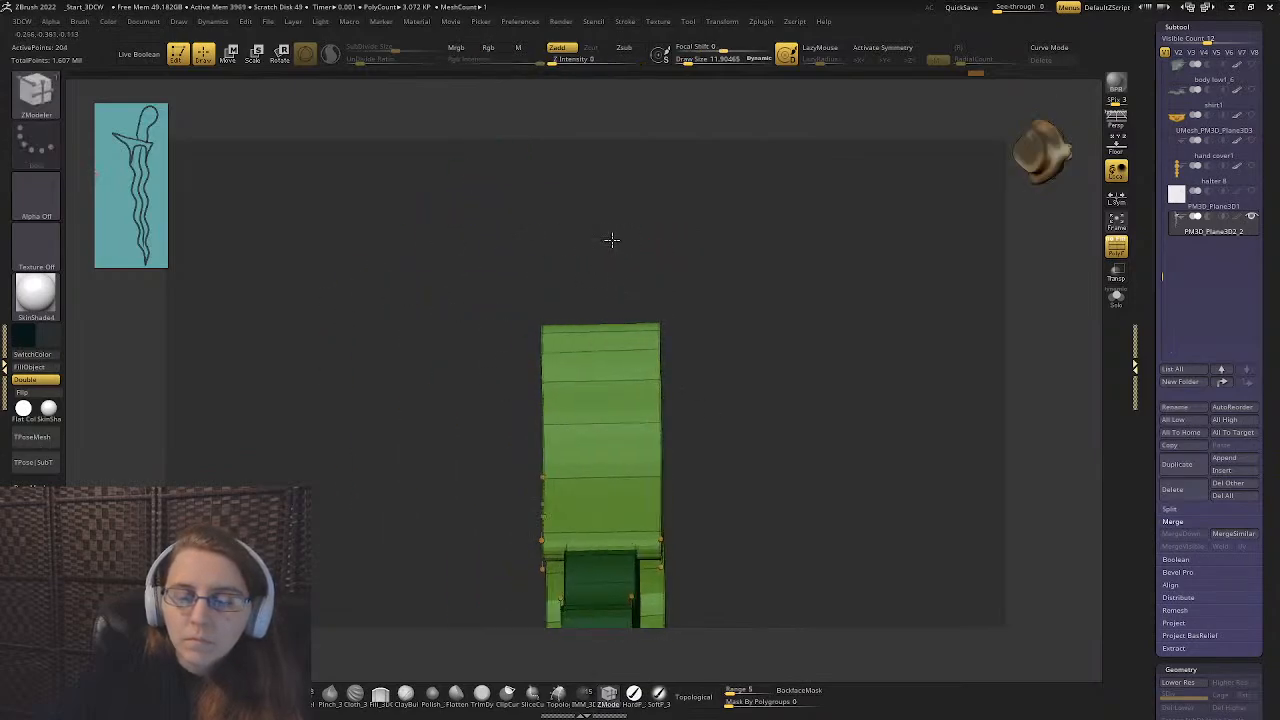
# - Mask the dagger except the guard's long arm, blur the mask, and scale the arm along its depth to about 0.24
pyautogui.moveTo(491, 423)
pyautogui.mouseDown(button='right')
pyautogui.moveTo(700, 457)
pyautogui.moveTo(531, 451)
pyautogui.moveTo(706, 437)
pyautogui.moveTo(594, 446)
pyautogui.moveTo(614, 483)
pyautogui.moveTo(606, 323)
pyautogui.mouseUp(button='right')
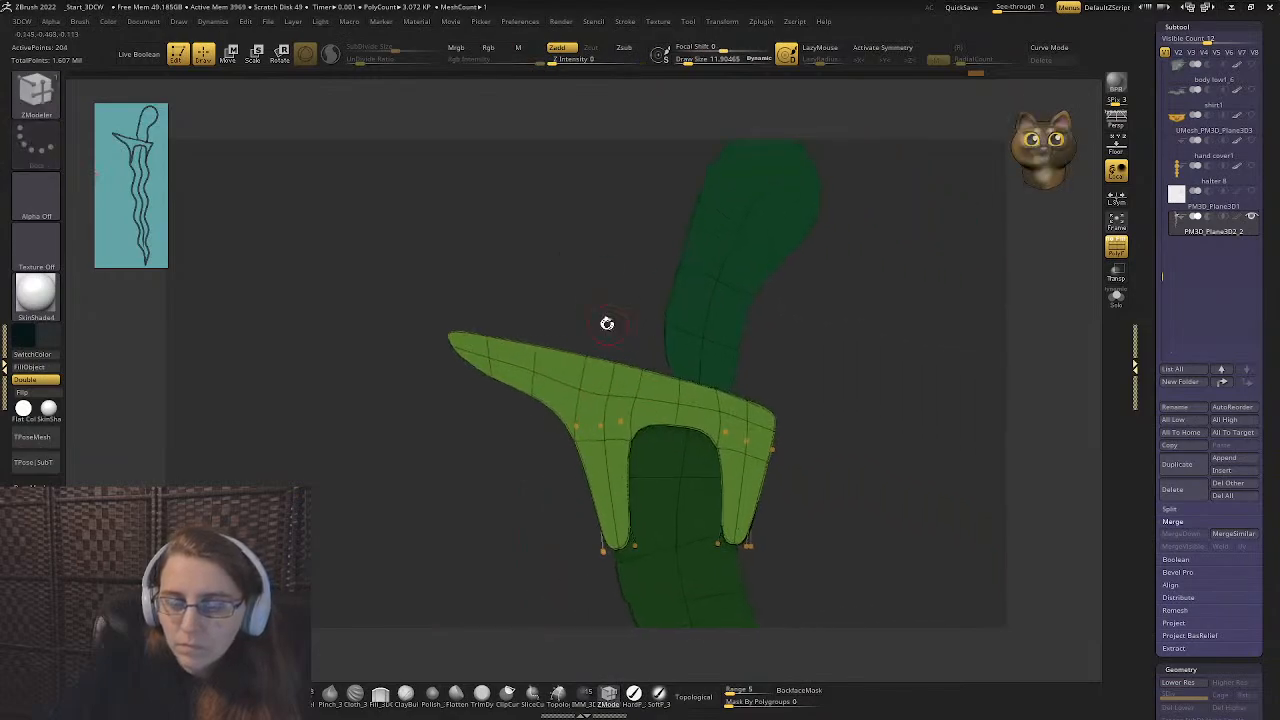
pyautogui.moveTo(578, 303)
pyautogui.keyDown('ctrl'); pyautogui.mouseDown()
pyautogui.moveTo(623, 606)
pyautogui.moveTo(529, 551)
pyautogui.mouseUp(); pyautogui.keyUp('ctrl')
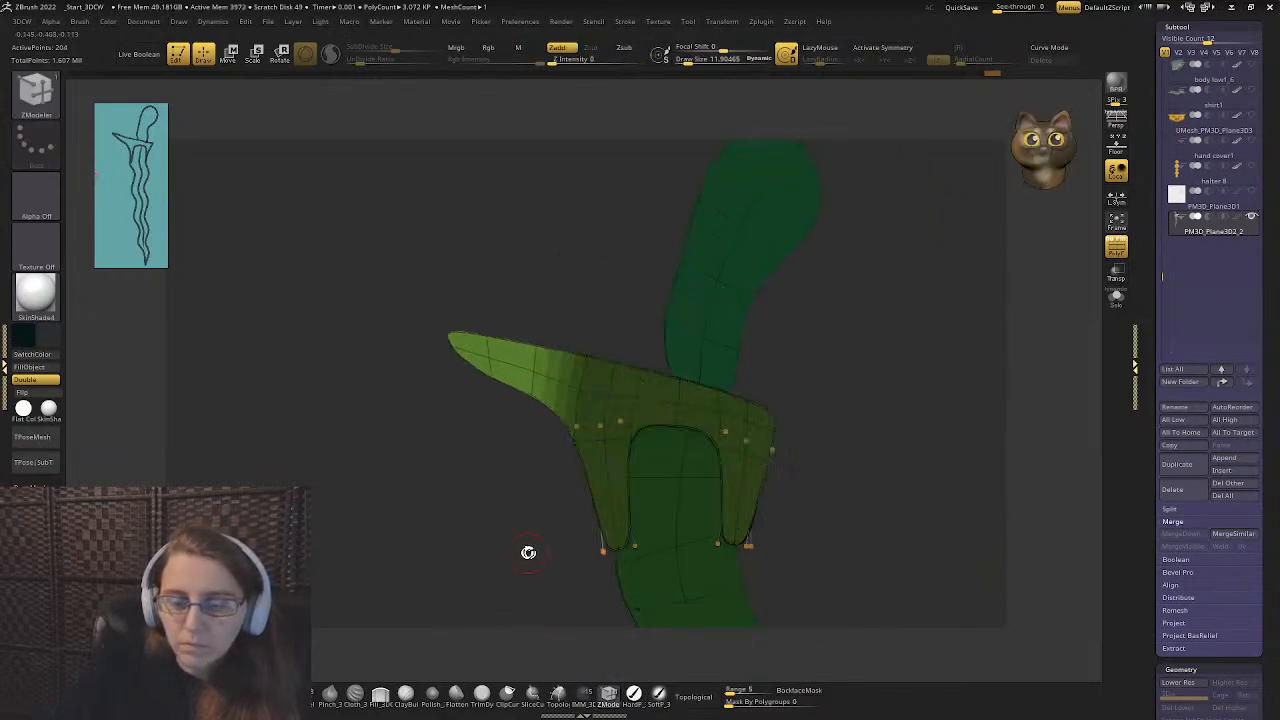
pyautogui.keyDown('ctrl'); pyautogui.click(440, 369); pyautogui.keyUp('ctrl')
pyautogui.keyDown('ctrl'); pyautogui.click(506, 362); pyautogui.keyUp('ctrl')
pyautogui.keyDown('ctrl'); pyautogui.click(460, 451); pyautogui.keyUp('ctrl')
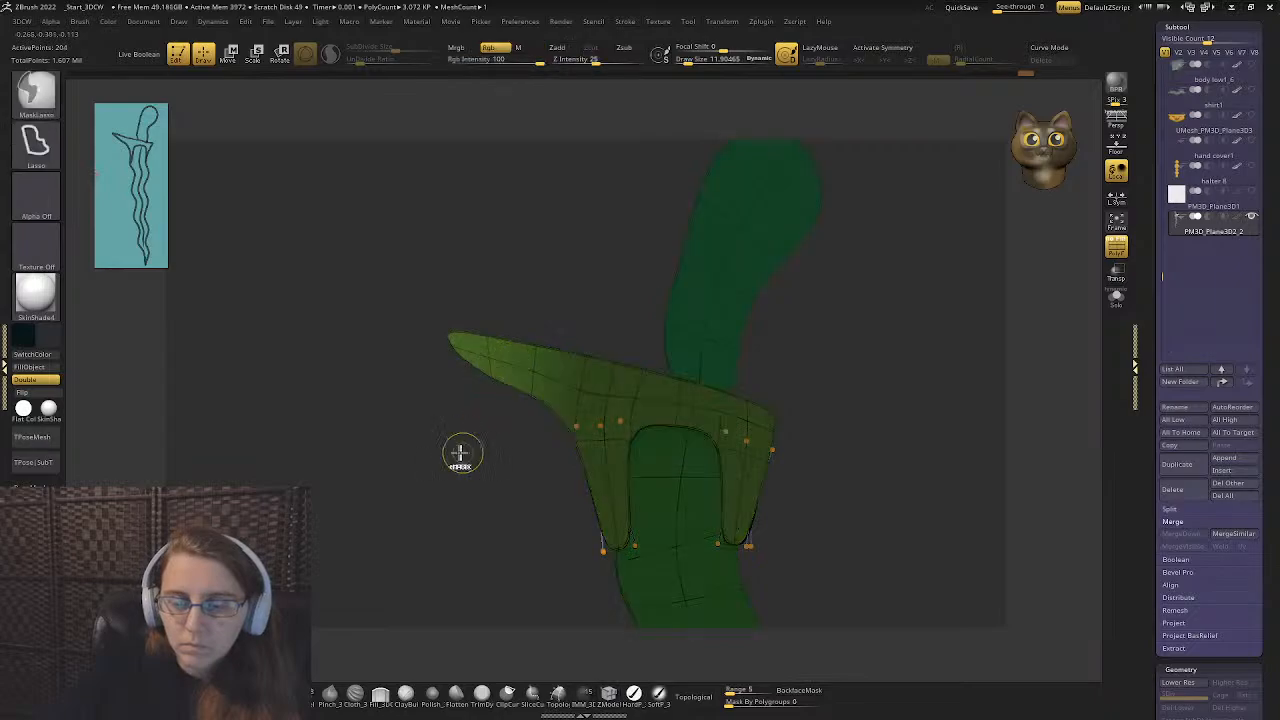
pyautogui.moveTo(460, 451)
pyautogui.mouseDown(button='right')
pyautogui.moveTo(501, 347)
pyautogui.moveTo(492, 285)
pyautogui.mouseUp(button='right')
pyautogui.click(229, 52)
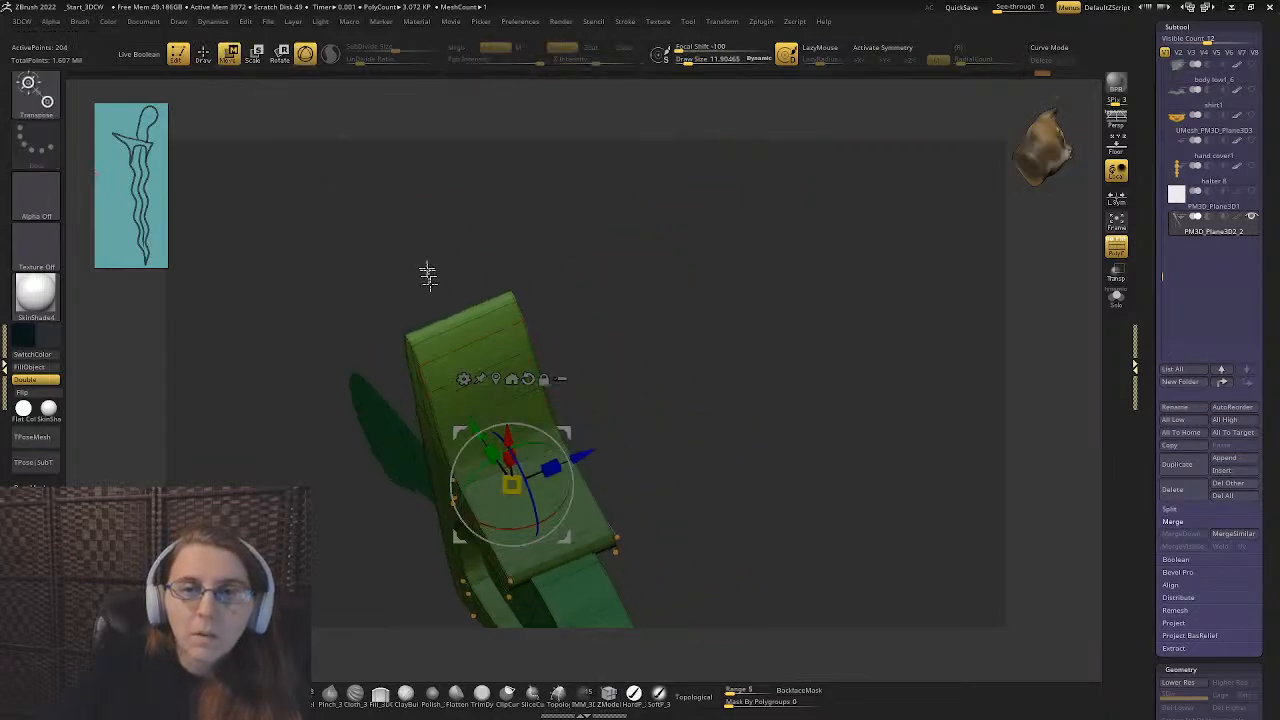
pyautogui.moveTo(555, 468); pyautogui.dragTo(510, 485)
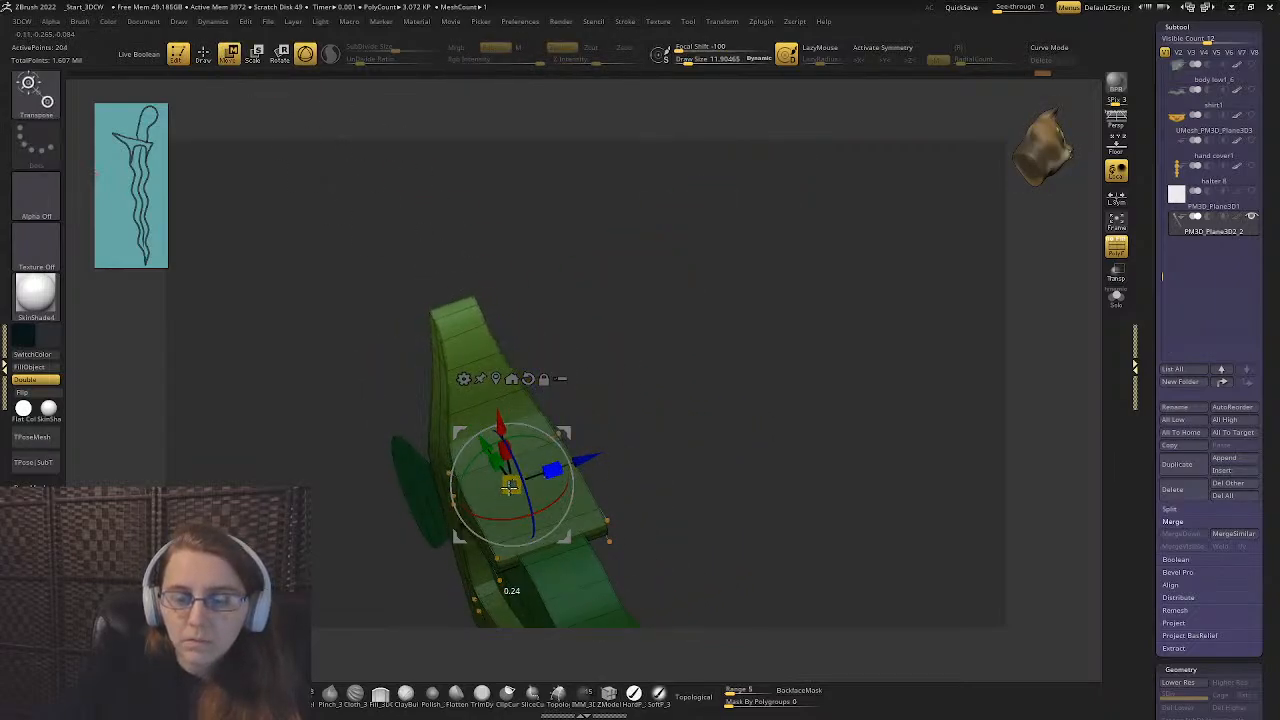
# - Taper the guard's long arm further by scaling it along its depth to about 0.63
pyautogui.moveTo(560, 330); pyautogui.dragTo(464, 322, button='right')
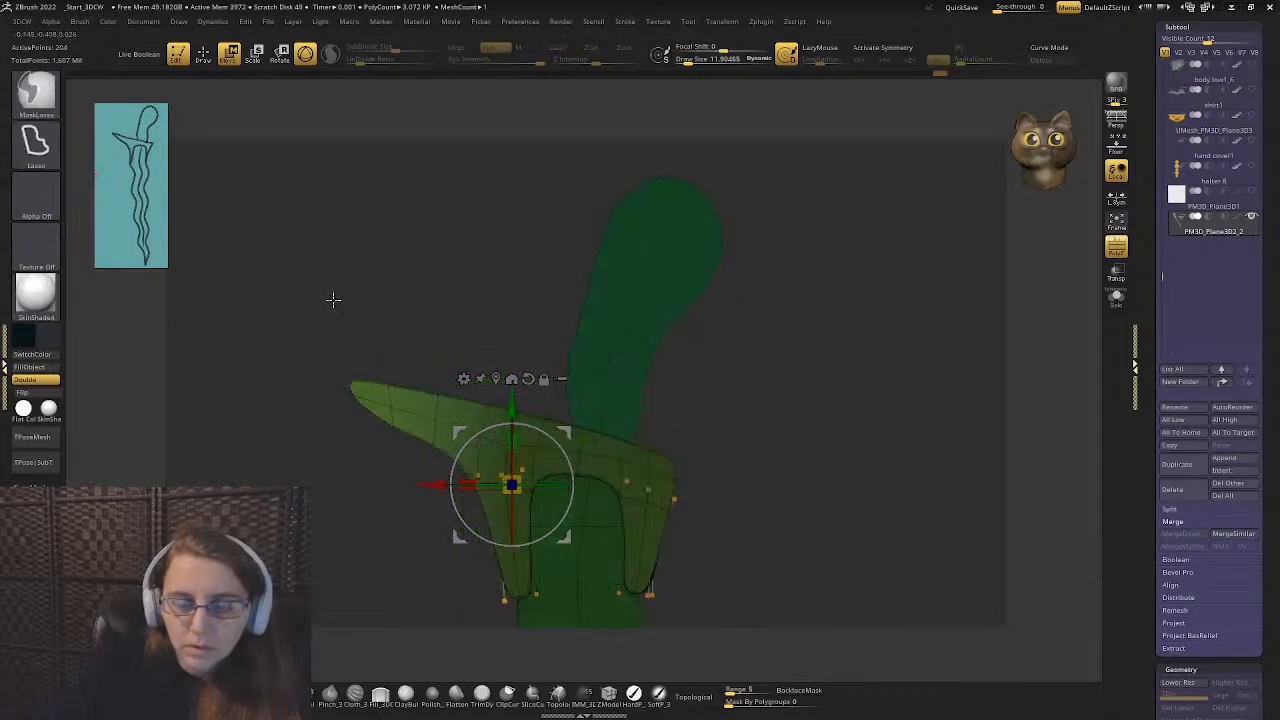
pyautogui.click(203, 53)
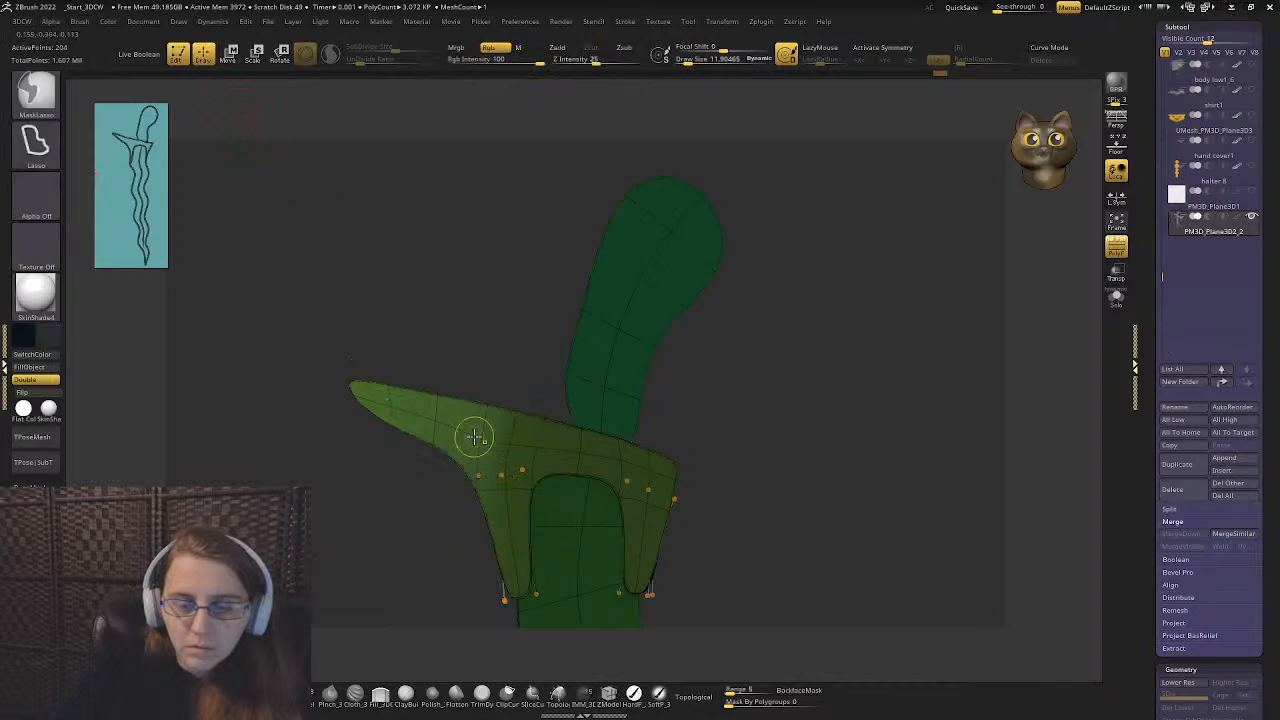
pyautogui.click(228, 53)
pyautogui.moveTo(343, 274); pyautogui.dragTo(480, 480, button='right')
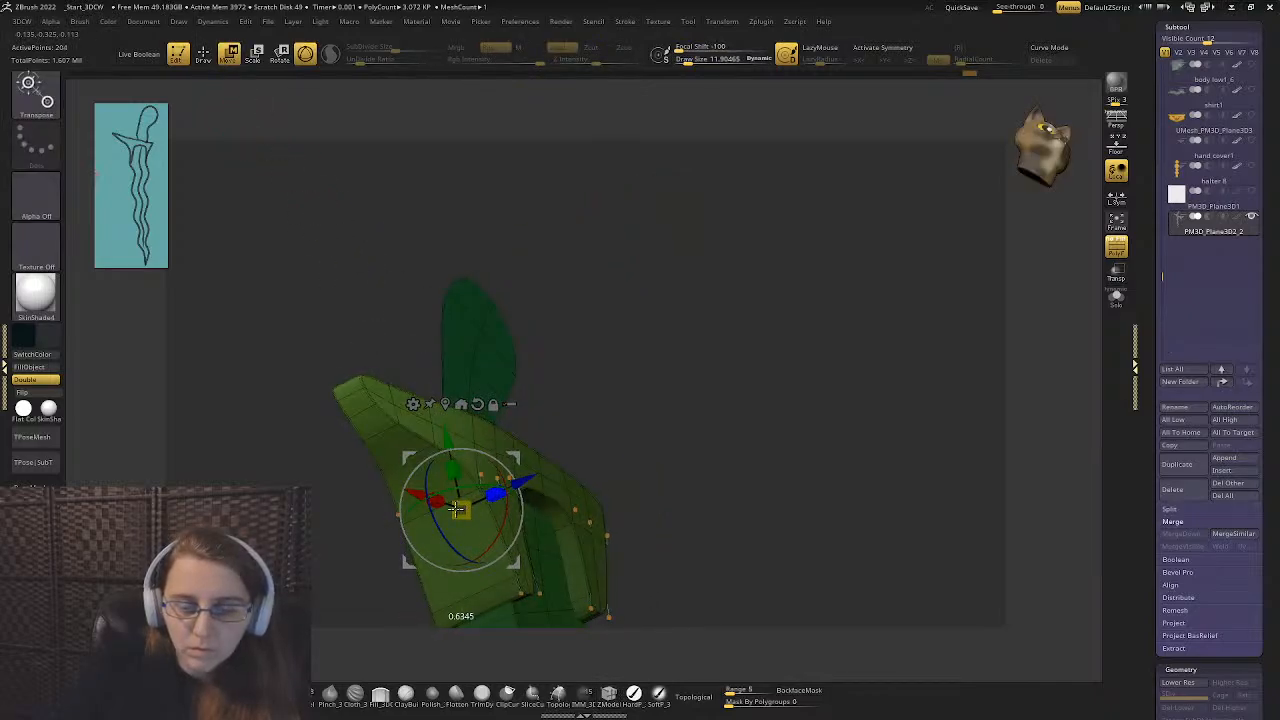
pyautogui.moveTo(480, 480); pyautogui.dragTo(448, 275, button='right')
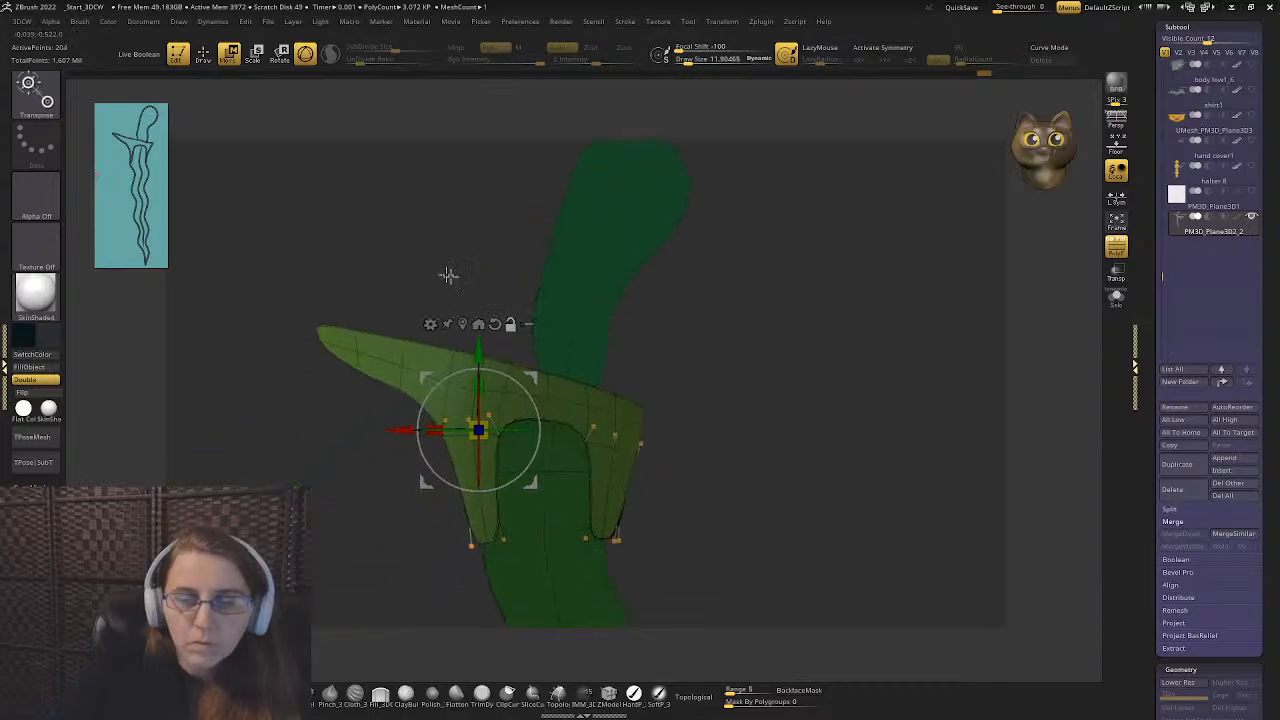
# - Extrude the flat handle to the blade's thickness with QMesh Polygroup All
pyautogui.press('q')
pyautogui.moveTo(337, 186)
pyautogui.mouseDown(button='right')
pyautogui.moveTo(523, 283)
pyautogui.moveTo(480, 280)
pyautogui.moveTo(473, 314)
pyautogui.mouseUp(button='right')
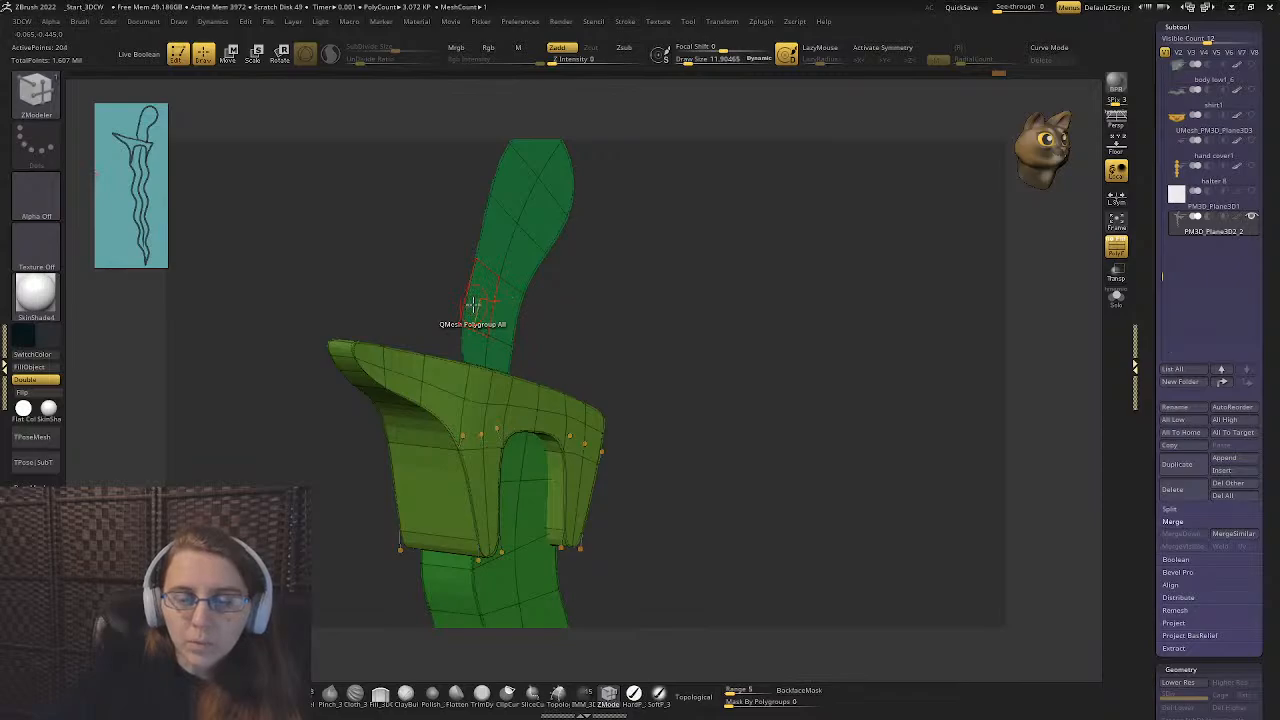
pyautogui.moveTo(473, 303); pyautogui.dragTo(558, 303)
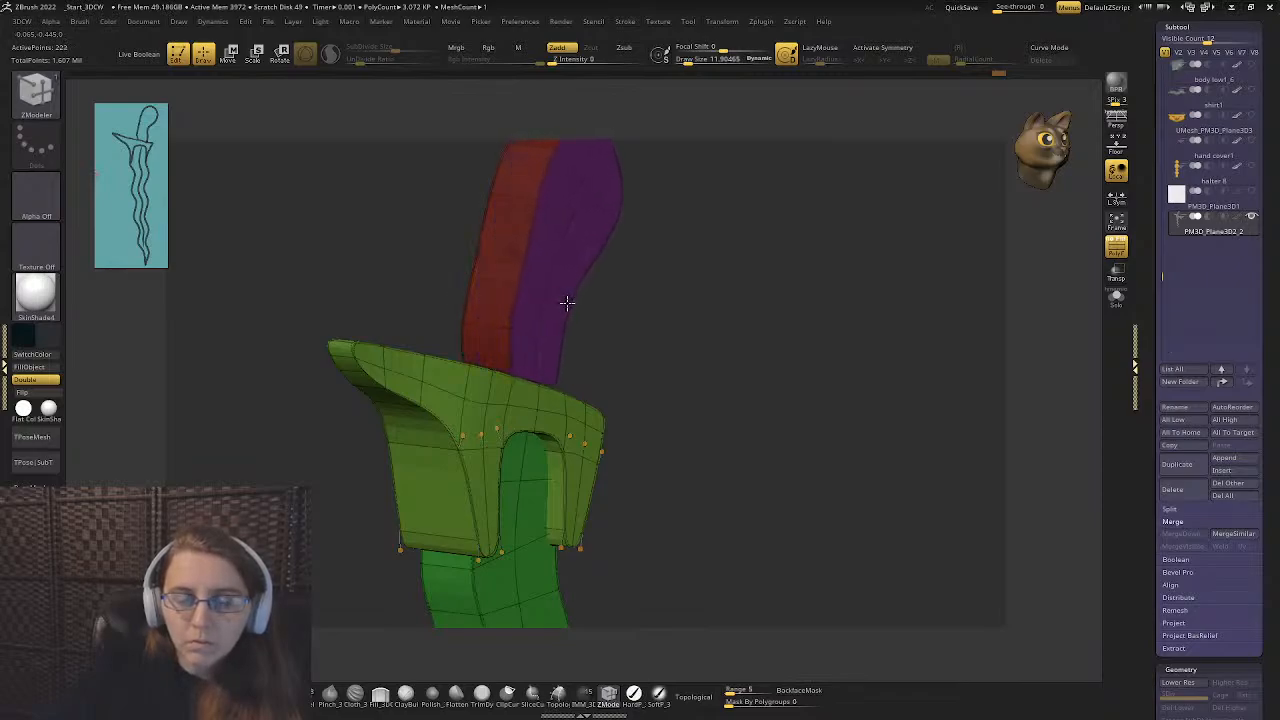
pyautogui.moveTo(576, 302); pyautogui.dragTo(538, 327, button='right')
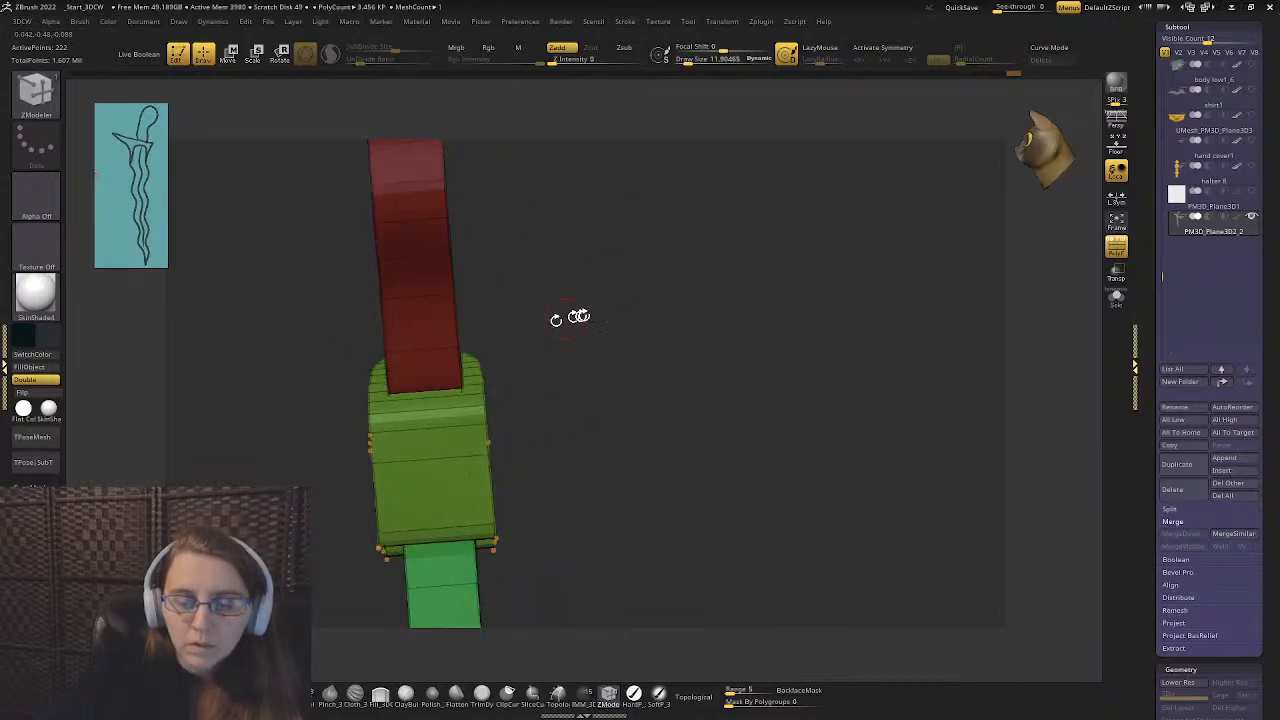
# - Mask everything except the handle, and scale the handle along its depth to about 2.08
pyautogui.moveTo(340, 289); pyautogui.dragTo(457, 306, button='right')
pyautogui.rightClick(447, 319)
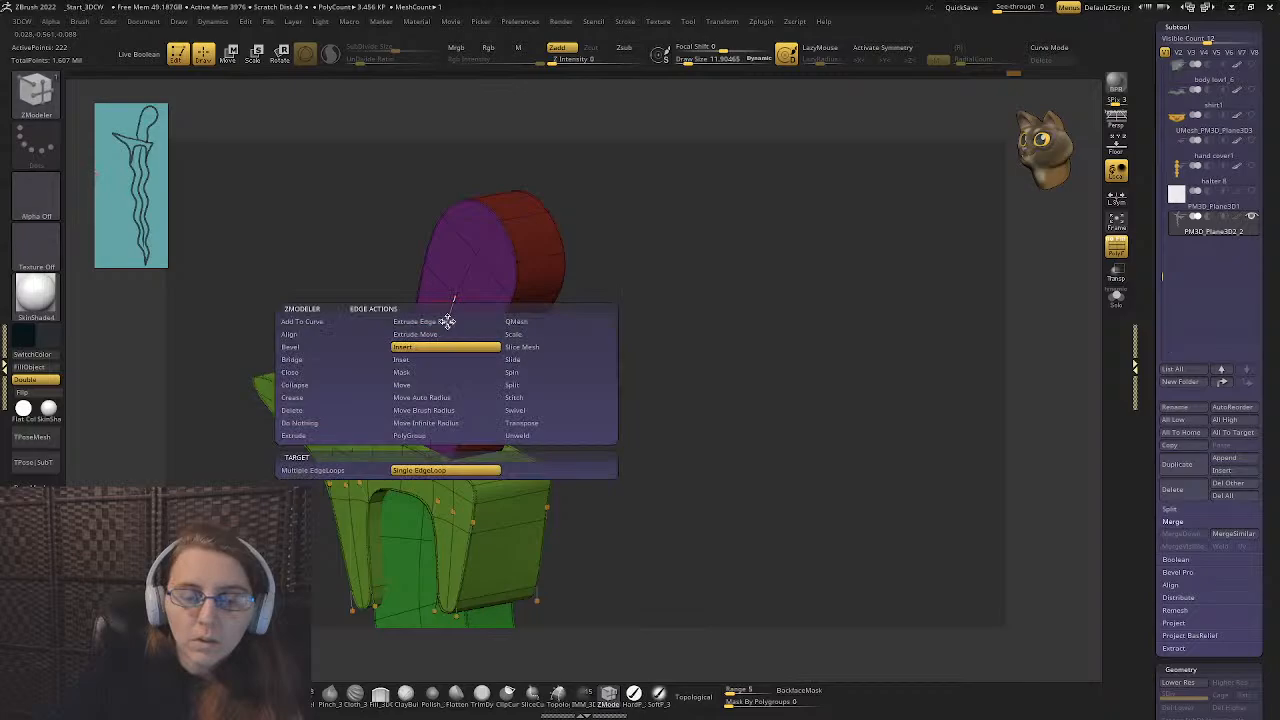
pyautogui.click(423, 372)
pyautogui.press('ctrl')
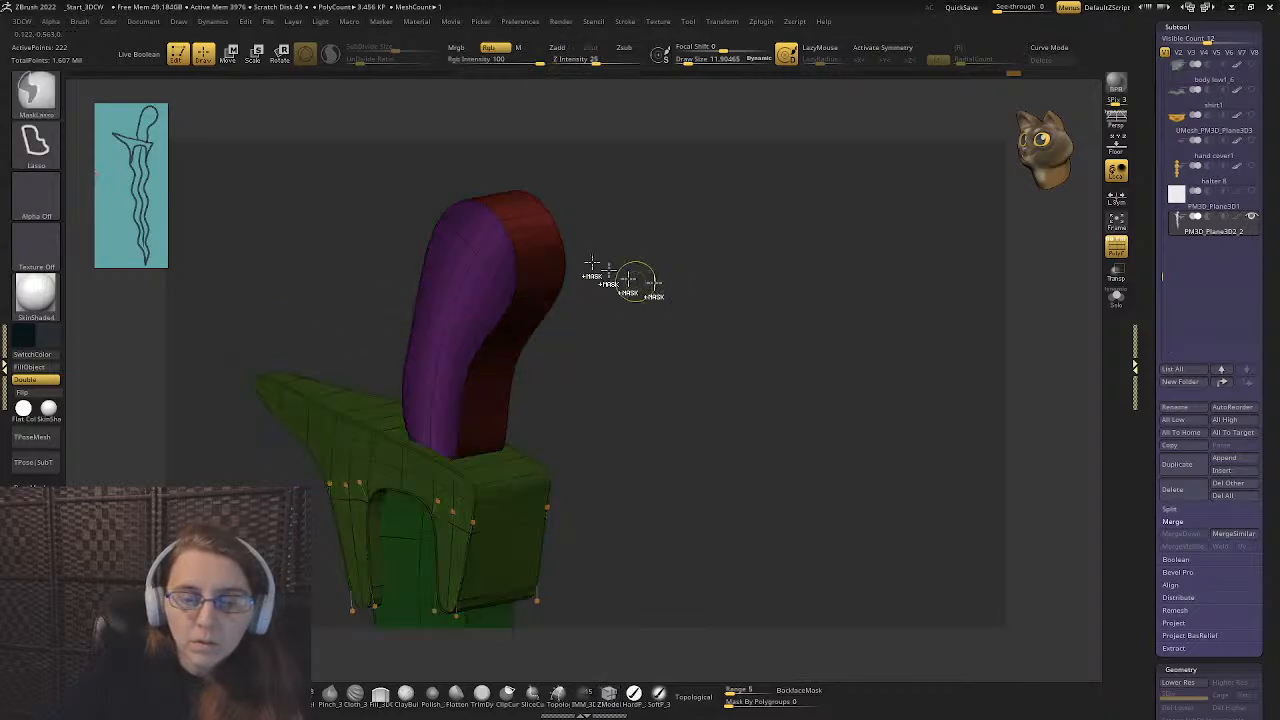
pyautogui.press('w')
pyautogui.moveTo(346, 126); pyautogui.dragTo(554, 395, button='right')
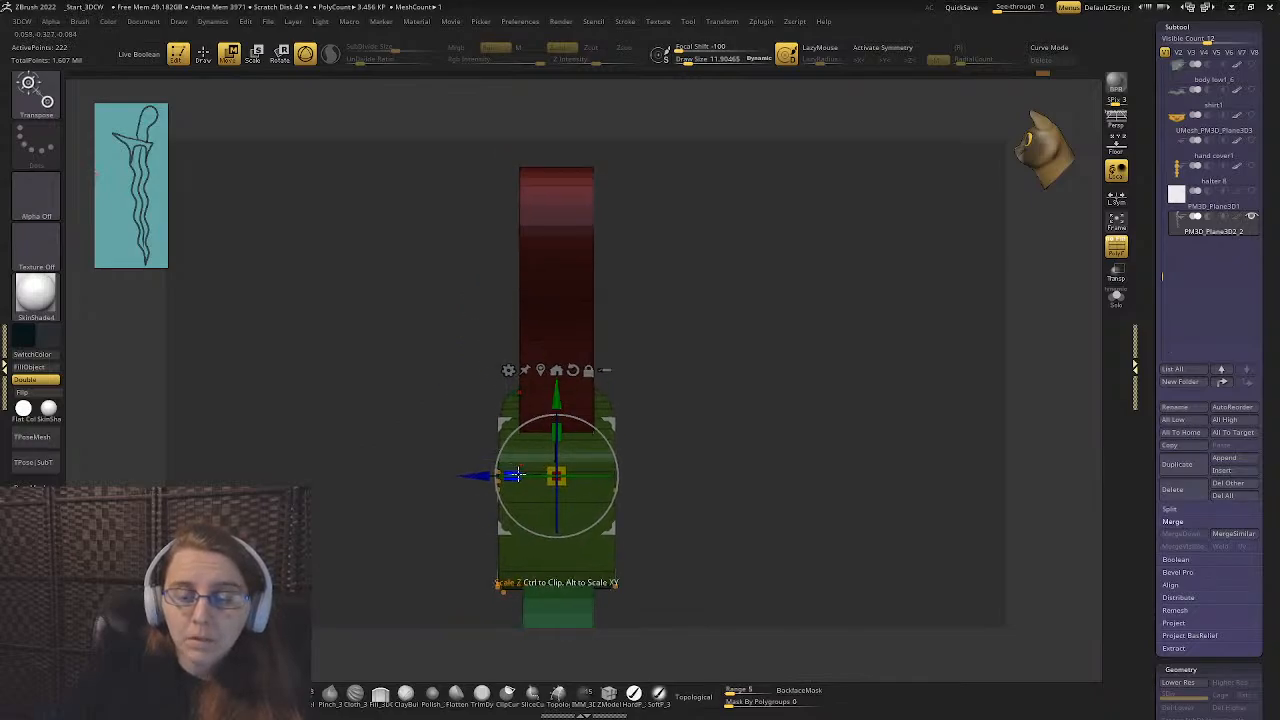
pyautogui.moveTo(516, 474); pyautogui.dragTo(437, 472)
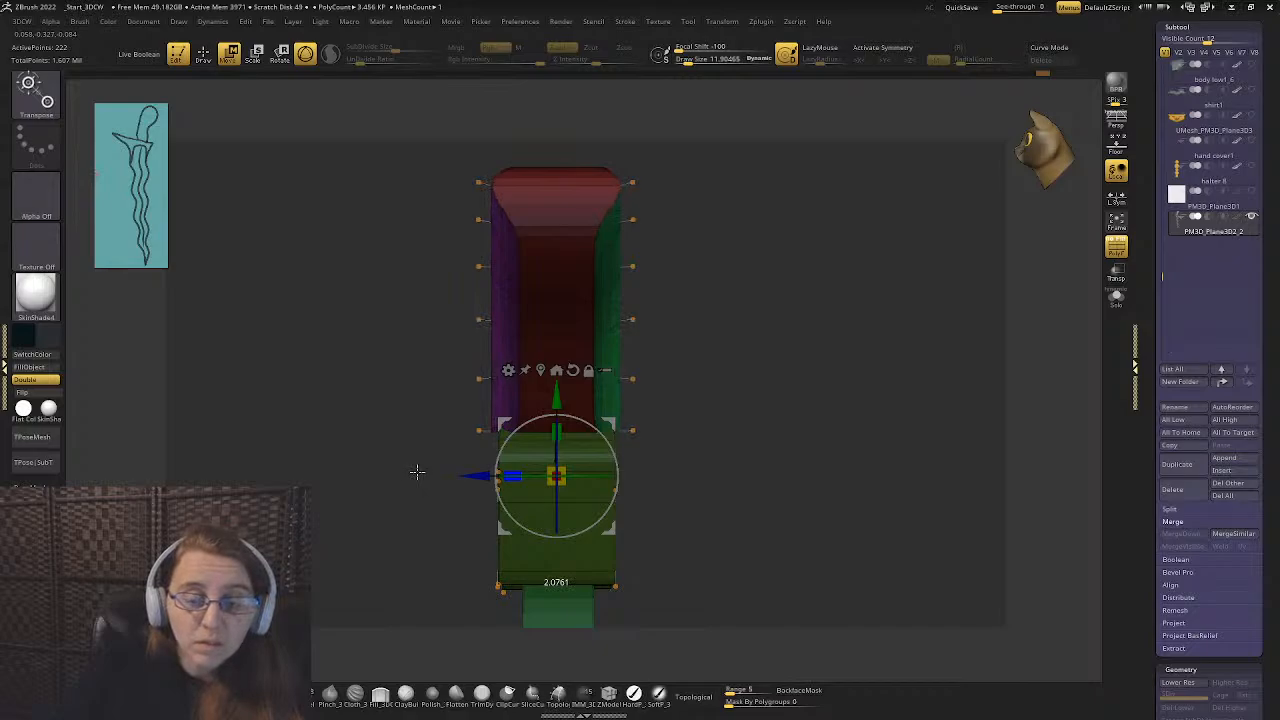
# - Regroup the dagger with Auto Groups so blade, guard and handle each form a single polygroup
pyautogui.moveTo(378, 411); pyautogui.dragTo(517, 348, button='right')
pyautogui.press('3')
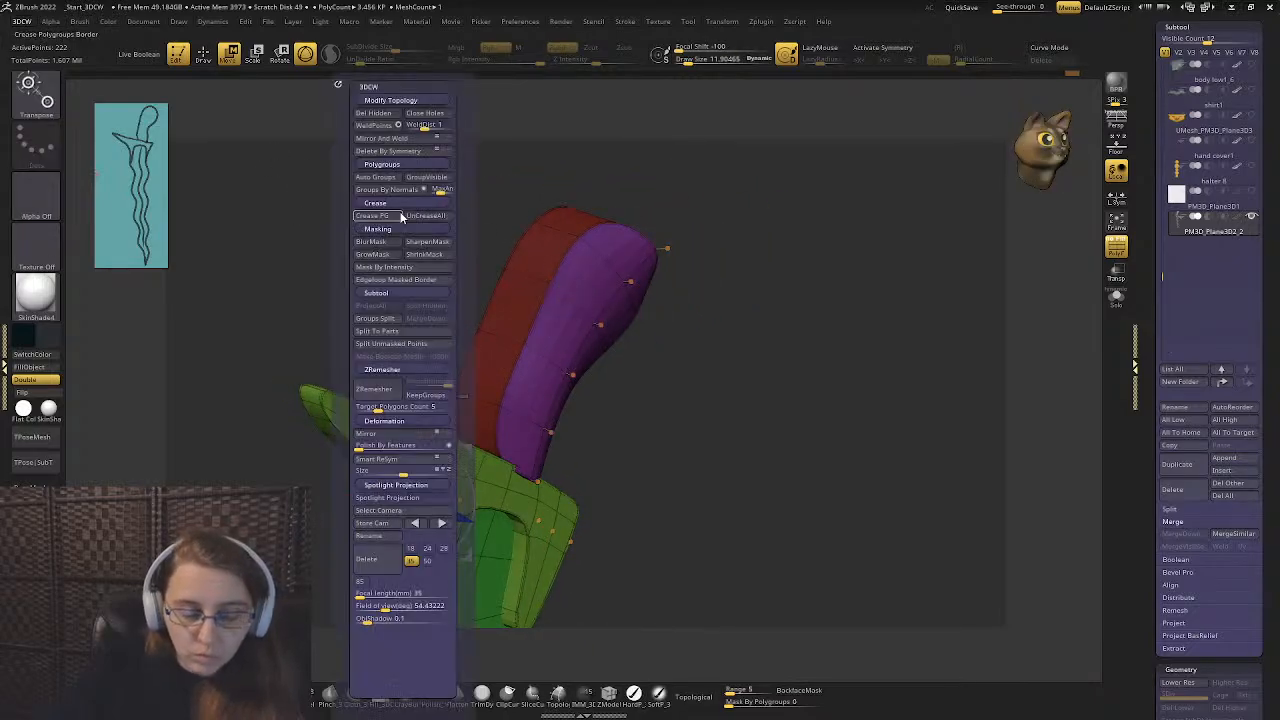
pyautogui.click(378, 178)
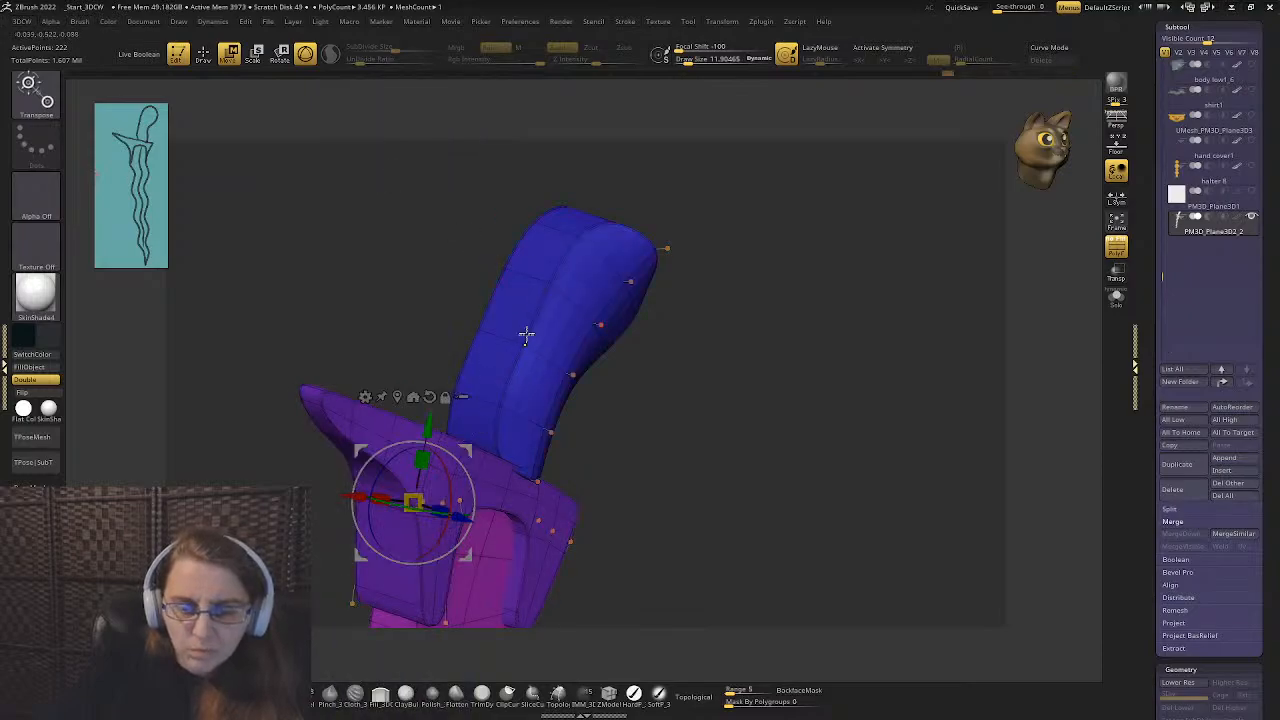
# - Mask everything except the handle and, with the gizmo reset and centered on it, scale its depth to about 0.71
pyautogui.click(526, 336)
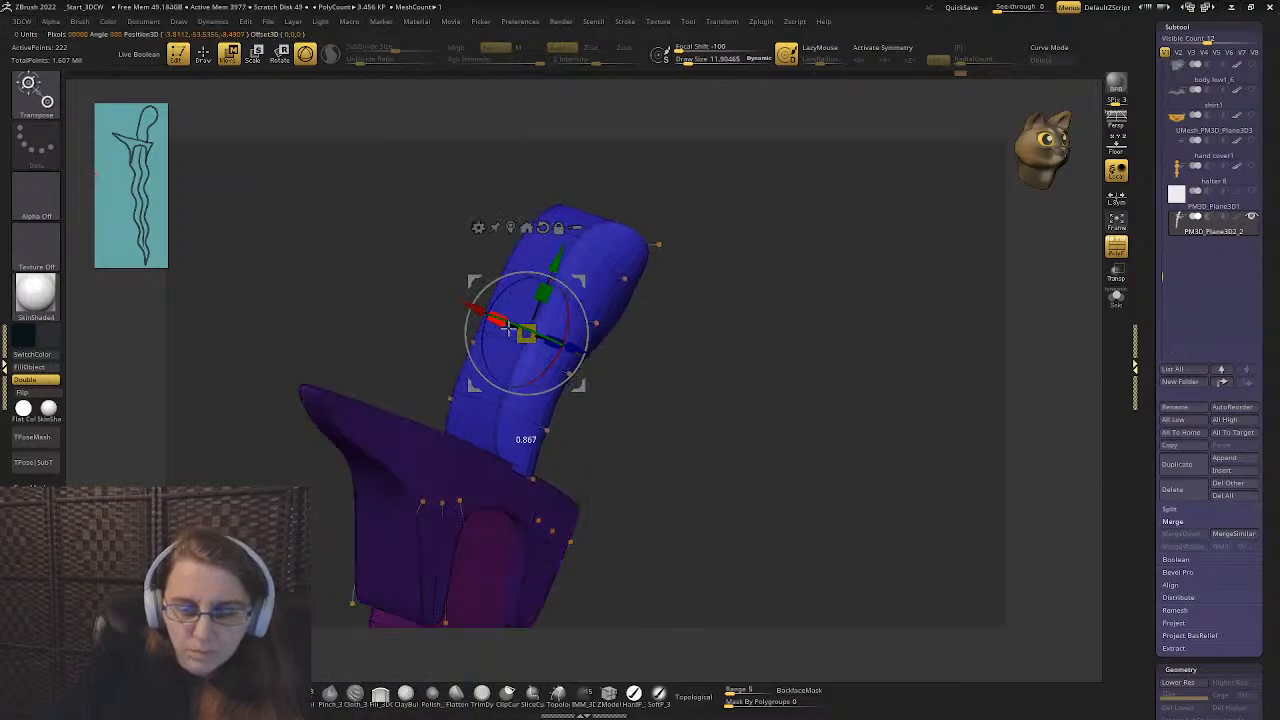
pyautogui.click(543, 227)
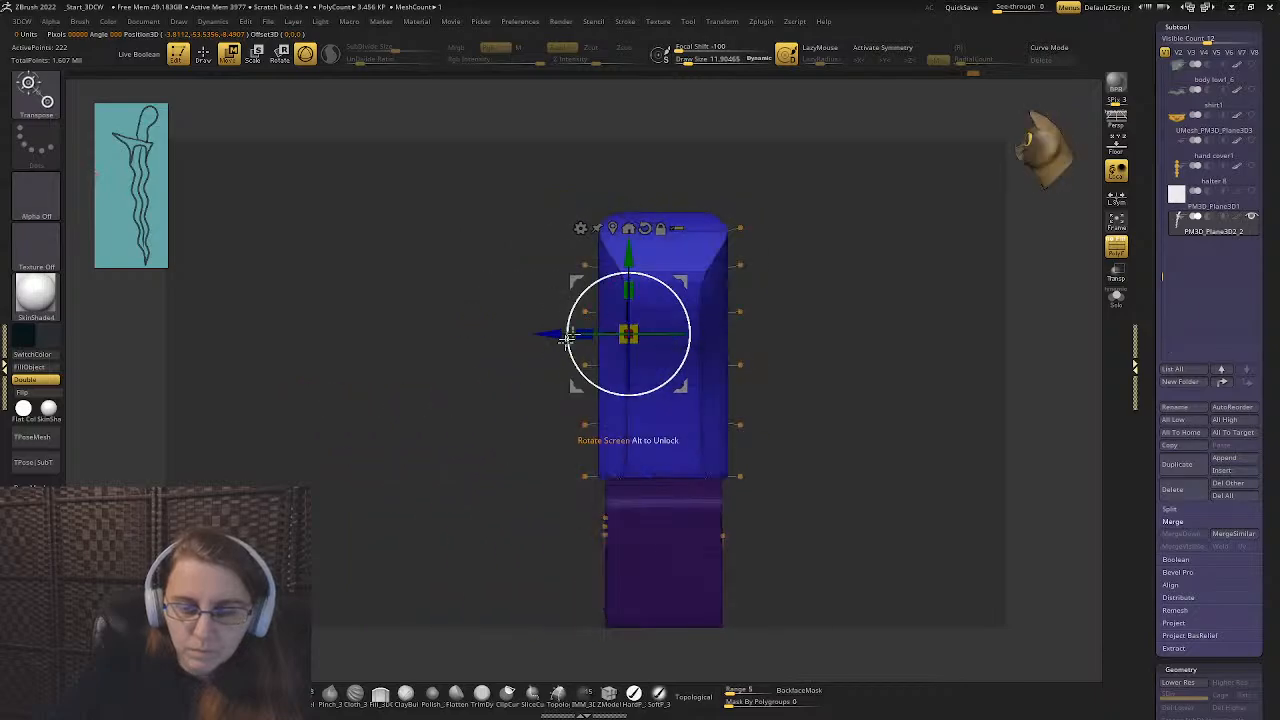
pyautogui.click(629, 228)
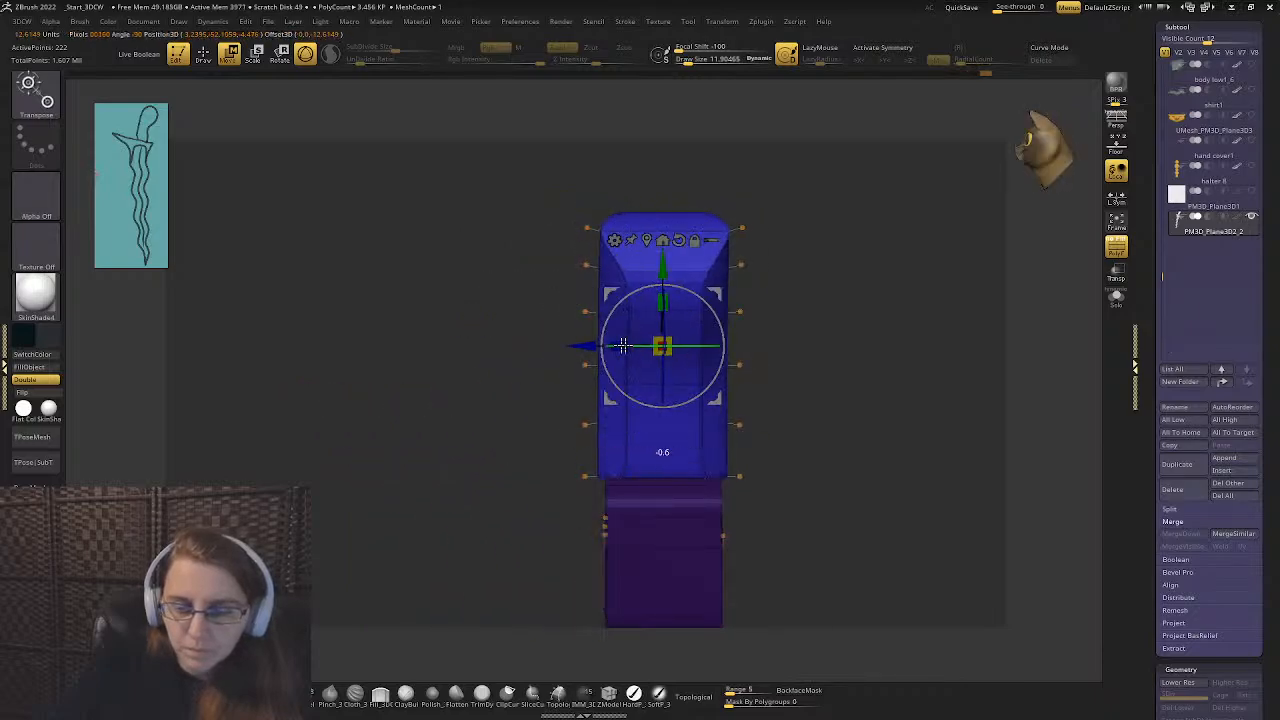
pyautogui.moveTo(619, 344); pyautogui.dragTo(649, 343)
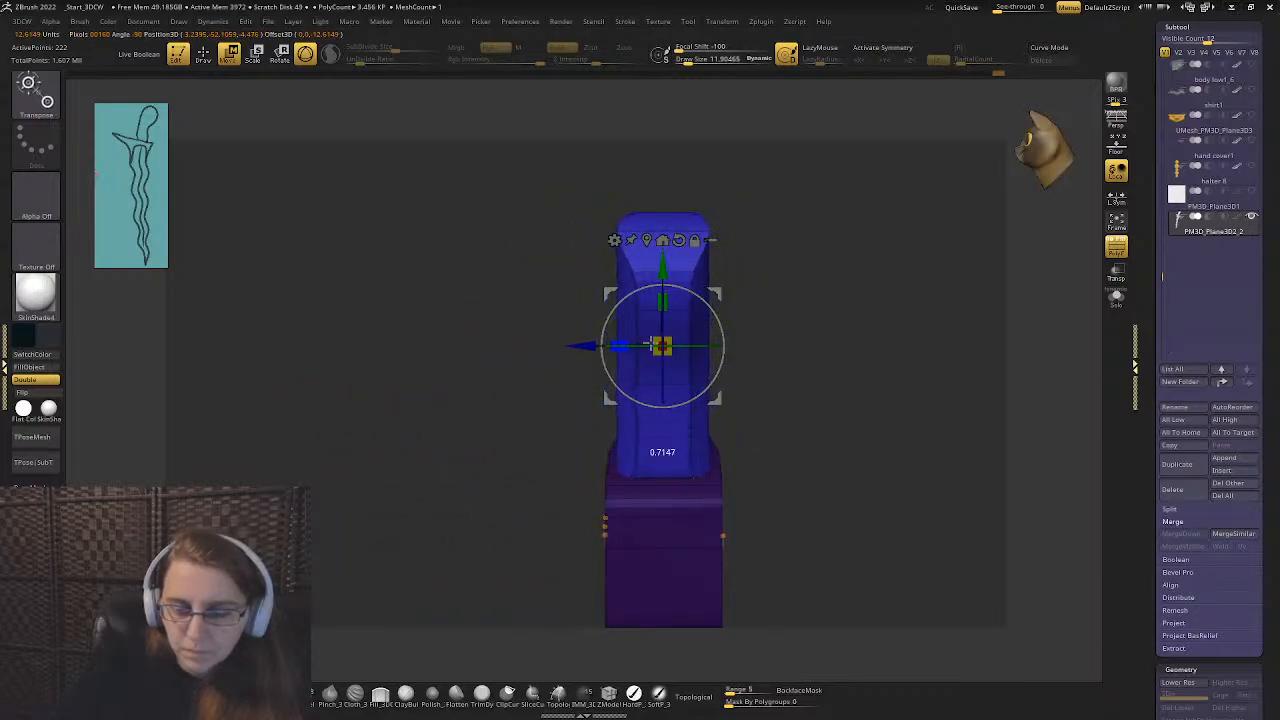
# - Clear the mask and set the ZModeler edge action to Crease with the EdgeLoop Partial target for the handle
pyautogui.moveTo(424, 210); pyautogui.dragTo(309, 130)
pyautogui.click(209, 58)
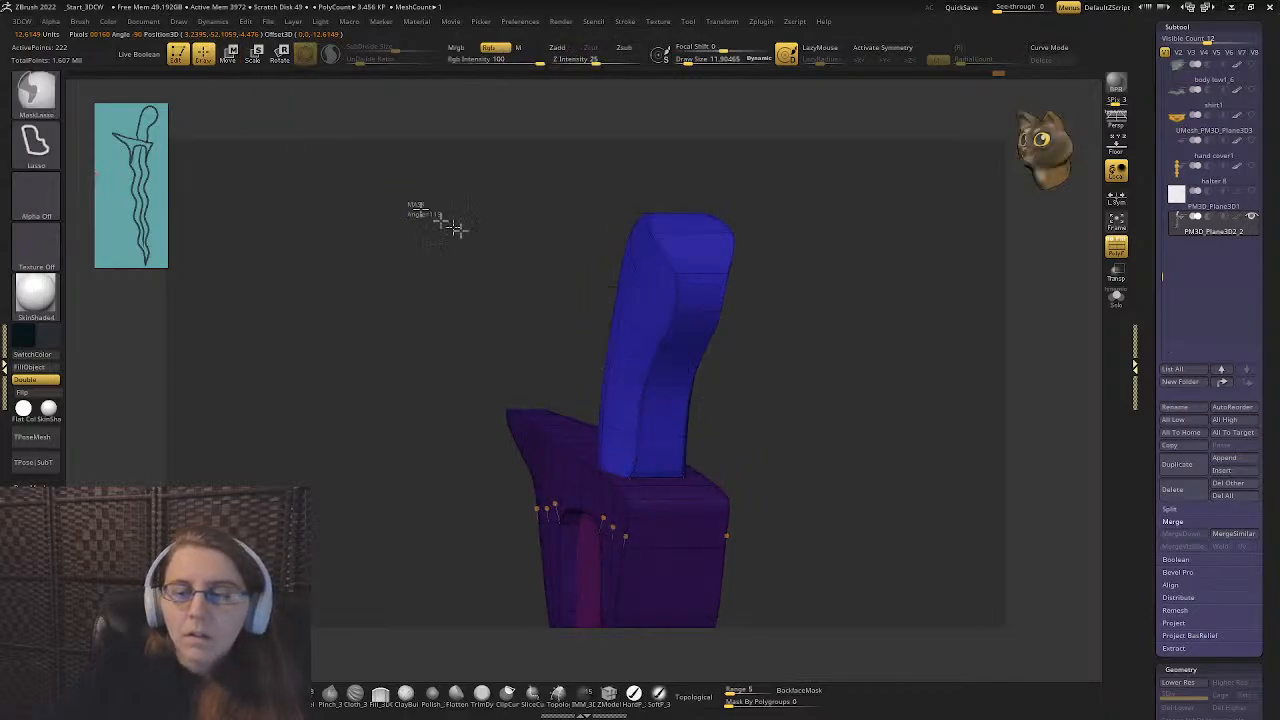
pyautogui.press('space')
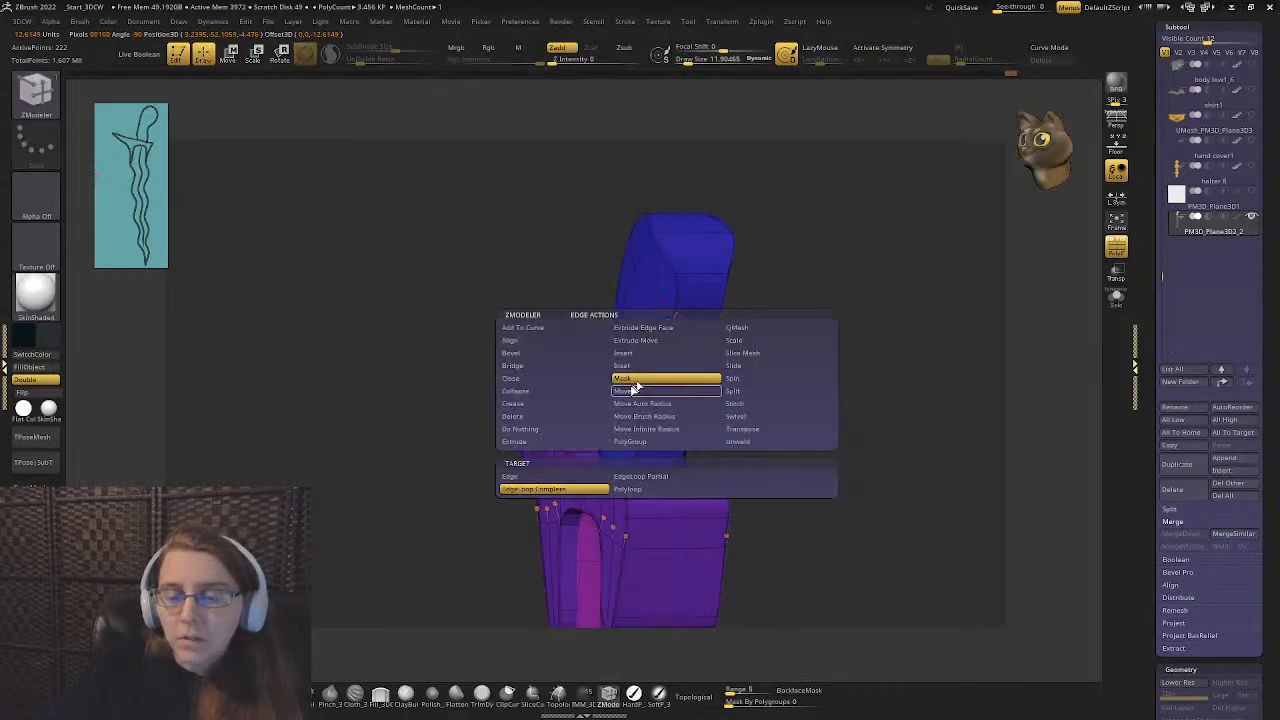
pyautogui.click(524, 404)
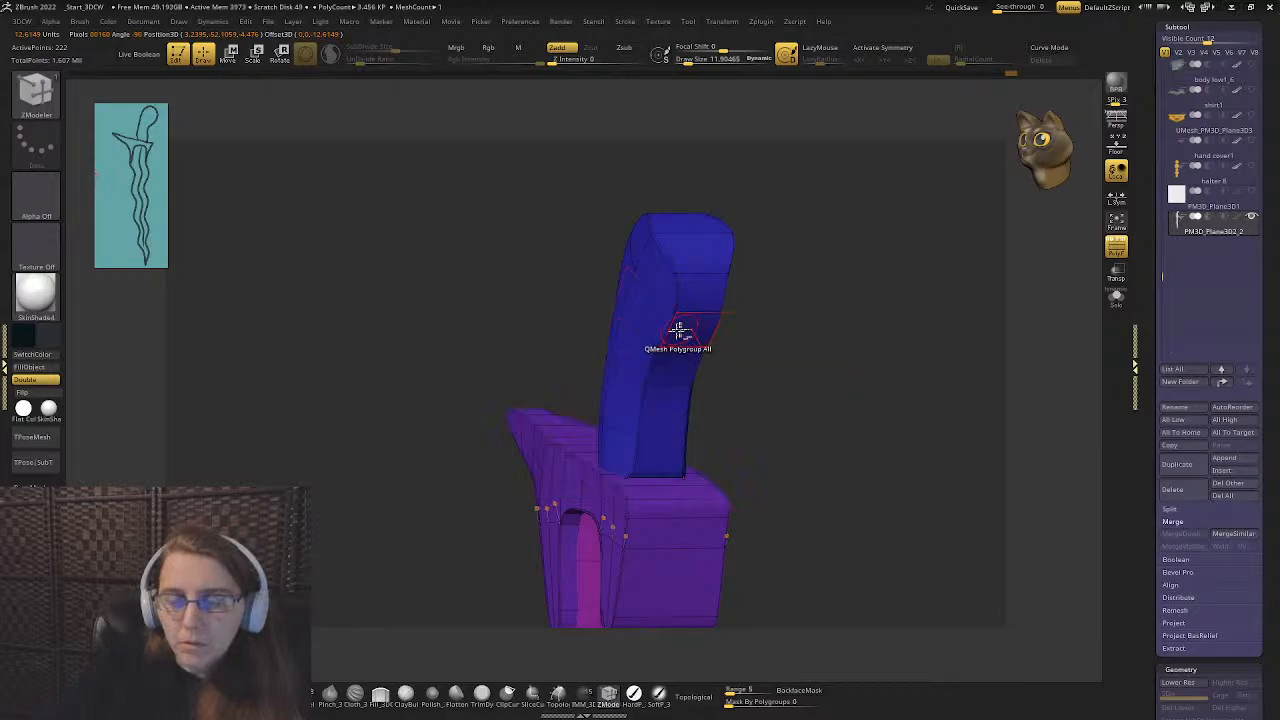
pyautogui.moveTo(668, 333); pyautogui.dragTo(632, 281, button='right')
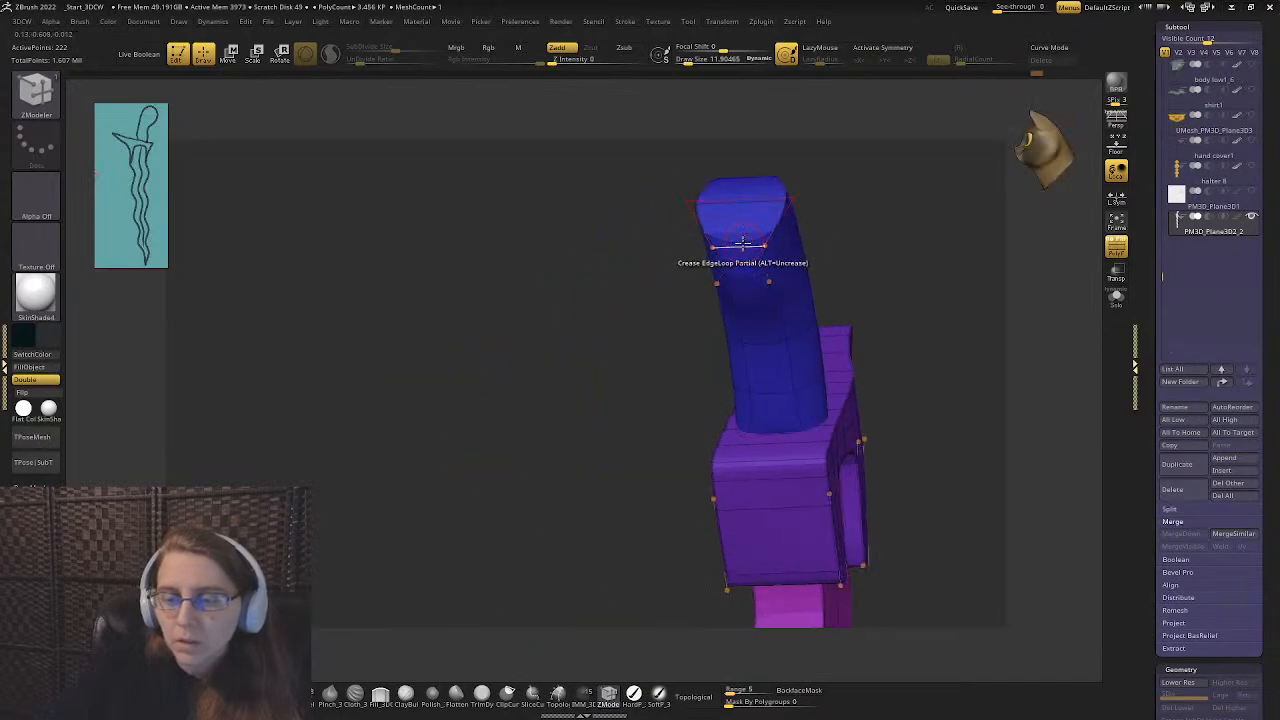
pyautogui.moveTo(742, 243); pyautogui.dragTo(683, 372, button='right')
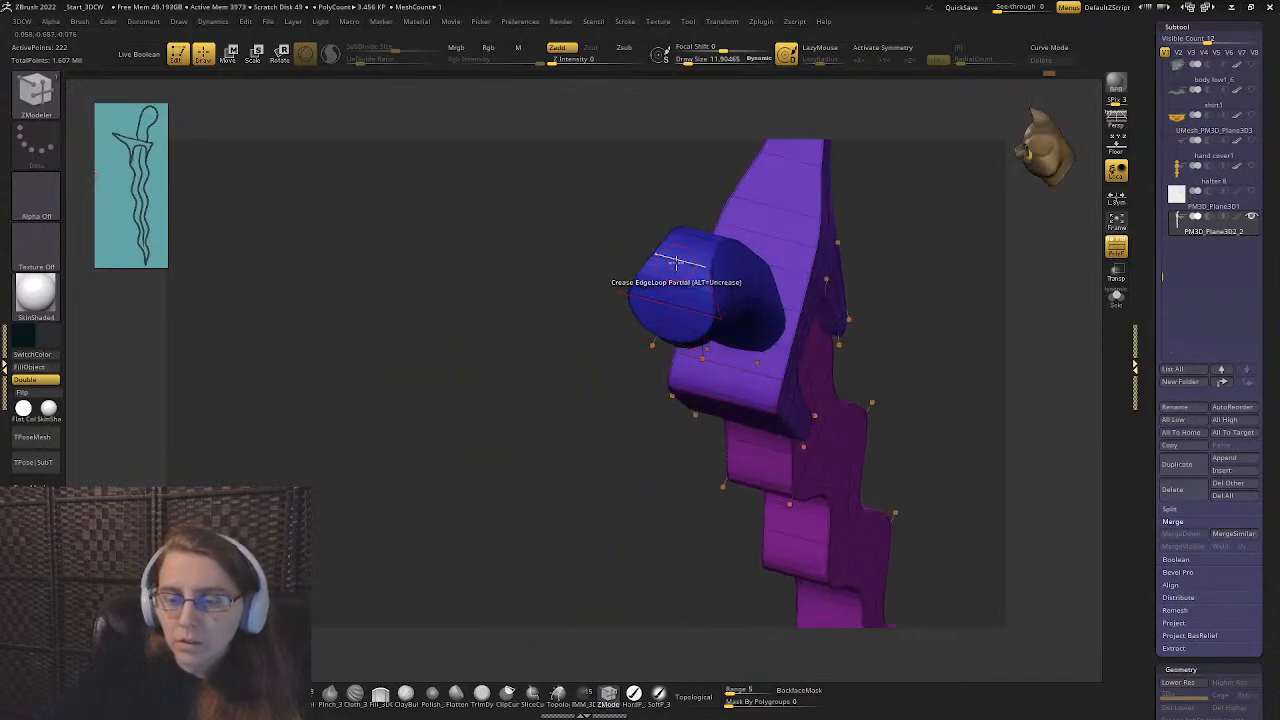
pyautogui.moveTo(677, 261); pyautogui.dragTo(628, 284, button='right')
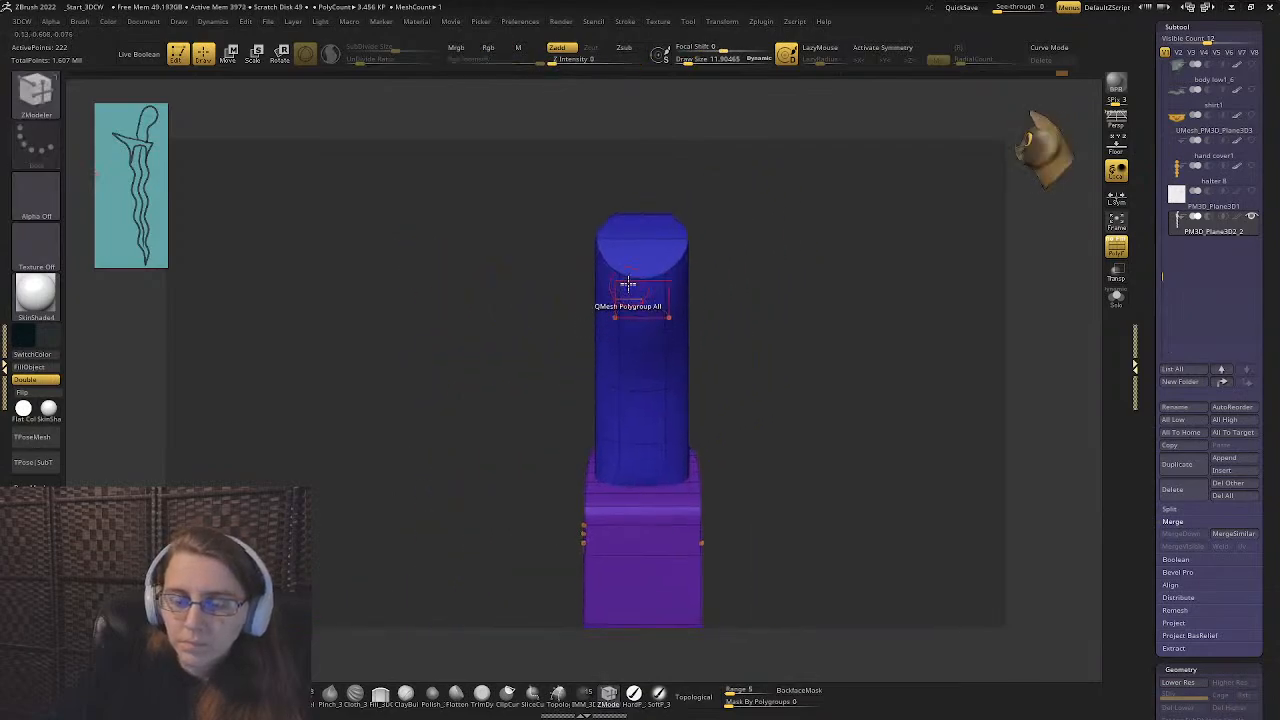
# - Isolate the handle and examine its facets and end edges from several angles, then show the whole dagger again
pyautogui.keyDown('ctrl'); pyautogui.keyDown('shift'); pyautogui.click(640, 390); pyautogui.keyUp('shift'); pyautogui.keyUp('ctrl')
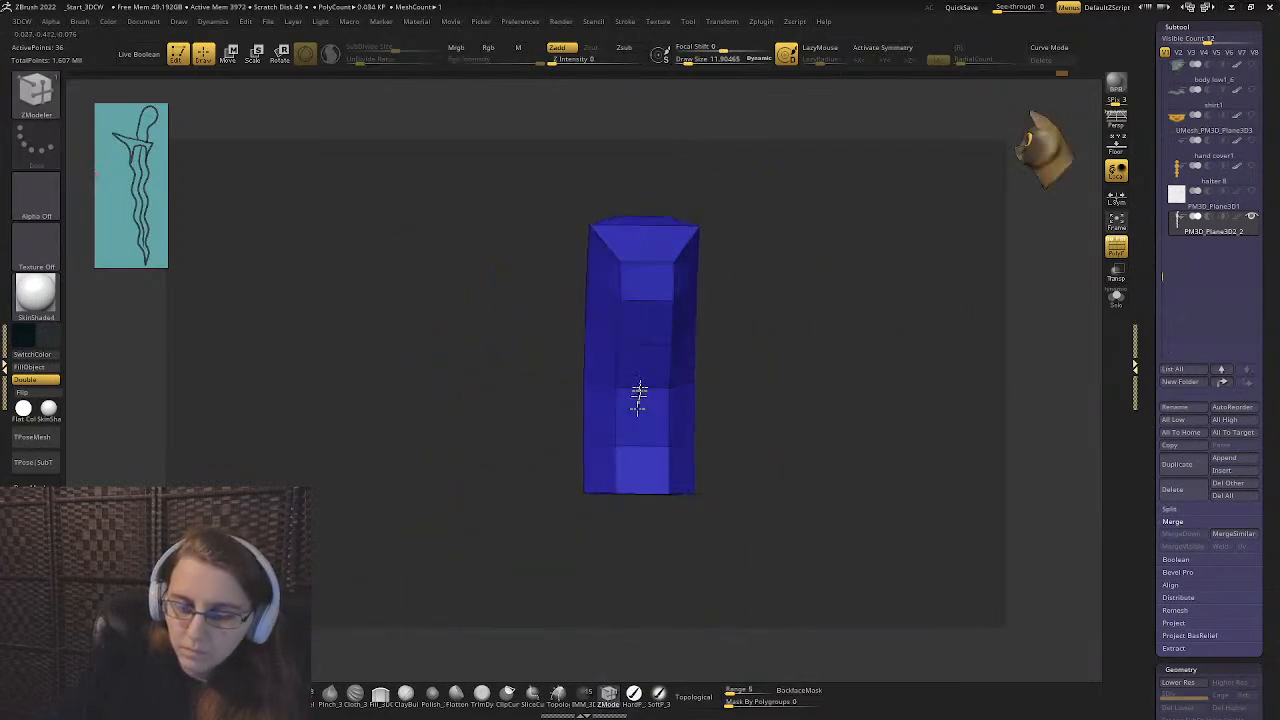
pyautogui.moveTo(644, 487); pyautogui.dragTo(810, 370, button='right')
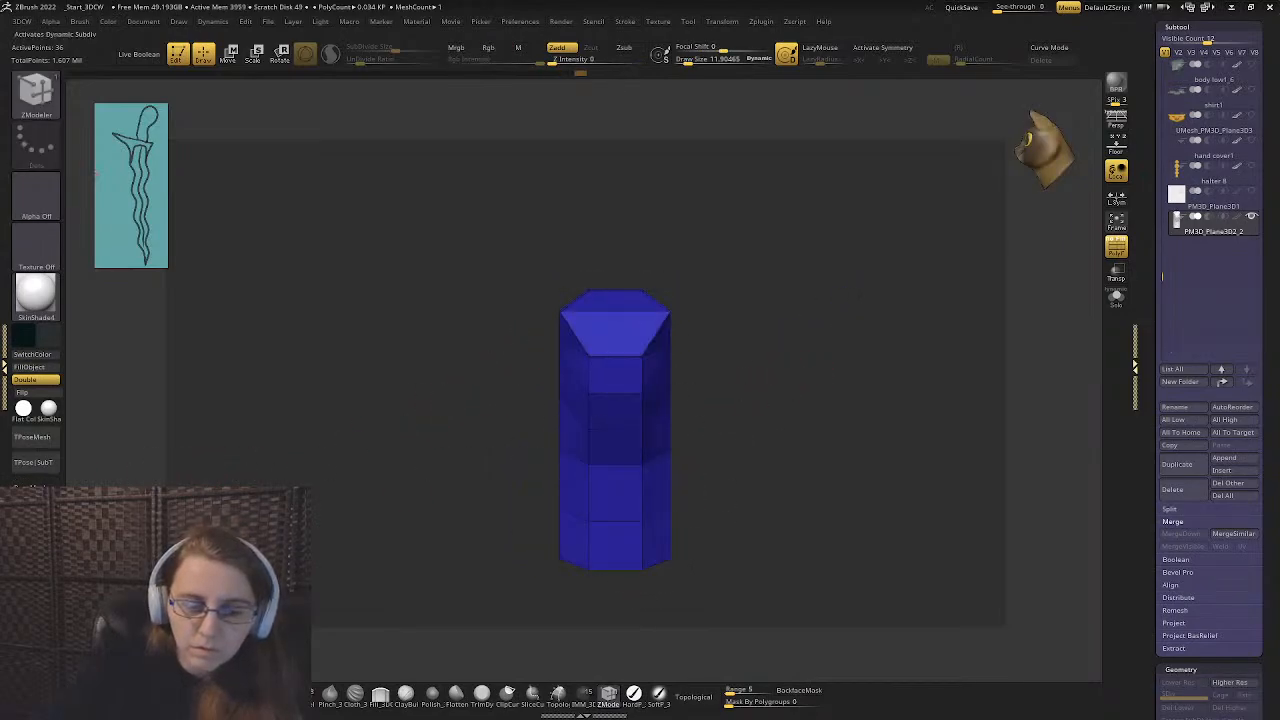
pyautogui.hotkey('ctrl', 'd')
pyautogui.keyDown('ctrl'); pyautogui.keyDown('shift'); pyautogui.click(451, 371); pyautogui.keyUp('shift'); pyautogui.keyUp('ctrl')
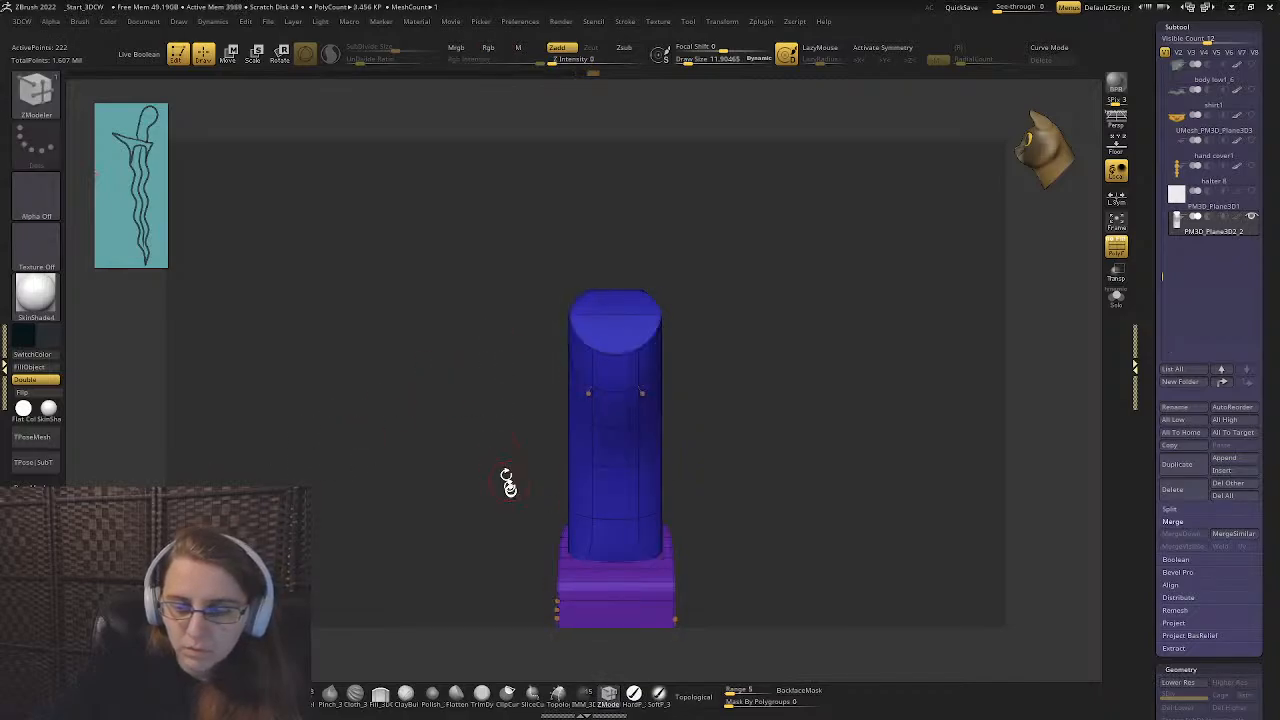
pyautogui.moveTo(508, 483); pyautogui.dragTo(503, 335, button='right')
pyautogui.moveTo(489, 391); pyautogui.dragTo(526, 391, button='right')
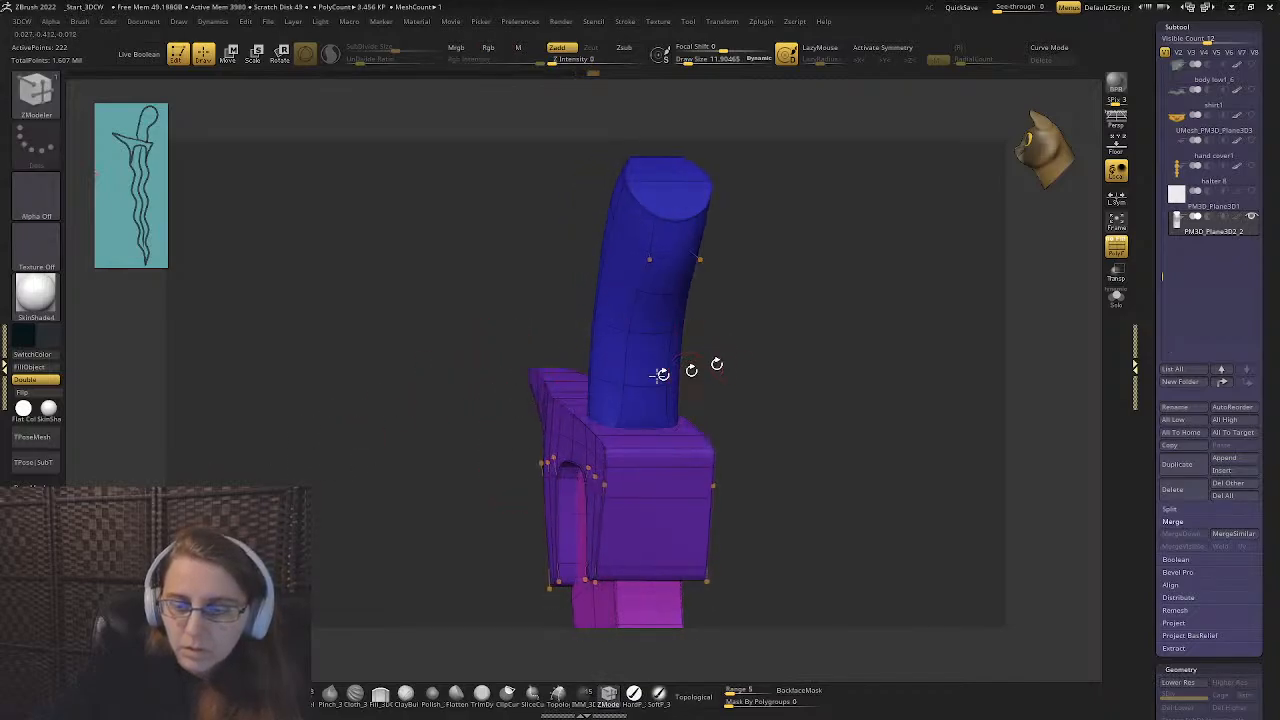
pyautogui.keyDown('ctrl'); pyautogui.keyDown('shift'); pyautogui.click(614, 394); pyautogui.keyUp('shift'); pyautogui.keyUp('ctrl')
pyautogui.moveTo(614, 394); pyautogui.dragTo(622, 370, button='right')
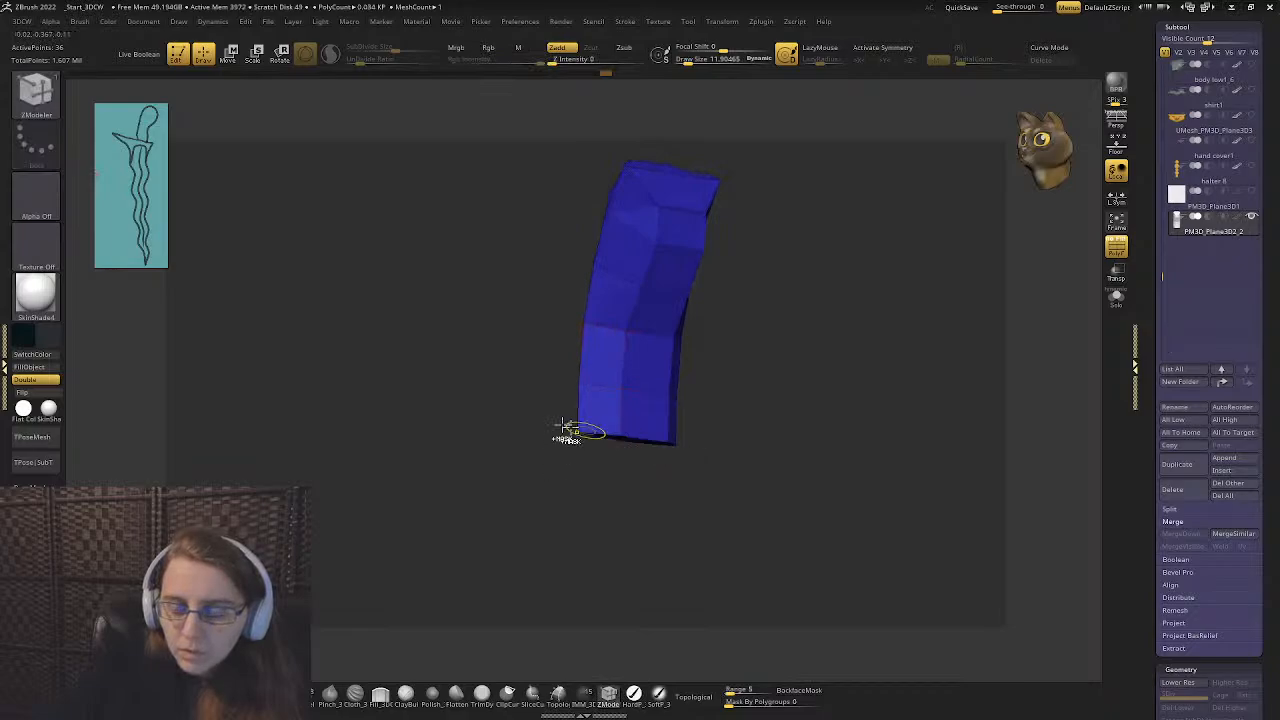
pyautogui.press('f')
pyautogui.moveTo(714, 457); pyautogui.dragTo(673, 430, button='right')
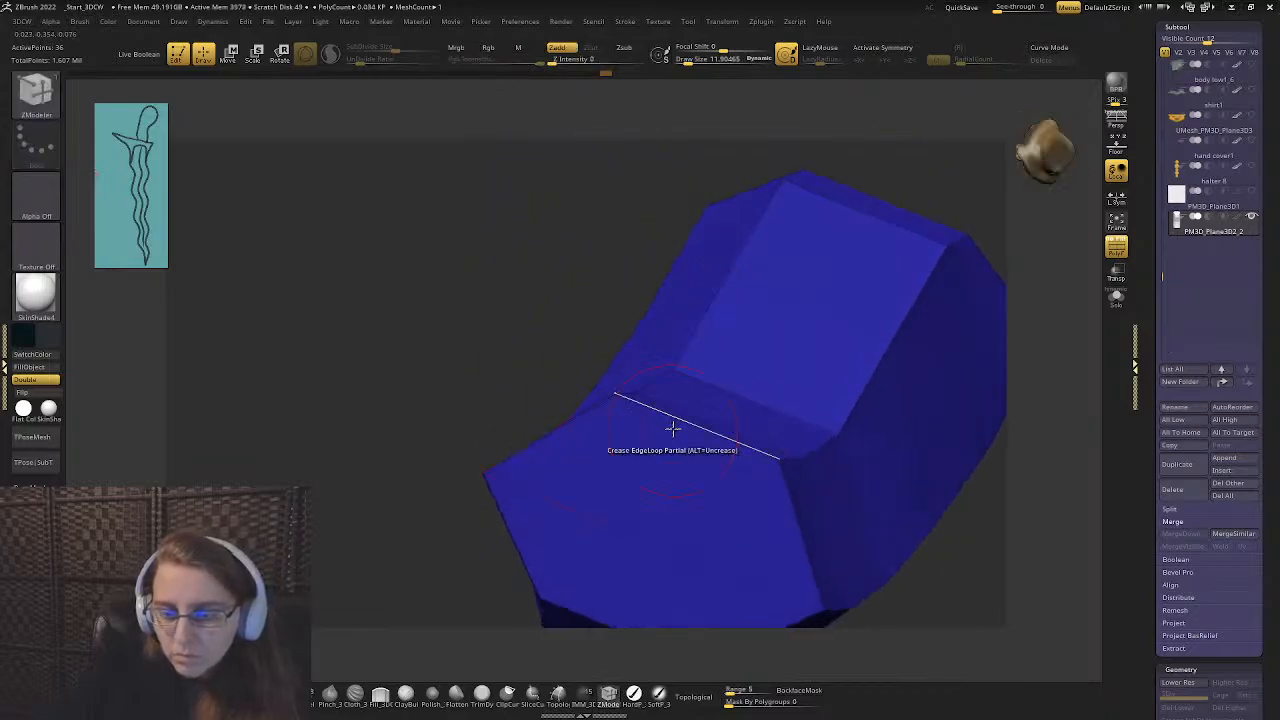
pyautogui.moveTo(569, 349); pyautogui.dragTo(656, 480, button='right')
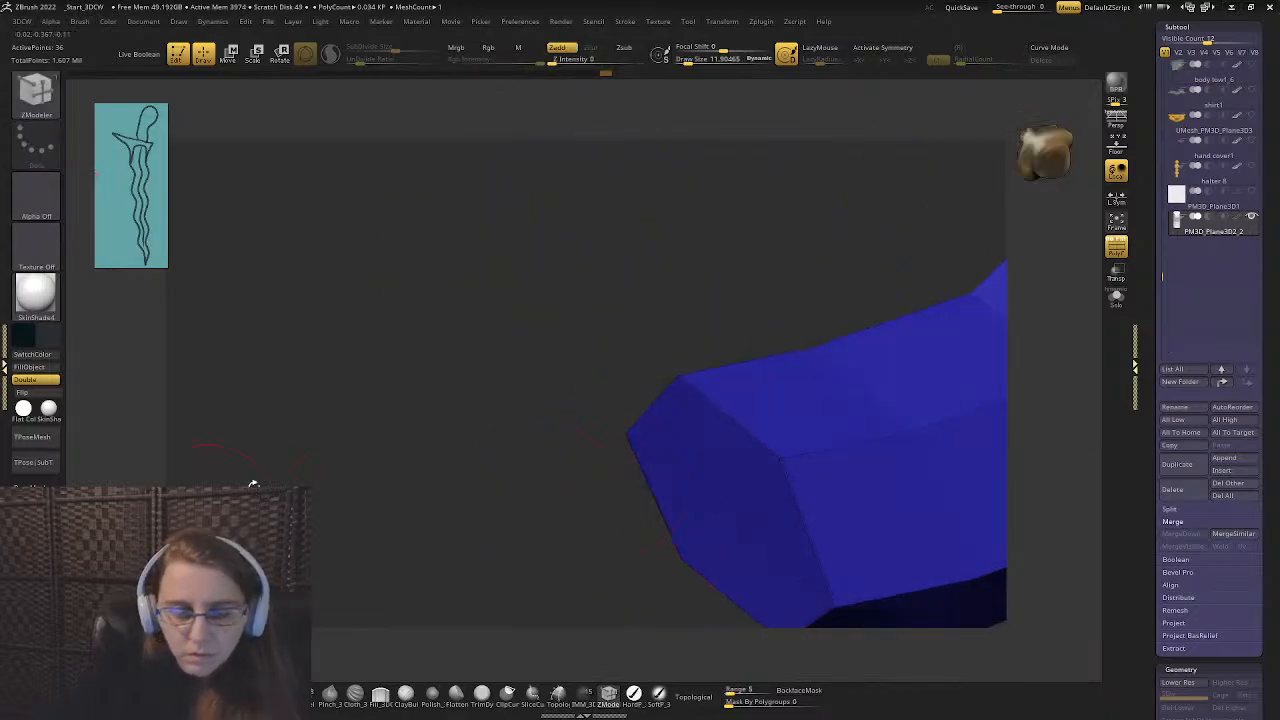
pyautogui.keyDown('ctrl'); pyautogui.keyDown('shift'); pyautogui.click(529, 474); pyautogui.keyUp('shift'); pyautogui.keyUp('ctrl')
pyautogui.moveTo(524, 464)
pyautogui.mouseDown(button='right')
pyautogui.moveTo(294, 243)
pyautogui.moveTo(457, 423)
pyautogui.moveTo(366, 257)
pyautogui.moveTo(550, 382)
pyautogui.moveTo(560, 457)
pyautogui.moveTo(651, 503)
pyautogui.moveTo(691, 366)
pyautogui.moveTo(651, 380)
pyautogui.moveTo(709, 417)
pyautogui.moveTo(634, 360)
pyautogui.moveTo(669, 370)
pyautogui.moveTo(640, 380)
pyautogui.moveTo(480, 366)
pyautogui.moveTo(537, 335)
pyautogui.moveTo(434, 380)
pyautogui.moveTo(423, 366)
pyautogui.moveTo(500, 320)
pyautogui.moveTo(510, 346)
pyautogui.moveTo(514, 309)
pyautogui.moveTo(723, 374)
pyautogui.moveTo(588, 420)
pyautogui.moveTo(643, 443)
pyautogui.moveTo(637, 466)
pyautogui.moveTo(510, 413)
pyautogui.mouseUp(button='right')
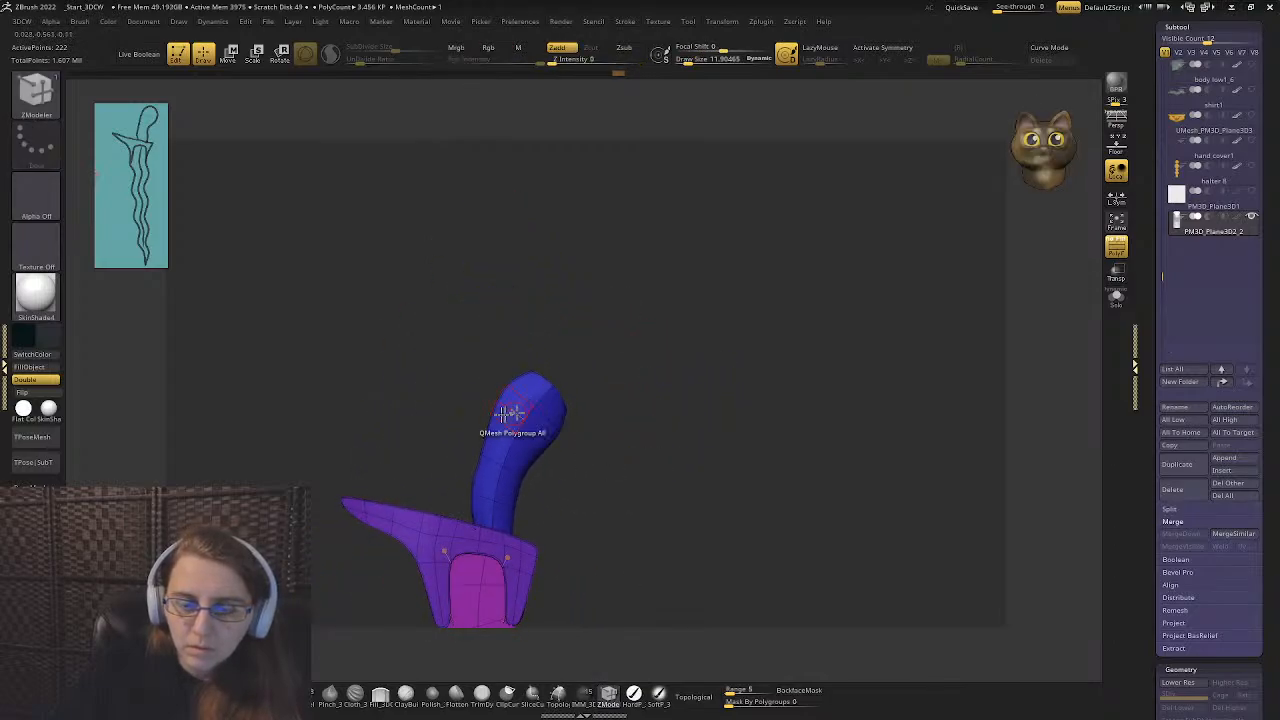
# - Enlarge the brush to about 81, mask all but the handle's upper end, move that end outward and clear the mask
pyautogui.keyDown('ctrl'); pyautogui.moveTo(533, 343); pyautogui.dragTo(500, 360, button='right'); pyautogui.keyUp('ctrl')
pyautogui.press('s')
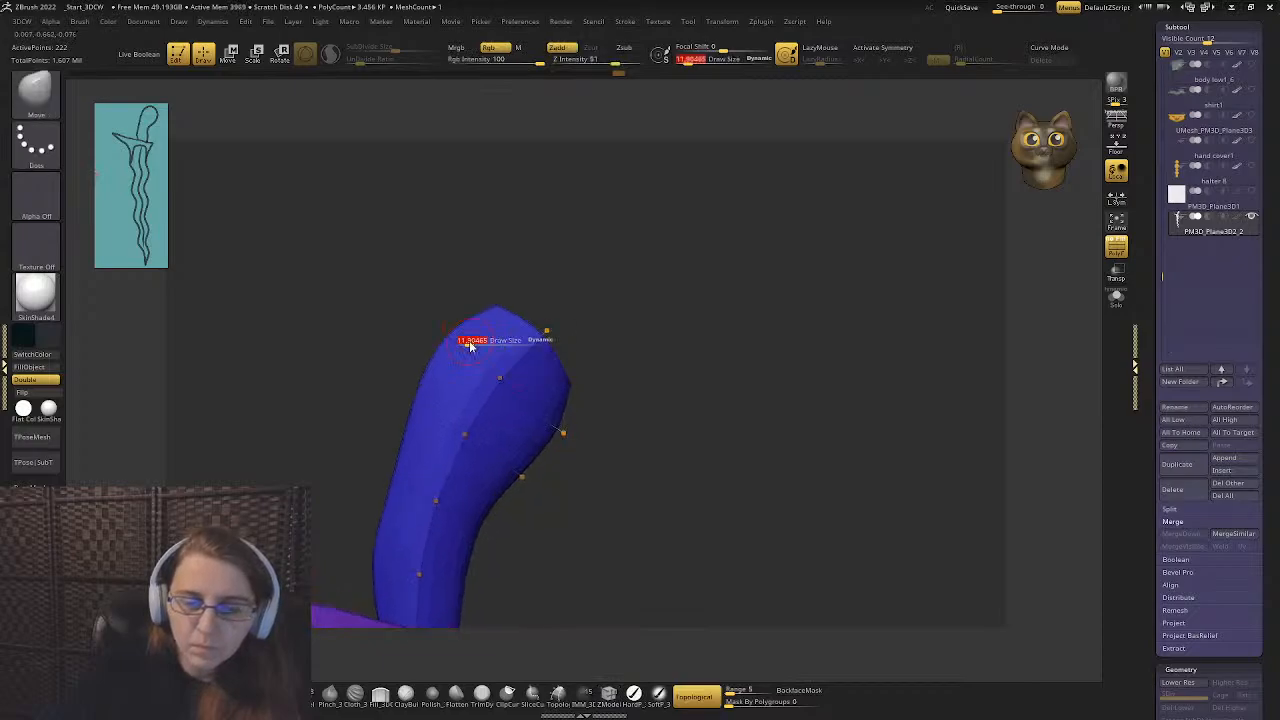
pyautogui.moveTo(469, 343)
pyautogui.mouseDown()
pyautogui.moveTo(485, 337)
pyautogui.moveTo(449, 323)
pyautogui.moveTo(671, 320)
pyautogui.moveTo(557, 480)
pyautogui.mouseUp()
pyautogui.keyDown('ctrl'); pyautogui.click(674, 486); pyautogui.keyUp('ctrl')
pyautogui.click(228, 53)
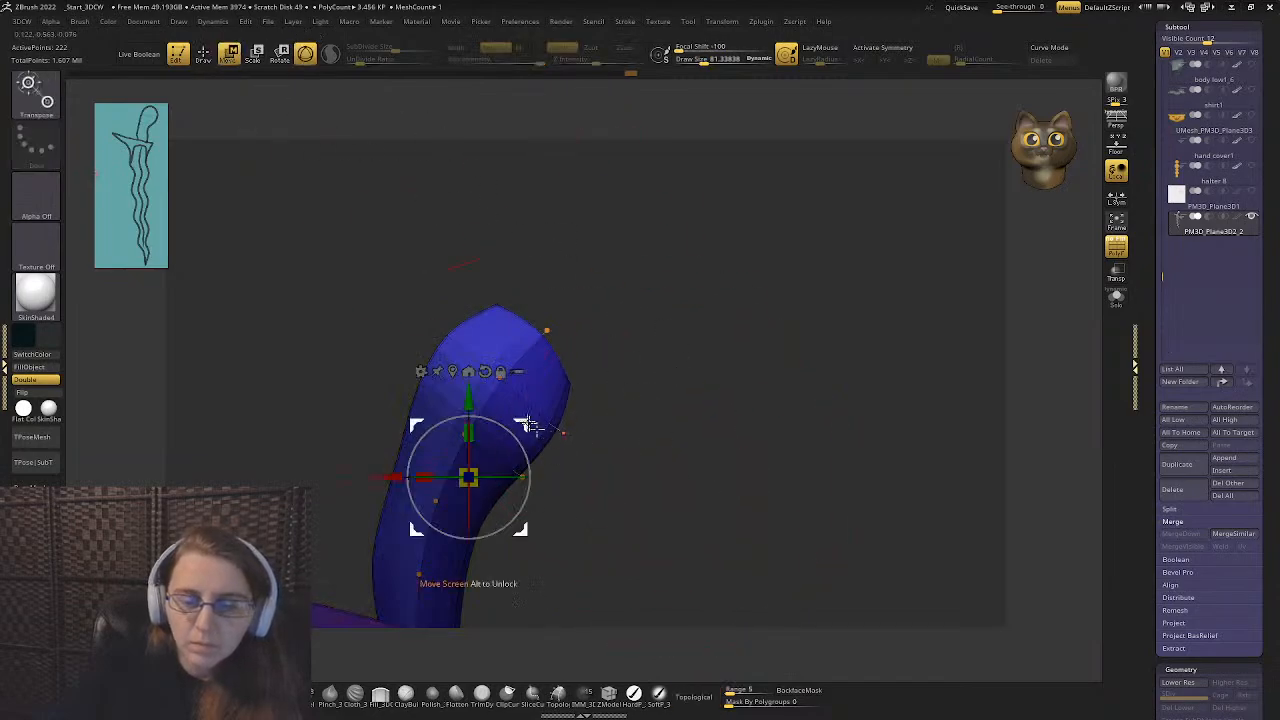
pyautogui.moveTo(527, 424); pyautogui.dragTo(571, 393)
pyautogui.moveTo(395, 297); pyautogui.dragTo(269, 97)
pyautogui.press('q')
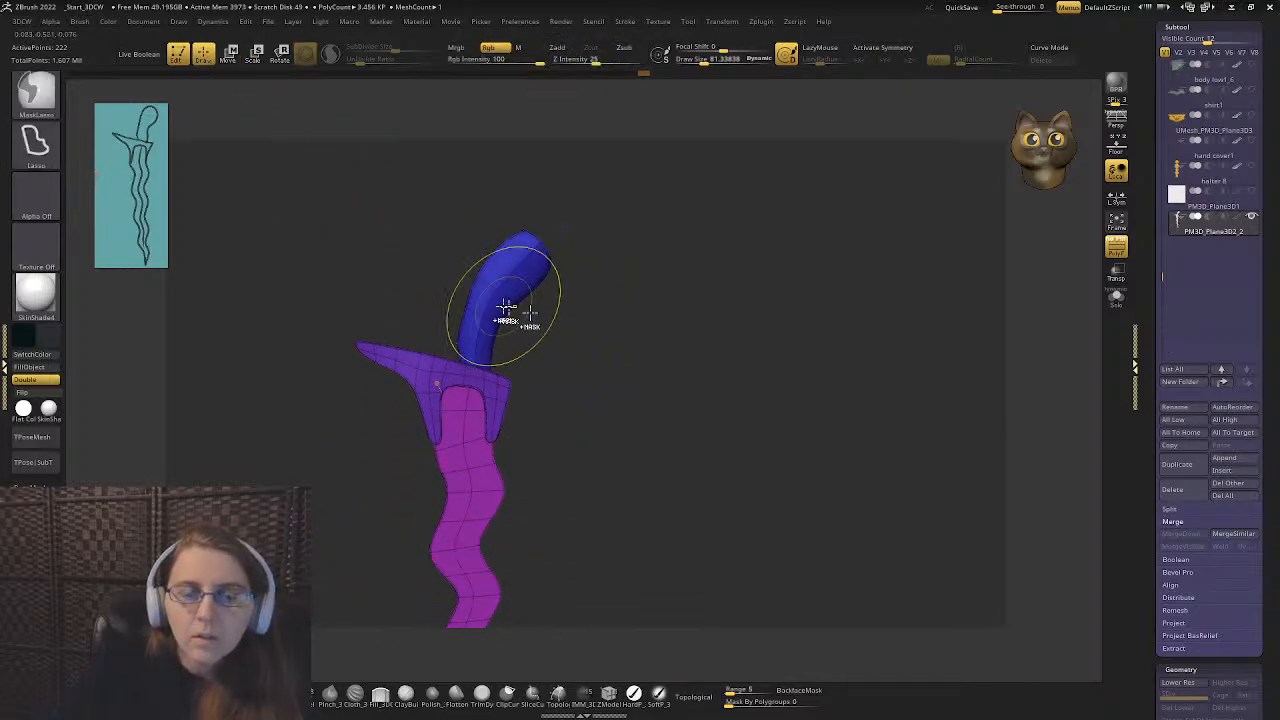
# - Mask everything except the handle's upper part, reposition it to refine the handle's bend, and clear the mask
pyautogui.moveTo(503, 286)
pyautogui.mouseDown()
pyautogui.moveTo(405, 283)
pyautogui.moveTo(509, 357)
pyautogui.moveTo(508, 340)
pyautogui.mouseUp()
pyautogui.keyDown('ctrl'); pyautogui.click(518, 351); pyautogui.keyUp('ctrl')
pyautogui.click(230, 54)
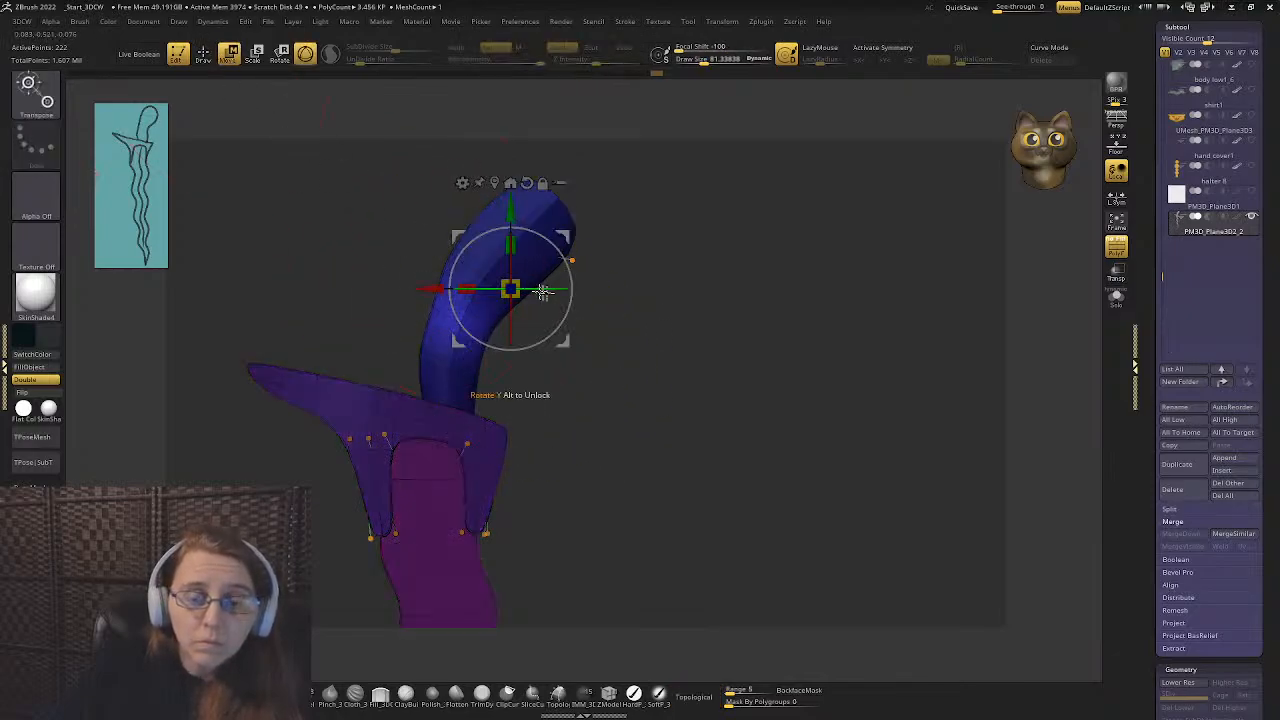
pyautogui.click(203, 54)
pyautogui.keyDown('ctrl'); pyautogui.moveTo(283, 150); pyautogui.dragTo(363, 240); pyautogui.keyUp('ctrl')
# - Select the Move Topological brush and center the gizmo on the unmasked dagger in side view
pyautogui.keyDown('ctrl'); pyautogui.moveTo(563, 333); pyautogui.dragTo(340, 240, button='right'); pyautogui.keyUp('ctrl')
pyautogui.press('b')
pyautogui.press('m')
pyautogui.press('t')
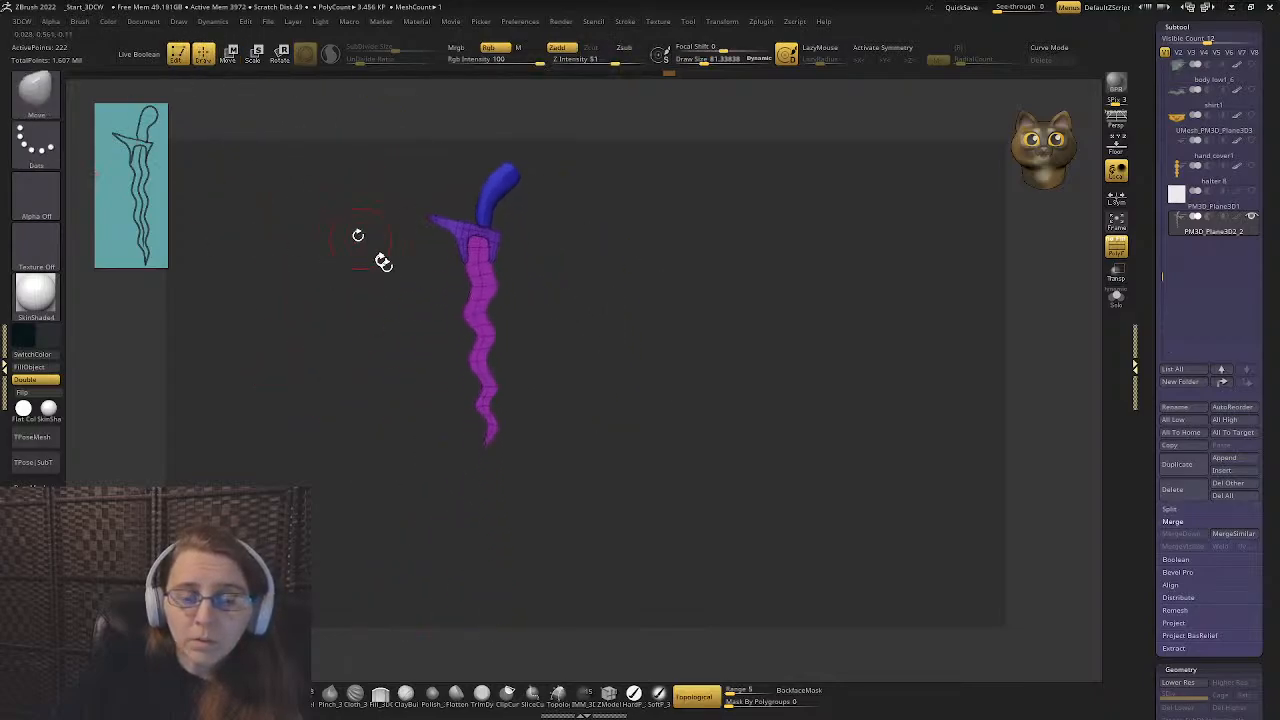
pyautogui.moveTo(380, 260)
pyautogui.mouseDown()
pyautogui.moveTo(514, 271)
pyautogui.moveTo(537, 300)
pyautogui.moveTo(331, 294)
pyautogui.moveTo(431, 316)
pyautogui.mouseUp()
pyautogui.click(229, 50)
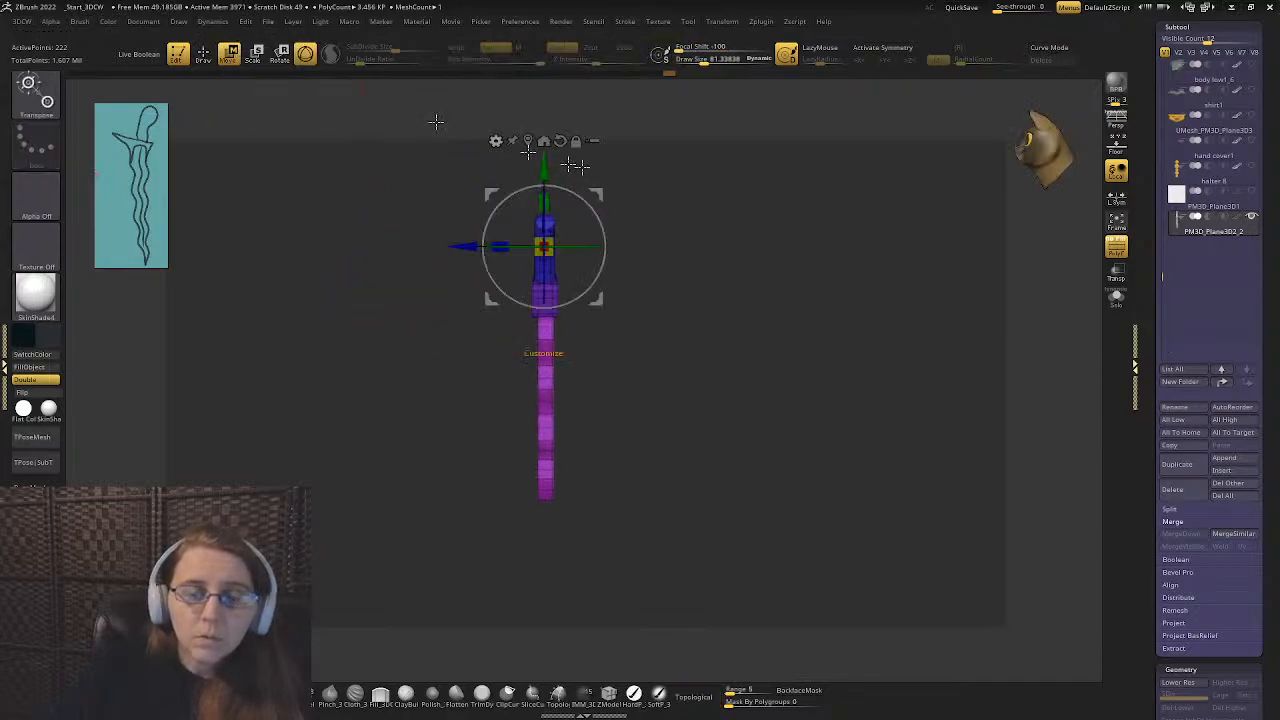
pyautogui.click(543, 140)
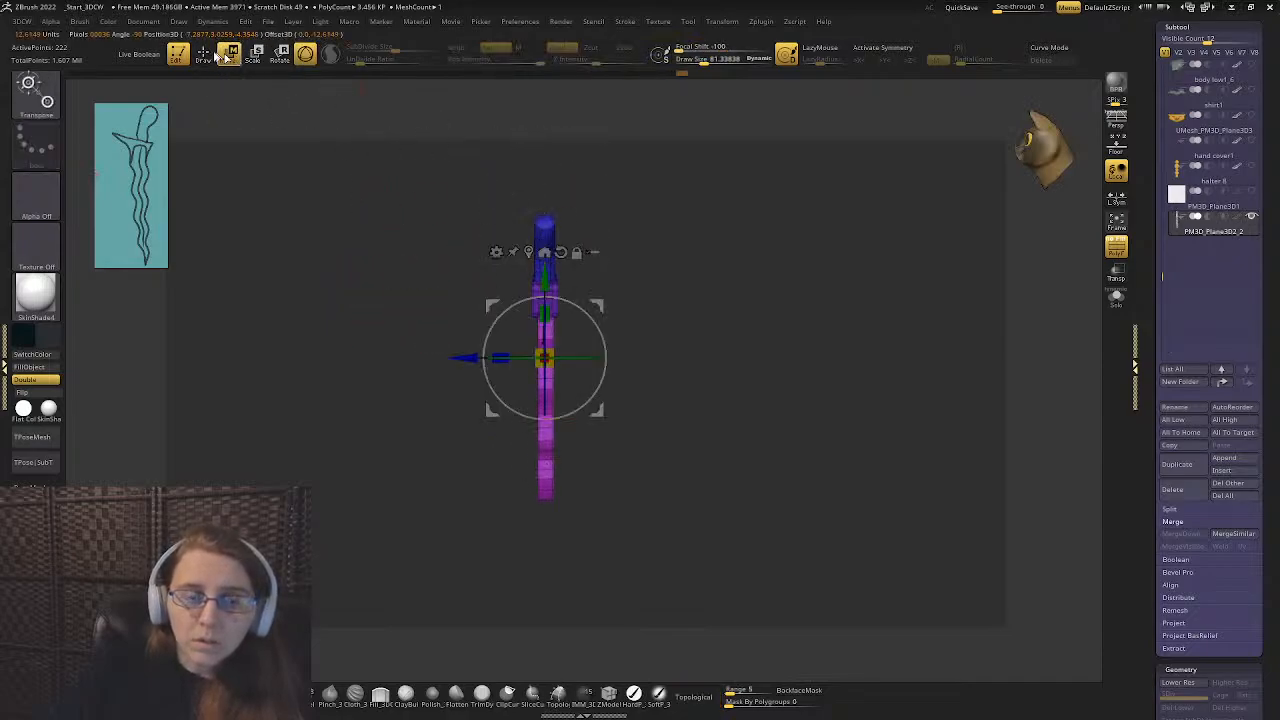
pyautogui.click(204, 54)
# - Isolate and mask the handle and the guard one after the other, leaving only the blade unmasked
pyautogui.keyDown('ctrl'); pyautogui.keyDown('shift'); pyautogui.click(543, 245); pyautogui.keyUp('shift'); pyautogui.keyUp('ctrl')
pyautogui.moveTo(480, 184)
pyautogui.keyDown('ctrl'); pyautogui.mouseDown()
pyautogui.moveTo(694, 374)
pyautogui.moveTo(626, 208)
pyautogui.mouseUp(); pyautogui.keyUp('ctrl')
pyautogui.keyDown('ctrl'); pyautogui.keyDown('shift'); pyautogui.click(626, 212); pyautogui.keyUp('shift'); pyautogui.keyUp('ctrl')
pyautogui.keyDown('ctrl'); pyautogui.keyDown('shift'); pyautogui.click(550, 304); pyautogui.keyUp('shift'); pyautogui.keyUp('ctrl')
pyautogui.moveTo(503, 280)
pyautogui.keyDown('ctrl'); pyautogui.mouseDown()
pyautogui.moveTo(446, 246)
pyautogui.moveTo(593, 294)
pyautogui.mouseUp(); pyautogui.keyUp('ctrl')
pyautogui.keyDown('ctrl'); pyautogui.keyDown('shift'); pyautogui.click(418, 243); pyautogui.keyUp('shift'); pyautogui.keyUp('ctrl')
pyautogui.keyDown('ctrl'); pyautogui.keyDown('shift'); pyautogui.click(545, 283); pyautogui.keyUp('shift'); pyautogui.keyUp('ctrl')
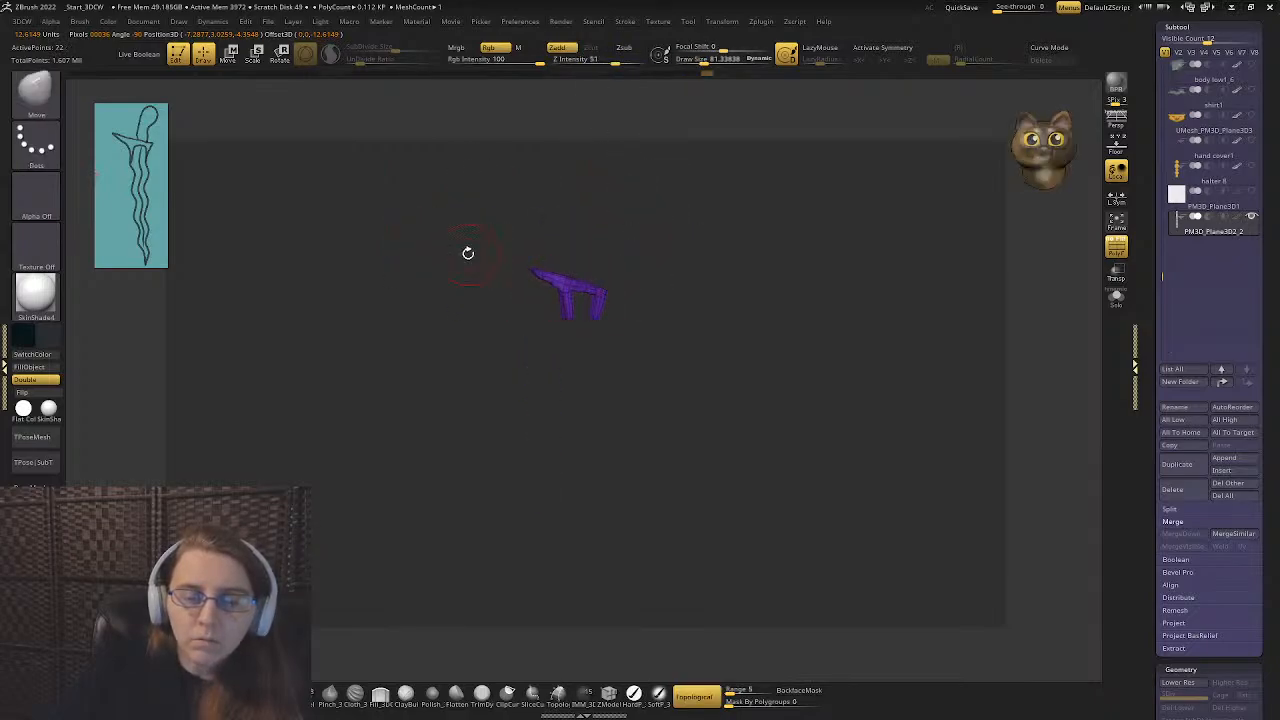
pyautogui.moveTo(486, 229)
pyautogui.keyDown('ctrl'); pyautogui.mouseDown()
pyautogui.moveTo(665, 230)
pyautogui.moveTo(730, 285)
pyautogui.moveTo(690, 320)
pyautogui.mouseUp(); pyautogui.keyUp('ctrl')
pyautogui.keyDown('ctrl'); pyautogui.keyDown('shift'); pyautogui.click(737, 291); pyautogui.keyUp('shift'); pyautogui.keyUp('ctrl')
# - Apply the Taper deformer to the unmasked blade and thin it toward the tip with a taper of about -0.707
pyautogui.click(229, 52)
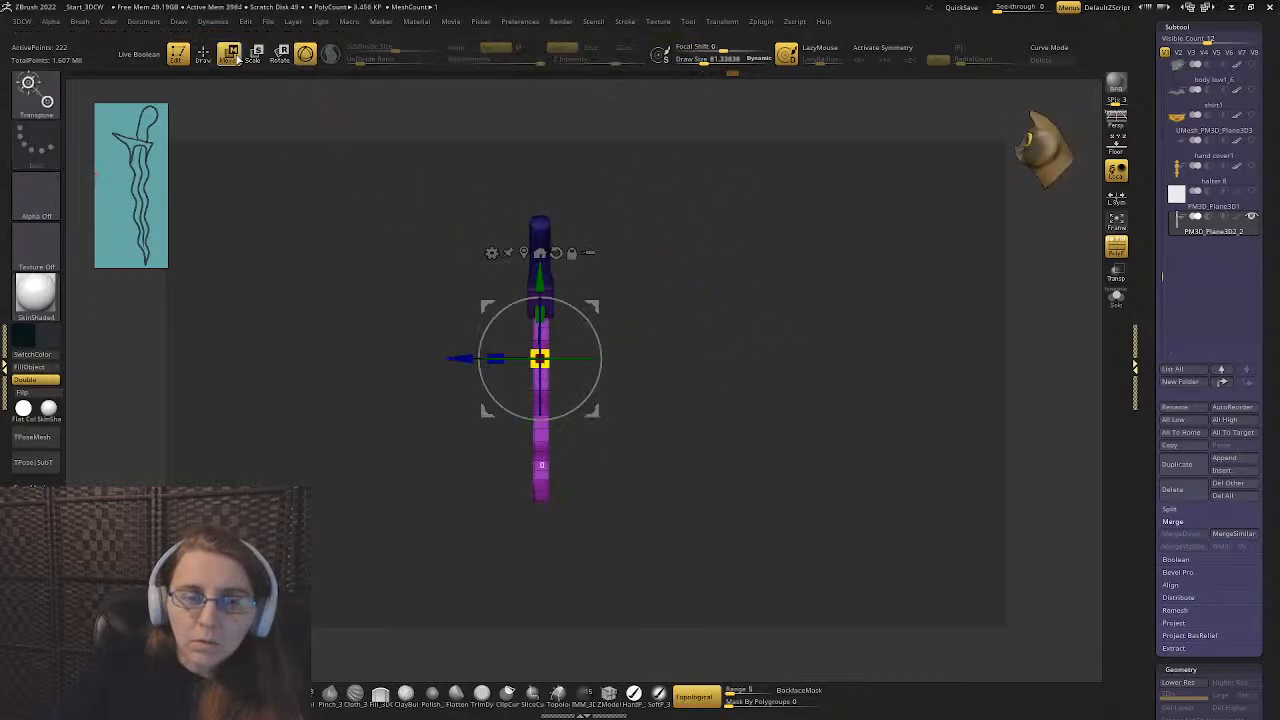
pyautogui.click(490, 252)
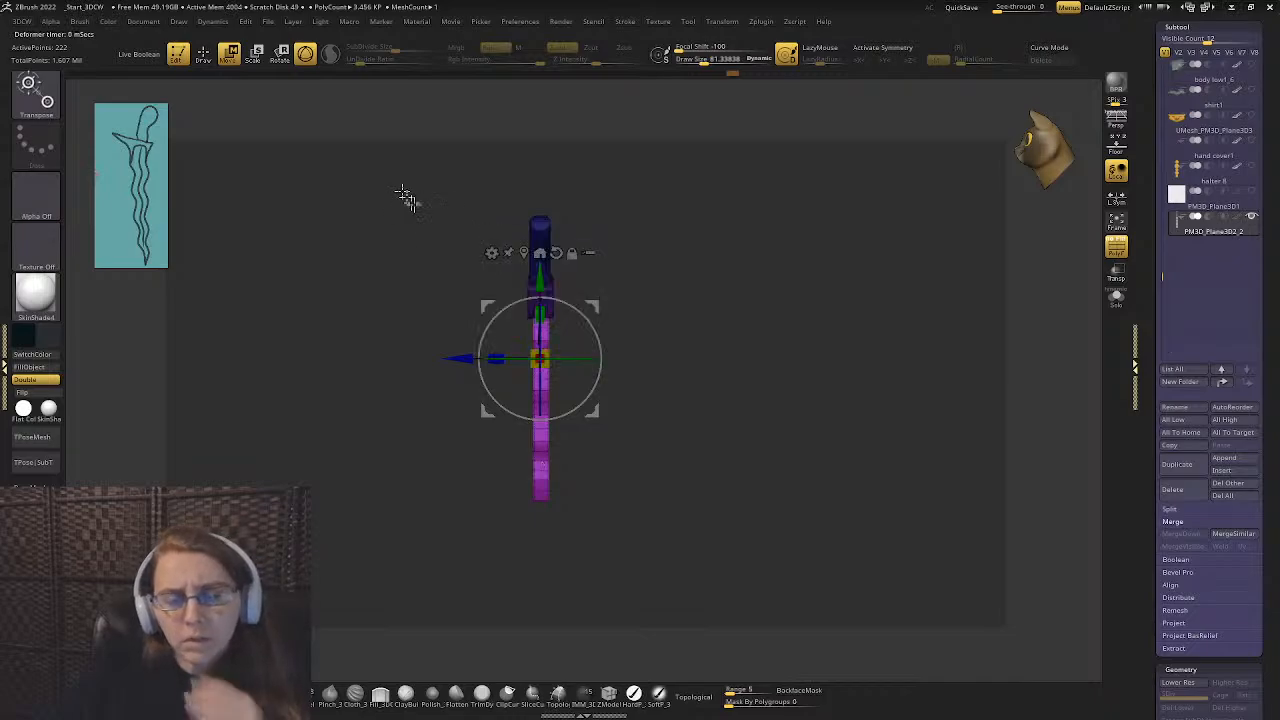
pyautogui.click(490, 252)
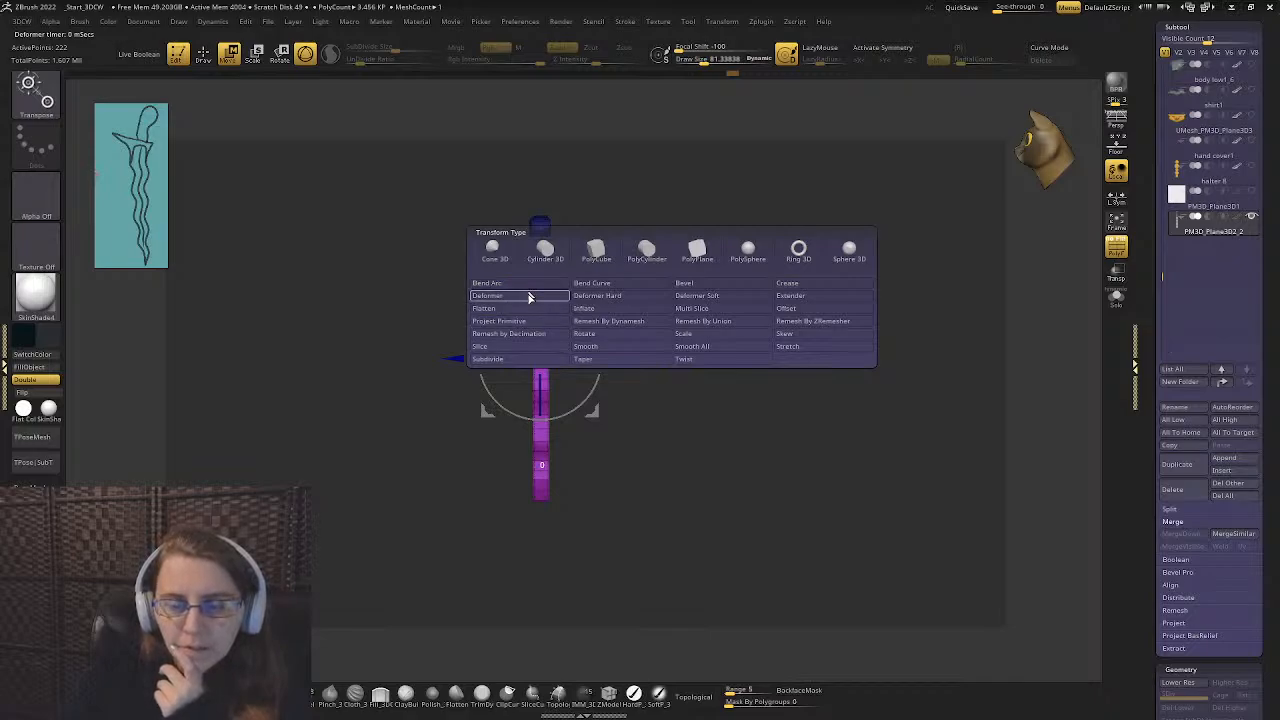
pyautogui.click(594, 360)
pyautogui.keyDown('alt'); pyautogui.moveTo(568, 509); pyautogui.dragTo(620, 447); pyautogui.keyUp('alt')
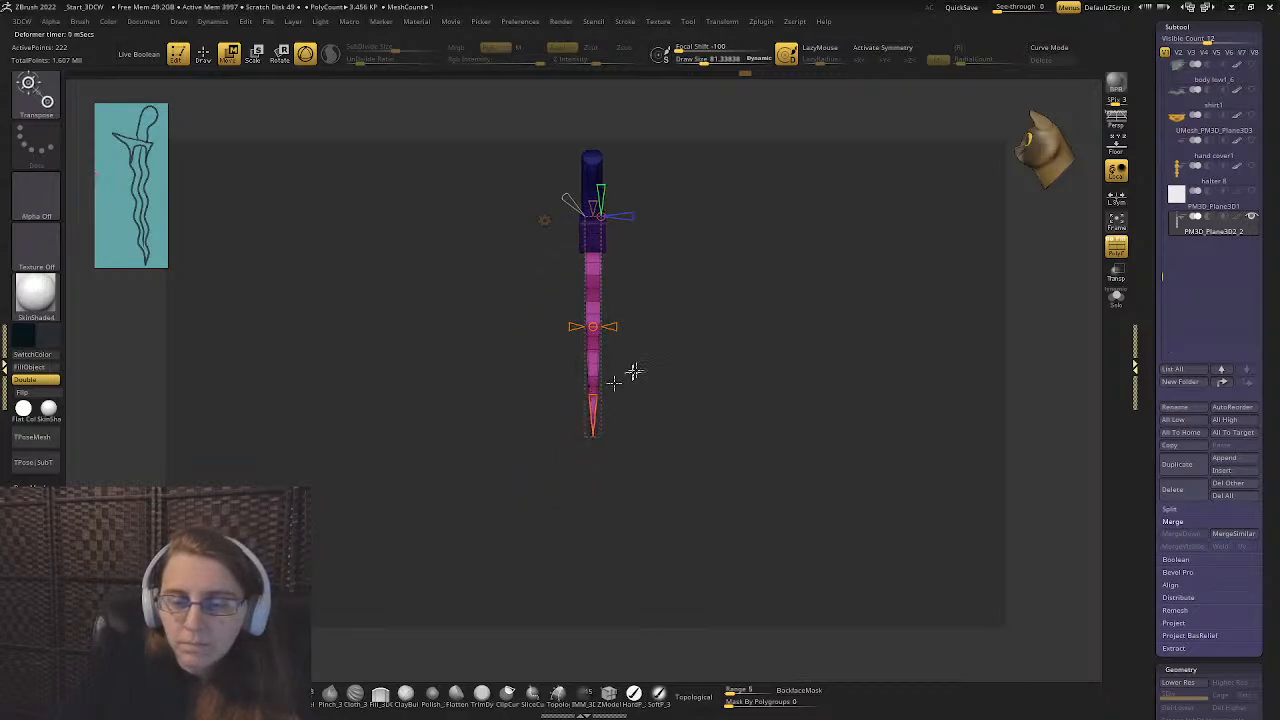
pyautogui.moveTo(632, 371); pyautogui.dragTo(582, 345)
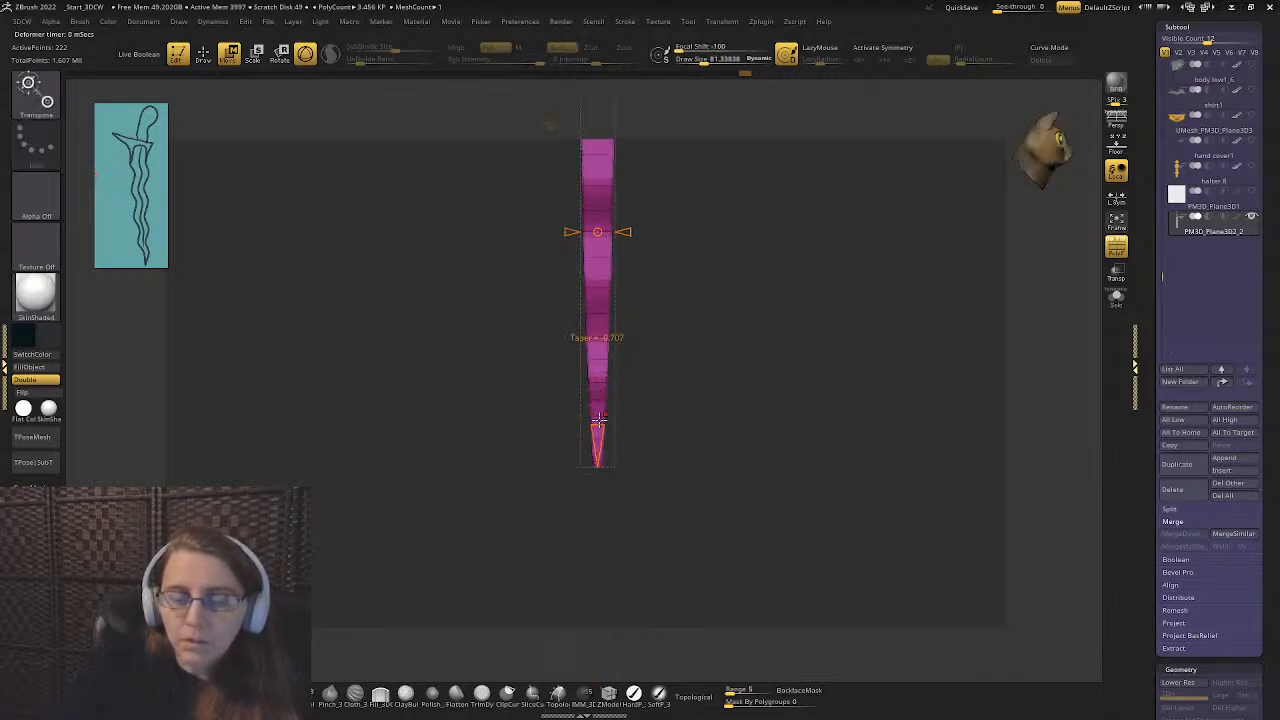
pyautogui.moveTo(594, 423)
pyautogui.mouseDown()
pyautogui.moveTo(649, 383)
pyautogui.moveTo(523, 380)
pyautogui.moveTo(712, 391)
pyautogui.mouseUp()
# - Assign the tapered blade to a new polygroup of its own
pyautogui.moveTo(735, 270); pyautogui.dragTo(708, 346)
pyautogui.press('ctrl')
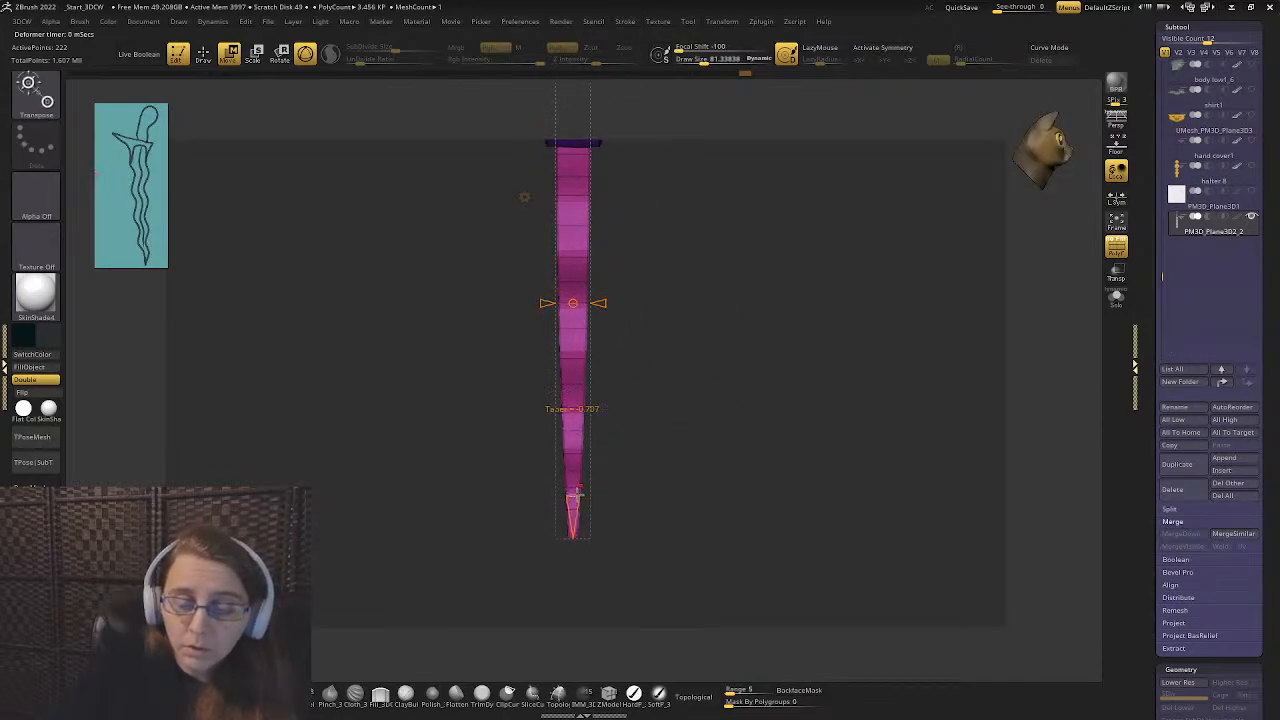
pyautogui.moveTo(577, 495); pyautogui.dragTo(575, 503)
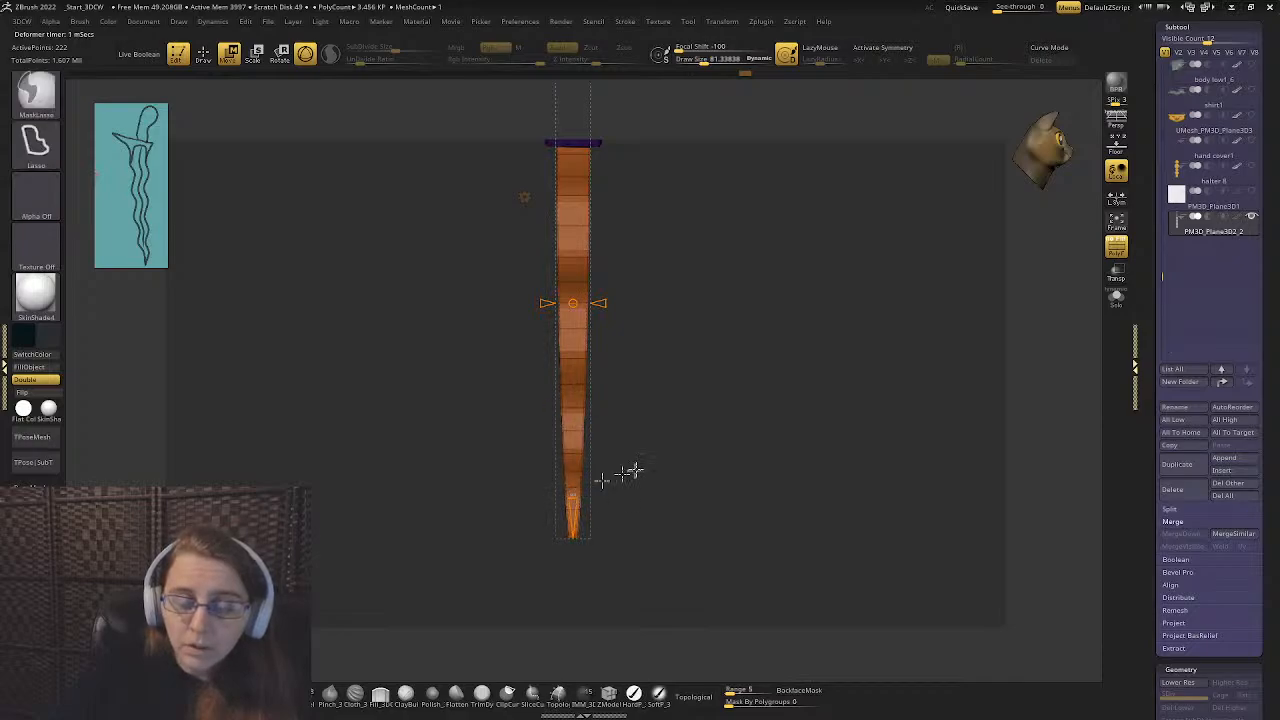
pyautogui.moveTo(634, 469)
pyautogui.mouseDown()
pyautogui.moveTo(626, 437)
pyautogui.moveTo(657, 388)
pyautogui.mouseUp()
# - Leave the Taper deformer, return to Draw mode and turn off the polyframe display on the dagger
pyautogui.click(203, 57)
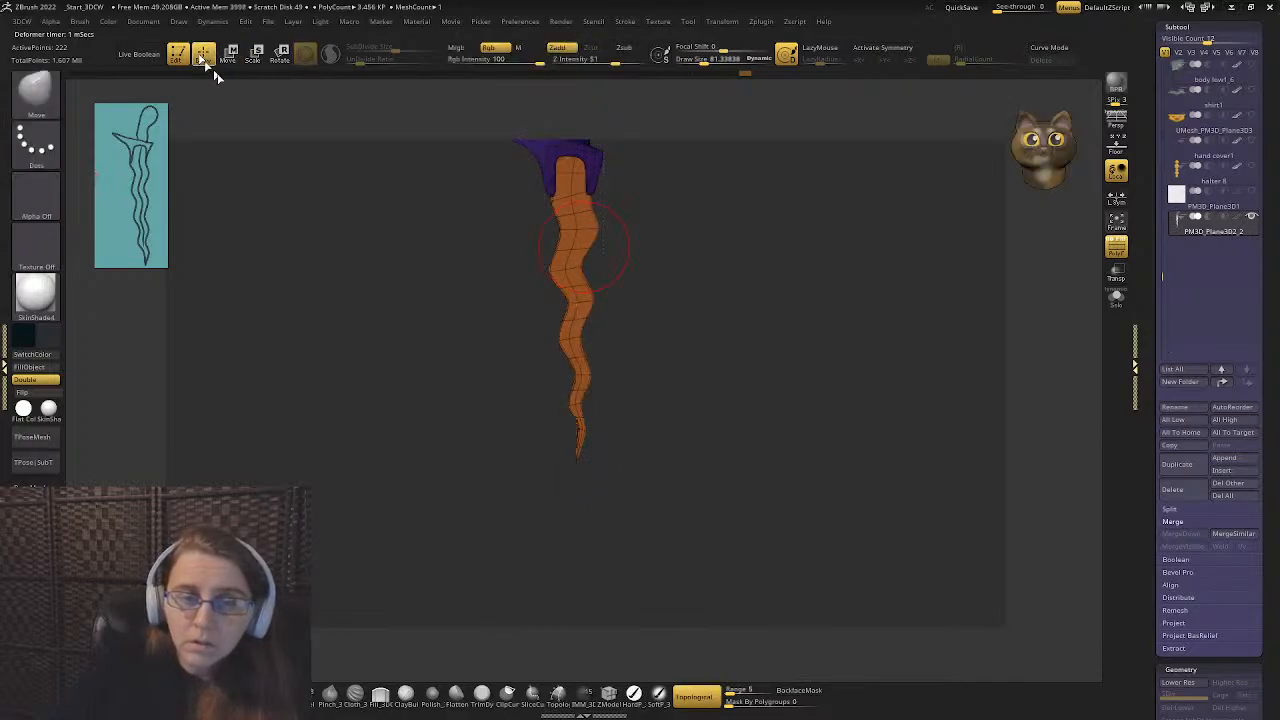
pyautogui.press('w')
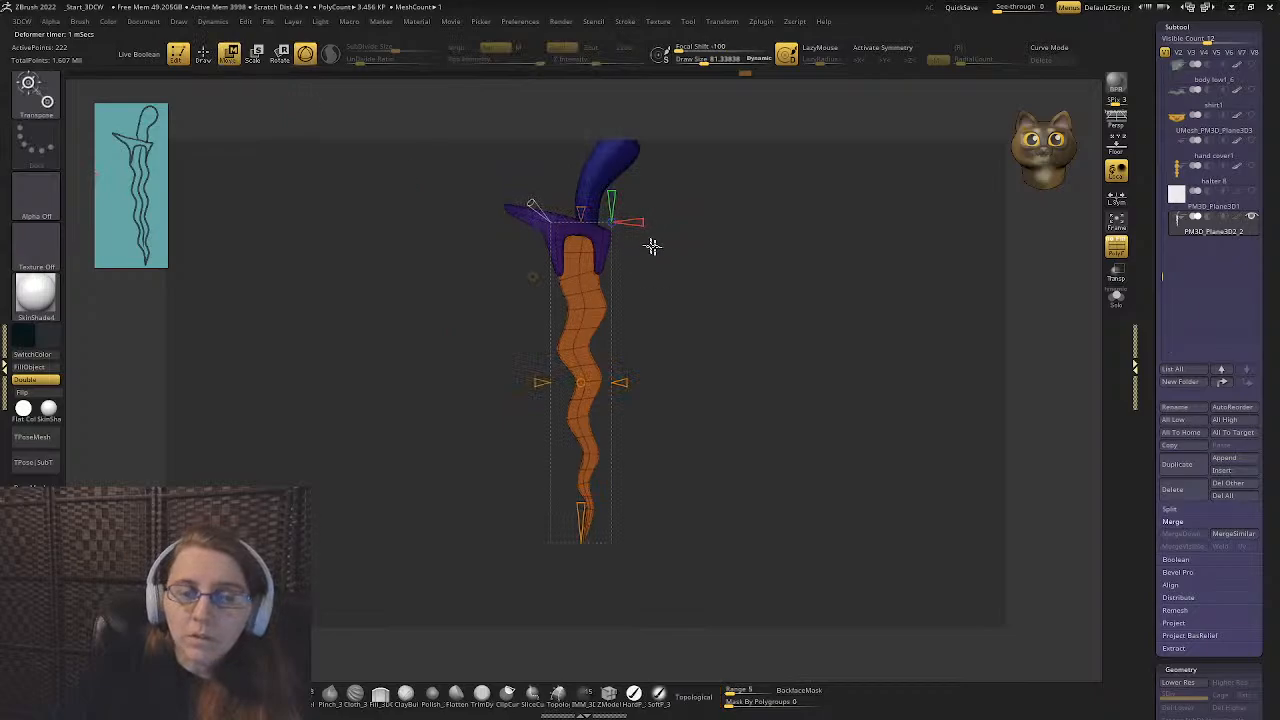
pyautogui.click(532, 280)
pyautogui.click(717, 284)
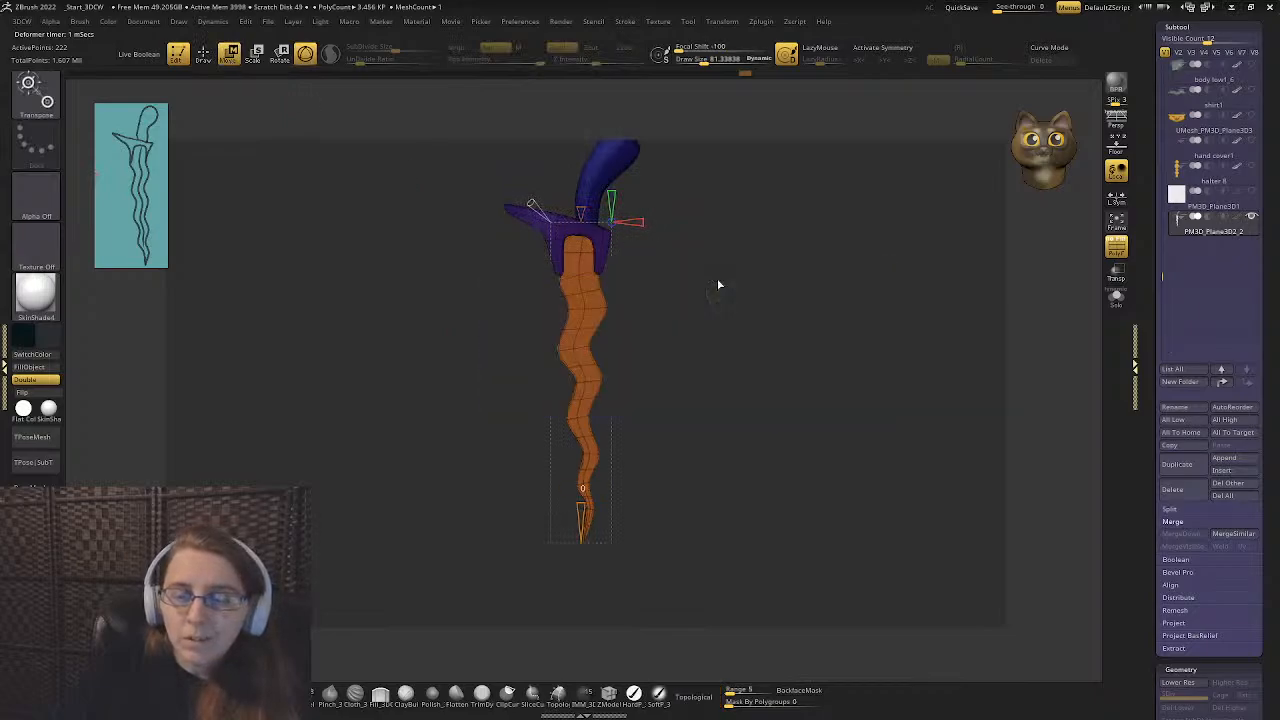
pyautogui.press('q')
pyautogui.moveTo(619, 314); pyautogui.dragTo(523, 327)
pyautogui.click(1115, 268)
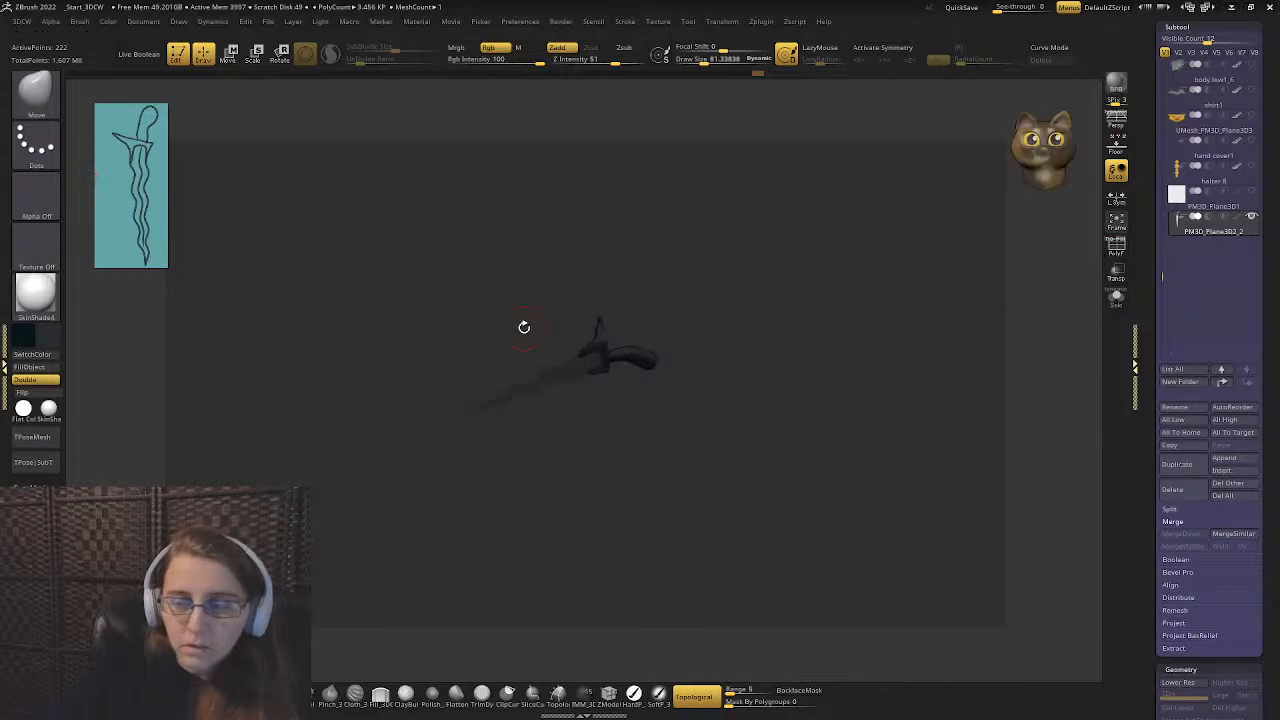
# - Fill the blade with the dark teal colour, select the hard paint brush and clear the dagger's mask
pyautogui.click(30, 368)
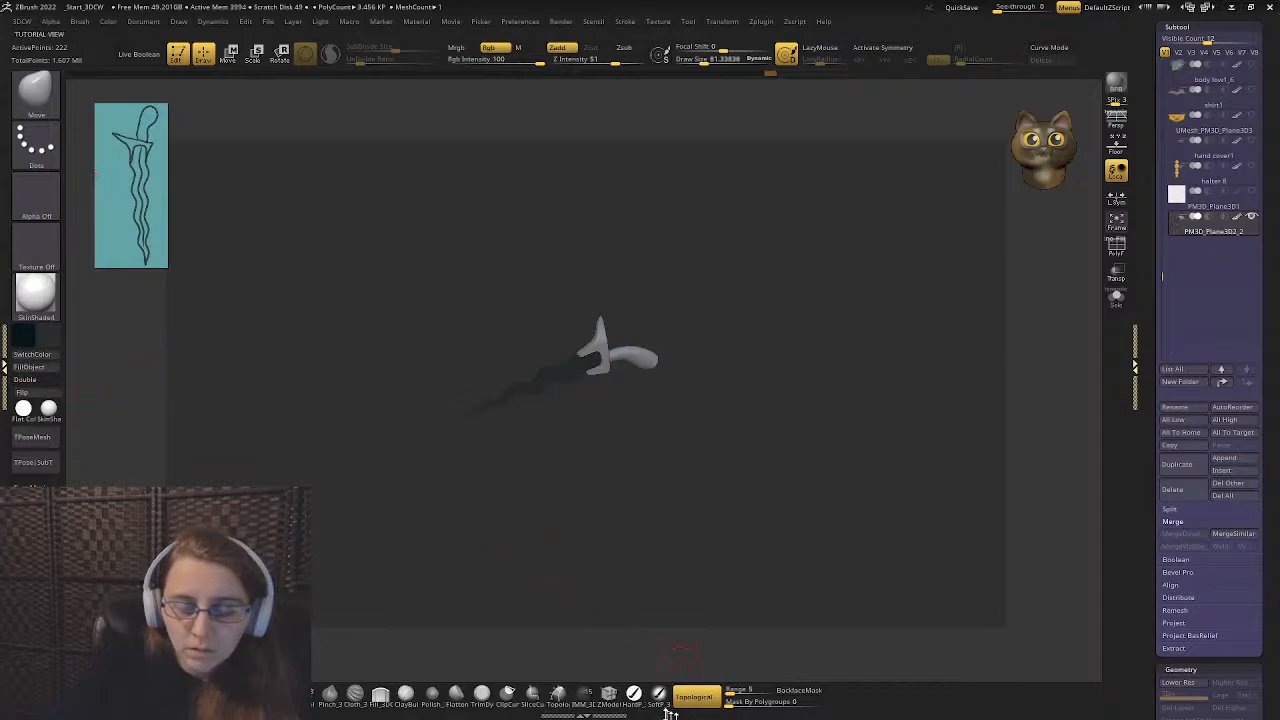
pyautogui.click(634, 693)
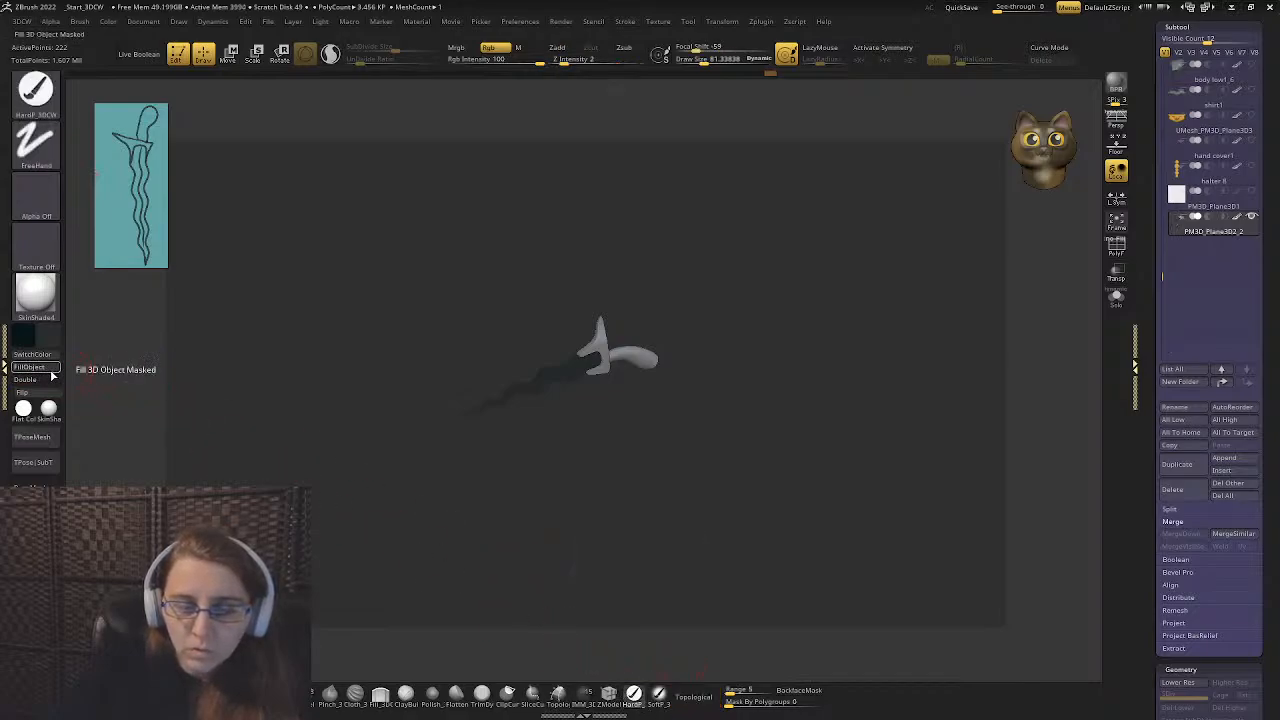
pyautogui.moveTo(500, 385); pyautogui.dragTo(430, 355, button='right')
pyautogui.keyDown('ctrl'); pyautogui.moveTo(430, 355); pyautogui.dragTo(437, 400, button='right'); pyautogui.keyUp('ctrl')
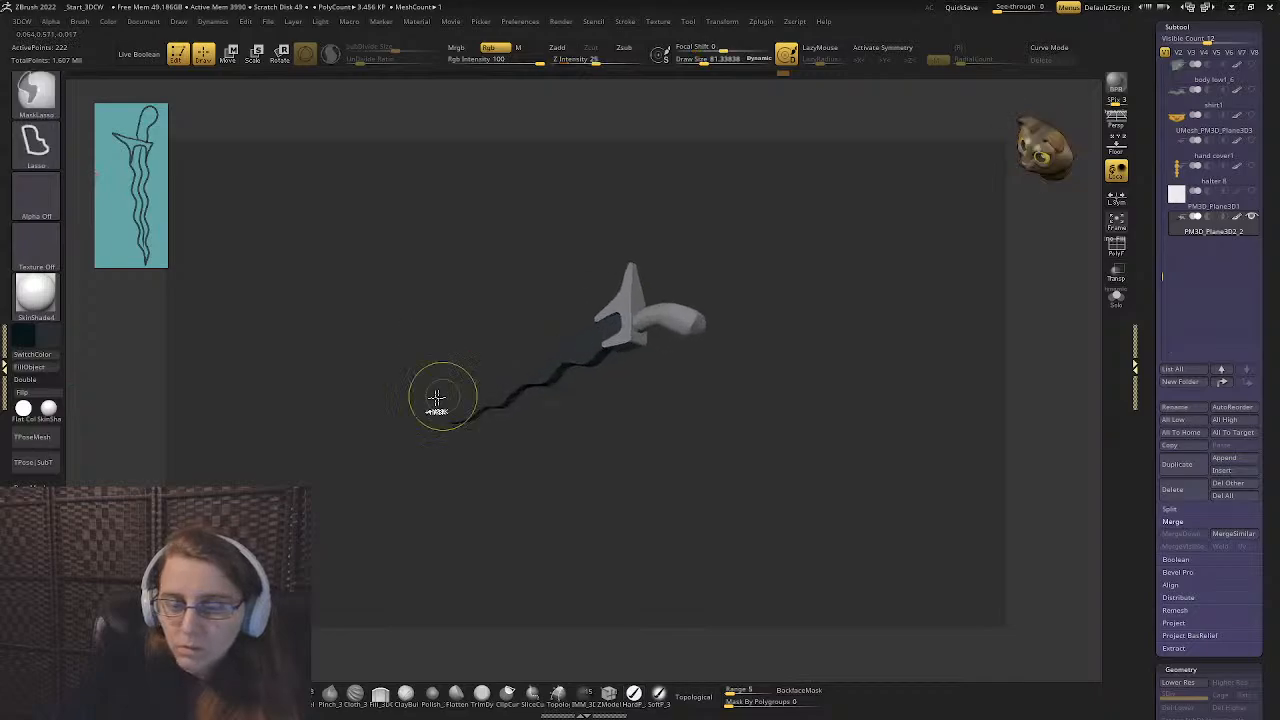
pyautogui.moveTo(425, 310); pyautogui.dragTo(499, 349, button='right')
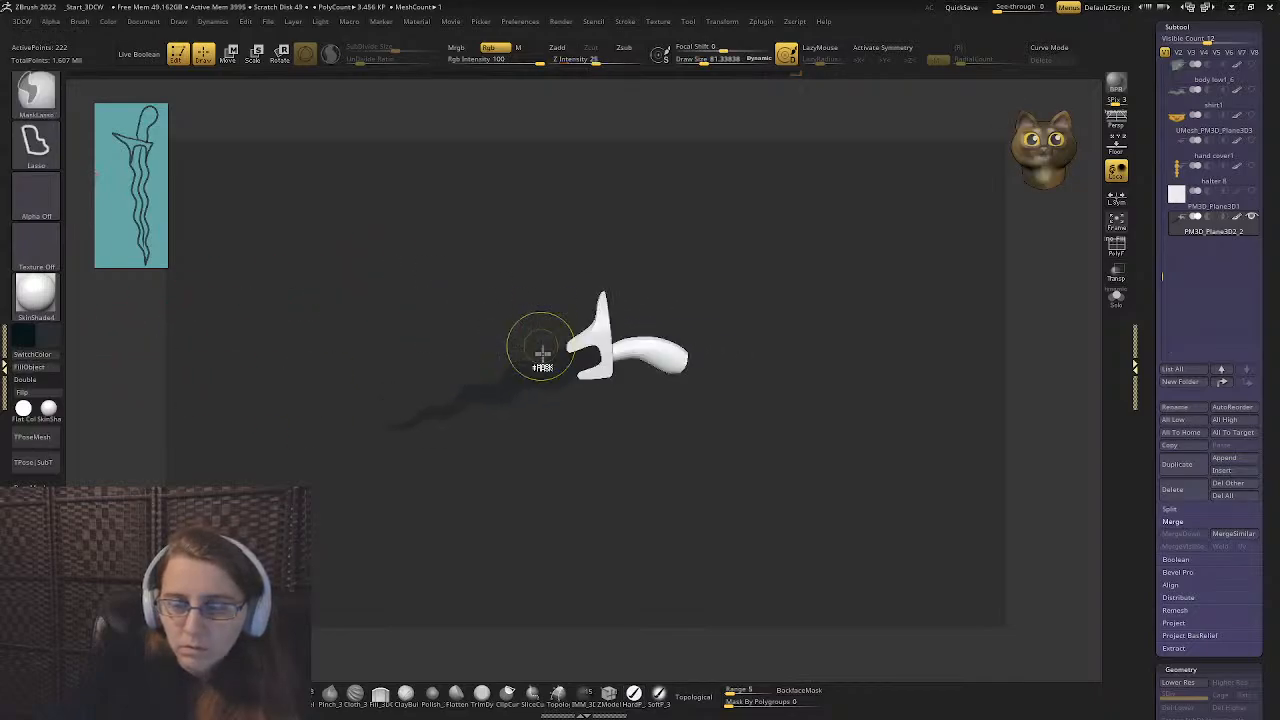
pyautogui.keyDown('ctrl'); pyautogui.keyDown('shift'); pyautogui.click(549, 377); pyautogui.keyUp('shift'); pyautogui.keyUp('ctrl')
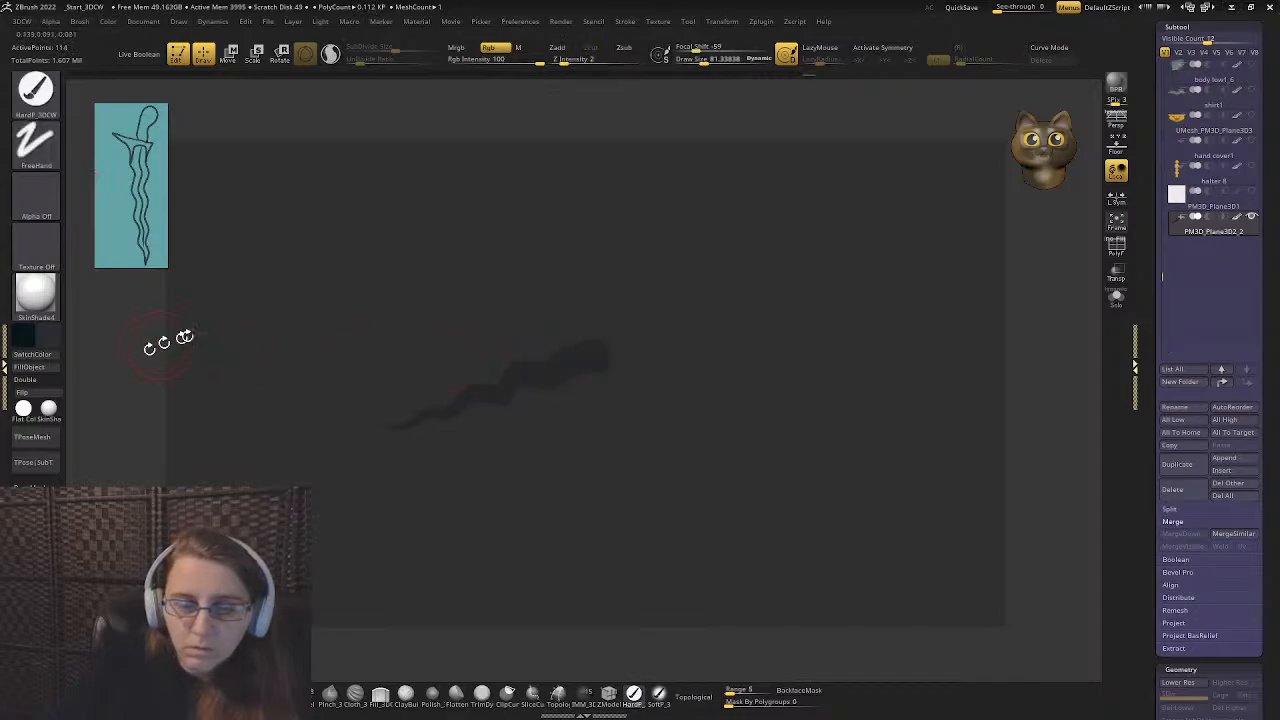
pyautogui.keyDown('ctrl'); pyautogui.keyDown('shift'); pyautogui.click(380, 311); pyautogui.keyUp('shift'); pyautogui.keyUp('ctrl')
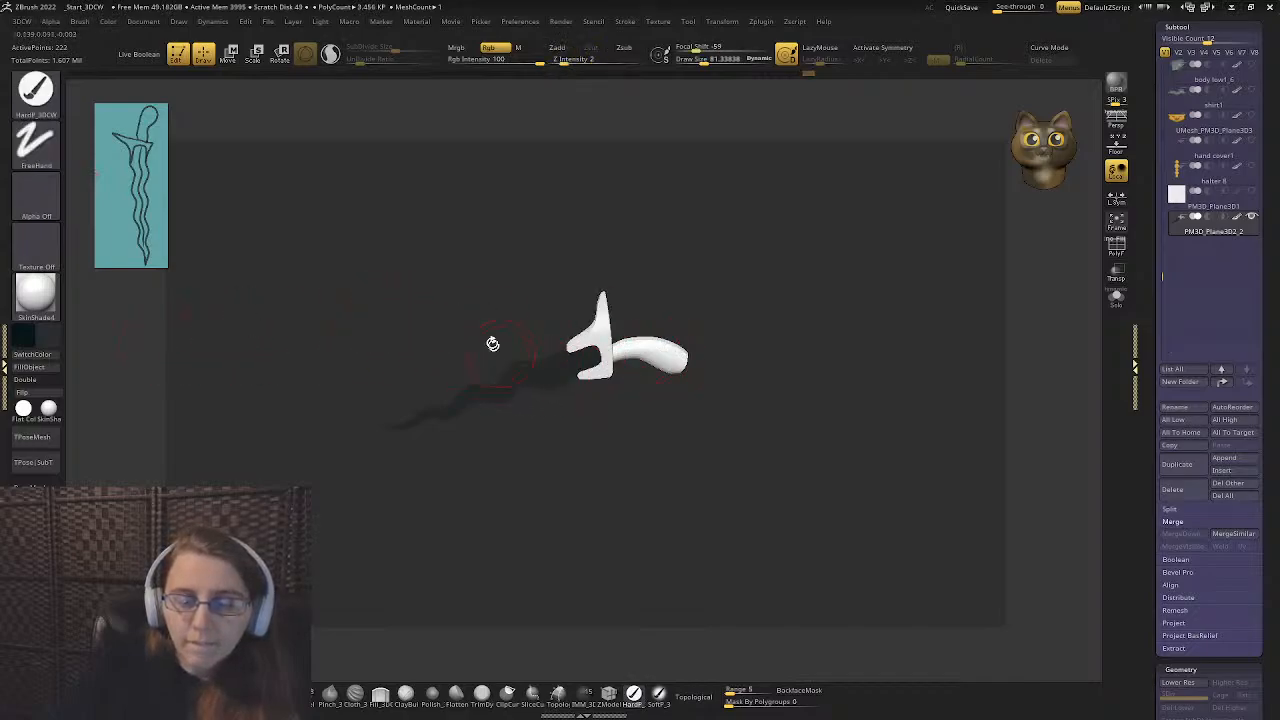
pyautogui.moveTo(492, 343); pyautogui.dragTo(664, 311, button='right')
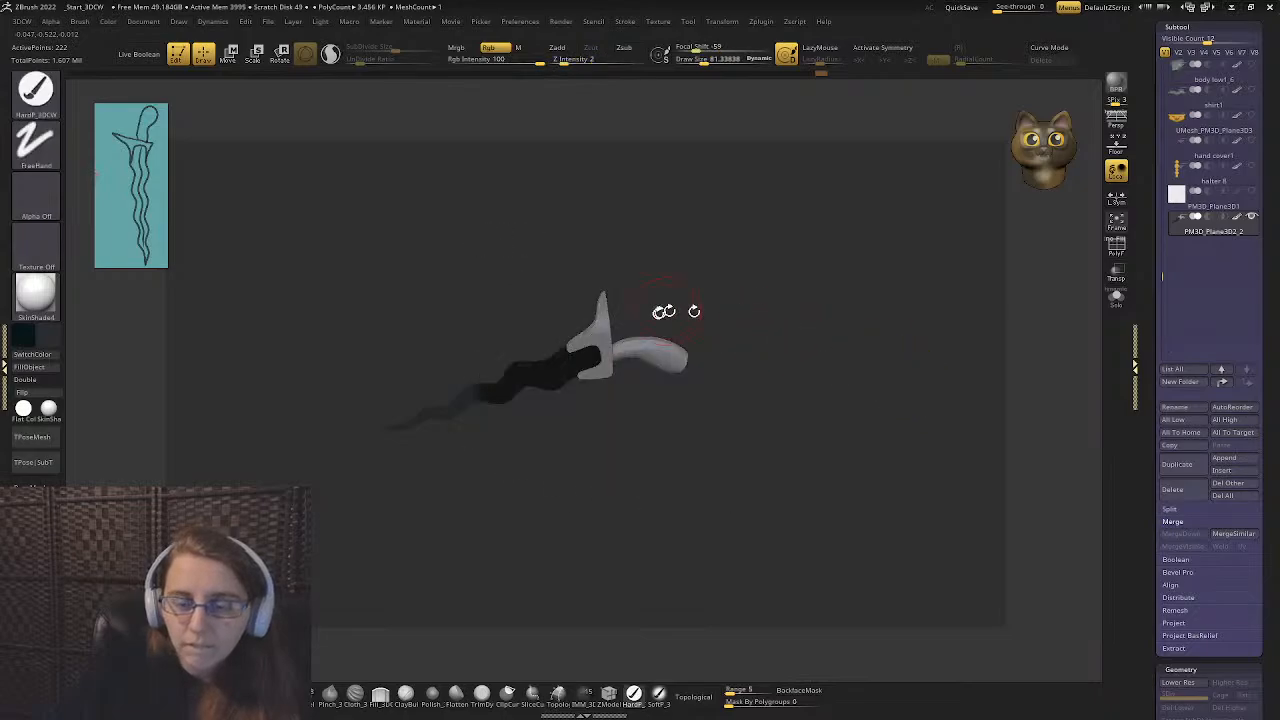
# - Isolate the handle and guard, fill them with gray, and show the whole dagger again
pyautogui.keyDown('ctrl'); pyautogui.keyDown('shift'); pyautogui.click(532, 377); pyautogui.keyUp('shift'); pyautogui.keyUp('ctrl')
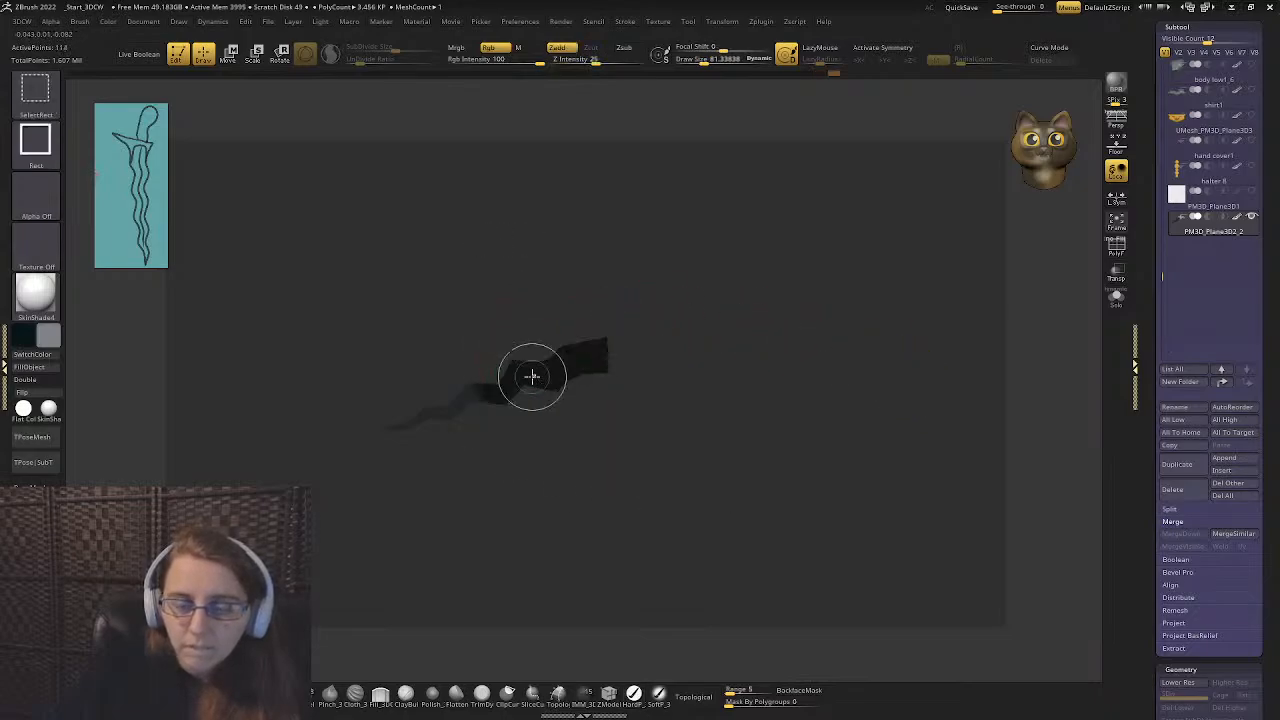
pyautogui.keyDown('ctrl'); pyautogui.keyDown('shift'); pyautogui.click(531, 376); pyautogui.keyUp('shift'); pyautogui.keyUp('ctrl')
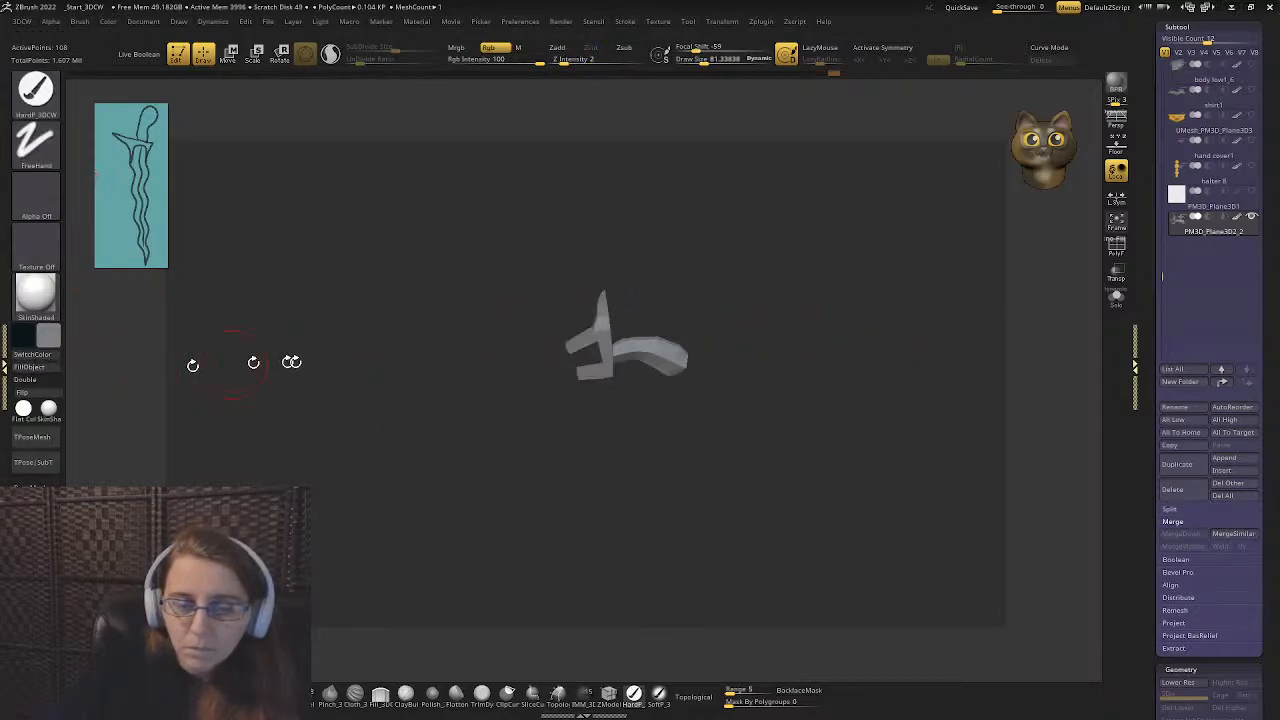
pyautogui.keyDown('ctrl'); pyautogui.keyDown('shift'); pyautogui.click(359, 357); pyautogui.keyUp('shift'); pyautogui.keyUp('ctrl')
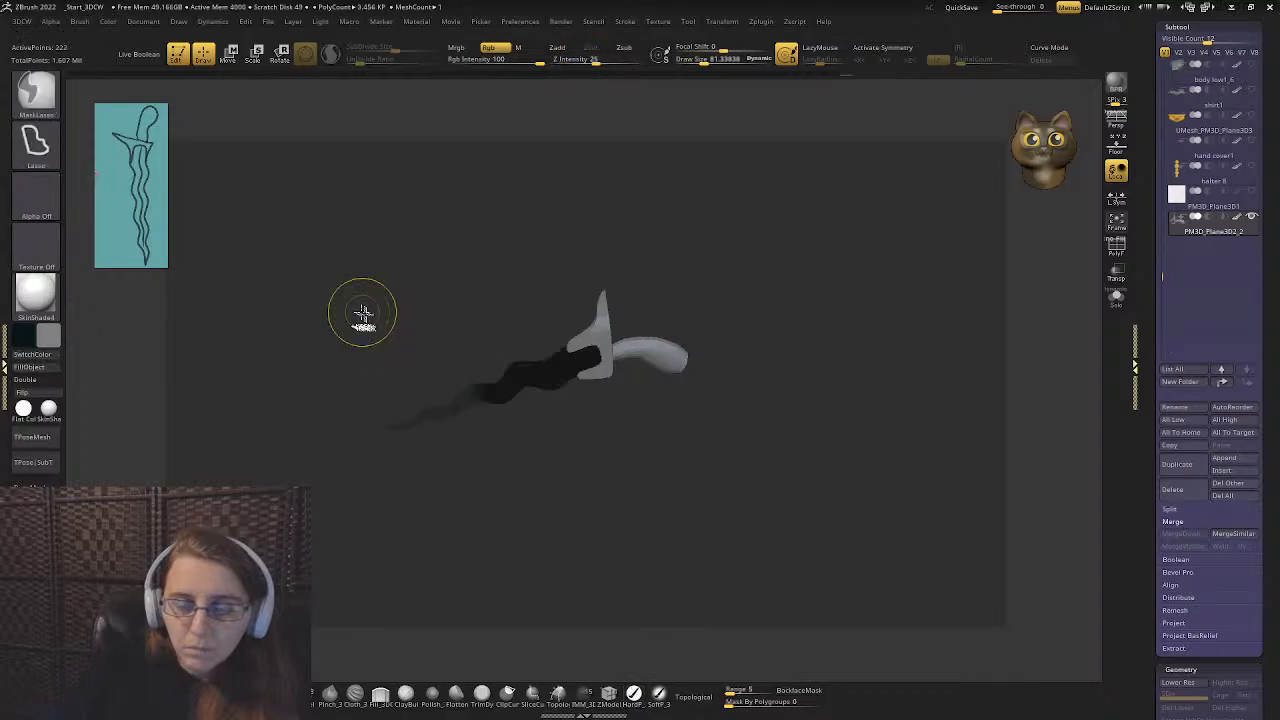
pyautogui.keyDown('ctrl'); pyautogui.keyDown('shift'); pyautogui.click(610, 360); pyautogui.keyUp('shift'); pyautogui.keyUp('ctrl')
pyautogui.keyDown('ctrl'); pyautogui.keyDown('shift'); pyautogui.click(550, 376); pyautogui.keyUp('shift'); pyautogui.keyUp('ctrl')
pyautogui.keyDown('ctrl'); pyautogui.keyDown('shift'); pyautogui.click(549, 375); pyautogui.keyUp('shift'); pyautogui.keyUp('ctrl')
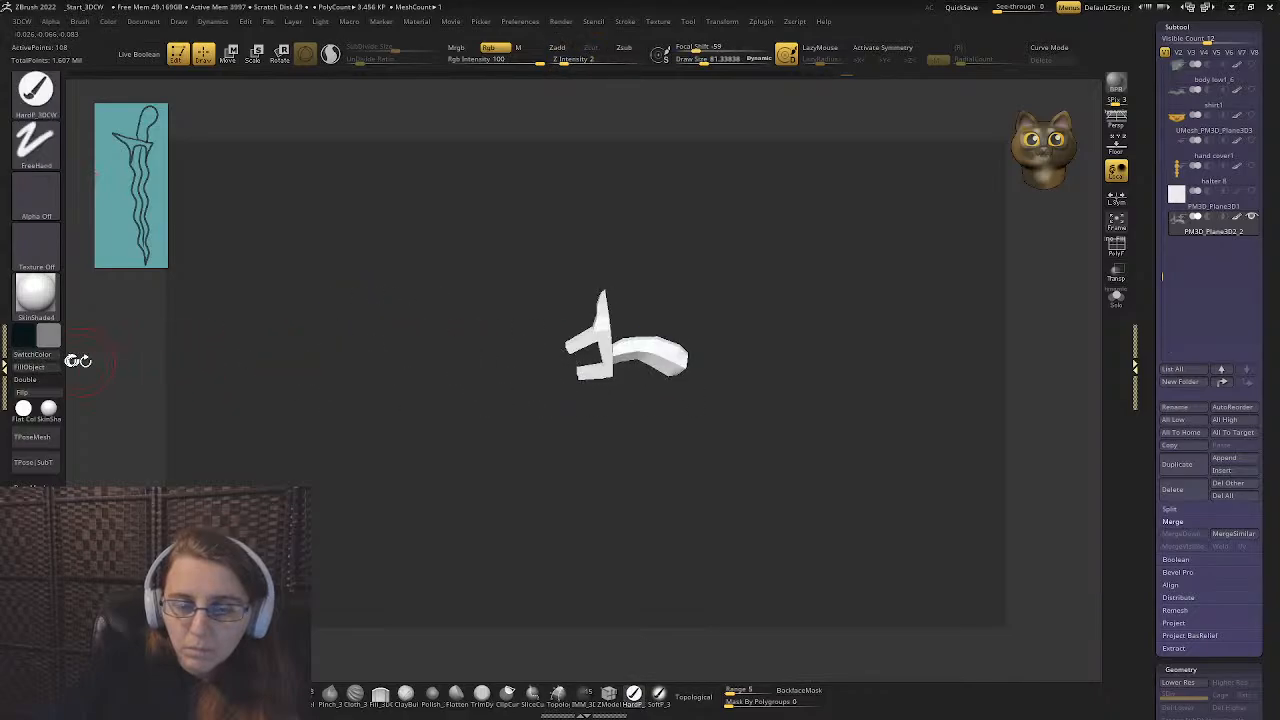
pyautogui.click(48, 366)
pyautogui.keyDown('ctrl'); pyautogui.keyDown('shift'); pyautogui.click(361, 348); pyautogui.keyUp('shift'); pyautogui.keyUp('ctrl')
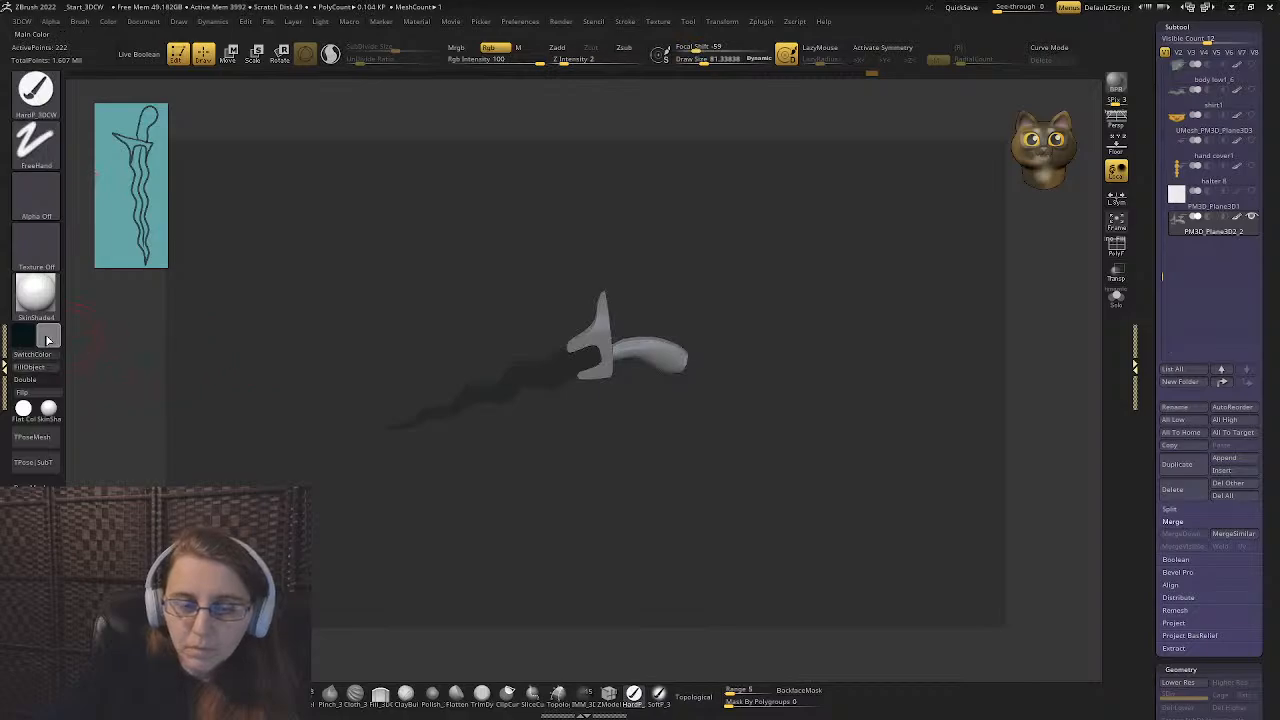
# - Show all the character's subtools, delete the reference plane PM3D_Plane3D1, and return to the front view
pyautogui.click(1108, 306)
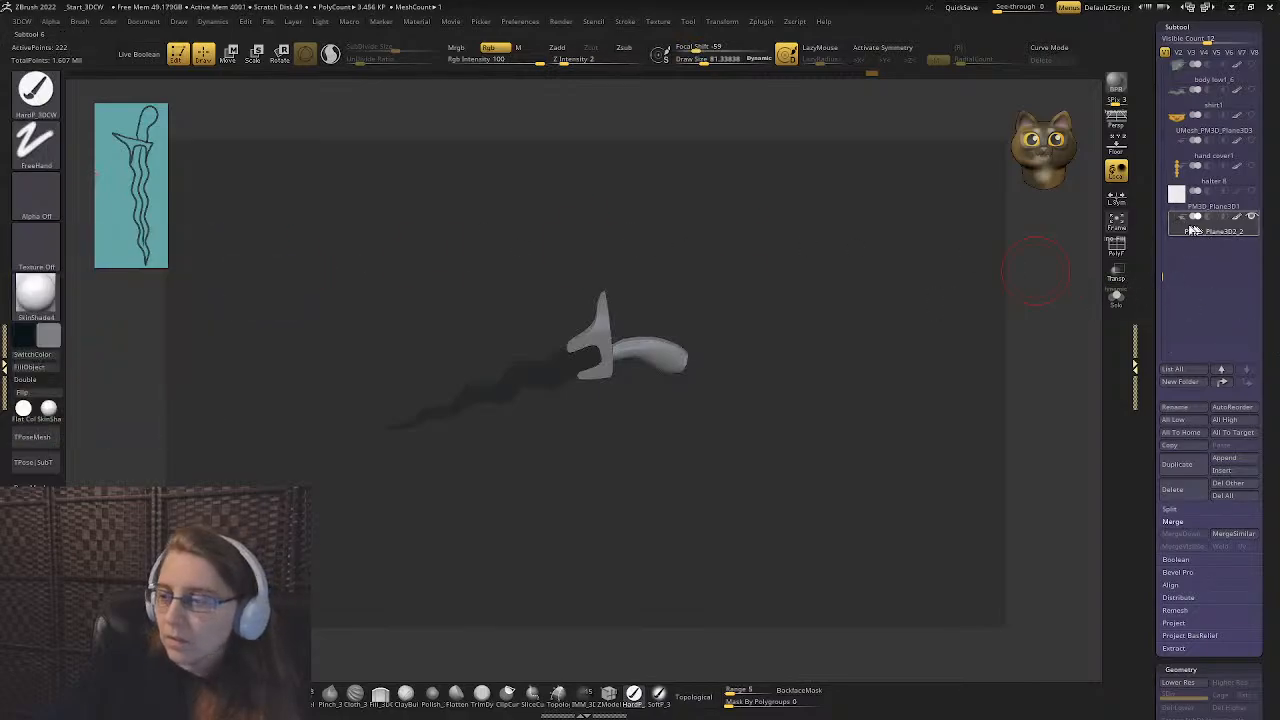
pyautogui.click(1177, 197)
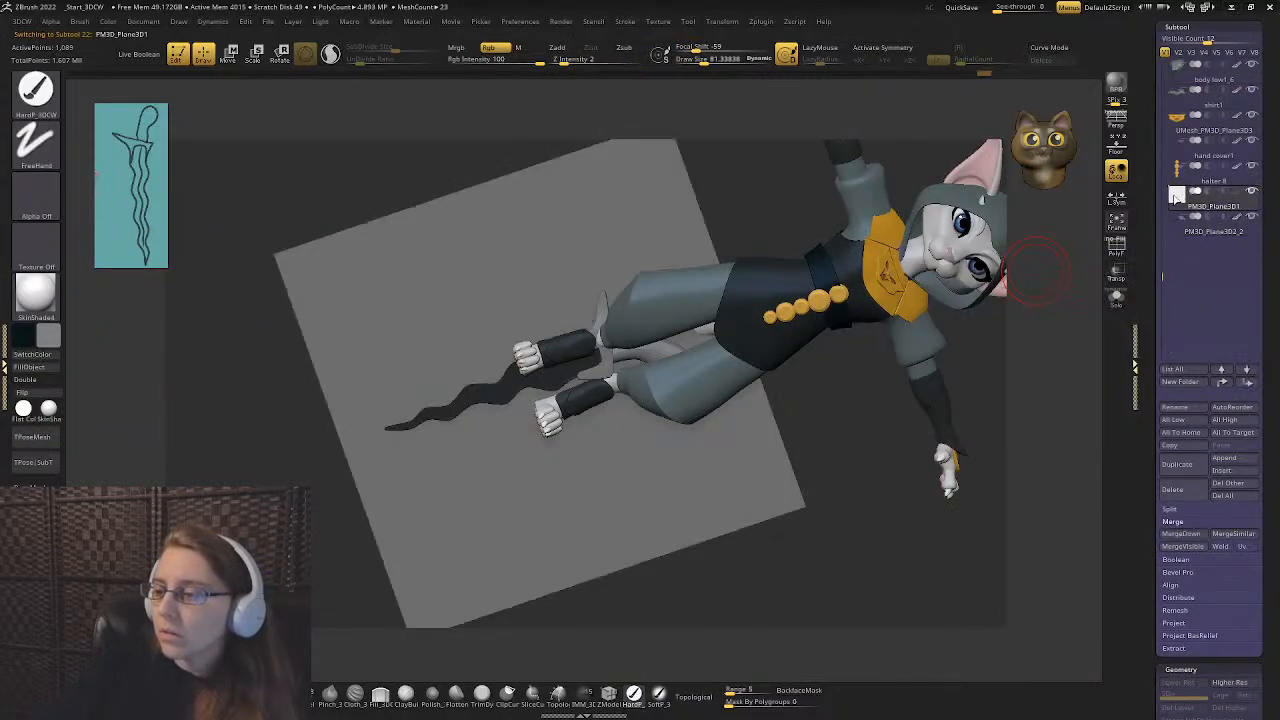
pyautogui.click(1172, 489)
pyautogui.click(1030, 521)
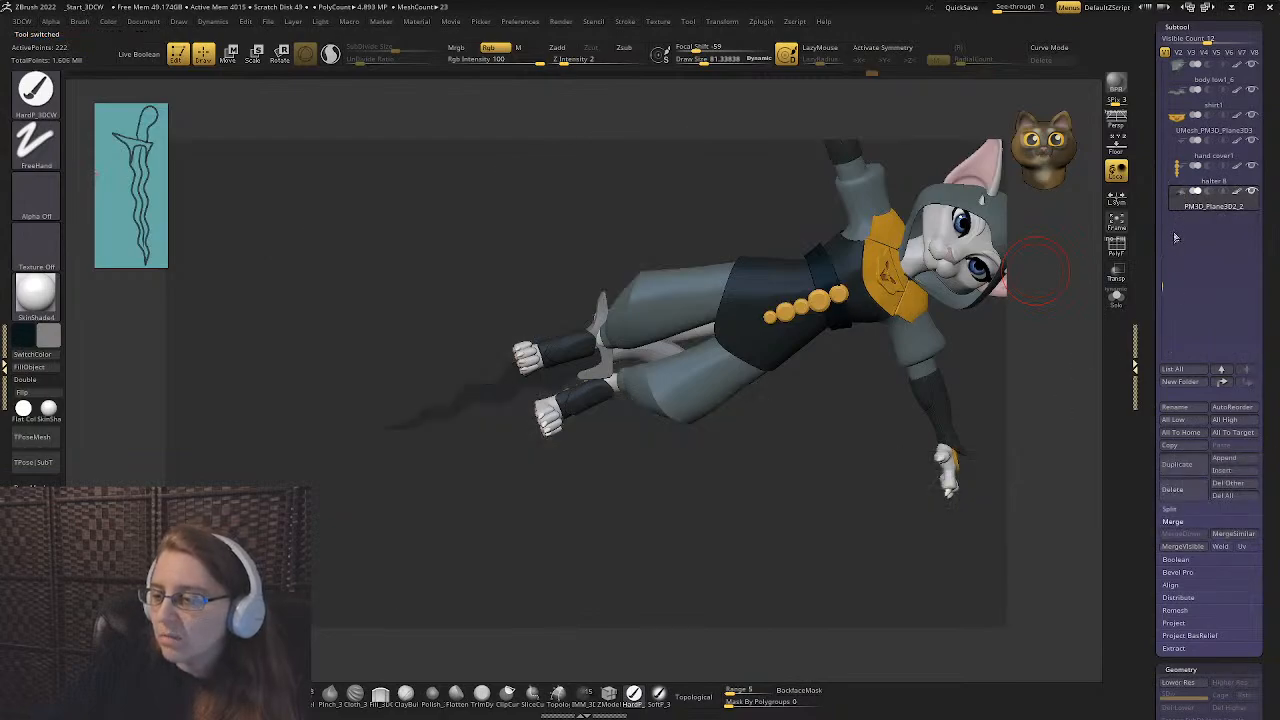
pyautogui.moveTo(1036, 271)
pyautogui.mouseDown(button='right')
pyautogui.moveTo(866, 317)
pyautogui.moveTo(840, 309)
pyautogui.moveTo(797, 403)
pyautogui.moveTo(742, 314)
pyautogui.moveTo(808, 455)
pyautogui.mouseUp(button='right')
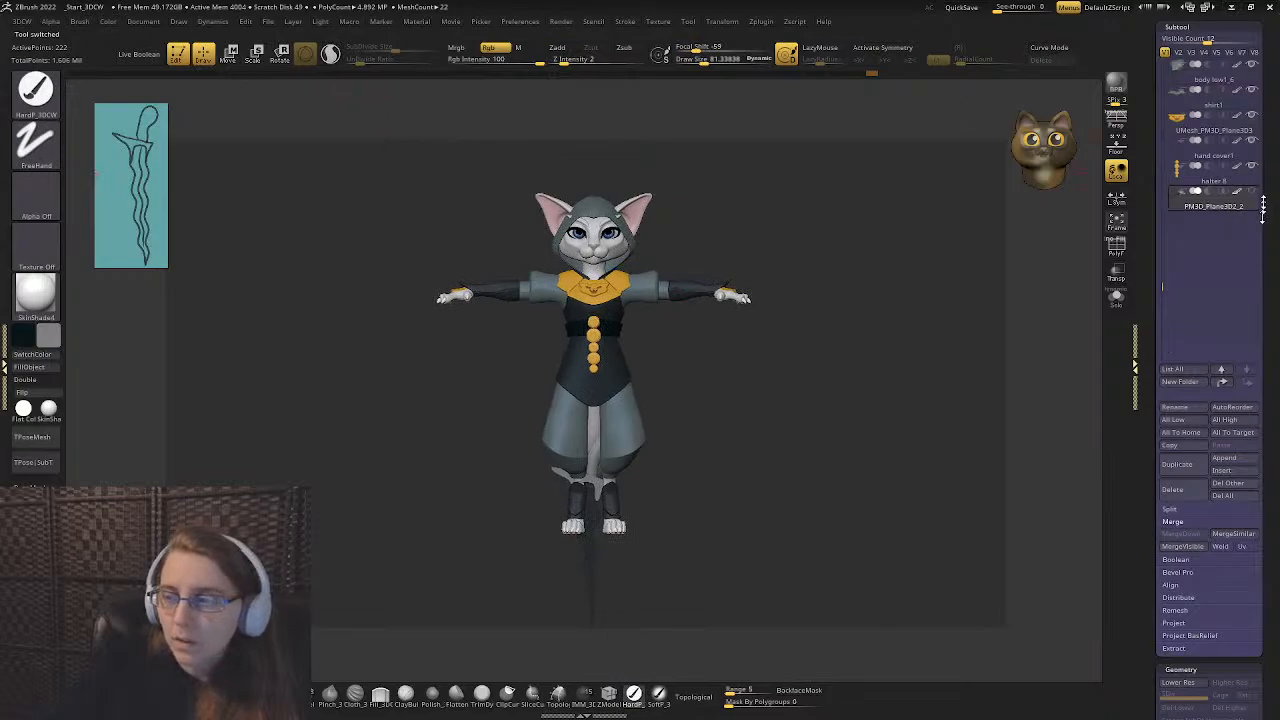
# - Move the dagger beside the character's right hand and fill its guard with the outfit's gold colour
pyautogui.click(224, 58)
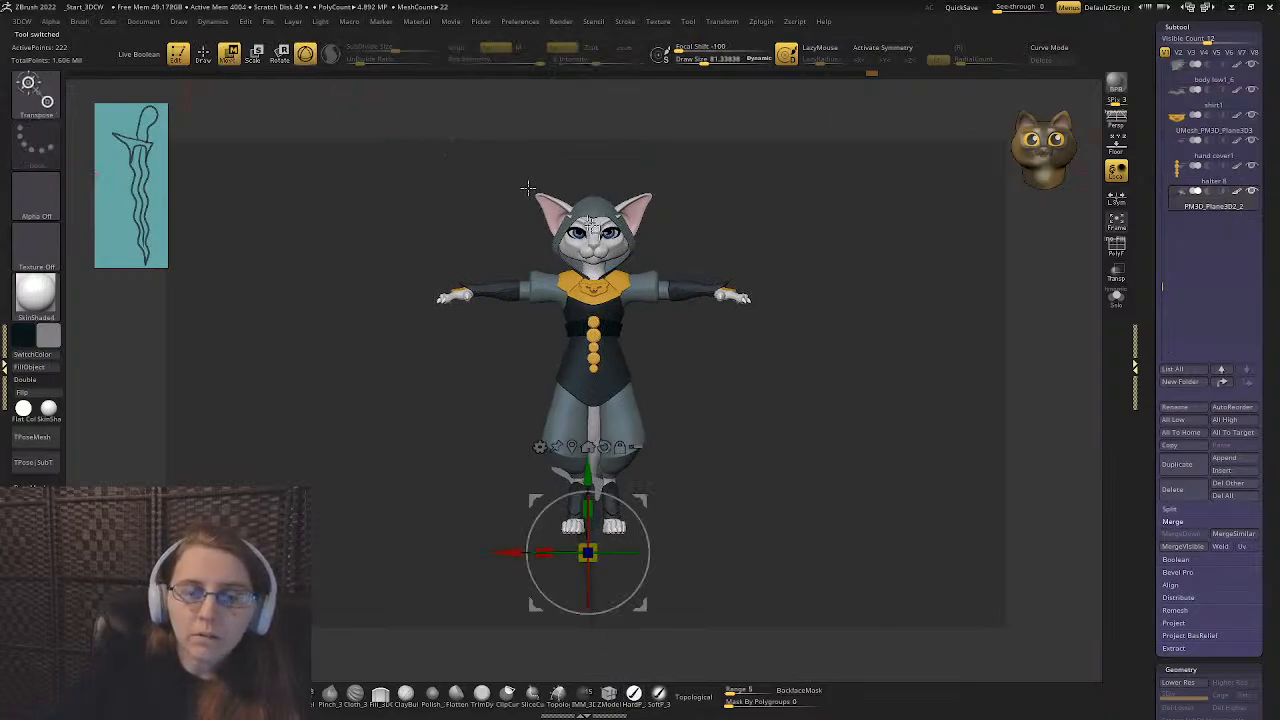
pyautogui.moveTo(643, 476); pyautogui.dragTo(436, 331)
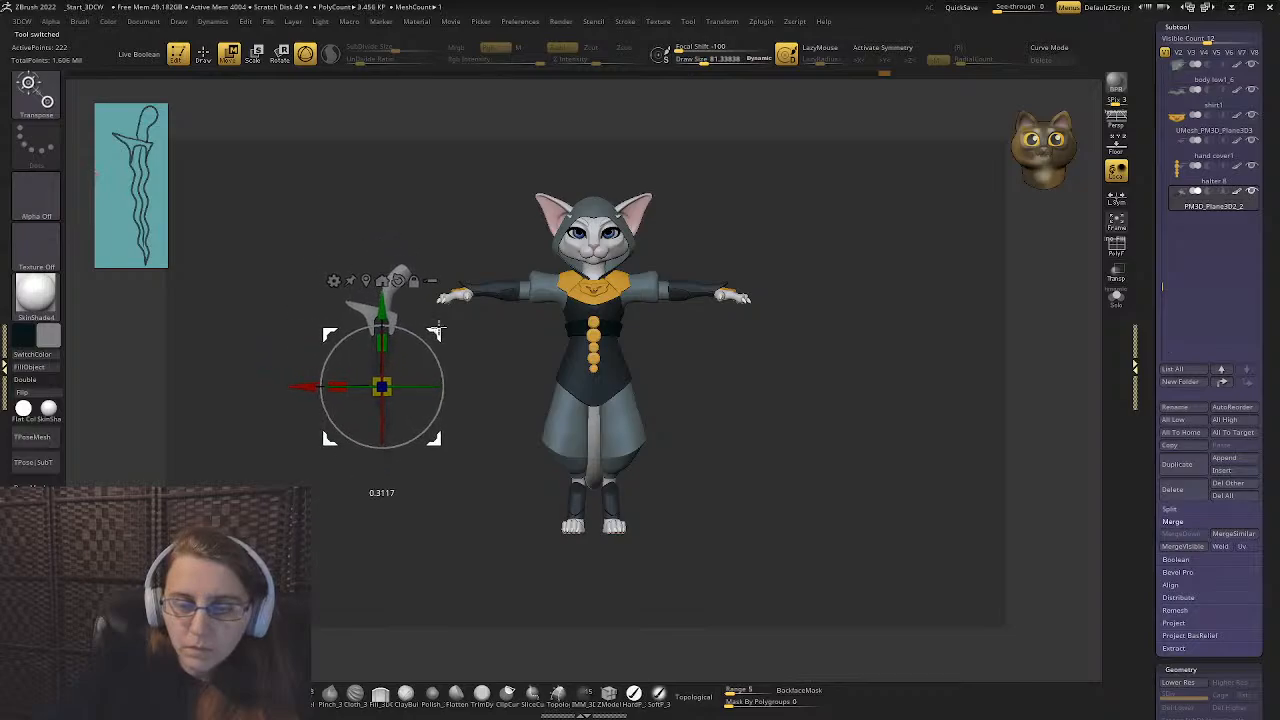
pyautogui.click(203, 57)
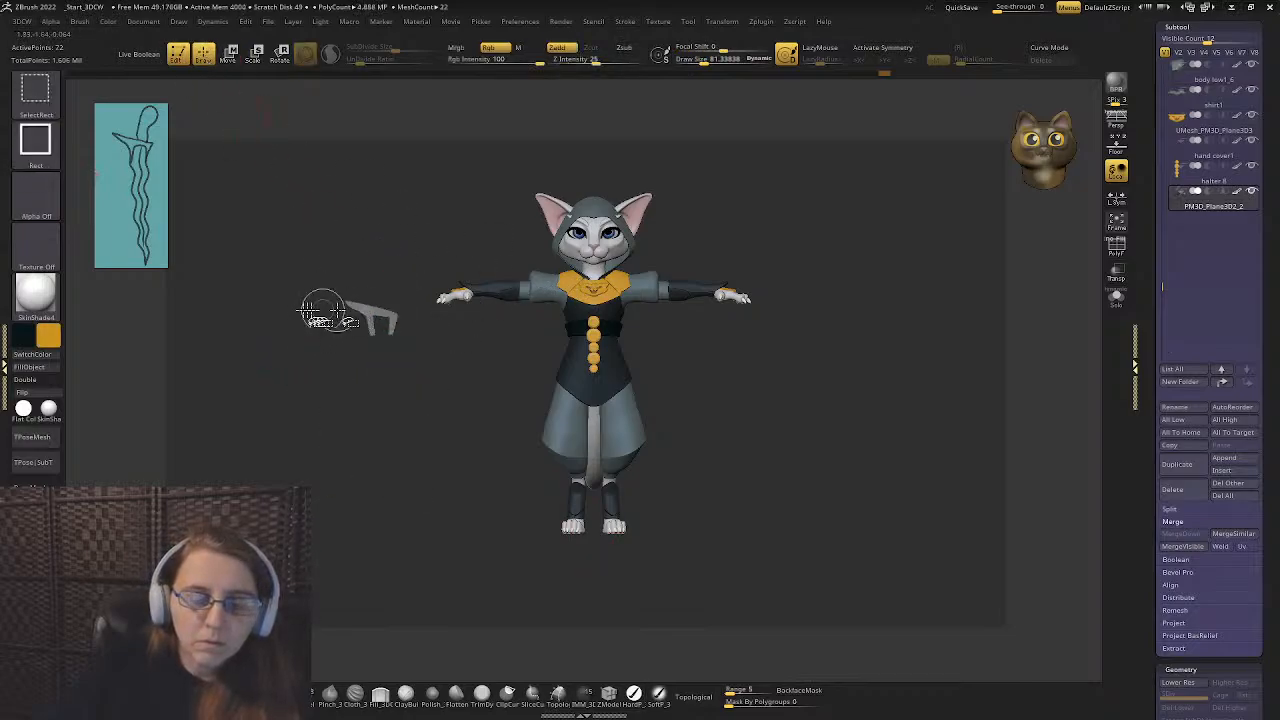
pyautogui.click(57, 381)
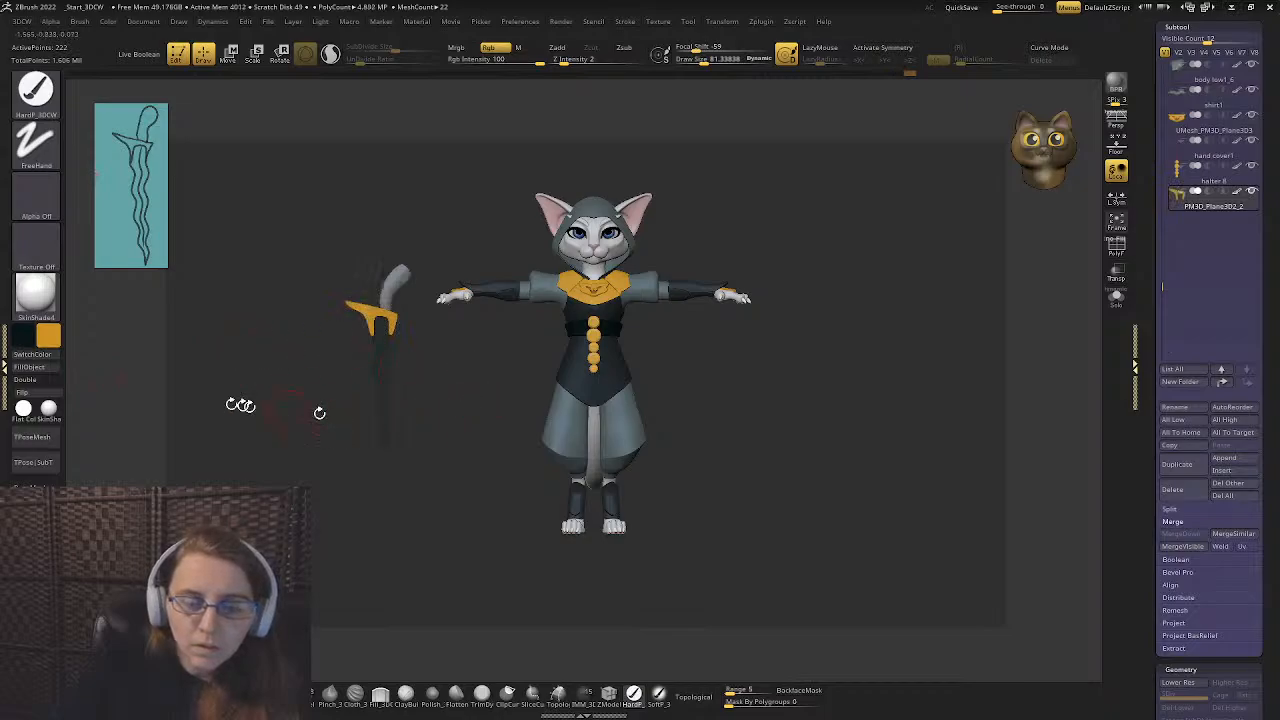
# - Set the paint colour to a bright red for the blade
pyautogui.click(49, 340)
pyautogui.click(60, 400)
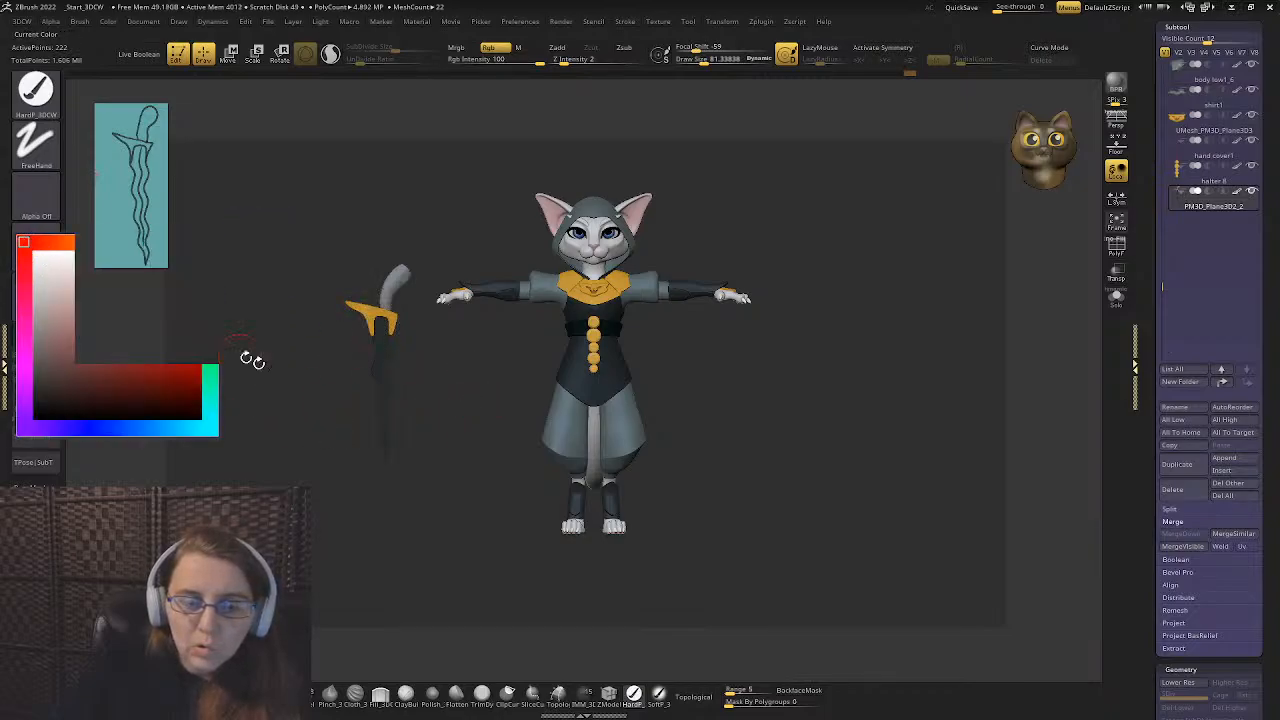
pyautogui.moveTo(384, 428); pyautogui.dragTo(384, 394)
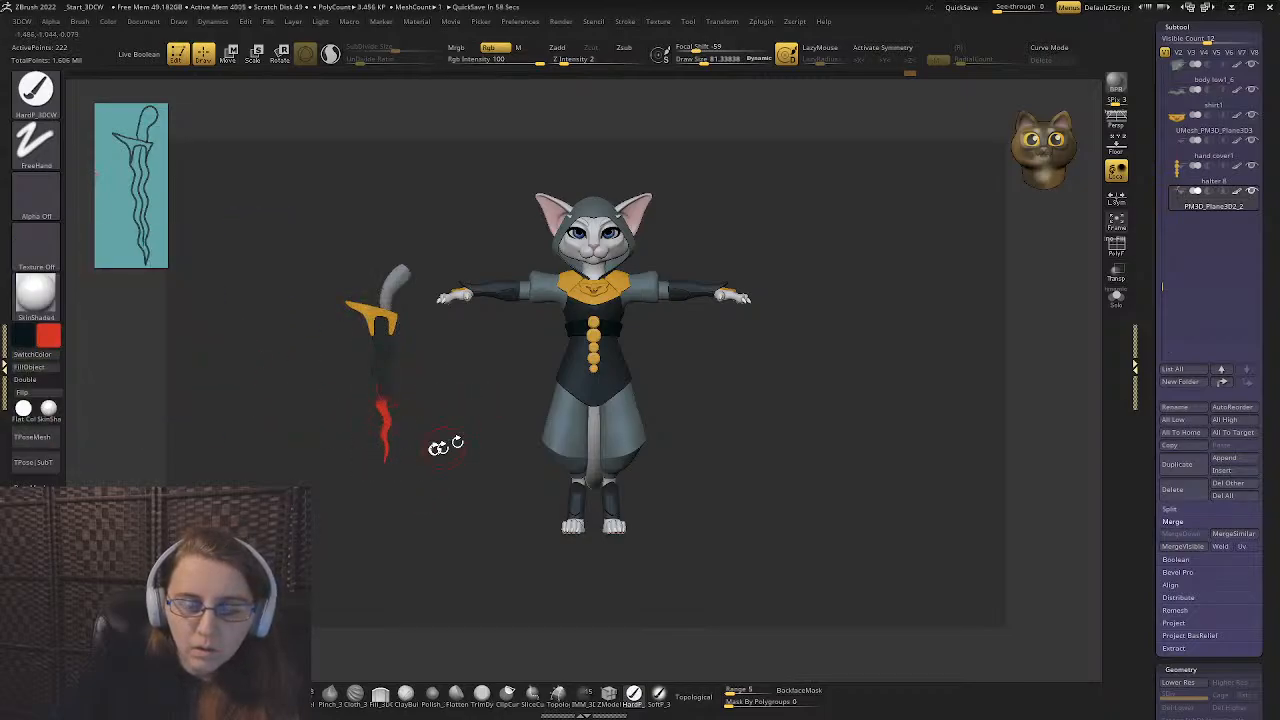
pyautogui.press('s')
pyautogui.moveTo(417, 447); pyautogui.dragTo(431, 447)
pyautogui.hotkey('ctrl', 'z')
# - Paint a soft red gradient over the blade's middle and tip with the soft paint brush at size about 195
pyautogui.click(661, 693)
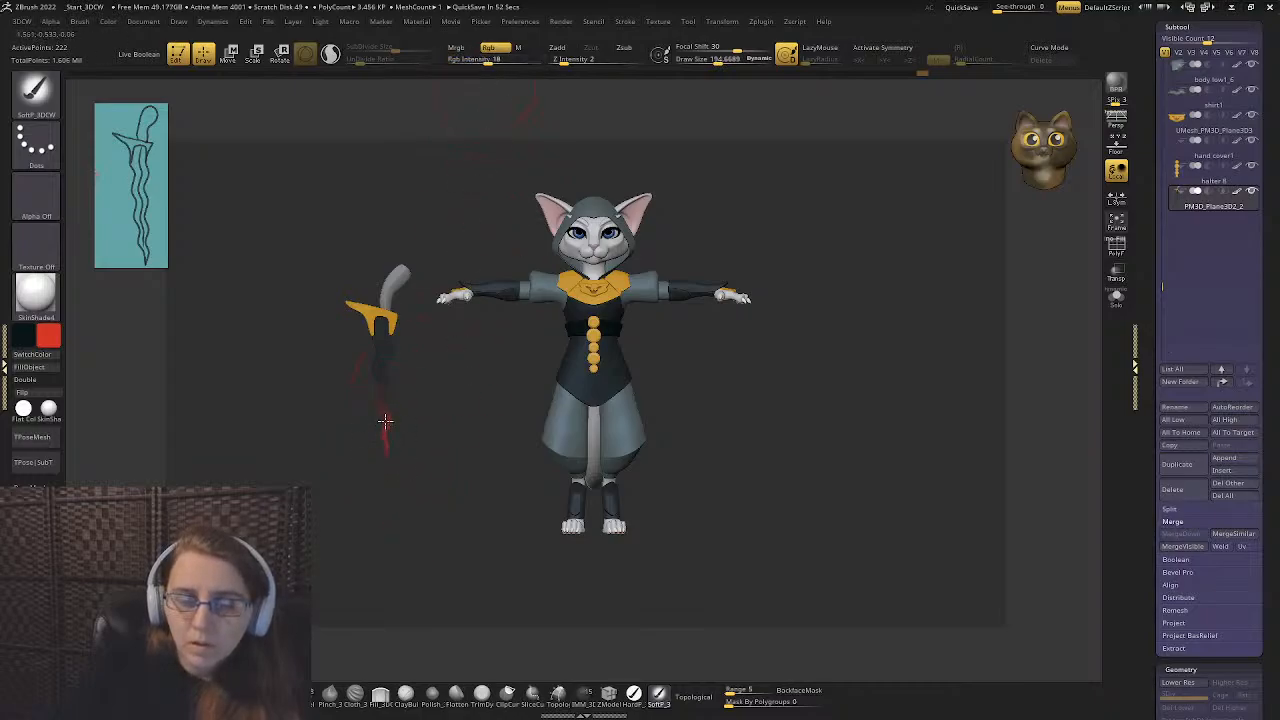
pyautogui.moveTo(372, 352); pyautogui.dragTo(384, 480)
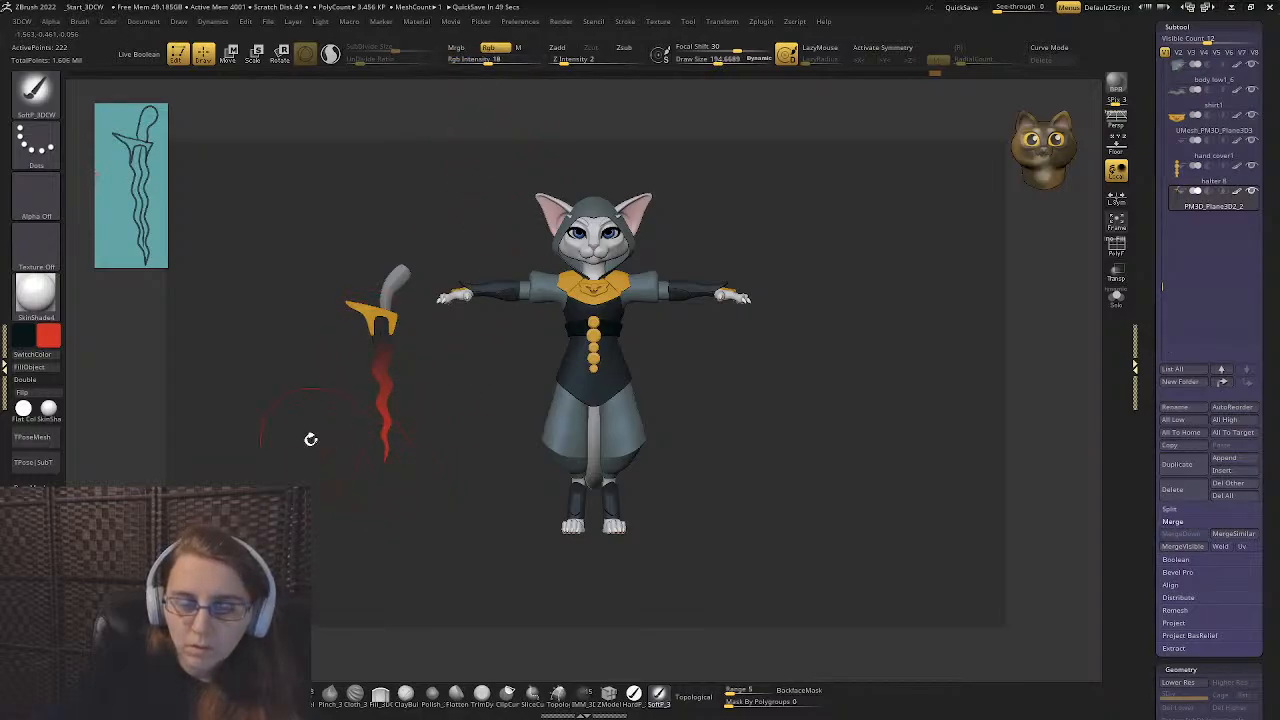
# - Undo the red paint strokes on the dagger's blade
pyautogui.moveTo(311, 439)
pyautogui.mouseDown()
pyautogui.moveTo(448, 459)
pyautogui.moveTo(420, 400)
pyautogui.moveTo(420, 411)
pyautogui.mouseUp()
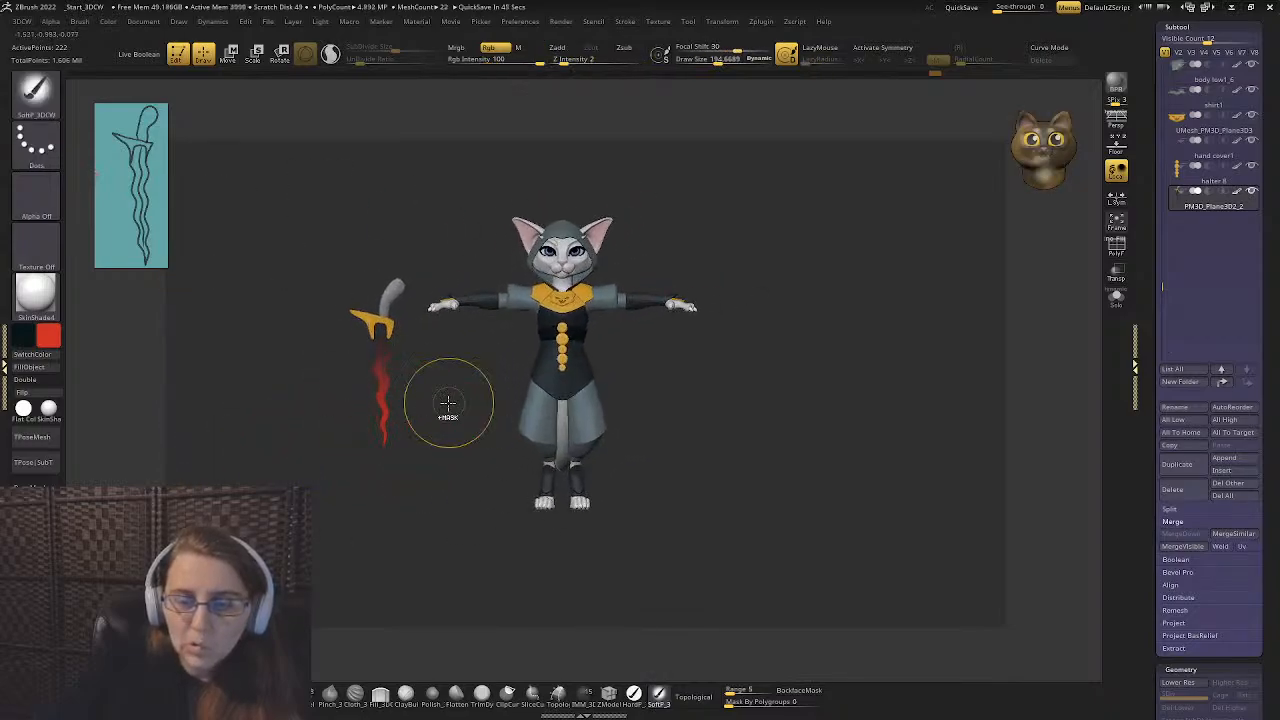
pyautogui.hotkey('ctrl', 'z')
pyautogui.hotkey('ctrl', 'z')
# - Set the paint colour to a bright green and paint a soft gradient over the lower half and tip of the blade
pyautogui.click(47, 334)
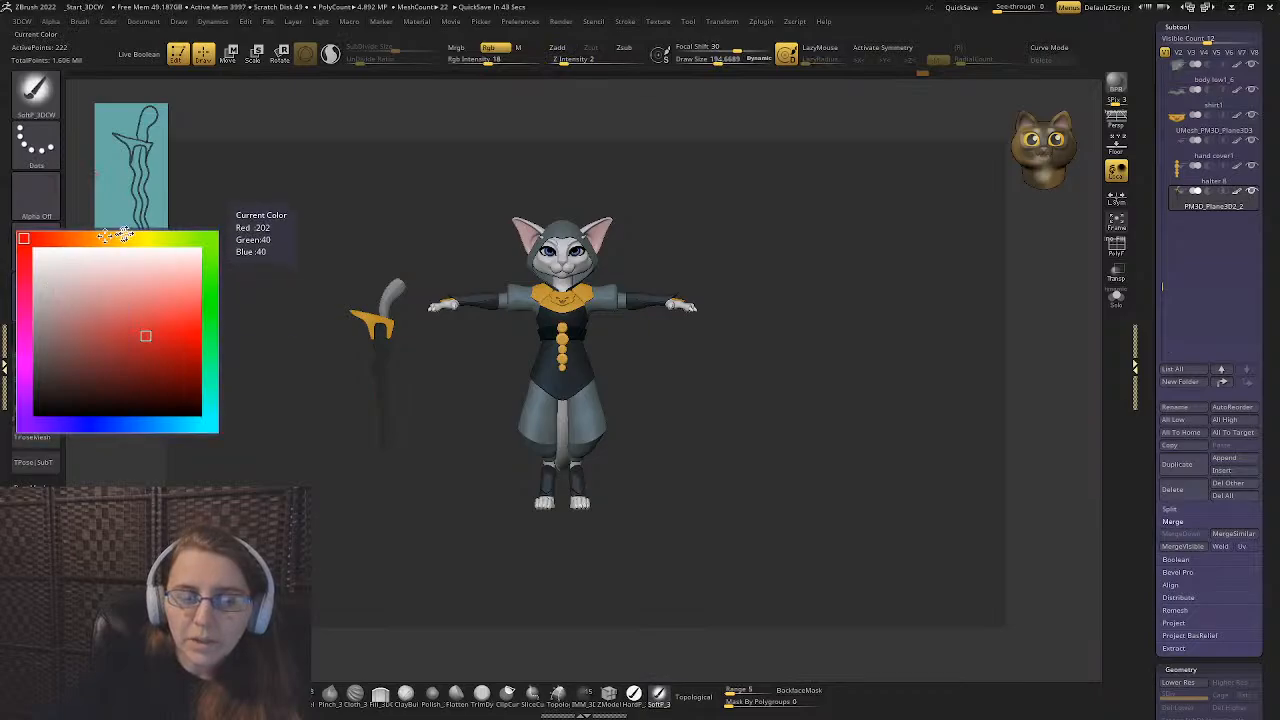
pyautogui.click(212, 252)
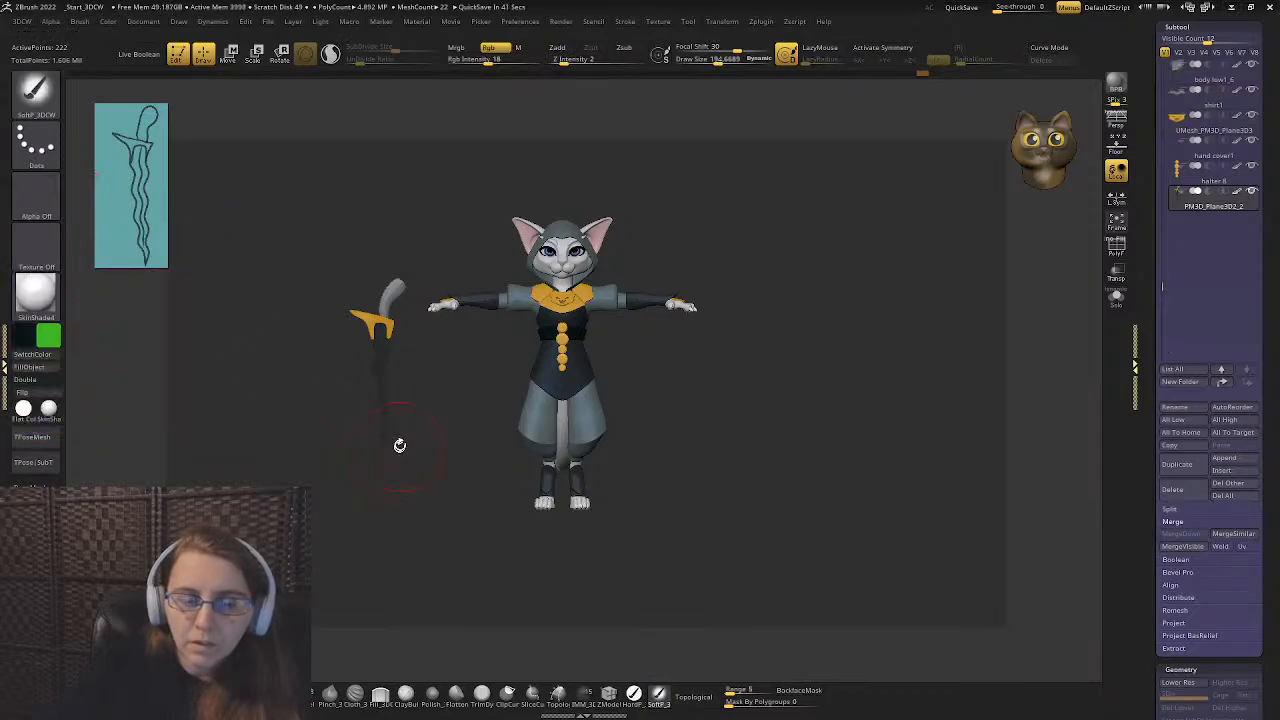
pyautogui.moveTo(380, 447); pyautogui.dragTo(383, 420)
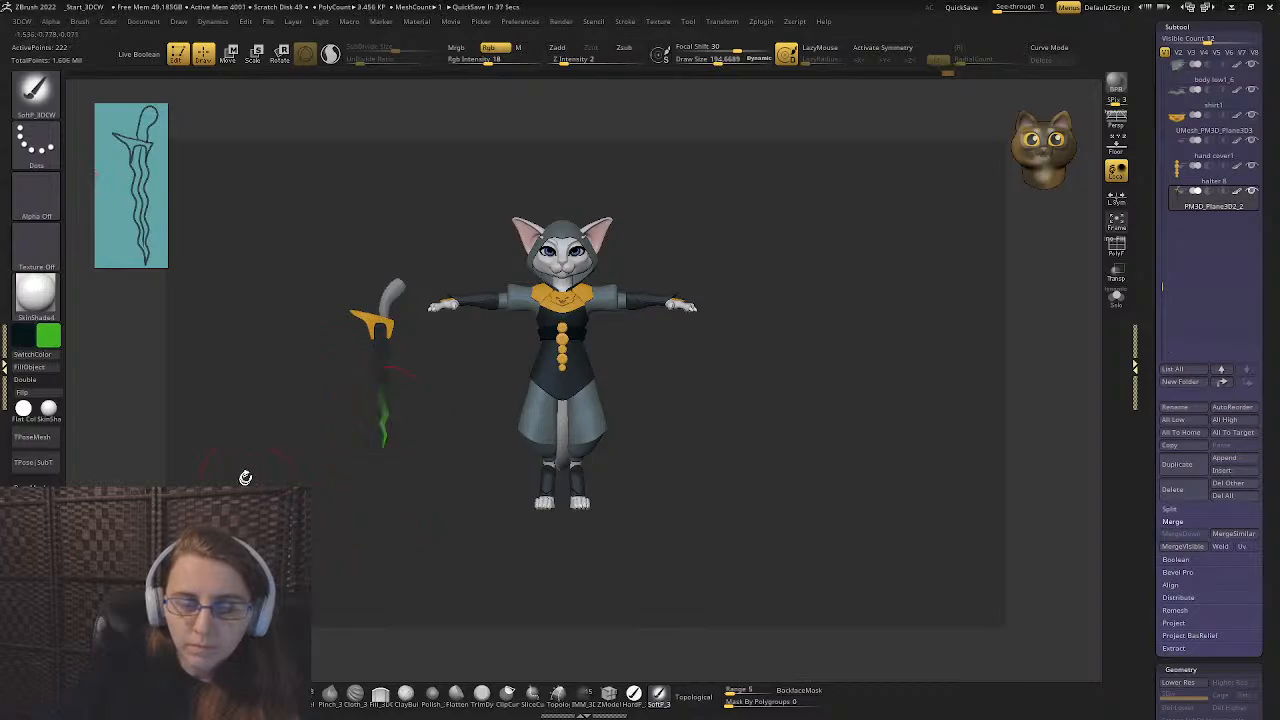
pyautogui.moveTo(245, 477); pyautogui.dragTo(400, 471)
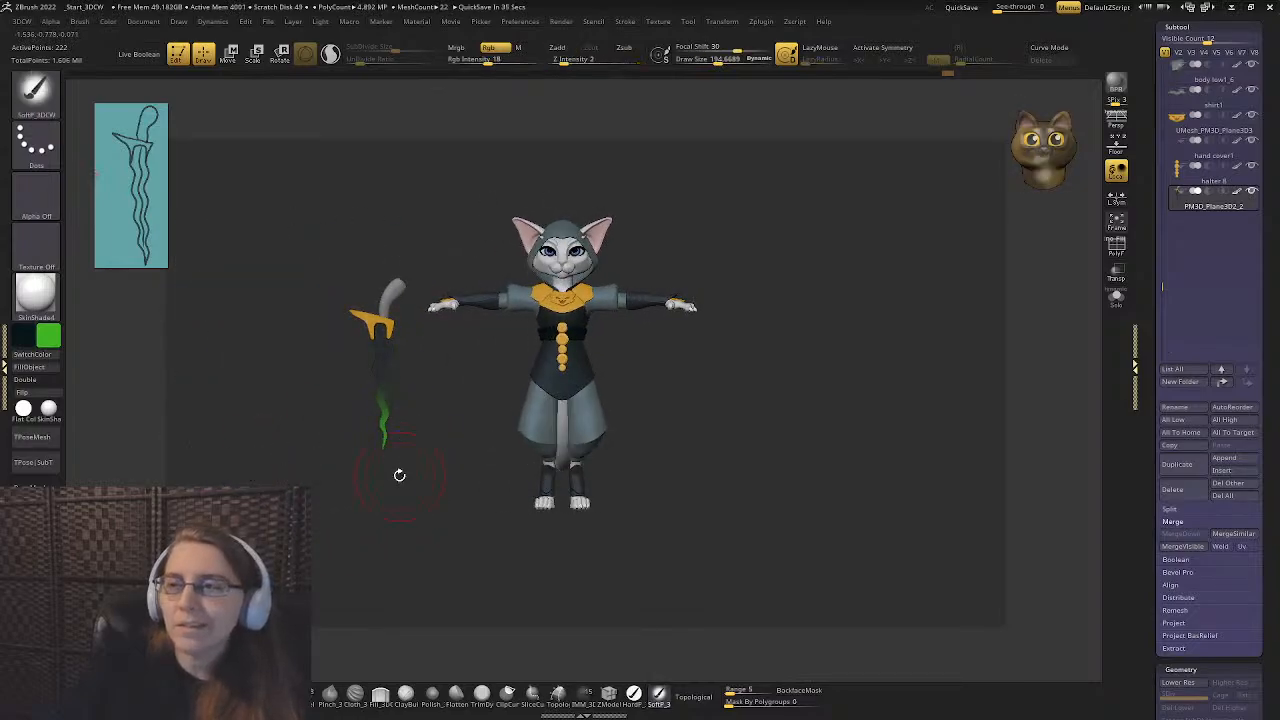
# - Delete the duplicate eye subtool Cat human base_03
pyautogui.keyDown('ctrl'); pyautogui.moveTo(610, 266); pyautogui.dragTo(488, 346, button='right'); pyautogui.keyUp('ctrl')
pyautogui.keyDown('ctrl'); pyautogui.moveTo(307, 419); pyautogui.dragTo(337, 393, button='right'); pyautogui.keyUp('ctrl')
pyautogui.keyDown('ctrl'); pyautogui.moveTo(630, 230); pyautogui.dragTo(374, 394, button='right'); pyautogui.keyUp('ctrl')
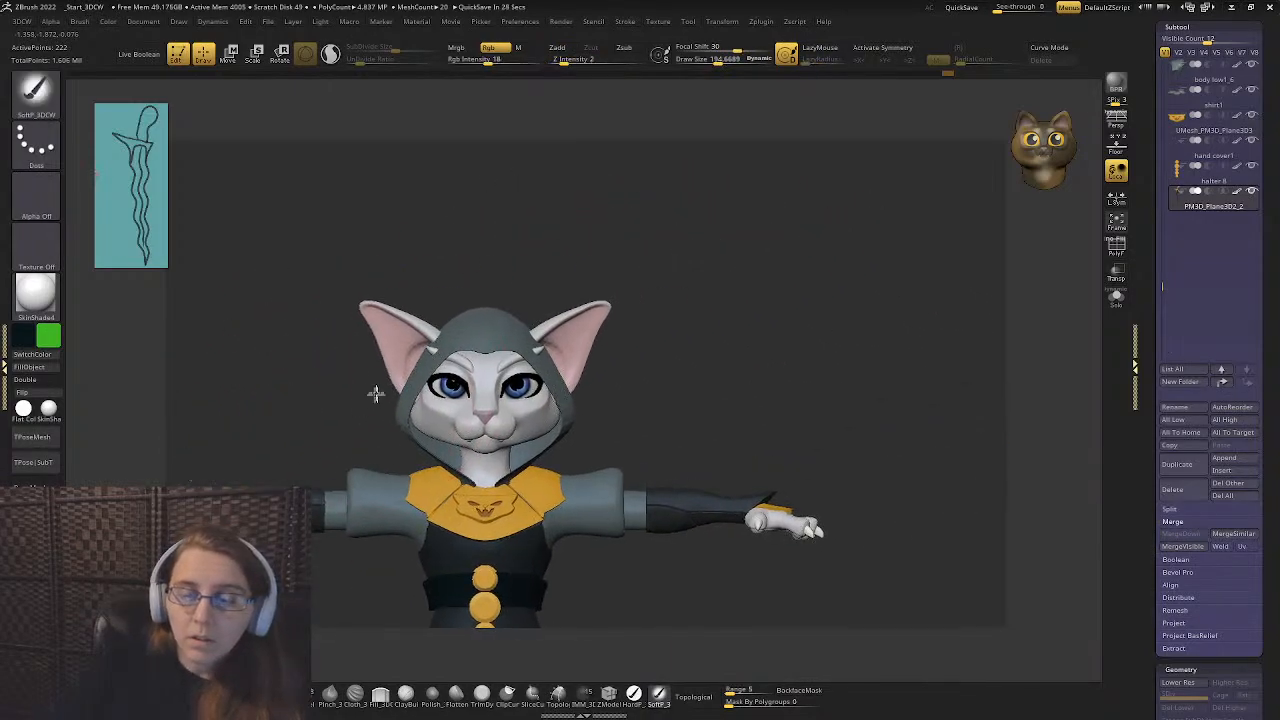
pyautogui.keyDown('alt'); pyautogui.click(446, 390); pyautogui.keyUp('alt')
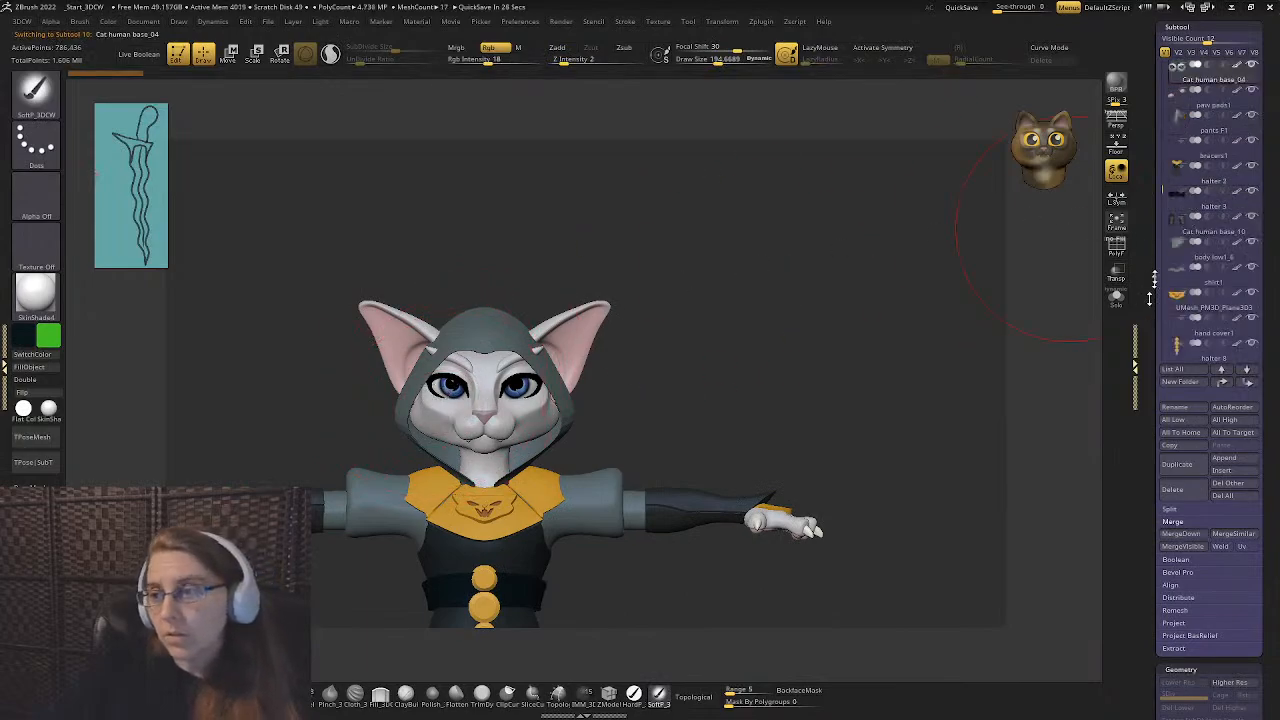
pyautogui.moveTo(1152, 158); pyautogui.dragTo(1163, 228)
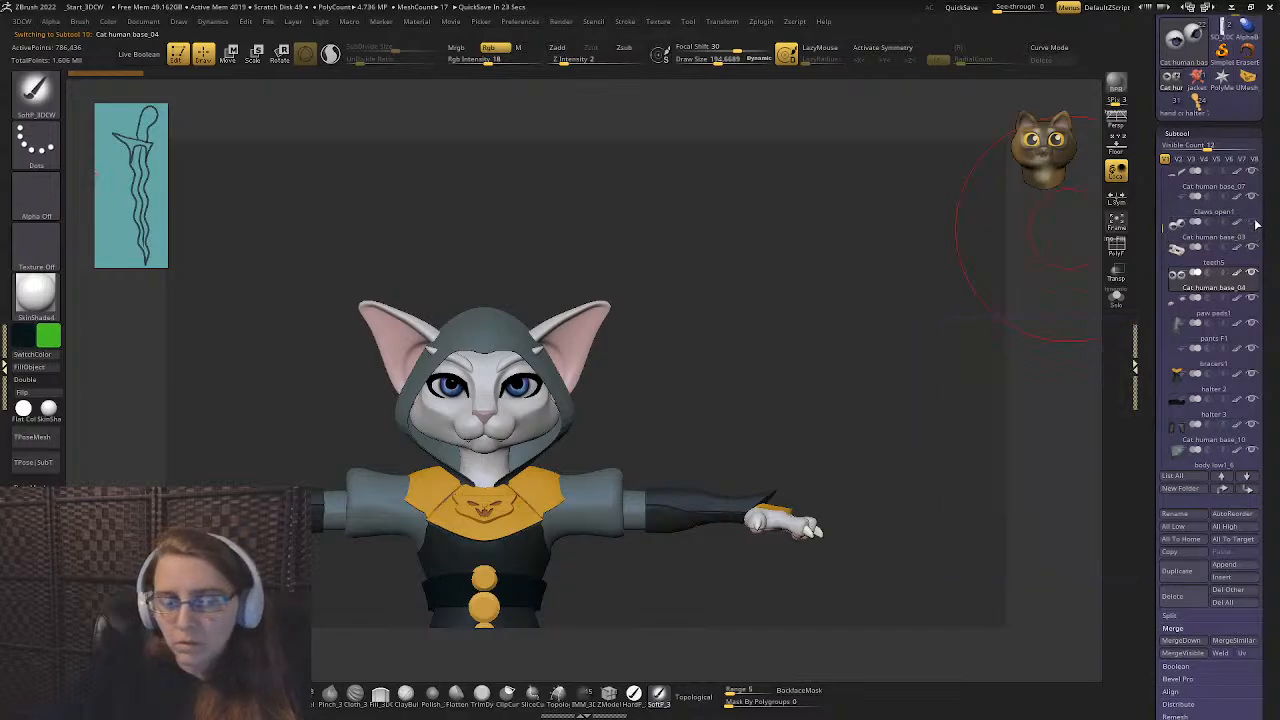
pyautogui.moveTo(1257, 226)
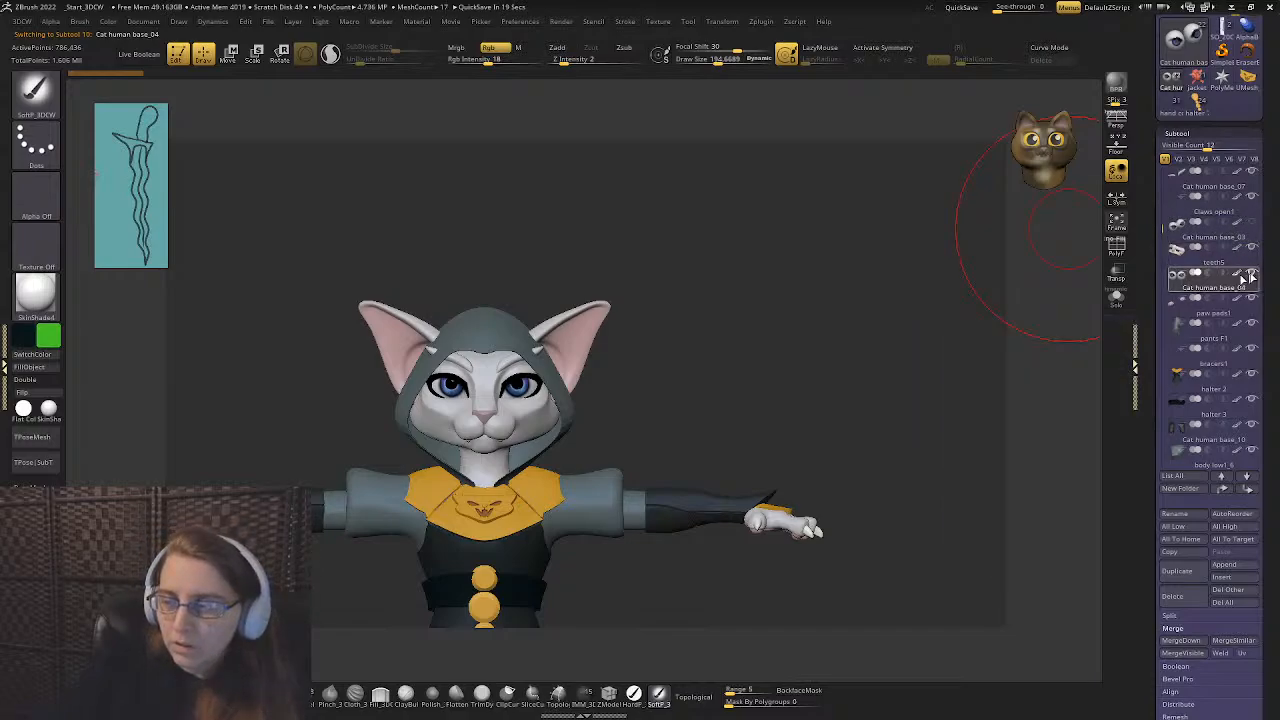
pyautogui.click(1178, 237)
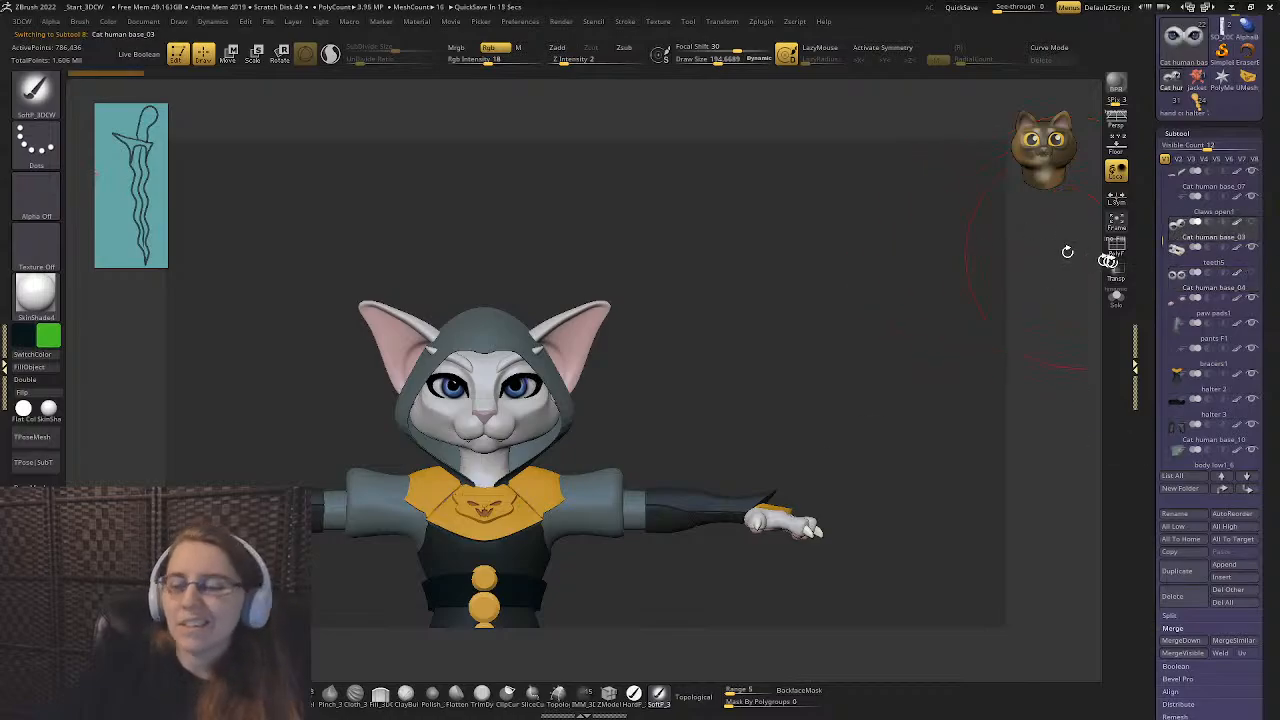
pyautogui.click(1172, 596)
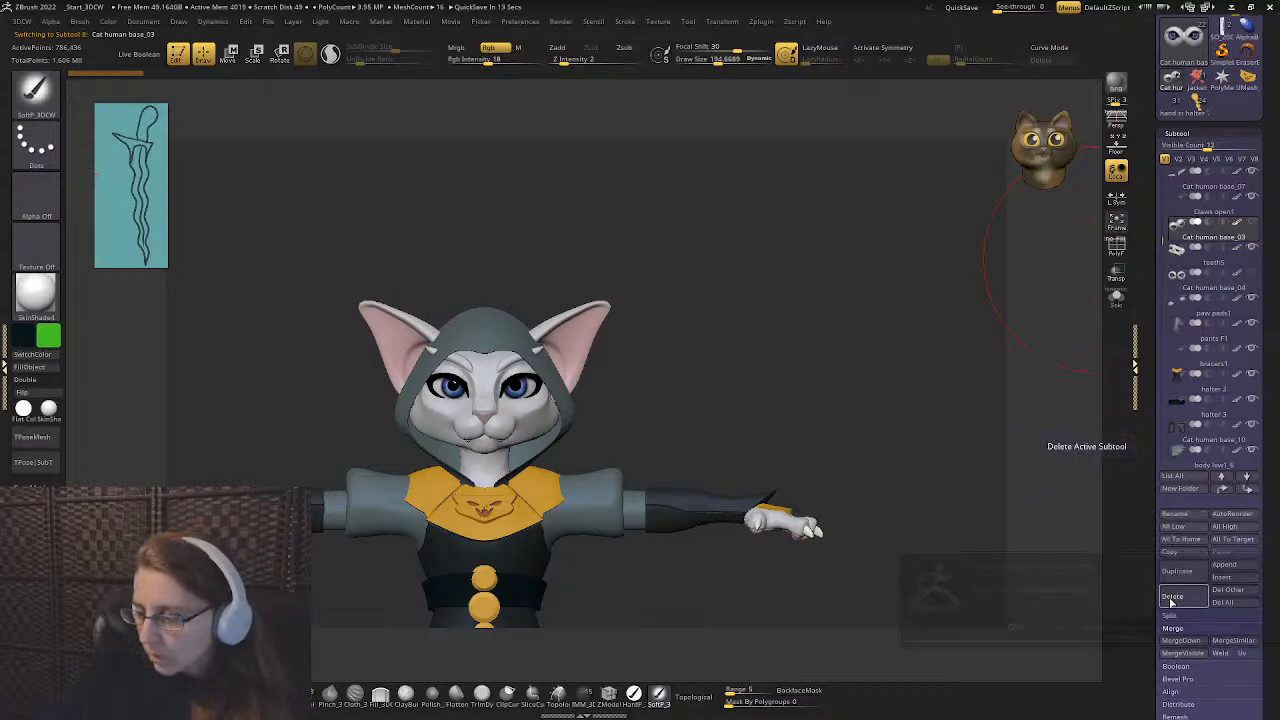
pyautogui.click(1058, 627)
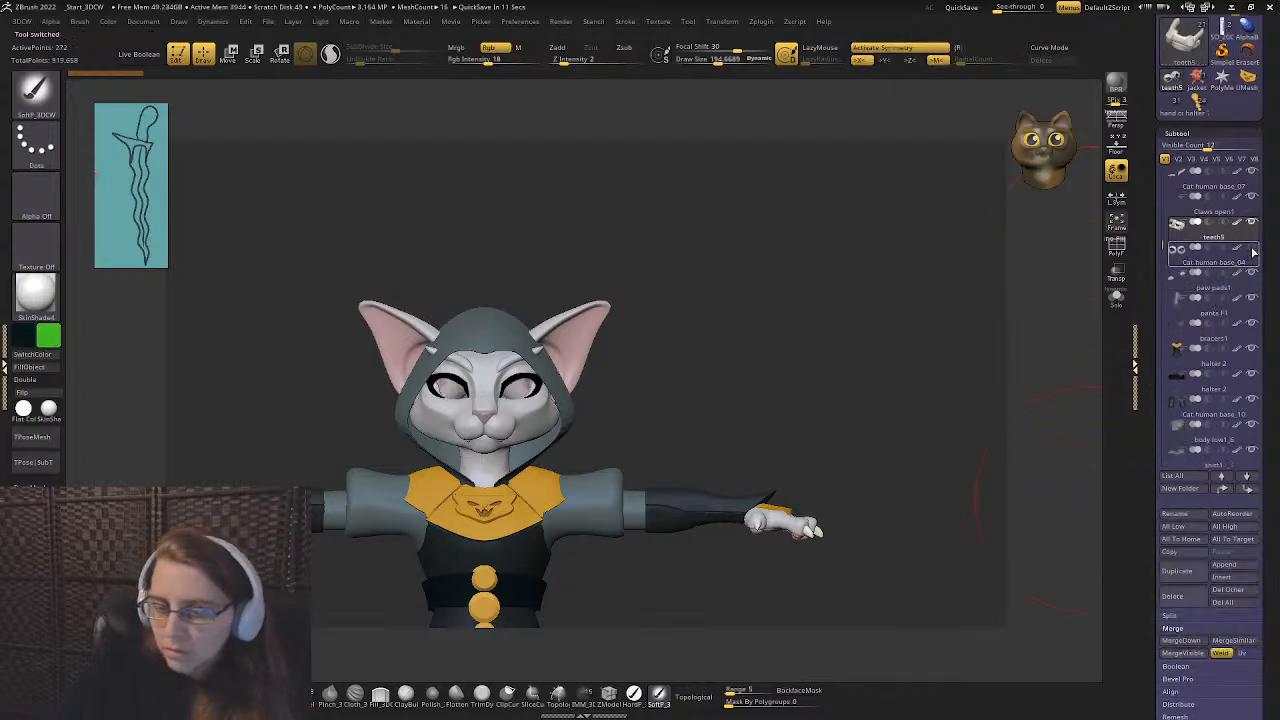
# - Show the eye subtool Cat human base_04 in solo, frame it, and display its polygroup colours without wireframe lines
pyautogui.click(1254, 253)
pyautogui.press('f')
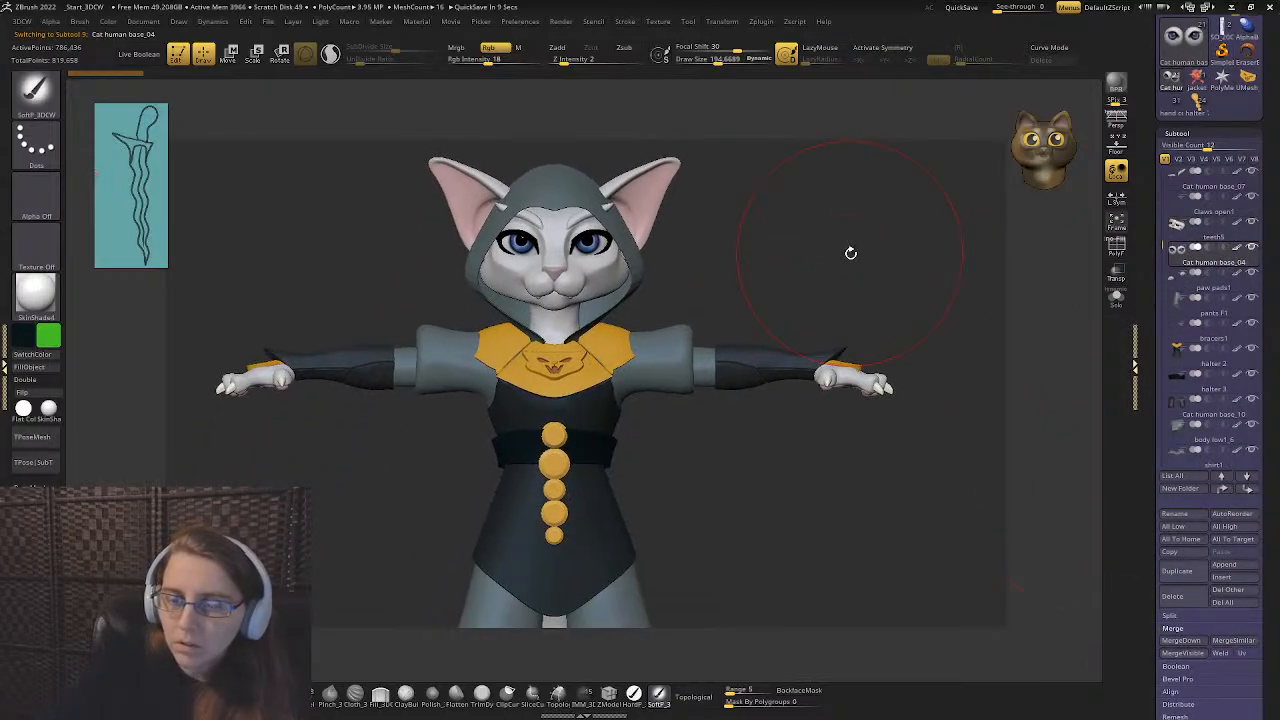
pyautogui.click(1116, 296)
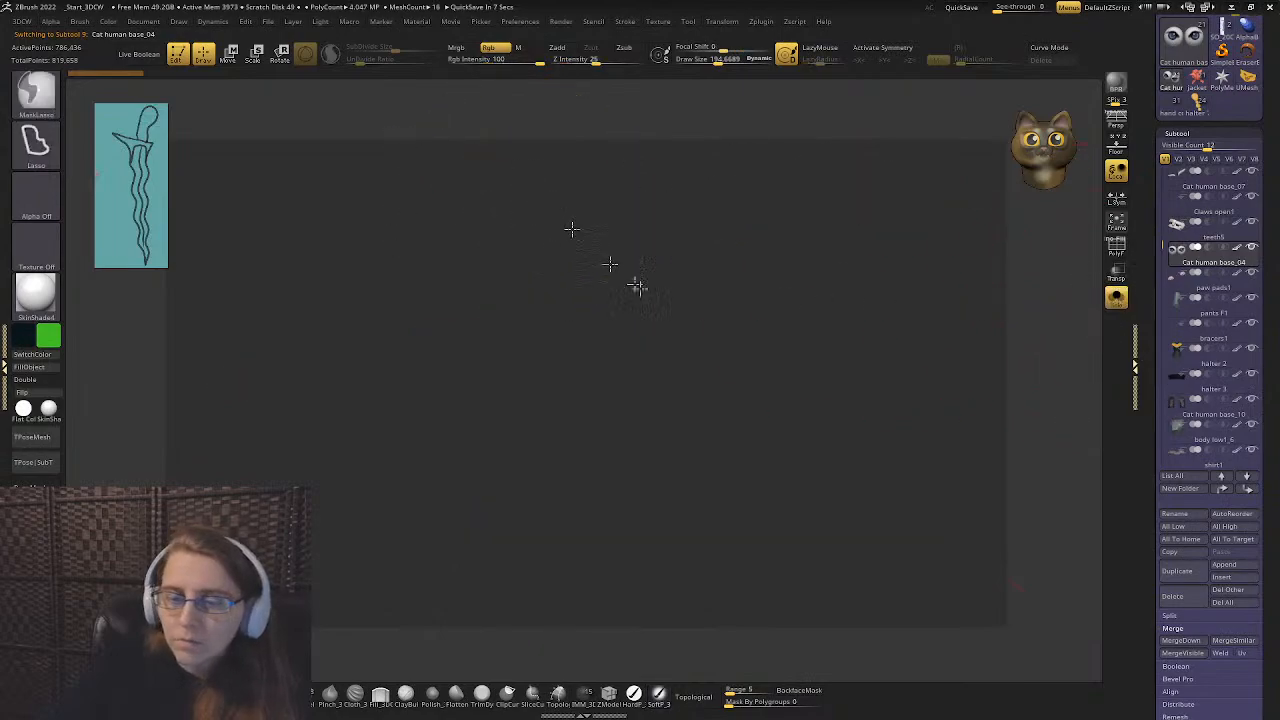
pyautogui.click(1116, 222)
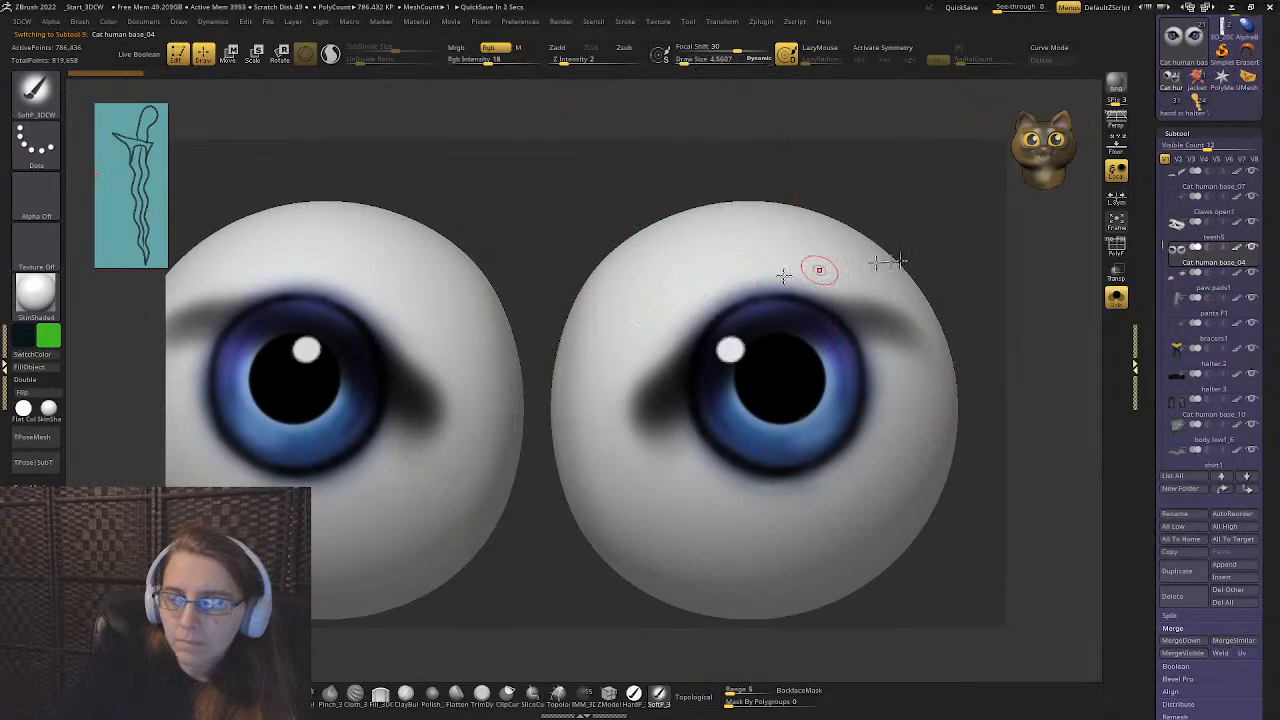
pyautogui.click(1114, 249)
pyautogui.keyDown('alt'); pyautogui.moveTo(584, 308); pyautogui.dragTo(817, 269, button='right'); pyautogui.keyUp('alt')
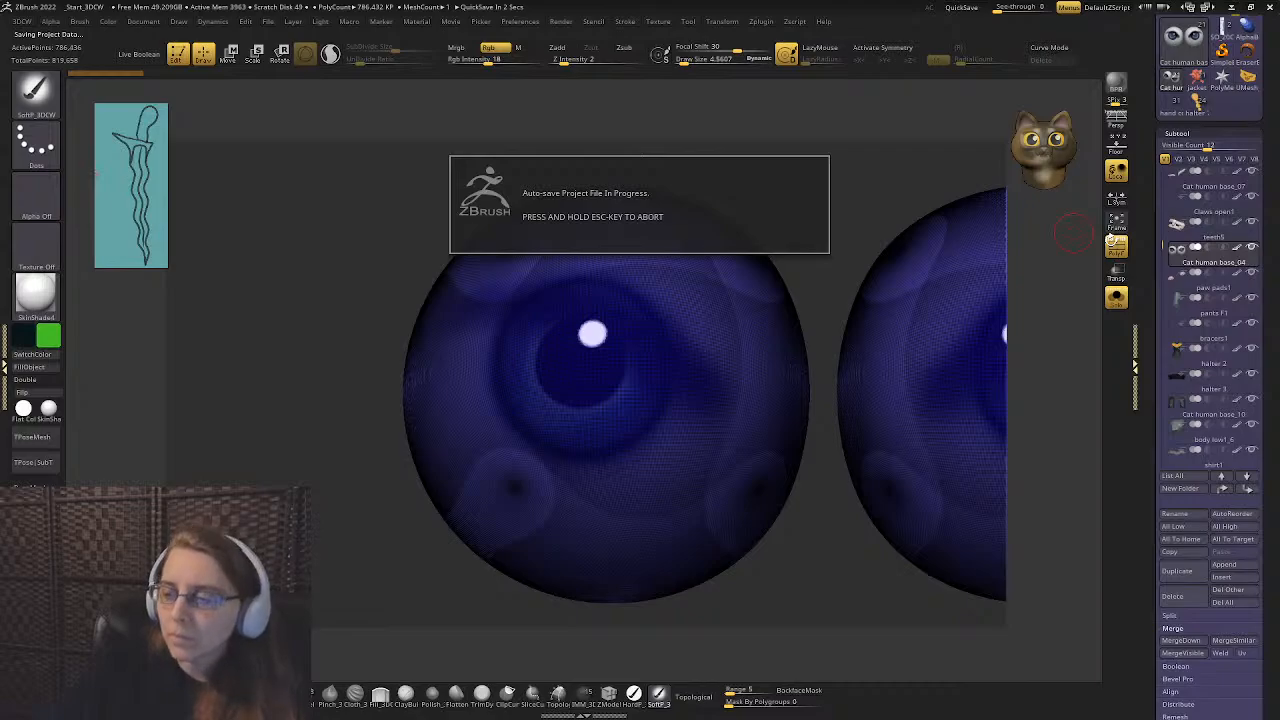
pyautogui.click(1116, 248)
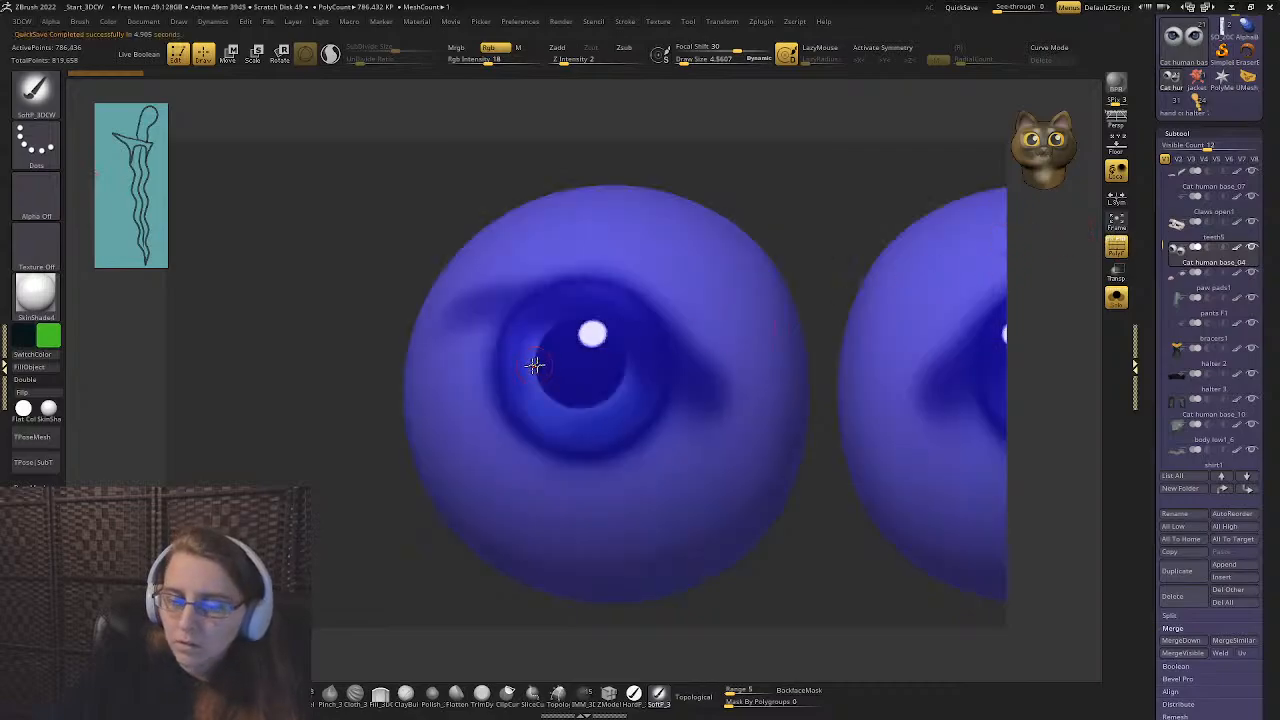
# - Try to mask one eye's pupil with a draw size of about 12, and undo the mask
pyautogui.press('s')
pyautogui.press('s')
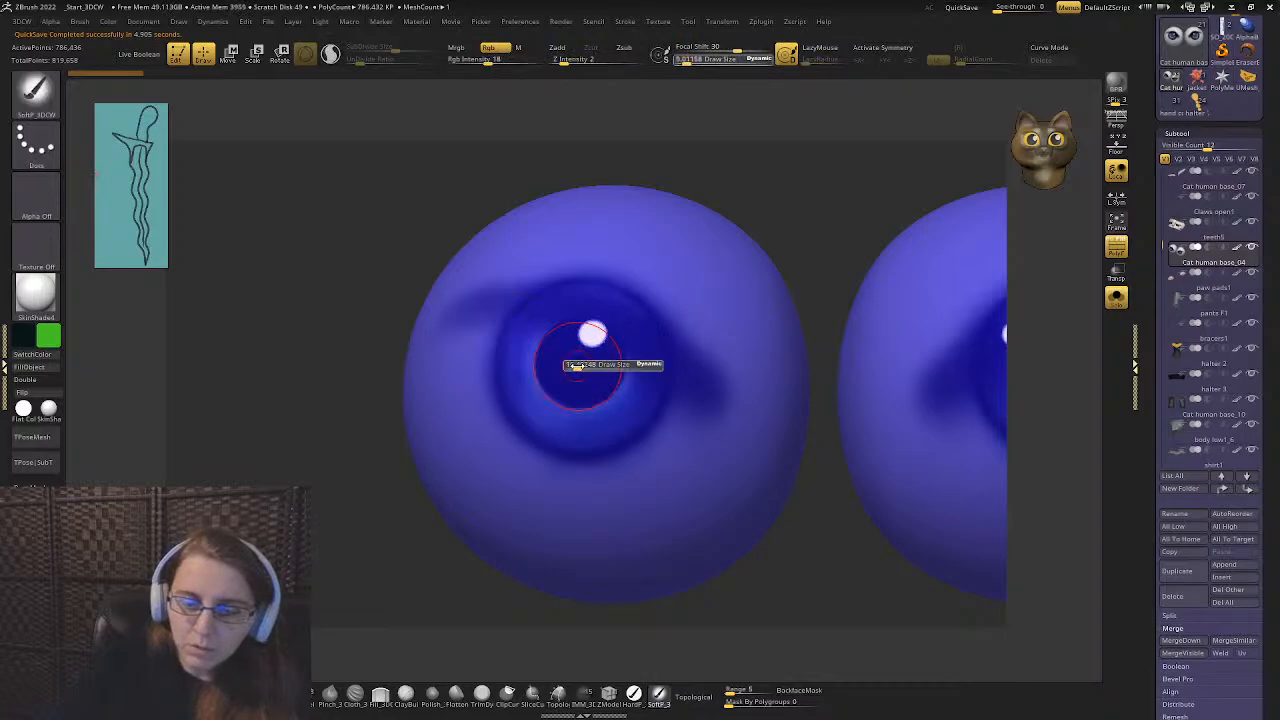
pyautogui.click(578, 362)
pyautogui.press('ctrl')
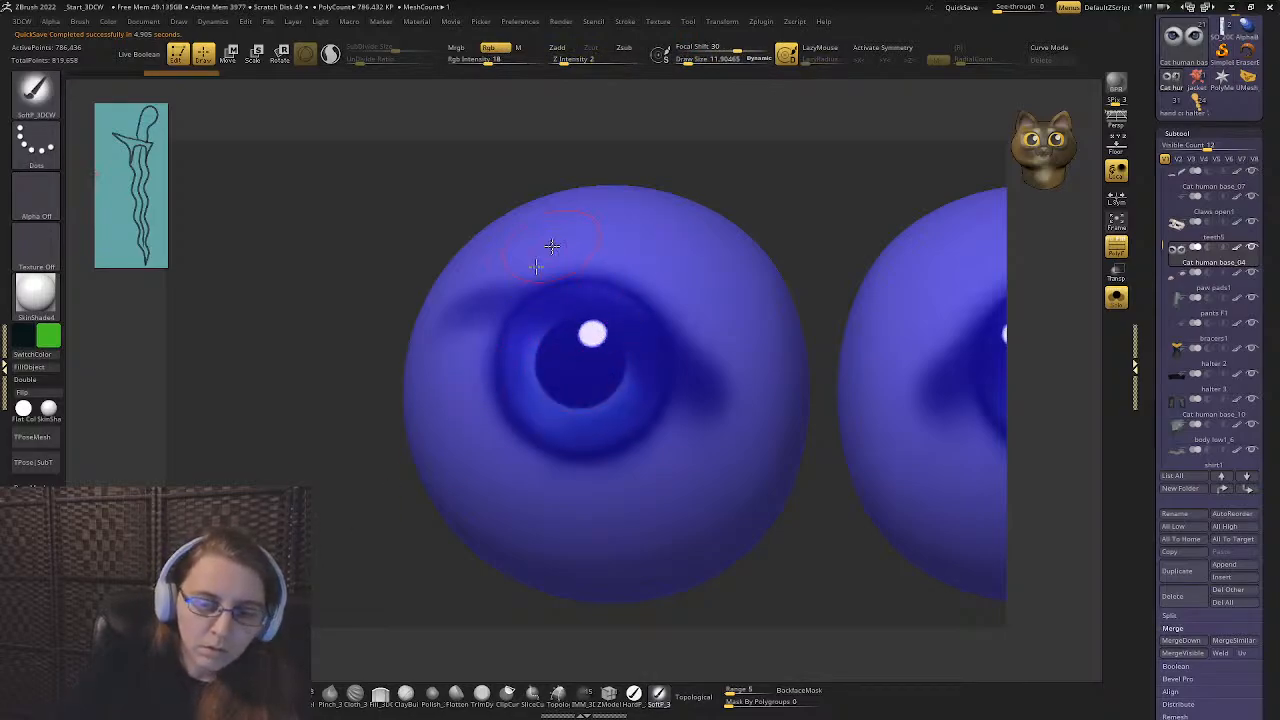
pyautogui.press('ctrl')
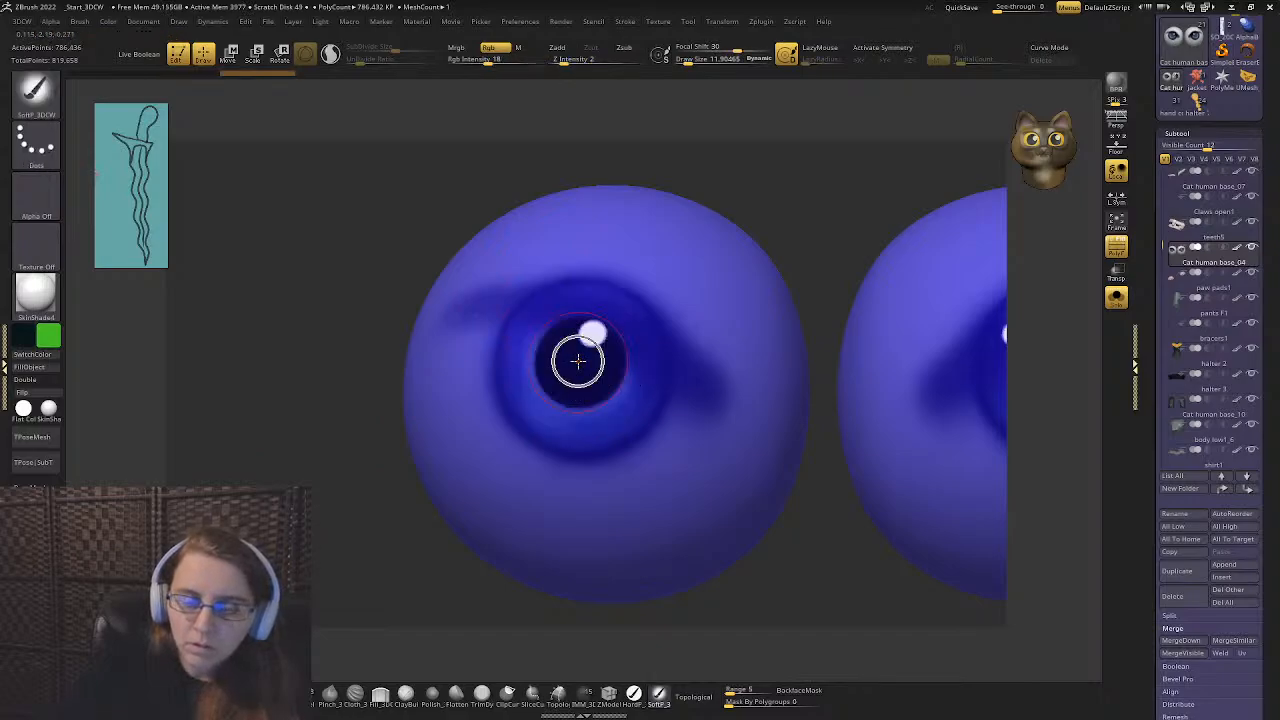
pyautogui.keyDown('alt'); pyautogui.moveTo(654, 408); pyautogui.dragTo(620, 383, button='right'); pyautogui.keyUp('alt')
pyautogui.hotkey('ctrl', 'z')
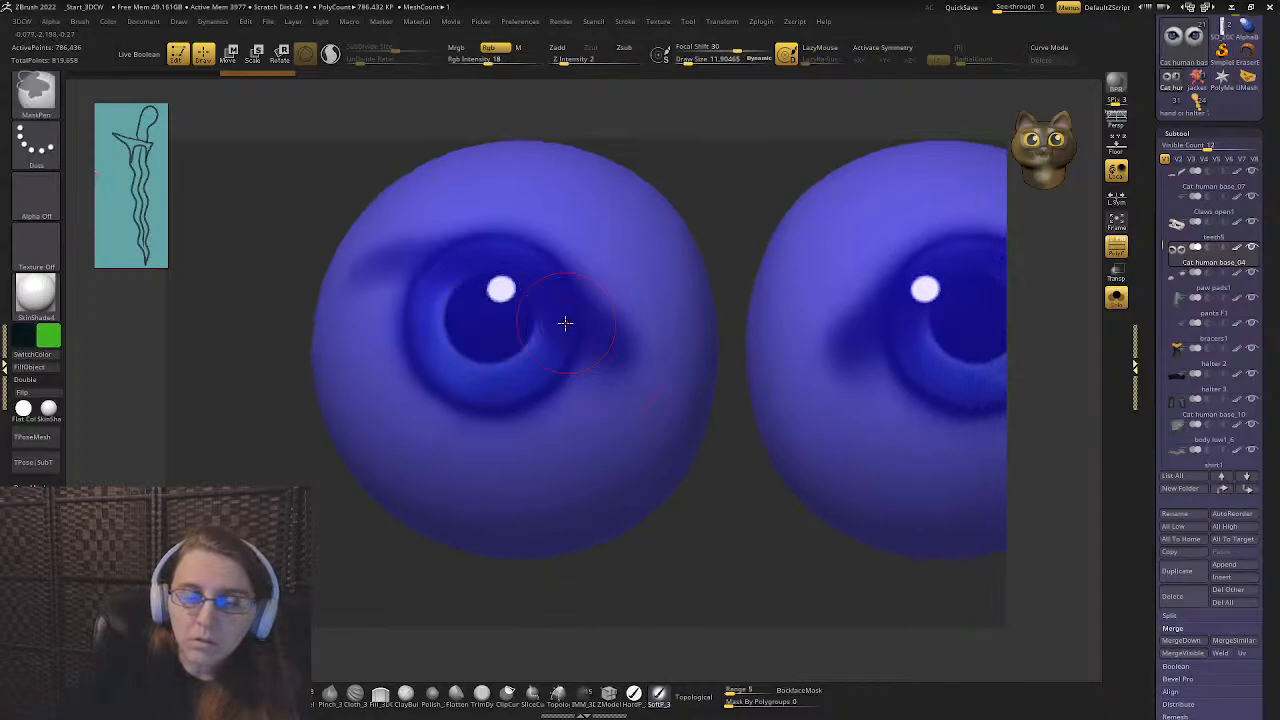
# - Try to mask one eye's whole iris with a draw size of about 25.5, and undo the mask
pyautogui.press('s')
pyautogui.moveTo(470, 300); pyautogui.dragTo(486, 301)
pyautogui.moveTo(493, 311); pyautogui.dragTo(494, 320, button='right')
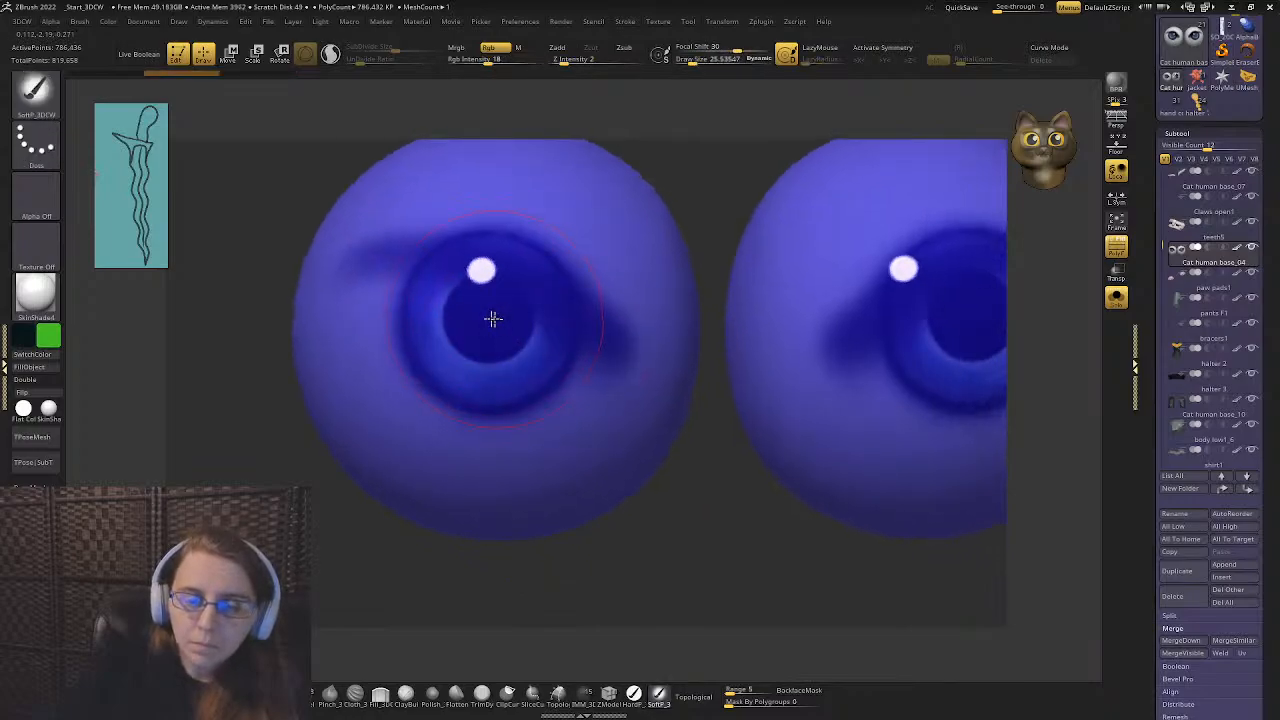
pyautogui.keyDown('ctrl'); pyautogui.click(487, 318); pyautogui.keyUp('ctrl')
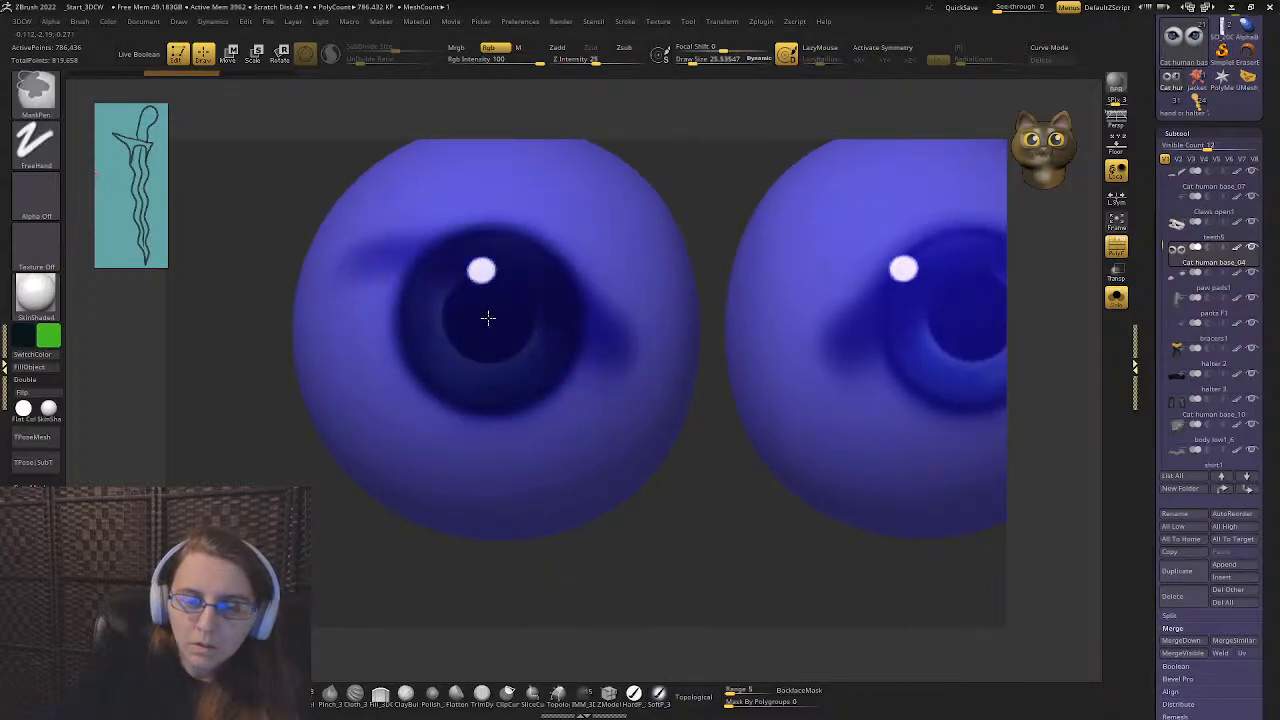
pyautogui.hotkey('ctrl', 'z')
# - Turn on X symmetry, try masking both irises at draw size 25.5 and inverting the mask, and clear it
pyautogui.press('x')
pyautogui.keyDown('ctrl'); pyautogui.click(489, 317); pyautogui.keyUp('ctrl')
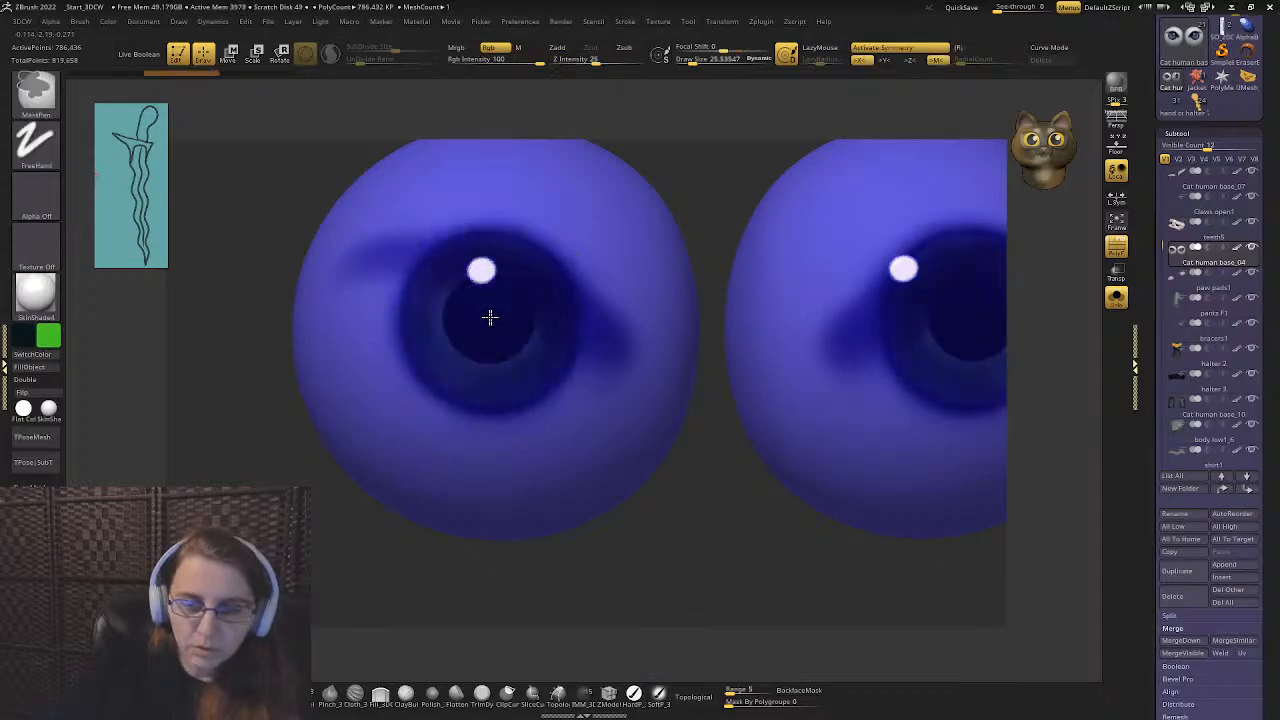
pyautogui.press('s')
pyautogui.moveTo(486, 317); pyautogui.dragTo(472, 317)
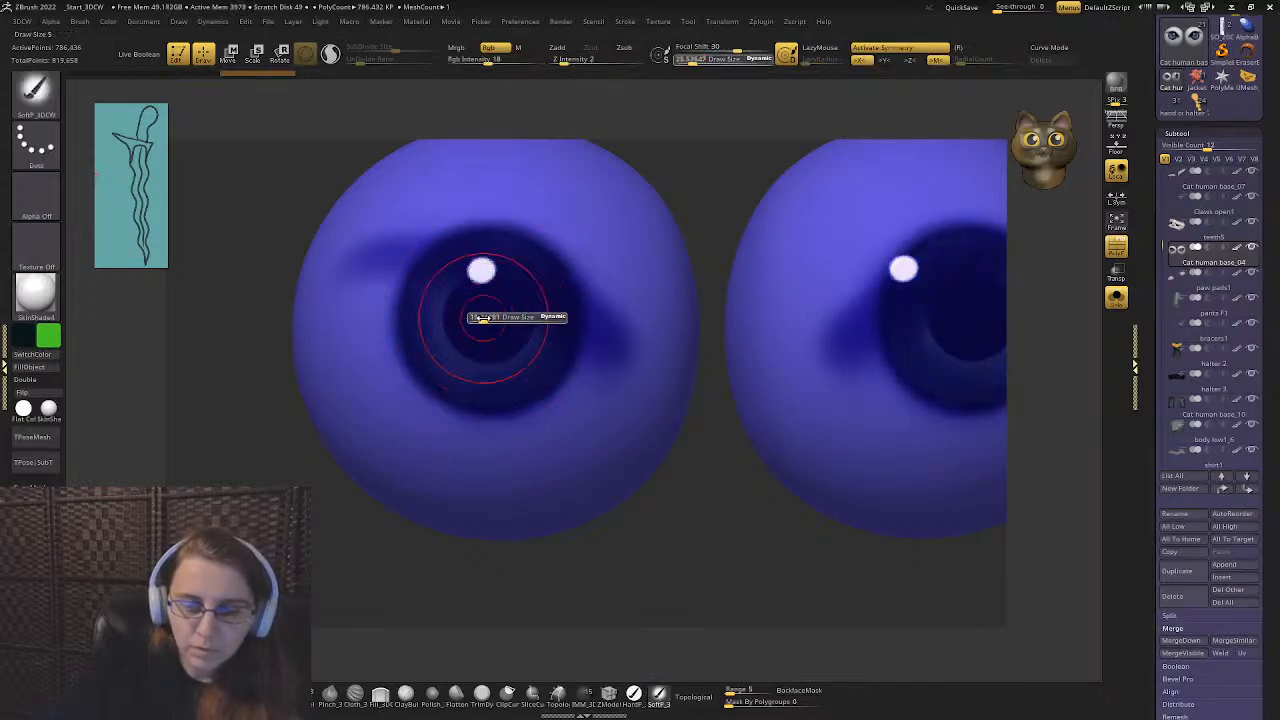
pyautogui.keyDown('ctrl'); pyautogui.click(714, 528); pyautogui.keyUp('ctrl')
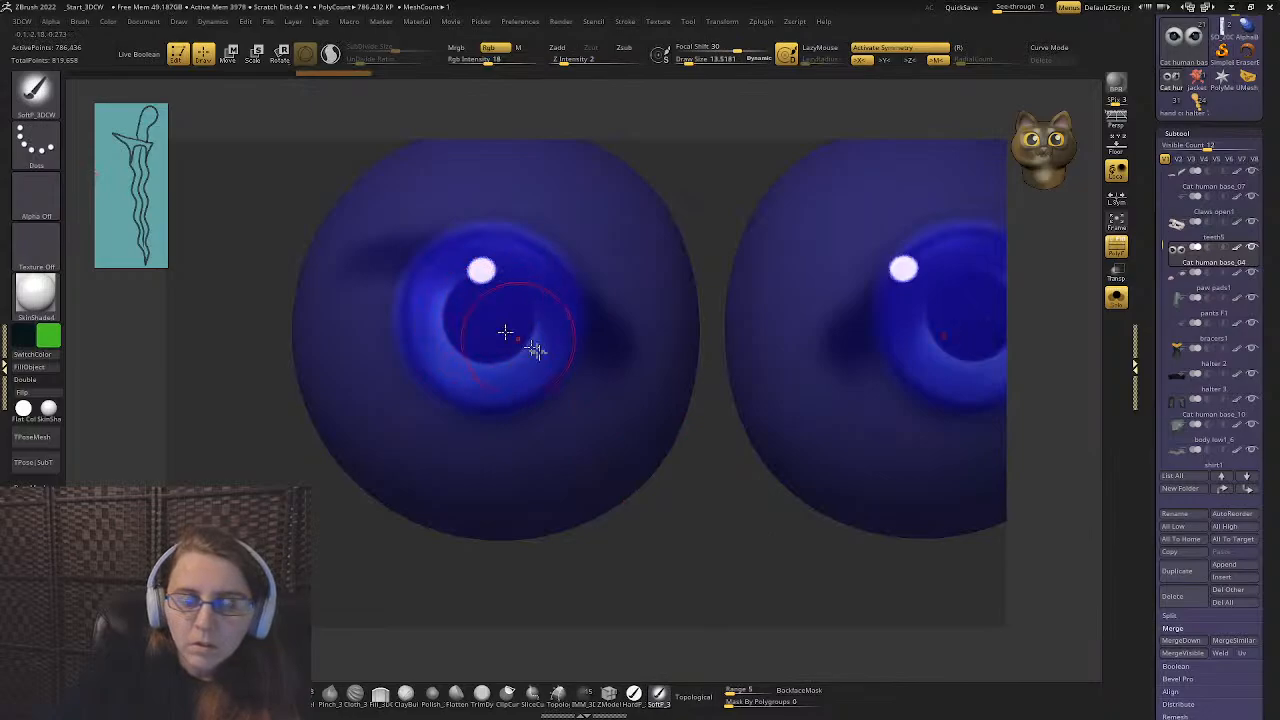
pyautogui.keyDown('ctrl'); pyautogui.click(648, 488); pyautogui.keyUp('ctrl')
pyautogui.keyDown('ctrl'); pyautogui.click(532, 350); pyautogui.keyUp('ctrl')
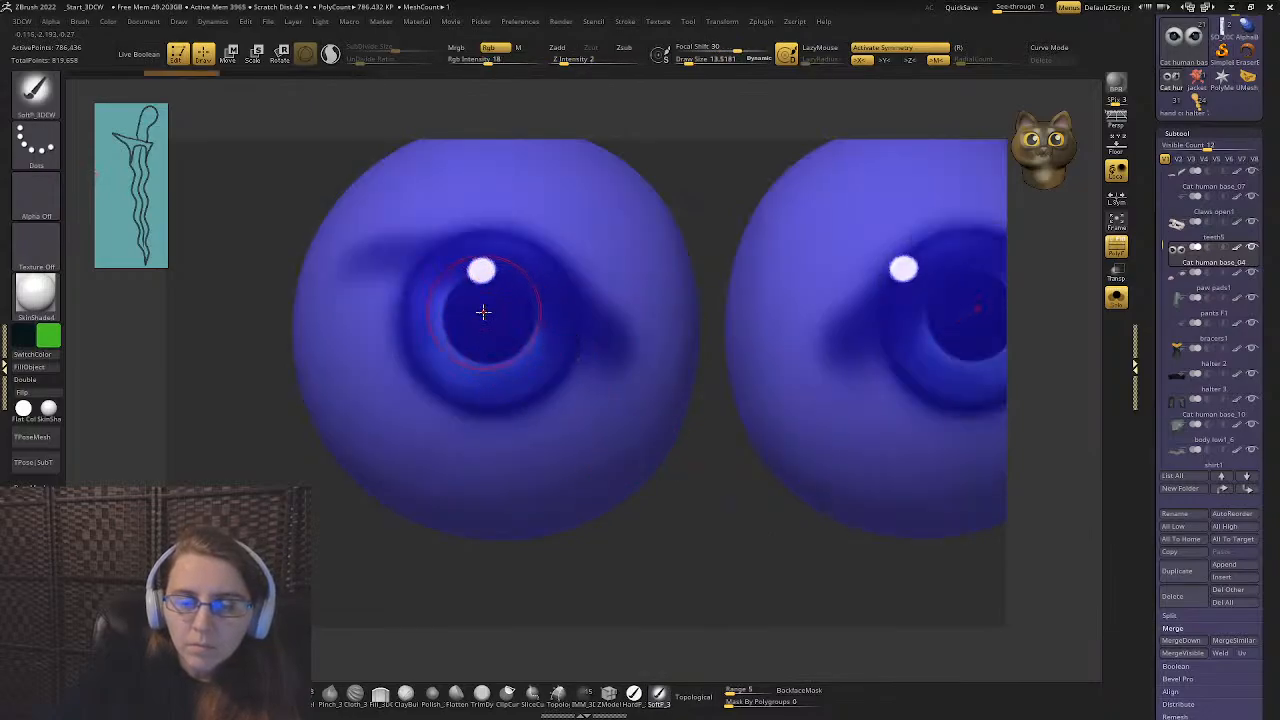
# - Mask everything on both eyes except the coloured irises, using draw size about 21 for the iris and about 10.4 for the pupil
pyautogui.press('s')
pyautogui.moveTo(480, 310); pyautogui.dragTo(484, 319)
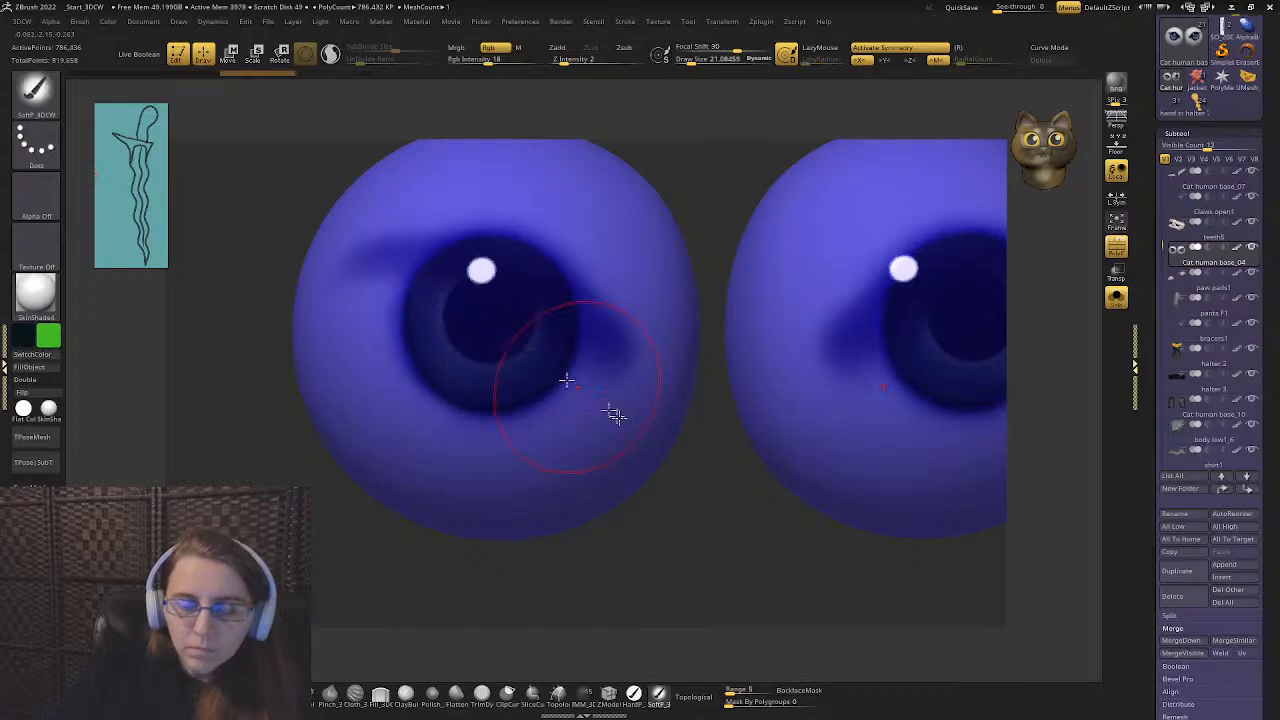
pyautogui.keyDown('ctrl'); pyautogui.click(735, 522); pyautogui.keyUp('ctrl')
pyautogui.press('s')
pyautogui.moveTo(494, 312); pyautogui.dragTo(488, 320)
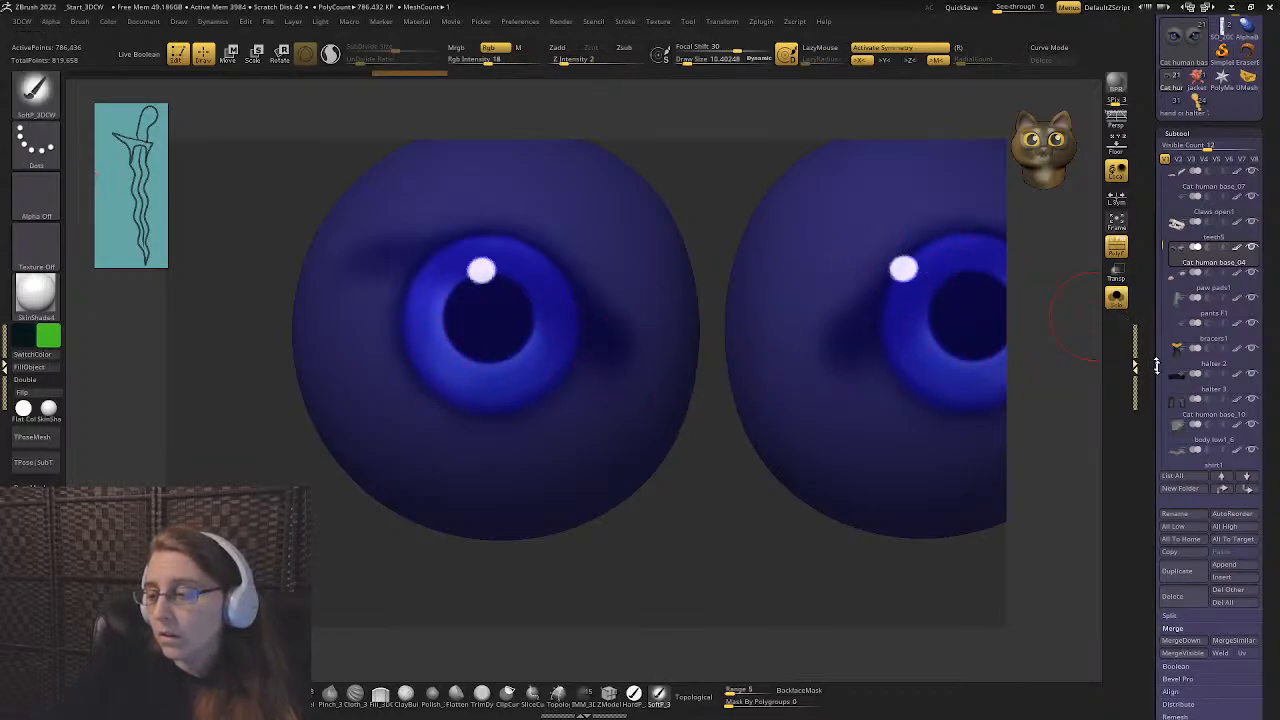
# - Recolour the unmasked irises green with Adjust Colors by shifting the HSV hue to about -0.27, and apply the adjustment
pyautogui.keyDown('alt'); pyautogui.moveTo(717, 444); pyautogui.dragTo(637, 426); pyautogui.keyUp('alt')
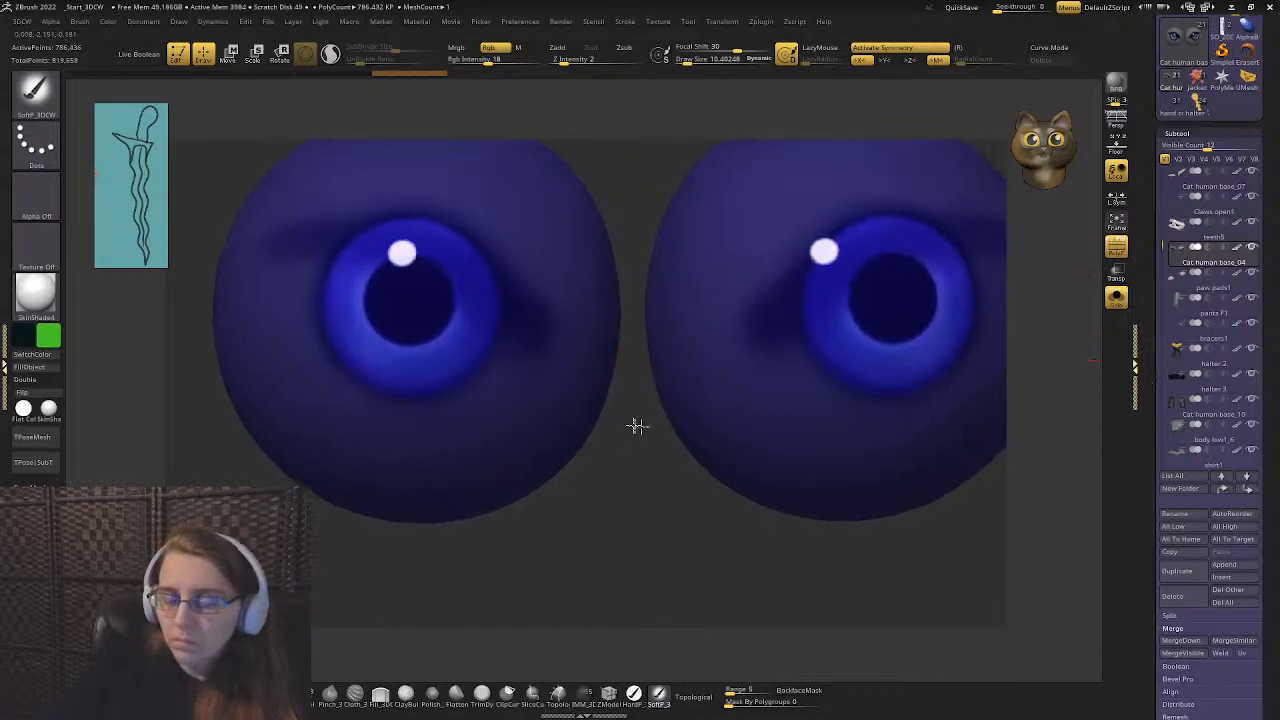
pyautogui.moveTo(1149, 520); pyautogui.dragTo(1163, 280)
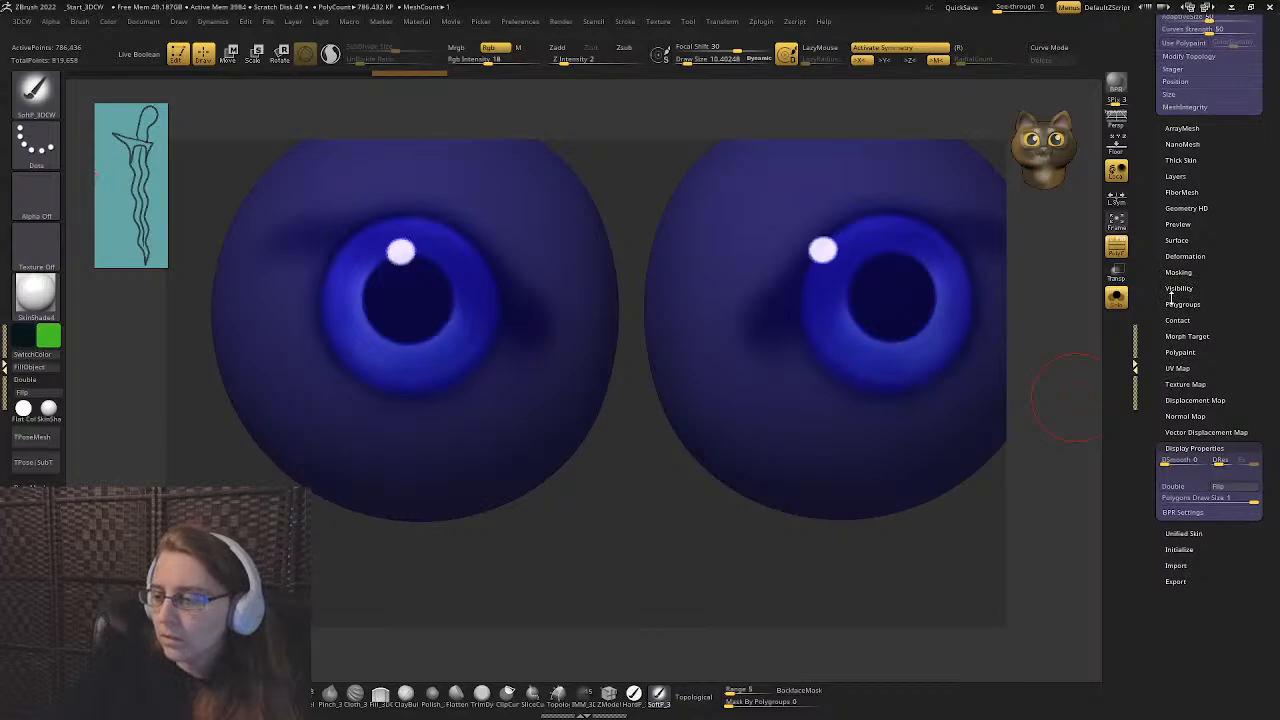
pyautogui.click(1172, 354)
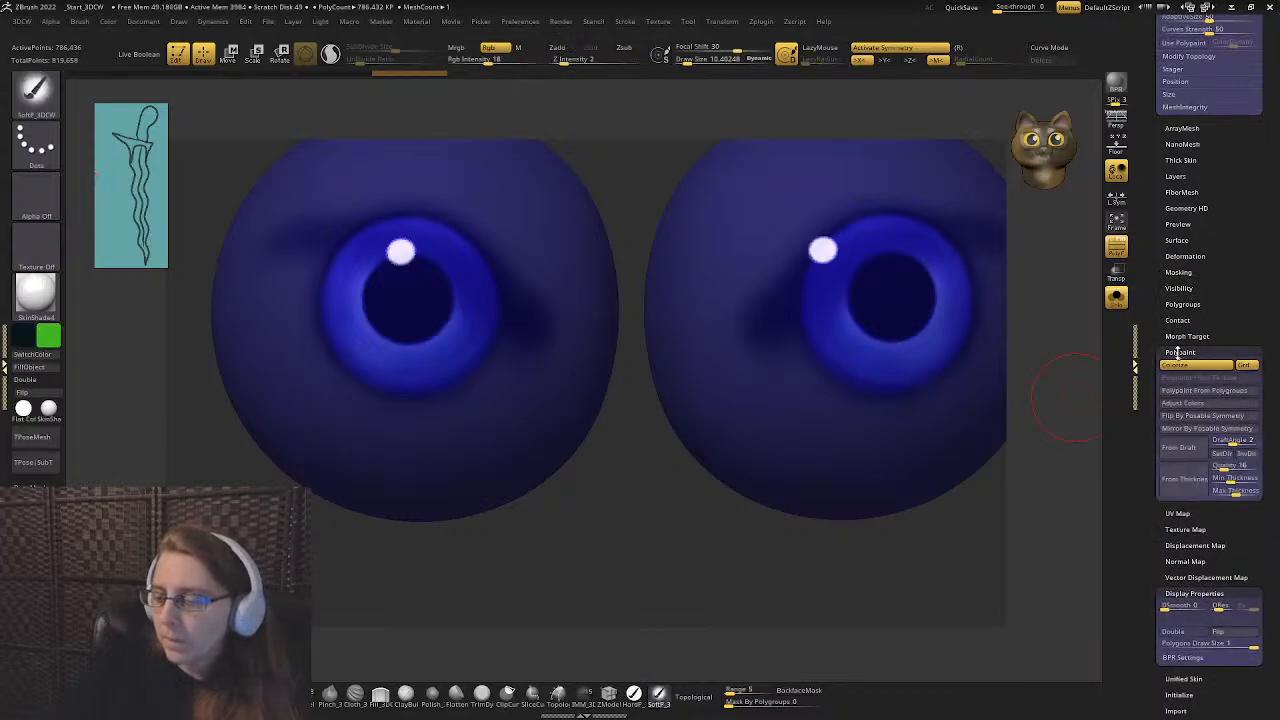
pyautogui.click(1174, 403)
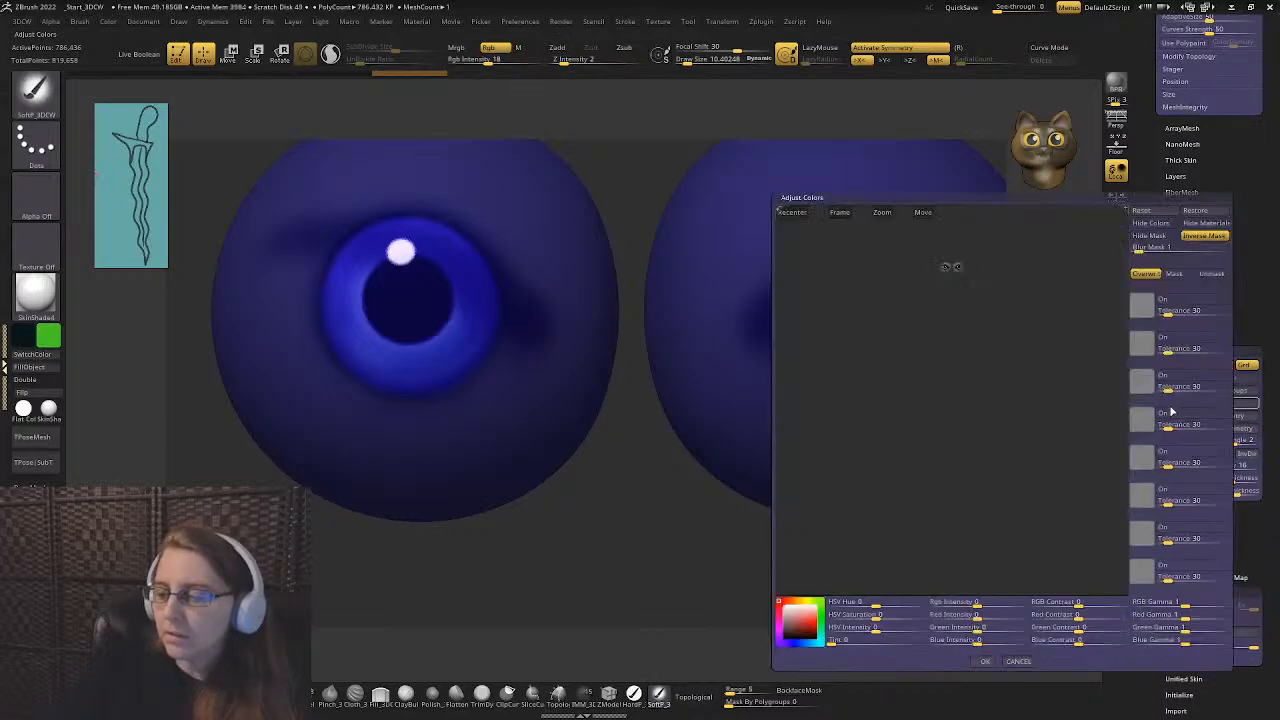
pyautogui.click(836, 210)
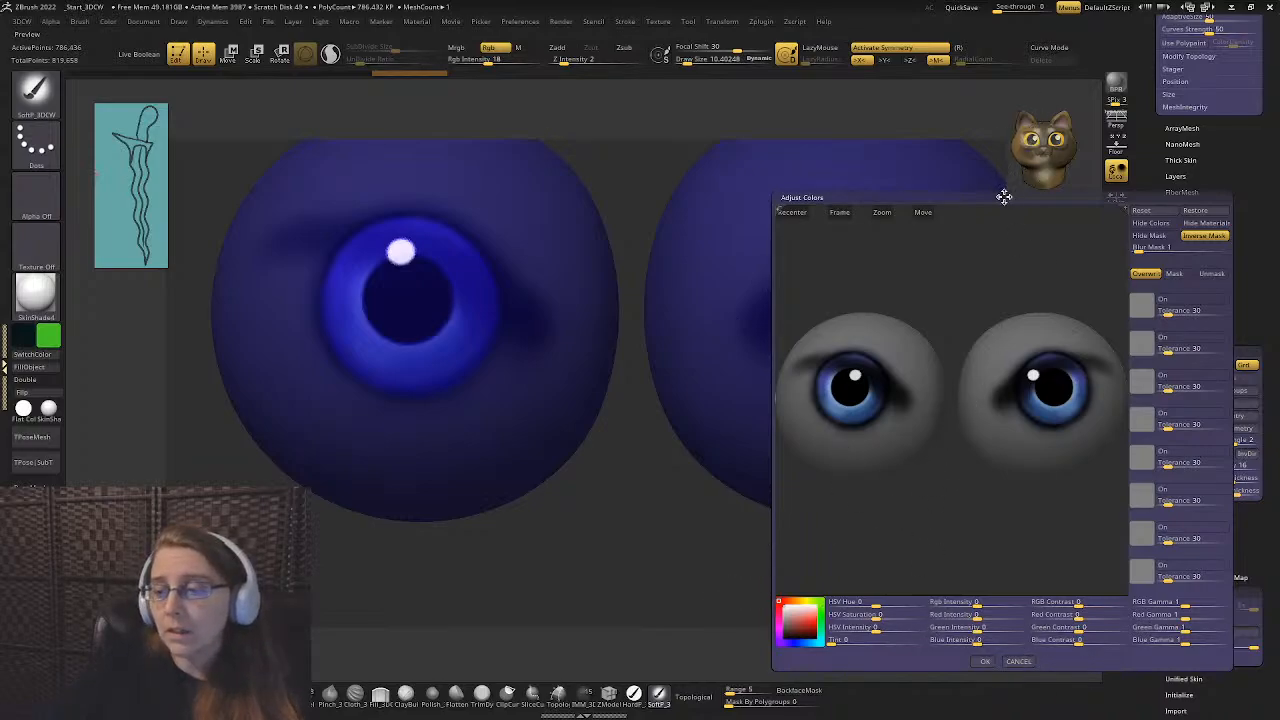
pyautogui.moveTo(1120, 206); pyautogui.dragTo(857, 236)
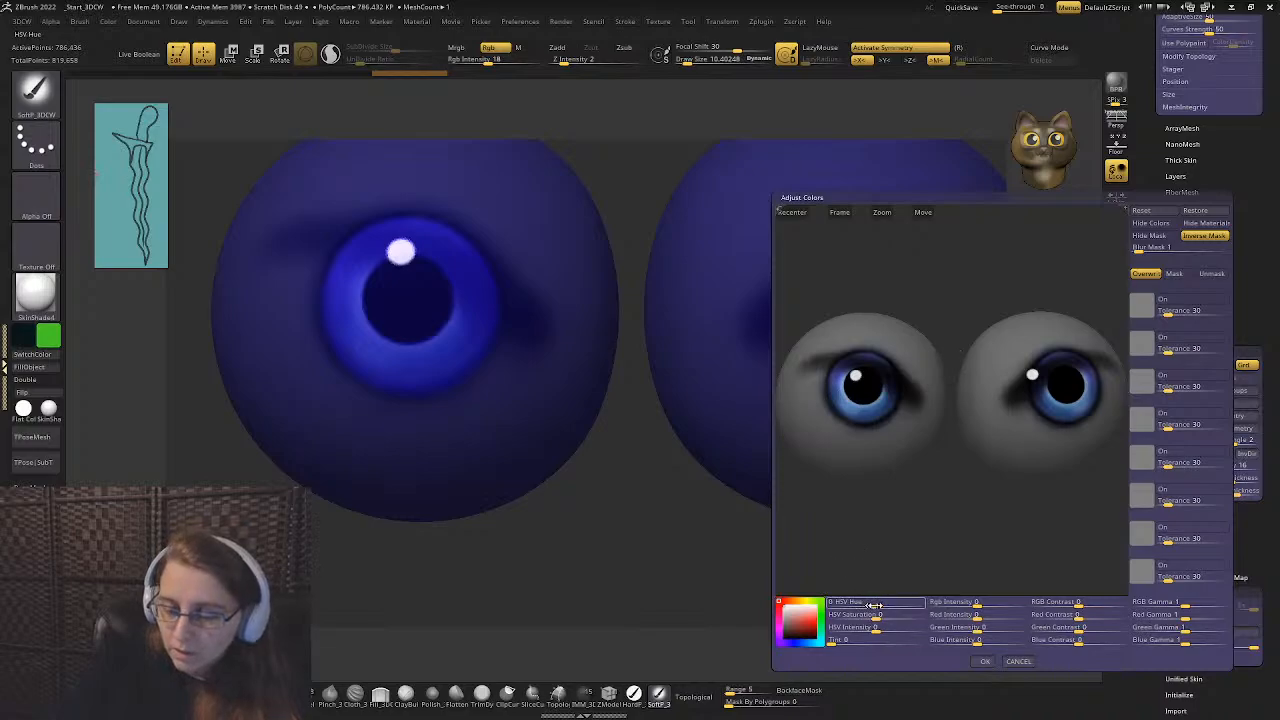
pyautogui.moveTo(866, 605)
pyautogui.mouseDown()
pyautogui.moveTo(921, 606)
pyautogui.moveTo(843, 602)
pyautogui.mouseUp()
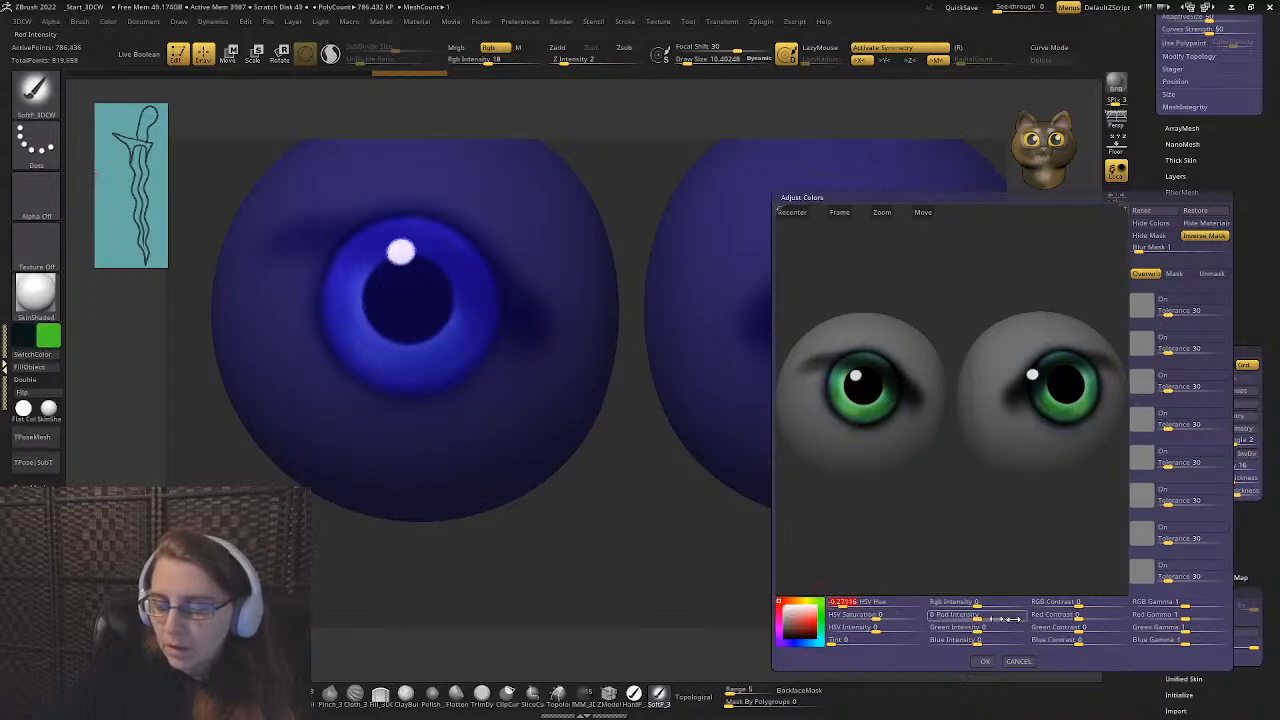
pyautogui.moveTo(975, 604)
pyautogui.mouseDown()
pyautogui.moveTo(996, 604)
pyautogui.moveTo(946, 604)
pyautogui.moveTo(1000, 616)
pyautogui.moveTo(975, 626)
pyautogui.mouseUp()
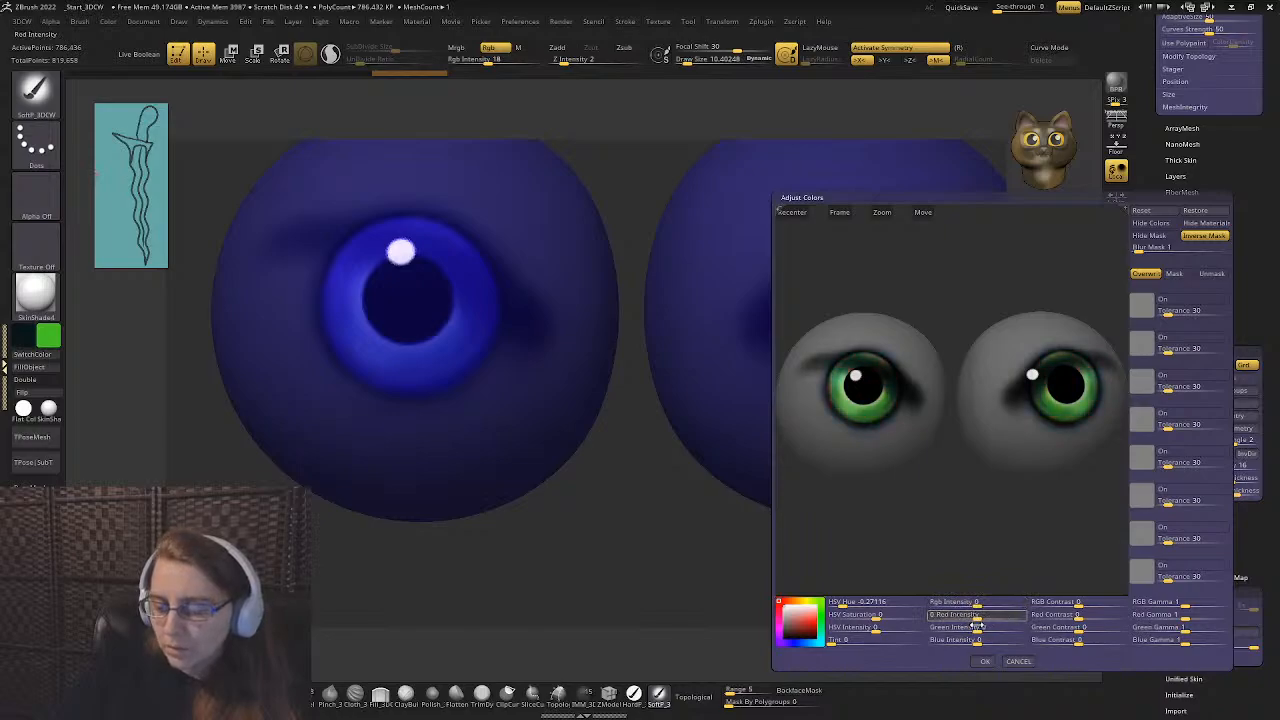
pyautogui.moveTo(1072, 604); pyautogui.dragTo(1050, 628)
pyautogui.click(985, 661)
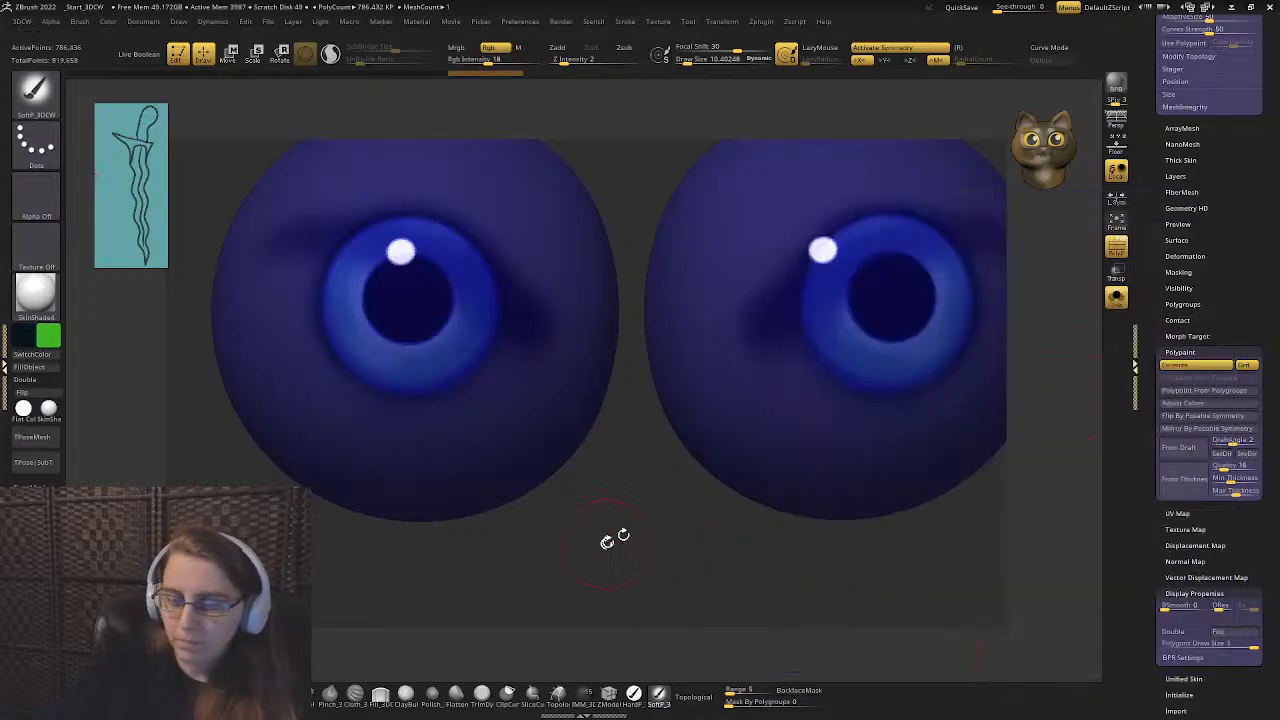
# - Clear the mask on the eyes and turn off solo display to show the whole character with the dagger
pyautogui.keyDown('ctrl'); pyautogui.moveTo(894, 423); pyautogui.dragTo(575, 432, button='right'); pyautogui.keyUp('ctrl')
pyautogui.keyDown('ctrl'); pyautogui.moveTo(575, 432); pyautogui.dragTo(740, 500); pyautogui.keyUp('ctrl')
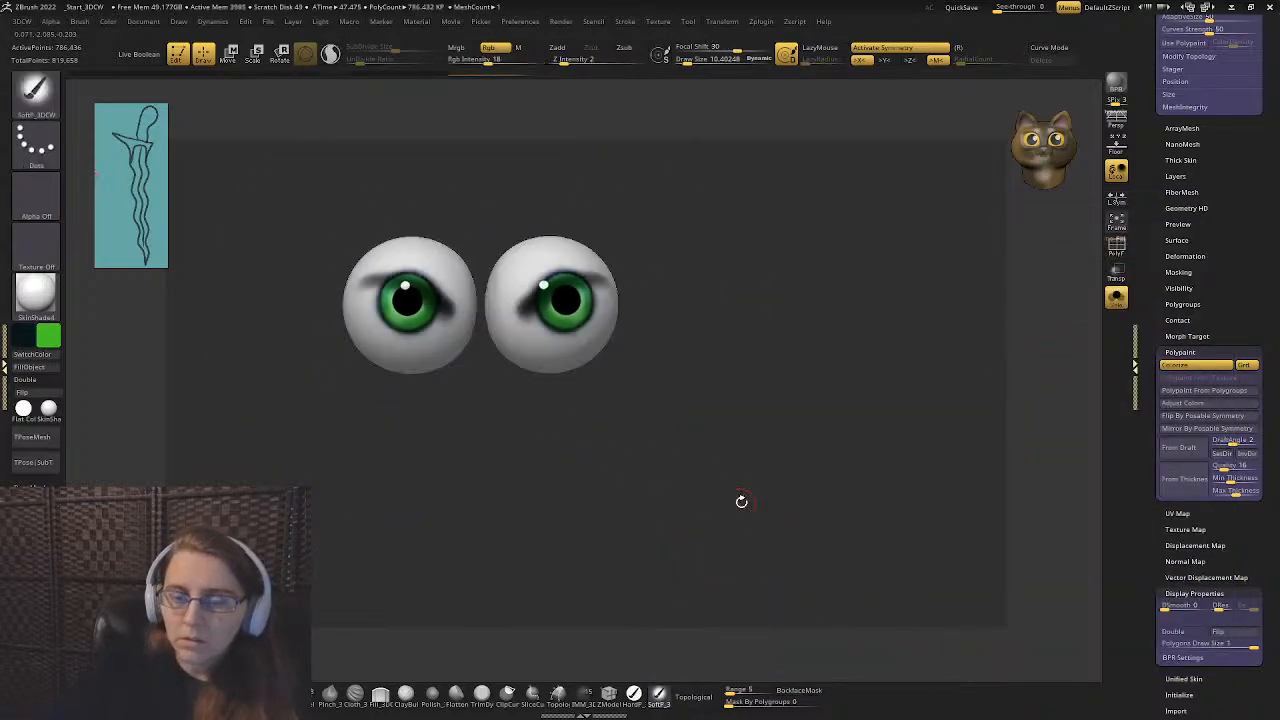
pyautogui.press('f')
pyautogui.click(1119, 305)
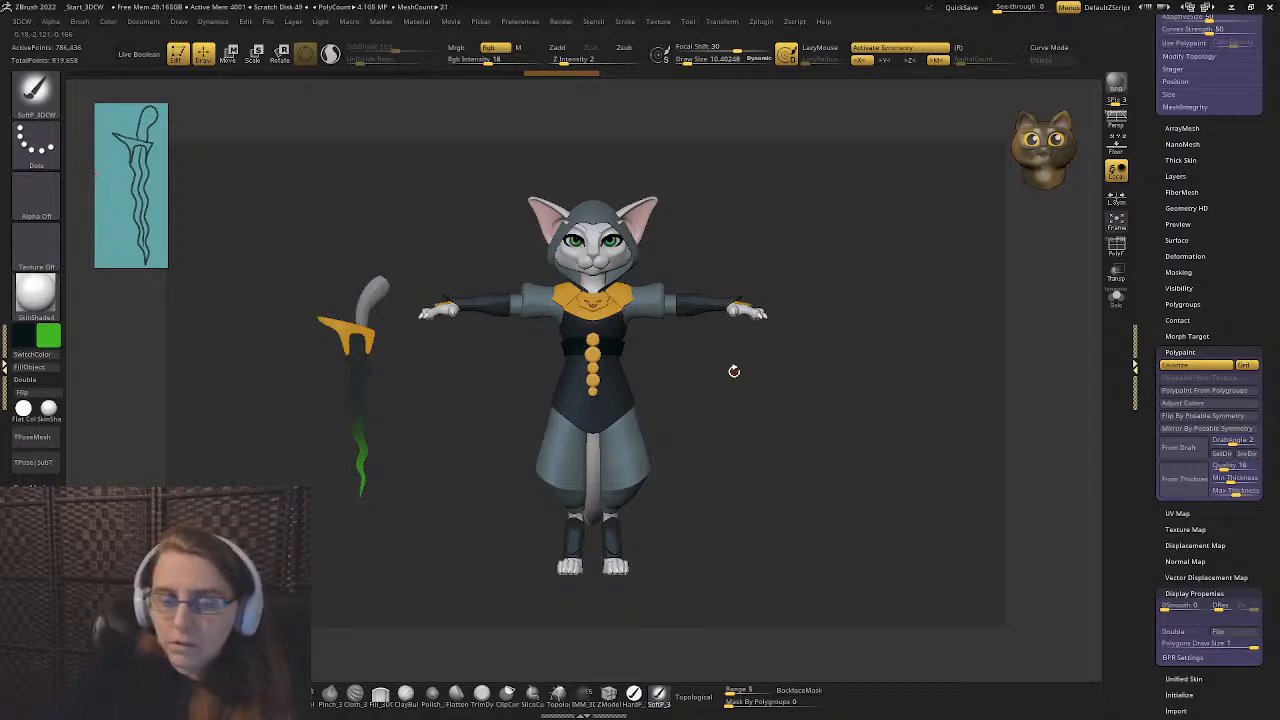
pyautogui.moveTo(735, 362); pyautogui.dragTo(657, 400)
# - Undo the Spotlight reference's crop and scaling back to the full character sheet, and place the sheet beside the model
pyautogui.hotkey('shift', 'z')
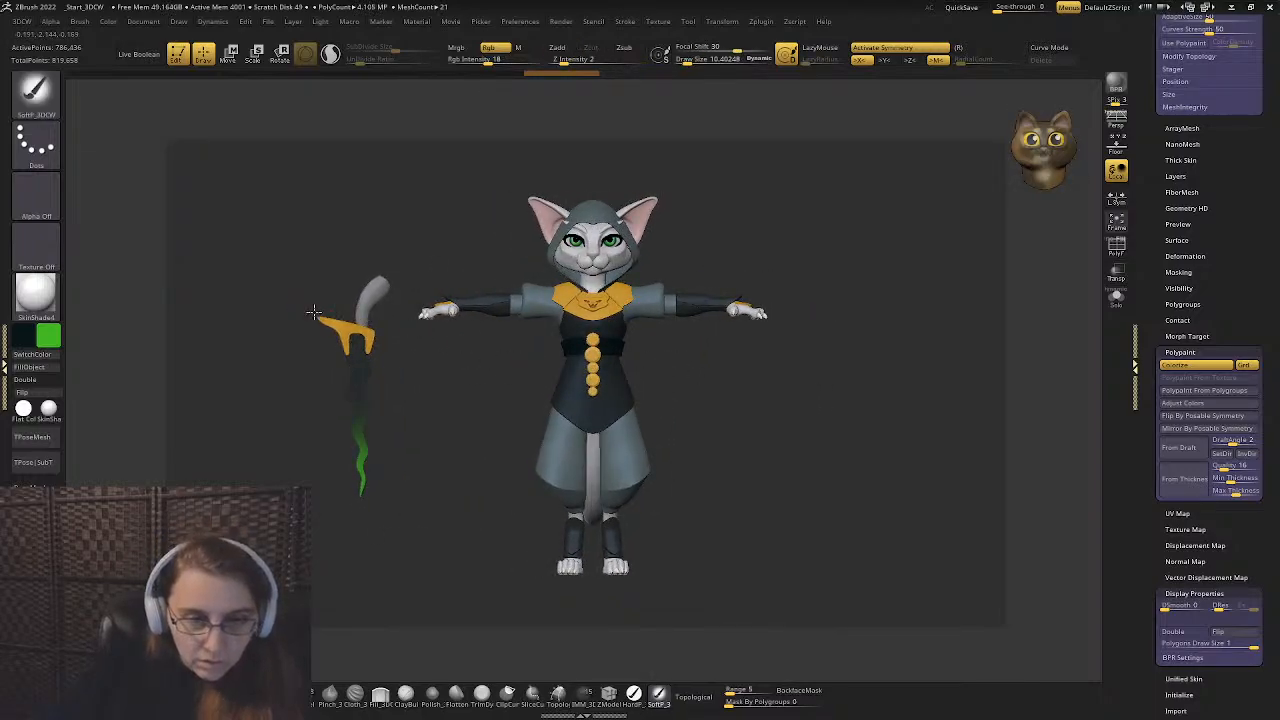
pyautogui.hotkey('shift', 'z')
pyautogui.press('z')
pyautogui.hotkey('ctrl', 'z')
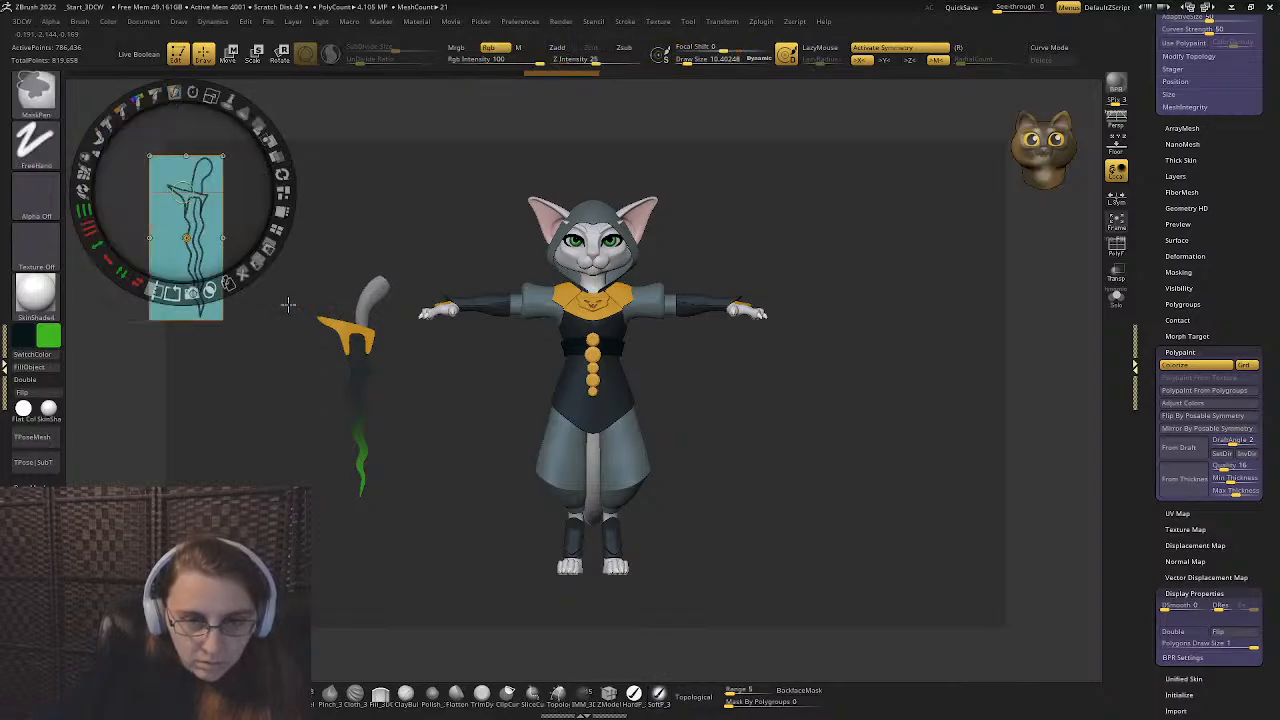
pyautogui.hotkey('ctrl', 'z')
pyautogui.hotkey('ctrl', 'z')
pyautogui.hotkey('ctrl', 'z')
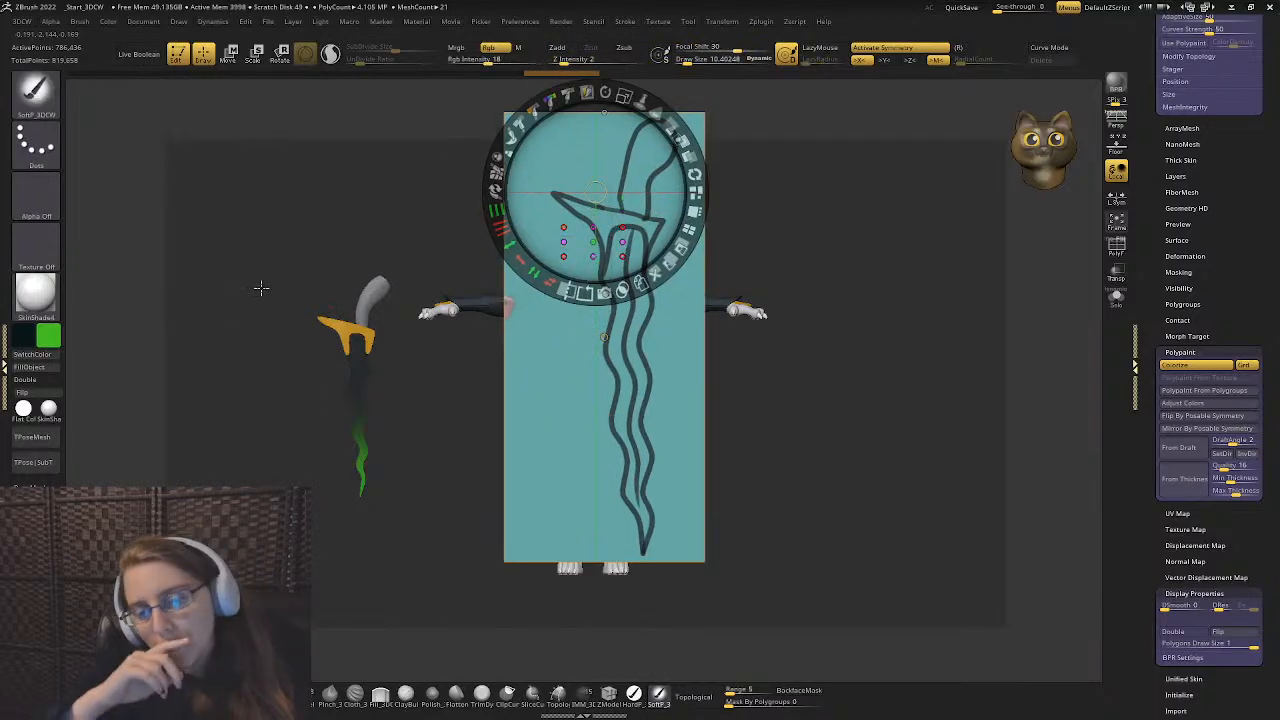
pyautogui.hotkey('ctrl', 'z')
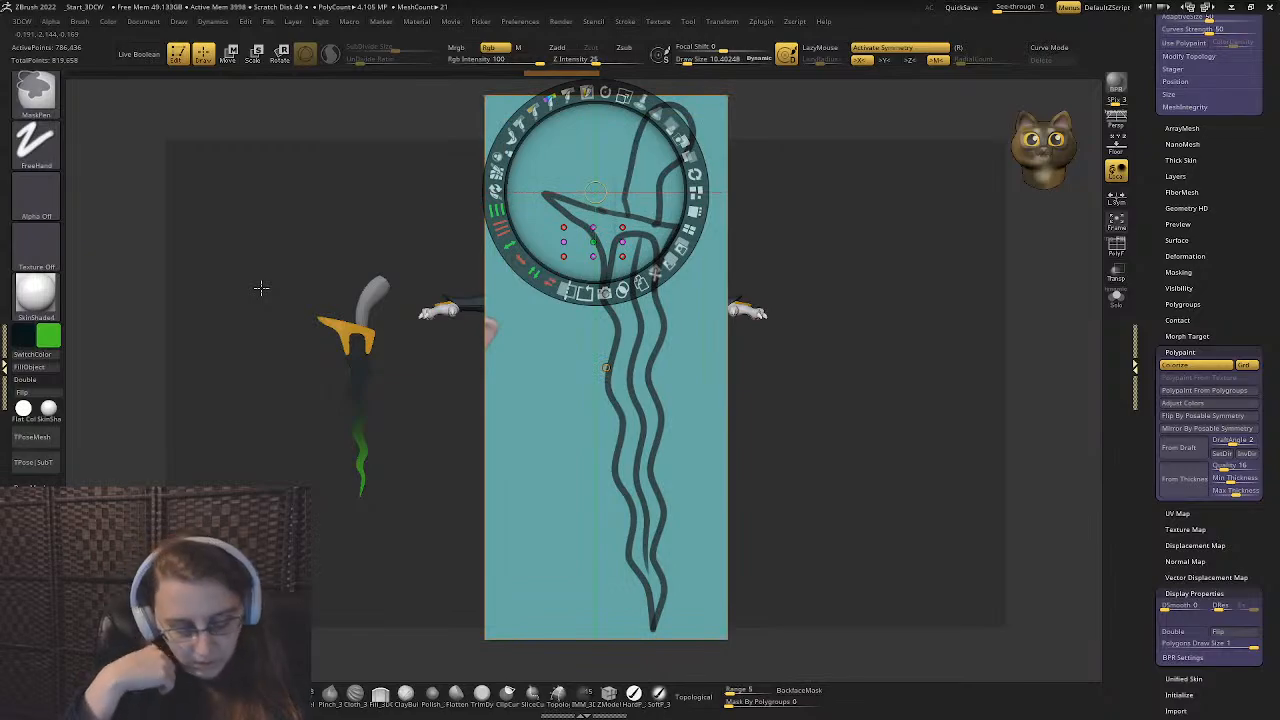
pyautogui.hotkey('ctrl', 'z')
pyautogui.hotkey('ctrl', 'z')
pyautogui.hotkey('ctrl', 'z')
pyautogui.hotkey('ctrl', 'z')
pyautogui.hotkey('ctrl', 'z')
pyautogui.hotkey('ctrl', 'z')
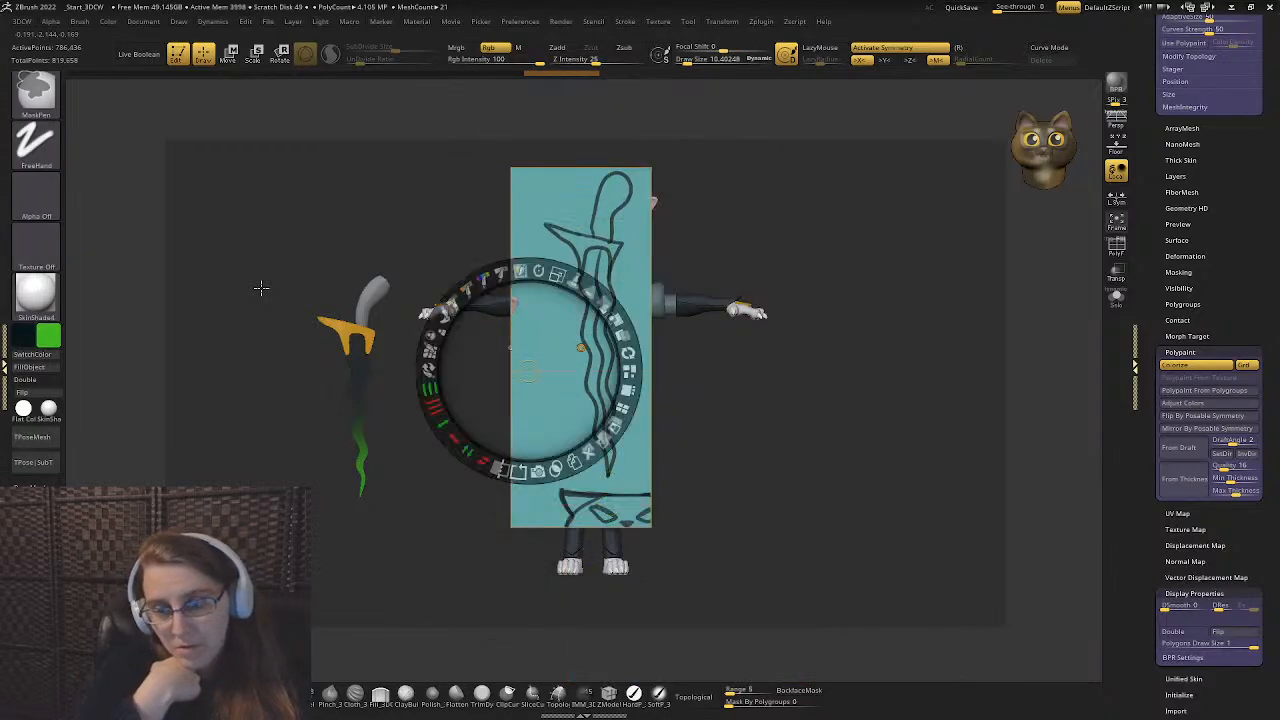
pyautogui.hotkey('ctrl', 'z')
pyautogui.hotkey('ctrl', 'z')
pyautogui.hotkey('ctrl', 'z')
pyautogui.hotkey('ctrl', 'z')
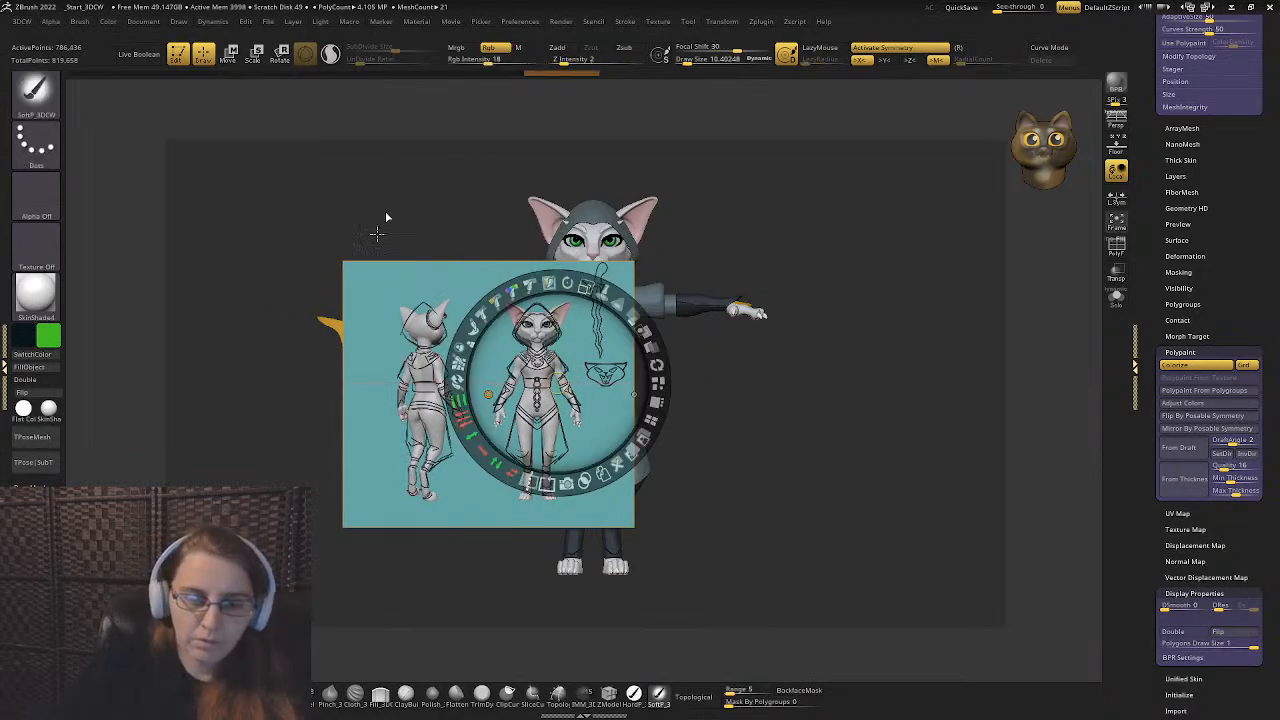
pyautogui.hotkey('ctrl', 'z')
pyautogui.hotkey('ctrl', 'z')
pyautogui.hotkey('ctrl', 'z')
pyautogui.hotkey('ctrl', 'z')
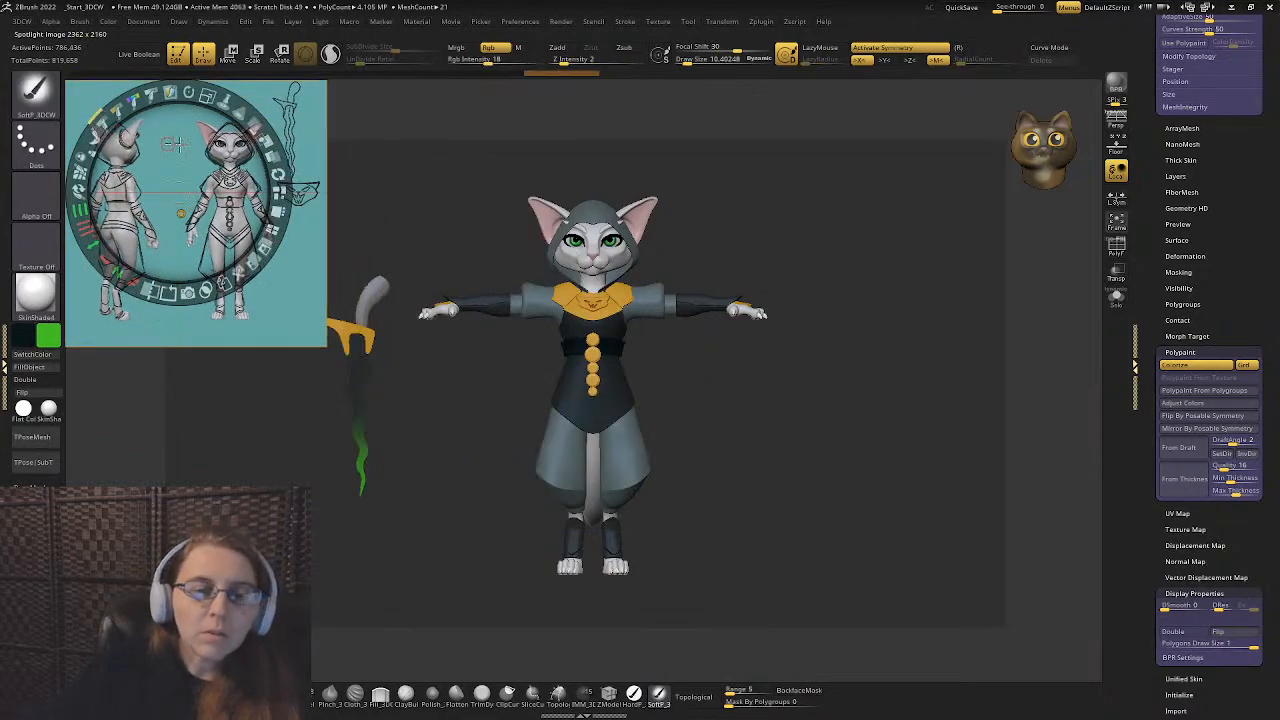
pyautogui.hotkey('ctrl', 'z')
pyautogui.hotkey('ctrl', 'z')
pyautogui.hotkey('ctrl', 'z')
pyautogui.hotkey('ctrl', 'z')
pyautogui.hotkey('ctrl', 'z')
pyautogui.hotkey('ctrl', 'z')
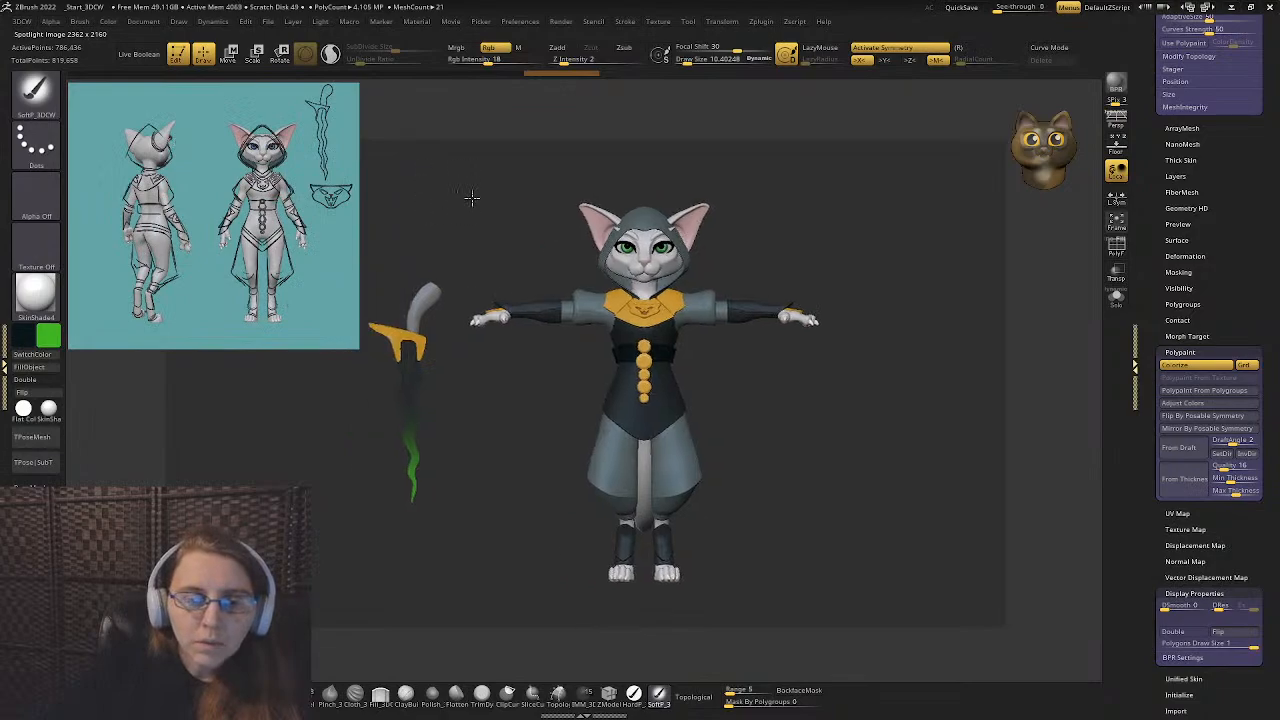
pyautogui.keyDown('alt'); pyautogui.moveTo(484, 216); pyautogui.dragTo(500, 220); pyautogui.keyUp('alt')
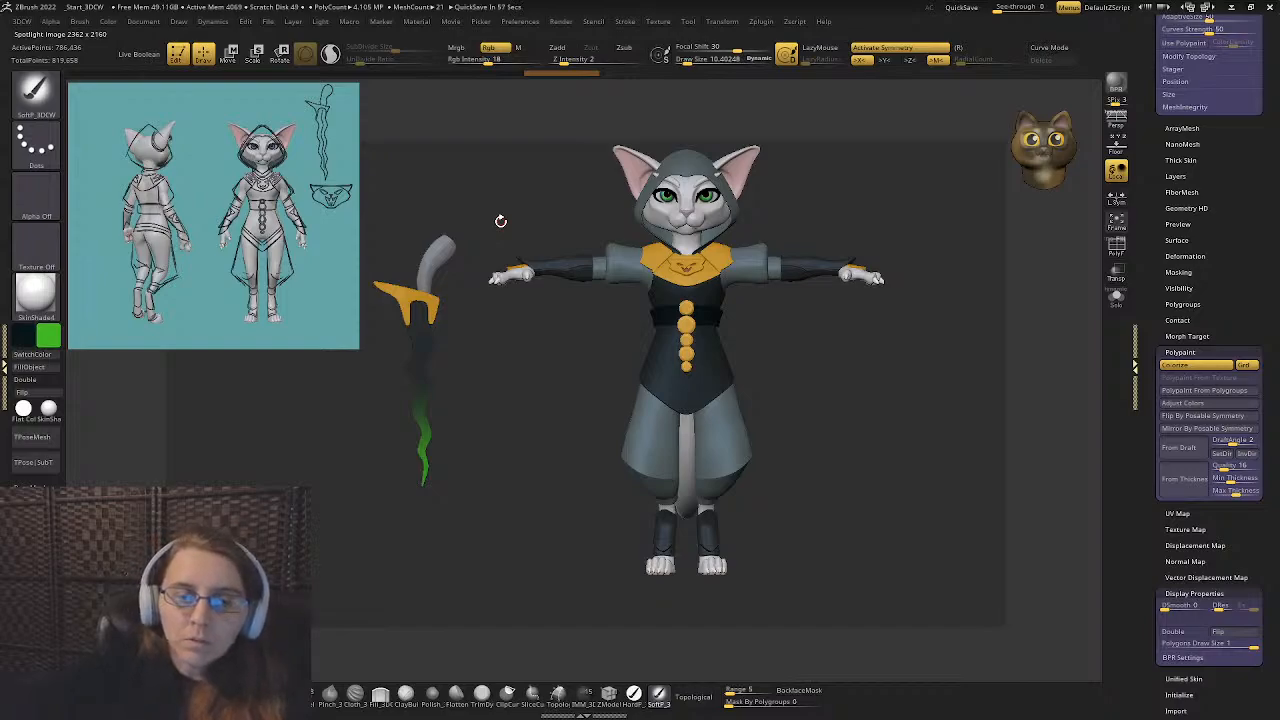
pyautogui.moveTo(866, 200); pyautogui.dragTo(560, 265)
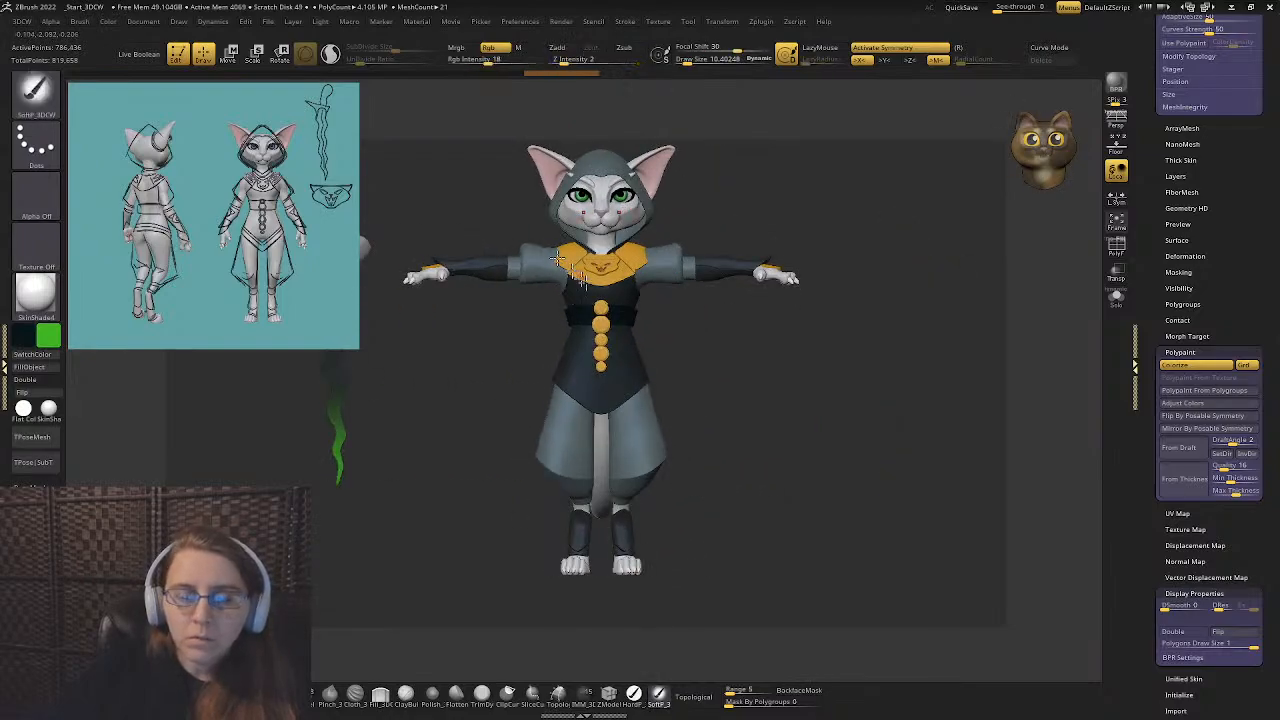
pyautogui.keyDown('alt'); pyautogui.moveTo(503, 371); pyautogui.dragTo(739, 401); pyautogui.keyUp('alt')
pyautogui.keyDown('alt'); pyautogui.moveTo(571, 366); pyautogui.dragTo(529, 347); pyautogui.keyUp('alt')
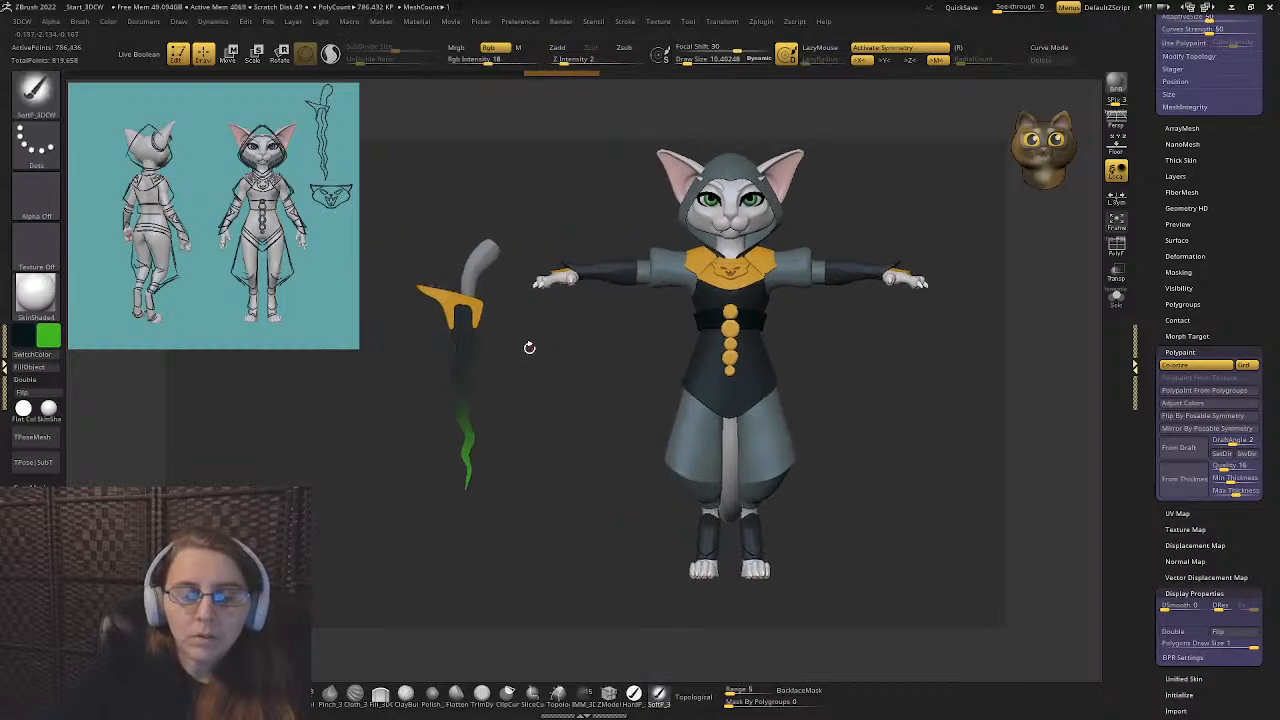